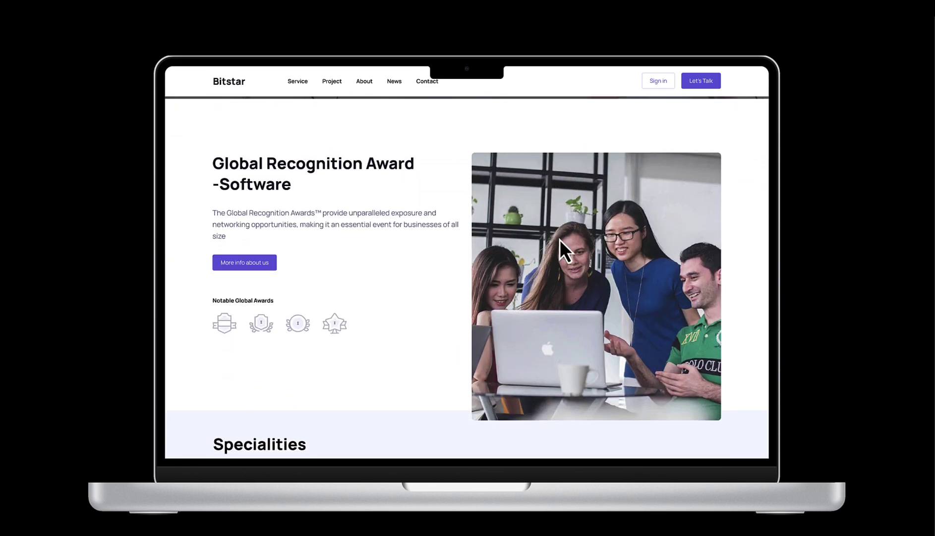
# - Scroll down through the landing-page prototype preview
pyautogui.scroll(-2, 560, 239)
pyautogui.scroll(-3, 563, 241)
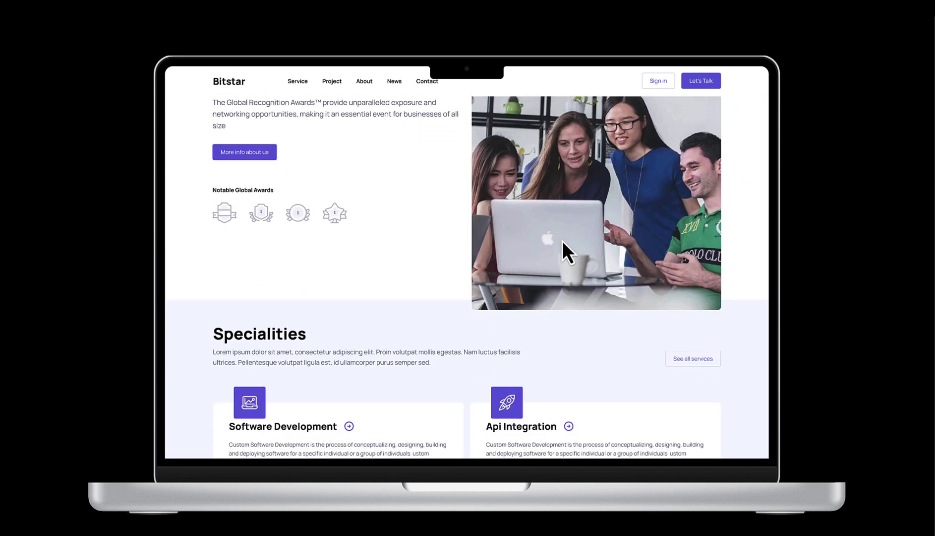
pyautogui.scroll(-1, 563, 242)
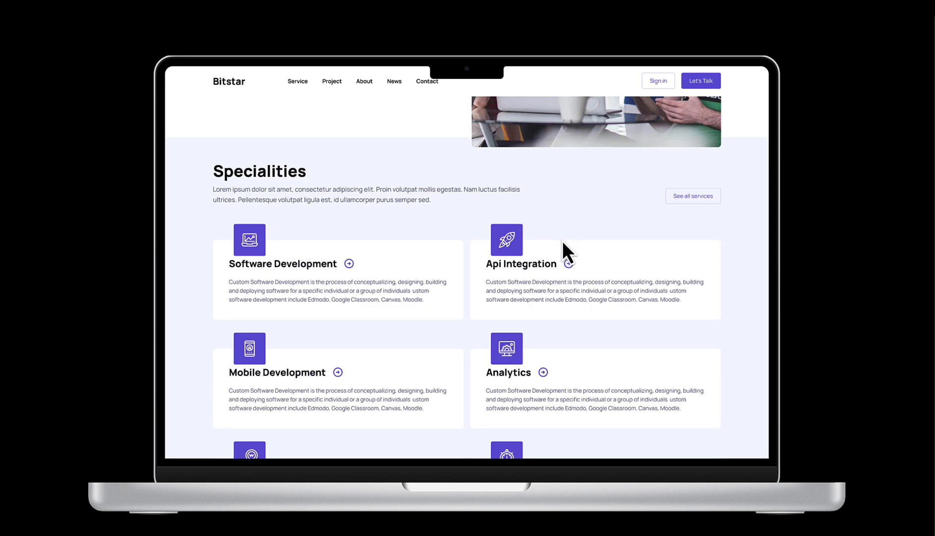
pyautogui.scroll(-8, 563, 240)
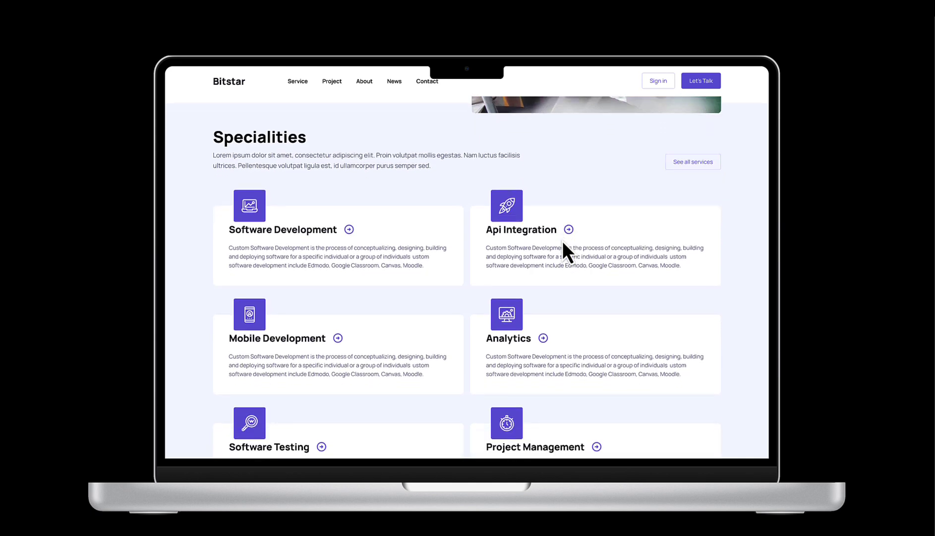
pyautogui.scroll(-3, 563, 240)
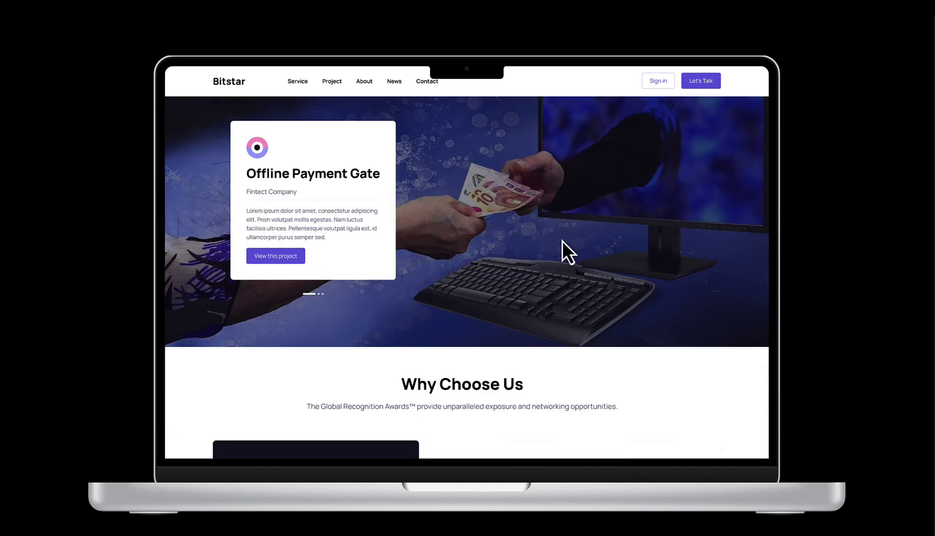
pyautogui.scroll(-5, 563, 241)
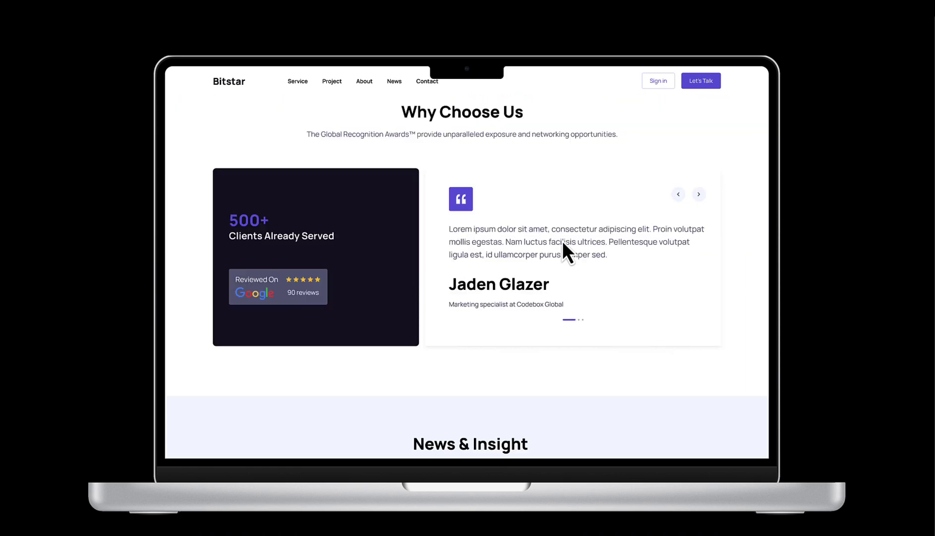
pyautogui.scroll(-2, 562, 240)
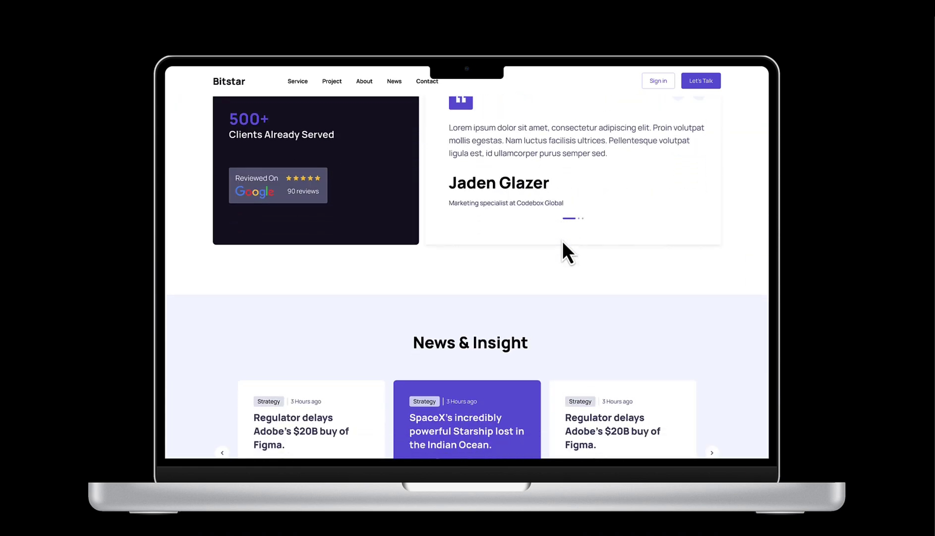
pyautogui.scroll(-3, 563, 242)
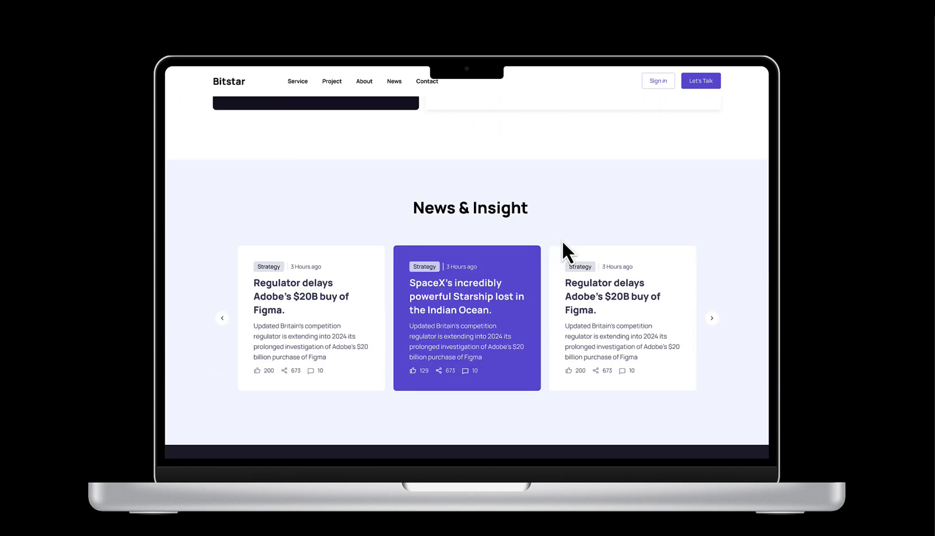
pyautogui.scroll(-6, 564, 243)
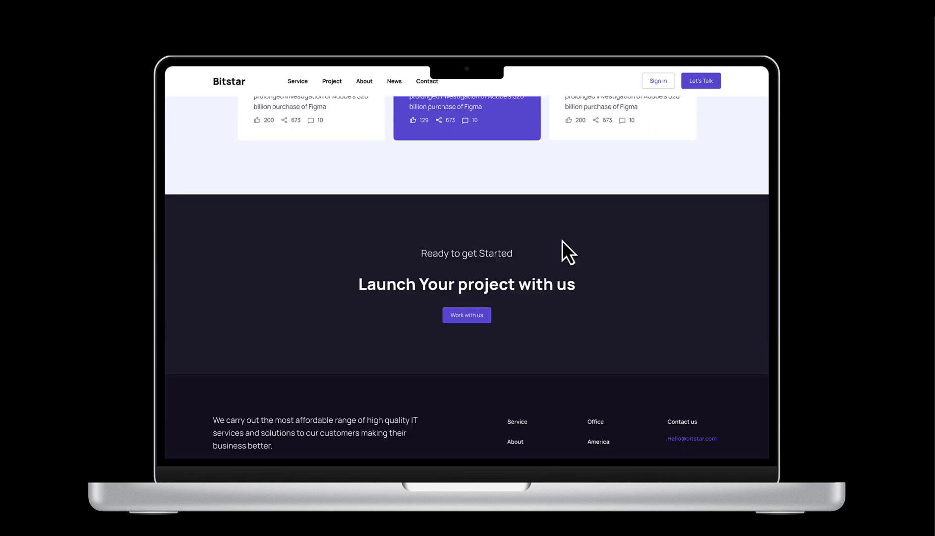
pyautogui.scroll(-2, 563, 241)
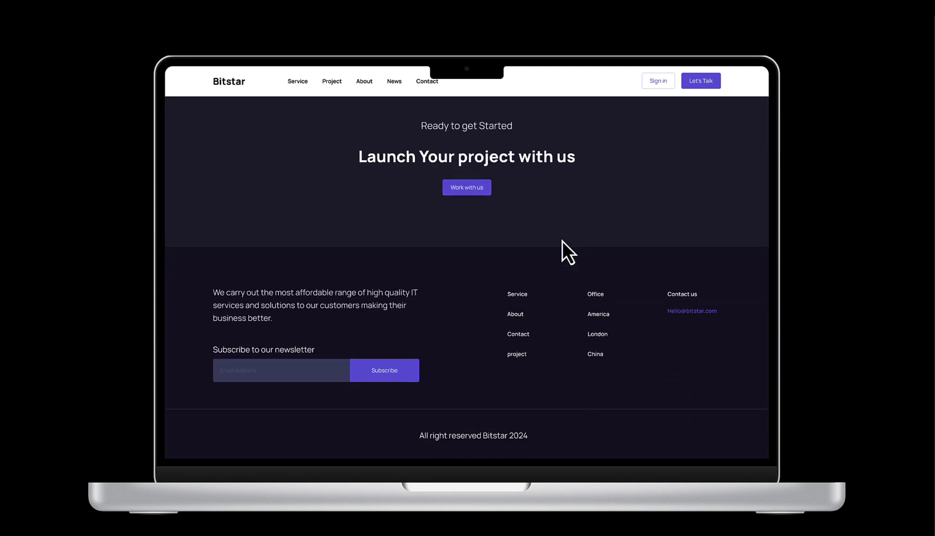
# - Leave the preview and pan around the design file's canvas
pyautogui.hotkey('ctrl', 'tab')
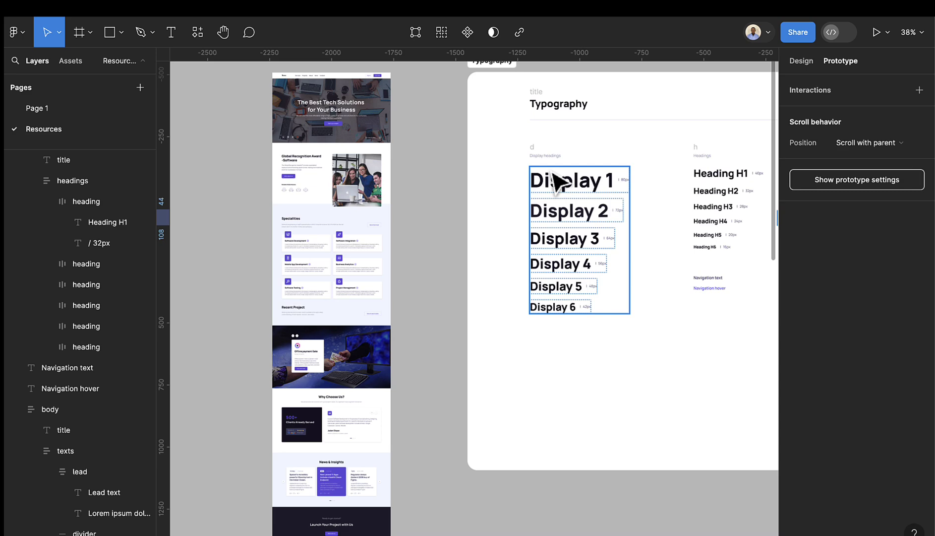
pyautogui.hscroll(5, 567, 186)
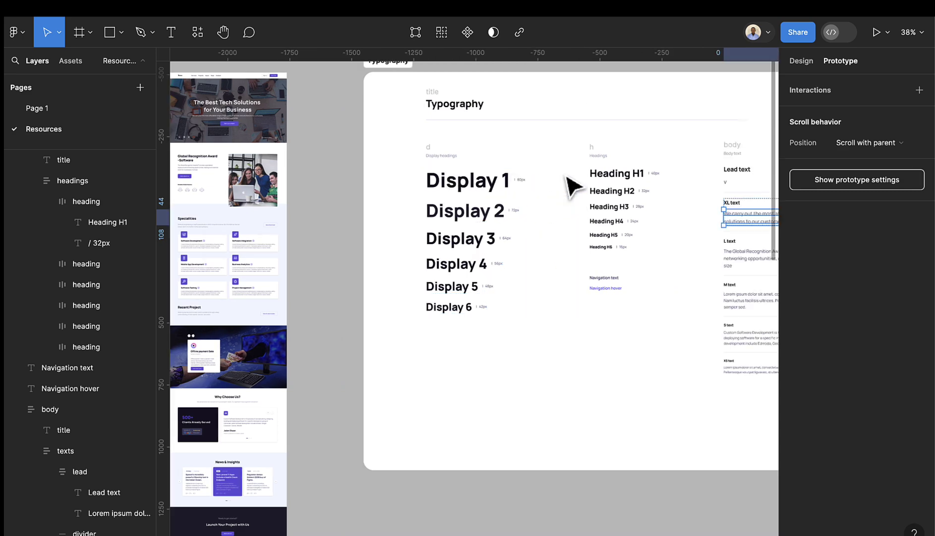
pyautogui.scroll(-3, 571, 187)
pyautogui.scroll(-2, 570, 186)
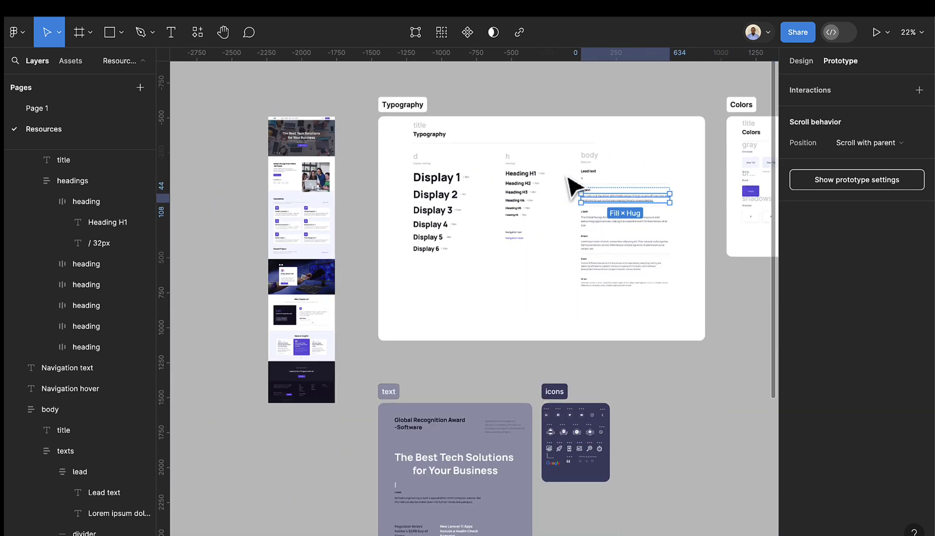
pyautogui.hscroll(5, 578, 186)
pyautogui.scroll(2, 650, 159)
pyautogui.scroll(5, 650, 164)
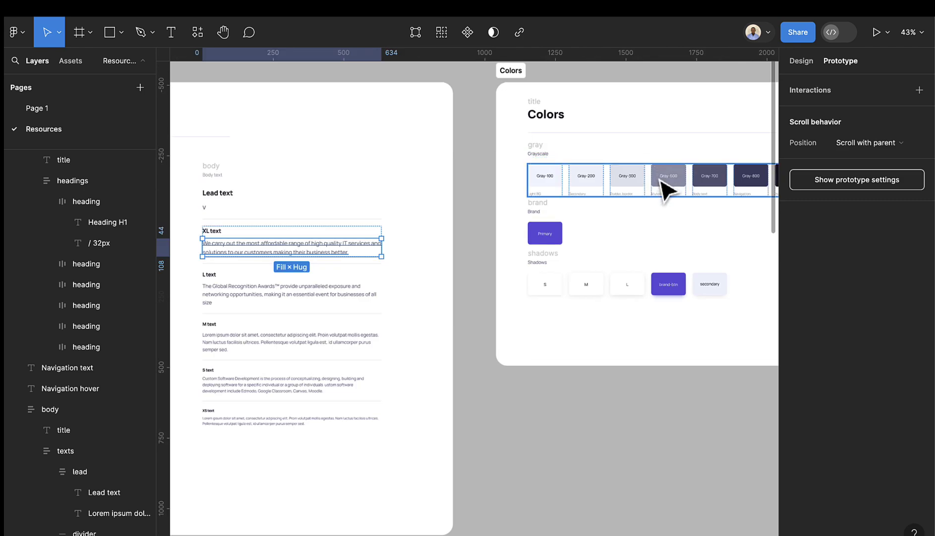
pyautogui.scroll(-5, 638, 211)
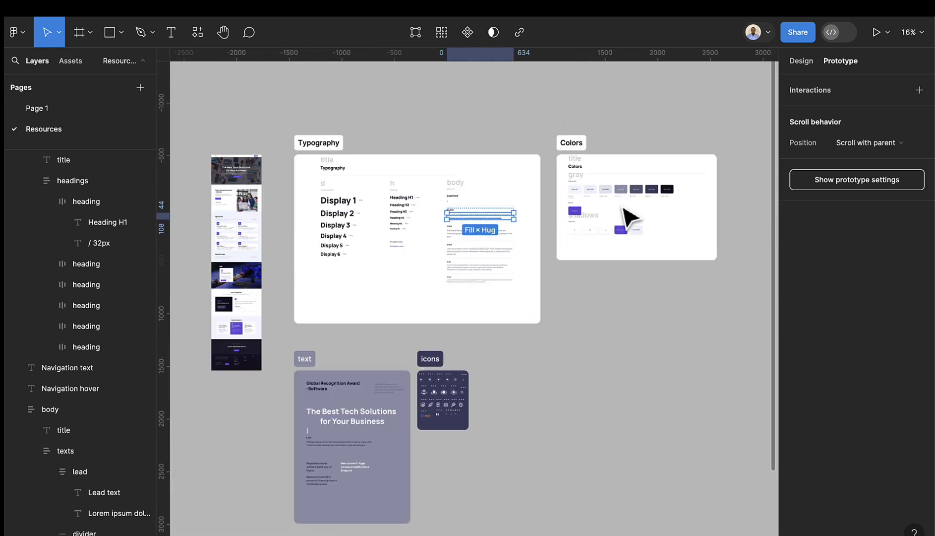
pyautogui.hscroll(-3, 387, 411)
pyautogui.scroll(3, 588, 404)
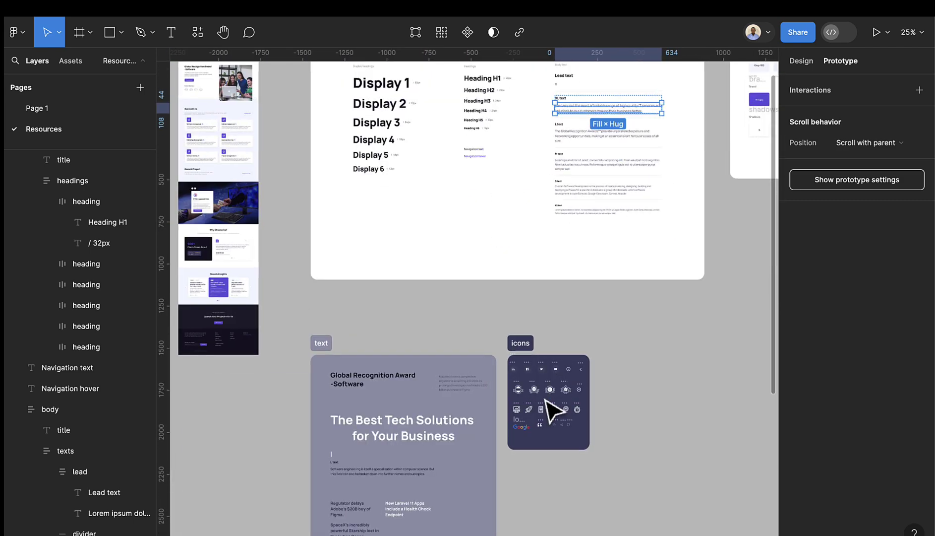
pyautogui.scroll(-5, 551, 397)
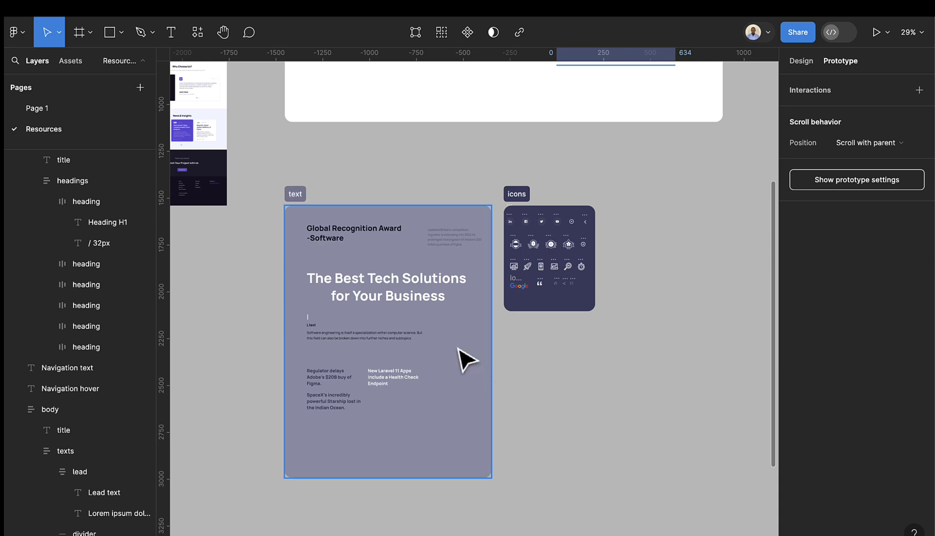
pyautogui.scroll(1, 459, 344)
pyautogui.scroll(-3, 466, 347)
pyautogui.scroll(-3, 515, 382)
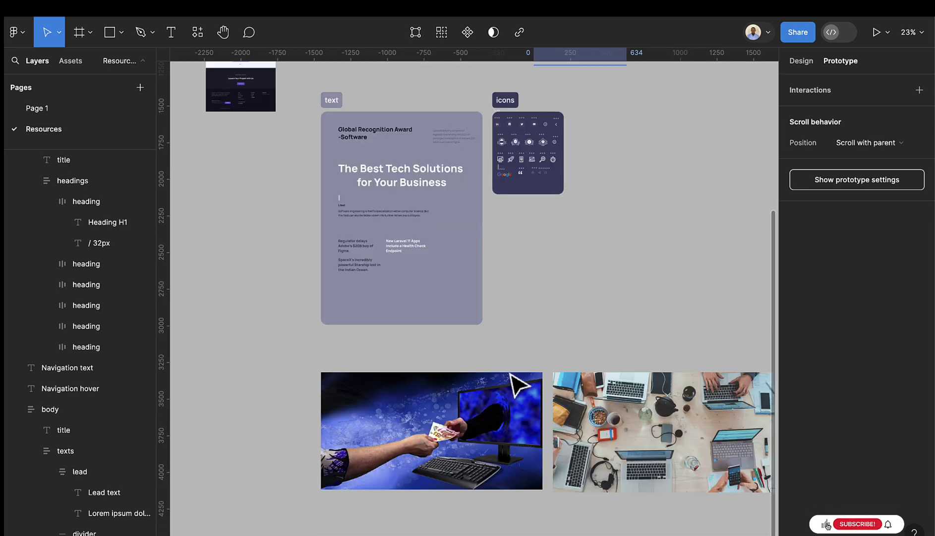
pyautogui.scroll(-3, 511, 367)
pyautogui.scroll(-1, 603, 359)
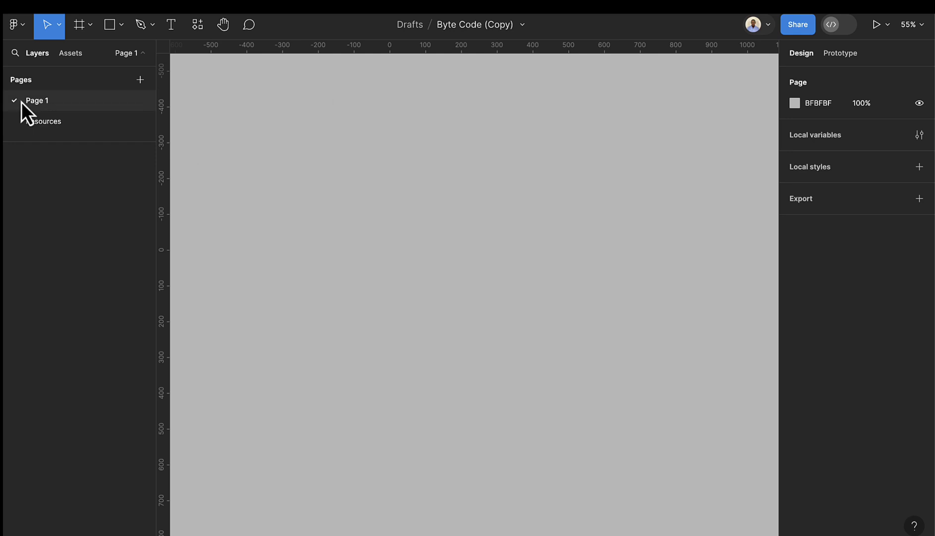
# - Switch to the Resources page and select the full landing-page mockup image
pyautogui.click(41, 125)
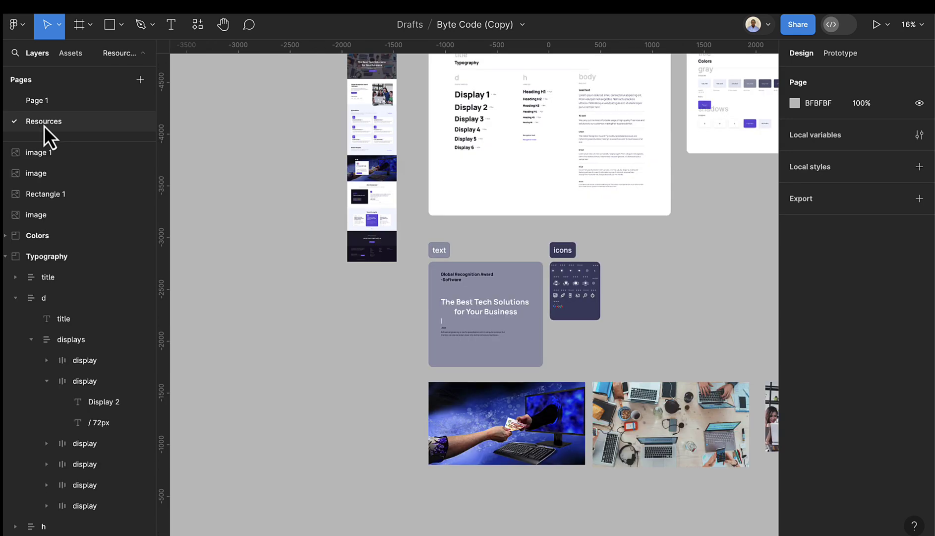
pyautogui.scroll(3, 501, 142)
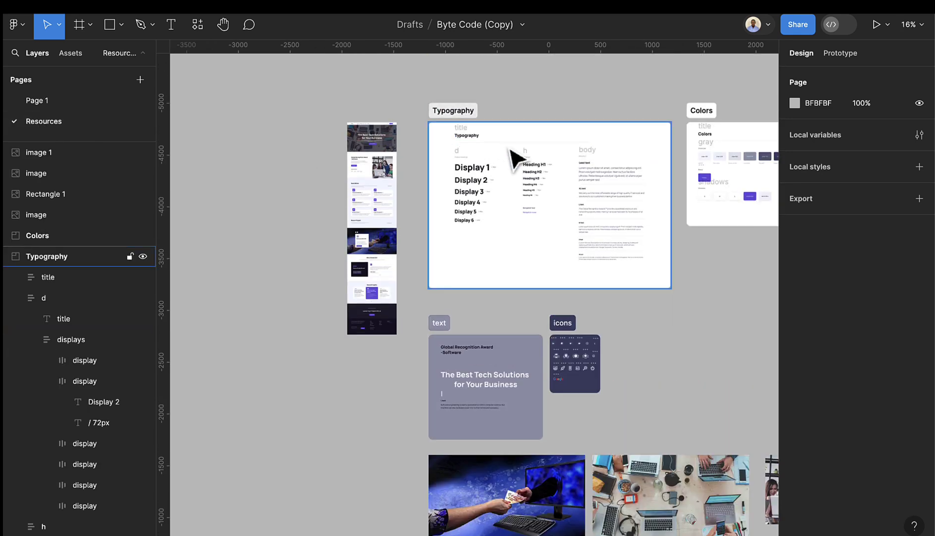
pyautogui.hscroll(1, 471, 158)
pyautogui.scroll(5, 340, 151)
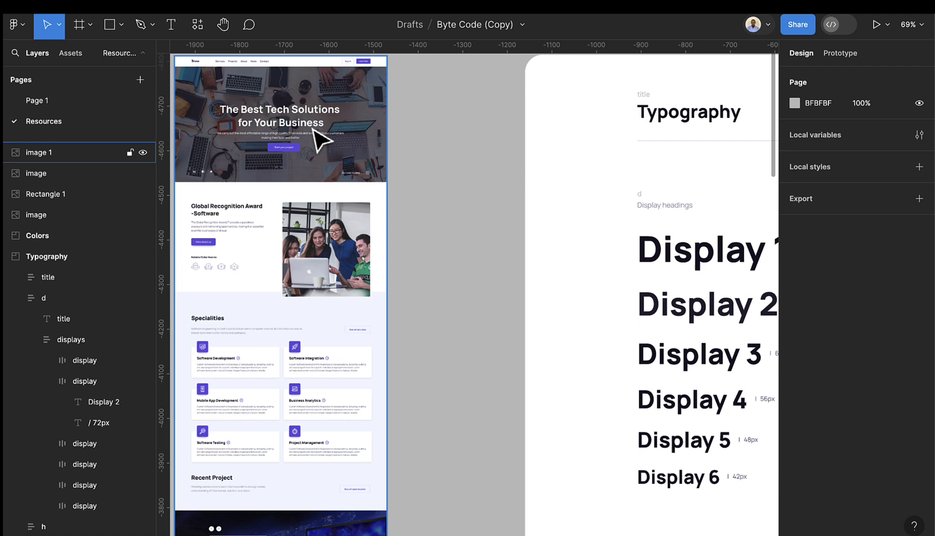
pyautogui.click(323, 146)
# - Zoom out to 67% and pan until the Display 1–6 headings frame is visible
pyautogui.scroll(-1, 312, 157)
pyautogui.scroll(-4, 322, 179)
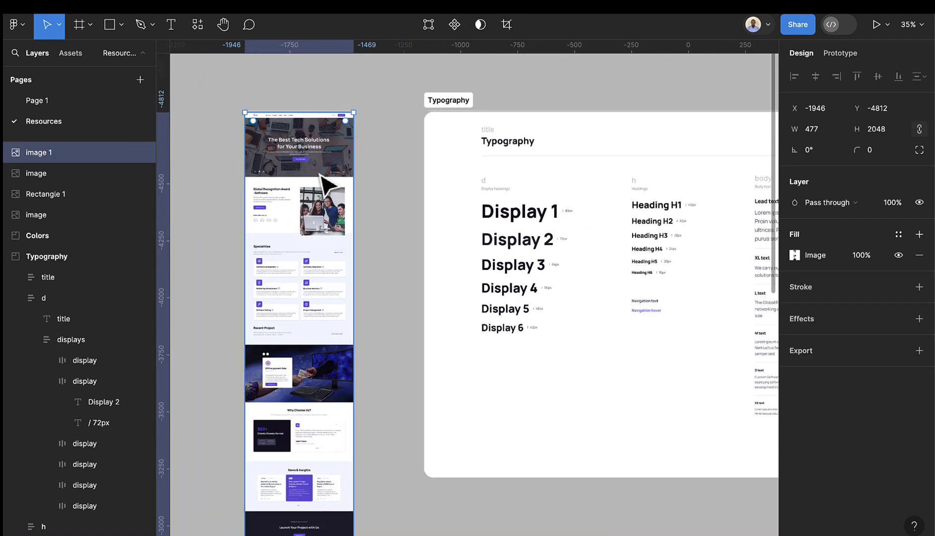
pyautogui.hscroll(2, 532, 183)
pyautogui.scroll(-1, 535, 182)
pyautogui.hscroll(5, 538, 181)
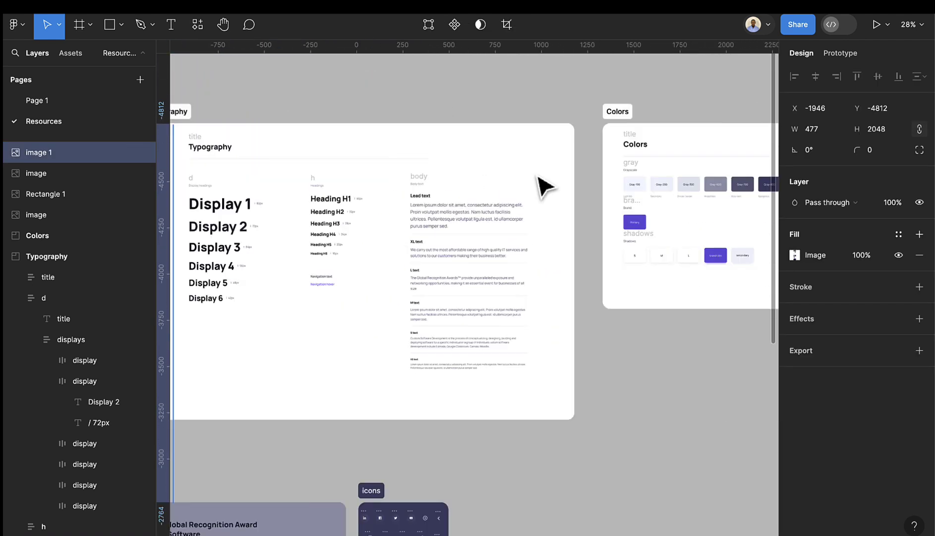
pyautogui.scroll(-1, 648, 183)
pyautogui.scroll(4, 484, 216)
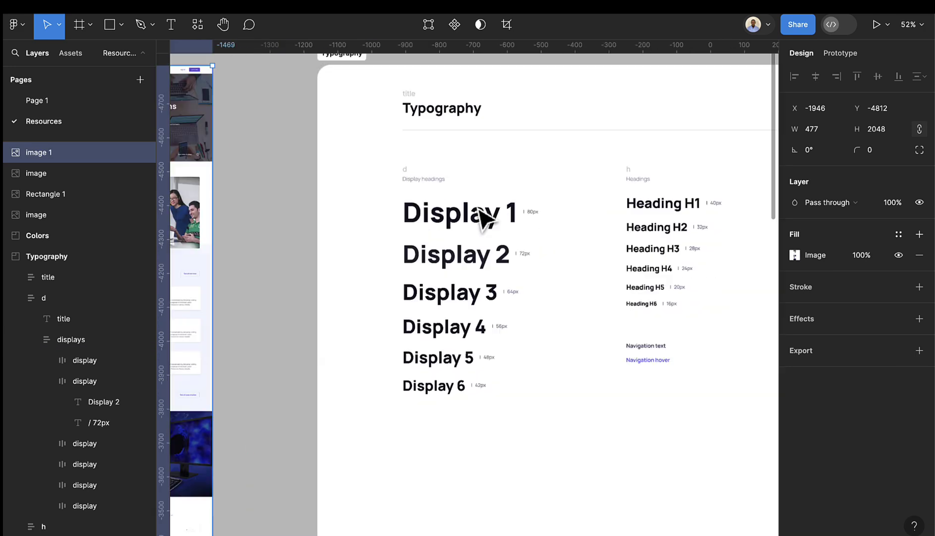
pyautogui.scroll(-4, 489, 198)
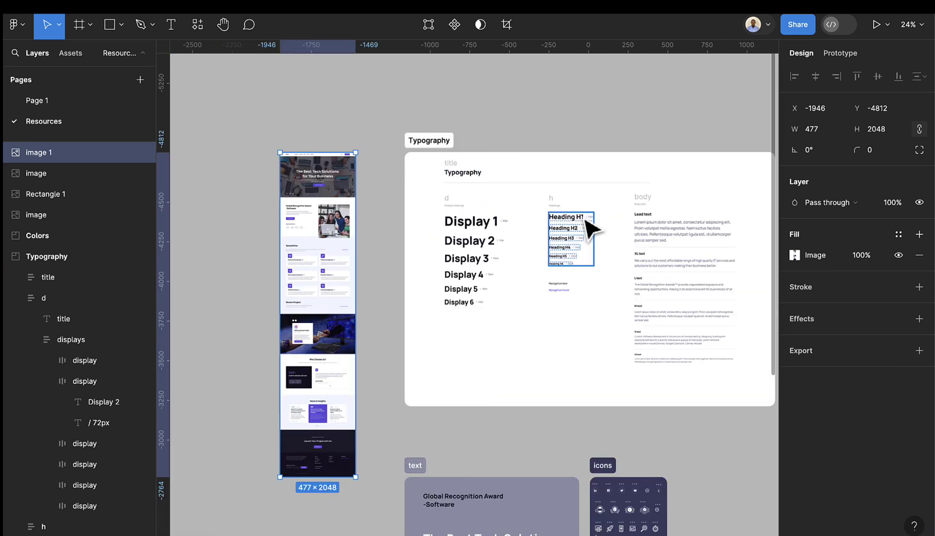
pyautogui.hscroll(3, 536, 248)
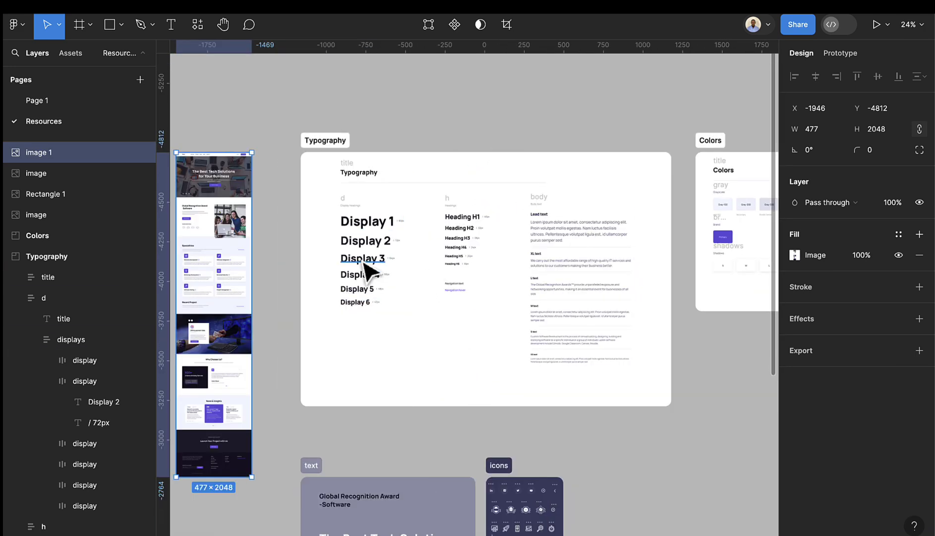
pyautogui.scroll(1, 369, 269)
pyautogui.scroll(1, 369, 269)
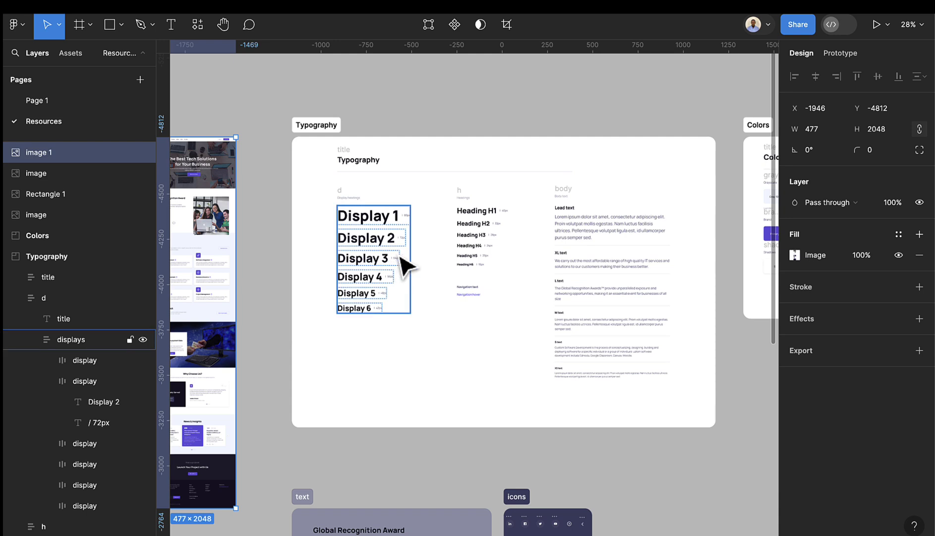
pyautogui.scroll(5, 400, 257)
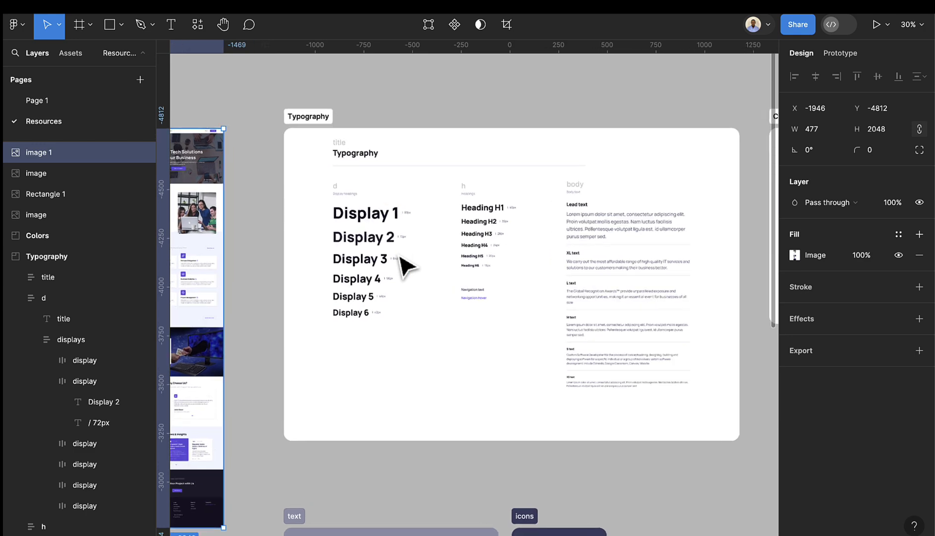
pyautogui.scroll(3, 403, 263)
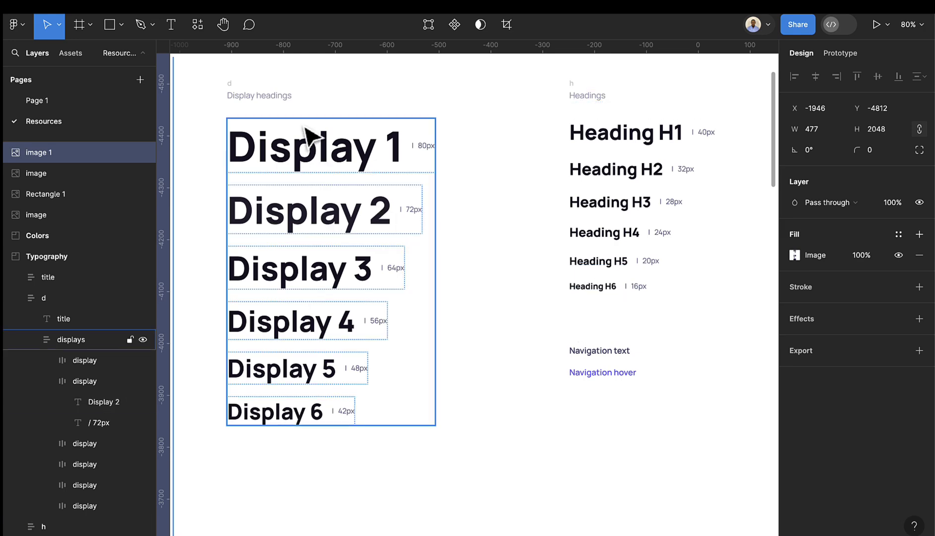
pyautogui.scroll(-2, 626, 184)
pyautogui.hscroll(5, 629, 188)
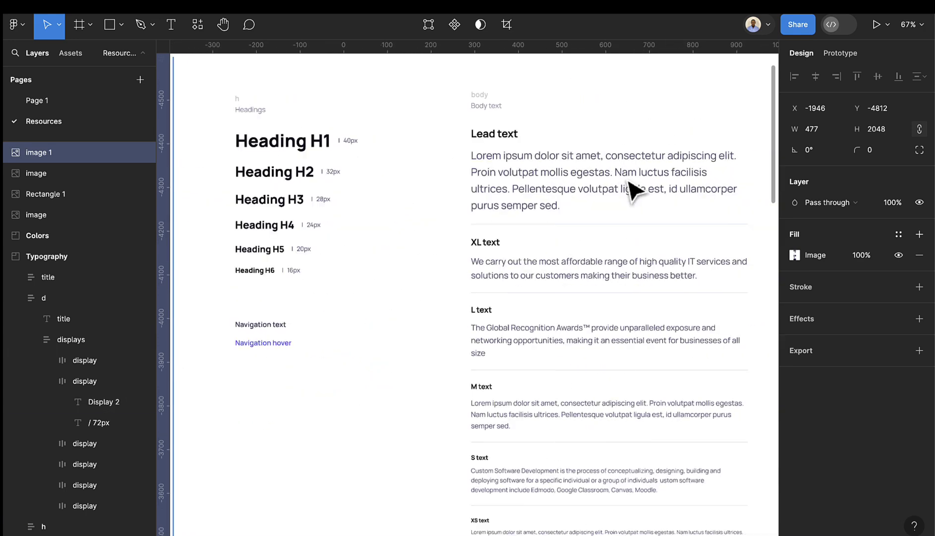
pyautogui.hscroll(-10, 323, 247)
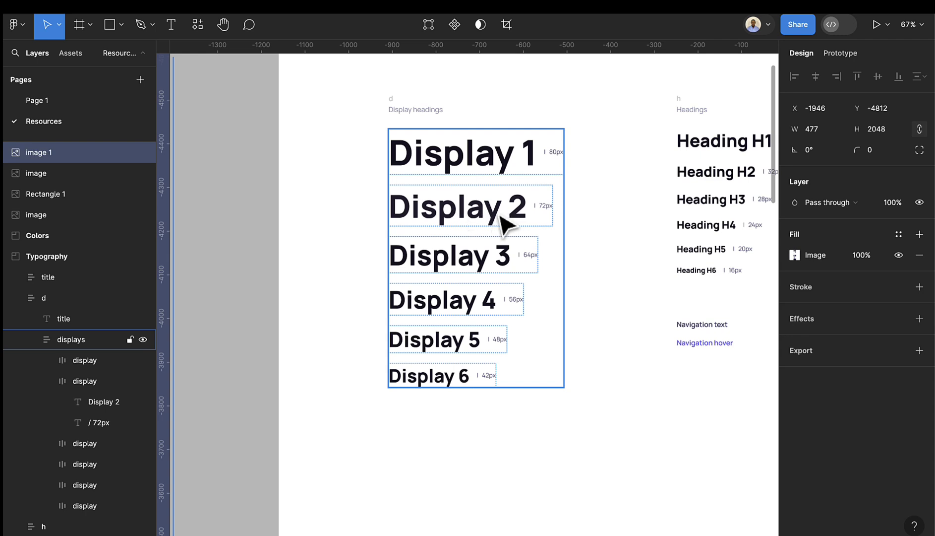
# - Save the Display 2 heading's Manrope ExtraBold 72, 130% line height formatting as text style 'Display 2'
pyautogui.doubleClick(452, 223)
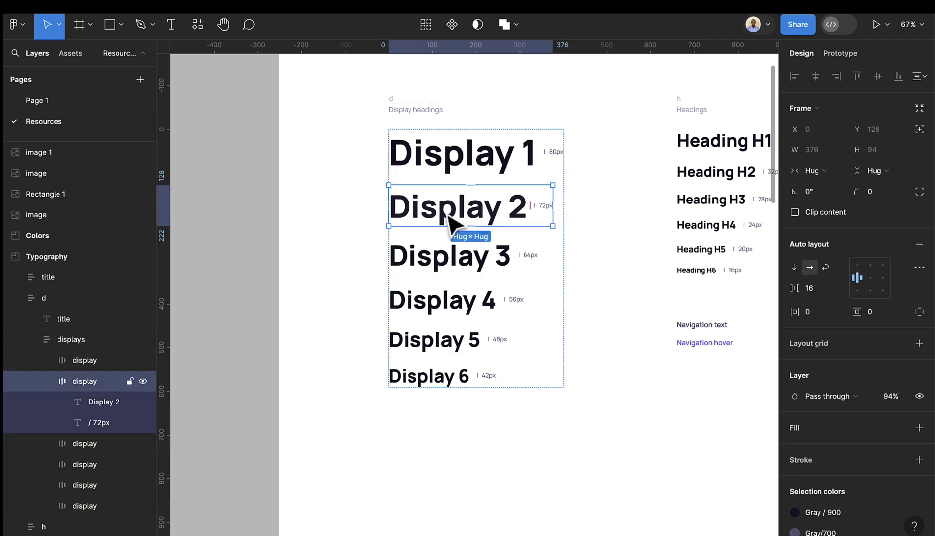
pyautogui.doubleClick(444, 212)
pyautogui.press('Escape')
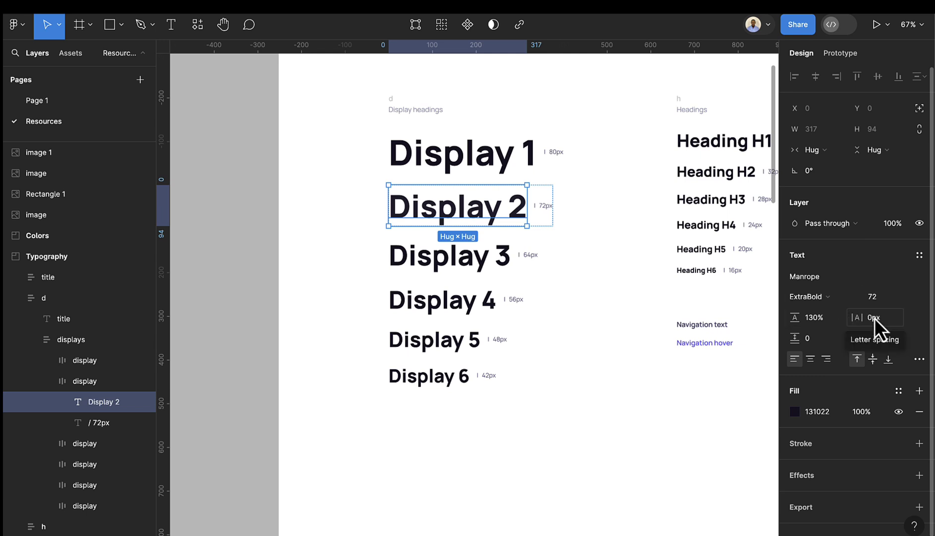
pyautogui.click(919, 256)
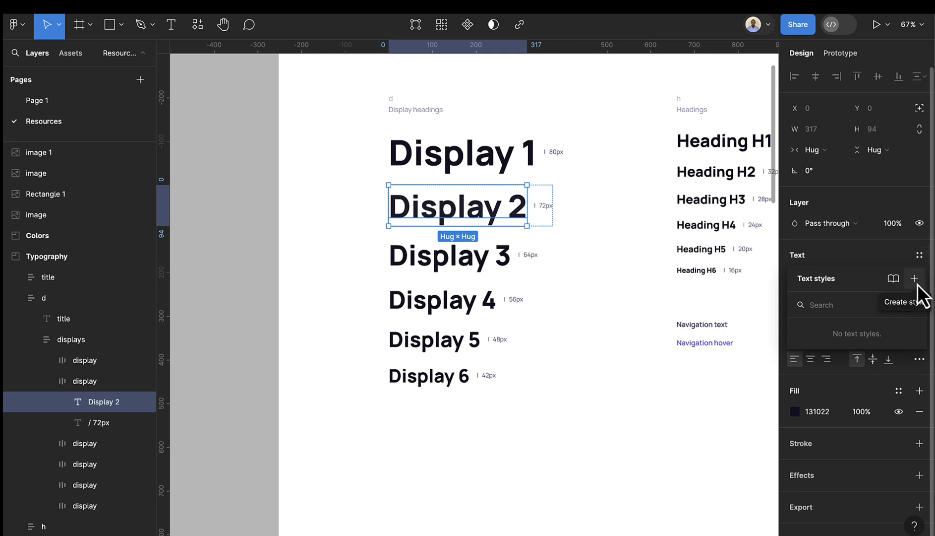
pyautogui.click(915, 281)
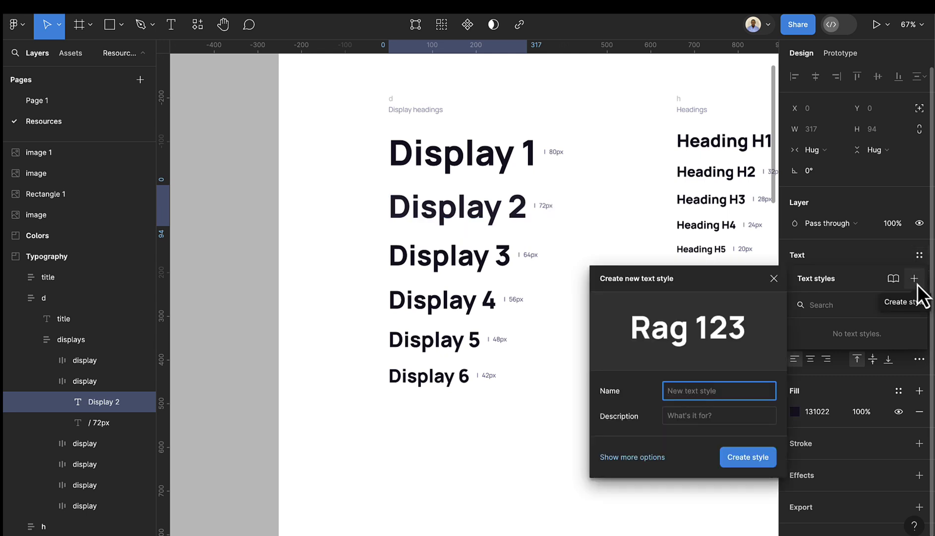
pyautogui.write('Display')
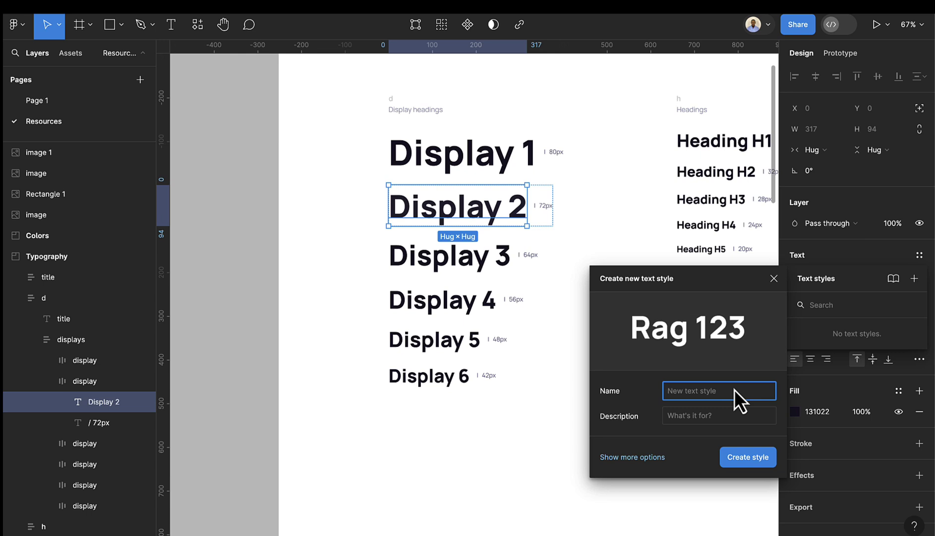
pyautogui.write(' 2')
pyautogui.click(640, 457)
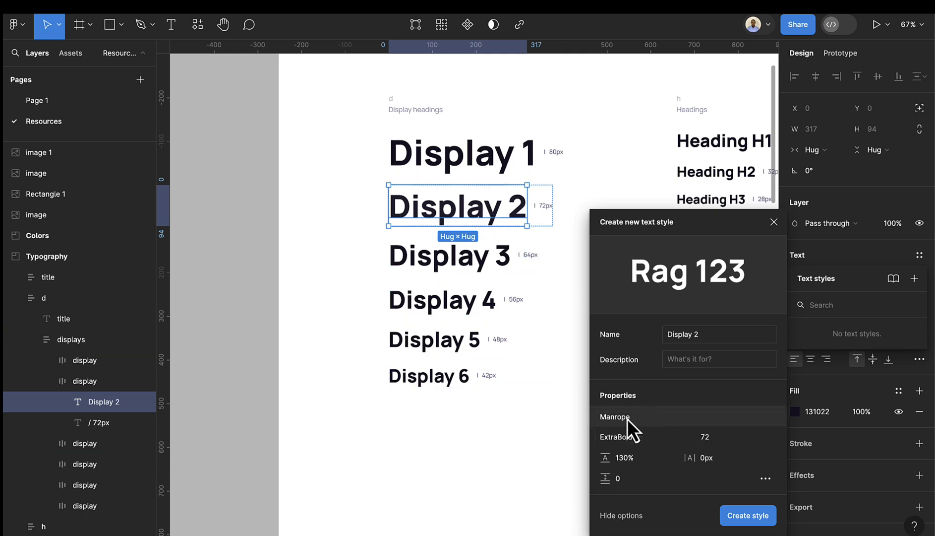
pyautogui.click(748, 516)
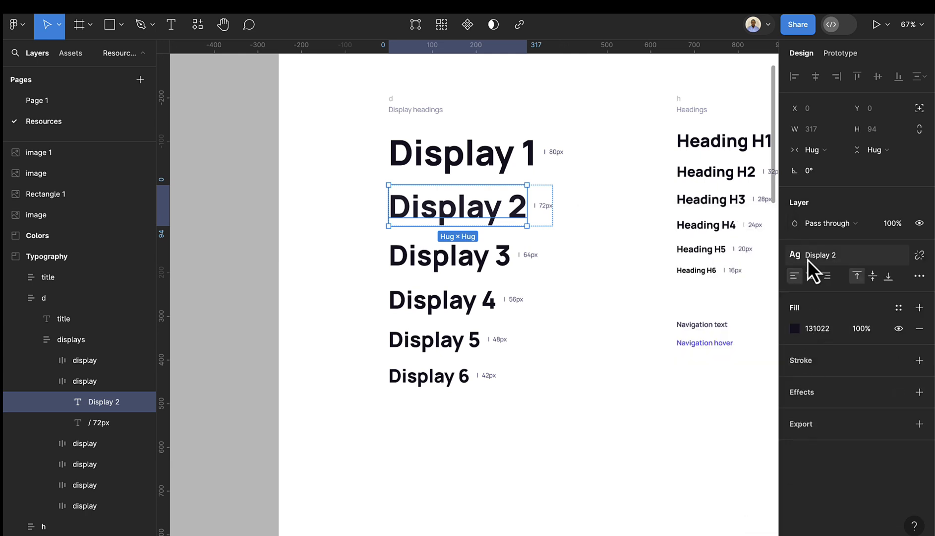
pyautogui.hscroll(5, 593, 267)
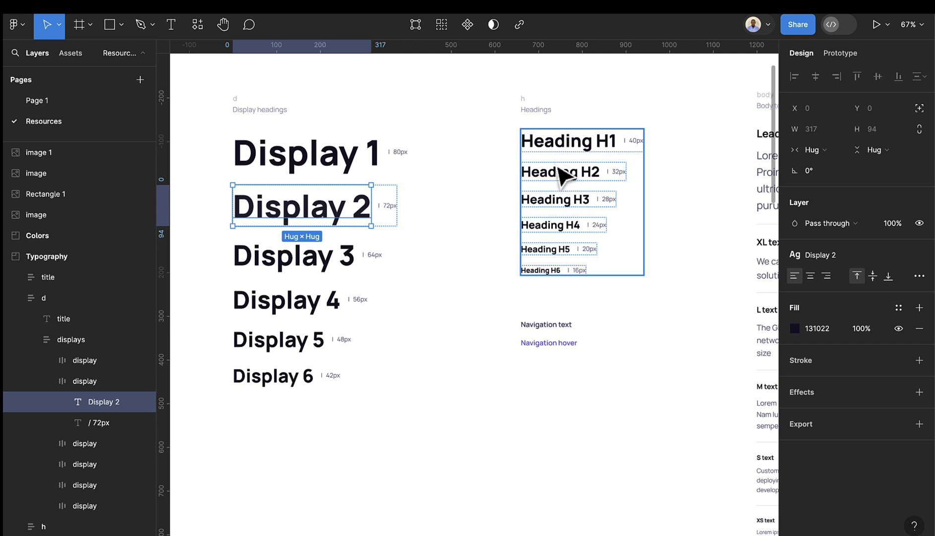
# - Create a 'Heading 1' text style from the Heading H1 text
pyautogui.click(566, 154)
pyautogui.doubleClick(566, 153)
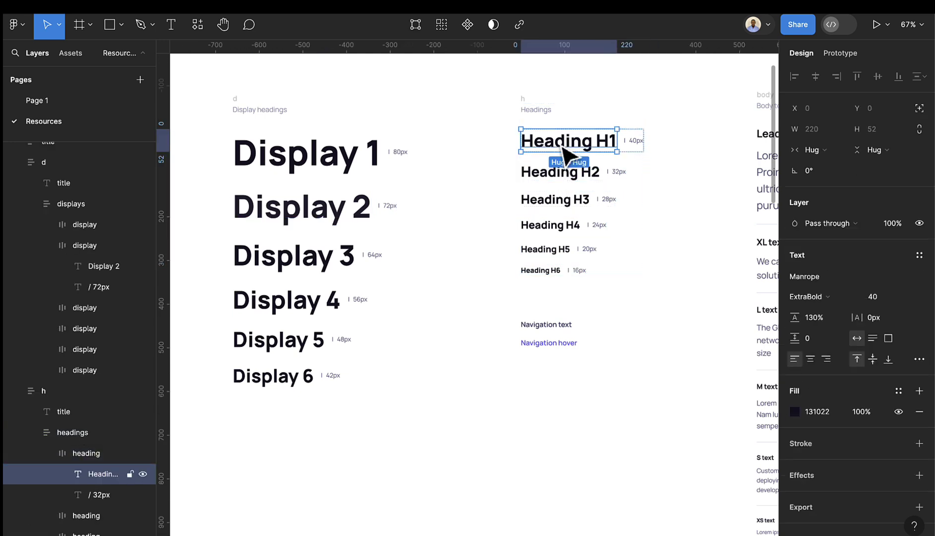
pyautogui.doubleClick(561, 142)
pyautogui.press('Escape')
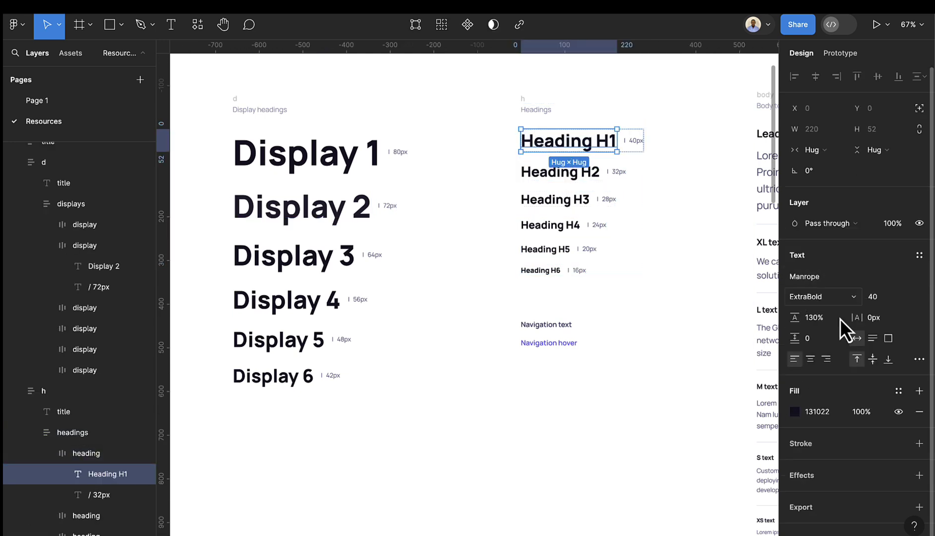
pyautogui.click(919, 256)
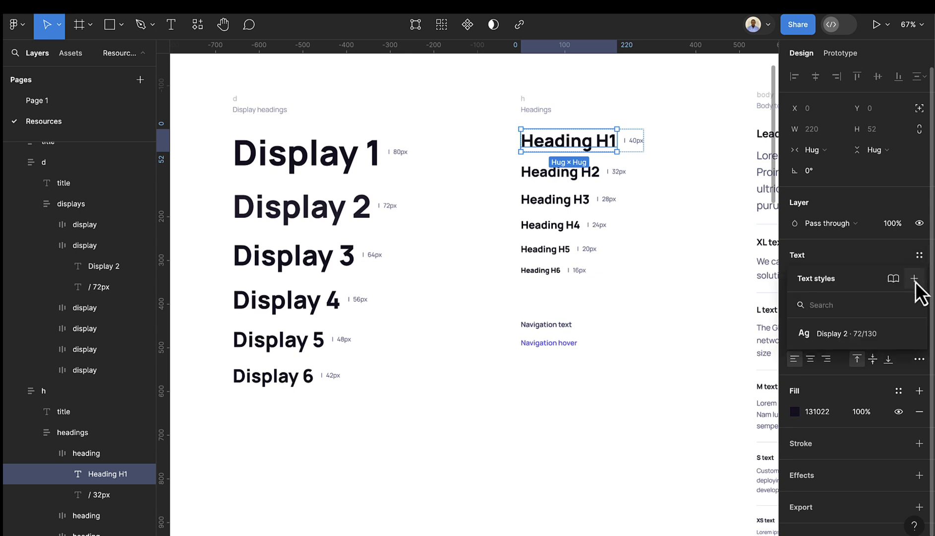
pyautogui.click(915, 280)
pyautogui.write('He')
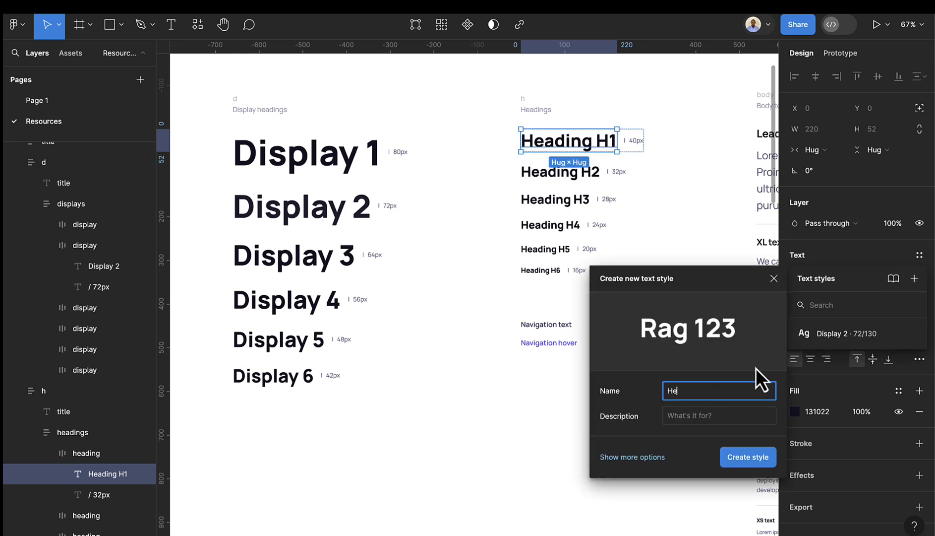
pyautogui.write('ading 1')
pyautogui.press('Return')
# - Create a 'Leading' text style from the lead body paragraph
pyautogui.hscroll(10, 710, 209)
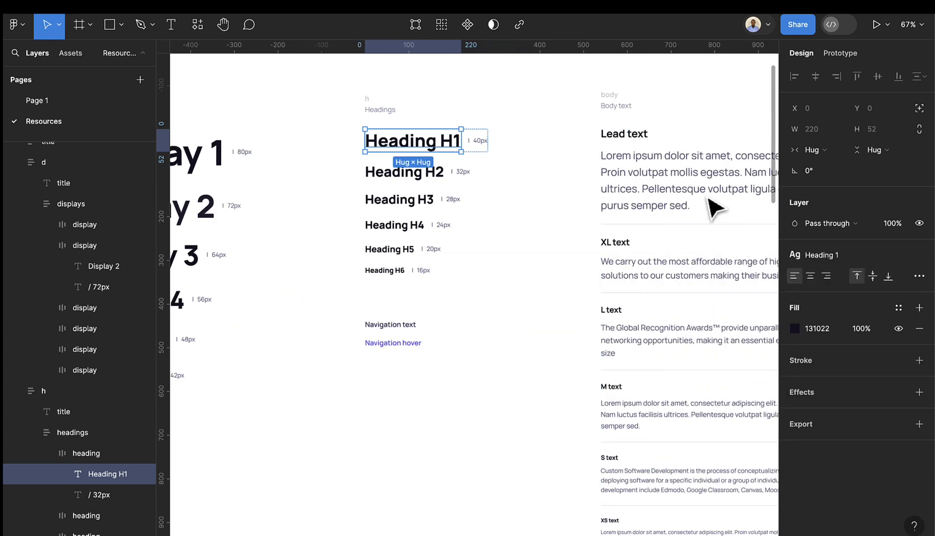
pyautogui.hscroll(2, 645, 196)
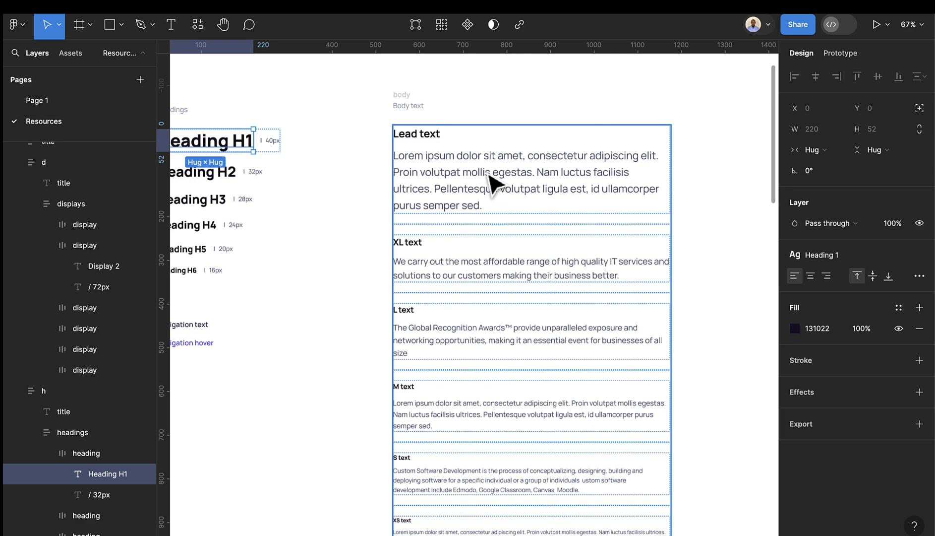
pyautogui.click(473, 189)
pyautogui.doubleClick(476, 176)
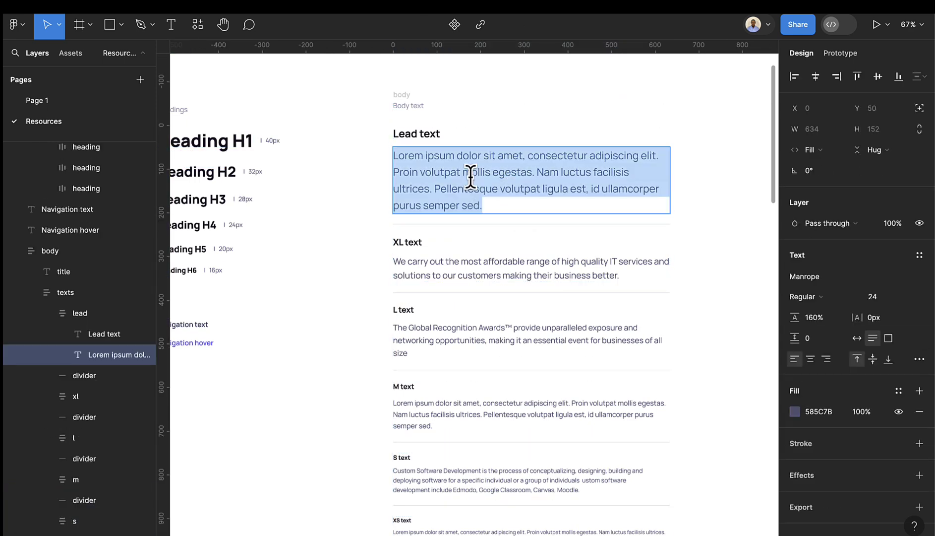
pyautogui.click(559, 206)
pyautogui.press('Escape')
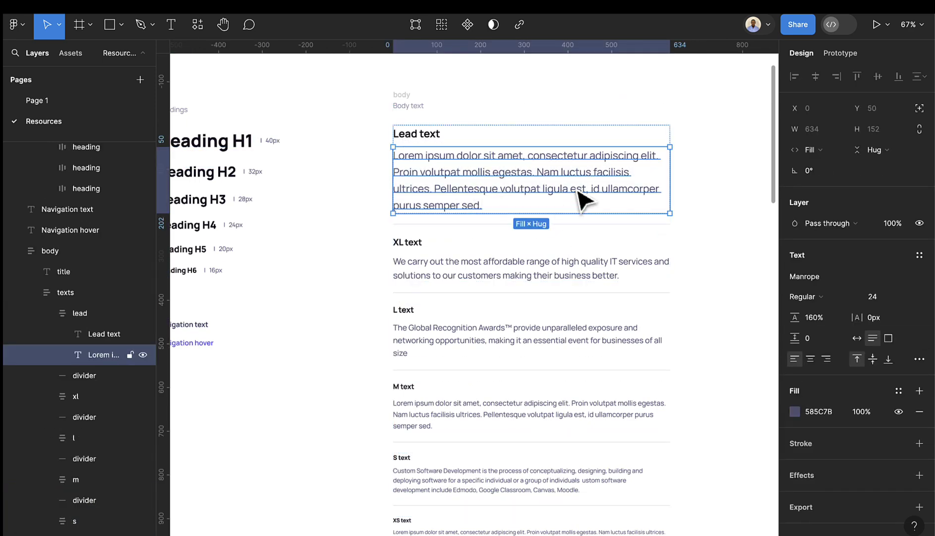
pyautogui.click(920, 256)
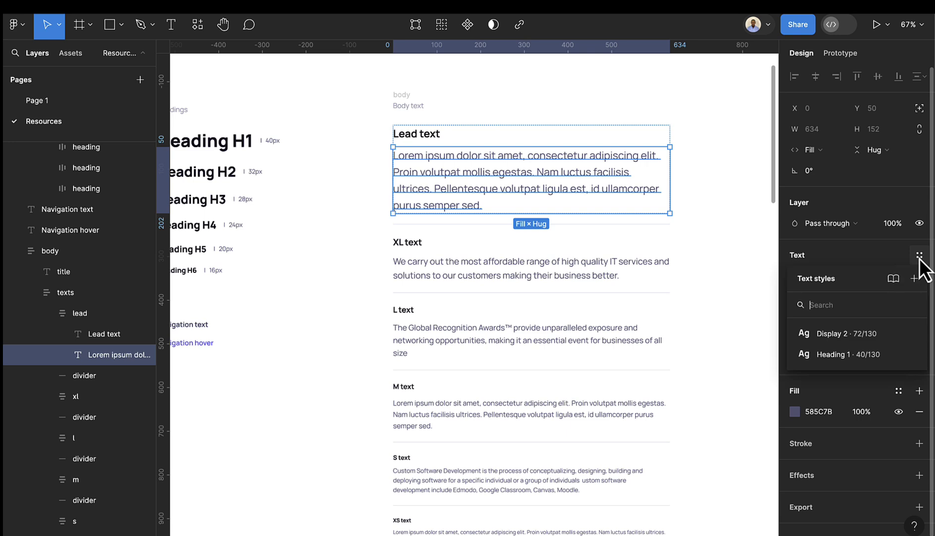
pyautogui.click(919, 282)
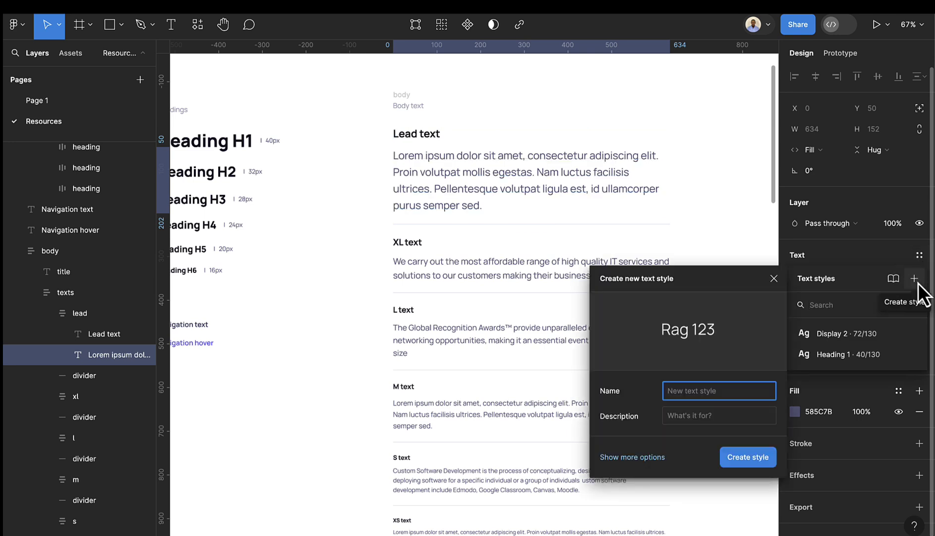
pyautogui.write('Leading')
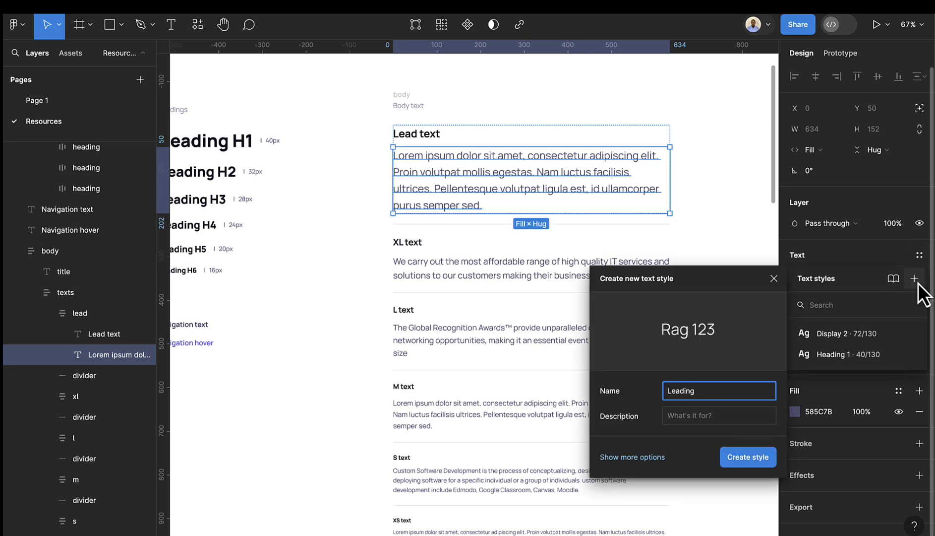
pyautogui.press('Return')
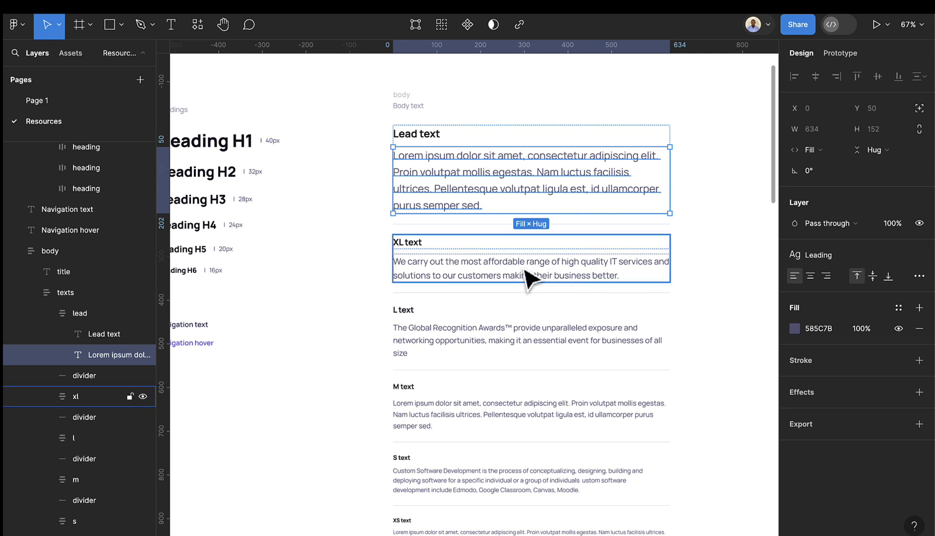
# - Create 'Xl text' and 'L text' styles from the XL and L body paragraphs
pyautogui.click(527, 272)
pyautogui.click(919, 263)
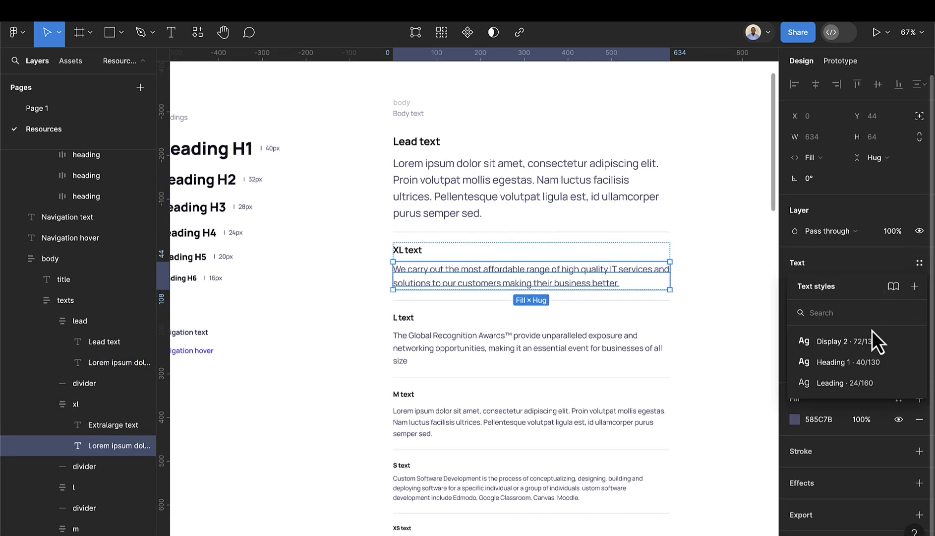
pyautogui.click(914, 286)
pyautogui.write('Xl text')
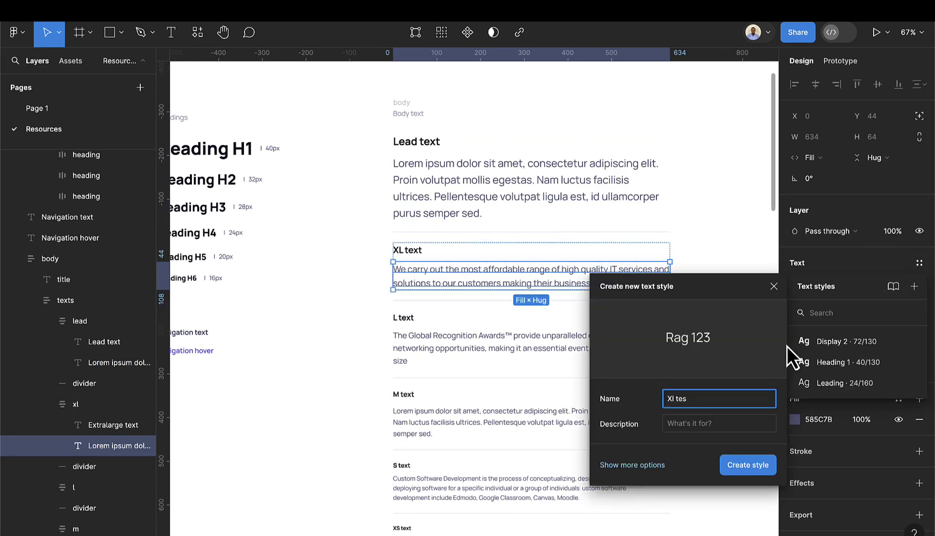
pyautogui.press('Return')
pyautogui.click(428, 354)
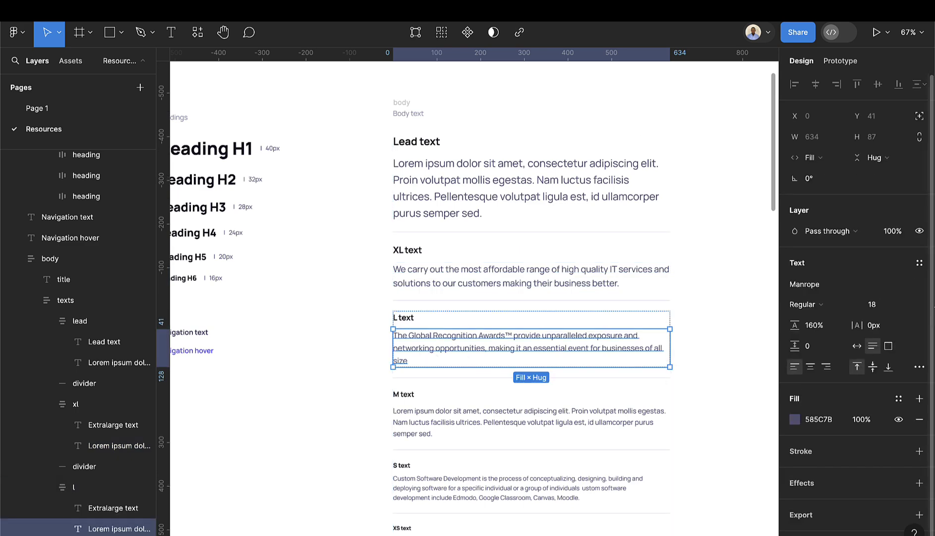
pyautogui.click(919, 263)
pyautogui.click(914, 286)
pyautogui.write('L')
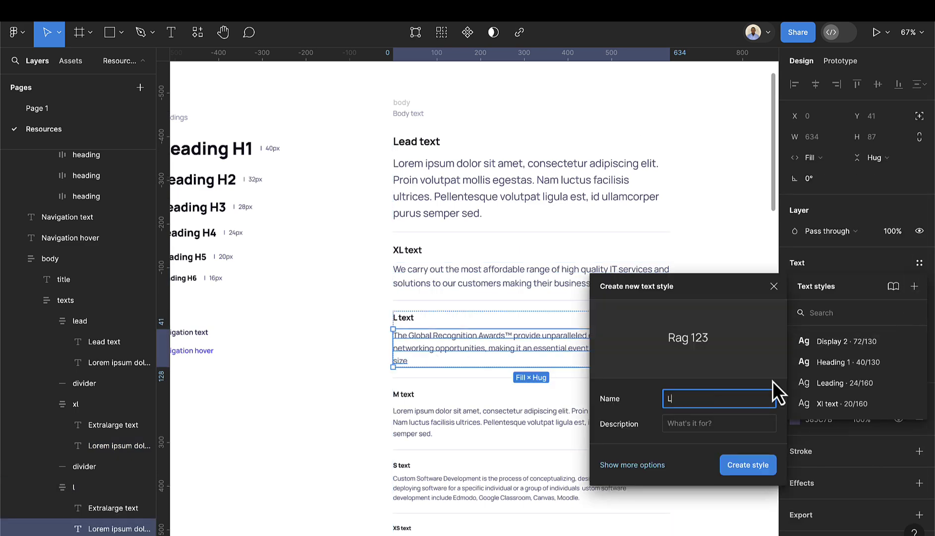
pyautogui.write(' text')
pyautogui.press('Return')
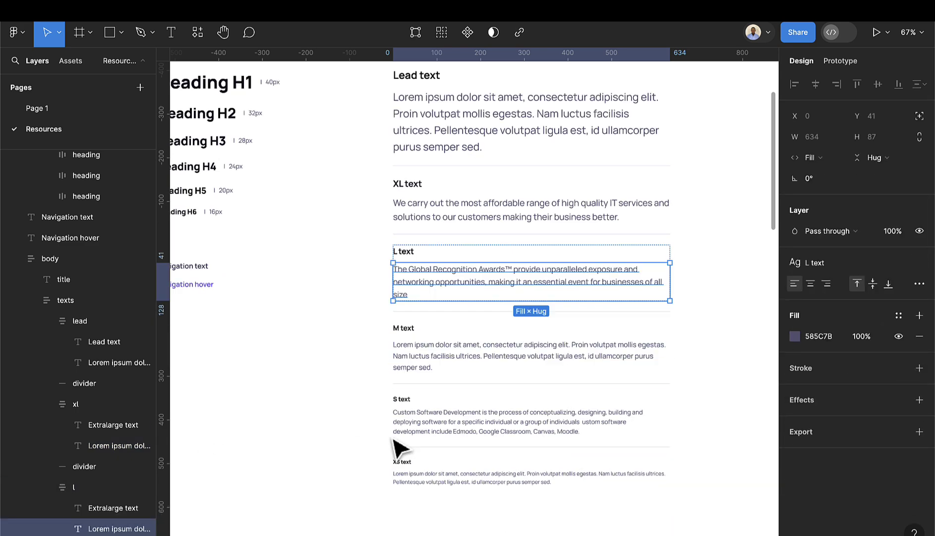
# - Create 'Med' and 'sm text' styles from the M and S body paragraphs
pyautogui.scroll(-3, 416, 347)
pyautogui.click(425, 268)
pyautogui.click(918, 262)
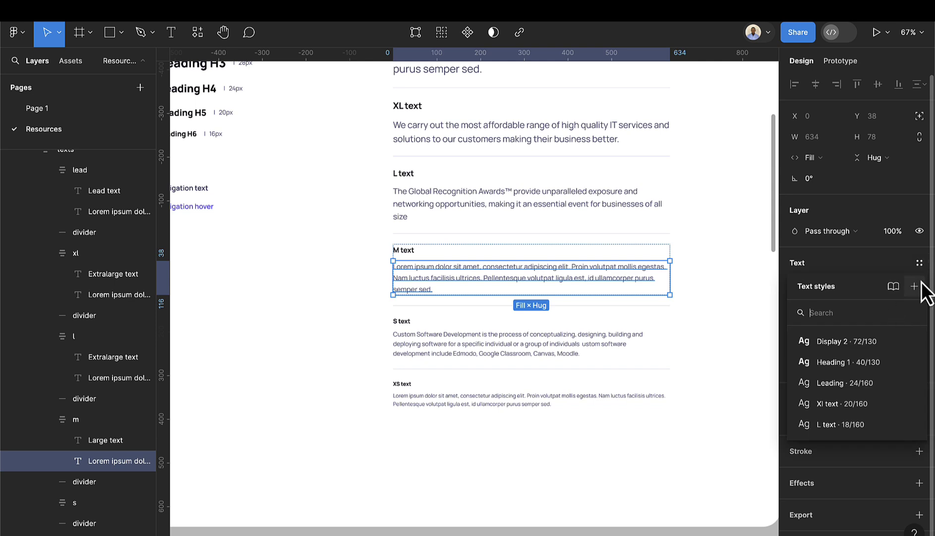
pyautogui.click(914, 286)
pyautogui.write('Med')
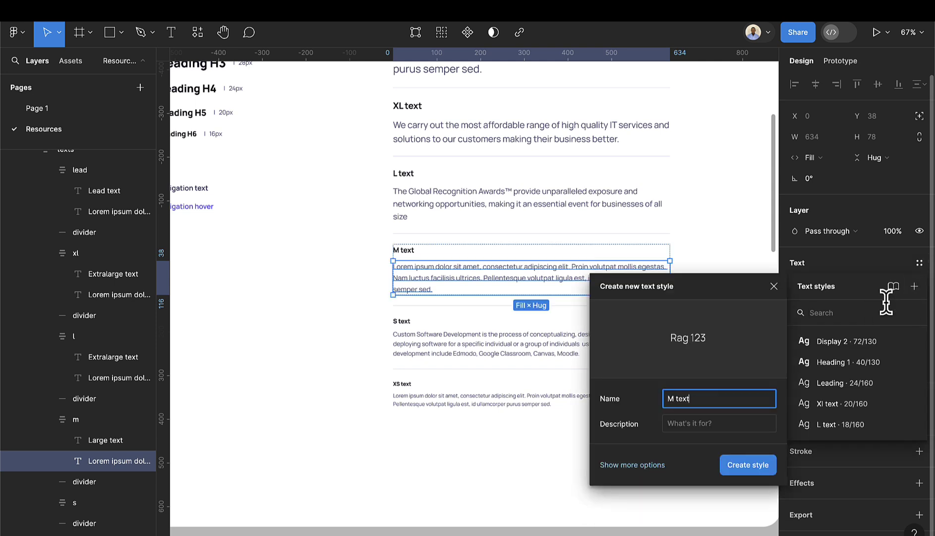
pyautogui.press('Return')
pyautogui.click(480, 348)
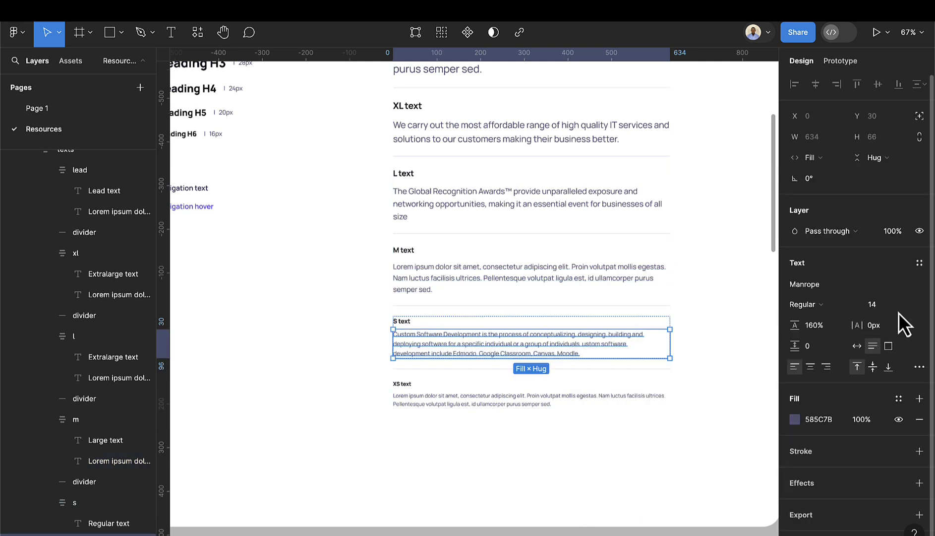
pyautogui.click(919, 263)
pyautogui.click(913, 288)
pyautogui.write('sm text')
pyautogui.press('Return')
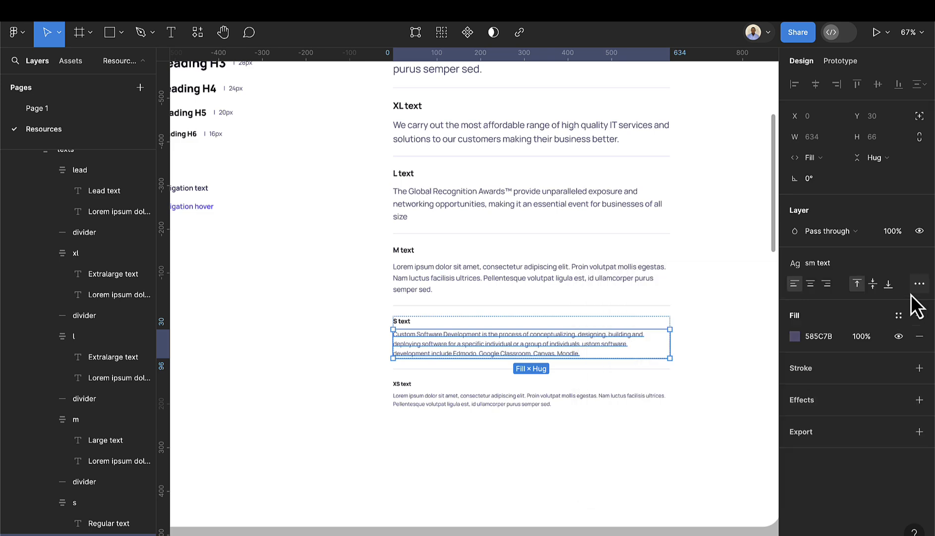
# - Pan and zoom to the Colors sheet's Gray-100–900, Primary and shadow swatches
pyautogui.scroll(-3, 584, 438)
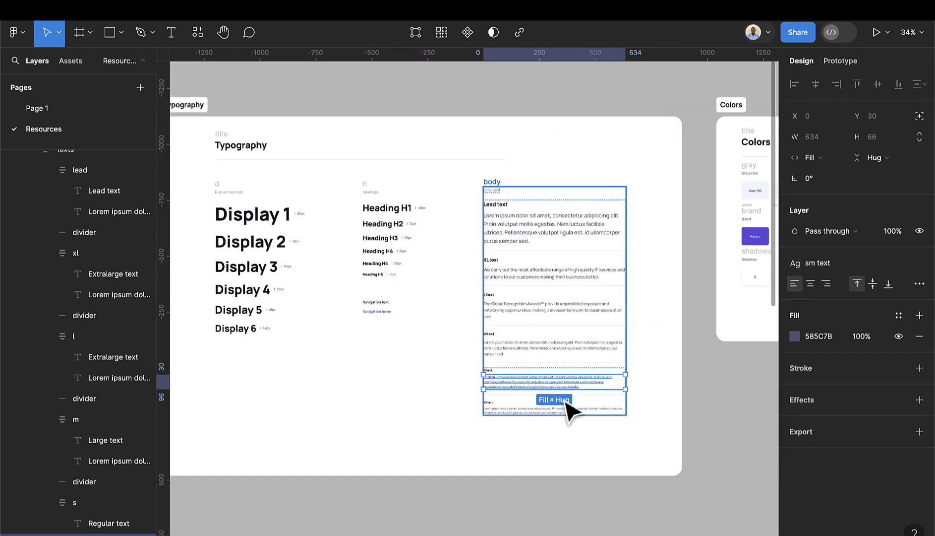
pyautogui.scroll(-3, 570, 409)
pyautogui.hscroll(3, 699, 352)
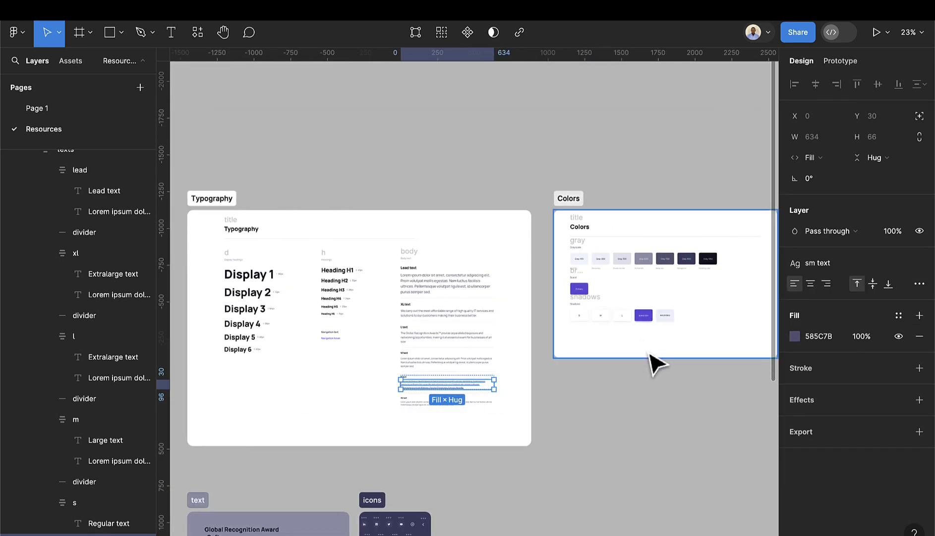
pyautogui.hscroll(3, 595, 322)
pyautogui.scroll(5, 491, 268)
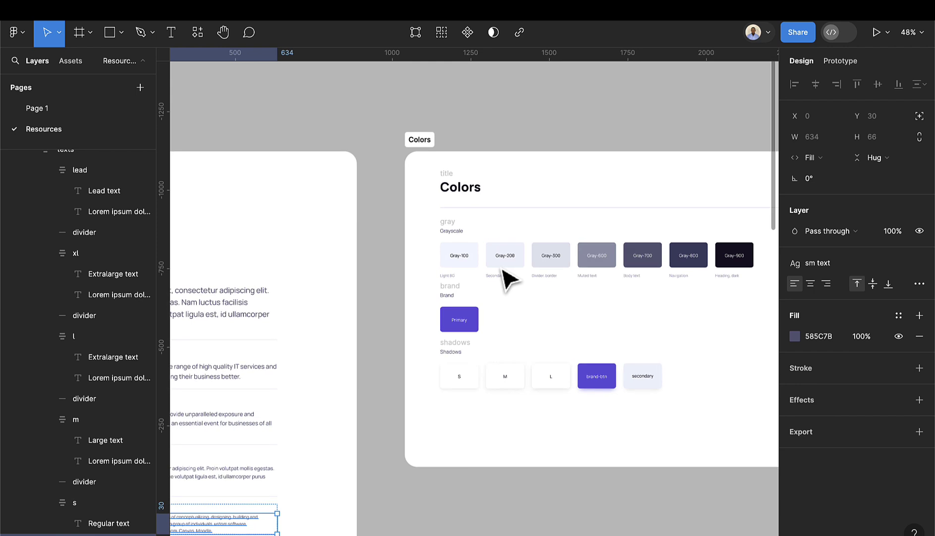
pyautogui.scroll(2, 501, 282)
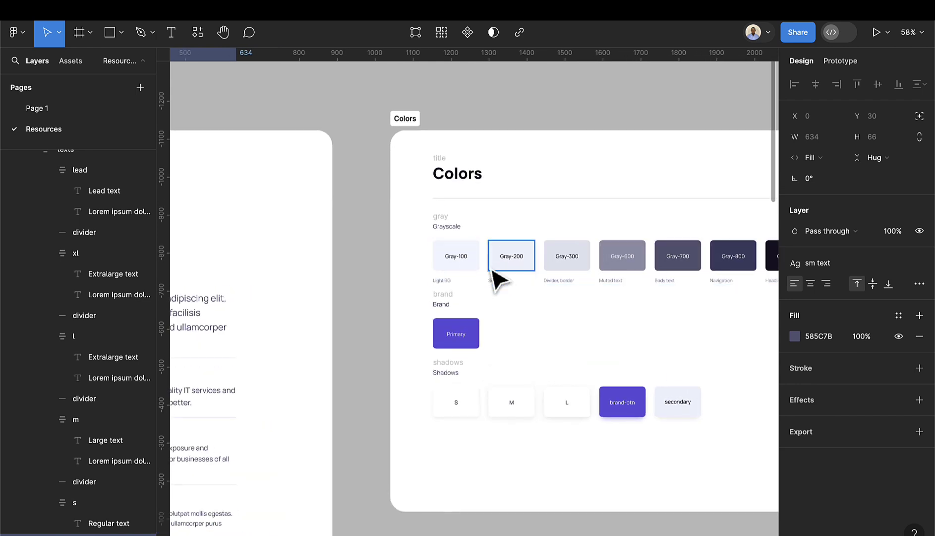
pyautogui.scroll(3, 496, 273)
pyautogui.scroll(-4, 510, 291)
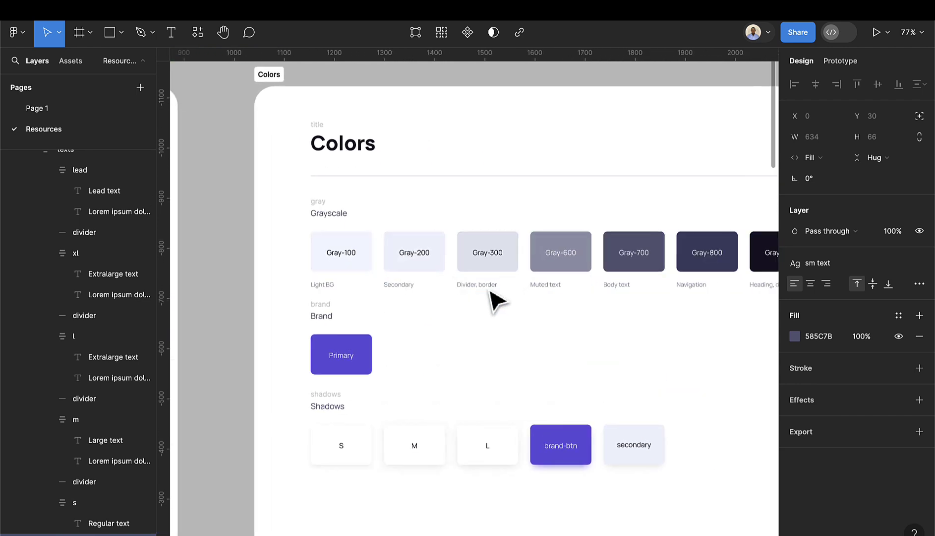
pyautogui.scroll(-1, 506, 327)
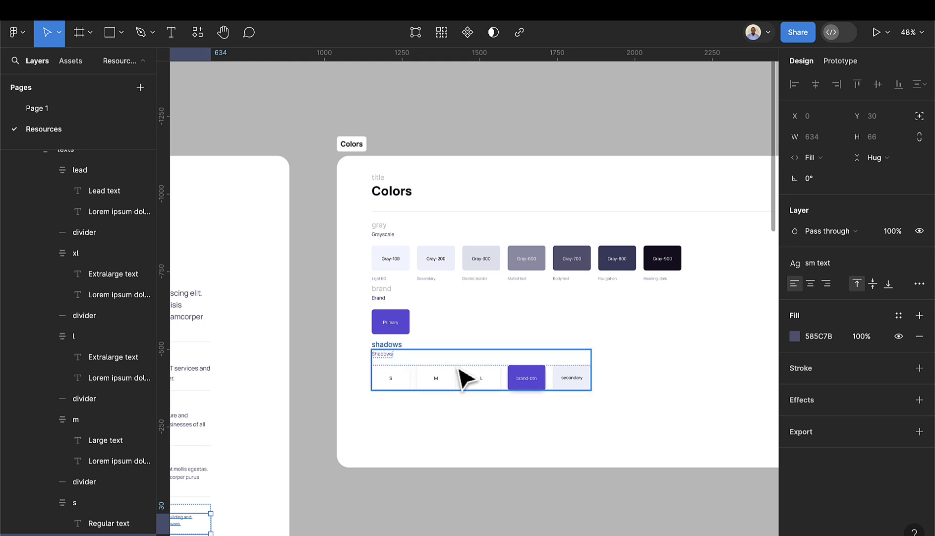
pyautogui.scroll(4, 455, 396)
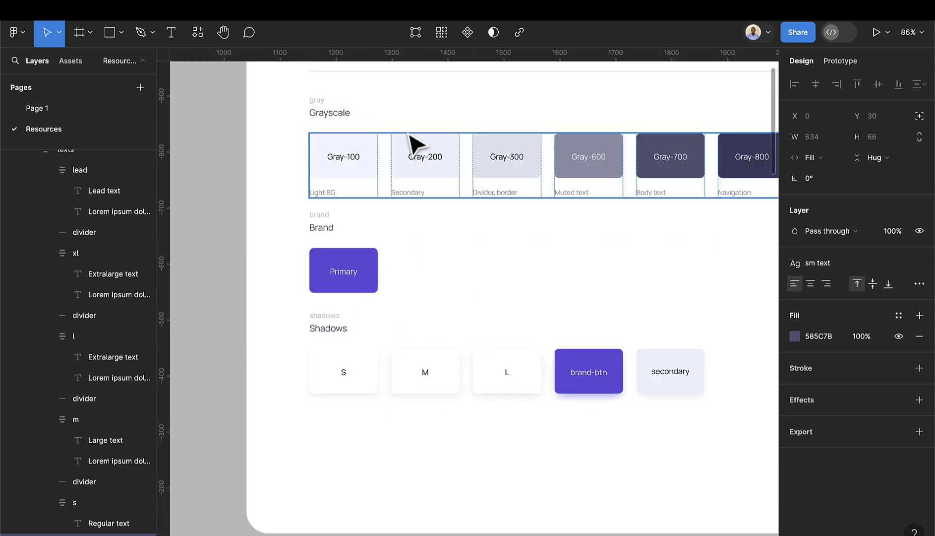
pyautogui.scroll(-2, 476, 185)
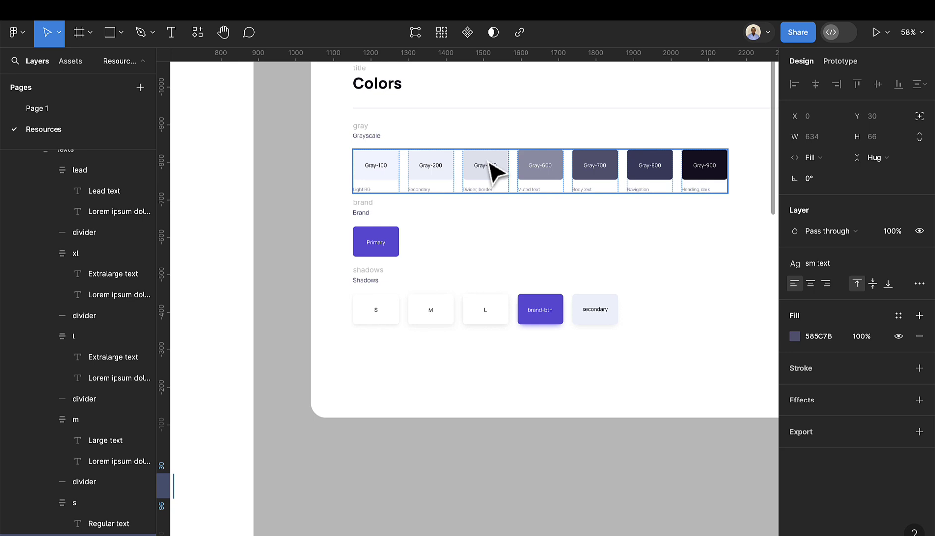
pyautogui.scroll(1, 392, 243)
# - Turn the Primary swatch rectangle's 635AE1 fill into a Brand/Primary colour style
pyautogui.doubleClick(393, 238)
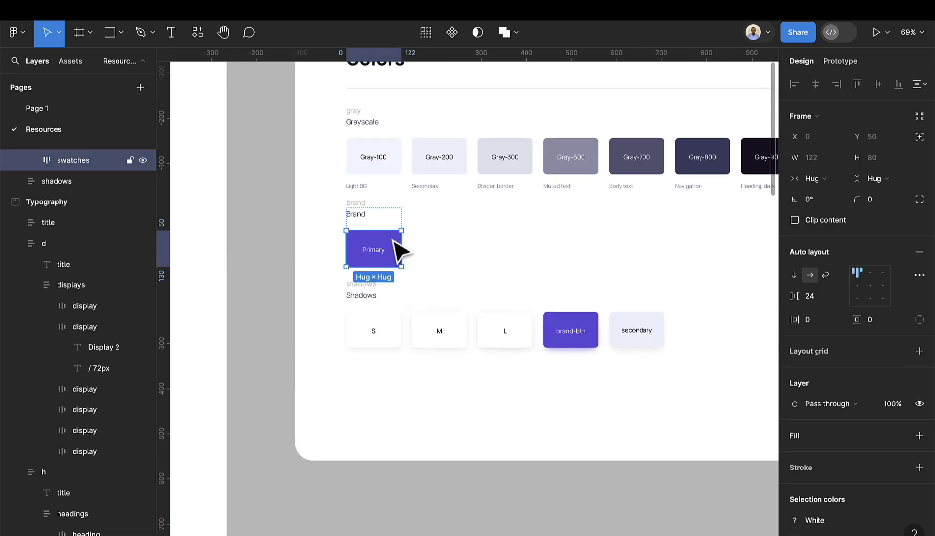
pyautogui.click(393, 239)
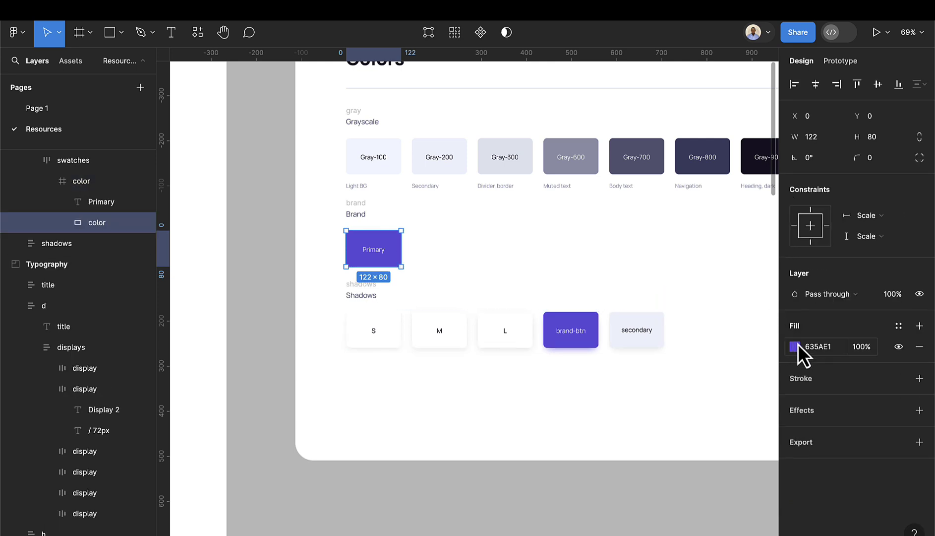
pyautogui.click(899, 327)
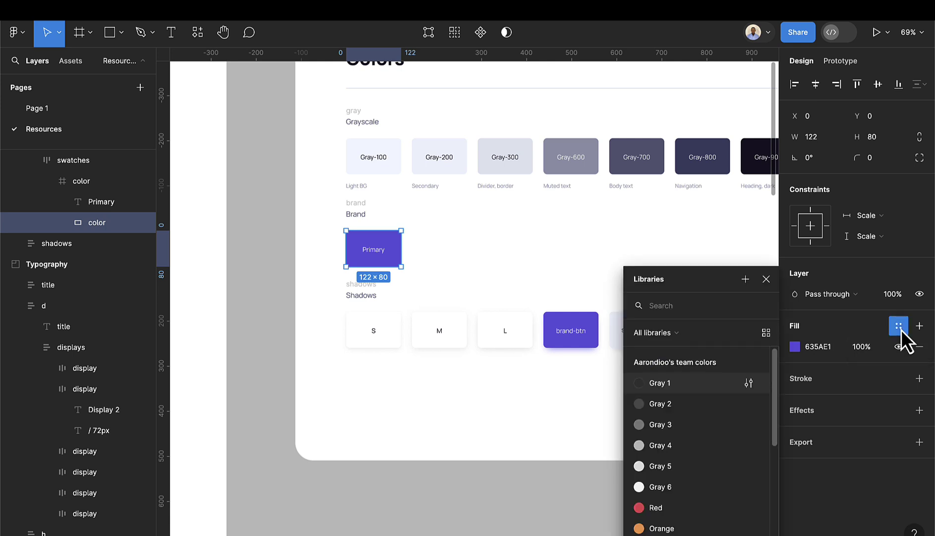
pyautogui.click(746, 280)
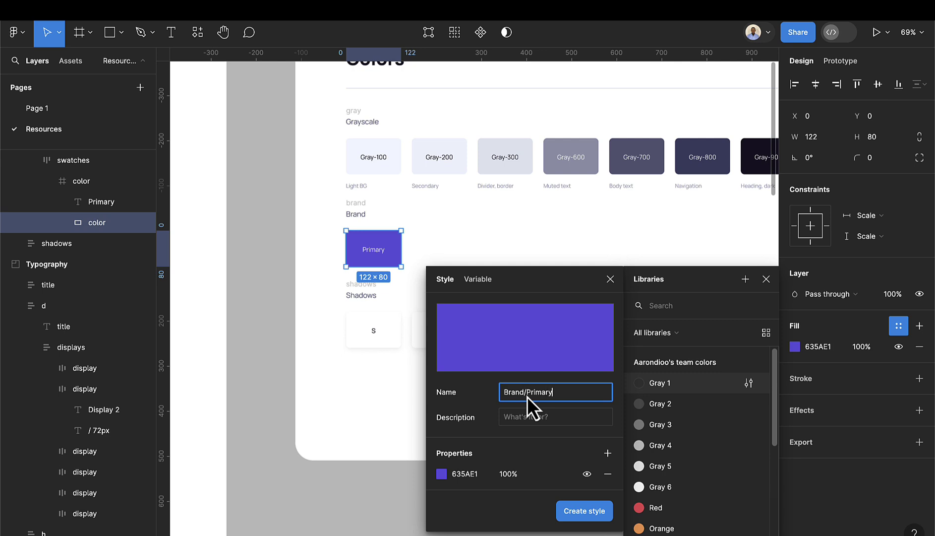
pyautogui.click(584, 515)
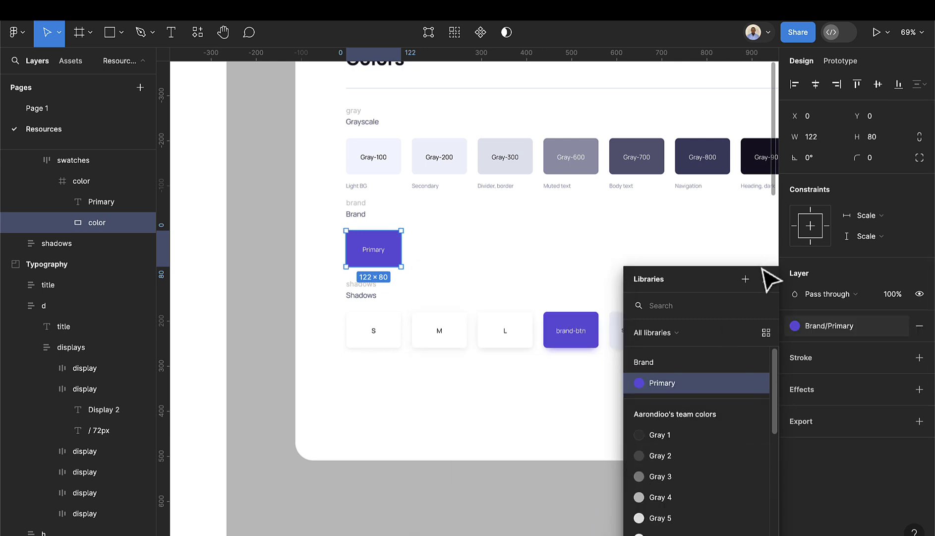
pyautogui.hscroll(5, 721, 194)
# - Save the Gray-900 swatch's dark fill as a colour style named Dark
pyautogui.click(615, 164)
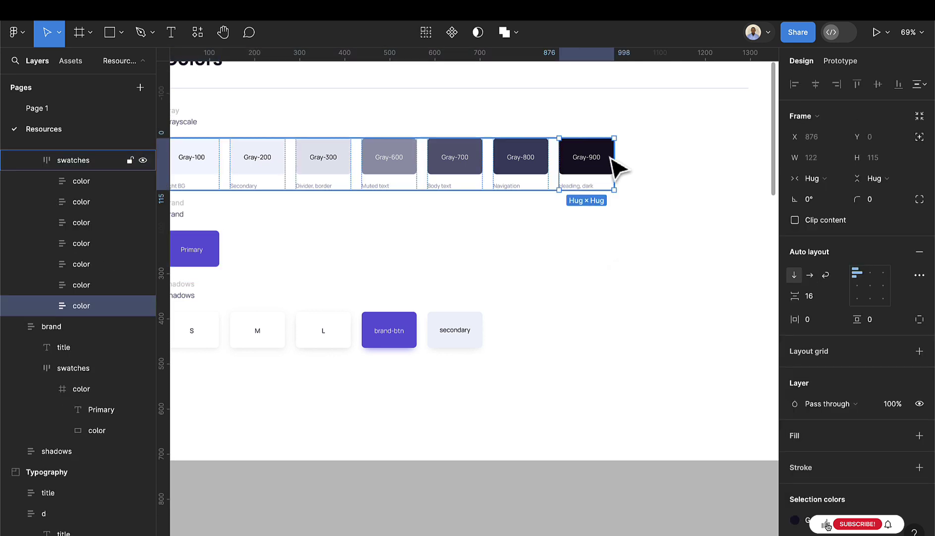
pyautogui.doubleClick(613, 159)
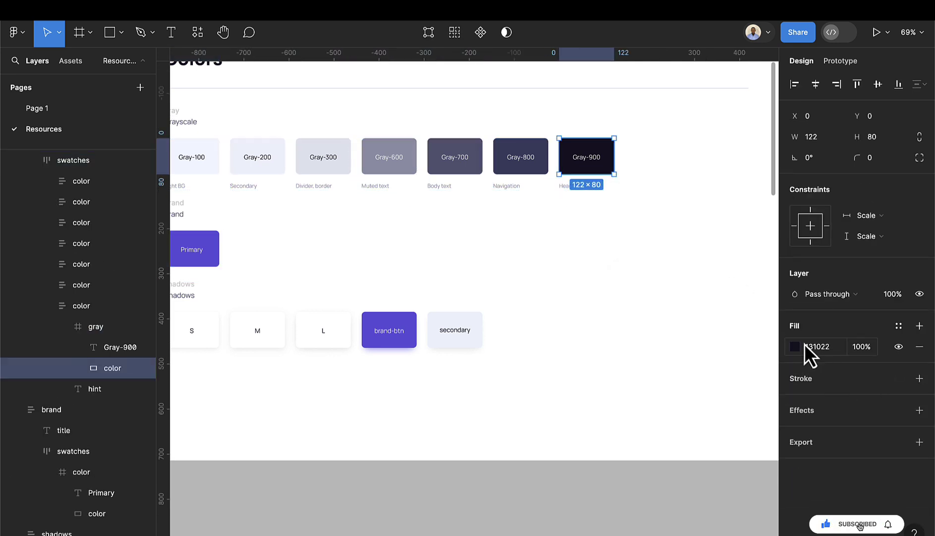
pyautogui.click(898, 326)
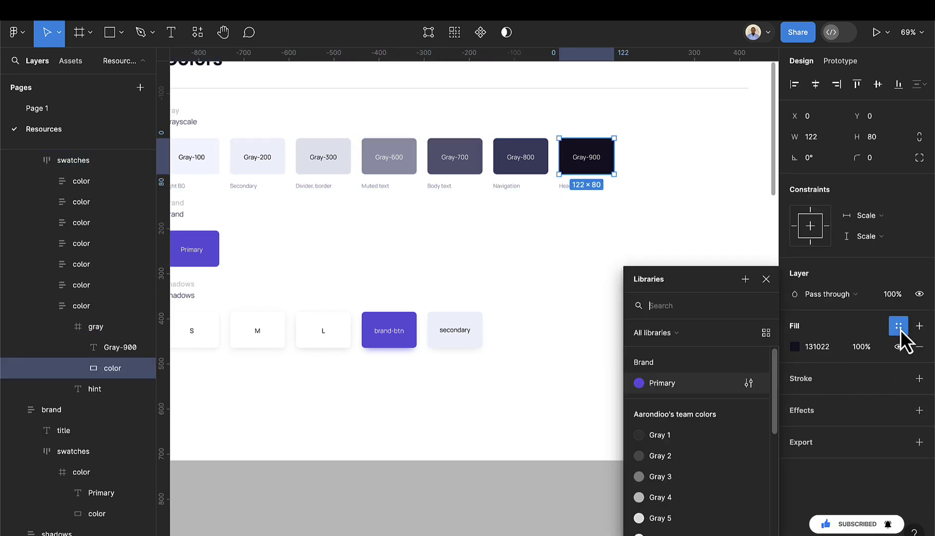
pyautogui.click(746, 280)
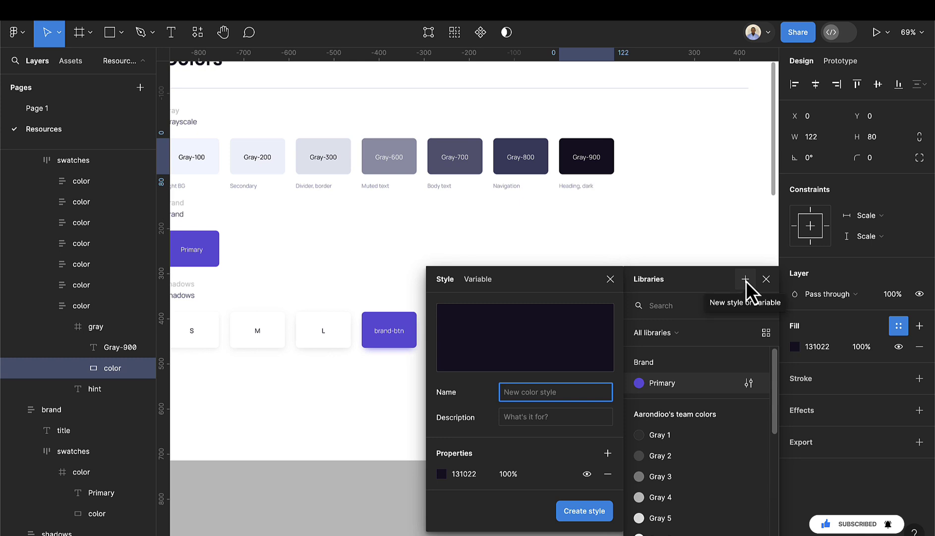
pyautogui.write('Dark')
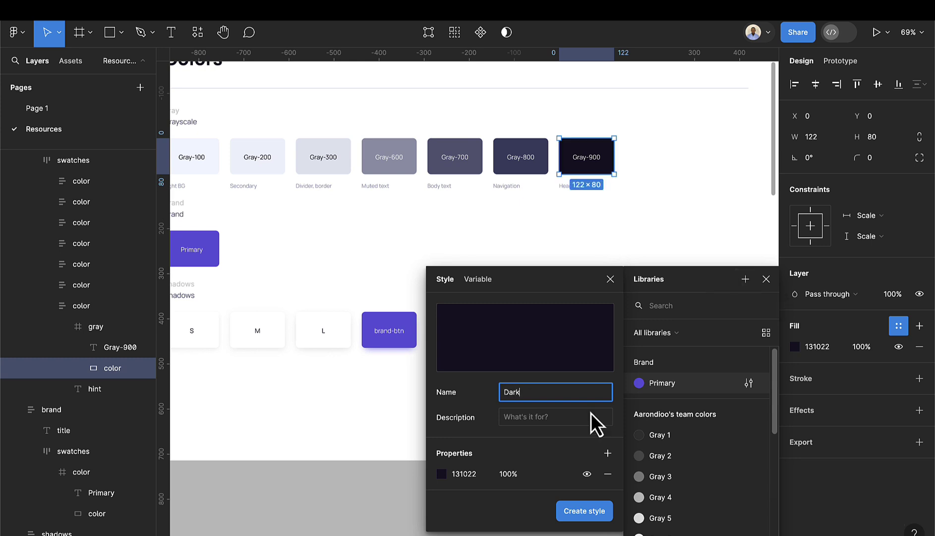
pyautogui.click(599, 512)
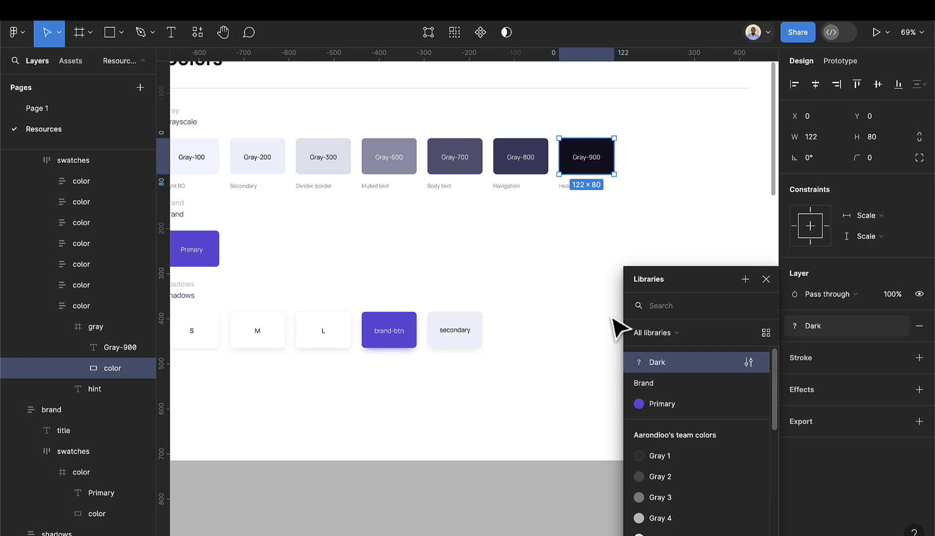
# - Save the Gray-800 swatch's 3E4265 fill as the Gray-800 colour style
pyautogui.click(534, 145)
pyautogui.click(545, 158)
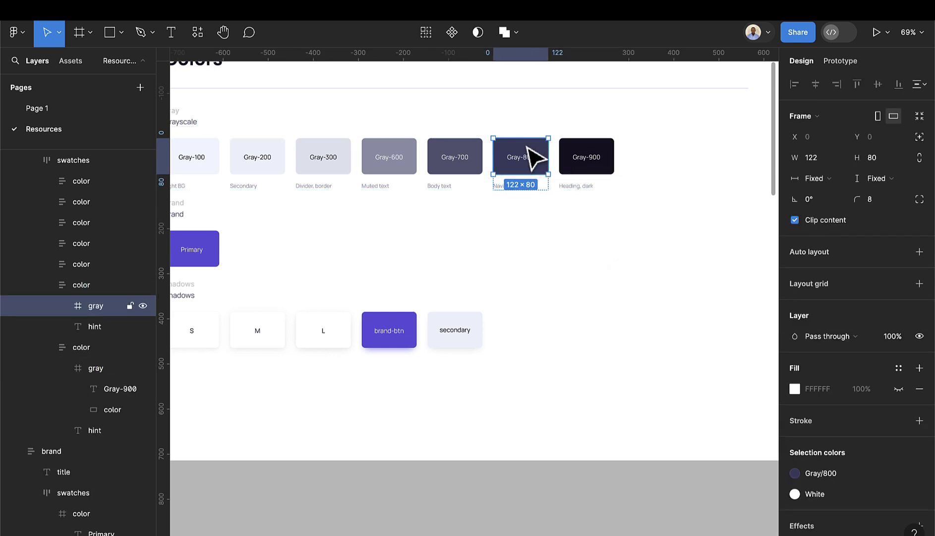
pyautogui.doubleClick(511, 149)
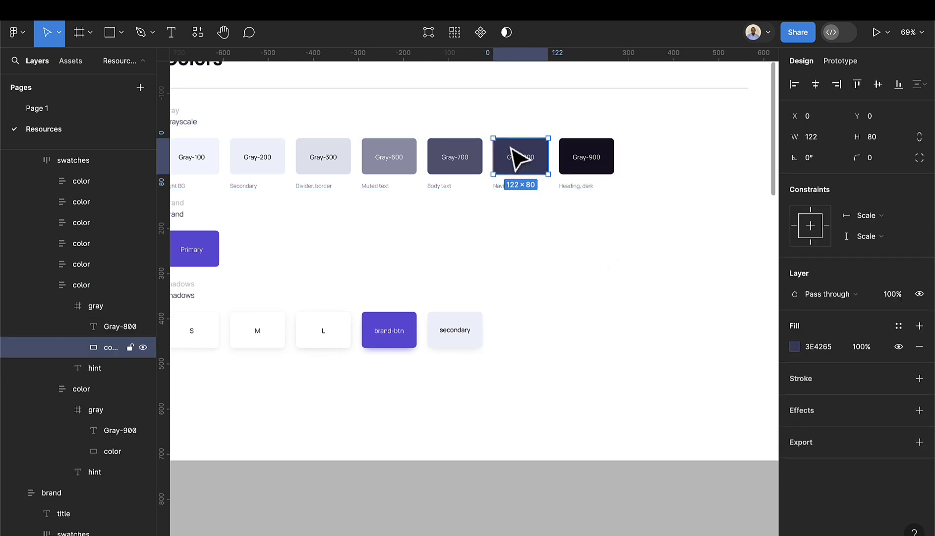
pyautogui.click(897, 328)
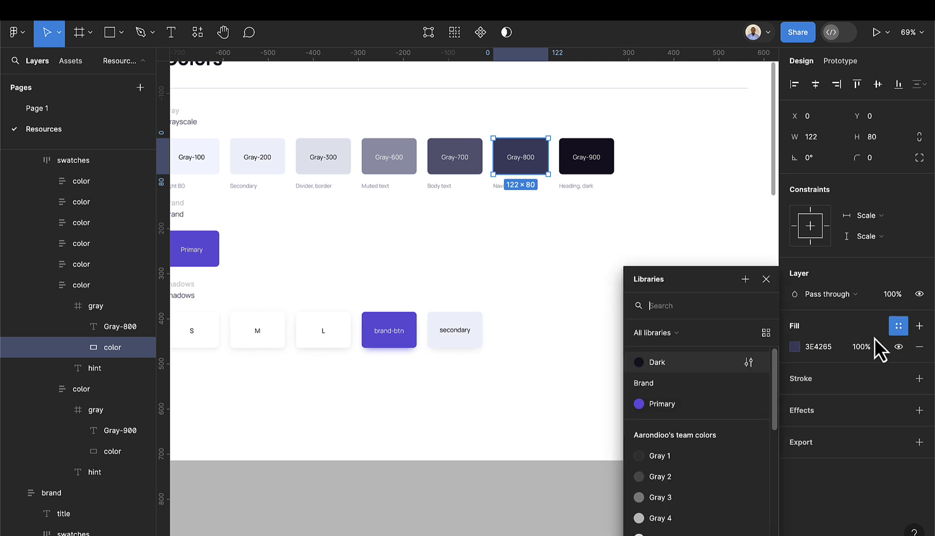
pyautogui.click(748, 281)
pyautogui.write('Gr')
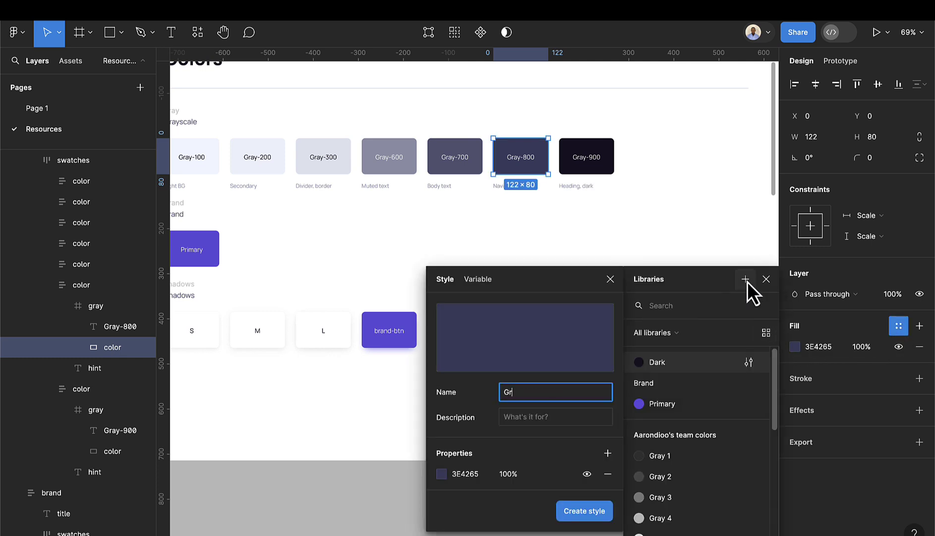
pyautogui.write('ay 800')
pyautogui.press('BackSpace')
pyautogui.write('-800')
pyautogui.press('Return')
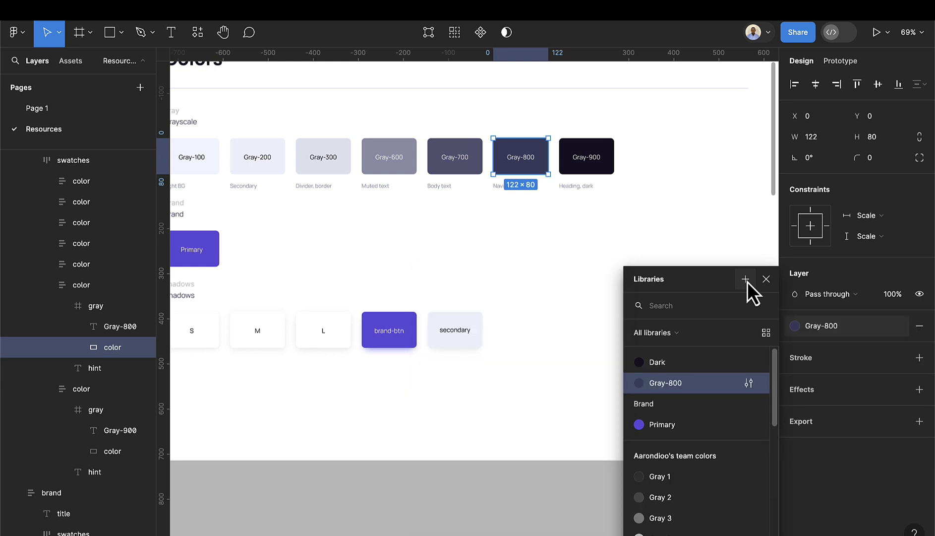
# - Save the Gray-700 swatch's fill as the Gray-700 colour style
pyautogui.click(461, 151)
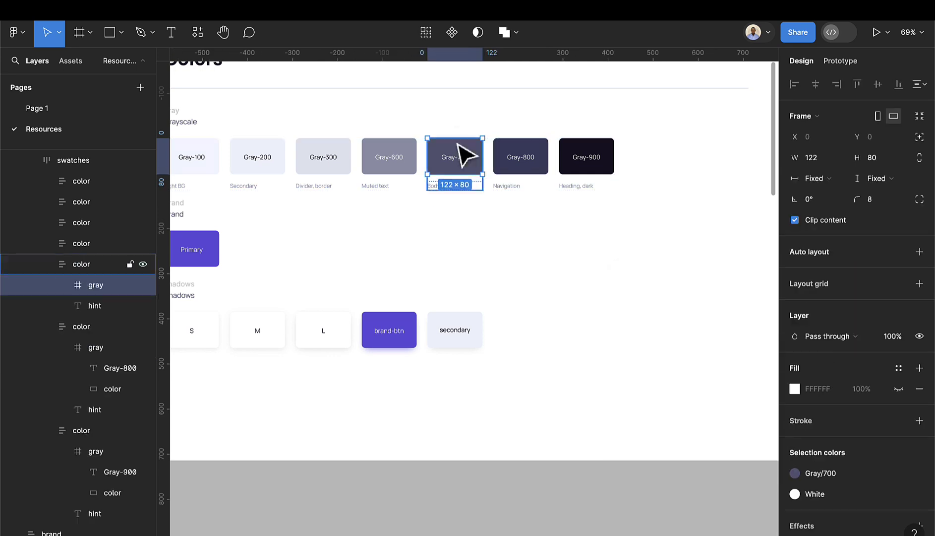
pyautogui.doubleClick(466, 158)
pyautogui.click(919, 326)
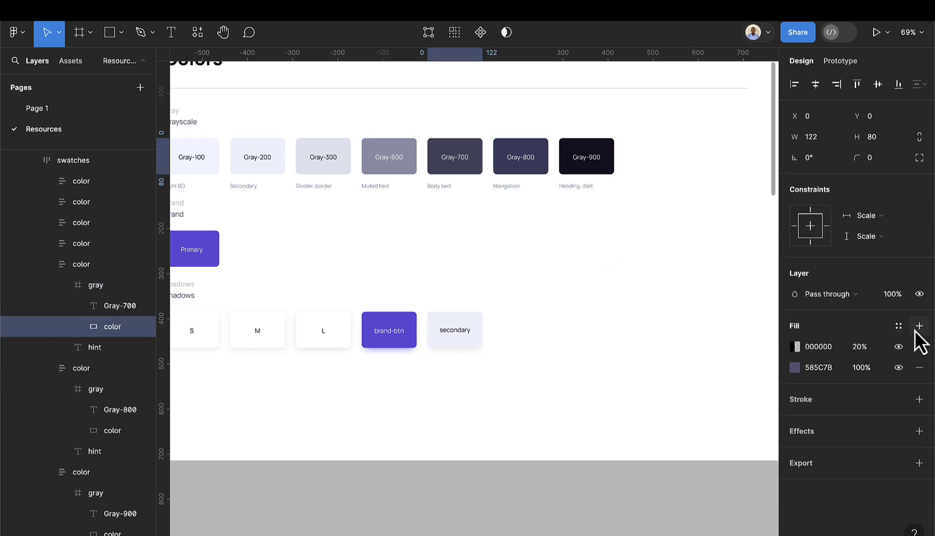
pyautogui.click(919, 347)
pyautogui.click(899, 326)
pyautogui.click(745, 279)
pyautogui.write('Gr')
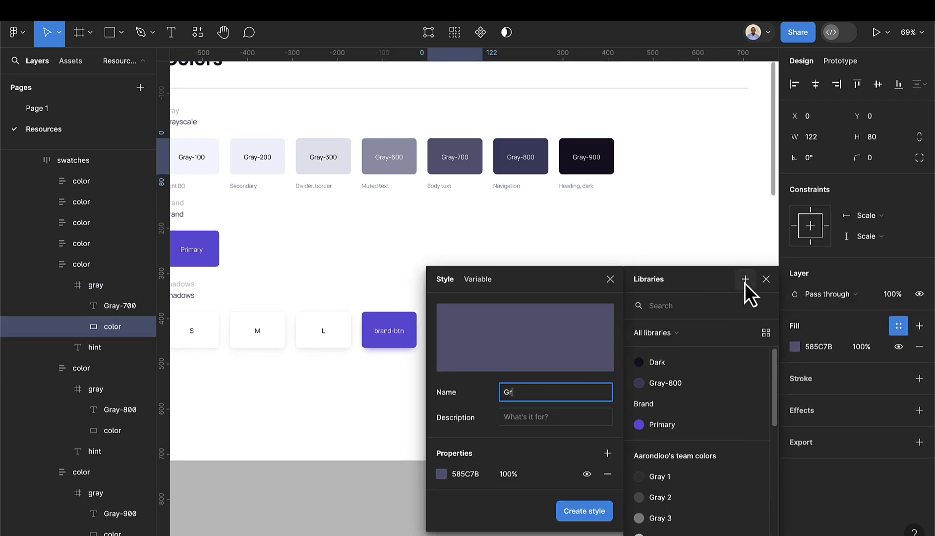
pyautogui.write('ay-700')
pyautogui.press('Return')
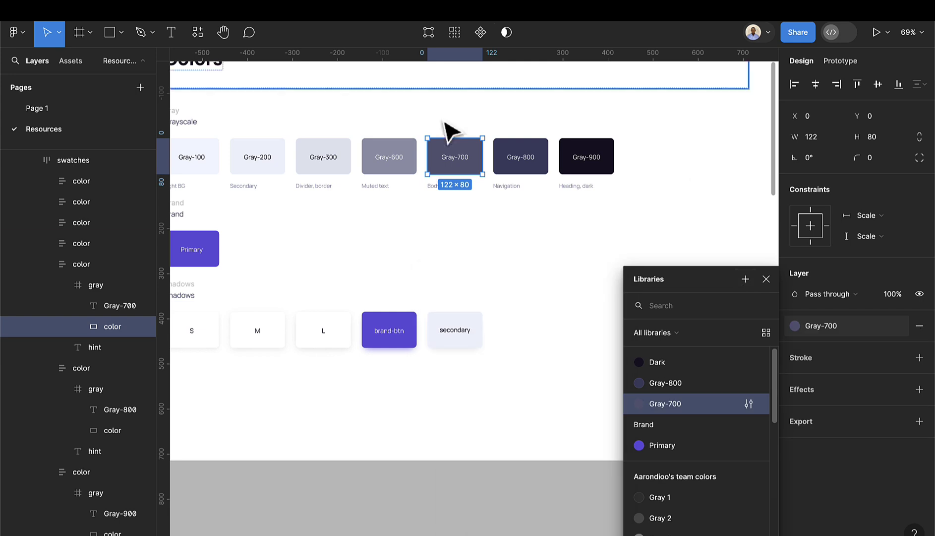
# - Save the Gray-600 swatch's fill as the Gray-600 colour style
pyautogui.click(389, 151)
pyautogui.click(899, 368)
pyautogui.click(744, 278)
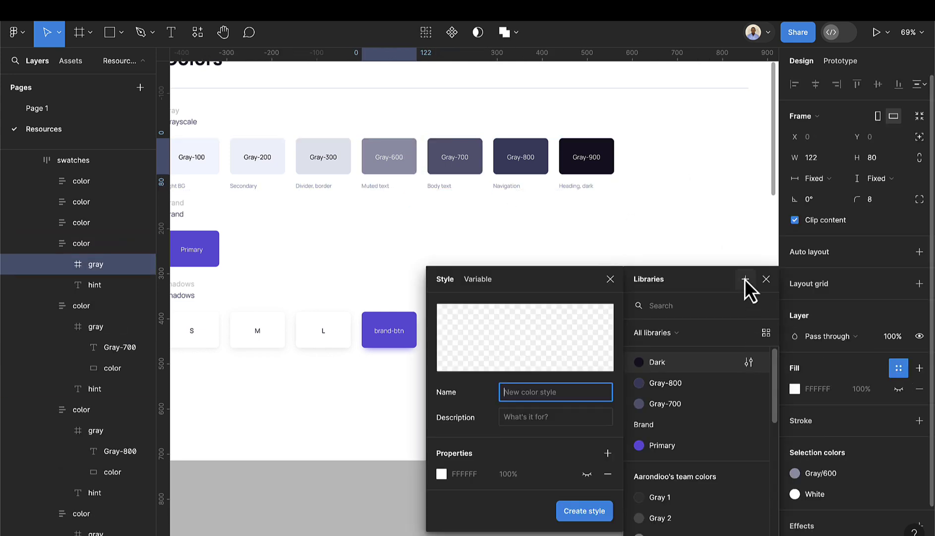
pyautogui.write('Gray-600')
pyautogui.press('Return')
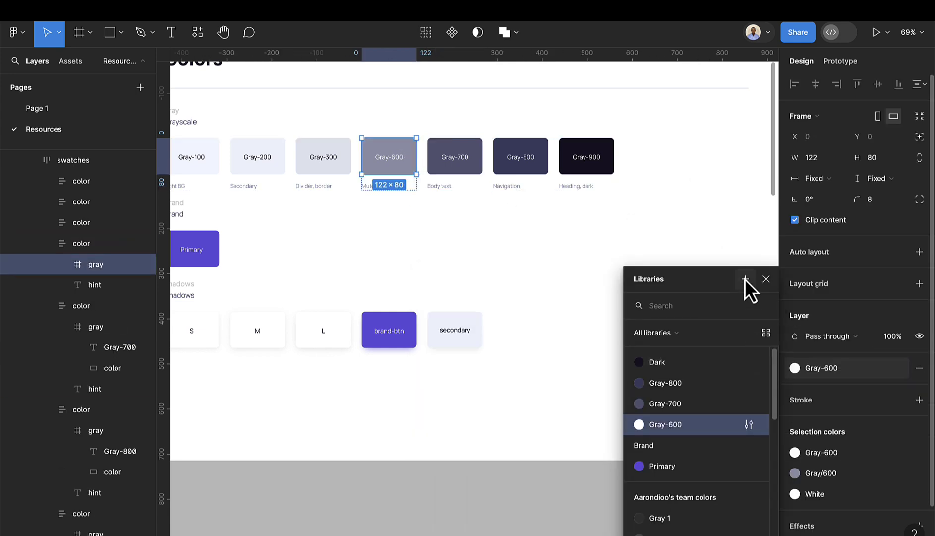
# - Save the Gray-300 swatch's fill as the Gray-300 colour style
pyautogui.hscroll(-3, 355, 180)
pyautogui.click(411, 176)
pyautogui.doubleClick(411, 176)
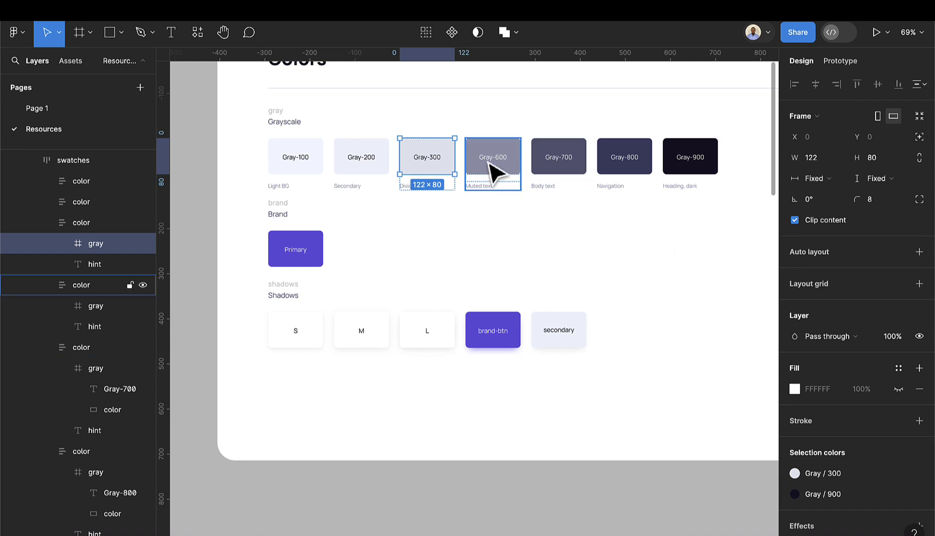
pyautogui.doubleClick(444, 158)
pyautogui.click(918, 325)
pyautogui.click(920, 346)
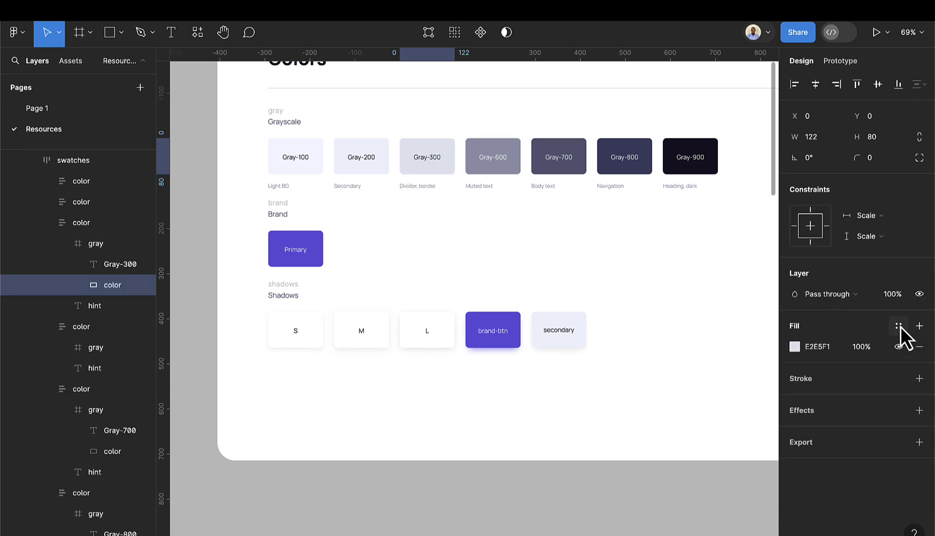
pyautogui.click(899, 326)
pyautogui.click(745, 279)
pyautogui.write('gray-300')
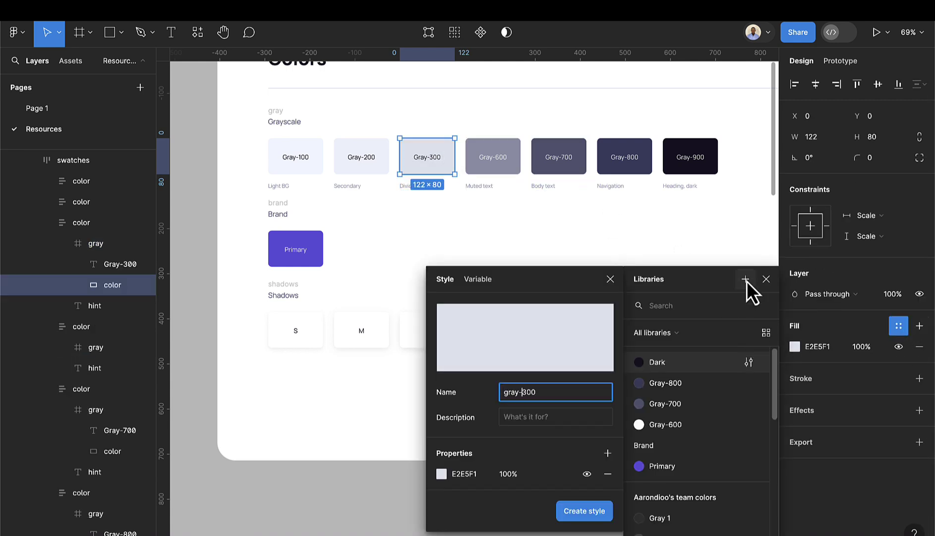
pyautogui.press('Home')
pyautogui.write('G')
pyautogui.press('Delete')
pyautogui.press('Return')
# - Save the Gray-200 swatch's fill as the Gray-200 colour style
pyautogui.click(375, 171)
pyautogui.doubleClick(384, 175)
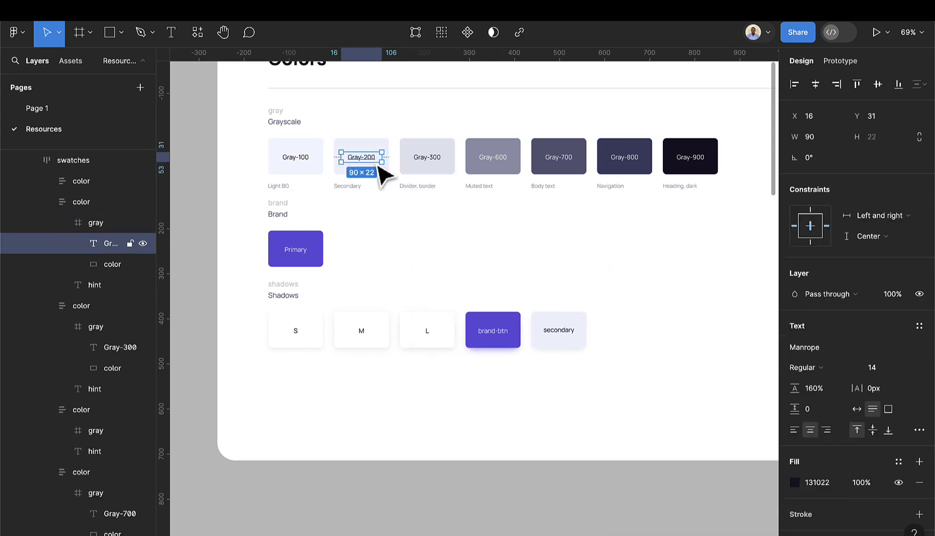
pyautogui.press('Escape')
pyautogui.doubleClick(387, 151)
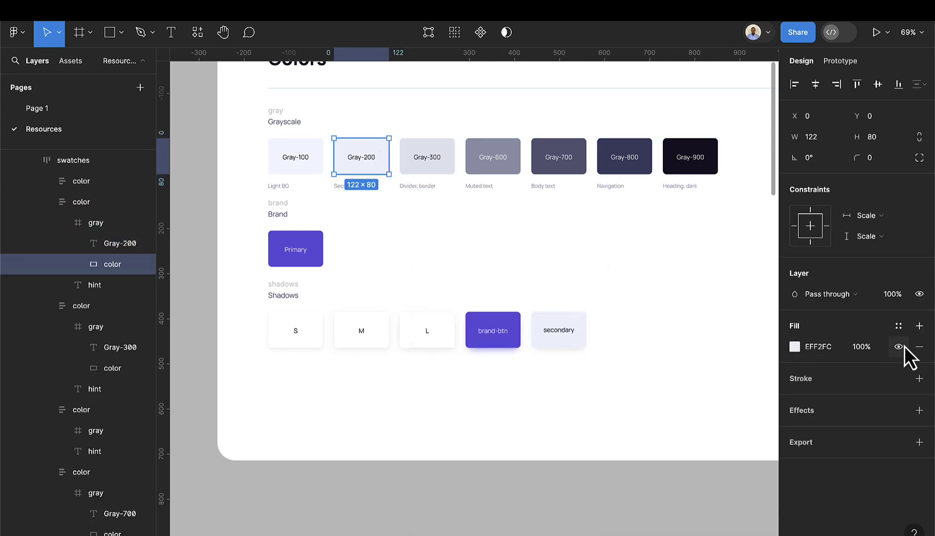
pyautogui.click(898, 325)
pyautogui.click(745, 278)
pyautogui.write('Gray-200')
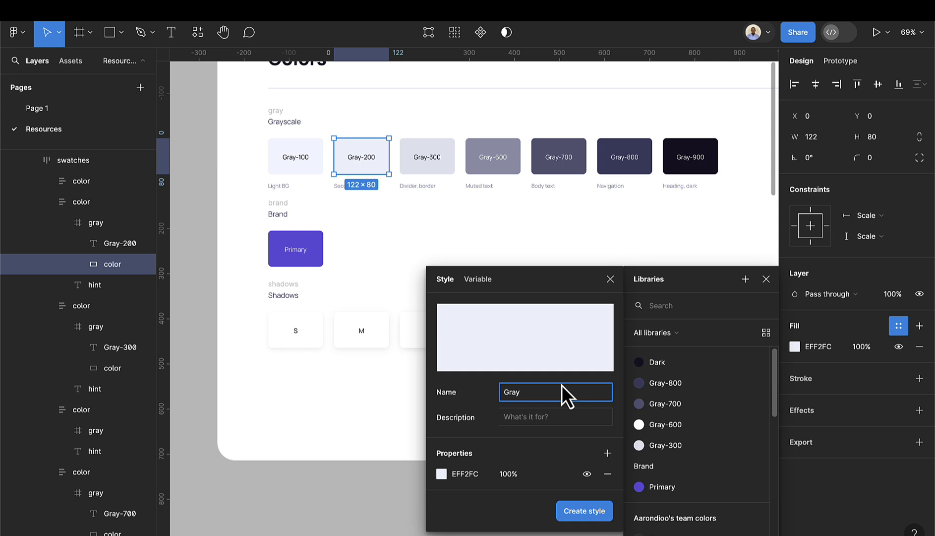
pyautogui.press('Return')
# - Save the Gray-100 swatch's fill as the Gray-100 colour style
pyautogui.click(317, 171)
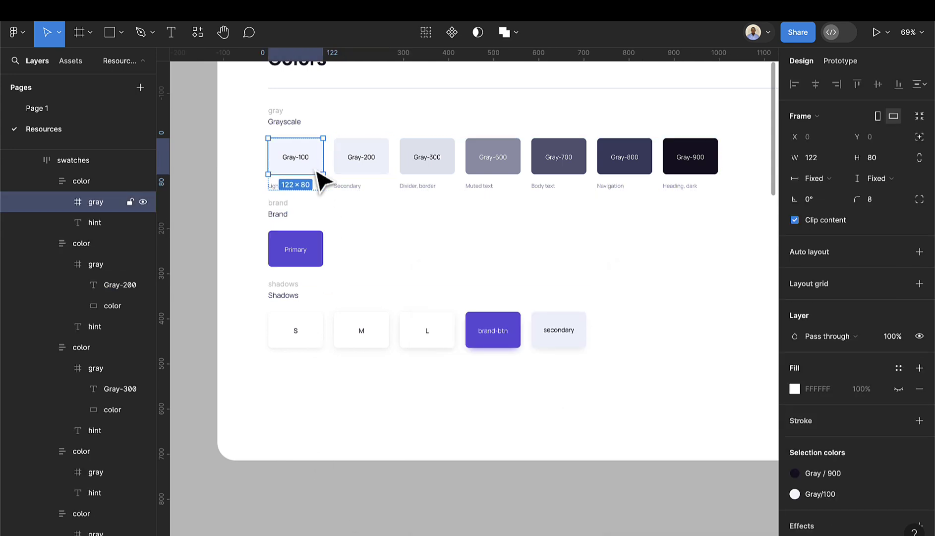
pyautogui.doubleClick(319, 171)
pyautogui.click(898, 325)
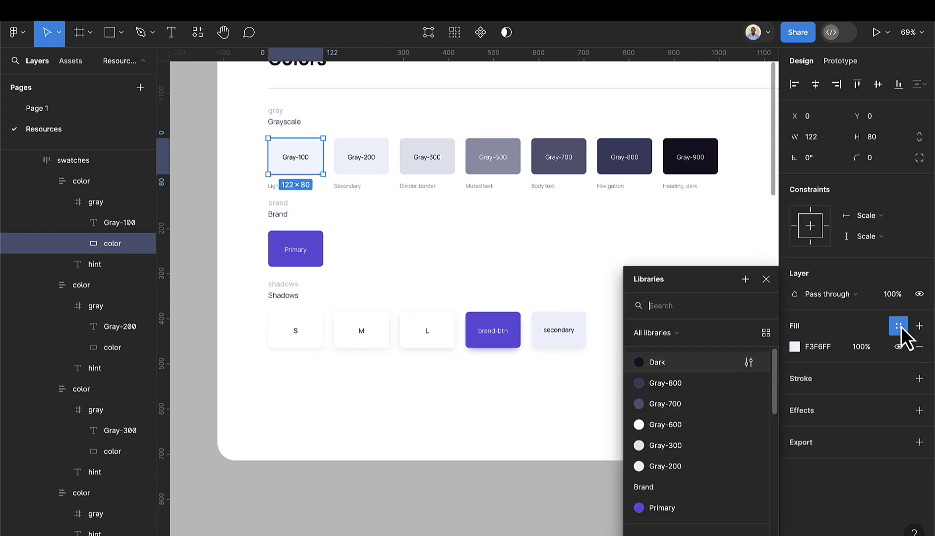
pyautogui.click(748, 280)
pyautogui.write('Gray-100')
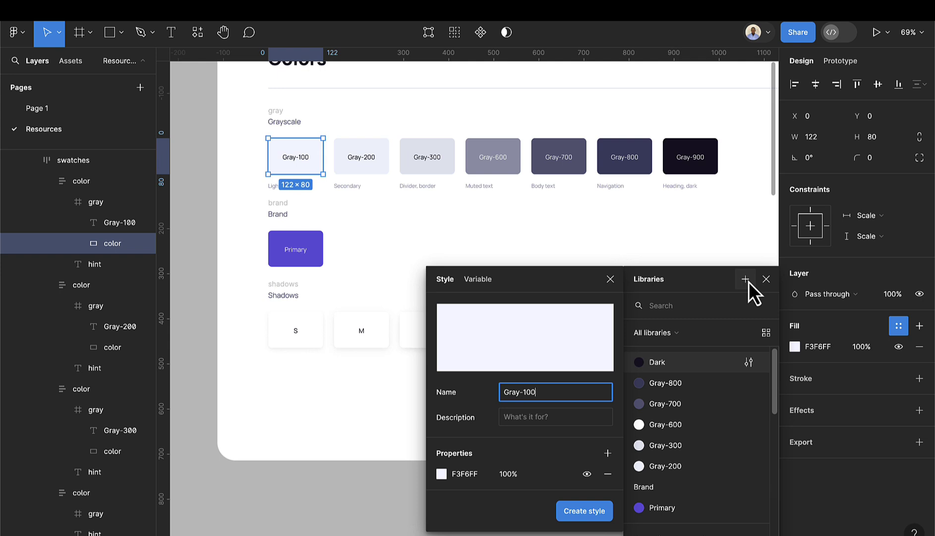
pyautogui.press('Return')
pyautogui.click(601, 268)
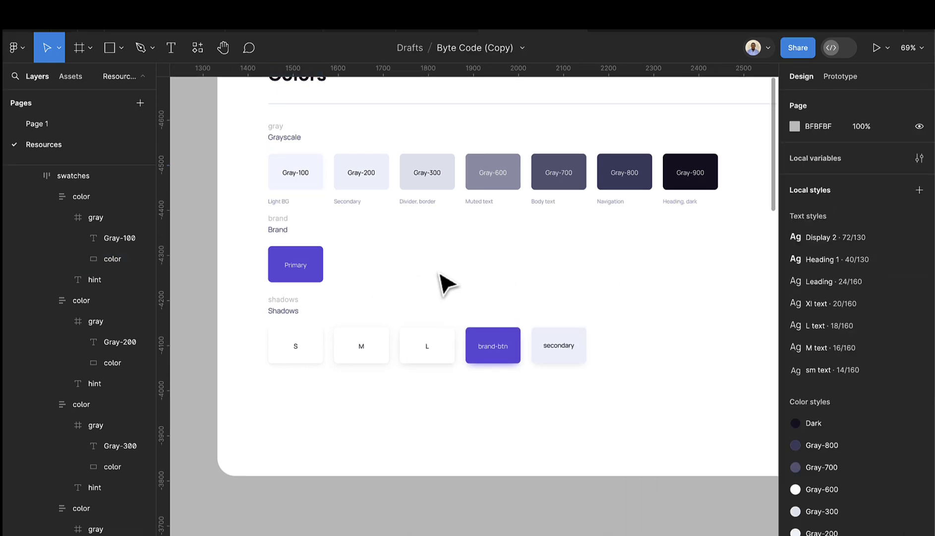
# - Save the S card's shadow rectangle effects as an effect style named S
pyautogui.scroll(-2, 293, 347)
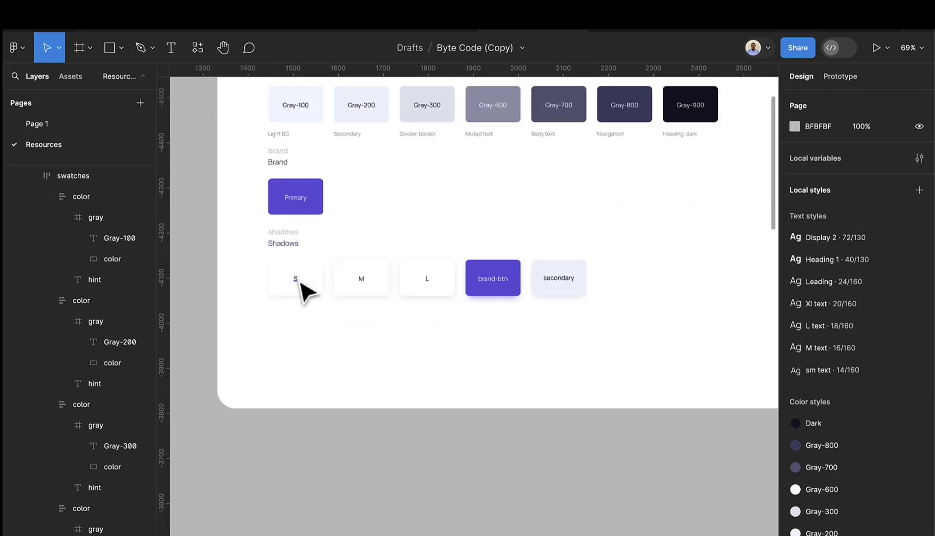
pyautogui.scroll(5, 307, 290)
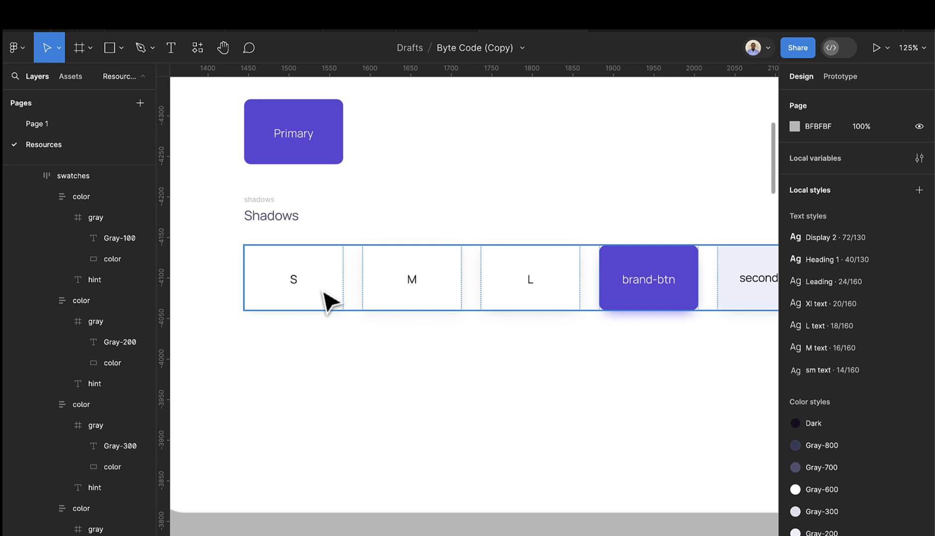
pyautogui.click(325, 292)
pyautogui.doubleClick(328, 293)
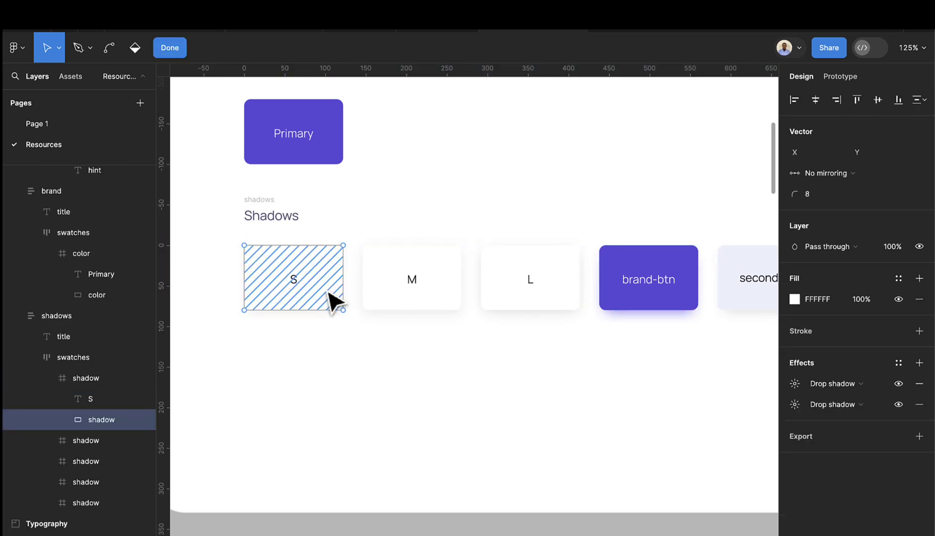
pyautogui.press('Escape')
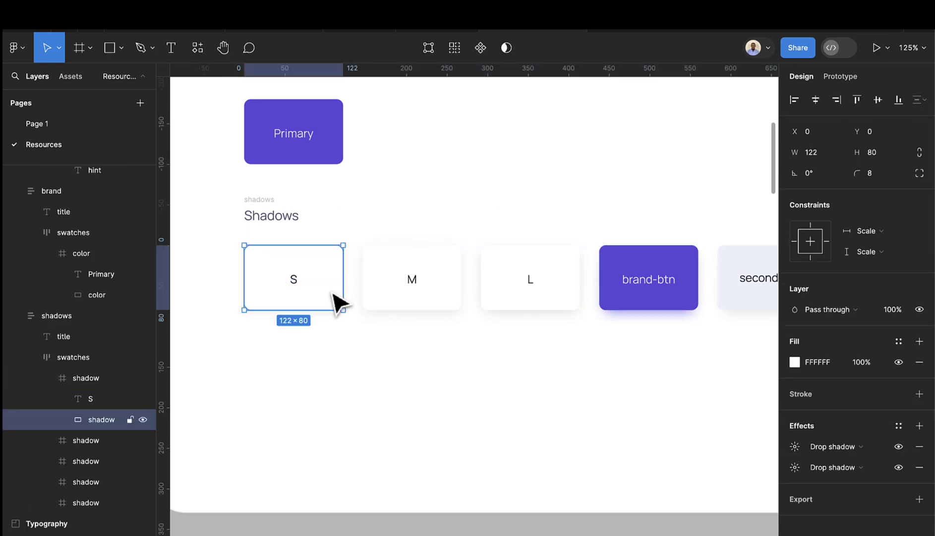
pyautogui.click(900, 425)
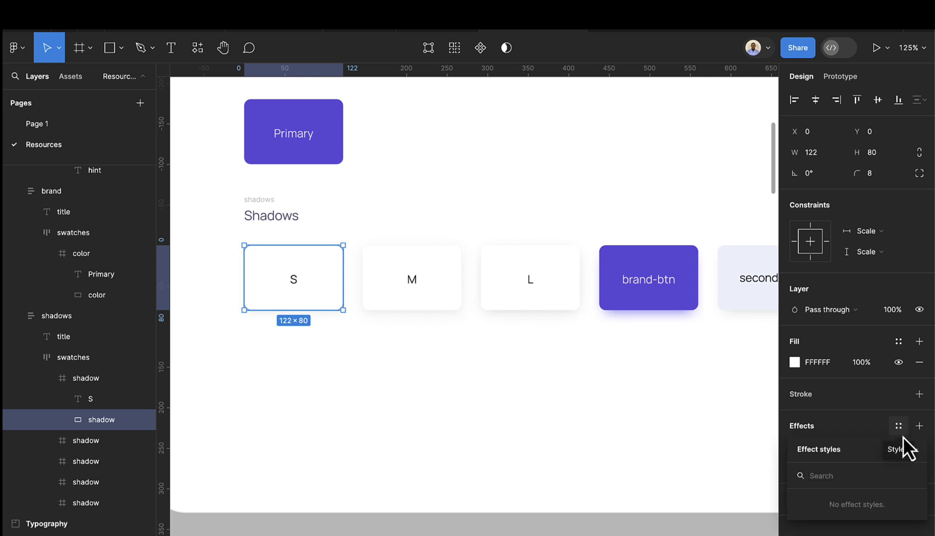
pyautogui.click(915, 449)
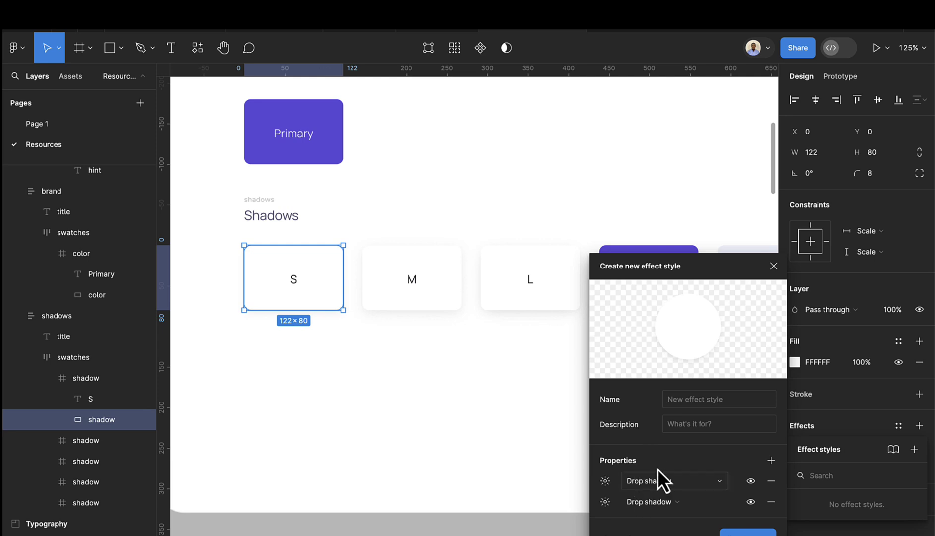
pyautogui.click(686, 399)
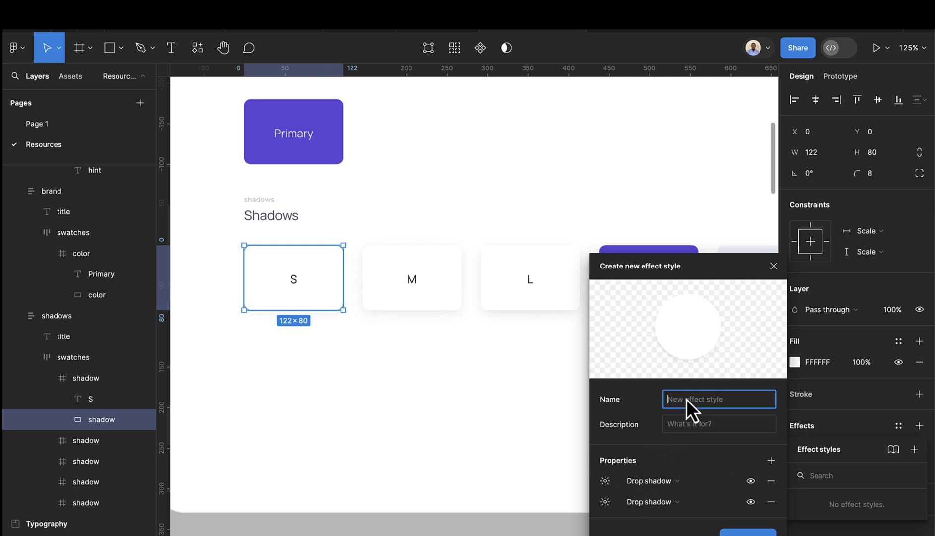
pyautogui.write('Sh')
pyautogui.press('BackSpace')
pyautogui.press('BackSpace')
pyautogui.press('BackSpace')
pyautogui.press('BackSpace')
pyautogui.write('S')
pyautogui.click(729, 530)
# - Save the M card's shadow rectangle effects as an effect style named M
pyautogui.doubleClick(403, 293)
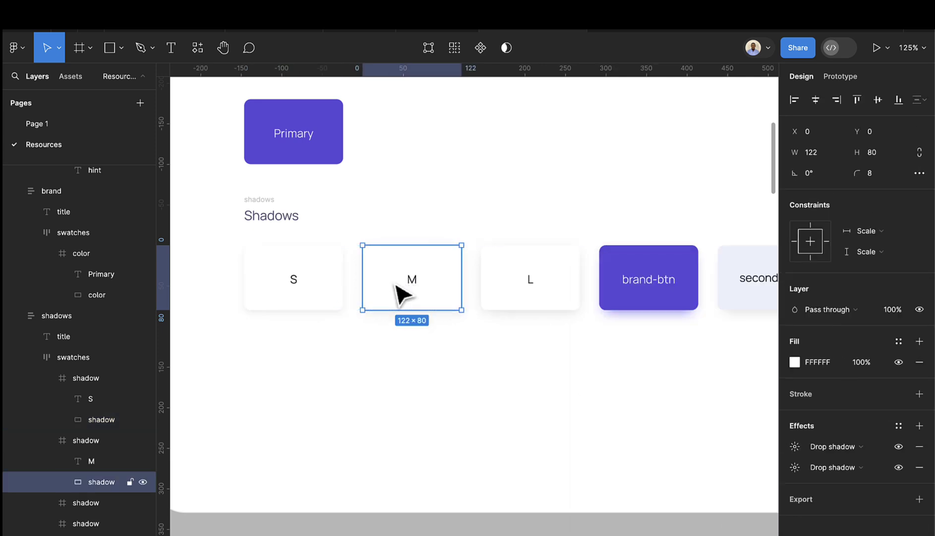
pyautogui.doubleClick(402, 294)
pyautogui.press('Escape')
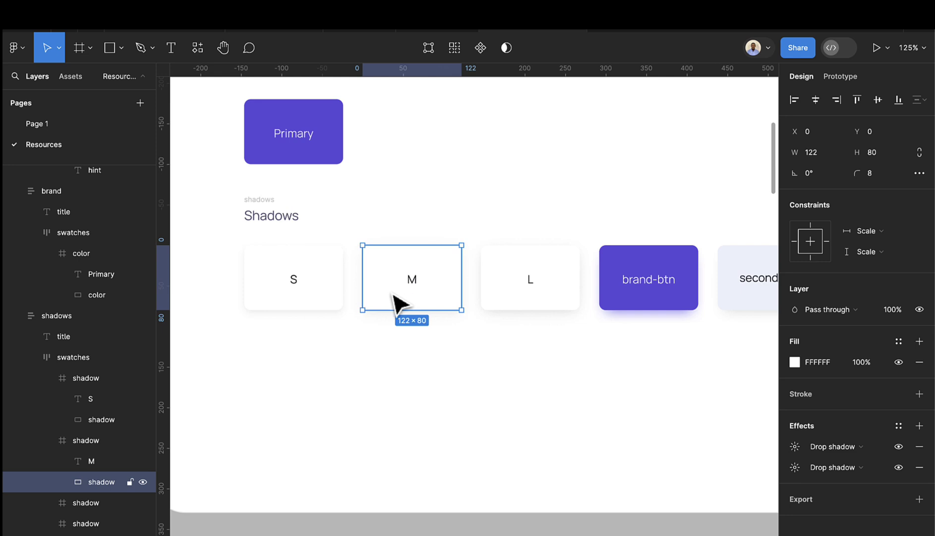
pyautogui.click(903, 430)
pyautogui.click(914, 450)
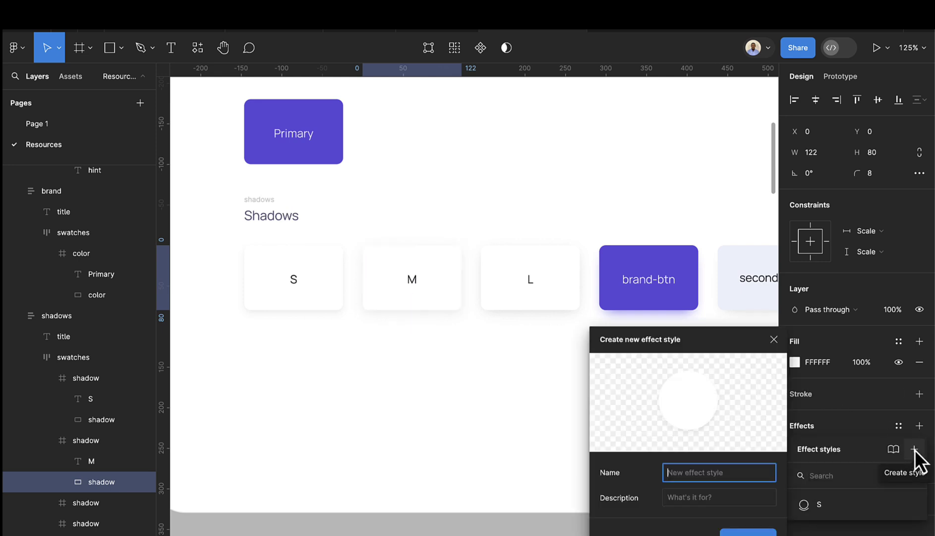
pyautogui.write('M')
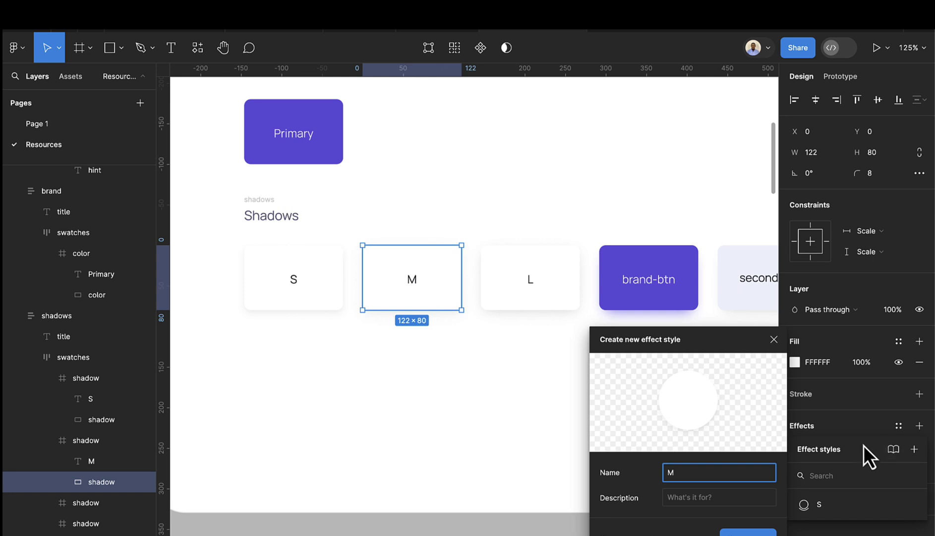
pyautogui.click(743, 531)
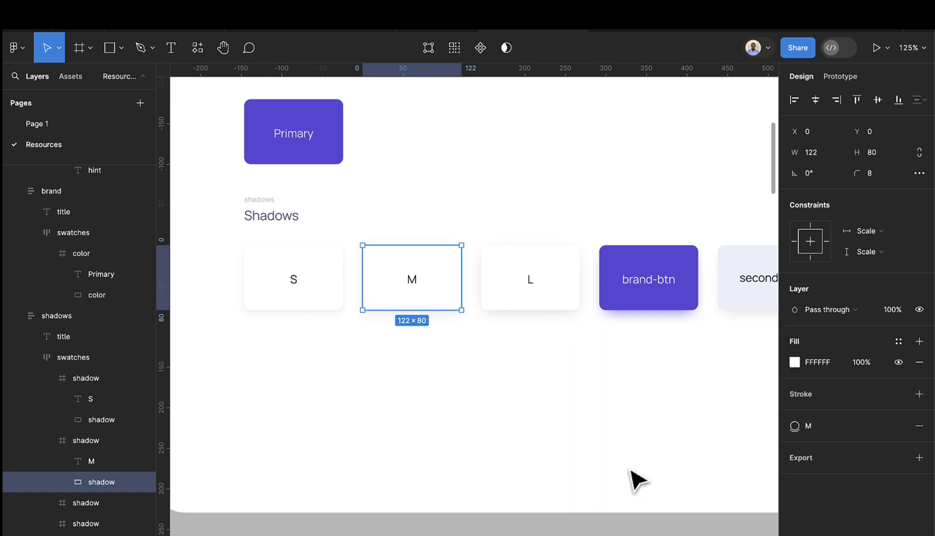
pyautogui.click(550, 293)
# - Save the L card's shadows as an effect style named L
pyautogui.doubleClick(554, 297)
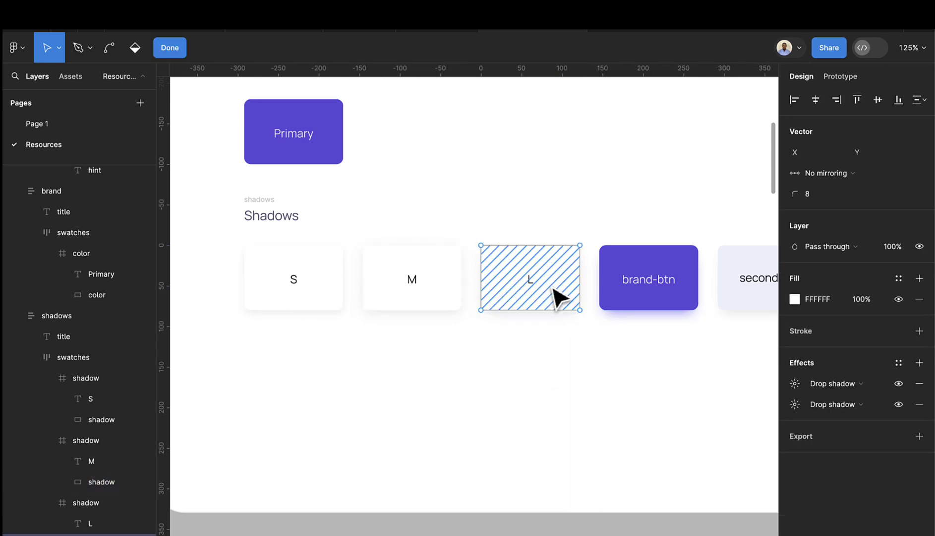
pyautogui.press('Escape')
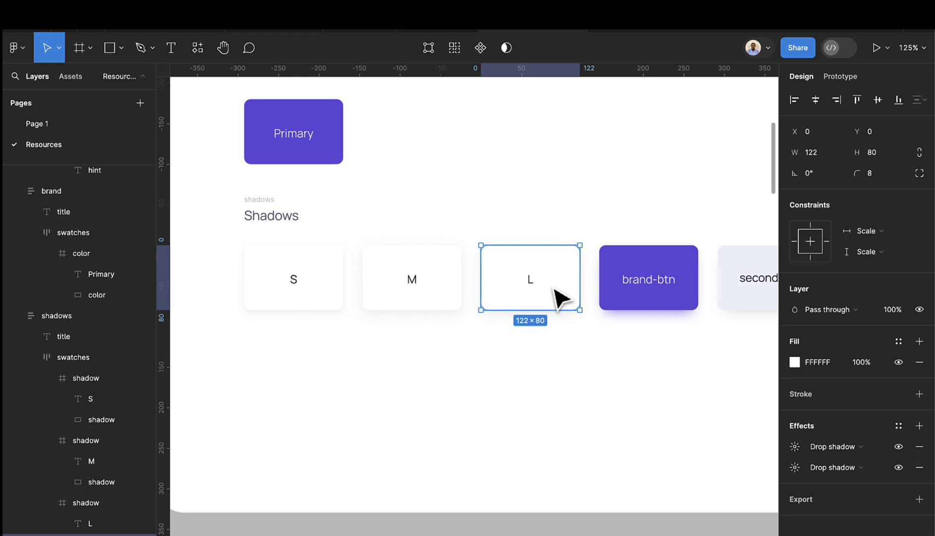
pyautogui.click(898, 427)
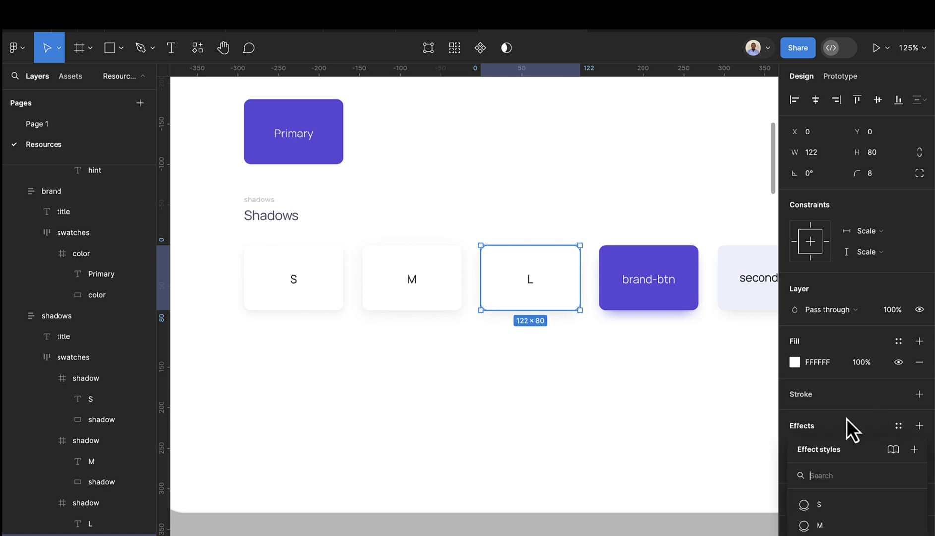
pyautogui.click(912, 449)
pyautogui.write('L')
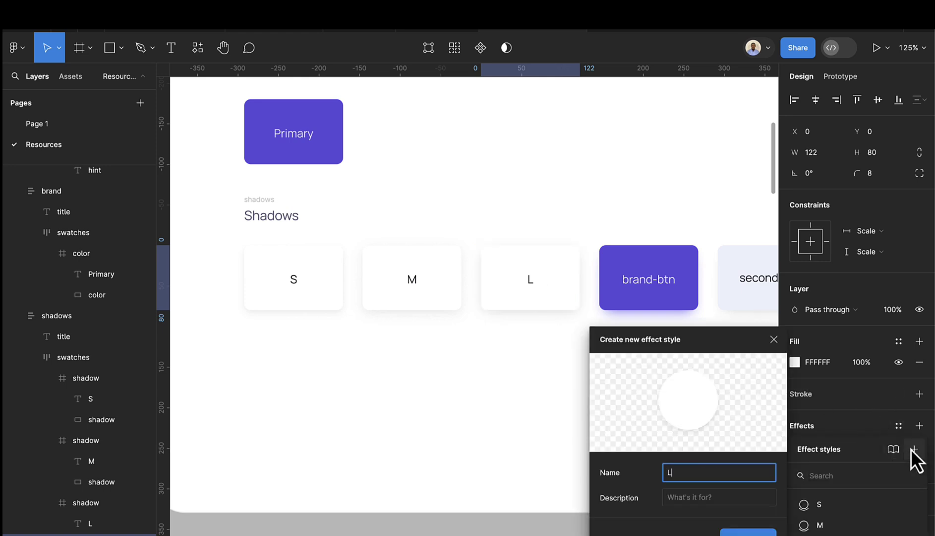
pyautogui.press('Return')
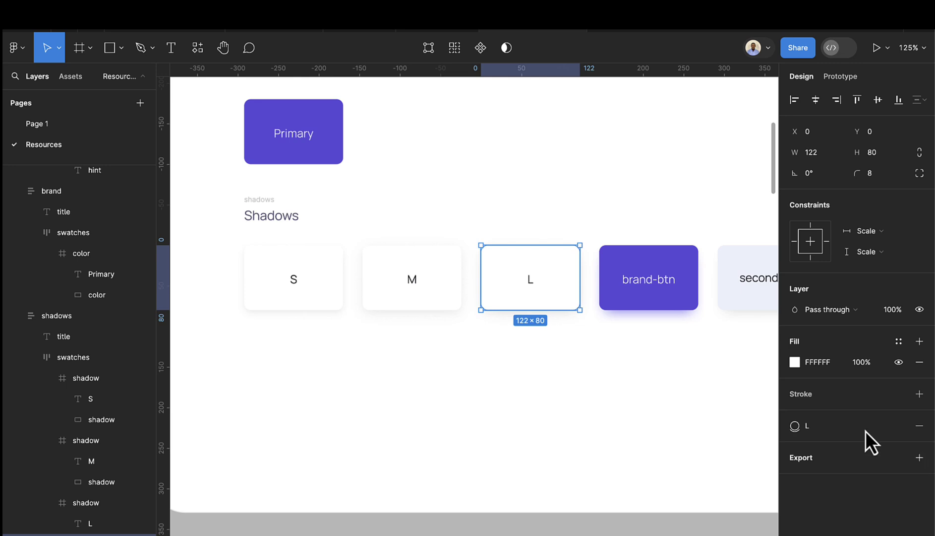
# - Save the brand-btn card's shadow as an effect style named 'brand s'
pyautogui.click(694, 297)
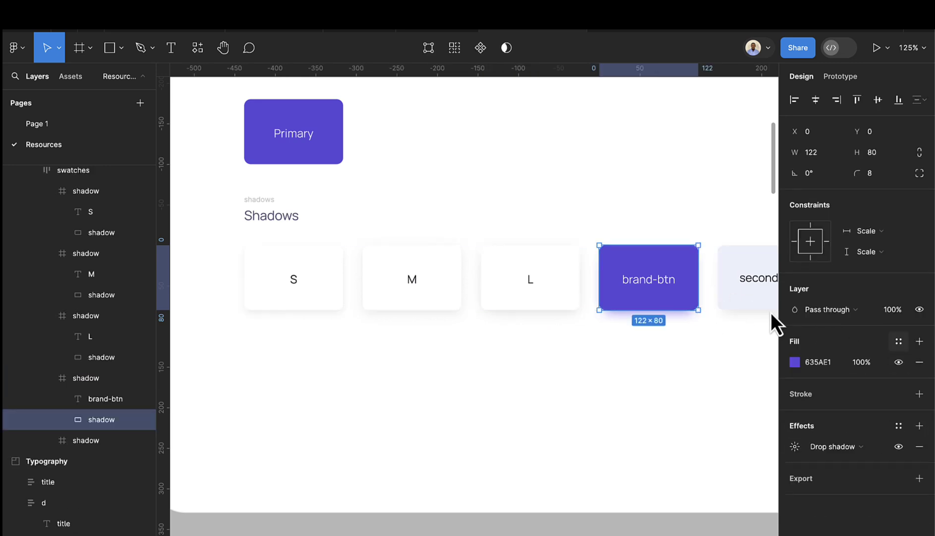
pyautogui.doubleClick(691, 292)
pyautogui.press('Escape')
pyautogui.click(897, 426)
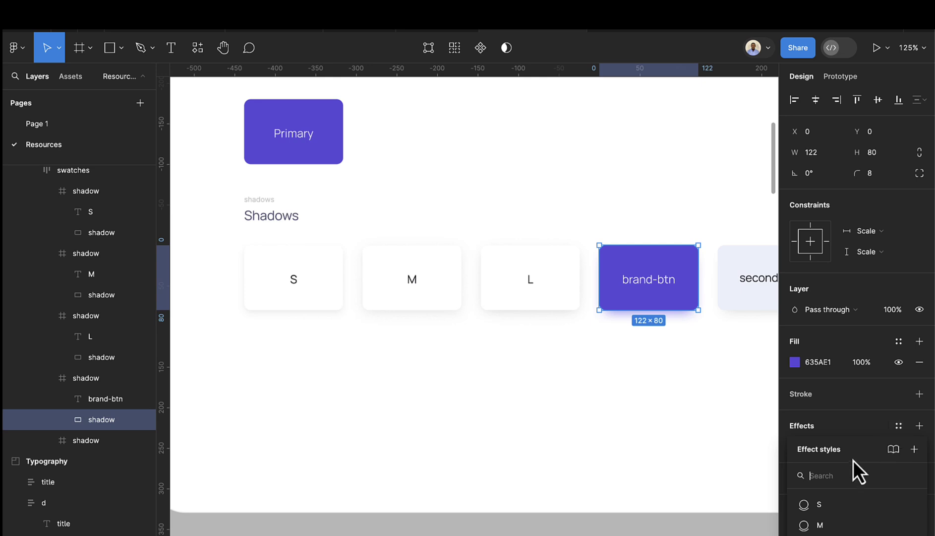
pyautogui.click(914, 449)
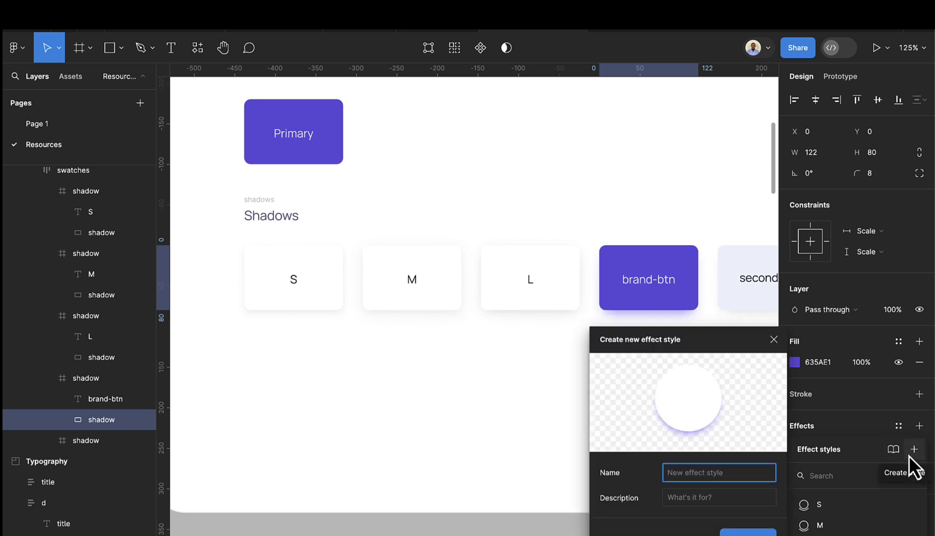
pyautogui.write('P')
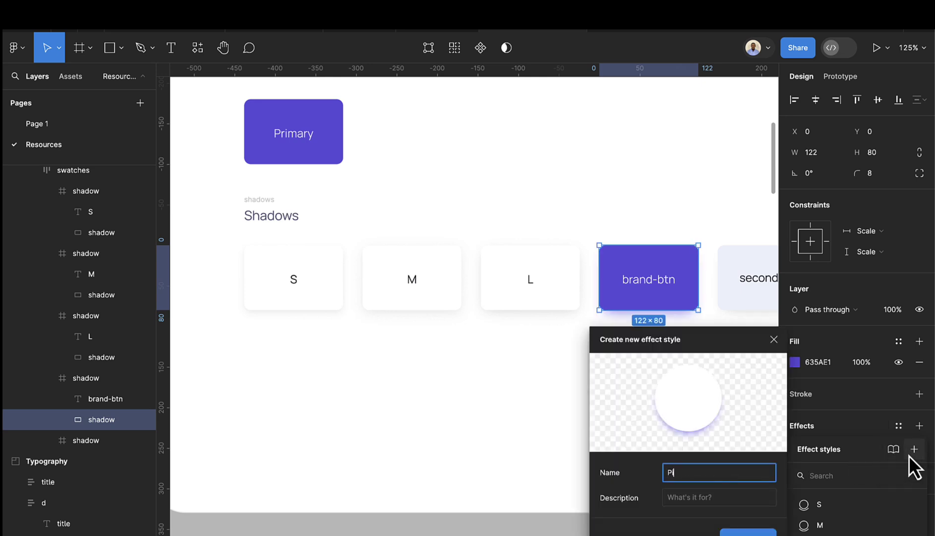
pyautogui.write('r')
pyautogui.press('BackSpace')
pyautogui.press('BackSpace')
pyautogui.write('brand s')
pyautogui.press('Return')
# - Save the secondary card's shadow rectangle as the 'Secondary shadow' effect style
pyautogui.hscroll(2, 727, 376)
pyautogui.hscroll(3, 694, 347)
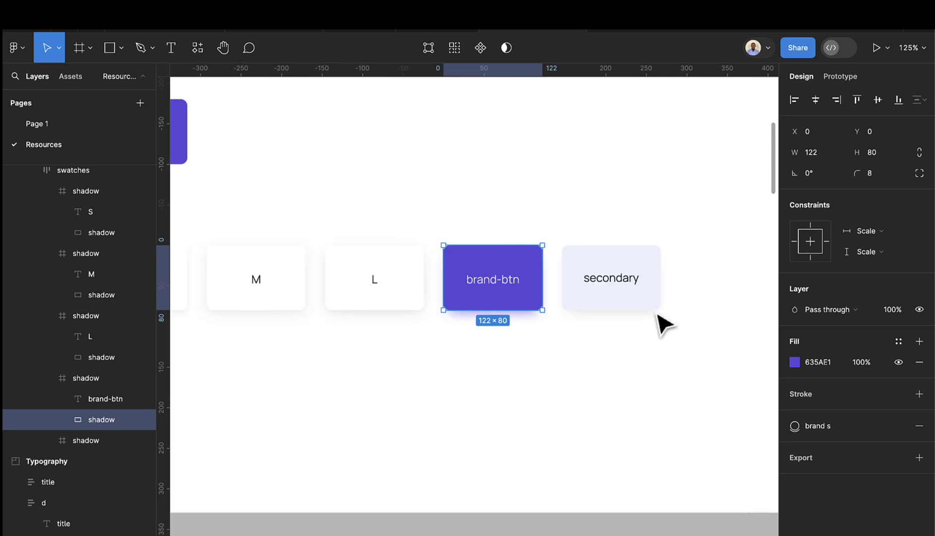
pyautogui.click(646, 304)
pyautogui.doubleClick(645, 304)
pyautogui.doubleClick(645, 302)
pyautogui.press('Escape')
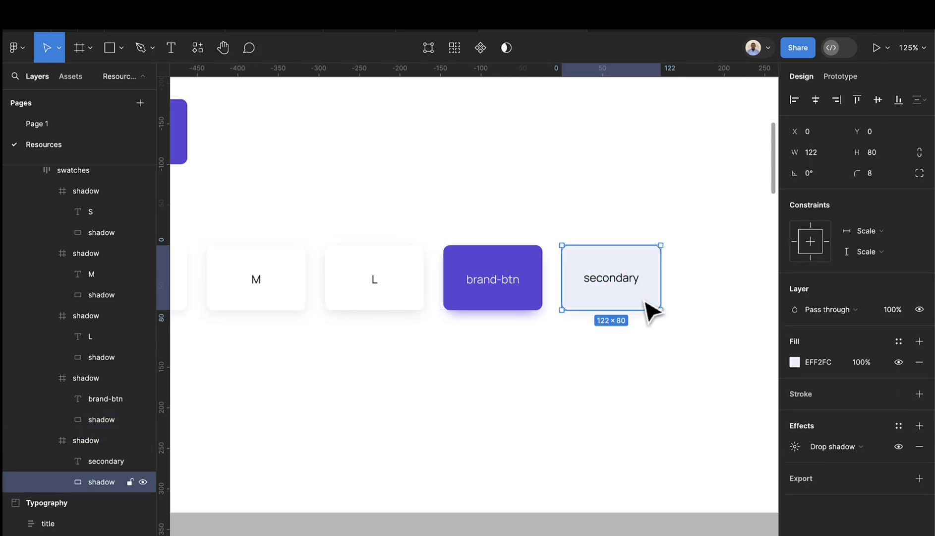
pyautogui.click(898, 425)
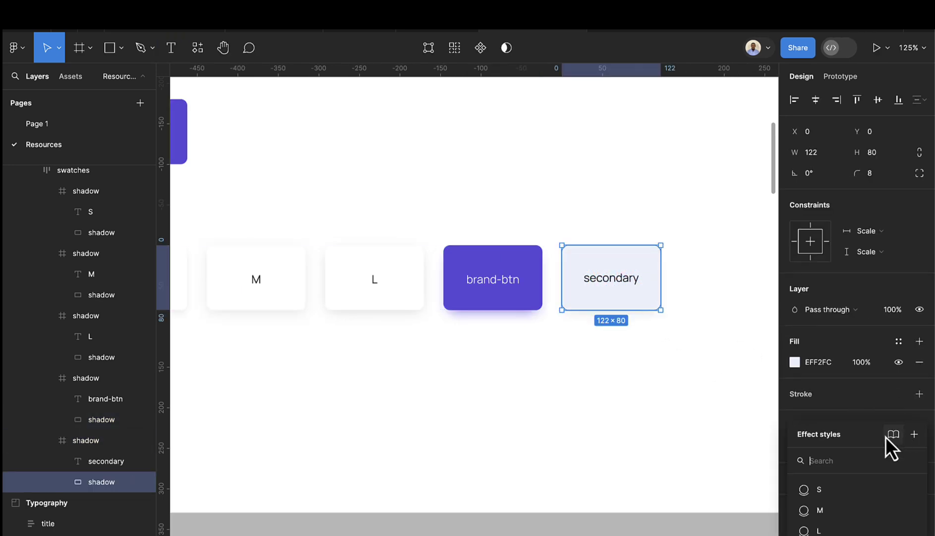
pyautogui.click(913, 438)
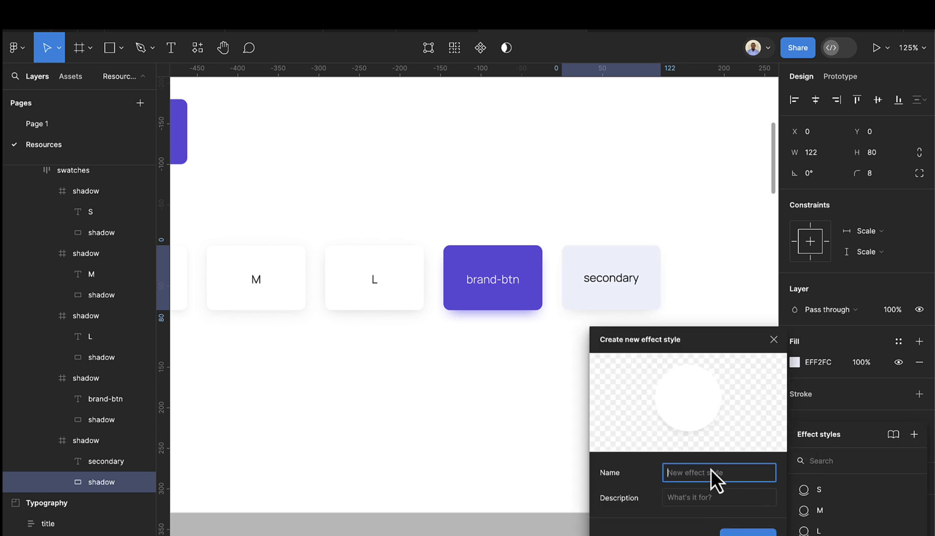
pyautogui.write('Secondary shadow')
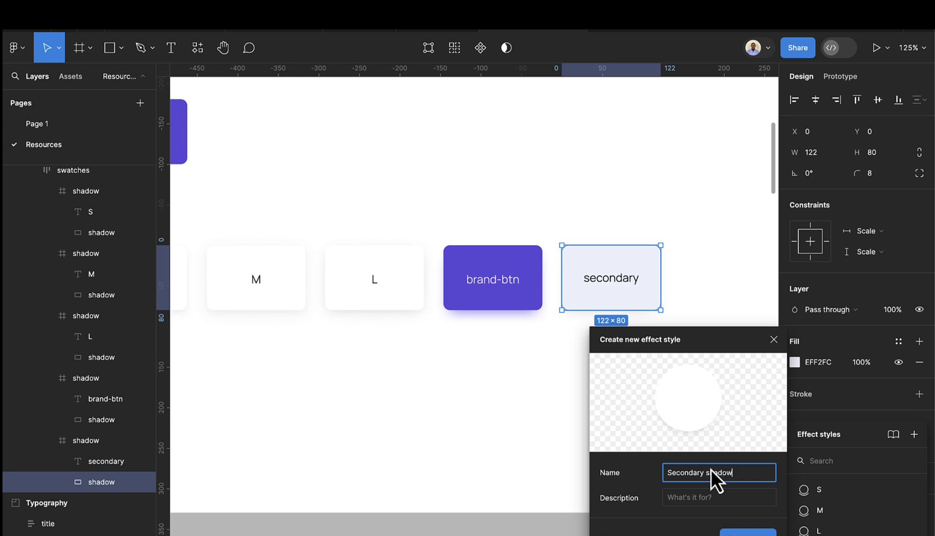
pyautogui.press('Return')
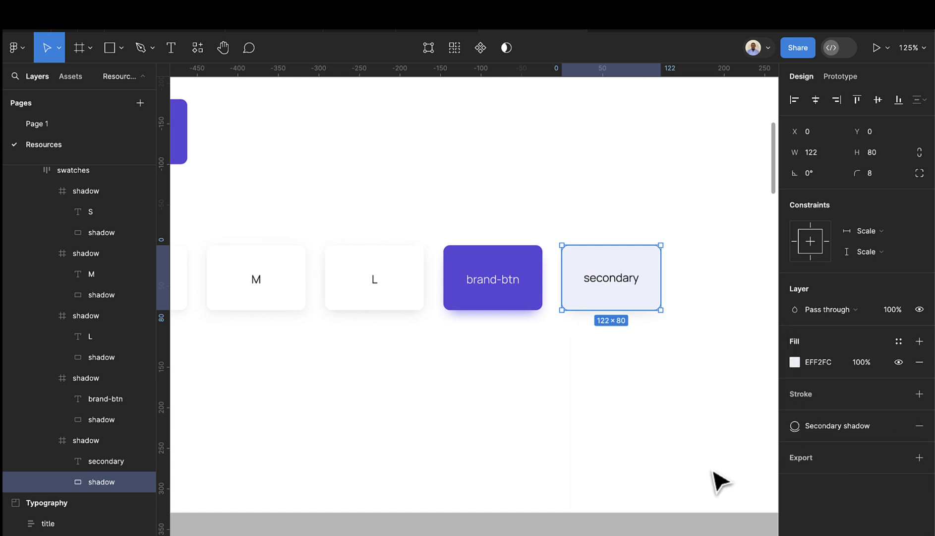
pyautogui.scroll(-5, 350, 382)
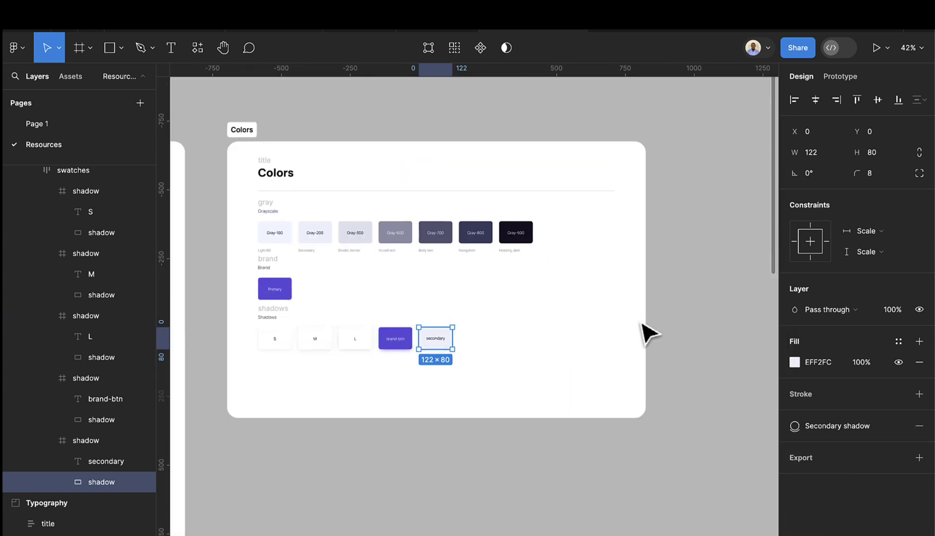
# - Clear the selection, look over the local text, colour and effect styles, then go to Page 1
pyautogui.click(699, 255)
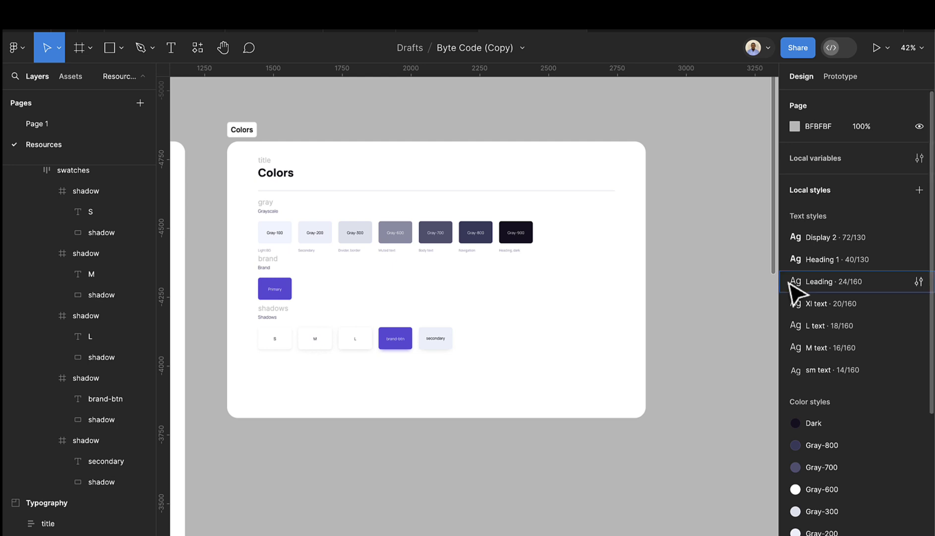
pyautogui.scroll(-3, 816, 295)
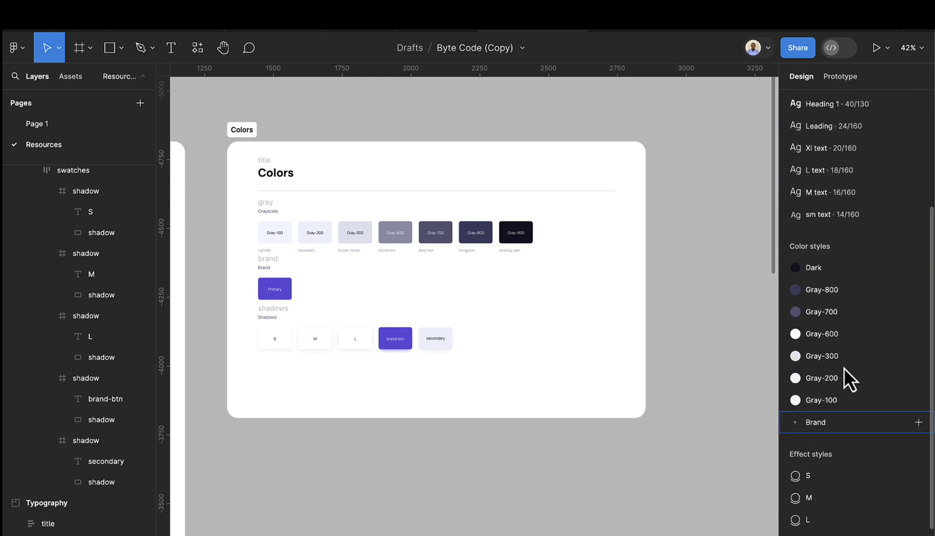
pyautogui.scroll(1, 845, 368)
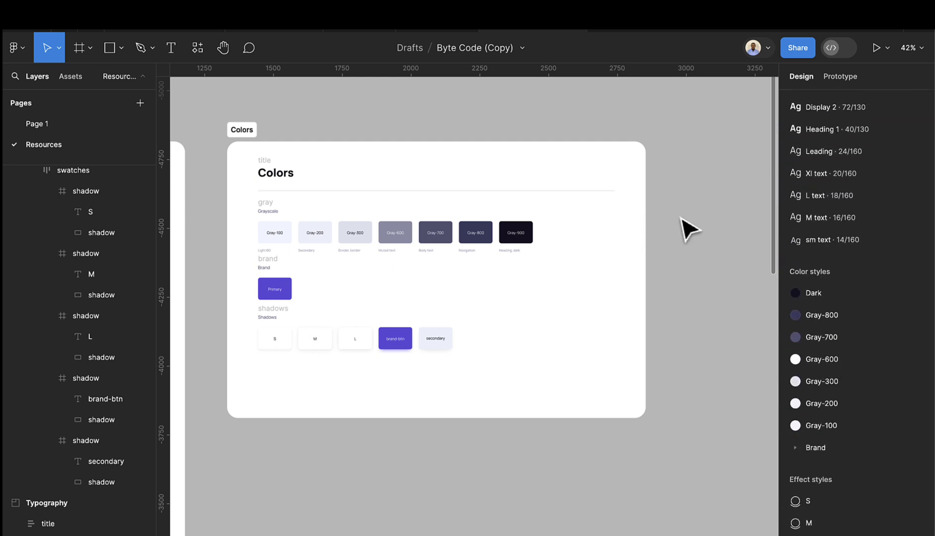
pyautogui.hscroll(-5, 630, 233)
pyautogui.keyDown('ctrl'); pyautogui.scroll(-5, 240, 209); pyautogui.keyUp('ctrl')
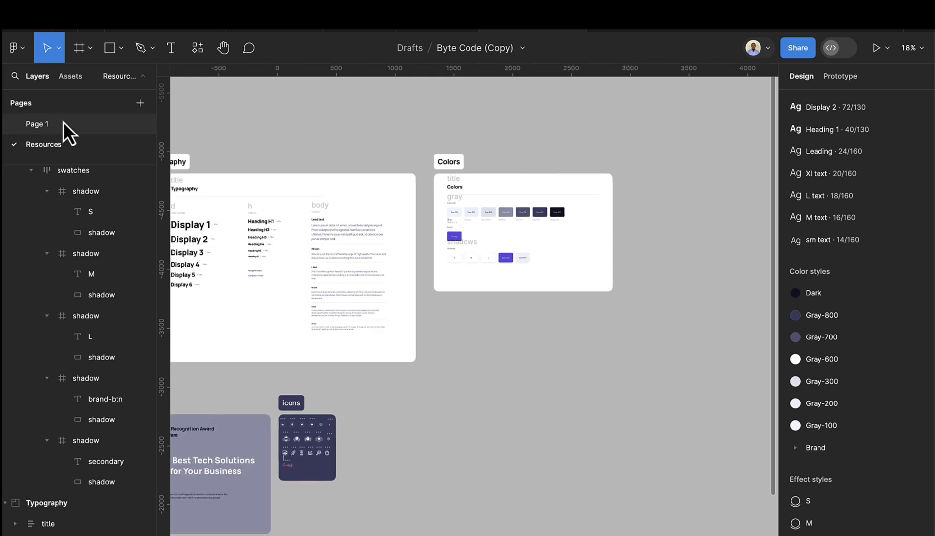
pyautogui.click(64, 124)
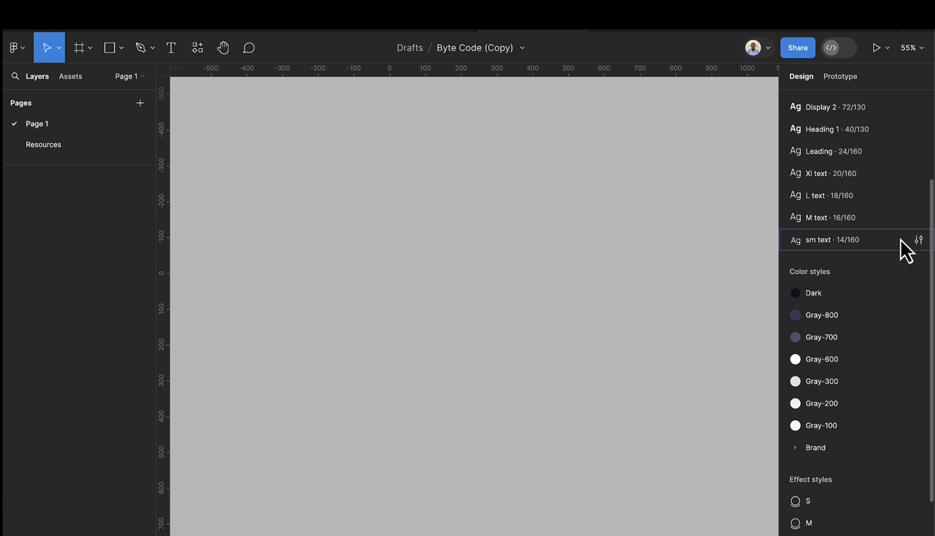
pyautogui.scroll(5, 868, 198)
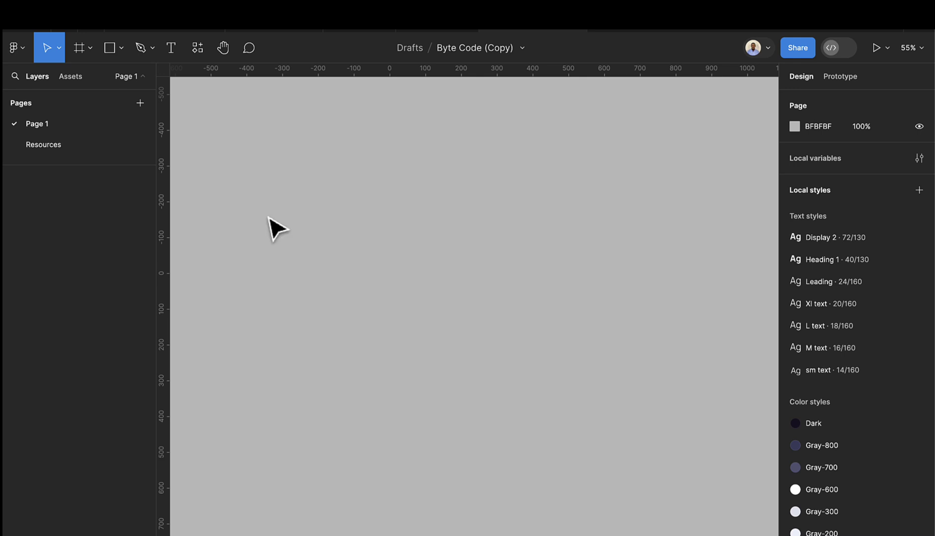
# - Copy image 1, the 477 × 2048 landing-page mockup, from Resources and paste it onto Page 1
pyautogui.click(76, 151)
pyautogui.scroll(-5, 408, 285)
pyautogui.hscroll(-2, 461, 332)
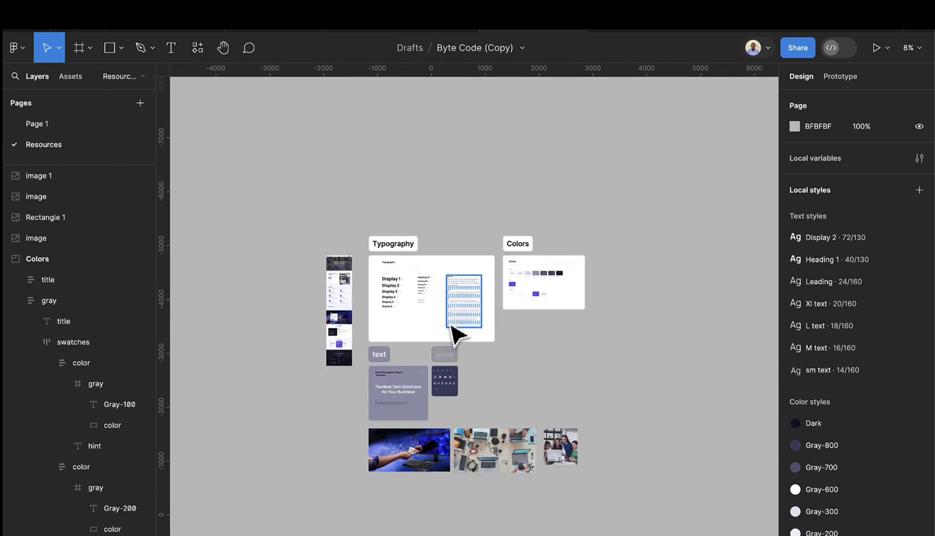
pyautogui.click(341, 259)
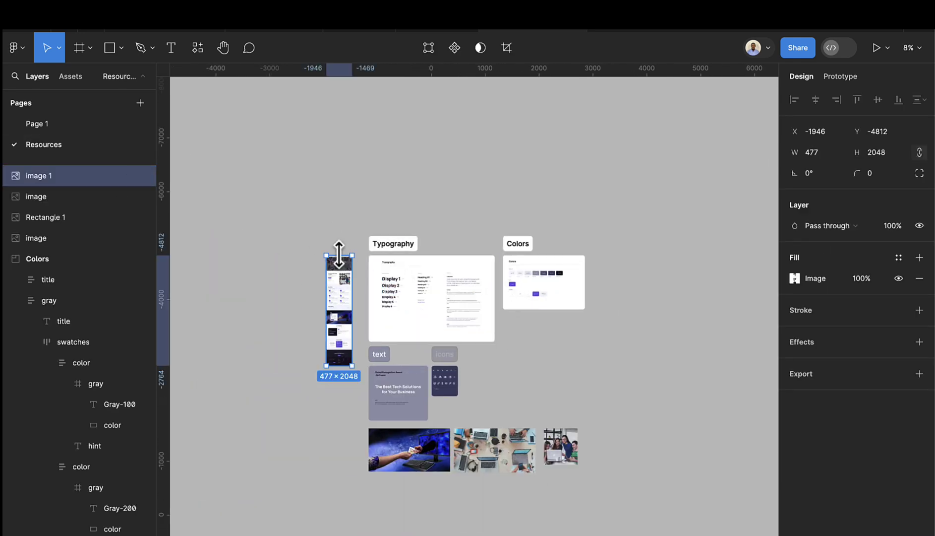
pyautogui.click(51, 119)
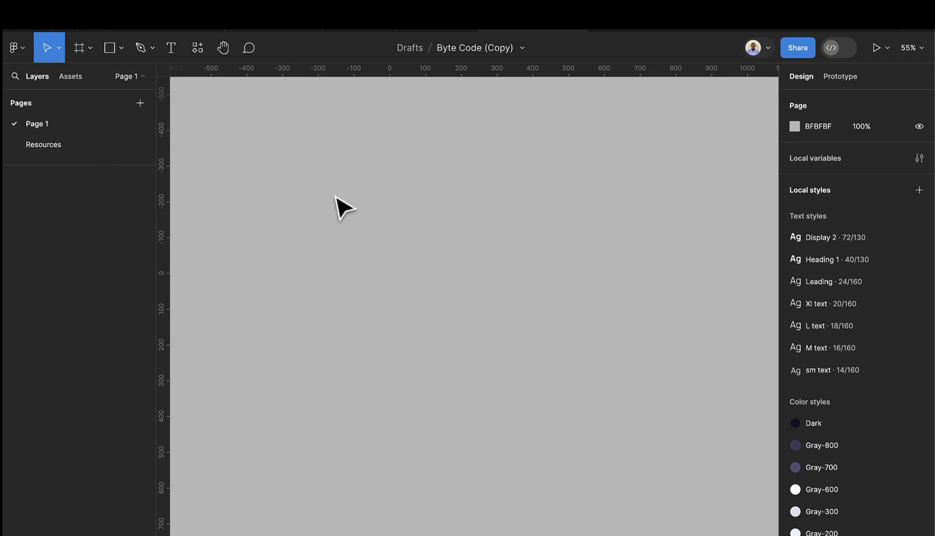
pyautogui.hotkey('ctrl', 'v')
pyautogui.scroll(3, 501, 184)
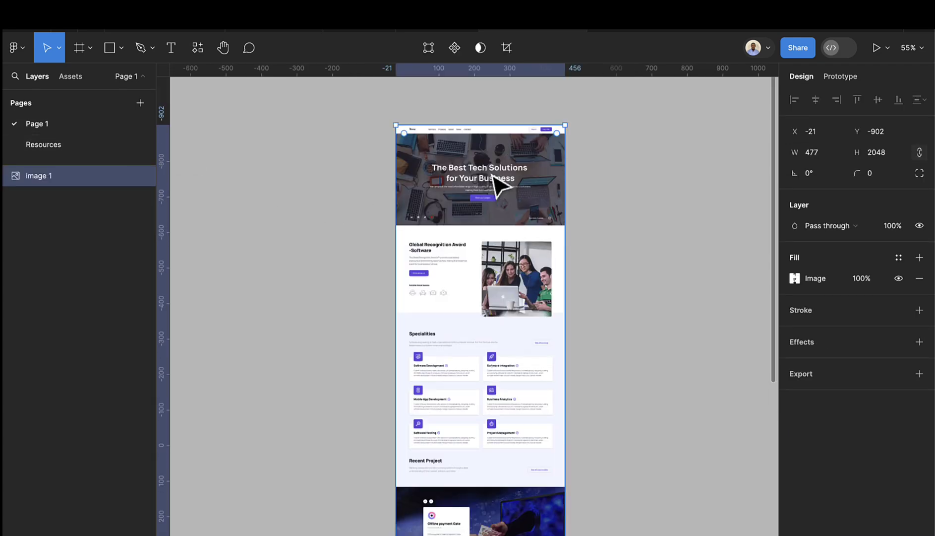
pyautogui.hscroll(4, 506, 199)
pyautogui.scroll(5, 305, 298)
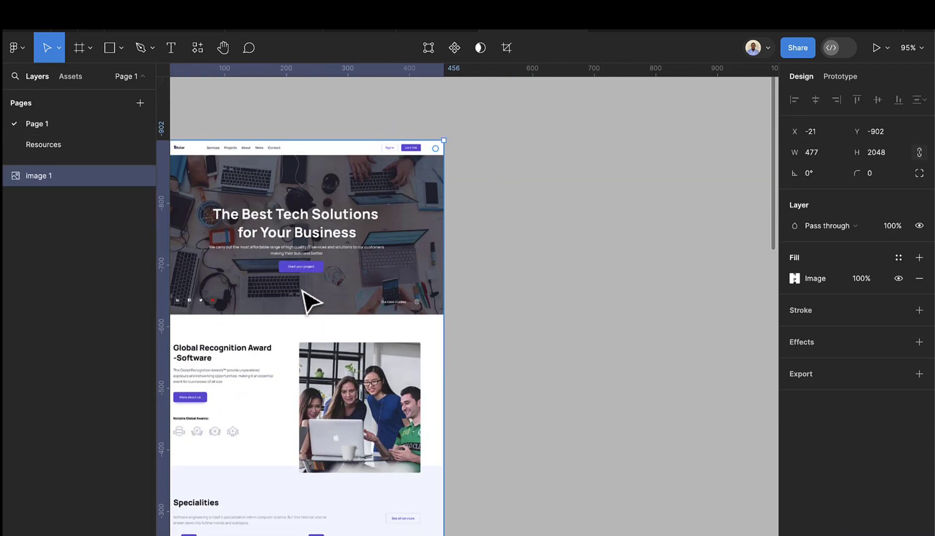
pyautogui.hscroll(-2, 304, 290)
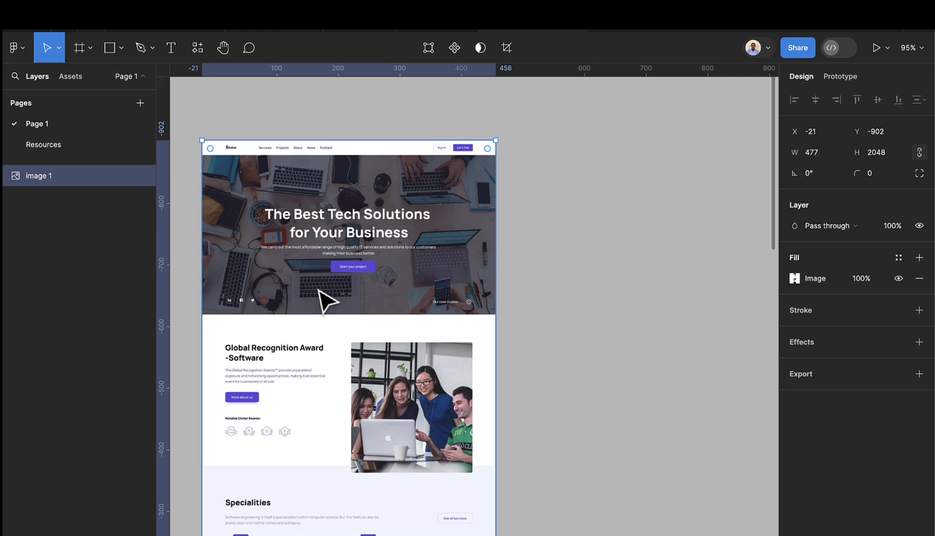
# - Add a MacBook Pro 14" frame and set its height to 6490
pyautogui.click(73, 50)
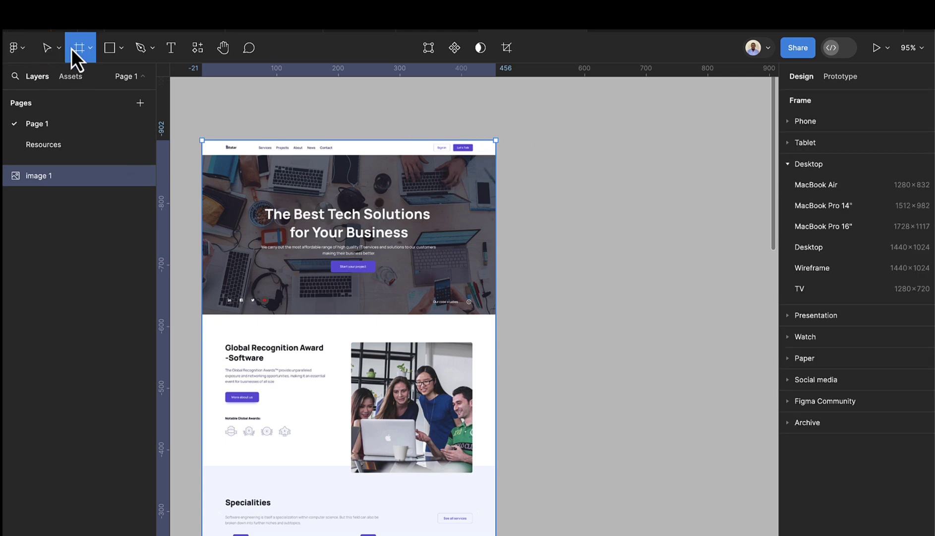
pyautogui.click(834, 209)
pyautogui.scroll(-5, 562, 294)
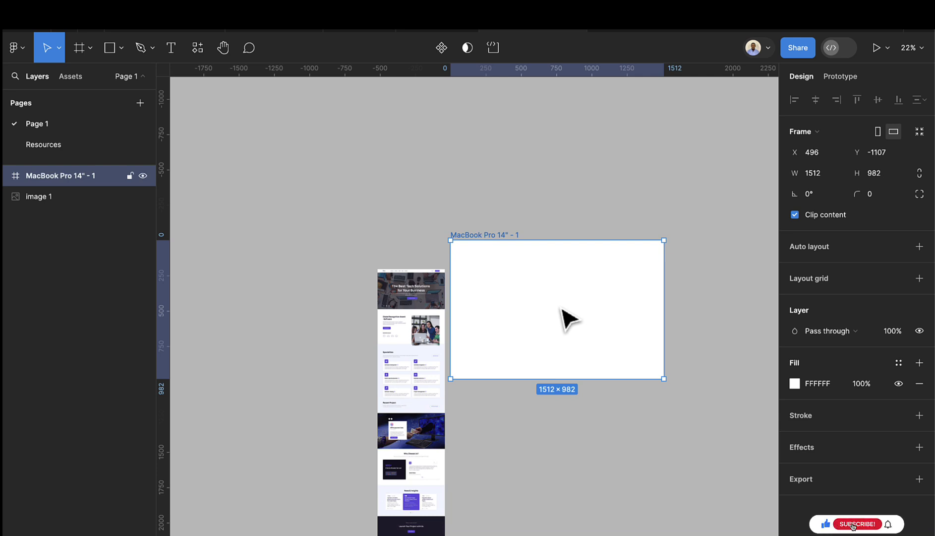
pyautogui.click(888, 172)
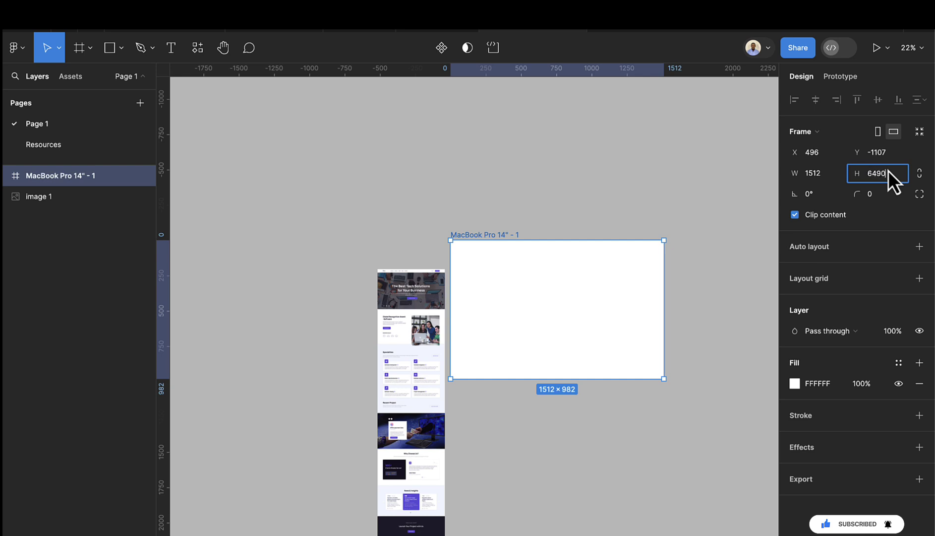
pyautogui.press('Return')
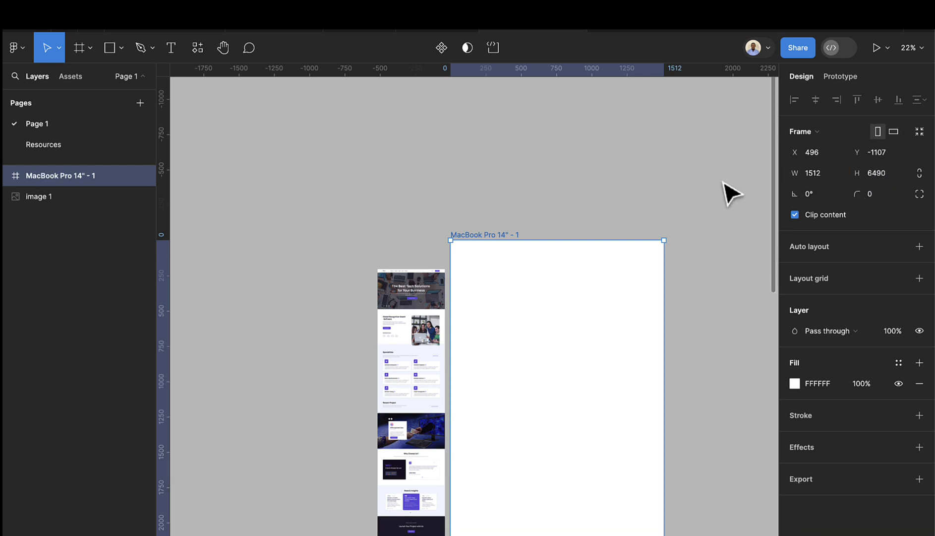
# - Move the 1512 × 6490 frame beside the screenshot, its top level with the image
pyautogui.scroll(-3, 634, 251)
pyautogui.scroll(-2, 635, 257)
pyautogui.scroll(-2, 639, 278)
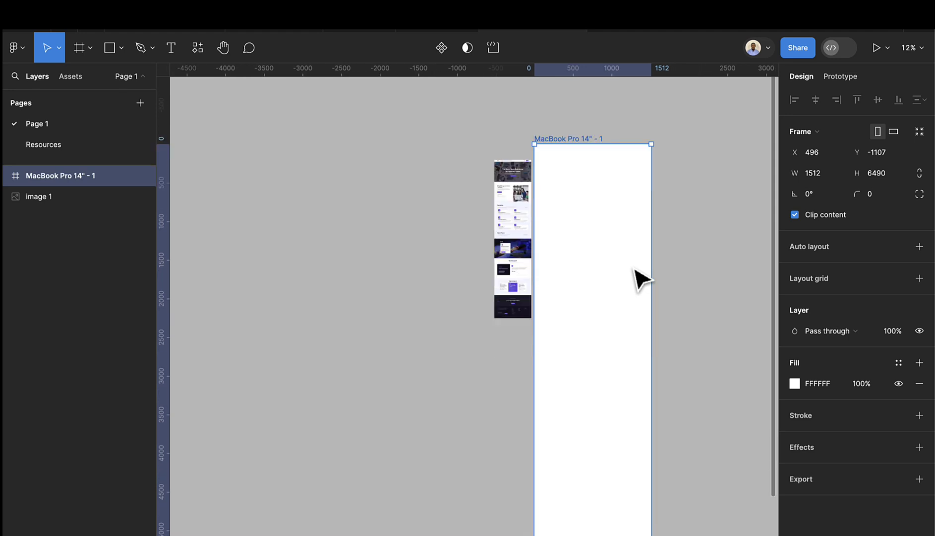
pyautogui.scroll(3, 570, 146)
pyautogui.scroll(2, 579, 155)
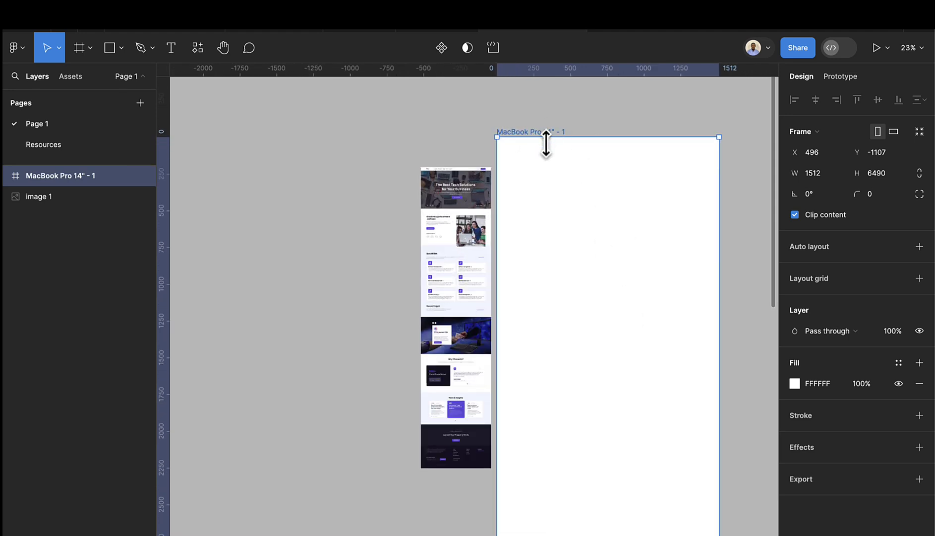
pyautogui.moveTo(549, 150); pyautogui.dragTo(556, 173)
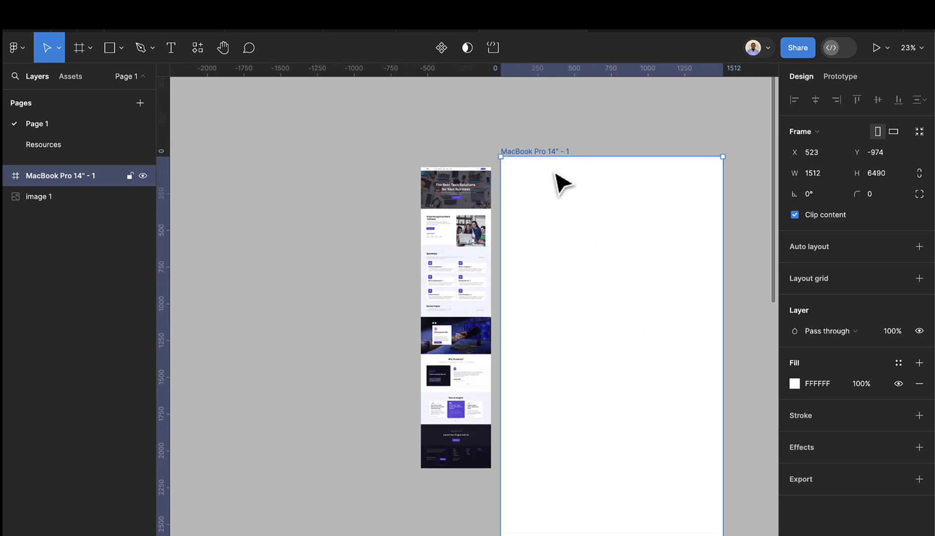
pyautogui.hscroll(5, 556, 174)
pyautogui.moveTo(469, 191); pyautogui.dragTo(480, 201)
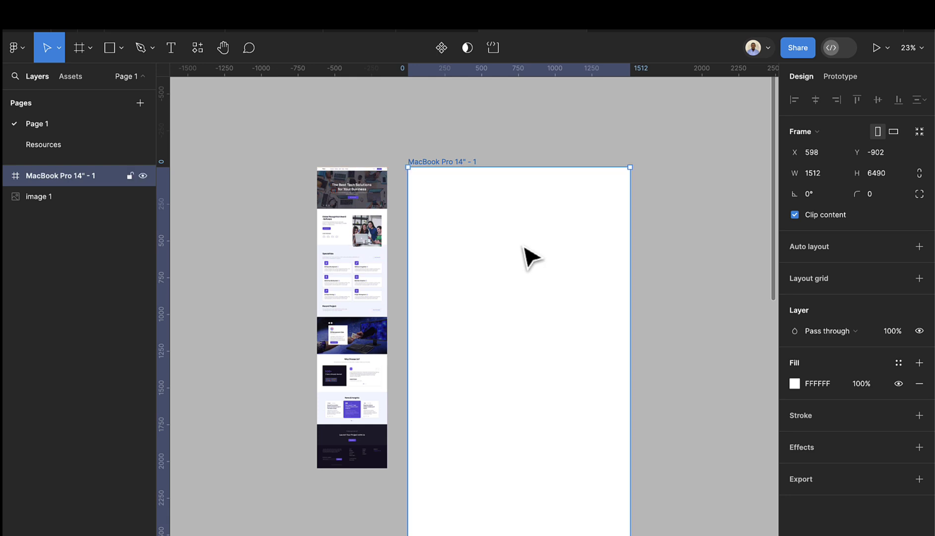
# - Replace the MacBook Pro 14" - 1 frame's white FFFFFF fill with the Gray-100 colour style
pyautogui.click(907, 368)
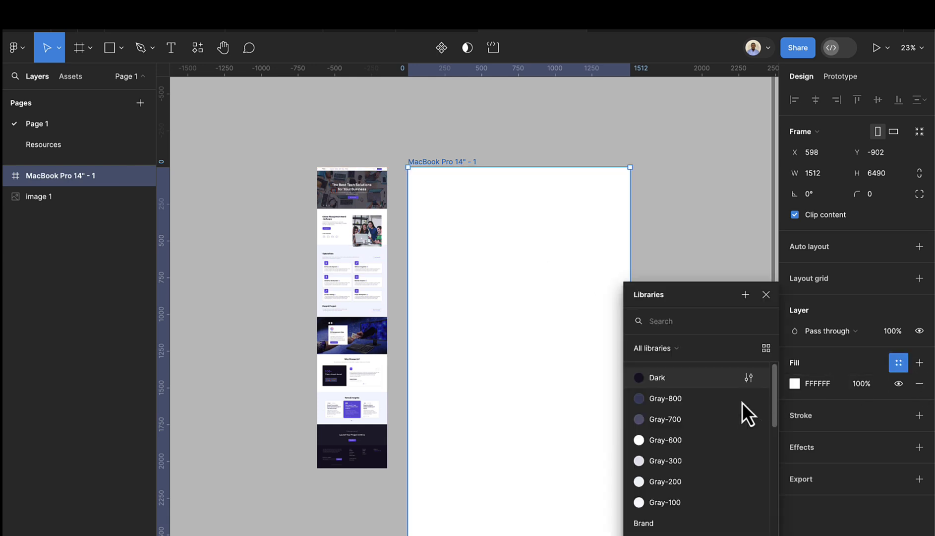
pyautogui.click(664, 502)
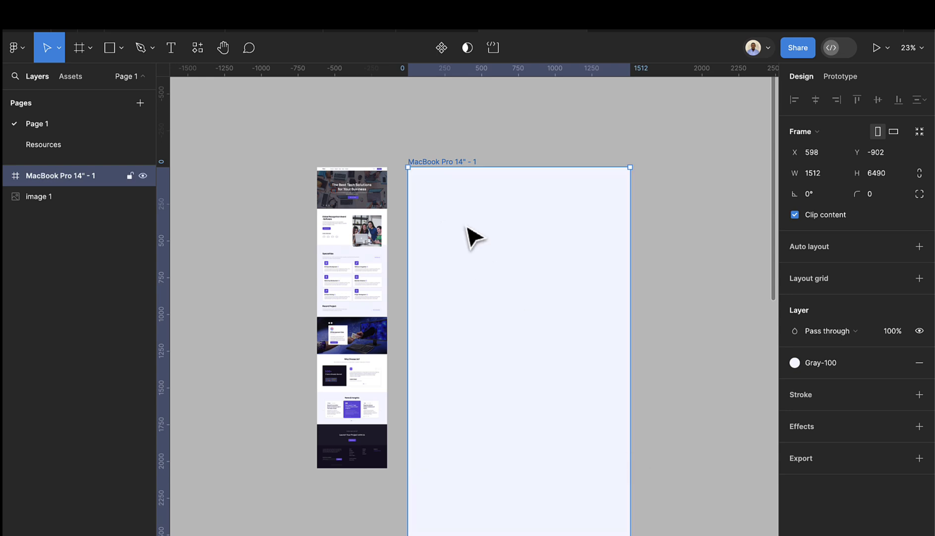
pyautogui.scroll(3, 485, 152)
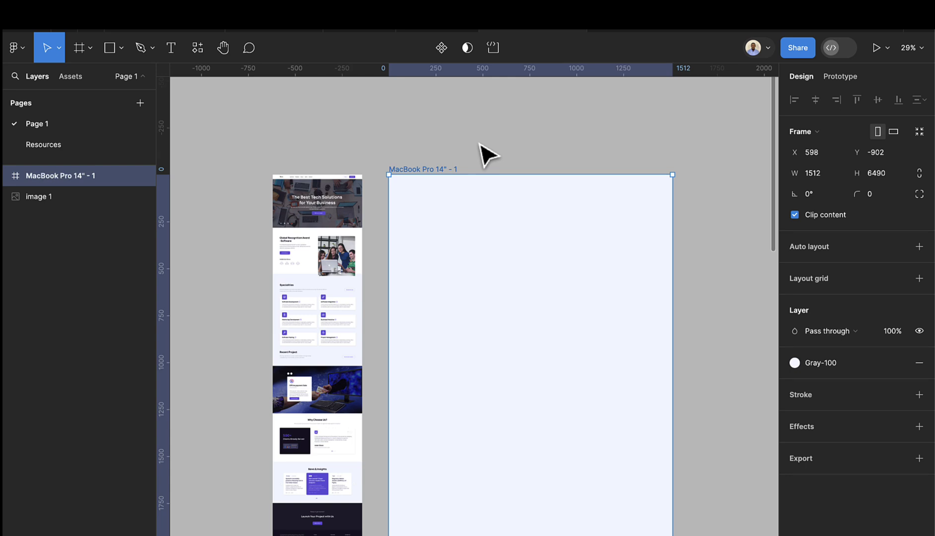
pyautogui.click(484, 152)
pyautogui.click(435, 171)
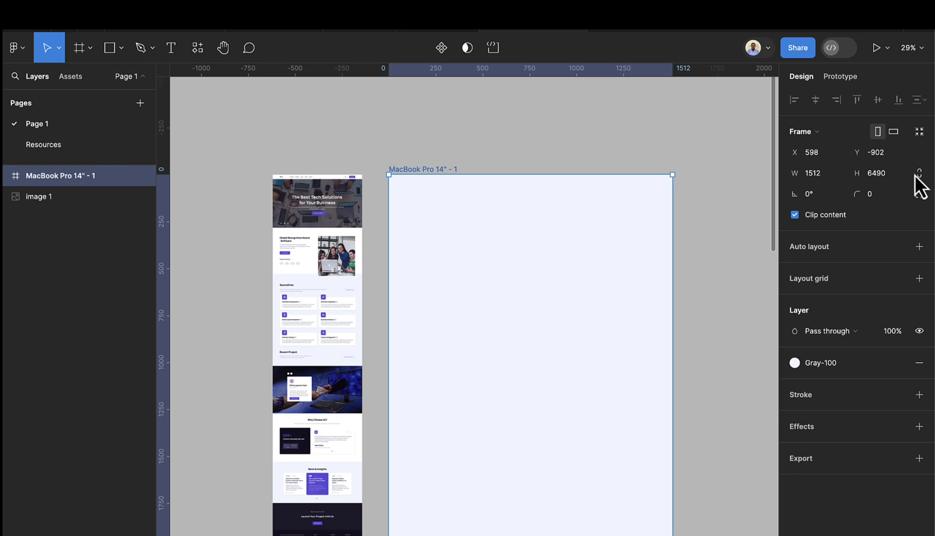
# - Add a Columns layout grid to the MacBook Pro frame: count 12, margin 120, gutter 20
pyautogui.click(919, 278)
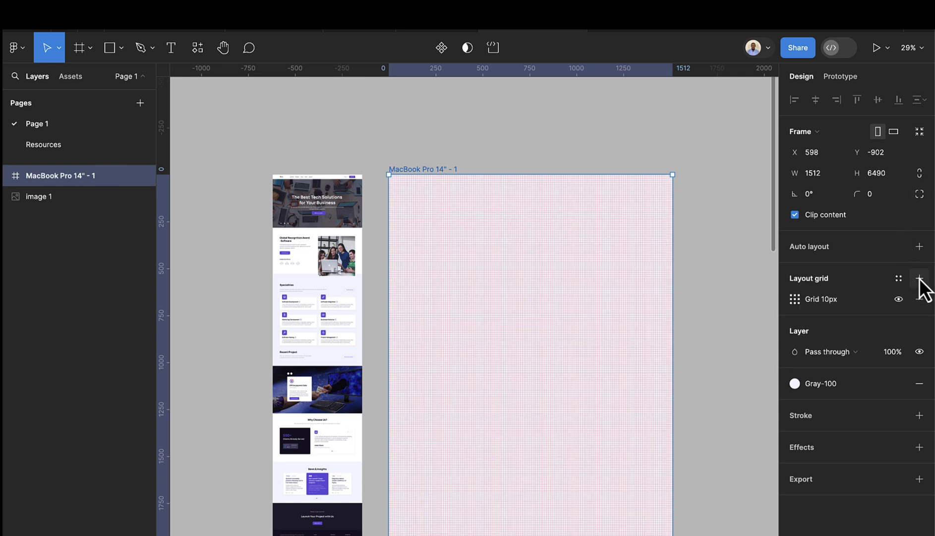
pyautogui.click(797, 303)
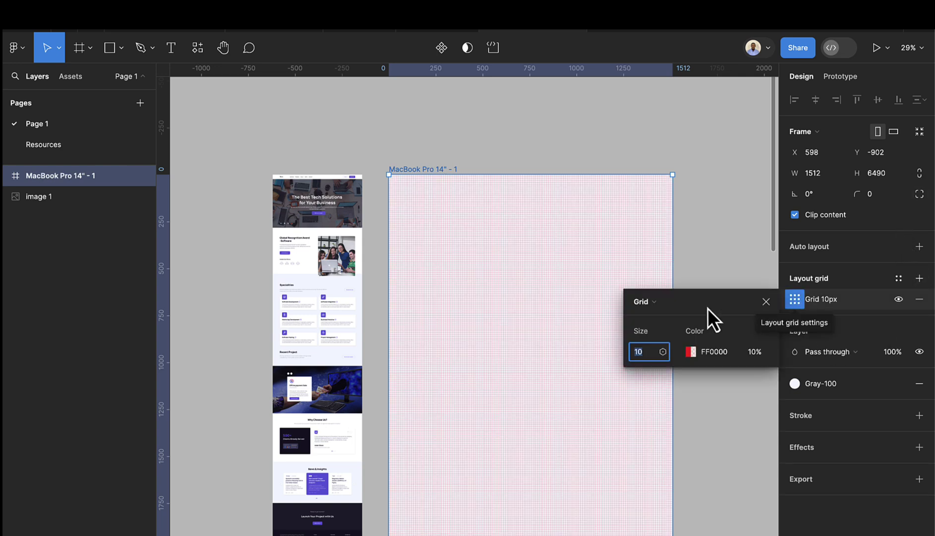
pyautogui.click(664, 302)
pyautogui.click(668, 319)
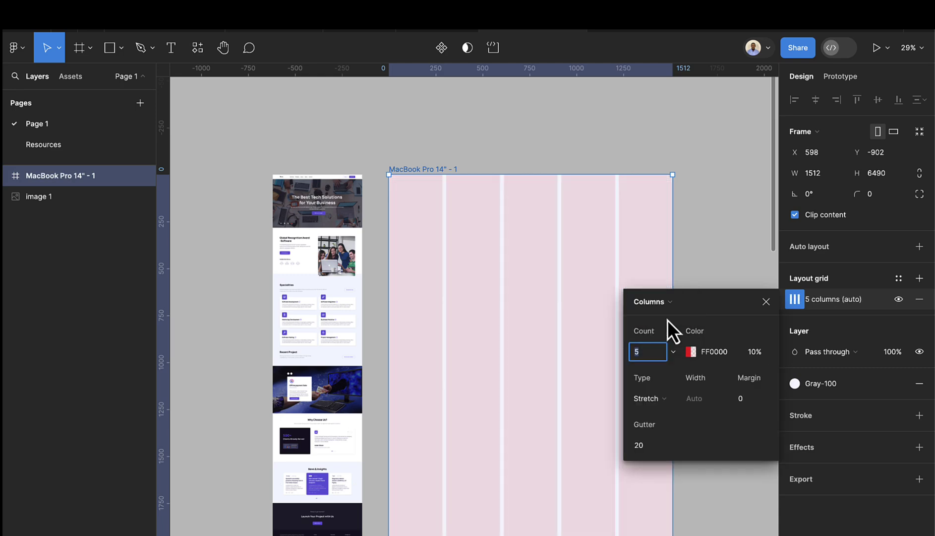
pyautogui.write('12')
pyautogui.press('Return')
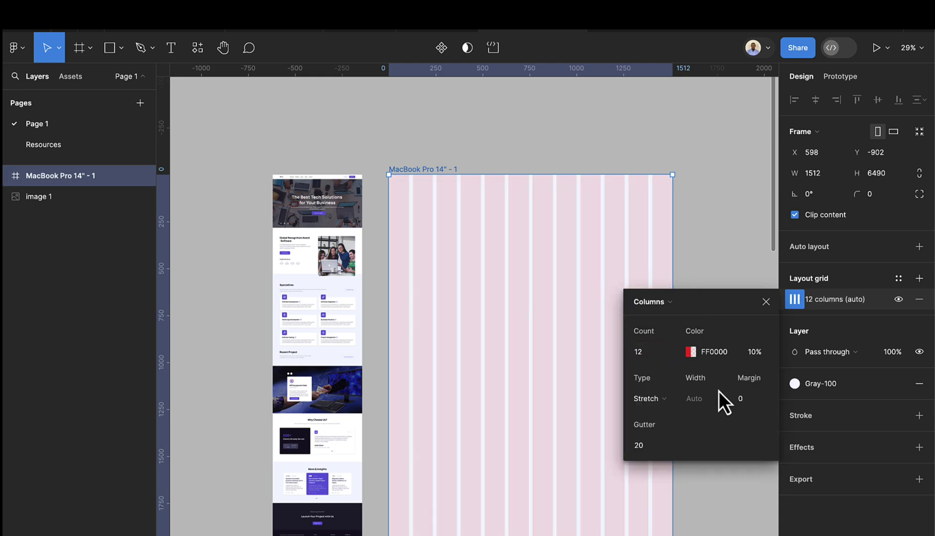
pyautogui.click(746, 399)
pyautogui.write('120')
pyautogui.press('Return')
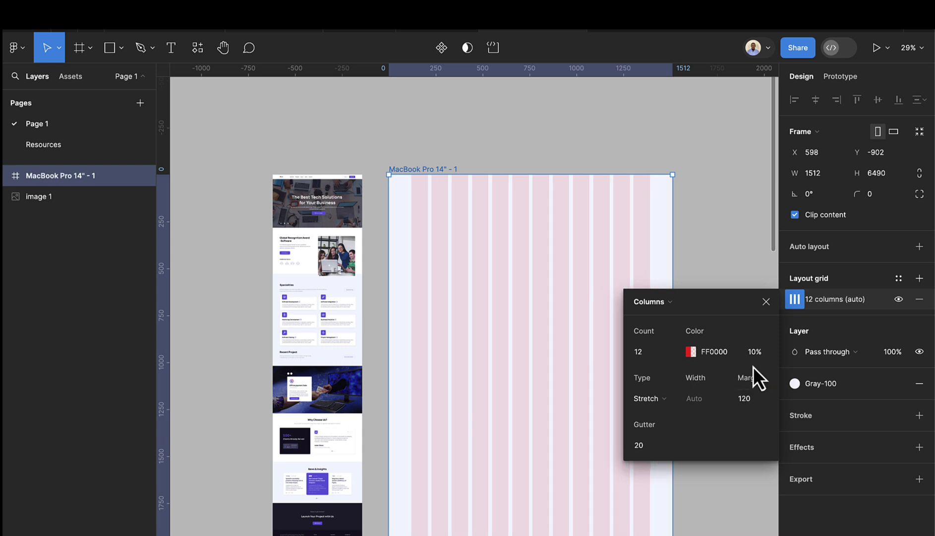
pyautogui.click(766, 302)
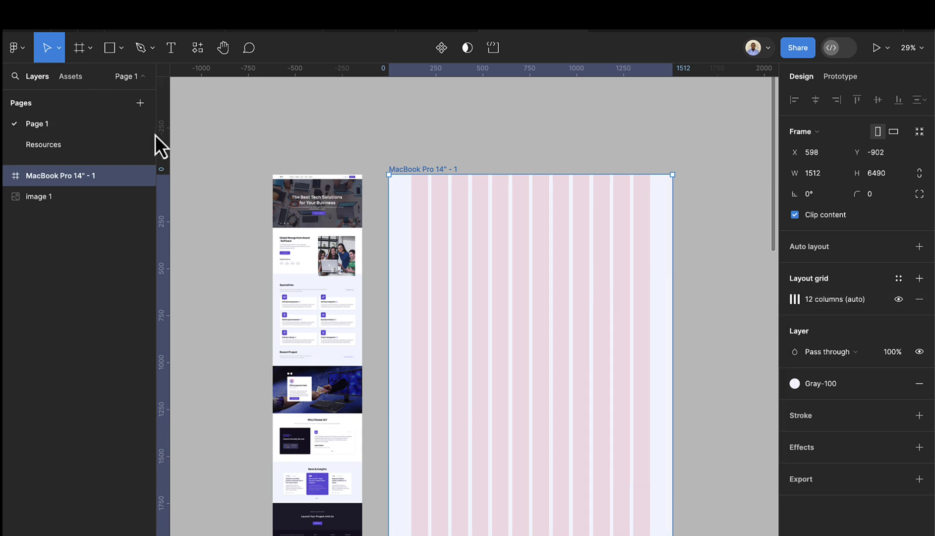
pyautogui.click(333, 158)
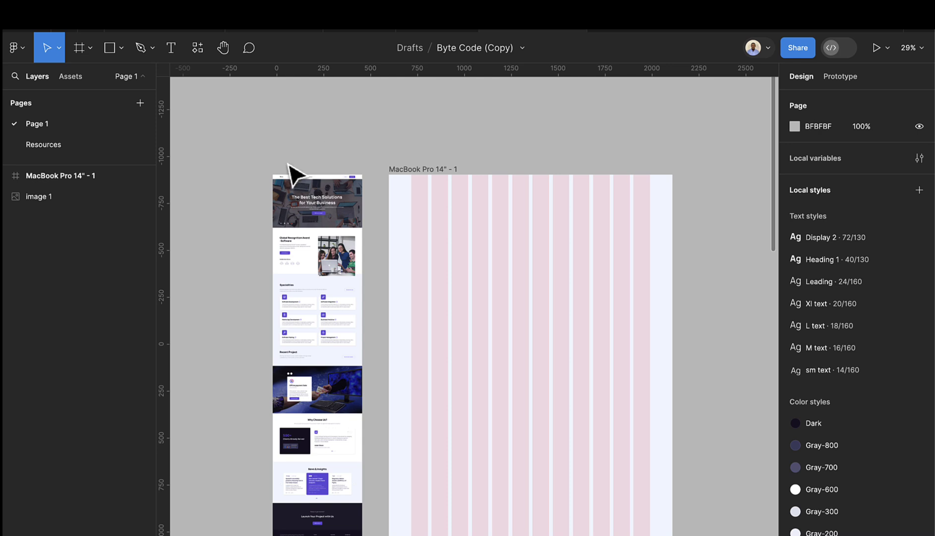
# - Drag a trial vertical guide onto the frame, then undo it
pyautogui.click(21, 49)
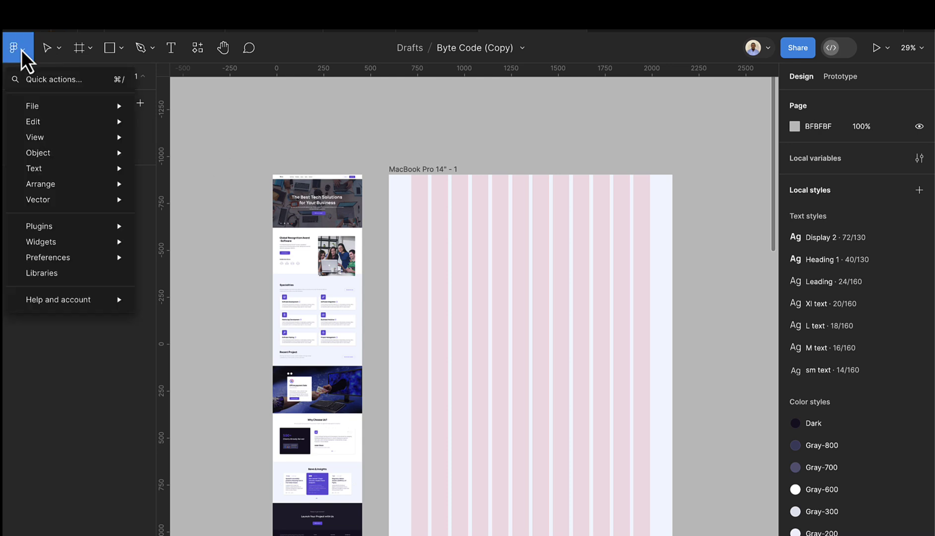
pyautogui.moveTo(77, 142)
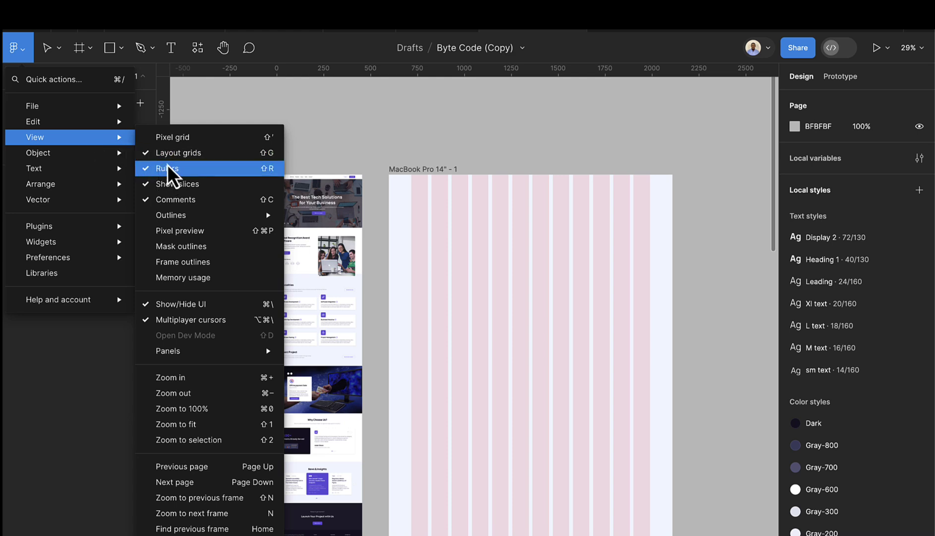
pyautogui.click(206, 119)
pyautogui.moveTo(156, 183); pyautogui.dragTo(409, 198)
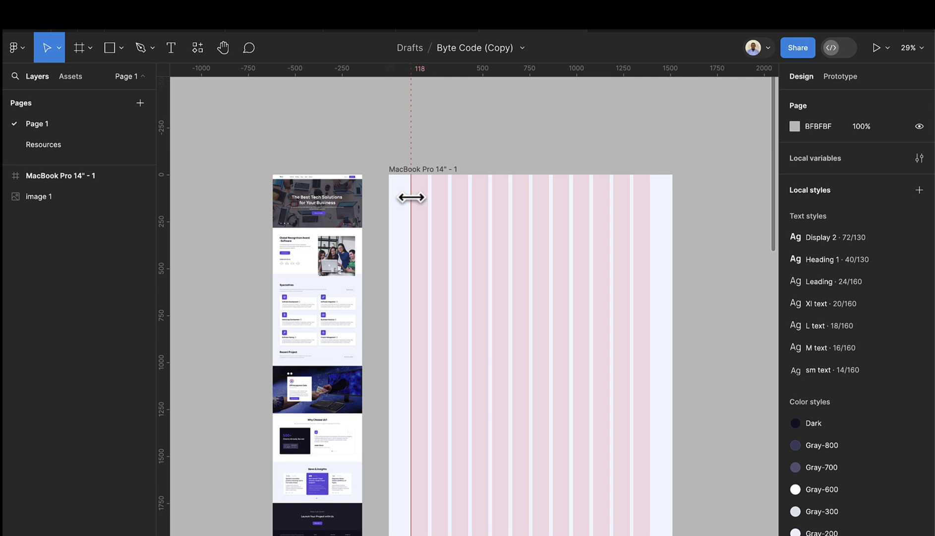
pyautogui.hotkey('ctrl', 'z')
# - Drag a vertical guide to the frame's right grid margin and align it at x=1392
pyautogui.moveTo(161, 235); pyautogui.dragTo(652, 238)
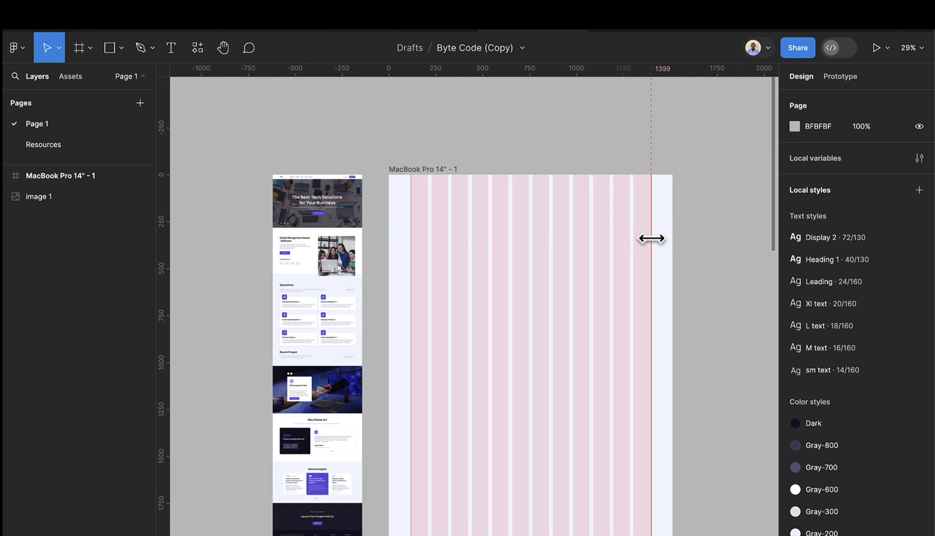
pyautogui.scroll(5, 411, 213)
pyautogui.scroll(4, 445, 209)
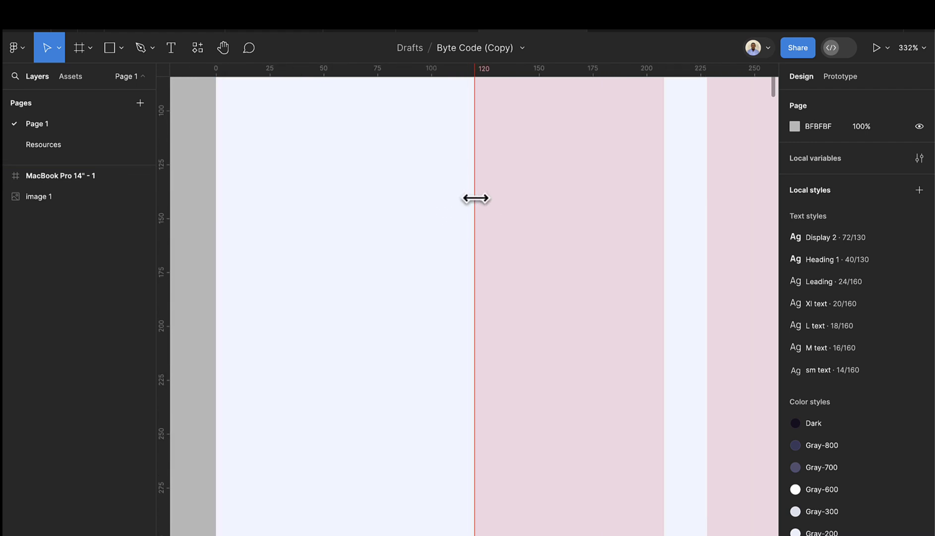
pyautogui.scroll(-6, 473, 198)
pyautogui.hscroll(4, 496, 213)
pyautogui.hscroll(4, 516, 215)
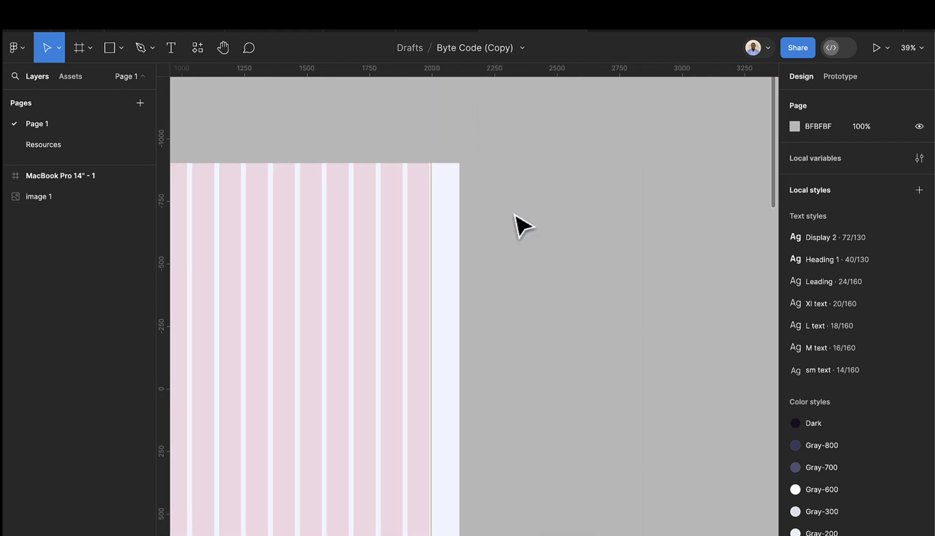
pyautogui.scroll(8, 436, 215)
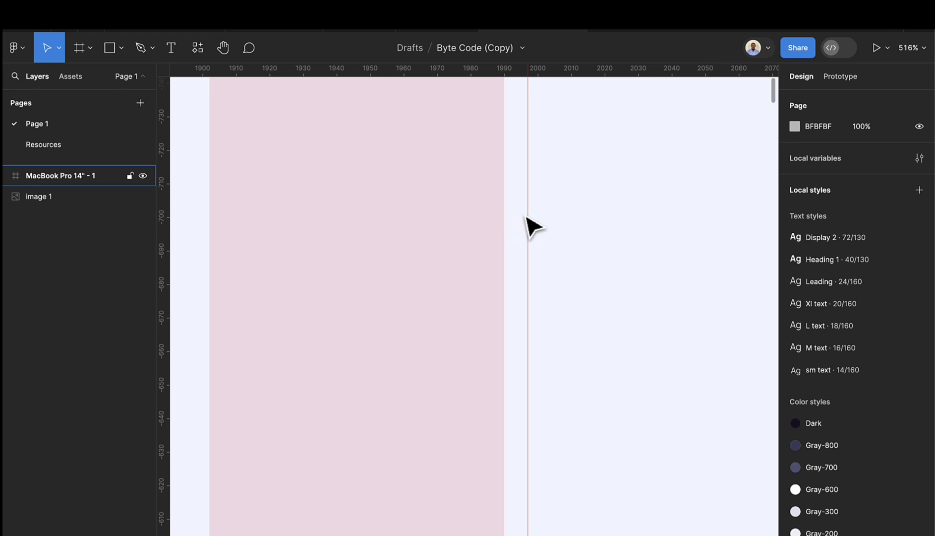
pyautogui.moveTo(526, 216); pyautogui.dragTo(504, 218)
pyautogui.scroll(-10, 505, 221)
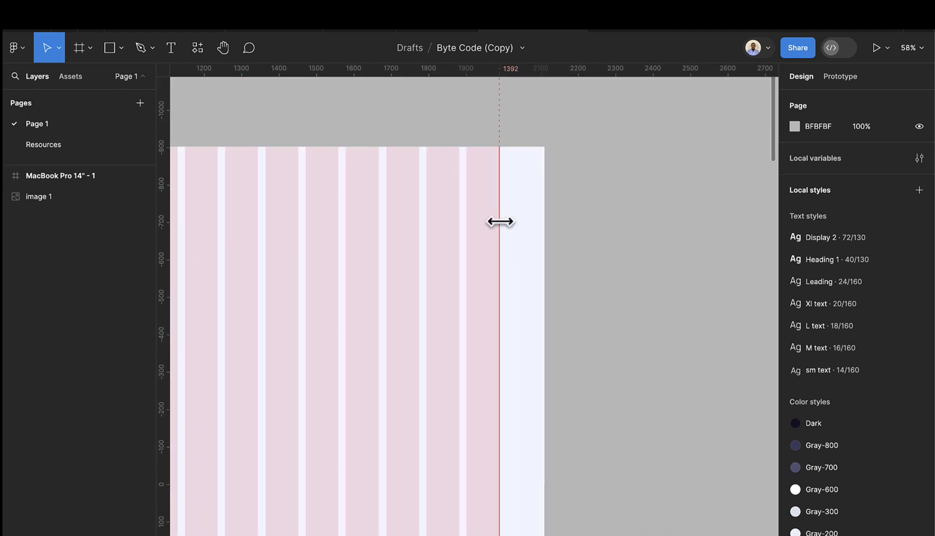
pyautogui.hscroll(-2, 411, 232)
# - Select the MacBook Pro frame and turn off visibility of its 12 columns grid
pyautogui.scroll(2, 424, 220)
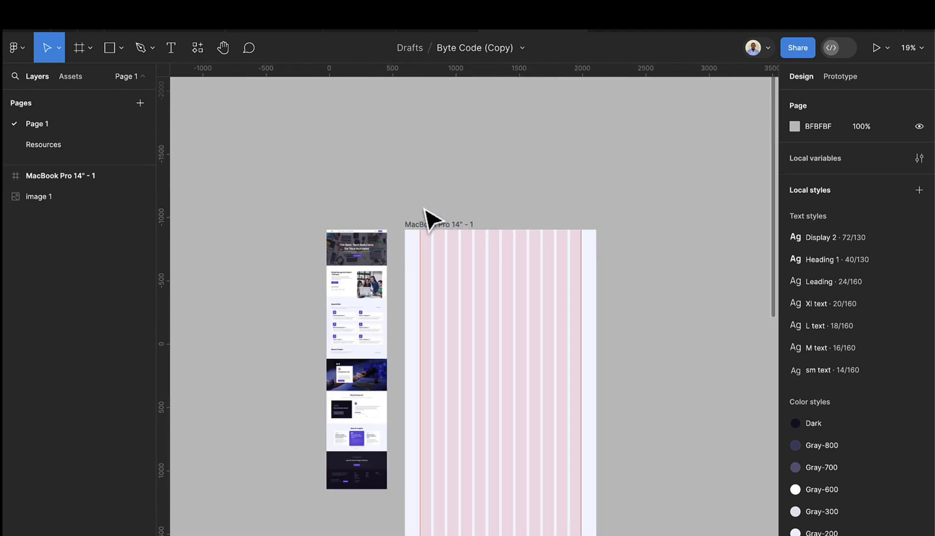
pyautogui.click(431, 224)
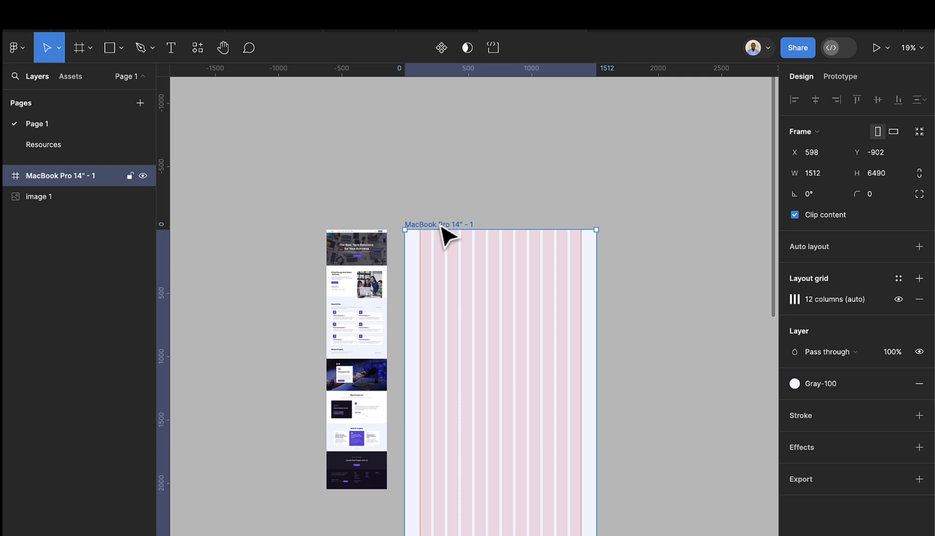
pyautogui.click(899, 300)
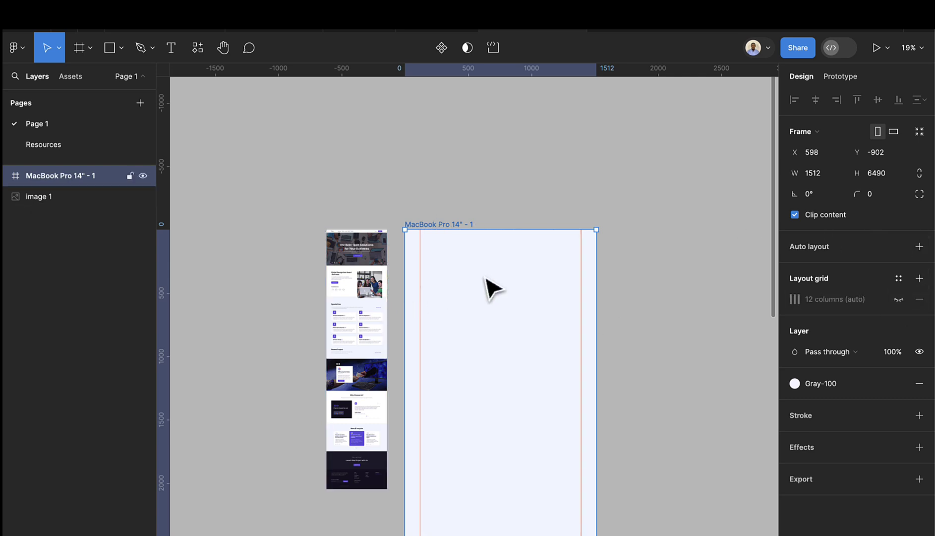
pyautogui.scroll(-5, 488, 285)
pyautogui.scroll(1, 455, 211)
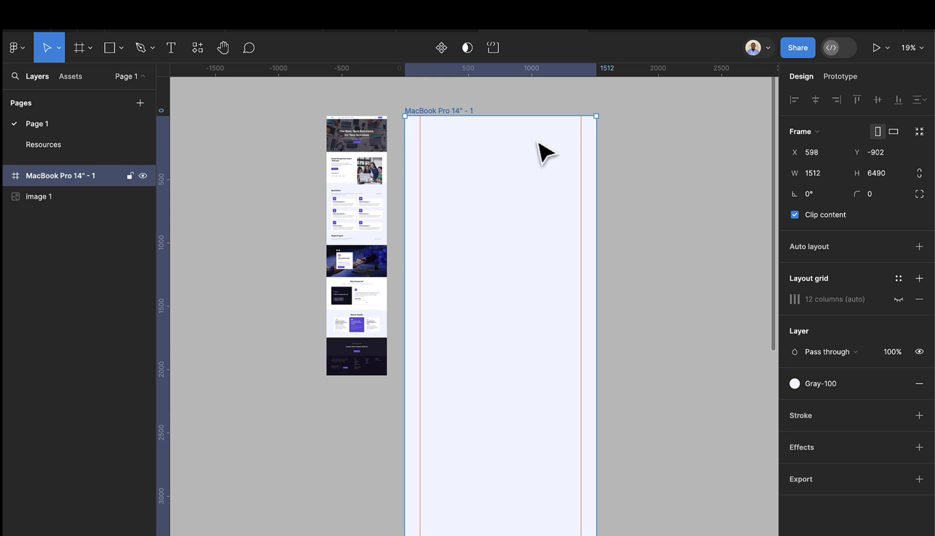
pyautogui.scroll(1, 498, 147)
pyautogui.scroll(2, 496, 144)
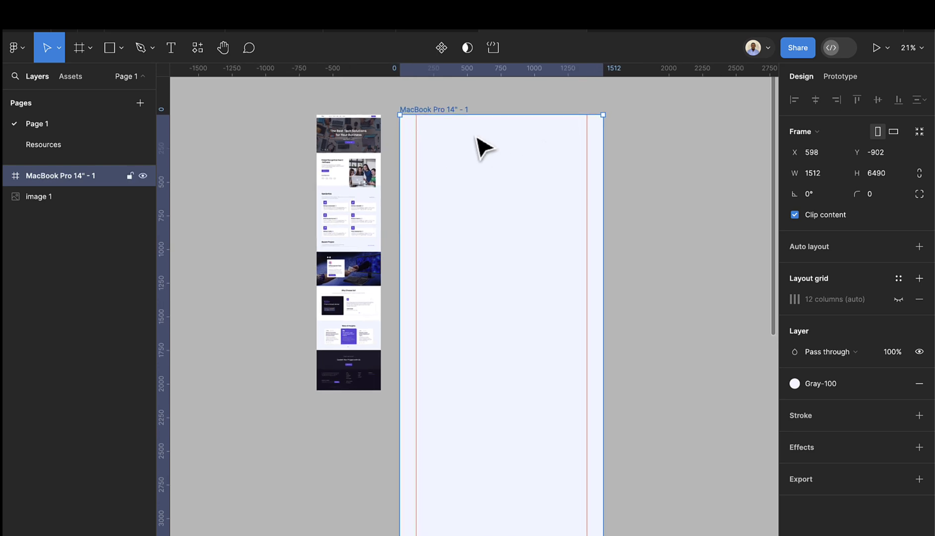
pyautogui.scroll(3, 496, 158)
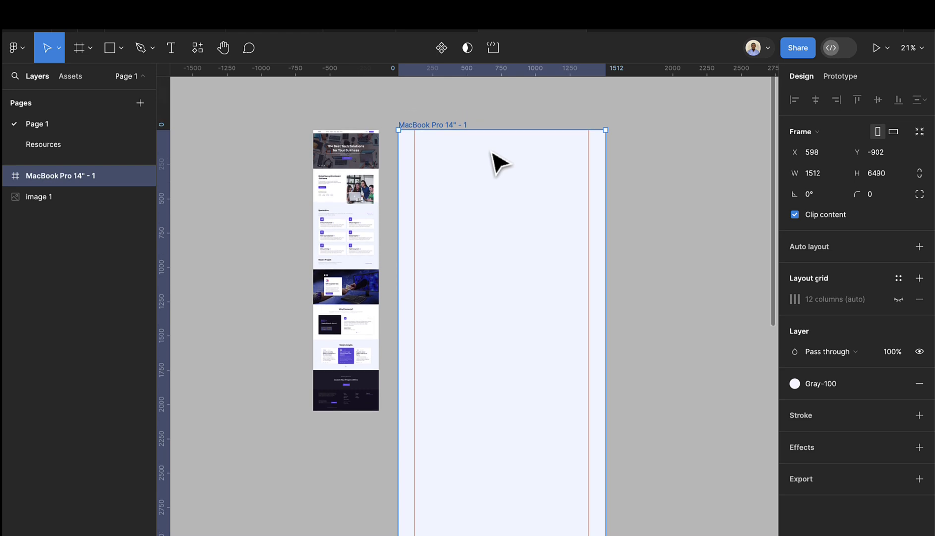
pyautogui.scroll(3, 447, 147)
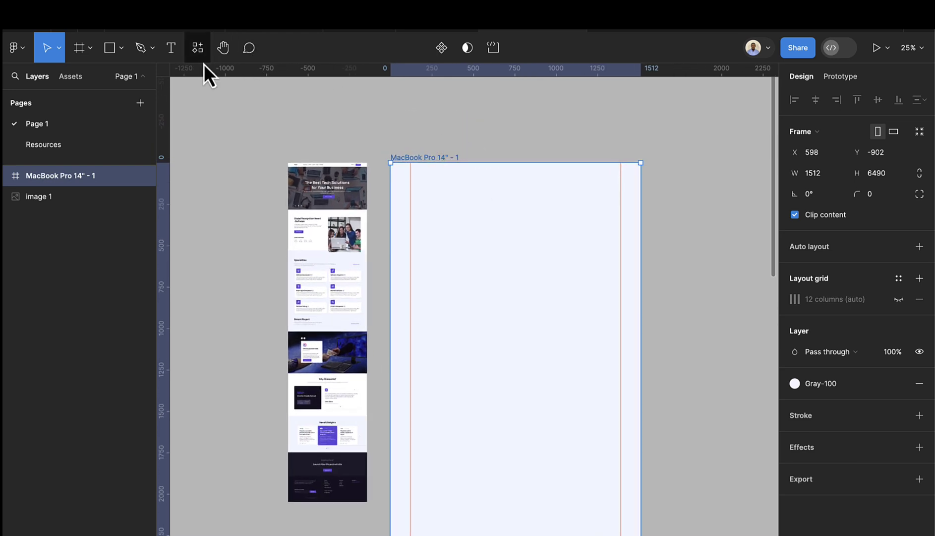
# - Create the Service text layer above the frame and apply the M text style (16/160)
pyautogui.click(171, 47)
pyautogui.scroll(5, 465, 96)
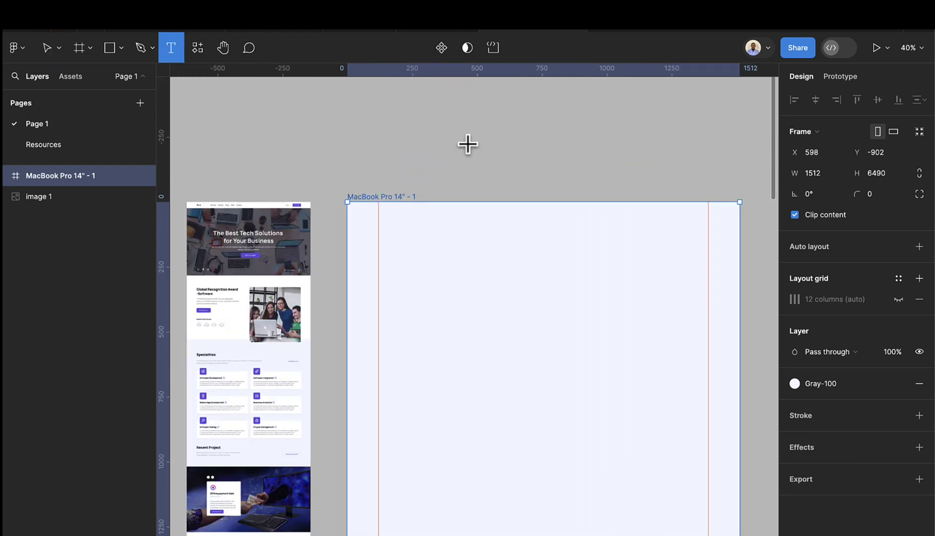
pyautogui.click(466, 132)
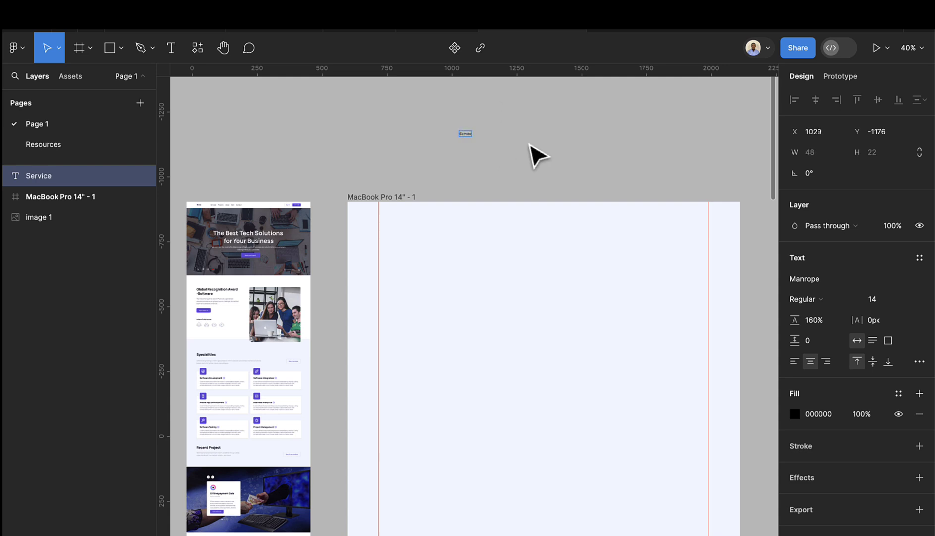
pyautogui.scroll(15, 470, 128)
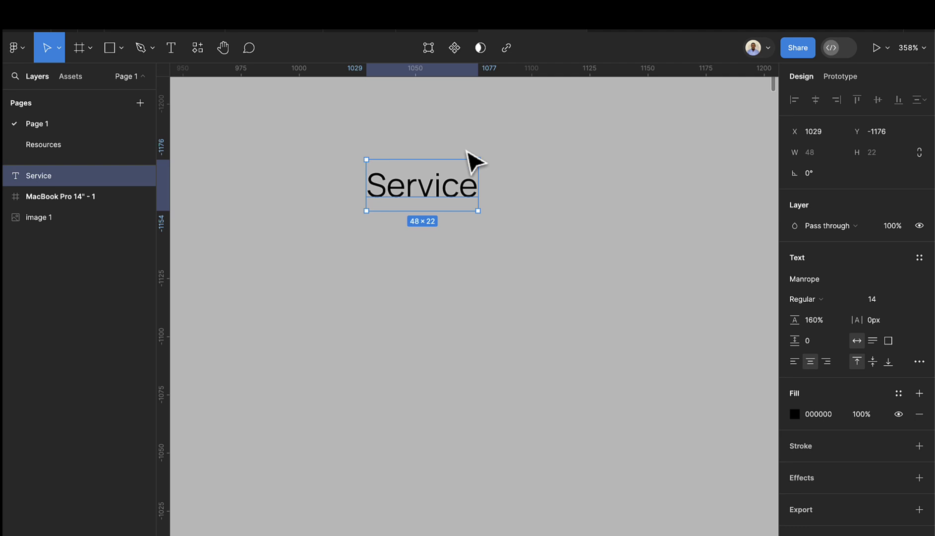
pyautogui.scroll(3, 468, 169)
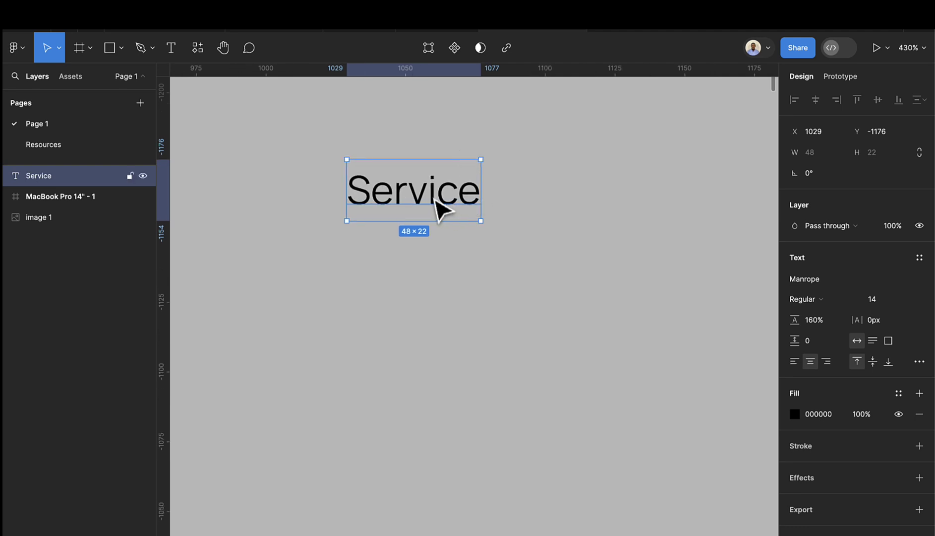
pyautogui.click(920, 257)
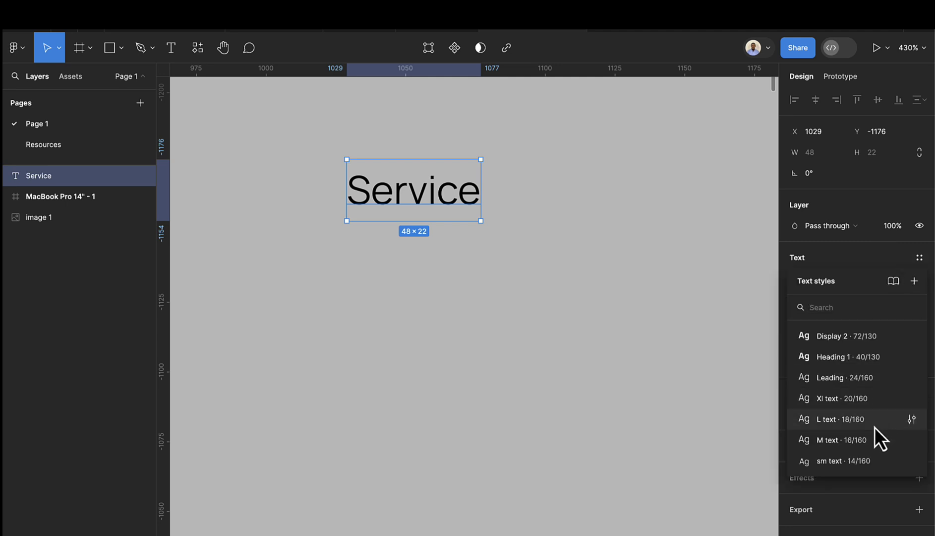
pyautogui.click(835, 440)
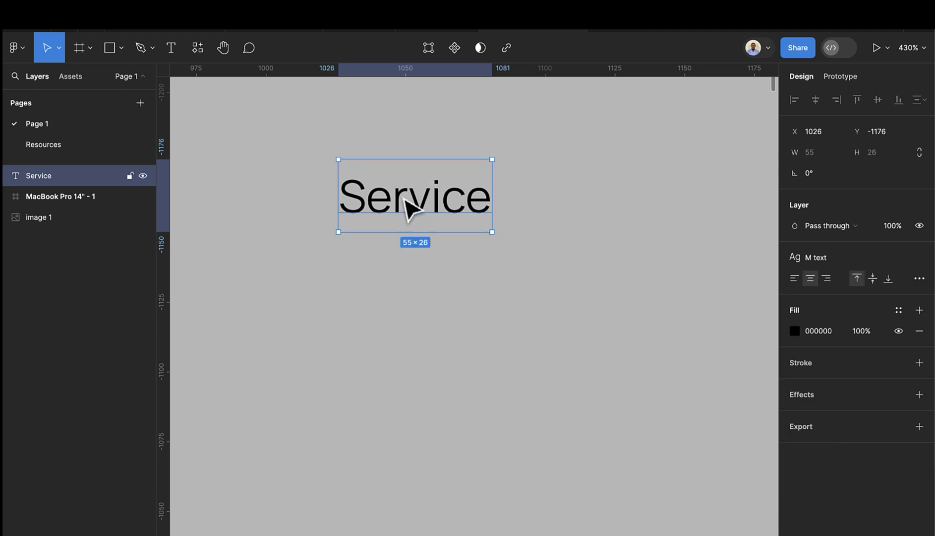
# - Wrap the Service text in auto layout and make it a component named 'Link text'
pyautogui.hotkey('shift', 'a')
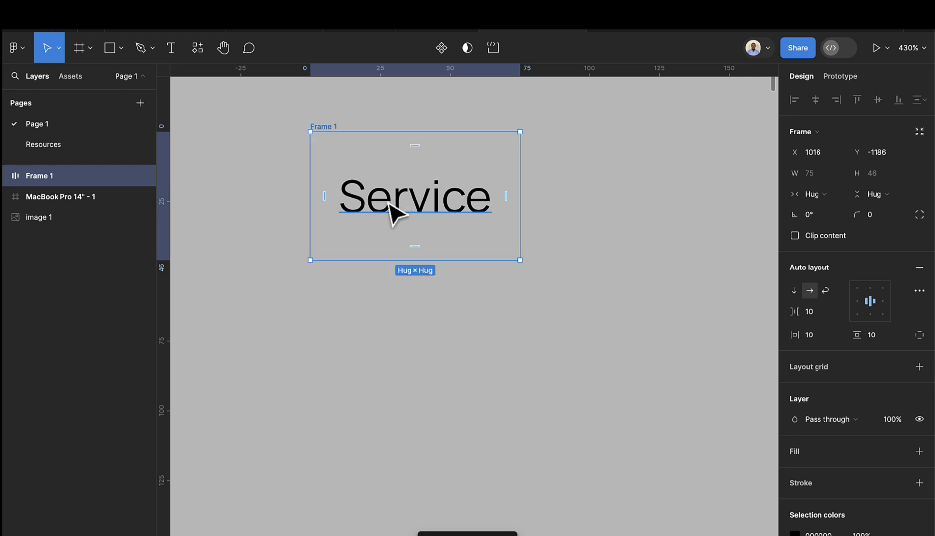
pyautogui.click(437, 52)
pyautogui.doubleClick(330, 126)
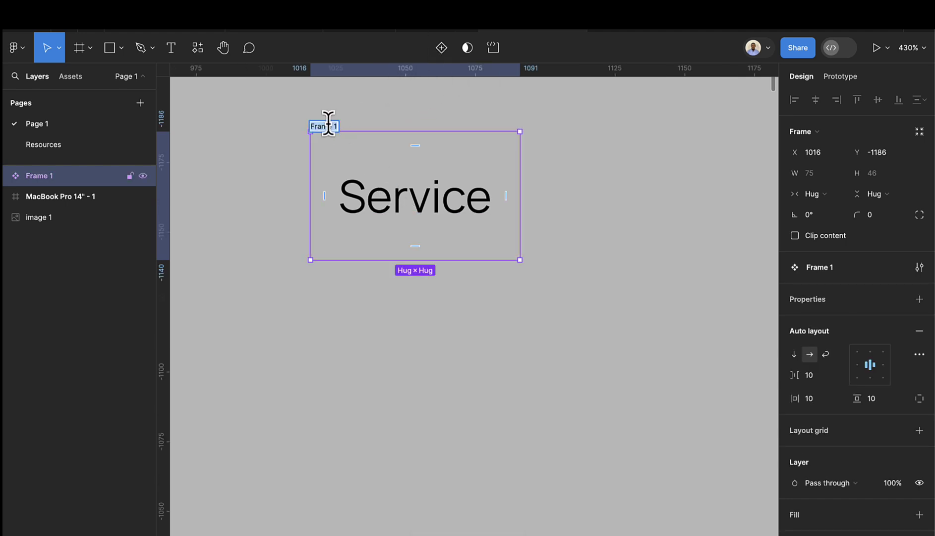
pyautogui.write('Link text')
pyautogui.press('Return')
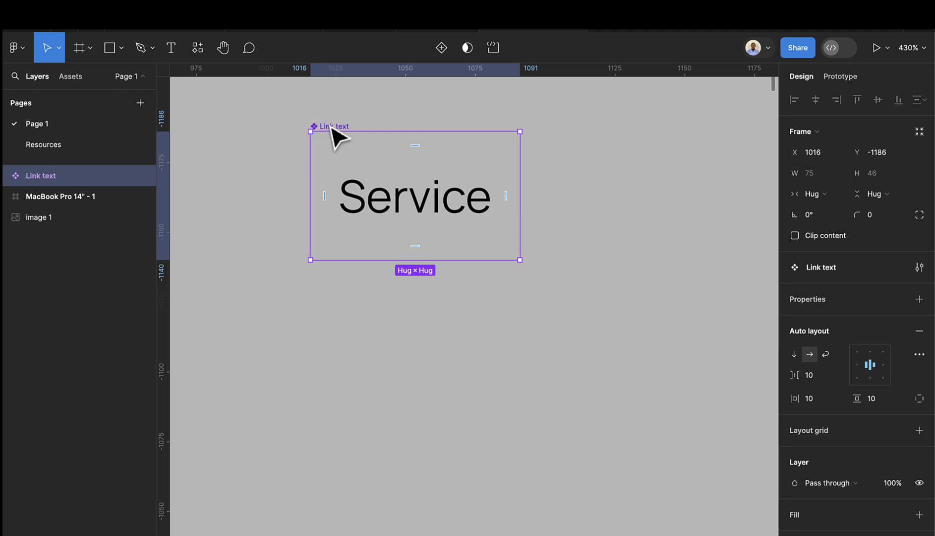
# - Expose the Service label as a component text property named 'Title'
pyautogui.click(452, 215)
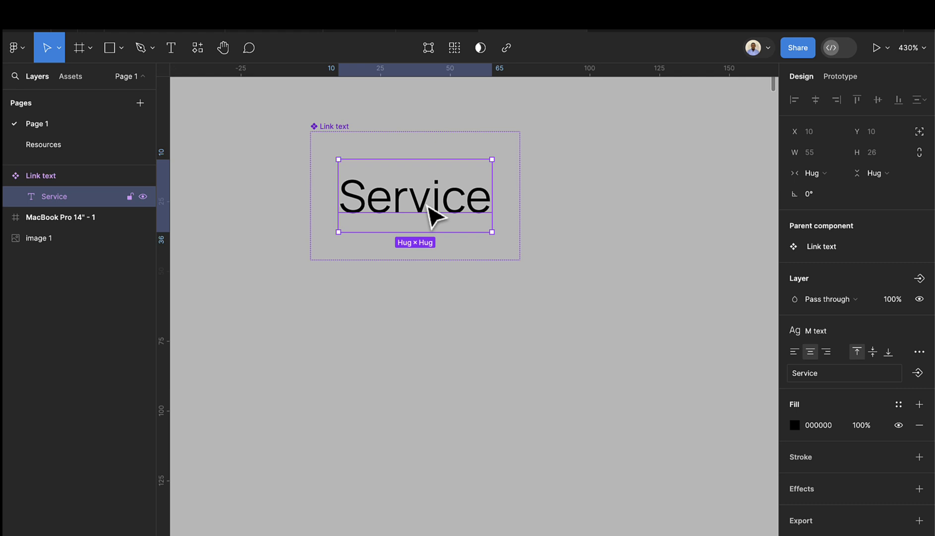
pyautogui.click(918, 373)
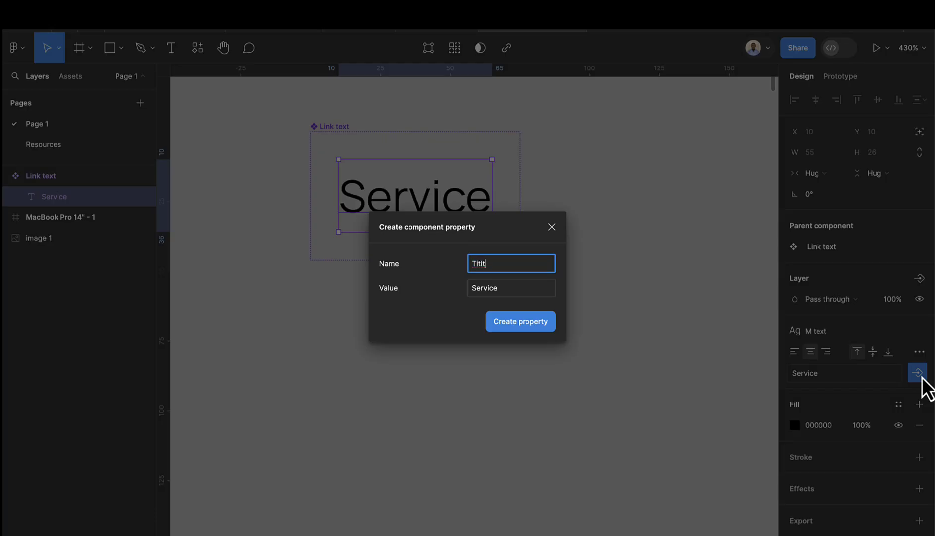
pyautogui.write('Title')
pyautogui.press('Return')
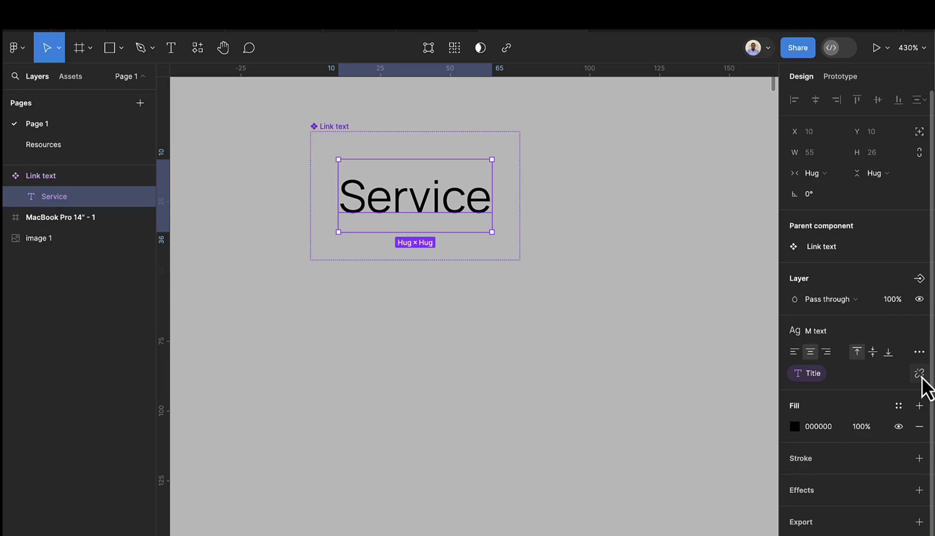
pyautogui.scroll(-5, 615, 355)
pyautogui.scroll(-3, 615, 355)
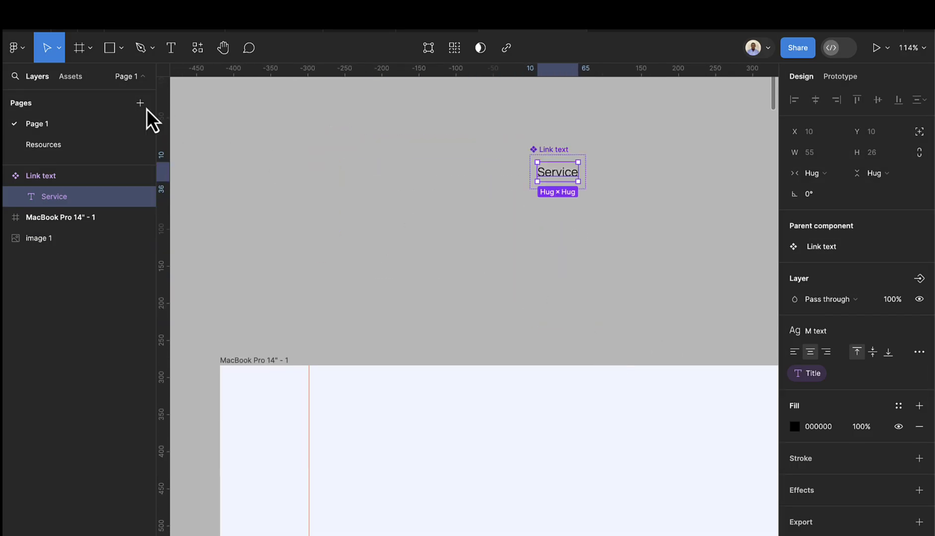
# - Place a Link text instance from Assets and duplicate it into a row of links
pyautogui.click(70, 78)
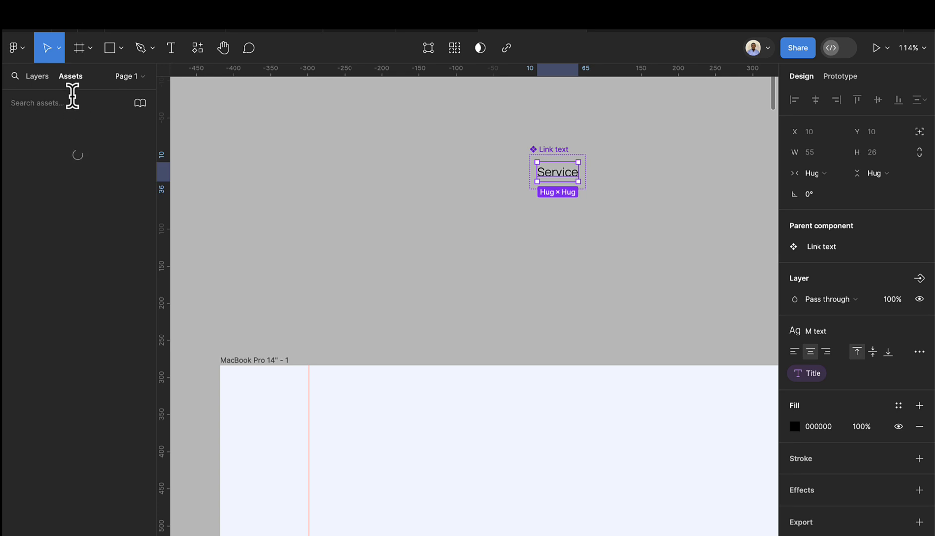
pyautogui.moveTo(42, 204); pyautogui.dragTo(417, 276)
pyautogui.scroll(5, 417, 275)
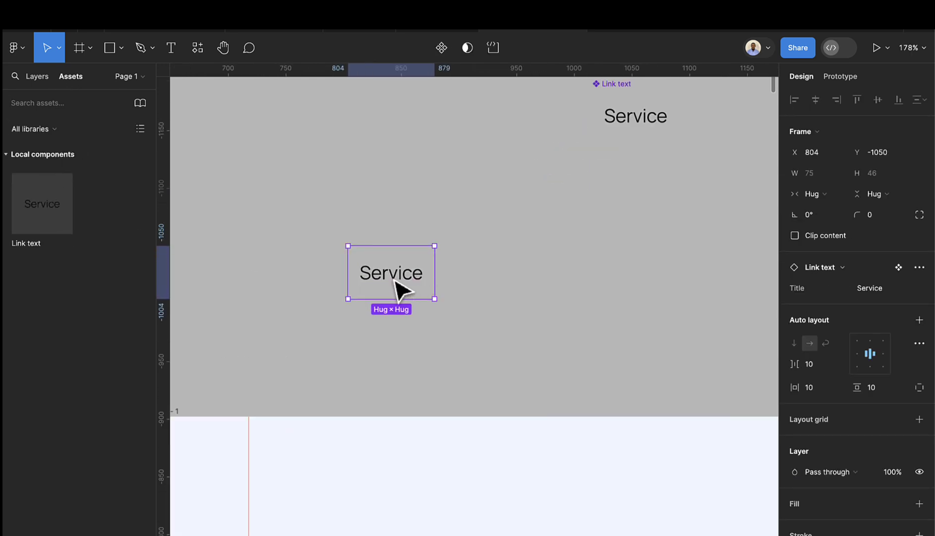
pyautogui.moveTo(399, 288); pyautogui.dragTo(499, 288)
pyautogui.hotkey('ctrl', 'd')
pyautogui.hotkey('ctrl', 'd')
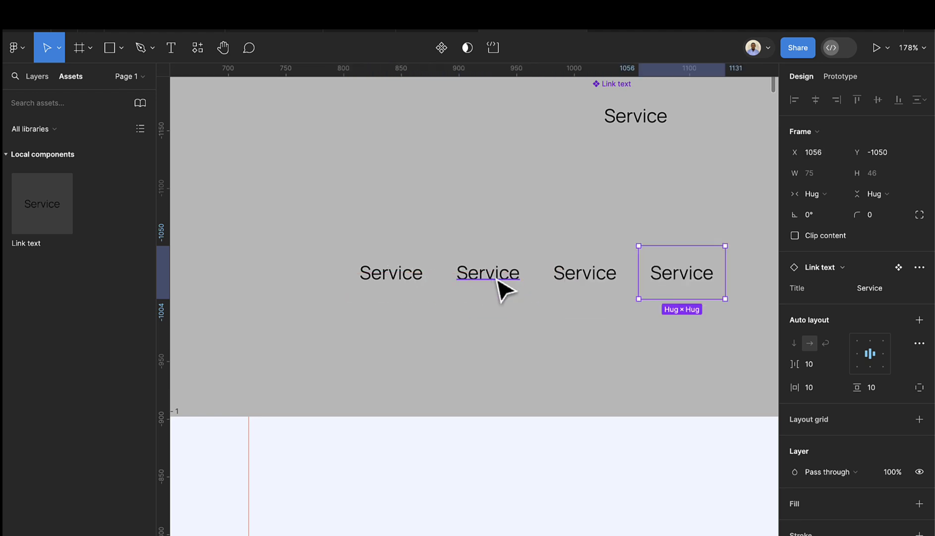
pyautogui.hotkey('ctrl', 'd')
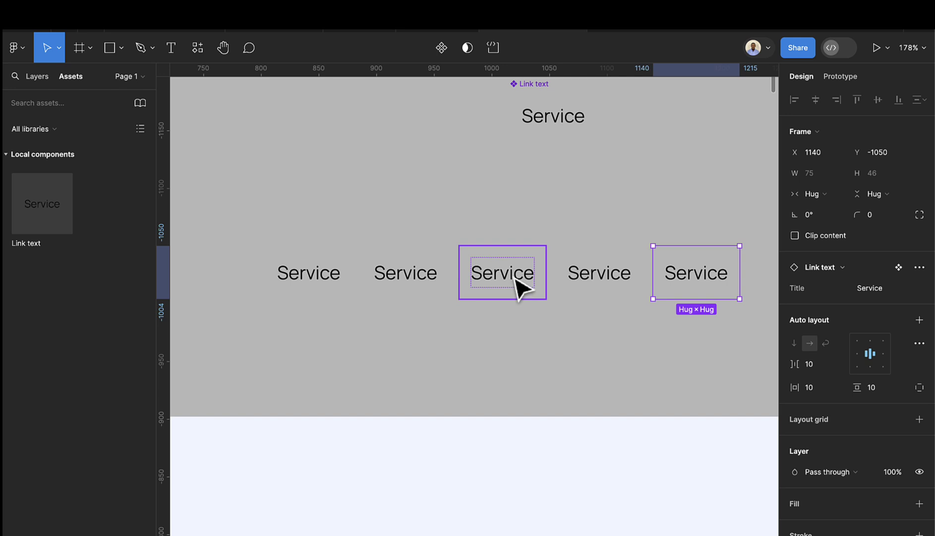
# - Retitle the copies Project, About, News and Contact through their Title property
pyautogui.click(414, 287)
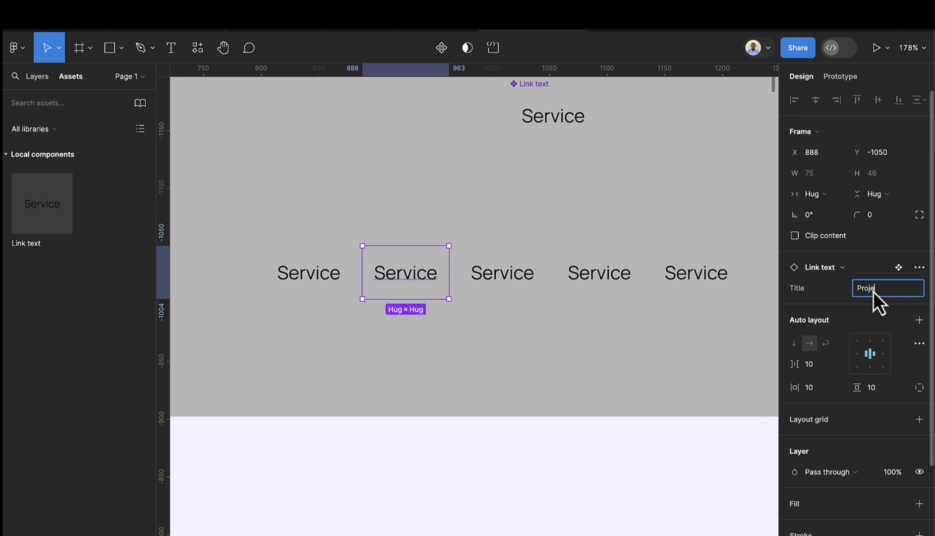
pyautogui.press('Return')
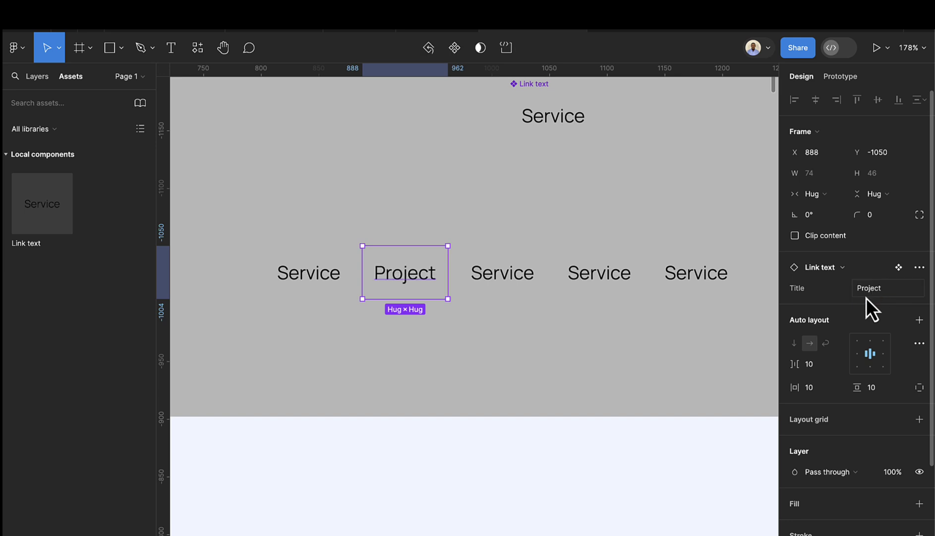
pyautogui.click(530, 296)
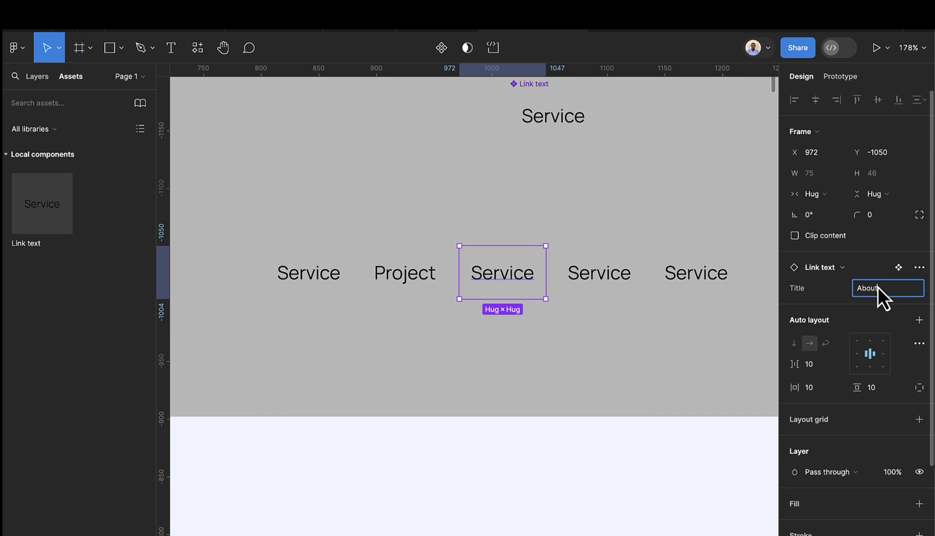
pyautogui.press('Return')
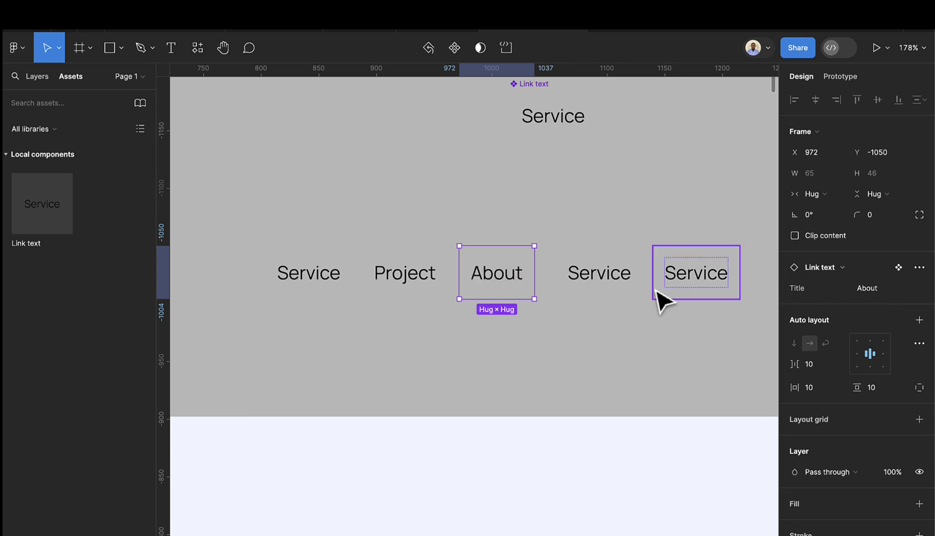
pyautogui.click(626, 292)
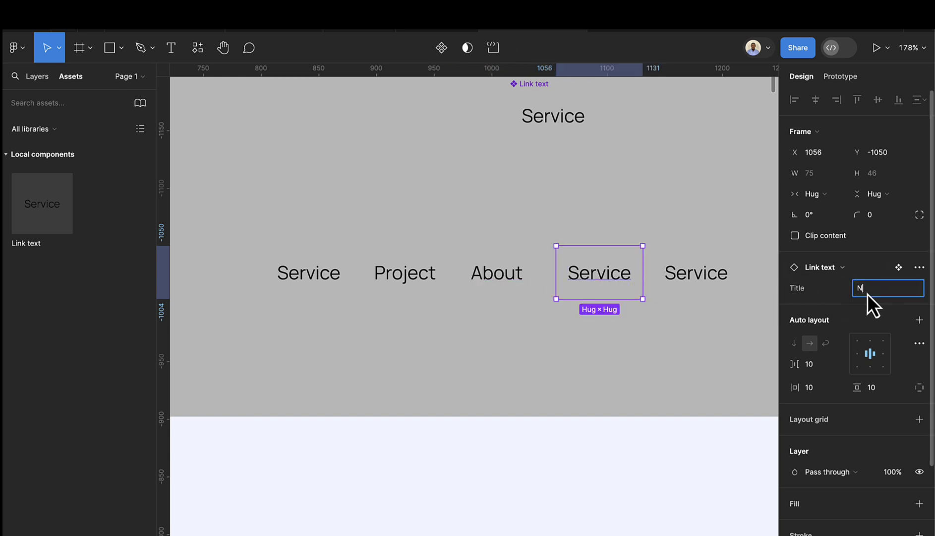
pyautogui.press('Return')
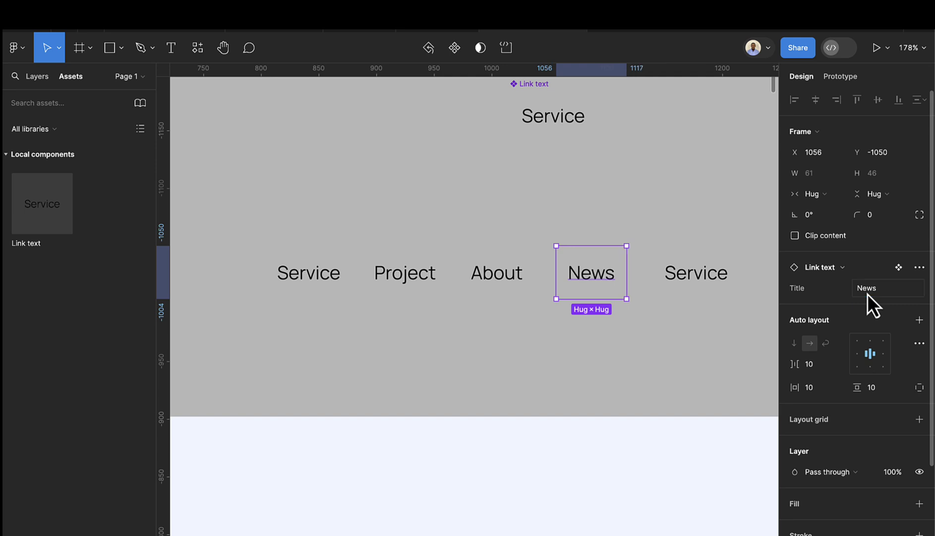
pyautogui.click(724, 275)
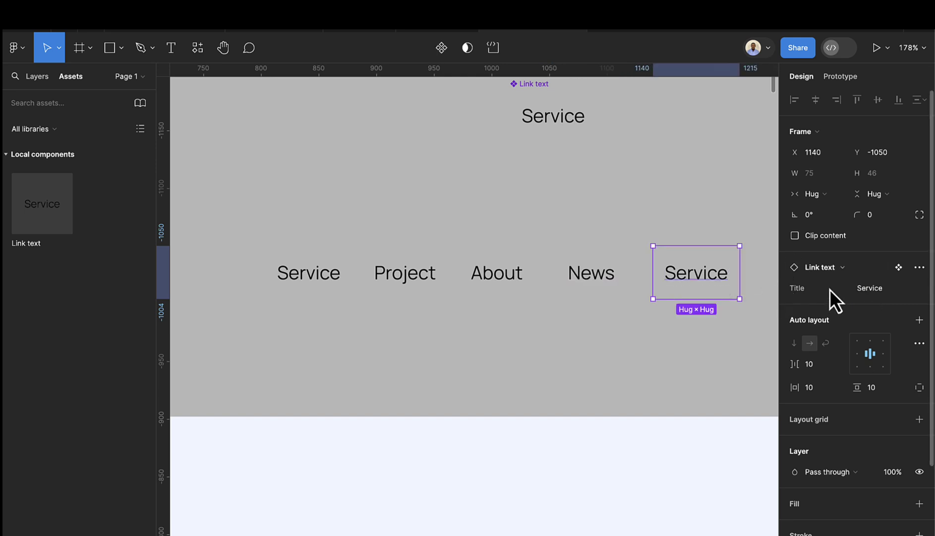
pyautogui.click(869, 289)
pyautogui.write('Contact')
pyautogui.press('Return')
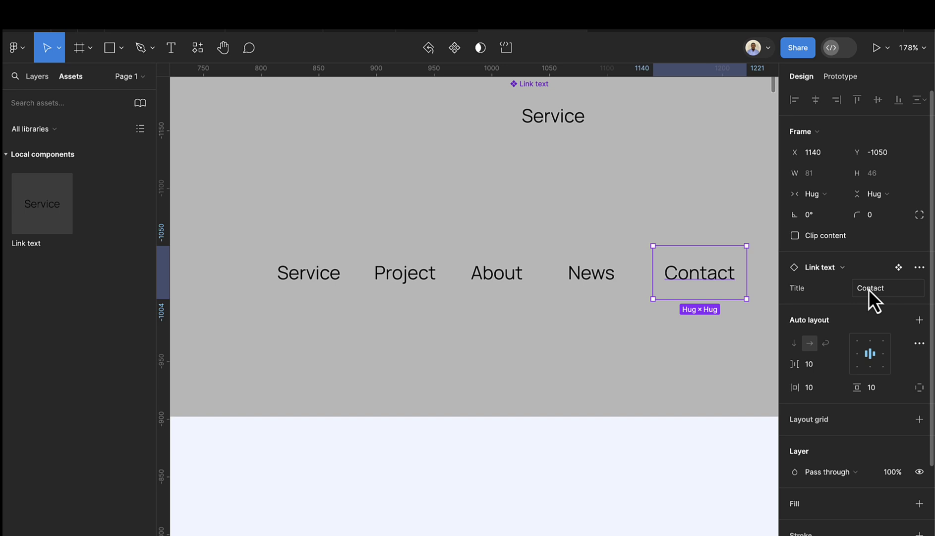
pyautogui.scroll(-1, 635, 337)
pyautogui.click(615, 343)
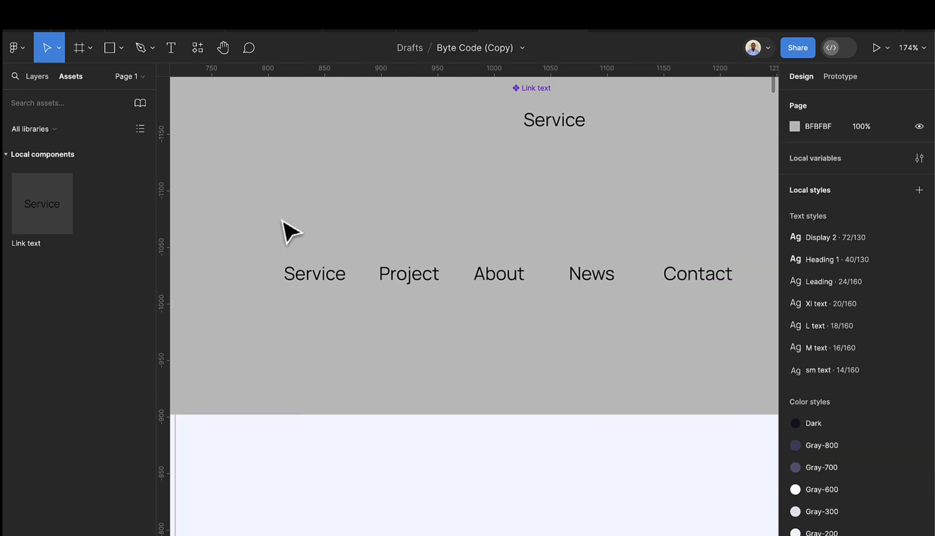
# - Group the five links into an auto-layout row with 16 gap and drag it to the MacBook Pro frame's top
pyautogui.moveTo(280, 219); pyautogui.dragTo(746, 306)
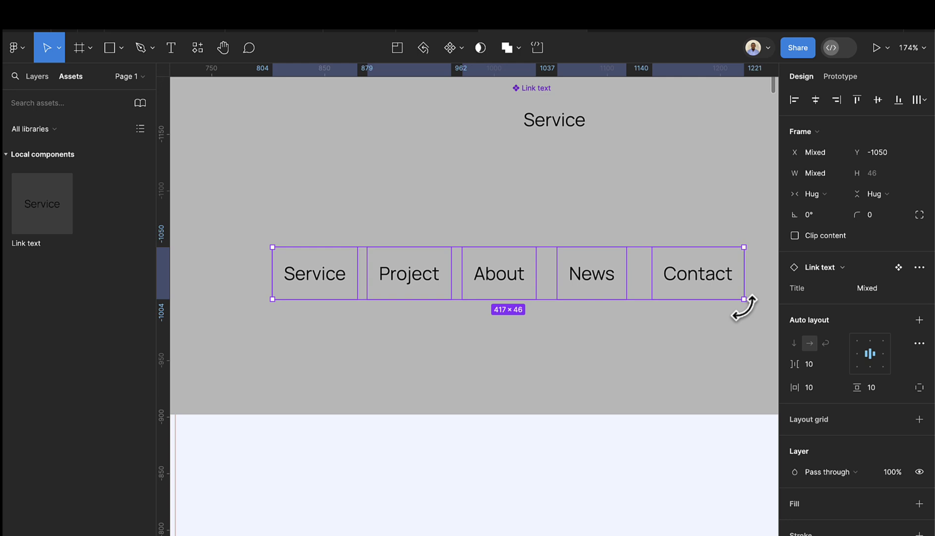
pyautogui.hotkey('shift', 'a')
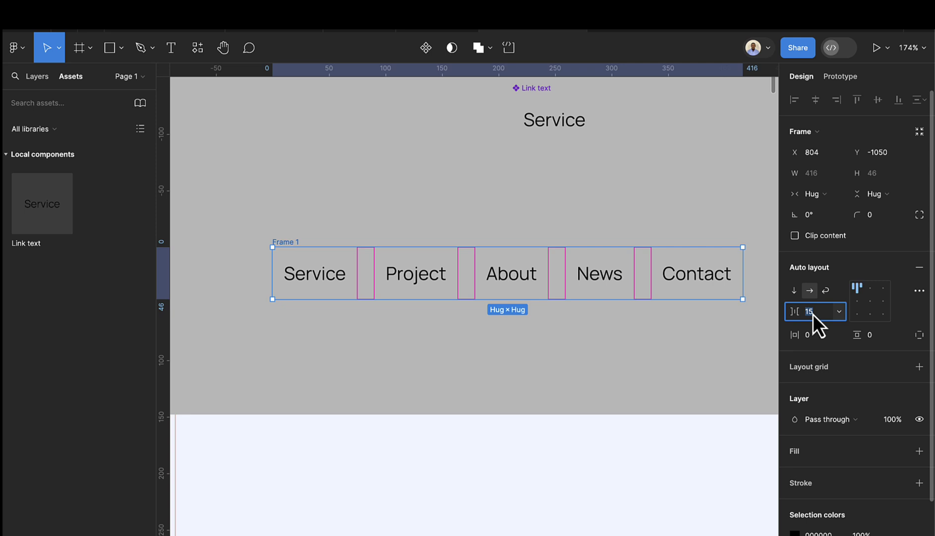
pyautogui.press('Up')
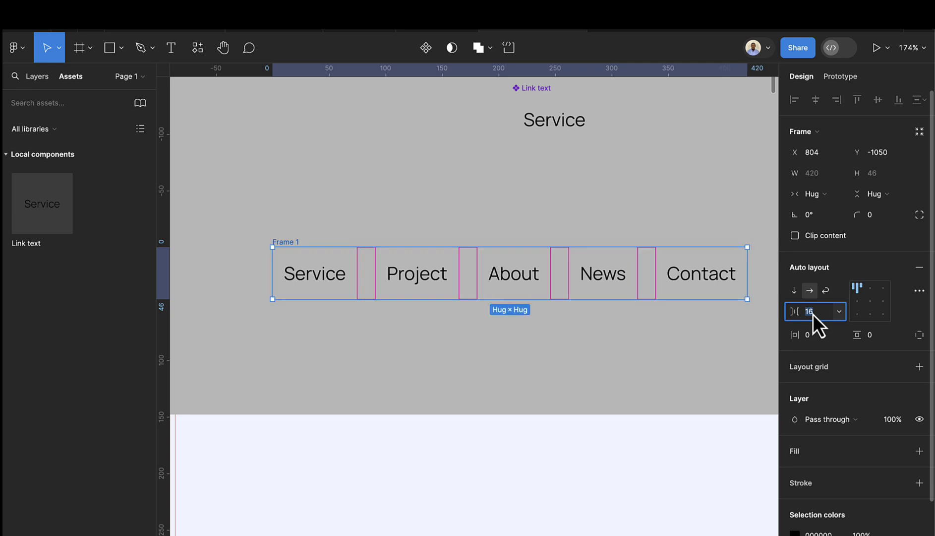
pyautogui.scroll(-1, 415, 351)
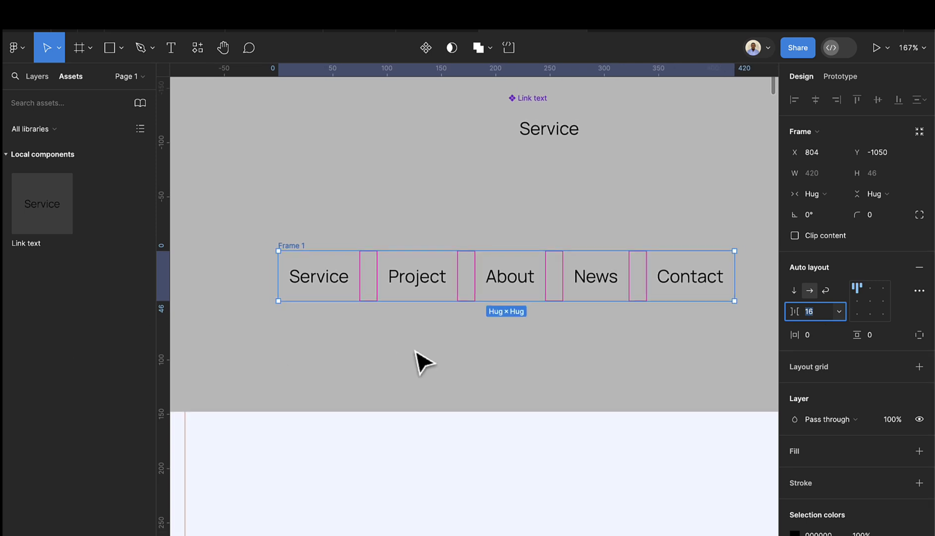
pyautogui.scroll(-3, 418, 350)
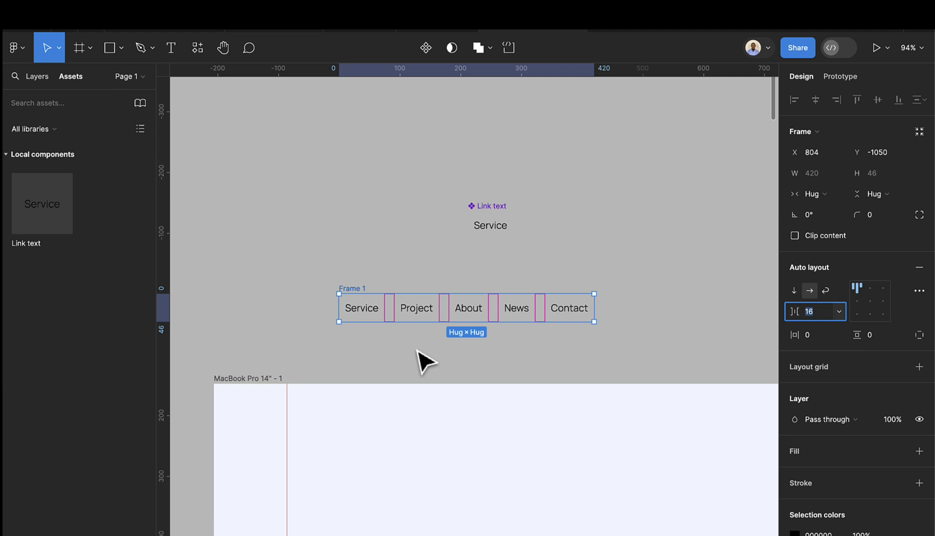
pyautogui.scroll(-3, 418, 351)
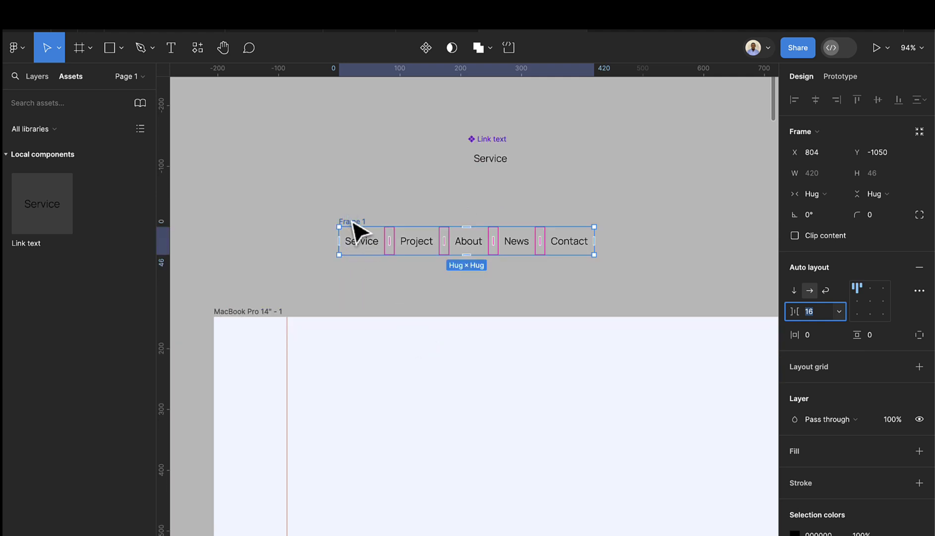
pyautogui.moveTo(357, 231); pyautogui.dragTo(406, 332)
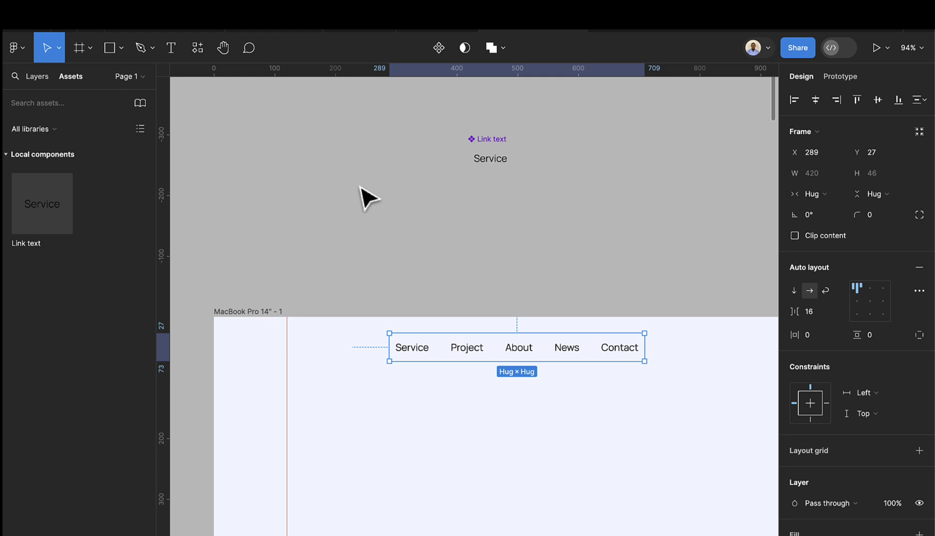
# - Create a text layer reading 'Bitstar' on the canvas
pyautogui.click(171, 47)
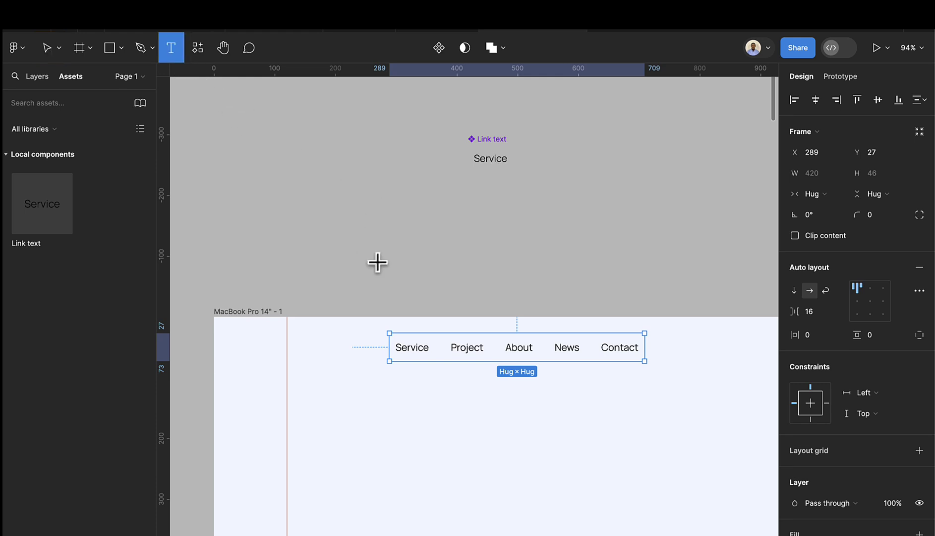
pyautogui.scroll(2, 378, 262)
pyautogui.scroll(2, 387, 252)
pyautogui.click(388, 253)
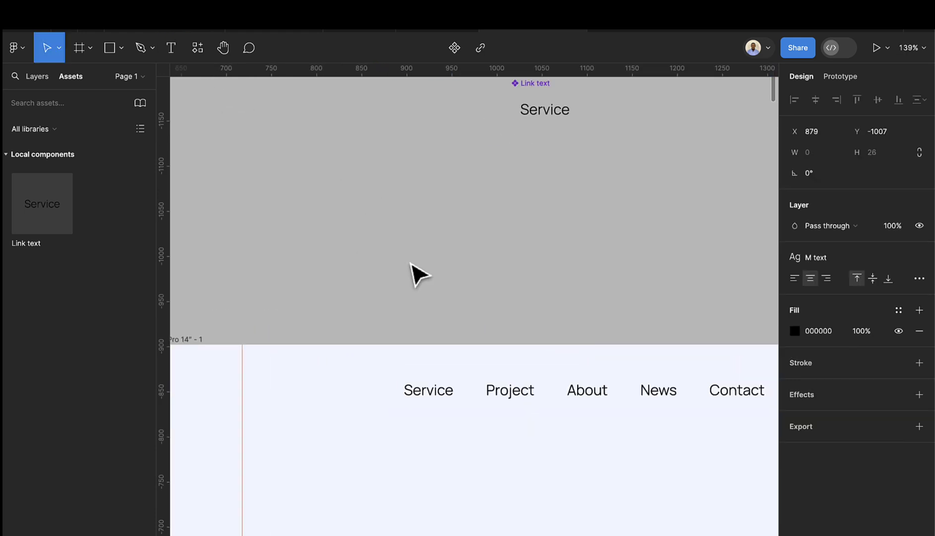
pyautogui.write('Bitstar')
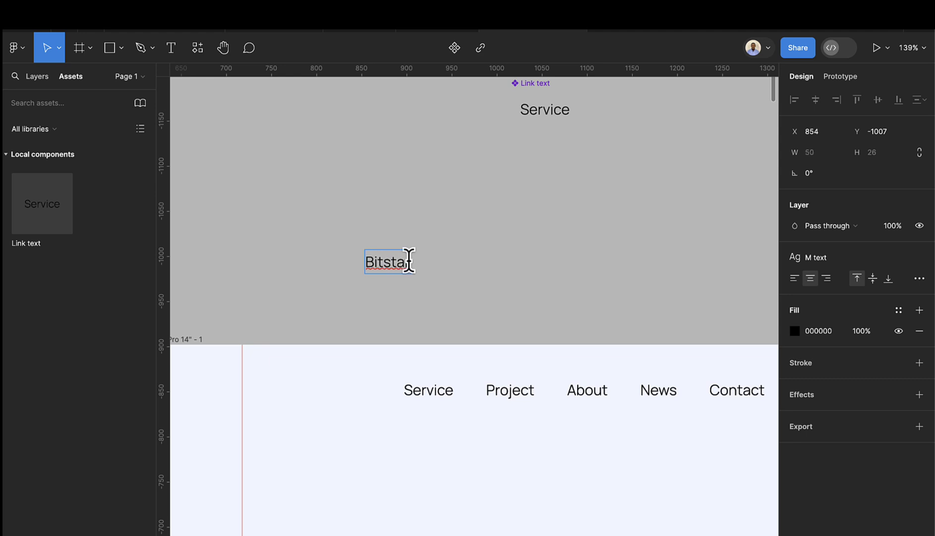
pyautogui.press('Escape')
# - Apply the Dark colour style to the Bitstar text
pyautogui.scroll(2, 365, 276)
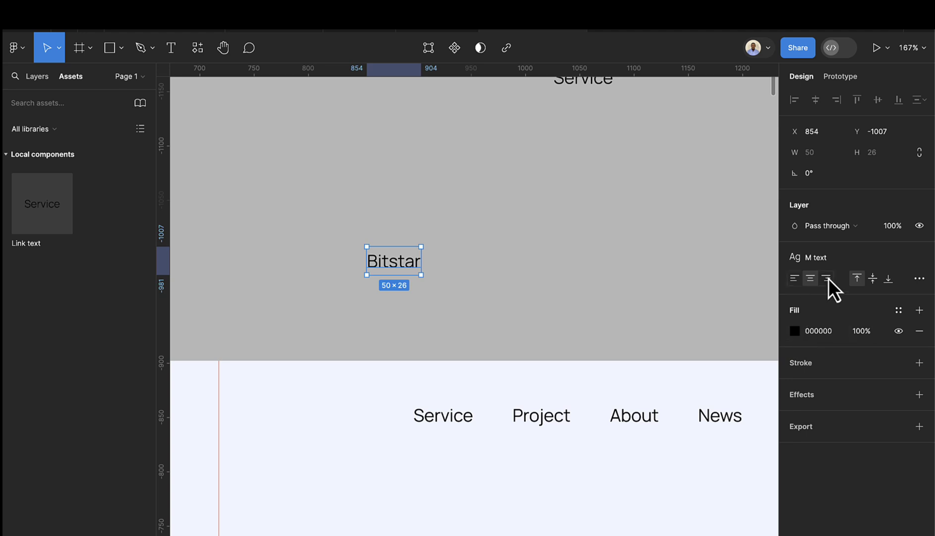
pyautogui.click(795, 331)
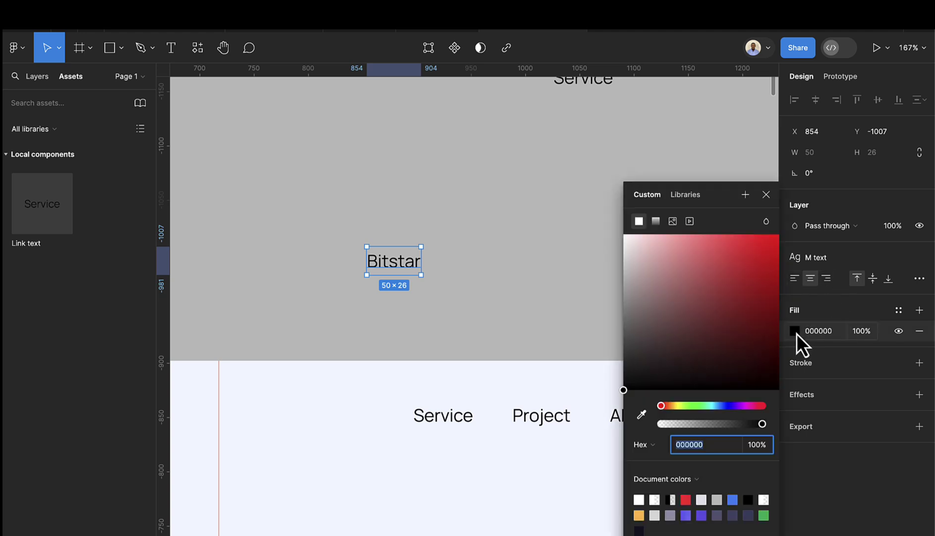
pyautogui.click(765, 195)
pyautogui.press('Escape')
pyautogui.click(396, 275)
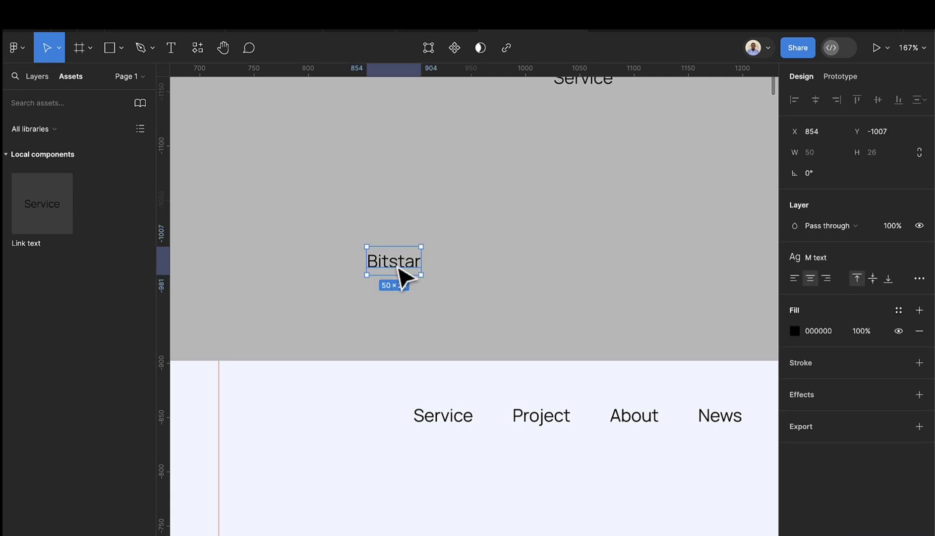
pyautogui.click(899, 311)
pyautogui.click(674, 381)
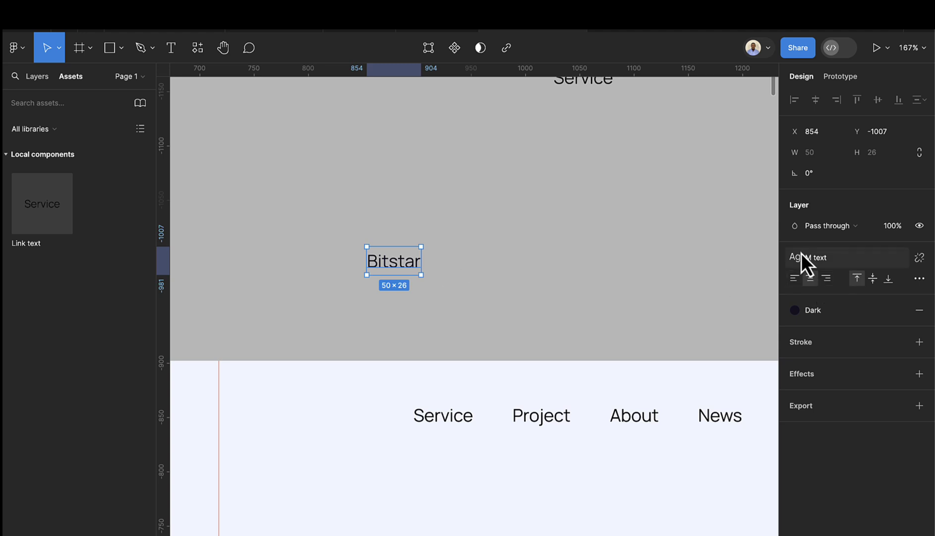
# - Detach the M text style and set Bitstar to size 24, ExtraBold
pyautogui.click(921, 257)
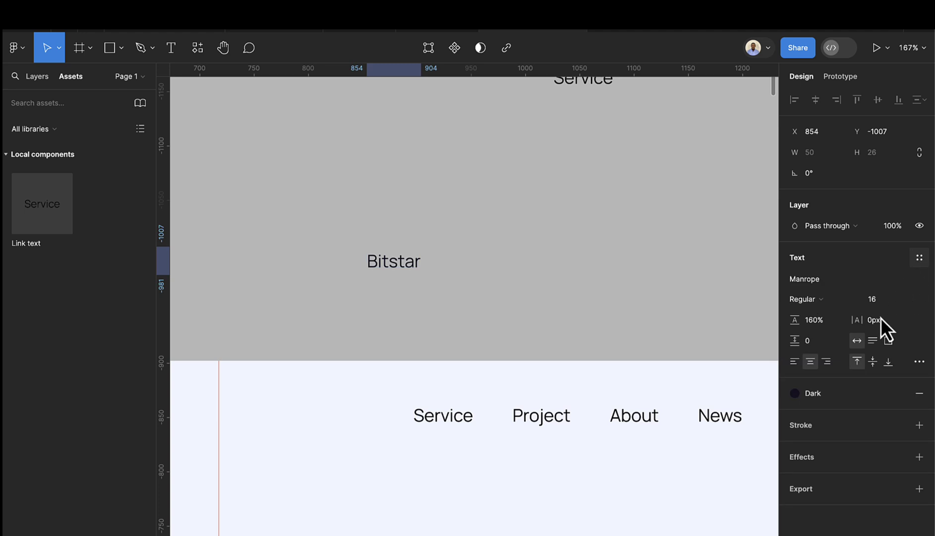
pyautogui.scroll(-3, 880, 317)
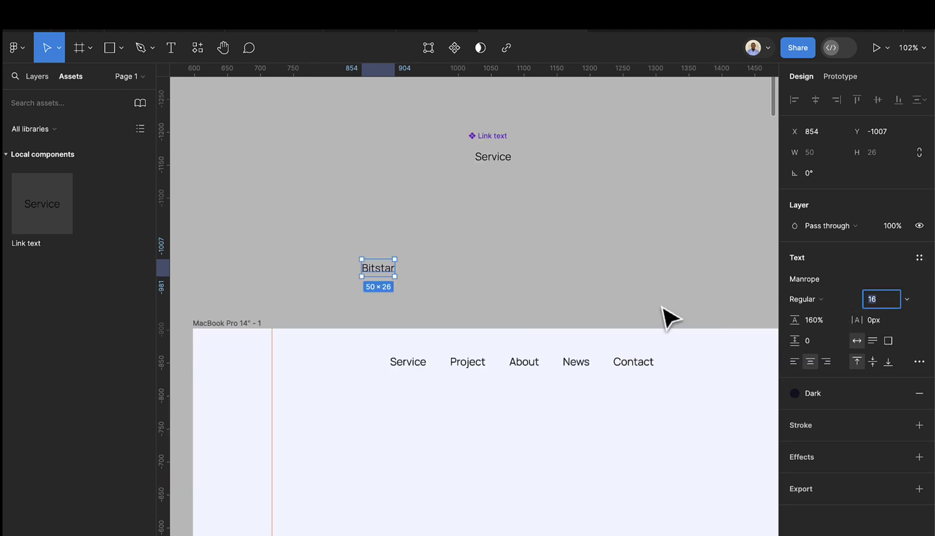
pyautogui.click(507, 307)
pyautogui.click(391, 274)
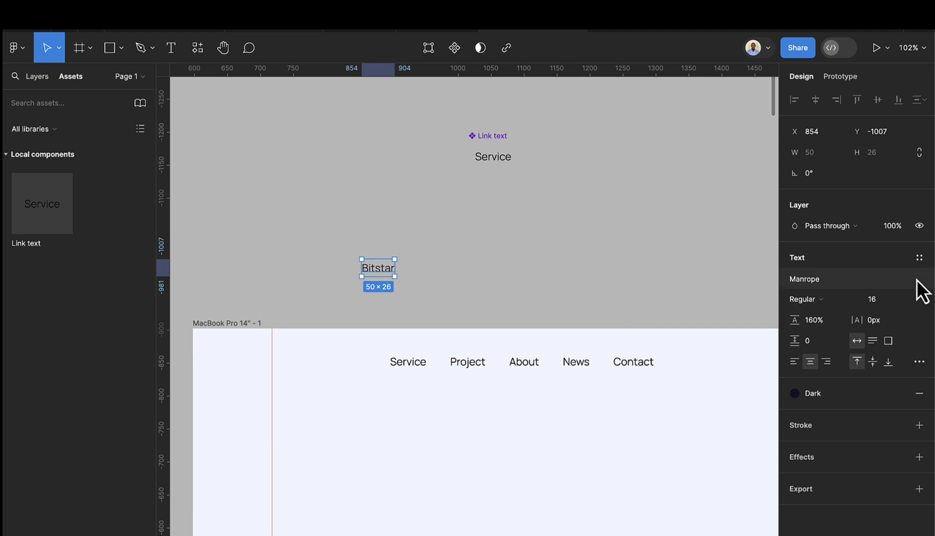
pyautogui.click(886, 298)
pyautogui.write('24')
pyautogui.press('Return')
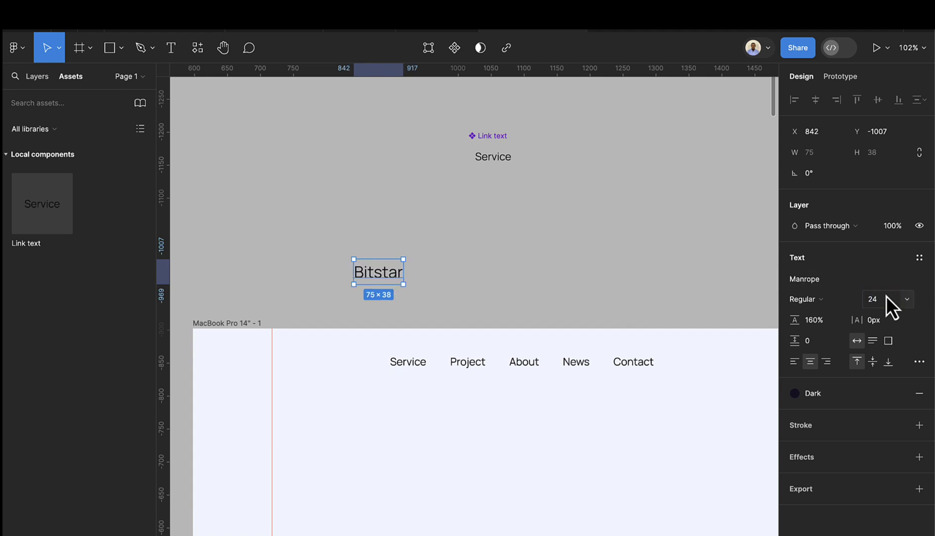
pyautogui.click(834, 301)
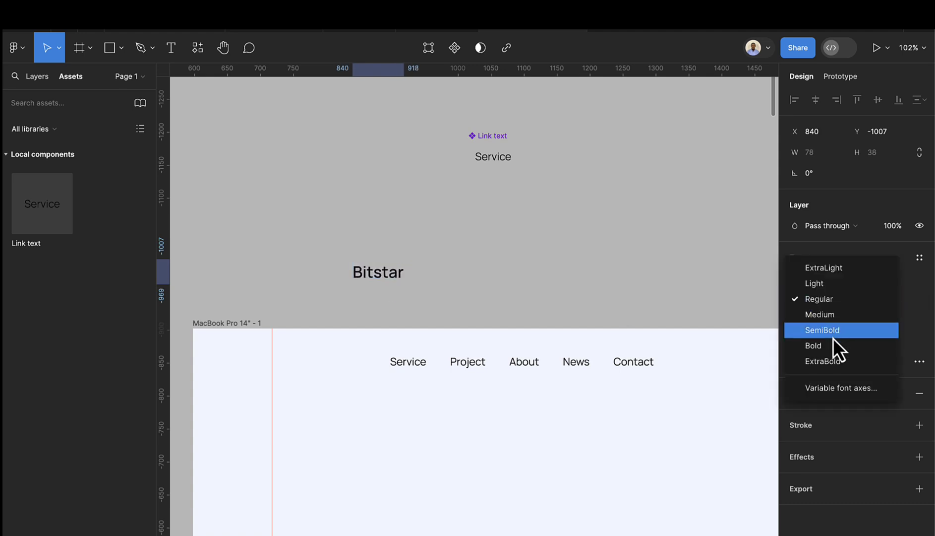
pyautogui.click(833, 361)
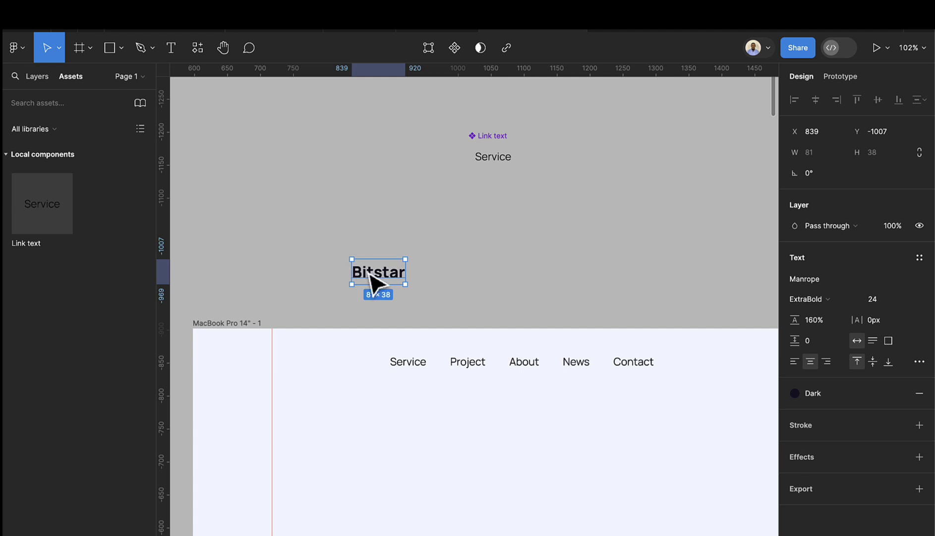
# - Move Bitstar into the nav bar to the left of the links
pyautogui.moveTo(367, 276); pyautogui.dragTo(293, 371)
pyautogui.scroll(-1, 496, 310)
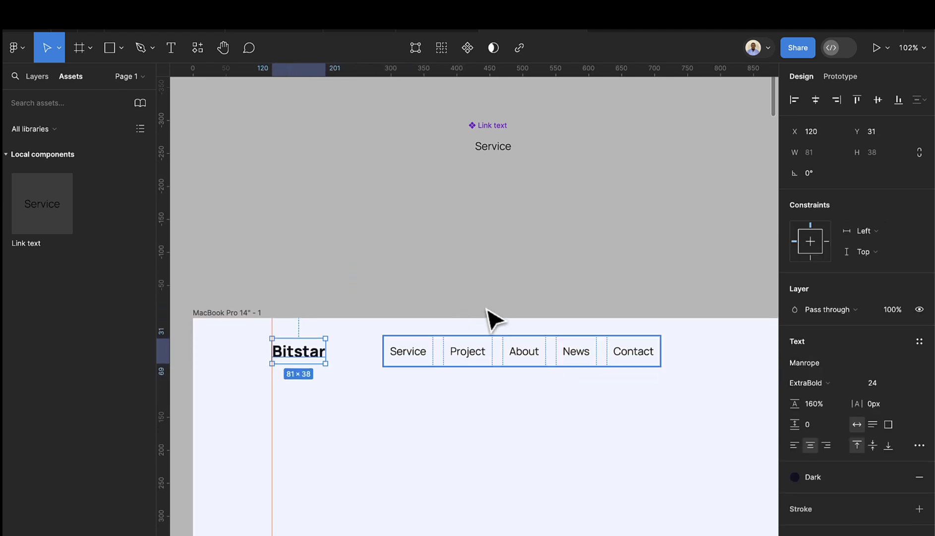
pyautogui.click(313, 297)
pyautogui.scroll(-3, 313, 297)
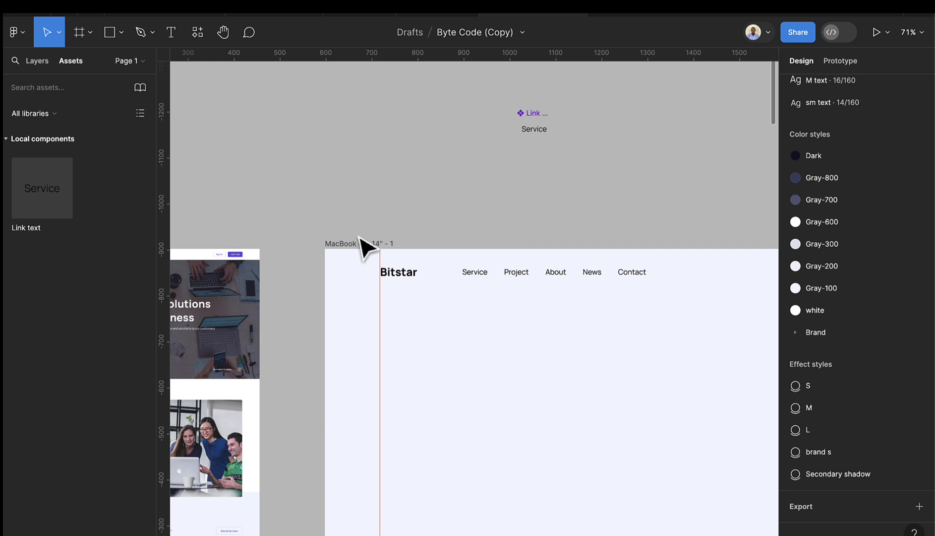
pyautogui.scroll(5, 359, 248)
pyautogui.scroll(8, 327, 268)
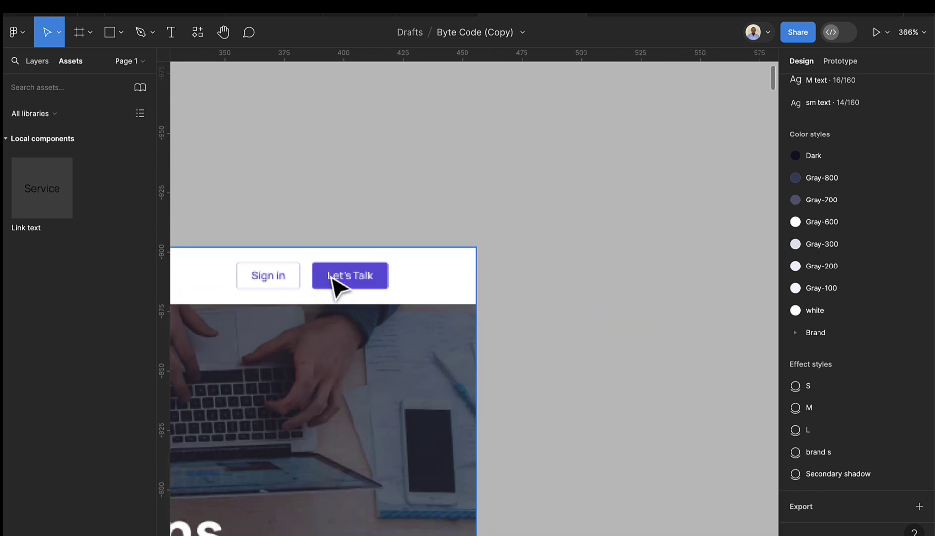
pyautogui.scroll(2, 334, 283)
# - Type 'Let's Talk' above the reference buttons and wrap it with Shift+A auto layout
pyautogui.click(171, 35)
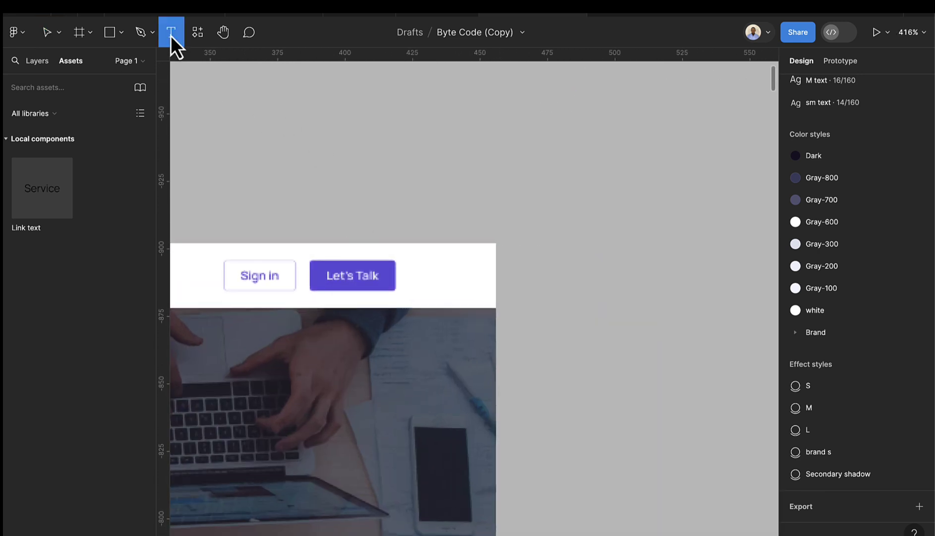
pyautogui.click(560, 121)
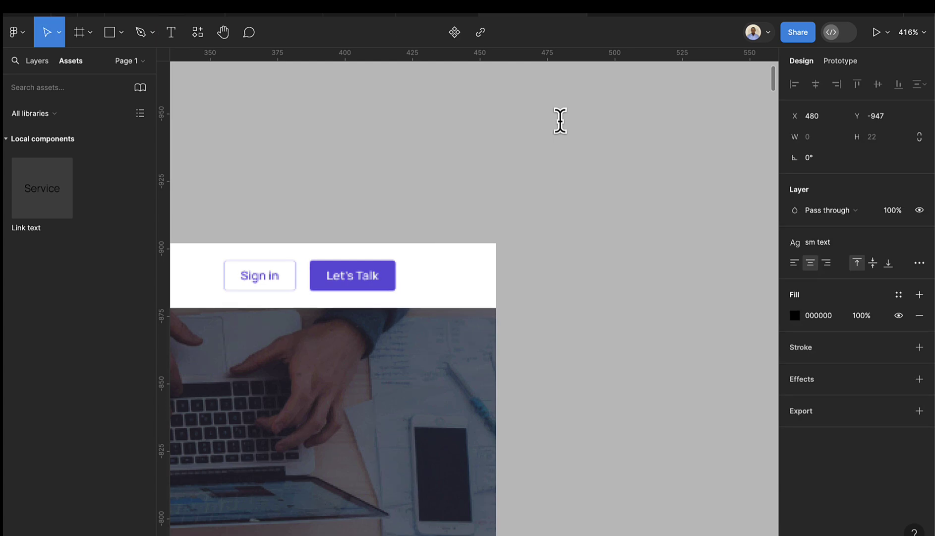
pyautogui.write('LET')
pyautogui.press('BackSpace')
pyautogui.press('BackSpace')
pyautogui.write("et's")
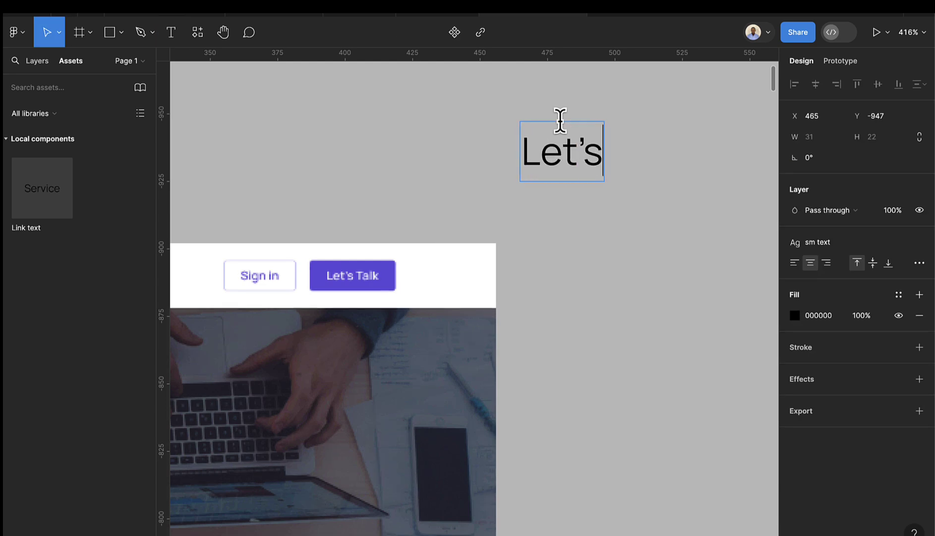
pyautogui.write(' R')
pyautogui.press('BackSpace')
pyautogui.write('Talk')
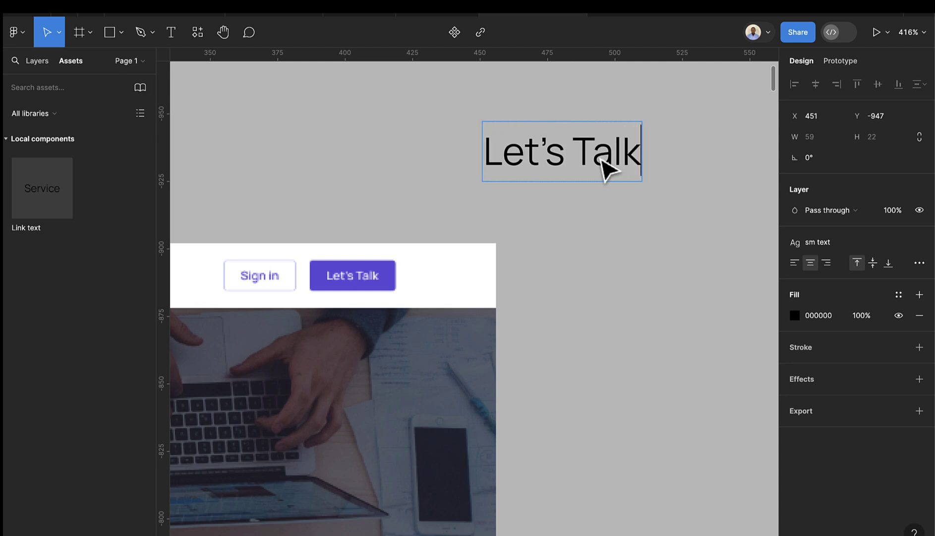
pyautogui.press('Escape')
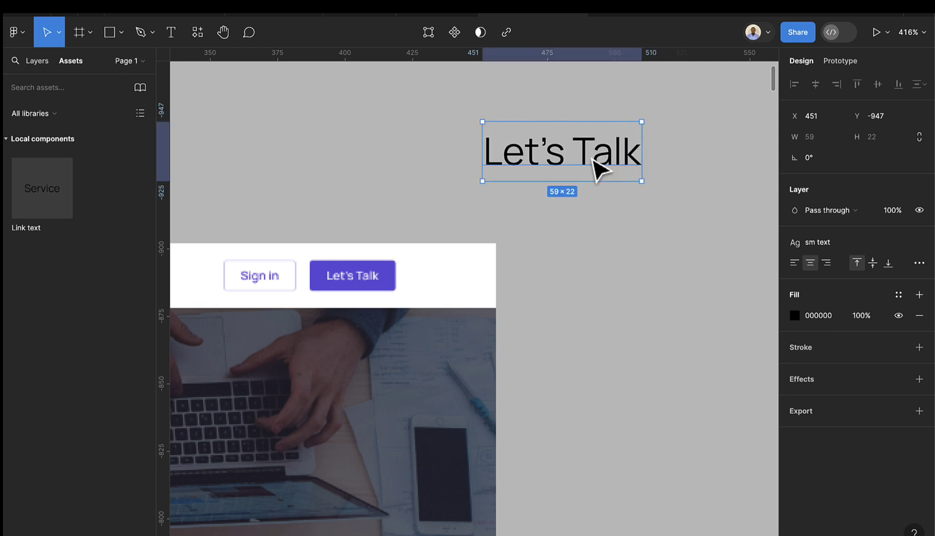
pyautogui.hotkey('shift', 'a')
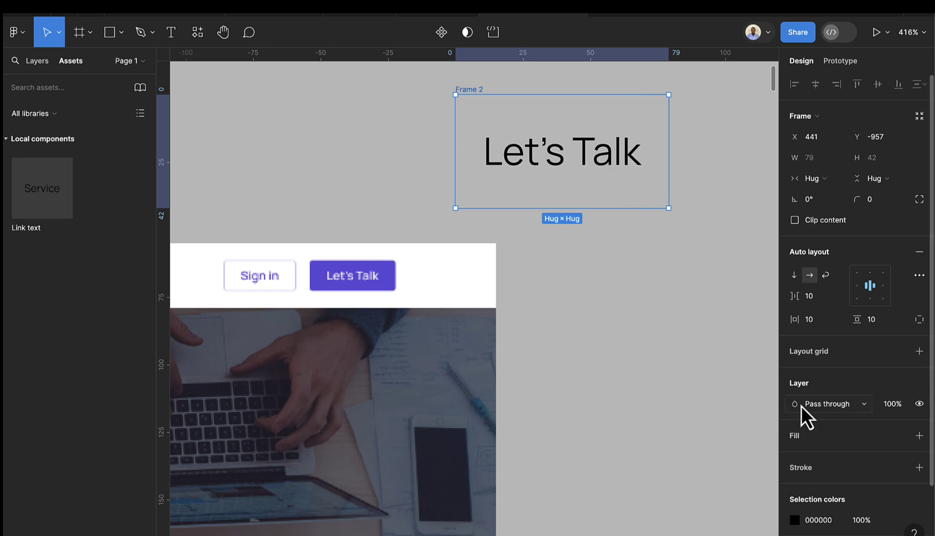
# - Set Frame 2's auto-layout padding to 20 horizontal and 9 vertical
pyautogui.click(817, 320)
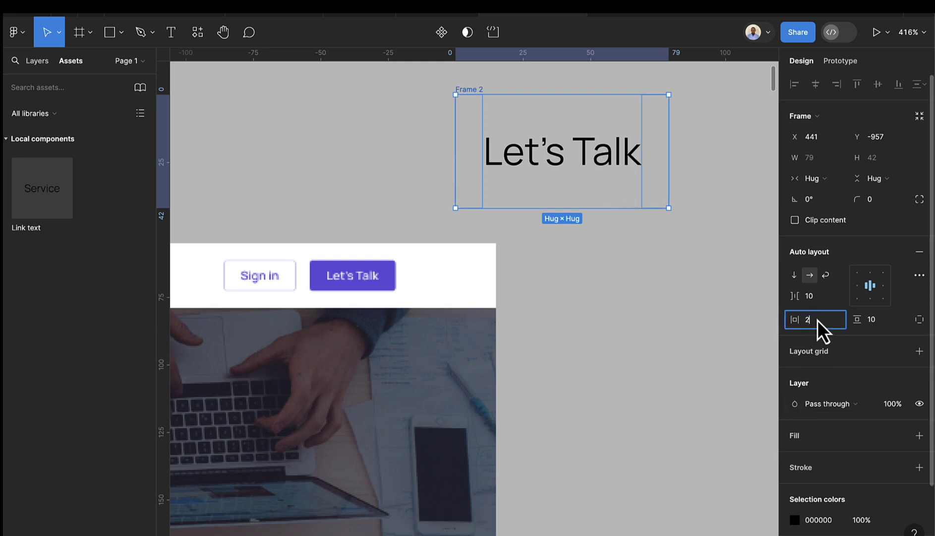
pyautogui.press('Return')
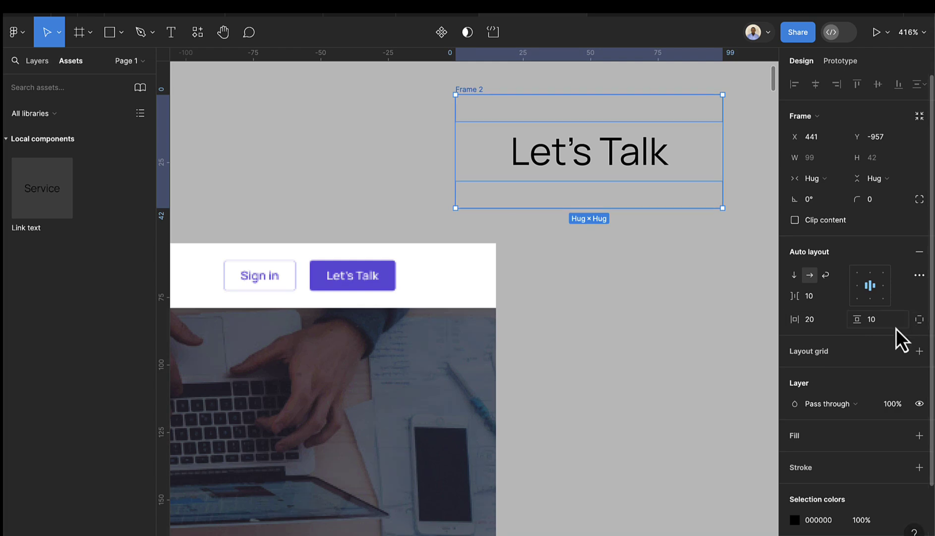
pyautogui.click(889, 321)
pyautogui.write('9')
pyautogui.press('Return')
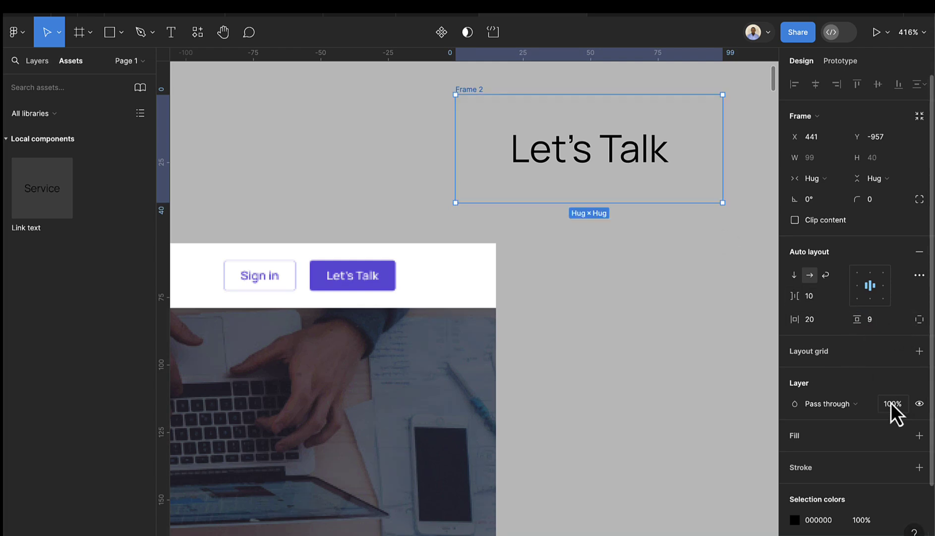
# - Apply the sm text style to the Let's Talk text, then reselect Frame 2
pyautogui.doubleClick(596, 150)
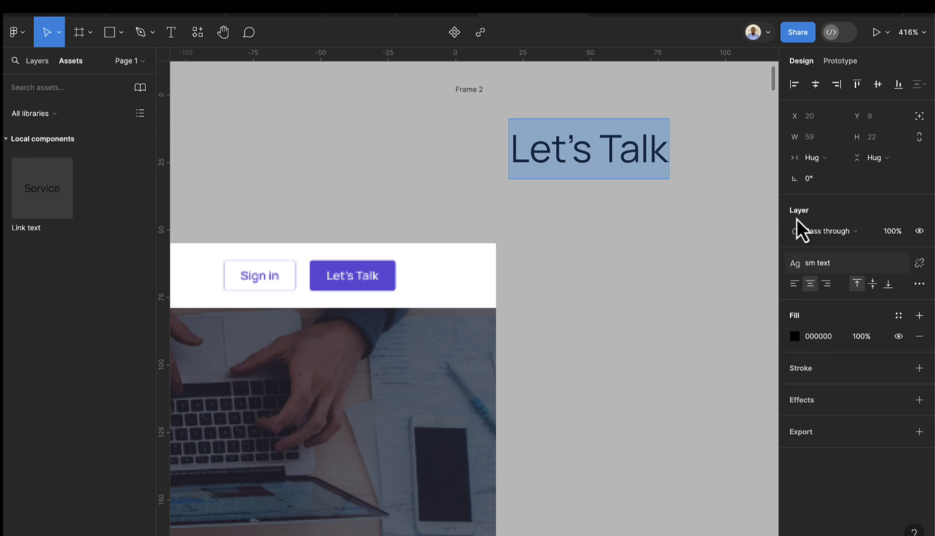
pyautogui.press('Escape')
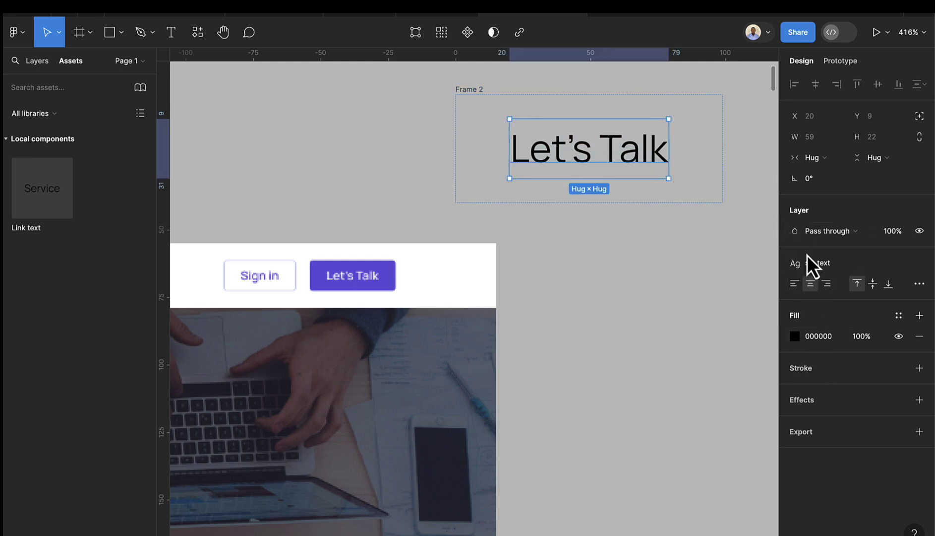
pyautogui.click(825, 267)
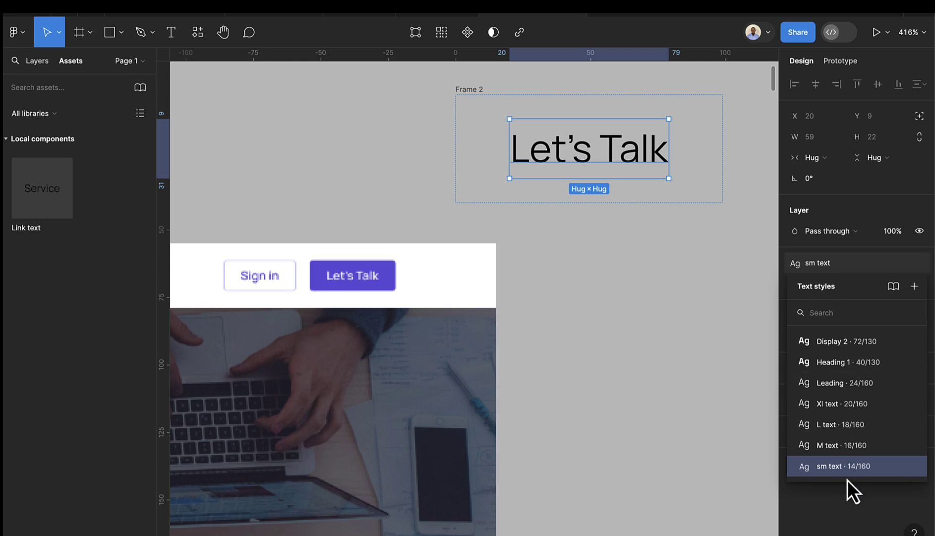
pyautogui.click(847, 467)
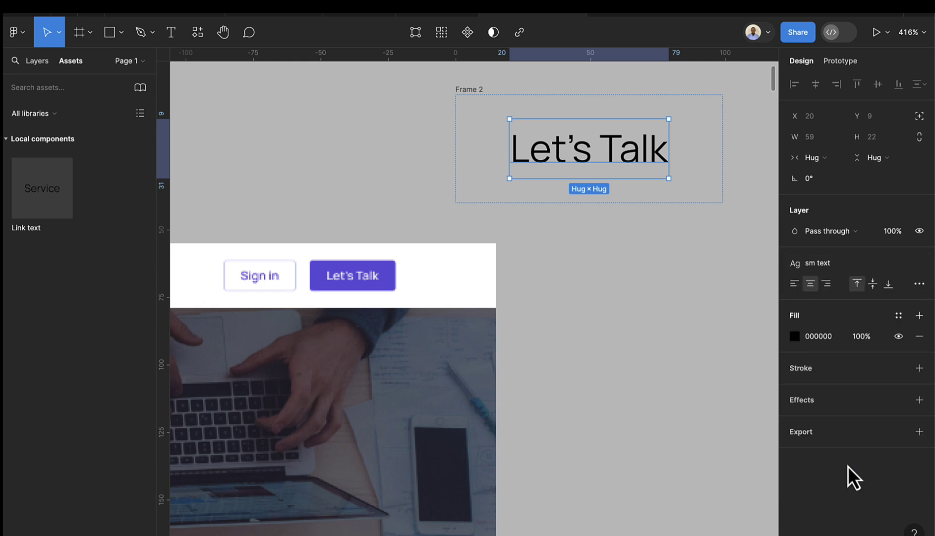
pyautogui.click(473, 96)
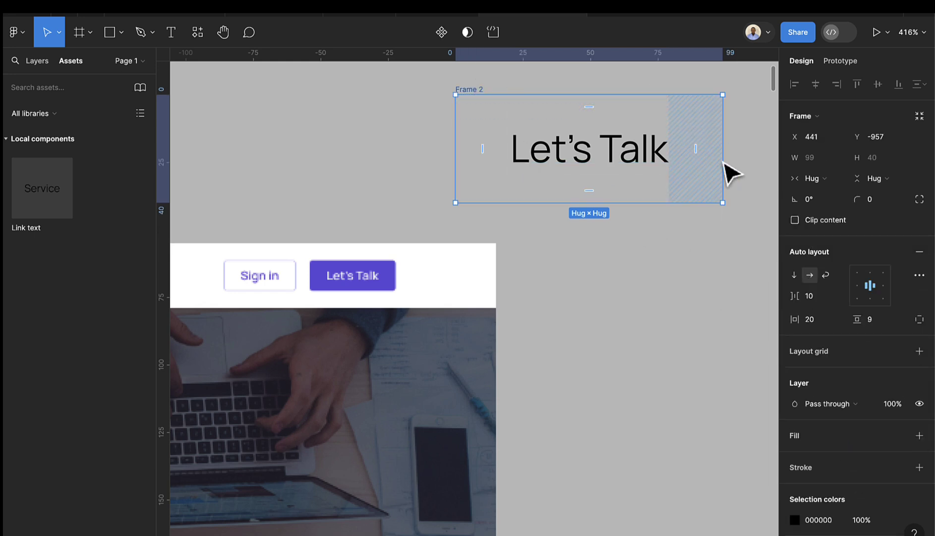
pyautogui.scroll(-3, 856, 432)
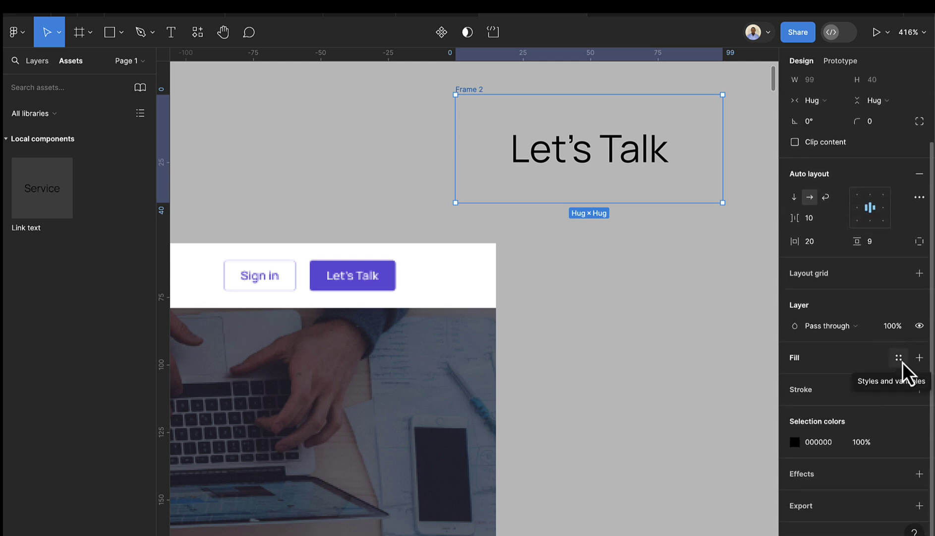
# - Fill the Let's Talk frame with the Brand/Primary colour style
pyautogui.click(899, 357)
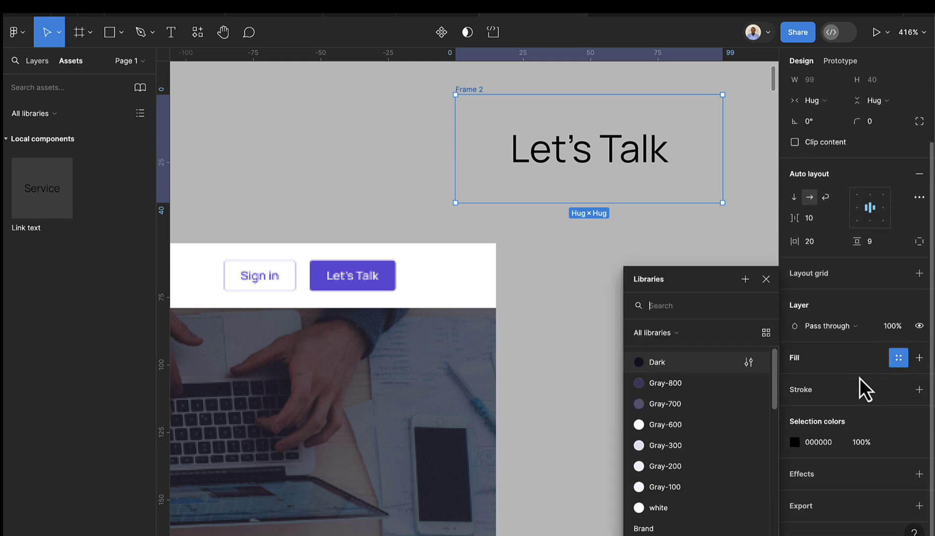
pyautogui.scroll(-3, 665, 494)
pyautogui.click(665, 403)
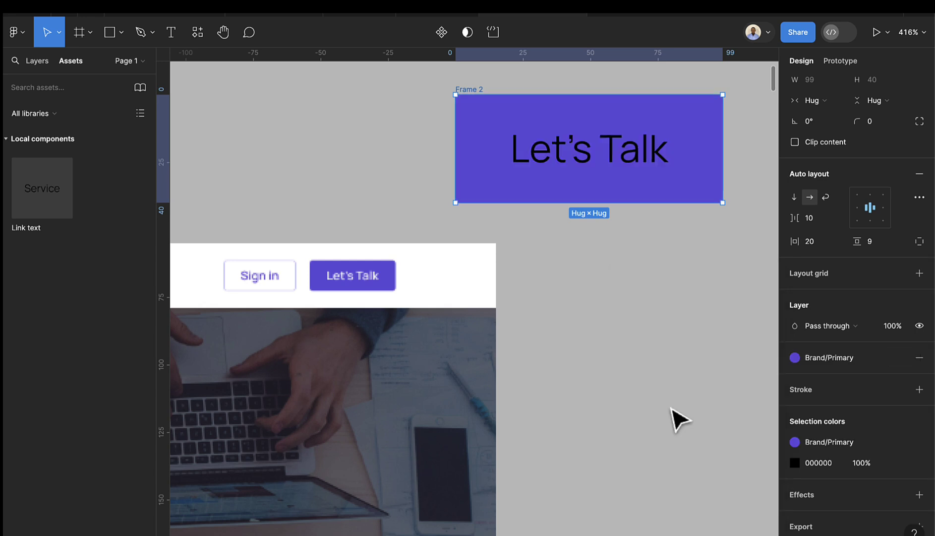
pyautogui.scroll(-1, 833, 439)
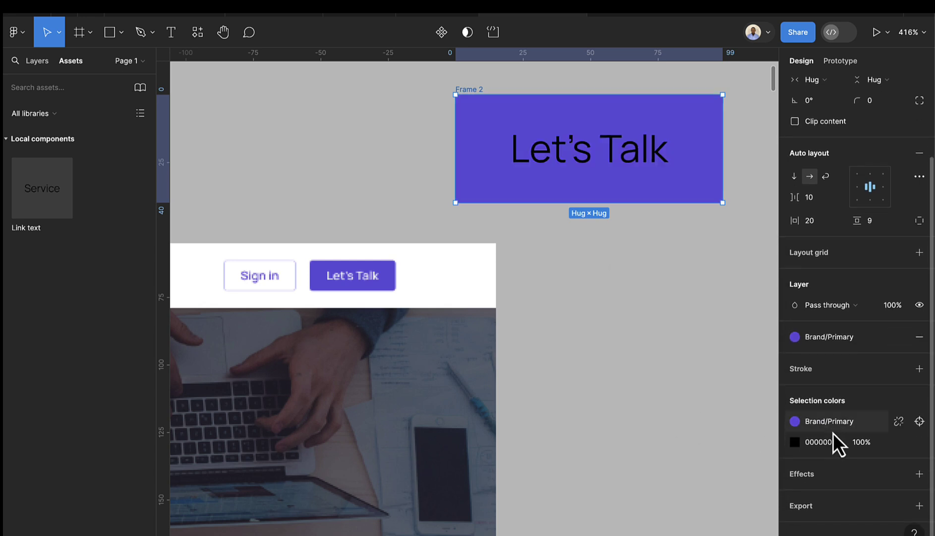
# - Add a border to the frame and set it to Brand/Primary
pyautogui.click(918, 369)
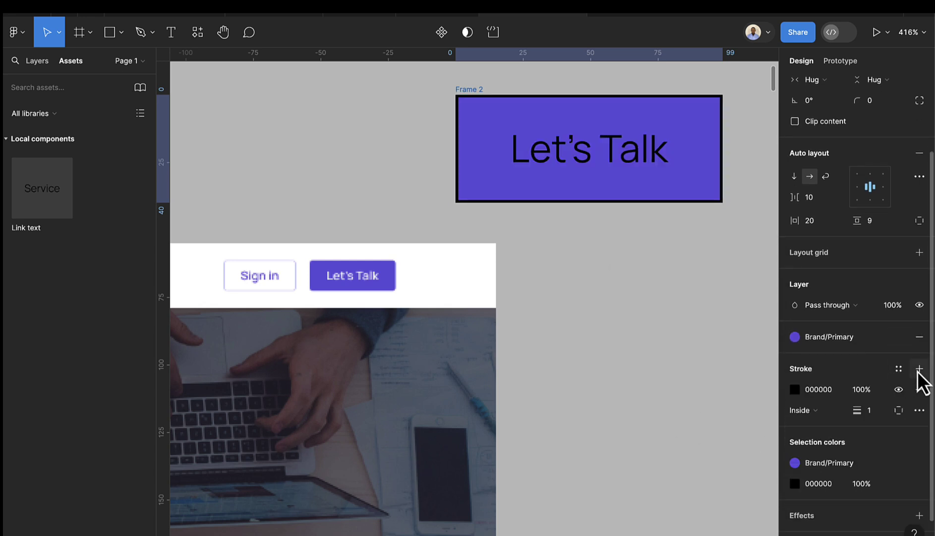
pyautogui.click(795, 390)
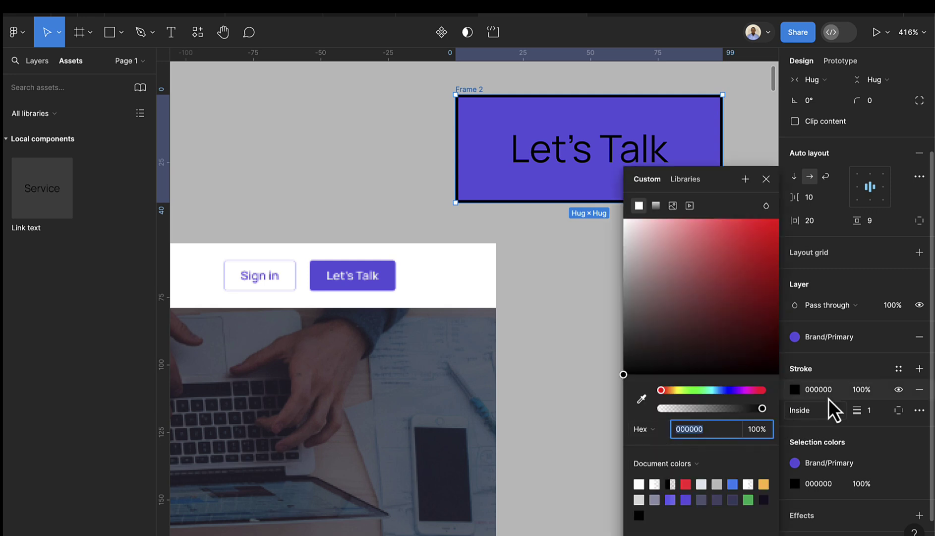
pyautogui.click(895, 372)
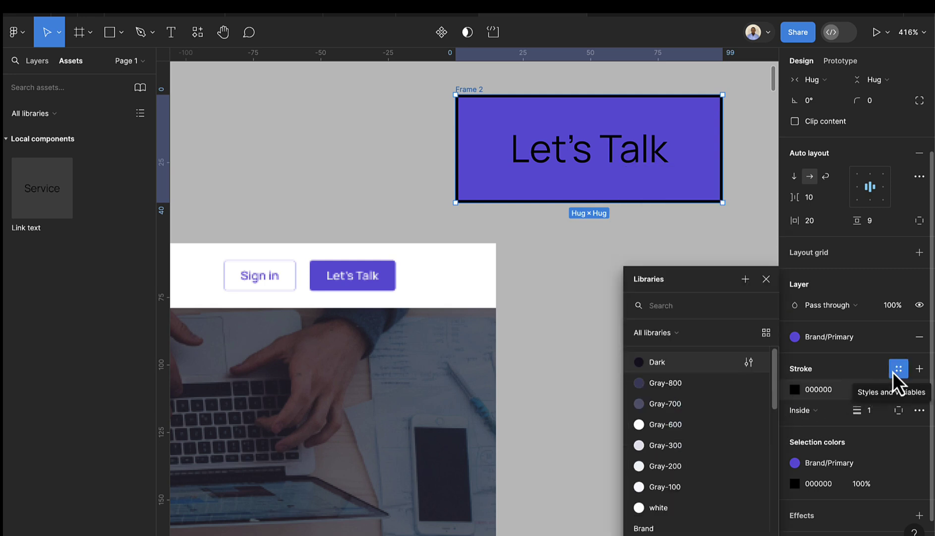
pyautogui.scroll(-1, 644, 469)
pyautogui.scroll(-1, 645, 470)
pyautogui.click(659, 443)
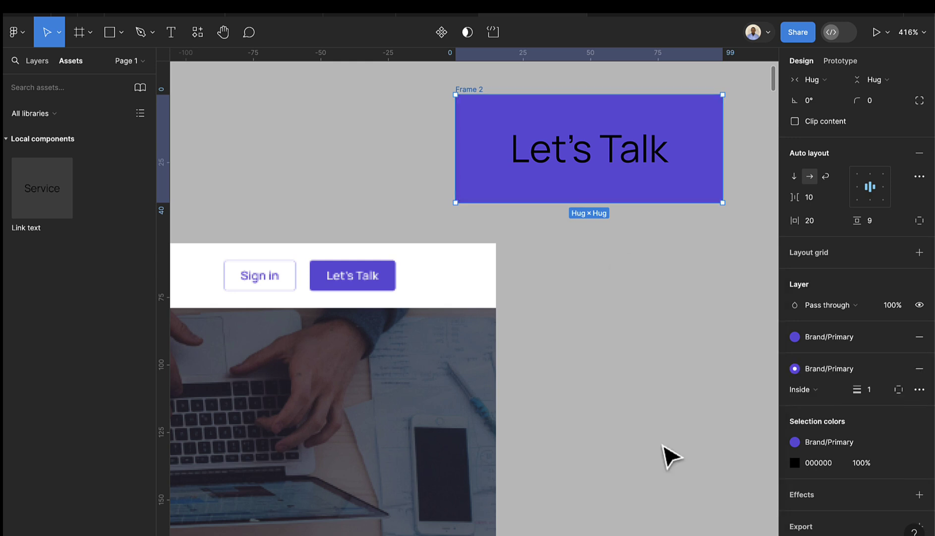
# - Round the frame's corners to a radius of 4, then select the Let's Talk text
pyautogui.scroll(2, 841, 333)
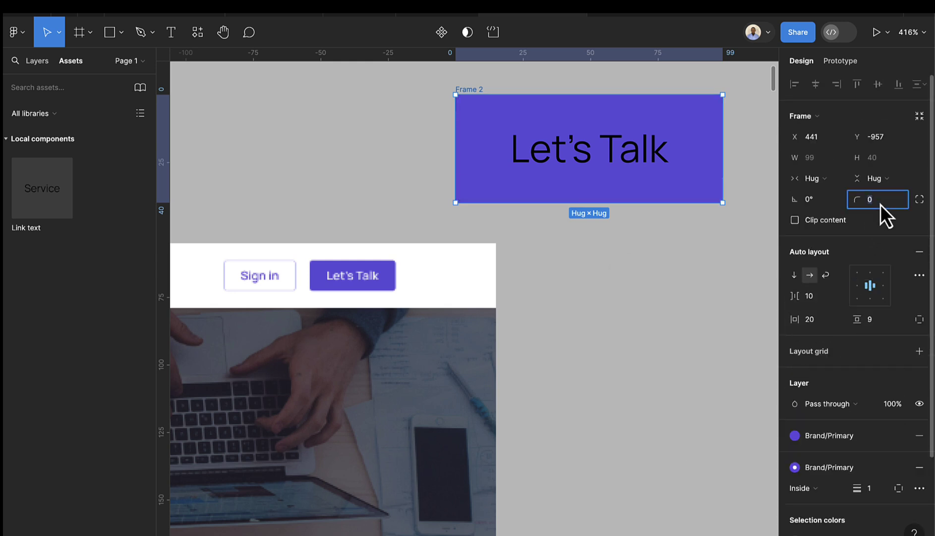
pyautogui.write('4')
pyautogui.press('Return')
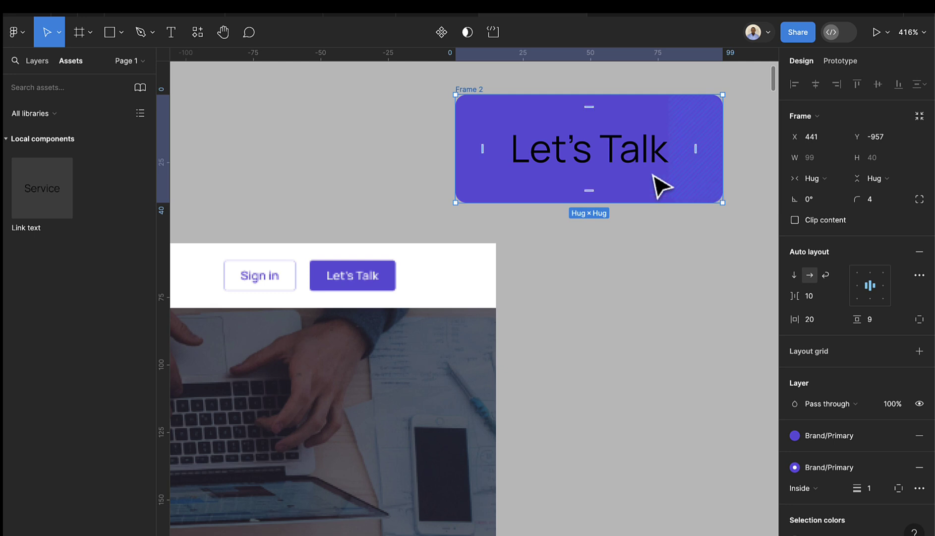
pyautogui.click(641, 171)
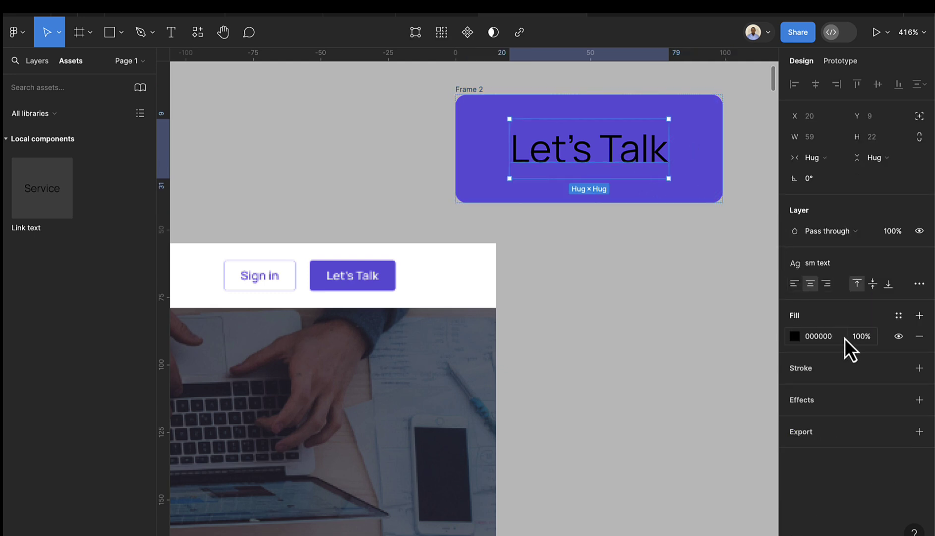
# - Browse the colour styles and start a new colour style, then cancel without saving
pyautogui.click(898, 316)
pyautogui.scroll(-2, 746, 418)
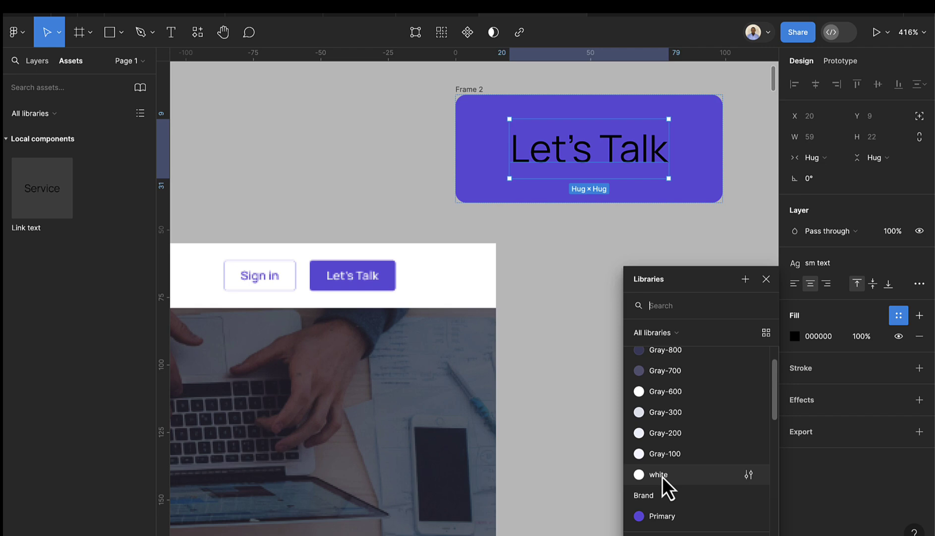
pyautogui.click(589, 271)
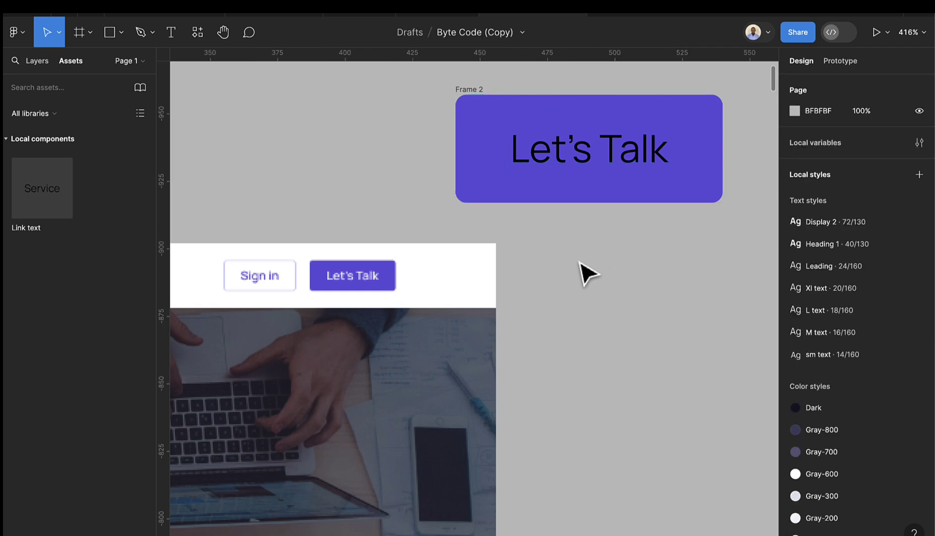
pyautogui.rightClick(658, 266)
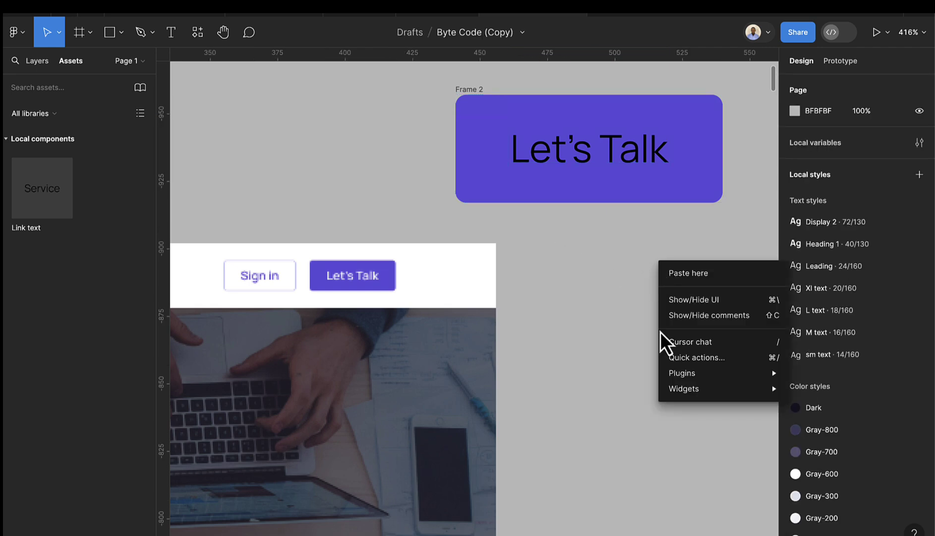
pyautogui.click(612, 284)
pyautogui.click(919, 175)
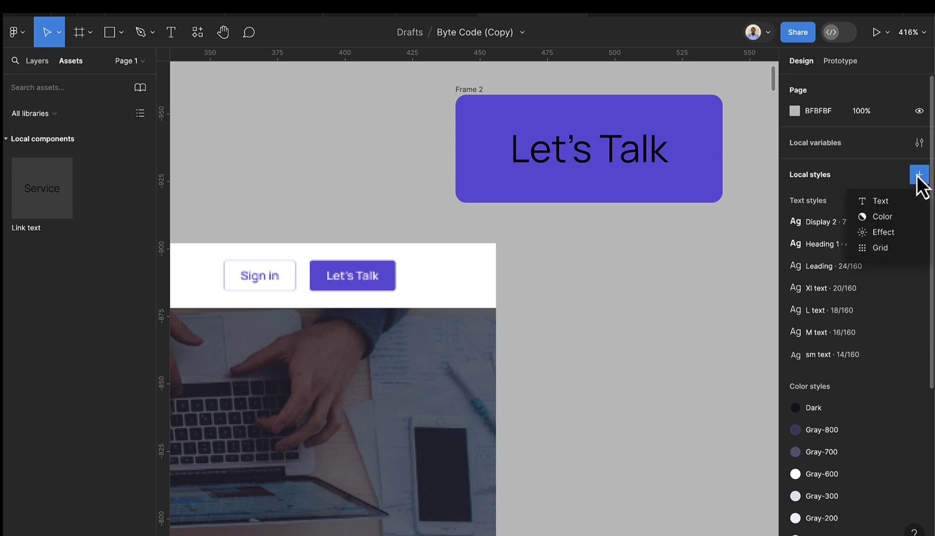
pyautogui.click(891, 216)
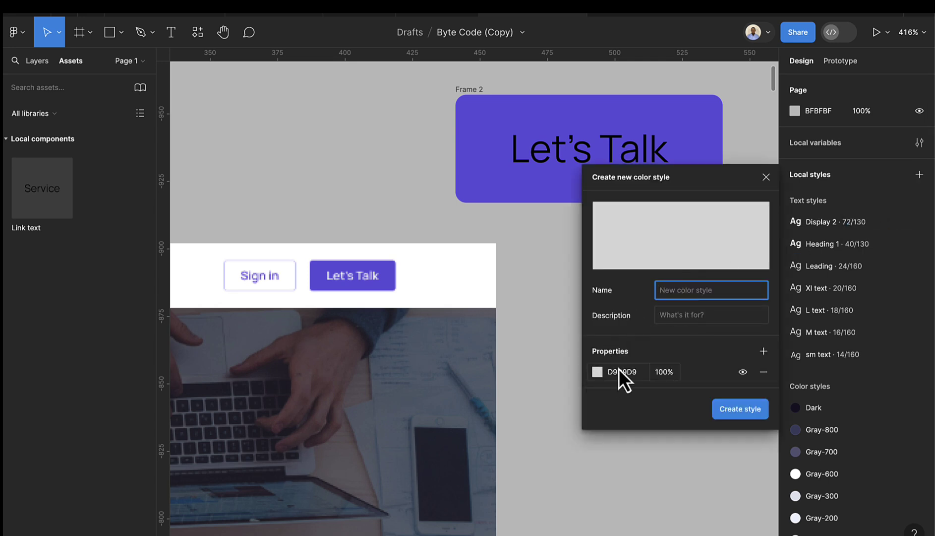
pyautogui.click(768, 177)
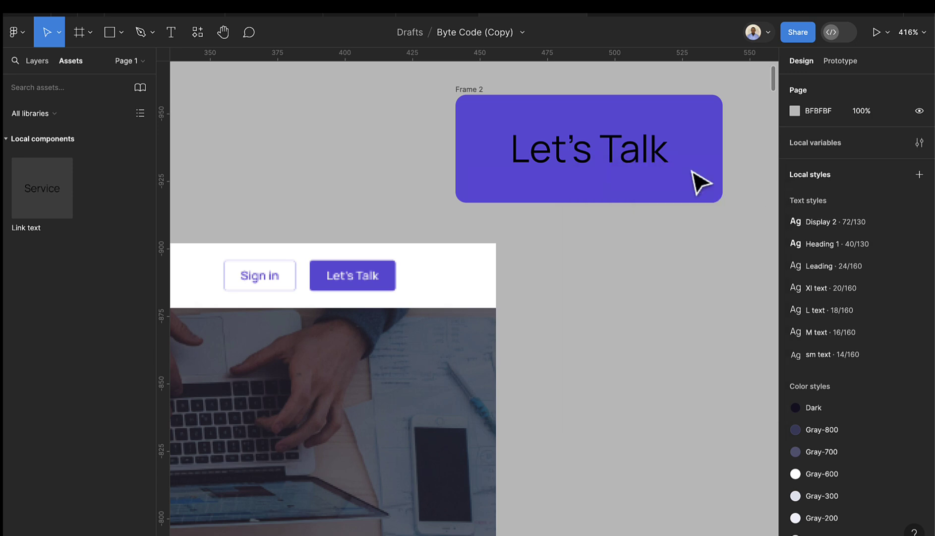
# - Apply the white colour style to the Let's Talk text layer
pyautogui.click(608, 165)
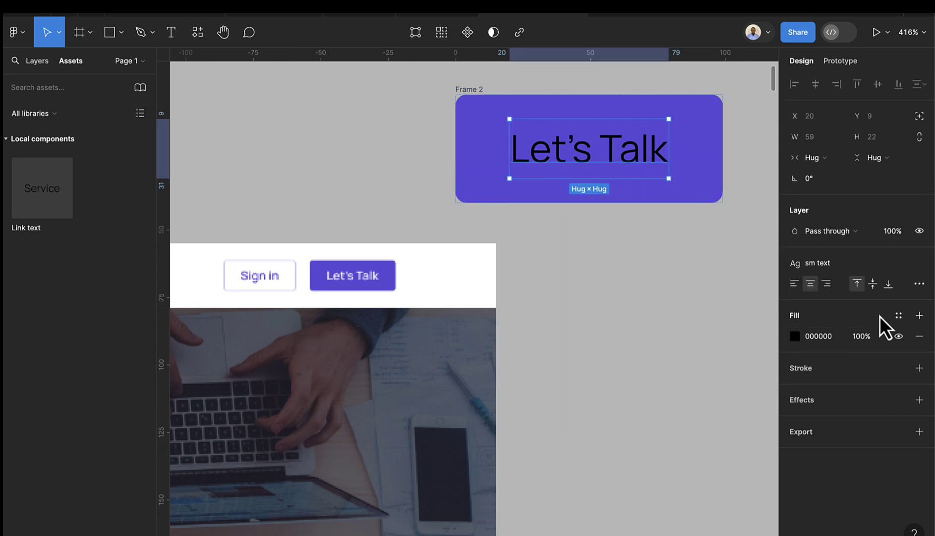
pyautogui.click(893, 317)
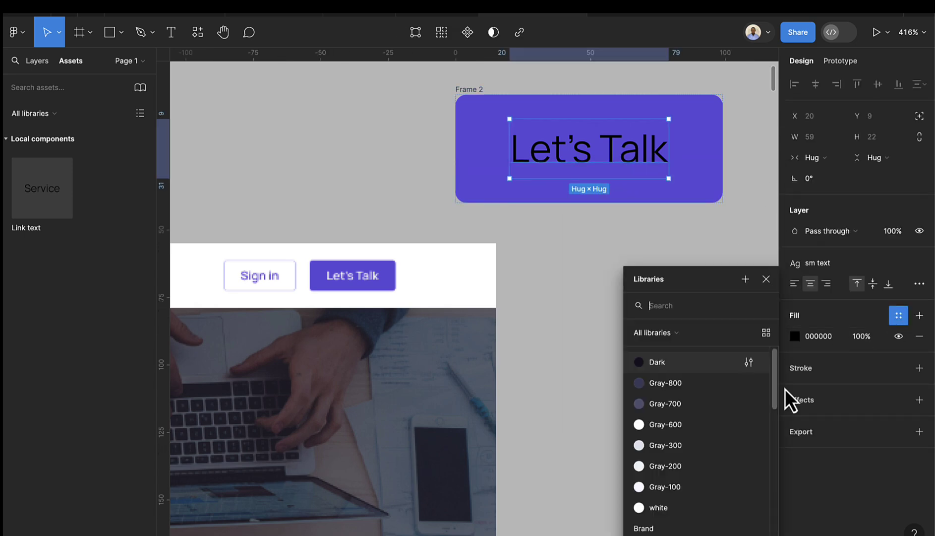
pyautogui.click(666, 502)
pyautogui.click(628, 341)
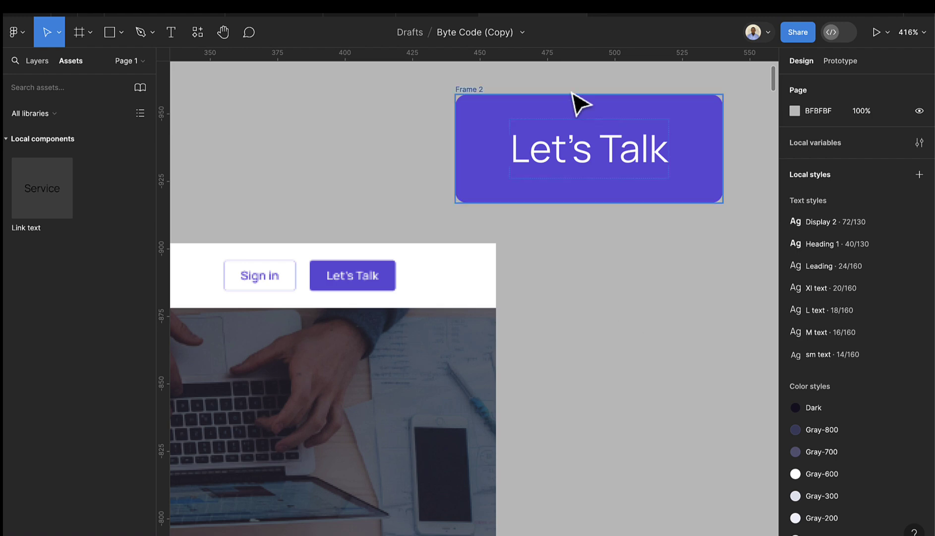
pyautogui.click(503, 112)
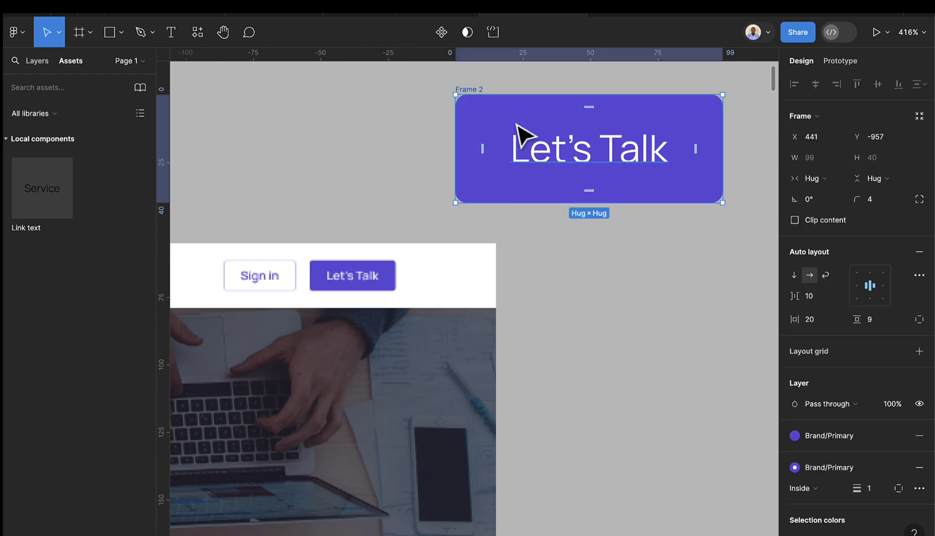
# - Move the purple Let's Talk frame up and to the left on the canvas
pyautogui.scroll(-5, 521, 135)
pyautogui.scroll(-3, 521, 133)
pyautogui.moveTo(516, 115); pyautogui.dragTo(522, 103)
pyautogui.scroll(2, 458, 184)
pyautogui.scroll(5, 422, 221)
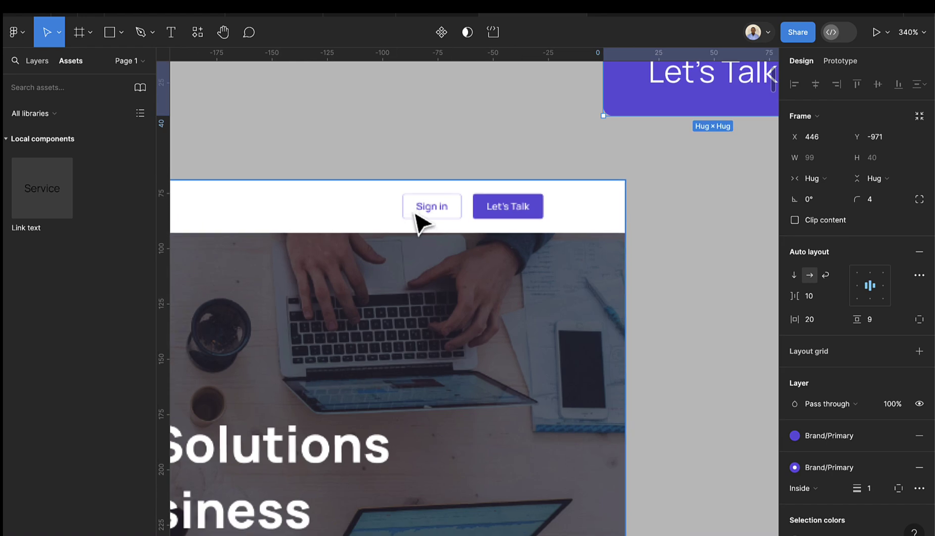
pyautogui.scroll(-4, 480, 215)
pyautogui.scroll(3, 598, 203)
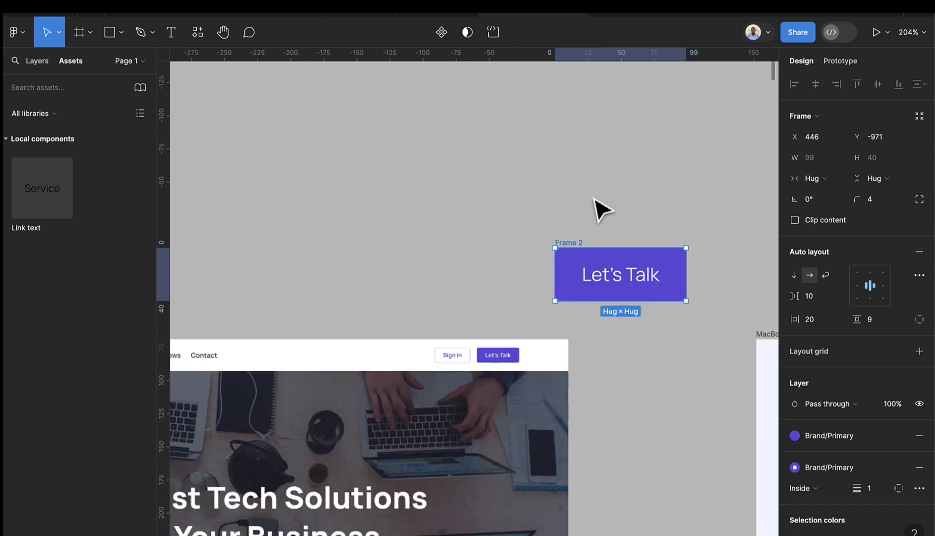
pyautogui.moveTo(581, 249); pyautogui.dragTo(517, 161)
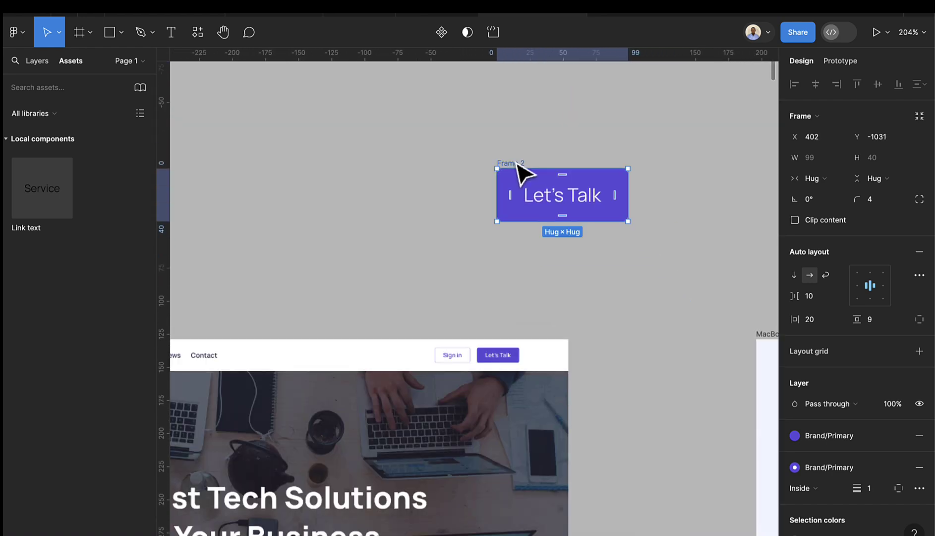
# - Rename the frame to 'Button'
pyautogui.doubleClick(514, 163)
pyautogui.write('Button')
pyautogui.press('Return')
# - Make Button a component and add Variant2, forming a component set
pyautogui.click(442, 33)
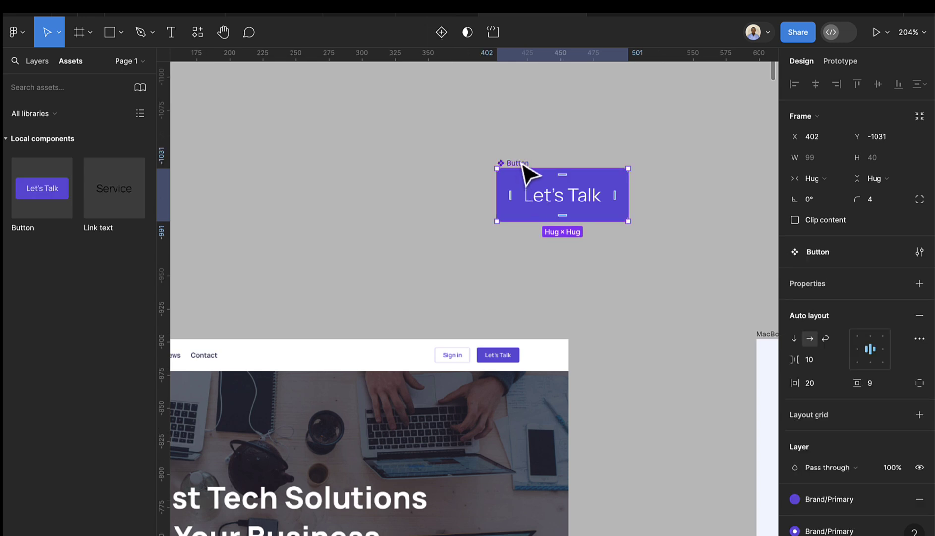
pyautogui.click(444, 37)
pyautogui.scroll(-2, 547, 275)
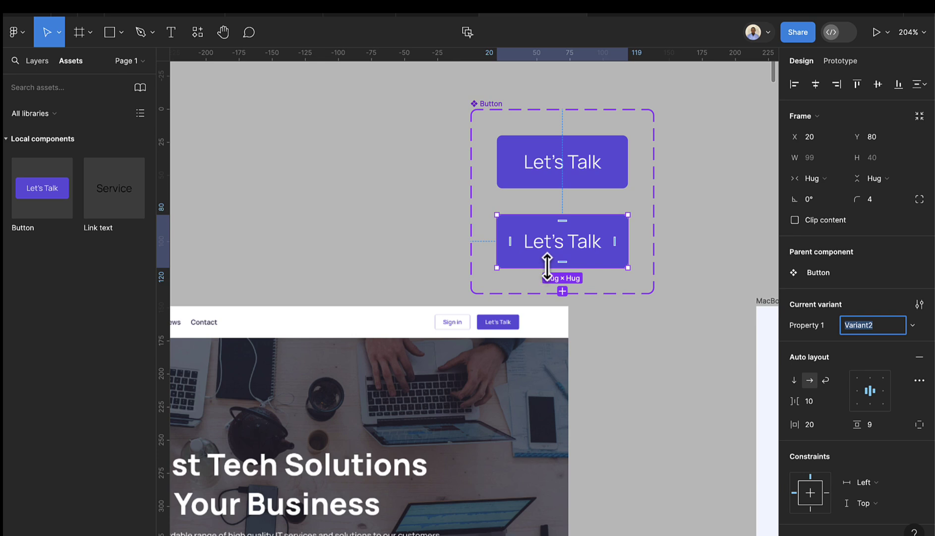
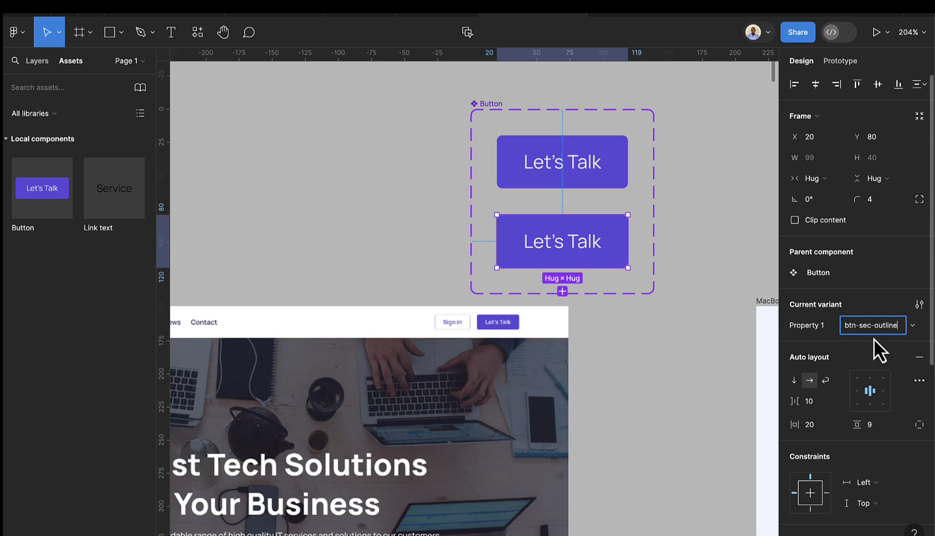
# - Name the second variant btn-sec-outline and remove its purple fill
pyautogui.press('Return')
pyautogui.scroll(-5, 829, 306)
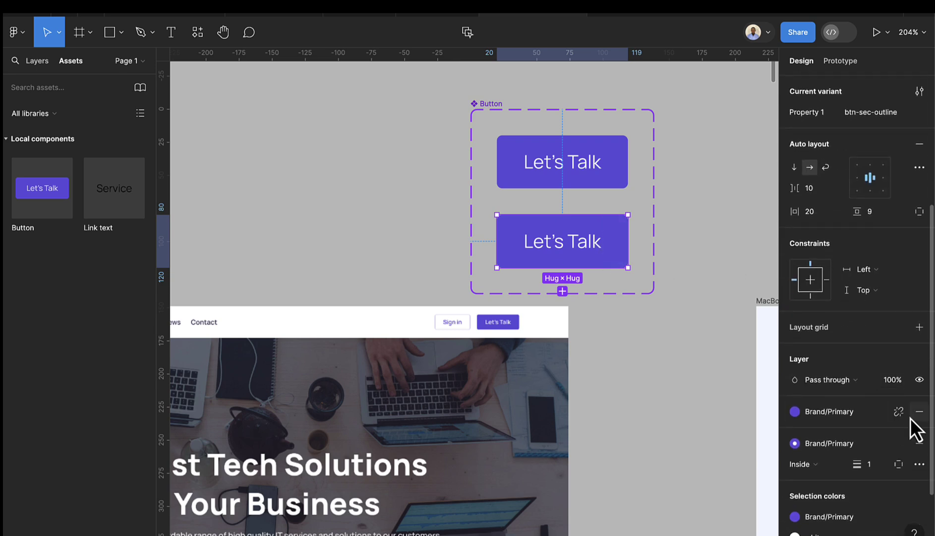
pyautogui.scroll(-1, 914, 415)
pyautogui.click(920, 409)
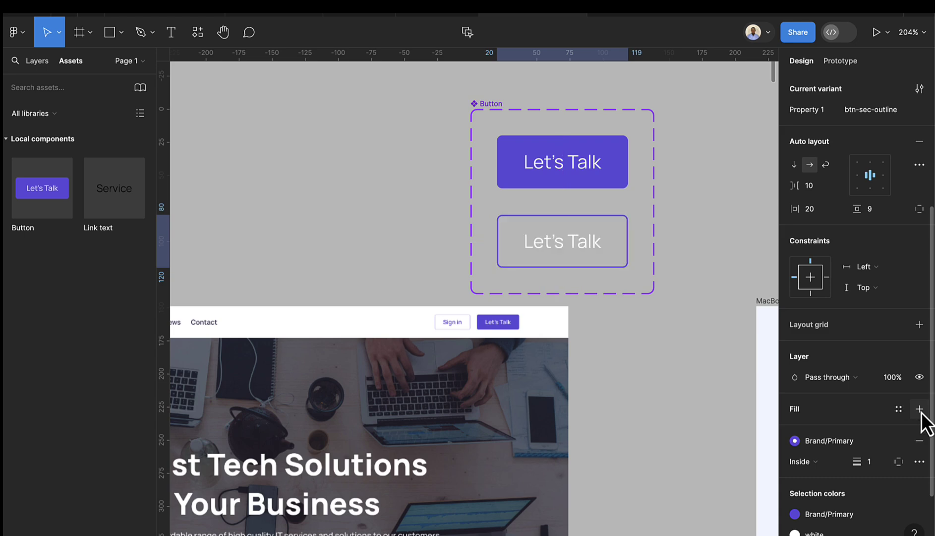
# - Set the variant's Let's Talk text colour to Brand/Primary
pyautogui.doubleClick(566, 257)
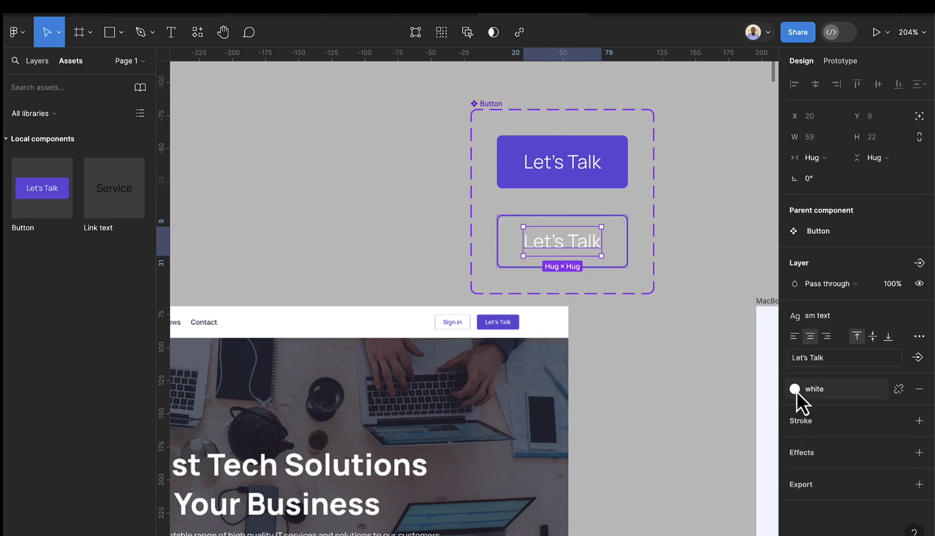
pyautogui.click(795, 388)
pyautogui.click(662, 502)
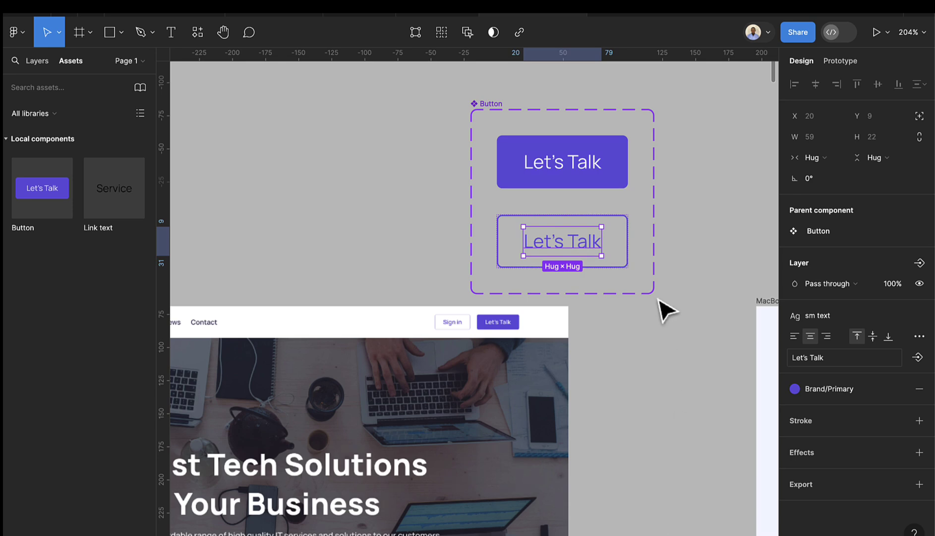
# - Detach the border from Brand/Primary and sample the Sign in border colour D0D1FB
pyautogui.click(624, 257)
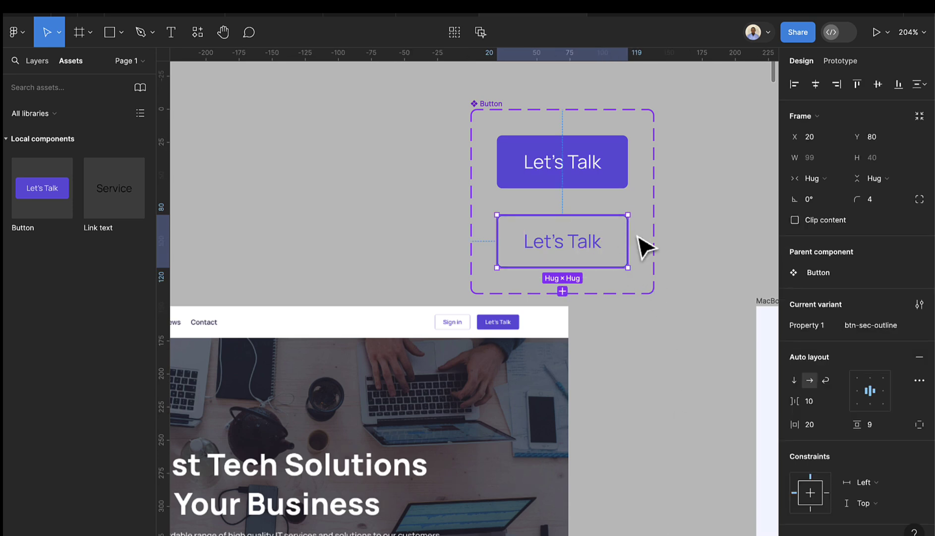
pyautogui.scroll(10, 470, 331)
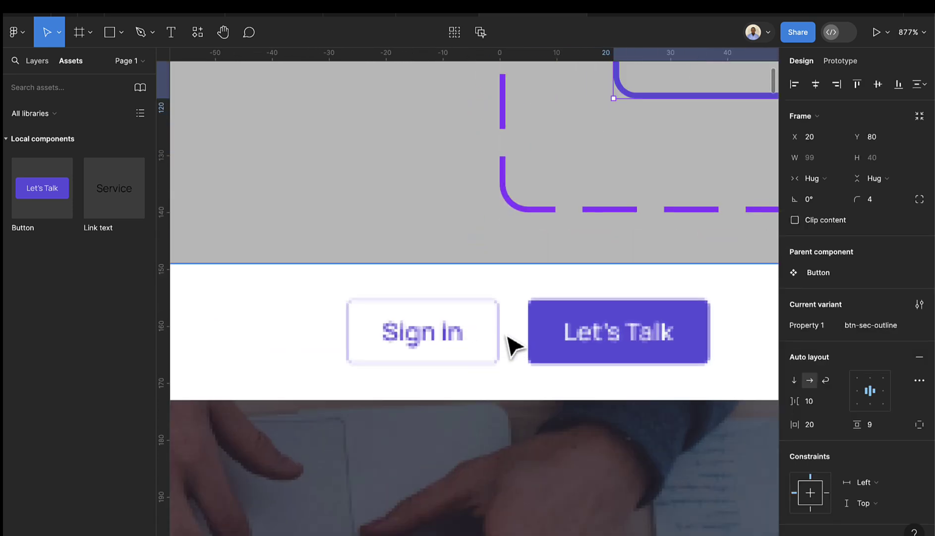
pyautogui.scroll(2, 496, 313)
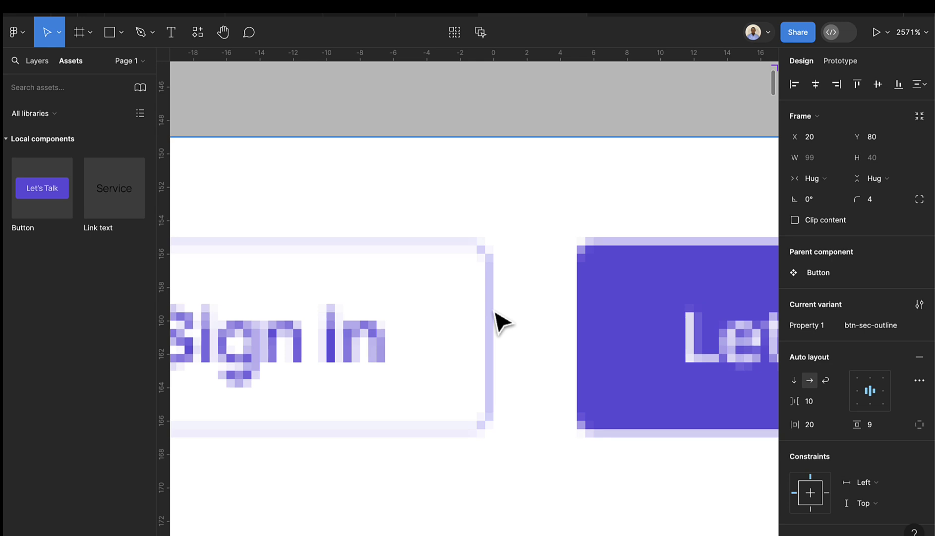
pyautogui.scroll(-8, 494, 313)
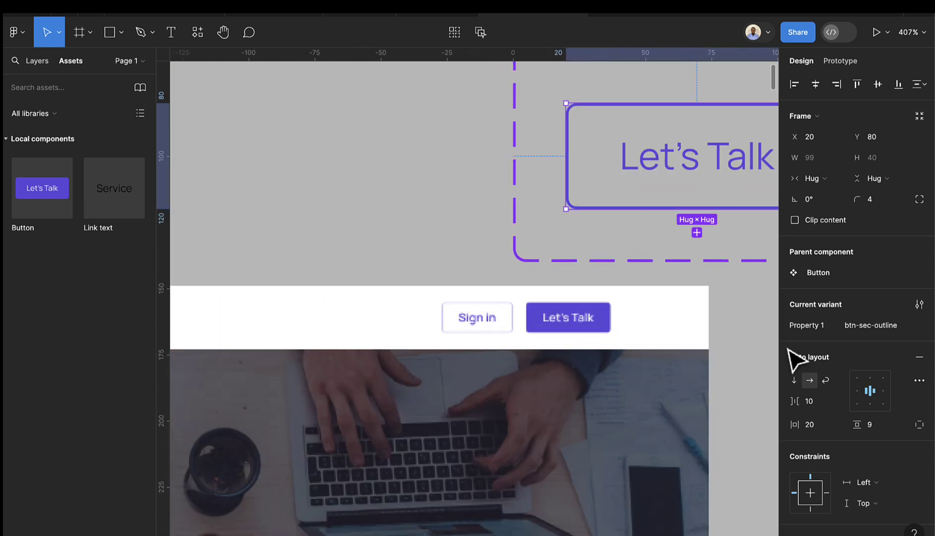
pyautogui.scroll(-5, 827, 412)
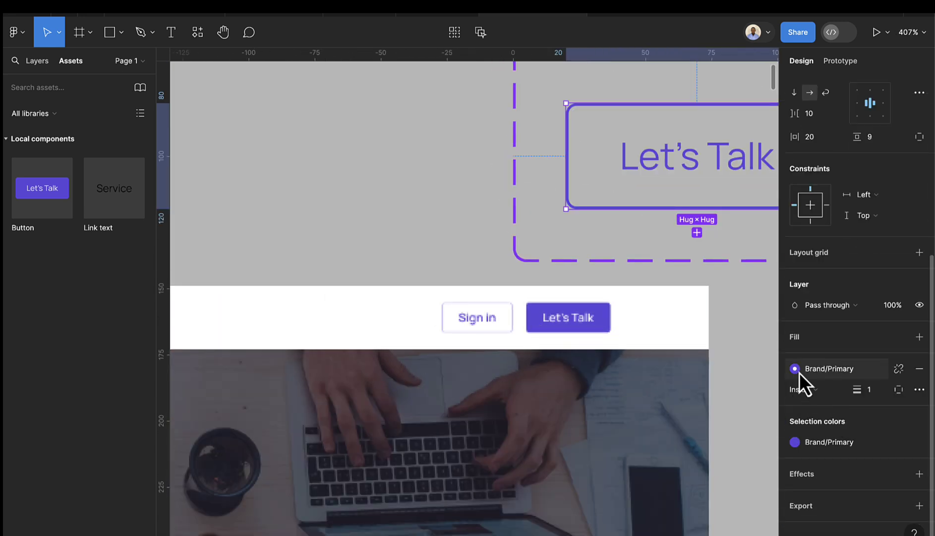
pyautogui.click(796, 369)
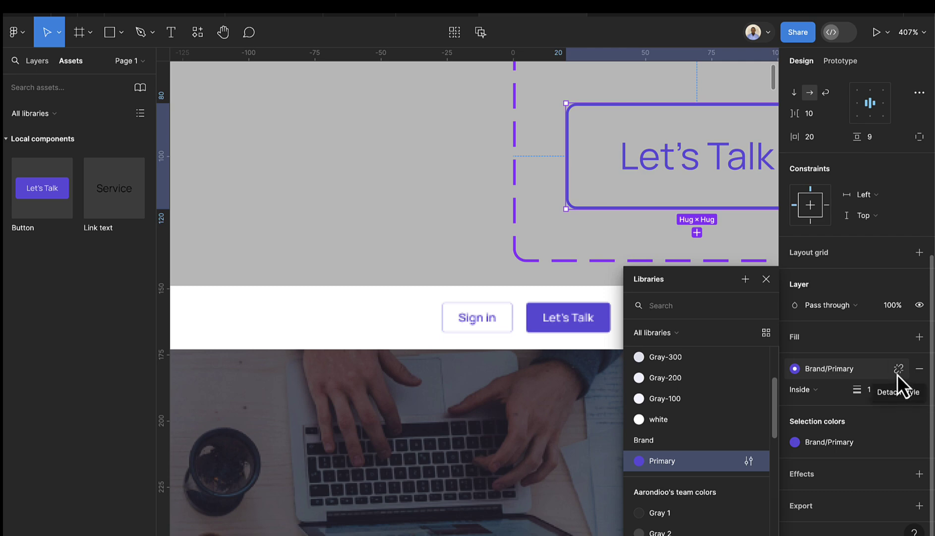
pyautogui.click(898, 371)
pyautogui.click(794, 390)
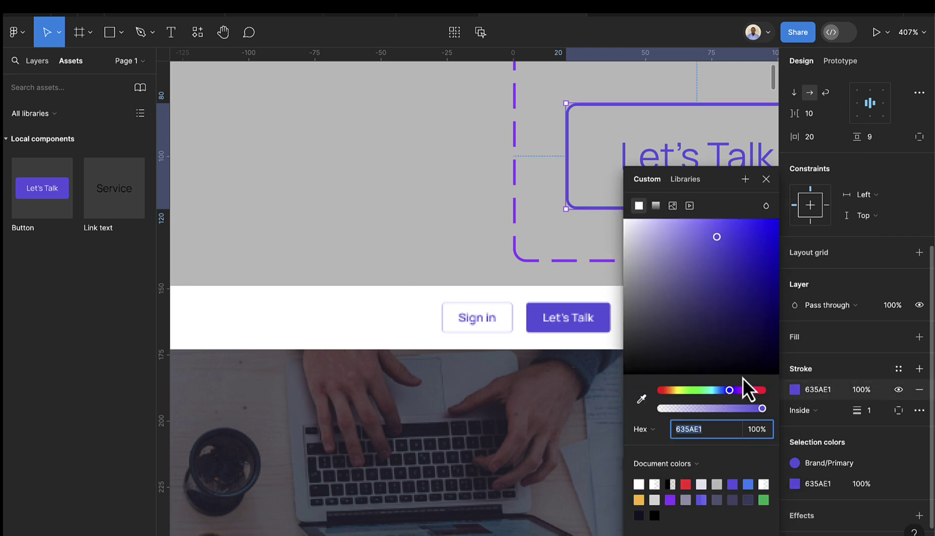
pyautogui.click(642, 398)
pyautogui.scroll(2, 531, 300)
pyautogui.scroll(8, 520, 310)
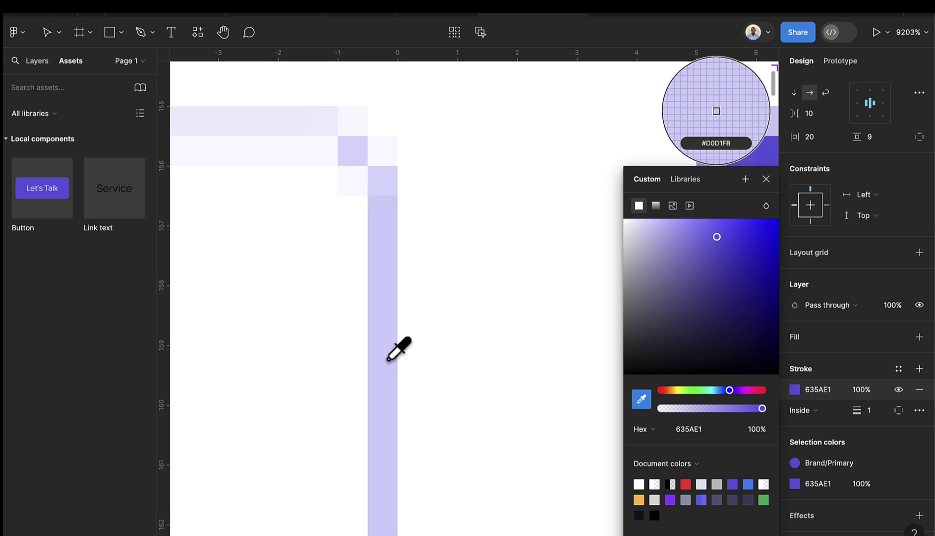
pyautogui.click(388, 358)
pyautogui.scroll(-10, 397, 375)
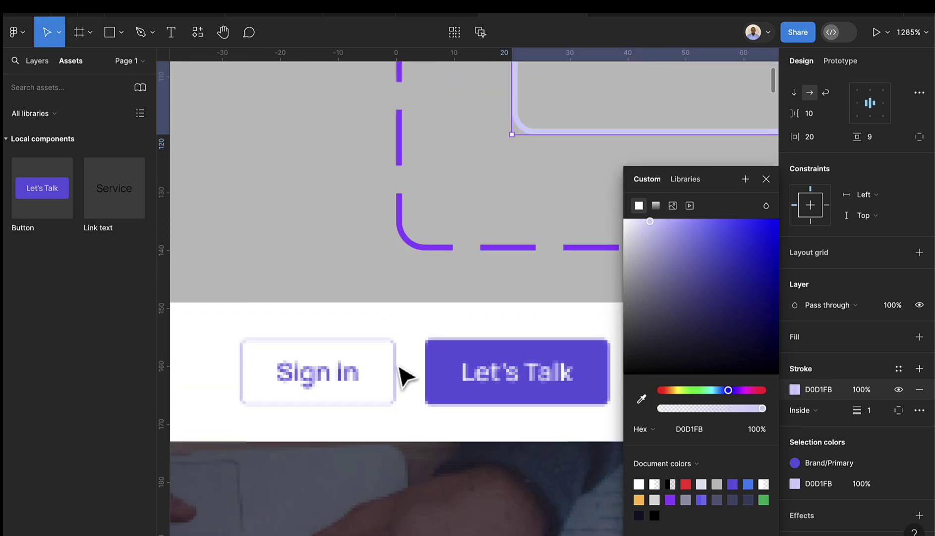
pyautogui.scroll(-5, 411, 381)
# - Select the Service text in the Link text component and detach its M text style
pyautogui.click(576, 280)
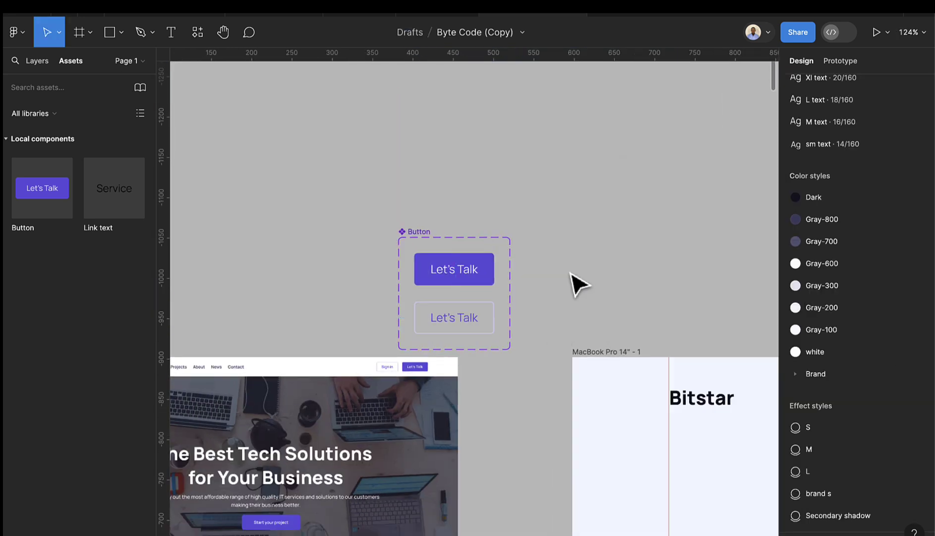
pyautogui.scroll(3, 454, 327)
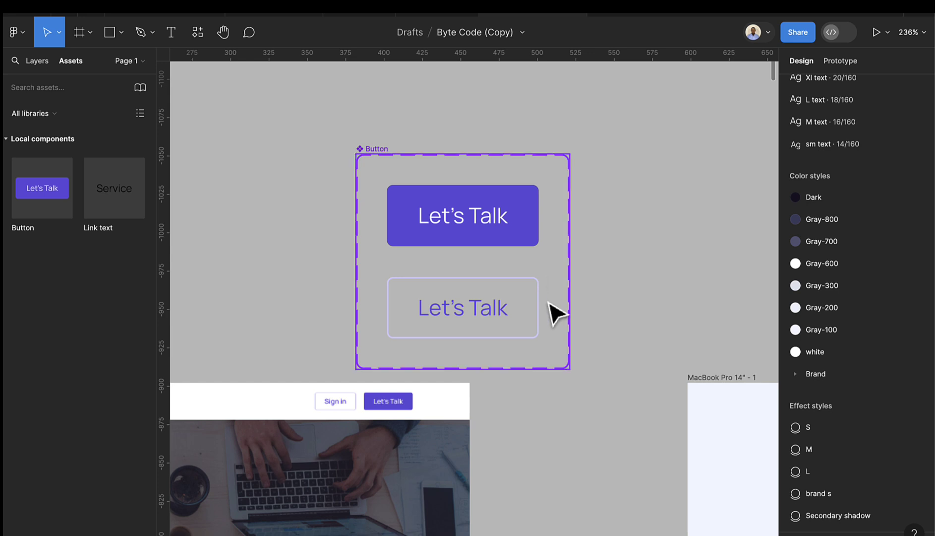
pyautogui.scroll(-4, 557, 314)
pyautogui.scroll(-3, 670, 303)
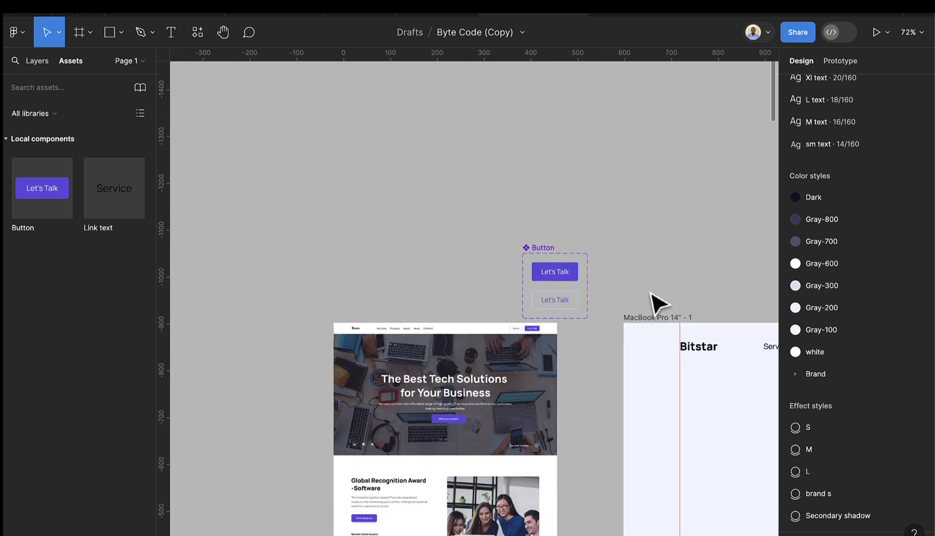
pyautogui.hscroll(10, 615, 307)
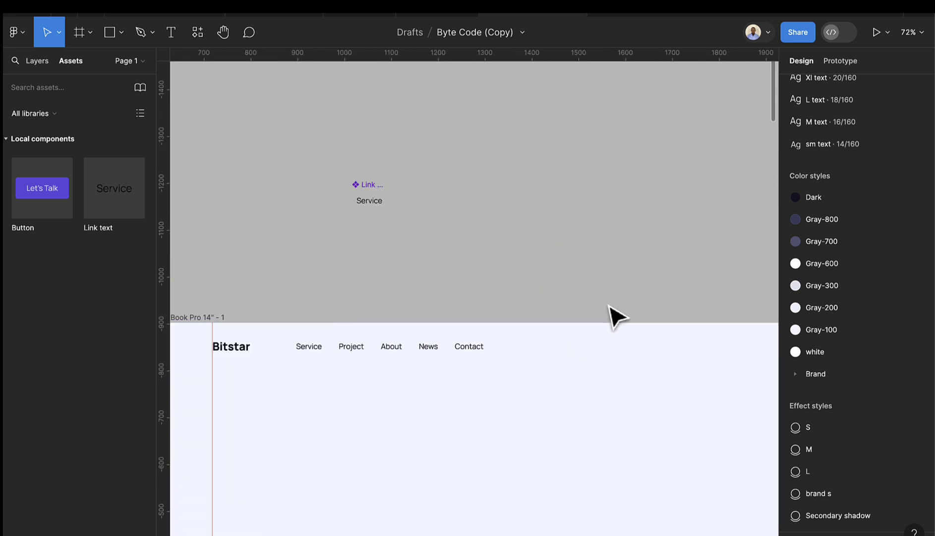
pyautogui.scroll(-4, 637, 343)
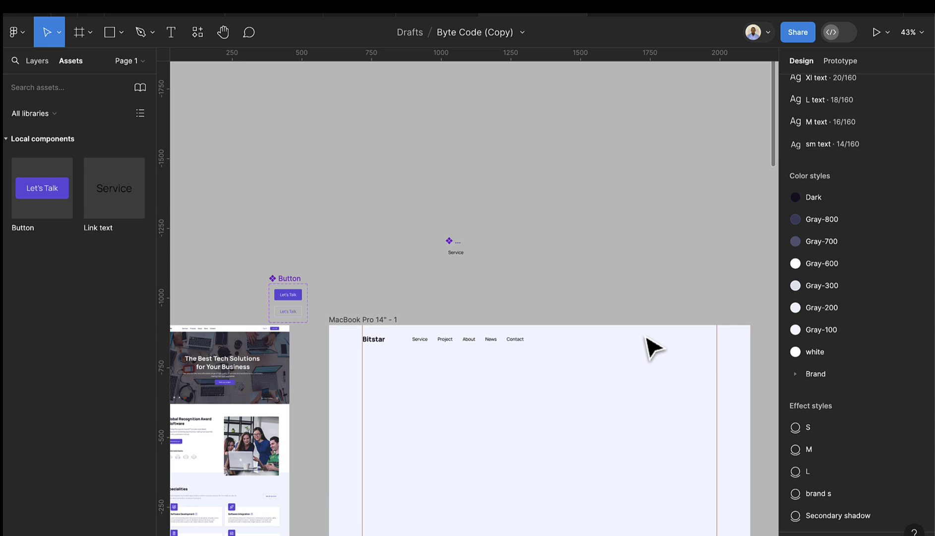
pyautogui.scroll(5, 466, 347)
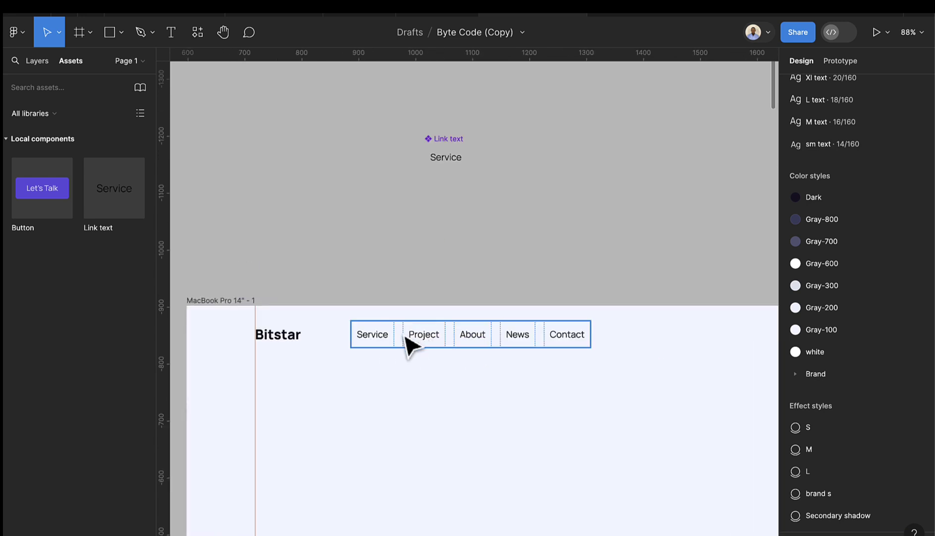
pyautogui.click(455, 165)
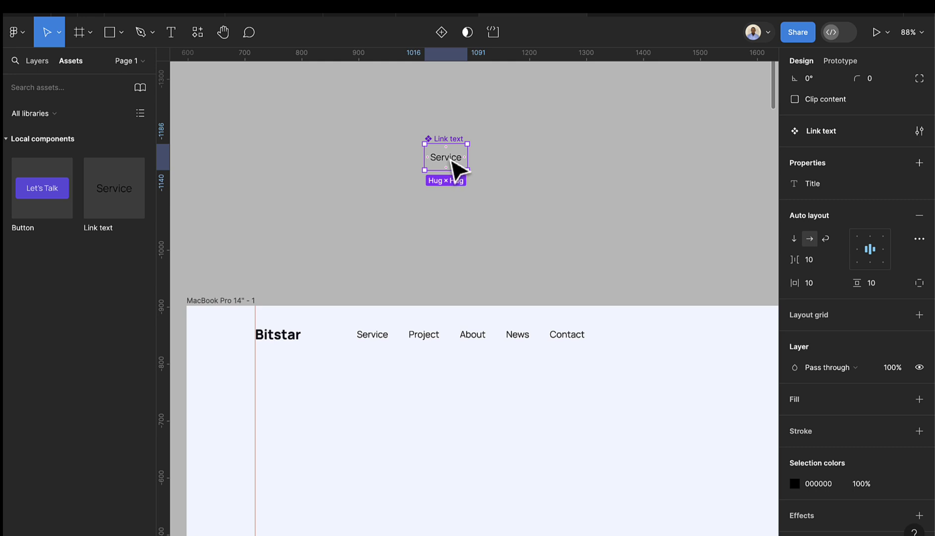
pyautogui.doubleClick(453, 162)
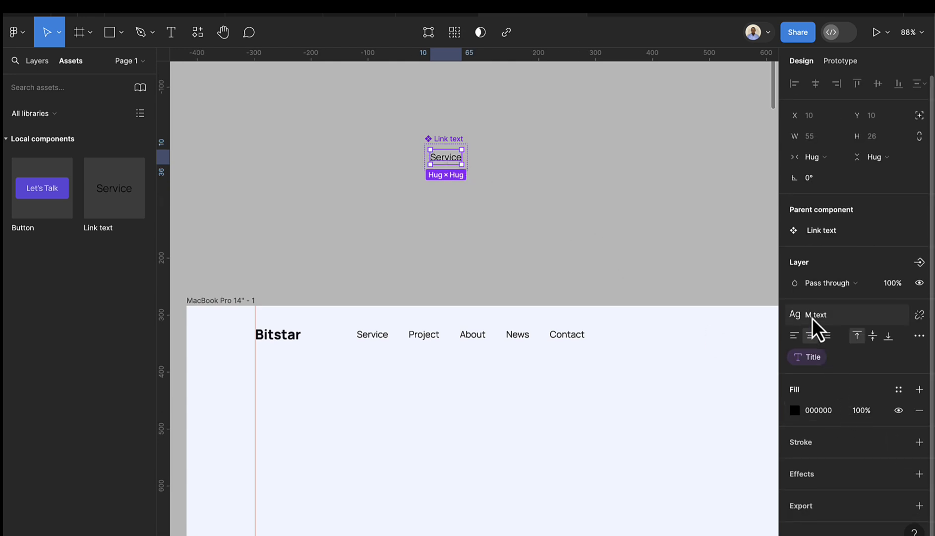
pyautogui.click(918, 315)
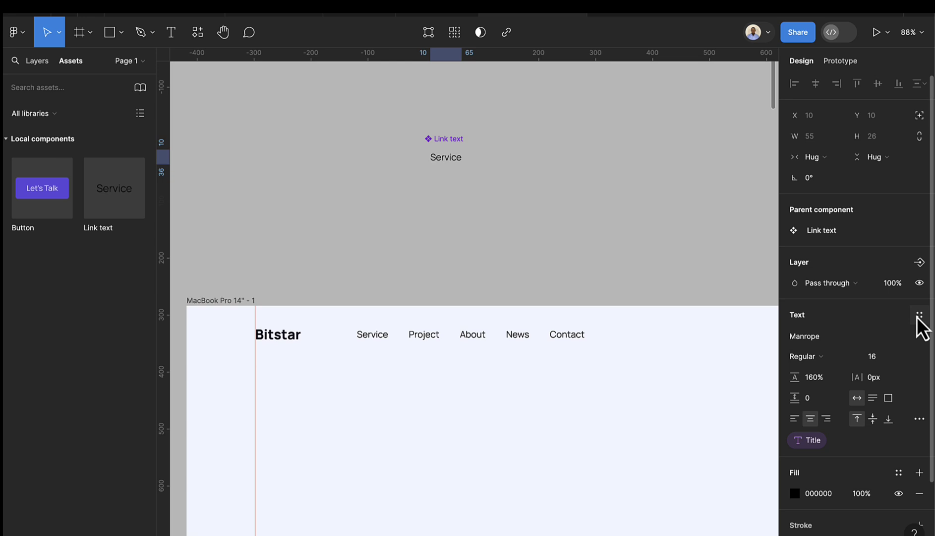
# - Set the Service text to 14 px SemiBold
pyautogui.click(881, 359)
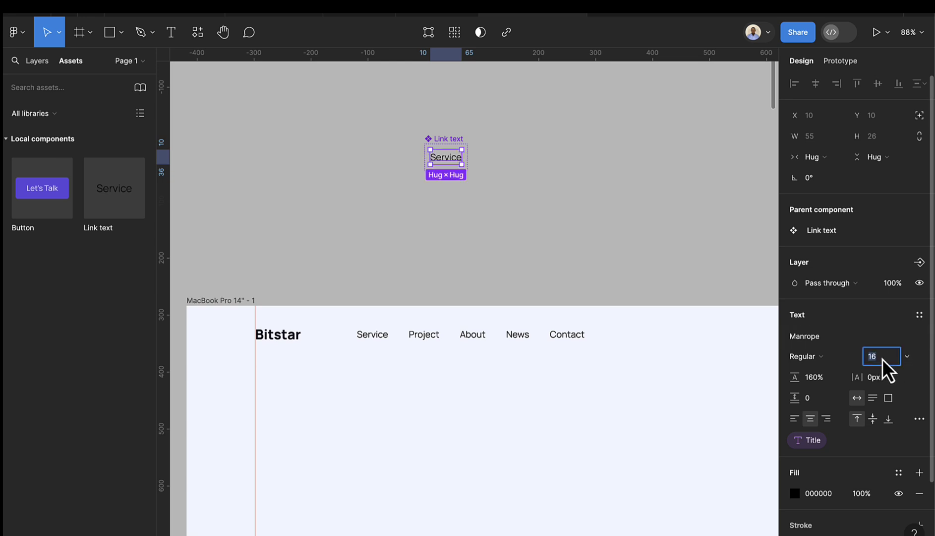
pyautogui.write('14')
pyautogui.press('Return')
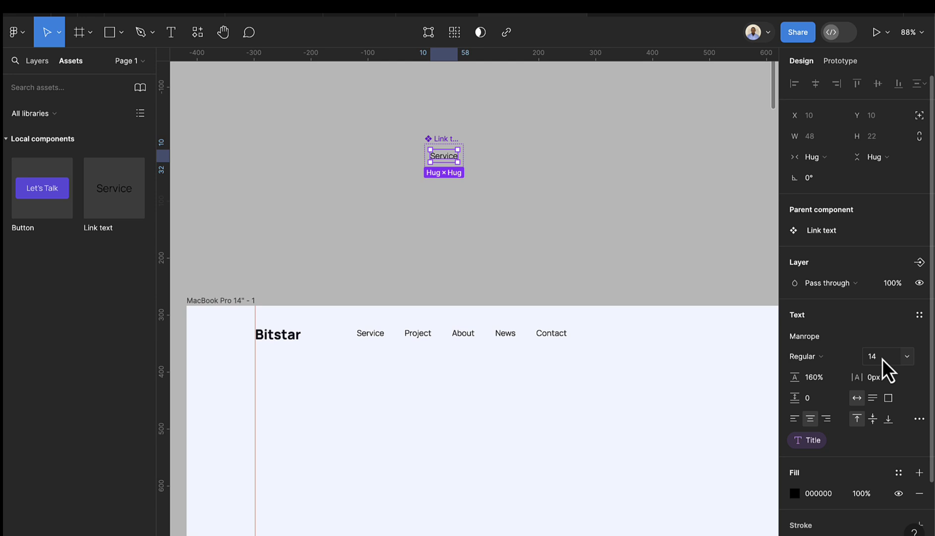
pyautogui.click(824, 361)
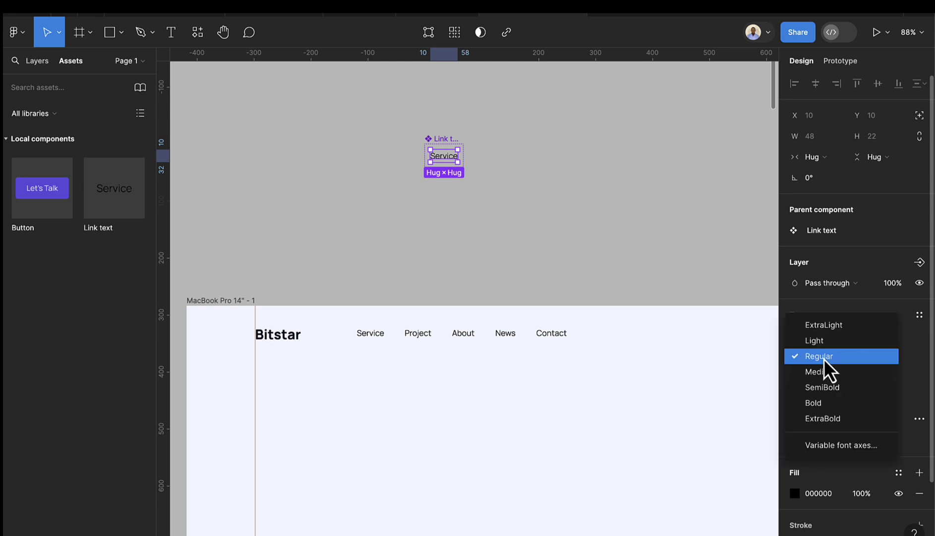
pyautogui.click(821, 387)
pyautogui.click(518, 281)
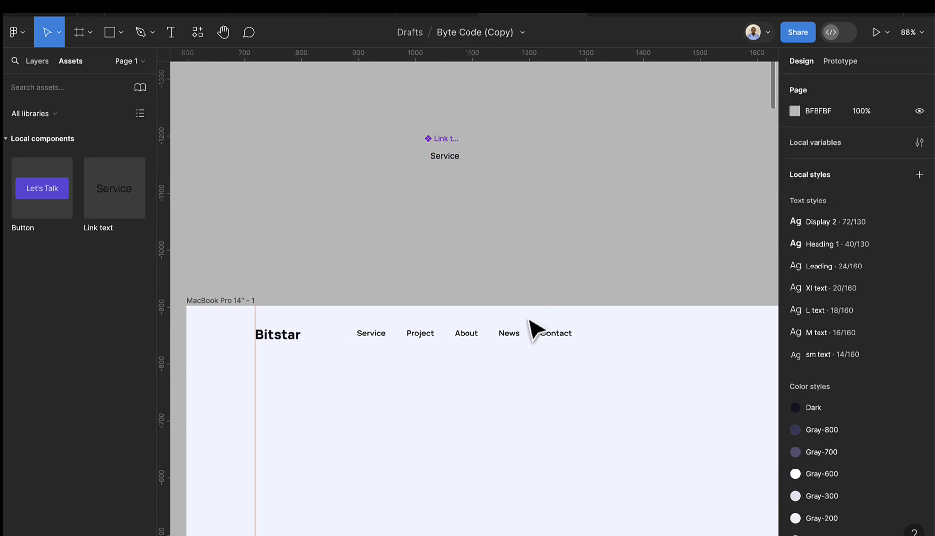
pyautogui.click(437, 145)
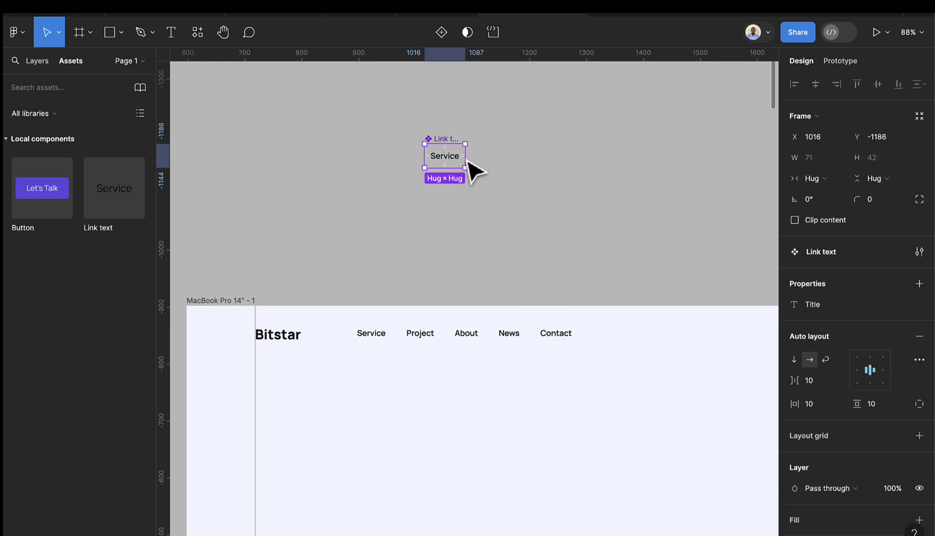
# - Place a Let's Talk button instance in the MacBook Pro 14" header, right of the nav links
pyautogui.keyDown('ctrl'); pyautogui.scroll(-1, 481, 213); pyautogui.keyUp('ctrl')
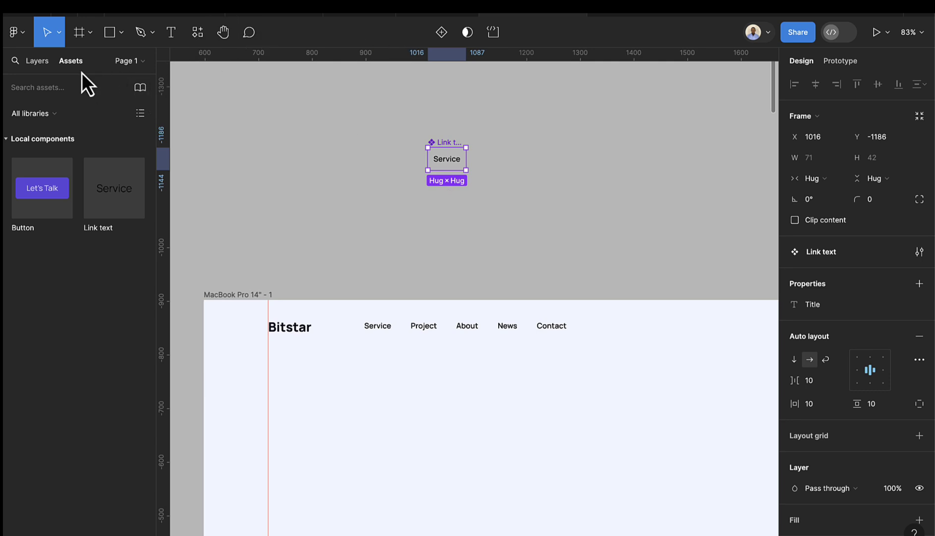
pyautogui.moveTo(47, 195); pyautogui.dragTo(684, 342)
pyautogui.click(689, 345)
pyautogui.hscroll(4, 696, 353)
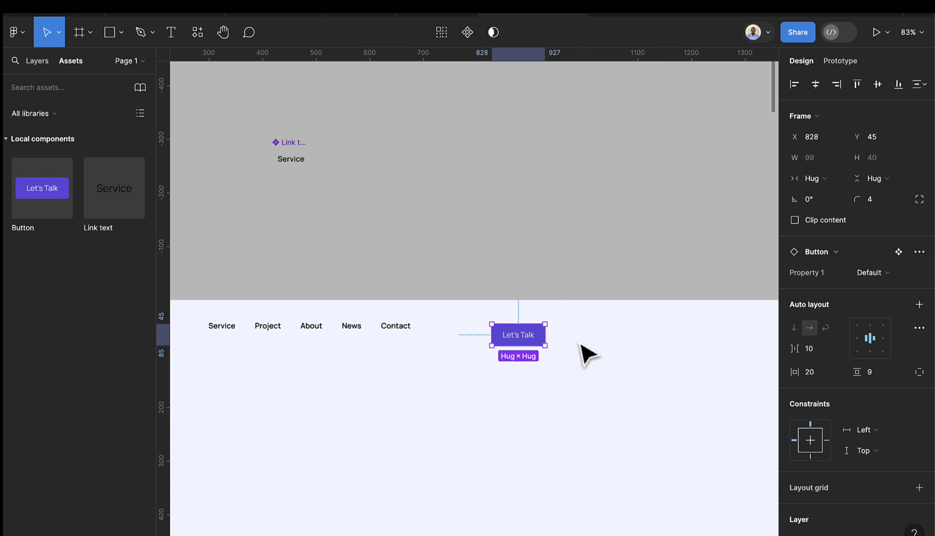
pyautogui.moveTo(519, 336); pyautogui.dragTo(703, 348)
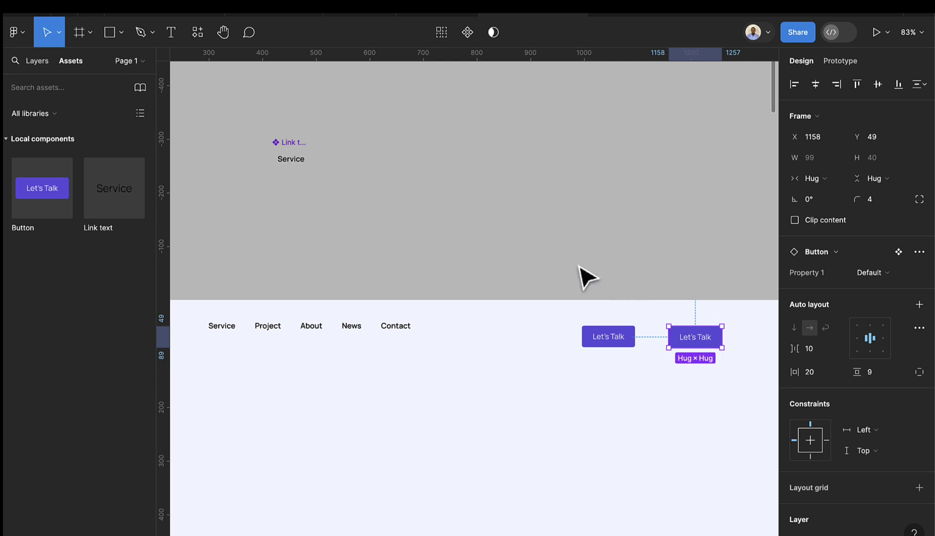
pyautogui.hscroll(-6, 593, 276)
pyautogui.hscroll(-5, 367, 266)
pyautogui.scroll(10, 381, 268)
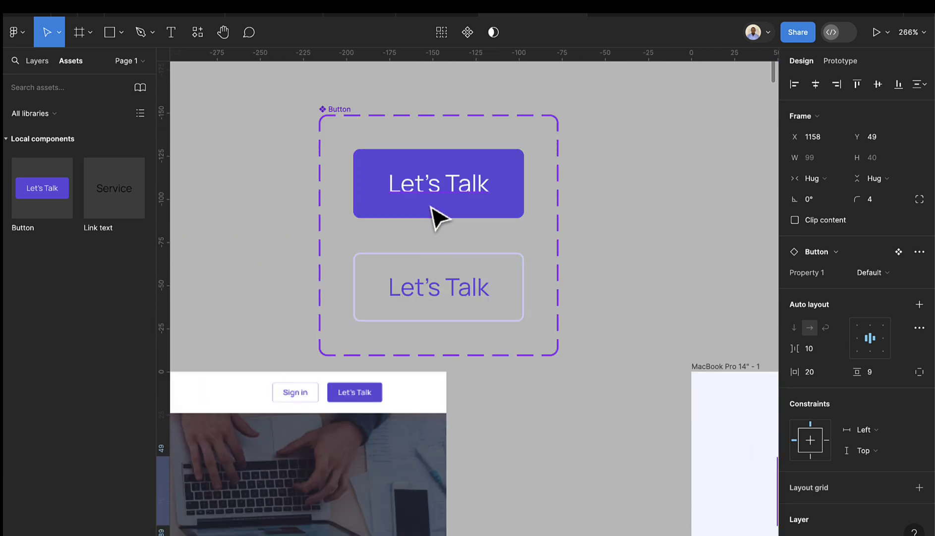
# - Select both variants' Let's Talk labels and create a text property named Title
pyautogui.scroll(1, 439, 196)
pyautogui.scroll(4, 442, 198)
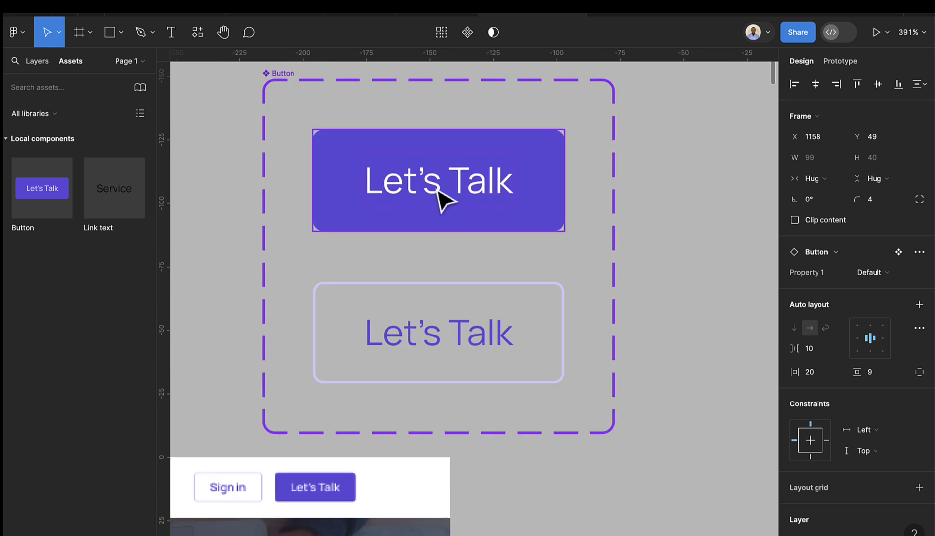
pyautogui.doubleClick(439, 191)
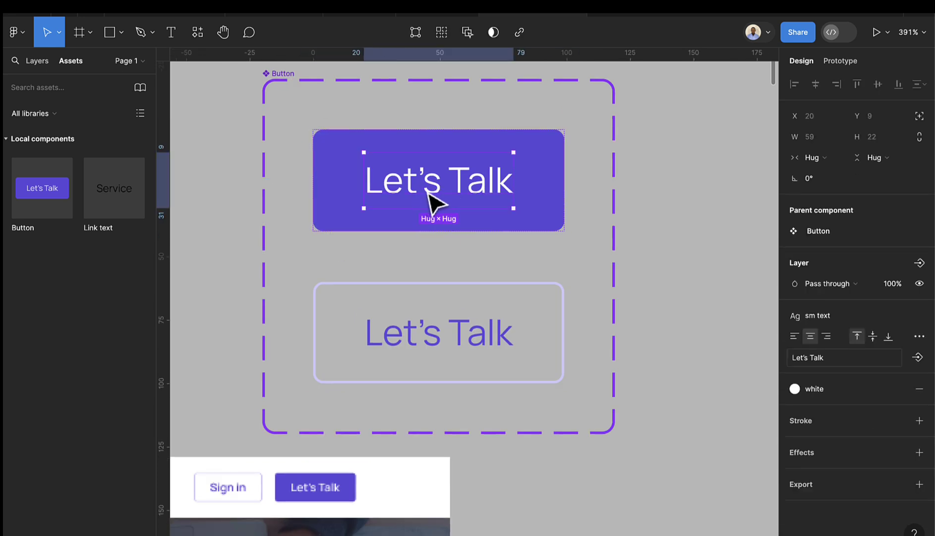
pyautogui.scroll(2, 436, 196)
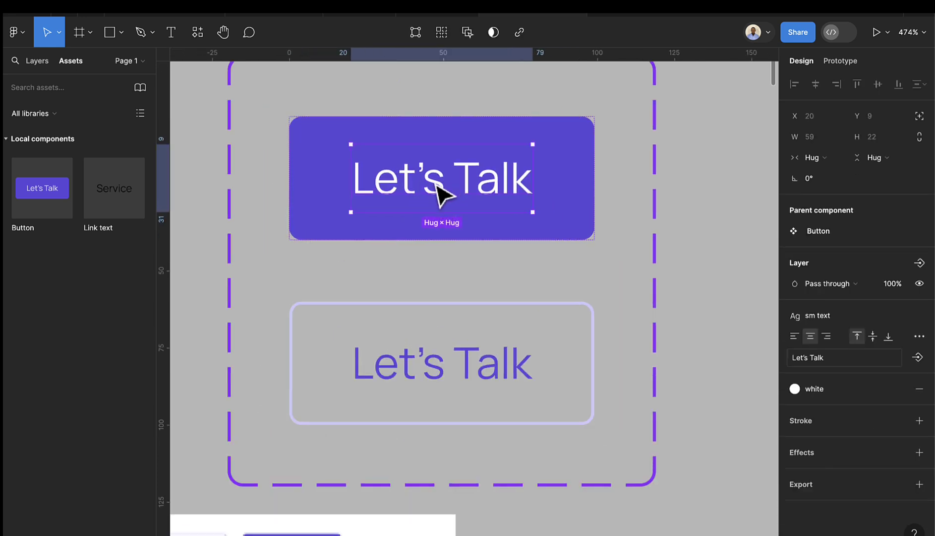
pyautogui.doubleClick(431, 183)
pyautogui.click(516, 181)
pyautogui.click(549, 198)
pyautogui.doubleClick(447, 211)
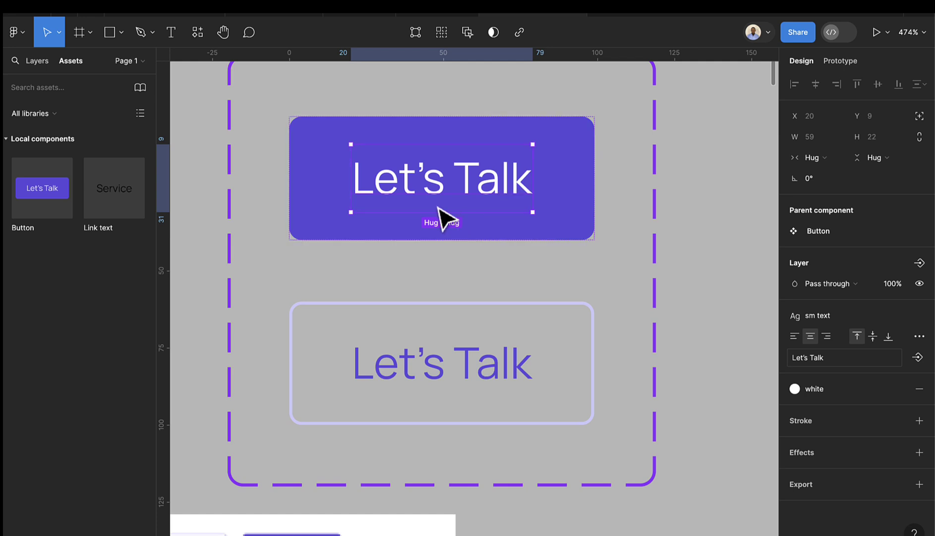
pyautogui.scroll(5, 444, 233)
pyautogui.scroll(-8, 446, 236)
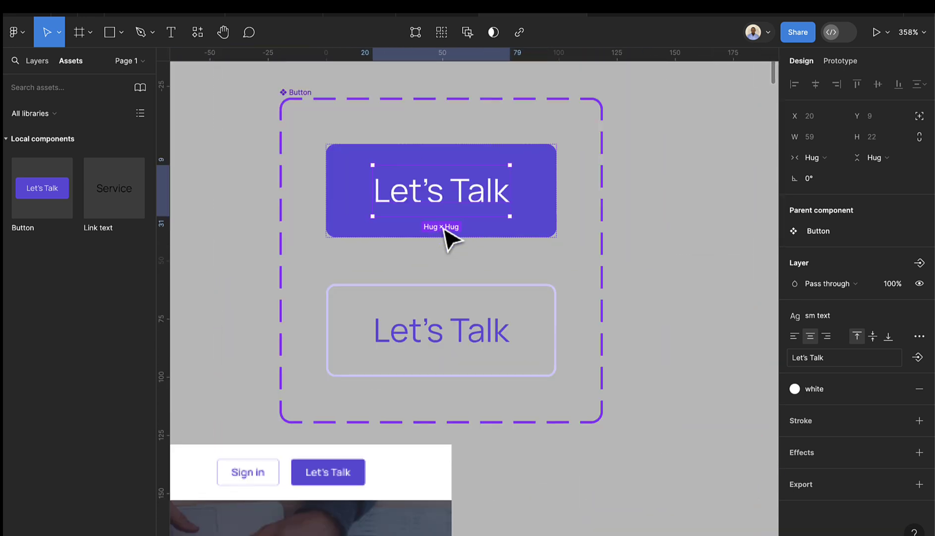
pyautogui.keyDown('shift'); pyautogui.click(473, 336); pyautogui.keyUp('shift')
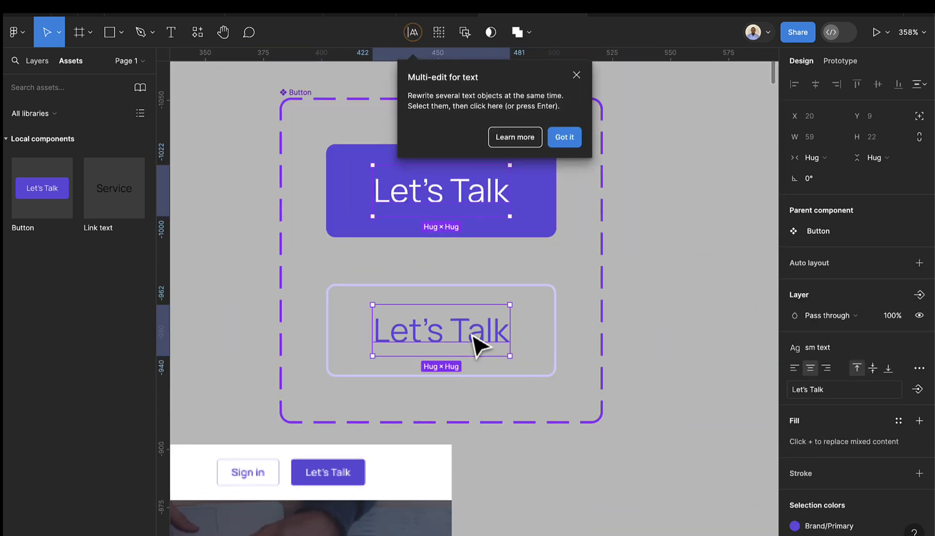
pyautogui.click(564, 134)
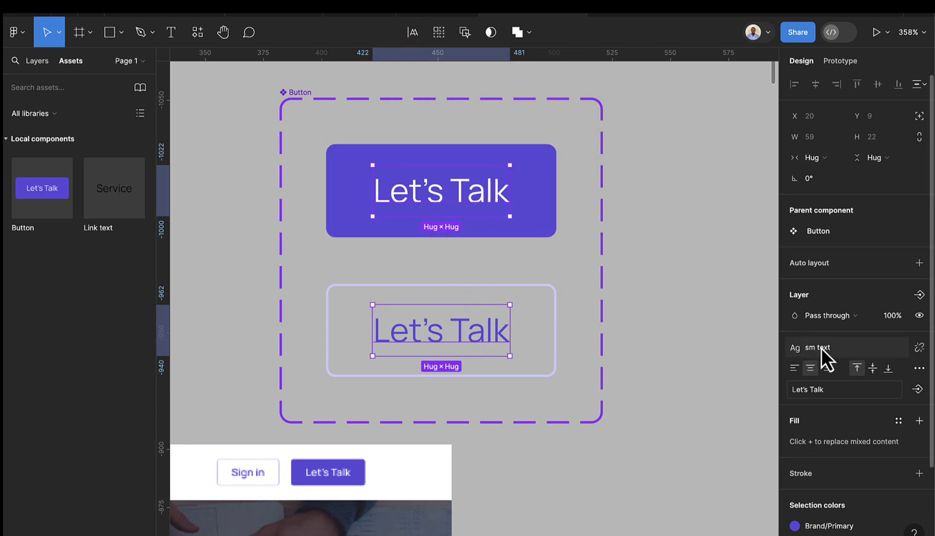
pyautogui.click(918, 389)
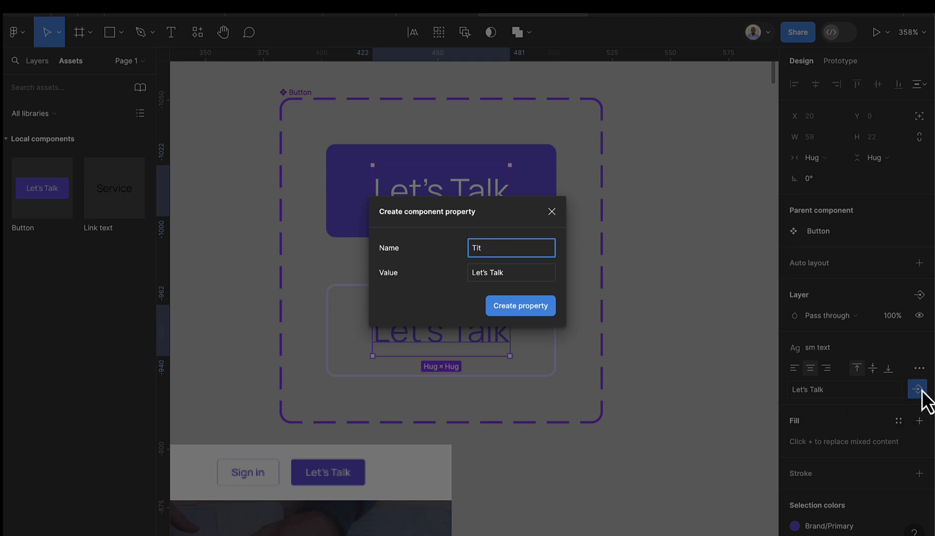
pyautogui.press('Return')
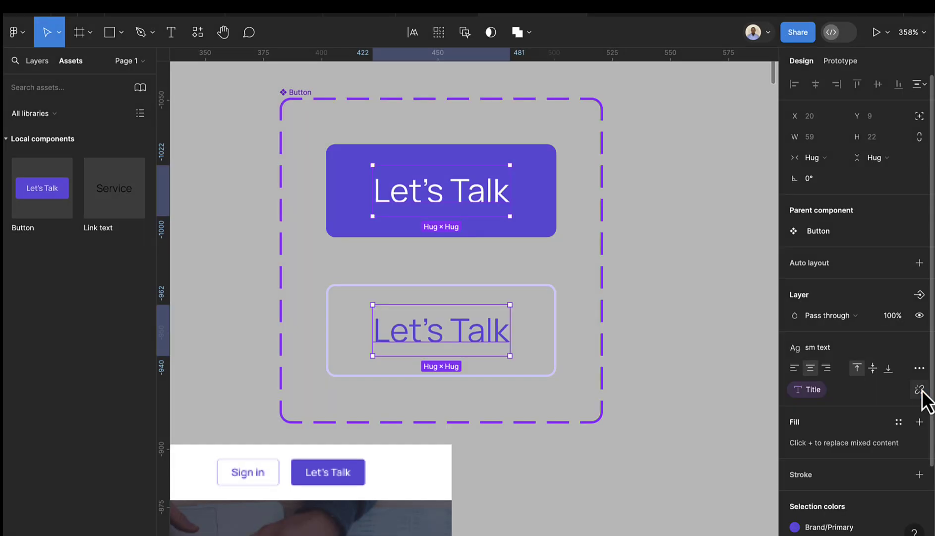
# - Select the left Let's Talk button instance in the header
pyautogui.click(666, 305)
pyautogui.scroll(-5, 667, 307)
pyautogui.hscroll(15, 670, 312)
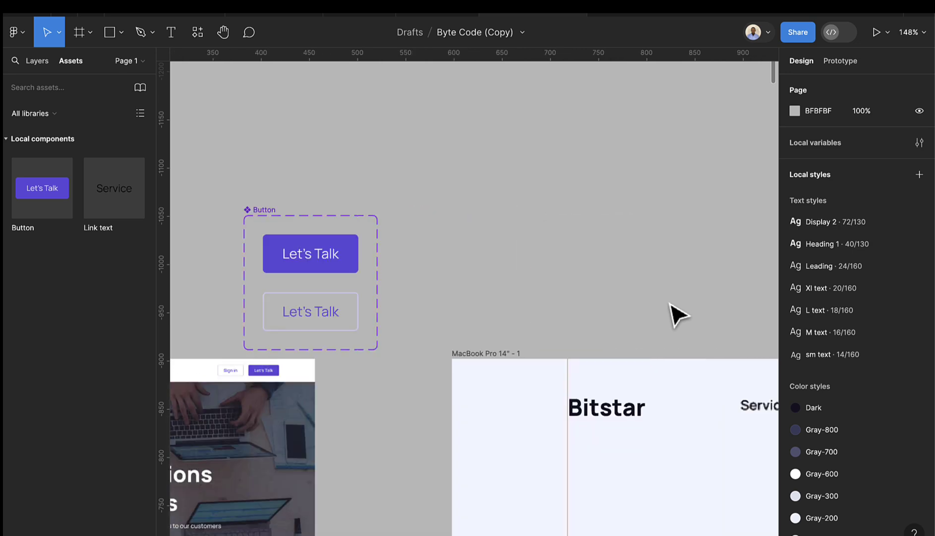
pyautogui.scroll(-5, 693, 372)
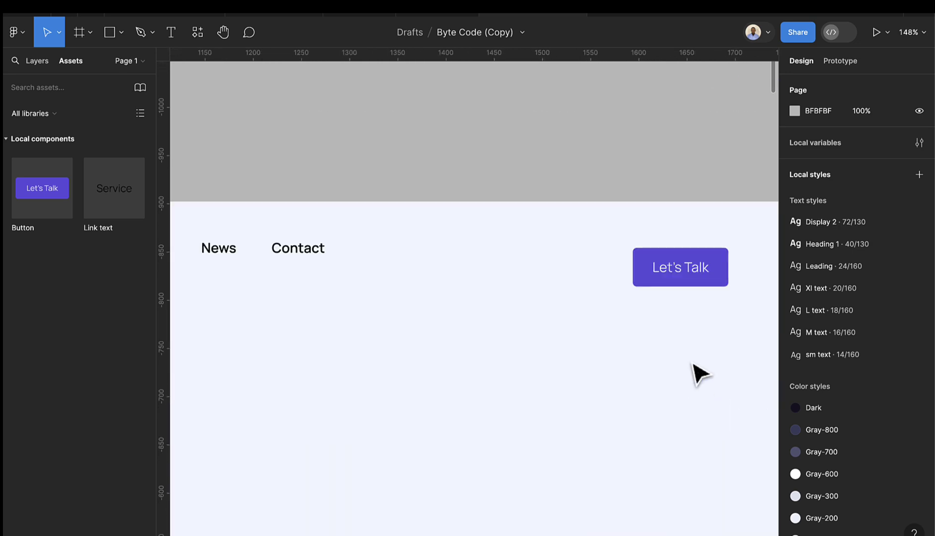
pyautogui.hscroll(10, 644, 322)
pyautogui.click(535, 266)
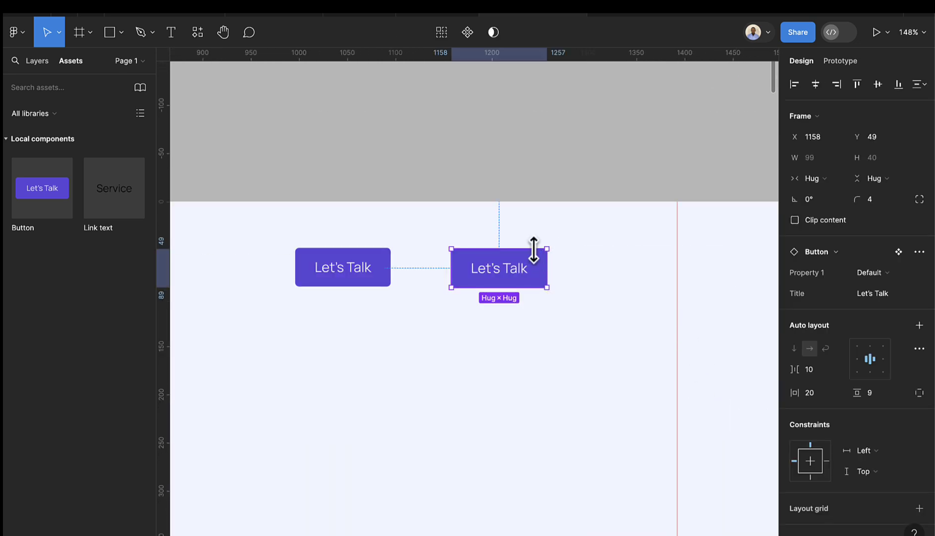
pyautogui.click(357, 277)
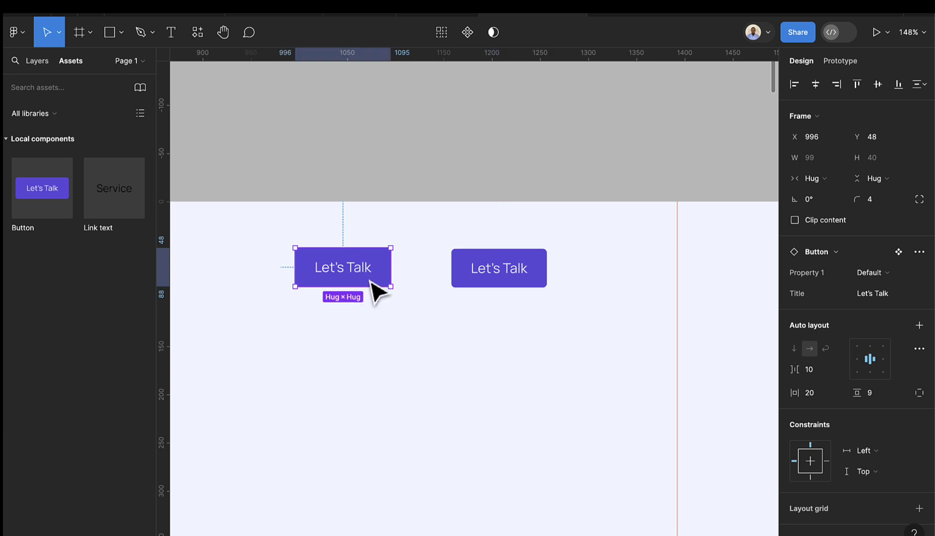
pyautogui.click(901, 276)
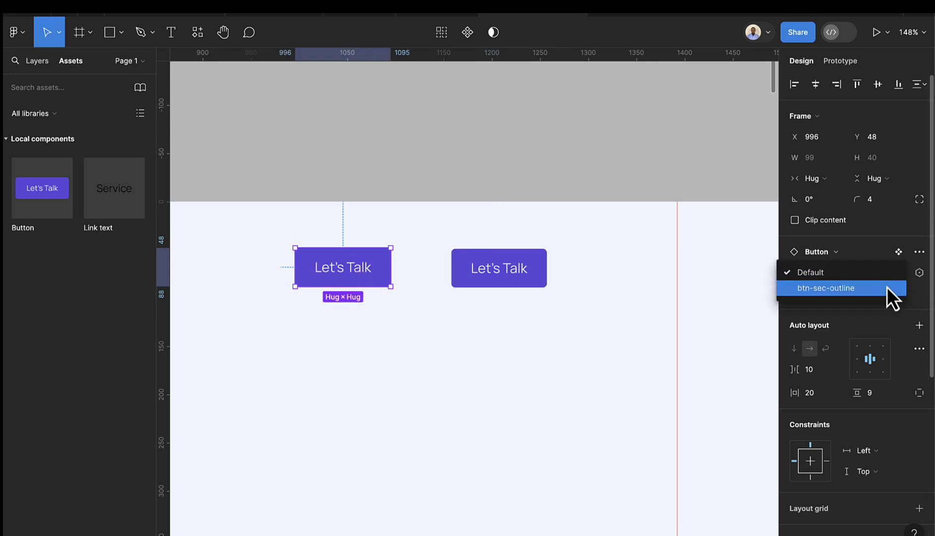
# - Switch the left header button to the btn-sec-outline variant
pyautogui.click(887, 286)
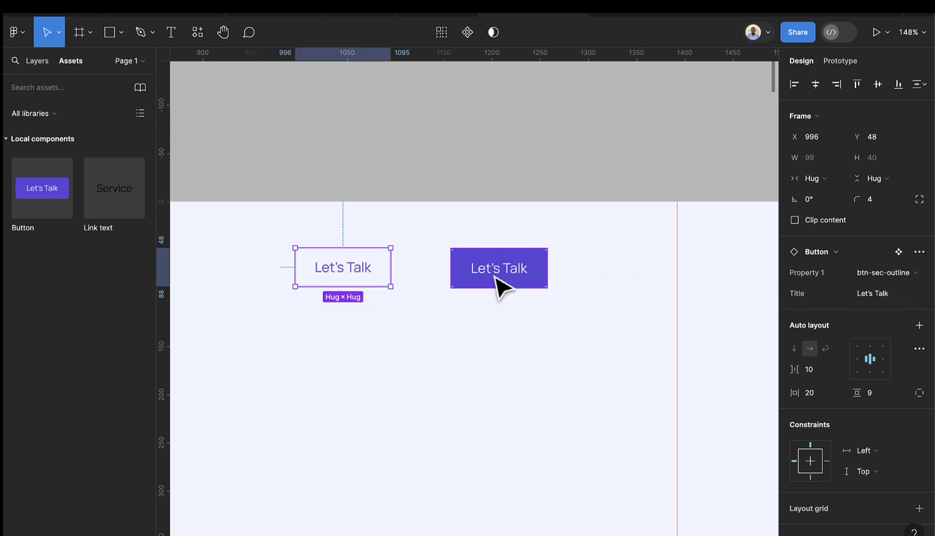
pyautogui.scroll(-5, 457, 290)
pyautogui.hscroll(-5, 474, 291)
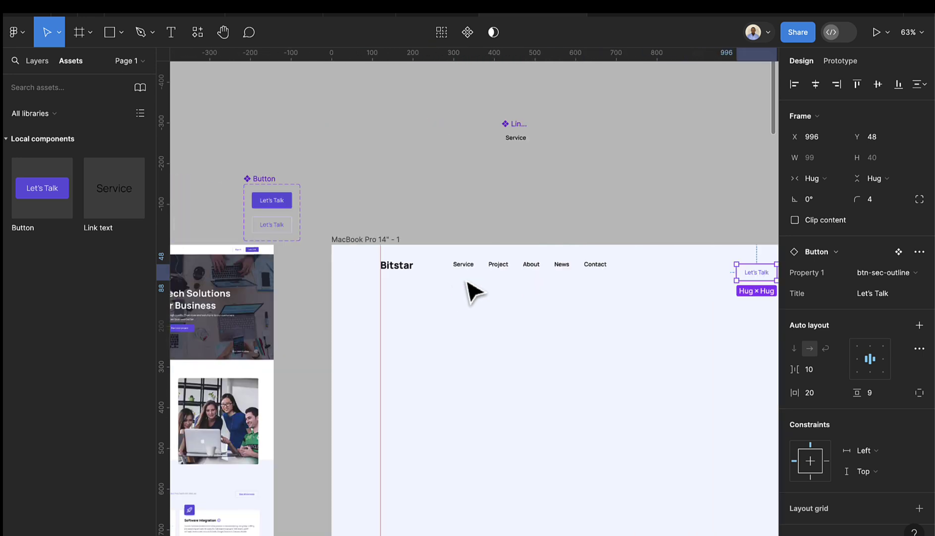
pyautogui.scroll(5, 595, 348)
pyautogui.hscroll(8, 619, 331)
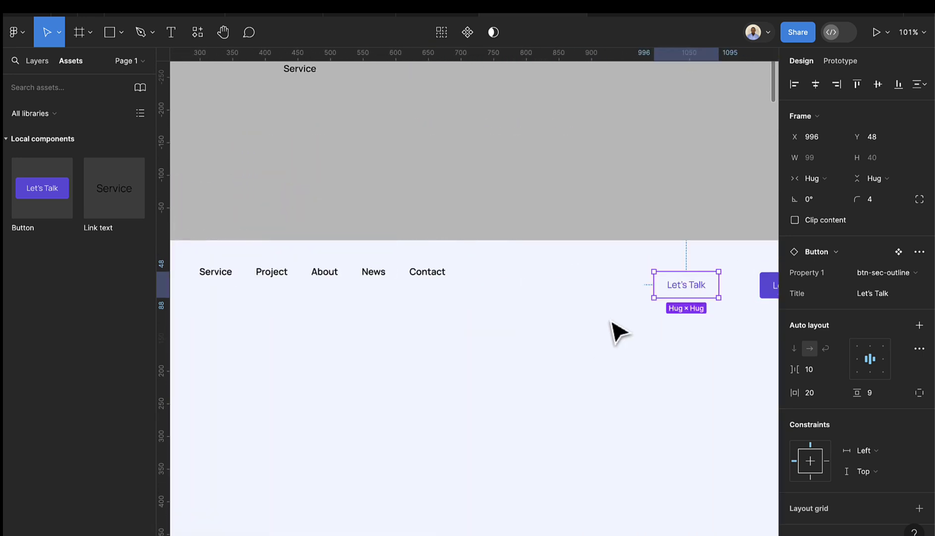
pyautogui.hscroll(5, 615, 324)
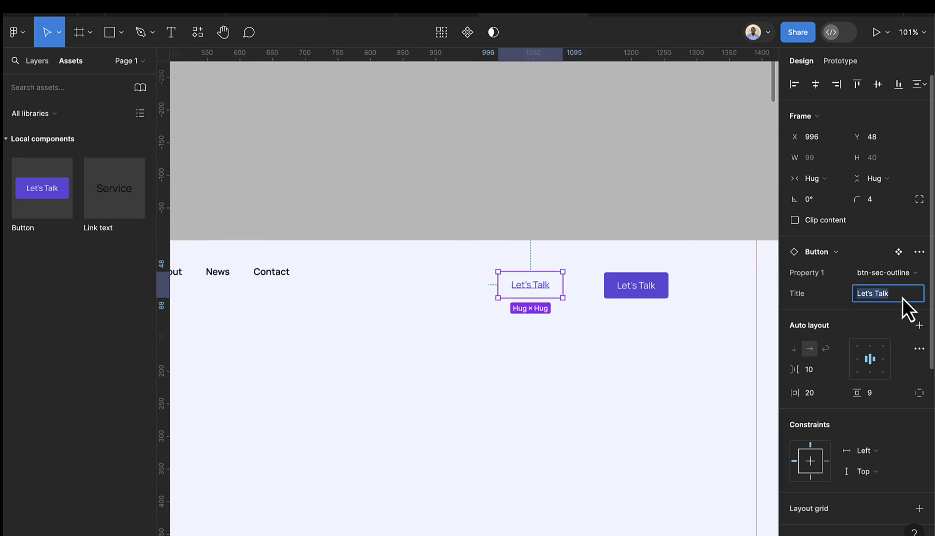
# - Change the left button's Title to 'Sign in'
pyautogui.write('Sign in')
pyautogui.press('Return')
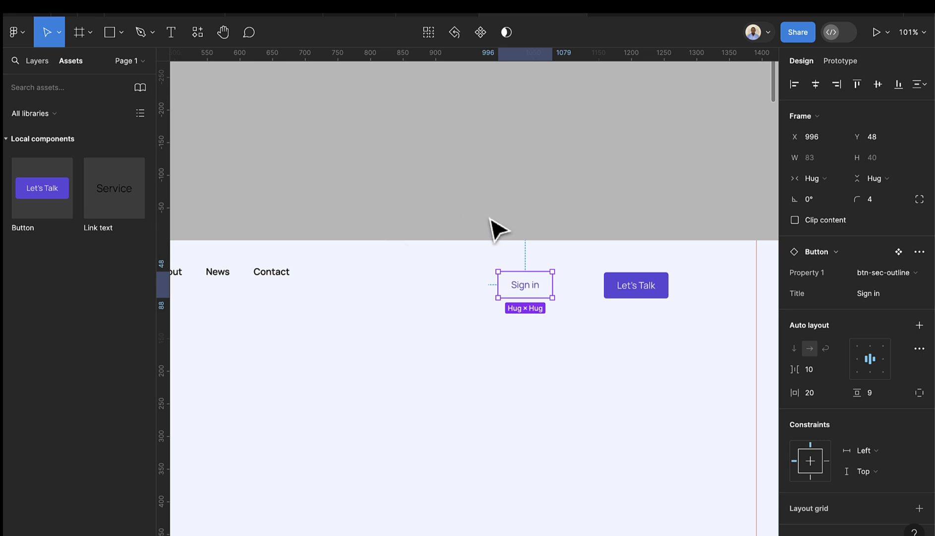
pyautogui.click(495, 230)
pyautogui.scroll(-2, 697, 315)
pyautogui.scroll(5, 689, 304)
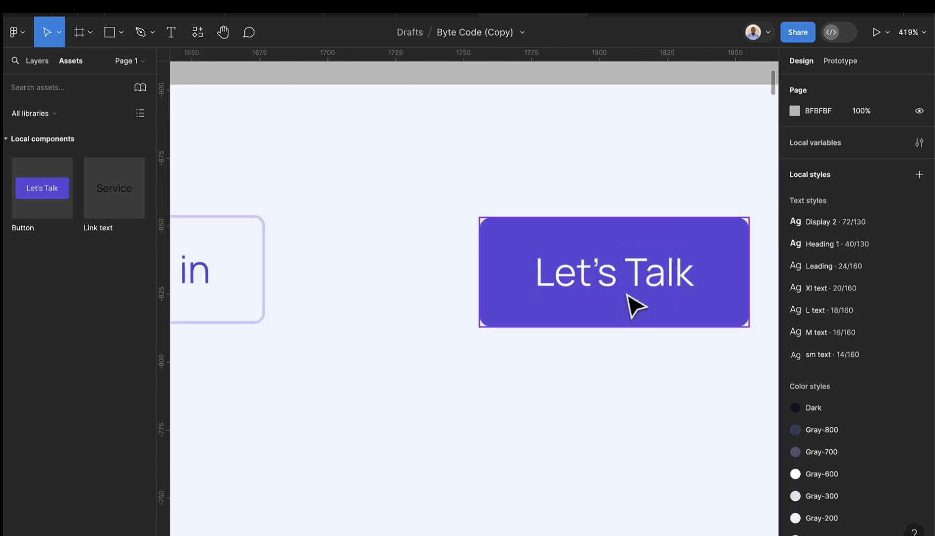
pyautogui.scroll(-3, 643, 312)
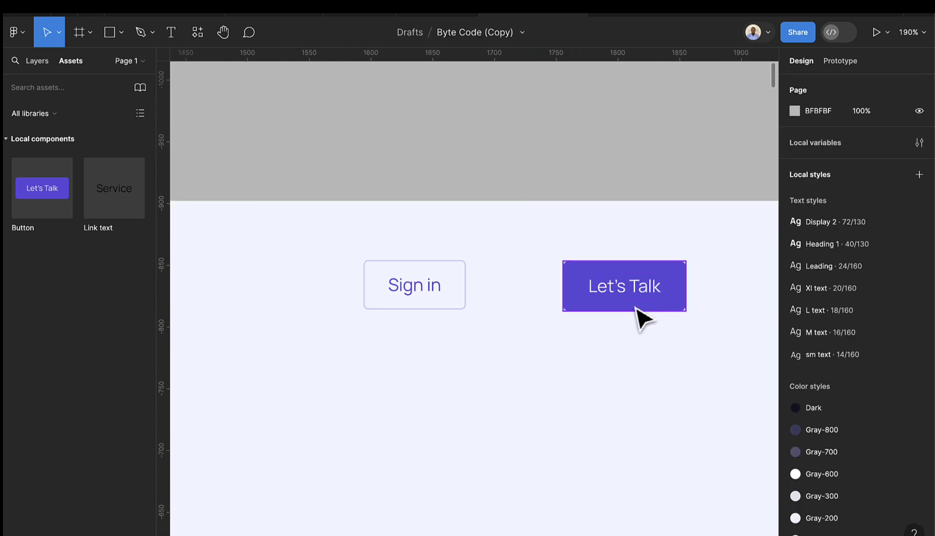
# - Wrap the Sign in and Let's Talk buttons in an auto layout frame with 16 spacing
pyautogui.click(639, 312)
pyautogui.keyDown('shift'); pyautogui.click(469, 289); pyautogui.keyUp('shift')
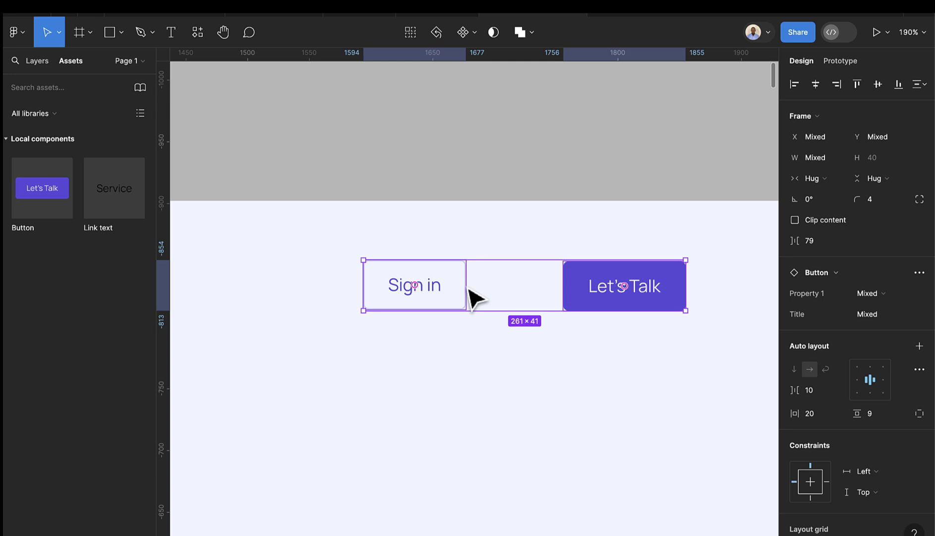
pyautogui.hotkey('shift', 'a')
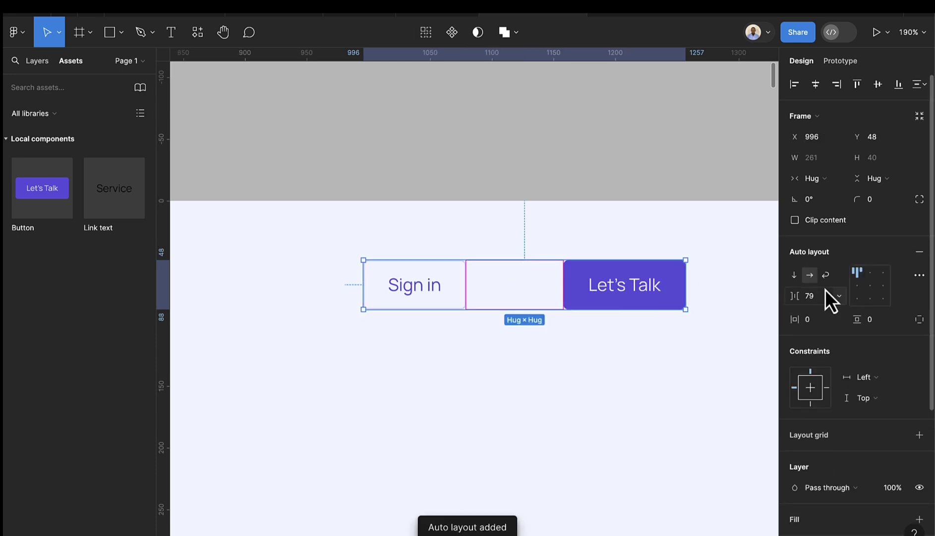
pyautogui.click(825, 299)
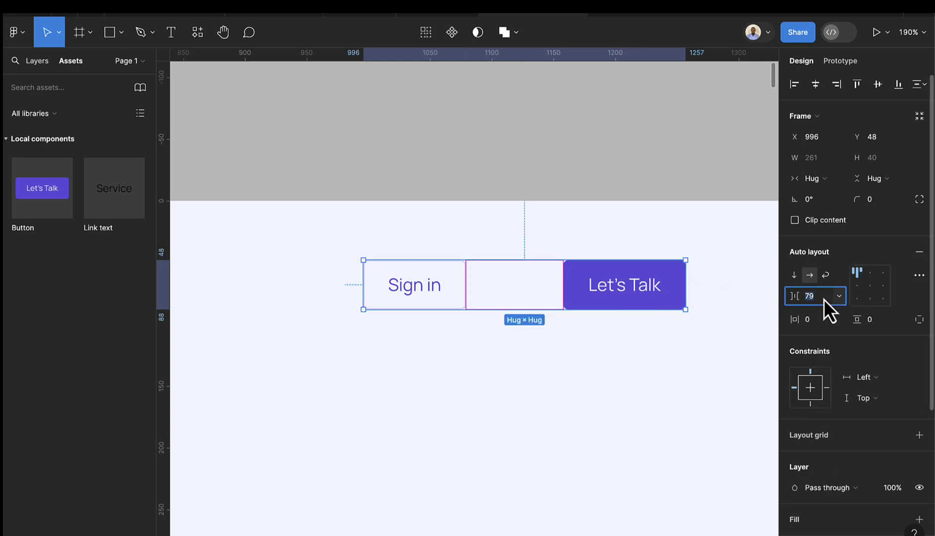
pyautogui.write('16')
pyautogui.press('Return')
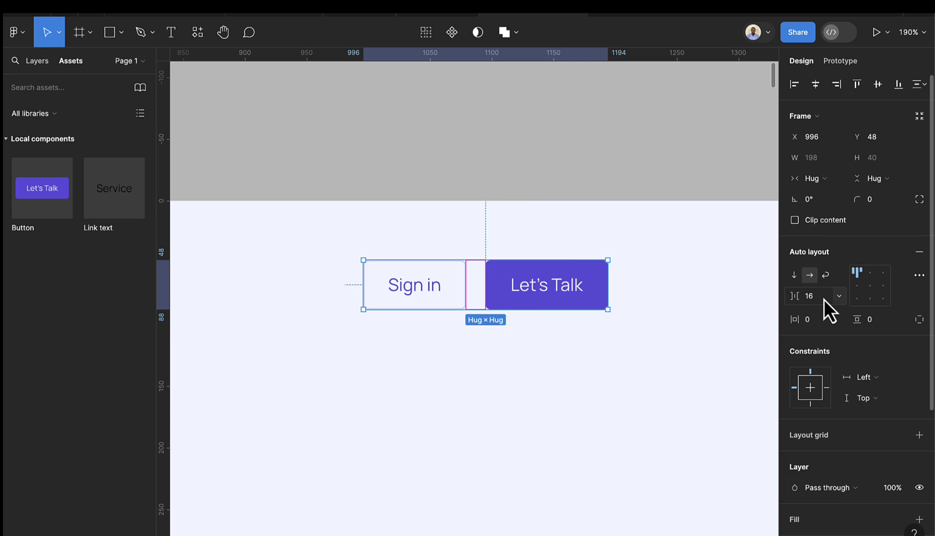
# - Move the button pair to the right end of the nav bar
pyautogui.scroll(-10, 471, 322)
pyautogui.scroll(-5, 493, 335)
pyautogui.hscroll(-3, 427, 322)
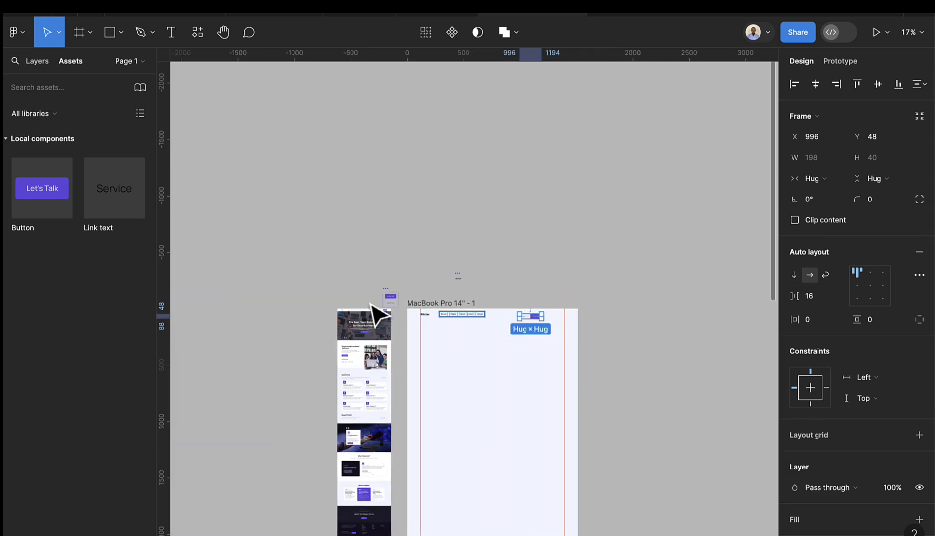
pyautogui.scroll(5, 394, 322)
pyautogui.scroll(3, 397, 328)
pyautogui.scroll(-8, 396, 327)
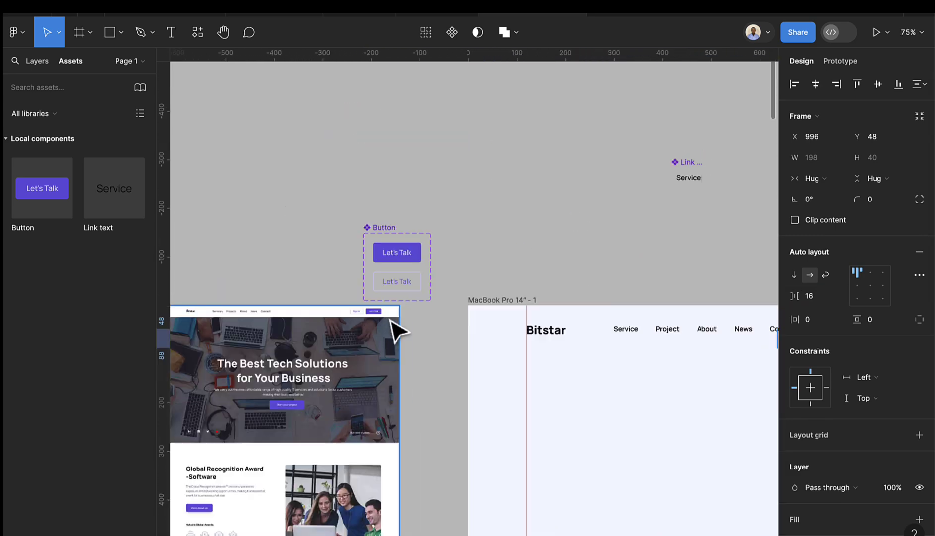
pyautogui.scroll(3, 566, 313)
pyautogui.moveTo(559, 330); pyautogui.dragTo(608, 335)
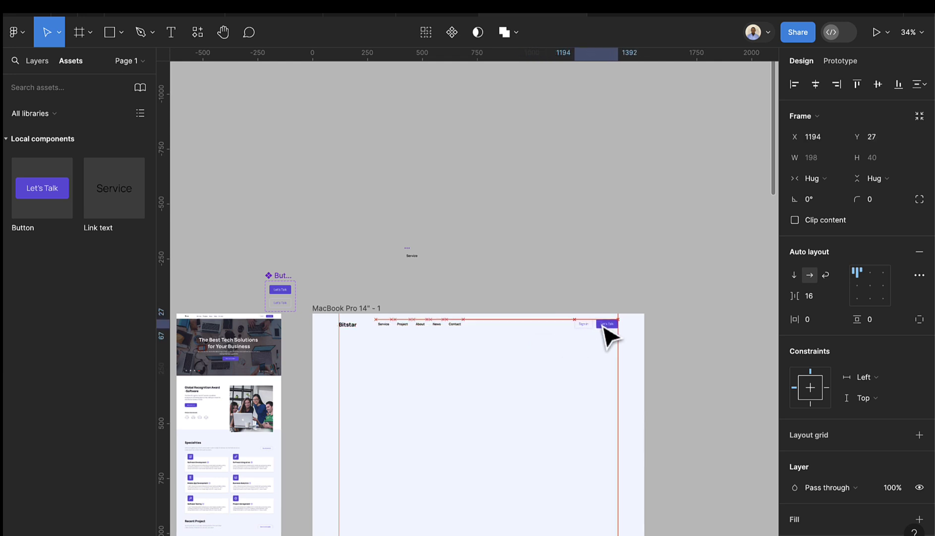
pyautogui.scroll(4, 473, 328)
pyautogui.scroll(3, 370, 335)
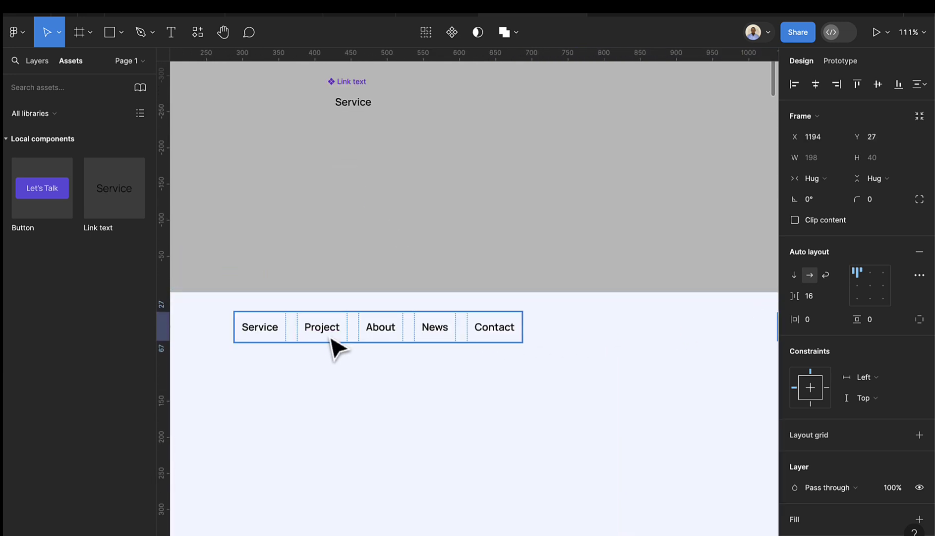
pyautogui.scroll(-5, 334, 346)
pyautogui.scroll(3, 347, 350)
# - Wrap the Bitstar logo and nav links in a middle-left auto layout with 96 spacing
pyautogui.hscroll(-3, 359, 344)
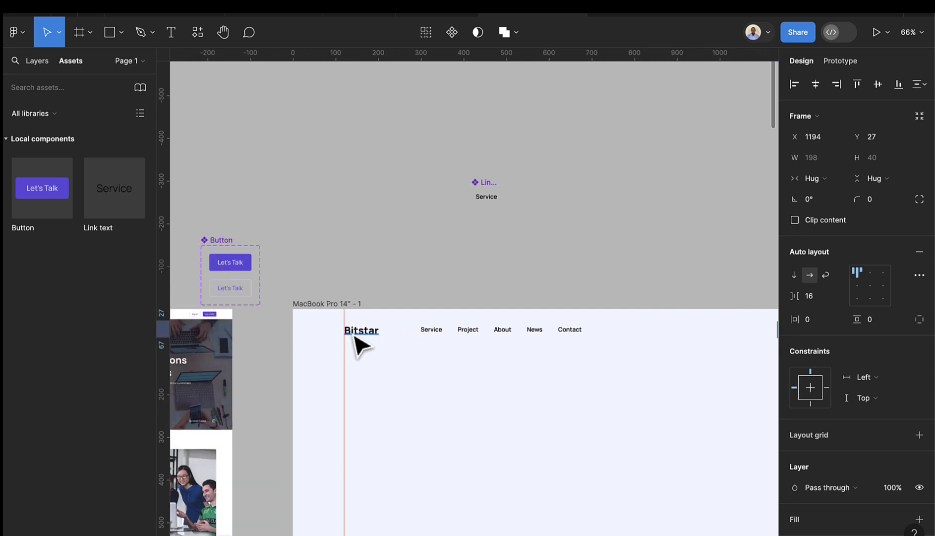
pyautogui.scroll(5, 412, 356)
pyautogui.click(464, 326)
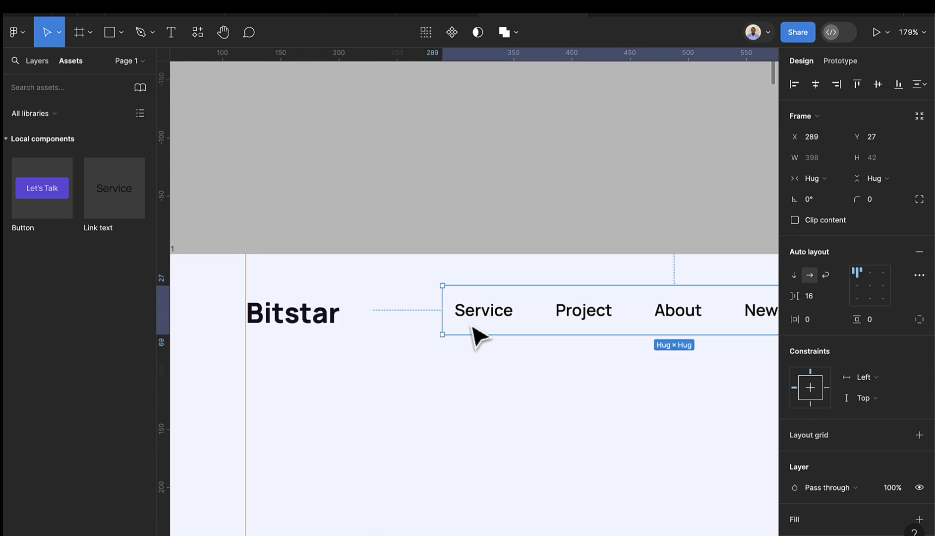
pyautogui.keyDown('shift'); pyautogui.click(318, 326); pyautogui.keyUp('shift')
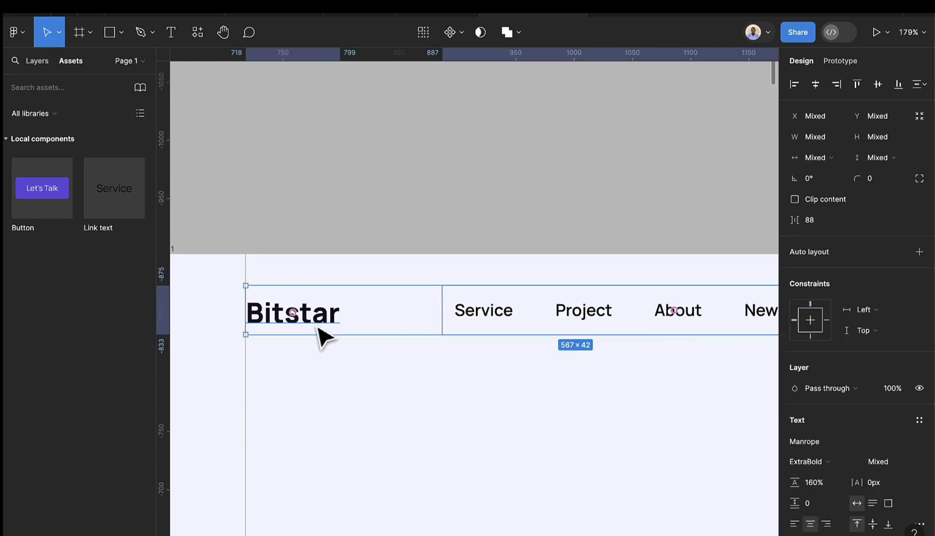
pyautogui.hotkey('shift', 'a')
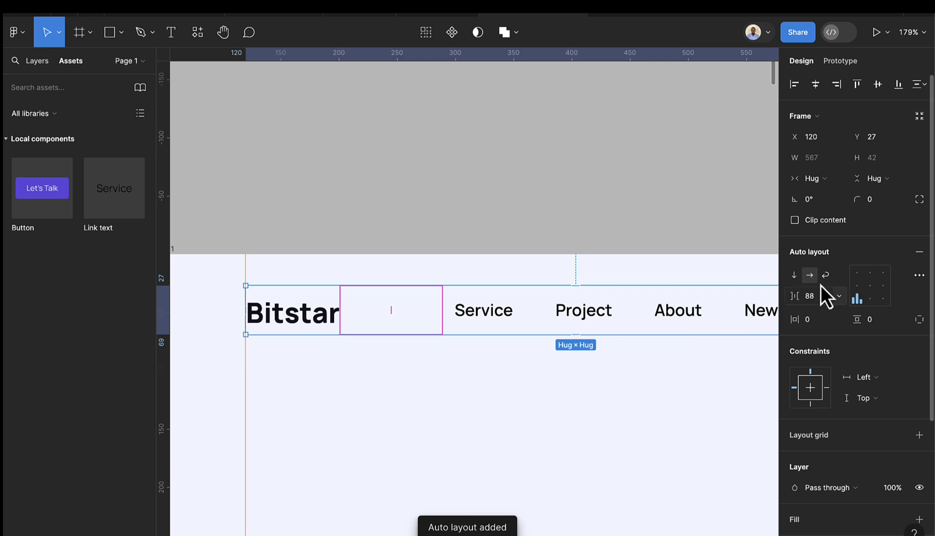
pyautogui.click(857, 285)
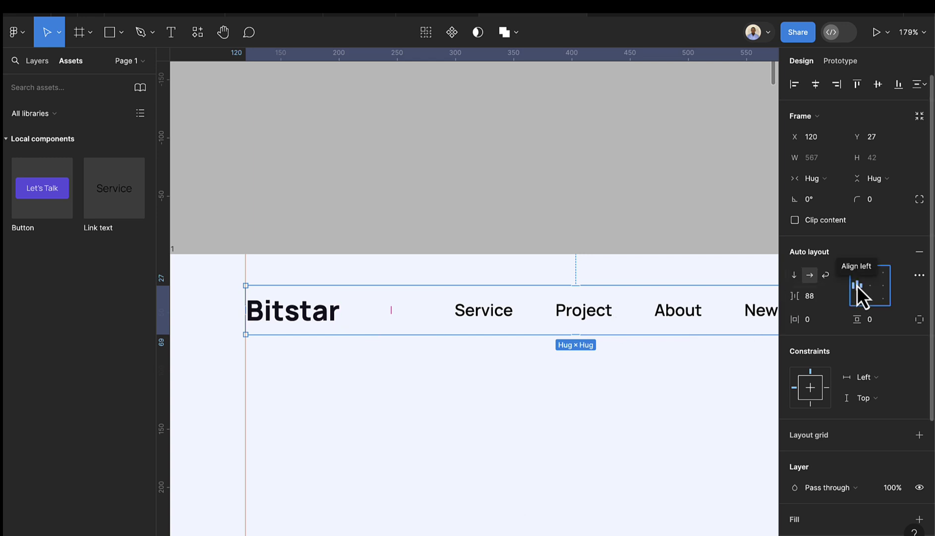
pyautogui.press('Escape')
pyautogui.click(545, 313)
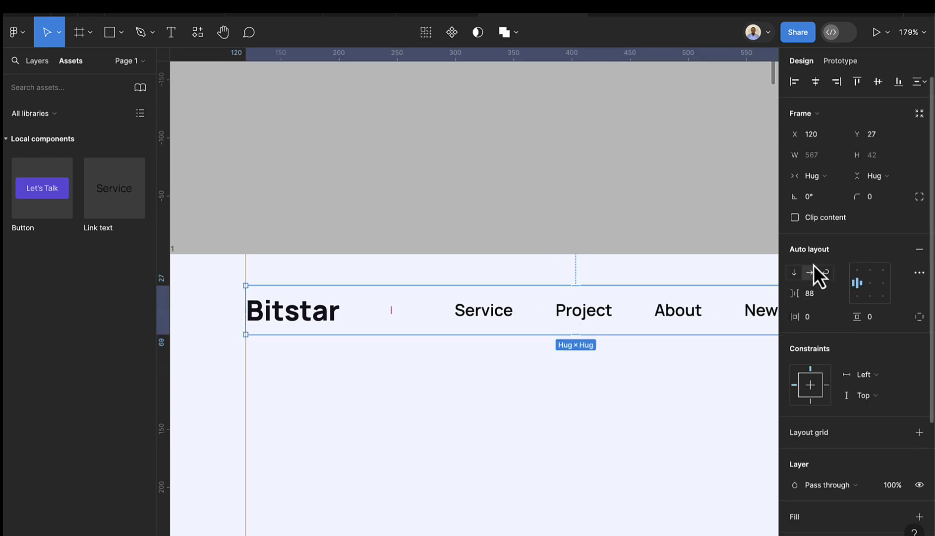
pyautogui.click(822, 294)
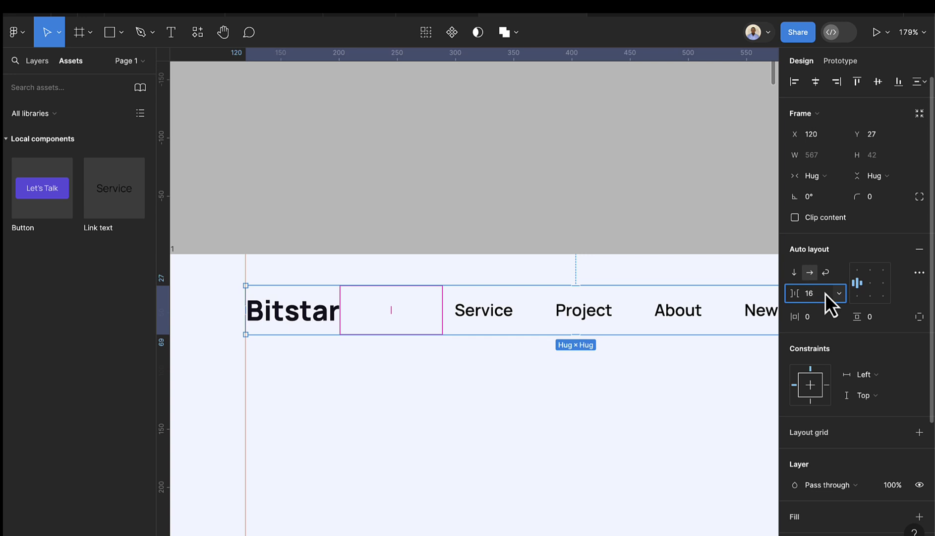
pyautogui.press('Return')
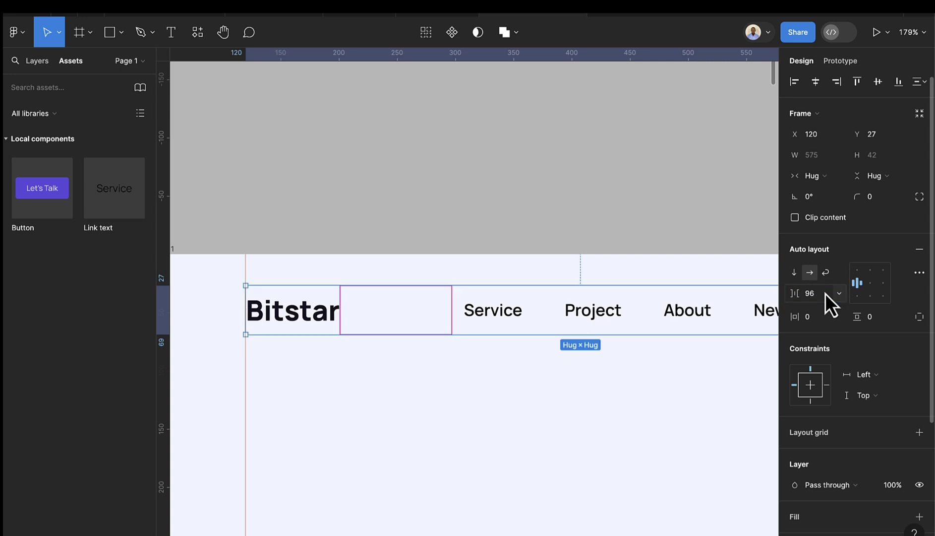
# - Wrap the logo-and-links row and the button pair in one 1272×42 auto layout header
pyautogui.scroll(-5, 606, 347)
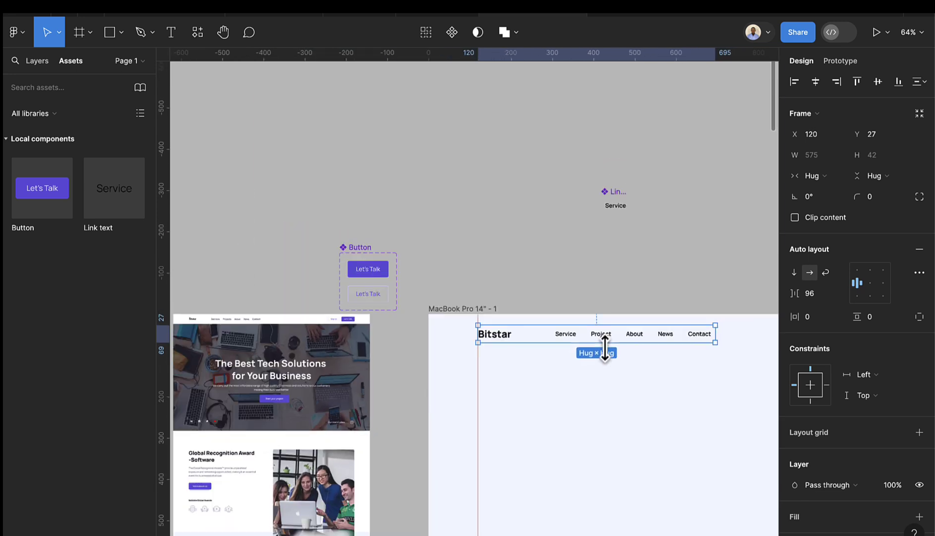
pyautogui.hscroll(4, 615, 357)
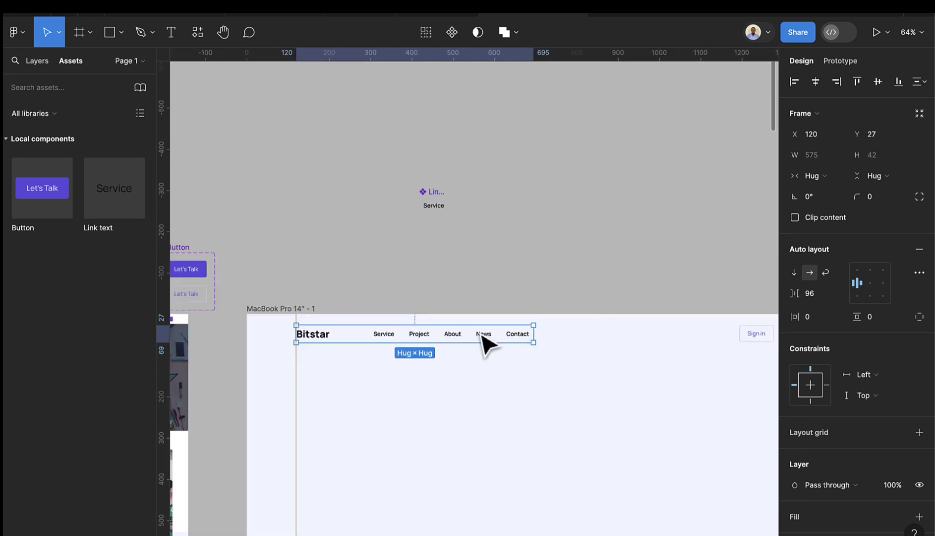
pyautogui.click(493, 359)
pyautogui.click(487, 341)
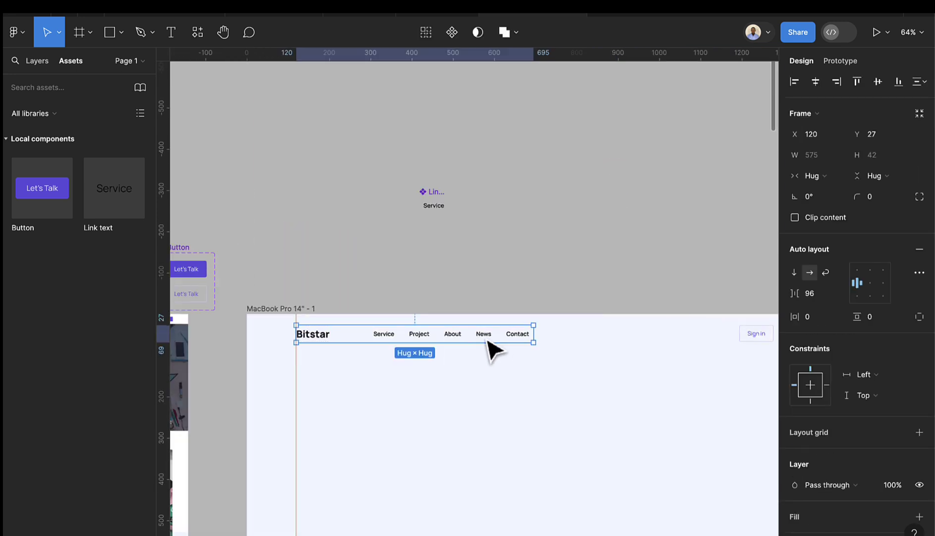
pyautogui.keyDown('shift'); pyautogui.click(747, 337); pyautogui.keyUp('shift')
pyautogui.scroll(-5, 731, 351)
pyautogui.hscroll(3, 694, 362)
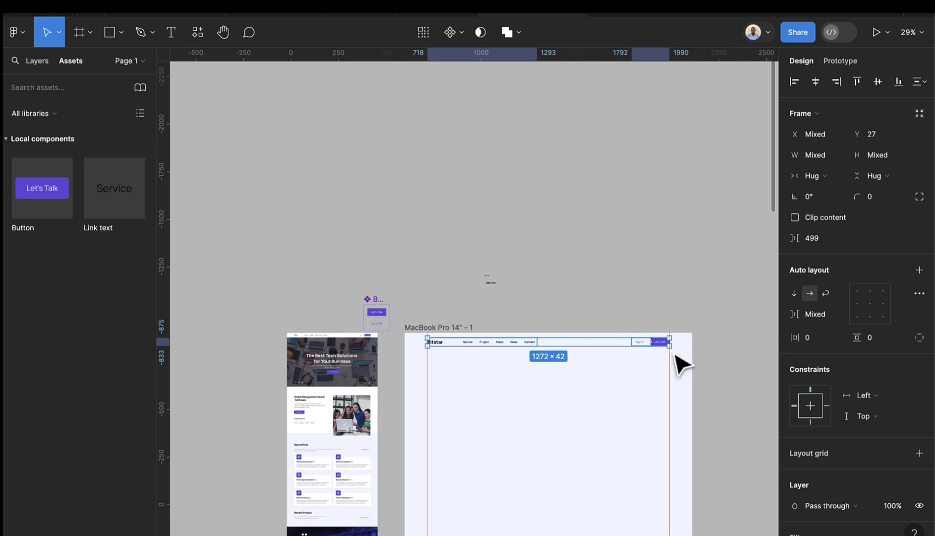
pyautogui.scroll(5, 676, 355)
pyautogui.scroll(-2, 619, 379)
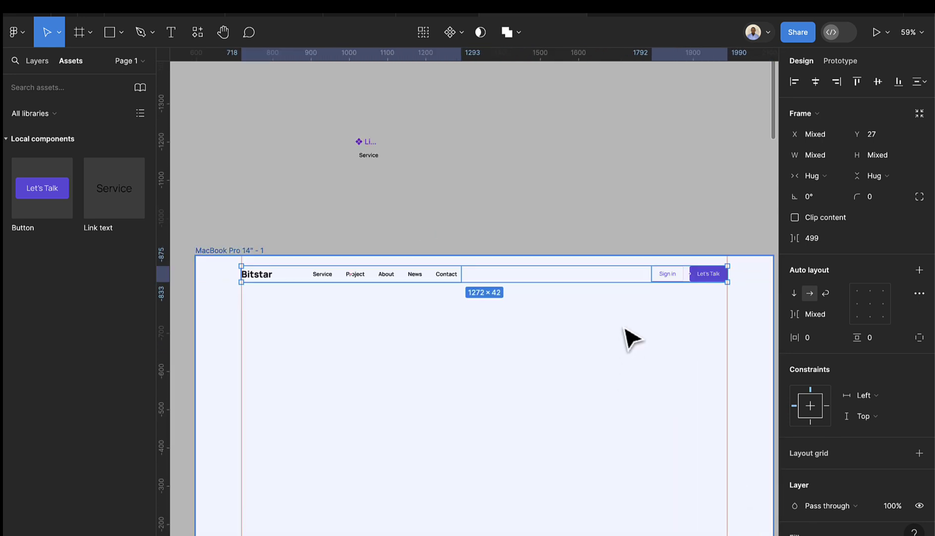
pyautogui.scroll(3, 452, 287)
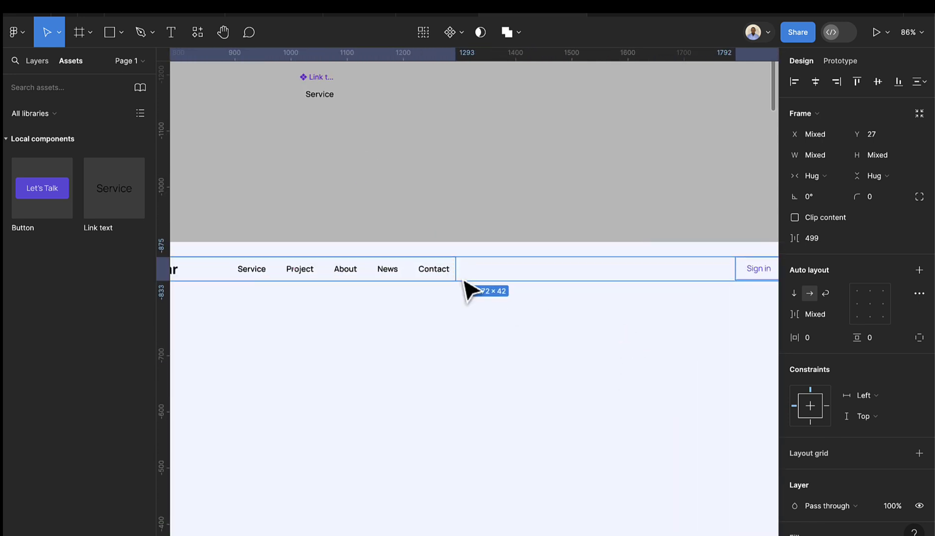
pyautogui.scroll(-3, 466, 290)
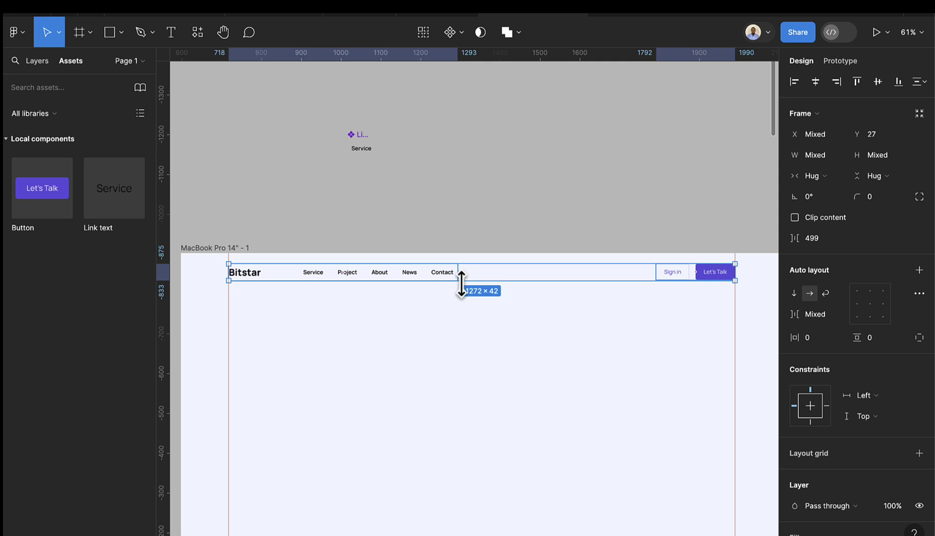
pyautogui.hotkey('shift', 'a')
pyautogui.scroll(2, 739, 271)
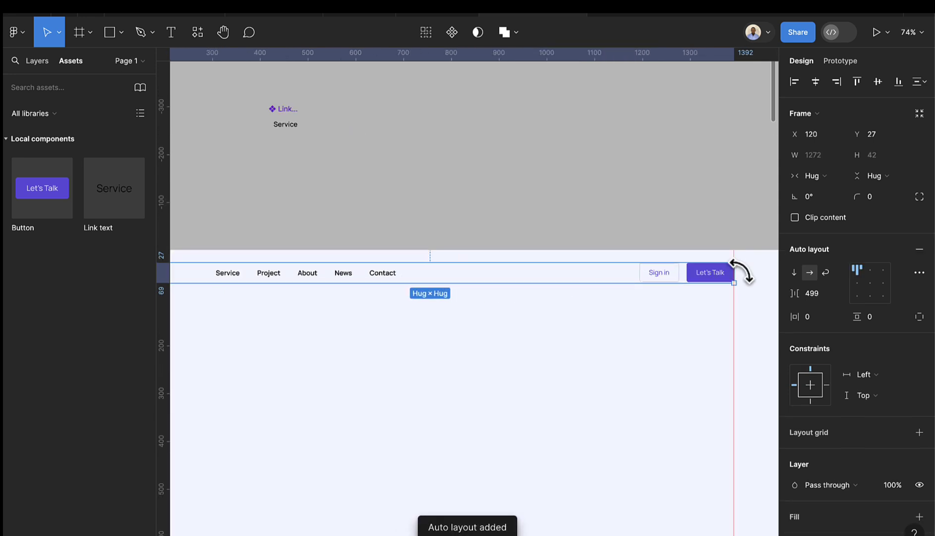
pyautogui.scroll(10, 741, 273)
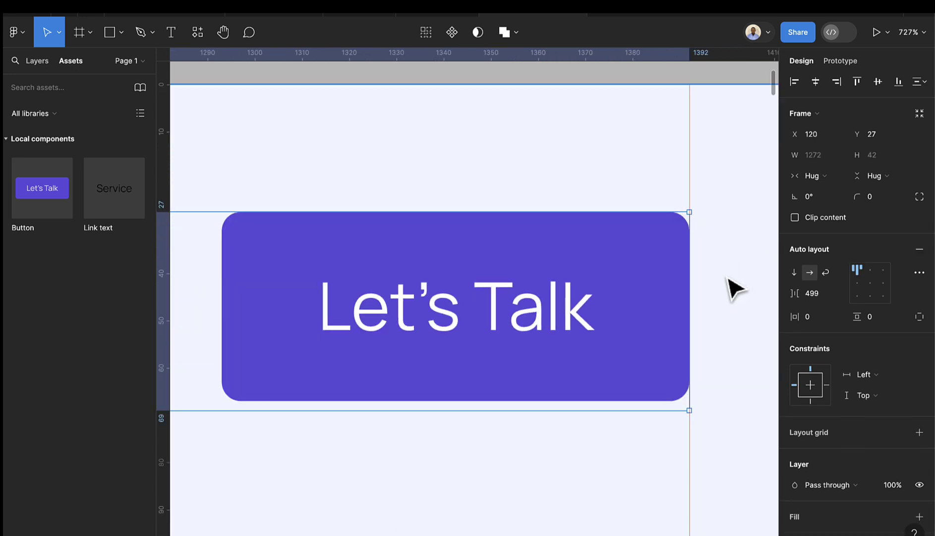
pyautogui.scroll(-10, 680, 261)
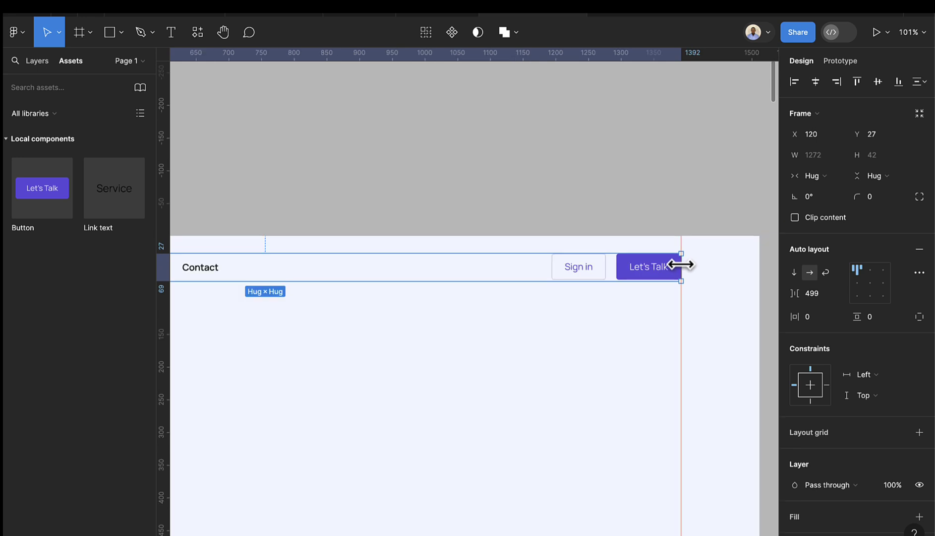
pyautogui.hscroll(-15, 538, 277)
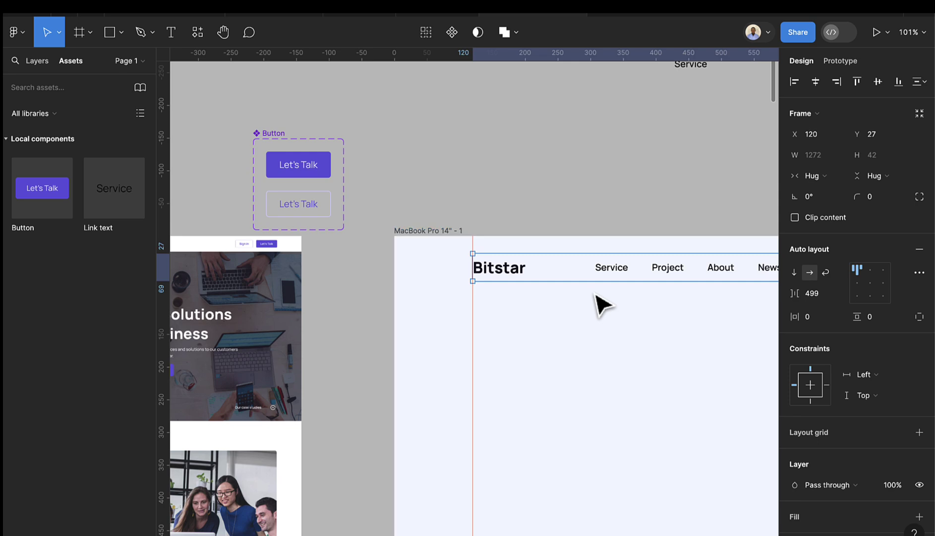
pyautogui.scroll(-2, 603, 303)
pyautogui.scroll(-3, 601, 302)
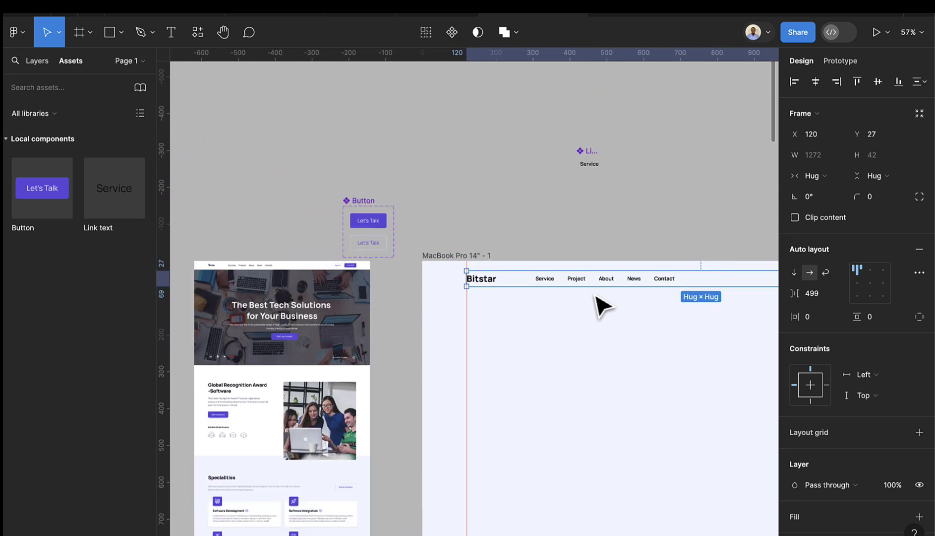
# - Draw a new wide frame behind the nav row and fill it with the white colour style
pyautogui.click(76, 34)
pyautogui.scroll(-3, 443, 274)
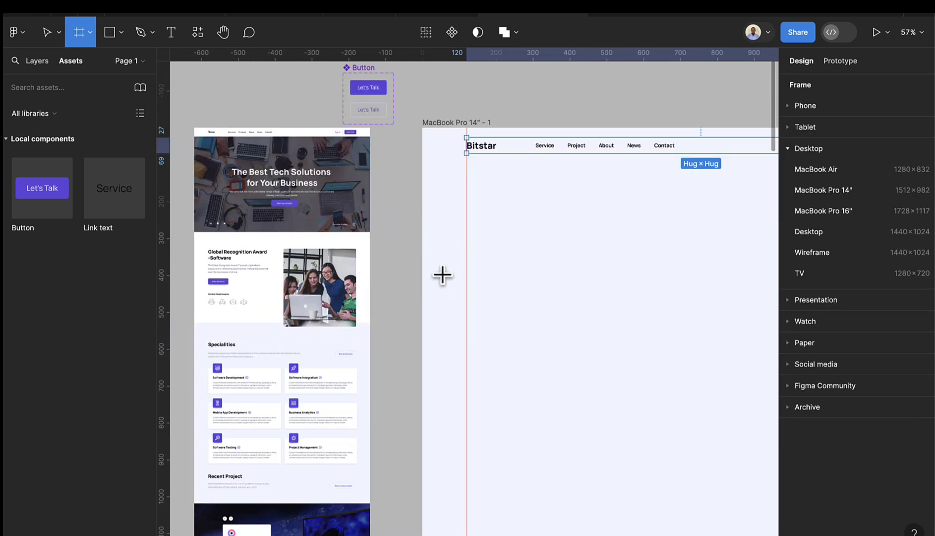
pyautogui.moveTo(434, 210); pyautogui.dragTo(726, 251)
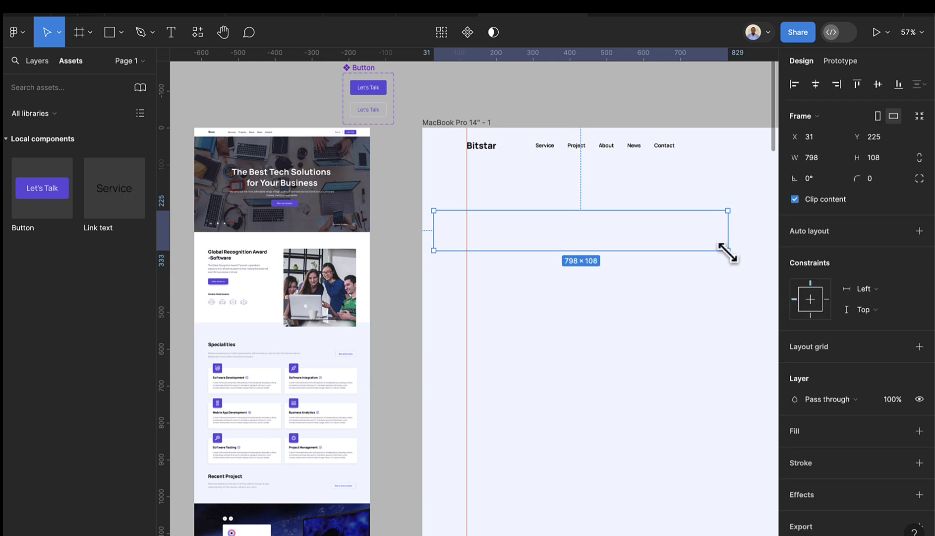
pyautogui.hscroll(3, 731, 260)
pyautogui.hscroll(3, 601, 245)
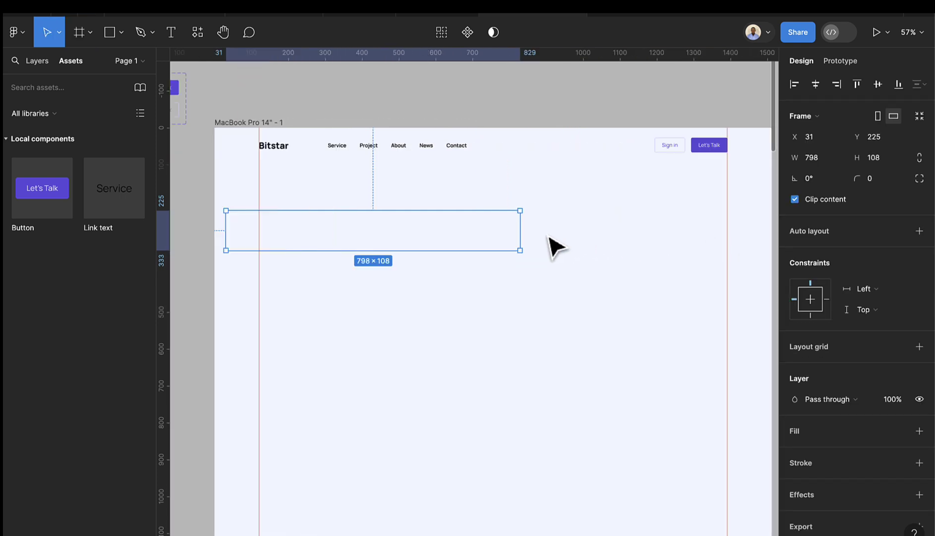
pyautogui.moveTo(521, 234); pyautogui.dragTo(658, 227)
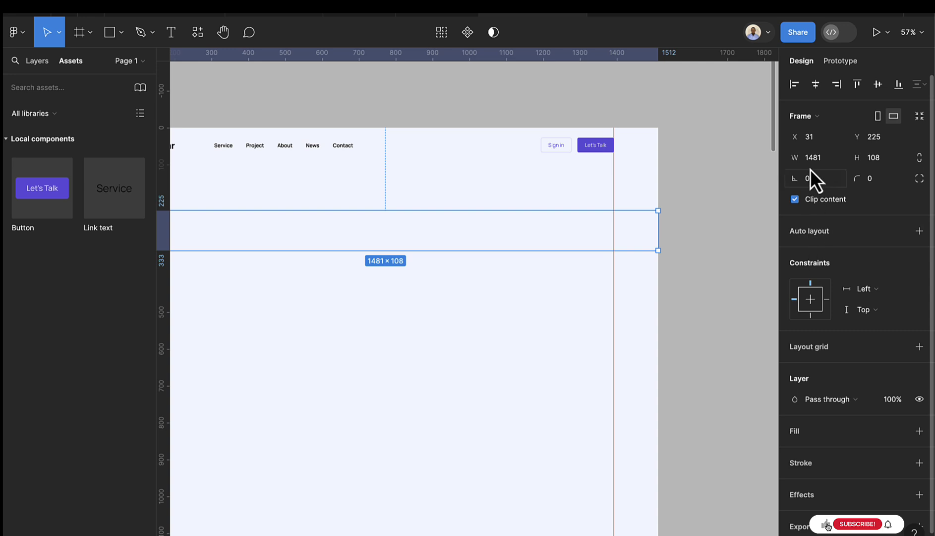
pyautogui.scroll(-1, 813, 353)
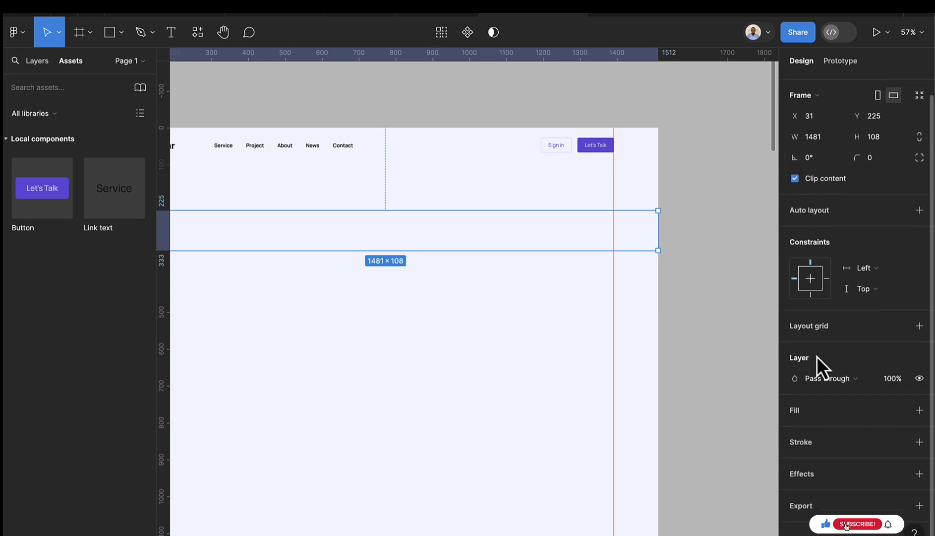
pyautogui.click(920, 409)
pyautogui.click(899, 410)
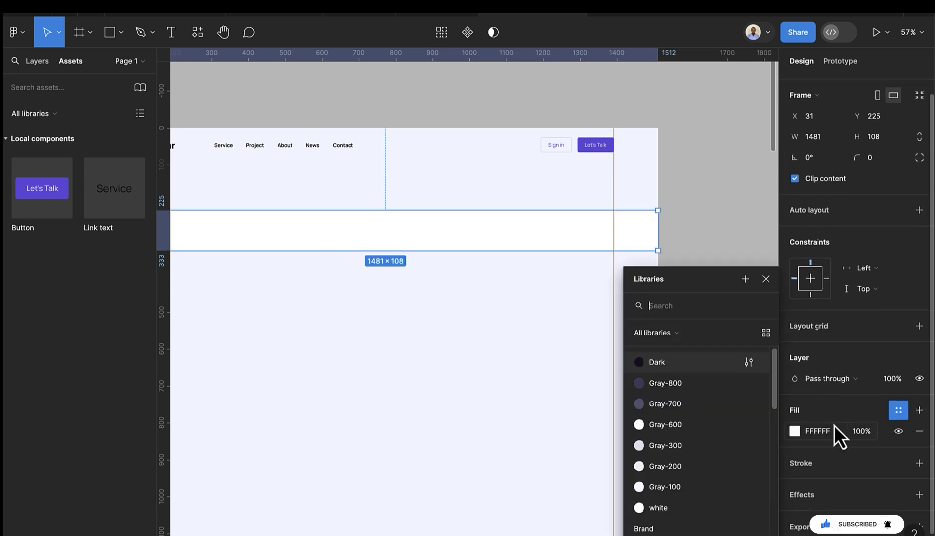
pyautogui.click(668, 503)
# - Make the white bar 76 tall, move it up under the nav row and extend it left
pyautogui.hscroll(-5, 593, 308)
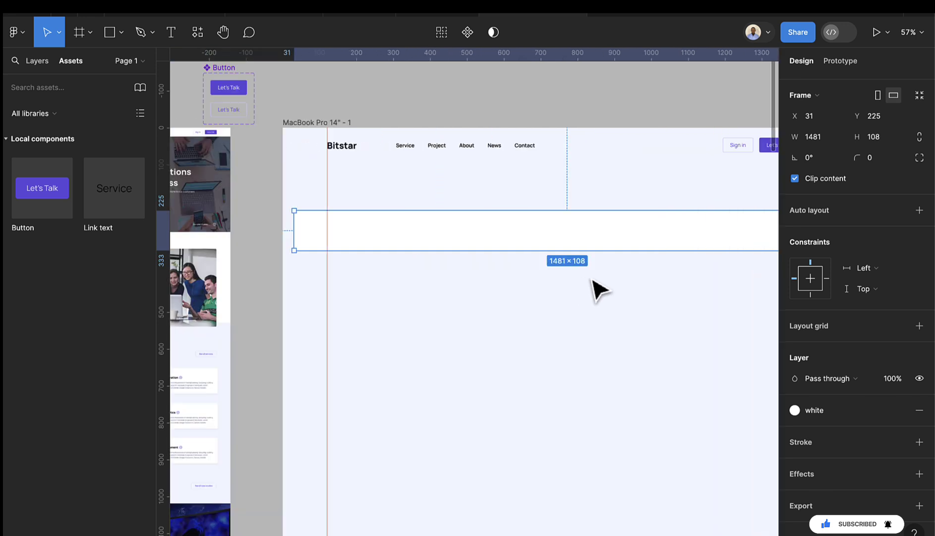
pyautogui.click(898, 139)
pyautogui.write('76')
pyautogui.press('Return')
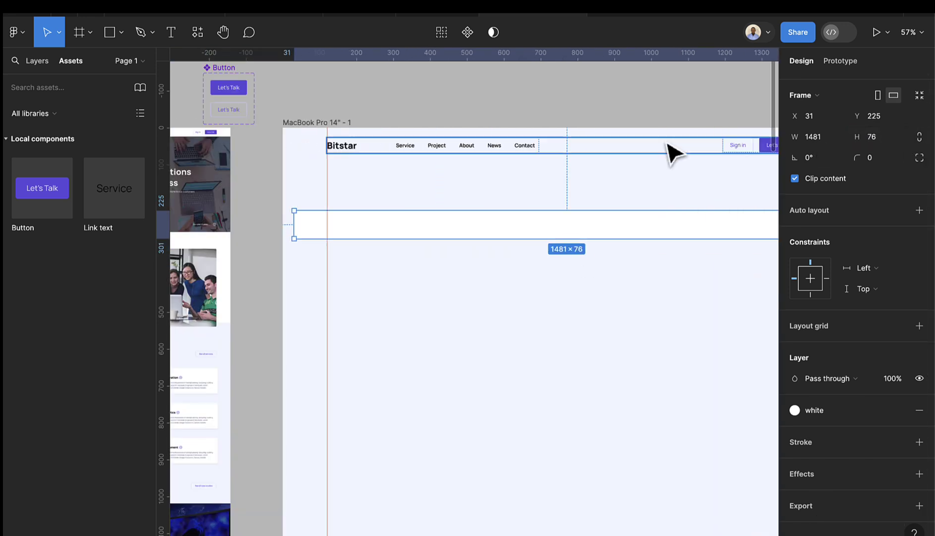
pyautogui.moveTo(624, 227); pyautogui.dragTo(616, 205)
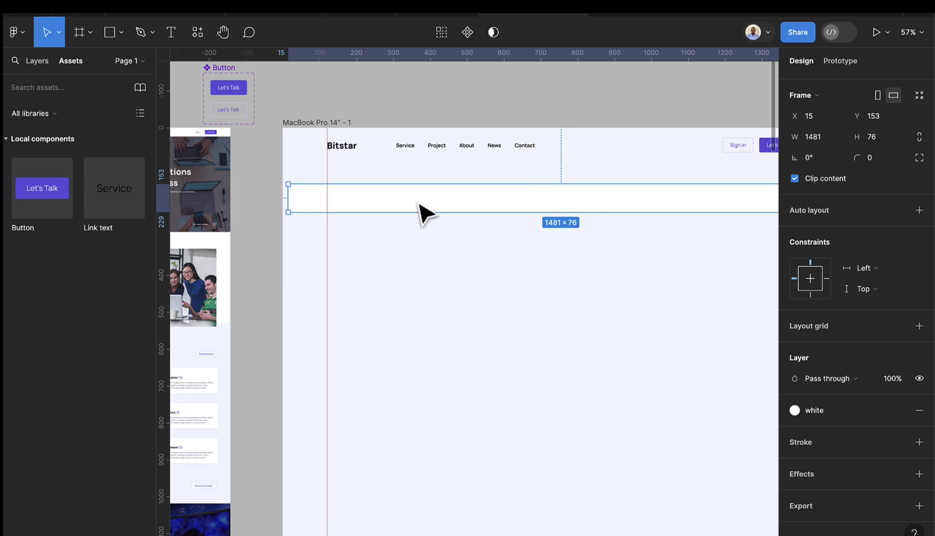
pyautogui.moveTo(287, 198); pyautogui.dragTo(282, 197)
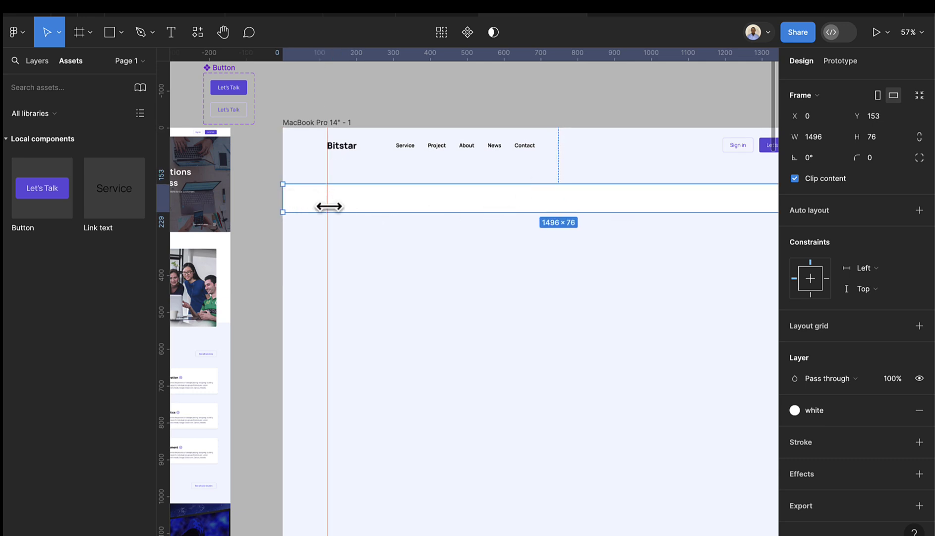
pyautogui.scroll(-3, 366, 214)
# - Centre the nav link group horizontally and vertically inside the white bar
pyautogui.click(439, 186)
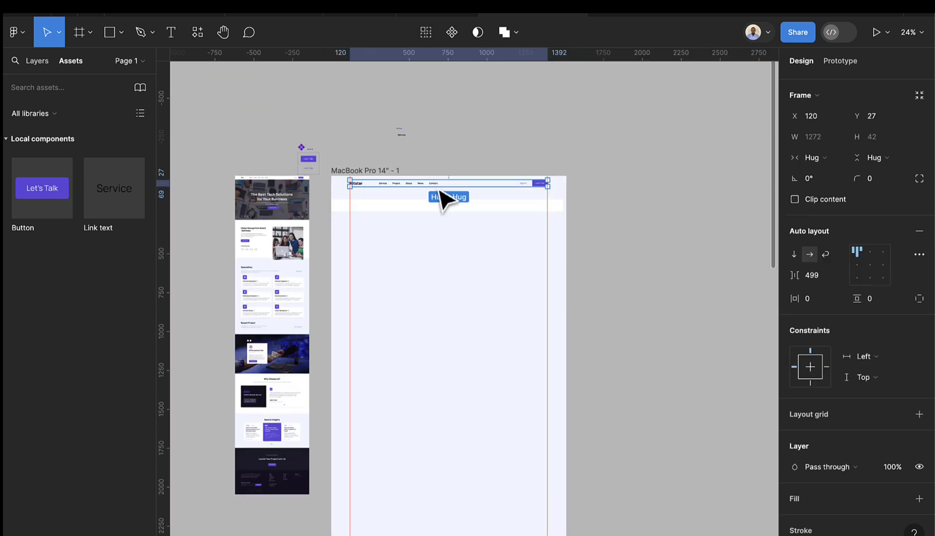
pyautogui.press('Delete')
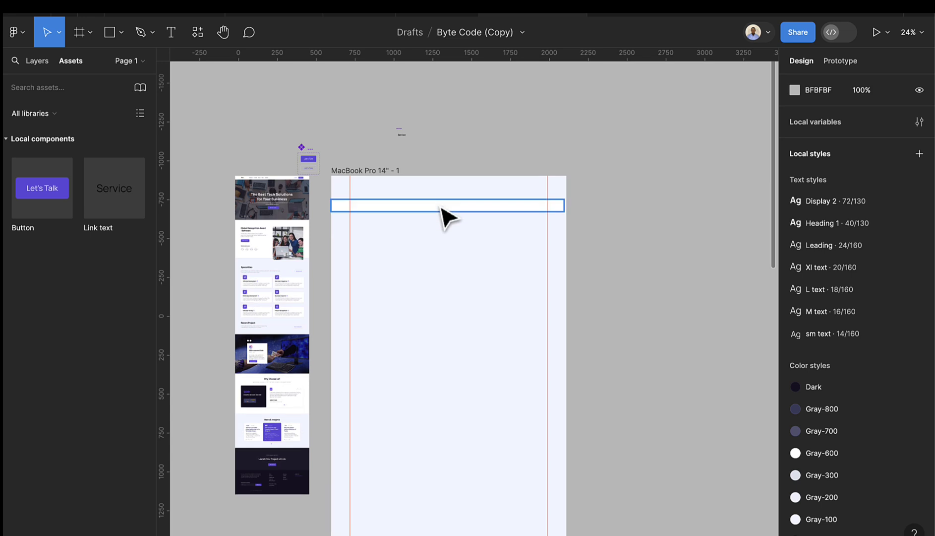
pyautogui.click(442, 206)
pyautogui.hotkey('ctrl', 'z')
pyautogui.scroll(2, 439, 214)
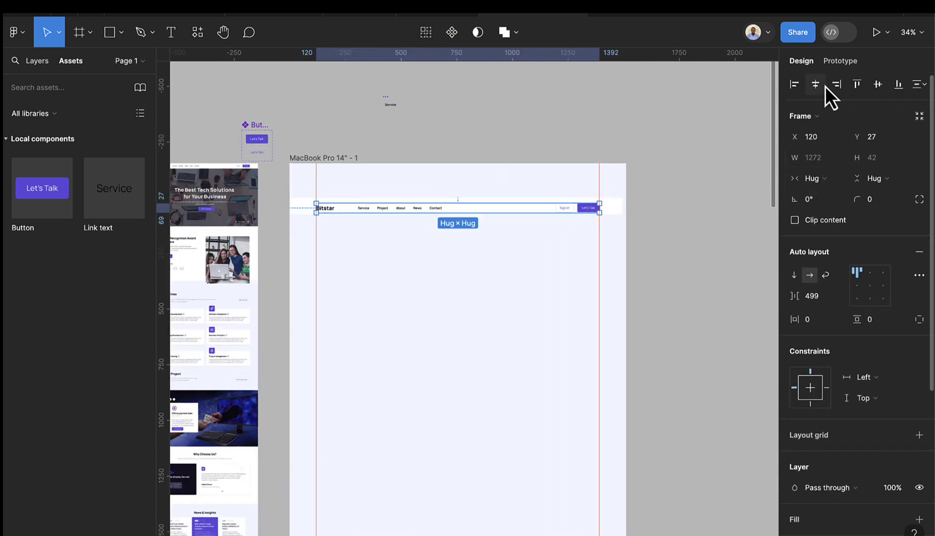
pyautogui.click(823, 86)
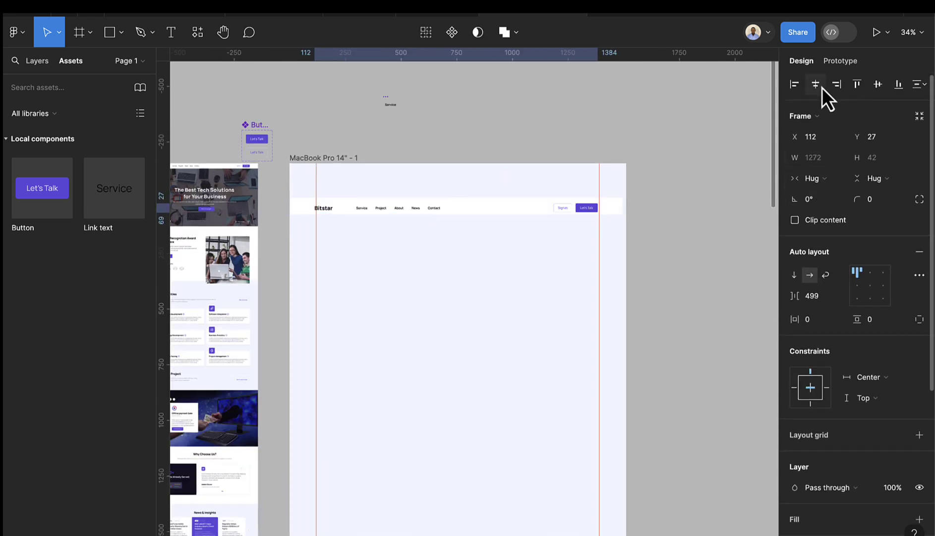
pyautogui.click(877, 84)
# - Align the white bar to the page top and widen it to the full 1512 width
pyautogui.click(615, 213)
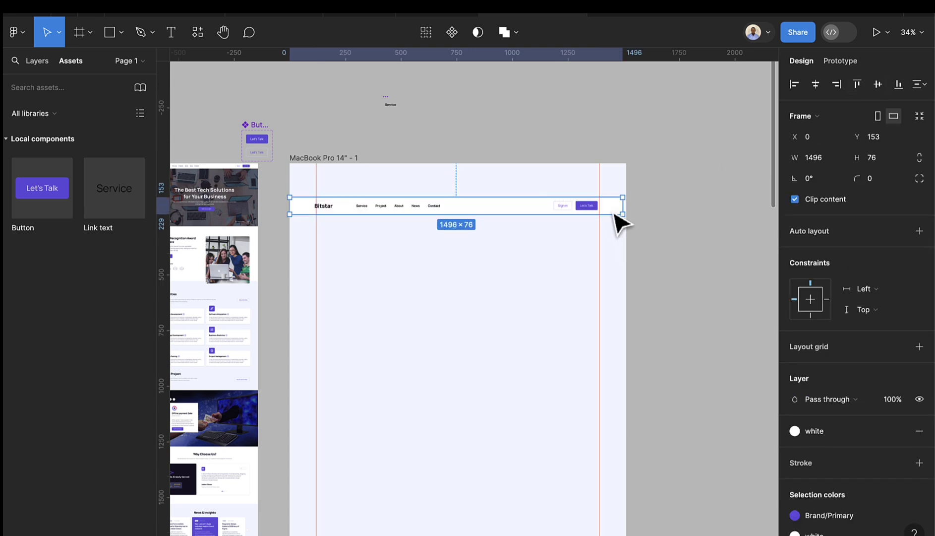
pyautogui.click(856, 84)
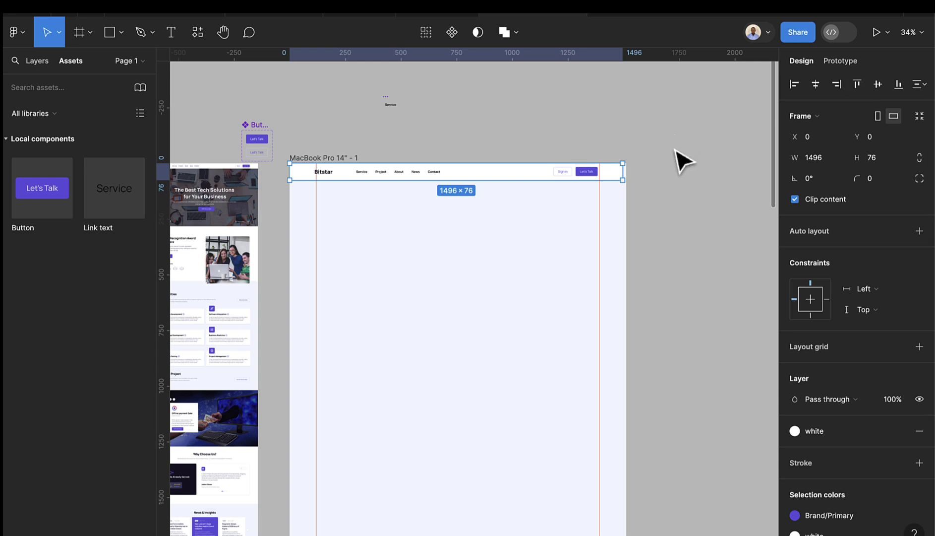
pyautogui.scroll(5, 645, 171)
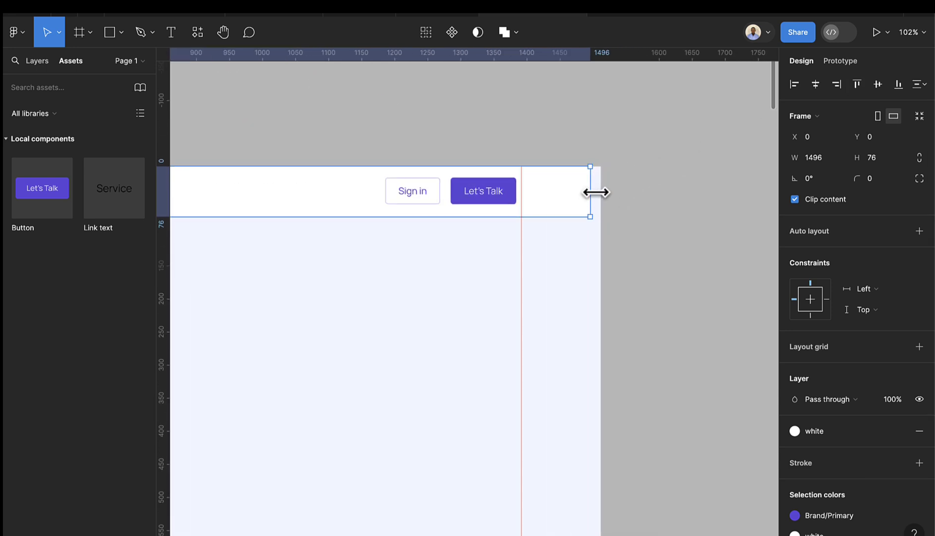
pyautogui.moveTo(596, 192); pyautogui.dragTo(599, 192)
pyautogui.hscroll(-10, 595, 209)
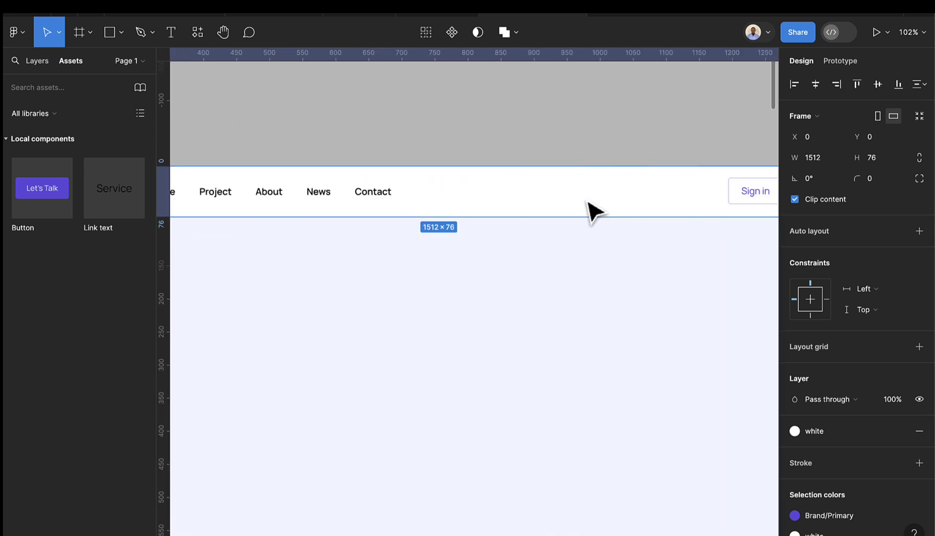
pyautogui.scroll(-5, 589, 202)
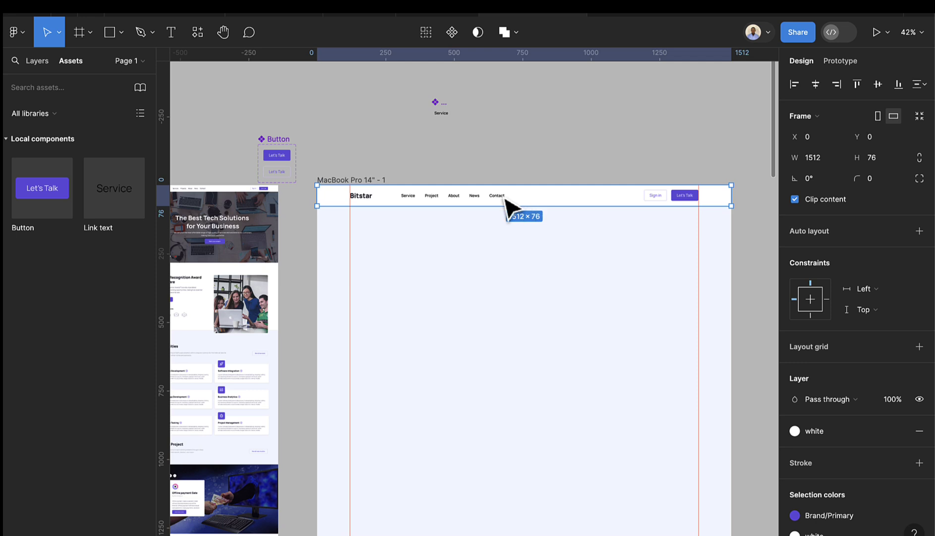
pyautogui.hotkey('shift', 'a')
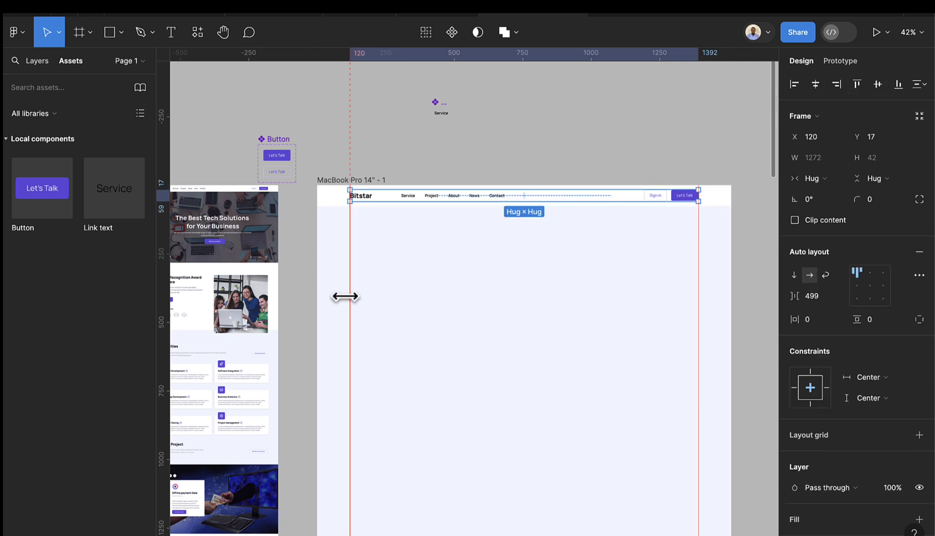
pyautogui.click(413, 280)
pyautogui.scroll(2, 499, 221)
pyautogui.scroll(2, 492, 212)
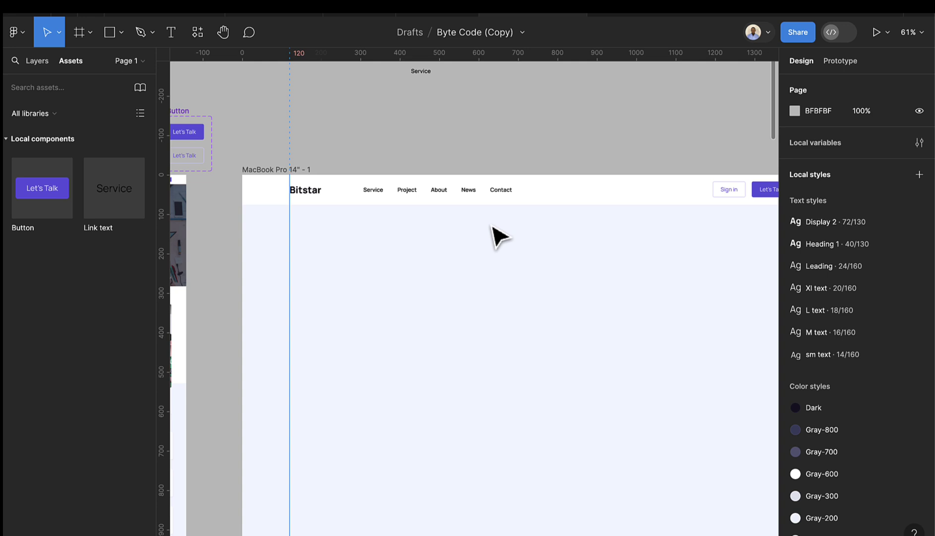
# - Draw a frame below the navbar and give it a black fill at 10% opacity
pyautogui.click(72, 43)
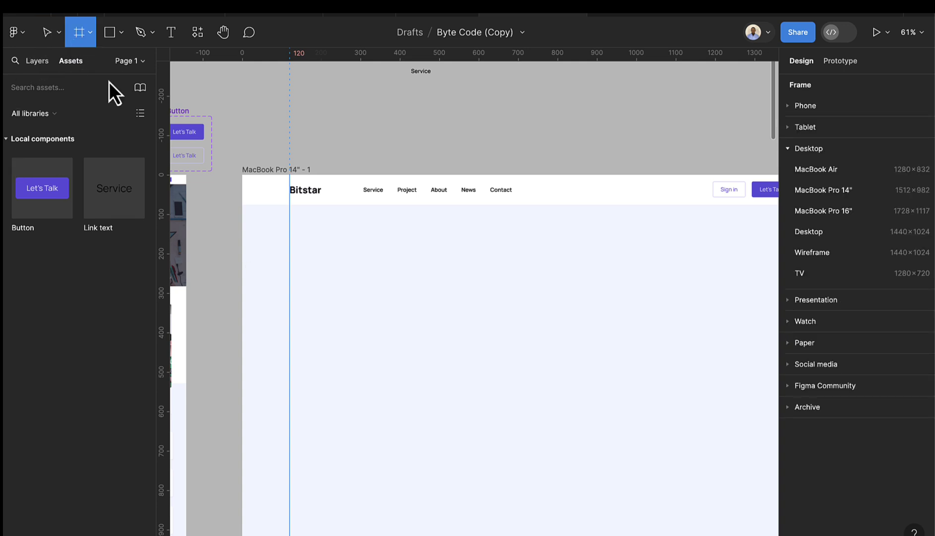
pyautogui.scroll(-1, 272, 288)
pyautogui.moveTo(245, 215); pyautogui.dragTo(769, 449)
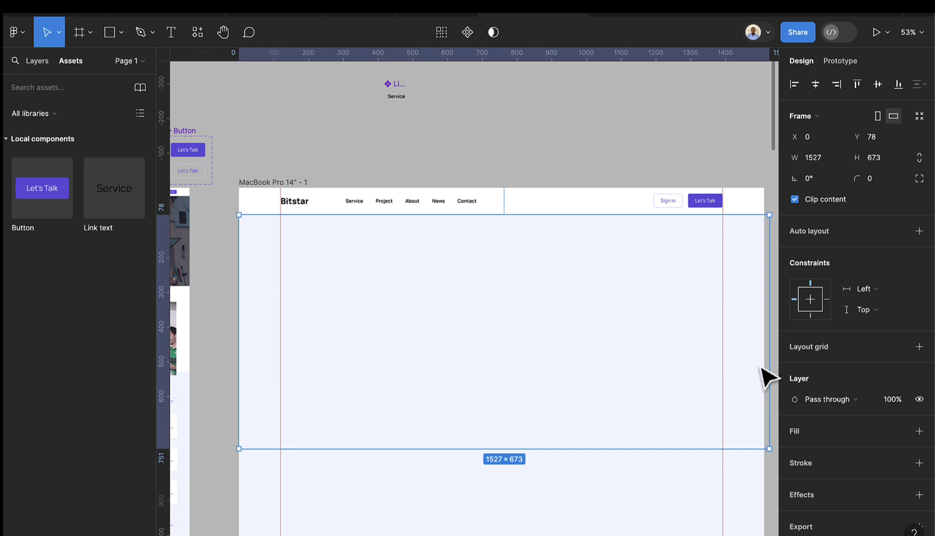
pyautogui.click(921, 431)
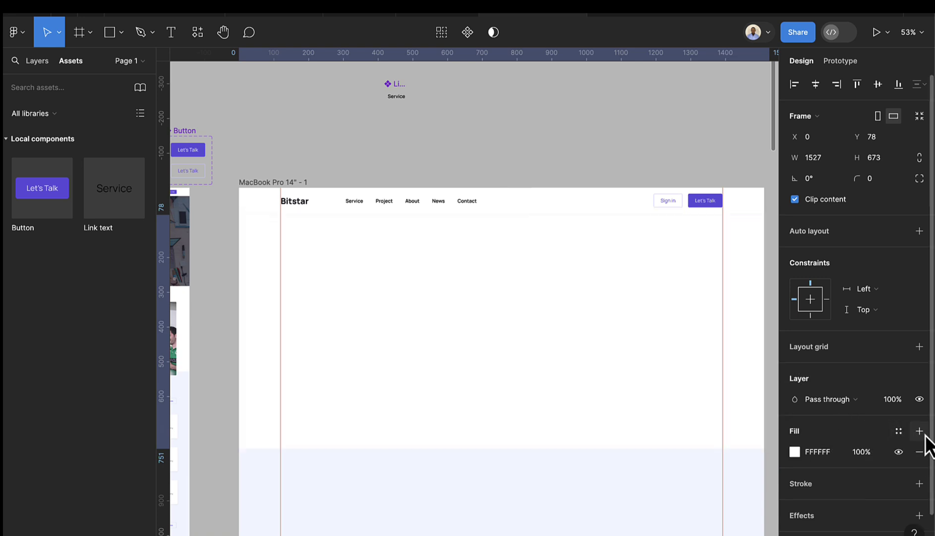
pyautogui.click(795, 452)
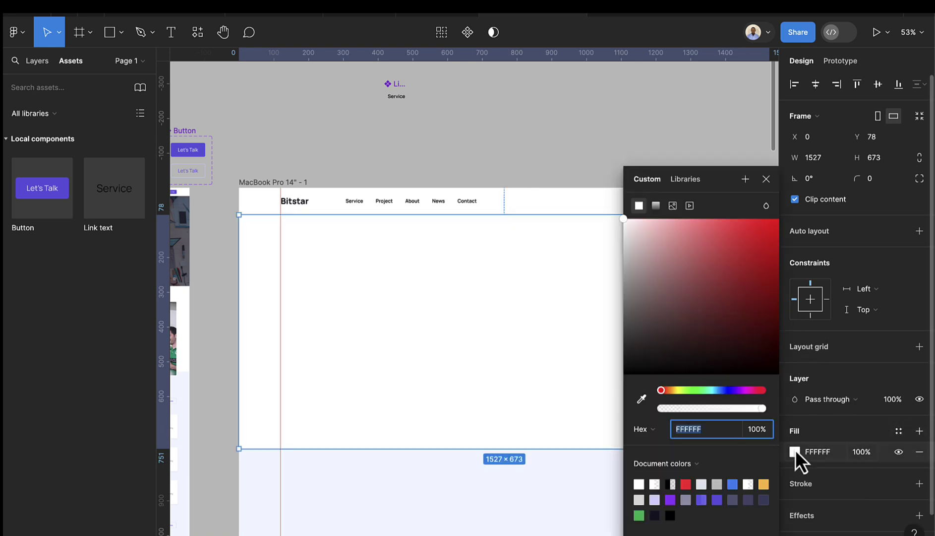
pyautogui.click(670, 484)
pyautogui.click(773, 182)
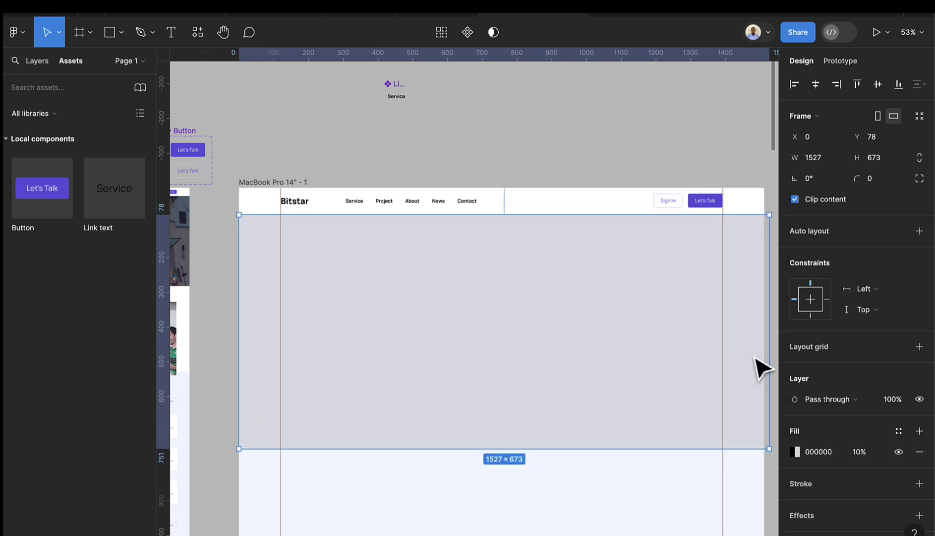
# - Size the new hero block to 1512 wide and 820 tall
pyautogui.moveTo(769, 350); pyautogui.dragTo(764, 350)
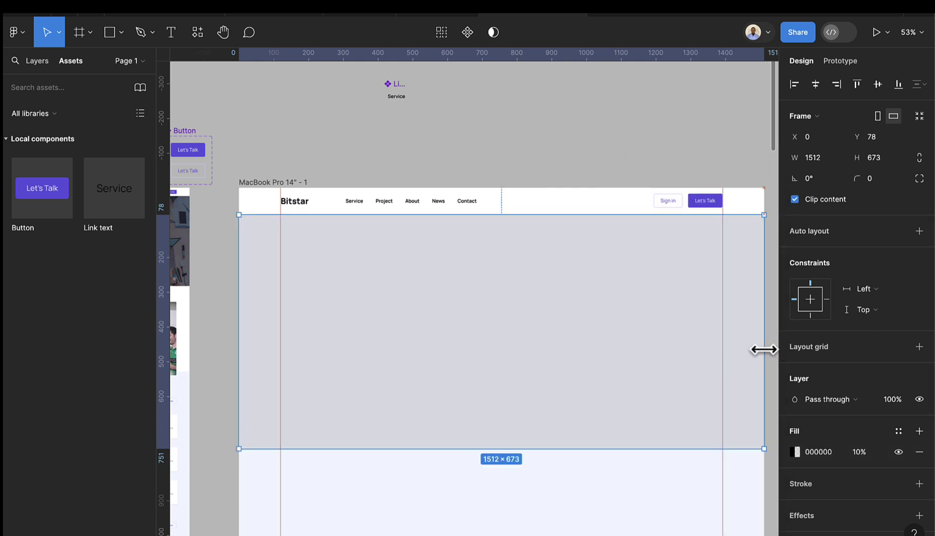
pyautogui.scroll(-2, 485, 358)
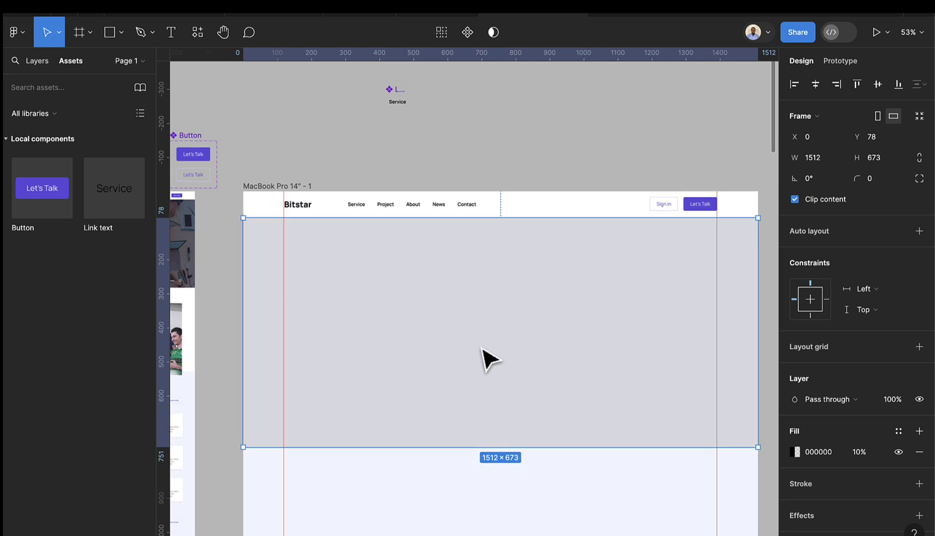
pyautogui.click(881, 158)
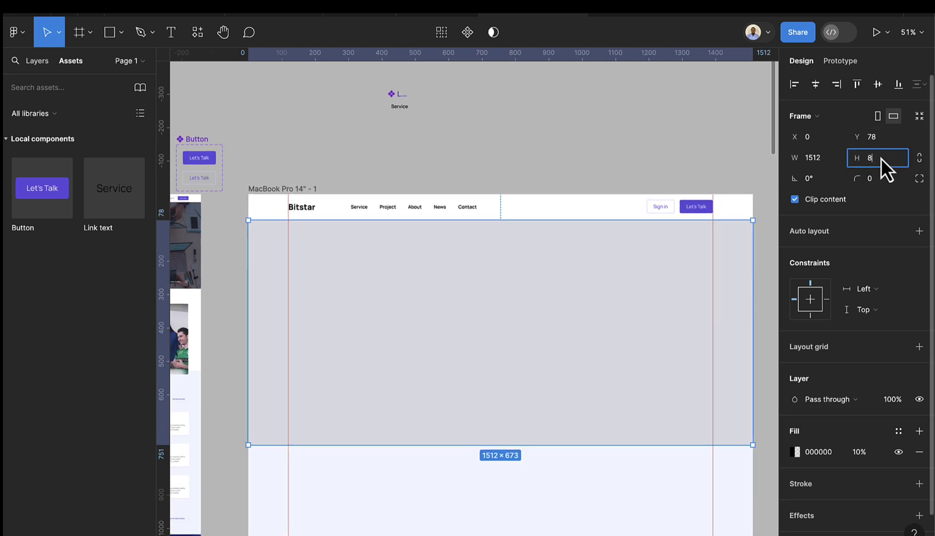
pyautogui.press('Return')
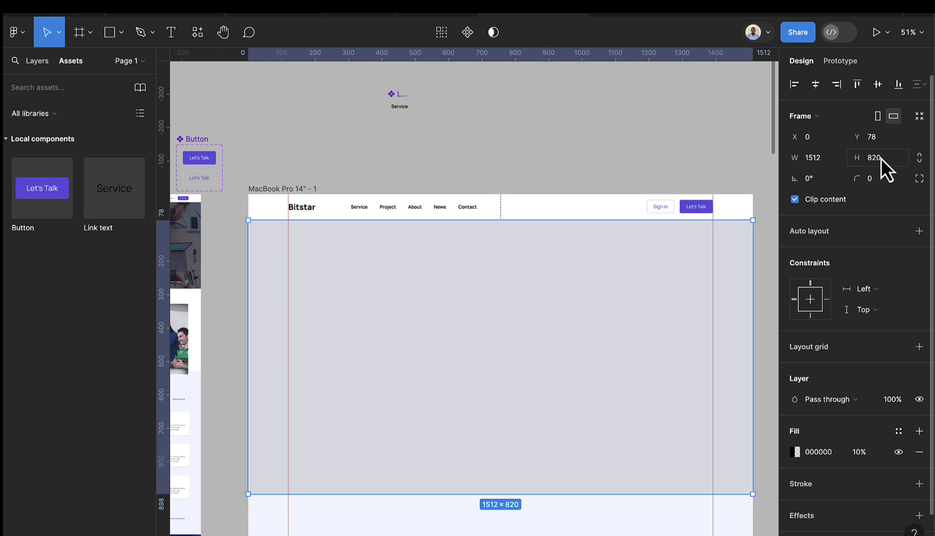
pyautogui.scroll(-2, 482, 313)
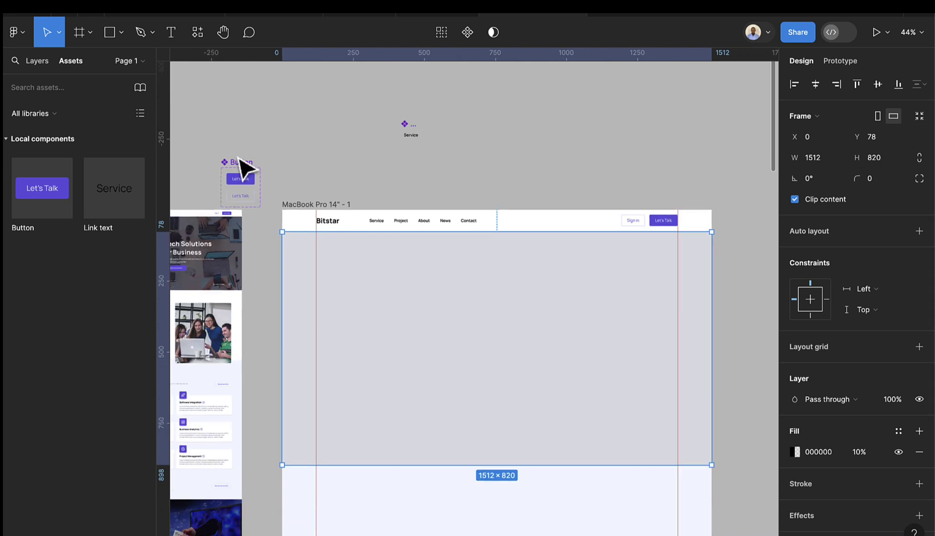
# - In the Layers panel, rename Frame 6 to 'Hero' and Frame 5 to 'Navbar'
pyautogui.click(38, 62)
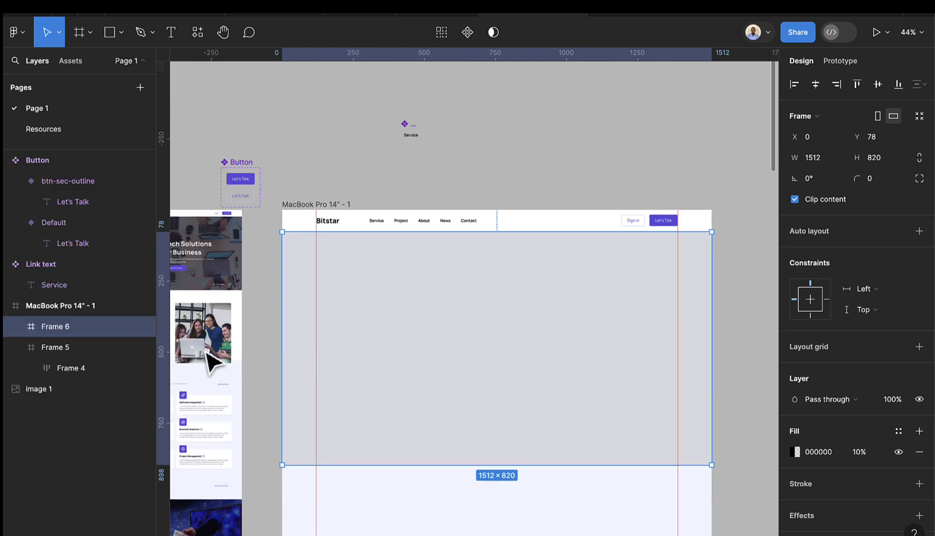
pyautogui.doubleClick(87, 329)
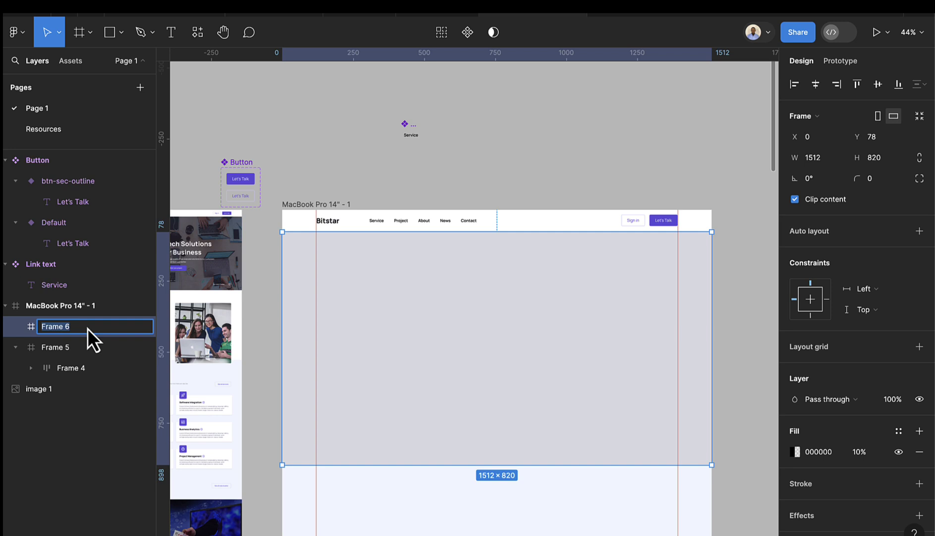
pyautogui.write('Hero')
pyautogui.press('Return')
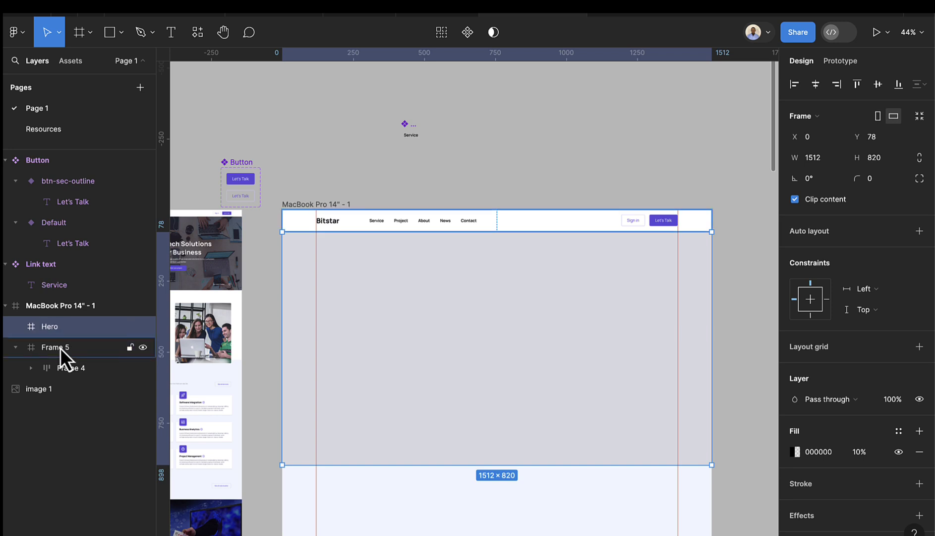
pyautogui.doubleClick(60, 348)
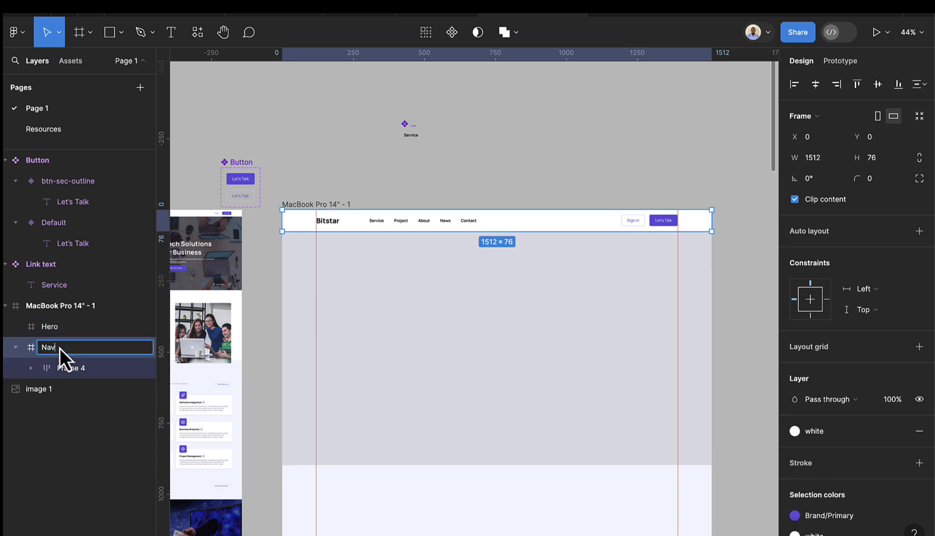
pyautogui.write('Navbar')
pyautogui.press('Return')
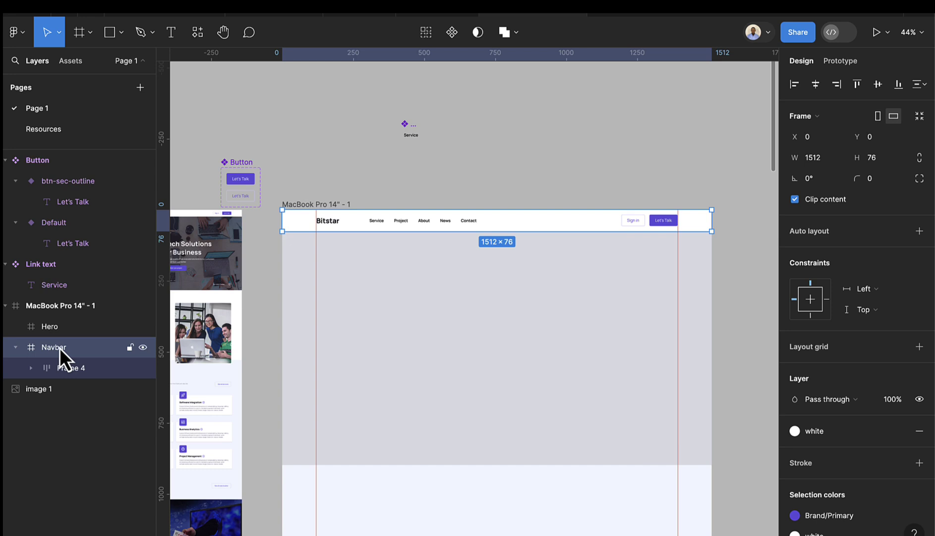
pyautogui.click(484, 439)
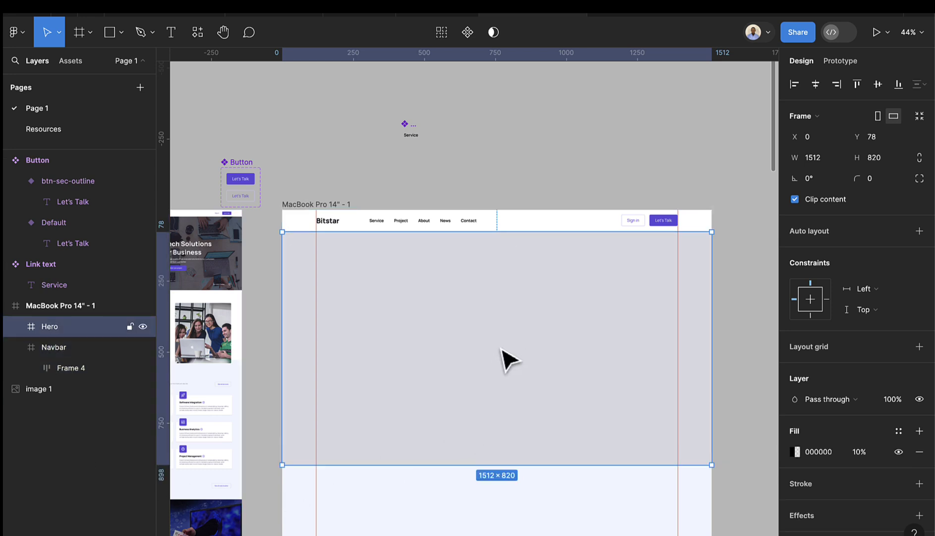
# - Copy the laptops desk photo from the Resources page and paste it into the Hero frame on Page 1
pyautogui.scroll(-1, 509, 359)
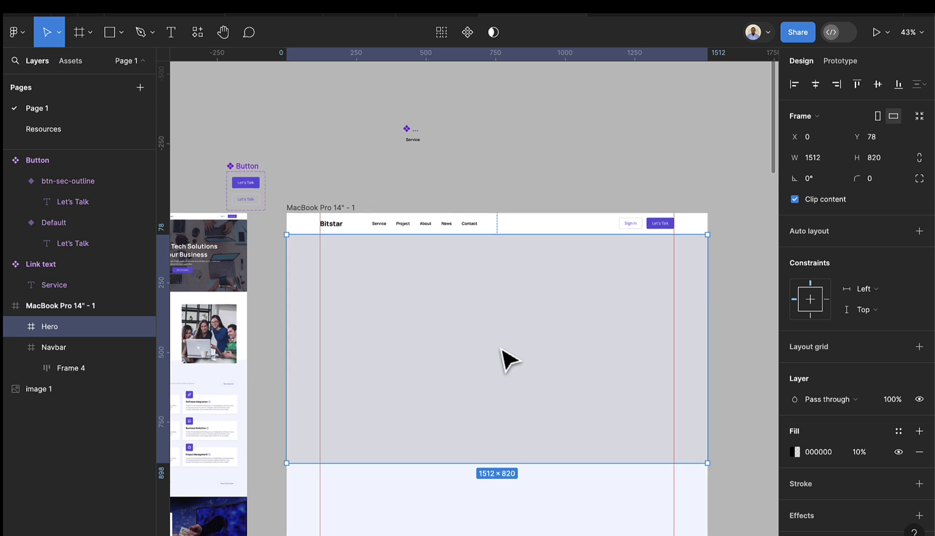
pyautogui.click(36, 134)
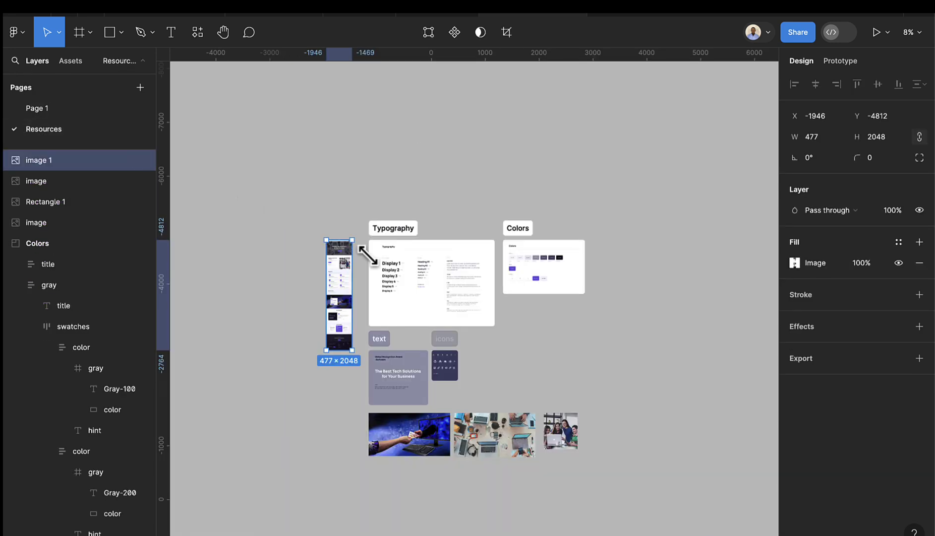
pyautogui.scroll(3, 496, 454)
pyautogui.click(499, 453)
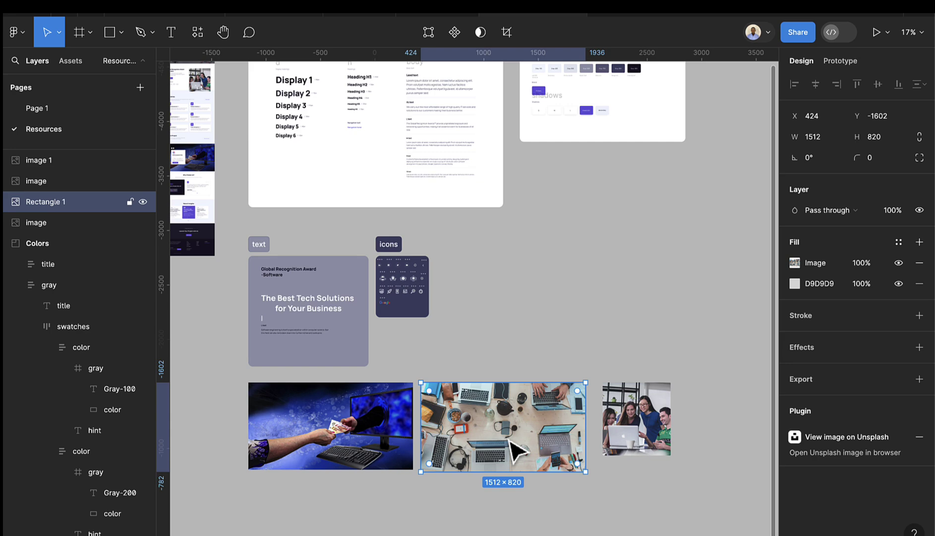
pyautogui.click(41, 109)
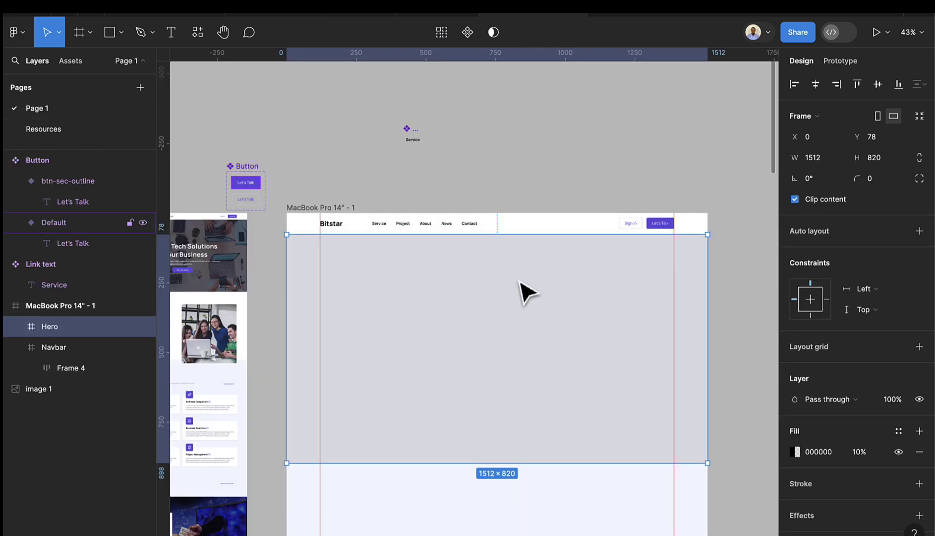
pyautogui.hotkey('ctrl', 'v')
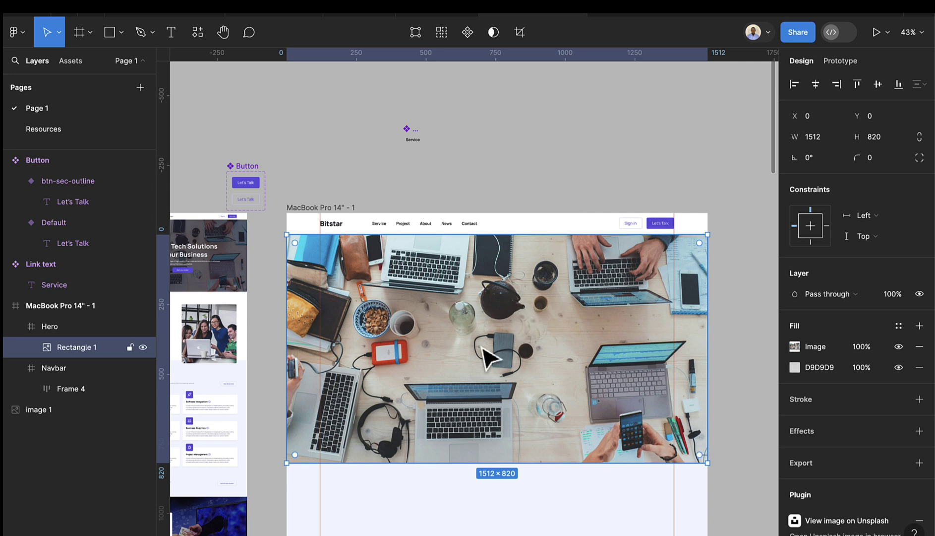
pyautogui.click(16, 328)
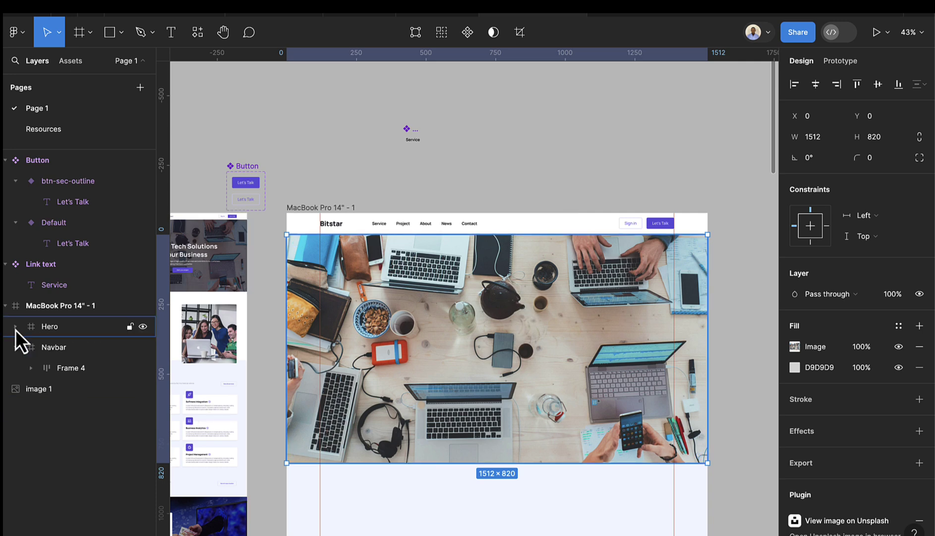
pyautogui.click(52, 330)
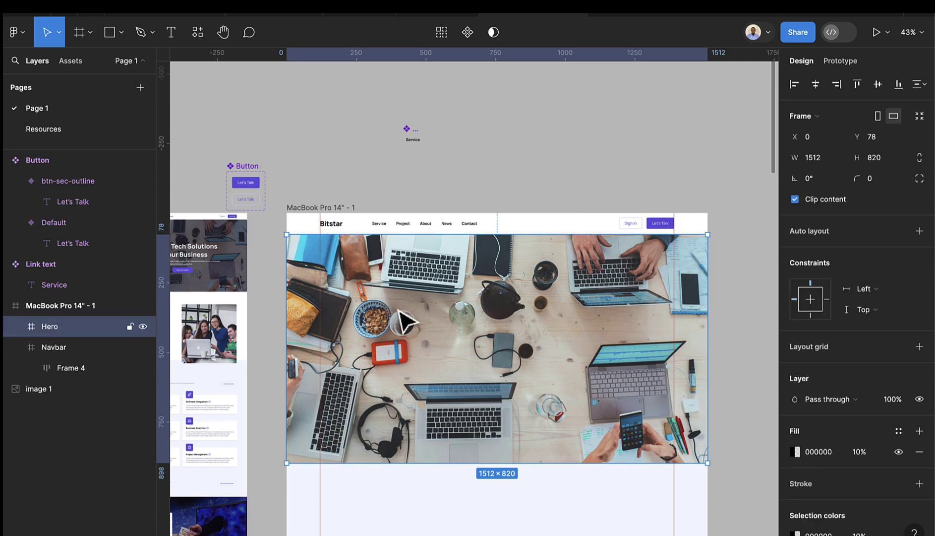
# - Draw a rectangle over the hero photo, set its height to 820, and stretch it to X 0, Y 0 at full width
pyautogui.click(109, 34)
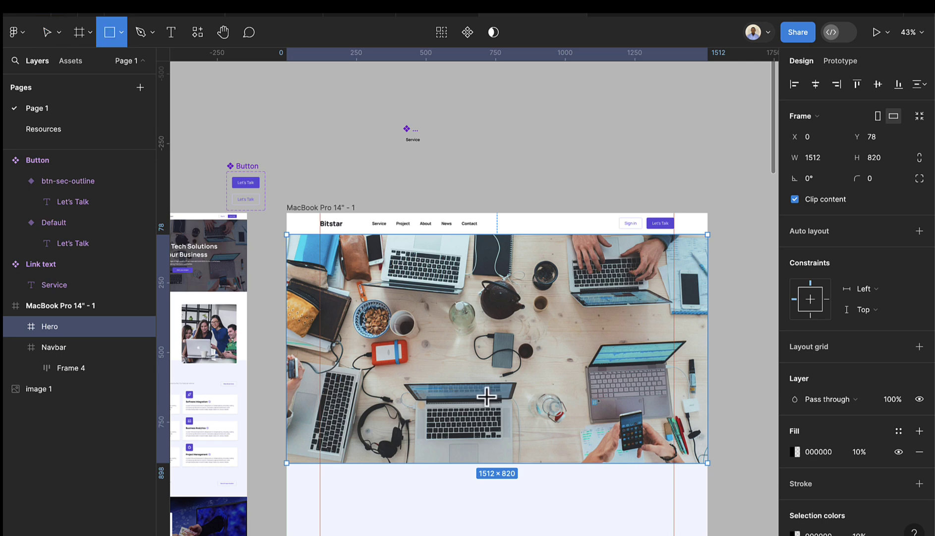
pyautogui.moveTo(305, 252)
pyautogui.mouseDown()
pyautogui.moveTo(709, 456)
pyautogui.moveTo(708, 462)
pyautogui.mouseUp()
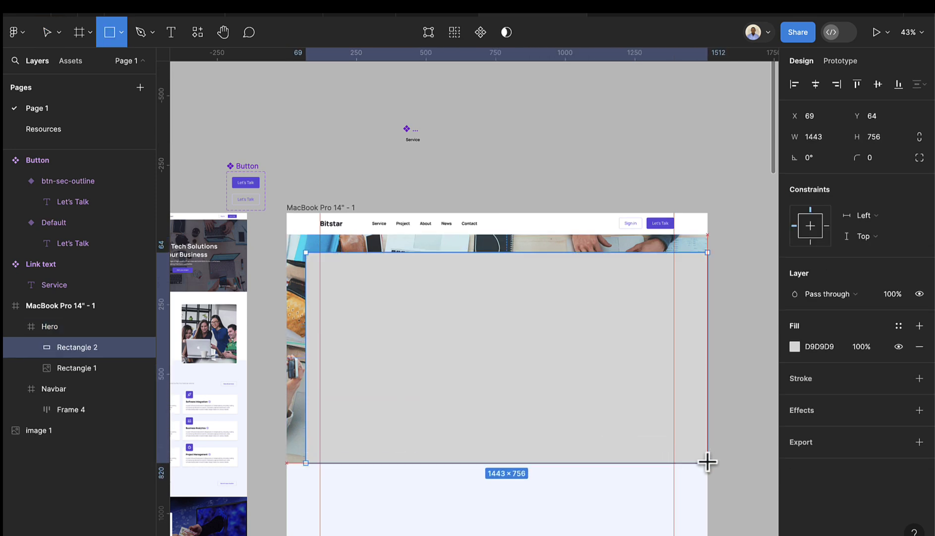
pyautogui.click(886, 141)
pyautogui.write('820')
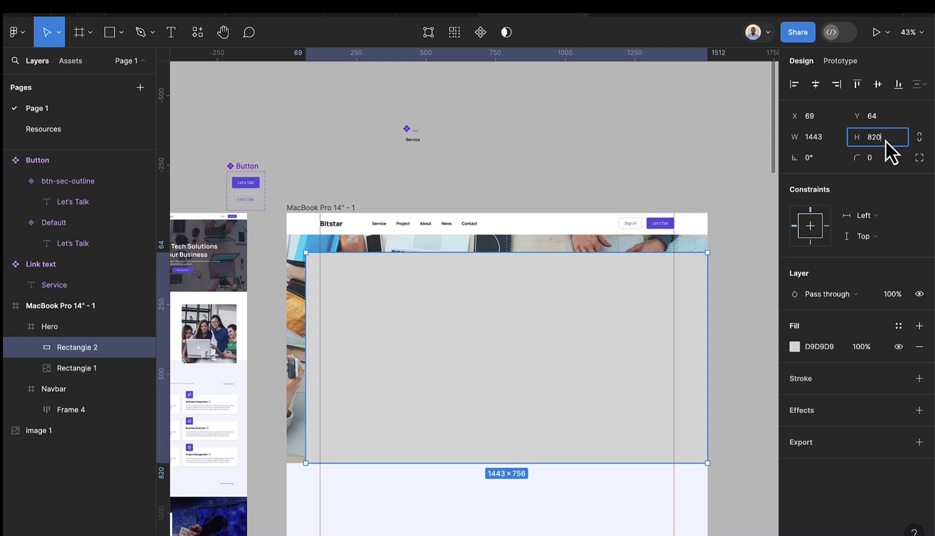
pyautogui.press('Return')
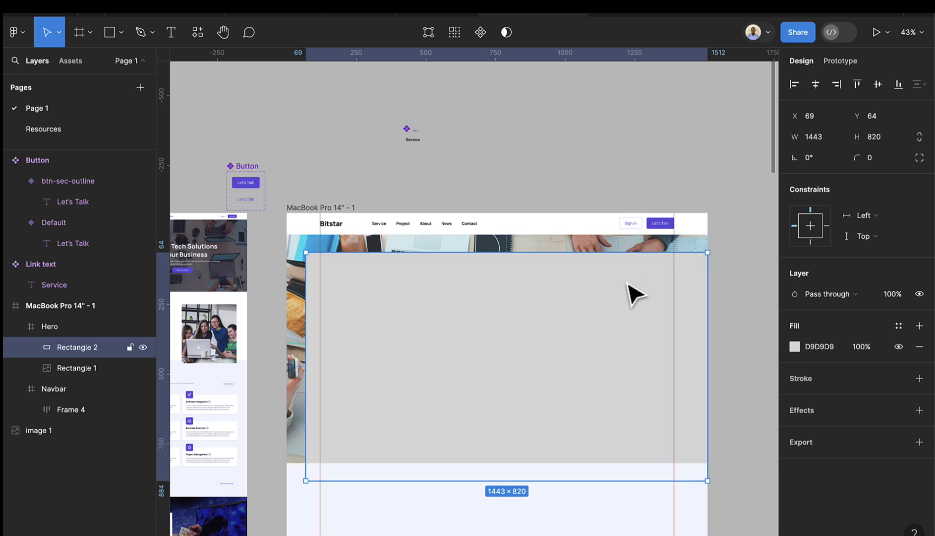
pyautogui.moveTo(626, 288); pyautogui.dragTo(628, 272)
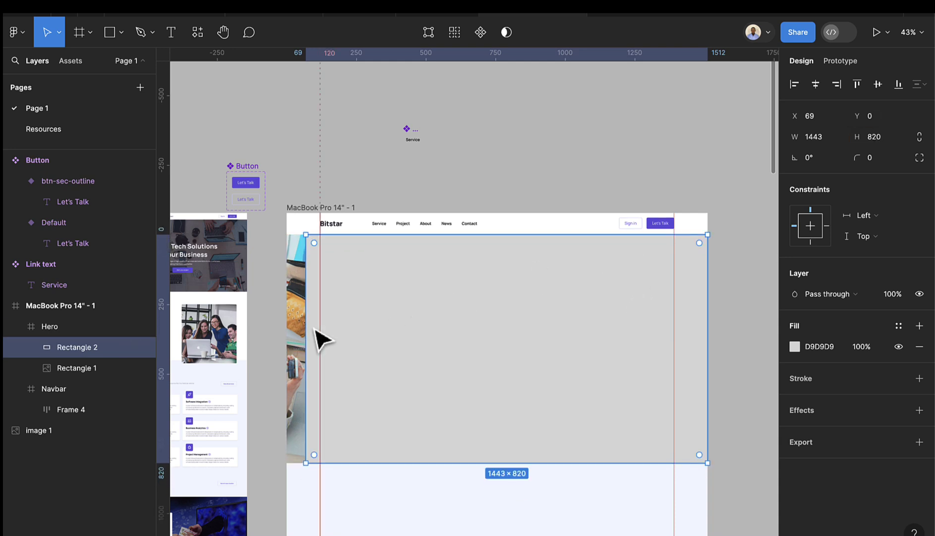
pyautogui.moveTo(305, 324); pyautogui.dragTo(289, 321)
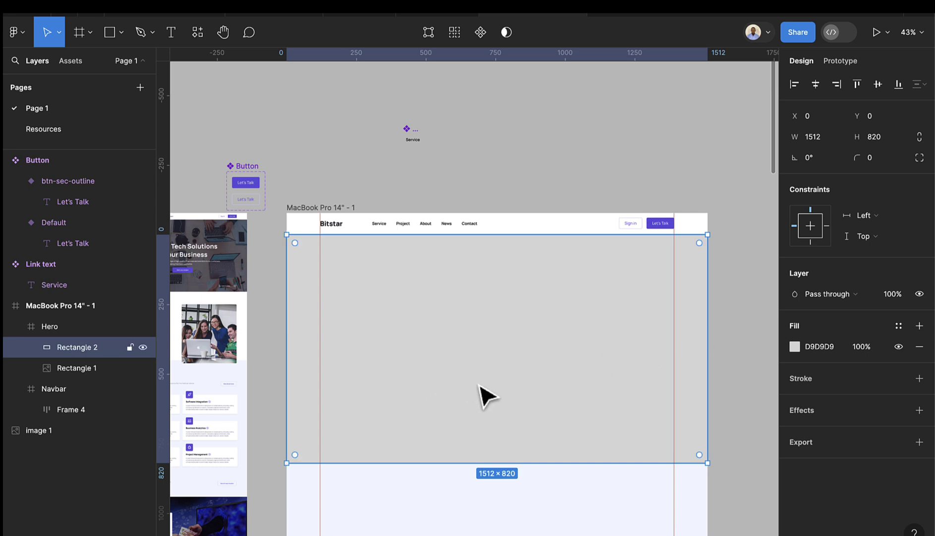
# - Switch the rectangle's fill to a linear gradient, sampling the dark 131022 card colour for both stops
pyautogui.click(797, 347)
pyautogui.click(653, 206)
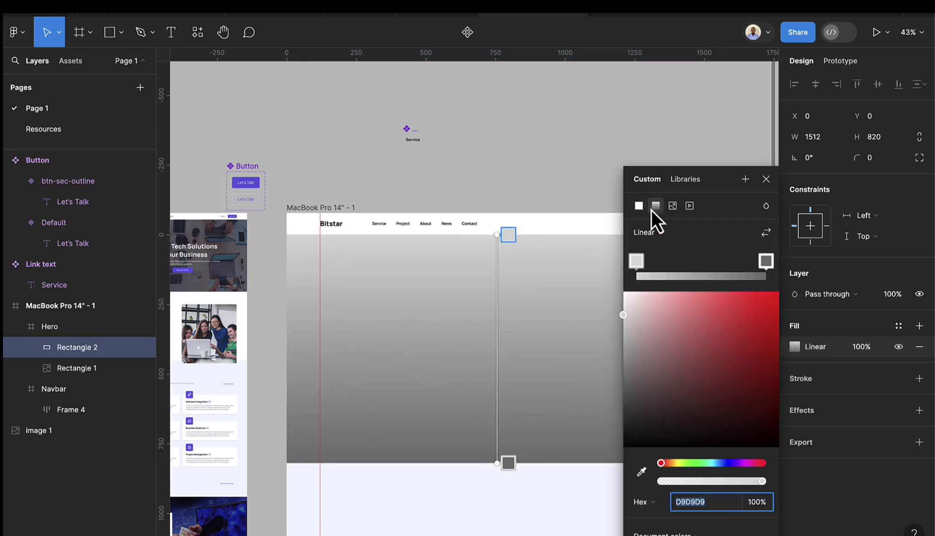
pyautogui.click(642, 398)
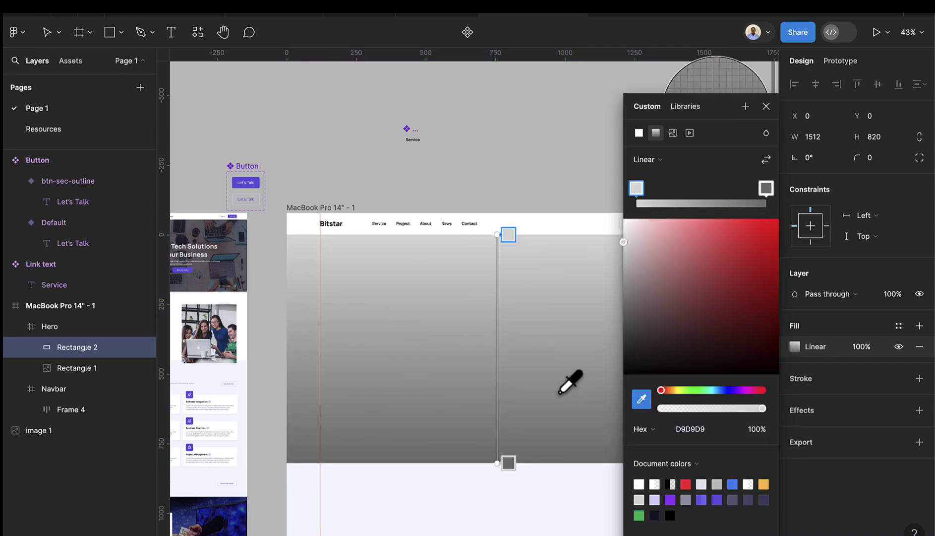
pyautogui.scroll(-3, 516, 377)
pyautogui.scroll(-5, 308, 328)
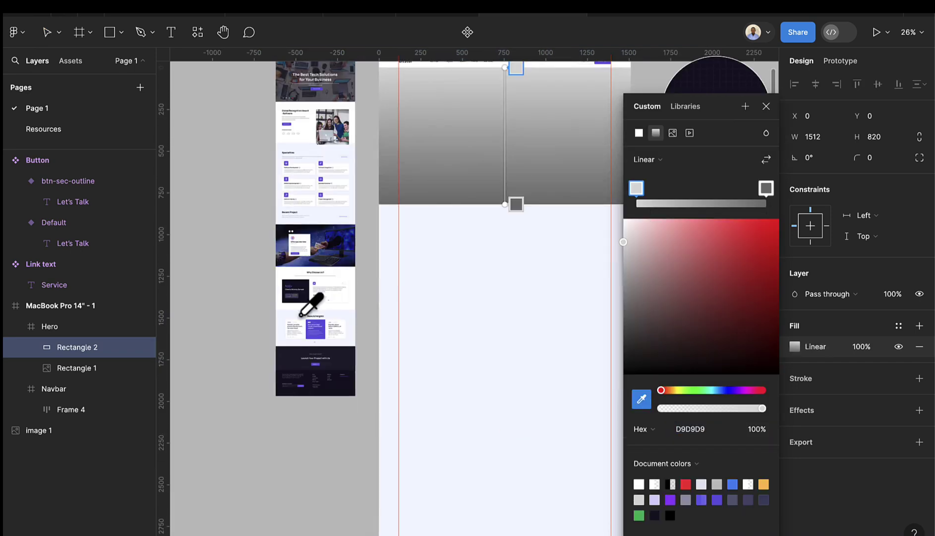
pyautogui.scroll(5, 298, 278)
pyautogui.click(301, 284)
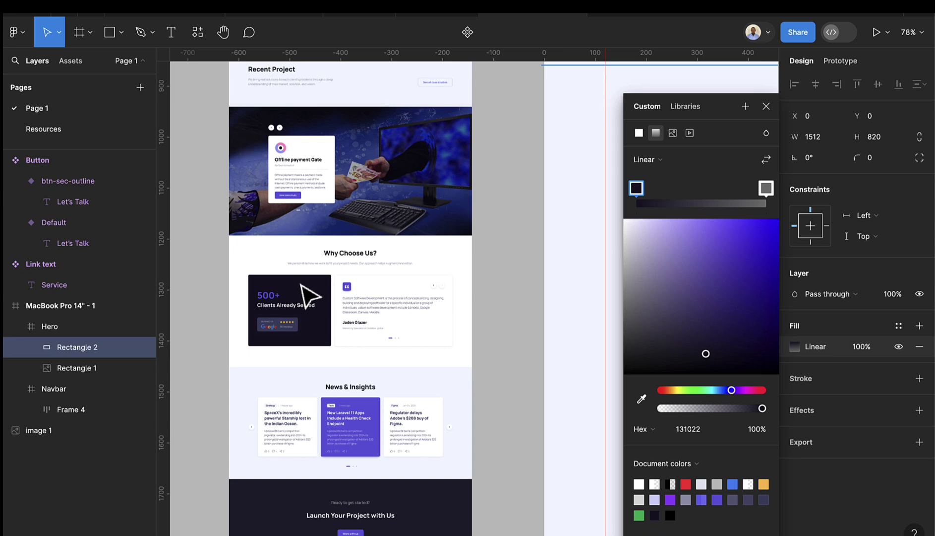
pyautogui.scroll(-5, 338, 297)
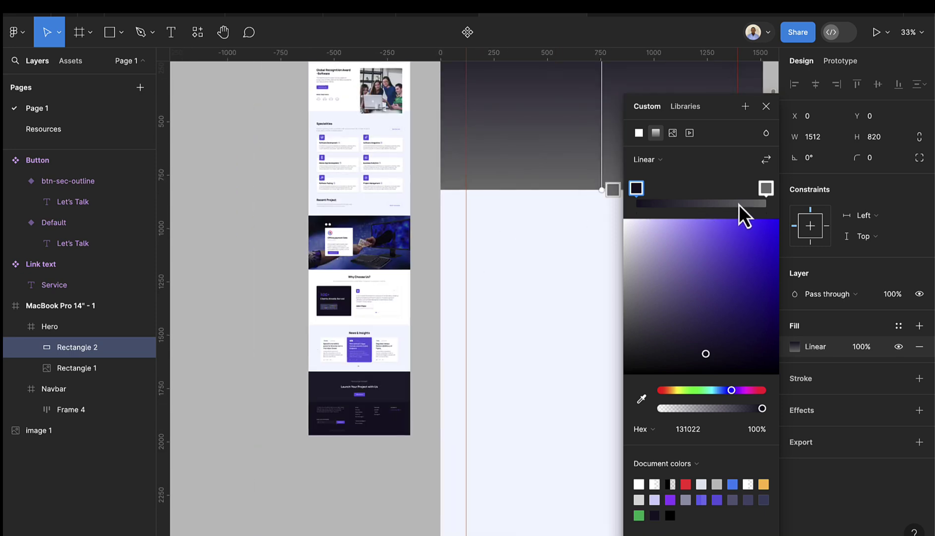
pyautogui.click(766, 188)
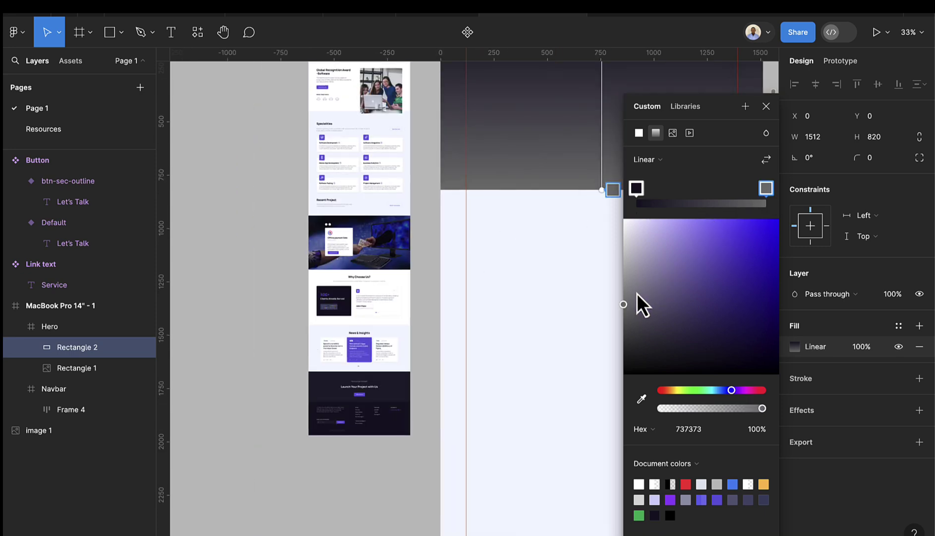
pyautogui.click(641, 397)
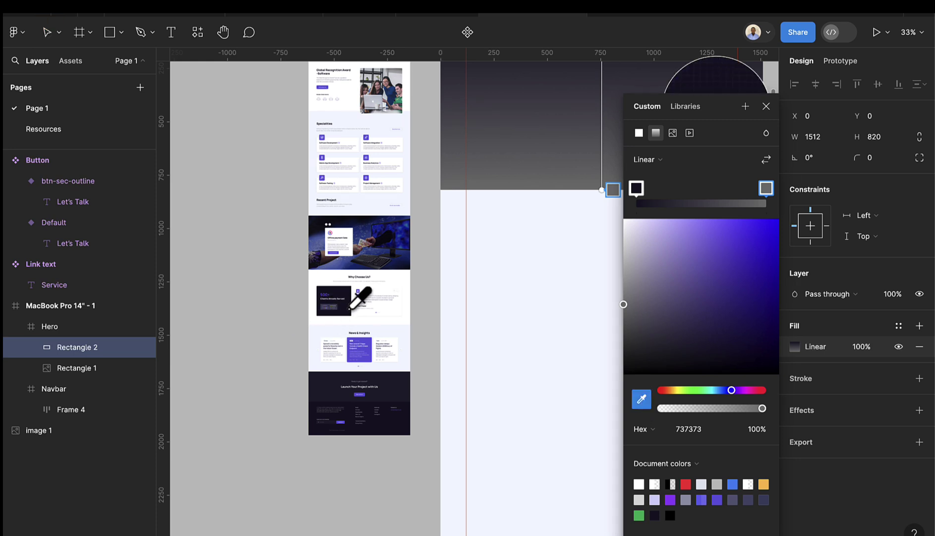
pyautogui.click(351, 308)
pyautogui.scroll(-3, 501, 250)
pyautogui.hscroll(3, 507, 197)
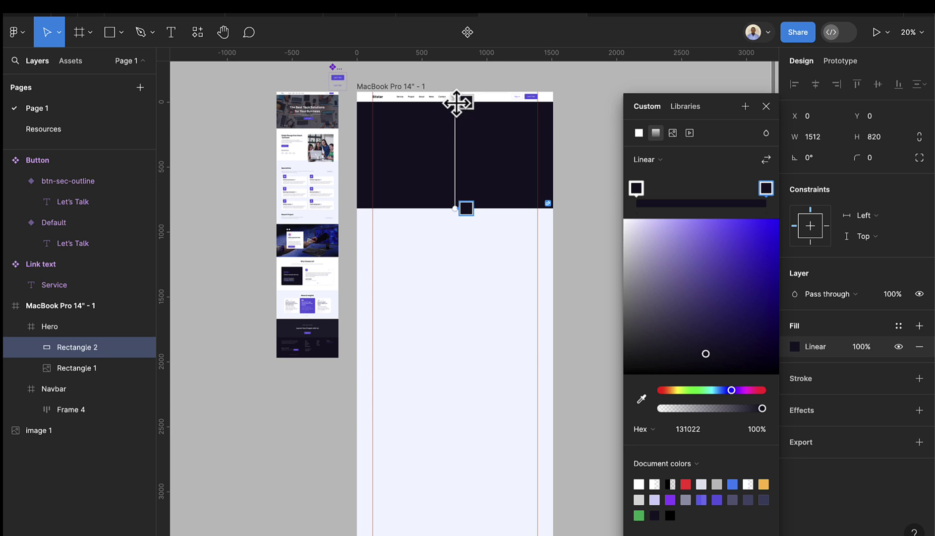
# - Run the gradient diagonally from top-left to bottom-right and set both stops to 60% opacity
pyautogui.moveTo(457, 103); pyautogui.dragTo(359, 105)
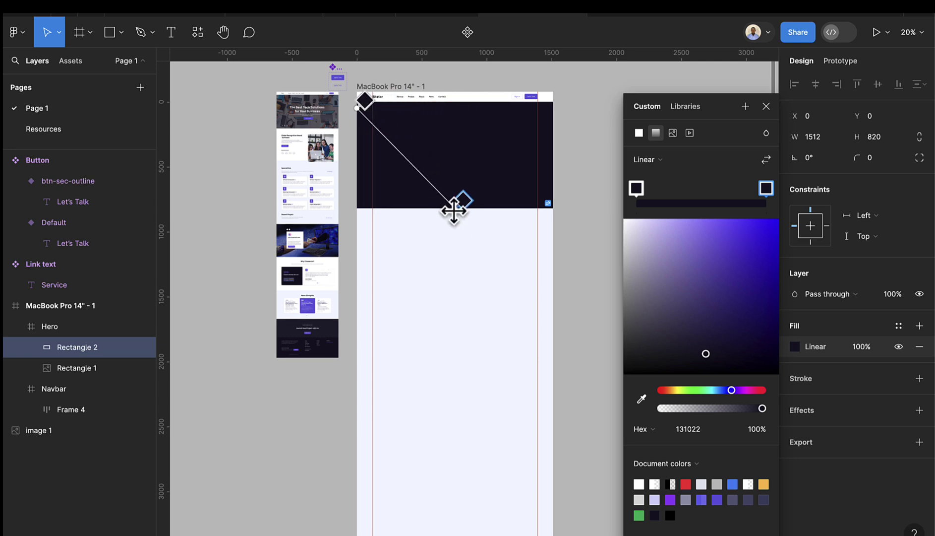
pyautogui.moveTo(456, 210); pyautogui.dragTo(599, 172)
pyautogui.scroll(10, 547, 214)
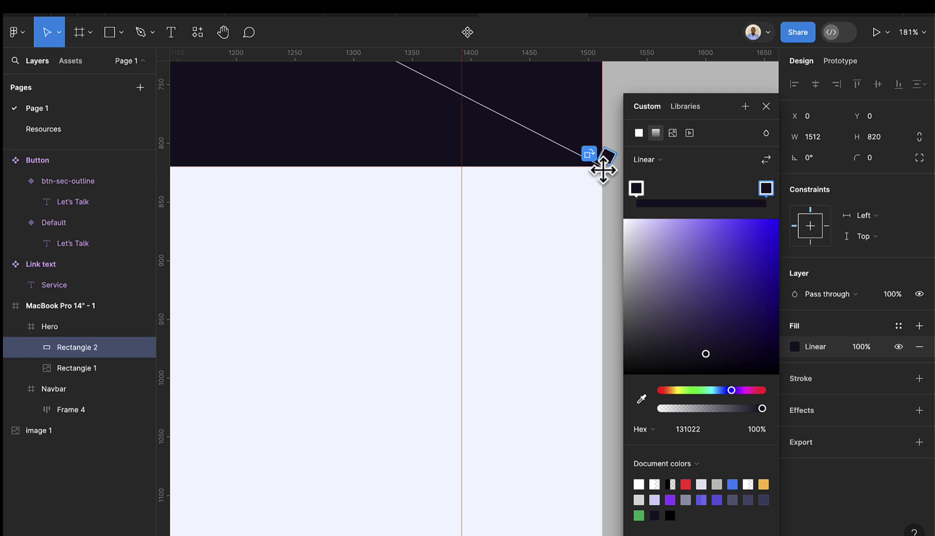
pyautogui.scroll(-10, 590, 179)
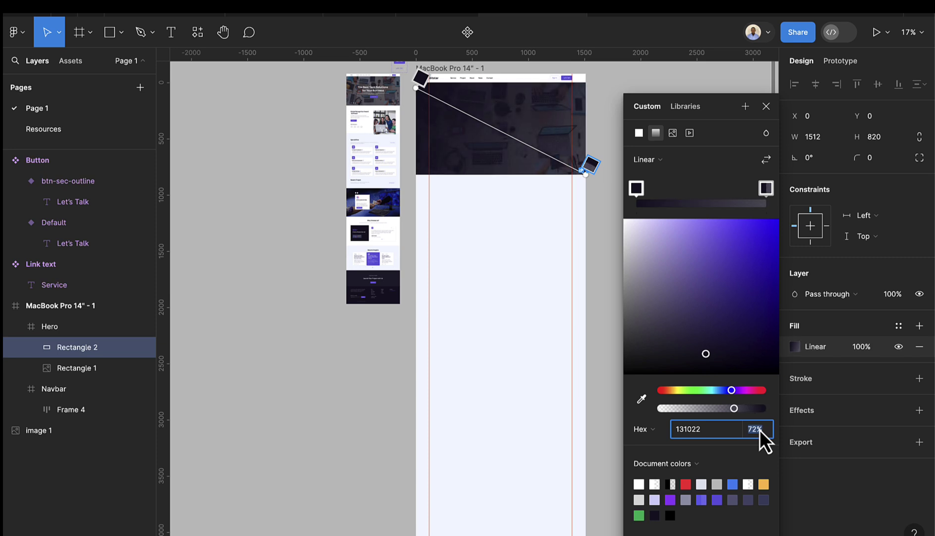
pyautogui.press('Down')
pyautogui.press('Down')
pyautogui.press('Down')
pyautogui.press('Down')
pyautogui.press('Down')
pyautogui.press('Down')
pyautogui.press('Down')
pyautogui.press('Down')
pyautogui.press('Down')
pyautogui.press('Down')
pyautogui.press('Down')
pyautogui.press('Down')
pyautogui.press('Down')
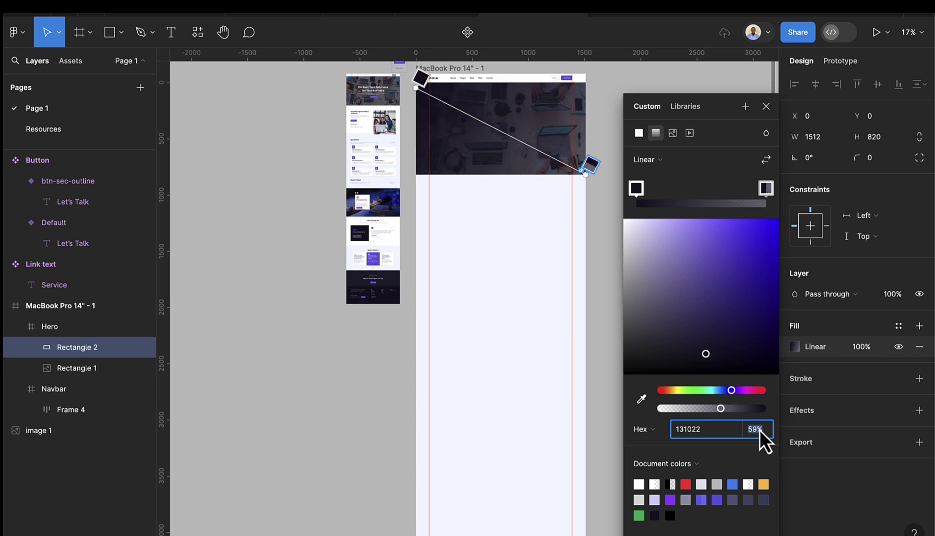
pyautogui.press('Up')
pyautogui.click(420, 78)
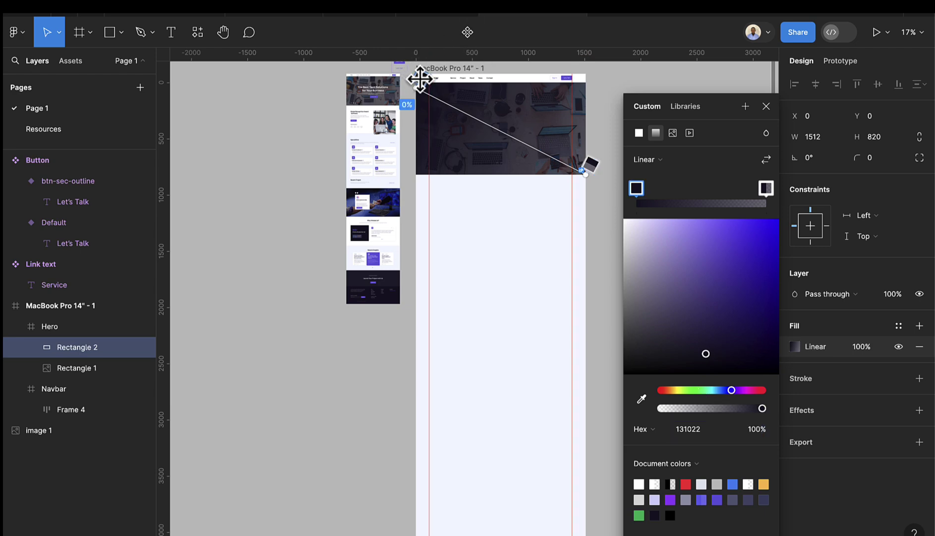
pyautogui.click(765, 431)
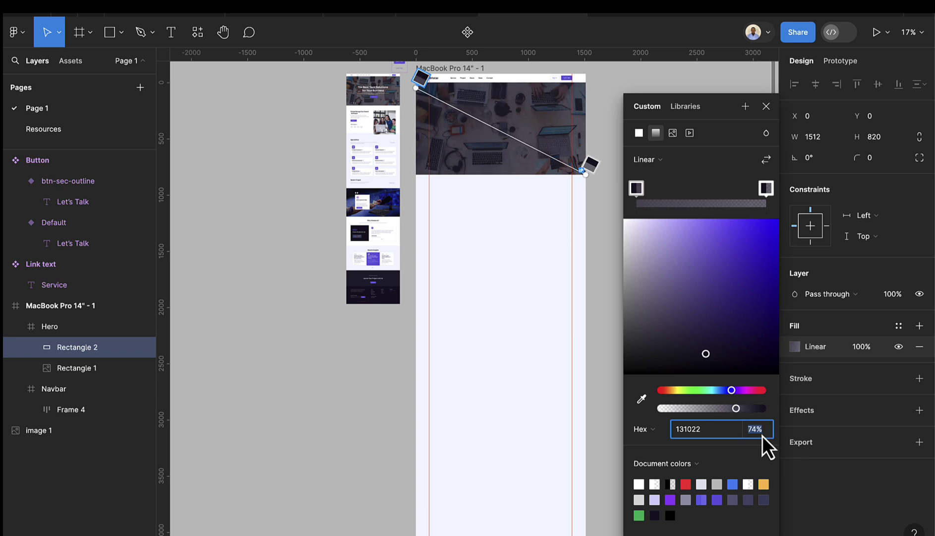
pyautogui.press('Down')
pyautogui.press('Down')
pyautogui.press('Down')
pyautogui.press('Down')
pyautogui.press('Down')
pyautogui.press('Down')
pyautogui.press('Down')
pyautogui.press('Down')
pyautogui.press('Down')
pyautogui.press('Down')
pyautogui.press('Down')
pyautogui.press('Down')
pyautogui.press('Down')
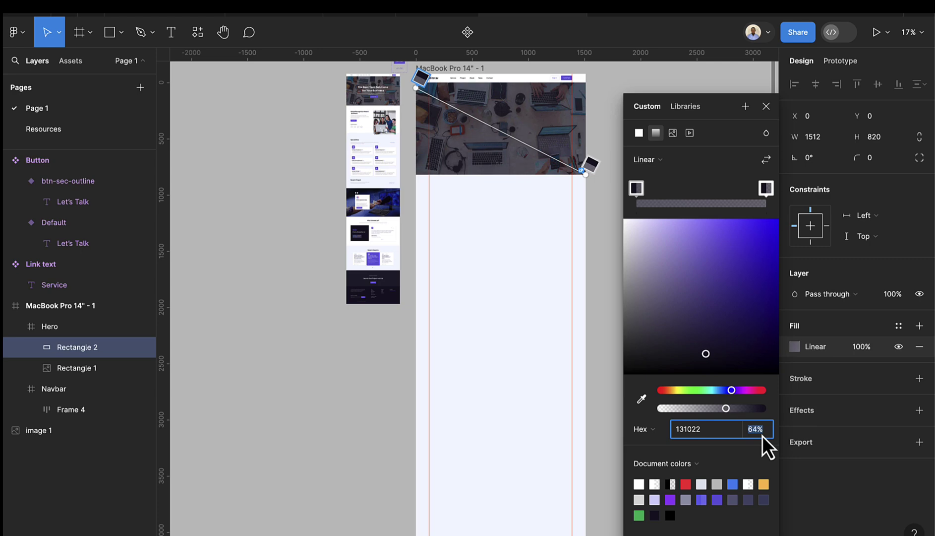
pyautogui.press('Down')
pyautogui.press('Down')
pyautogui.press('Down')
pyautogui.press('Down')
# - Copy the 'The Best Tech Solutions for Your Business' headline from Resources into the Hero frame
pyautogui.click(552, 216)
pyautogui.scroll(5, 469, 248)
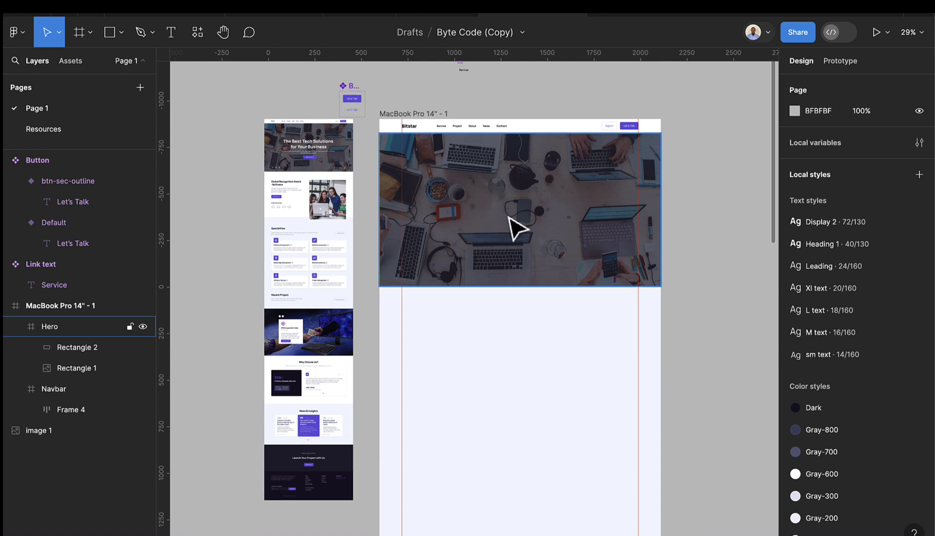
pyautogui.scroll(-1, 516, 225)
pyautogui.scroll(3, 339, 156)
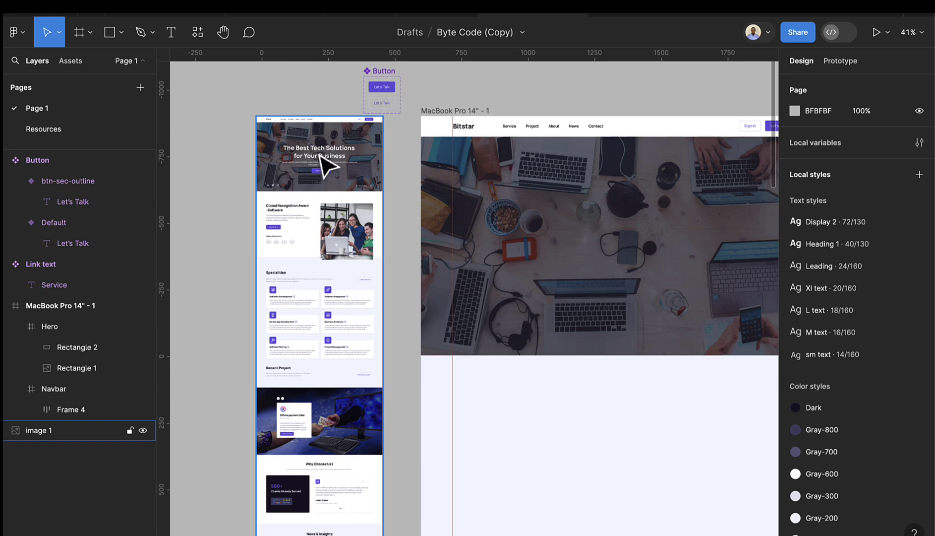
pyautogui.click(78, 129)
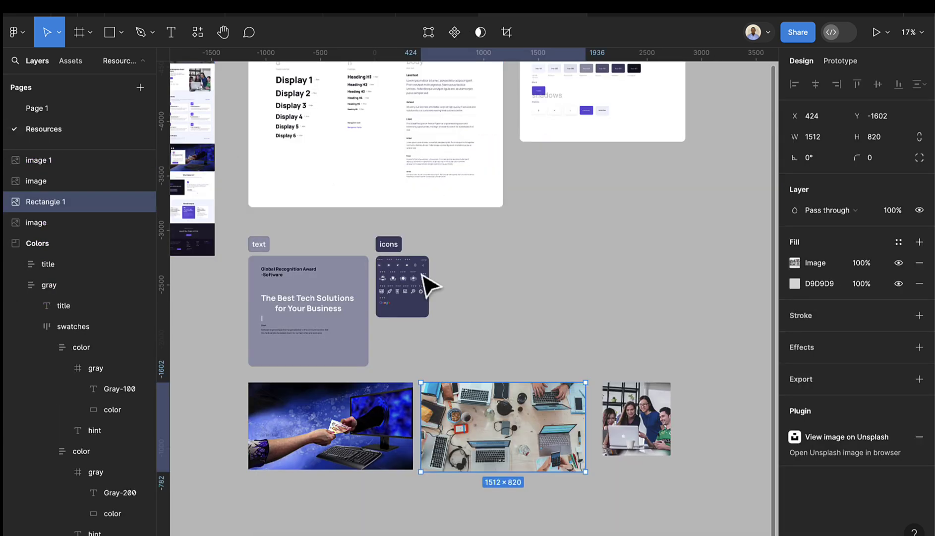
pyautogui.click(310, 307)
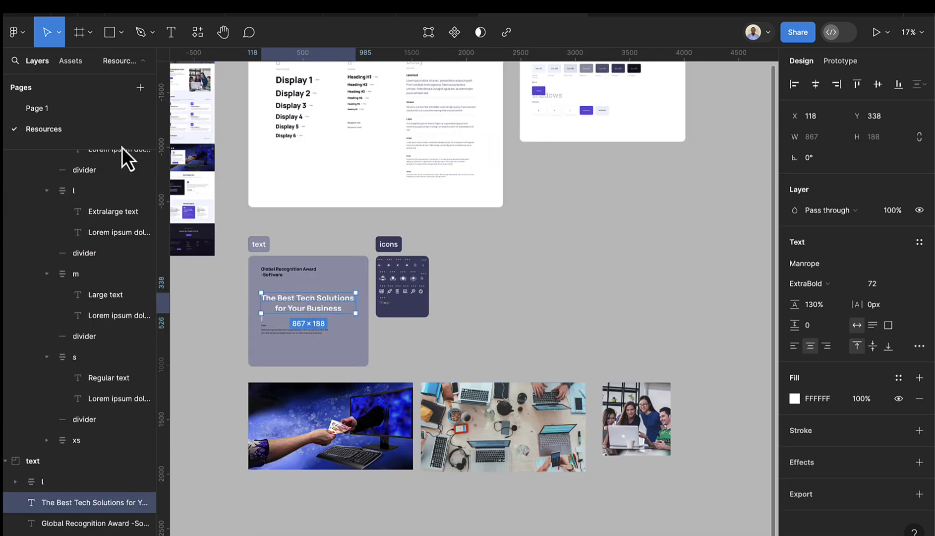
pyautogui.click(75, 111)
pyautogui.click(706, 231)
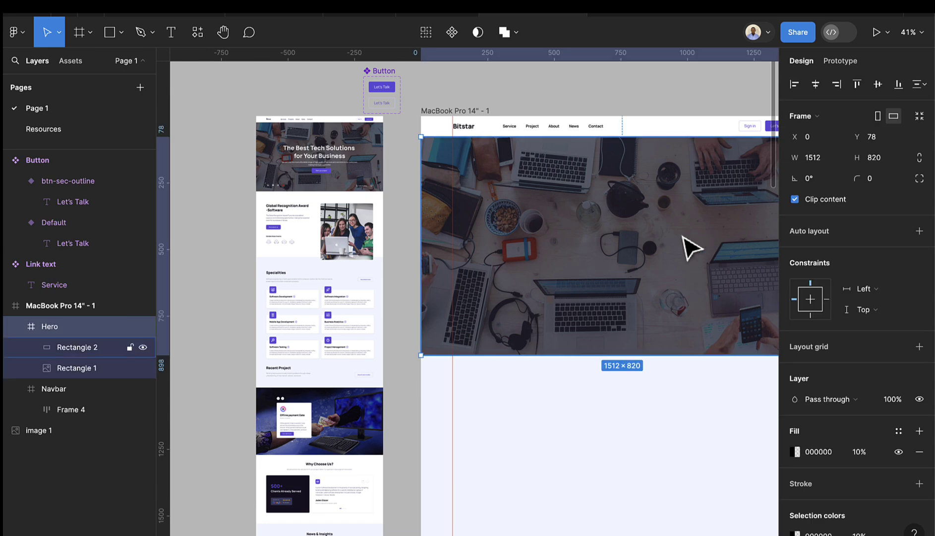
pyautogui.hotkey('ctrl', 'v')
pyautogui.hscroll(3, 588, 260)
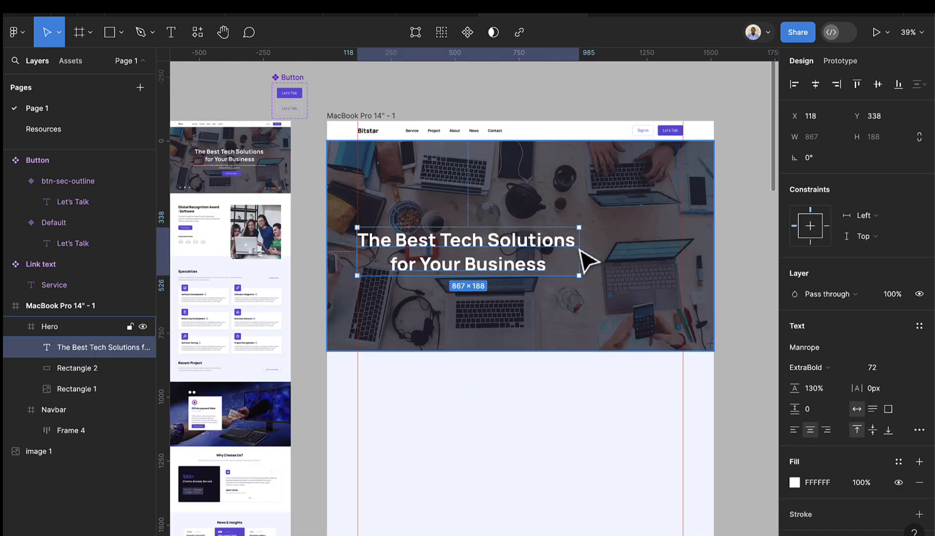
pyautogui.moveTo(555, 259); pyautogui.dragTo(598, 224)
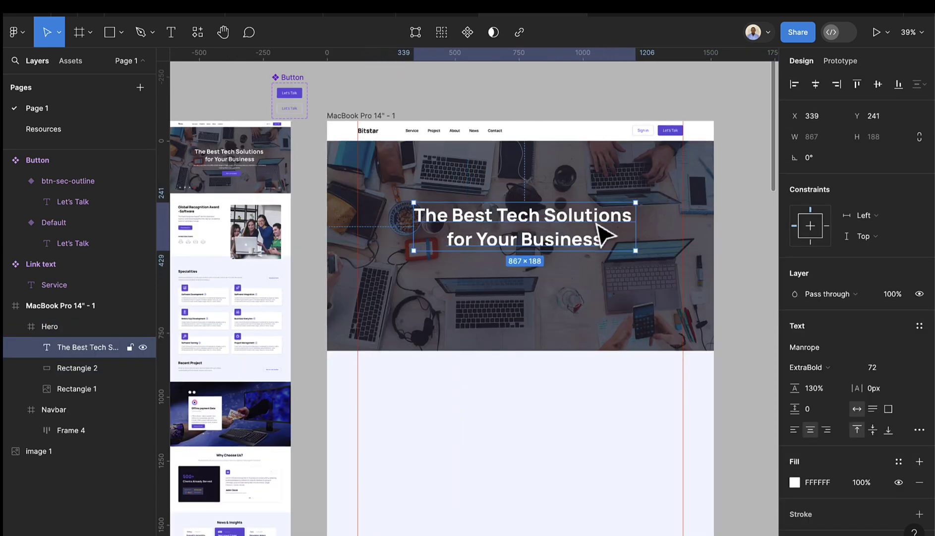
# - Apply the Display 2 text style to the headline and position it at X 322, Y 183
pyautogui.click(918, 331)
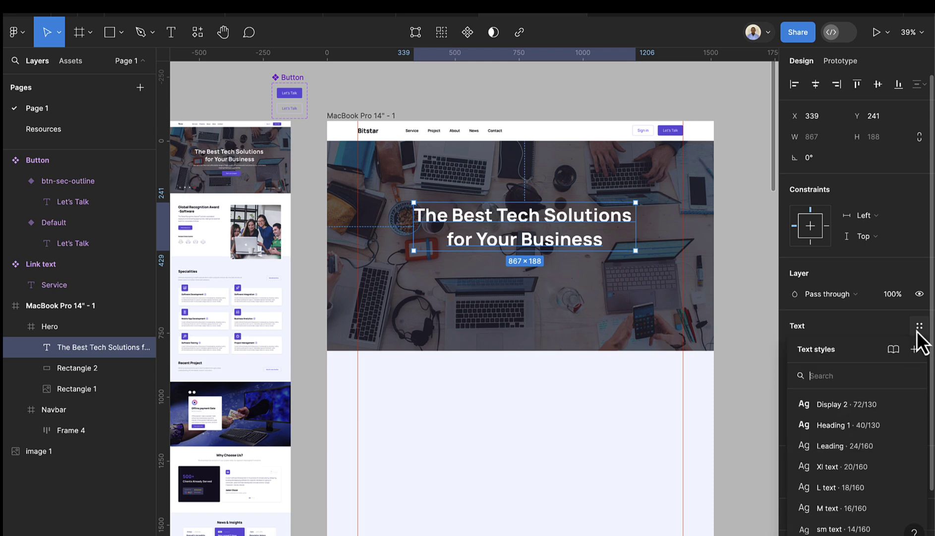
pyautogui.click(867, 409)
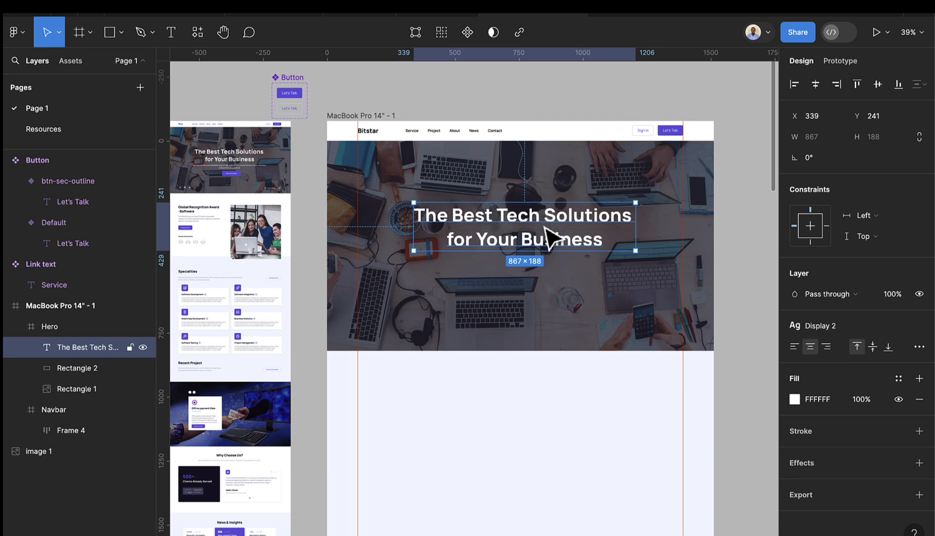
pyautogui.moveTo(545, 228); pyautogui.dragTo(534, 216)
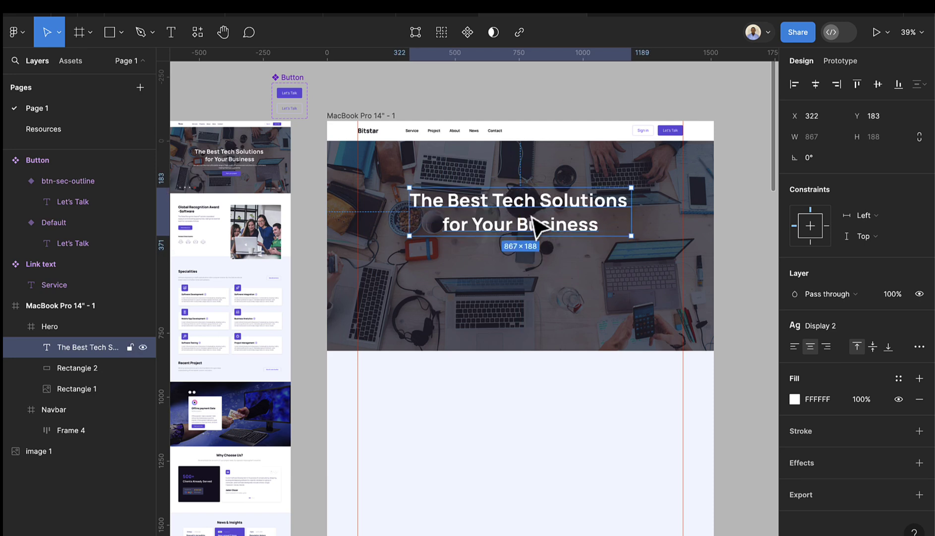
pyautogui.hscroll(-5, 268, 169)
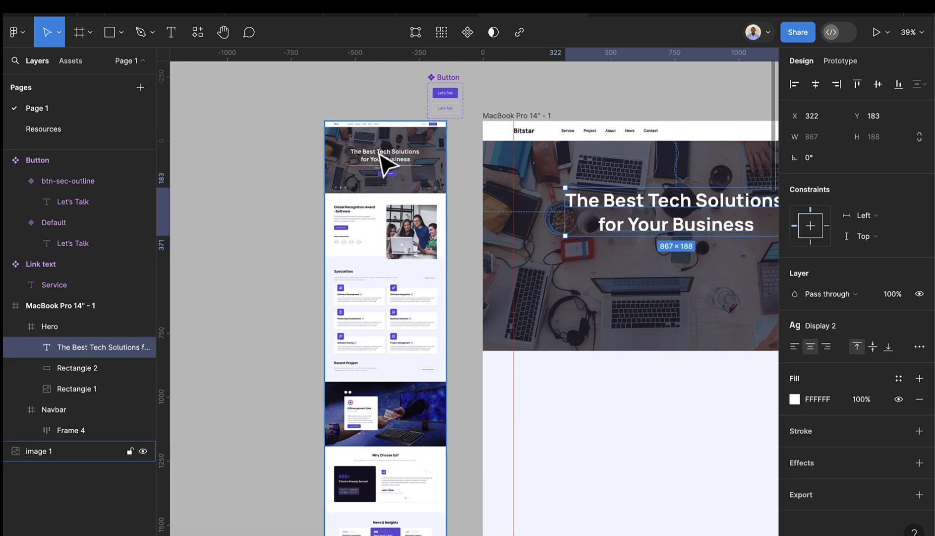
pyautogui.scroll(5, 386, 162)
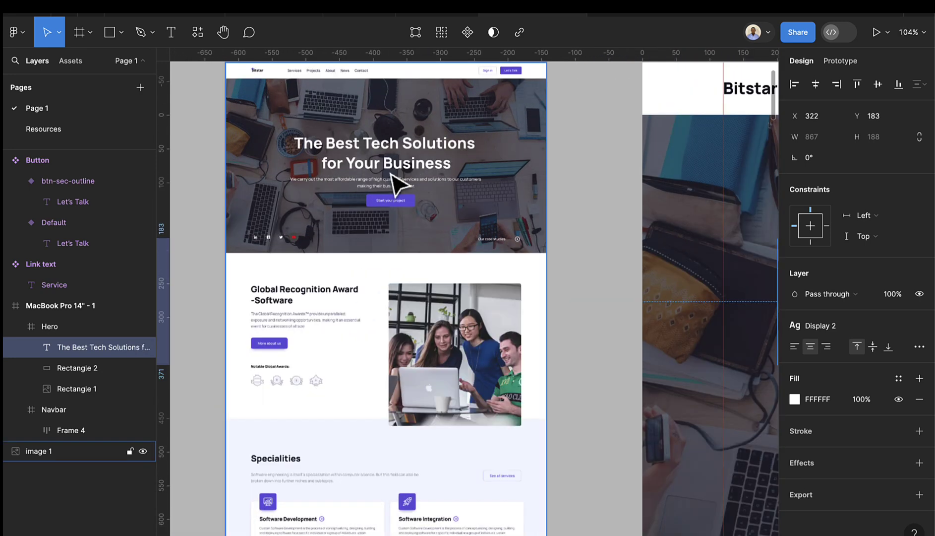
# - Copy the XL sample paragraph from Resources into a new text box below the headline
pyautogui.click(107, 131)
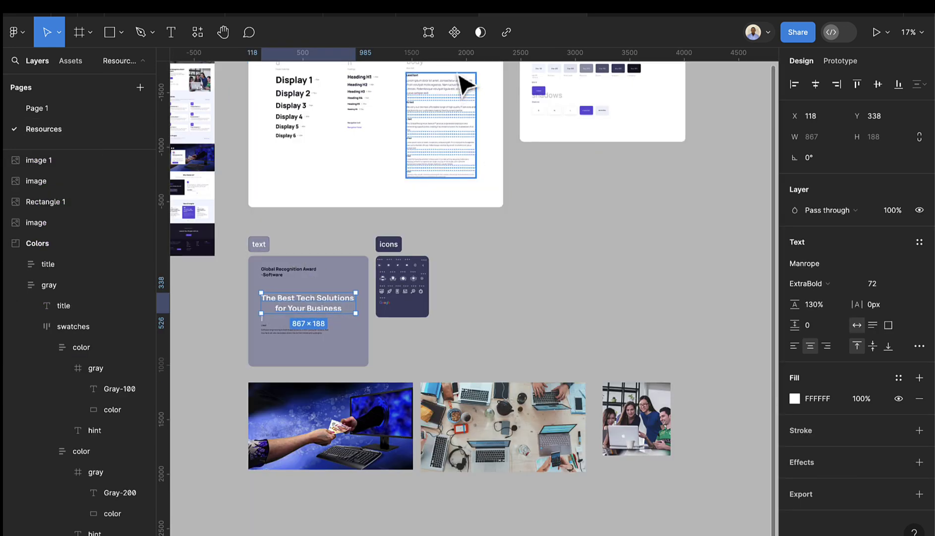
pyautogui.scroll(5, 444, 93)
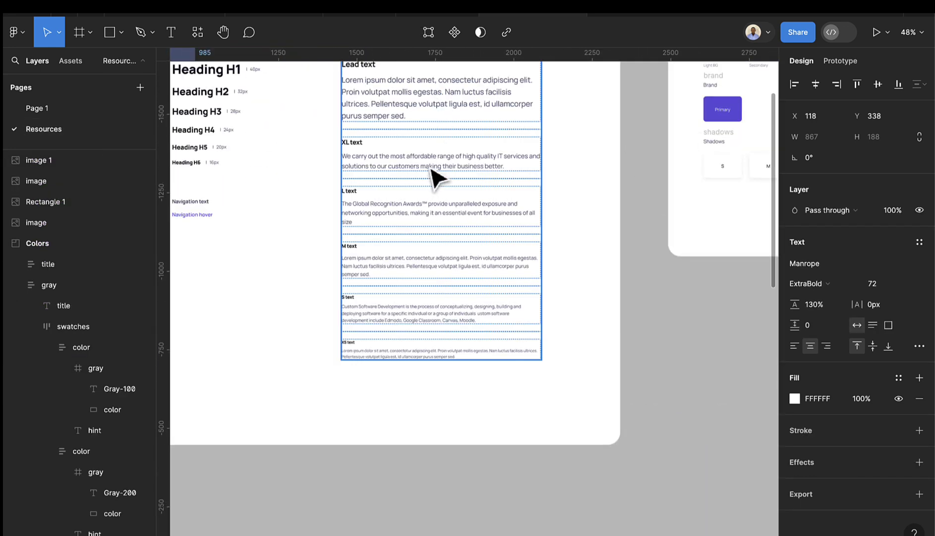
pyautogui.doubleClick(432, 168)
pyautogui.doubleClick(441, 167)
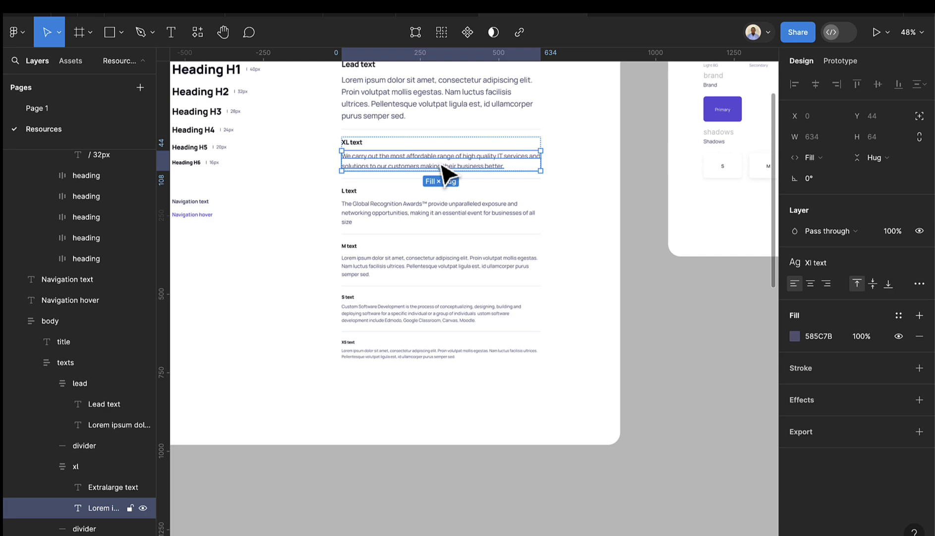
pyautogui.doubleClick(439, 160)
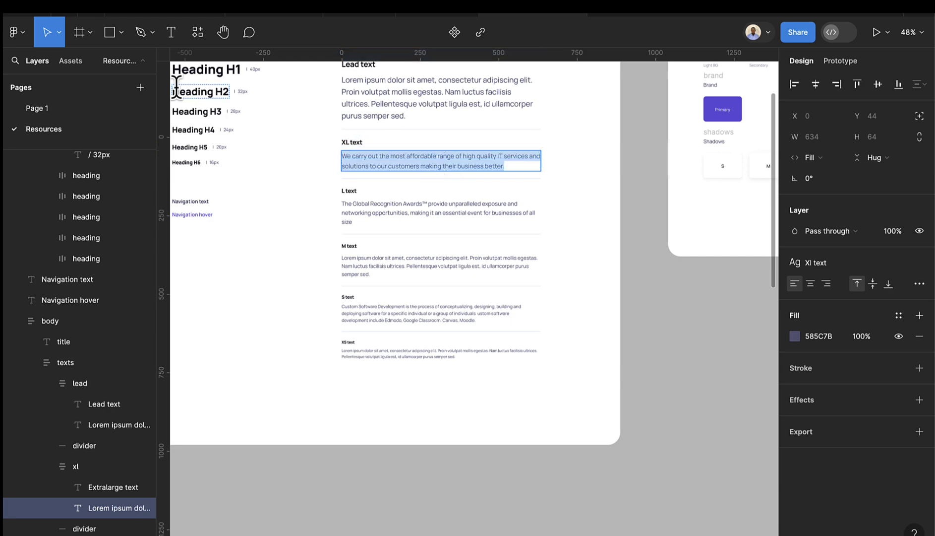
pyautogui.click(74, 109)
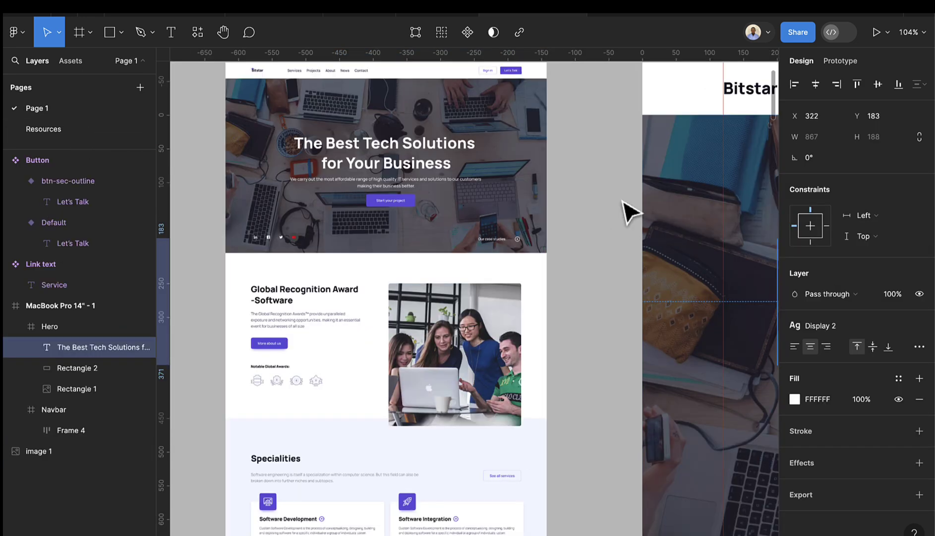
pyautogui.hscroll(10, 627, 208)
pyautogui.scroll(-5, 689, 208)
pyautogui.hscroll(6, 719, 272)
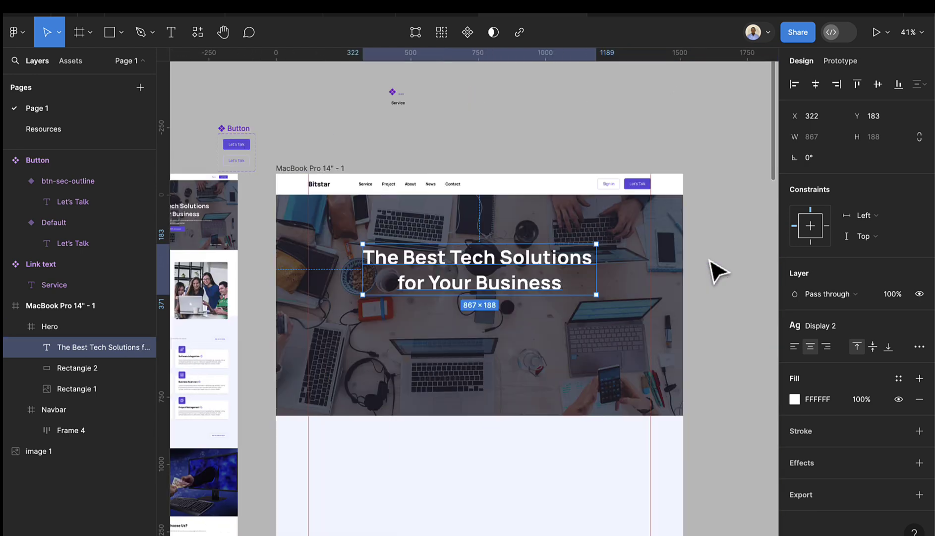
pyautogui.click(177, 35)
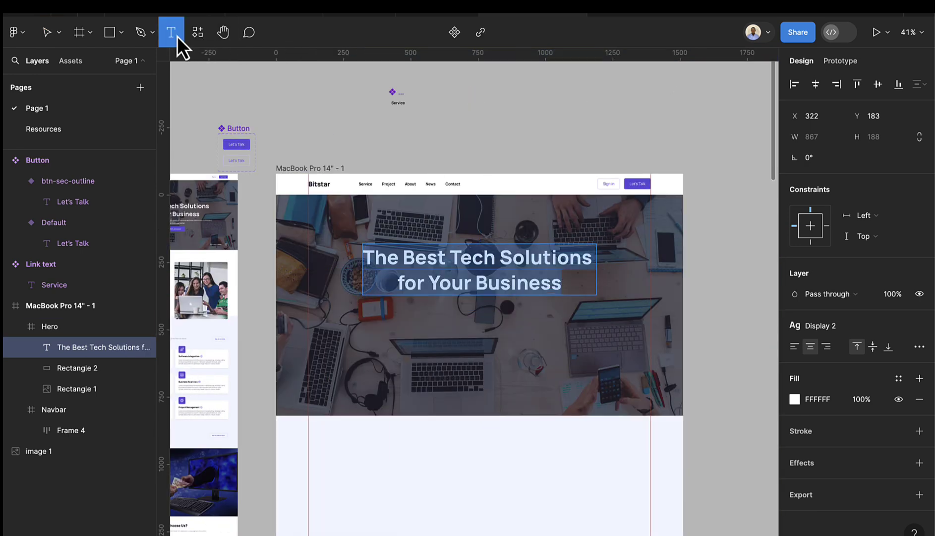
pyautogui.moveTo(334, 319); pyautogui.dragTo(619, 334)
pyautogui.hotkey('ctrl', 'v')
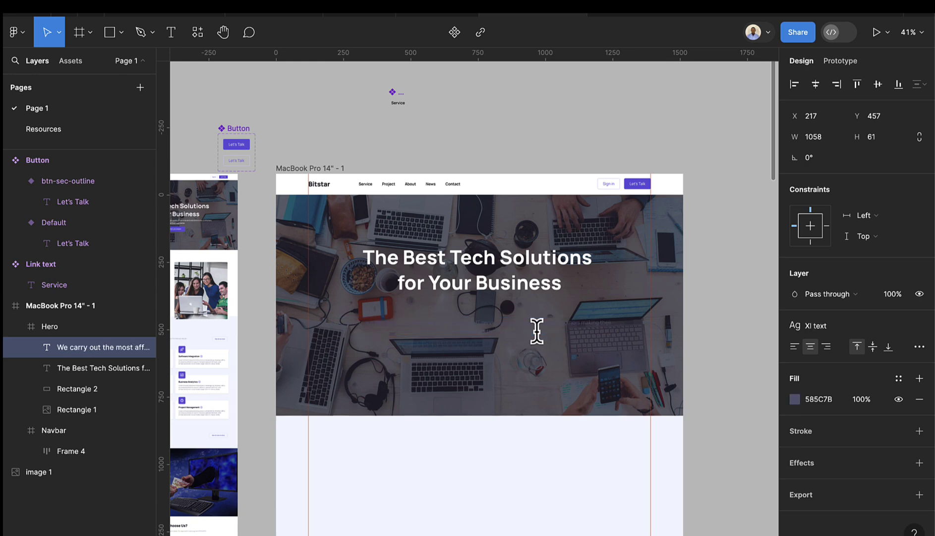
pyautogui.press('Escape')
pyautogui.moveTo(485, 333); pyautogui.dragTo(487, 320)
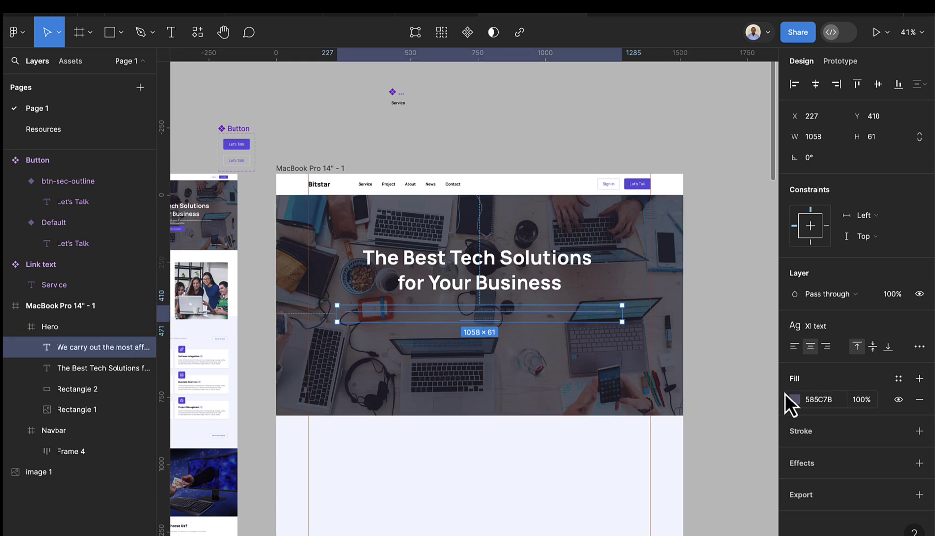
# - Colour the paragraph with the Gray-100 style and move it closer under the headline
pyautogui.click(900, 379)
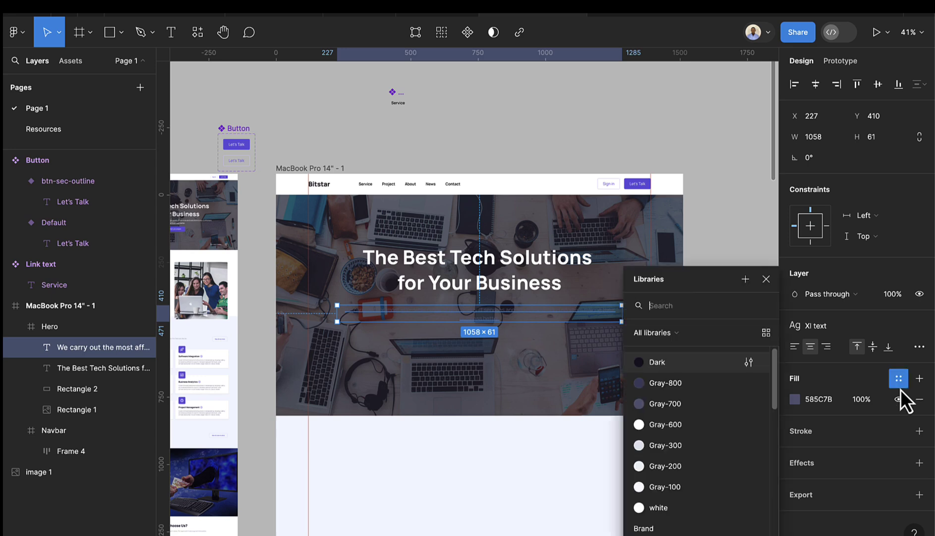
pyautogui.scroll(-2, 726, 467)
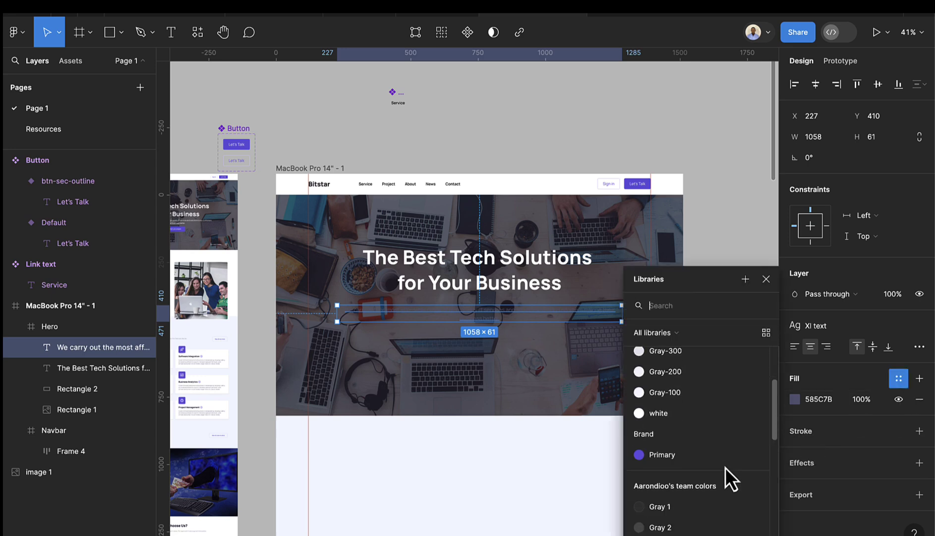
pyautogui.click(686, 394)
pyautogui.scroll(2, 437, 312)
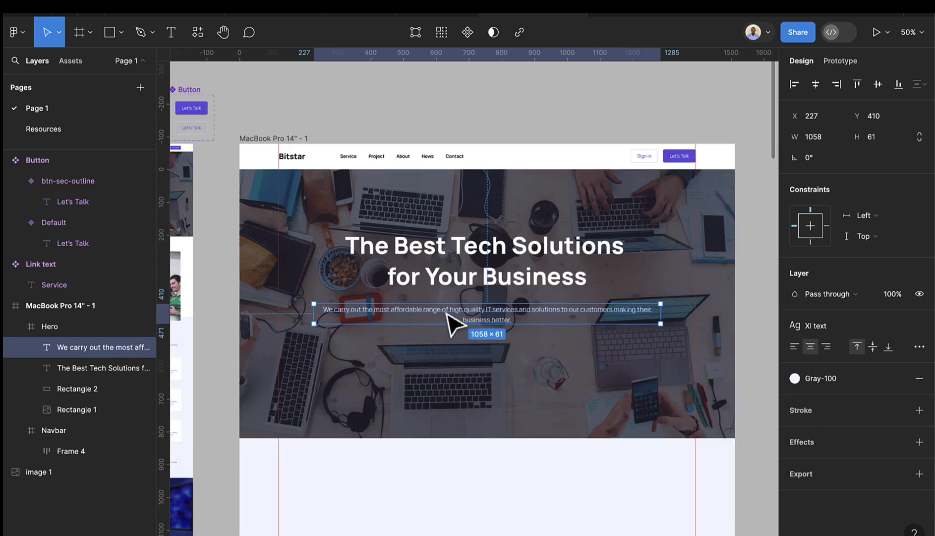
pyautogui.moveTo(472, 321); pyautogui.dragTo(470, 310)
pyautogui.hscroll(-5, 475, 318)
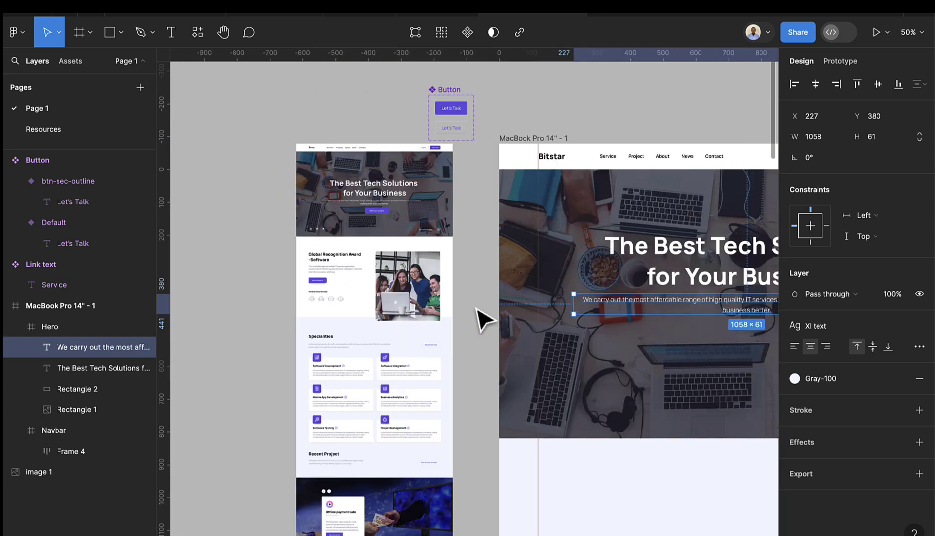
pyautogui.hscroll(4, 689, 313)
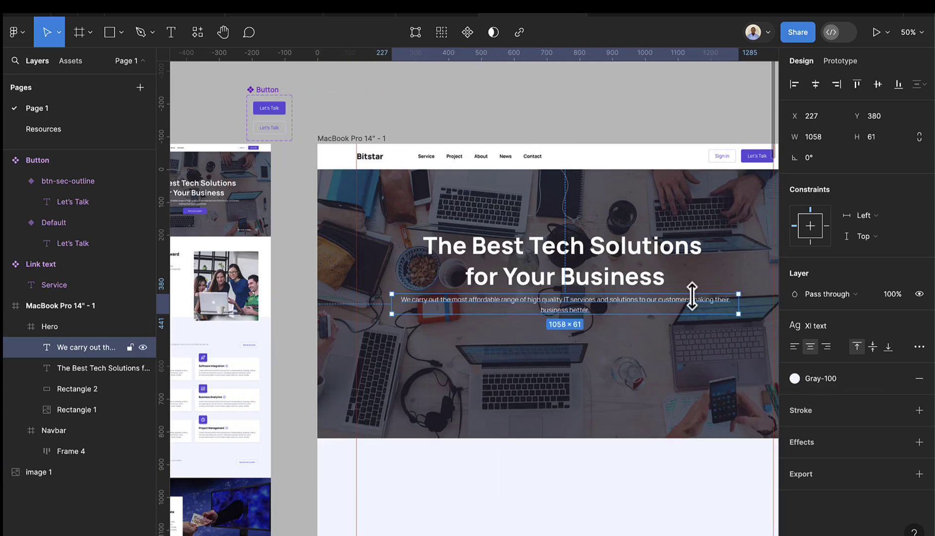
pyautogui.scroll(3, 716, 313)
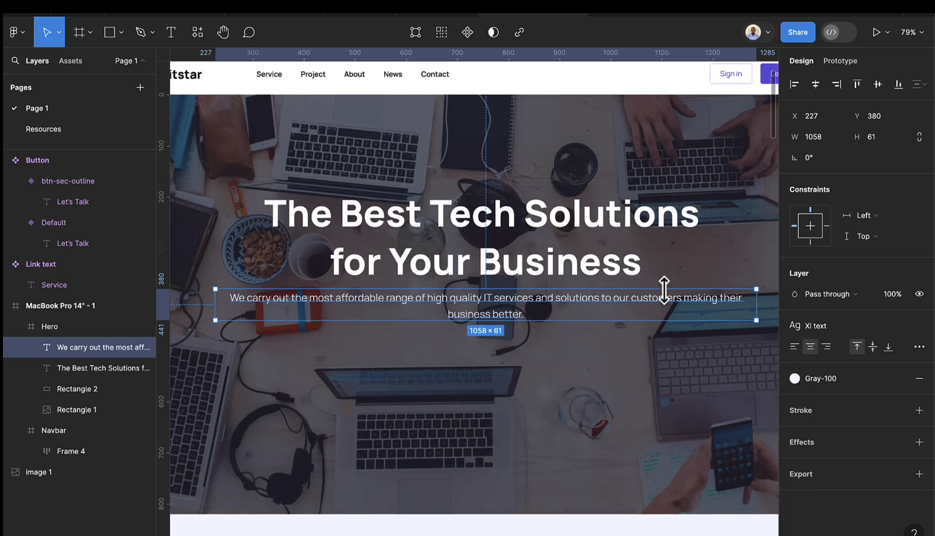
# - Insert a line break so 'their business better.' wraps onto the second line
pyautogui.doubleClick(726, 307)
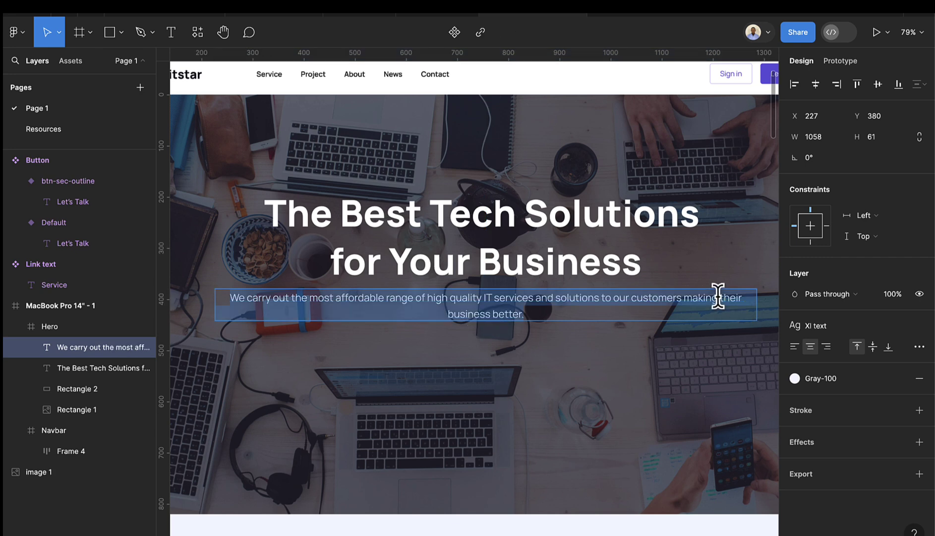
pyautogui.click(720, 298)
pyautogui.press('Return')
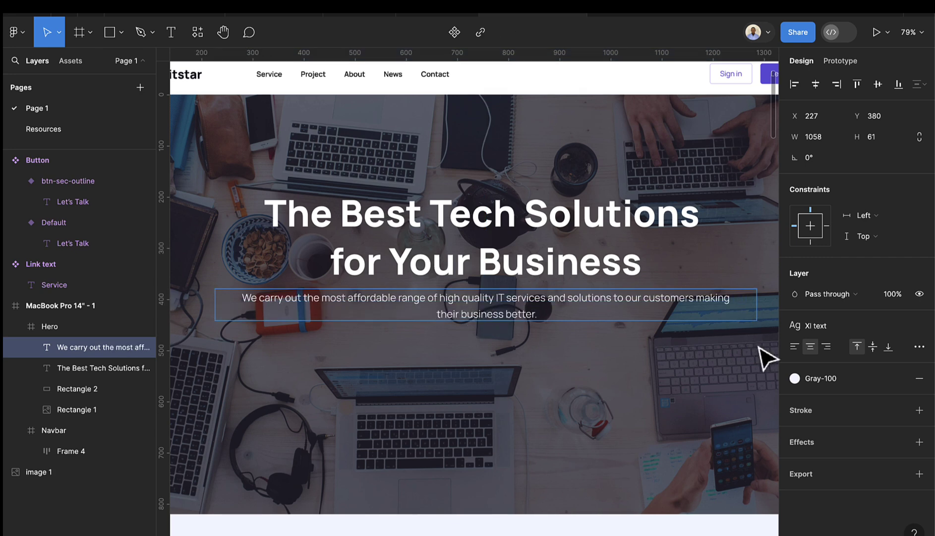
pyautogui.press('Escape')
pyautogui.scroll(-5, 538, 365)
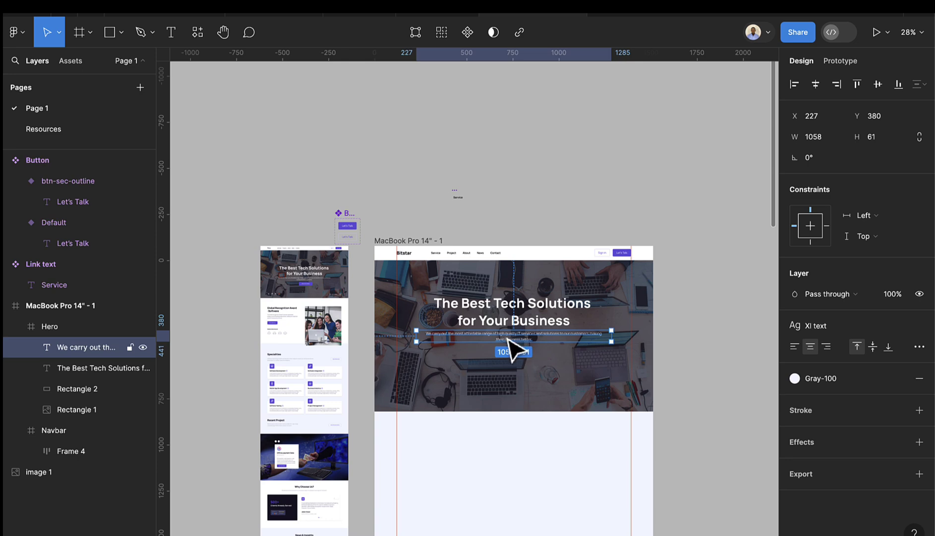
# - Place a Let's Talk button instance from the component library into the hero
pyautogui.click(71, 67)
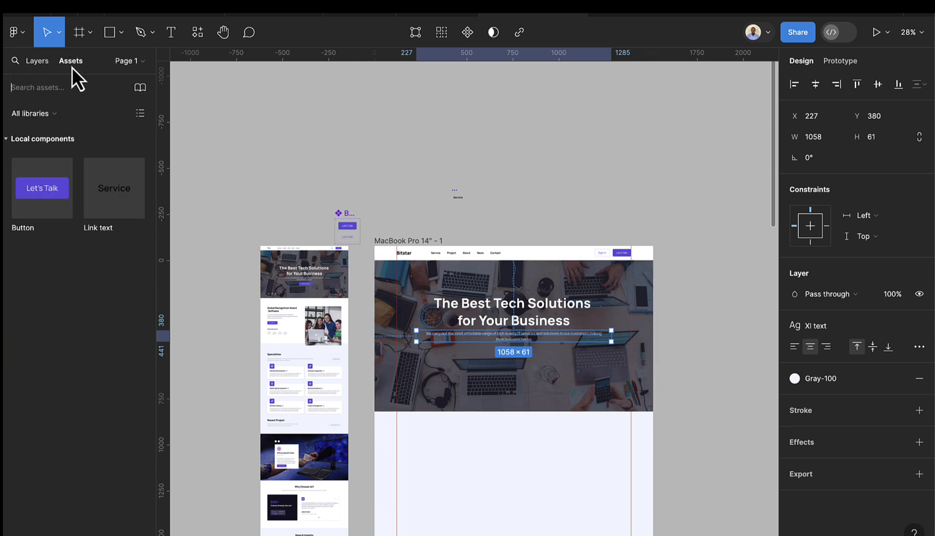
pyautogui.moveTo(42, 196); pyautogui.dragTo(526, 372)
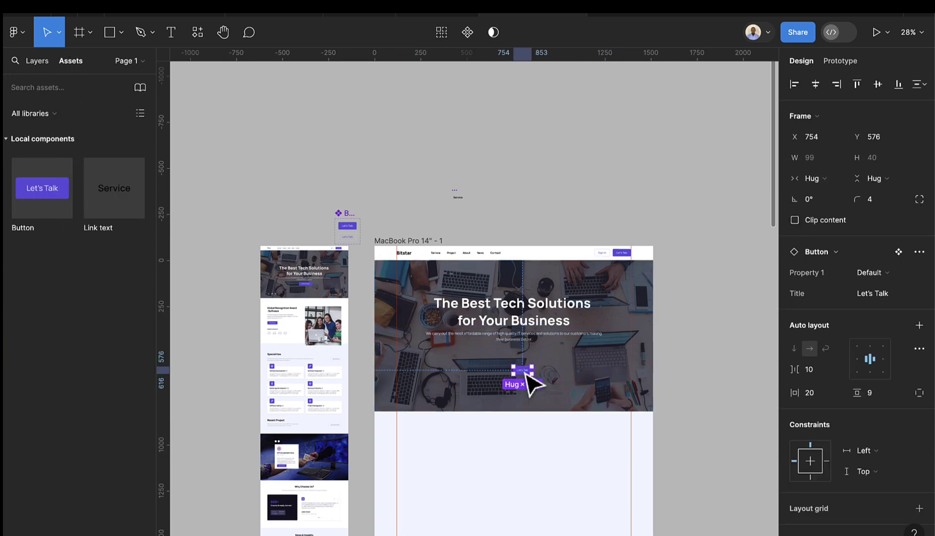
pyautogui.scroll(2, 511, 381)
pyautogui.scroll(4, 263, 271)
pyautogui.scroll(4, 253, 275)
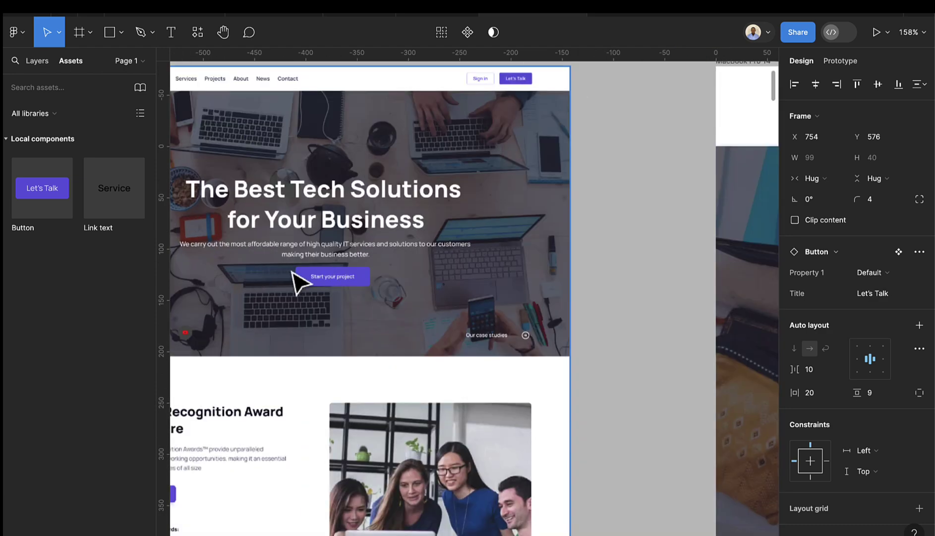
pyautogui.scroll(-4, 445, 340)
pyautogui.scroll(-2, 580, 397)
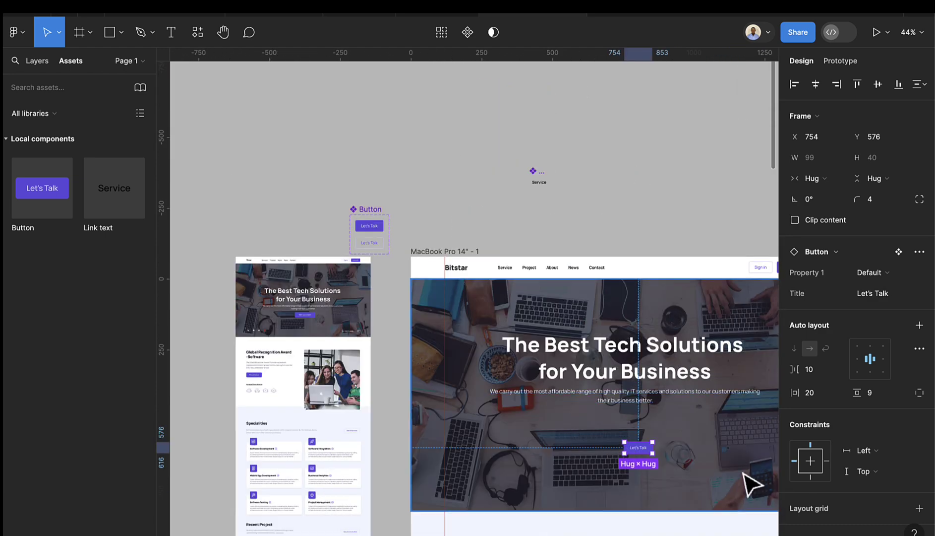
pyautogui.scroll(3, 689, 479)
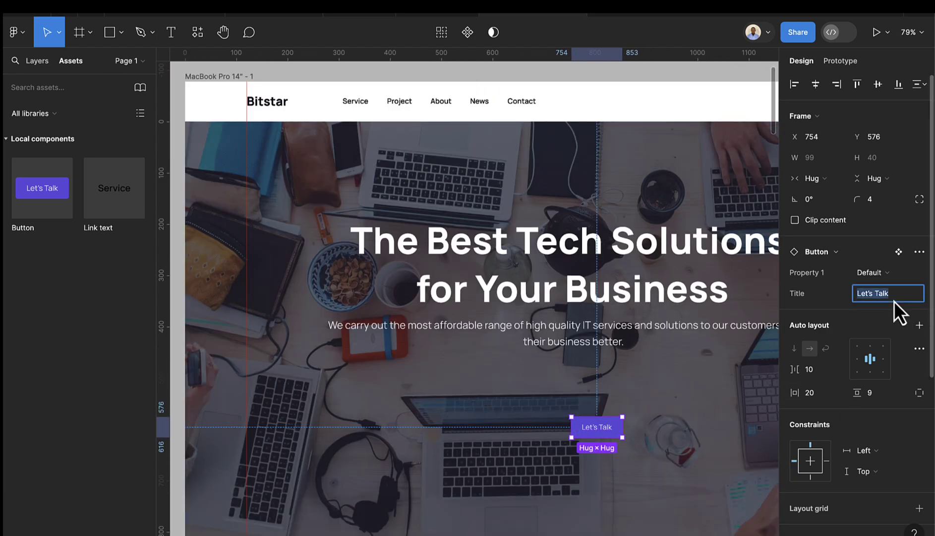
# - Relabel the button 'Start your Project' and move it up under the subtext
pyautogui.write('Start')
pyautogui.write('your Project')
pyautogui.press('Return')
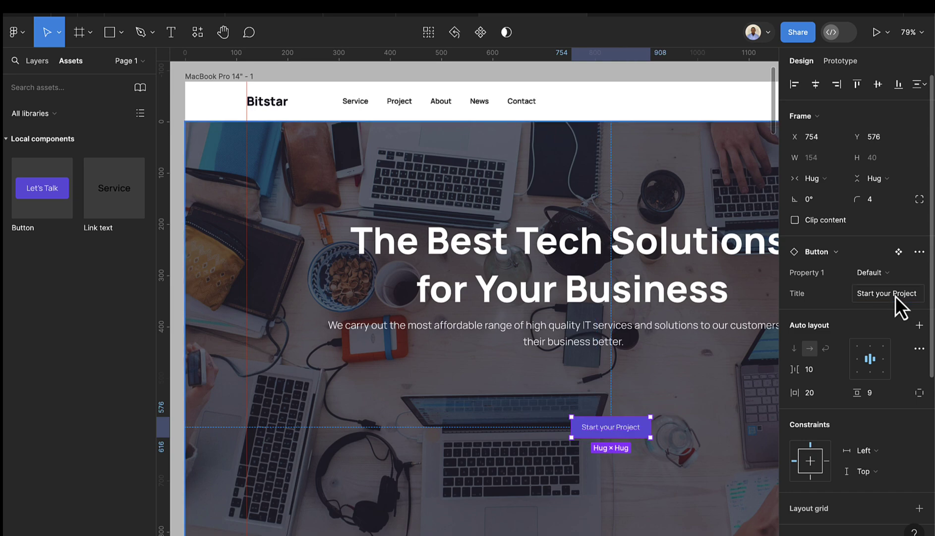
pyautogui.moveTo(603, 436); pyautogui.dragTo(602, 416)
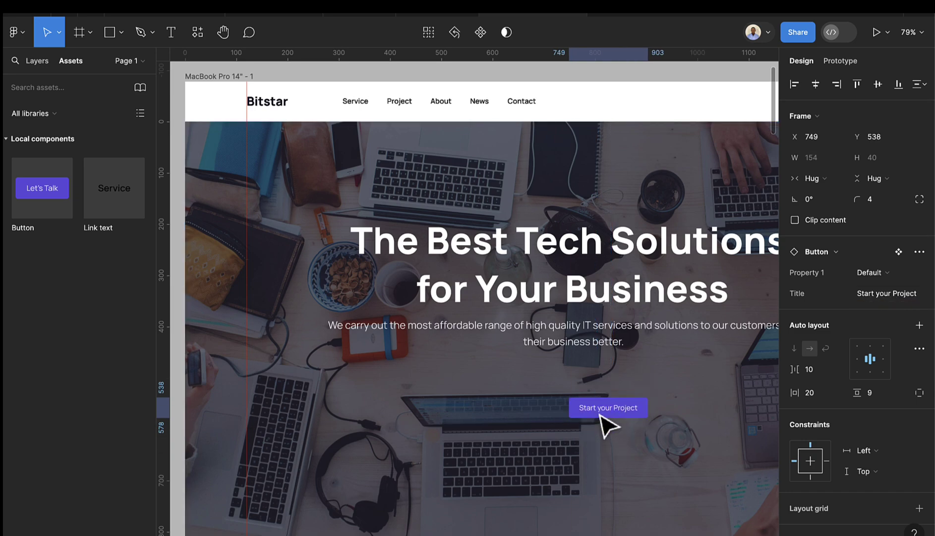
pyautogui.scroll(-5, 601, 415)
pyautogui.scroll(-2, 602, 414)
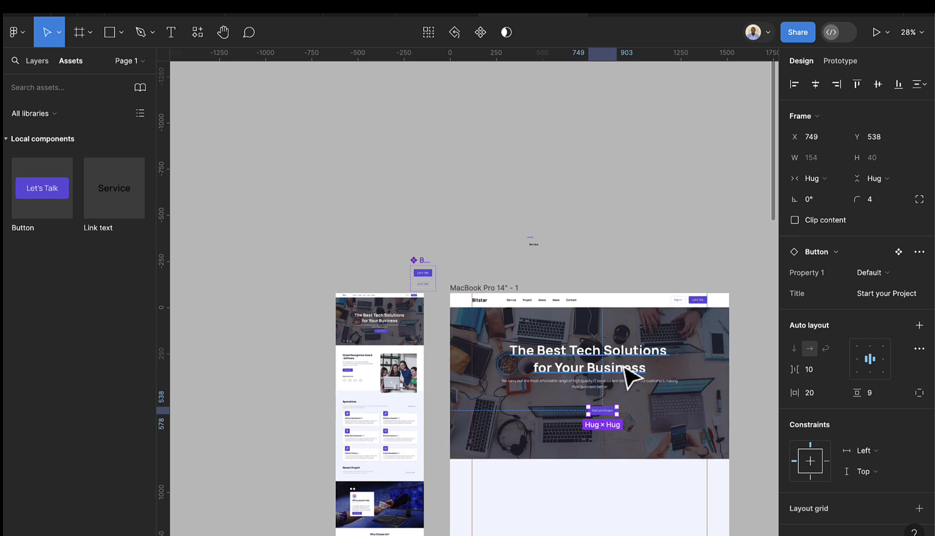
pyautogui.scroll(2, 612, 390)
# - Wrap the headline, subtext and button in a vertical auto layout with 28 spacing
pyautogui.click(609, 367)
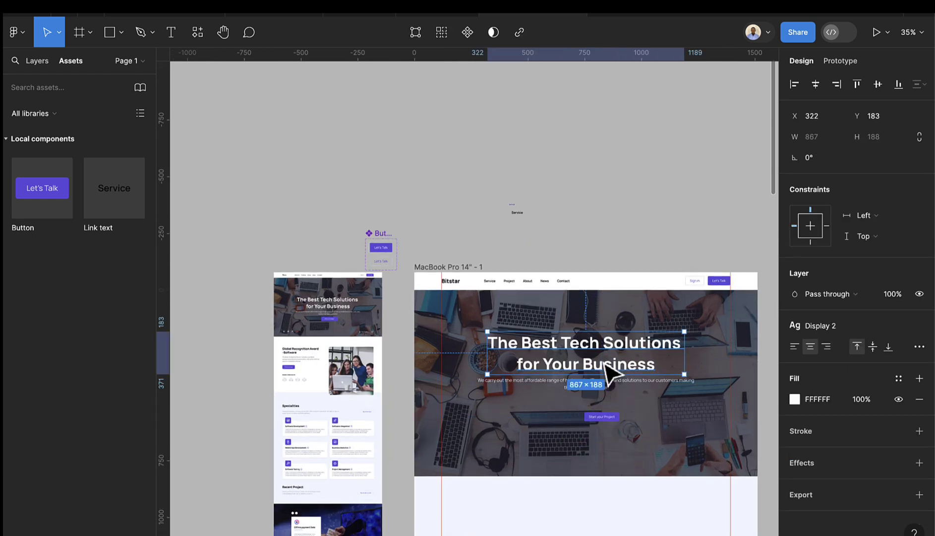
pyautogui.keyDown('shift'); pyautogui.click(598, 386); pyautogui.keyUp('shift')
pyautogui.keyDown('shift'); pyautogui.click(604, 417); pyautogui.keyUp('shift')
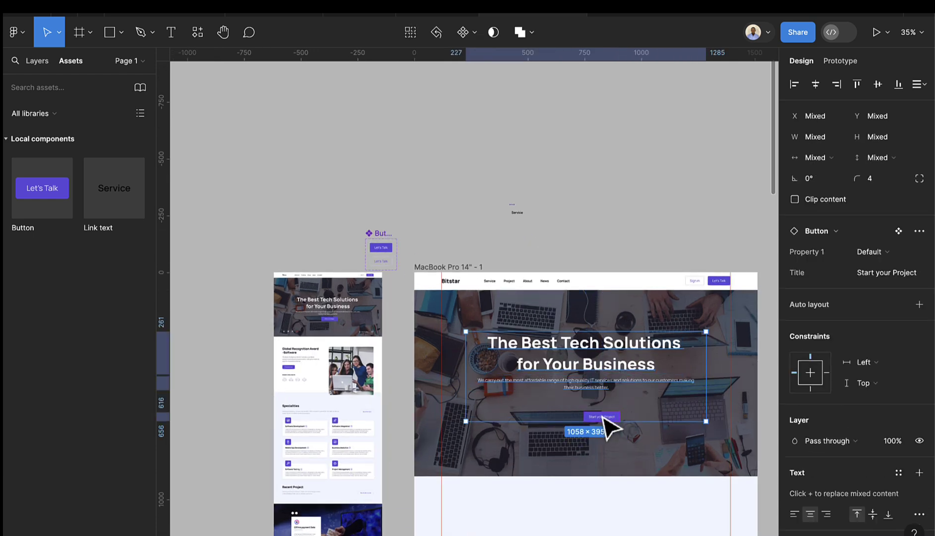
pyautogui.hotkey('shift', 'a')
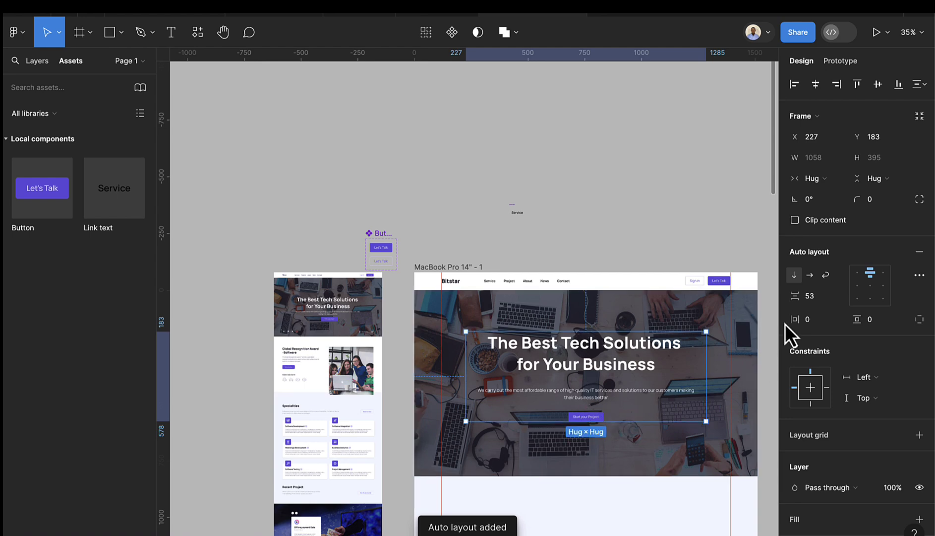
pyautogui.write('44')
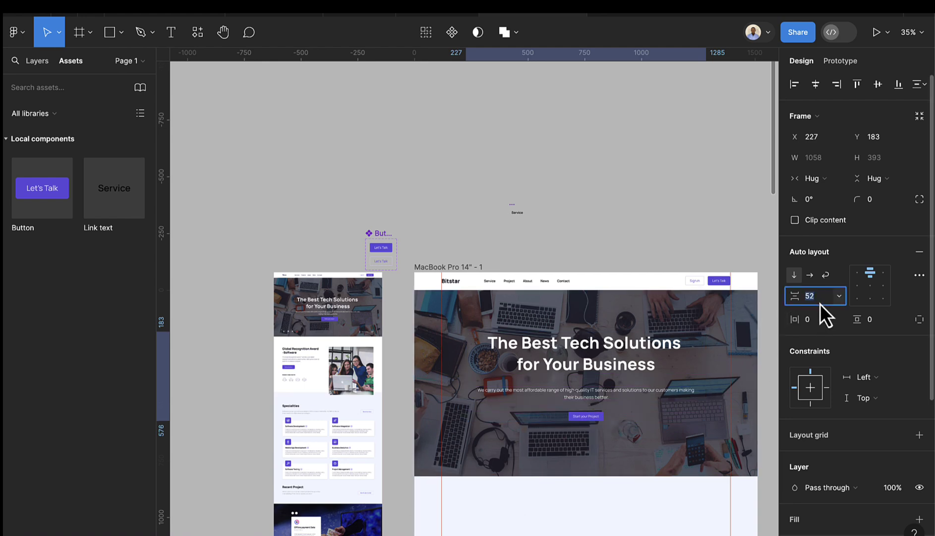
pyautogui.press('Return')
pyautogui.press('Down')
pyautogui.press('Down')
pyautogui.press('Down')
pyautogui.press('Down')
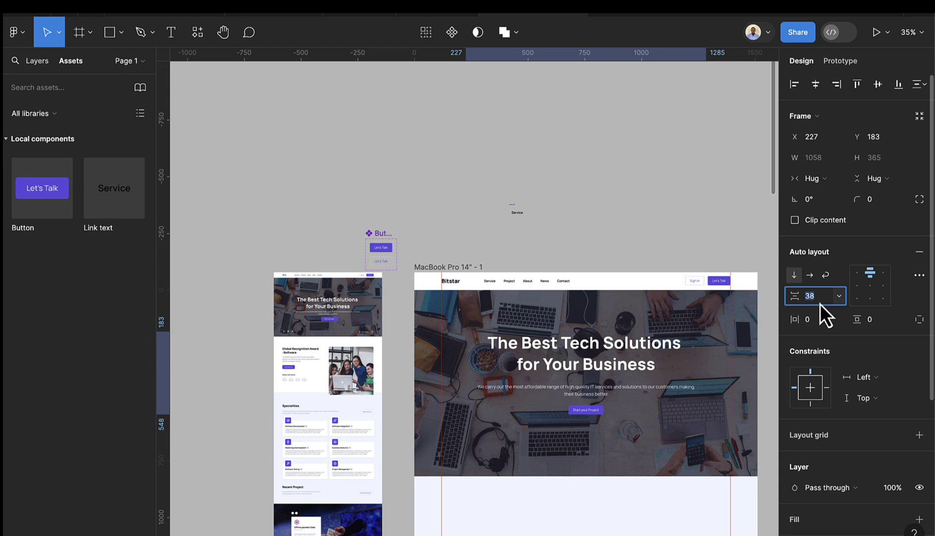
pyautogui.press('Down')
pyautogui.press('Down')
pyautogui.press('Down')
pyautogui.press('Down')
pyautogui.press('Down')
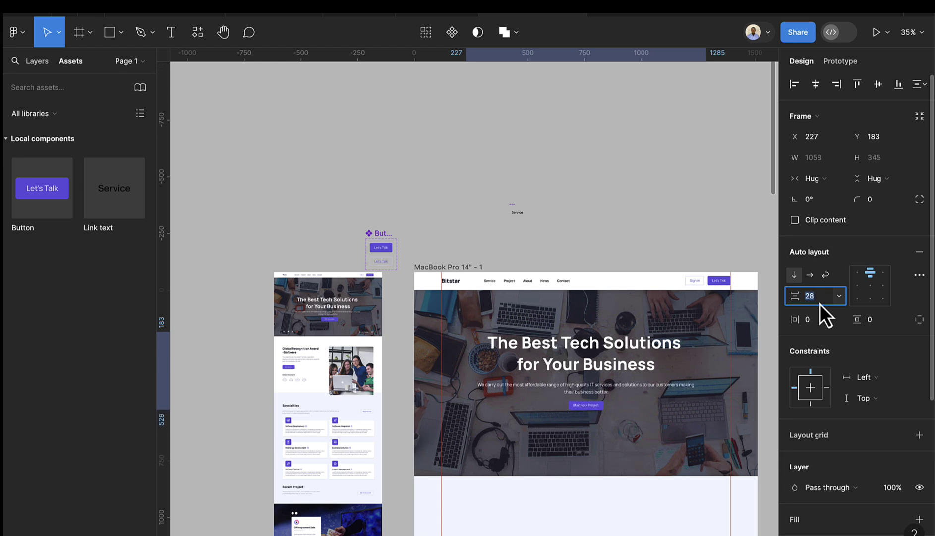
# - Centre the hero's content group vertically within the hero
pyautogui.click(670, 247)
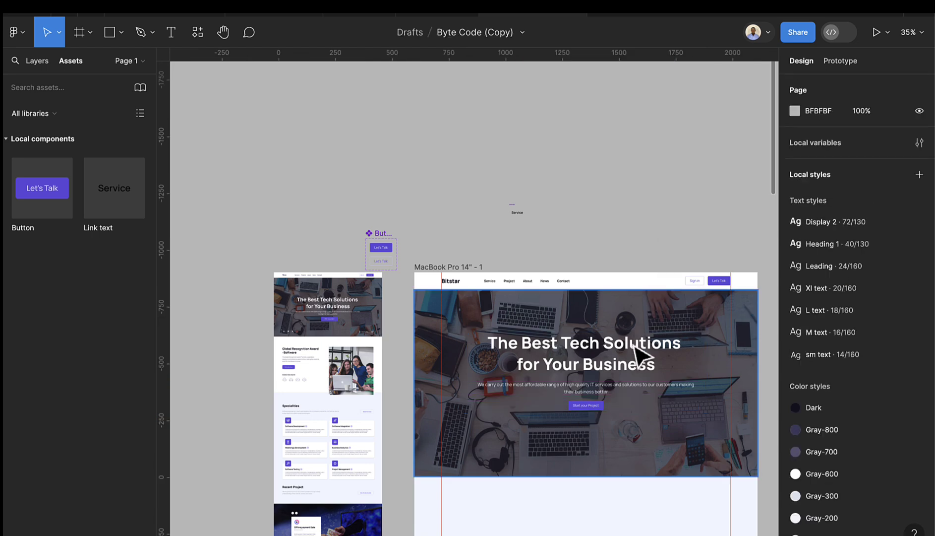
pyautogui.scroll(-2, 643, 323)
pyautogui.doubleClick(615, 335)
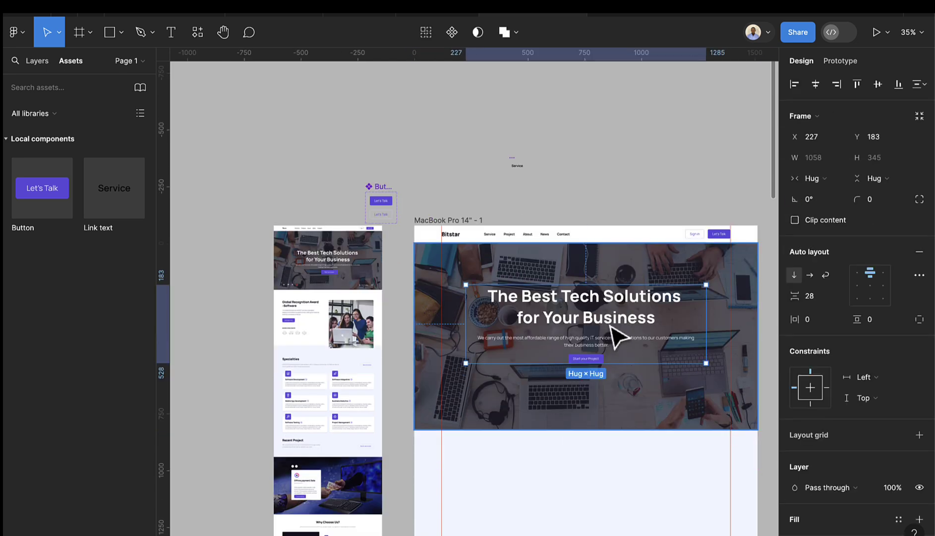
pyautogui.click(877, 85)
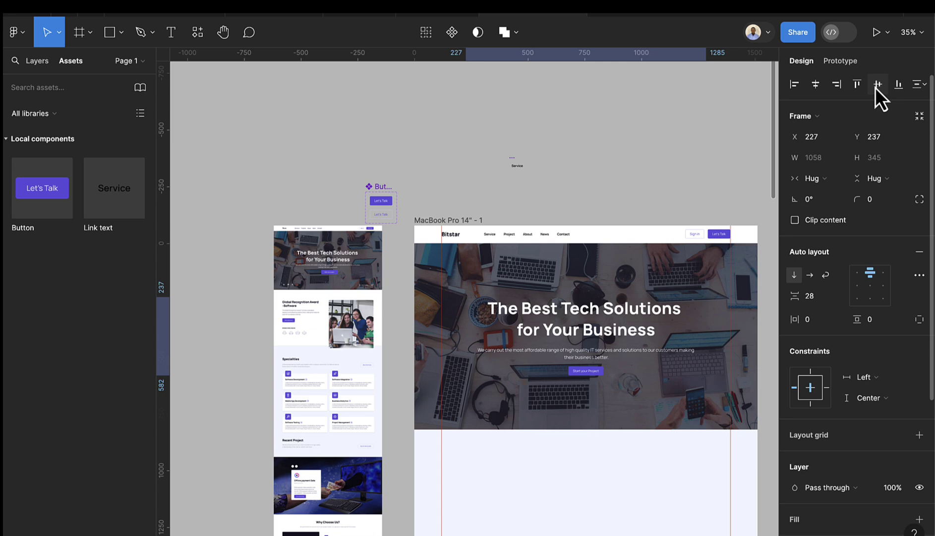
pyautogui.scroll(-1, 637, 397)
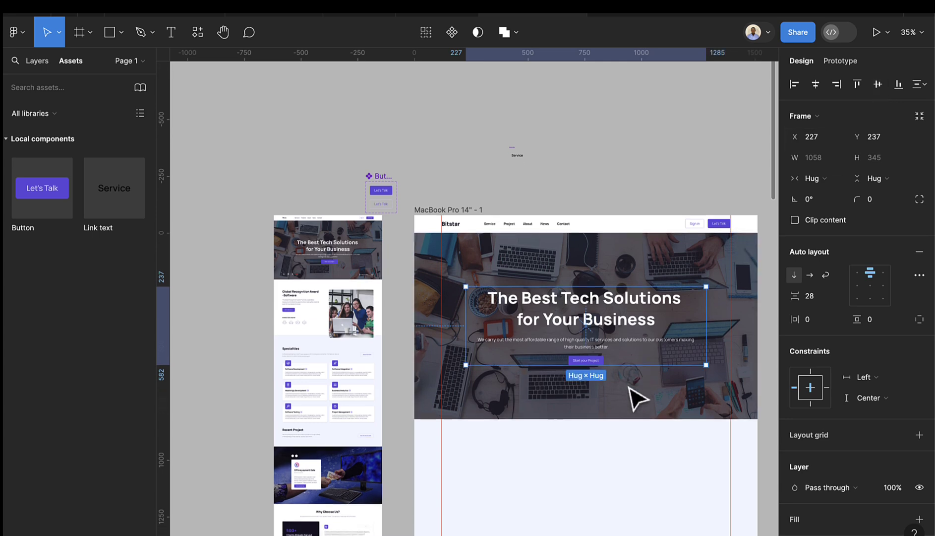
pyautogui.scroll(-5, 638, 397)
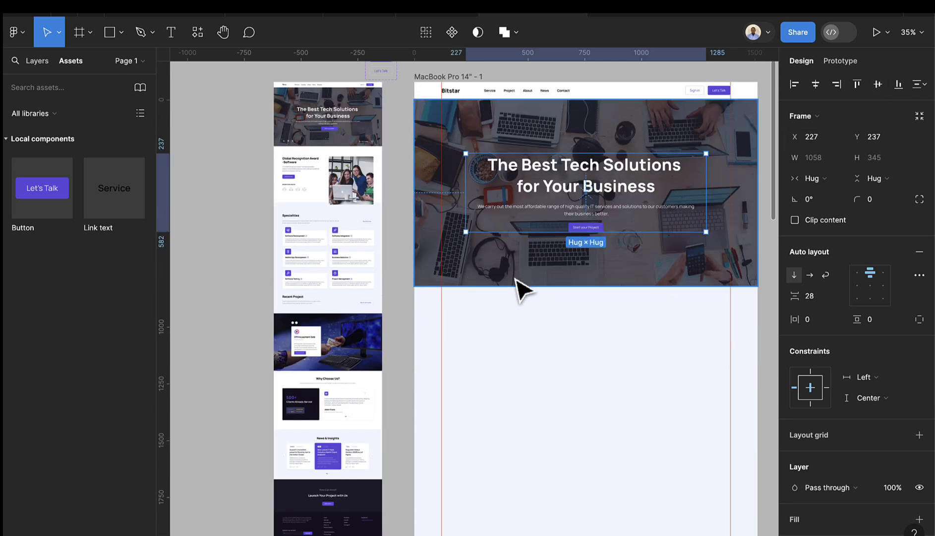
# - Switch to the Resources page and locate the social icon buttons
pyautogui.click(49, 67)
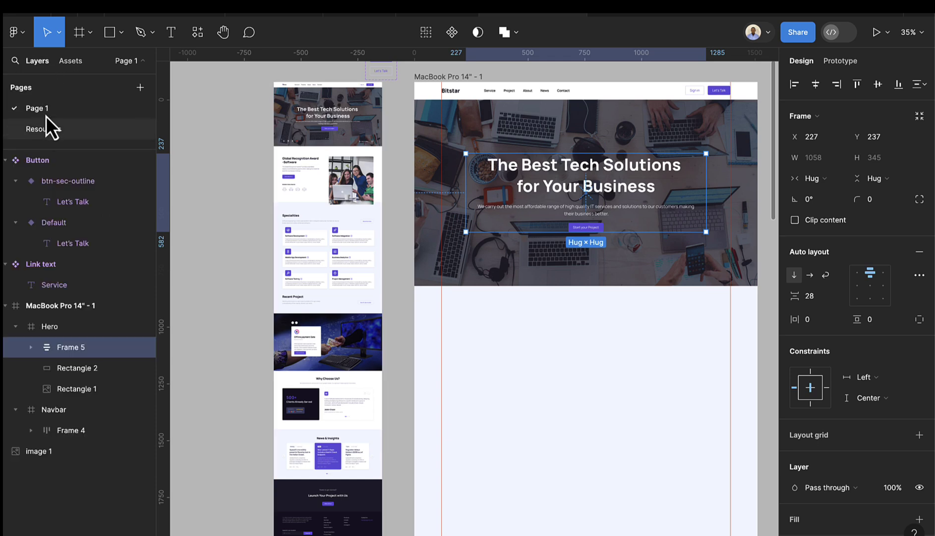
pyautogui.click(47, 130)
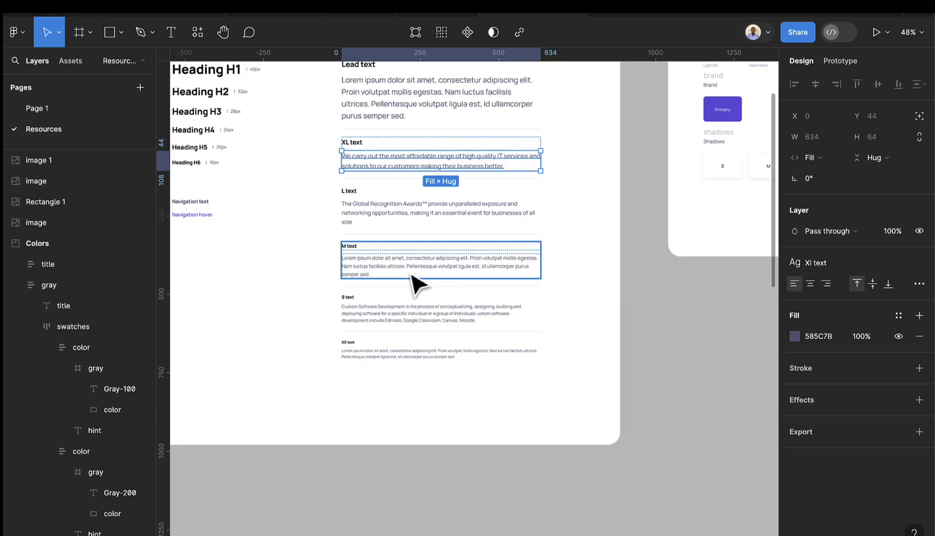
pyautogui.scroll(-5, 397, 298)
pyautogui.scroll(4, 345, 462)
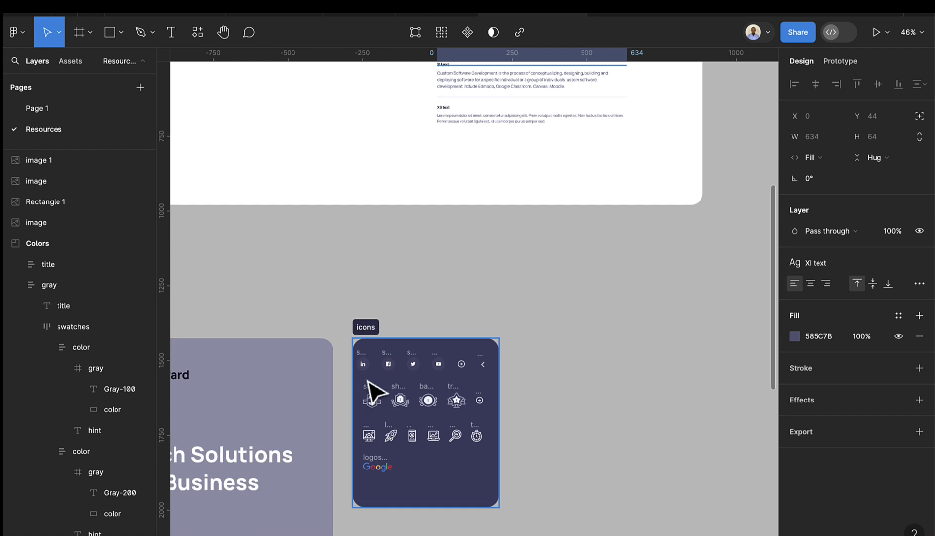
pyautogui.scroll(6, 387, 402)
pyautogui.scroll(-8, 404, 407)
pyautogui.scroll(6, 382, 302)
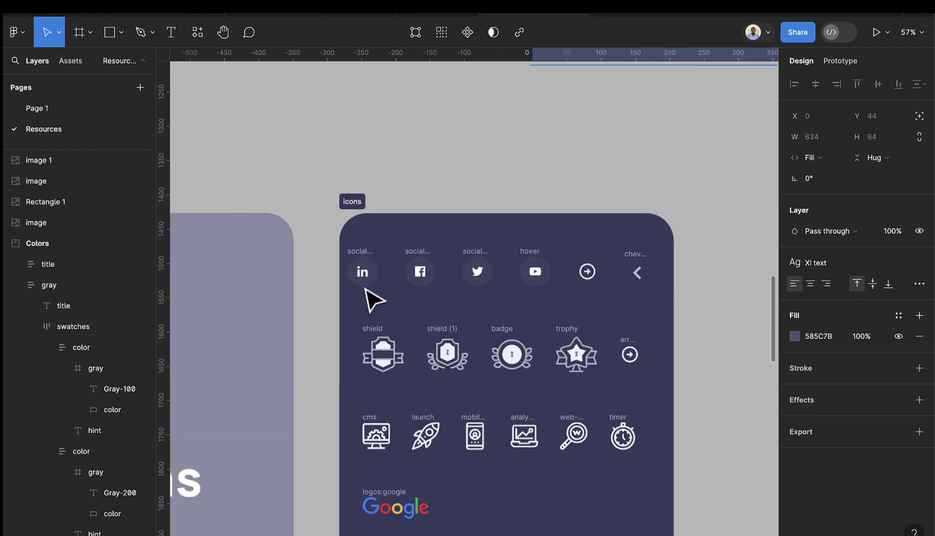
# - Select the LinkedIn, Facebook, Twitter and YouTube buttons, then select the MacBook Pro frame on Page 1
pyautogui.click(361, 257)
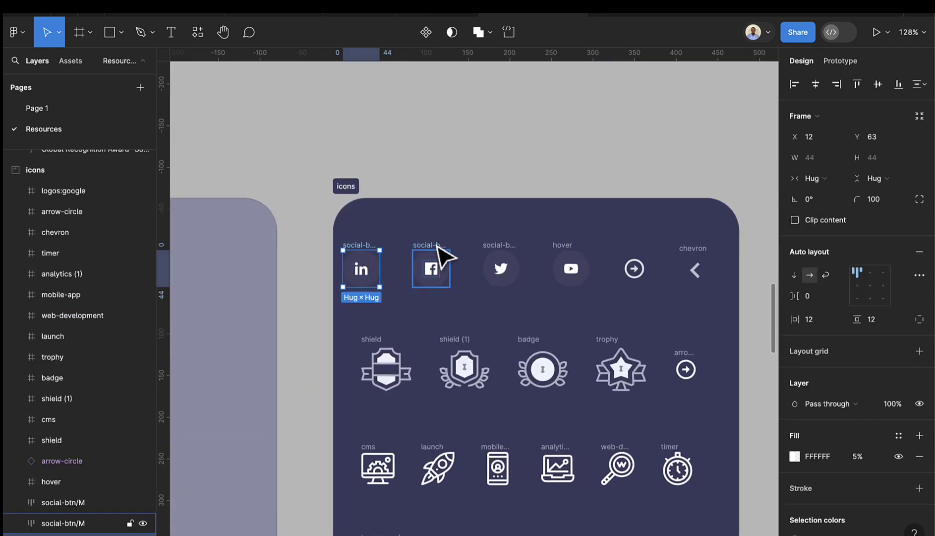
pyautogui.keyDown('shift'); pyautogui.click(444, 259); pyautogui.keyUp('shift')
pyautogui.keyDown('shift'); pyautogui.click(494, 247); pyautogui.keyUp('shift')
pyautogui.keyDown('shift'); pyautogui.click(562, 248); pyautogui.keyUp('shift')
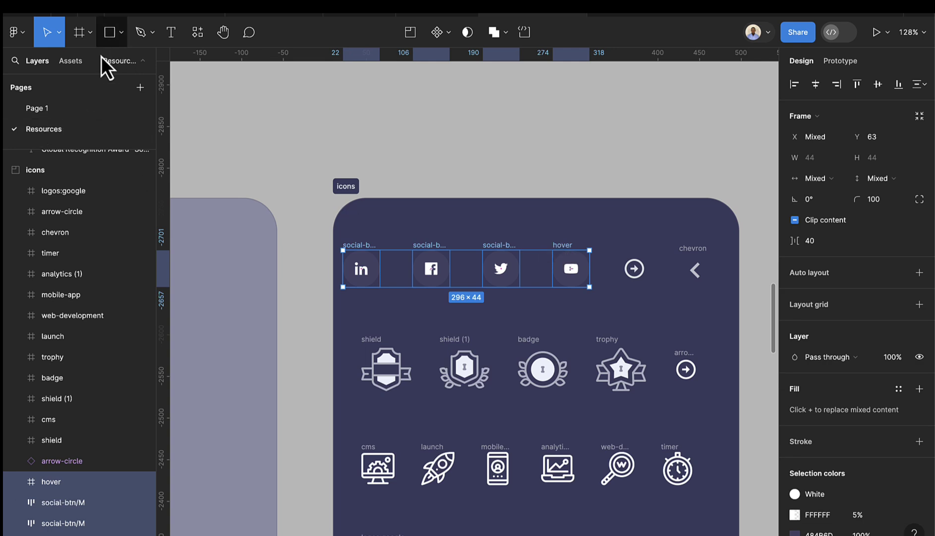
pyautogui.click(56, 115)
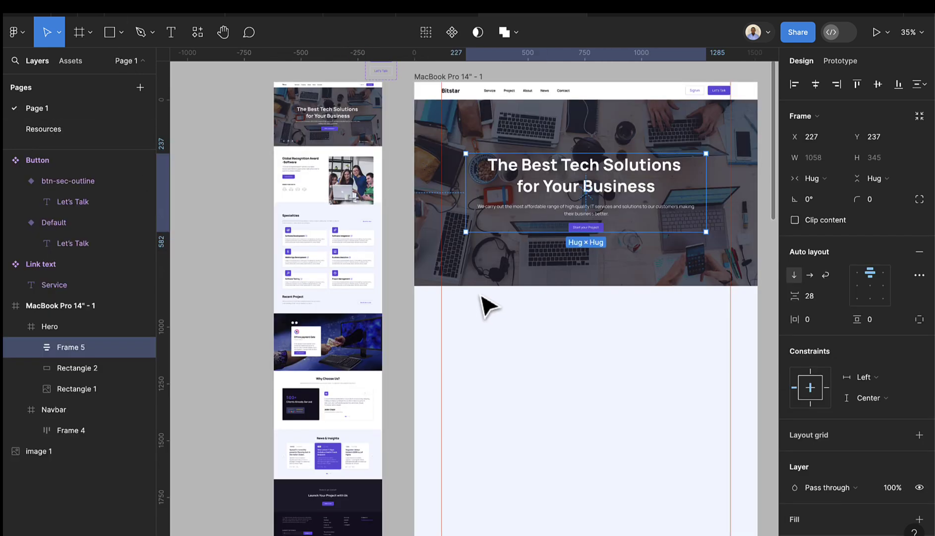
pyautogui.click(428, 78)
# - Paste the four social buttons into the MacBook frame and position them in the lower hero
pyautogui.hotkey('ctrl', 'v')
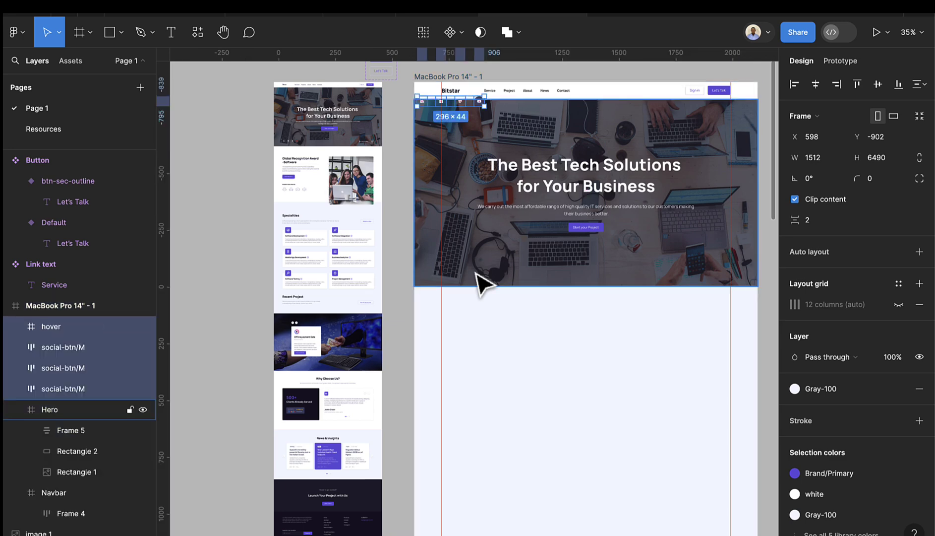
pyautogui.moveTo(460, 103); pyautogui.dragTo(479, 267)
pyautogui.keyDown('ctrl'); pyautogui.scroll(5, 474, 274); pyautogui.keyUp('ctrl')
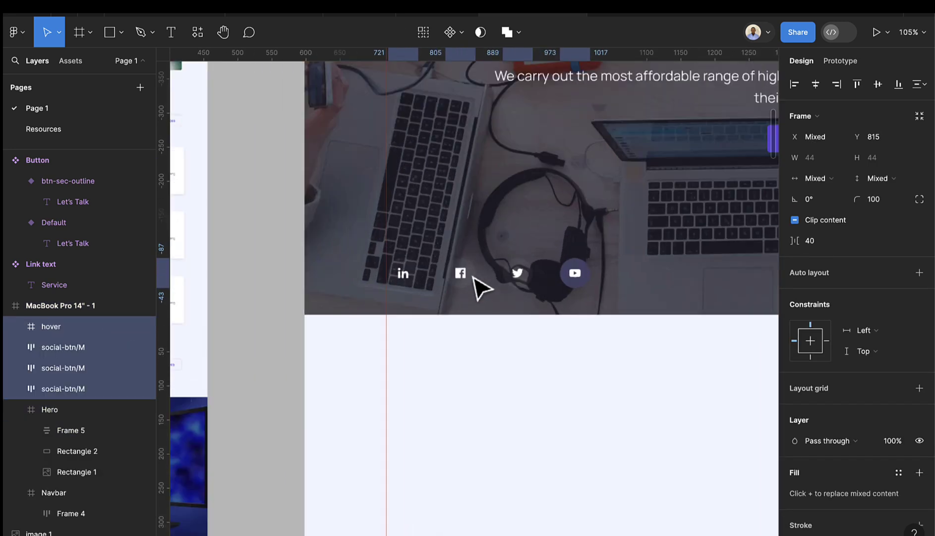
pyautogui.keyDown('ctrl'); pyautogui.scroll(3, 475, 279); pyautogui.keyUp('ctrl')
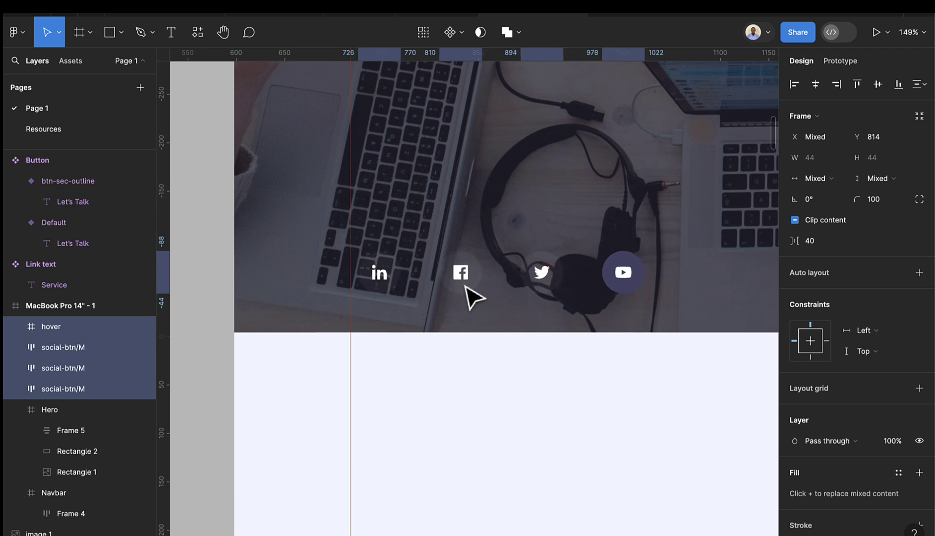
pyautogui.moveTo(466, 286); pyautogui.dragTo(465, 283)
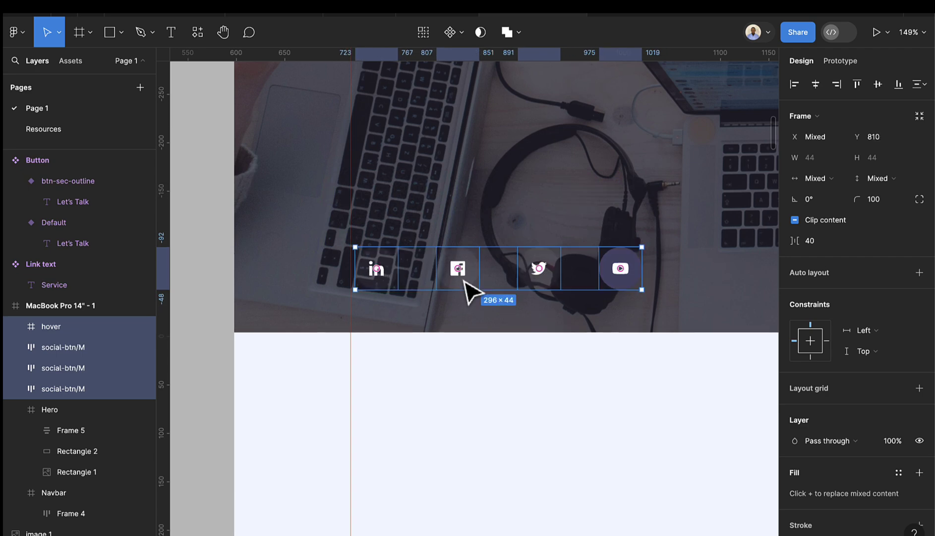
# - Wrap the social icons in an auto layout row with 16 spacing and nudge it into place
pyautogui.hotkey('shift', 'a')
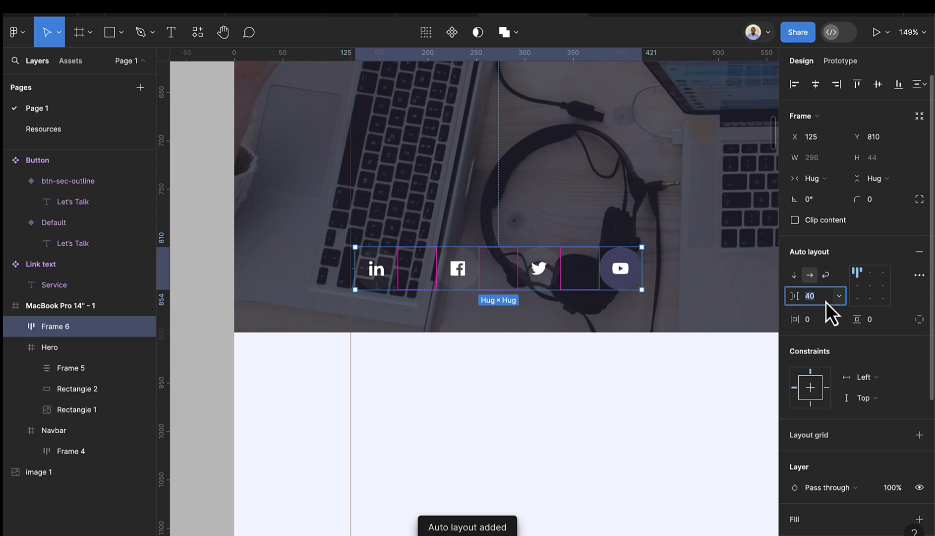
pyautogui.write('16')
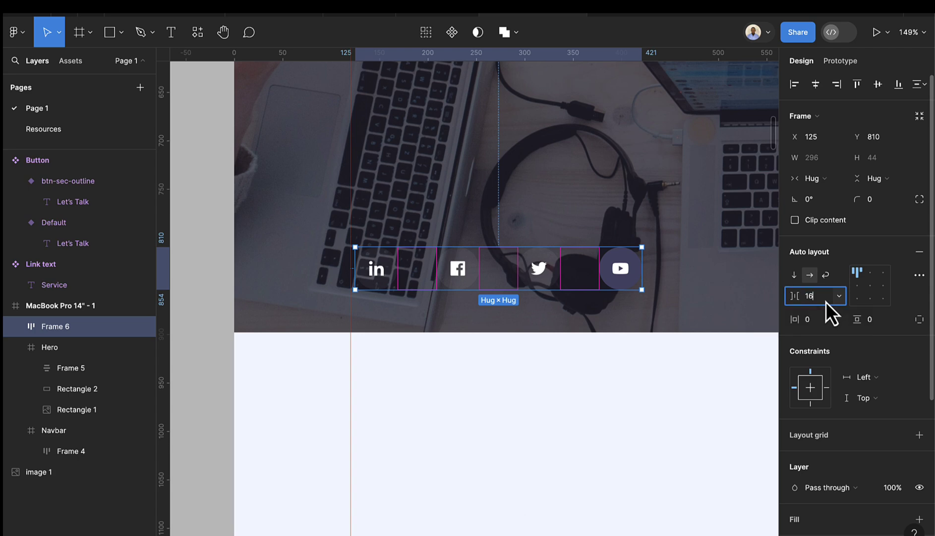
pyautogui.press('Return')
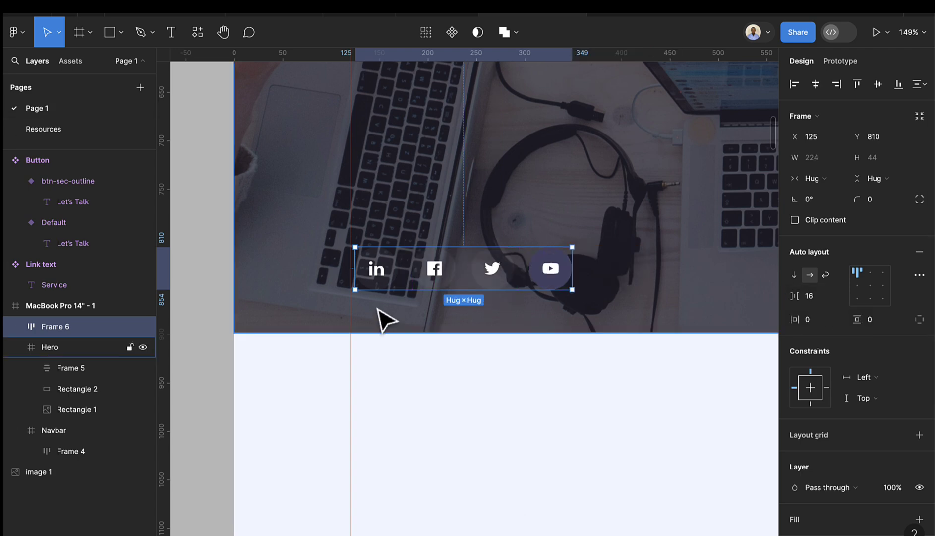
pyautogui.keyDown('ctrl'); pyautogui.scroll(3, 402, 278); pyautogui.keyUp('ctrl')
pyautogui.moveTo(444, 271); pyautogui.dragTo(439, 269)
# - Scroll around the hero to review the finished social icon row
pyautogui.keyDown('ctrl'); pyautogui.scroll(-5, 499, 283); pyautogui.keyUp('ctrl')
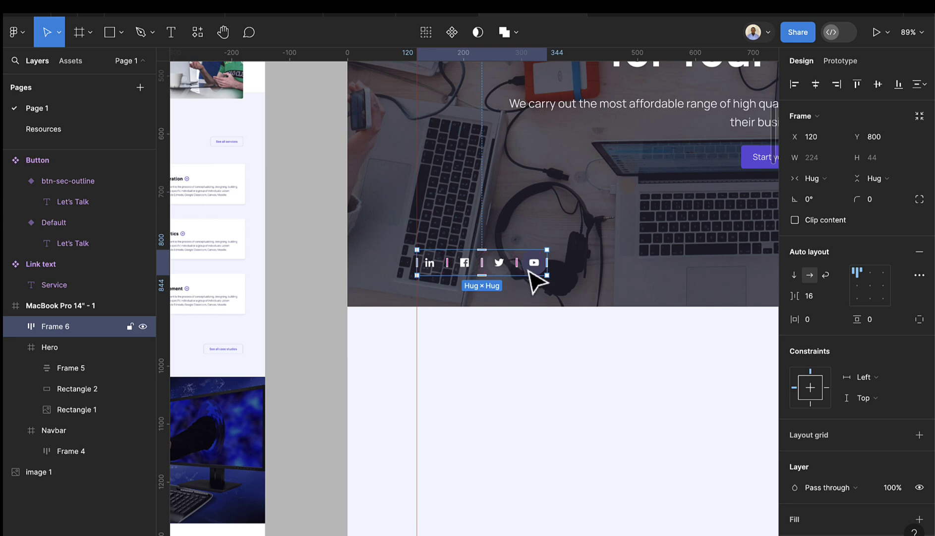
pyautogui.hscroll(-10, 526, 280)
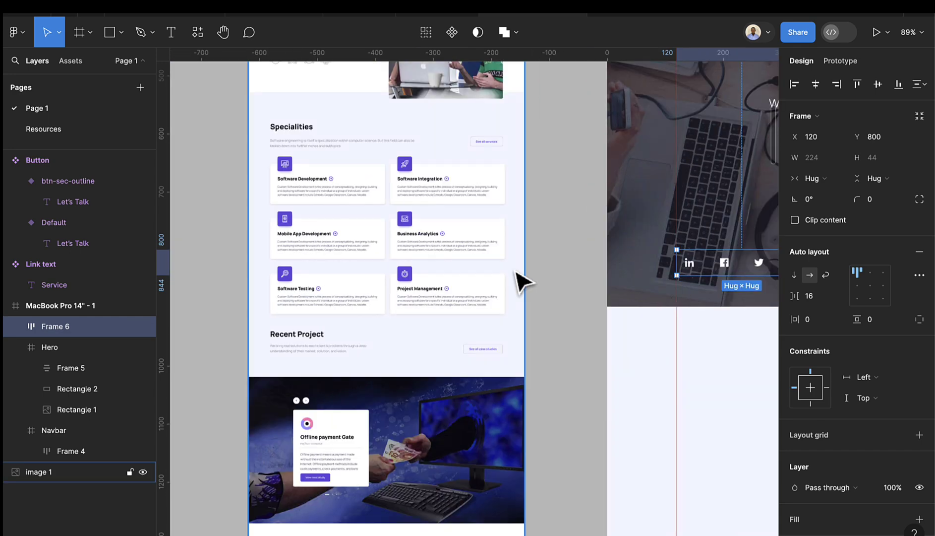
pyautogui.scroll(5, 330, 199)
pyautogui.scroll(5, 312, 153)
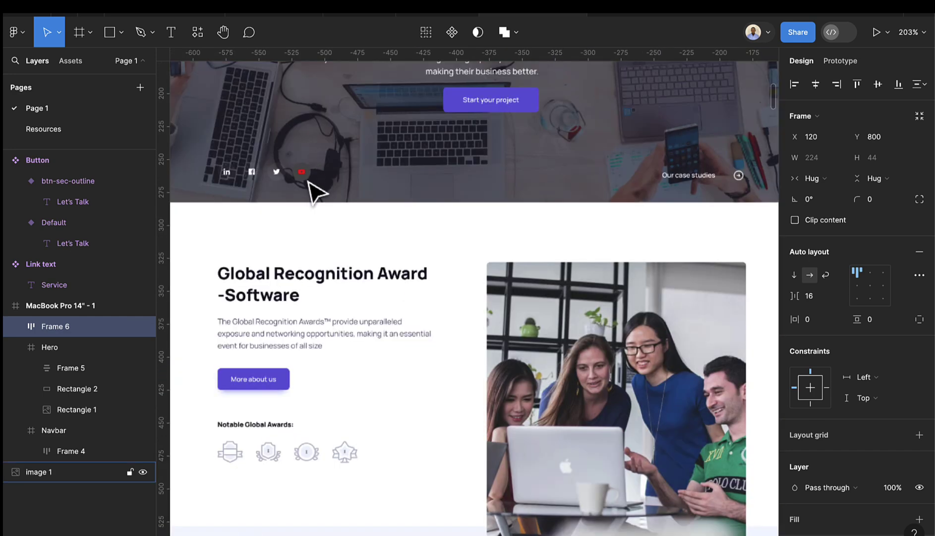
pyautogui.scroll(-8, 700, 237)
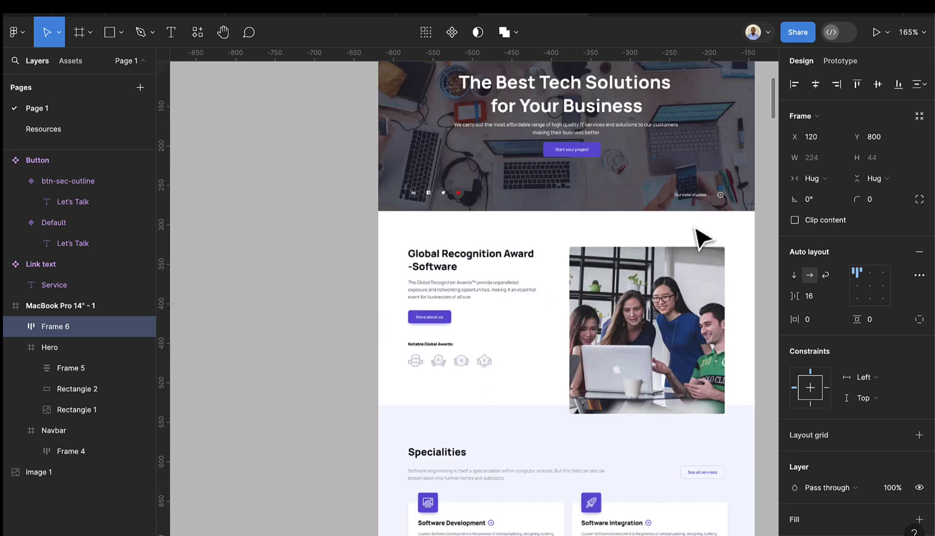
pyautogui.hscroll(10, 707, 251)
pyautogui.scroll(-2, 687, 407)
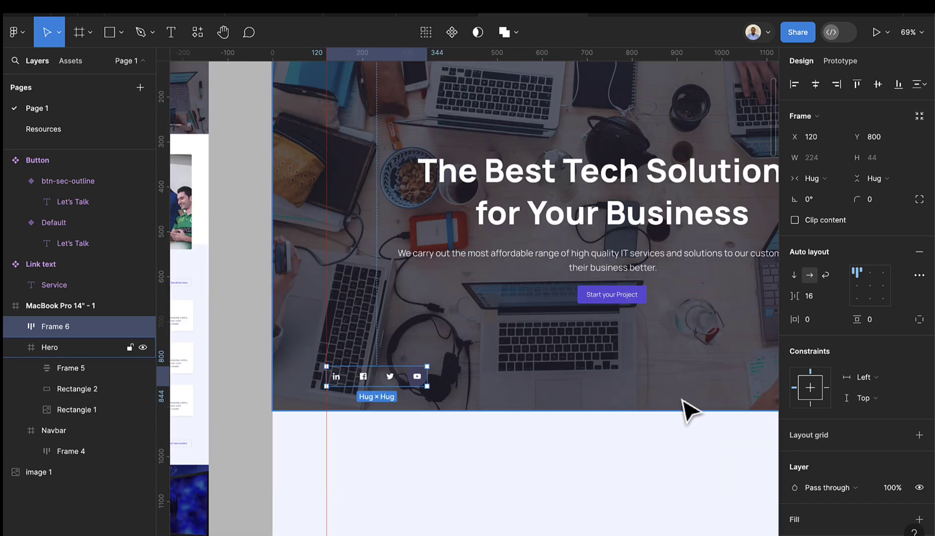
pyautogui.hscroll(4, 685, 409)
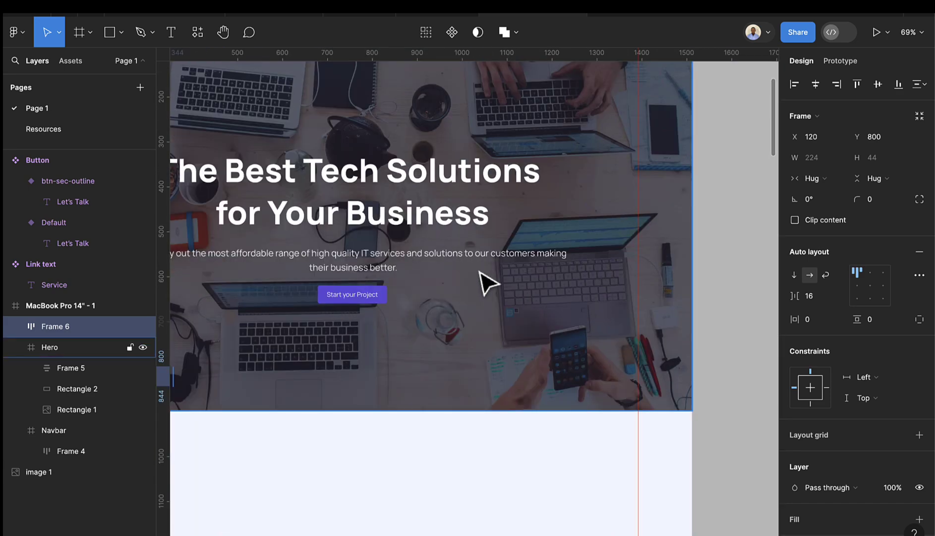
pyautogui.scroll(10, 387, 230)
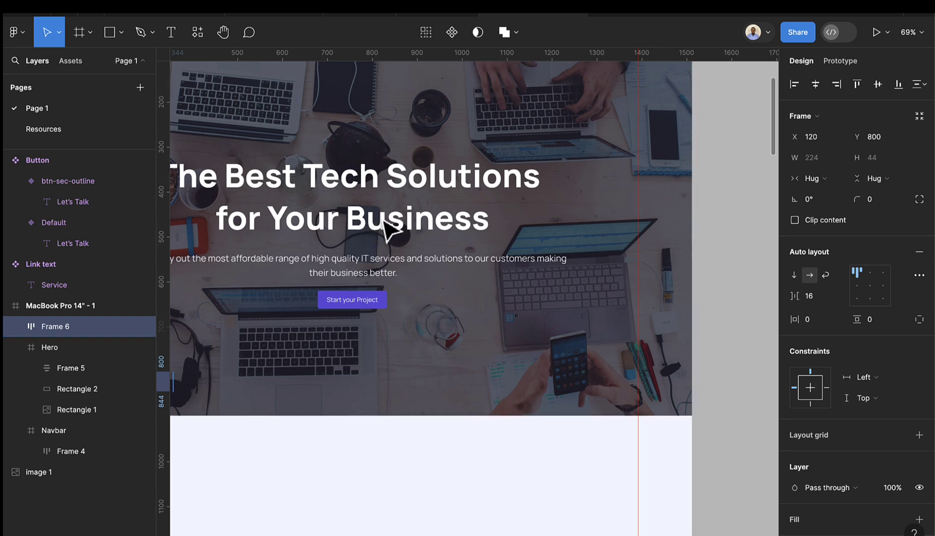
# - Add a large 'Our recent project' text layer on the empty canvas above the design
pyautogui.click(169, 31)
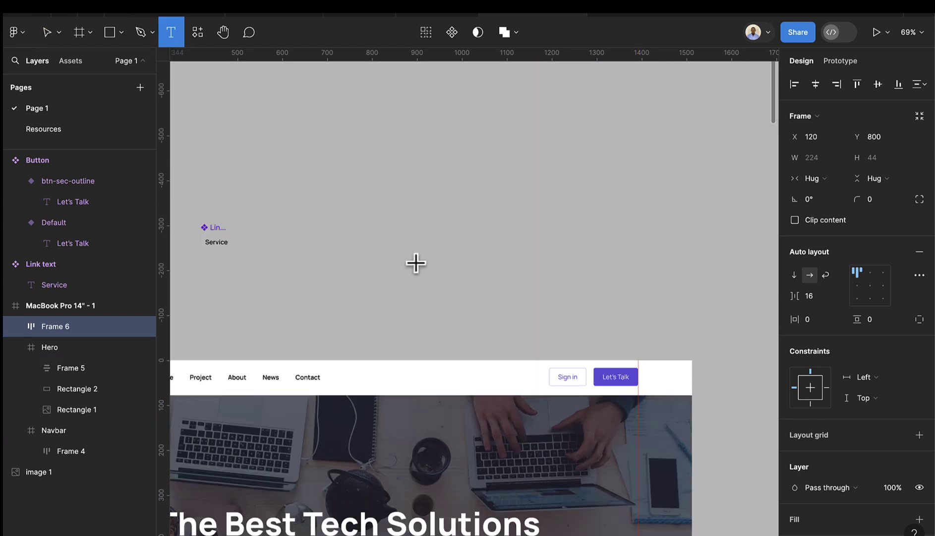
pyautogui.scroll(3, 430, 245)
pyautogui.click(430, 259)
pyautogui.write('O')
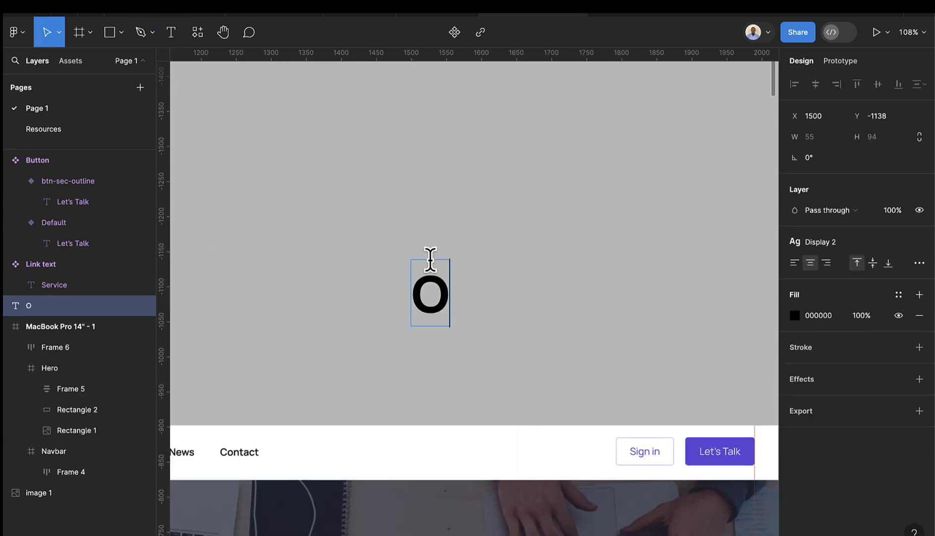
pyautogui.write('ur rece')
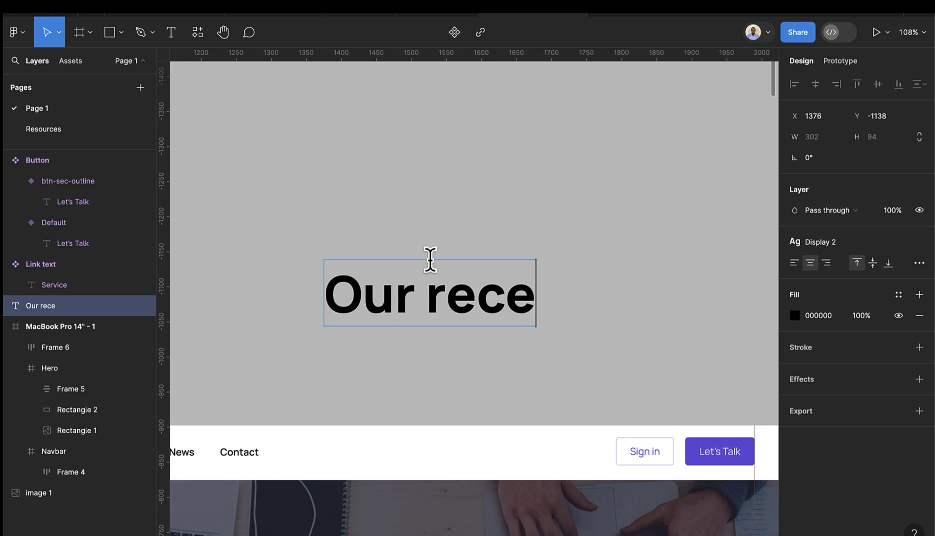
pyautogui.write('nt project')
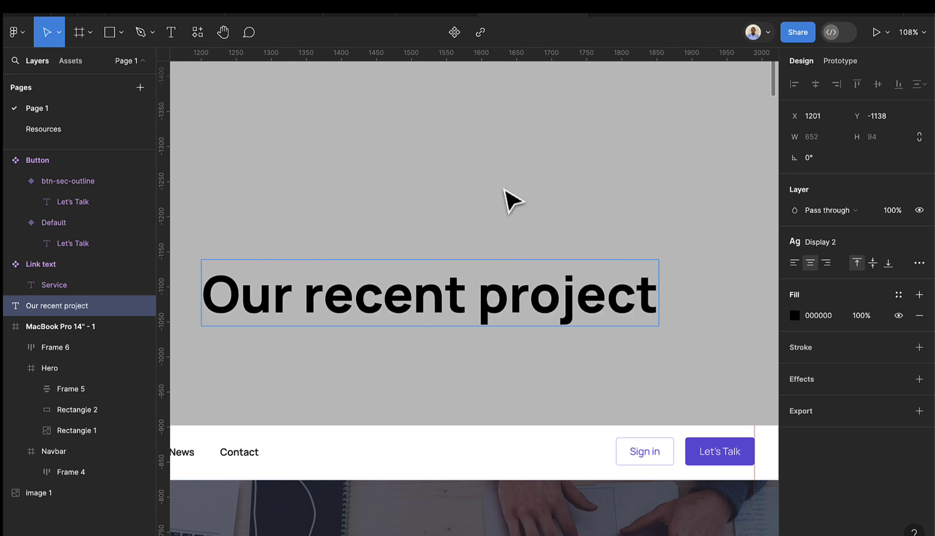
pyautogui.press('Escape')
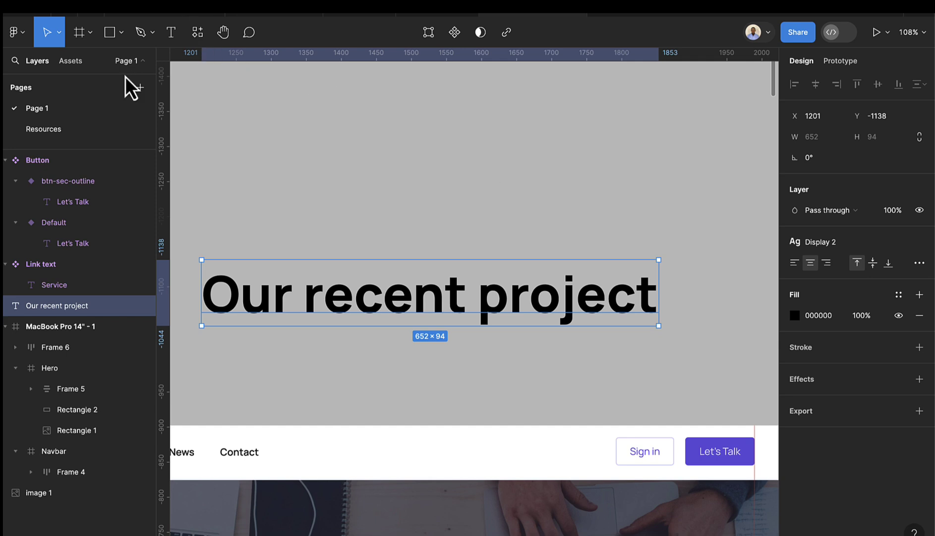
pyautogui.click(74, 63)
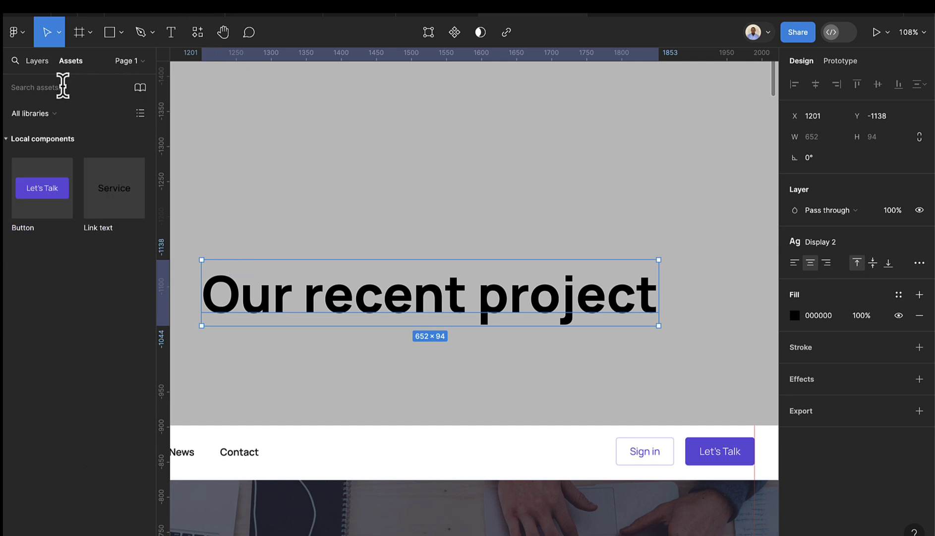
# - Select the circled arrow icon on the Resources page, then return to Page 1
pyautogui.click(43, 65)
pyautogui.click(49, 127)
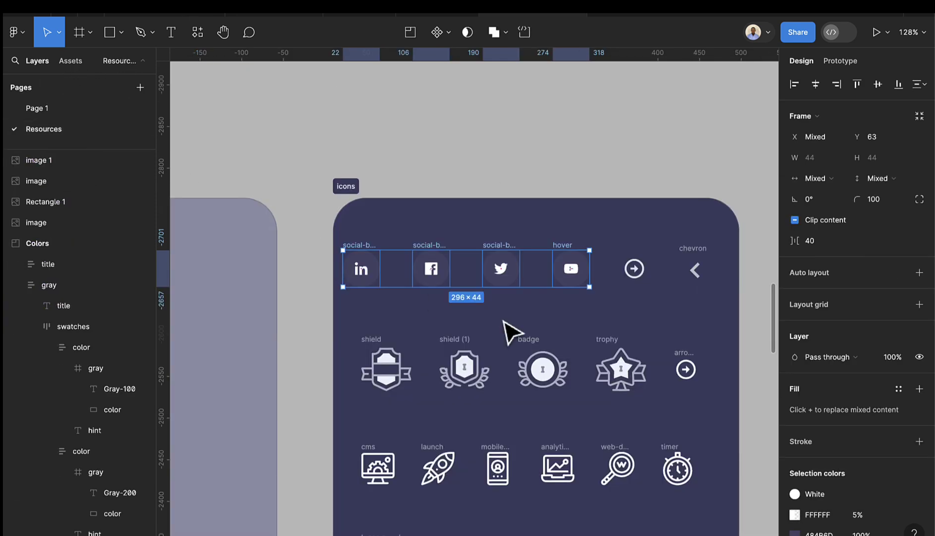
pyautogui.scroll(-2, 547, 348)
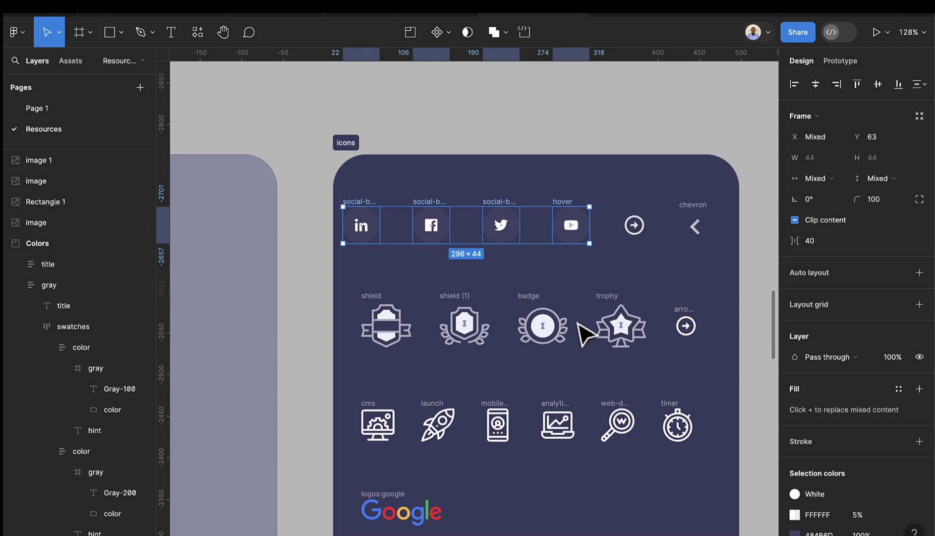
pyautogui.click(685, 322)
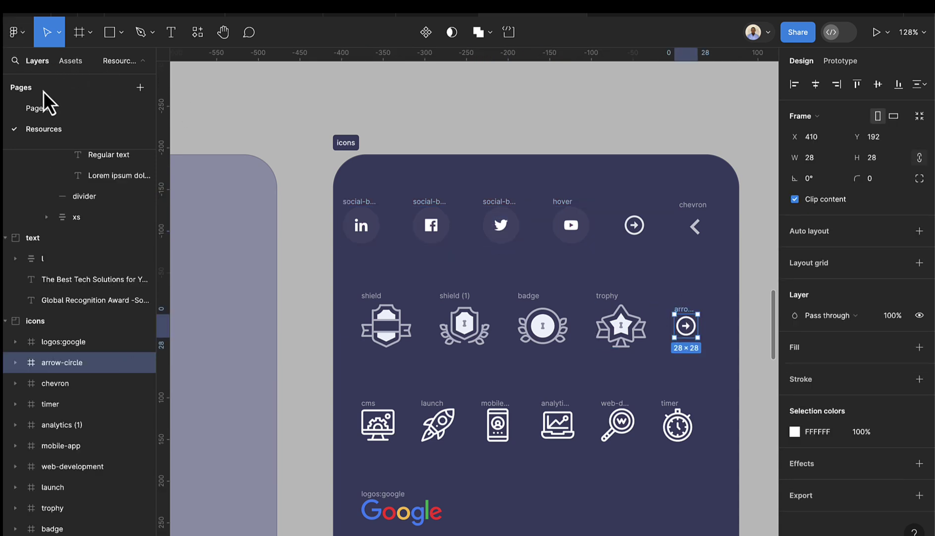
pyautogui.click(46, 107)
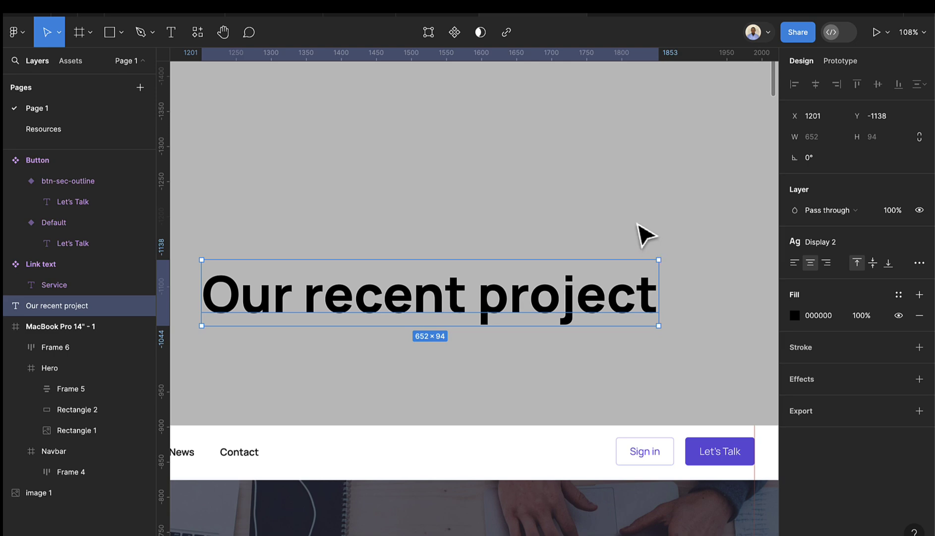
# - Paste the circled arrow icon and move it past the heading's end
pyautogui.press('Escape')
pyautogui.hotkey('ctrl', 'v')
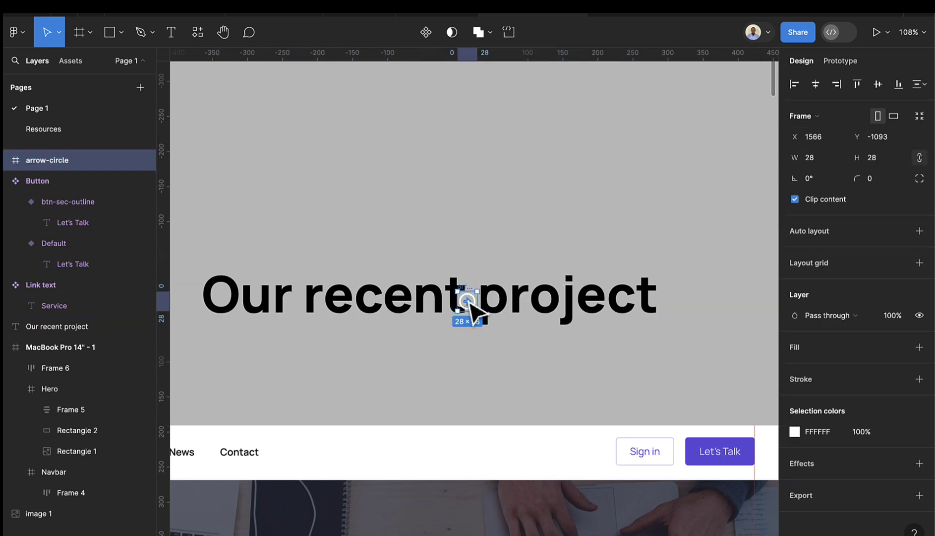
pyautogui.moveTo(470, 303); pyautogui.dragTo(694, 301)
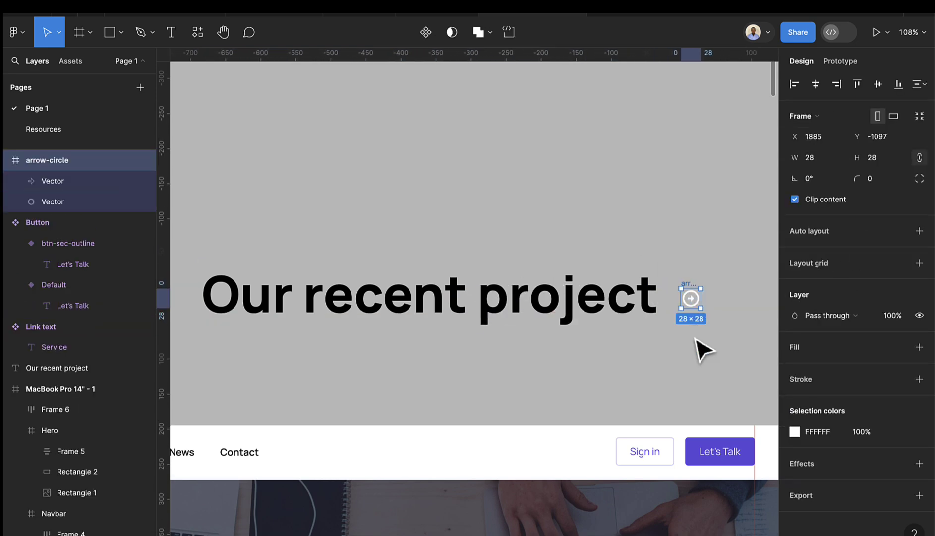
pyautogui.scroll(-5, 679, 375)
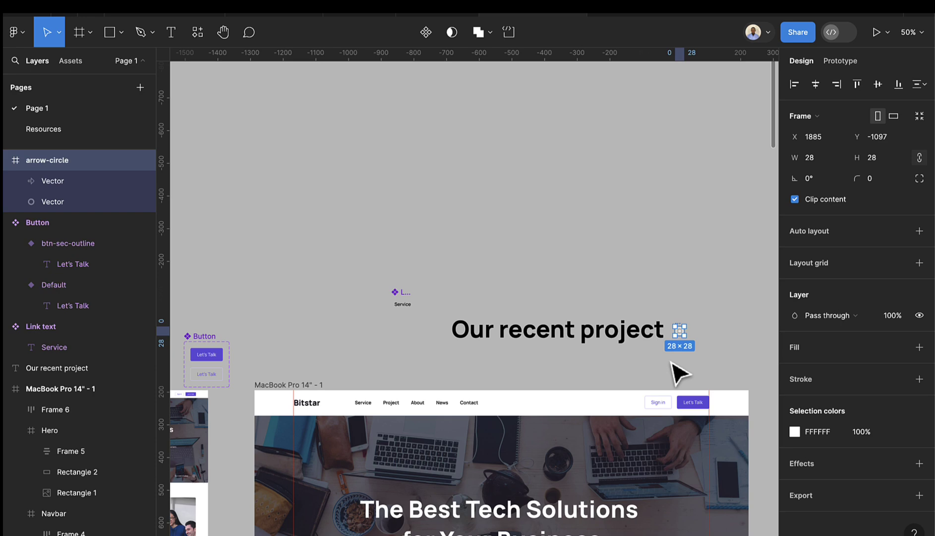
# - Give 'Our recent project' the M text style and a white fill
pyautogui.click(582, 330)
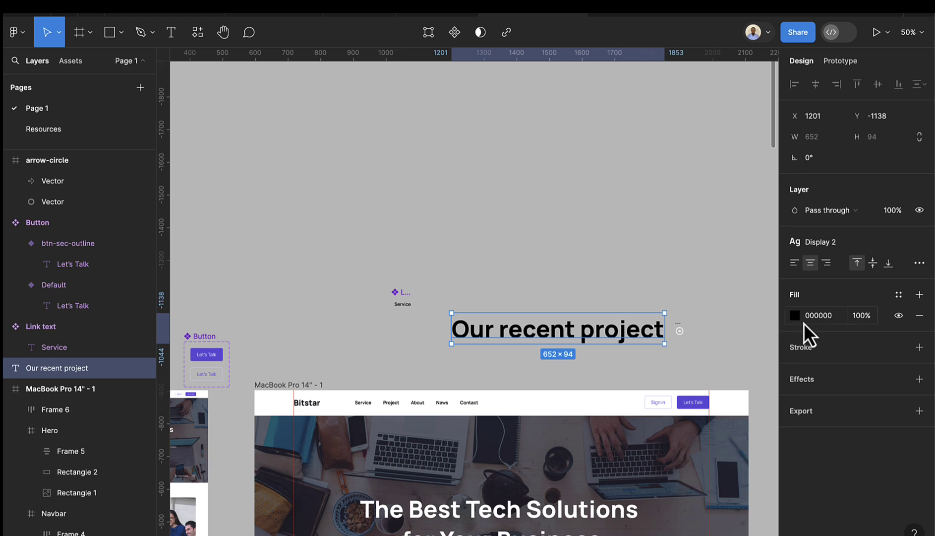
pyautogui.click(838, 243)
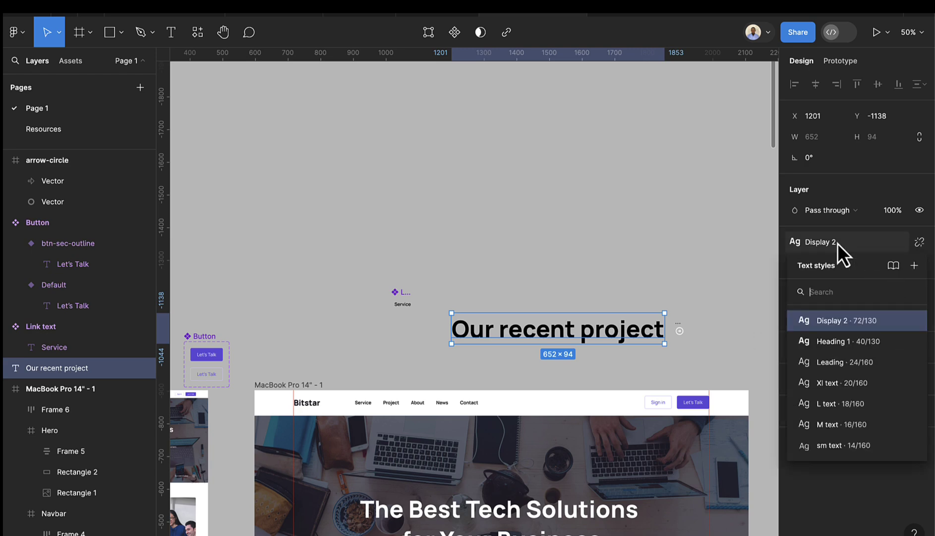
pyautogui.click(838, 424)
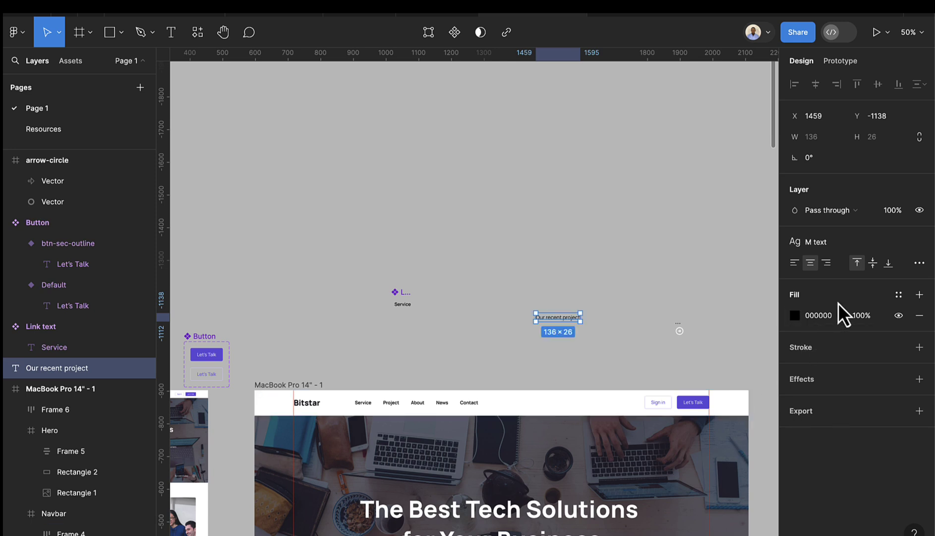
pyautogui.click(897, 296)
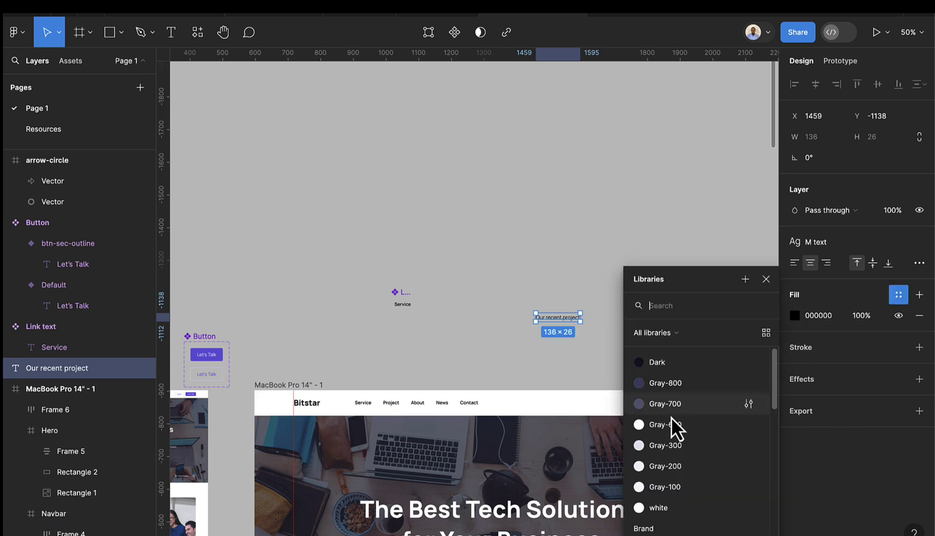
pyautogui.click(666, 505)
# - Move the arrow icon right beside the 'Our recent project' text
pyautogui.scroll(3, 674, 347)
pyautogui.click(685, 324)
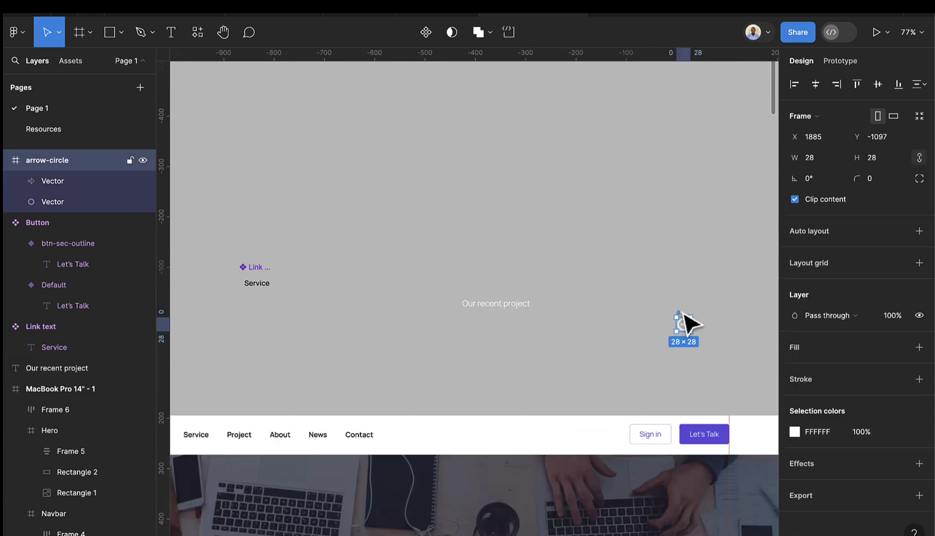
pyautogui.moveTo(685, 327); pyautogui.dragTo(553, 309)
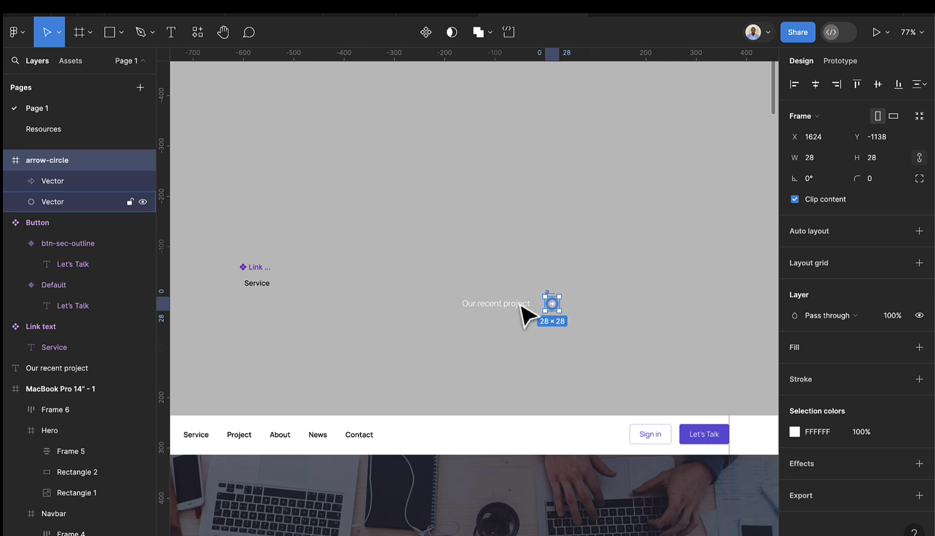
pyautogui.scroll(3, 526, 310)
pyautogui.click(514, 312)
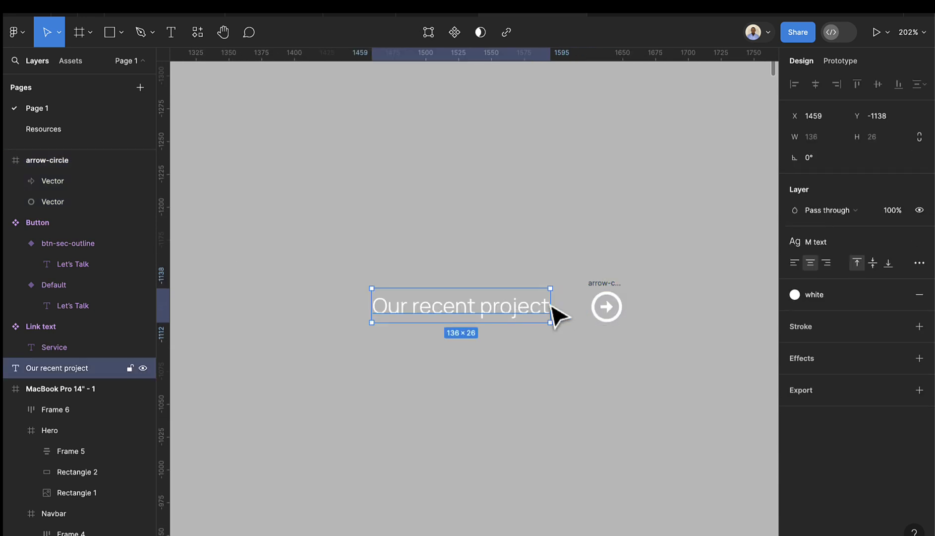
# - Wrap the text and arrow in an auto layout frame and shrink the arrow below 24 px
pyautogui.keyDown('shift'); pyautogui.click(603, 288); pyautogui.keyUp('shift')
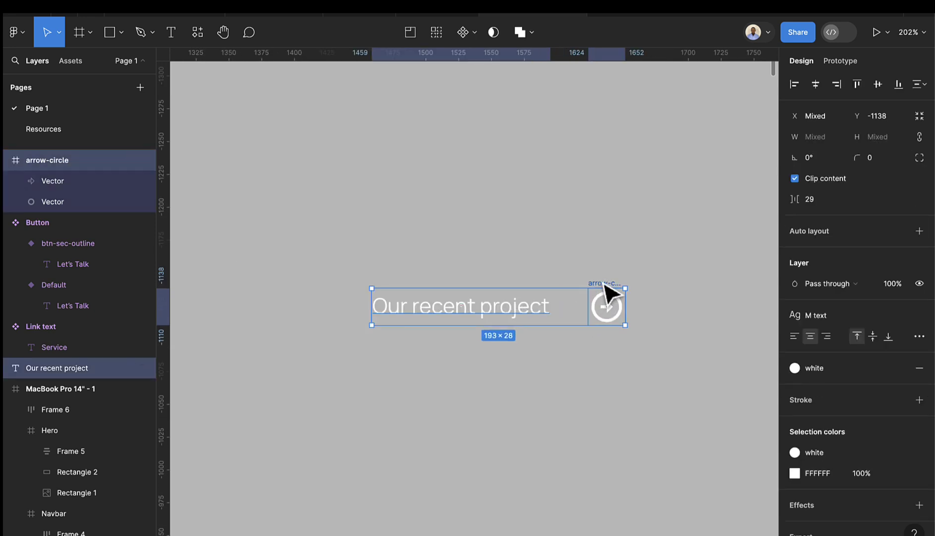
pyautogui.hotkey('shift', 'a')
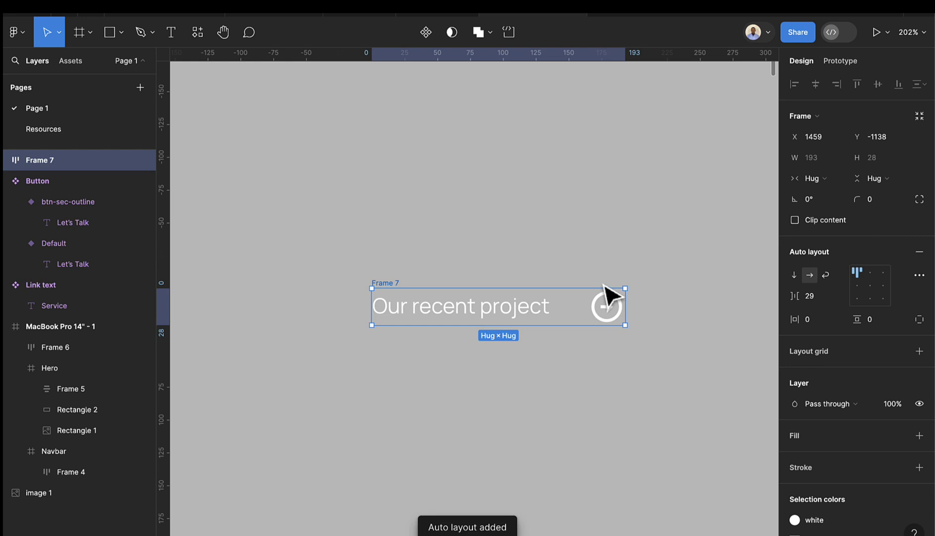
pyautogui.click(605, 304)
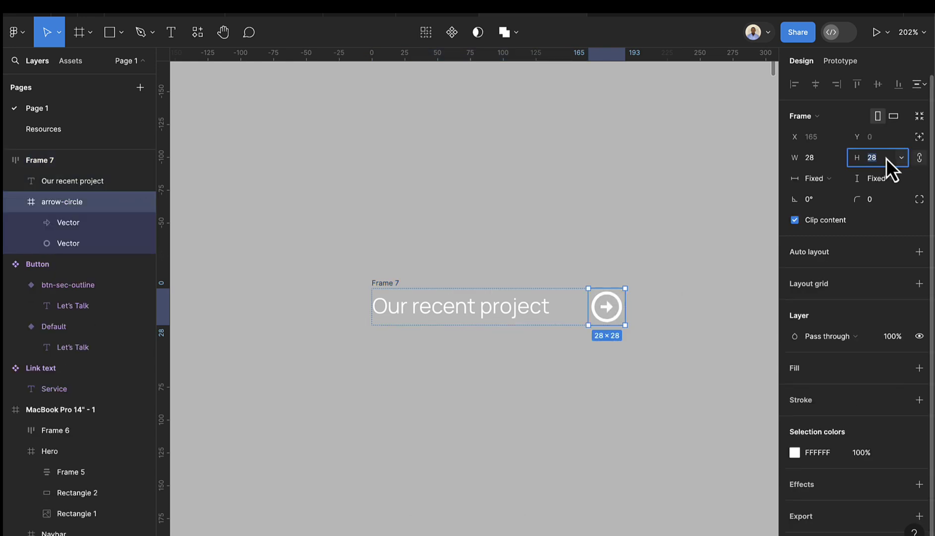
pyautogui.write('24')
pyautogui.press('Return')
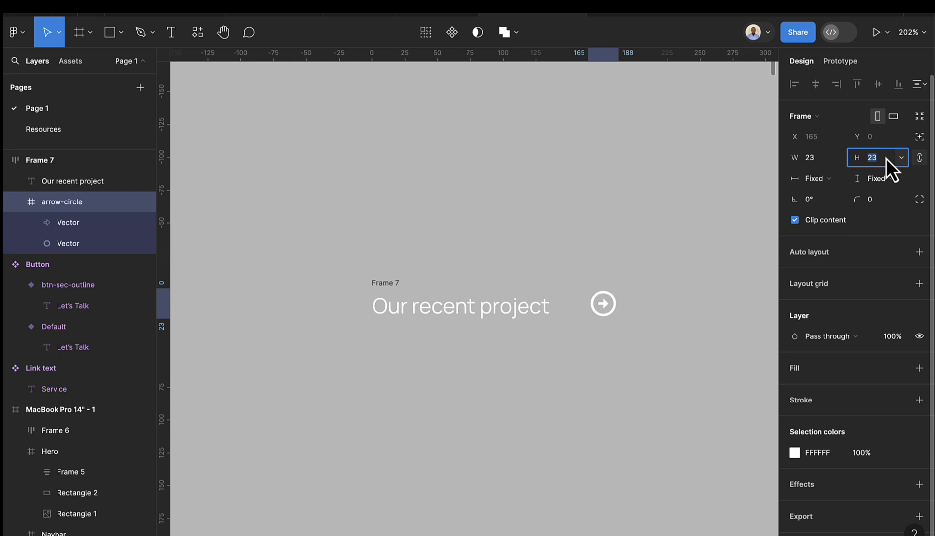
pyautogui.press('Down')
pyautogui.press('Down')
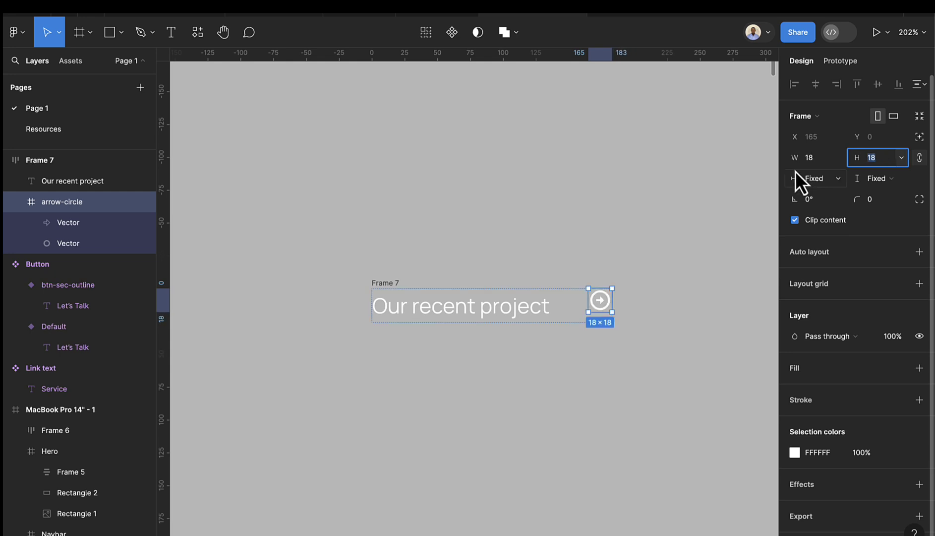
pyautogui.click(496, 256)
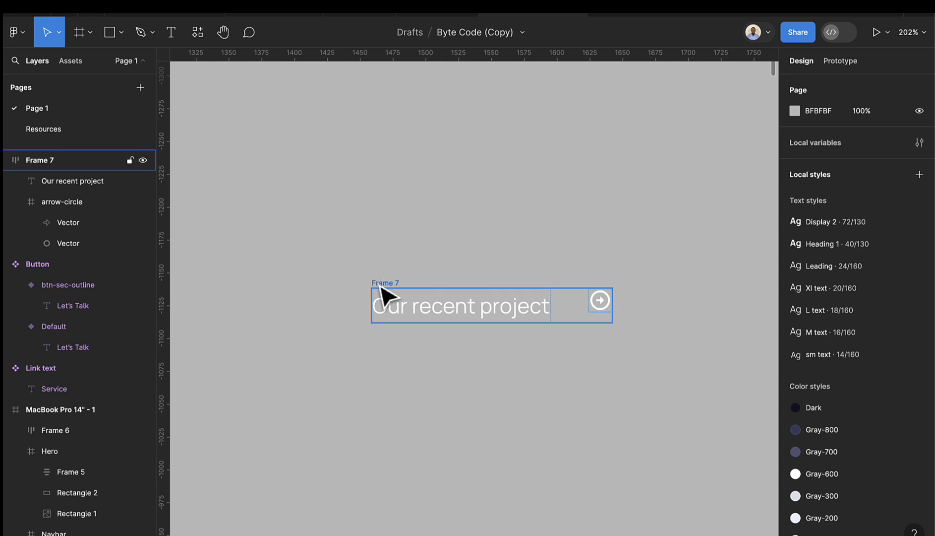
# - Rename the frame 'Arrow text' and turn it into a component
pyautogui.click(386, 294)
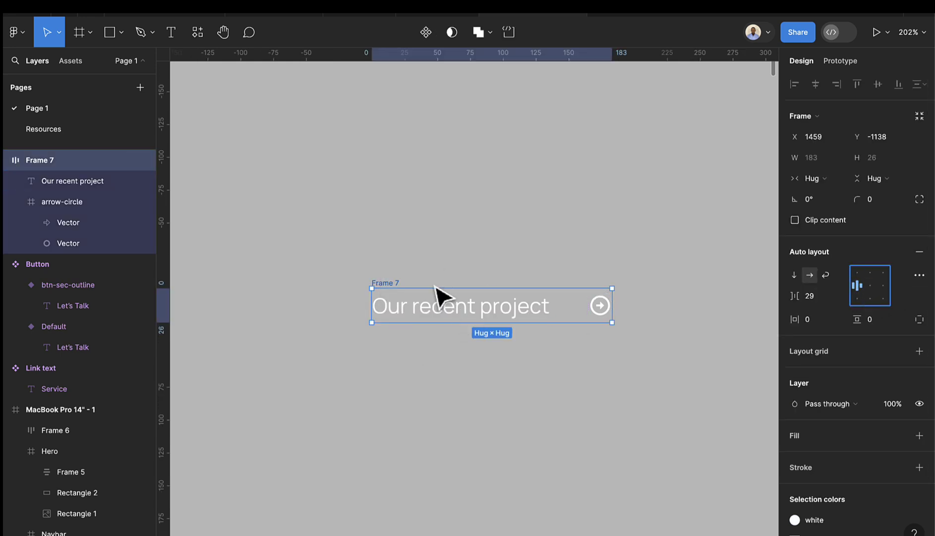
pyautogui.doubleClick(387, 283)
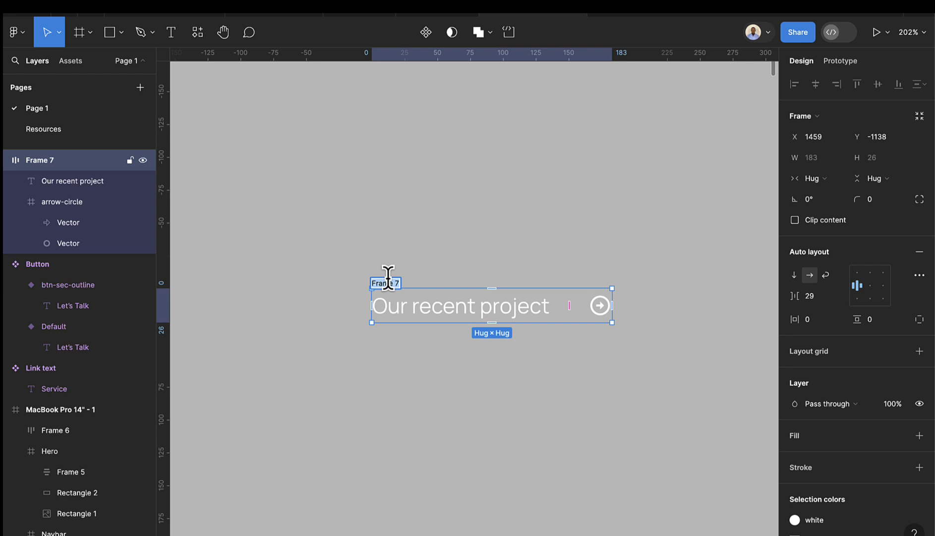
pyautogui.write('Arrow text')
pyautogui.press('Return')
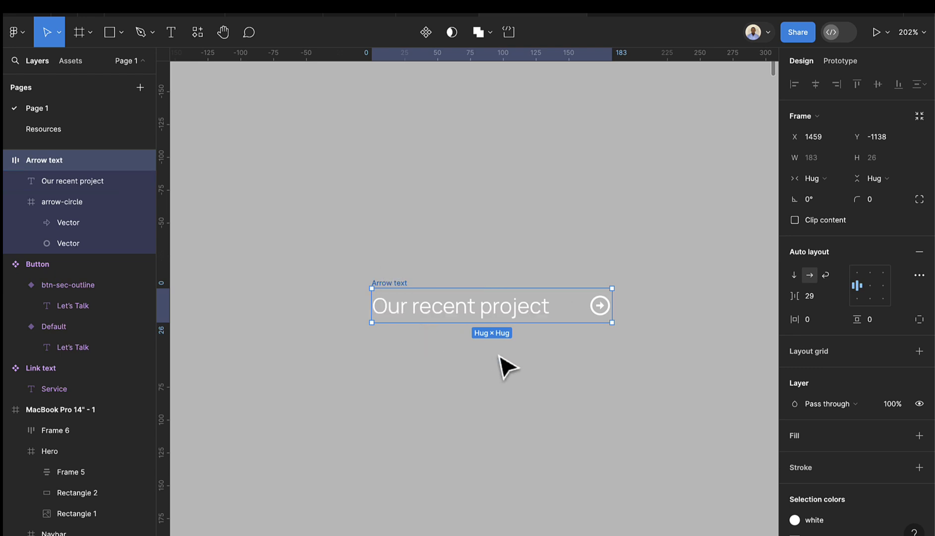
pyautogui.scroll(-1, 500, 358)
pyautogui.click(426, 33)
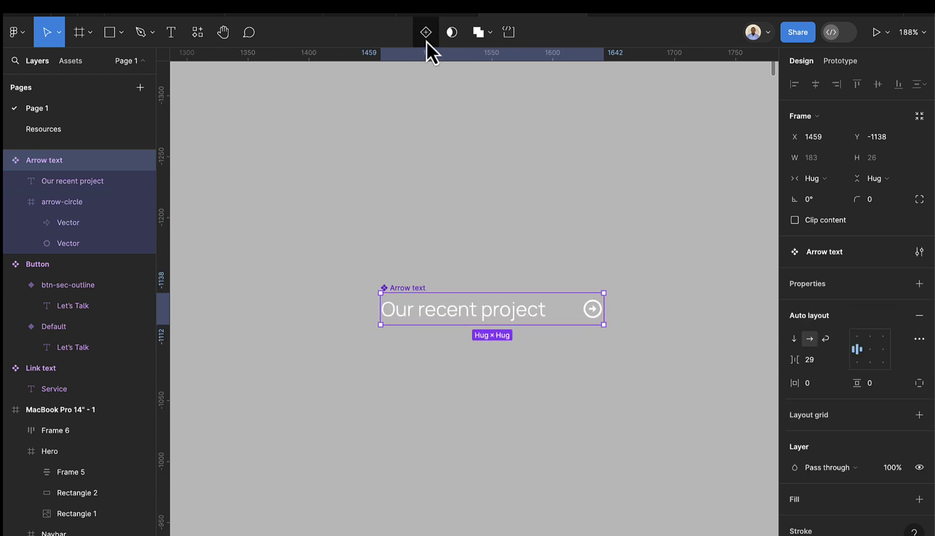
pyautogui.scroll(-6, 504, 370)
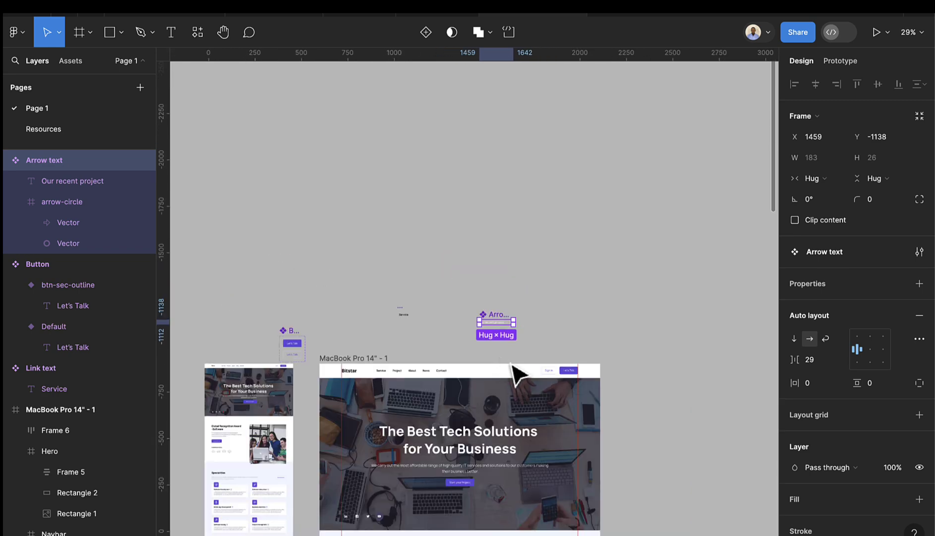
pyautogui.scroll(-5, 516, 372)
# - Place an Arrow text instance from local components in the hero's bottom right
pyautogui.click(70, 61)
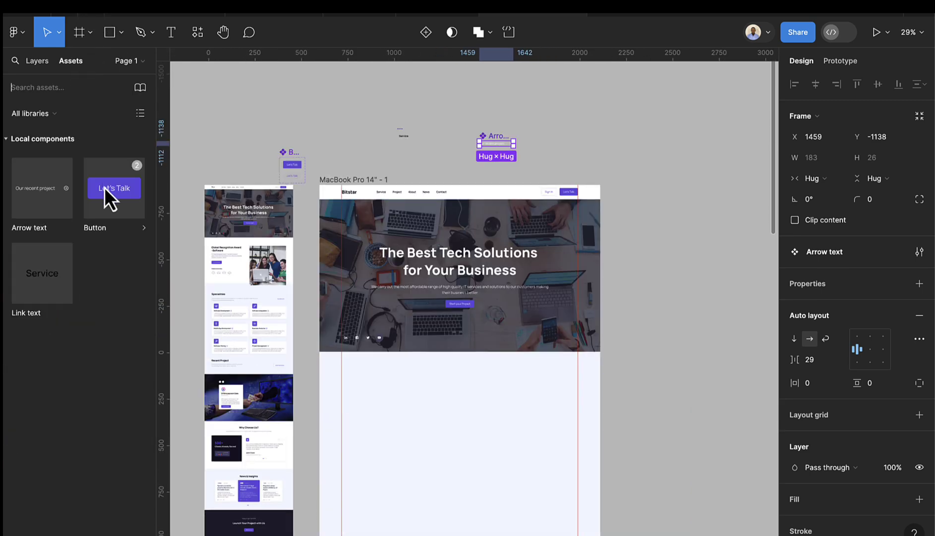
pyautogui.moveTo(34, 204); pyautogui.dragTo(574, 344)
pyautogui.scroll(3, 555, 355)
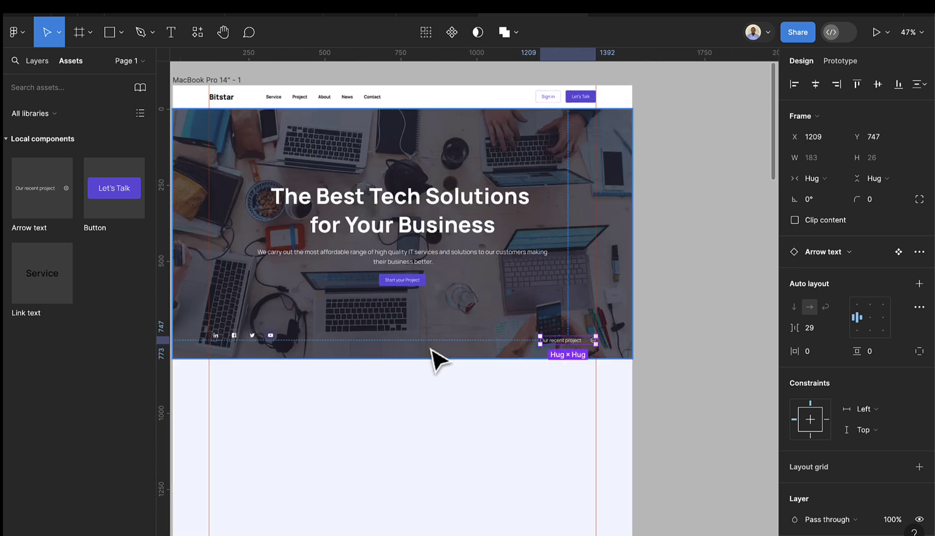
# - Join the social icons and Arrow text into one auto layout row with items centred vertically
pyautogui.keyDown('shift'); pyautogui.click(274, 341); pyautogui.keyUp('shift')
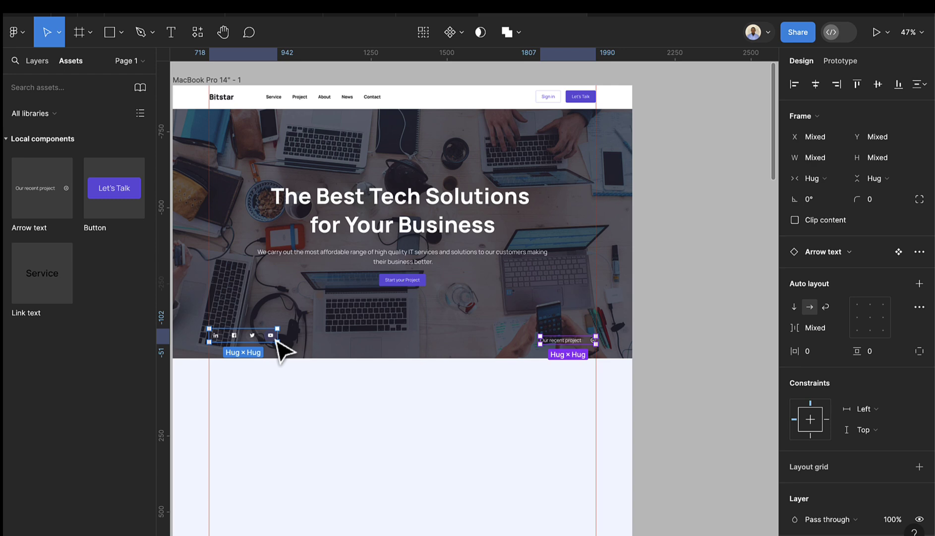
pyautogui.hotkey('shift', 'a')
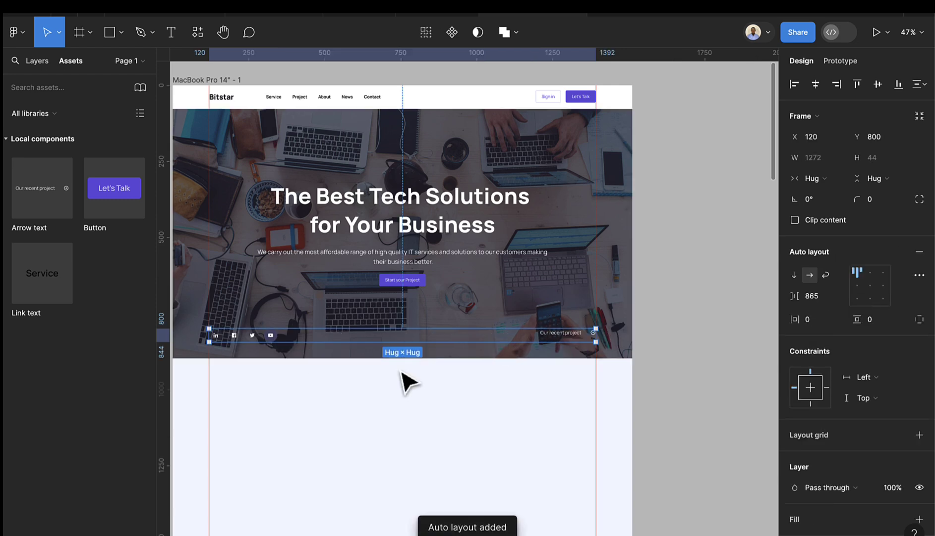
pyautogui.click(858, 285)
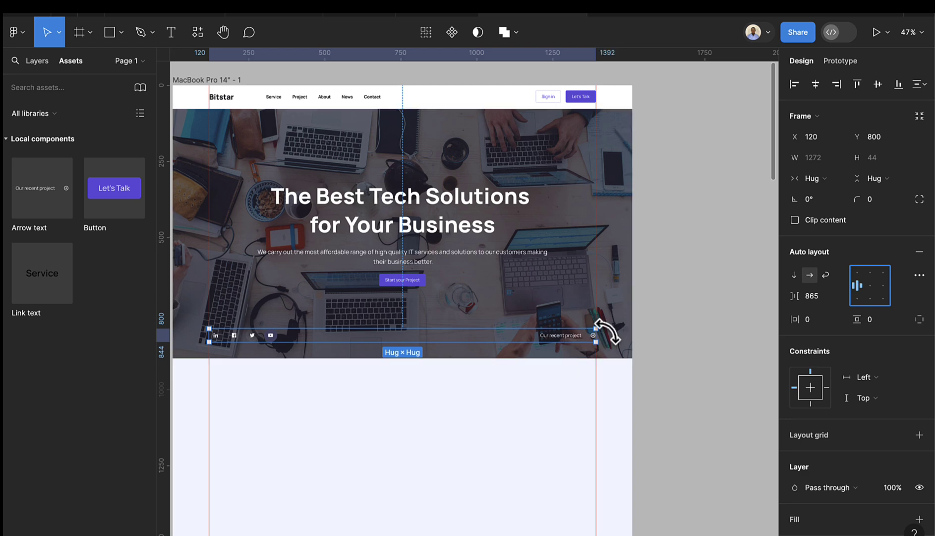
pyautogui.scroll(10, 605, 330)
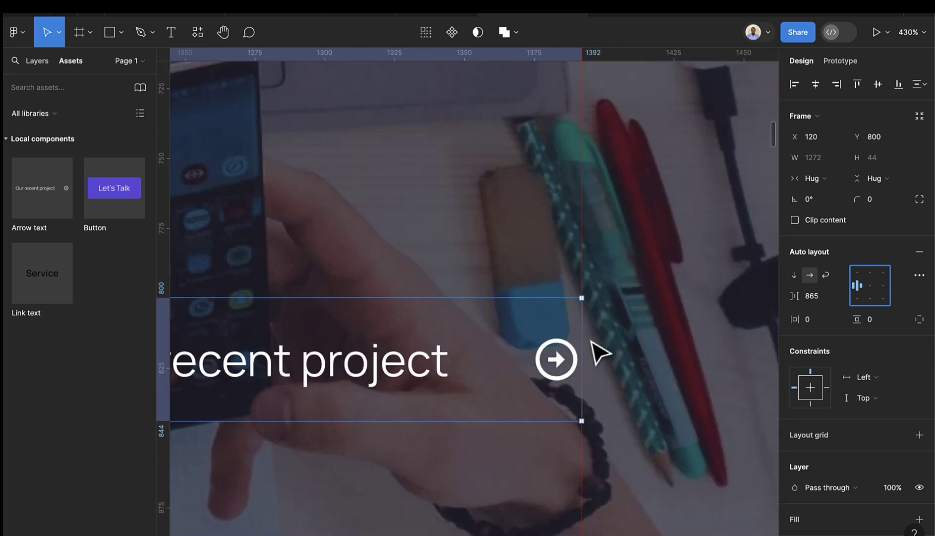
pyautogui.scroll(4, 600, 352)
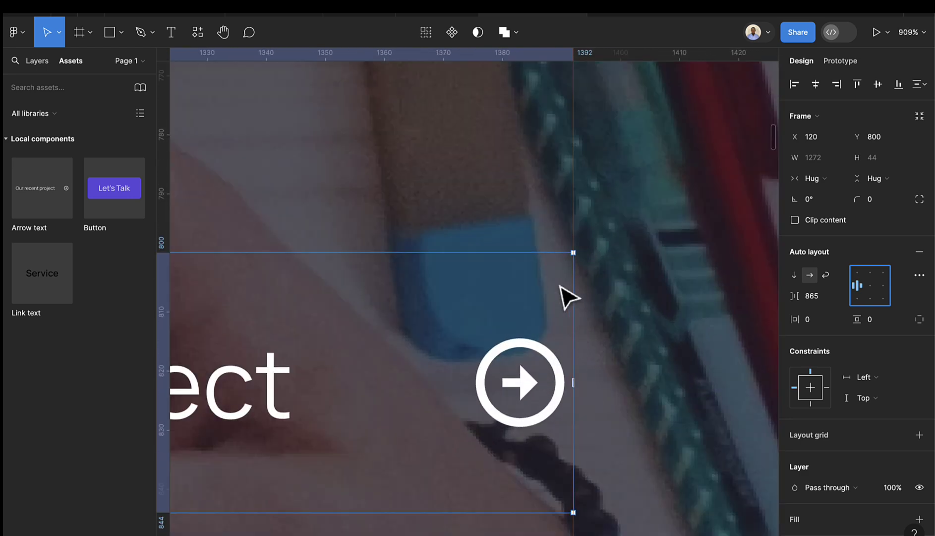
pyautogui.scroll(-15, 572, 302)
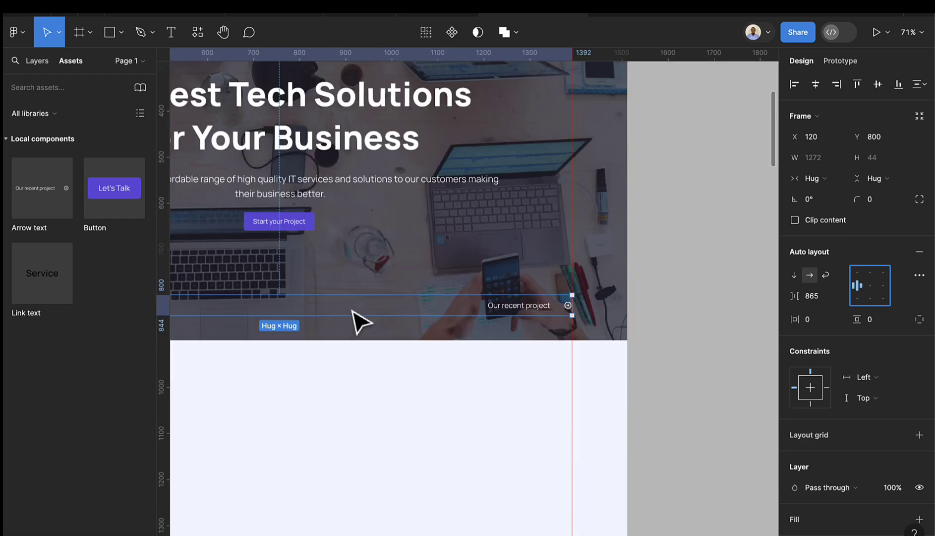
pyautogui.scroll(2, 348, 305)
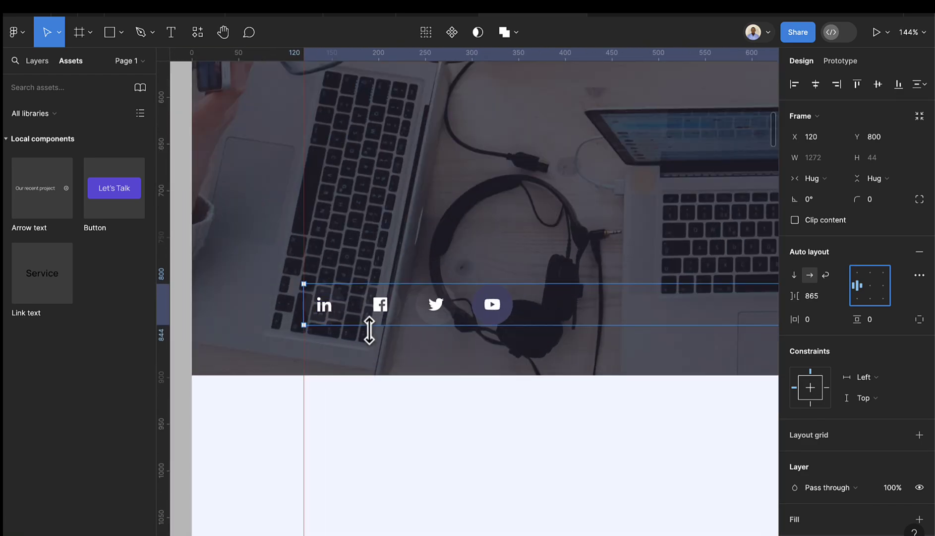
pyautogui.scroll(-5, 377, 329)
# - Select and deselect the bottom row, then scroll down below the hero
pyautogui.click(699, 265)
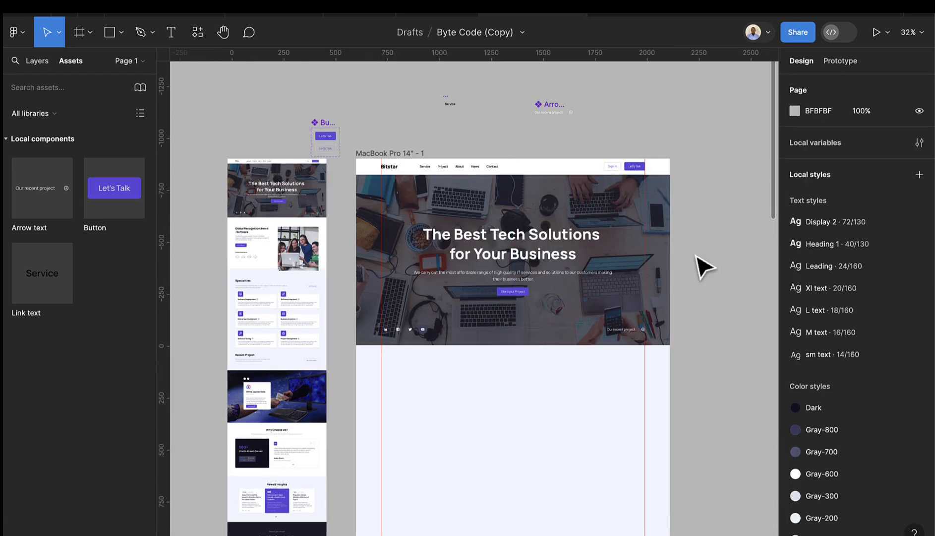
pyautogui.click(611, 327)
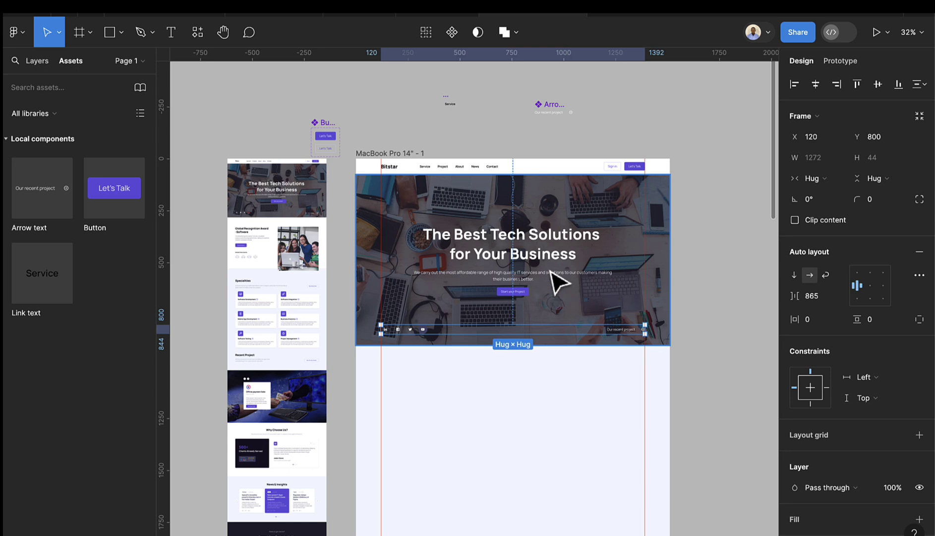
pyautogui.click(699, 333)
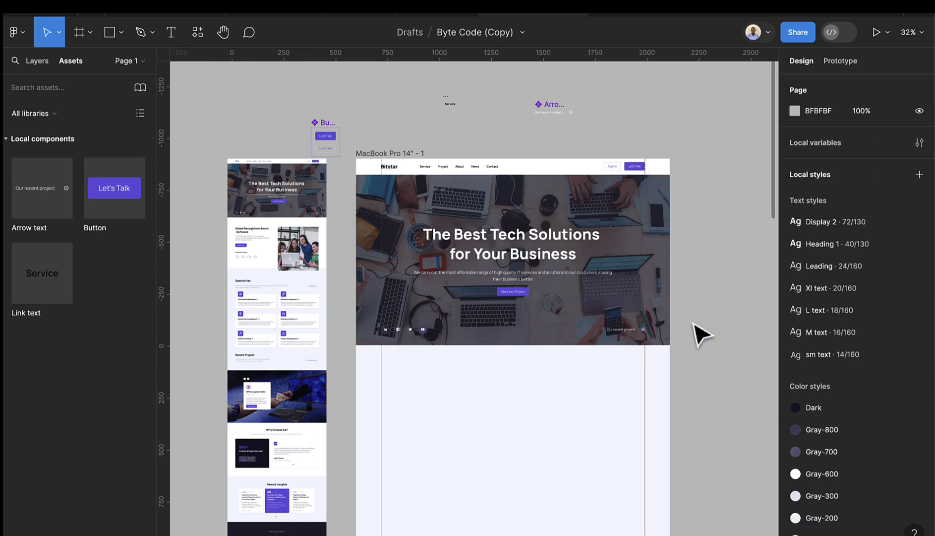
pyautogui.scroll(-2, 695, 338)
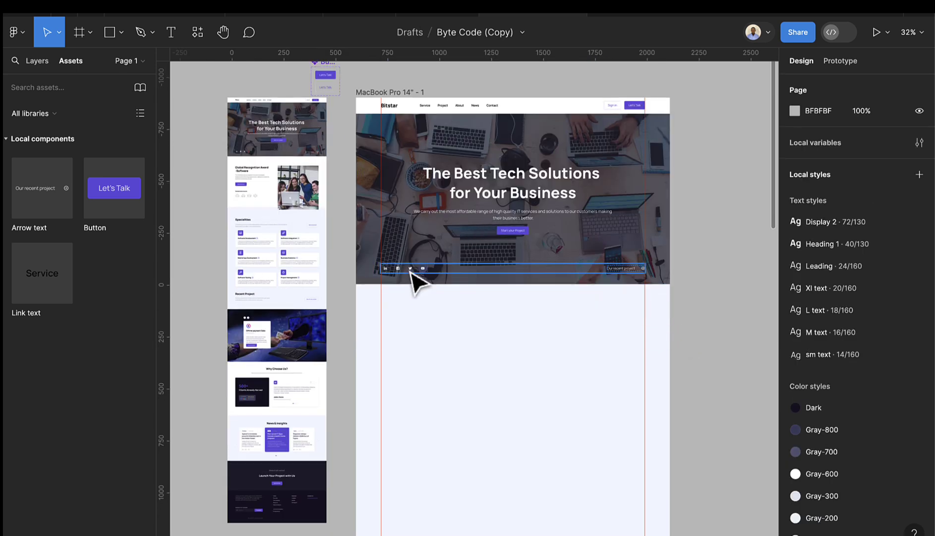
pyautogui.scroll(-1, 418, 300)
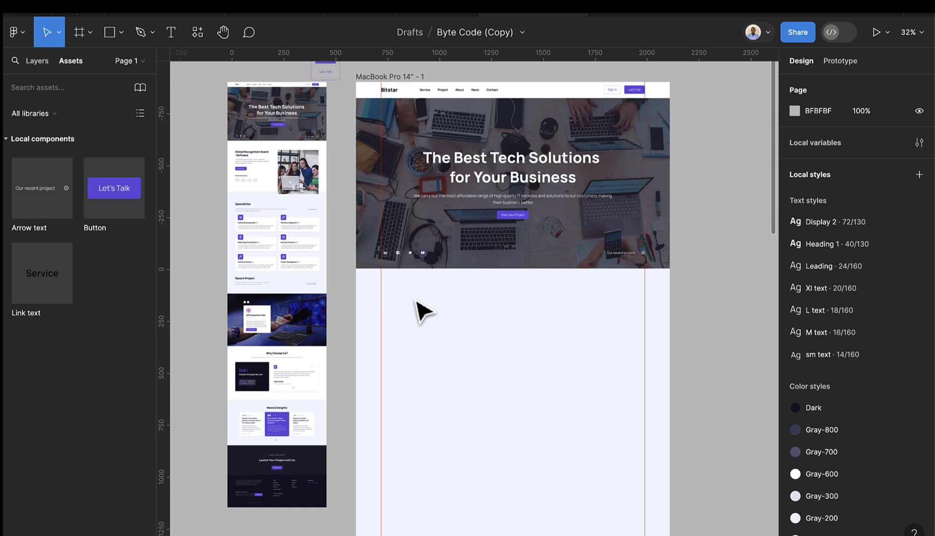
pyautogui.scroll(-1, 424, 312)
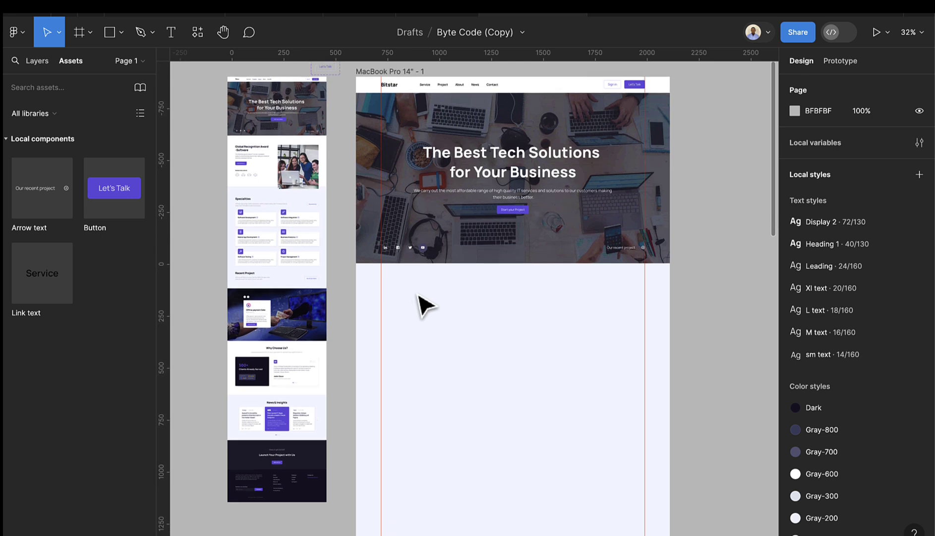
# - Draw a 1512×735 frame beneath the hero and fill it with the white style
pyautogui.click(79, 33)
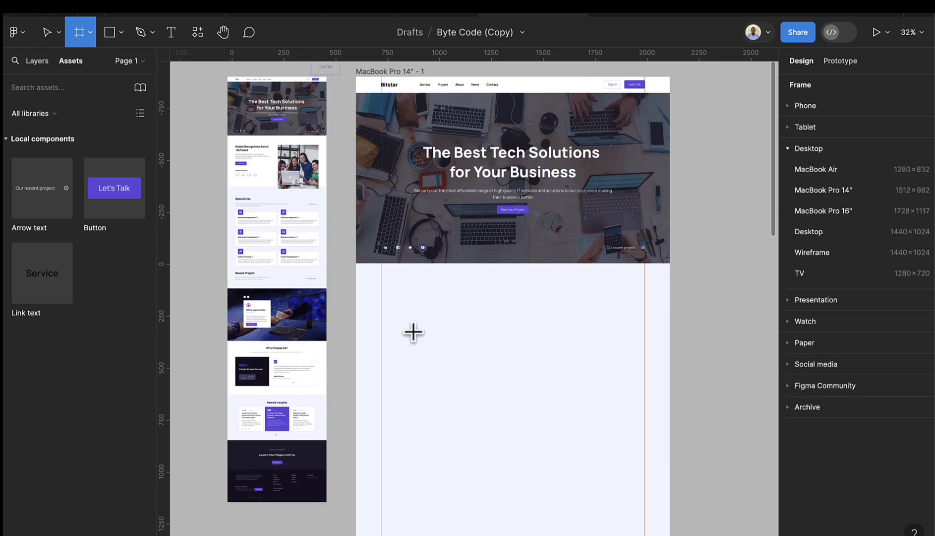
pyautogui.moveTo(356, 264); pyautogui.dragTo(670, 412)
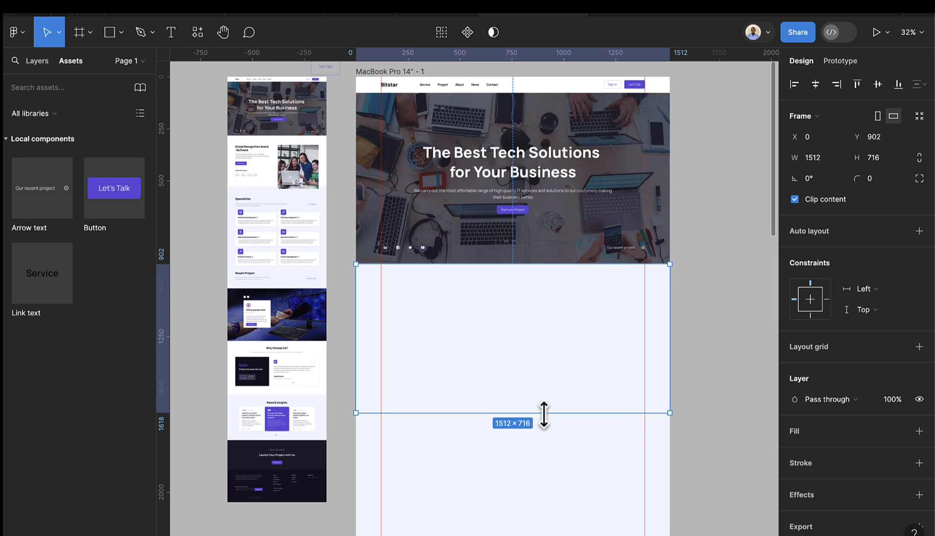
pyautogui.moveTo(545, 413); pyautogui.dragTo(544, 417)
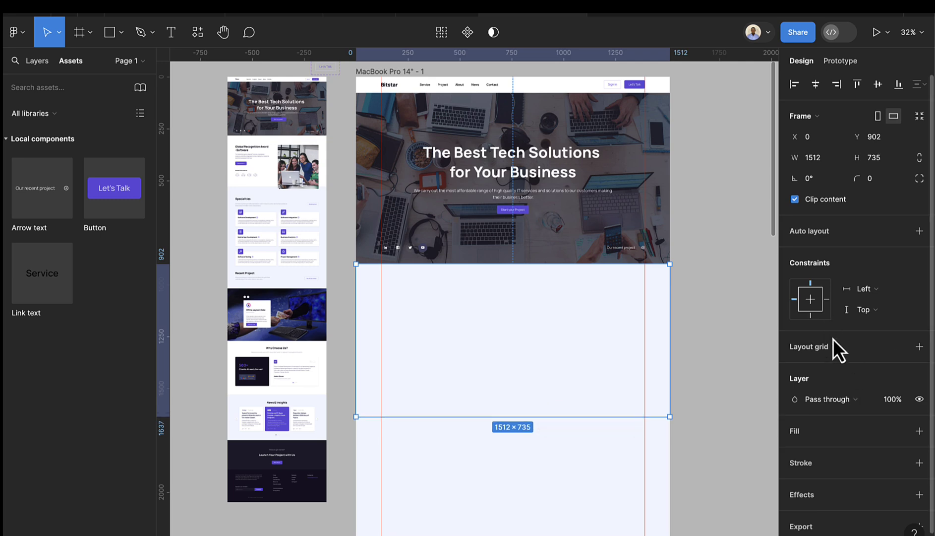
pyautogui.click(898, 431)
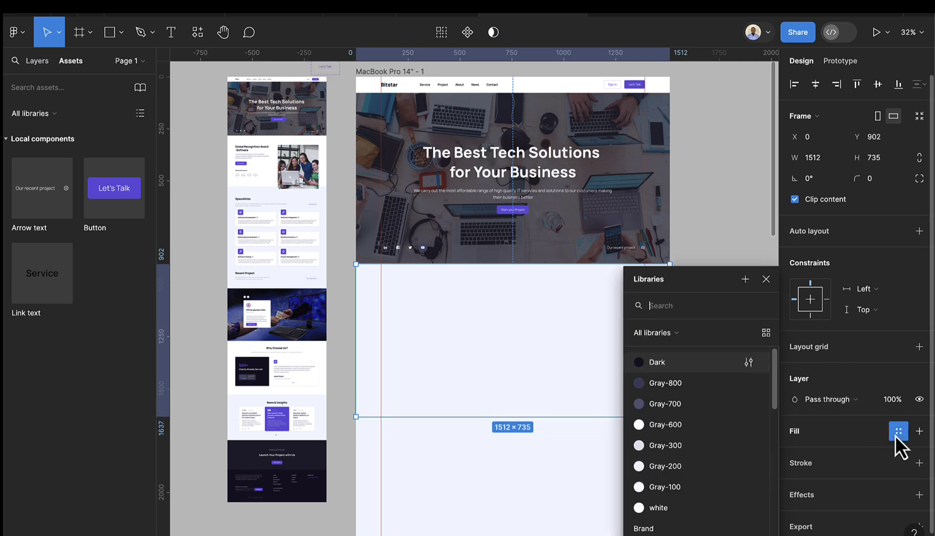
pyautogui.click(670, 506)
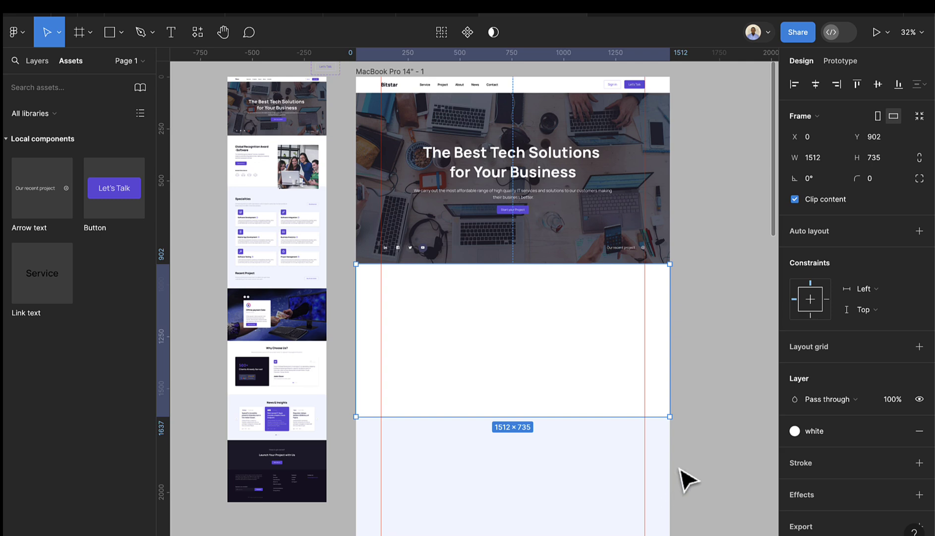
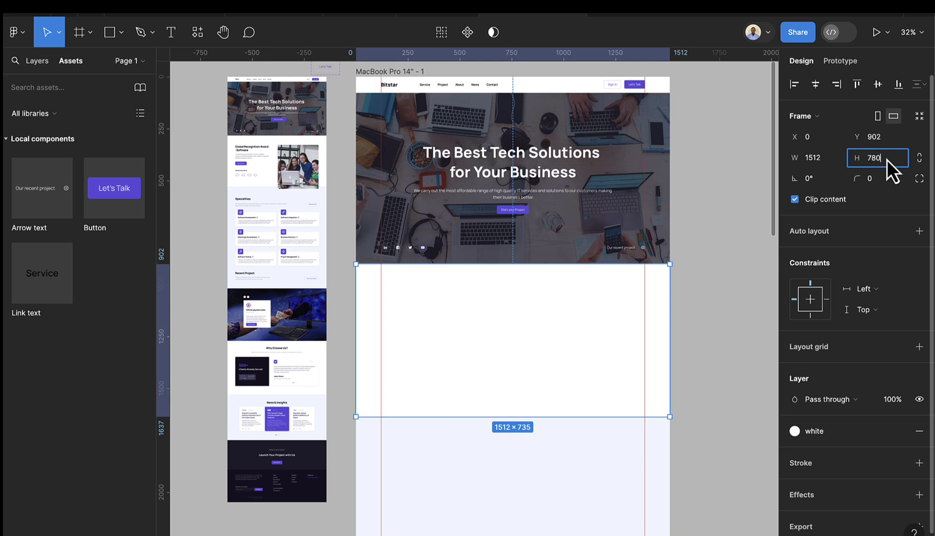
# - Set the white frame's height to 780 px
pyautogui.press('Return')
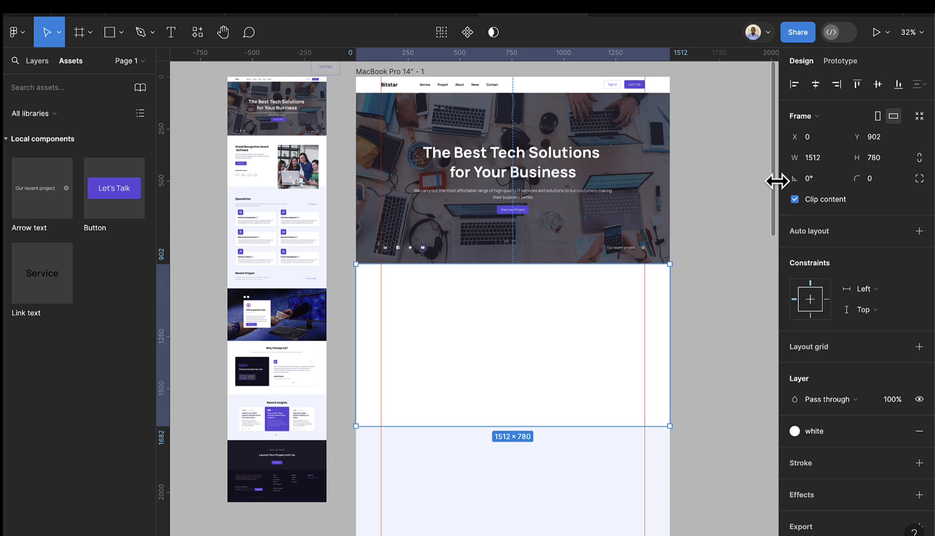
pyautogui.hotkey('alt', '1')
pyautogui.scroll(-3, 615, 328)
pyautogui.scroll(5, 478, 335)
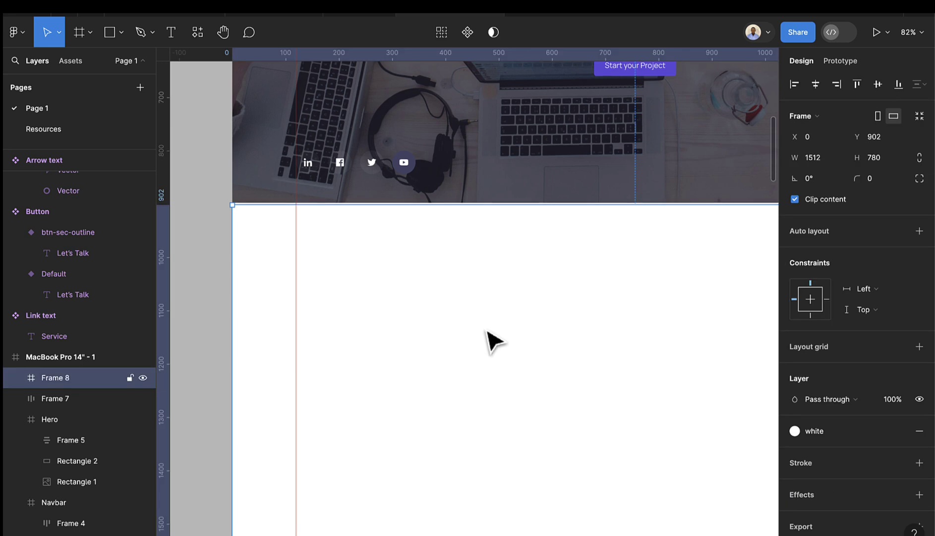
# - Move the 1512×780 frame flush against the hero's bottom edge at Y 898
pyautogui.moveTo(486, 330); pyautogui.dragTo(486, 329)
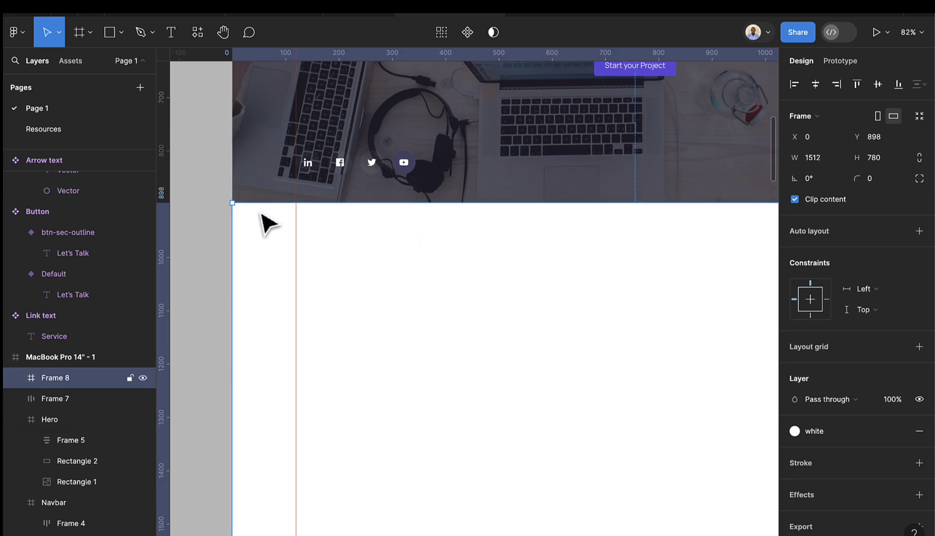
pyautogui.scroll(5, 260, 219)
pyautogui.moveTo(259, 222); pyautogui.dragTo(260, 219)
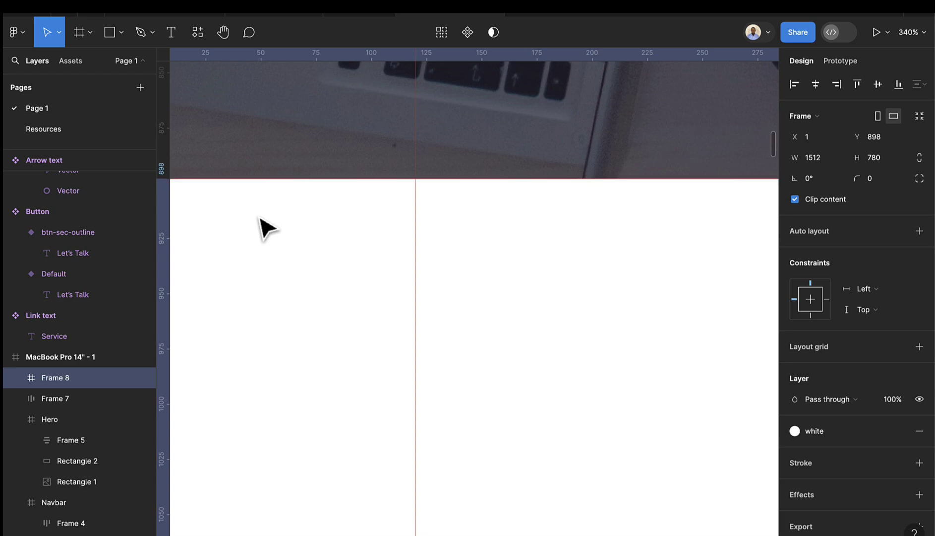
pyautogui.scroll(-5, 345, 249)
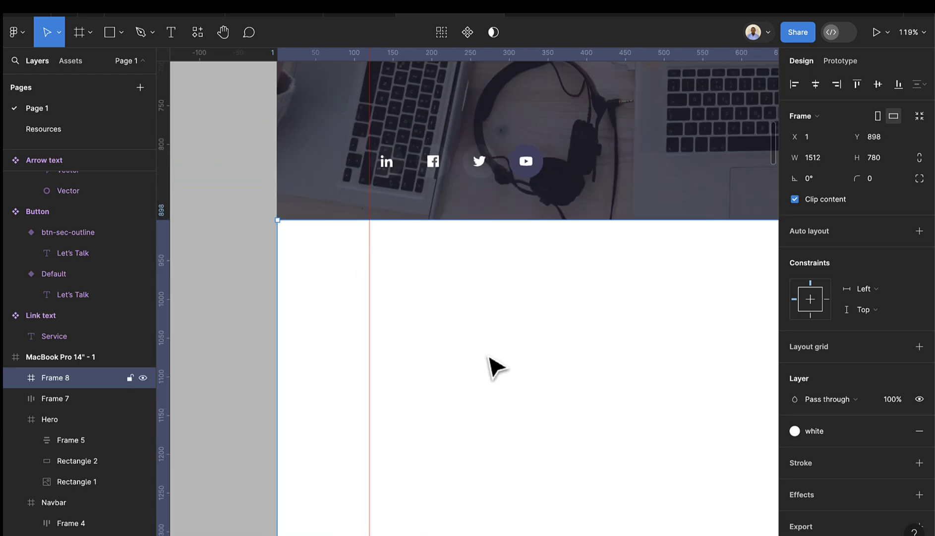
# - Copy the 'Global Recognition Award -Software' heading from Resources into the white frame on Page 1
pyautogui.click(47, 130)
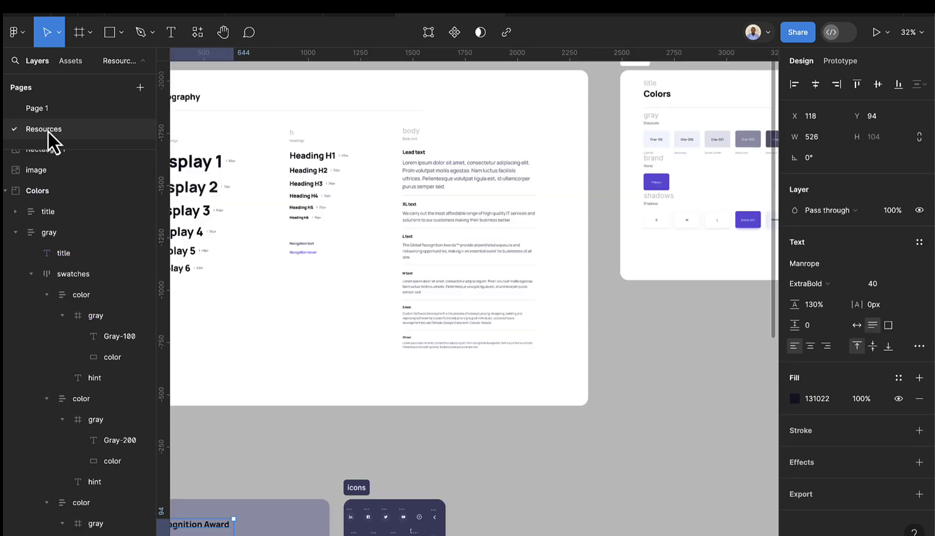
pyautogui.hscroll(3, 466, 356)
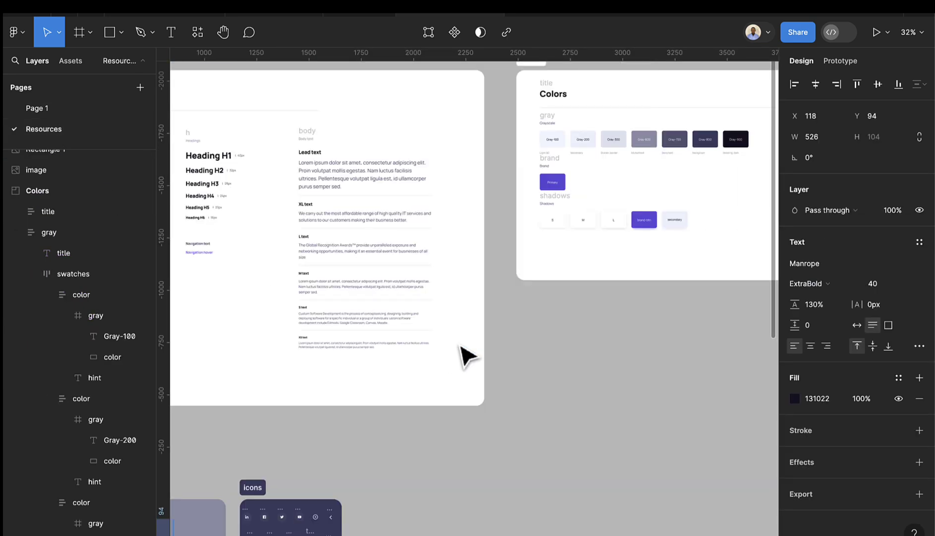
pyautogui.hscroll(-6, 464, 356)
pyautogui.scroll(-2, 432, 391)
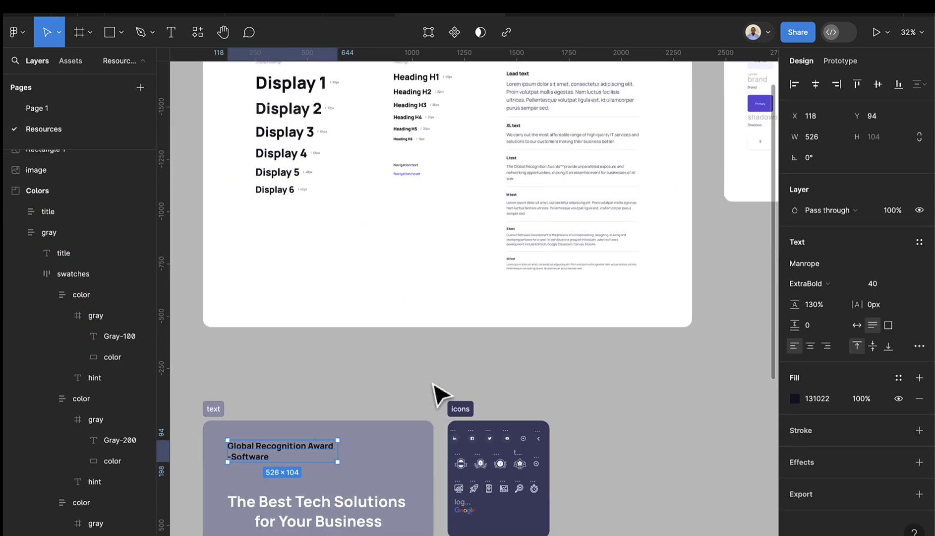
pyautogui.click(279, 455)
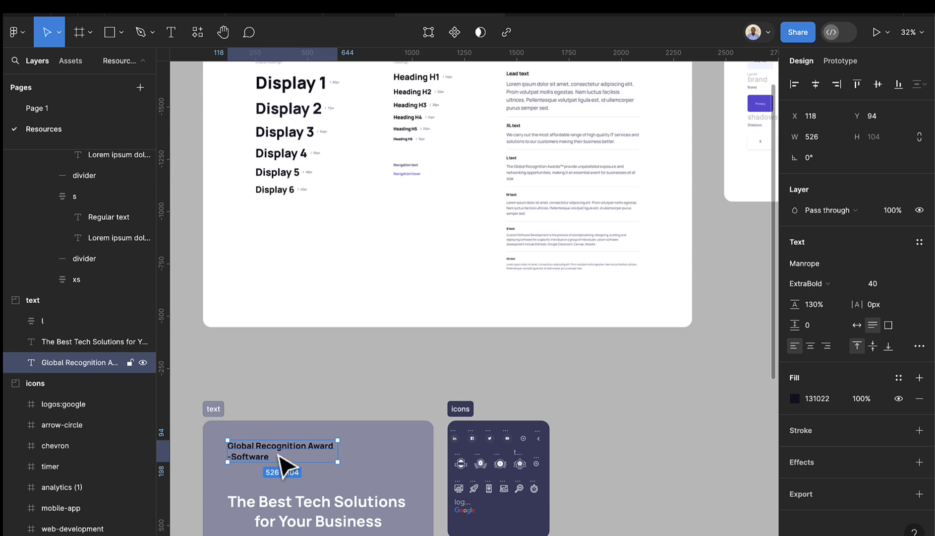
pyautogui.click(69, 109)
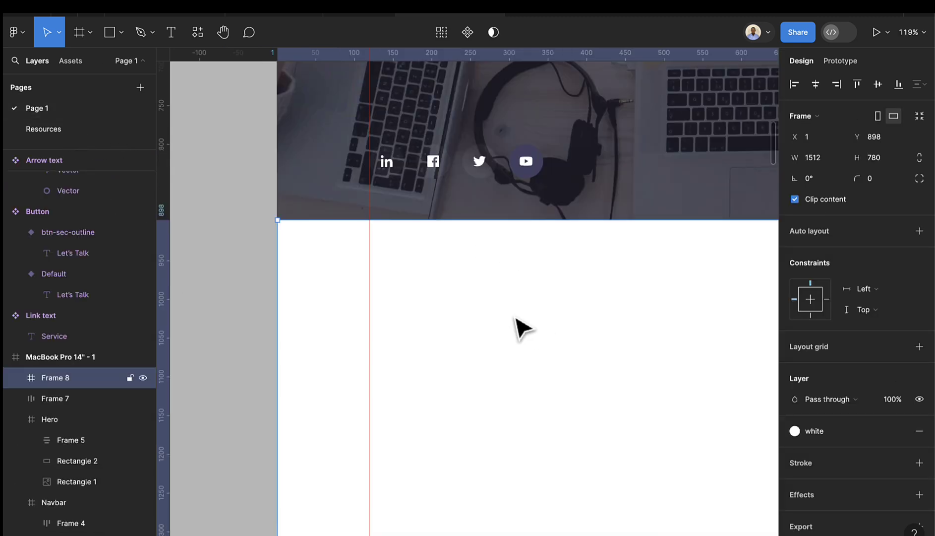
pyautogui.hotkey('ctrl', 'v')
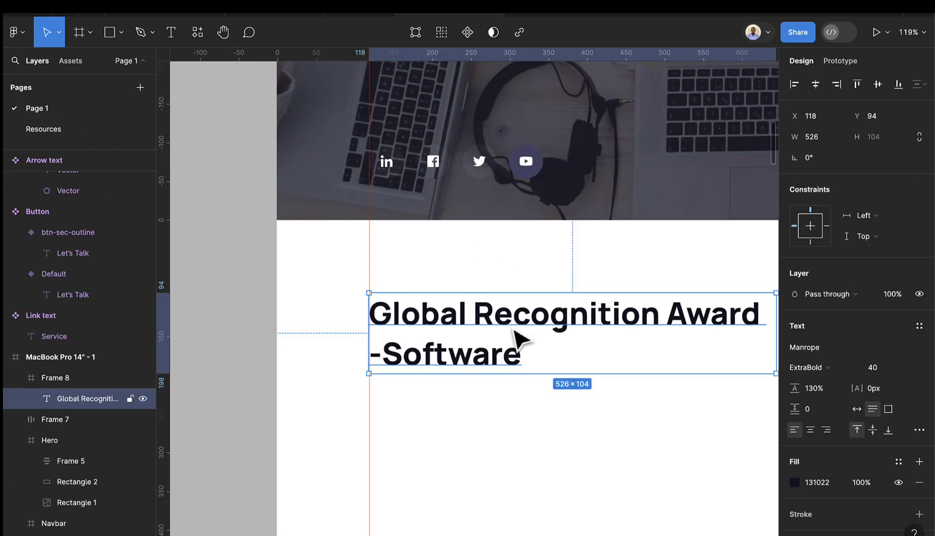
# - Copy the L text awards paragraph from Resources into the frame, placed below the heading
pyautogui.click(69, 130)
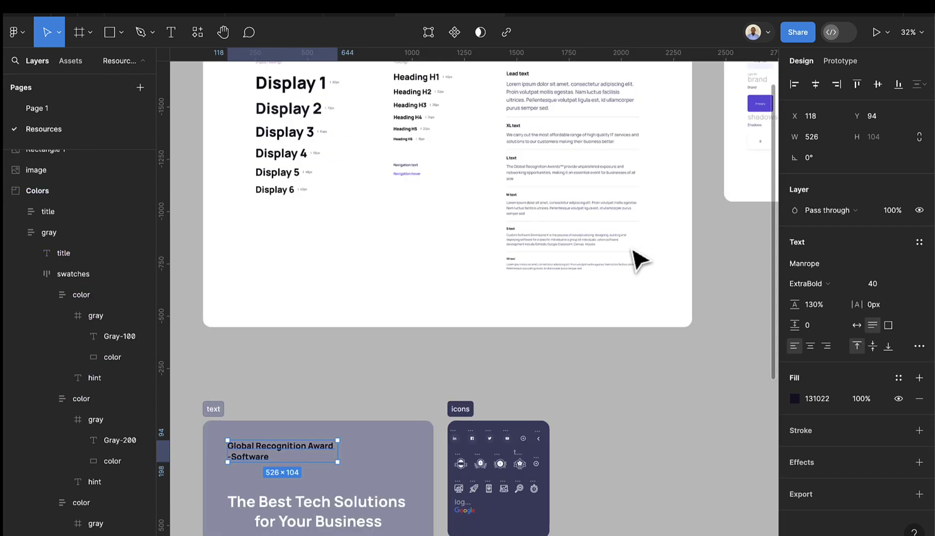
pyautogui.scroll(5, 637, 255)
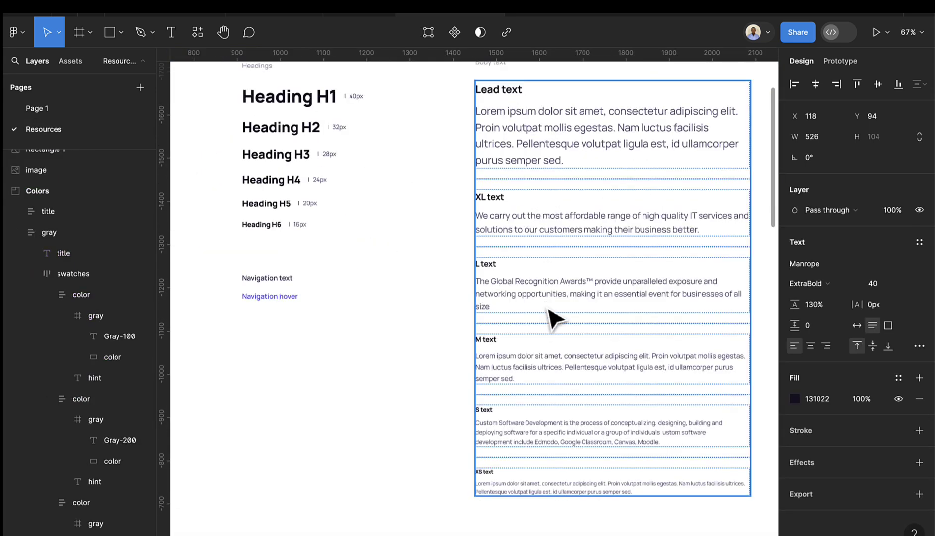
pyautogui.doubleClick(555, 303)
pyautogui.doubleClick(556, 301)
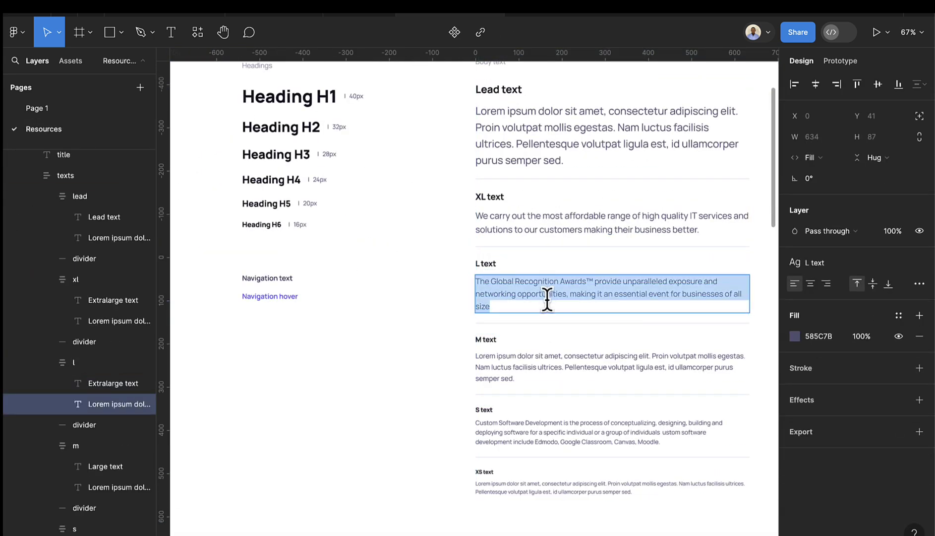
pyautogui.press('Right')
pyautogui.hotkey('ctrl', 'a')
pyautogui.click(42, 108)
pyautogui.scroll(-3, 653, 417)
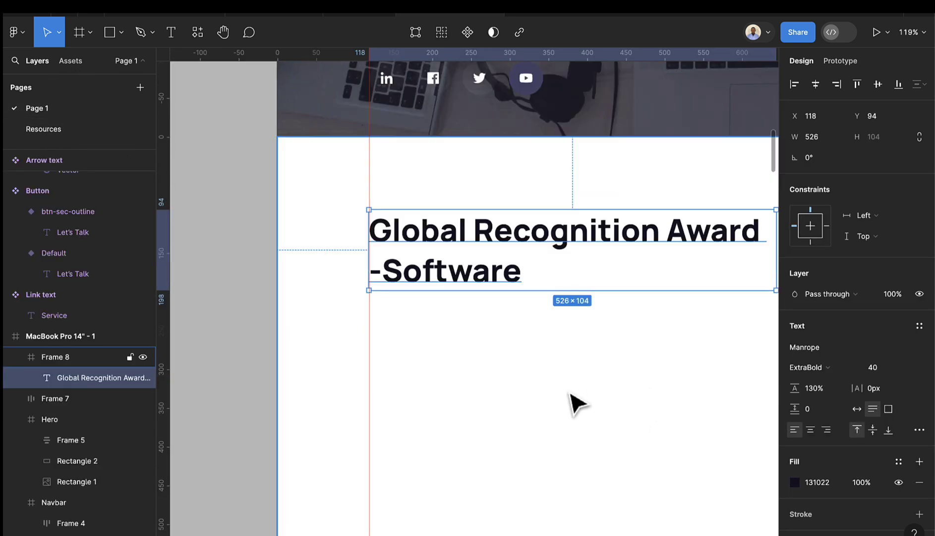
pyautogui.click(560, 401)
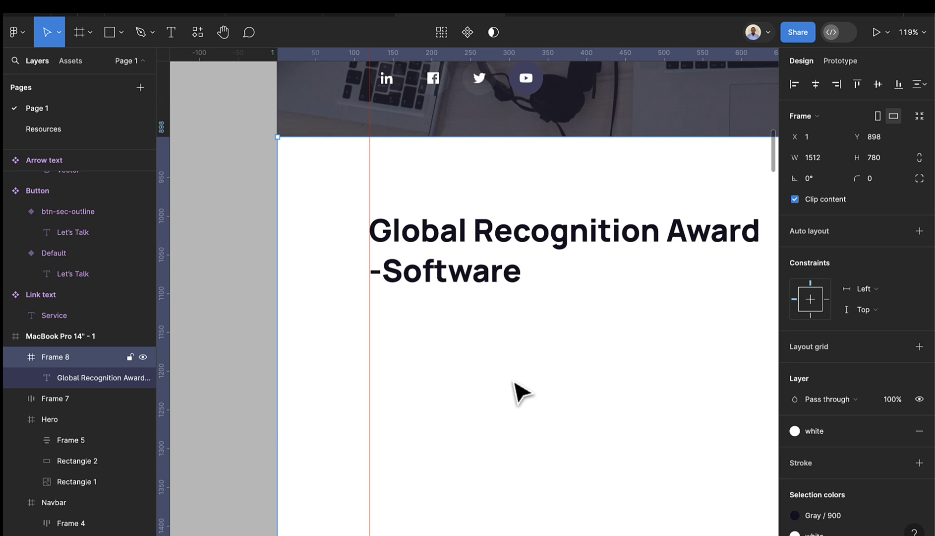
pyautogui.hotkey('ctrl', 'v')
pyautogui.moveTo(493, 208); pyautogui.dragTo(586, 361)
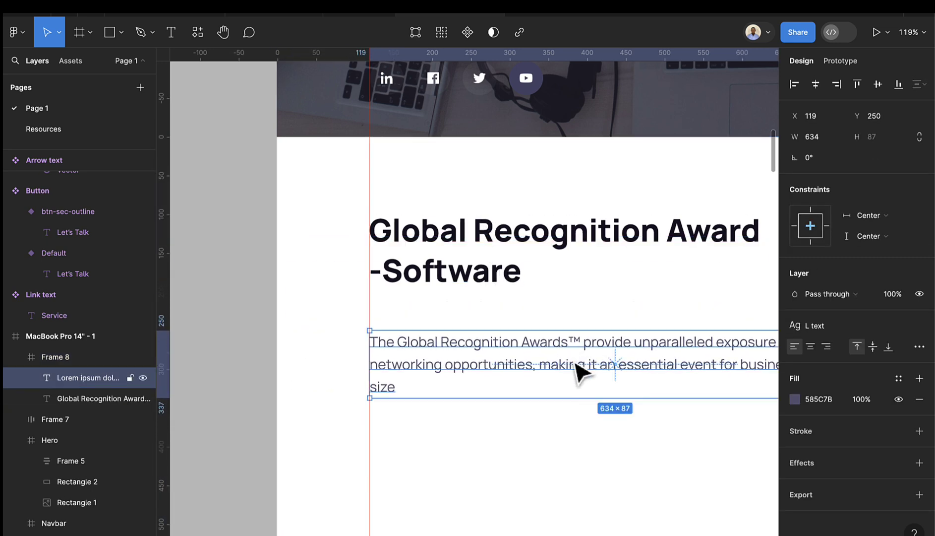
# - Rename the white frame to 'Award section'
pyautogui.doubleClick(58, 359)
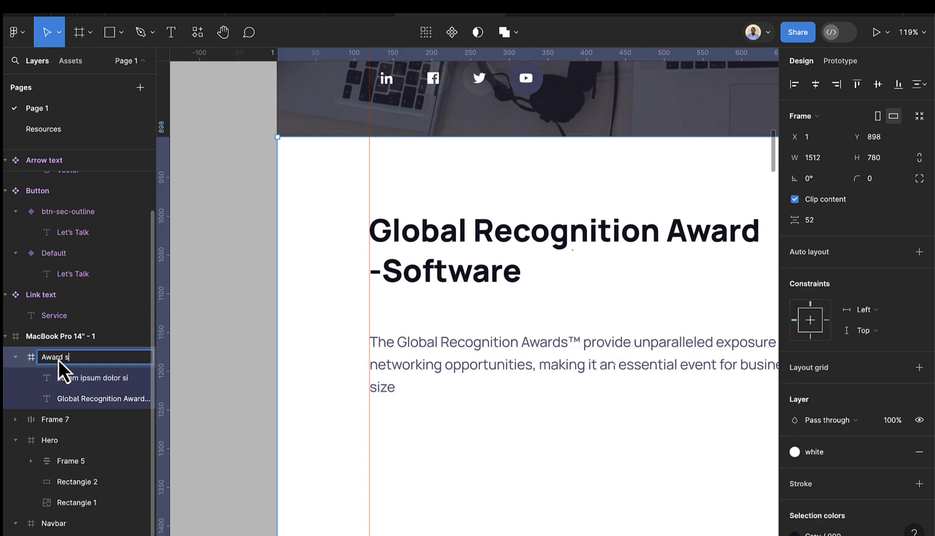
pyautogui.write('Award section')
pyautogui.press('Return')
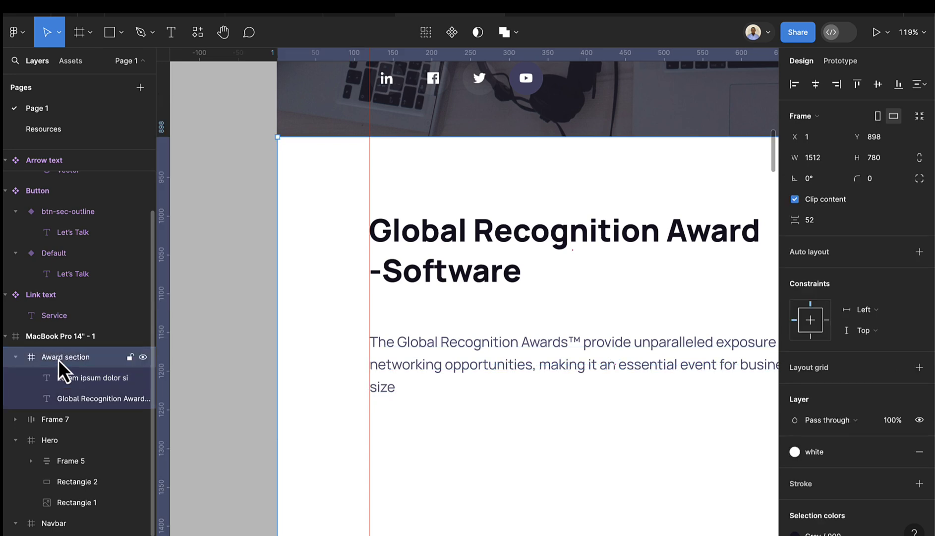
# - Nudge the hero's social-links bar up with Shift+Up
pyautogui.scroll(-5, 424, 365)
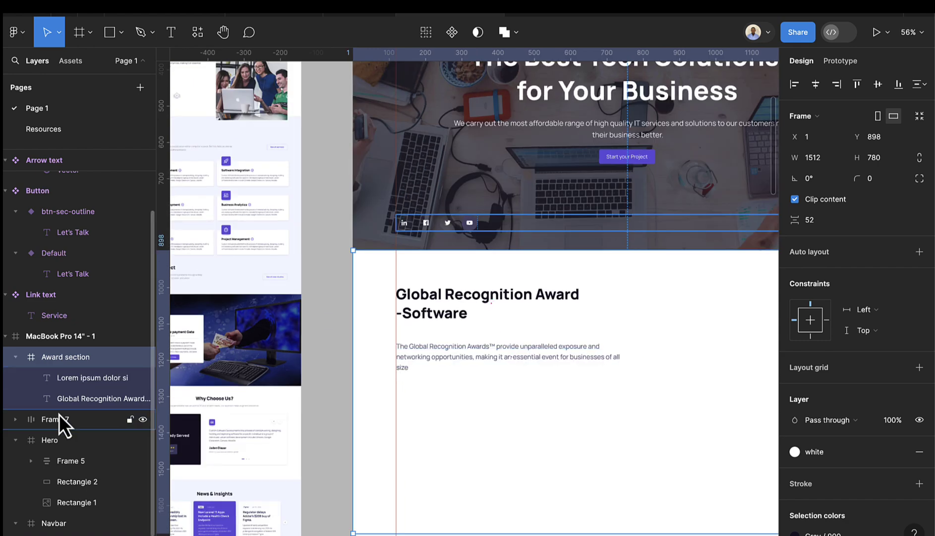
pyautogui.click(60, 420)
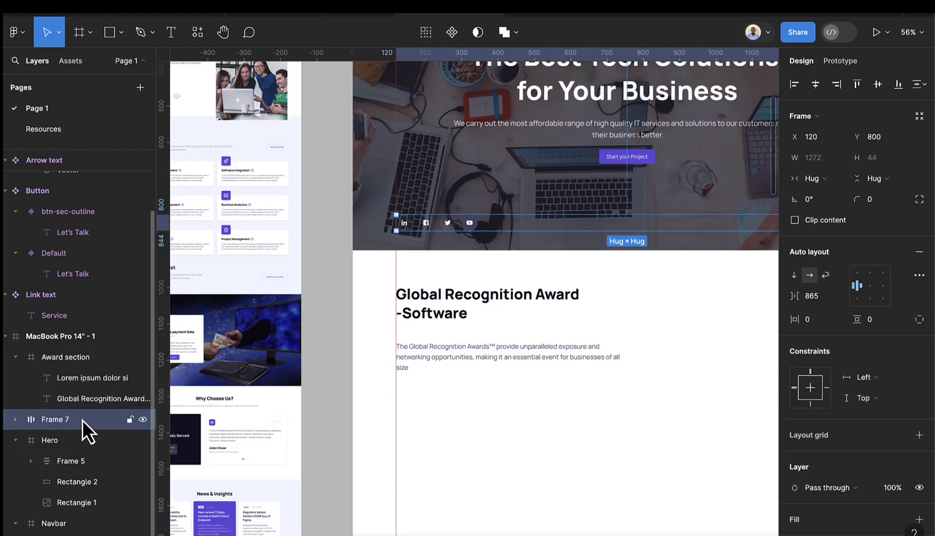
pyautogui.press('Delete')
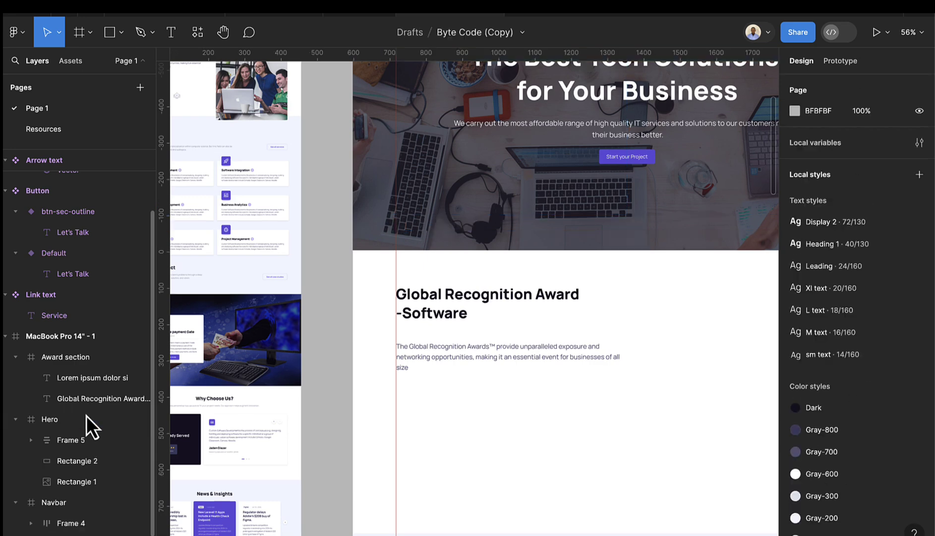
pyautogui.scroll(-5, 453, 388)
pyautogui.click(474, 313)
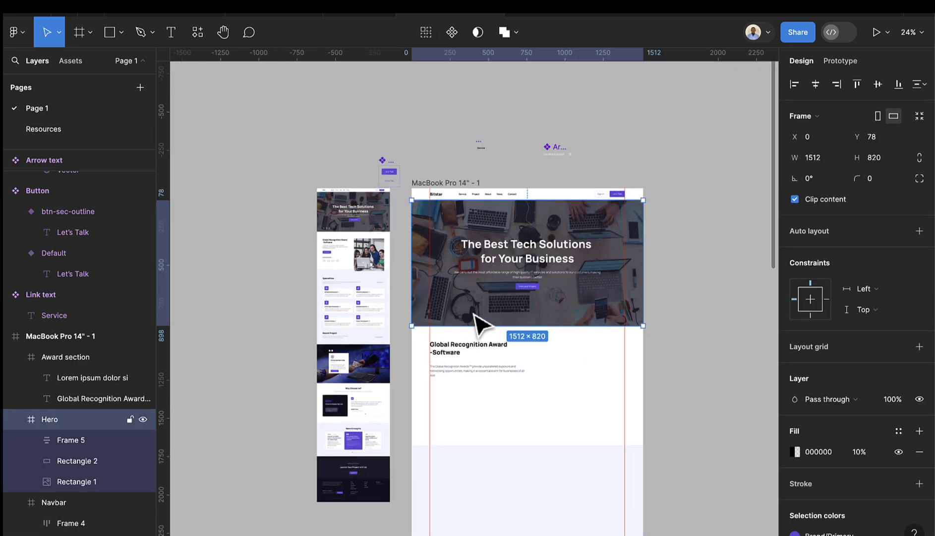
pyautogui.hotkey('ctrl', 'z')
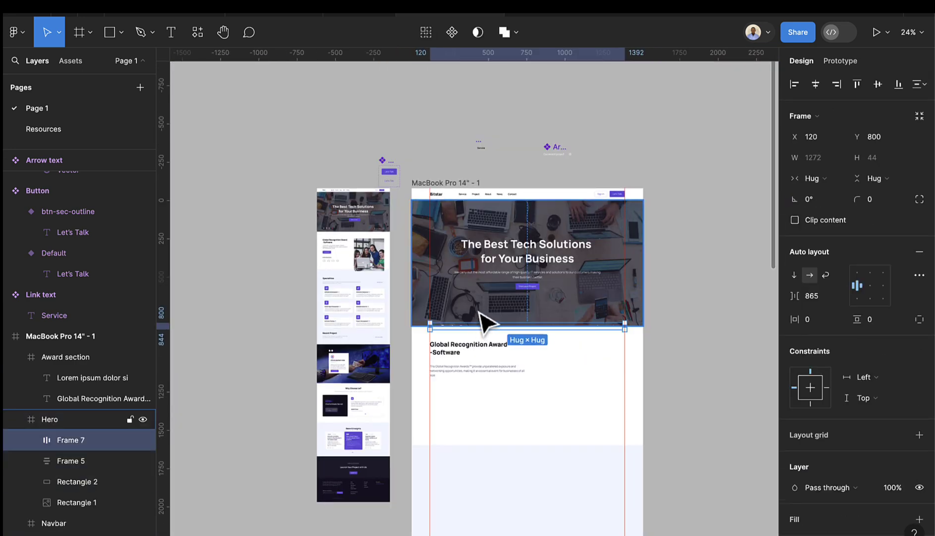
pyautogui.hotkey('shift', 'Up')
pyautogui.hotkey('shift', 'Up')
pyautogui.hotkey('shift', 'Up')
pyautogui.hotkey('shift', 'Up')
pyautogui.hotkey('shift', 'Up')
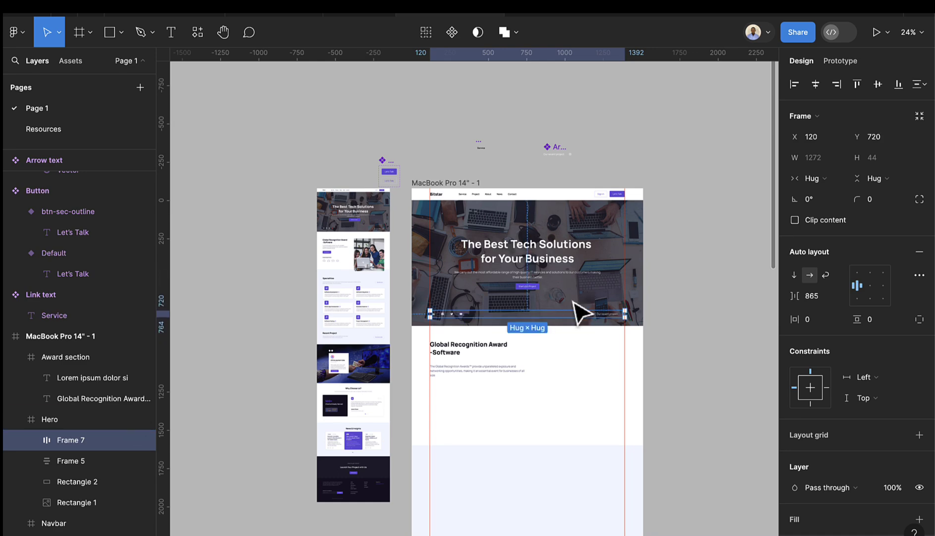
pyautogui.scroll(5, 571, 312)
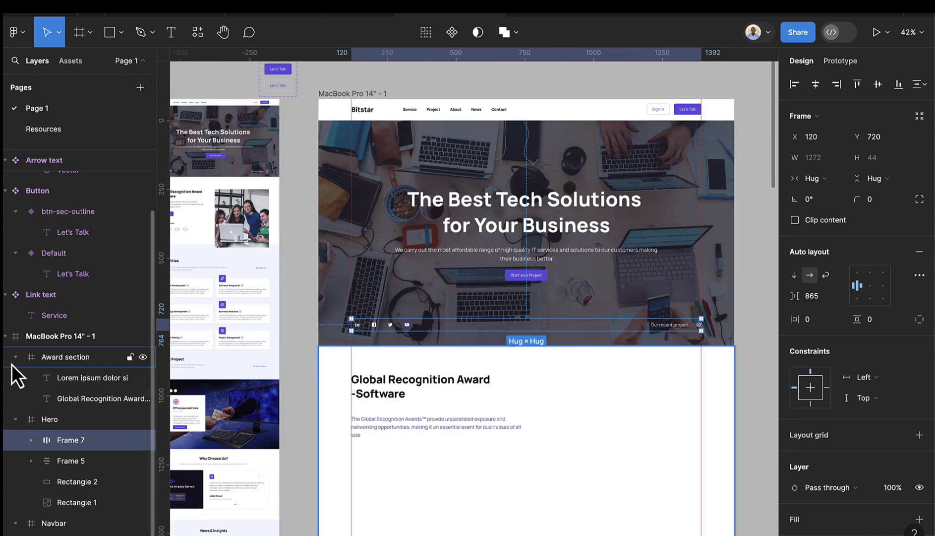
# - Collapse the Award section, Hero and Navbar layer groups
pyautogui.click(15, 357)
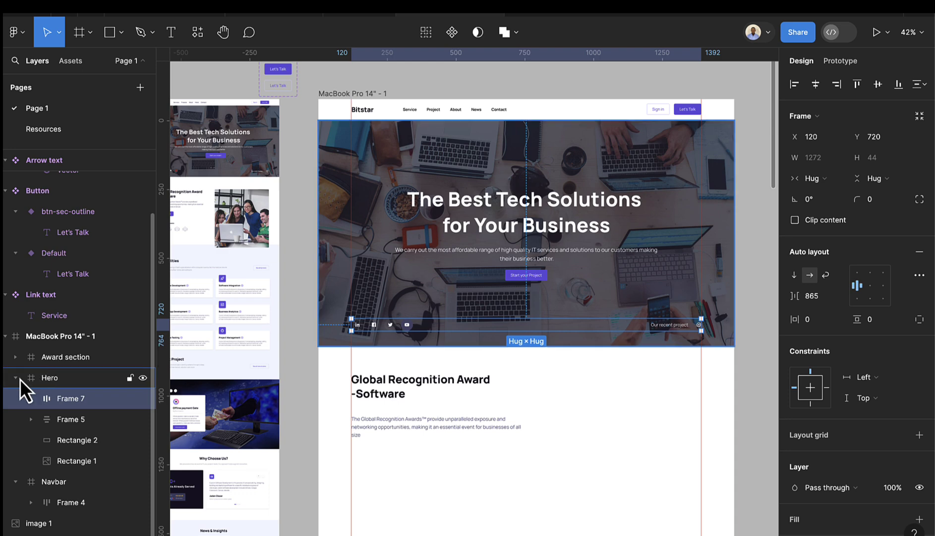
pyautogui.click(17, 379)
pyautogui.click(36, 378)
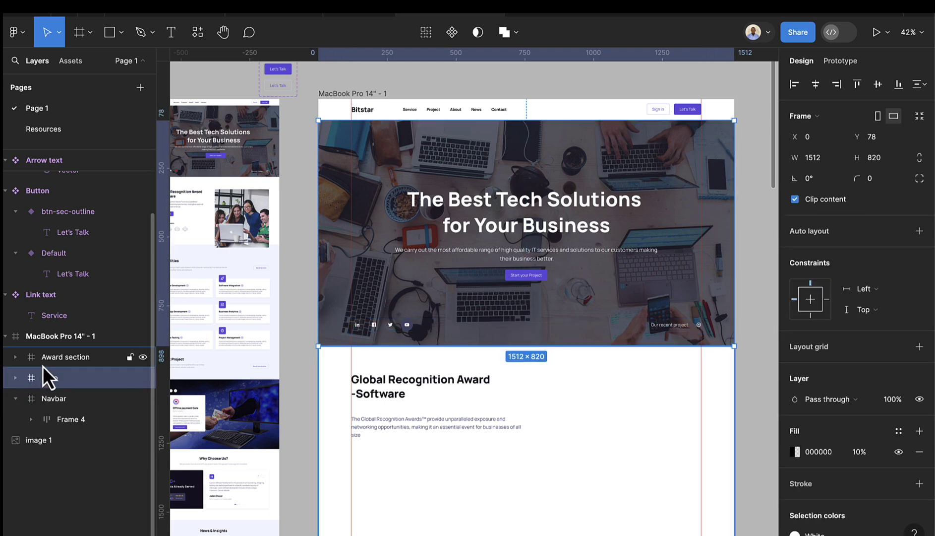
pyautogui.click(43, 364)
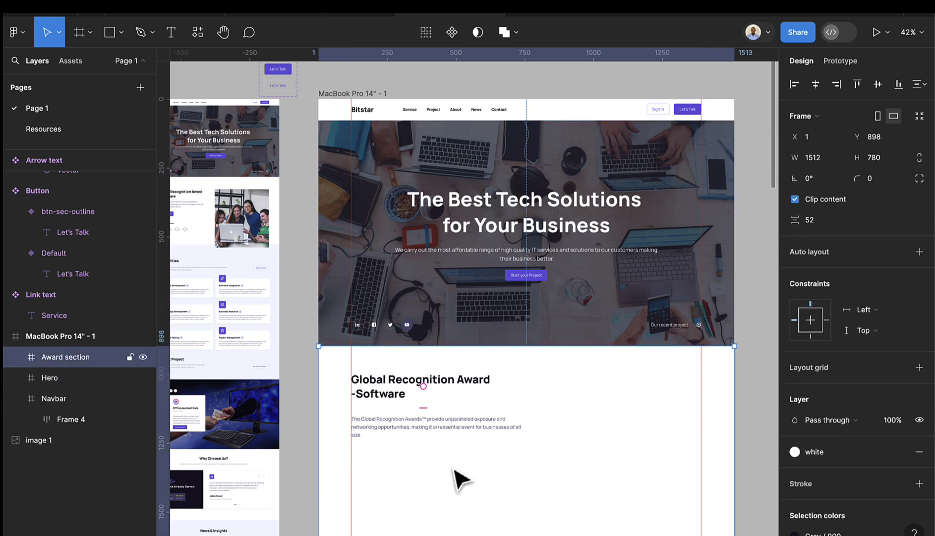
pyautogui.scroll(-3, 461, 478)
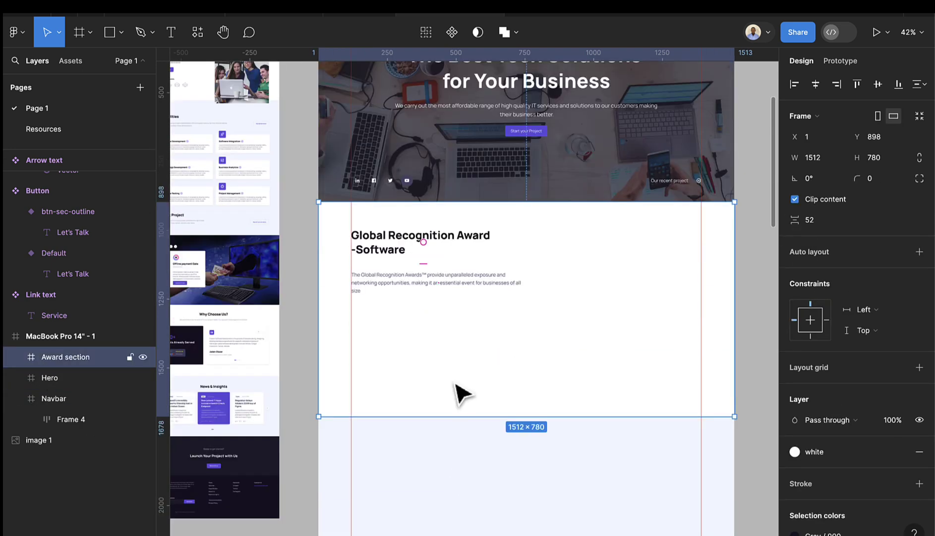
pyautogui.click(16, 399)
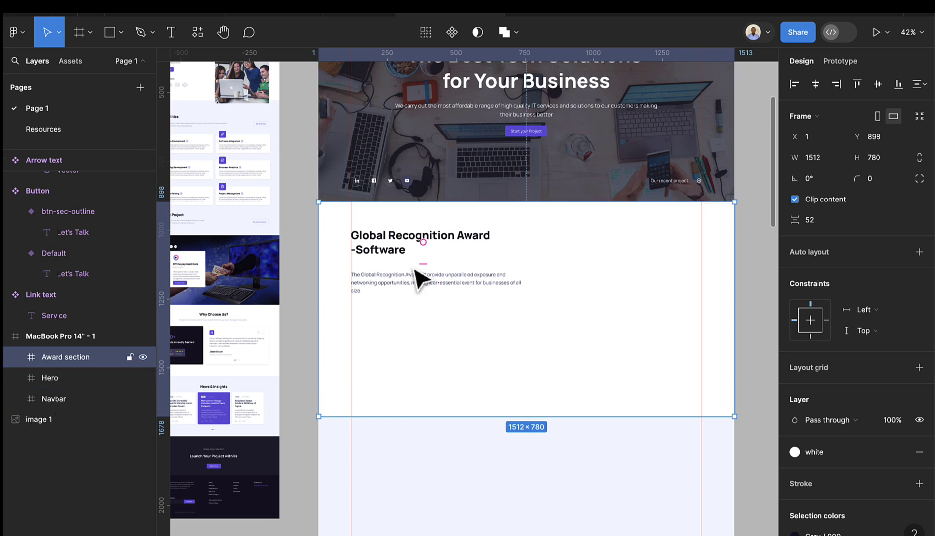
pyautogui.scroll(1, 382, 282)
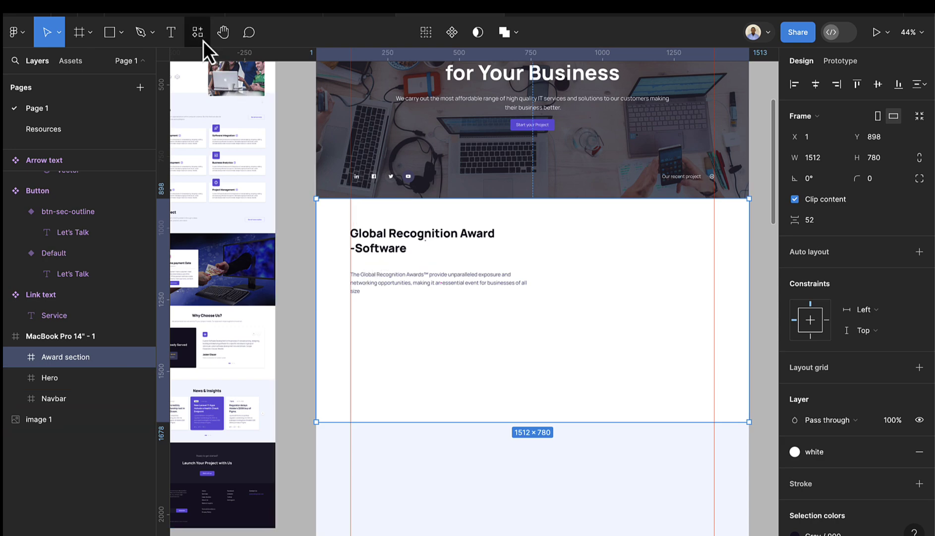
# - Place a Button instance titled 'More info about us' under the paragraph, left-aligned at X 119
pyautogui.click(71, 63)
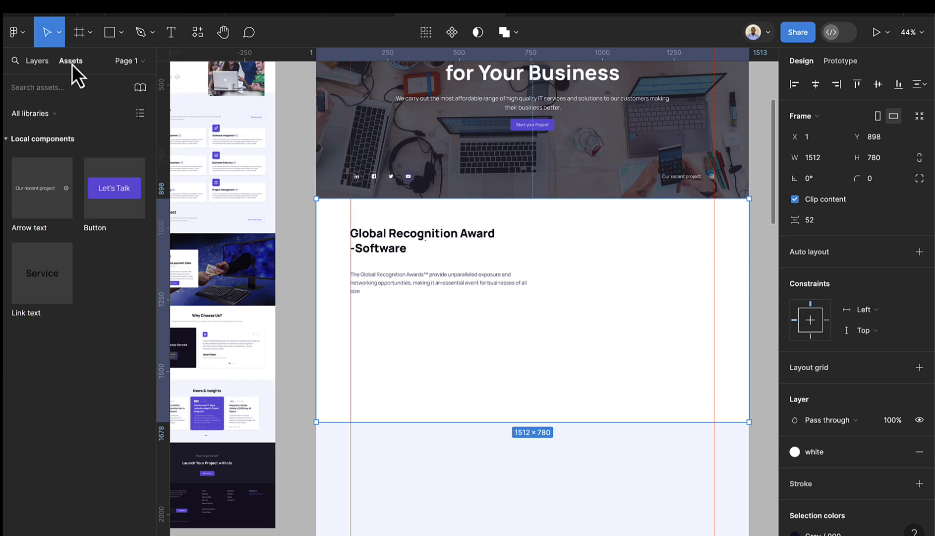
pyautogui.moveTo(138, 206); pyautogui.dragTo(381, 323)
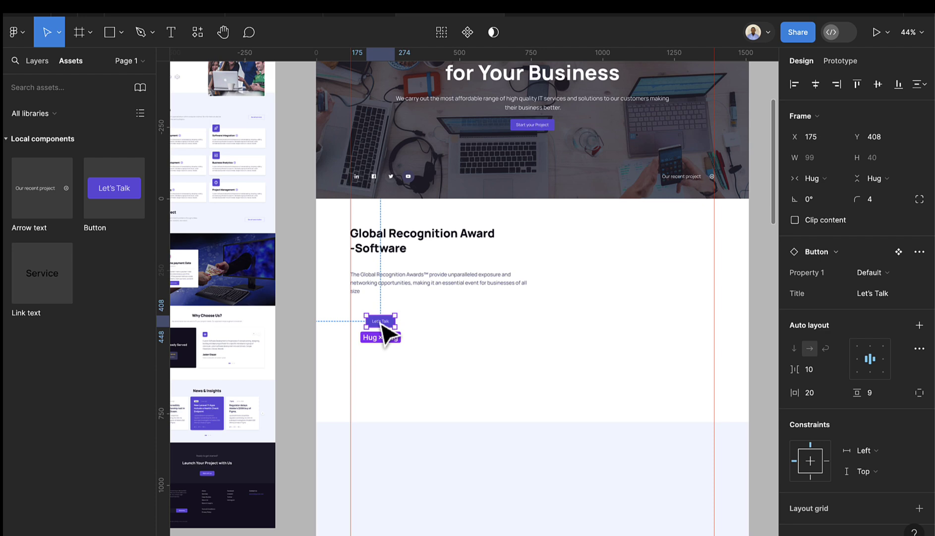
pyautogui.scroll(5, 382, 332)
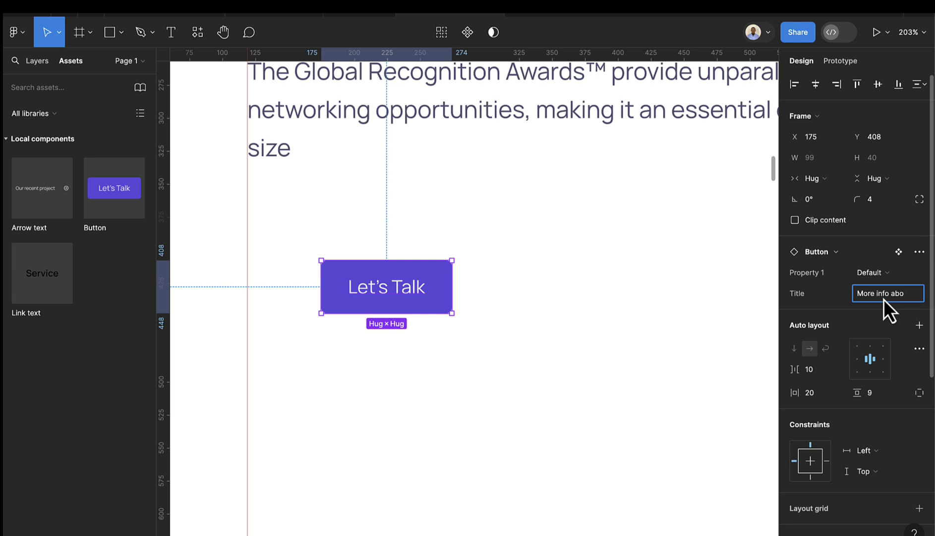
pyautogui.write('t us')
pyautogui.press('Return')
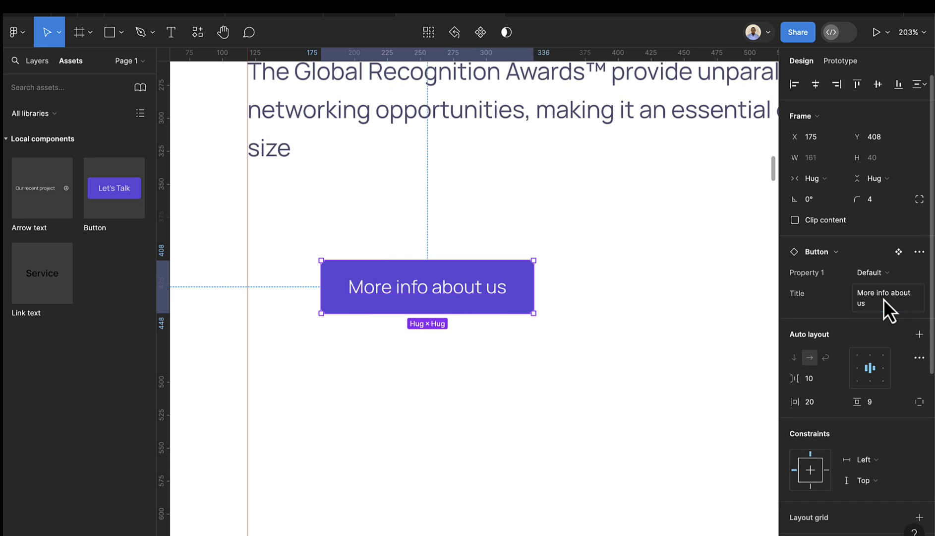
pyautogui.keyDown('ctrl'); pyautogui.scroll(-5, 332, 304); pyautogui.keyUp('ctrl')
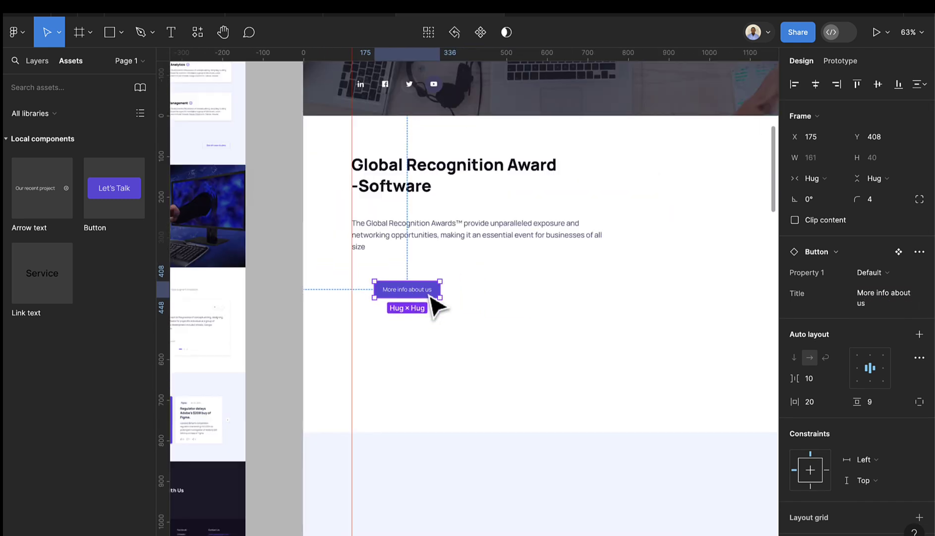
pyautogui.moveTo(432, 295); pyautogui.dragTo(407, 290)
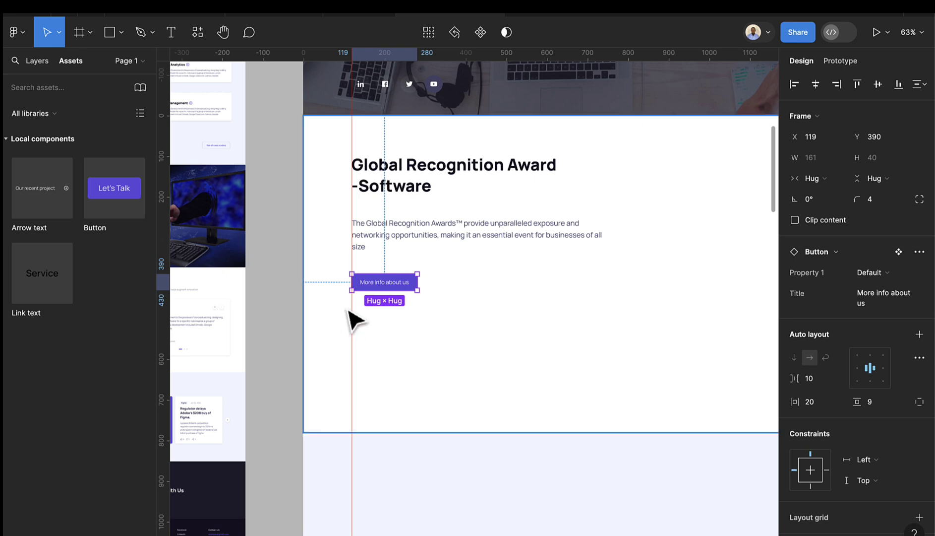
# - Add a 'Notable Global Awards' text layer below the button
pyautogui.click(173, 30)
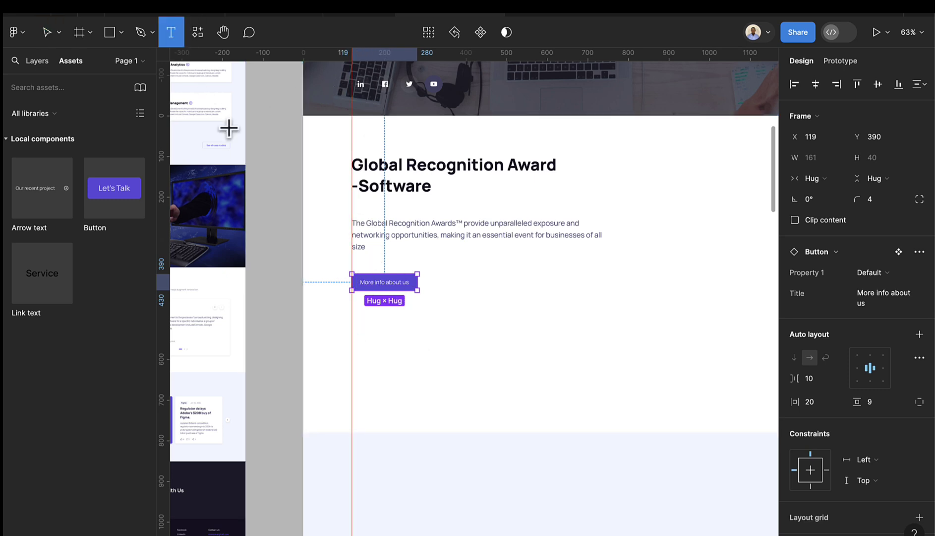
pyautogui.keyDown('ctrl'); pyautogui.scroll(5, 357, 268); pyautogui.keyUp('ctrl')
pyautogui.scroll(-5, 377, 248)
pyautogui.keyDown('ctrl'); pyautogui.scroll(3, 381, 213); pyautogui.keyUp('ctrl')
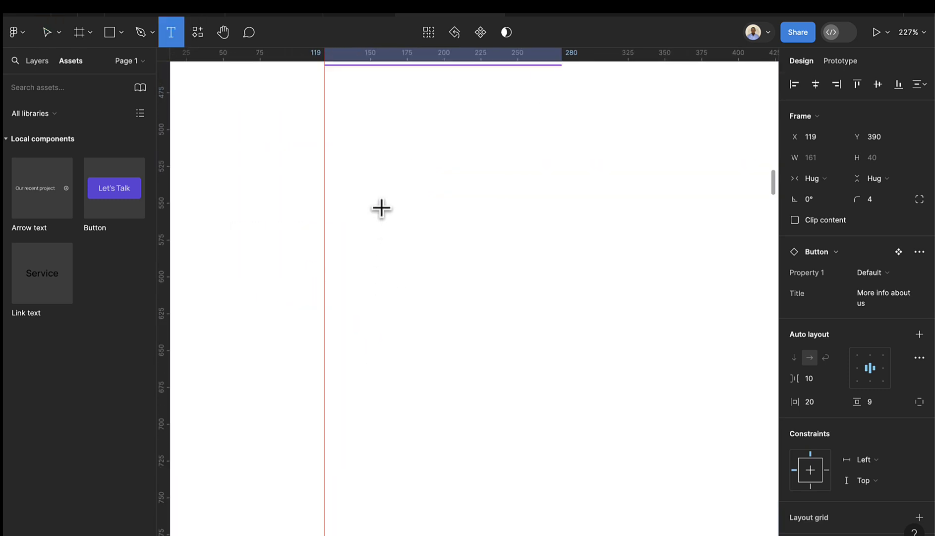
pyautogui.click(376, 204)
pyautogui.write('N')
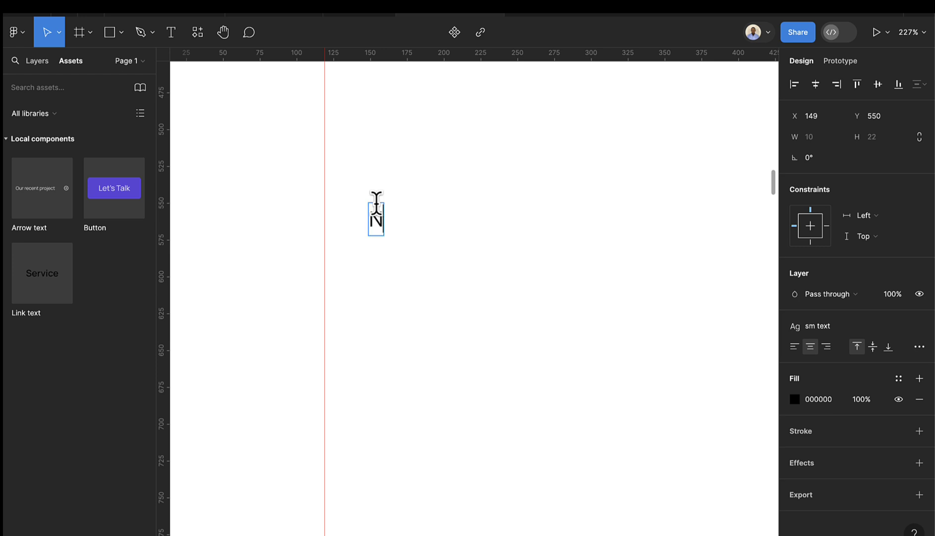
pyautogui.write('otable G')
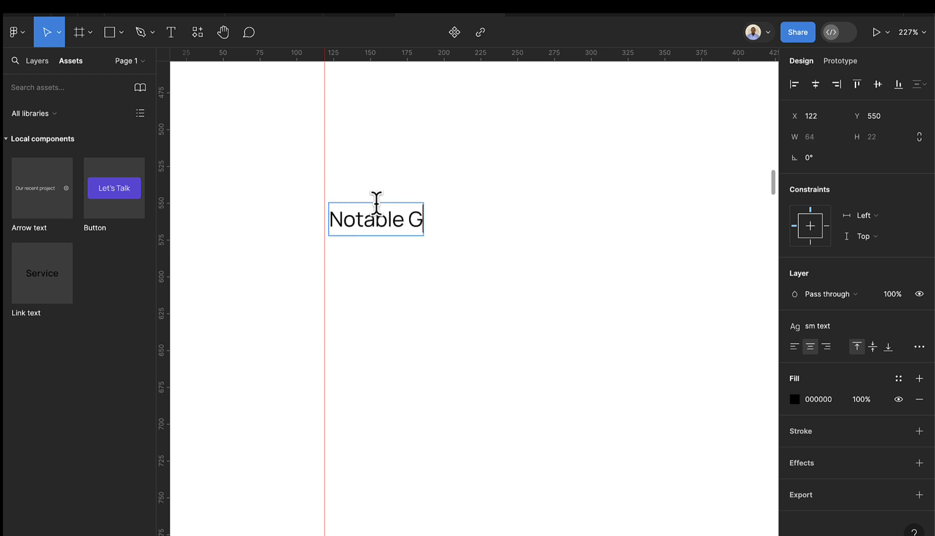
pyautogui.write('lobal Awards')
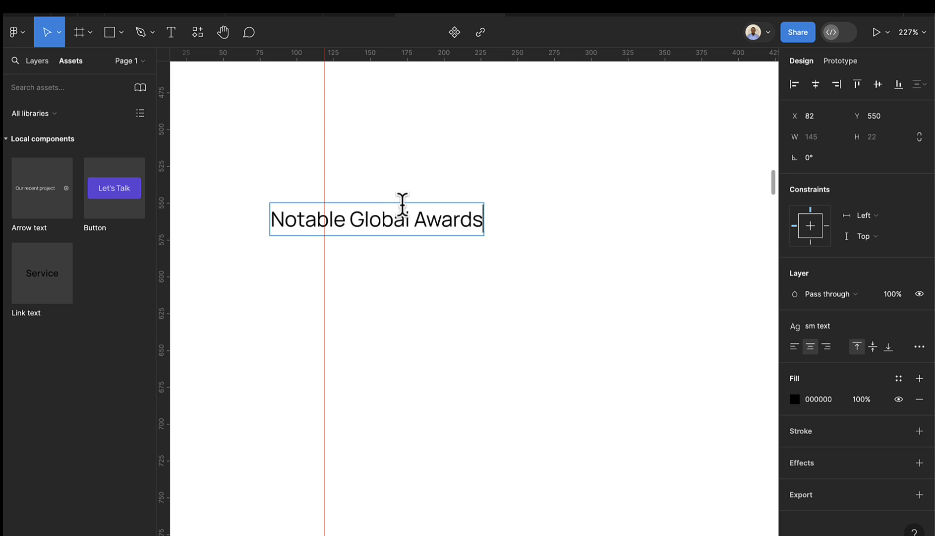
pyautogui.press('Escape')
pyautogui.moveTo(412, 217); pyautogui.dragTo(467, 207)
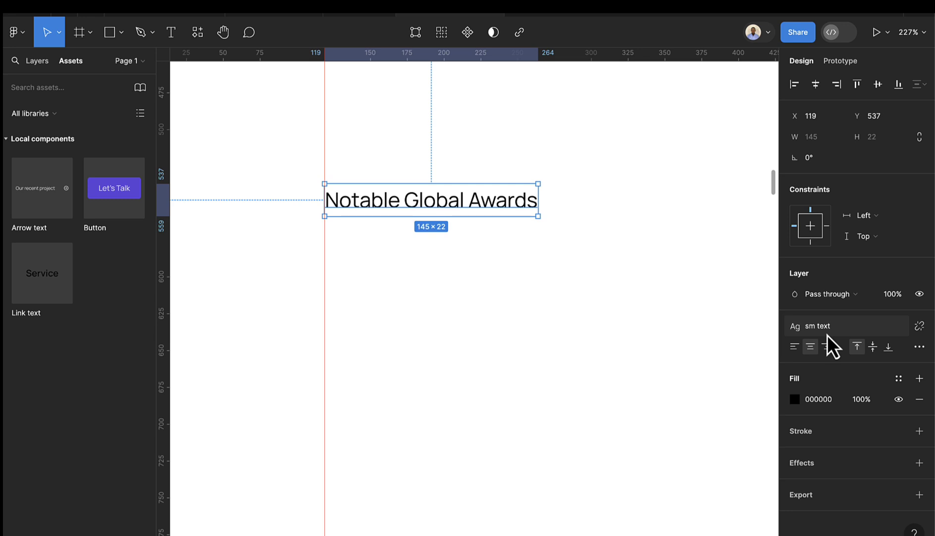
# - Detach its text style, make it Manrope SemiBold, and align it under the button at X 119
pyautogui.click(920, 326)
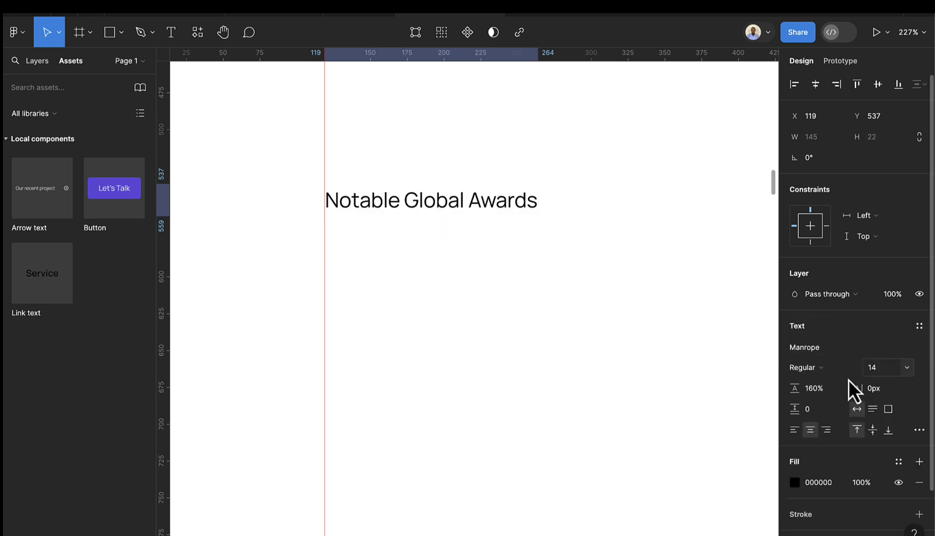
pyautogui.click(814, 371)
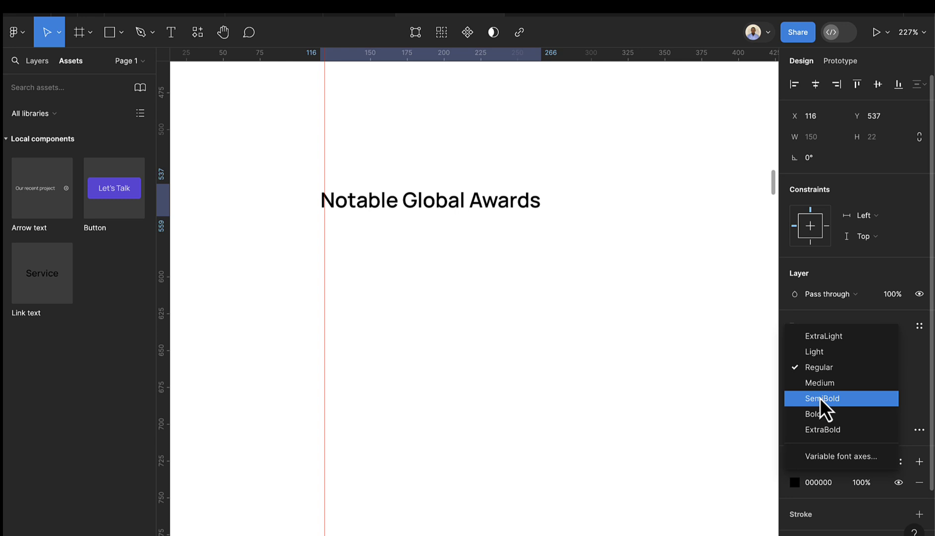
pyautogui.click(821, 398)
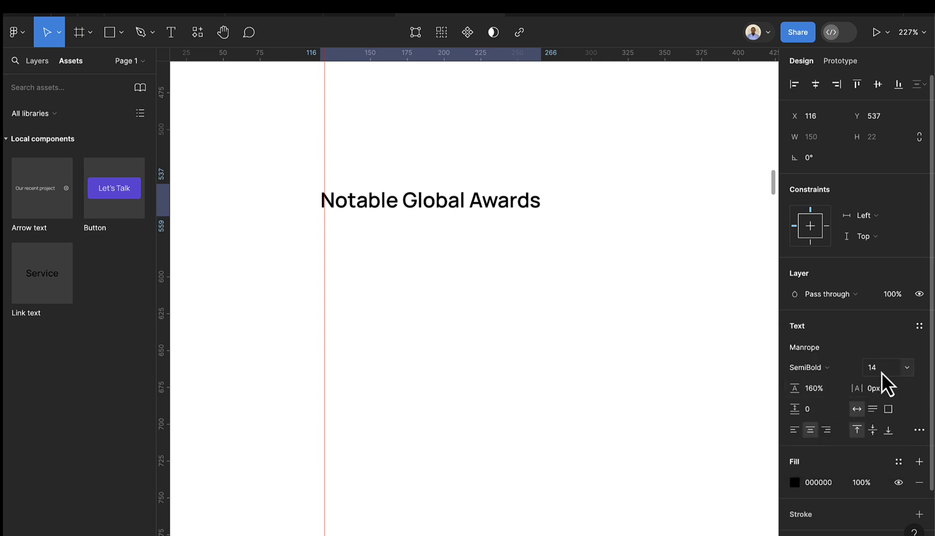
pyautogui.scroll(-4, 452, 221)
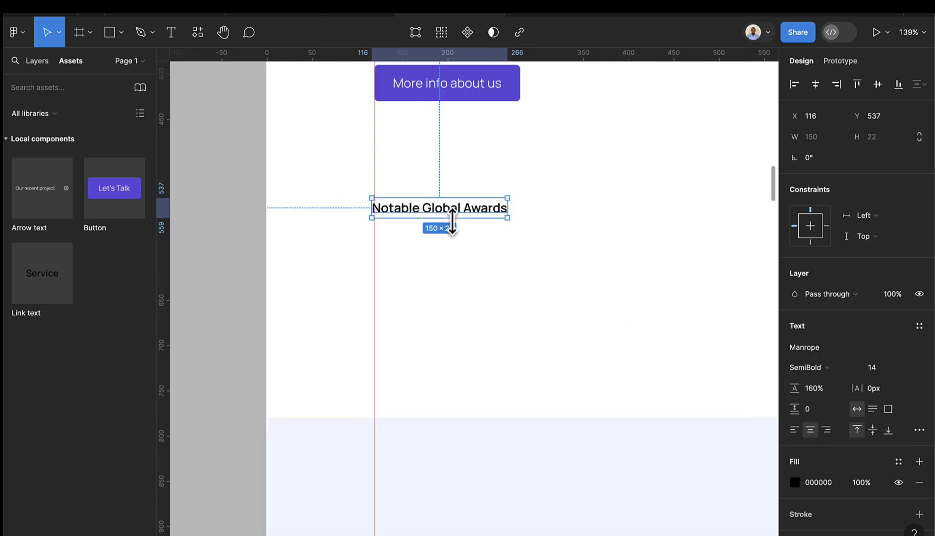
pyautogui.scroll(-1, 452, 222)
pyautogui.moveTo(445, 217)
pyautogui.mouseDown()
pyautogui.moveTo(465, 221)
pyautogui.moveTo(451, 211)
pyautogui.mouseUp()
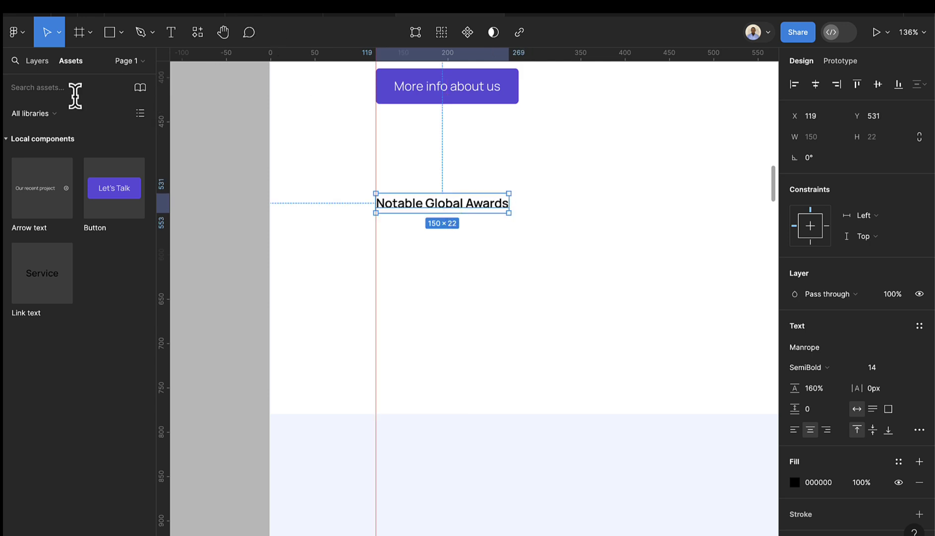
pyautogui.click(40, 62)
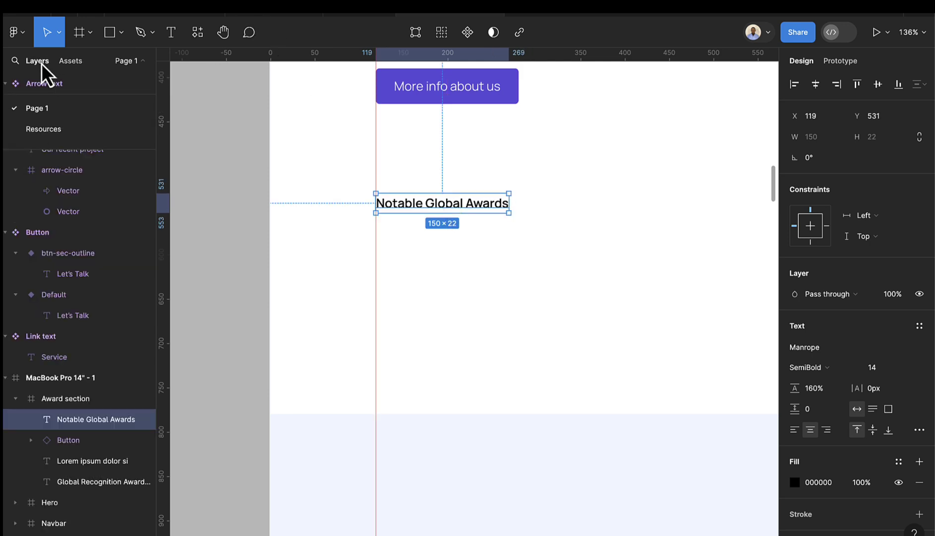
# - Select the shield, shield (1), badge and trophy icons on the Resources page
pyautogui.click(45, 130)
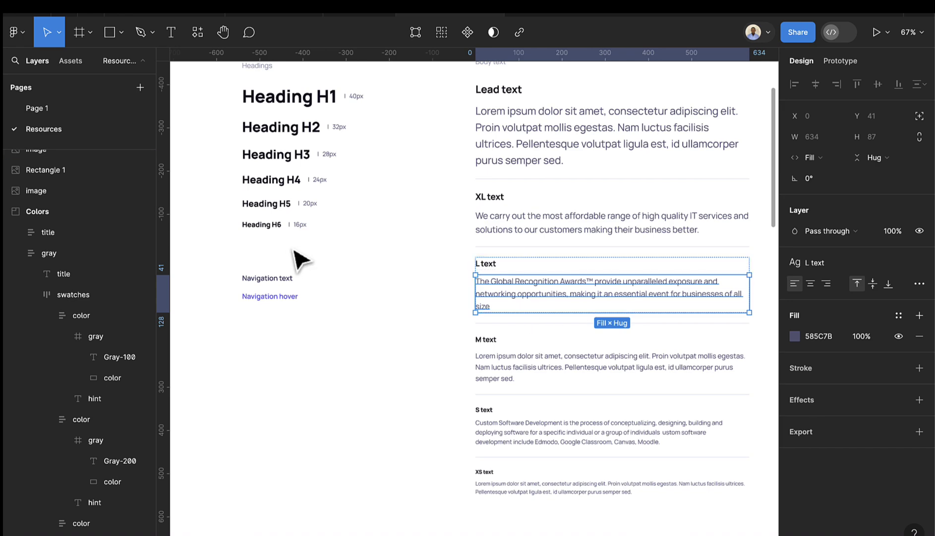
pyautogui.scroll(-10, 445, 309)
pyautogui.scroll(5, 445, 370)
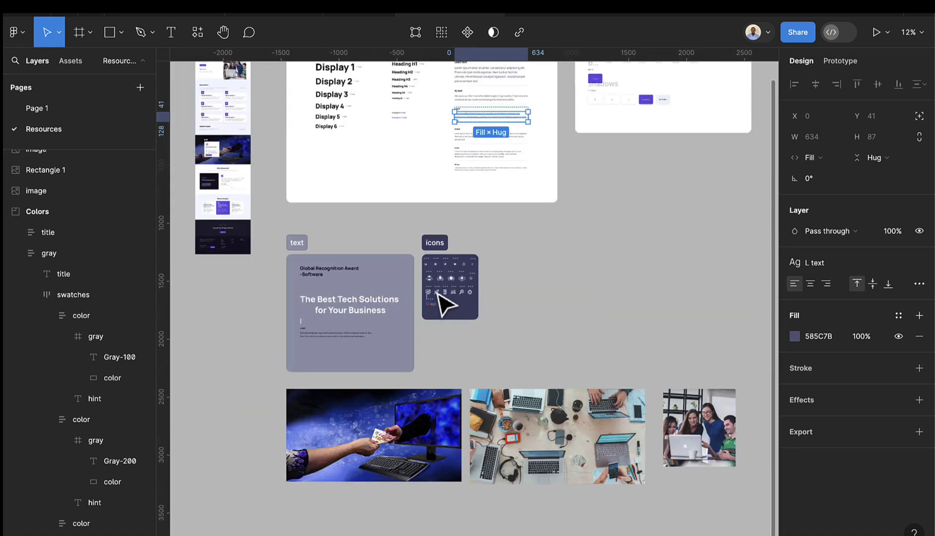
pyautogui.scroll(10, 445, 305)
pyautogui.click(403, 226)
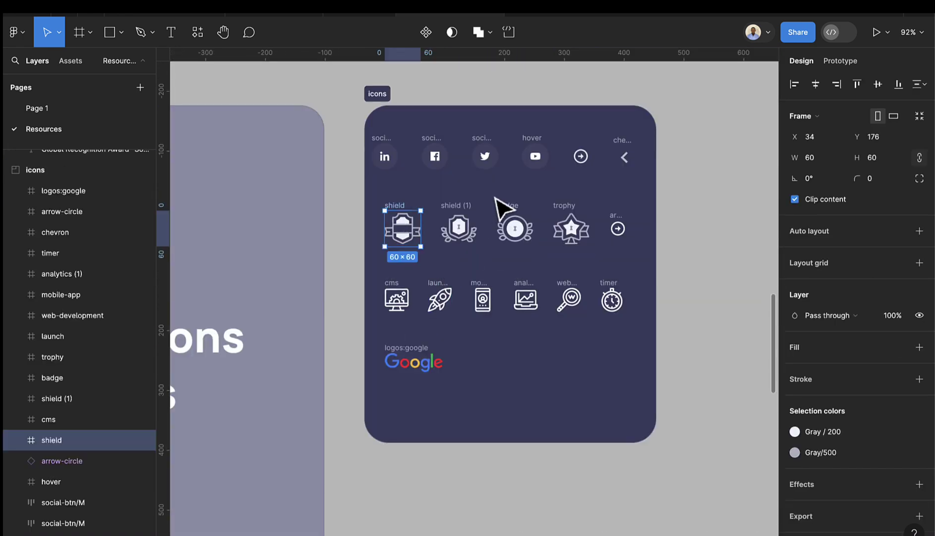
pyautogui.keyDown('shift'); pyautogui.click(469, 220); pyautogui.keyUp('shift')
pyautogui.keyDown('shift'); pyautogui.click(510, 219); pyautogui.keyUp('shift')
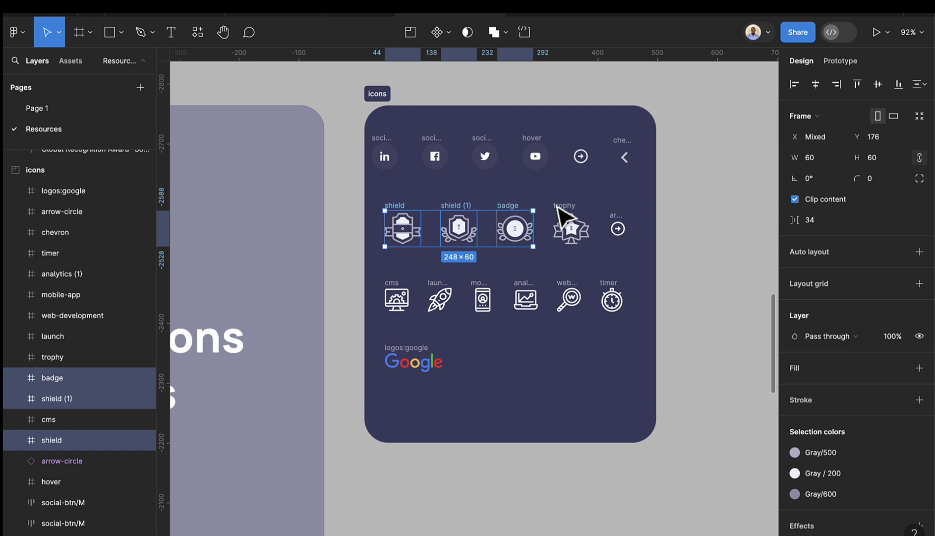
pyautogui.keyDown('shift'); pyautogui.click(565, 219); pyautogui.keyUp('shift')
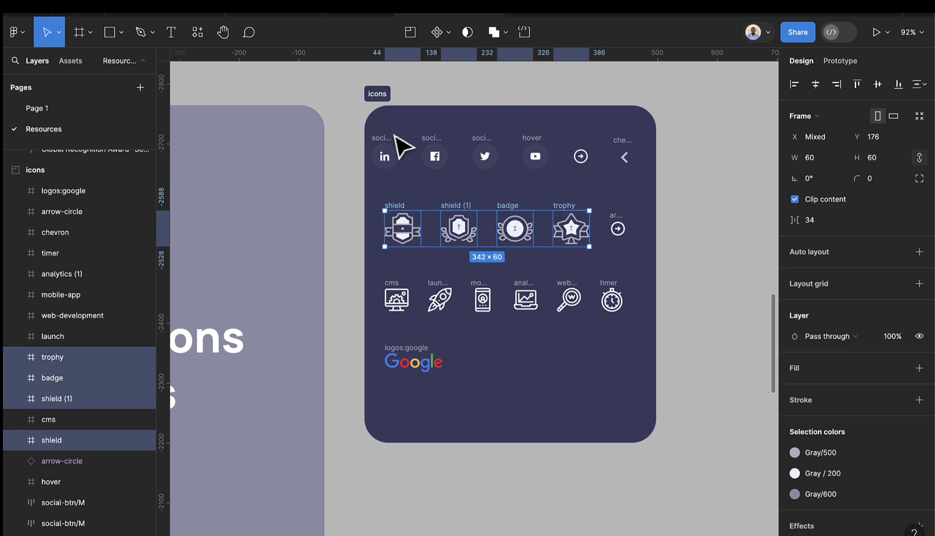
# - Paste the icons into Award section below the heading as an auto layout row with 32 spacing
pyautogui.click(56, 109)
pyautogui.click(463, 320)
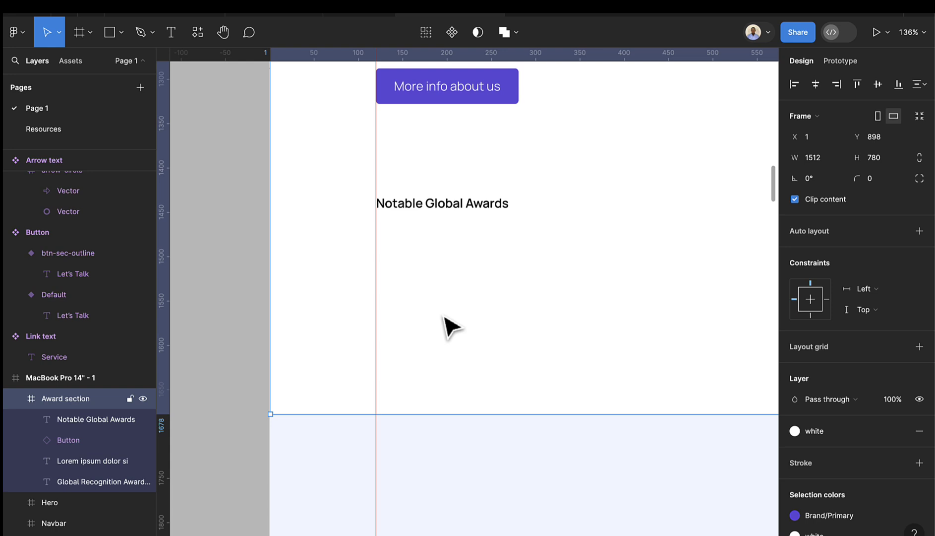
pyautogui.hotkey('ctrl', 'v')
pyautogui.moveTo(466, 122); pyautogui.dragTo(545, 487)
pyautogui.scroll(-5, 546, 487)
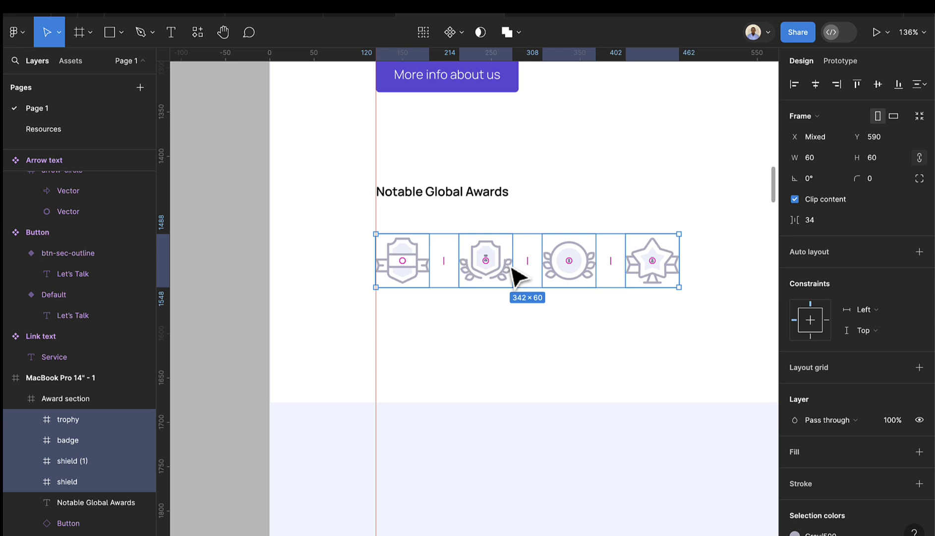
pyautogui.hotkey('shift', 'a')
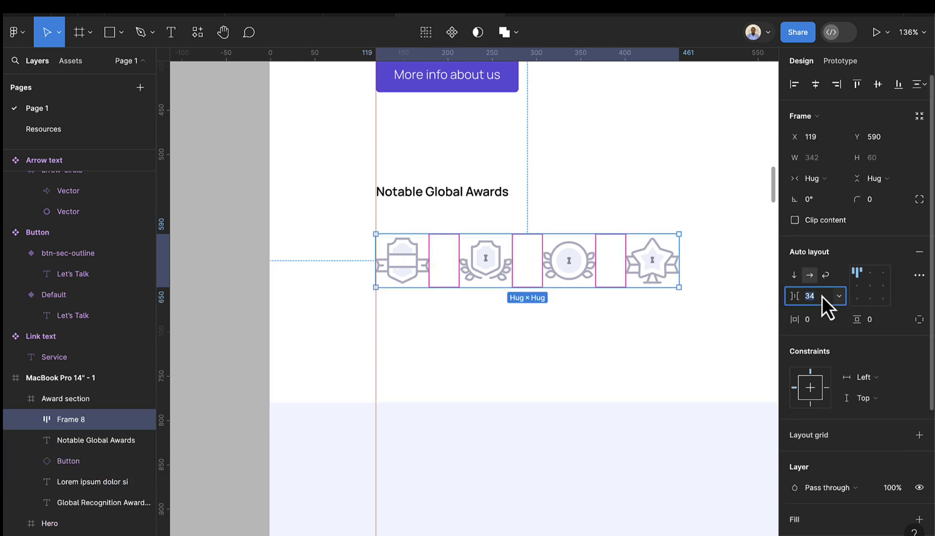
pyautogui.press('Down')
pyautogui.press('Down')
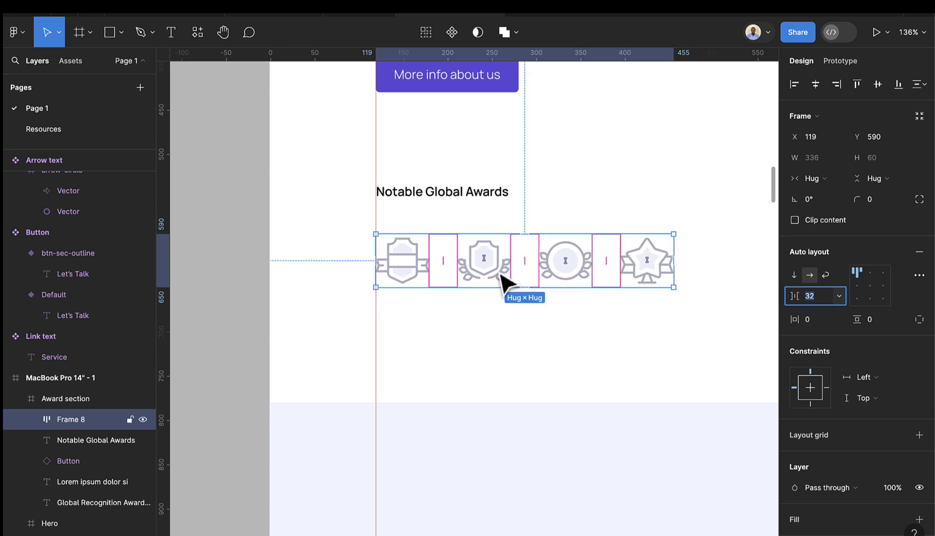
pyautogui.scroll(5, 436, 209)
# - Change the Notable Global Awards heading to Bold
pyautogui.click(437, 198)
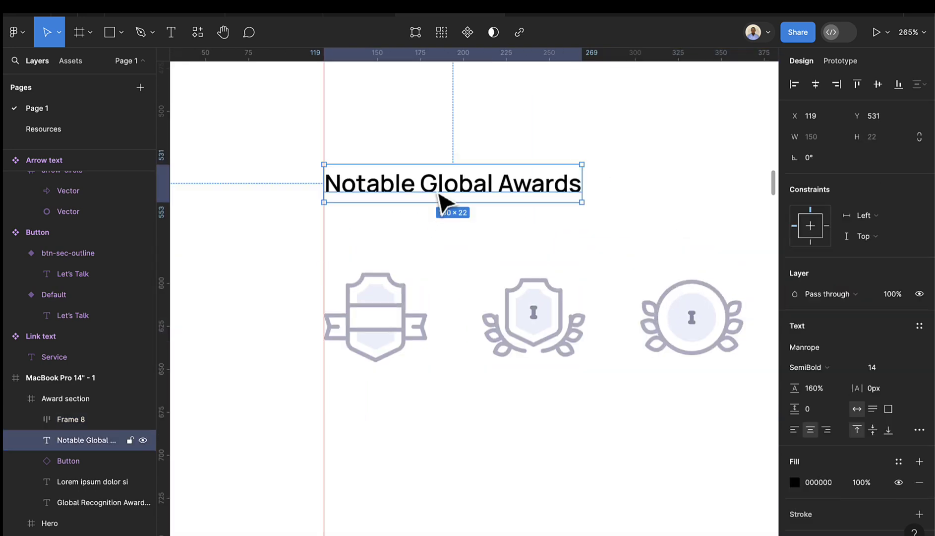
pyautogui.click(824, 367)
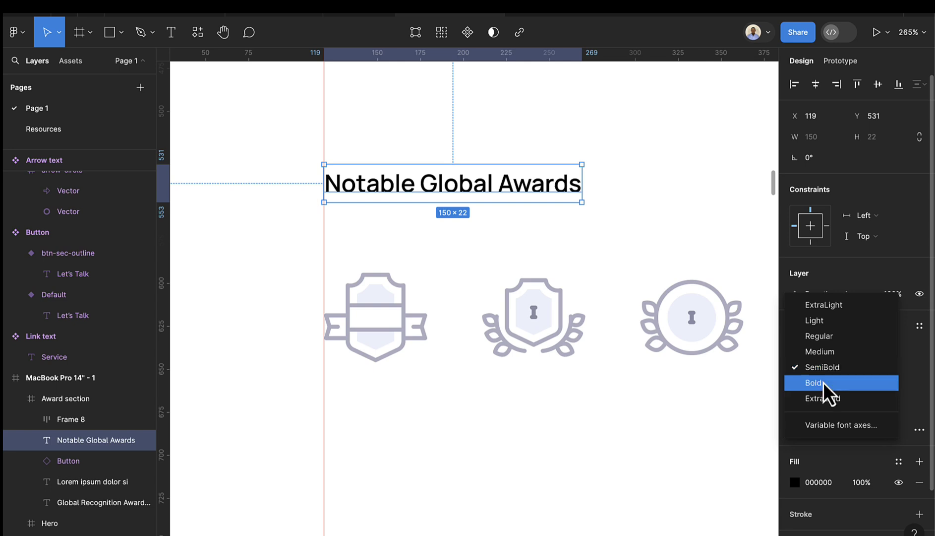
pyautogui.click(824, 383)
pyautogui.scroll(-10, 531, 254)
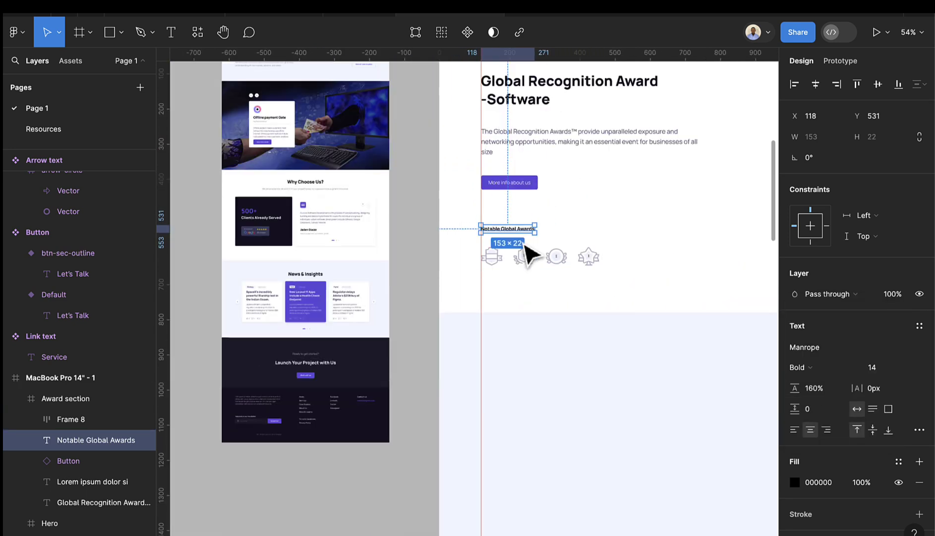
pyautogui.hscroll(2, 580, 265)
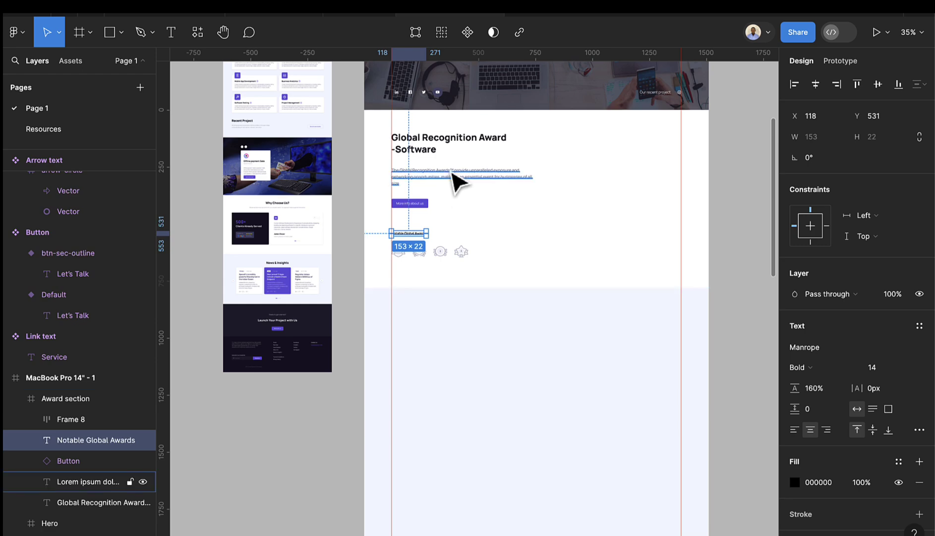
pyautogui.scroll(1, 447, 154)
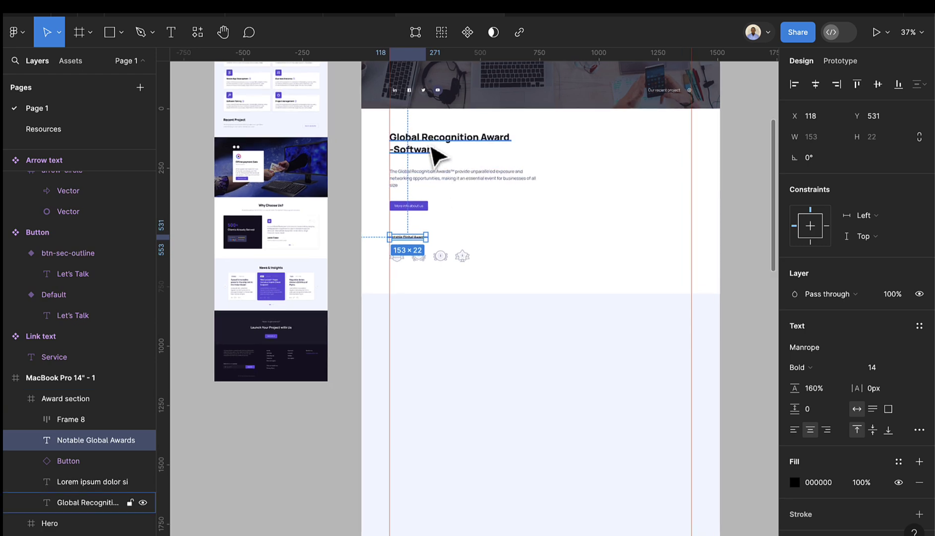
# - Stack the award heading, paragraph and button in auto layout with 32 spacing
pyautogui.click(436, 152)
pyautogui.keyDown('shift'); pyautogui.click(427, 176); pyautogui.keyUp('shift')
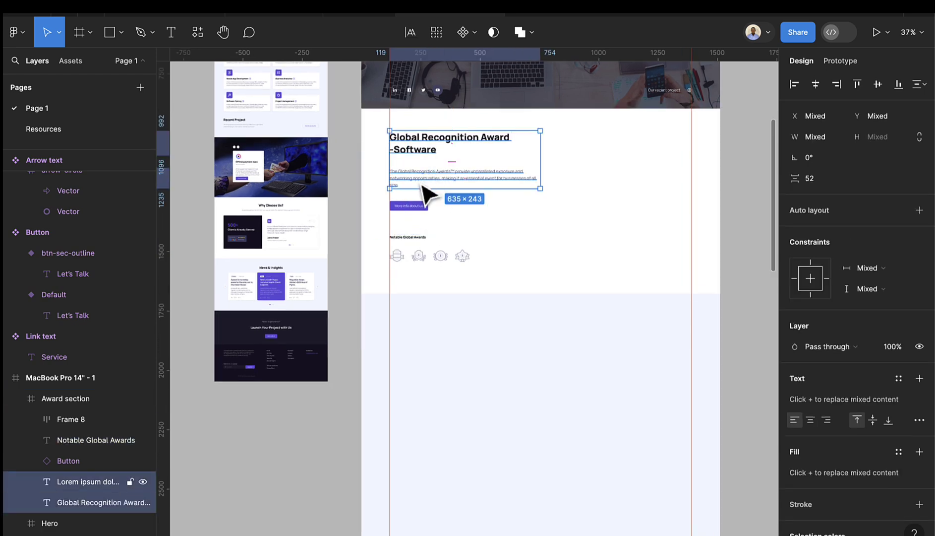
pyautogui.keyDown('shift'); pyautogui.click(418, 206); pyautogui.keyUp('shift')
pyautogui.hotkey('shift', 'a')
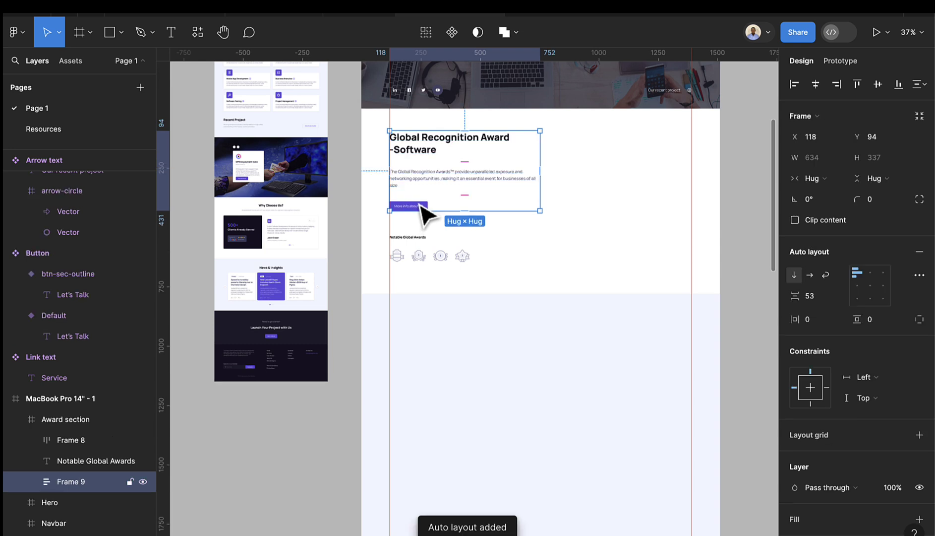
pyautogui.click(824, 298)
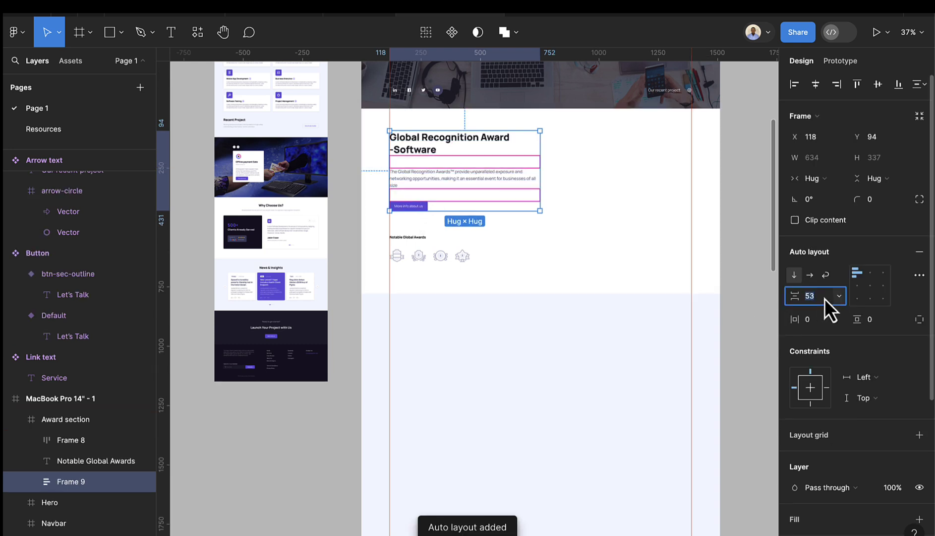
pyautogui.write('32')
pyautogui.press('Return')
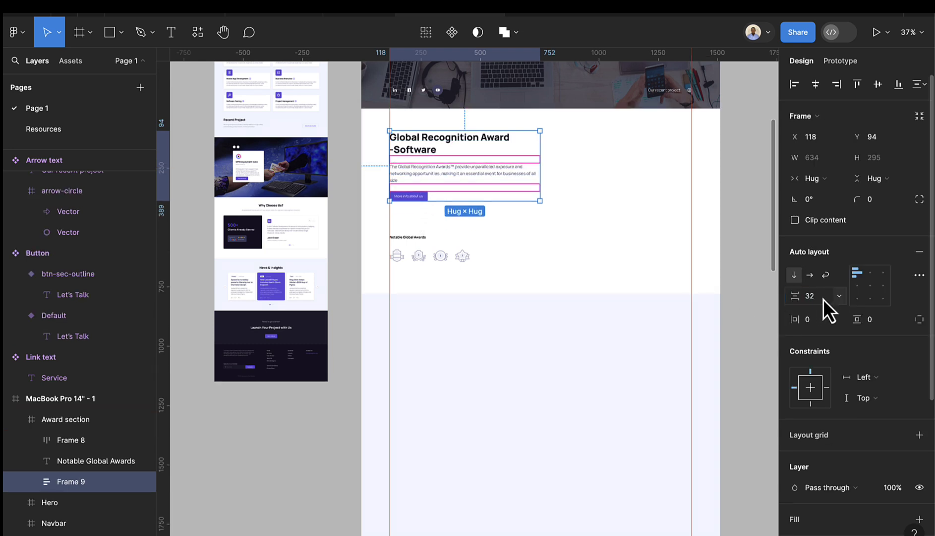
# - Wrap the awards label and icon row in vertical auto layout with 16 spacing
pyautogui.keyDown('ctrl'); pyautogui.scroll(5, 414, 155); pyautogui.keyUp('ctrl')
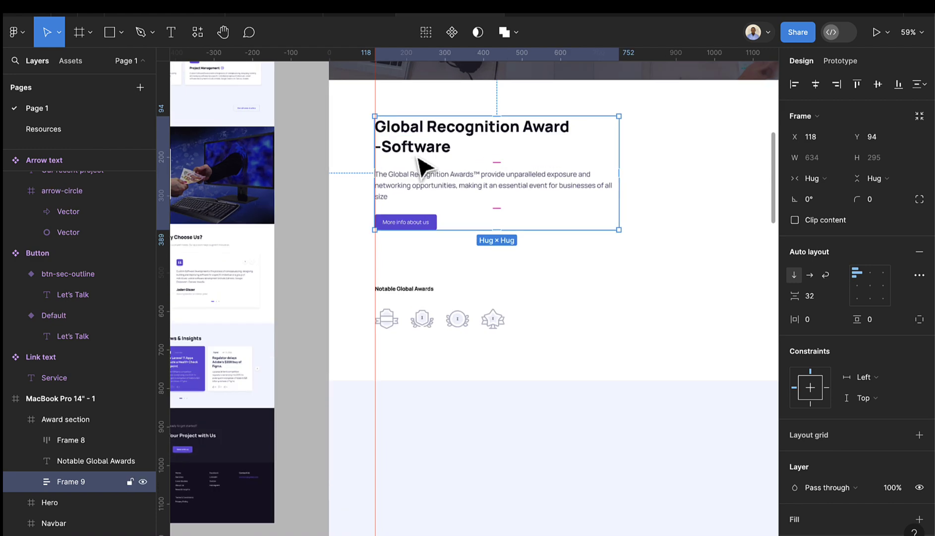
pyautogui.click(404, 290)
pyautogui.keyDown('shift'); pyautogui.click(422, 321); pyautogui.keyUp('shift')
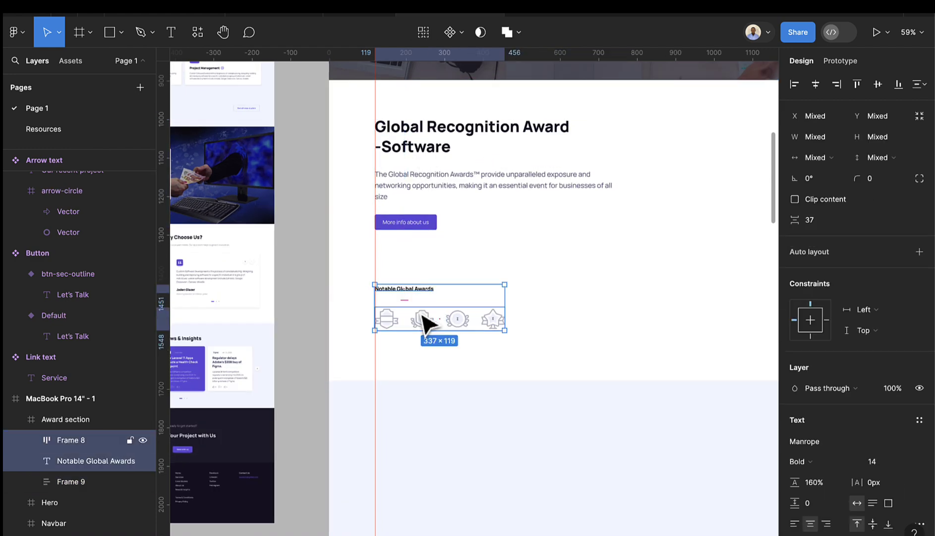
pyautogui.hotkey('shift', 'a')
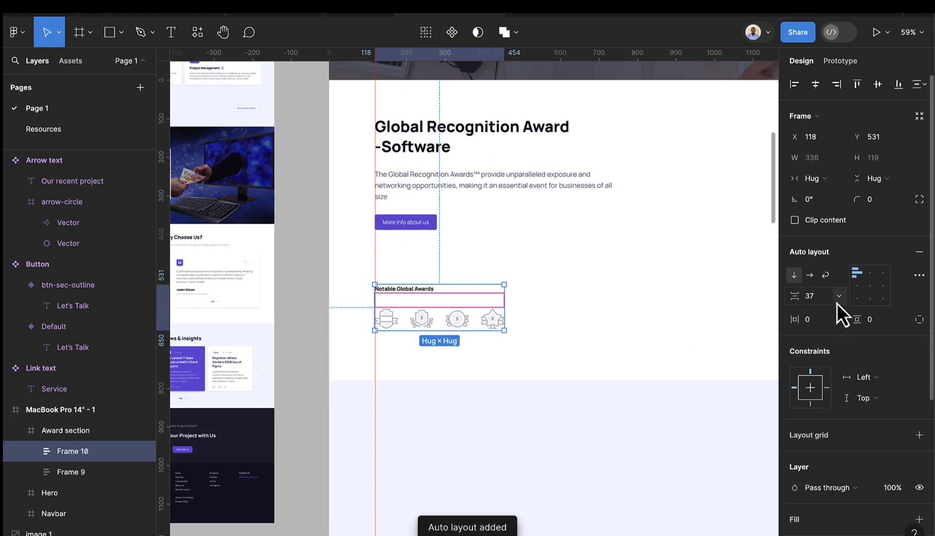
pyautogui.press('Return')
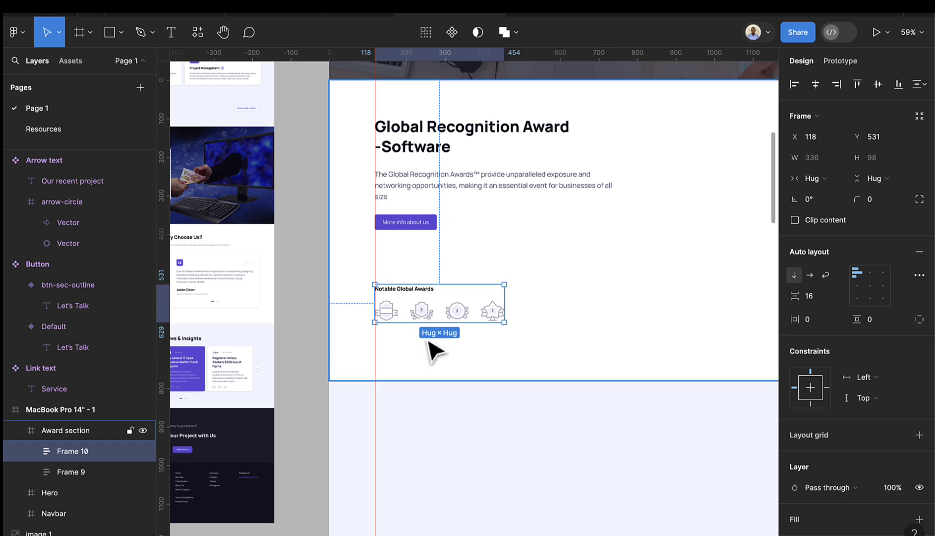
# - Paste the team photo from the Resources page into the Award section
pyautogui.scroll(-5, 526, 319)
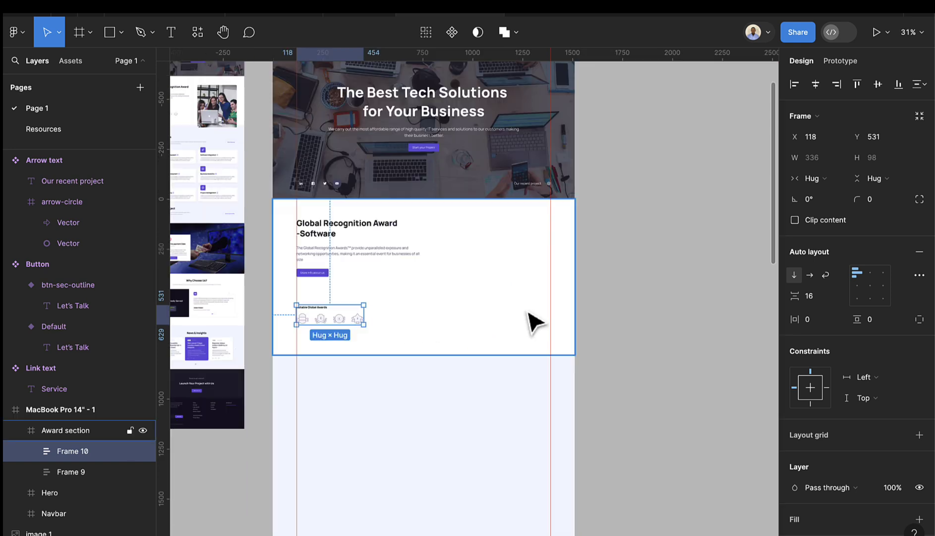
pyautogui.click(526, 320)
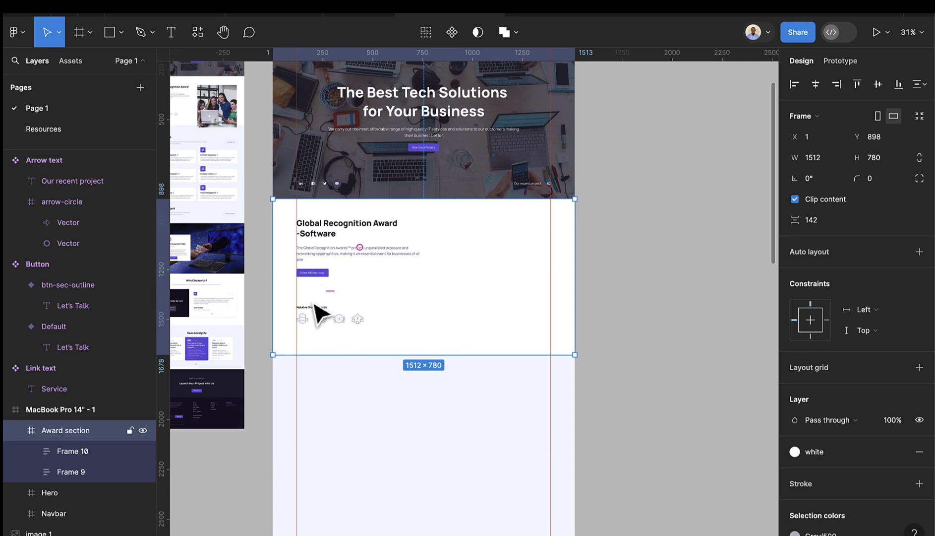
pyautogui.click(41, 129)
pyautogui.scroll(-10, 473, 461)
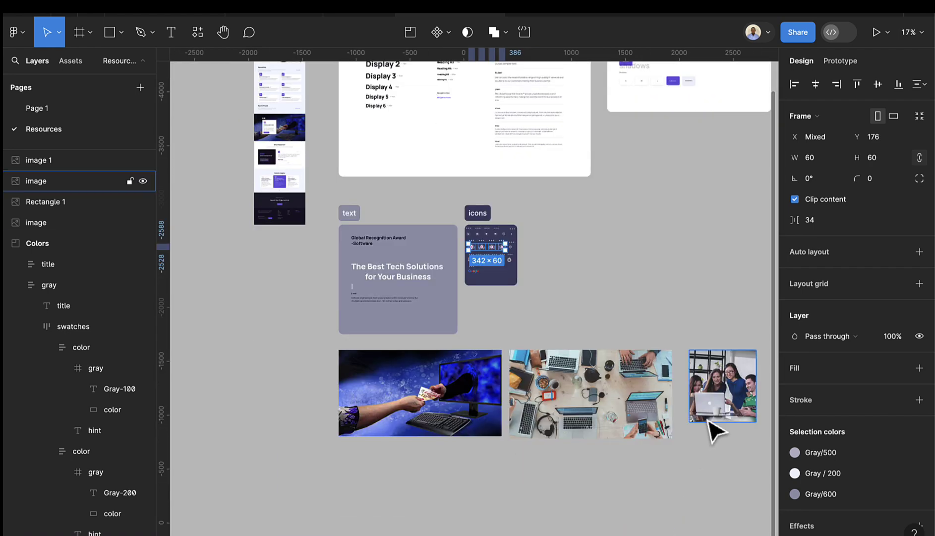
pyautogui.click(724, 414)
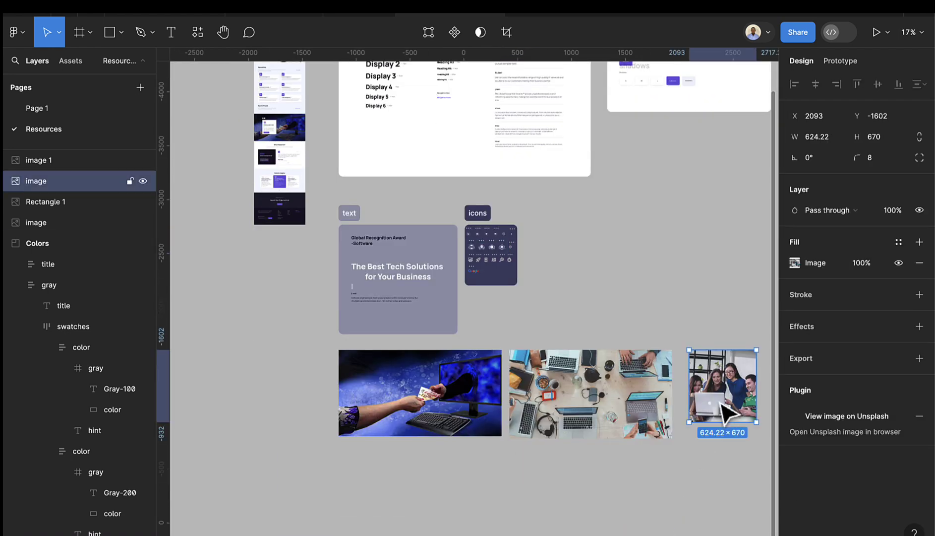
pyautogui.click(37, 108)
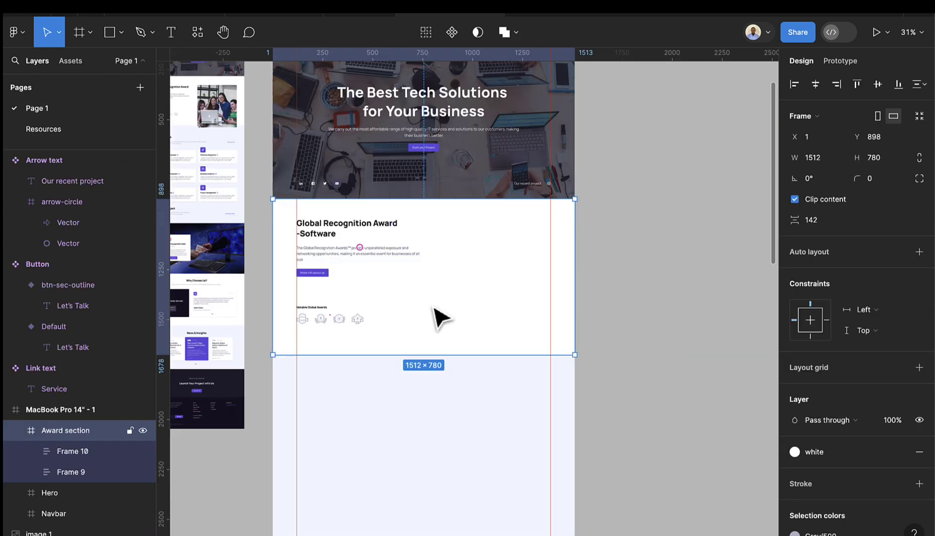
pyautogui.hotkey('ctrl', 'v')
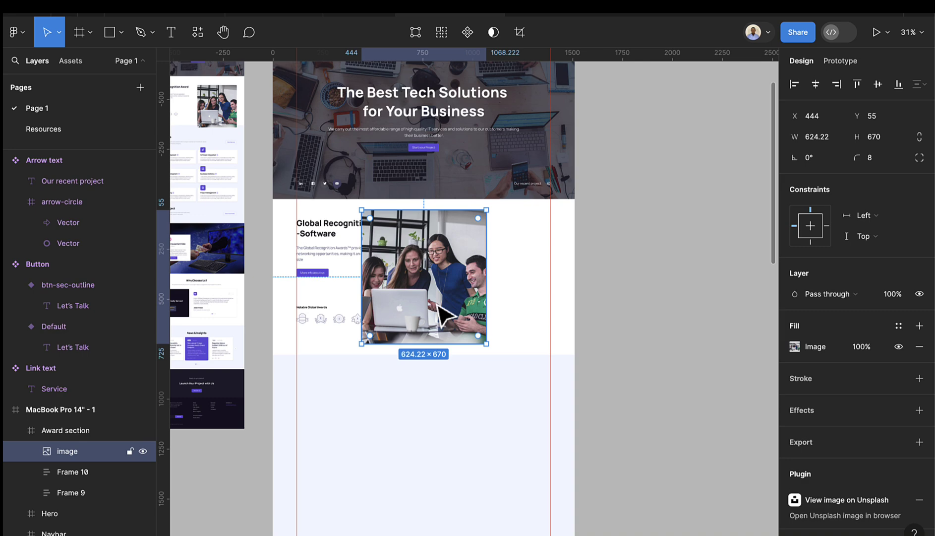
# - Move the photo to the section's right side and turn off Clip content
pyautogui.moveTo(440, 310); pyautogui.dragTo(501, 325)
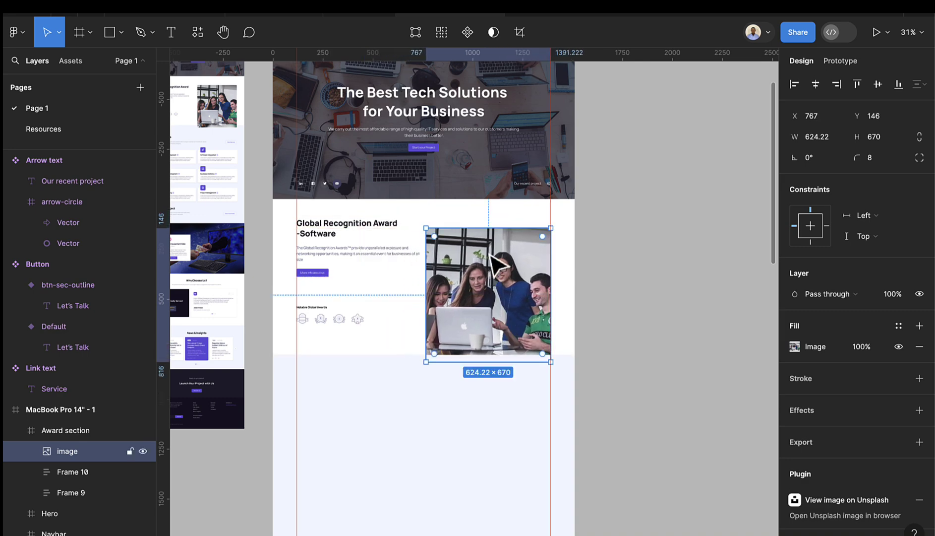
pyautogui.click(496, 218)
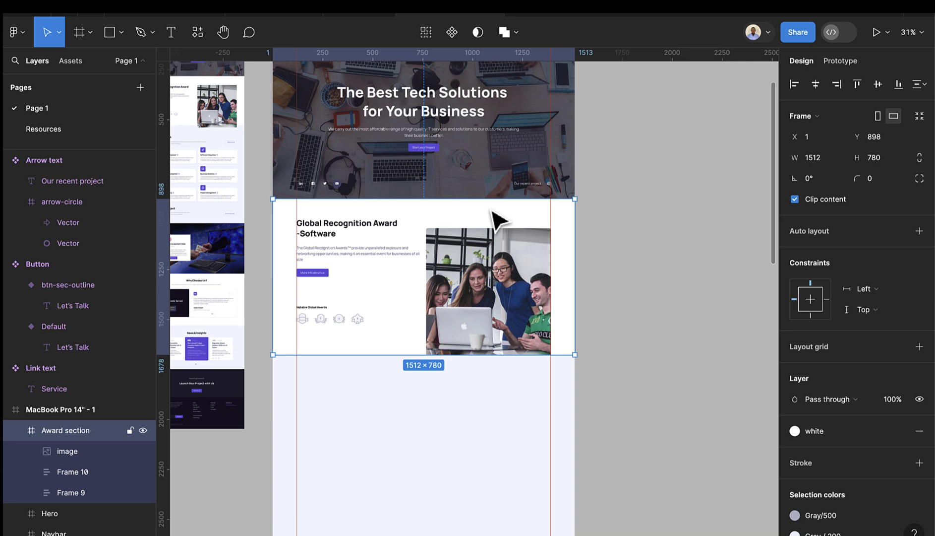
pyautogui.click(795, 199)
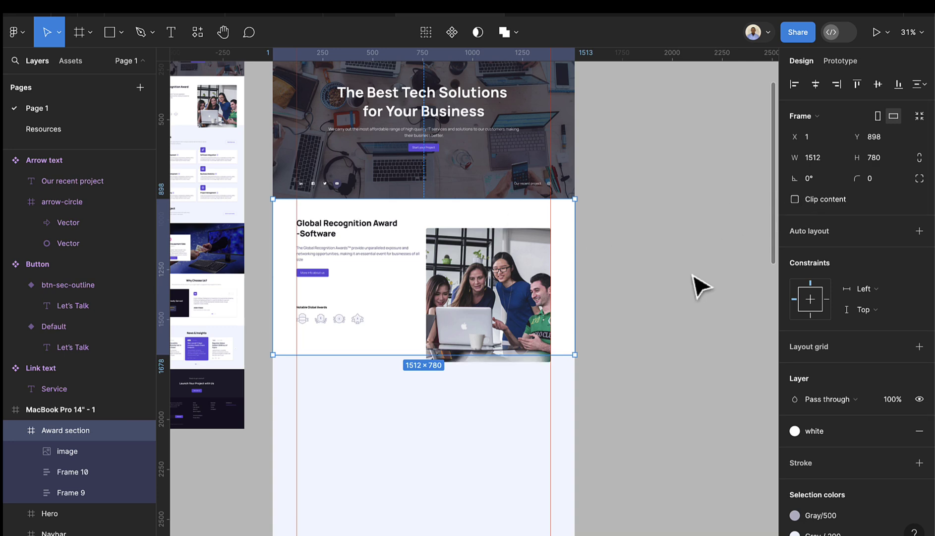
# - Move the heading, paragraph and button stack down level with the photo's top
pyautogui.click(590, 313)
pyautogui.scroll(3, 476, 397)
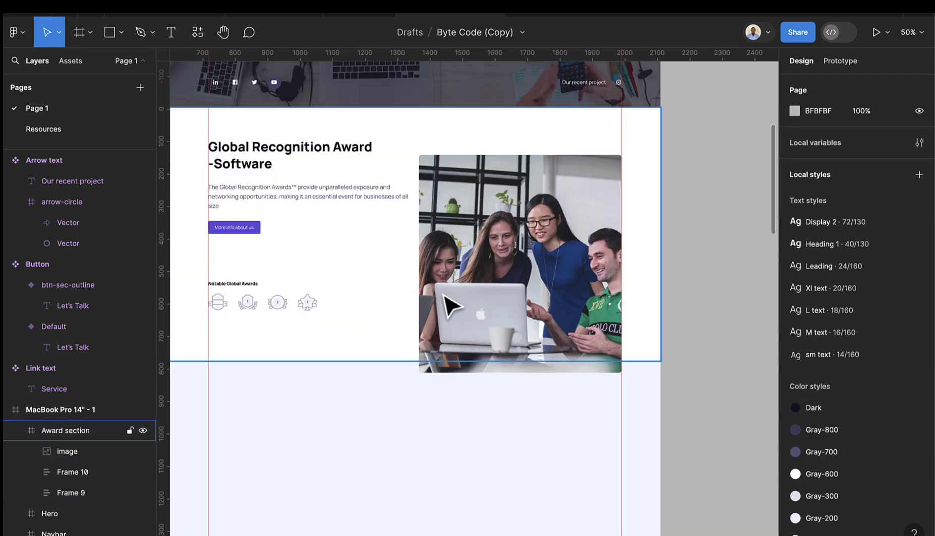
pyautogui.click(279, 158)
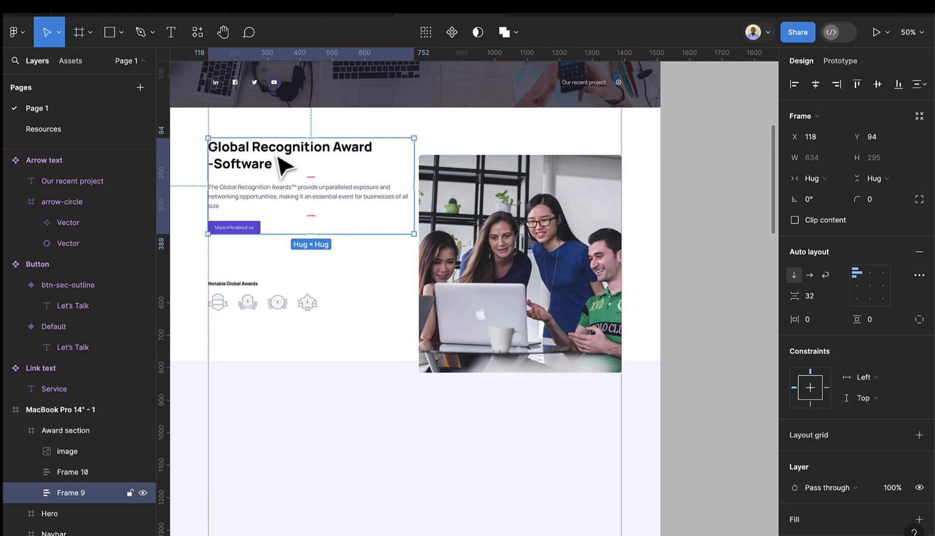
pyautogui.click(505, 240)
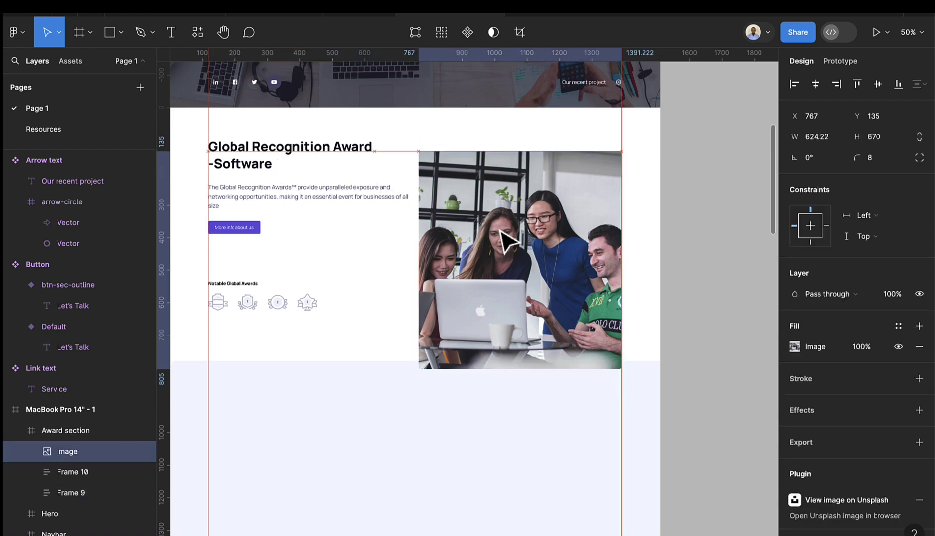
pyautogui.click(324, 187)
pyautogui.moveTo(319, 180); pyautogui.dragTo(327, 188)
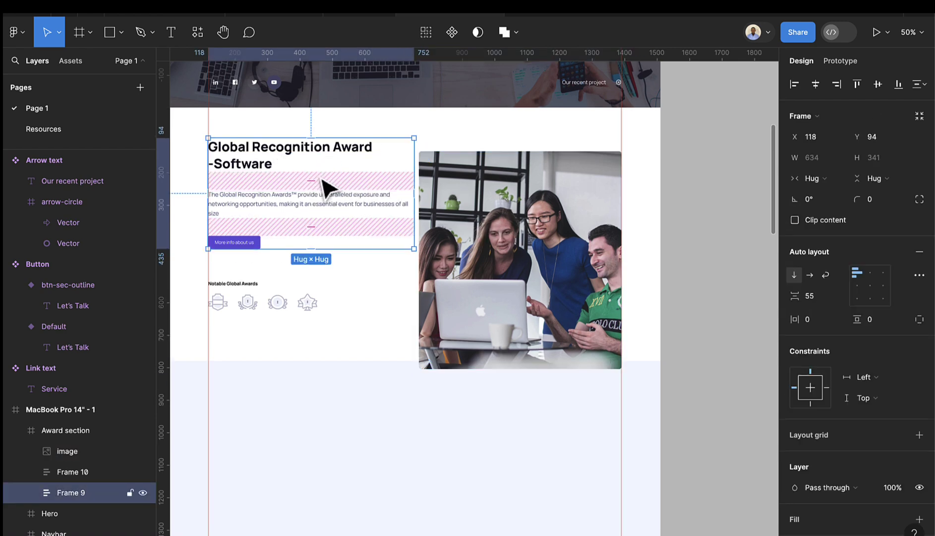
pyautogui.hotkey('ctrl', 'z')
pyautogui.moveTo(278, 155); pyautogui.dragTo(278, 169)
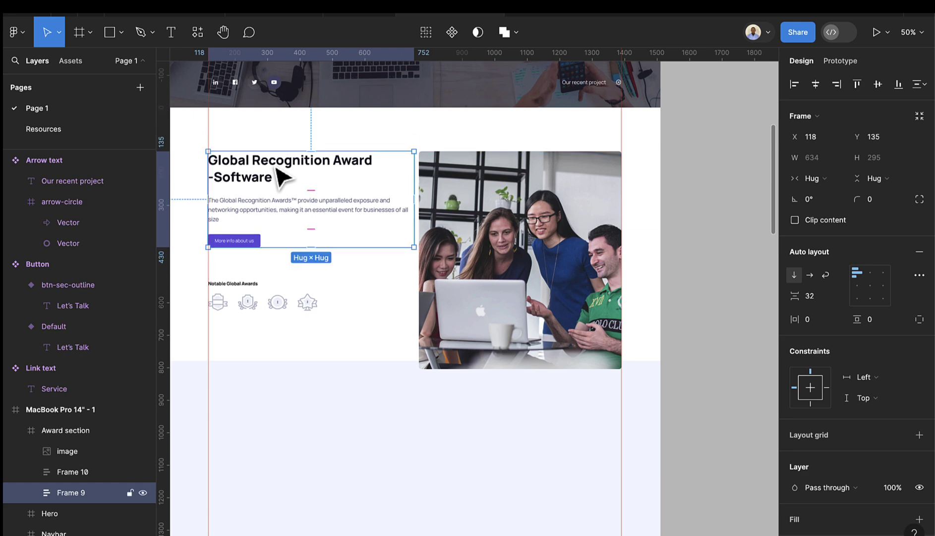
# - Move the awards row up and wrap it with the text stack in auto layout
pyautogui.click(275, 307)
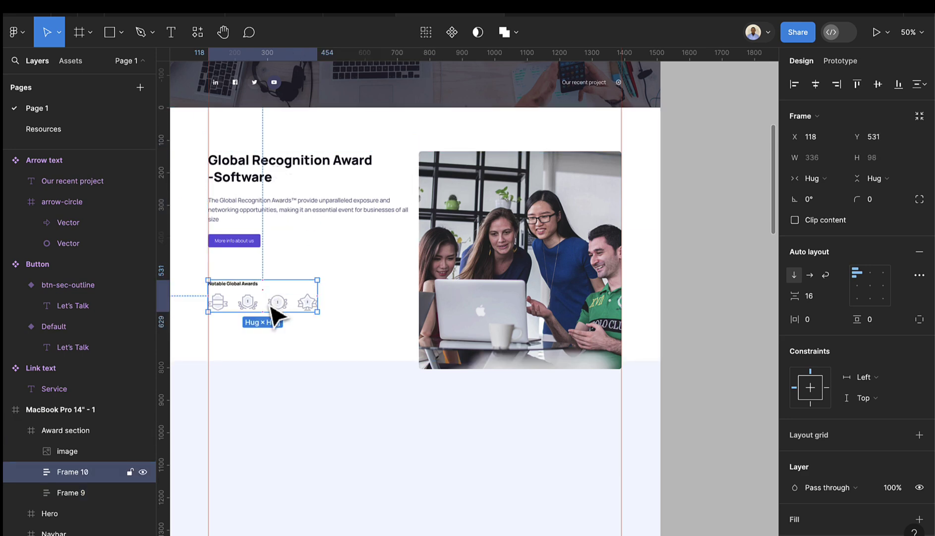
pyautogui.moveTo(272, 301); pyautogui.dragTo(276, 296)
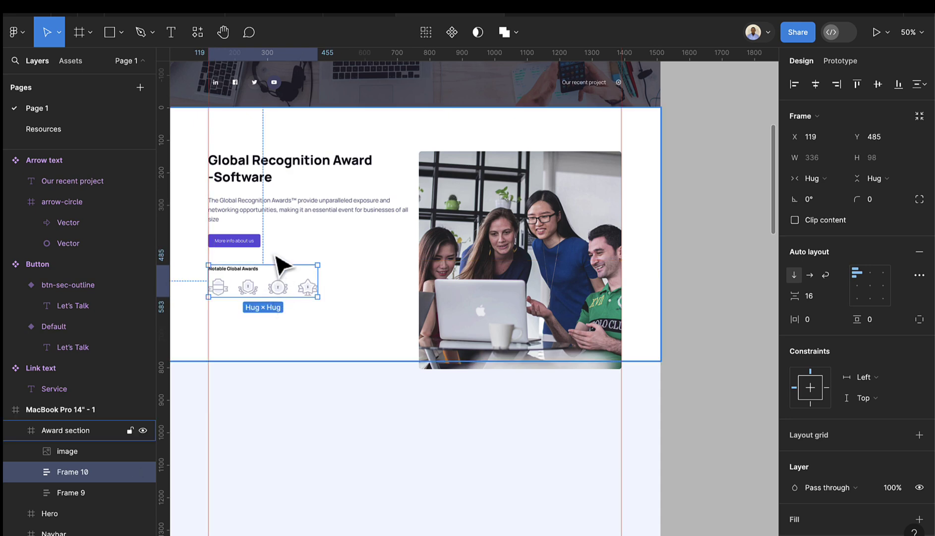
pyautogui.keyDown('shift'); pyautogui.click(282, 240); pyautogui.keyUp('shift')
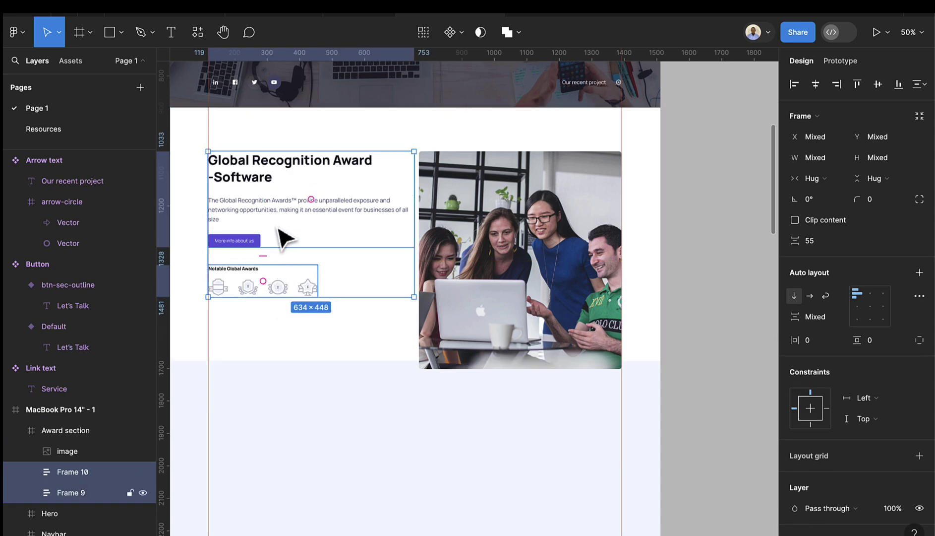
pyautogui.hotkey('shift', 'a')
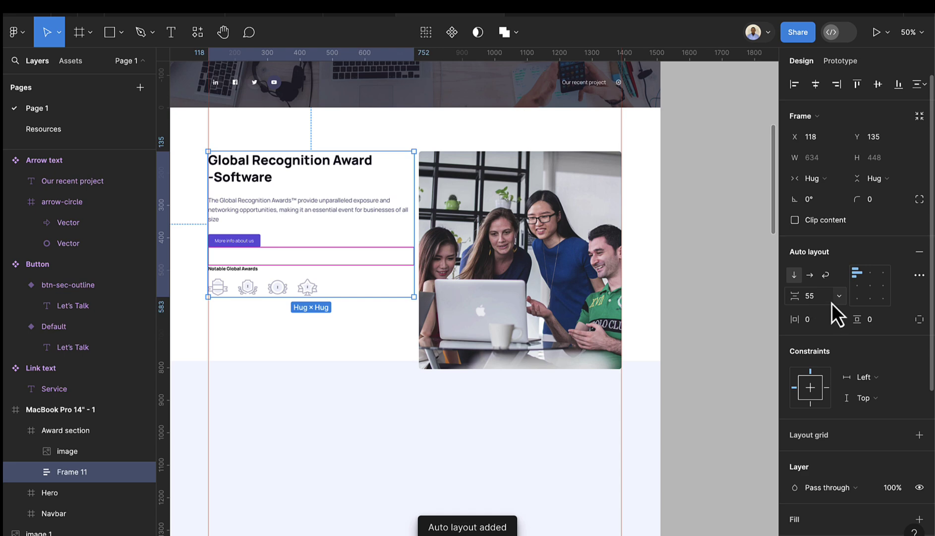
# - Change Frame 11's auto layout spacing from 55 to 64
pyautogui.click(826, 300)
pyautogui.press('BackSpace')
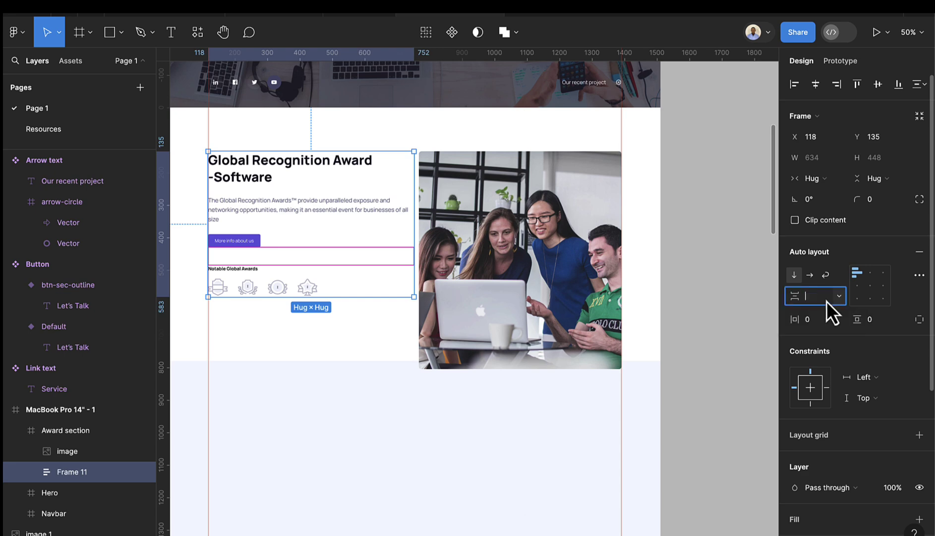
pyautogui.write('64')
pyautogui.press('Return')
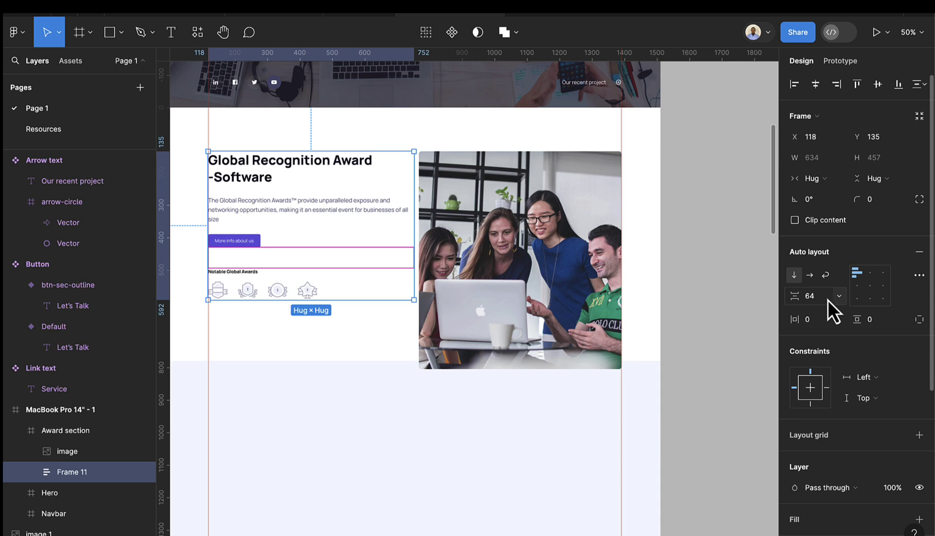
# - Combine the team photo and Frame 11 into a horizontal auto layout row with 15 spacing
pyautogui.click(687, 275)
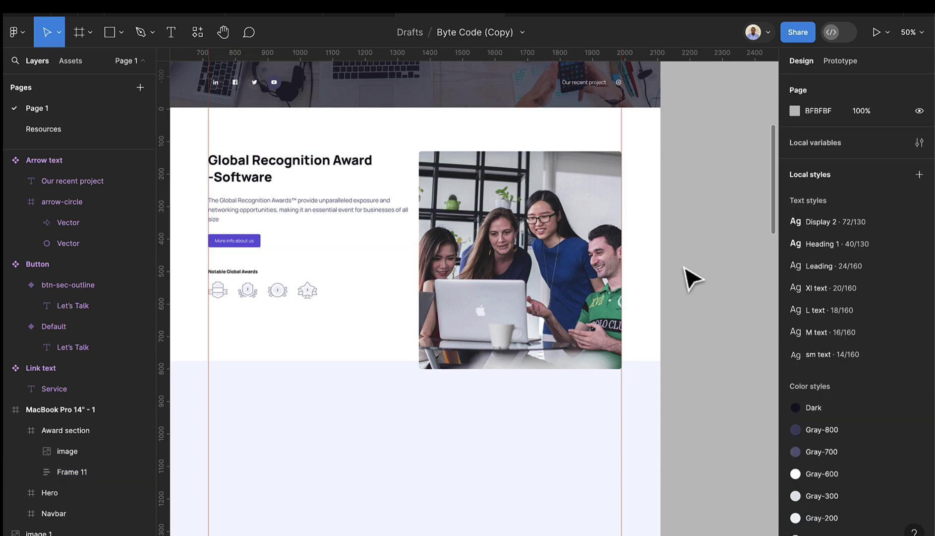
pyautogui.click(587, 277)
pyautogui.keyDown('shift'); pyautogui.click(328, 221); pyautogui.keyUp('shift')
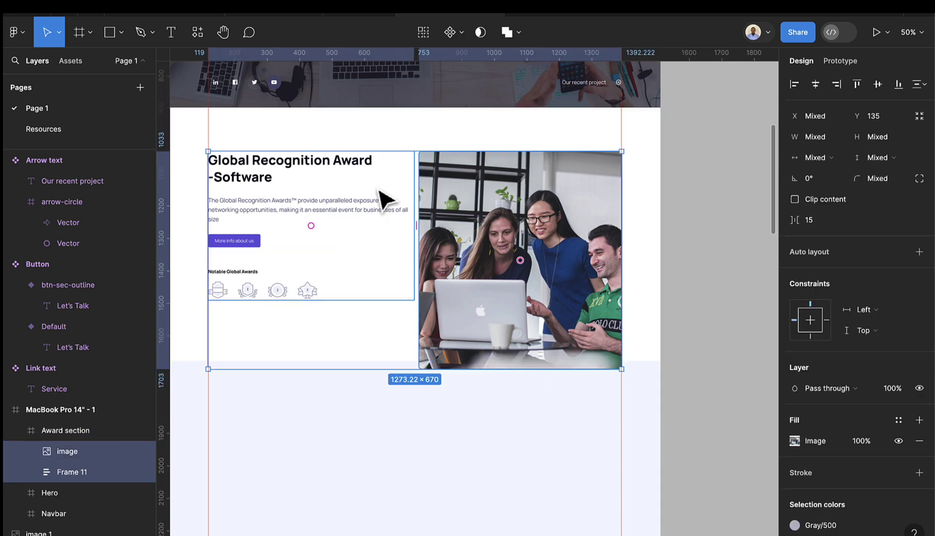
pyautogui.hotkey('shift', 'a')
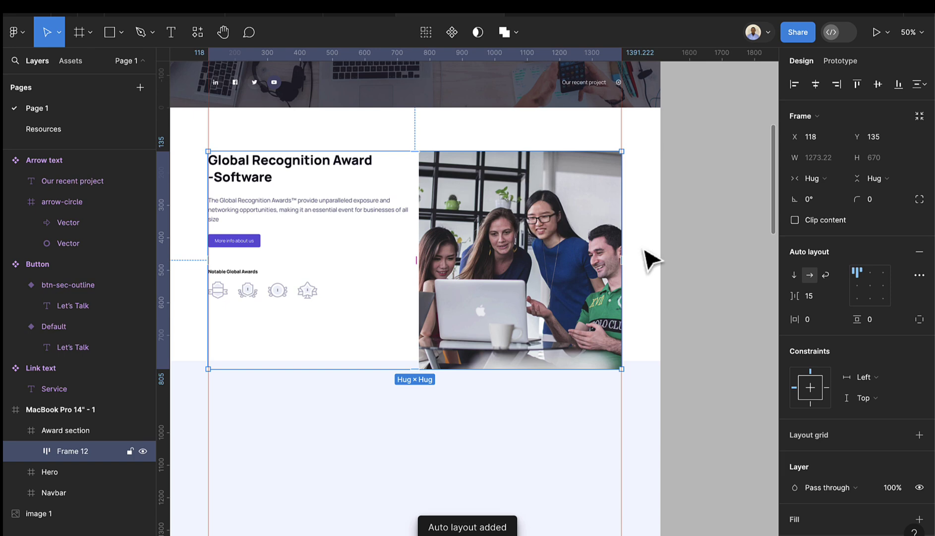
pyautogui.click(676, 218)
# - Navigate the canvas to the Arrow text component and select it
pyautogui.scroll(-3, 677, 236)
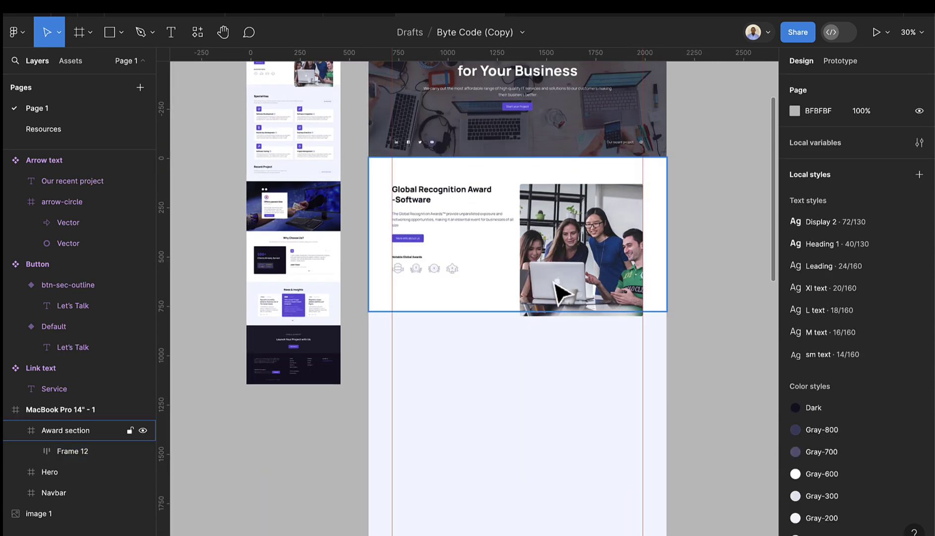
pyautogui.scroll(2, 528, 225)
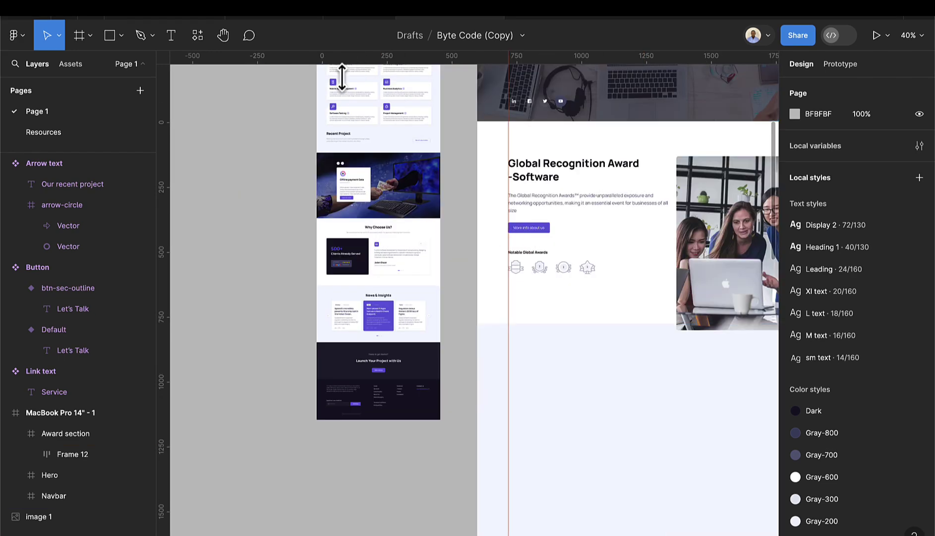
pyautogui.scroll(5, 341, 157)
pyautogui.scroll(8, 348, 214)
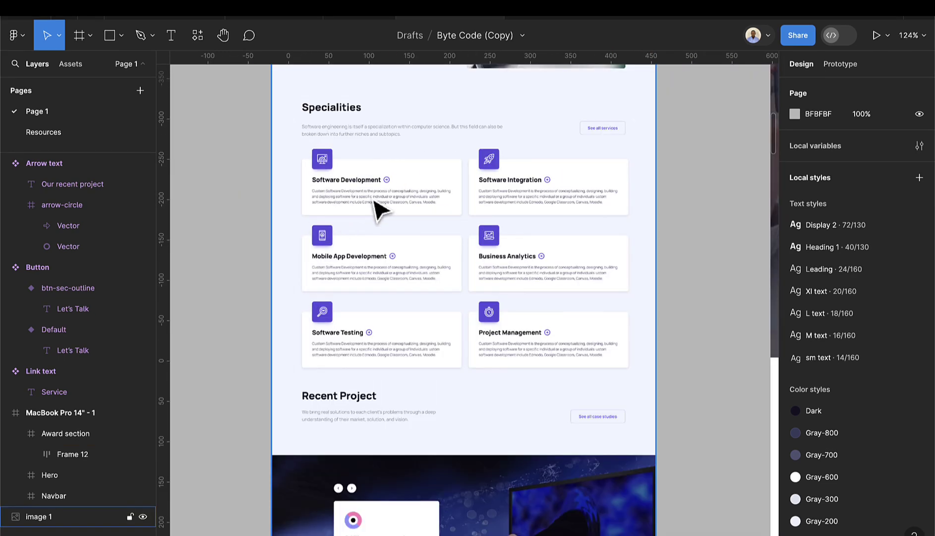
pyautogui.hscroll(-2, 387, 209)
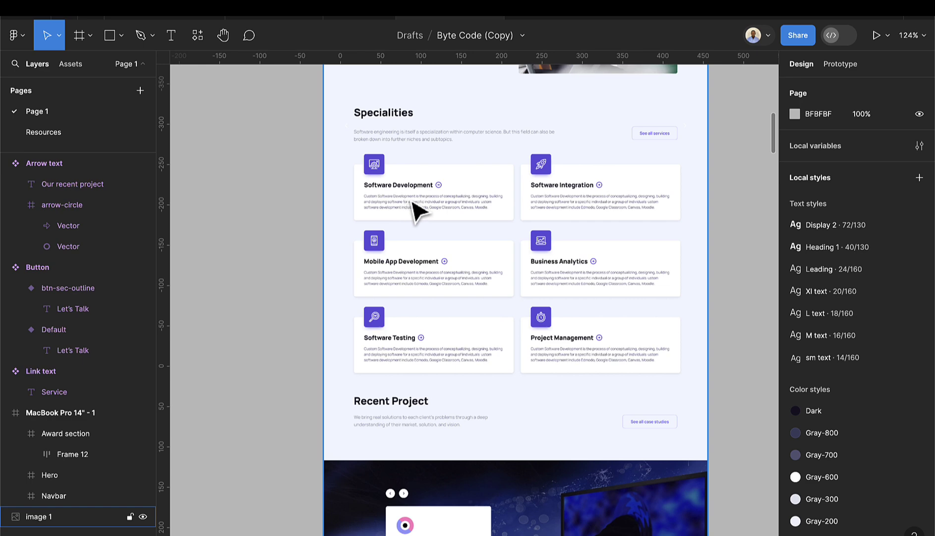
pyautogui.scroll(-10, 417, 209)
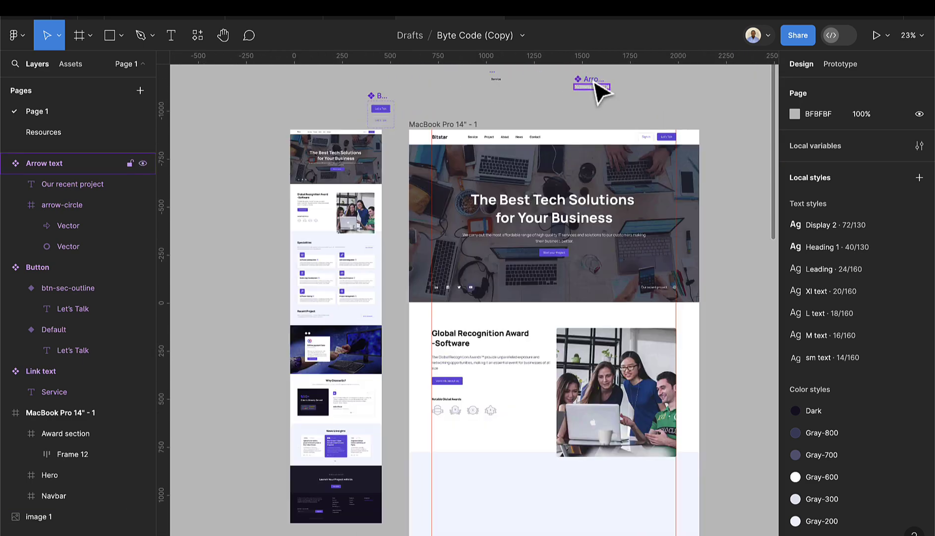
pyautogui.scroll(10, 602, 91)
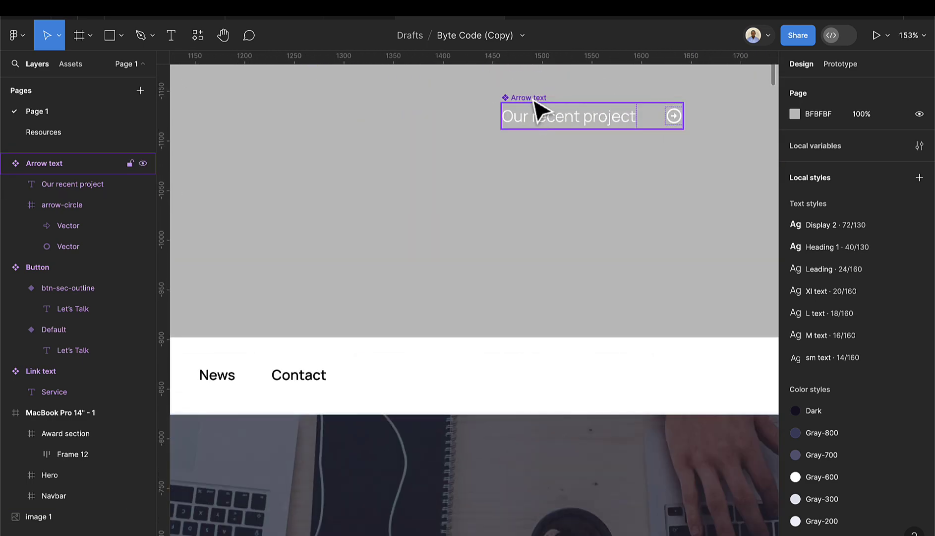
pyautogui.click(538, 105)
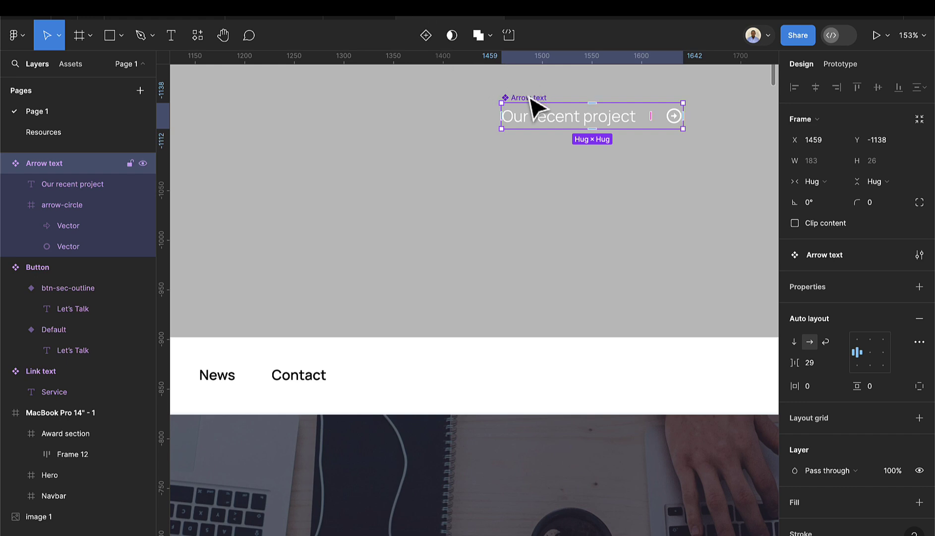
# - Add a second Arrow text variant and make its label 24 px ExtraBold, detaching the text style
pyautogui.click(421, 33)
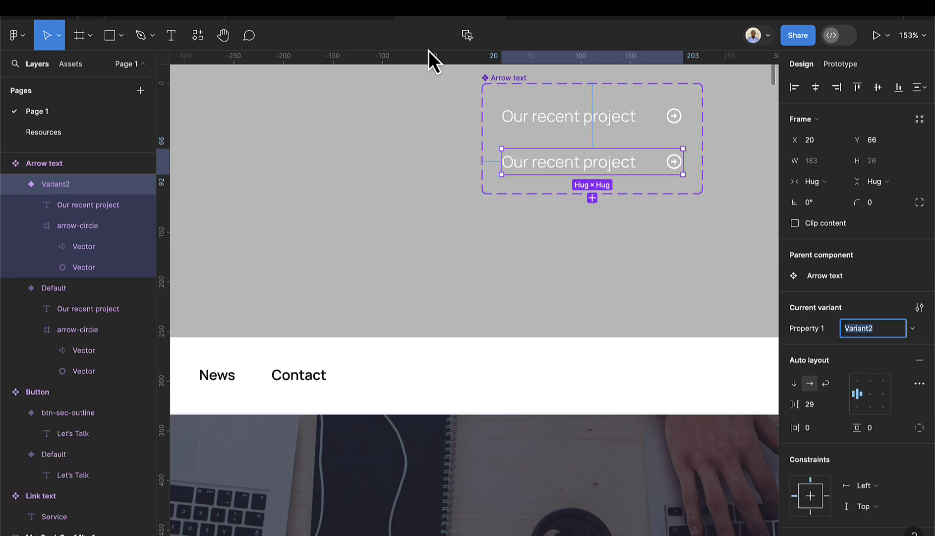
pyautogui.hscroll(2, 566, 165)
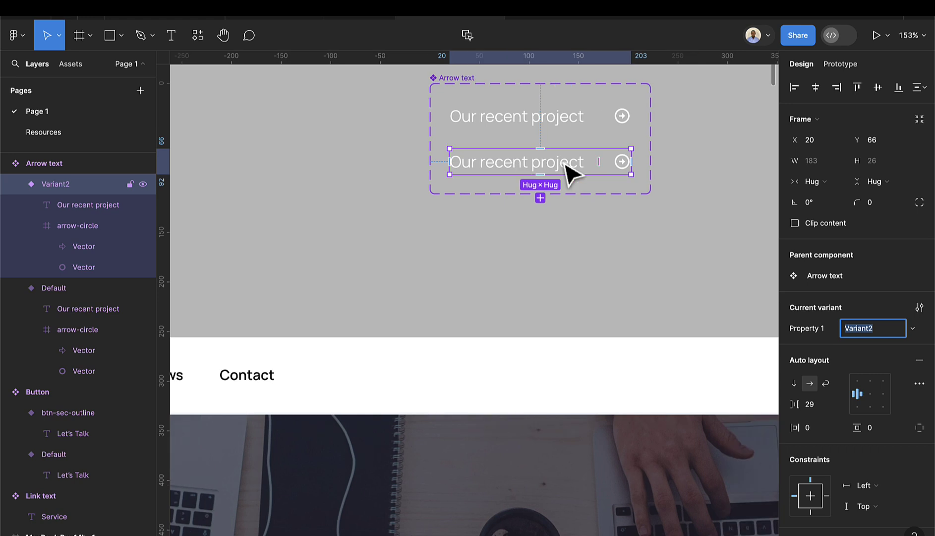
pyautogui.doubleClick(567, 168)
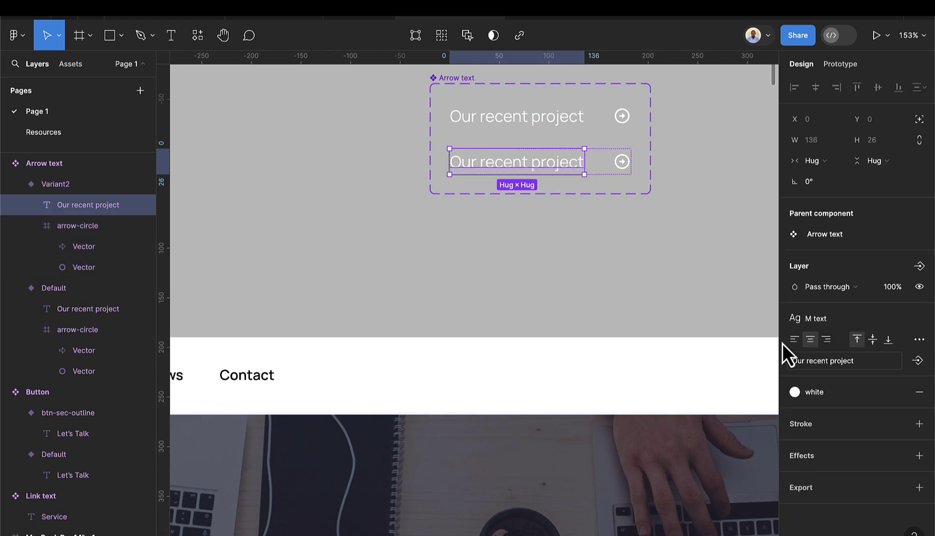
pyautogui.click(919, 319)
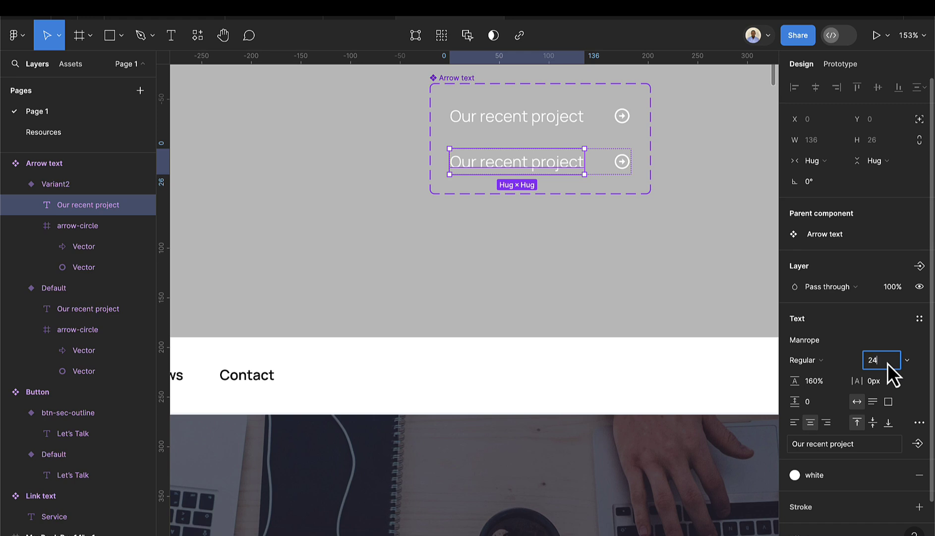
pyautogui.press('Return')
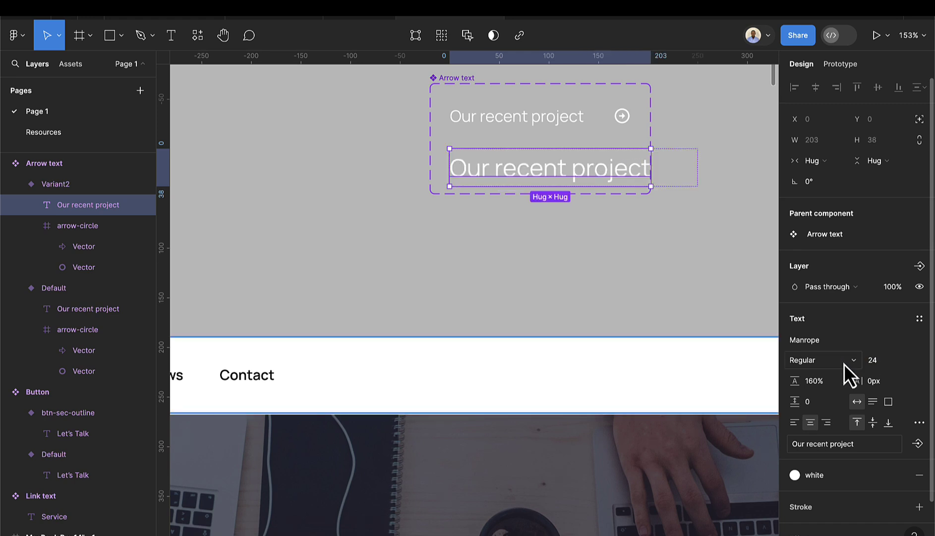
pyautogui.click(825, 363)
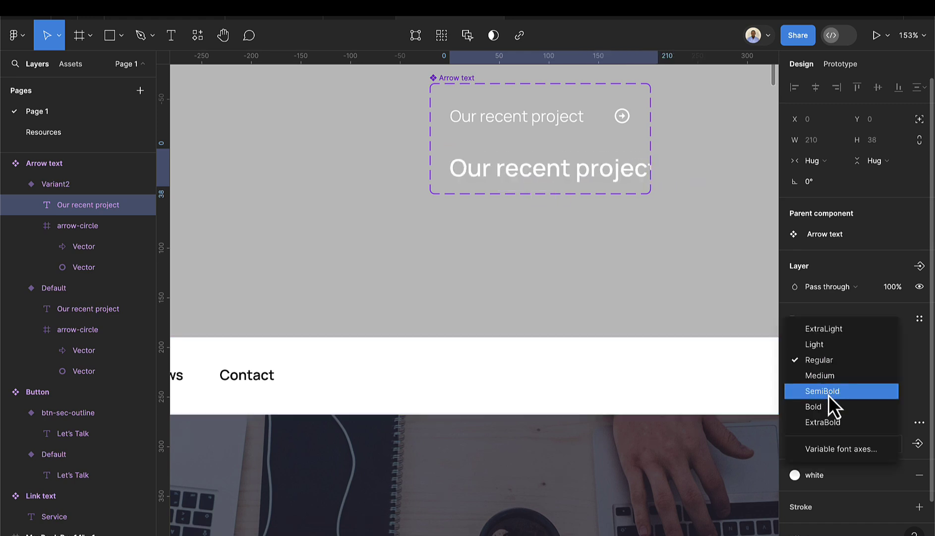
pyautogui.click(829, 422)
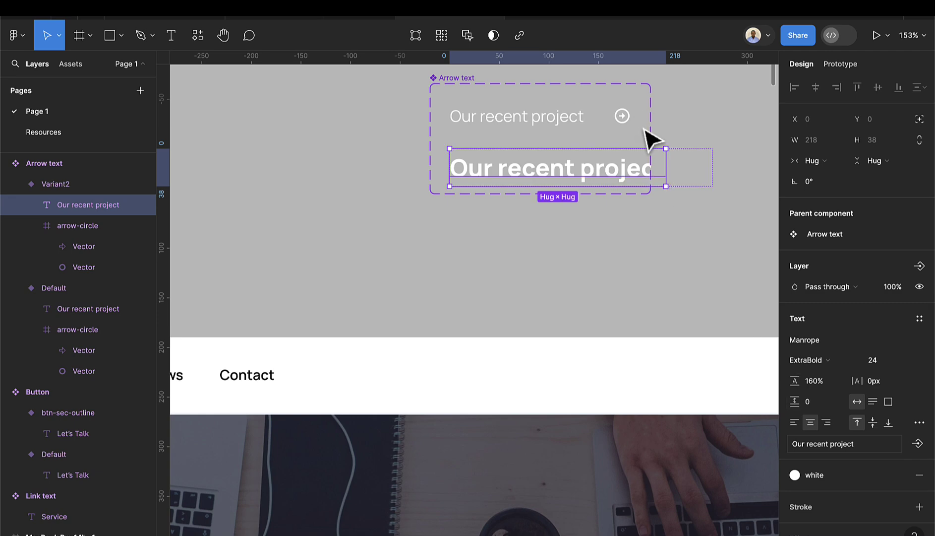
# - Widen the component set and resize the new variant's arrow circle to 28×28
pyautogui.scroll(-3, 599, 119)
pyautogui.hscroll(3, 599, 119)
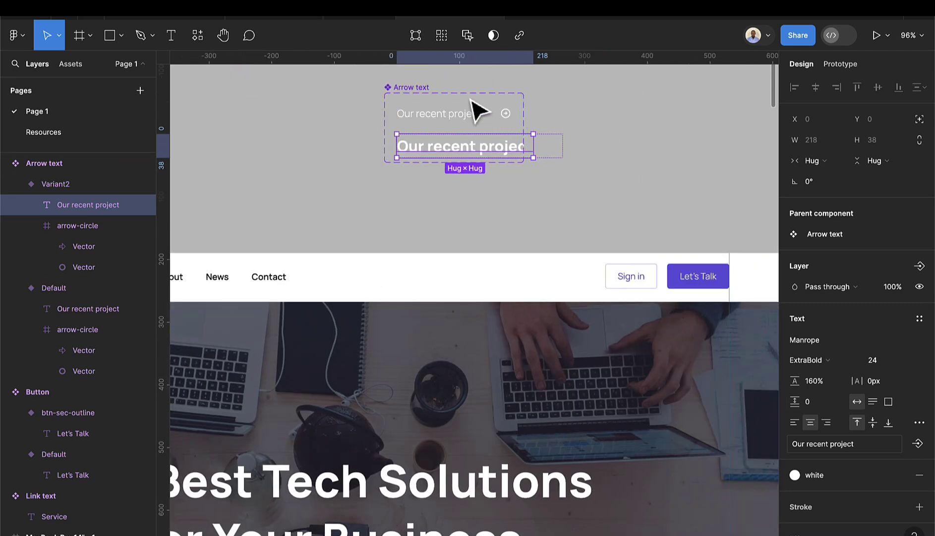
pyautogui.click(409, 91)
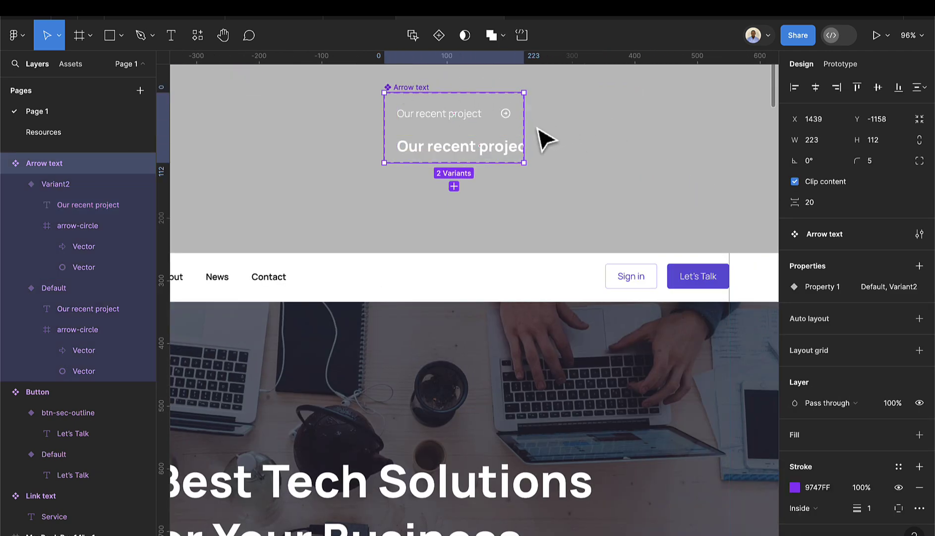
pyautogui.moveTo(526, 129); pyautogui.dragTo(603, 132)
pyautogui.click(558, 147)
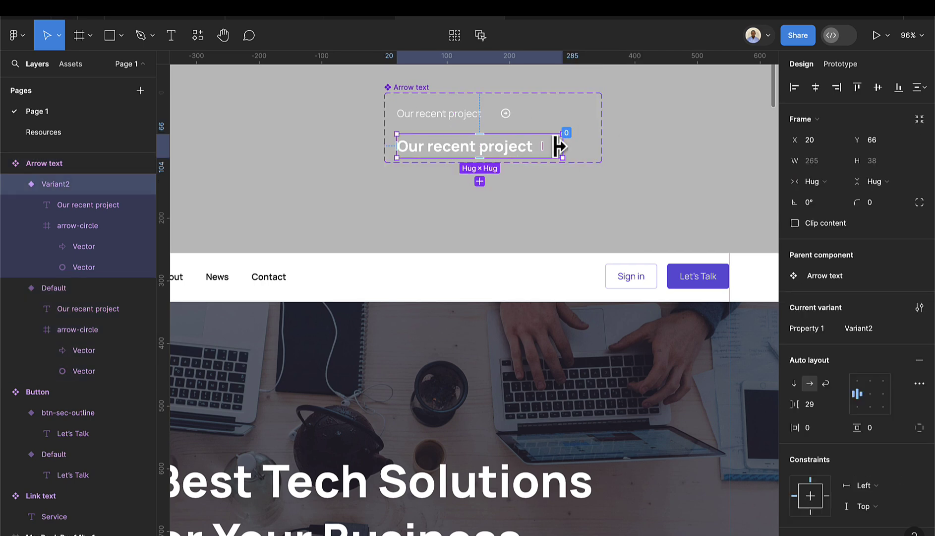
pyautogui.click(558, 146)
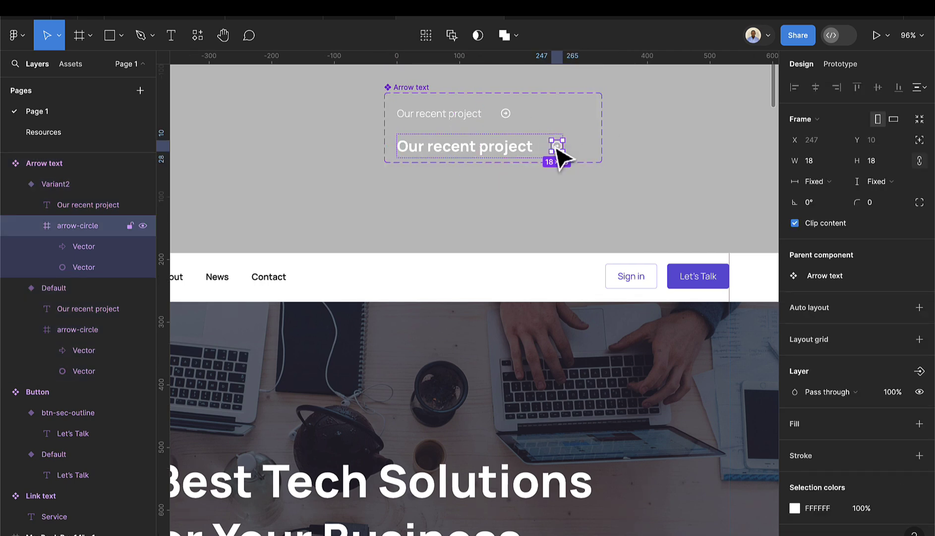
pyautogui.click(880, 162)
pyautogui.write('28')
pyautogui.press('Return')
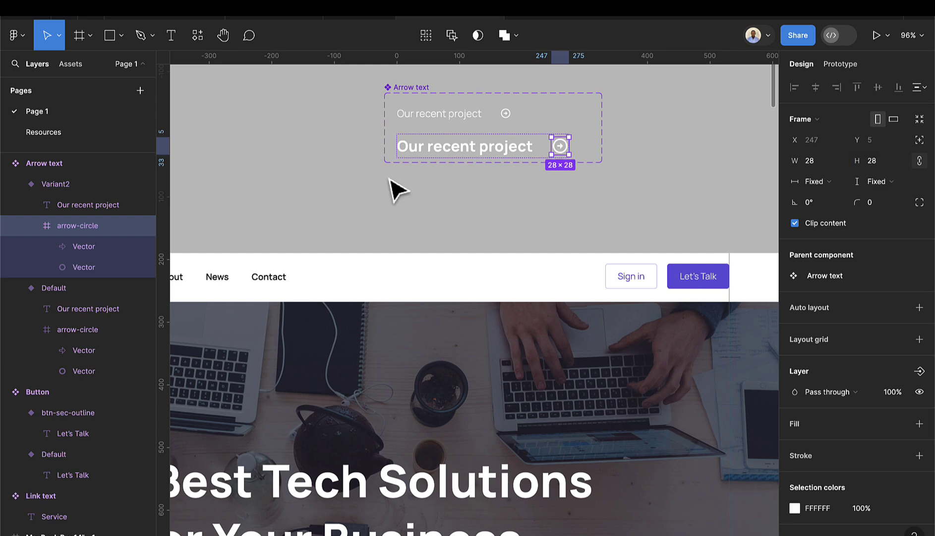
# - Rename the second variant's Property 1 value to Style 2
pyautogui.click(434, 183)
pyautogui.click(432, 155)
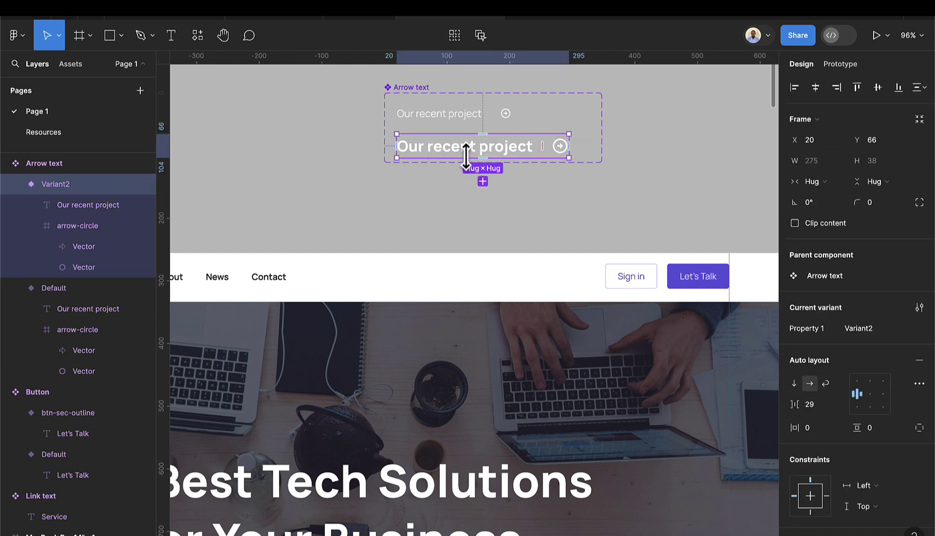
pyautogui.click(876, 330)
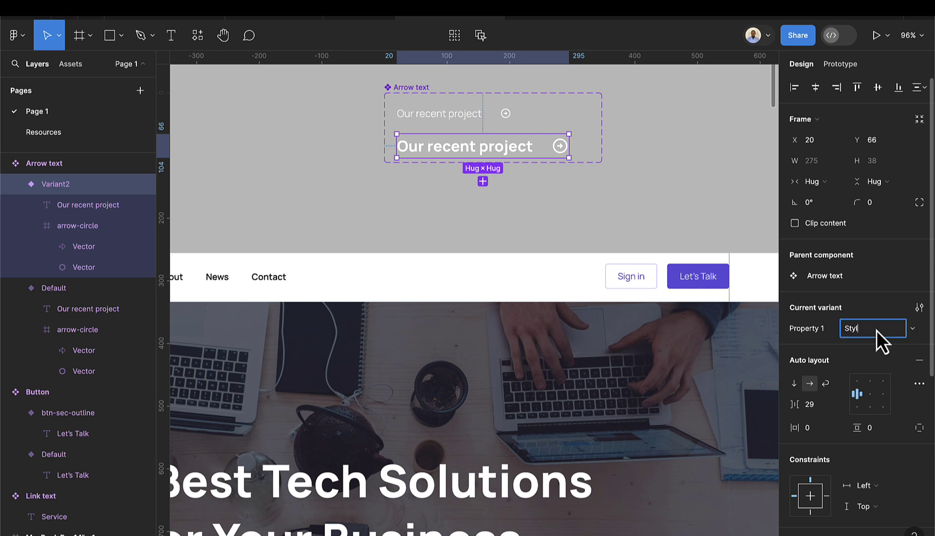
pyautogui.write('Style 2')
pyautogui.press('Return')
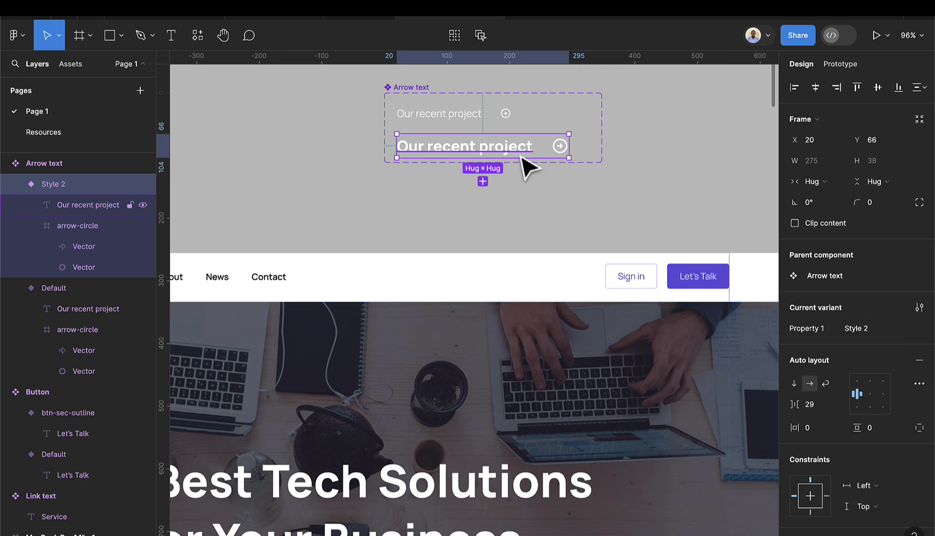
# - Drag an Arrow text instance from the local components onto the canvas
pyautogui.scroll(-5, 507, 188)
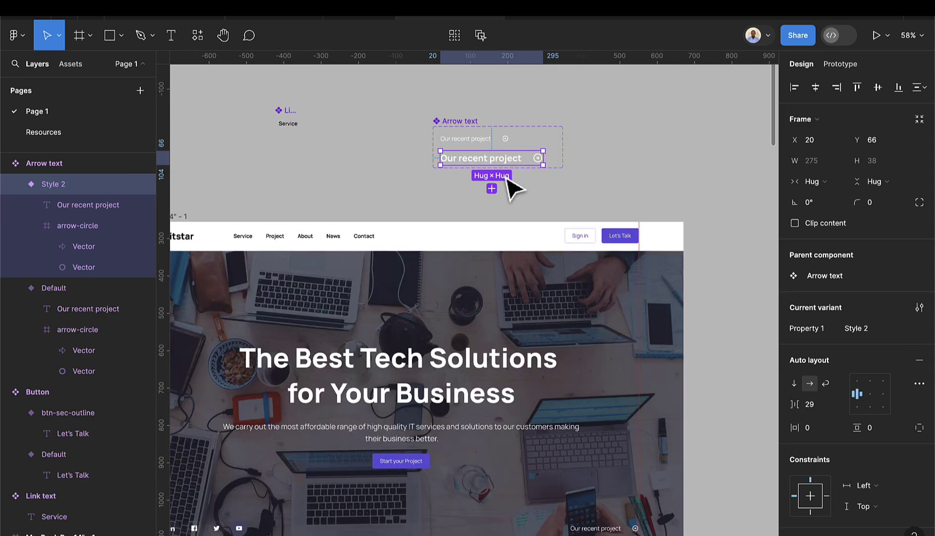
pyautogui.scroll(-4, 507, 188)
pyautogui.hscroll(-5, 522, 188)
pyautogui.hscroll(5, 499, 184)
pyautogui.hscroll(-5, 491, 362)
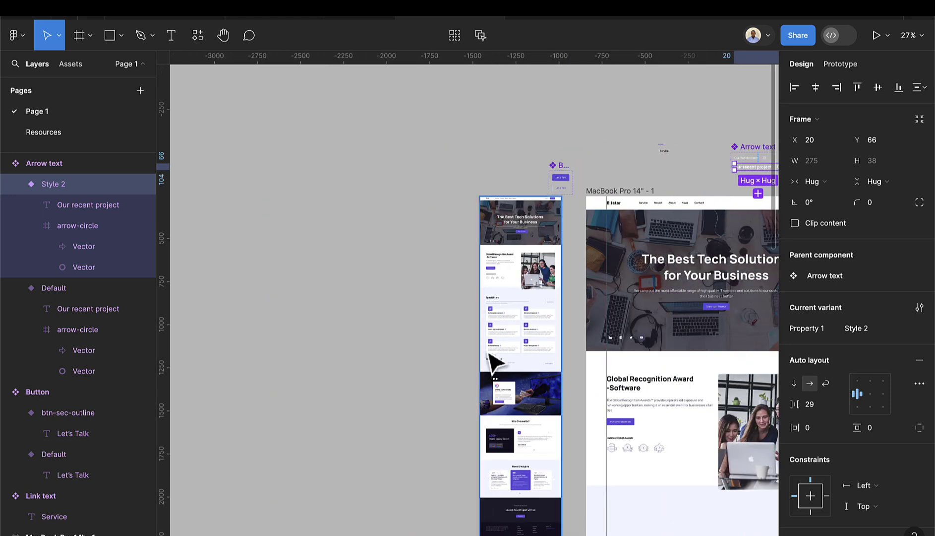
pyautogui.scroll(-4, 516, 265)
pyautogui.scroll(10, 491, 248)
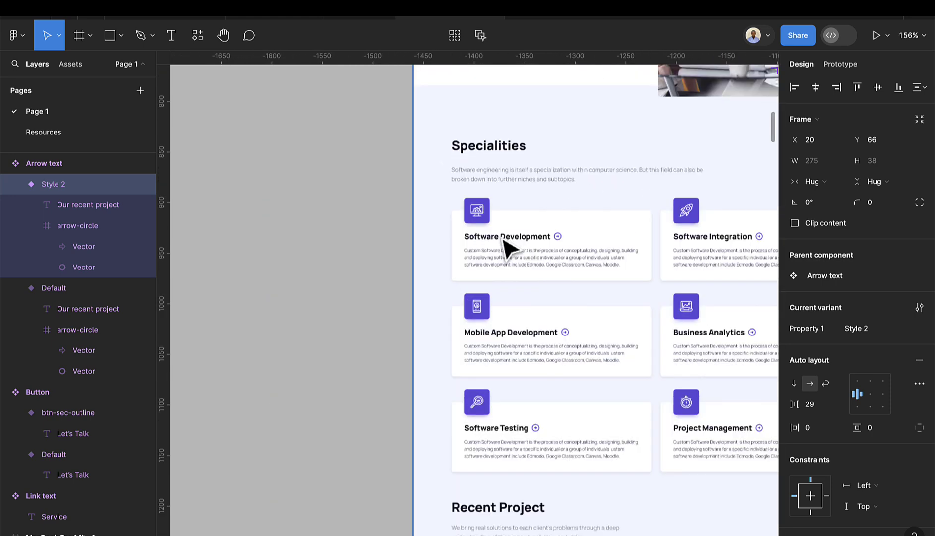
pyautogui.click(63, 71)
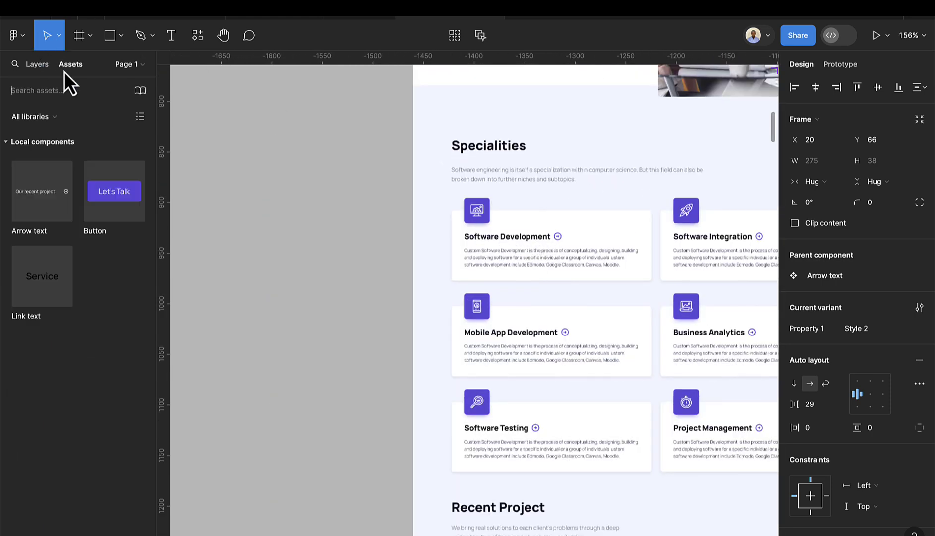
pyautogui.moveTo(42, 193); pyautogui.dragTo(251, 258)
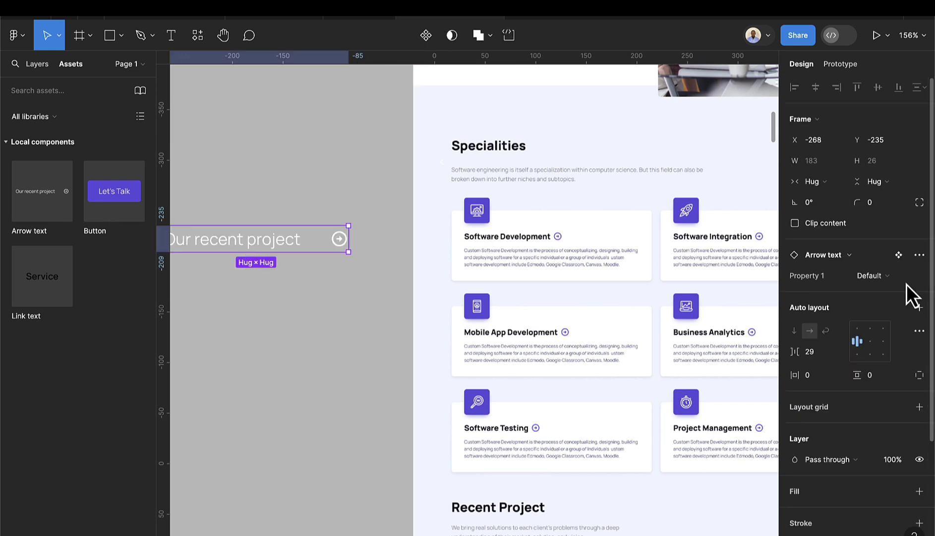
# - Switch the instance to Style 2 and position it beside the landing page at X -392, Y -250
pyautogui.click(894, 285)
pyautogui.click(882, 293)
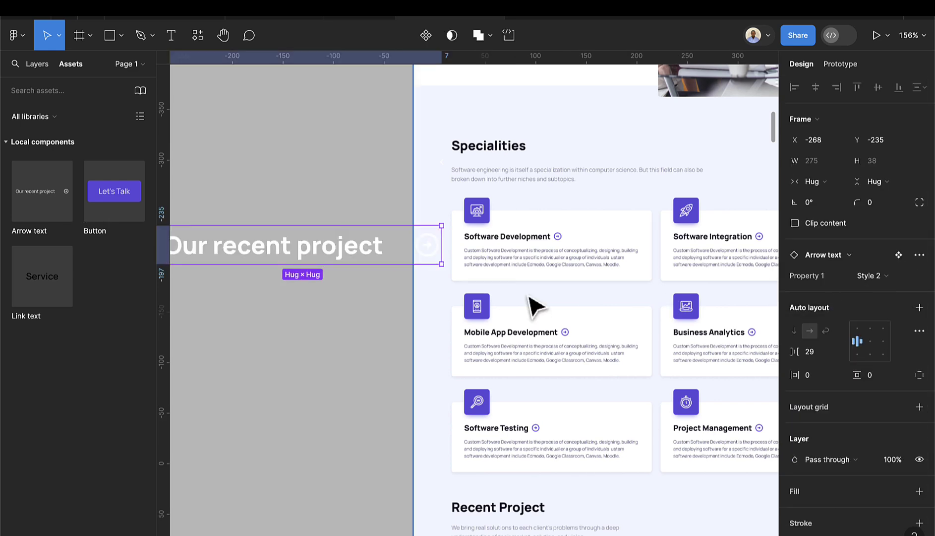
pyautogui.hscroll(-5, 416, 305)
pyautogui.moveTo(528, 252); pyautogui.dragTo(409, 229)
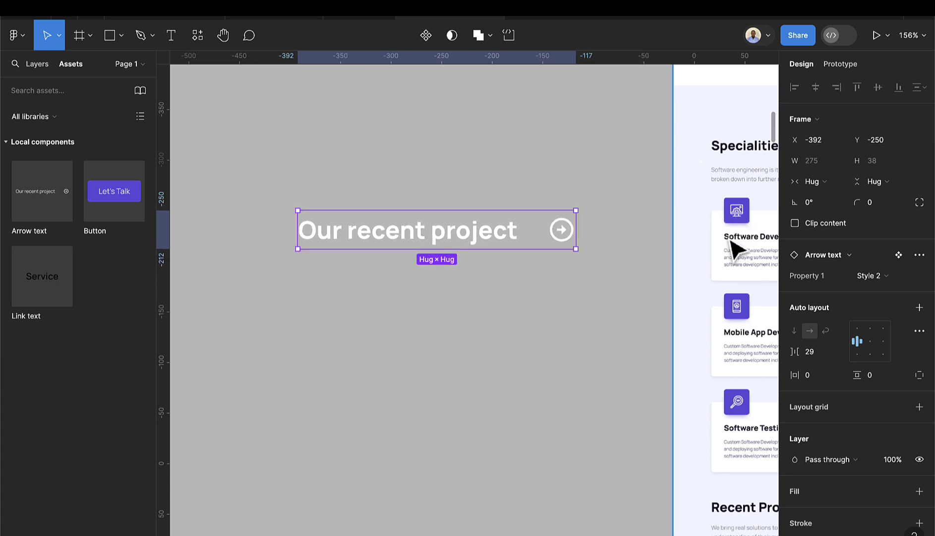
pyautogui.doubleClick(472, 242)
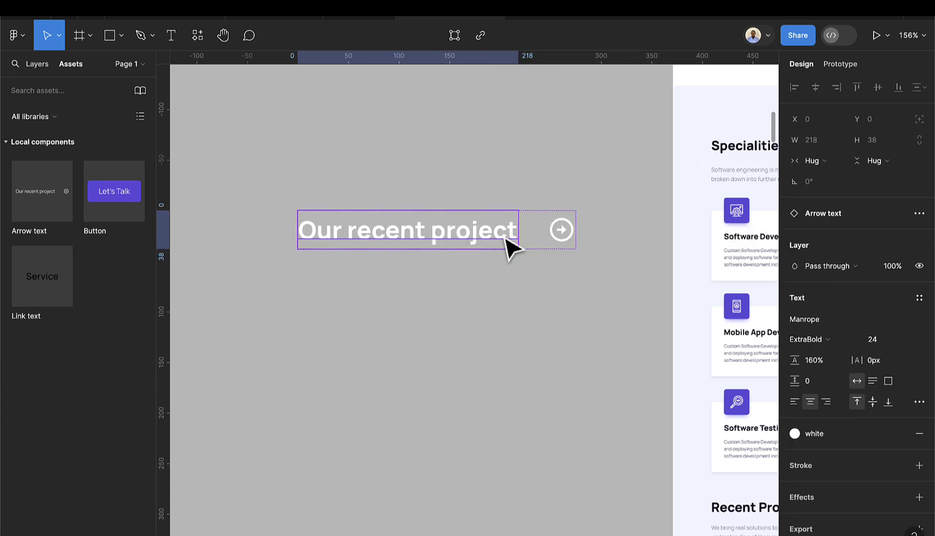
pyautogui.click(610, 279)
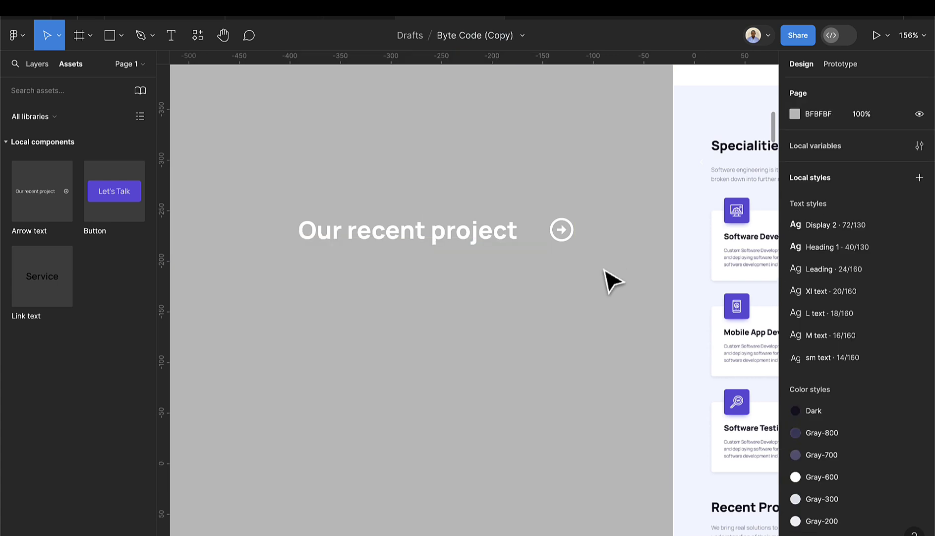
pyautogui.hscroll(5, 612, 271)
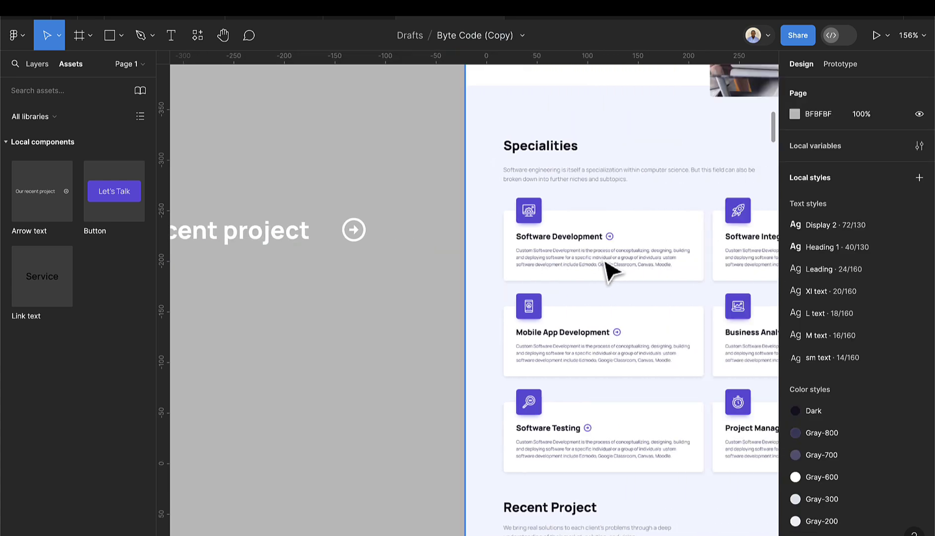
pyautogui.click(300, 248)
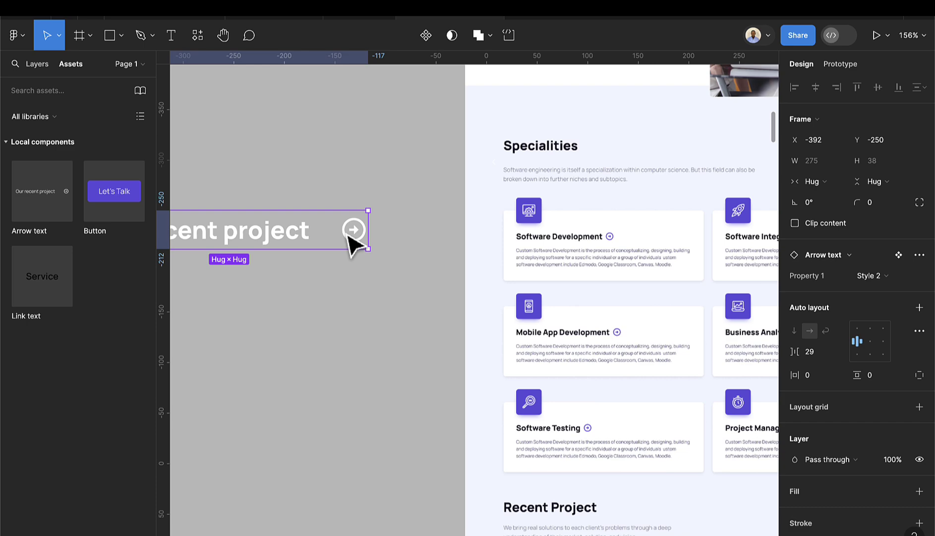
pyautogui.scroll(-10, 353, 243)
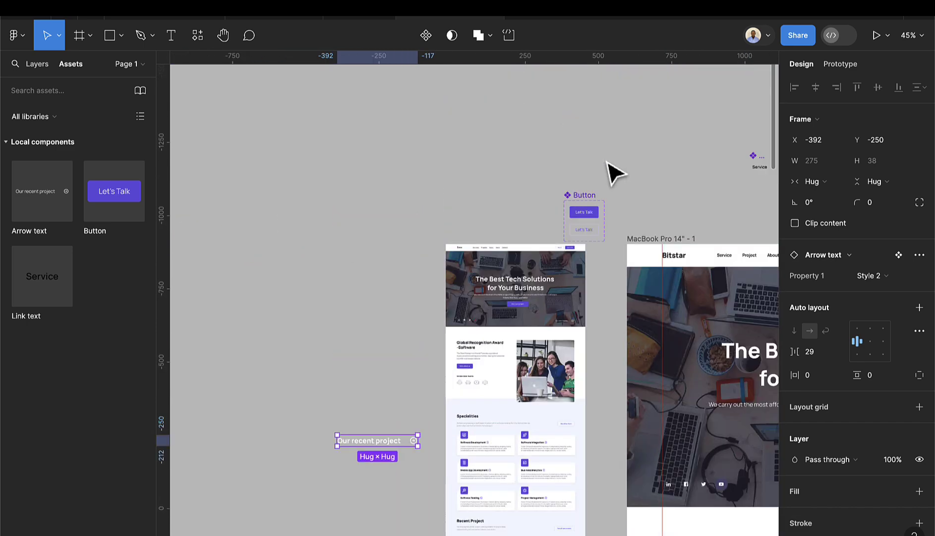
# - In the main component, reduce the Style 2 variant's text-to-arrow gap to 16
pyautogui.click(795, 255)
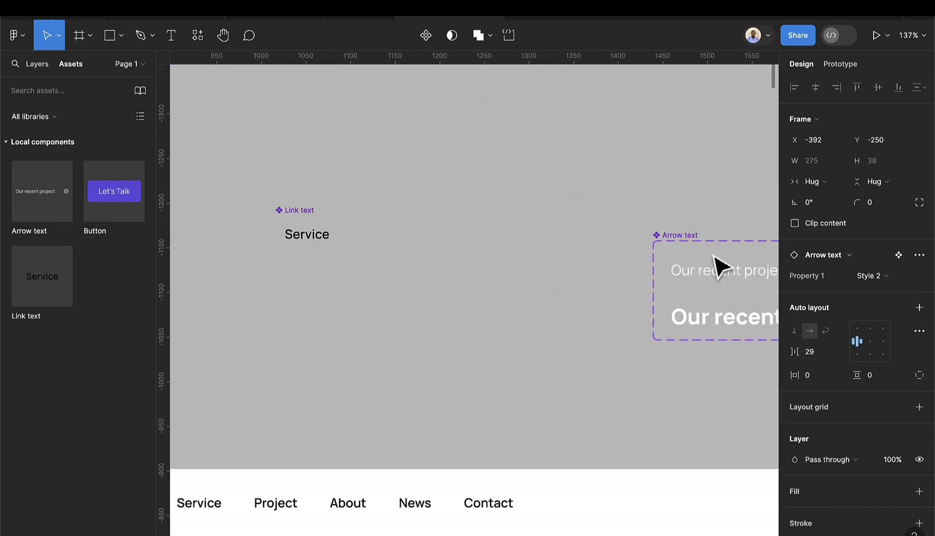
pyautogui.scroll(3, 690, 293)
pyautogui.click(591, 331)
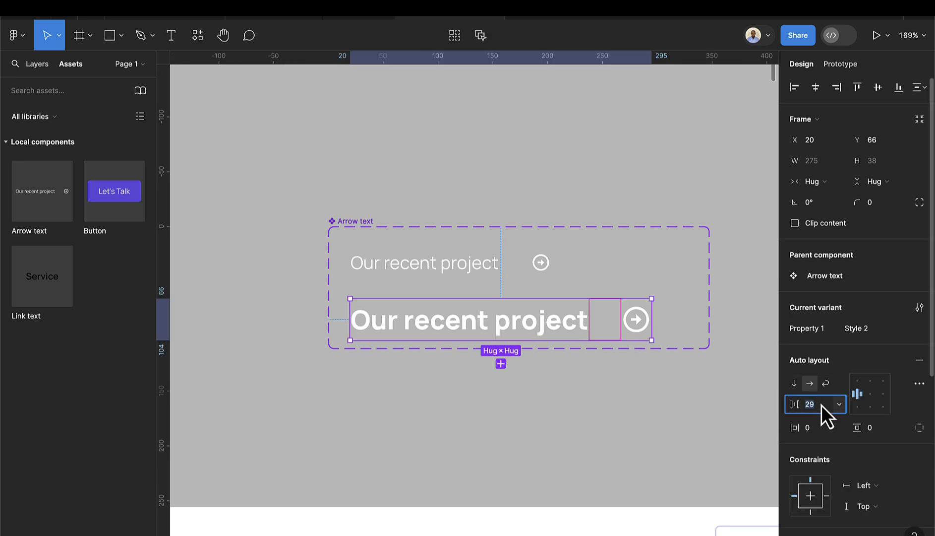
pyautogui.press('Down')
pyautogui.press('Down')
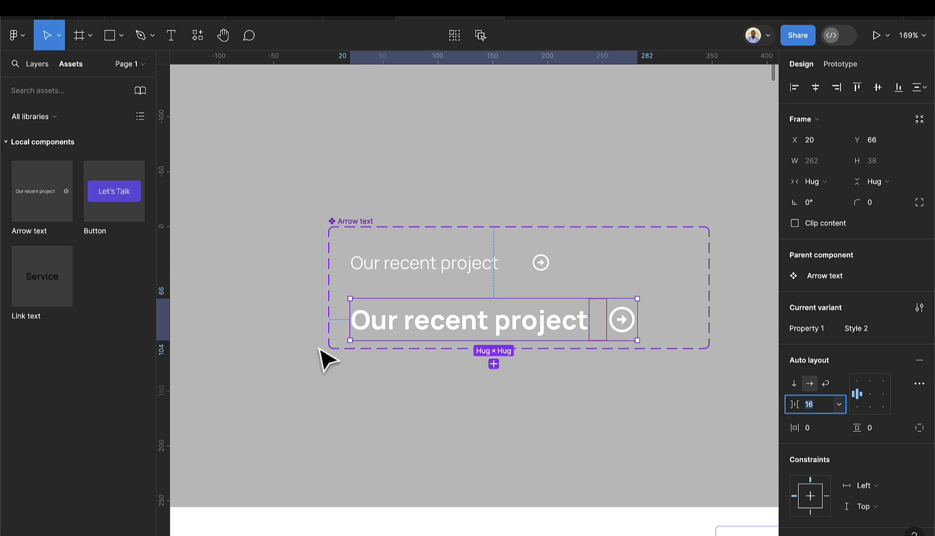
pyautogui.scroll(-5, 451, 337)
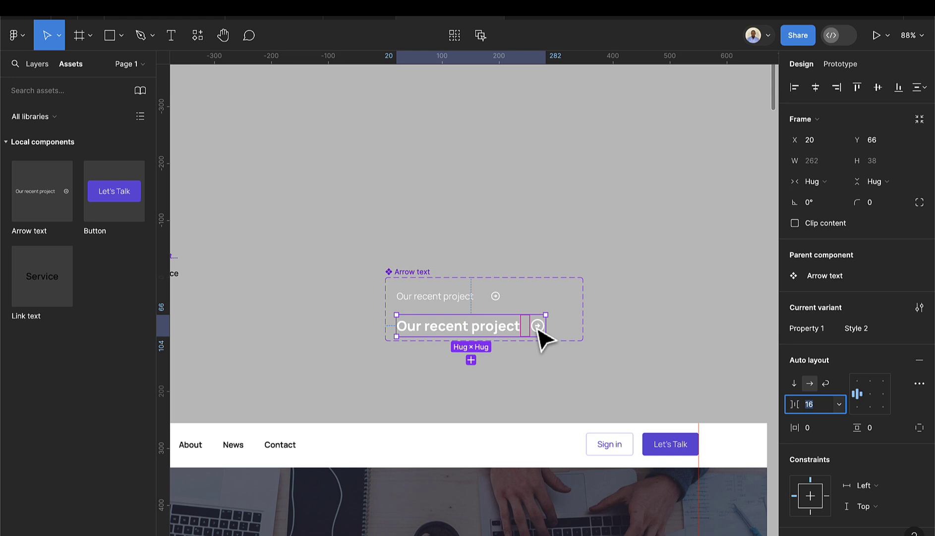
pyautogui.scroll(-3, 834, 398)
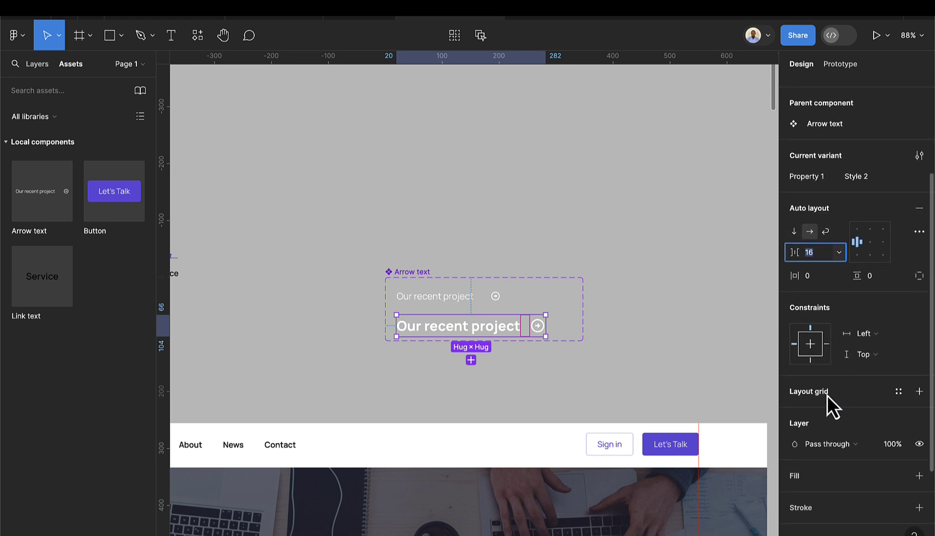
# - Recolour the Style 2 arrow icon with the Brand/Primary colour style
pyautogui.doubleClick(541, 329)
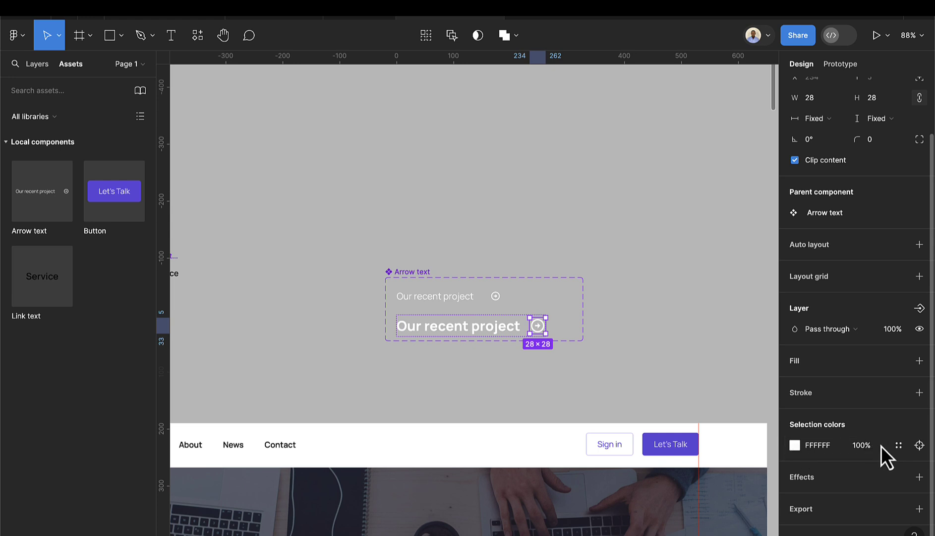
pyautogui.click(899, 445)
pyautogui.scroll(-2, 675, 464)
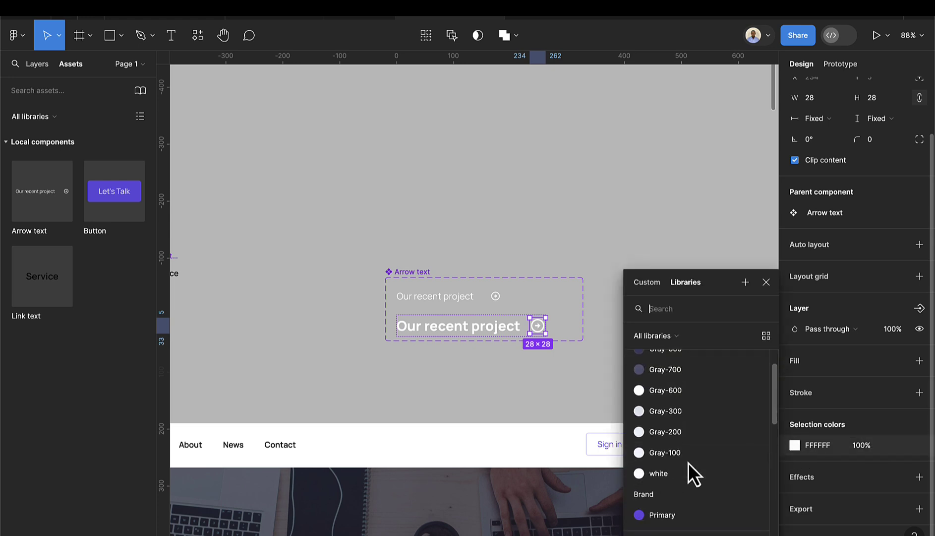
pyautogui.scroll(-1, 688, 463)
pyautogui.click(671, 466)
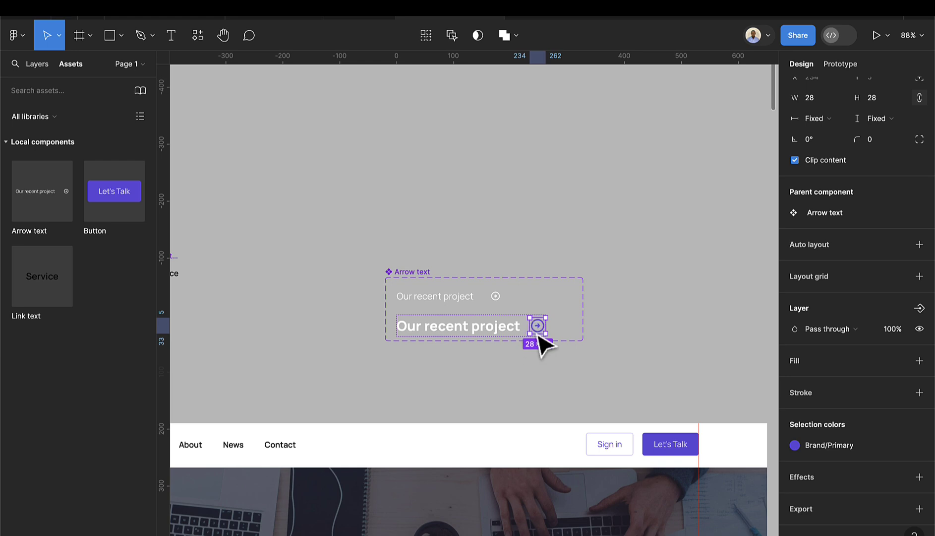
pyautogui.click(493, 380)
pyautogui.scroll(-5, 499, 395)
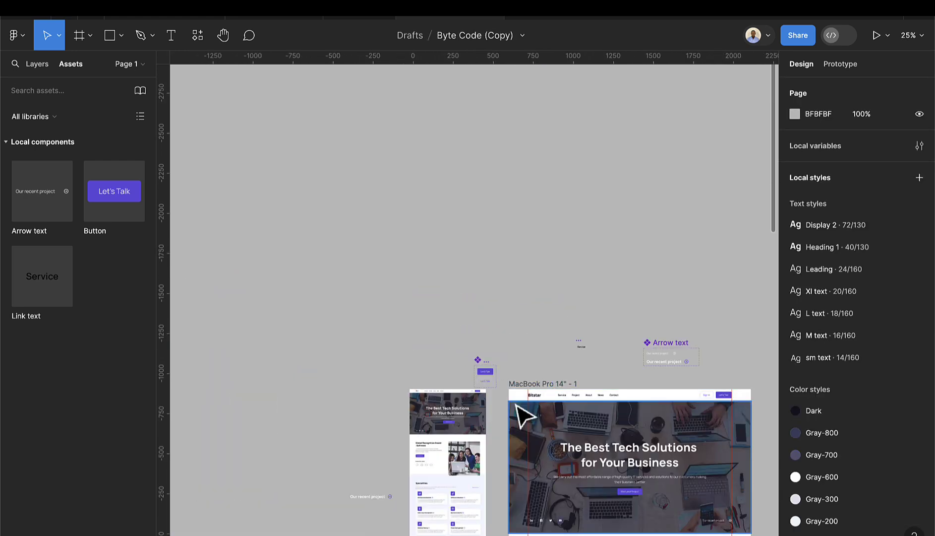
# - Switch to the Resources page from the pages list
pyautogui.scroll(-1, 461, 427)
pyautogui.scroll(5, 392, 447)
pyautogui.scroll(-1, 395, 449)
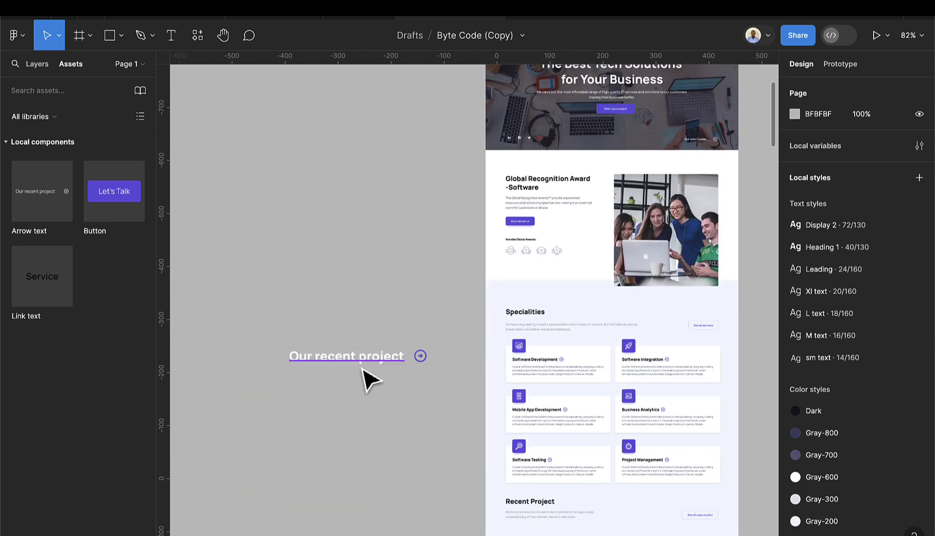
pyautogui.scroll(5, 369, 383)
pyautogui.hscroll(-3, 449, 388)
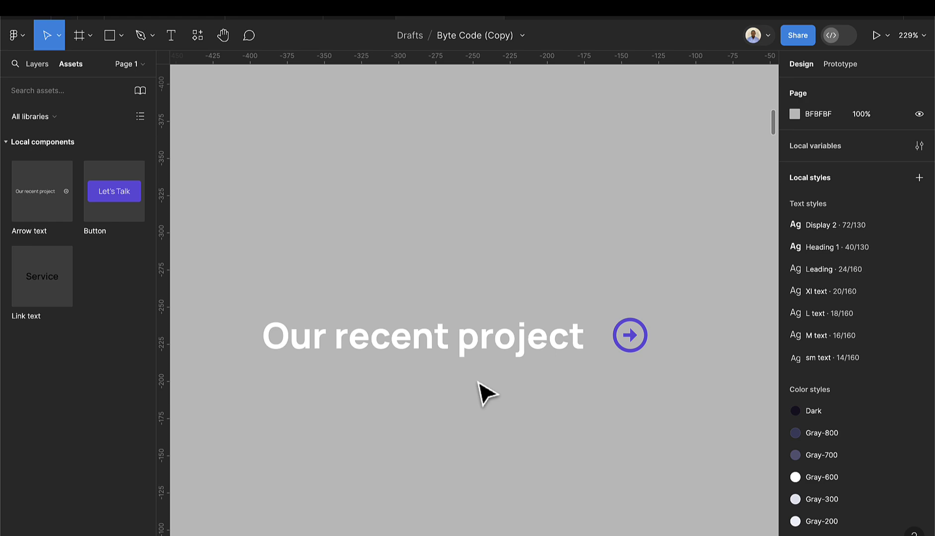
pyautogui.scroll(-4, 493, 390)
pyautogui.scroll(2, 689, 387)
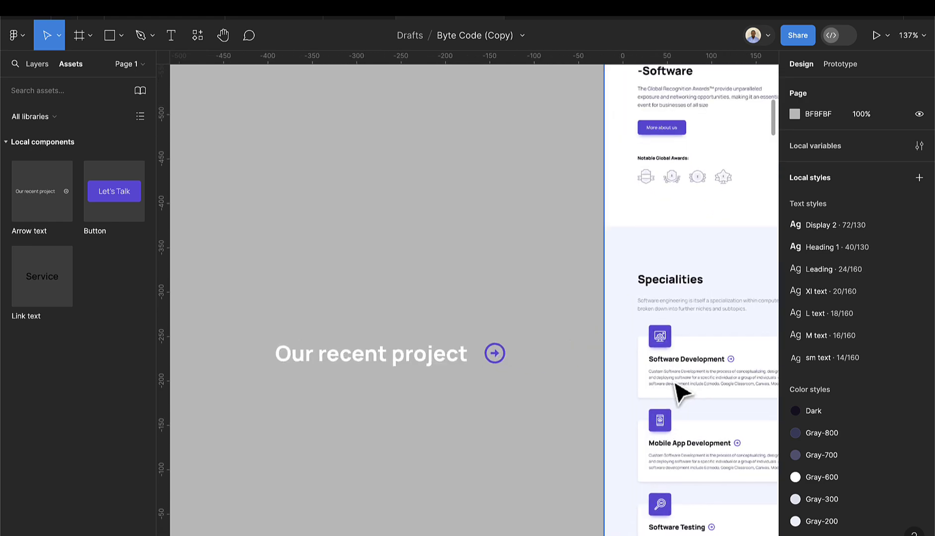
pyautogui.click(40, 71)
pyautogui.click(44, 130)
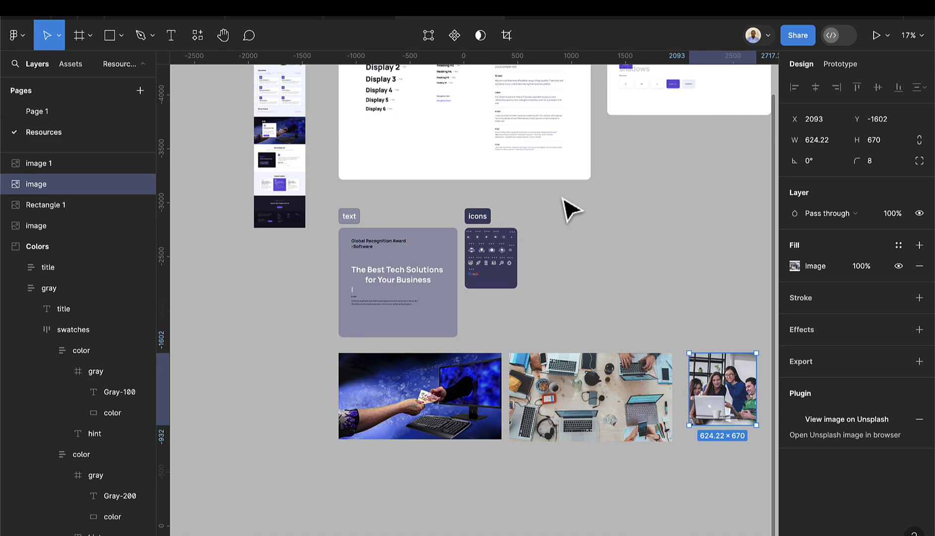
# - Copy the small sample paragraph from the typography sheet and go back to Page 1
pyautogui.scroll(5, 535, 94)
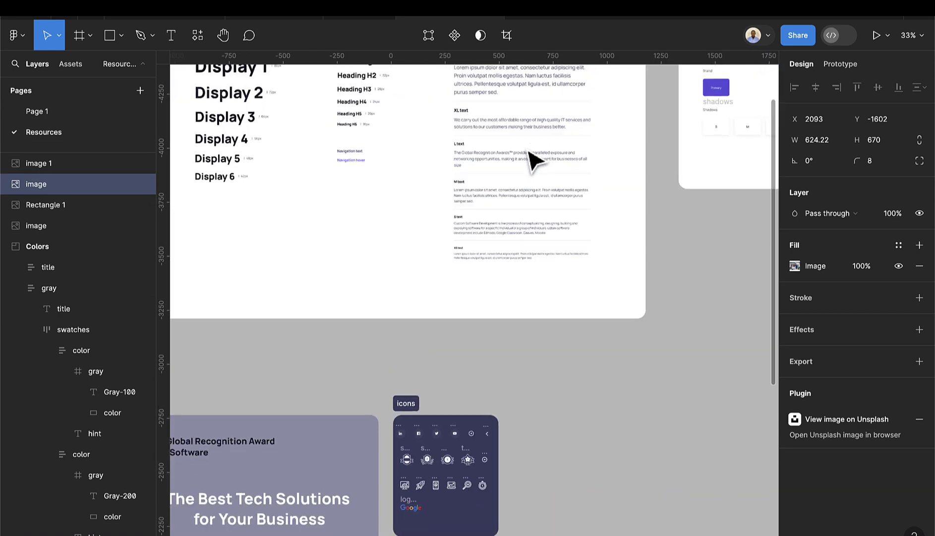
pyautogui.scroll(2, 526, 179)
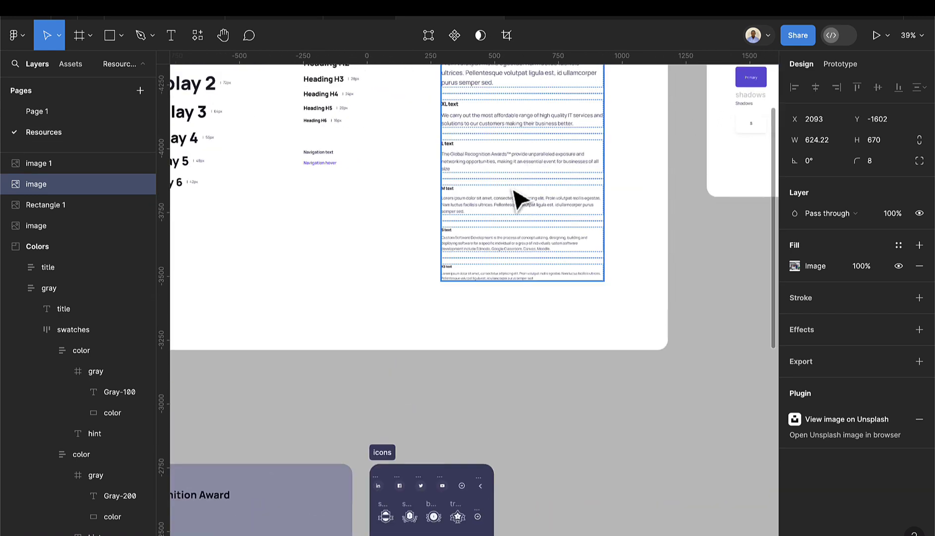
pyautogui.click(488, 255)
pyautogui.doubleClick(491, 257)
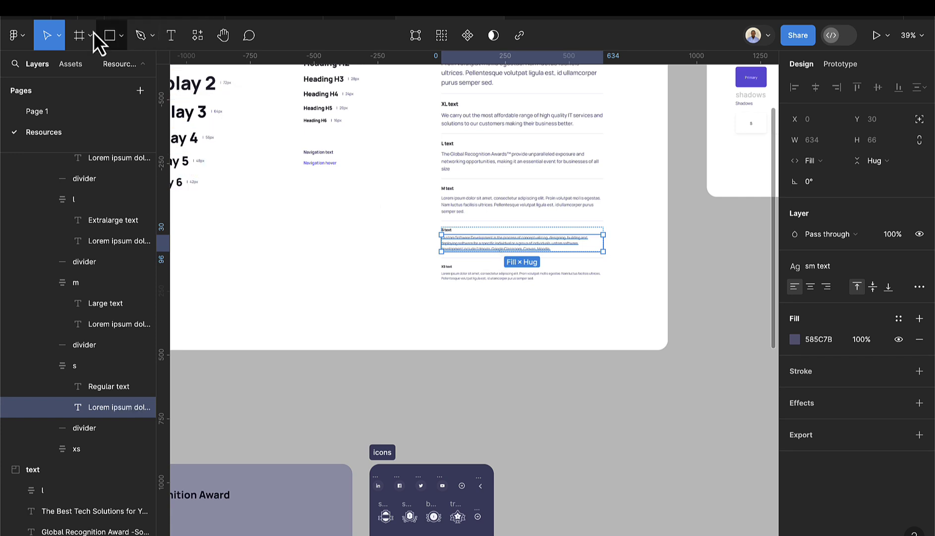
pyautogui.click(81, 35)
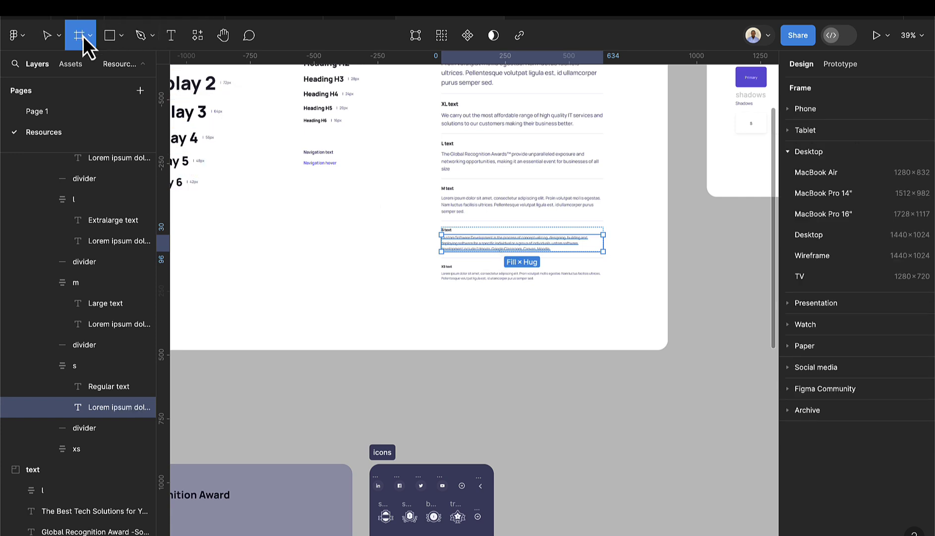
pyautogui.click(46, 113)
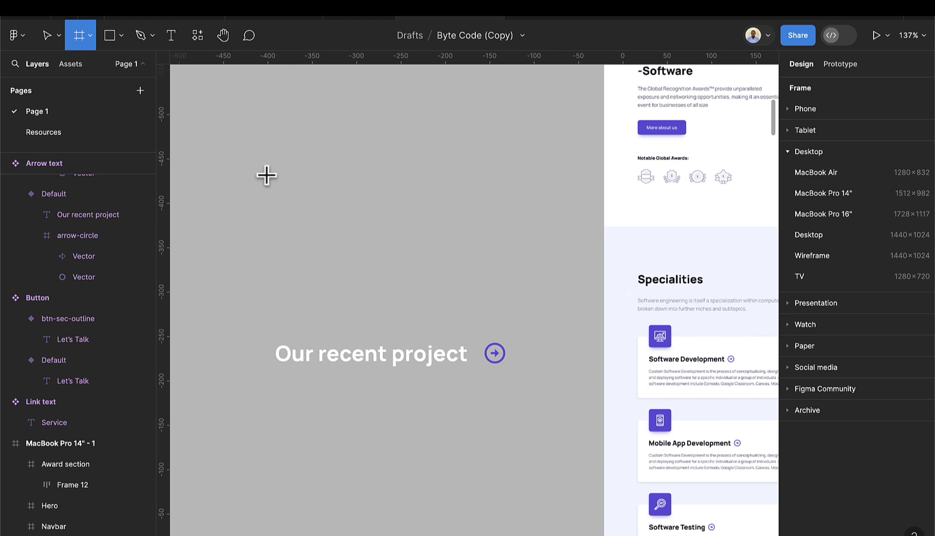
pyautogui.scroll(-5, 267, 174)
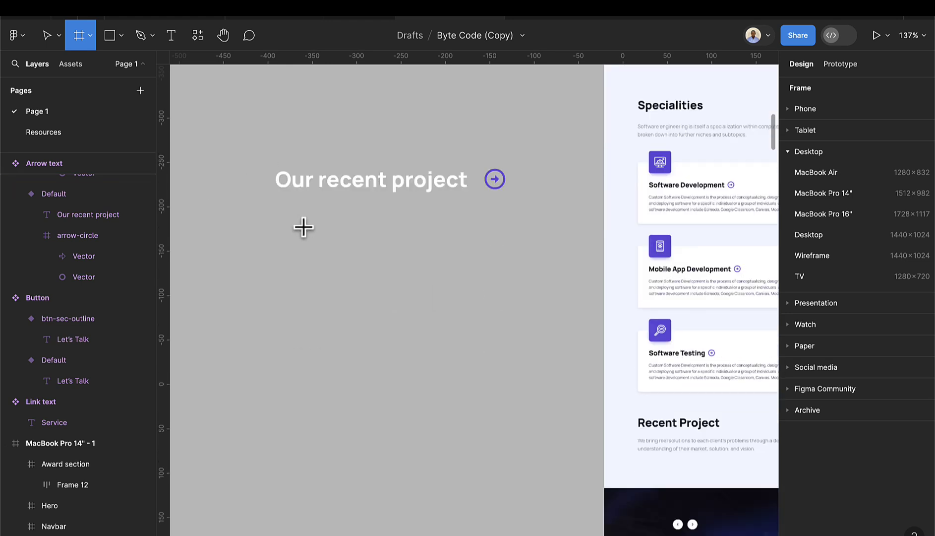
# - Paste the sample paragraph beside the page and stack the Arrow text instance above it at X -653
pyautogui.click(47, 36)
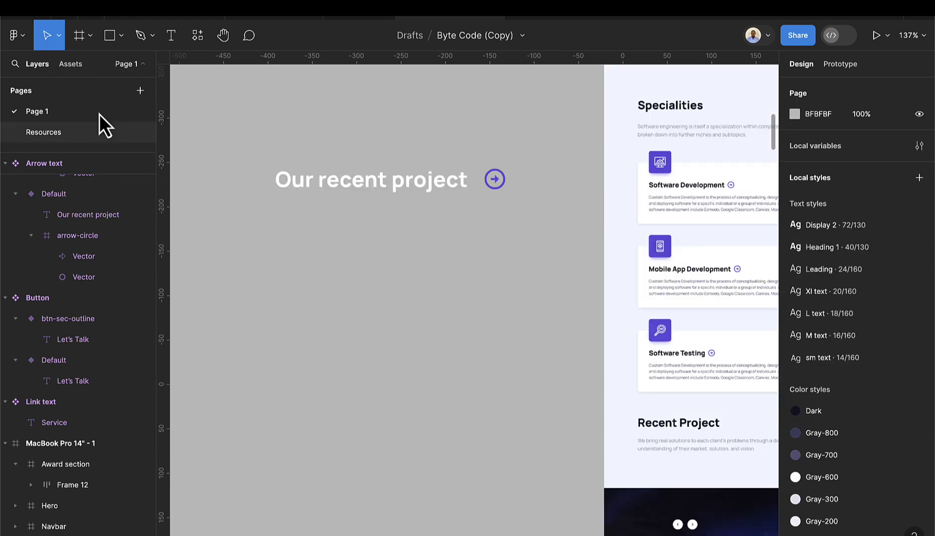
pyautogui.hotkey('ctrl', 'v')
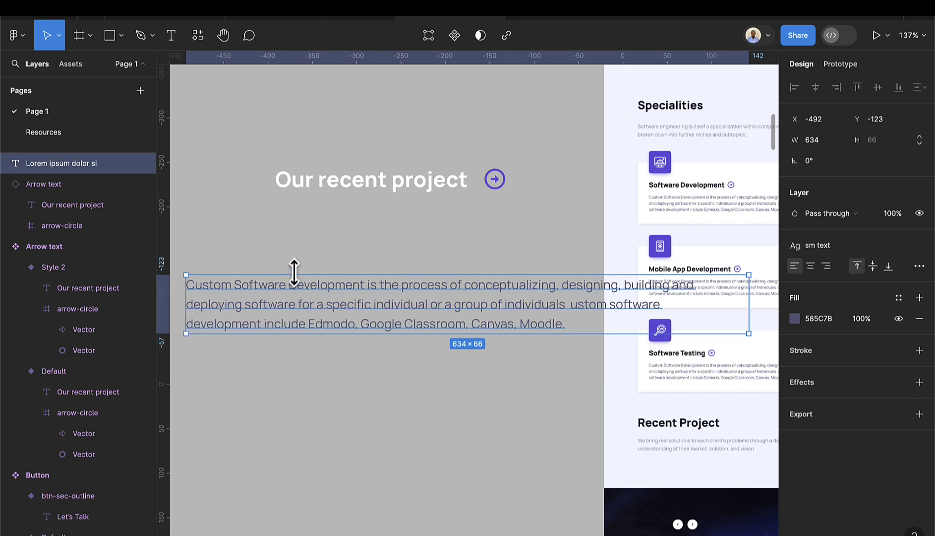
pyautogui.moveTo(309, 317); pyautogui.dragTo(345, 303)
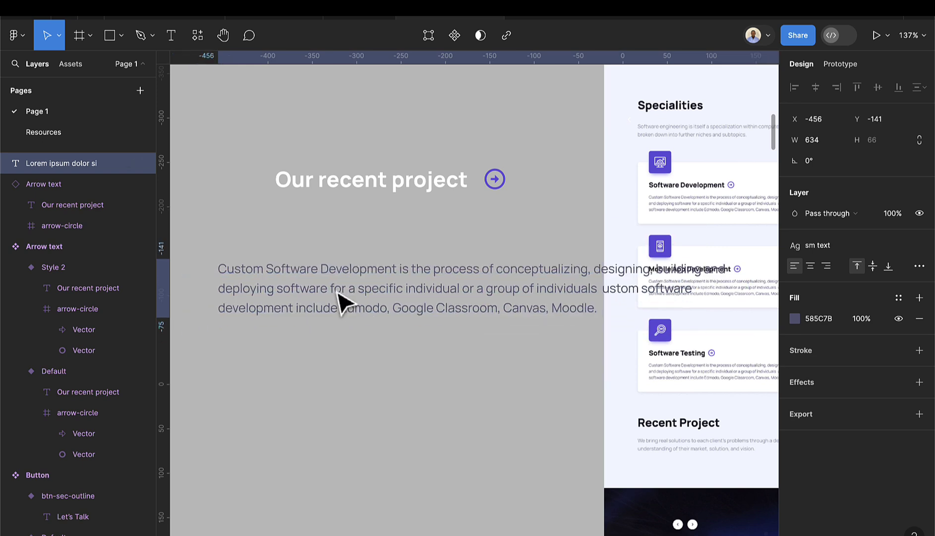
pyautogui.hscroll(-5, 359, 302)
pyautogui.moveTo(472, 296); pyautogui.dragTo(338, 294)
pyautogui.moveTo(589, 190); pyautogui.dragTo(364, 238)
pyautogui.scroll(-5, 507, 263)
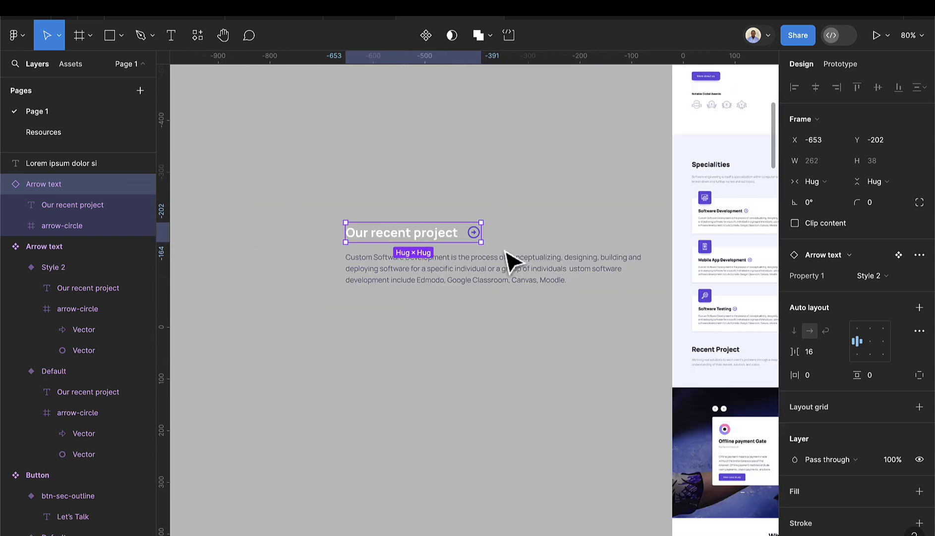
# - Change the Style 2 variant's 'Our recent project' label from white to the Dark colour style
pyautogui.scroll(3, 633, 271)
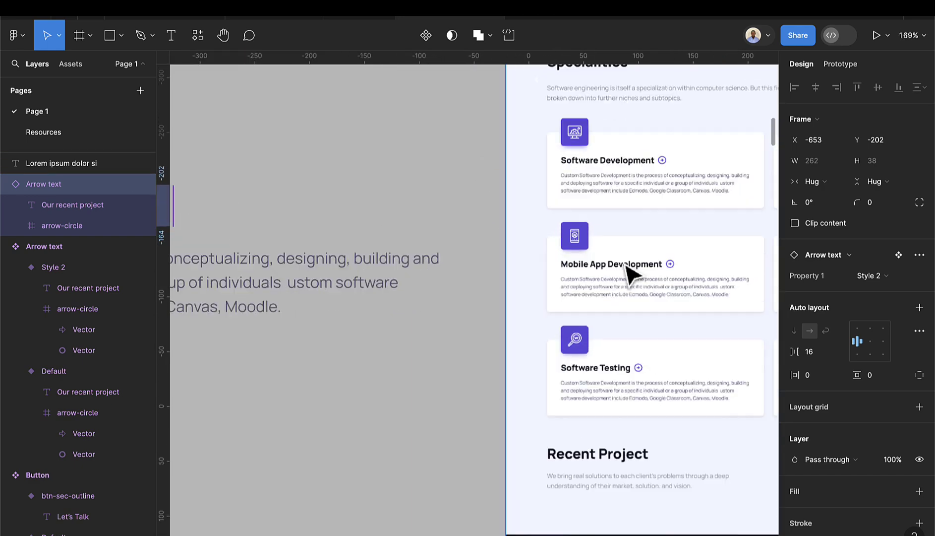
pyautogui.scroll(-8, 635, 270)
pyautogui.hscroll(5, 637, 268)
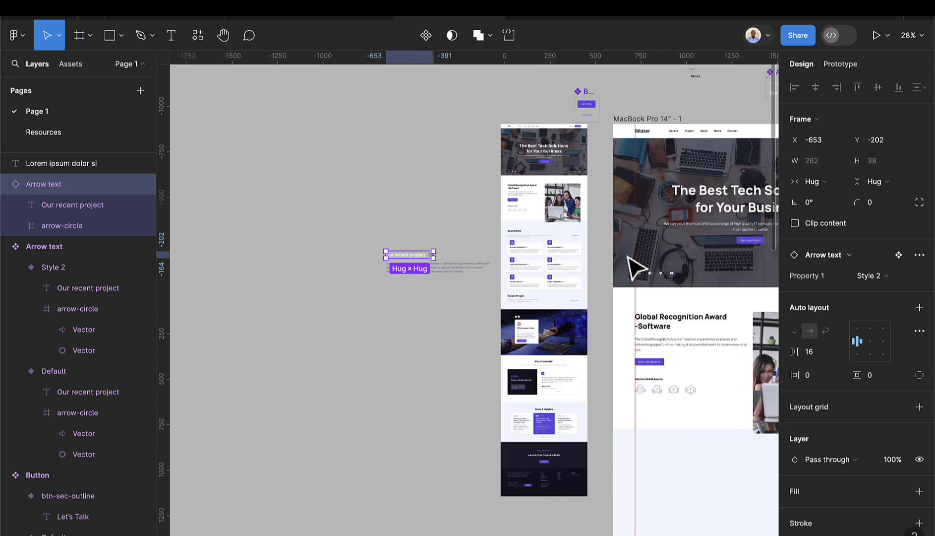
pyautogui.scroll(6, 731, 106)
pyautogui.hscroll(3, 694, 118)
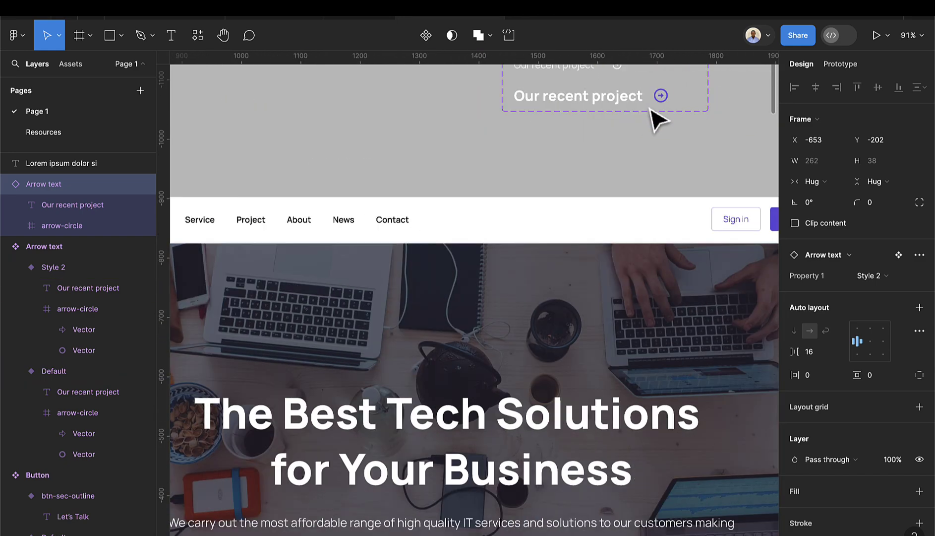
pyautogui.scroll(3, 640, 123)
pyautogui.scroll(4, 622, 154)
pyautogui.click(615, 176)
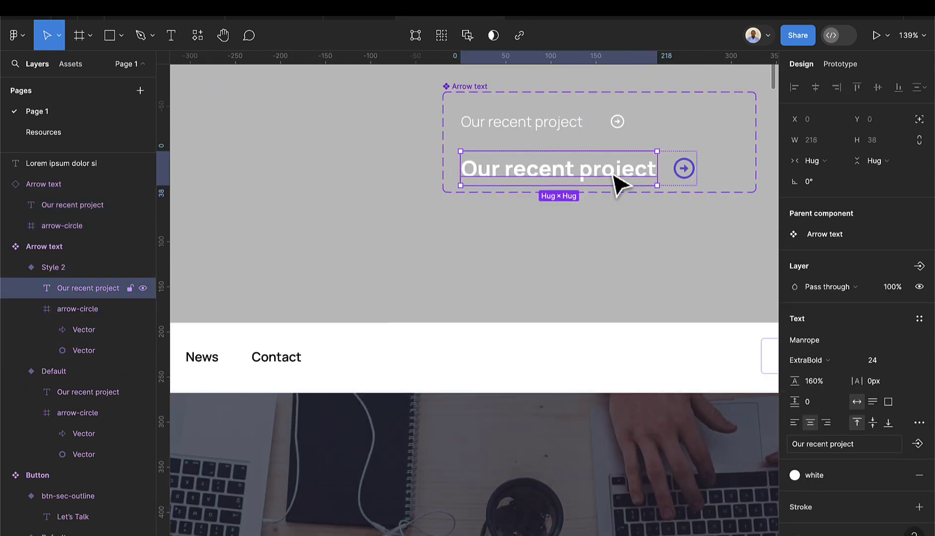
pyautogui.scroll(-3, 849, 368)
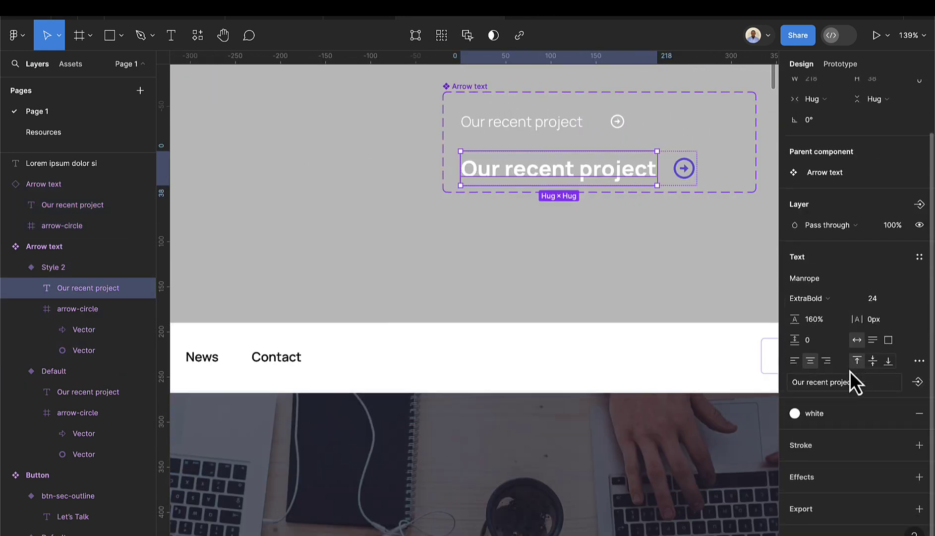
pyautogui.click(801, 416)
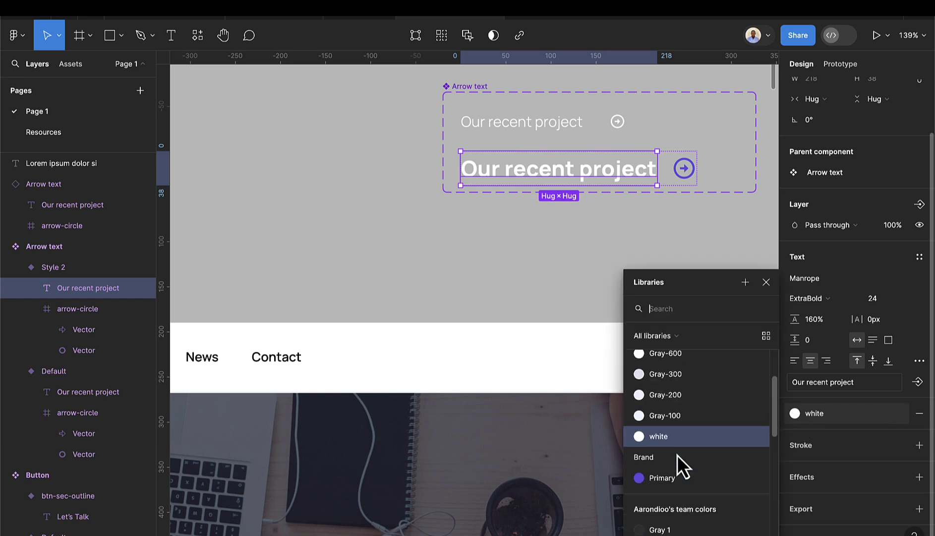
pyautogui.scroll(-3, 678, 451)
pyautogui.scroll(5, 678, 450)
pyautogui.click(662, 369)
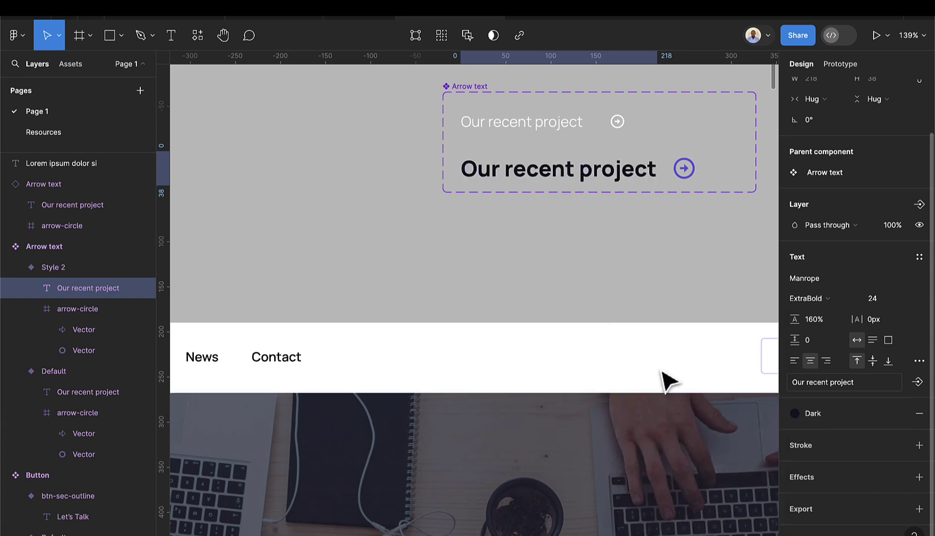
pyautogui.click(568, 267)
pyautogui.scroll(-5, 570, 267)
# - Wrap the Arrow text instance and paragraph together in a vertical auto-layout frame
pyautogui.hscroll(-5, 595, 277)
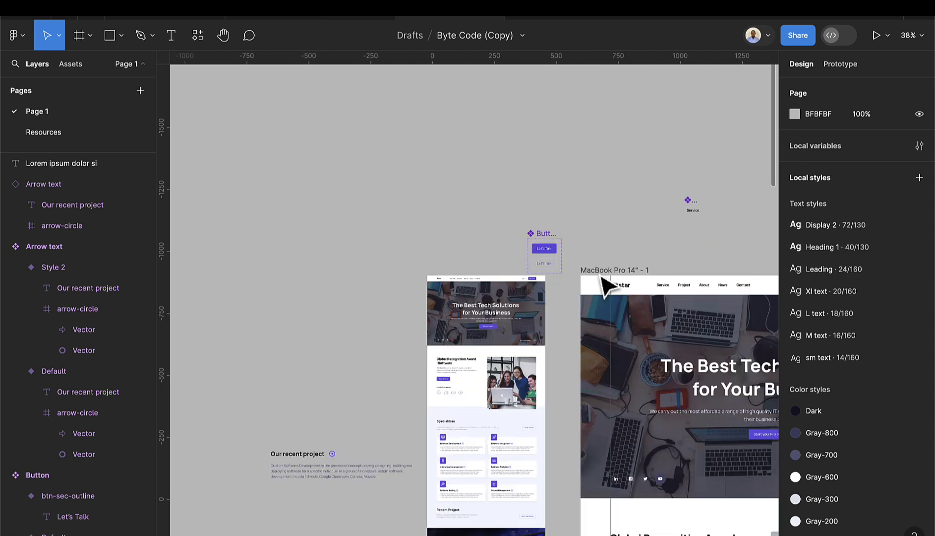
pyautogui.scroll(-3, 607, 285)
pyautogui.scroll(-2, 455, 397)
pyautogui.scroll(5, 343, 415)
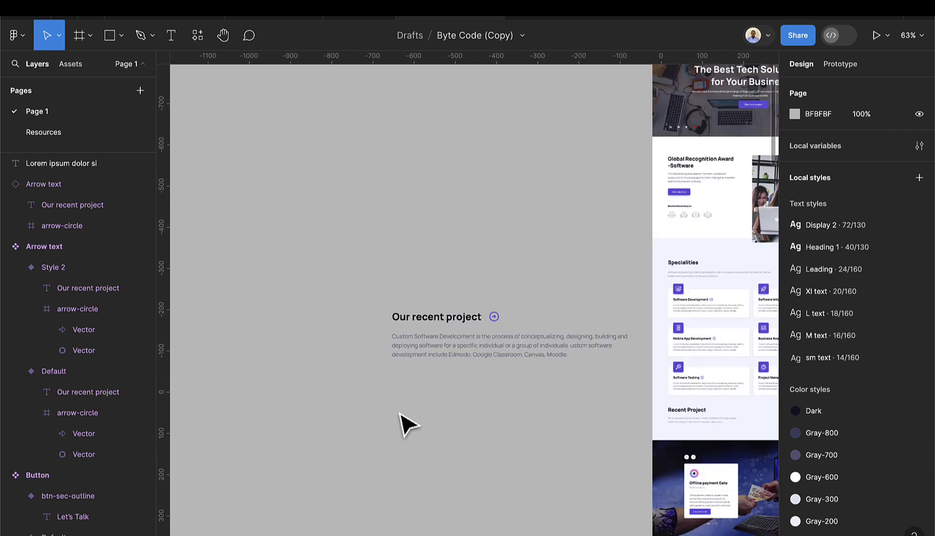
pyautogui.scroll(-3, 474, 298)
pyautogui.scroll(2, 486, 220)
pyautogui.scroll(1, 489, 213)
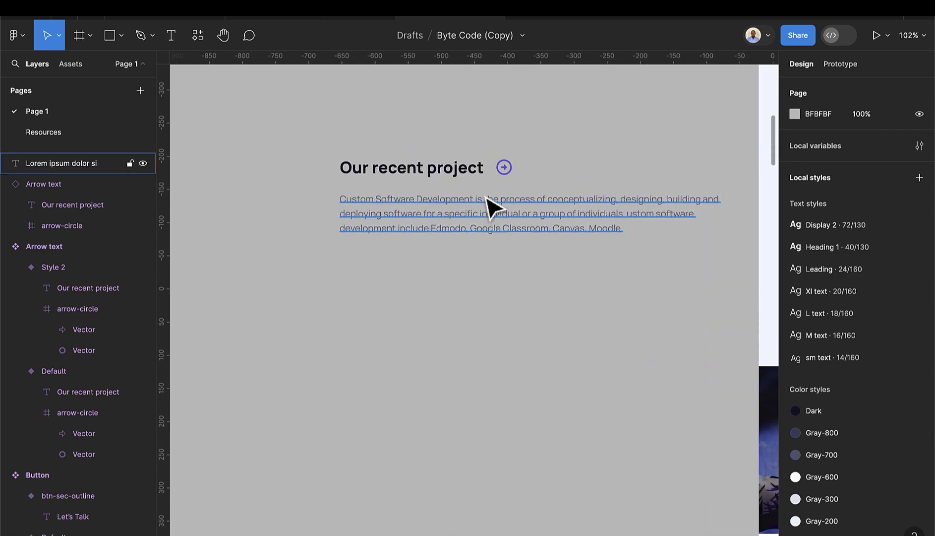
pyautogui.click(448, 175)
pyautogui.keyDown('shift'); pyautogui.click(448, 209); pyautogui.keyUp('shift')
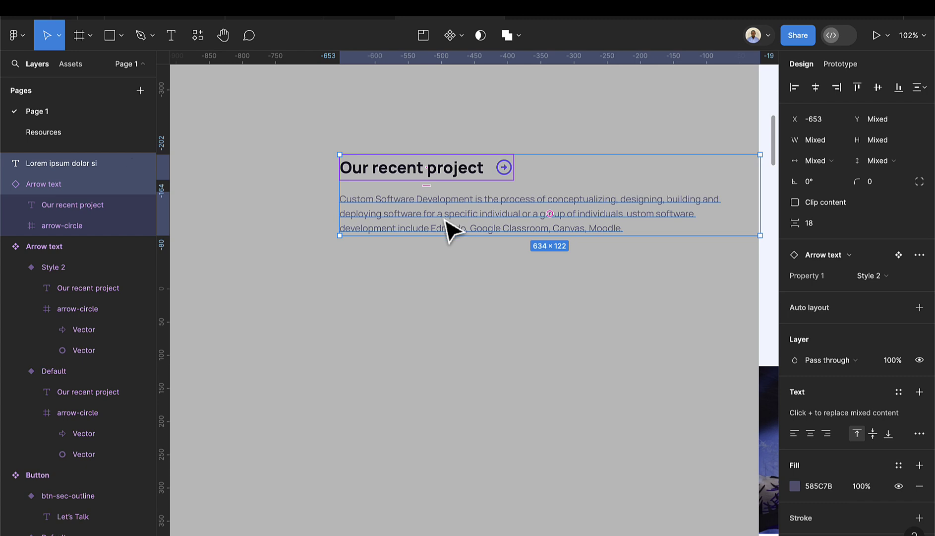
pyautogui.hotkey('shift', 'a')
pyautogui.scroll(-2, 454, 223)
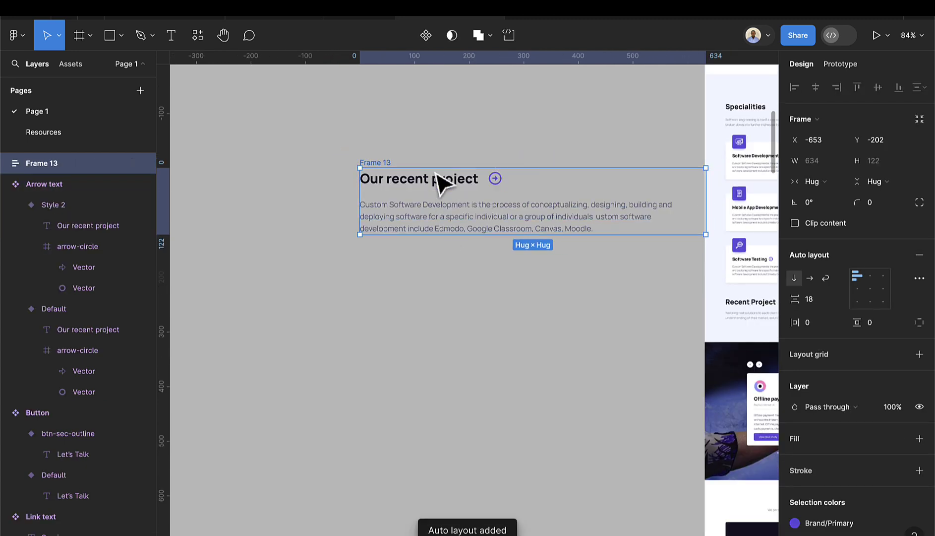
pyautogui.moveTo(386, 164); pyautogui.dragTo(347, 173)
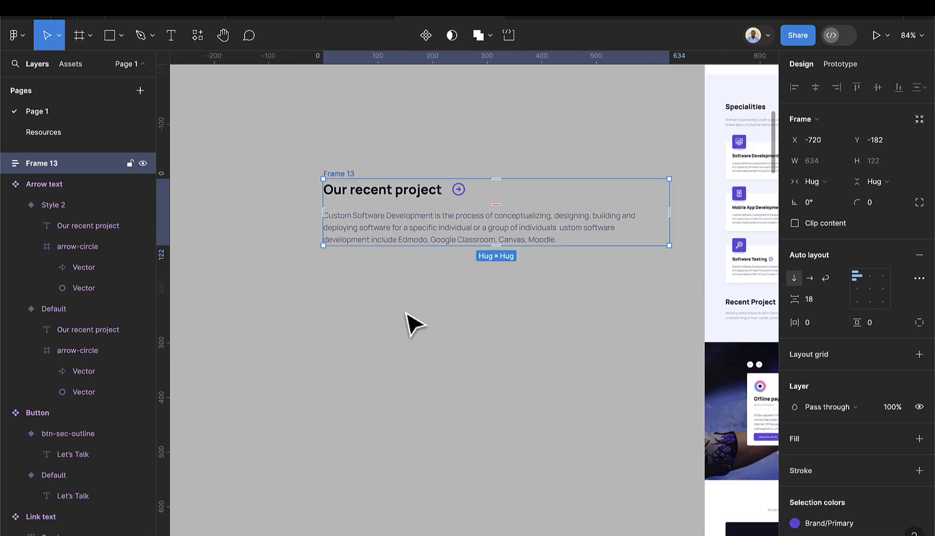
# - Fix the auto-layout frame's width at 628
pyautogui.click(411, 323)
pyautogui.click(346, 177)
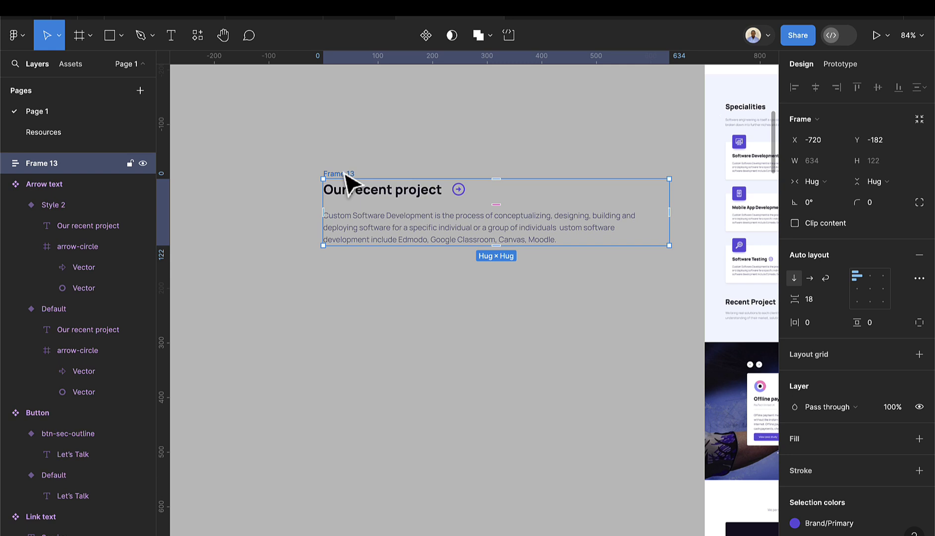
pyautogui.click(824, 162)
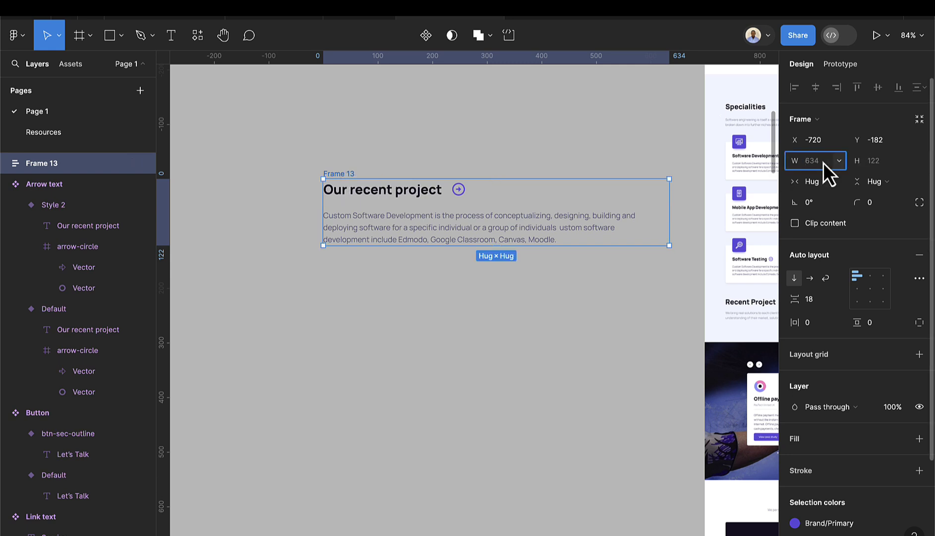
pyautogui.write('628')
pyautogui.press('Return')
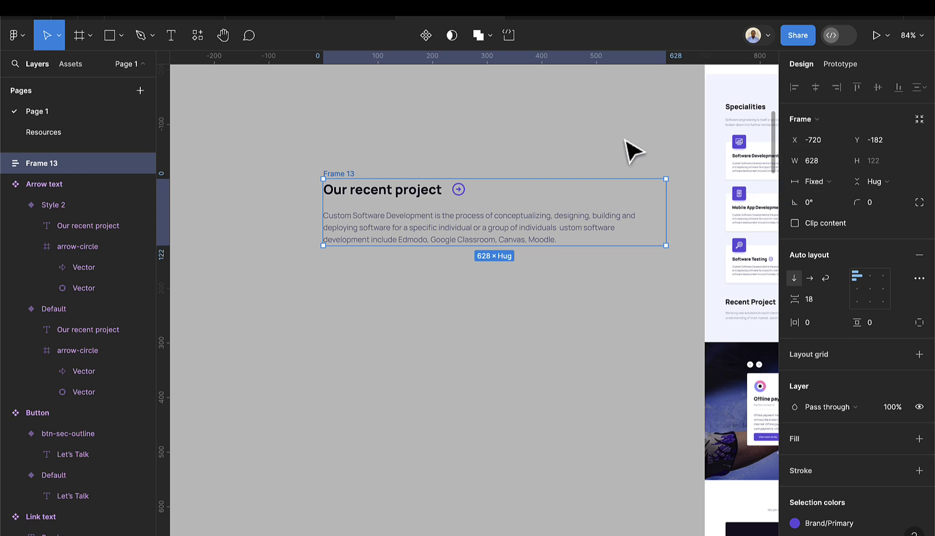
# - Move the frame up and left and fill it with the white colour style
pyautogui.moveTo(335, 174); pyautogui.dragTo(297, 162)
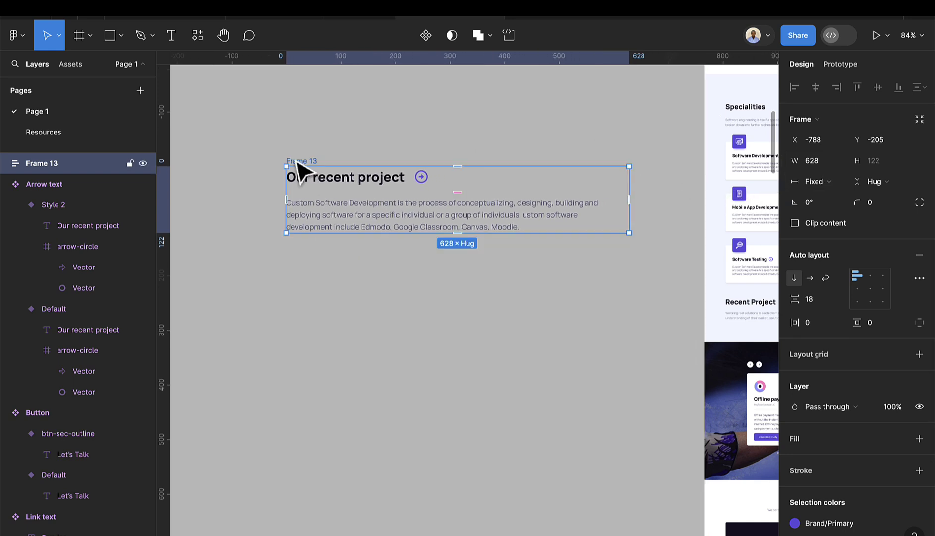
pyautogui.scroll(-1, 911, 417)
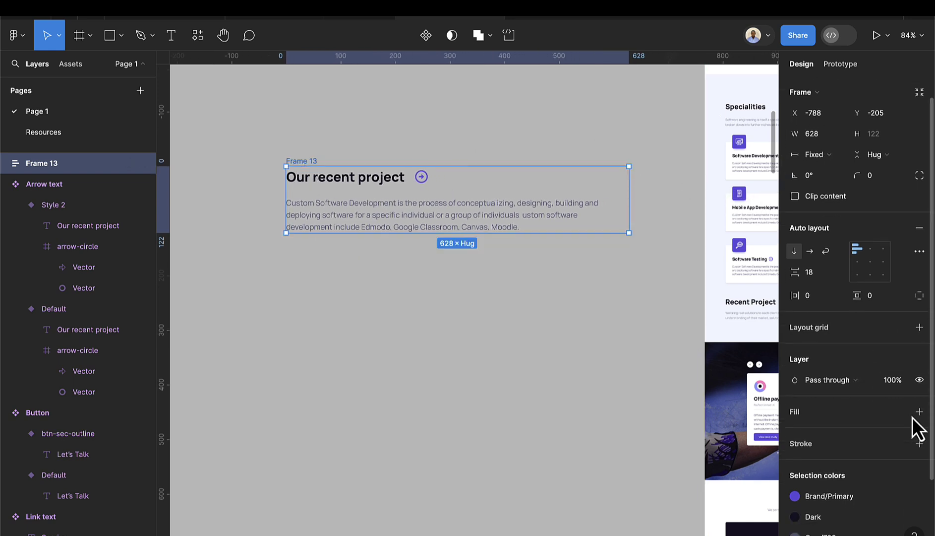
pyautogui.click(899, 408)
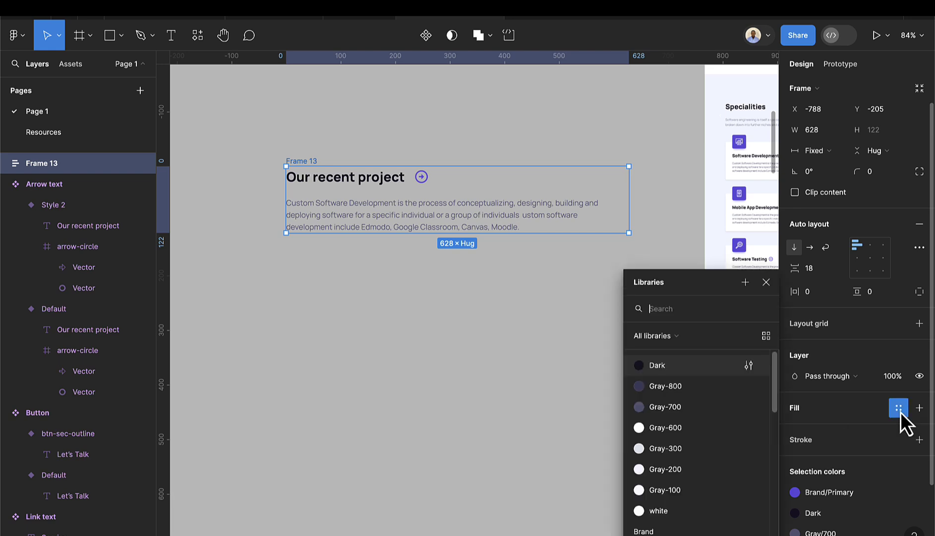
pyautogui.click(659, 510)
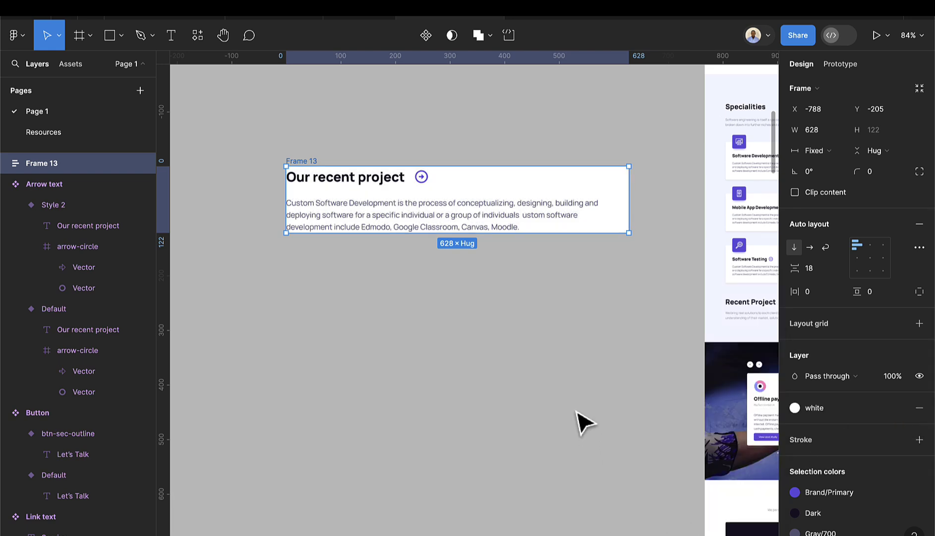
# - Set the frame's horizontal and vertical padding to 40
pyautogui.click(817, 292)
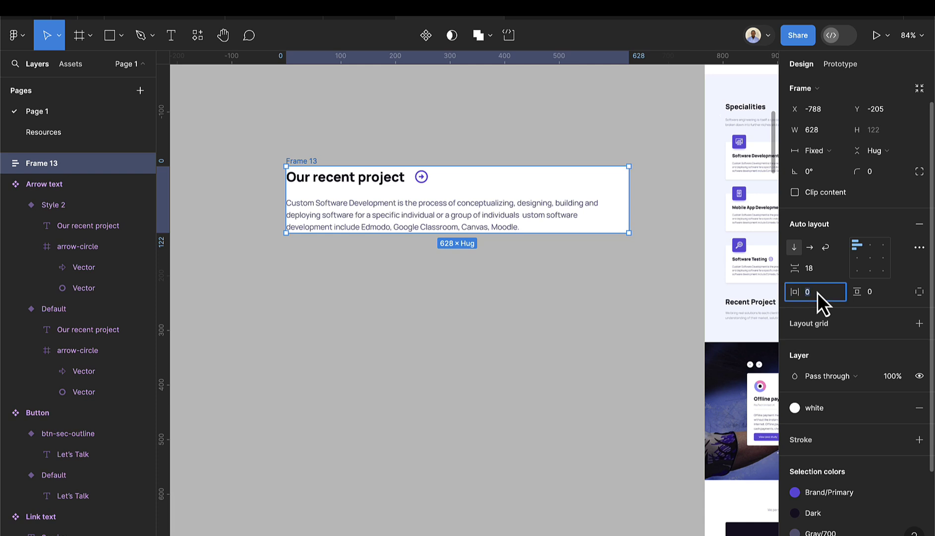
pyautogui.write('40')
pyautogui.press('Return')
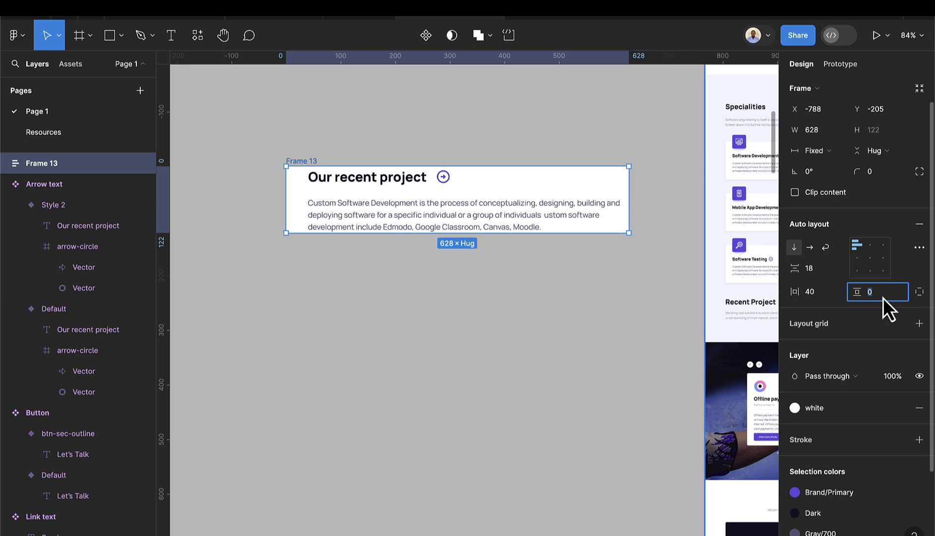
pyautogui.click(834, 296)
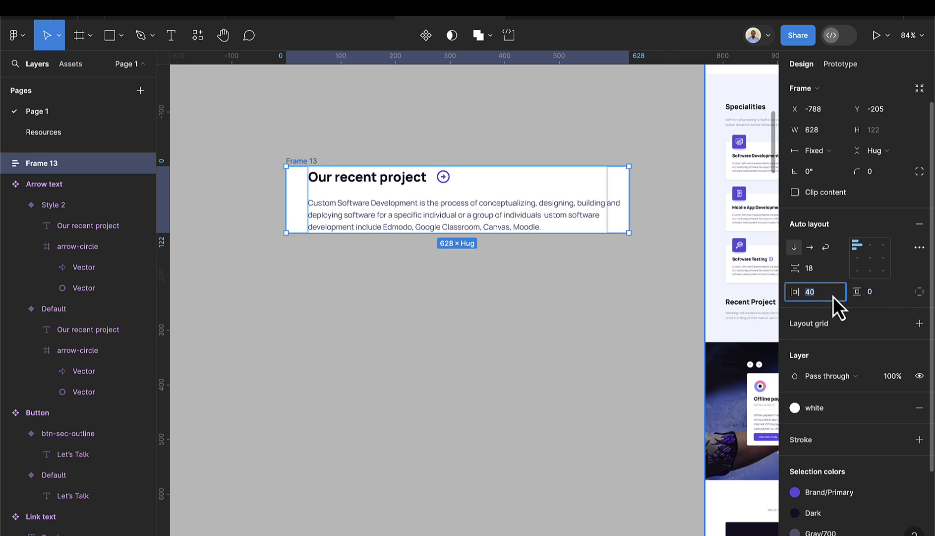
pyautogui.click(875, 295)
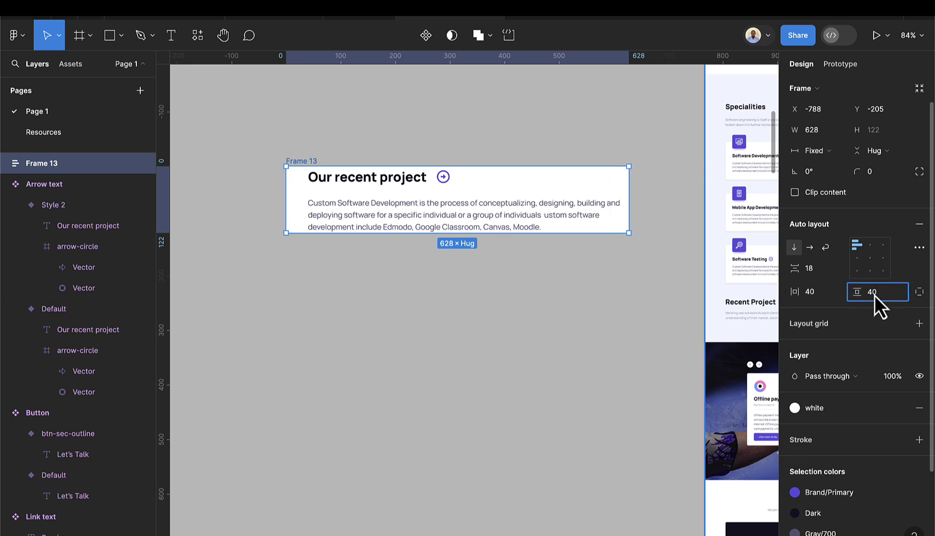
pyautogui.press('Return')
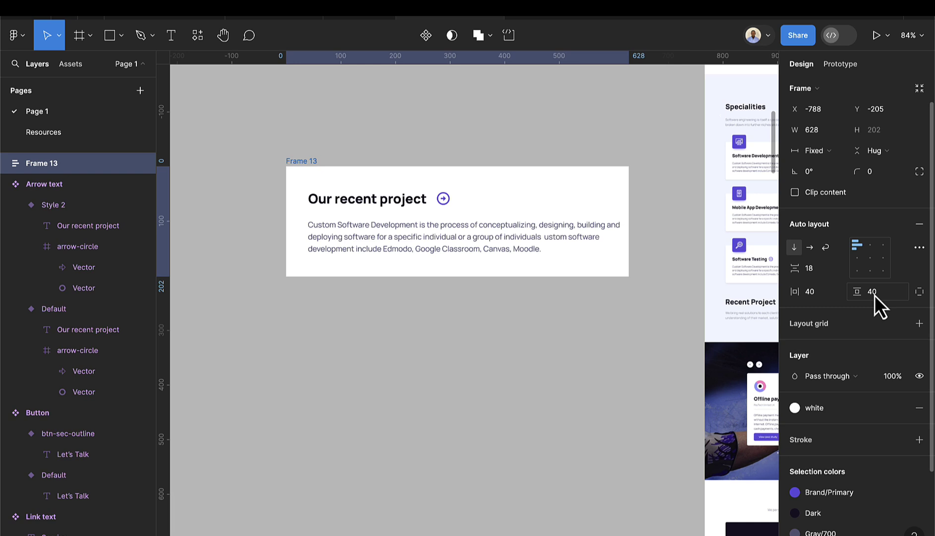
# - Reduce the spacing between heading and paragraph to 16
pyautogui.click(801, 268)
pyautogui.write('18')
pyautogui.press('Down')
pyautogui.press('Down')
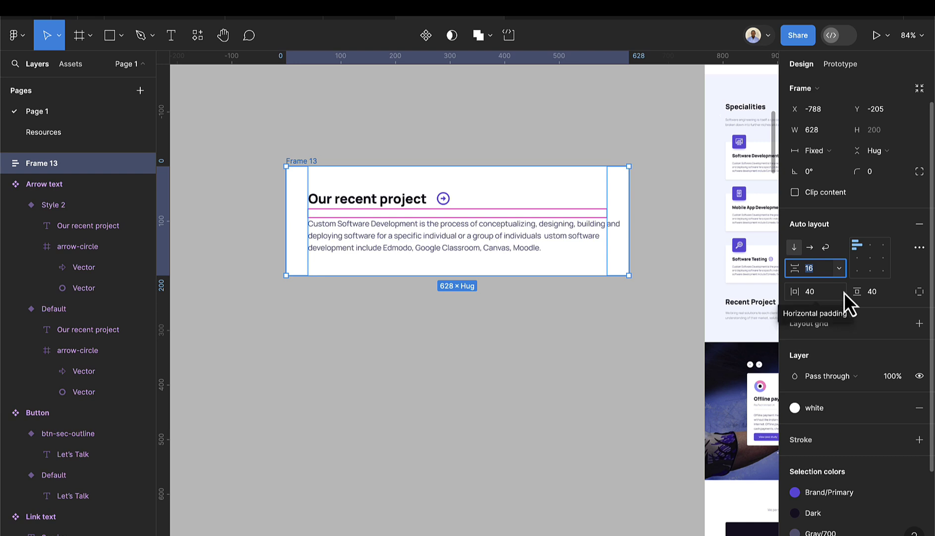
pyautogui.click(509, 306)
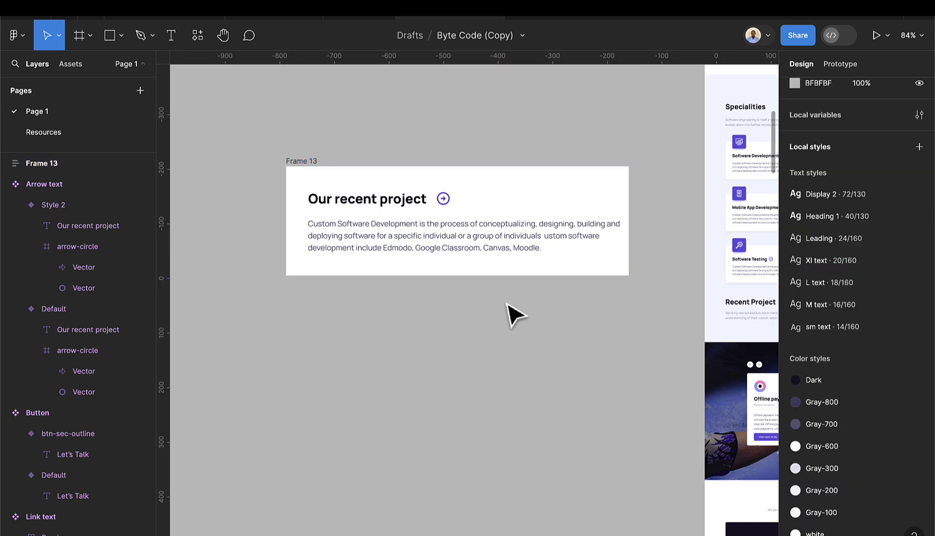
pyautogui.scroll(-1, 514, 314)
pyautogui.scroll(-1, 517, 315)
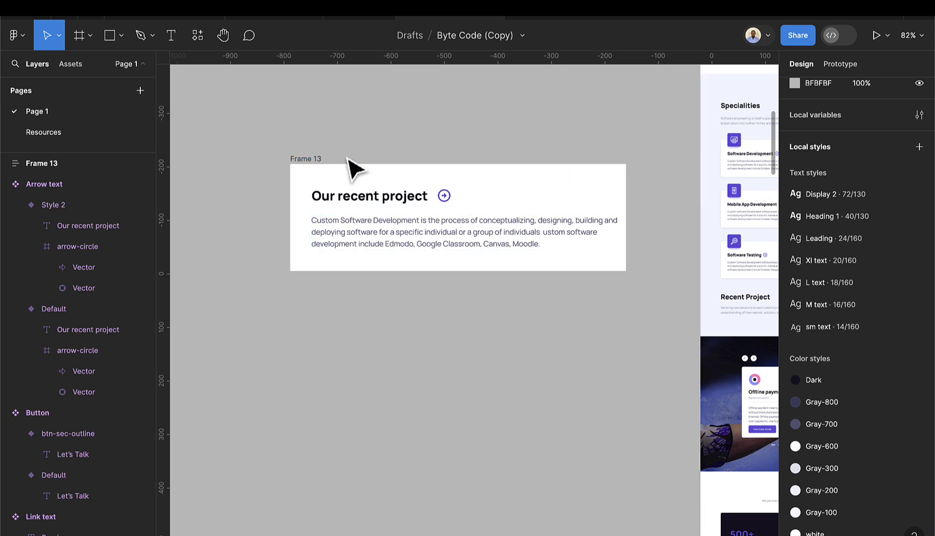
# - Give Frame 13 a corner radius of 8
pyautogui.click(303, 162)
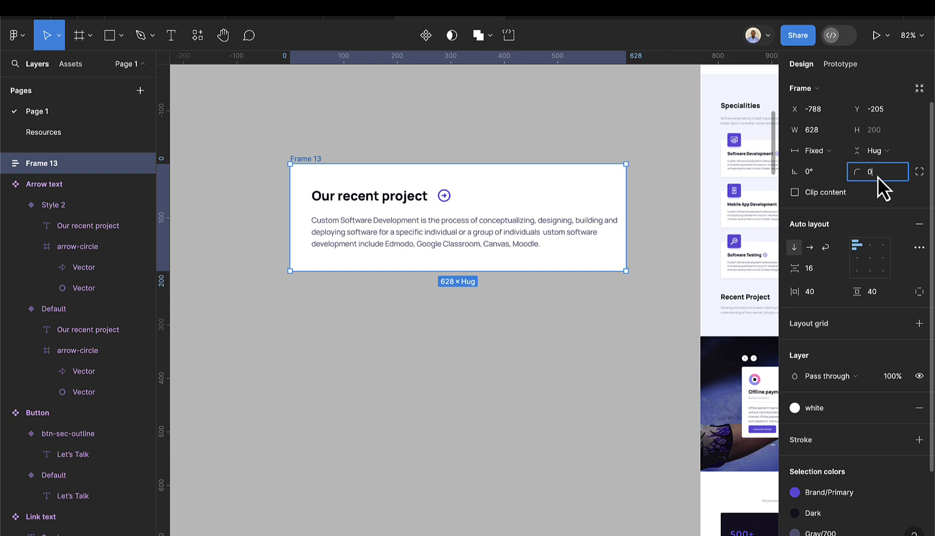
pyautogui.write('8')
pyautogui.press('Return')
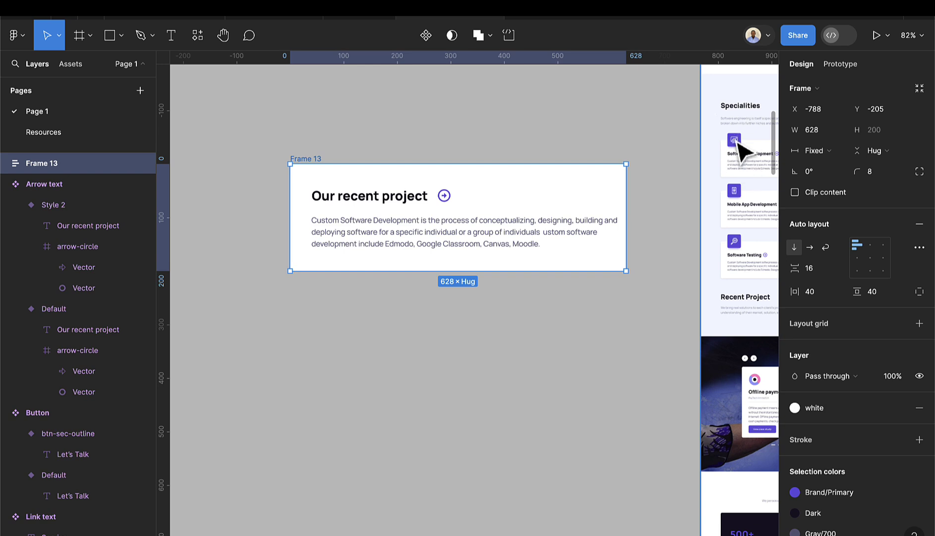
# - Draw a new 80×80 frame and place it on the white card's top edge
pyautogui.click(70, 38)
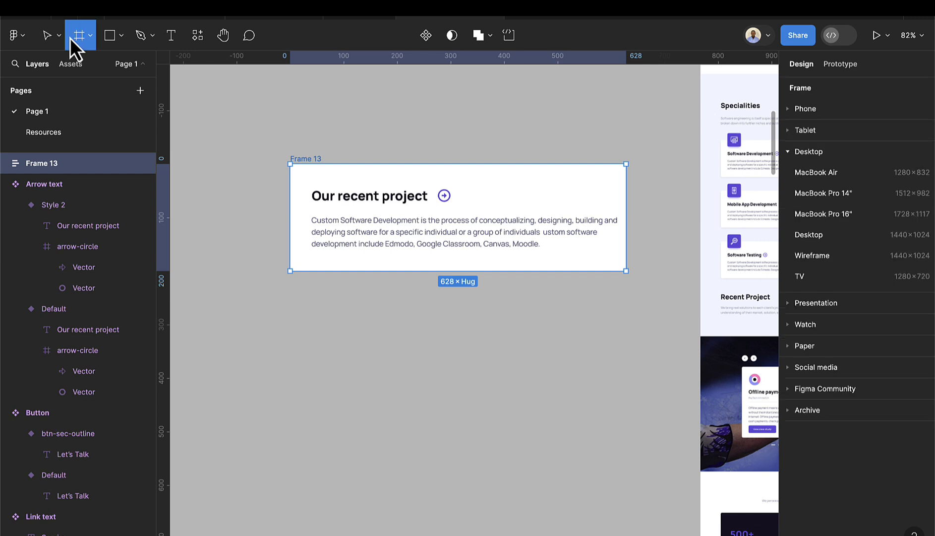
pyautogui.moveTo(335, 105); pyautogui.dragTo(379, 148)
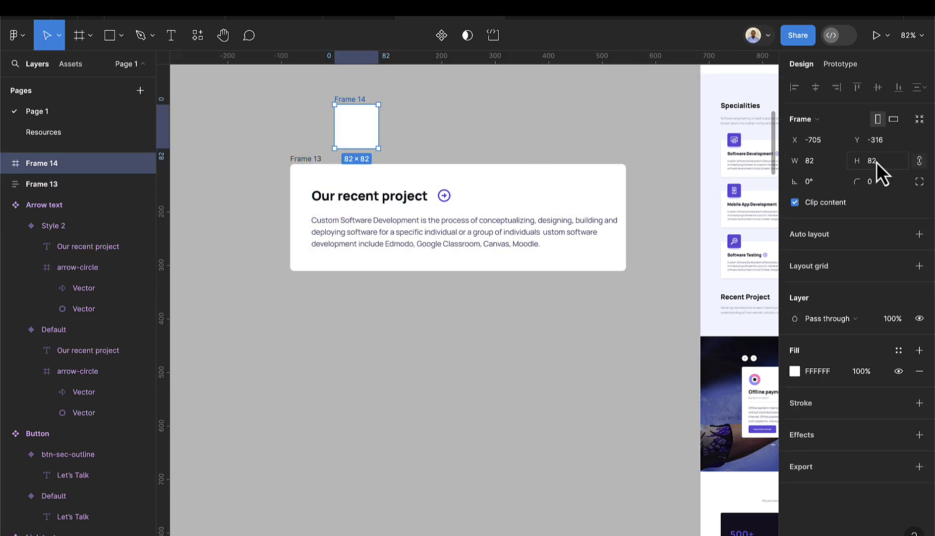
pyautogui.press('Down')
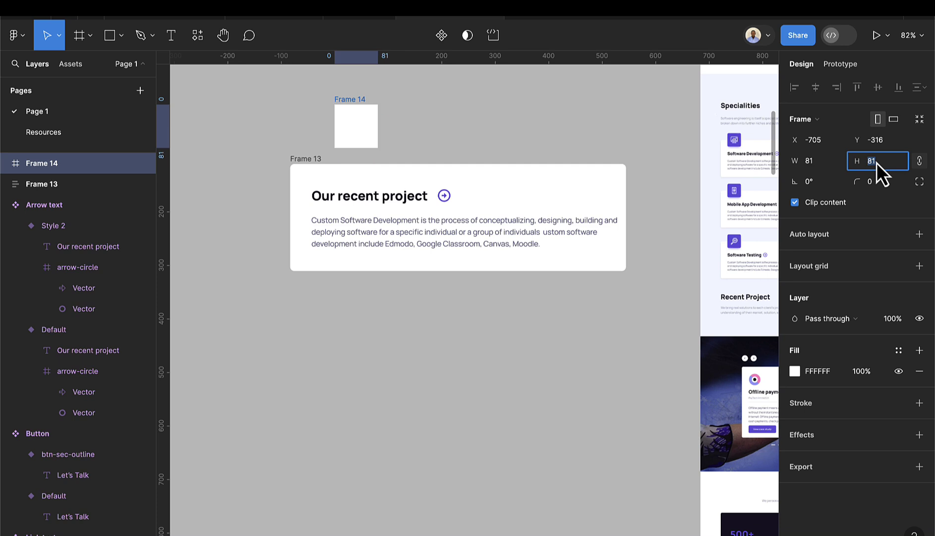
pyautogui.press('Down')
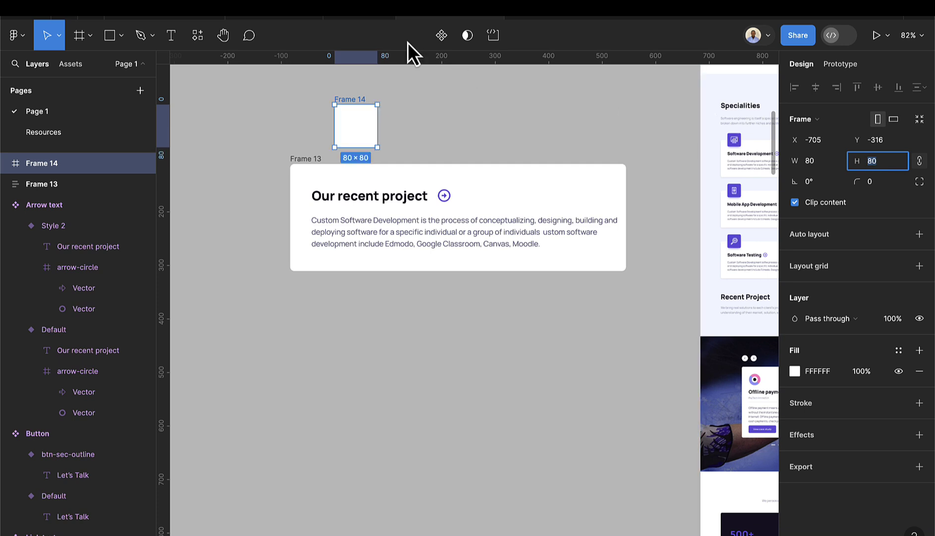
pyautogui.scroll(2, 376, 141)
pyautogui.moveTo(359, 130); pyautogui.dragTo(328, 119)
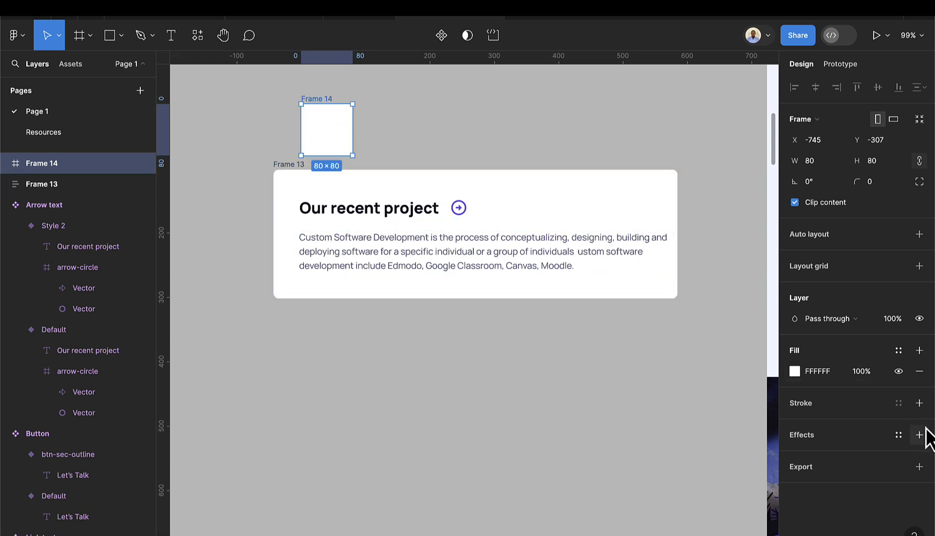
# - Fill the small frame with the Brand/Primary colour style
pyautogui.click(797, 372)
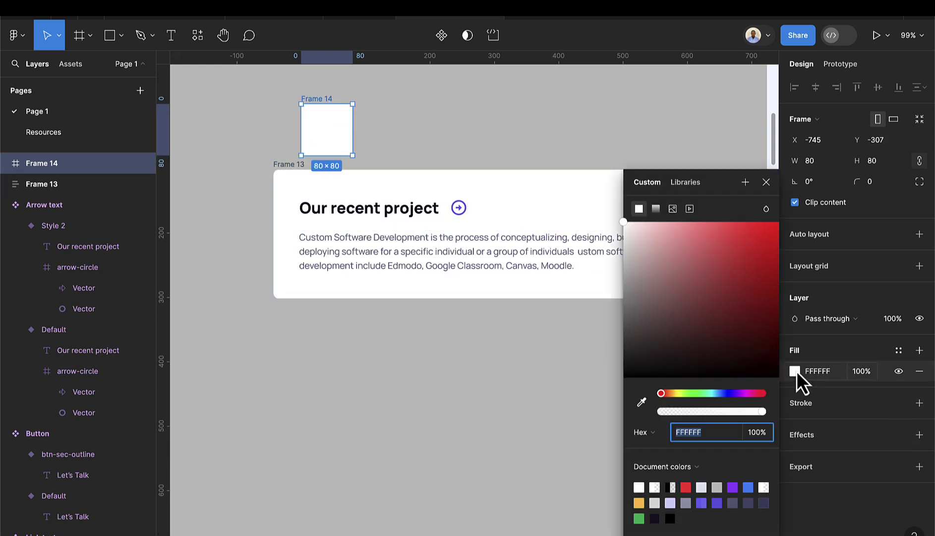
pyautogui.click(904, 356)
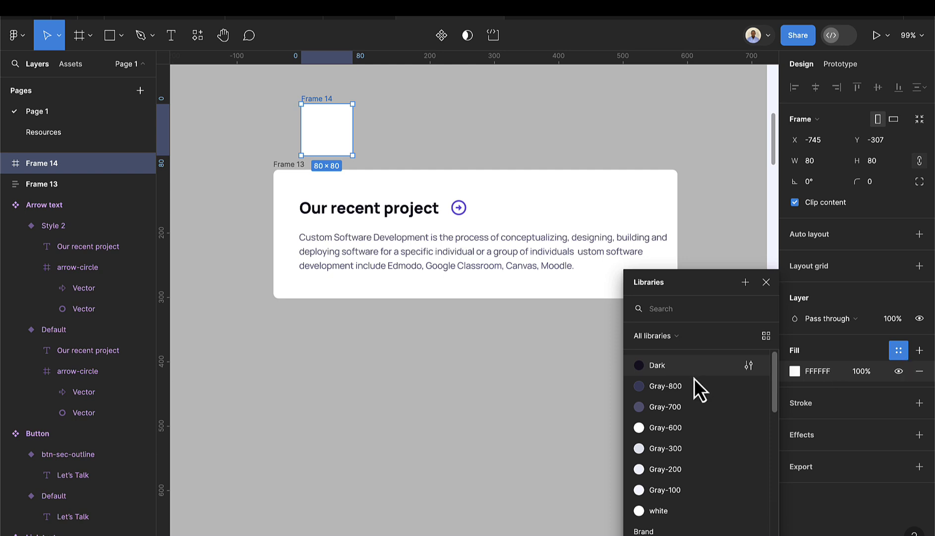
pyautogui.scroll(-5, 694, 382)
pyautogui.scroll(2, 687, 418)
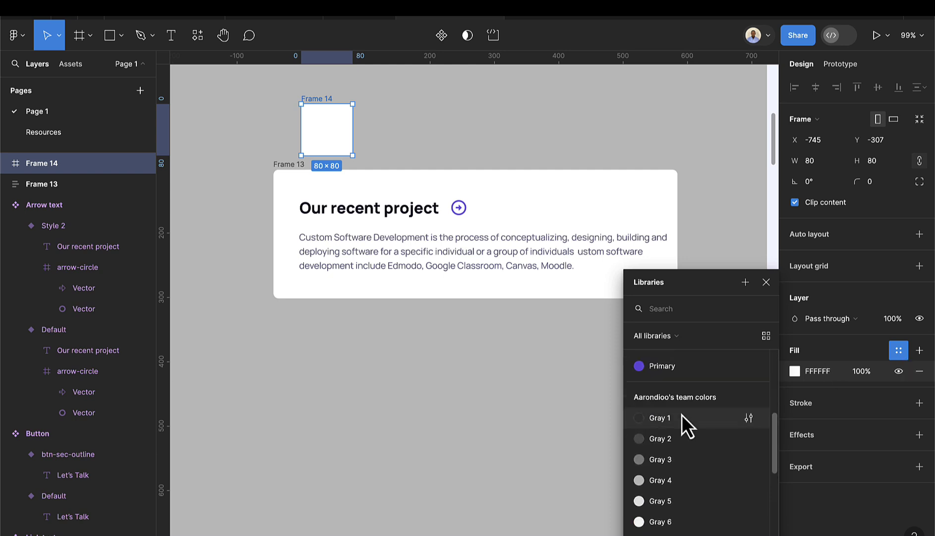
pyautogui.click(662, 369)
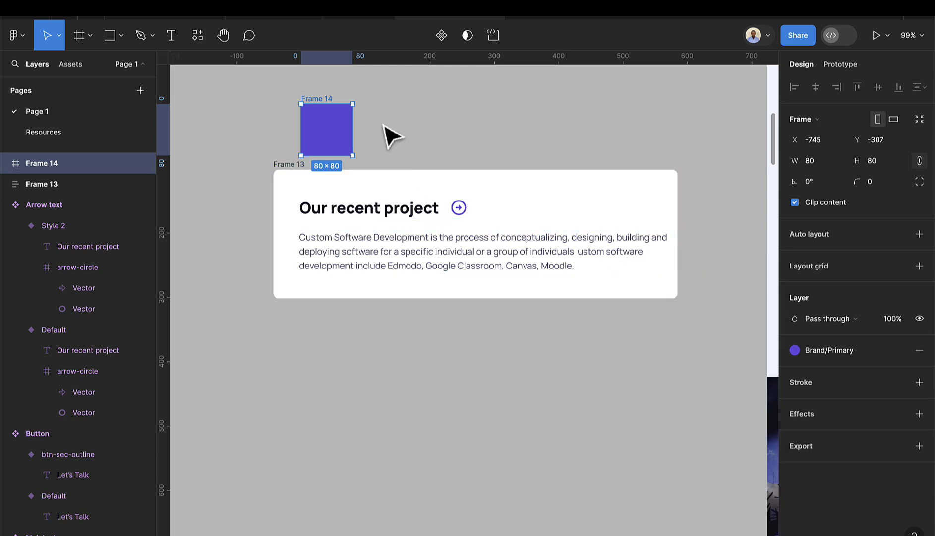
# - Give the purple square a corner radius of 4 and move it down onto the card's top edge
pyautogui.click(878, 187)
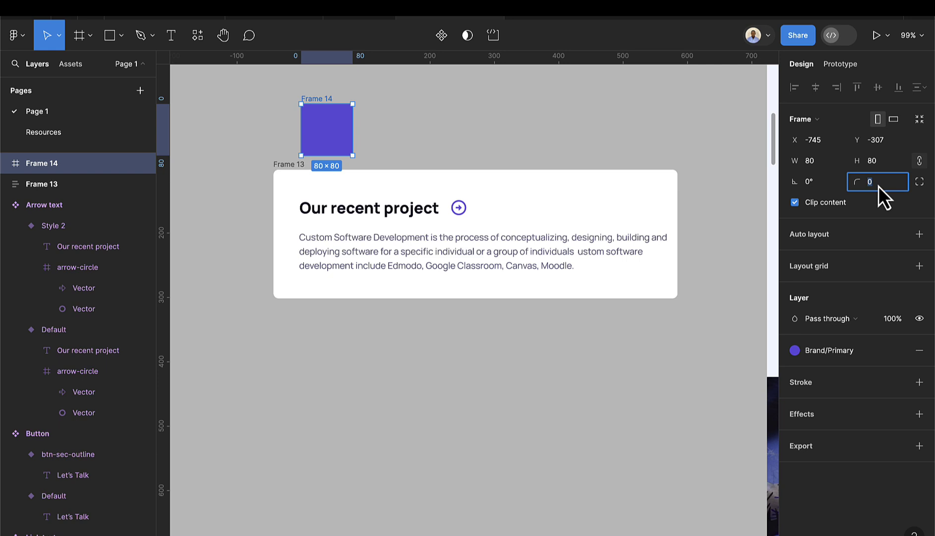
pyautogui.write('4')
pyautogui.press('Return')
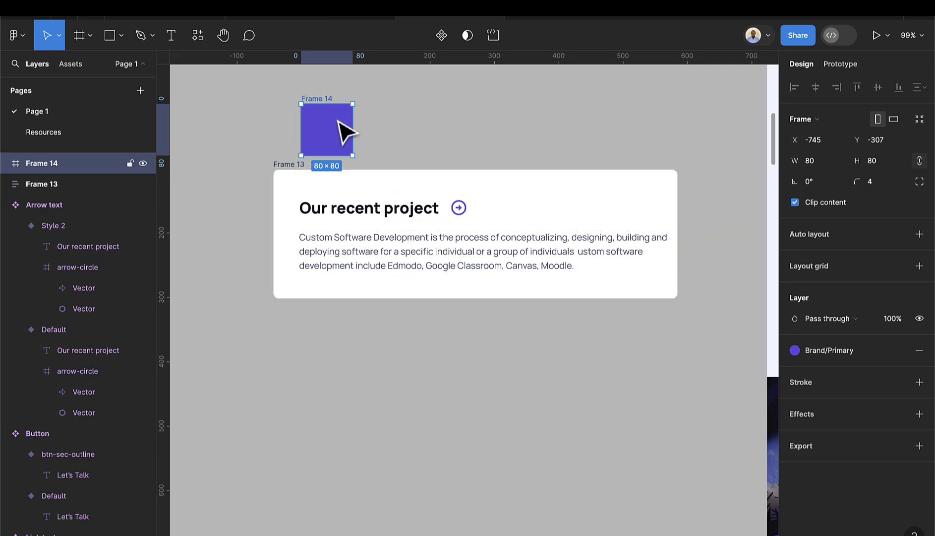
pyautogui.moveTo(338, 121); pyautogui.dragTo(327, 164)
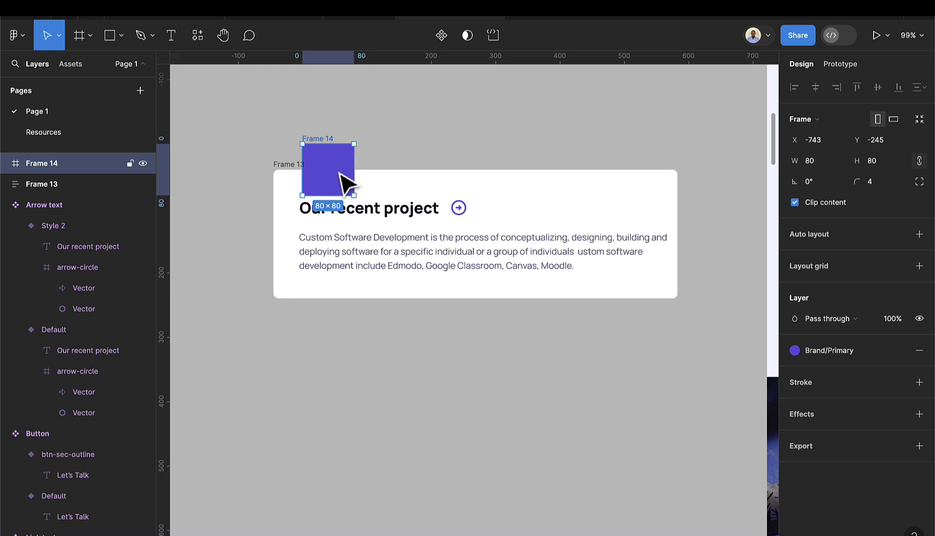
# - On the Resources page, make the cms, launch and mobile-app icons components
pyautogui.click(76, 139)
pyautogui.scroll(-5, 496, 377)
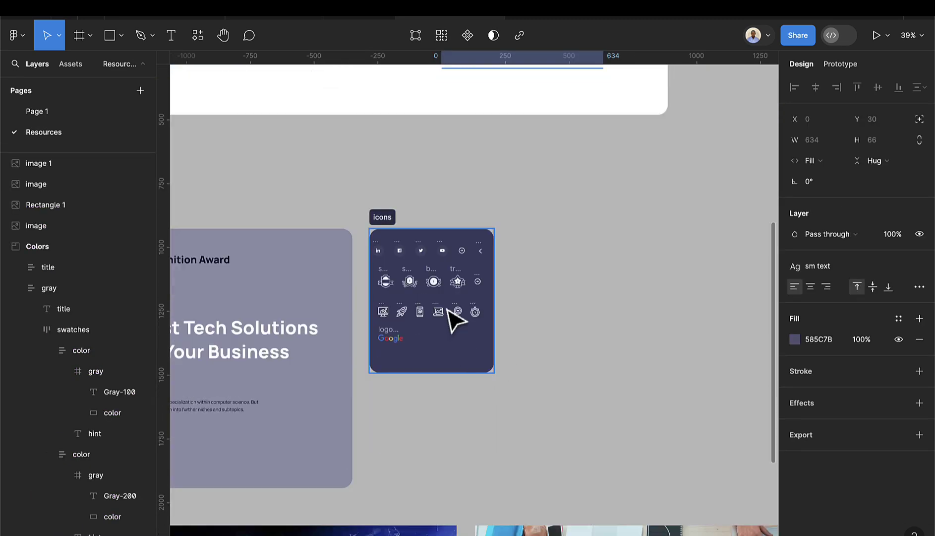
pyautogui.scroll(3, 382, 319)
pyautogui.scroll(-1, 438, 340)
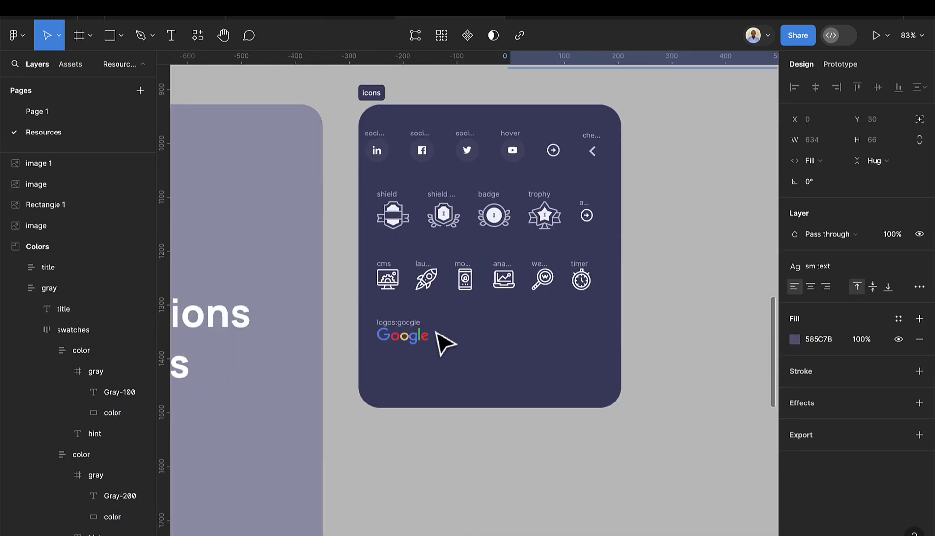
pyautogui.scroll(3, 424, 278)
pyautogui.click(358, 263)
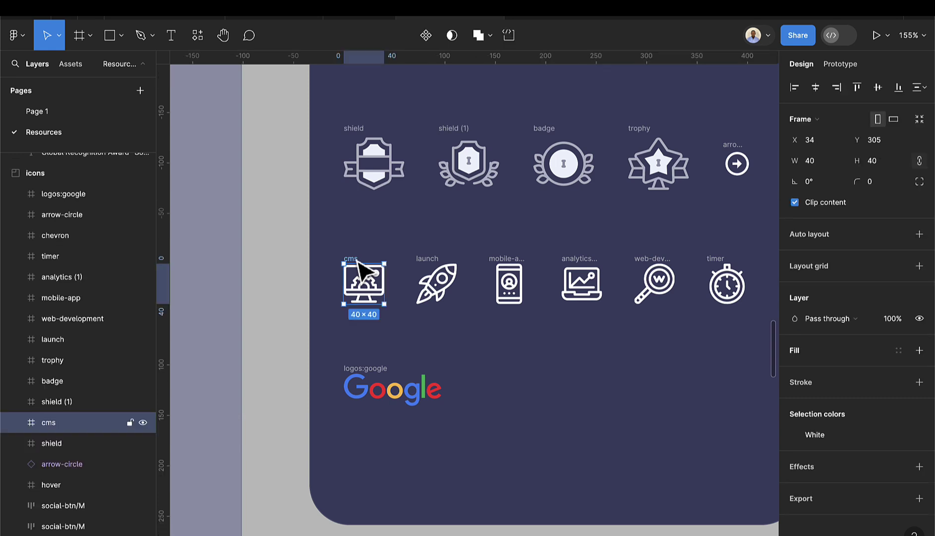
pyautogui.click(426, 36)
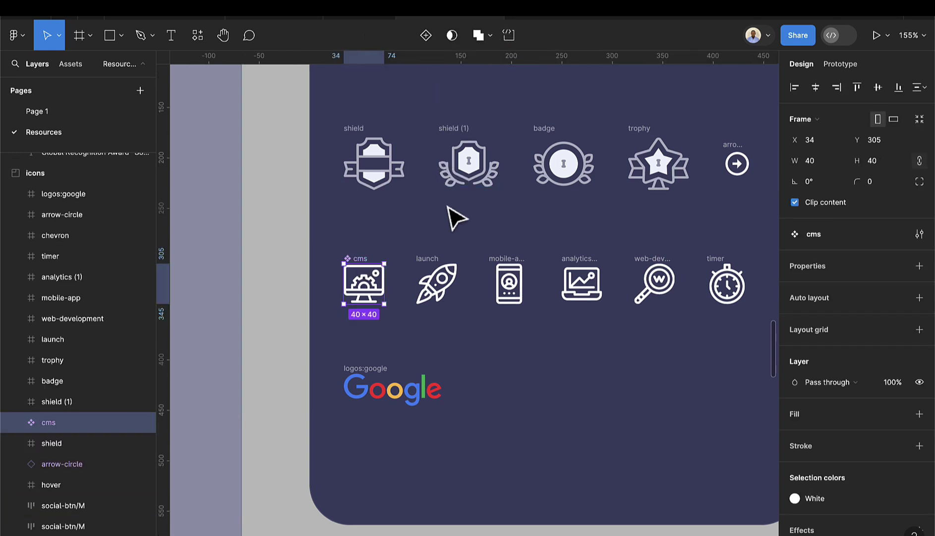
pyautogui.click(438, 265)
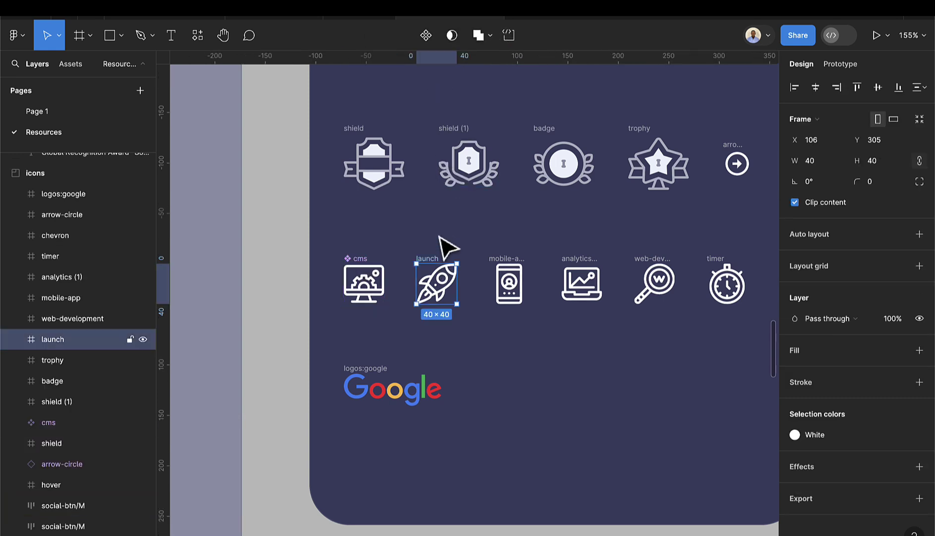
pyautogui.click(426, 36)
pyautogui.click(509, 281)
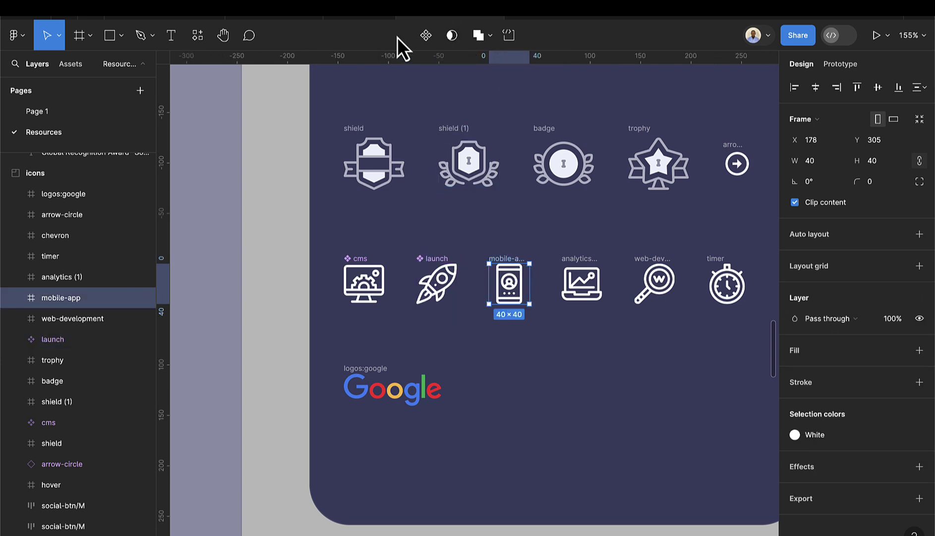
pyautogui.click(425, 35)
# - Make the analytics, web-development and timer icons components as well
pyautogui.click(585, 271)
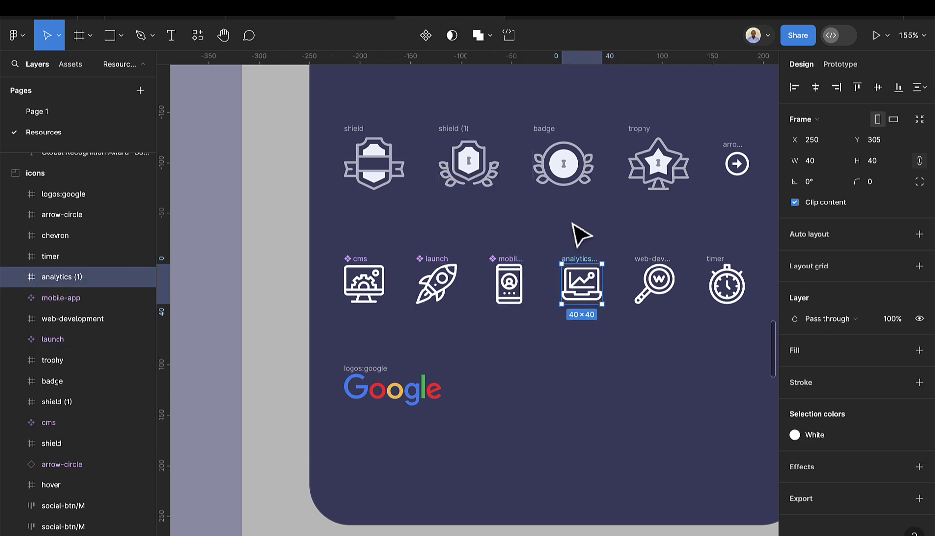
pyautogui.click(425, 35)
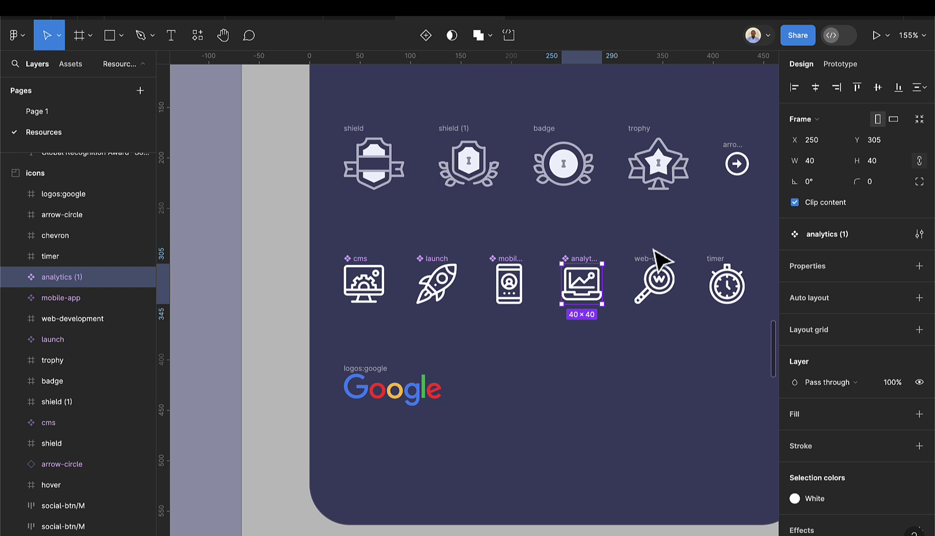
pyautogui.click(659, 271)
pyautogui.click(427, 35)
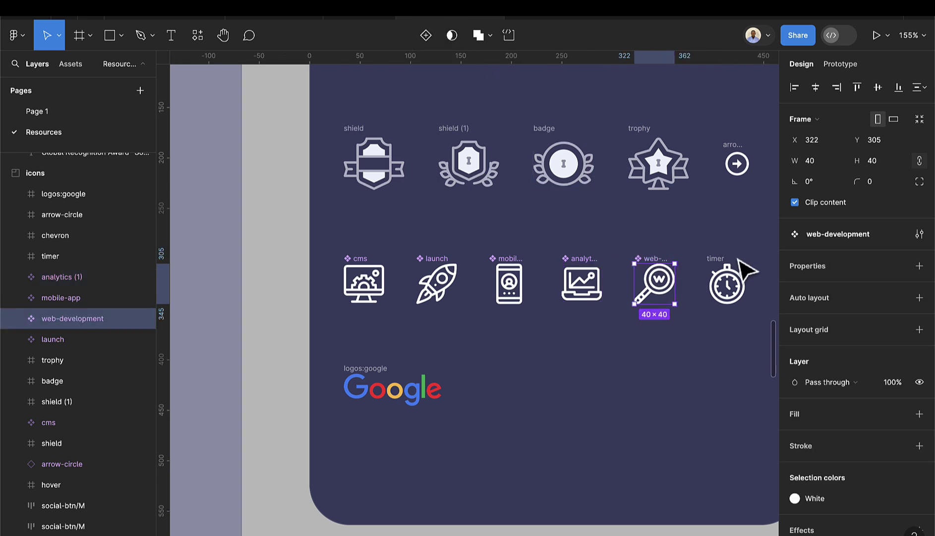
pyautogui.click(729, 278)
pyautogui.click(429, 37)
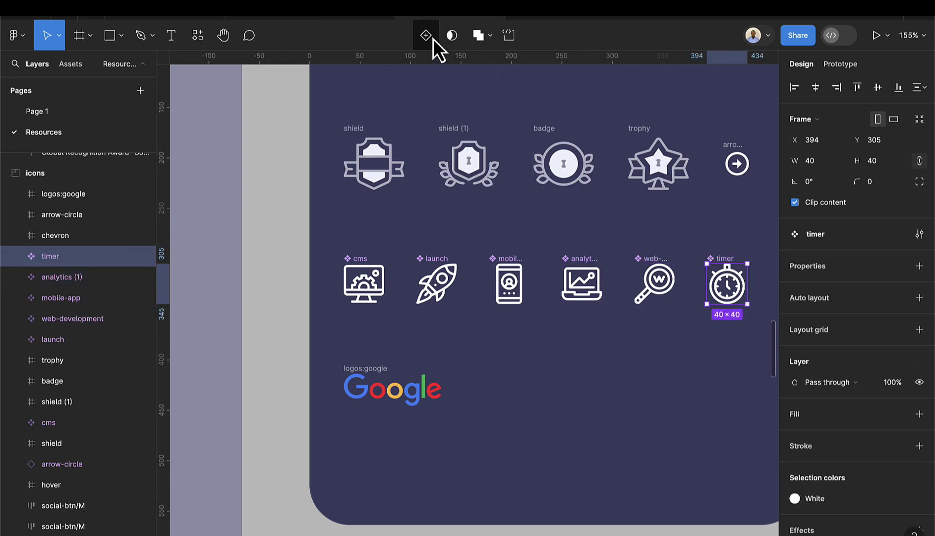
# - Back on Page 1, move the purple square up above the card
pyautogui.click(70, 115)
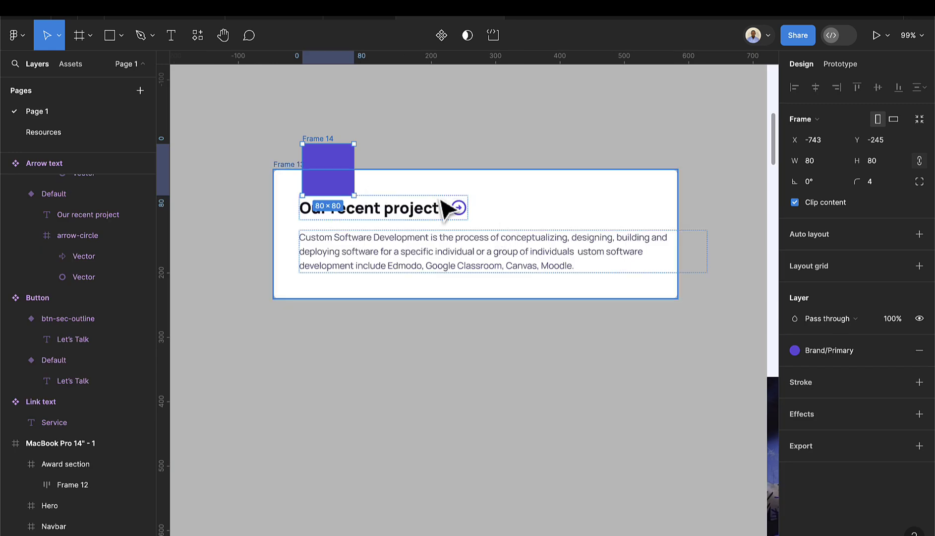
pyautogui.click(332, 181)
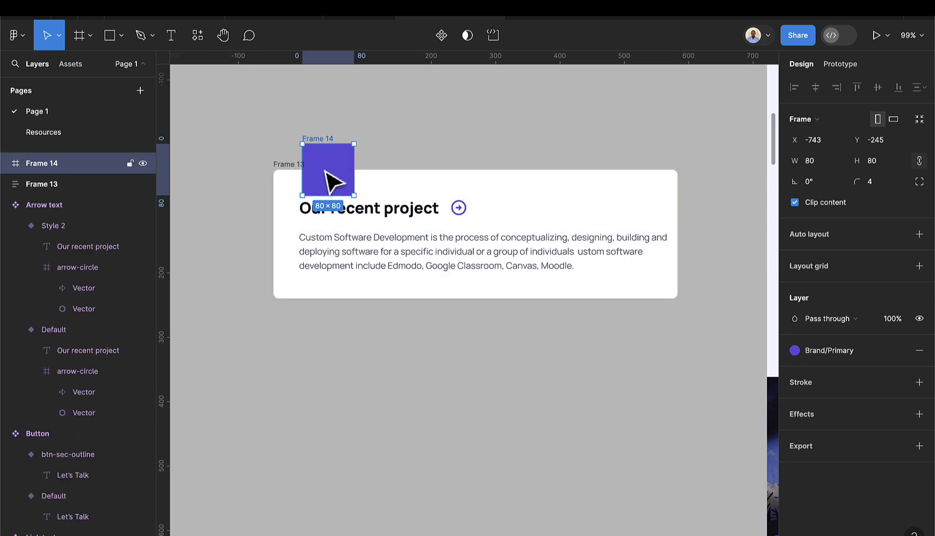
pyautogui.moveTo(331, 183); pyautogui.dragTo(374, 149)
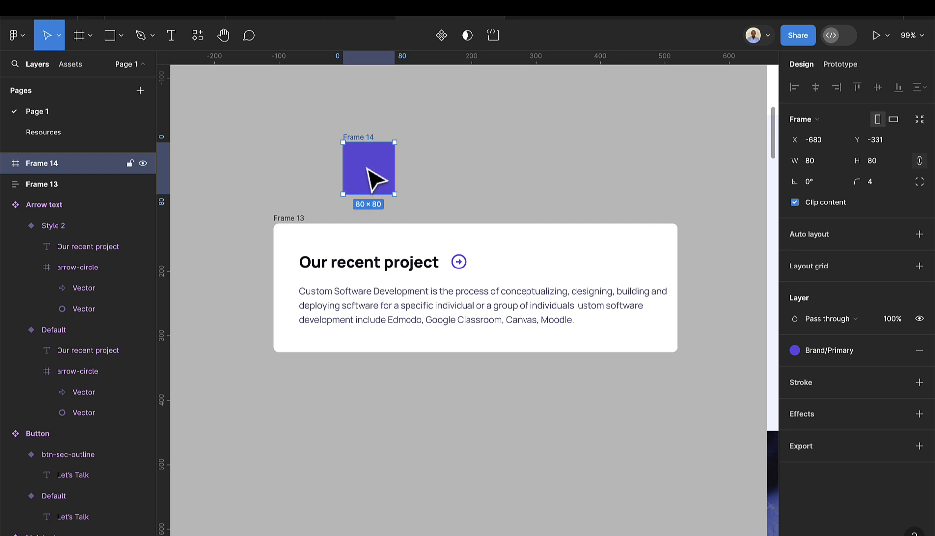
# - Expand Local components > Resources > Icons in the Assets panel
pyautogui.click(75, 69)
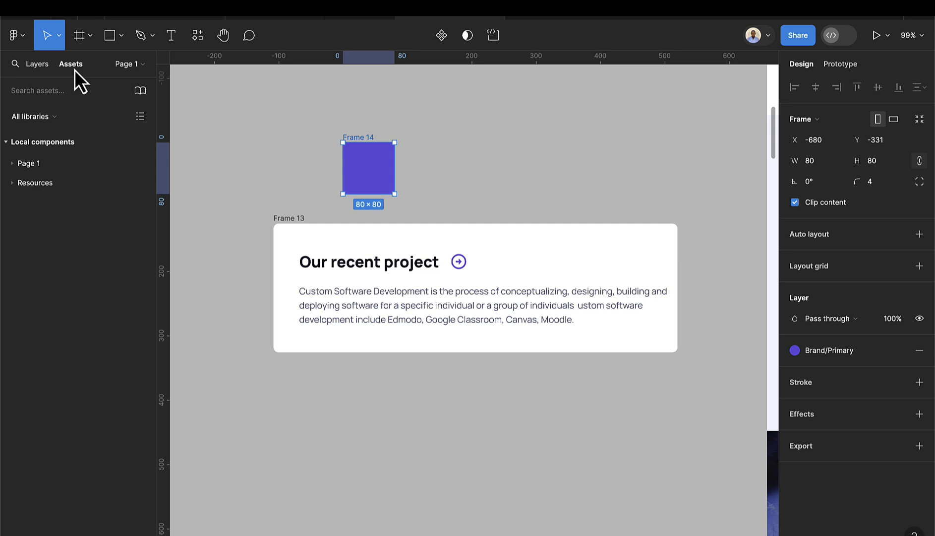
pyautogui.click(11, 183)
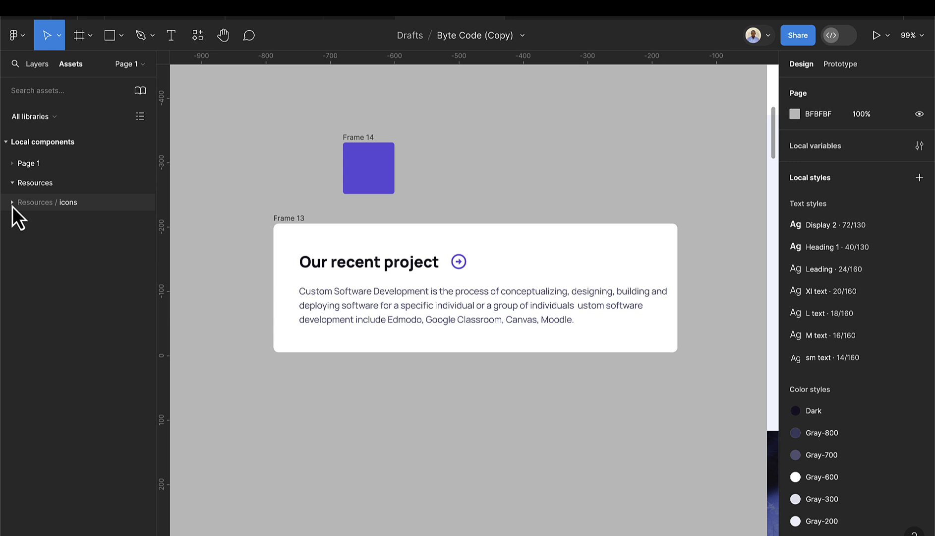
pyautogui.click(12, 205)
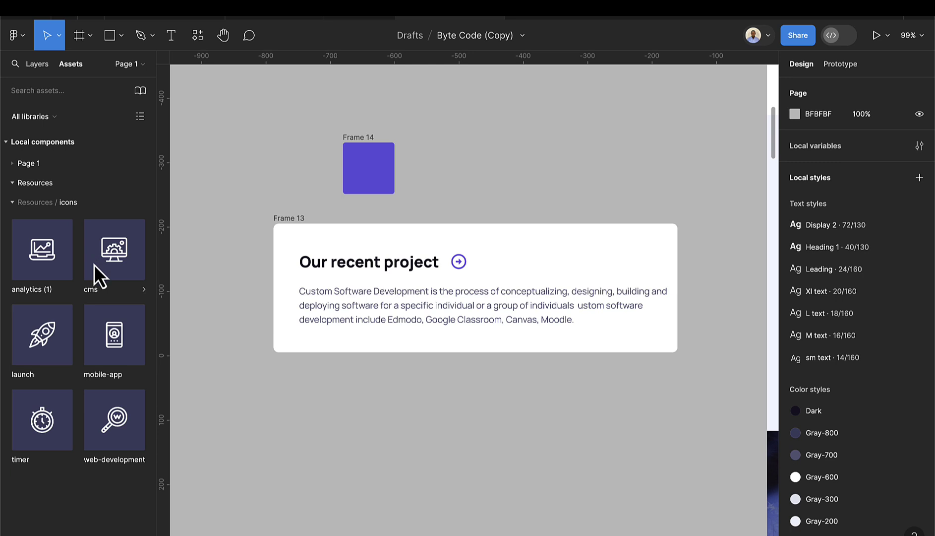
# - Drop a 40×40 analytics (1) instance into Frame 14 and centre it at X 20, Y 20
pyautogui.moveTo(39, 253); pyautogui.dragTo(362, 174)
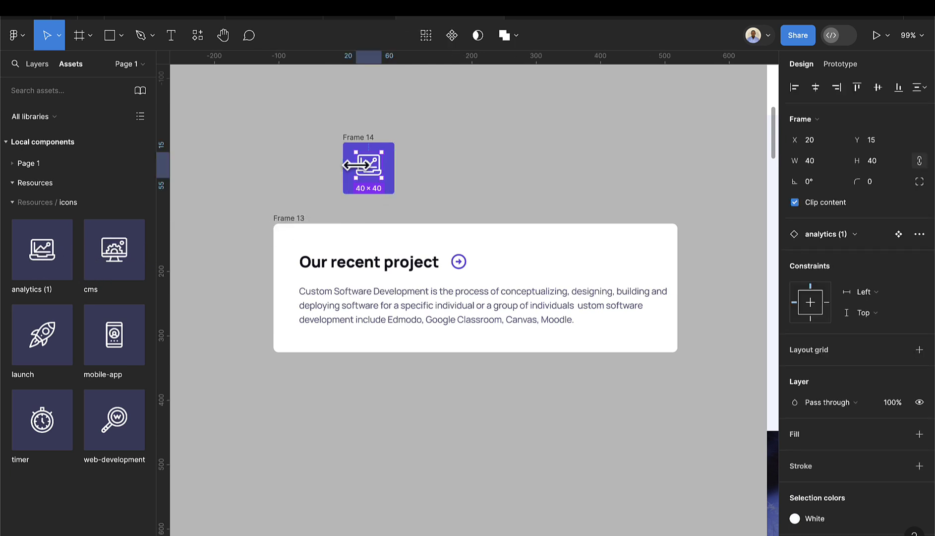
pyautogui.click(31, 65)
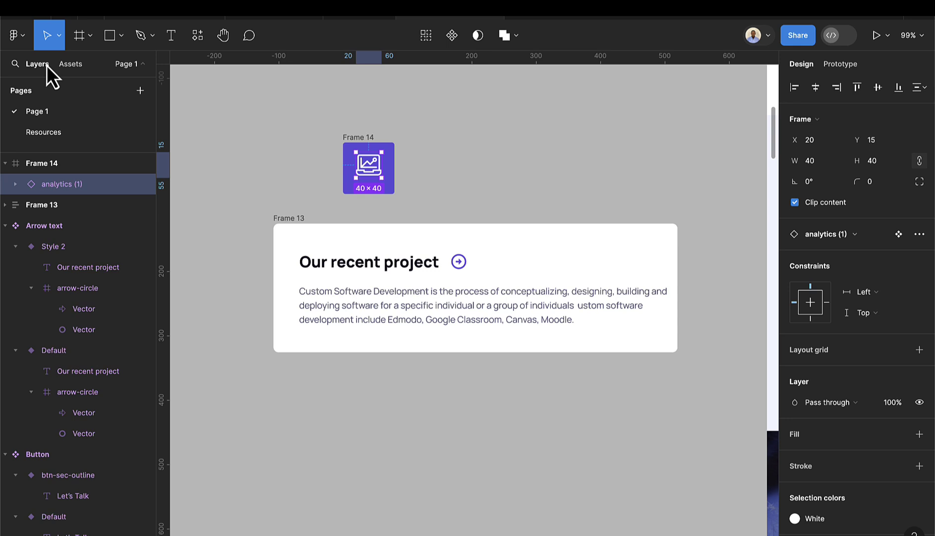
pyautogui.click(368, 139)
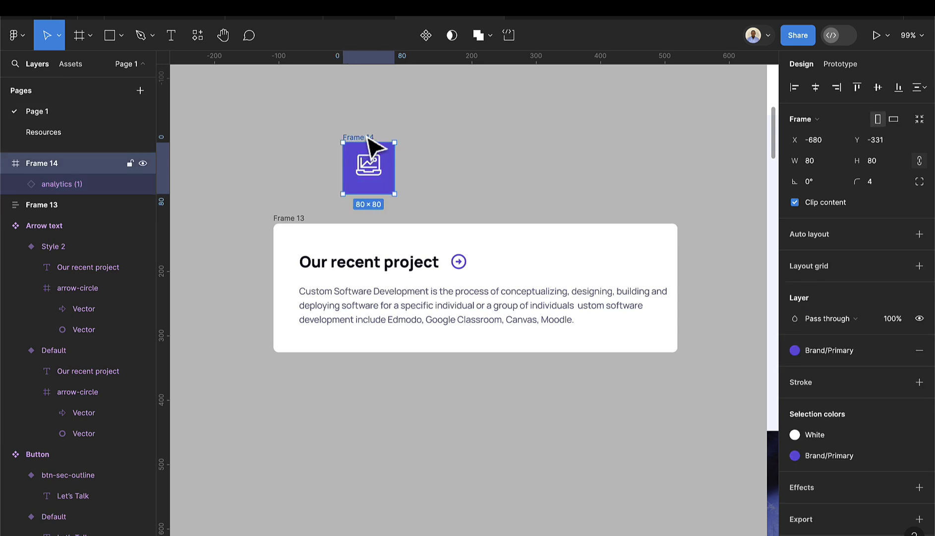
pyautogui.click(373, 174)
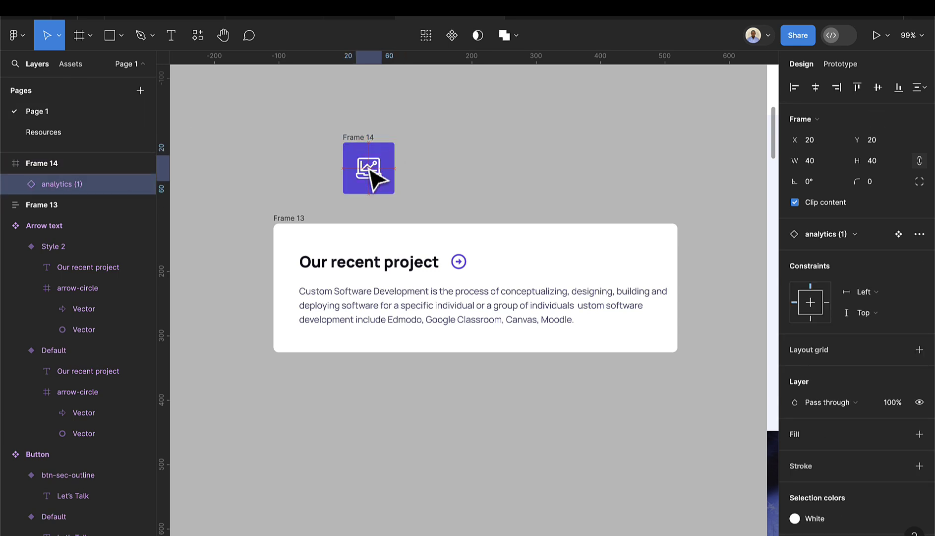
pyautogui.scroll(3, 371, 176)
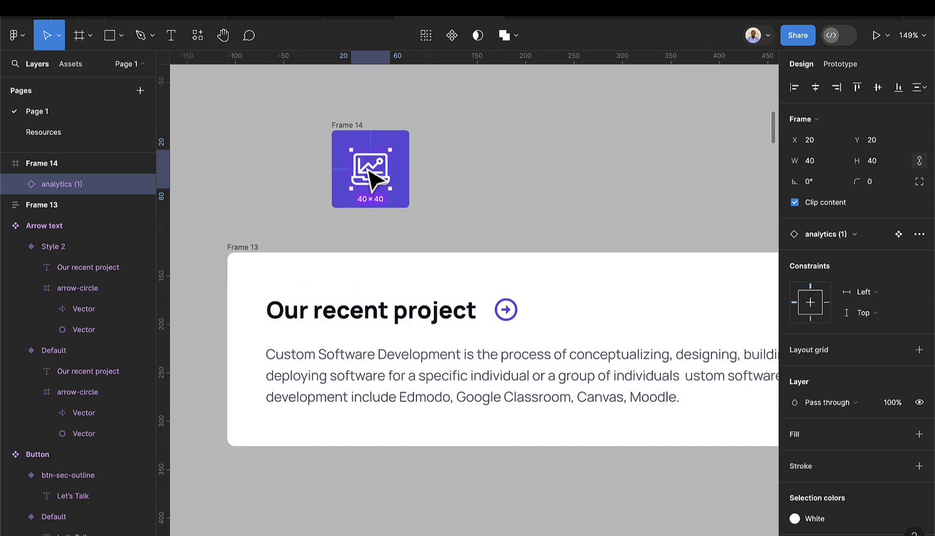
pyautogui.click(816, 88)
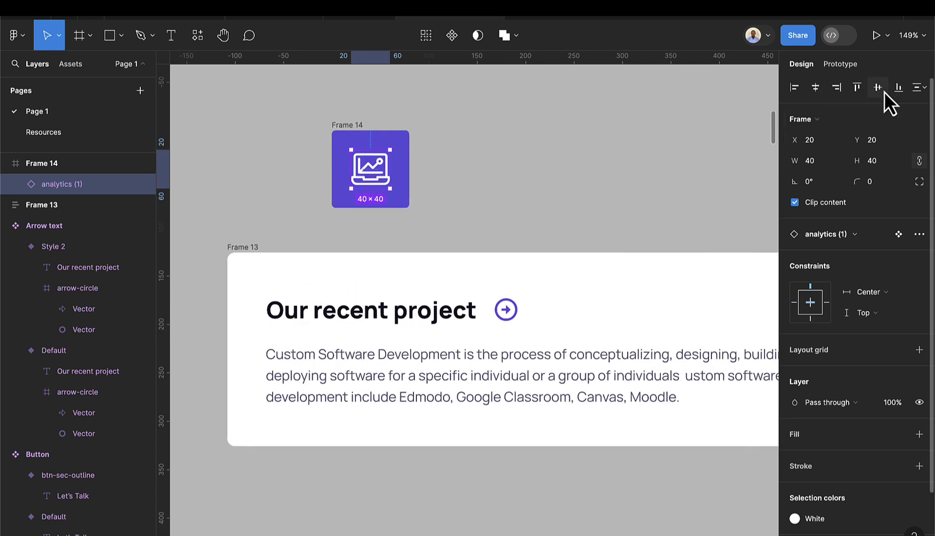
pyautogui.click(881, 91)
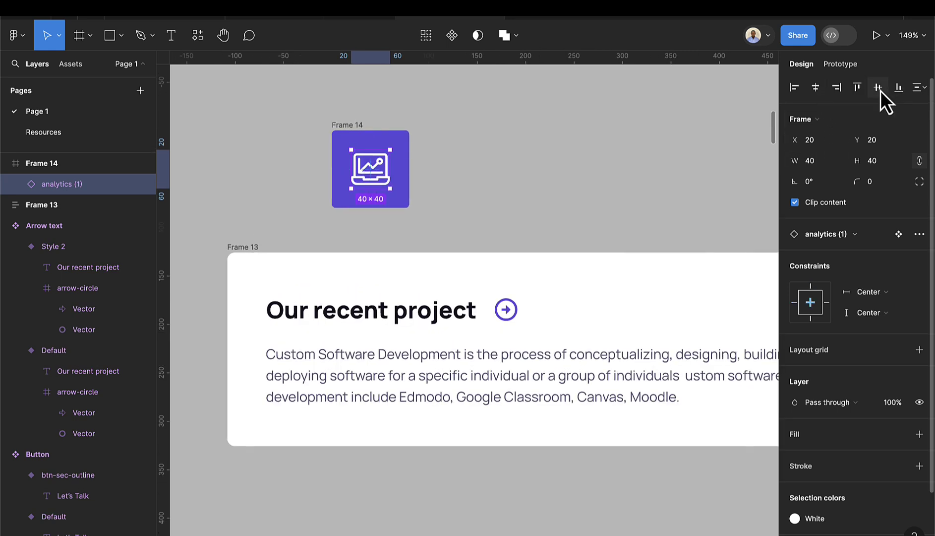
pyautogui.click(358, 135)
# - Rename Frame 14 to 'Icon container' and convert it into a component
pyautogui.doubleClick(351, 125)
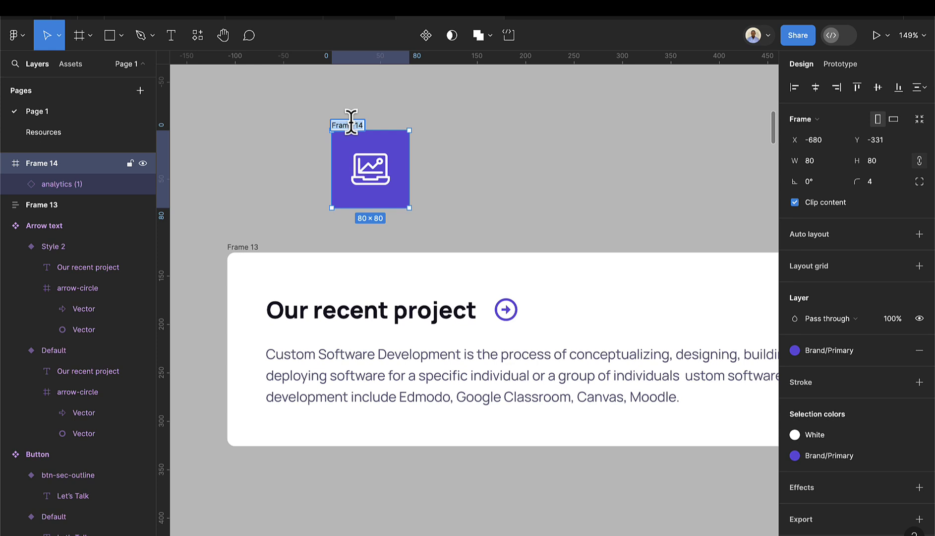
pyautogui.write('Icon container')
pyautogui.press('Return')
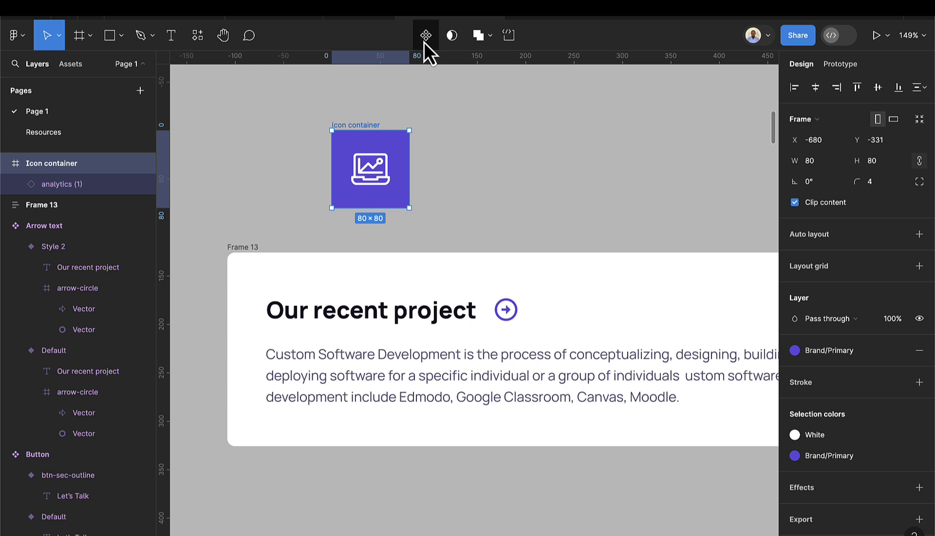
pyautogui.click(425, 35)
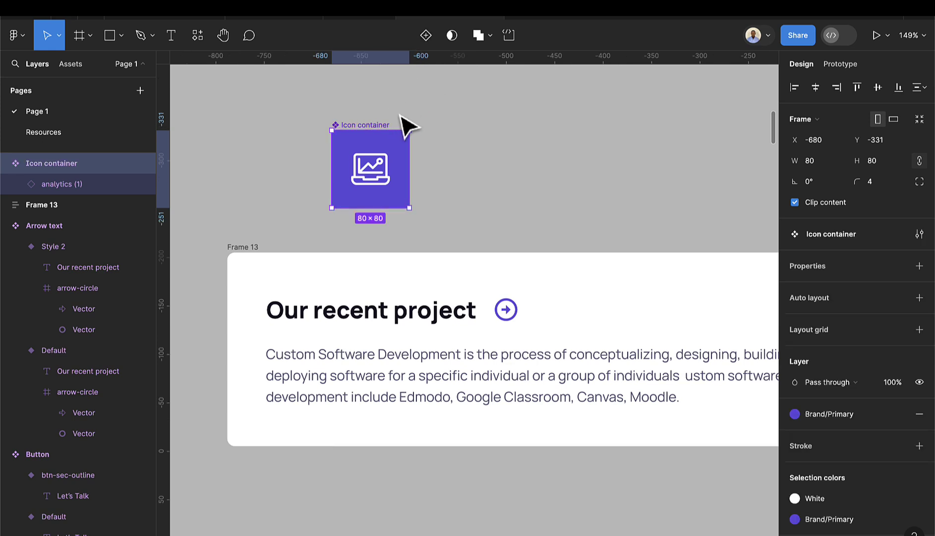
pyautogui.click(415, 126)
pyautogui.click(374, 126)
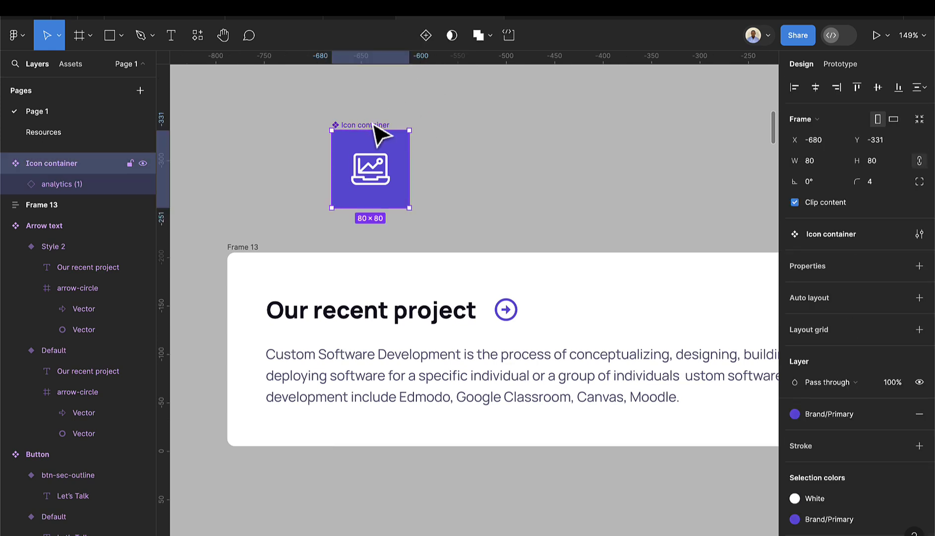
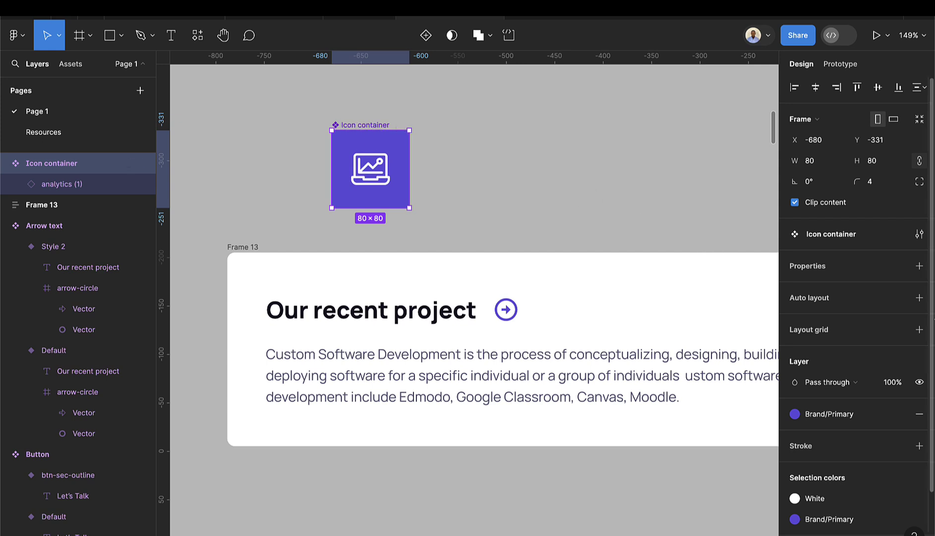
# - Add an instance-swap property named 'icon' to Icon container, defaulting to Resources > analytics (1)
pyautogui.click(920, 266)
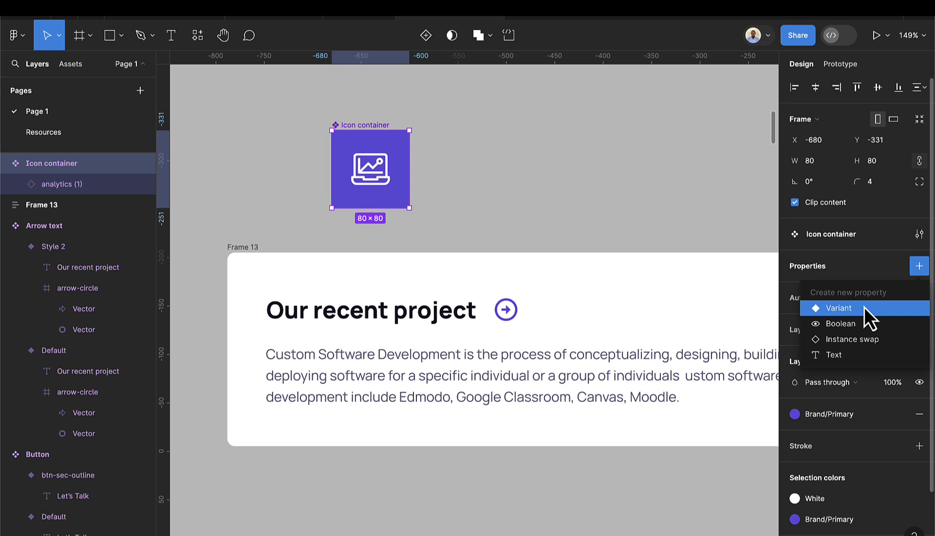
pyautogui.click(863, 340)
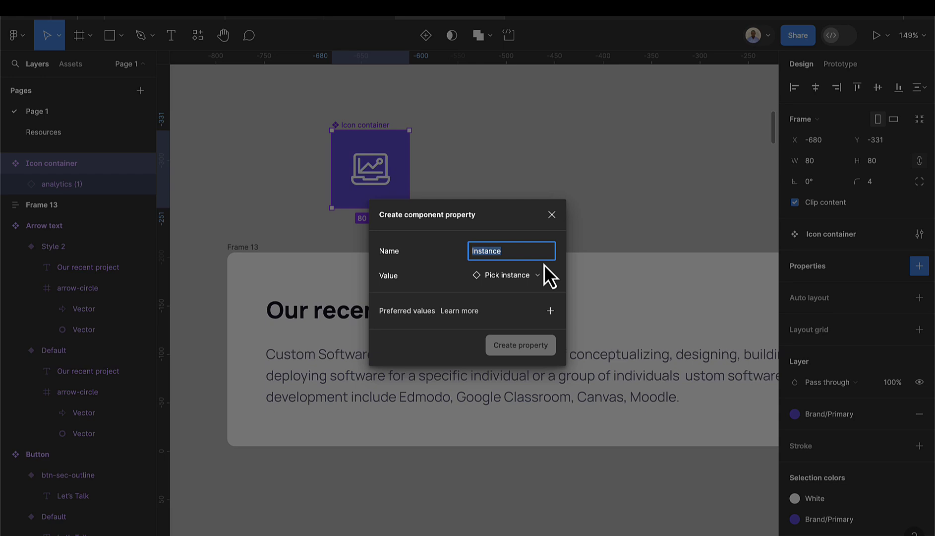
pyautogui.write('icon')
pyautogui.click(521, 278)
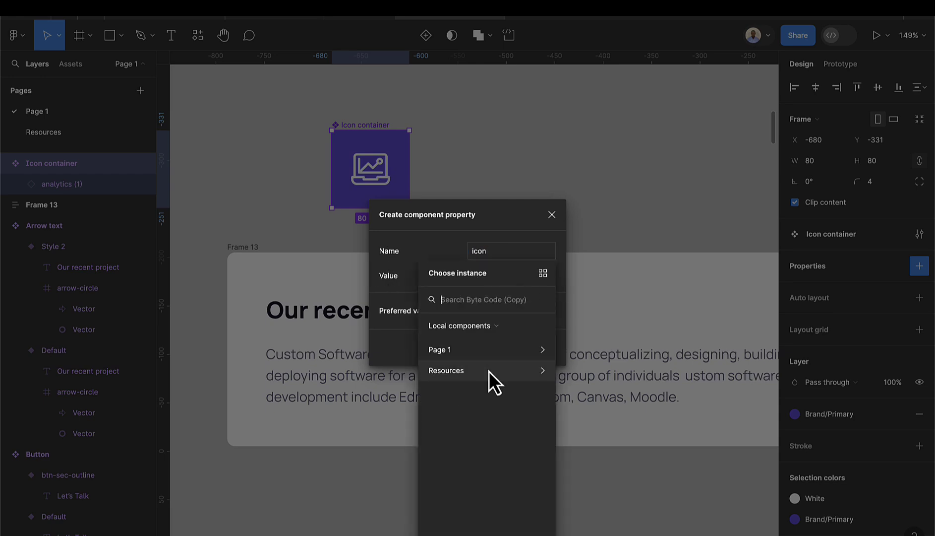
pyautogui.click(489, 372)
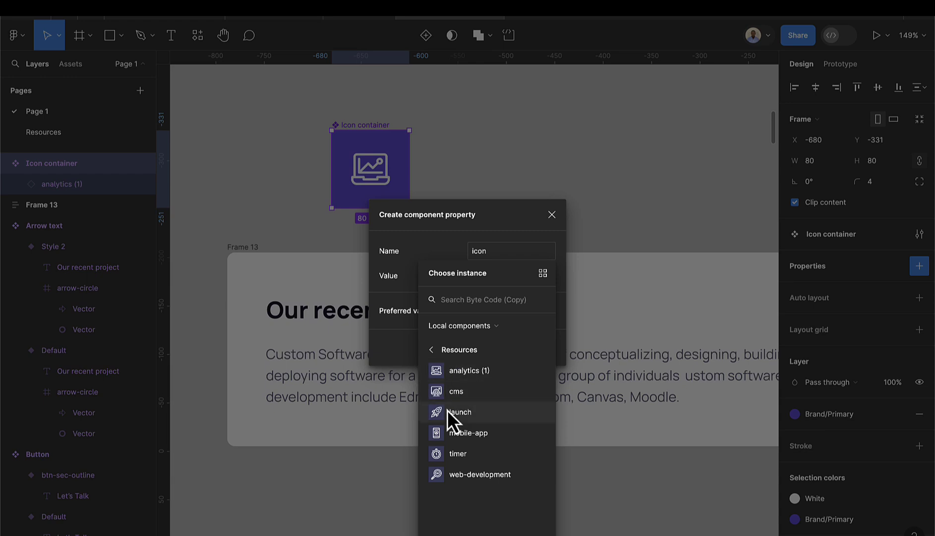
pyautogui.click(465, 372)
pyautogui.click(507, 347)
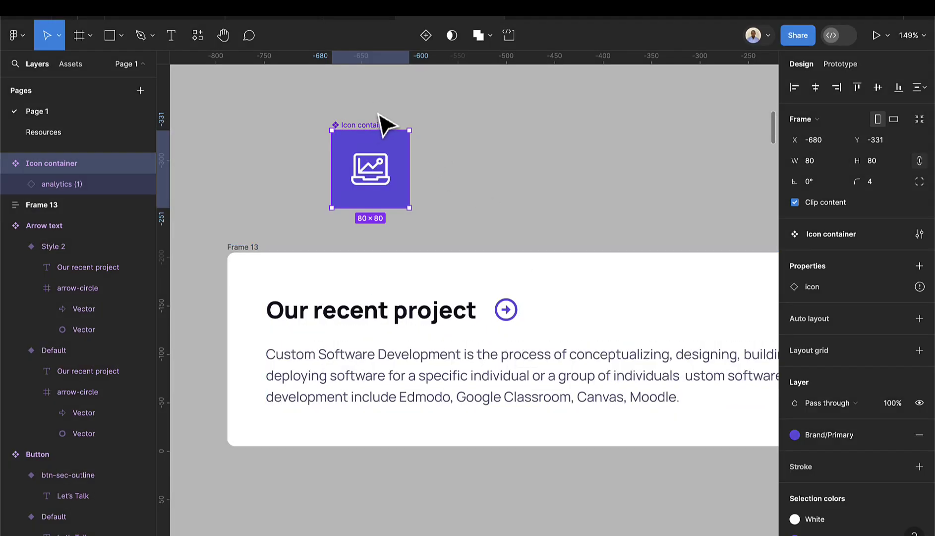
# - Move the Icon container component higher and to the right on the canvas
pyautogui.moveTo(378, 133); pyautogui.dragTo(383, 94)
pyautogui.scroll(-1, 394, 126)
pyautogui.scroll(5, 404, 142)
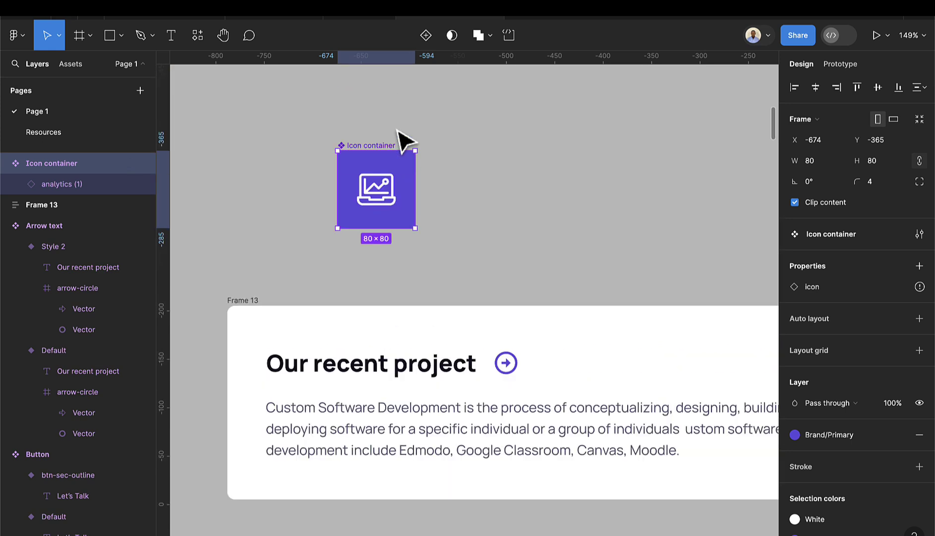
pyautogui.moveTo(390, 217); pyautogui.dragTo(409, 126)
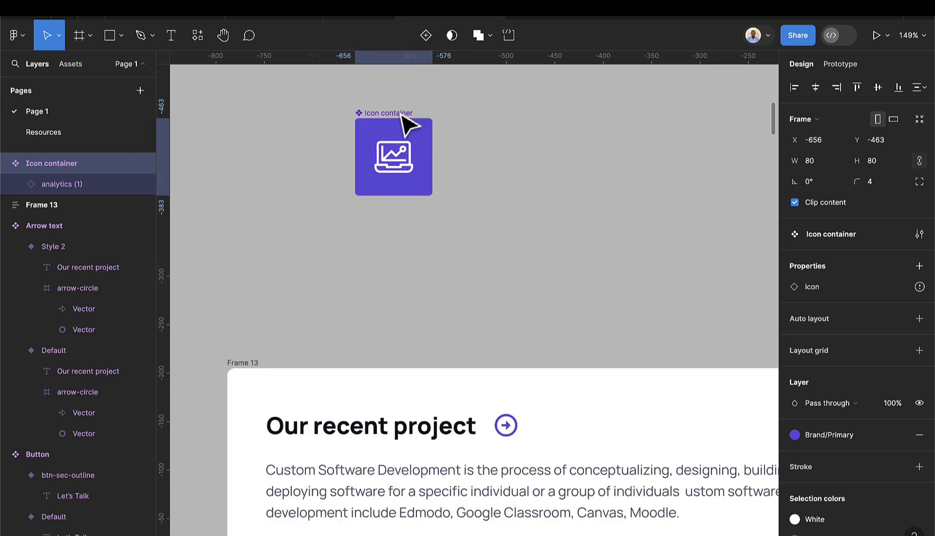
# - Drag an Icon container instance from Page 1 assets onto the top-left edge of the Our recent project card
pyautogui.click(71, 69)
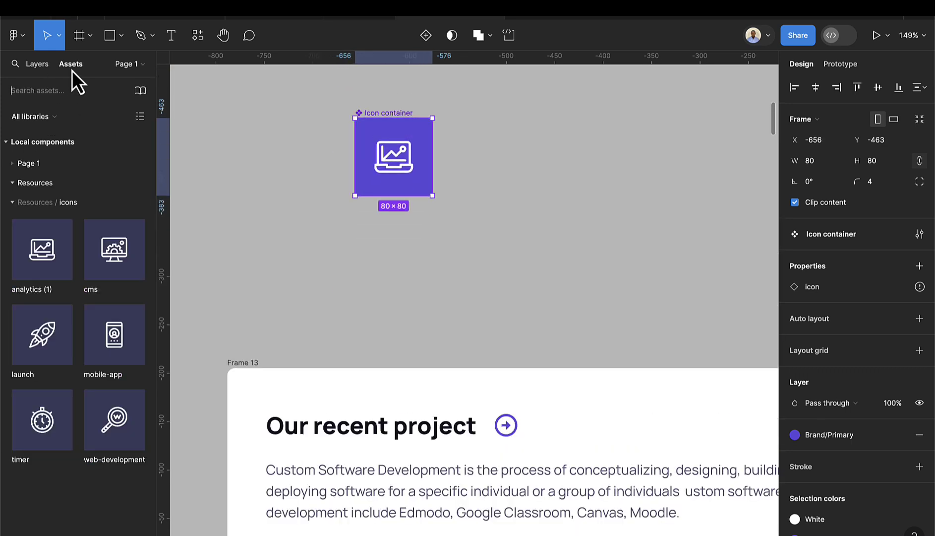
pyautogui.click(12, 170)
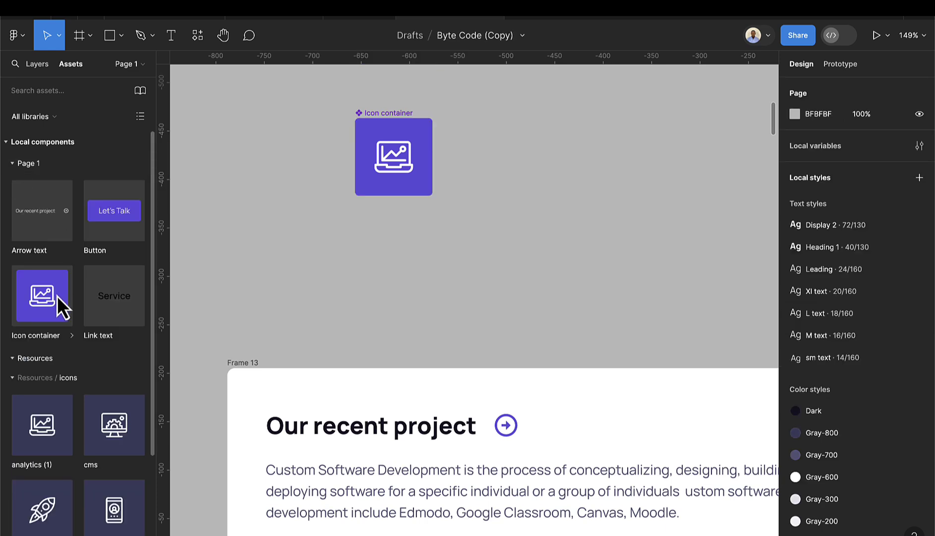
pyautogui.moveTo(54, 296); pyautogui.dragTo(323, 361)
pyautogui.scroll(-6, 442, 323)
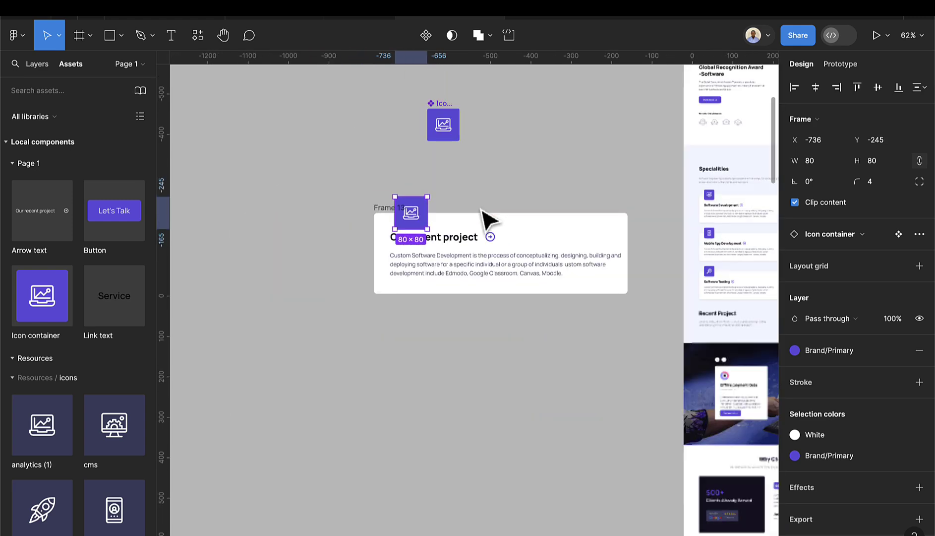
pyautogui.click(491, 206)
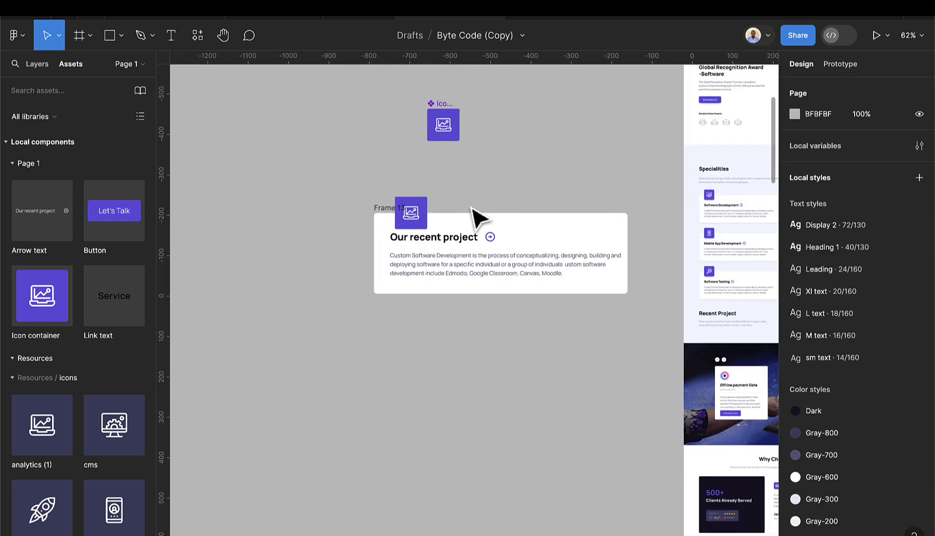
pyautogui.scroll(-1, 546, 213)
pyautogui.moveTo(323, 167); pyautogui.dragTo(622, 337)
pyautogui.scroll(2, 509, 268)
# - Resize the card's description text box to width 545 so it wraps onto three lines
pyautogui.click(511, 269)
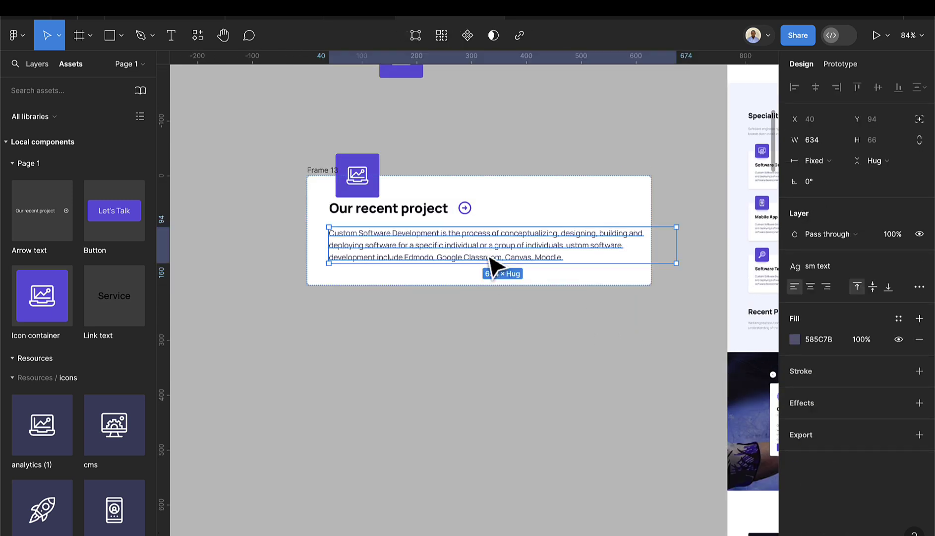
pyautogui.moveTo(674, 250); pyautogui.dragTo(628, 243)
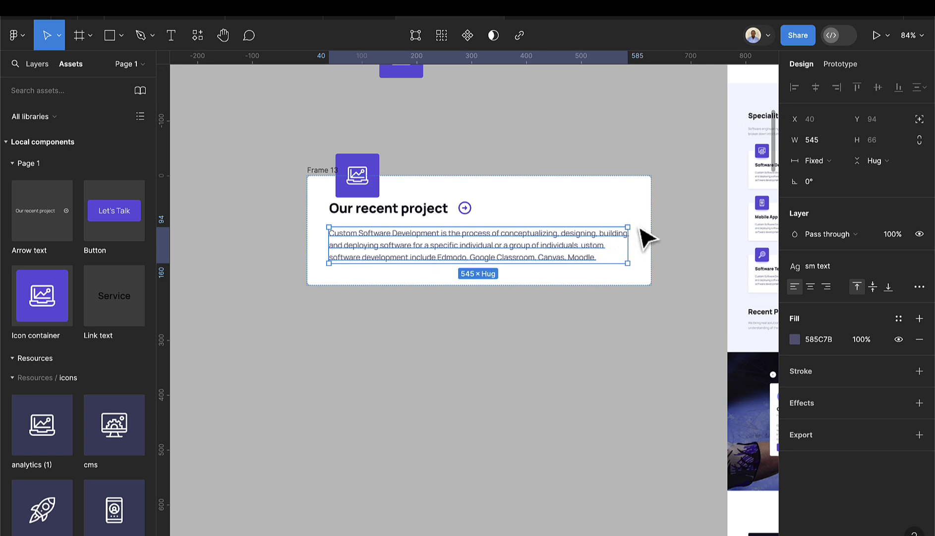
pyautogui.click(656, 181)
pyautogui.scroll(-2, 658, 182)
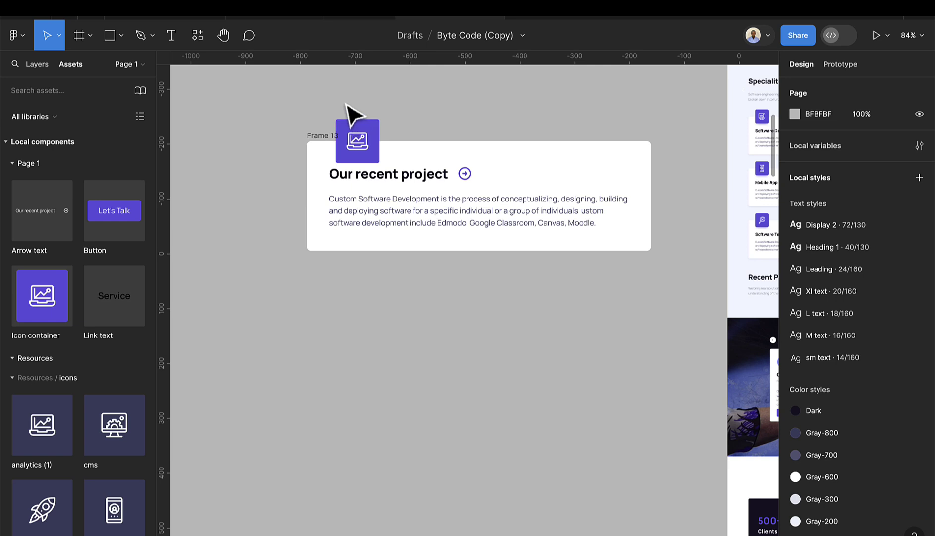
pyautogui.moveTo(285, 95); pyautogui.dragTo(665, 273)
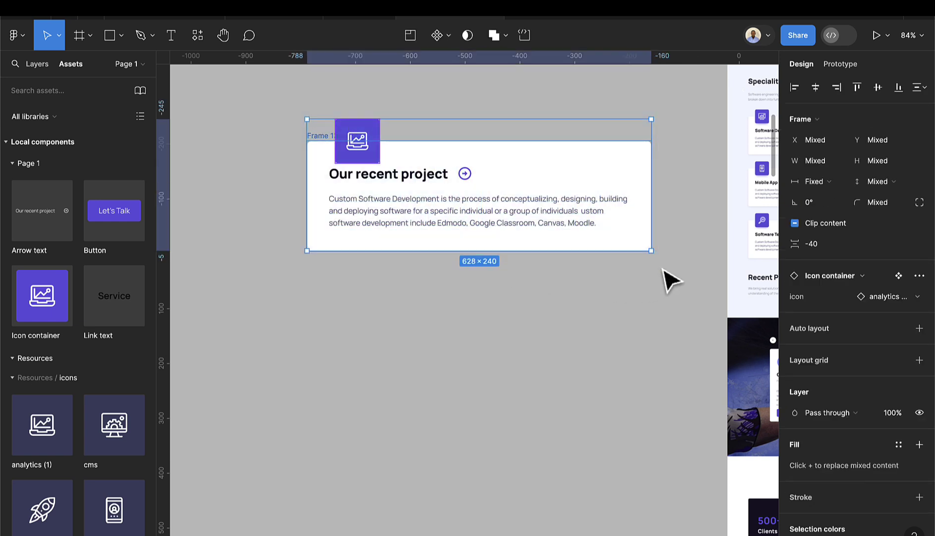
# - Frame the icon and card together, name the frame 'Skills', and make it a component
pyautogui.rightClick(383, 182)
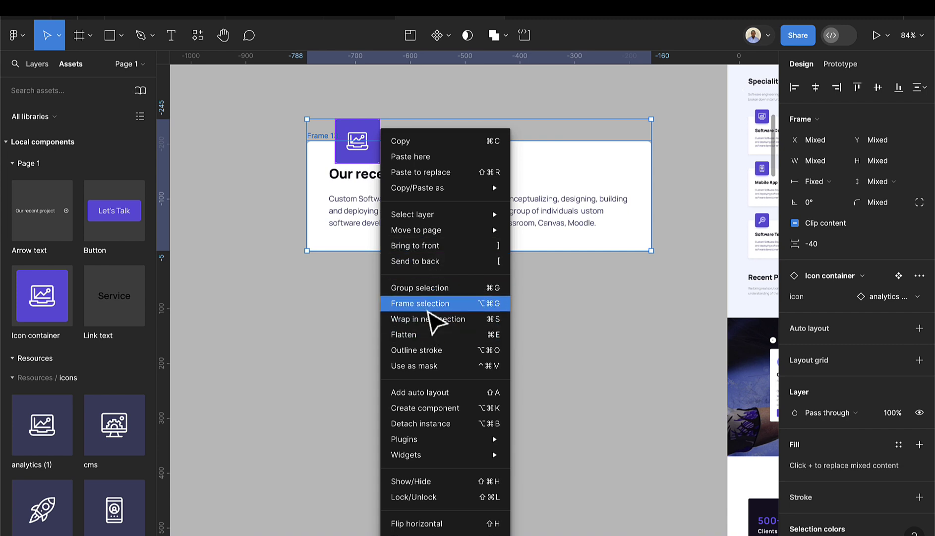
pyautogui.click(427, 306)
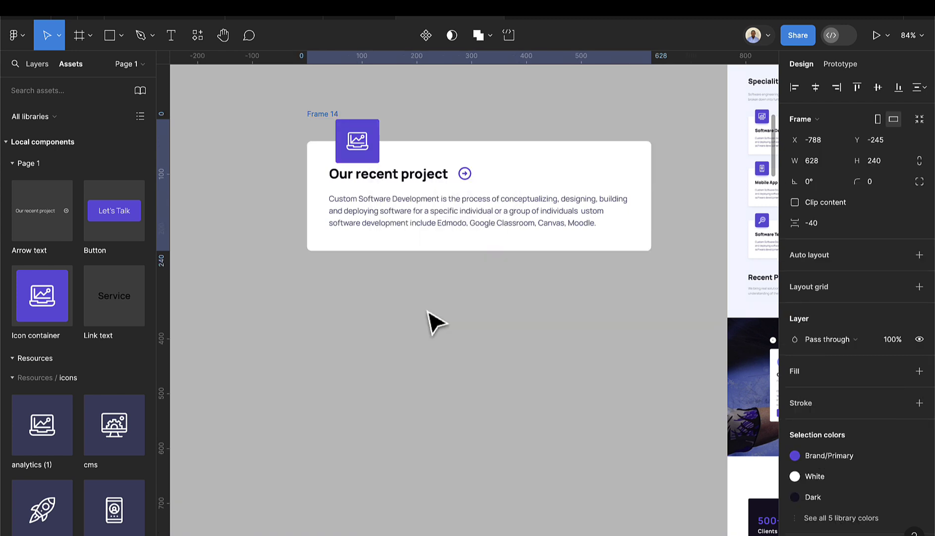
pyautogui.doubleClick(327, 113)
pyautogui.write('Skills')
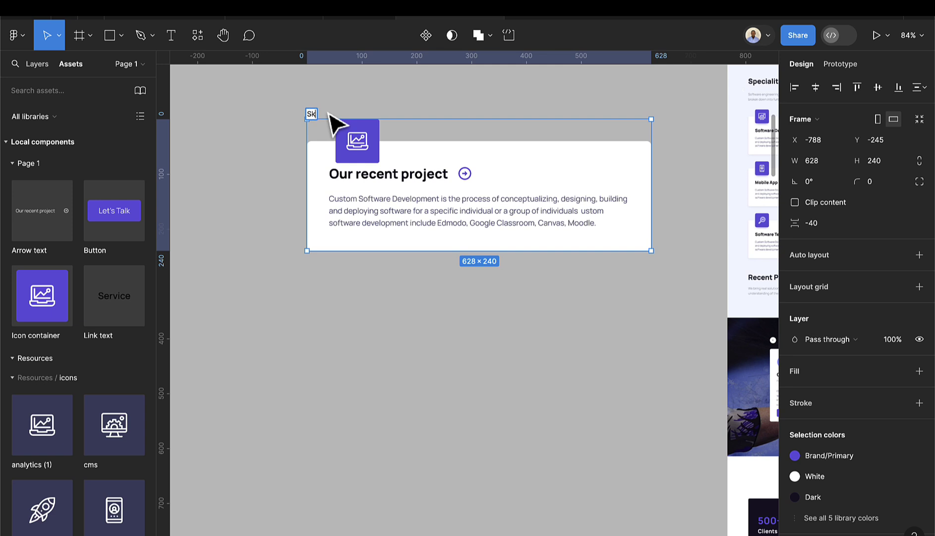
pyautogui.click(308, 296)
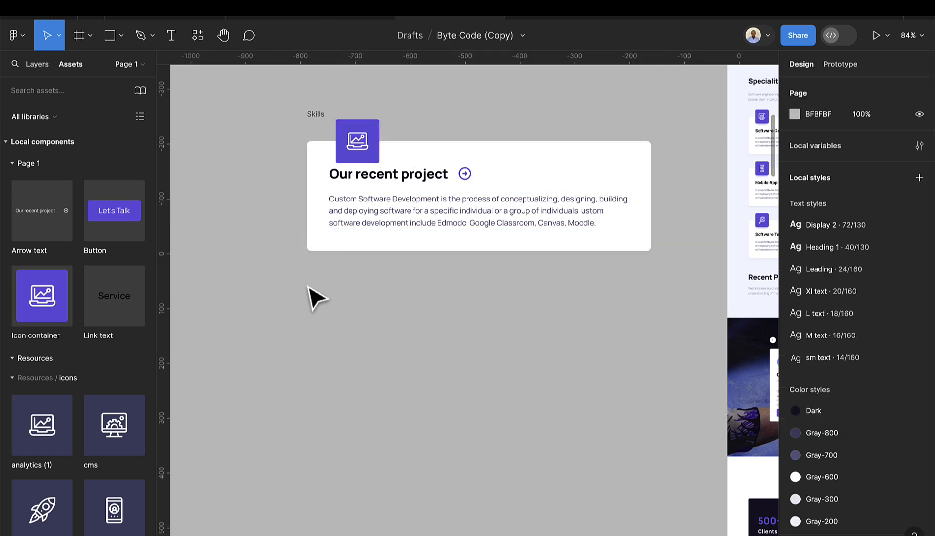
pyautogui.click(325, 118)
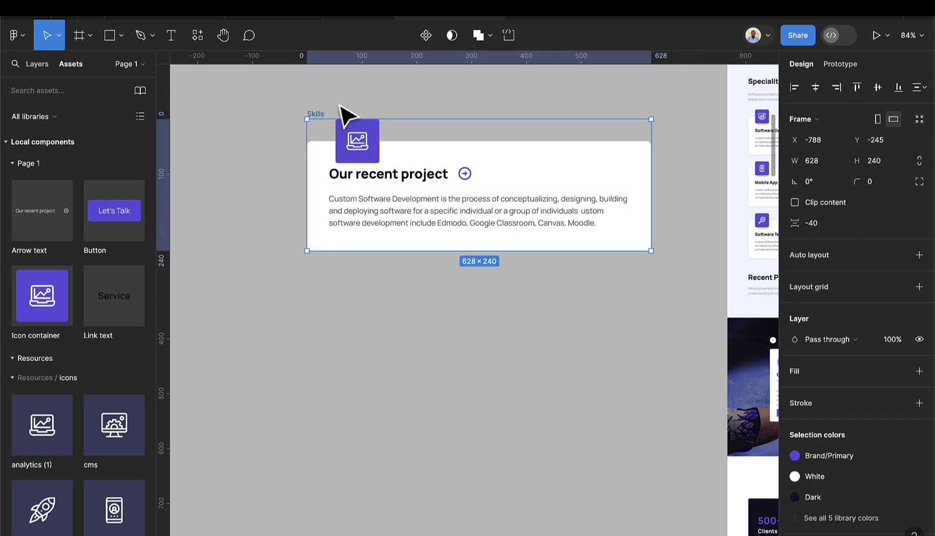
pyautogui.click(425, 35)
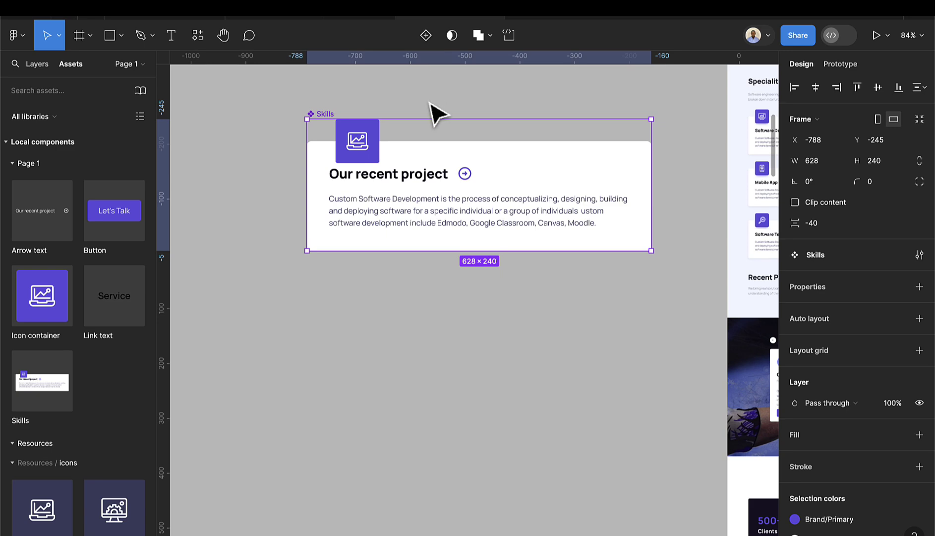
# - Drill into the Skills card to select the Our recent project arrow text
pyautogui.scroll(-5, 432, 107)
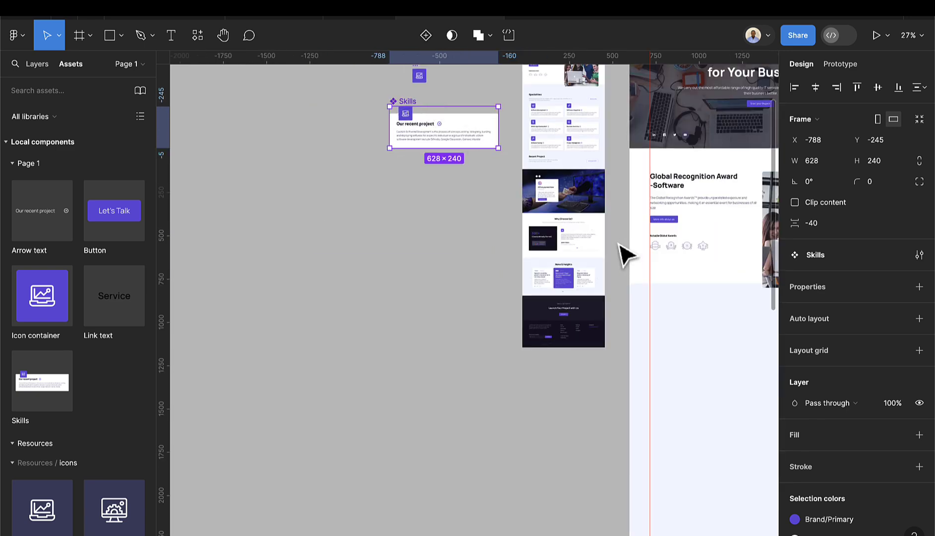
pyautogui.hscroll(3, 620, 246)
pyautogui.scroll(-1, 645, 347)
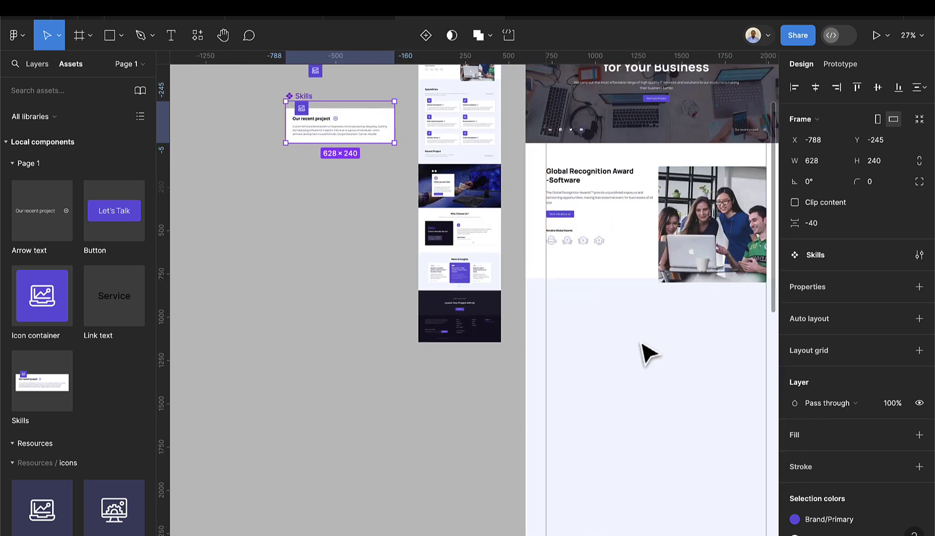
pyautogui.scroll(4, 305, 96)
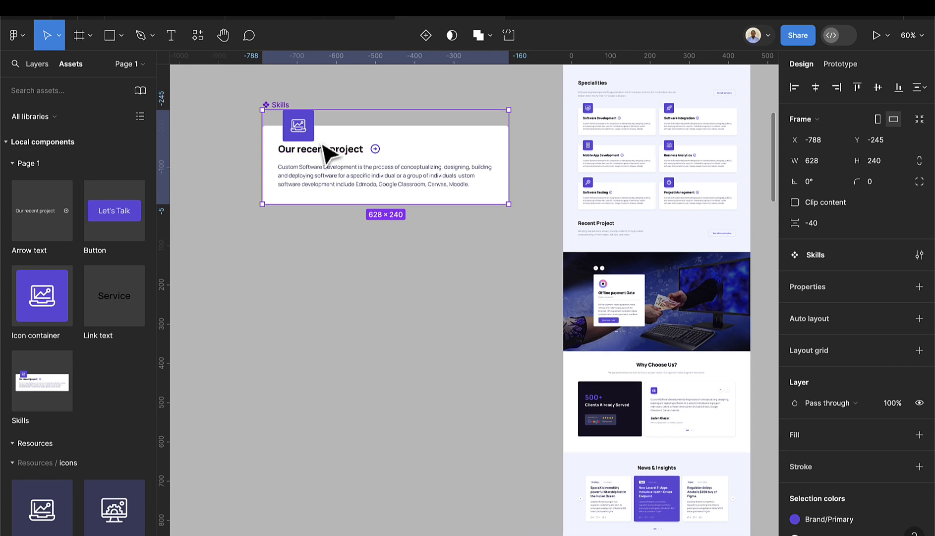
pyautogui.scroll(3, 325, 151)
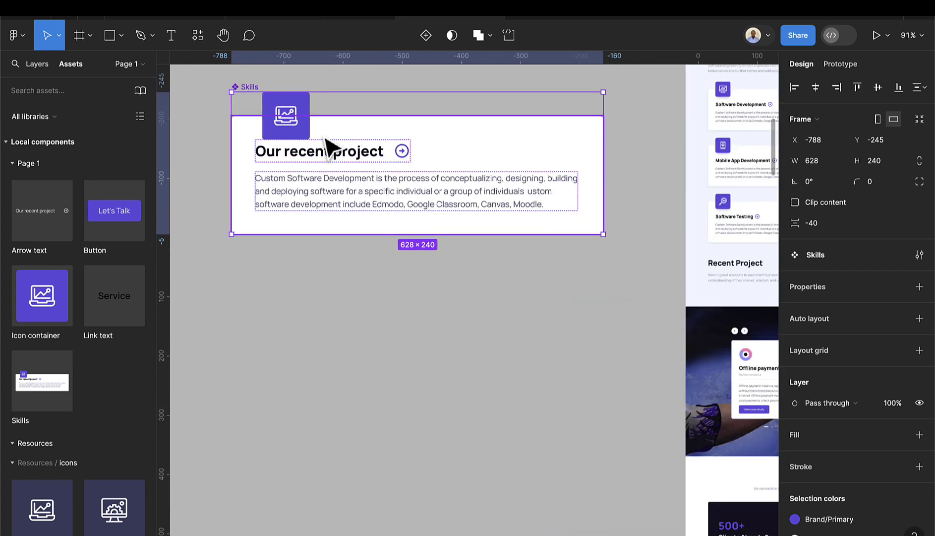
pyautogui.doubleClick(341, 163)
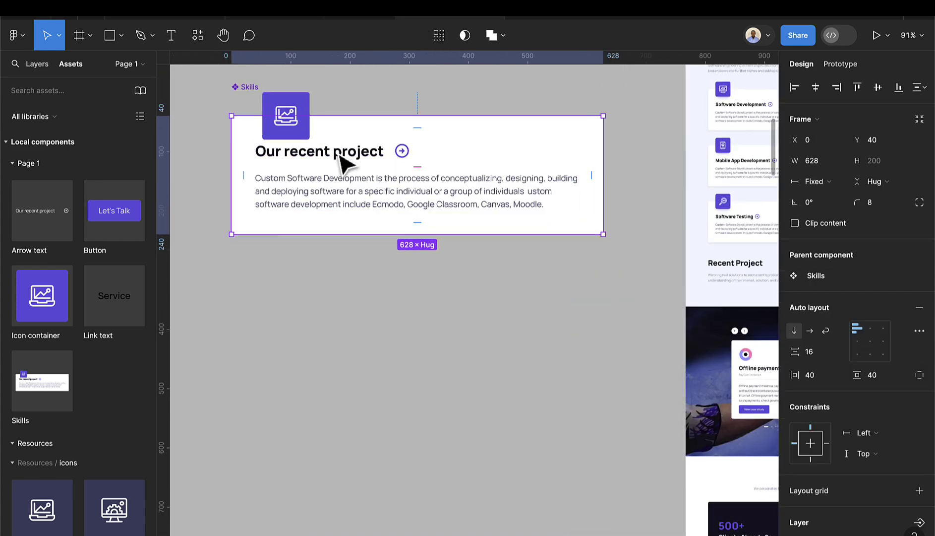
pyautogui.click(337, 155)
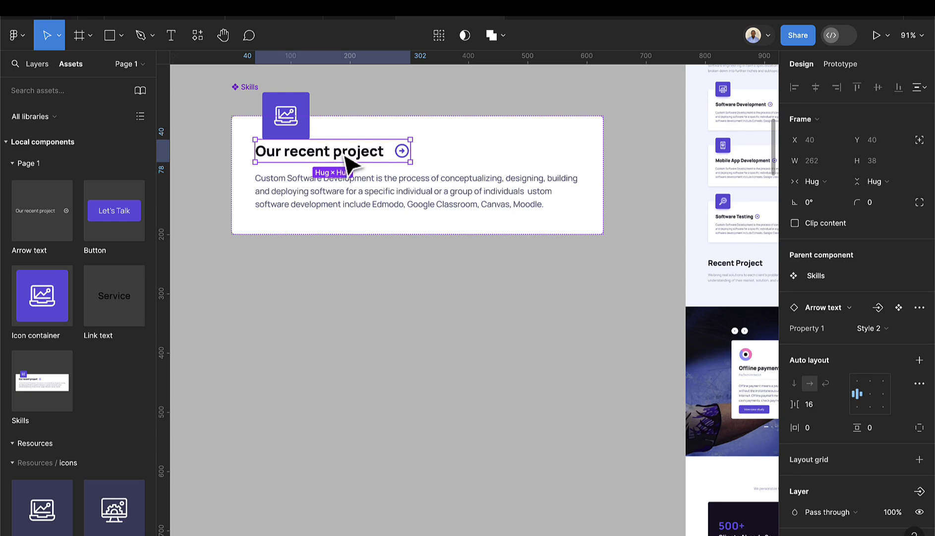
pyautogui.scroll(-10, 414, 167)
# - Select both the bold and light heading text layers in the Arrow text variants
pyautogui.hscroll(5, 531, 149)
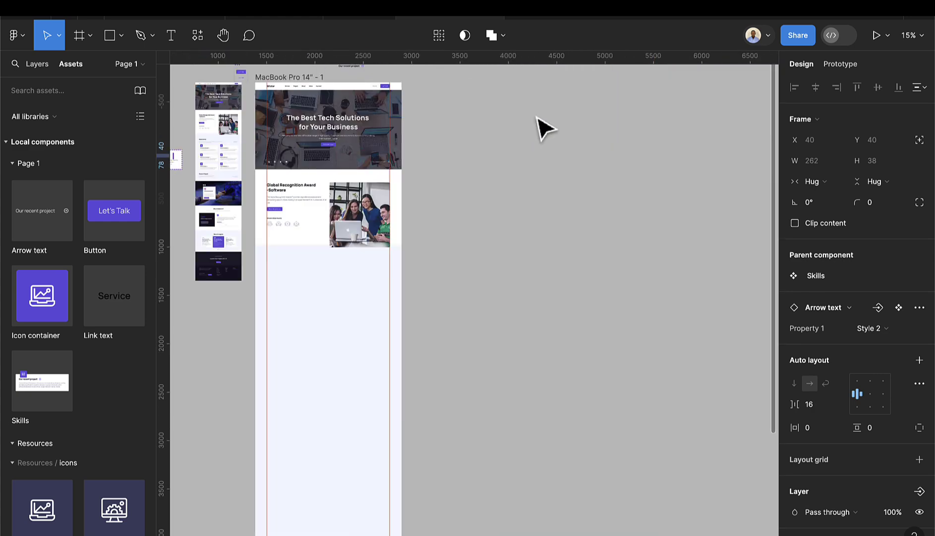
pyautogui.scroll(3, 546, 128)
pyautogui.scroll(8, 427, 218)
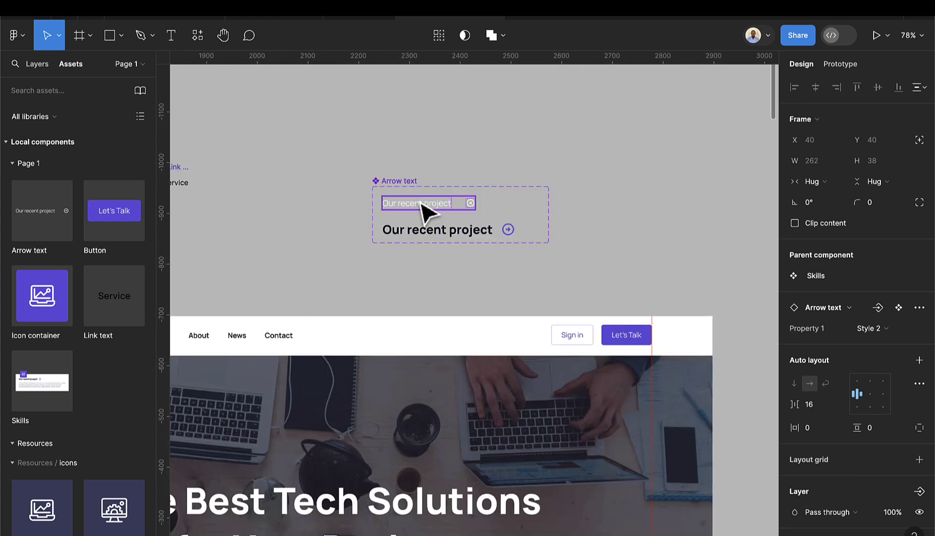
pyautogui.click(423, 203)
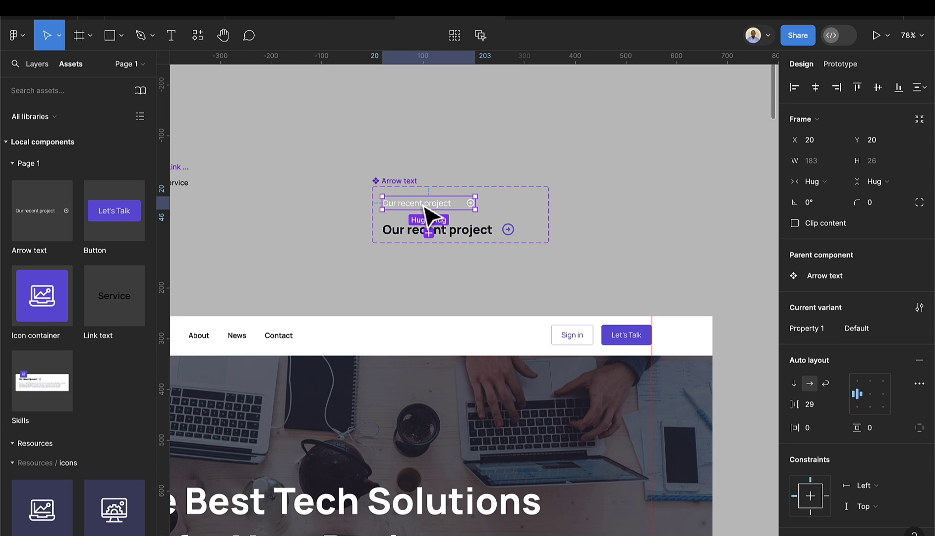
pyautogui.click(424, 206)
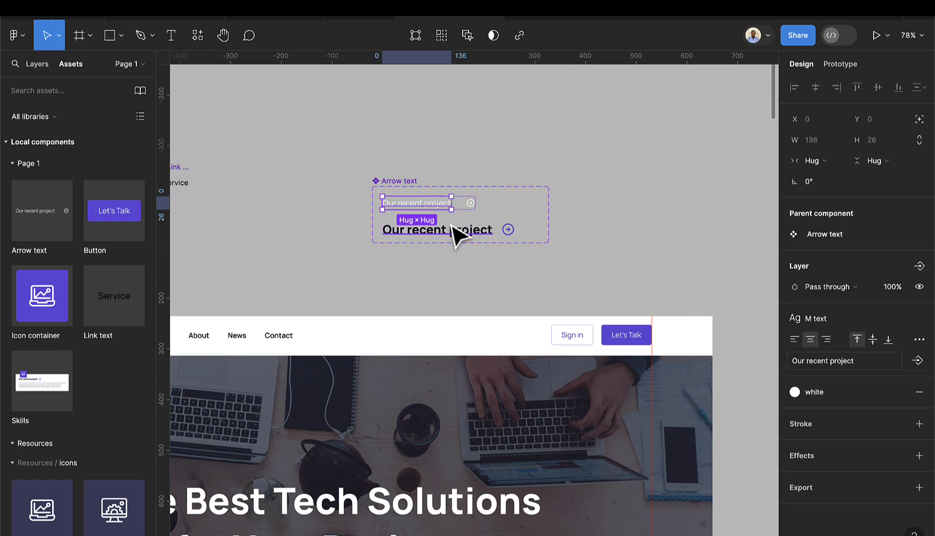
pyautogui.scroll(5, 457, 236)
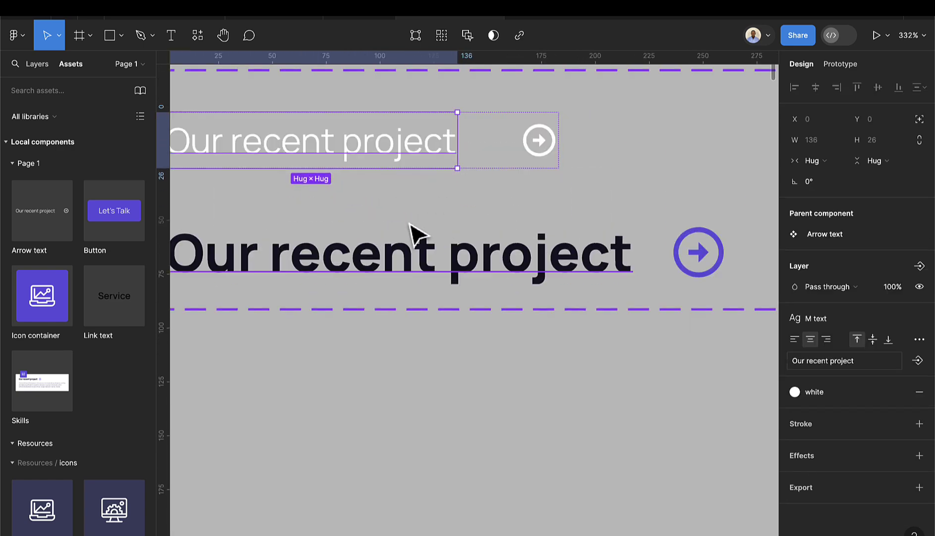
pyautogui.click(407, 260)
pyautogui.doubleClick(401, 254)
pyautogui.press('Escape')
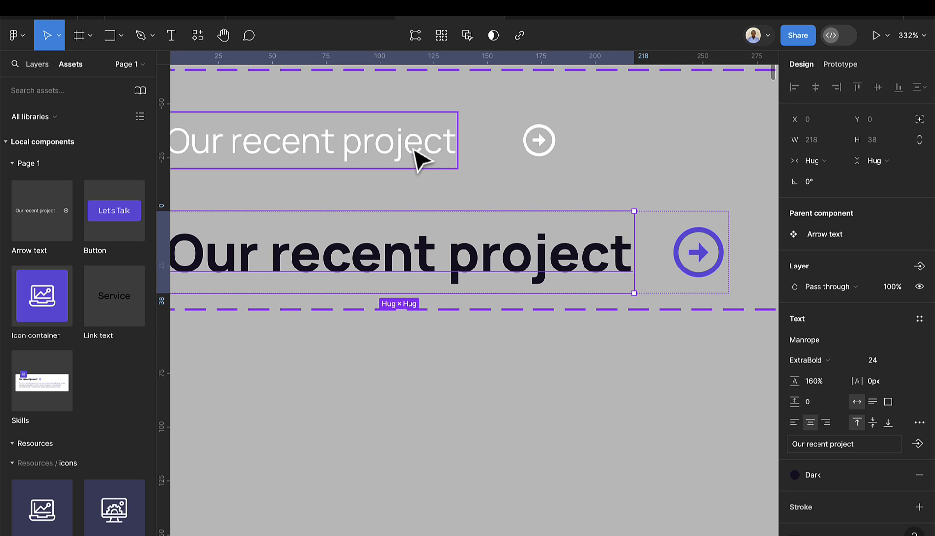
pyautogui.keyDown('shift'); pyautogui.click(419, 157); pyautogui.keyUp('shift')
pyautogui.scroll(-3, 592, 251)
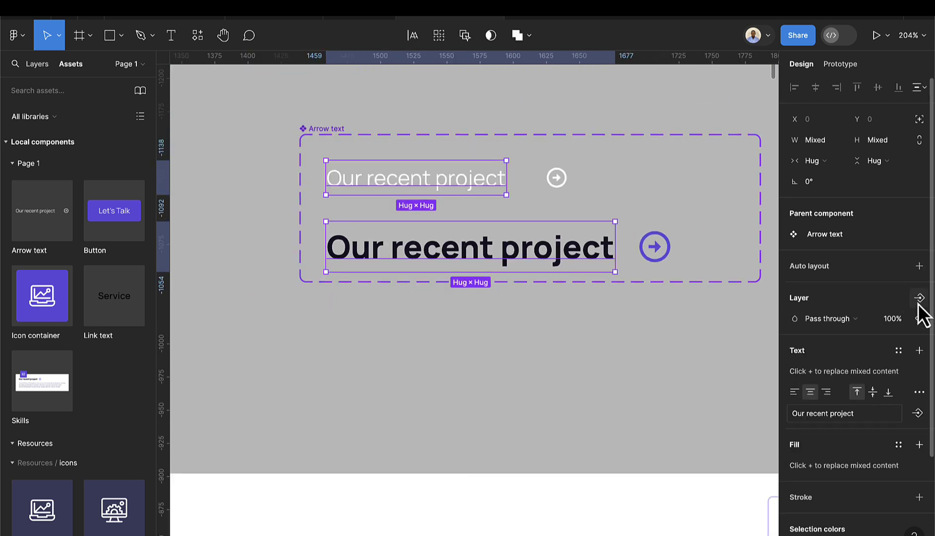
# - Create a text component property named 'Title' bound to both headings
pyautogui.click(917, 413)
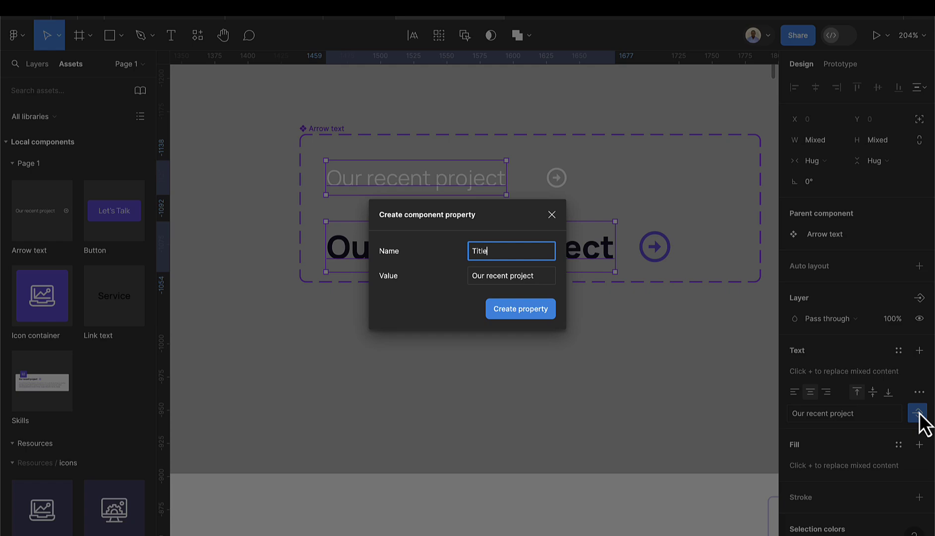
pyautogui.write('Title')
pyautogui.press('Return')
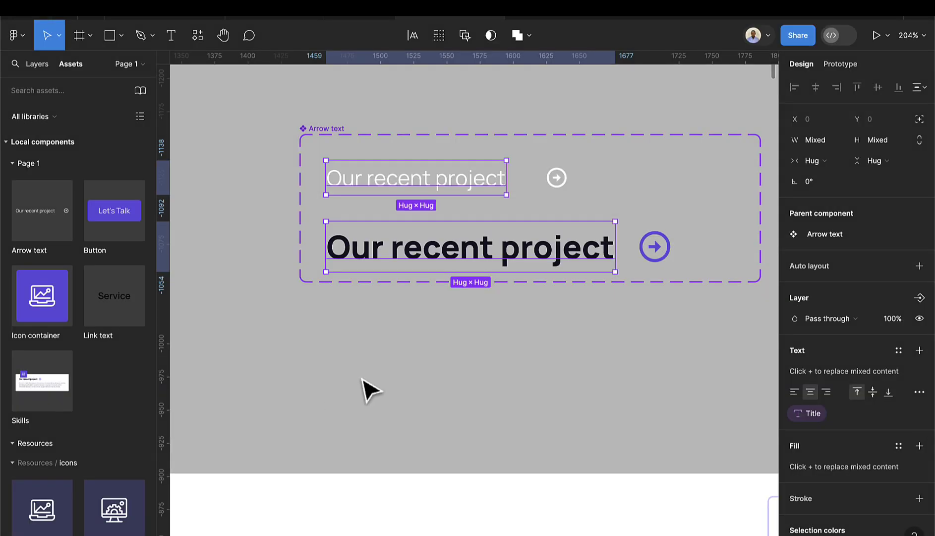
pyautogui.scroll(-10, 370, 390)
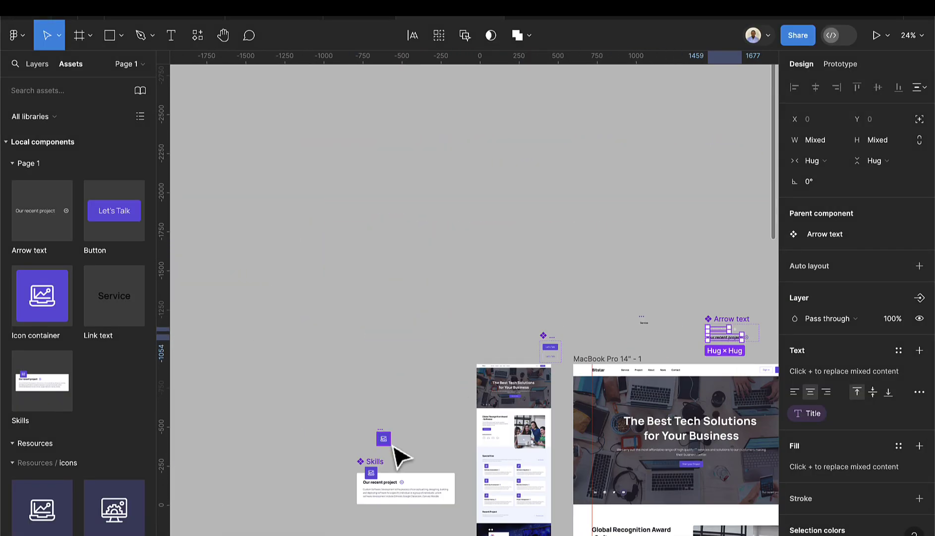
# - Drop a Skills instance below the Global Recognition Award section, snapped to X 120, Y 1894
pyautogui.scroll(-3, 405, 397)
pyautogui.scroll(3, 418, 384)
pyautogui.scroll(-5, 421, 378)
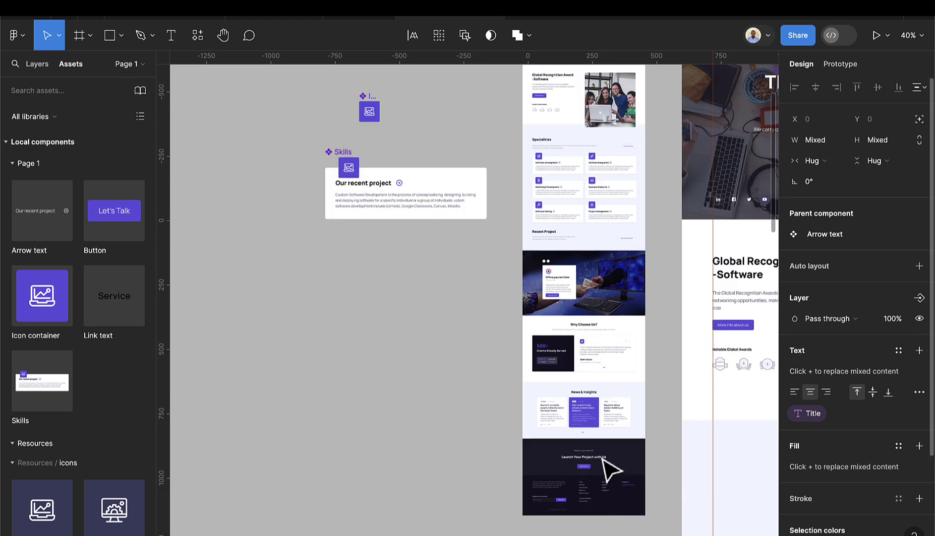
pyautogui.hscroll(5, 647, 448)
pyautogui.scroll(-2, 647, 448)
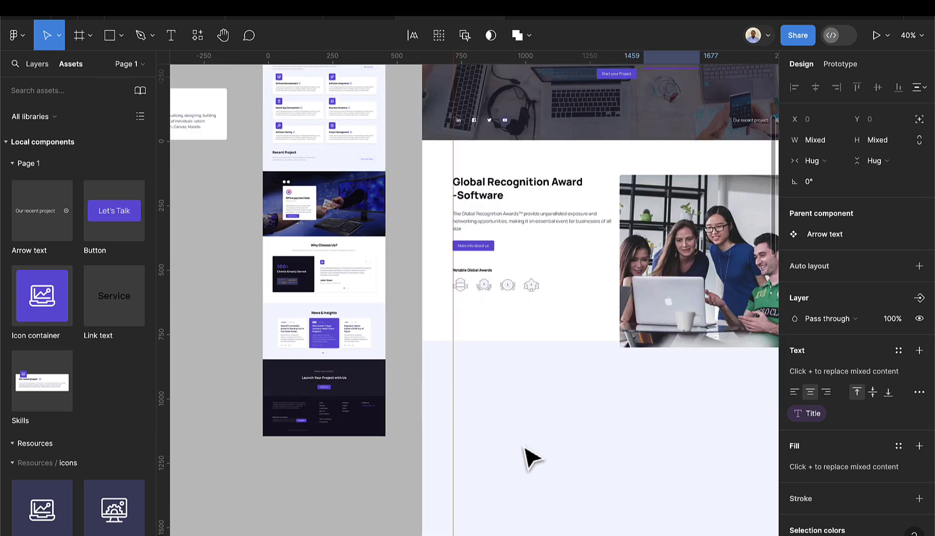
pyautogui.moveTo(25, 409); pyautogui.dragTo(546, 446)
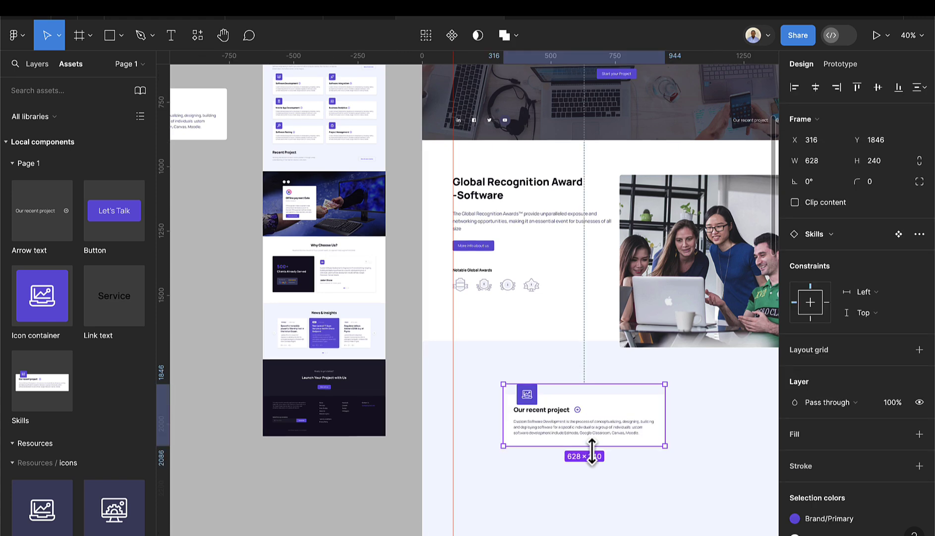
pyautogui.scroll(-2, 591, 449)
pyautogui.moveTo(616, 370); pyautogui.dragTo(574, 376)
pyautogui.scroll(3, 539, 382)
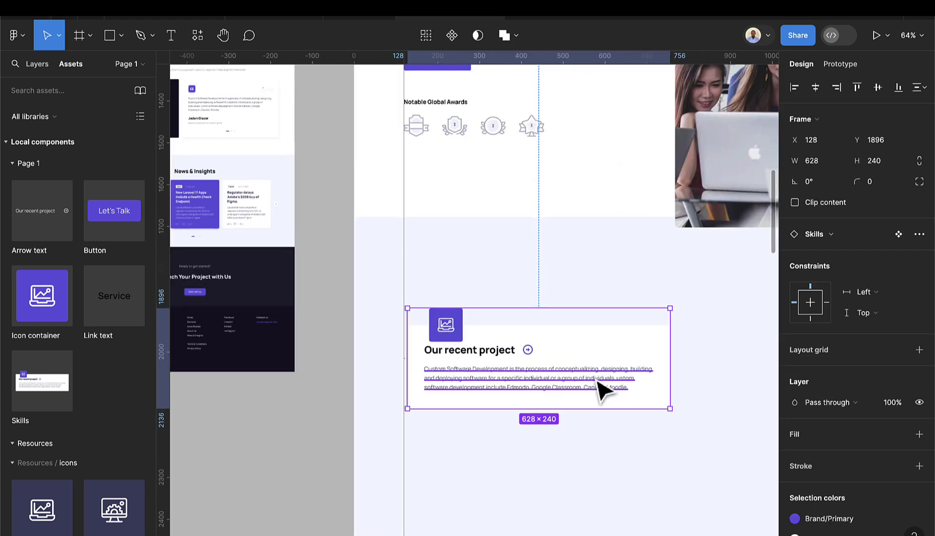
pyautogui.scroll(4, 599, 383)
pyautogui.moveTo(598, 342); pyautogui.dragTo(599, 341)
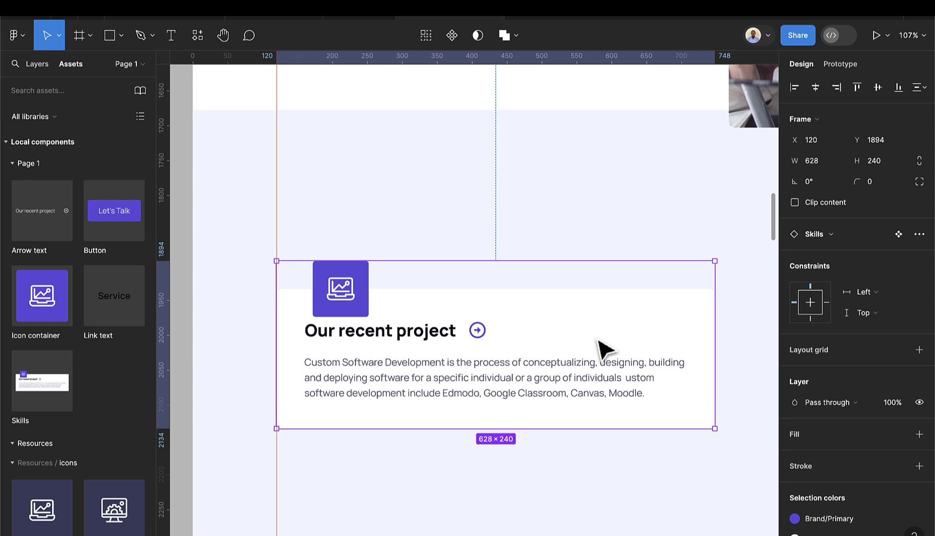
# - Set the new card's Arrow text Title property to 'Software Development'
pyautogui.doubleClick(426, 345)
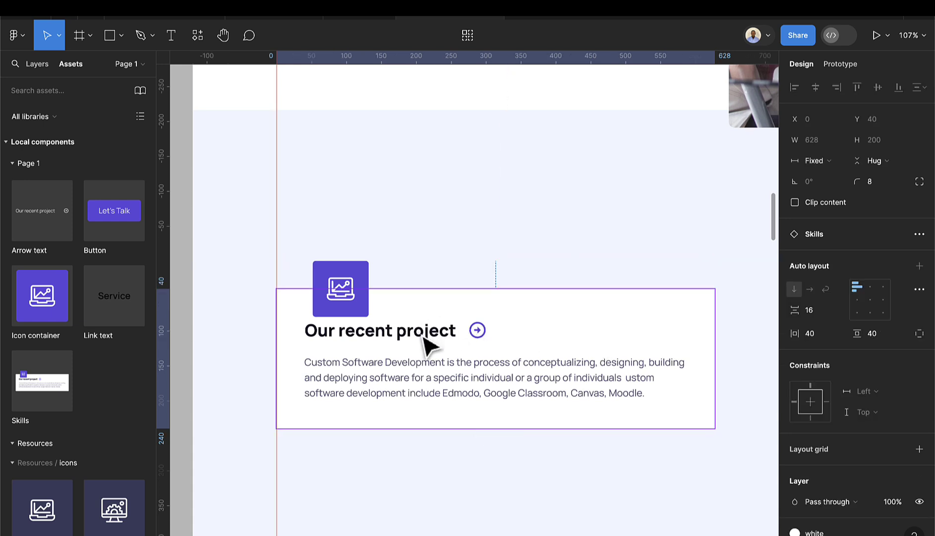
pyautogui.doubleClick(426, 344)
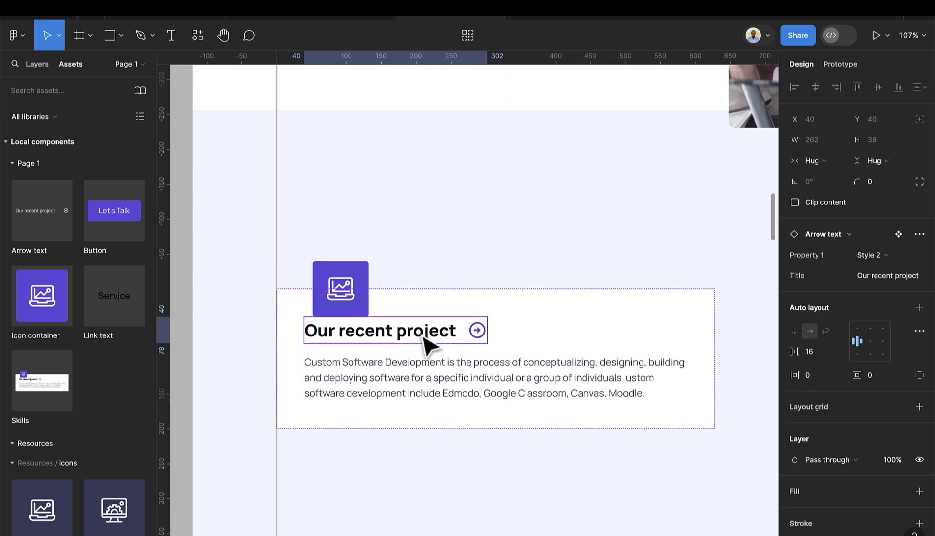
pyautogui.click(901, 280)
pyautogui.write('Sof')
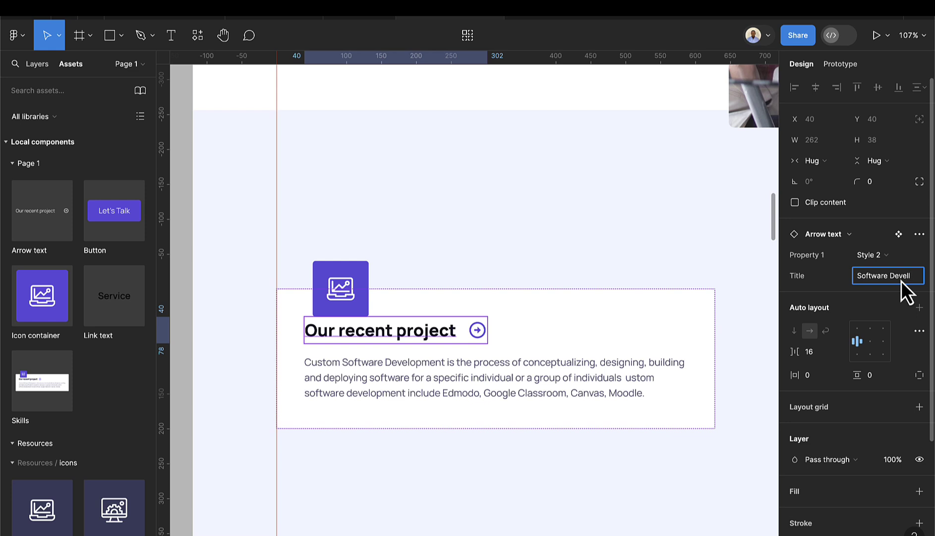
pyautogui.write('tware Development')
pyautogui.press('Return')
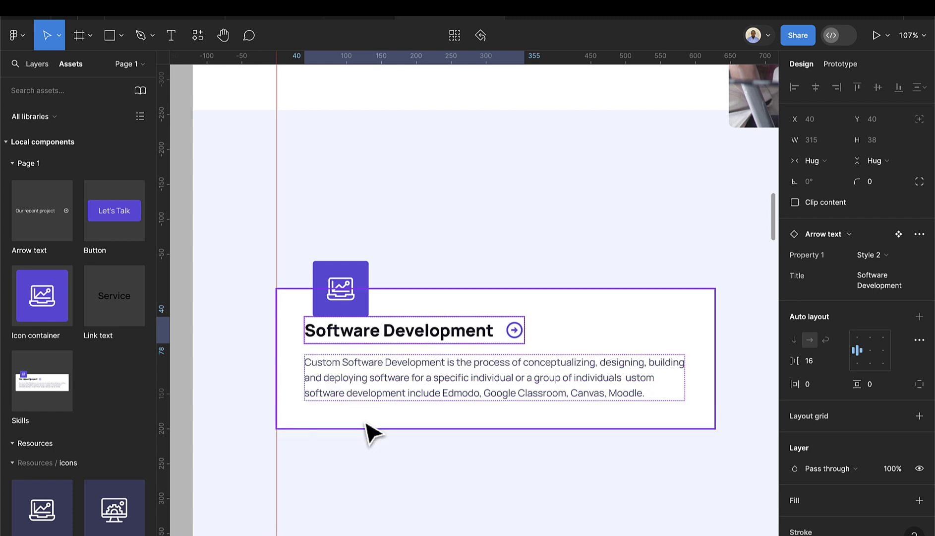
pyautogui.click(375, 447)
pyautogui.scroll(-5, 397, 446)
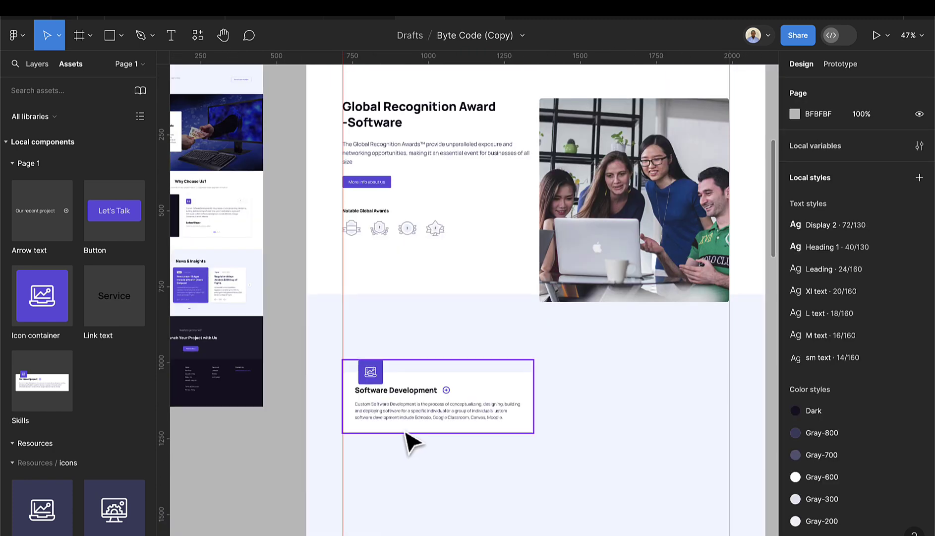
# - Duplicate the card to its right and swap the copy's analytics icon for the launch rocket
pyautogui.click(406, 432)
pyautogui.moveTo(406, 432); pyautogui.dragTo(605, 418)
pyautogui.scroll(2, 604, 420)
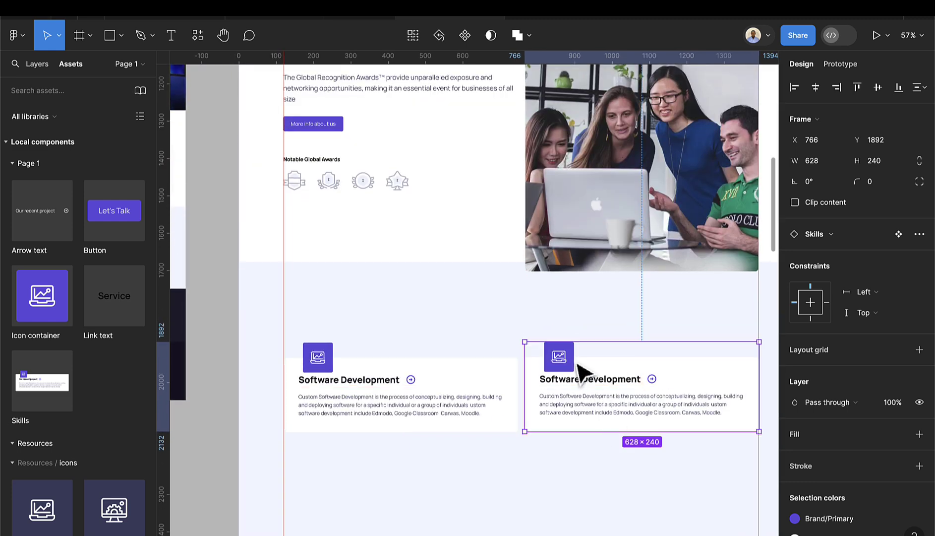
pyautogui.scroll(3, 558, 362)
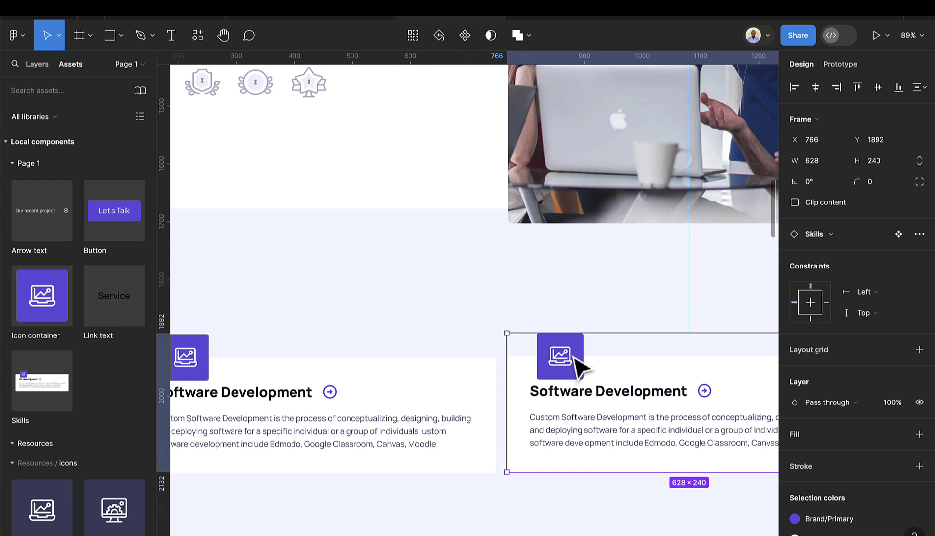
pyautogui.click(577, 368)
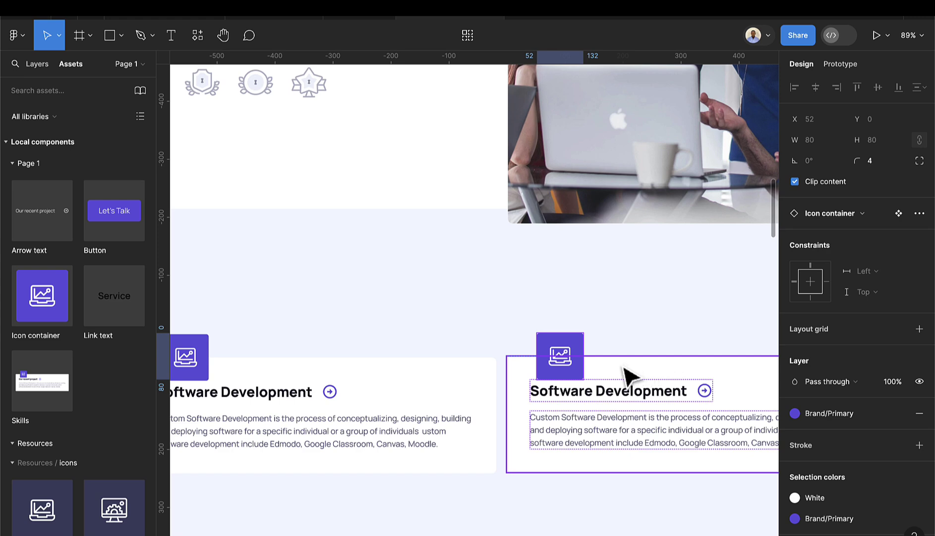
pyautogui.doubleClick(575, 363)
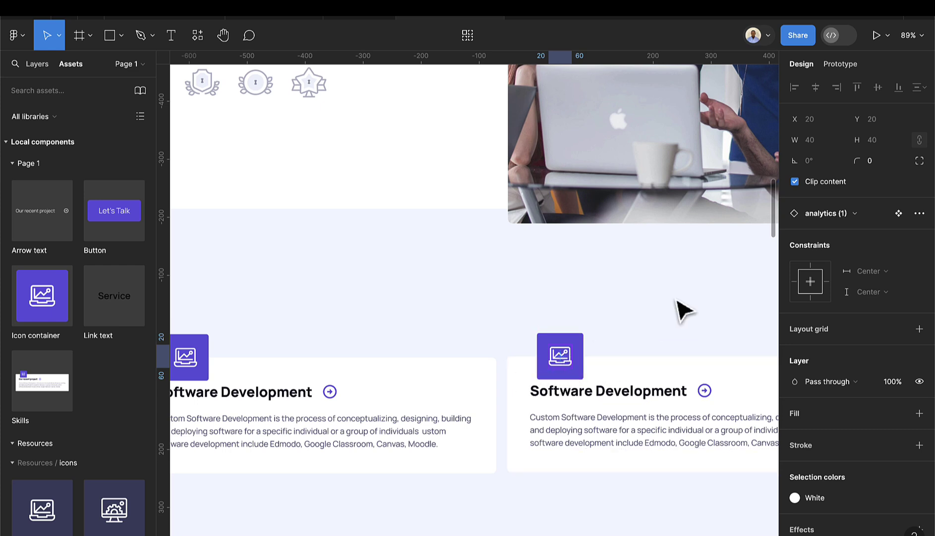
pyautogui.click(825, 218)
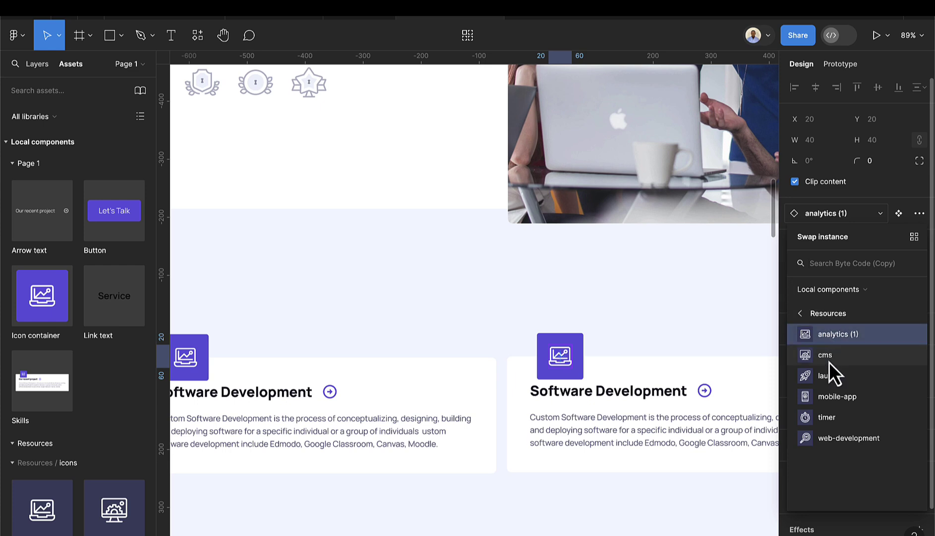
pyautogui.click(831, 376)
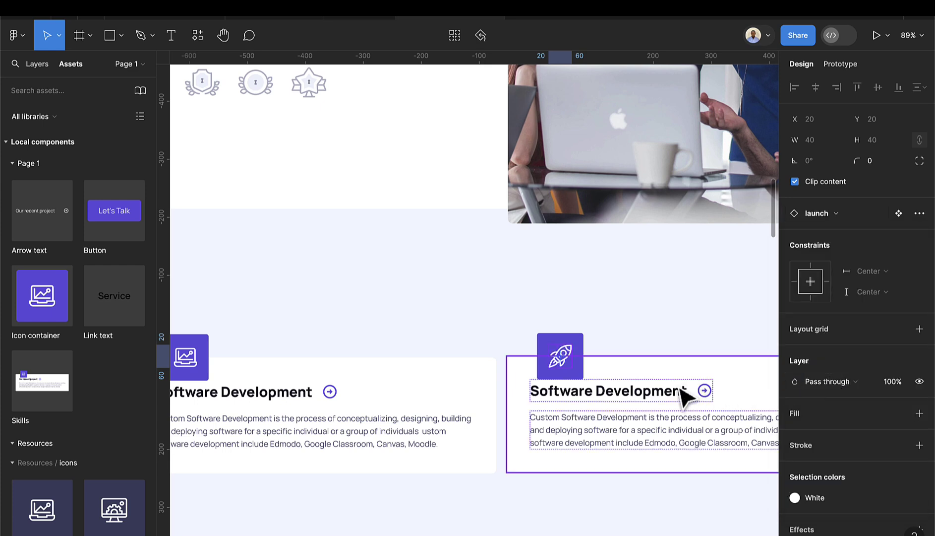
# - Change the second card's Title property to 'Api Integration'
pyautogui.click(675, 401)
pyautogui.click(674, 401)
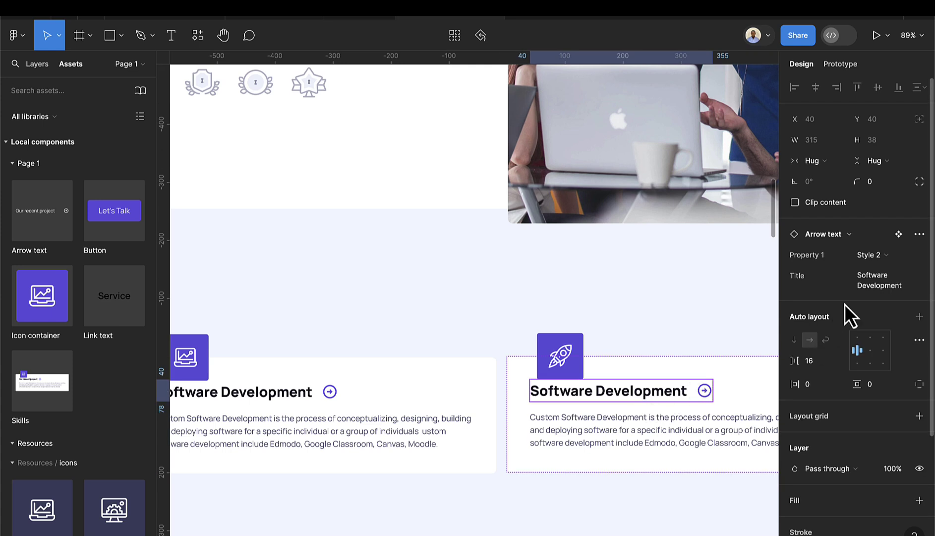
pyautogui.click(867, 285)
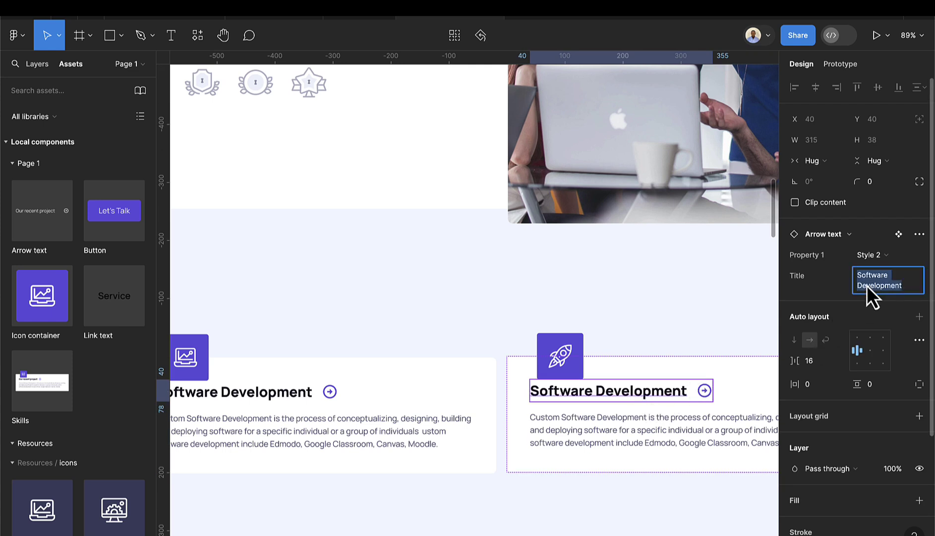
pyautogui.press('BackSpace')
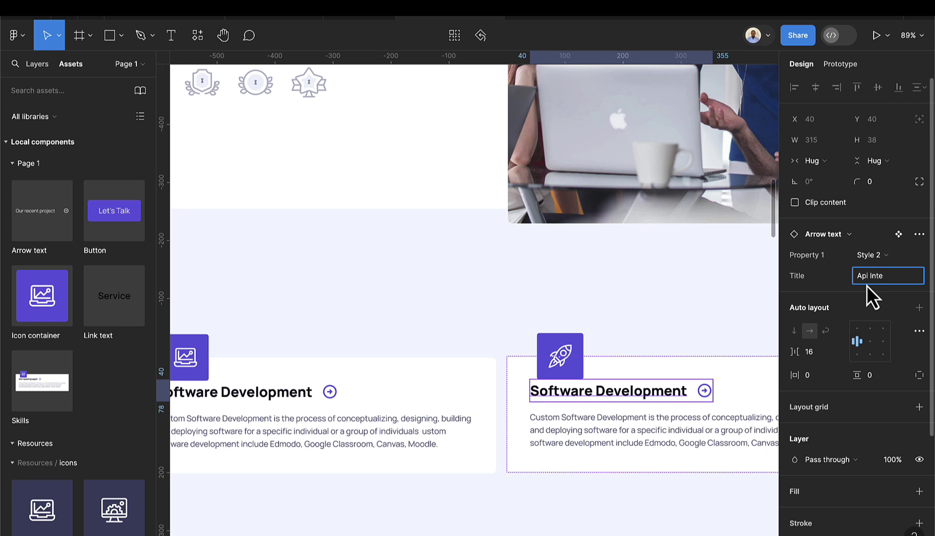
pyautogui.write('Api Integration')
pyautogui.press('Return')
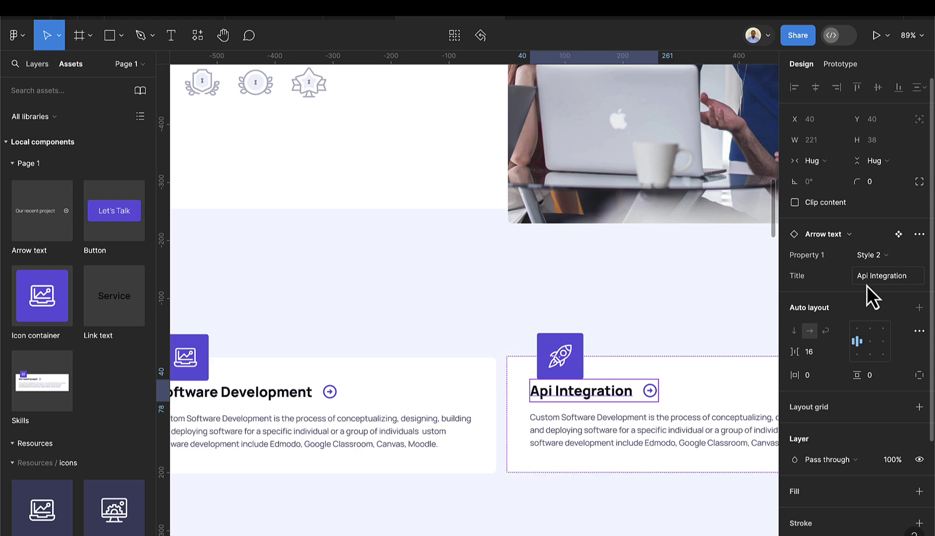
pyautogui.scroll(-5, 756, 292)
pyautogui.scroll(-3, 660, 361)
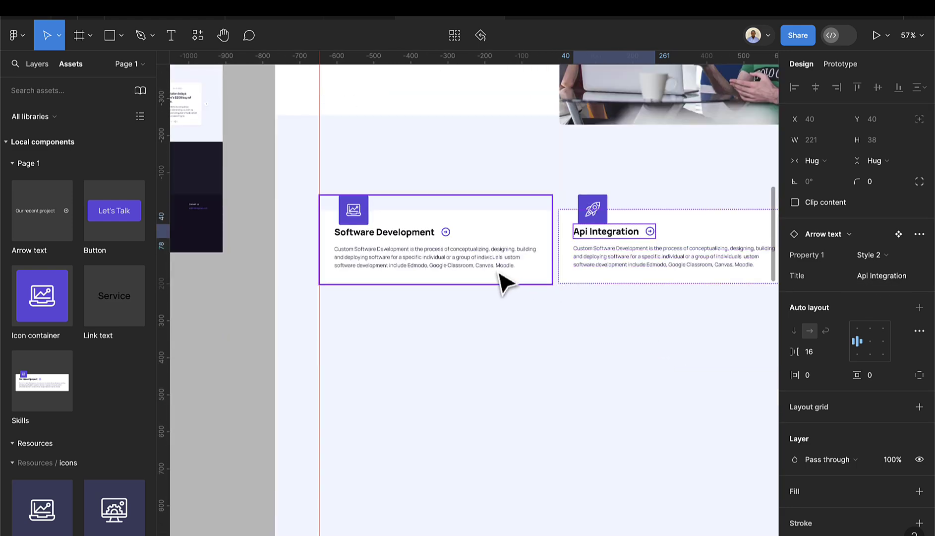
# - Wrap both cards in a horizontal auto-layout row with a fixed 1272 width
pyautogui.click(546, 277)
pyautogui.keyDown('shift'); pyautogui.click(609, 276); pyautogui.keyUp('shift')
pyautogui.scroll(-3, 610, 276)
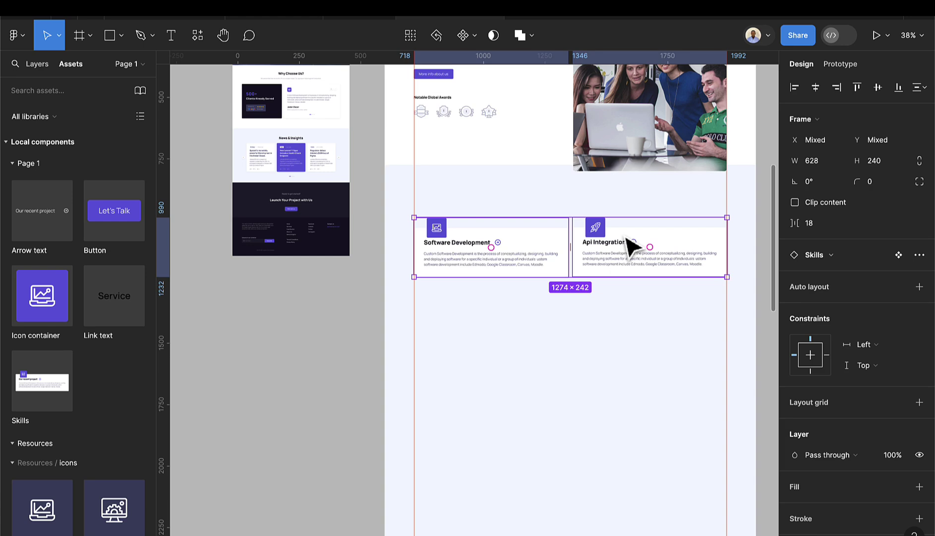
pyautogui.hotkey('shift', 'a')
pyautogui.scroll(10, 732, 238)
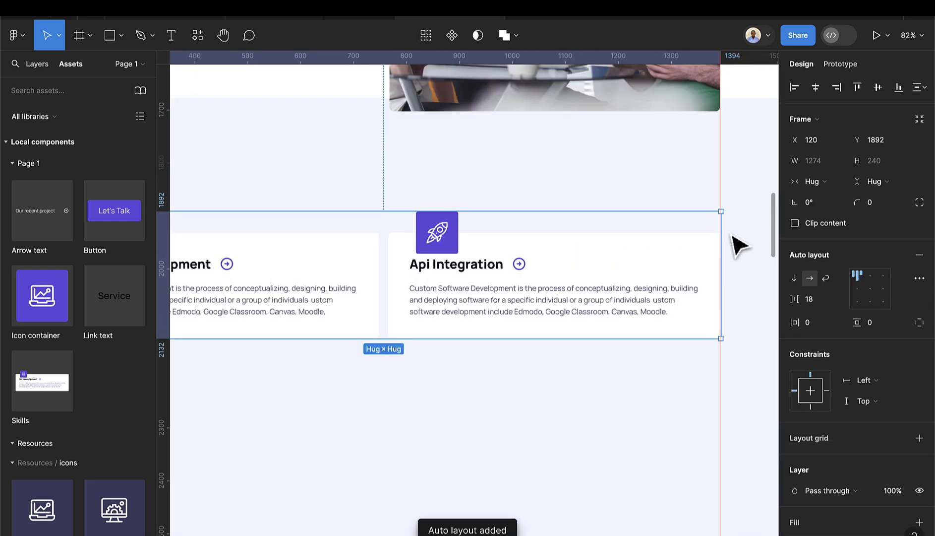
pyautogui.scroll(5, 734, 253)
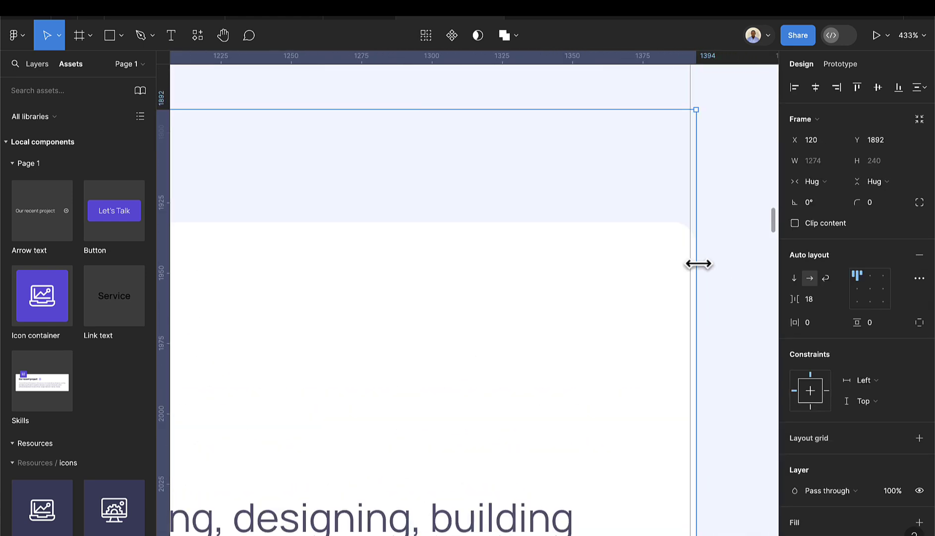
pyautogui.scroll(3, 699, 263)
pyautogui.moveTo(696, 230); pyautogui.dragTo(691, 229)
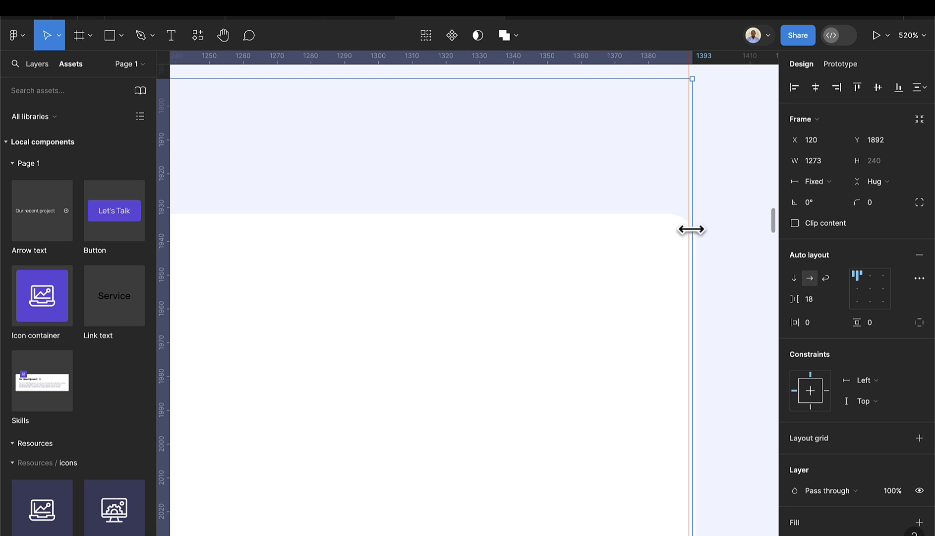
pyautogui.click(629, 281)
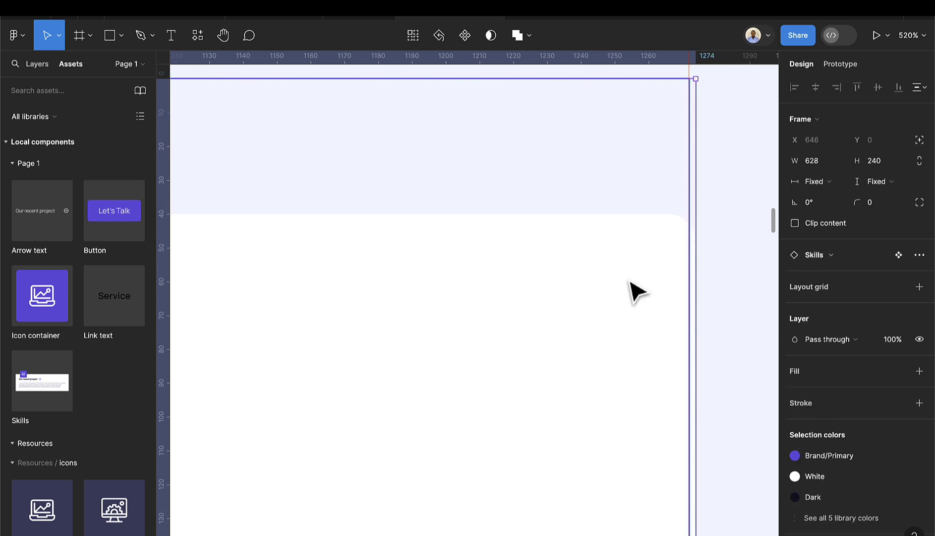
pyautogui.scroll(-3, 634, 292)
pyautogui.scroll(-6, 568, 327)
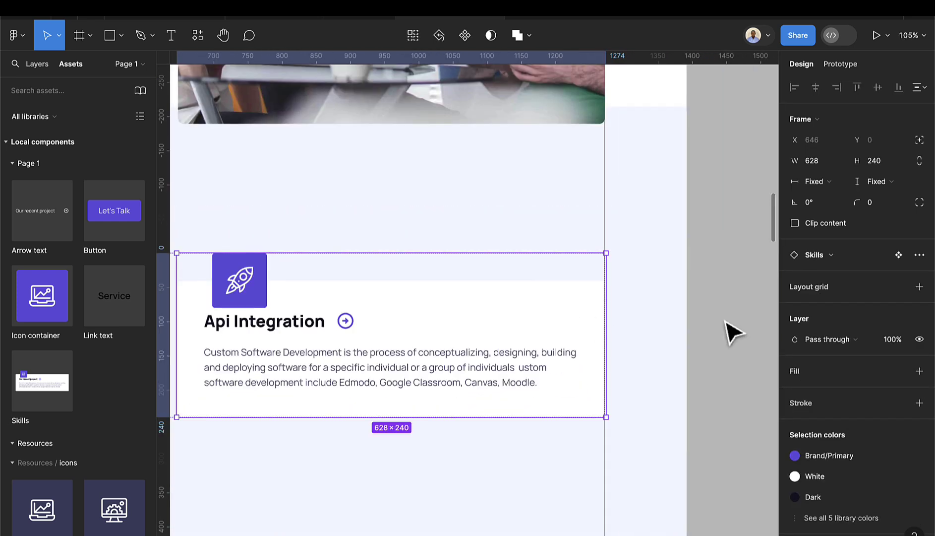
pyautogui.scroll(-3, 374, 343)
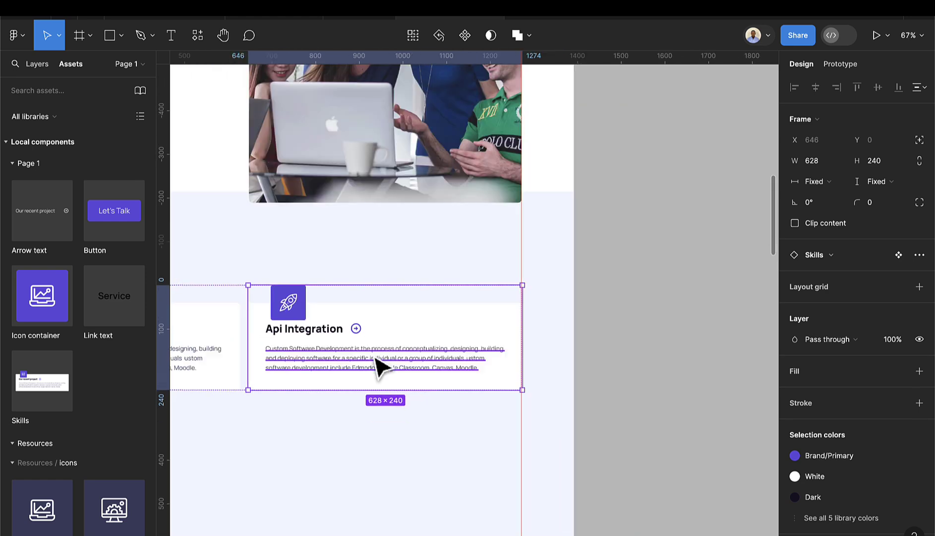
# - Set the card row's auto-layout gap to Auto so the cards spread apart
pyautogui.click(355, 445)
pyautogui.click(362, 381)
pyautogui.hscroll(-15, 362, 381)
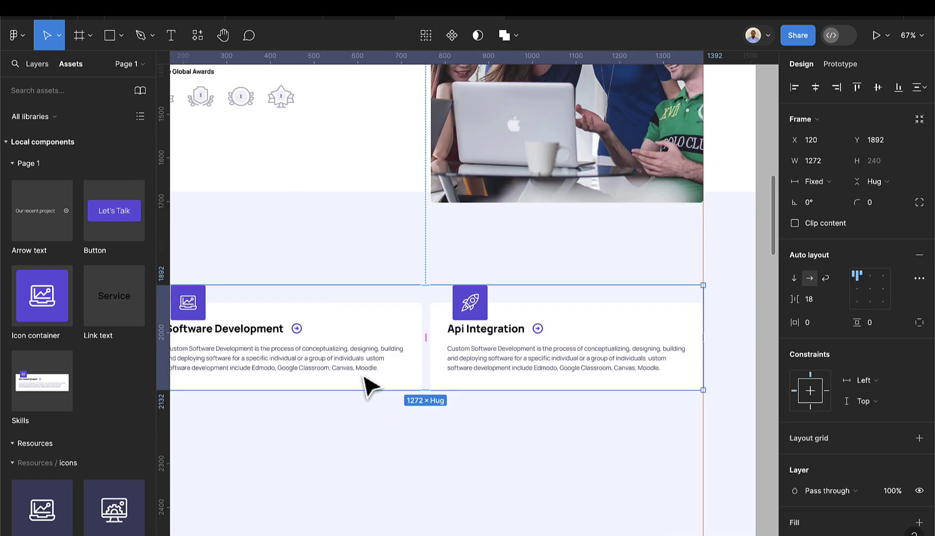
pyautogui.scroll(5, 430, 344)
pyautogui.scroll(-6, 430, 328)
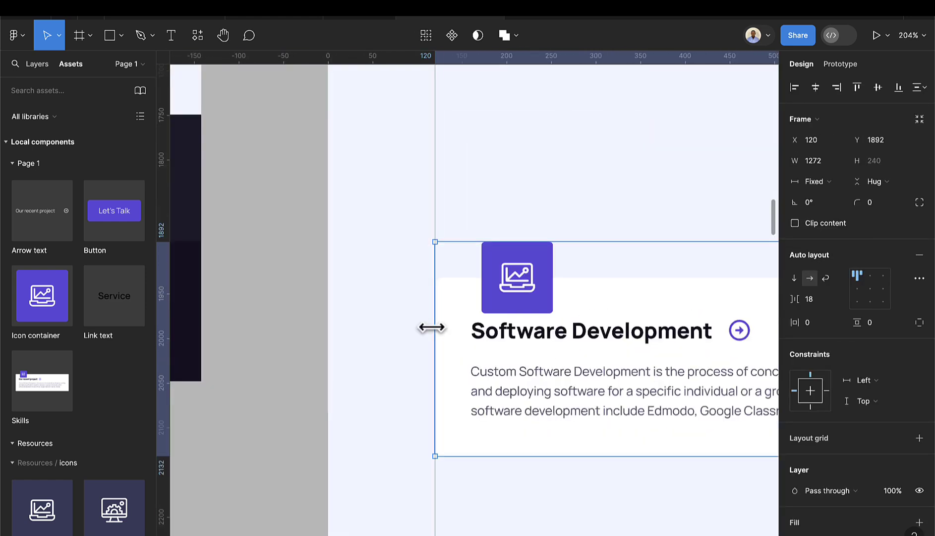
pyautogui.hscroll(5, 623, 361)
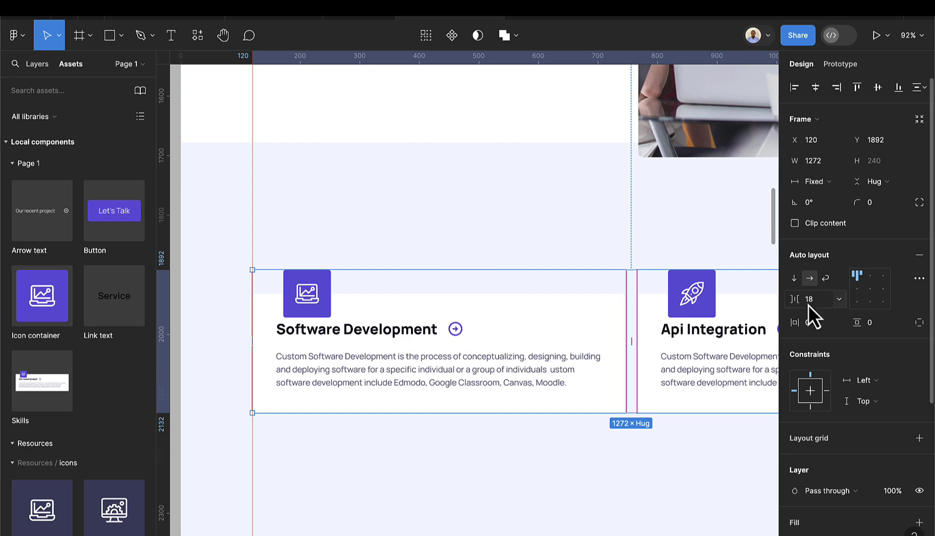
pyautogui.click(840, 302)
pyautogui.click(835, 315)
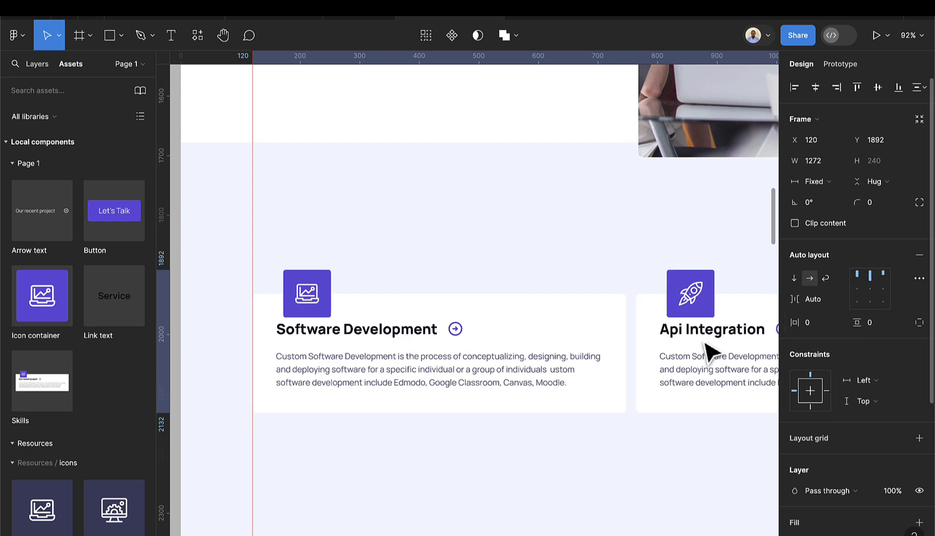
pyautogui.hscroll(10, 699, 356)
pyautogui.scroll(5, 686, 344)
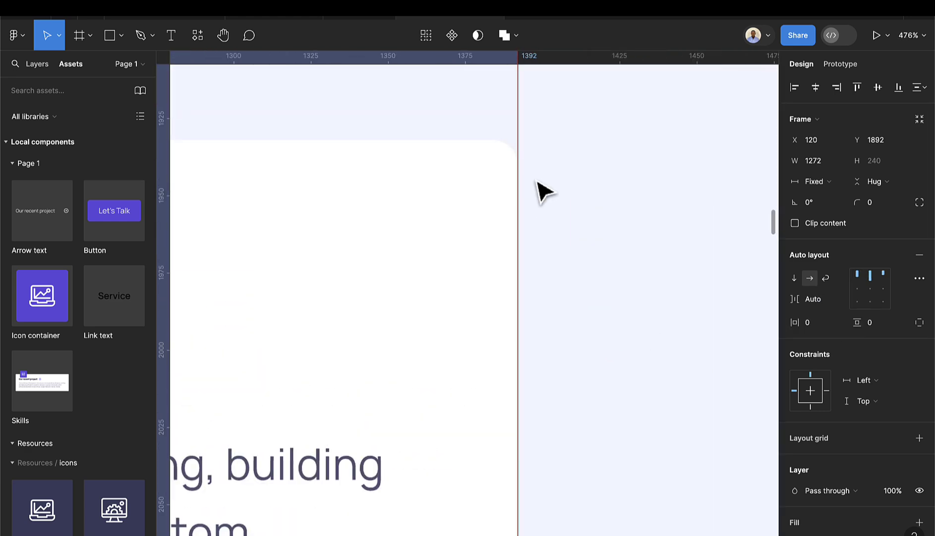
pyautogui.scroll(-5, 511, 257)
pyautogui.hscroll(-6, 512, 268)
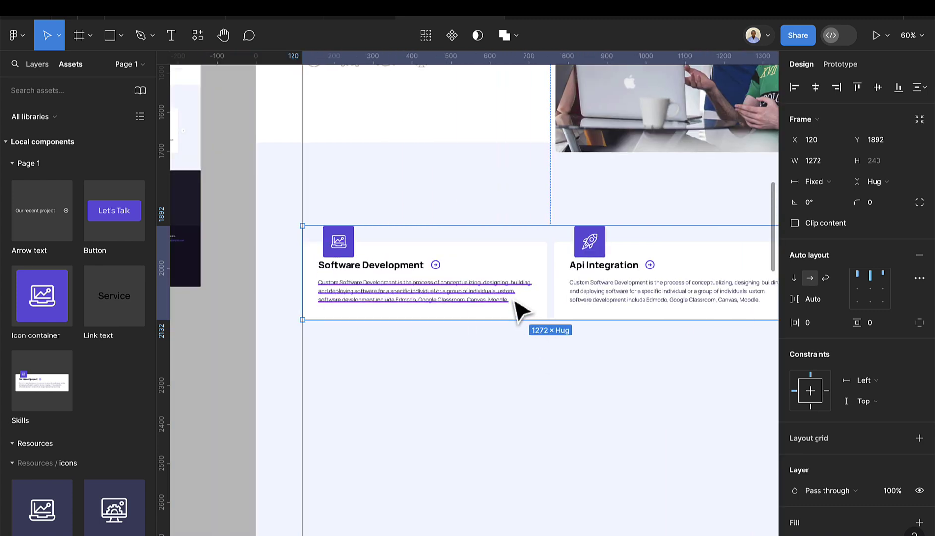
# - Copy the card row just below the original and change its left card's Title to 'Mobile Development'
pyautogui.moveTo(519, 307); pyautogui.dragTo(519, 406)
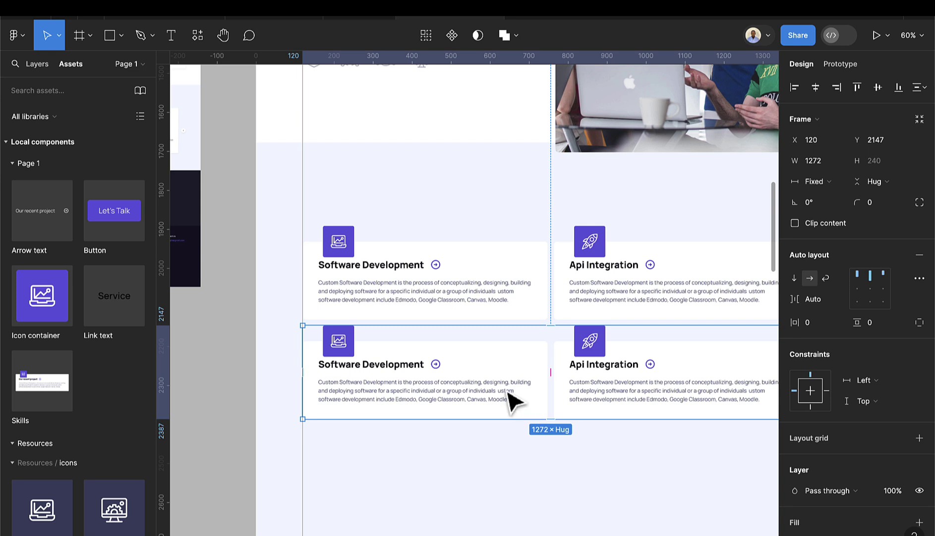
pyautogui.click(429, 371)
pyautogui.click(428, 372)
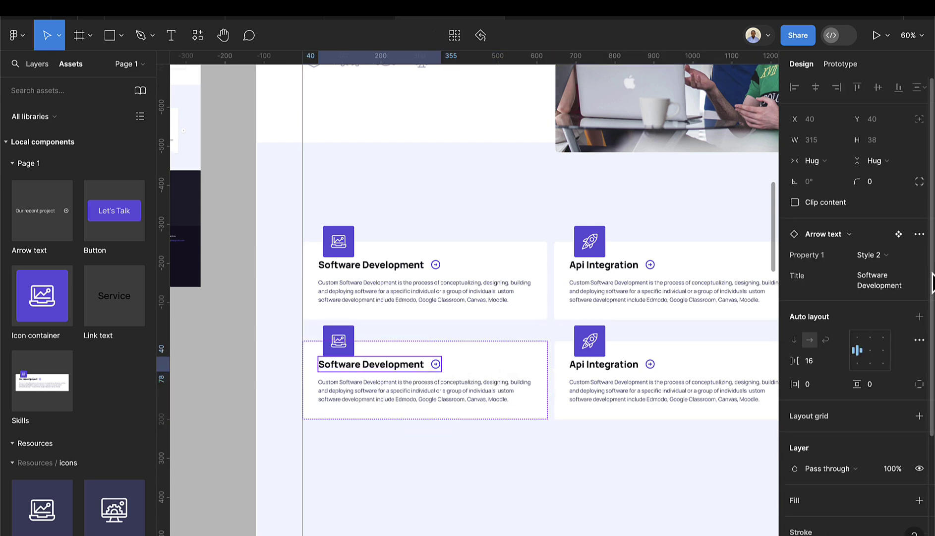
pyautogui.click(908, 284)
pyautogui.write('Mod')
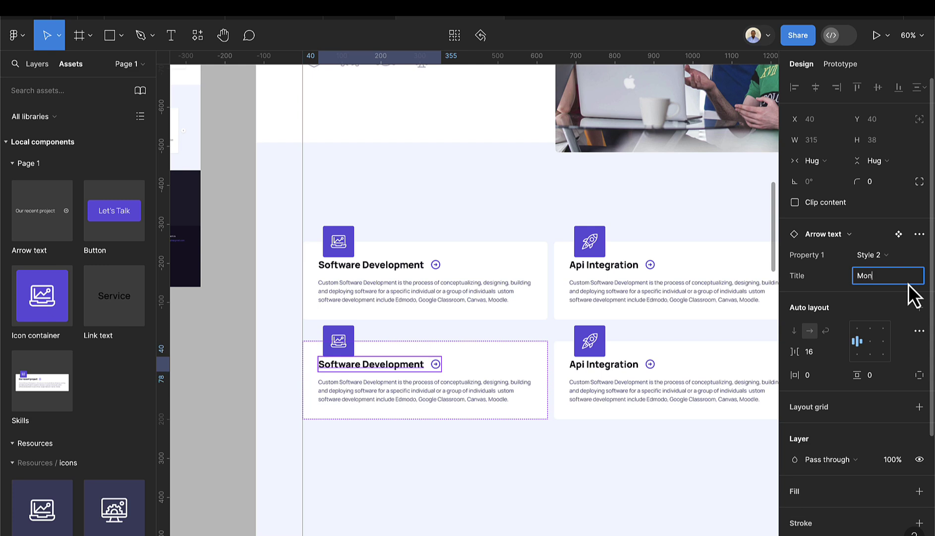
pyautogui.press('BackSpace')
pyautogui.write('bile Development')
pyautogui.press('Return')
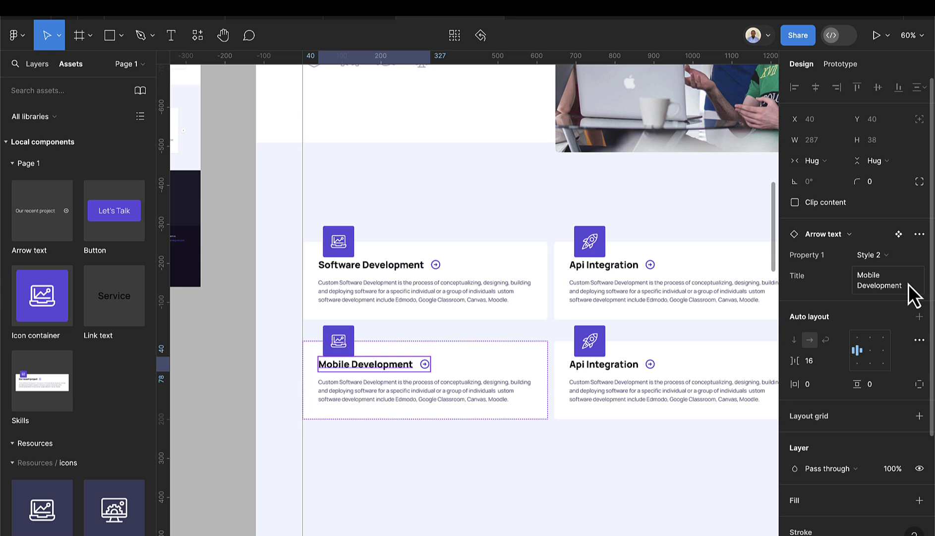
# - Swap the Mobile Development card's analytics icon for the mobile-app icon
pyautogui.click(342, 347)
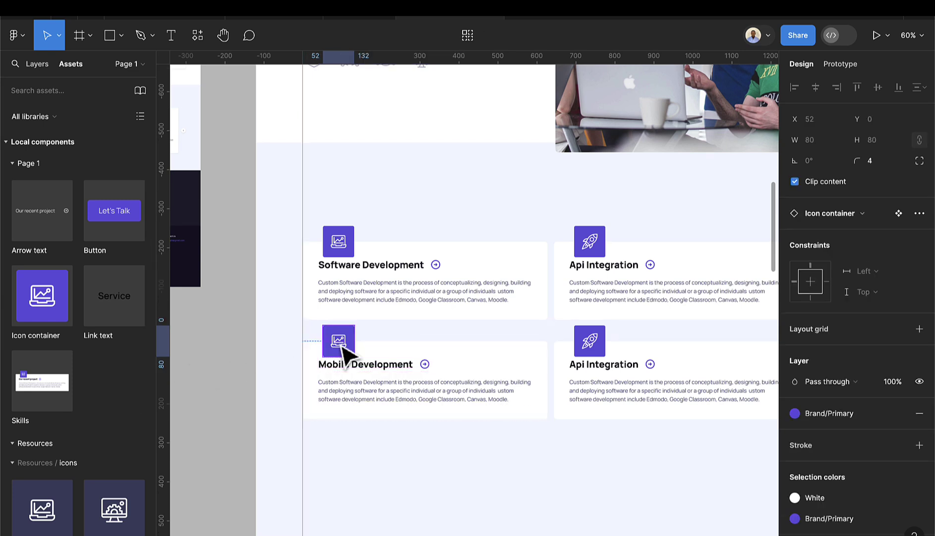
pyautogui.doubleClick(341, 342)
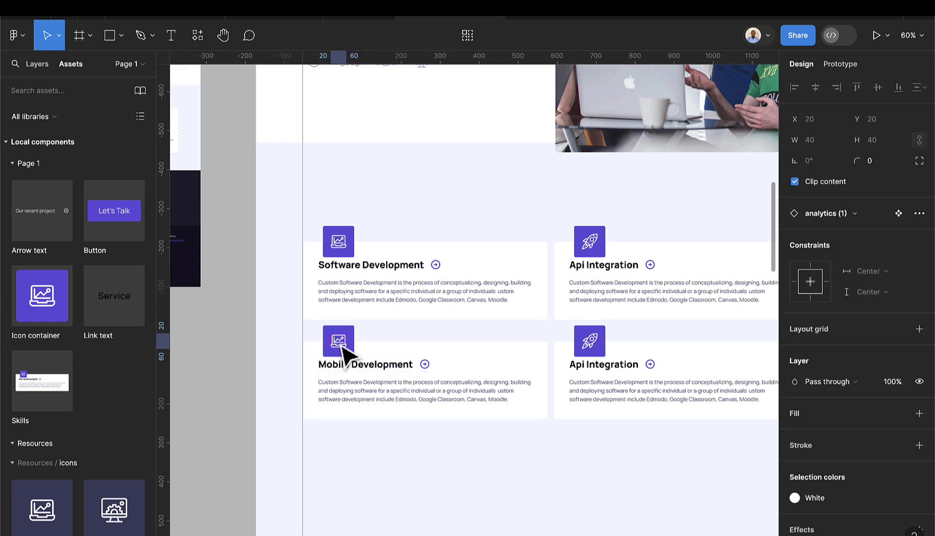
pyautogui.click(857, 215)
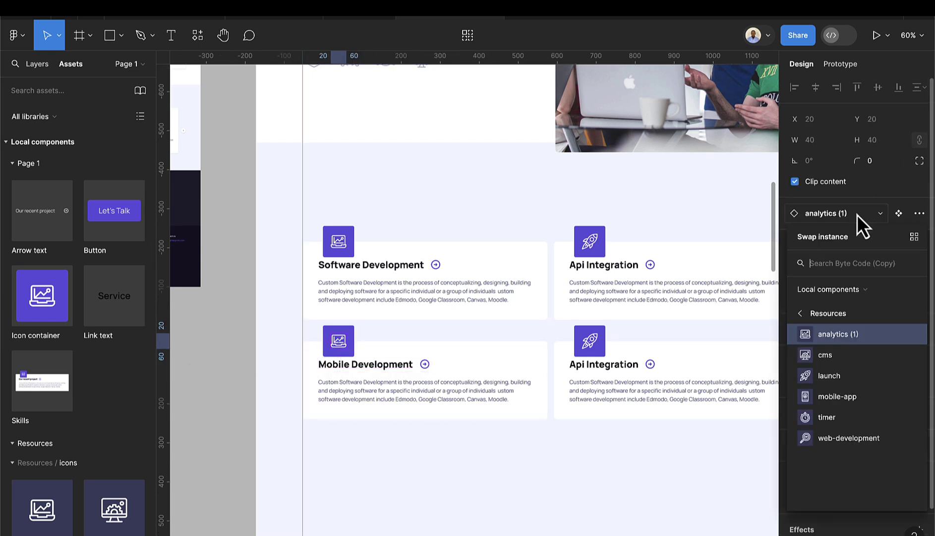
pyautogui.click(843, 397)
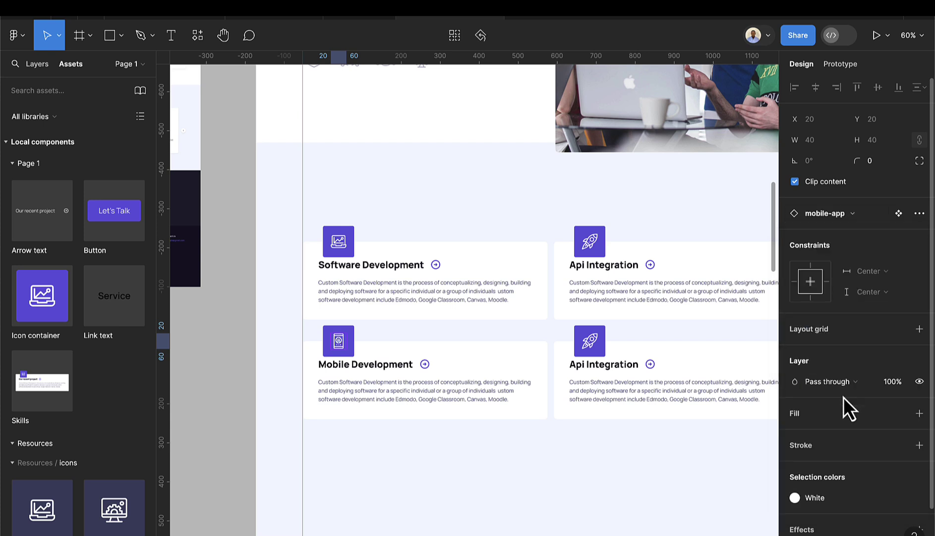
# - Drill into the lower-right card's launch icon and bring up its replacement icon list
pyautogui.click(601, 347)
pyautogui.doubleClick(598, 347)
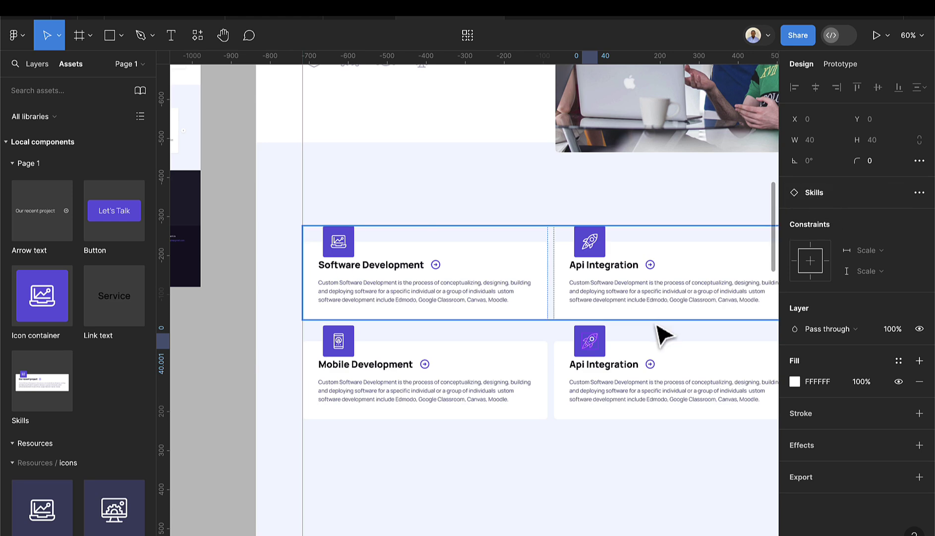
pyautogui.click(593, 350)
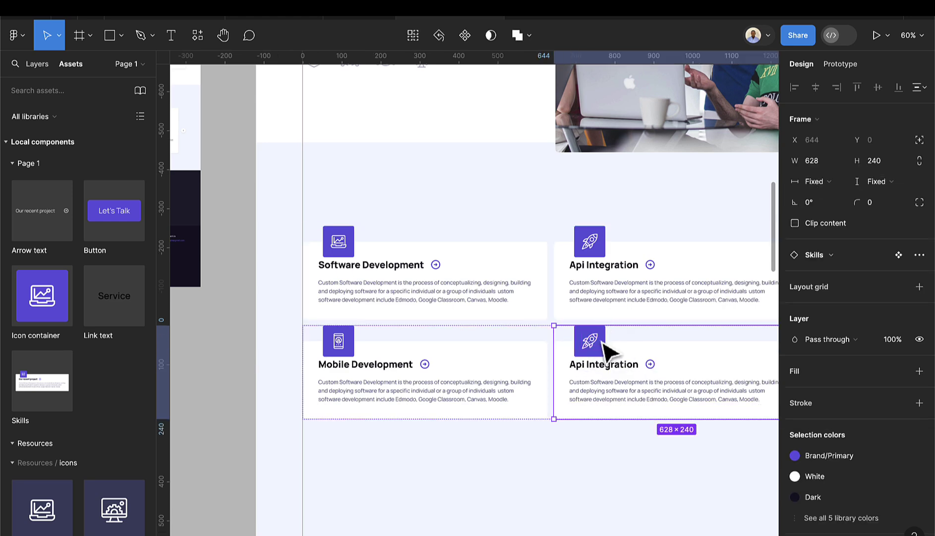
pyautogui.doubleClick(606, 349)
pyautogui.scroll(3, 607, 349)
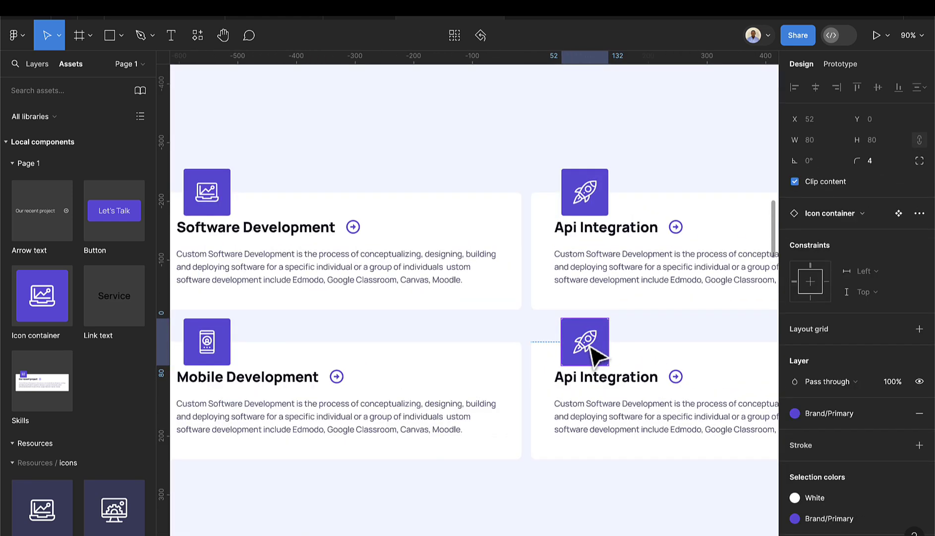
pyautogui.doubleClick(593, 350)
pyautogui.click(838, 221)
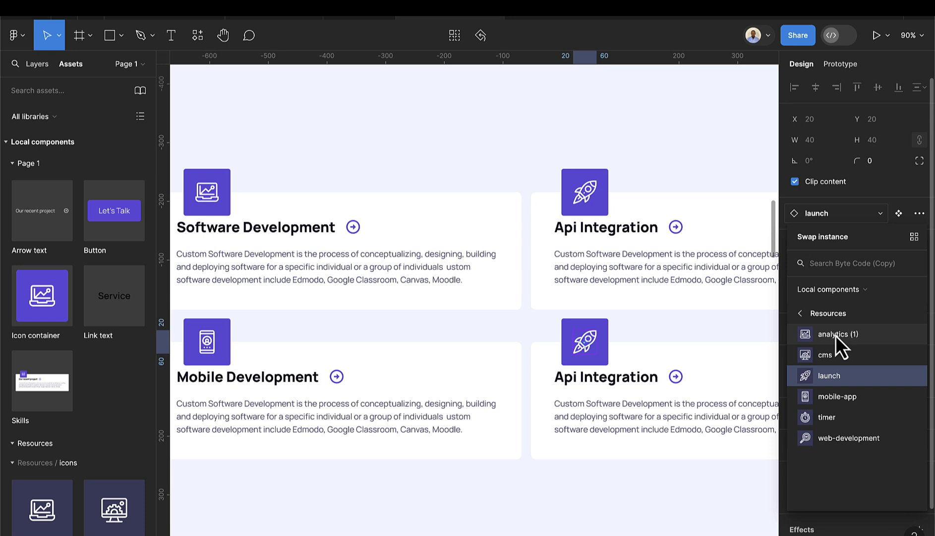
# - Pick cms as the lower-right card's icon and change its title from Api Integration to 'Analytics'
pyautogui.click(831, 356)
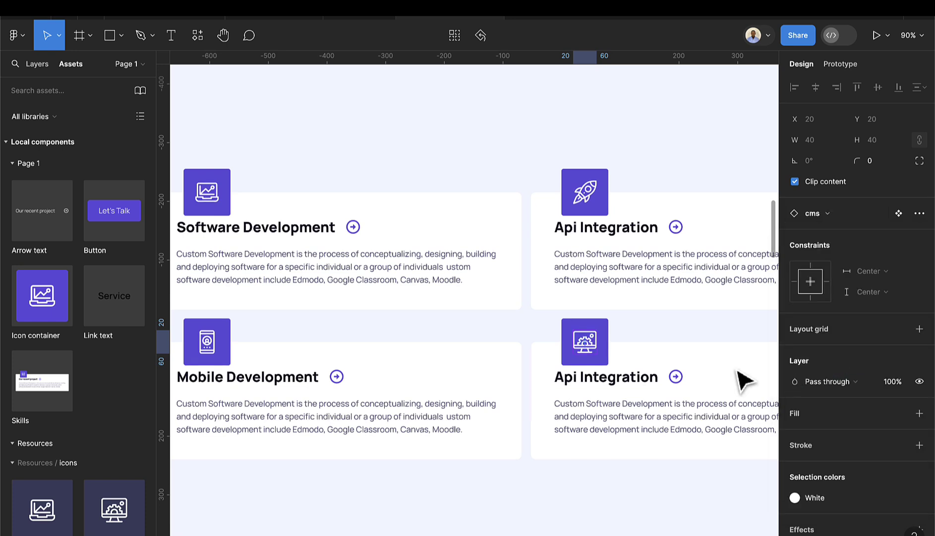
pyautogui.click(626, 383)
pyautogui.click(912, 275)
pyautogui.write('An')
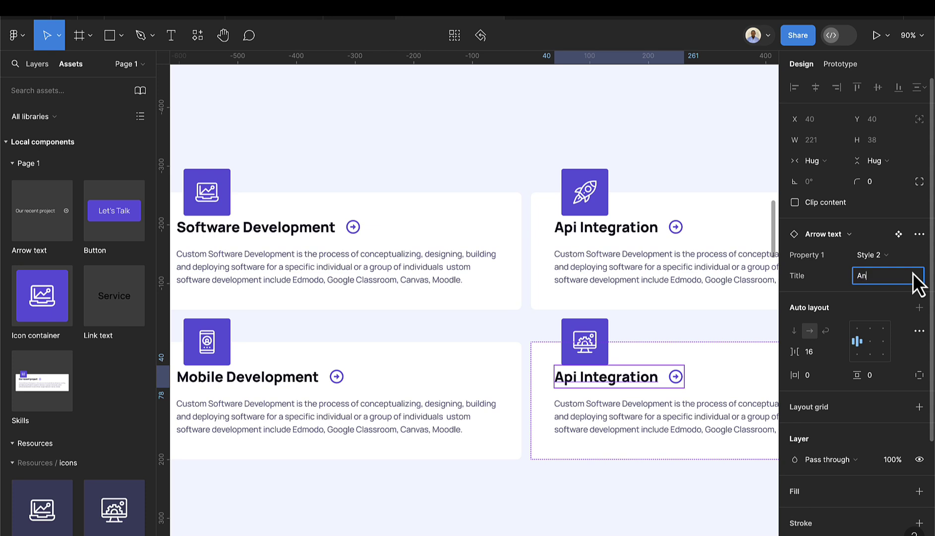
pyautogui.write('alytics')
pyautogui.press('Return')
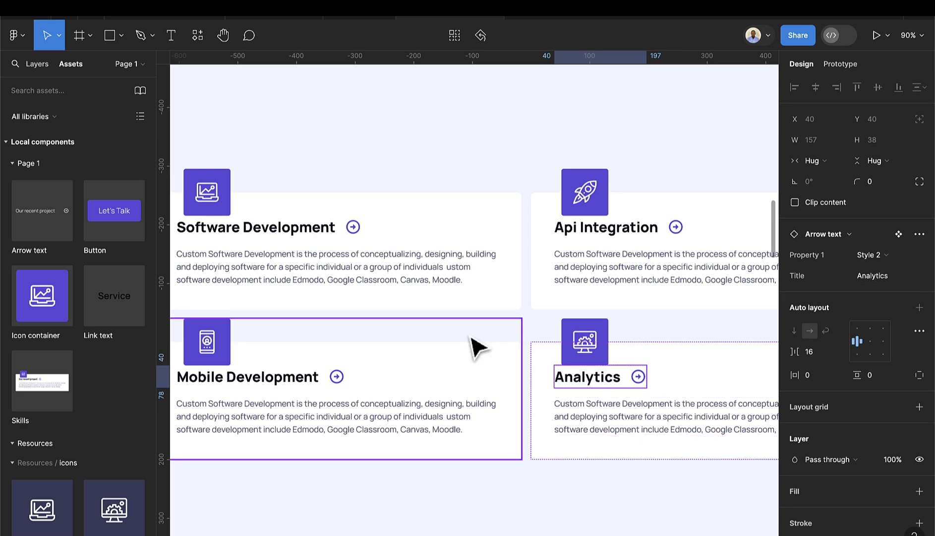
pyautogui.scroll(-10, 625, 421)
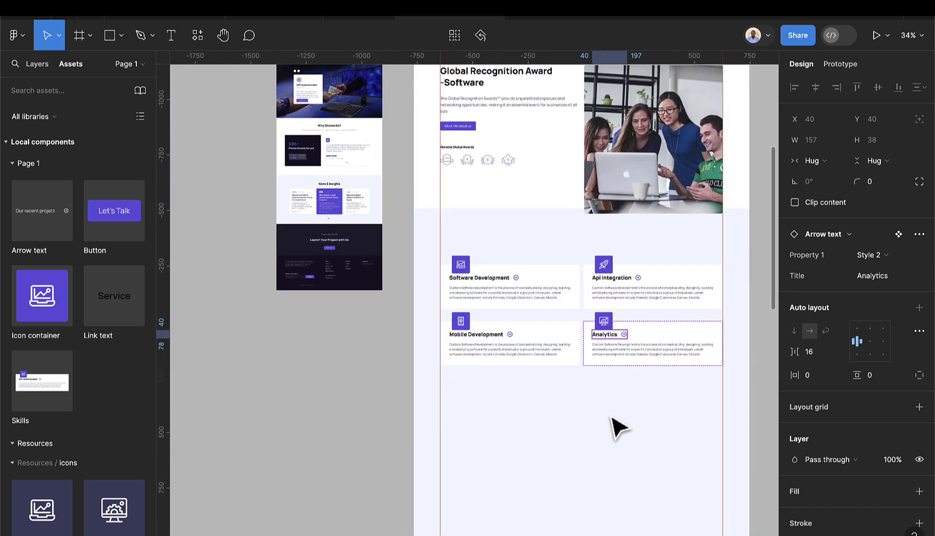
# - Alt-drag the Mobile Development and Analytics card row downward to duplicate it beneath
pyautogui.click(590, 397)
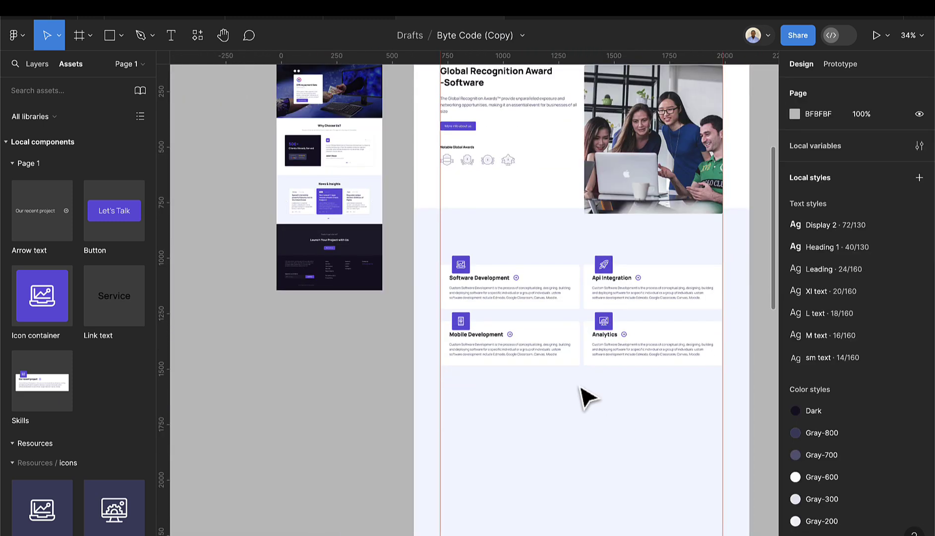
pyautogui.click(556, 358)
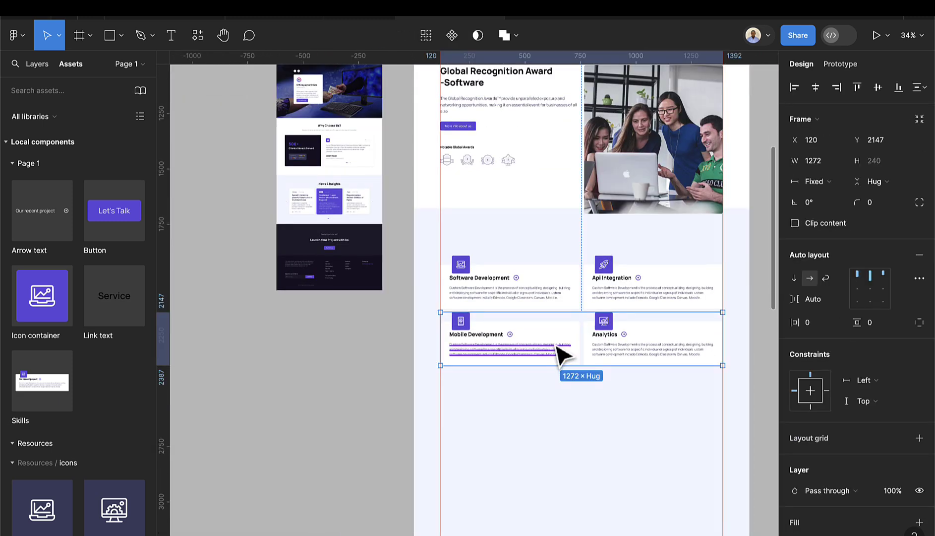
pyautogui.moveTo(556, 346); pyautogui.dragTo(555, 402)
pyautogui.scroll(3, 360, 174)
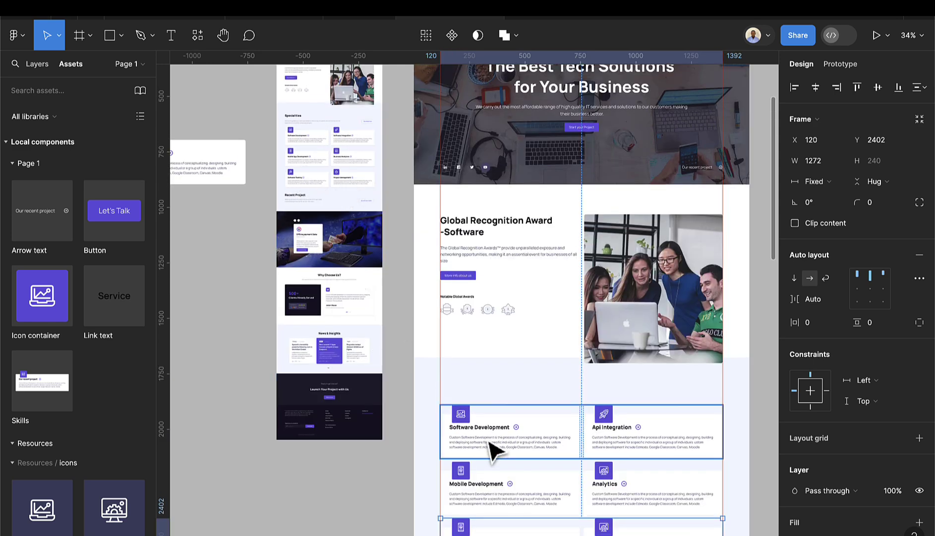
pyautogui.scroll(-5, 520, 438)
pyautogui.scroll(5, 559, 338)
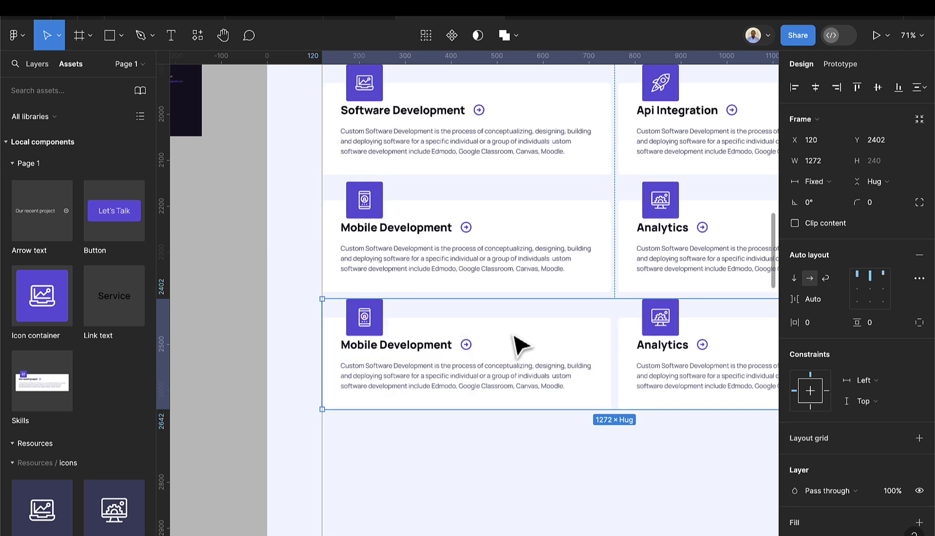
# - Retitle the new row's left card from Mobile Development to 'Software Testing'
pyautogui.click(421, 354)
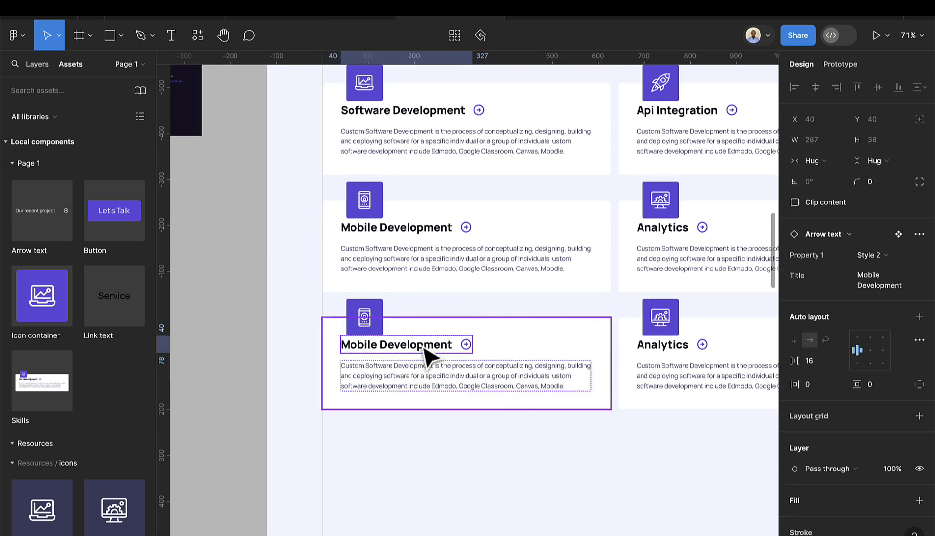
pyautogui.click(424, 349)
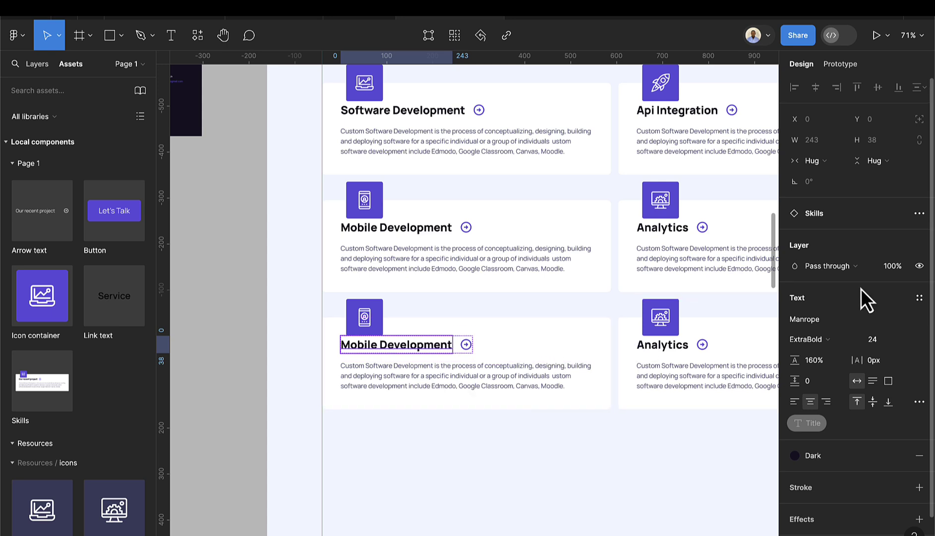
pyautogui.click(463, 331)
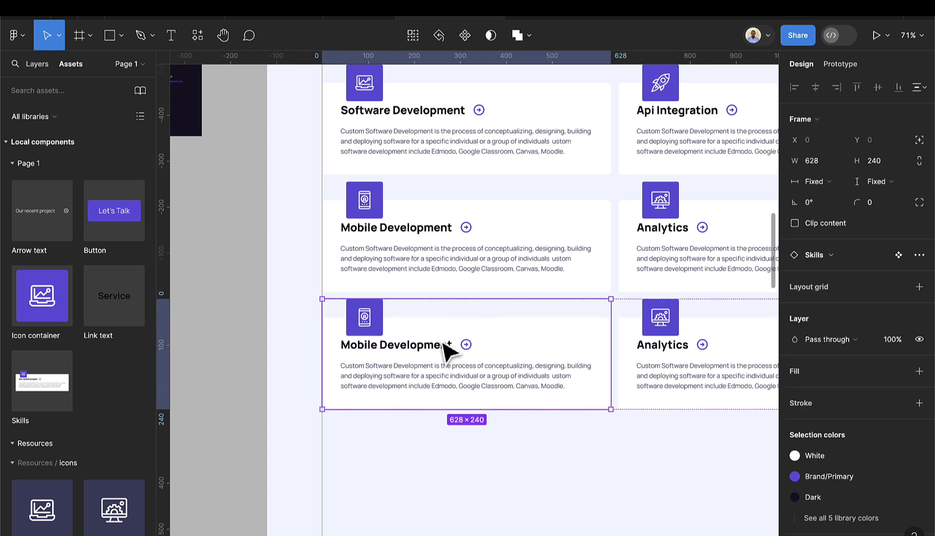
pyautogui.click(444, 343)
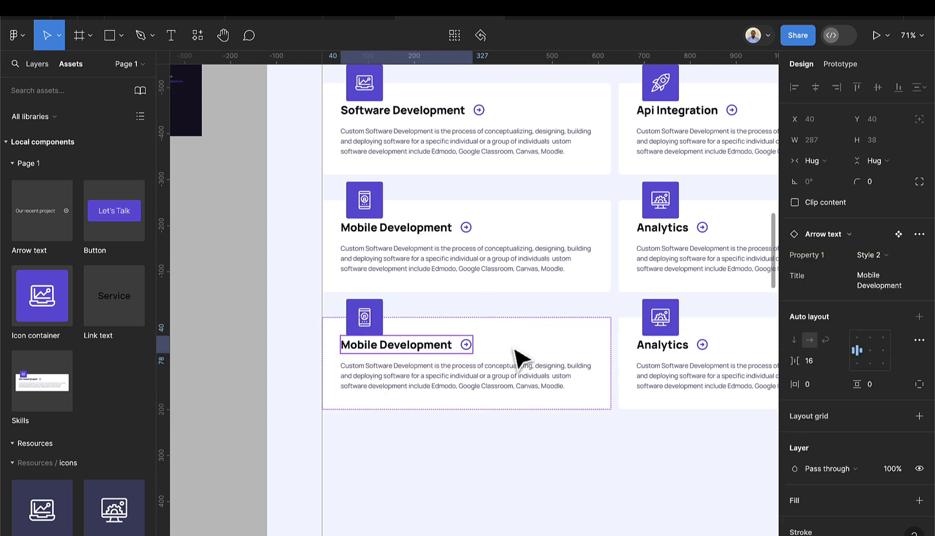
pyautogui.write('s')
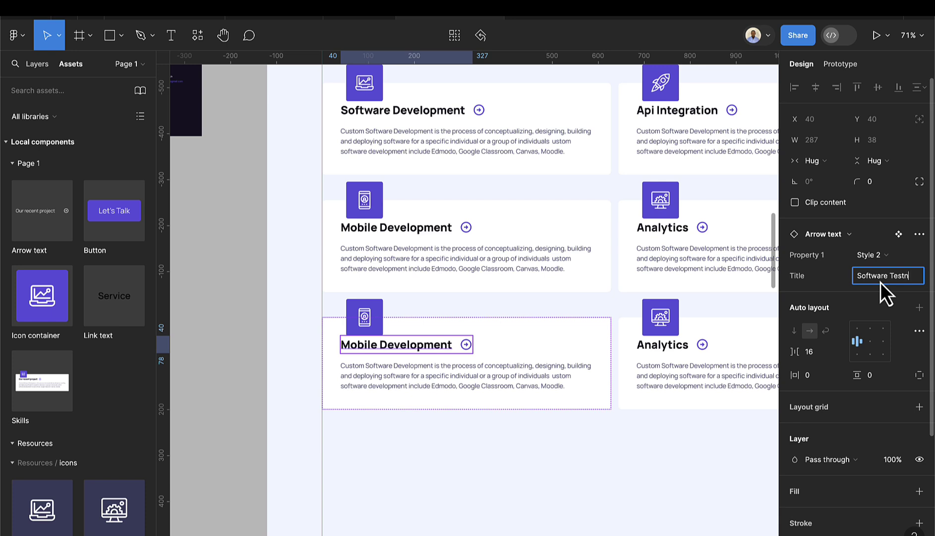
pyautogui.write('oftware Testing')
pyautogui.press('Return')
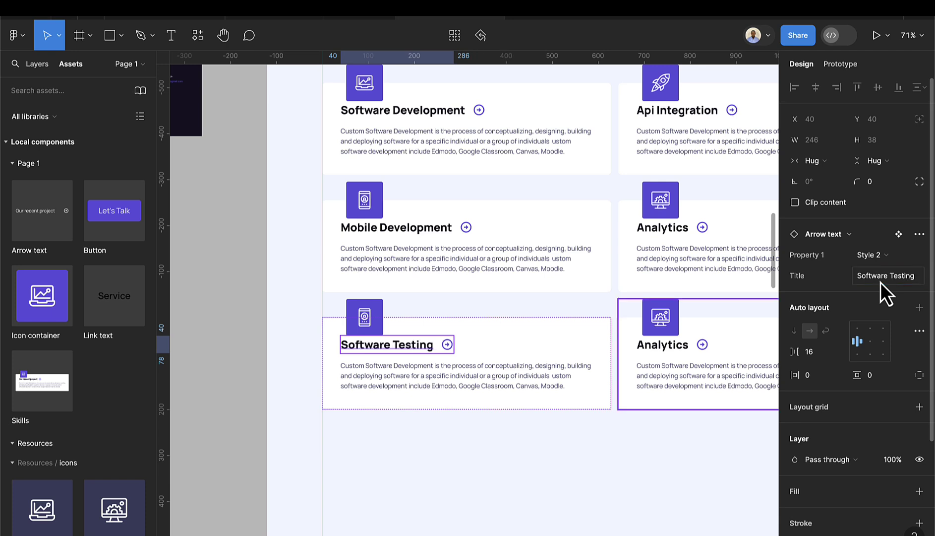
# - Replace that card's mobile-app phone icon with the web-development icon
pyautogui.doubleClick(372, 323)
pyautogui.doubleClick(368, 318)
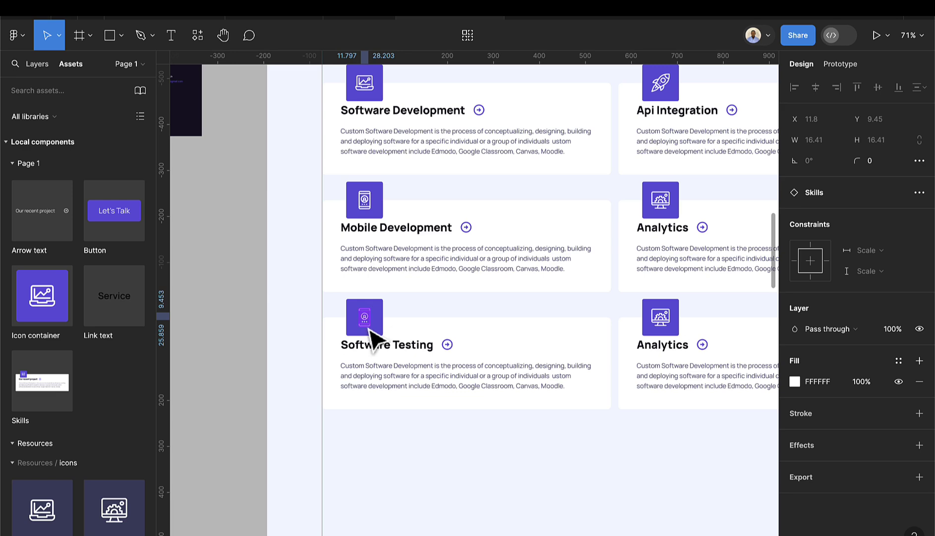
pyautogui.doubleClick(369, 327)
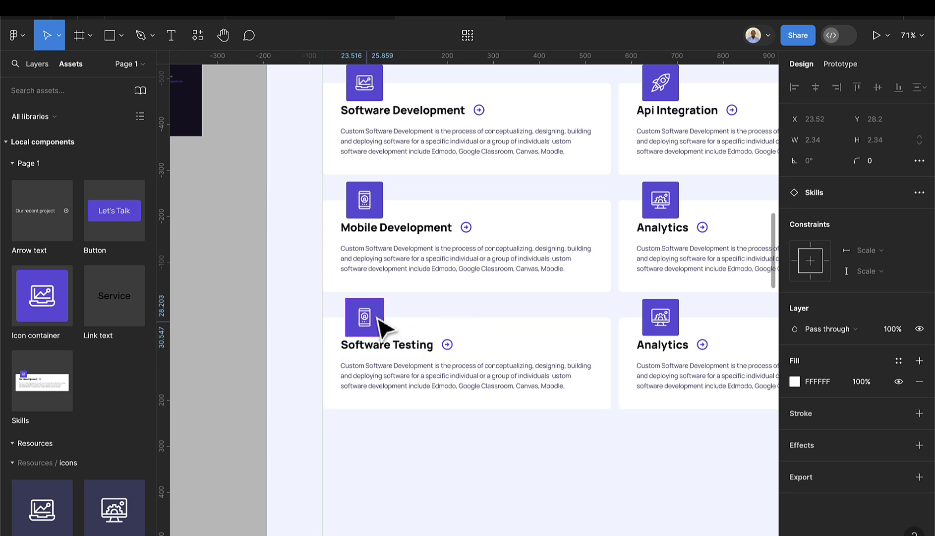
pyautogui.scroll(5, 377, 328)
pyautogui.click(354, 326)
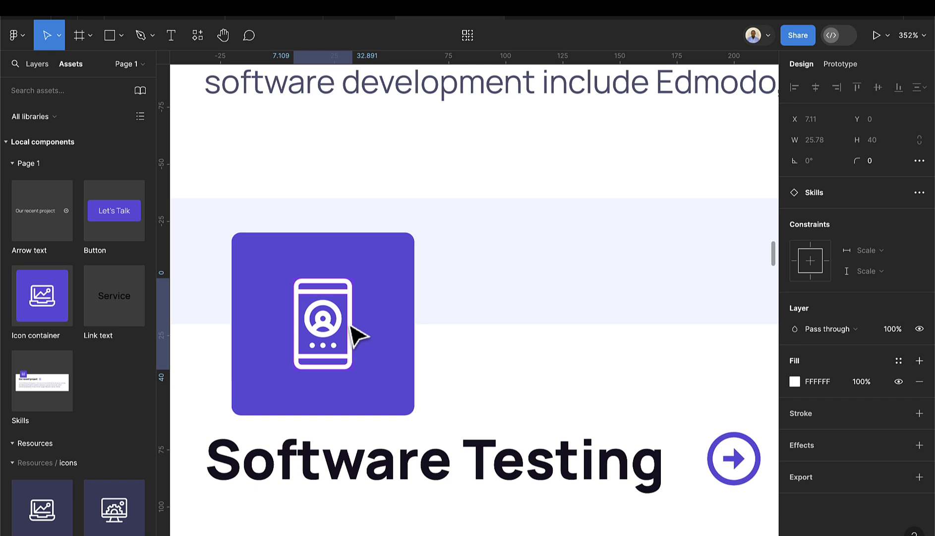
pyautogui.click(357, 248)
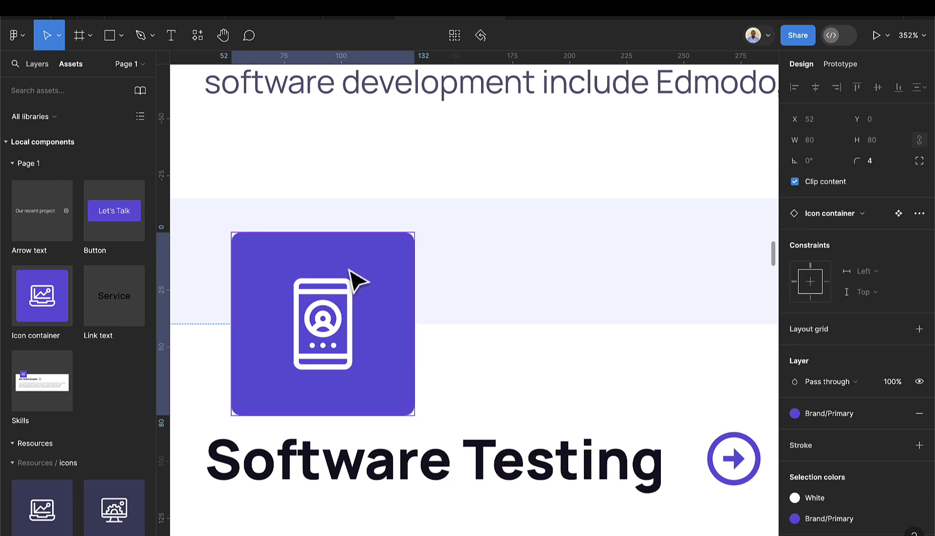
pyautogui.click(346, 314)
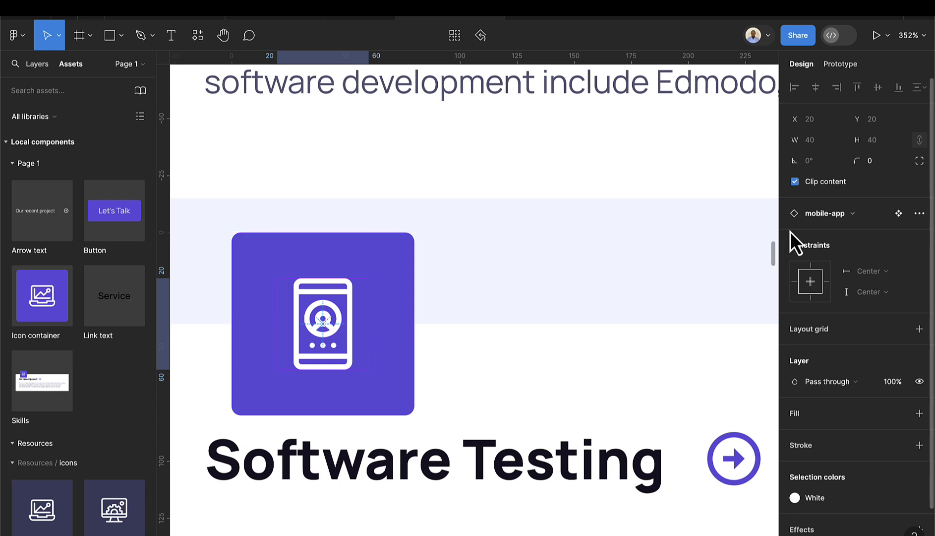
pyautogui.click(825, 220)
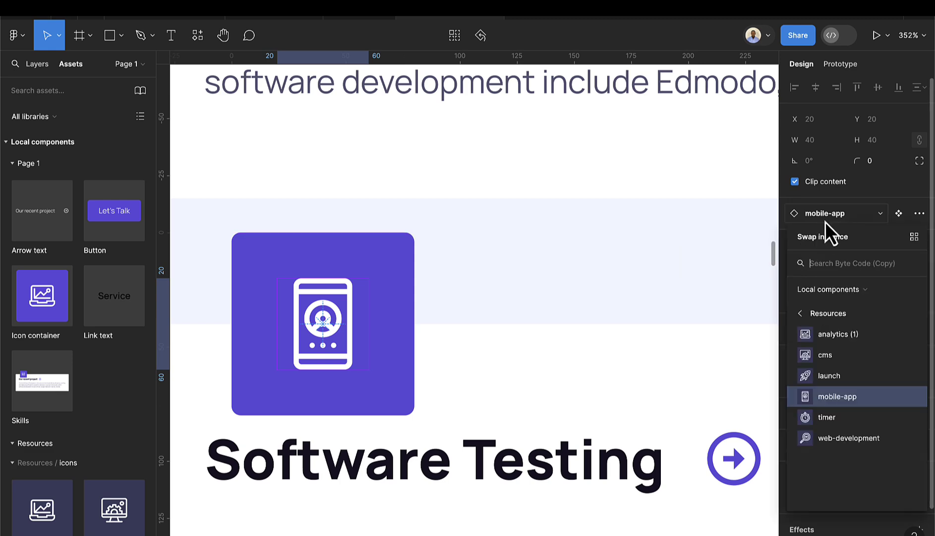
pyautogui.click(829, 440)
pyautogui.scroll(-10, 527, 454)
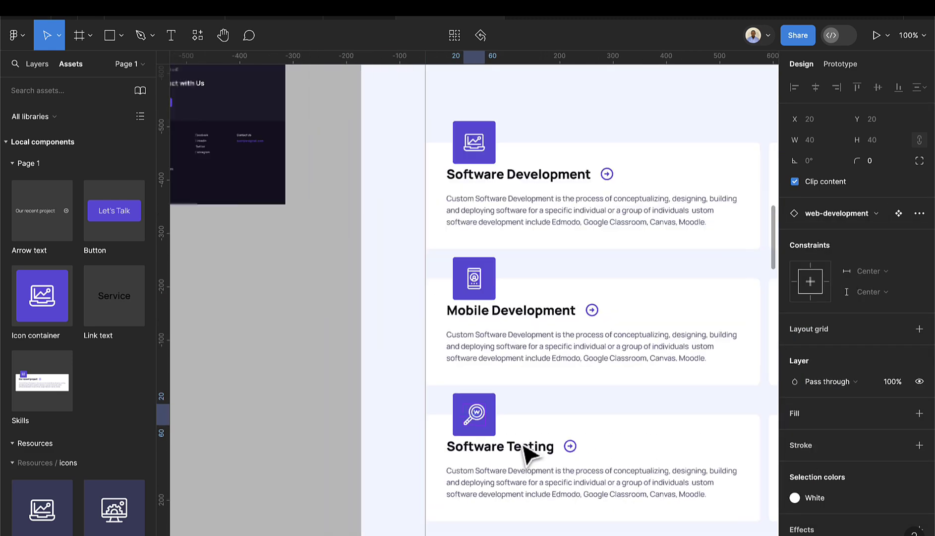
pyautogui.hscroll(6, 526, 451)
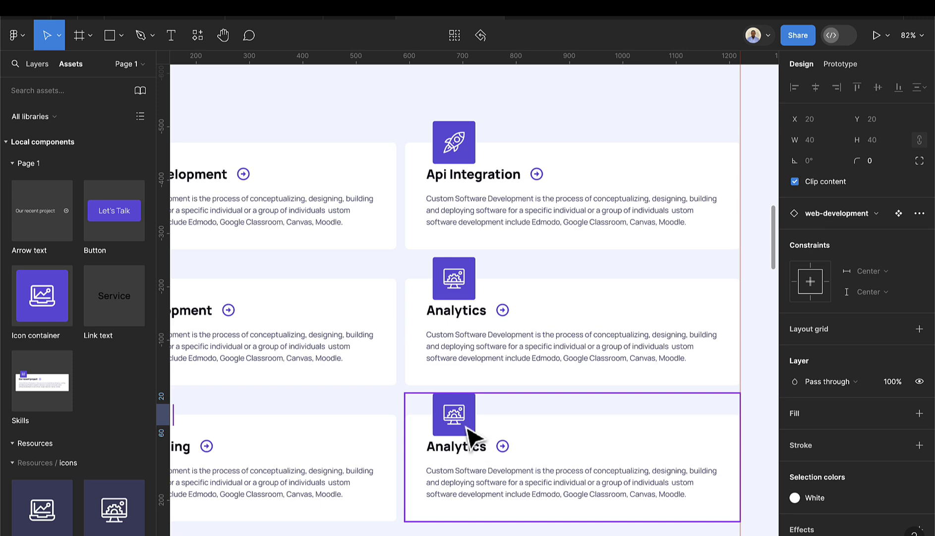
# - Swap the bottom-right card's cms icon for the timer icon
pyautogui.scroll(-2, 480, 475)
pyautogui.scroll(5, 470, 392)
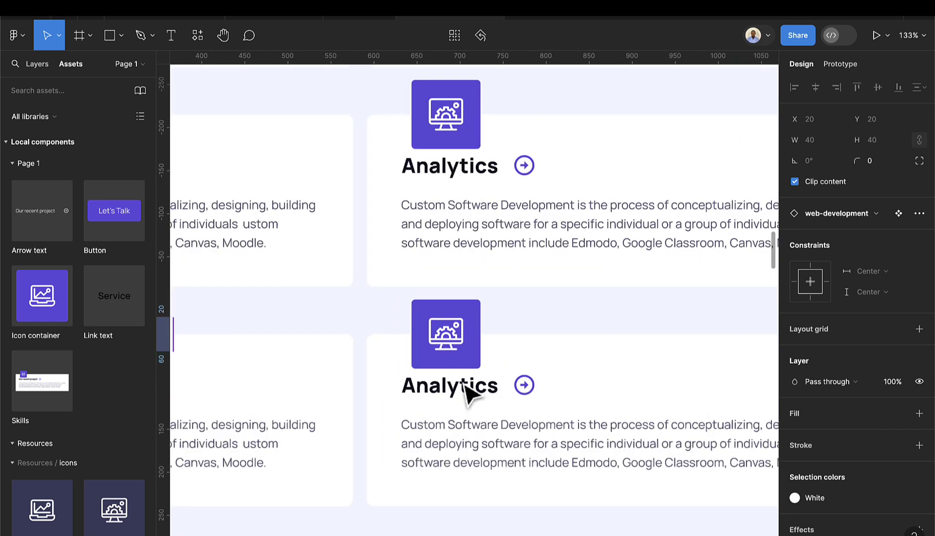
pyautogui.click(454, 346)
pyautogui.doubleClick(454, 345)
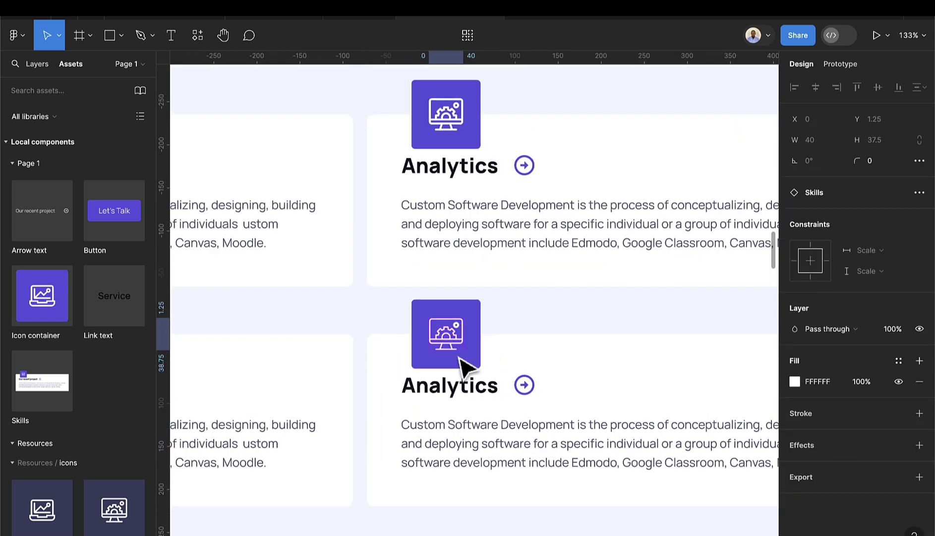
pyautogui.click(460, 355)
pyautogui.scroll(5, 465, 358)
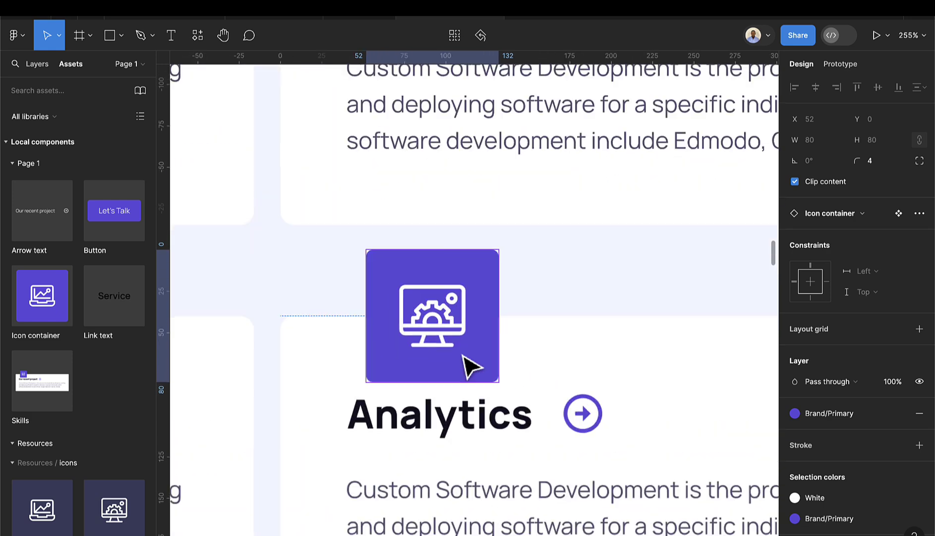
pyautogui.doubleClick(445, 340)
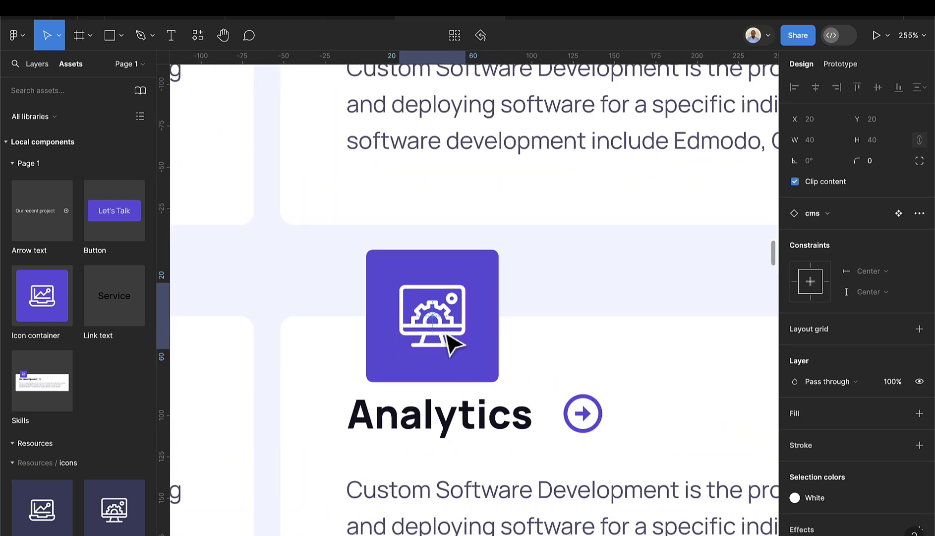
pyautogui.click(812, 218)
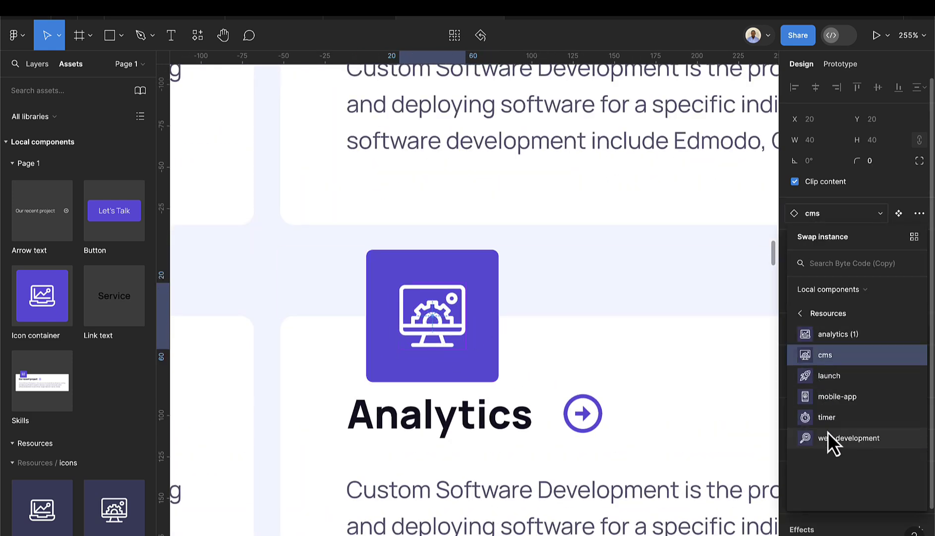
pyautogui.click(828, 418)
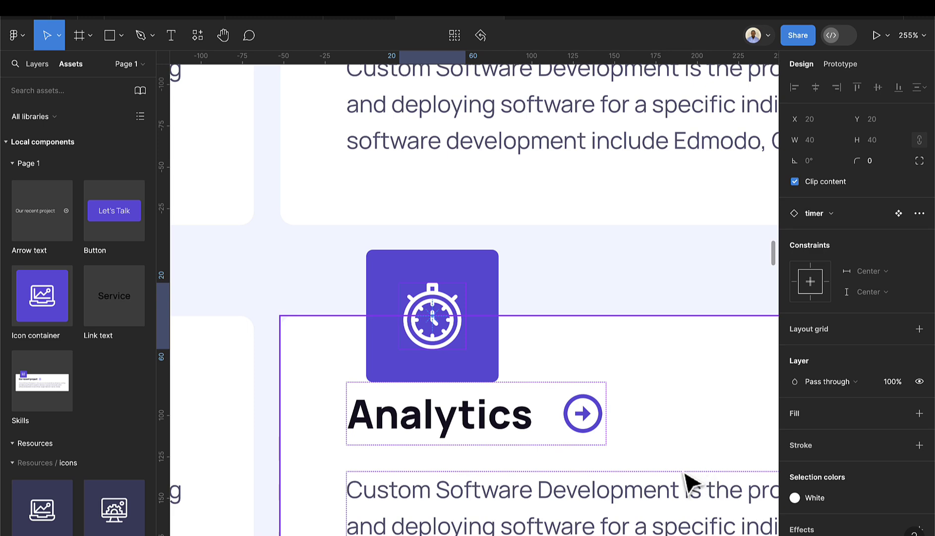
# - Retitle that card from Analytics to 'Project Management'
pyautogui.scroll(-5, 689, 479)
pyautogui.click(491, 190)
pyautogui.click(491, 190)
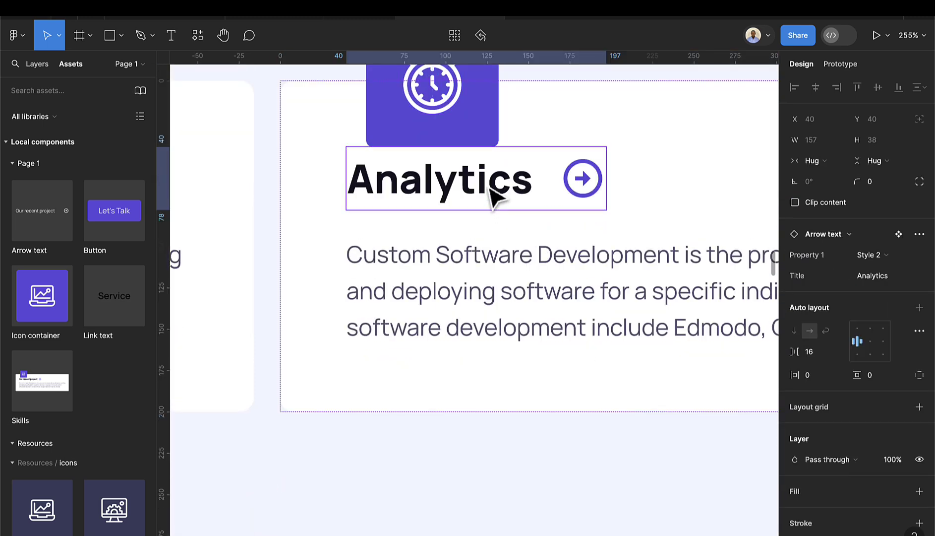
pyautogui.click(890, 277)
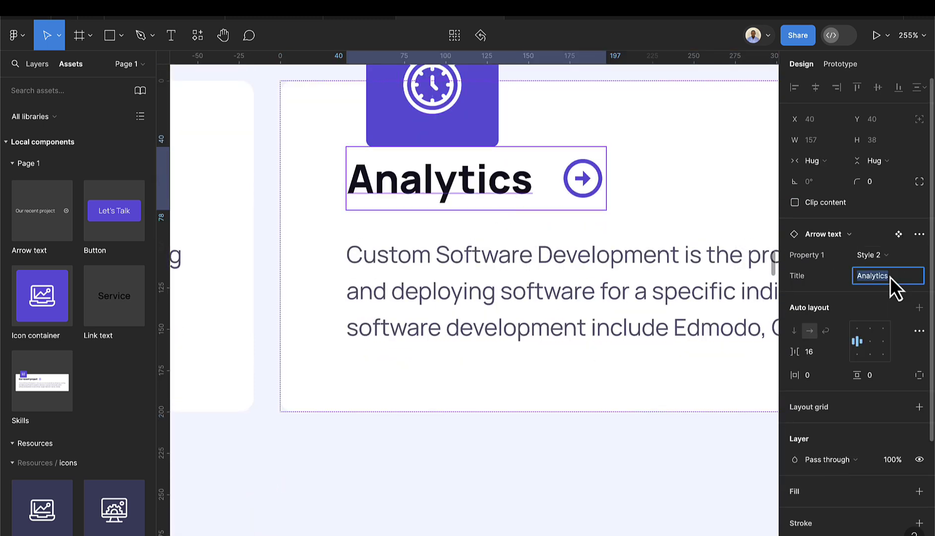
pyautogui.write('Project Management')
pyautogui.press('Return')
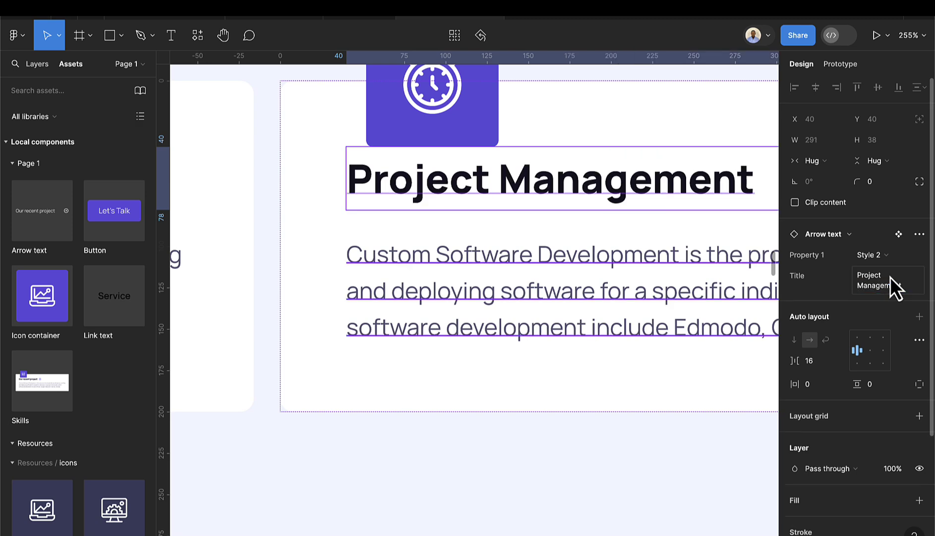
# - Select all three rows of service cards together
pyautogui.scroll(-10, 576, 308)
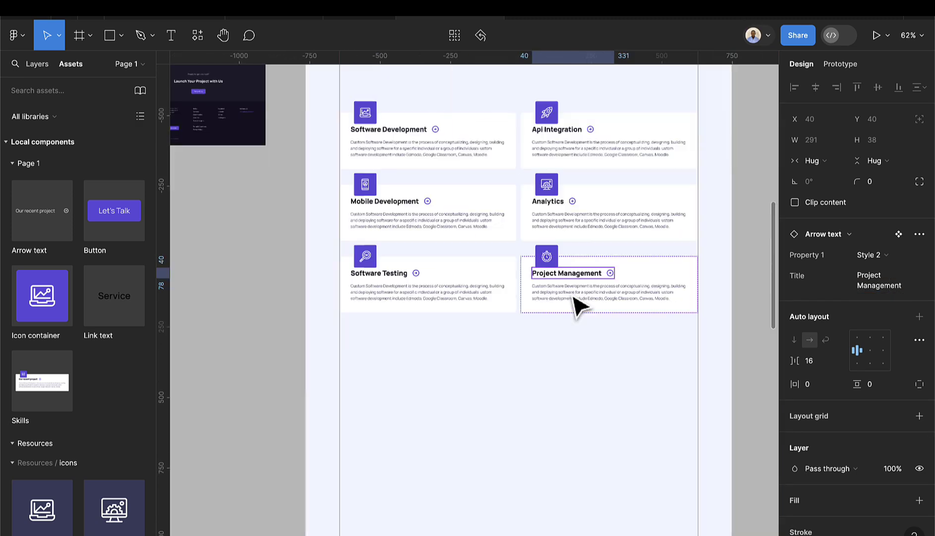
pyautogui.click(559, 347)
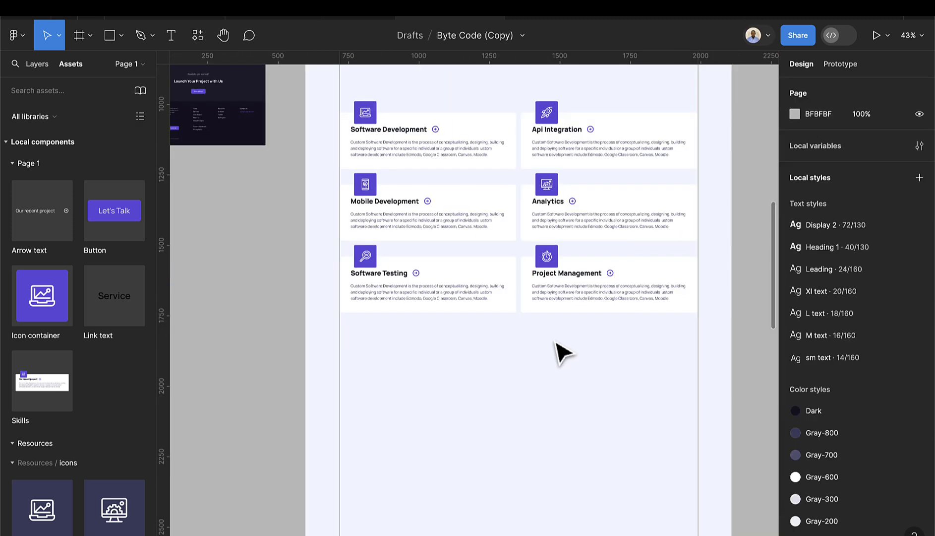
pyautogui.click(549, 313)
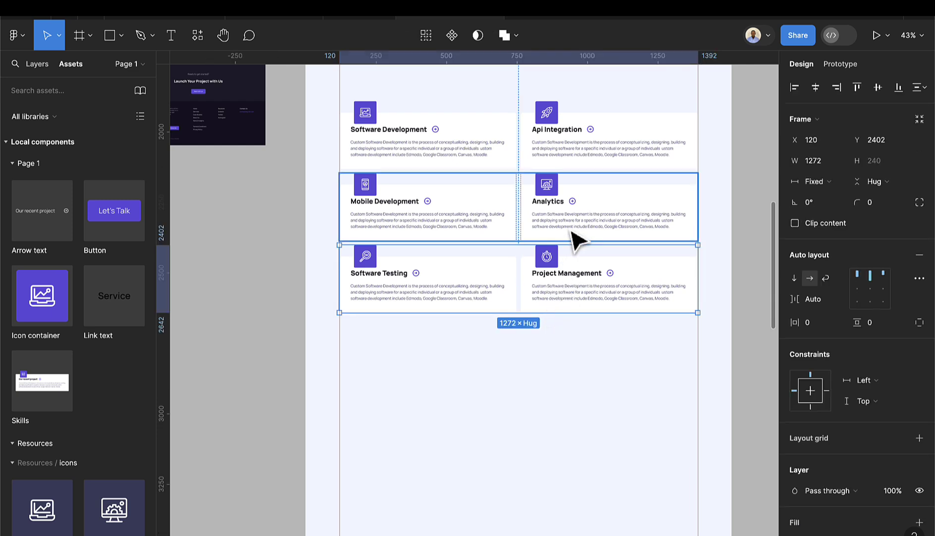
pyautogui.keyDown('shift'); pyautogui.click(567, 194); pyautogui.keyUp('shift')
pyautogui.keyDown('shift'); pyautogui.click(573, 164); pyautogui.keyUp('shift')
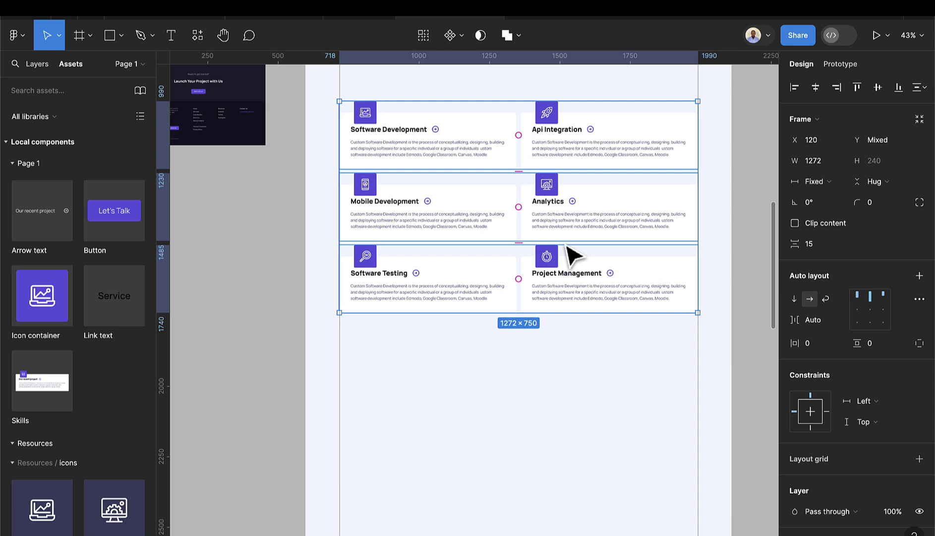
# - Wrap the rows in a vertical auto layout with 32 spacing between them
pyautogui.hotkey('shift', 'a')
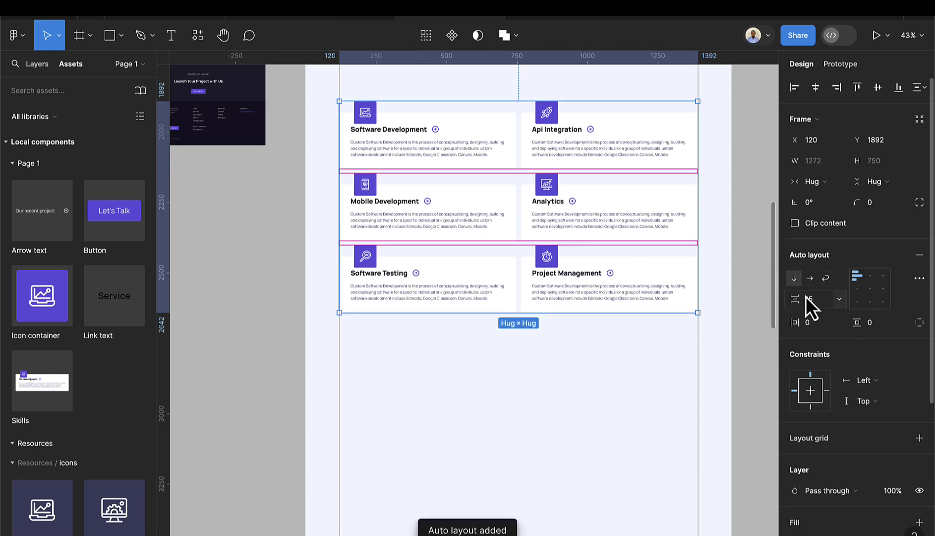
pyautogui.press('Up')
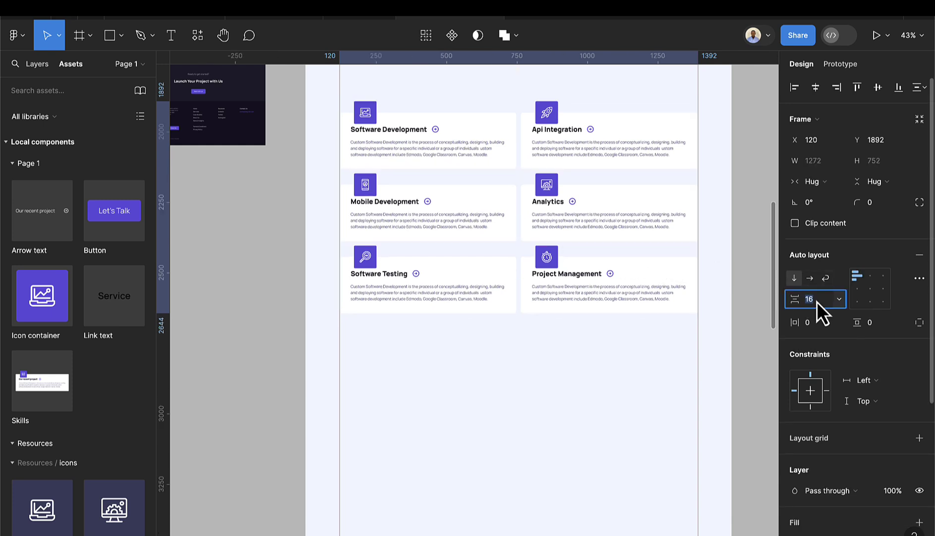
pyautogui.press('Up')
pyautogui.press('Up')
pyautogui.press('Up')
pyautogui.press('Up')
pyautogui.press('Up')
pyautogui.press('Up')
pyautogui.press('Up')
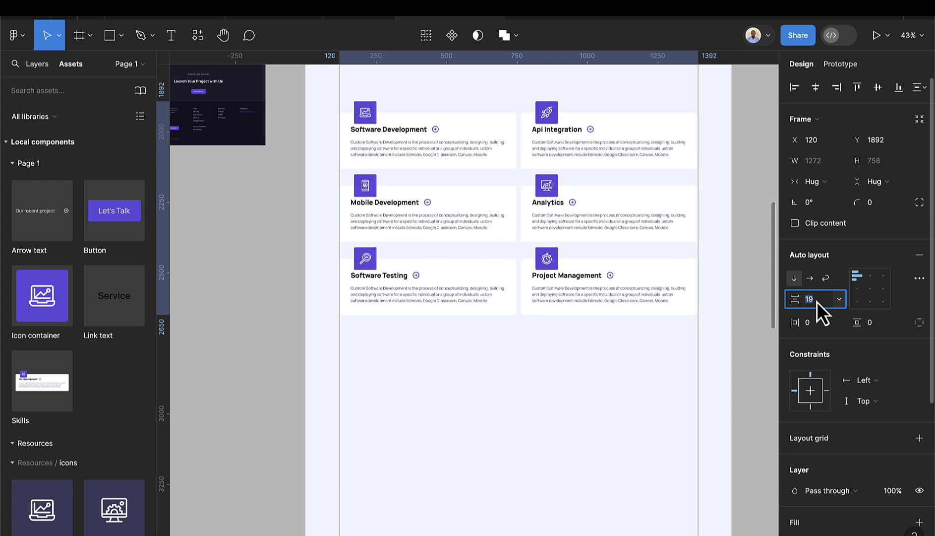
pyautogui.press('Up')
pyautogui.press('Up')
pyautogui.press('Up')
pyautogui.press('Up')
pyautogui.press('Up')
pyautogui.press('Up')
pyautogui.press('Up')
pyautogui.press('Up')
pyautogui.press('Up')
pyautogui.press('Up')
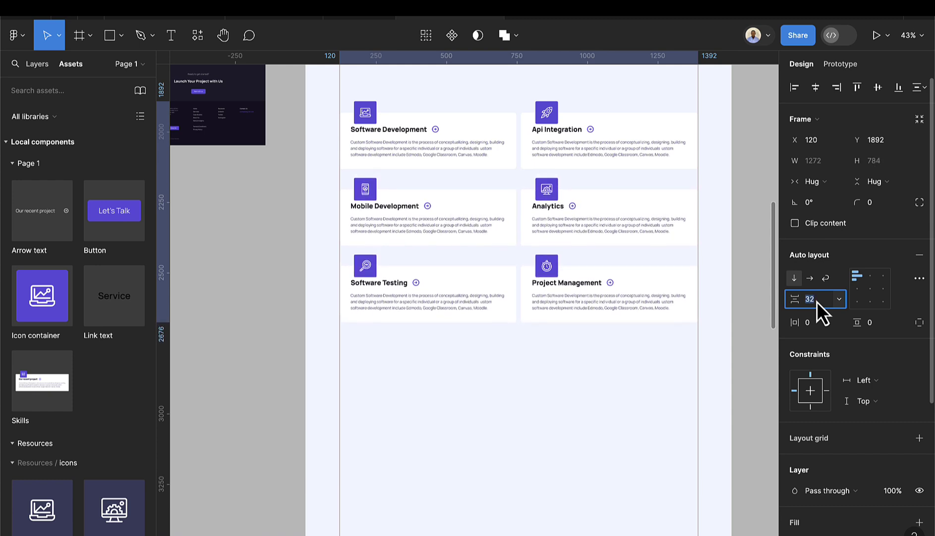
pyautogui.press('Down')
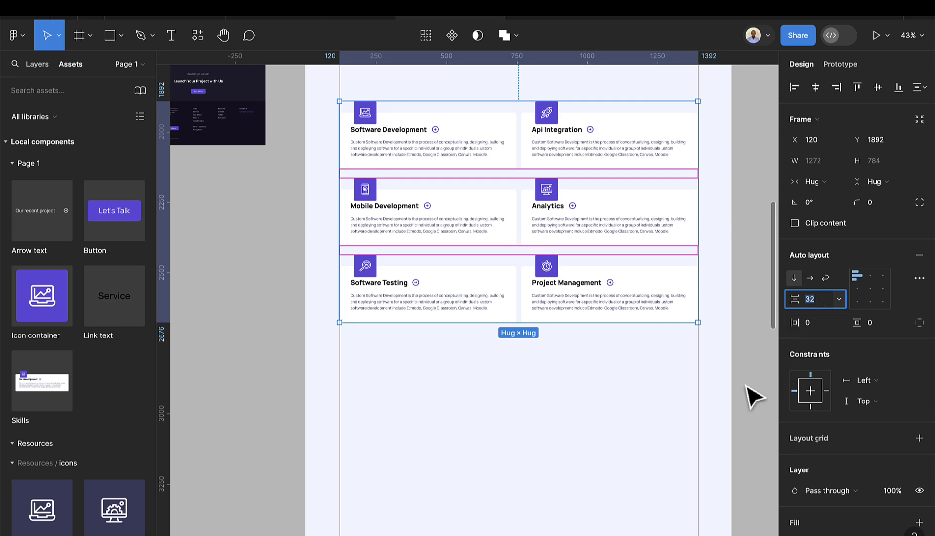
pyautogui.click(558, 404)
pyautogui.scroll(5, 516, 223)
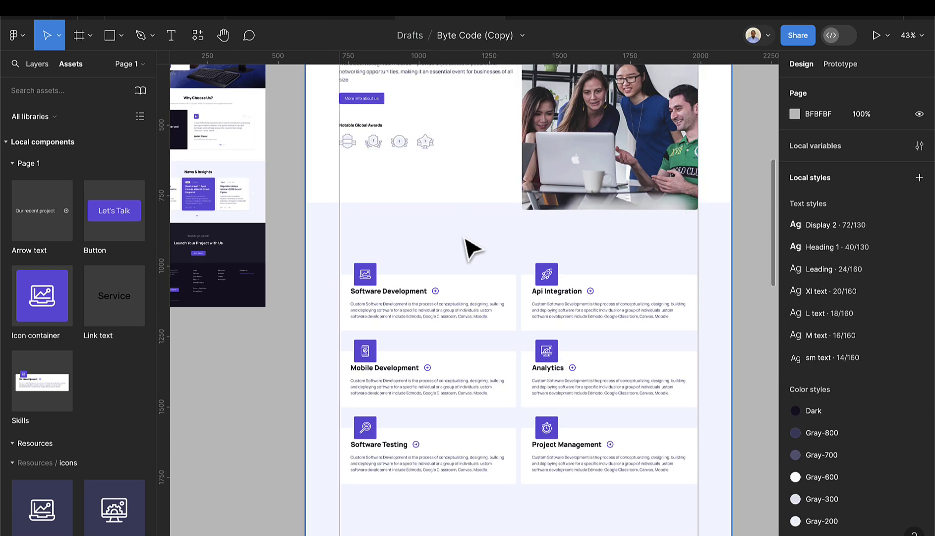
pyautogui.keyDown('ctrl'); pyautogui.scroll(2, 472, 247); pyautogui.keyUp('ctrl')
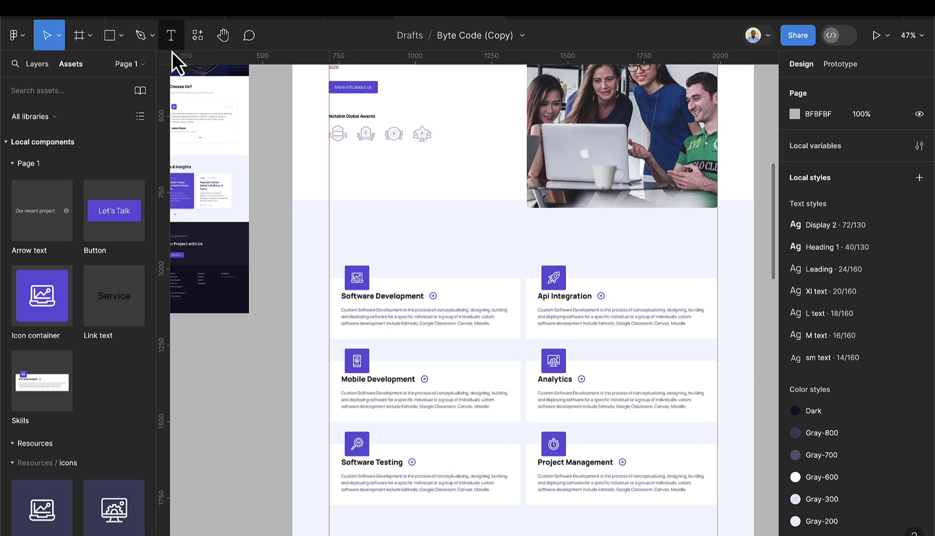
# - Add a 'Specialities' text above the cards, style it Heading 1, and align it left with the cards
pyautogui.click(172, 35)
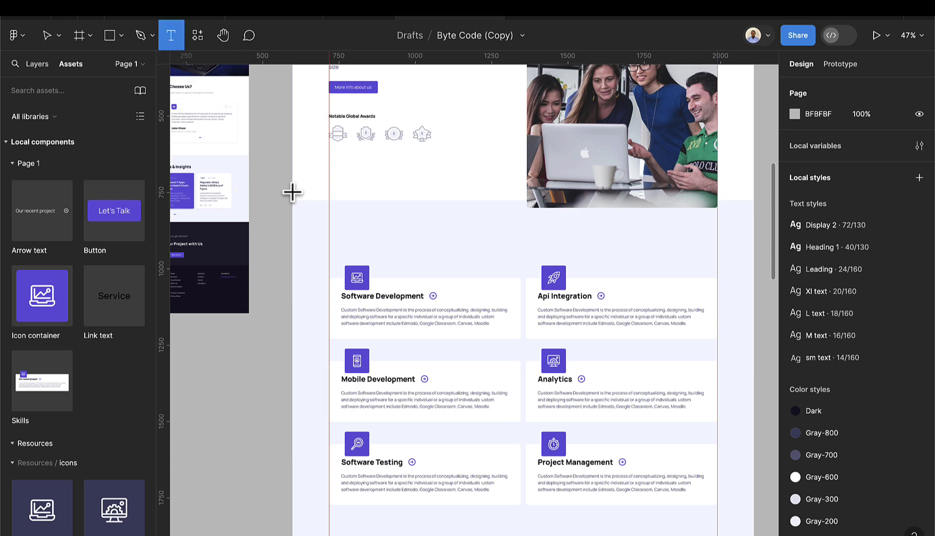
pyautogui.scroll(5, 298, 200)
pyautogui.click(387, 243)
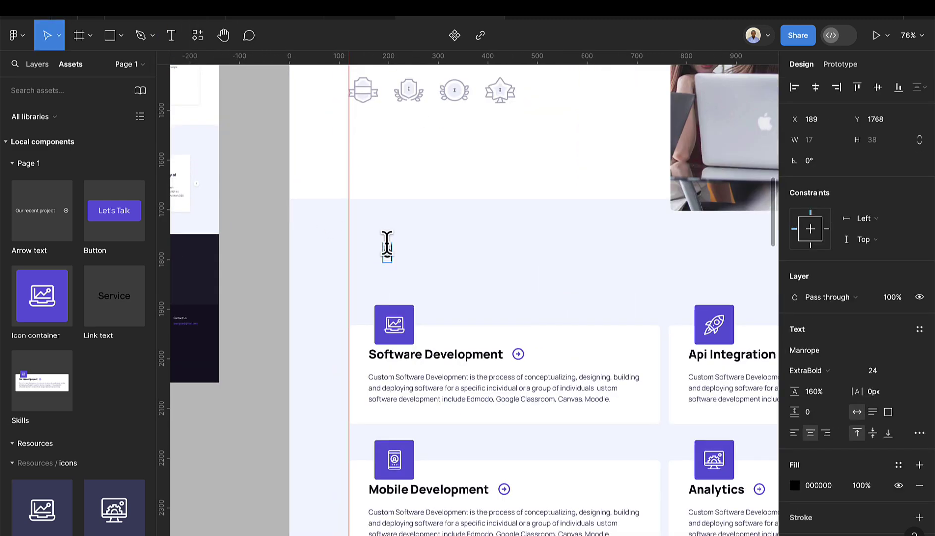
pyautogui.write('Specialities')
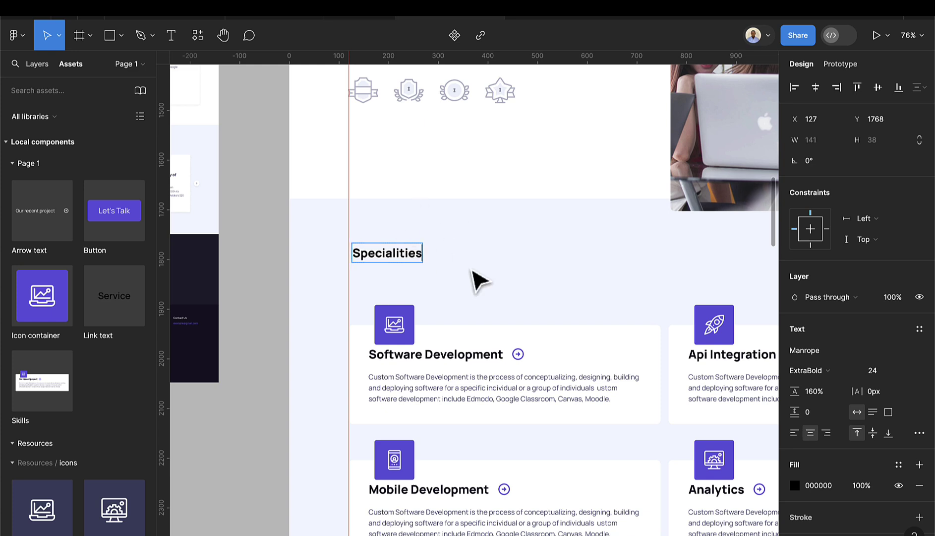
pyautogui.scroll(-2, 849, 367)
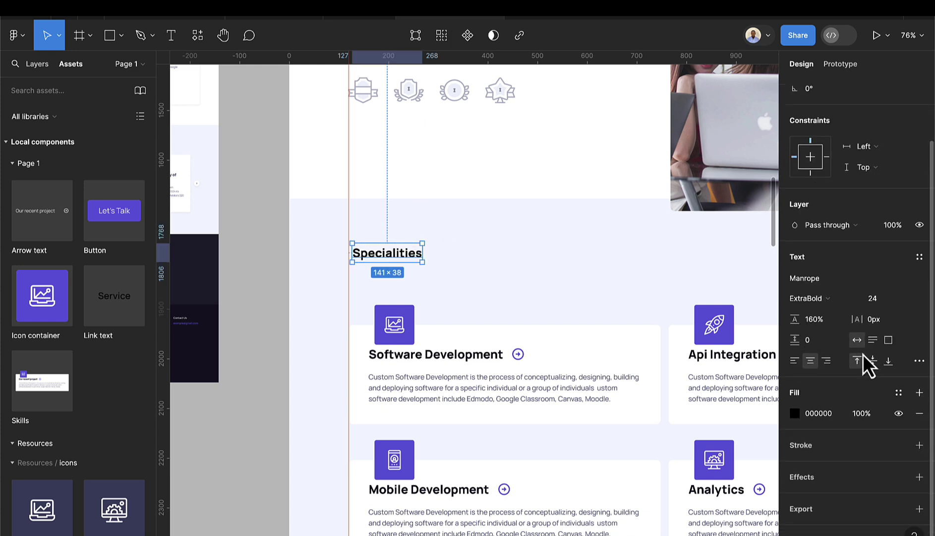
pyautogui.click(919, 257)
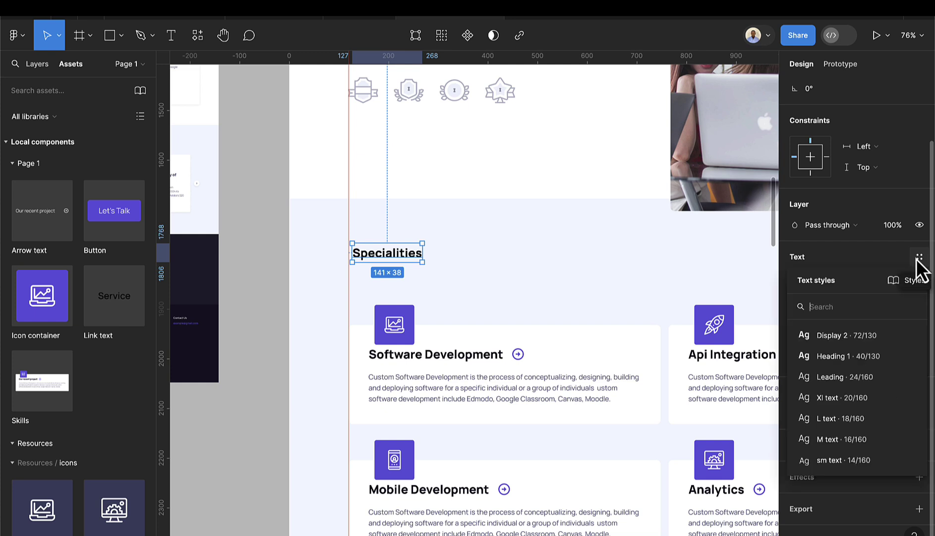
pyautogui.click(864, 359)
pyautogui.moveTo(375, 250); pyautogui.dragTo(398, 245)
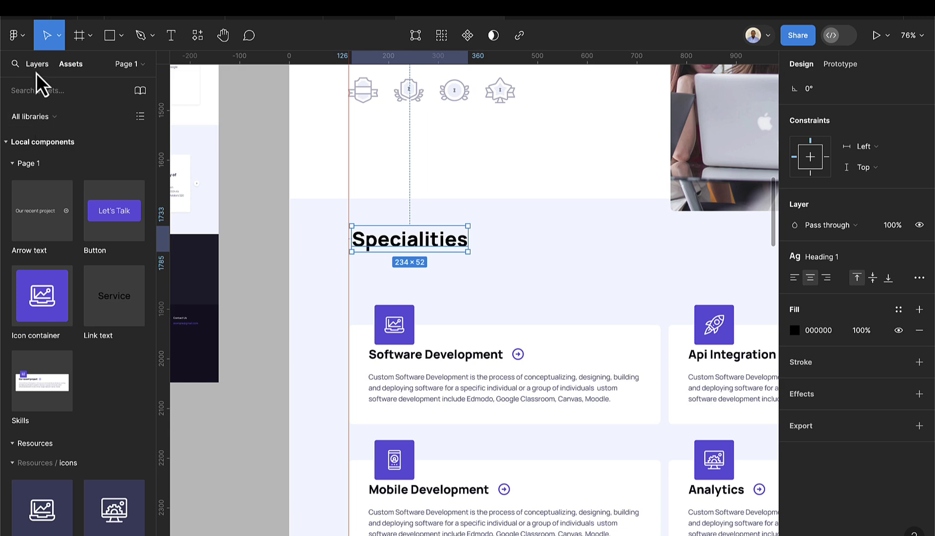
# - Open the Resources page and scroll to the body text samples
pyautogui.click(36, 67)
pyautogui.click(46, 132)
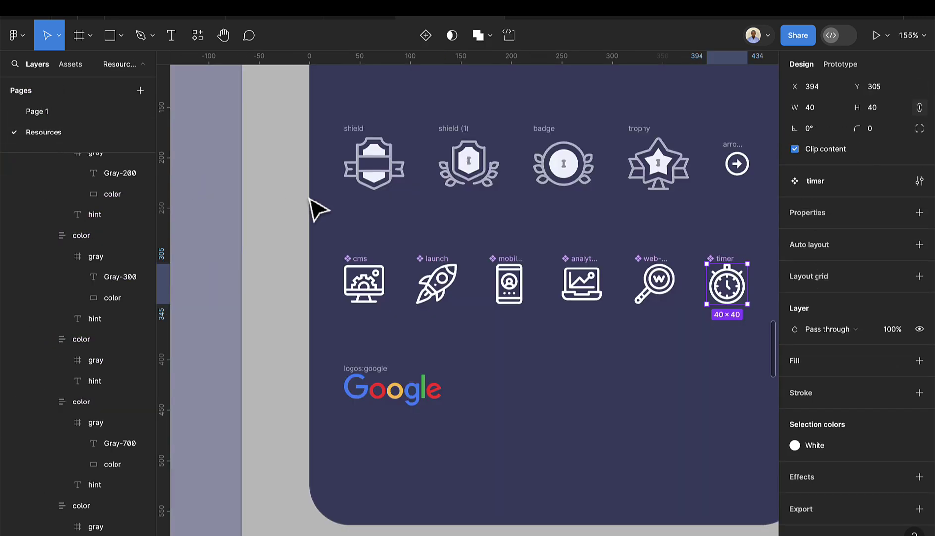
pyautogui.keyDown('ctrl'); pyautogui.scroll(-6, 449, 293); pyautogui.keyUp('ctrl')
pyautogui.scroll(5, 495, 199)
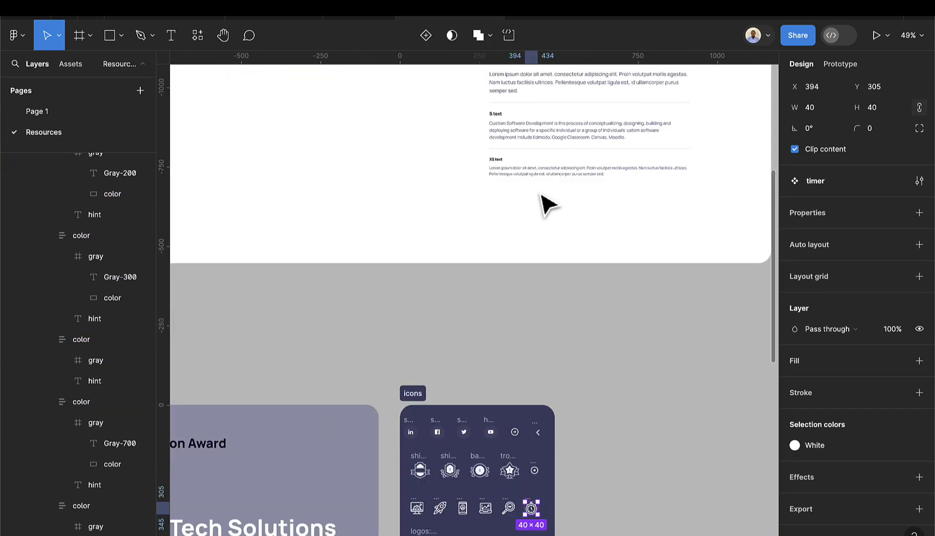
pyautogui.scroll(5, 565, 139)
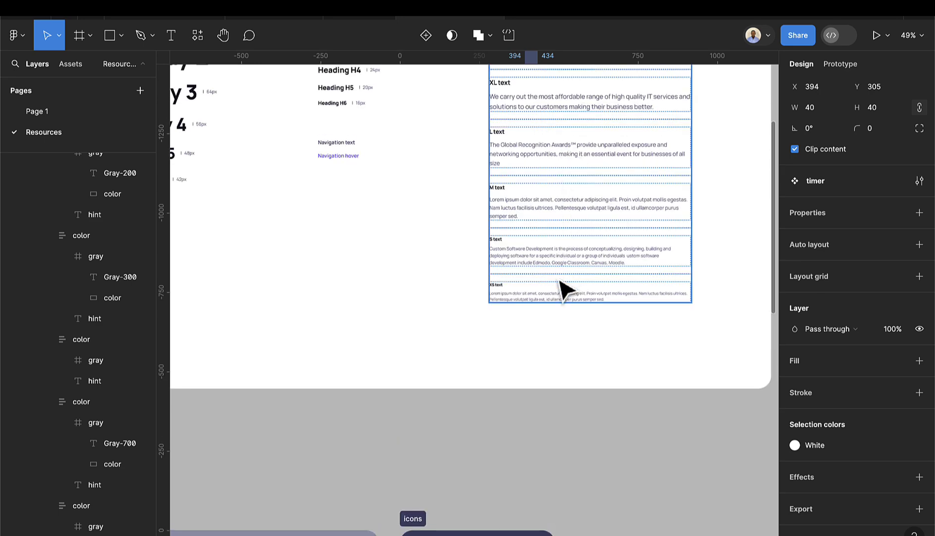
pyautogui.scroll(2, 556, 185)
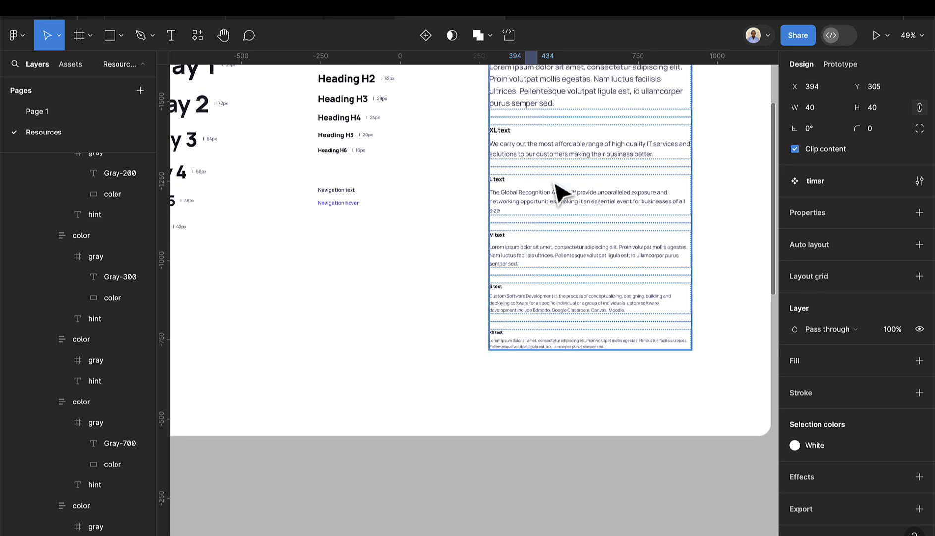
pyautogui.scroll(2, 561, 193)
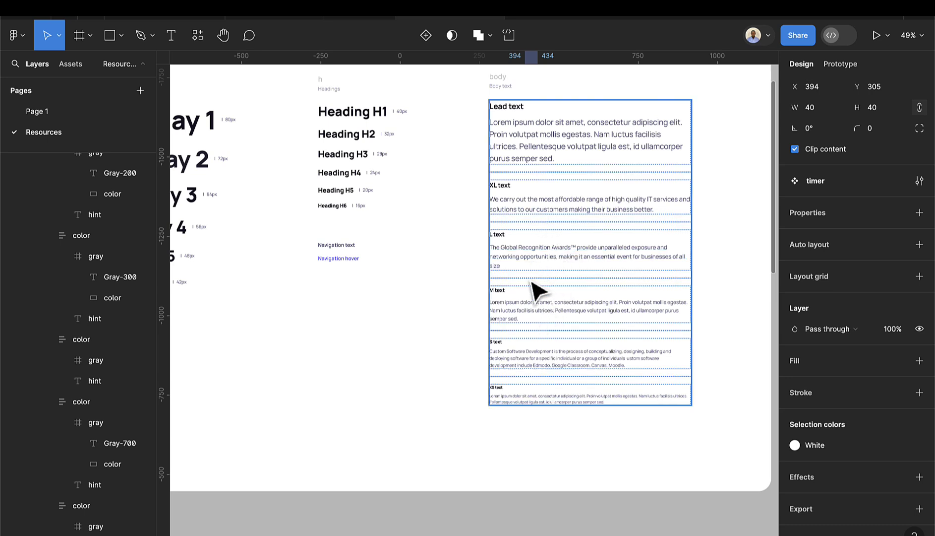
# - Select all text in the M text sample paragraph to copy it
pyautogui.doubleClick(529, 313)
pyautogui.doubleClick(530, 313)
pyautogui.click(526, 318)
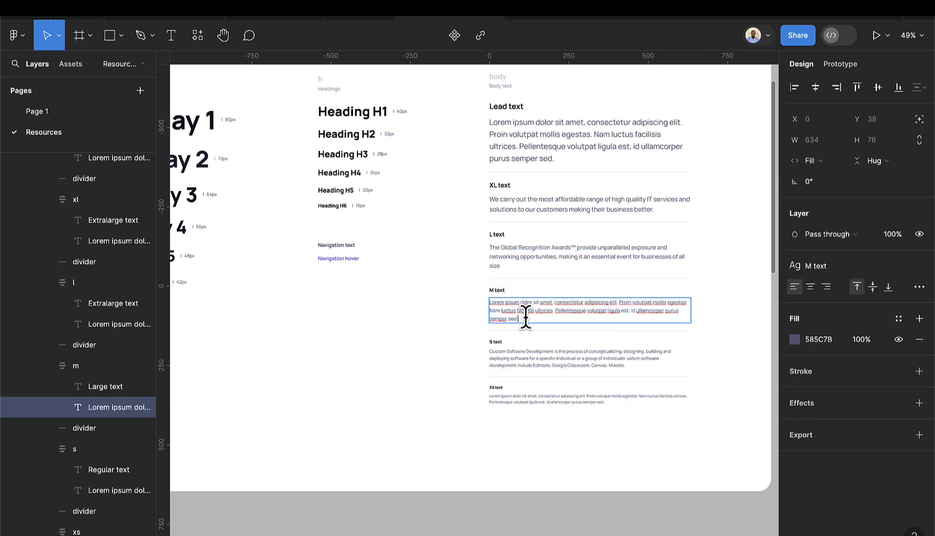
pyautogui.hotkey('ctrl', 'a')
pyautogui.hotkey('ctrl', 'c')
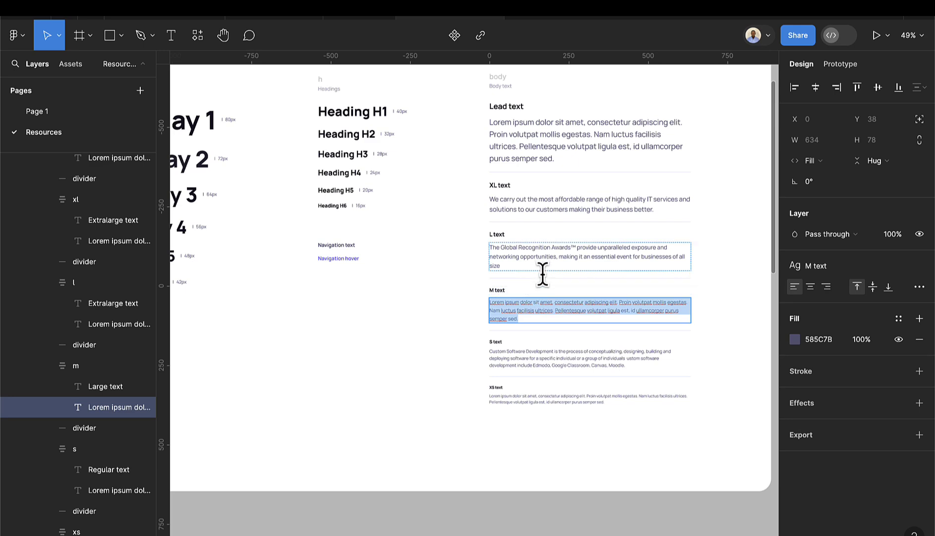
# - Return to Page 1 and try pasting the paragraph under Specialities, undoing the single-line result
pyautogui.click(55, 119)
pyautogui.scroll(-5, 427, 310)
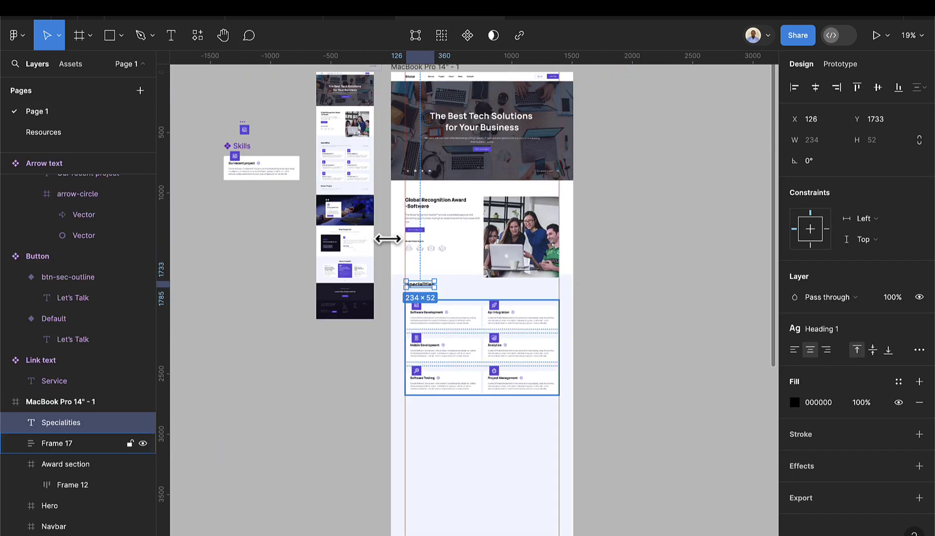
pyautogui.click(171, 35)
pyautogui.scroll(5, 367, 266)
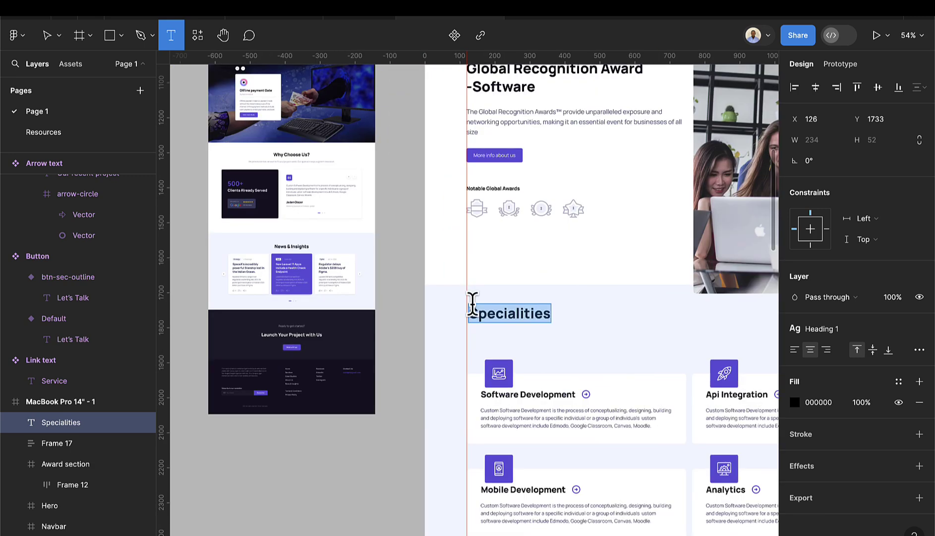
pyautogui.scroll(-3, 472, 307)
pyautogui.click(492, 176)
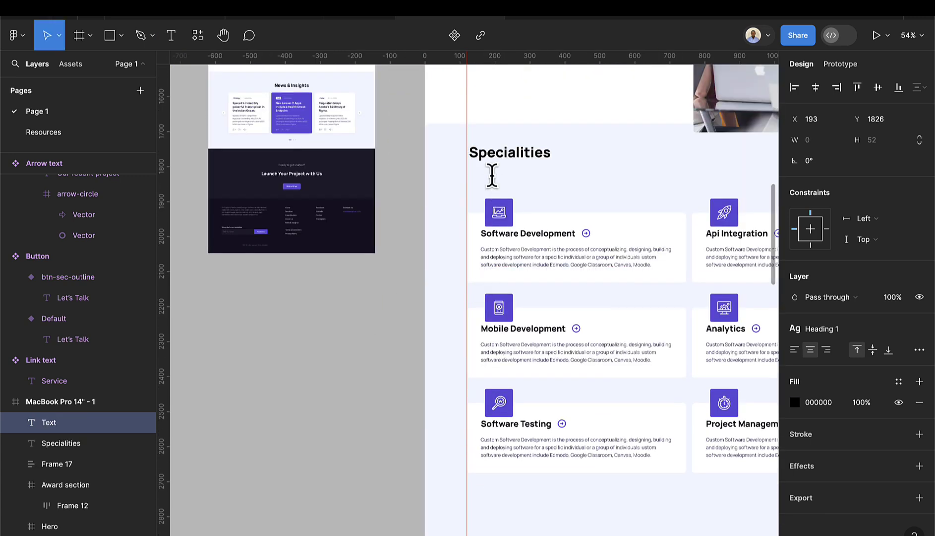
pyautogui.hotkey('ctrl', 'v')
pyautogui.press('Escape')
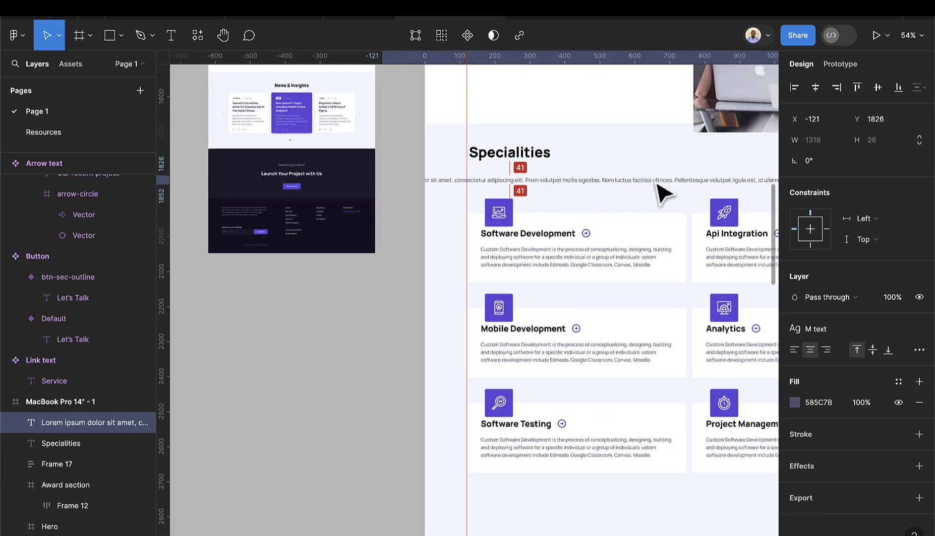
pyautogui.moveTo(700, 181); pyautogui.dragTo(599, 187)
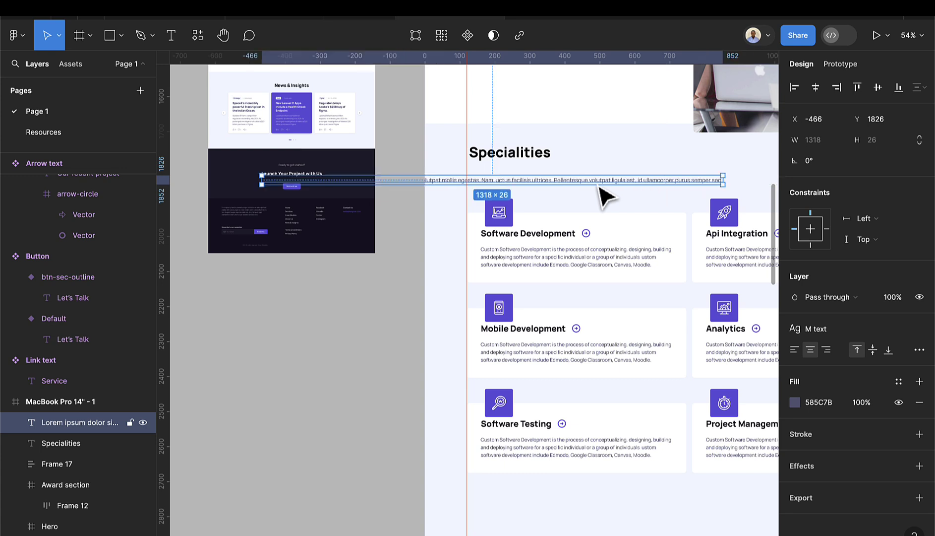
pyautogui.hotkey('ctrl', 'z')
pyautogui.hotkey('ctrl', 'z')
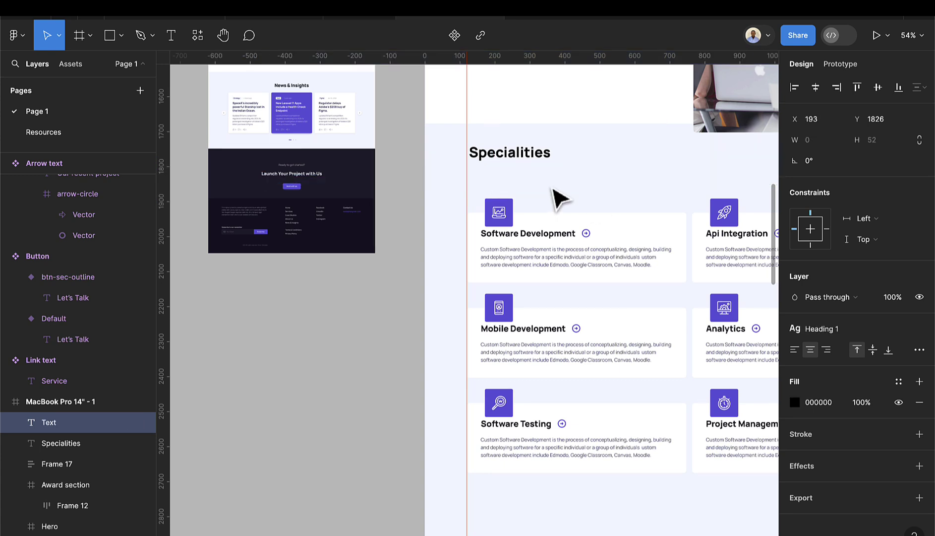
pyautogui.hotkey('ctrl', 'z')
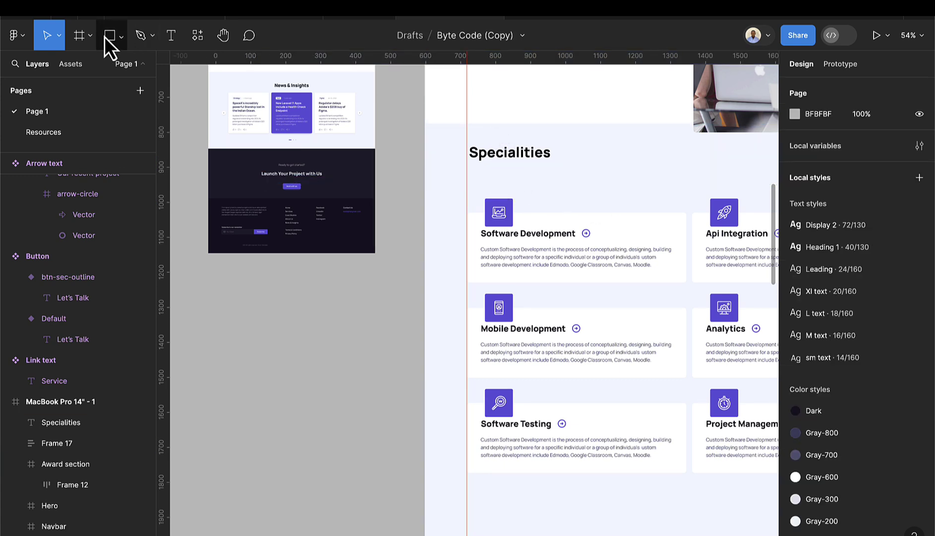
# - Paste the paragraph into a 789-wide text box under Specialities, left-aligned and lined up with the title
pyautogui.click(169, 37)
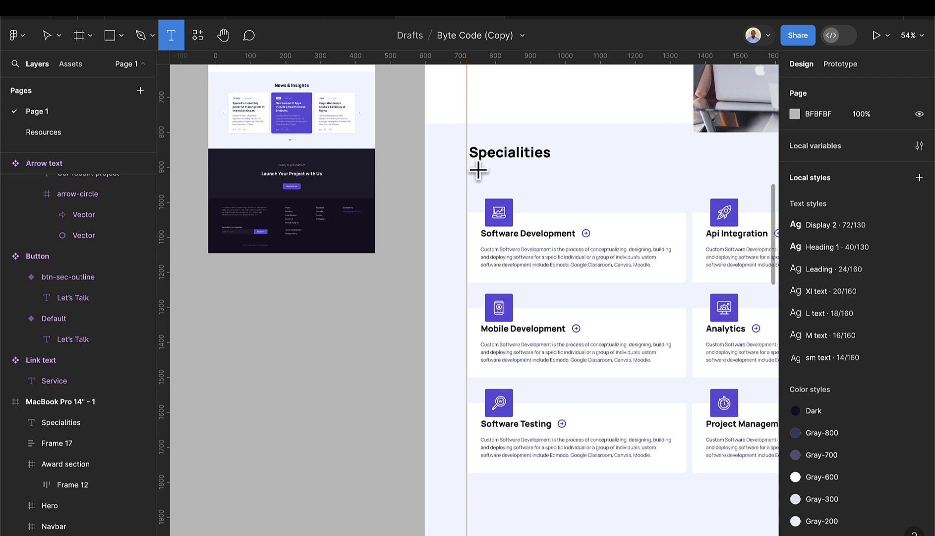
pyautogui.moveTo(467, 163); pyautogui.dragTo(689, 184)
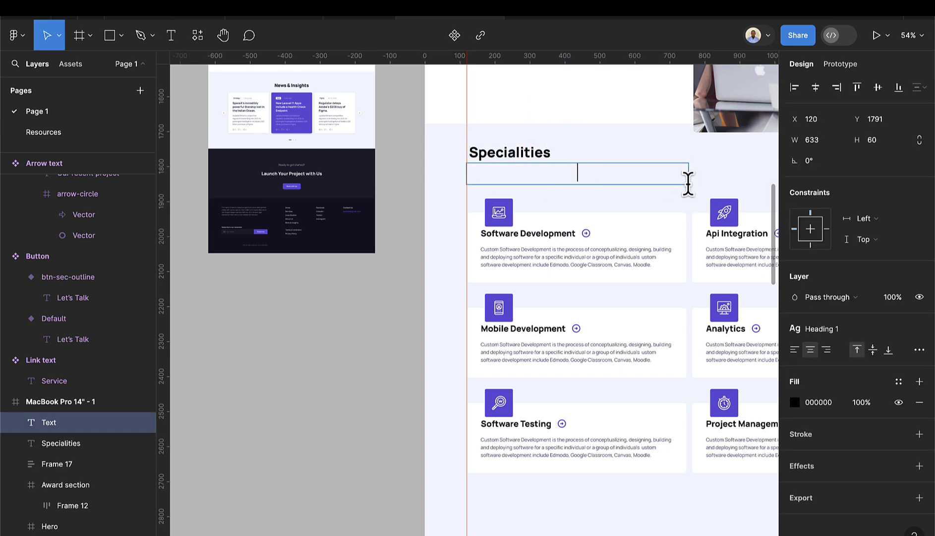
pyautogui.hotkey('ctrl', 'v')
pyautogui.press('Escape')
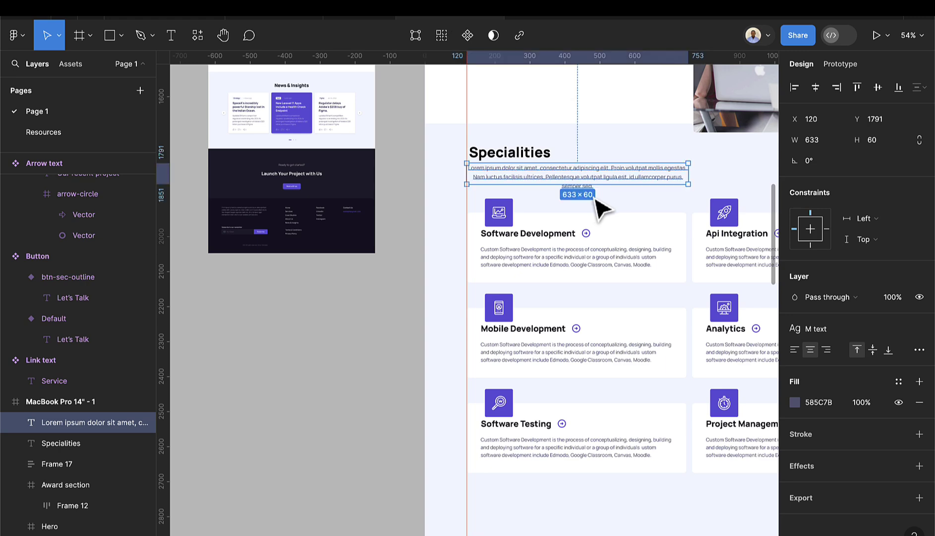
pyautogui.click(797, 352)
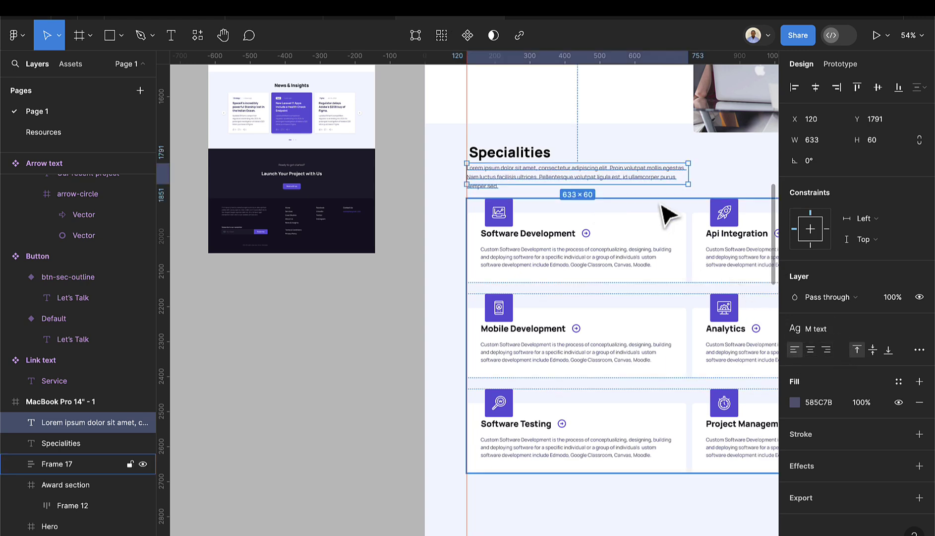
pyautogui.scroll(2, 603, 187)
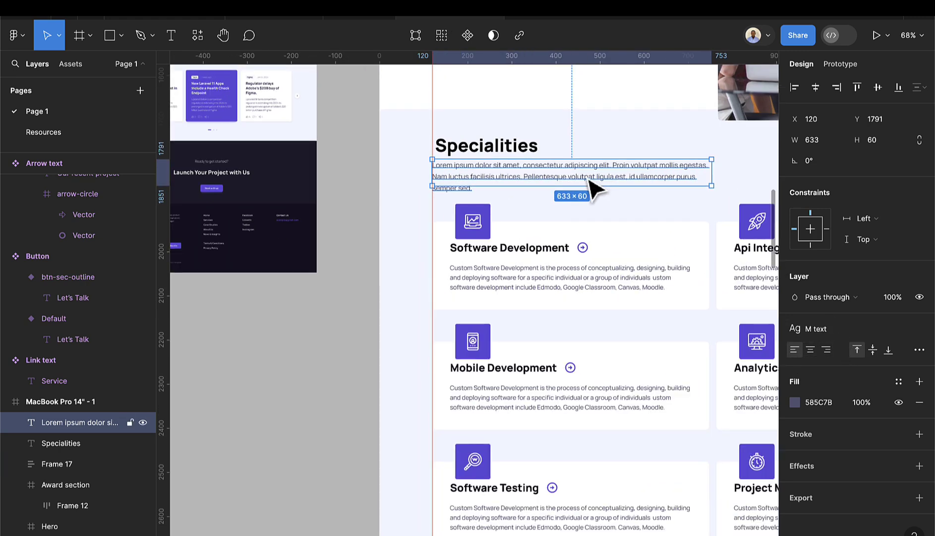
pyautogui.scroll(2, 595, 188)
pyautogui.moveTo(528, 183); pyautogui.dragTo(593, 175)
pyautogui.hscroll(5, 546, 189)
pyautogui.scroll(-3, 539, 182)
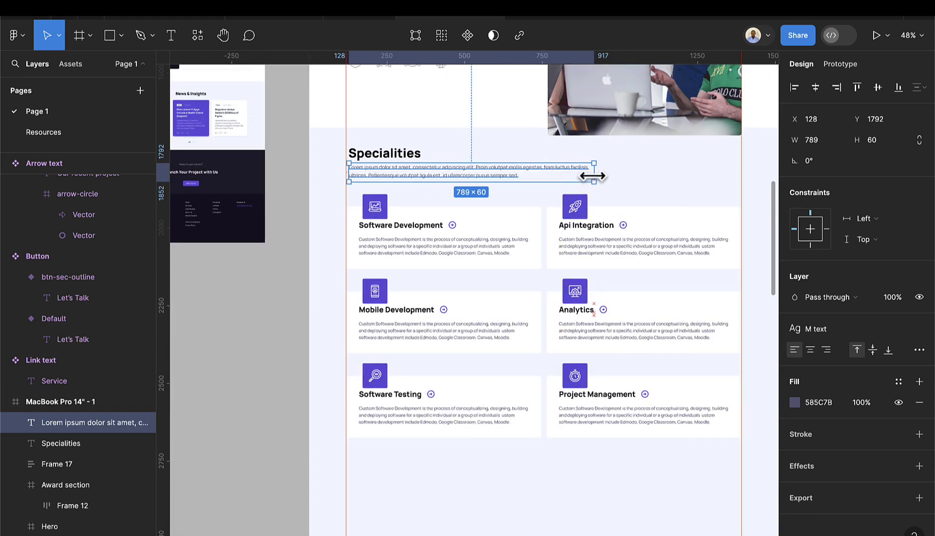
pyautogui.scroll(-2, 639, 189)
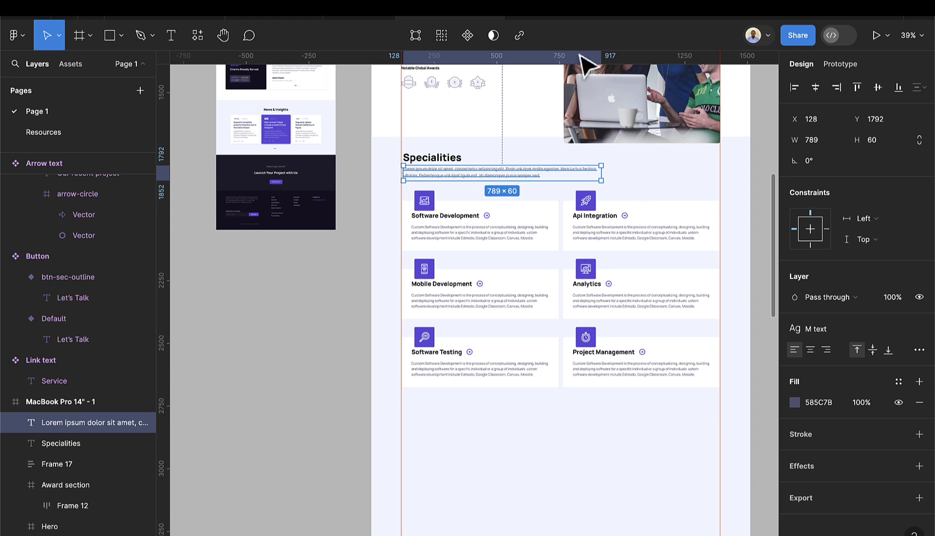
# - Drag a Button component beside the Specialities intro and switch it to the outline variant
pyautogui.click(72, 65)
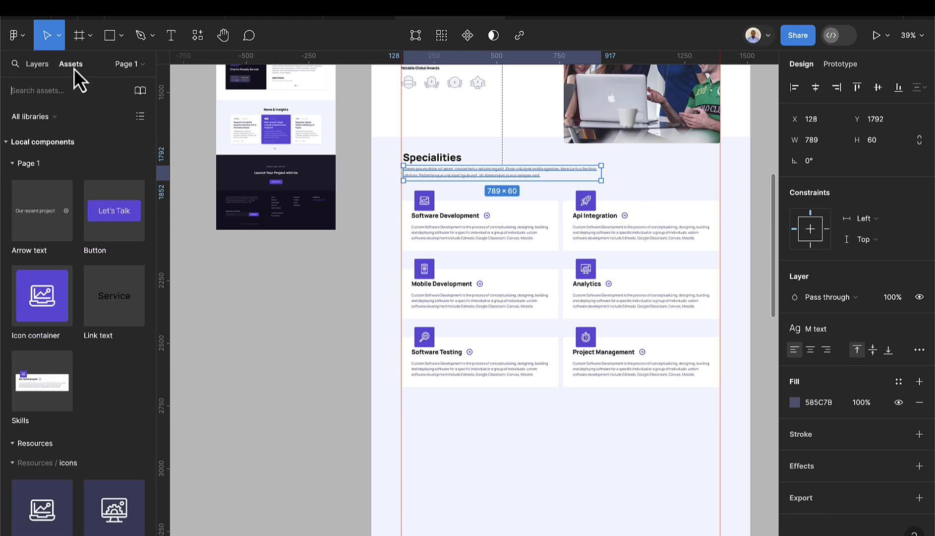
pyautogui.moveTo(95, 210); pyautogui.dragTo(669, 182)
pyautogui.scroll(5, 722, 177)
pyautogui.scroll(6, 643, 164)
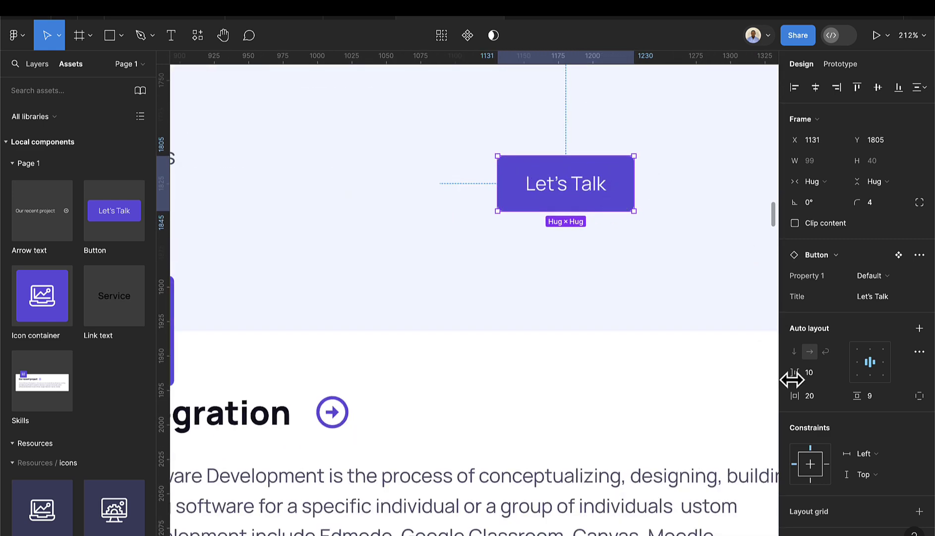
pyautogui.click(892, 277)
pyautogui.click(882, 291)
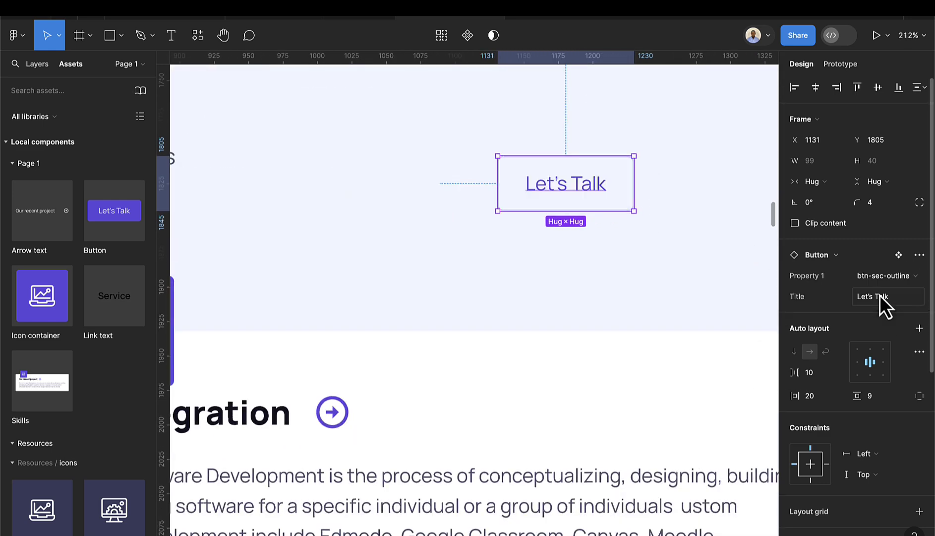
# - Relabel the button 'See all services' and nudge it slightly further right
pyautogui.click(892, 298)
pyautogui.write('See all services')
pyautogui.press('Return')
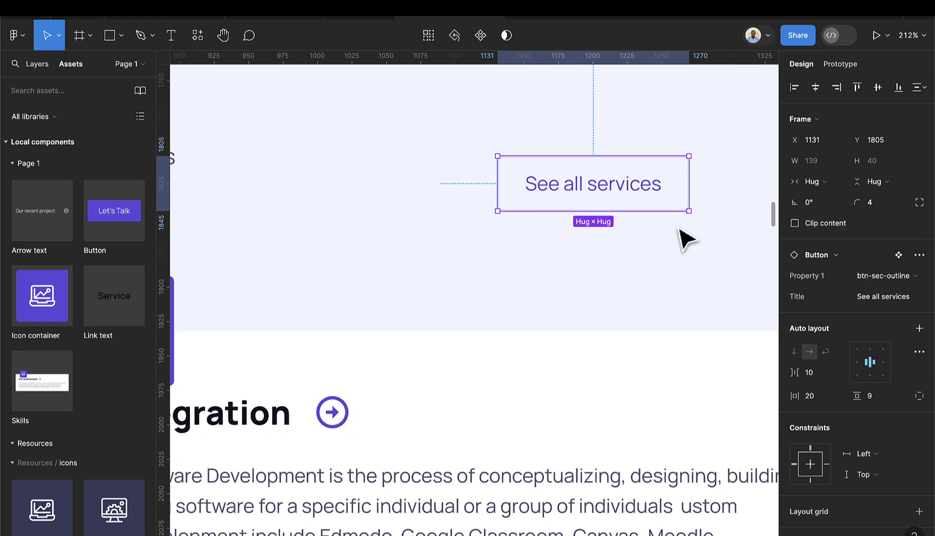
pyautogui.scroll(-5, 684, 238)
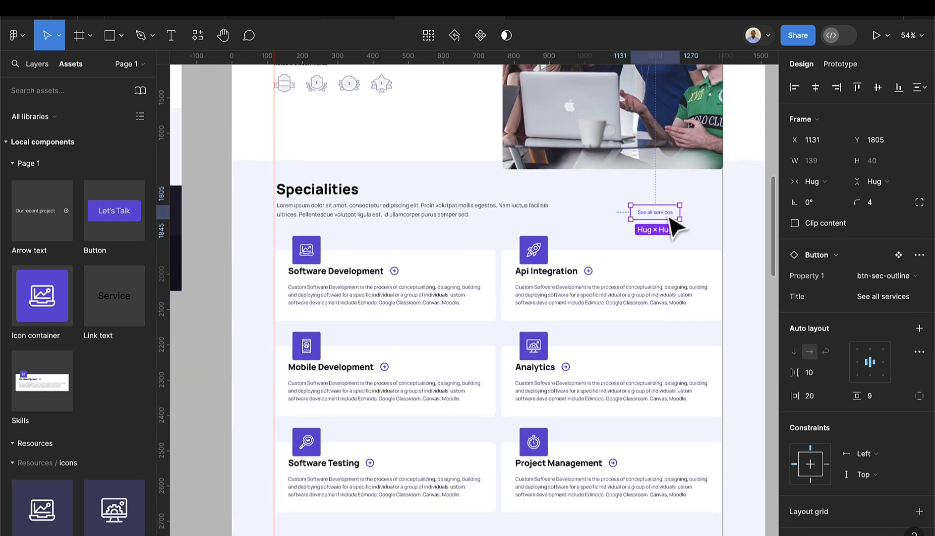
pyautogui.moveTo(672, 221); pyautogui.dragTo(675, 218)
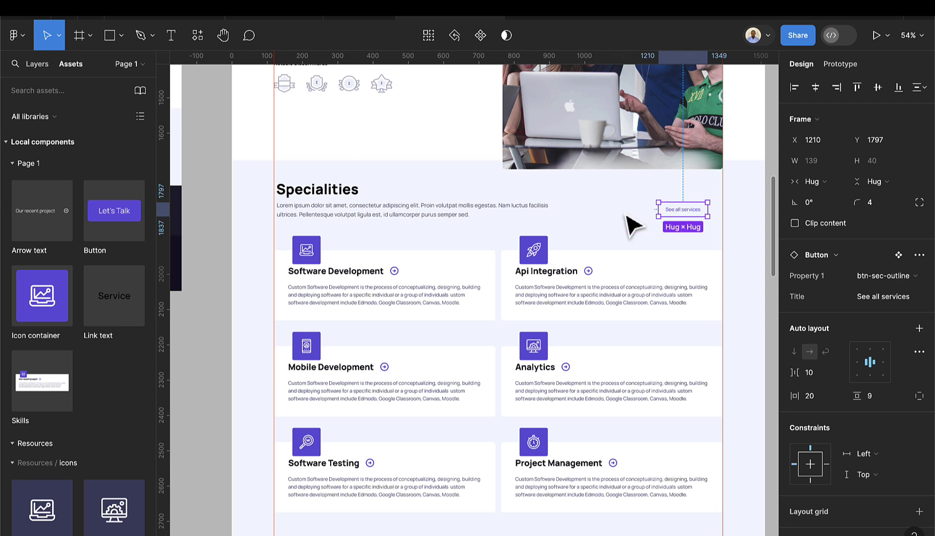
# - Wrap the intro paragraph and See all services button in a 1272-wide auto layout row with Auto spacing
pyautogui.keyDown('shift'); pyautogui.click(496, 214); pyautogui.keyUp('shift')
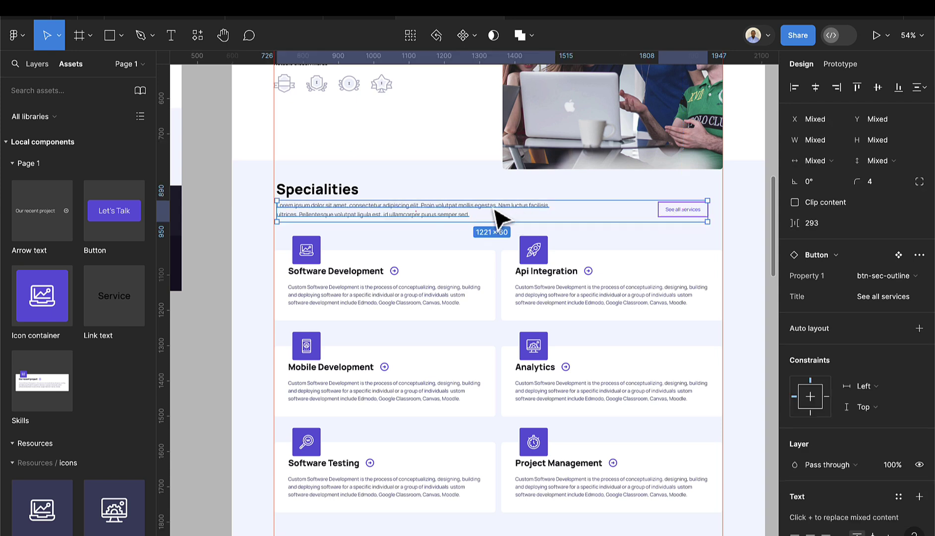
pyautogui.hotkey('shift', 'a')
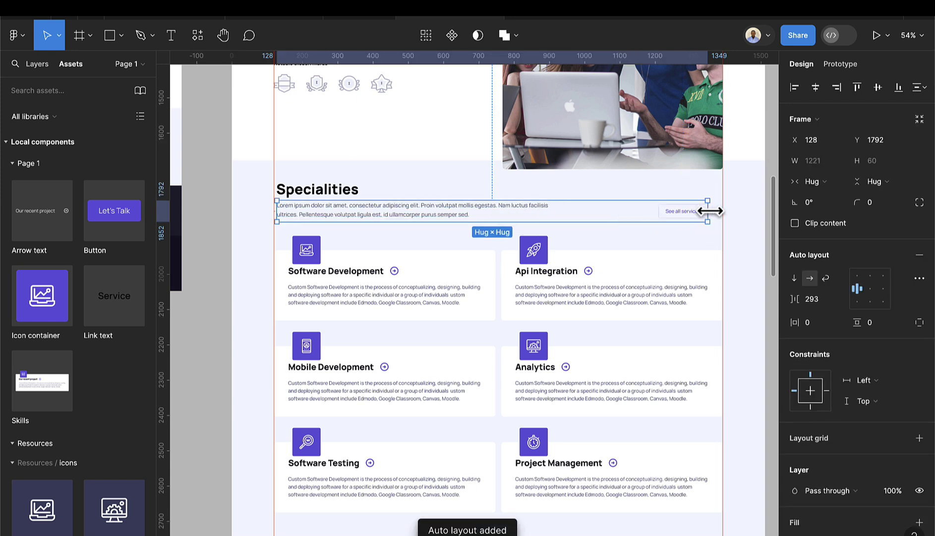
pyautogui.moveTo(711, 211); pyautogui.dragTo(724, 211)
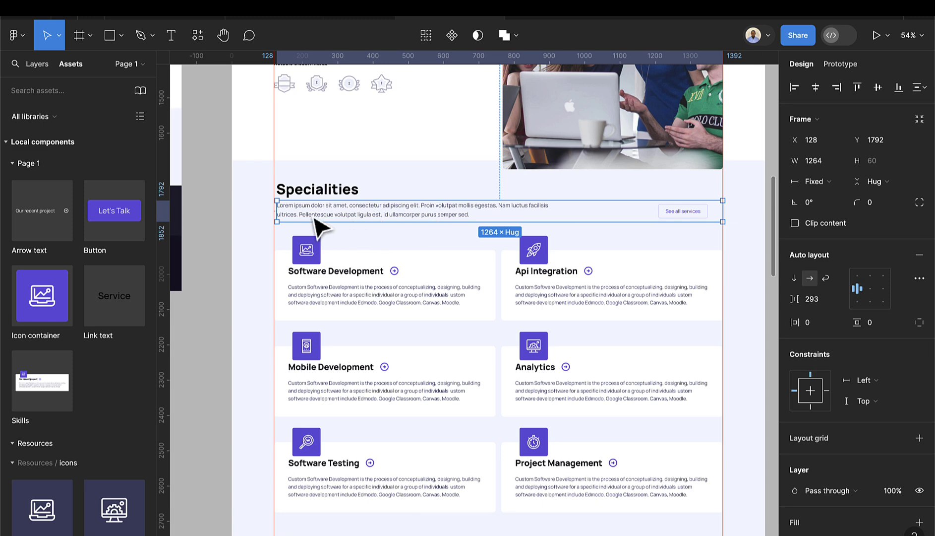
pyautogui.scroll(5, 274, 209)
pyautogui.moveTo(273, 209); pyautogui.dragTo(264, 210)
pyautogui.scroll(-5, 298, 223)
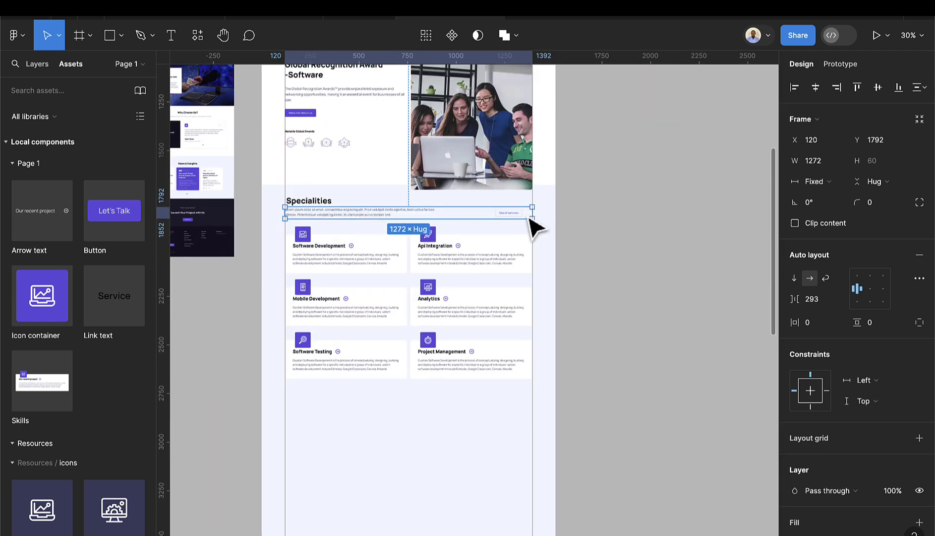
pyautogui.click(842, 302)
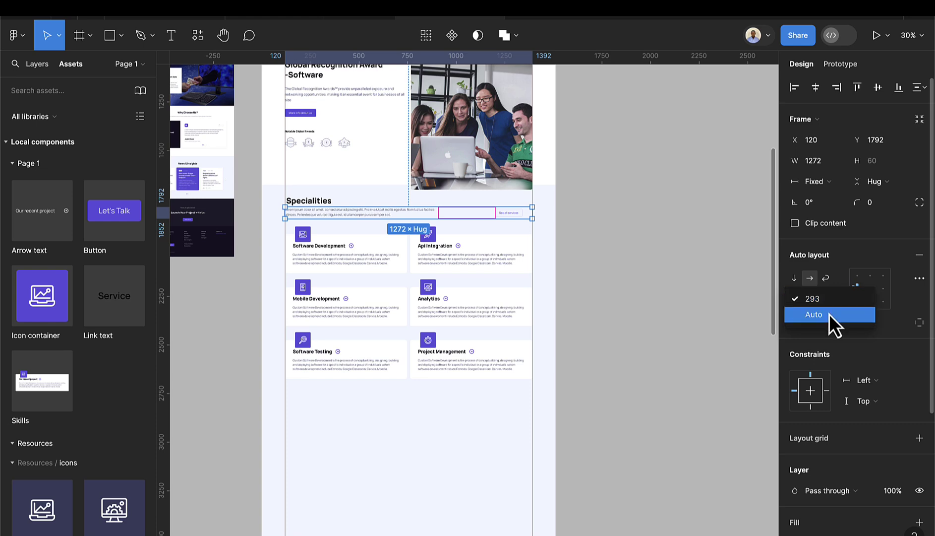
pyautogui.click(829, 315)
pyautogui.scroll(5, 530, 212)
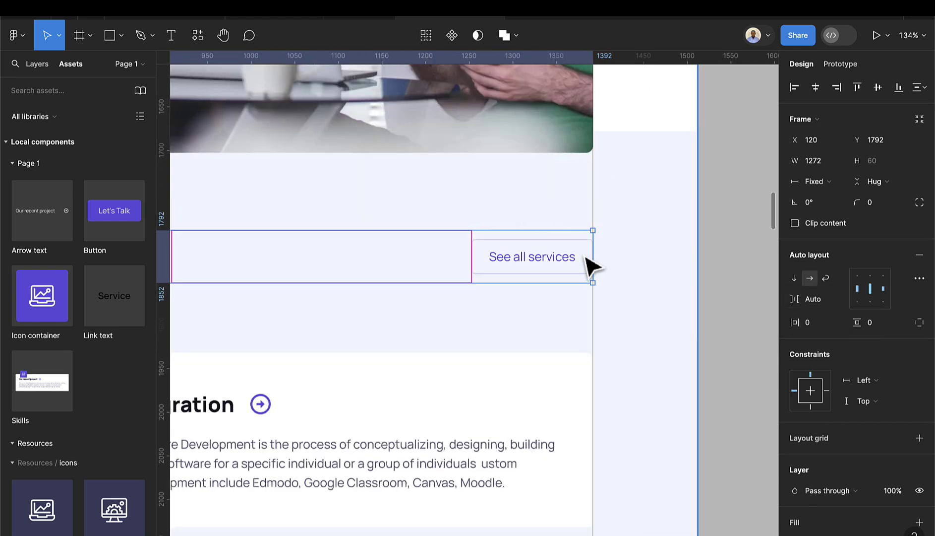
pyautogui.scroll(-5, 590, 266)
pyautogui.hscroll(-5, 297, 261)
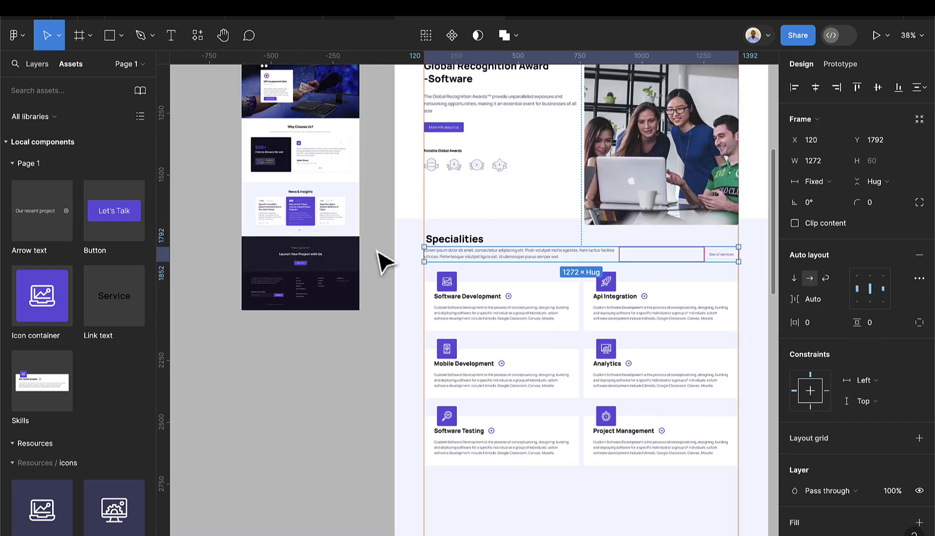
# - Stack the Specialities heading and the intro row in a vertical auto layout
pyautogui.click(469, 240)
pyautogui.keyDown('shift'); pyautogui.click(473, 258); pyautogui.keyUp('shift')
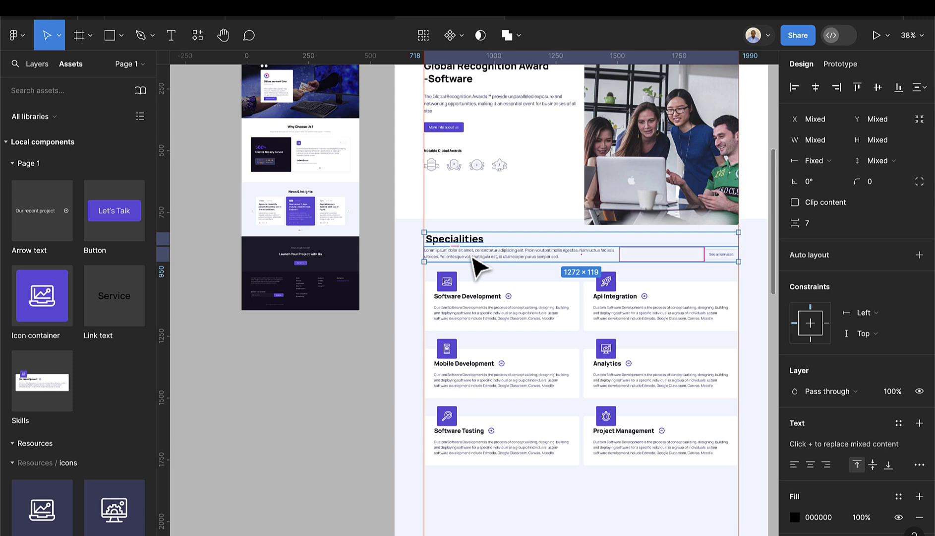
pyautogui.hotkey('shift', 'a')
# - Draw a trial frame around the Specialities section, move it, then undo it
pyautogui.scroll(-3, 471, 270)
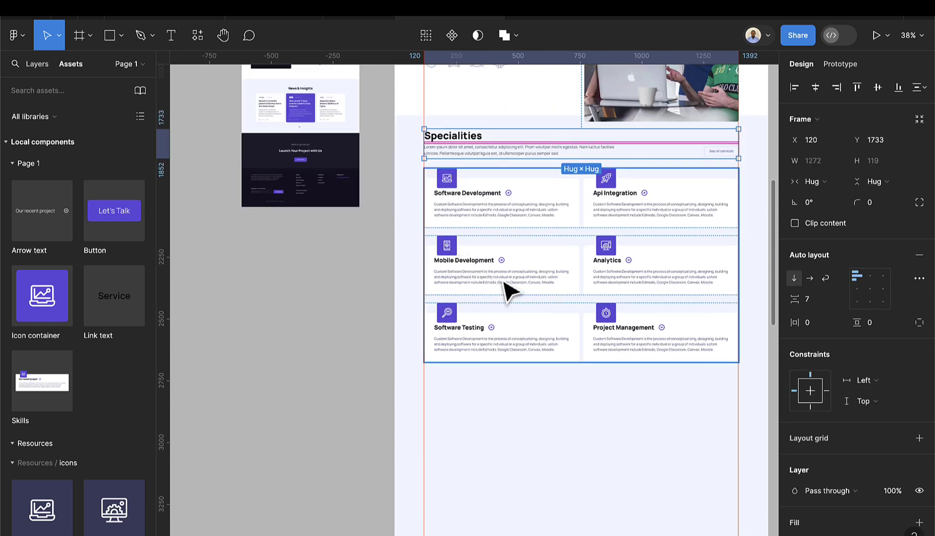
pyautogui.scroll(-3, 536, 301)
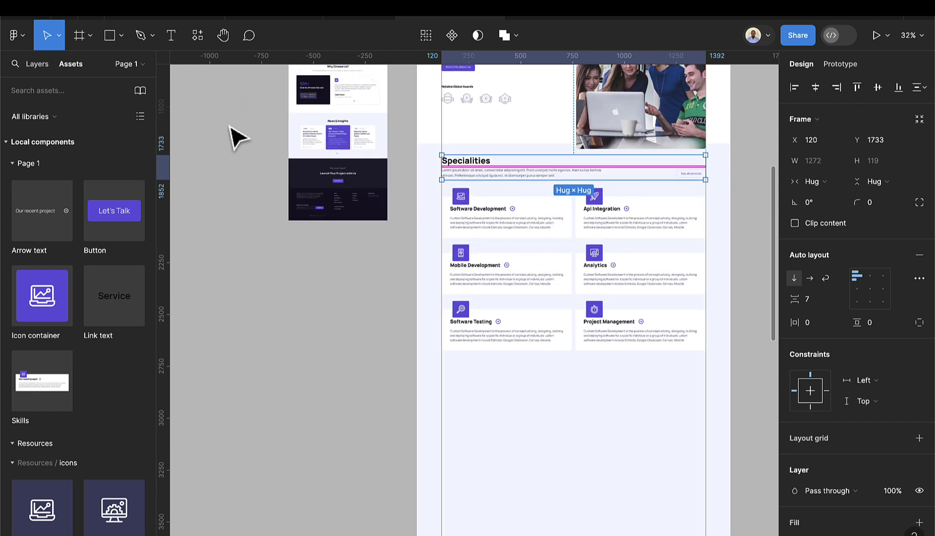
pyautogui.click(79, 36)
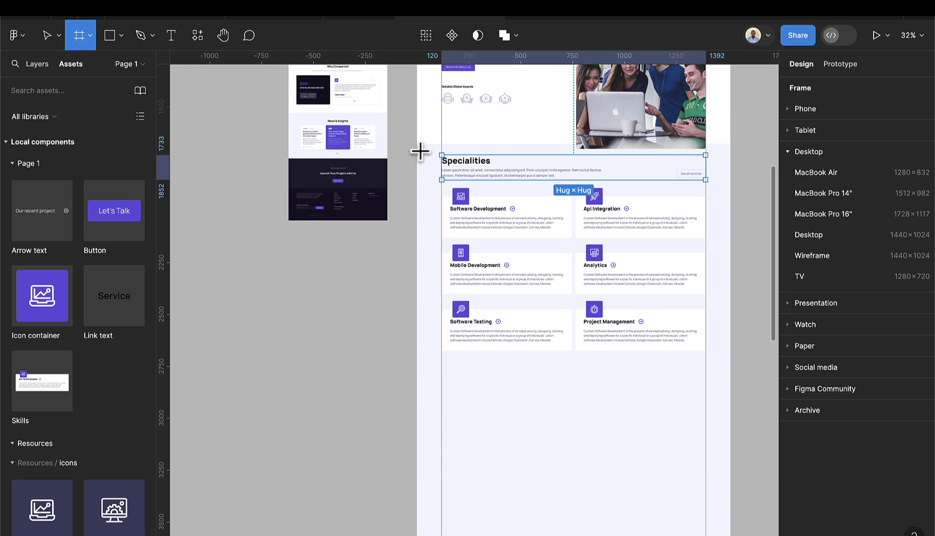
pyautogui.moveTo(420, 151); pyautogui.dragTo(727, 379)
pyautogui.moveTo(641, 199); pyautogui.dragTo(645, 348)
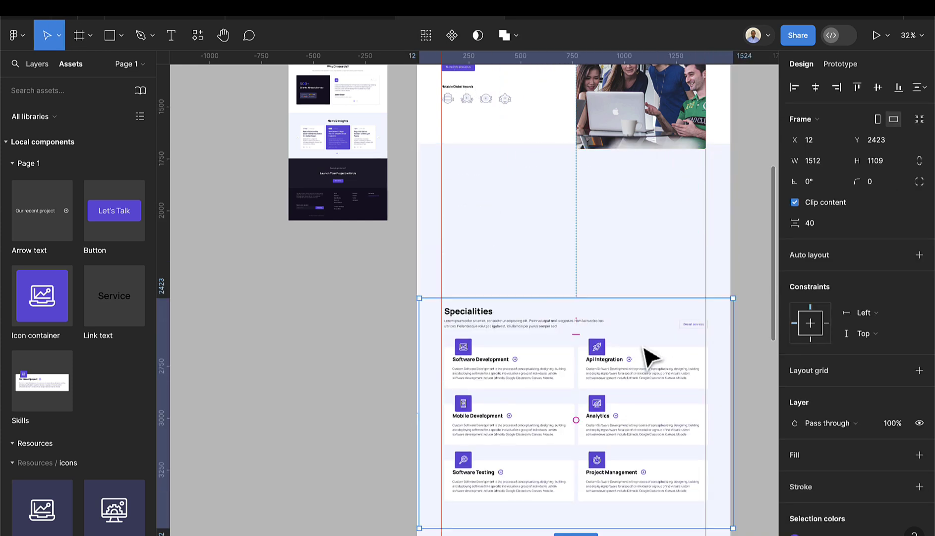
pyautogui.hotkey('ctrl', 'z')
pyautogui.hotkey('ctrl', 'z')
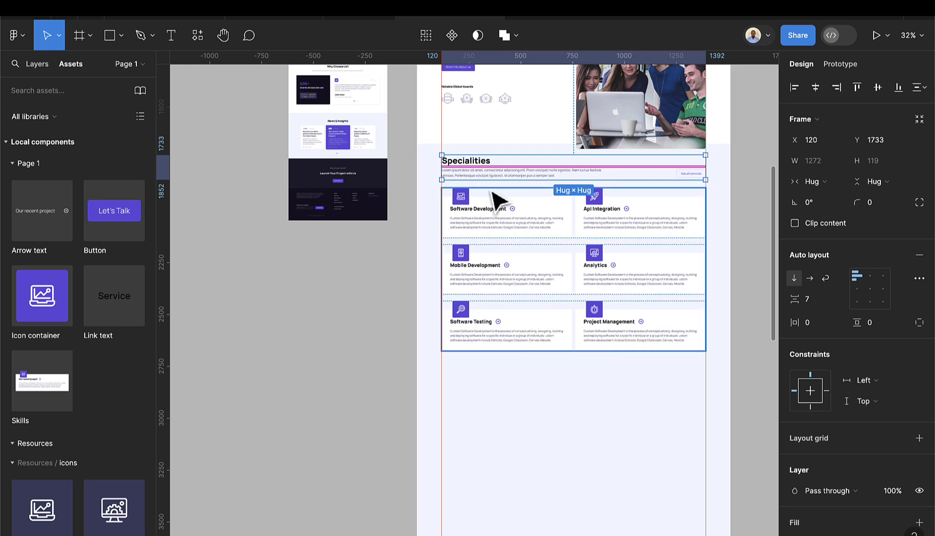
# - Reselect the Specialities header frame with the Frame tool ready and the layer tree shown
pyautogui.click(518, 417)
pyautogui.click(514, 298)
pyautogui.click(495, 169)
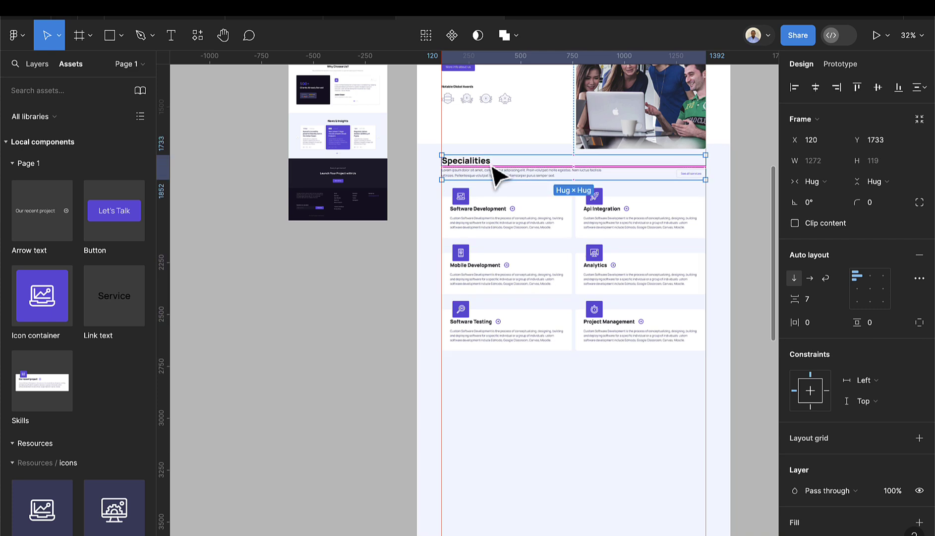
pyautogui.click(80, 35)
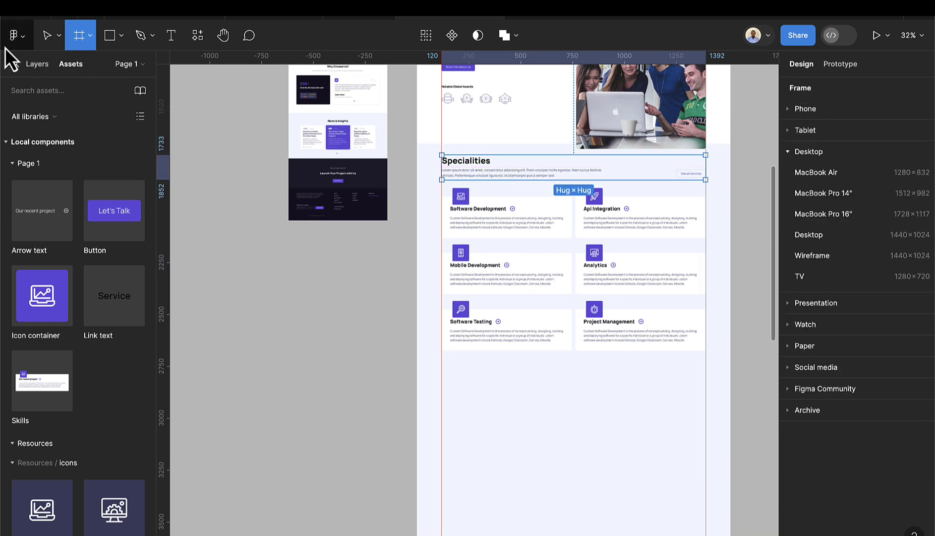
pyautogui.click(47, 65)
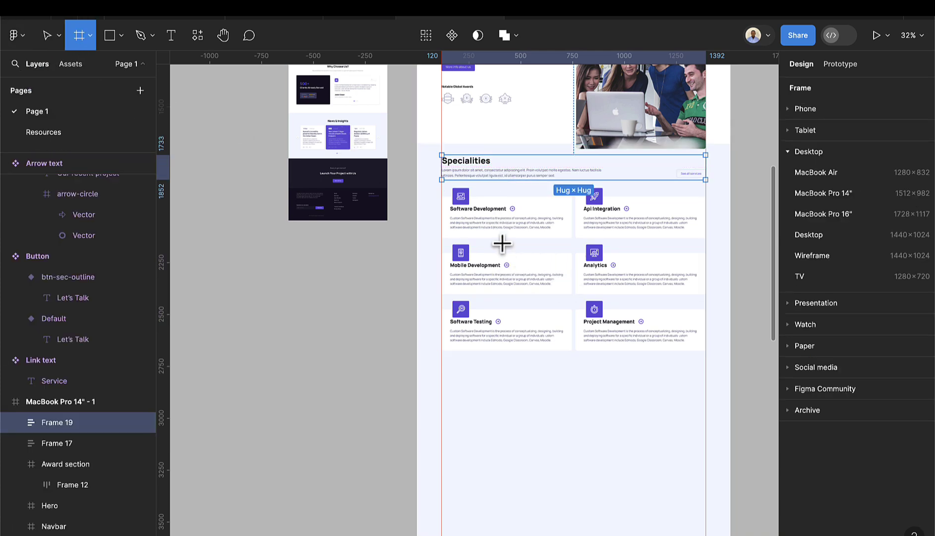
# - Draw a 1512×1043 frame around the Specialities header and services grid, placed at X 0, Y 1678
pyautogui.moveTo(417, 144); pyautogui.dragTo(728, 365)
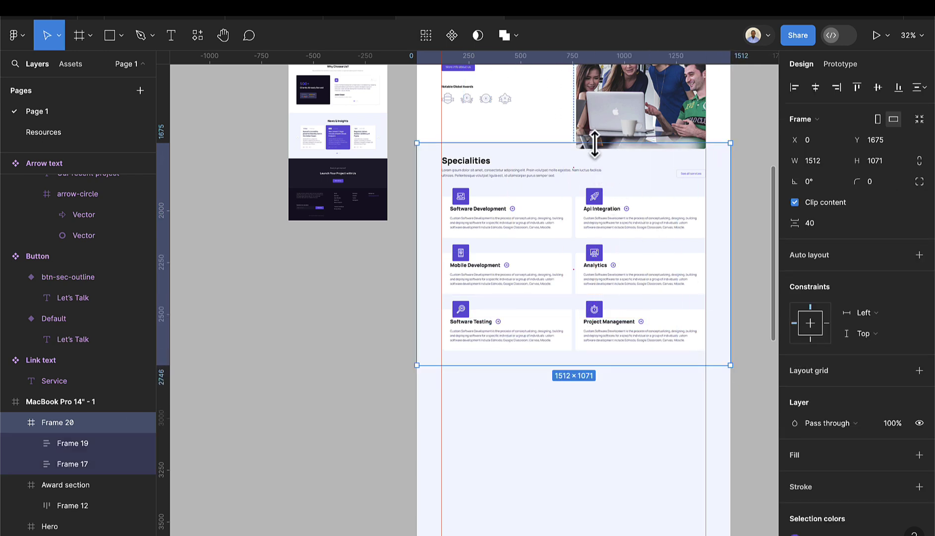
pyautogui.moveTo(595, 143); pyautogui.dragTo(595, 149)
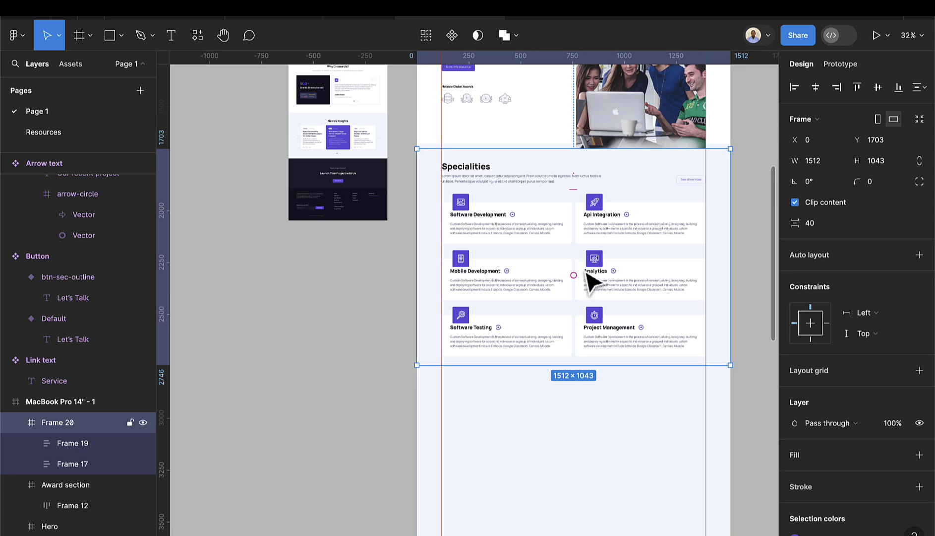
pyautogui.moveTo(590, 277); pyautogui.dragTo(597, 328)
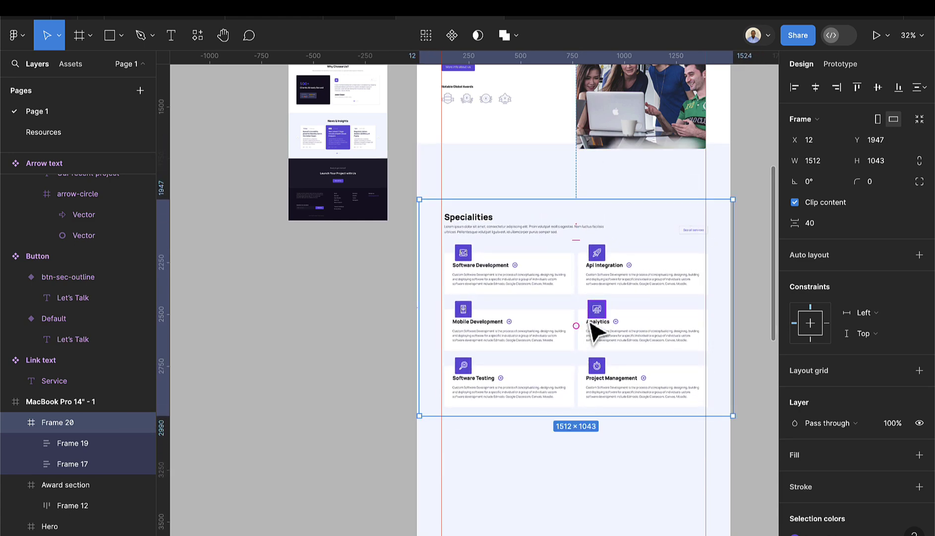
pyautogui.hotkey('ctrl', 'z')
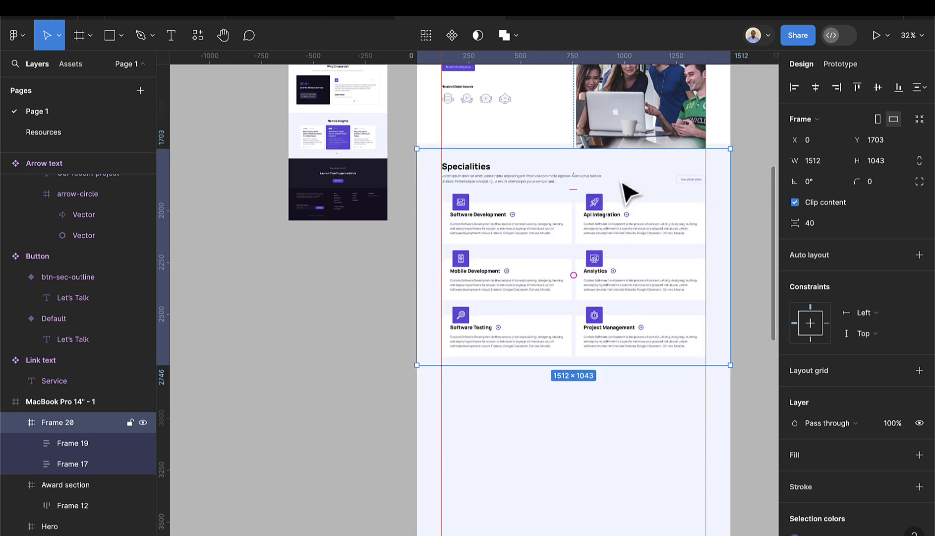
pyautogui.scroll(2, 629, 191)
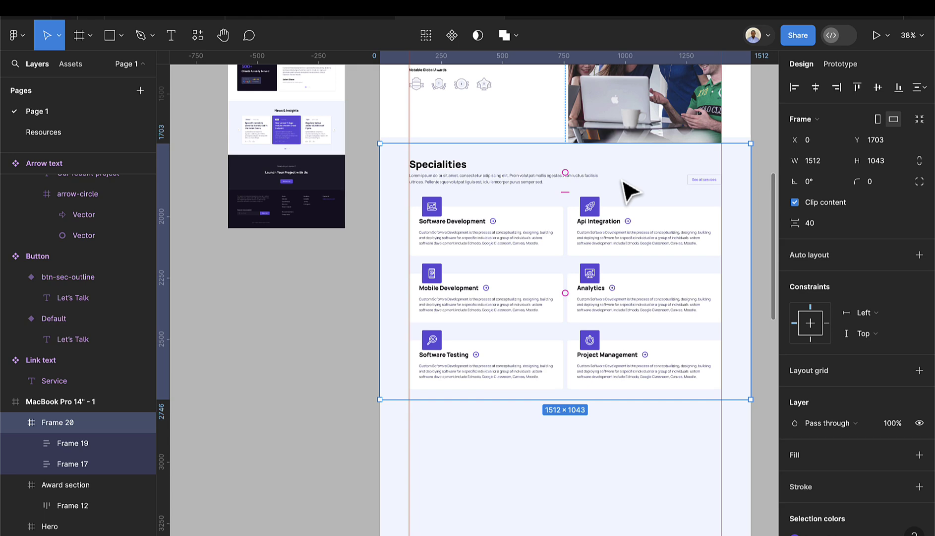
pyautogui.hotkey('shift', 'Up')
pyautogui.hotkey('shift', 'Up')
pyautogui.hotkey('shift', 'Up')
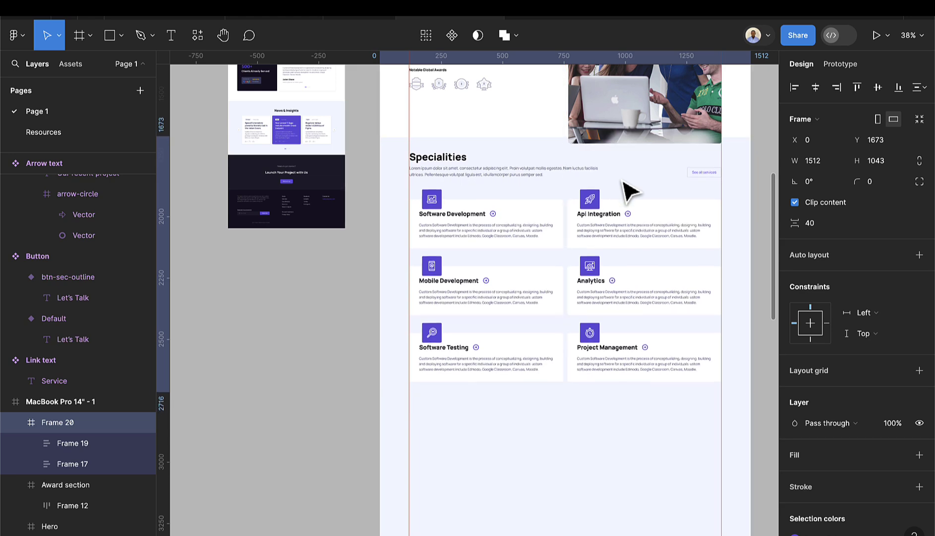
pyautogui.scroll(5, 519, 158)
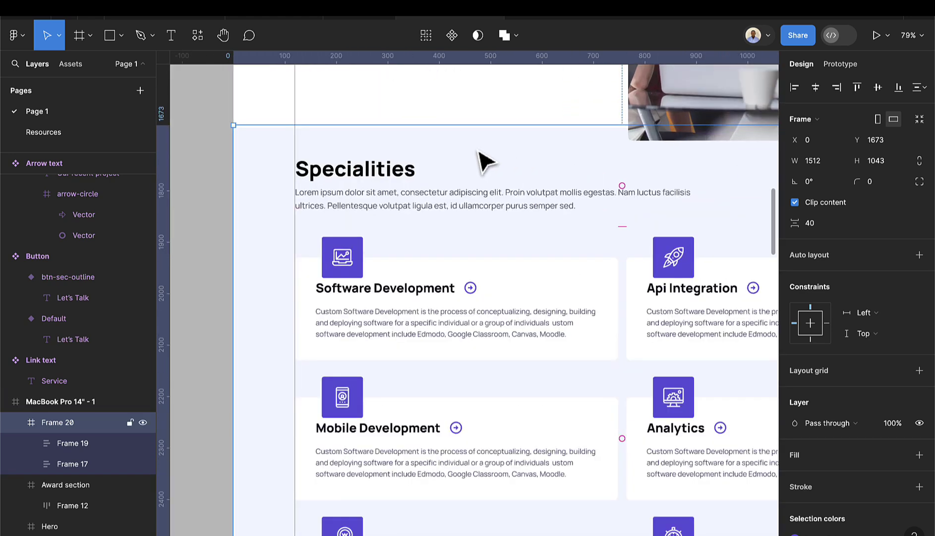
pyautogui.moveTo(479, 154); pyautogui.dragTo(478, 155)
pyautogui.scroll(-5, 480, 161)
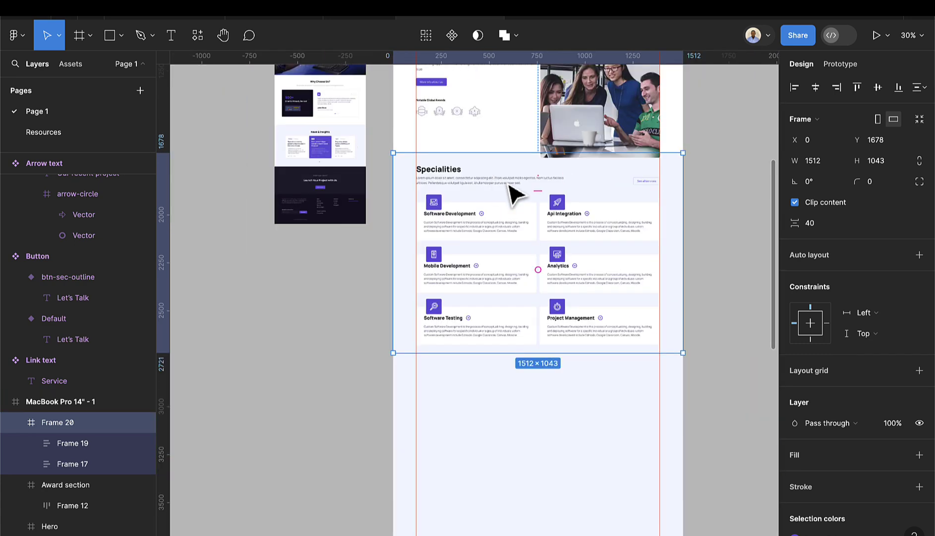
pyautogui.scroll(-3, 526, 193)
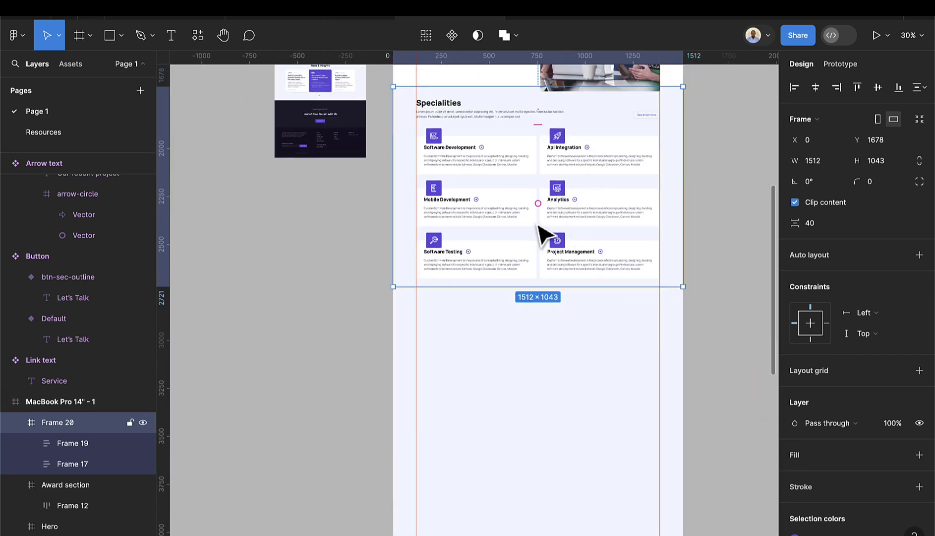
pyautogui.click(16, 423)
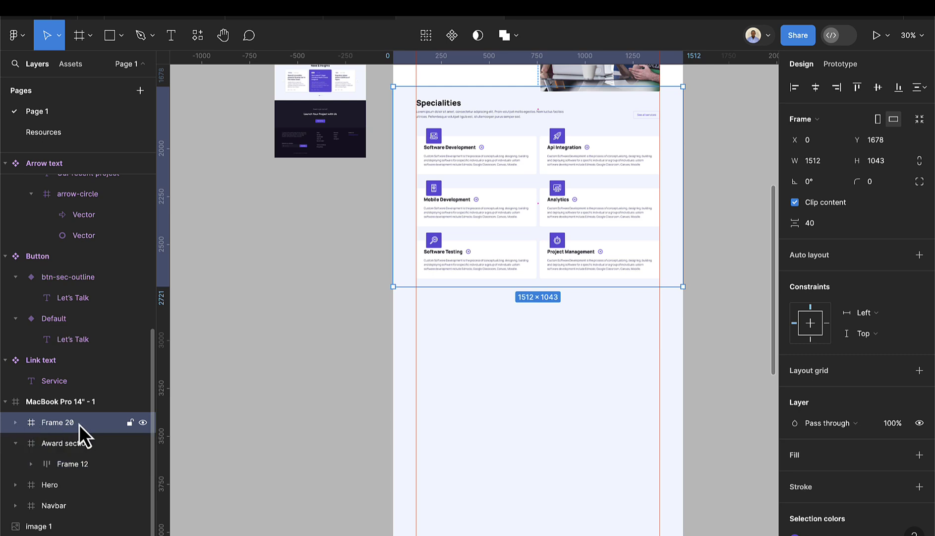
pyautogui.doubleClick(80, 424)
pyautogui.write('Specia')
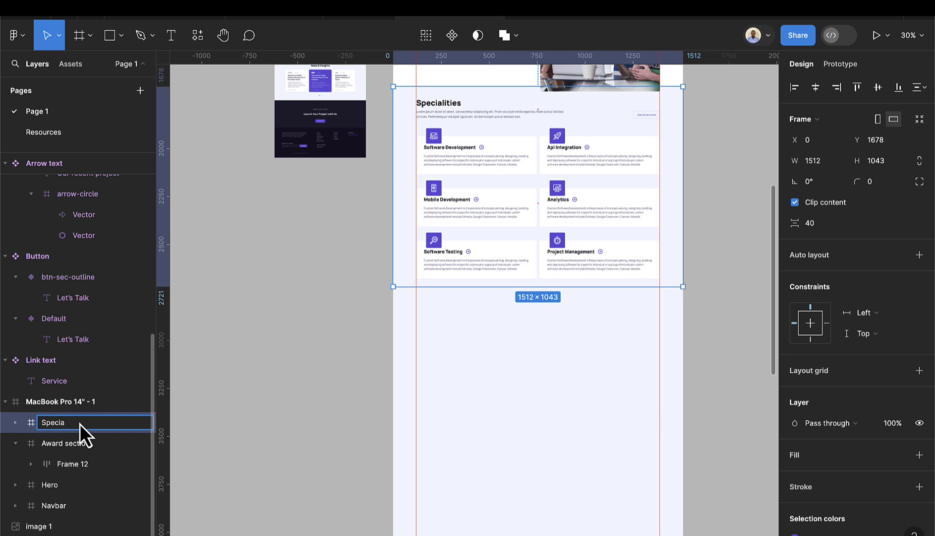
pyautogui.write('ties')
pyautogui.press('Return')
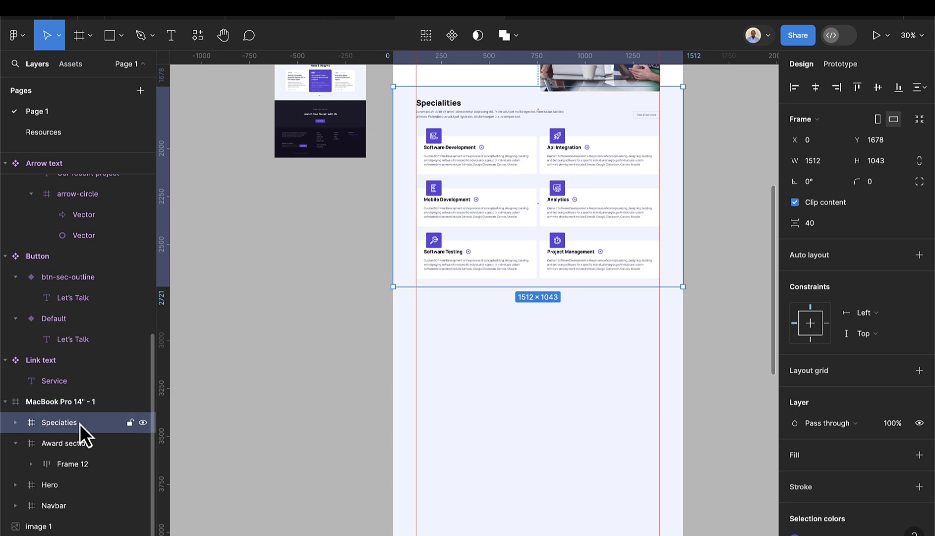
pyautogui.click(16, 445)
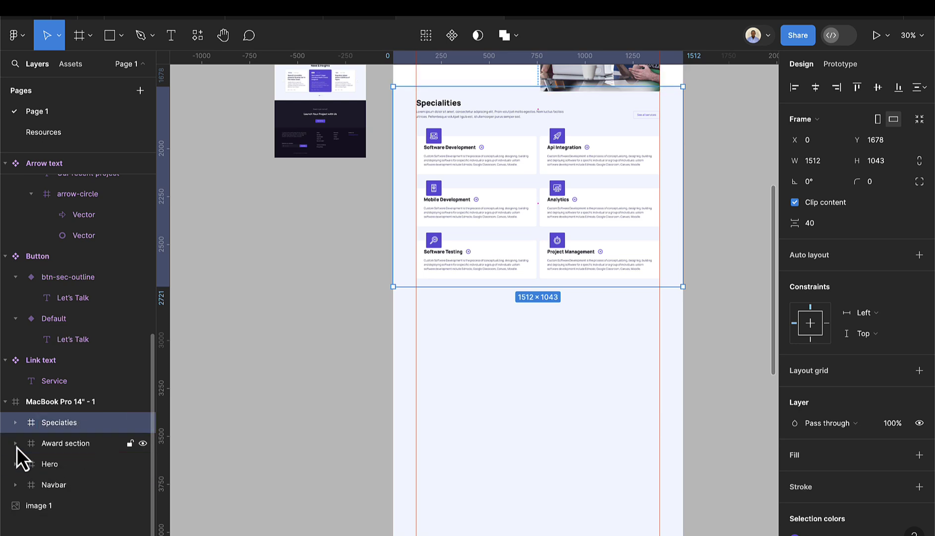
pyautogui.scroll(3, 532, 286)
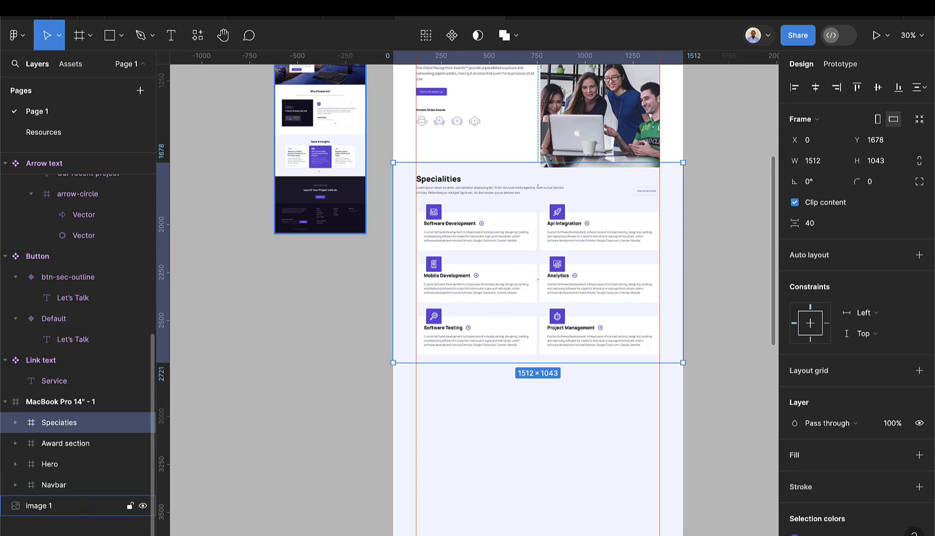
pyautogui.click(52, 483)
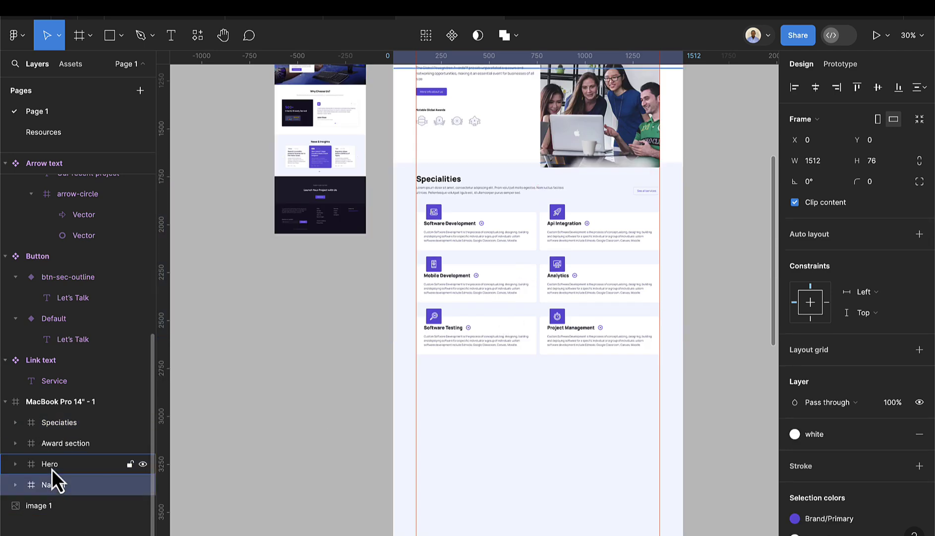
pyautogui.click(52, 464)
pyautogui.click(54, 443)
pyautogui.click(129, 424)
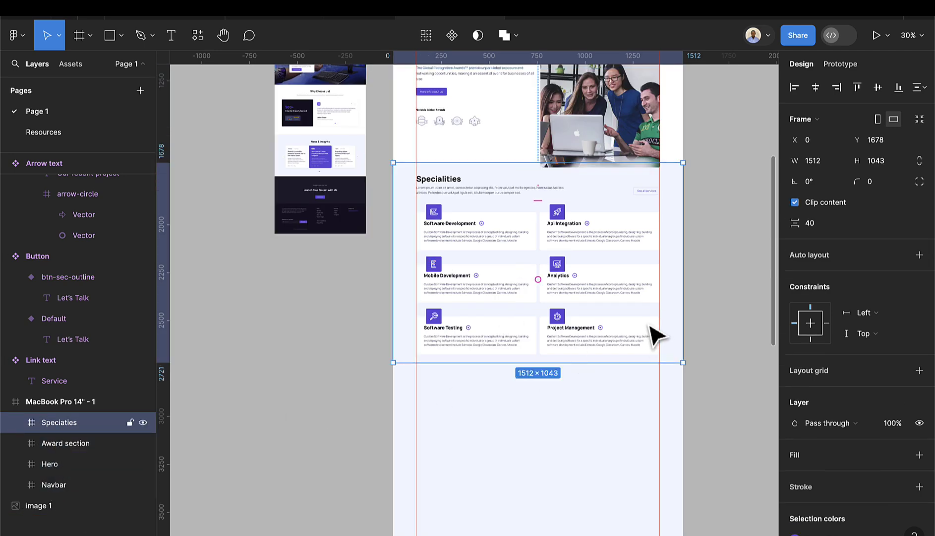
pyautogui.scroll(-4, 647, 331)
pyautogui.scroll(2, 645, 337)
pyautogui.scroll(-2, 642, 355)
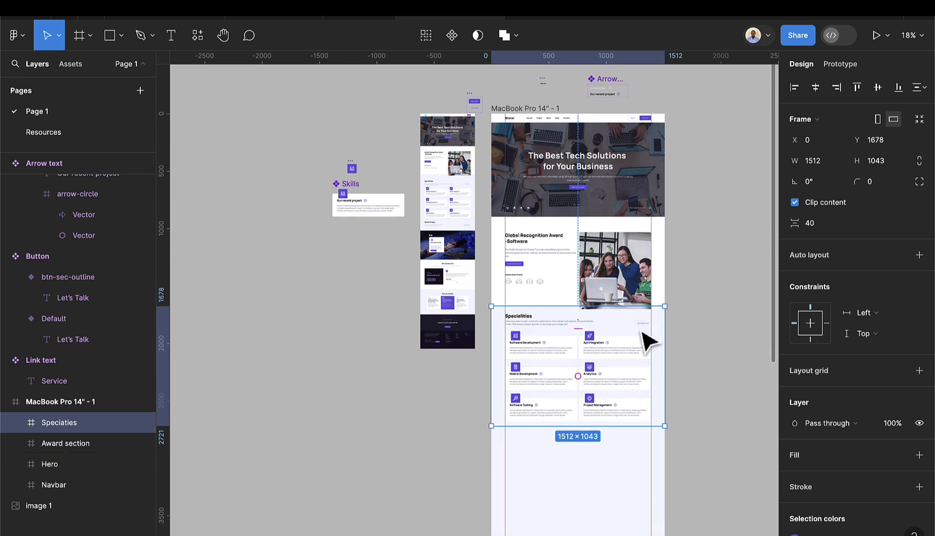
pyautogui.scroll(-2, 640, 357)
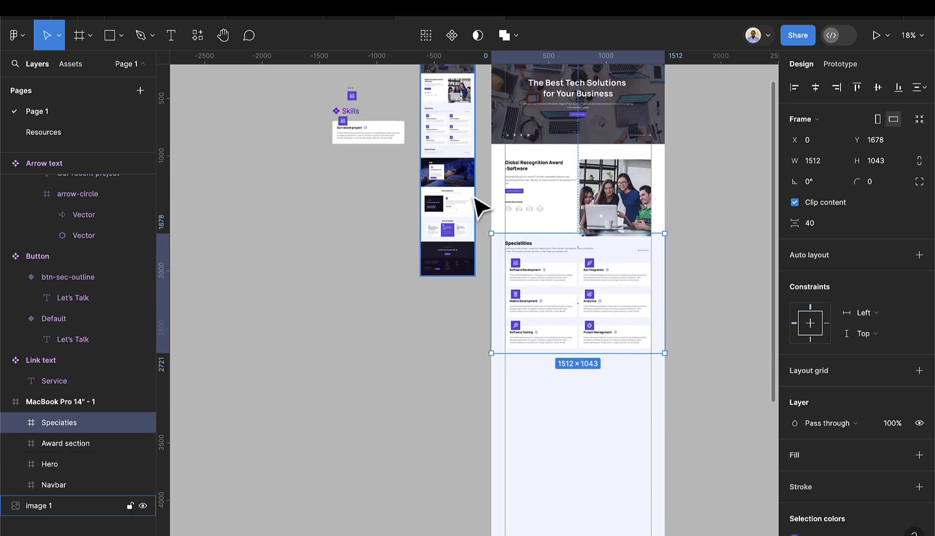
pyautogui.scroll(5, 480, 208)
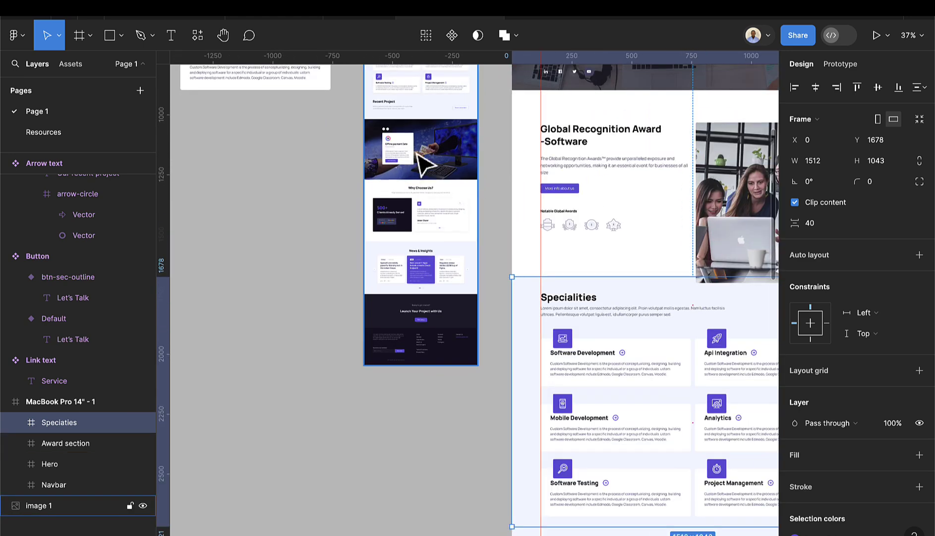
pyautogui.scroll(-5, 589, 337)
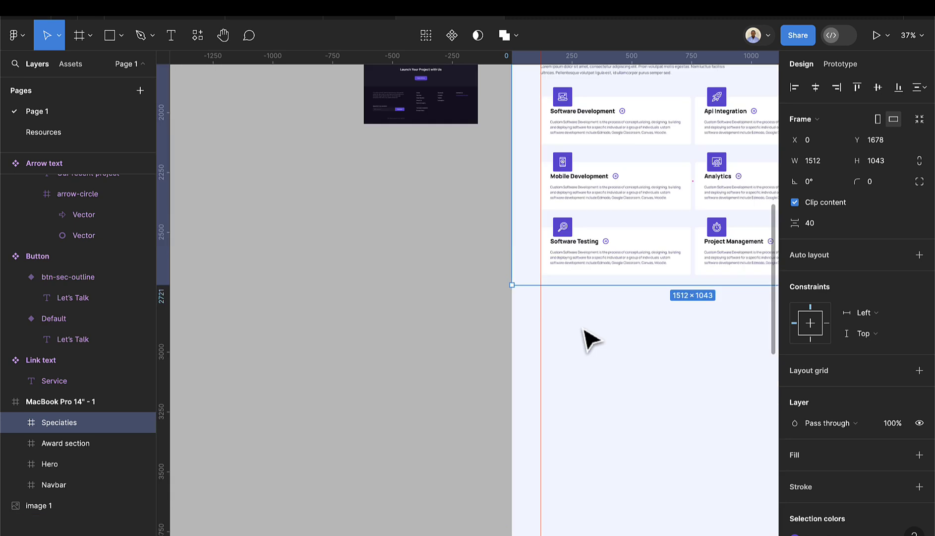
pyautogui.scroll(-3, 590, 338)
pyautogui.hscroll(3, 592, 339)
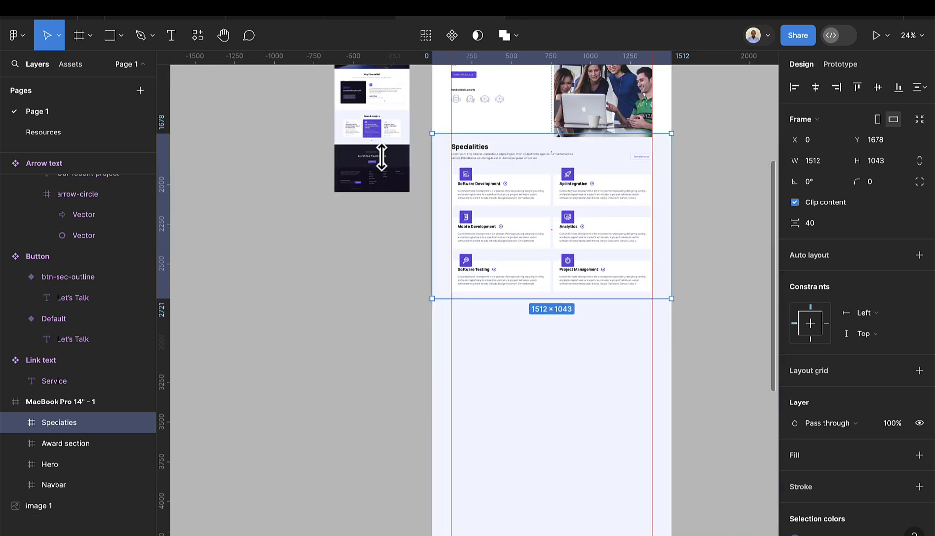
# - Draw a 1512×800 empty frame below Specialities, then switch to the Resources page
pyautogui.click(80, 41)
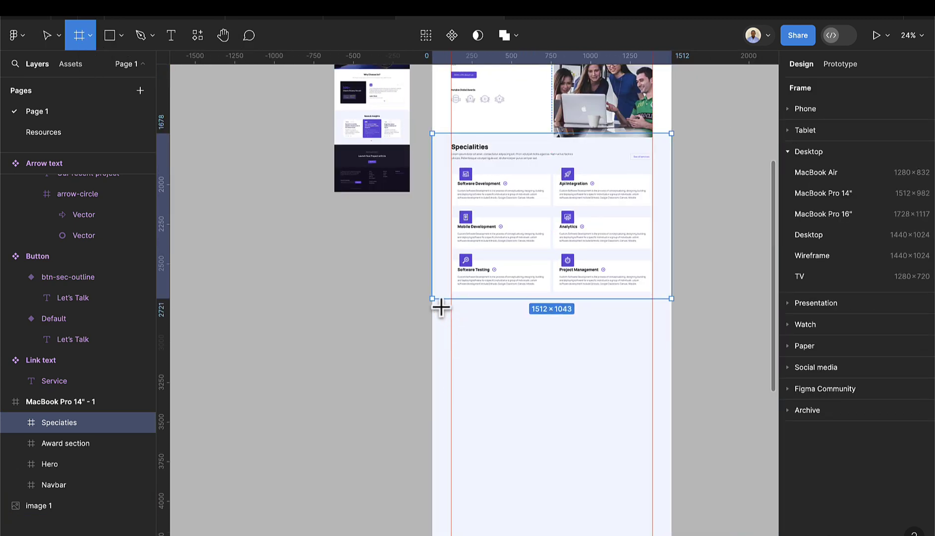
pyautogui.moveTo(433, 297); pyautogui.dragTo(672, 440)
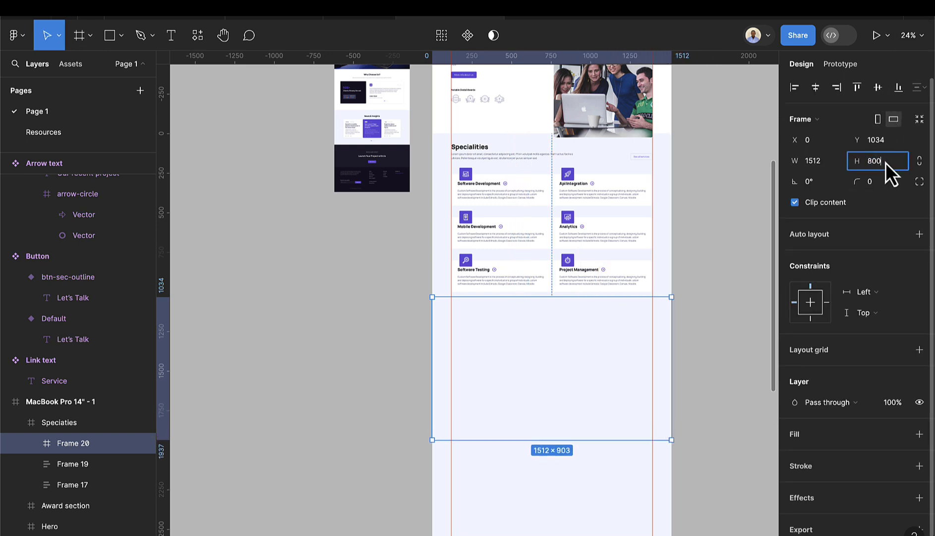
pyautogui.press('Return')
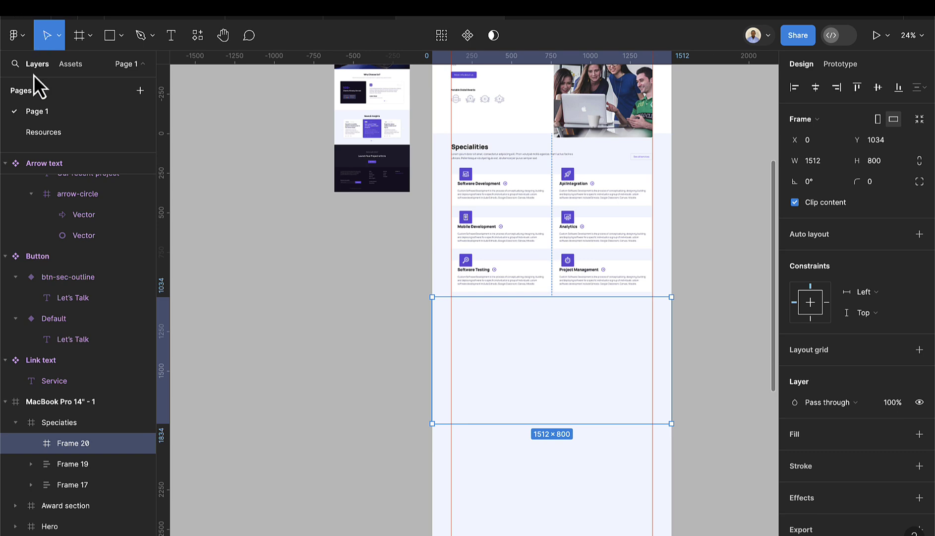
pyautogui.click(37, 134)
# - Select the 1512×800 image on the Resources page and return to Page 1
pyautogui.scroll(-10, 518, 369)
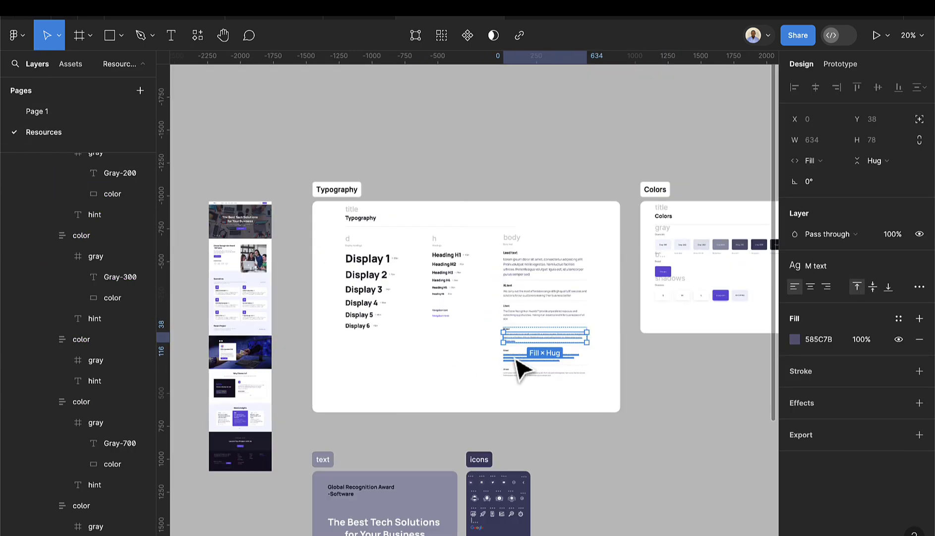
pyautogui.click(502, 399)
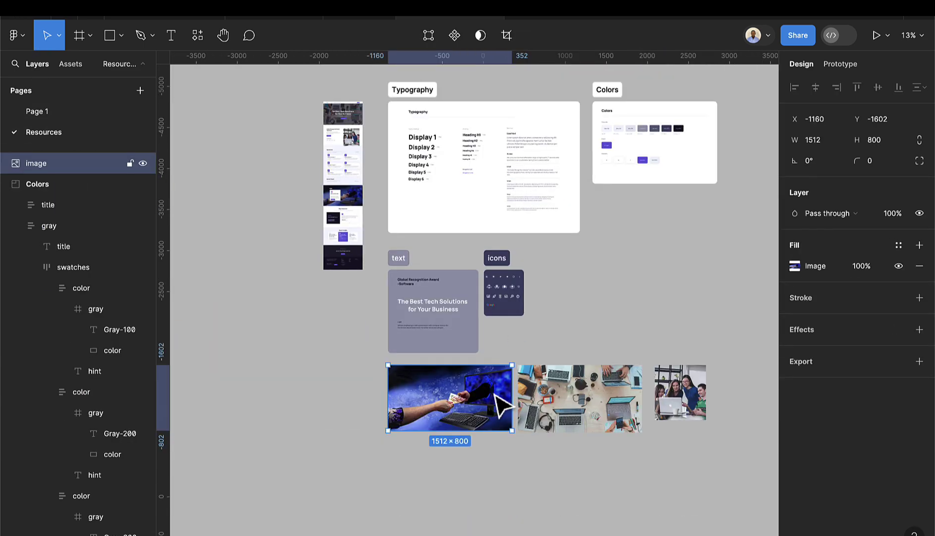
pyautogui.click(58, 120)
pyautogui.click(570, 382)
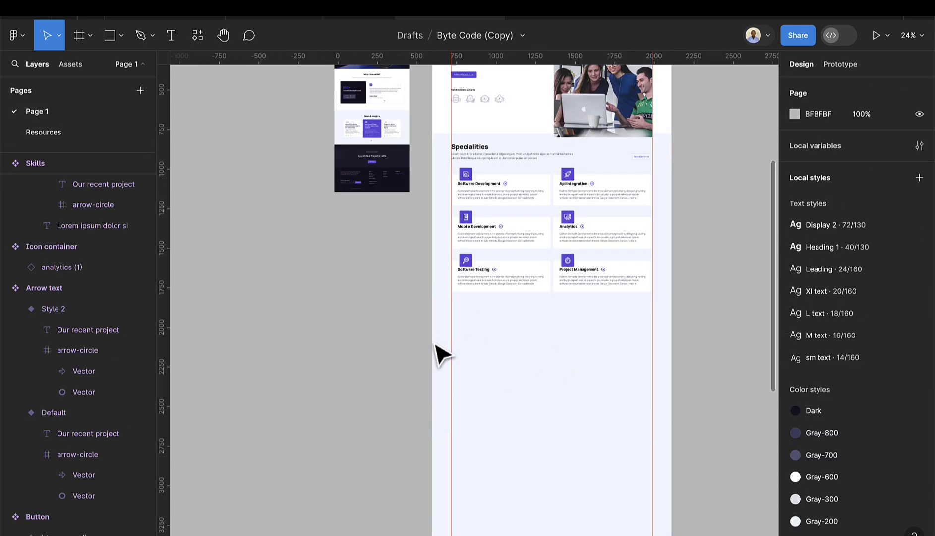
pyautogui.scroll(3, 63, 265)
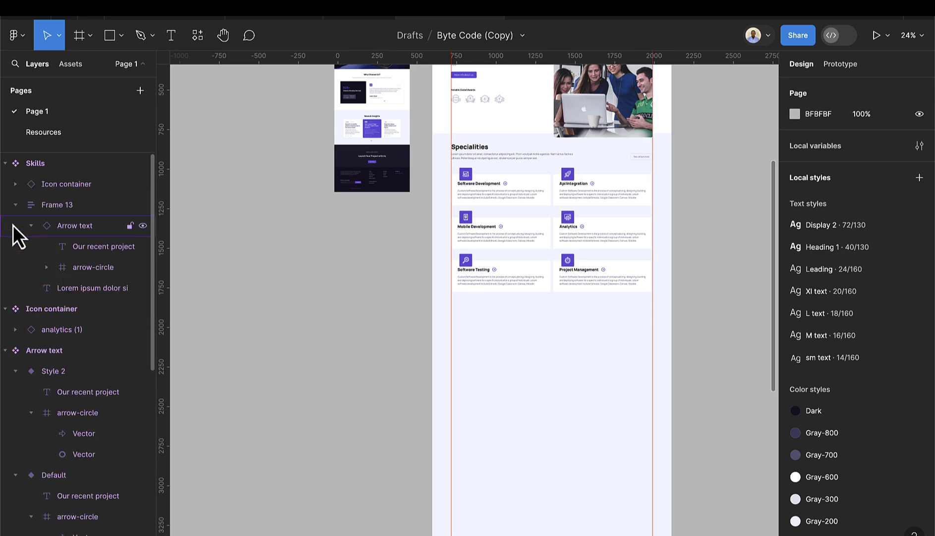
pyautogui.scroll(3, 620, 157)
pyautogui.keyDown('ctrl'); pyautogui.scroll(-2, 526, 89); pyautogui.keyUp('ctrl')
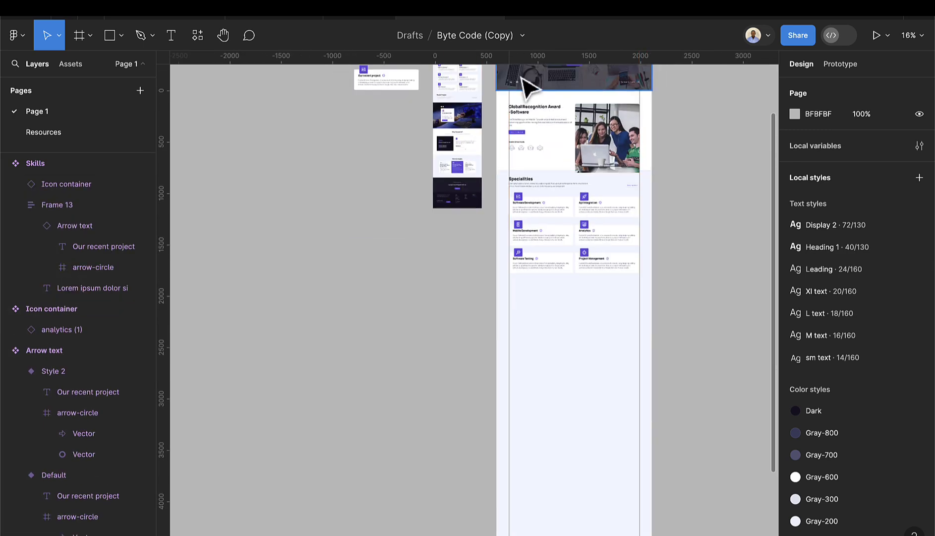
pyautogui.scroll(3, 521, 116)
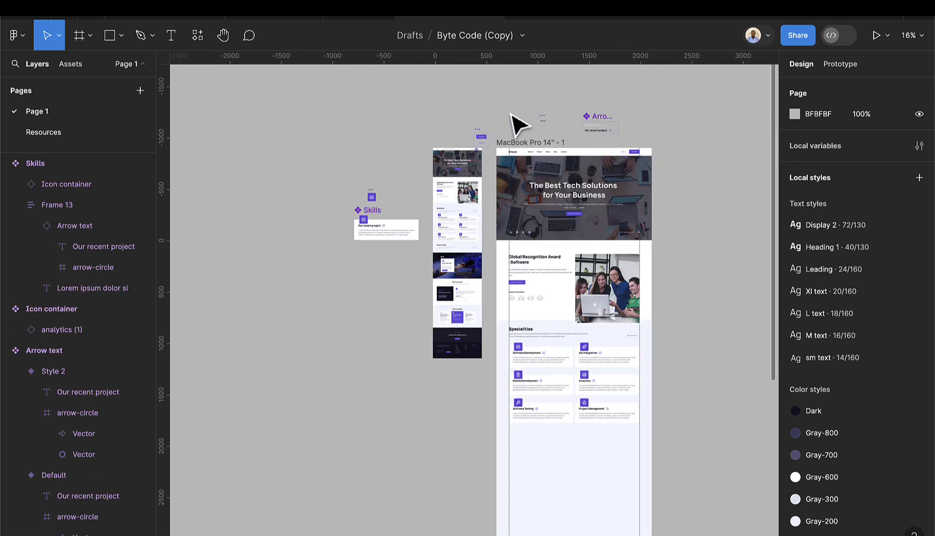
# - Inspect the Navbar, Hero and Award section layers, ending with the Specialties frame selected
pyautogui.click(517, 147)
pyautogui.scroll(-3, 546, 198)
pyautogui.scroll(-3, 576, 248)
pyautogui.click(16, 403)
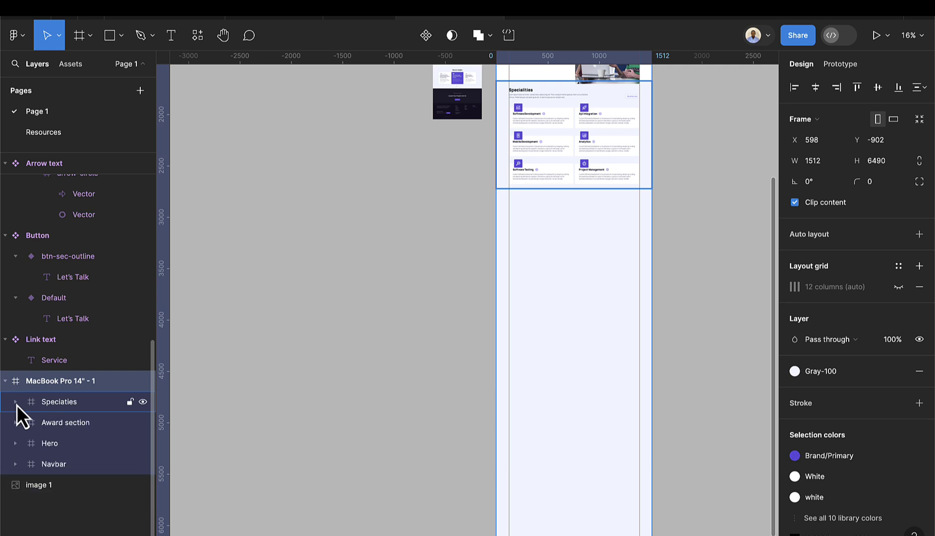
pyautogui.click(53, 462)
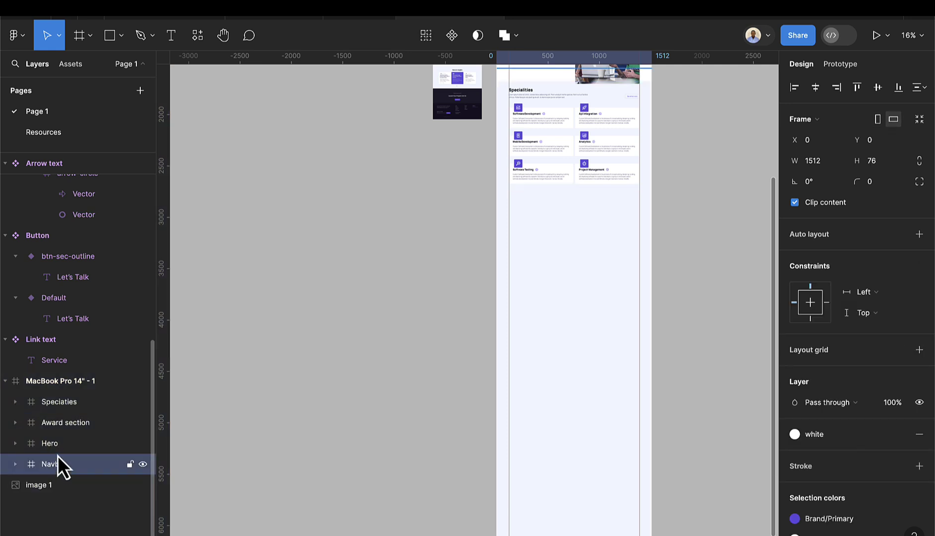
pyautogui.click(59, 435)
pyautogui.click(59, 428)
pyautogui.click(57, 408)
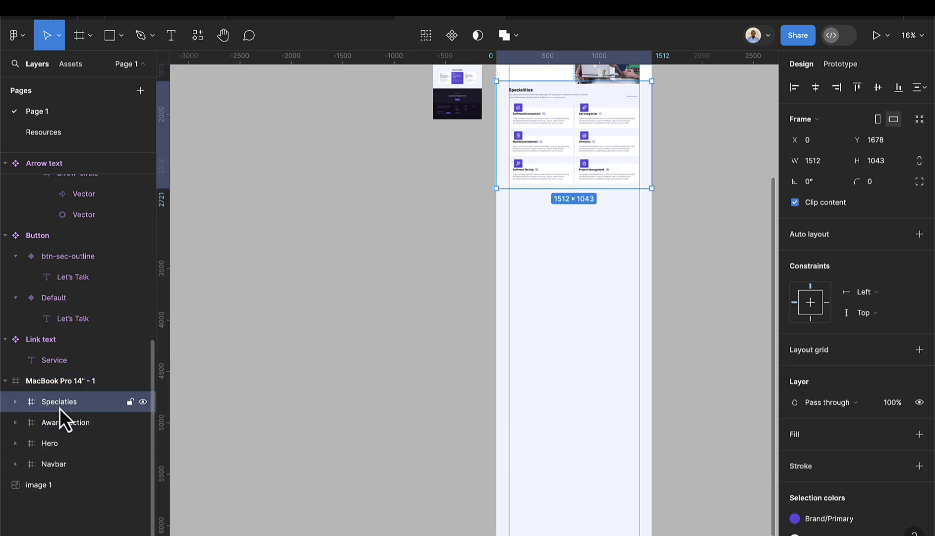
# - Turn on outline view, confirming Show outlines under View > Outlines in the main menu
pyautogui.hotkey('ctrl', 'y')
pyautogui.scroll(5, 580, 236)
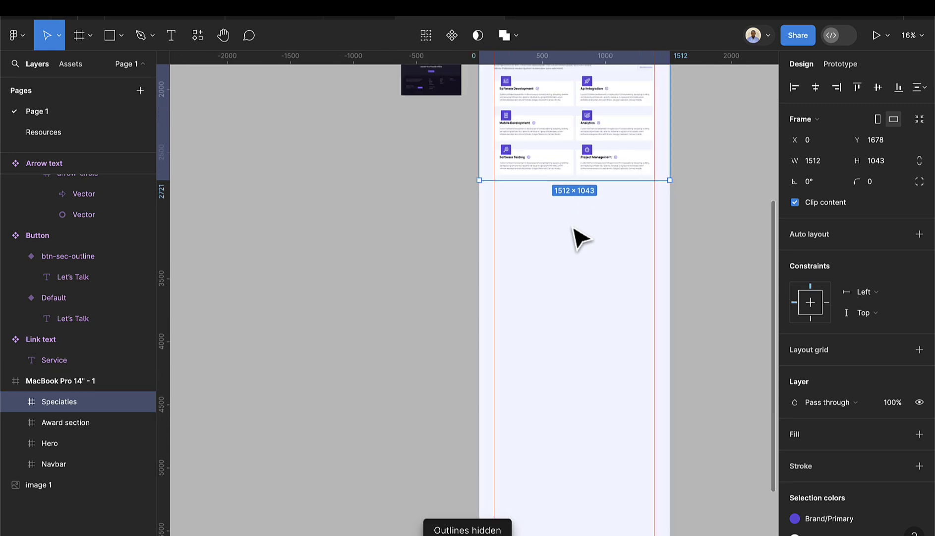
pyautogui.hscroll(4, 583, 231)
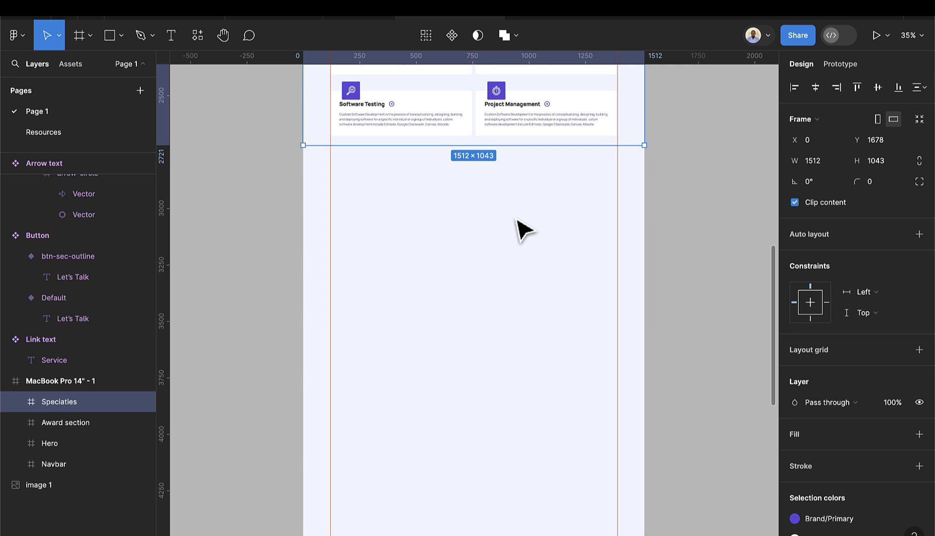
pyautogui.hotkey('ctrl', 'y')
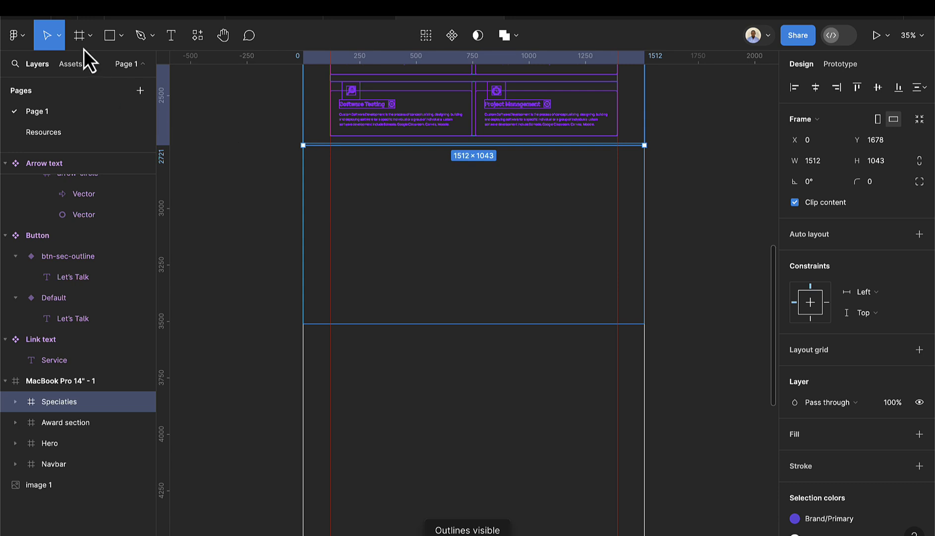
pyautogui.click(23, 40)
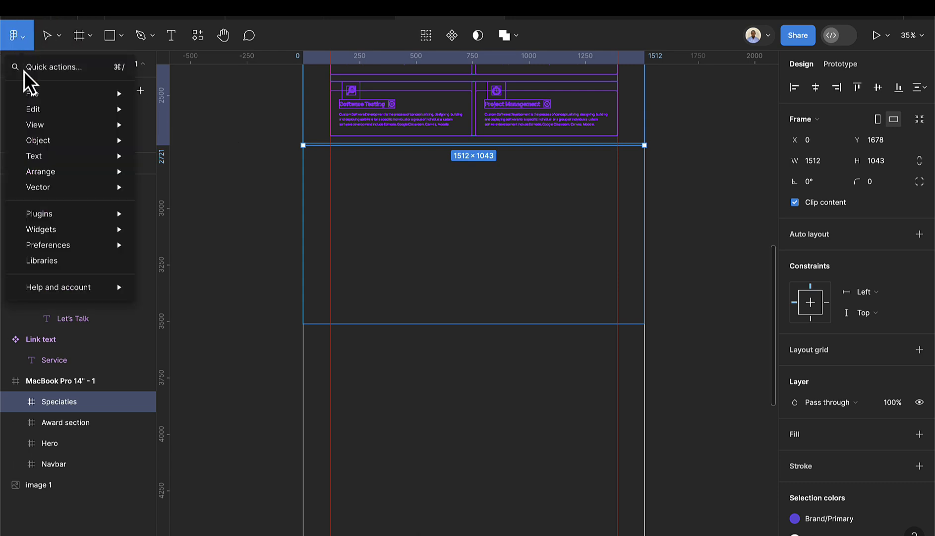
pyautogui.moveTo(65, 139)
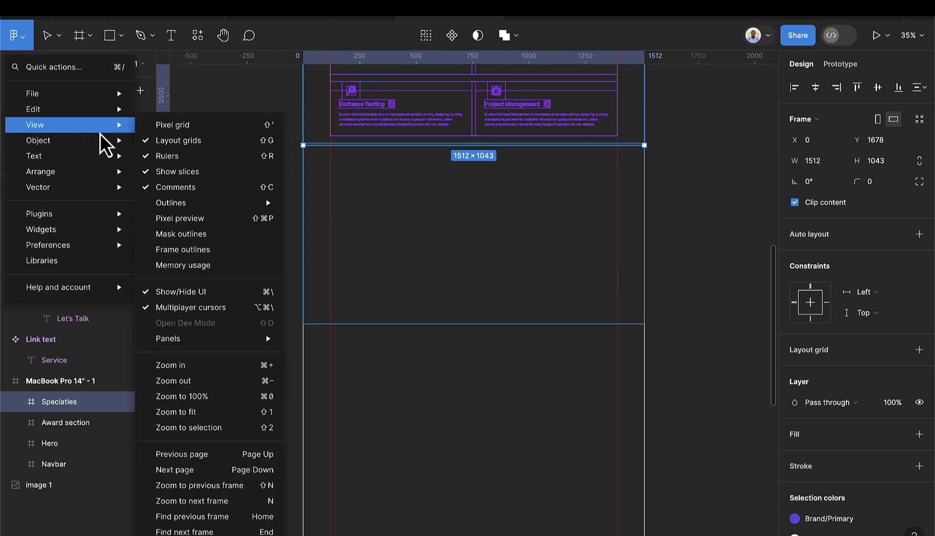
pyautogui.moveTo(130, 140)
pyautogui.moveTo(97, 128)
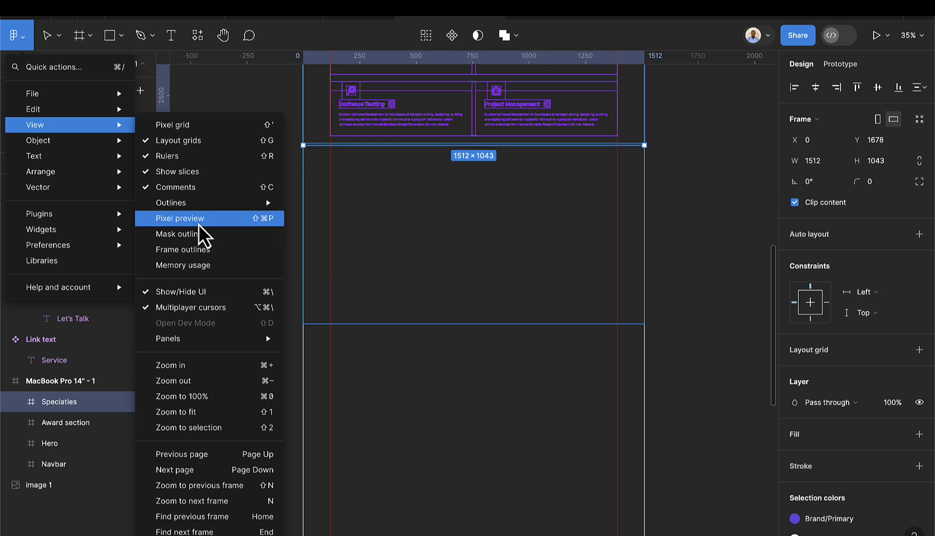
pyautogui.moveTo(191, 211)
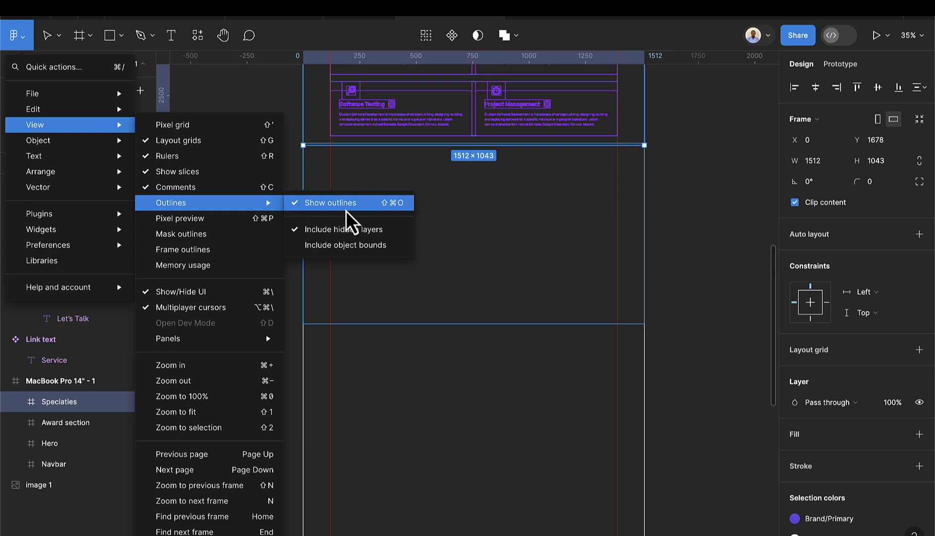
pyautogui.click(498, 326)
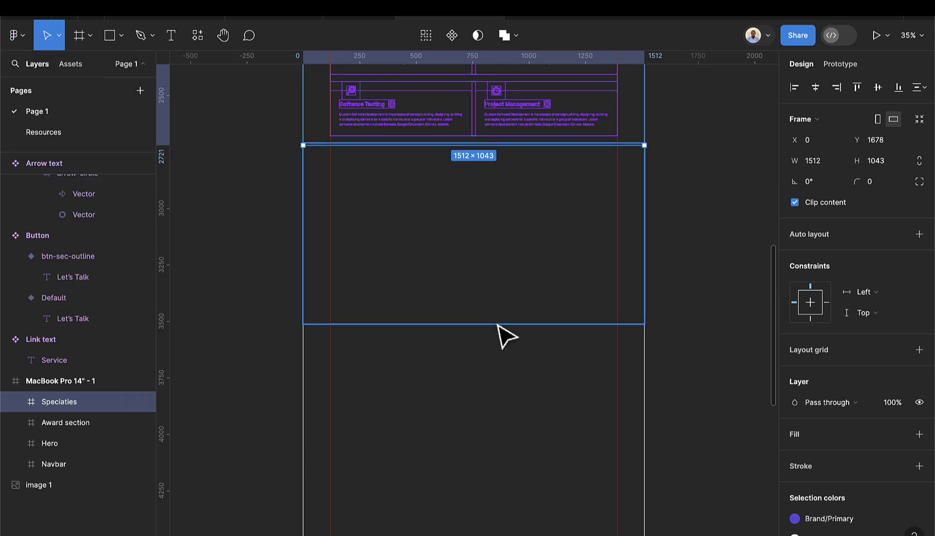
# - Move Frame 20 out of Specialties below the service cards and paste the image into it
pyautogui.click(15, 401)
pyautogui.click(66, 423)
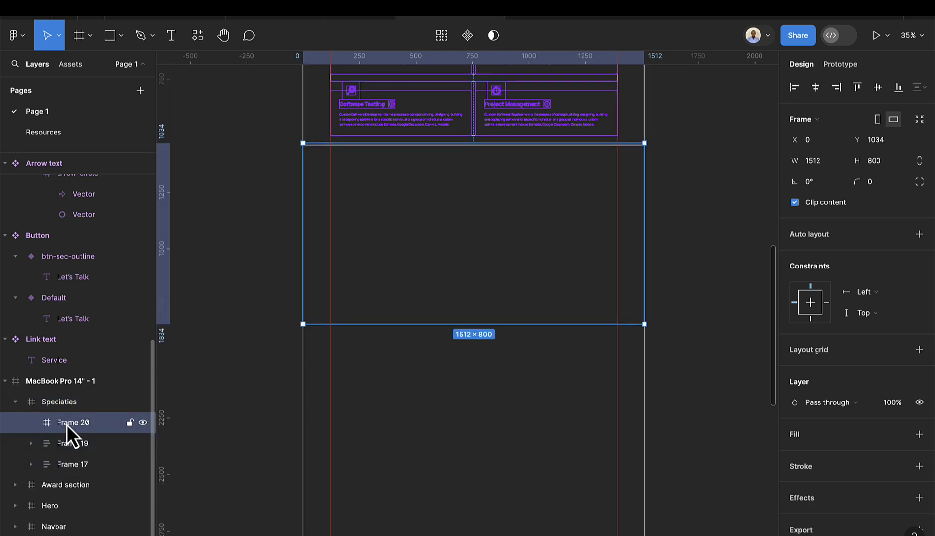
pyautogui.moveTo(73, 426); pyautogui.dragTo(69, 396)
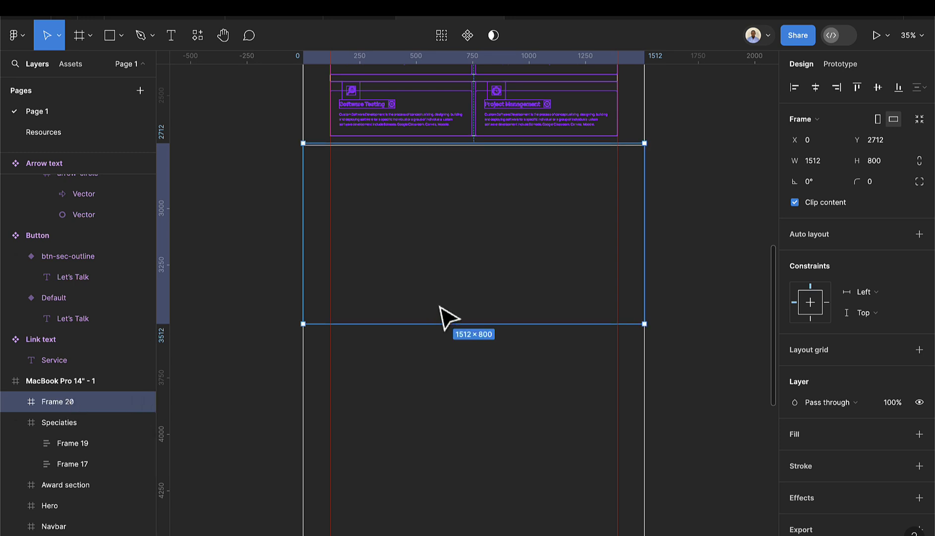
pyautogui.hotkey('ctrl', 'y')
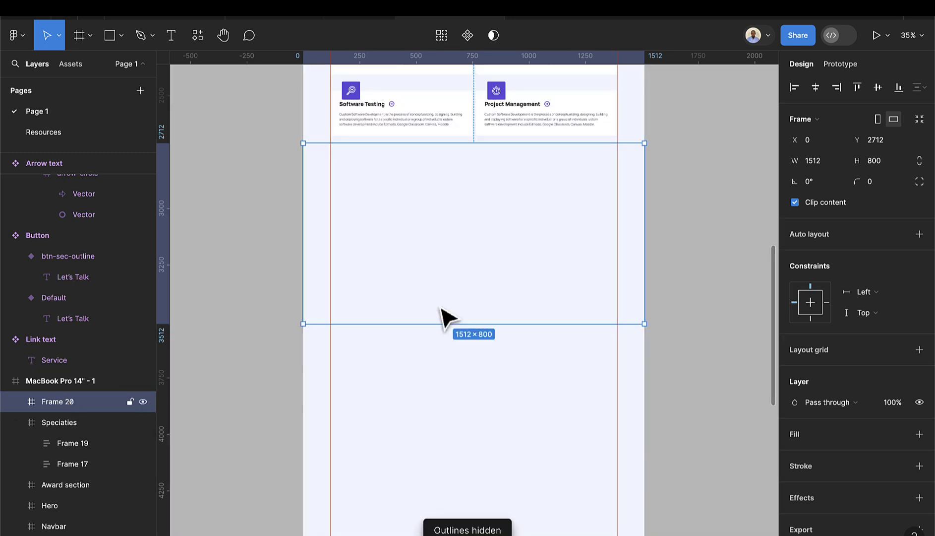
pyautogui.moveTo(461, 228)
pyautogui.mouseDown()
pyautogui.moveTo(462, 245)
pyautogui.moveTo(464, 237)
pyautogui.mouseUp()
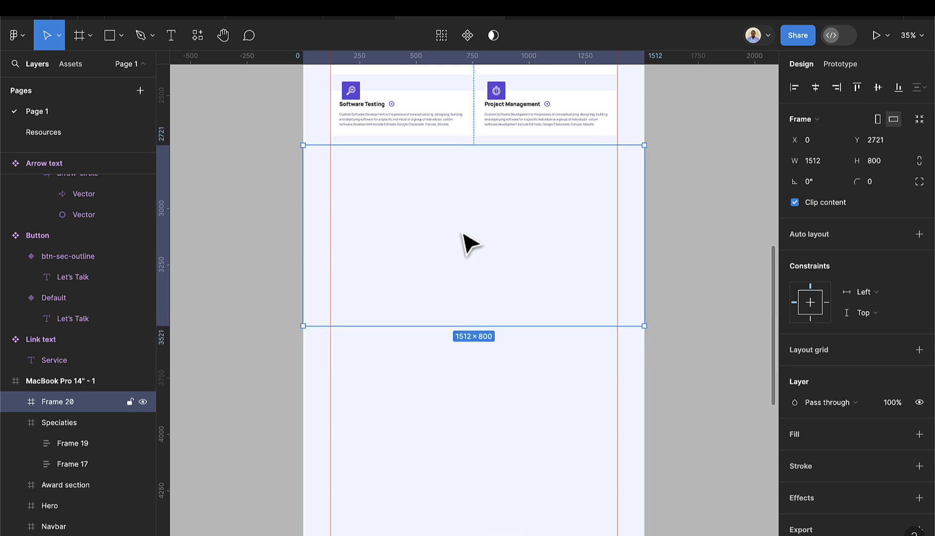
pyautogui.hotkey('ctrl', 'v')
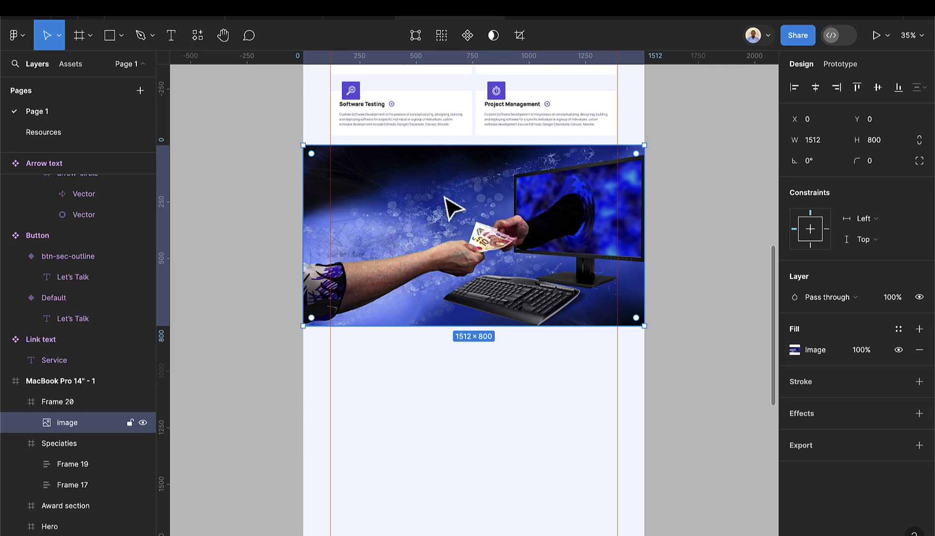
pyautogui.click(440, 368)
pyautogui.click(464, 260)
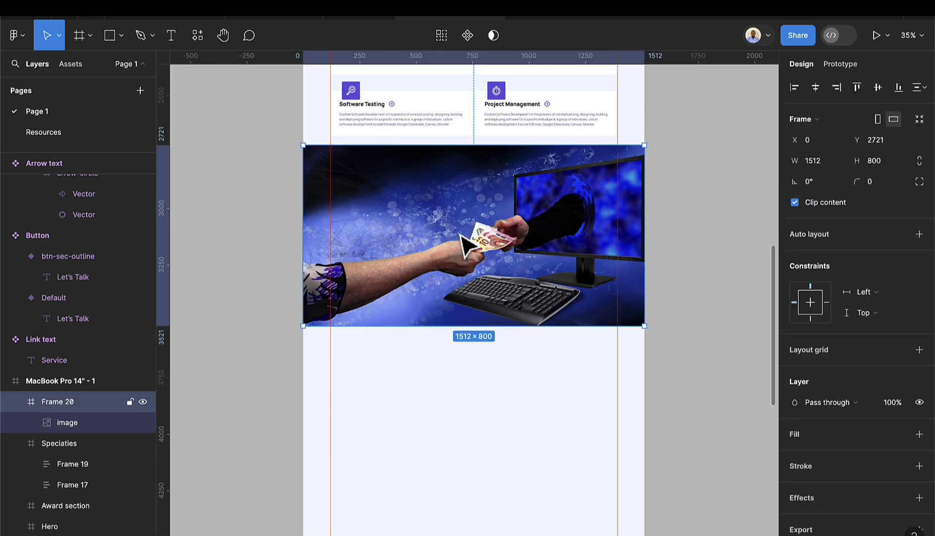
pyautogui.moveTo(463, 259); pyautogui.dragTo(462, 285)
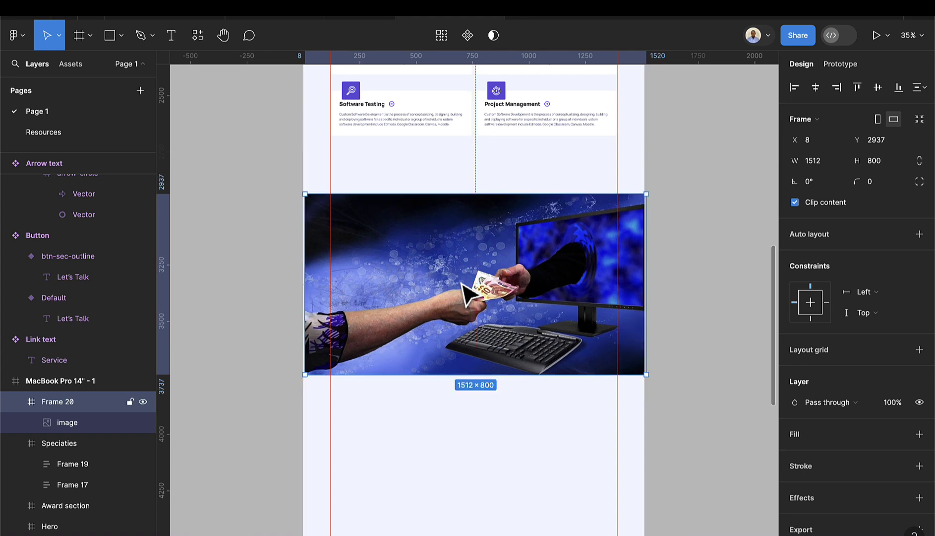
# - Rename the frame 'Recent Project' and nudge it to X 0, Y 2934
pyautogui.doubleClick(75, 406)
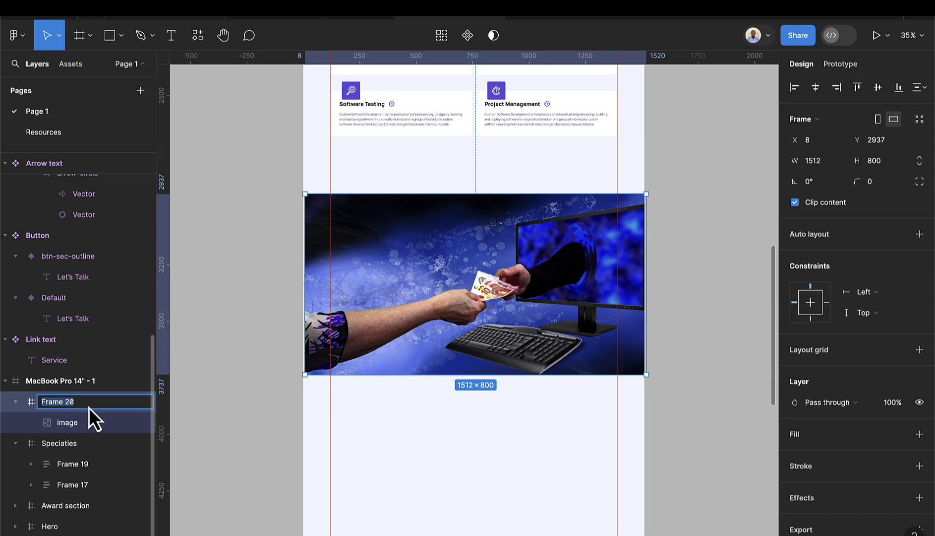
pyautogui.write('Recent Project')
pyautogui.press('Return')
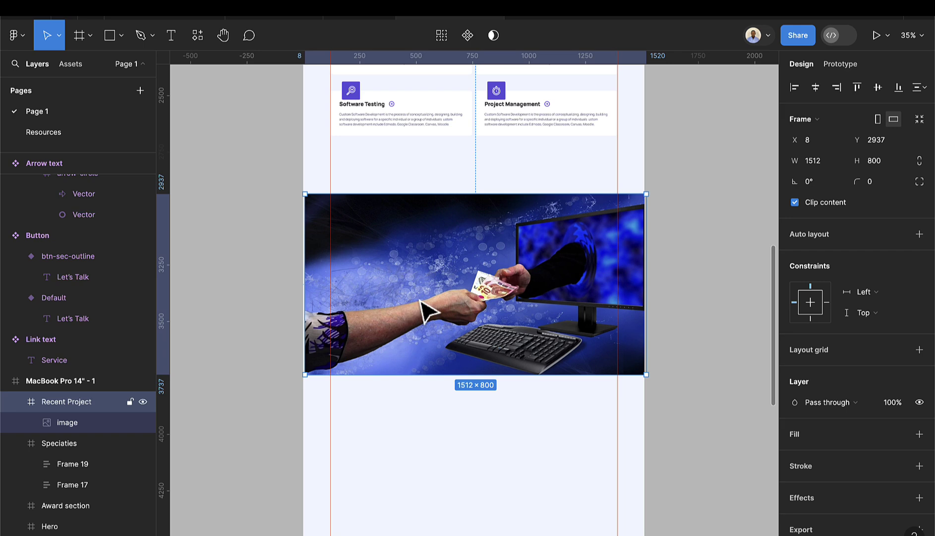
pyautogui.press('Left')
pyautogui.press('Left')
pyautogui.press('Left')
pyautogui.press('Left')
pyautogui.press('Left')
pyautogui.press('Left')
pyautogui.press('Left')
pyautogui.press('Left')
pyautogui.press('Up')
pyautogui.press('Up')
pyautogui.press('Up')
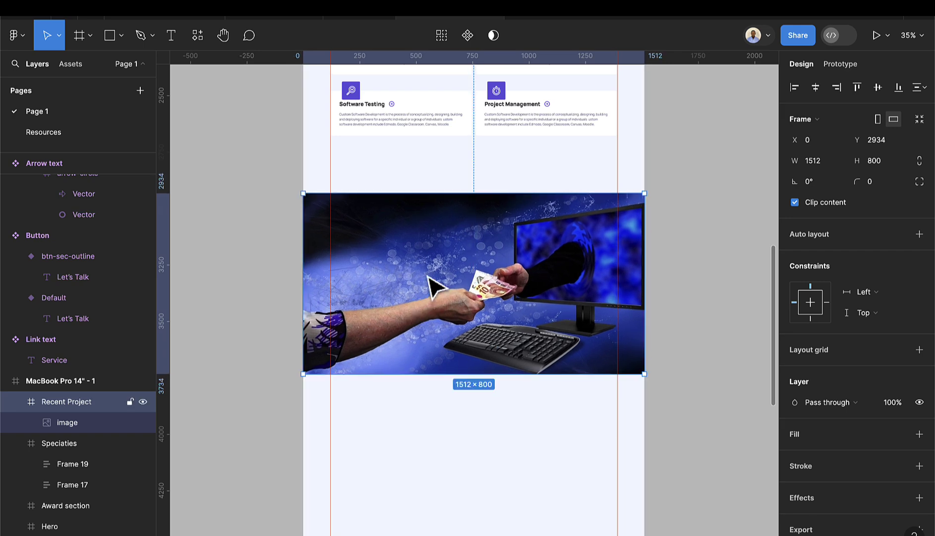
pyautogui.scroll(-3, 434, 248)
pyautogui.scroll(10, 439, 229)
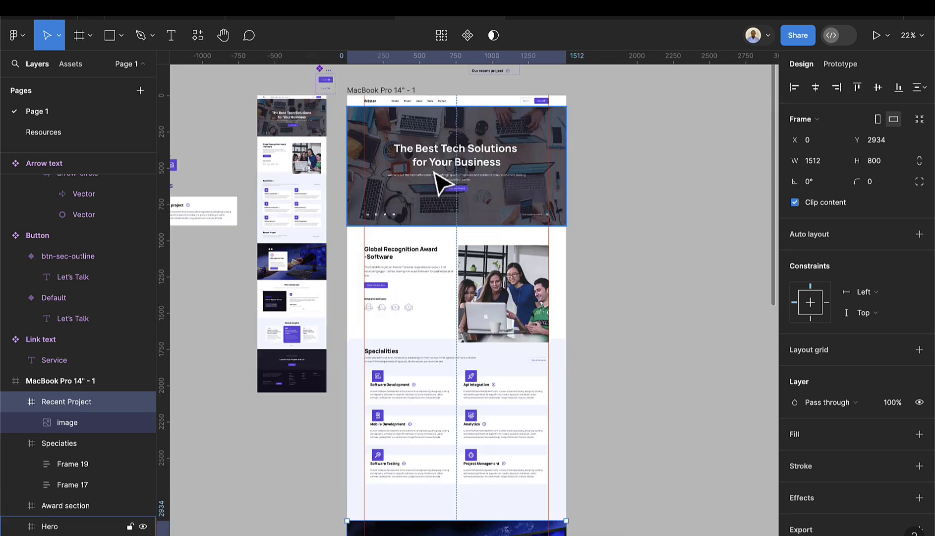
# - Rename the Hero's gradient Rectangle 2 layer to 'overlay'
pyautogui.scroll(5, 438, 184)
pyautogui.click(337, 211)
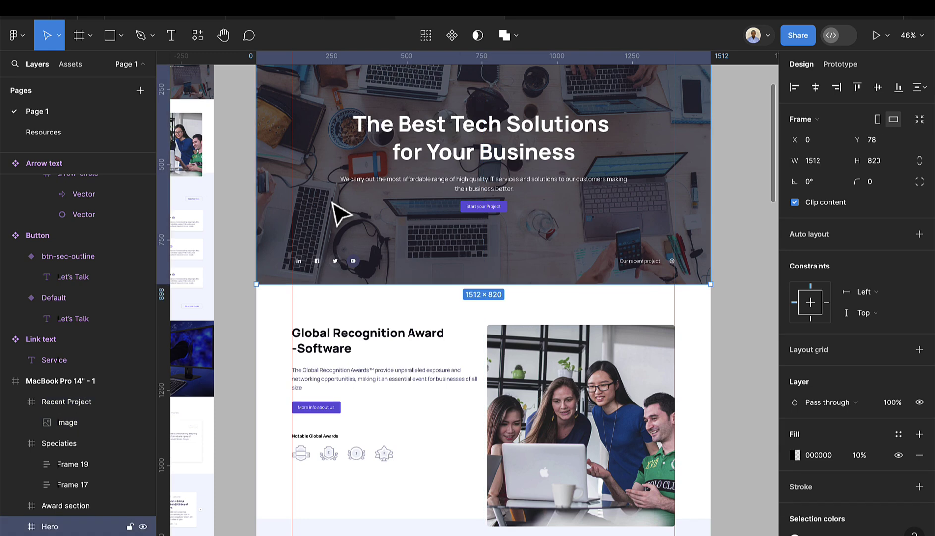
pyautogui.doubleClick(331, 204)
pyautogui.click(316, 223)
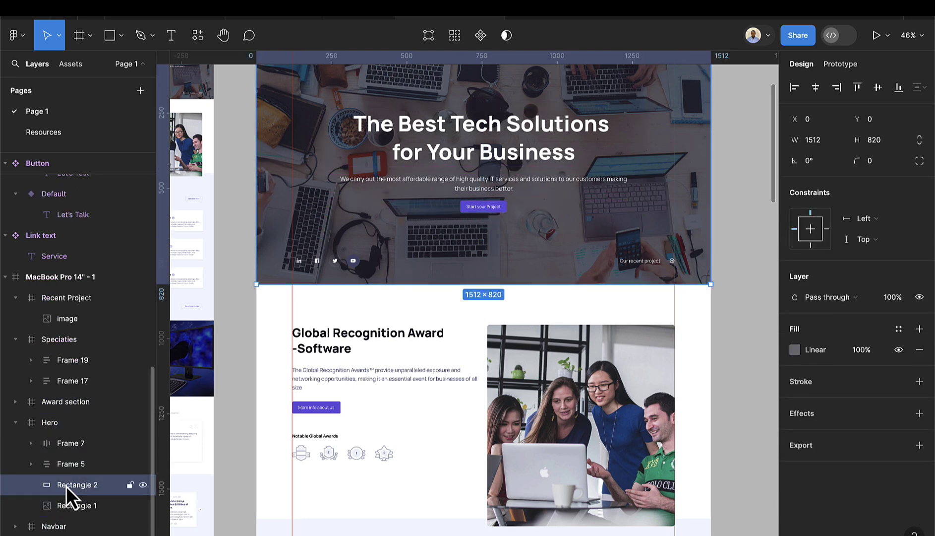
pyautogui.doubleClick(79, 485)
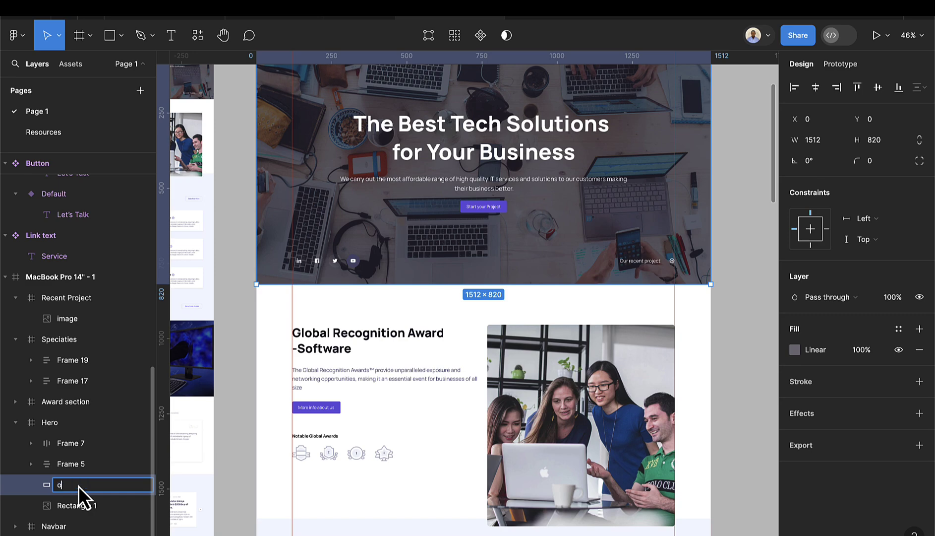
pyautogui.press('Return')
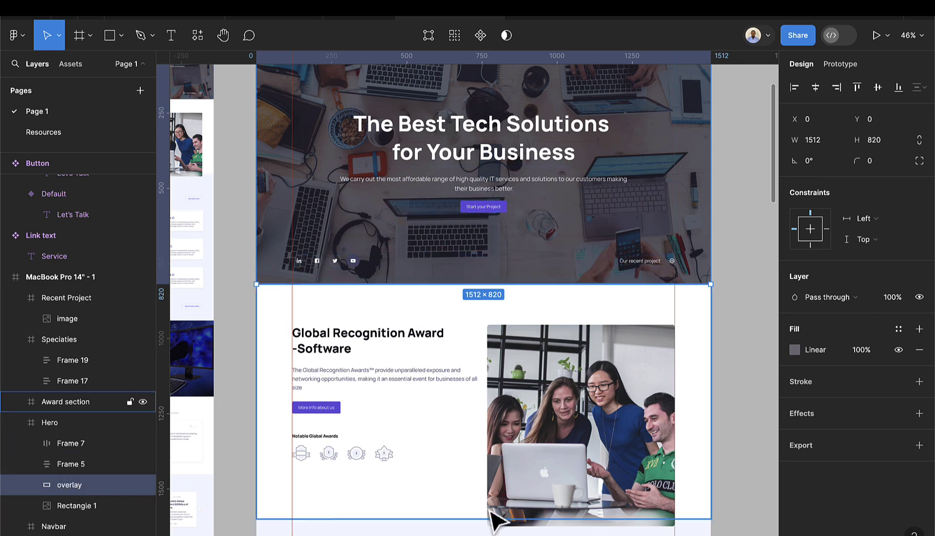
# - Paste the overlay into Recent Project and stretch it over the whole image
pyautogui.scroll(-5, 501, 511)
pyautogui.scroll(-5, 506, 491)
pyautogui.click(507, 454)
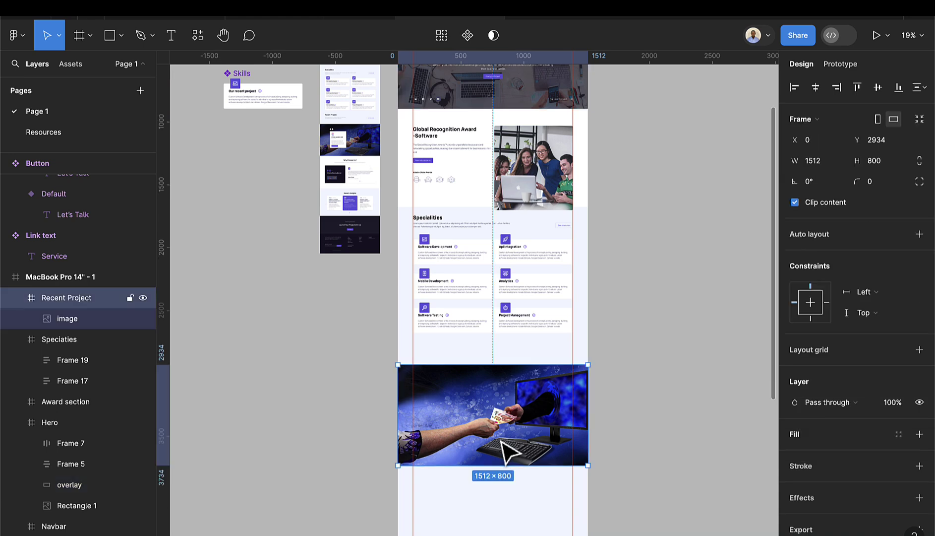
pyautogui.hotkey('ctrl', 'v')
pyautogui.scroll(3, 508, 451)
pyautogui.moveTo(502, 479); pyautogui.dragTo(495, 470)
pyautogui.scroll(3, 498, 481)
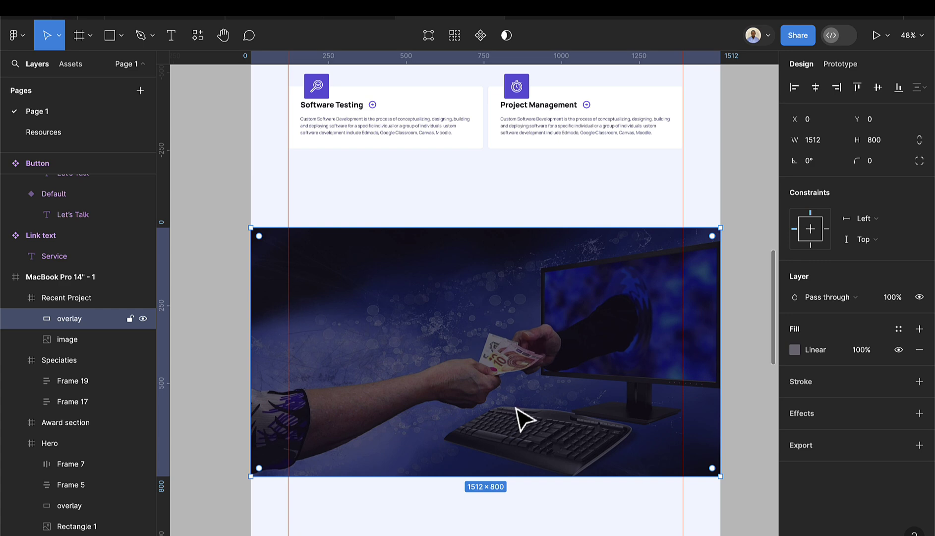
# - Lower the overlay's 131022 gradient stop to 36% opacity
pyautogui.click(795, 350)
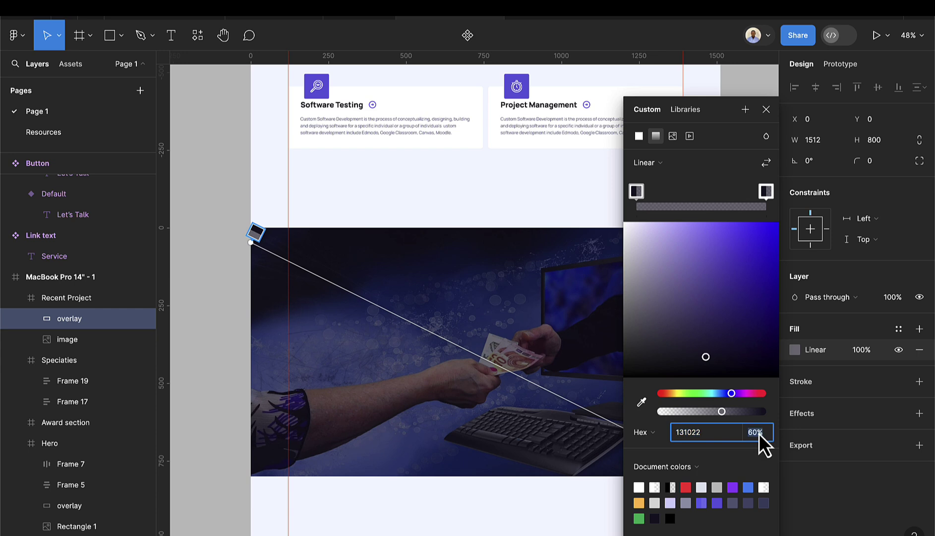
pyautogui.press('Down')
pyautogui.press('Down')
pyautogui.press('Down')
pyautogui.press('Down')
pyautogui.press('Down')
pyautogui.press('Down')
pyautogui.press('Down')
pyautogui.press('Down')
pyautogui.press('Down')
pyautogui.press('Down')
pyautogui.press('Down')
pyautogui.press('Down')
pyautogui.press('Down')
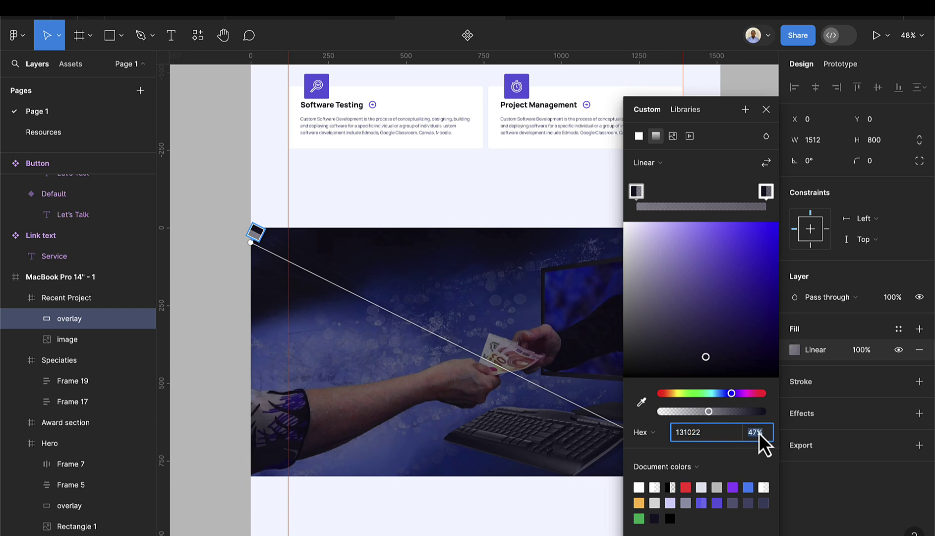
pyautogui.press('Down')
pyautogui.press('Down')
pyautogui.press('Down')
pyautogui.press('Down')
pyautogui.press('Down')
pyautogui.press('Down')
pyautogui.press('Down')
pyautogui.press('Down')
pyautogui.press('Down')
pyautogui.press('Down')
pyautogui.press('Down')
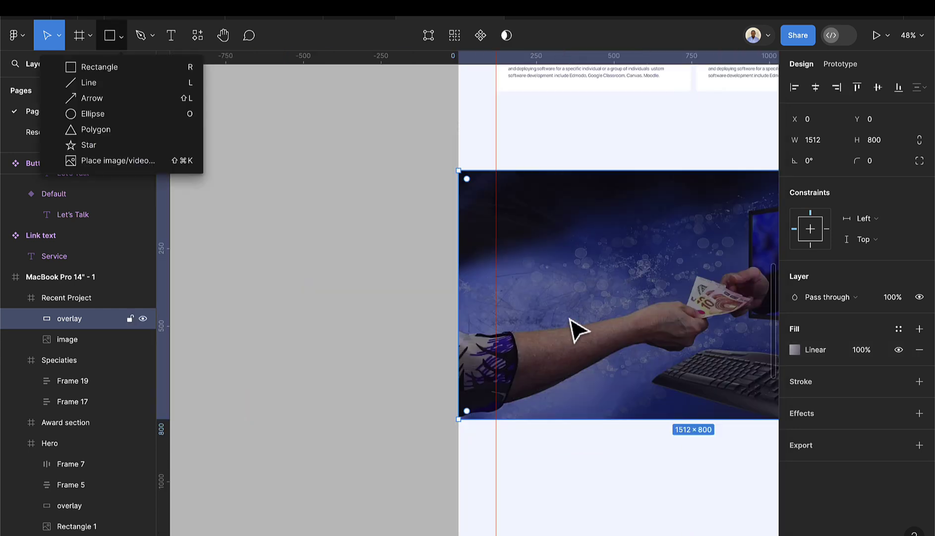
pyautogui.click(578, 330)
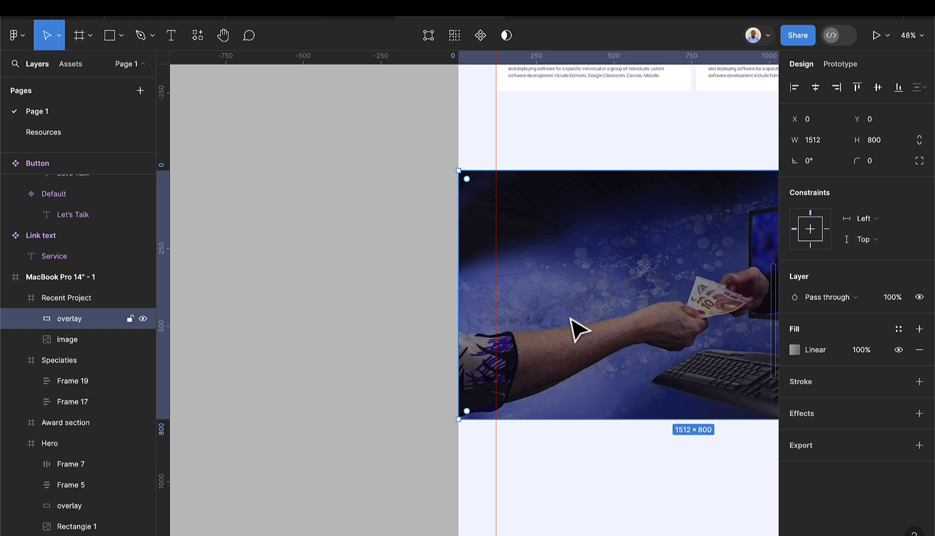
# - Draw a 100×100 circle left of the page and cut it into a half-ring arc
pyautogui.click(122, 43)
pyautogui.click(114, 110)
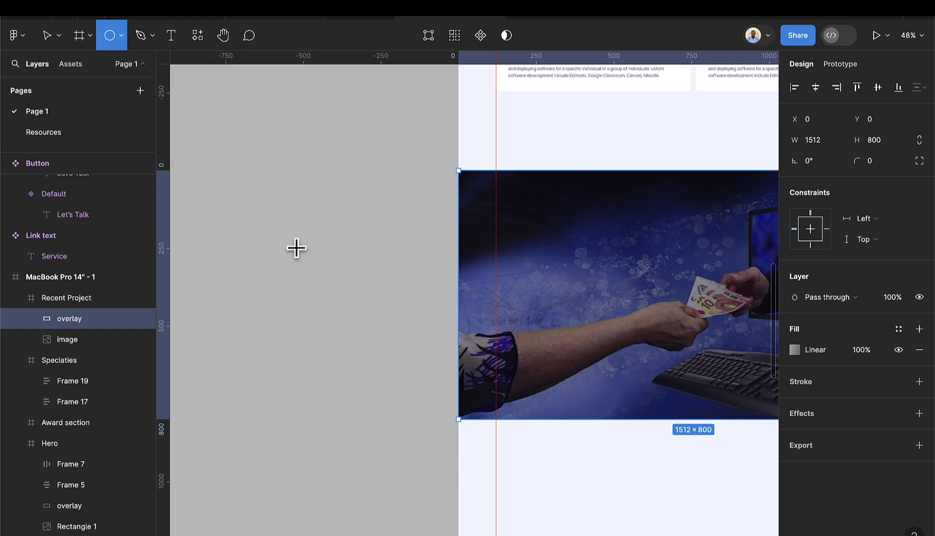
pyautogui.scroll(5, 297, 248)
pyautogui.moveTo(327, 237); pyautogui.dragTo(390, 328)
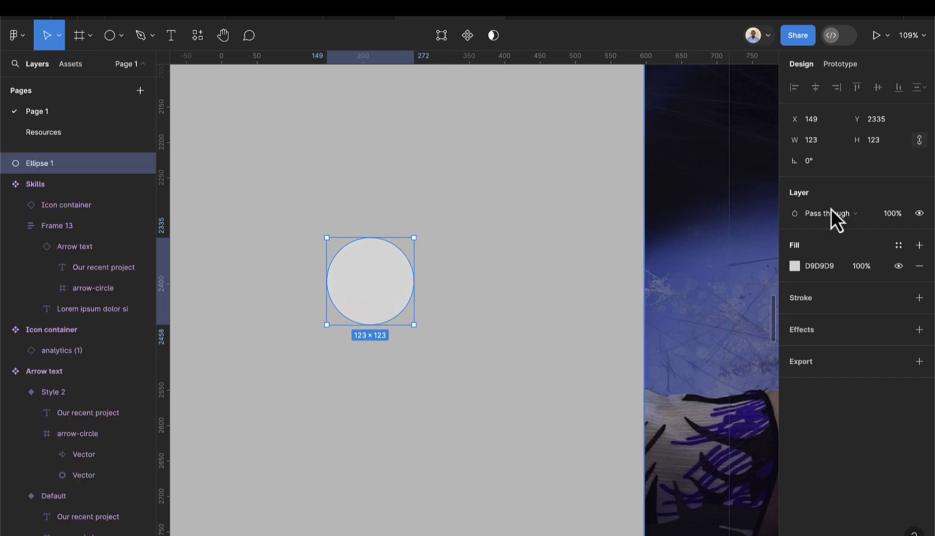
pyautogui.click(831, 145)
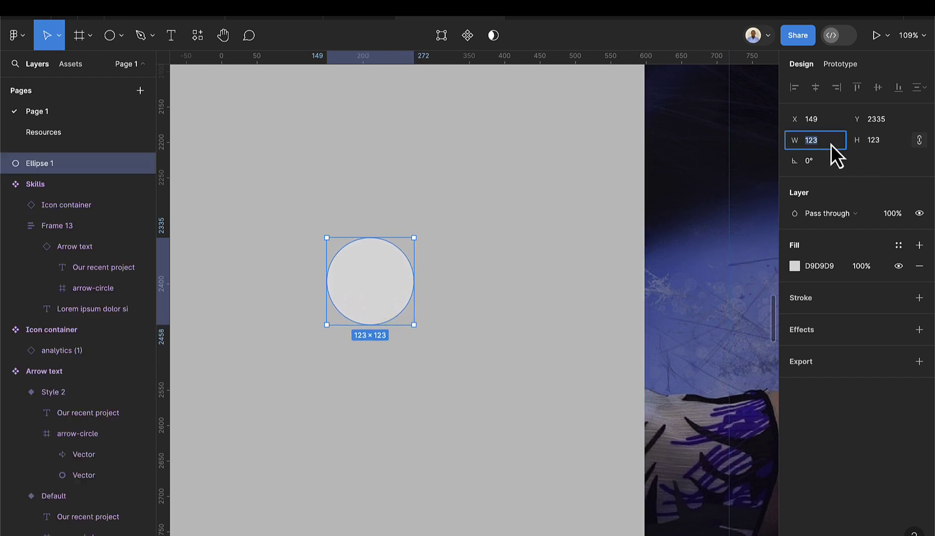
pyautogui.press('Return')
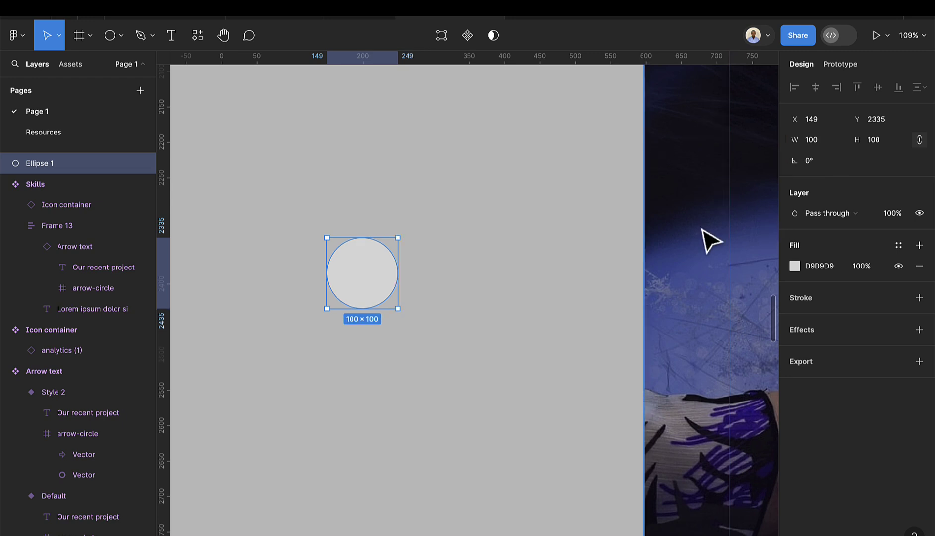
pyautogui.scroll(5, 338, 263)
pyautogui.scroll(1, 348, 273)
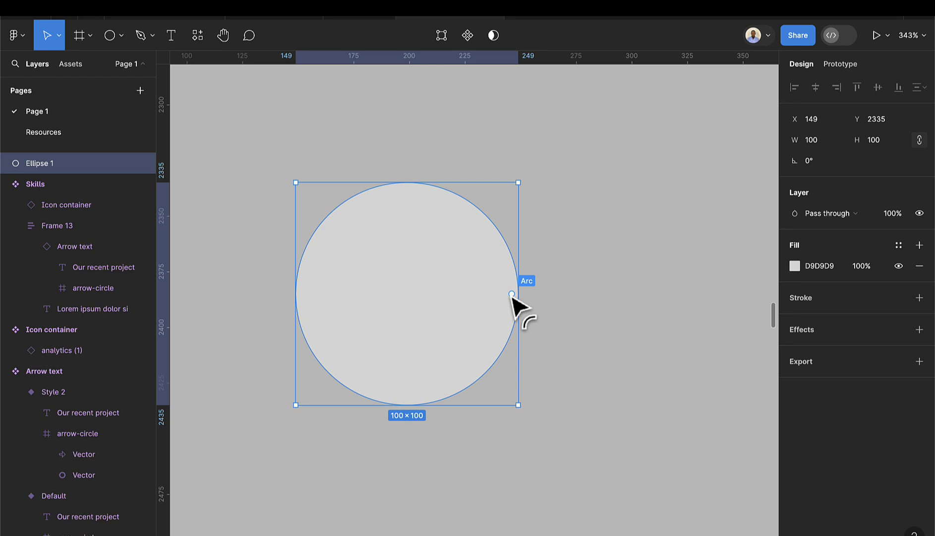
pyautogui.moveTo(512, 294); pyautogui.dragTo(417, 357)
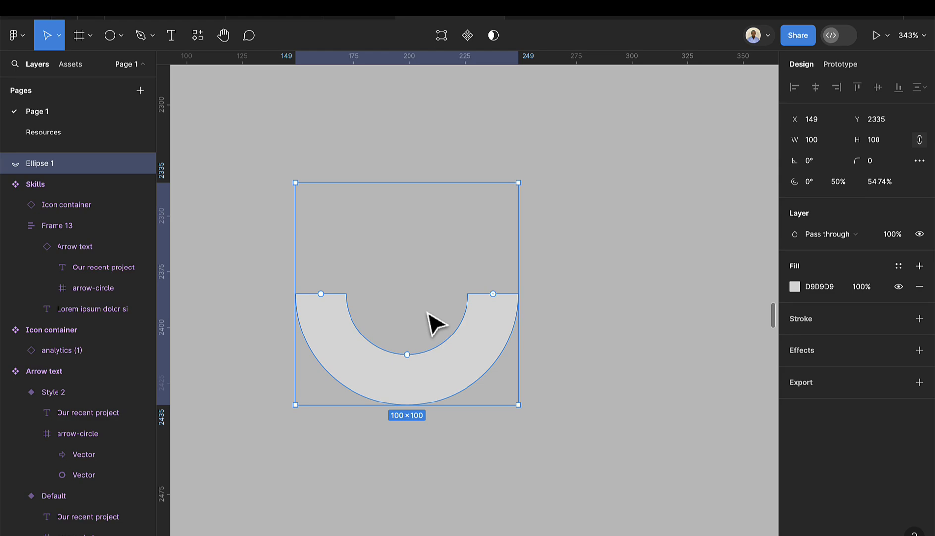
# - Fill the half ring with 96A1FF lavender sampled from the Offline payment Gate icon
pyautogui.press('i')
pyautogui.scroll(-15, 438, 301)
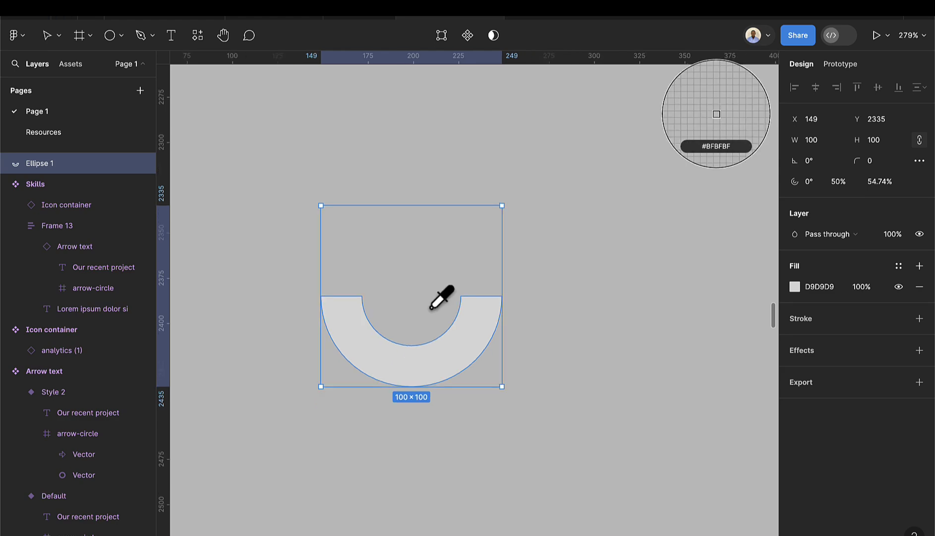
pyautogui.scroll(8, 465, 296)
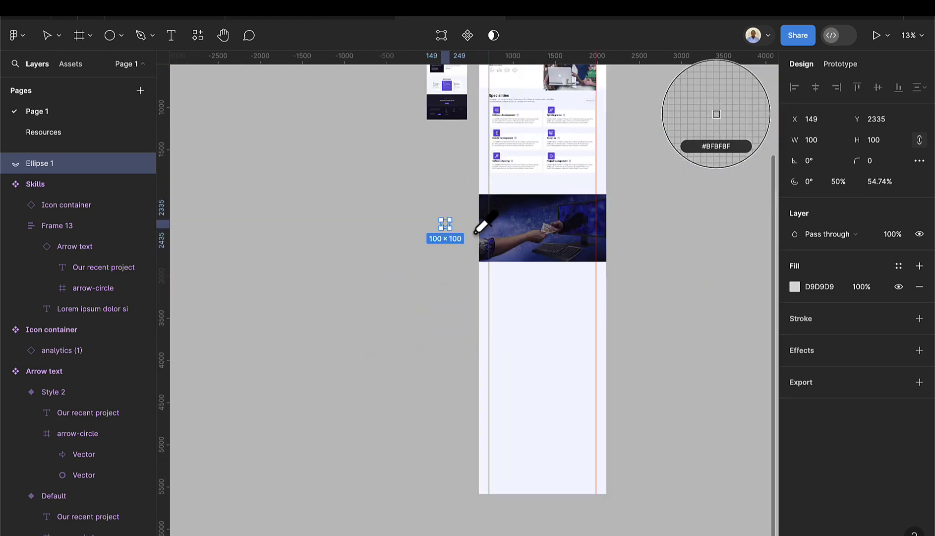
pyautogui.scroll(6, 451, 98)
pyautogui.scroll(10, 412, 179)
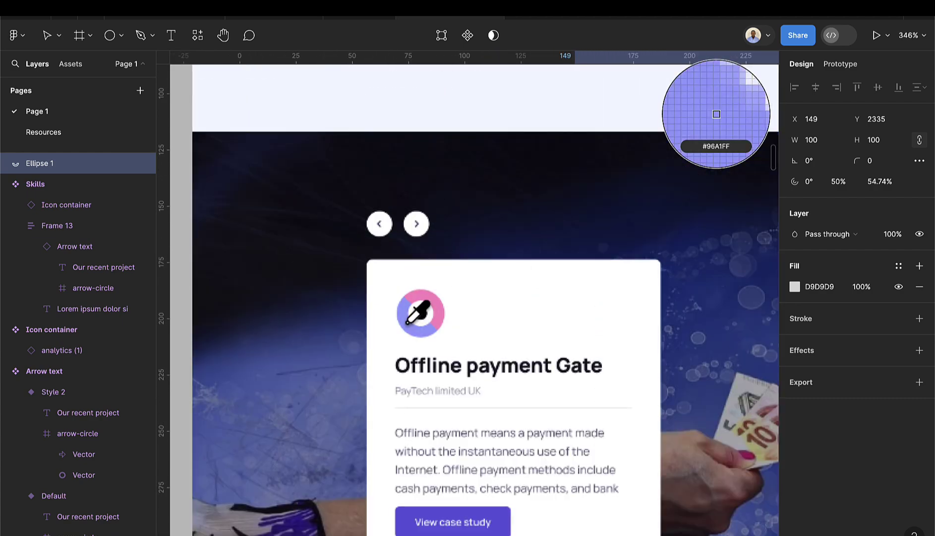
pyautogui.click(407, 328)
pyautogui.scroll(-10, 439, 365)
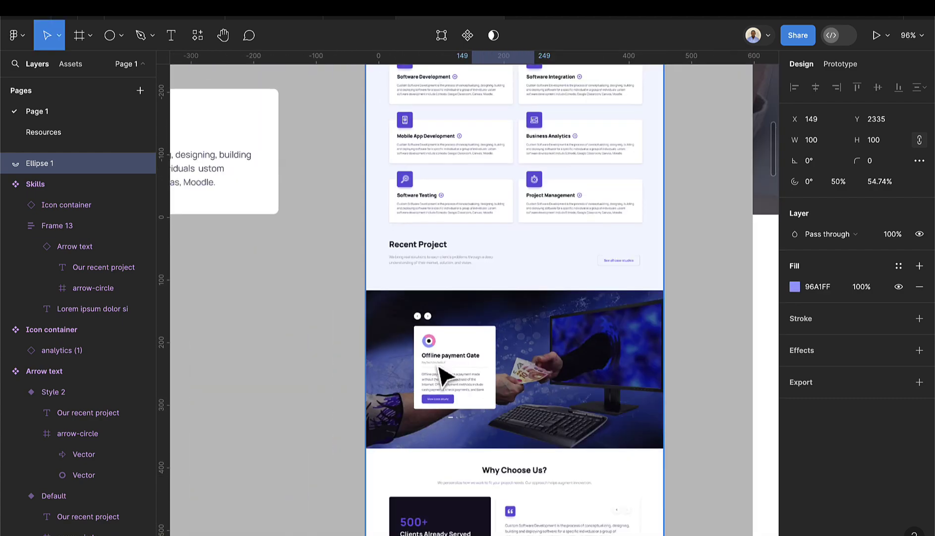
pyautogui.scroll(-5, 447, 382)
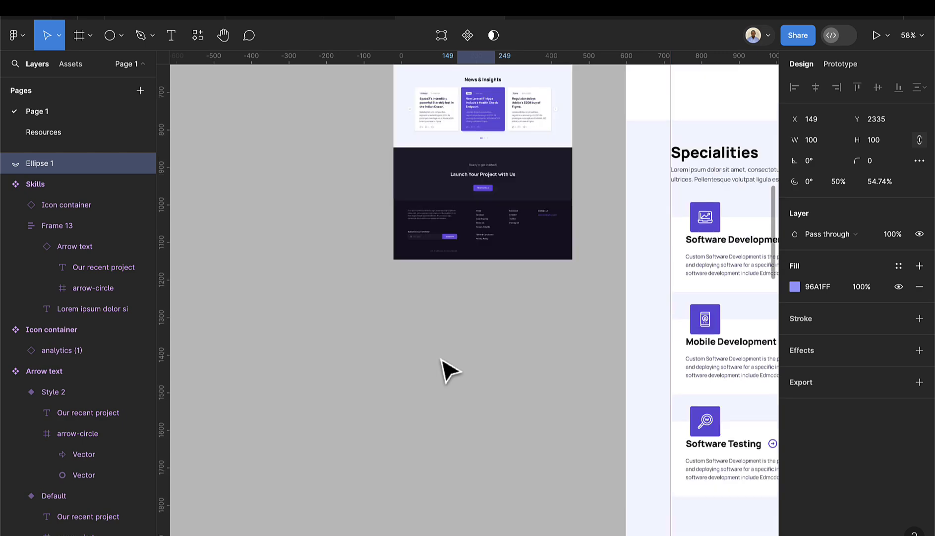
pyautogui.scroll(5, 449, 371)
pyautogui.hotkey('shift', '2')
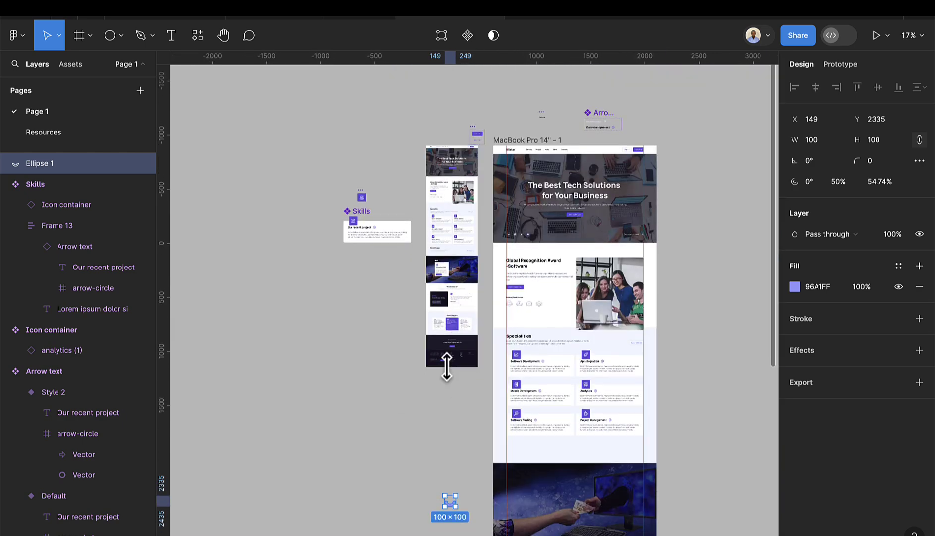
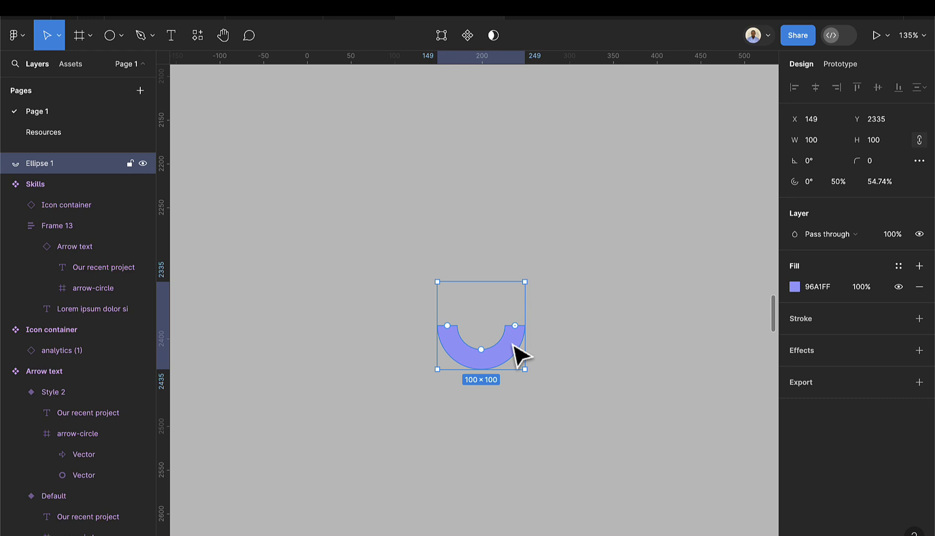
# - Duplicate the purple half-ring, flip the copy, and colour it pink FF8EC1 from the payment card logo
pyautogui.hotkey('ctrl', 'd')
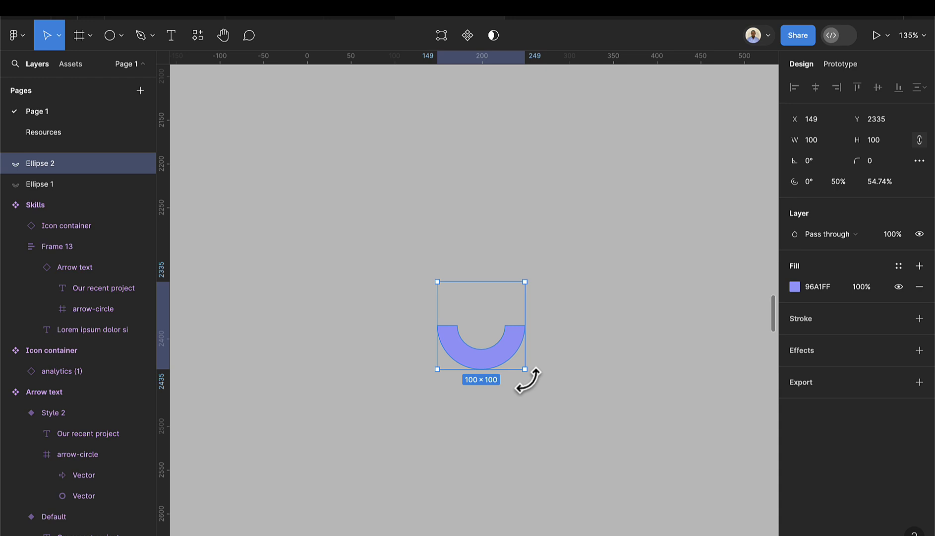
pyautogui.moveTo(528, 380); pyautogui.dragTo(400, 285)
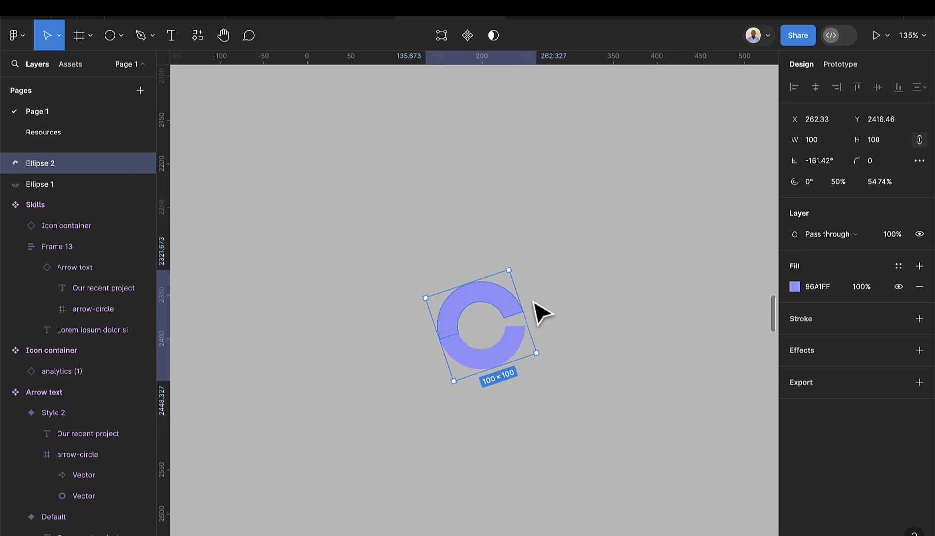
pyautogui.press('i')
pyautogui.keyDown('ctrl'); pyautogui.scroll(-5, 546, 218); pyautogui.keyUp('ctrl')
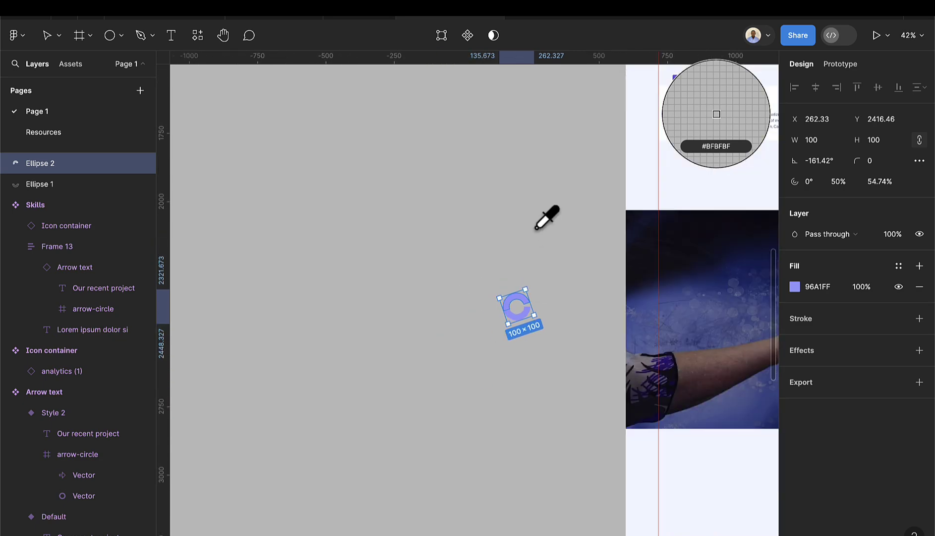
pyautogui.scroll(10, 532, 215)
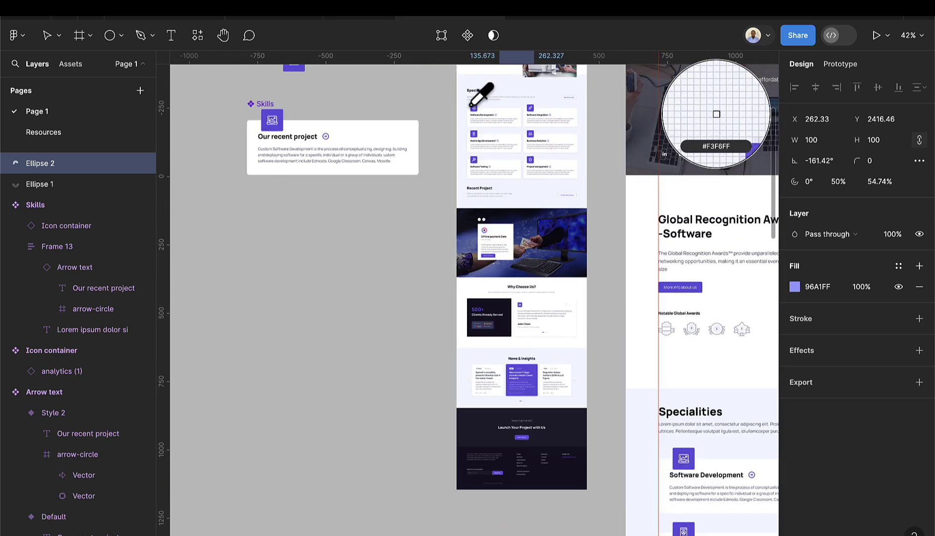
pyautogui.scroll(5, 483, 97)
pyautogui.scroll(-5, 489, 149)
pyautogui.scroll(10, 486, 205)
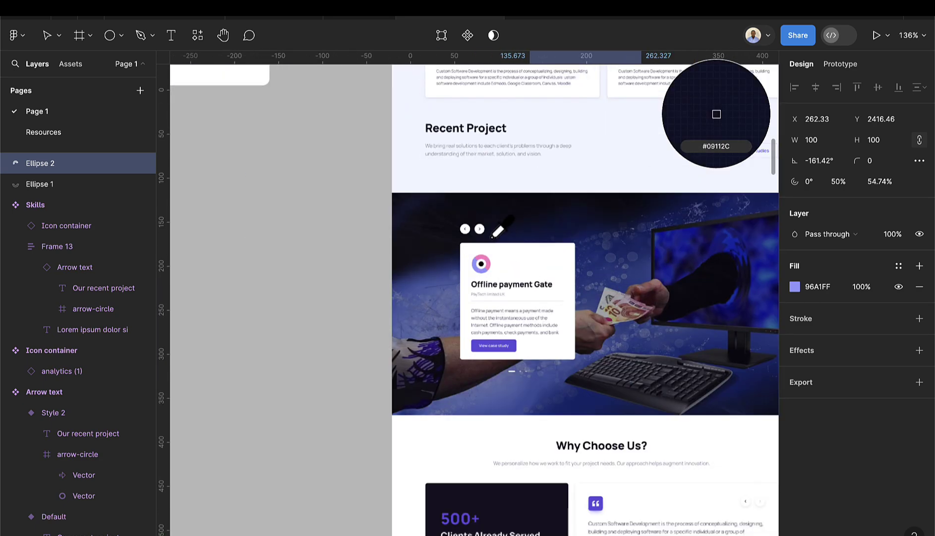
pyautogui.click(483, 273)
# - Rotate the pink half-ring to exactly -180° so the two halves form a full donut
pyautogui.scroll(-10, 507, 314)
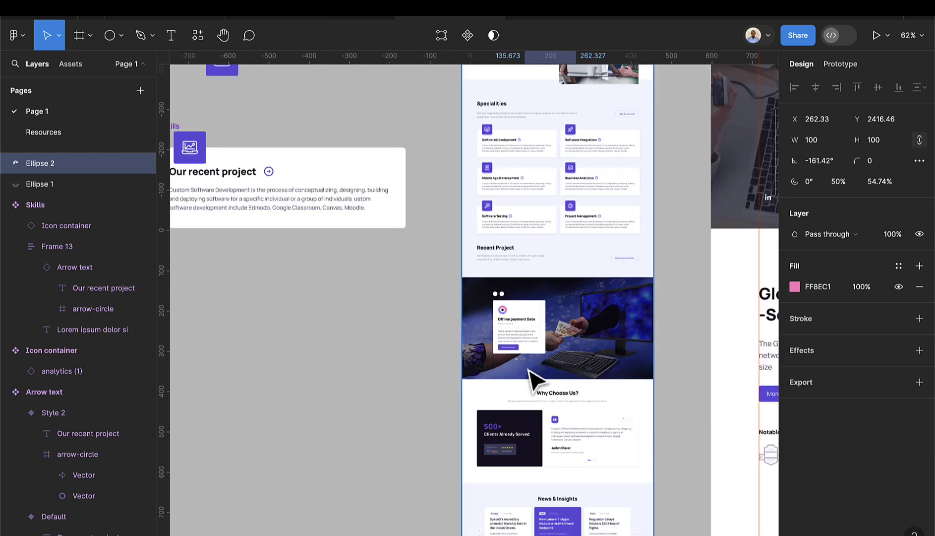
pyautogui.scroll(-10, 530, 382)
pyautogui.hscroll(-10, 534, 378)
pyautogui.scroll(5, 550, 342)
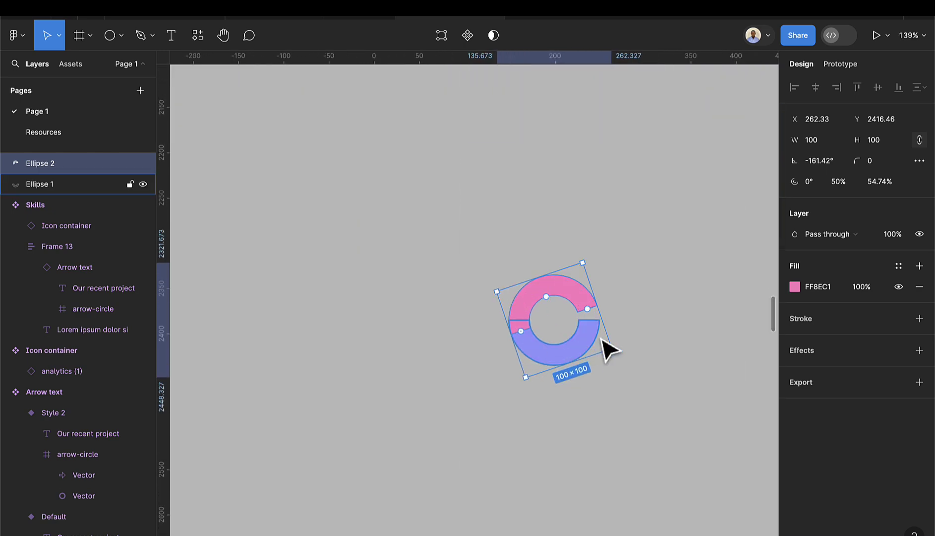
pyautogui.moveTo(620, 353); pyautogui.dragTo(619, 385)
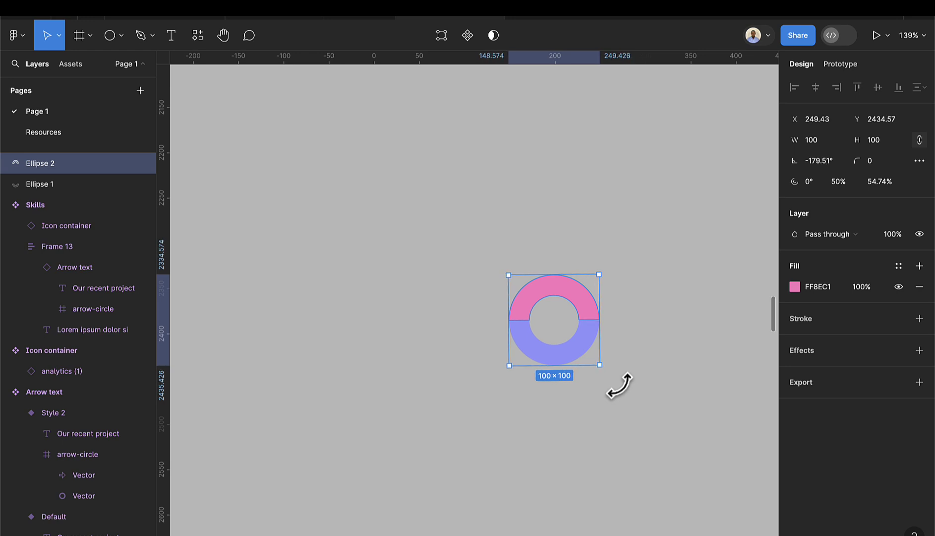
pyautogui.scroll(8, 620, 323)
pyautogui.click(596, 328)
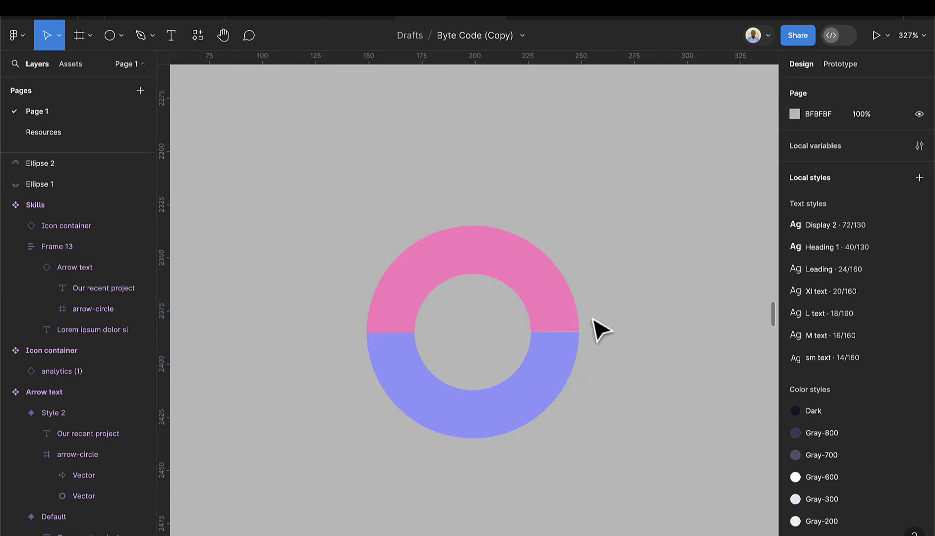
pyautogui.click(558, 318)
pyautogui.scroll(7, 581, 307)
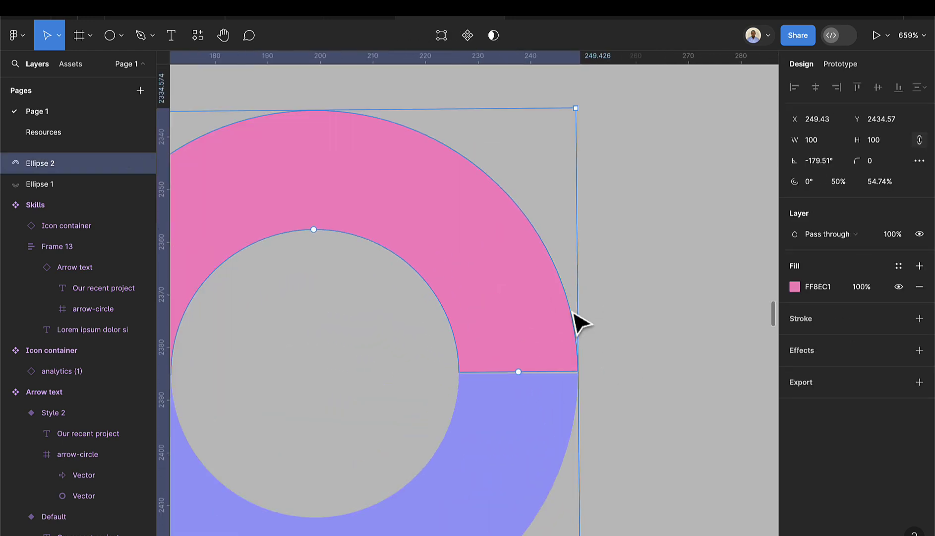
pyautogui.scroll(3, 608, 166)
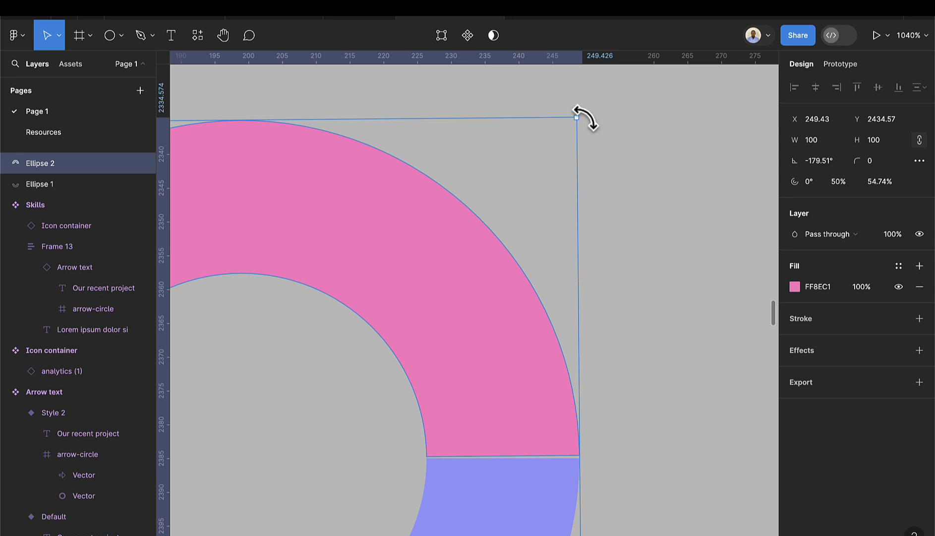
pyautogui.moveTo(585, 118); pyautogui.dragTo(582, 119)
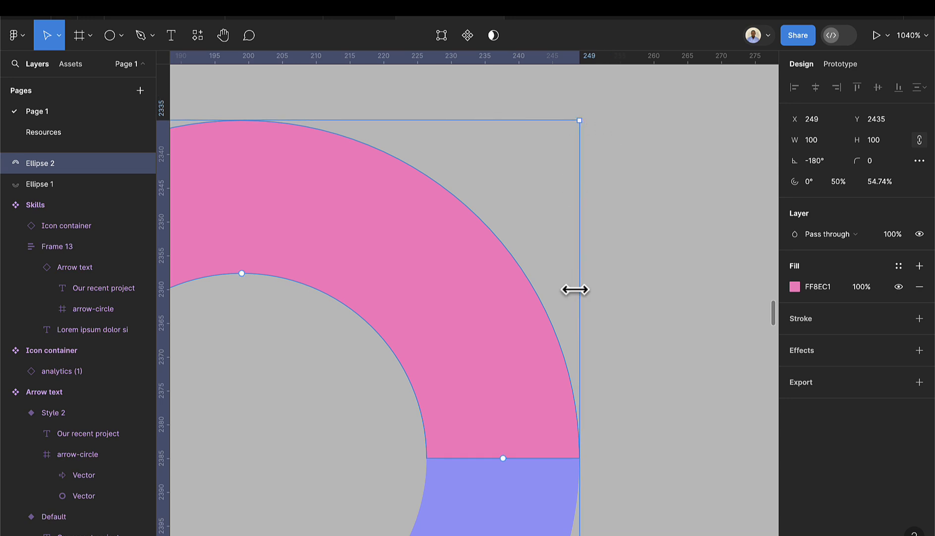
pyautogui.scroll(-7, 577, 297)
pyautogui.scroll(-3, 584, 347)
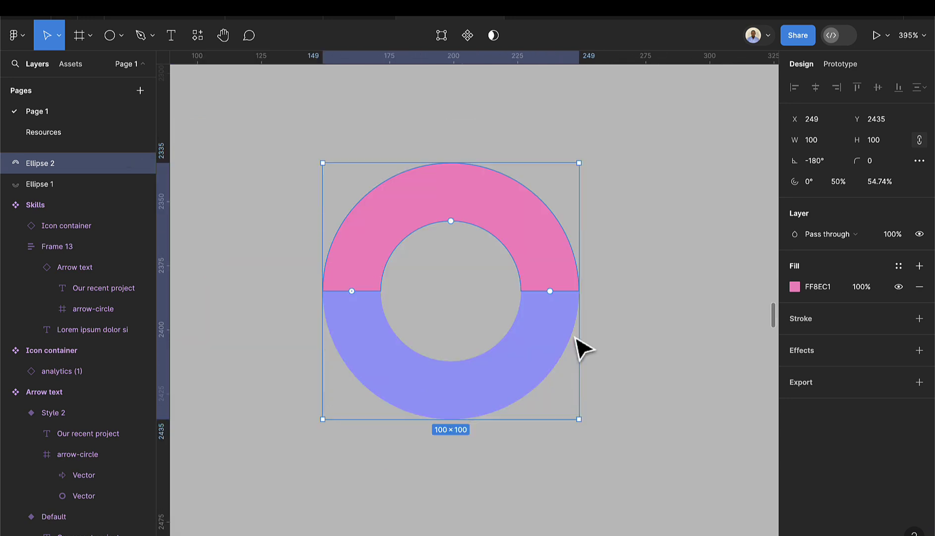
# - Draw a 27×27 circle at the ring's centre and fill it with the Dark colour style
pyautogui.click(120, 39)
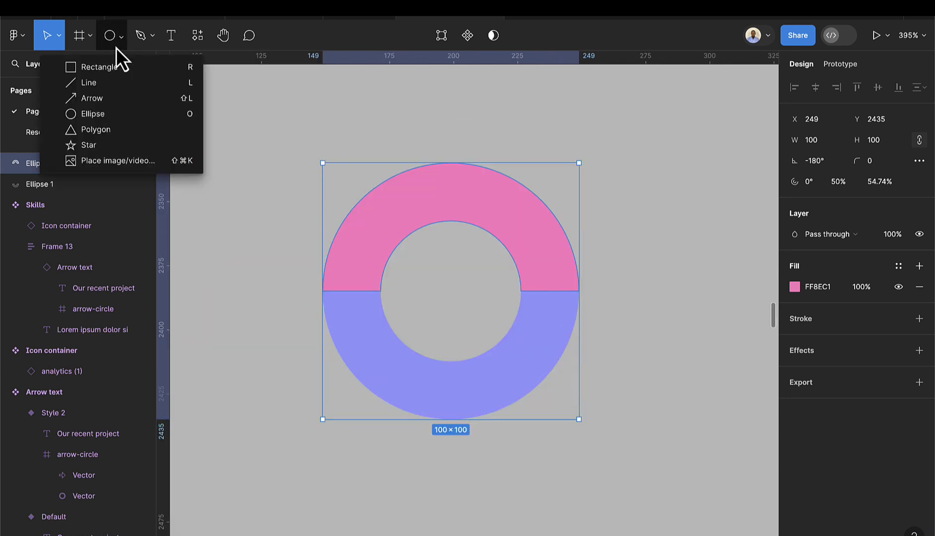
pyautogui.click(106, 114)
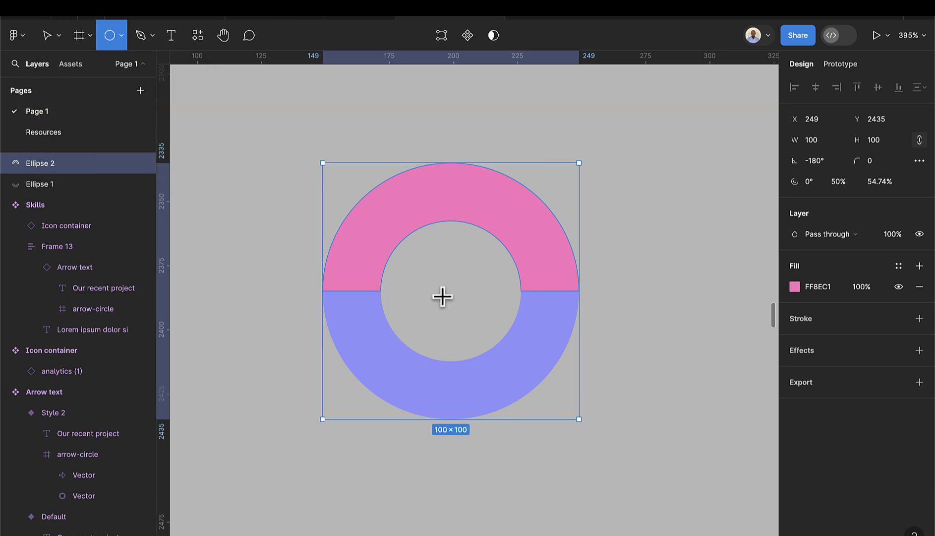
pyautogui.moveTo(435, 278)
pyautogui.mouseDown()
pyautogui.moveTo(490, 332)
pyautogui.moveTo(459, 293)
pyautogui.mouseUp()
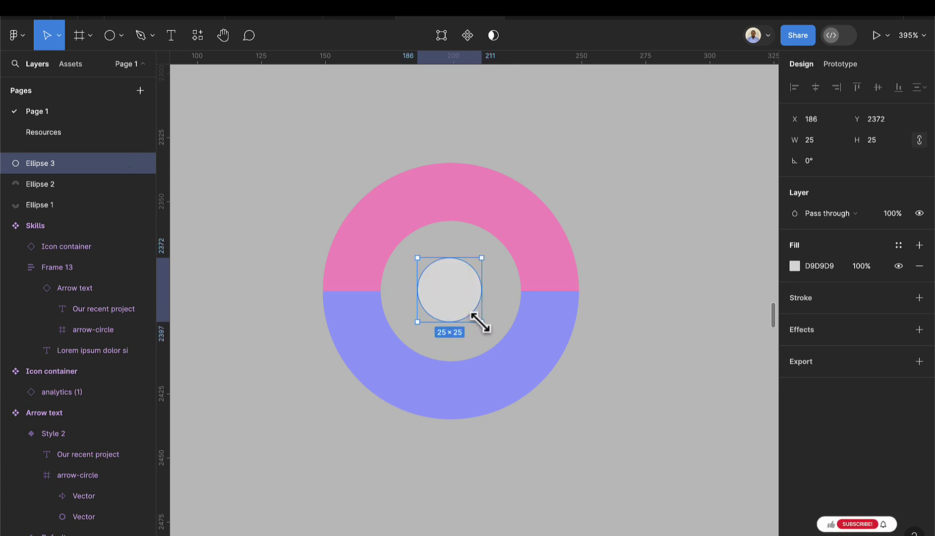
pyautogui.moveTo(480, 323); pyautogui.dragTo(457, 297)
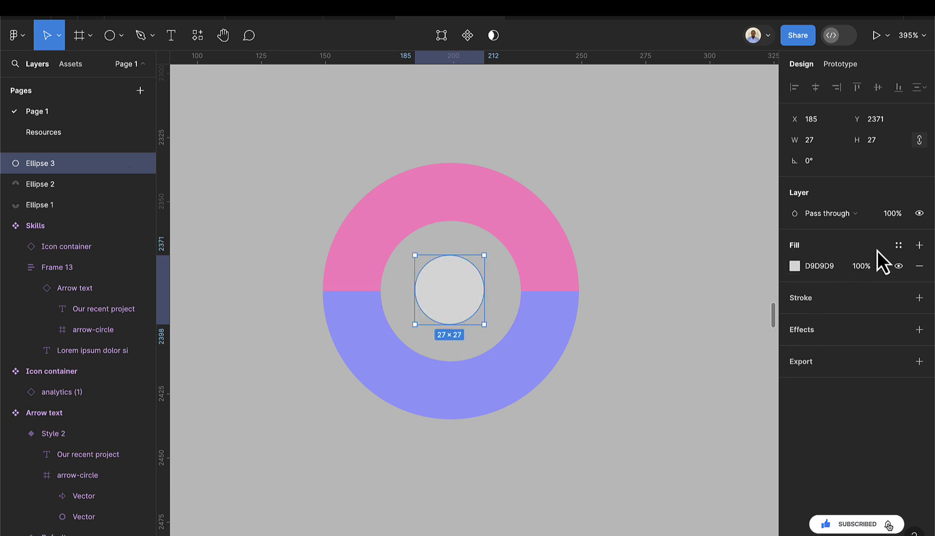
pyautogui.click(898, 245)
pyautogui.click(650, 330)
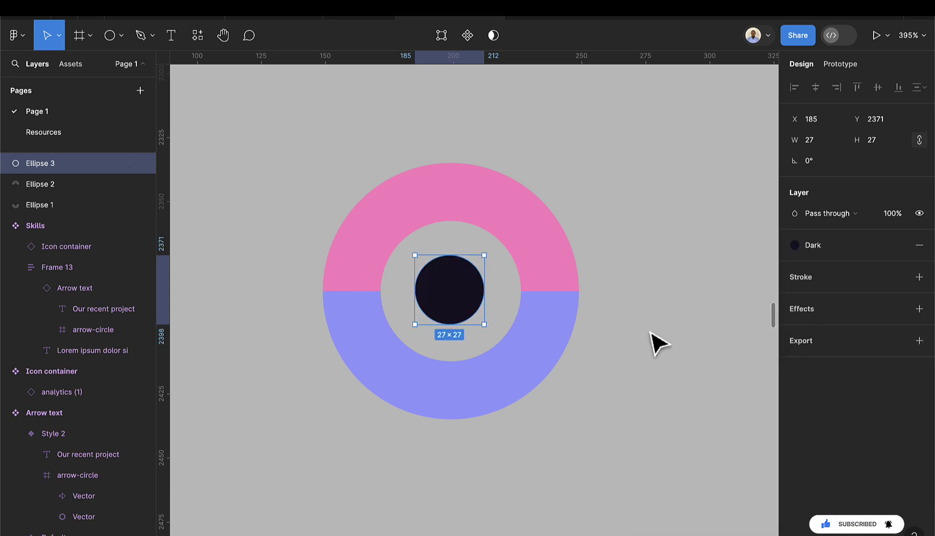
# - Group the three ellipses and name the group 'Circle'
pyautogui.click(309, 173)
pyautogui.moveTo(302, 159); pyautogui.dragTo(599, 464)
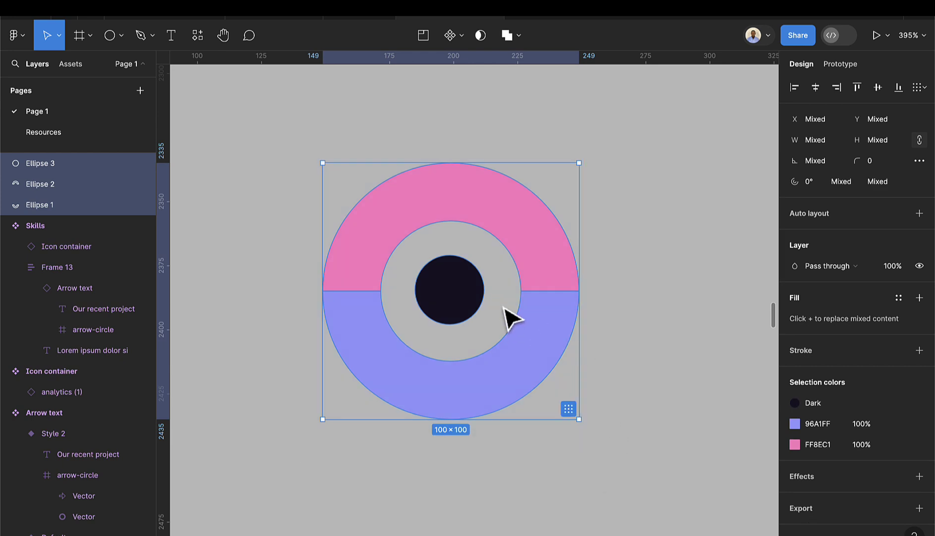
pyautogui.hotkey('ctrl', 'g')
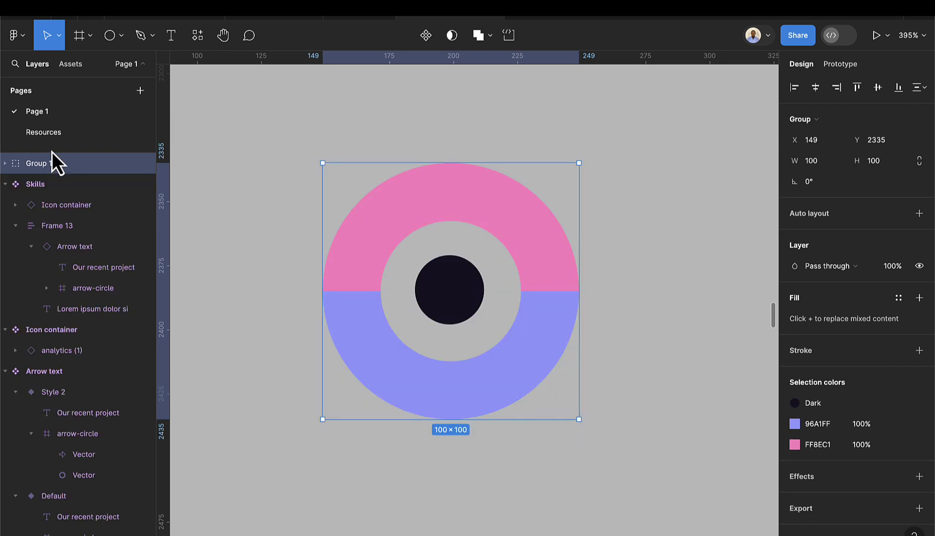
pyautogui.doubleClick(50, 167)
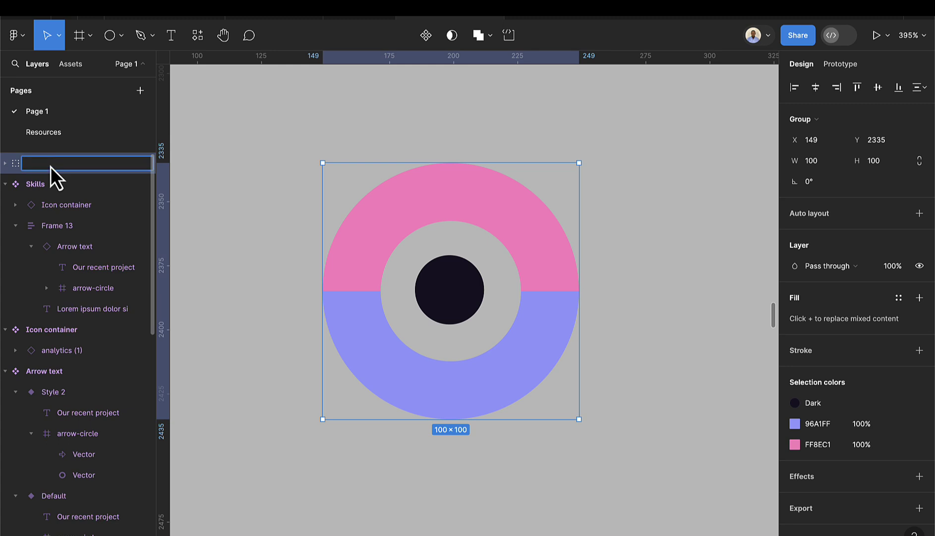
pyautogui.write('Circle')
pyautogui.press('Return')
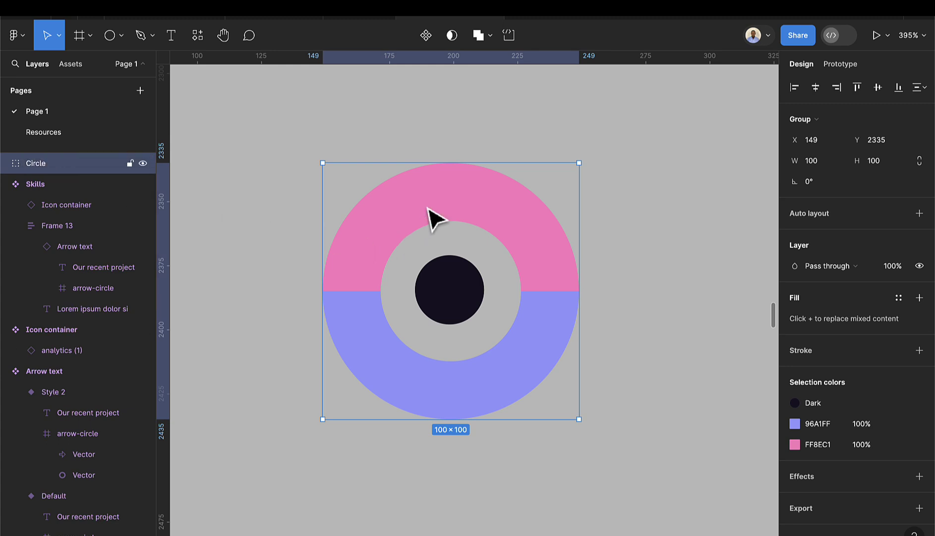
# - Flatten the Circle group into a single vector and shrink it to 88×88
pyautogui.rightClick(443, 204)
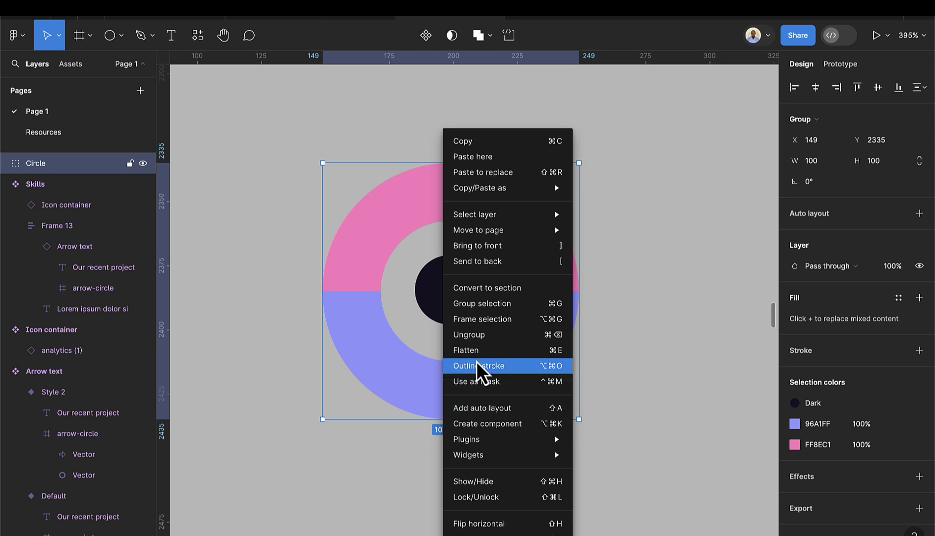
pyautogui.click(466, 350)
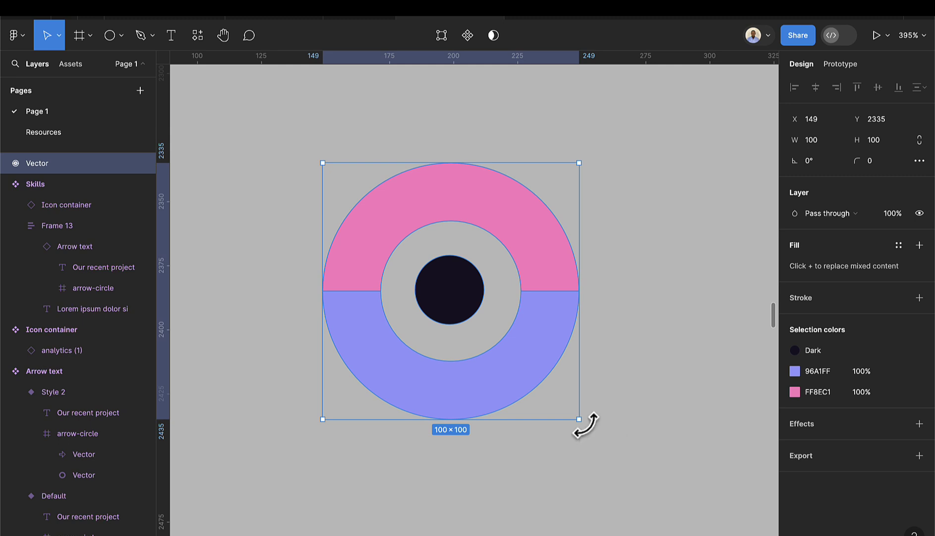
pyautogui.moveTo(580, 424); pyautogui.dragTo(553, 406)
pyautogui.moveTo(551, 344); pyautogui.dragTo(602, 313)
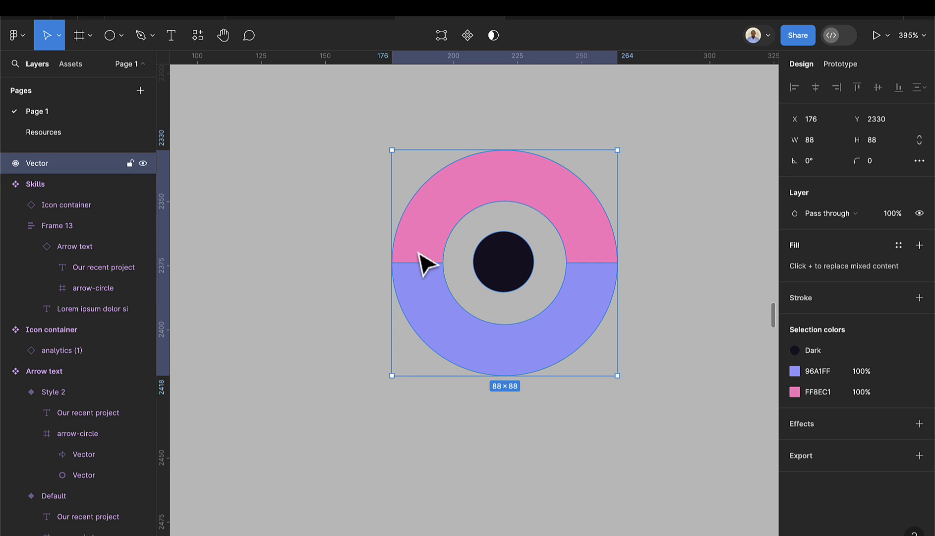
# - Move the ring beside the website design and scale it down to 54×54
pyautogui.scroll(-10, 501, 300)
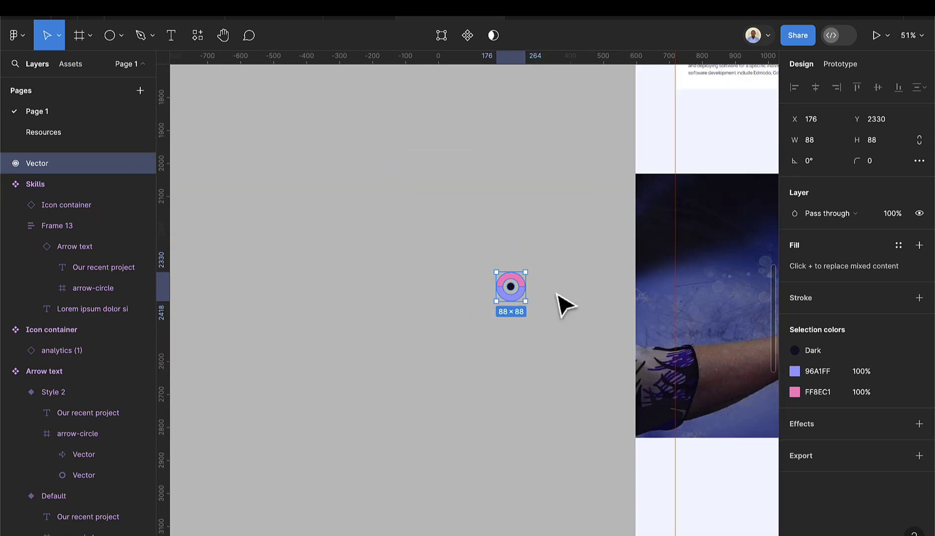
pyautogui.scroll(-5, 568, 317)
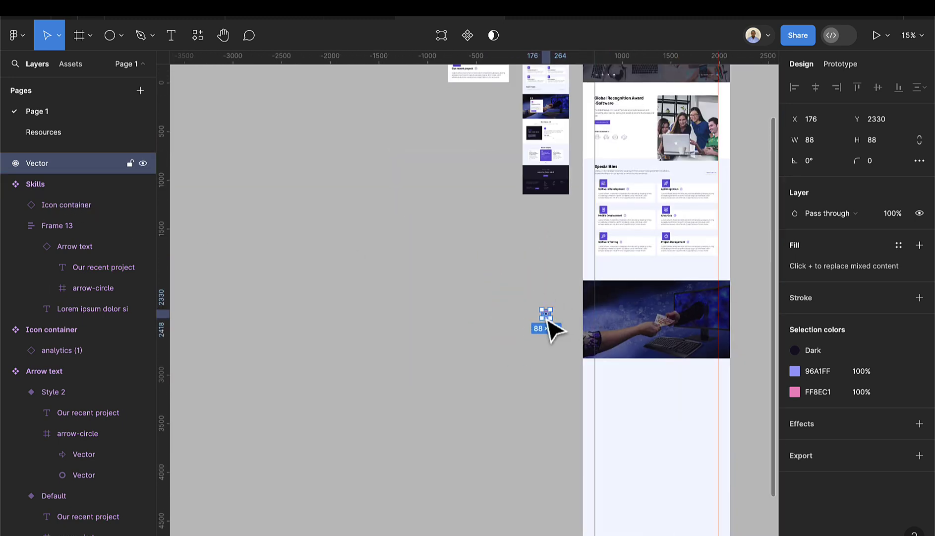
pyautogui.moveTo(548, 320); pyautogui.dragTo(498, 109)
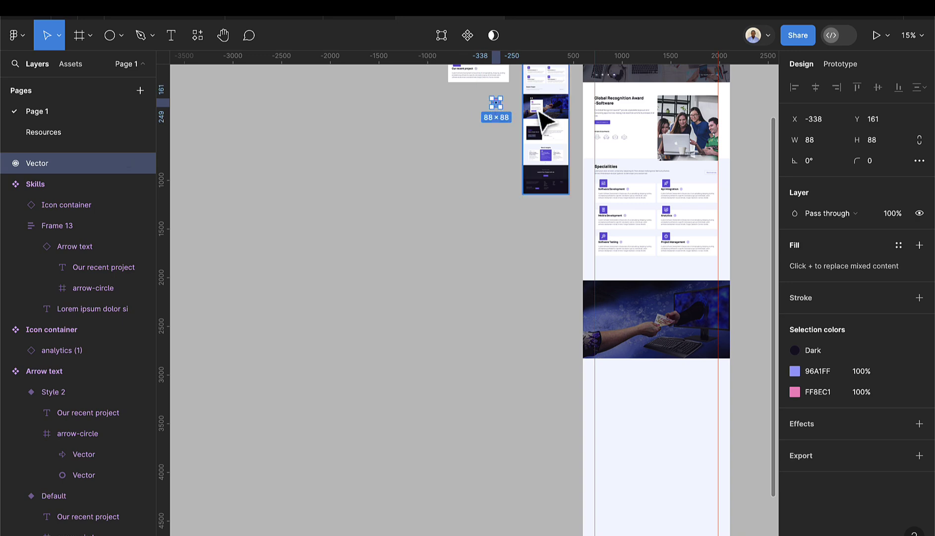
pyautogui.scroll(5, 545, 120)
pyautogui.scroll(2, 438, 111)
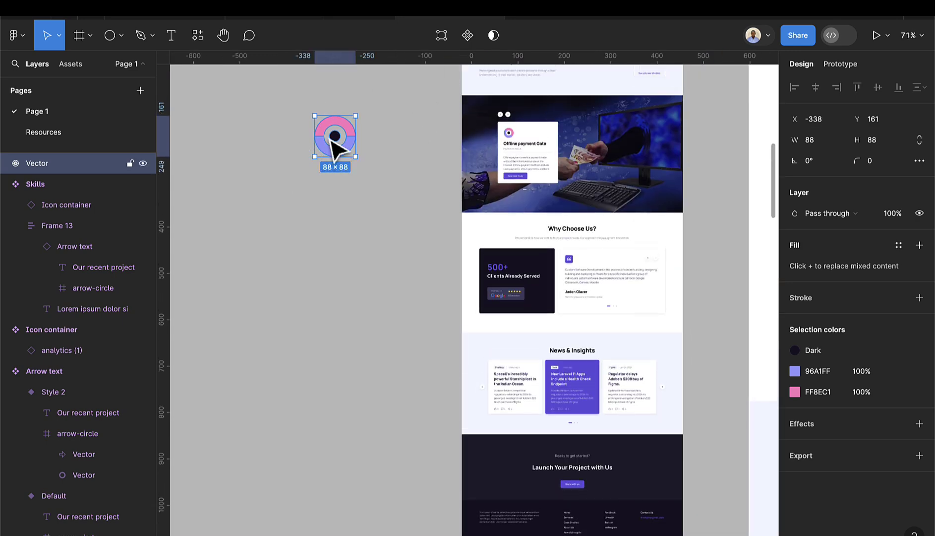
pyautogui.moveTo(332, 141); pyautogui.dragTo(376, 149)
pyautogui.scroll(4, 376, 148)
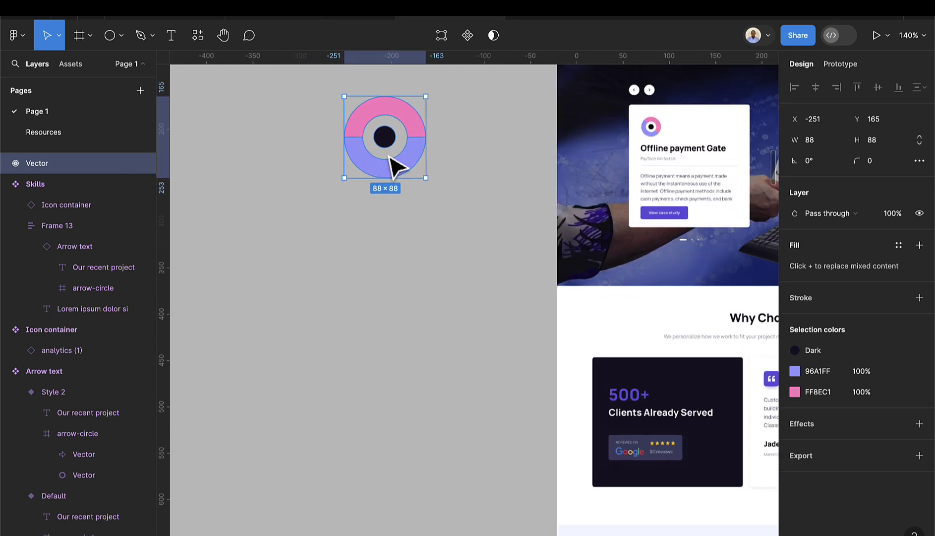
pyautogui.moveTo(425, 177); pyautogui.dragTo(411, 152)
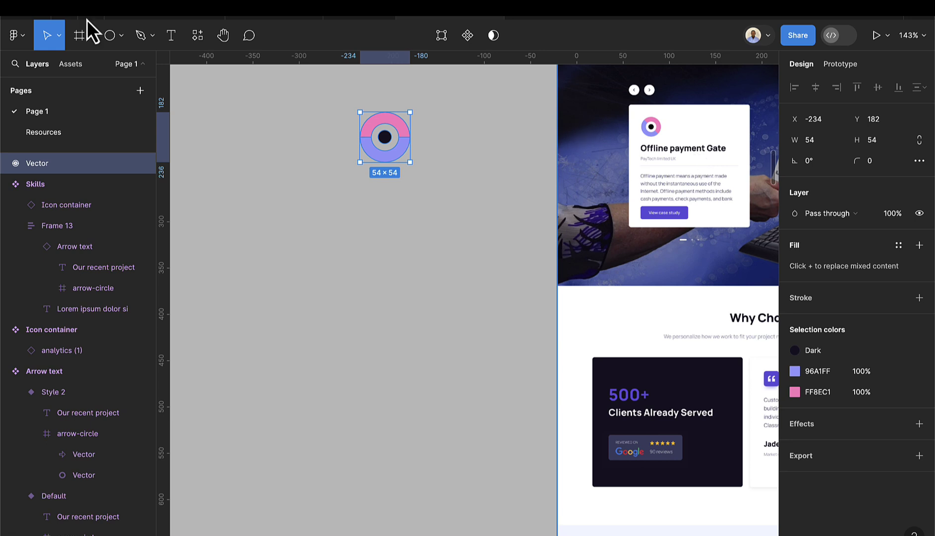
# - Type the heading 'Offline Payment Gate' on the canvas under the ring icon
pyautogui.click(173, 34)
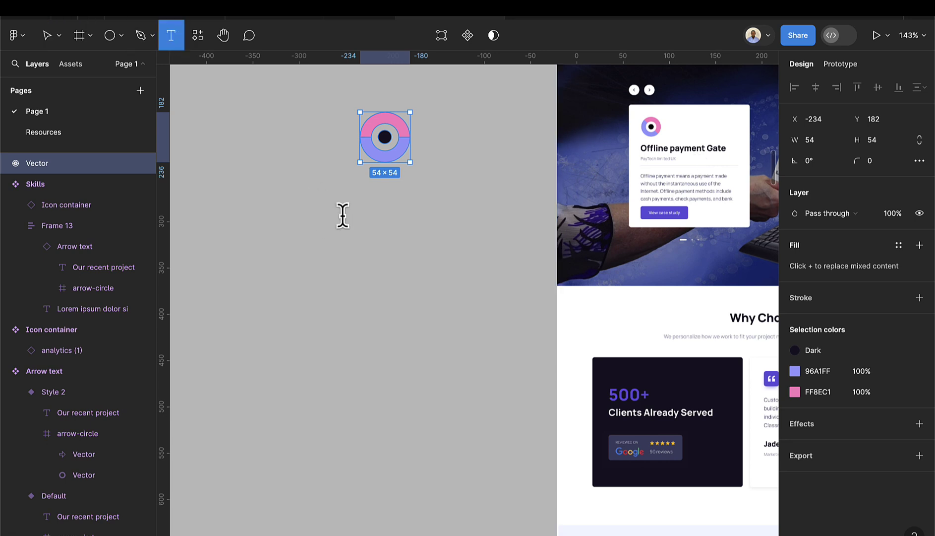
pyautogui.click(342, 215)
pyautogui.write('Offlie')
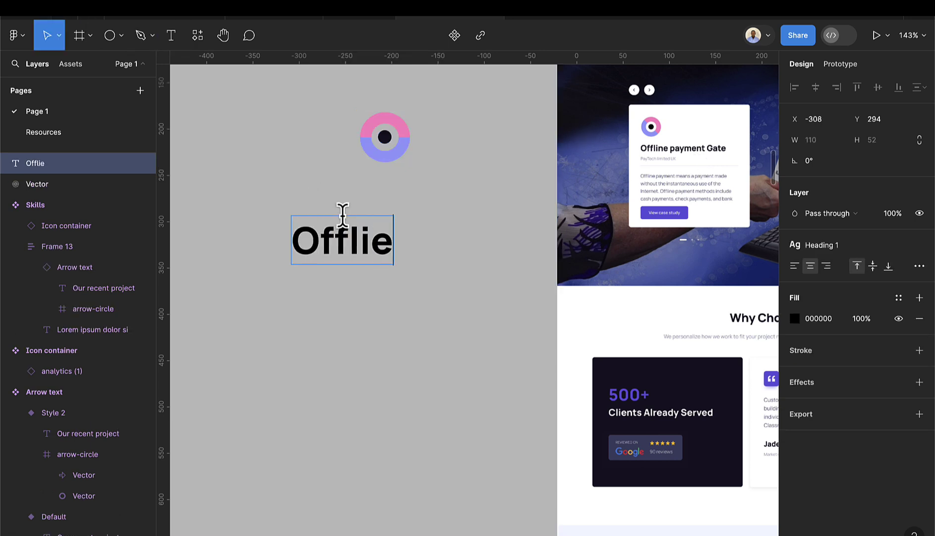
pyautogui.press('BackSpace')
pyautogui.write('ne ')
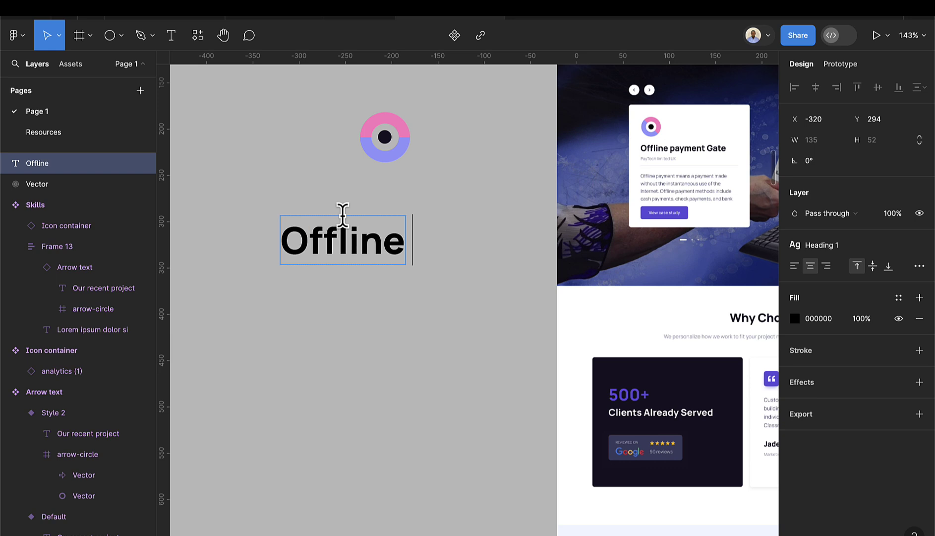
pyautogui.write('Payment Gate')
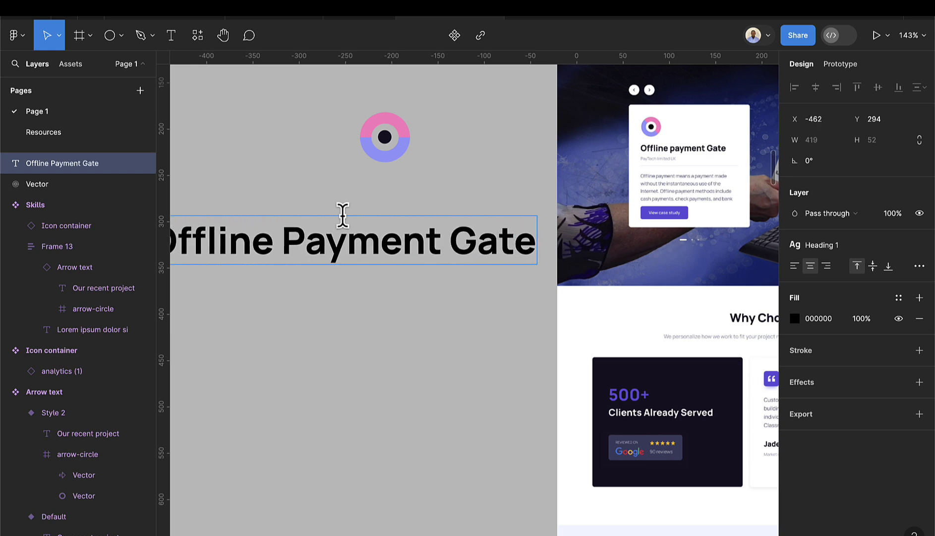
pyautogui.press('Escape')
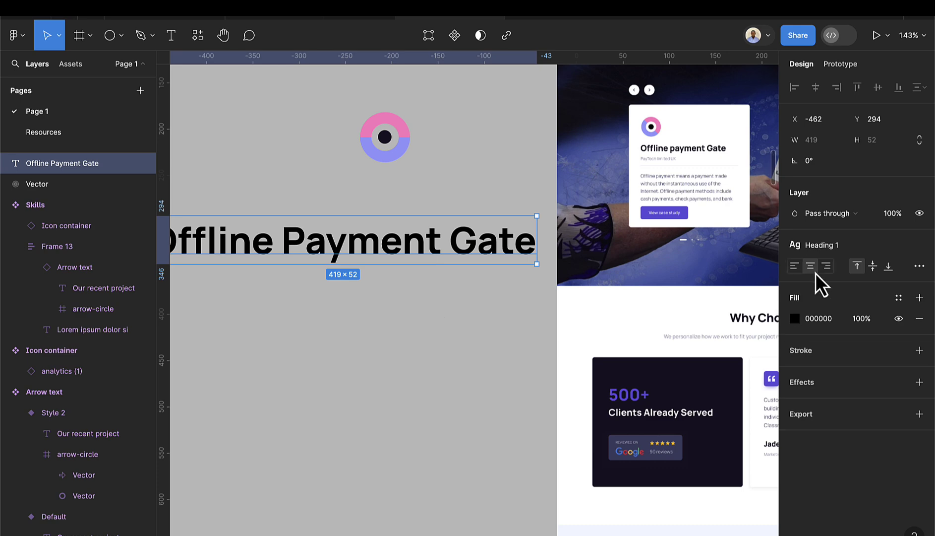
# - Check the heading uses the Heading 1 style and shift it further left
pyautogui.click(840, 248)
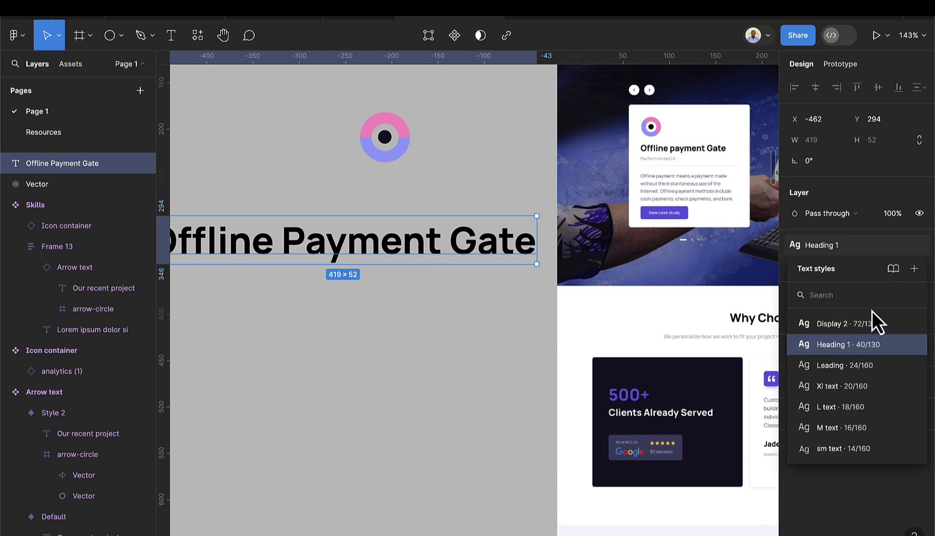
pyautogui.click(396, 309)
pyautogui.scroll(-3, 397, 308)
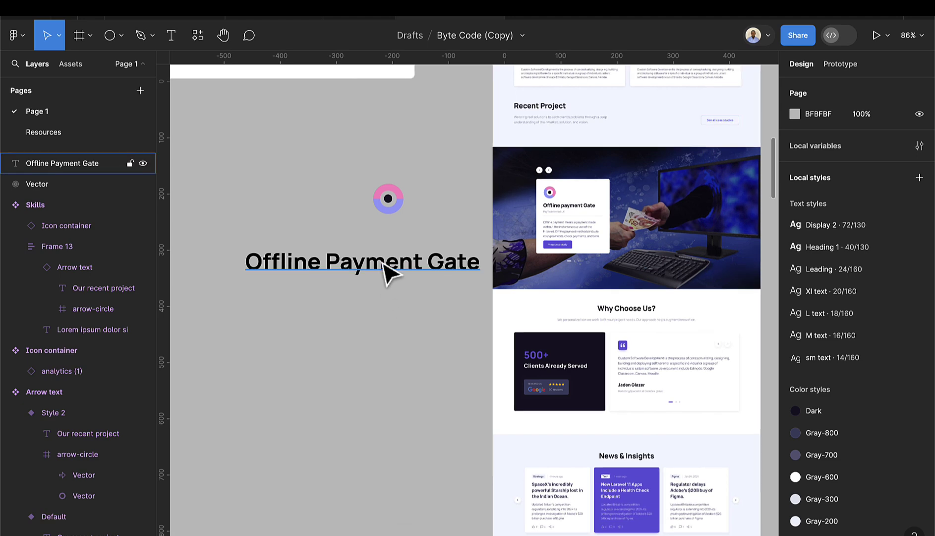
pyautogui.click(405, 269)
pyautogui.moveTo(404, 268); pyautogui.dragTo(373, 268)
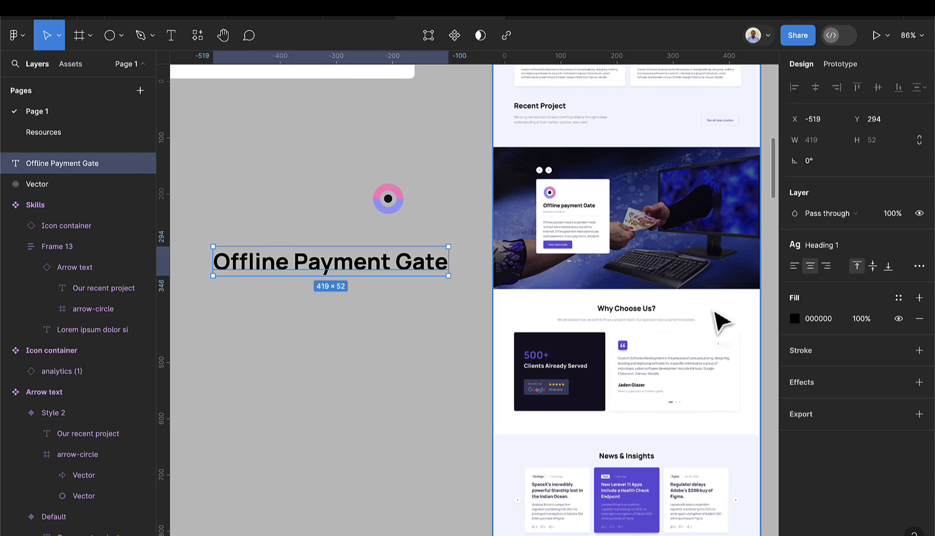
pyautogui.scroll(4, 538, 245)
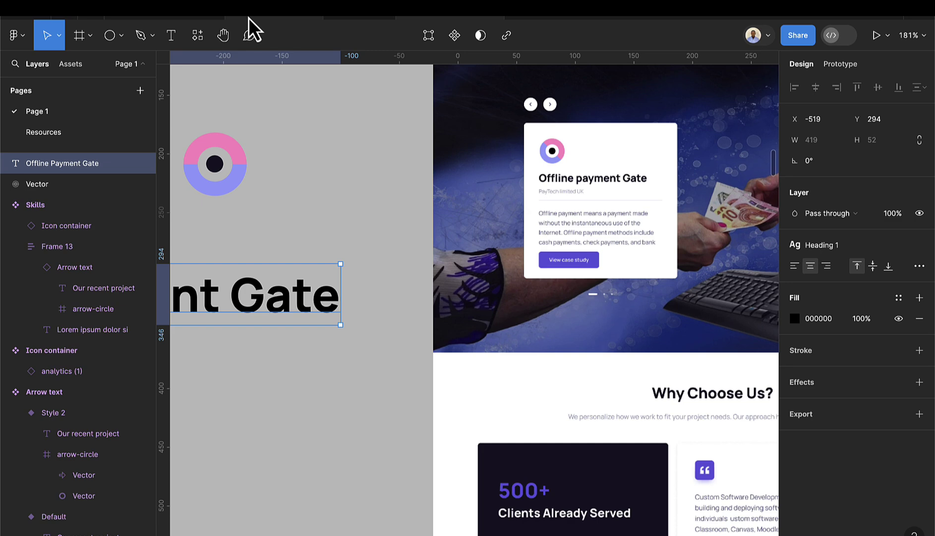
# - Copy the M text sample paragraph from the Resources page, then return to Page 1
pyautogui.click(28, 133)
pyautogui.scroll(5, 543, 199)
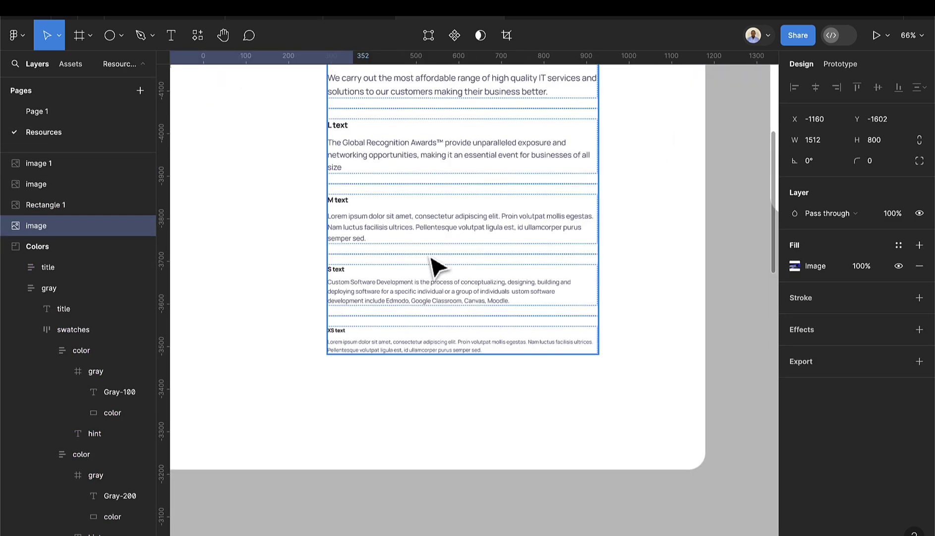
pyautogui.scroll(5, 428, 265)
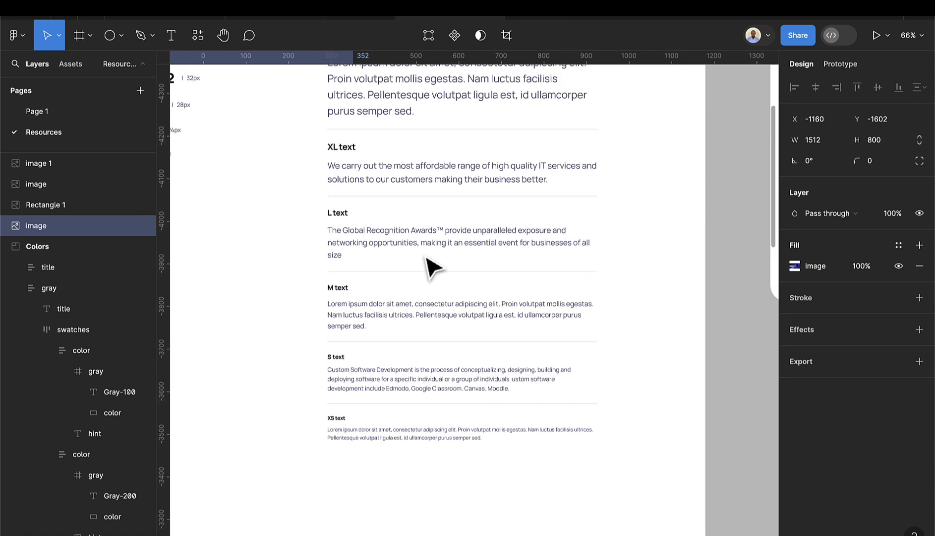
pyautogui.scroll(-2, 429, 265)
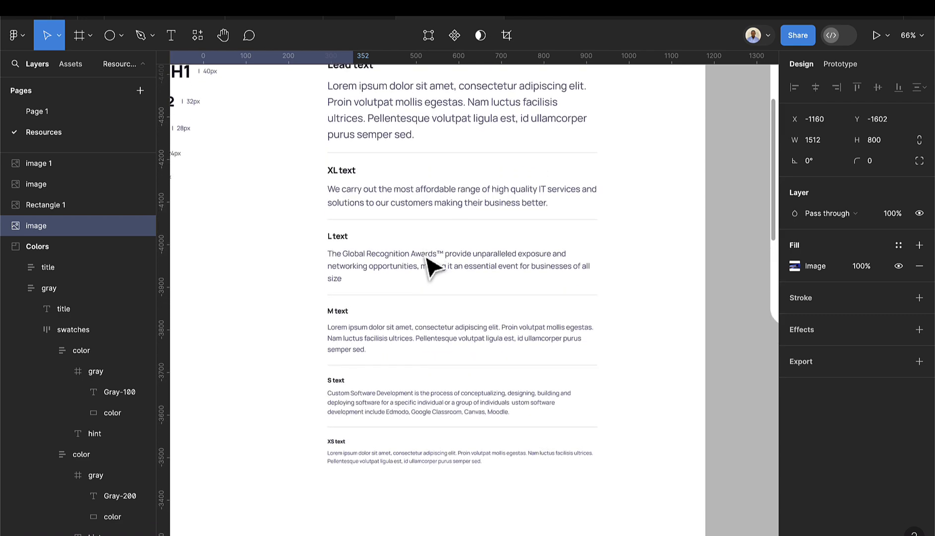
pyautogui.click(403, 342)
pyautogui.doubleClick(403, 345)
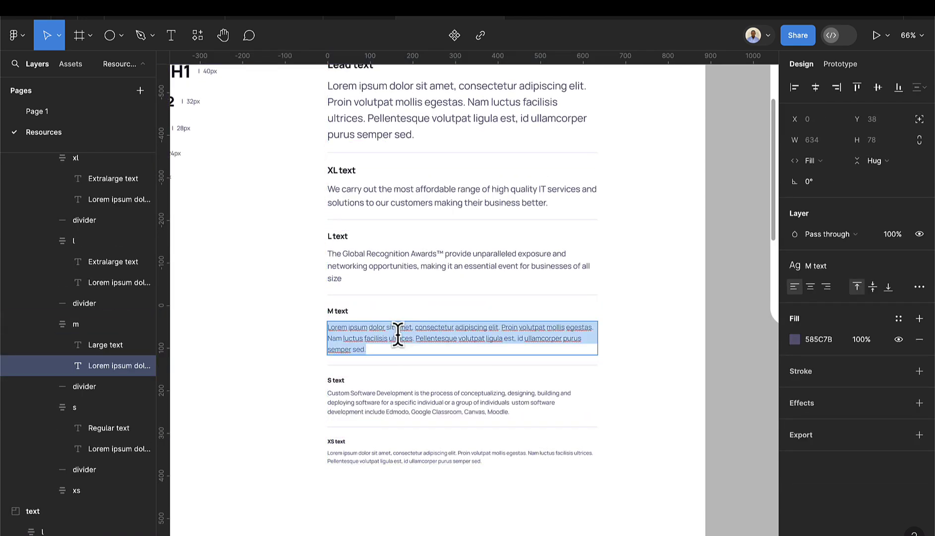
pyautogui.click(404, 339)
pyautogui.hotkey('ctrl', 'a')
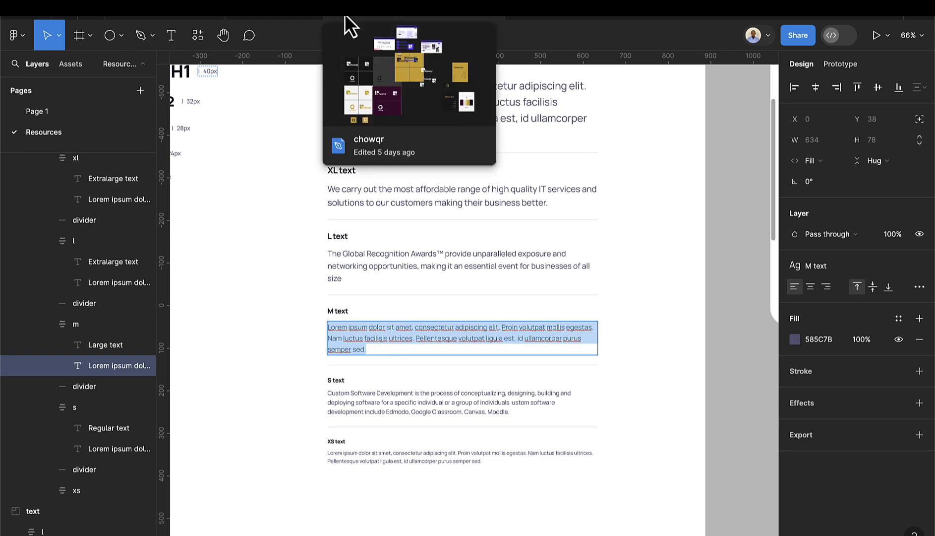
pyautogui.click(66, 112)
pyautogui.scroll(-8, 288, 255)
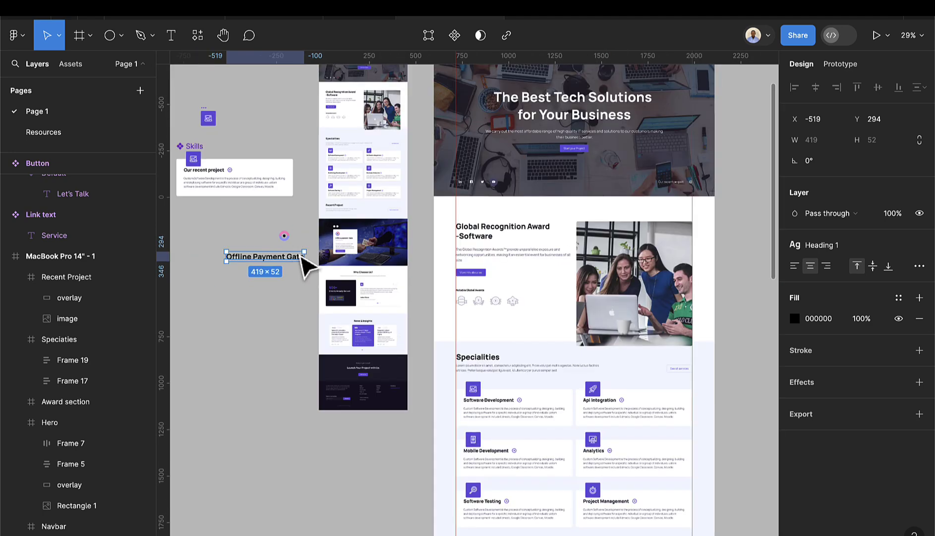
pyautogui.scroll(3, 412, 273)
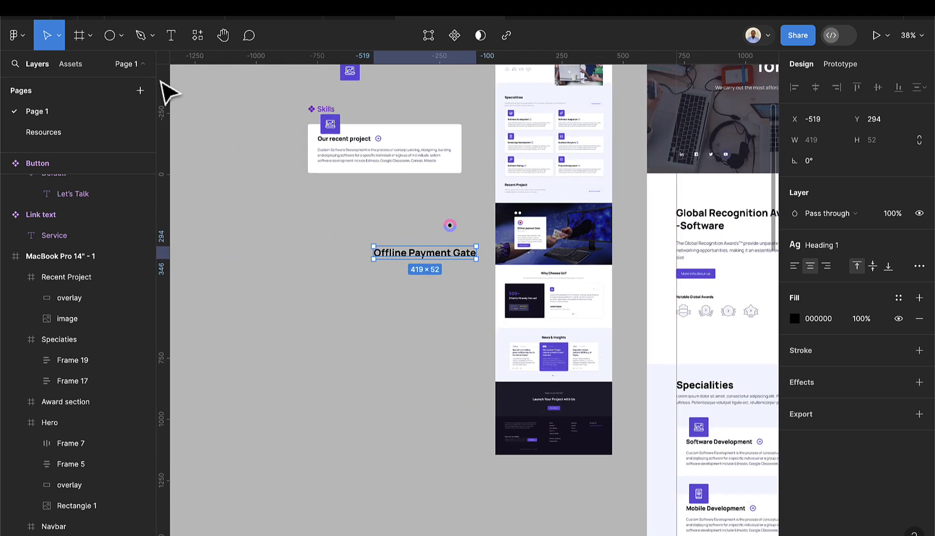
# - Paste the Lorem ipsum paragraph into a 393×131 text box below the heading, aligned left
pyautogui.press('Return')
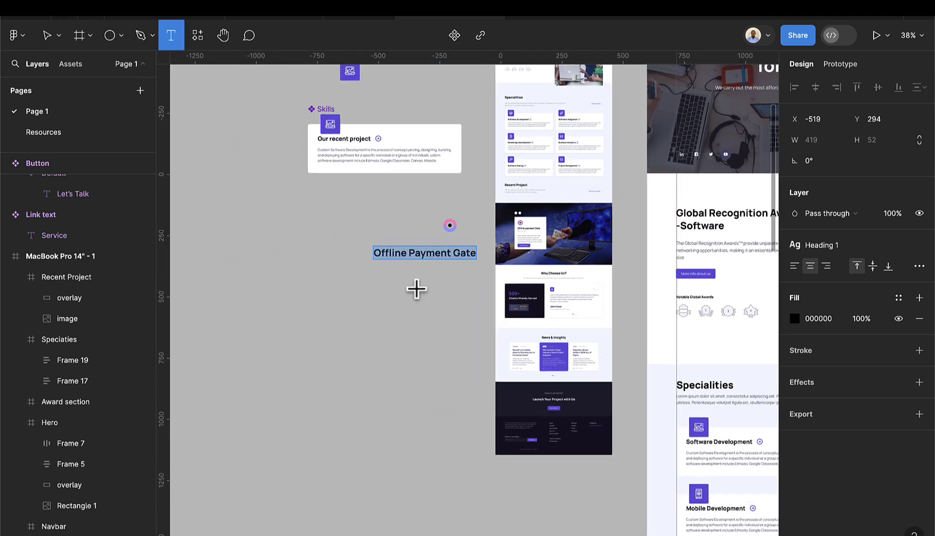
pyautogui.scroll(6, 464, 345)
pyautogui.moveTo(288, 201); pyautogui.dragTo(477, 264)
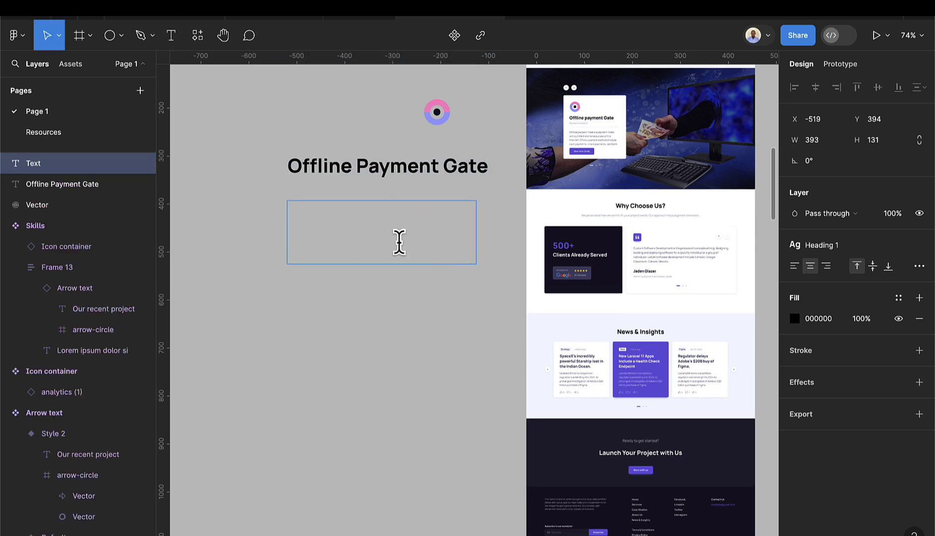
pyautogui.write('Lorem ipsum dolor sit amet, consectetur adipiscing elit. Proin volutpat mollis egestas. Nam luctus facilisis ultrices. Pellentesque volutpat ligula est, id ullamcorper purus semper sed.')
pyautogui.press('Escape')
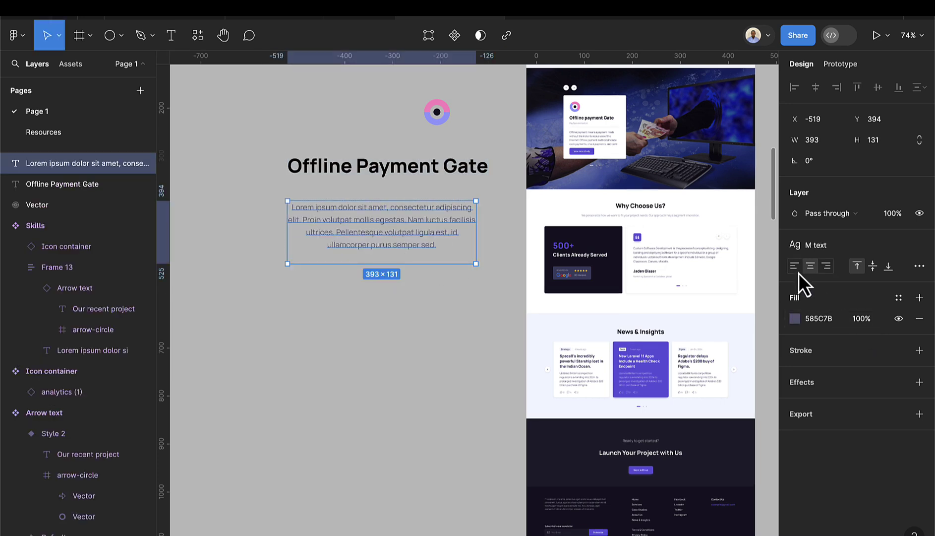
pyautogui.click(796, 267)
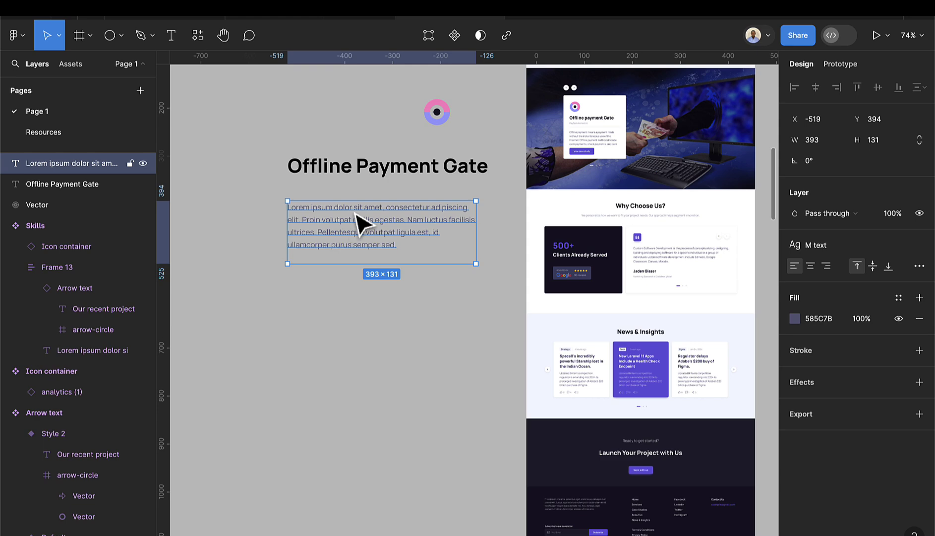
pyautogui.scroll(-3, 392, 247)
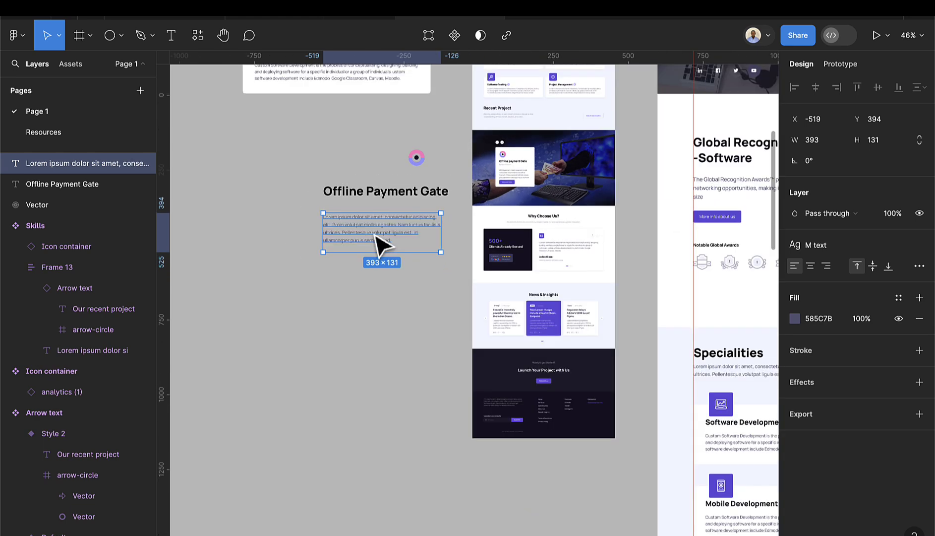
# - Place a Button component instance under the paragraph and set its title to 'View this project'
pyautogui.click(70, 64)
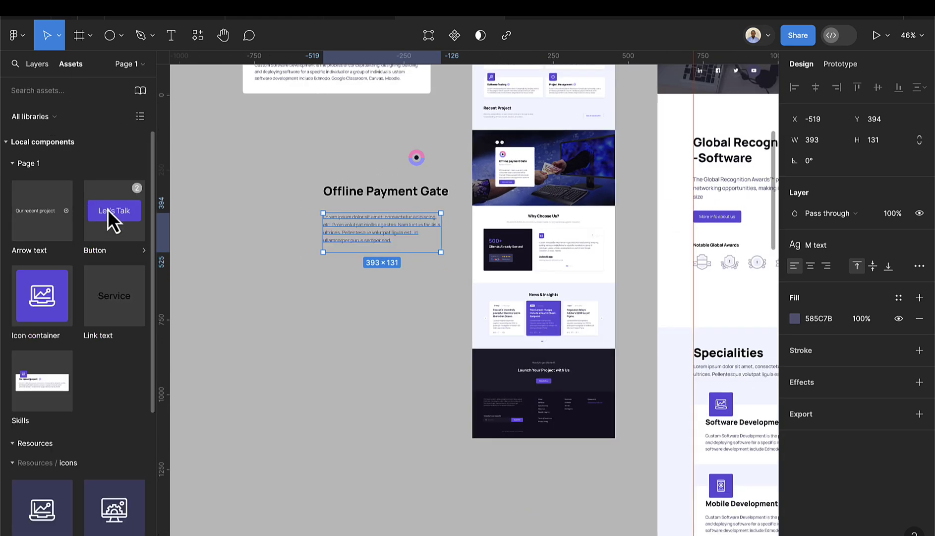
pyautogui.moveTo(113, 220); pyautogui.dragTo(359, 270)
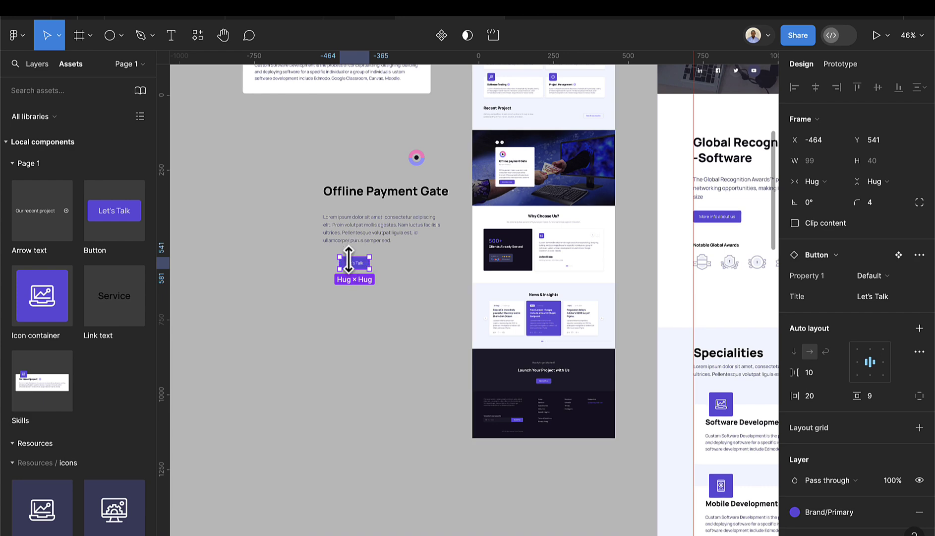
pyautogui.scroll(3, 349, 260)
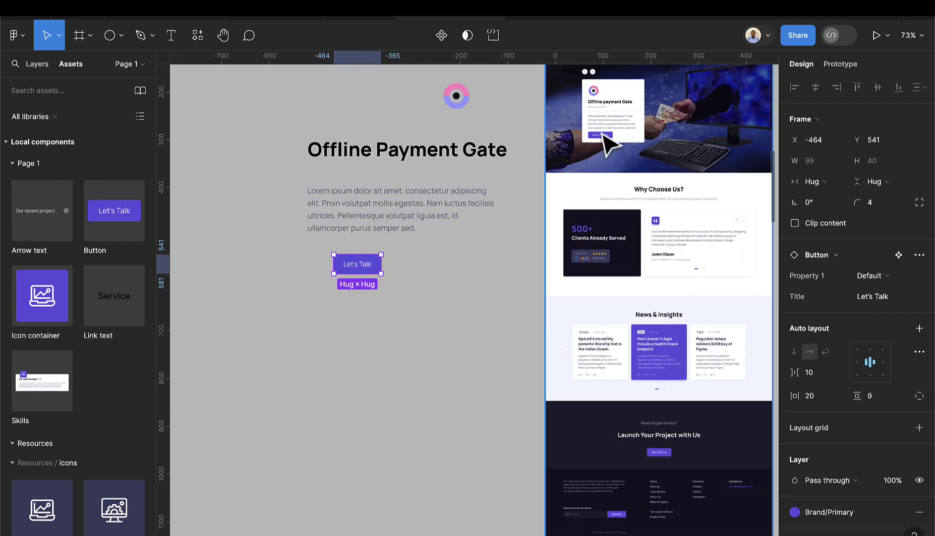
pyautogui.scroll(4, 608, 143)
pyautogui.scroll(-6, 611, 148)
pyautogui.scroll(5, 422, 275)
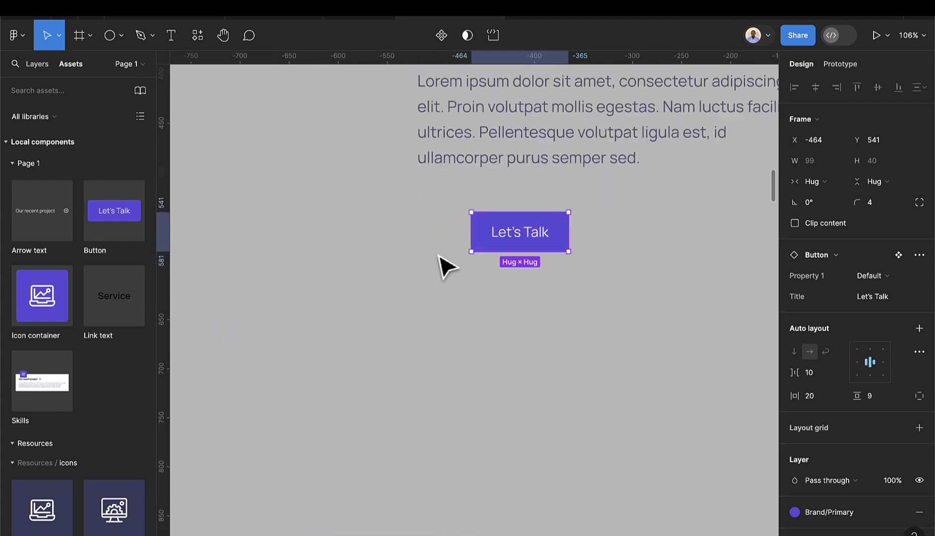
pyautogui.click(901, 302)
pyautogui.write('View')
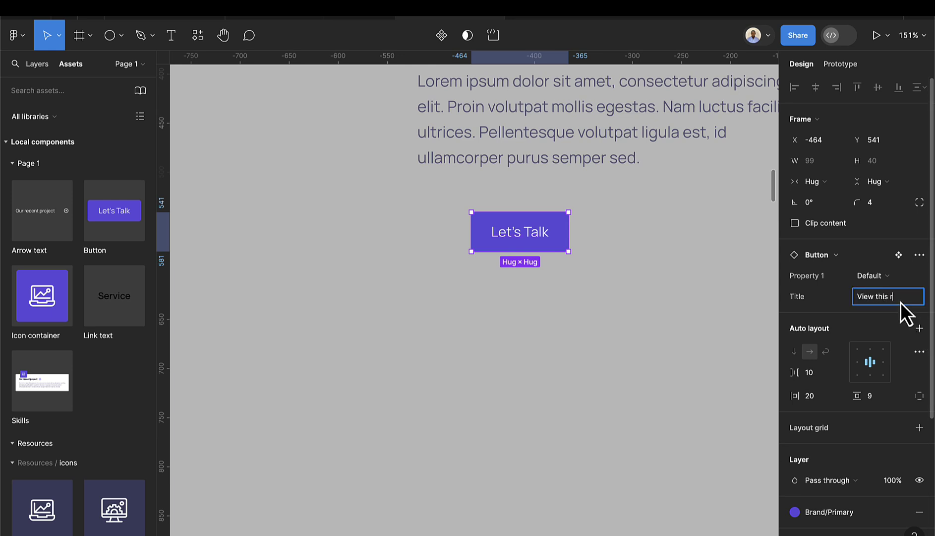
pyautogui.write(' this project')
pyautogui.press('Return')
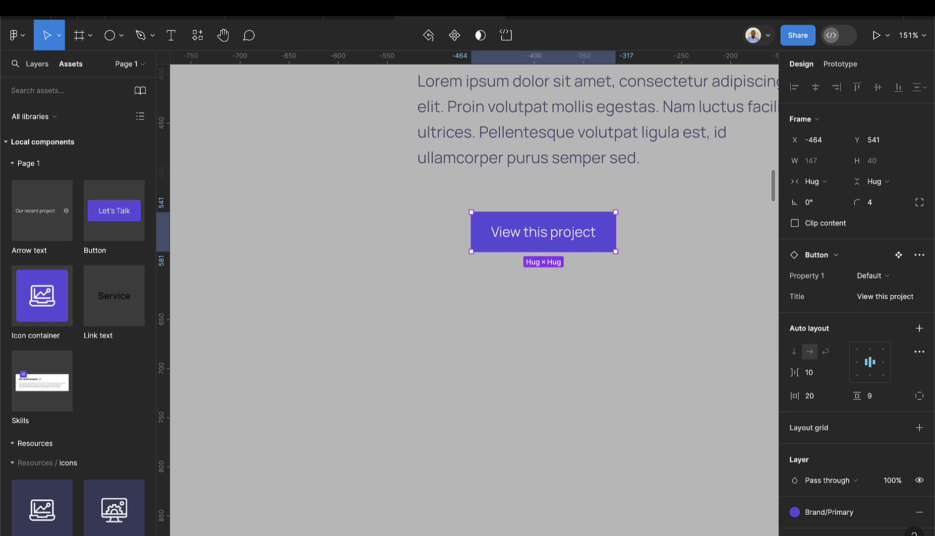
pyautogui.scroll(-5, 466, 231)
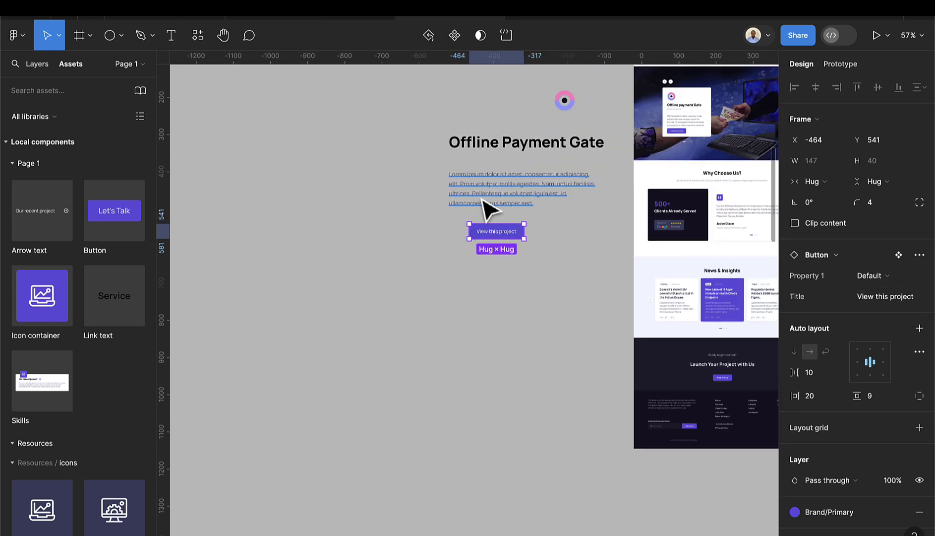
pyautogui.scroll(-2, 486, 209)
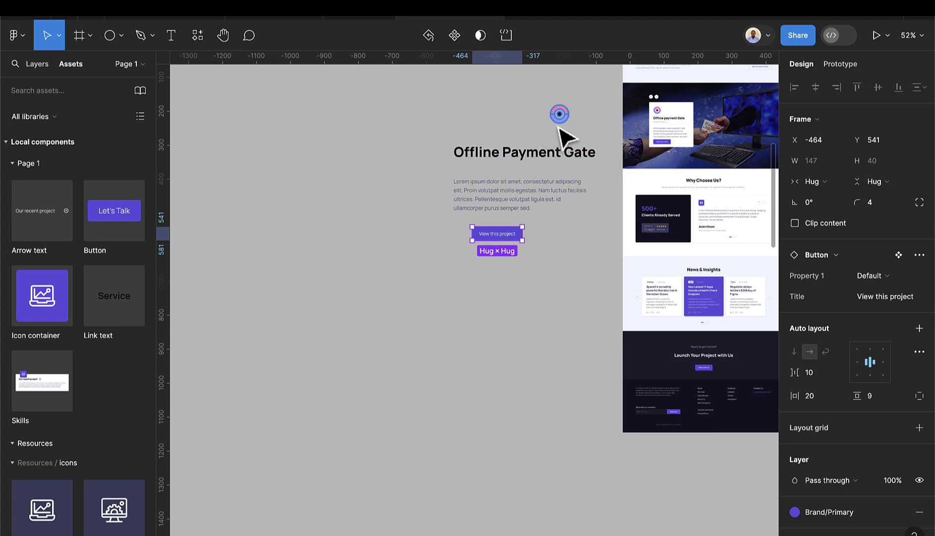
pyautogui.moveTo(567, 118); pyautogui.dragTo(471, 124)
pyautogui.keyDown('shift'); pyautogui.click(479, 154); pyautogui.keyUp('shift')
pyautogui.keyDown('shift'); pyautogui.click(479, 198); pyautogui.keyUp('shift')
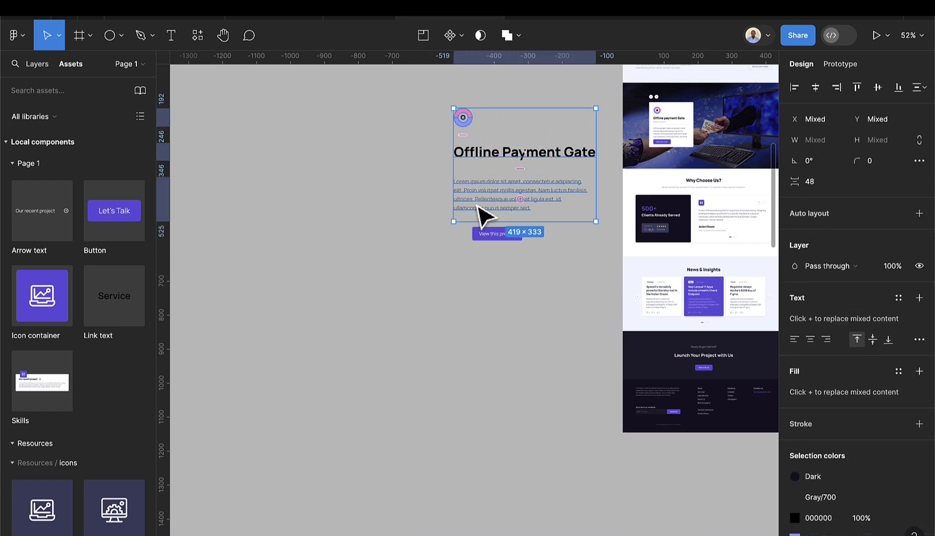
pyautogui.keyDown('shift'); pyautogui.click(485, 235); pyautogui.keyUp('shift')
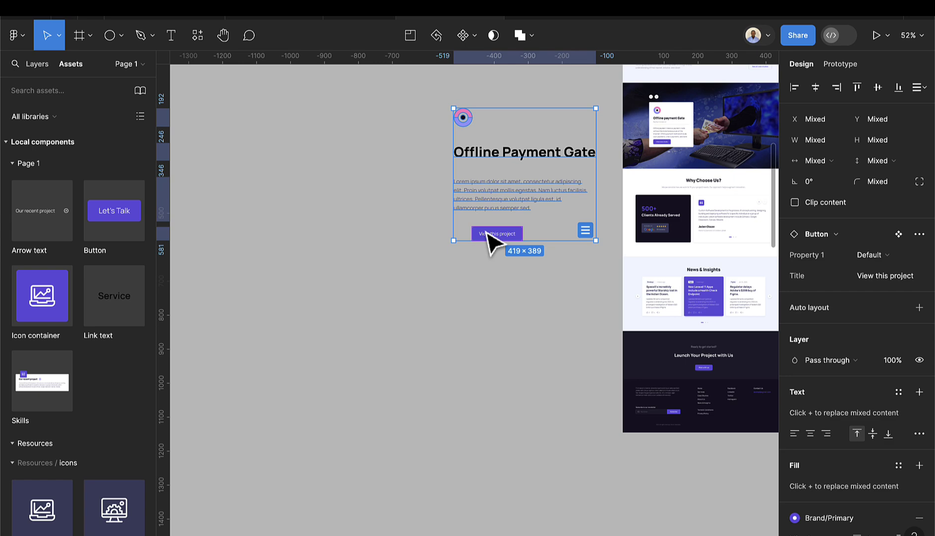
pyautogui.hotkey('shift', 'a')
pyautogui.scroll(3, 493, 155)
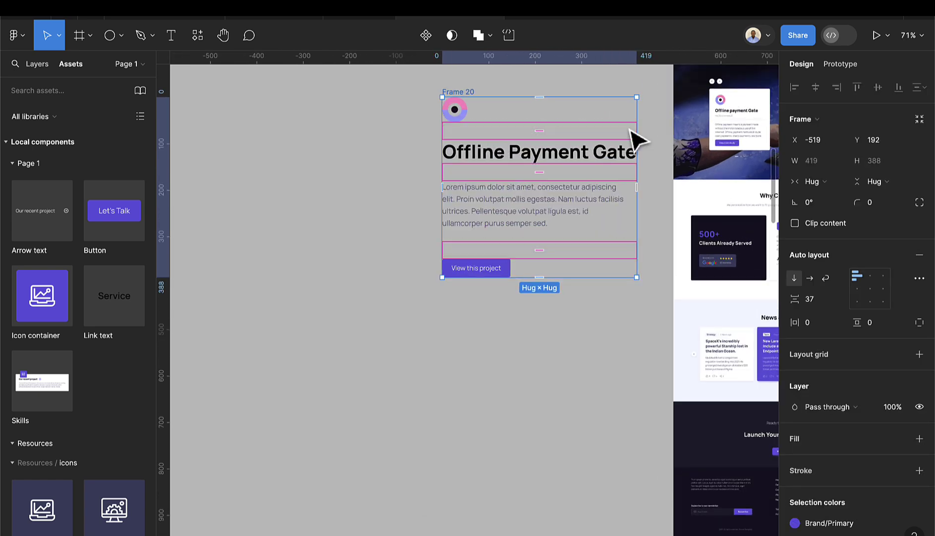
pyautogui.scroll(6, 756, 109)
pyautogui.scroll(-3, 670, 194)
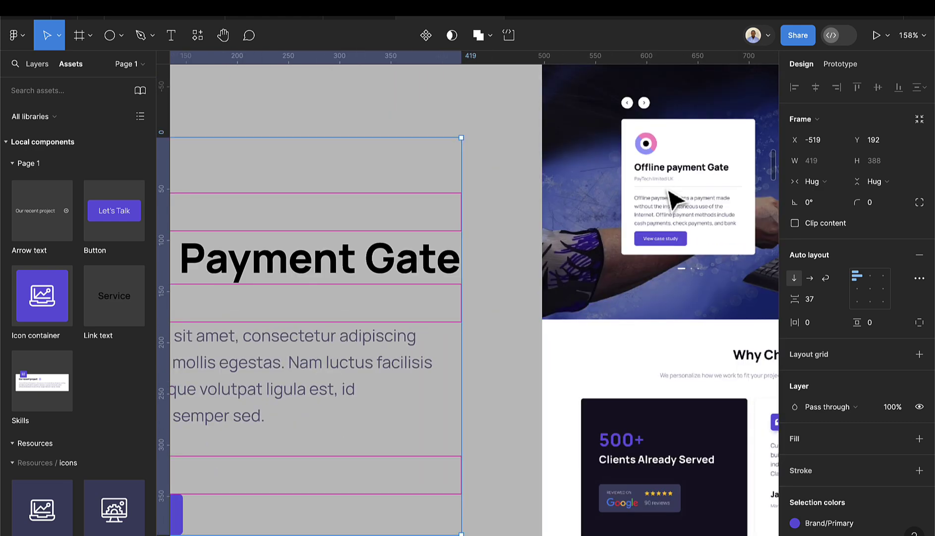
pyautogui.hscroll(-3, 660, 189)
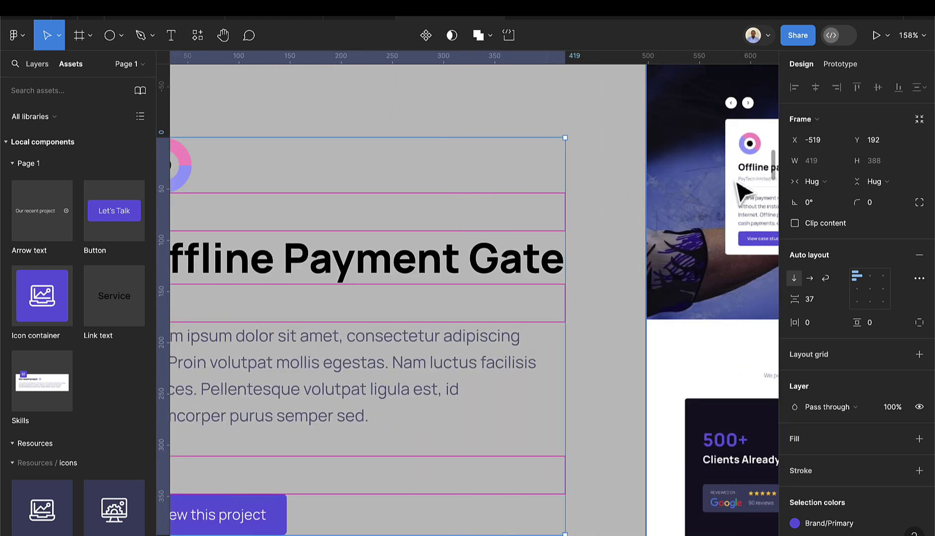
pyautogui.hscroll(3, 741, 192)
pyautogui.hscroll(-7, 664, 191)
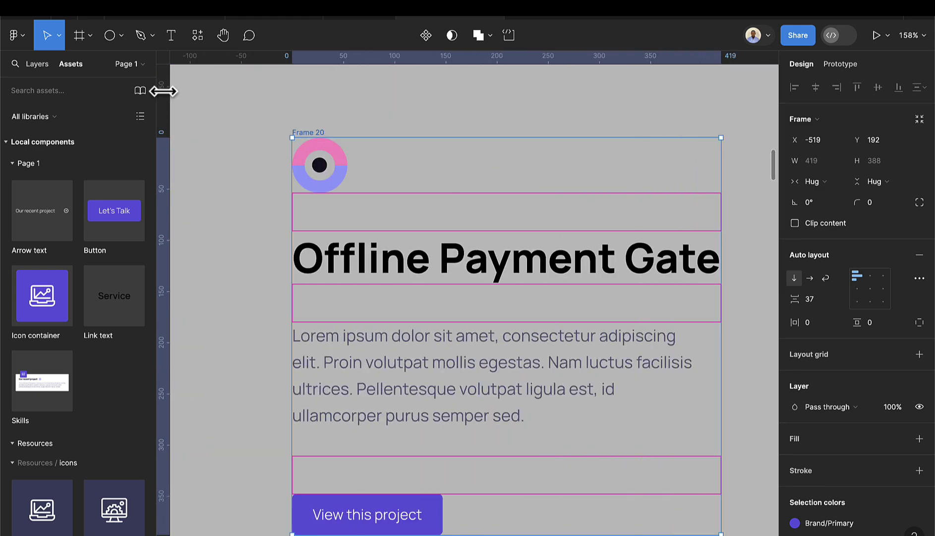
# - Type 'Fintect Company' beside the card and move it up and to the left
pyautogui.click(171, 35)
pyautogui.scroll(2, 282, 255)
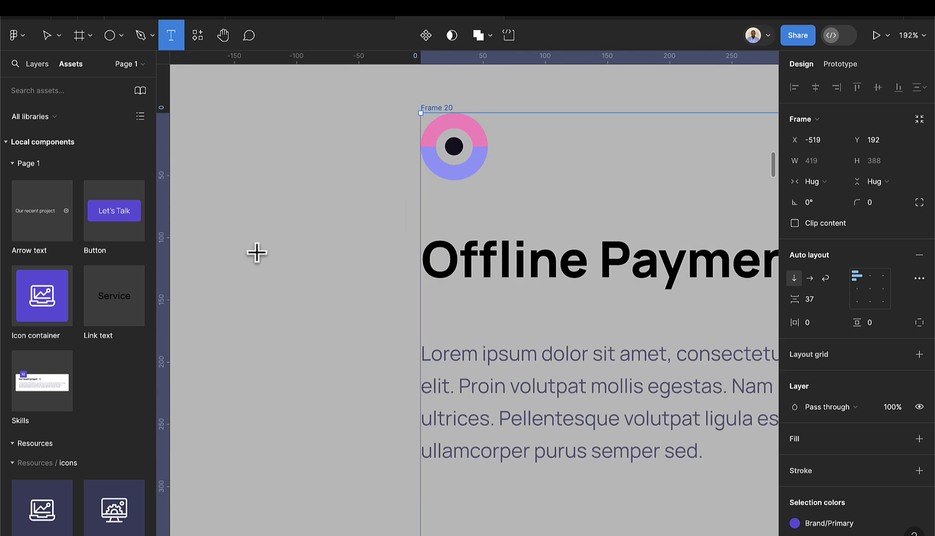
pyautogui.click(256, 251)
pyautogui.write('F')
pyautogui.write('te')
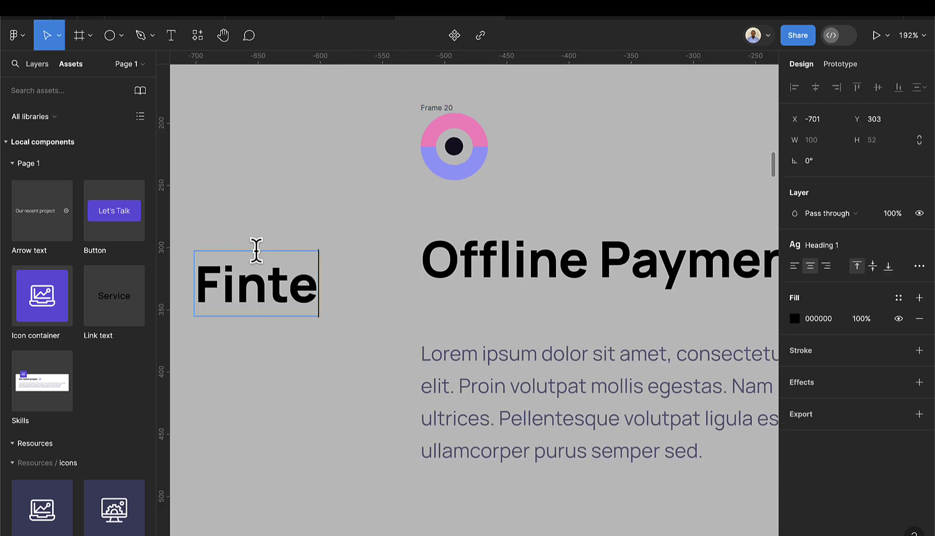
pyautogui.write('ct Company')
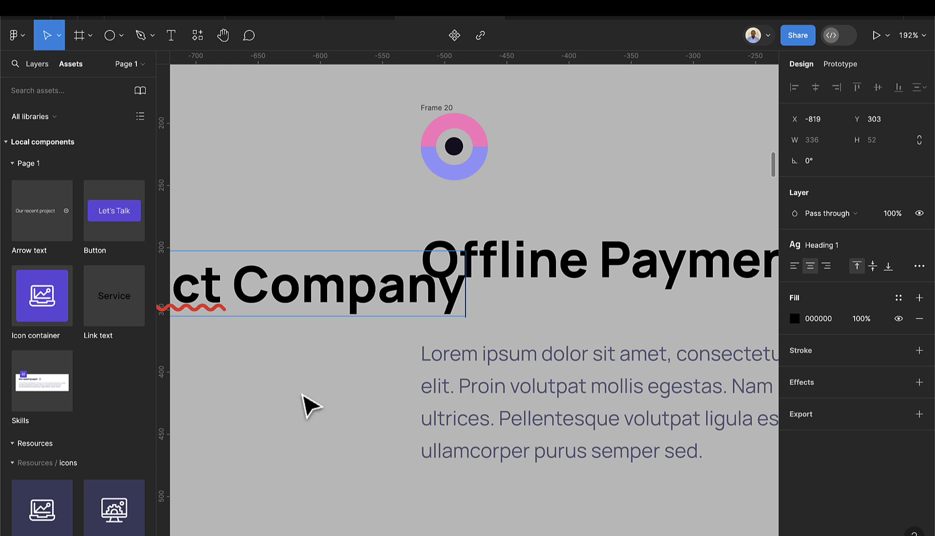
pyautogui.press('Escape')
pyautogui.keyDown('ctrl'); pyautogui.scroll(-5, 307, 391); pyautogui.keyUp('ctrl')
pyautogui.hscroll(-3, 347, 365)
pyautogui.moveTo(368, 341); pyautogui.dragTo(290, 319)
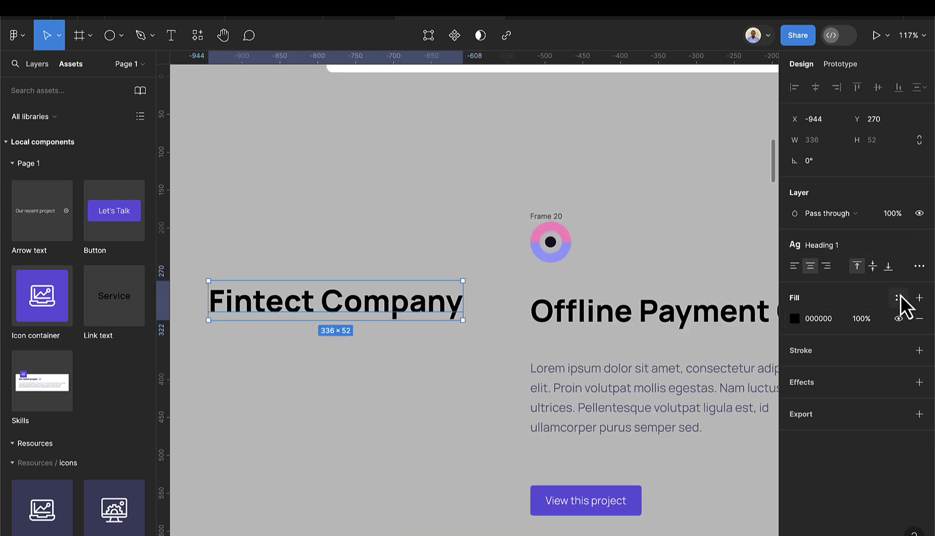
# - Style the caption with the M text style and the Gray-700 colour
pyautogui.click(848, 251)
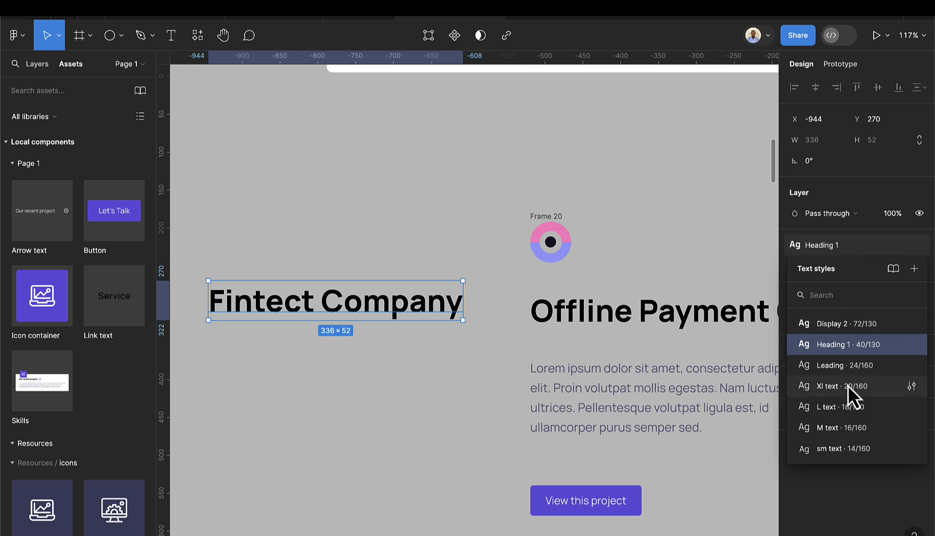
pyautogui.click(844, 426)
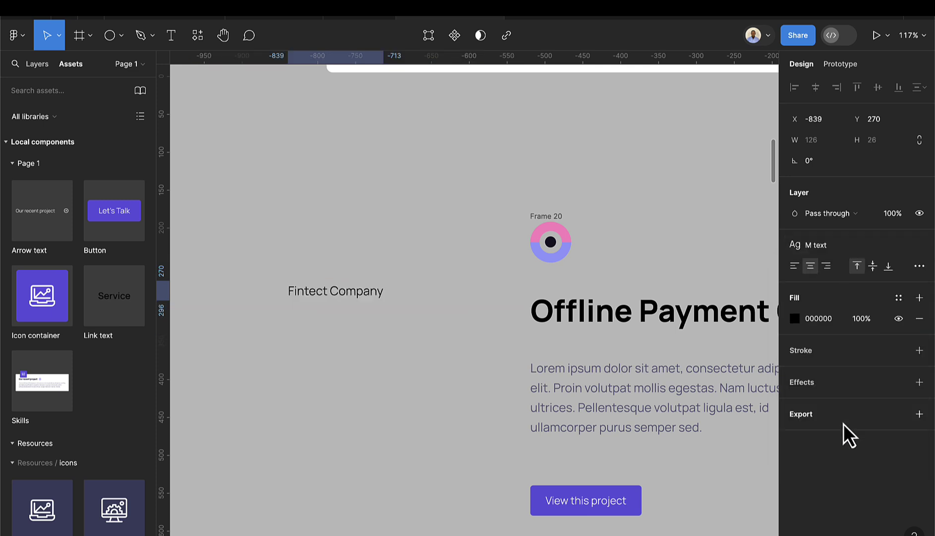
pyautogui.click(898, 298)
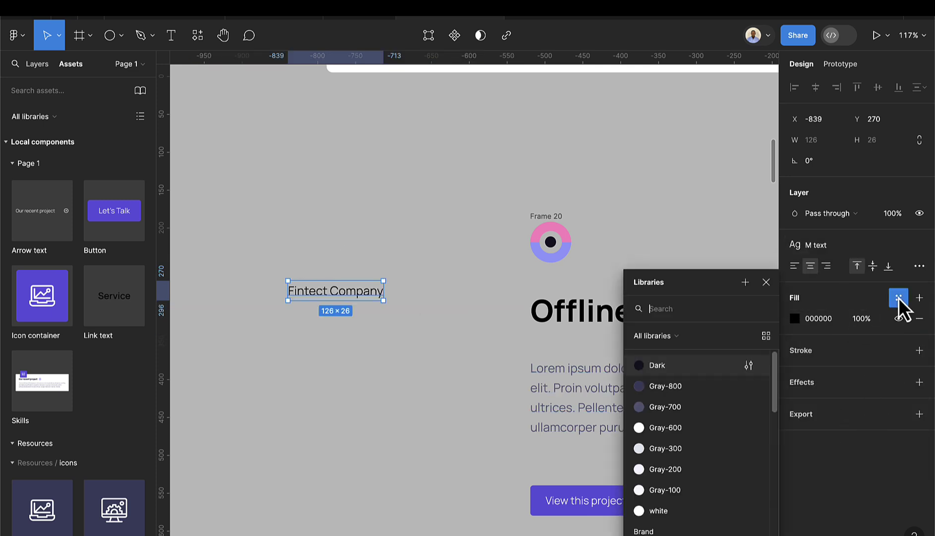
pyautogui.click(665, 407)
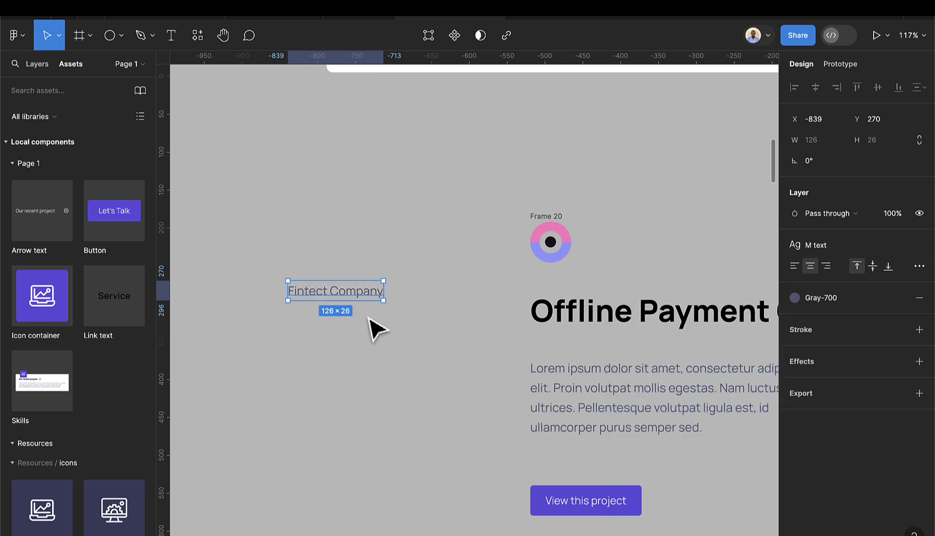
pyautogui.click(120, 37)
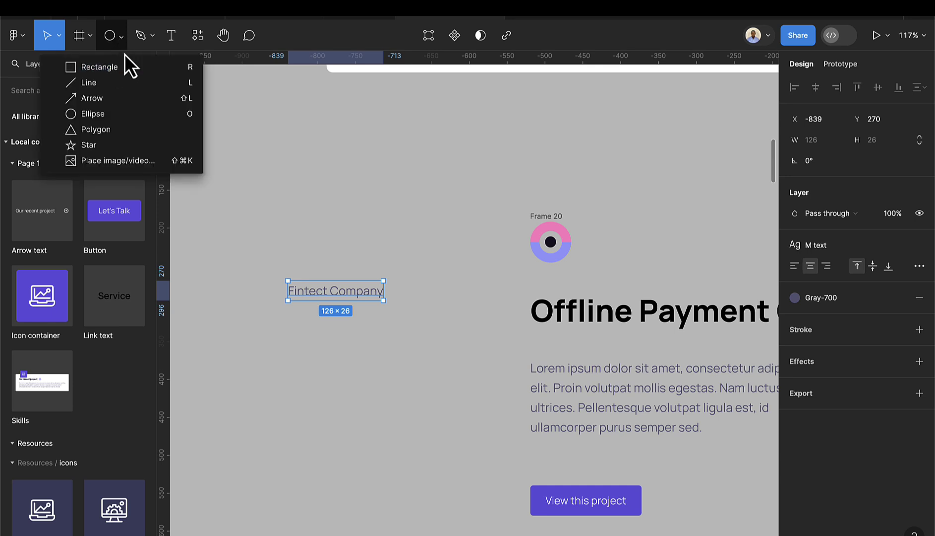
# - Draw a horizontal pen line under 'Fintect Company' and stroke it Gray-700
pyautogui.click(136, 39)
pyautogui.scroll(2, 300, 333)
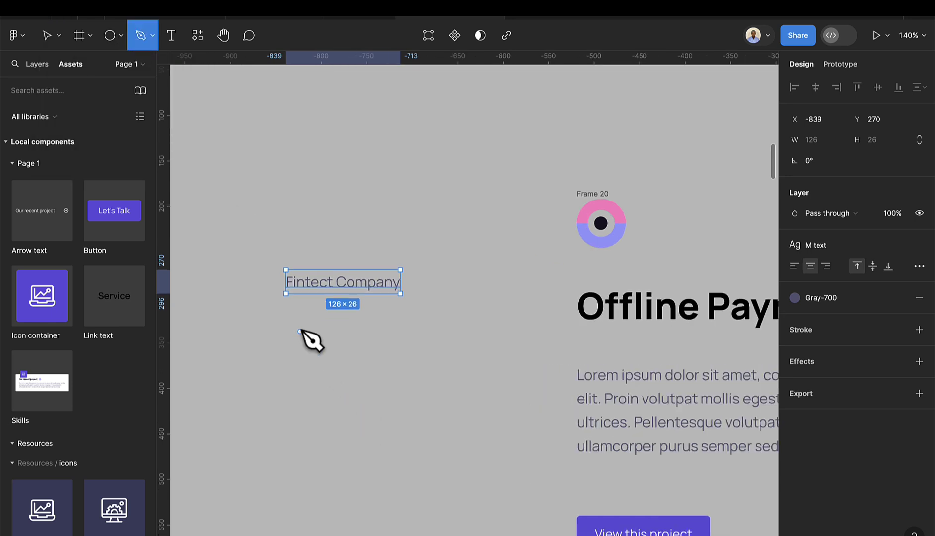
pyautogui.click(285, 301)
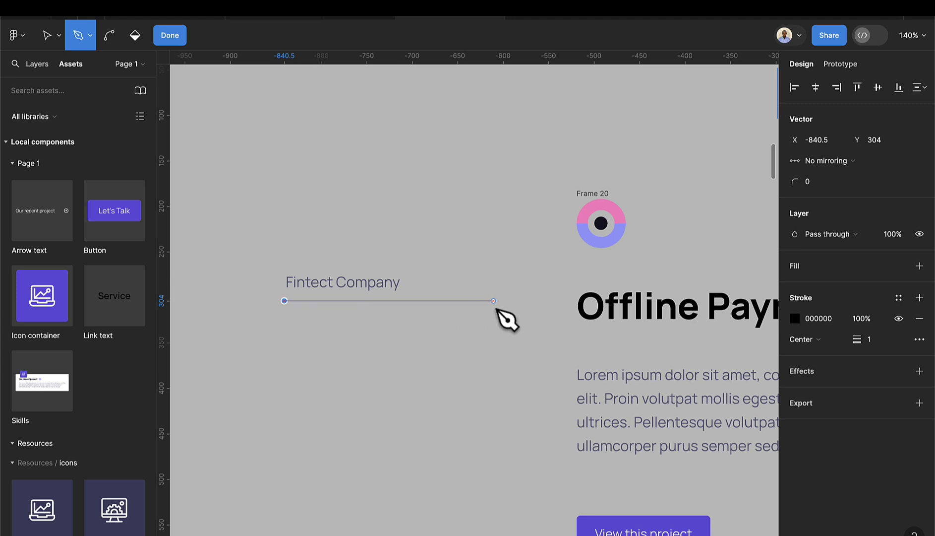
pyautogui.moveTo(523, 301); pyautogui.dragTo(496, 324)
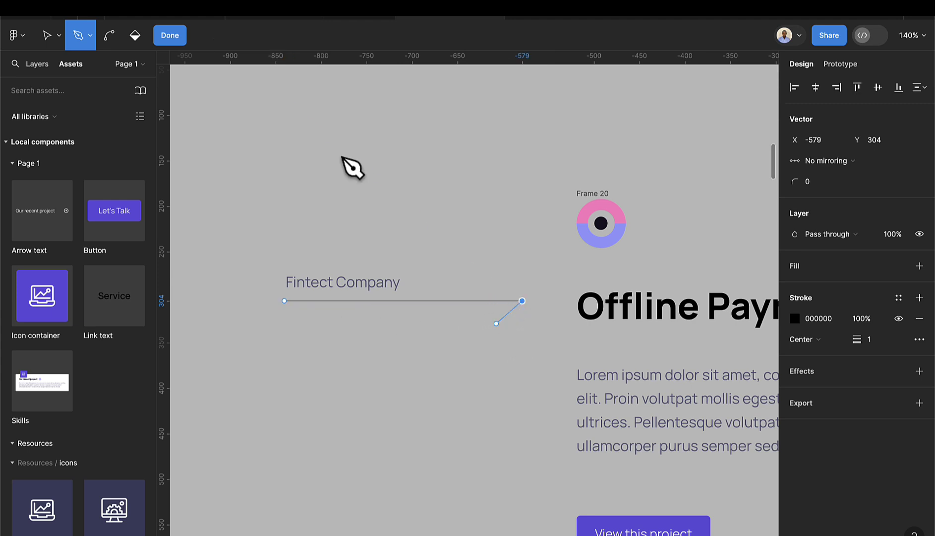
pyautogui.click(171, 37)
pyautogui.scroll(5, 314, 321)
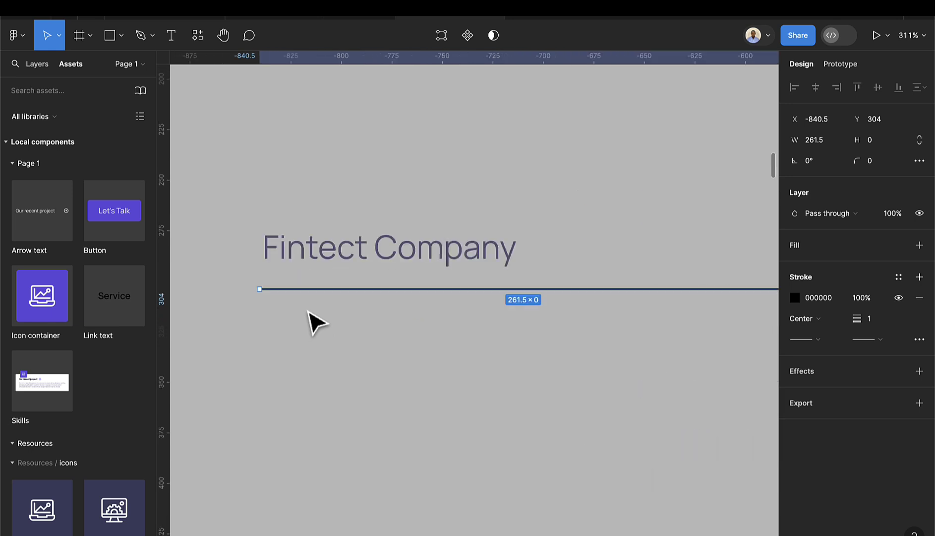
pyautogui.click(795, 297)
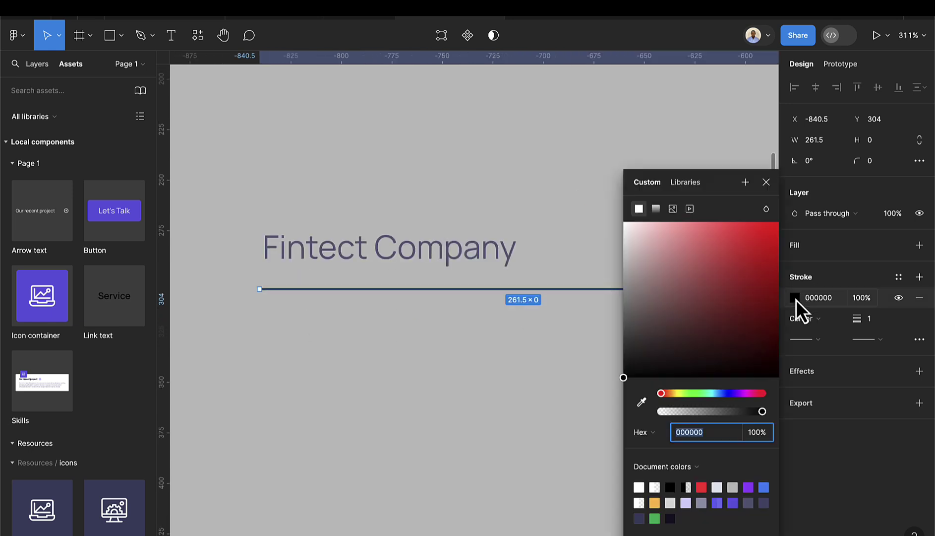
pyautogui.click(895, 280)
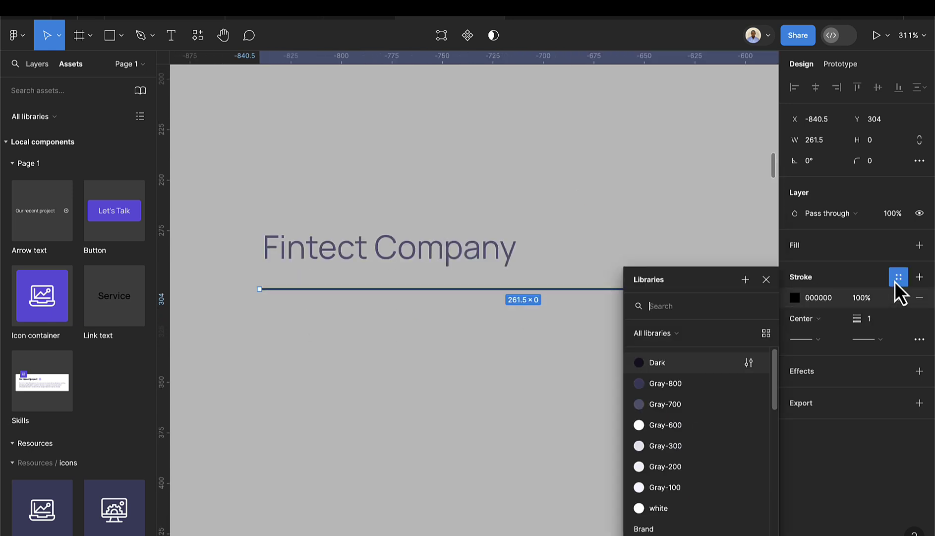
pyautogui.click(653, 402)
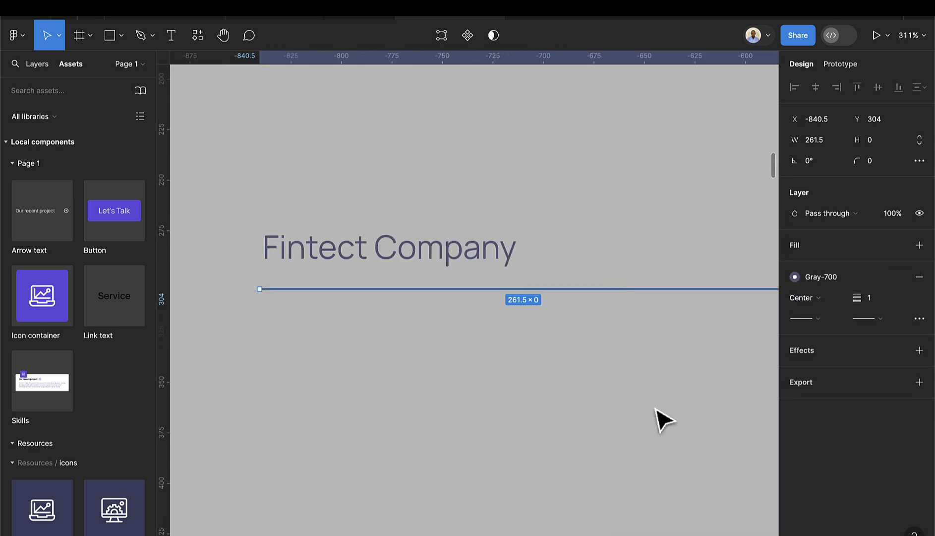
# - Wrap the caption text and line together in an auto-layout frame
pyautogui.click(412, 267)
pyautogui.keyDown('shift'); pyautogui.click(404, 289); pyautogui.keyUp('shift')
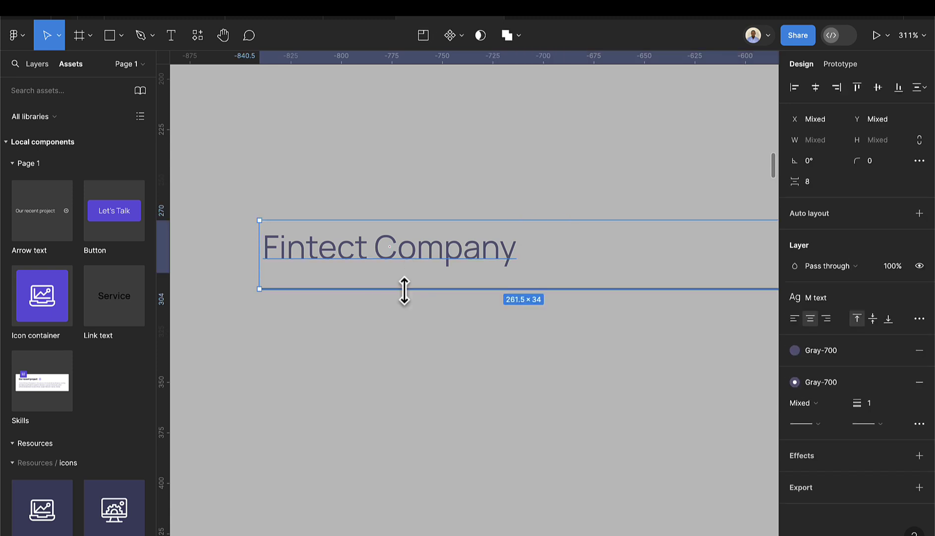
pyautogui.hotkey('shift', 'a')
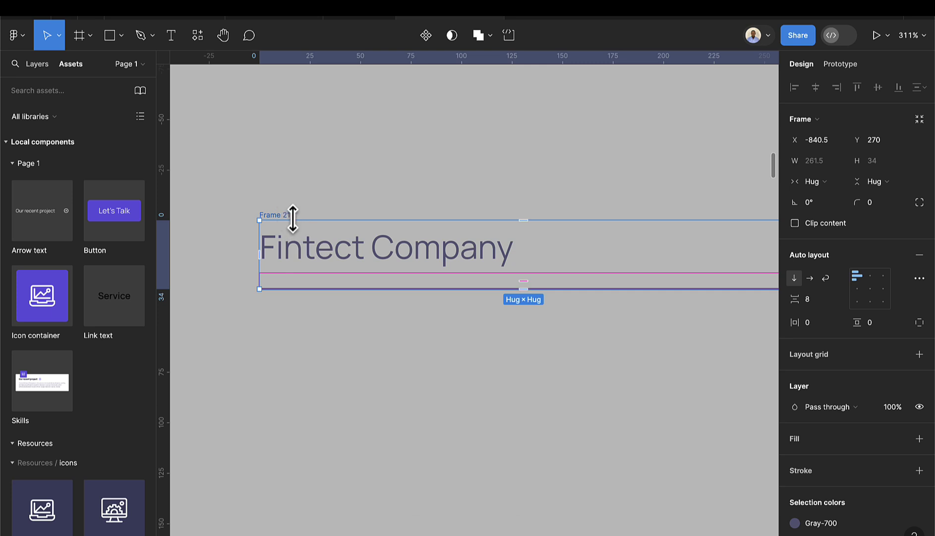
# - Move the underlined subtitle directly below the Offline Payment Gate heading in Frame 20
pyautogui.scroll(-5, 302, 233)
pyautogui.scroll(-3, 379, 256)
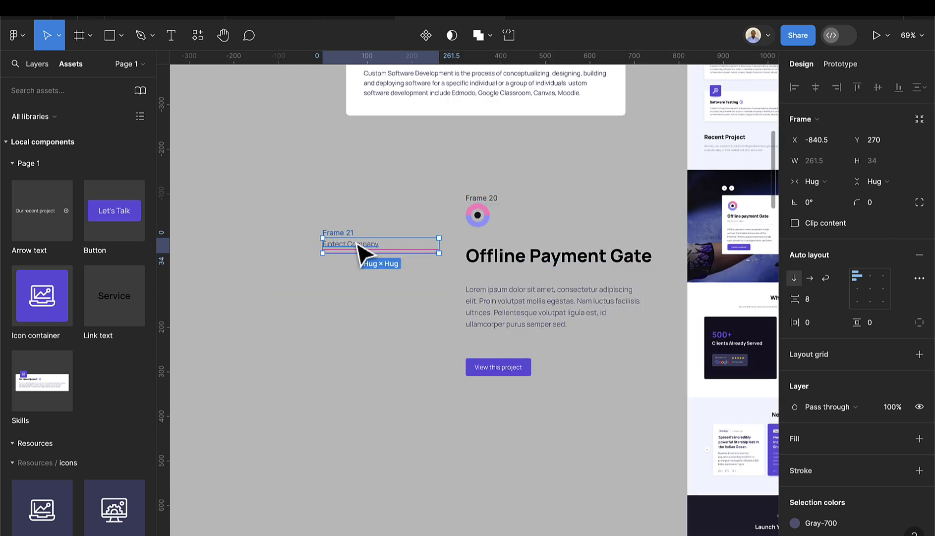
pyautogui.moveTo(352, 243); pyautogui.dragTo(522, 278)
pyautogui.scroll(-1, 558, 282)
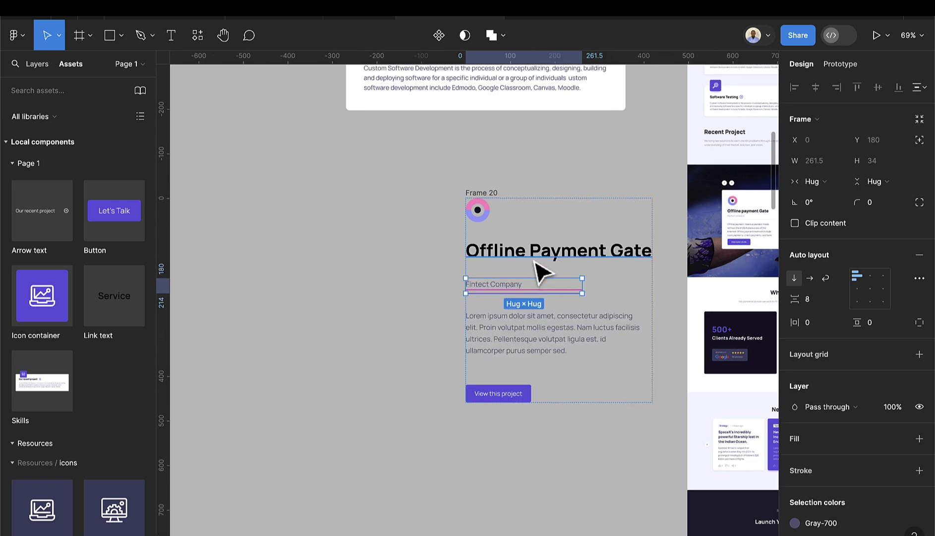
pyautogui.scroll(2, 538, 270)
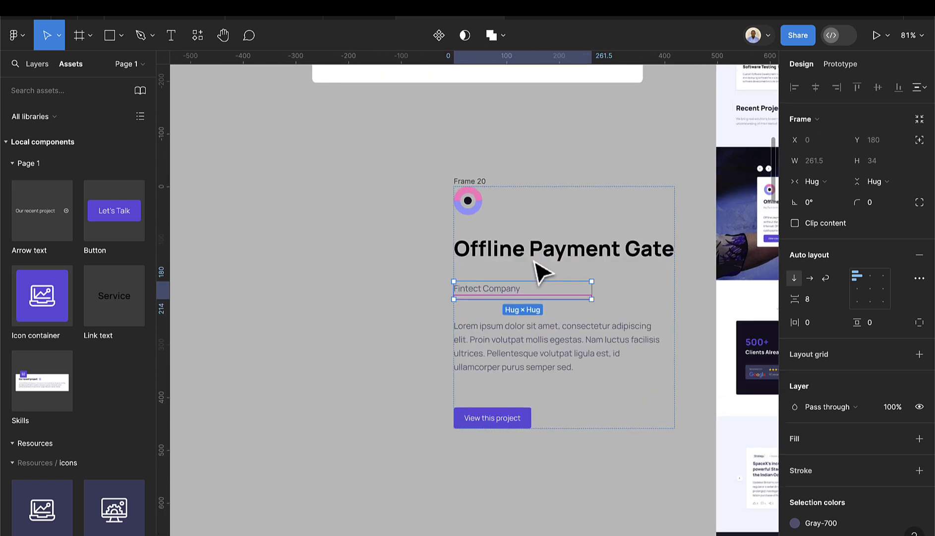
# - Wrap the heading and subtitle in an auto-layout frame with a 12 gap
pyautogui.click(543, 258)
pyautogui.keyDown('shift'); pyautogui.click(511, 293); pyautogui.keyUp('shift')
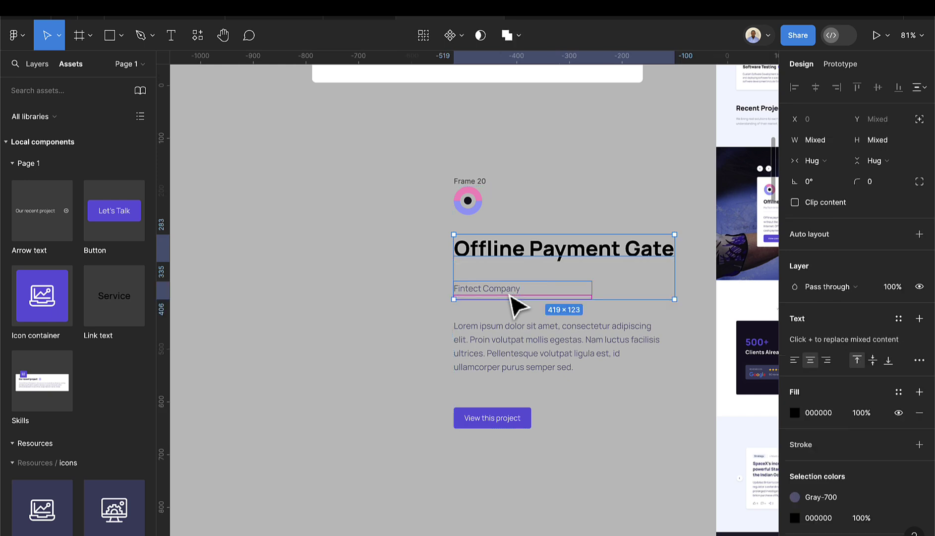
pyautogui.hotkey('shift', 'a')
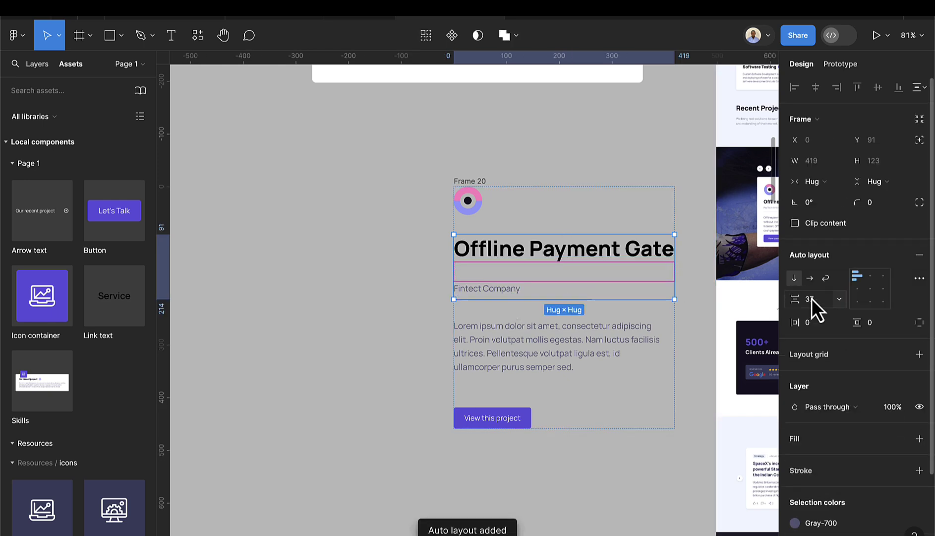
pyautogui.write('12')
pyautogui.press('Return')
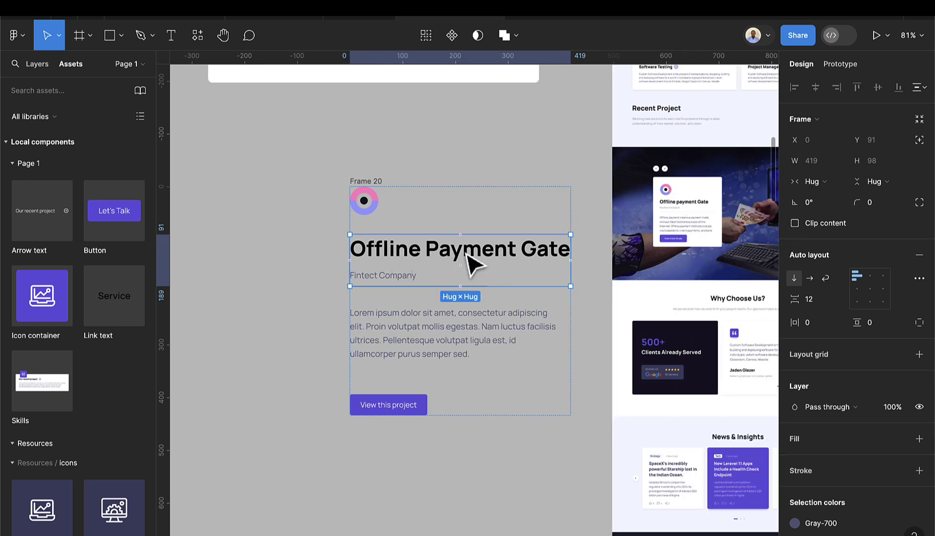
# - Fill the Offline Payment Gate card with the white colour style
pyautogui.click(374, 182)
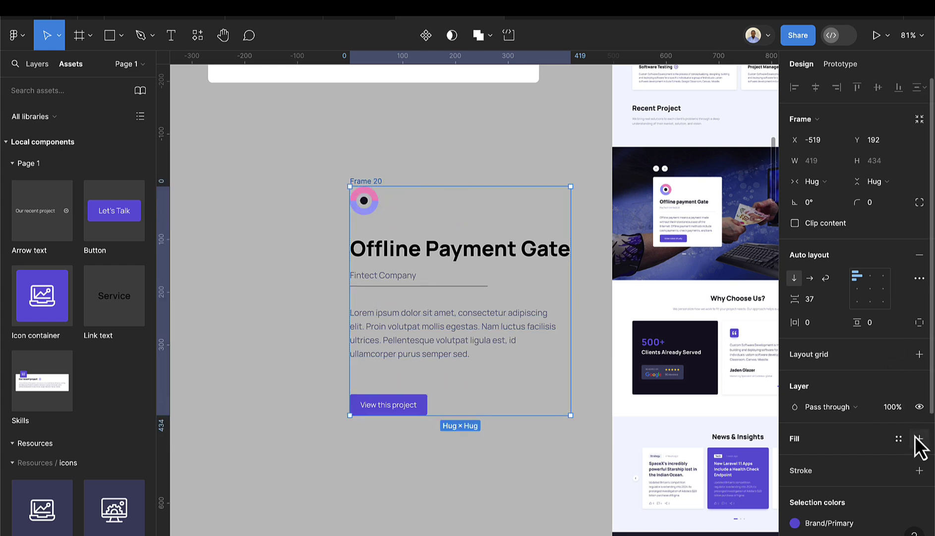
pyautogui.click(900, 438)
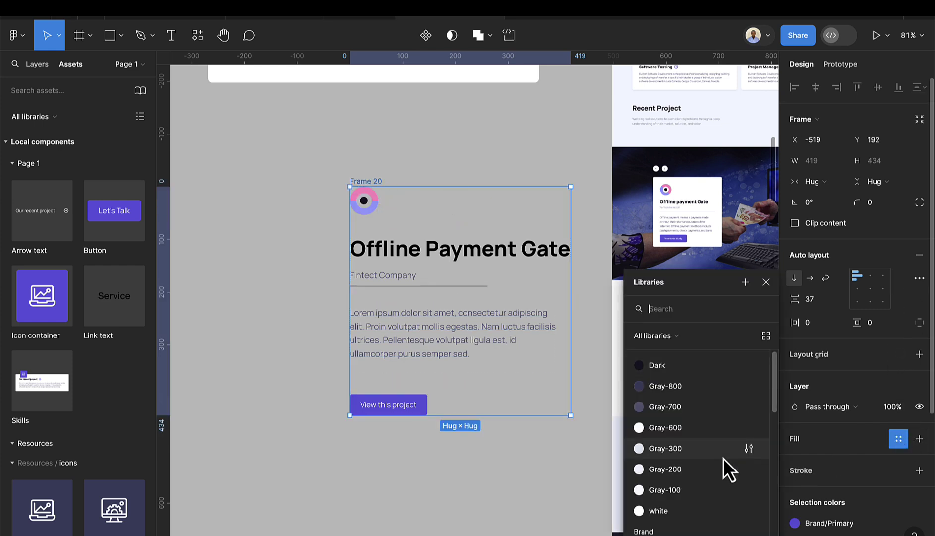
pyautogui.click(665, 511)
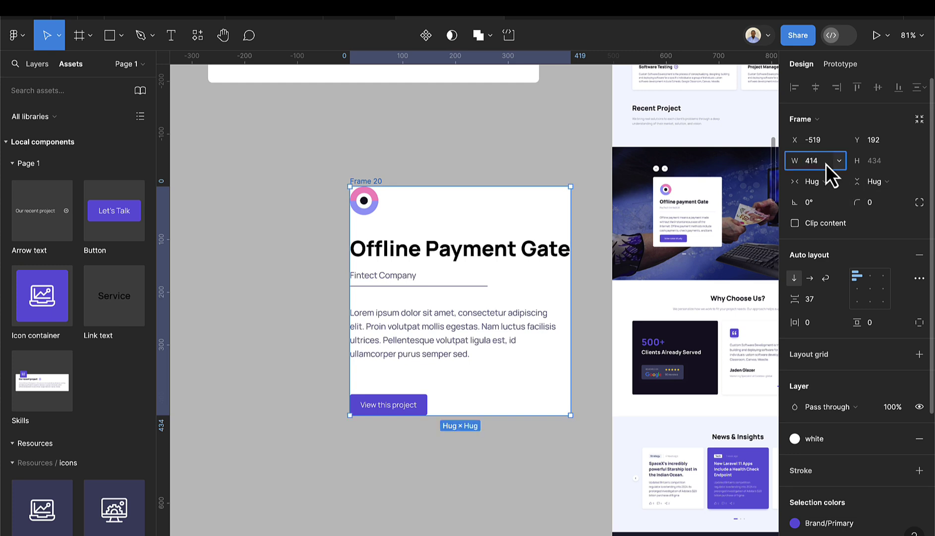
# - Keep the card 414 wide with 20 horizontal and 40 vertical padding
pyautogui.press('Tab')
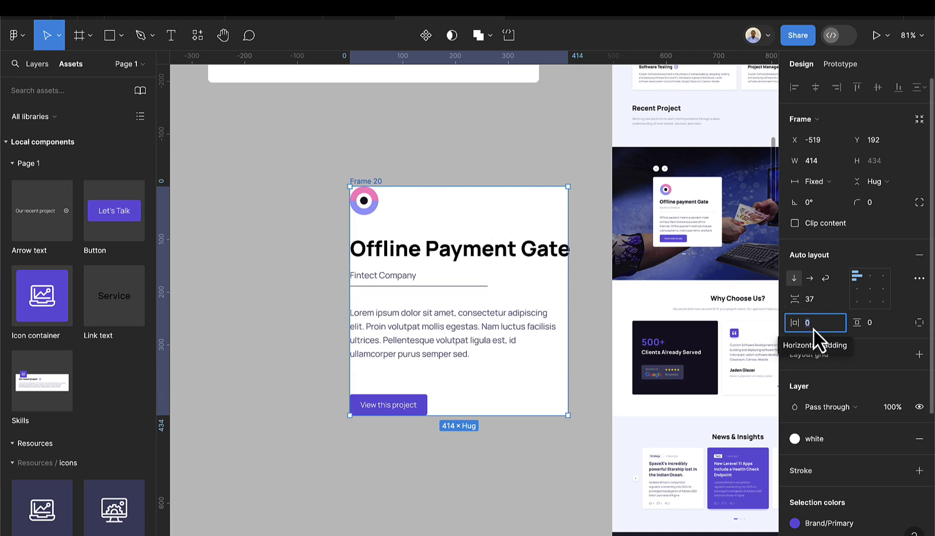
pyautogui.write('20')
pyautogui.press('Return')
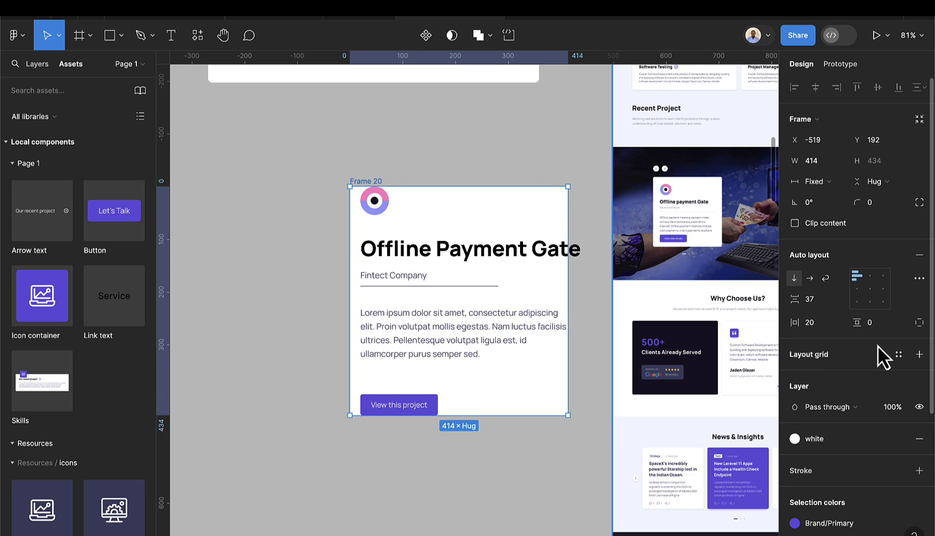
pyautogui.click(883, 324)
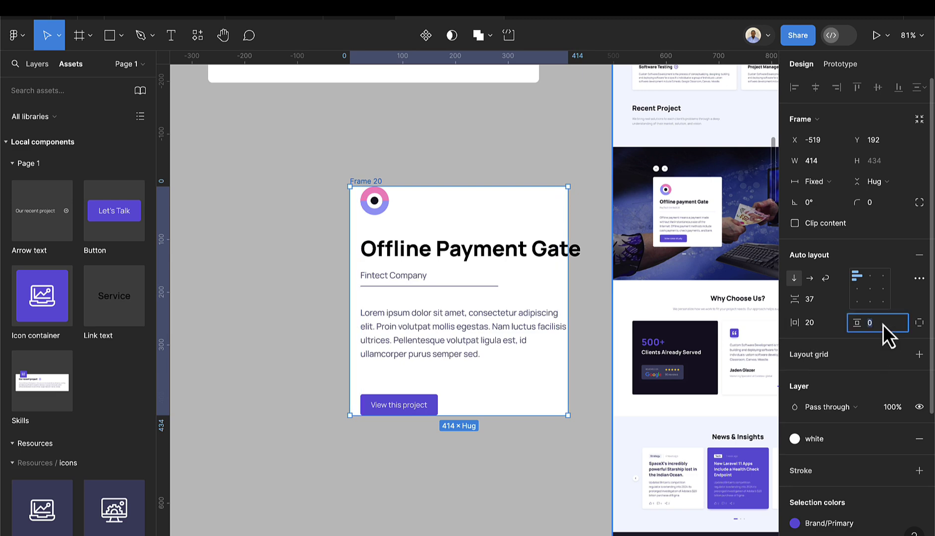
pyautogui.write('40')
pyautogui.press('Return')
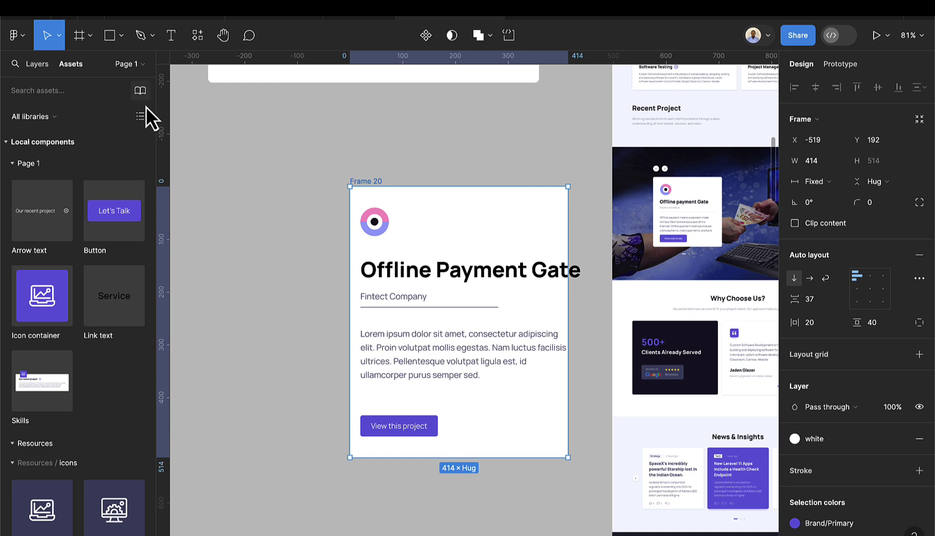
pyautogui.click(484, 282)
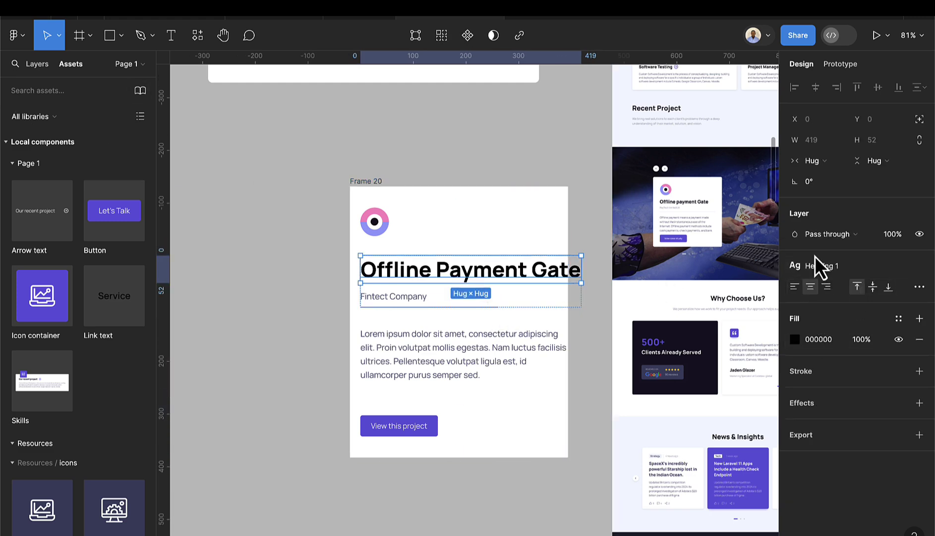
# - Detach the card heading from Heading 1 and set its font size to 32
pyautogui.click(920, 267)
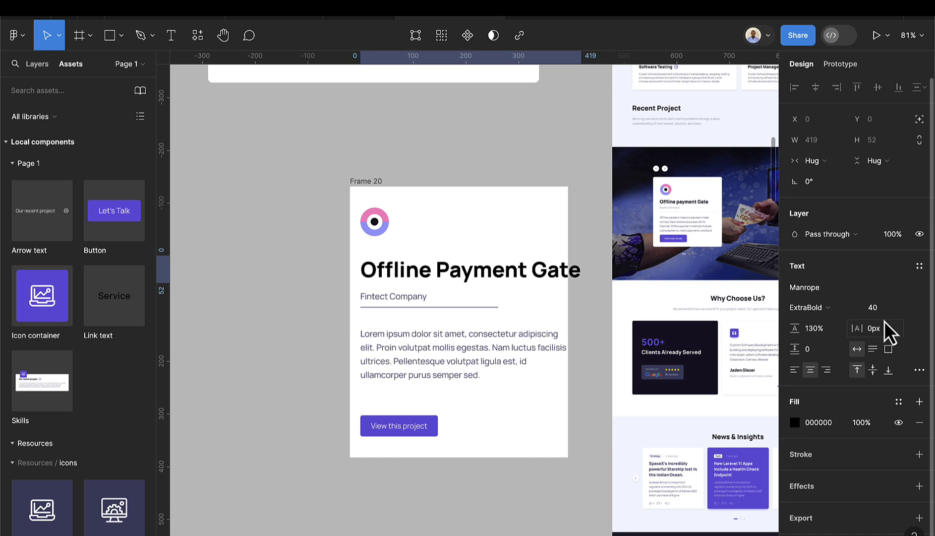
pyautogui.click(884, 309)
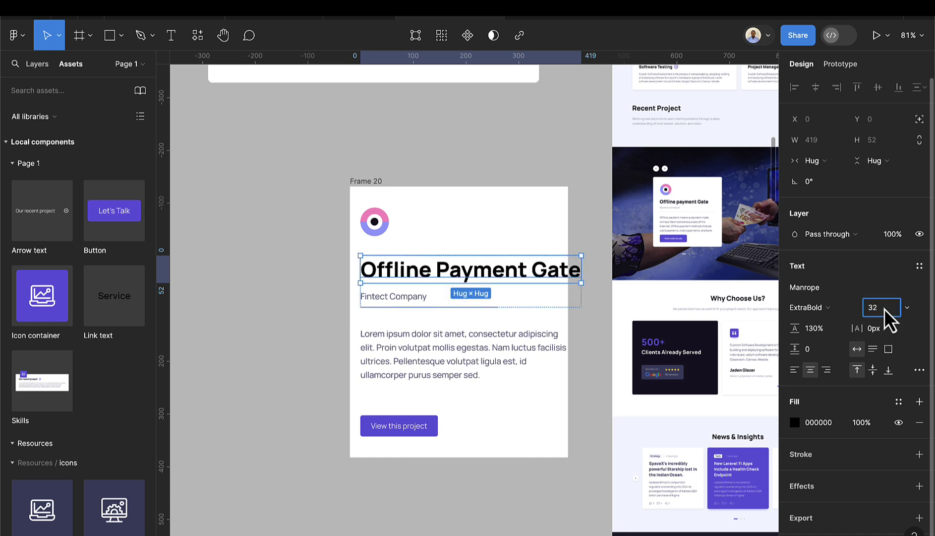
pyautogui.press('Return')
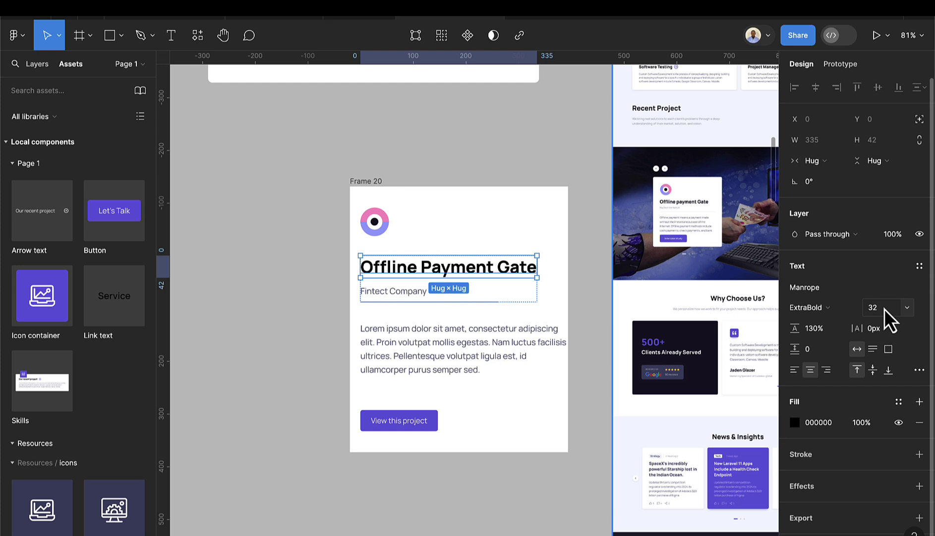
# - Narrow the Lorem ipsum paragraph to 361 wide and set the card's side padding to 40
pyautogui.click(451, 362)
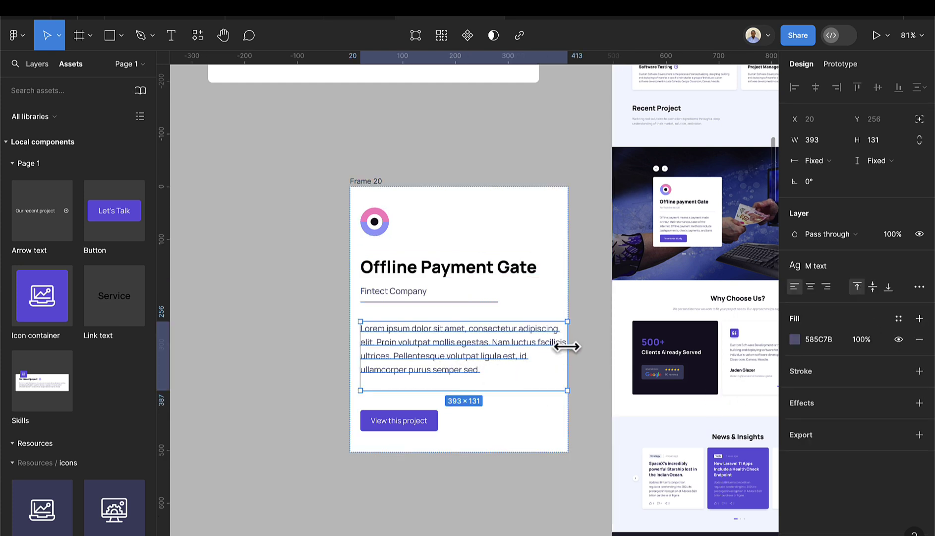
pyautogui.moveTo(567, 347); pyautogui.dragTo(551, 339)
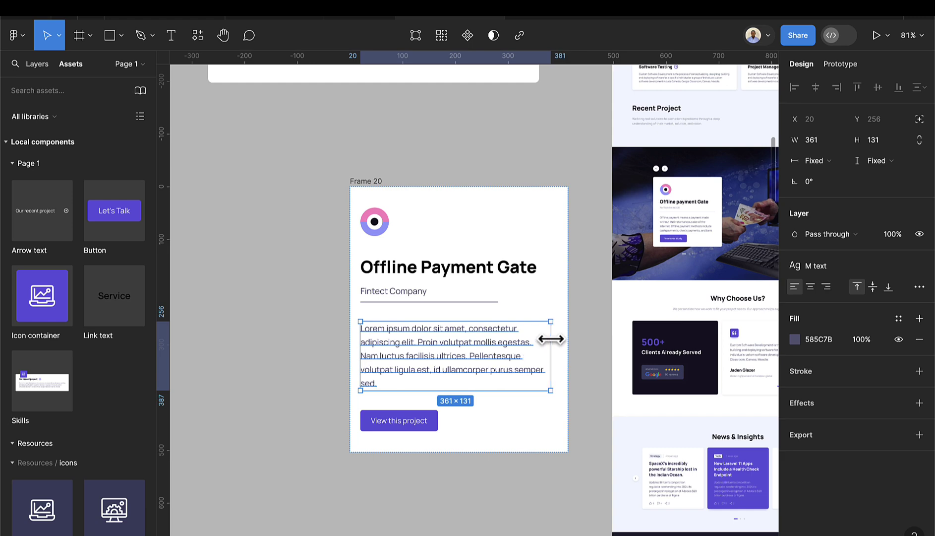
pyautogui.click(385, 194)
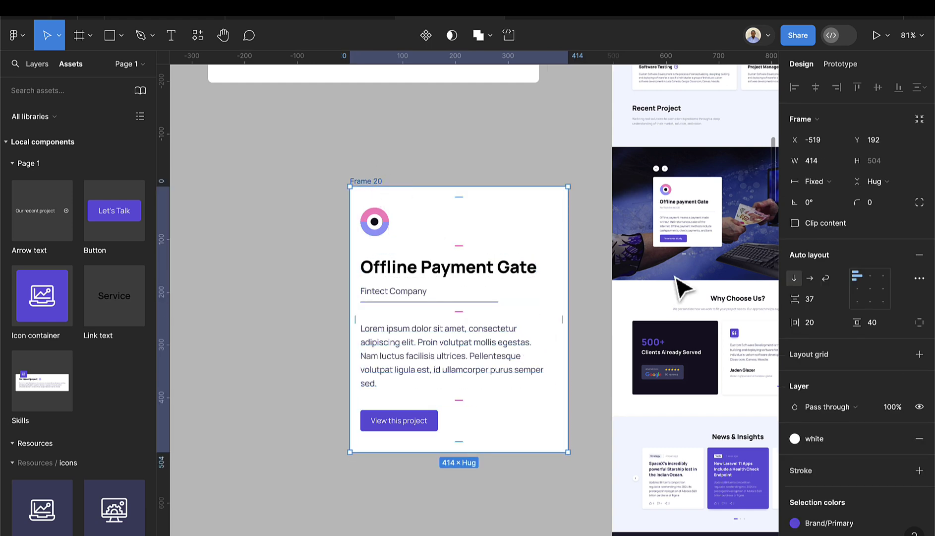
pyautogui.click(812, 320)
pyautogui.write('40')
pyautogui.press('Return')
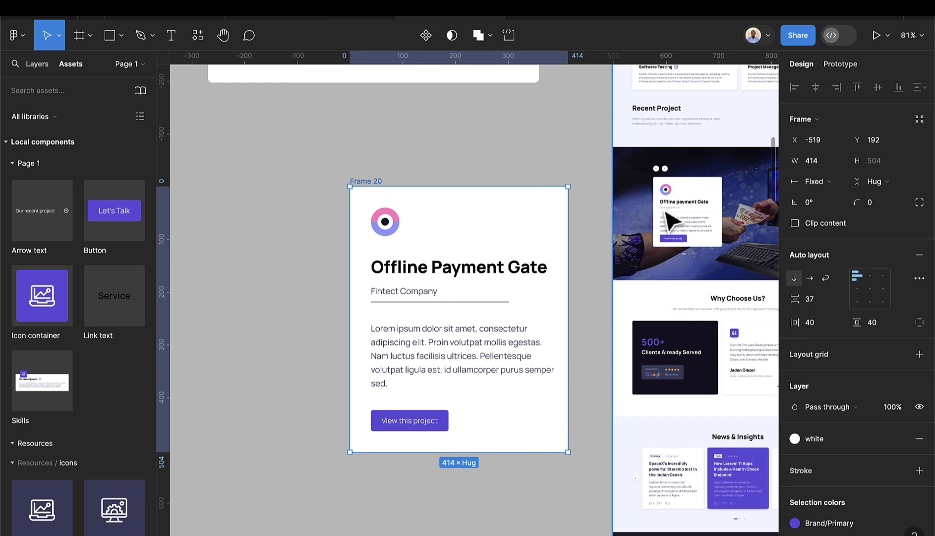
# - Reduce the card's auto layout item spacing from 37 to 16
pyautogui.click(421, 266)
pyautogui.click(409, 168)
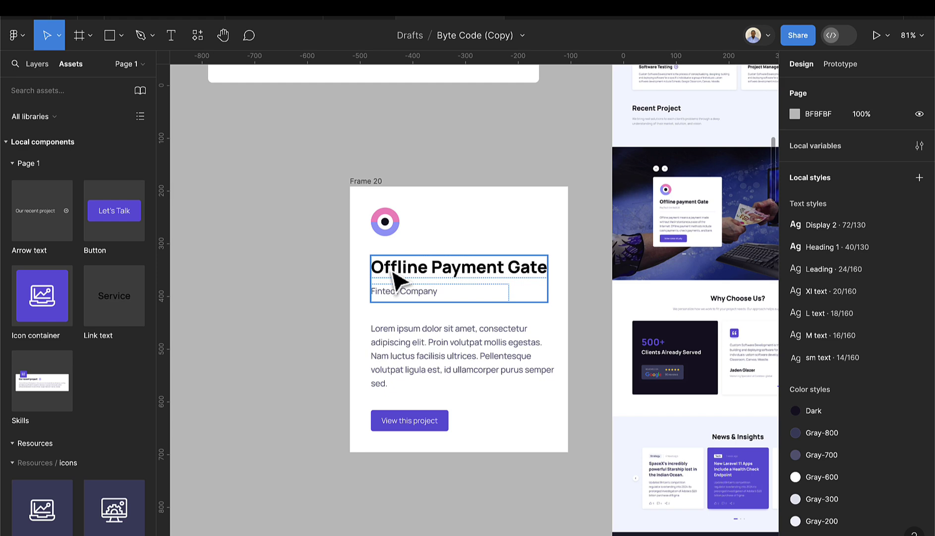
pyautogui.click(381, 187)
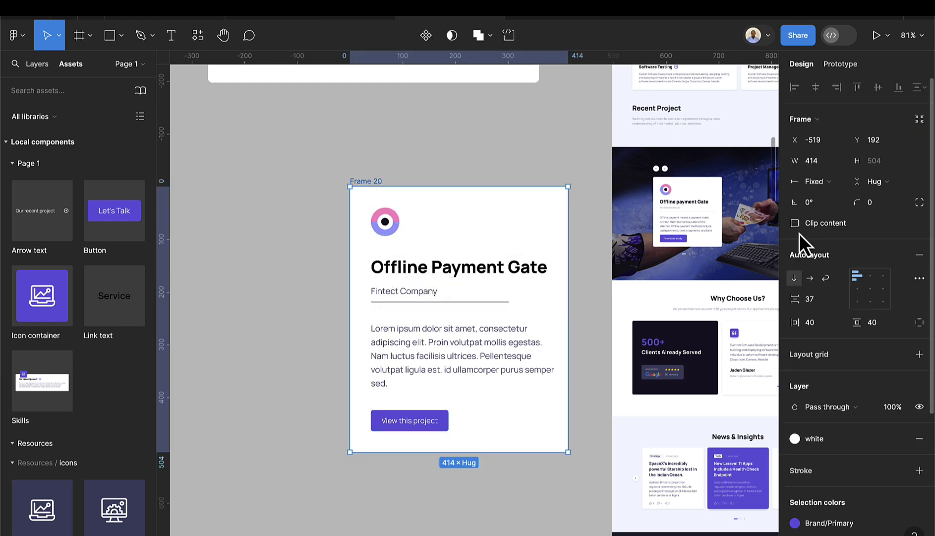
pyautogui.click(824, 330)
pyautogui.click(823, 304)
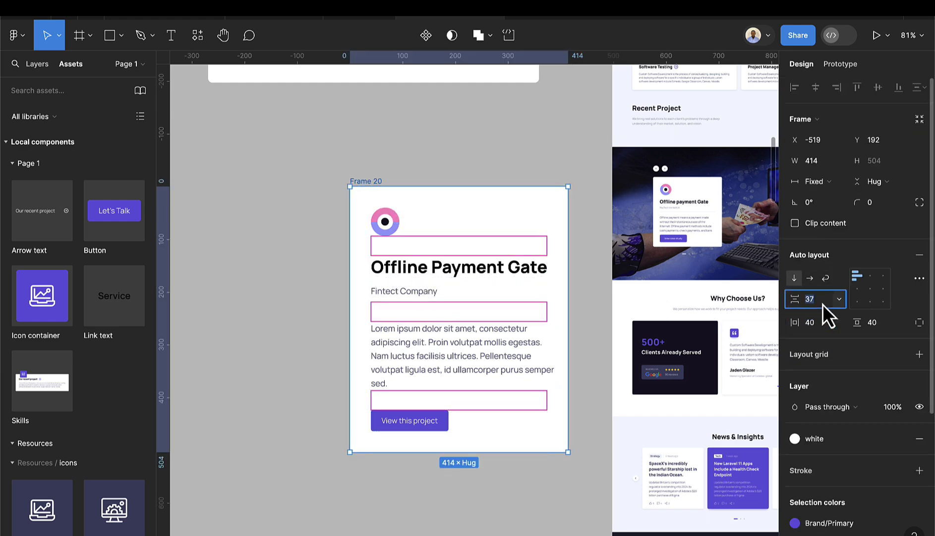
pyautogui.press('Down')
pyautogui.press('Down')
pyautogui.press('Down')
pyautogui.press('Down')
pyautogui.press('Down')
pyautogui.press('Down')
pyautogui.press('Down')
pyautogui.press('Down')
pyautogui.press('Down')
pyautogui.press('Down')
pyautogui.press('Down')
pyautogui.press('Down')
pyautogui.press('Down')
pyautogui.press('Down')
pyautogui.press('Down')
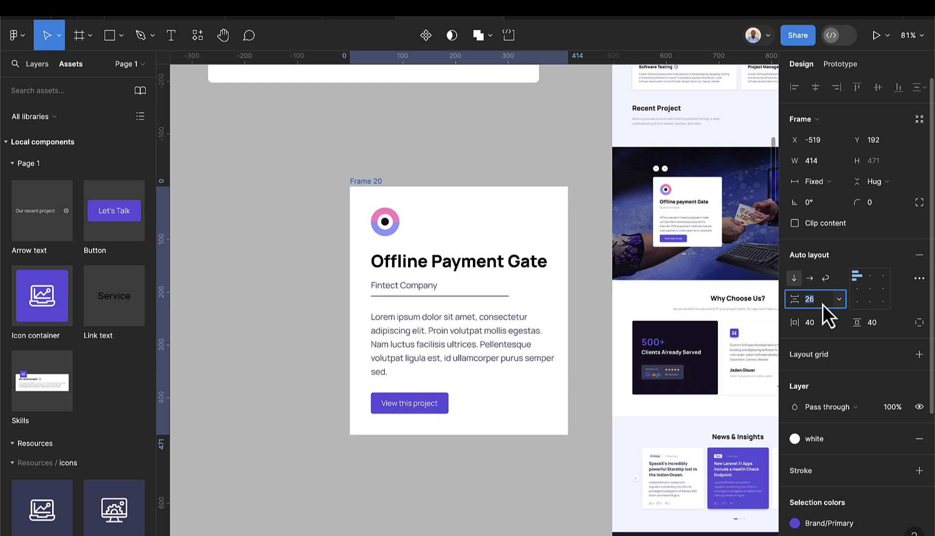
pyautogui.press('Down')
pyautogui.press('Down')
pyautogui.press('Down')
pyautogui.press('Down')
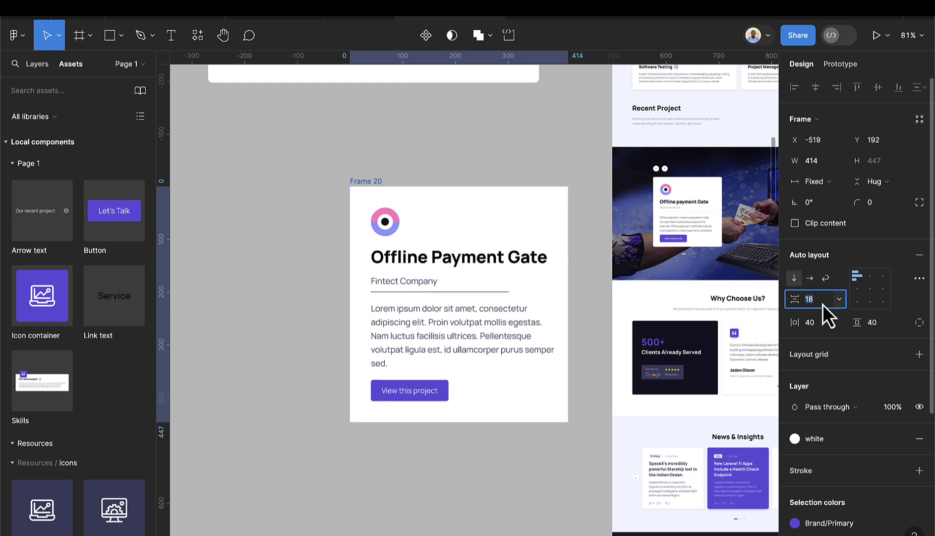
pyautogui.press('Down')
pyautogui.press('Down')
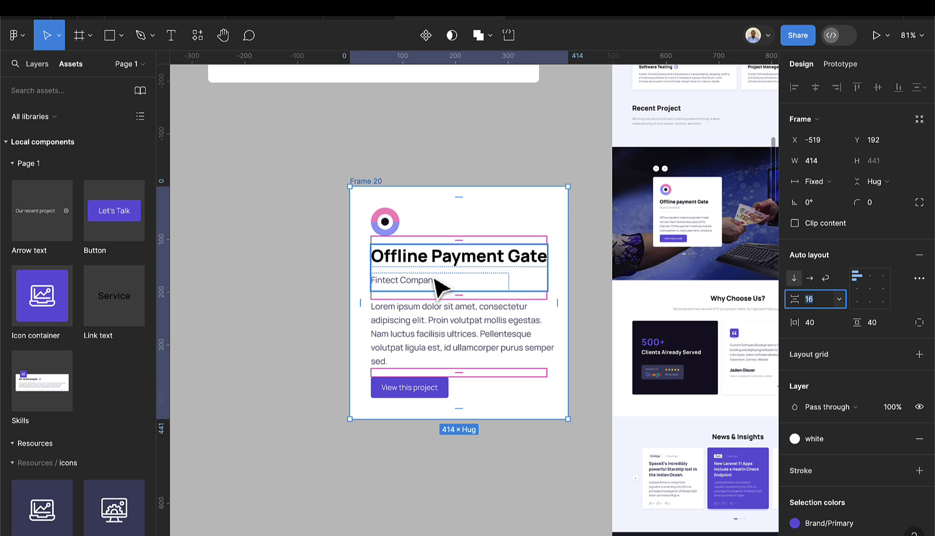
# - Apply the sm text style to the Lorem ipsum paragraph and resize it to 335×88
pyautogui.click(437, 343)
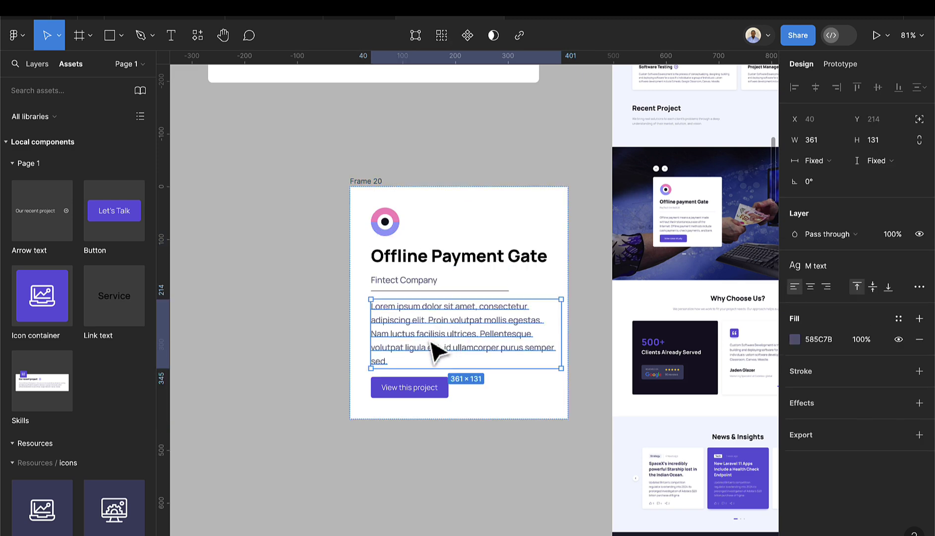
pyautogui.click(821, 269)
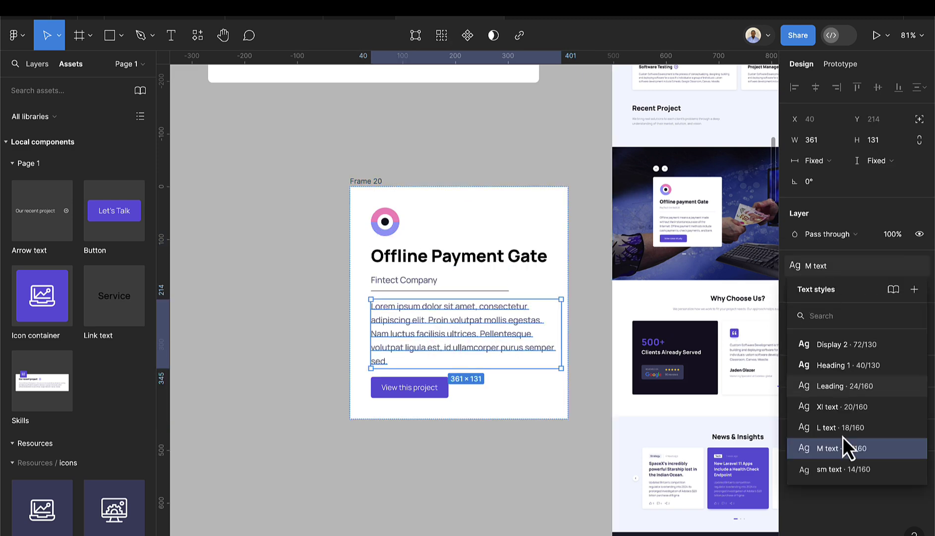
pyautogui.click(844, 469)
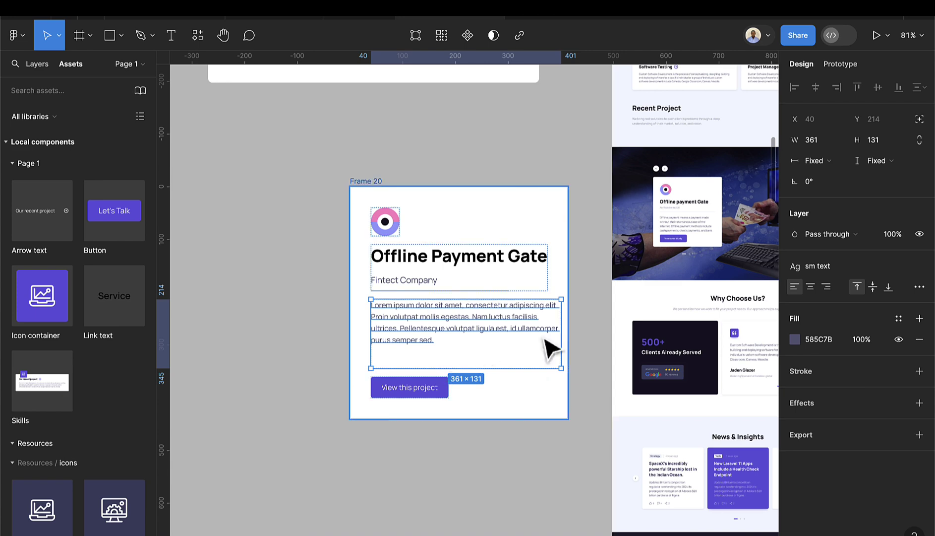
pyautogui.moveTo(563, 328); pyautogui.dragTo(549, 327)
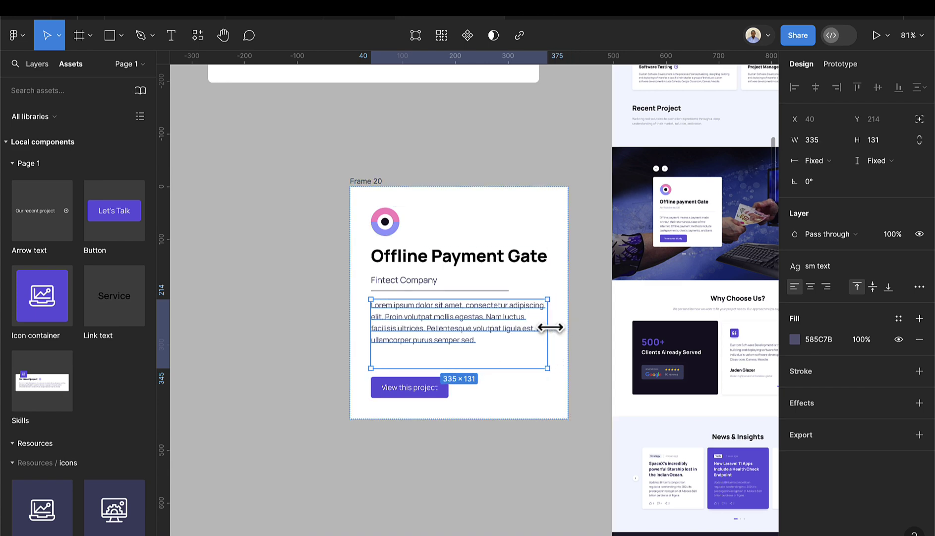
pyautogui.click(430, 418)
pyautogui.click(428, 388)
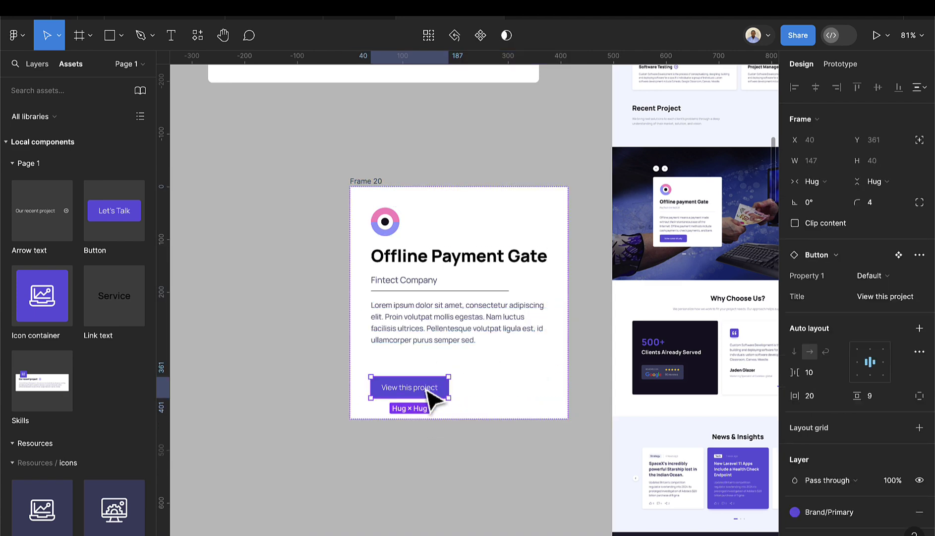
pyautogui.click(453, 324)
pyautogui.click(447, 189)
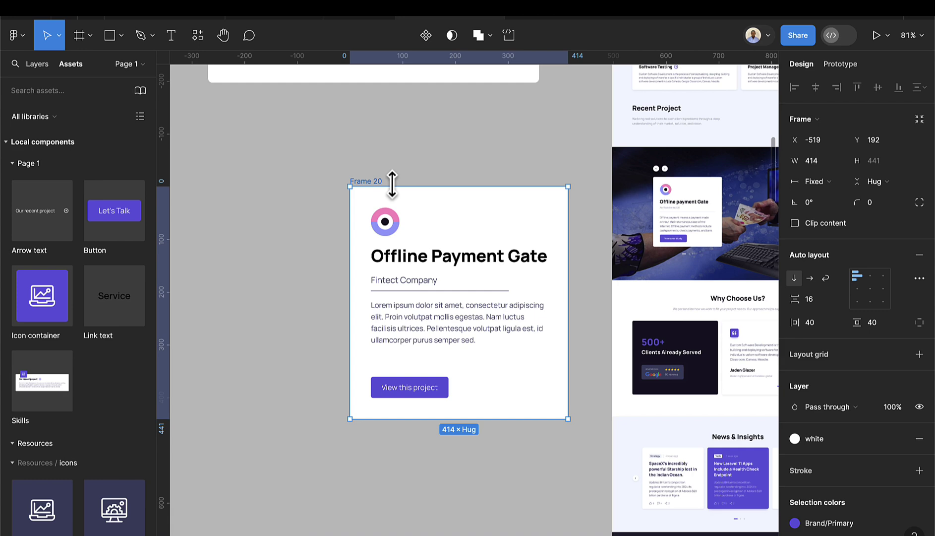
pyautogui.click(425, 333)
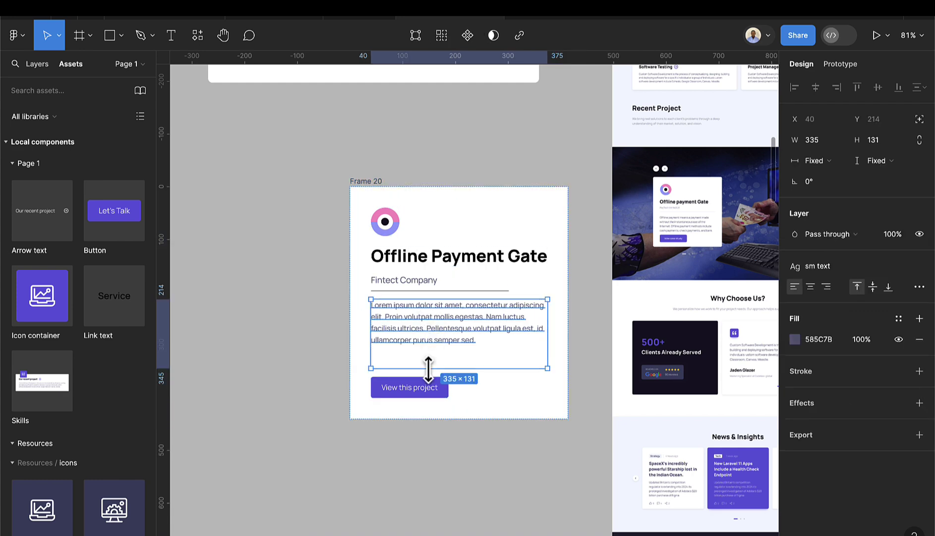
pyautogui.moveTo(429, 368); pyautogui.dragTo(428, 346)
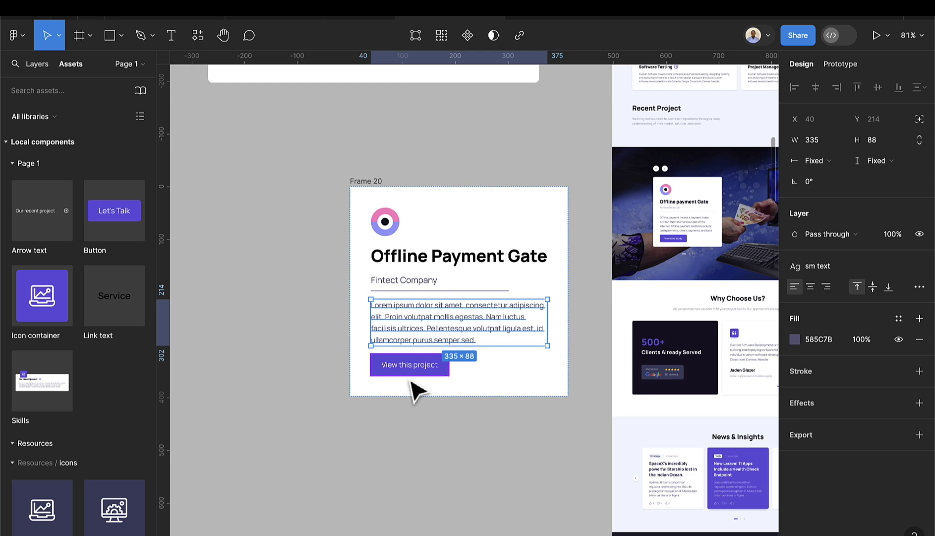
# - Give the card frame a corner radius of 8
pyautogui.click(409, 449)
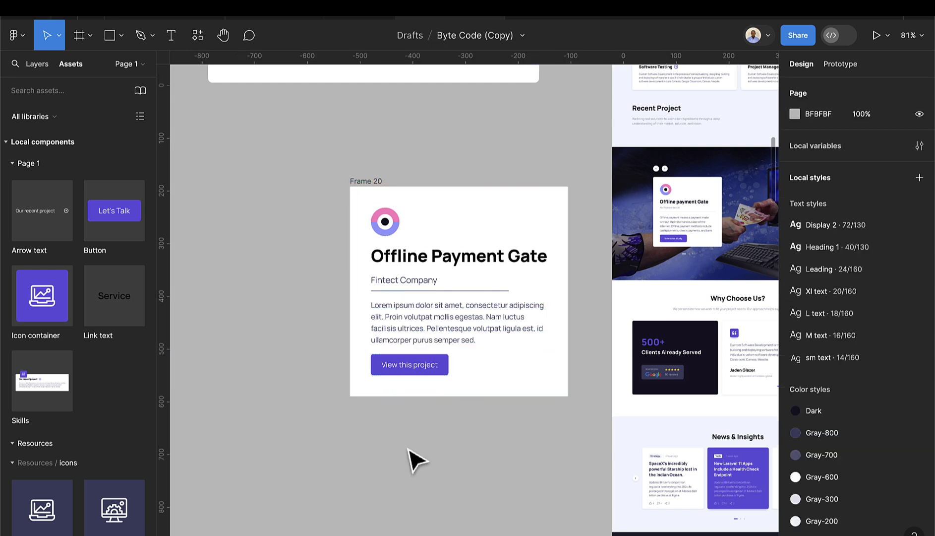
pyautogui.click(408, 194)
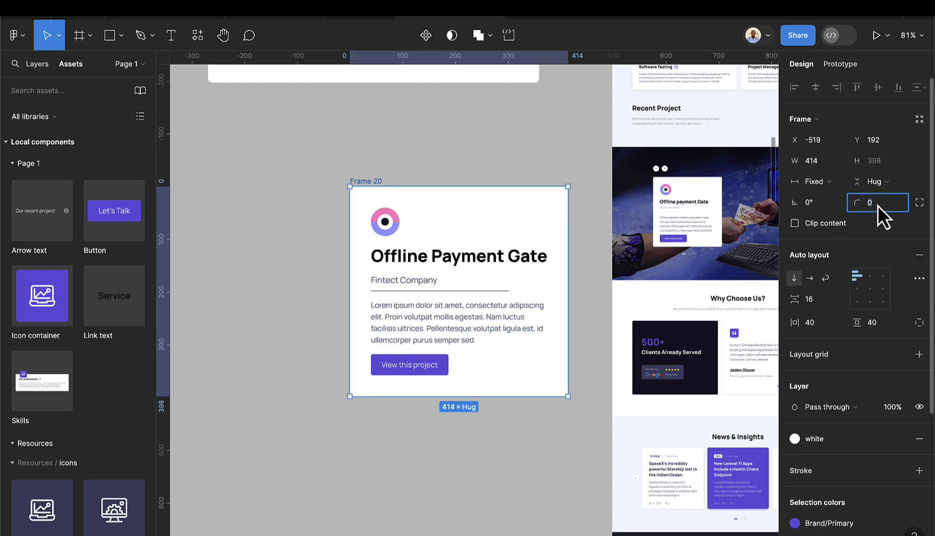
pyautogui.write('8')
pyautogui.press('Return')
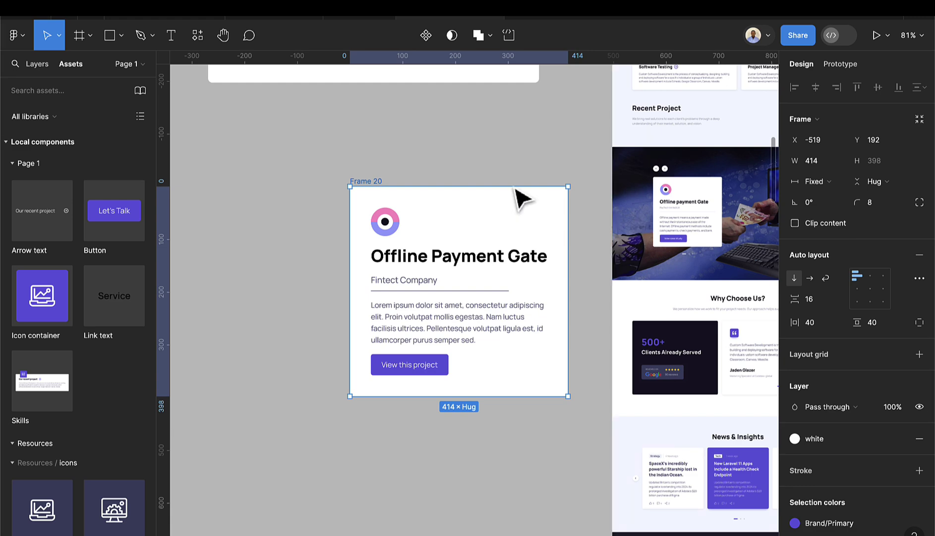
pyautogui.click(506, 182)
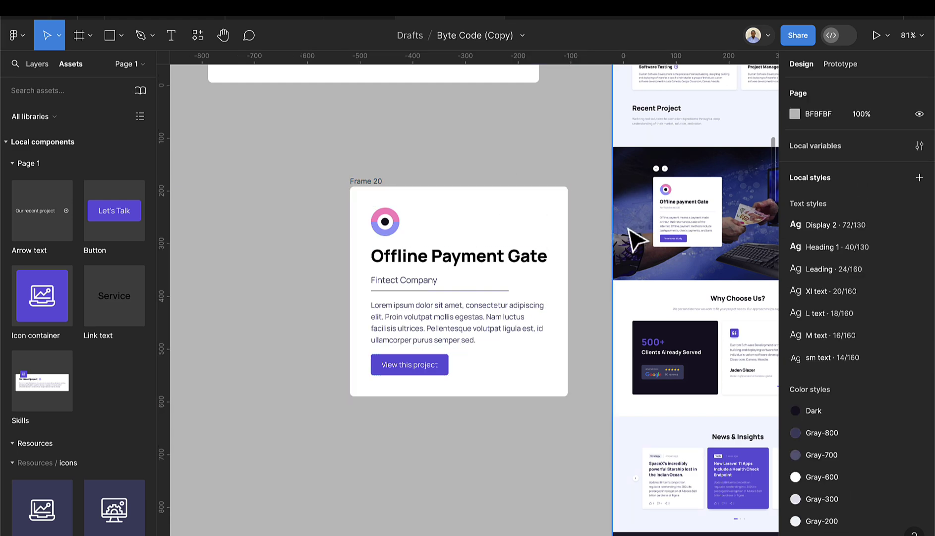
# - Lengthen the divider under Fintect Company to 333 wide and colour it Gray-100
pyautogui.scroll(3, 513, 283)
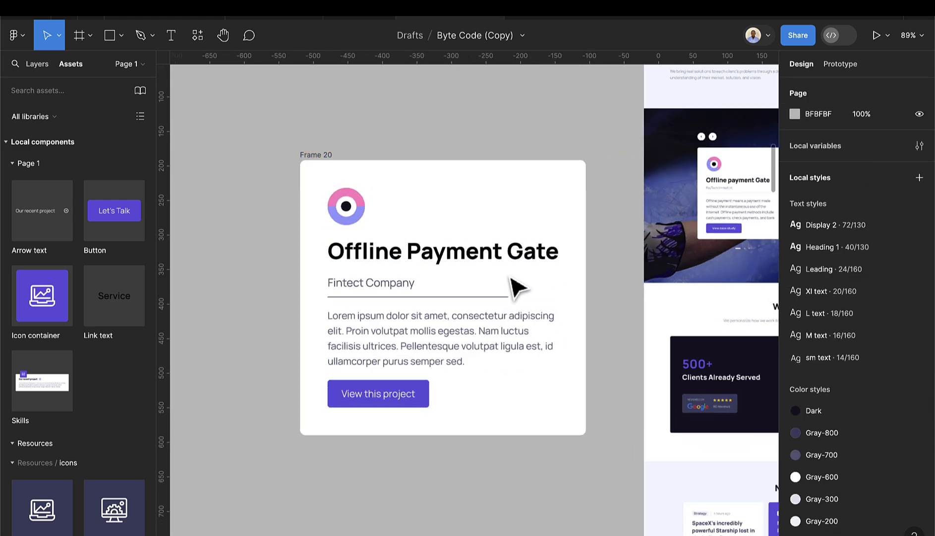
pyautogui.scroll(2, 489, 308)
pyautogui.click(480, 297)
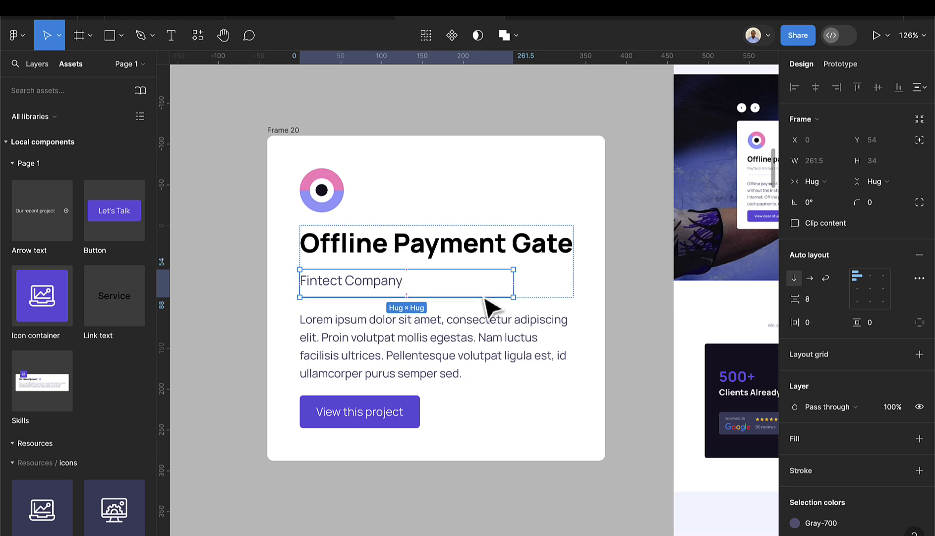
pyautogui.scroll(3, 481, 296)
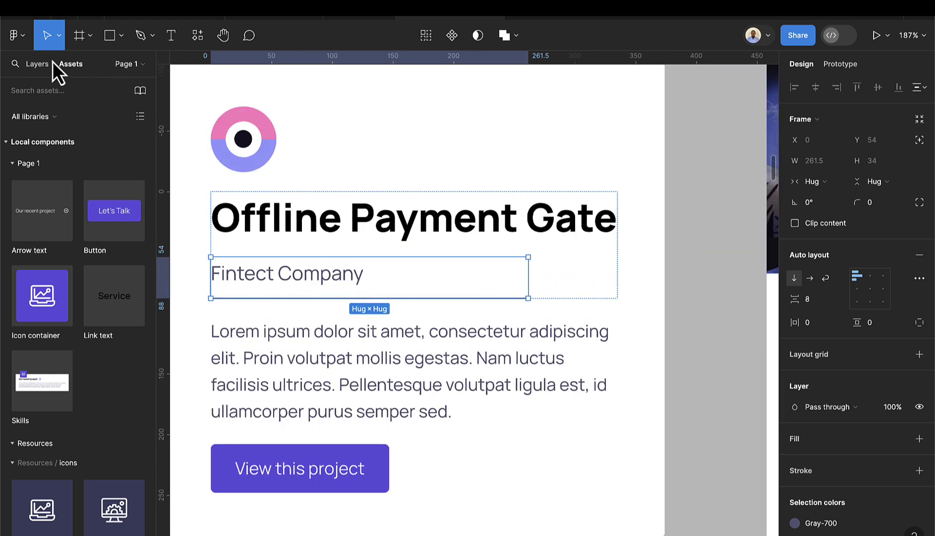
pyautogui.click(36, 65)
pyautogui.click(31, 248)
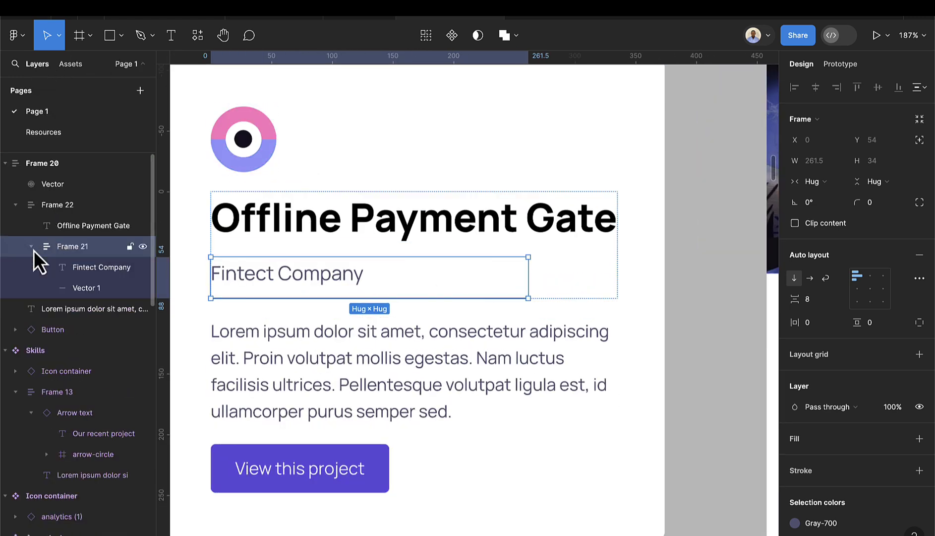
pyautogui.click(87, 287)
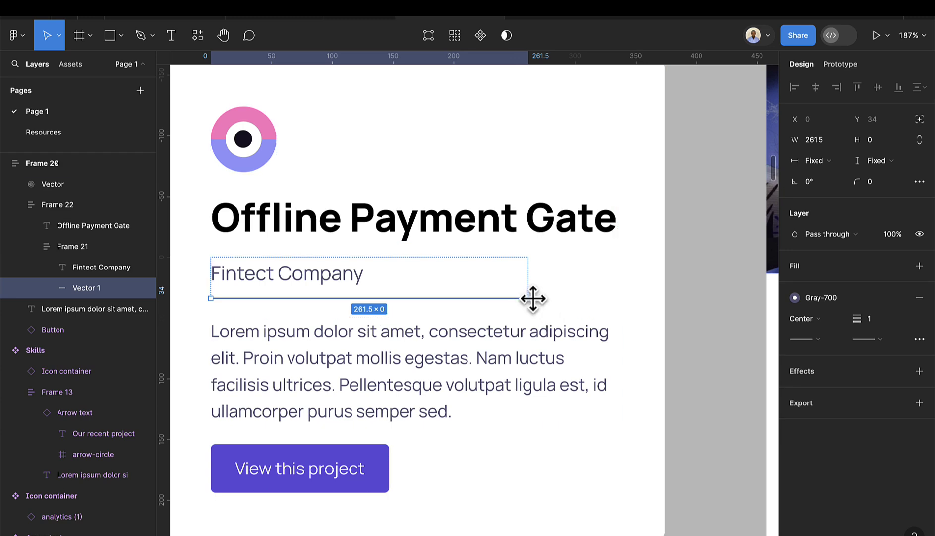
pyautogui.moveTo(533, 298); pyautogui.dragTo(617, 299)
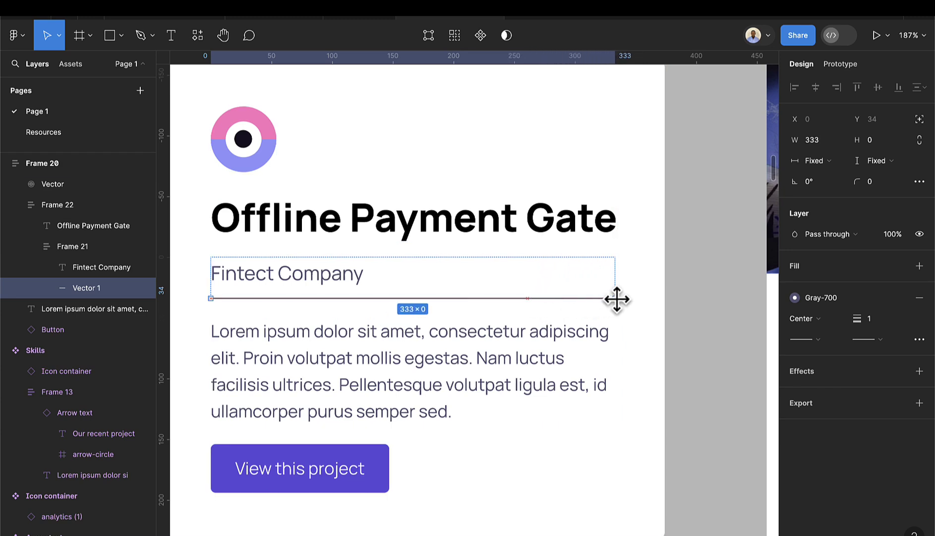
pyautogui.click(810, 302)
pyautogui.click(676, 489)
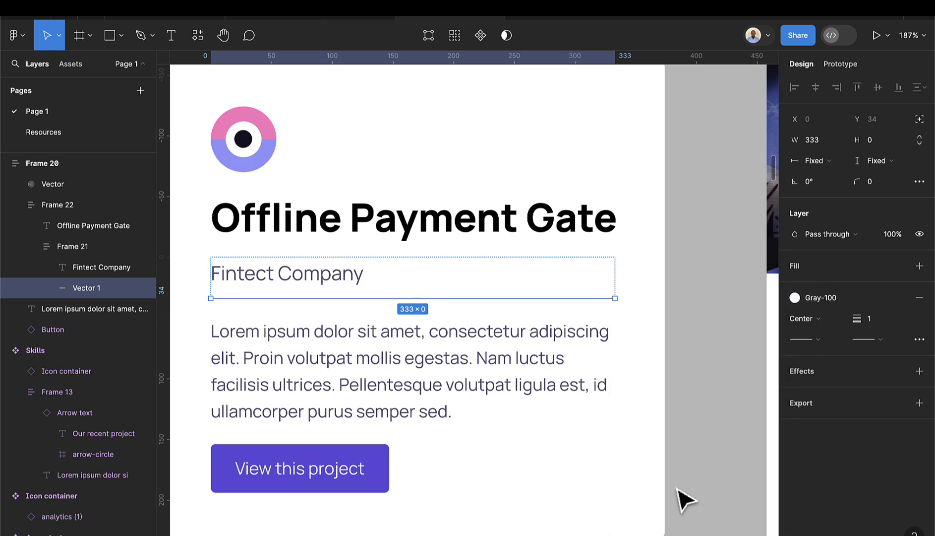
# - Try Gray-300 and Gray-600 on the Fintect Company caption, then restore Gray-700
pyautogui.click(617, 420)
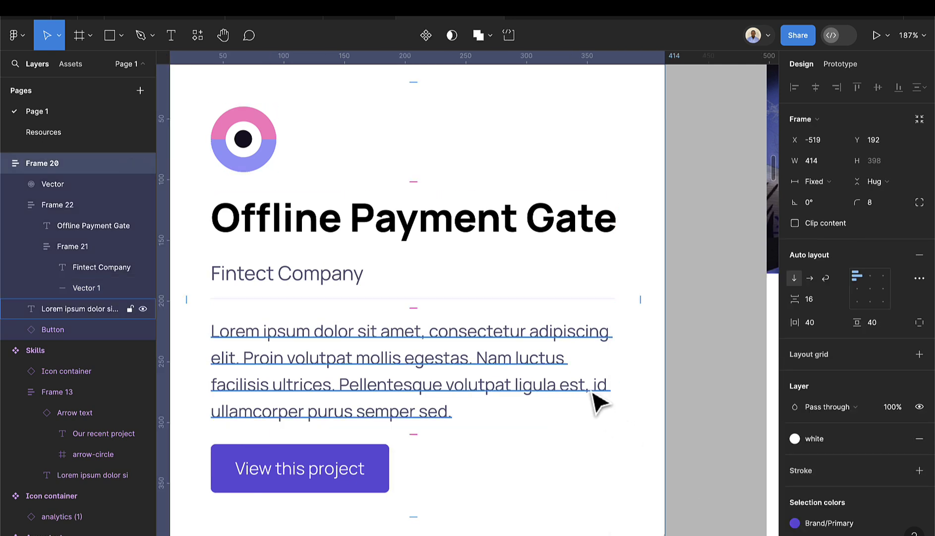
pyautogui.click(323, 291)
pyautogui.doubleClick(313, 275)
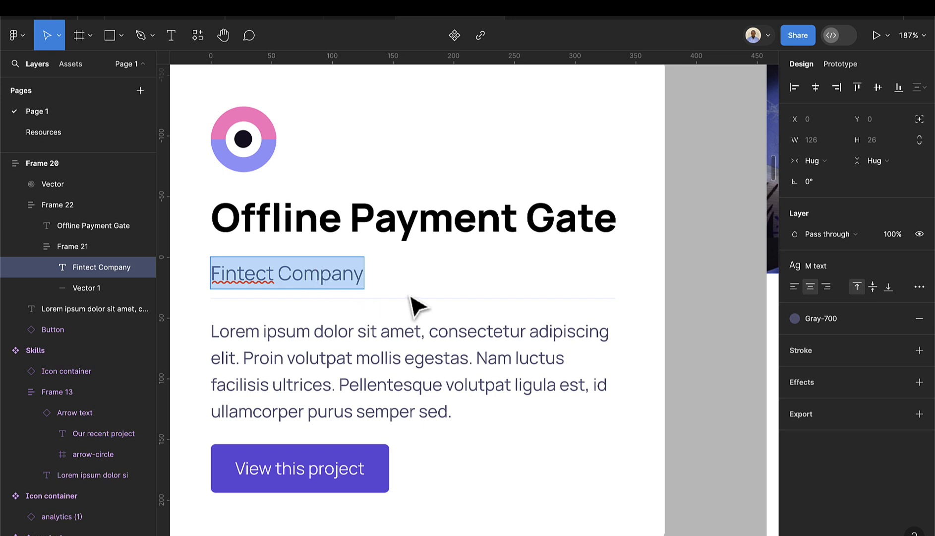
pyautogui.press('Escape')
pyautogui.click(799, 324)
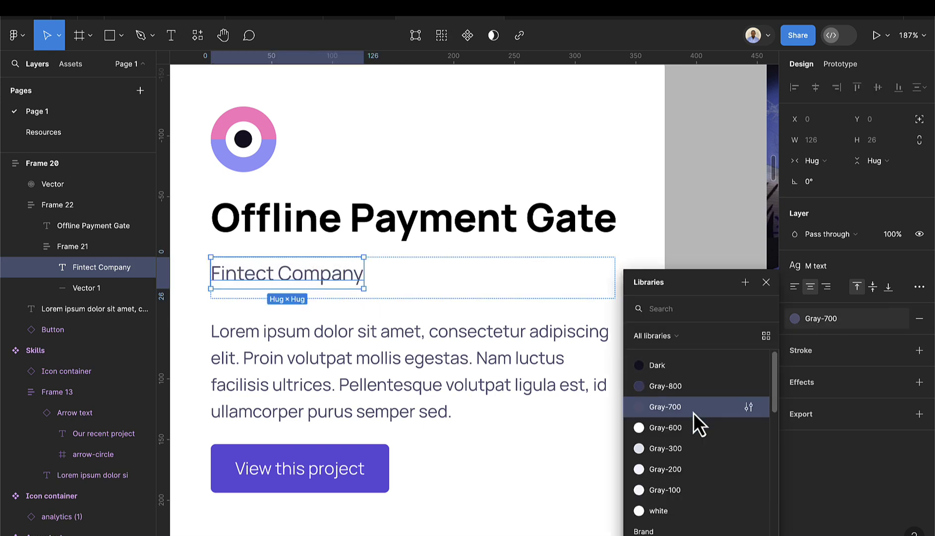
pyautogui.click(675, 446)
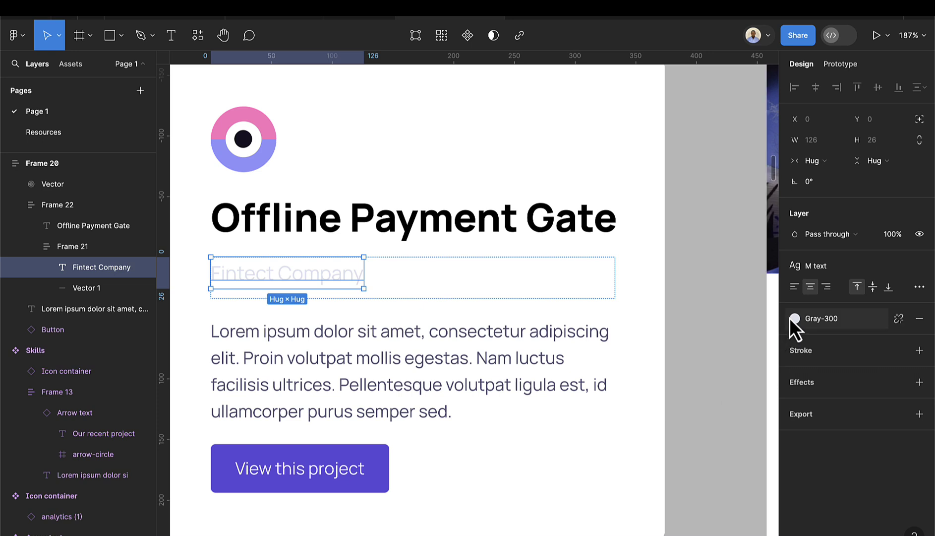
pyautogui.click(795, 318)
pyautogui.click(679, 426)
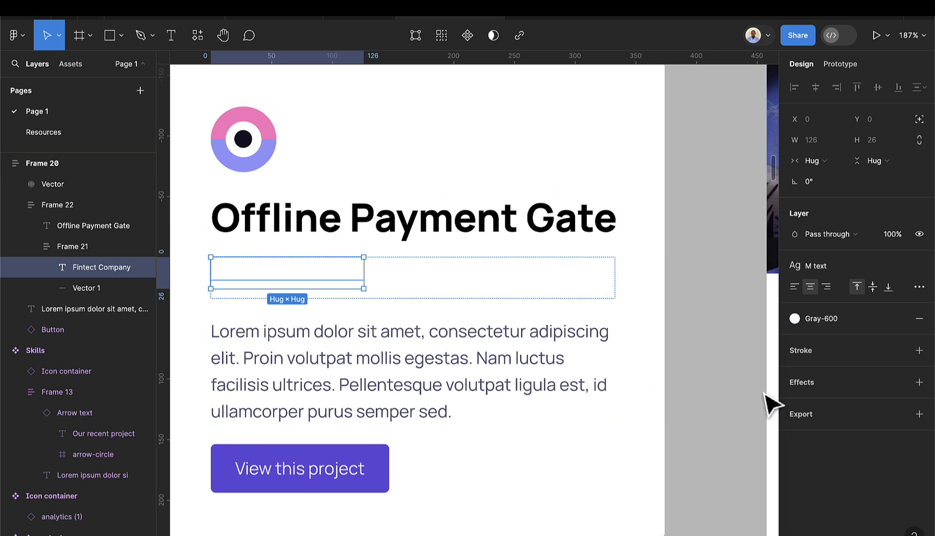
pyautogui.click(793, 321)
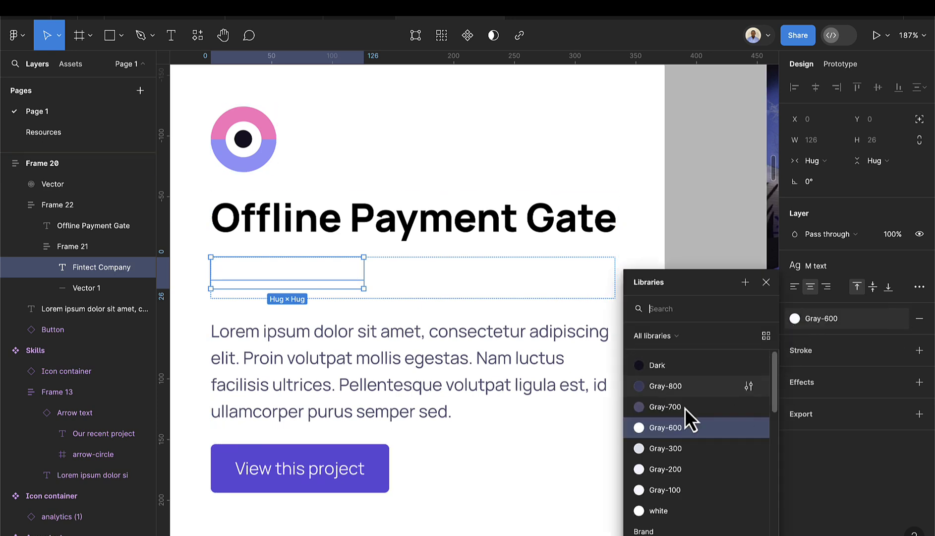
pyautogui.click(666, 408)
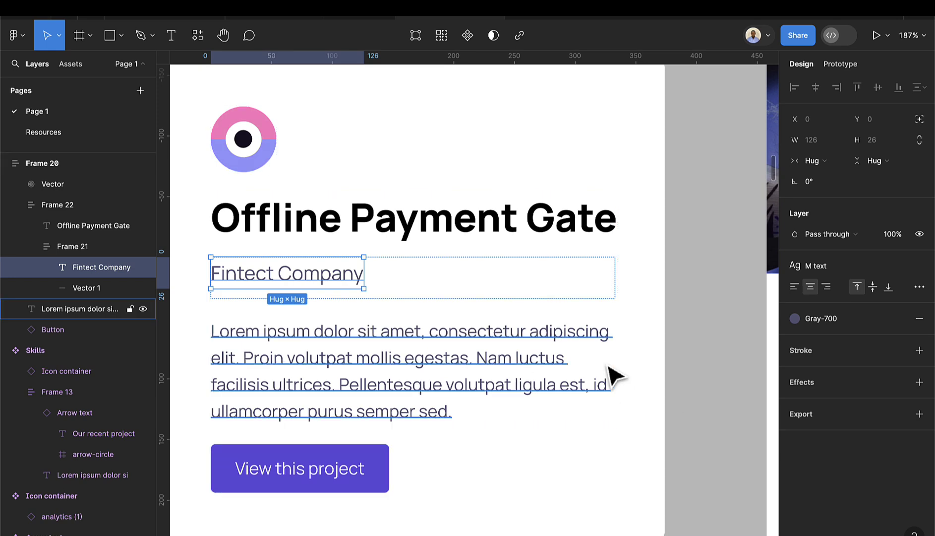
# - Turn the Frame 20 card into a component
pyautogui.click(657, 297)
pyautogui.scroll(-5, 663, 303)
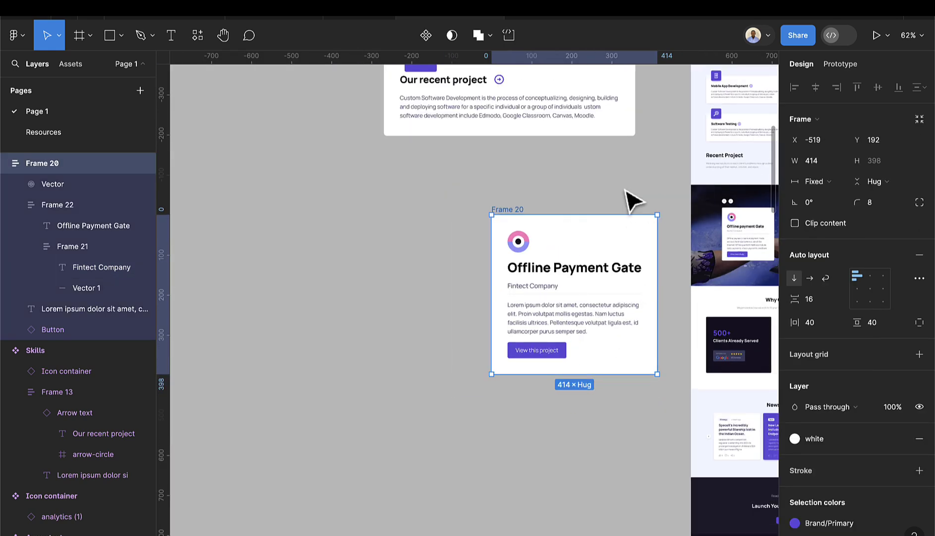
pyautogui.click(626, 202)
pyautogui.click(525, 209)
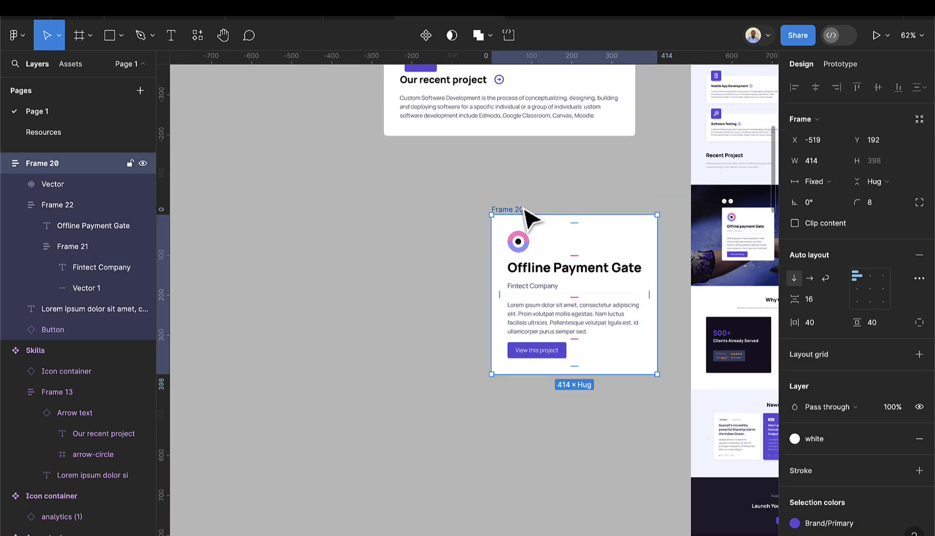
pyautogui.click(427, 36)
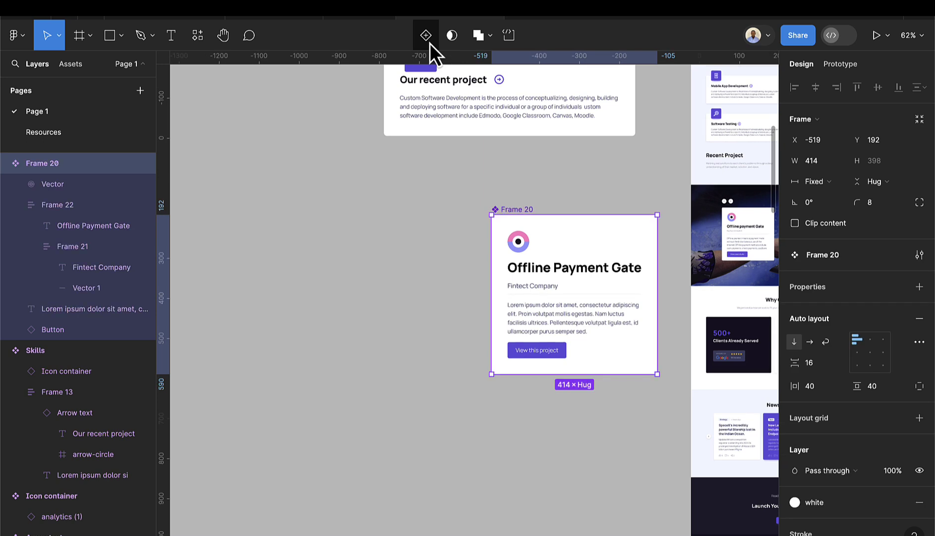
pyautogui.doubleClick(517, 208)
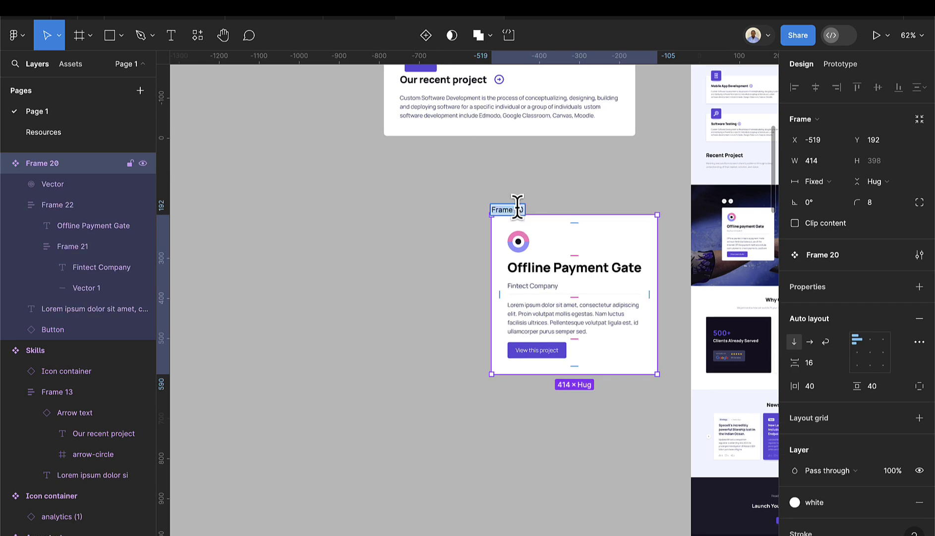
# - Rename the new component to 'Card', fixing the capitalisation
pyautogui.write('CArd')
pyautogui.press('Return')
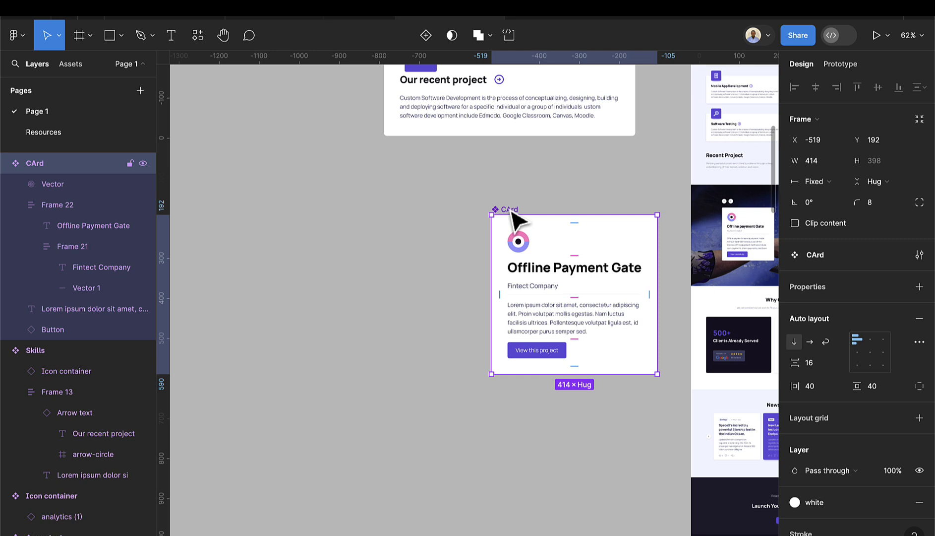
pyautogui.doubleClick(507, 209)
pyautogui.press('Return')
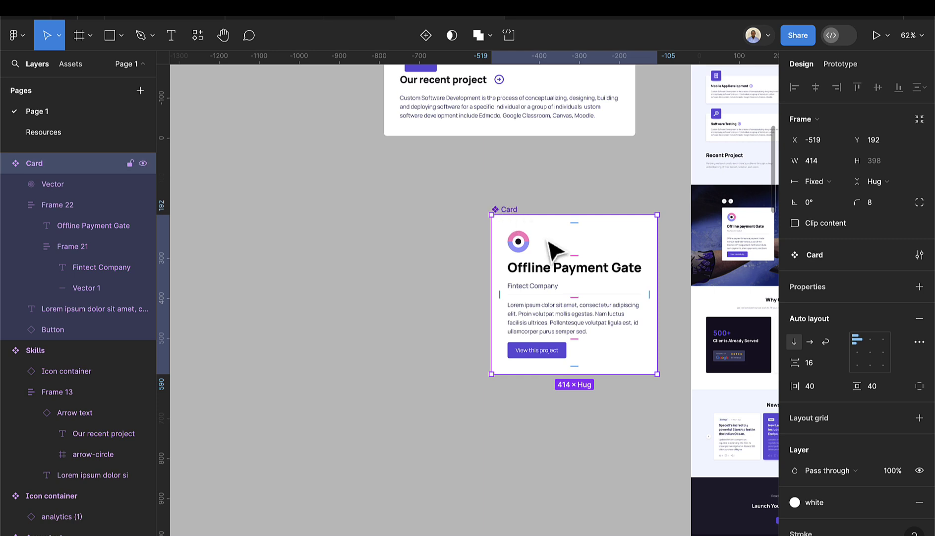
# - Place a Card instance from Assets onto the dark Recent Project image
pyautogui.scroll(-3, 554, 246)
pyautogui.hscroll(3, 574, 247)
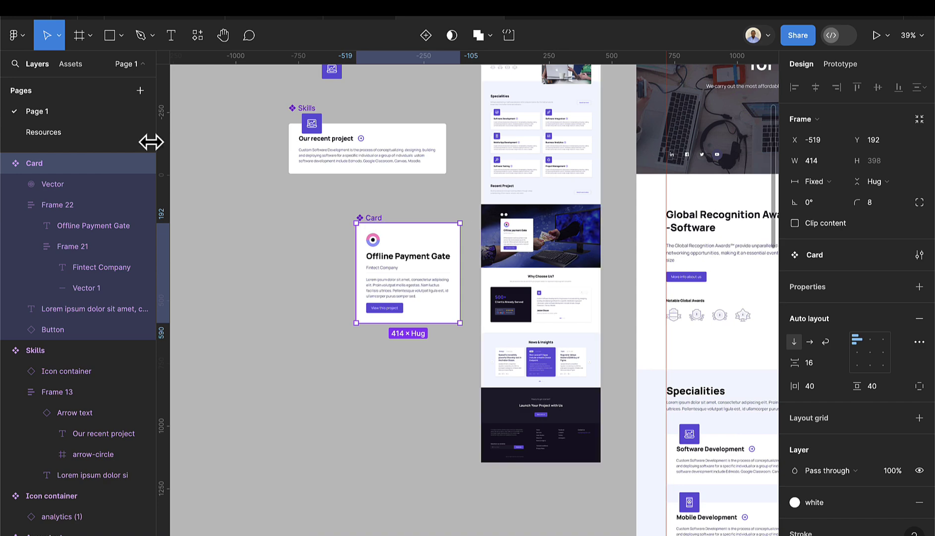
pyautogui.click(73, 65)
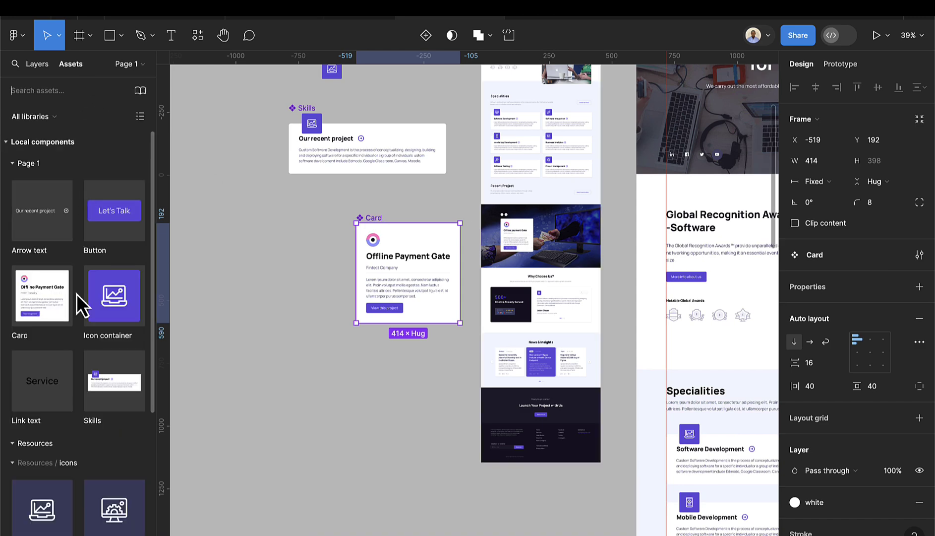
pyautogui.scroll(-4, 754, 288)
pyautogui.hscroll(5, 654, 261)
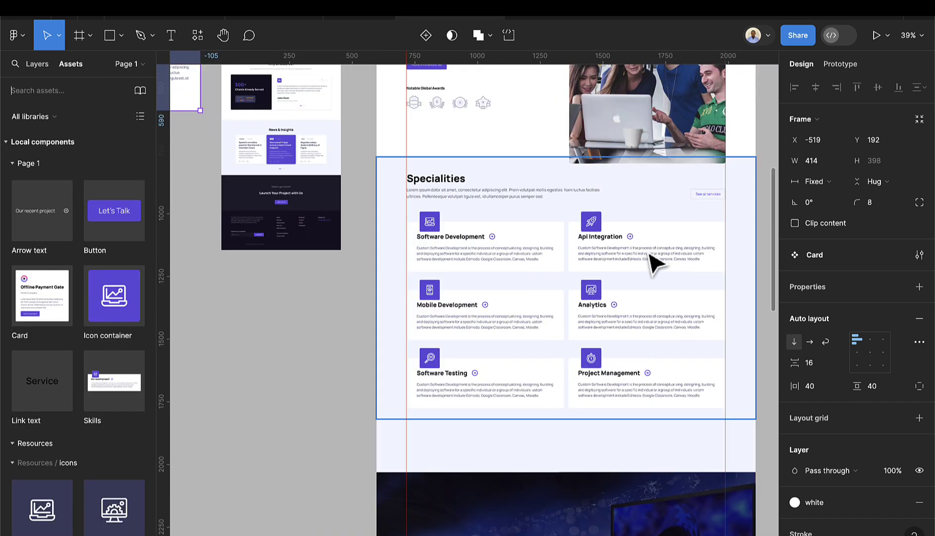
pyautogui.scroll(-3, 606, 257)
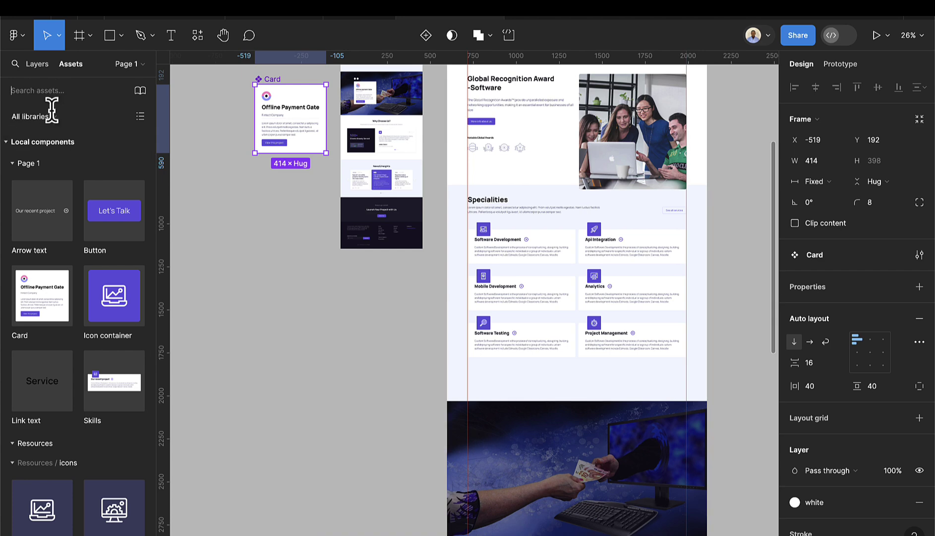
pyautogui.moveTo(43, 306); pyautogui.dragTo(518, 478)
pyautogui.scroll(1, 525, 483)
pyautogui.scroll(1, 525, 483)
pyautogui.scroll(-2, 518, 479)
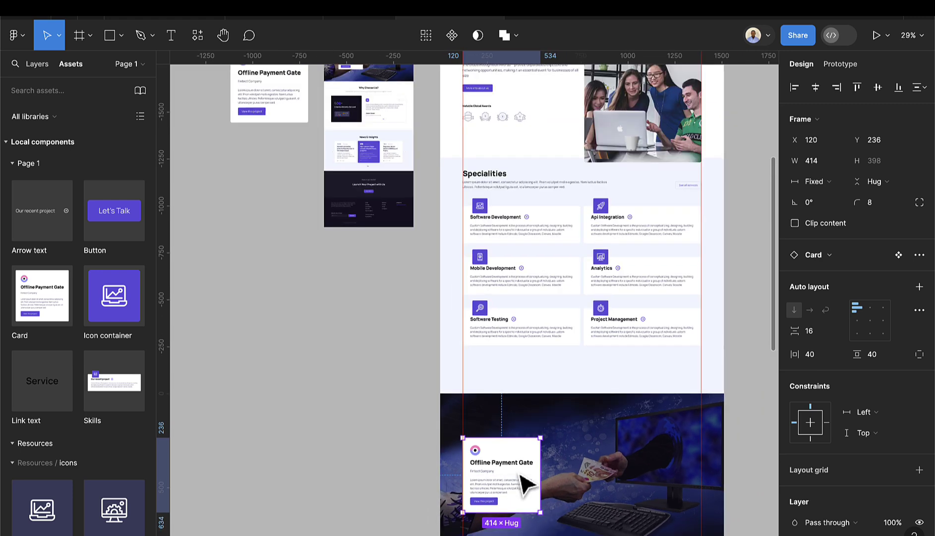
pyautogui.scroll(-2, 522, 484)
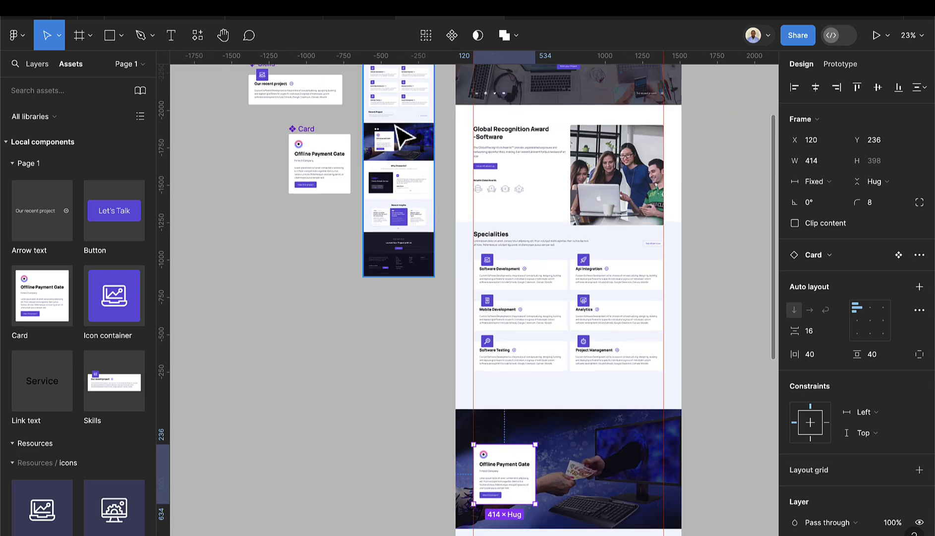
pyautogui.scroll(6, 396, 135)
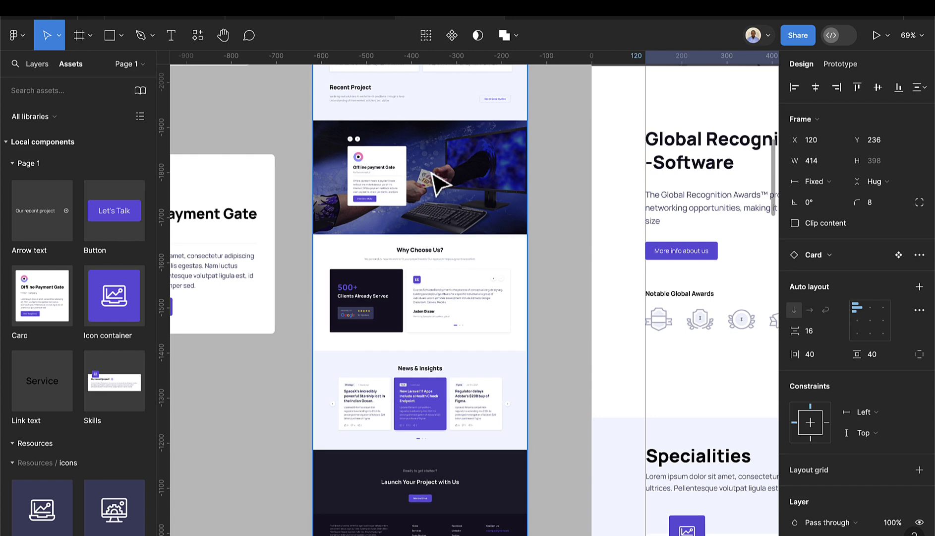
pyautogui.scroll(-5, 436, 178)
pyautogui.scroll(-2, 514, 233)
pyautogui.scroll(3, 444, 146)
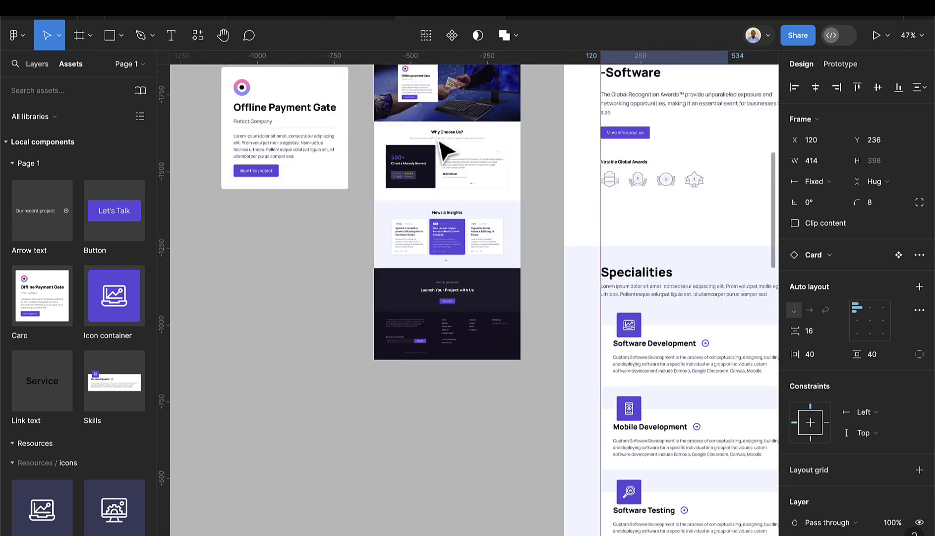
pyautogui.scroll(-9, 532, 272)
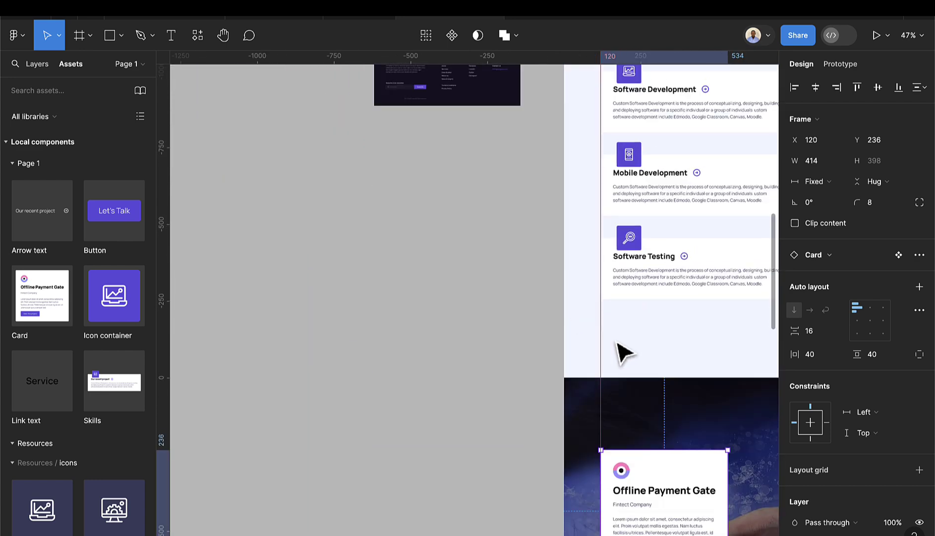
pyautogui.scroll(-4, 660, 384)
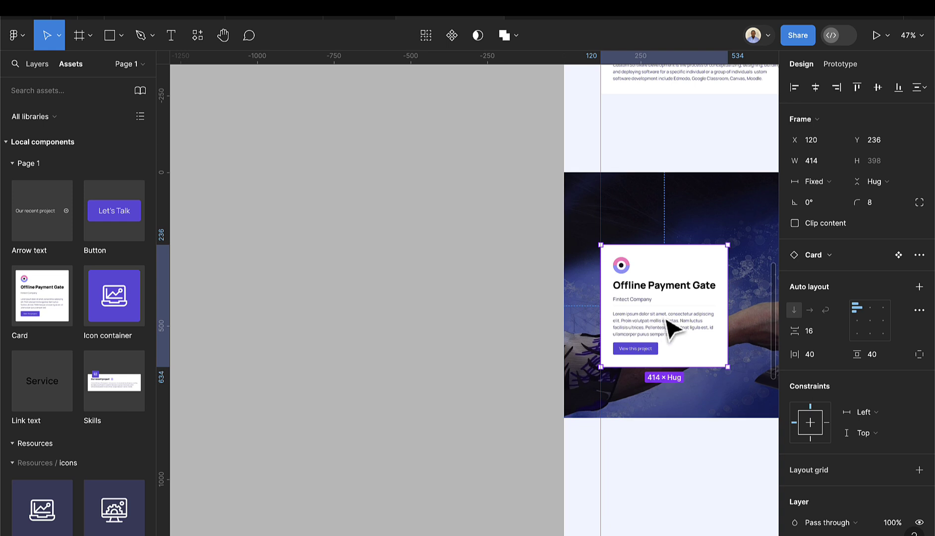
pyautogui.moveTo(666, 316); pyautogui.dragTo(682, 320)
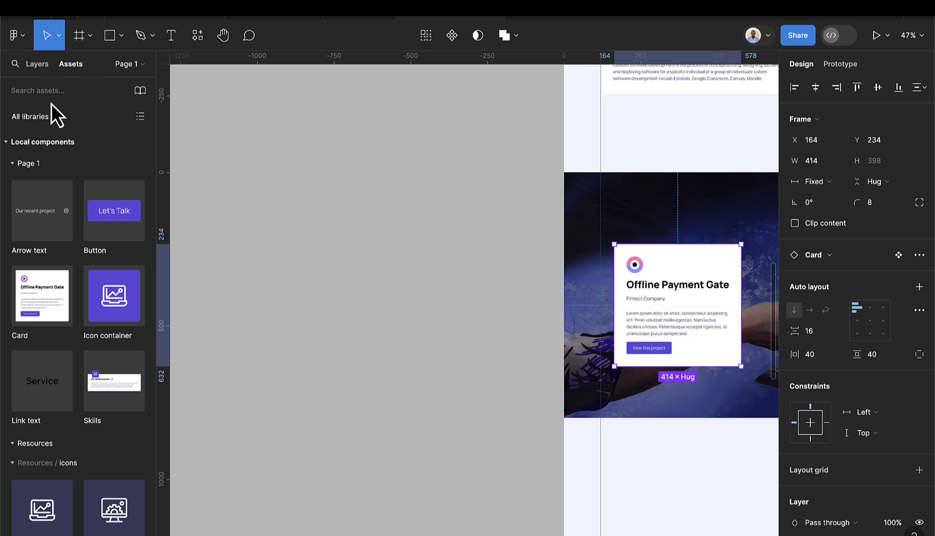
# - Bring the 40×40 chevron icon from the Resources page and paste it onto Page 1's canvas
pyautogui.click(41, 72)
pyautogui.click(45, 132)
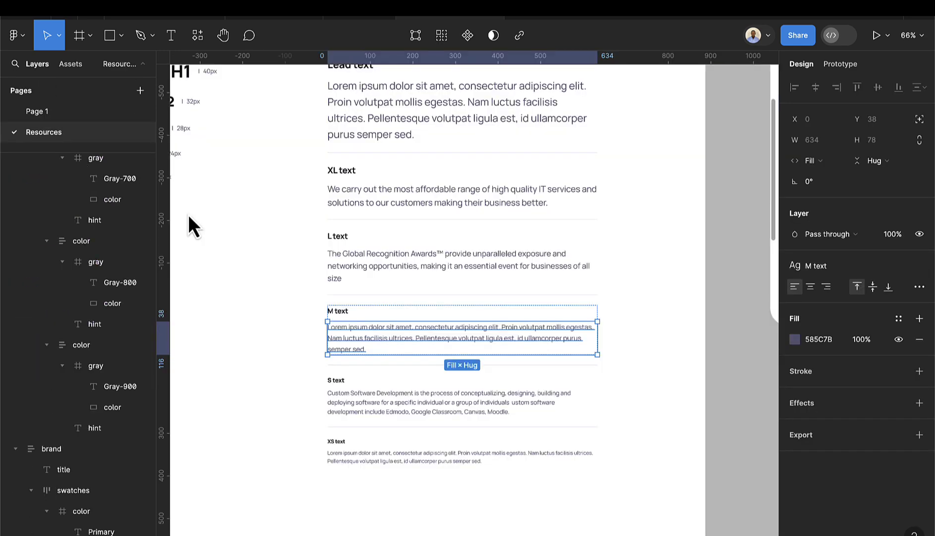
pyautogui.scroll(-5, 394, 310)
pyautogui.scroll(-3, 390, 347)
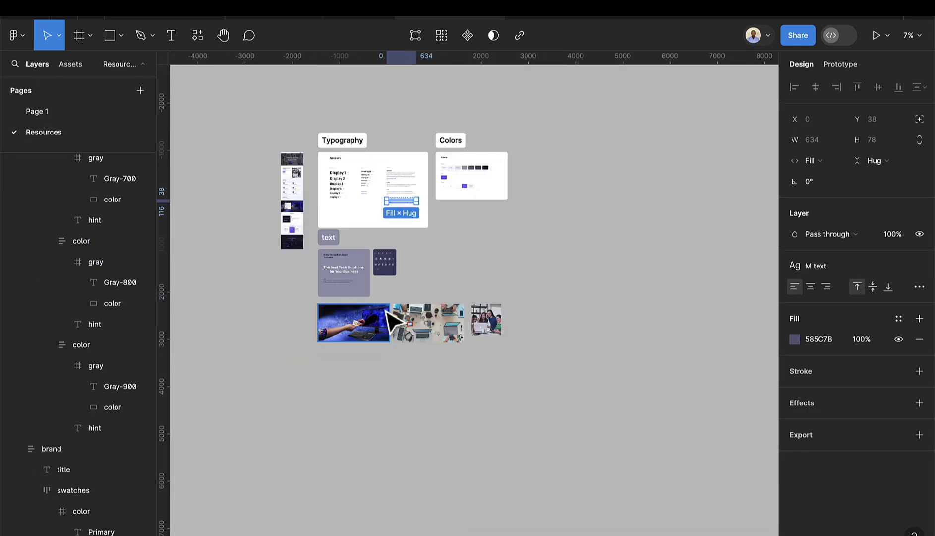
pyautogui.scroll(10, 397, 268)
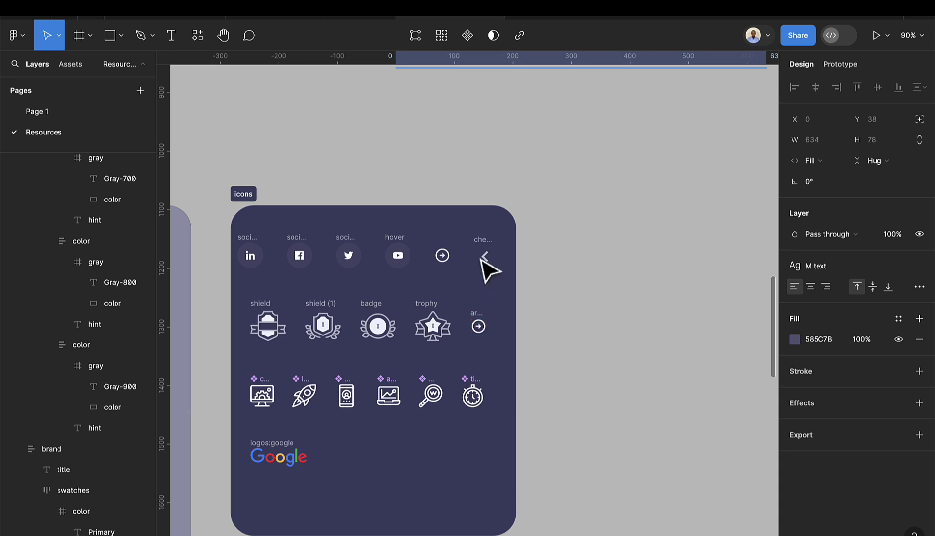
pyautogui.click(486, 254)
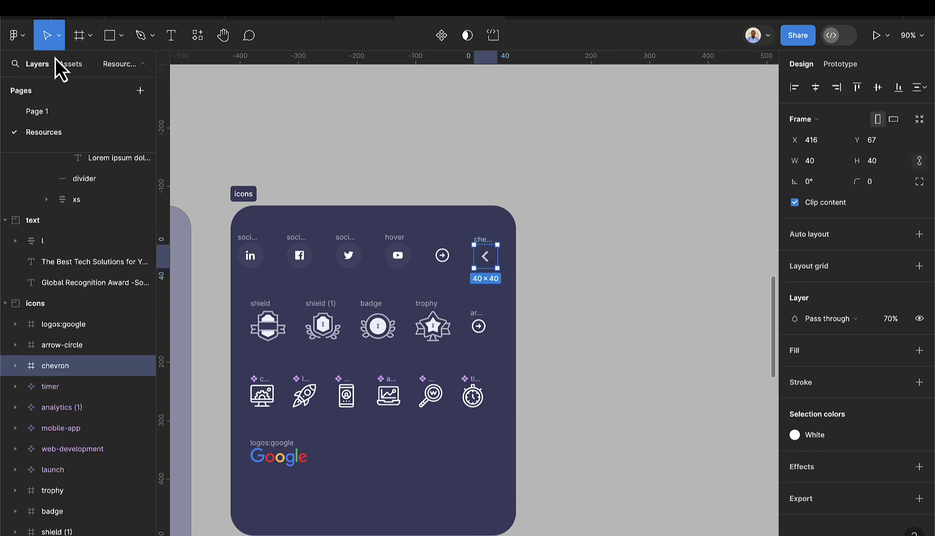
pyautogui.click(34, 112)
pyautogui.scroll(-5, 409, 223)
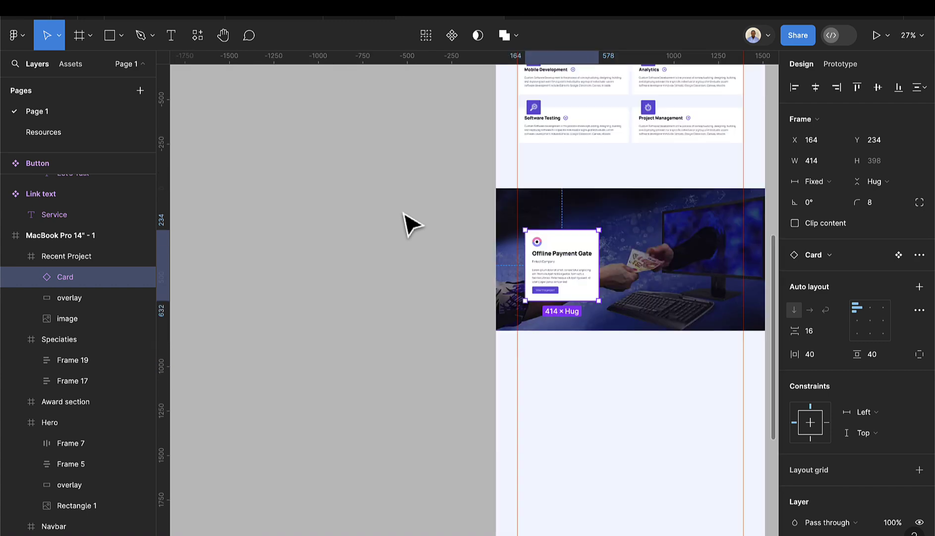
pyautogui.click(382, 218)
pyautogui.scroll(3, 382, 218)
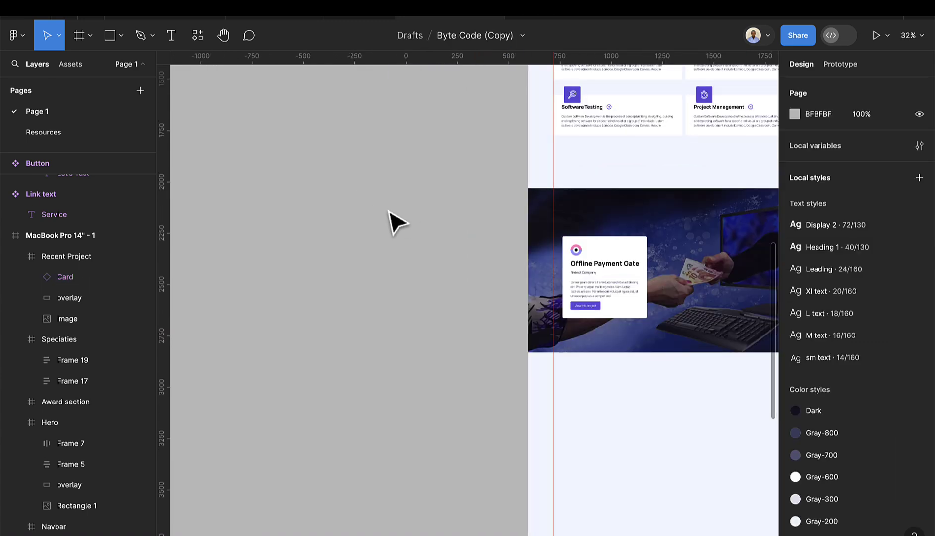
pyautogui.hotkey('ctrl', 'v')
# - Zoom in on the chevron frame and add auto layout to it
pyautogui.scroll(4, 474, 310)
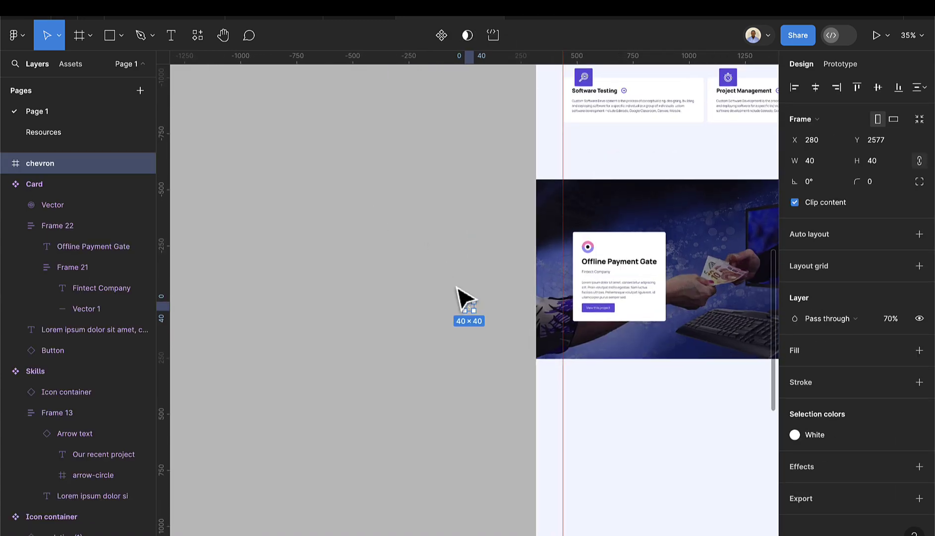
pyautogui.moveTo(477, 311); pyautogui.dragTo(476, 248)
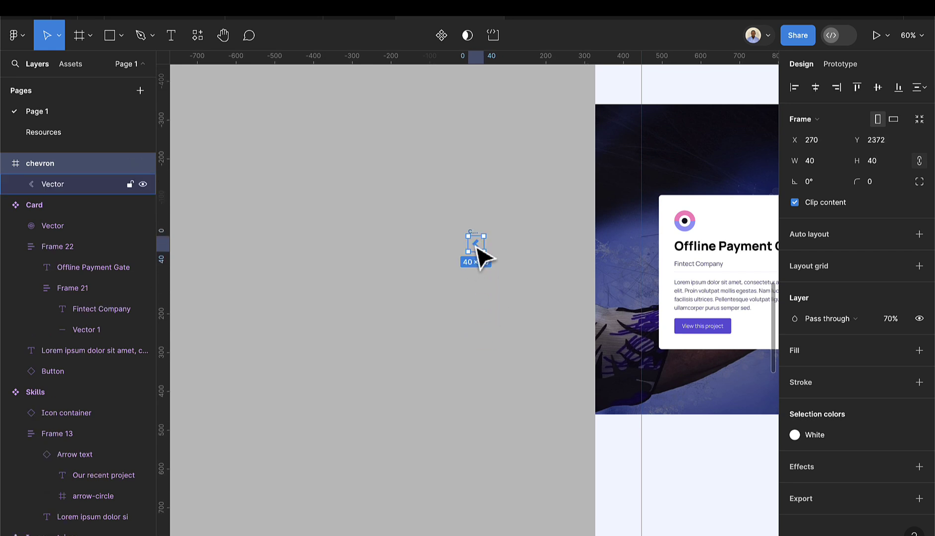
pyautogui.hotkey('shift', '2')
pyautogui.scroll(-3, 516, 300)
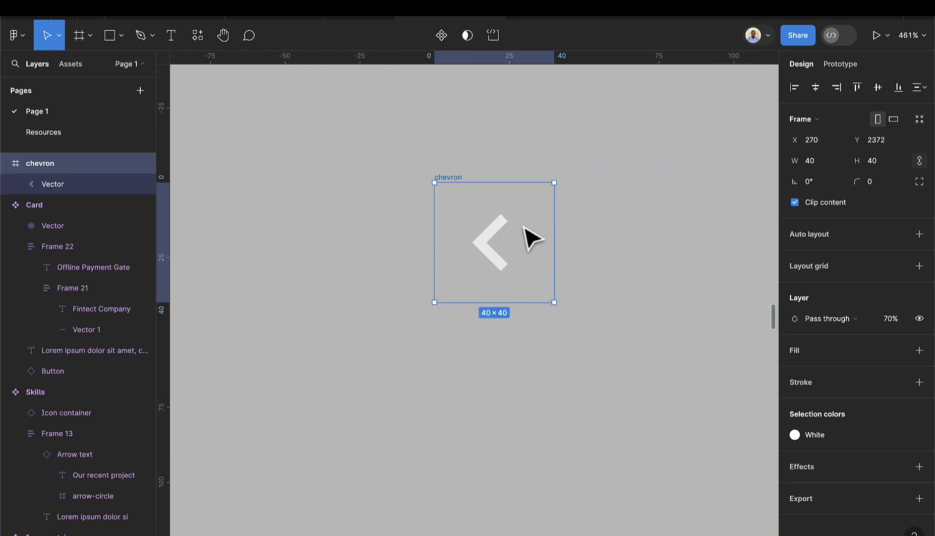
pyautogui.hotkey('shift', 'a')
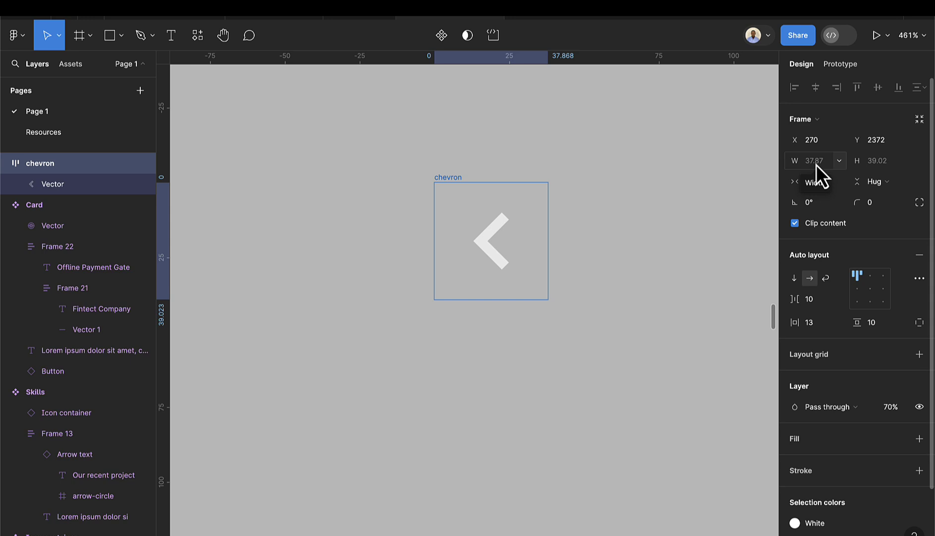
# - Set the chevron frame to a fixed 36×36 size
pyautogui.click(833, 186)
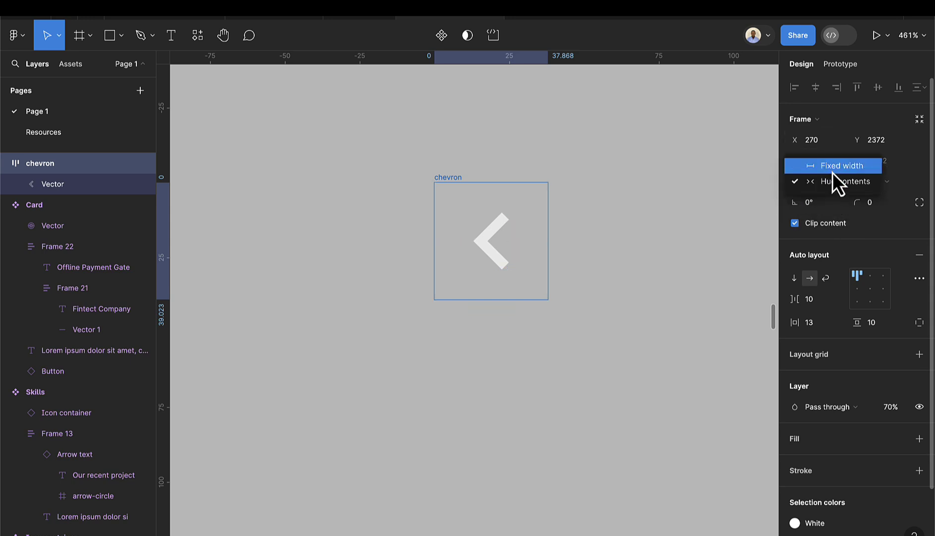
pyautogui.click(834, 169)
pyautogui.click(896, 182)
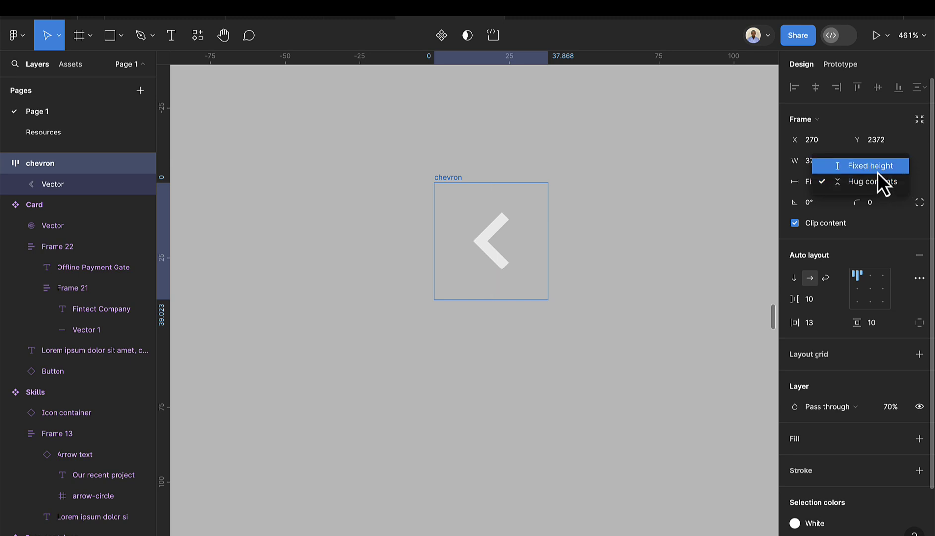
pyautogui.click(878, 173)
pyautogui.click(826, 163)
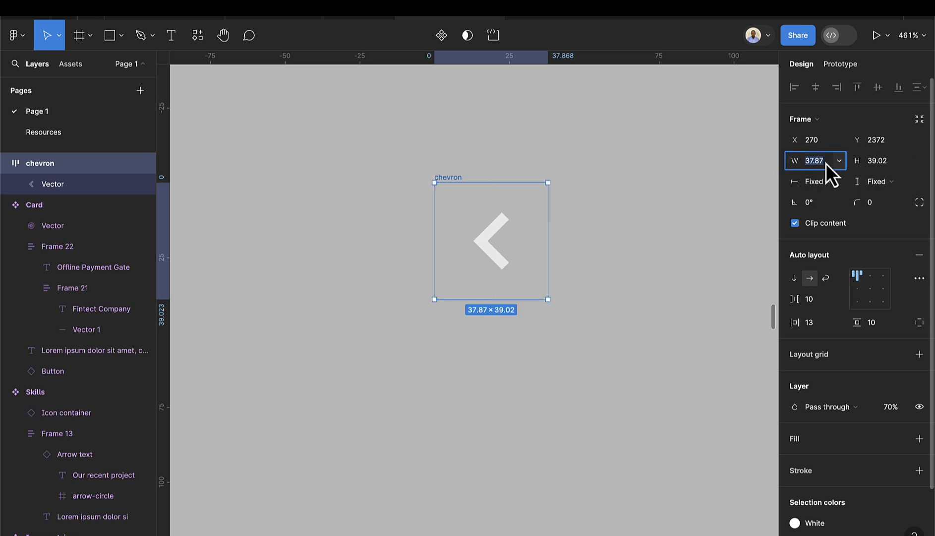
pyautogui.write('36')
pyautogui.press('Return')
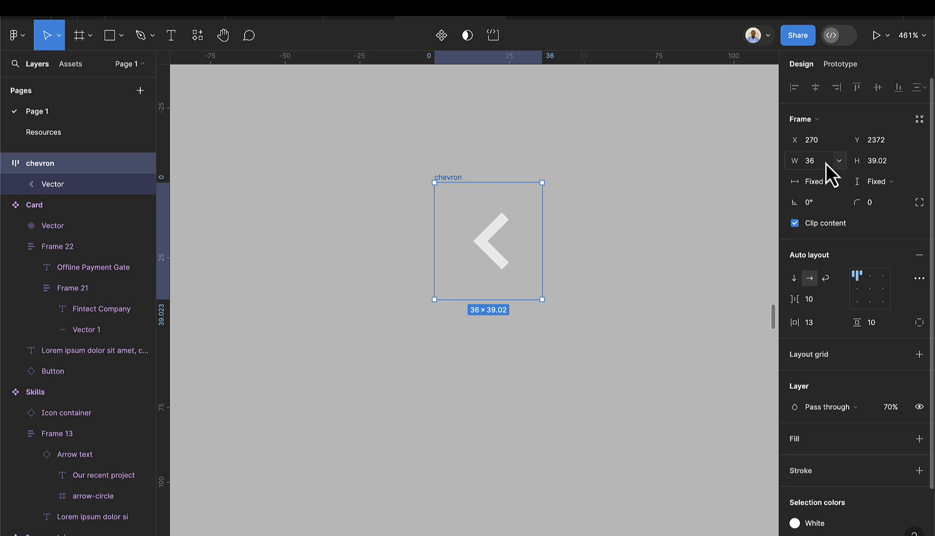
pyautogui.click(885, 164)
pyautogui.write('36')
pyautogui.press('Return')
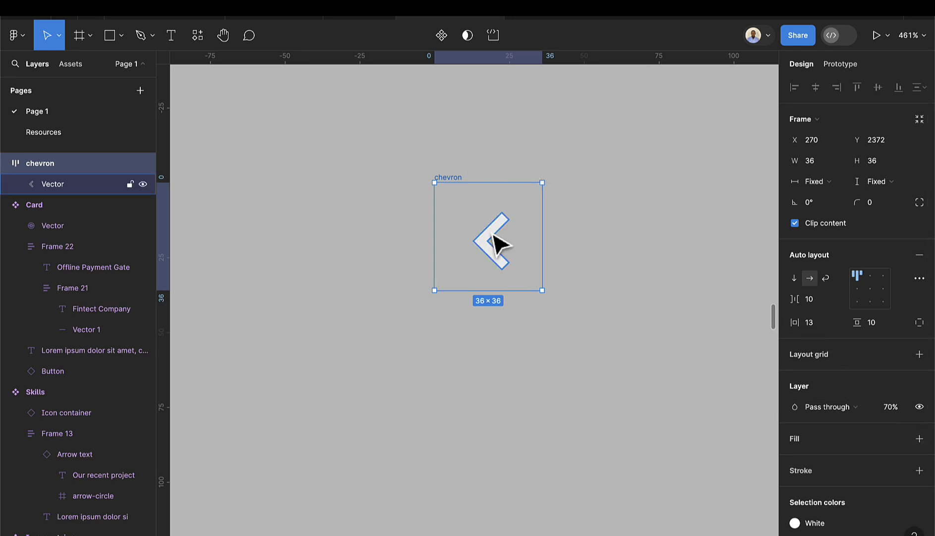
# - Fill the chevron frame with white and colour its arrow Brand/Primary
pyautogui.scroll(-2, 837, 461)
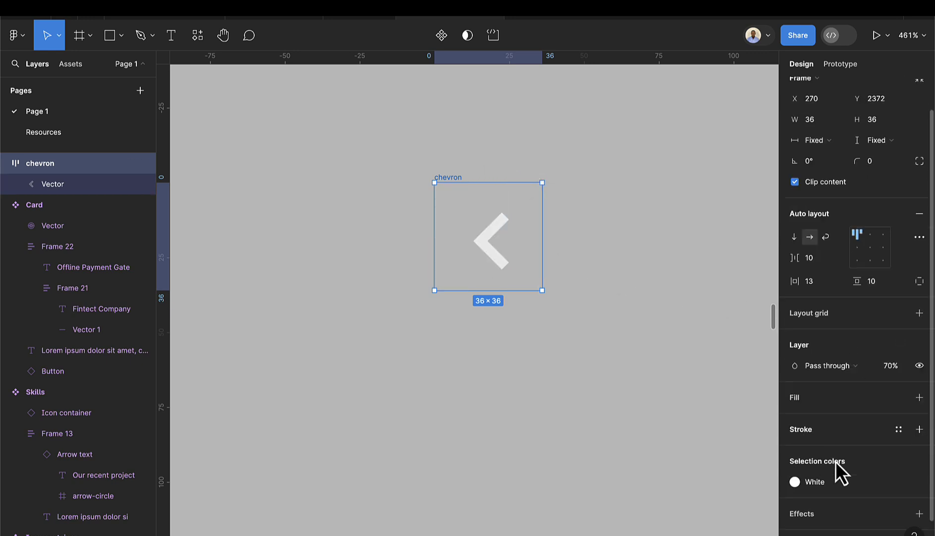
pyautogui.click(898, 393)
pyautogui.click(688, 510)
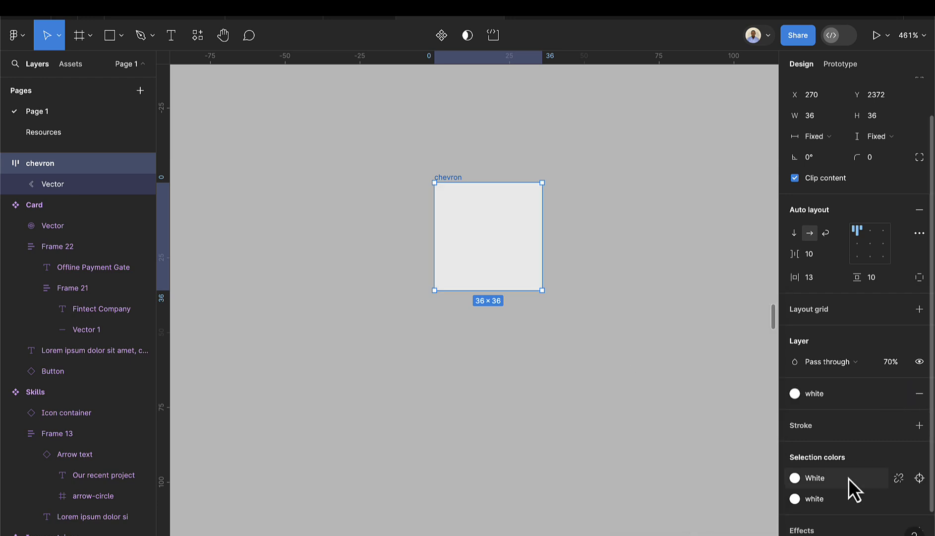
pyautogui.click(489, 251)
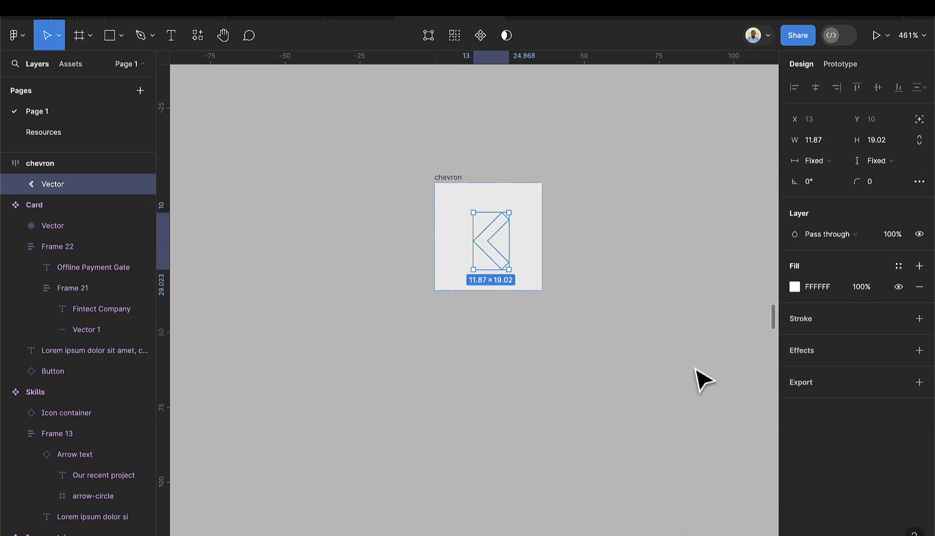
pyautogui.click(898, 268)
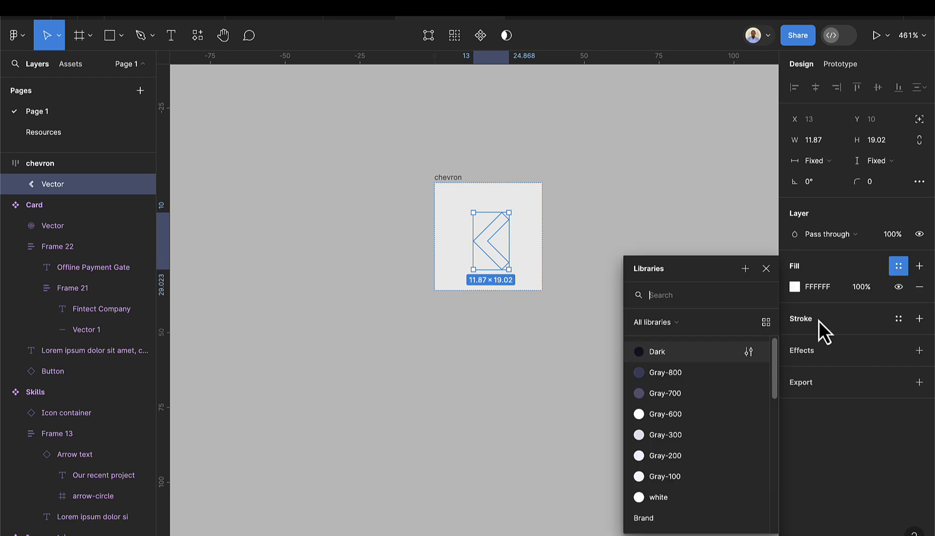
pyautogui.scroll(-4, 668, 446)
pyautogui.click(660, 408)
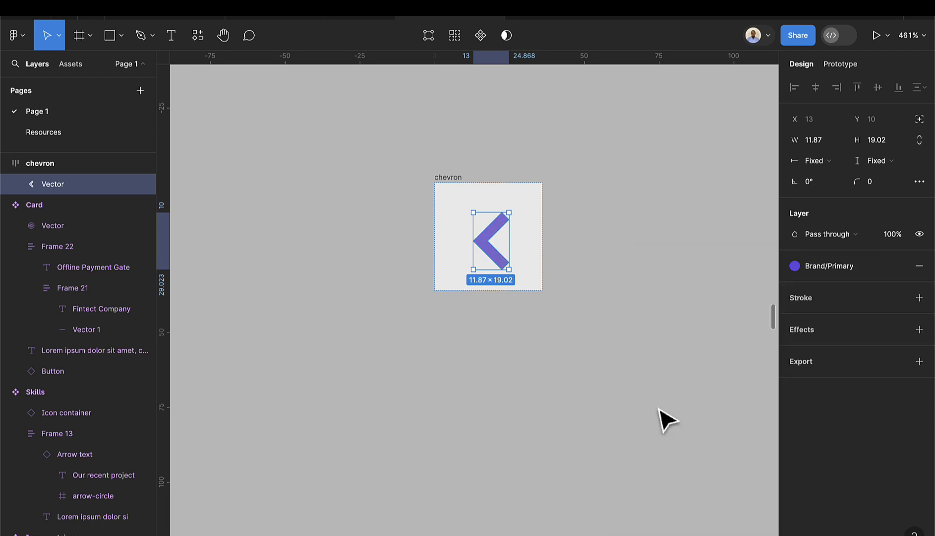
pyautogui.click(553, 218)
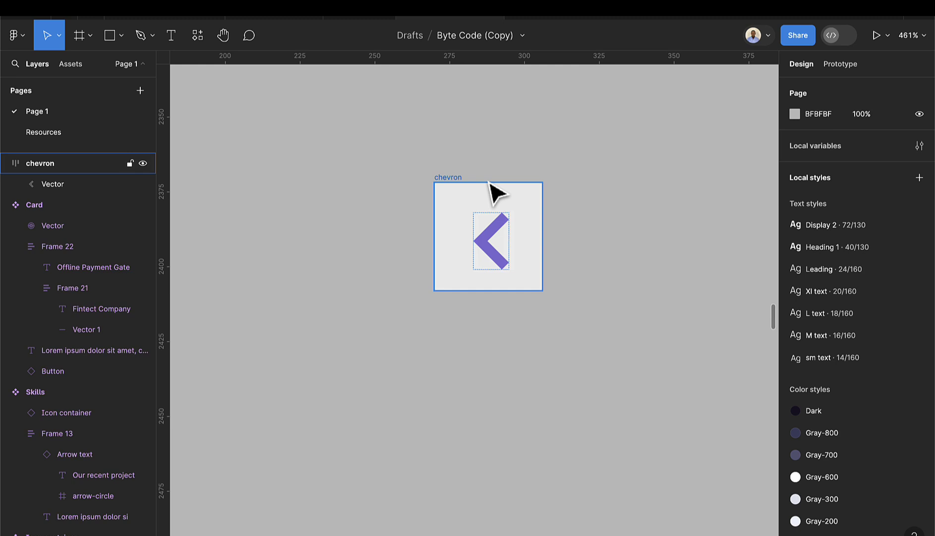
pyautogui.click(458, 180)
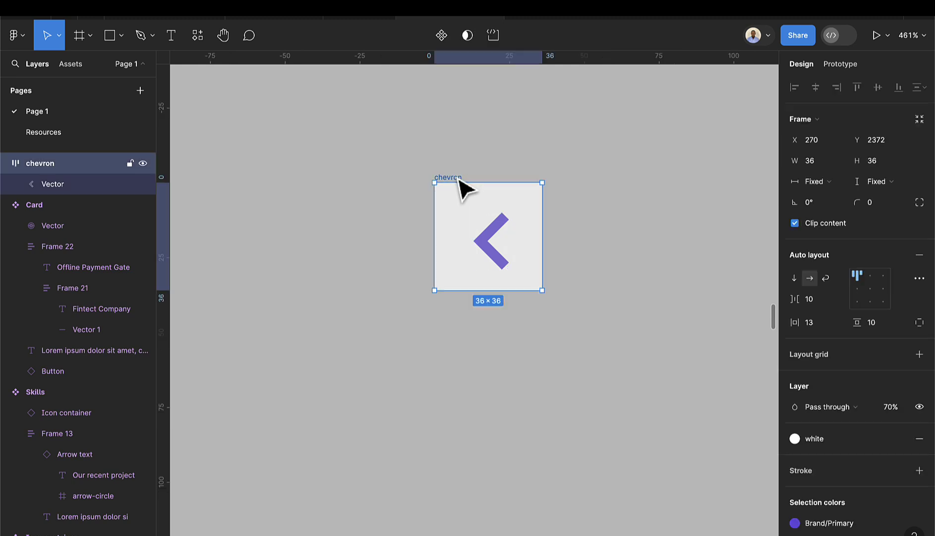
# - Set the chevron frame's corner radius to 20 to make it a circle
pyautogui.click(880, 201)
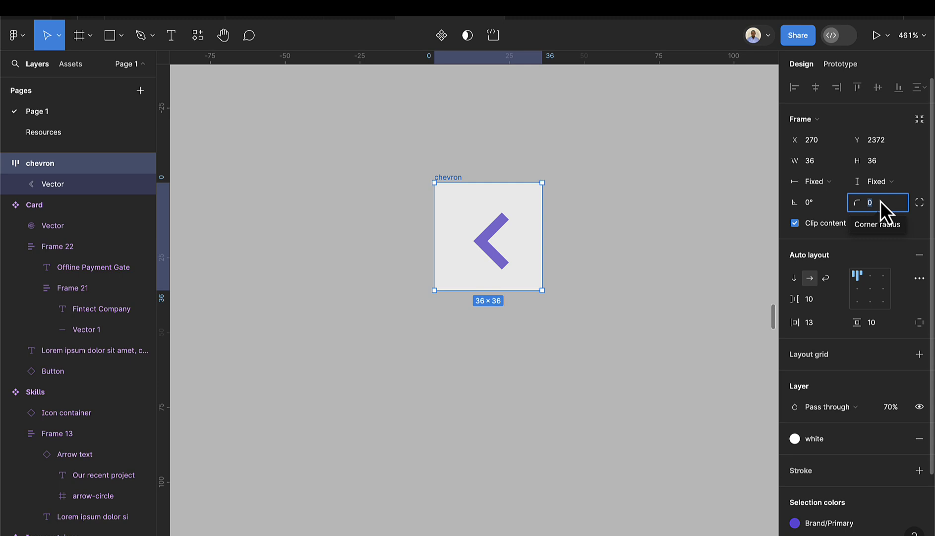
pyautogui.write('20')
pyautogui.press('Return')
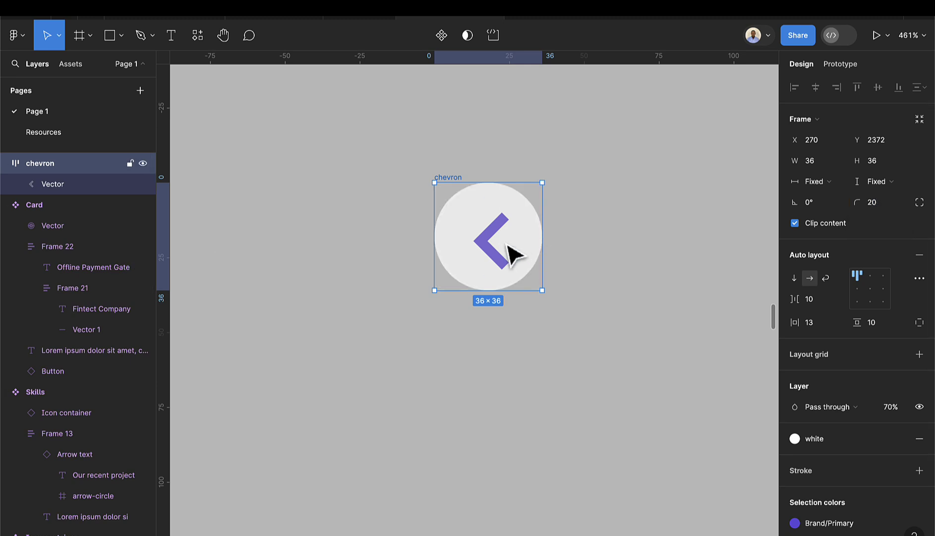
# - Absolutely position the arrow vector and move it to the circle's centre
pyautogui.click(502, 259)
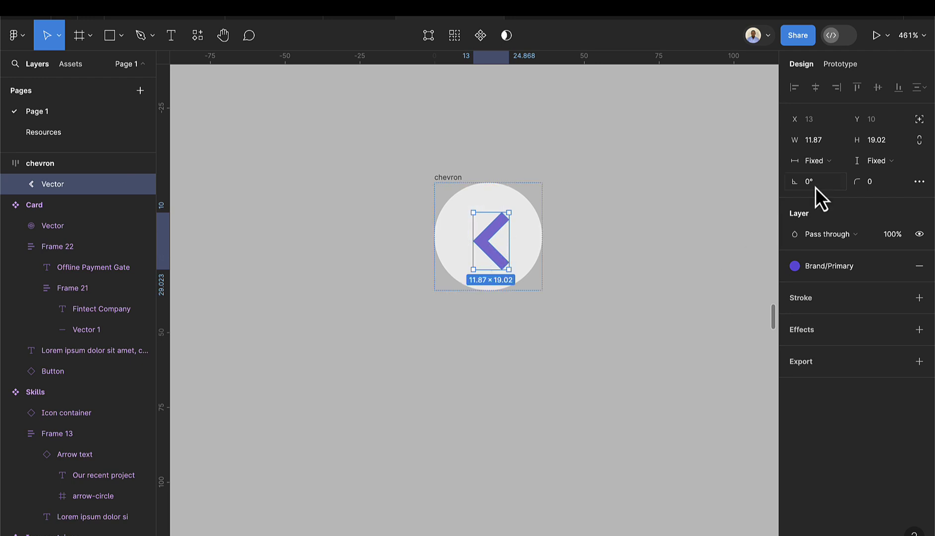
pyautogui.click(920, 121)
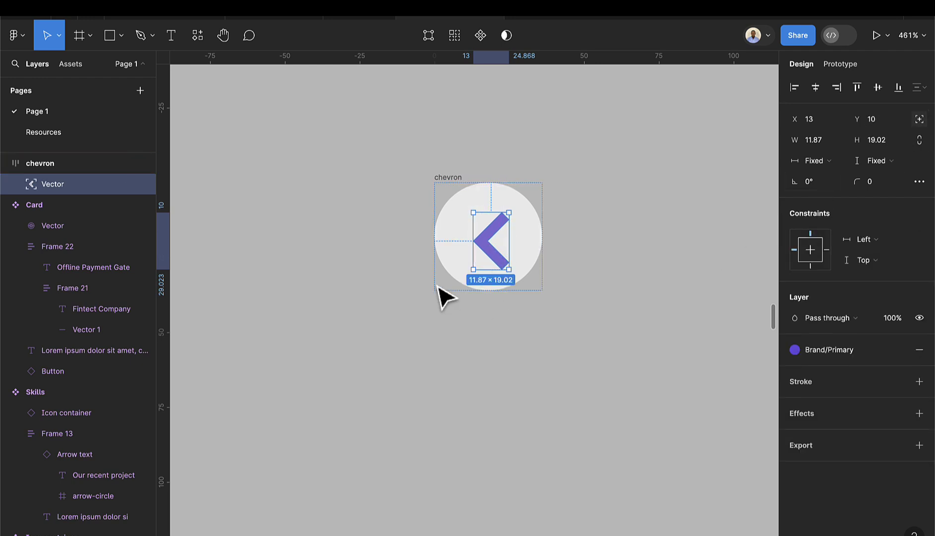
pyautogui.moveTo(482, 248); pyautogui.dragTo(479, 245)
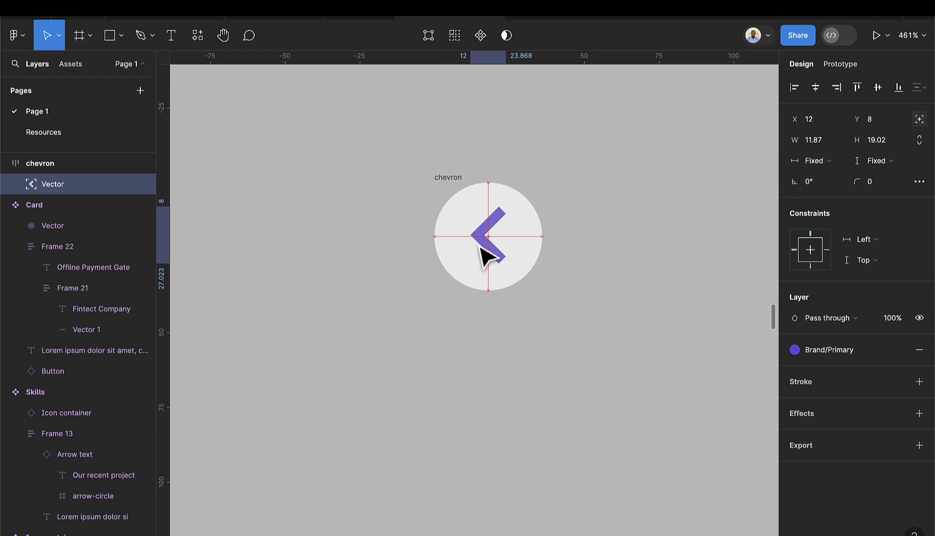
pyautogui.click(597, 221)
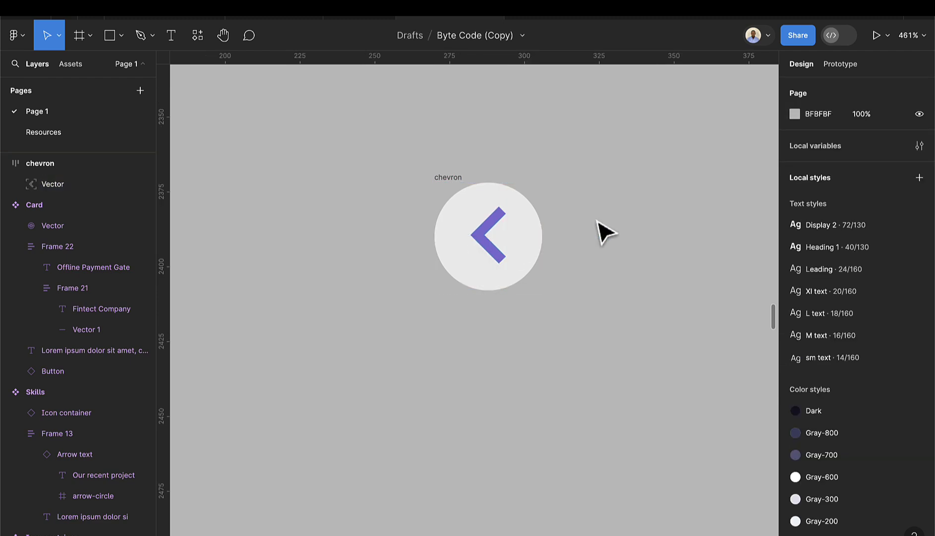
pyautogui.click(448, 180)
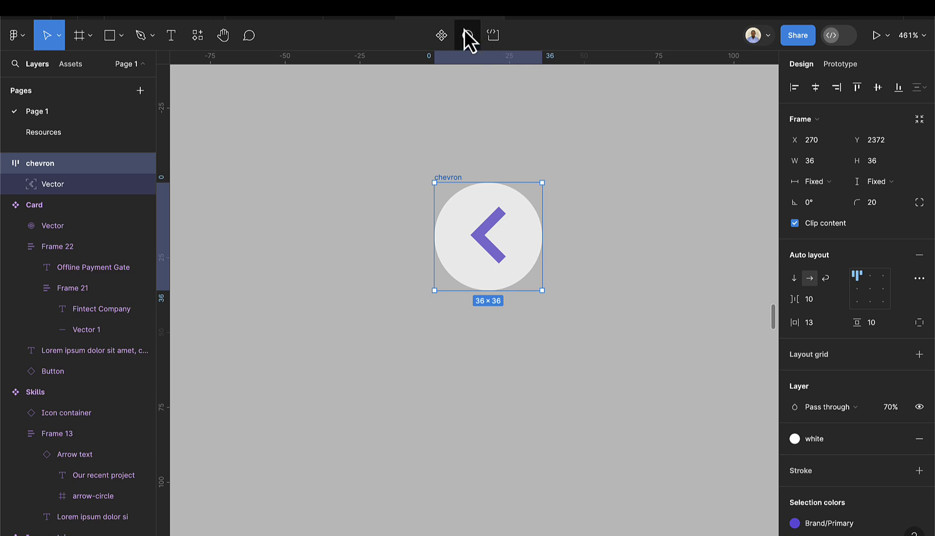
# - Make the chevron a component with Property 1 variants 'right' and 'left'
pyautogui.click(441, 34)
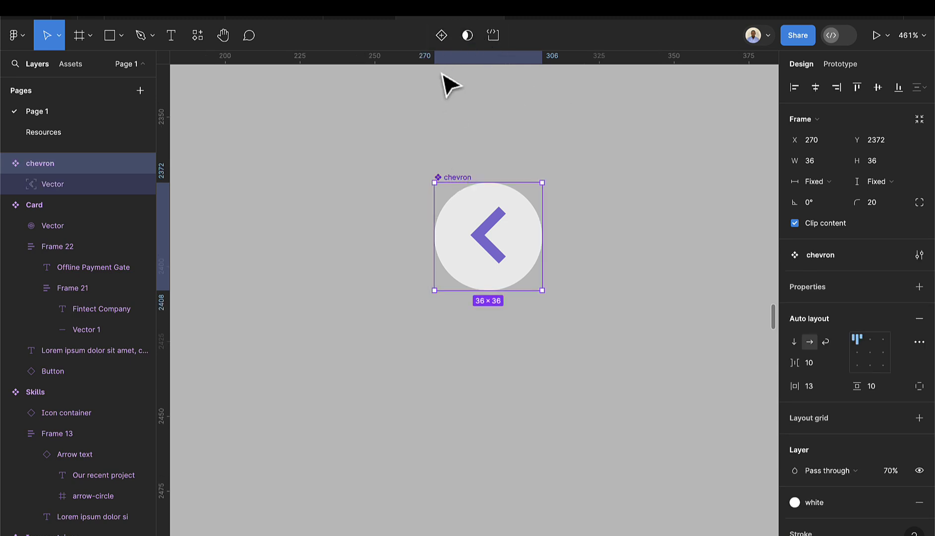
pyautogui.click(443, 44)
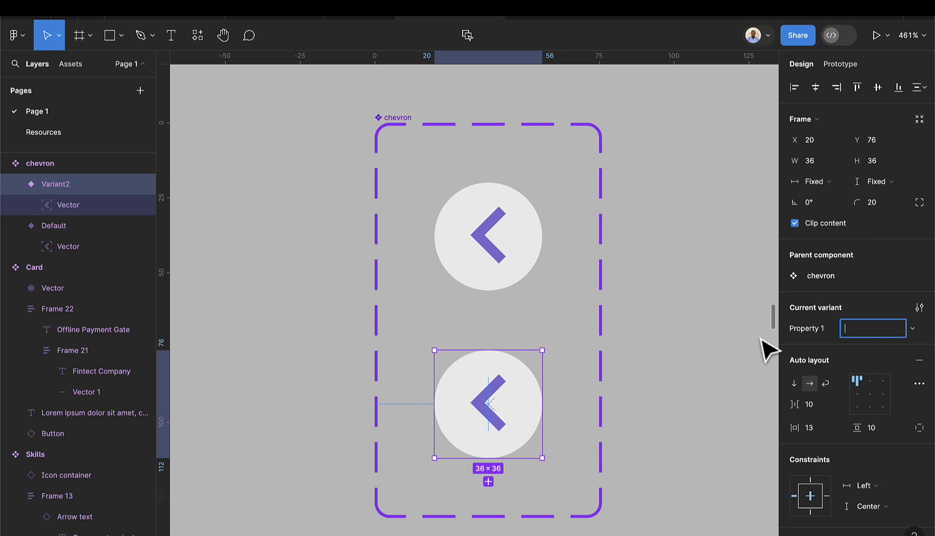
pyautogui.press('Return')
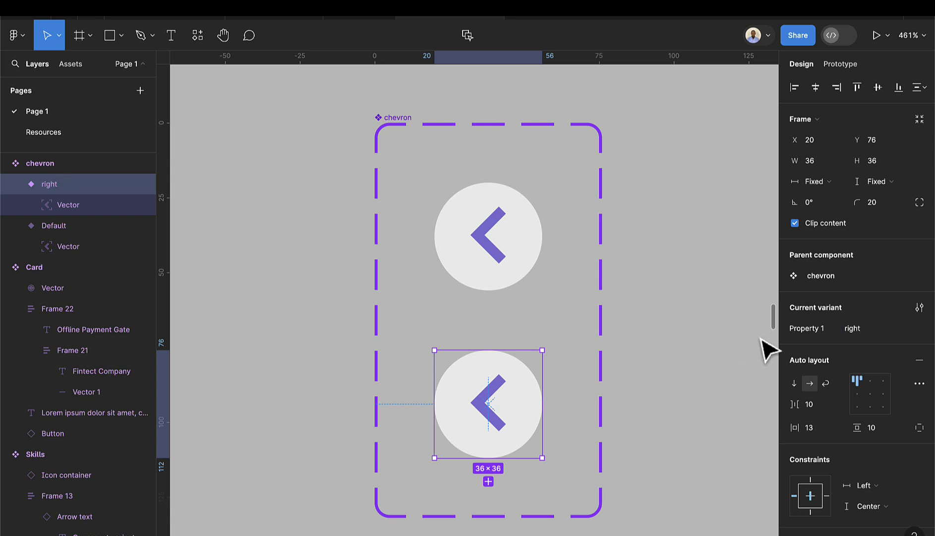
pyautogui.click(490, 267)
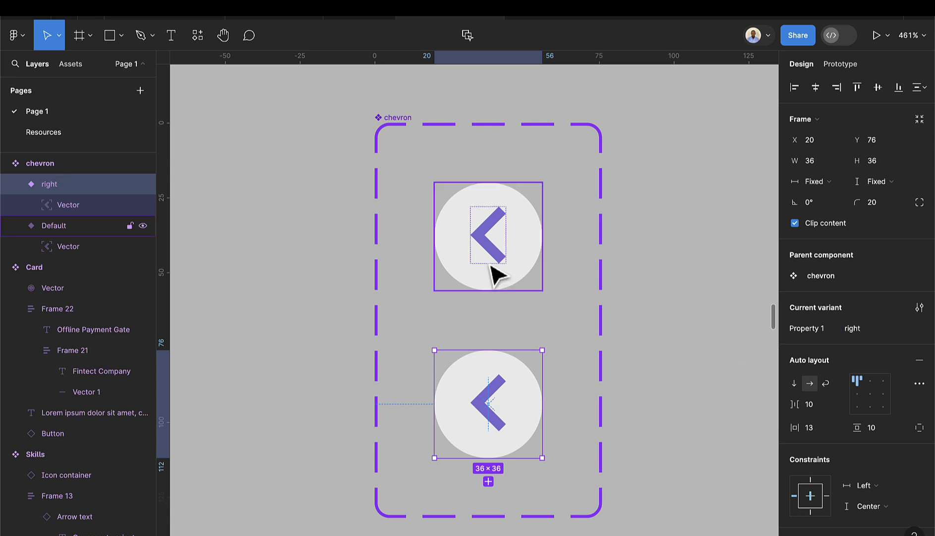
pyautogui.click(864, 328)
# - Name the top chevron variant 'left' and rotate the bottom variant 180° to point right
pyautogui.write('left')
pyautogui.press('Return')
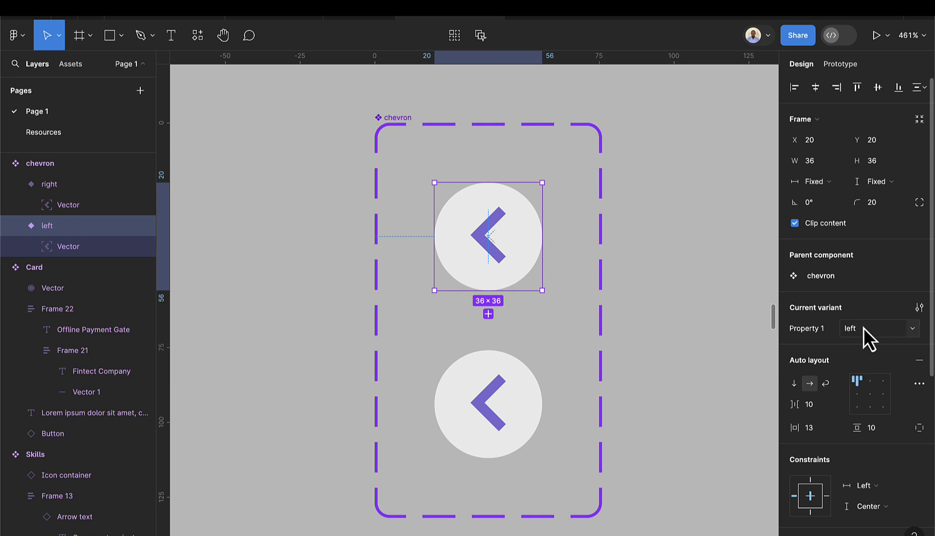
pyautogui.click(501, 422)
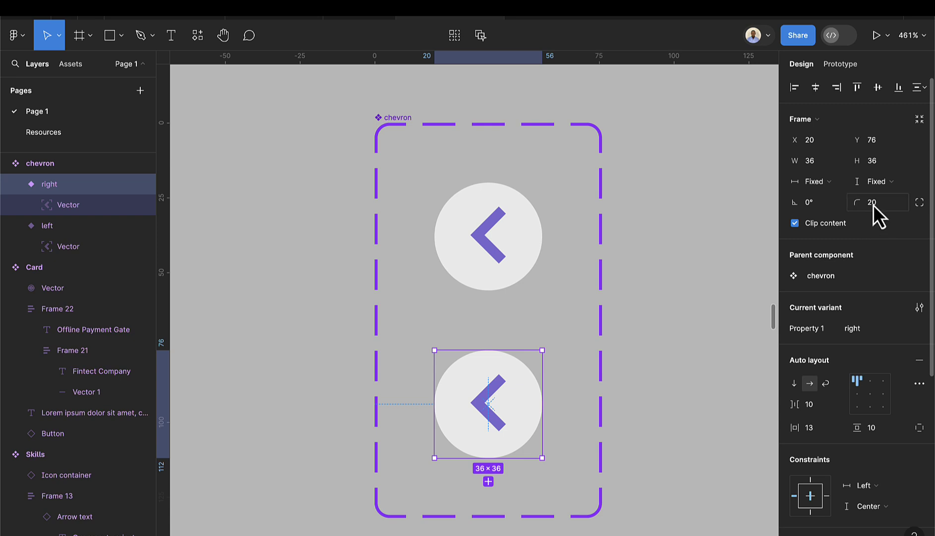
pyautogui.write('18')
pyautogui.press('Return')
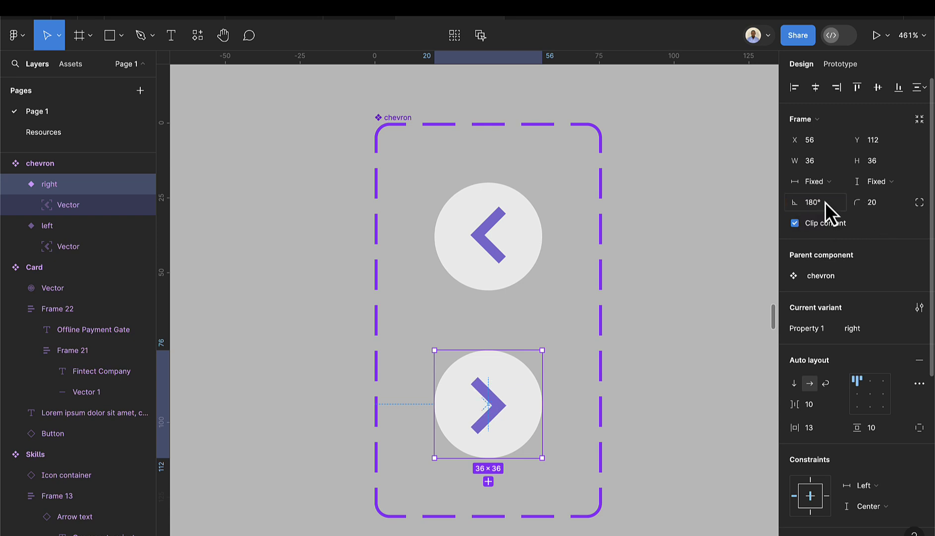
# - Set the circle opacity of both the left and right chevron variants to 100%
pyautogui.click(714, 282)
pyautogui.scroll(-5, 697, 325)
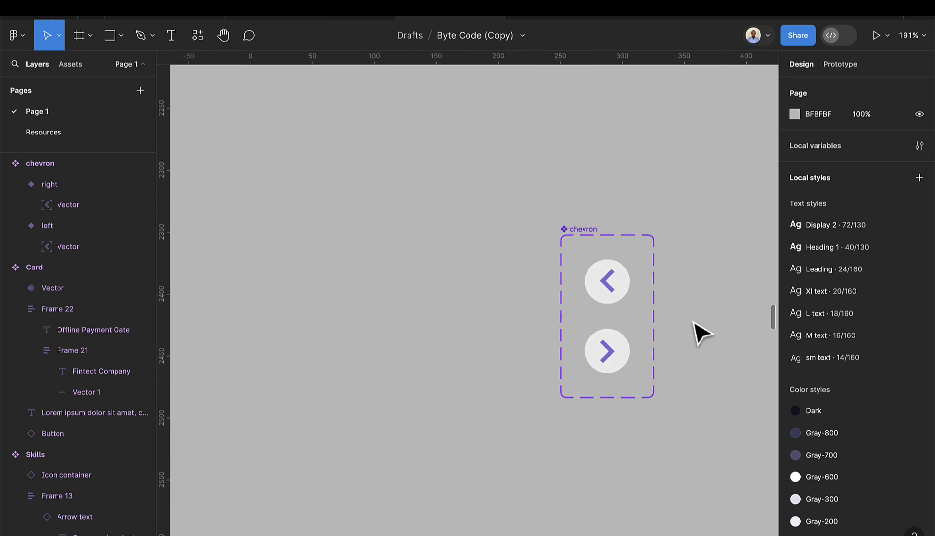
pyautogui.hscroll(5, 699, 335)
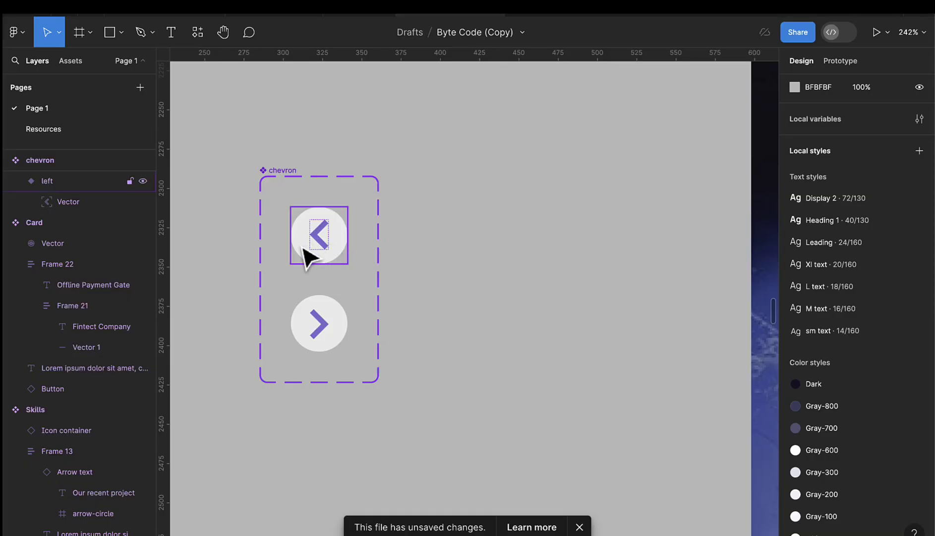
pyautogui.click(307, 256)
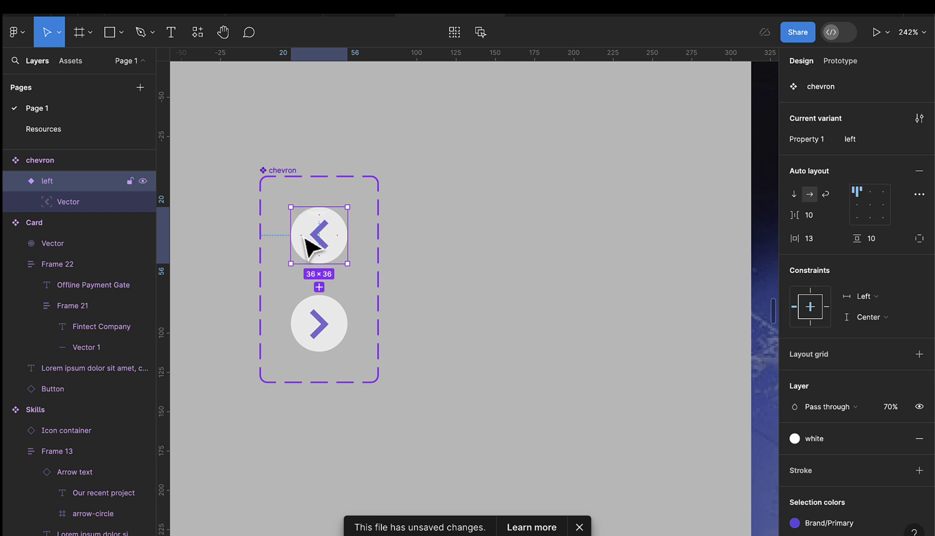
pyautogui.scroll(-2, 820, 384)
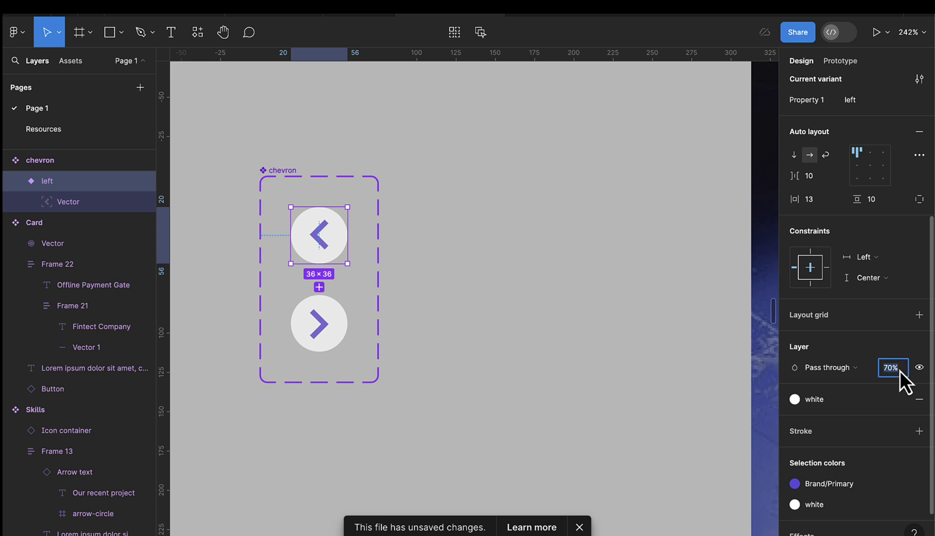
pyautogui.press('Return')
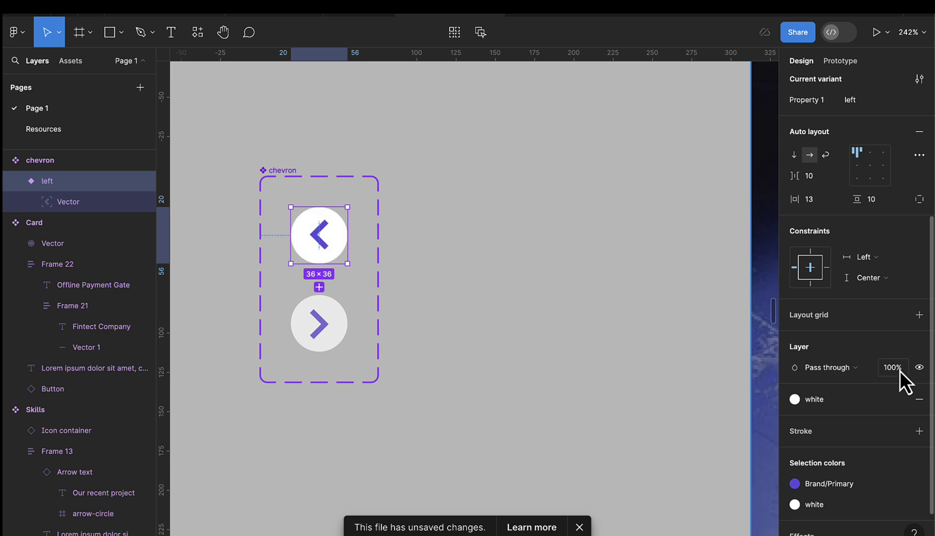
pyautogui.click(342, 347)
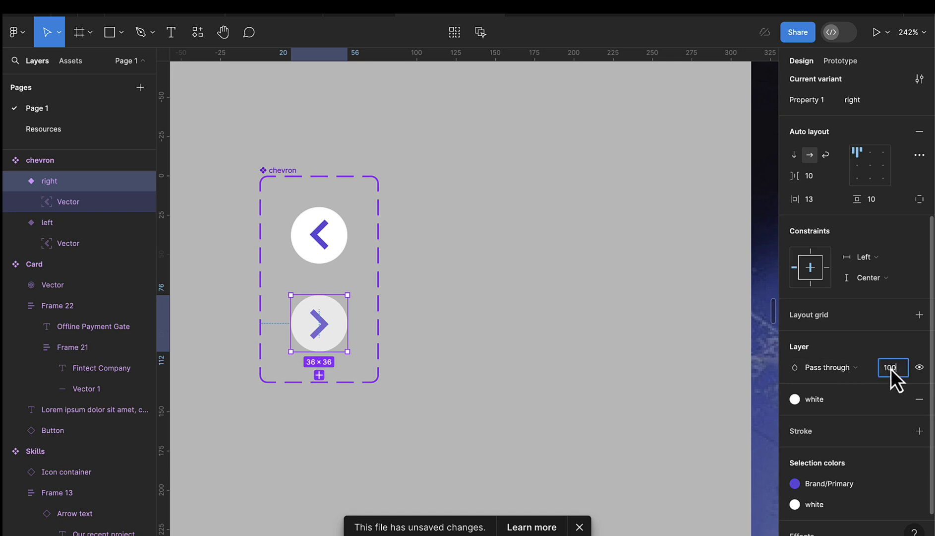
pyautogui.click(891, 368)
pyautogui.write('100')
pyautogui.press('Return')
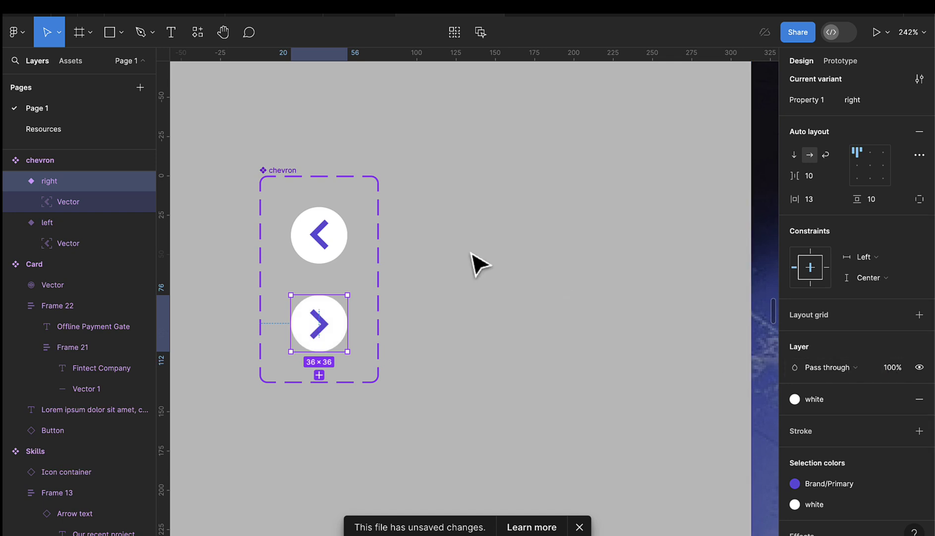
pyautogui.click(478, 262)
pyautogui.scroll(-2, 309, 247)
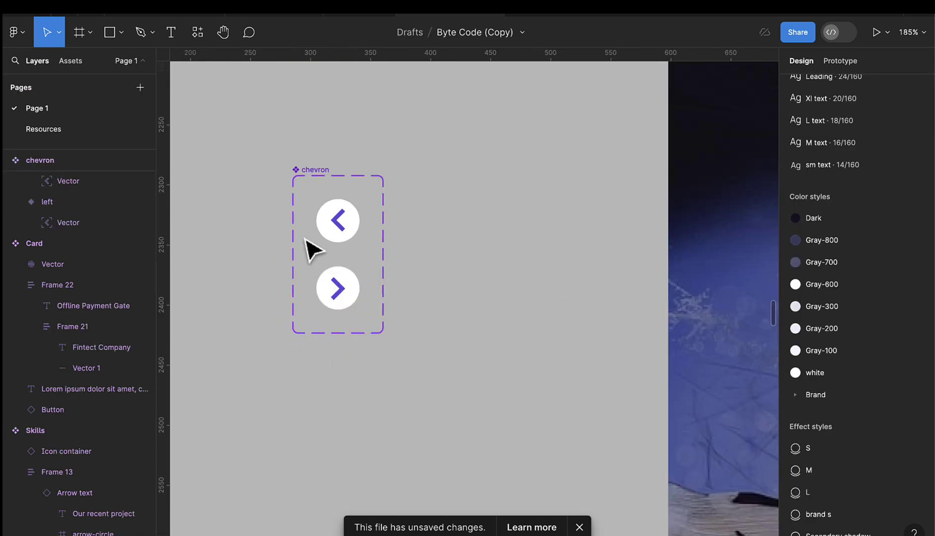
# - Drag a chevron component instance from Assets onto the dark banner above the project card
pyautogui.click(70, 60)
pyautogui.scroll(-5, 521, 224)
pyautogui.hscroll(3, 545, 198)
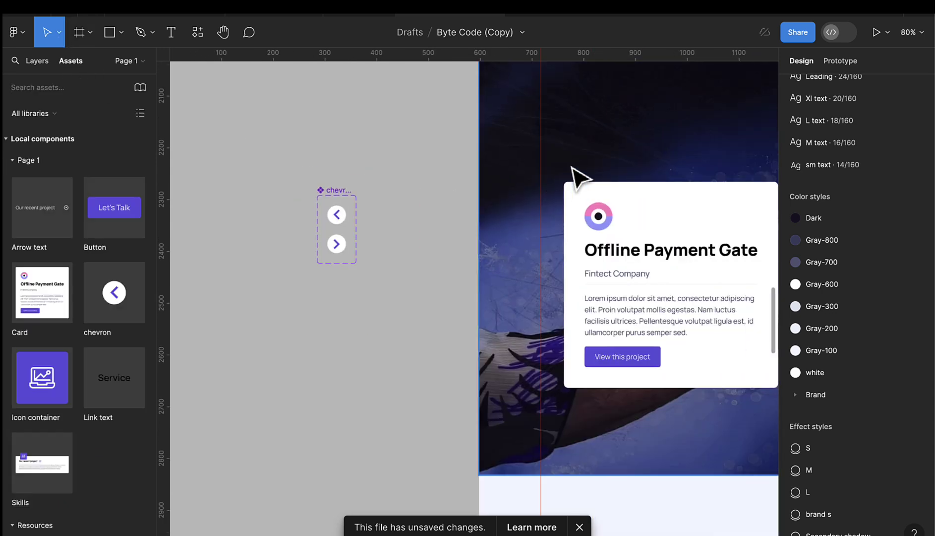
pyautogui.hscroll(4, 573, 169)
pyautogui.scroll(1, 520, 163)
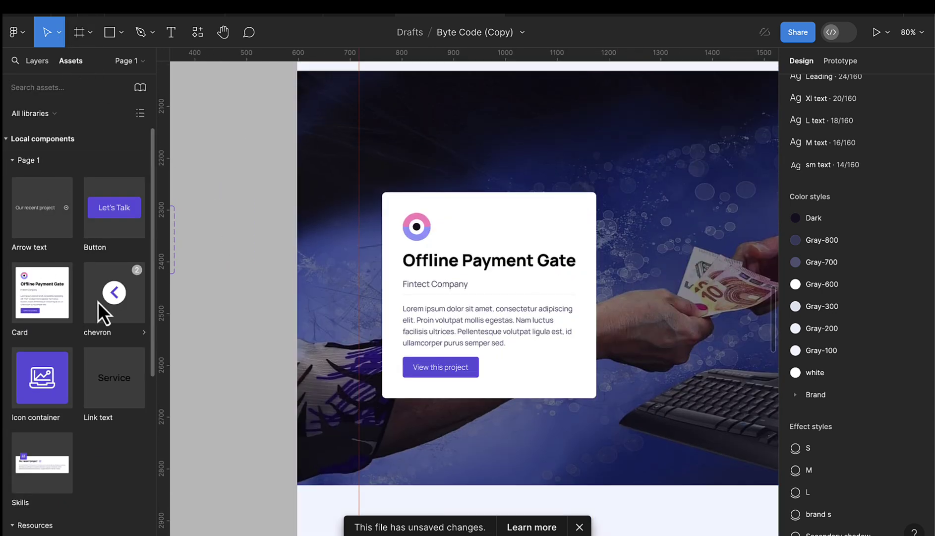
pyautogui.moveTo(98, 302); pyautogui.dragTo(387, 143)
pyautogui.scroll(3, 397, 149)
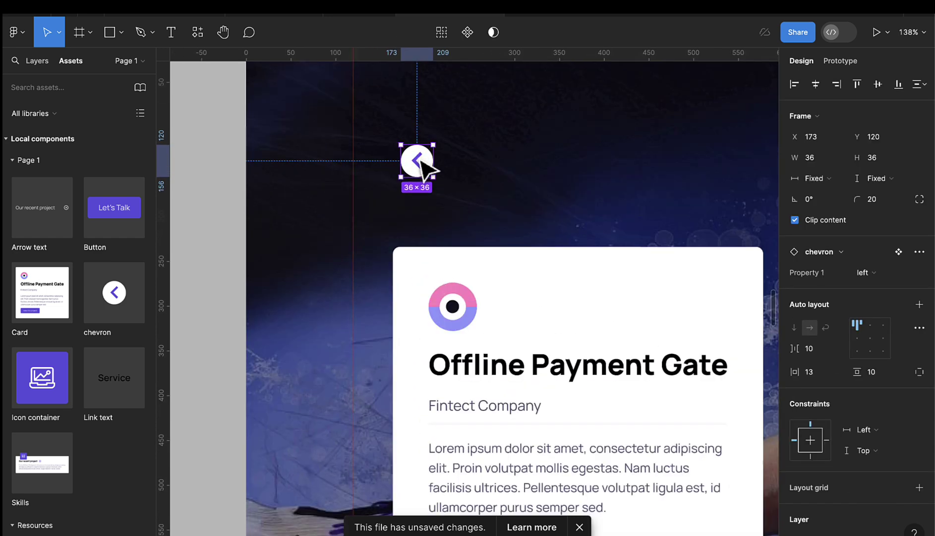
pyautogui.scroll(4, 425, 168)
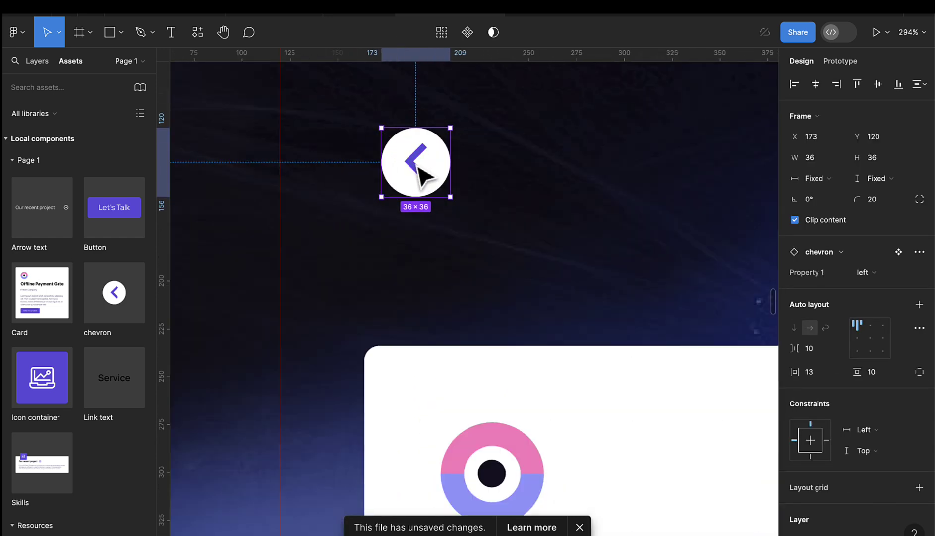
# - Duplicate the chevron beside the original, rotate the copy 180° and set its Property 1 to right
pyautogui.moveTo(418, 167); pyautogui.dragTo(525, 166)
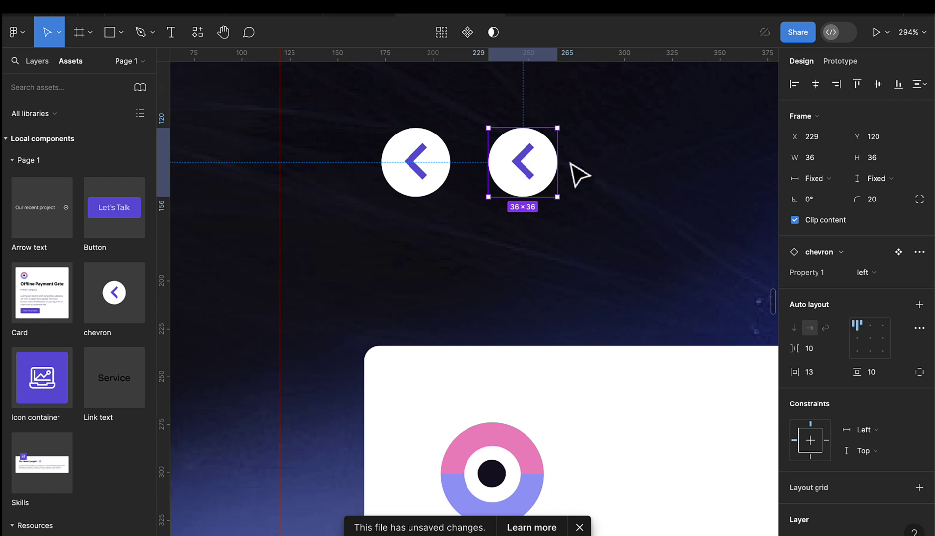
pyautogui.click(899, 275)
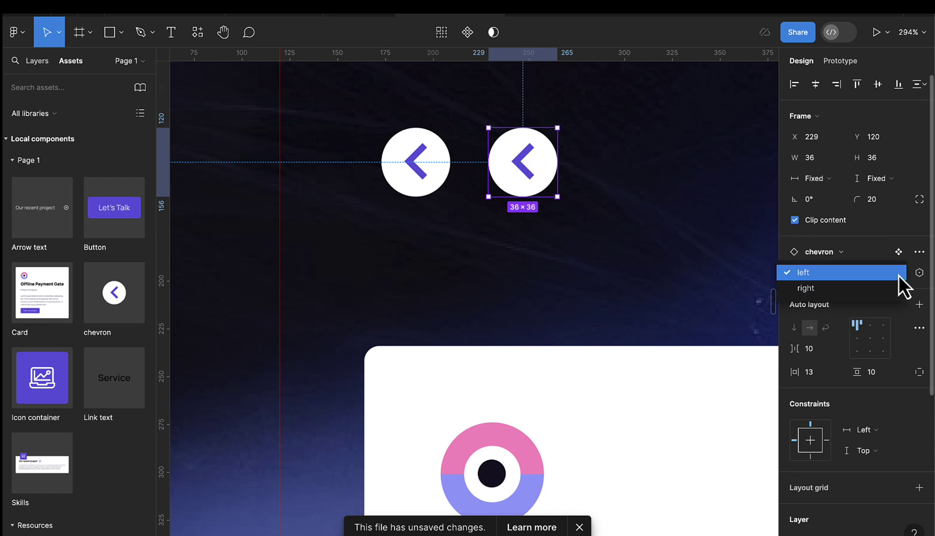
pyautogui.click(897, 284)
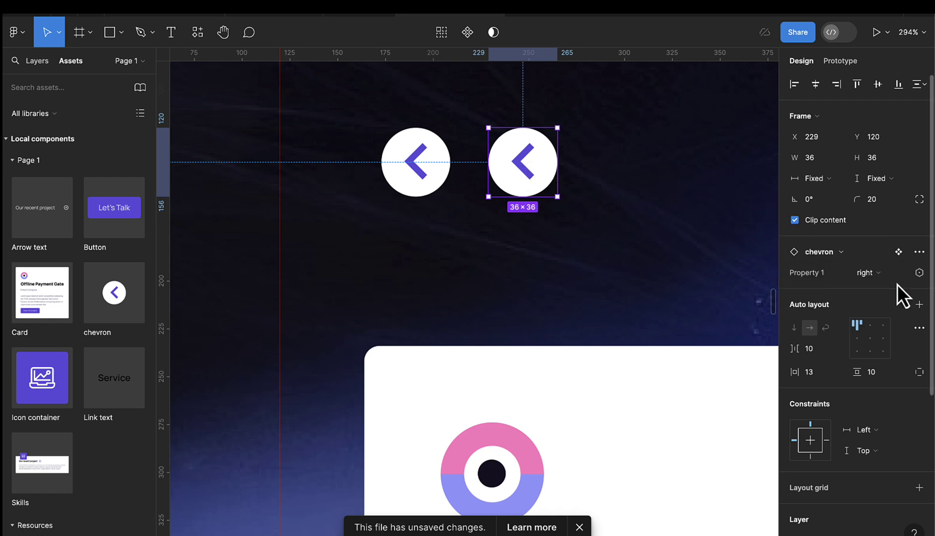
pyautogui.scroll(2, 590, 307)
pyautogui.press('Escape')
pyautogui.click(582, 271)
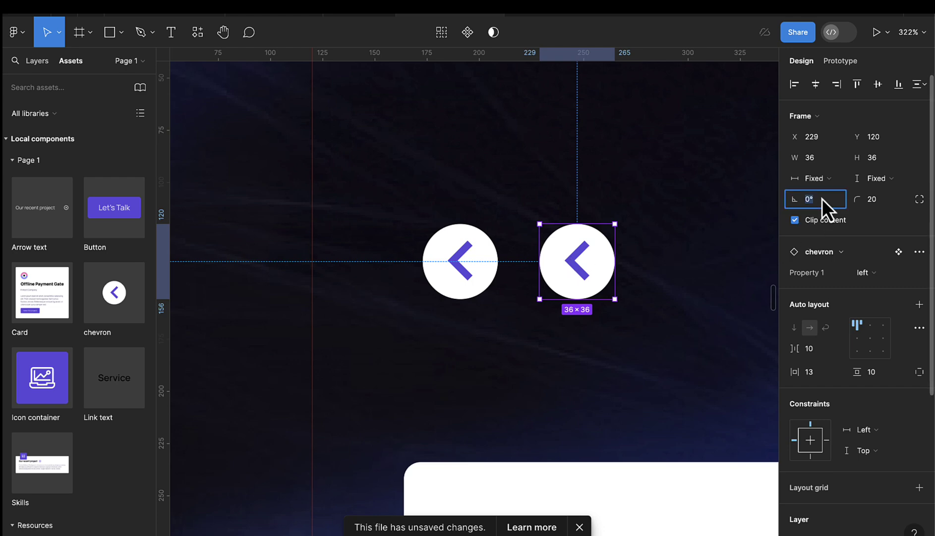
pyautogui.write('0')
pyautogui.press('Return')
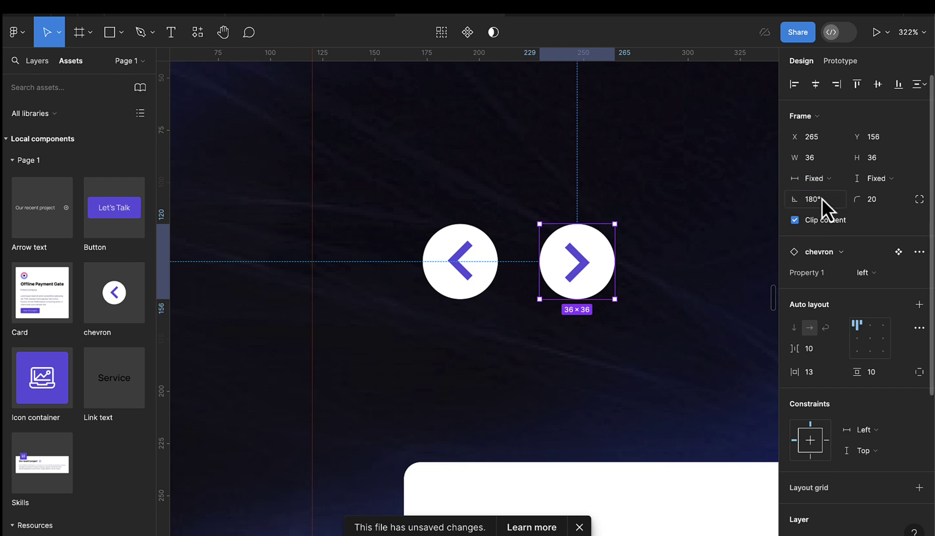
pyautogui.click(867, 272)
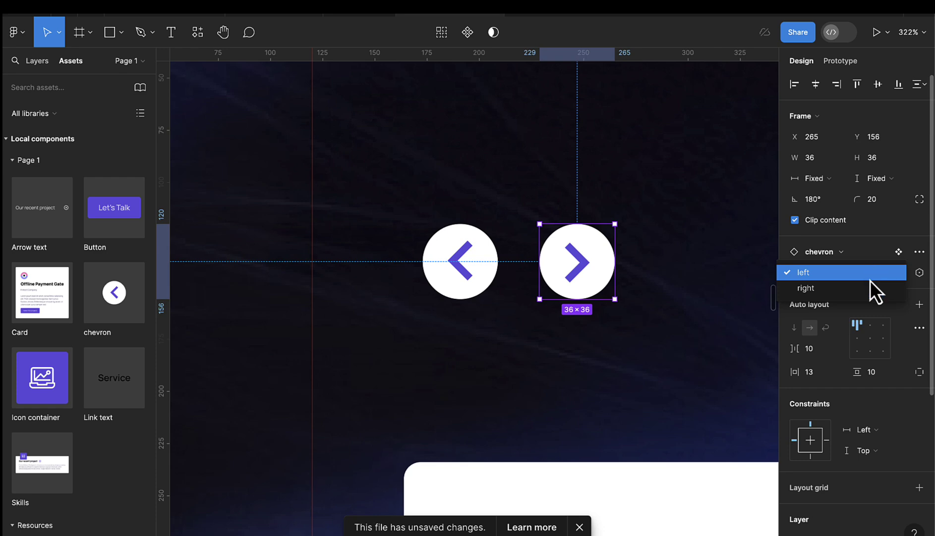
pyautogui.click(871, 287)
pyautogui.click(664, 286)
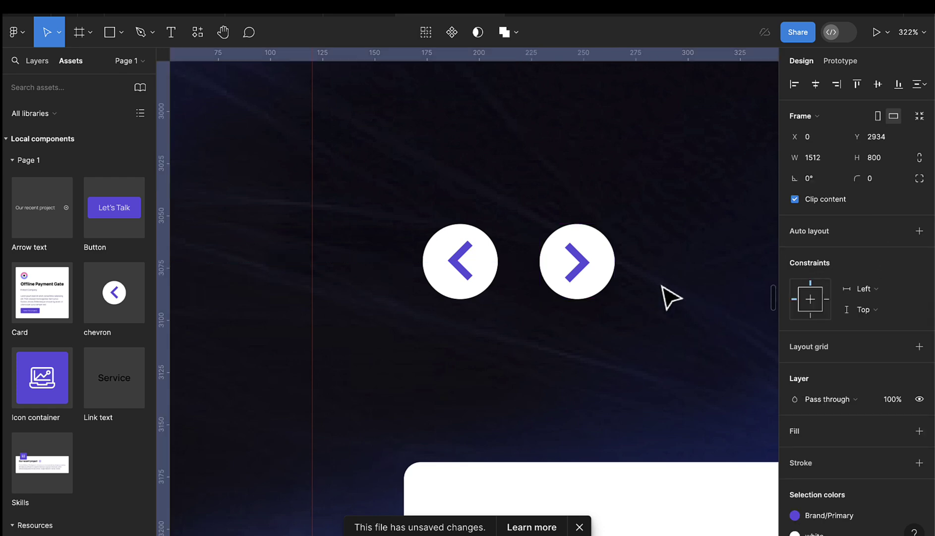
# - Wrap both chevrons in a horizontal auto-layout row with a 32 gap
pyautogui.click(588, 288)
pyautogui.keyDown('shift'); pyautogui.click(454, 288); pyautogui.keyUp('shift')
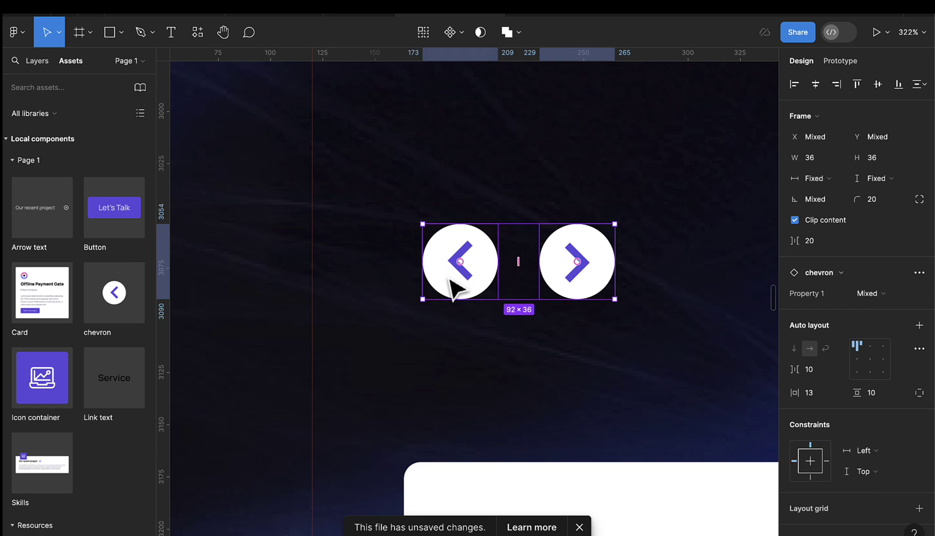
pyautogui.hotkey('shift', 'a')
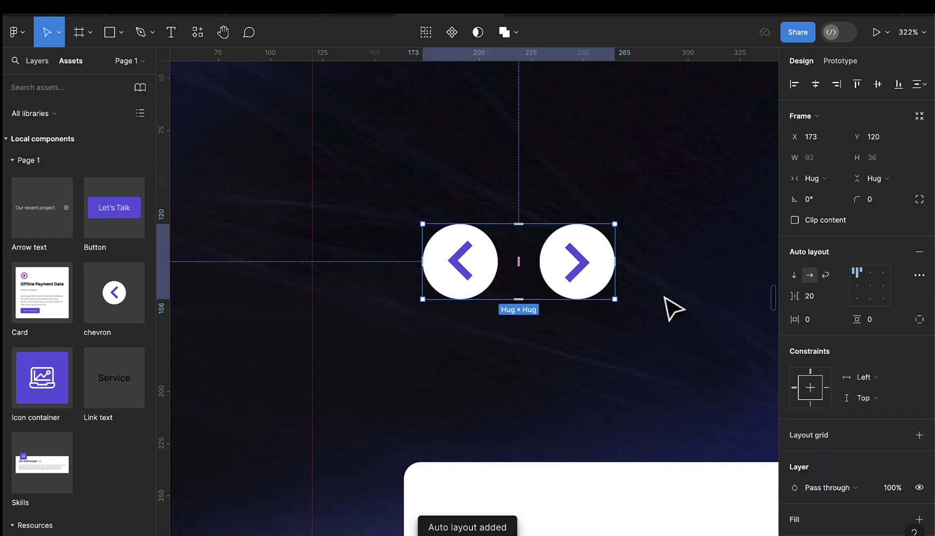
pyautogui.click(829, 299)
pyautogui.write('3')
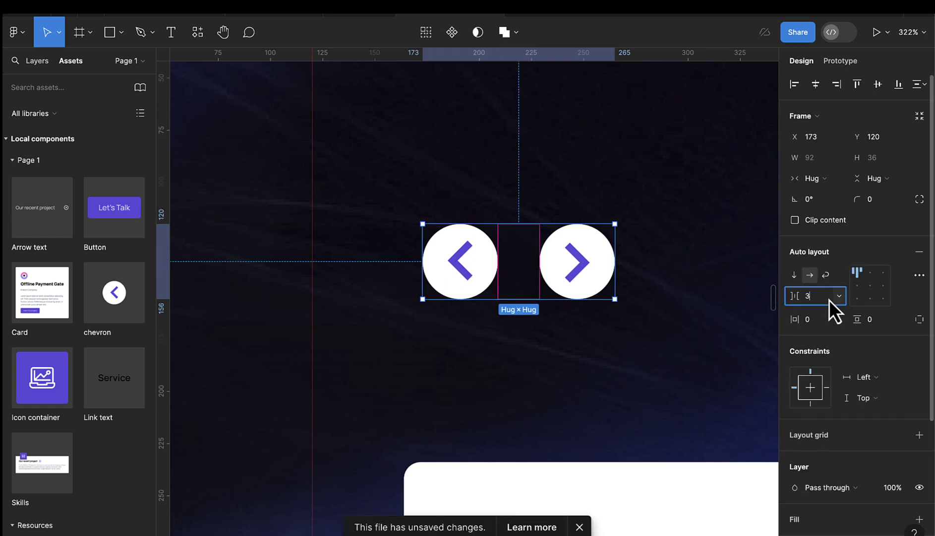
pyautogui.write('2')
pyautogui.press('Return')
pyautogui.scroll(-5, 555, 404)
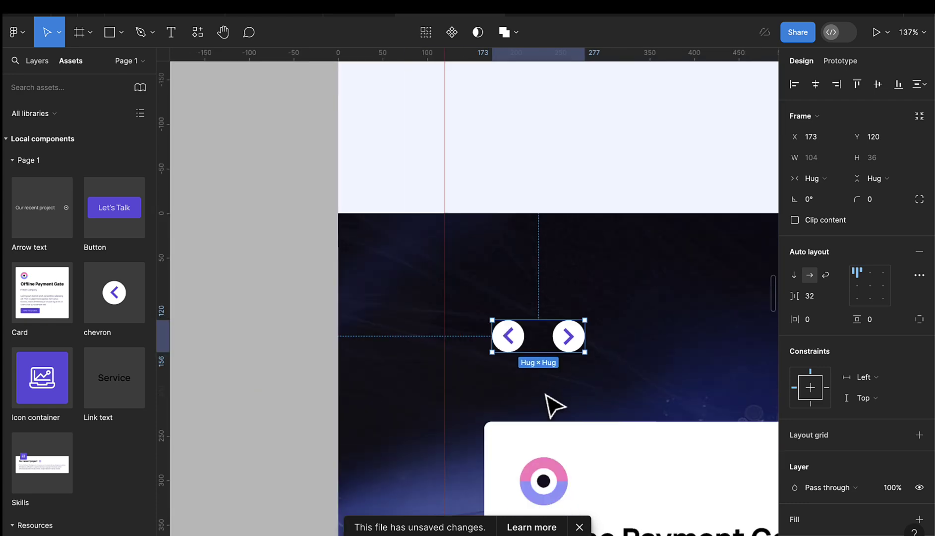
pyautogui.scroll(-3, 554, 404)
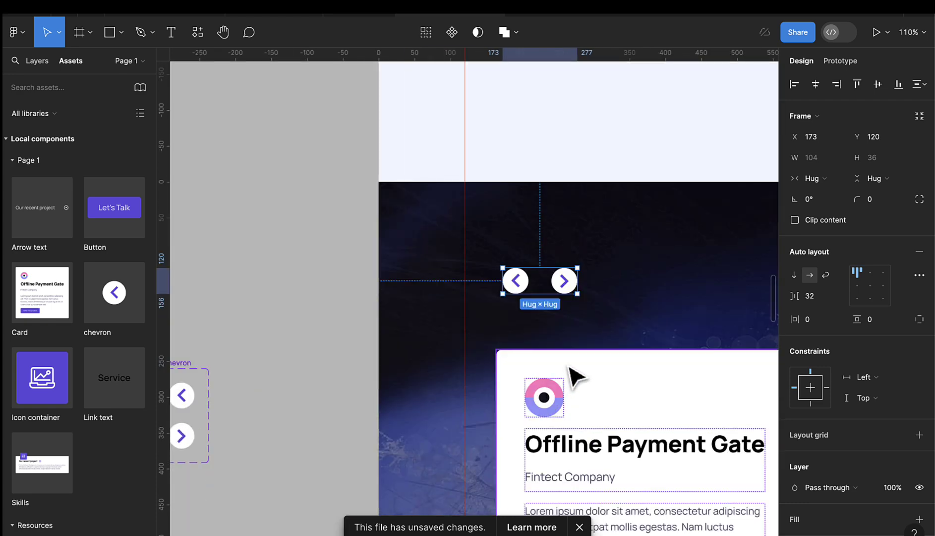
# - Stack the chevron row above the Offline Payment Gate card in a second auto-layout frame
pyautogui.keyDown('shift'); pyautogui.click(570, 369); pyautogui.keyUp('shift')
pyautogui.scroll(1, 571, 370)
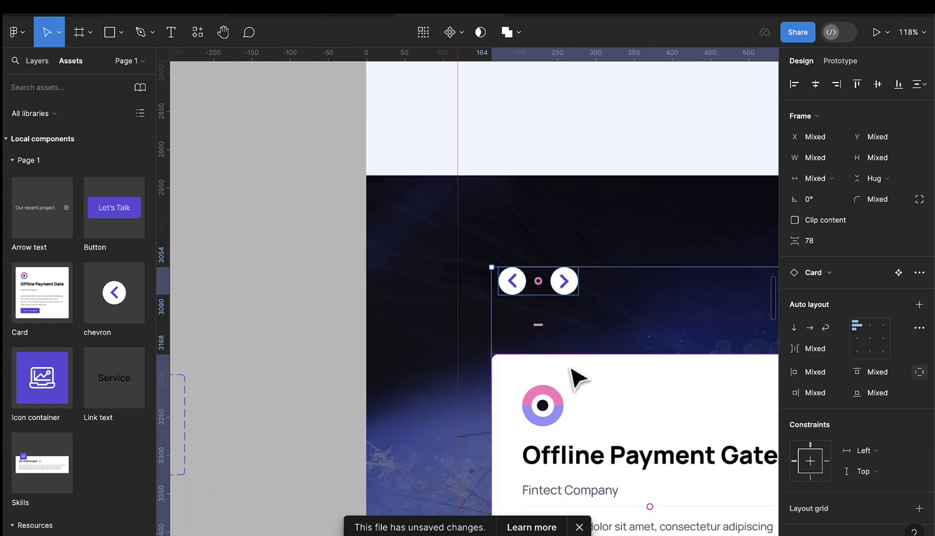
pyautogui.hotkey('shift', 'a')
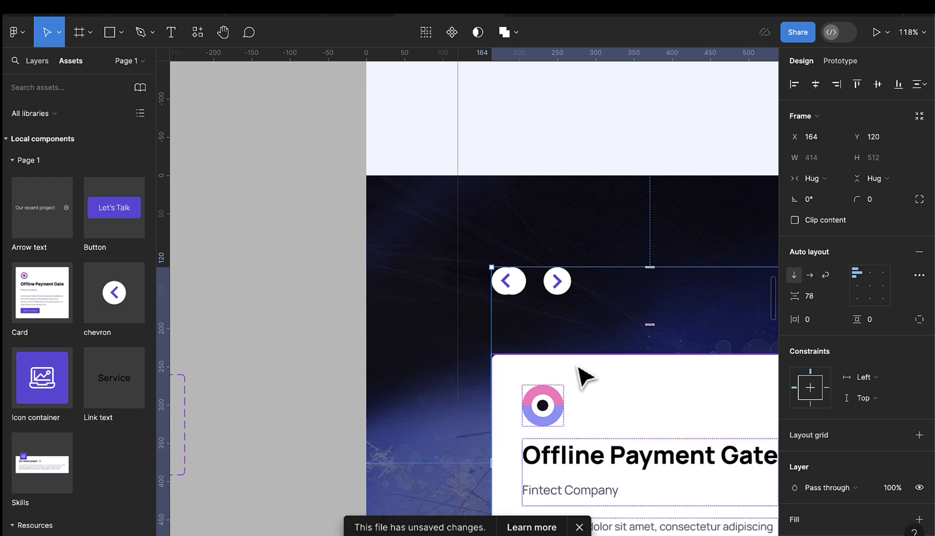
pyautogui.scroll(3, 527, 286)
pyautogui.scroll(3, 535, 297)
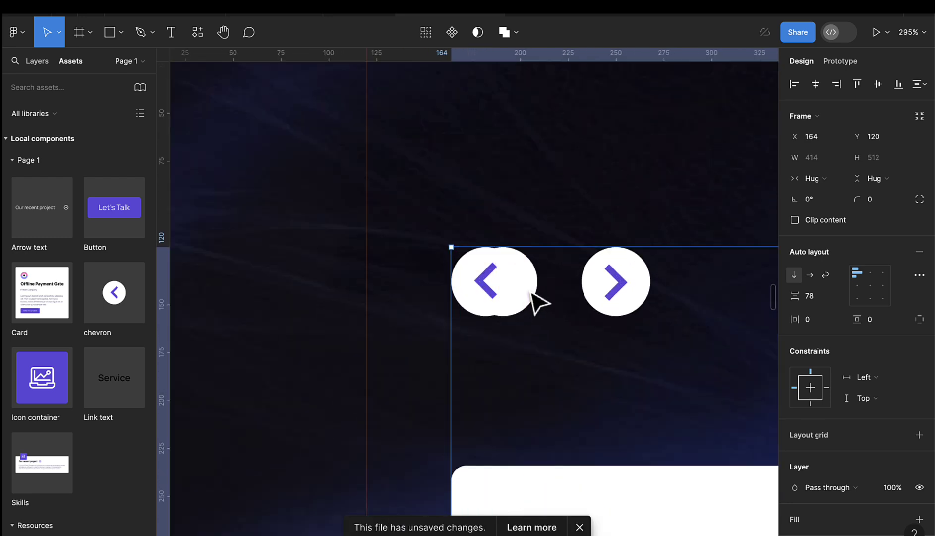
pyautogui.click(513, 306)
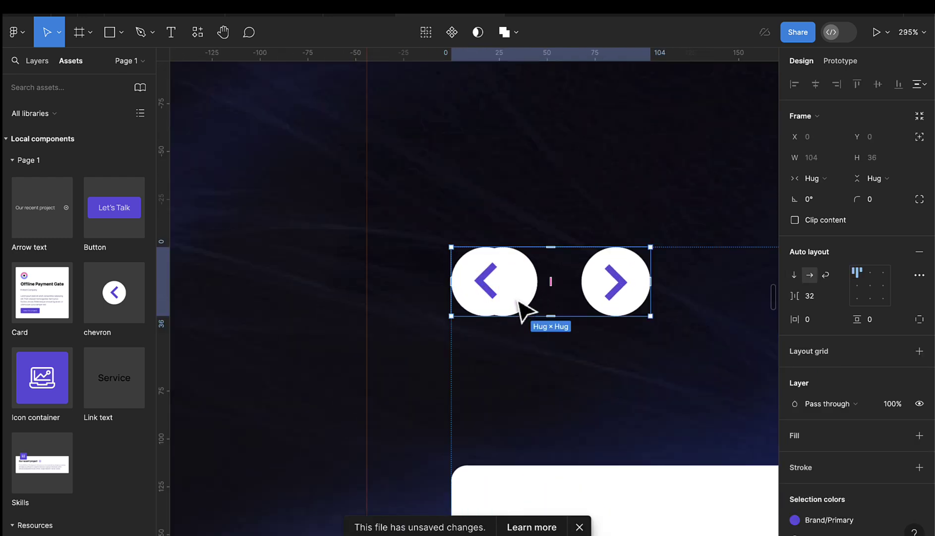
pyautogui.click(519, 305)
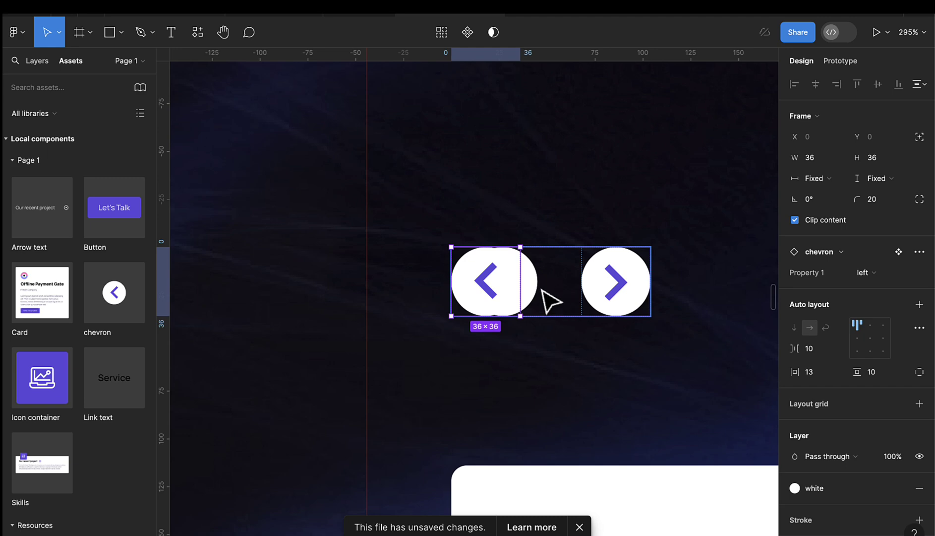
pyautogui.moveTo(543, 293); pyautogui.dragTo(534, 281)
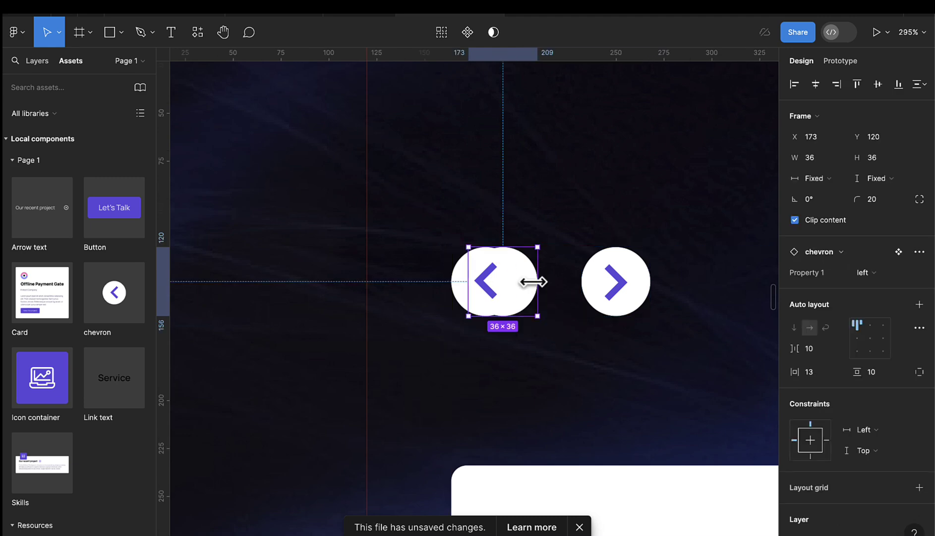
pyautogui.click(545, 294)
pyautogui.scroll(-10, 543, 295)
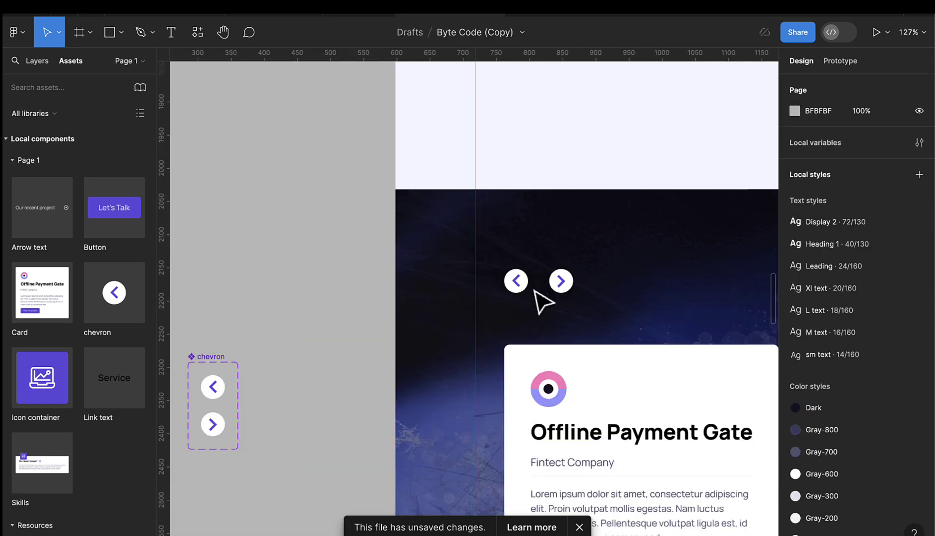
pyautogui.click(541, 298)
pyautogui.click(526, 137)
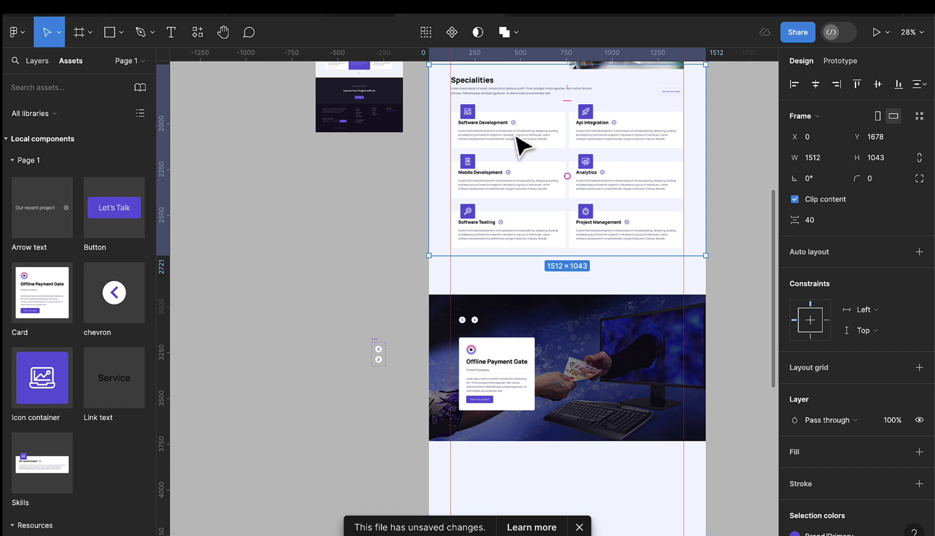
# - Stretch the Specialities section to 1256 high and duplicate its heading row below the services grid
pyautogui.moveTo(518, 256); pyautogui.dragTo(521, 295)
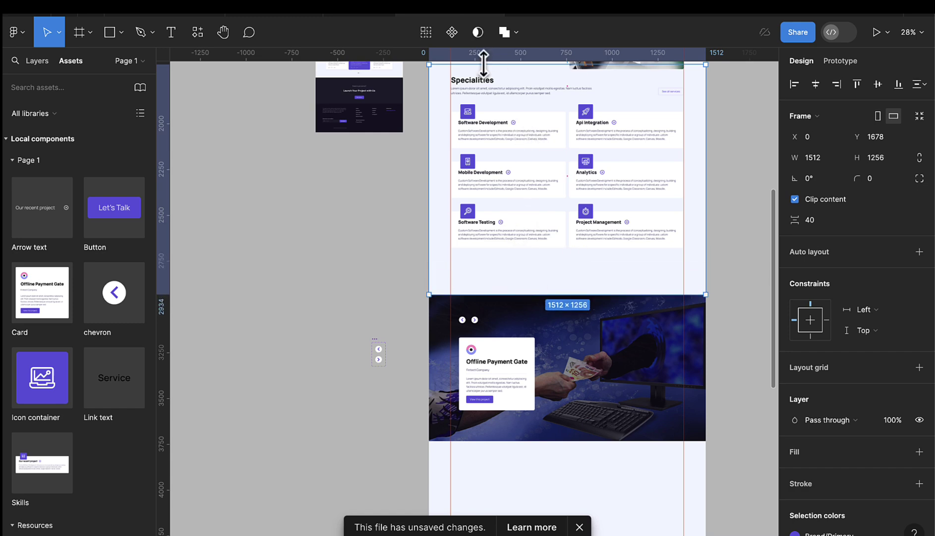
pyautogui.click(489, 93)
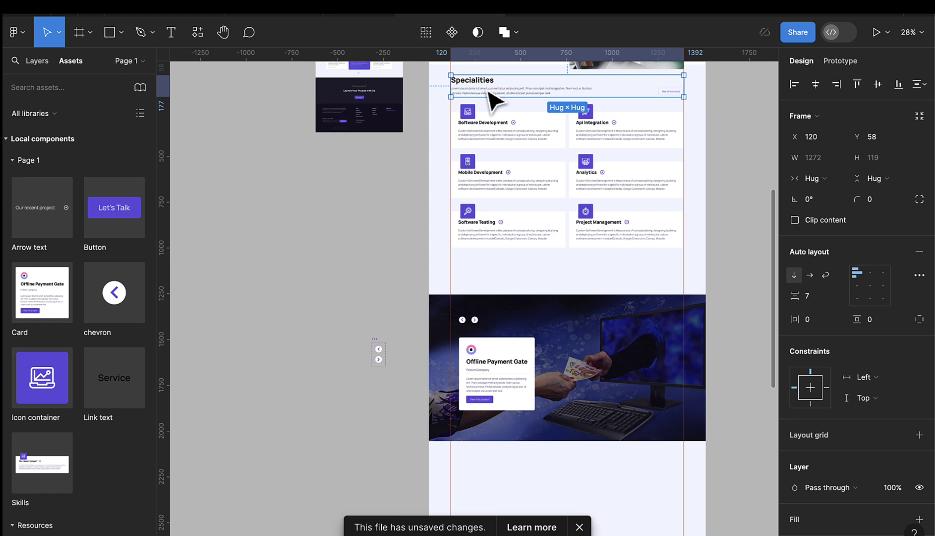
pyautogui.click(484, 276)
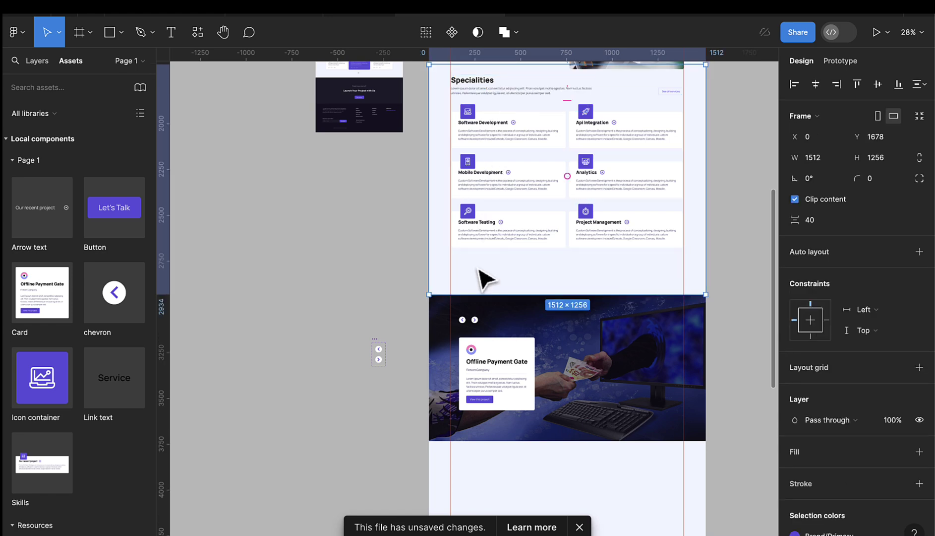
pyautogui.moveTo(497, 94); pyautogui.dragTo(496, 278)
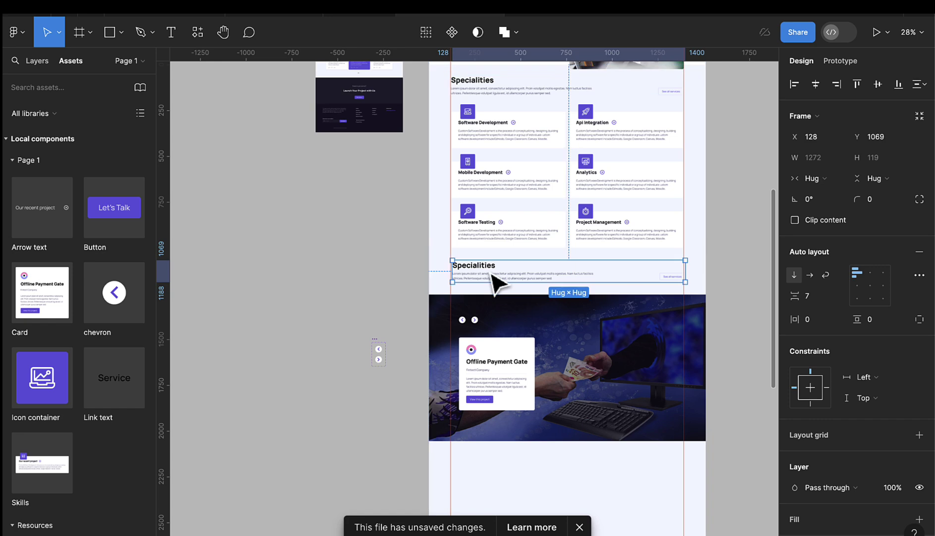
pyautogui.scroll(-2, 491, 258)
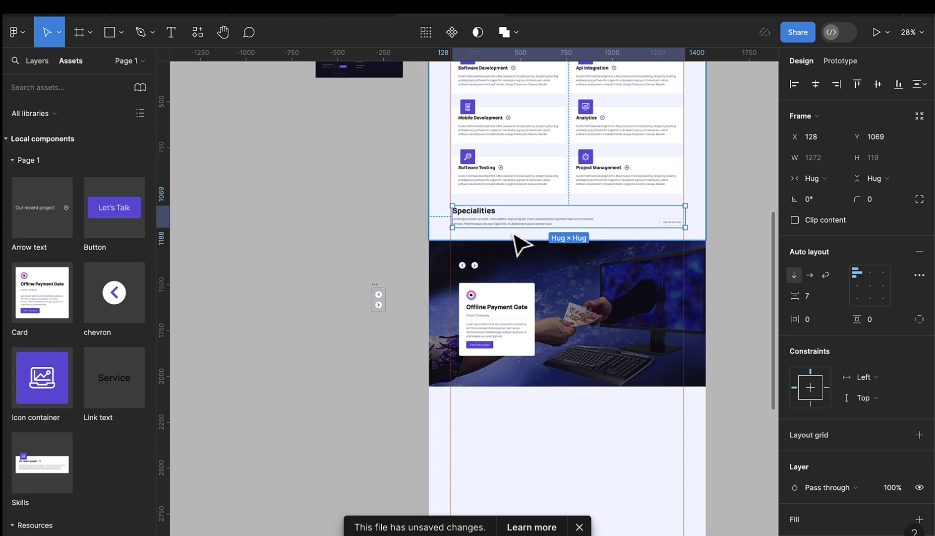
# - Change the copied heading text to 'Recent Project'
pyautogui.scroll(3, 493, 218)
pyautogui.doubleClick(486, 214)
pyautogui.doubleClick(486, 212)
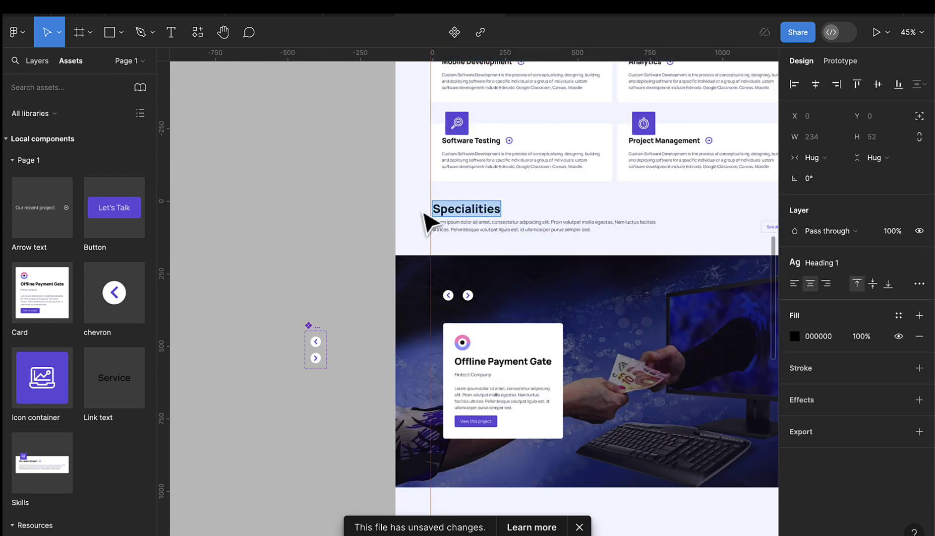
pyautogui.write('Recent Project')
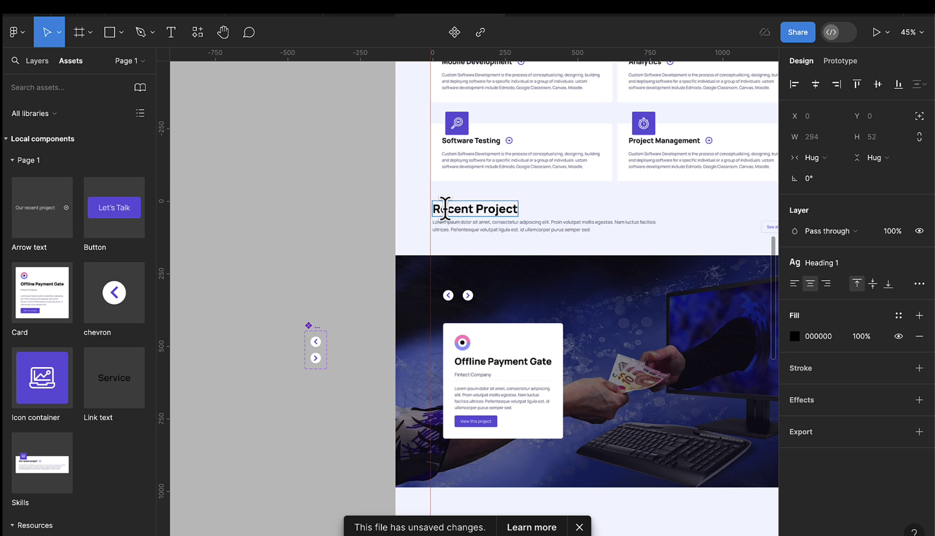
pyautogui.press('Escape')
# - Set the copied button's Title to 'View recent projects'
pyautogui.hscroll(5, 595, 227)
pyautogui.scroll(5, 514, 240)
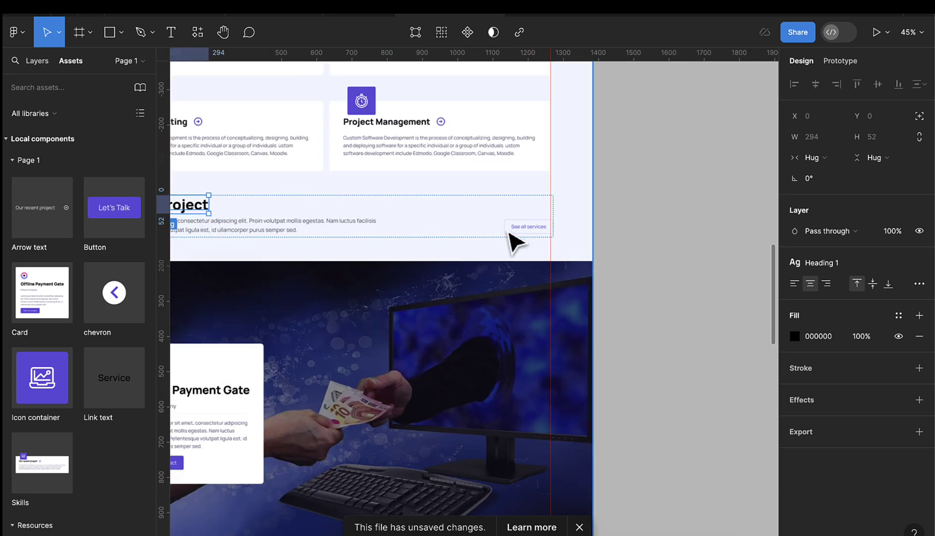
pyautogui.click(558, 233)
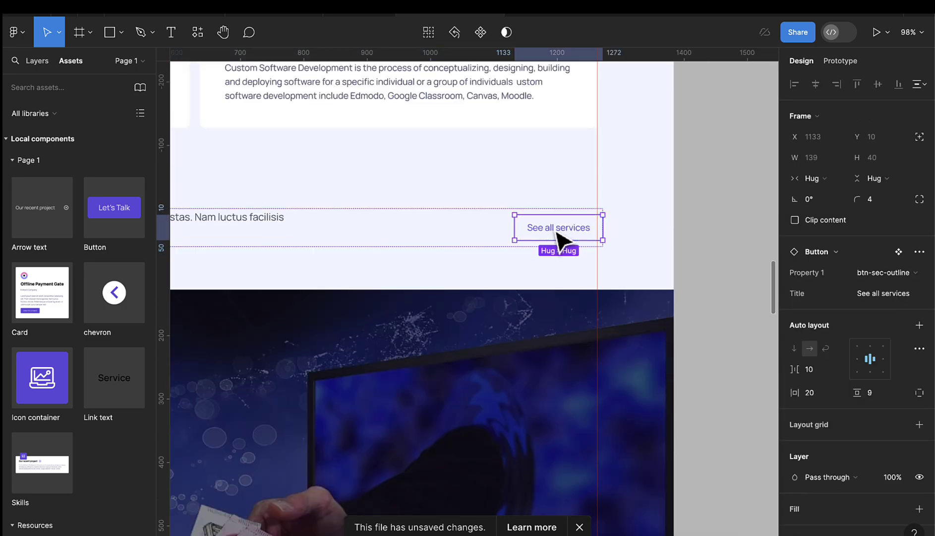
pyautogui.click(900, 297)
pyautogui.write('Vi')
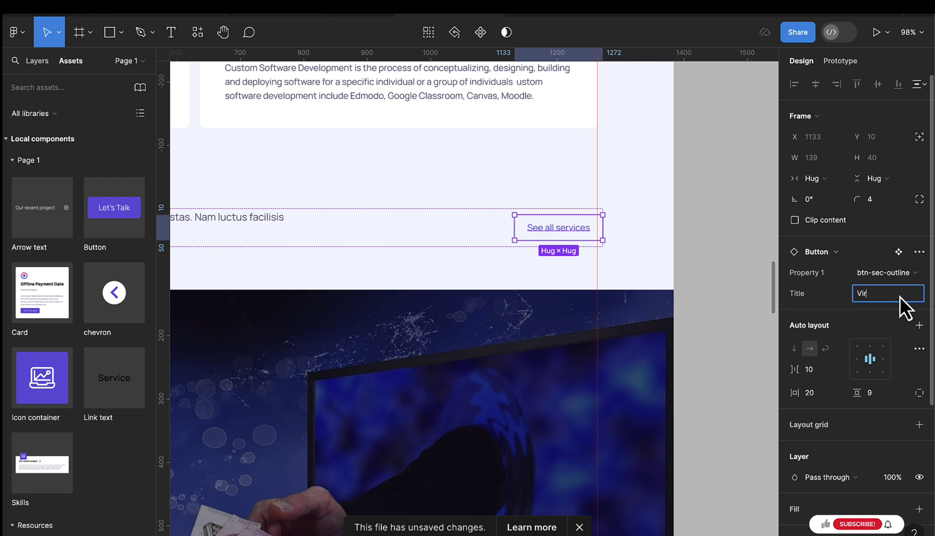
pyautogui.write('ew recent p')
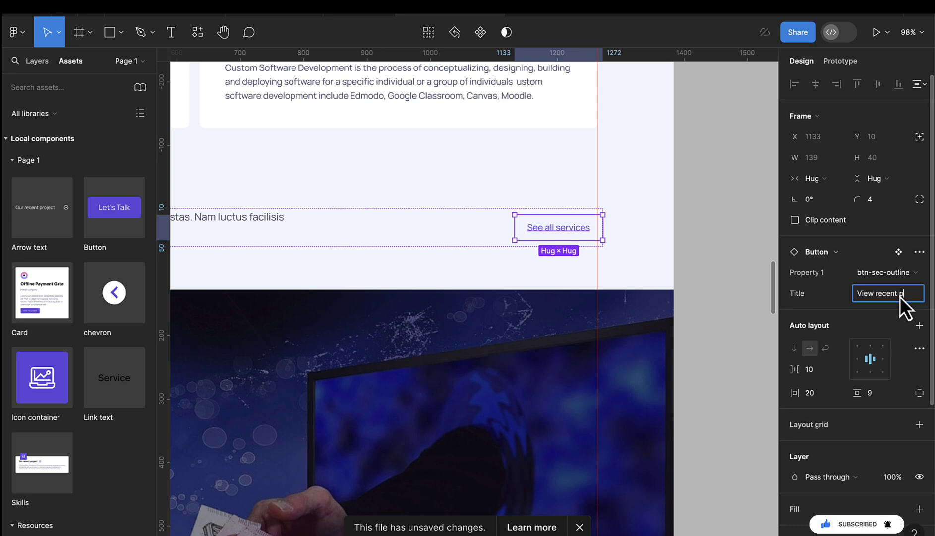
pyautogui.write('rojects')
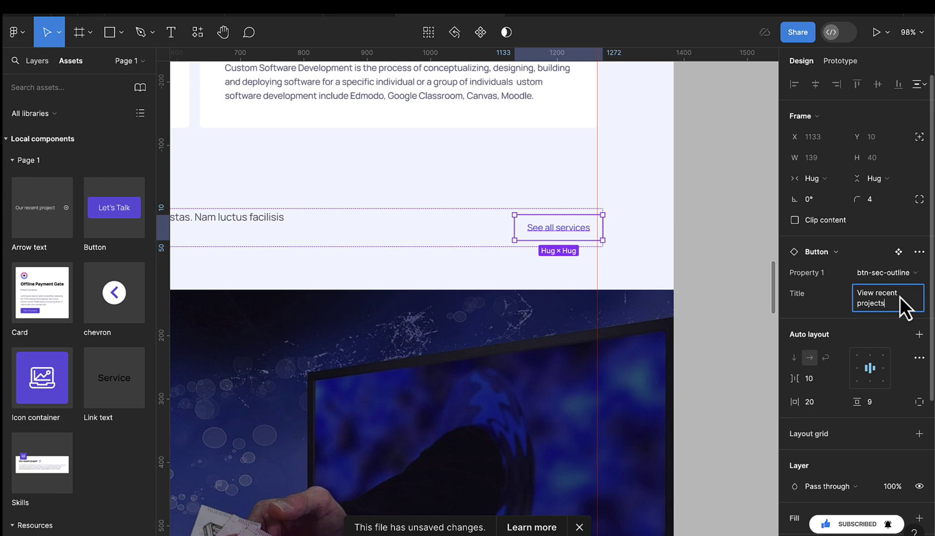
pyautogui.press('Return')
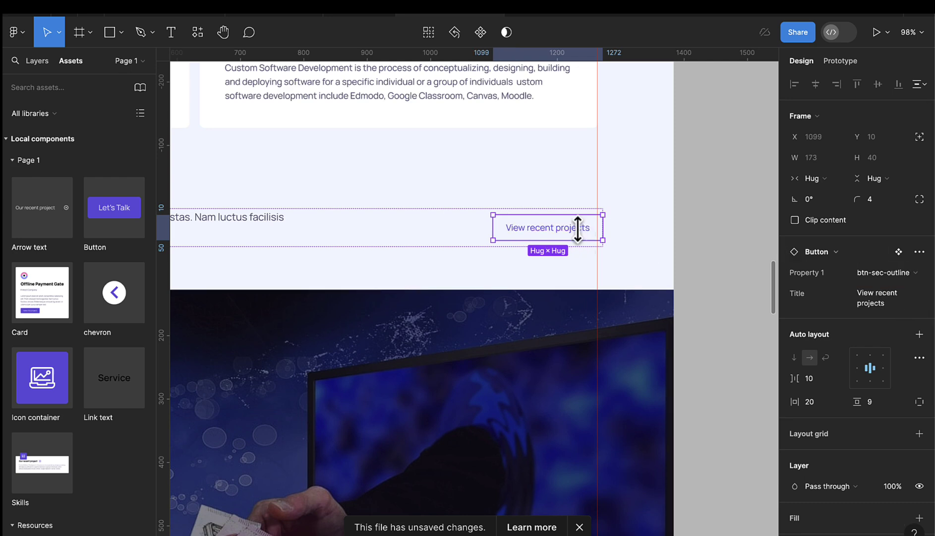
# - Select the outer Recent Project heading block and give it a fixed width
pyautogui.click(553, 200)
pyautogui.click(558, 231)
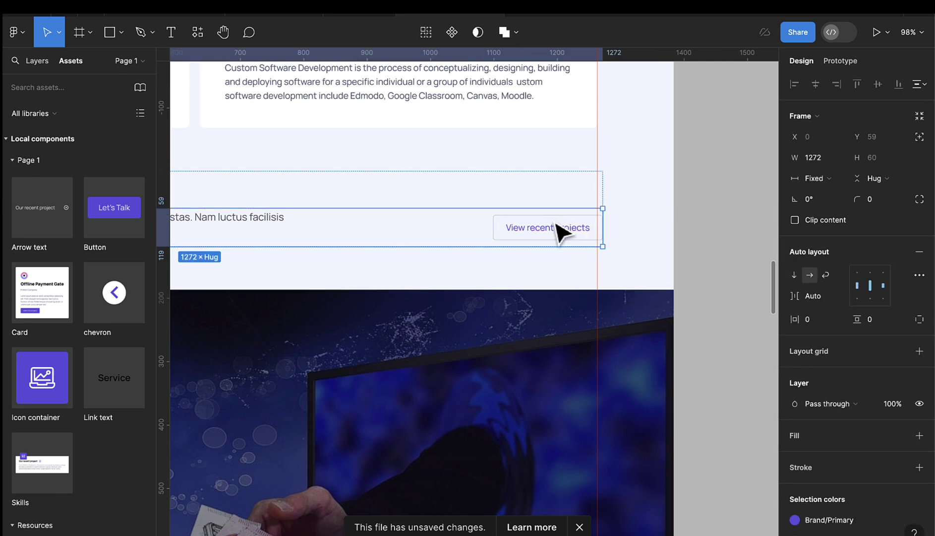
pyautogui.scroll(5, 610, 219)
pyautogui.click(578, 226)
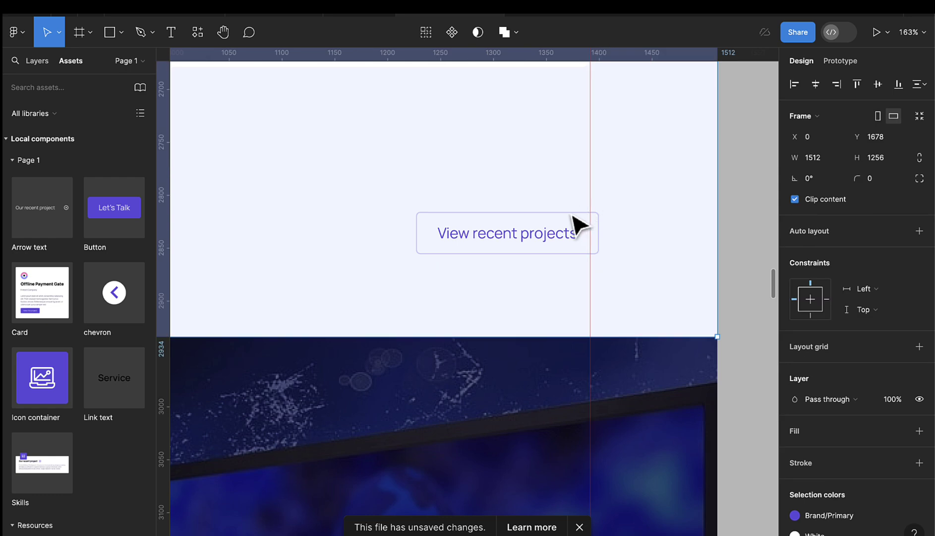
pyautogui.click(578, 225)
pyautogui.moveTo(600, 206); pyautogui.dragTo(592, 182)
# - Set the block's spacing to Auto and stretch it to X 120, width 1272
pyautogui.scroll(5, 592, 182)
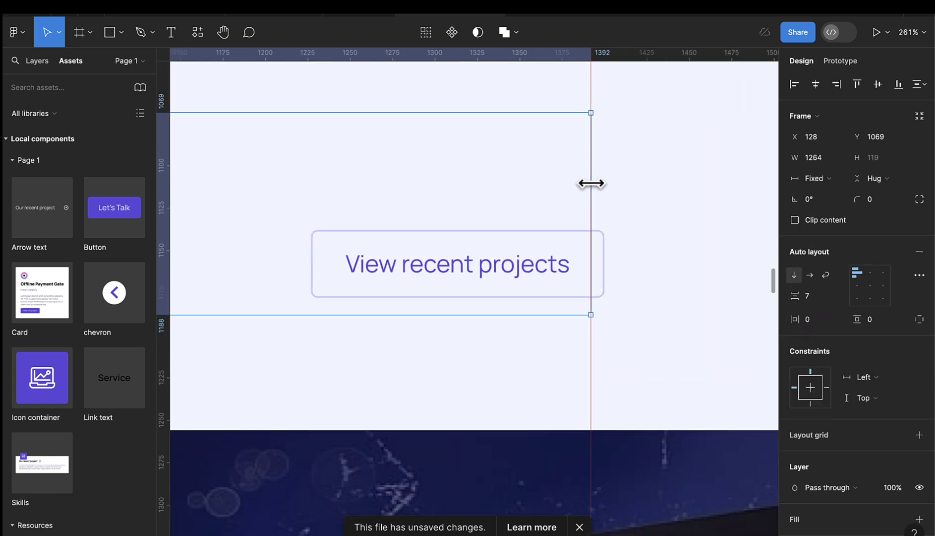
pyautogui.click(837, 297)
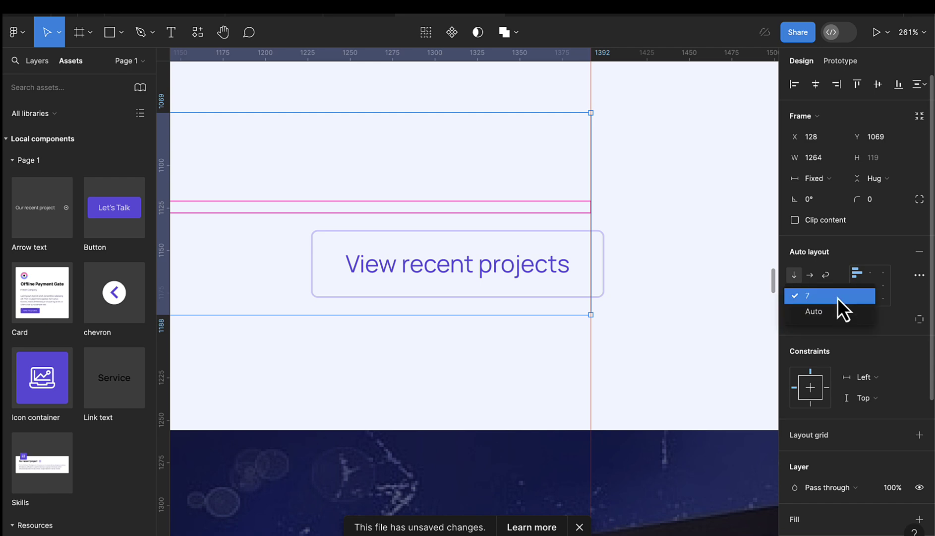
pyautogui.click(836, 311)
pyautogui.scroll(-5, 555, 303)
pyautogui.scroll(-5, 555, 304)
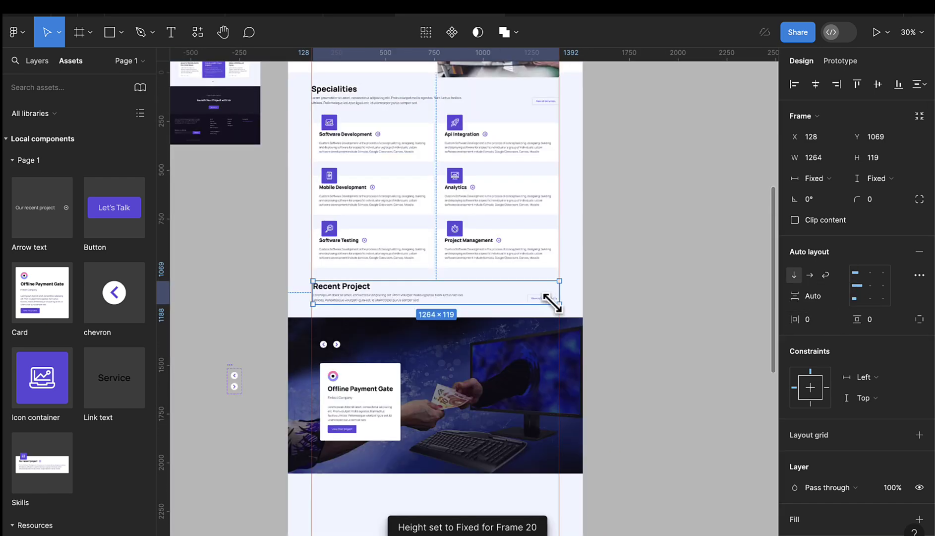
pyautogui.hscroll(-3, 541, 304)
pyautogui.scroll(5, 439, 303)
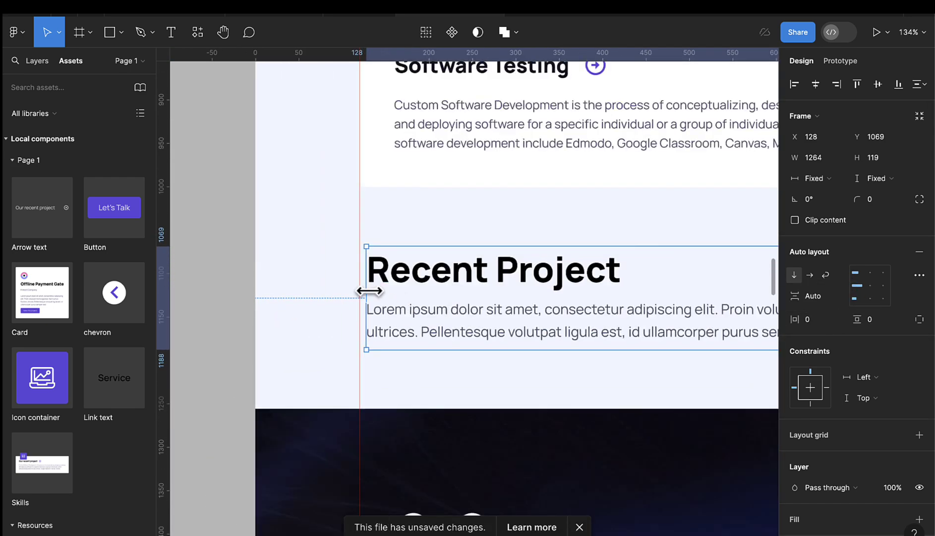
pyautogui.scroll(4, 369, 292)
pyautogui.moveTo(359, 292); pyautogui.dragTo(354, 292)
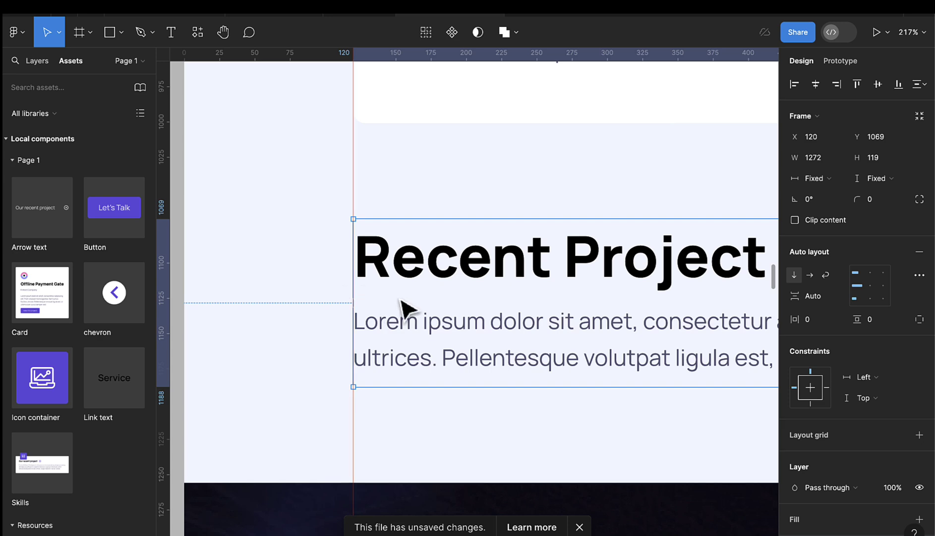
pyautogui.hscroll(10, 409, 309)
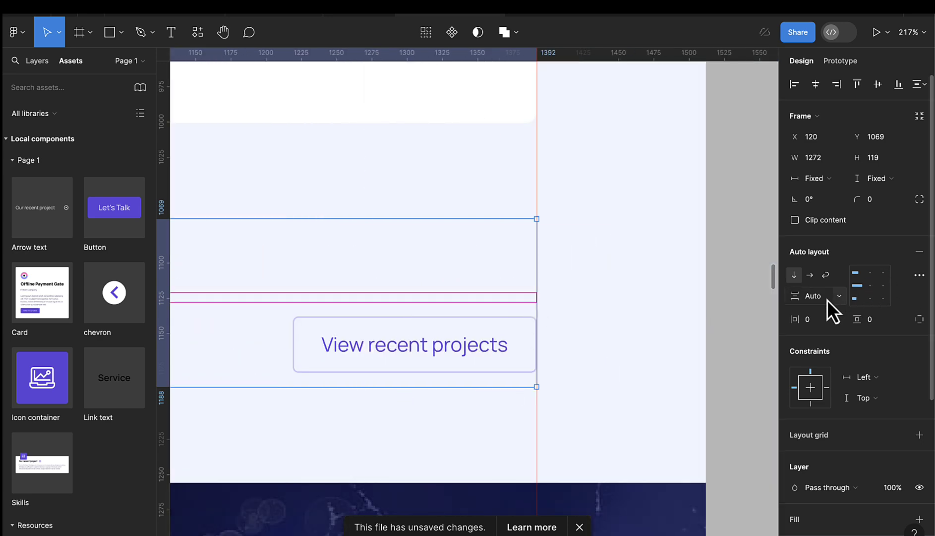
pyautogui.scroll(-10, 639, 317)
# - Nudge the image banner section further down with Shift+Down twice
pyautogui.click(643, 313)
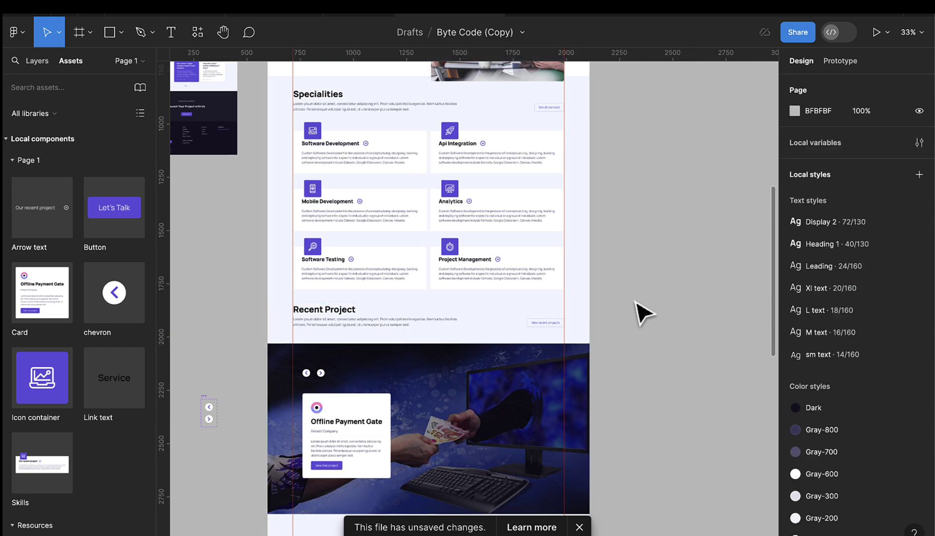
pyautogui.scroll(-3, 637, 305)
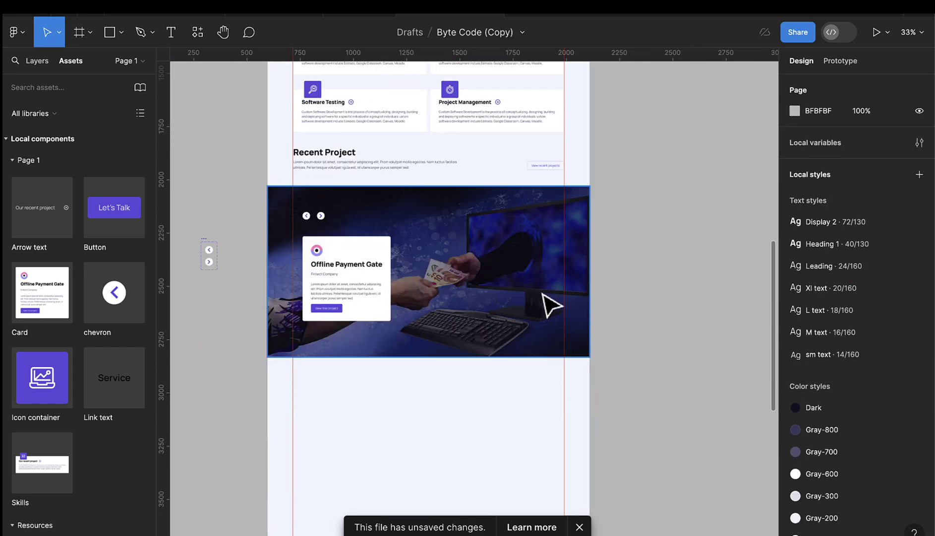
pyautogui.click(513, 297)
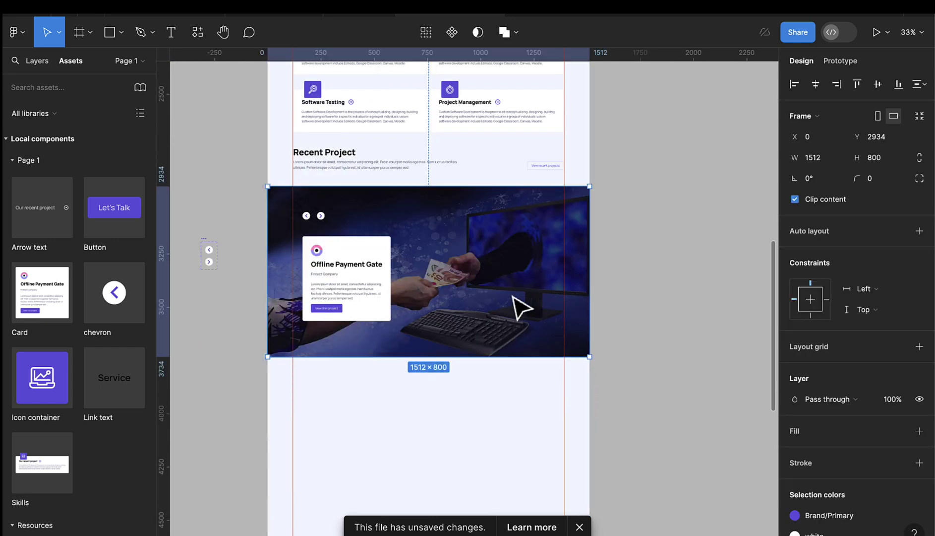
pyautogui.hotkey('shift', 'Down')
pyautogui.hotkey('shift', 'Down')
pyautogui.hotkey('shift', 'Down')
pyautogui.hotkey('shift', 'Down')
pyautogui.hotkey('shift', 'Down')
pyautogui.hotkey('shift', 'Down')
pyautogui.hotkey('shift', 'Down')
pyautogui.hotkey('shift', 'Down')
pyautogui.hotkey('shift', 'Down')
pyautogui.hotkey('shift', 'Down')
pyautogui.hotkey('shift', 'Down')
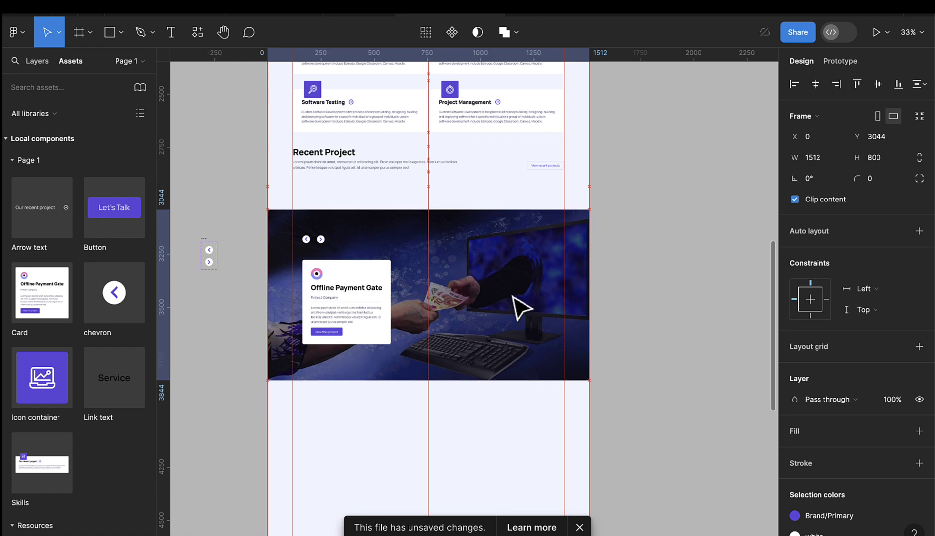
pyautogui.hotkey('shift', 'Down')
# - Extend the services section to 1359 tall and move Recent Project down to Y 1139
pyautogui.click(416, 155)
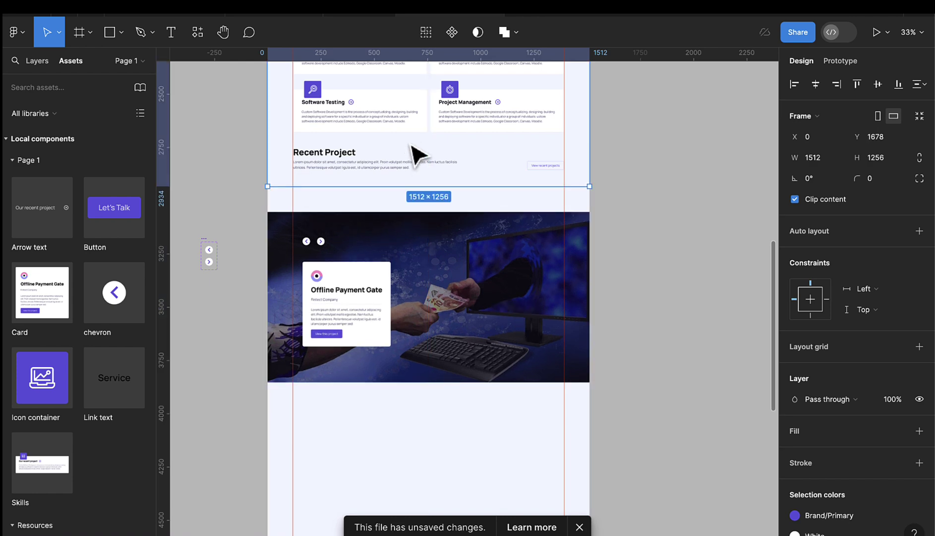
pyautogui.moveTo(407, 186); pyautogui.dragTo(408, 211)
pyautogui.click(366, 161)
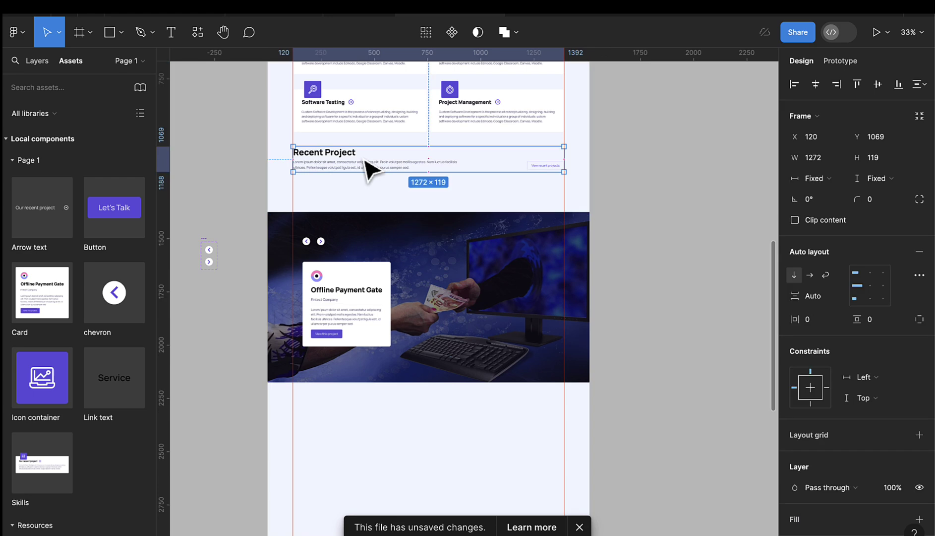
pyautogui.moveTo(365, 159); pyautogui.dragTo(365, 160)
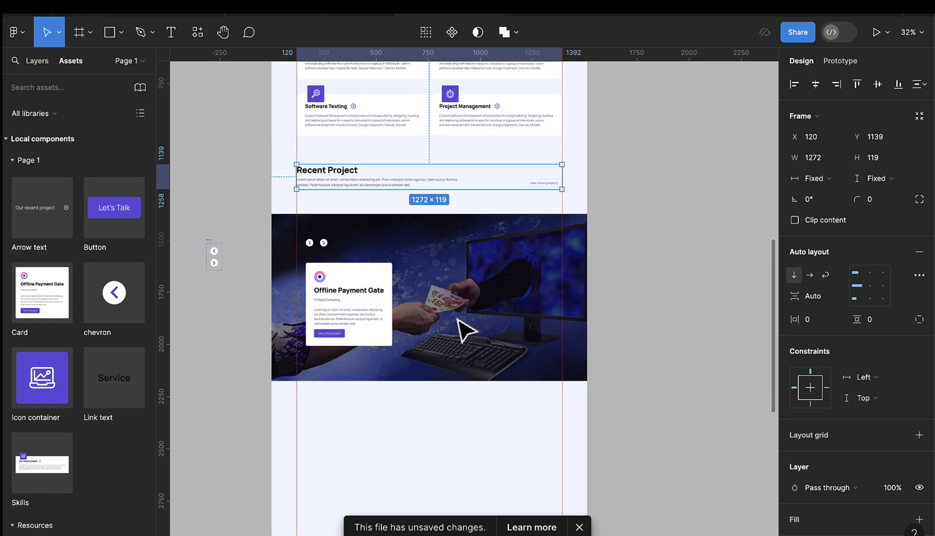
pyautogui.keyDown('ctrl'); pyautogui.scroll(-5, 463, 328); pyautogui.keyUp('ctrl')
pyautogui.hscroll(-3, 461, 278)
pyautogui.scroll(5, 462, 224)
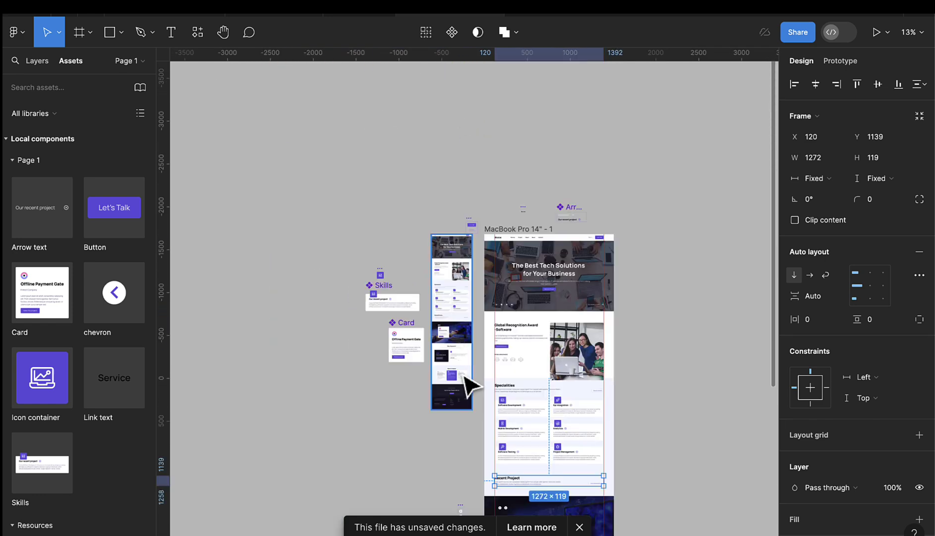
# - Move the Offline Payment Gate Card component off the page to X -1319, Y -125
pyautogui.keyDown('ctrl'); pyautogui.scroll(5, 461, 349); pyautogui.keyUp('ctrl')
pyautogui.scroll(-3, 454, 327)
pyautogui.keyDown('ctrl'); pyautogui.scroll(4, 447, 292); pyautogui.keyUp('ctrl')
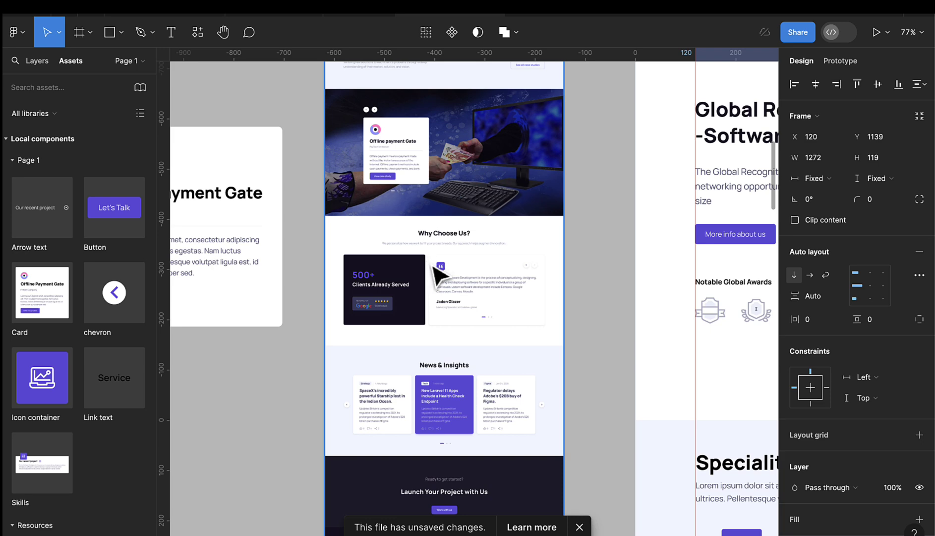
pyautogui.hscroll(-5, 449, 288)
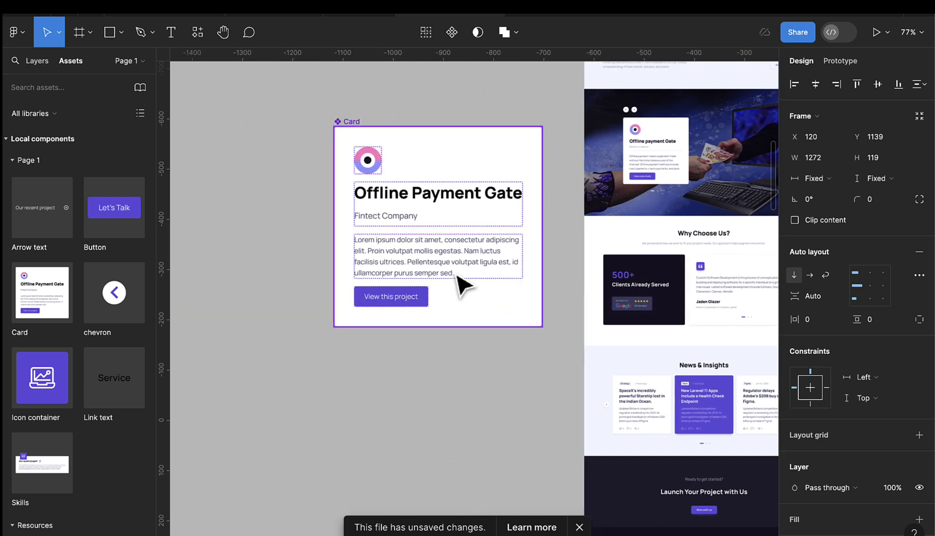
pyautogui.click(458, 290)
pyautogui.scroll(-3, 459, 290)
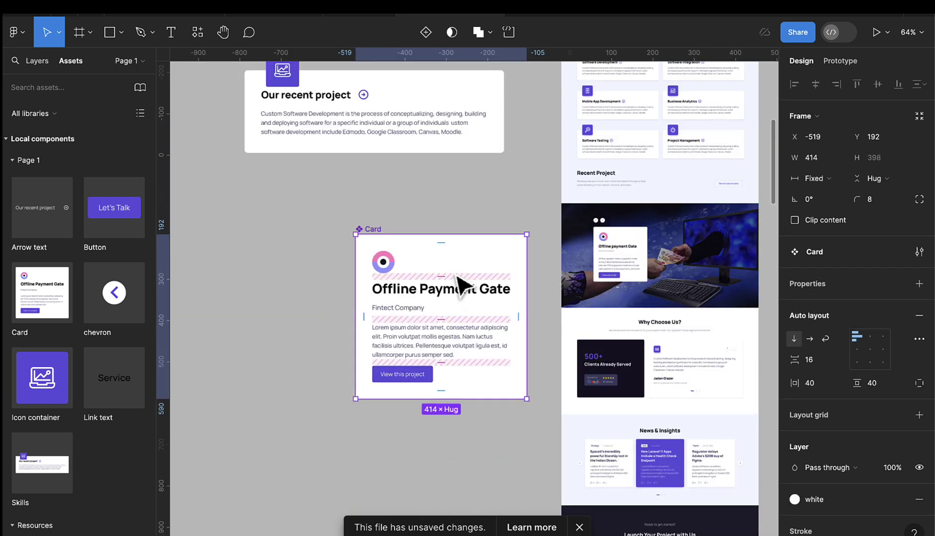
pyautogui.moveTo(464, 268); pyautogui.dragTo(380, 251)
pyautogui.hscroll(-5, 380, 251)
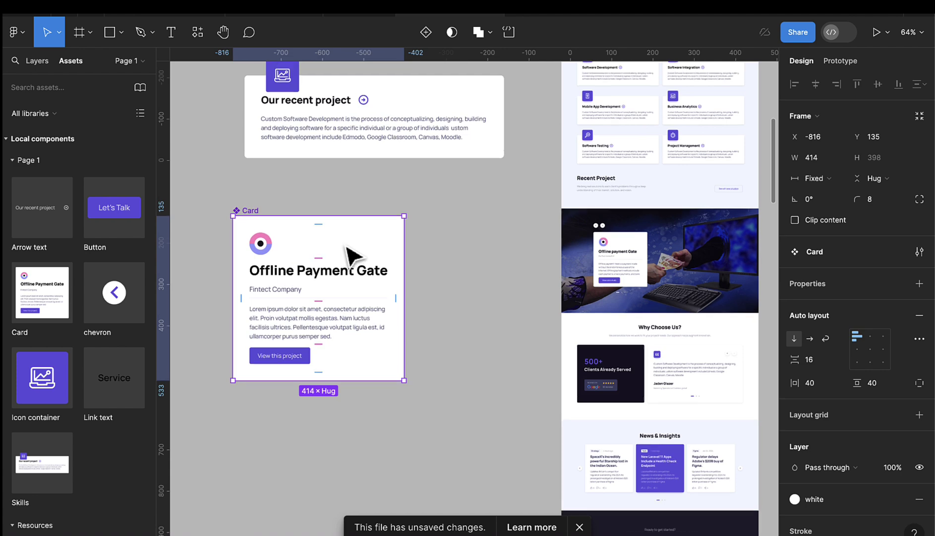
pyautogui.moveTo(570, 268); pyautogui.dragTo(363, 161)
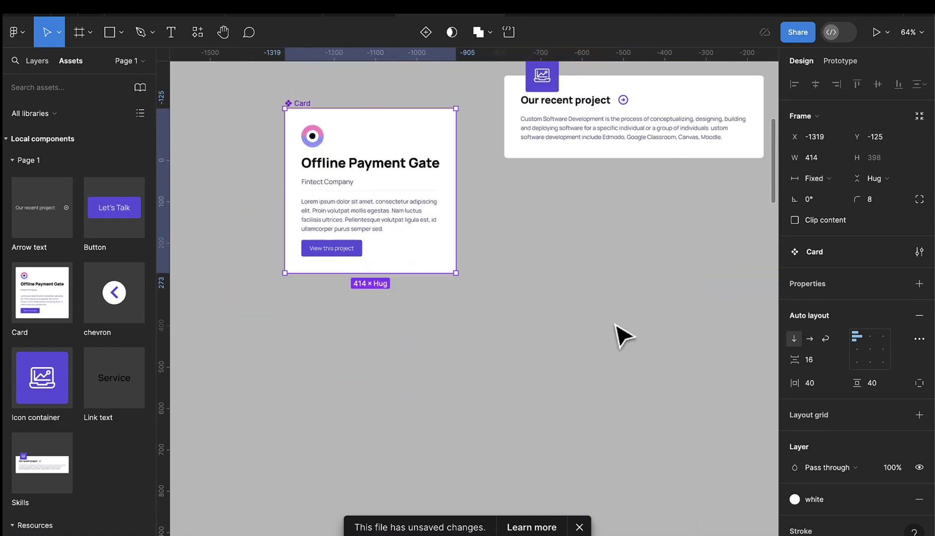
pyautogui.hscroll(5, 620, 334)
pyautogui.scroll(-5, 642, 397)
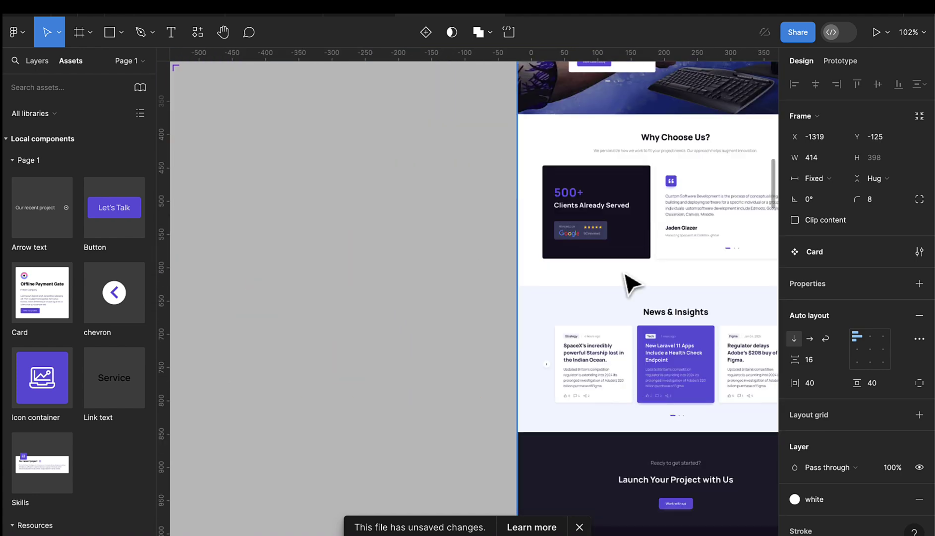
pyautogui.scroll(5, 608, 217)
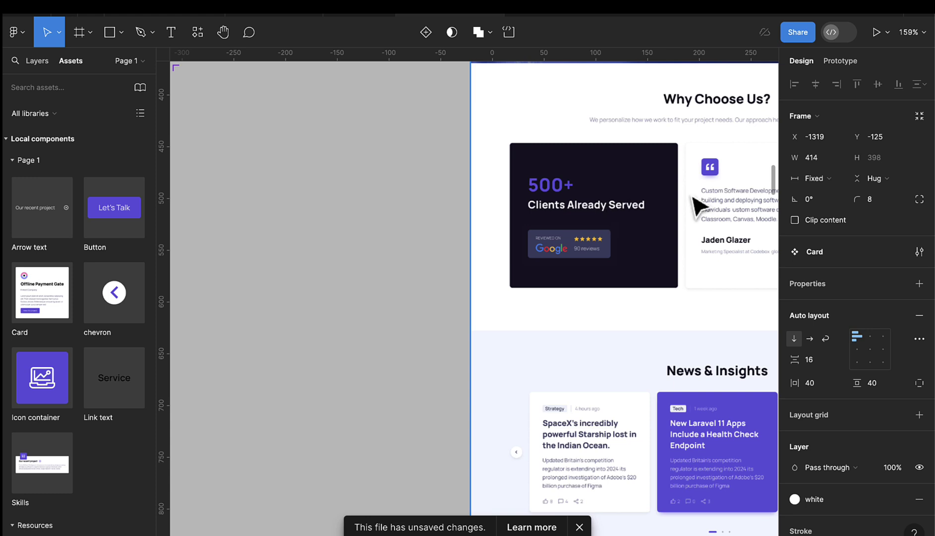
# - Create a '500+' text layer in Heading 1 style and position it beside Why Choose Us
pyautogui.click(174, 35)
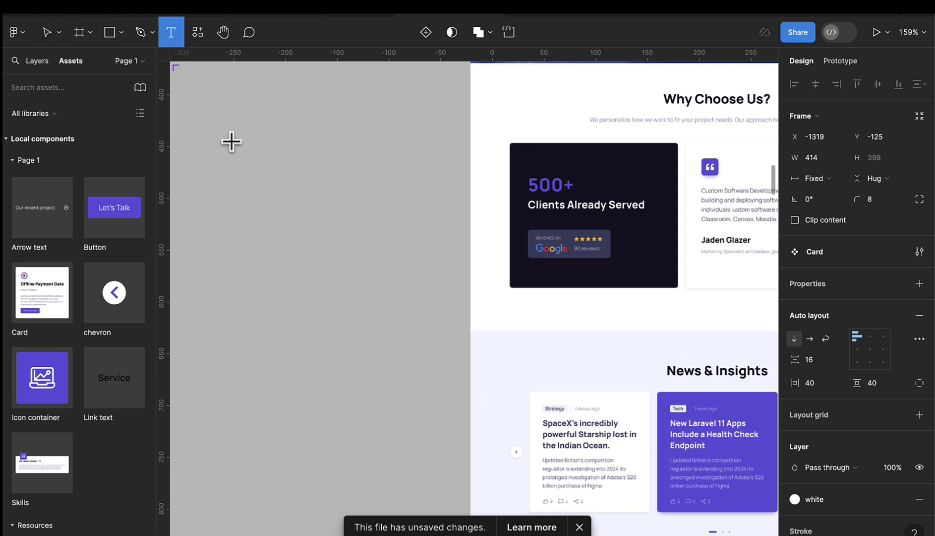
pyautogui.click(237, 164)
pyautogui.write('%60')
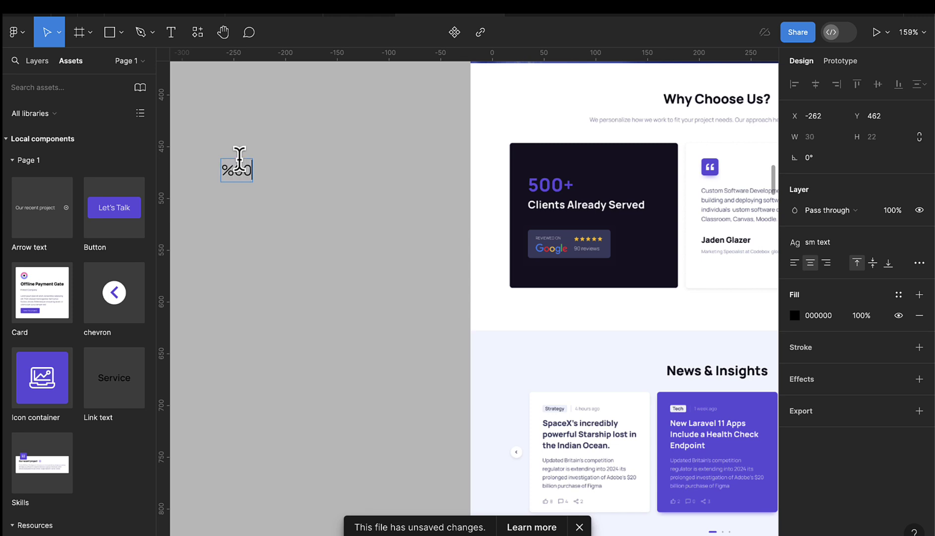
pyautogui.press('BackSpace')
pyautogui.press('BackSpace')
pyautogui.write('500+')
pyautogui.press('Escape')
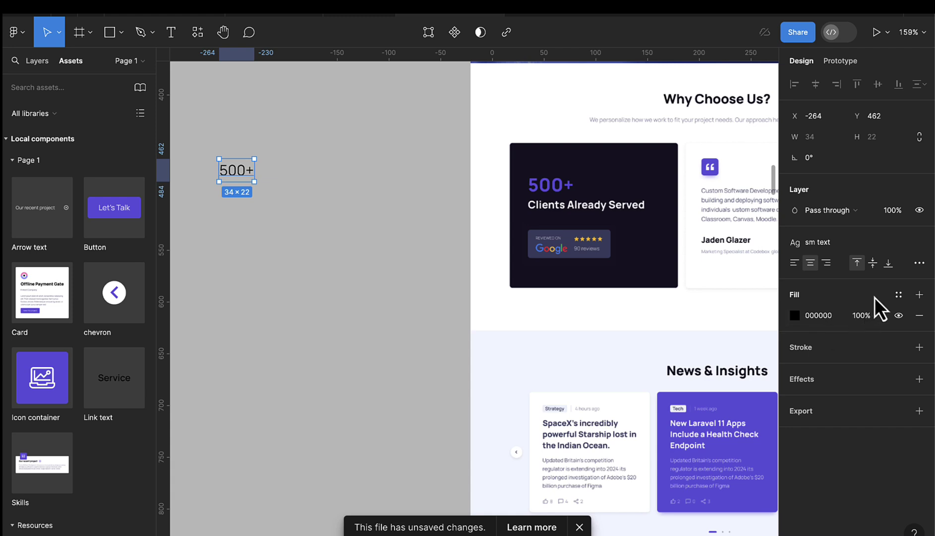
pyautogui.click(809, 241)
pyautogui.click(827, 341)
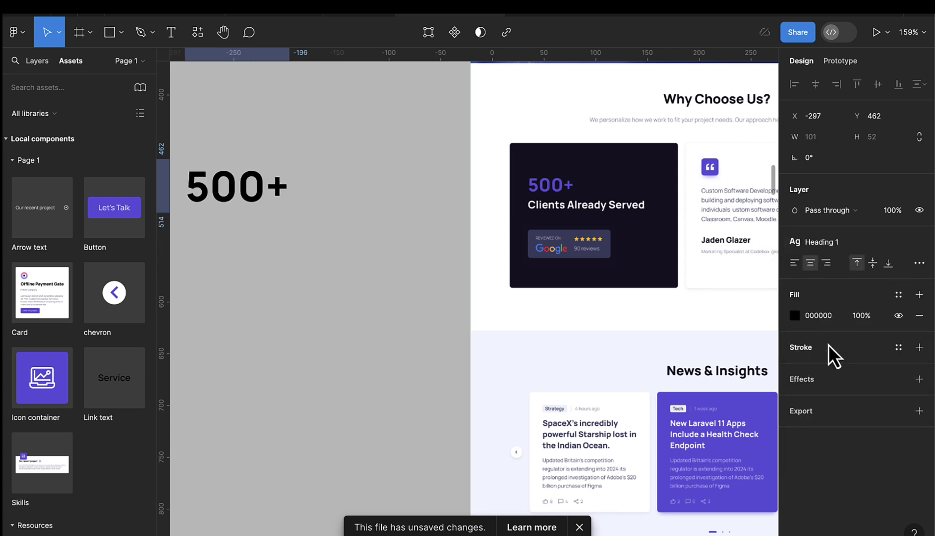
pyautogui.moveTo(247, 204); pyautogui.dragTo(279, 200)
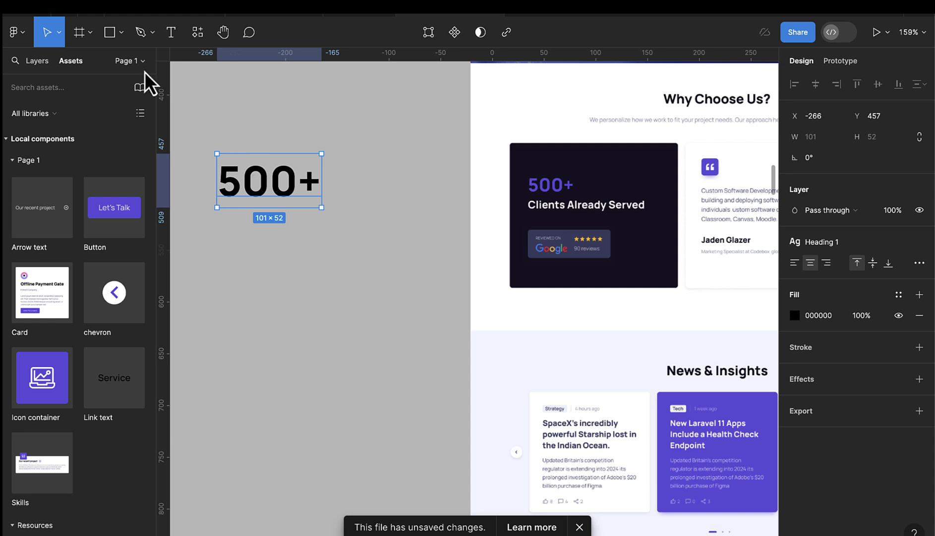
pyautogui.click(161, 39)
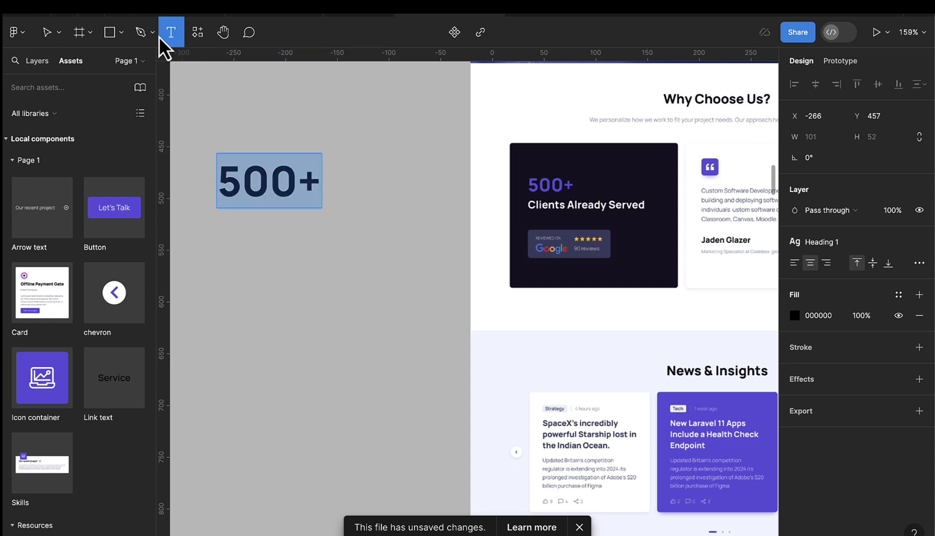
# - Type 'Clients Already Served' in a new text box below the 500+ heading
pyautogui.click(240, 235)
pyautogui.write('Cline')
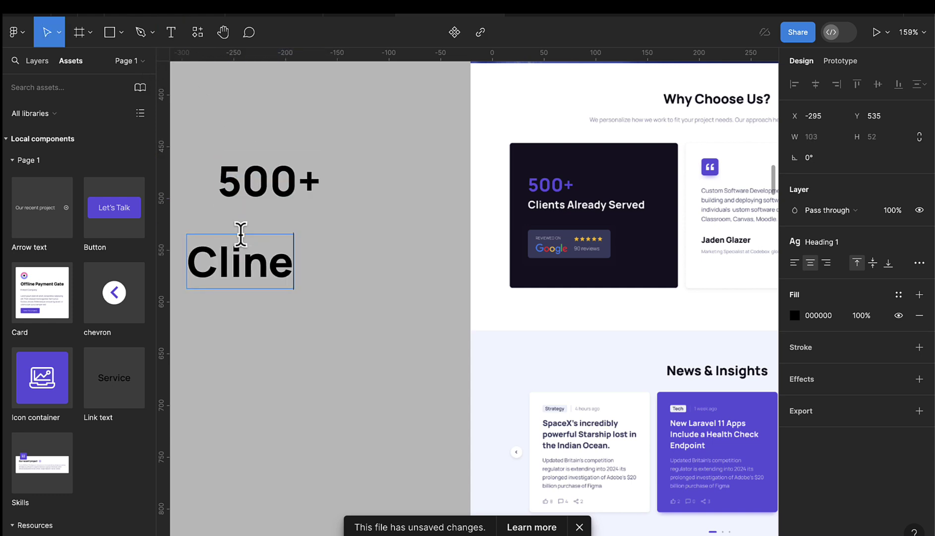
pyautogui.press('BackSpace')
pyautogui.press('BackSpace')
pyautogui.write('ent')
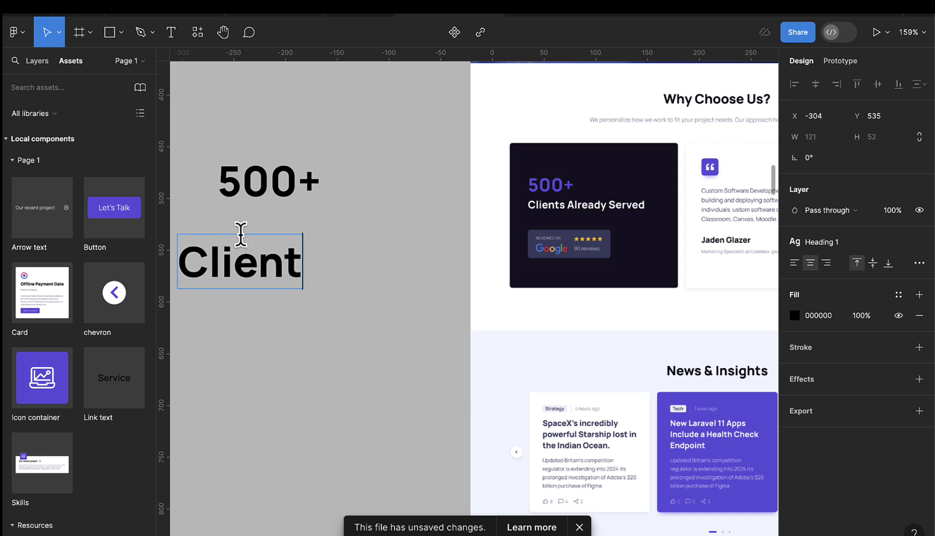
pyautogui.write('s Alre')
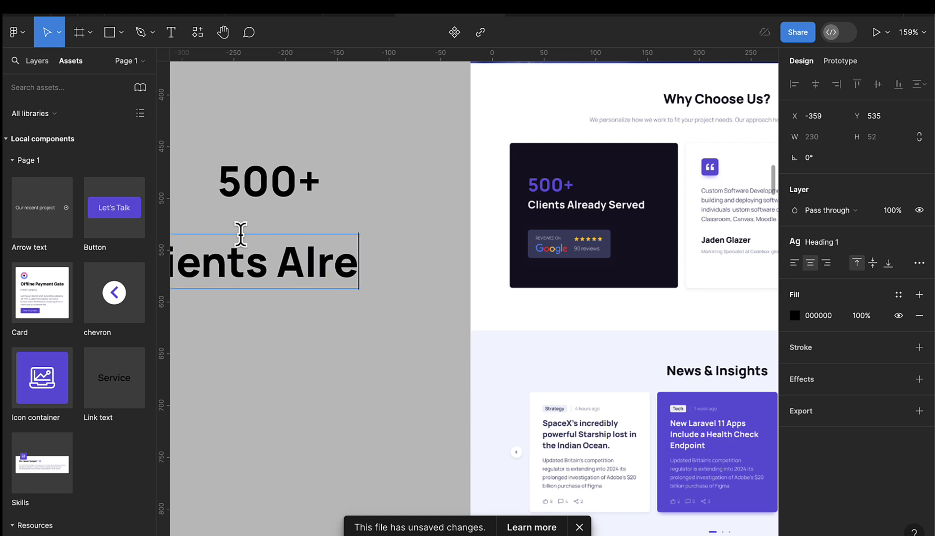
pyautogui.write('ady Serv')
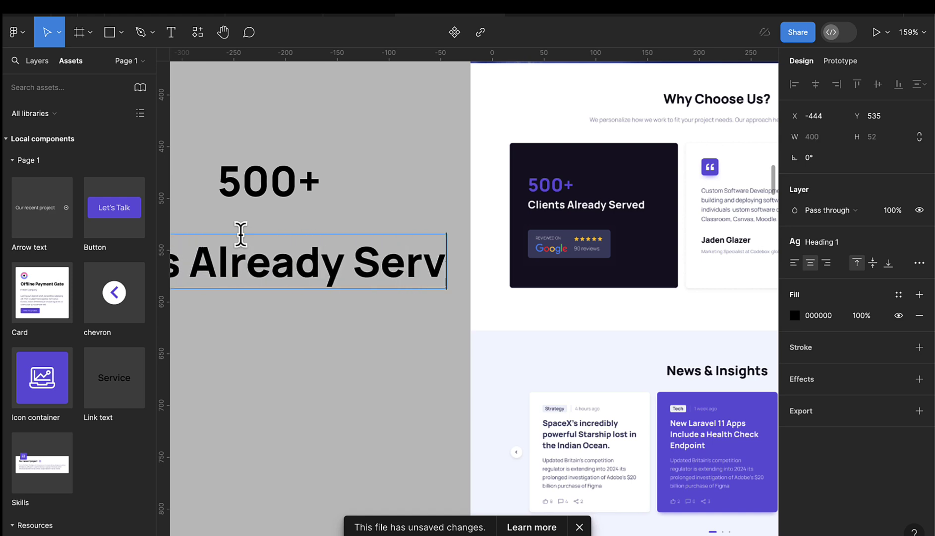
pyautogui.write('ed')
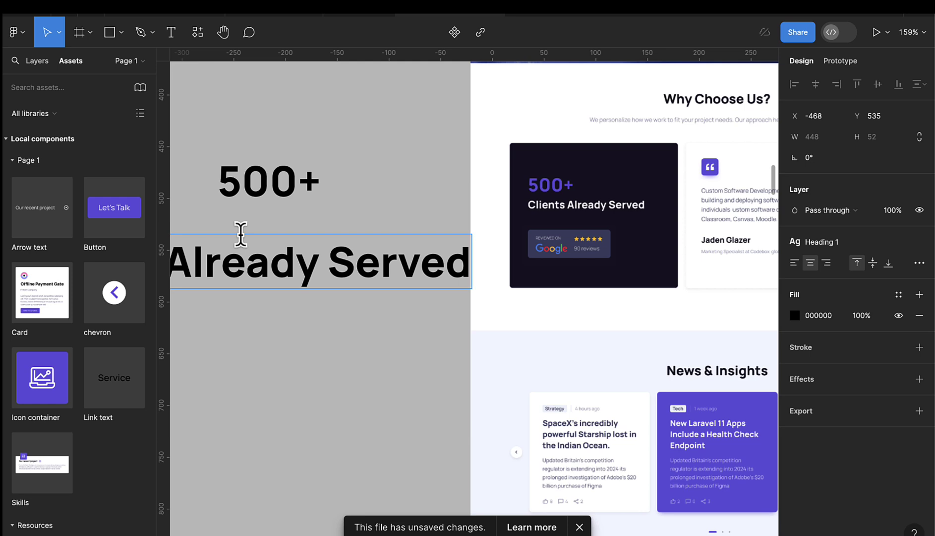
pyautogui.press('Escape')
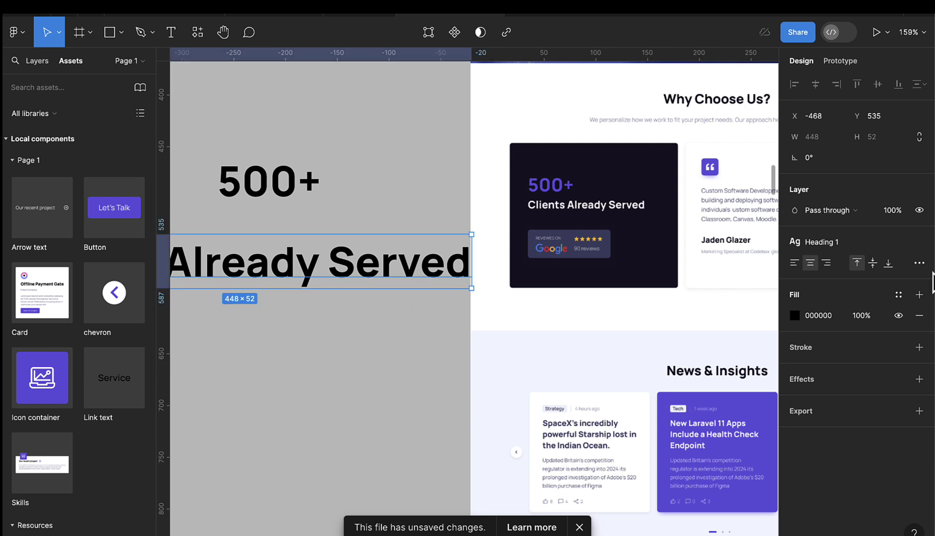
# - Apply the Leading text style to the new caption
pyautogui.click(896, 295)
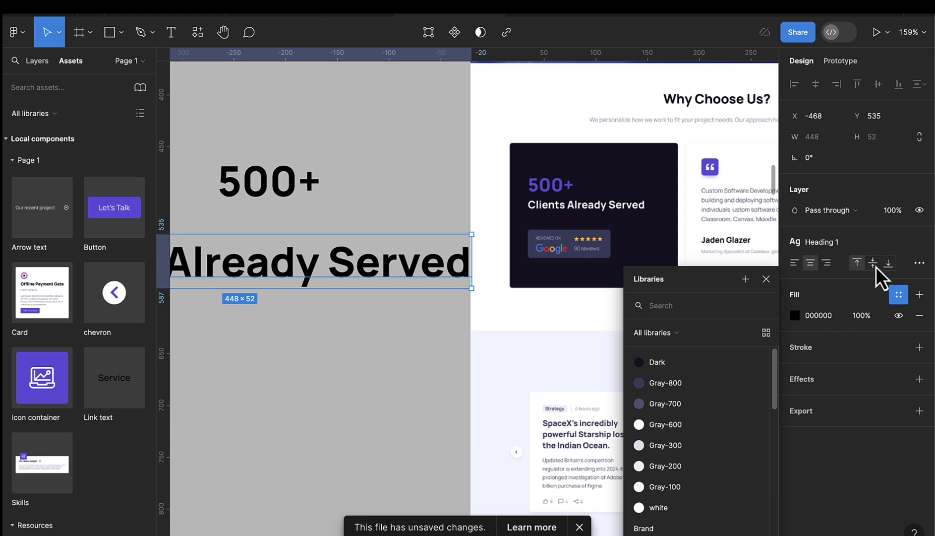
pyautogui.click(819, 247)
pyautogui.click(817, 246)
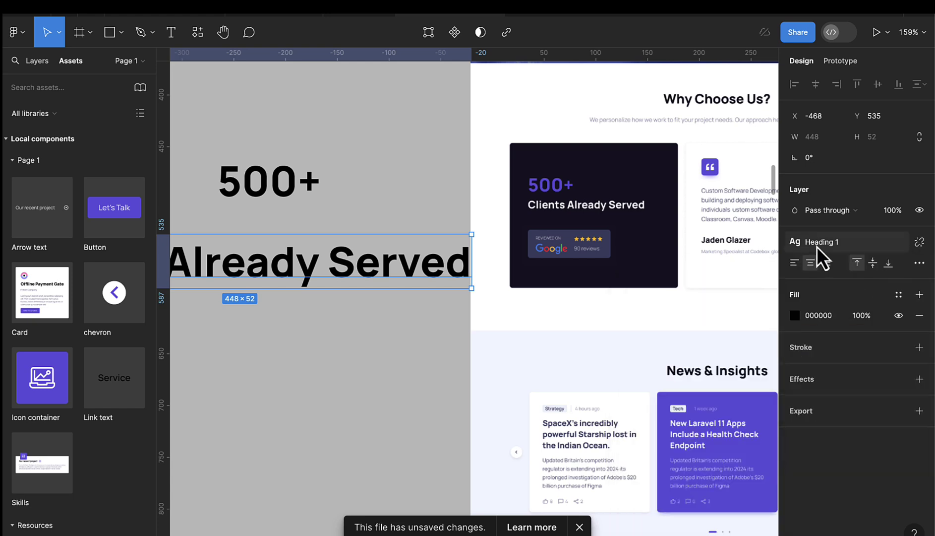
pyautogui.click(817, 246)
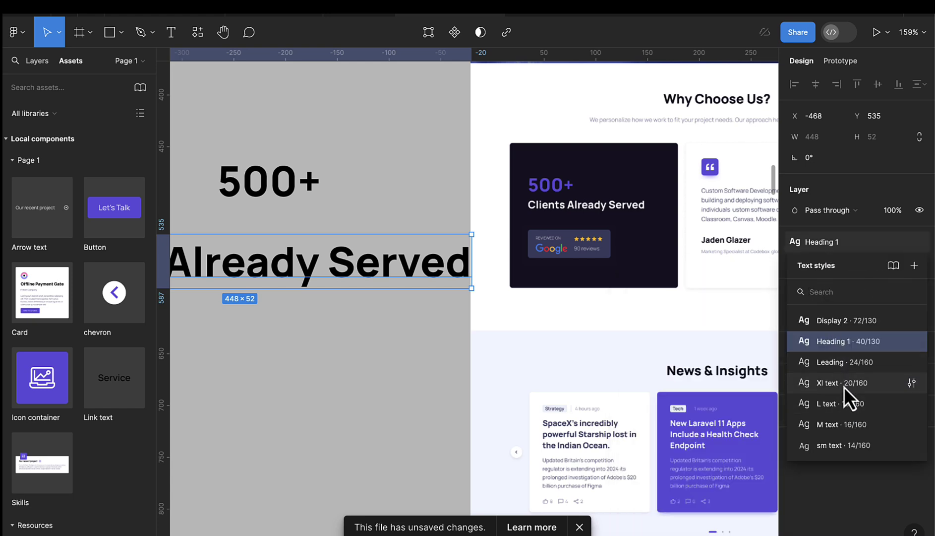
pyautogui.click(844, 368)
# - Line up the 'Clients Already Served' caption directly beneath the 500+ heading
pyautogui.hscroll(5, 431, 295)
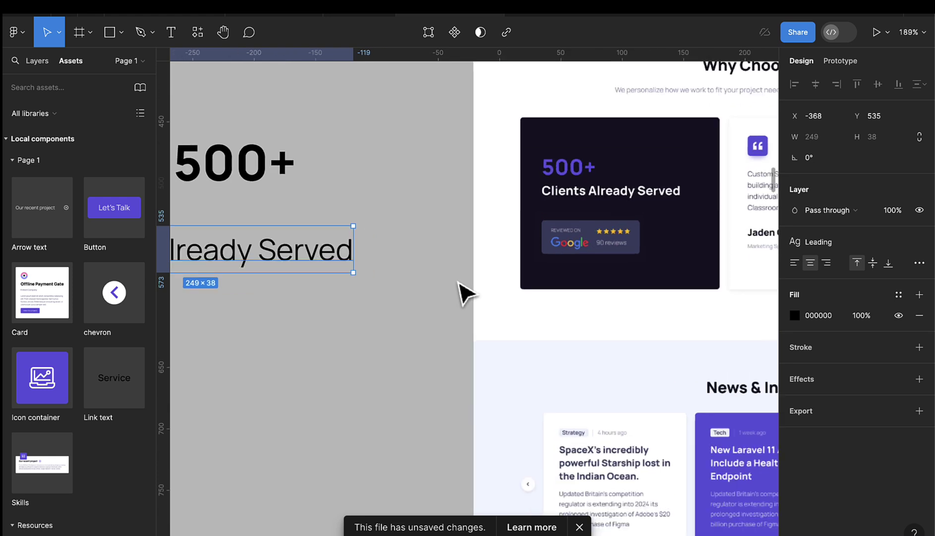
pyautogui.hscroll(-6, 445, 303)
pyautogui.scroll(2, 459, 299)
pyautogui.moveTo(378, 249); pyautogui.dragTo(455, 241)
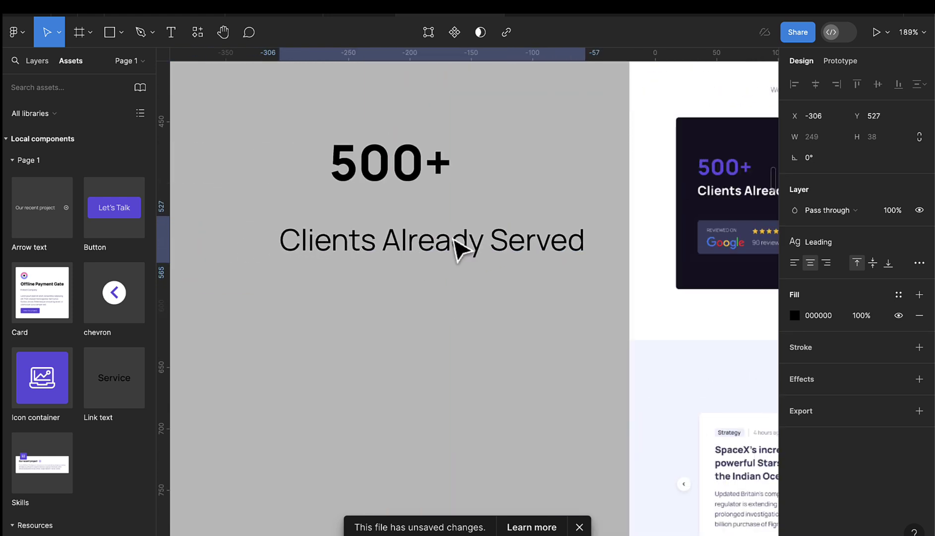
pyautogui.moveTo(393, 162); pyautogui.dragTo(347, 183)
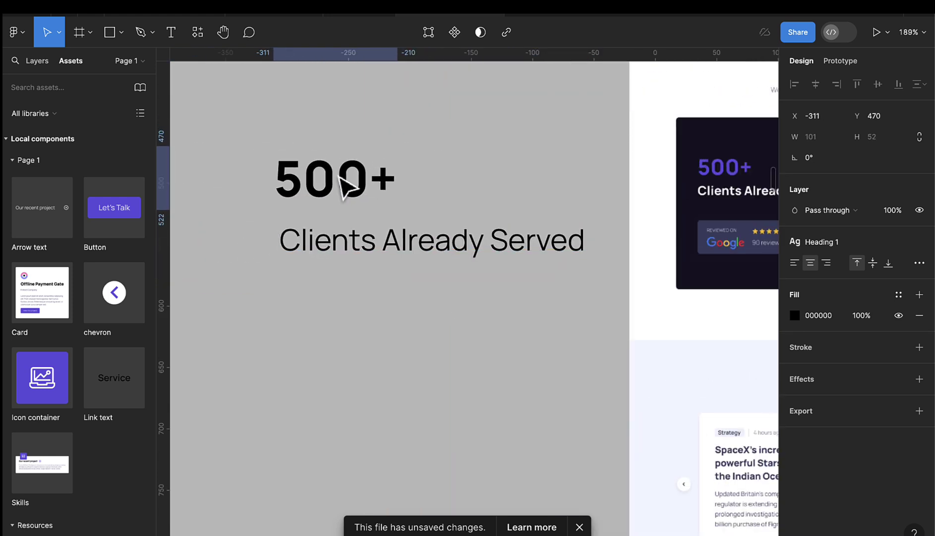
pyautogui.moveTo(413, 246); pyautogui.dragTo(411, 241)
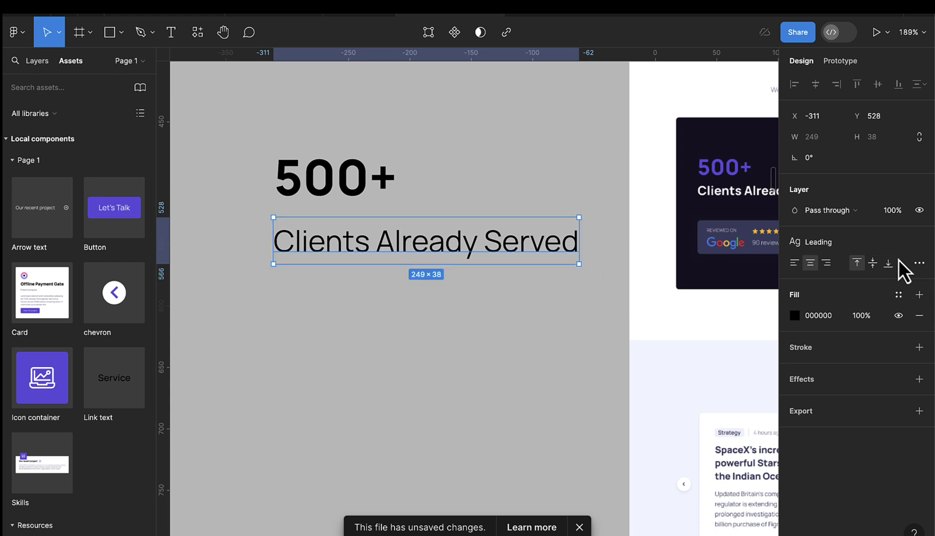
# - Detach the text style and make the caption Manrope Bold
pyautogui.click(913, 246)
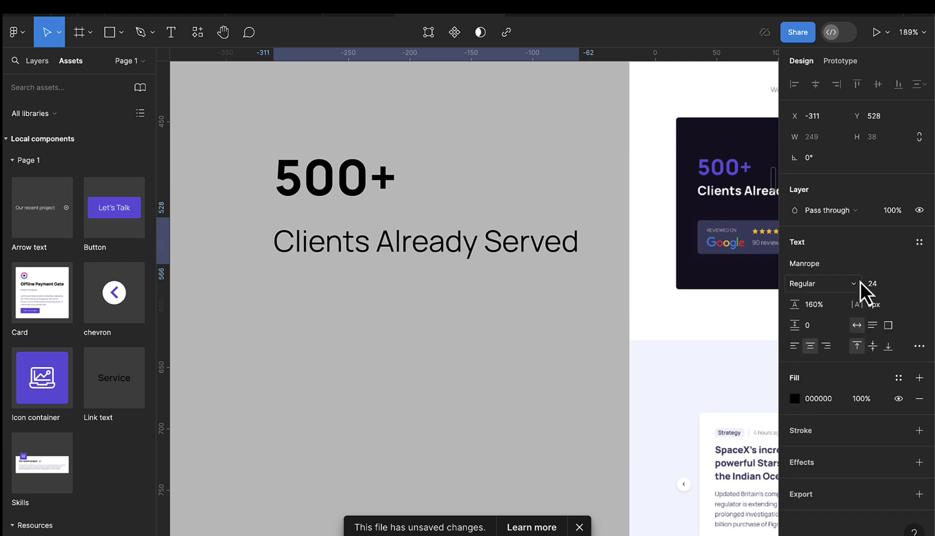
pyautogui.click(840, 284)
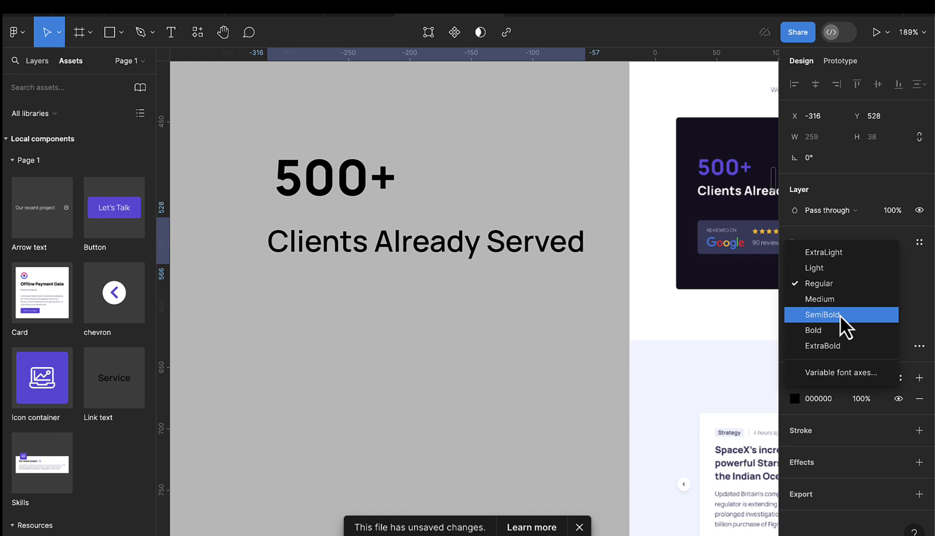
pyautogui.click(840, 329)
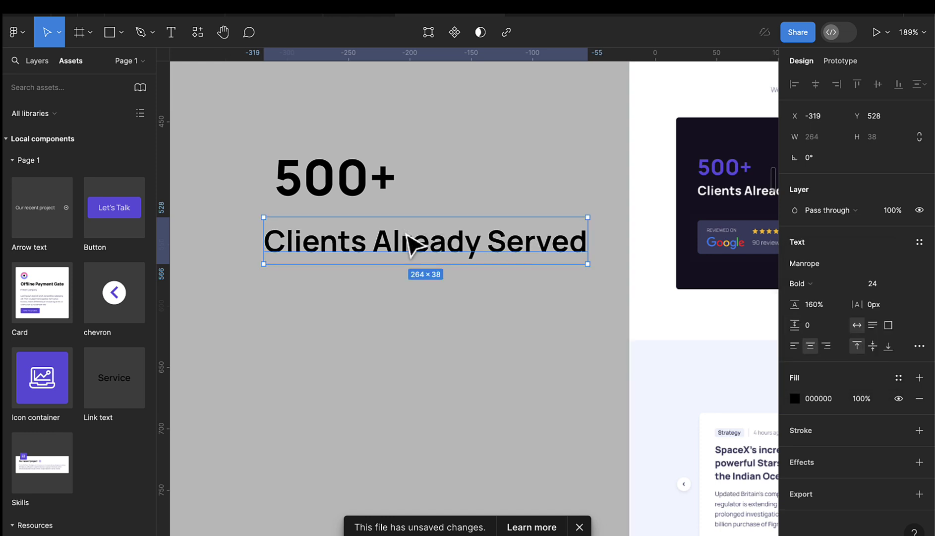
pyautogui.hscroll(2, 410, 244)
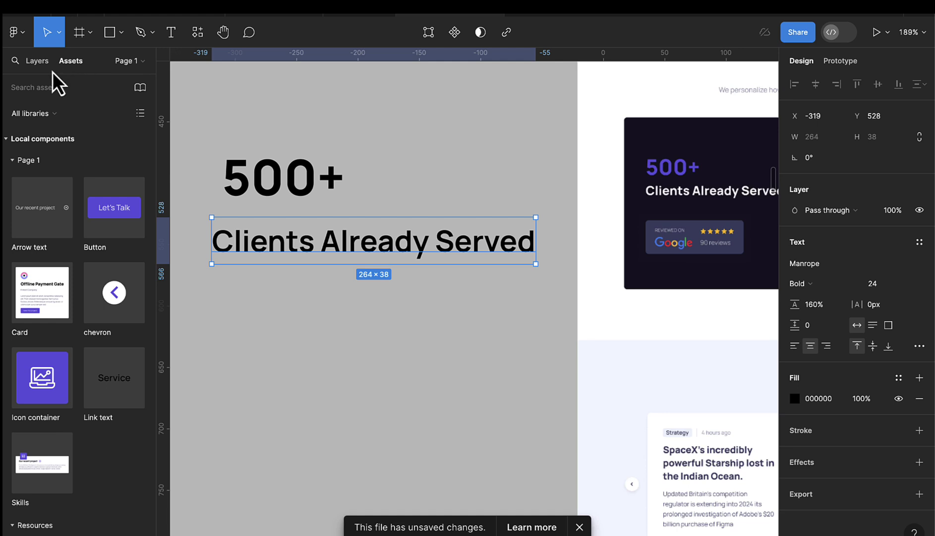
# - On the Resources page, select the logos:google frame from the icon set
pyautogui.click(38, 62)
pyautogui.click(29, 130)
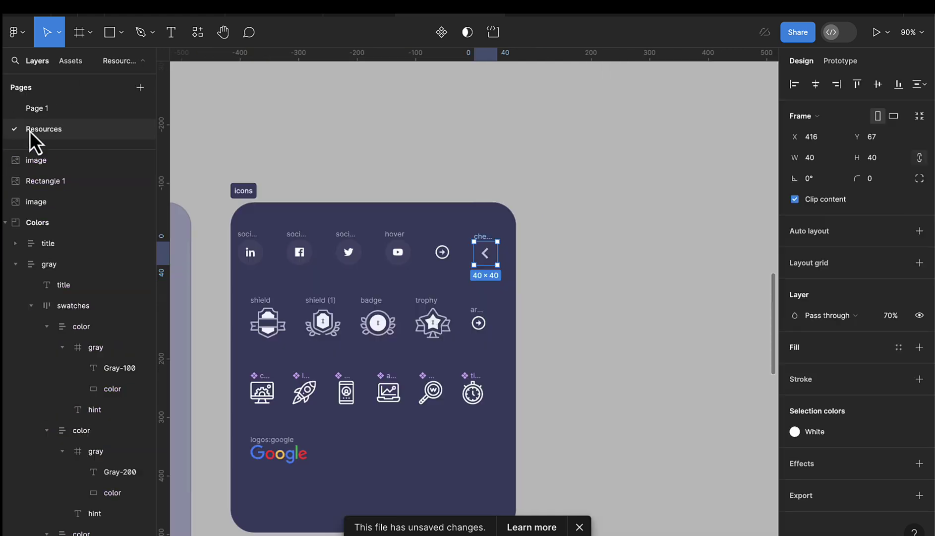
pyautogui.doubleClick(272, 454)
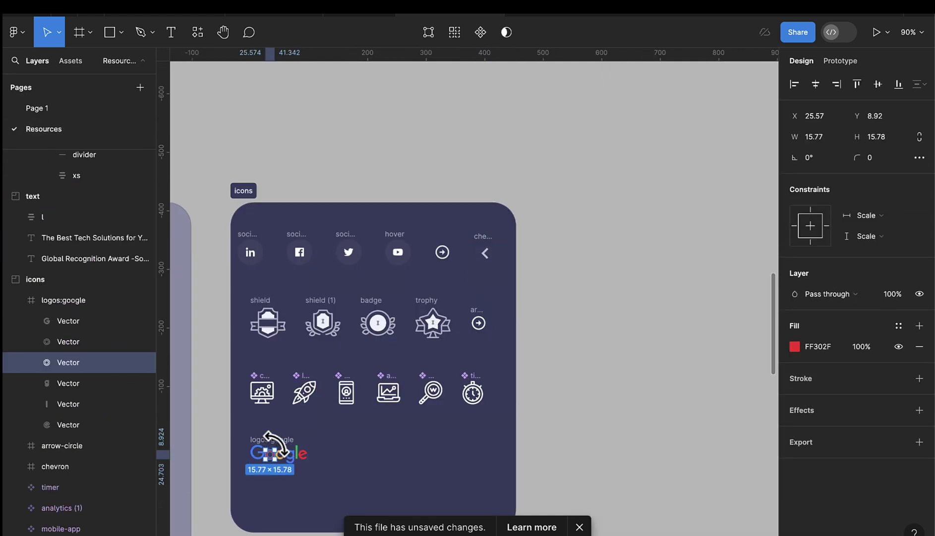
pyautogui.click(283, 440)
pyautogui.scroll(1, 285, 449)
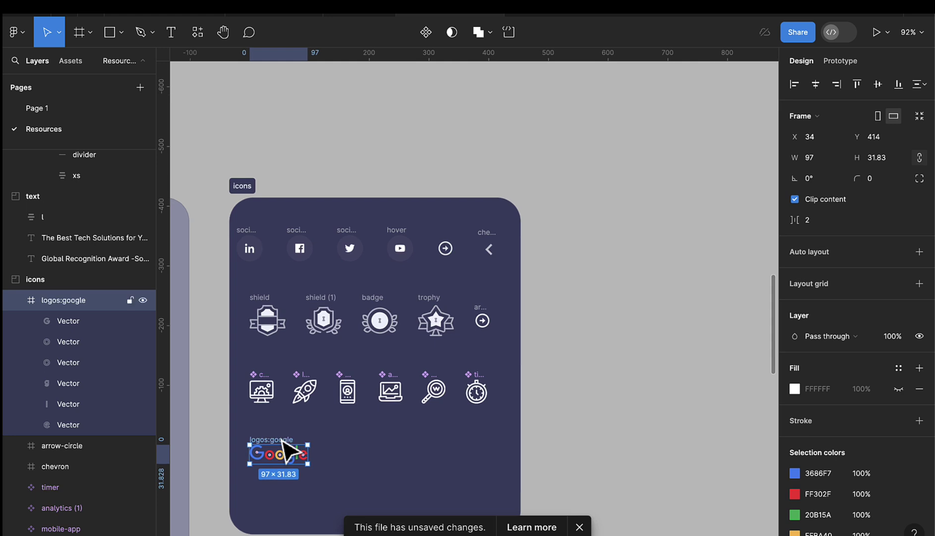
# - Paste the Google logo onto Page 1 and place it below 'Clients Already Served'
pyautogui.click(37, 108)
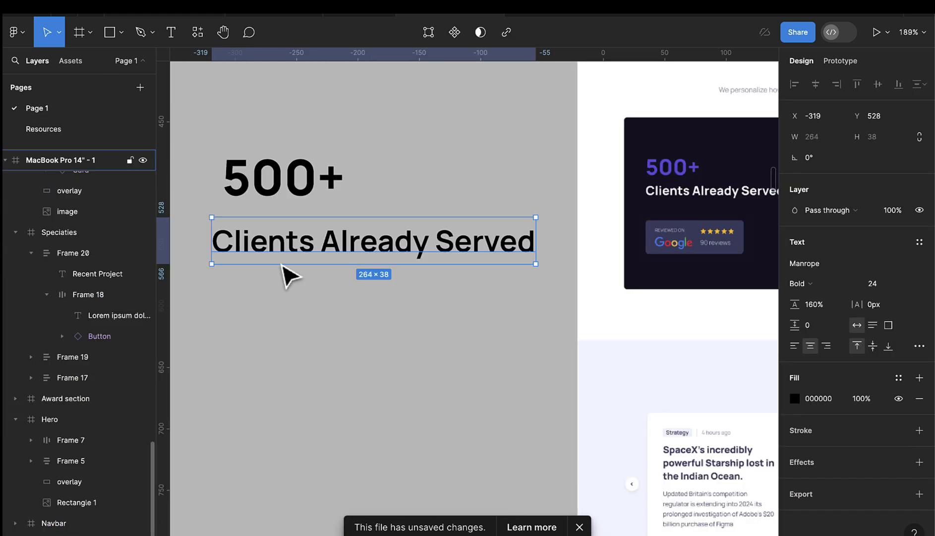
pyautogui.hotkey('ctrl', 'v')
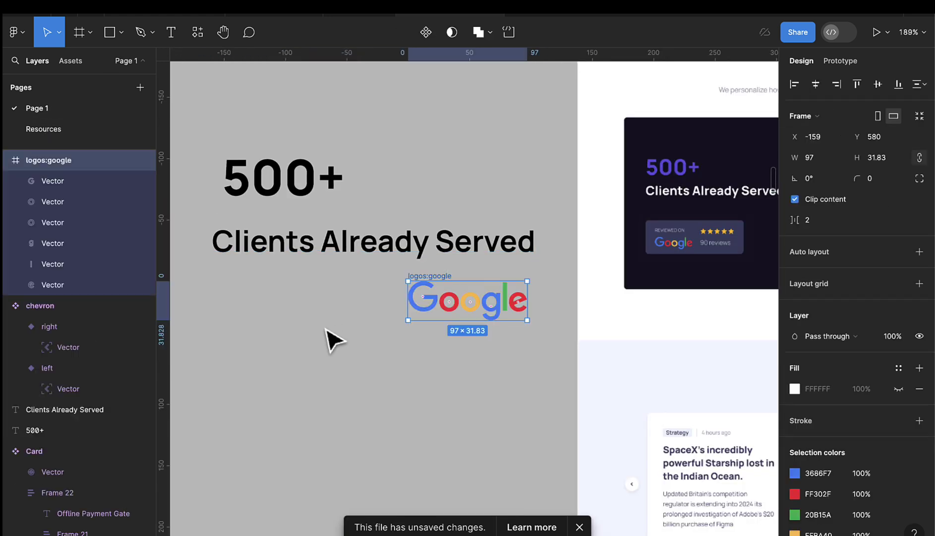
pyautogui.moveTo(445, 286); pyautogui.dragTo(322, 337)
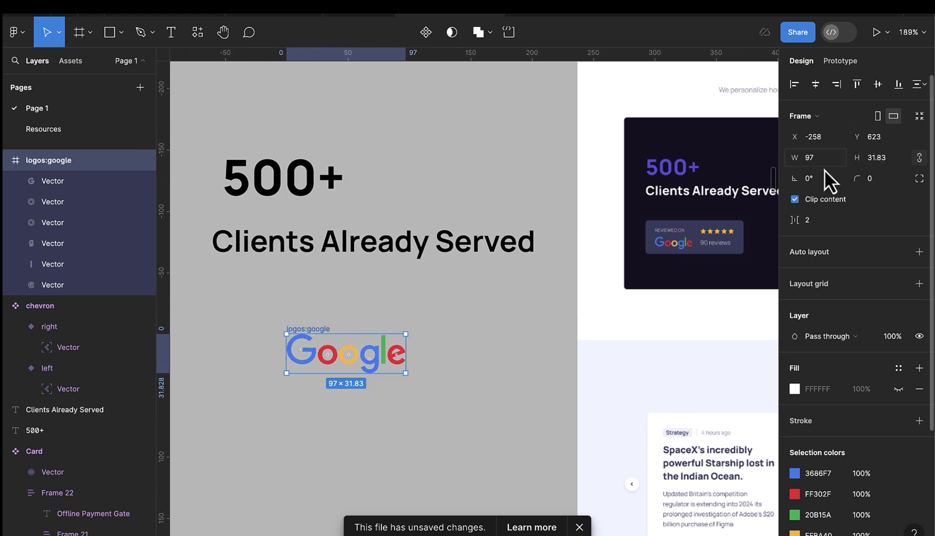
pyautogui.scroll(1, 293, 333)
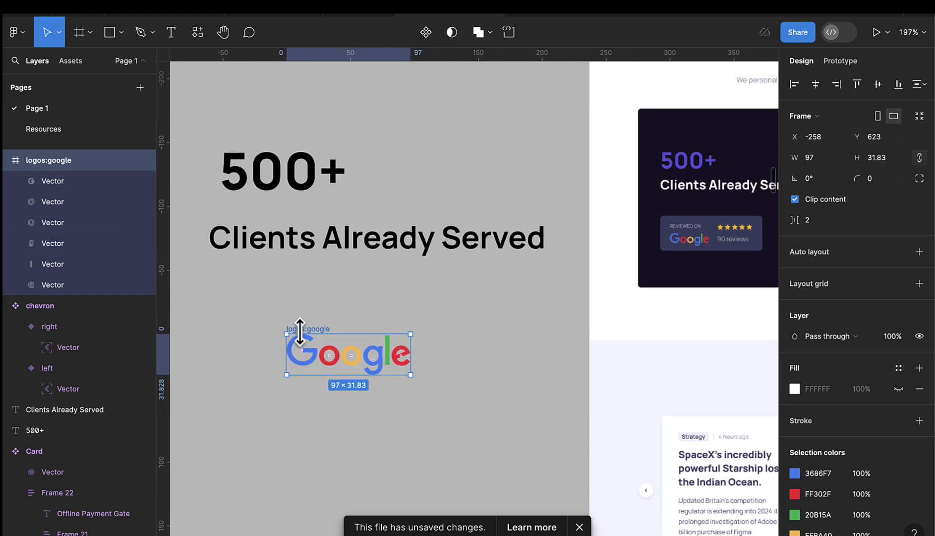
pyautogui.click(170, 37)
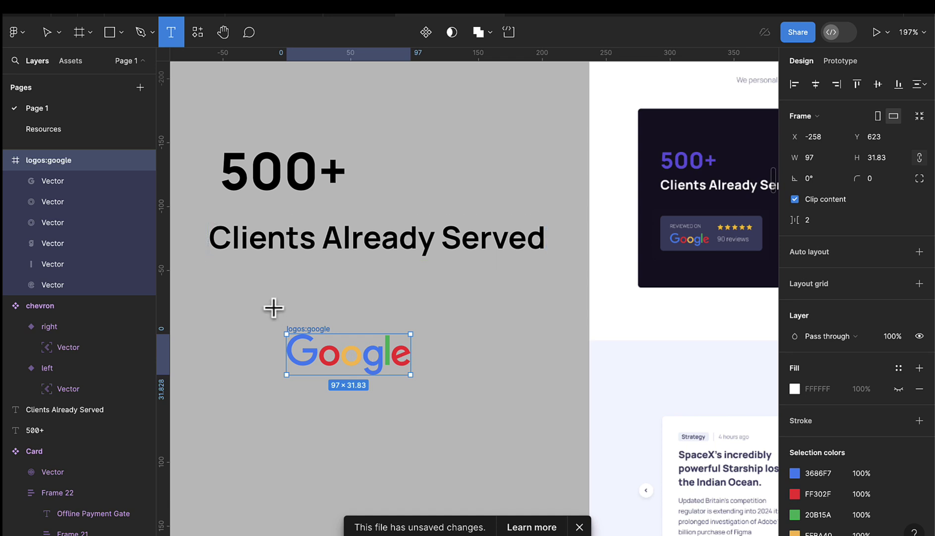
# - Add 'Reviewed On' text in the L text style, aligned above the Google logo
pyautogui.scroll(2, 276, 309)
pyautogui.click(303, 311)
pyautogui.write('Revei')
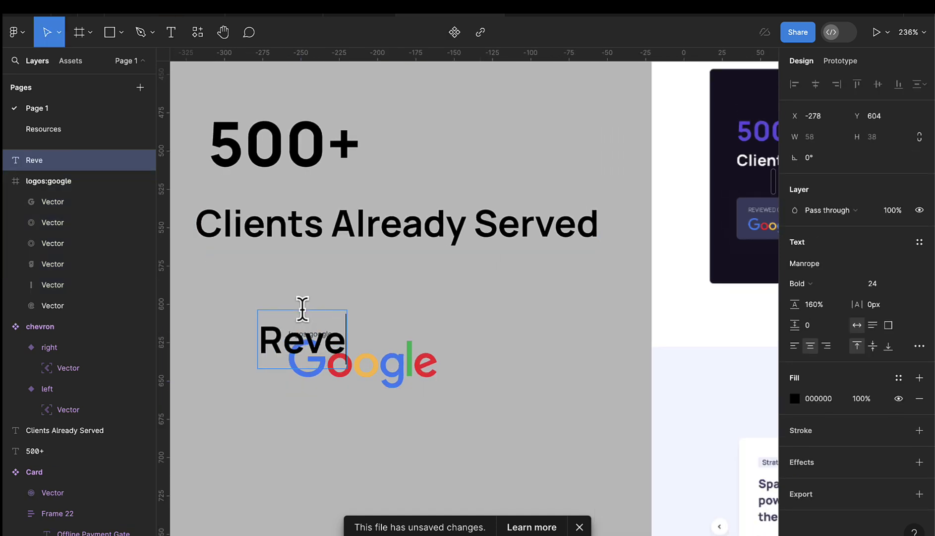
pyautogui.press('BackSpace')
pyautogui.press('BackSpace')
pyautogui.write('i')
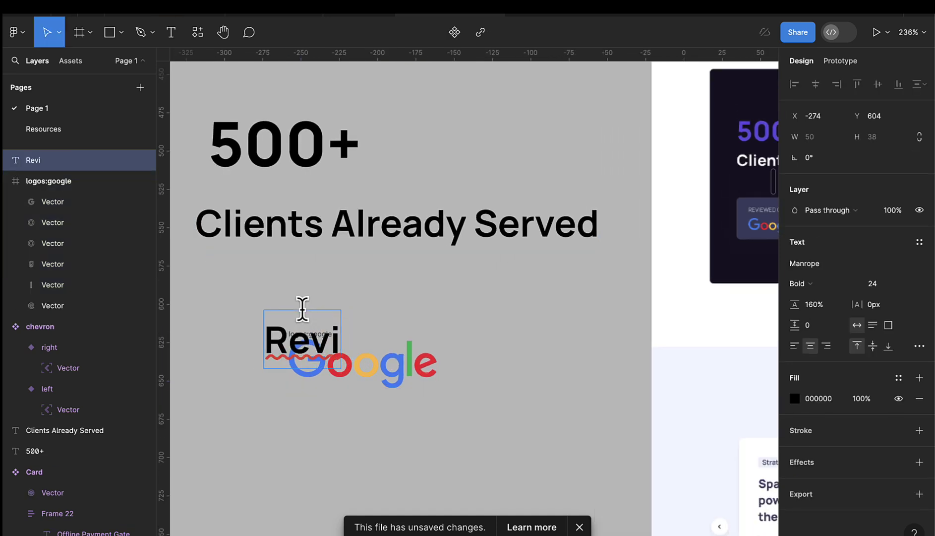
pyautogui.write('ewed')
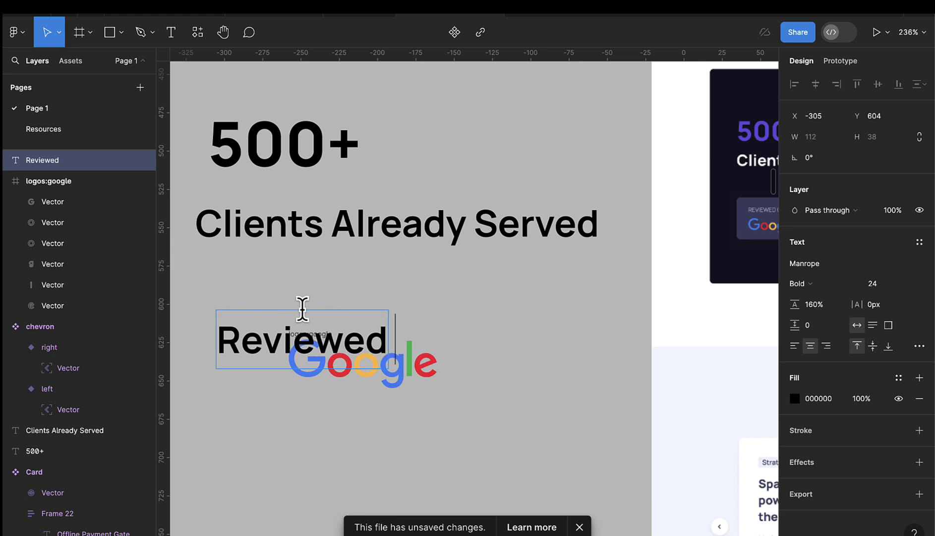
pyautogui.write(' On')
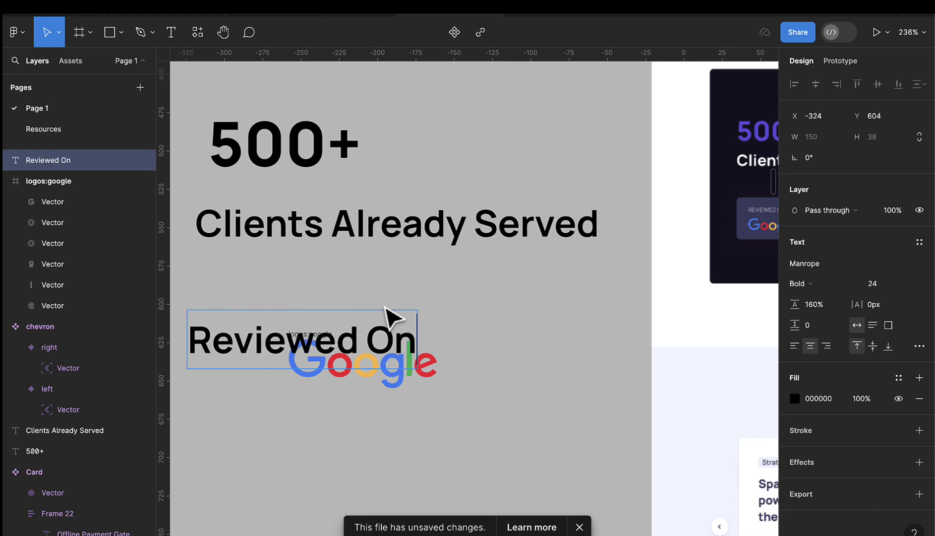
pyautogui.press('Escape')
pyautogui.moveTo(386, 340); pyautogui.dragTo(457, 307)
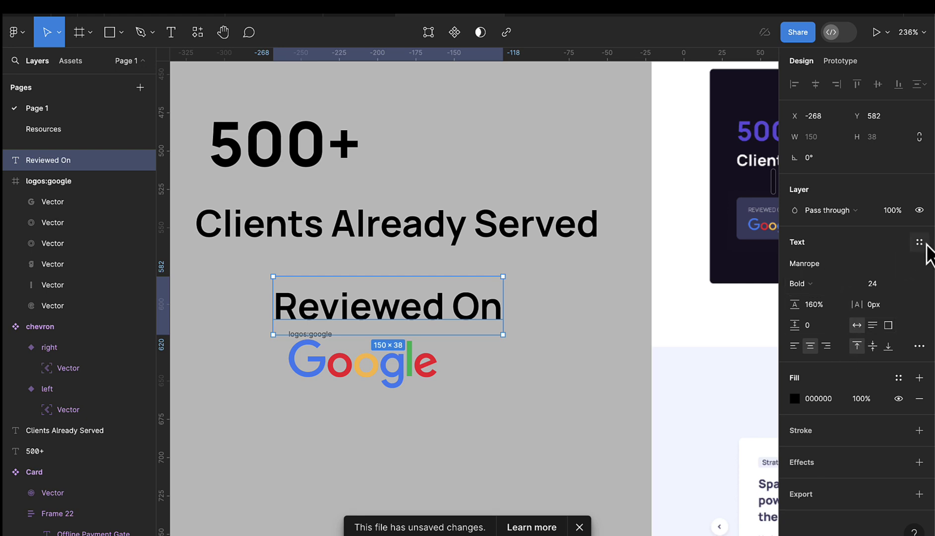
pyautogui.click(920, 242)
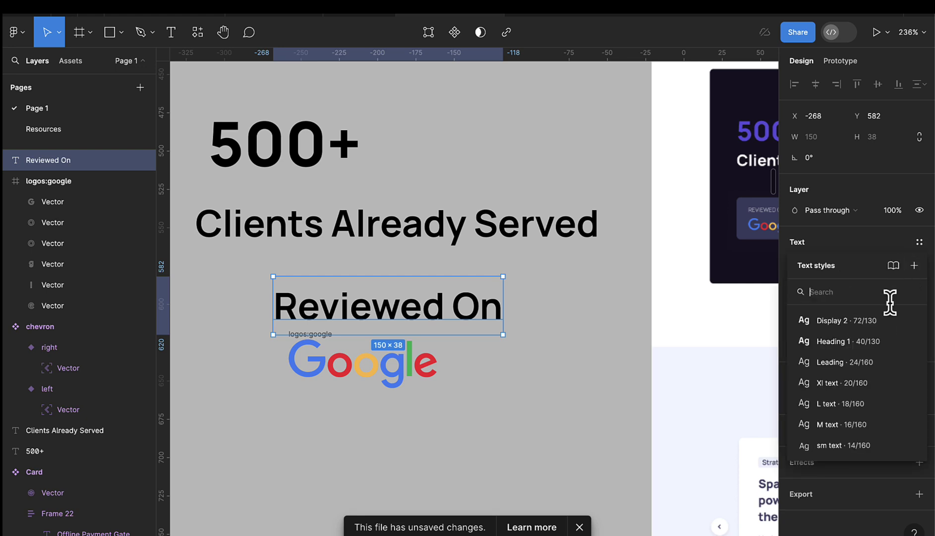
pyautogui.click(858, 385)
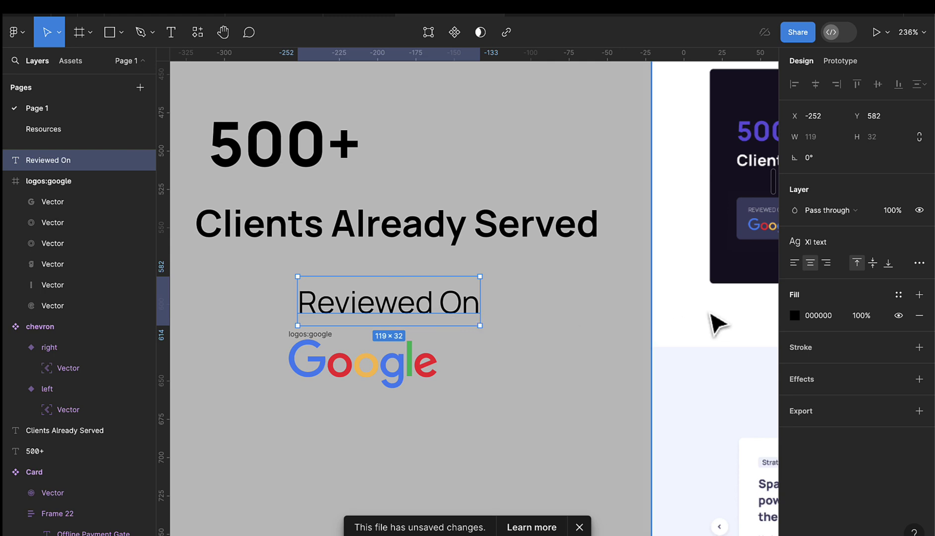
pyautogui.click(835, 244)
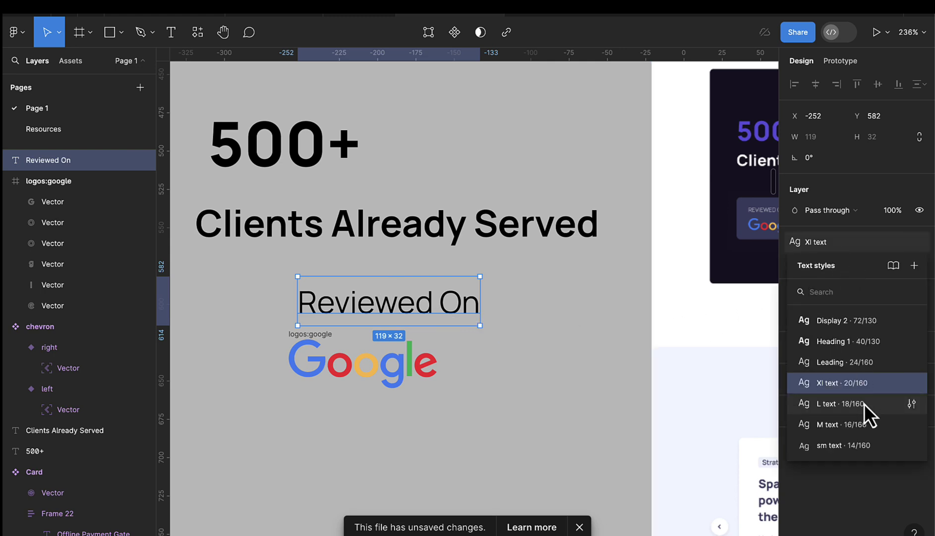
pyautogui.click(842, 406)
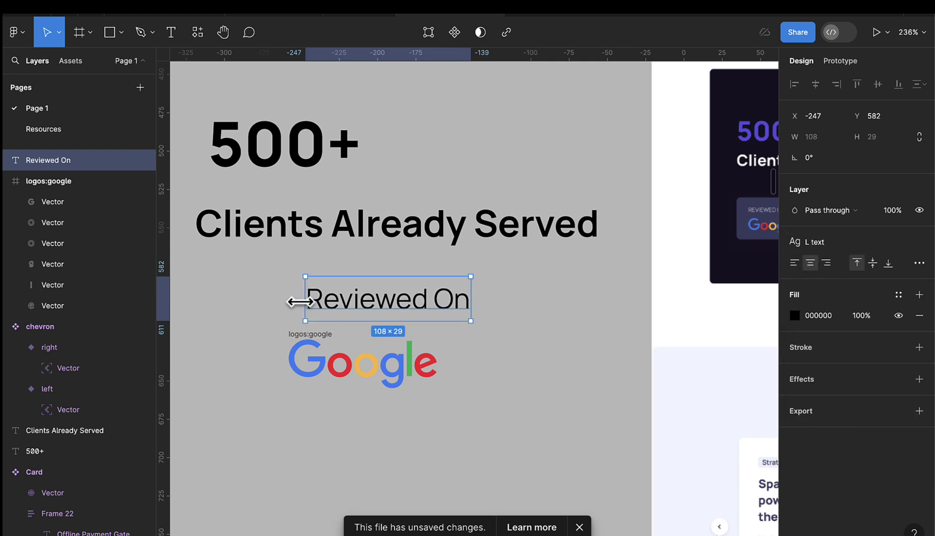
pyautogui.moveTo(374, 302); pyautogui.dragTo(358, 309)
# - Add '90 reviews' text in the M text style beside the Google logo
pyautogui.keyDown('ctrl'); pyautogui.scroll(-2, 499, 324); pyautogui.keyUp('ctrl')
pyautogui.hscroll(2, 714, 246)
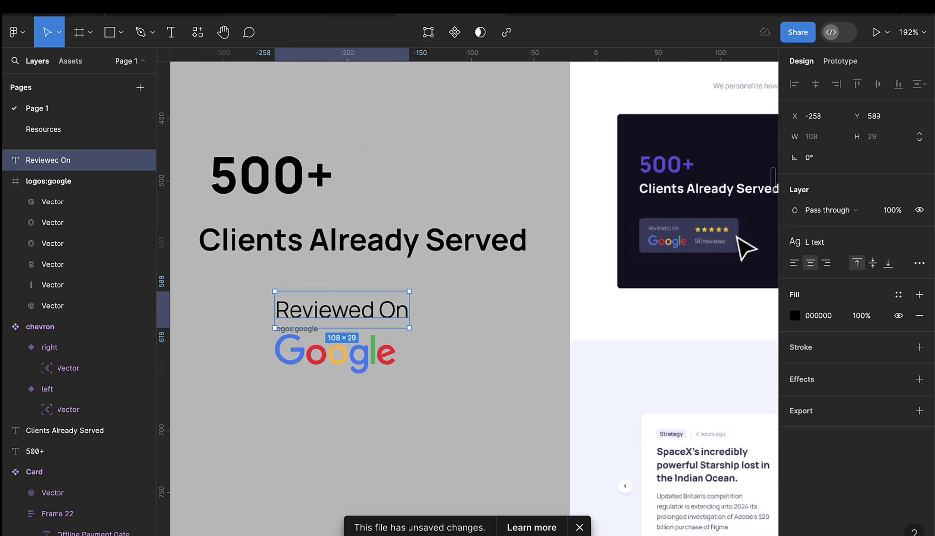
pyautogui.click(177, 44)
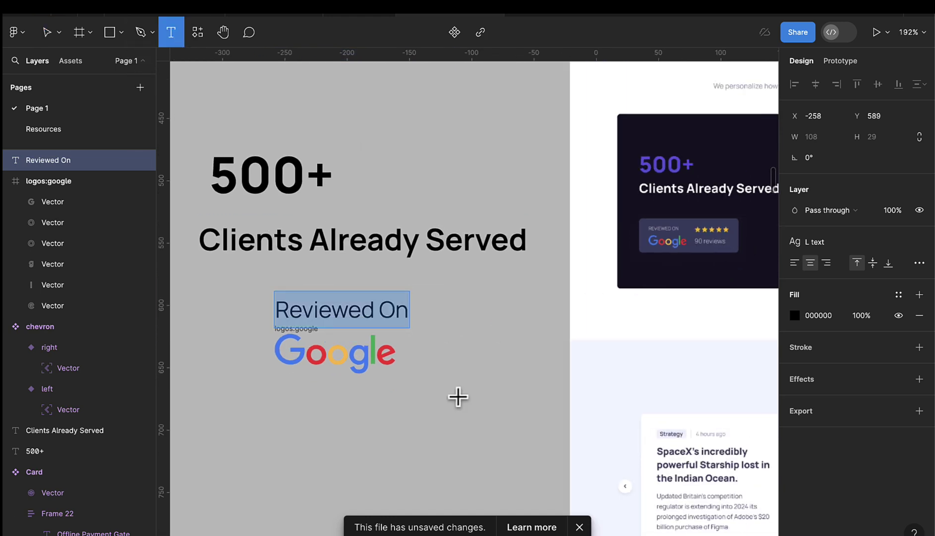
pyautogui.scroll(1, 446, 377)
pyautogui.click(437, 346)
pyautogui.write('9')
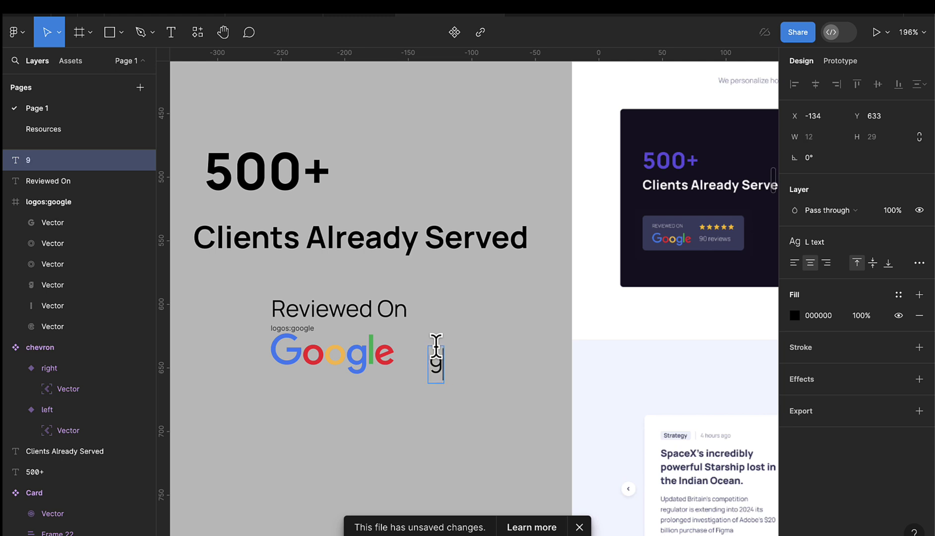
pyautogui.write('0 reviews')
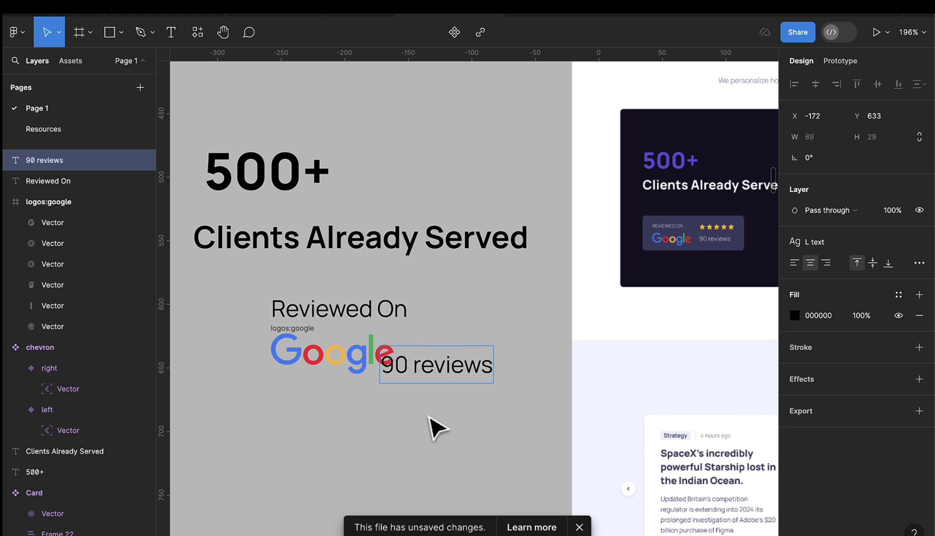
pyautogui.press('Escape')
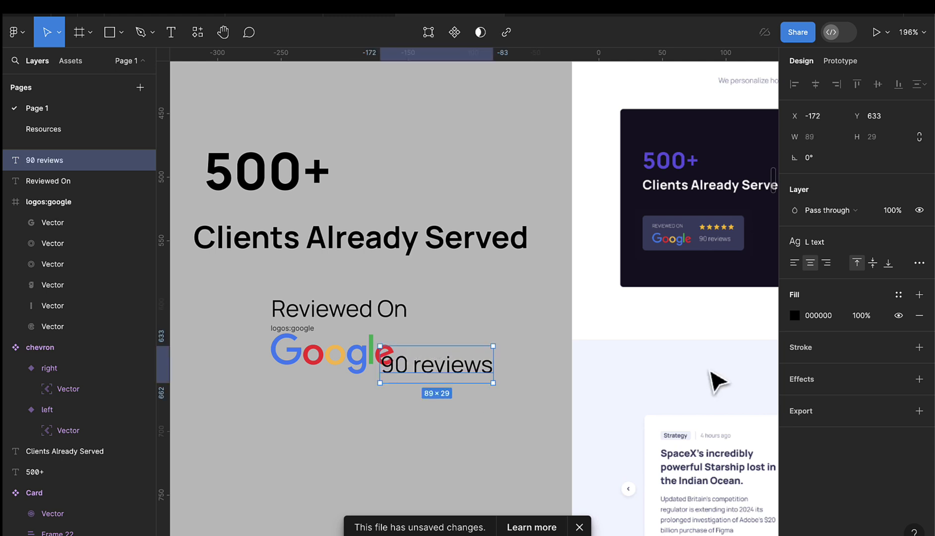
pyautogui.click(819, 246)
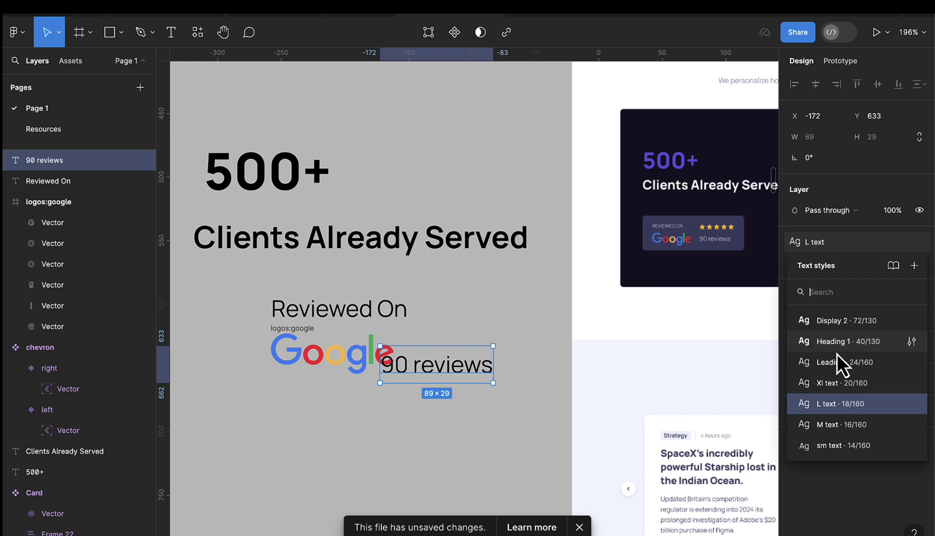
pyautogui.click(840, 426)
pyautogui.moveTo(425, 372); pyautogui.dragTo(449, 360)
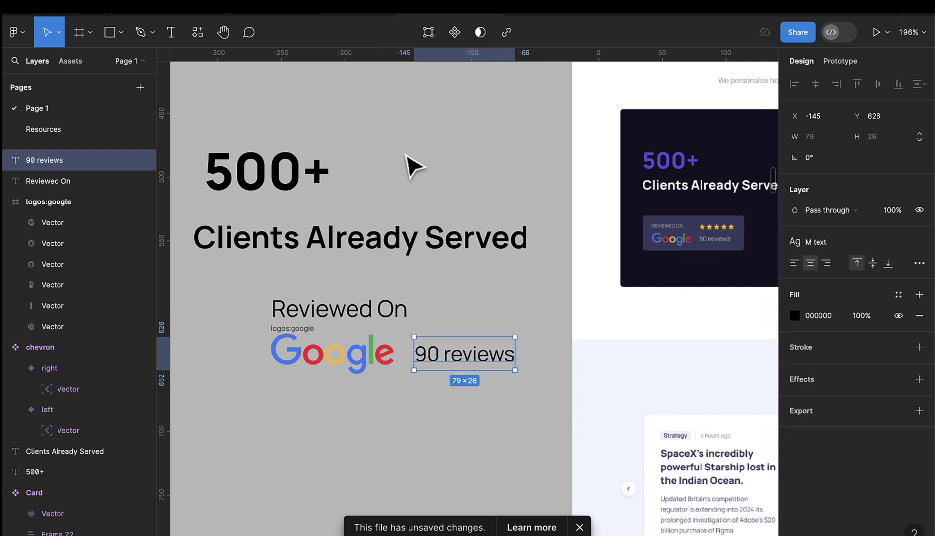
# - Draw a star right of 'Reviewed On' with corner radius 1, sized 18 × 18
pyautogui.click(113, 33)
pyautogui.click(121, 35)
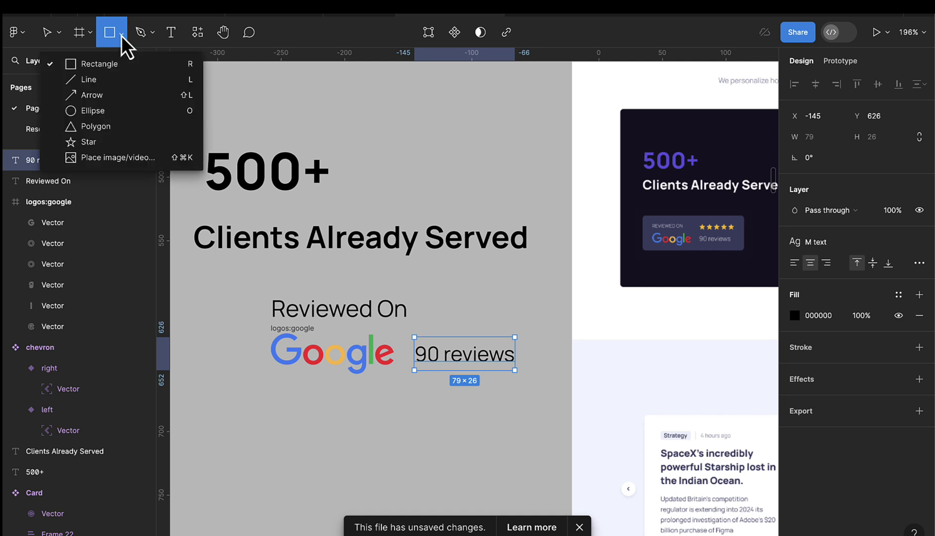
pyautogui.click(99, 142)
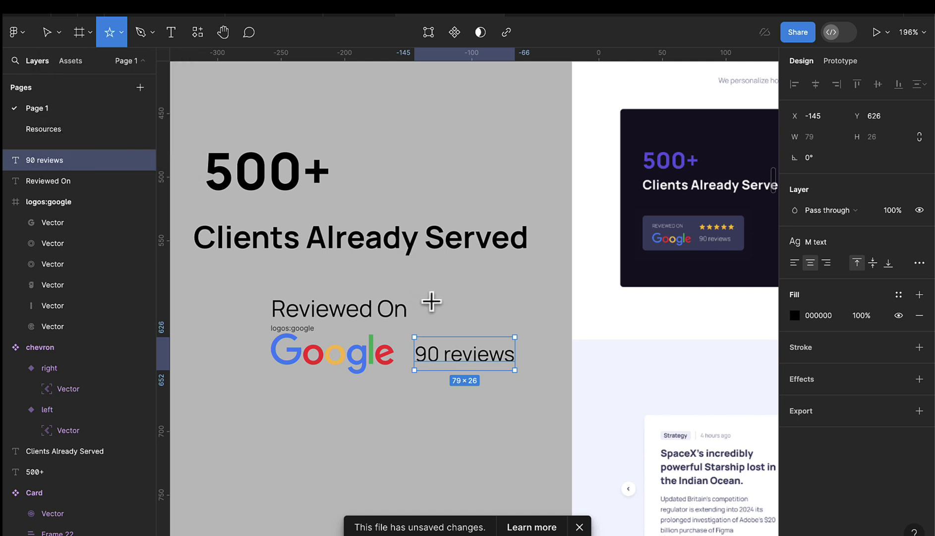
pyautogui.moveTo(430, 298); pyautogui.dragTo(442, 316)
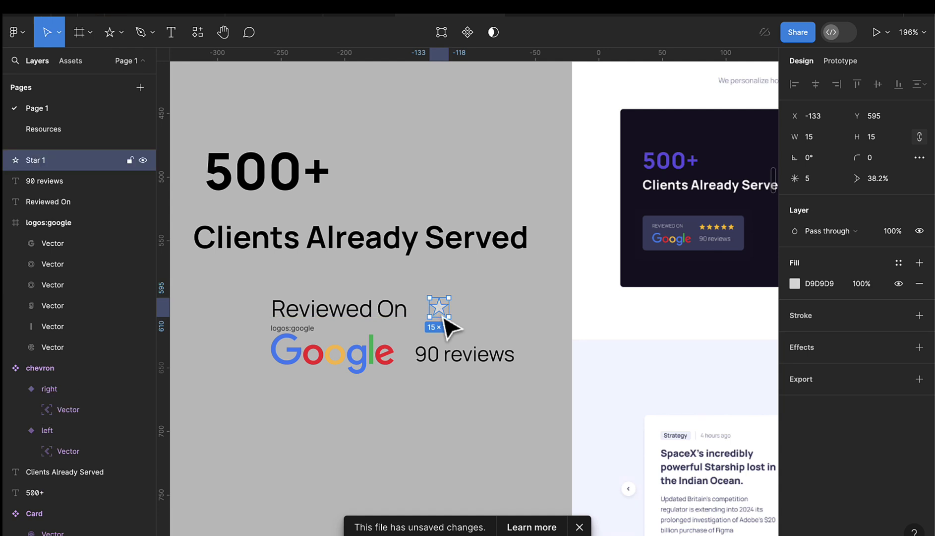
pyautogui.scroll(5, 664, 253)
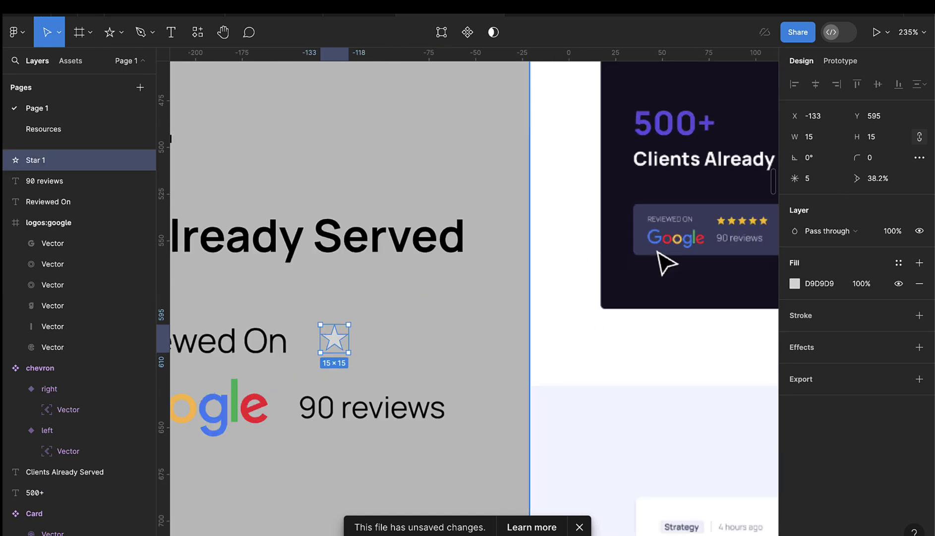
pyautogui.click(886, 160)
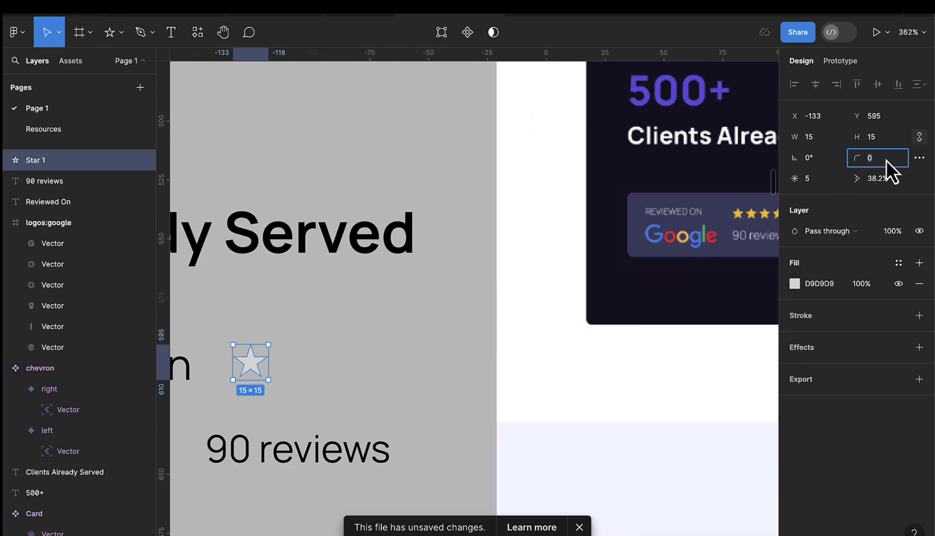
pyautogui.write('1')
pyautogui.press('Return')
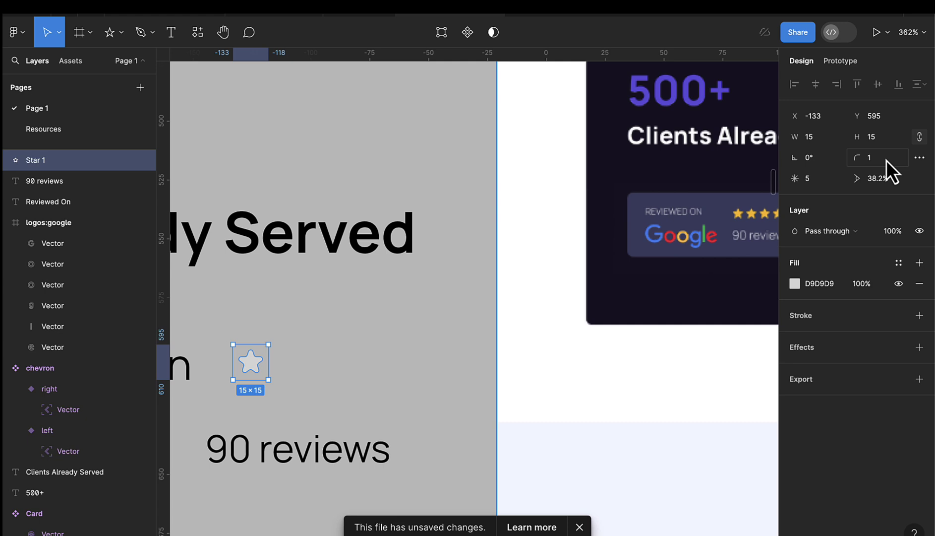
pyautogui.scroll(1, 258, 353)
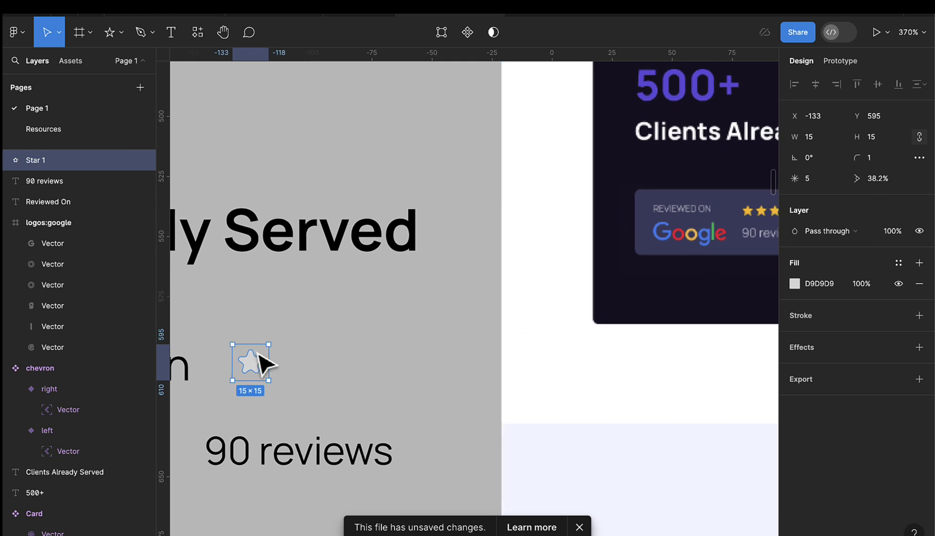
pyautogui.hscroll(-5, 258, 353)
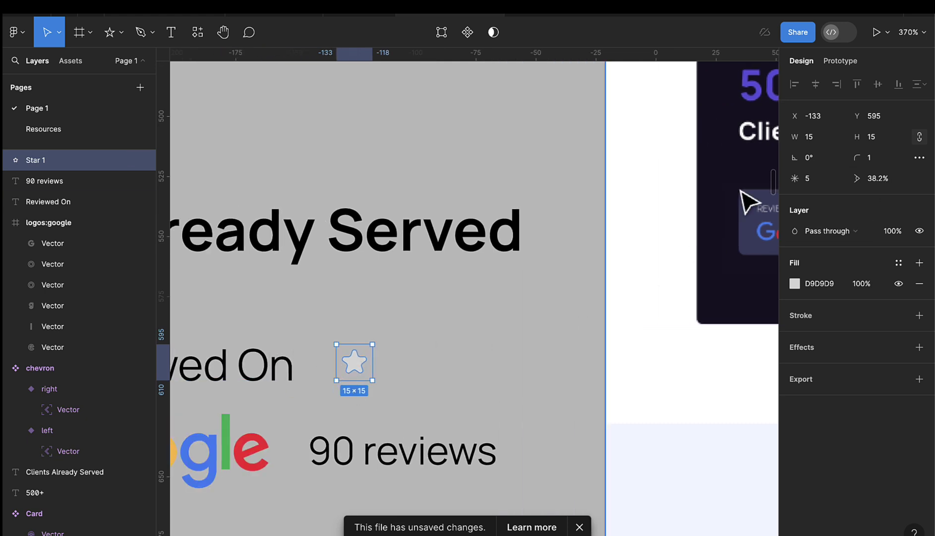
pyautogui.click(819, 137)
pyautogui.press('Up')
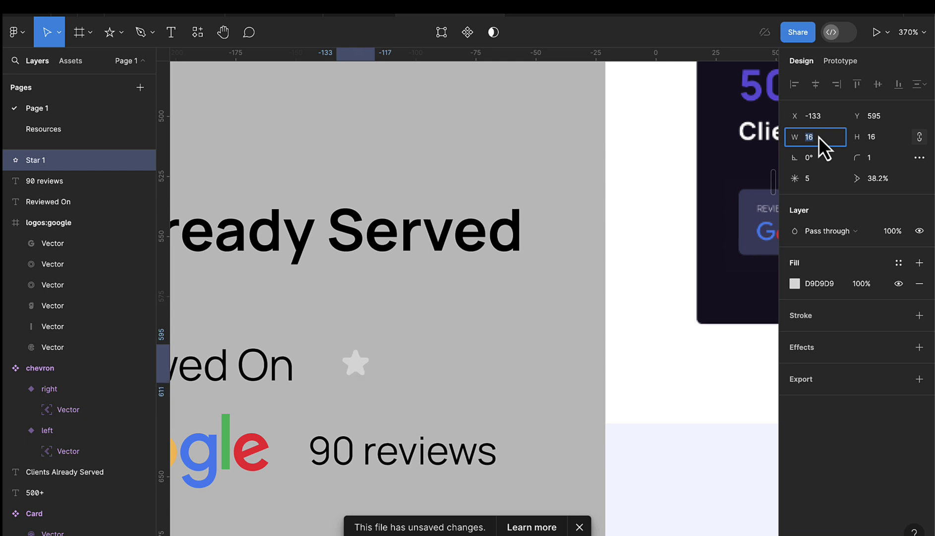
pyautogui.press('Up')
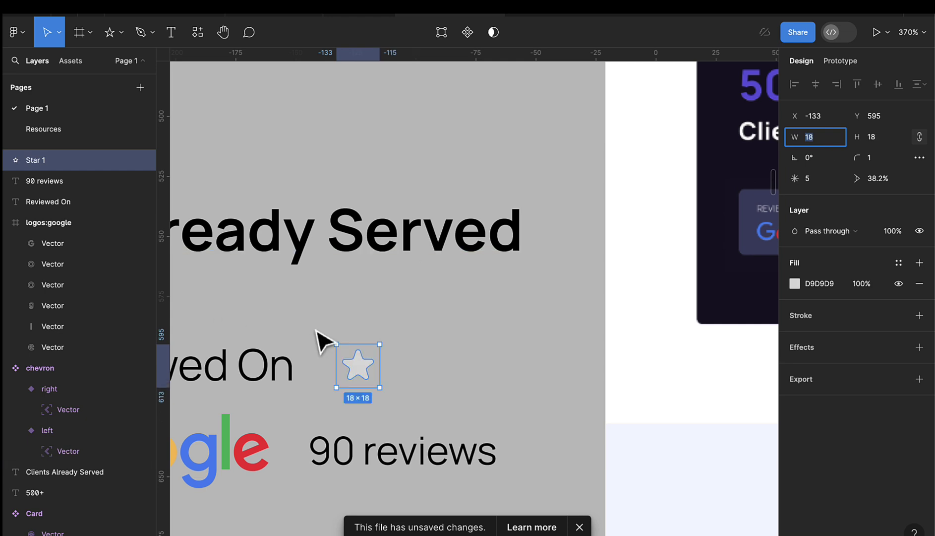
# - Duplicate the star into a row of five, removing the extra sixth copy
pyautogui.scroll(-2, 344, 334)
pyautogui.moveTo(352, 359); pyautogui.dragTo(382, 368)
pyautogui.hotkey('ctrl', 'd')
pyautogui.hotkey('ctrl', 'd')
pyautogui.hotkey('ctrl', 'd')
pyautogui.hotkey('ctrl', 'd')
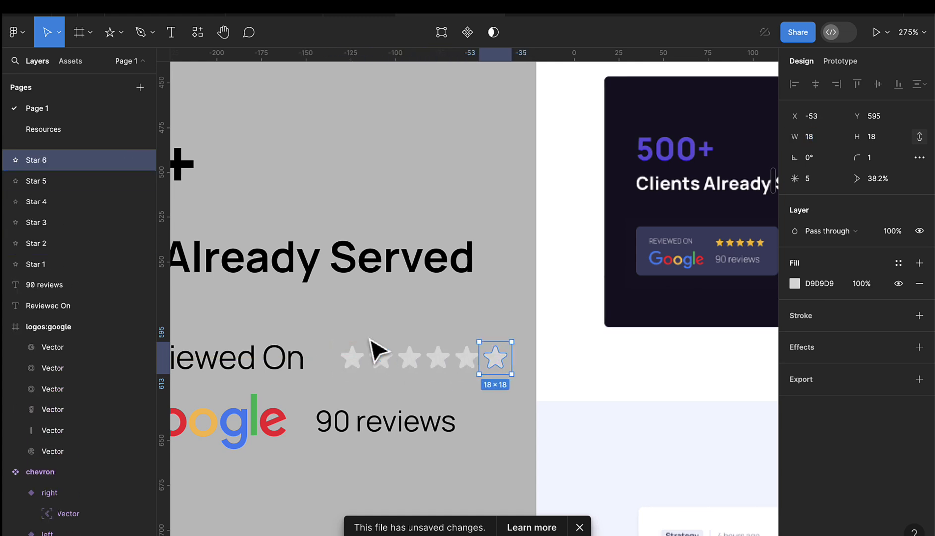
pyautogui.click(395, 359)
pyautogui.click(496, 362)
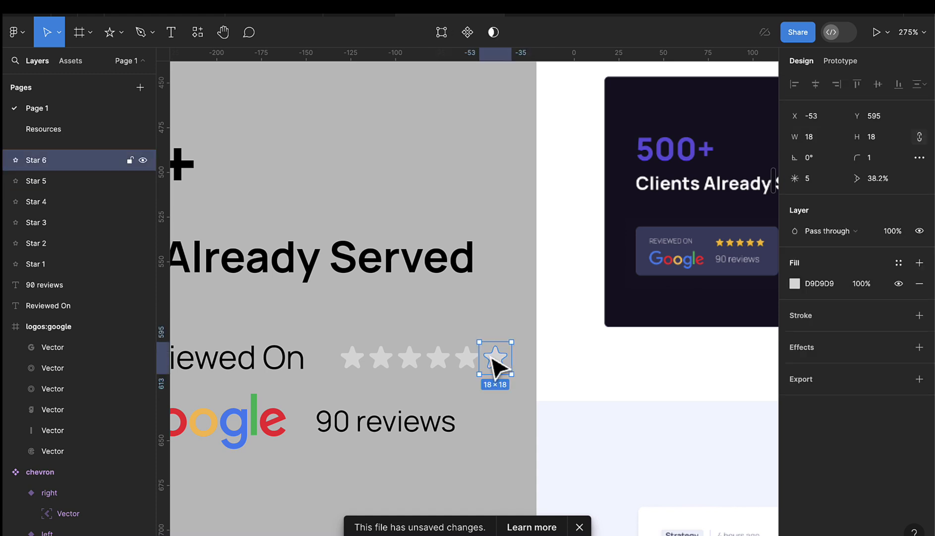
pyautogui.press('Delete')
# - Fill the five stars with yellow FFBA08 and wrap them in auto layout
pyautogui.moveTo(325, 320); pyautogui.dragTo(469, 376)
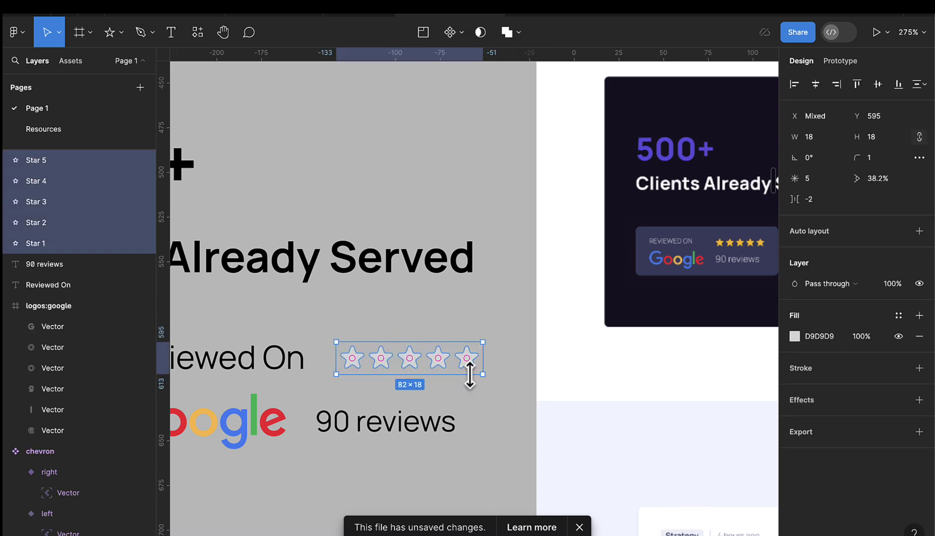
pyautogui.press('i')
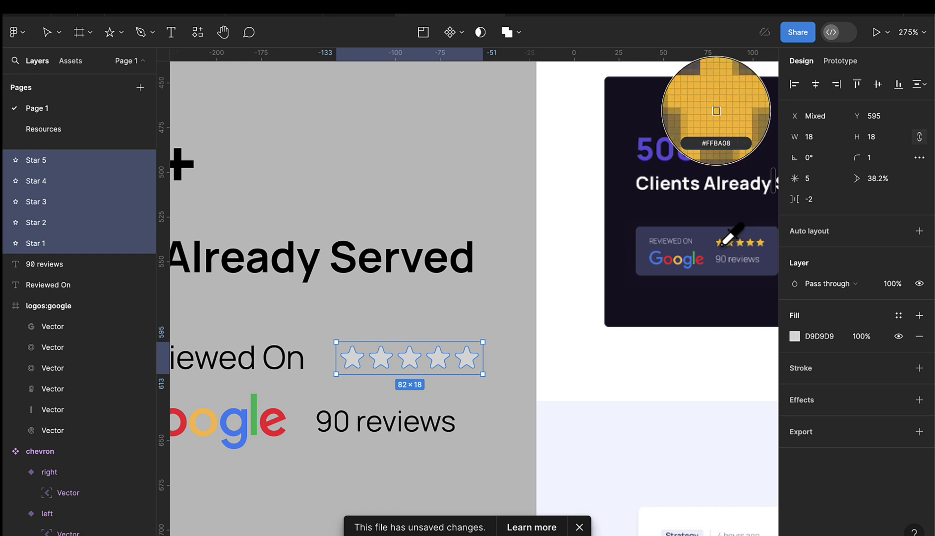
pyautogui.click(721, 245)
pyautogui.scroll(-6, 439, 355)
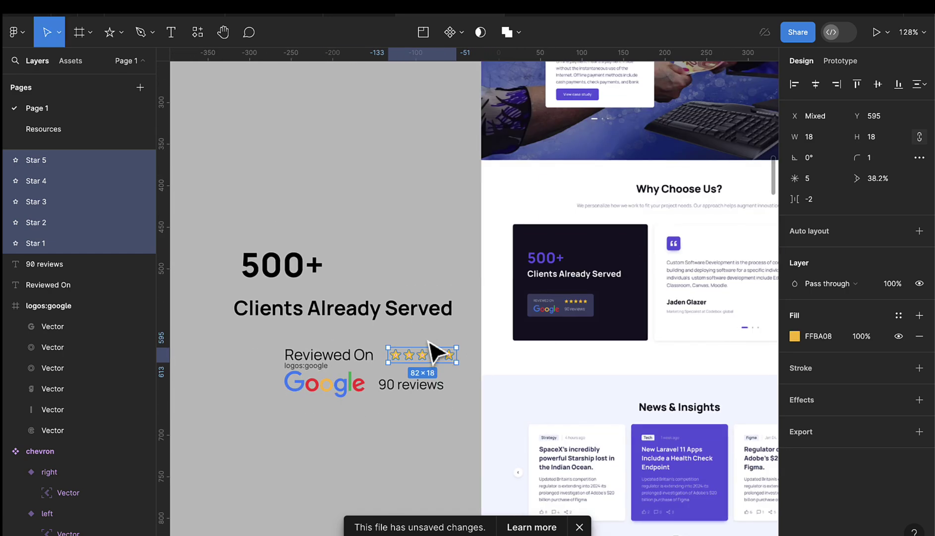
pyautogui.hotkey('shift', 'a')
pyautogui.scroll(5, 416, 362)
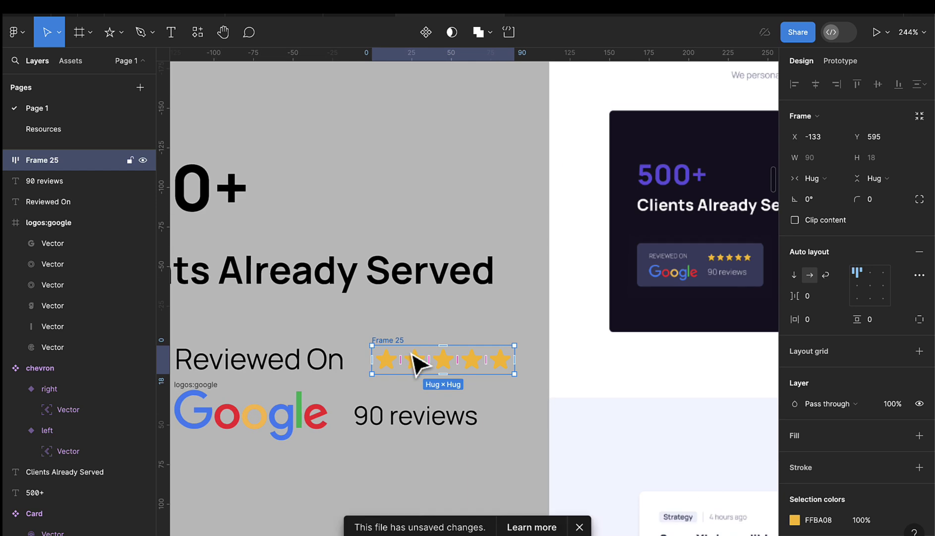
pyautogui.hscroll(-2, 414, 367)
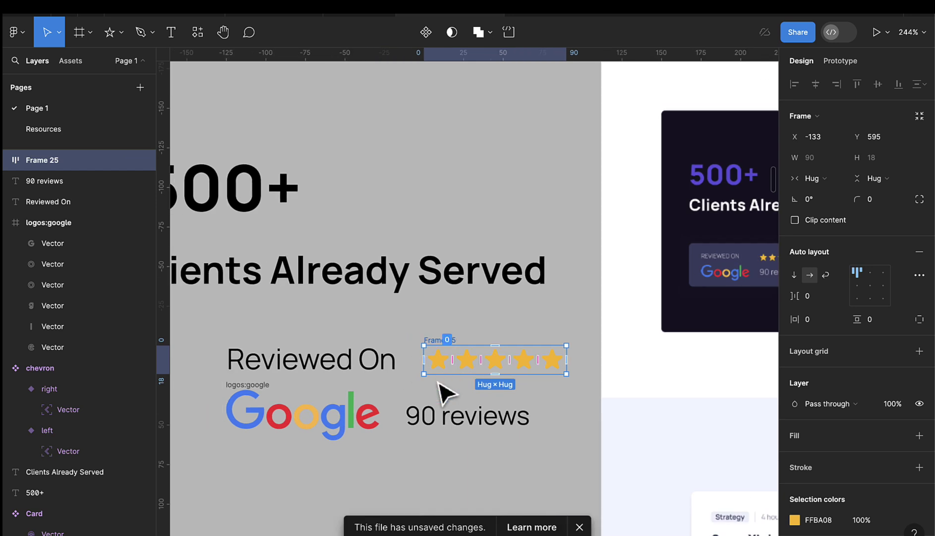
# - Stack '90 reviews' under the star row in an auto-layout frame
pyautogui.click(439, 432)
pyautogui.moveTo(438, 432); pyautogui.dragTo(462, 427)
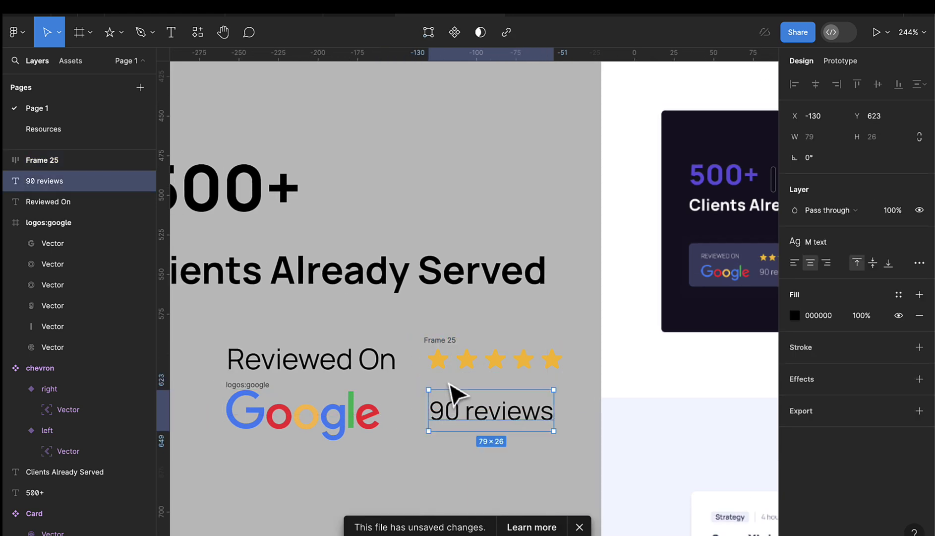
pyautogui.keyDown('shift'); pyautogui.click(442, 349); pyautogui.keyUp('shift')
pyautogui.hotkey('shift', 'a')
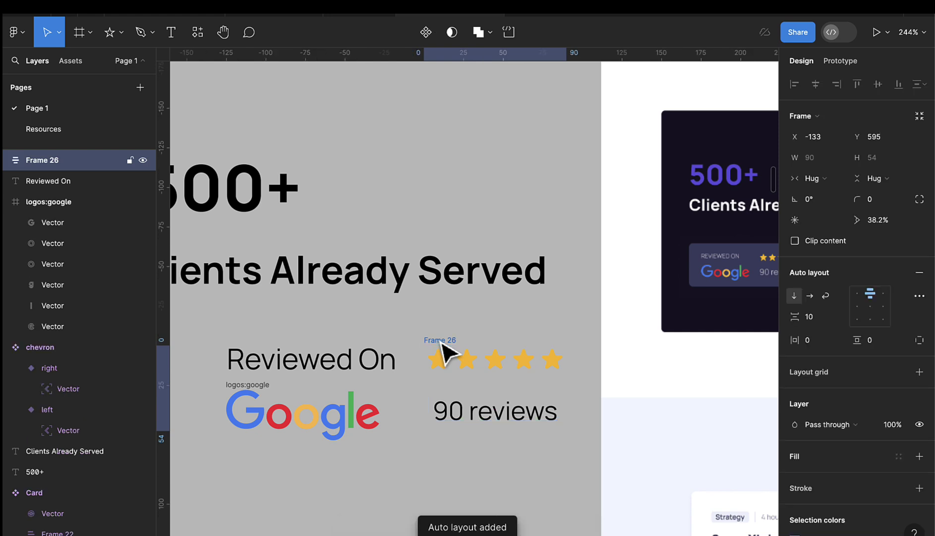
# - Stack 'Reviewed On' above the Google logo in an auto-layout frame
pyautogui.click(338, 366)
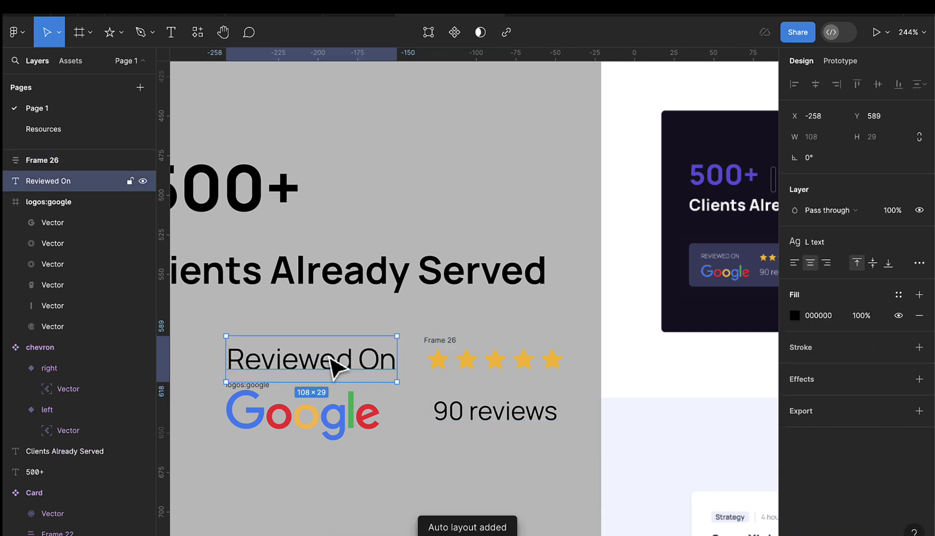
pyautogui.click(247, 401)
pyautogui.press('Escape')
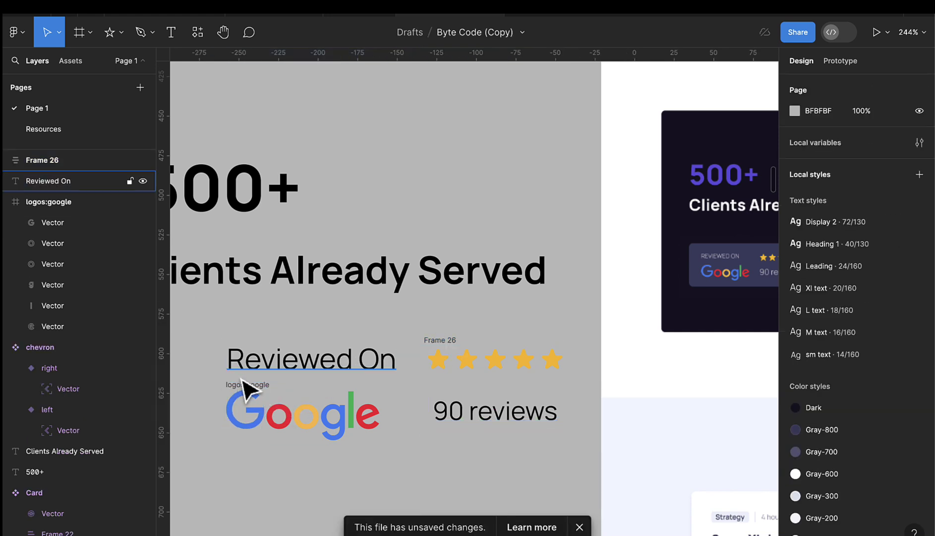
pyautogui.click(250, 387)
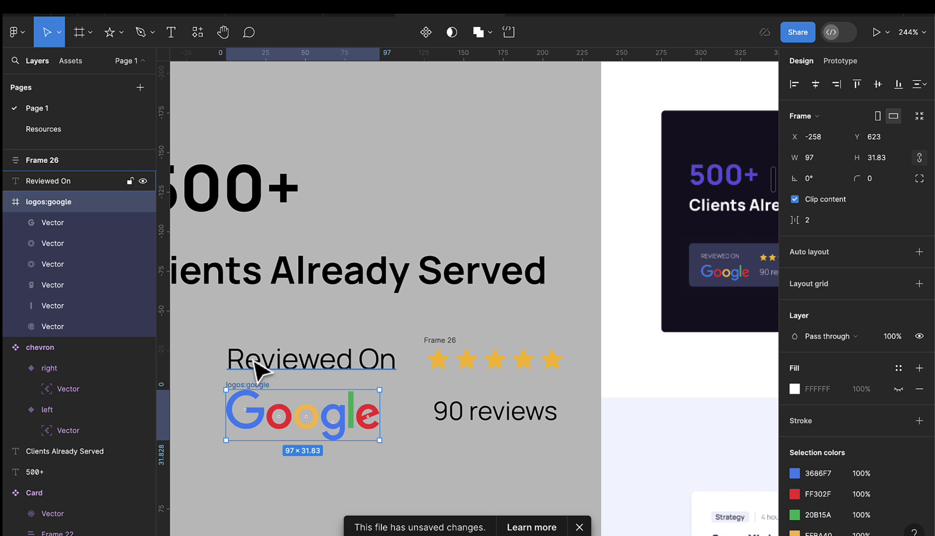
pyautogui.keyDown('shift'); pyautogui.click(255, 367); pyautogui.keyUp('shift')
pyautogui.hotkey('shift', 'a')
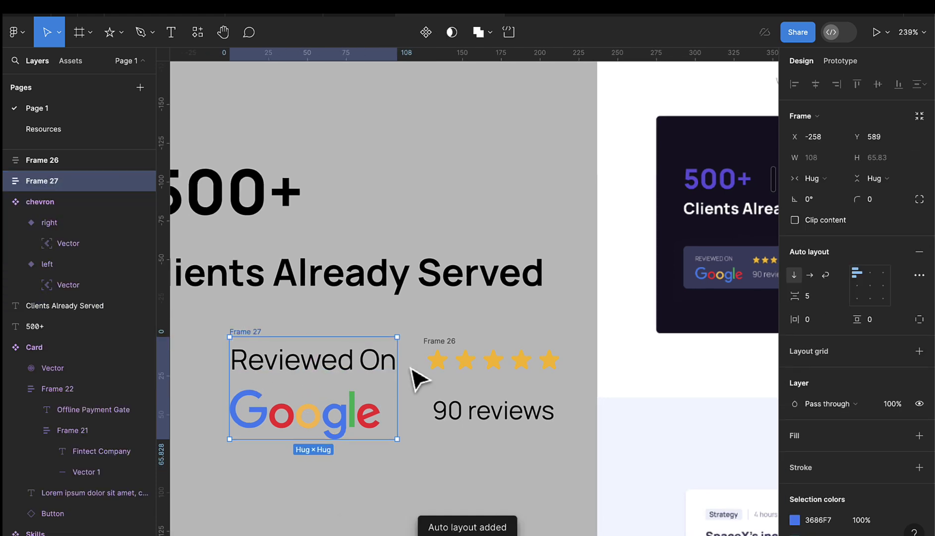
# - Combine both stacks into a horizontal auto-layout badge under 'Clients Already Served'
pyautogui.scroll(-5, 419, 380)
pyautogui.click(438, 360)
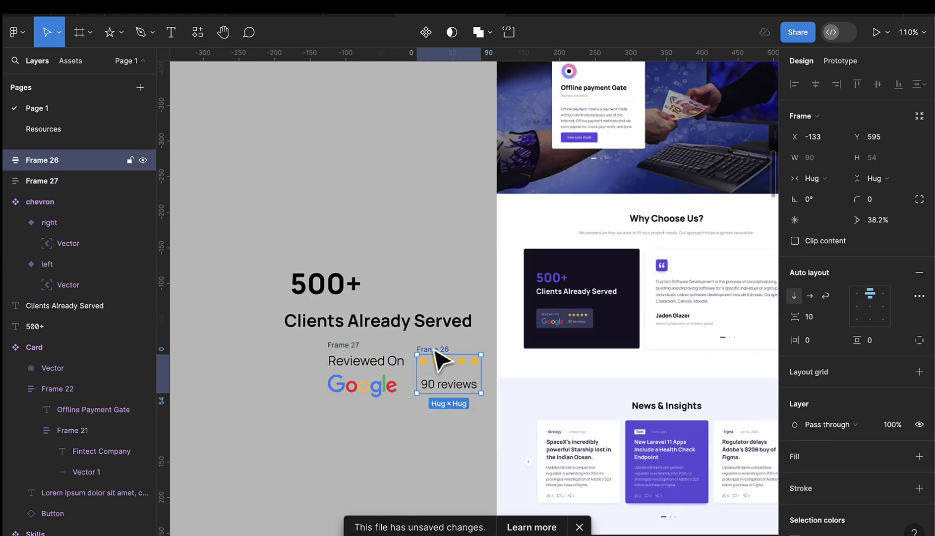
pyautogui.keyDown('shift'); pyautogui.click(346, 355); pyautogui.keyUp('shift')
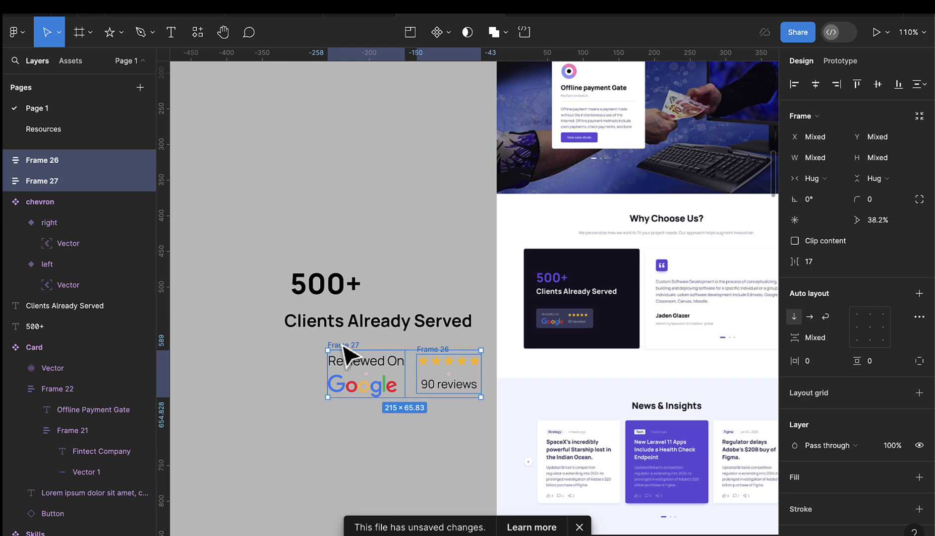
pyautogui.hotkey('shift', 'a')
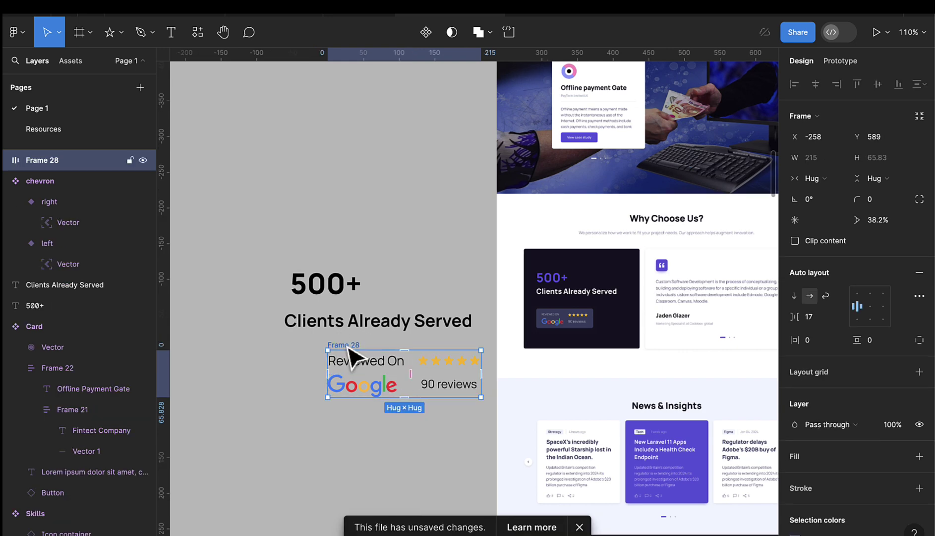
pyautogui.moveTo(348, 350); pyautogui.dragTo(303, 351)
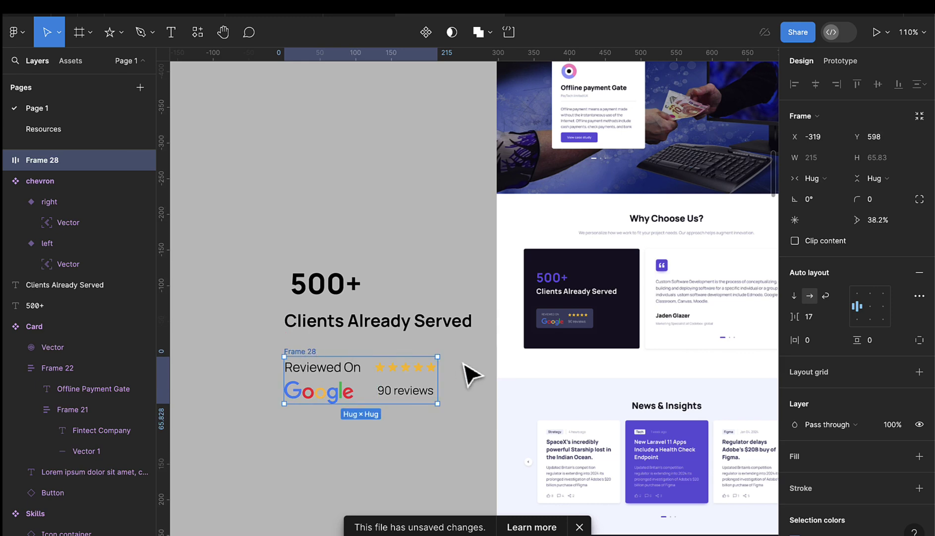
pyautogui.scroll(-3, 858, 442)
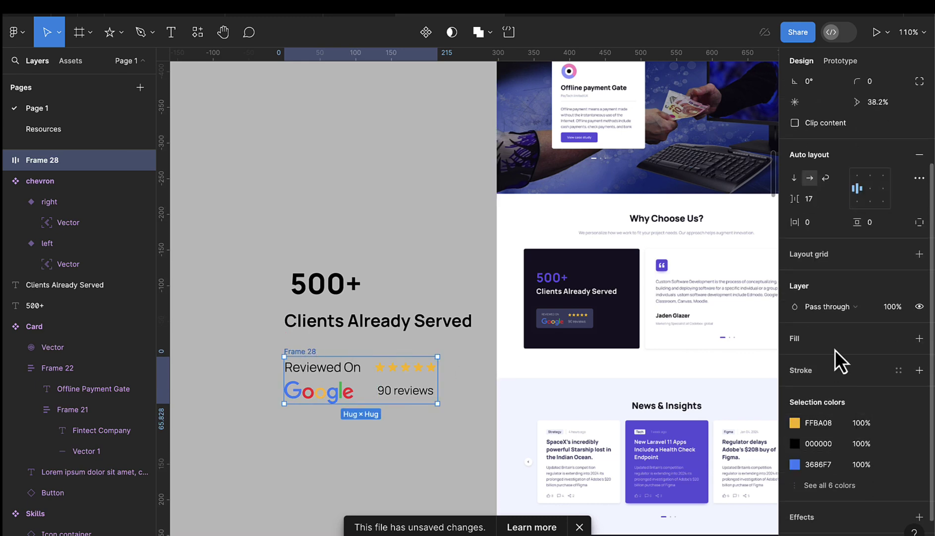
# - Give the badge a Gray-700 fill, 16 horizontal and 12 vertical padding, and corner radius 4
pyautogui.click(899, 339)
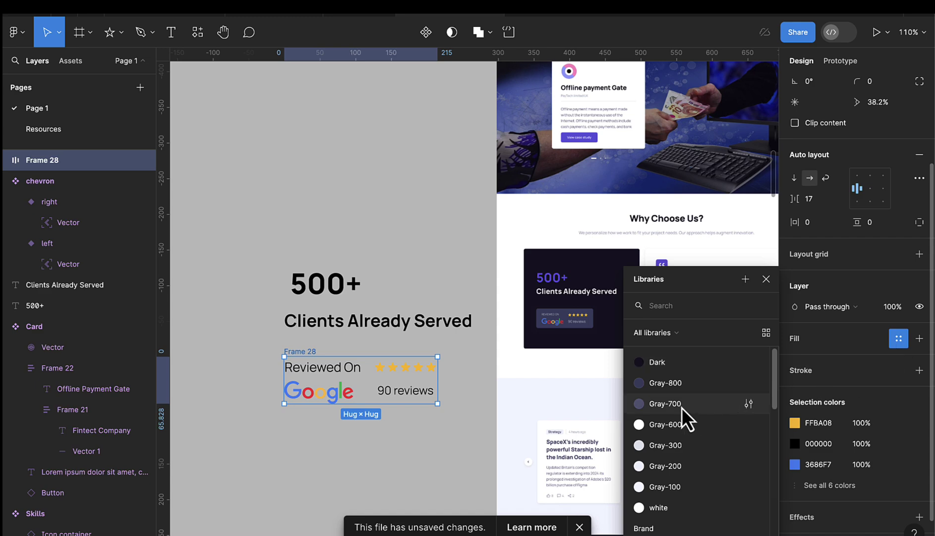
pyautogui.click(665, 403)
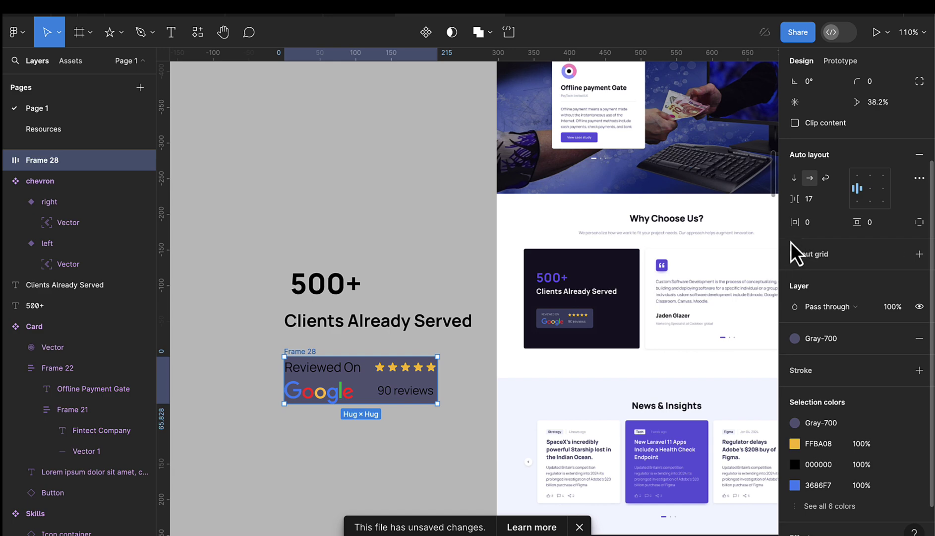
pyautogui.click(820, 223)
pyautogui.write('16')
pyautogui.press('Return')
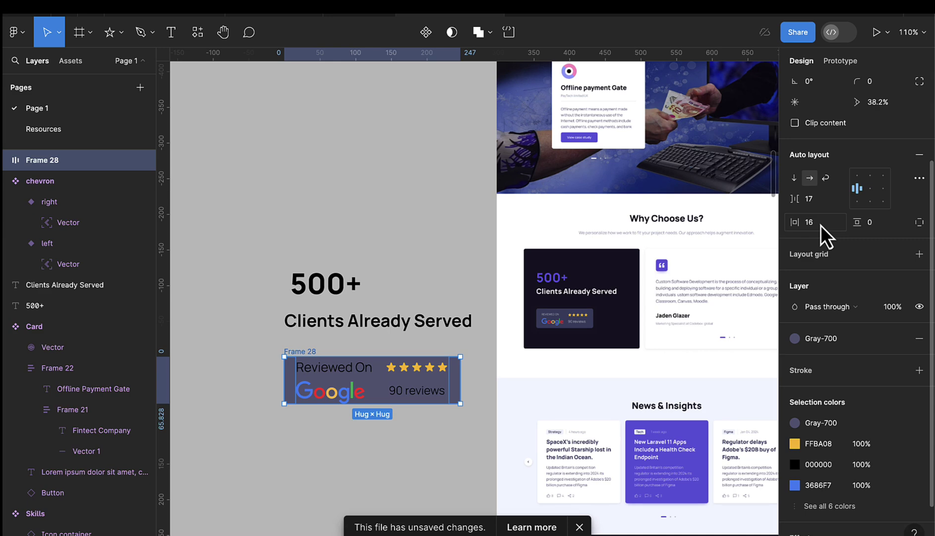
pyautogui.click(873, 224)
pyautogui.write('1')
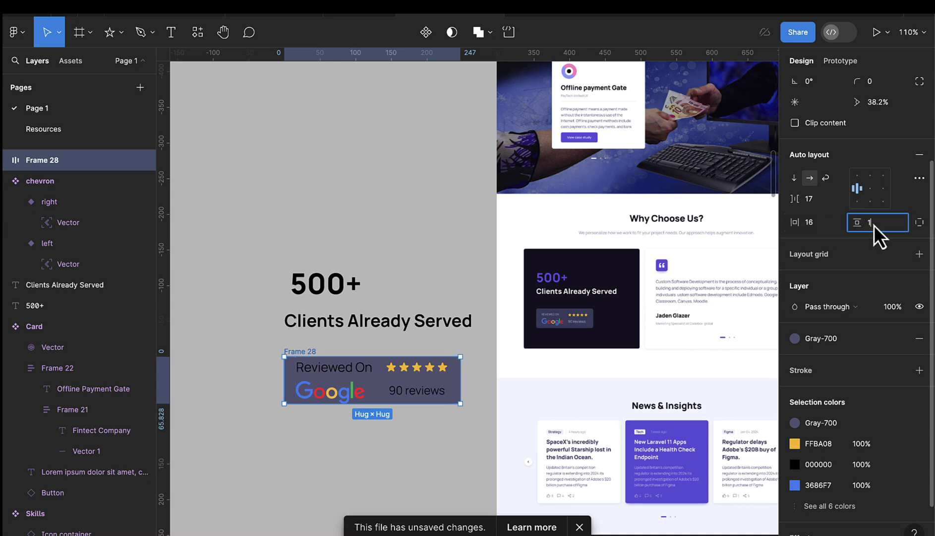
pyautogui.write('2')
pyautogui.press('Return')
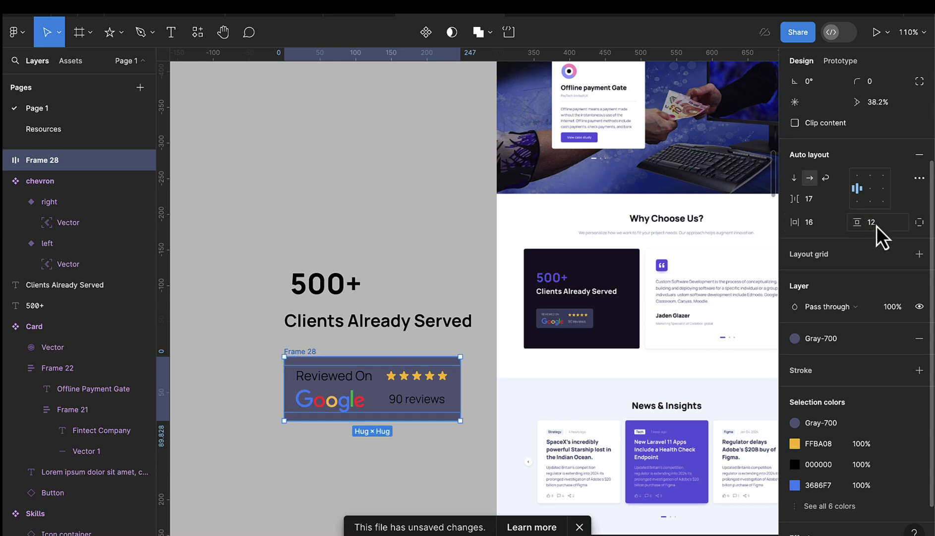
pyautogui.scroll(3, 878, 204)
pyautogui.click(881, 201)
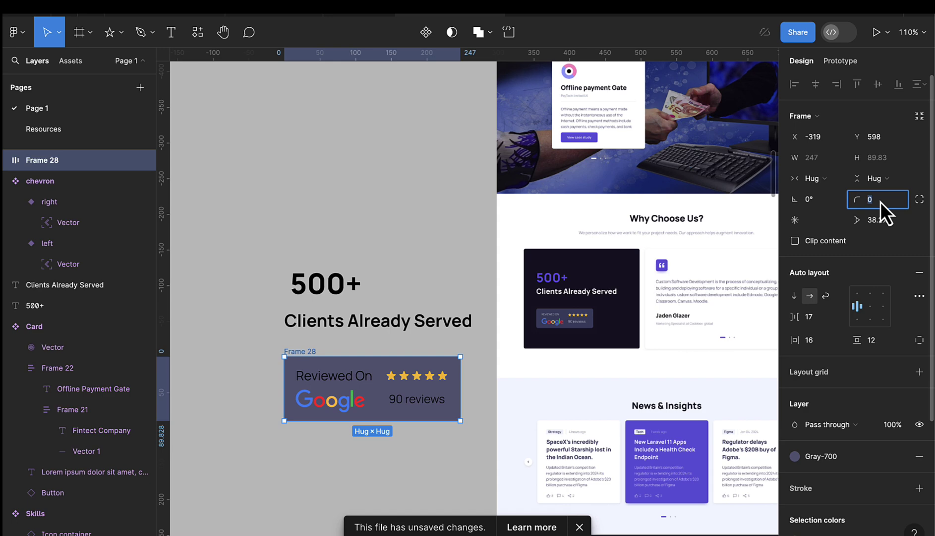
pyautogui.press('BackSpace')
pyautogui.write('4')
pyautogui.press('Return')
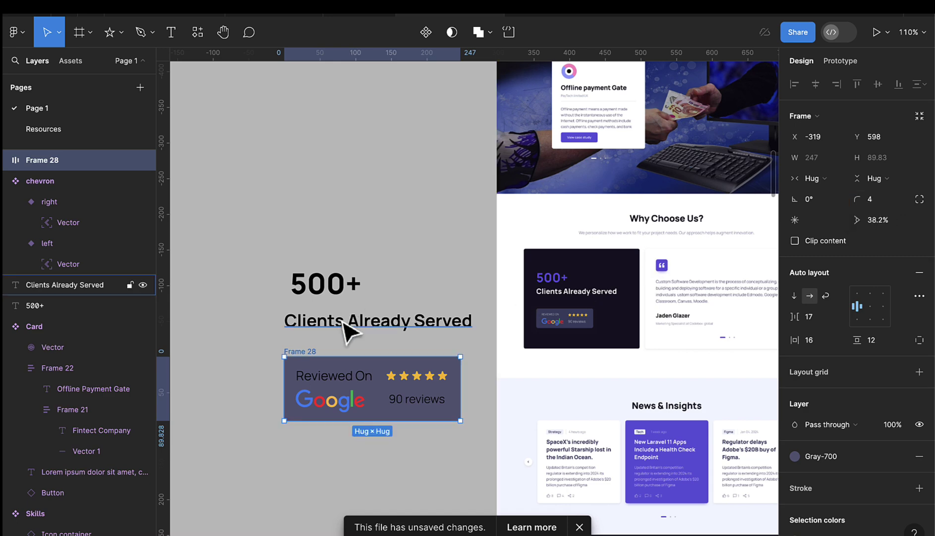
# - Make 'Reviewed On', '90 reviews' and 'Clients Already Served' white
pyautogui.click(350, 388)
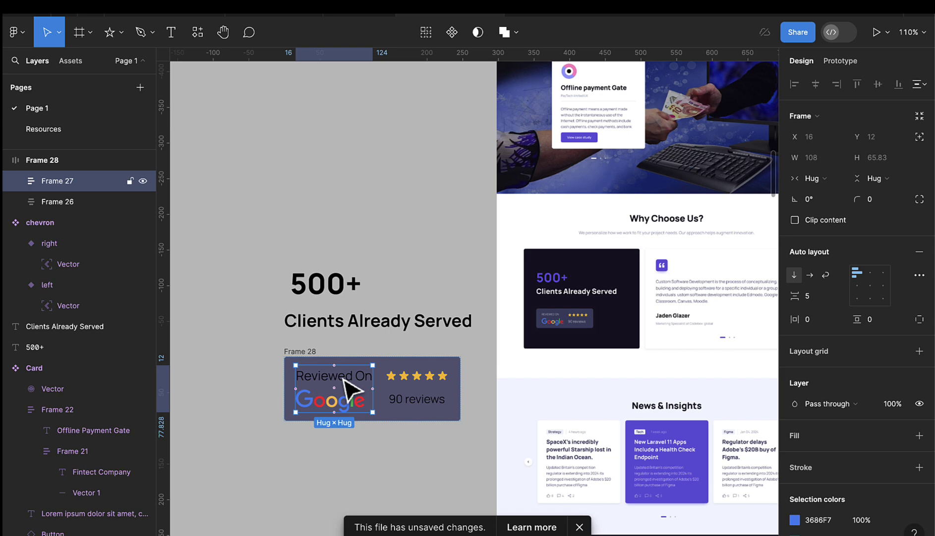
pyautogui.click(344, 379)
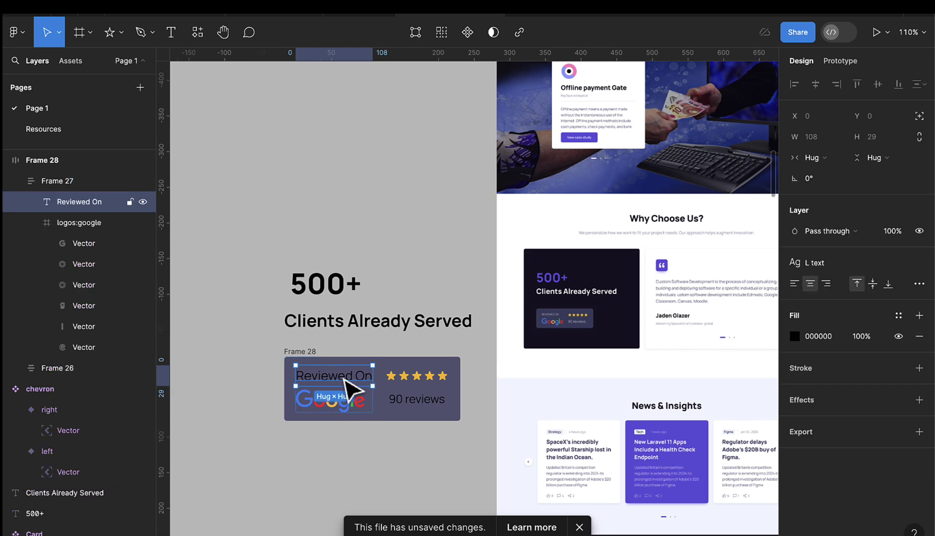
pyautogui.click(898, 318)
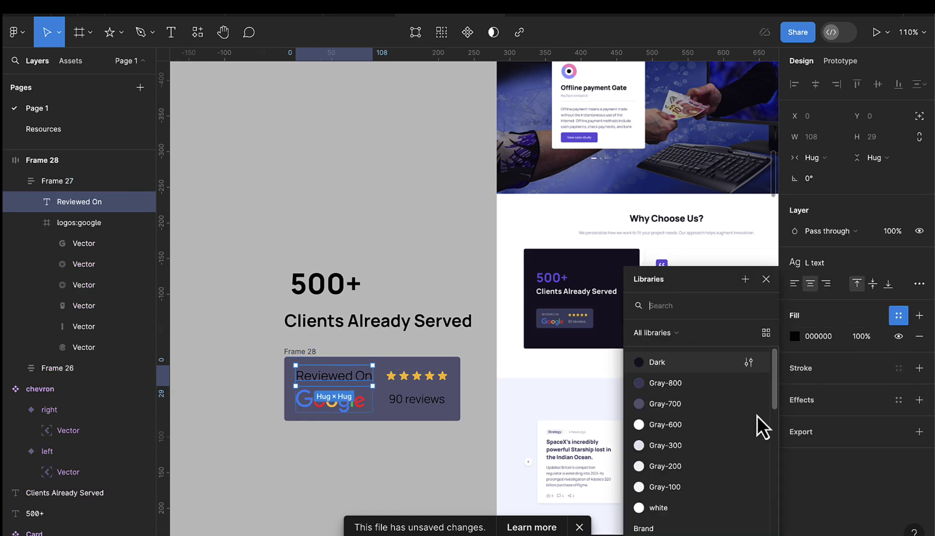
pyautogui.click(672, 506)
pyautogui.click(437, 405)
pyautogui.click(434, 407)
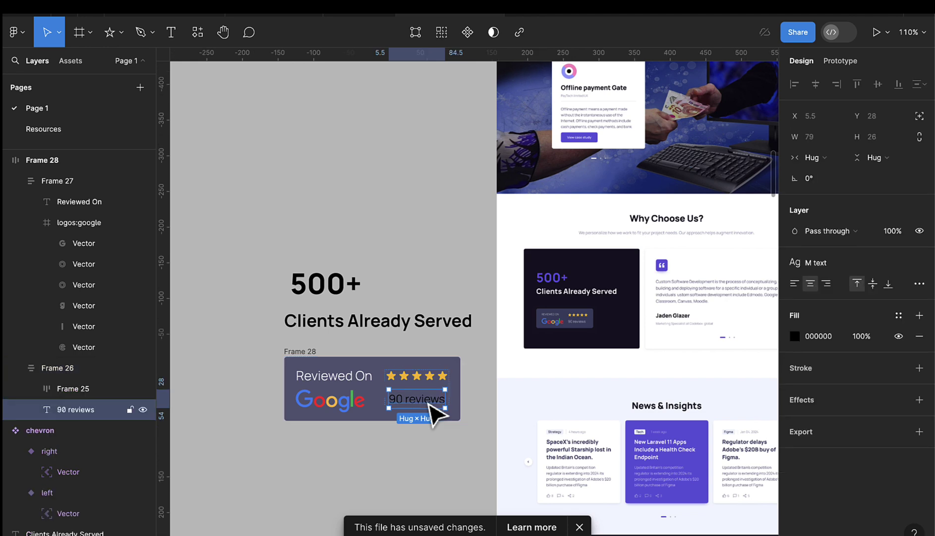
pyautogui.click(900, 316)
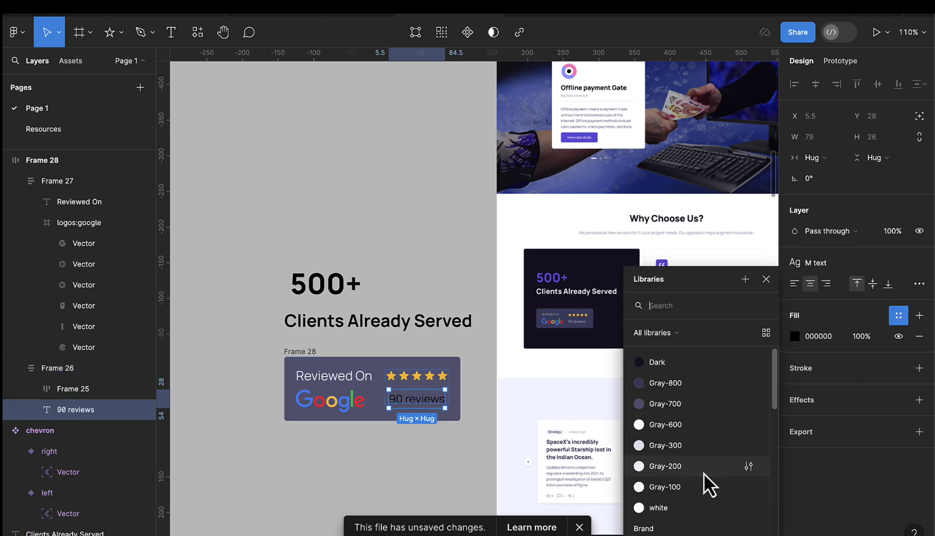
pyautogui.click(681, 506)
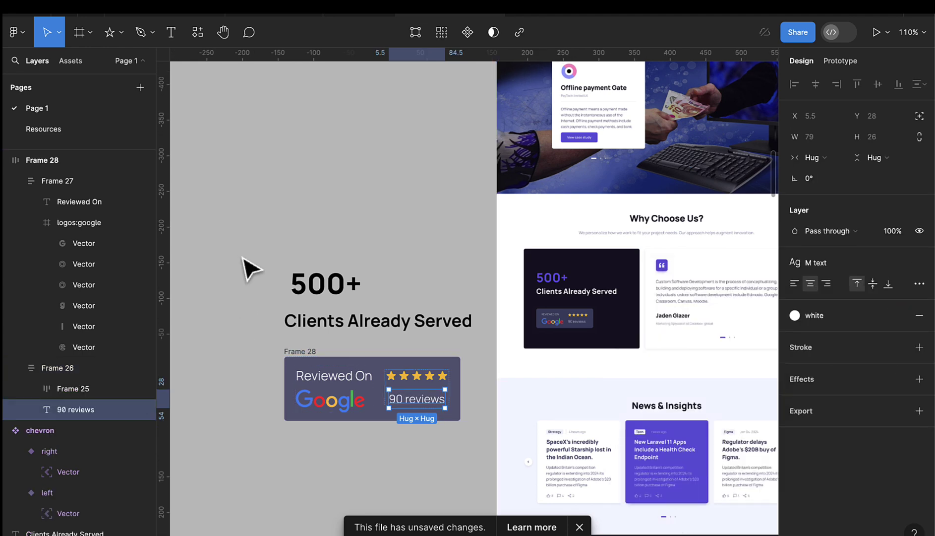
pyautogui.click(317, 329)
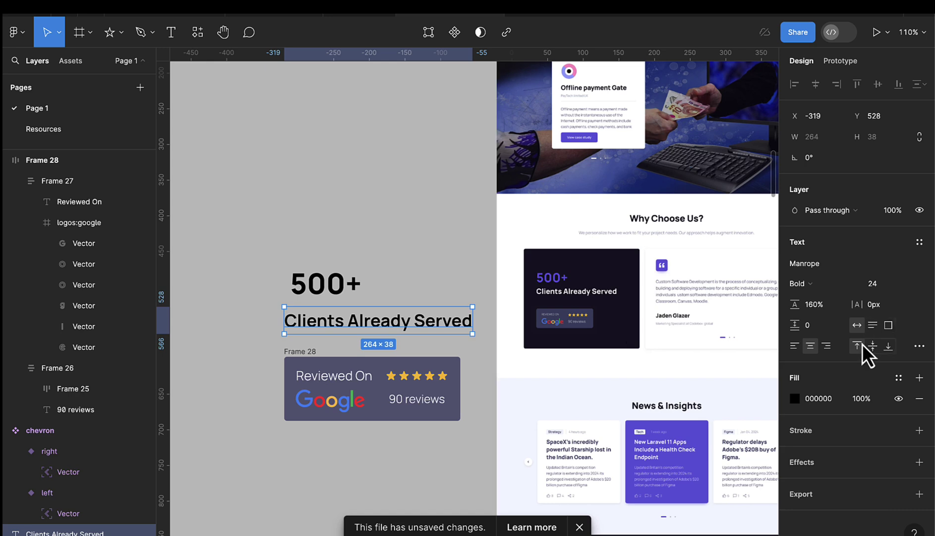
pyautogui.click(898, 378)
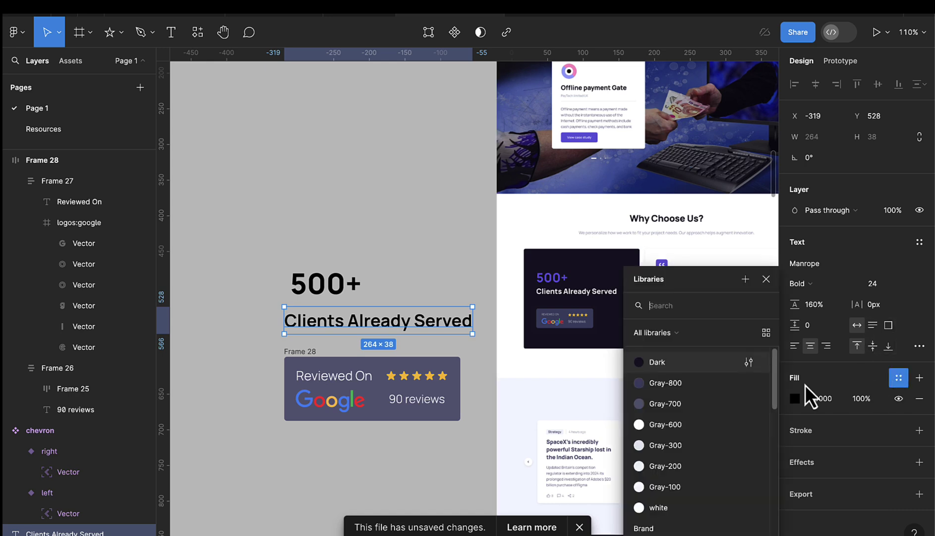
pyautogui.click(659, 507)
# - Colour '500+' with the Brand/Primary style, nudge it into place, then select the whole stats block
pyautogui.click(340, 290)
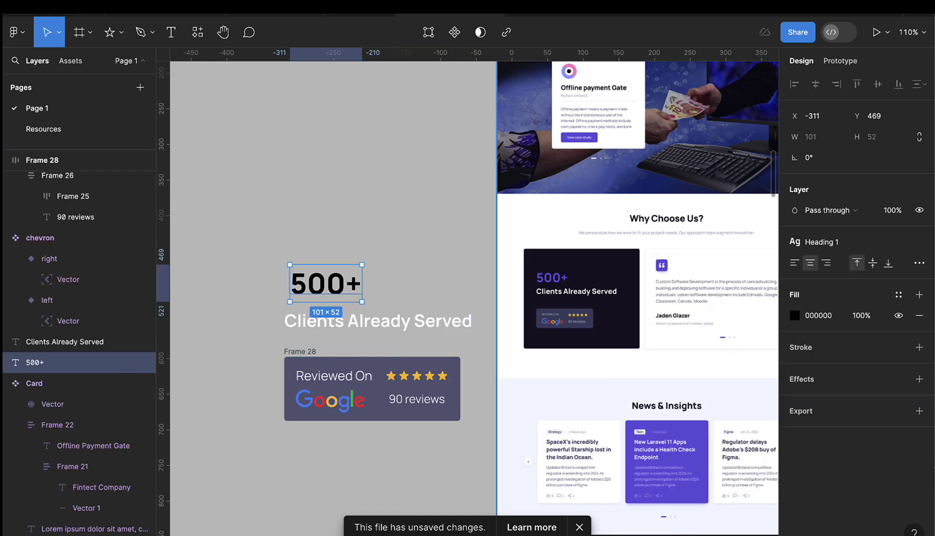
pyautogui.click(896, 296)
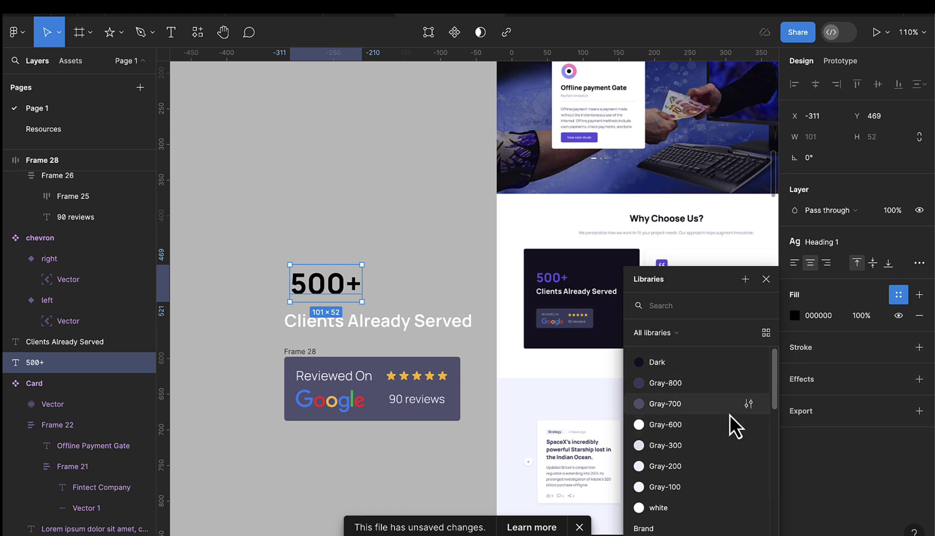
pyautogui.scroll(-2, 709, 441)
pyautogui.click(662, 503)
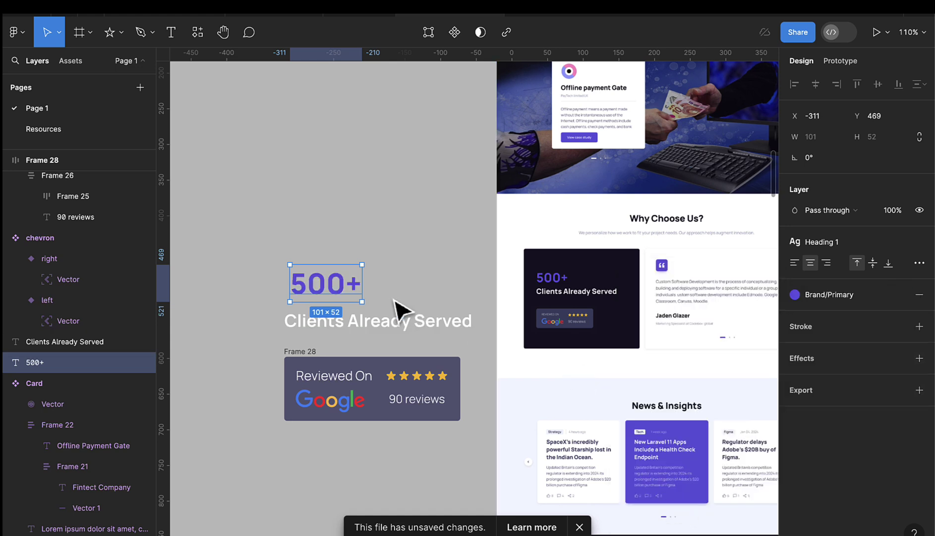
pyautogui.moveTo(328, 291); pyautogui.dragTo(322, 296)
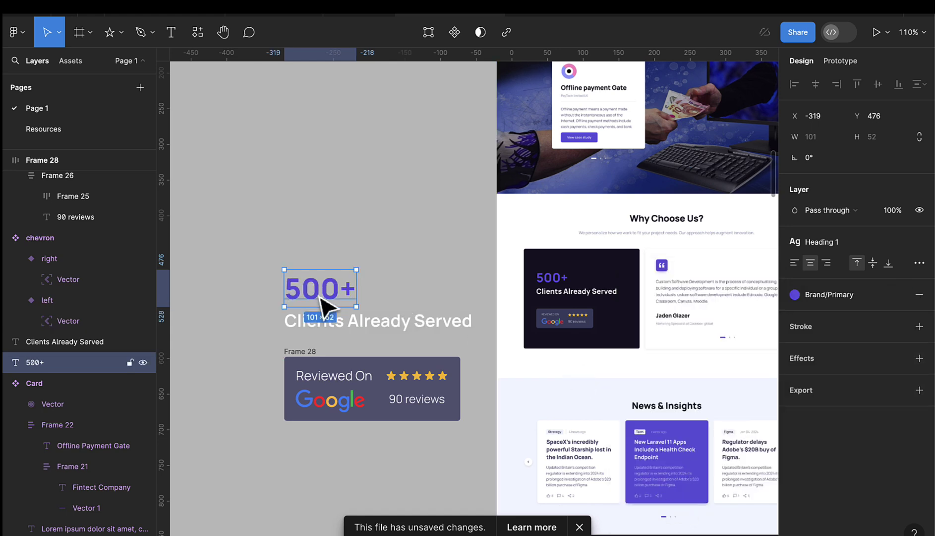
pyautogui.scroll(-1, 349, 290)
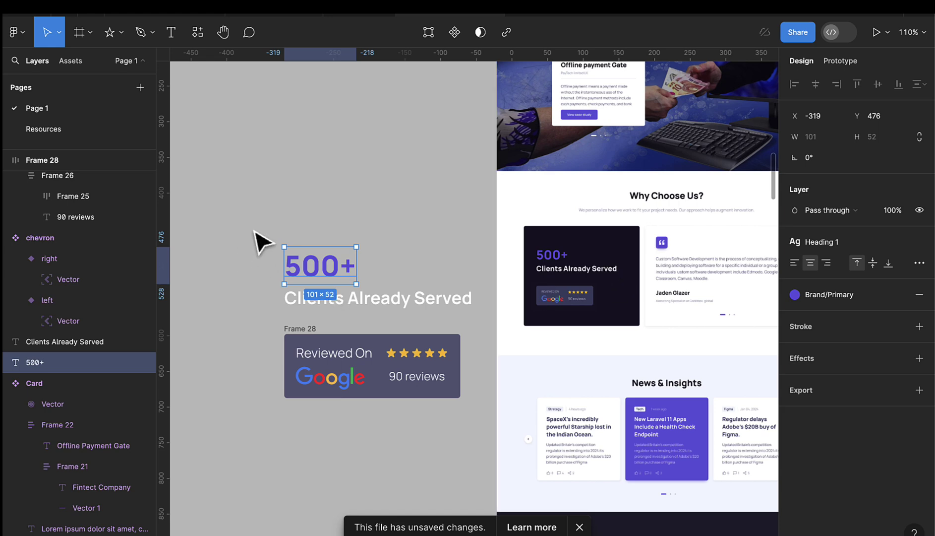
pyautogui.moveTo(257, 223); pyautogui.dragTo(468, 426)
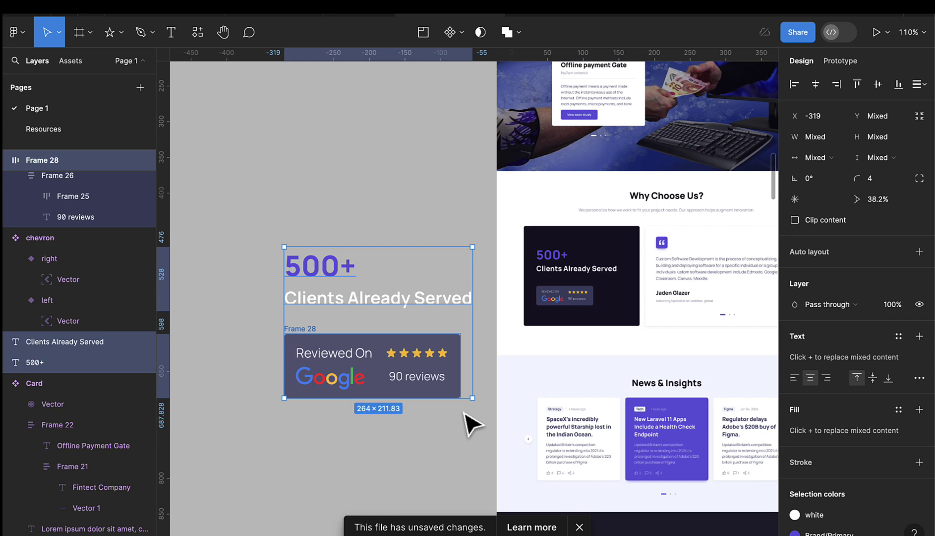
# - Wrap the stats block in vertical auto layout, nesting '500+' and heading in their own frame at -6 gap
pyautogui.hotkey('shift', 'a')
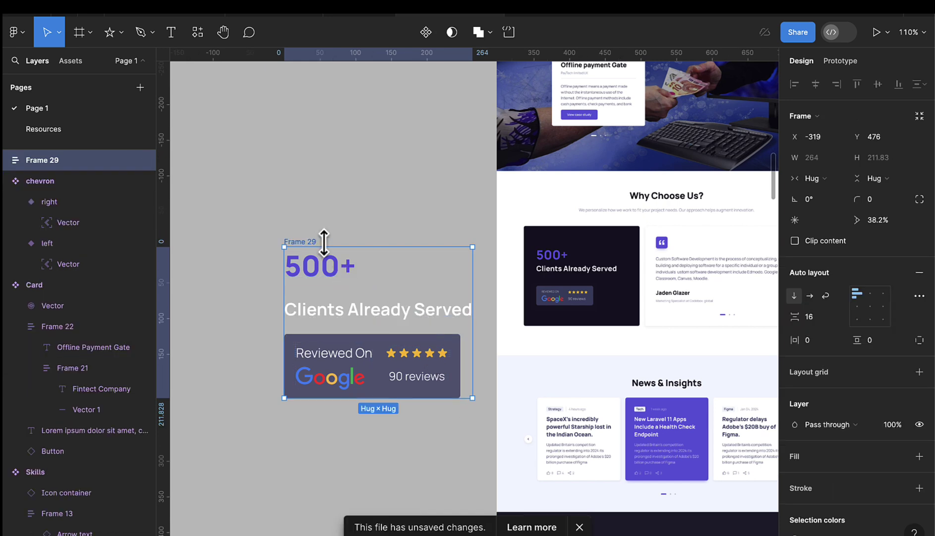
pyautogui.click(349, 236)
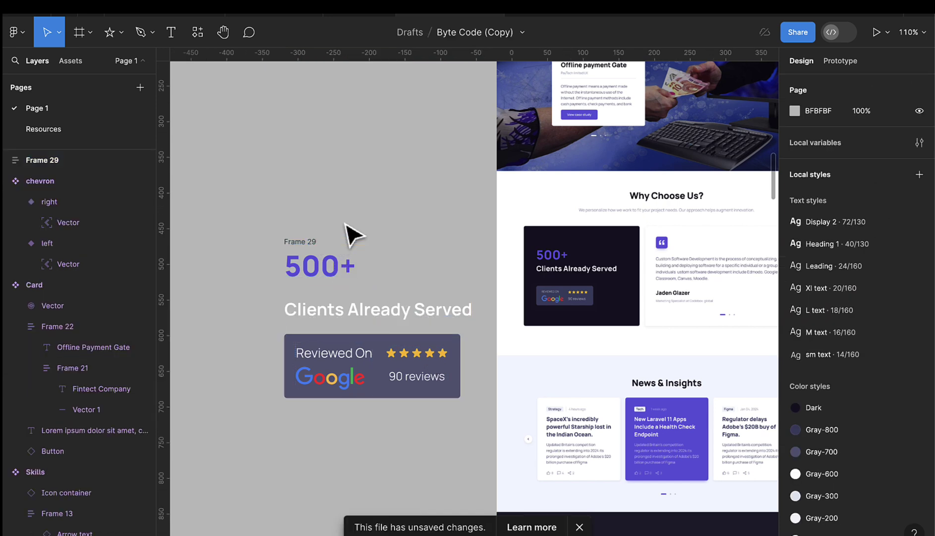
pyautogui.click(324, 281)
pyautogui.keyDown('shift'); pyautogui.click(336, 314); pyautogui.keyUp('shift')
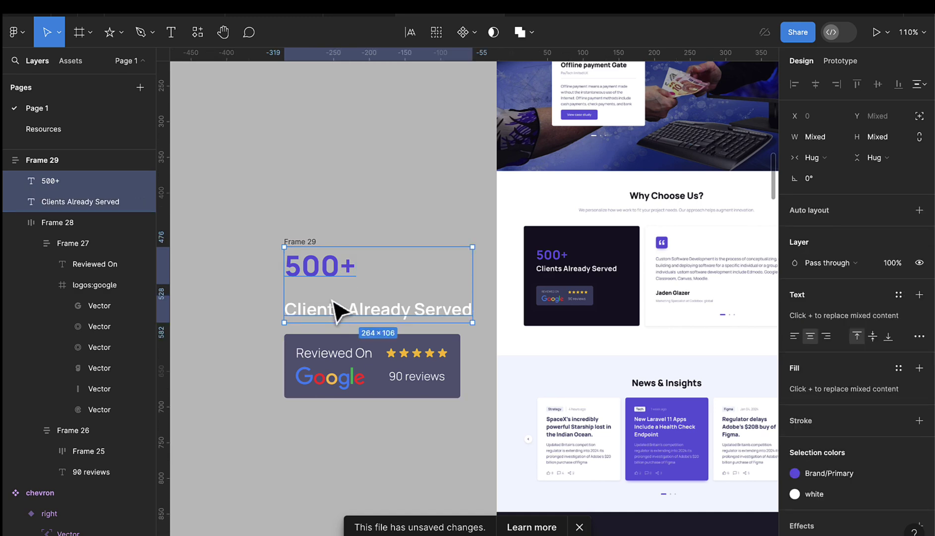
pyautogui.hotkey('shift', 'a')
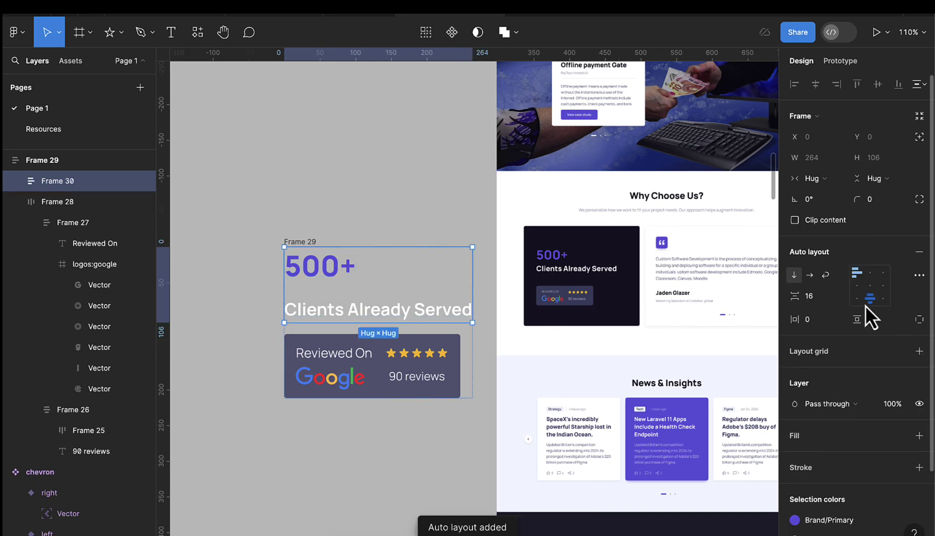
pyautogui.write('1')
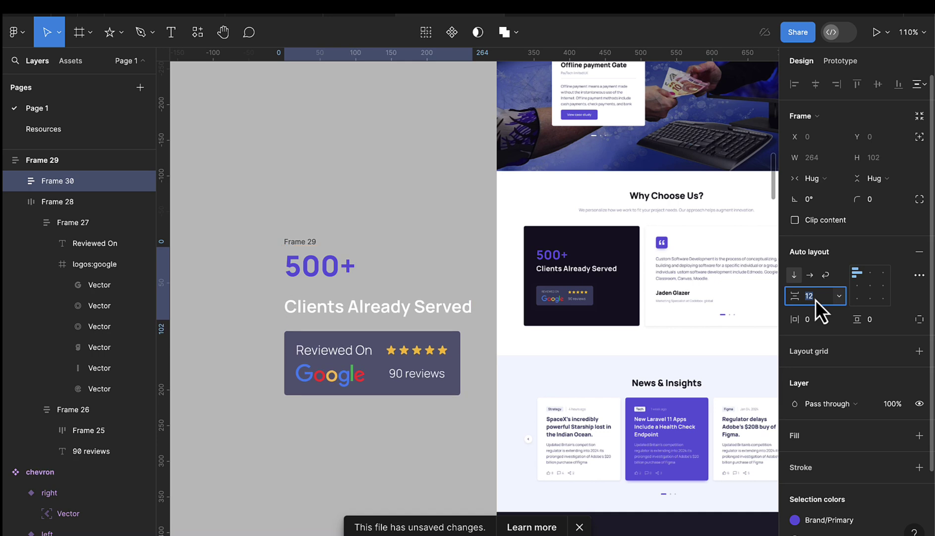
pyautogui.press('Down')
pyautogui.press('Down')
pyautogui.press('Down')
pyautogui.press('Down')
pyautogui.press('Down')
pyautogui.press('Down')
pyautogui.press('Down')
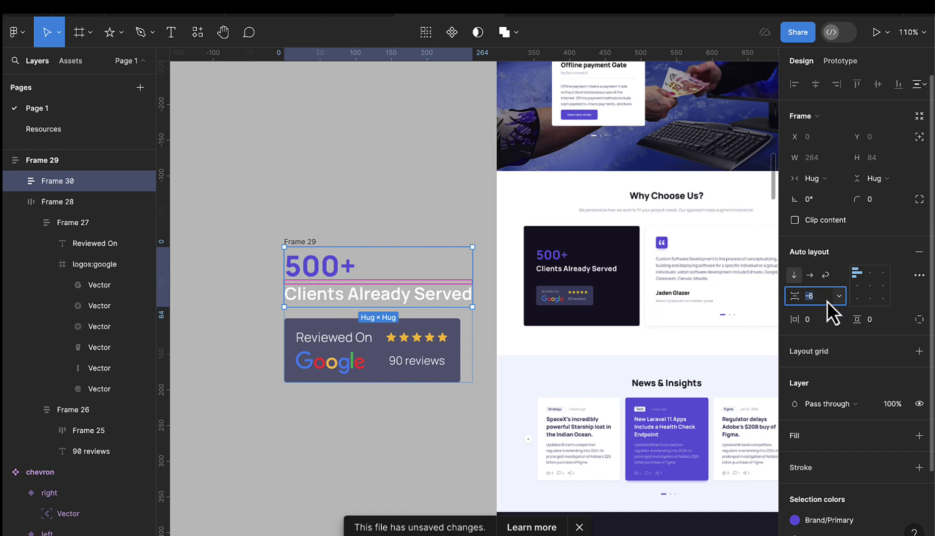
pyautogui.press('Up')
pyautogui.press('Up')
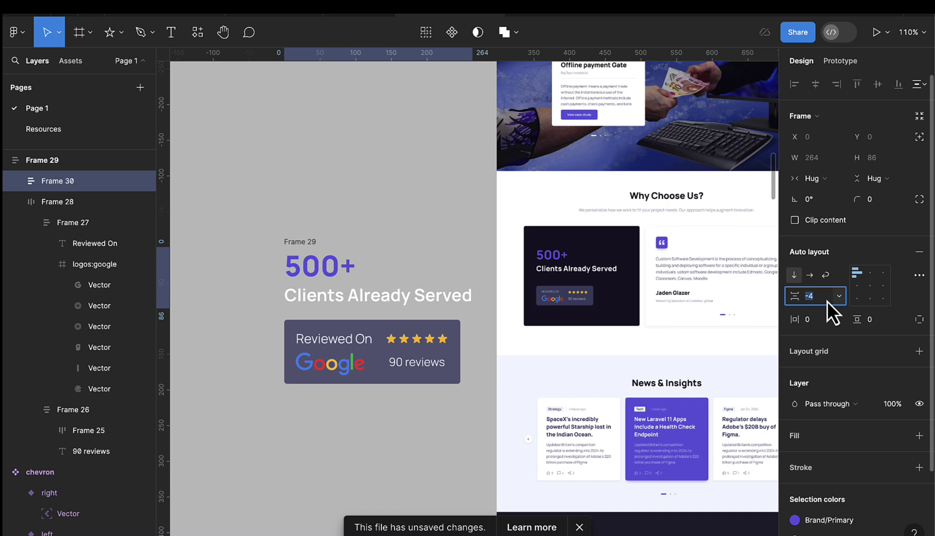
pyautogui.press('Down')
pyautogui.press('Down')
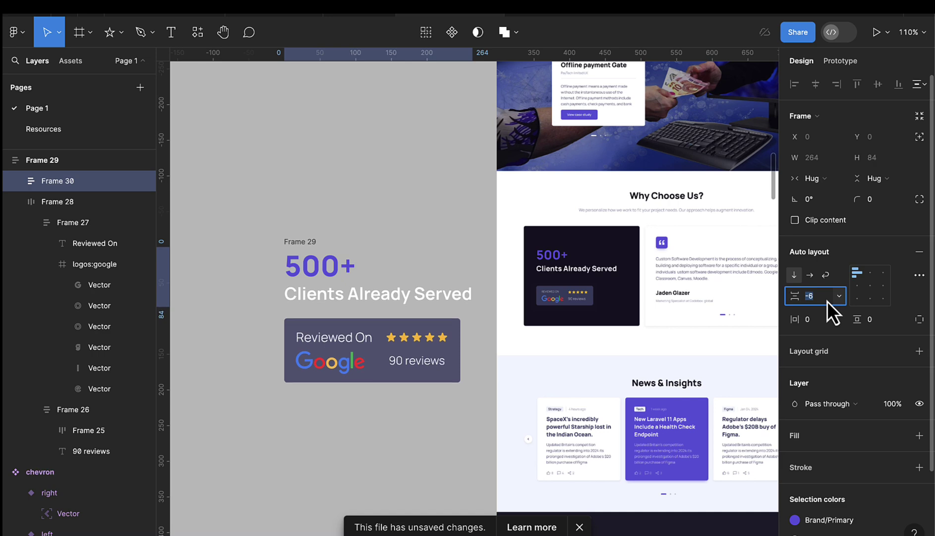
pyautogui.click(301, 224)
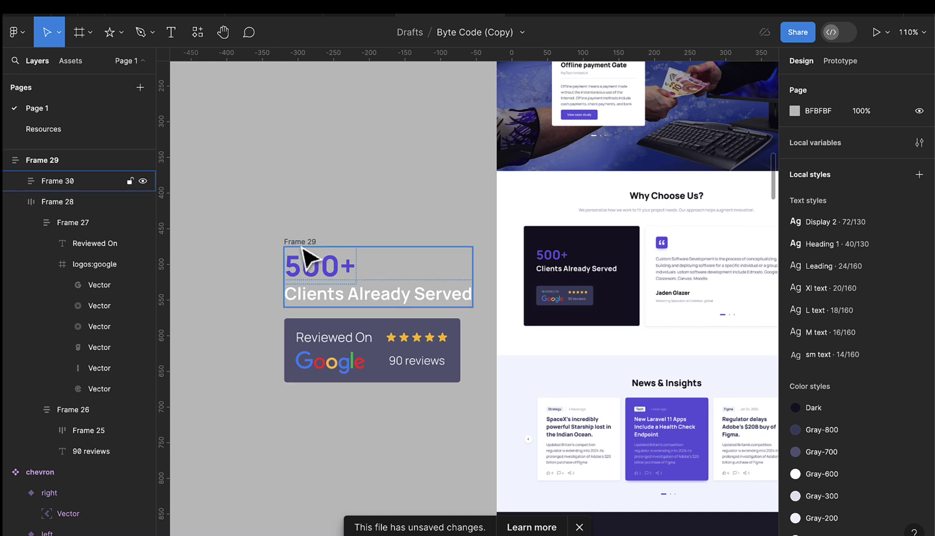
# - Select the outer stats frame, Frame 29, and fill it with the Dark colour style
pyautogui.moveTo(303, 242); pyautogui.dragTo(264, 223)
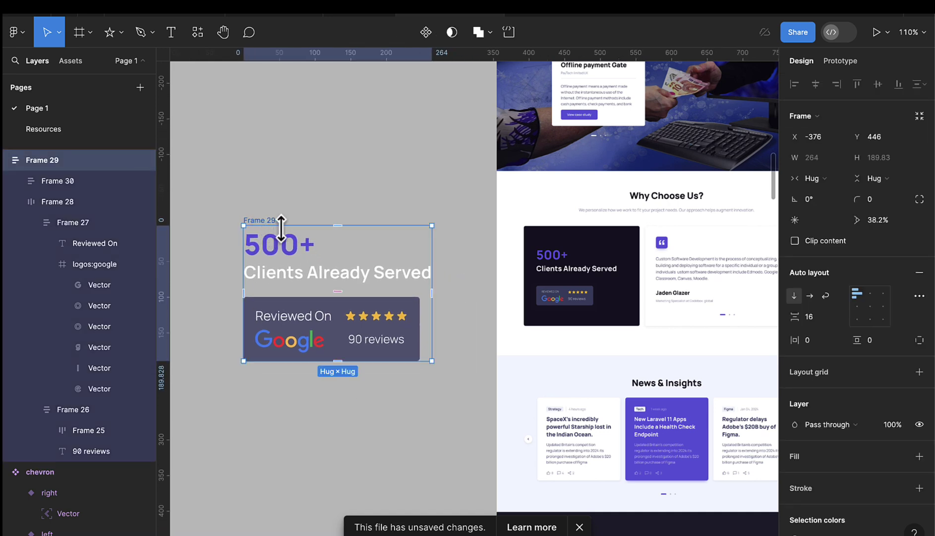
pyautogui.scroll(-1, 905, 459)
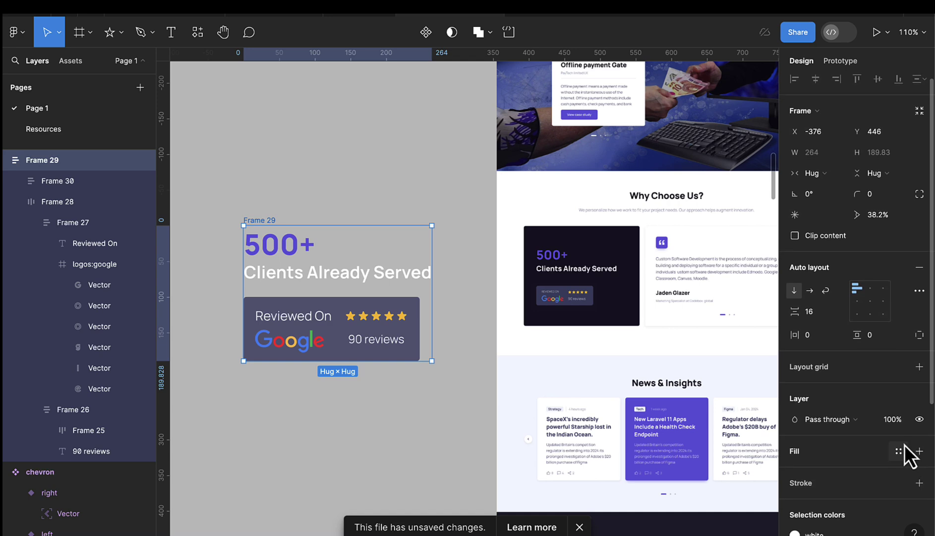
pyautogui.click(898, 451)
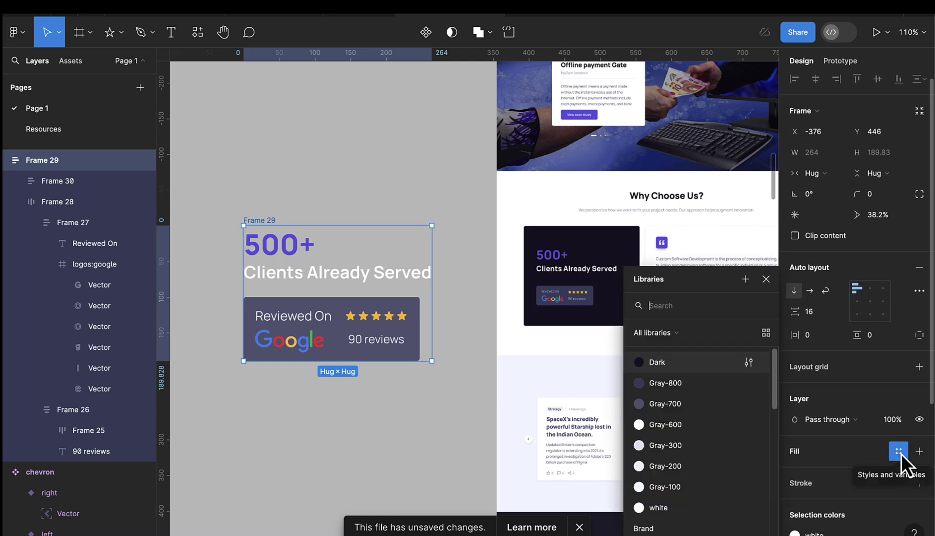
pyautogui.click(644, 364)
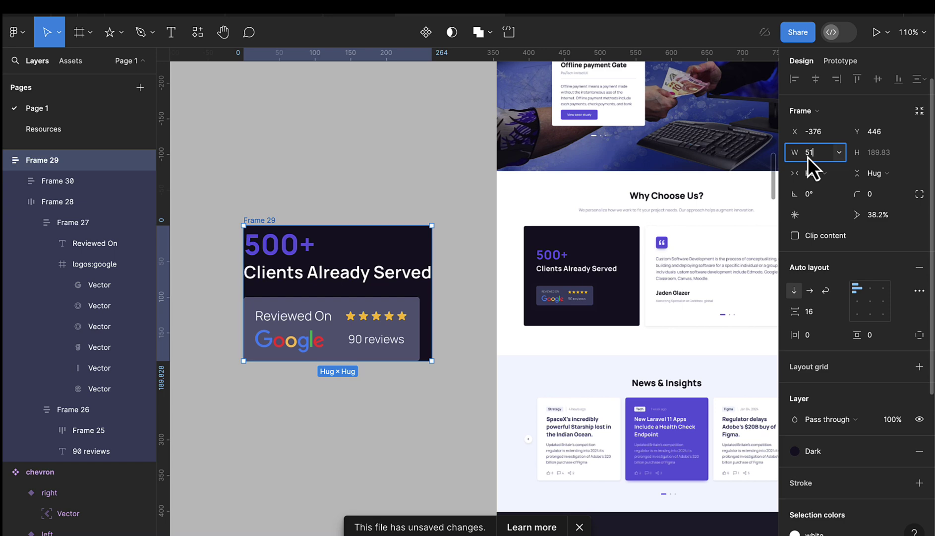
# - Set the outer frame to 516 wide and 445 tall, moving it further left
pyautogui.write('6')
pyautogui.press('Return')
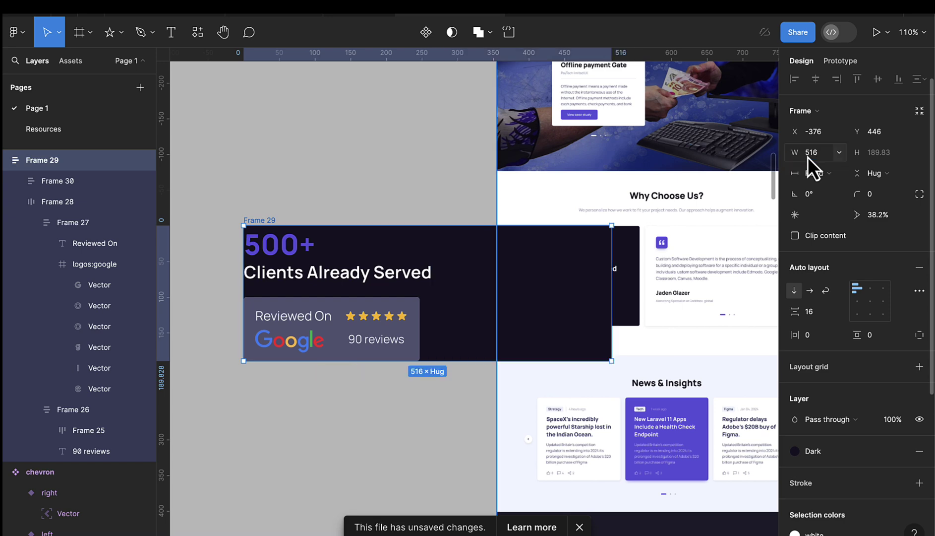
pyautogui.scroll(-3, 457, 328)
pyautogui.scroll(-2, 457, 328)
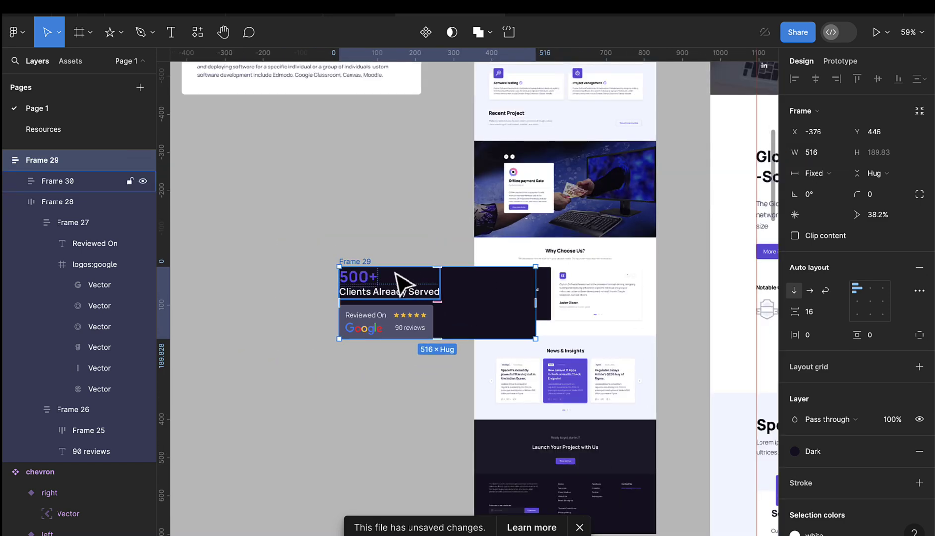
pyautogui.moveTo(373, 268); pyautogui.dragTo(265, 251)
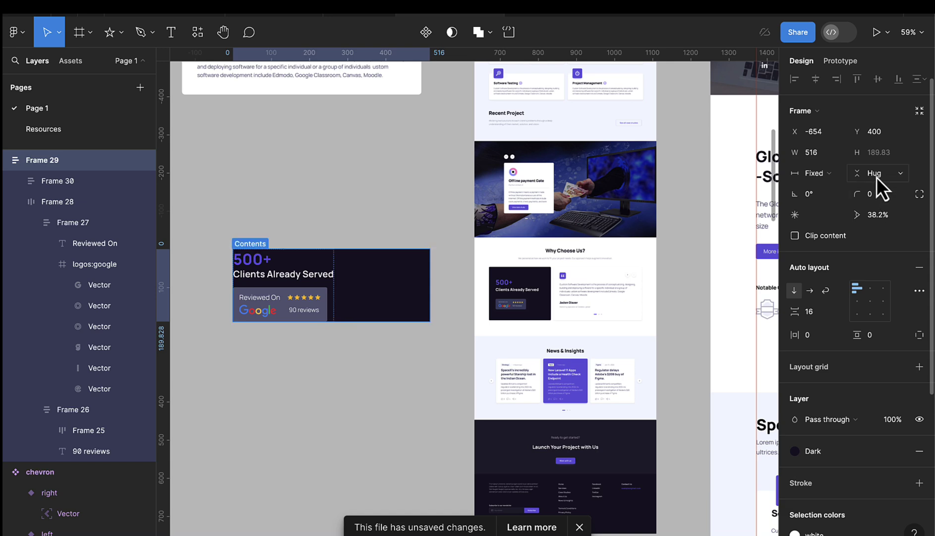
pyautogui.click(887, 155)
pyautogui.write('4')
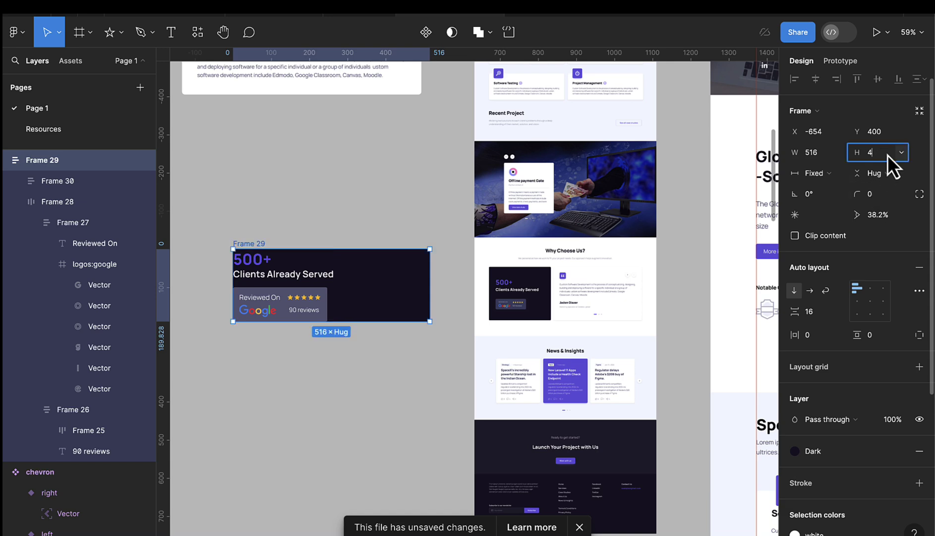
pyautogui.write('45')
pyautogui.press('Return')
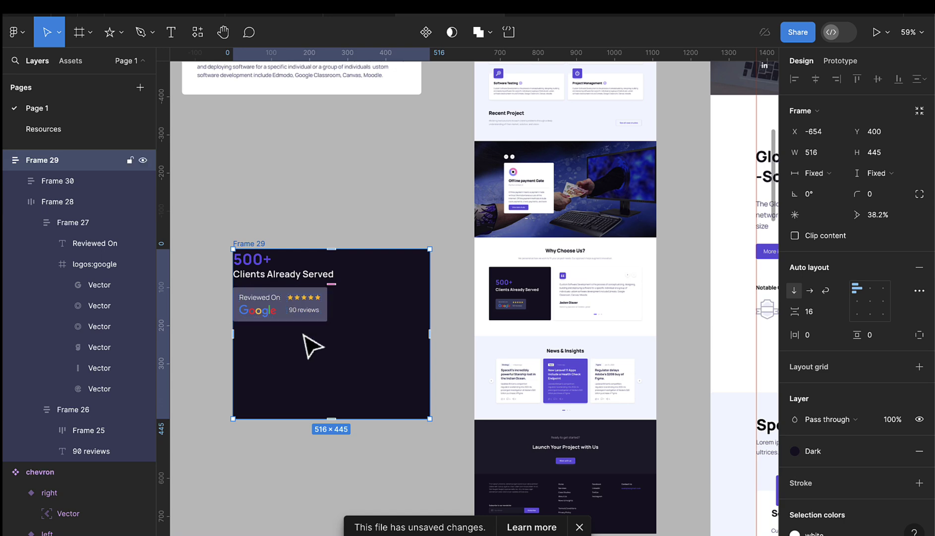
# - Align Frame 29's auto-layout content to the left-middle position
pyautogui.click(265, 273)
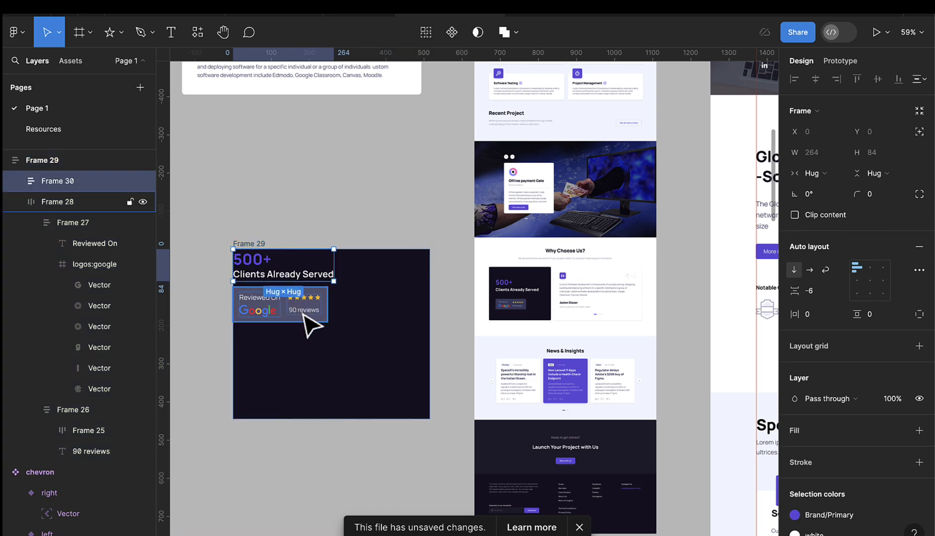
pyautogui.click(301, 311)
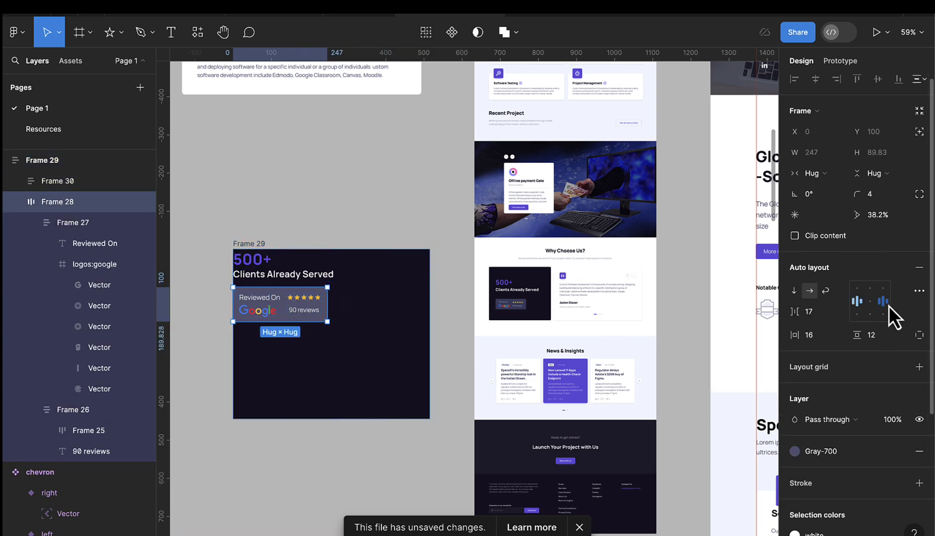
pyautogui.click(289, 242)
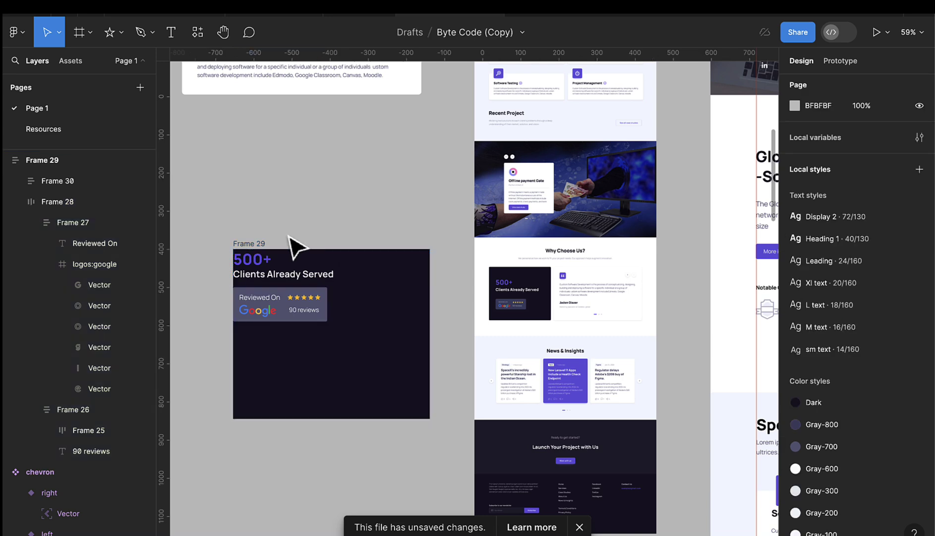
pyautogui.click(262, 244)
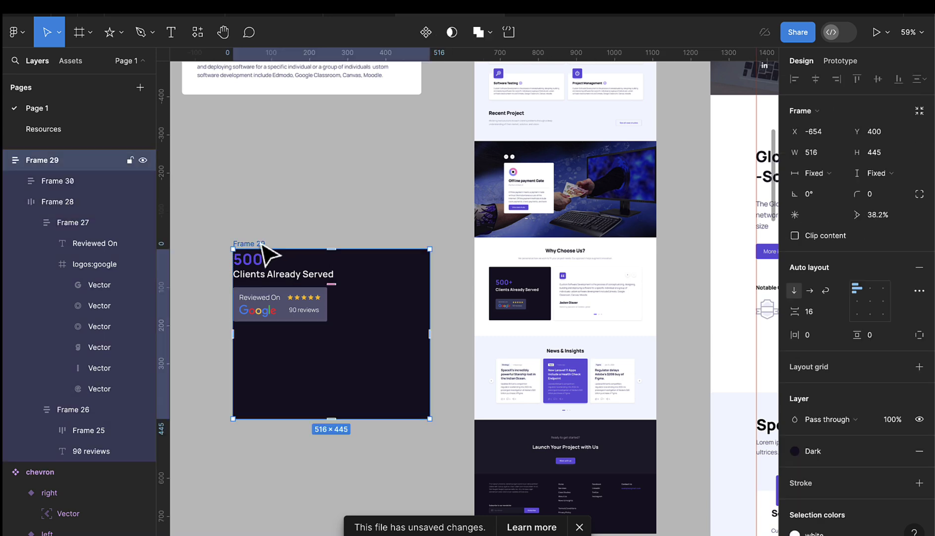
pyautogui.click(870, 301)
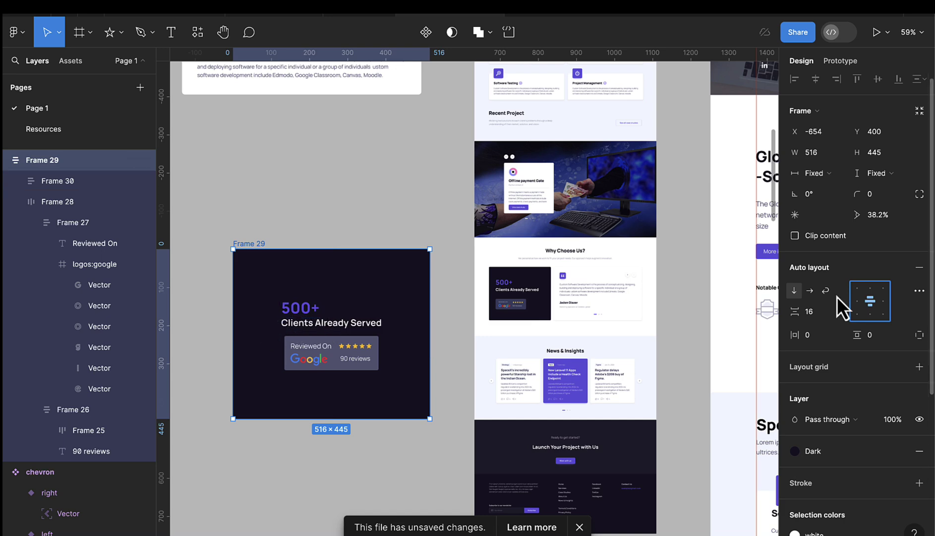
pyautogui.click(855, 301)
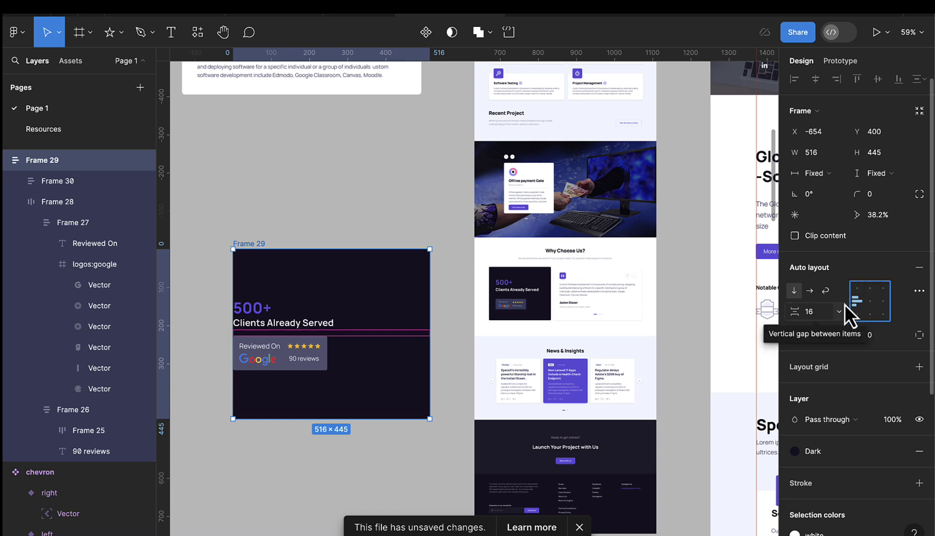
# - Give the card 40 horizontal padding and 64 spacing between its items
pyautogui.click(829, 343)
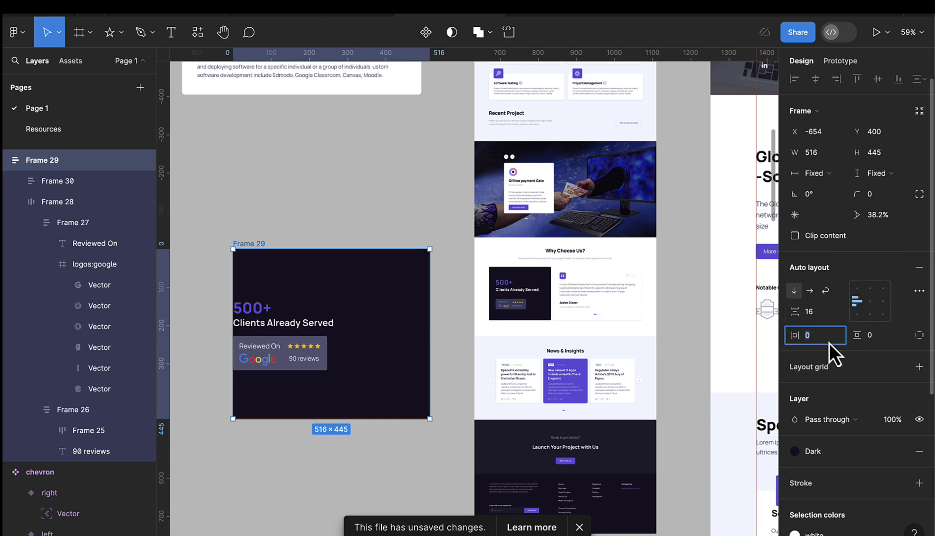
pyautogui.write('40')
pyautogui.press('Return')
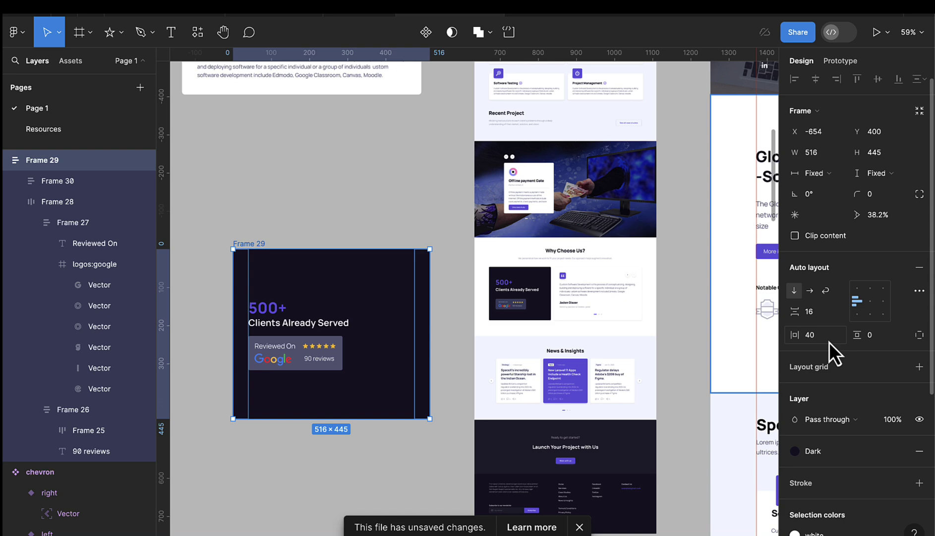
pyautogui.click(309, 291)
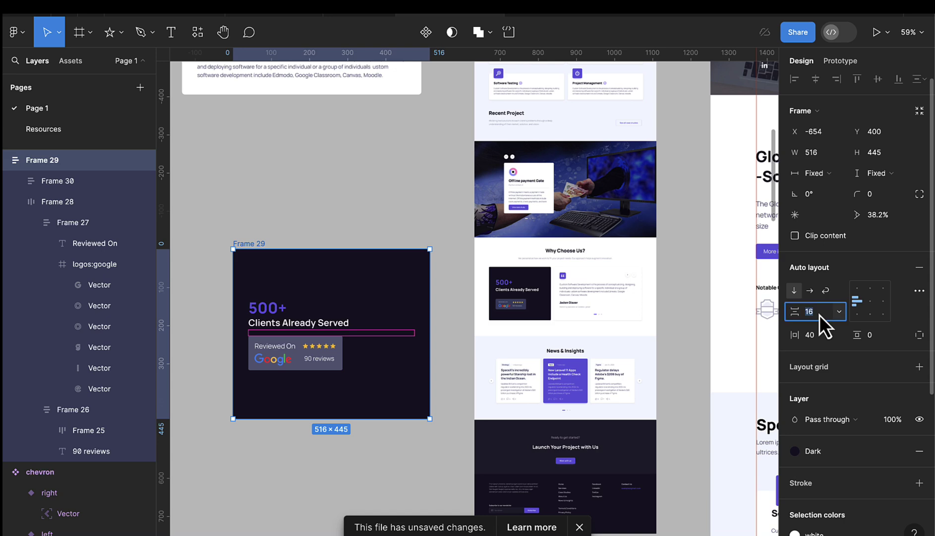
pyautogui.press('Up')
pyautogui.press('Up')
pyautogui.press('Up')
pyautogui.press('Up')
pyautogui.press('Up')
pyautogui.press('Up')
pyautogui.press('Up')
pyautogui.press('Up')
pyautogui.press('Up')
pyautogui.press('Up')
pyautogui.press('Up')
pyautogui.press('Up')
pyautogui.press('Up')
pyautogui.press('Up')
pyautogui.press('Up')
pyautogui.press('Up')
pyautogui.press('Up')
pyautogui.press('Up')
pyautogui.press('Up')
pyautogui.press('Up')
pyautogui.press('Up')
pyautogui.press('Up')
pyautogui.press('Up')
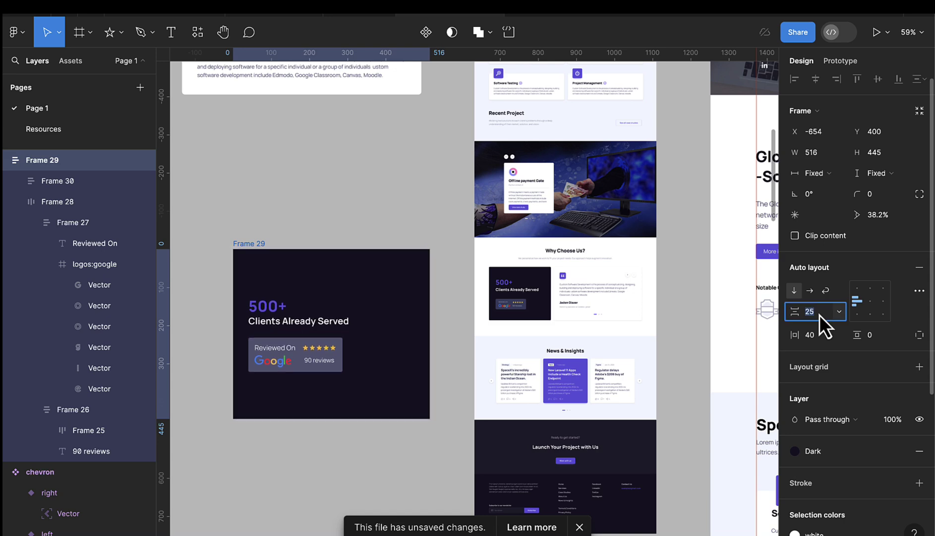
pyautogui.press('Up')
pyautogui.press('Up')
pyautogui.press('Up')
pyautogui.press('Up')
pyautogui.press('Up')
pyautogui.press('Up')
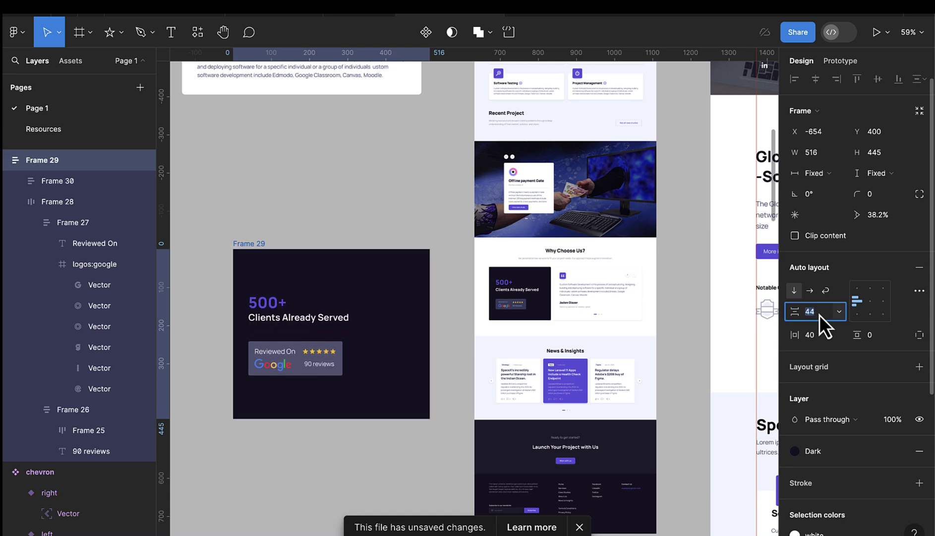
pyautogui.press('Up')
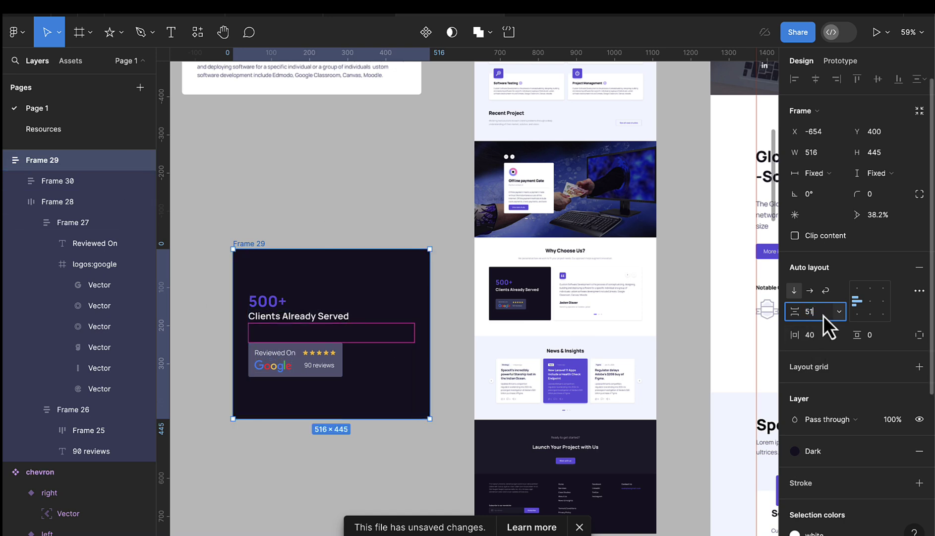
pyautogui.write('64')
pyautogui.press('Return')
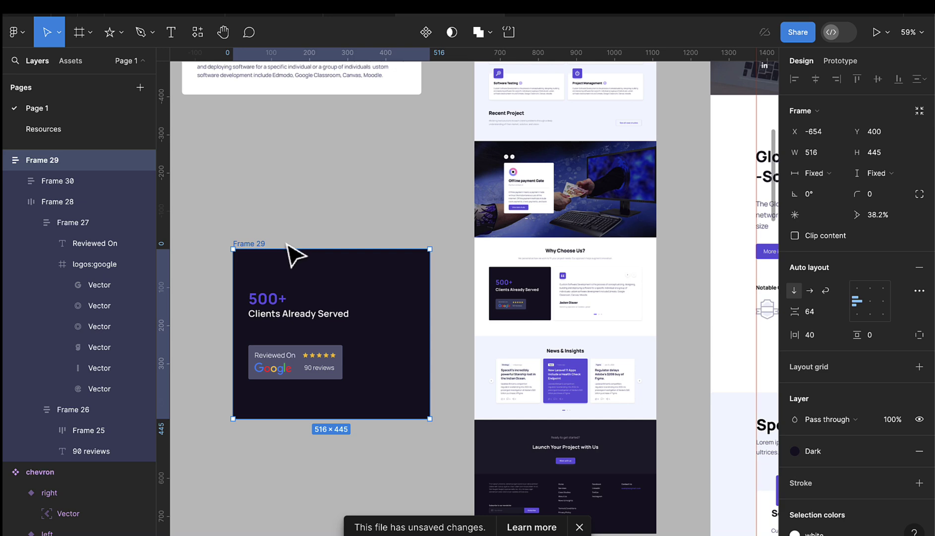
# - Round the card's corners to 8 and rename Frame 29 to Client
pyautogui.click(874, 197)
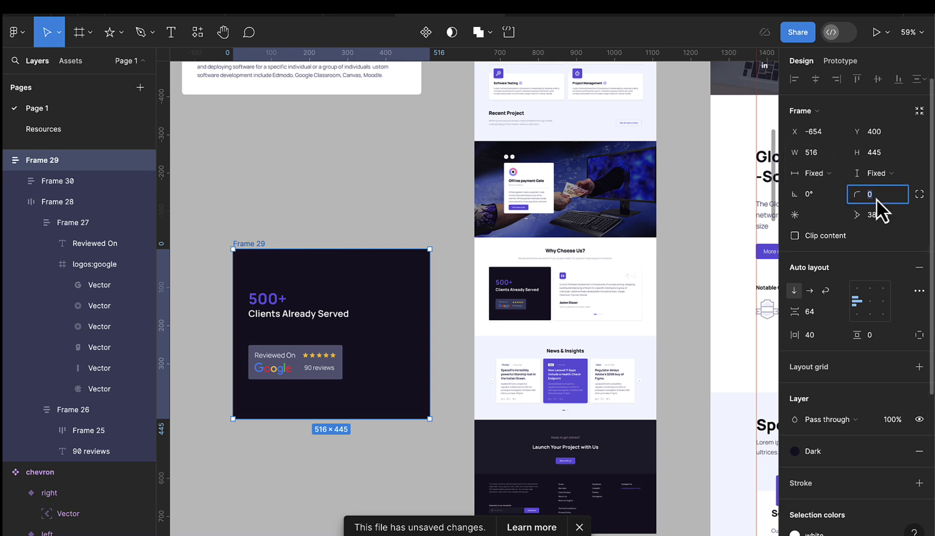
pyautogui.write('8')
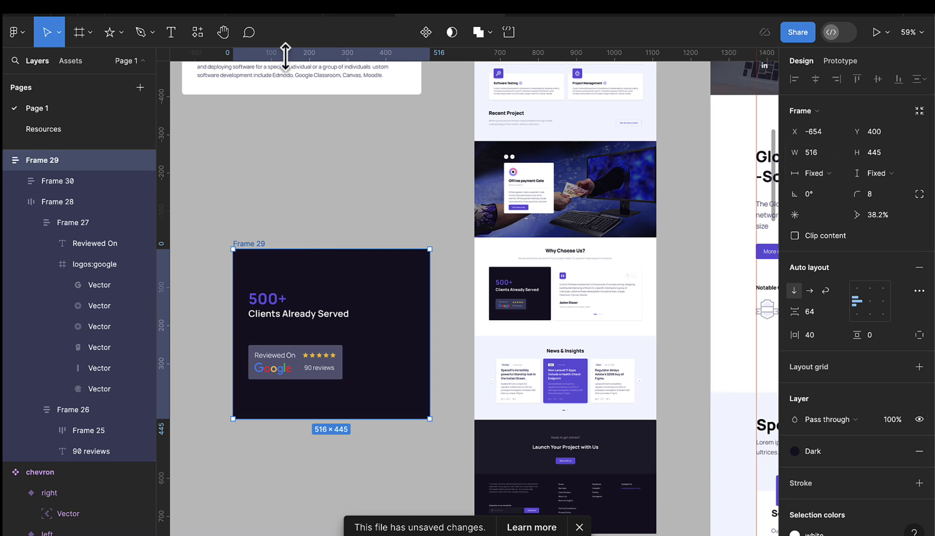
pyautogui.click(347, 208)
pyautogui.doubleClick(255, 243)
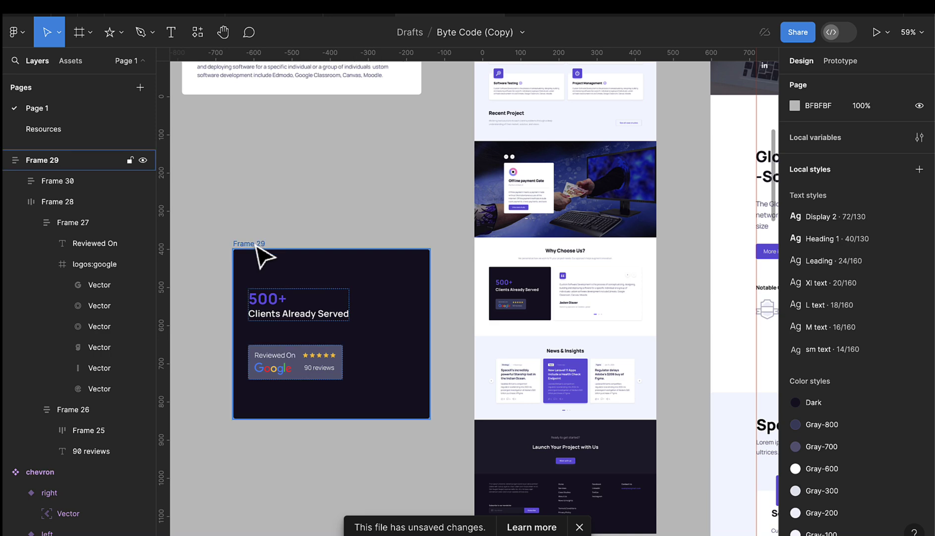
pyautogui.write('c')
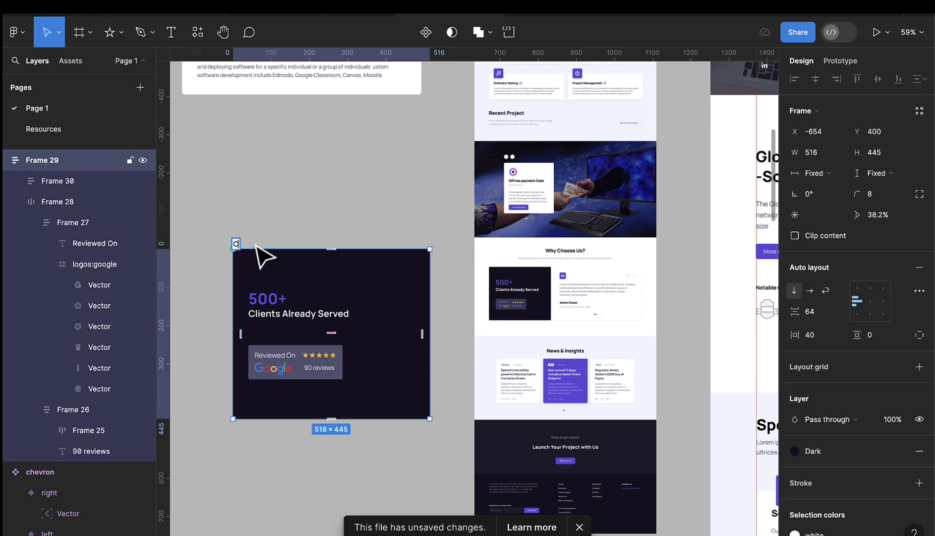
pyautogui.write('lient')
pyautogui.press('Return')
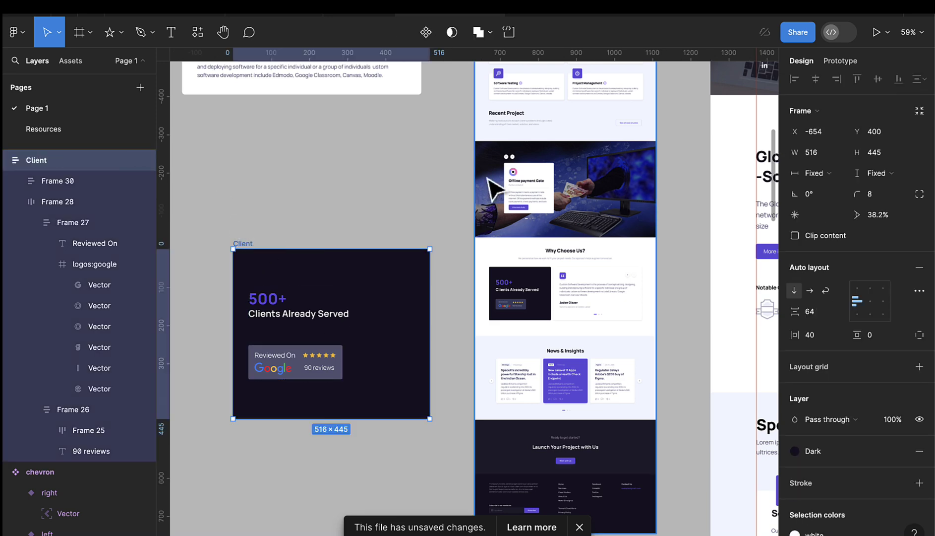
# - Make Client a component and locate it among the local components in Assets
pyautogui.click(423, 34)
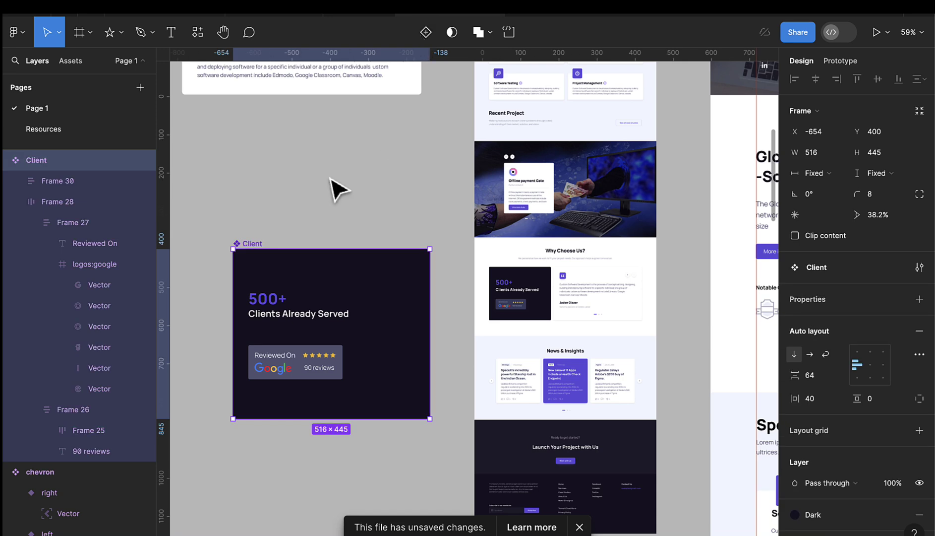
pyautogui.click(78, 65)
pyautogui.scroll(-5, 411, 342)
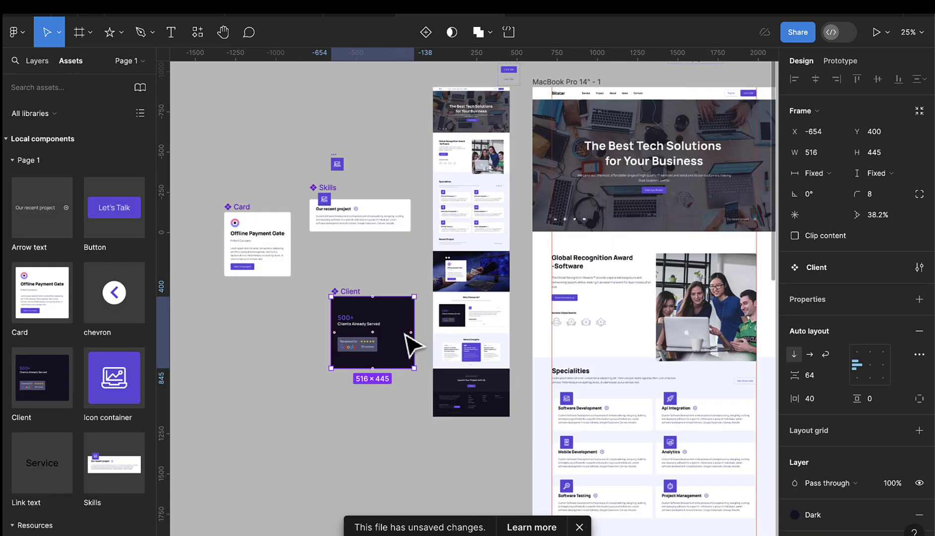
pyautogui.scroll(-5, 617, 397)
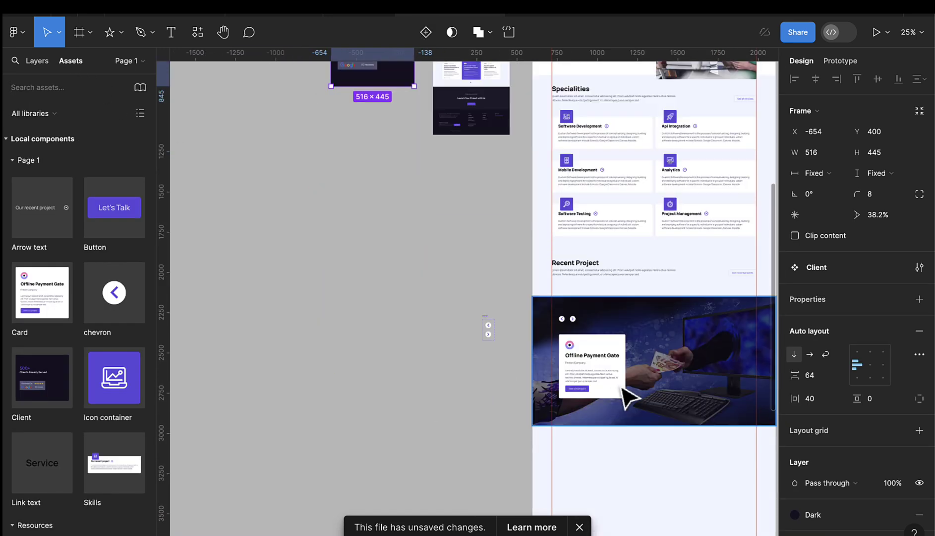
pyautogui.scroll(-3, 627, 396)
pyautogui.hscroll(3, 635, 396)
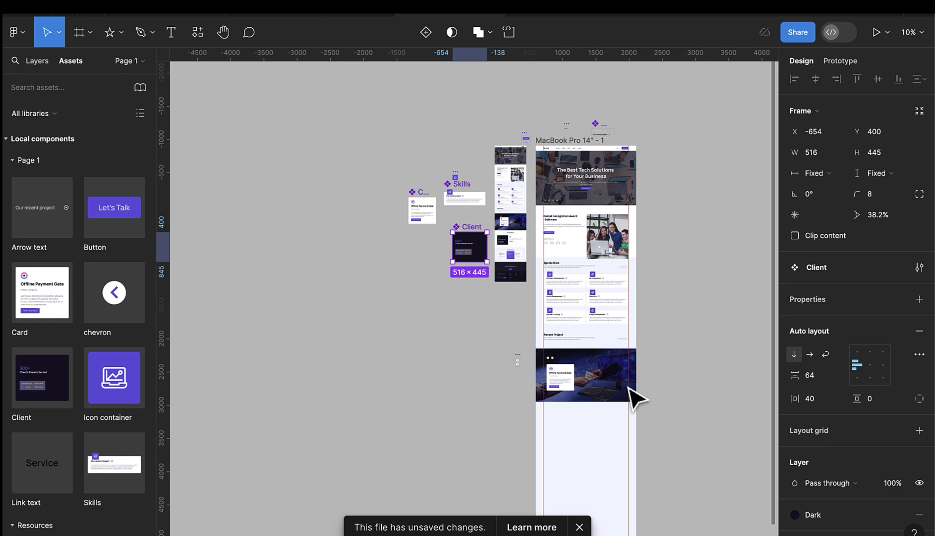
pyautogui.hscroll(6, 627, 392)
pyautogui.scroll(-4, 637, 397)
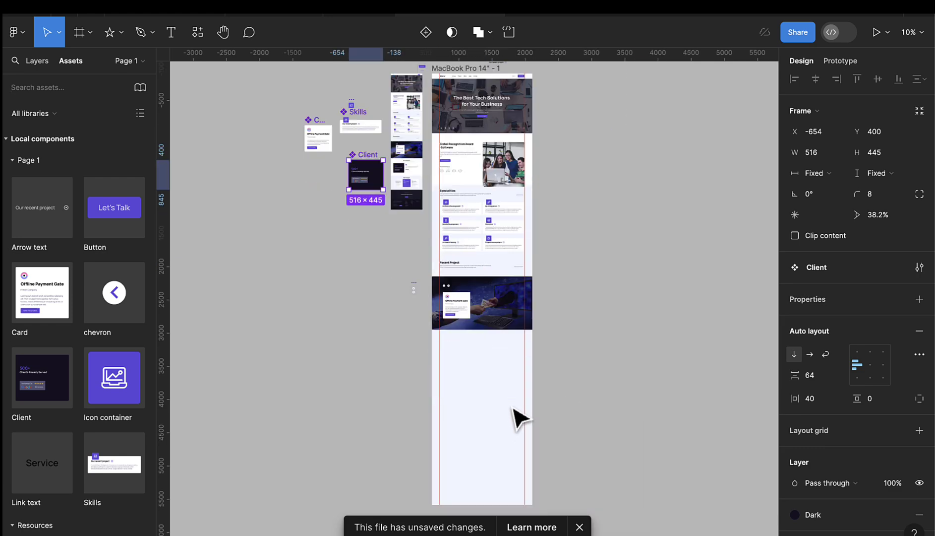
# - Draw a 1512-wide frame below the Recent Project banner with height 800
pyautogui.click(79, 37)
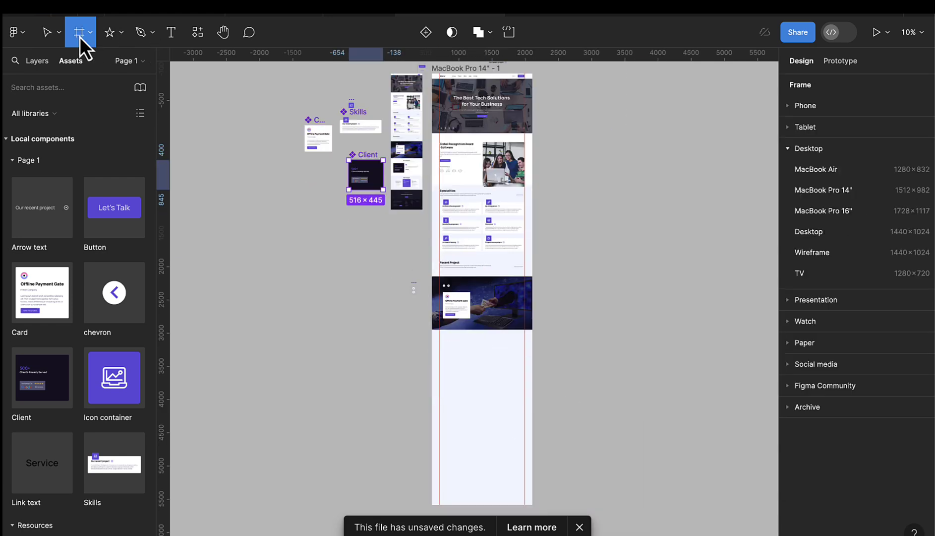
pyautogui.scroll(5, 516, 328)
pyautogui.scroll(-1, 516, 328)
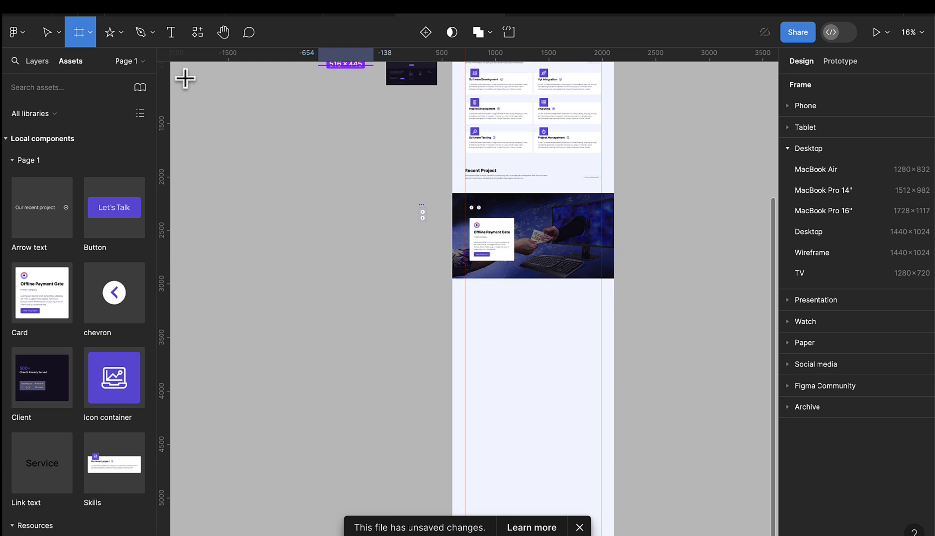
pyautogui.click(86, 35)
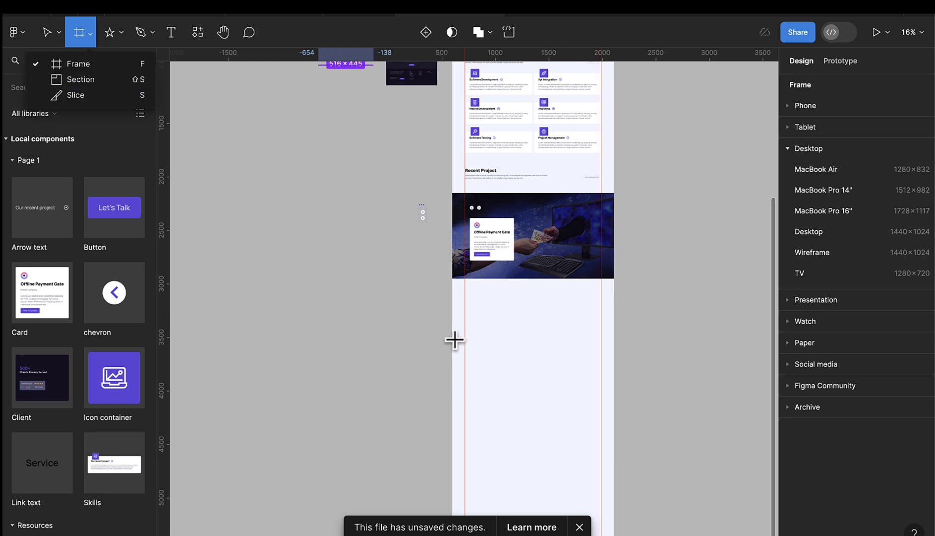
pyautogui.press('Escape')
pyautogui.moveTo(453, 278); pyautogui.dragTo(614, 386)
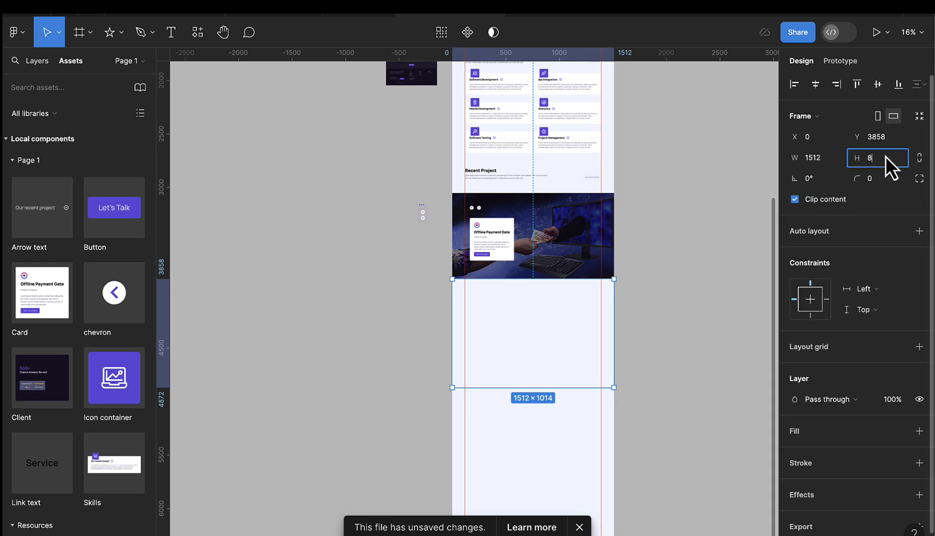
pyautogui.press('Return')
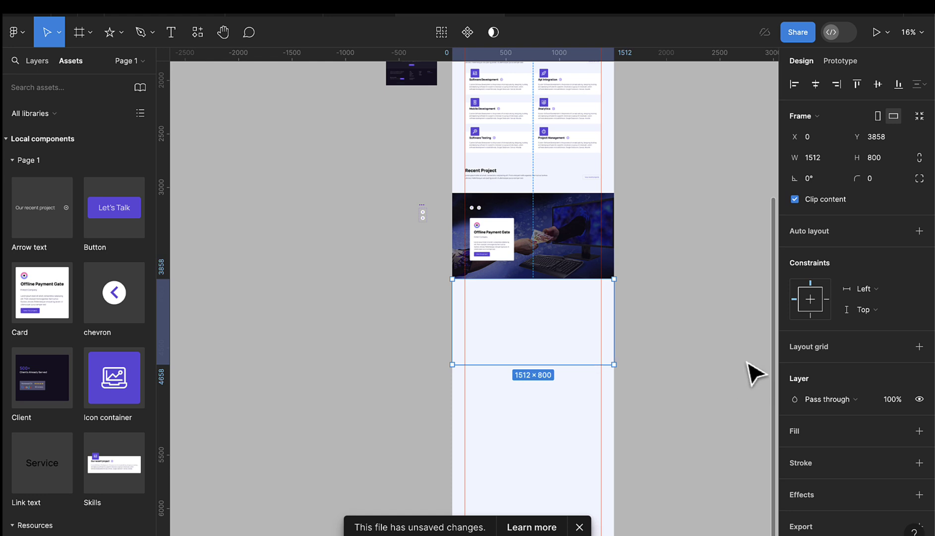
# - Fill the frame with the white style and drop a Client instance inside it
pyautogui.click(900, 434)
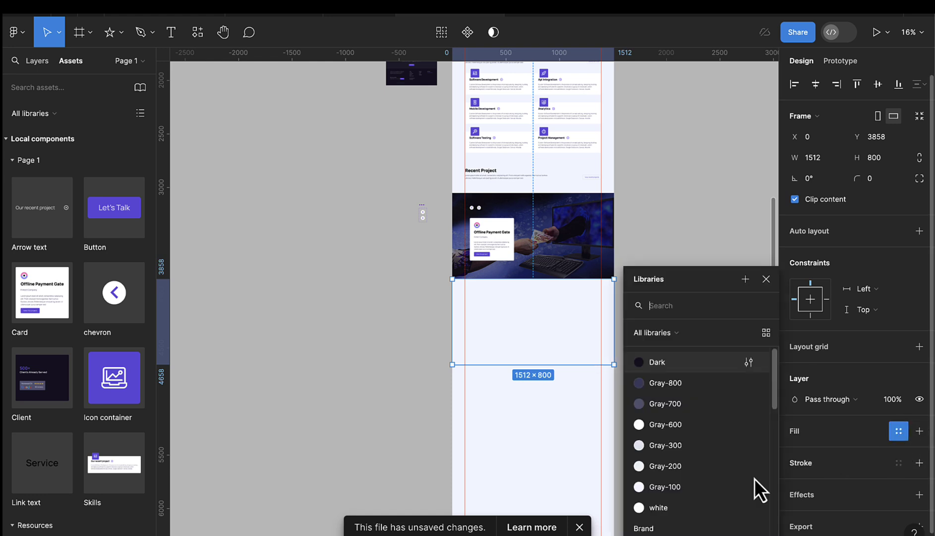
pyautogui.click(667, 506)
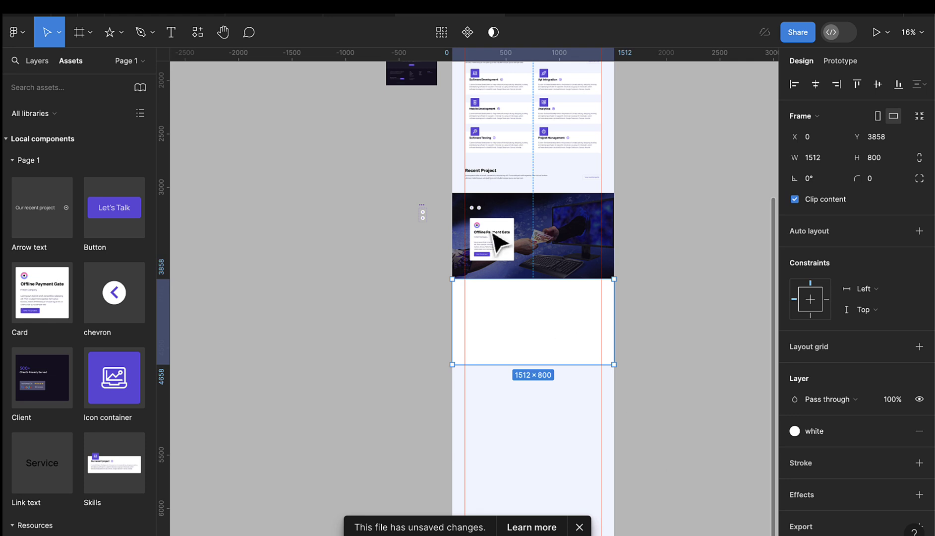
pyautogui.scroll(-3, 420, 128)
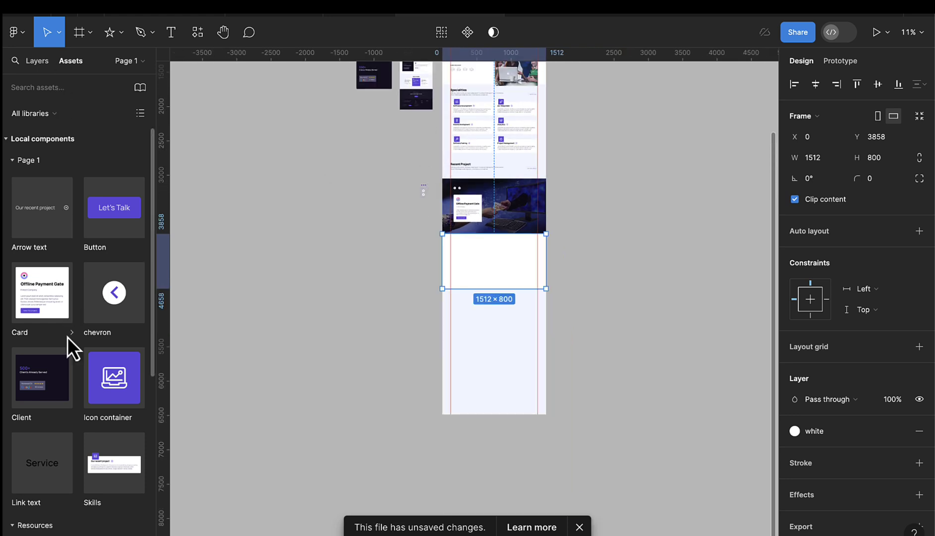
pyautogui.moveTo(42, 397); pyautogui.dragTo(514, 232)
pyautogui.scroll(10, 472, 274)
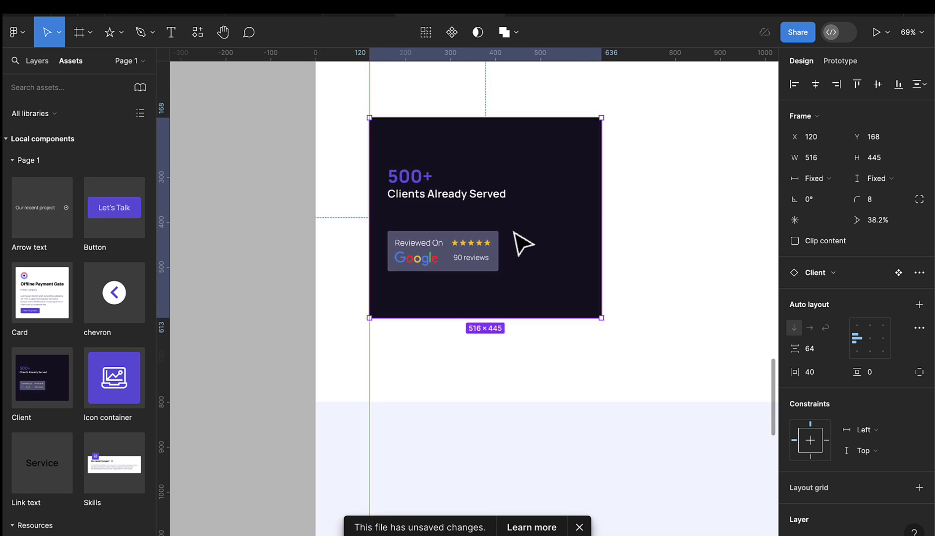
# - Add a 'Why Choose Us' heading above the Client card and move the card down to about 129, 229
pyautogui.scroll(-5, 513, 233)
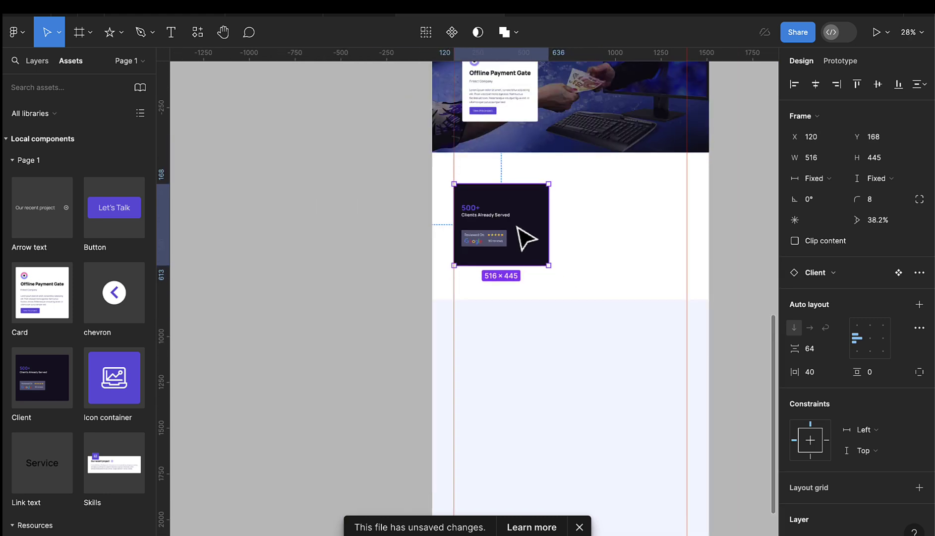
pyautogui.moveTo(519, 217); pyautogui.dragTo(522, 222)
pyautogui.click(170, 32)
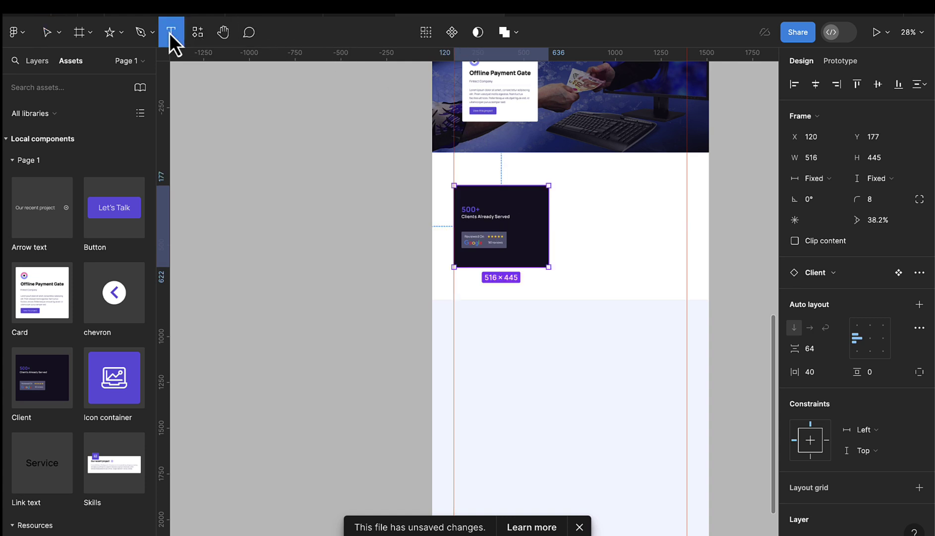
pyautogui.scroll(3, 565, 159)
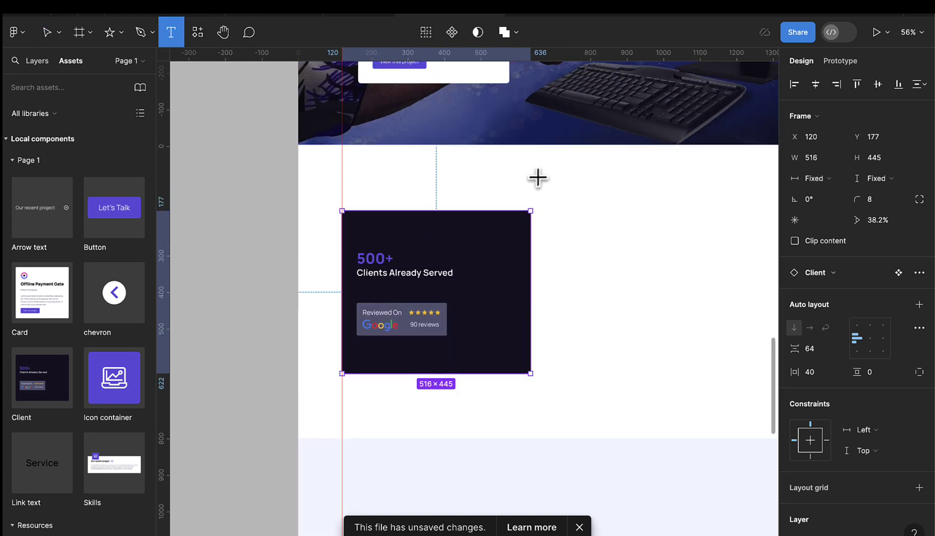
pyautogui.click(539, 176)
pyautogui.write('Why')
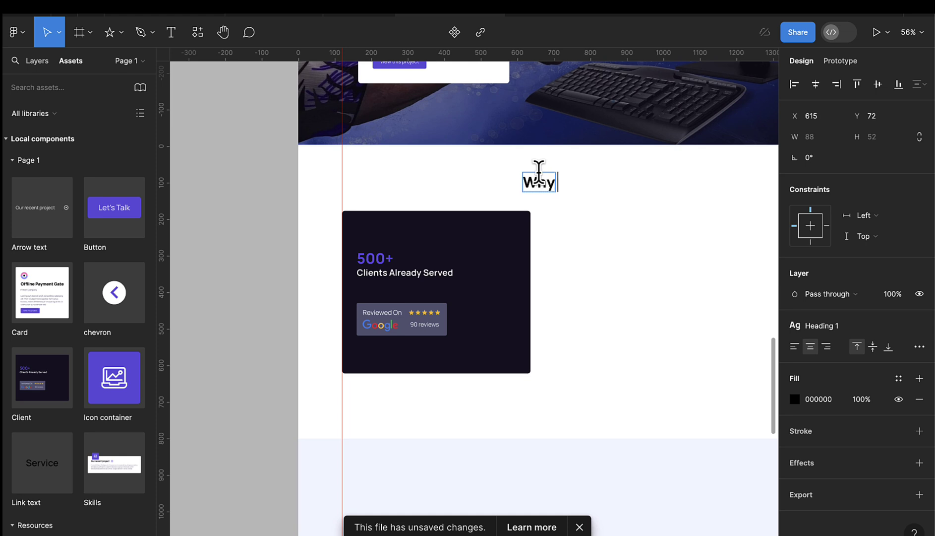
pyautogui.write(' Choose Us')
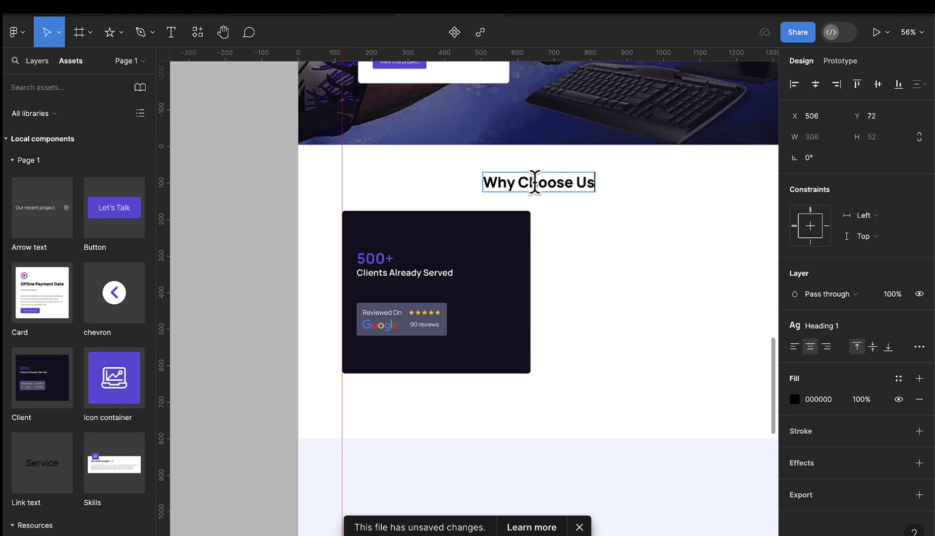
pyautogui.press('Escape')
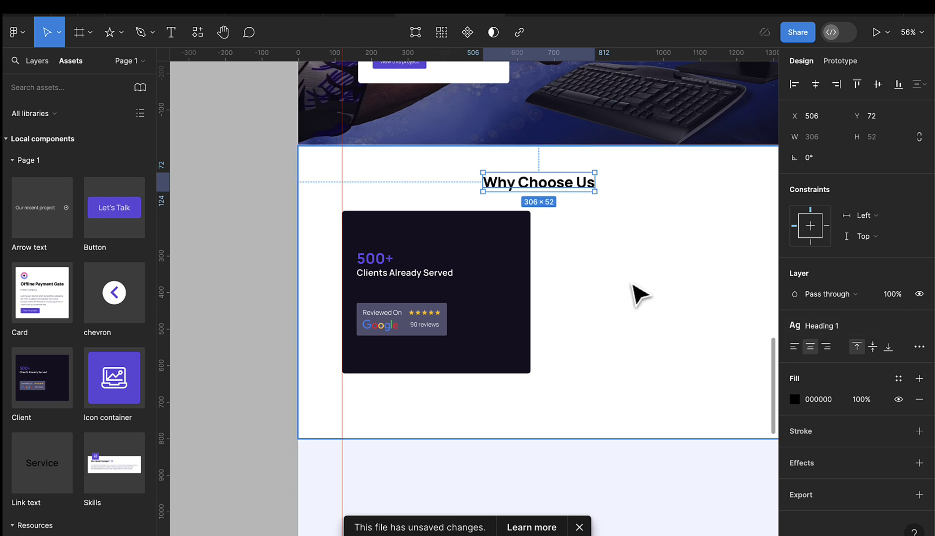
pyautogui.click(517, 286)
pyautogui.moveTo(504, 275); pyautogui.dragTo(511, 297)
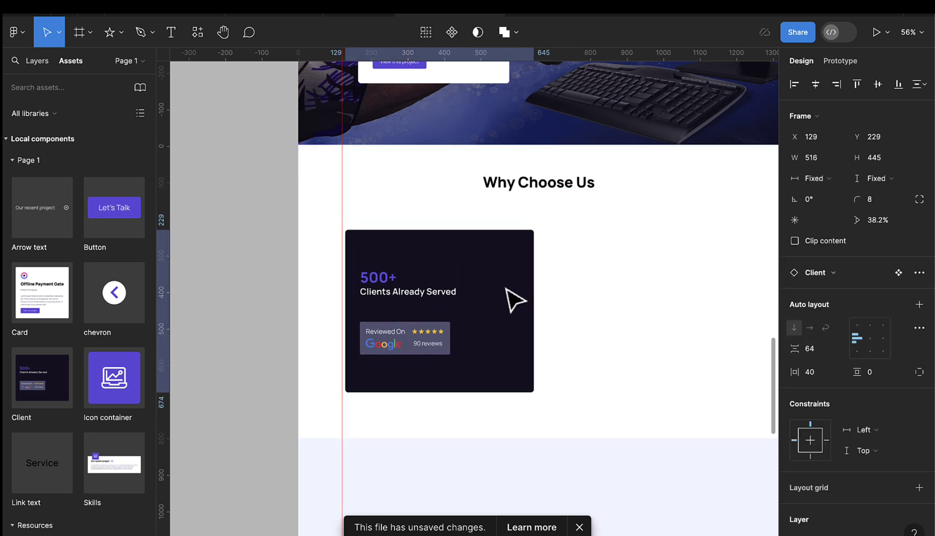
# - Select the L text sample paragraph on the Resources page to copy it
pyautogui.click(32, 60)
pyautogui.click(47, 130)
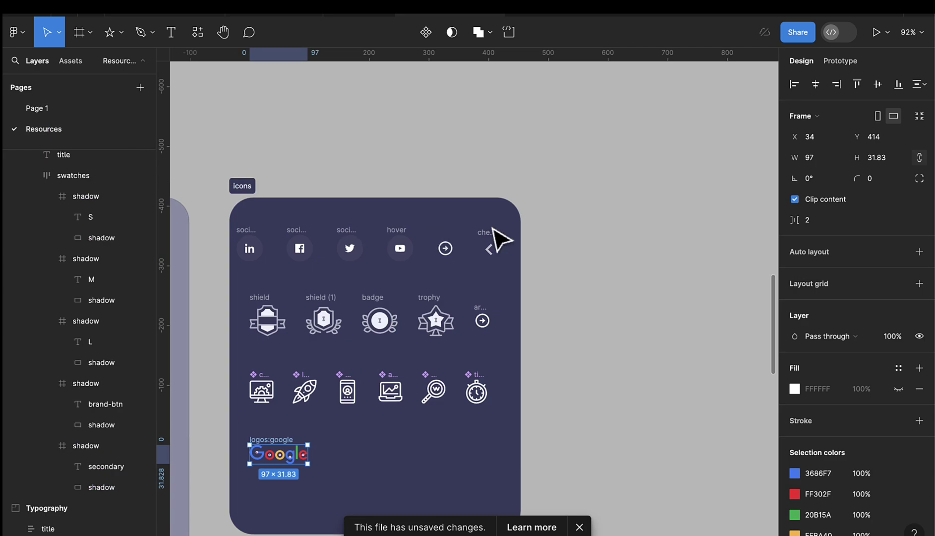
pyautogui.scroll(-5, 369, 250)
pyautogui.hscroll(-3, 417, 263)
pyautogui.hscroll(-3, 454, 268)
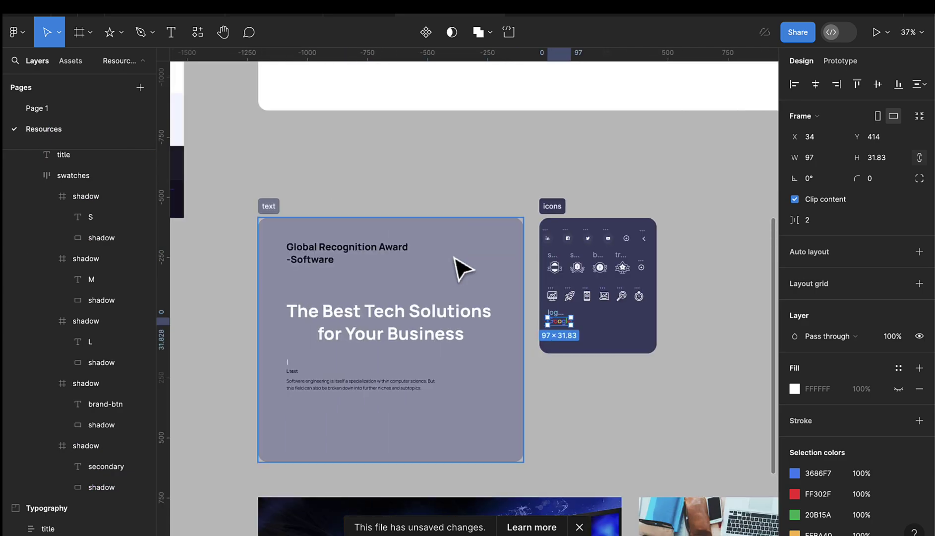
pyautogui.scroll(5, 523, 271)
pyautogui.scroll(3, 703, 211)
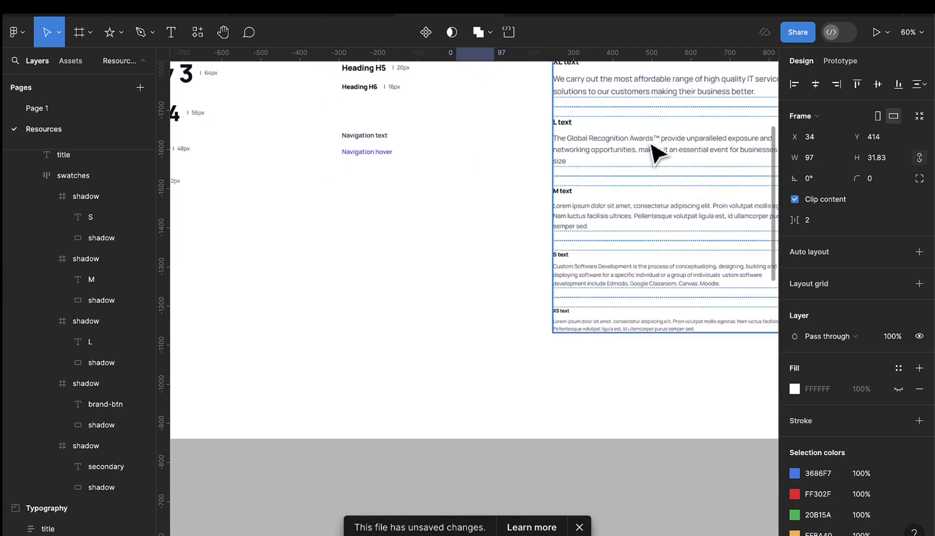
pyautogui.click(662, 162)
pyautogui.doubleClick(662, 161)
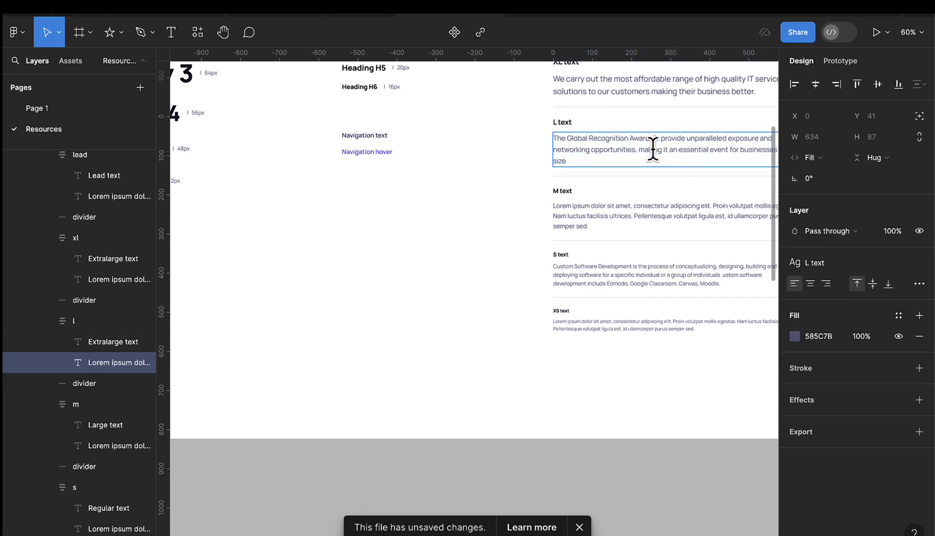
pyautogui.moveTo(574, 160); pyautogui.dragTo(546, 131)
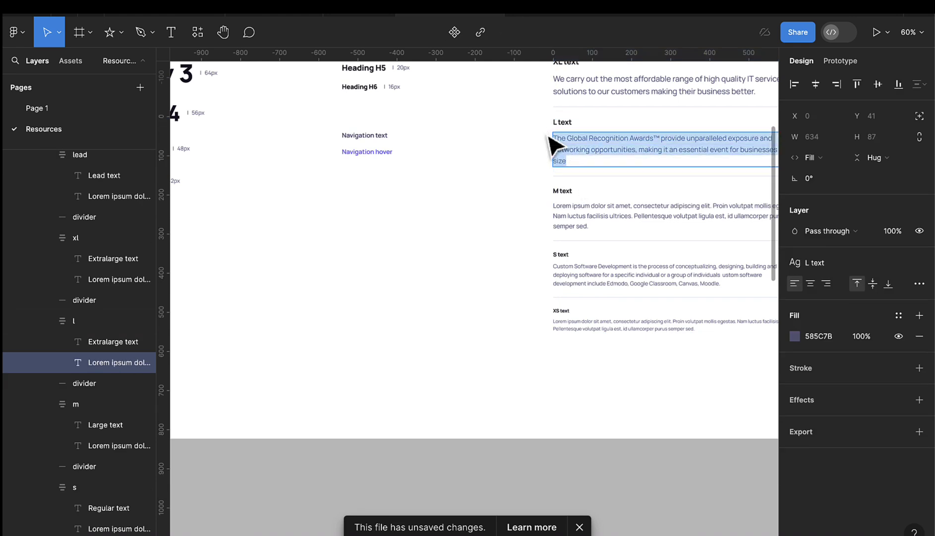
# - Paste the paragraph under the 'Why Choose Us' heading on Page 1 and shorten it to one line
pyautogui.click(43, 108)
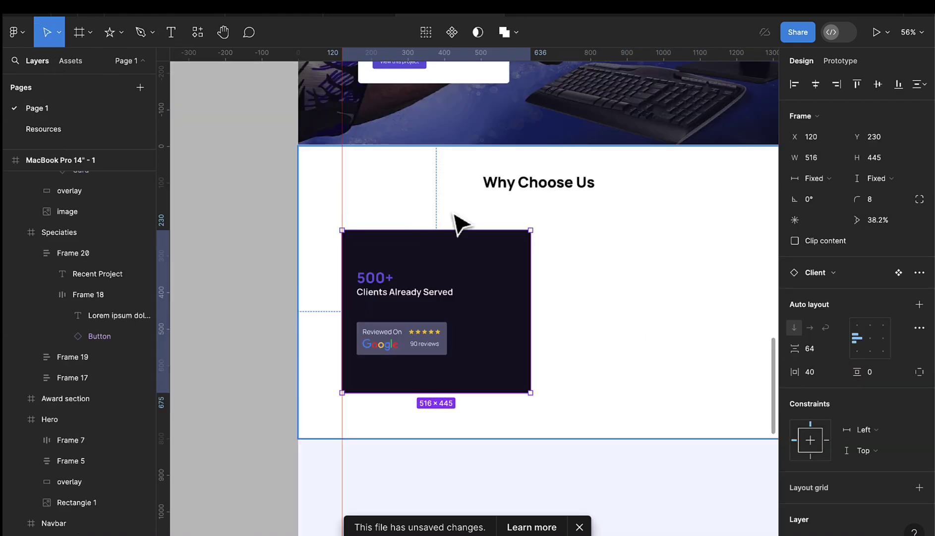
pyautogui.click(169, 32)
pyautogui.click(449, 202)
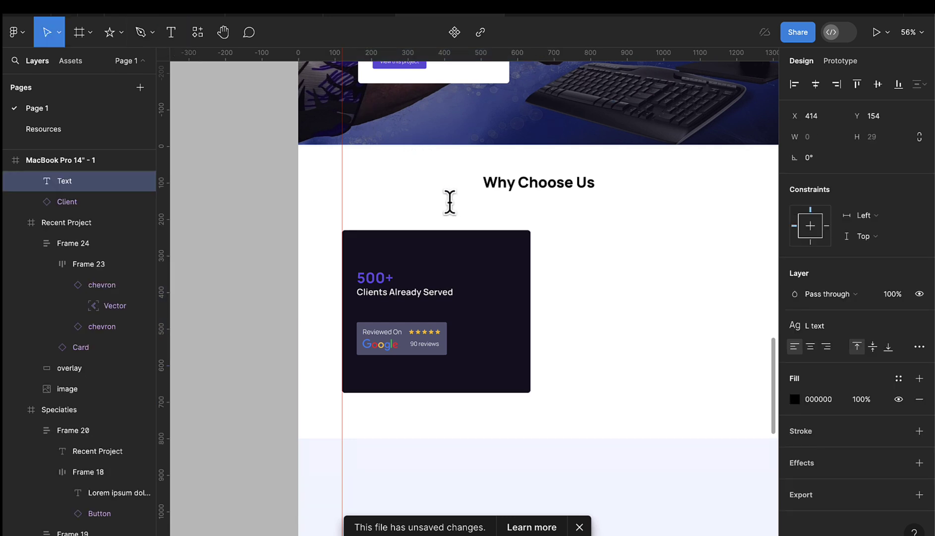
pyautogui.hotkey('ctrl', 'v')
pyautogui.press('Escape')
pyautogui.scroll(-5, 424, 209)
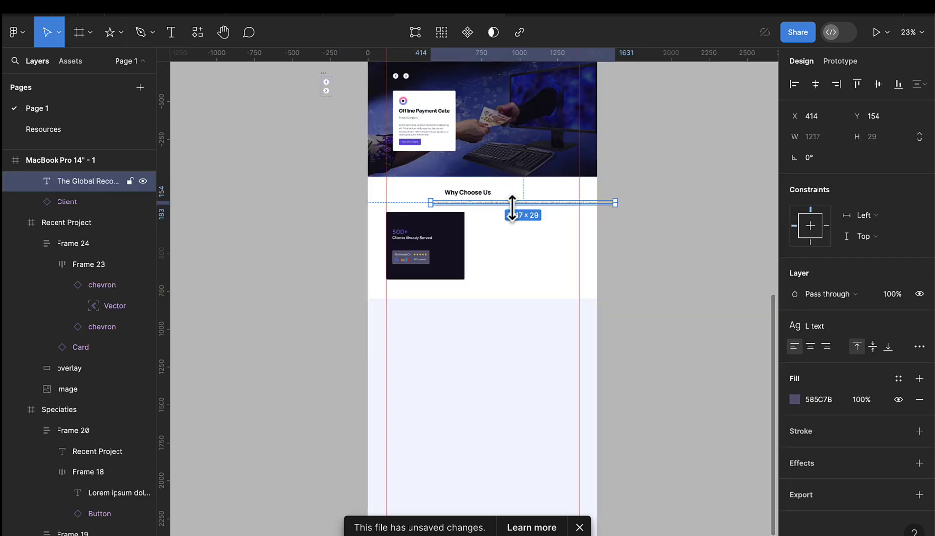
pyautogui.scroll(5, 532, 213)
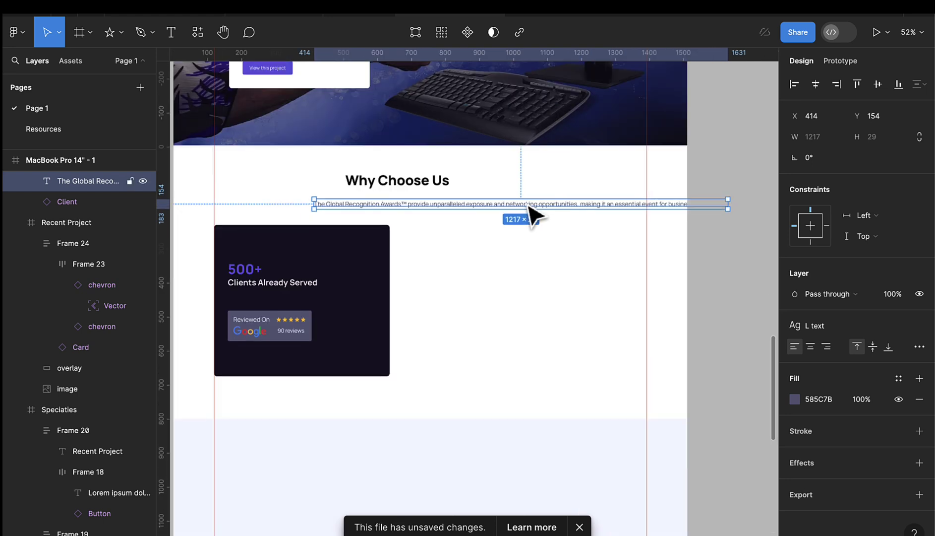
pyautogui.moveTo(532, 213); pyautogui.dragTo(491, 214)
pyautogui.scroll(2, 618, 211)
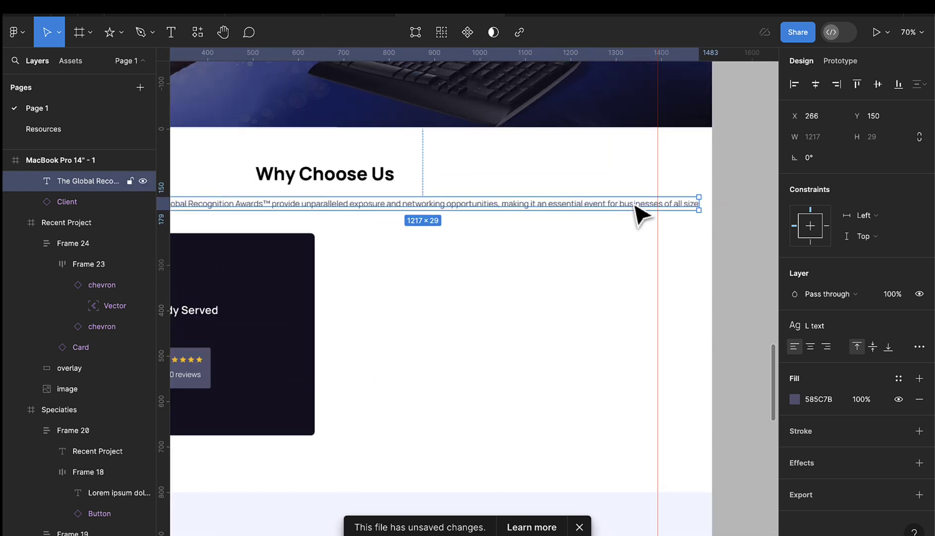
pyautogui.doubleClick(649, 202)
pyautogui.press('Escape')
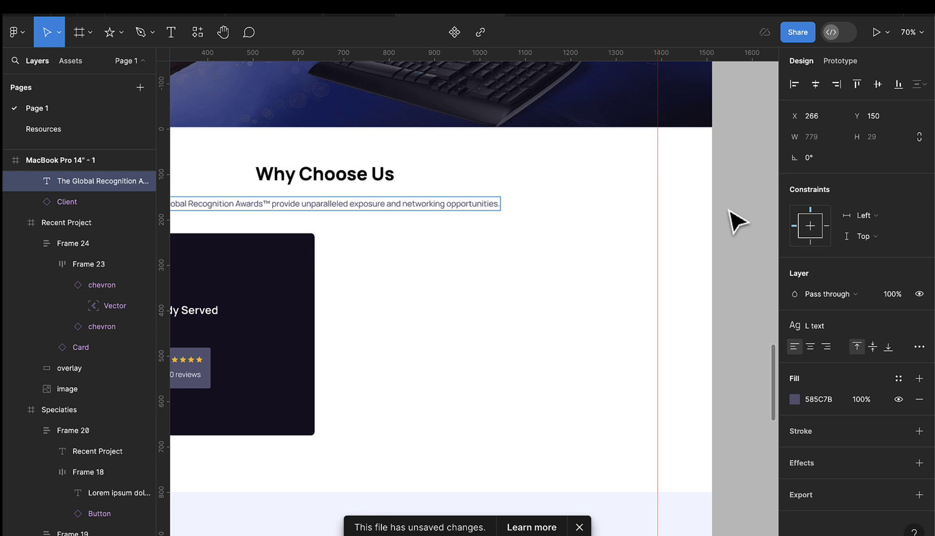
pyautogui.press('Escape')
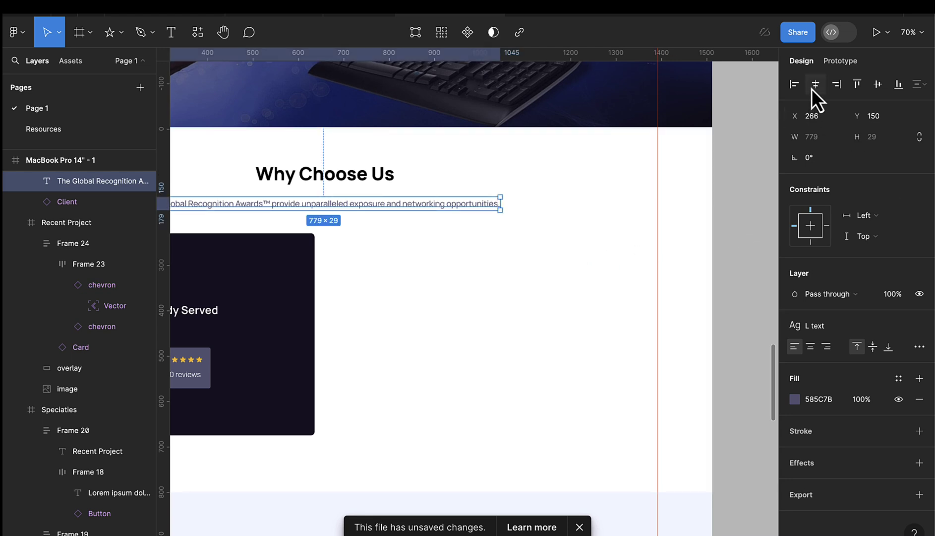
# - Centre the subtitle and wrap the heading and subtitle in an auto-layout frame
pyautogui.click(816, 84)
pyautogui.scroll(3, 346, 190)
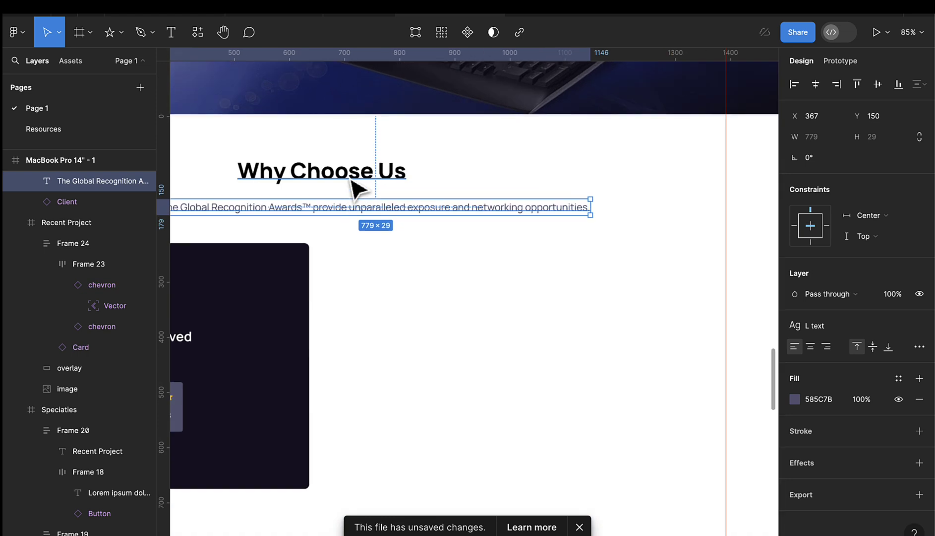
pyautogui.click(355, 180)
pyautogui.keyDown('shift'); pyautogui.click(378, 211); pyautogui.keyUp('shift')
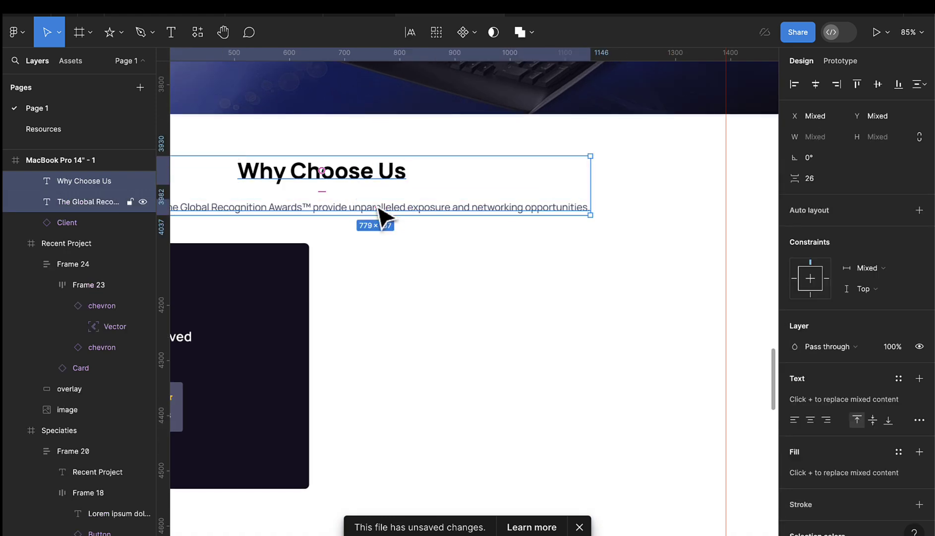
pyautogui.hotkey('shift', 'a')
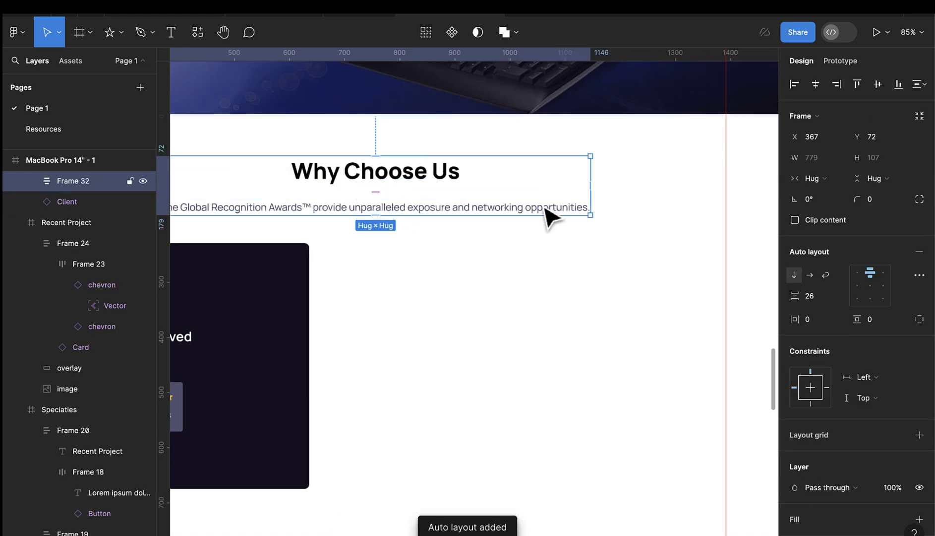
pyautogui.scroll(-5, 547, 215)
pyautogui.moveTo(468, 203); pyautogui.dragTo(466, 196)
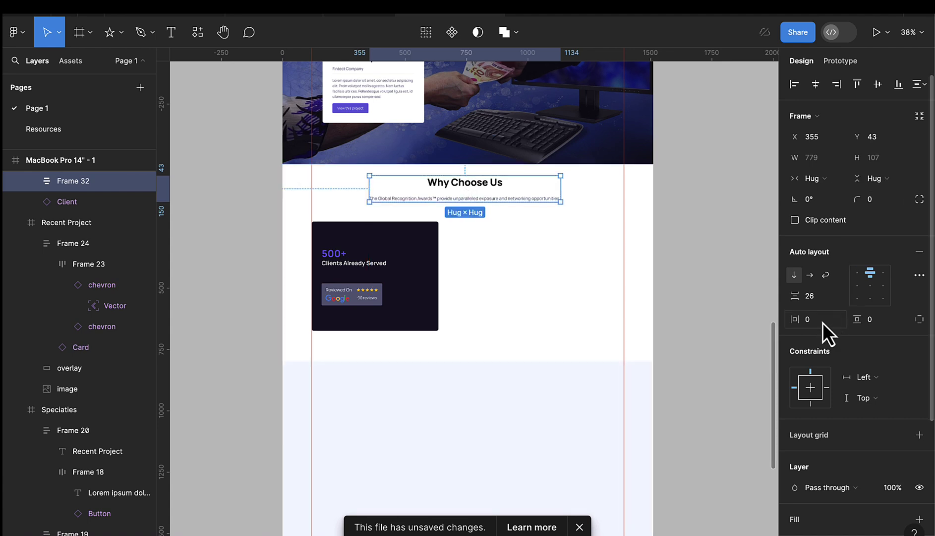
# - Set a 16 gap between heading and subtitle and position the block at 355, 62
pyautogui.click(821, 299)
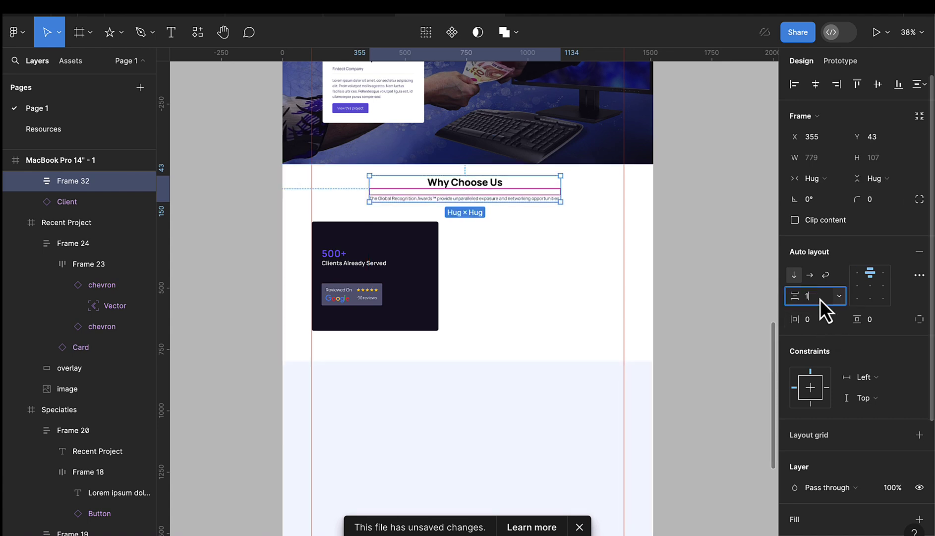
pyautogui.press('Return')
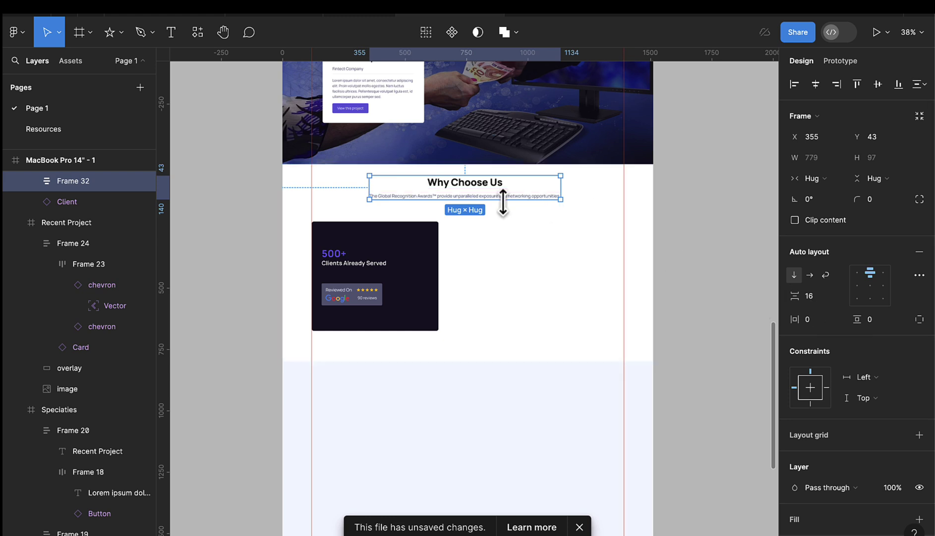
pyautogui.scroll(1, 474, 199)
pyautogui.moveTo(471, 197); pyautogui.dragTo(469, 198)
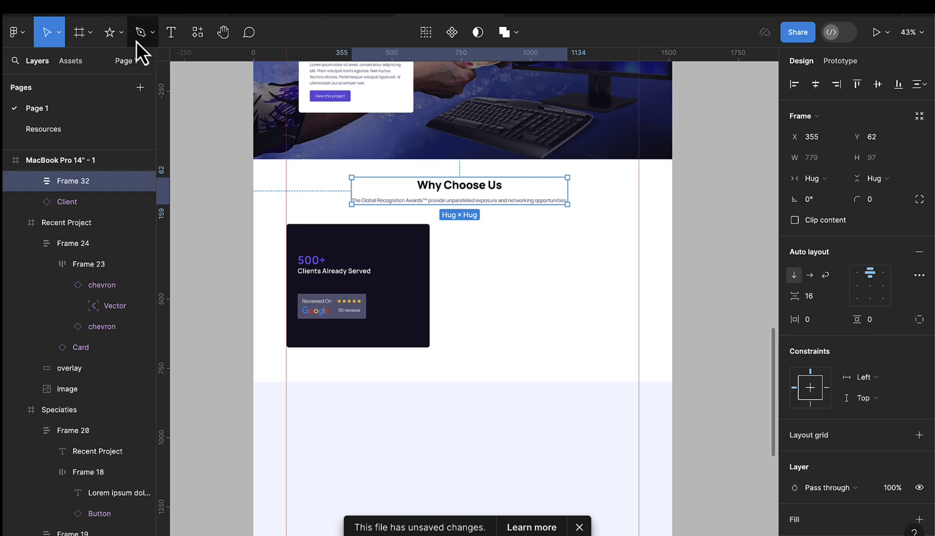
# - Draw a white-filled 741 × 445 frame beside the dark card, matching its height
pyautogui.click(79, 33)
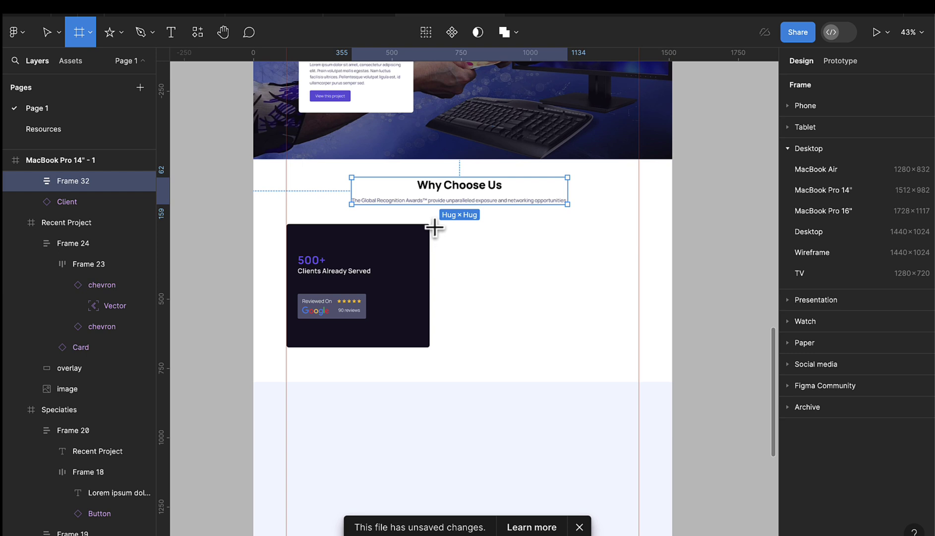
pyautogui.moveTo(435, 226); pyautogui.dragTo(639, 342)
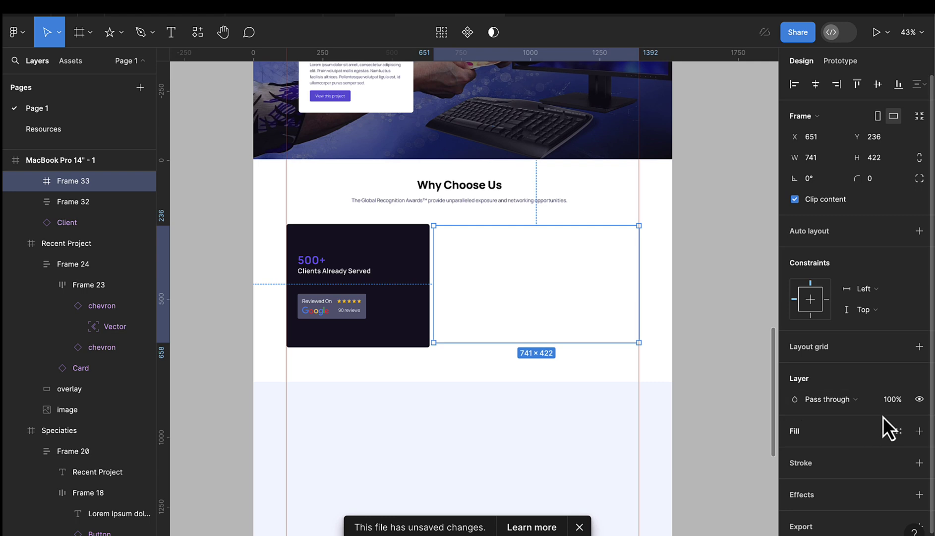
pyautogui.click(899, 430)
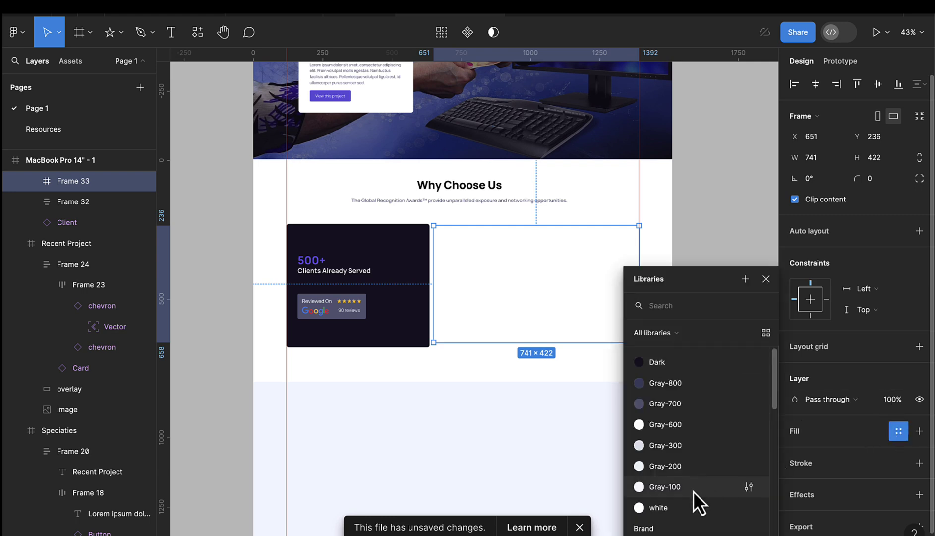
pyautogui.click(687, 506)
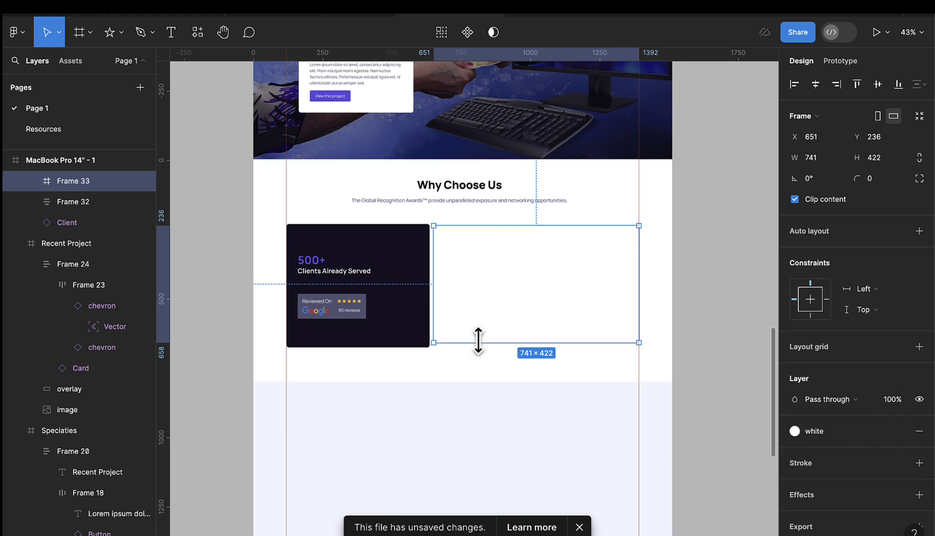
pyautogui.scroll(2, 477, 342)
pyautogui.moveTo(476, 344); pyautogui.dragTo(476, 352)
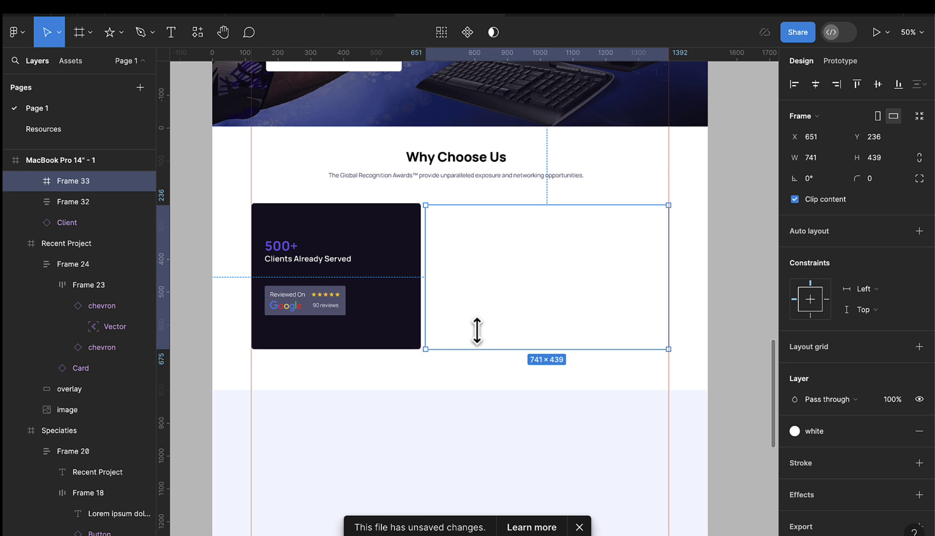
pyautogui.moveTo(480, 203); pyautogui.dragTo(481, 204)
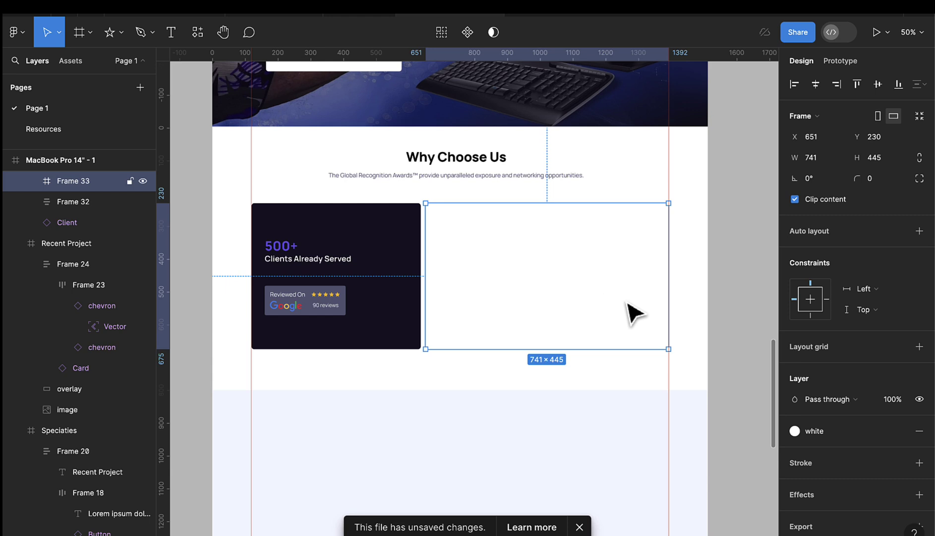
# - Apply the S effect style to the new frame, after briefly trying M
pyautogui.scroll(-1, 864, 347)
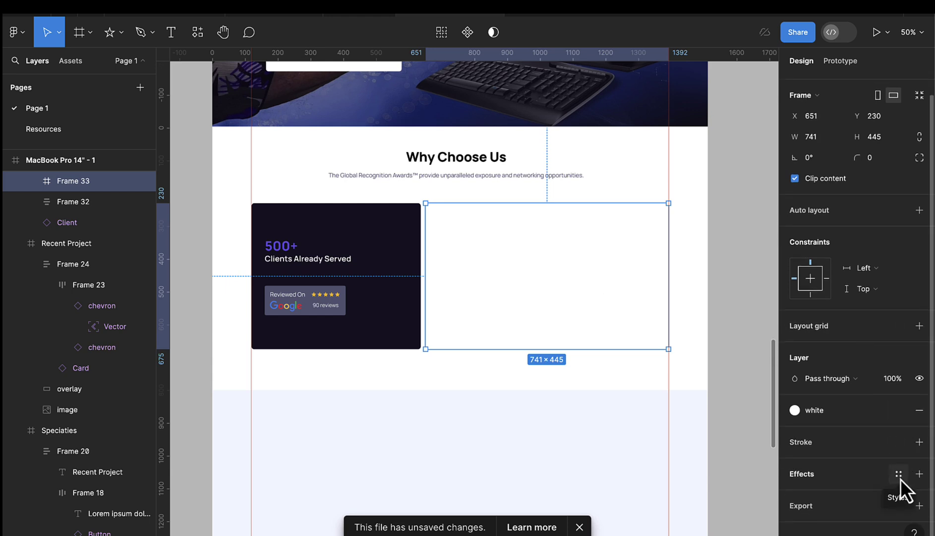
pyautogui.click(900, 478)
pyautogui.click(843, 456)
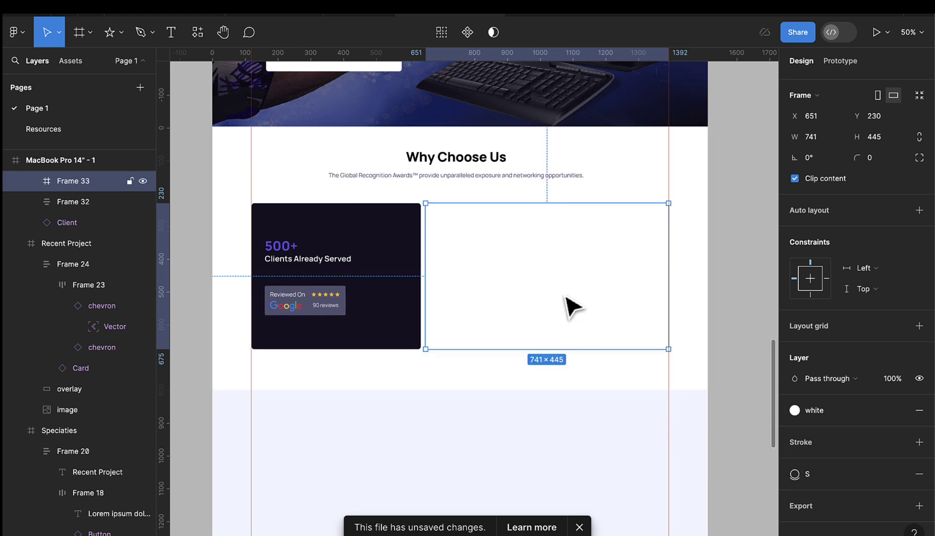
pyautogui.click(793, 475)
pyautogui.click(832, 476)
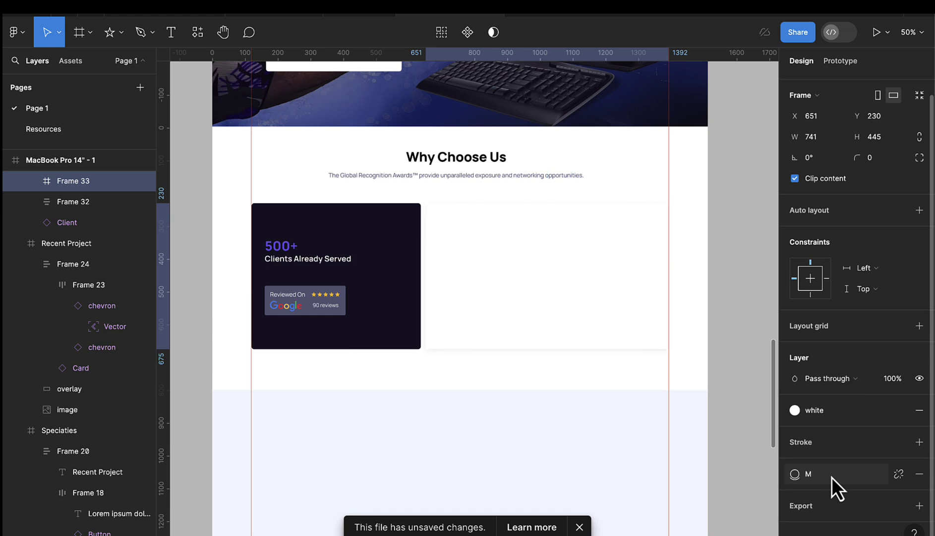
pyautogui.click(807, 473)
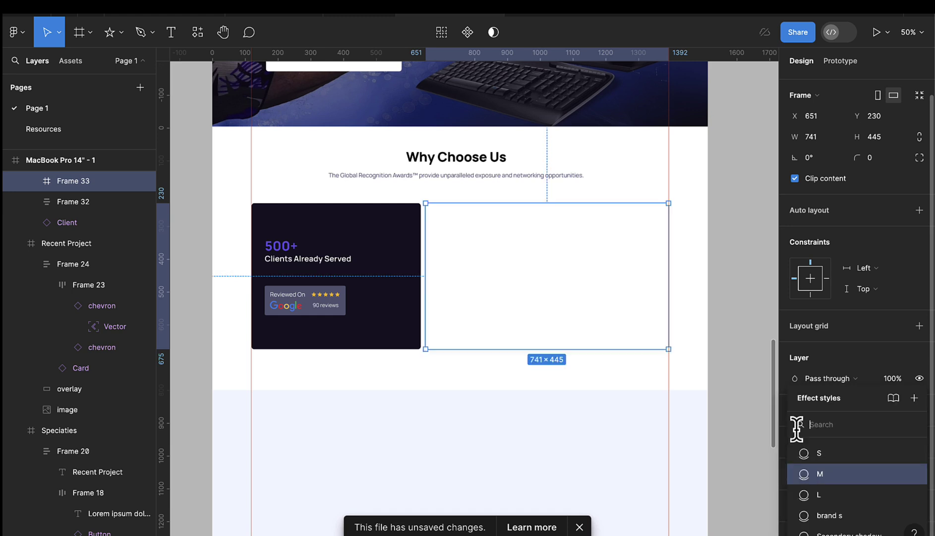
pyautogui.click(817, 452)
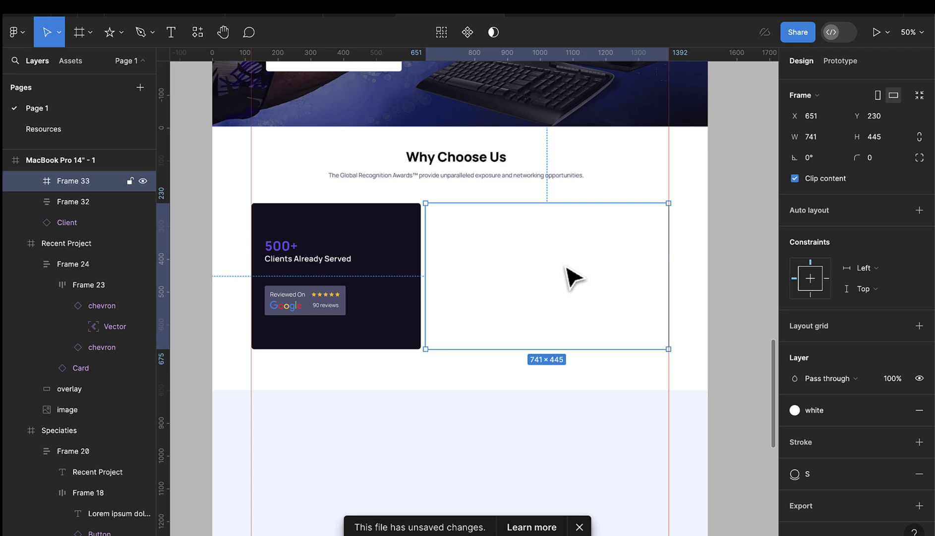
pyautogui.scroll(-4, 109, 131)
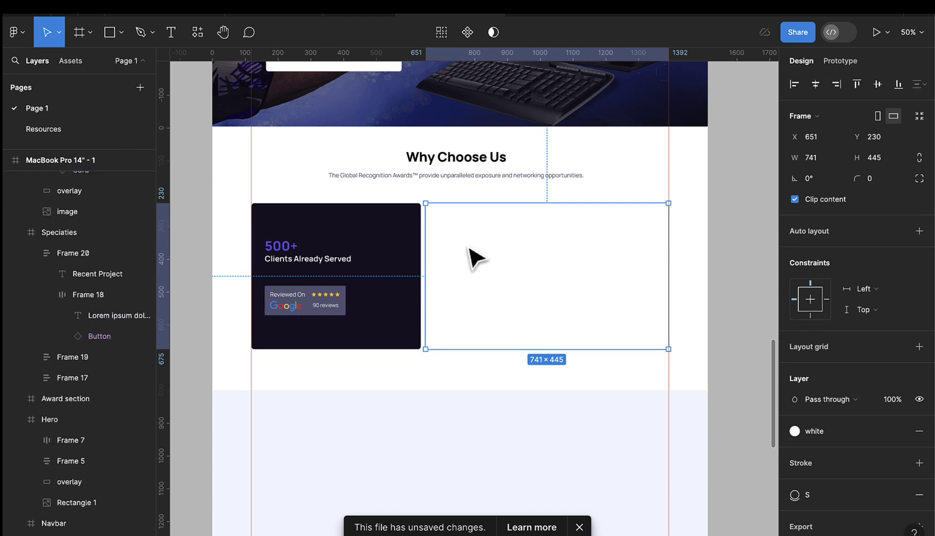
# - Turn the quote-mark icon on the Resources page into a component
pyautogui.click(72, 134)
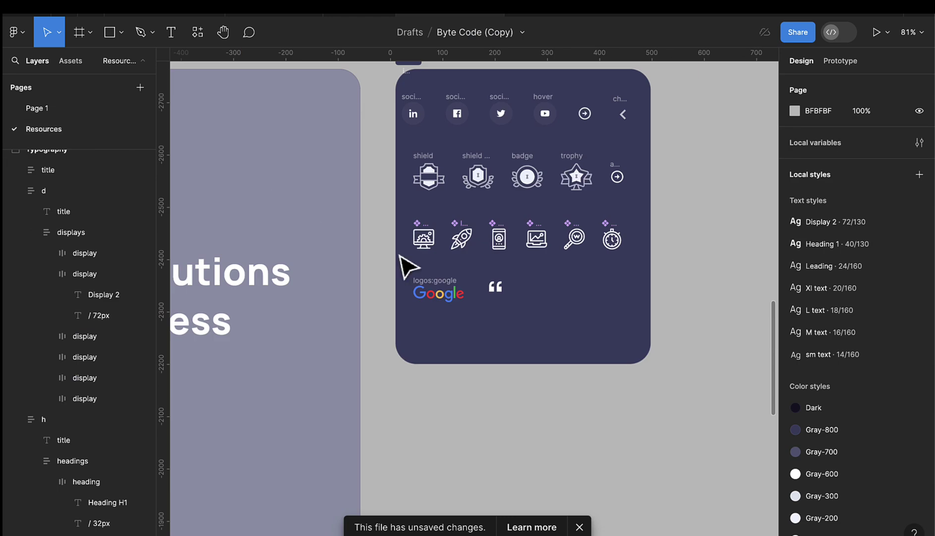
pyautogui.click(496, 287)
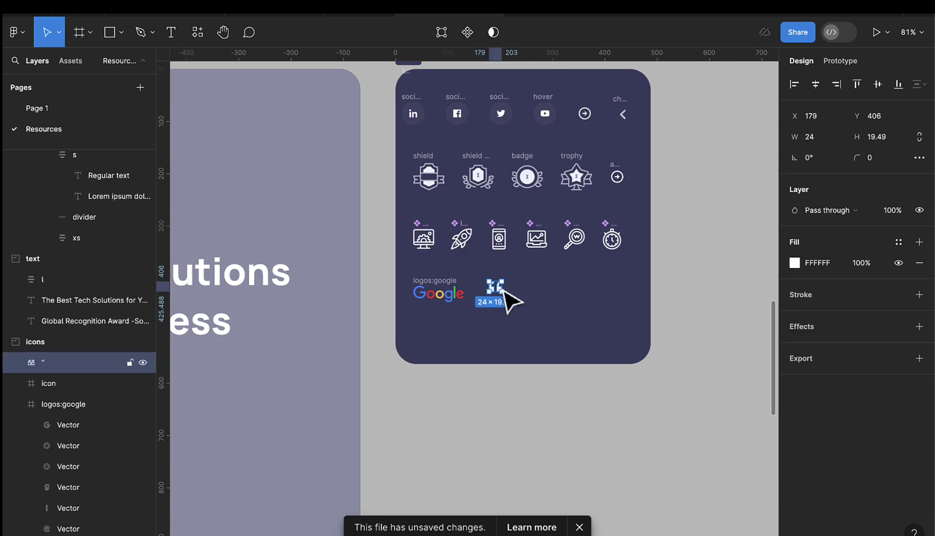
pyautogui.click(44, 106)
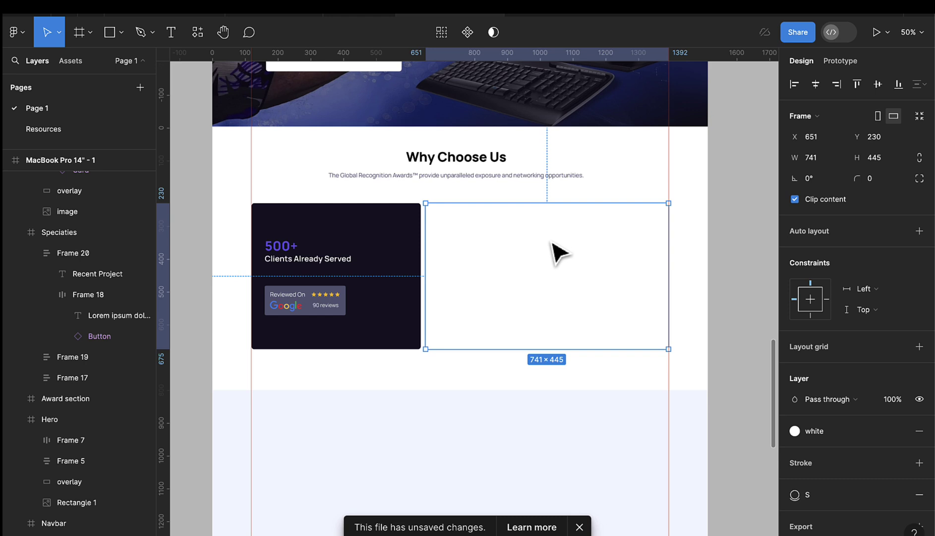
pyautogui.scroll(-3, 552, 242)
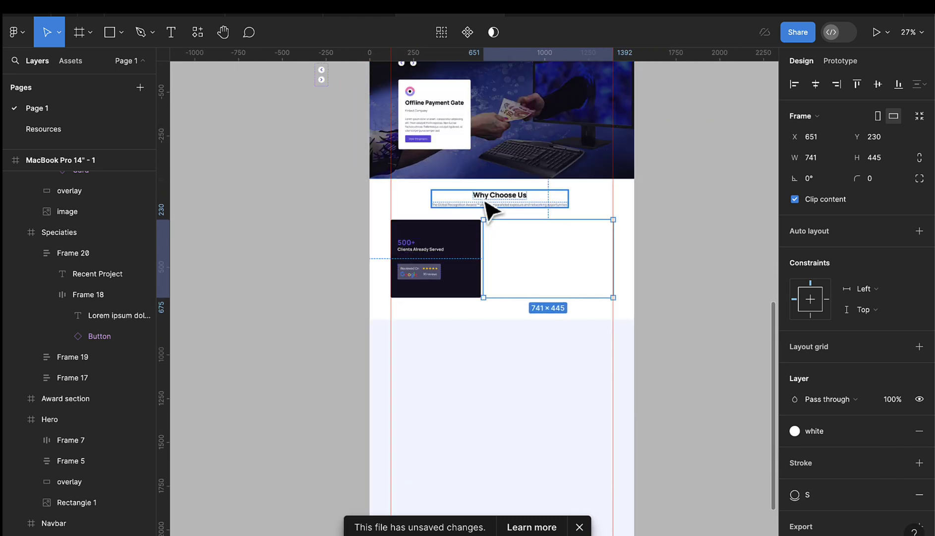
pyautogui.scroll(3, 492, 208)
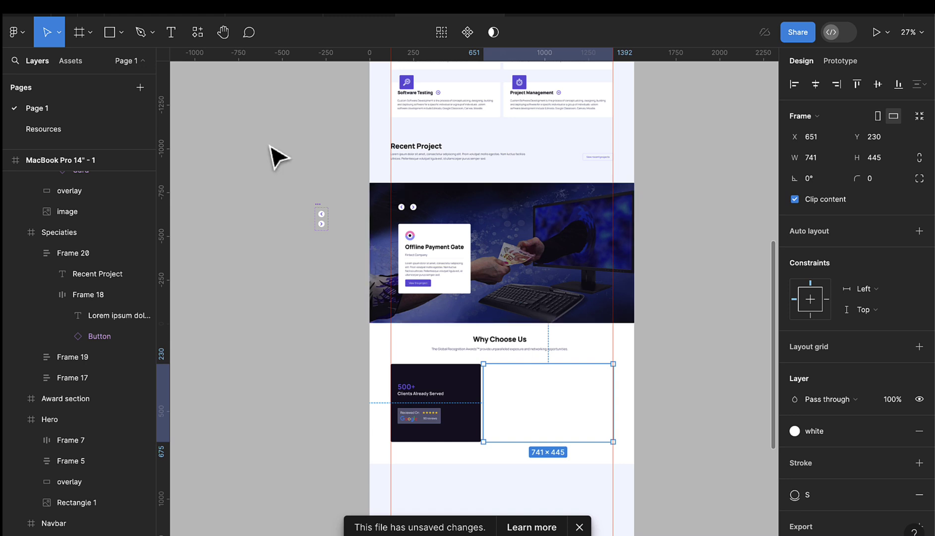
pyautogui.click(72, 129)
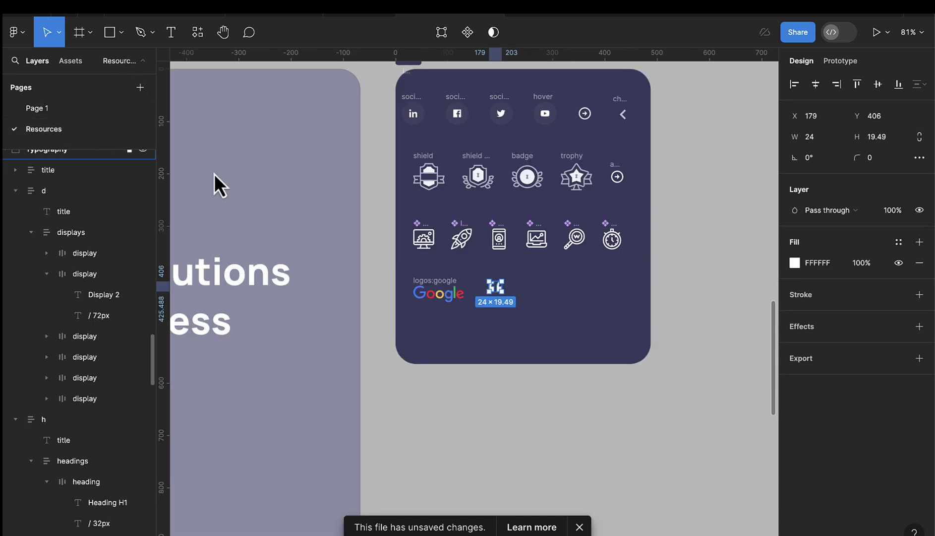
pyautogui.scroll(3, 554, 292)
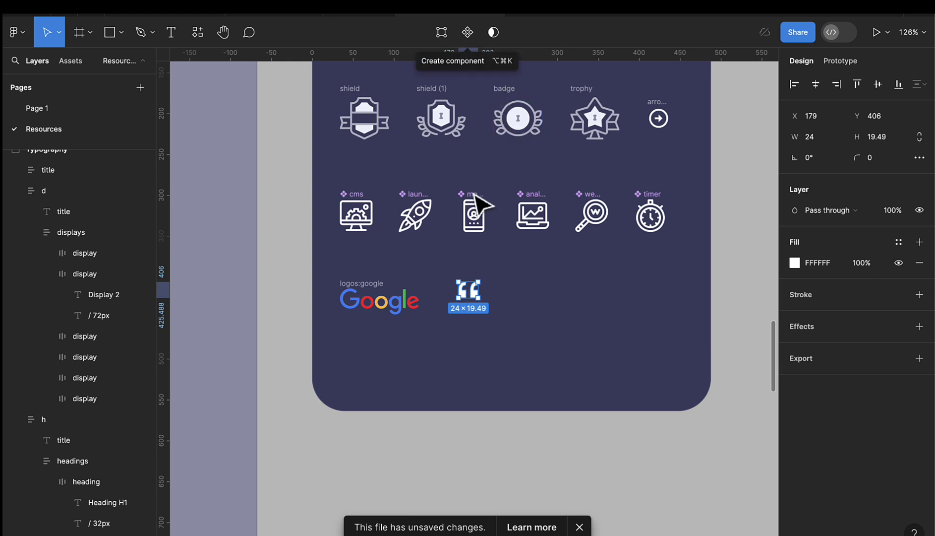
pyautogui.click(462, 37)
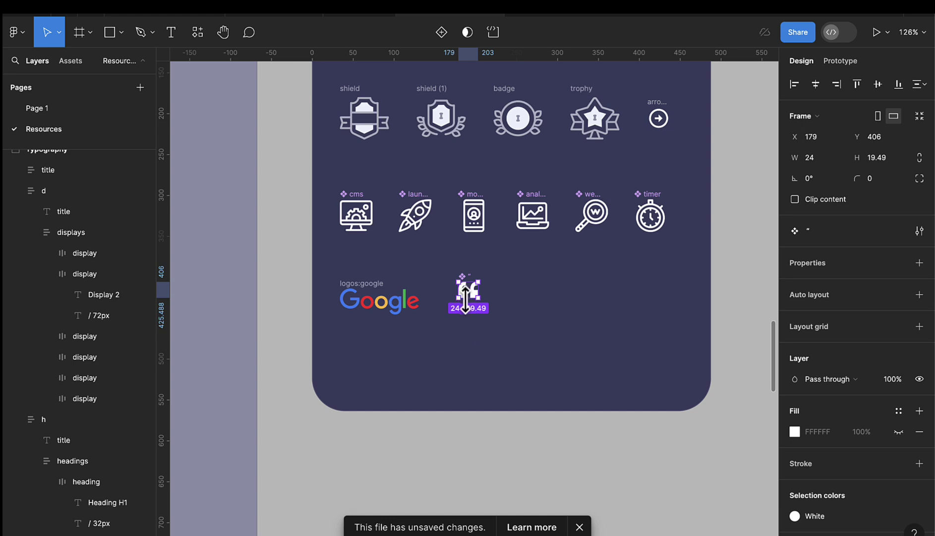
# - Drag an Icon container from Assets into white Frame 33 on Page 1
pyautogui.click(79, 112)
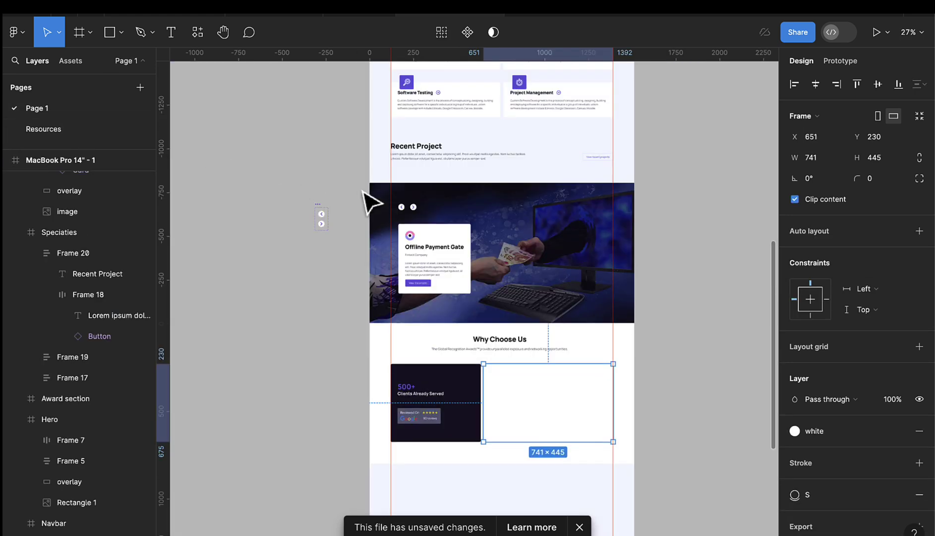
pyautogui.scroll(-5, 371, 198)
pyautogui.click(69, 61)
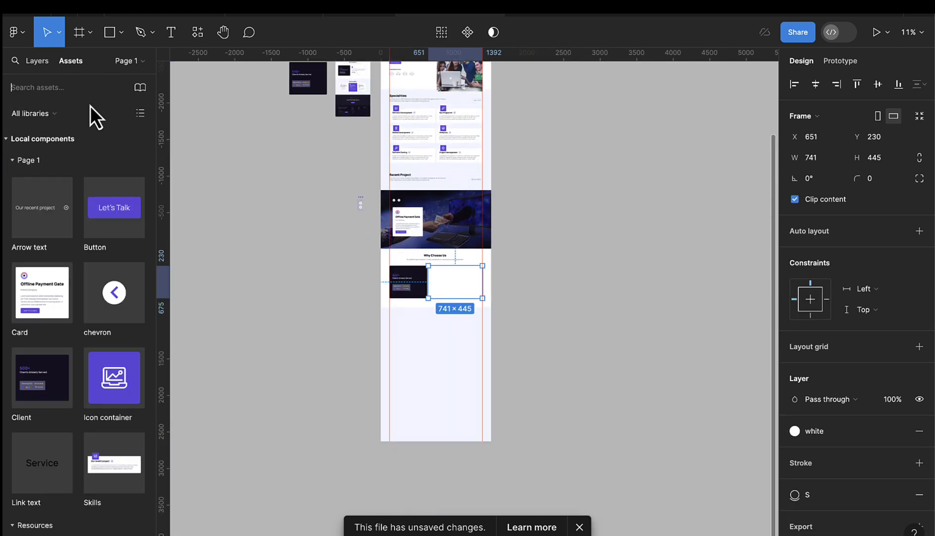
pyautogui.scroll(-4, 122, 385)
pyautogui.moveTo(111, 193); pyautogui.dragTo(453, 293)
pyautogui.scroll(3, 452, 293)
pyautogui.scroll(4, 452, 293)
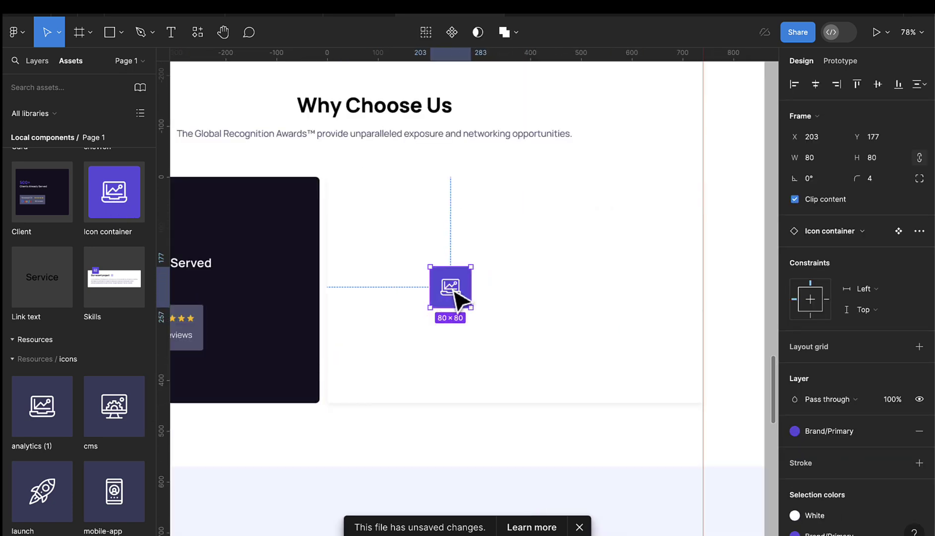
# - Swap the container's nested analytics icon for the quote component
pyautogui.click(426, 234)
pyautogui.scroll(8, 438, 215)
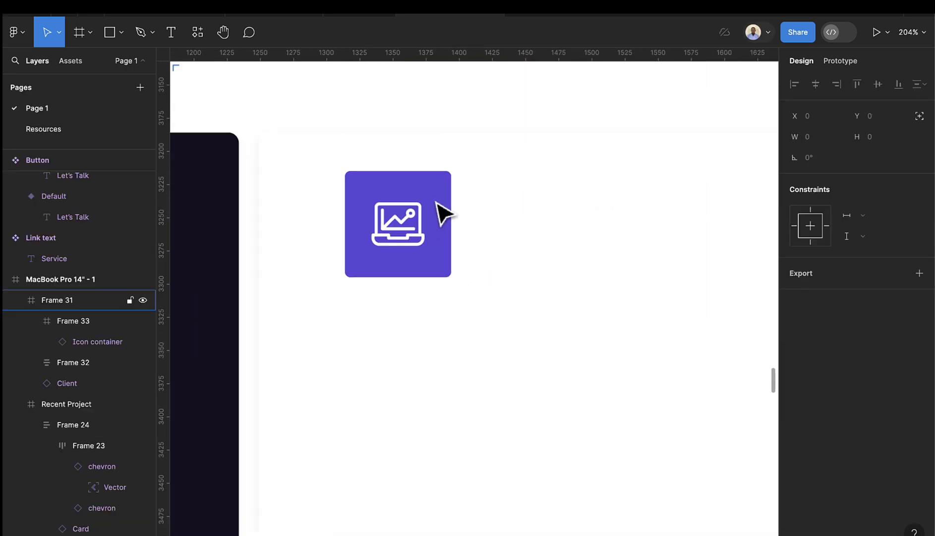
pyautogui.click(416, 237)
pyautogui.click(409, 228)
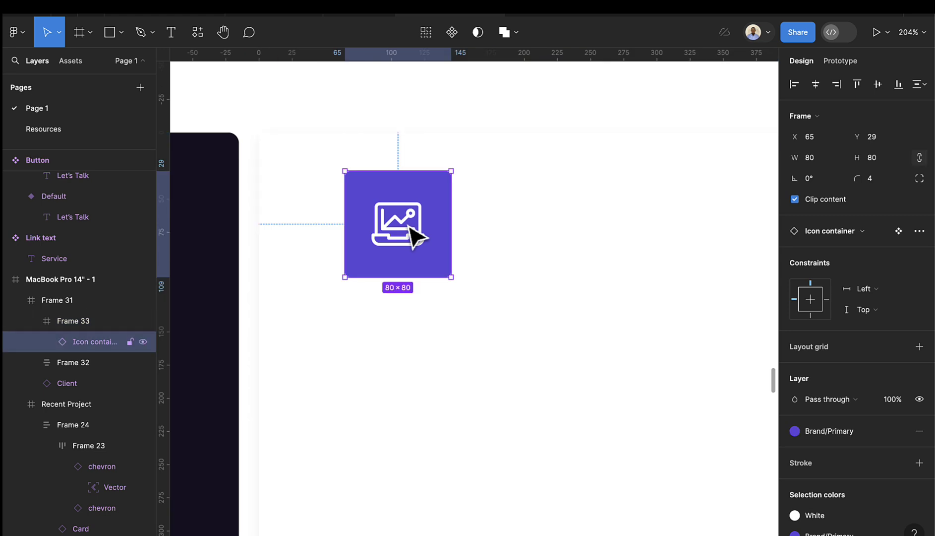
pyautogui.click(409, 230)
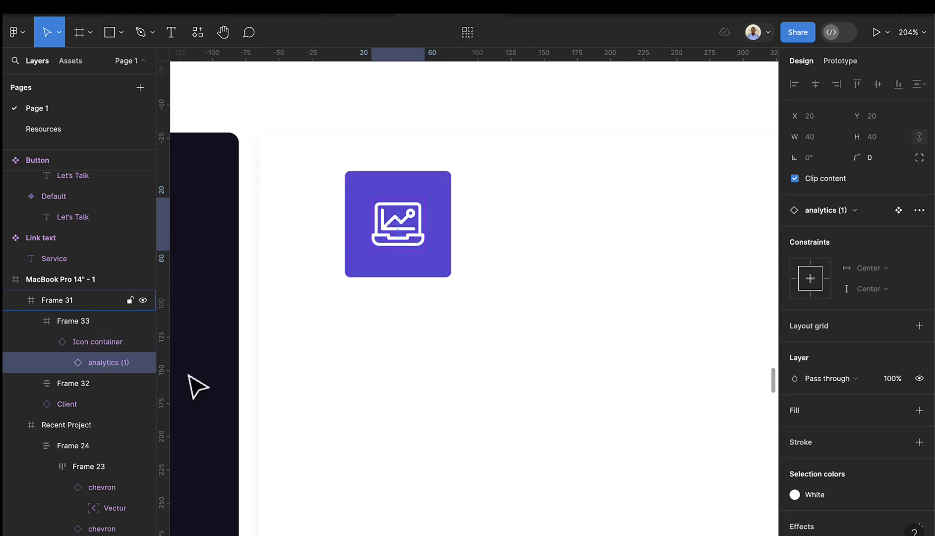
pyautogui.click(863, 210)
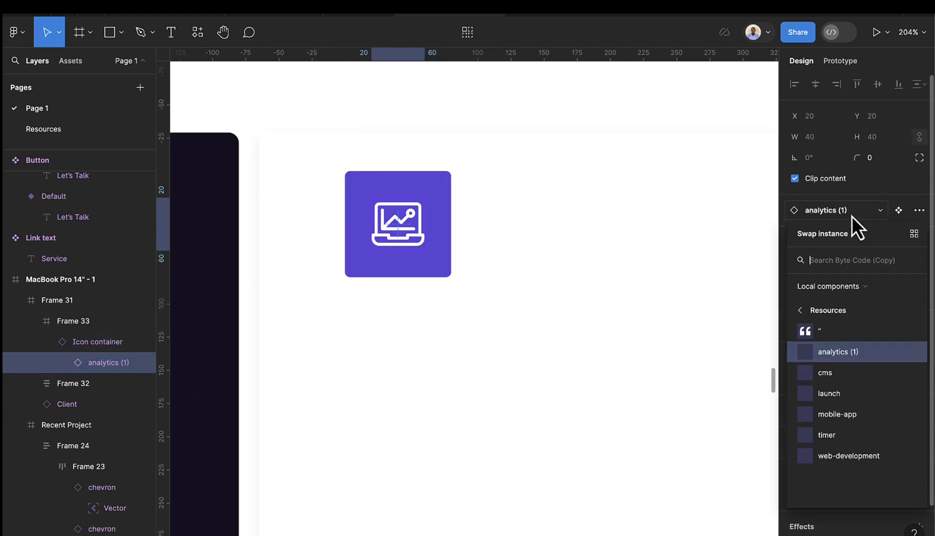
pyautogui.click(822, 330)
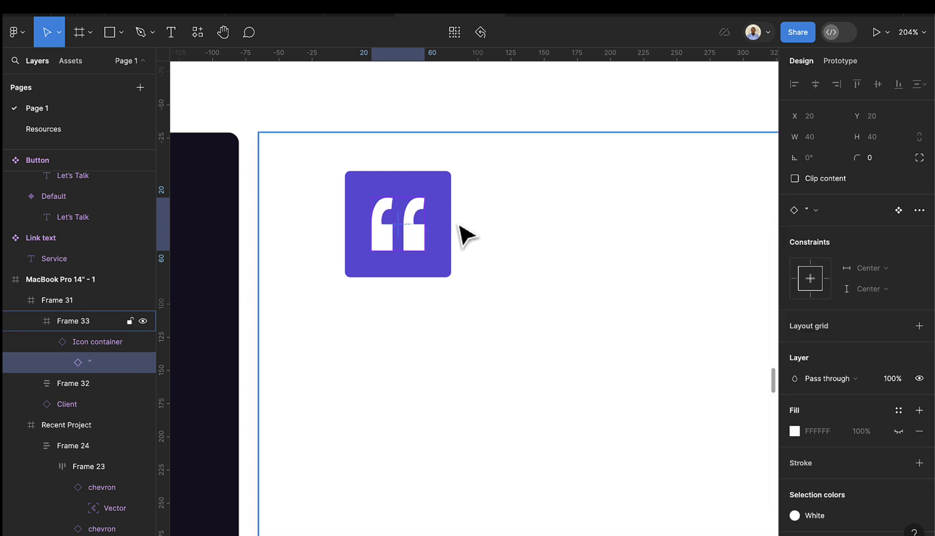
pyautogui.click(438, 228)
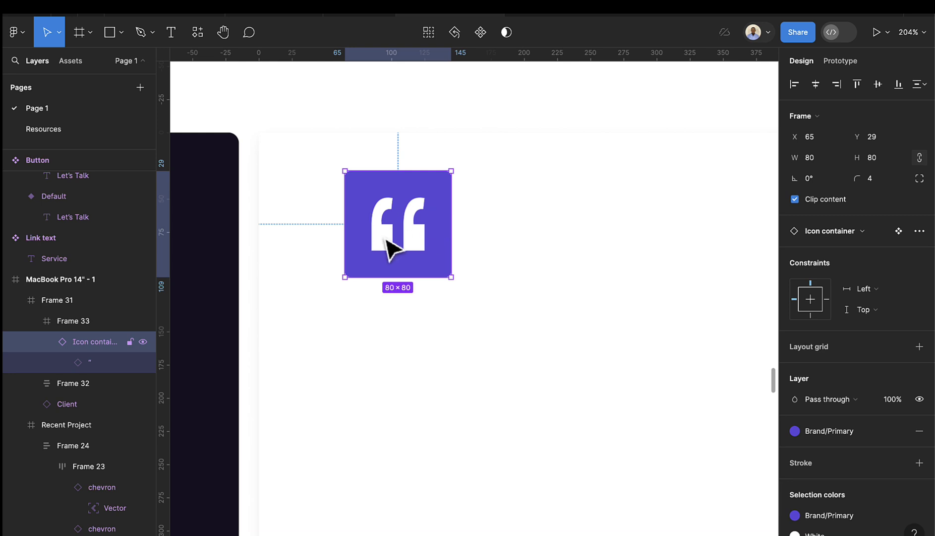
# - Detach the Icon container and resize the quote glyph to height 24
pyautogui.rightClick(419, 209)
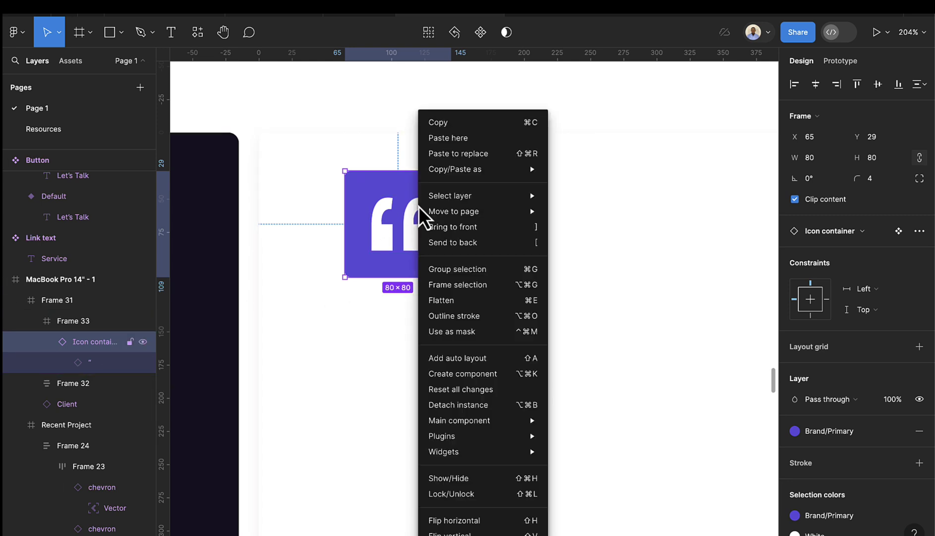
pyautogui.click(455, 405)
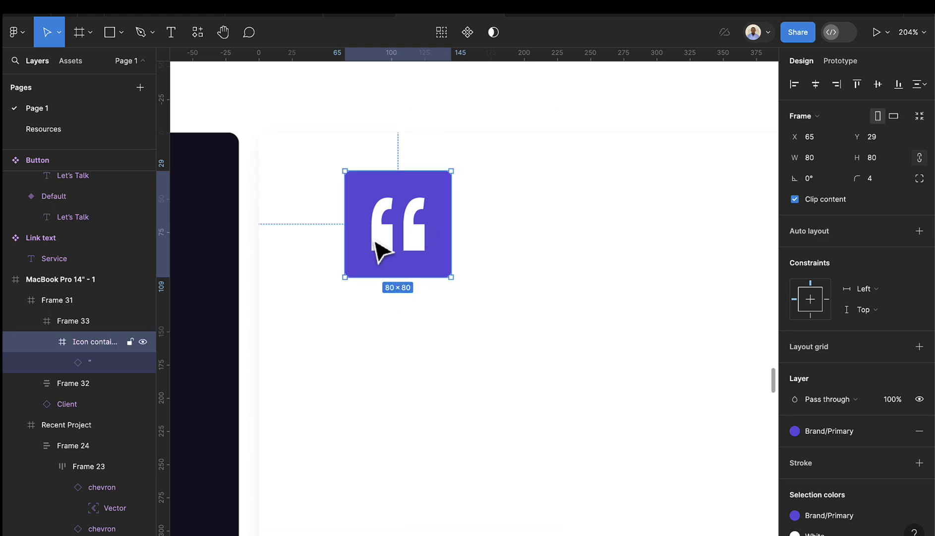
pyautogui.click(414, 247)
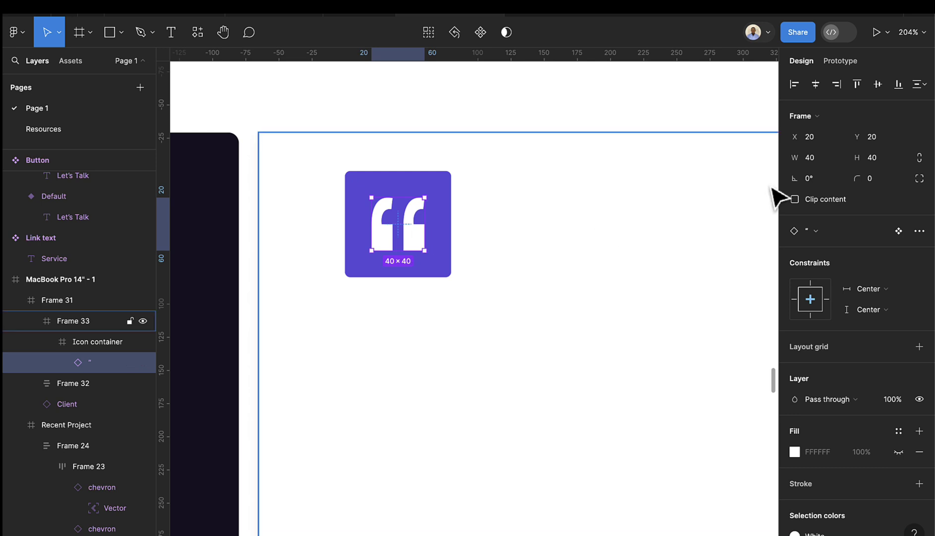
pyautogui.click(889, 158)
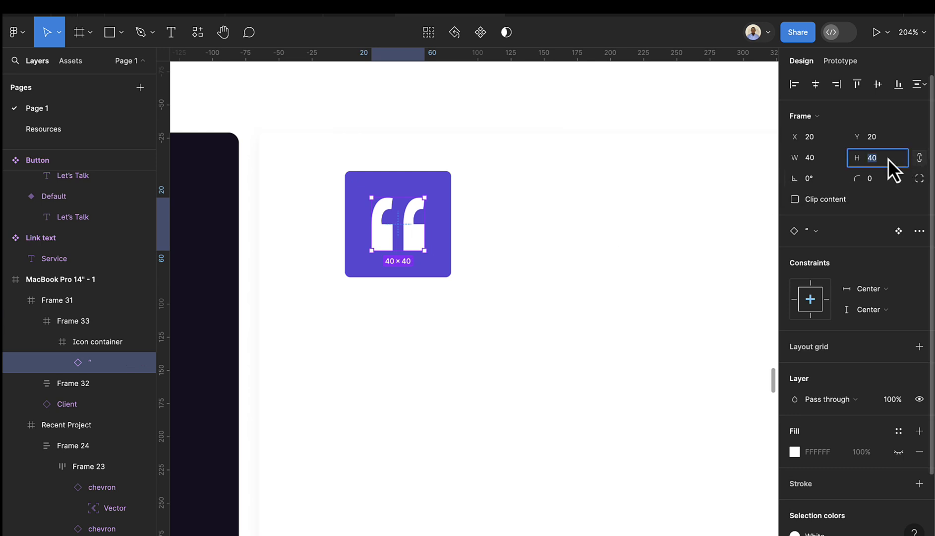
pyautogui.write('24')
pyautogui.press('Return')
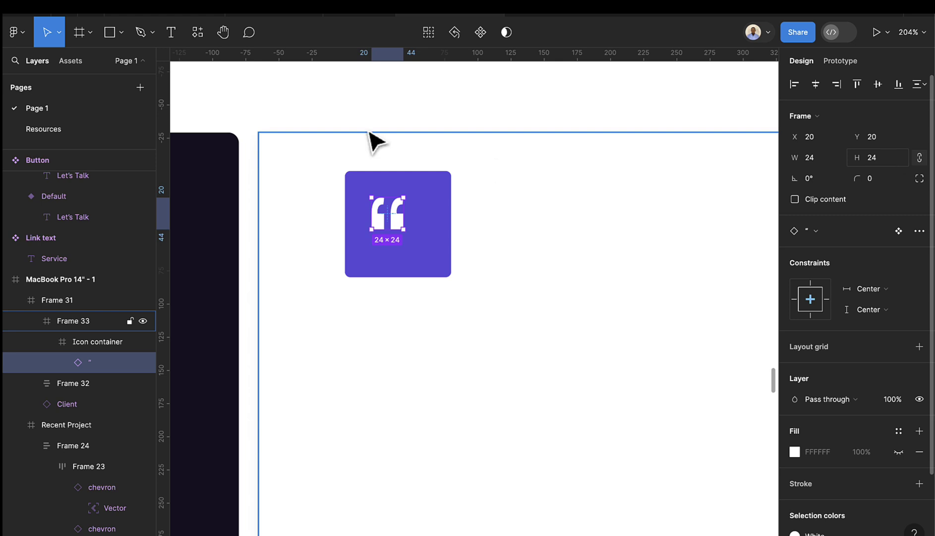
# - Shrink the purple square to about 60 × 60, centre the quote in it, and move it toward the card's top-left
pyautogui.click(449, 271)
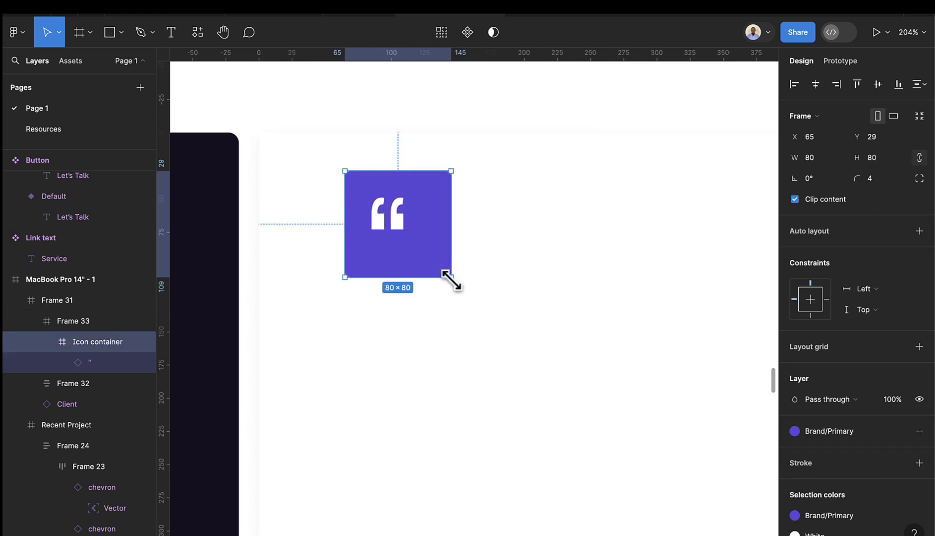
pyautogui.moveTo(452, 279); pyautogui.dragTo(434, 259)
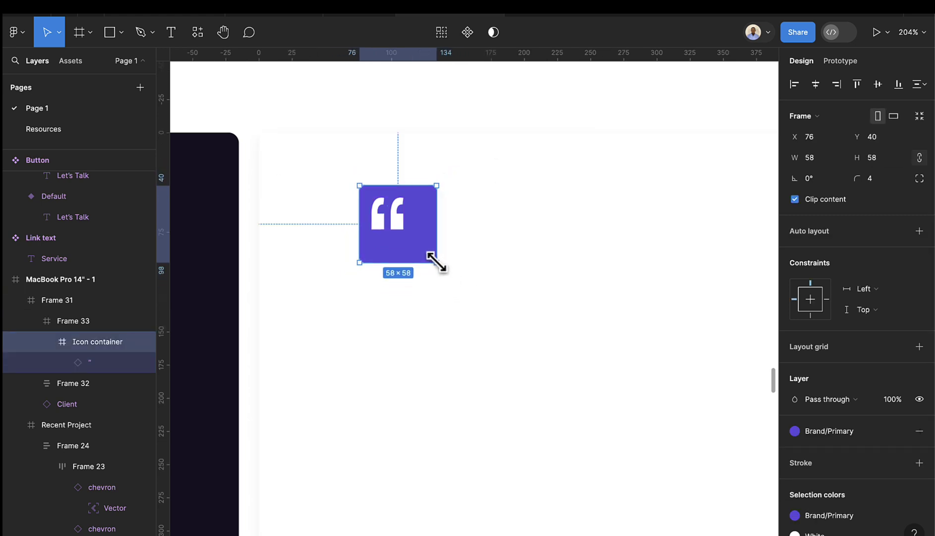
pyautogui.click(400, 229)
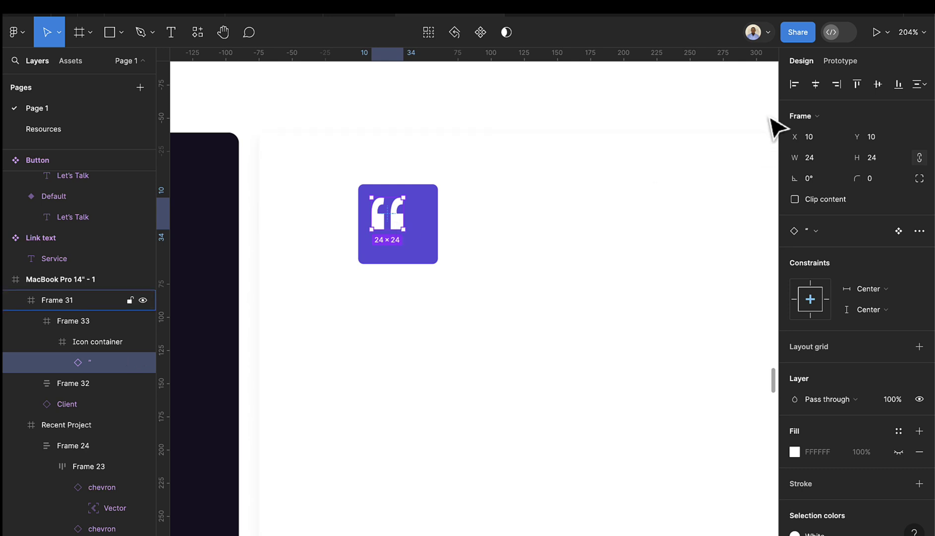
pyautogui.click(814, 85)
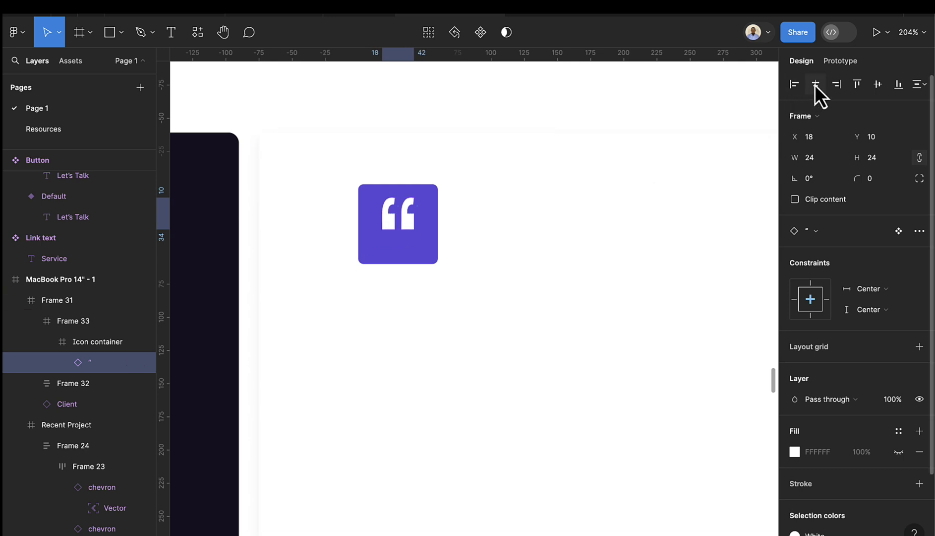
pyautogui.click(877, 85)
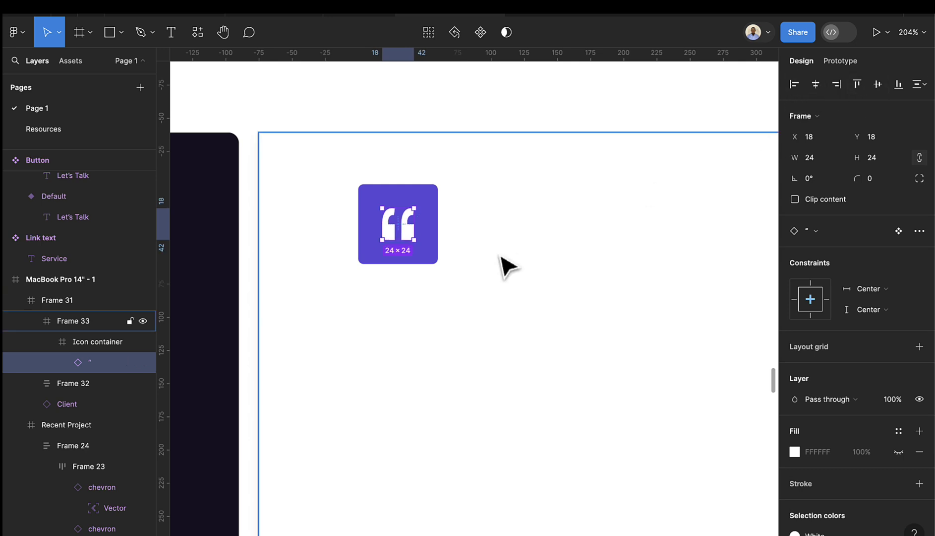
pyautogui.click(426, 262)
pyautogui.scroll(-3, 423, 259)
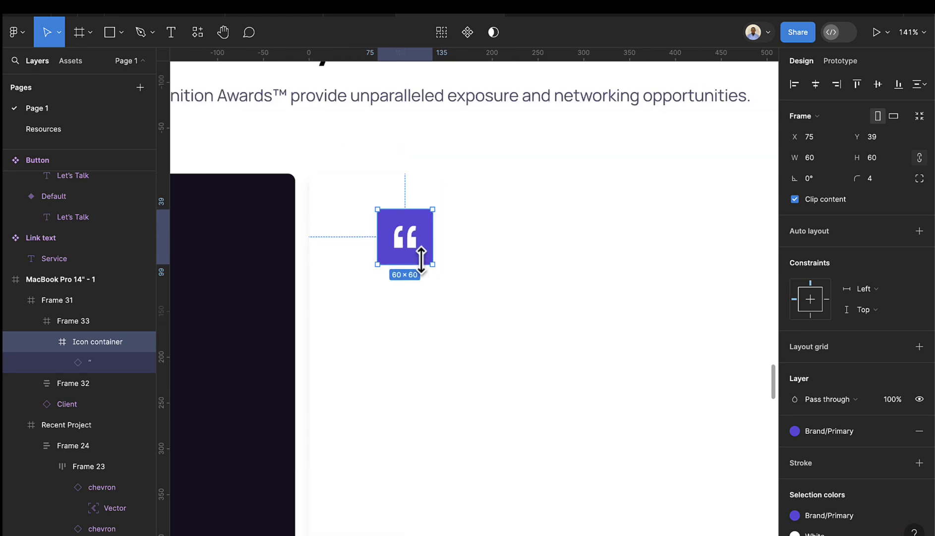
pyautogui.moveTo(428, 261); pyautogui.dragTo(415, 273)
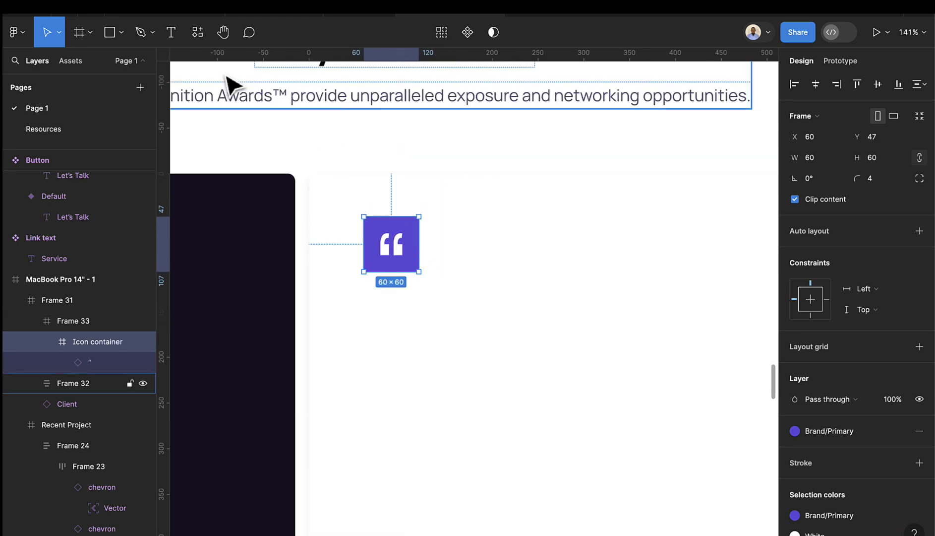
pyautogui.click(45, 130)
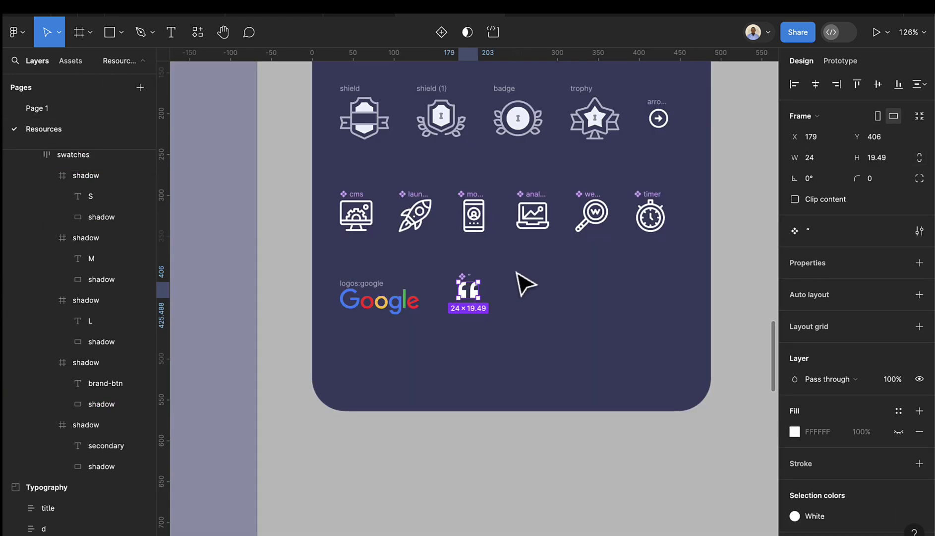
# - Select the whole Lead text sample paragraph to copy it
pyautogui.scroll(-10, 525, 284)
pyautogui.scroll(4, 550, 129)
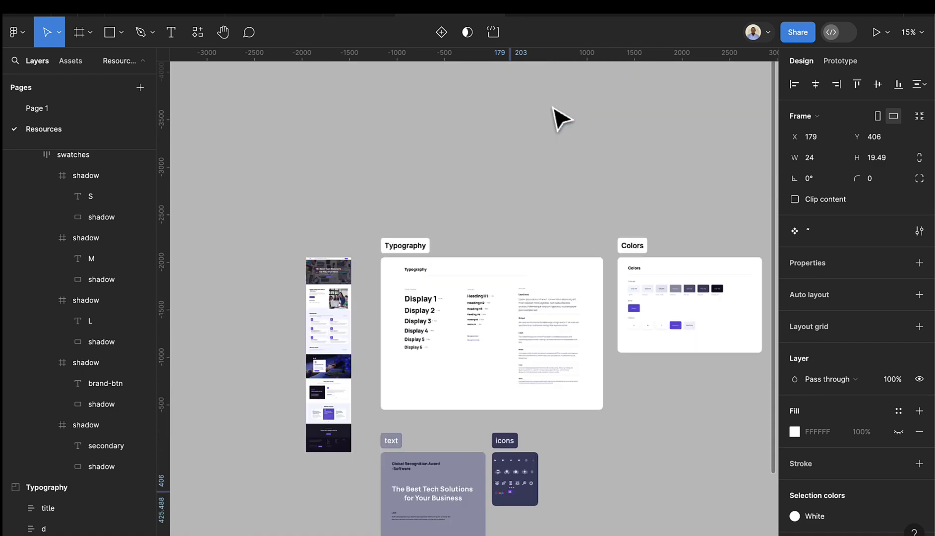
pyautogui.scroll(5, 536, 337)
pyautogui.doubleClick(511, 290)
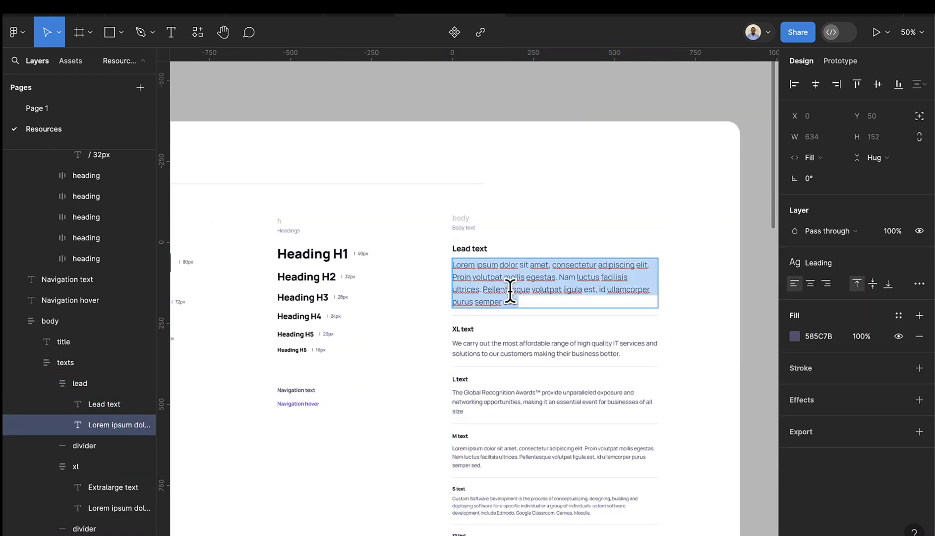
pyautogui.click(511, 293)
pyautogui.moveTo(518, 302); pyautogui.dragTo(445, 240)
# - Back on Page 1, draw a text box for the quote inside the card
pyautogui.click(70, 60)
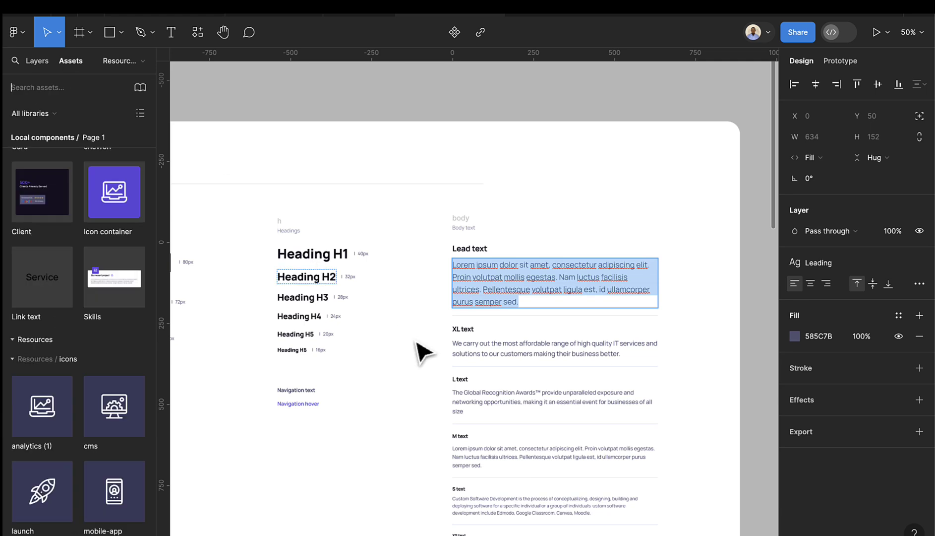
pyautogui.click(43, 67)
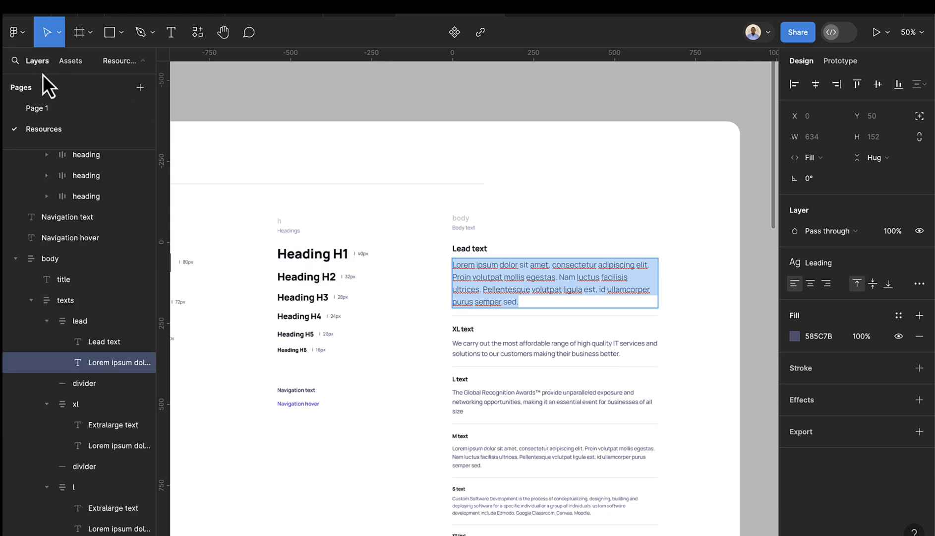
pyautogui.click(70, 112)
pyautogui.scroll(-5, 478, 290)
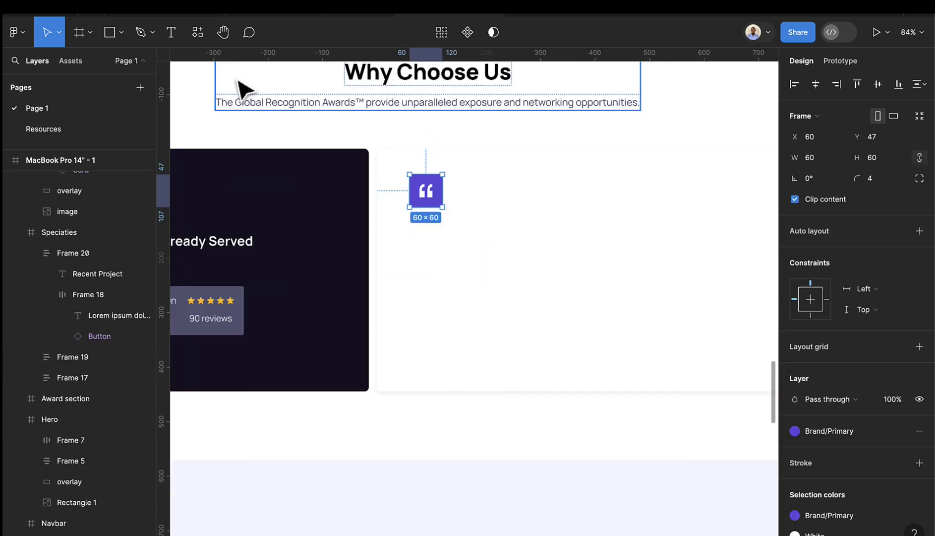
pyautogui.click(173, 40)
pyautogui.moveTo(413, 258); pyautogui.dragTo(731, 311)
# - Widen the quote paragraph to 644 and align it with the quote icon
pyautogui.scroll(-5, 484, 335)
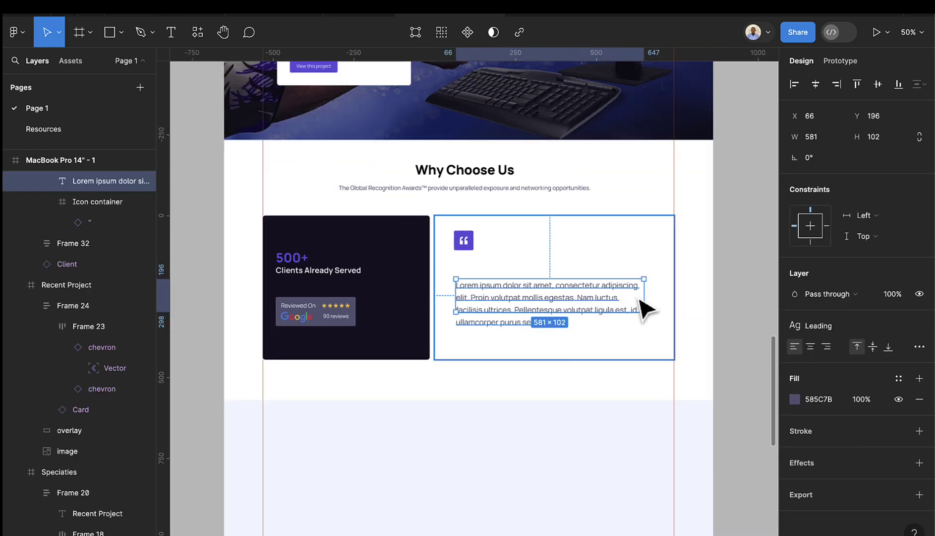
pyautogui.moveTo(644, 294); pyautogui.dragTo(673, 295)
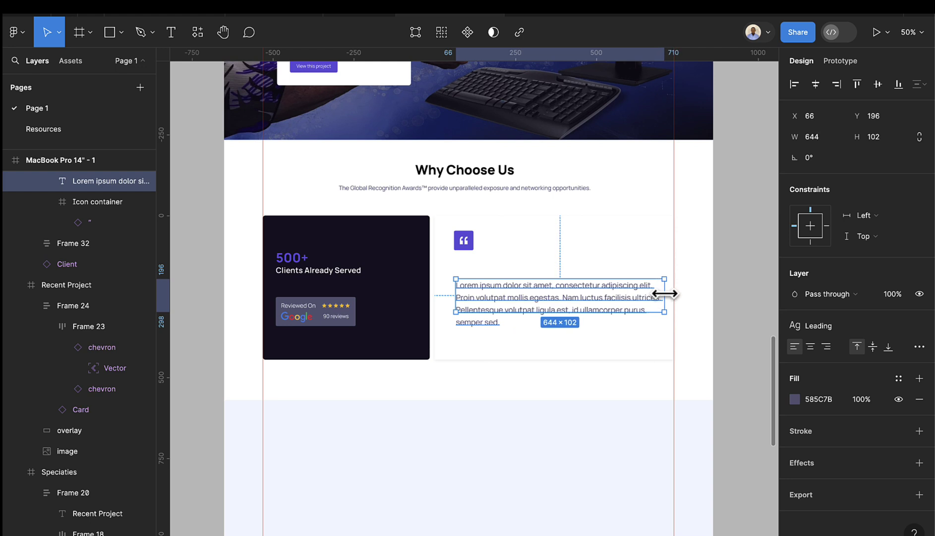
pyautogui.moveTo(609, 309); pyautogui.dragTo(599, 280)
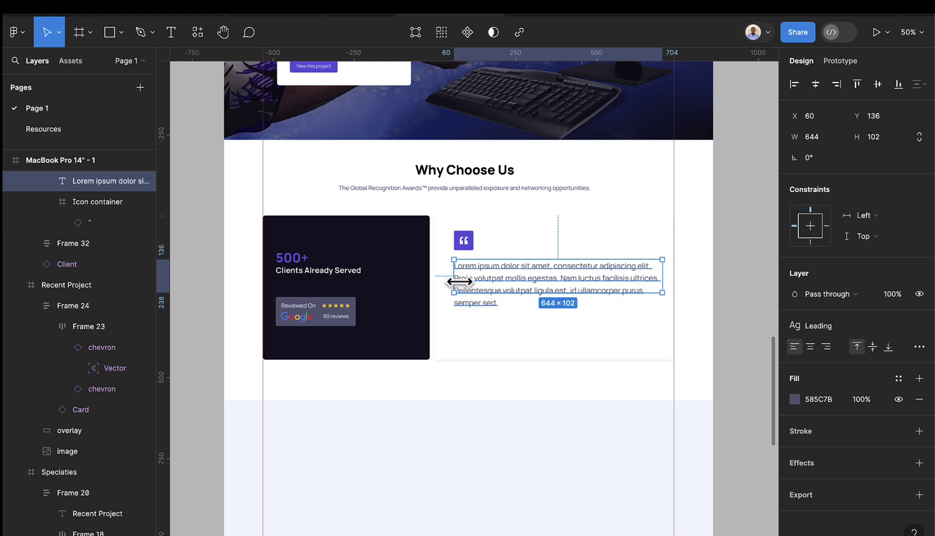
pyautogui.moveTo(470, 293); pyautogui.dragTo(477, 313)
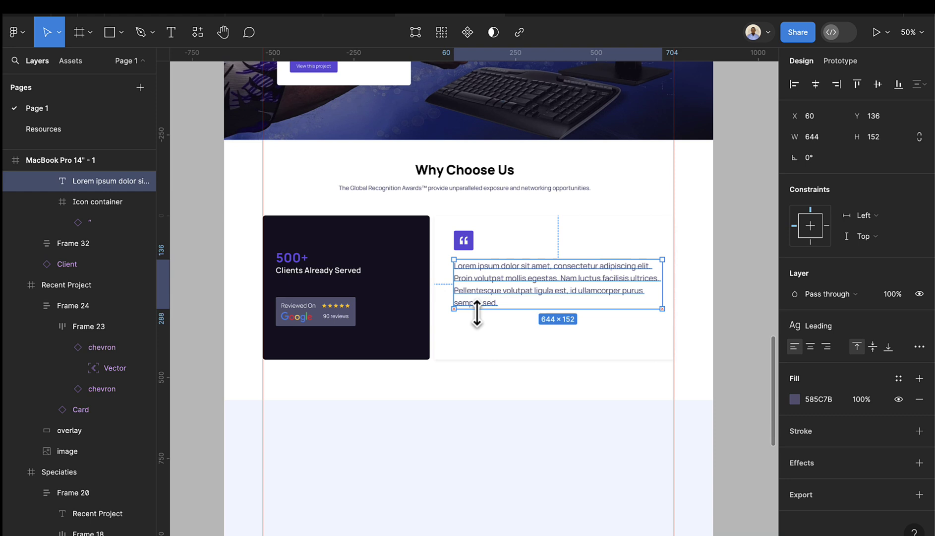
# - Apply the Xl text style and fit the paragraph to its 96 height
pyautogui.click(829, 325)
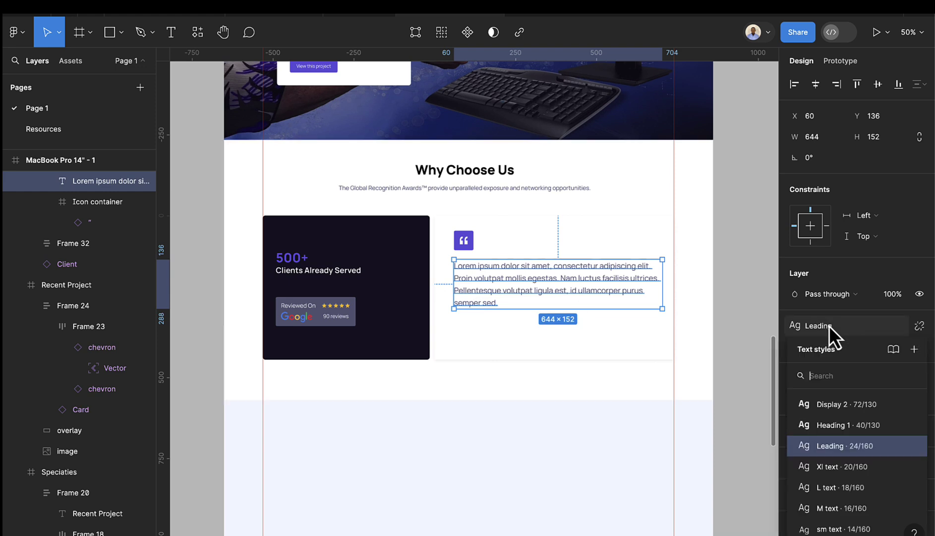
pyautogui.click(854, 469)
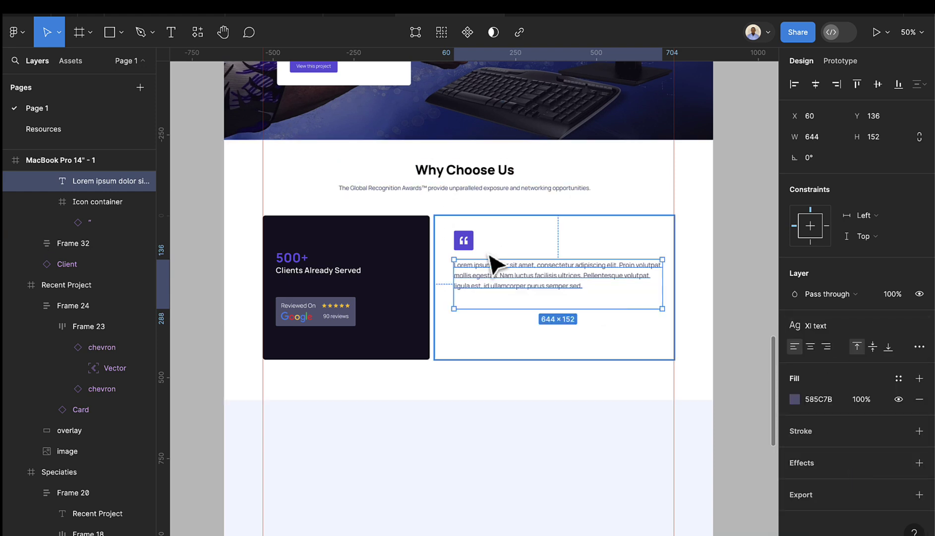
pyautogui.scroll(3, 507, 279)
pyautogui.moveTo(506, 279); pyautogui.dragTo(514, 305)
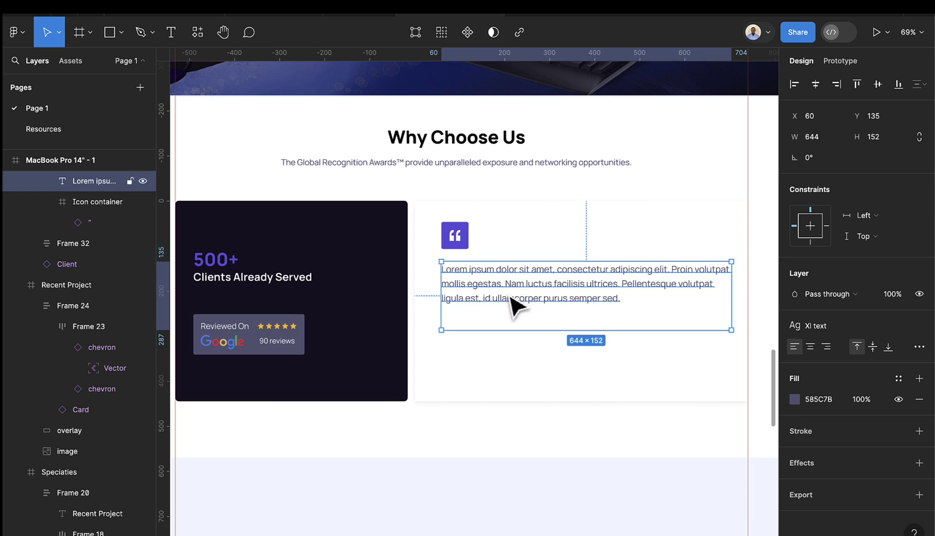
pyautogui.doubleClick(516, 330)
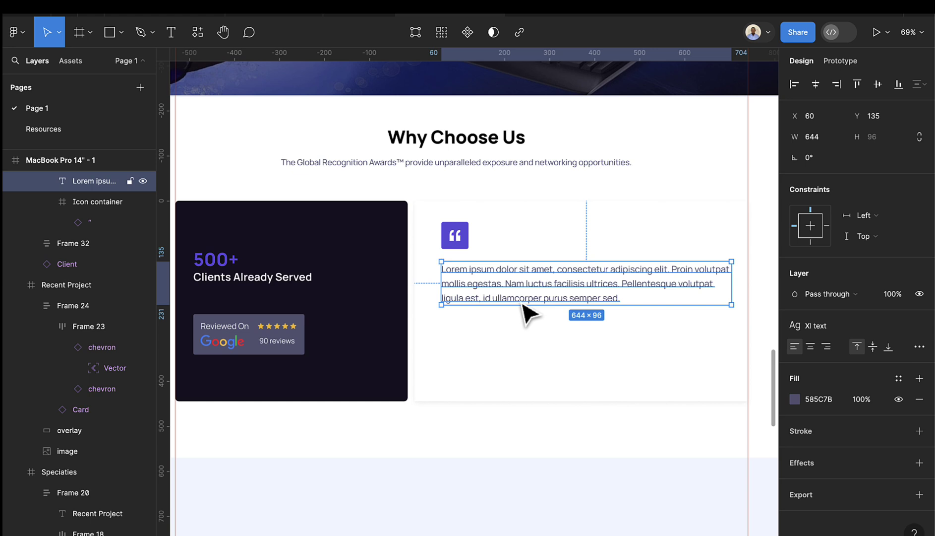
pyautogui.click(170, 31)
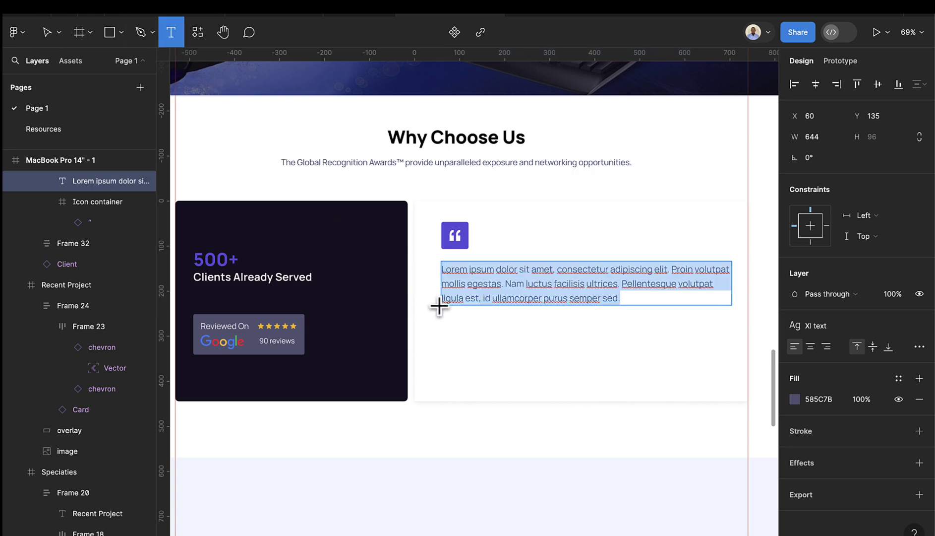
# - Type the author's name below the paragraph in Heading 1, aligned at X 60
pyautogui.scroll(1, 449, 328)
pyautogui.click(453, 342)
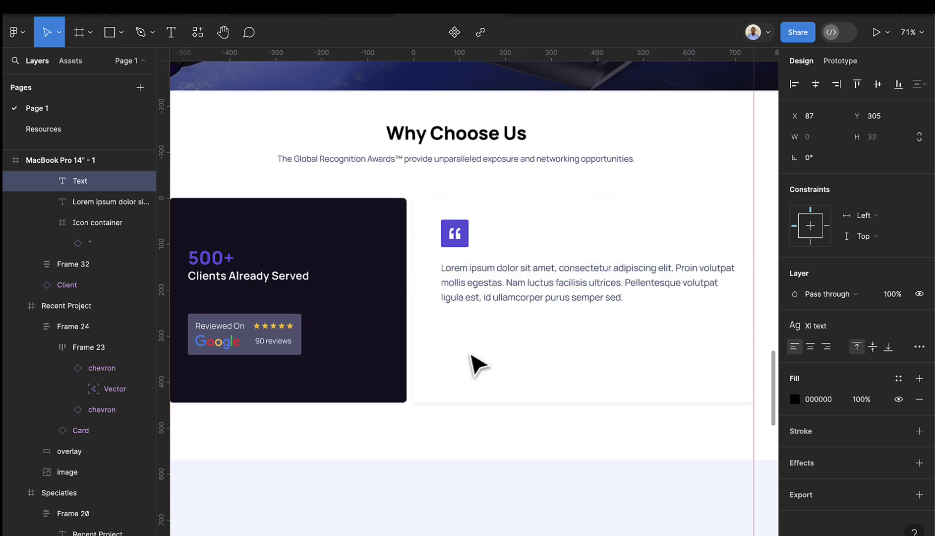
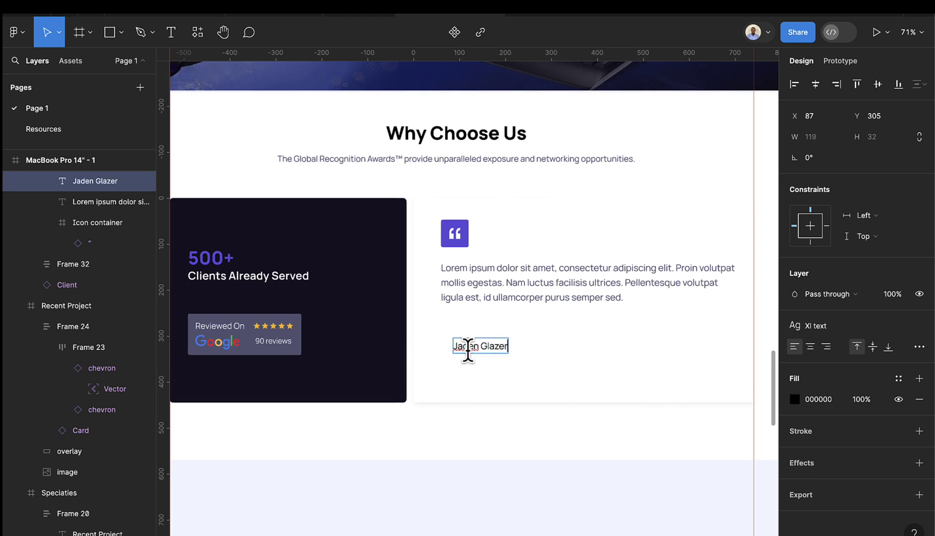
pyautogui.press('Escape')
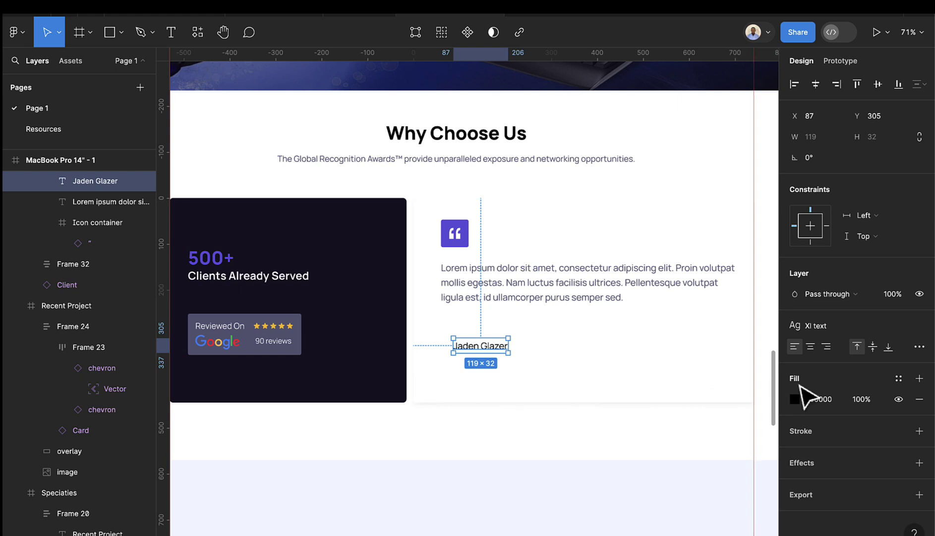
pyautogui.click(821, 327)
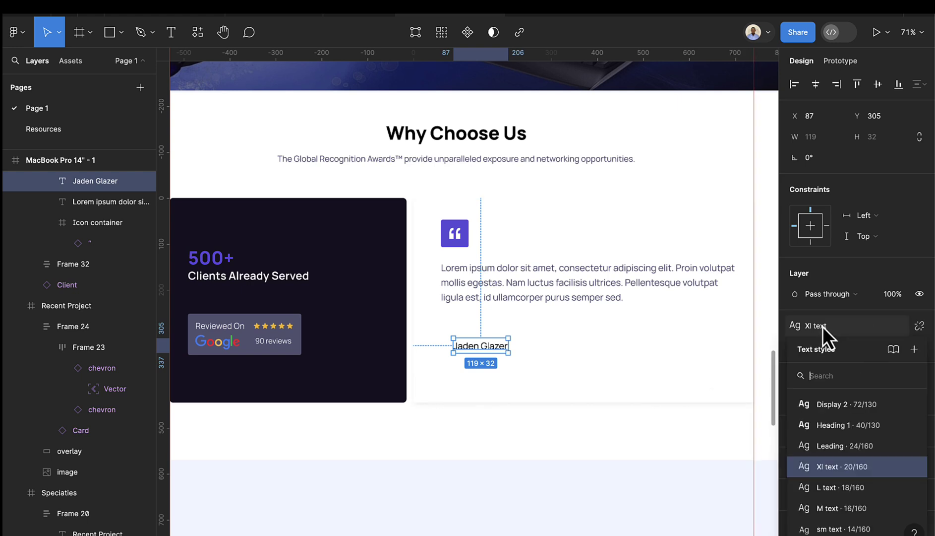
pyautogui.click(850, 434)
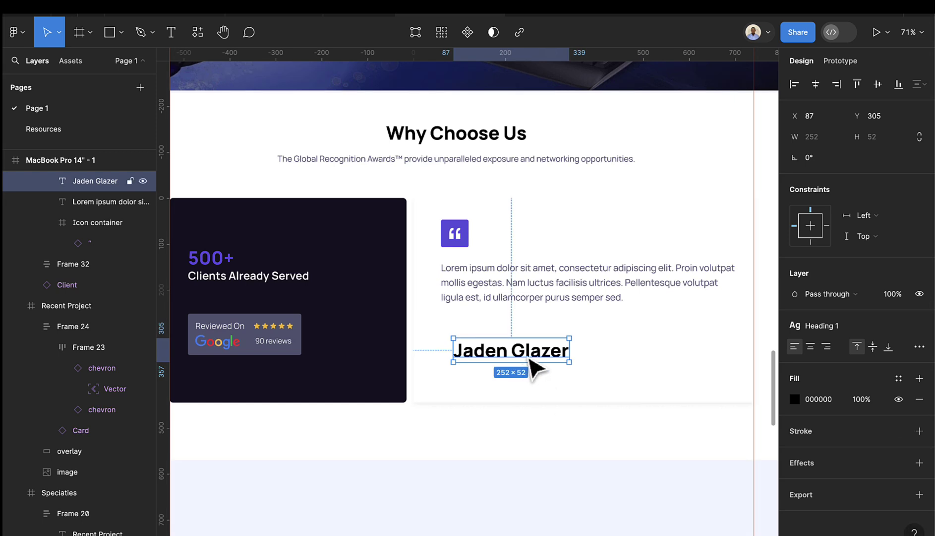
pyautogui.moveTo(528, 368); pyautogui.dragTo(519, 346)
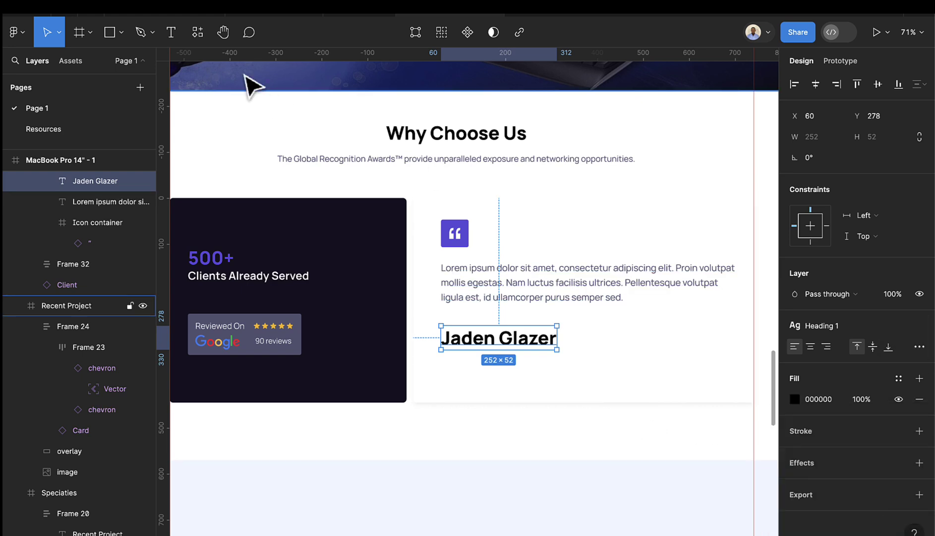
pyautogui.press('Return')
# - Type the role line 'Marketing specialist at Codebox Global' below the name
pyautogui.scroll(3, 466, 369)
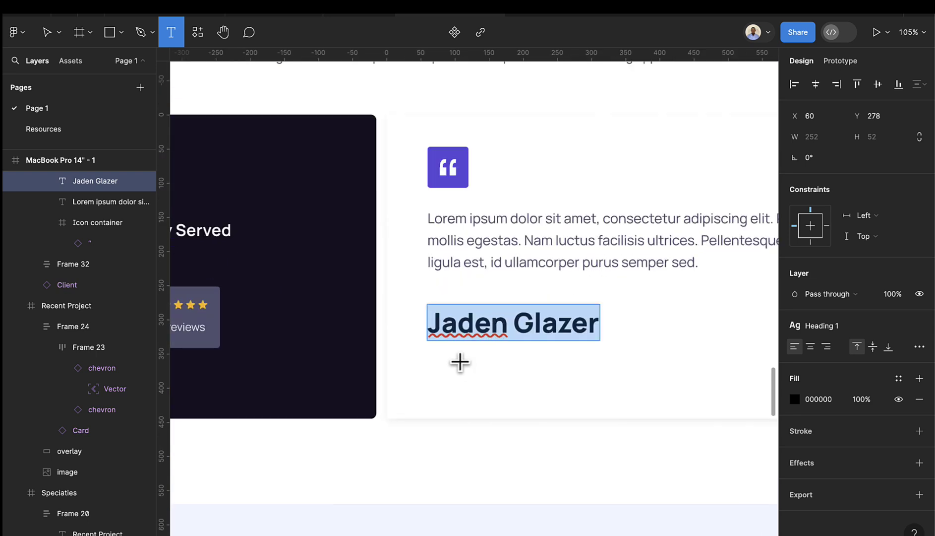
pyautogui.click(458, 359)
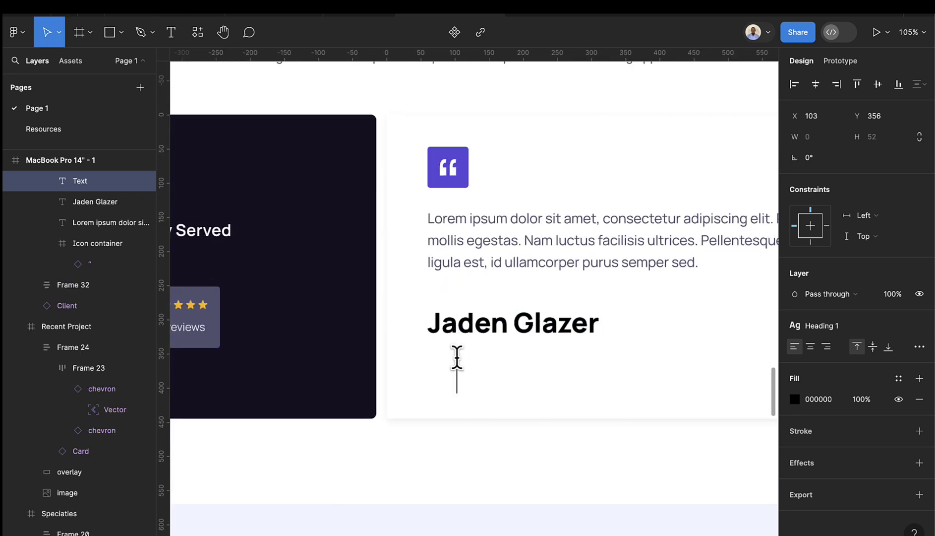
pyautogui.write('Marke')
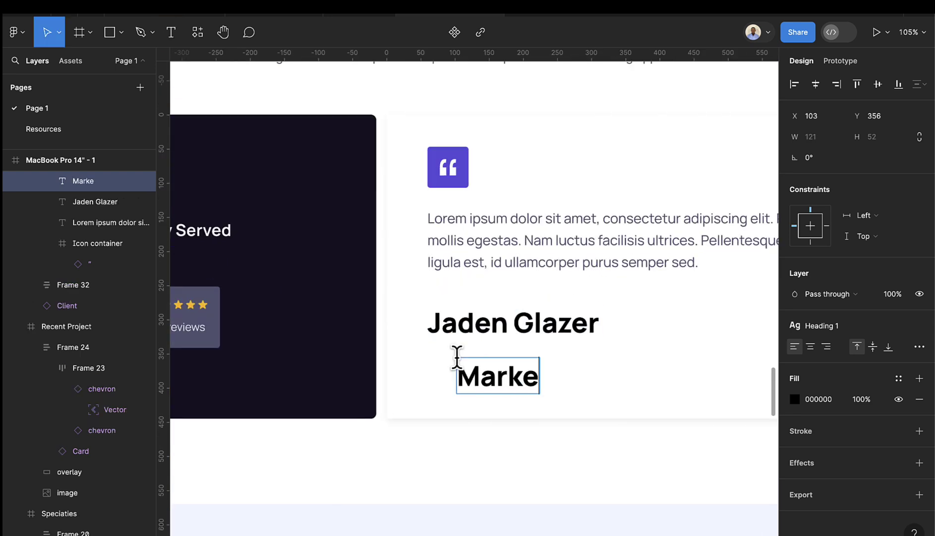
pyautogui.write('ting sp')
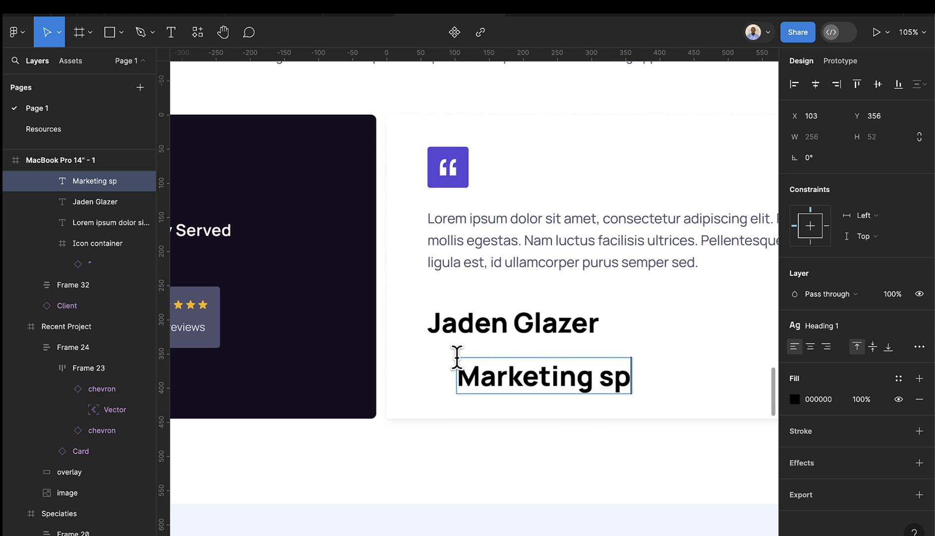
pyautogui.write('eciali')
pyautogui.press('BackSpace')
pyautogui.press('BackSpace')
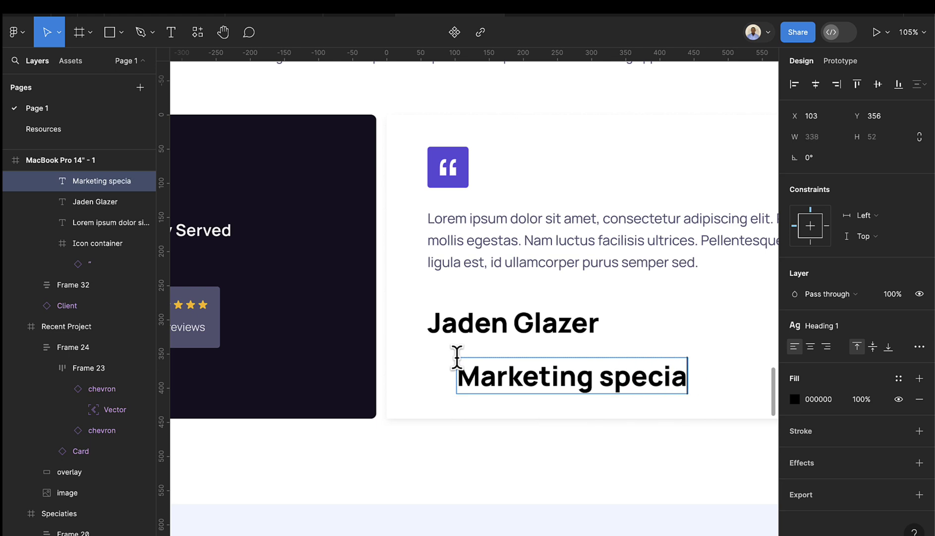
pyautogui.write('lise')
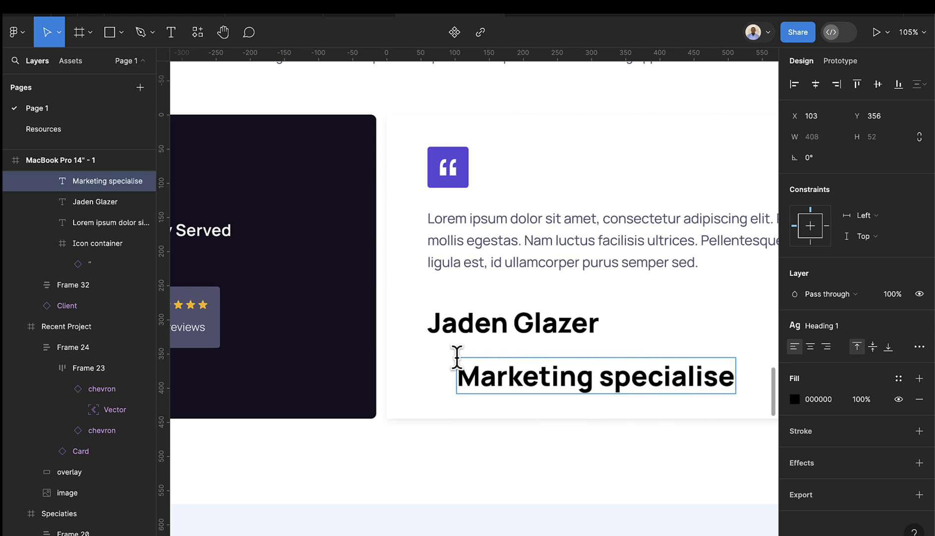
pyautogui.press('BackSpace')
pyautogui.write('t at')
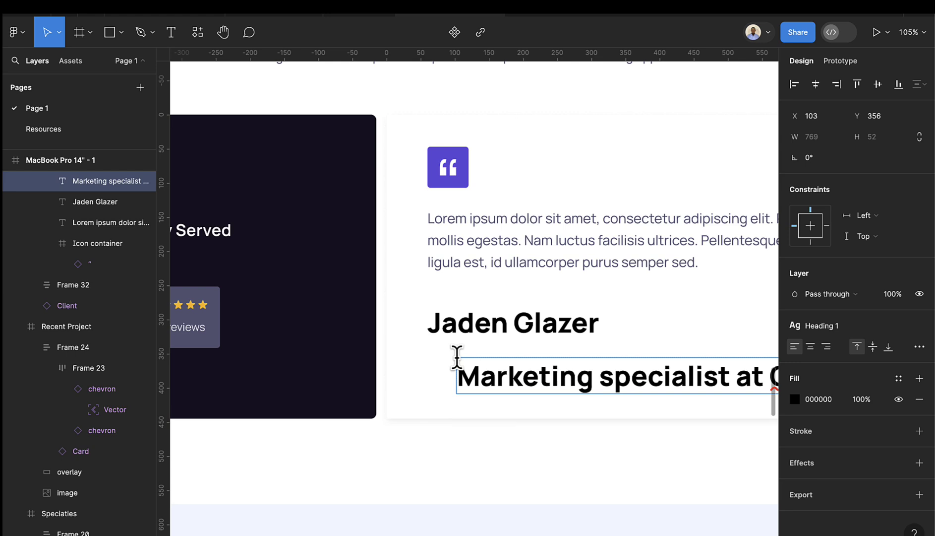
pyautogui.press('Escape')
# - Align the role line under the name with M text style and Gray-800 fill
pyautogui.scroll(-3, 428, 378)
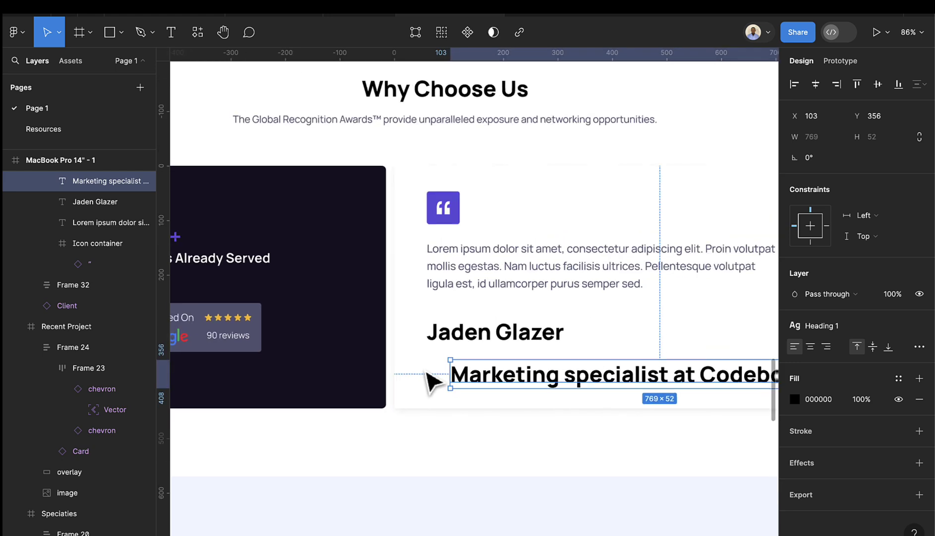
pyautogui.hscroll(3, 454, 382)
pyautogui.moveTo(518, 378); pyautogui.dragTo(498, 378)
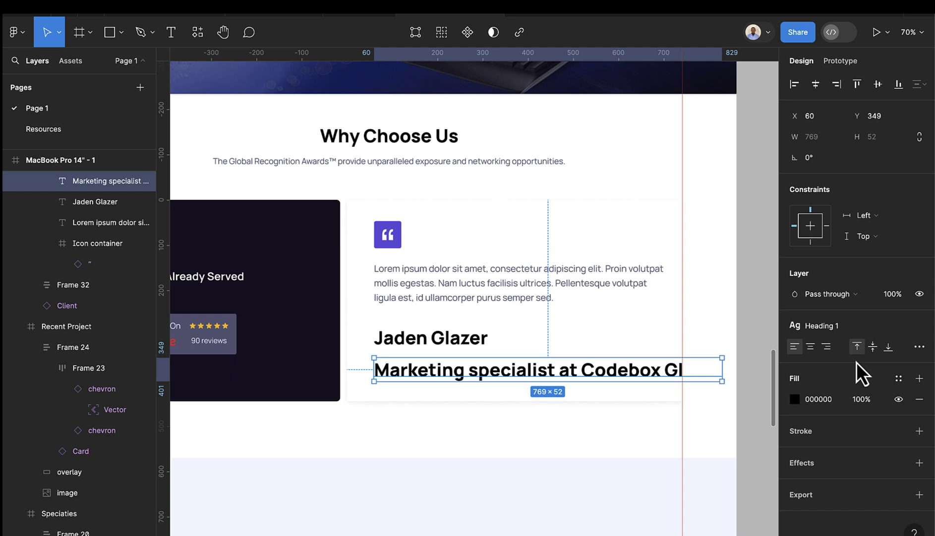
pyautogui.click(837, 327)
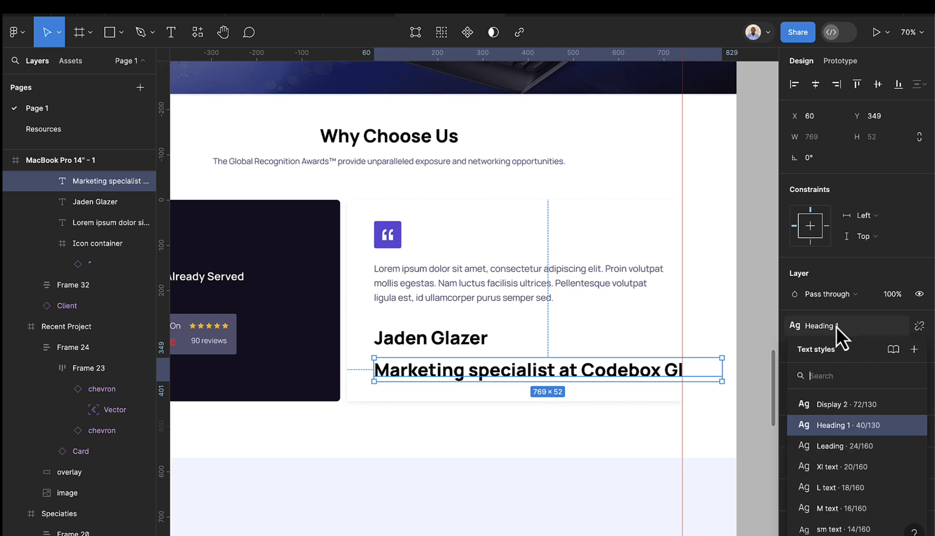
pyautogui.click(847, 511)
pyautogui.scroll(4, 432, 377)
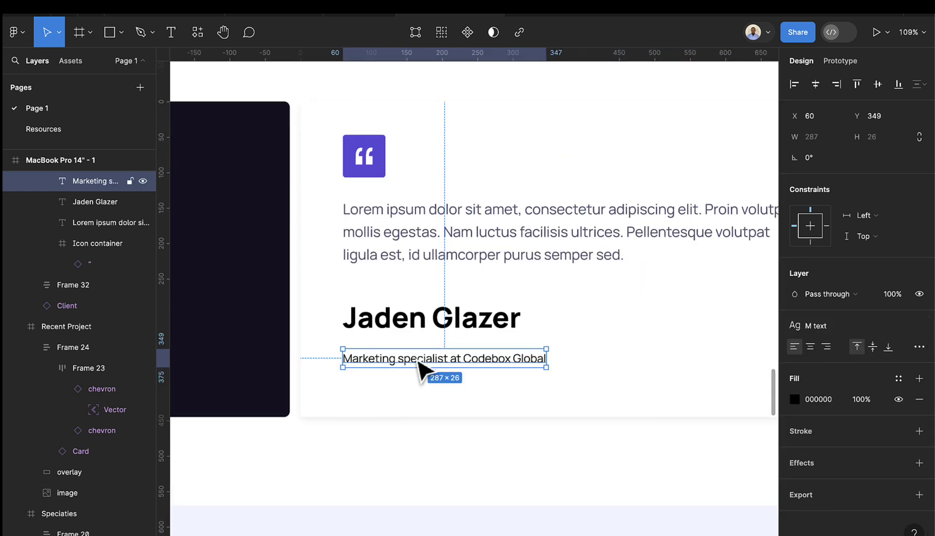
pyautogui.moveTo(424, 371)
pyautogui.mouseDown()
pyautogui.moveTo(432, 367)
pyautogui.moveTo(423, 355)
pyautogui.mouseUp()
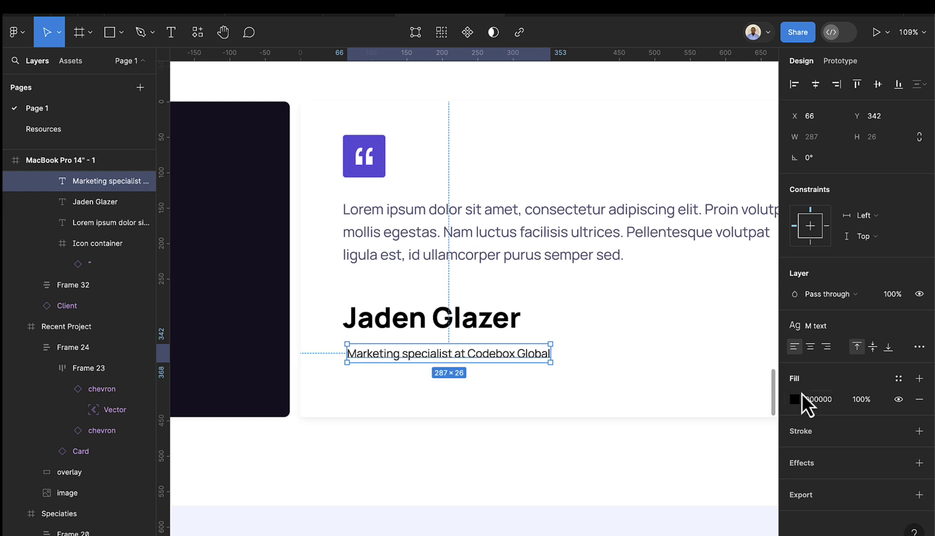
pyautogui.click(796, 399)
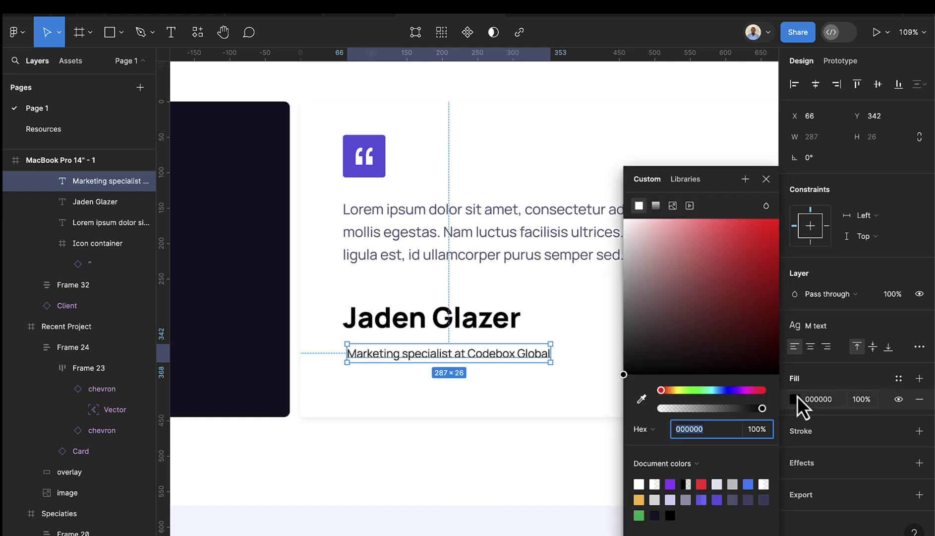
pyautogui.click(899, 377)
pyautogui.click(716, 388)
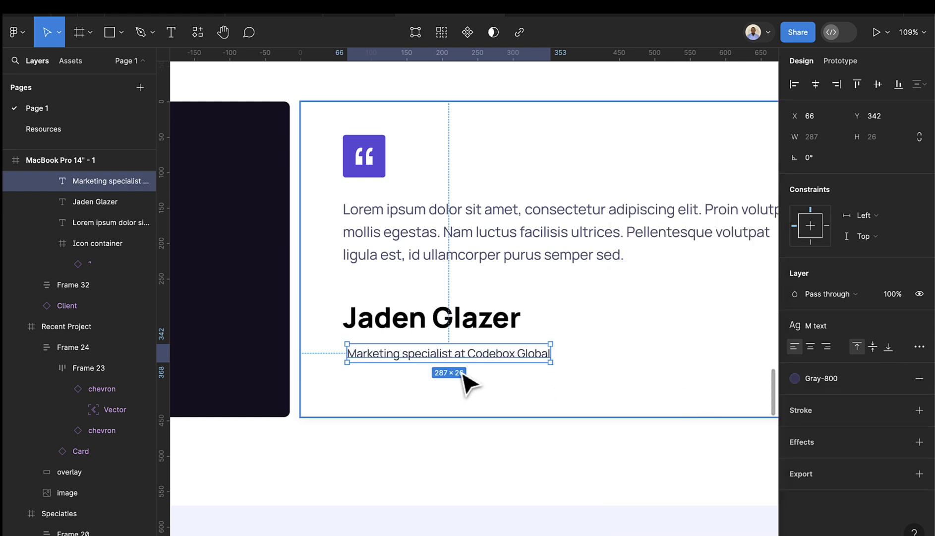
pyautogui.keyDown('shift'); pyautogui.click(430, 325); pyautogui.keyUp('shift')
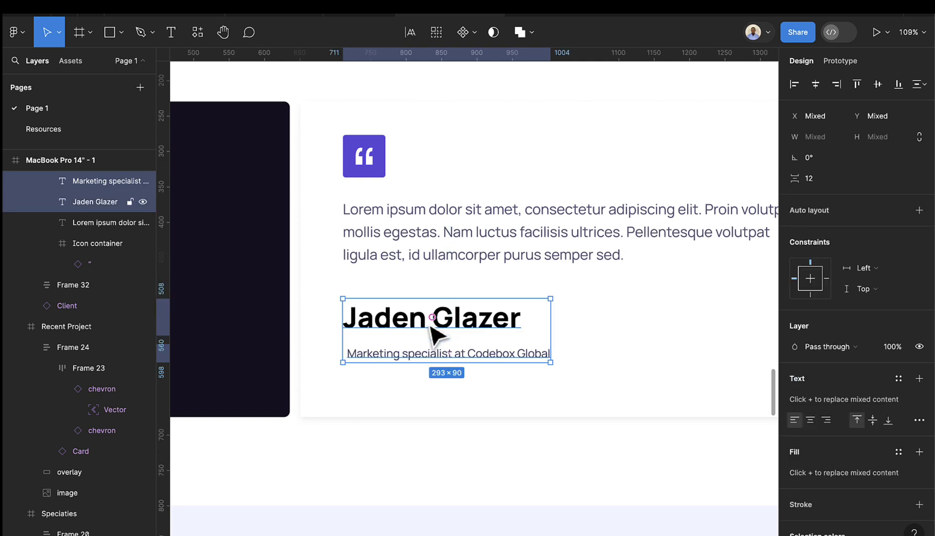
# - Wrap the name with role, and quote icon with paragraph, in separate auto layouts
pyautogui.hotkey('shift', 'a')
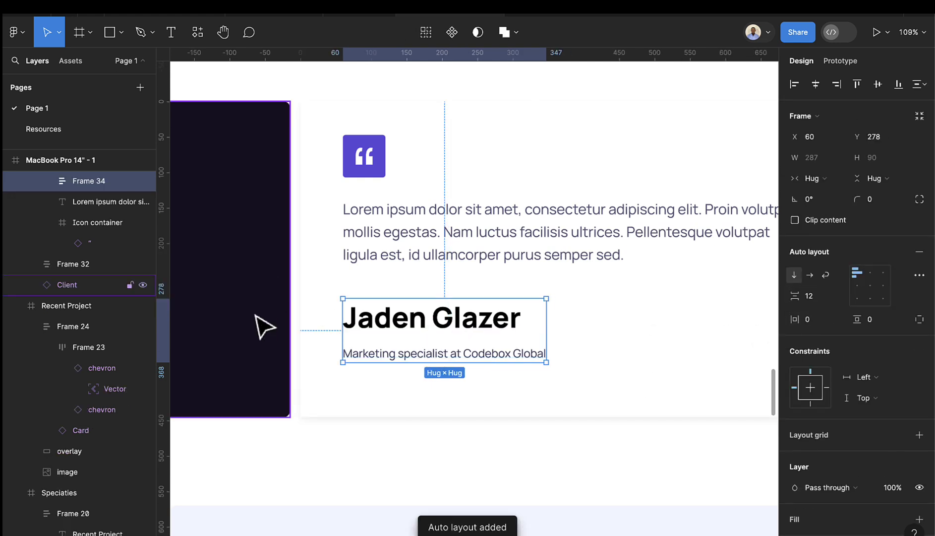
pyautogui.click(394, 255)
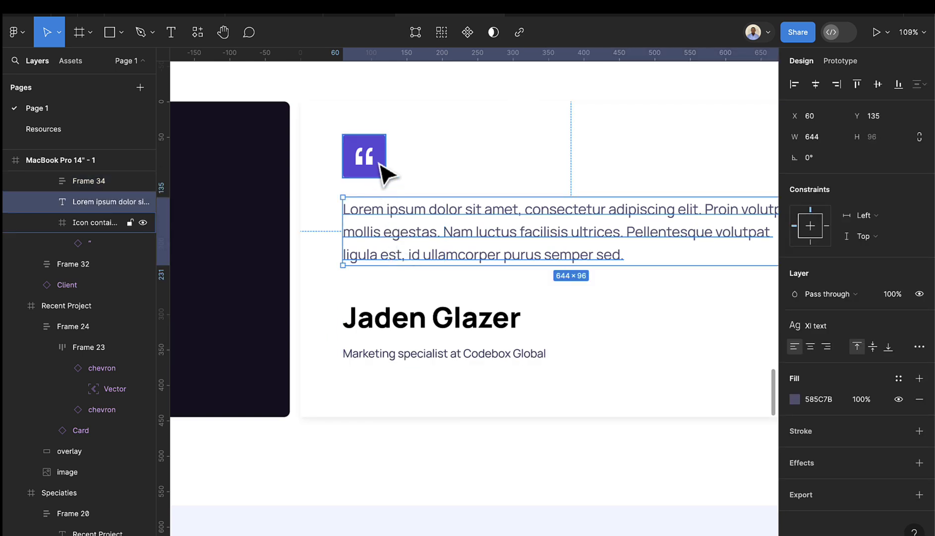
pyautogui.keyDown('shift'); pyautogui.click(381, 165); pyautogui.keyUp('shift')
pyautogui.hotkey('shift', 'a')
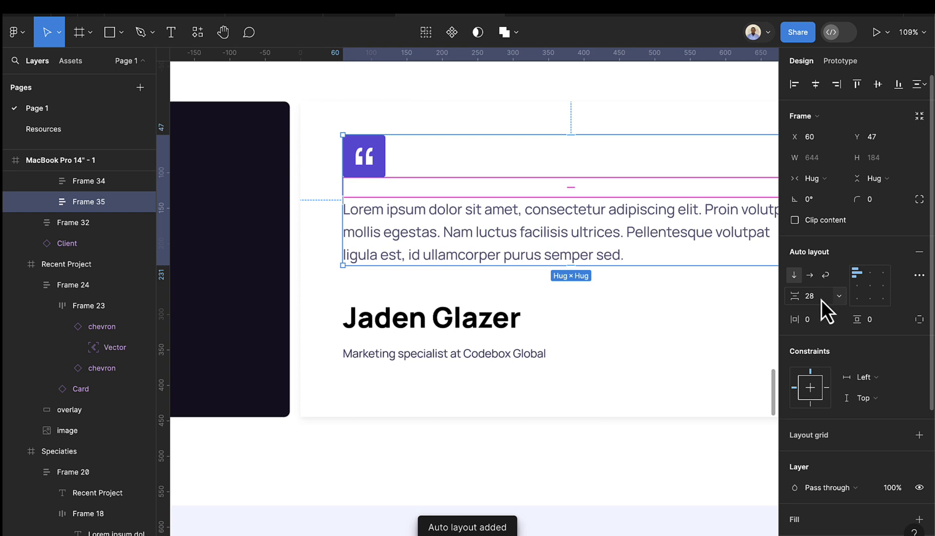
# - Nest both groups in one vertical auto layout frame with 32 spacing
pyautogui.click(485, 323)
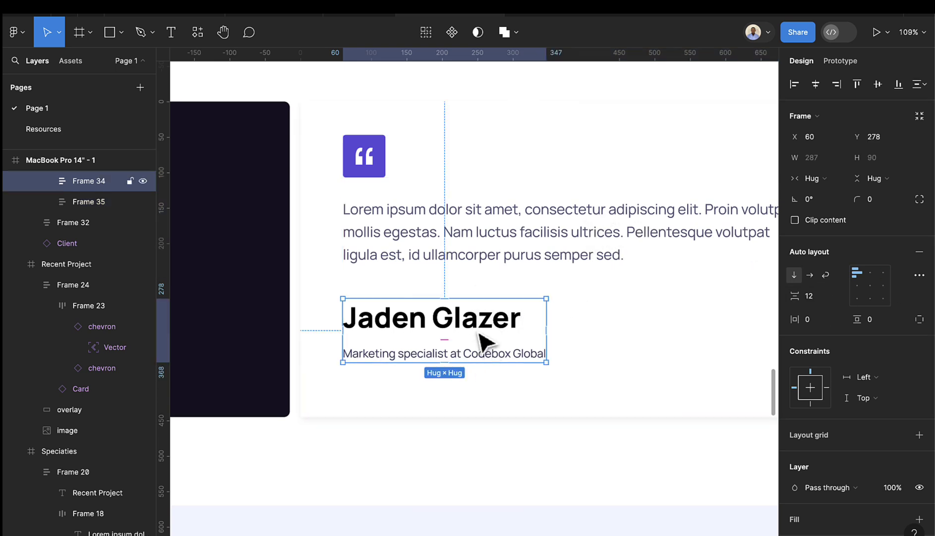
pyautogui.keyDown('shift'); pyautogui.click(469, 258); pyautogui.keyUp('shift')
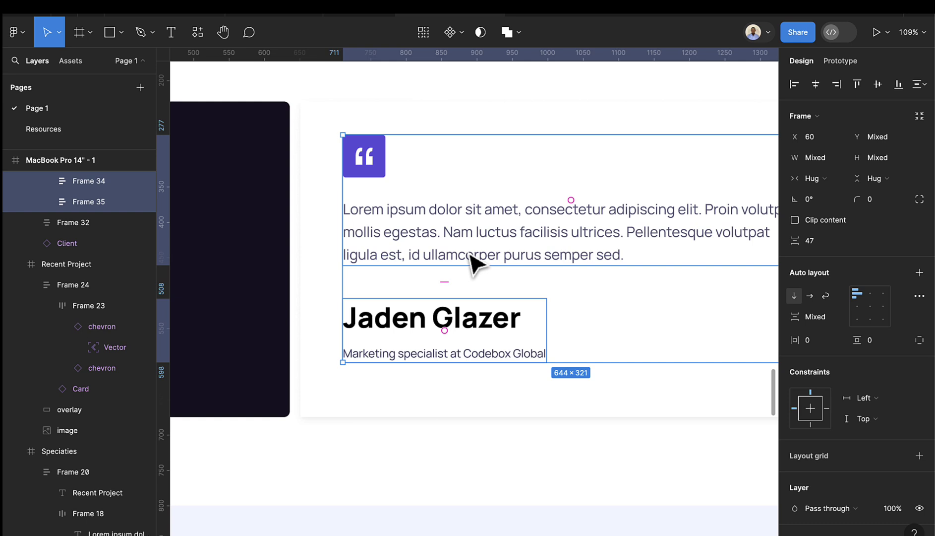
pyautogui.hotkey('shift', 'a')
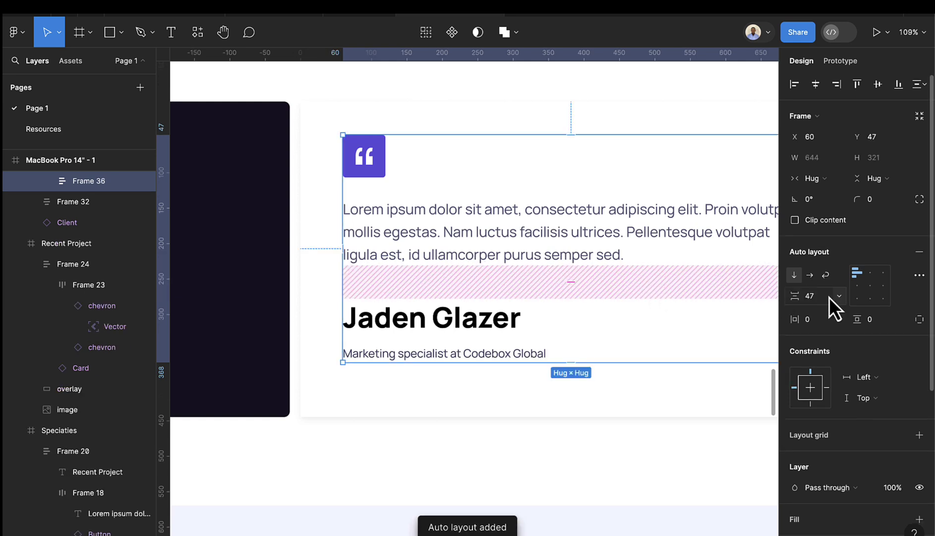
pyautogui.click(824, 299)
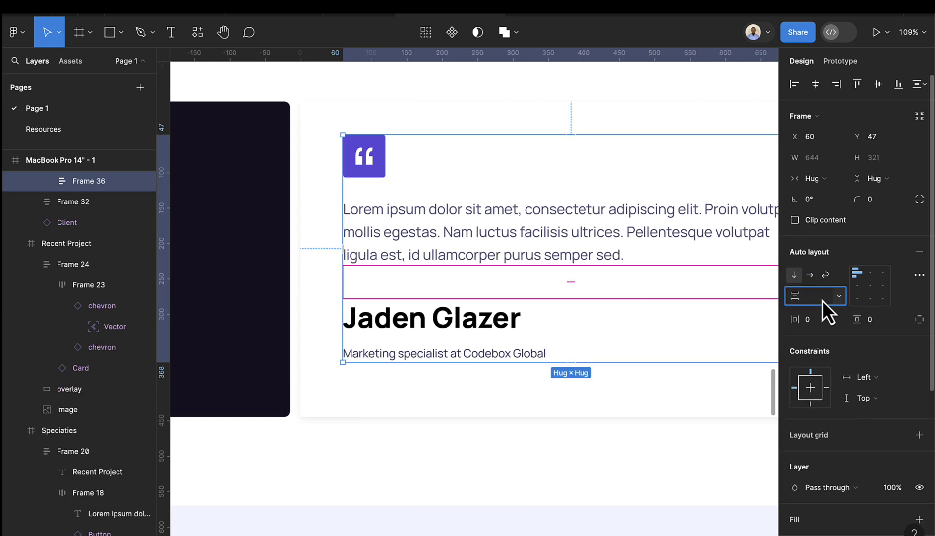
pyautogui.write('32')
pyautogui.press('Return')
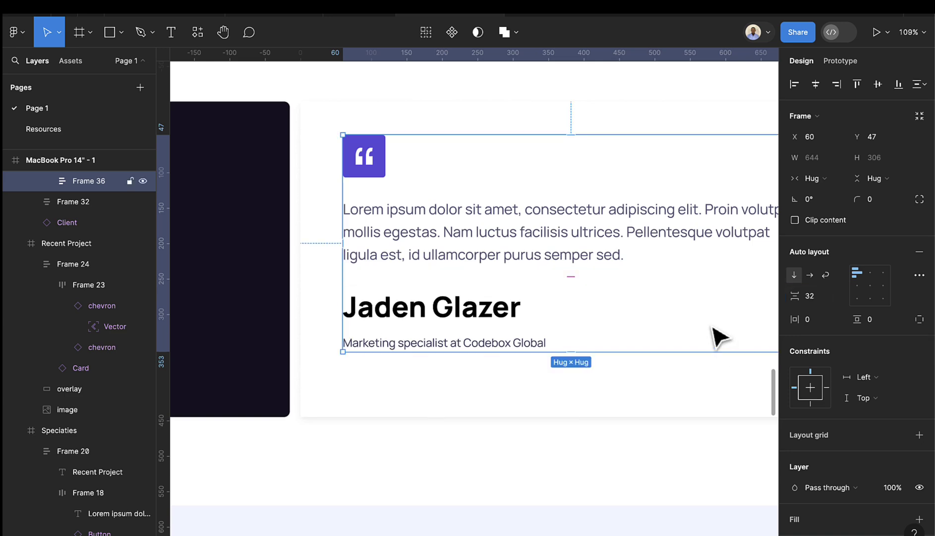
pyautogui.scroll(-5, 639, 395)
# - Zoom and pan to the reference Why Choose Us section beside the finished card
pyautogui.scroll(-3, 640, 396)
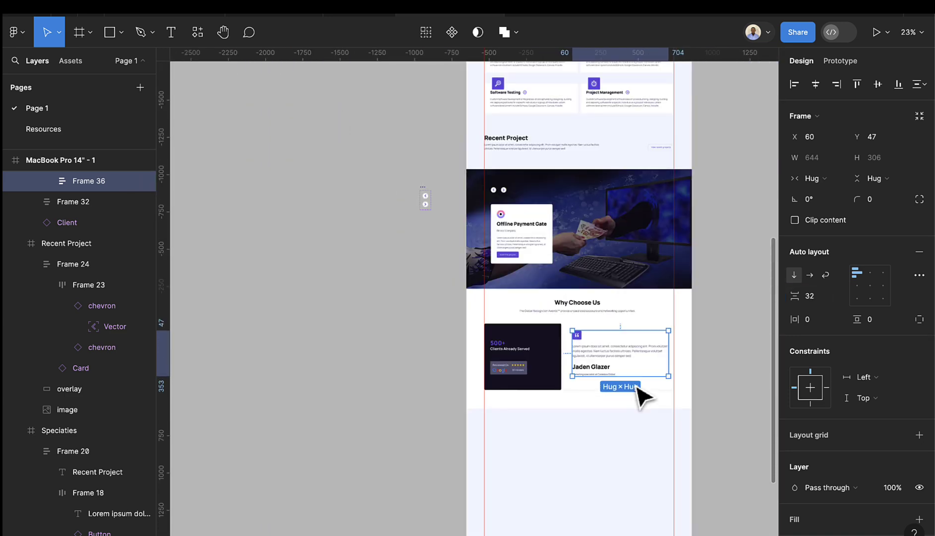
pyautogui.scroll(2, 632, 397)
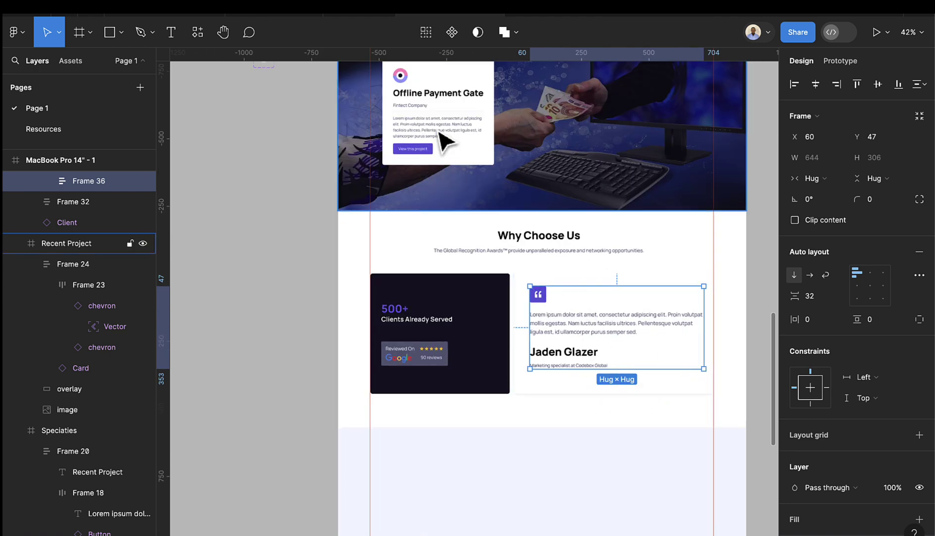
pyautogui.scroll(5, 444, 208)
pyautogui.scroll(1, 469, 313)
pyautogui.scroll(1, 476, 320)
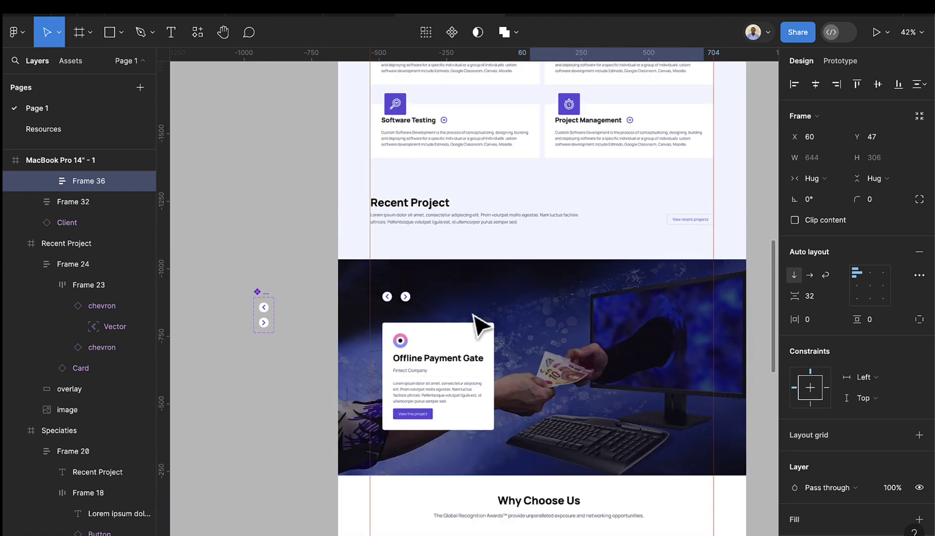
pyautogui.scroll(-5, 490, 323)
pyautogui.scroll(10, 382, 86)
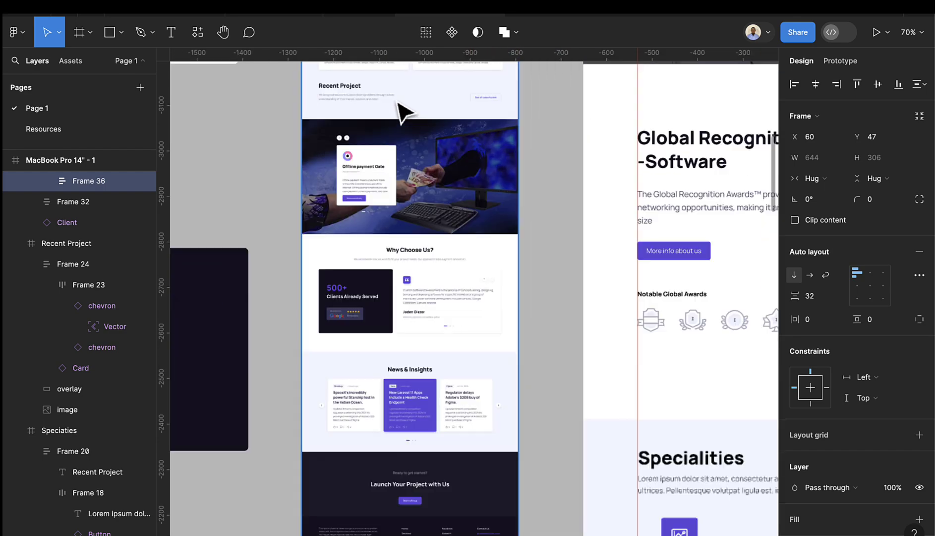
pyautogui.scroll(5, 417, 141)
pyautogui.scroll(5, 425, 148)
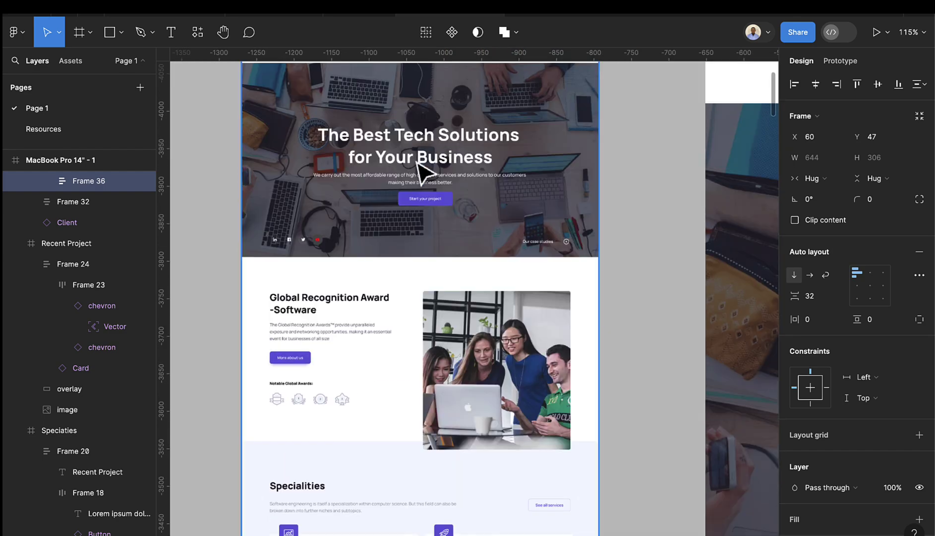
pyautogui.scroll(-8, 428, 270)
pyautogui.scroll(-5, 429, 269)
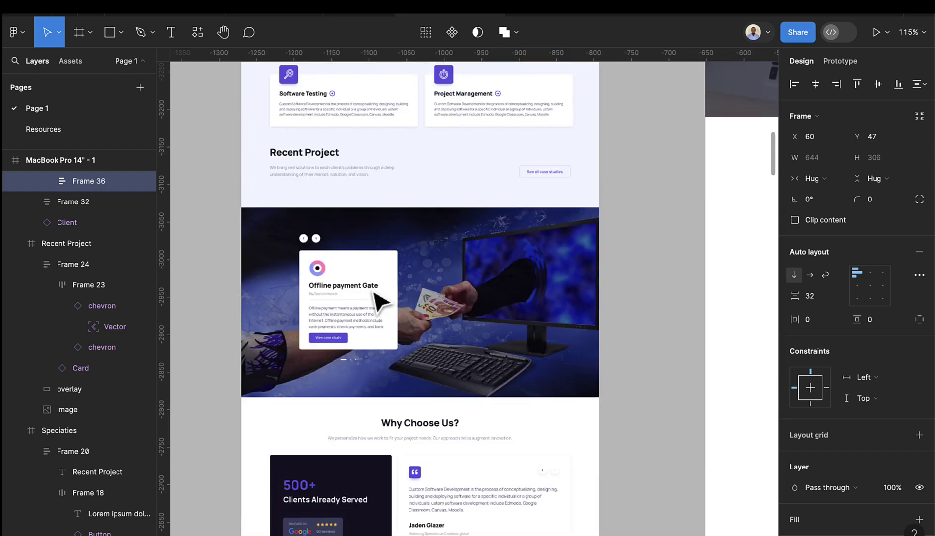
pyautogui.scroll(5, 382, 298)
pyautogui.scroll(-3, 355, 359)
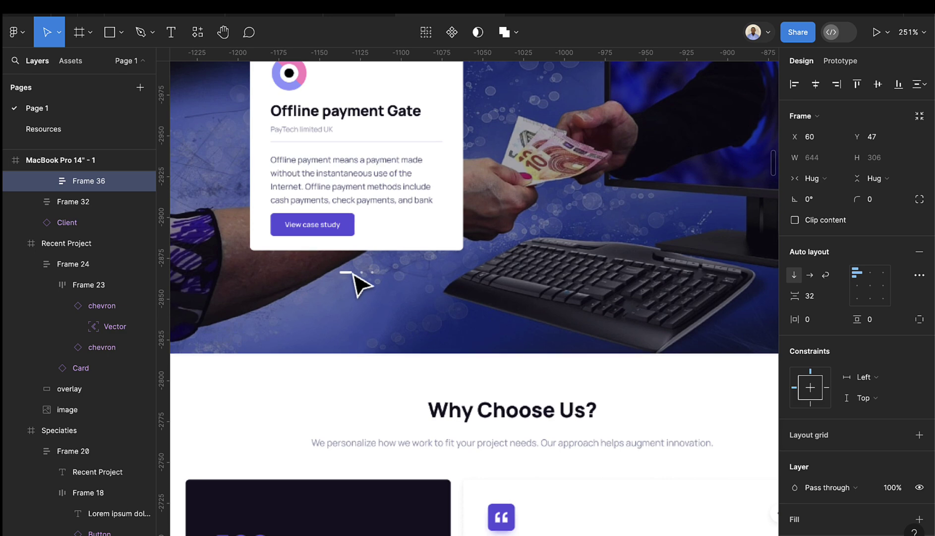
pyautogui.scroll(-3, 387, 296)
pyautogui.scroll(-5, 397, 302)
pyautogui.scroll(-2, 437, 328)
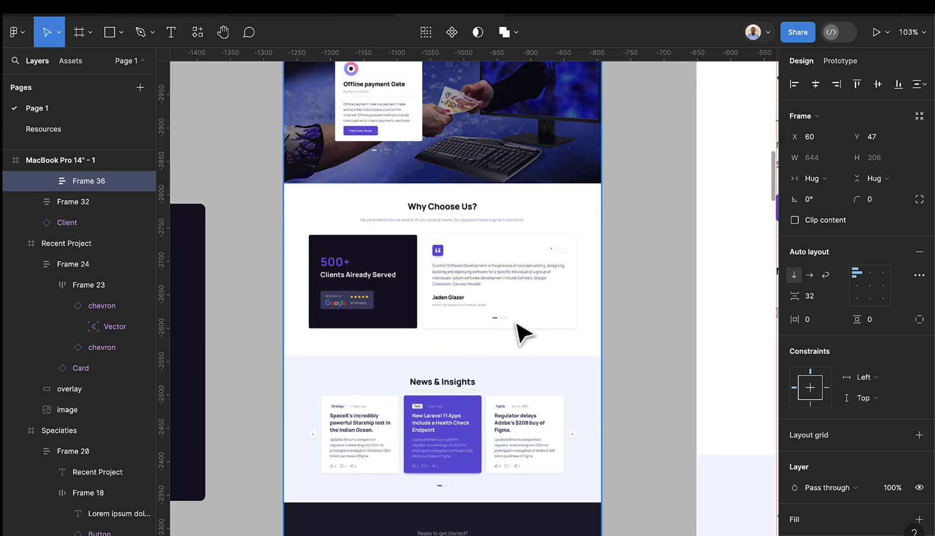
pyautogui.scroll(3, 496, 320)
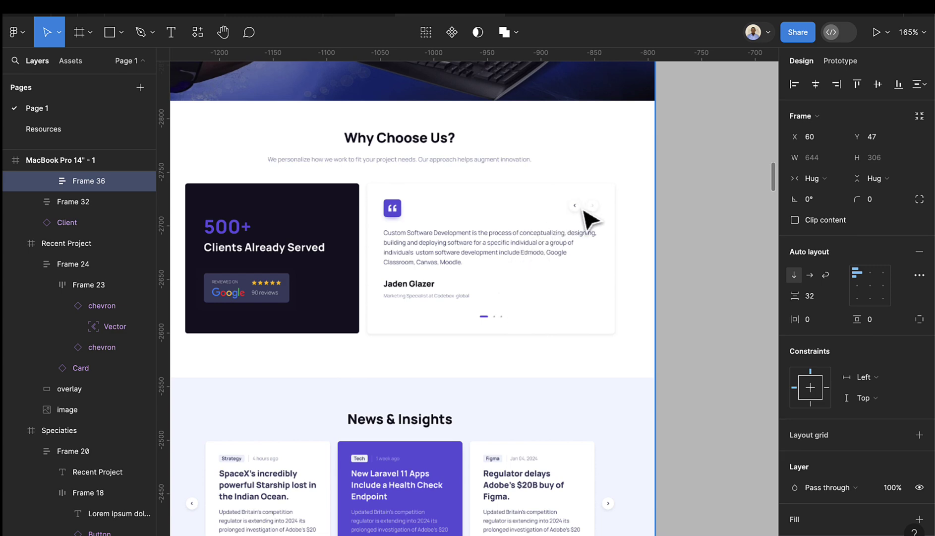
# - Draw a small rectangle bar on the empty canvas and set its height to 4
pyautogui.scroll(-1, 526, 300)
pyautogui.scroll(-6, 524, 298)
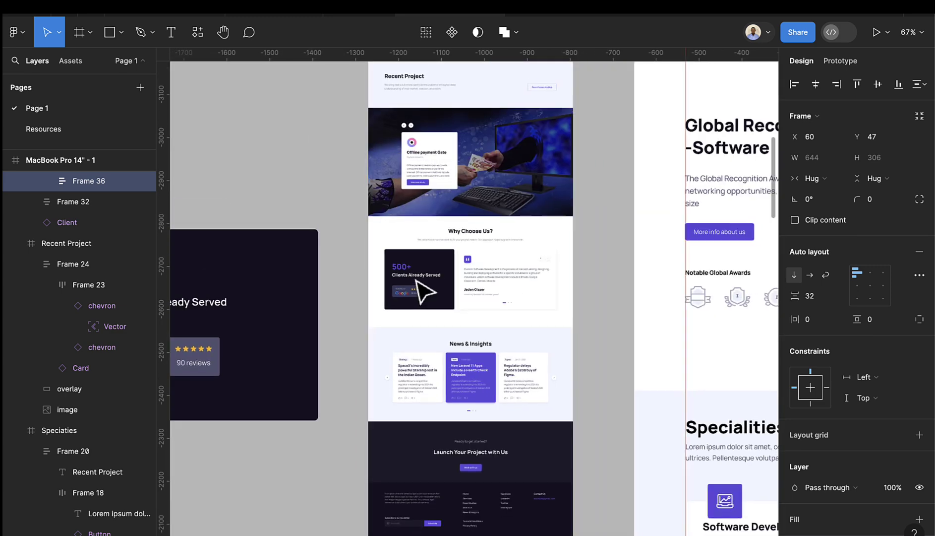
pyautogui.hscroll(-3, 267, 148)
pyautogui.scroll(3, 391, 158)
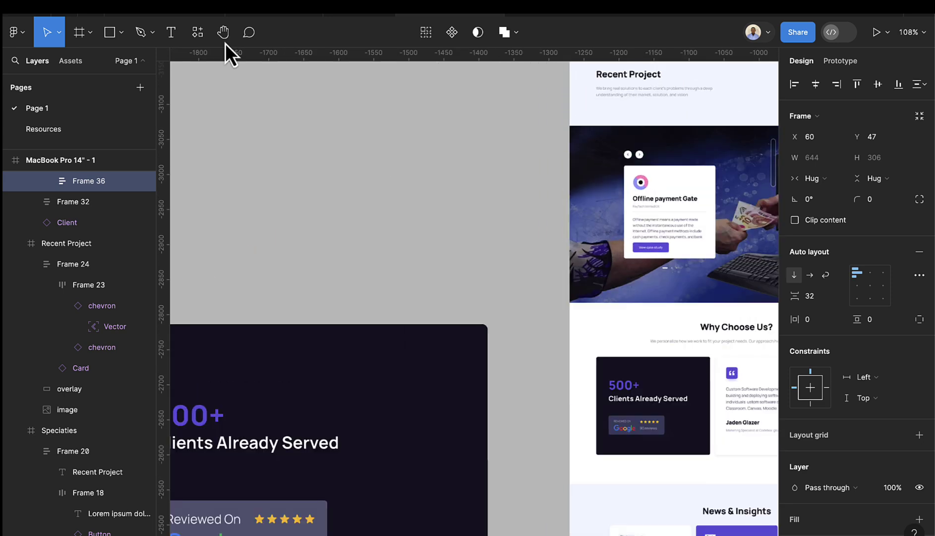
pyautogui.click(110, 32)
pyautogui.scroll(4, 320, 144)
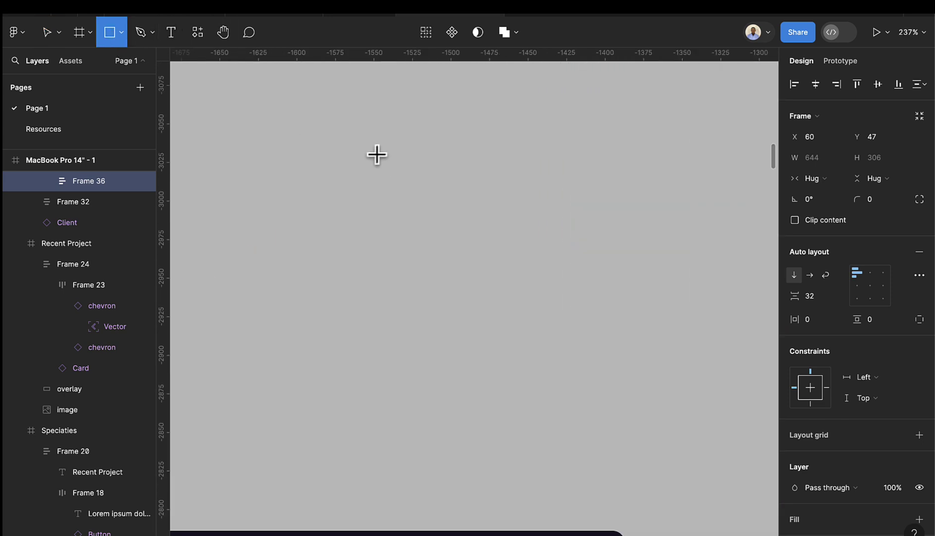
pyautogui.moveTo(376, 154); pyautogui.dragTo(437, 162)
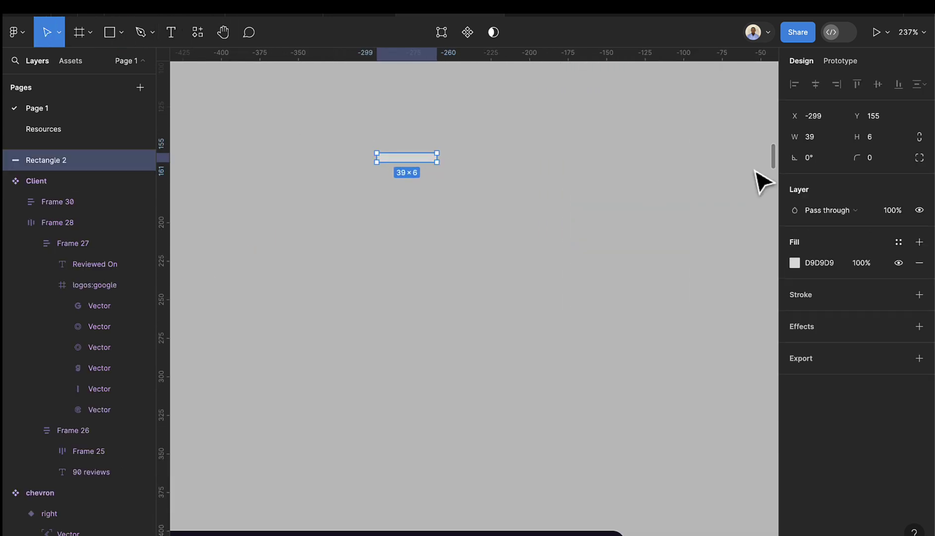
pyautogui.click(882, 138)
pyautogui.write('4')
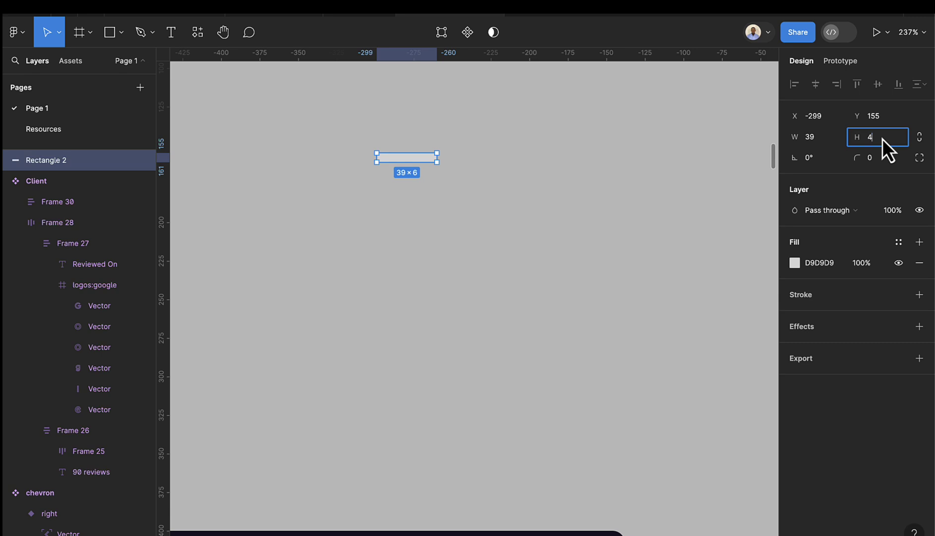
pyautogui.press('Return')
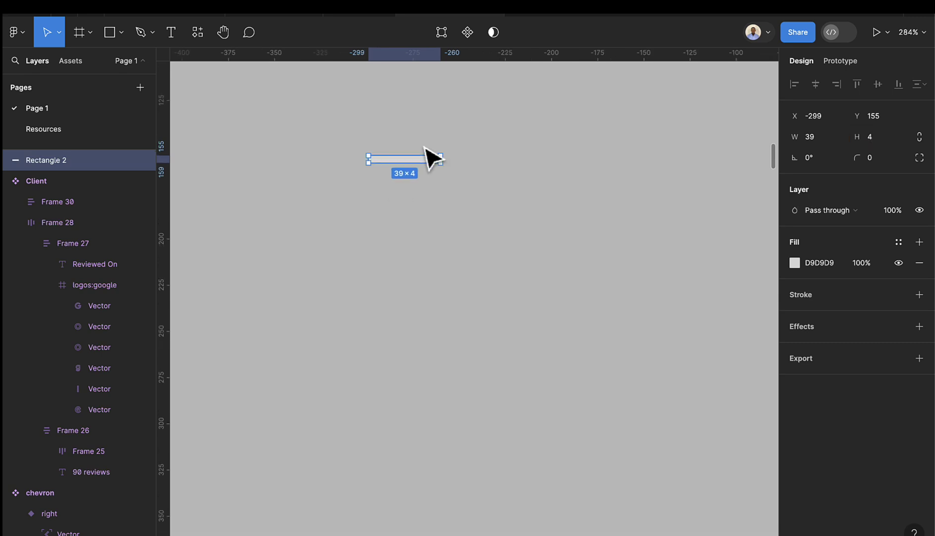
# - Set the bar's width to 32 and its corner radius to 2
pyautogui.scroll(5, 430, 153)
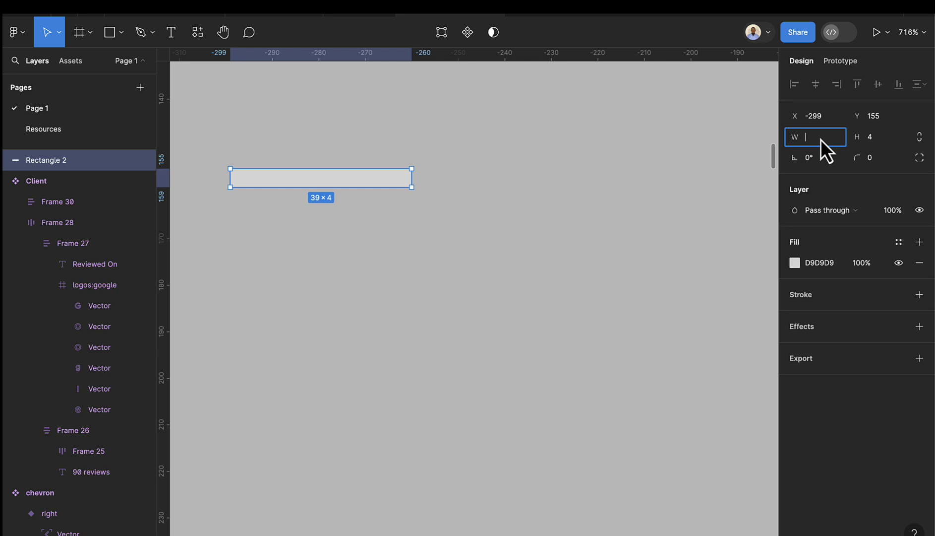
pyautogui.click(821, 139)
pyautogui.write('16')
pyautogui.press('Return')
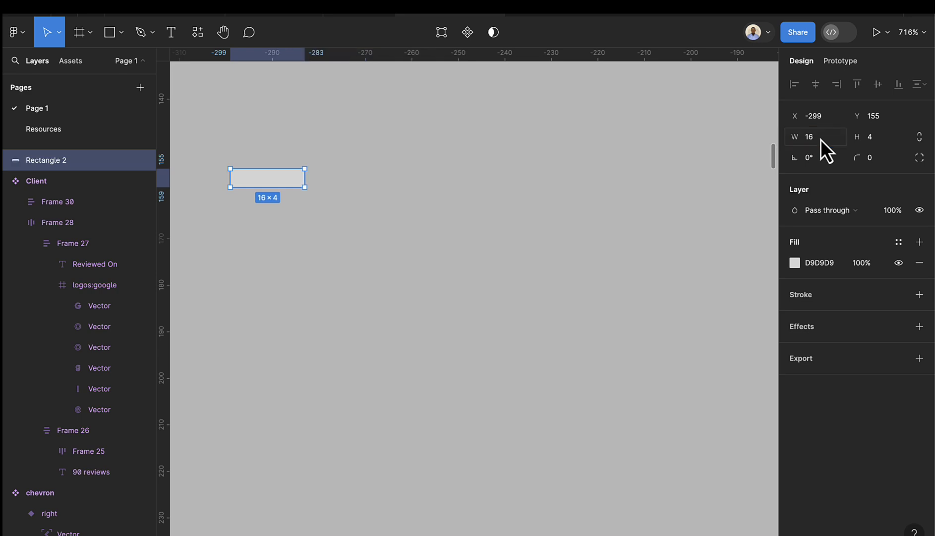
pyautogui.click(824, 140)
pyautogui.write('32')
pyautogui.press('Return')
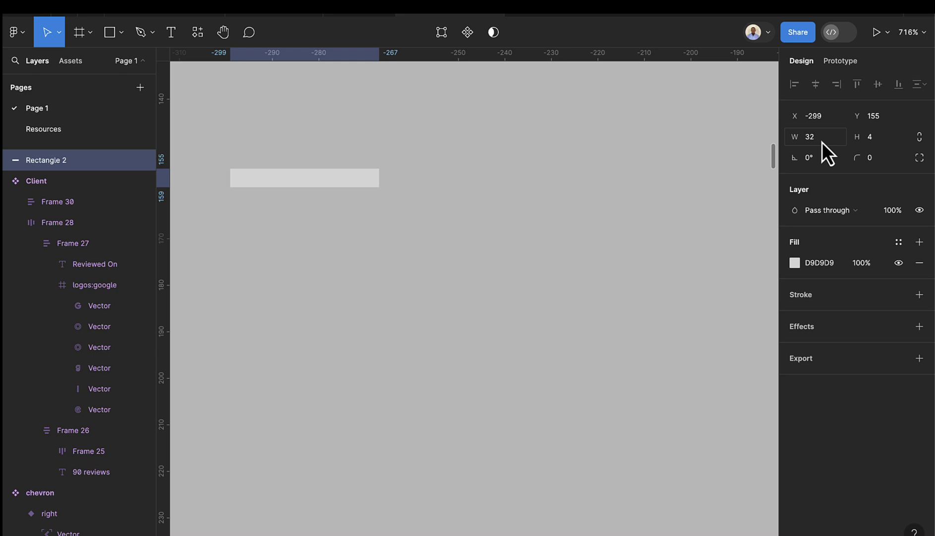
pyautogui.click(878, 157)
pyautogui.press('BackSpace')
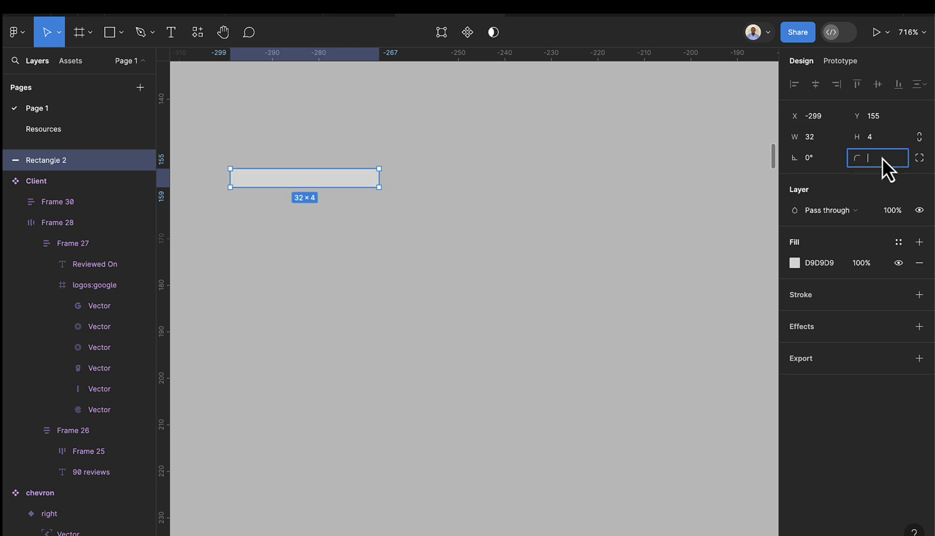
pyautogui.write('2')
pyautogui.press('Return')
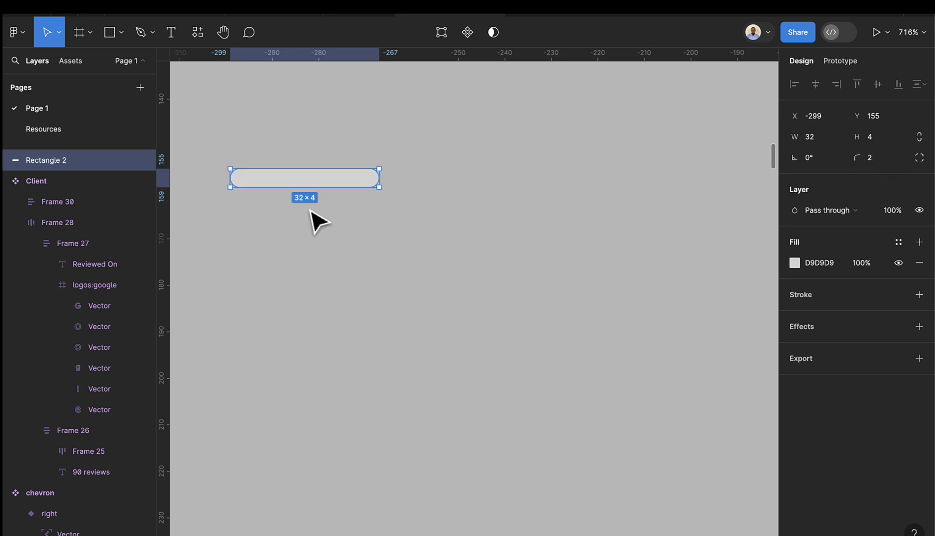
# - Duplicate the bar into two 4×4 dots spaced to its right
pyautogui.hotkey('ctrl', 'd')
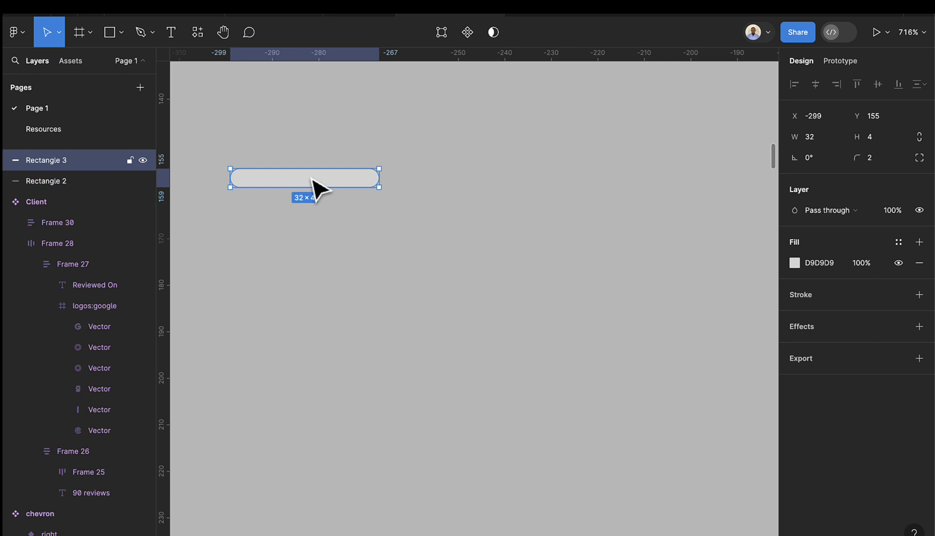
pyautogui.hotkey('ctrl', 'z')
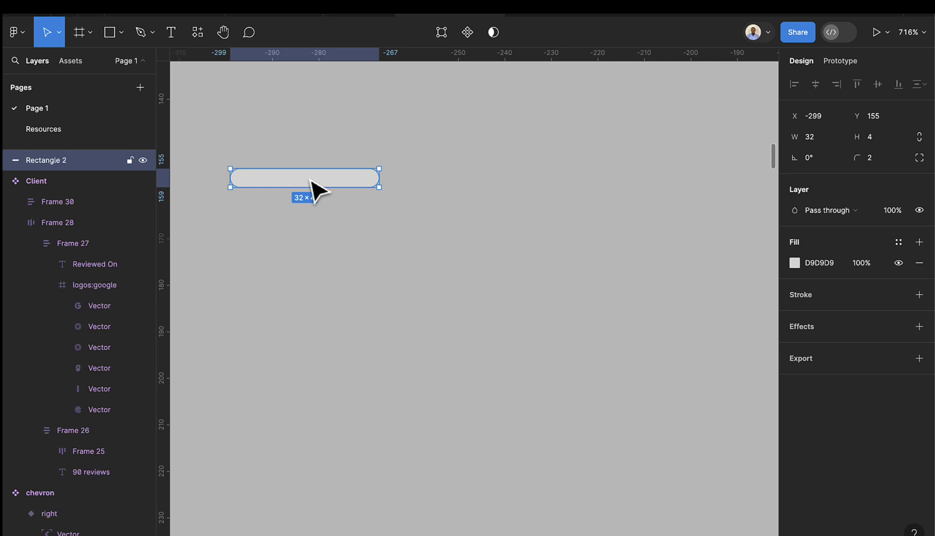
pyautogui.hotkey('ctrl', 'd')
pyautogui.moveTo(314, 188); pyautogui.dragTo(501, 191)
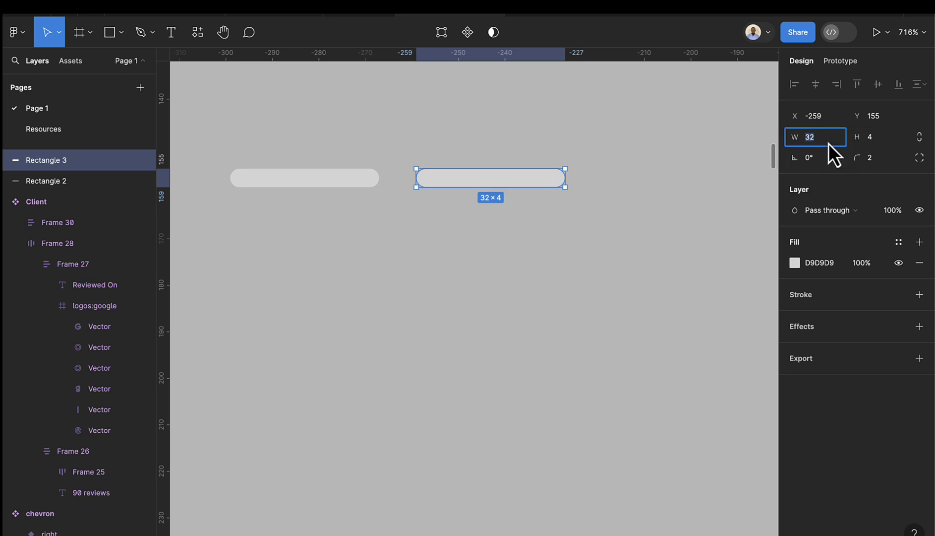
pyautogui.write('4')
pyautogui.press('Return')
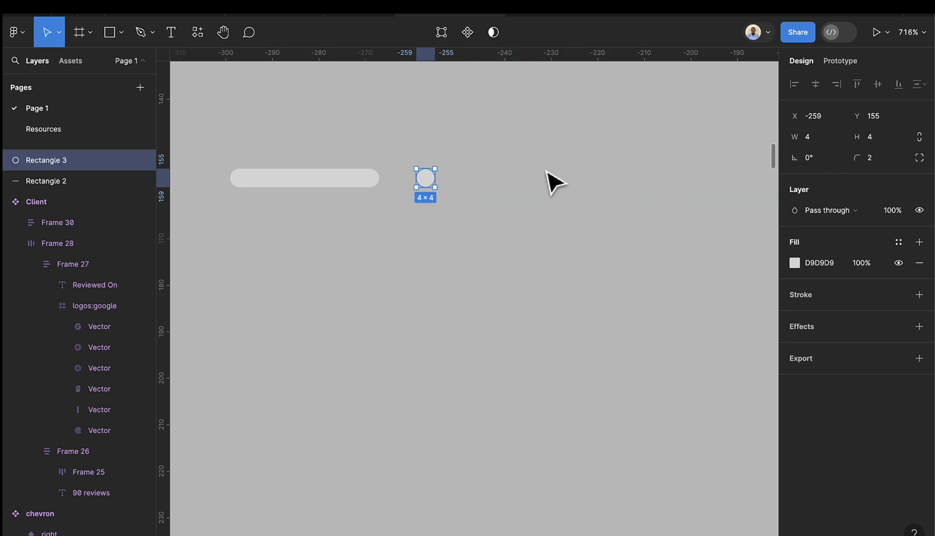
pyautogui.moveTo(425, 181); pyautogui.dragTo(416, 182)
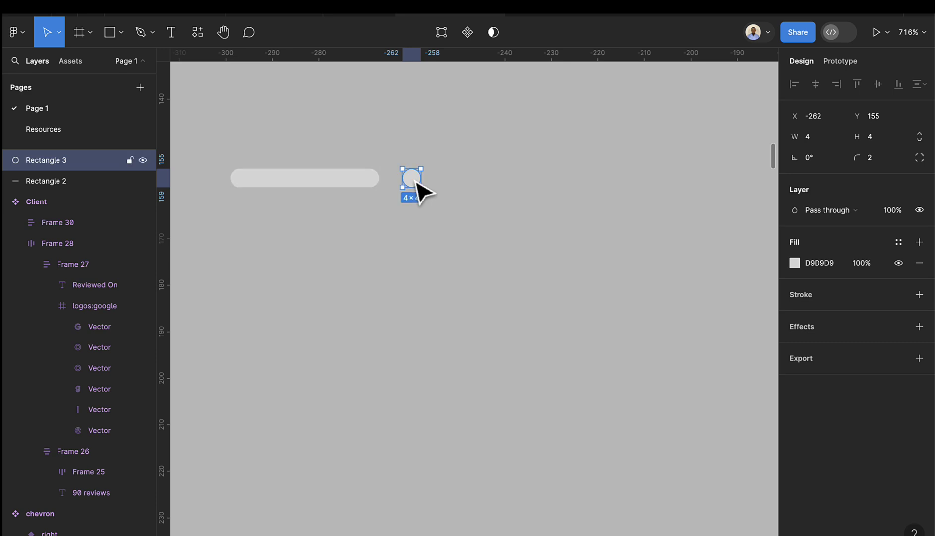
pyautogui.hotkey('ctrl', 'd')
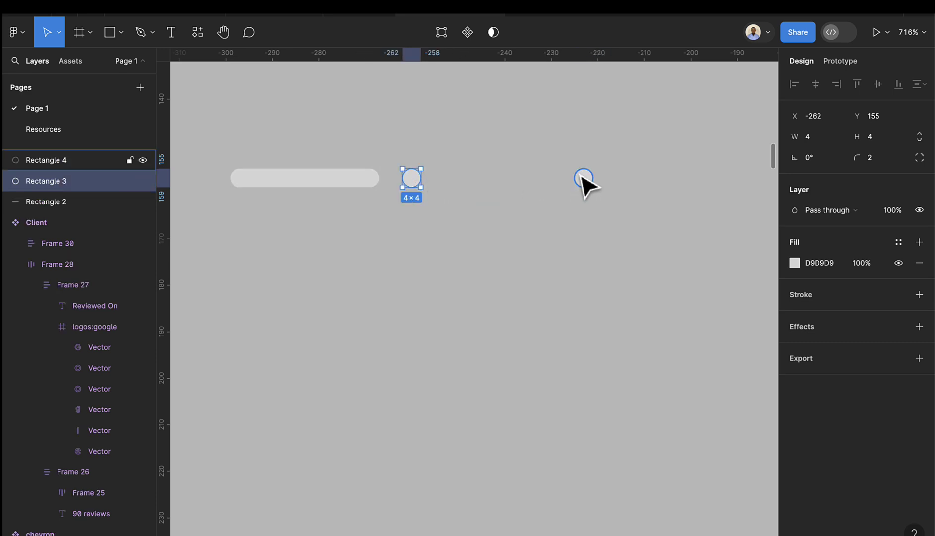
pyautogui.click(584, 180)
pyautogui.moveTo(587, 180); pyautogui.dragTo(231, 167)
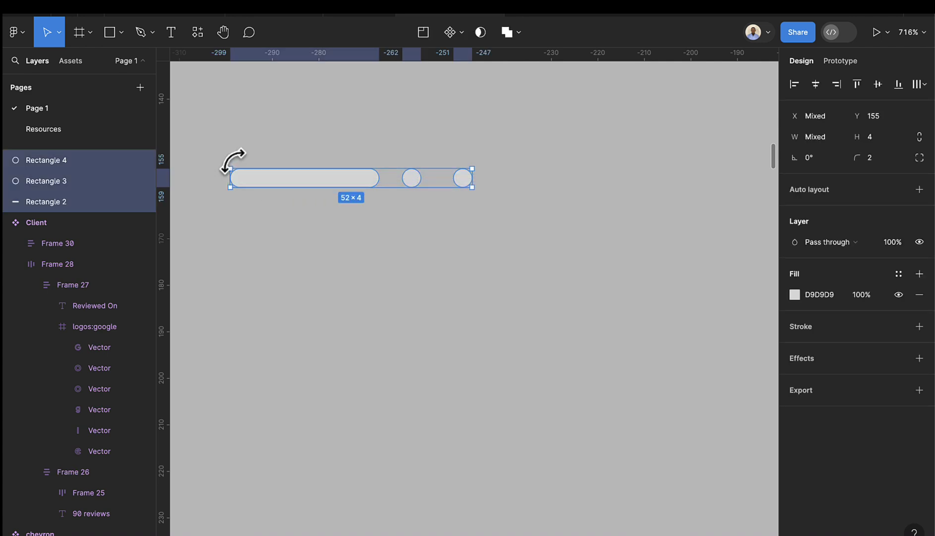
# - Wrap bar and dots in auto layout, make it a component, and fill all shapes white
pyautogui.hotkey('shift', 'a')
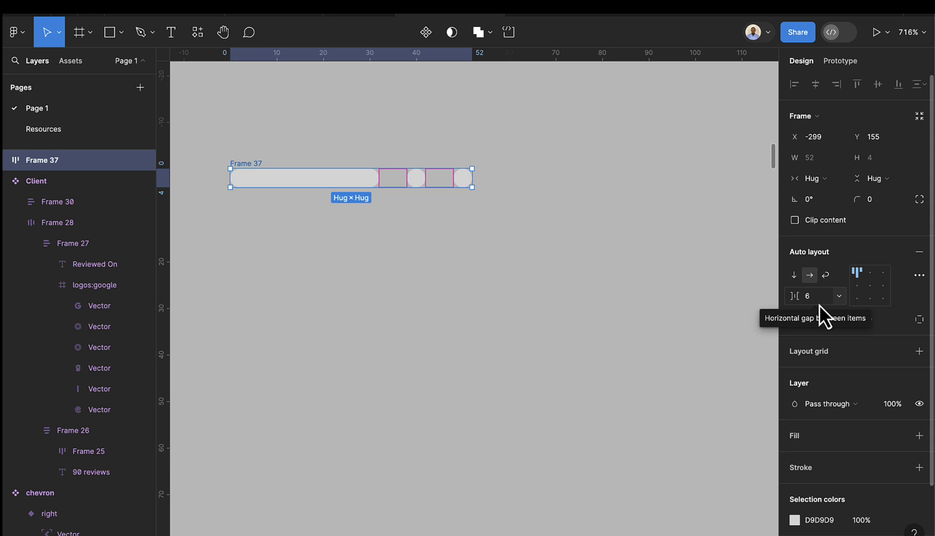
pyautogui.click(427, 38)
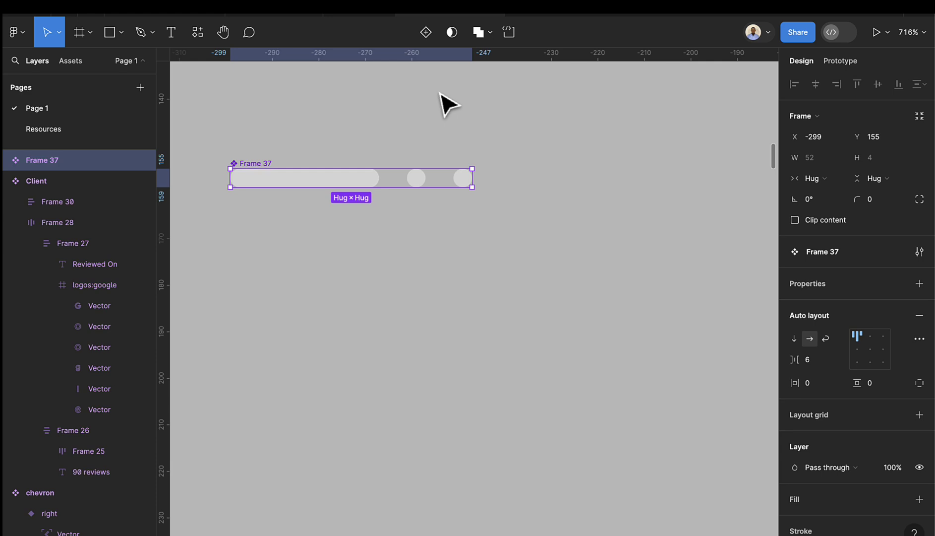
pyautogui.scroll(-3, 871, 507)
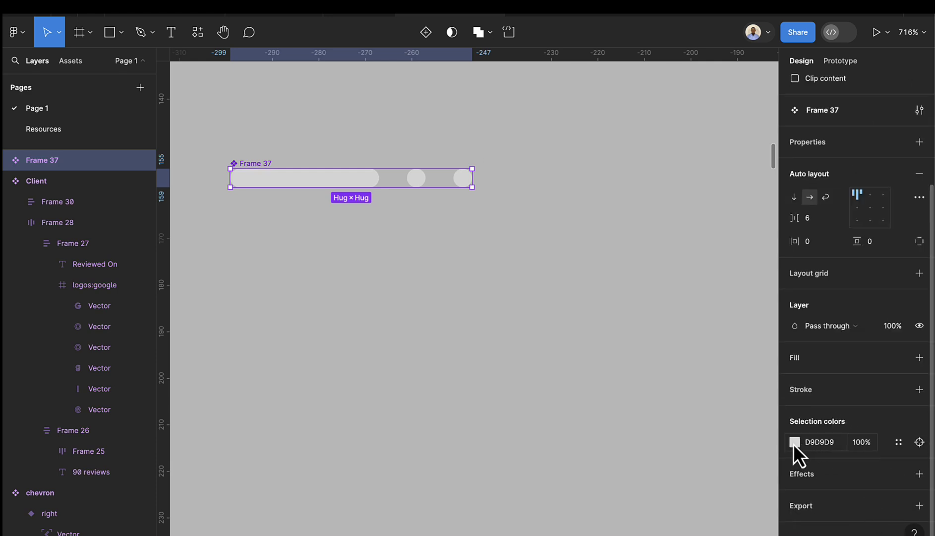
pyautogui.click(896, 443)
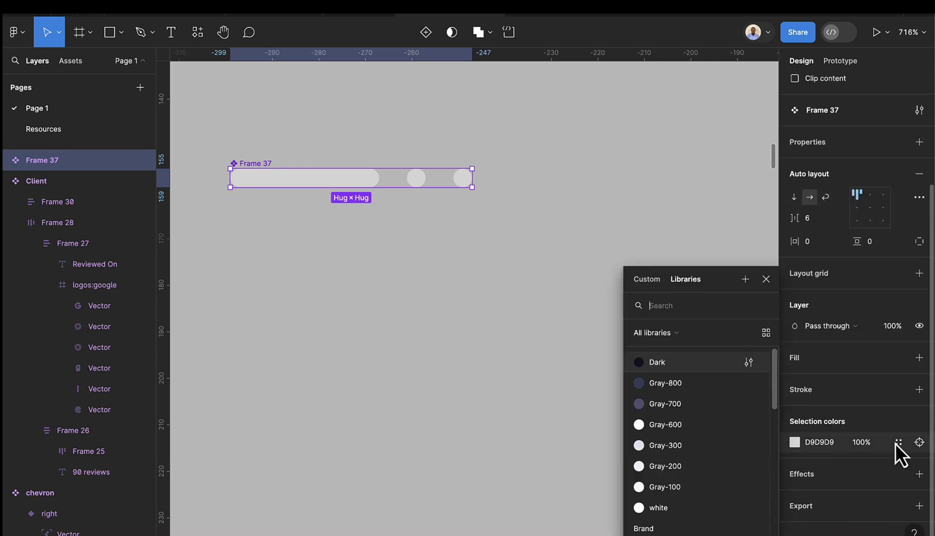
pyautogui.click(697, 507)
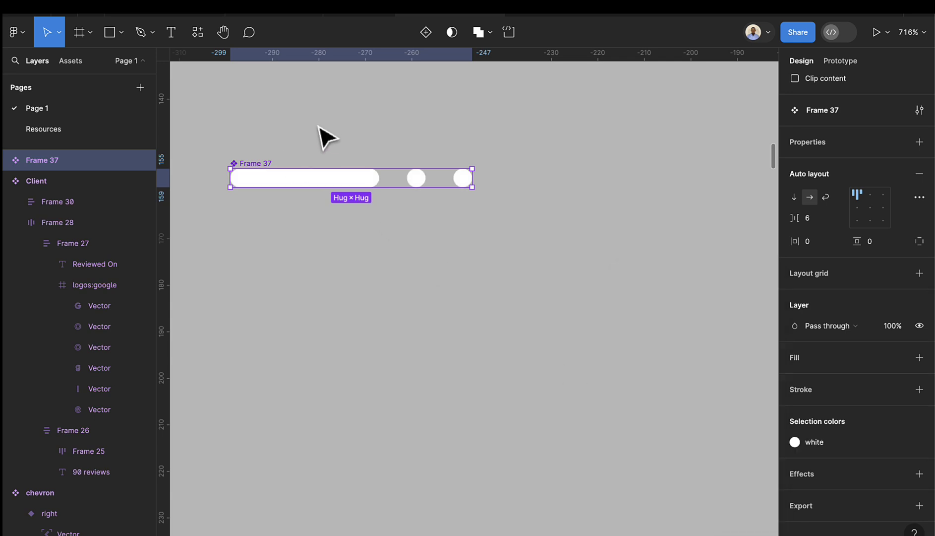
# - Add a second variant whose long bar is filled with the Primary purple style
pyautogui.click(420, 33)
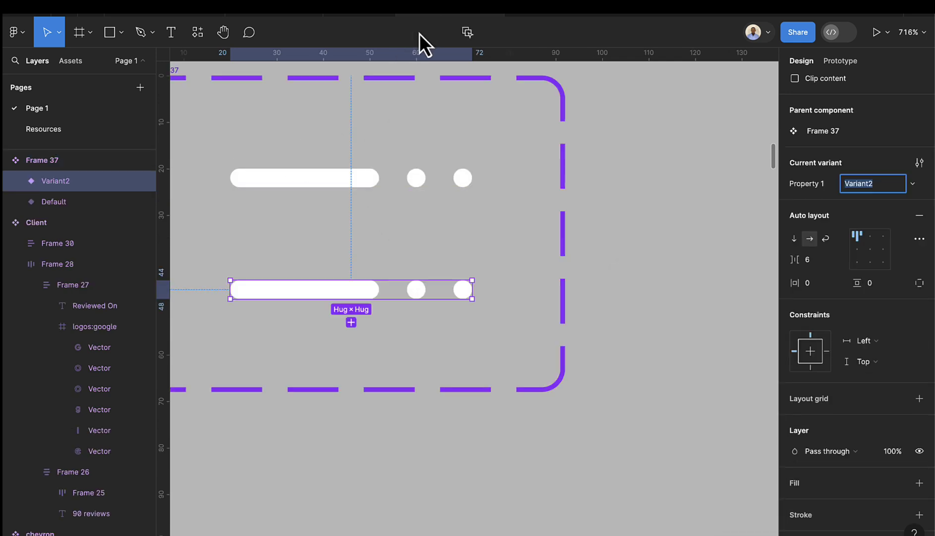
pyautogui.doubleClick(357, 293)
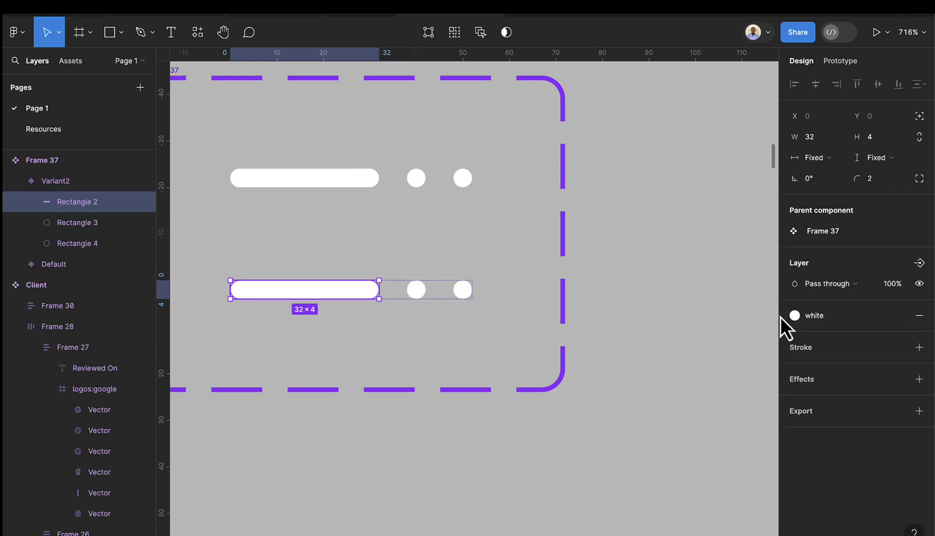
pyautogui.click(795, 315)
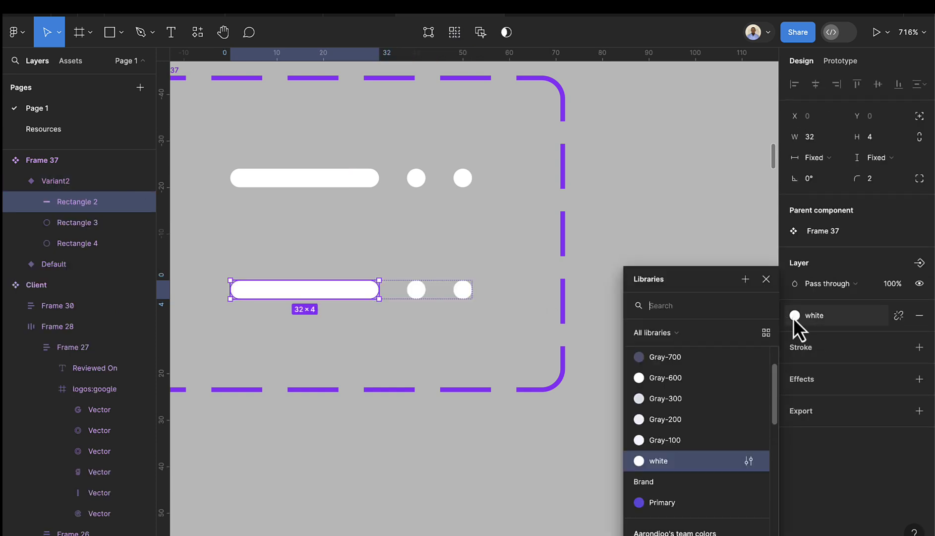
pyautogui.click(667, 504)
pyautogui.click(638, 430)
pyautogui.scroll(-5, 645, 407)
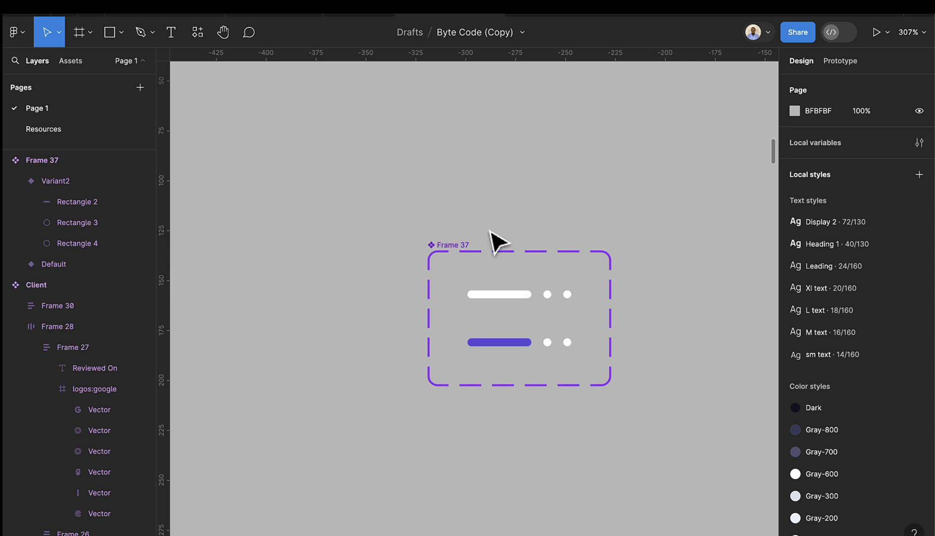
# - Rename the component set to 'Indicator'
pyautogui.click(462, 246)
pyautogui.doubleClick(457, 244)
pyautogui.write('In')
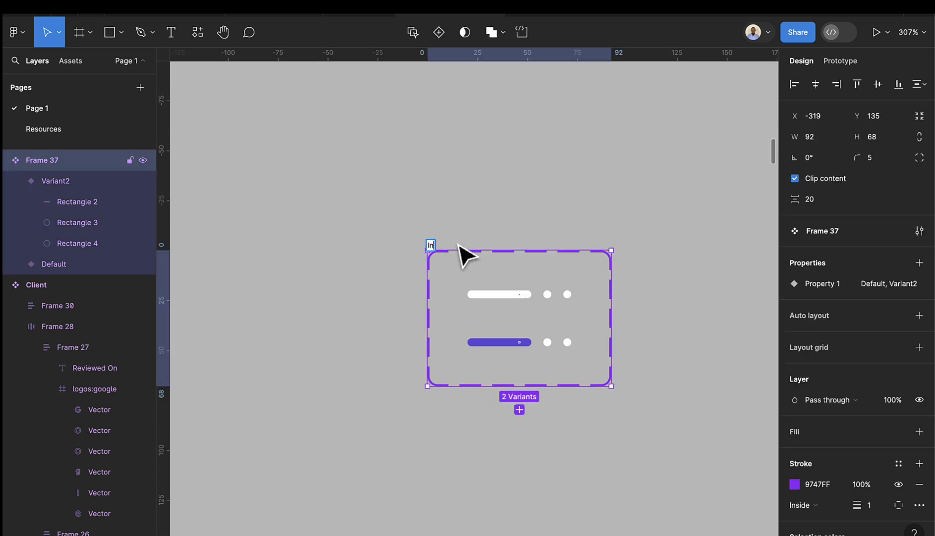
pyautogui.write('dicato')
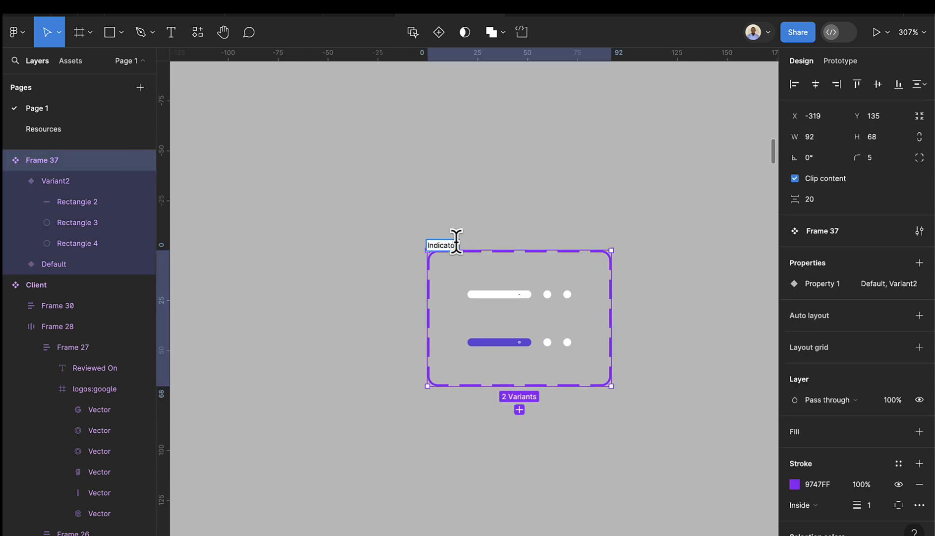
pyautogui.write('r')
pyautogui.press('Return')
# - Drag an Indicator instance from Assets onto the payment-gate hero slider image
pyautogui.scroll(-10, 574, 340)
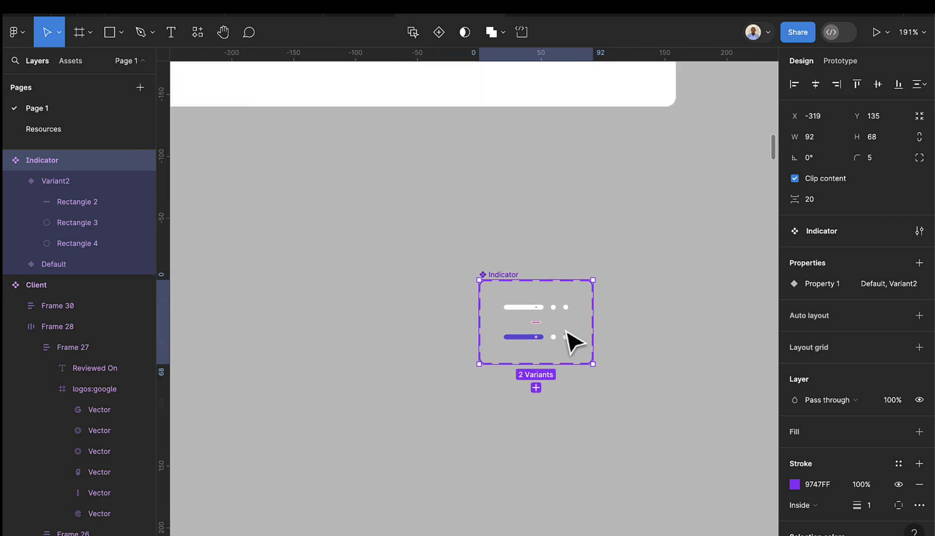
pyautogui.hscroll(3, 590, 344)
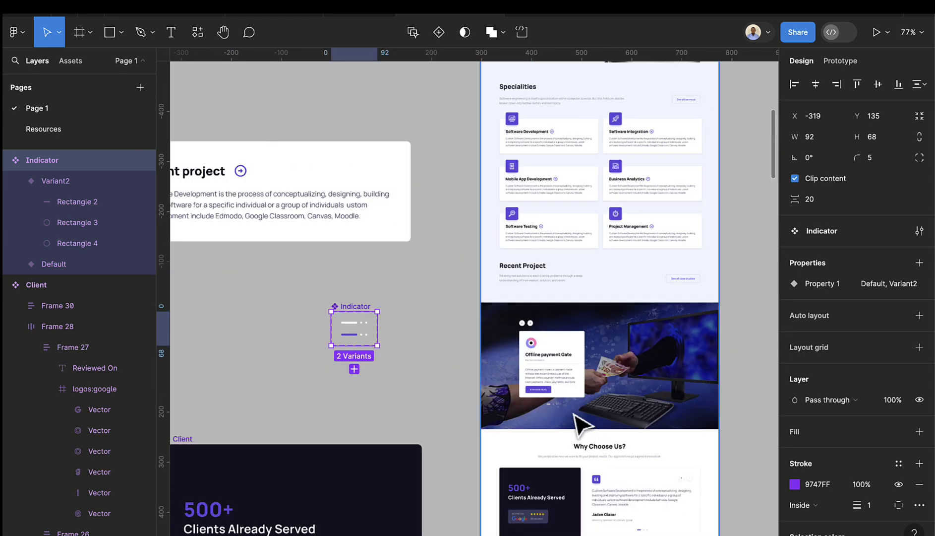
pyautogui.scroll(5, 579, 423)
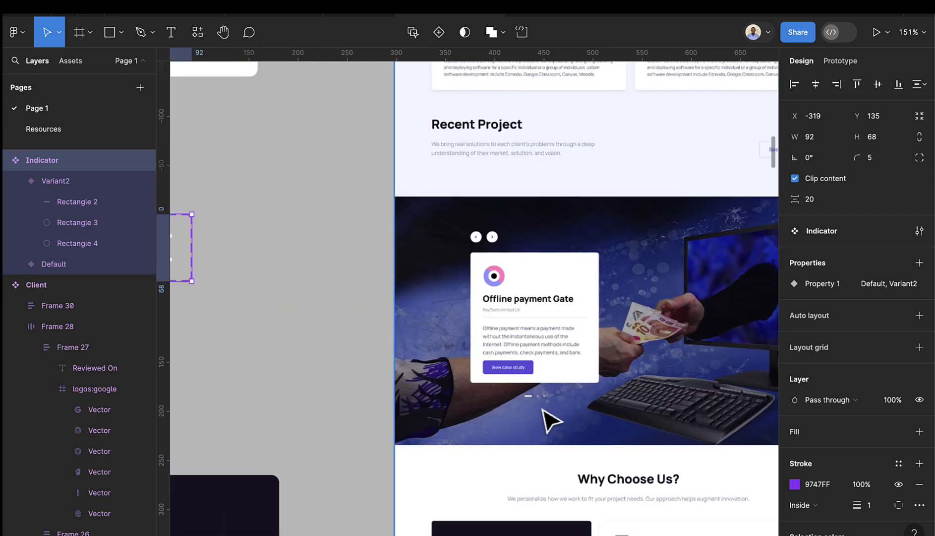
pyautogui.scroll(-6, 566, 404)
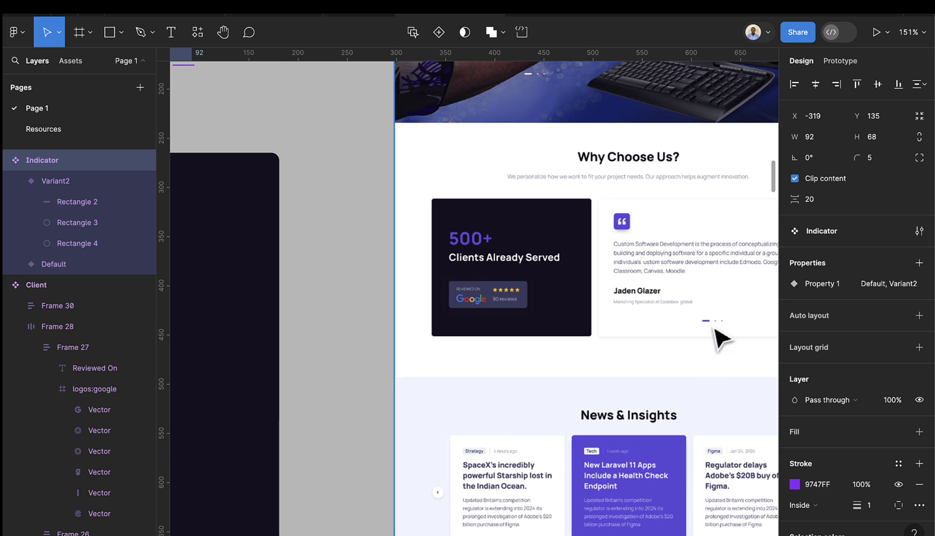
pyautogui.scroll(-6, 722, 340)
pyautogui.scroll(3, 688, 350)
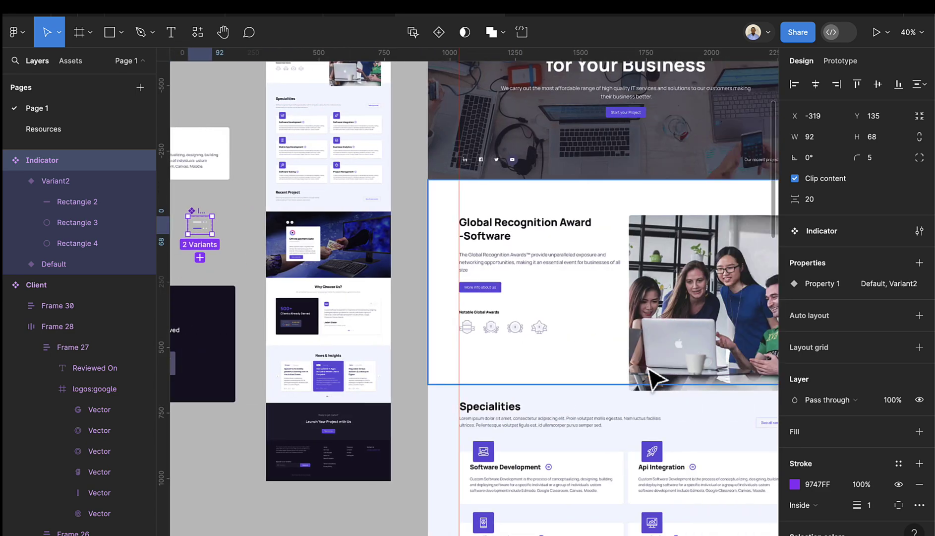
pyautogui.scroll(-5, 651, 337)
pyautogui.hscroll(-2, 608, 265)
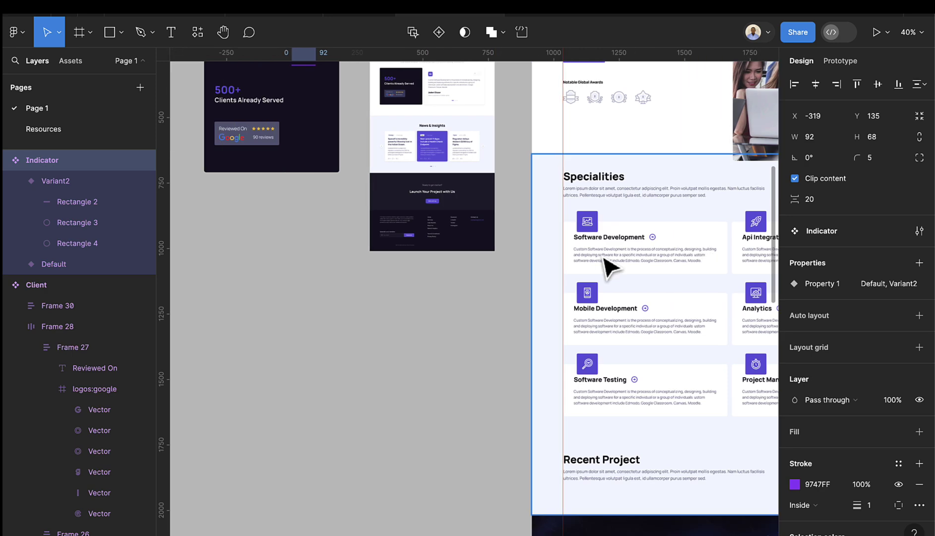
pyautogui.scroll(5, 610, 266)
pyautogui.hscroll(1, 604, 258)
pyautogui.scroll(-12, 604, 262)
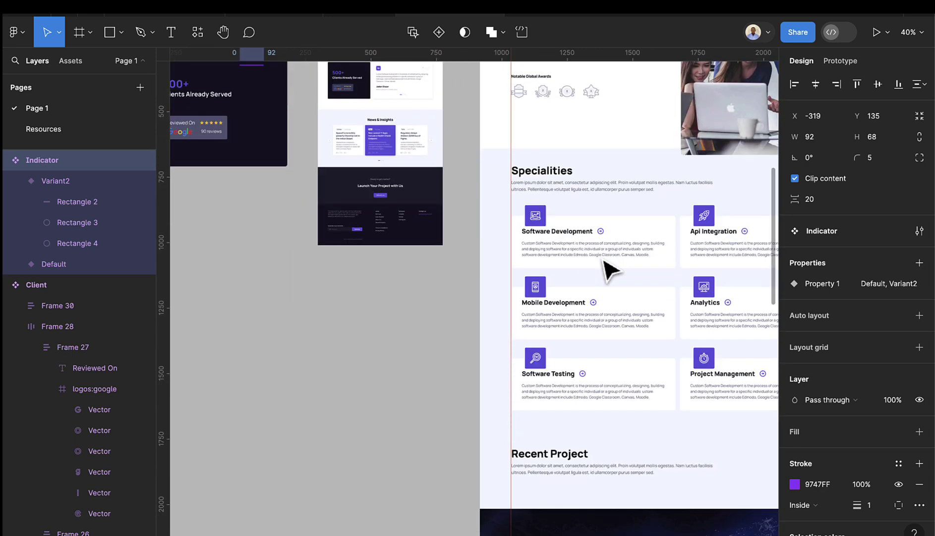
pyautogui.scroll(-3, 615, 284)
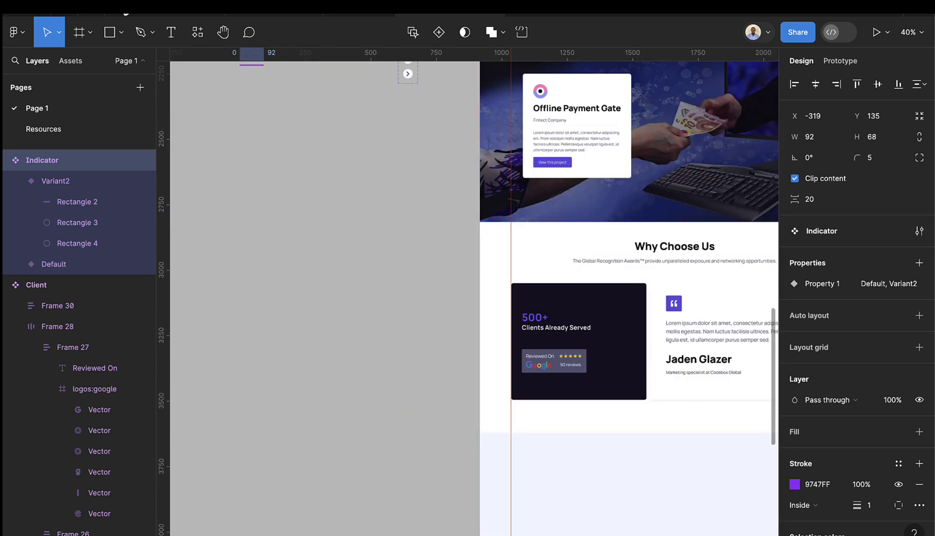
pyautogui.click(67, 60)
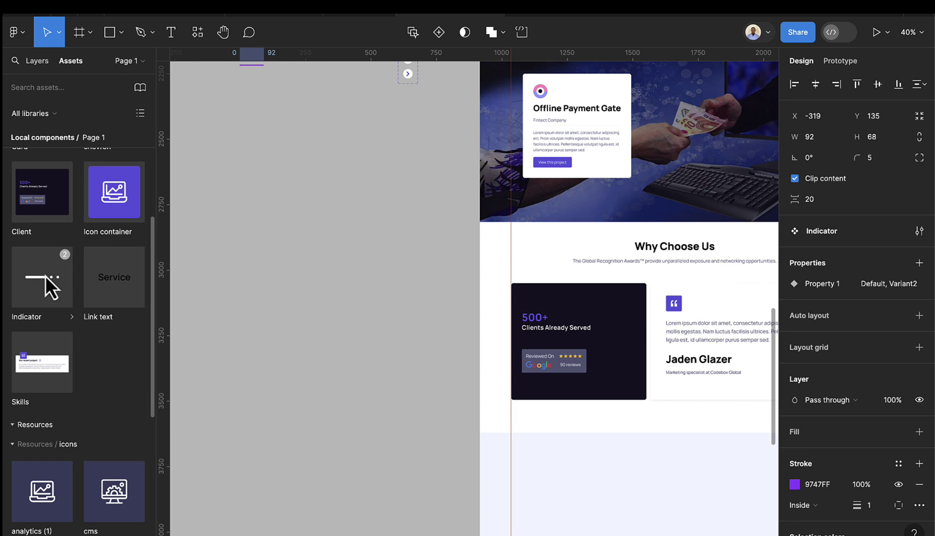
pyautogui.moveTo(38, 276); pyautogui.dragTo(570, 188)
# - Shift the indicator right to X 345, Y 665, centred under the Offline Payment Gate card
pyautogui.scroll(10, 595, 202)
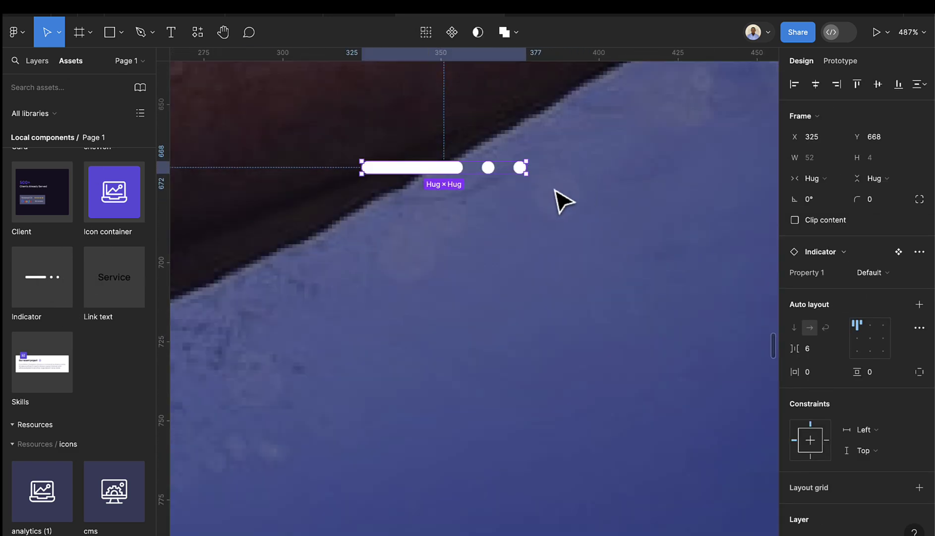
pyautogui.click(466, 191)
pyautogui.scroll(-5, 462, 186)
pyautogui.click(452, 177)
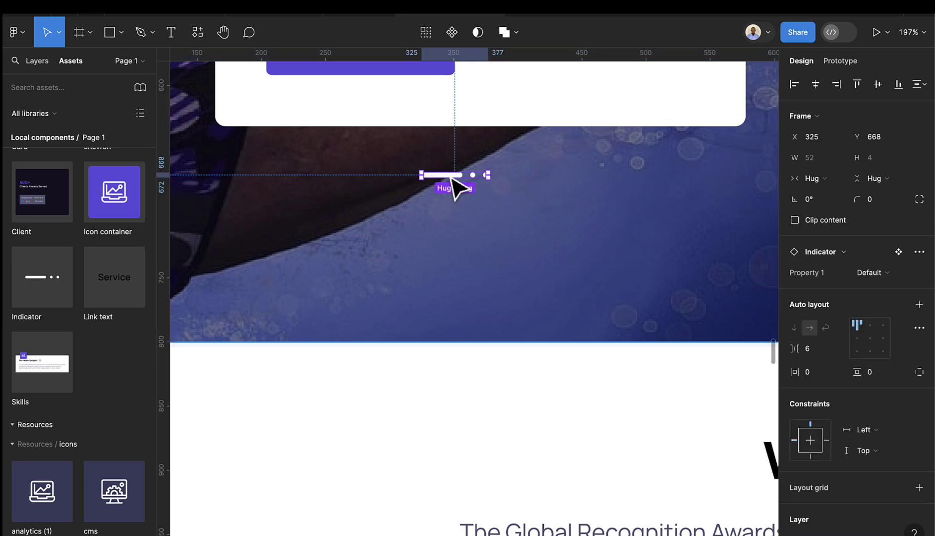
pyautogui.moveTo(451, 177); pyautogui.dragTo(477, 173)
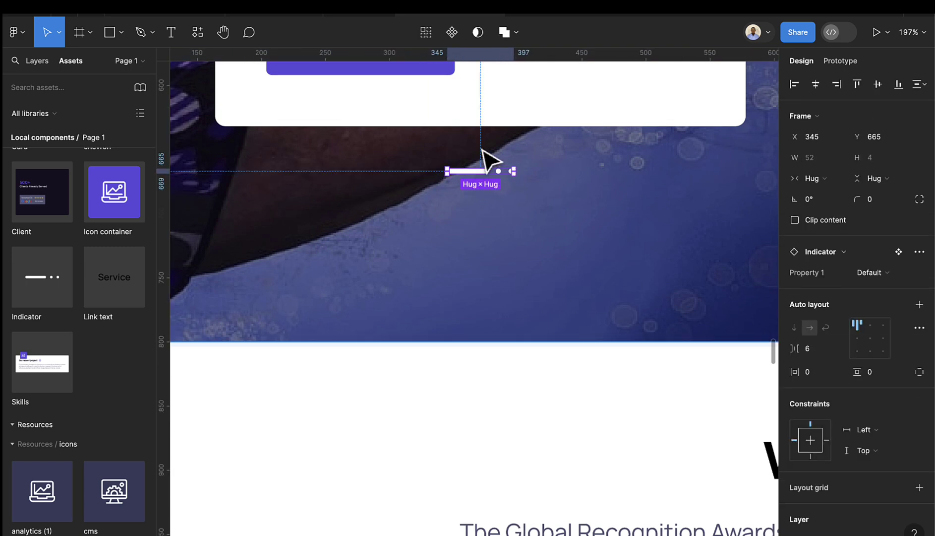
pyautogui.scroll(-10, 496, 189)
pyautogui.hscroll(3, 564, 271)
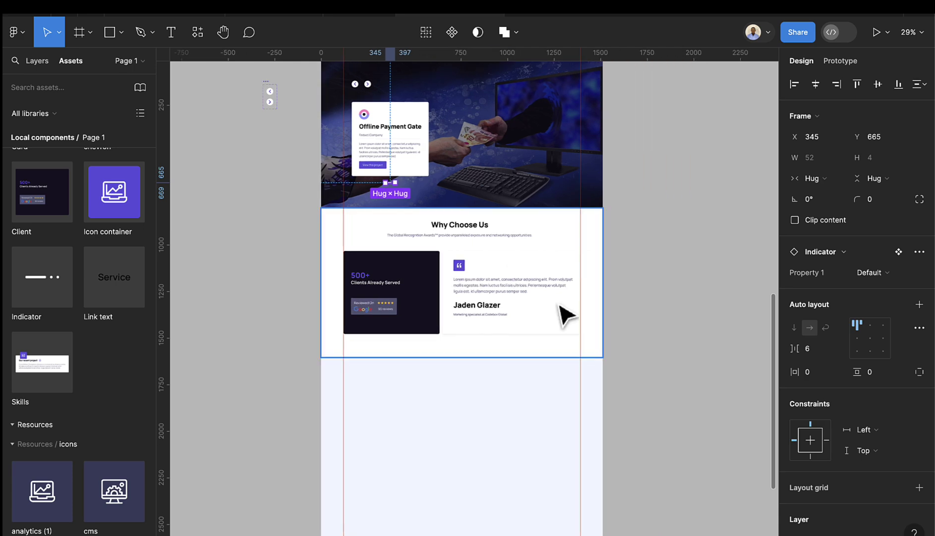
# - Place an Indicator under the testimonial's author details and set Property 1 to Variant2
pyautogui.moveTo(49, 278); pyautogui.dragTo(507, 325)
pyautogui.scroll(5, 507, 327)
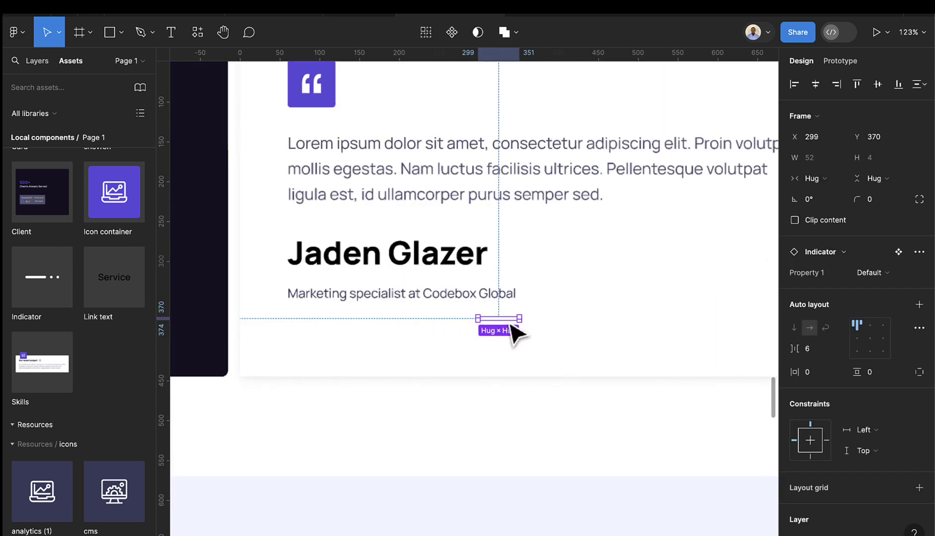
pyautogui.click(881, 271)
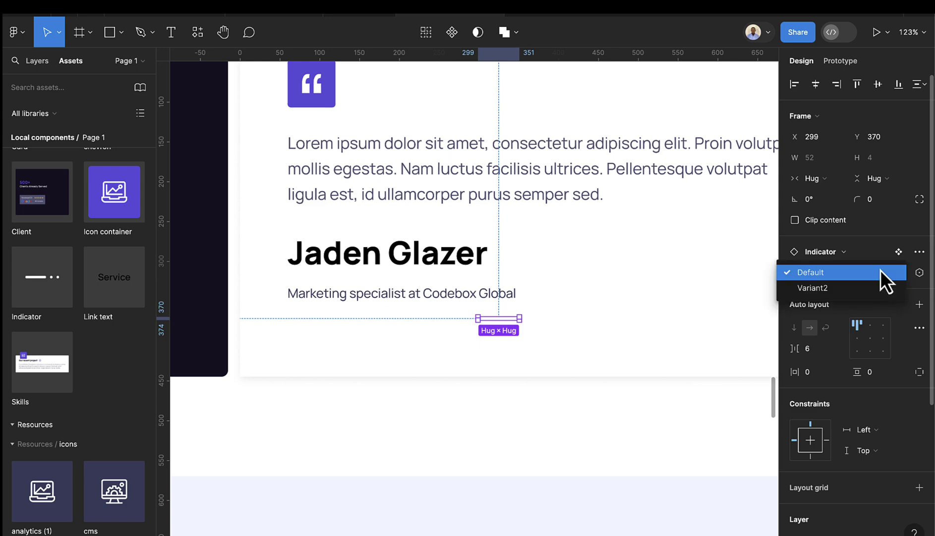
pyautogui.click(878, 287)
pyautogui.scroll(5, 555, 342)
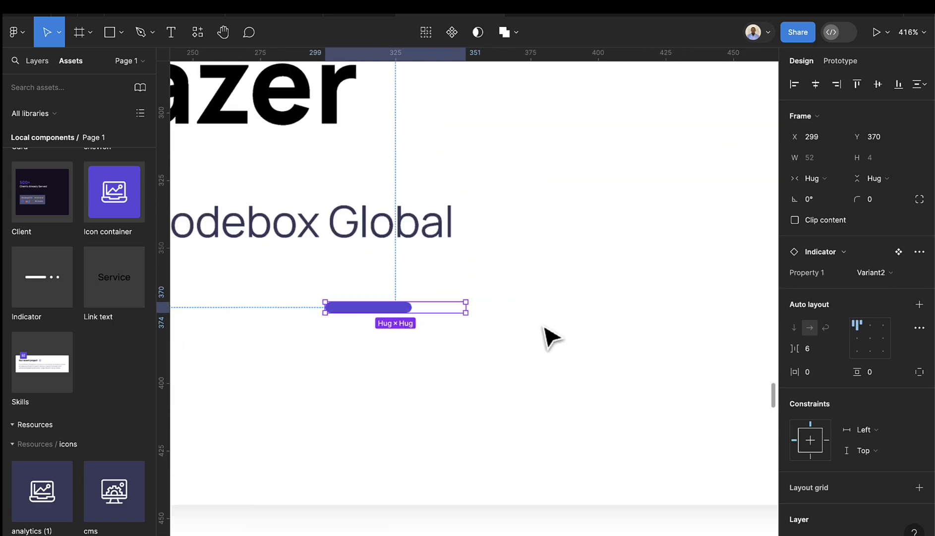
pyautogui.scroll(-8, 531, 335)
pyautogui.scroll(-10, 538, 339)
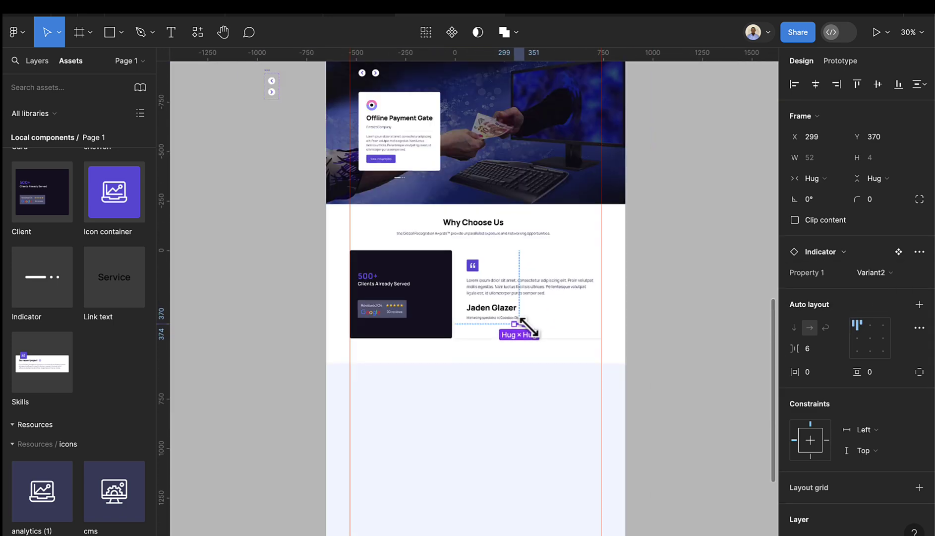
pyautogui.scroll(10, 432, 203)
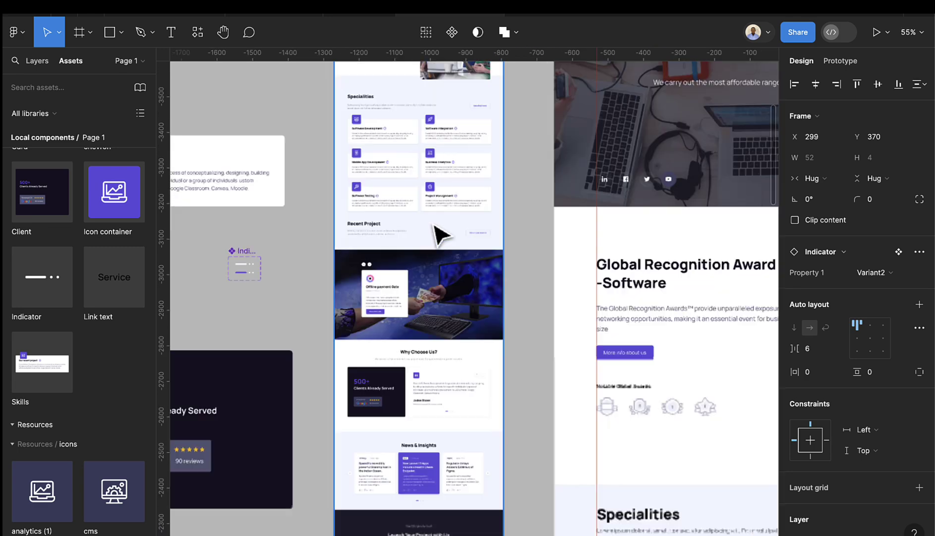
pyautogui.scroll(5, 464, 355)
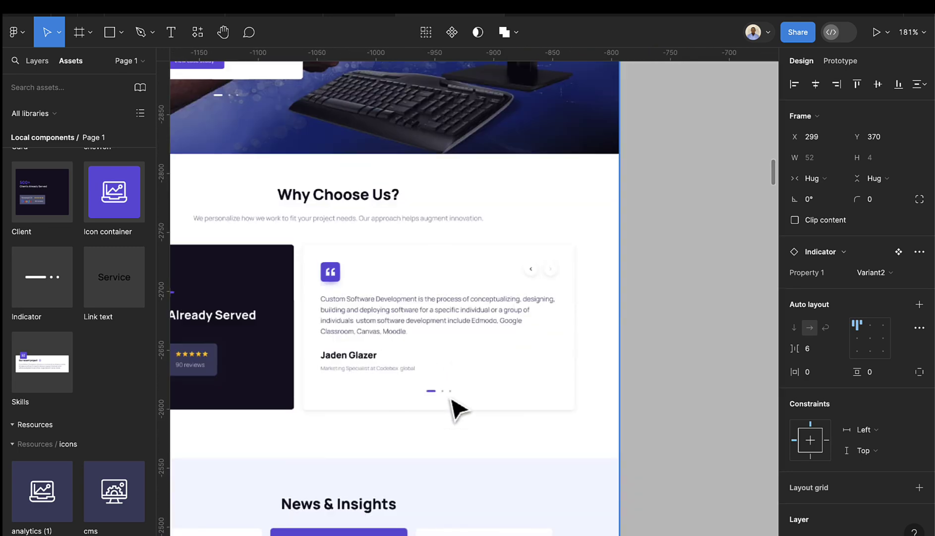
pyautogui.scroll(-6, 456, 377)
pyautogui.scroll(-3, 471, 391)
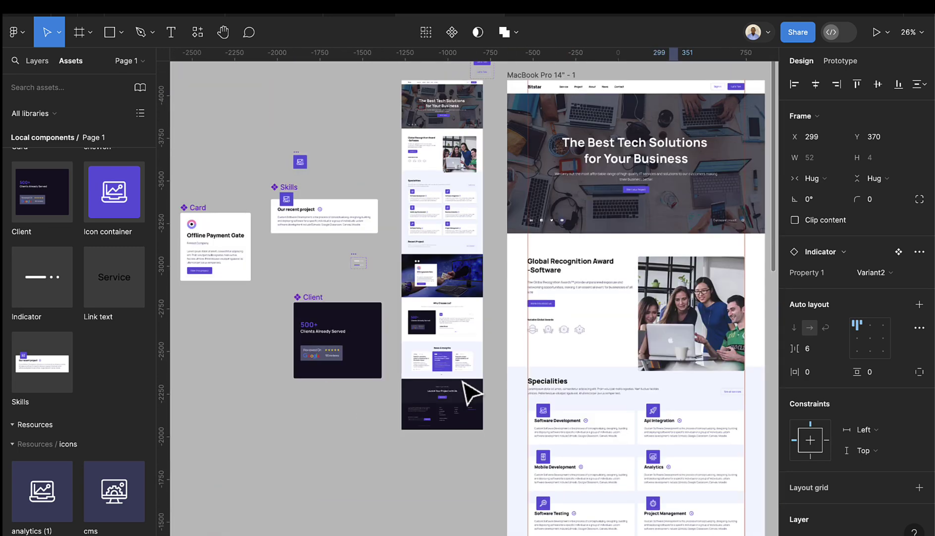
pyautogui.scroll(10, 361, 265)
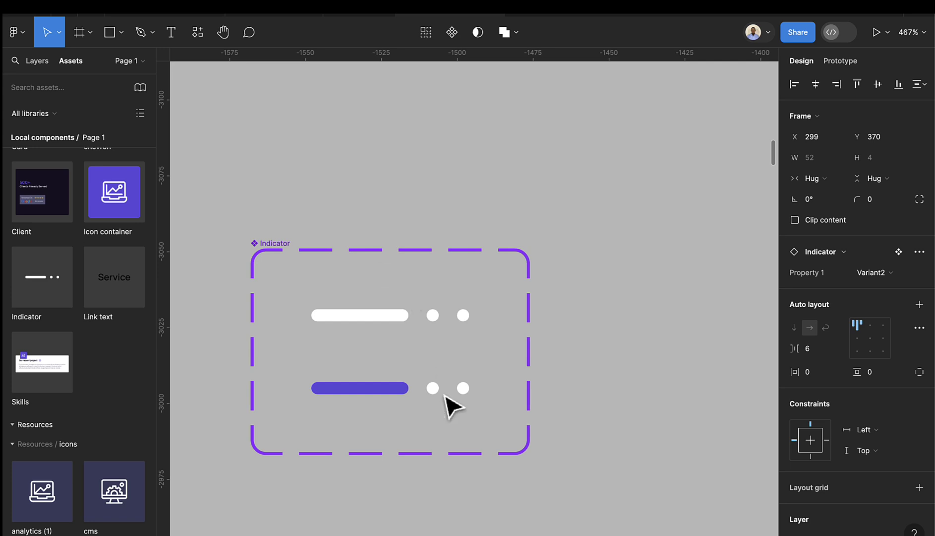
# - Recolour Variant2's two white dots to the Gray-700 colour style
pyautogui.scroll(-1, 448, 404)
pyautogui.scroll(-3, 454, 377)
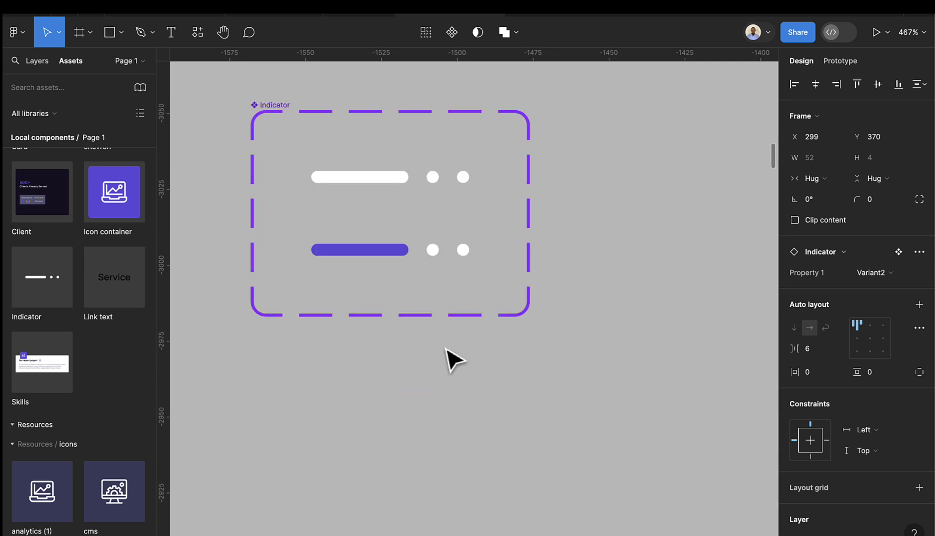
pyautogui.scroll(5, 455, 144)
pyautogui.click(477, 131)
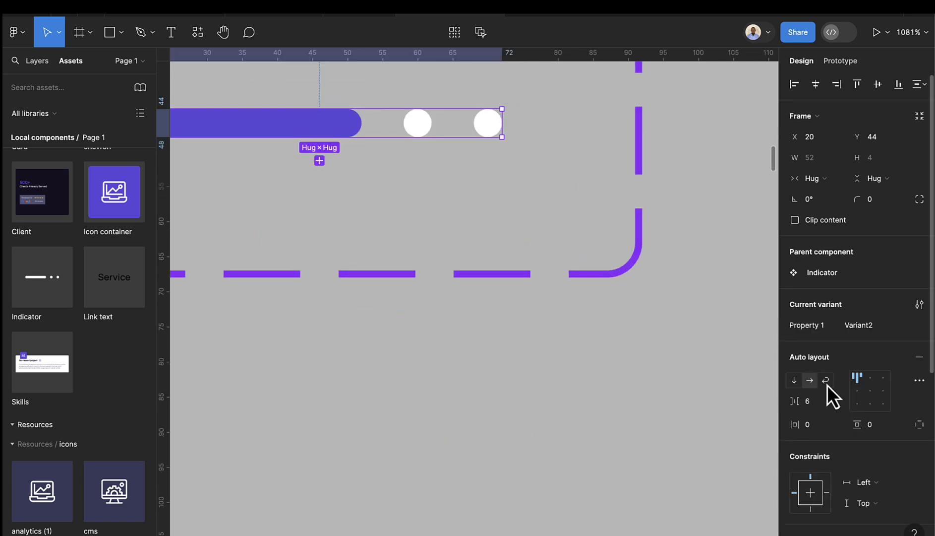
pyautogui.scroll(-5, 854, 381)
pyautogui.click(804, 425)
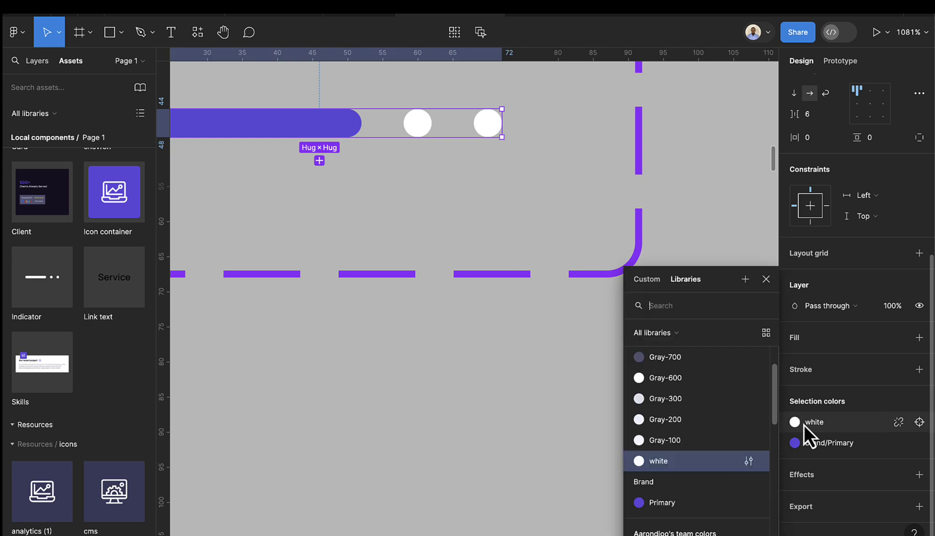
pyautogui.click(661, 357)
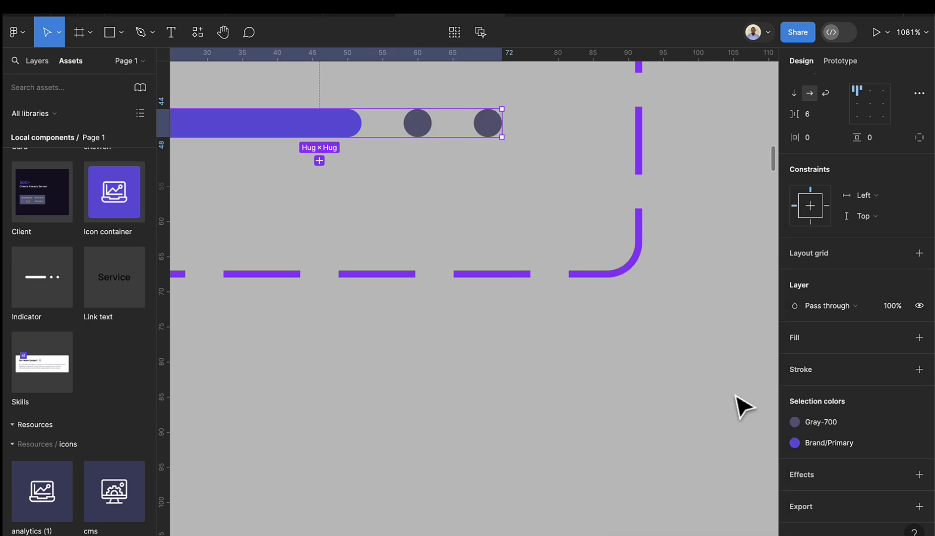
pyautogui.scroll(-15, 744, 407)
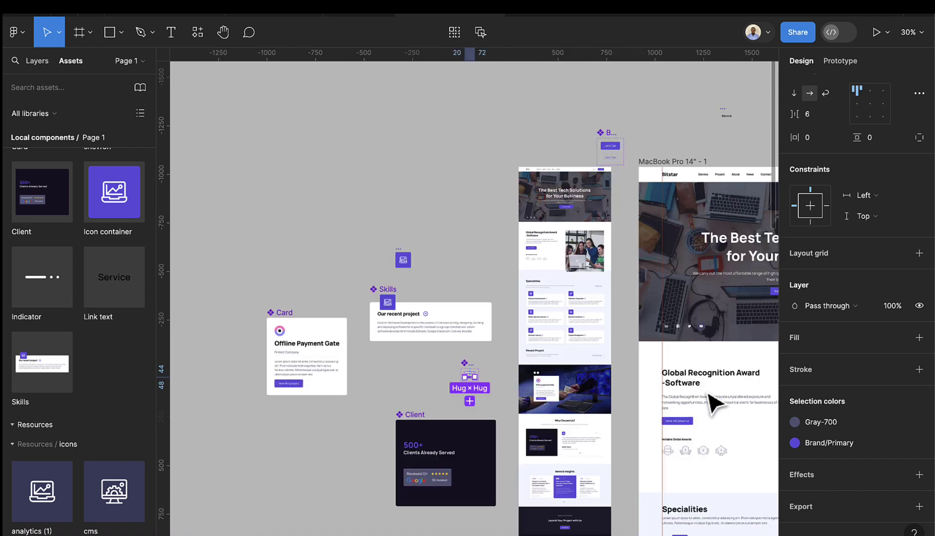
pyautogui.hscroll(7, 712, 399)
pyautogui.scroll(-8, 616, 441)
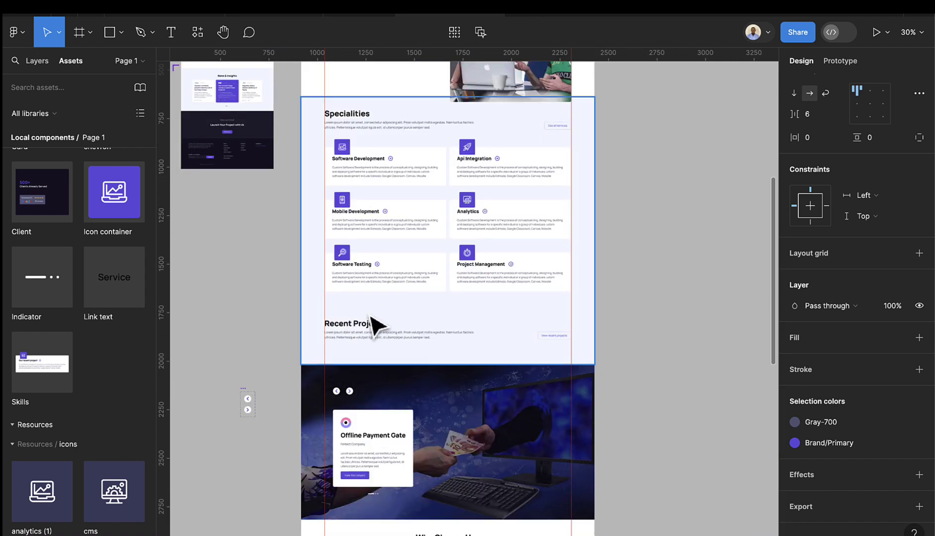
pyautogui.scroll(-3, 390, 365)
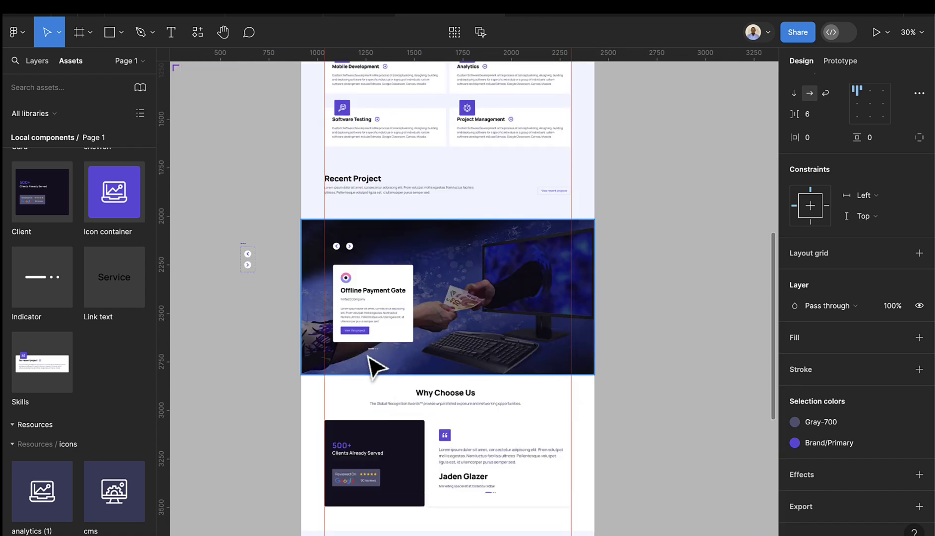
pyautogui.scroll(-3, 375, 367)
# - Centre the testimonial's Indicator horizontally in the card and nudge it down to X 345, Y 377
pyautogui.scroll(5, 478, 338)
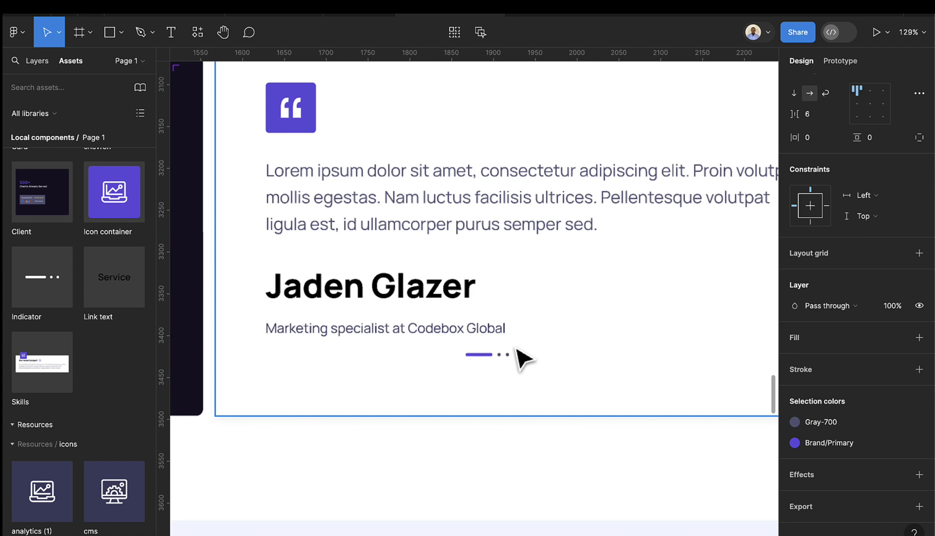
pyautogui.scroll(3, 479, 366)
pyautogui.click(481, 354)
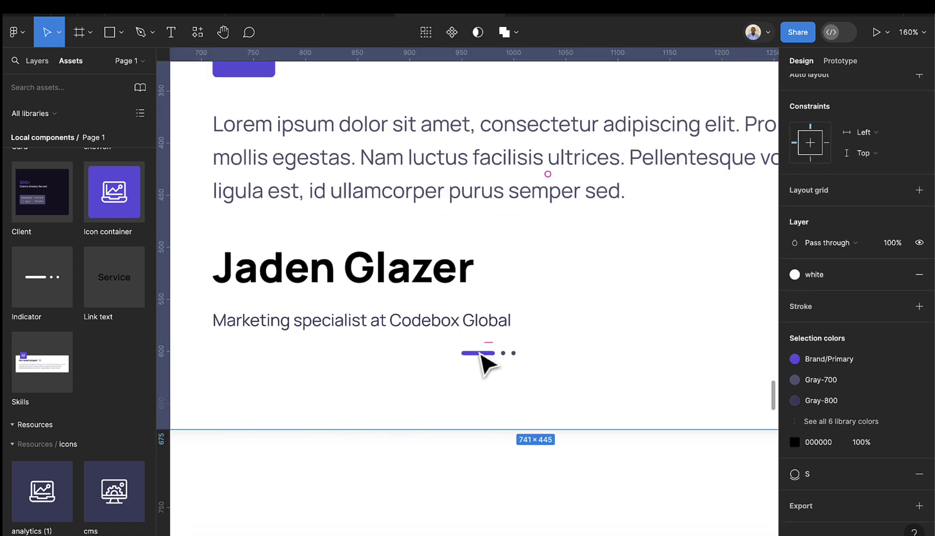
pyautogui.scroll(-2, 483, 358)
pyautogui.click(482, 354)
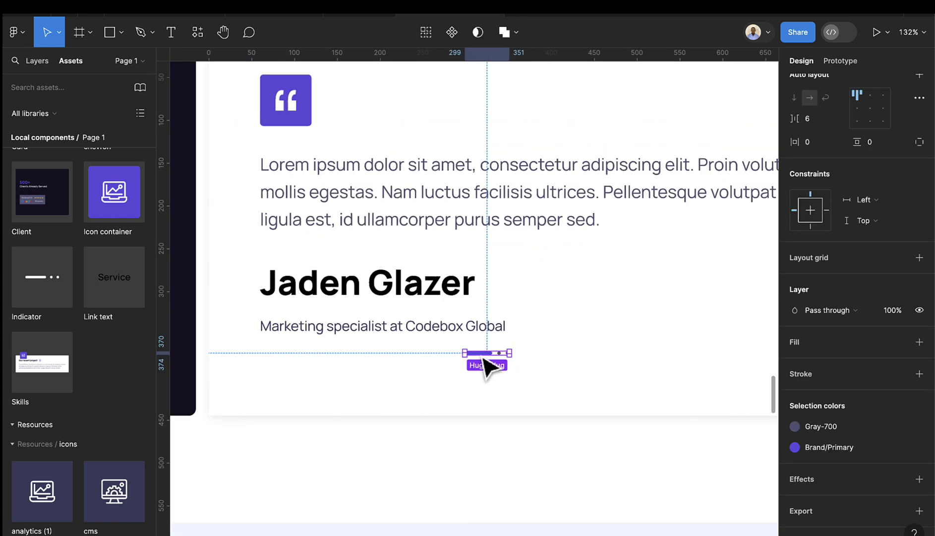
pyautogui.moveTo(485, 355); pyautogui.dragTo(555, 355)
pyautogui.scroll(-3, 556, 356)
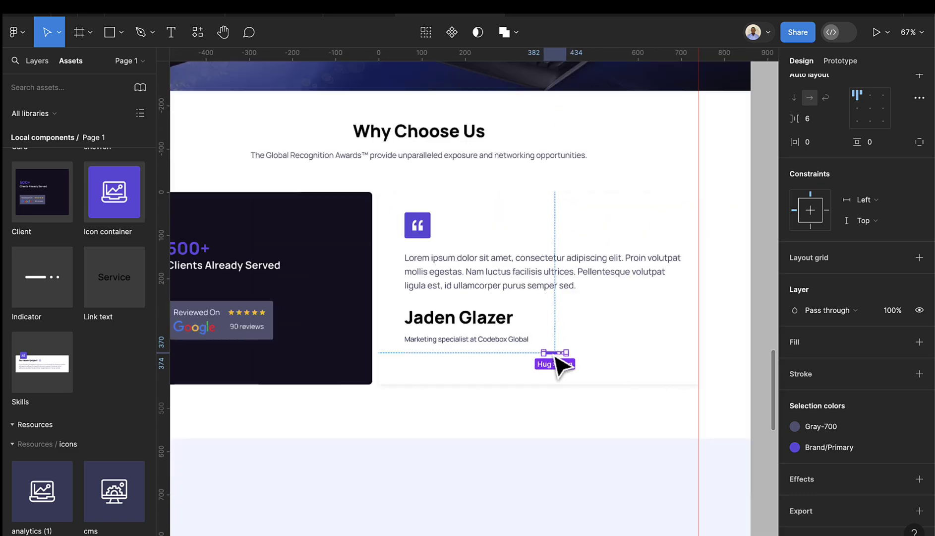
pyautogui.scroll(5, 863, 133)
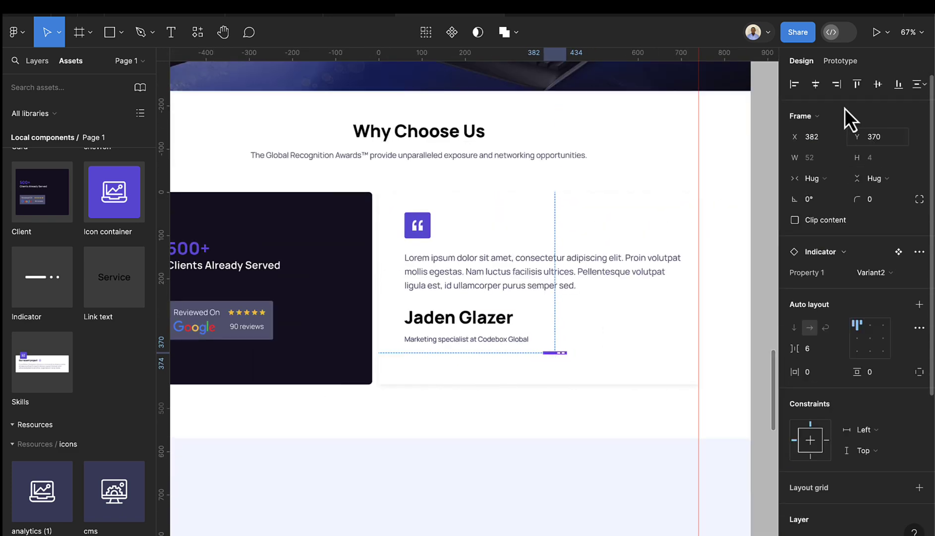
pyautogui.click(816, 90)
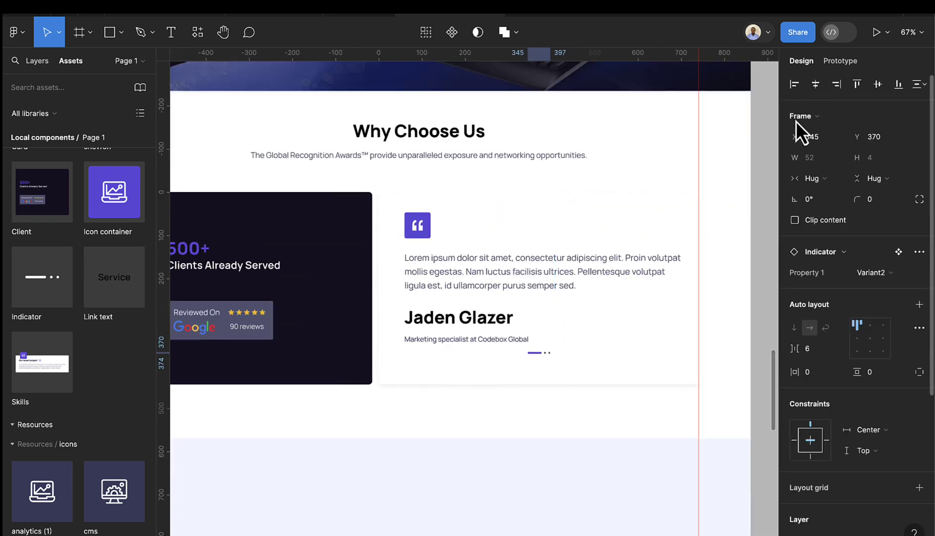
pyautogui.press('Down')
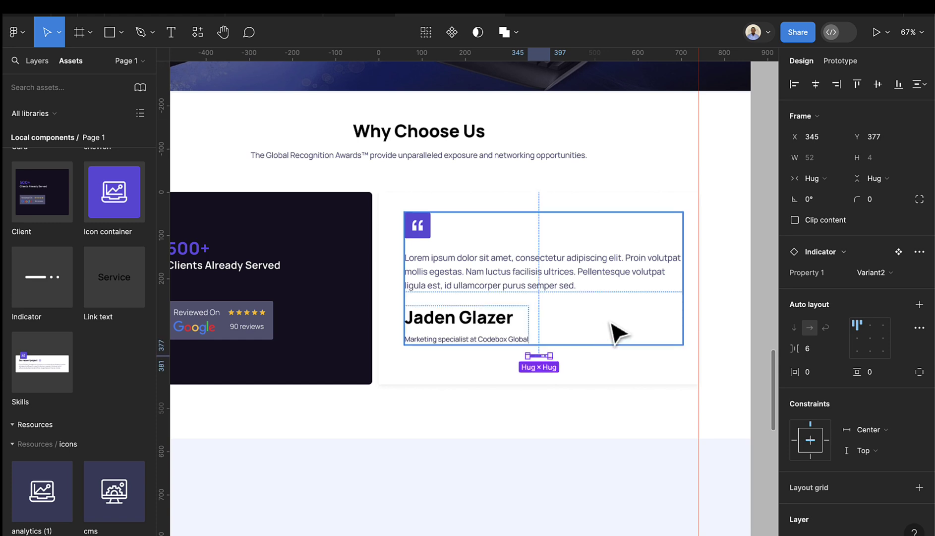
pyautogui.scroll(-3, 566, 366)
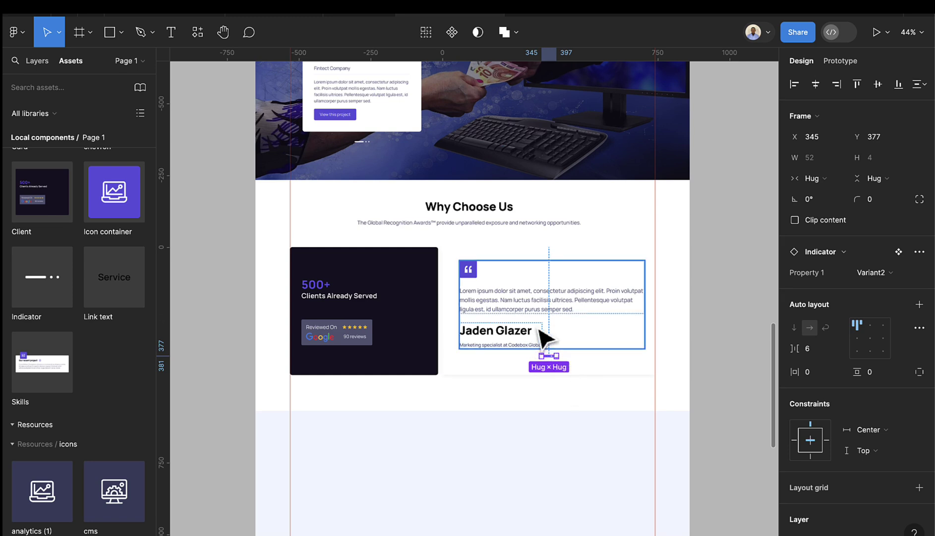
pyautogui.scroll(-5, 545, 337)
pyautogui.scroll(-1, 447, 288)
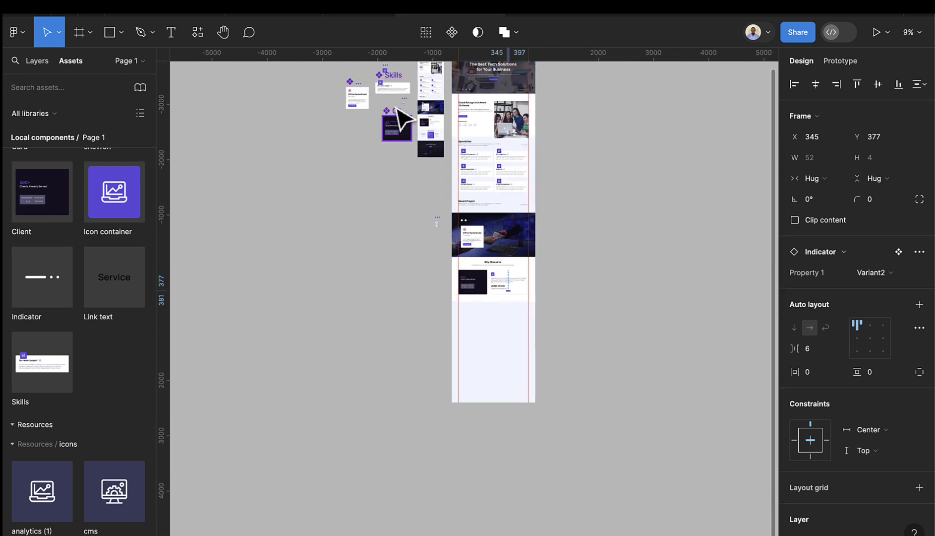
# - Select both dots of the purple-bar variant and detach their Gray-700 style
pyautogui.scroll(4, 334, 208)
pyautogui.scroll(10, 366, 104)
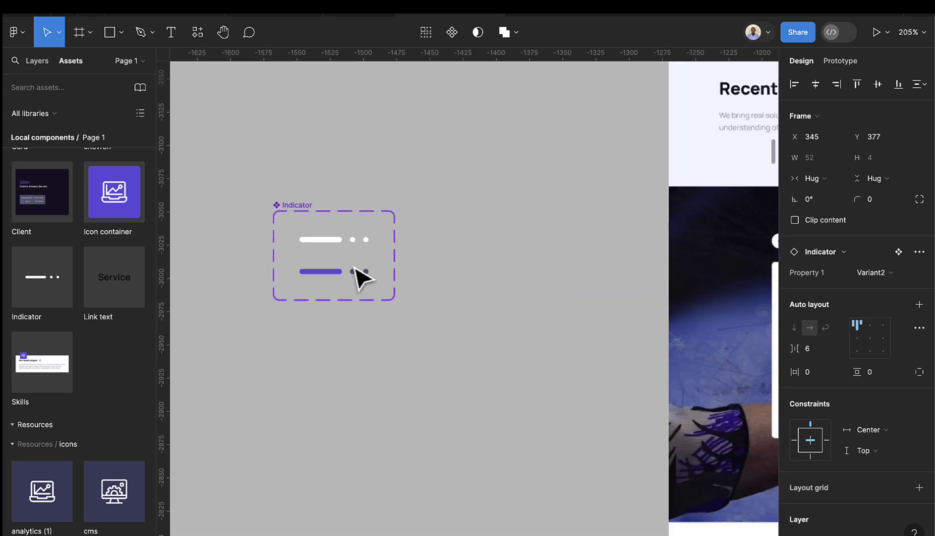
pyautogui.click(361, 276)
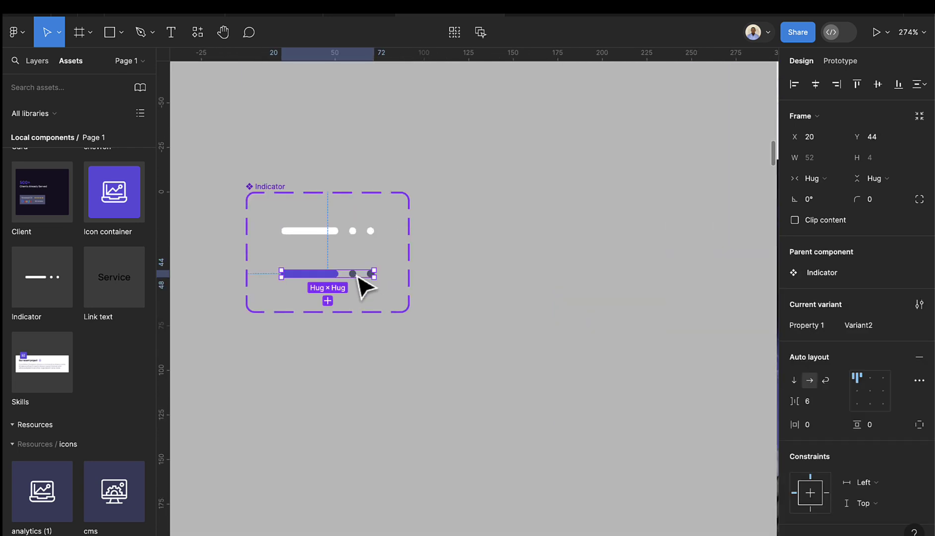
pyautogui.click(357, 275)
pyautogui.keyDown('shift'); pyautogui.click(372, 274); pyautogui.keyUp('shift')
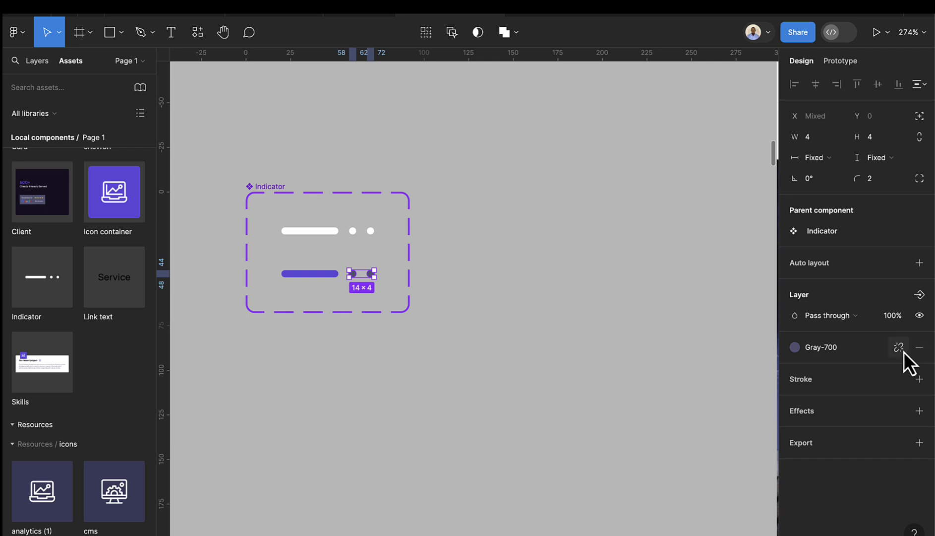
pyautogui.click(898, 346)
# - Eyedrop the design's light grey B4B7C9 as the dots' fill
pyautogui.click(795, 368)
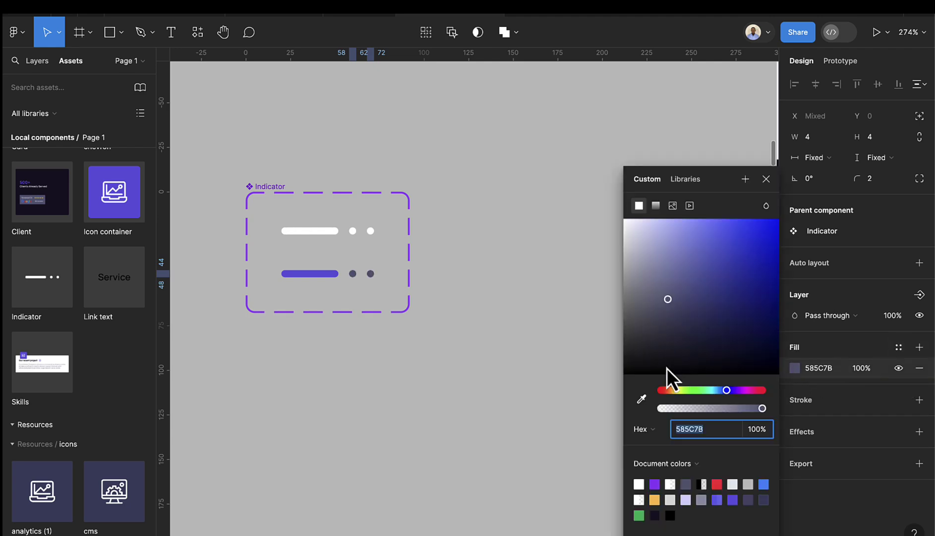
pyautogui.click(642, 399)
pyautogui.scroll(-5, 554, 405)
pyautogui.hscroll(5, 536, 387)
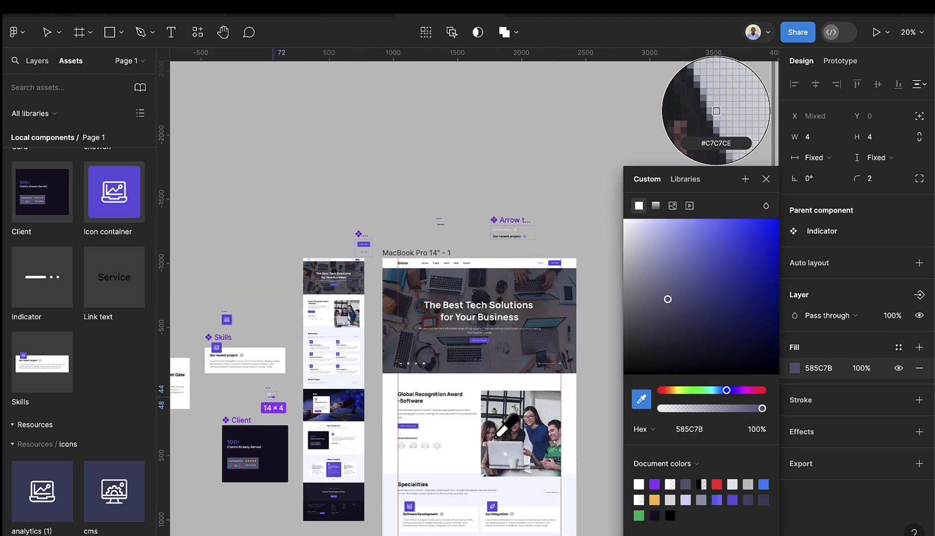
pyautogui.scroll(8, 372, 424)
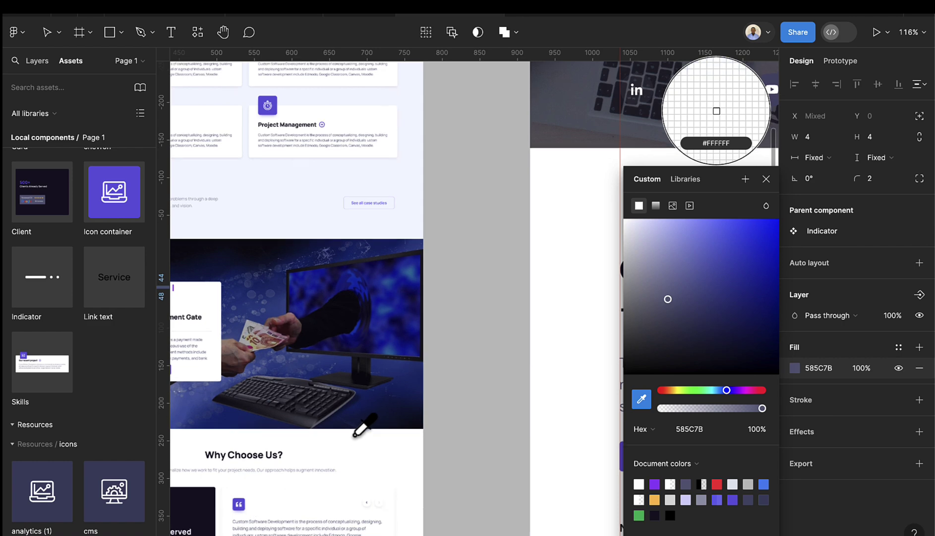
pyautogui.scroll(-5, 369, 416)
pyautogui.hscroll(-4, 347, 360)
pyautogui.scroll(10, 437, 336)
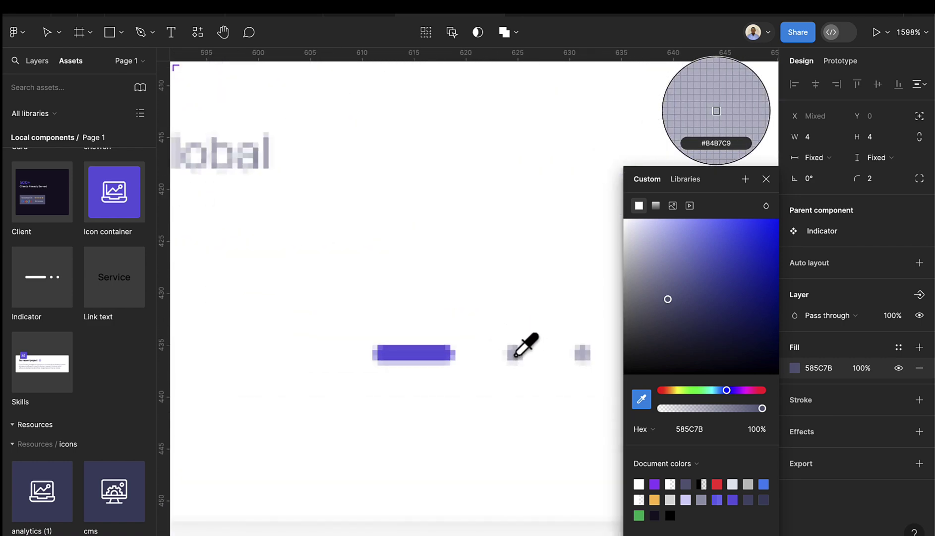
pyautogui.click(515, 355)
pyautogui.scroll(-15, 518, 367)
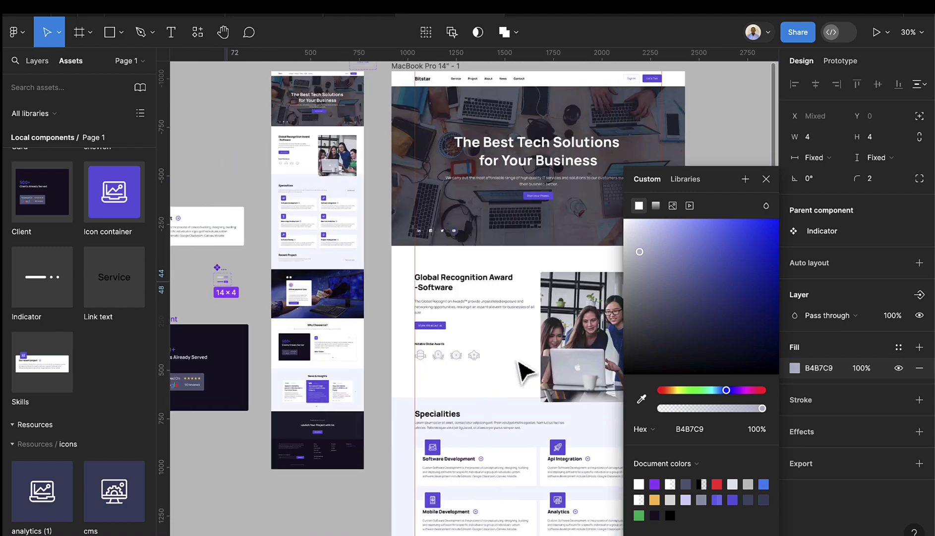
pyautogui.hscroll(3, 501, 376)
pyautogui.scroll(-8, 501, 375)
pyautogui.scroll(-3, 419, 416)
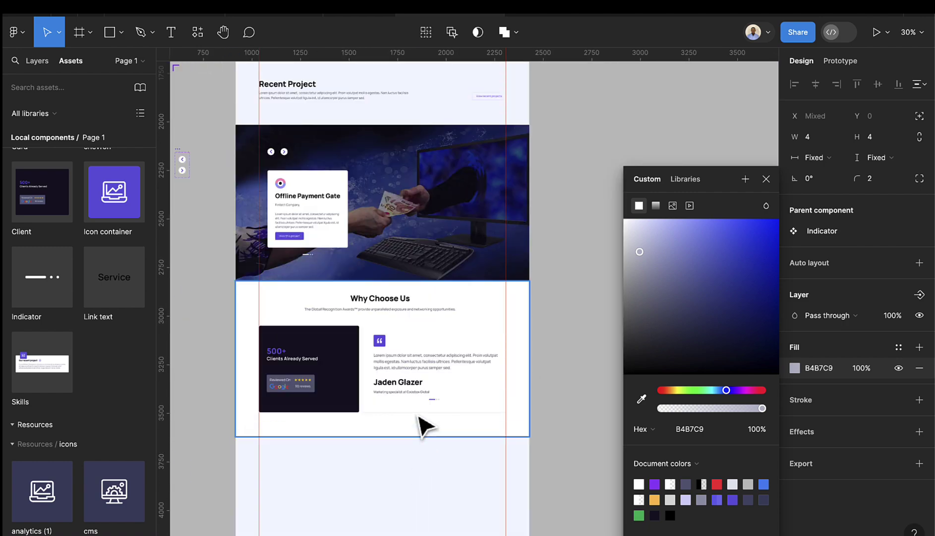
pyautogui.scroll(5, 418, 417)
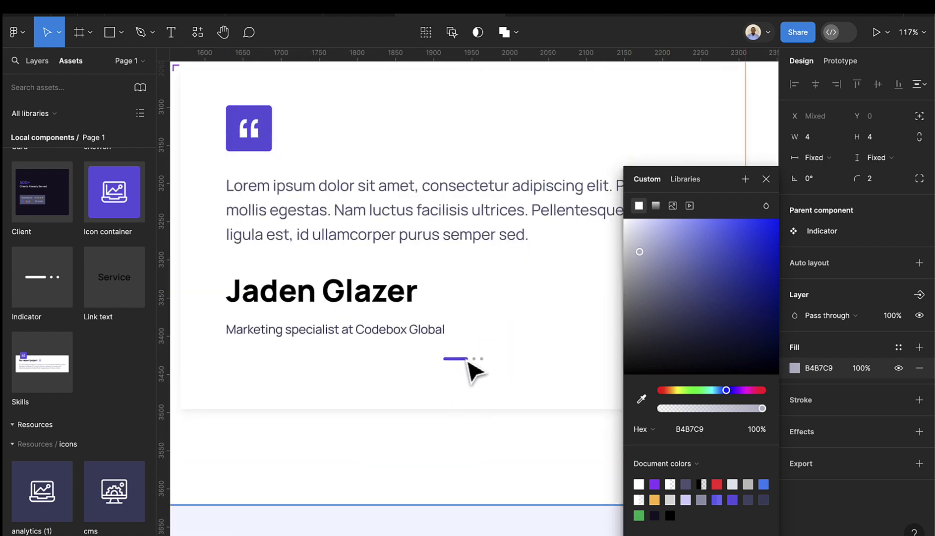
pyautogui.scroll(-3, 481, 380)
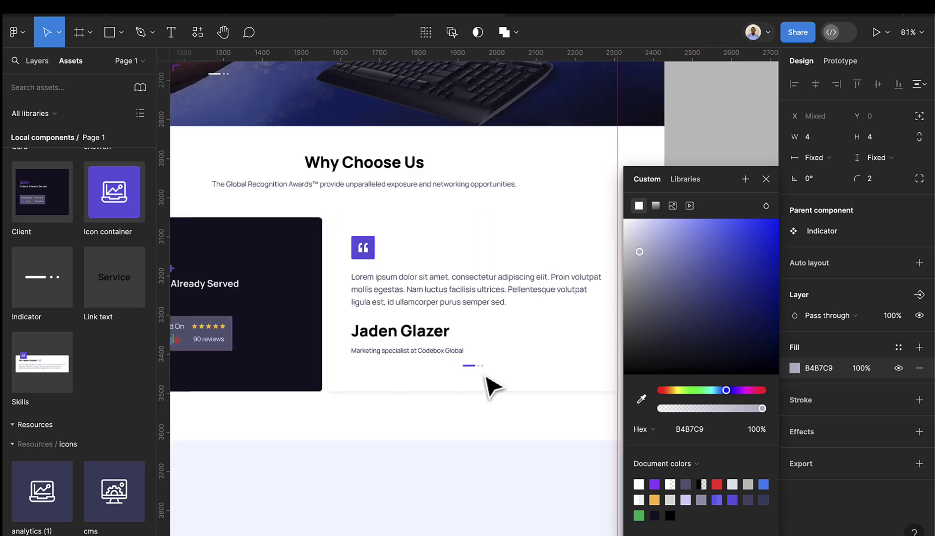
pyautogui.scroll(-4, 486, 376)
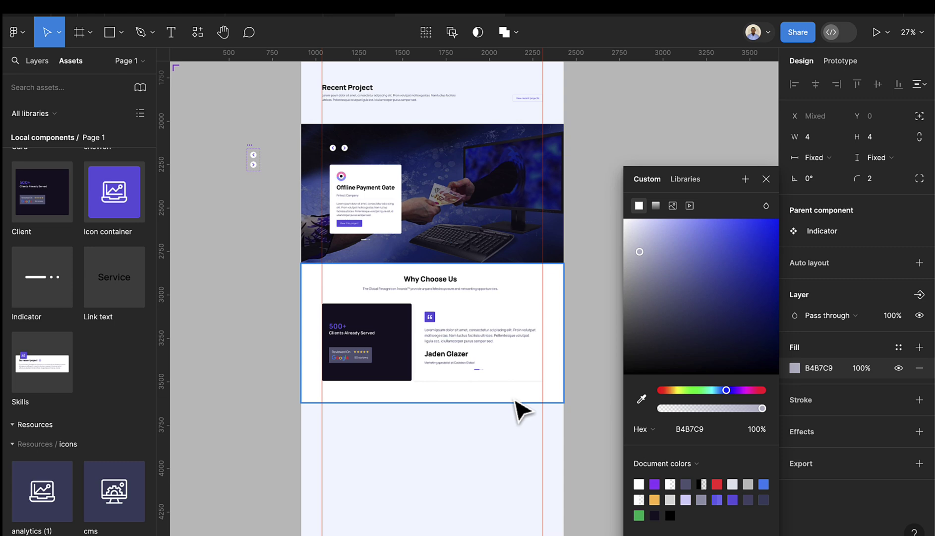
pyautogui.hscroll(-5, 474, 413)
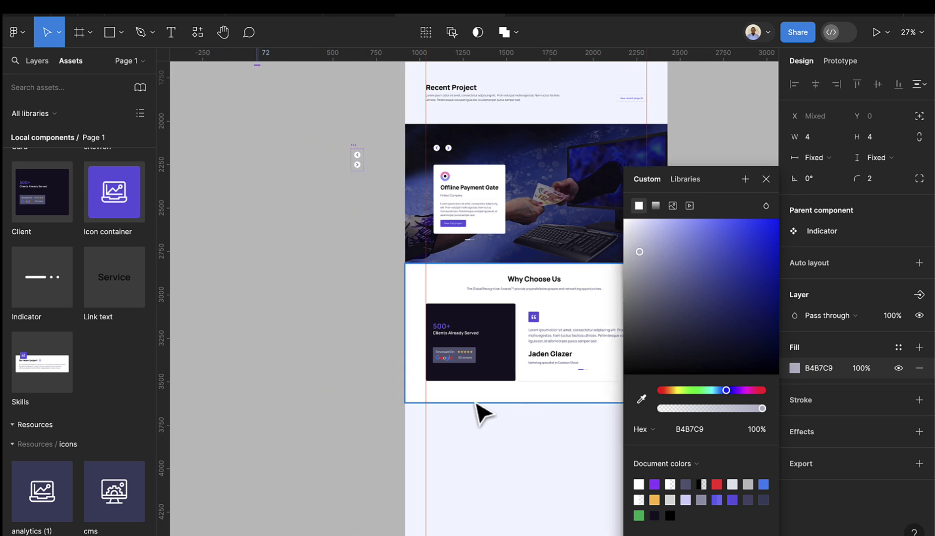
pyautogui.scroll(-5, 496, 412)
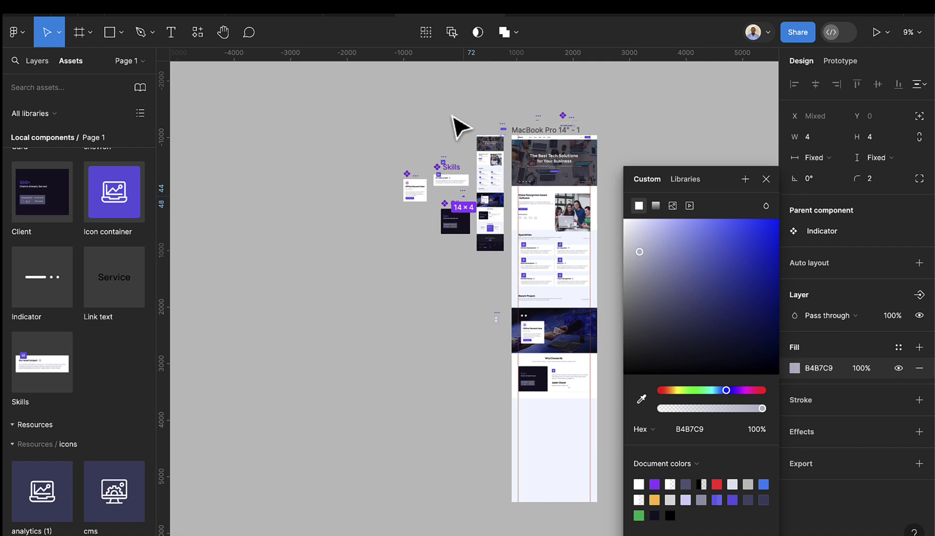
pyautogui.scroll(5, 472, 188)
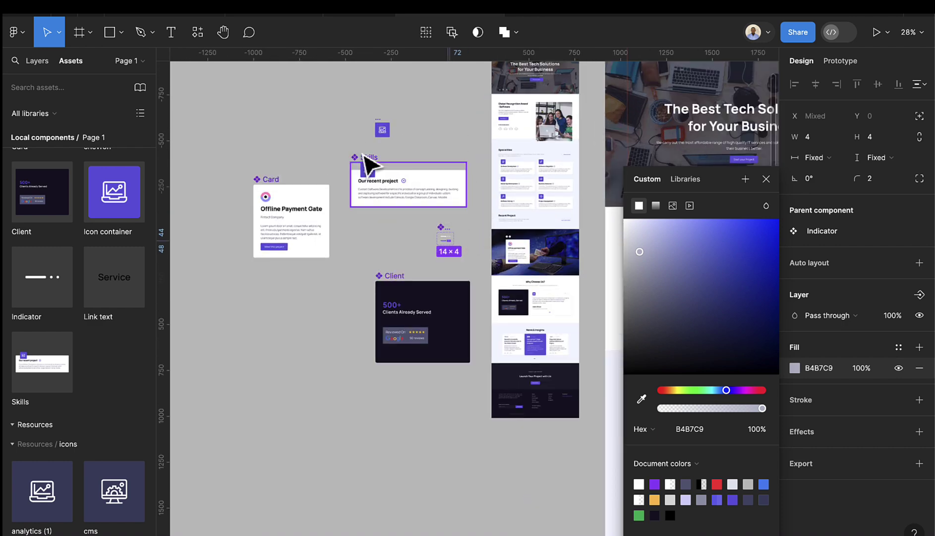
# - Move Skills up-left, Client under the Card, Indicator above the Card, Icon container above Skills
pyautogui.click(367, 158)
pyautogui.moveTo(377, 169); pyautogui.dragTo(236, 121)
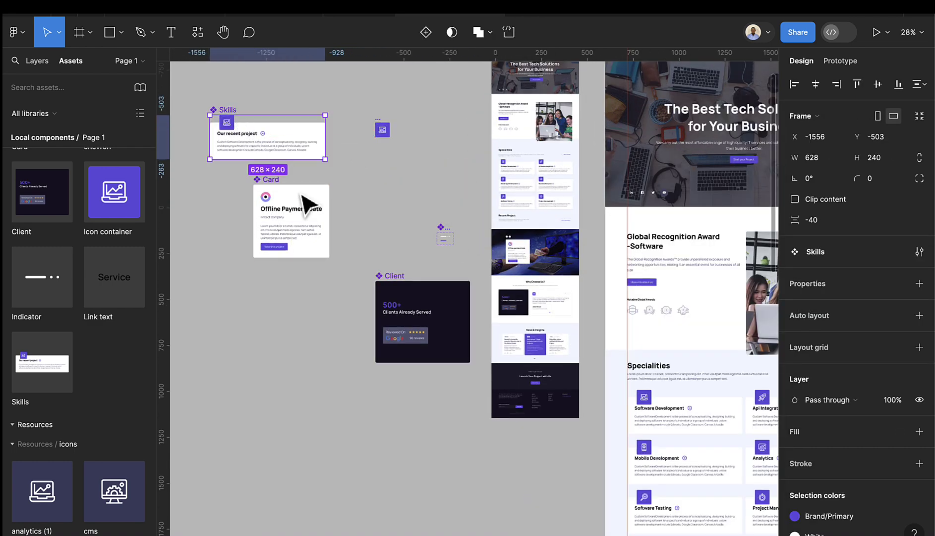
pyautogui.moveTo(388, 276); pyautogui.dragTo(229, 270)
pyautogui.moveTo(449, 237); pyautogui.dragTo(325, 175)
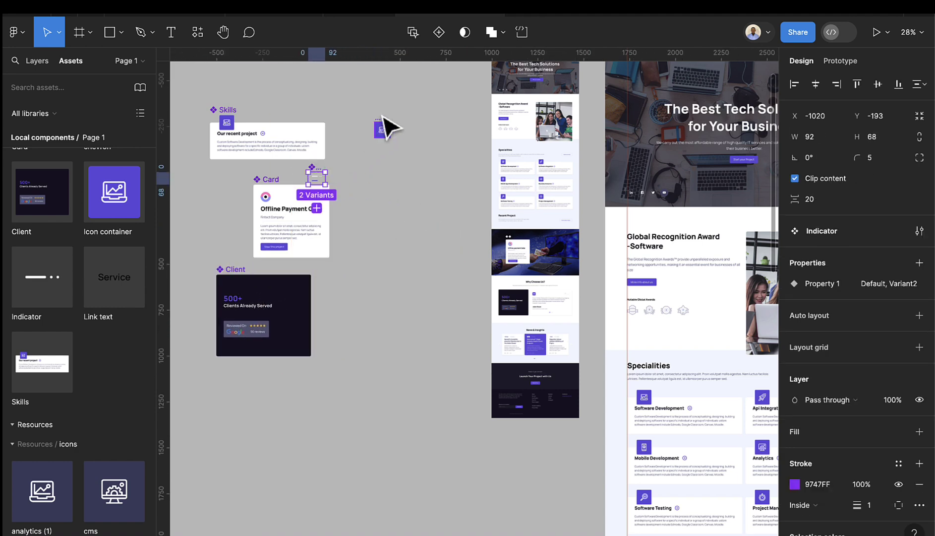
pyautogui.moveTo(383, 117); pyautogui.dragTo(318, 95)
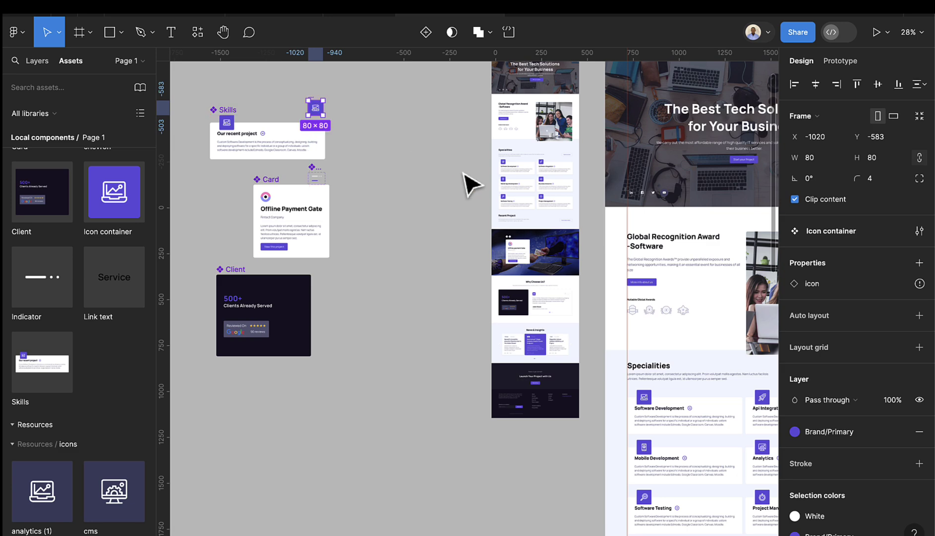
pyautogui.keyDown('ctrl'); pyautogui.scroll(5, 535, 198); pyautogui.keyUp('ctrl')
pyautogui.scroll(-6, 528, 247)
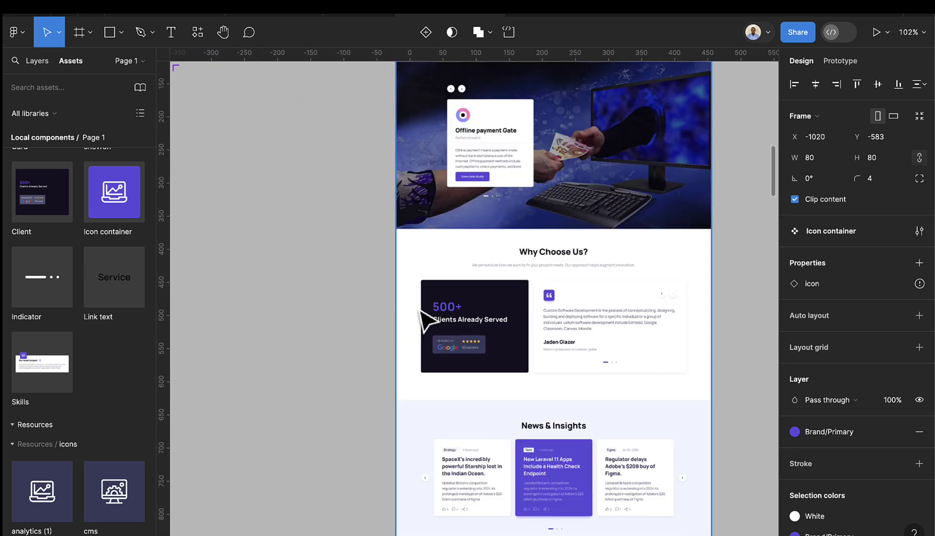
# - Copy the 'Regulator delays Adobe's $20B buy of Figma.' headline from the Resources page
pyautogui.scroll(-3, 439, 325)
pyautogui.keyDown('ctrl'); pyautogui.scroll(5, 455, 328); pyautogui.keyUp('ctrl')
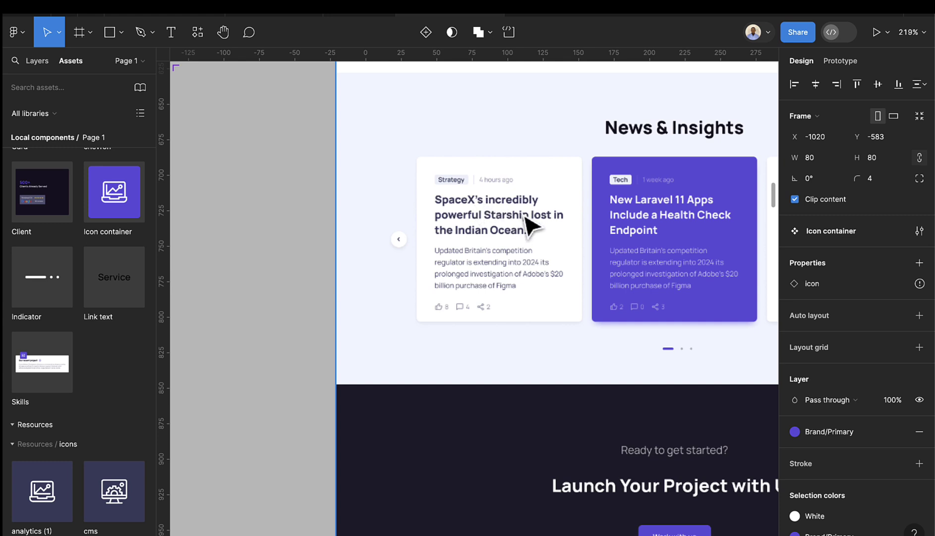
pyautogui.hotkey('alt', '1')
pyautogui.hscroll(-5, 575, 237)
pyautogui.keyDown('ctrl'); pyautogui.scroll(-1, 580, 240); pyautogui.keyUp('ctrl')
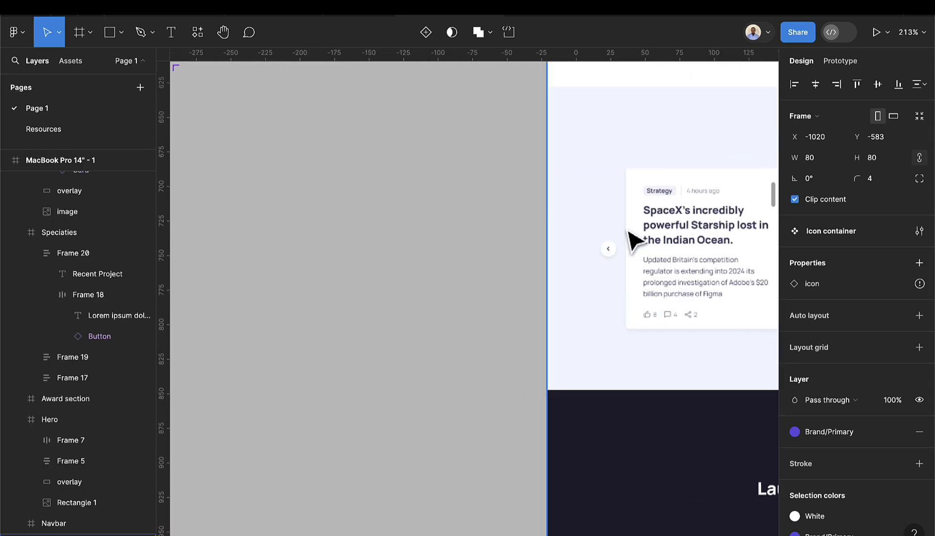
pyautogui.click(65, 130)
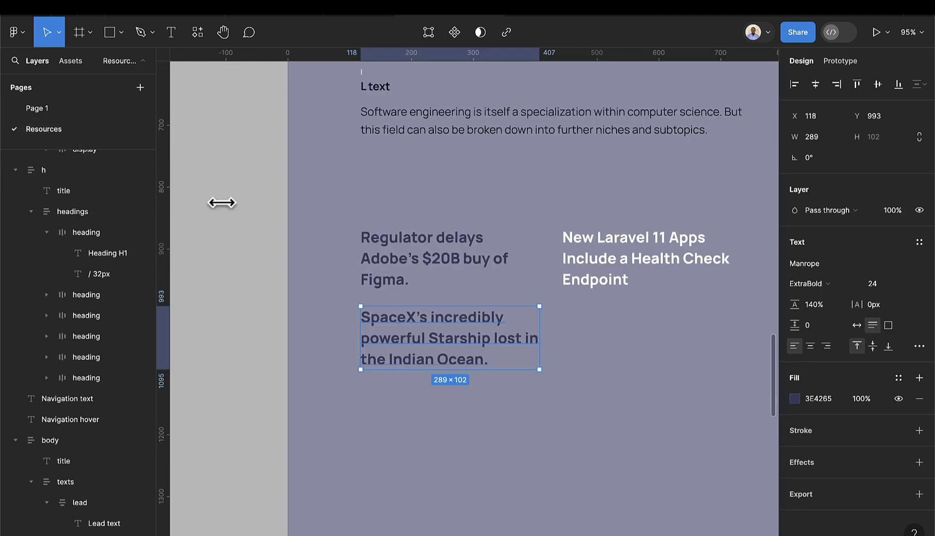
pyautogui.click(438, 265)
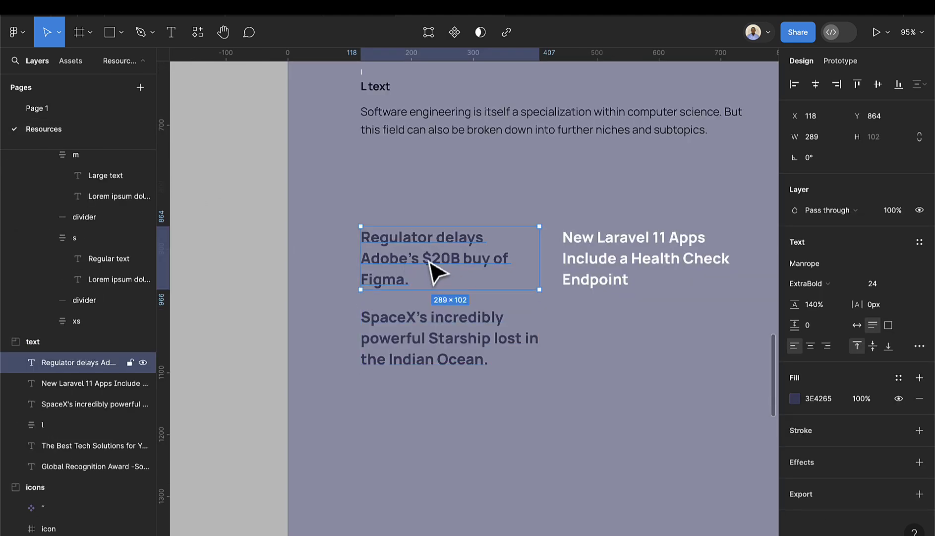
pyautogui.click(70, 110)
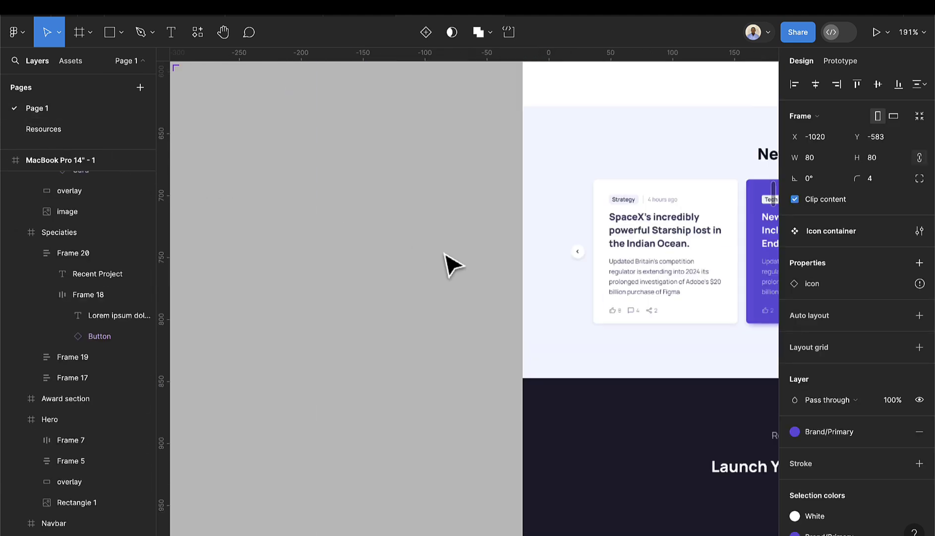
# - Paste the headline onto Page 1 and place it on the grey canvas left of the page frame
pyautogui.click(346, 208)
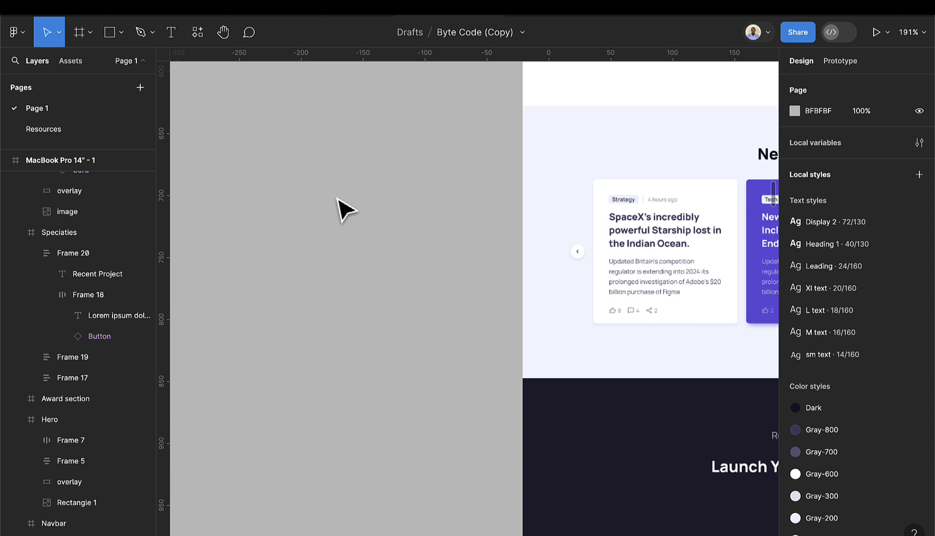
pyautogui.hotkey('ctrl', 'v')
pyautogui.moveTo(434, 309); pyautogui.dragTo(356, 250)
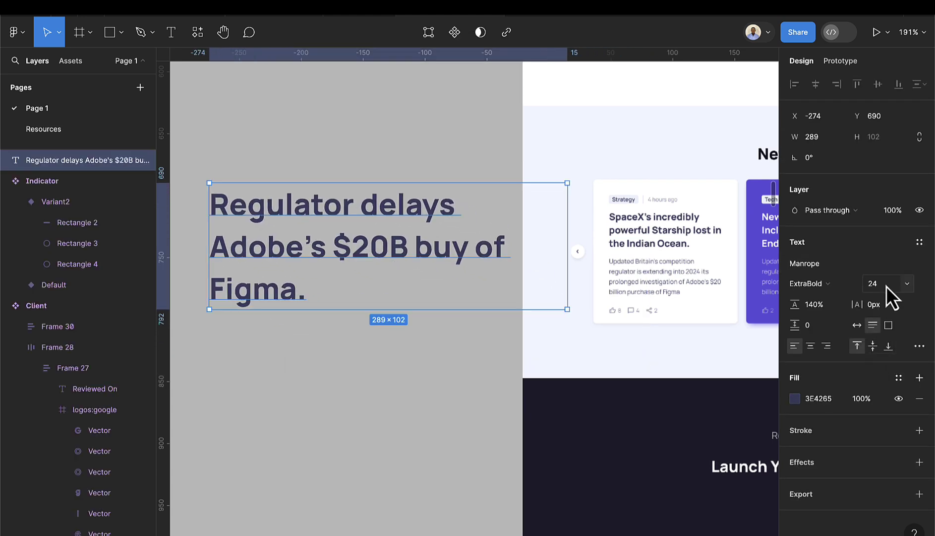
pyautogui.scroll(-5, 376, 271)
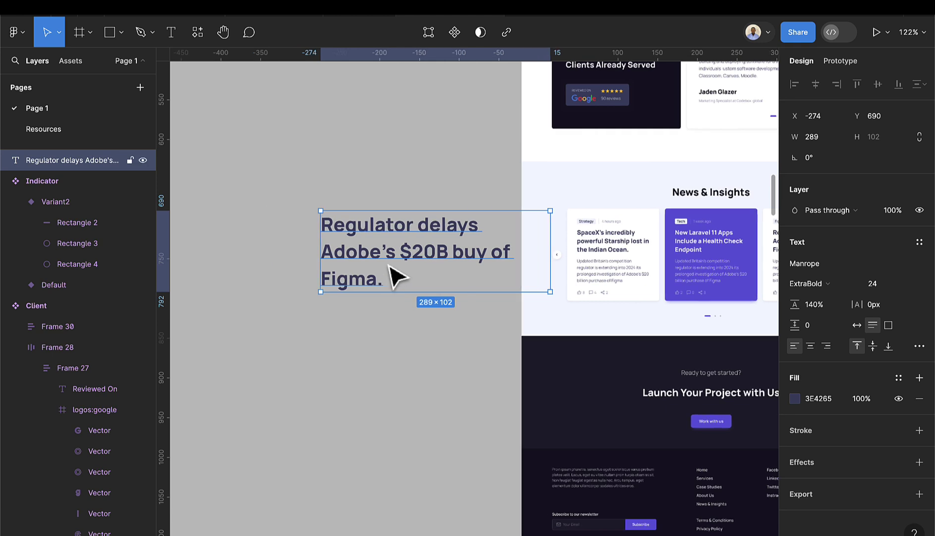
pyautogui.moveTo(412, 257); pyautogui.dragTo(341, 261)
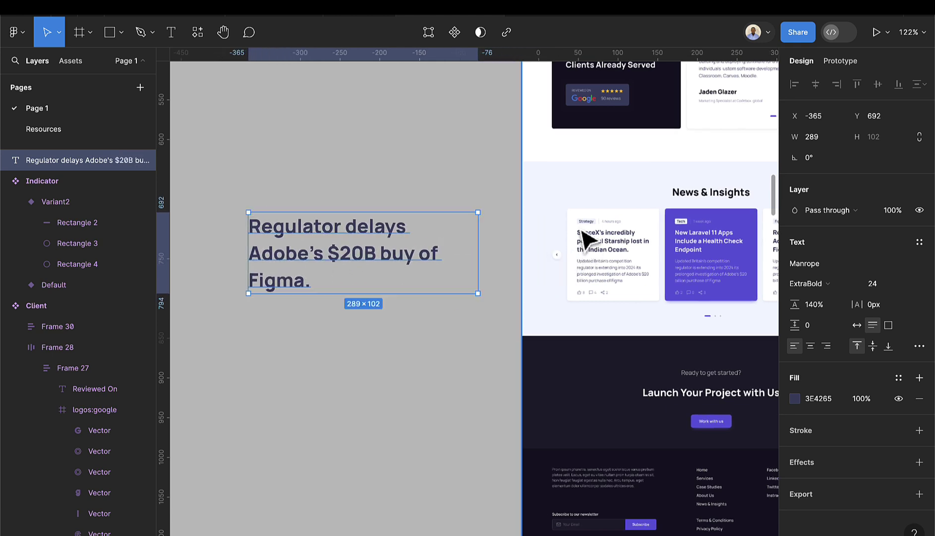
pyautogui.scroll(6, 593, 233)
pyautogui.scroll(1, 586, 226)
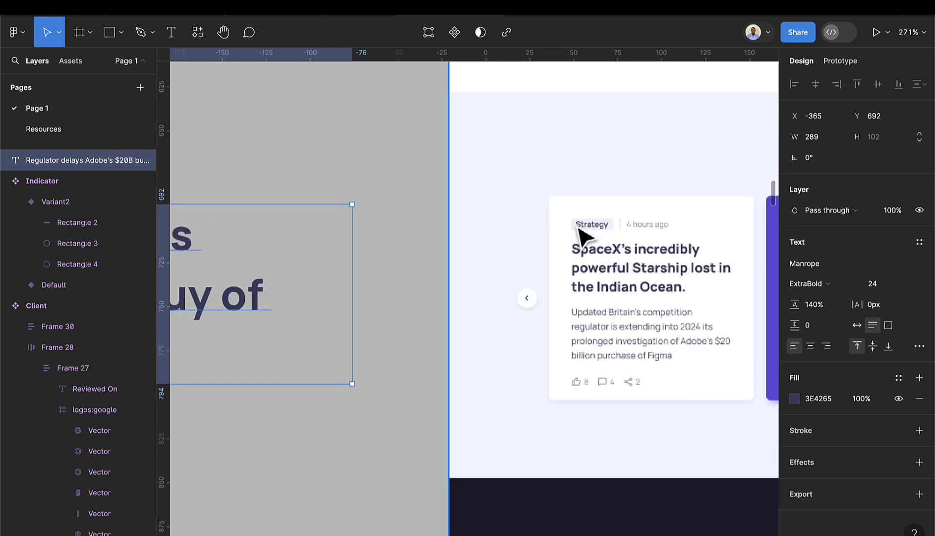
pyautogui.hscroll(-3, 599, 237)
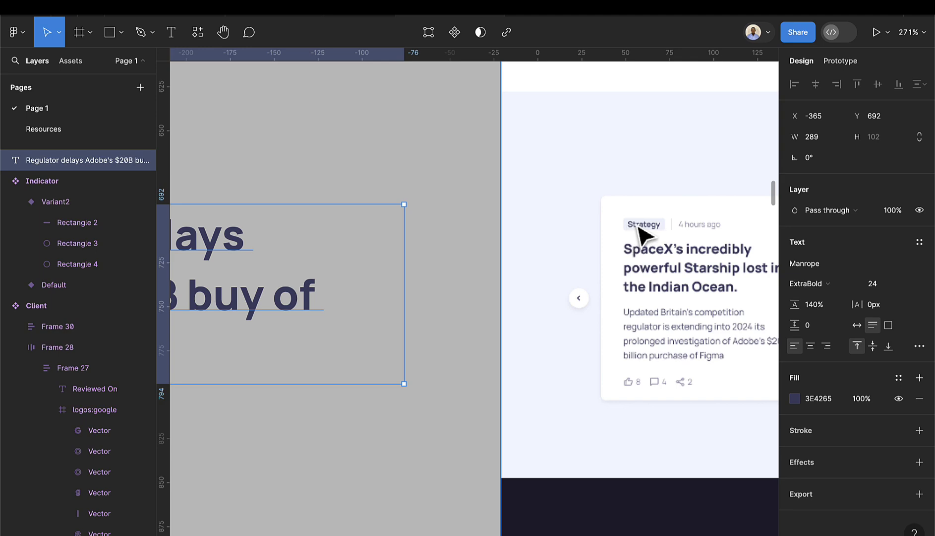
pyautogui.hscroll(10, 644, 229)
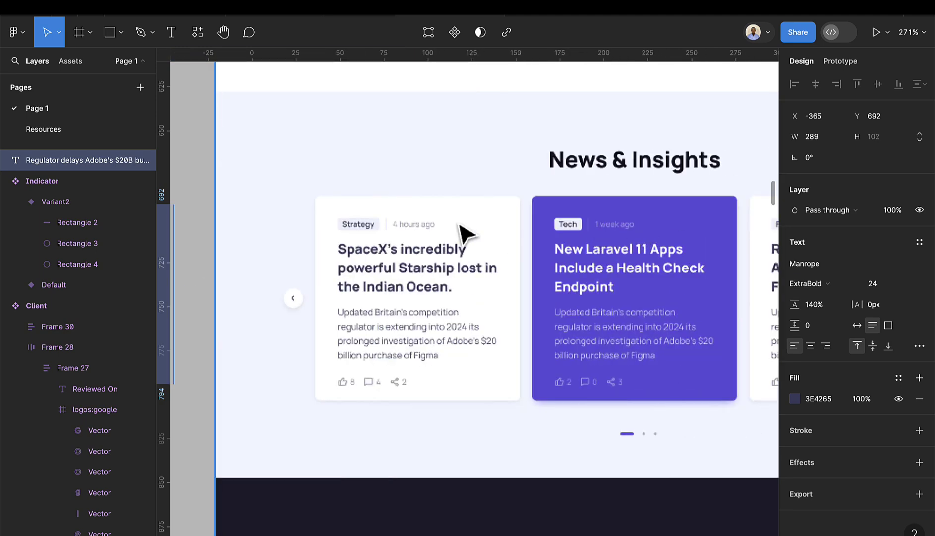
pyautogui.hscroll(9, 545, 245)
pyautogui.hscroll(-11, 532, 240)
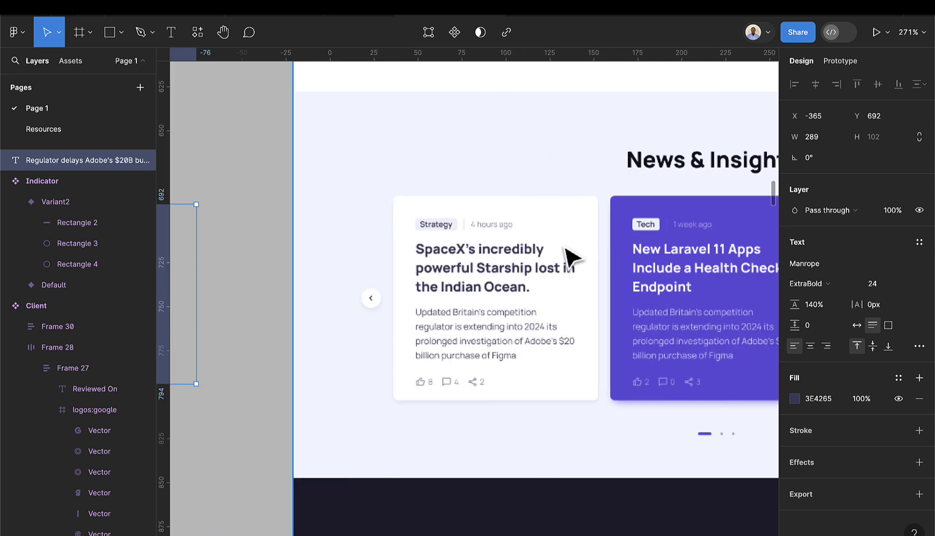
pyautogui.hscroll(-15, 570, 257)
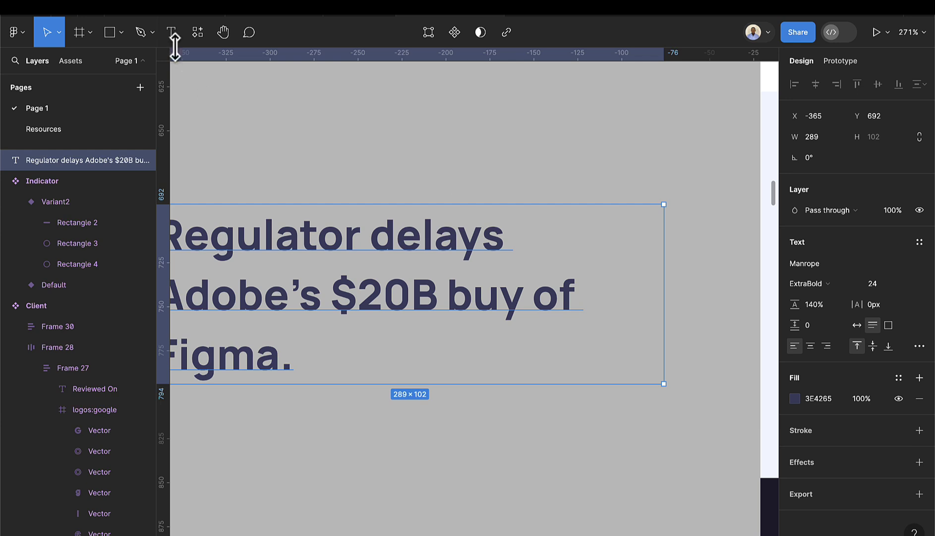
# - Add a 'Strategy' text layer above the headline and apply the sm text style
pyautogui.press('Return')
pyautogui.click(451, 128)
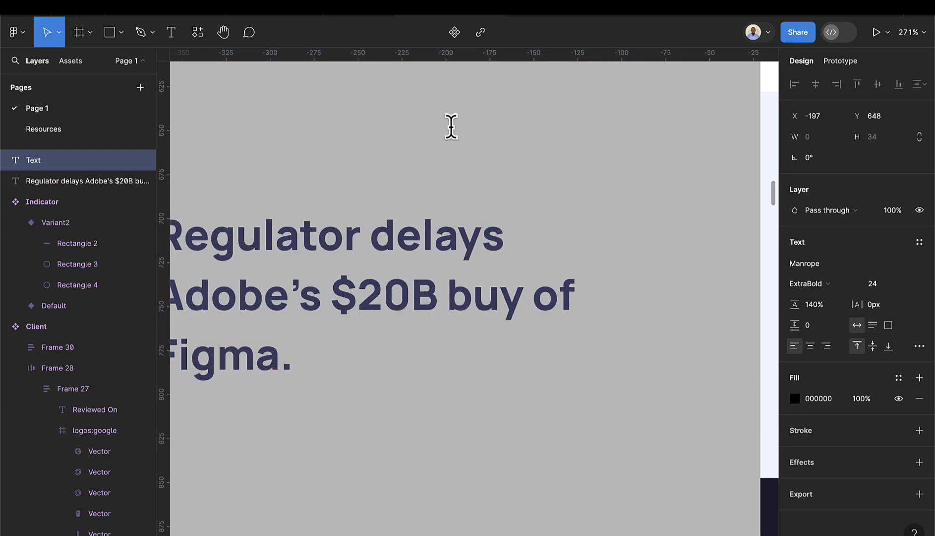
pyautogui.write('Strategry')
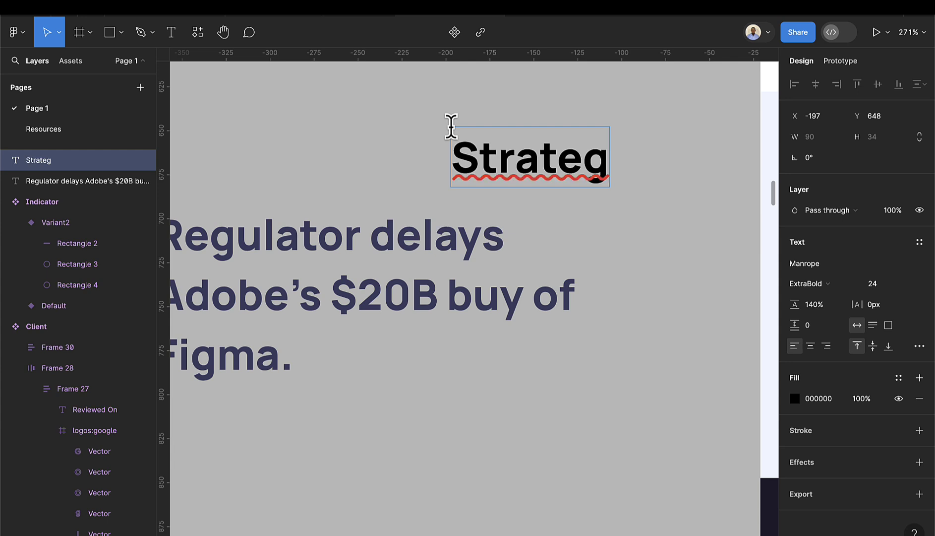
pyautogui.write('y')
pyautogui.press('Escape')
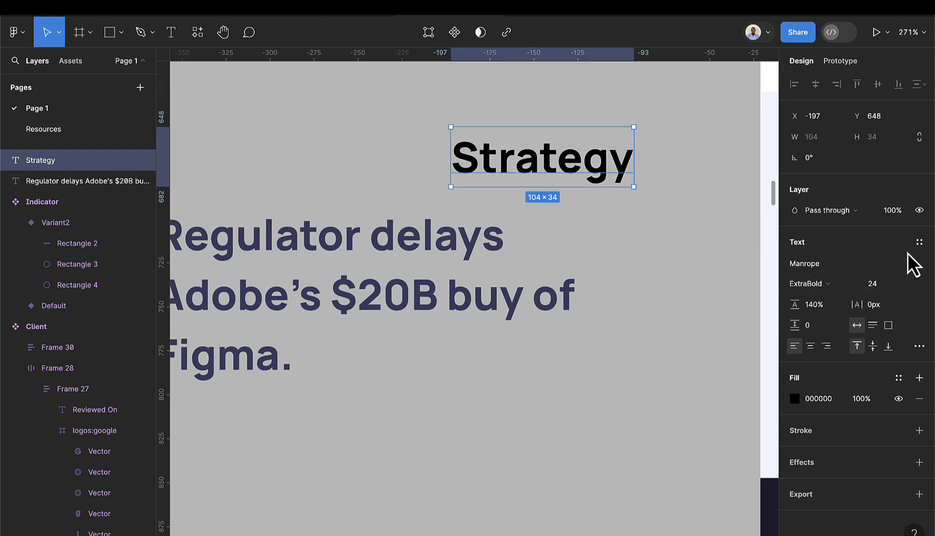
pyautogui.click(919, 242)
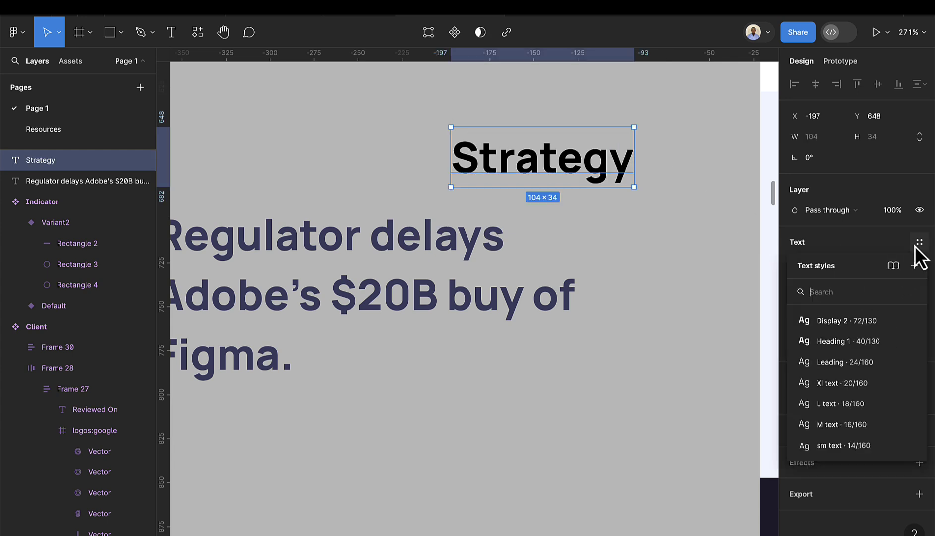
pyautogui.click(810, 446)
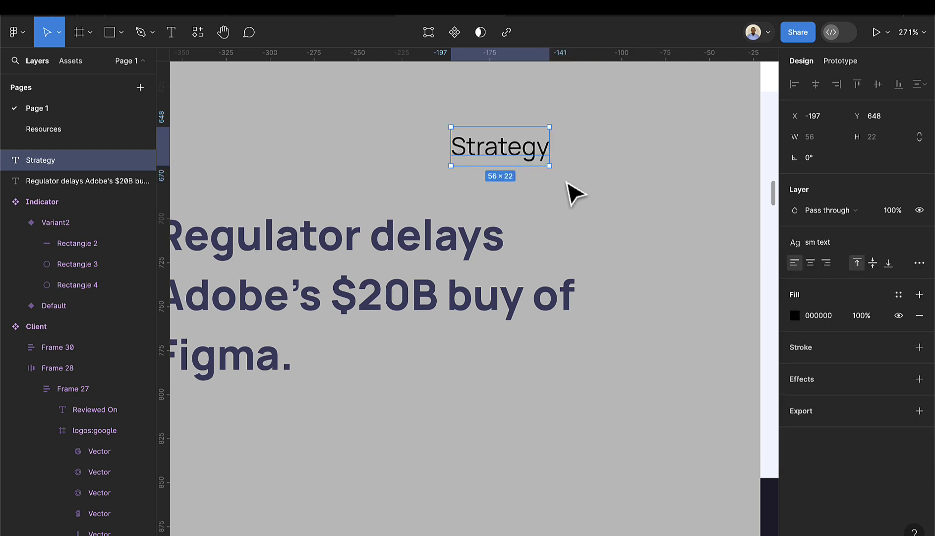
# - Wrap the Strategy text in an auto-layout frame with a Gray-300 fill
pyautogui.hotkey('shift', 'a')
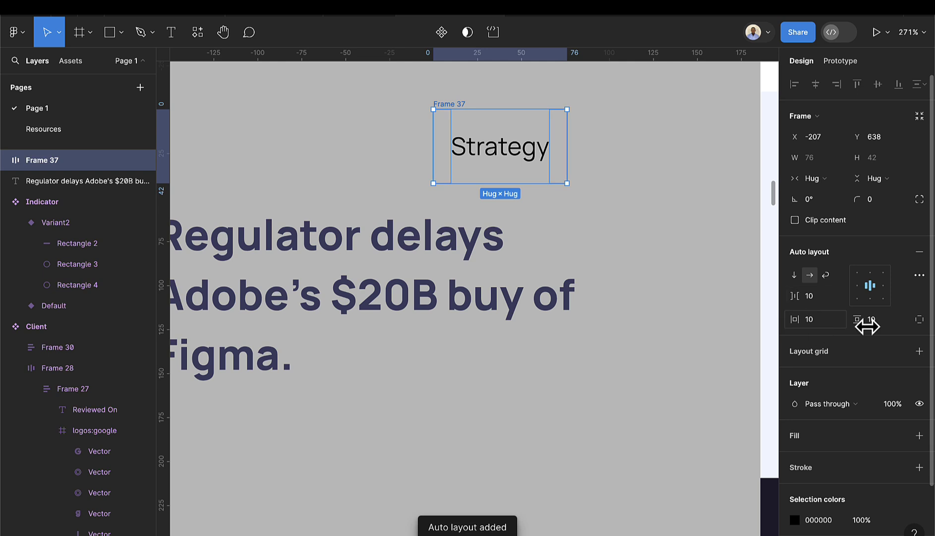
pyautogui.click(891, 322)
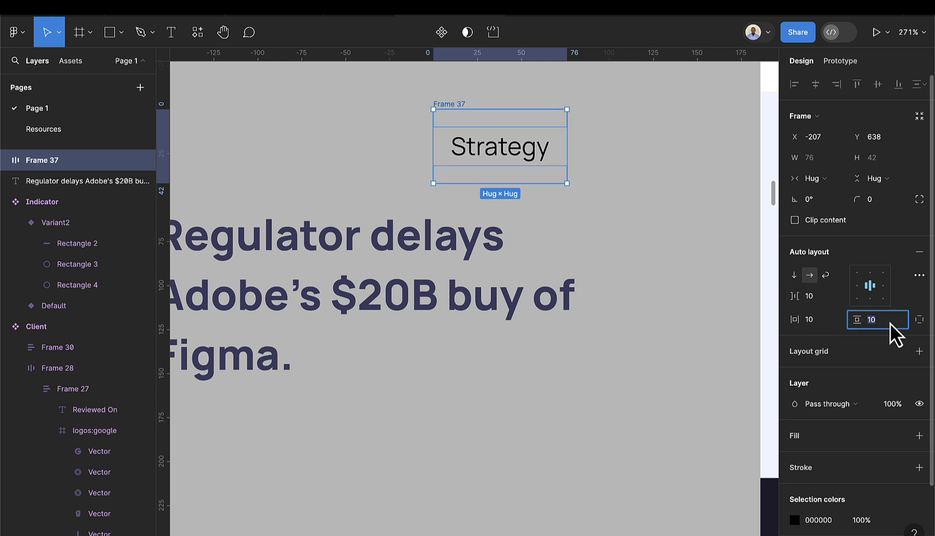
pyautogui.write('4')
pyautogui.press('Return')
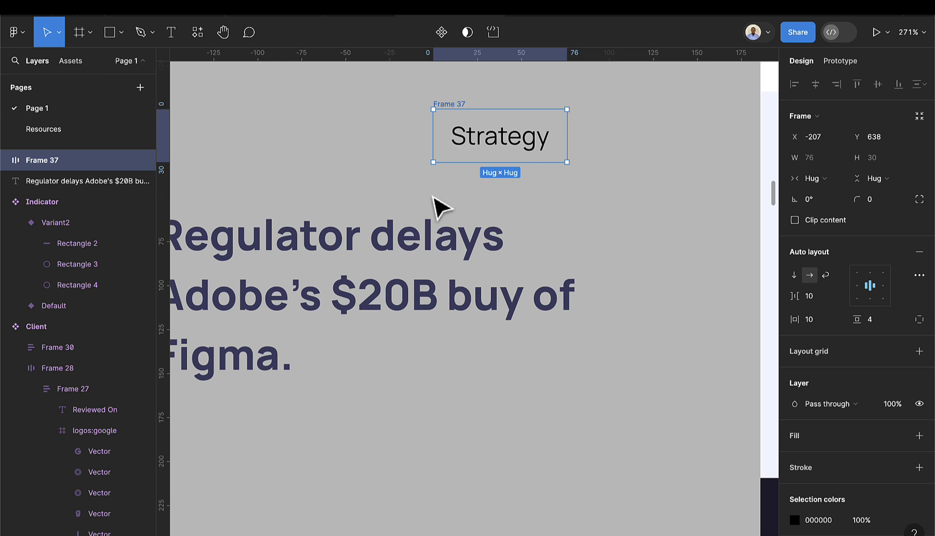
pyautogui.keyDown('ctrl'); pyautogui.scroll(-2, 543, 164); pyautogui.keyUp('ctrl')
pyautogui.hscroll(5, 551, 173)
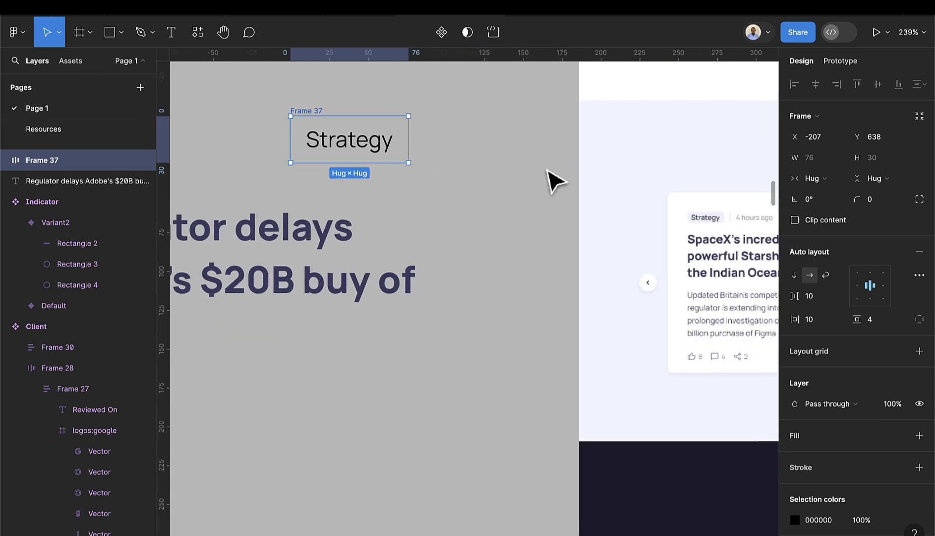
pyautogui.click(898, 436)
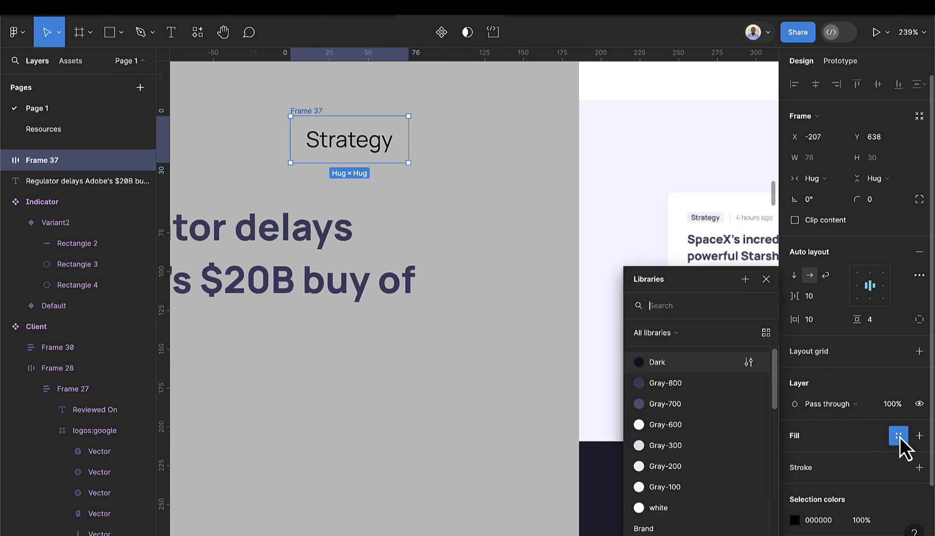
pyautogui.click(665, 445)
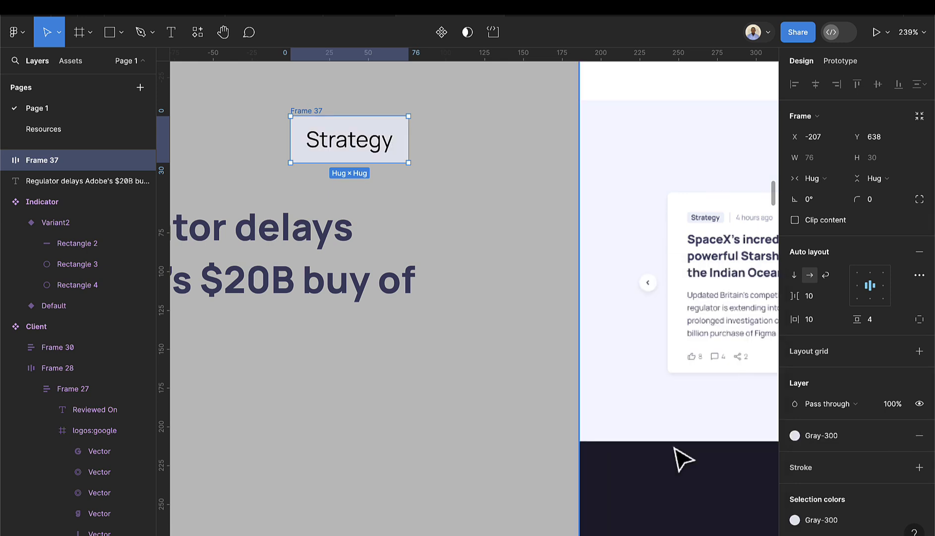
# - Give the tag frame corner radius 4 and vertical padding 2
pyautogui.click(874, 204)
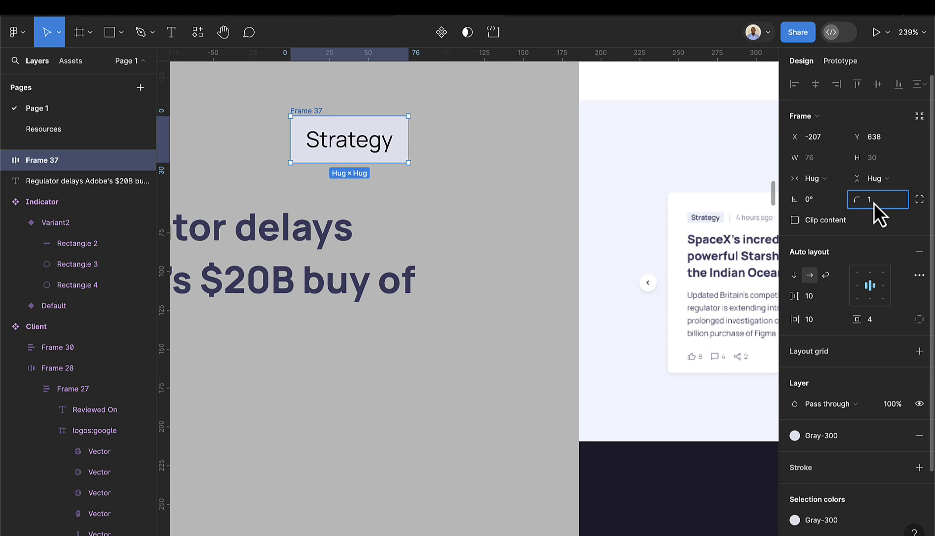
pyautogui.write('4')
pyautogui.press('Return')
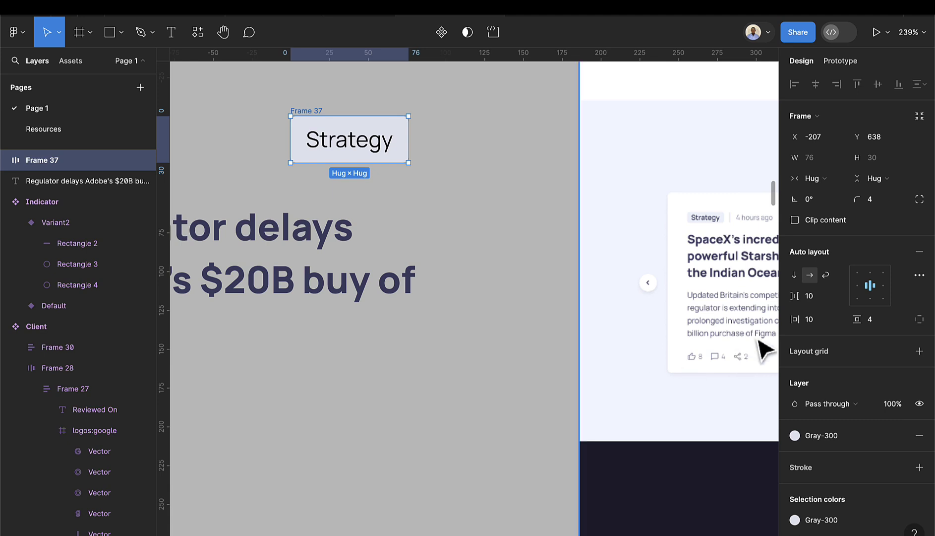
pyautogui.click(882, 321)
pyautogui.write('2')
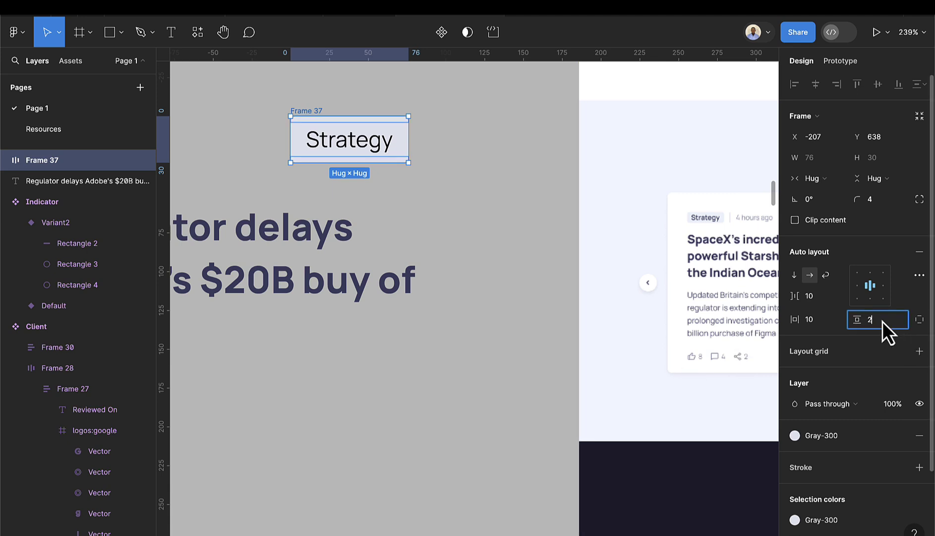
pyautogui.press('Return')
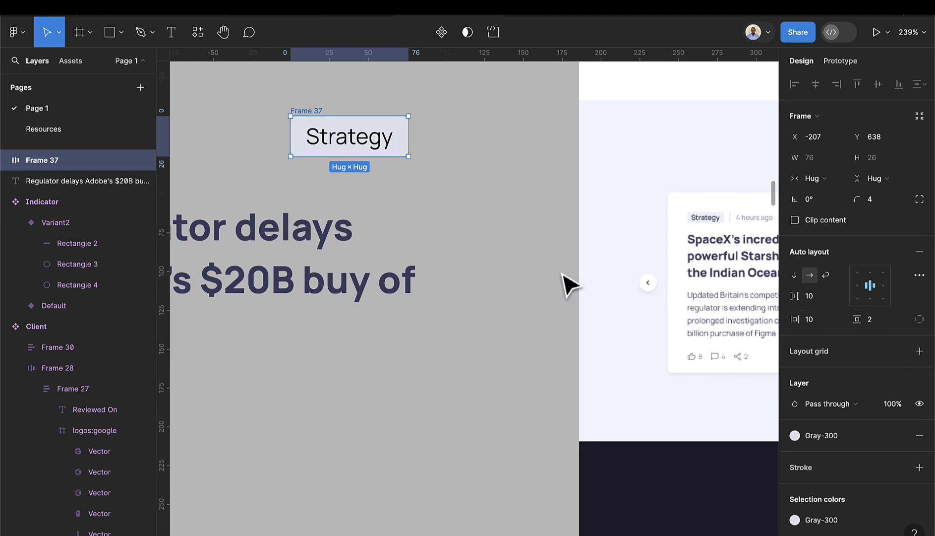
# - Rename the frame to Tags, move it up-left and make it a component
pyautogui.click(375, 167)
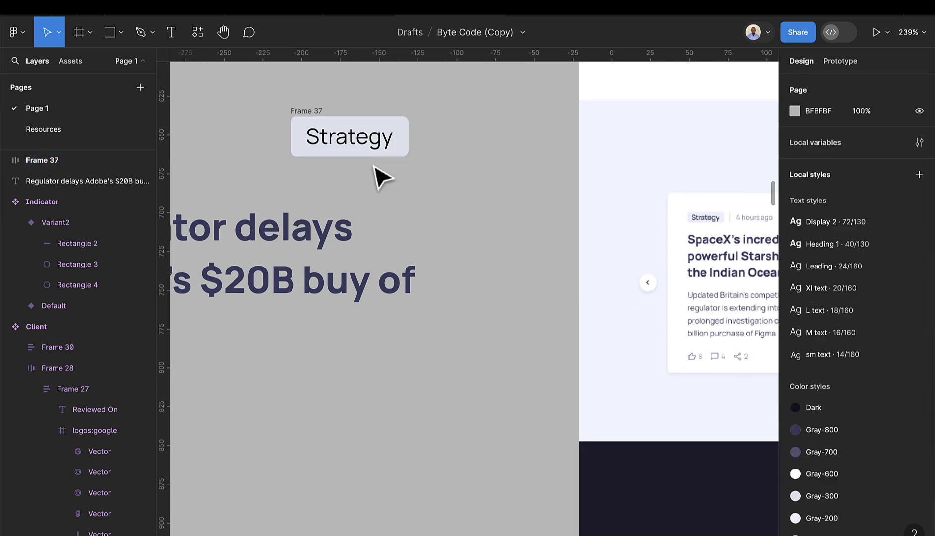
pyautogui.doubleClick(310, 110)
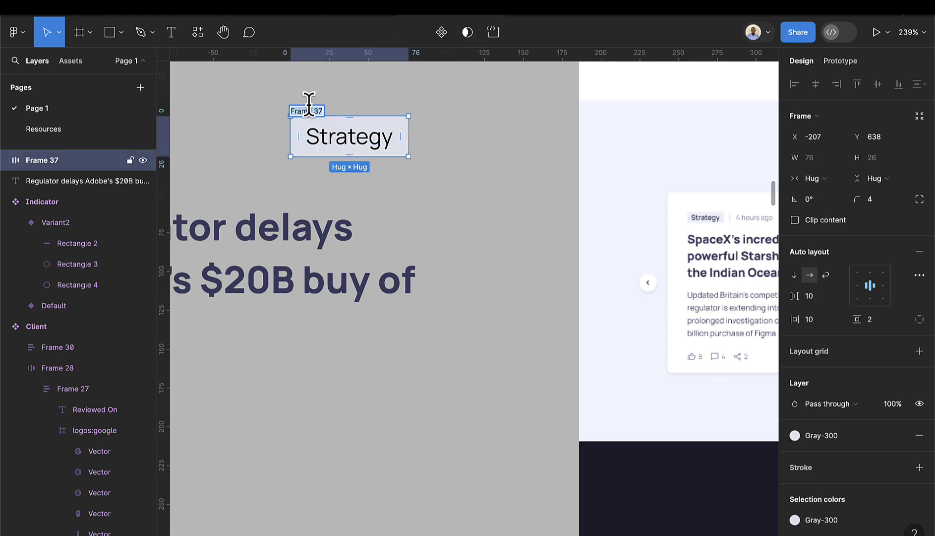
pyautogui.write('BAds')
pyautogui.press('Return')
pyautogui.scroll(-5, 412, 196)
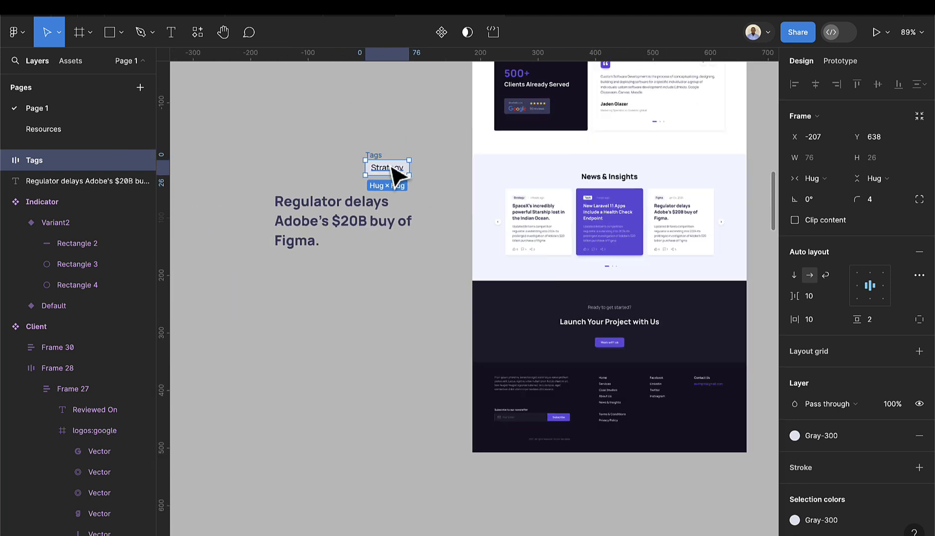
pyautogui.moveTo(382, 160); pyautogui.dragTo(360, 121)
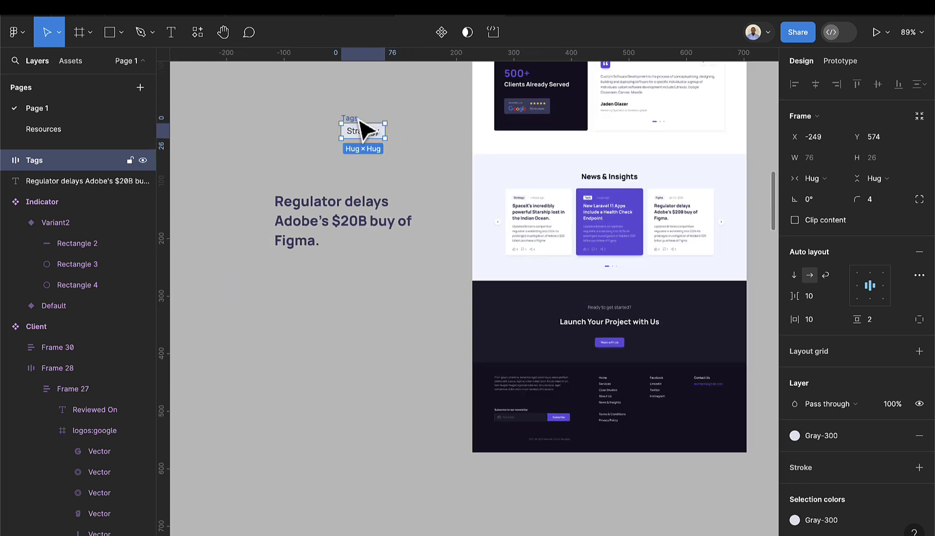
pyautogui.click(437, 32)
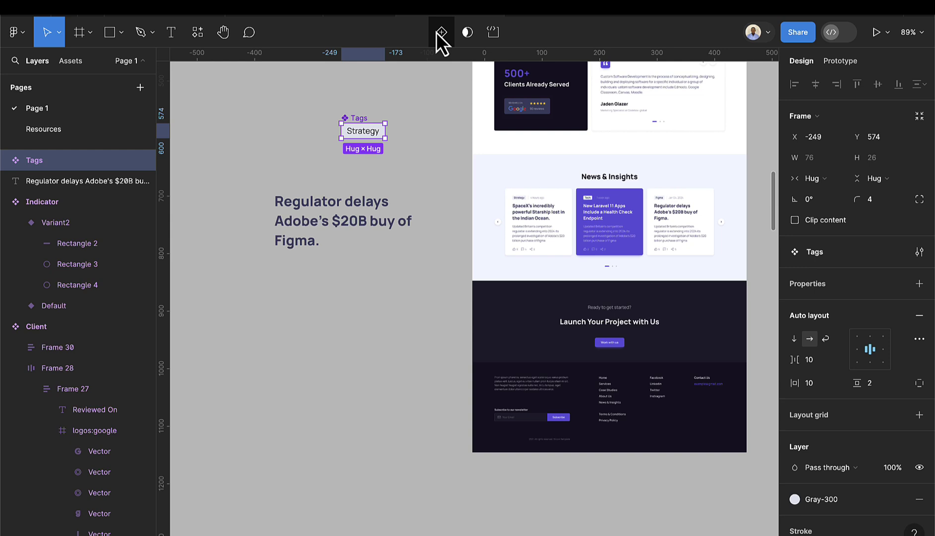
# - Shift the headline down and drop a Tags instance above it, aligned to its left edge
pyautogui.click(314, 223)
pyautogui.moveTo(318, 221); pyautogui.dragTo(302, 248)
pyautogui.scroll(3, 248, 251)
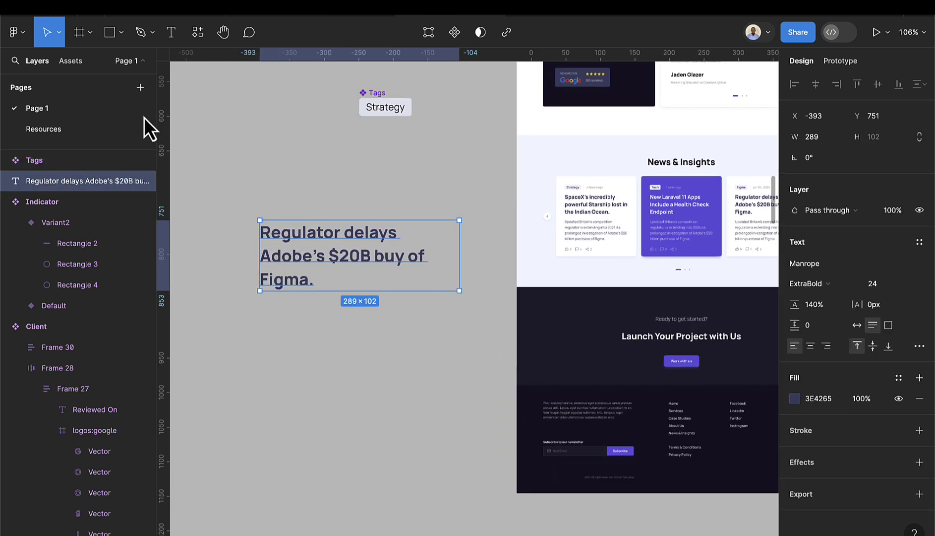
pyautogui.click(74, 63)
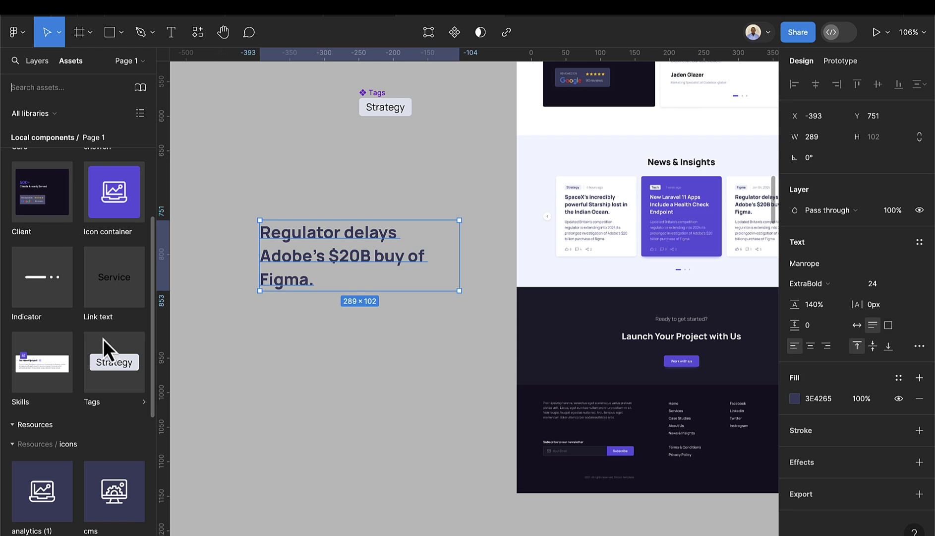
pyautogui.scroll(-2, 97, 377)
pyautogui.moveTo(91, 326); pyautogui.dragTo(313, 211)
pyautogui.scroll(2, 268, 200)
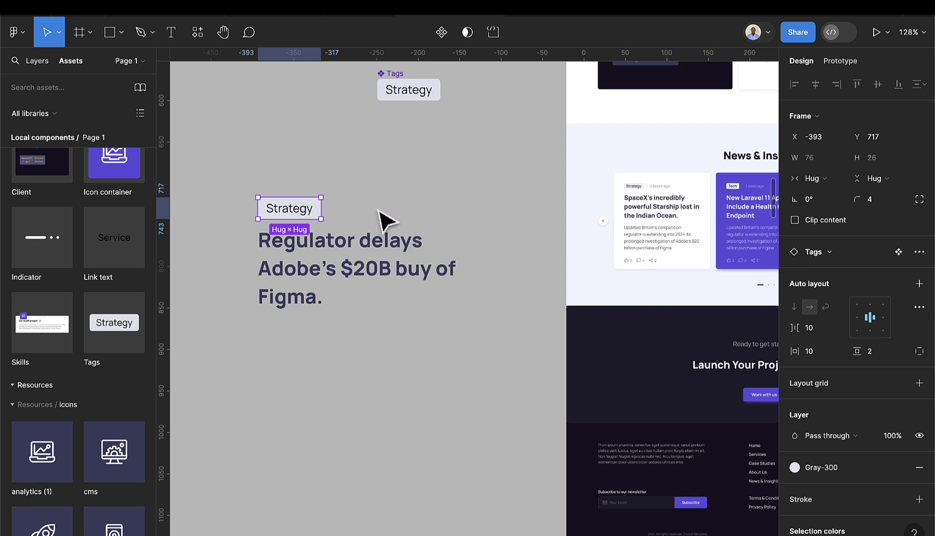
pyautogui.scroll(5, 693, 192)
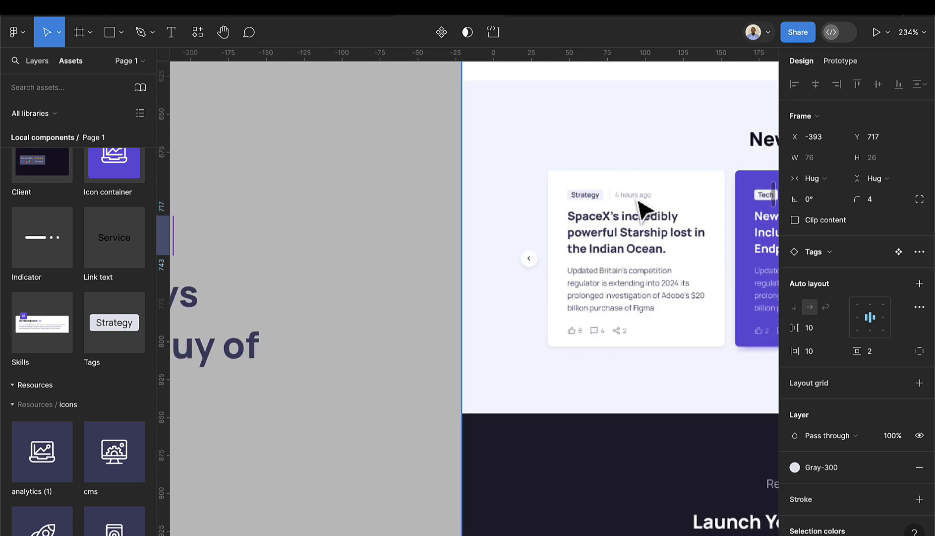
pyautogui.hscroll(-10, 640, 205)
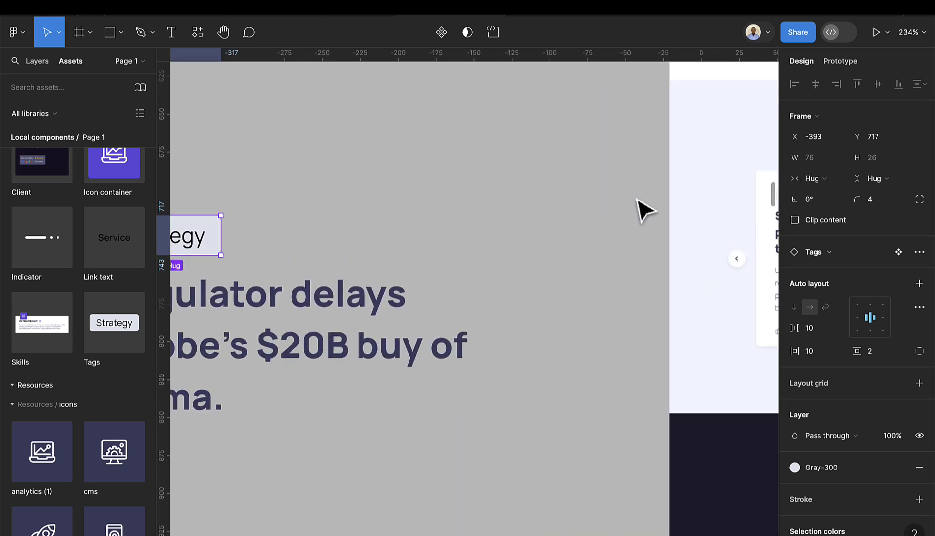
# - Start a new text layer to the right of the tag, beginning with '3'
pyautogui.click(180, 38)
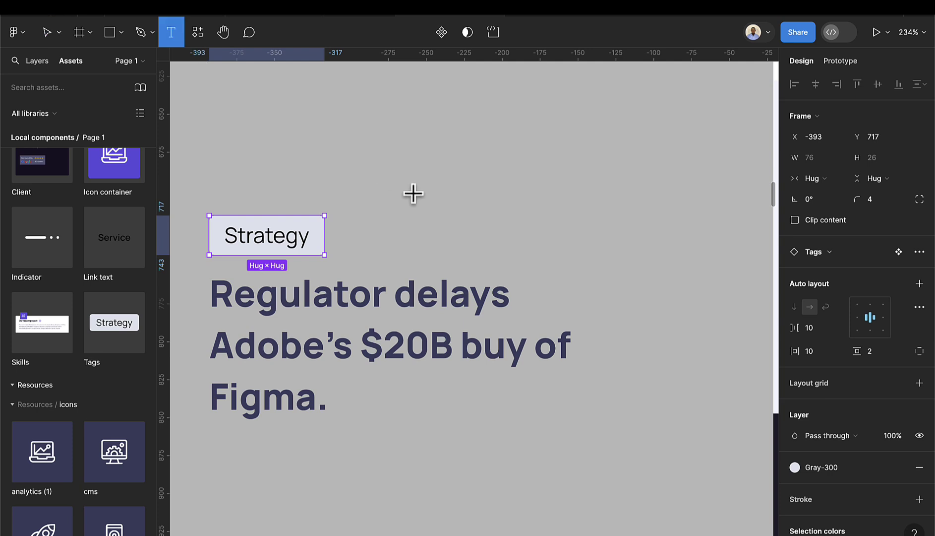
pyautogui.click(423, 200)
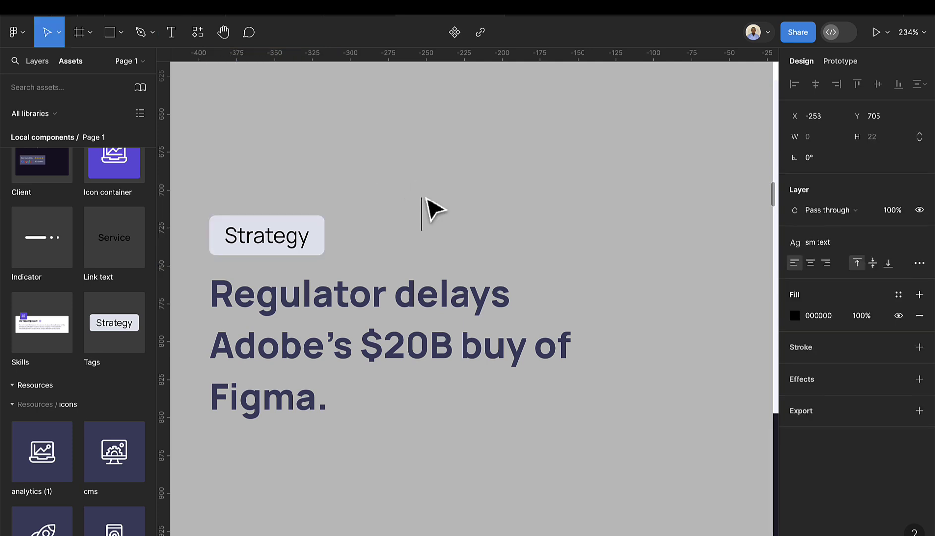
pyautogui.write('3')
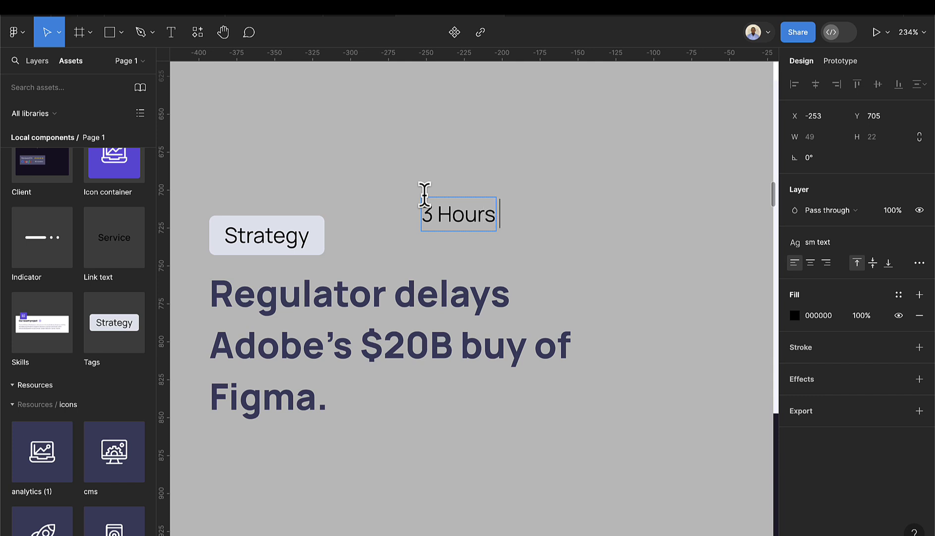
# - Finish the time label text as '3 Hours ago'
pyautogui.write('Hoursa')
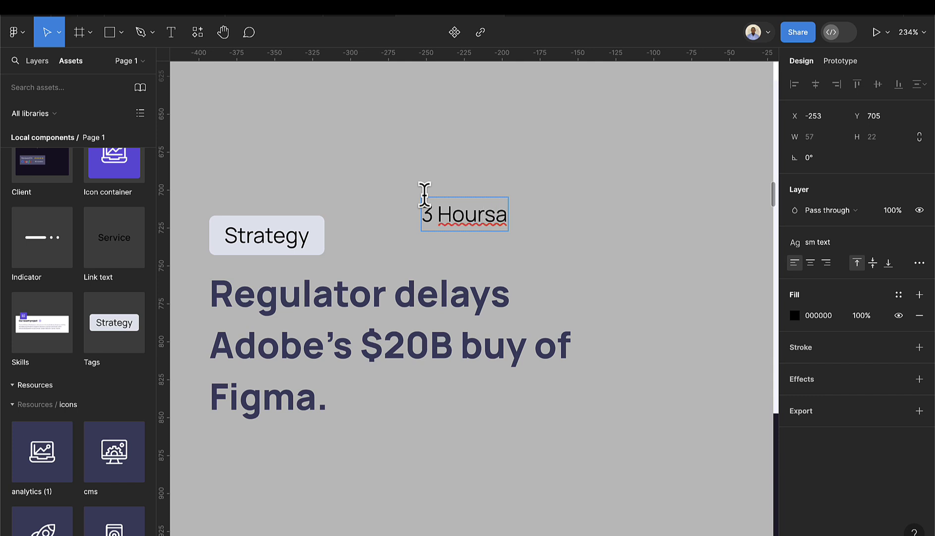
pyautogui.press('BackSpace')
pyautogui.write('ago')
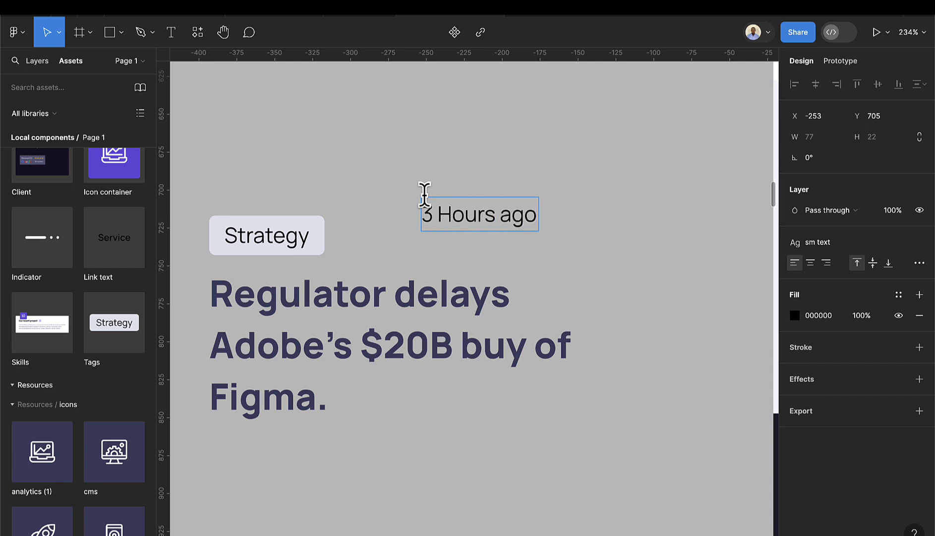
pyautogui.press('Escape')
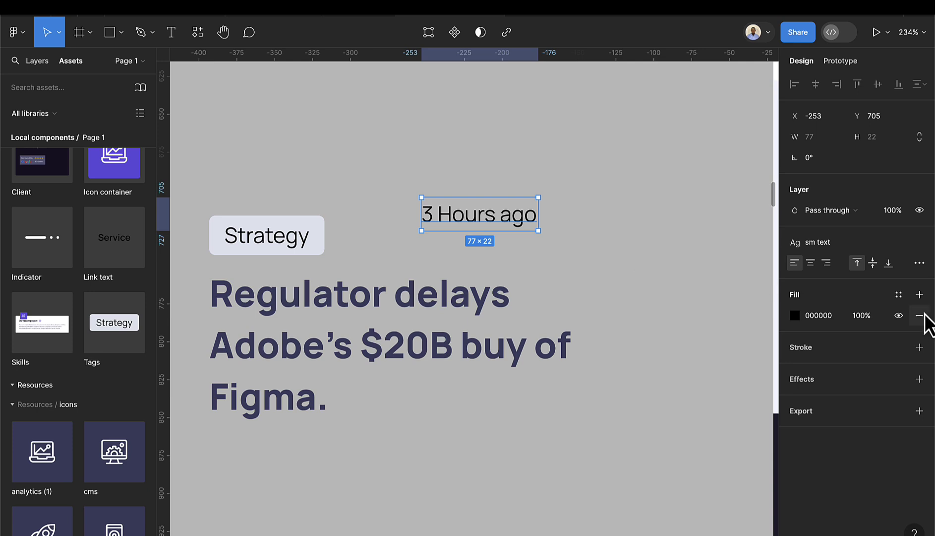
# - Colour the label with the Gray-700 style and line it up right of the Strategy tag
pyautogui.click(898, 294)
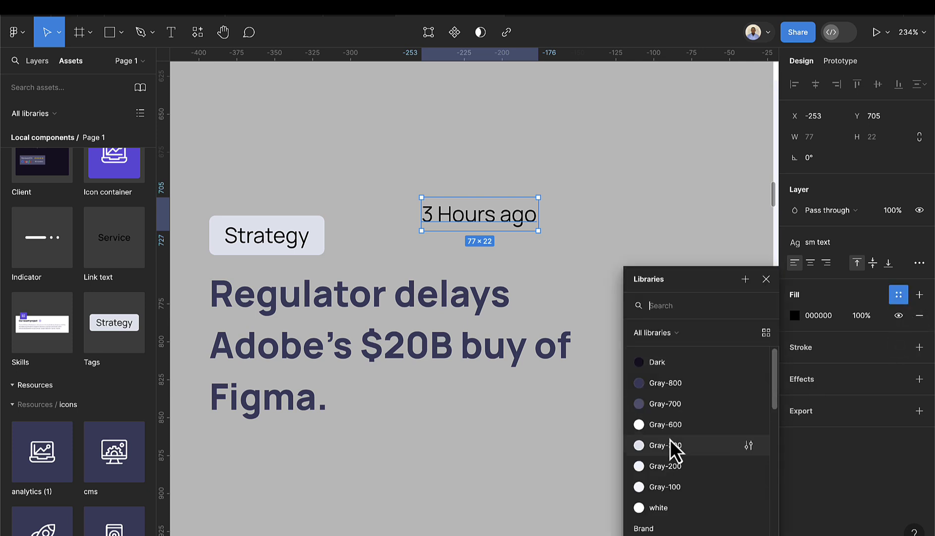
pyautogui.click(671, 444)
pyautogui.moveTo(524, 227); pyautogui.dragTo(498, 241)
pyautogui.scroll(-5, 499, 245)
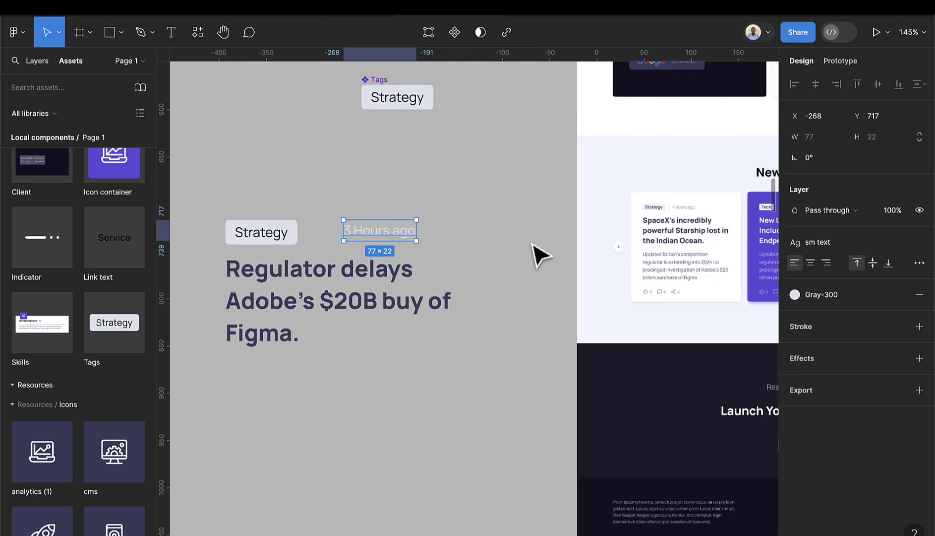
pyautogui.hscroll(-5, 407, 238)
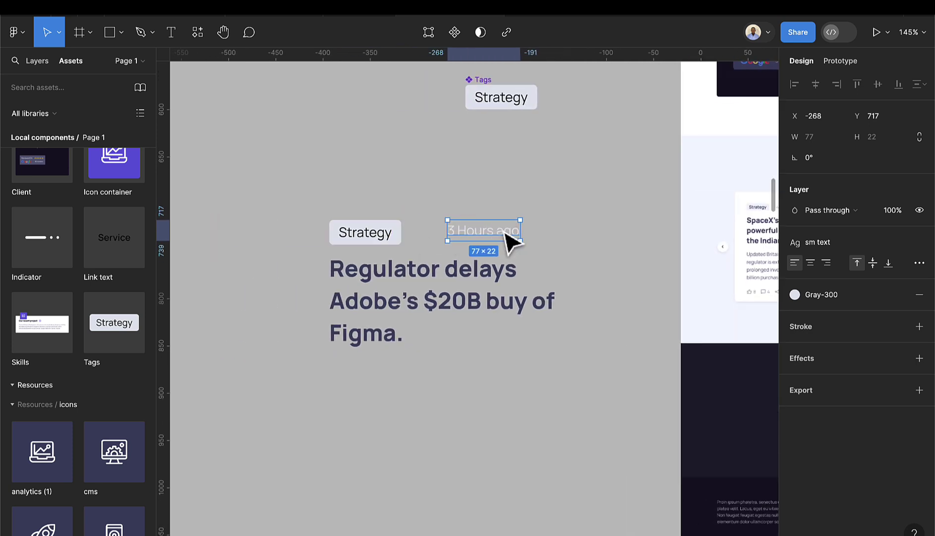
pyautogui.moveTo(503, 235); pyautogui.dragTo(512, 229)
pyautogui.hotkey('ctrl', 'z')
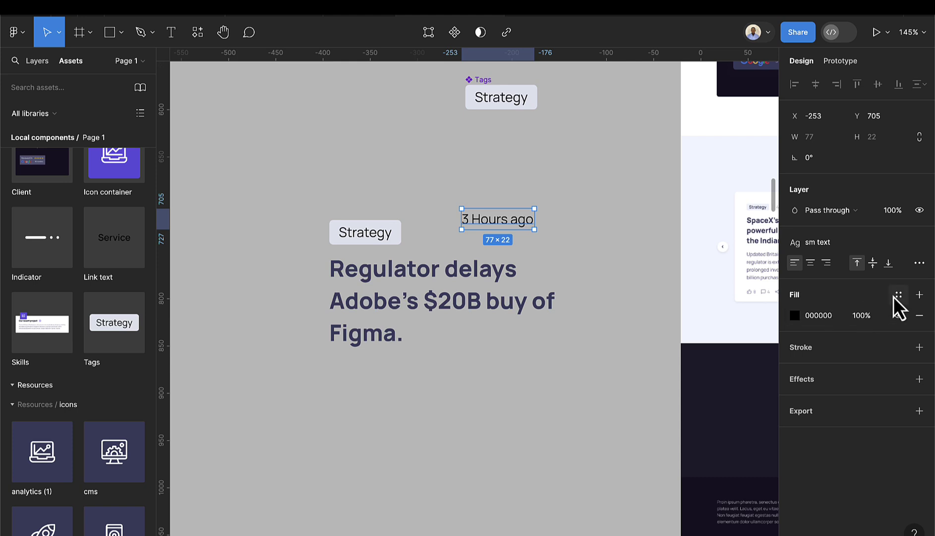
pyautogui.click(899, 294)
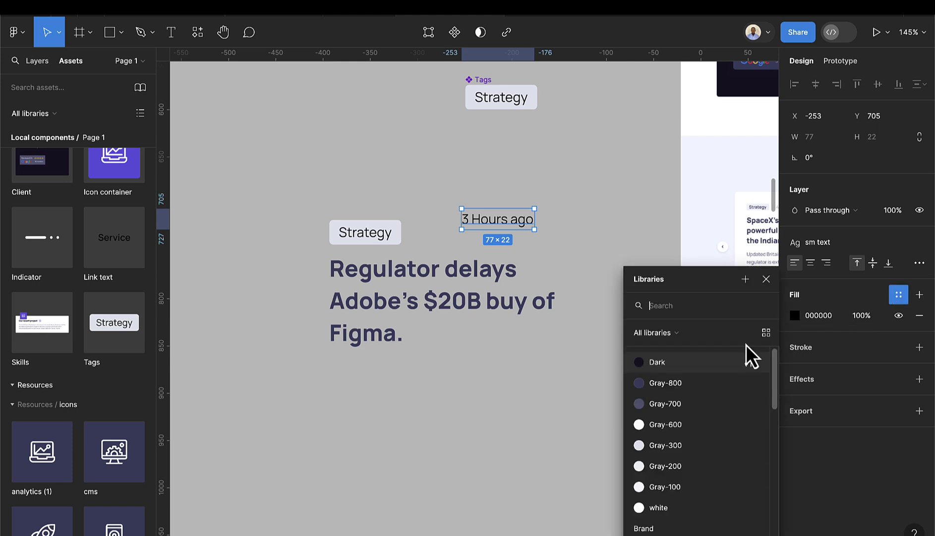
pyautogui.click(670, 403)
pyautogui.scroll(5, 513, 220)
pyautogui.moveTo(510, 222); pyautogui.dragTo(474, 245)
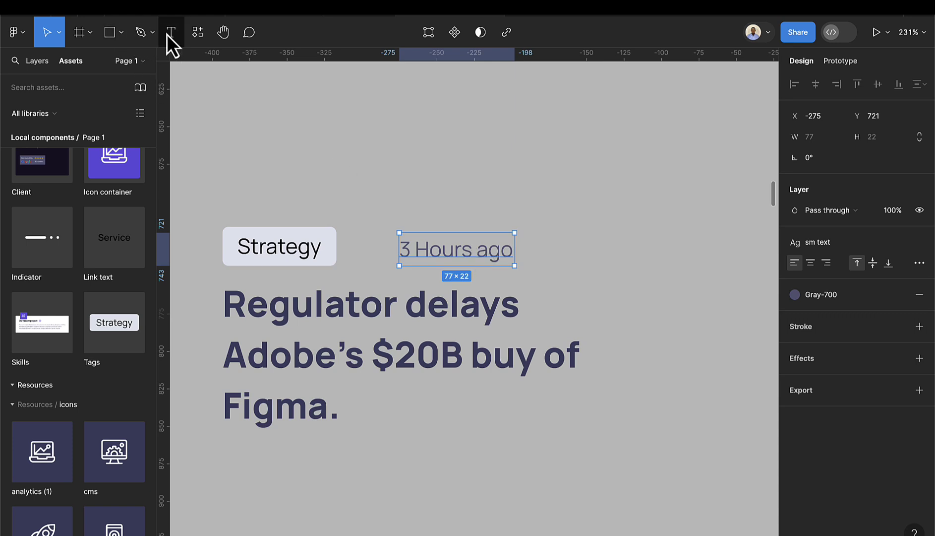
# - Draw a 2×26 rectangle divider between the Strategy tag and the time label
pyautogui.click(112, 34)
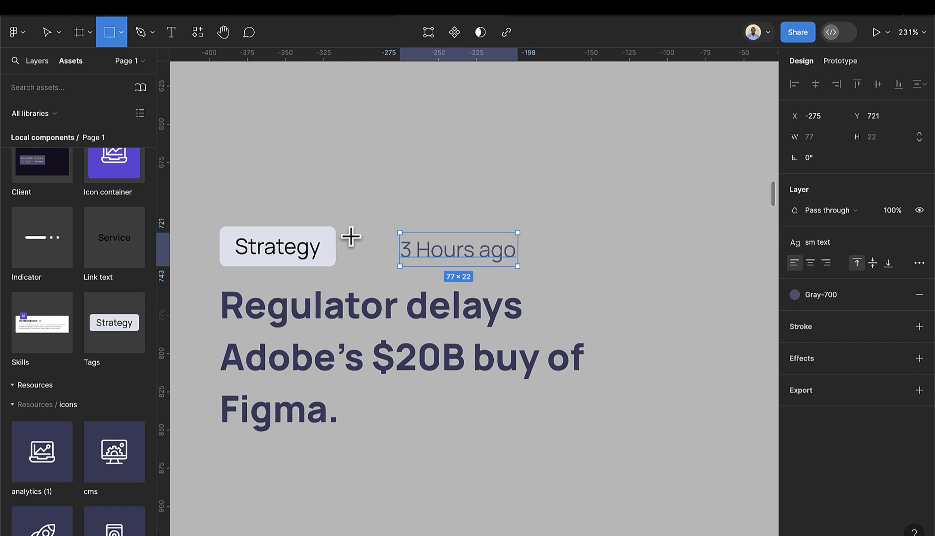
pyautogui.scroll(5, 347, 233)
pyautogui.moveTo(342, 232); pyautogui.dragTo(342, 282)
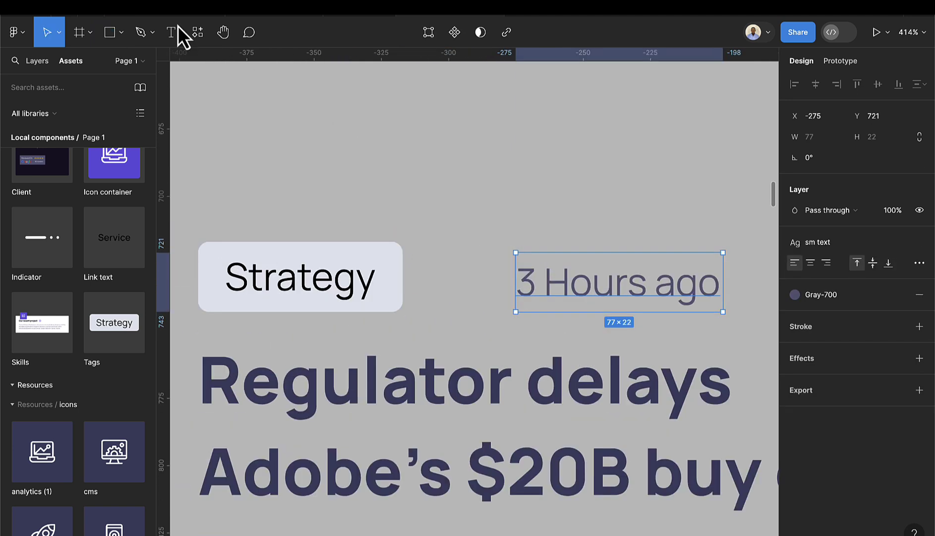
pyautogui.click(111, 32)
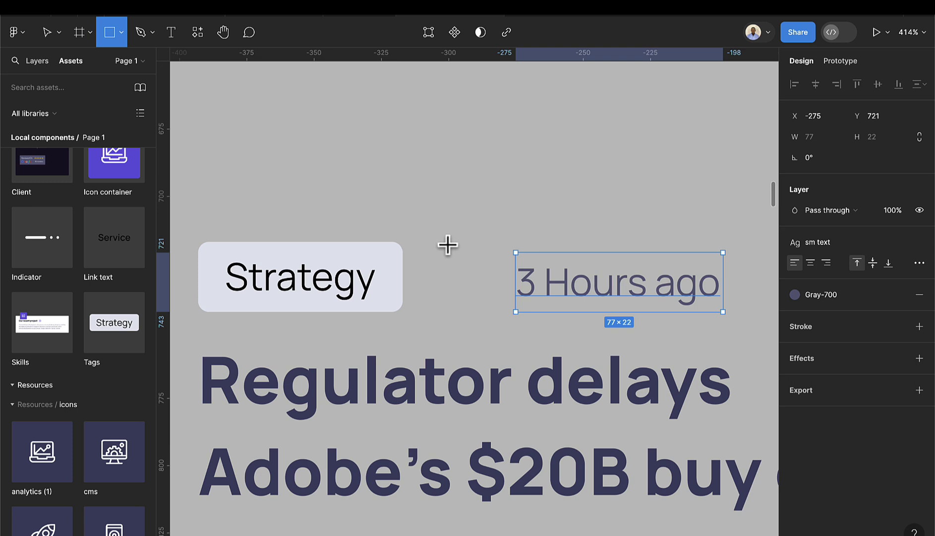
pyautogui.moveTo(449, 242); pyautogui.dragTo(452, 311)
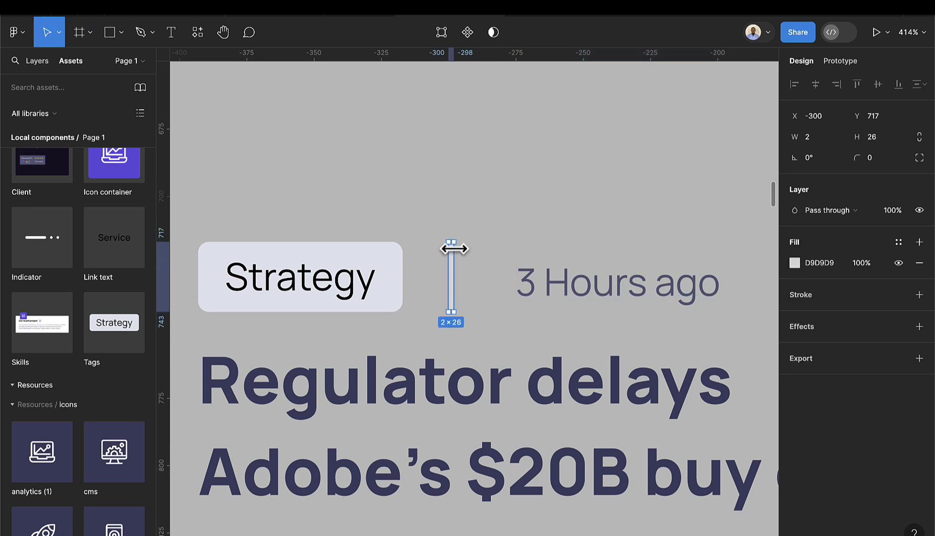
pyautogui.scroll(3, 450, 238)
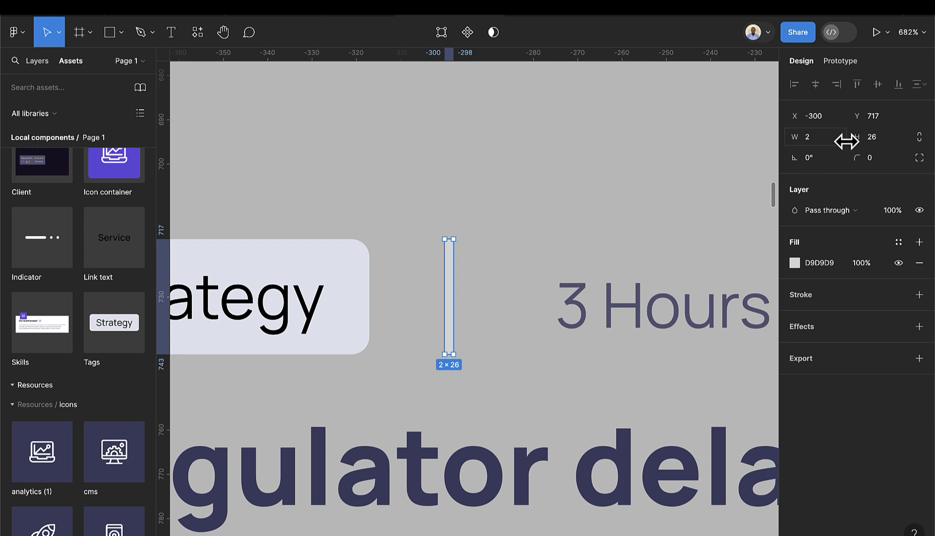
pyautogui.scroll(-5, 538, 340)
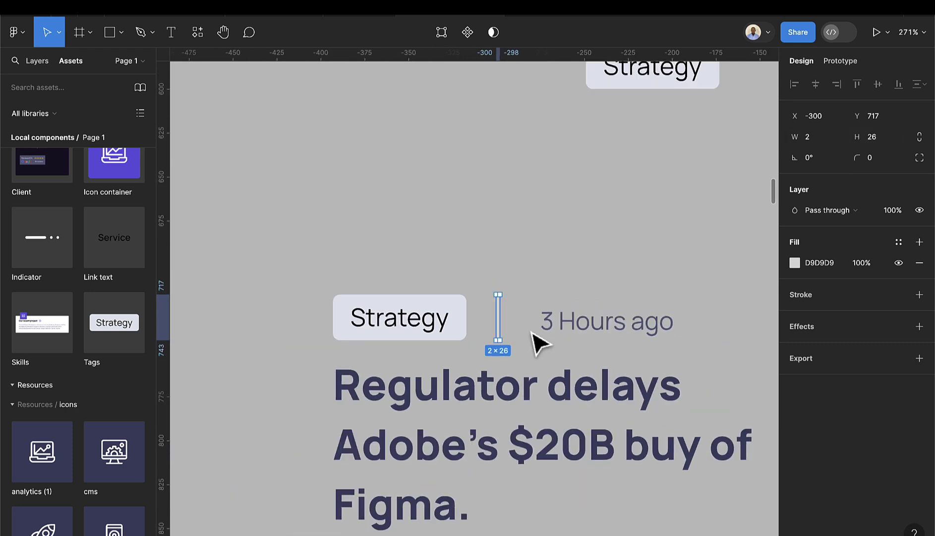
pyautogui.hscroll(10, 541, 343)
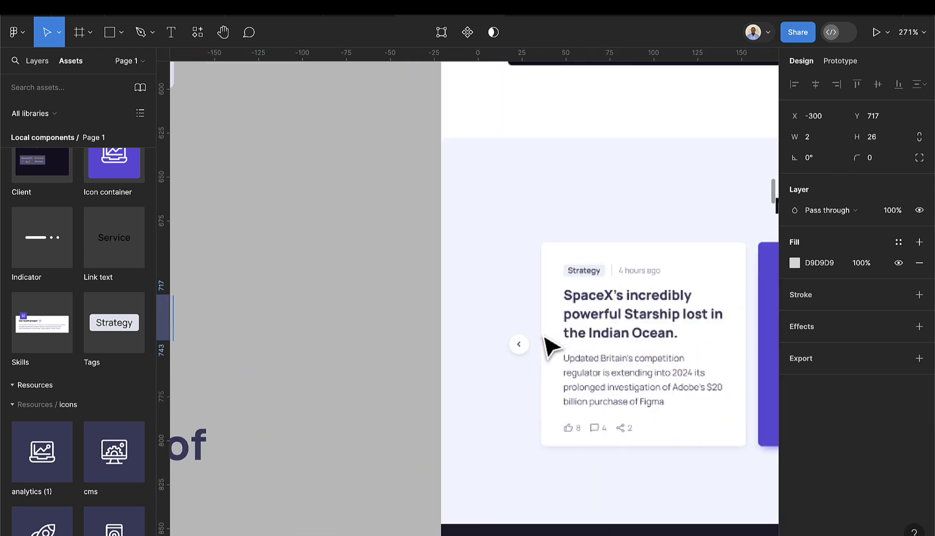
pyautogui.hscroll(-10, 468, 353)
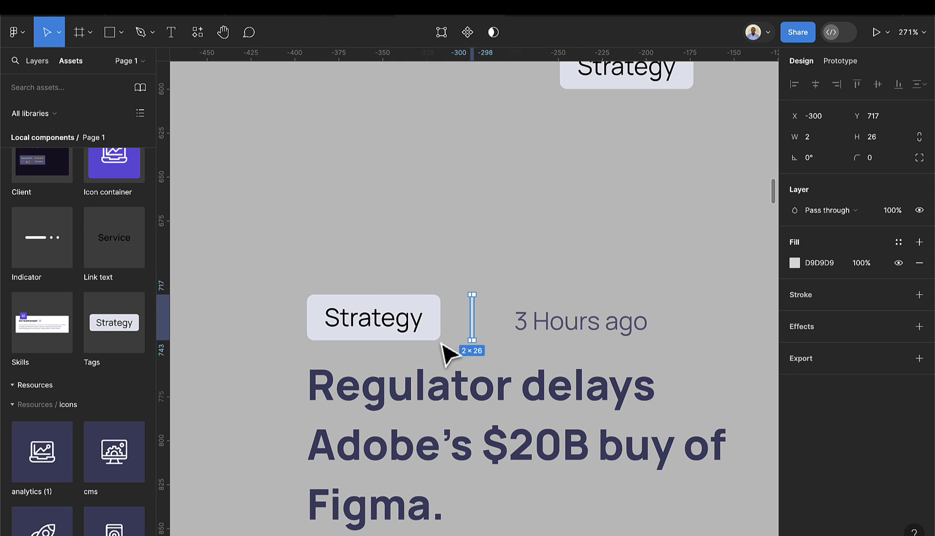
# - Fill the divider with the tag's E2E5F1 colour using the eyedropper
pyautogui.press('i')
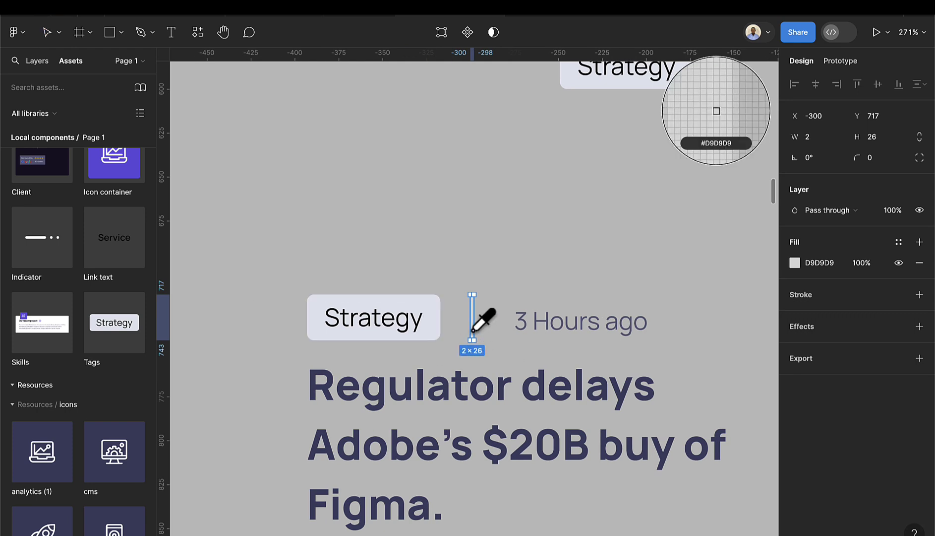
pyautogui.click(431, 327)
pyautogui.scroll(5, 469, 320)
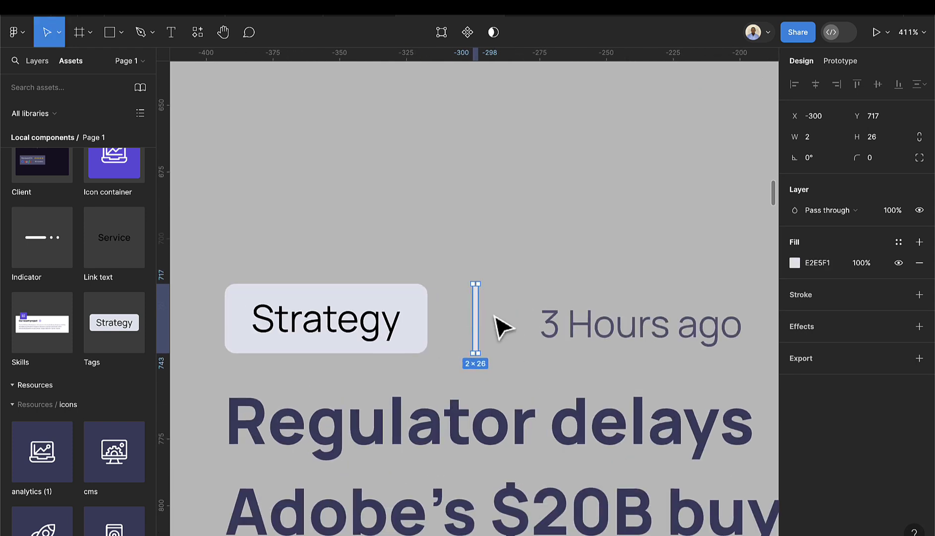
pyautogui.click(494, 316)
pyautogui.click(477, 314)
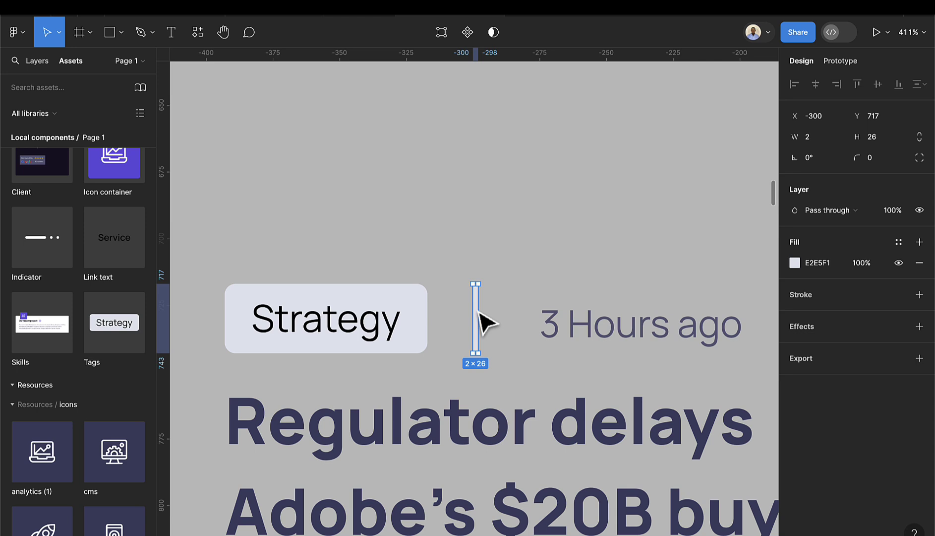
# - Round the divider's corners to radius 2
pyautogui.click(868, 164)
pyautogui.write('2')
pyautogui.press('Return')
# - Combine the tag, divider and time label into an auto-layout row with spacing 8
pyautogui.keyDown('shift'); pyautogui.click(601, 328); pyautogui.keyUp('shift')
pyautogui.keyDown('shift'); pyautogui.click(386, 328); pyautogui.keyUp('shift')
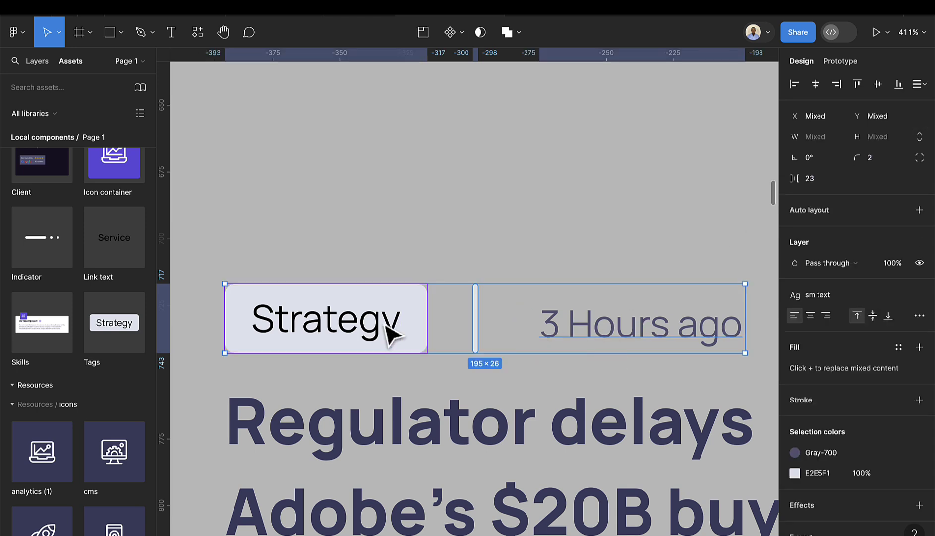
pyautogui.hotkey('shift', 'a')
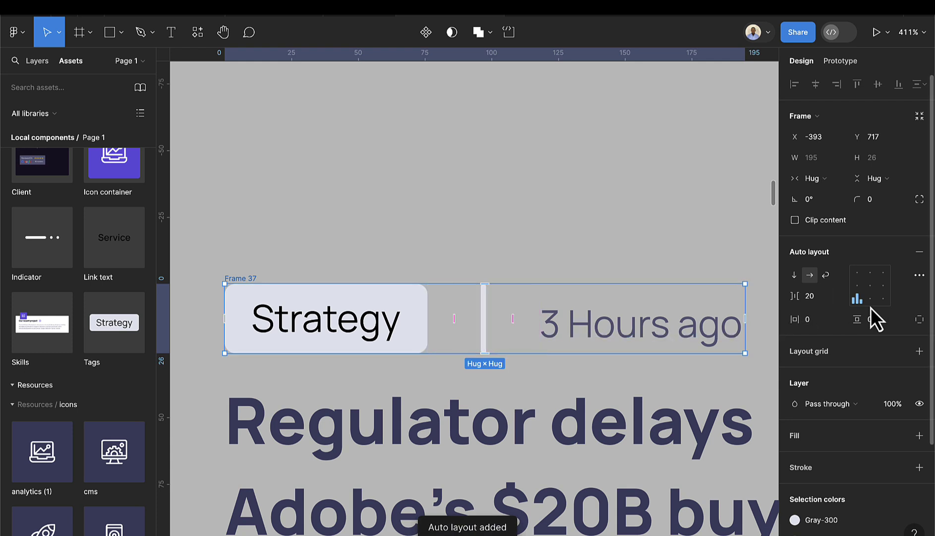
pyautogui.click(818, 301)
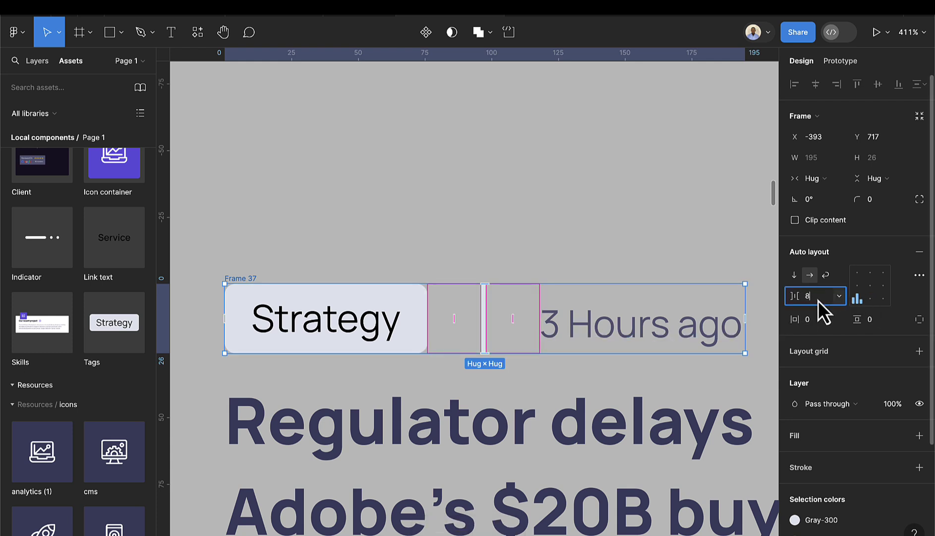
pyautogui.write('8')
pyautogui.press('Return')
# - Resize the divider to 1×20
pyautogui.click(637, 264)
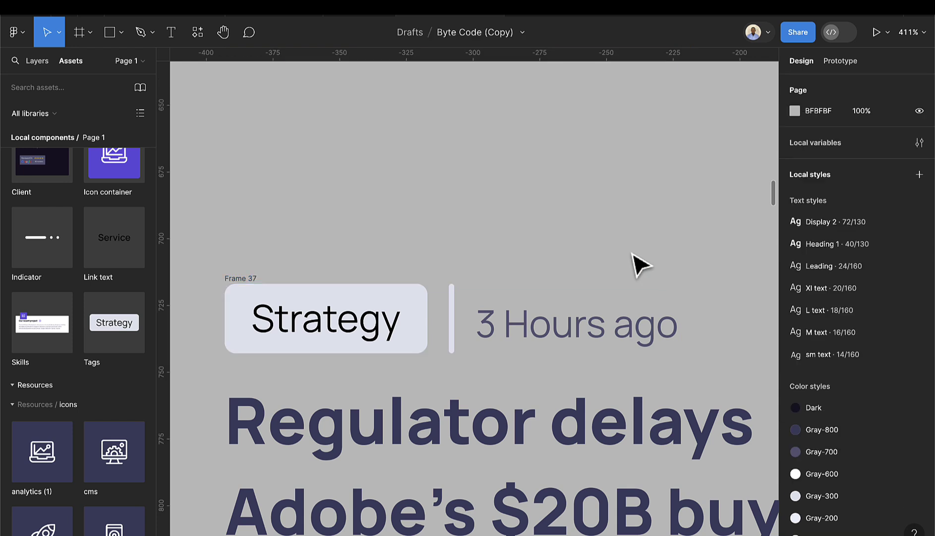
pyautogui.scroll(-3, 634, 272)
pyautogui.scroll(5, 519, 298)
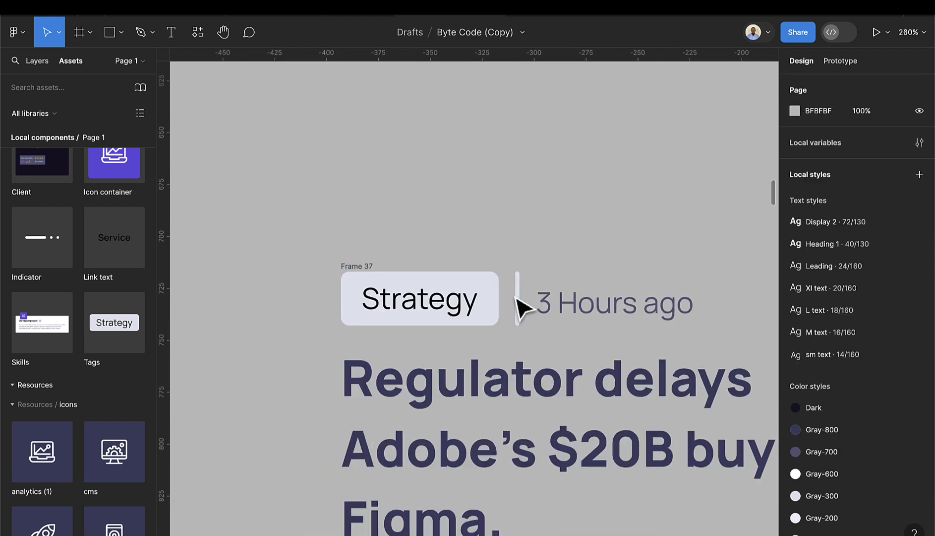
pyautogui.click(521, 300)
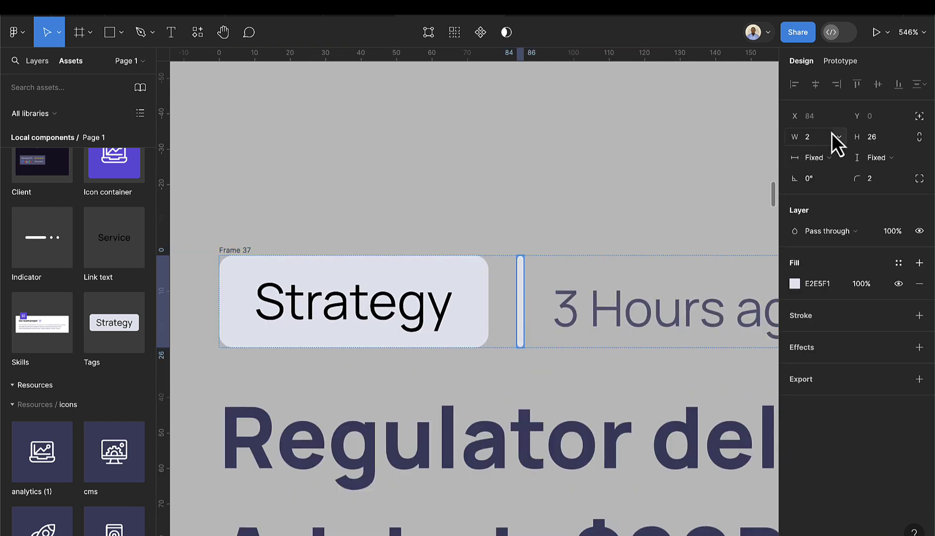
pyautogui.write('1')
pyautogui.press('Return')
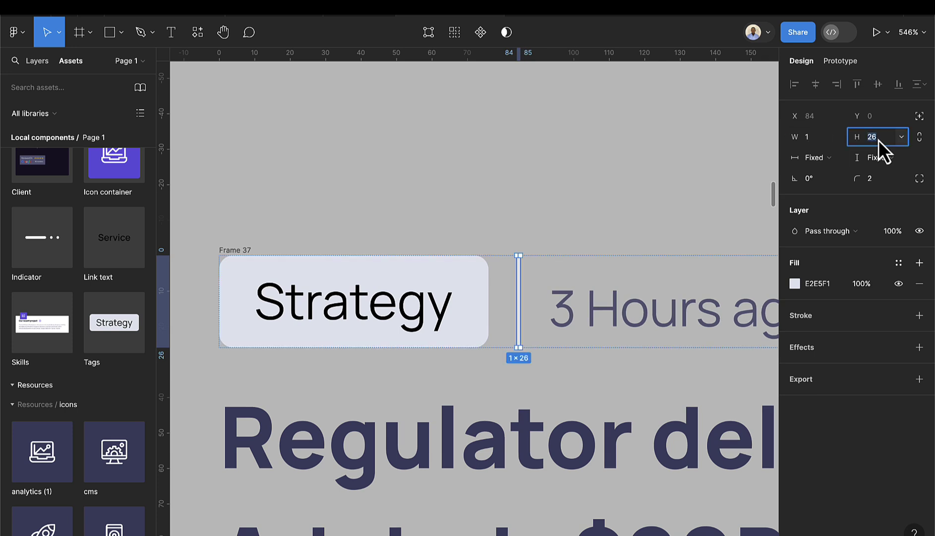
pyautogui.press('Down')
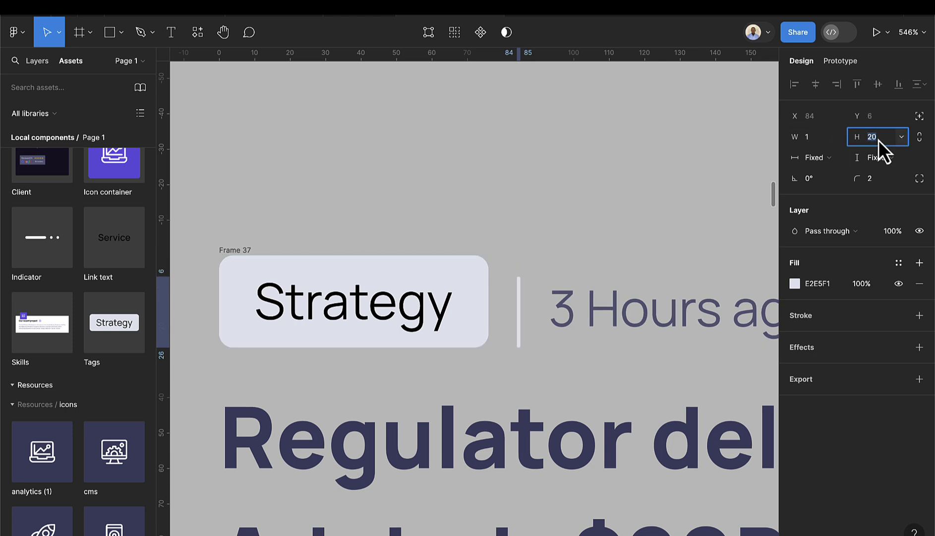
# - Vertically centre the items inside the tag row Frame 37
pyautogui.click(607, 181)
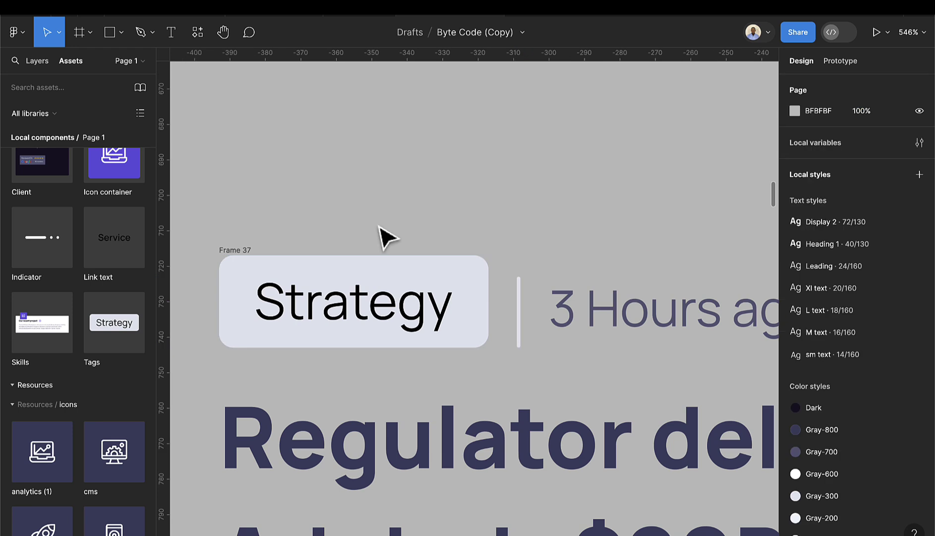
pyautogui.click(235, 264)
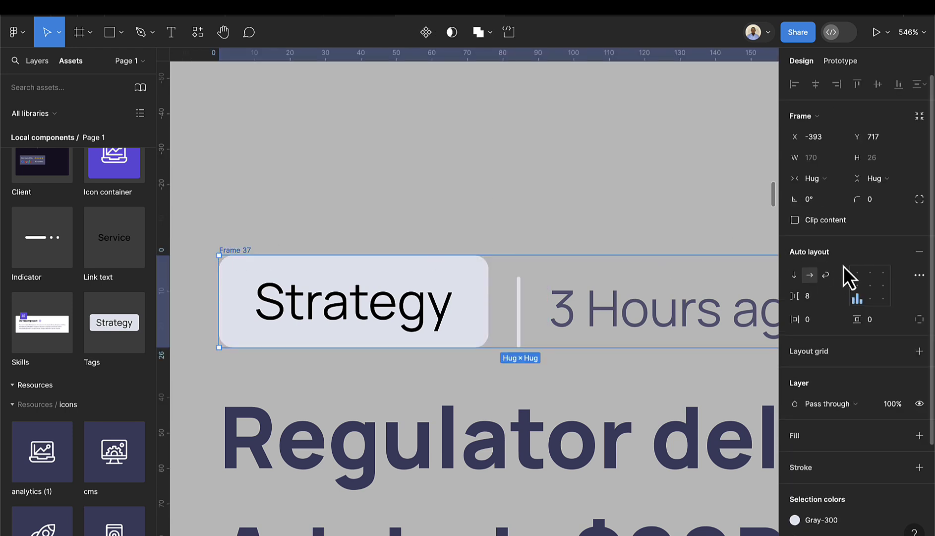
pyautogui.click(858, 286)
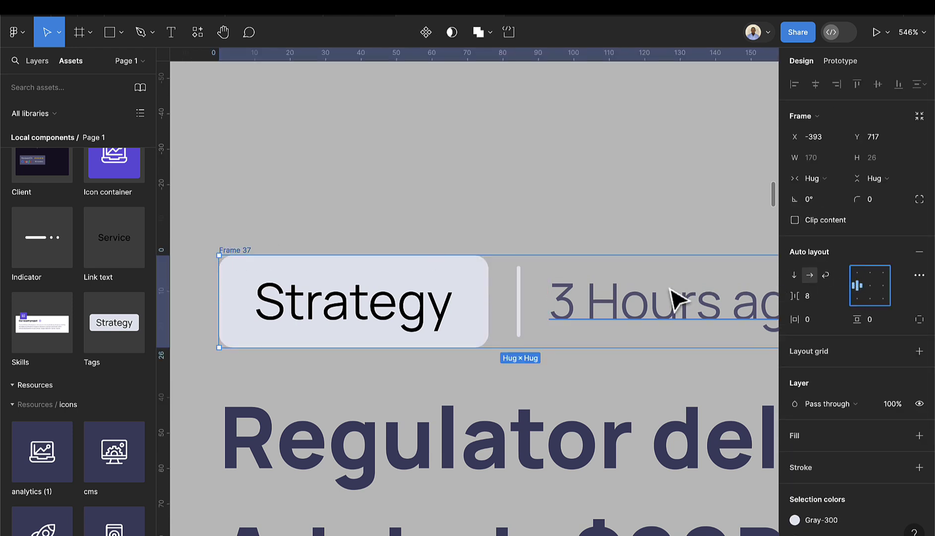
pyautogui.scroll(-5, 570, 325)
pyautogui.scroll(-5, 571, 322)
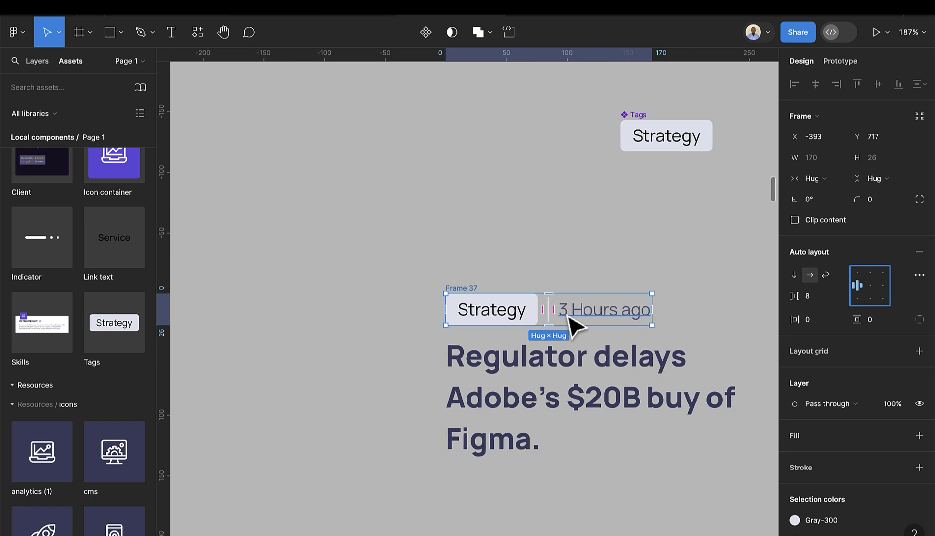
pyautogui.hscroll(5, 615, 325)
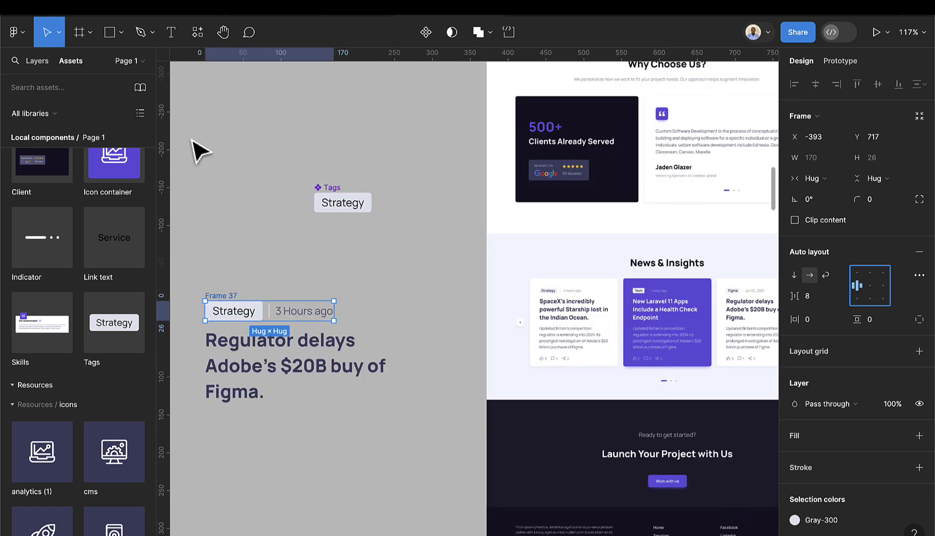
pyautogui.hscroll(-4, 198, 150)
pyautogui.scroll(-2, 199, 150)
pyautogui.hotkey('alt', '1')
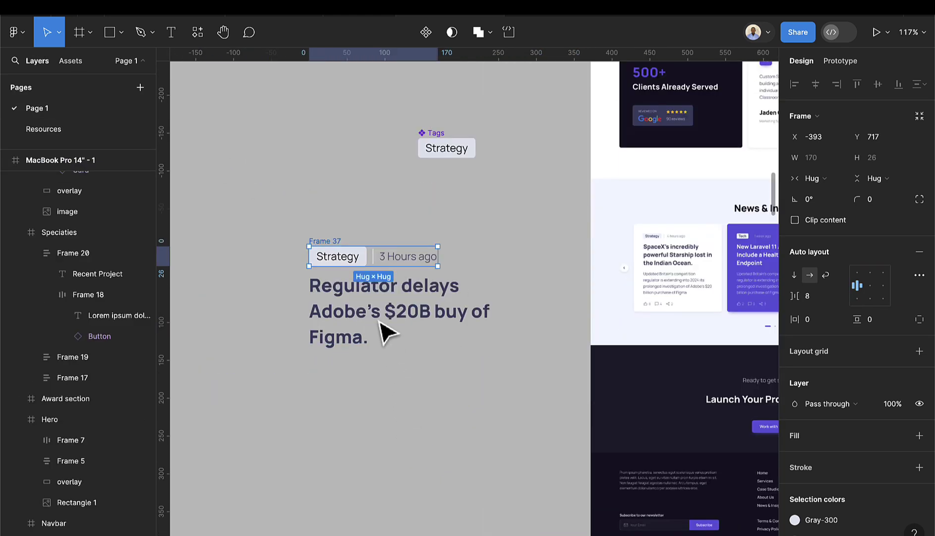
# - Copy the paragraph about Britain's regulator extending its Adobe investigation from Resources and paste it below the headline
pyautogui.click(66, 128)
pyautogui.click(601, 207)
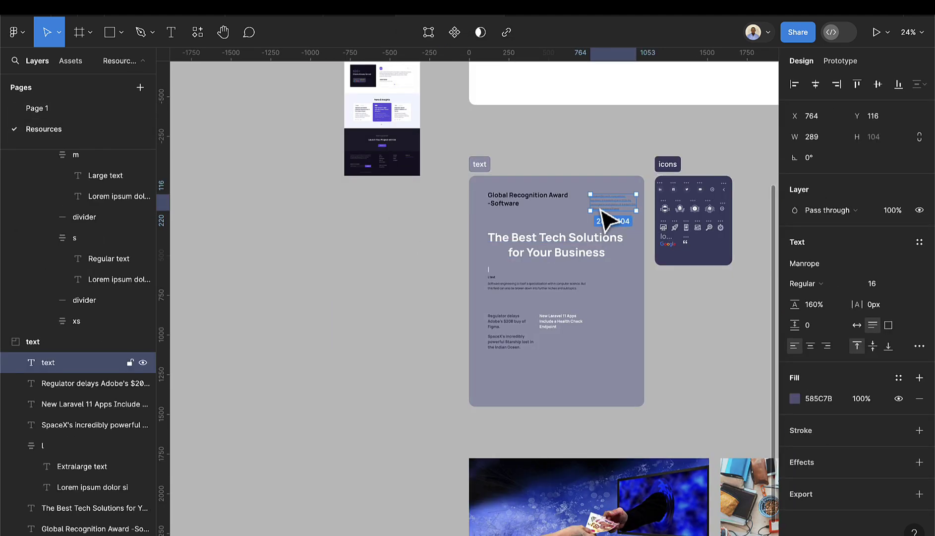
pyautogui.click(60, 109)
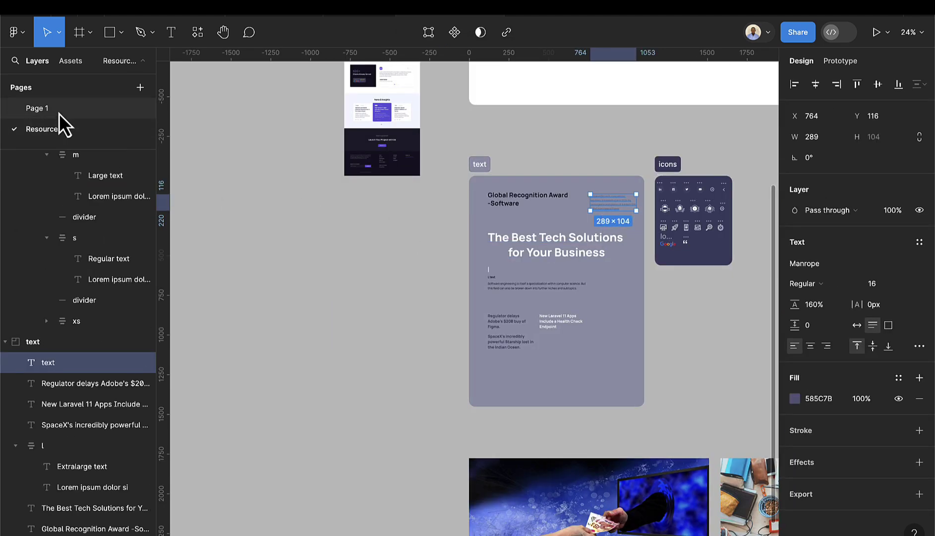
pyautogui.scroll(-1, 347, 372)
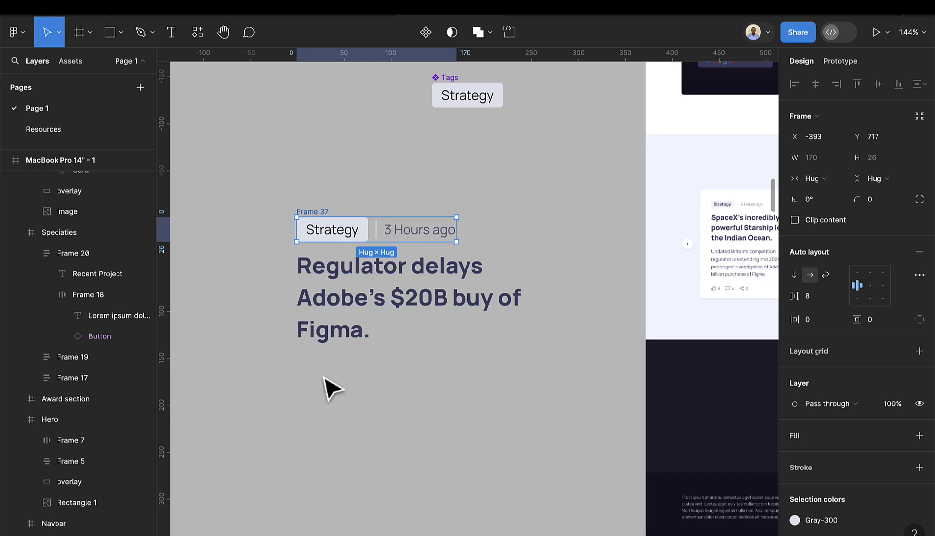
pyautogui.click(328, 386)
pyautogui.hotkey('ctrl', 'v')
pyautogui.scroll(2, 359, 338)
pyautogui.moveTo(359, 338); pyautogui.dragTo(362, 415)
pyautogui.scroll(-2, 395, 419)
pyautogui.scroll(-1, 394, 420)
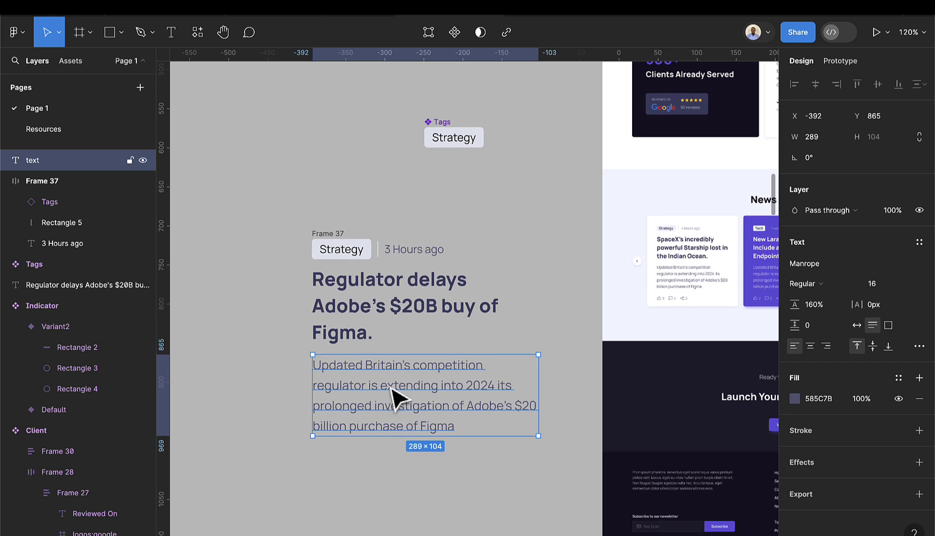
# - Wrap the tag row, headline and description in vertical auto-layout Frame 38 with spacing 10
pyautogui.keyDown('shift'); pyautogui.click(368, 333); pyautogui.keyUp('shift')
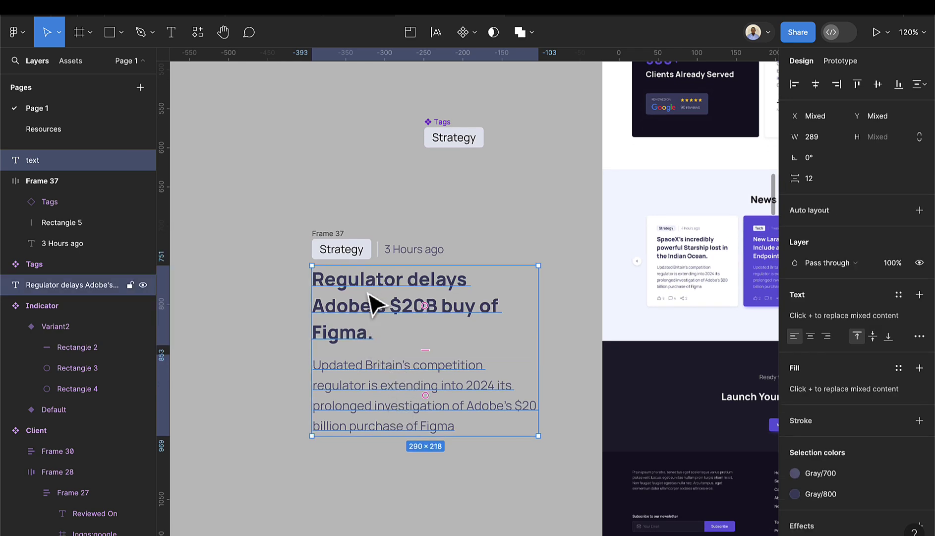
pyautogui.keyDown('shift'); pyautogui.click(335, 237); pyautogui.keyUp('shift')
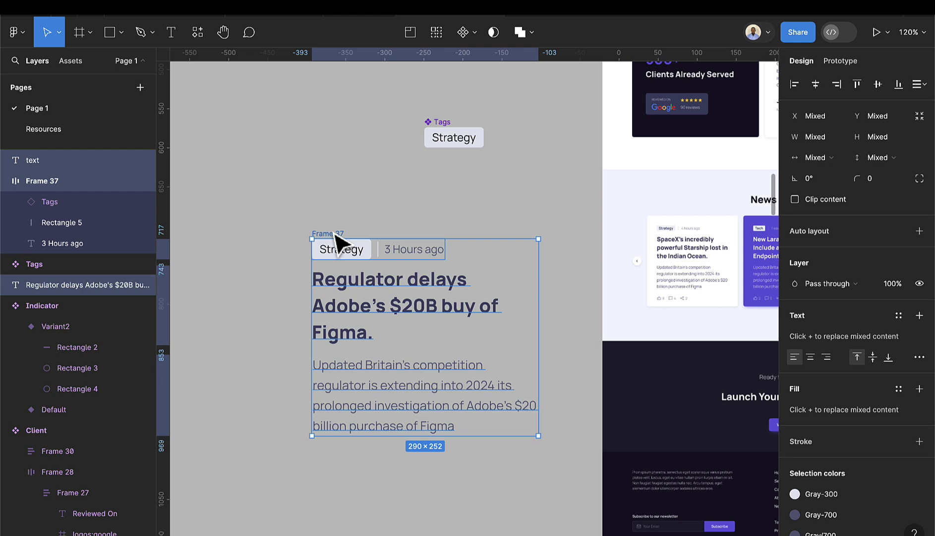
pyautogui.hotkey('shift', 'a')
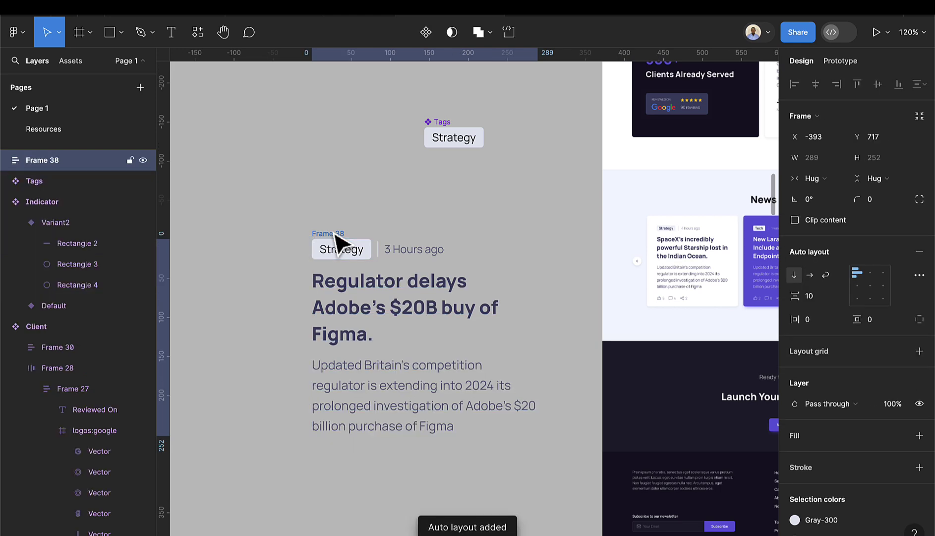
pyautogui.scroll(5, 664, 305)
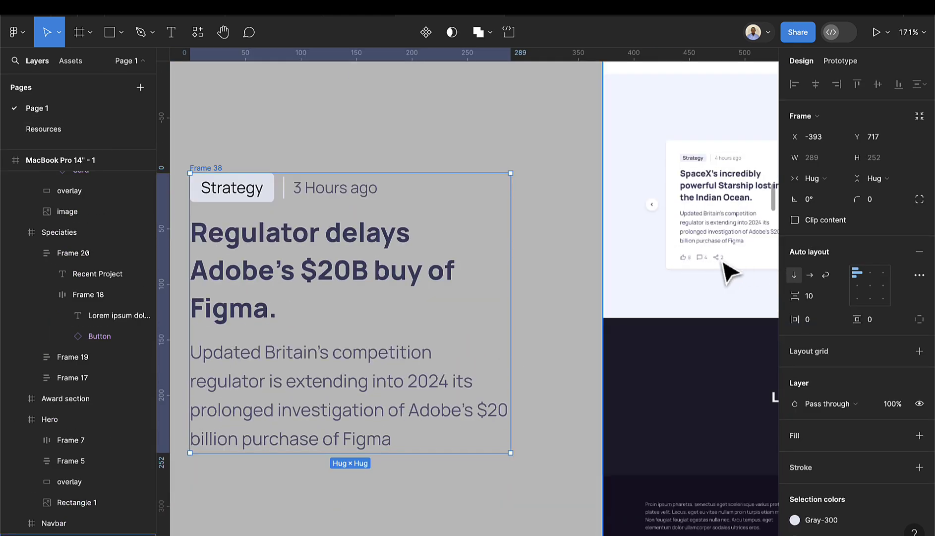
# - On the Resources page, select the like, share and comment icons together
pyautogui.click(75, 133)
pyautogui.click(552, 268)
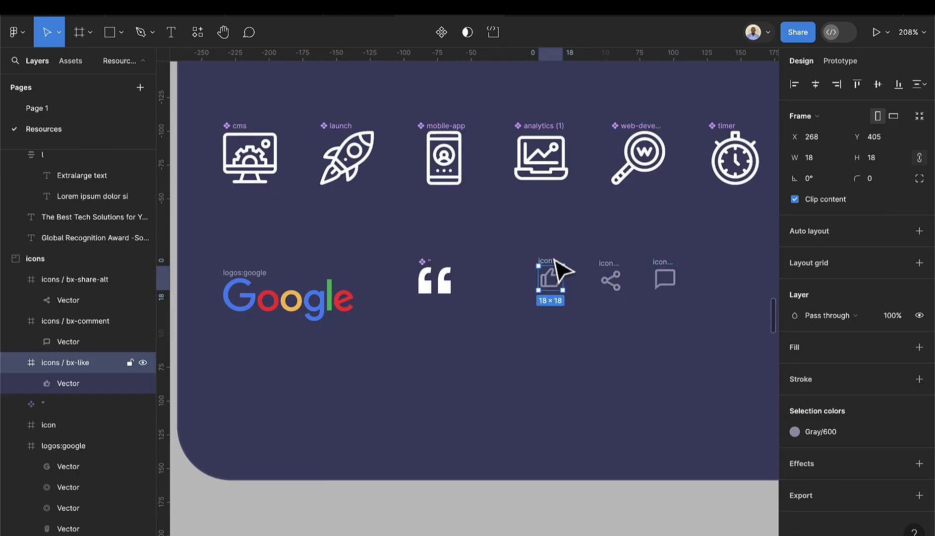
pyautogui.keyDown('shift'); pyautogui.click(609, 271); pyautogui.keyUp('shift')
pyautogui.keyDown('shift'); pyautogui.click(657, 271); pyautogui.keyUp('shift')
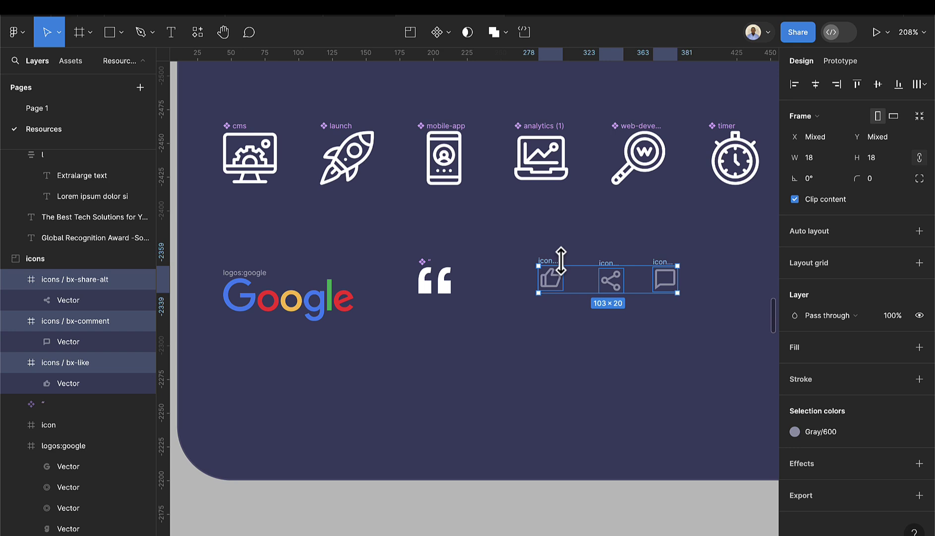
pyautogui.click(70, 62)
pyautogui.click(47, 60)
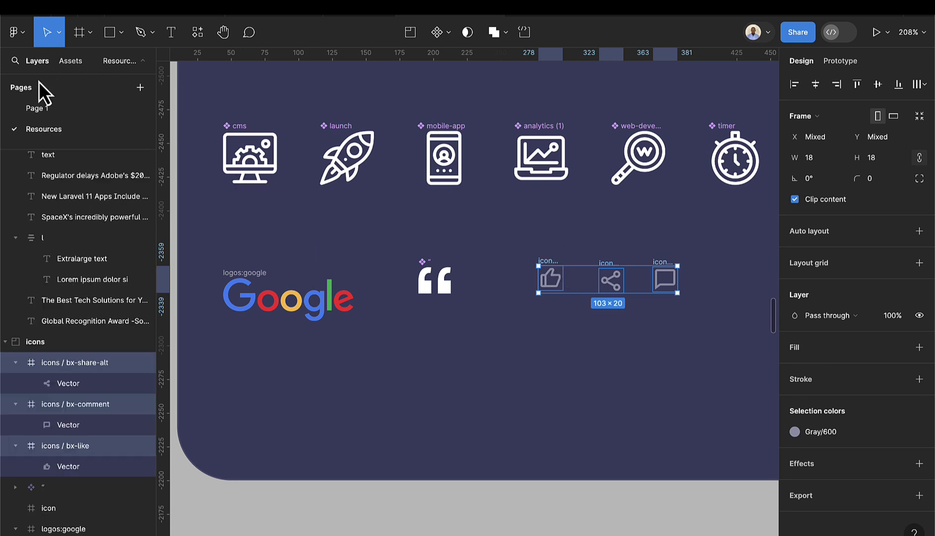
# - Back on Page 1, locate the pasted icons column on the news card
pyautogui.click(30, 108)
pyautogui.hscroll(-4, 390, 372)
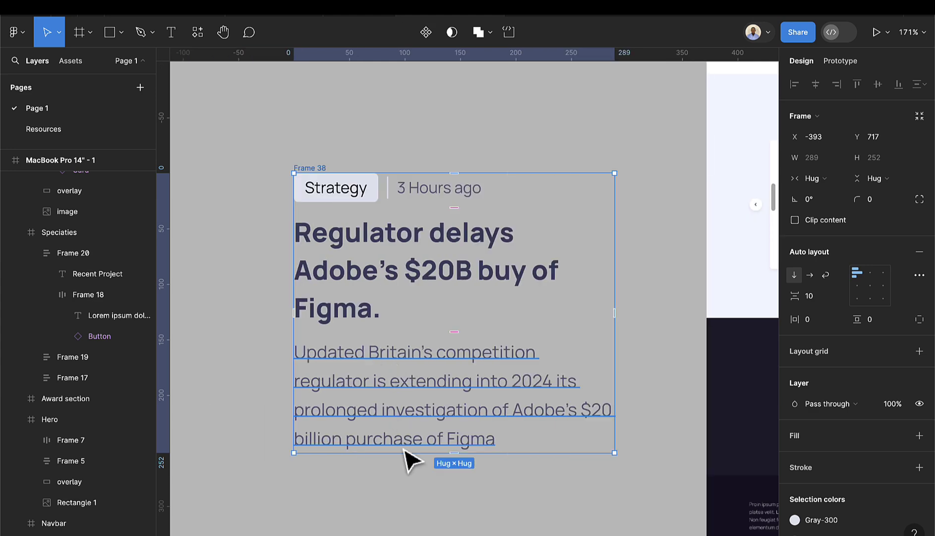
pyautogui.scroll(-1, 407, 459)
pyautogui.click(365, 479)
pyautogui.click(367, 489)
pyautogui.scroll(-5, 365, 480)
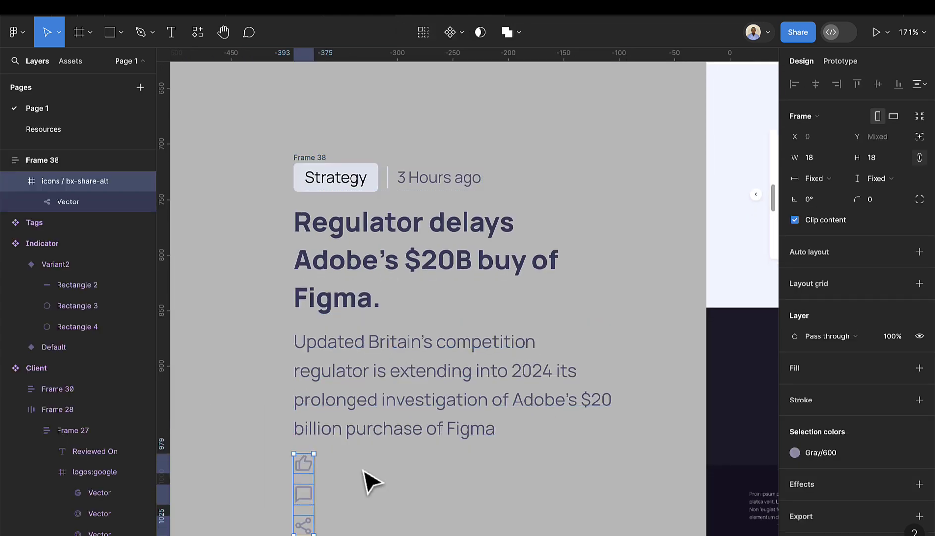
pyautogui.click(355, 461)
# - Move the three icons side by side beneath the news description
pyautogui.click(310, 378)
pyautogui.press('Up')
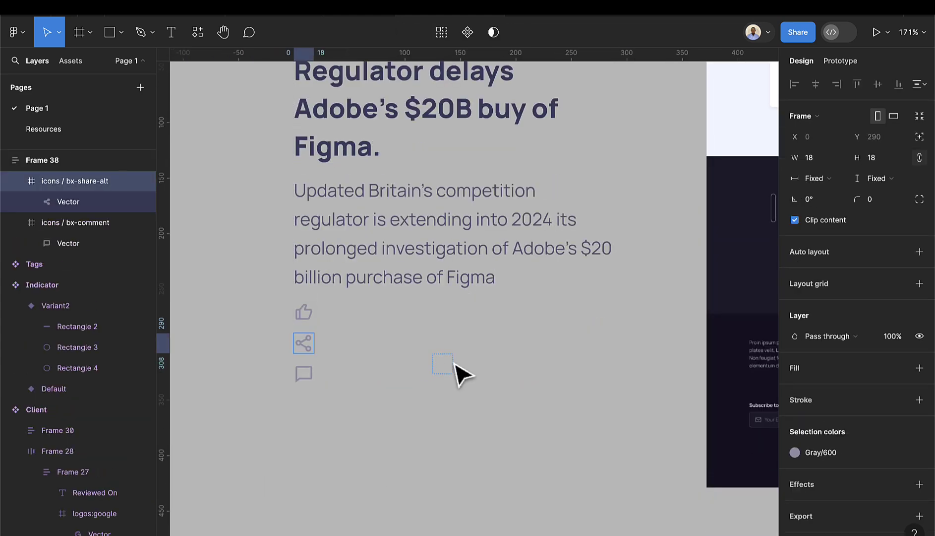
pyautogui.click(362, 419)
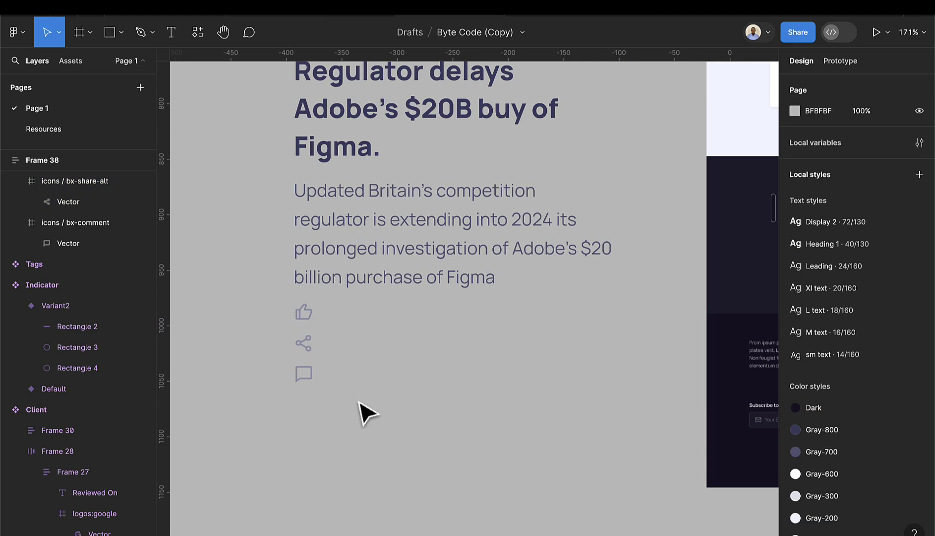
pyautogui.hotkey('ctrl', 'z')
pyautogui.hotkey('ctrl', 'z')
pyautogui.hotkey('ctrl', 'z')
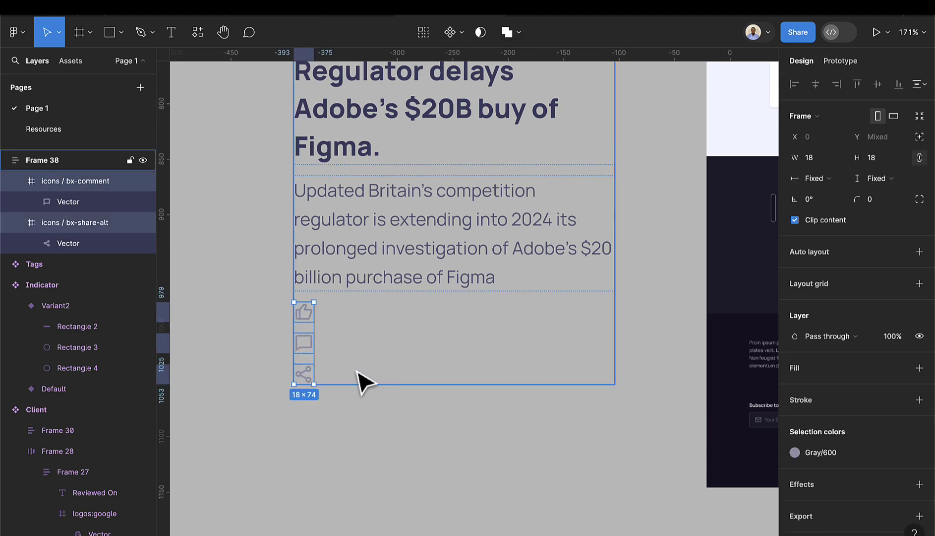
pyautogui.hotkey('ctrl', 'z')
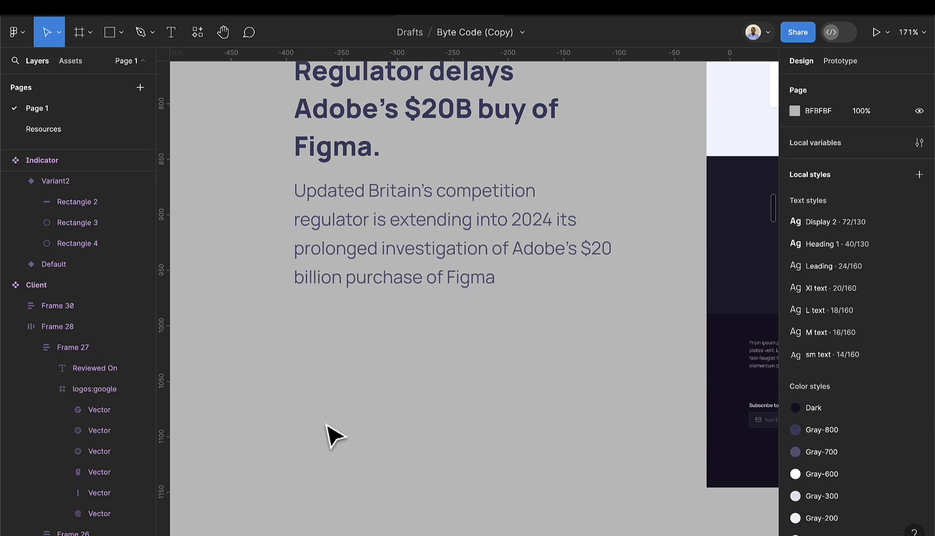
pyautogui.hotkey('ctrl', 'shift', 'z')
pyautogui.moveTo(431, 307); pyautogui.dragTo(347, 375)
pyautogui.scroll(3, 348, 389)
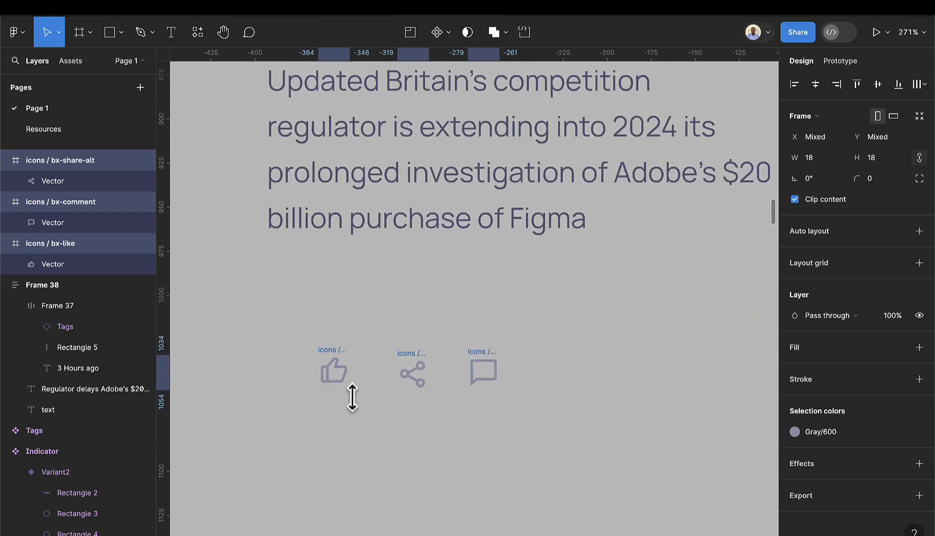
# - Add a '200' text layer below the icons
pyautogui.click(365, 407)
pyautogui.click(172, 42)
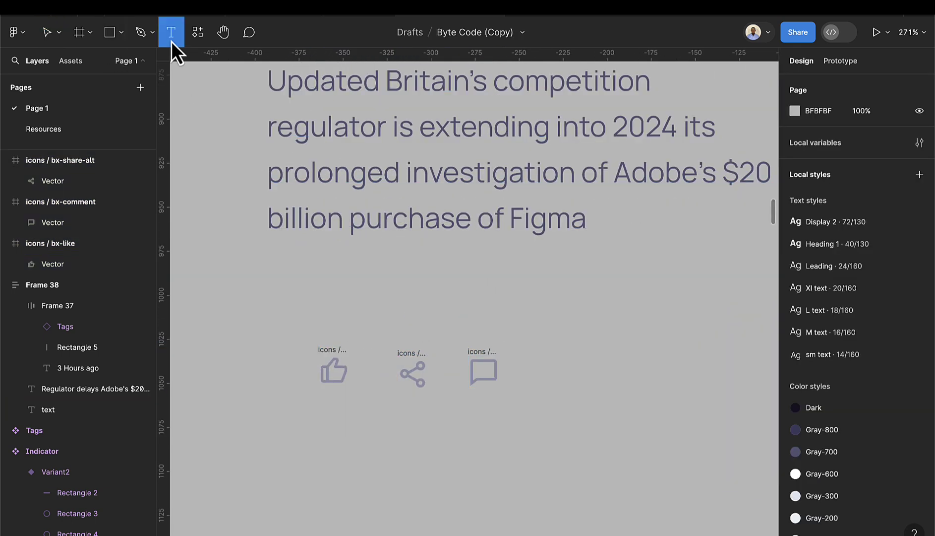
pyautogui.click(361, 389)
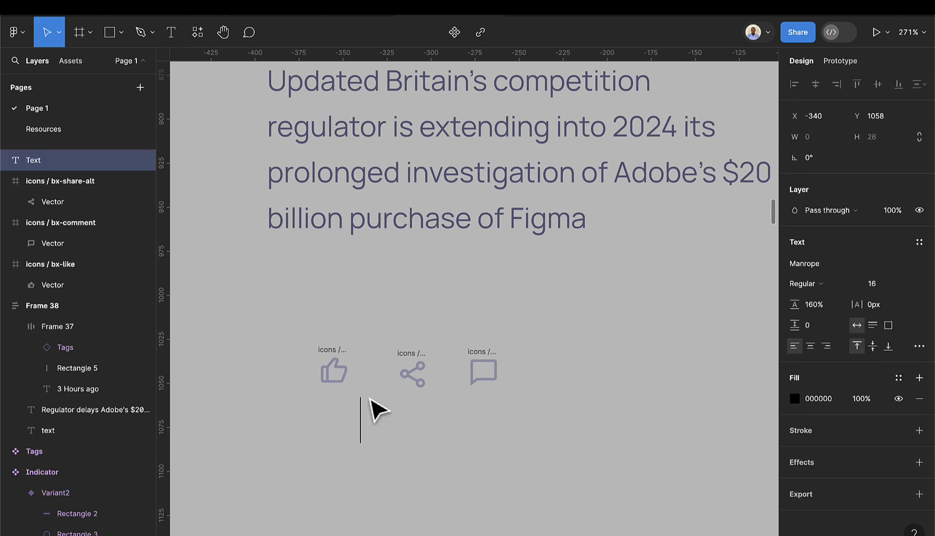
pyautogui.write('200')
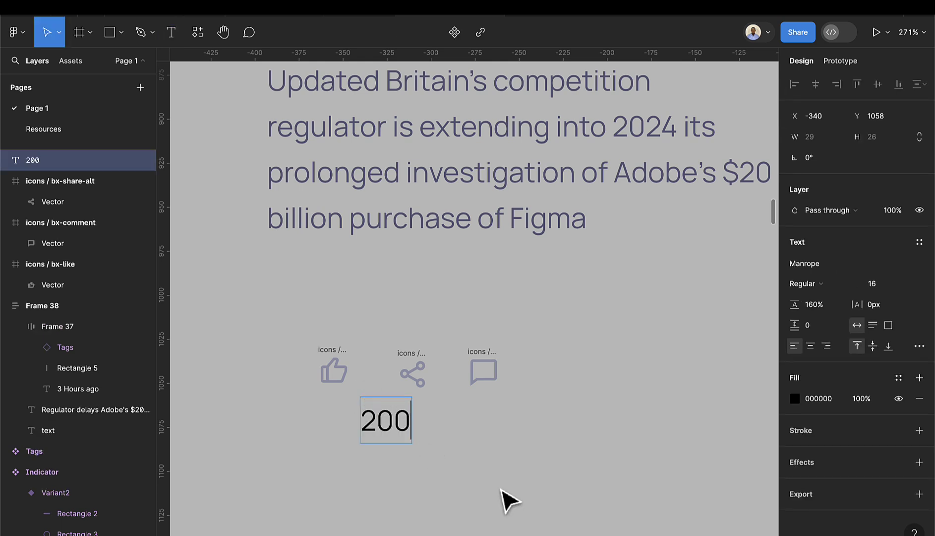
pyautogui.press('Escape')
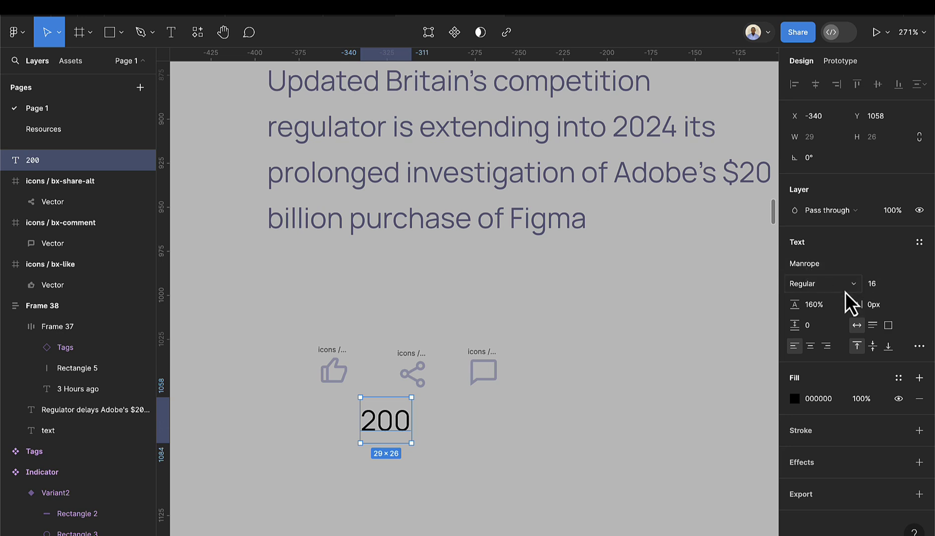
# - Give the 200 text the sm text style and a Gray-800 fill
pyautogui.click(919, 242)
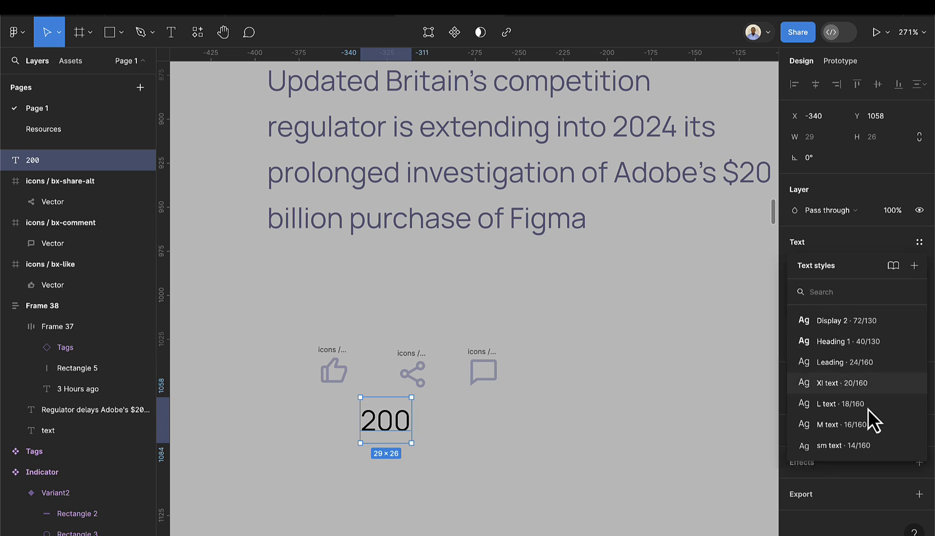
pyautogui.click(858, 446)
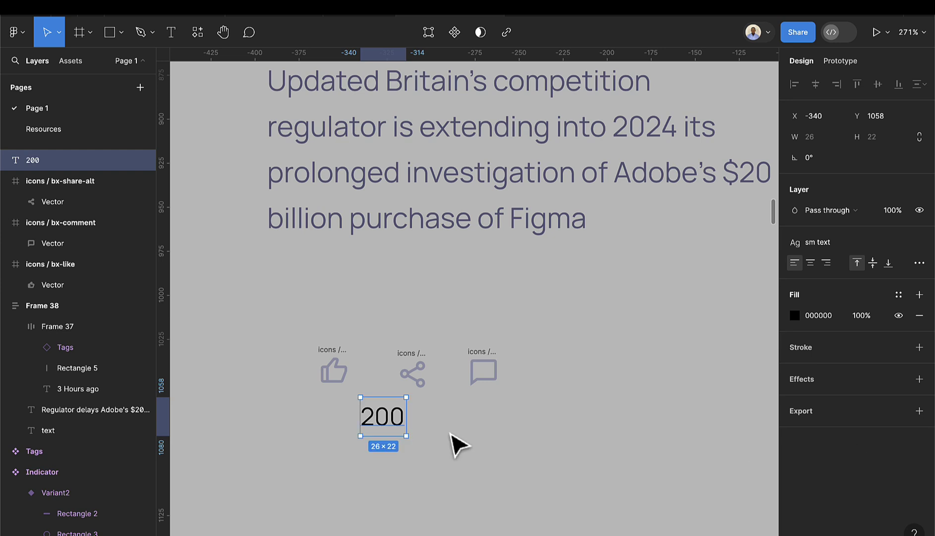
pyautogui.click(795, 317)
pyautogui.click(698, 429)
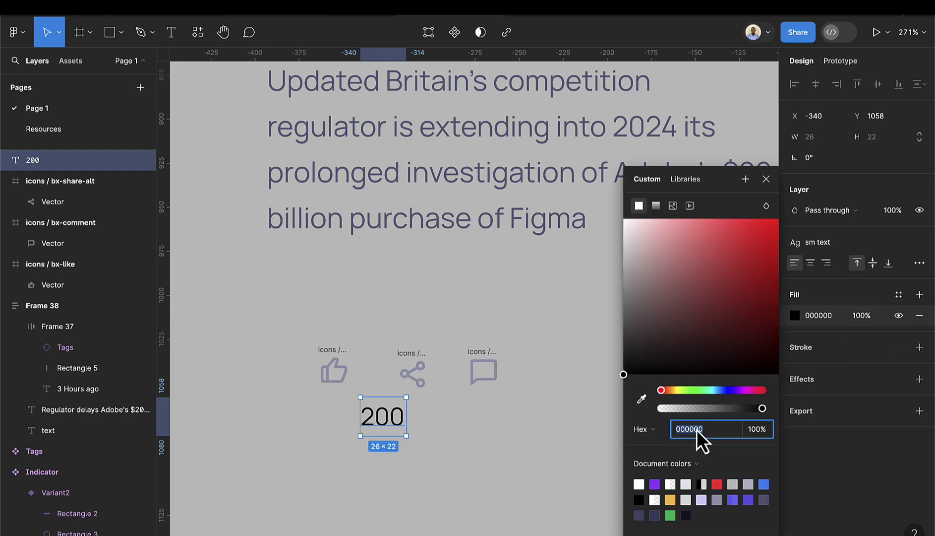
pyautogui.click(893, 296)
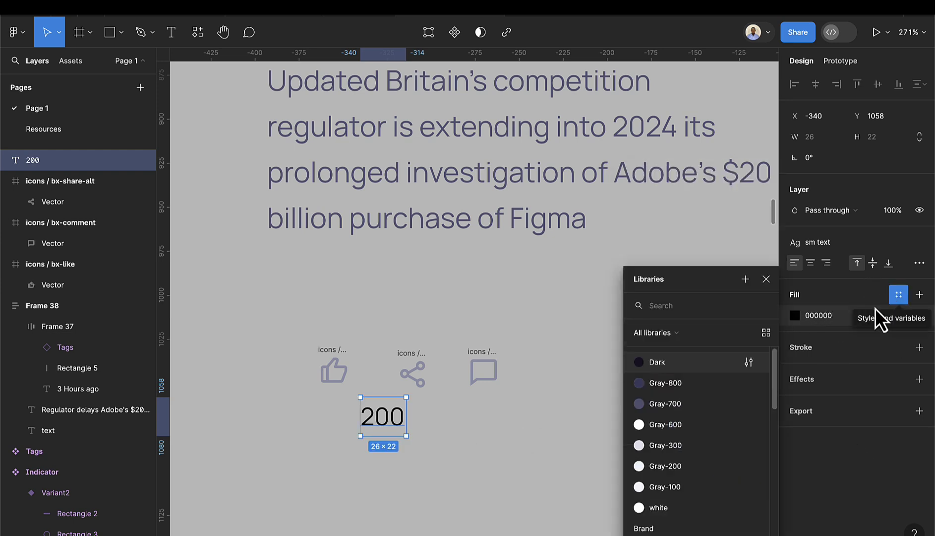
pyautogui.click(687, 383)
# - Shift the like icon slightly left and place 200 just right of it
pyautogui.click(441, 385)
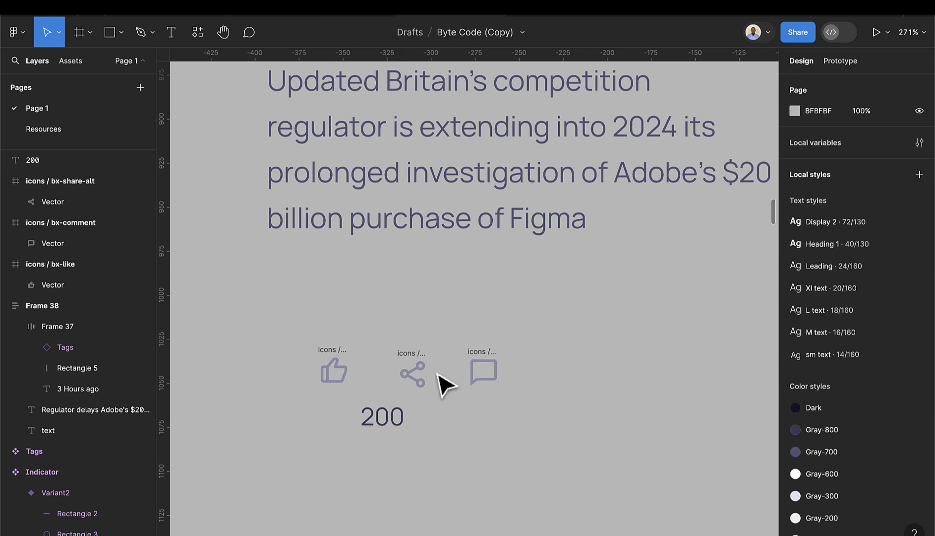
pyautogui.moveTo(327, 355); pyautogui.dragTo(273, 348)
pyautogui.moveTo(384, 421); pyautogui.dragTo(348, 378)
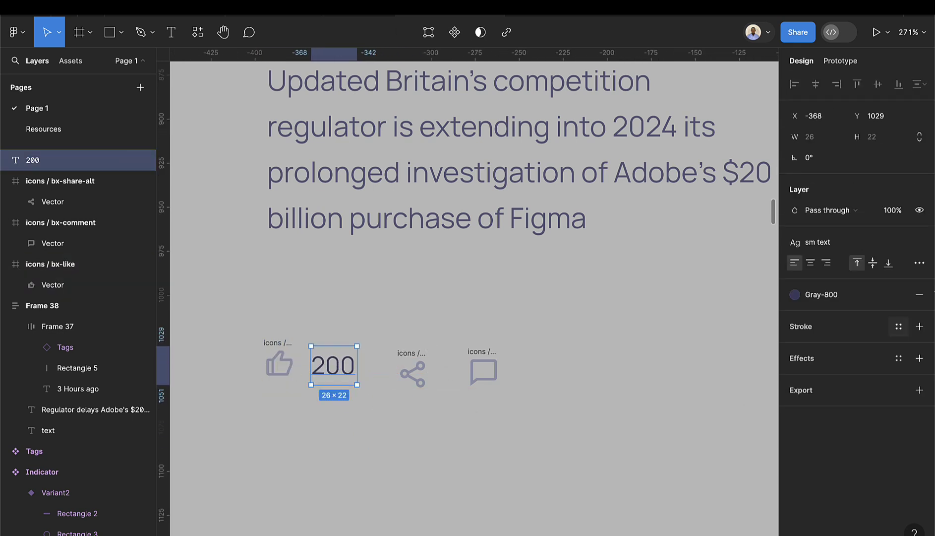
# - Recolour the 200 count to Gray-700 and make two copies of it
pyautogui.click(833, 295)
pyautogui.click(673, 406)
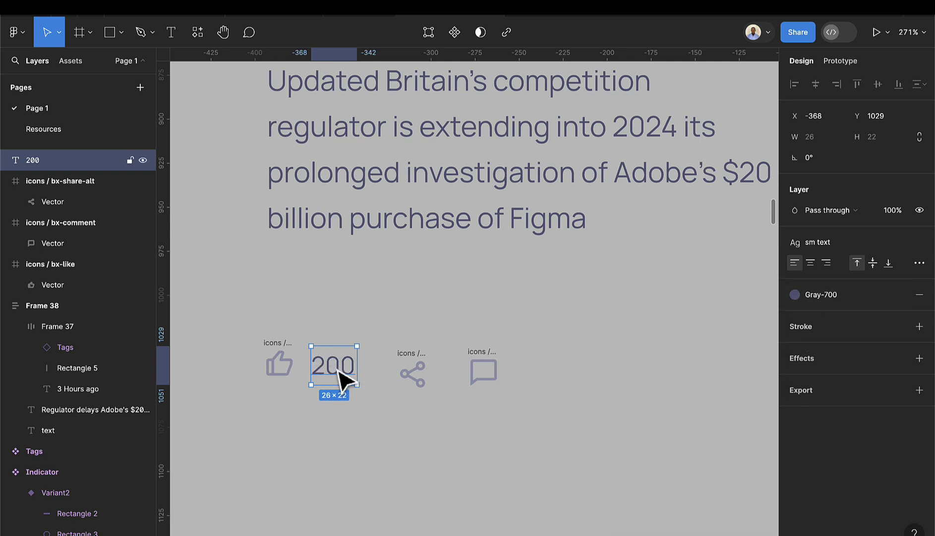
pyautogui.hotkey('ctrl', 'd')
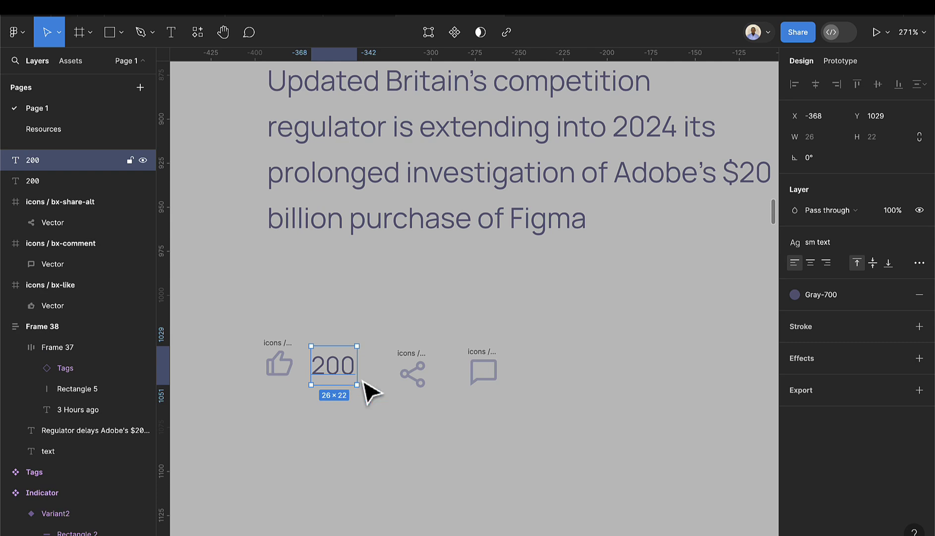
pyautogui.moveTo(347, 380); pyautogui.dragTo(464, 430)
pyautogui.hotkey('ctrl', 'd')
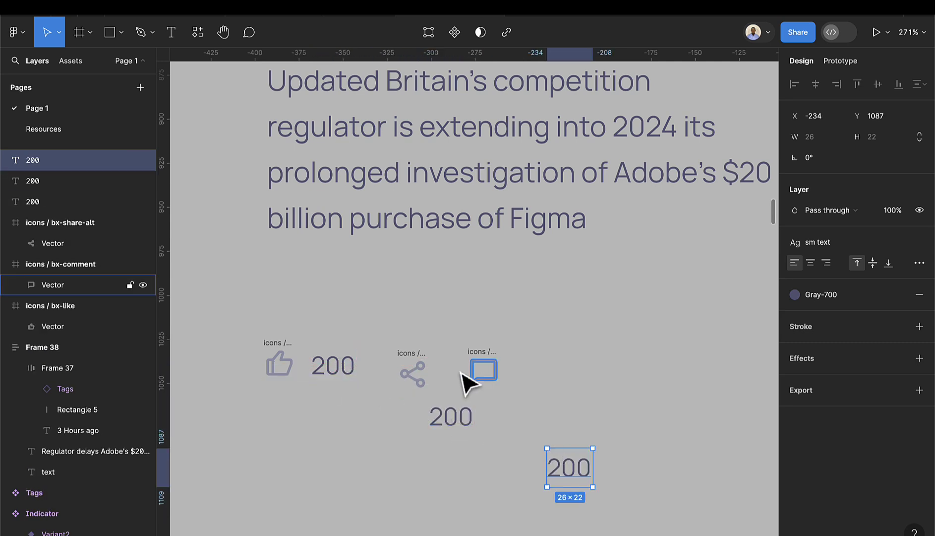
# - Space out the share and comment icons and set a count copy beside share
pyautogui.click(420, 365)
pyautogui.doubleClick(399, 352)
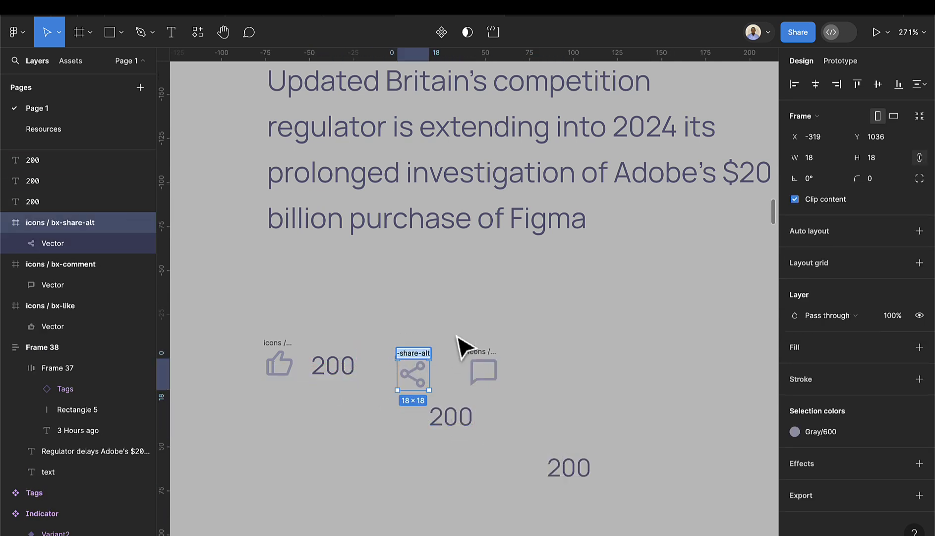
pyautogui.click(458, 350)
pyautogui.click(407, 359)
pyautogui.moveTo(407, 359); pyautogui.dragTo(392, 355)
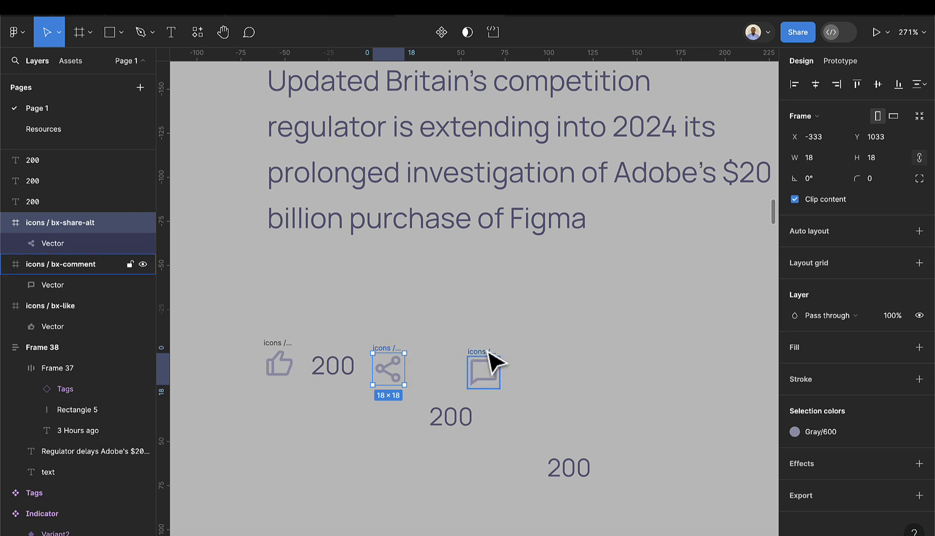
pyautogui.moveTo(495, 363); pyautogui.dragTo(565, 367)
pyautogui.moveTo(458, 417); pyautogui.dragTo(457, 378)
pyautogui.doubleClick(448, 368)
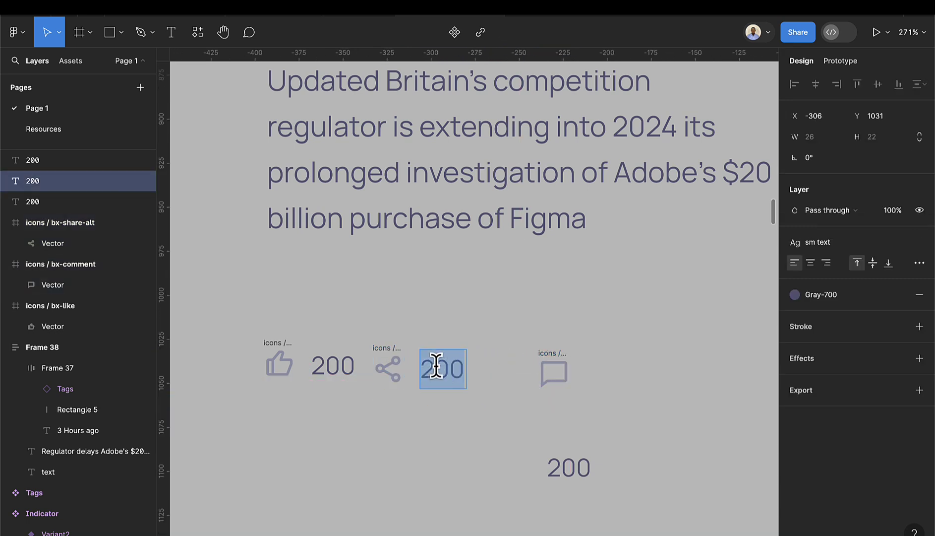
pyautogui.click(436, 367)
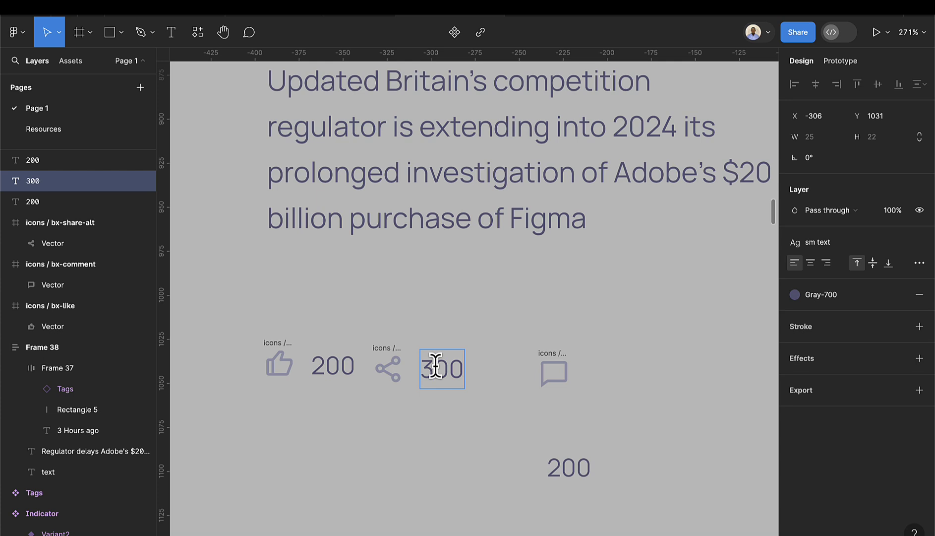
pyautogui.press('Escape')
# - Place the last copy beside the comment icon and change it to 10
pyautogui.moveTo(583, 481); pyautogui.dragTo(613, 378)
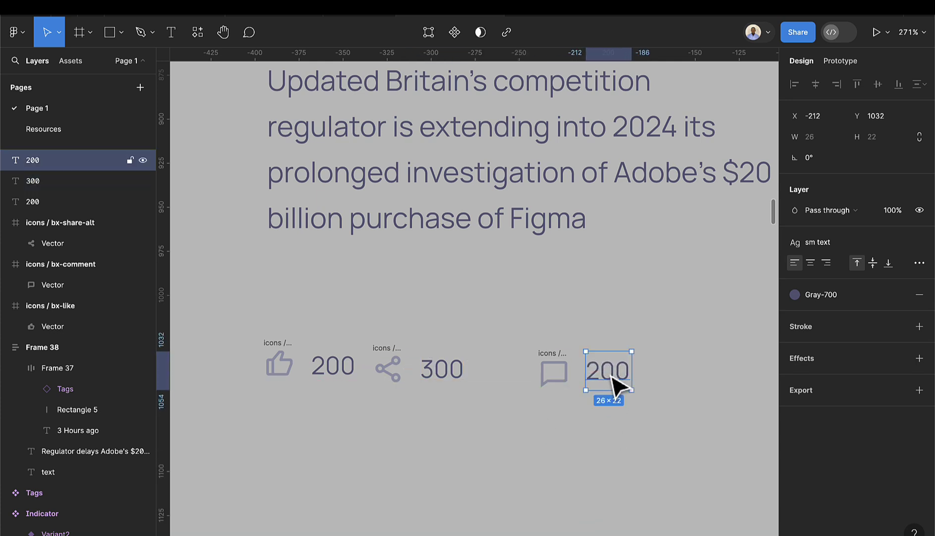
pyautogui.doubleClick(609, 373)
pyautogui.press('BackSpace')
pyautogui.write('20')
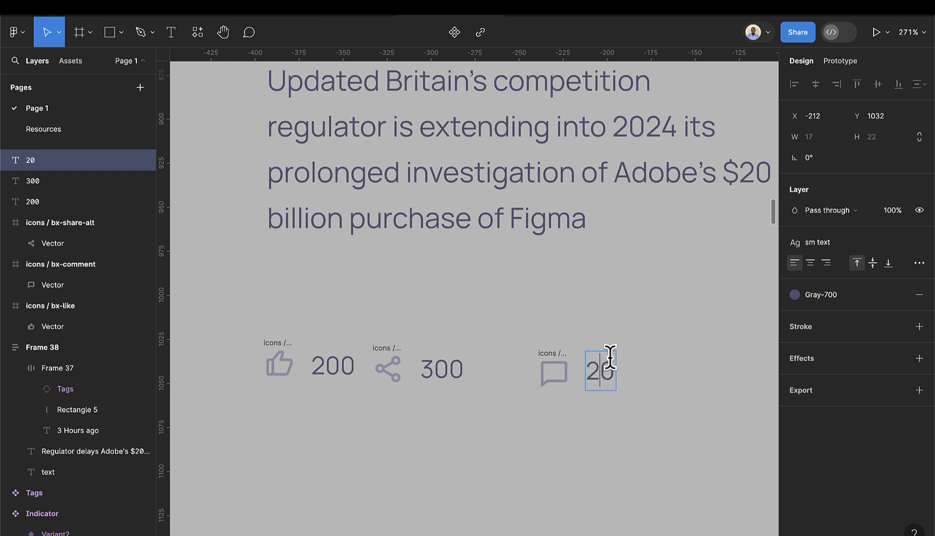
pyautogui.press('BackSpace')
pyautogui.write('1')
pyautogui.press('Escape')
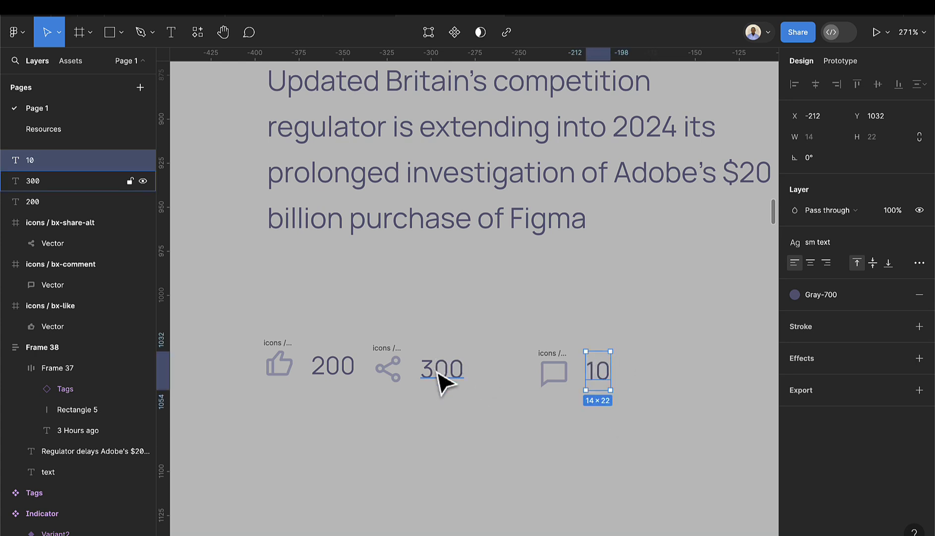
# - Retype the share icon's count as 673
pyautogui.doubleClick(439, 376)
pyautogui.click(459, 410)
pyautogui.doubleClick(432, 358)
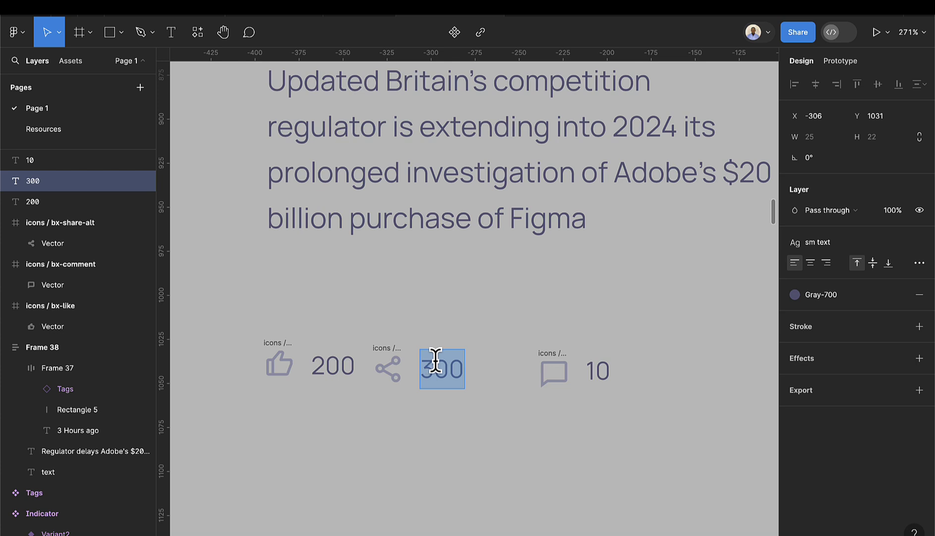
pyautogui.write('673')
pyautogui.press('Escape')
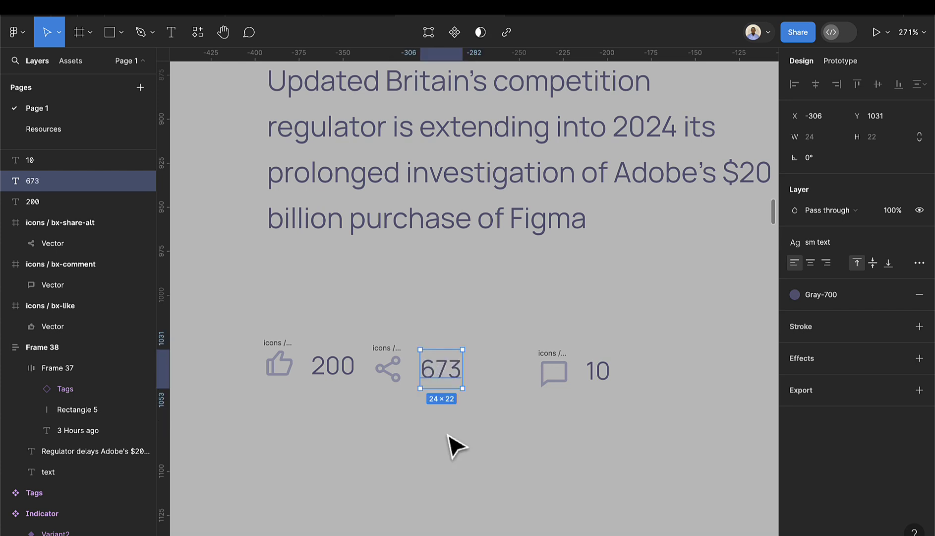
# - Wrap like+200, share+673 and comment+10 each in their own auto-layout frame
pyautogui.click(272, 346)
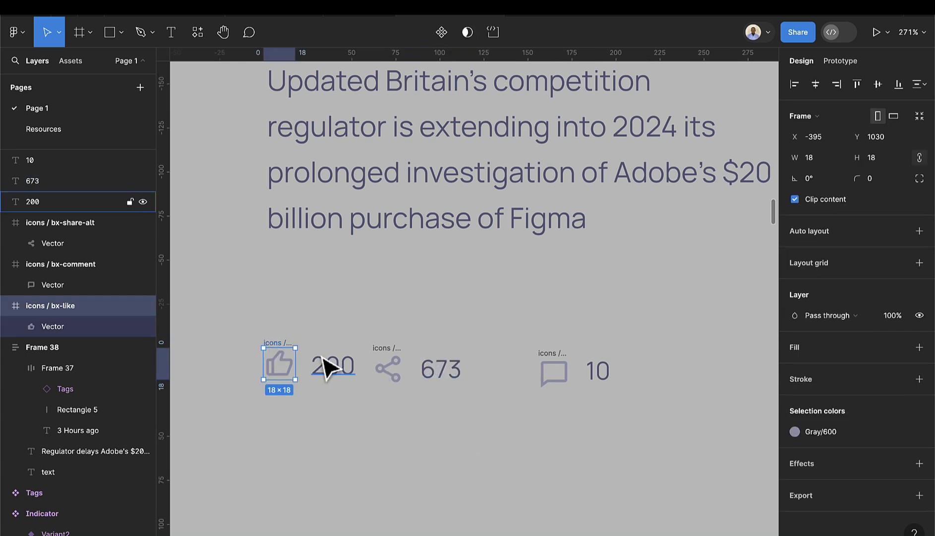
pyautogui.keyDown('shift'); pyautogui.click(328, 366); pyautogui.keyUp('shift')
pyautogui.hotkey('shift', 'a')
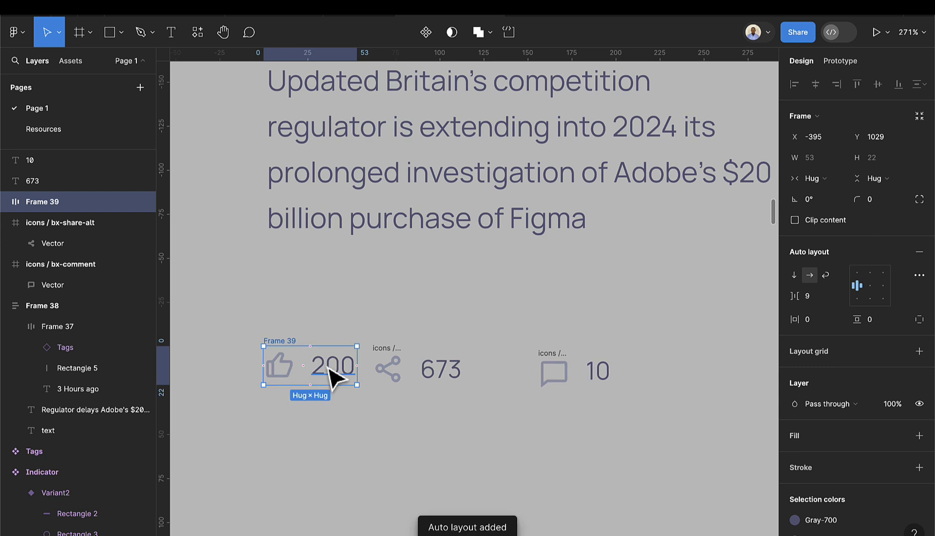
pyautogui.click(394, 362)
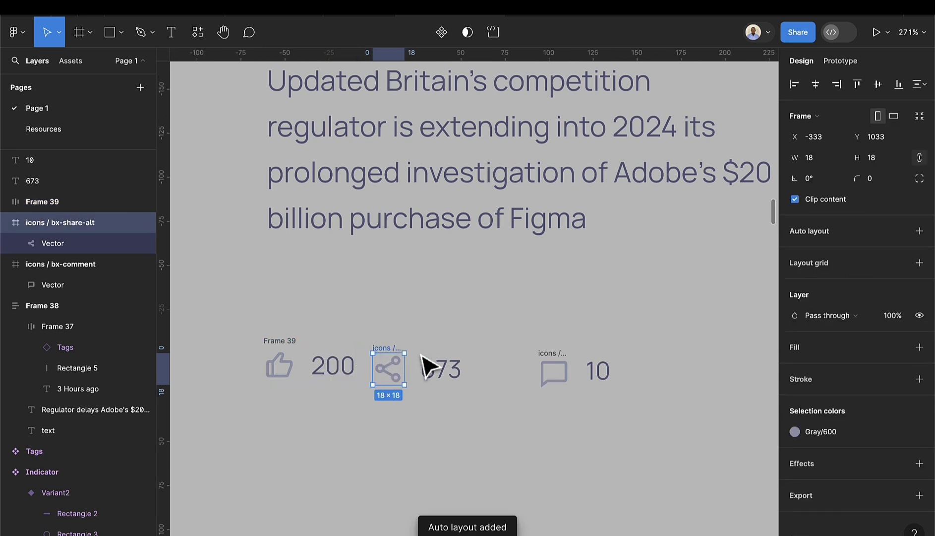
pyautogui.keyDown('shift'); pyautogui.click(442, 368); pyautogui.keyUp('shift')
pyautogui.hotkey('shift', 'a')
pyautogui.click(554, 370)
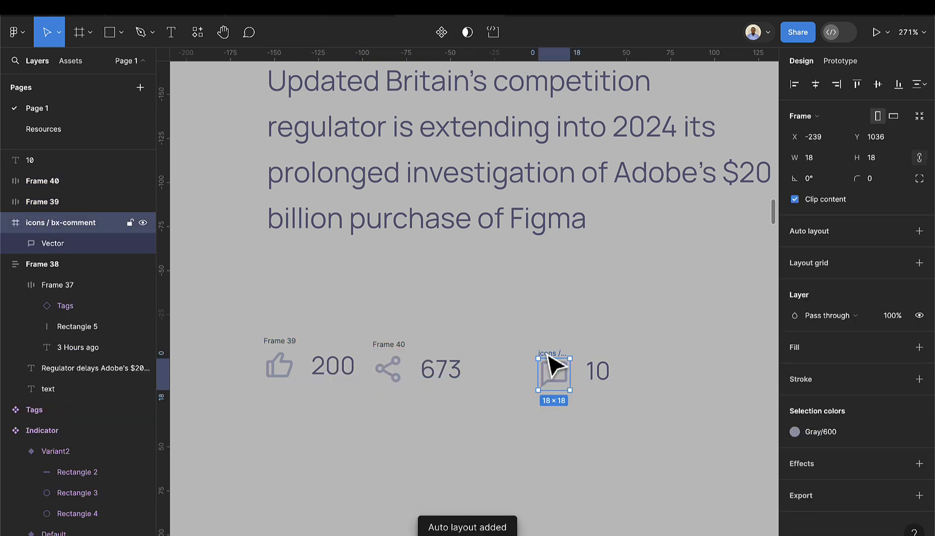
pyautogui.keyDown('shift'); pyautogui.click(601, 365); pyautogui.keyUp('shift')
pyautogui.hotkey('shift', 'a')
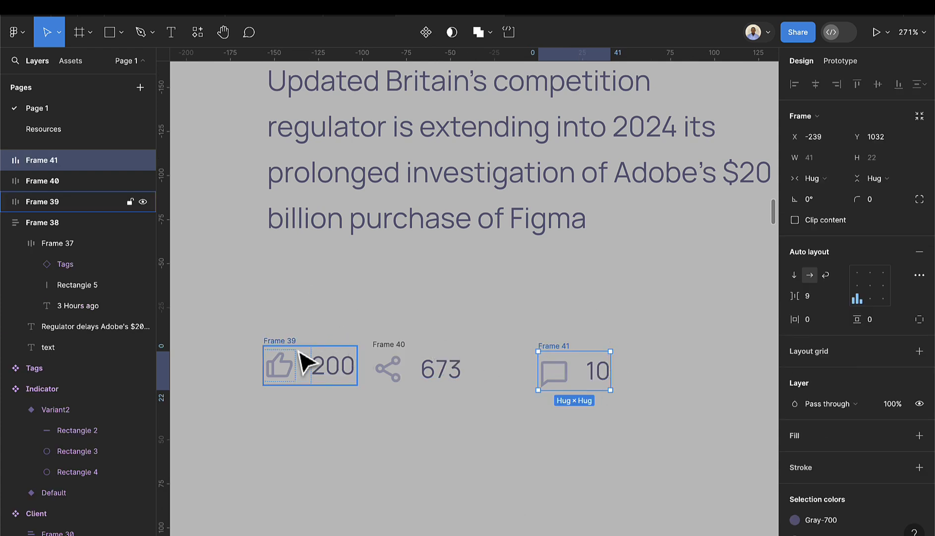
# - Set the icon-to-number gap in Frames 39–41 to 8
pyautogui.click(286, 347)
pyautogui.moveTo(286, 348); pyautogui.dragTo(288, 341)
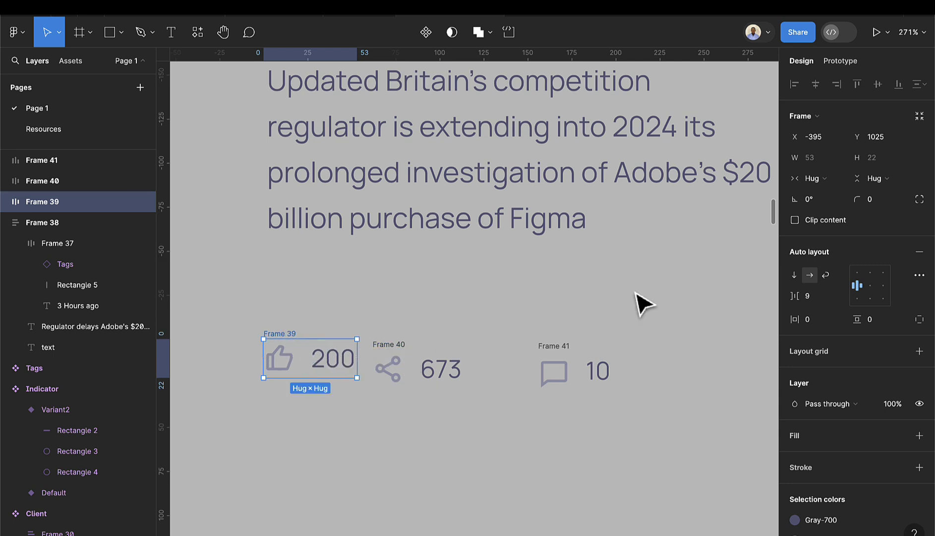
pyautogui.click(828, 298)
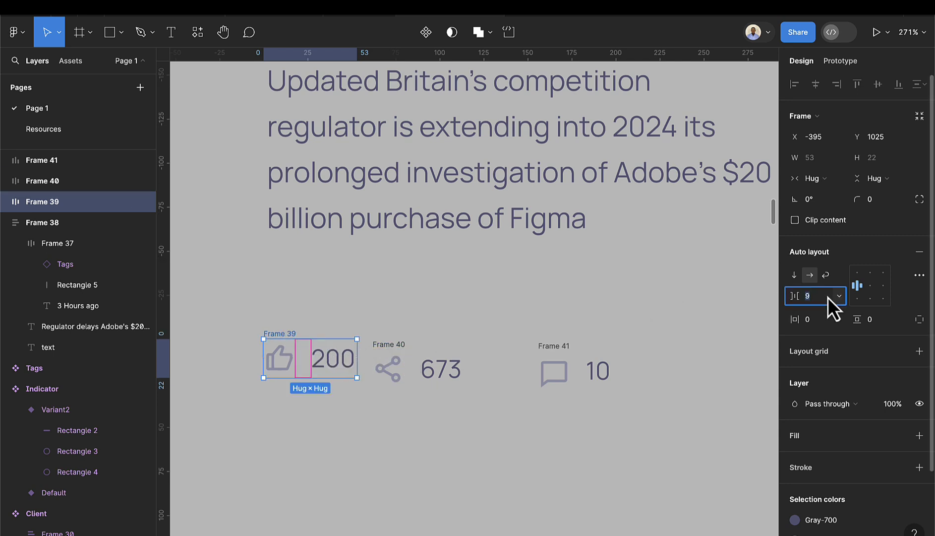
pyautogui.click(401, 348)
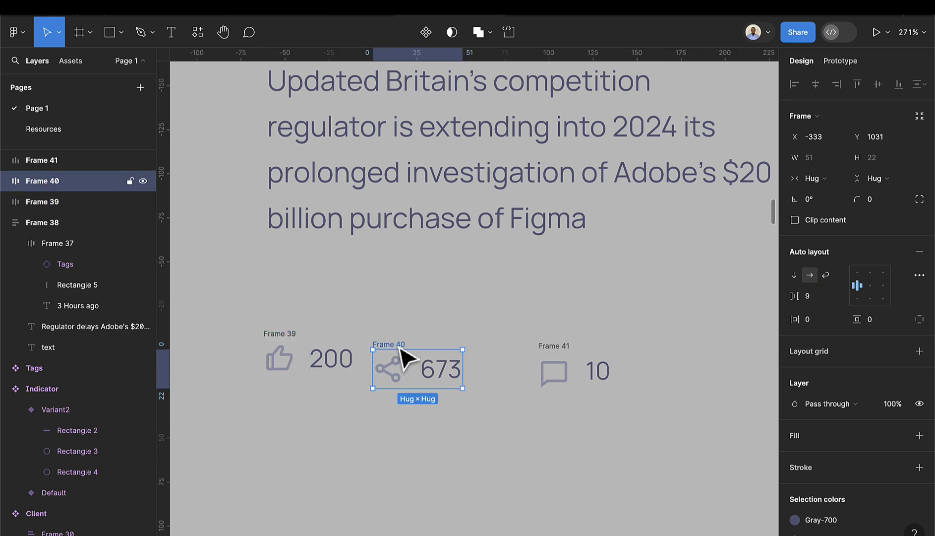
pyautogui.click(819, 302)
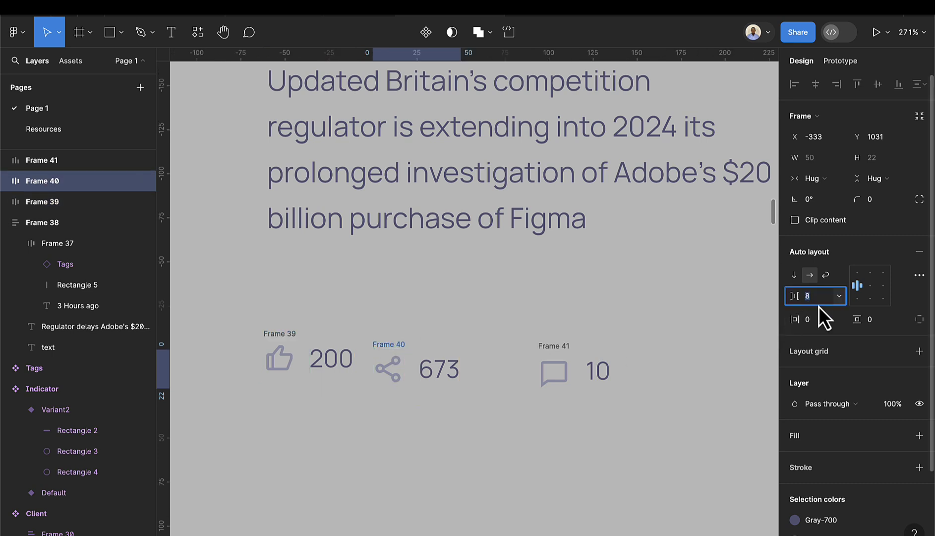
pyautogui.click(548, 366)
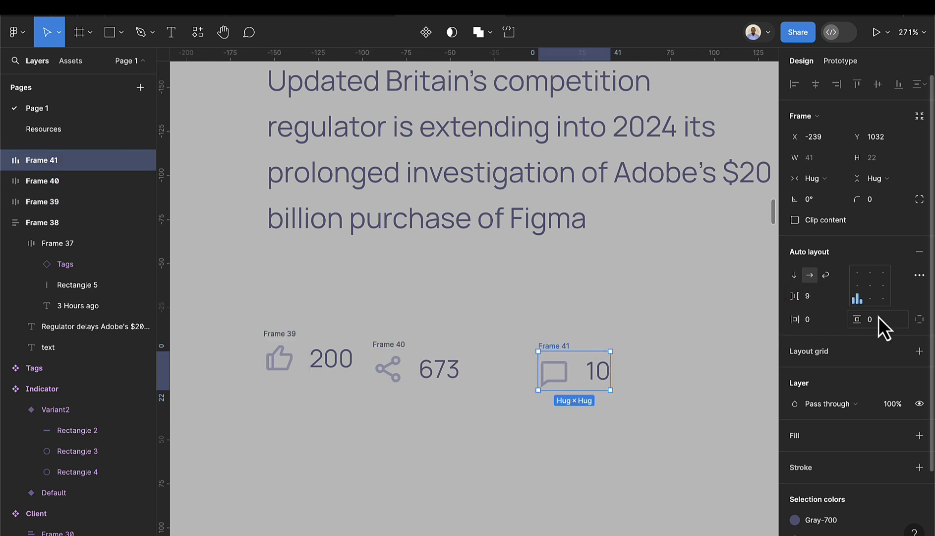
pyautogui.click(810, 291)
pyautogui.press('Down')
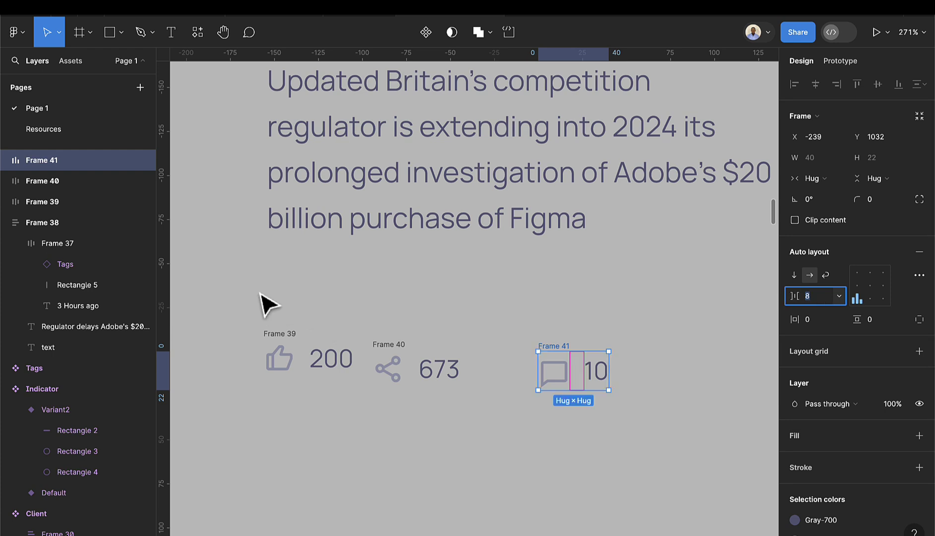
# - Wrap Frames 39–41 in a horizontal auto-layout row with 16 spacing
pyautogui.moveTo(246, 301); pyautogui.dragTo(654, 427)
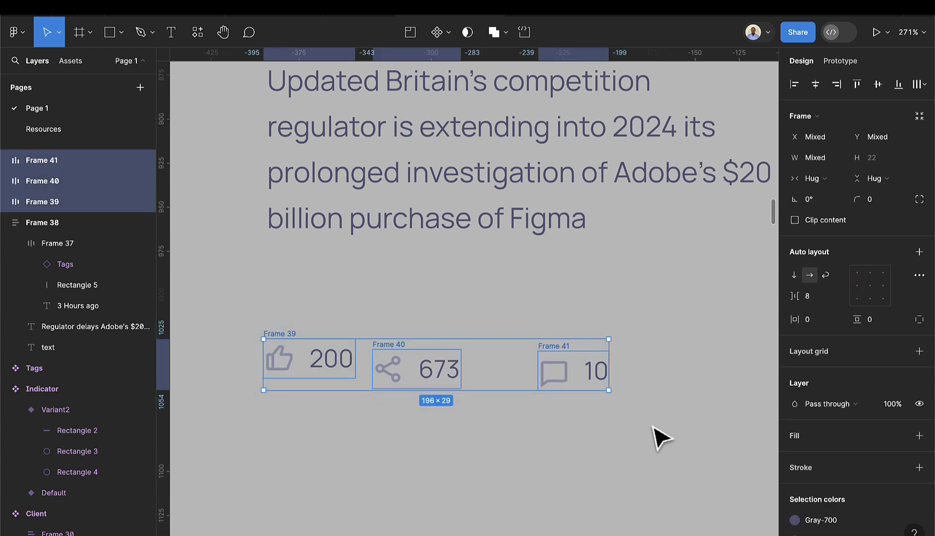
pyautogui.hotkey('shift', 'a')
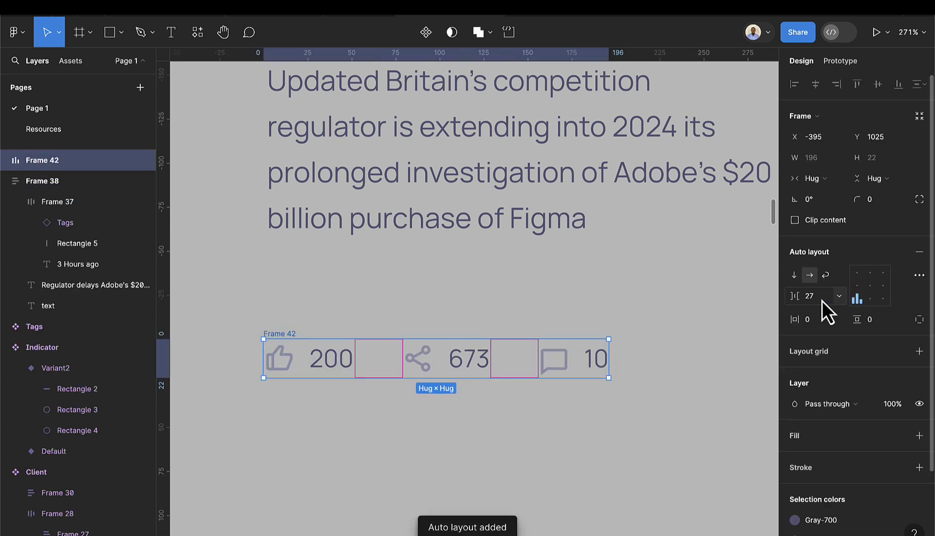
pyautogui.click(823, 299)
pyautogui.write('16')
pyautogui.press('Return')
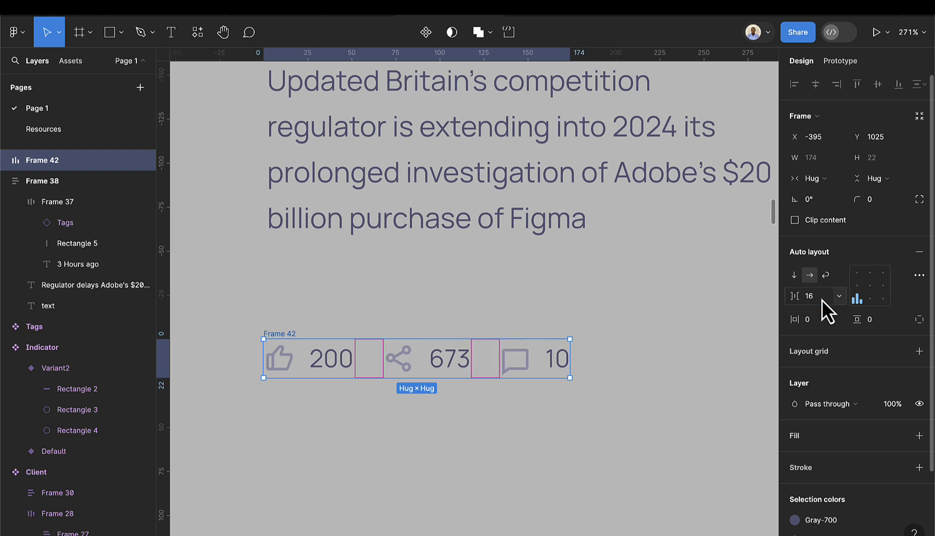
# - Move the stats row Frame 42 into Frame 38 below the body text
pyautogui.scroll(-3, 408, 312)
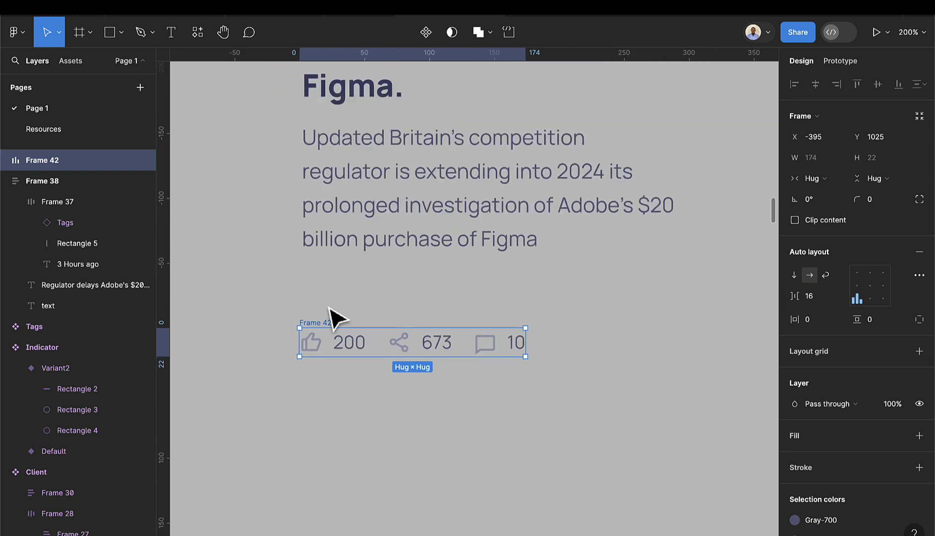
pyautogui.moveTo(318, 330); pyautogui.dragTo(323, 282)
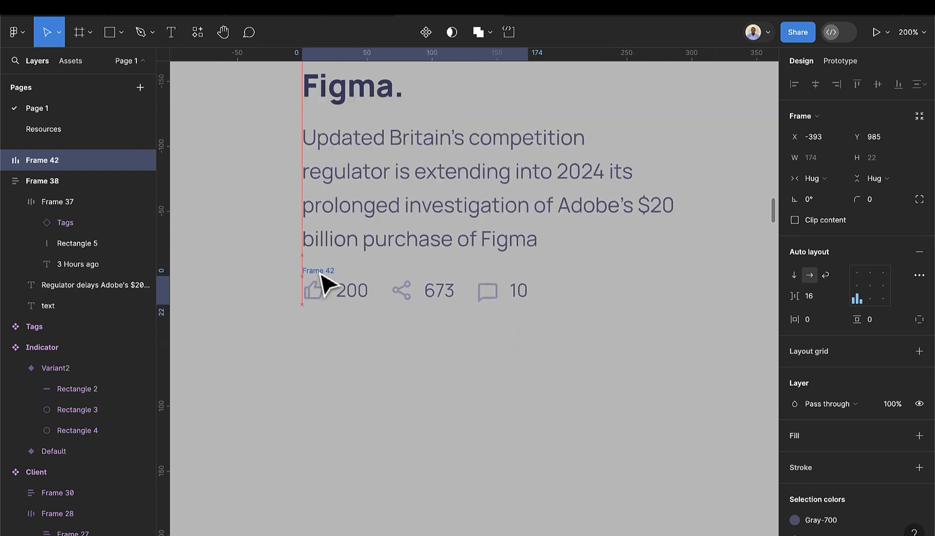
pyautogui.scroll(-4, 393, 317)
pyautogui.scroll(-1, 406, 335)
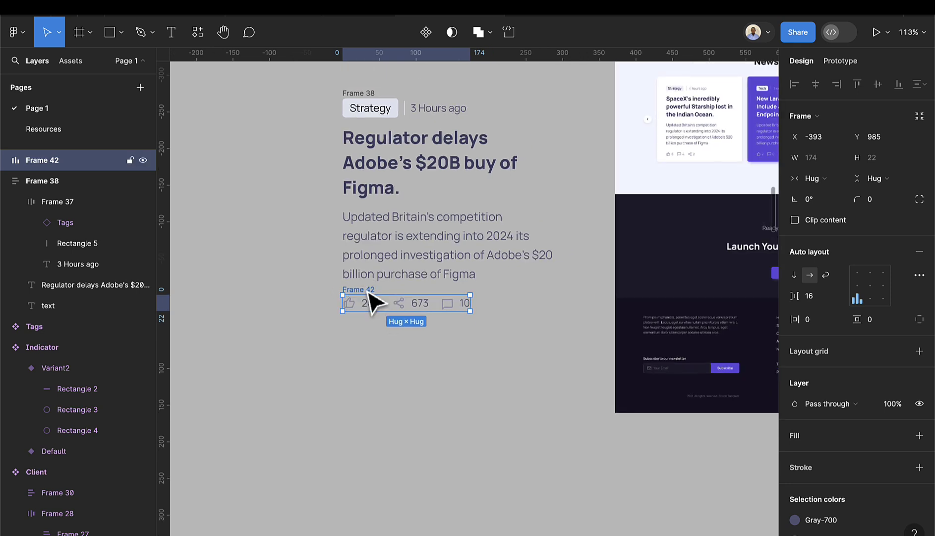
pyautogui.moveTo(377, 293); pyautogui.dragTo(378, 280)
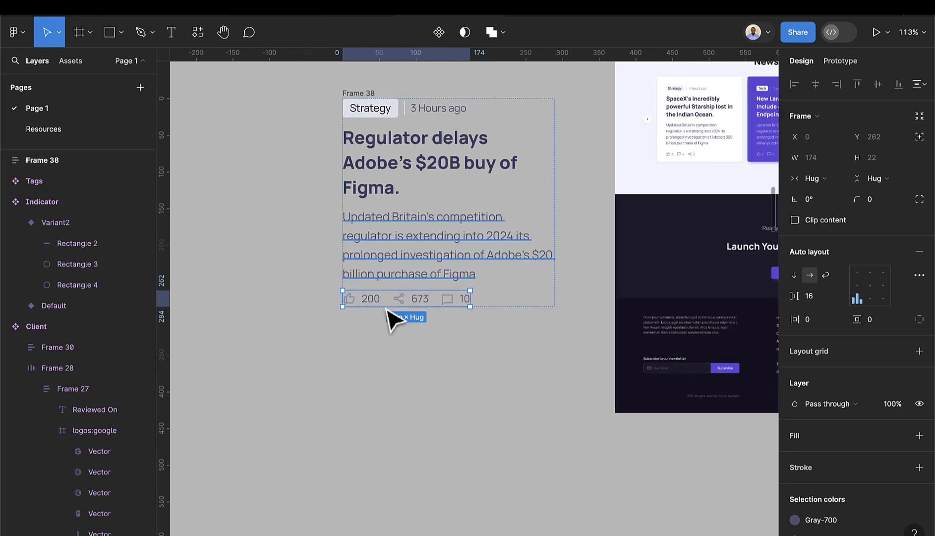
pyautogui.scroll(-2, 422, 394)
pyautogui.scroll(2, 376, 334)
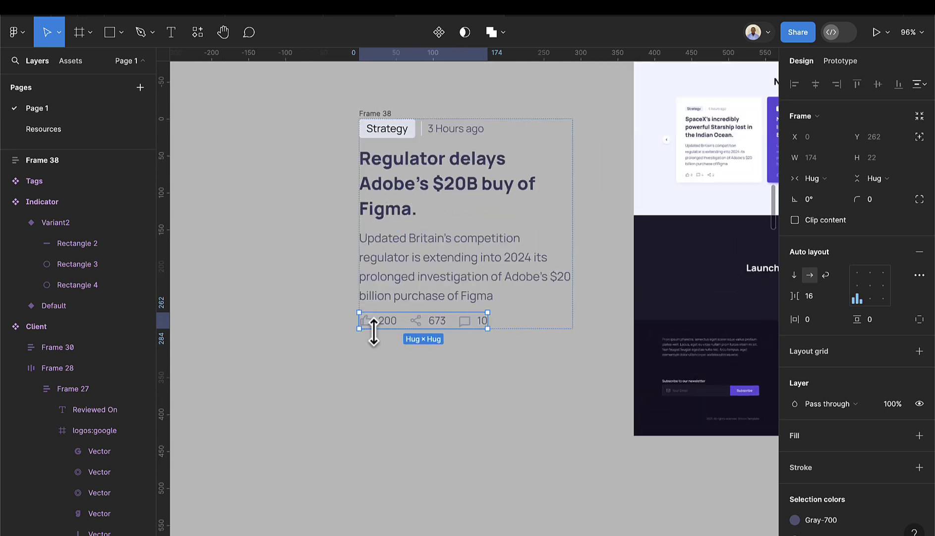
pyautogui.click(385, 369)
pyautogui.click(388, 114)
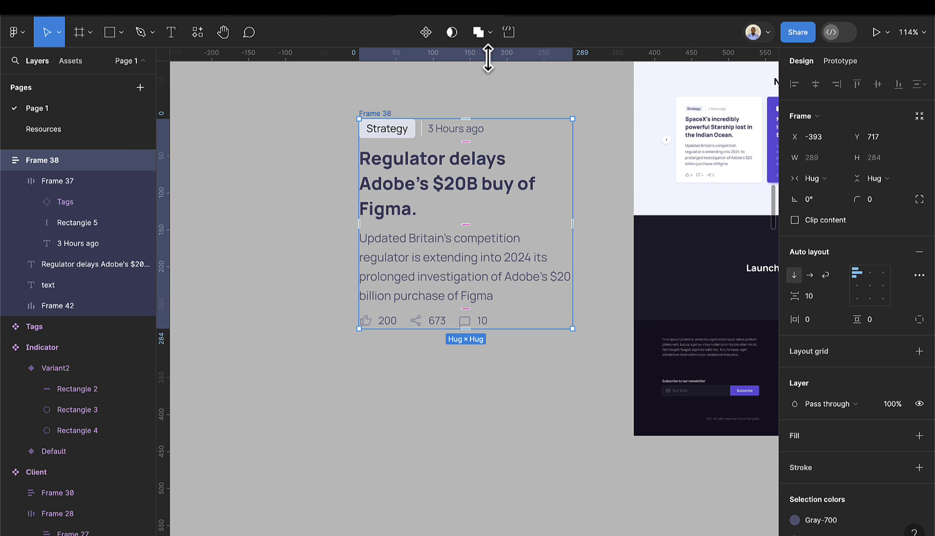
# - Give the card frame the white fill style and 40 padding horizontally and vertically
pyautogui.scroll(-1, 885, 428)
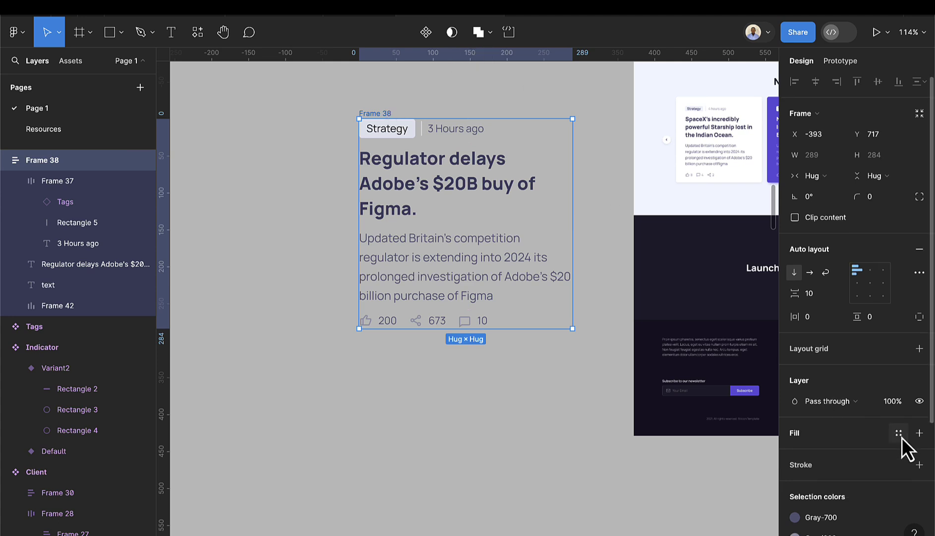
pyautogui.click(901, 437)
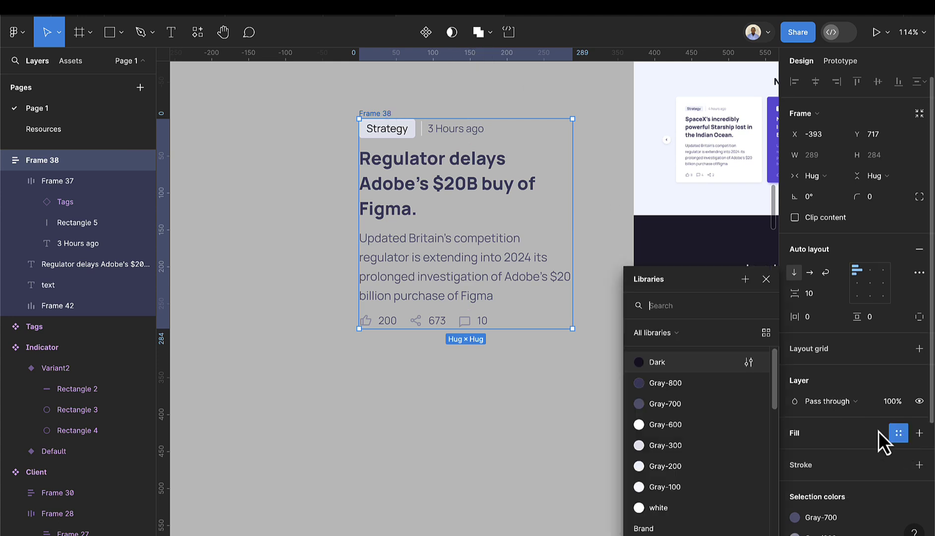
pyautogui.click(685, 507)
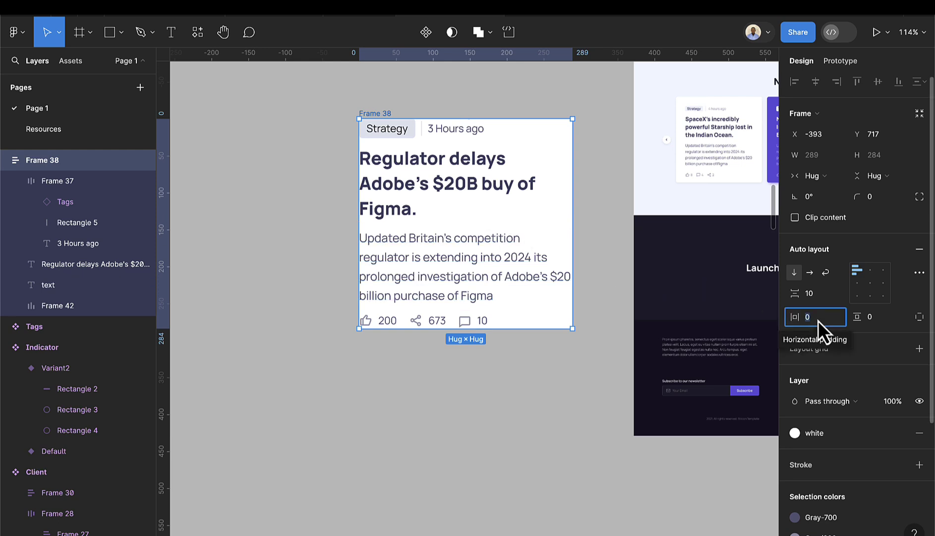
pyautogui.write('4')
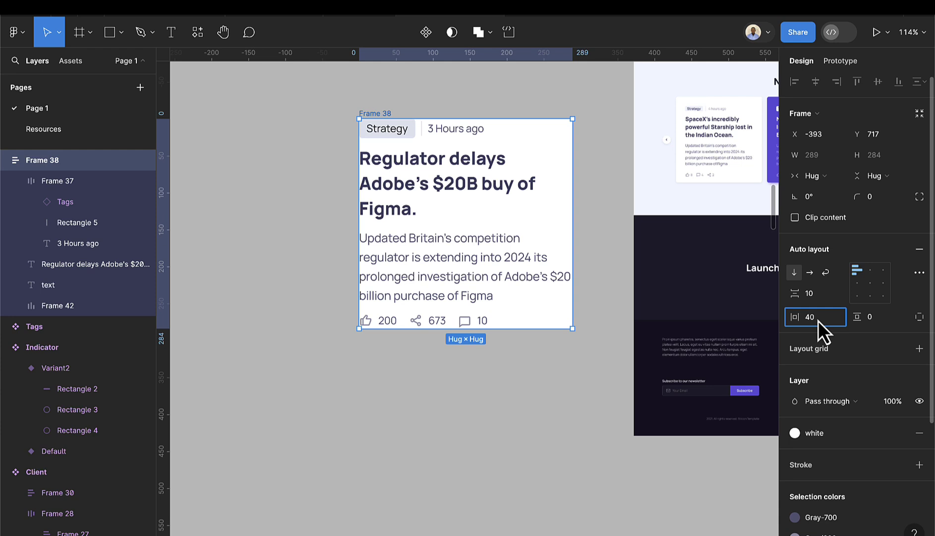
pyautogui.press('Return')
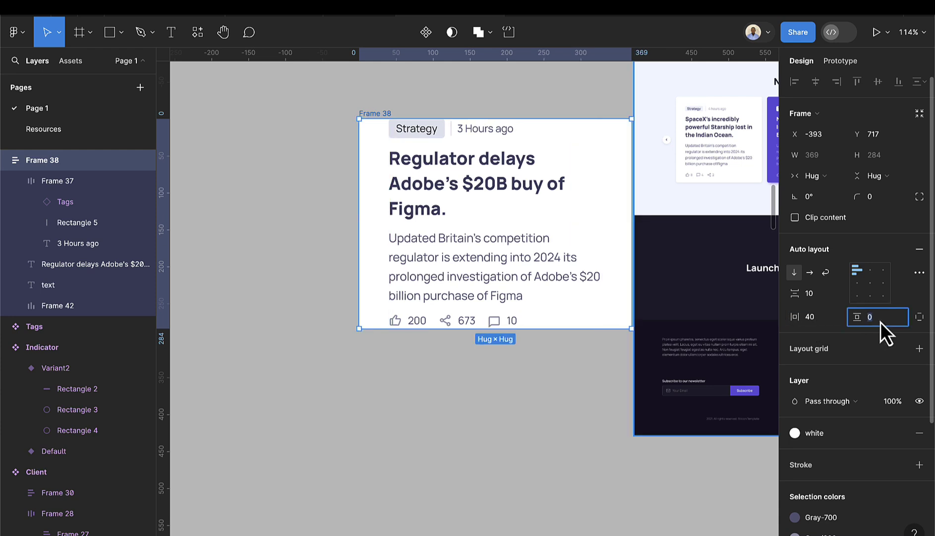
pyautogui.press('Return')
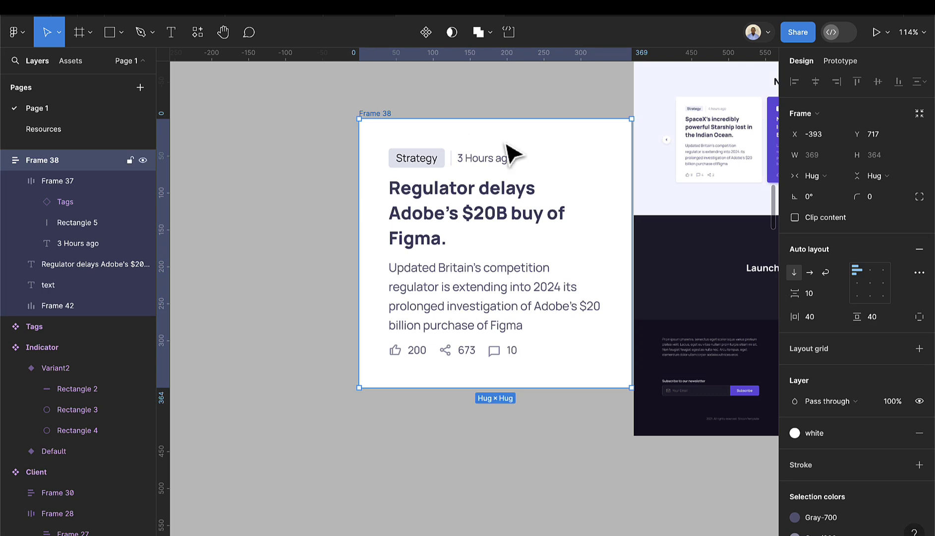
# - Round the card's corners to 8 and rename the frame News card
pyautogui.moveTo(391, 117); pyautogui.dragTo(324, 128)
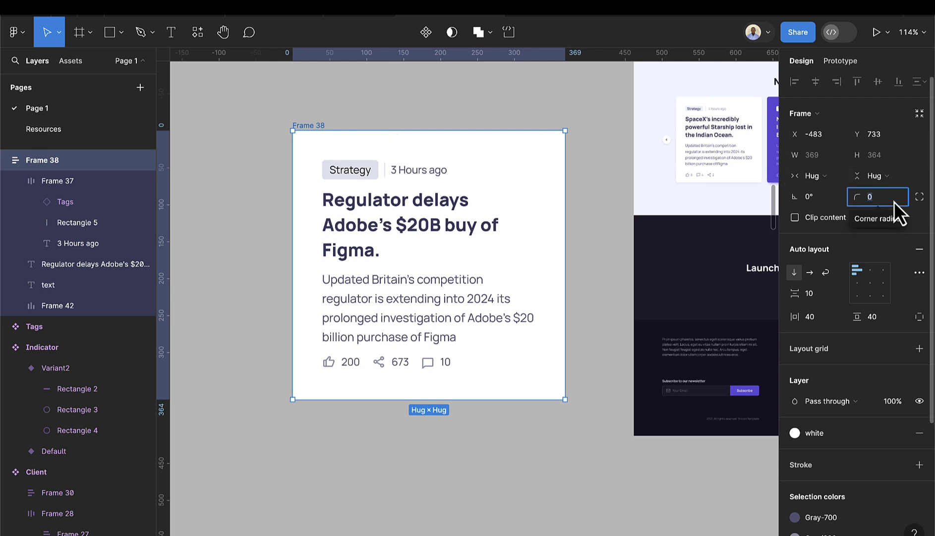
pyautogui.write('8')
pyautogui.press('Return')
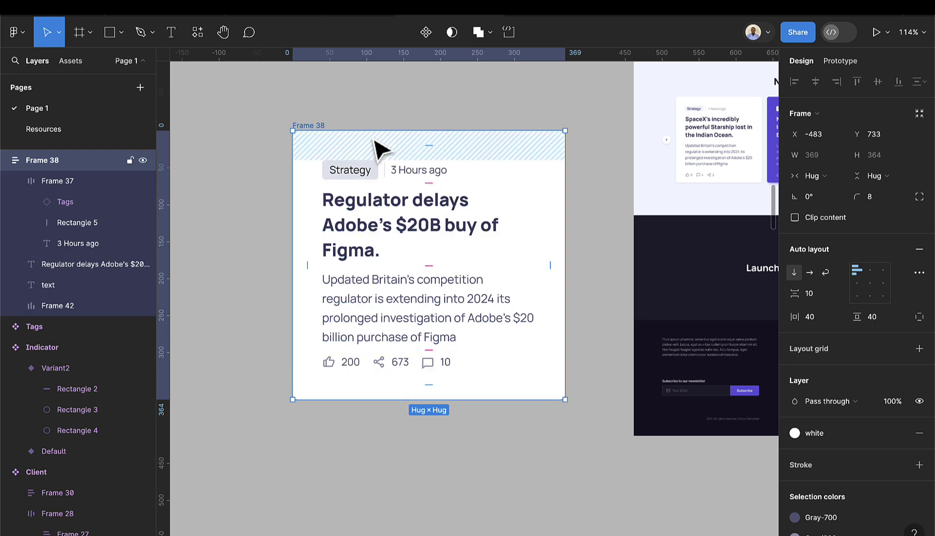
pyautogui.doubleClick(313, 125)
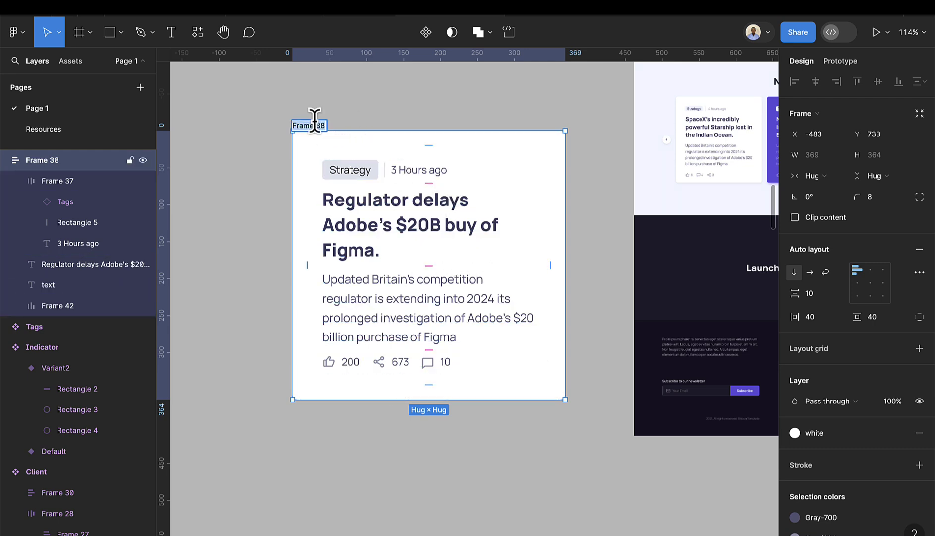
pyautogui.write('News Ca')
pyautogui.press('Return')
# - Convert the News card into a component and add a variant named primary
pyautogui.click(426, 33)
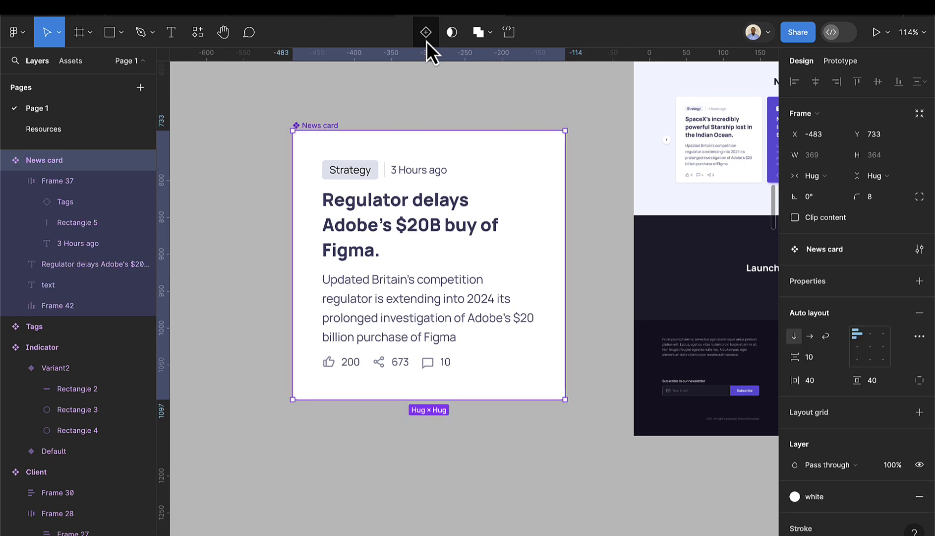
pyautogui.click(426, 39)
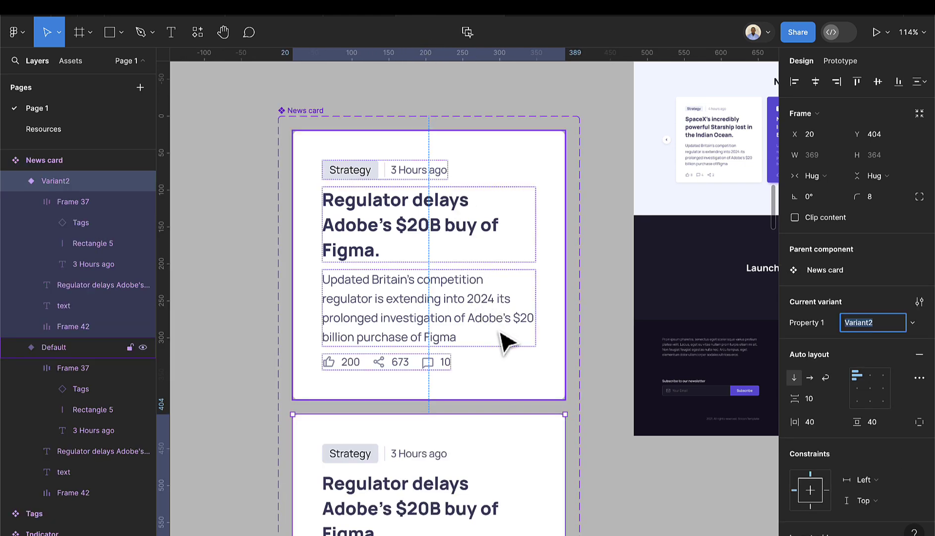
pyautogui.scroll(-5, 502, 343)
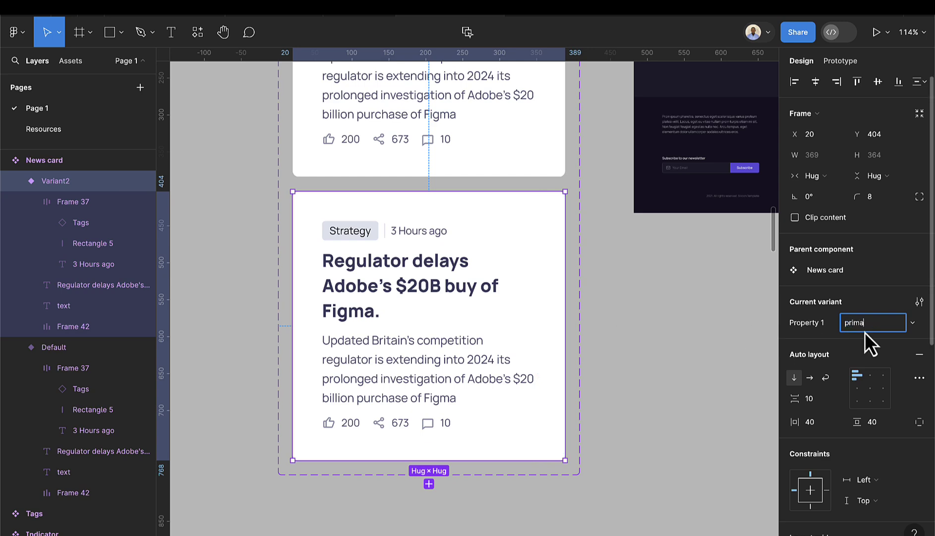
pyautogui.press('Return')
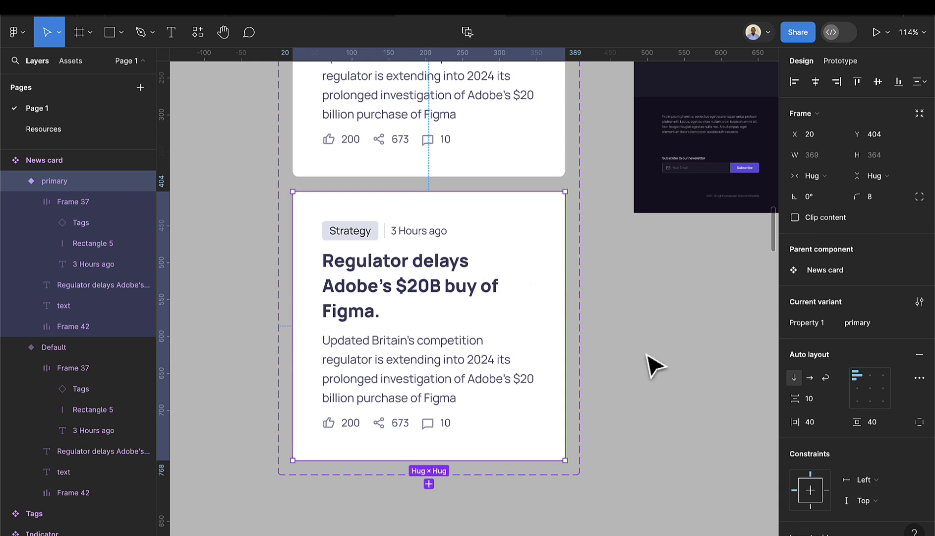
# - Fill the primary variant with the Brand/Primary purple style
pyautogui.click(551, 263)
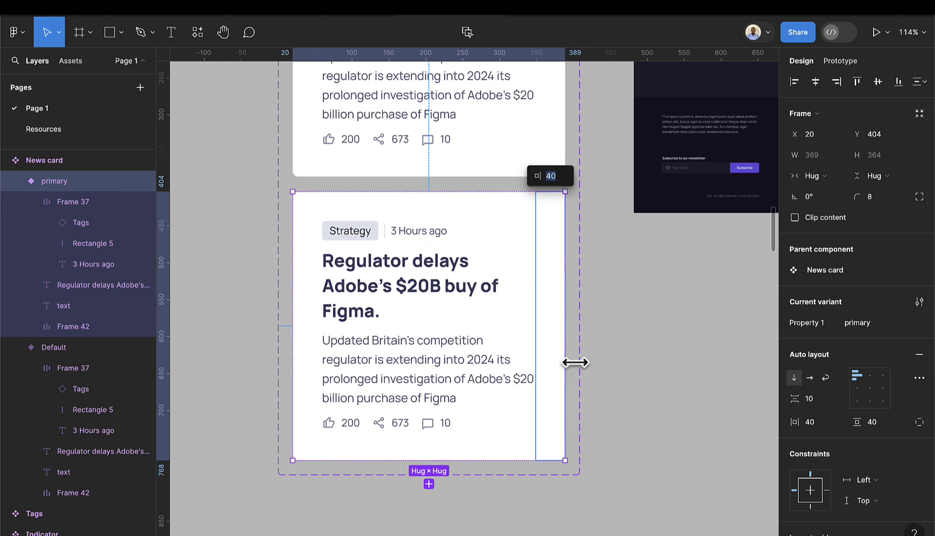
pyautogui.scroll(-4, 846, 405)
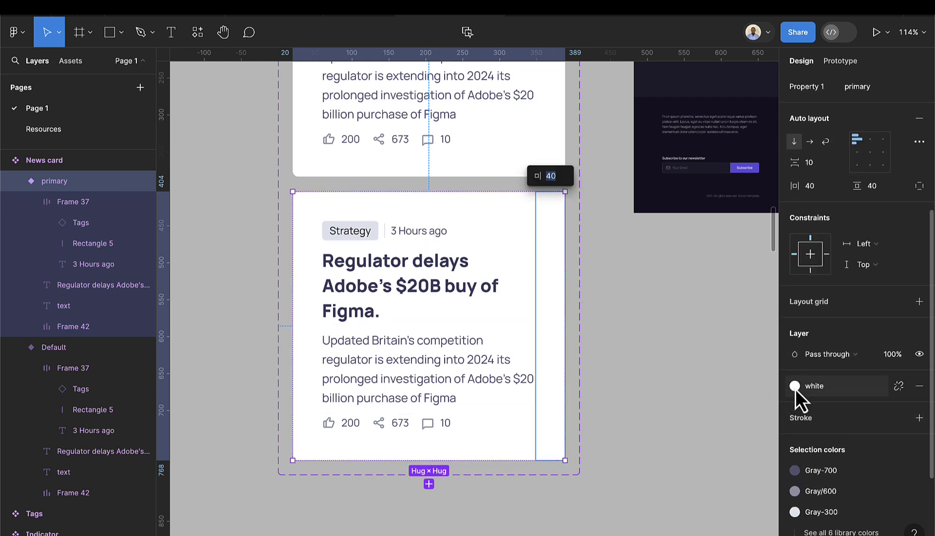
pyautogui.click(795, 386)
pyautogui.click(663, 499)
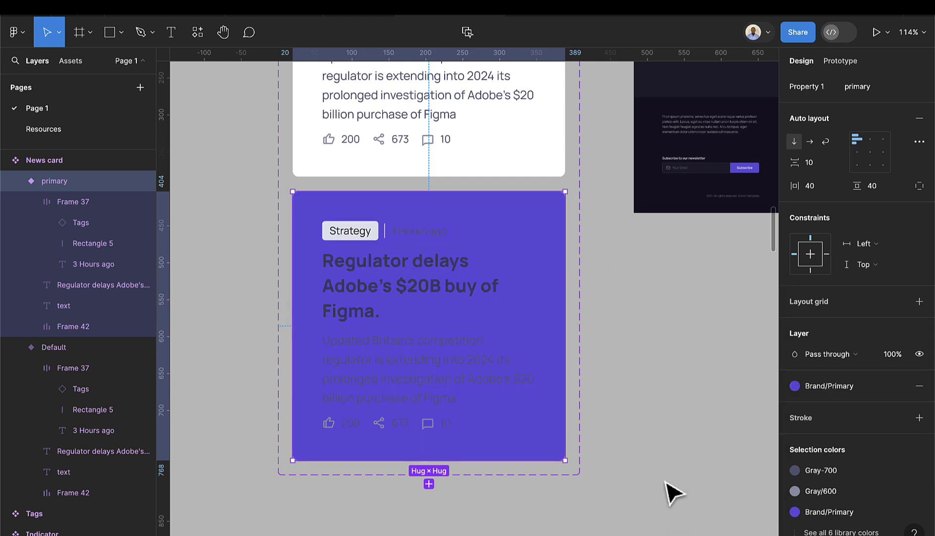
# - Make the purple card's headline and description text white
pyautogui.click(391, 280)
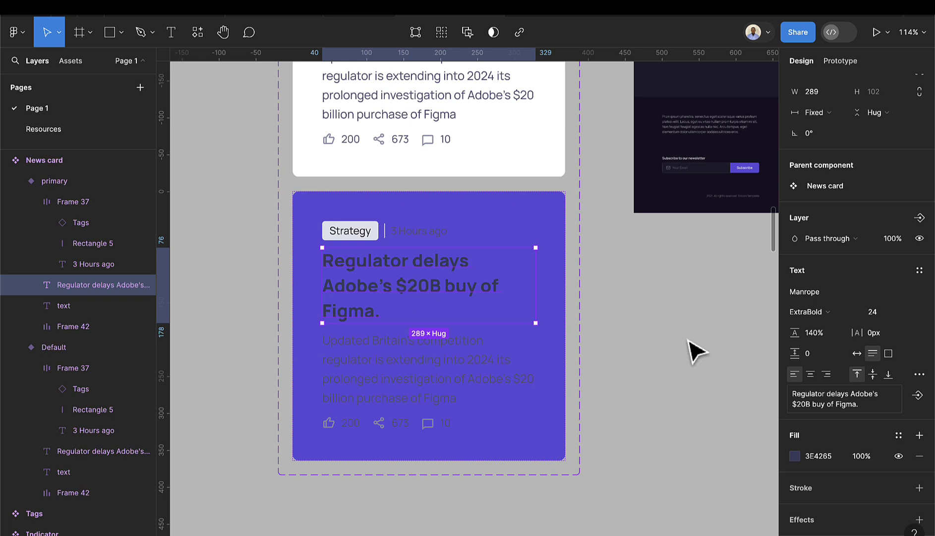
pyautogui.click(899, 435)
pyautogui.click(679, 504)
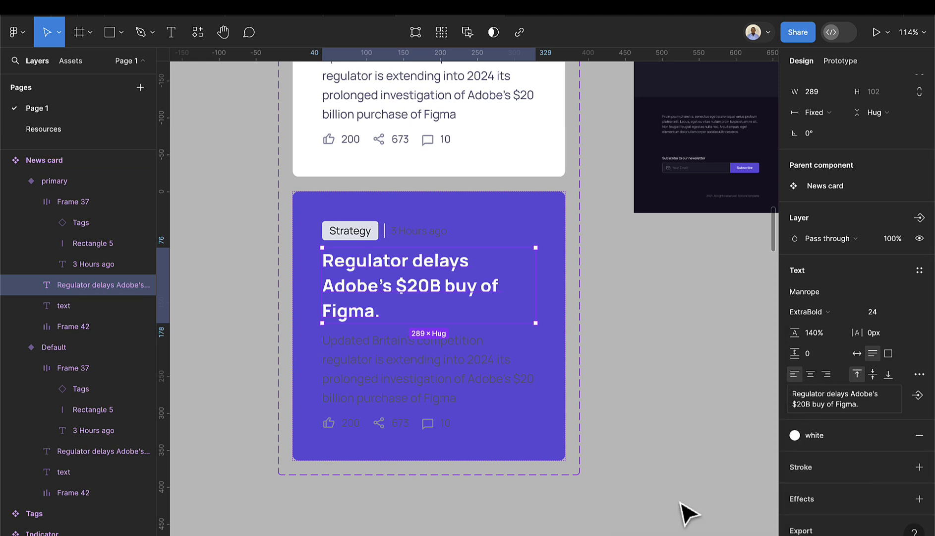
pyautogui.click(410, 367)
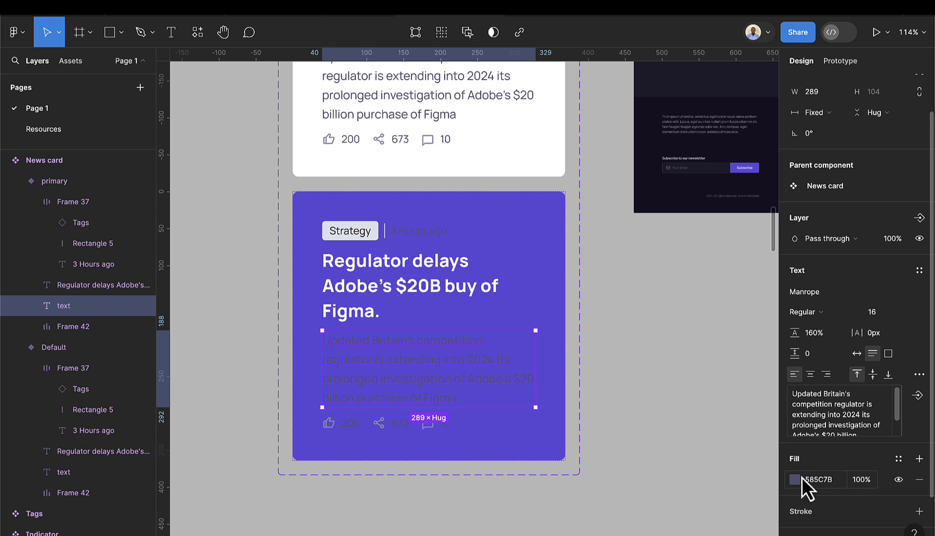
pyautogui.click(897, 464)
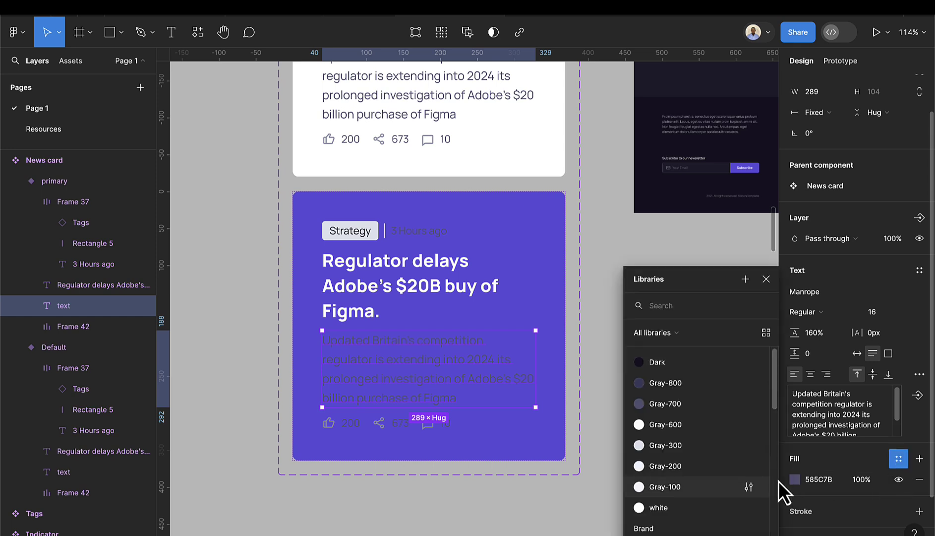
pyautogui.click(669, 505)
# - Recolour the stats icon row to Gray-200 and Gray-100
pyautogui.click(420, 432)
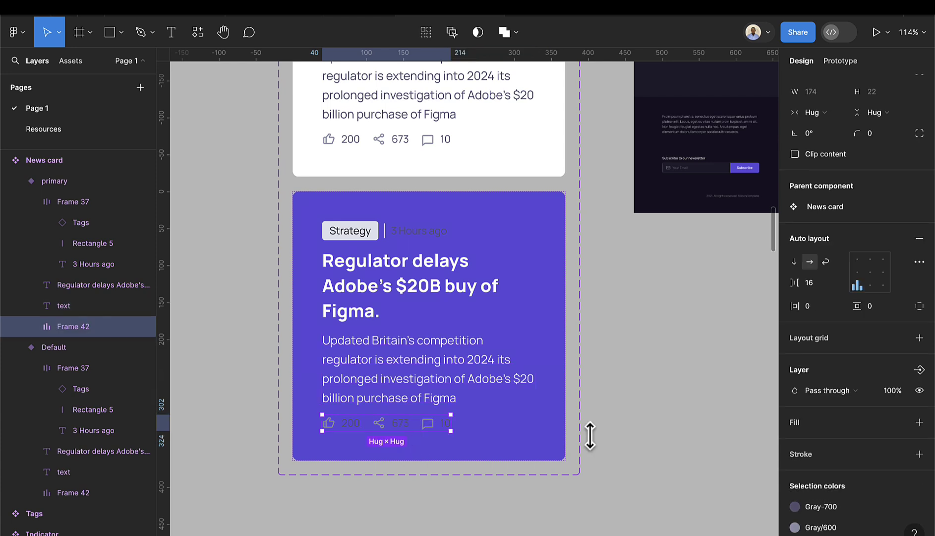
pyautogui.scroll(-2, 830, 463)
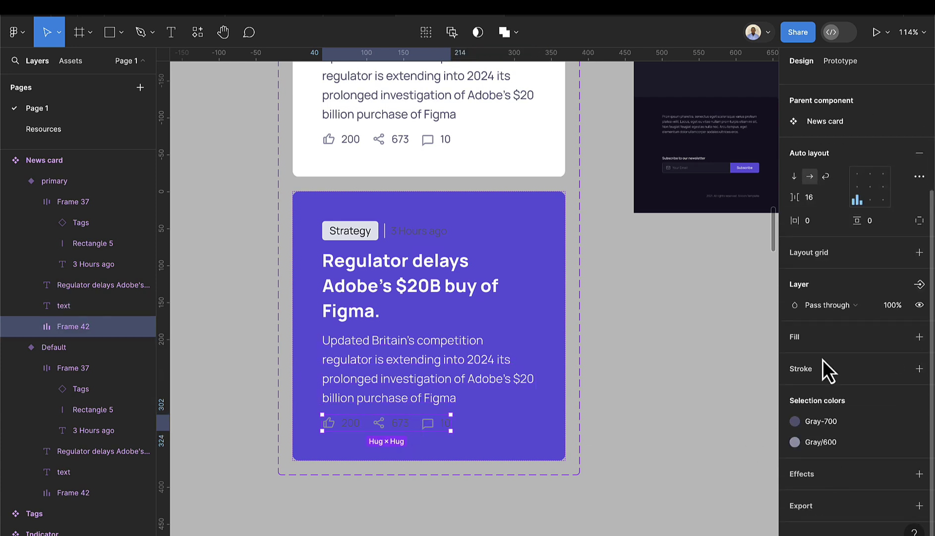
pyautogui.click(795, 423)
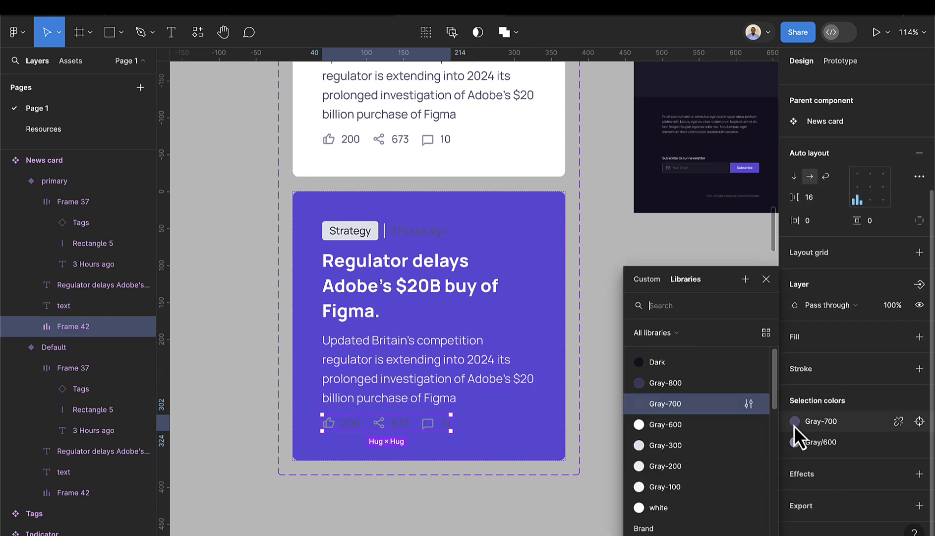
pyautogui.click(683, 472)
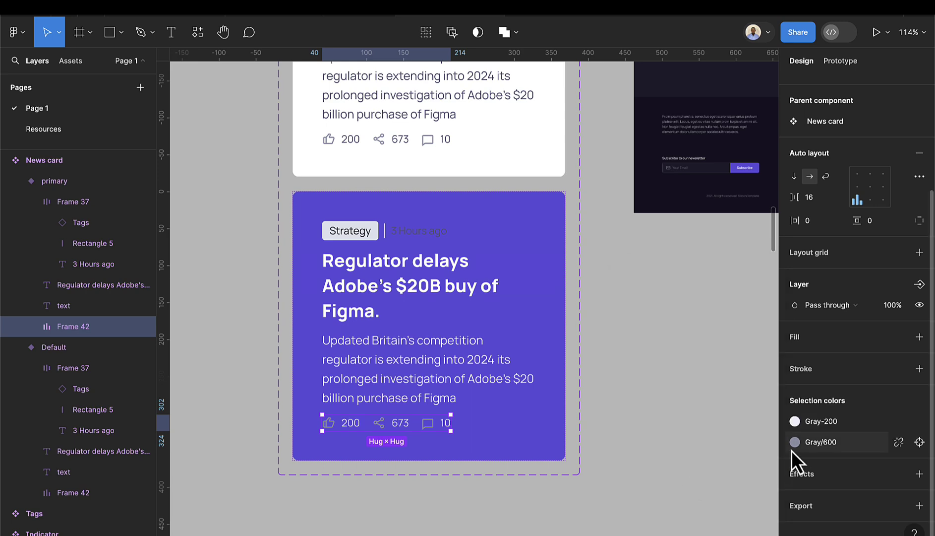
pyautogui.click(795, 442)
pyautogui.click(685, 486)
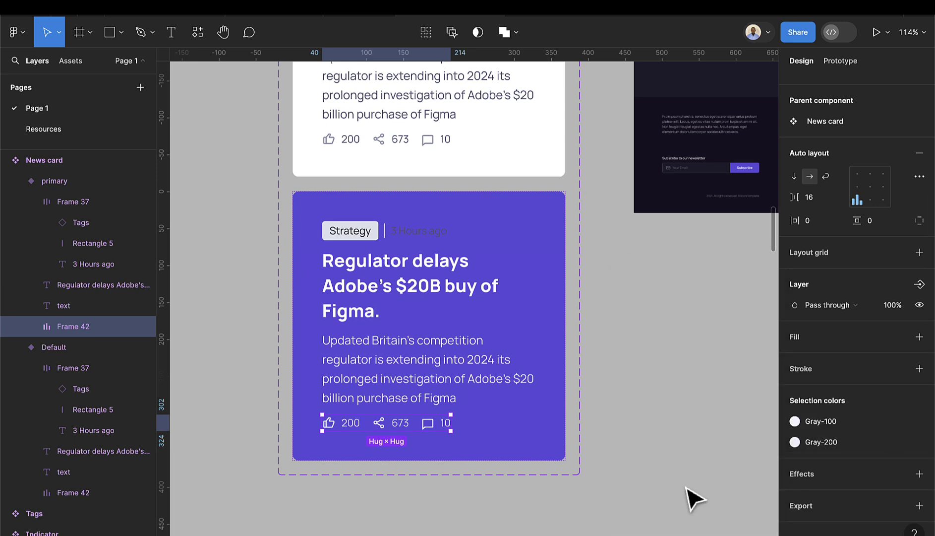
pyautogui.click(639, 413)
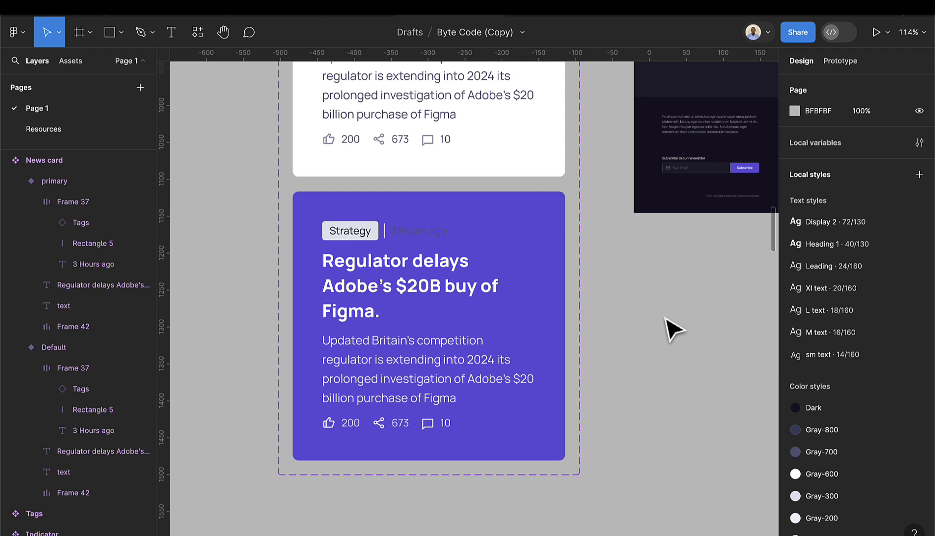
# - Set the 3 Hours ago text fill to Gray-100
pyautogui.scroll(1, 412, 238)
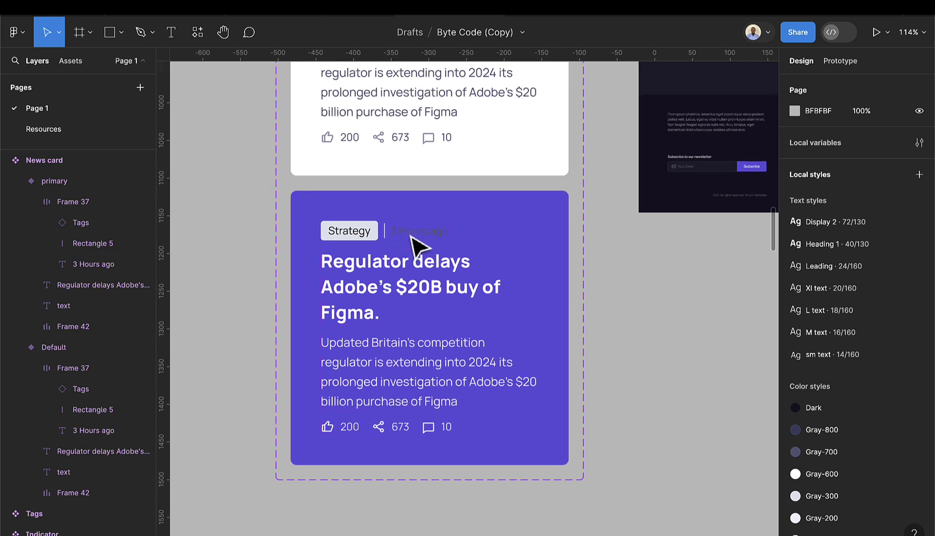
pyautogui.click(413, 237)
pyautogui.click(412, 236)
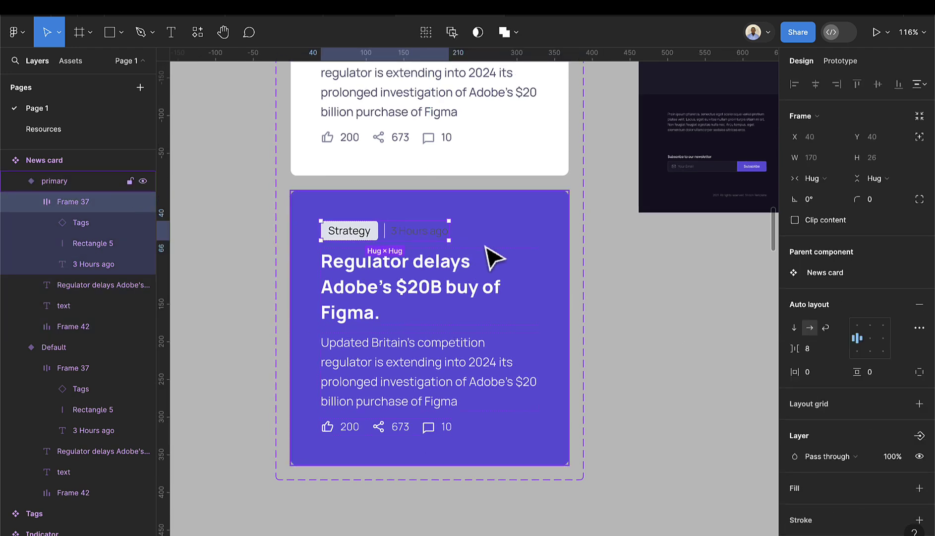
pyautogui.click(430, 234)
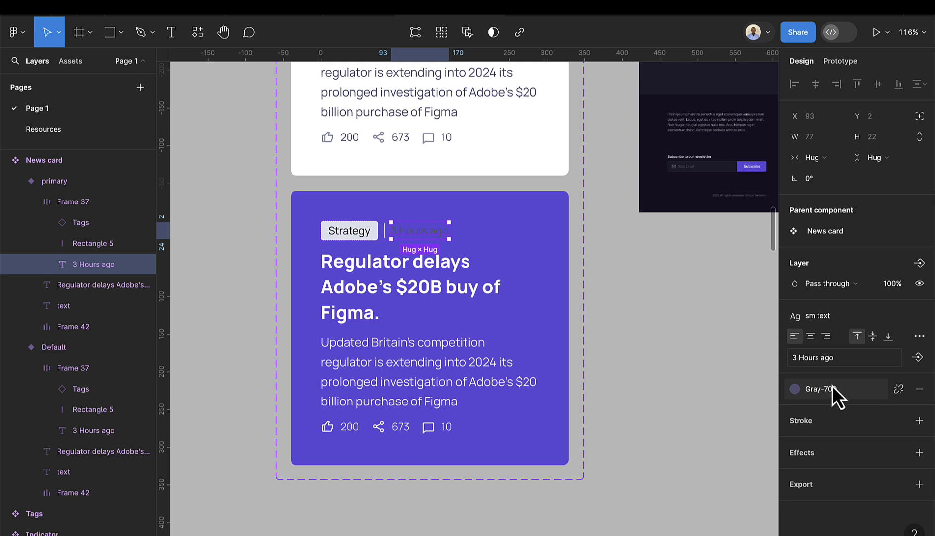
pyautogui.click(796, 390)
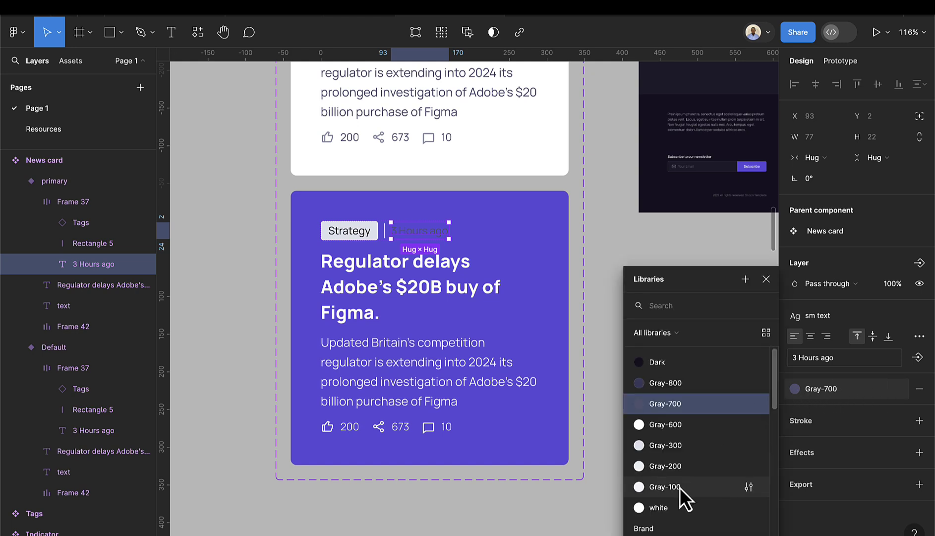
pyautogui.click(680, 488)
pyautogui.click(689, 388)
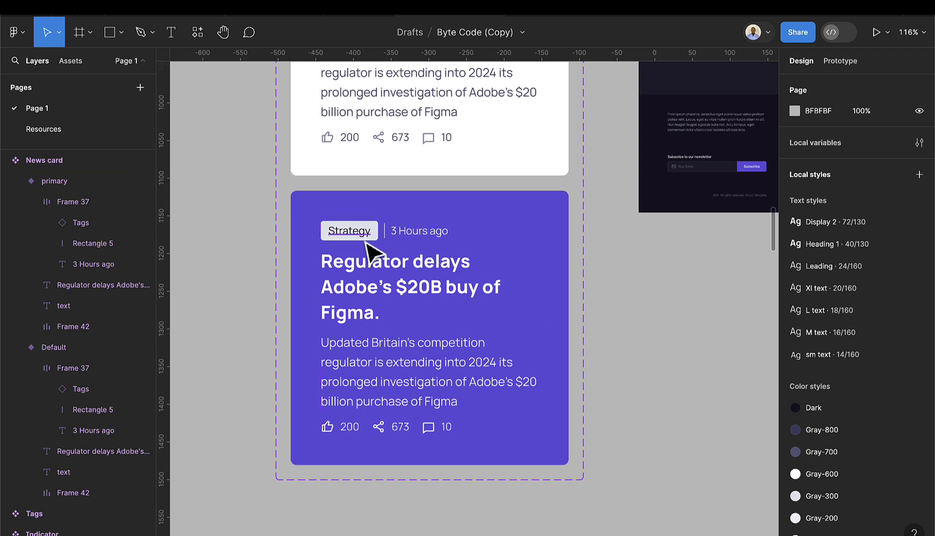
pyautogui.scroll(5, 371, 248)
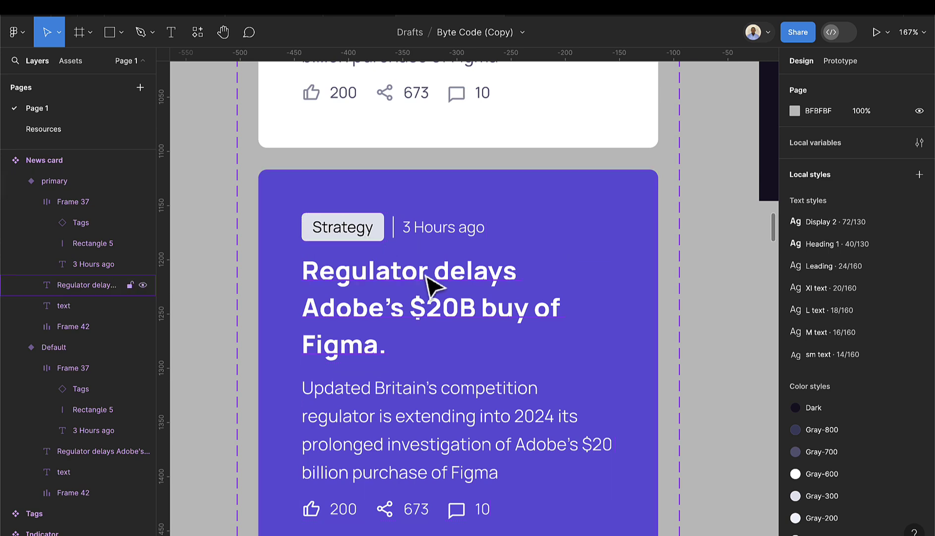
pyautogui.scroll(-8, 340, 242)
# - Add a new variant named 'secondary' to the Tags component
pyautogui.scroll(-2, 345, 243)
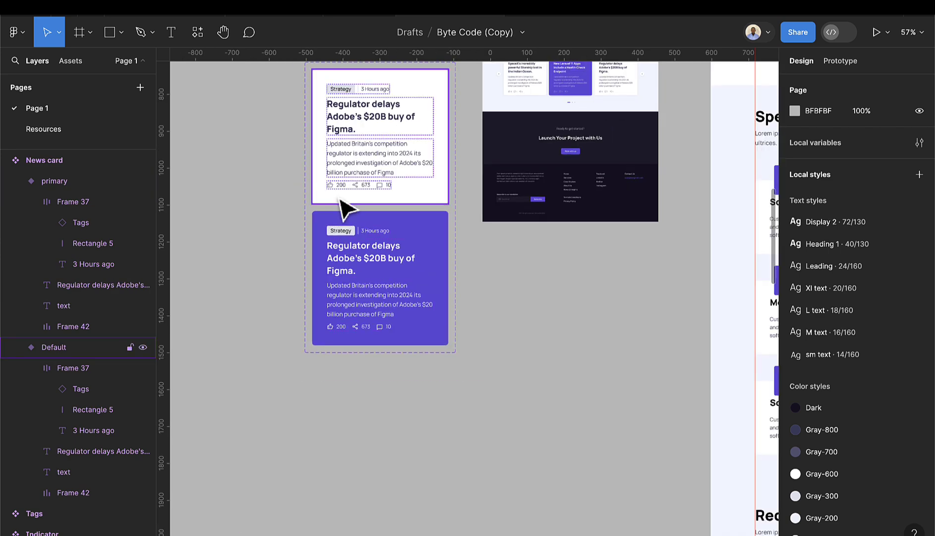
pyautogui.scroll(5, 347, 213)
pyautogui.scroll(5, 432, 334)
pyautogui.scroll(8, 401, 310)
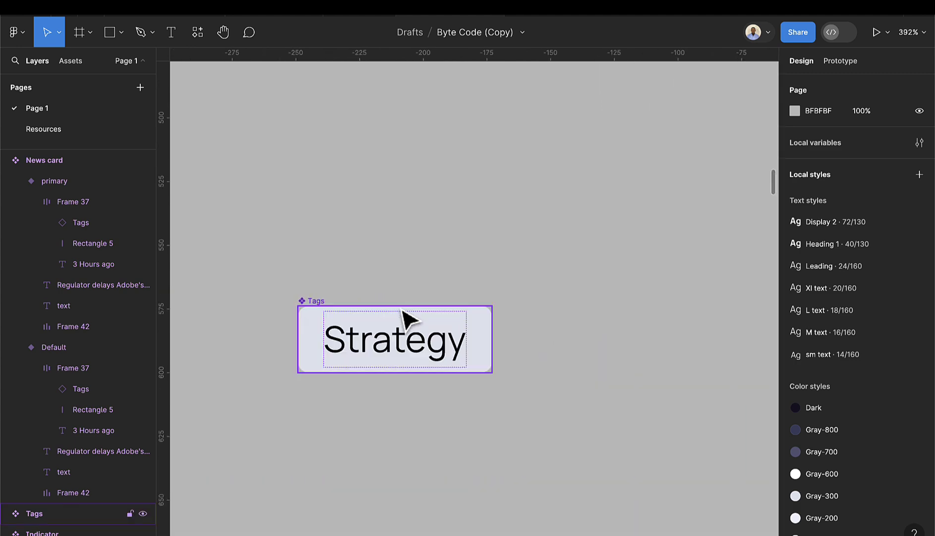
pyautogui.click(325, 309)
pyautogui.moveTo(323, 305); pyautogui.dragTo(332, 264)
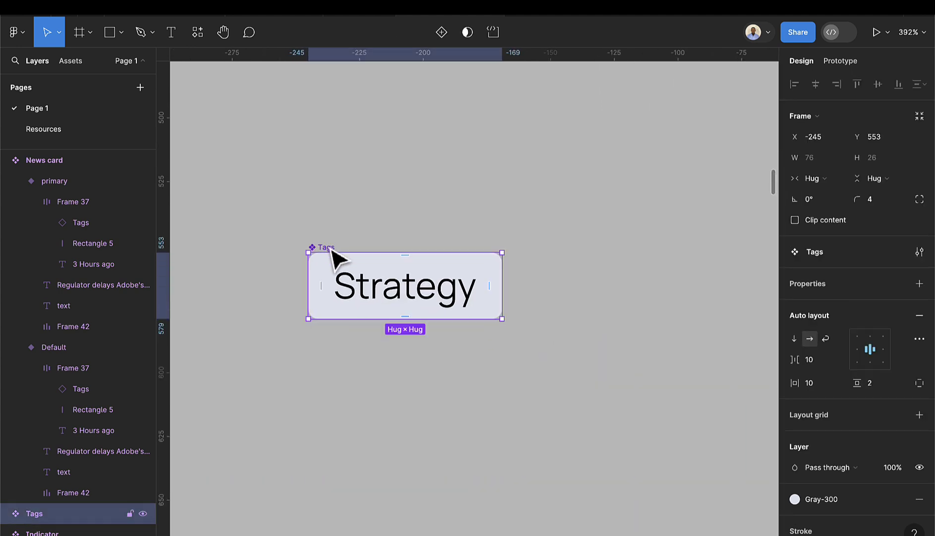
pyautogui.click(443, 42)
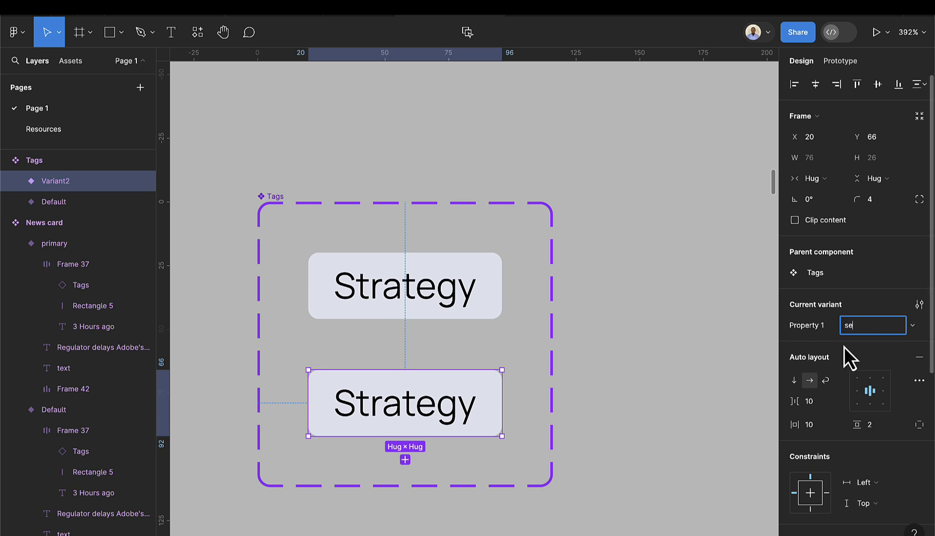
pyautogui.write('secondary')
pyautogui.press('Return')
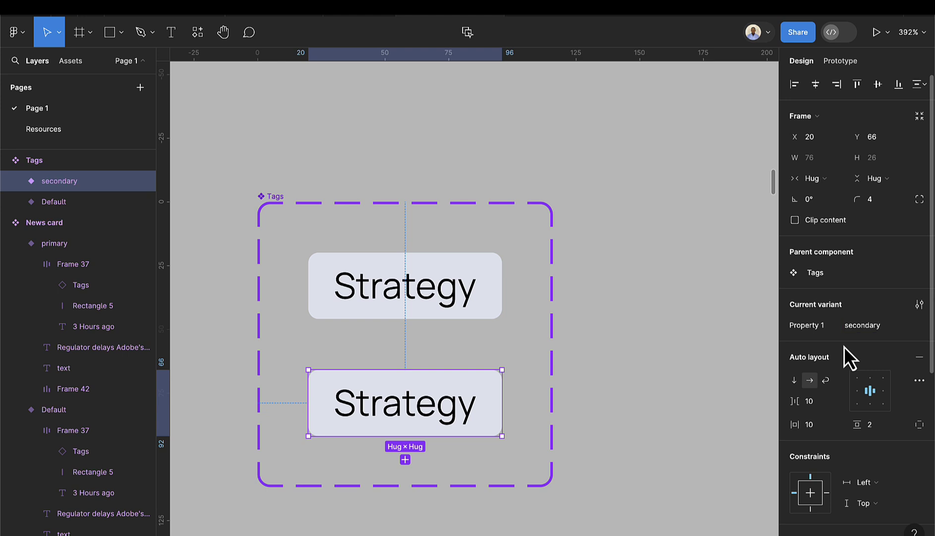
# - Detach the tag's Gray-300 fill and eyedrop light purple D0D1FB from the design
pyautogui.scroll(-5, 547, 401)
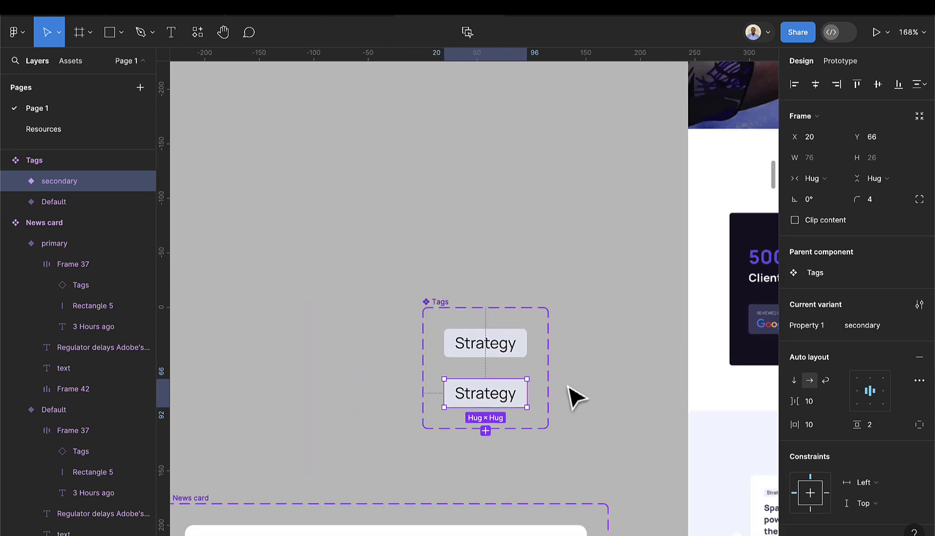
pyautogui.scroll(-4, 844, 364)
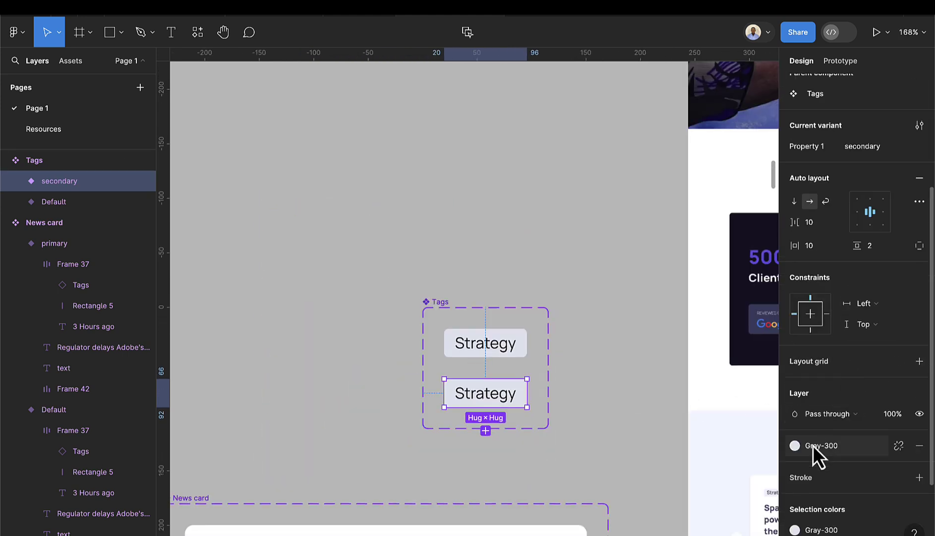
pyautogui.click(795, 445)
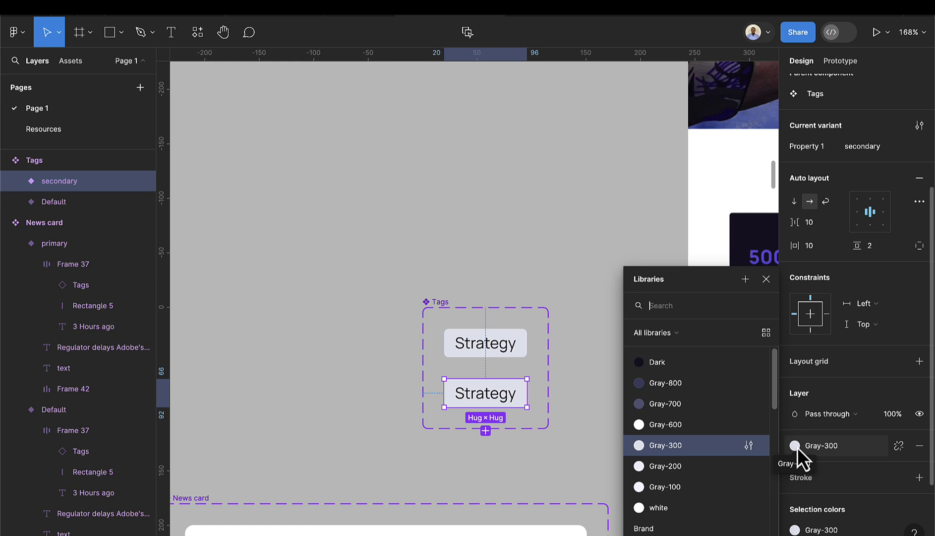
pyautogui.click(899, 445)
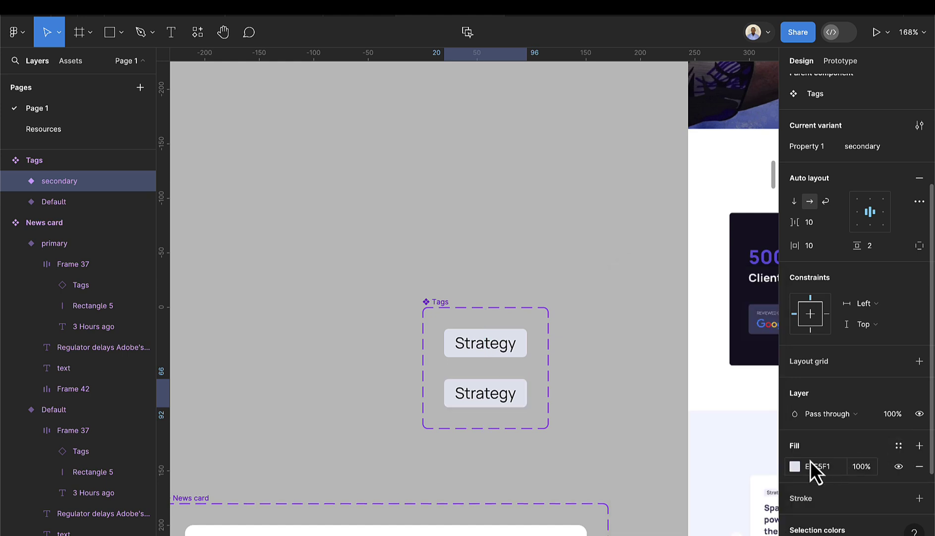
pyautogui.click(795, 466)
pyautogui.click(642, 400)
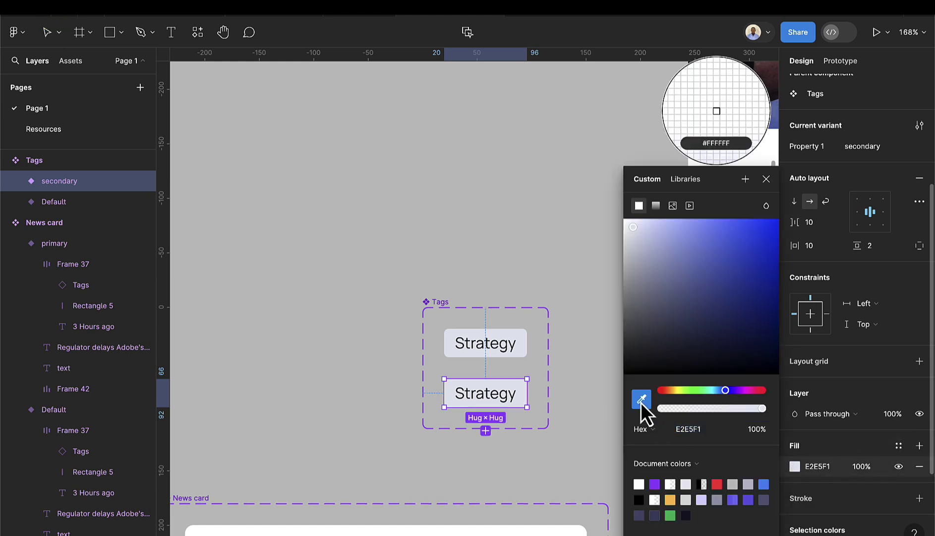
pyautogui.scroll(-8, 532, 376)
pyautogui.scroll(10, 624, 105)
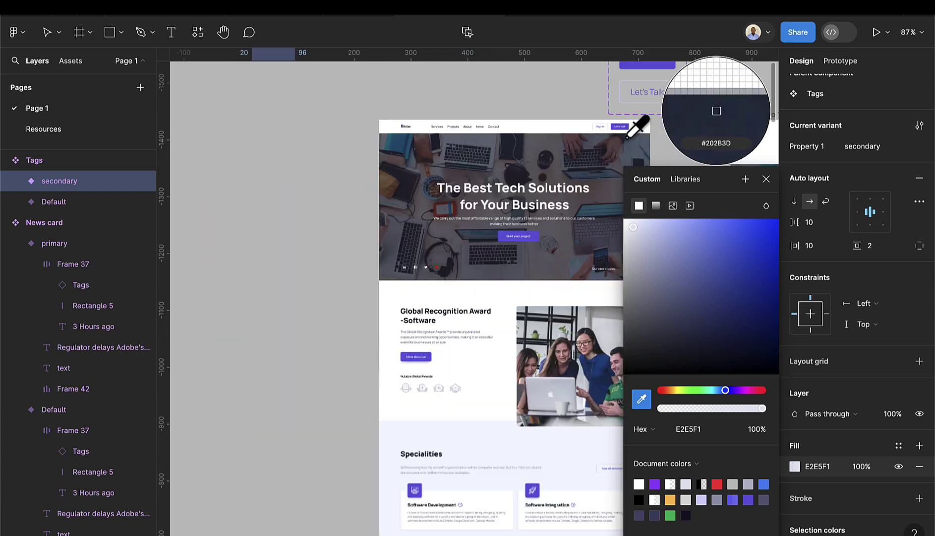
pyautogui.scroll(6, 624, 113)
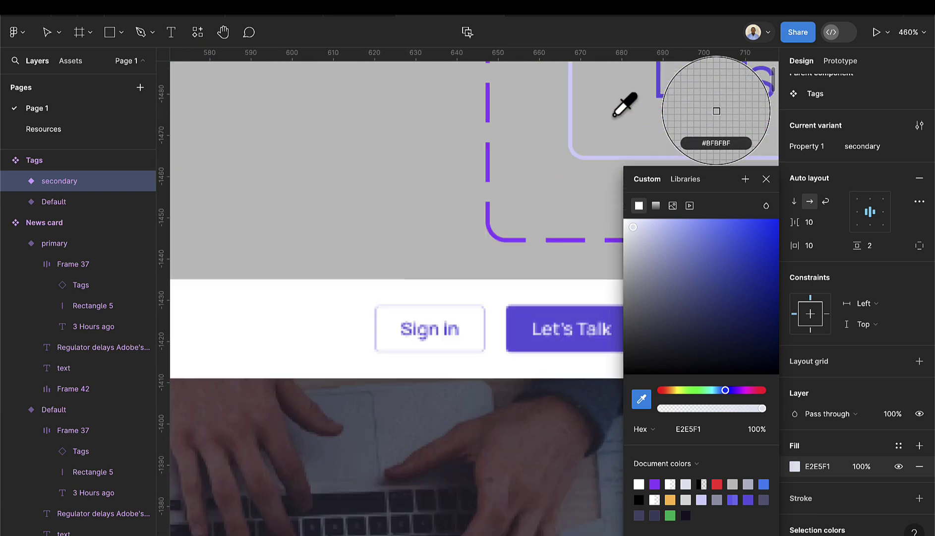
pyautogui.click(528, 122)
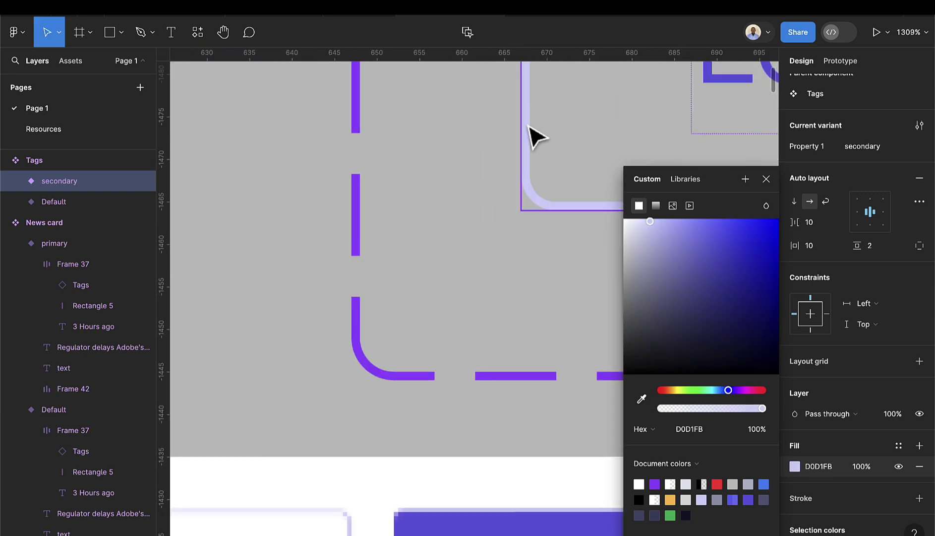
pyautogui.scroll(-10, 528, 194)
pyautogui.scroll(-3, 492, 330)
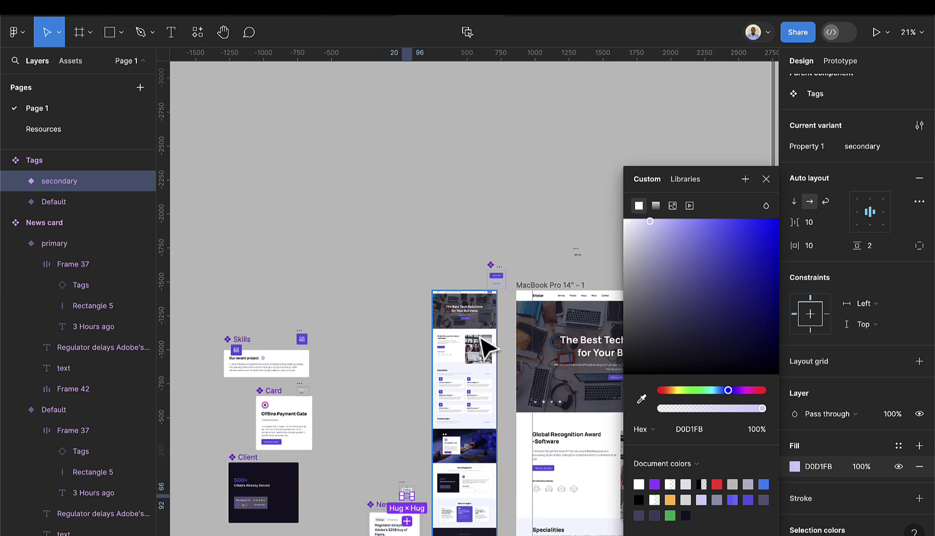
pyautogui.scroll(-3, 447, 342)
pyautogui.scroll(5, 424, 361)
pyautogui.scroll(4, 394, 335)
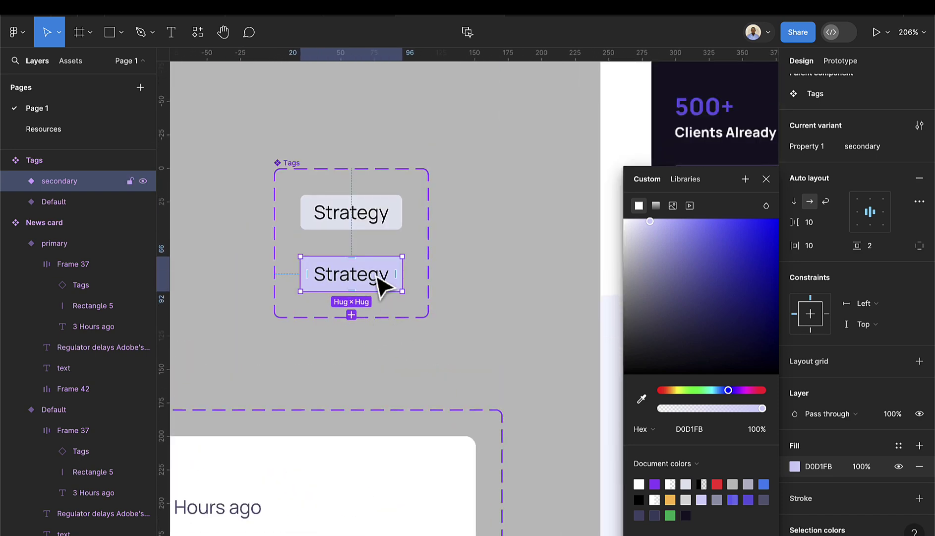
# - Set the purple card's Strategy tag instance to the Tags 'secondary' variant
pyautogui.click(426, 345)
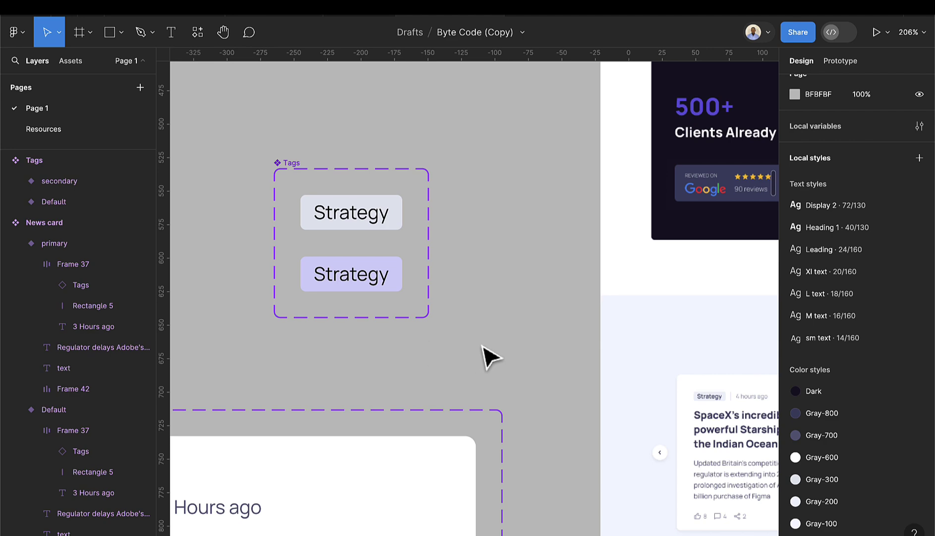
pyautogui.scroll(-5, 485, 355)
pyautogui.scroll(-3, 449, 411)
pyautogui.scroll(5, 414, 392)
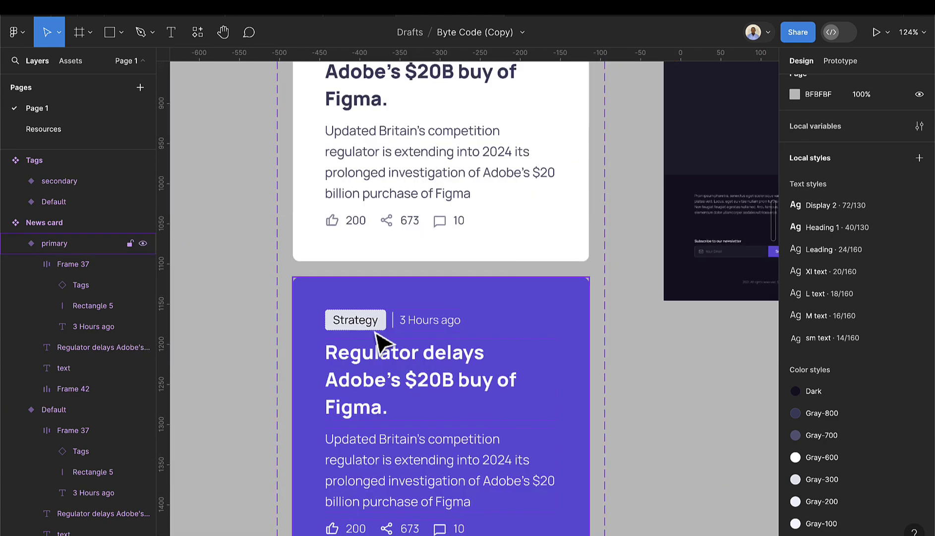
pyautogui.click(376, 333)
pyautogui.click(376, 333)
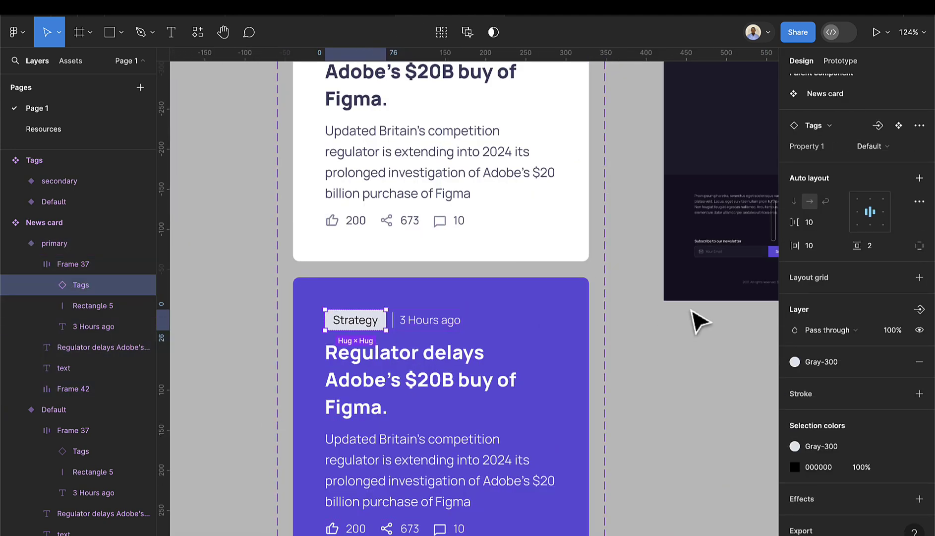
pyautogui.click(897, 149)
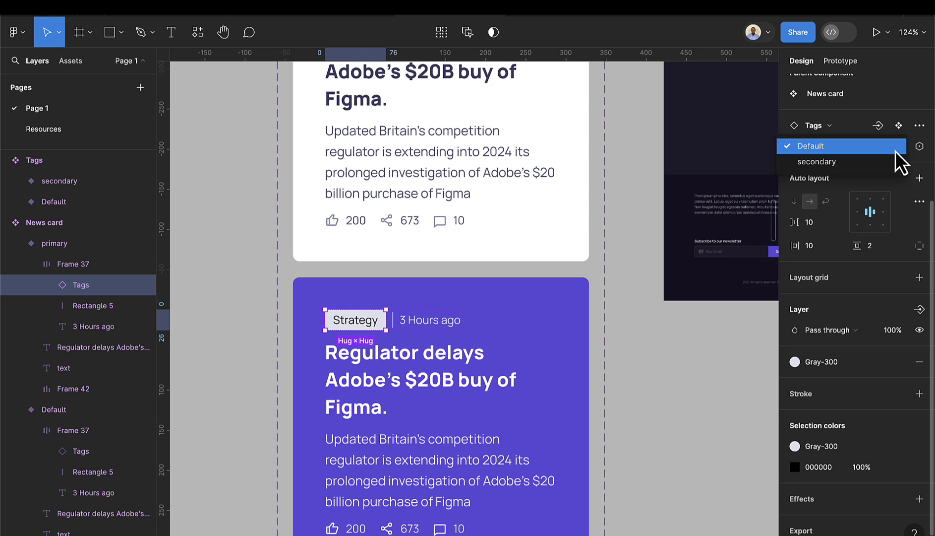
pyautogui.click(898, 162)
pyautogui.click(320, 300)
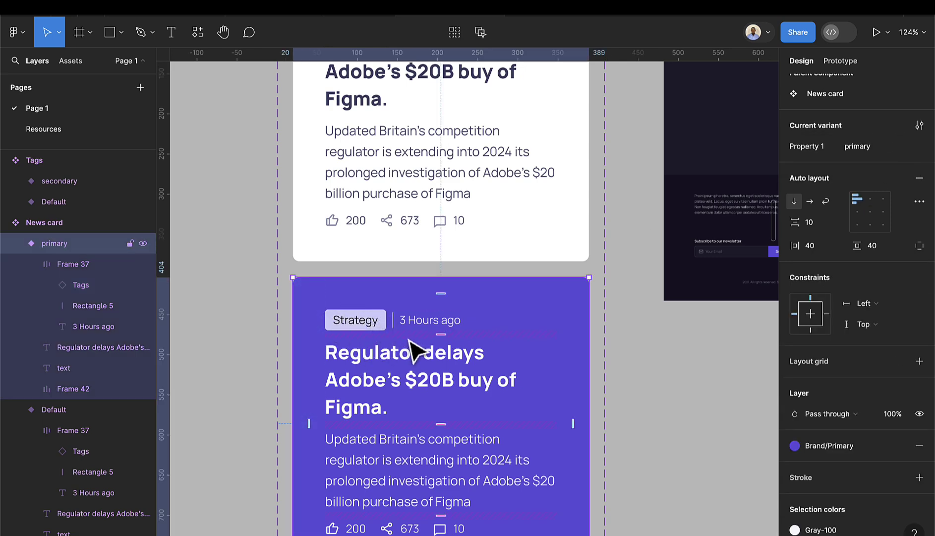
pyautogui.scroll(-5, 438, 368)
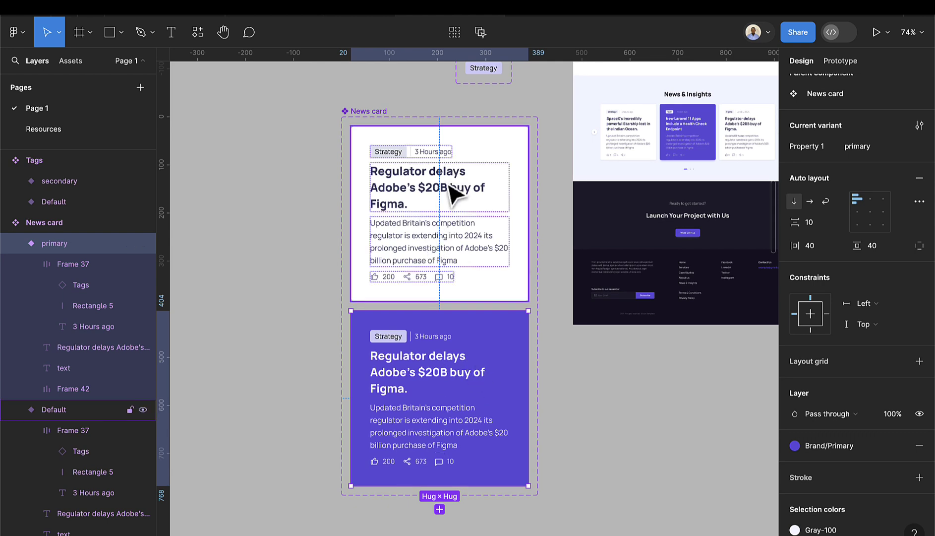
pyautogui.scroll(1, 422, 242)
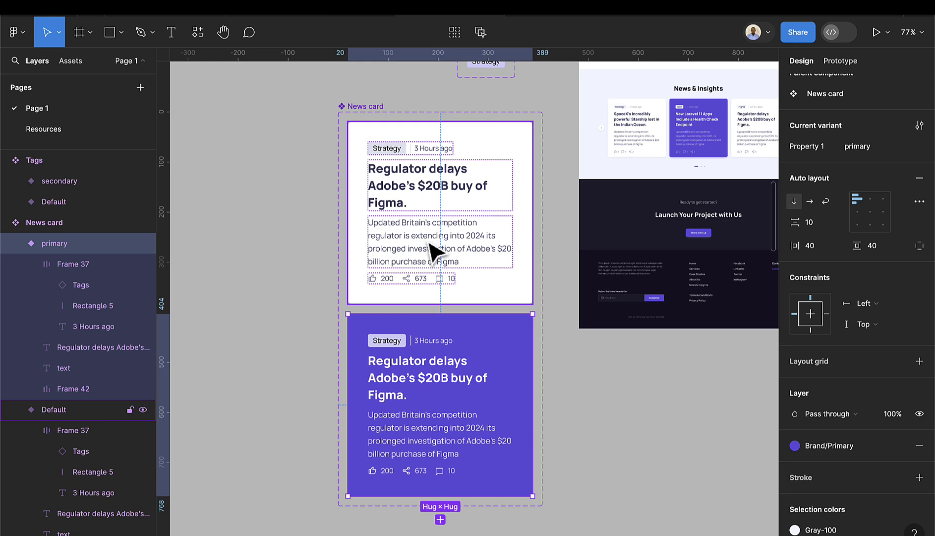
# - Bind the body text in both cards to a new text property named Content
pyautogui.doubleClick(430, 250)
pyautogui.scroll(3, 409, 213)
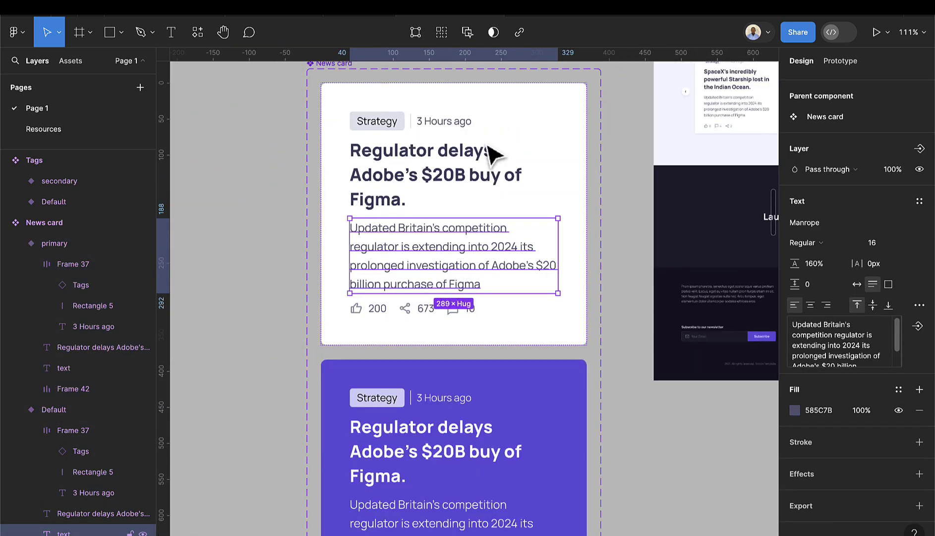
pyautogui.click(442, 32)
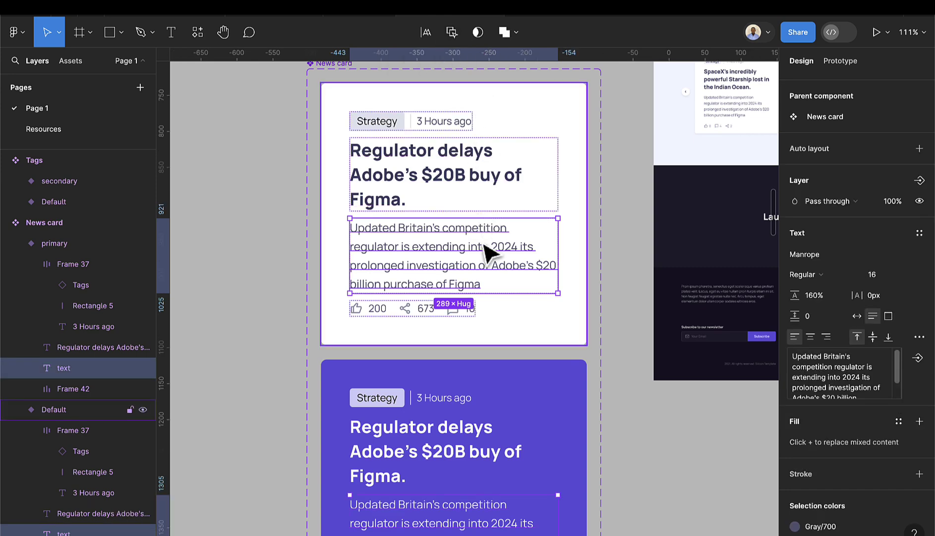
pyautogui.scroll(-2, 486, 248)
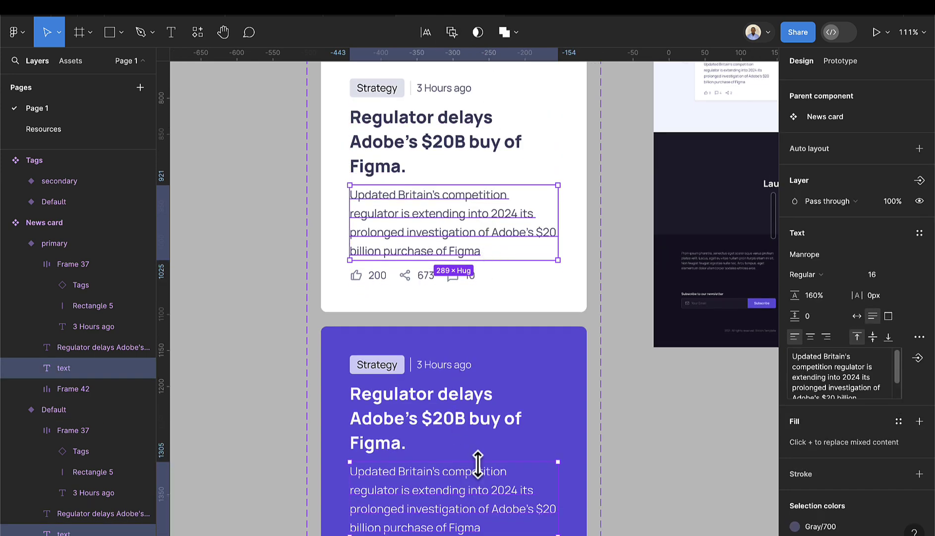
pyautogui.scroll(-1, 496, 491)
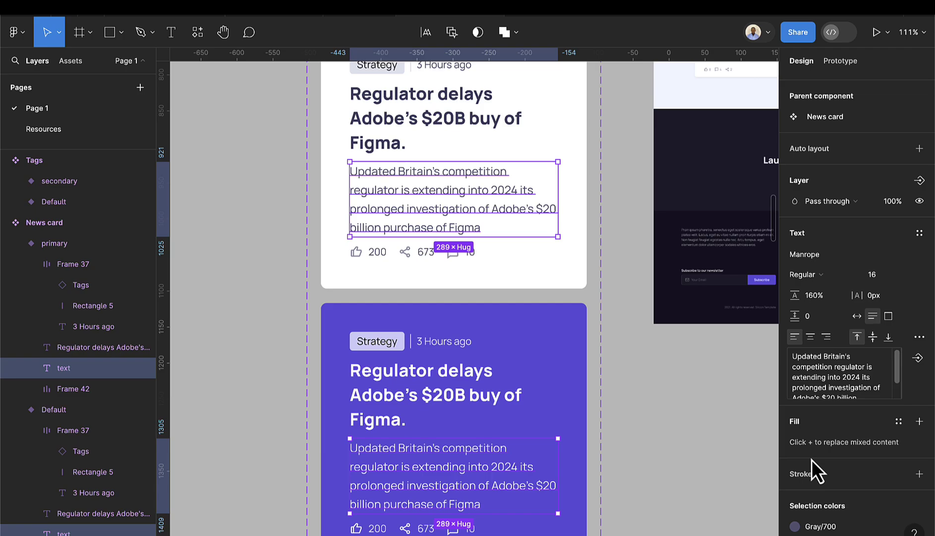
pyautogui.click(926, 358)
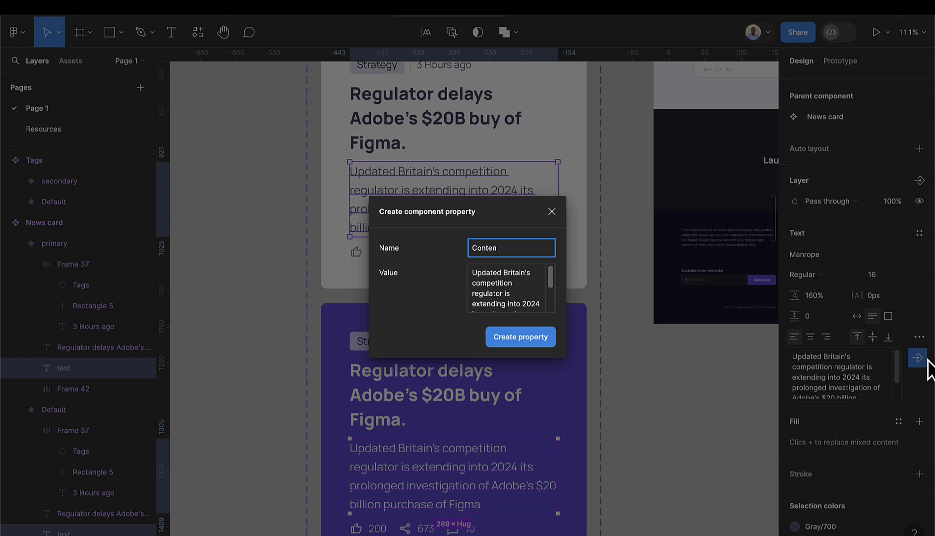
pyautogui.press('Return')
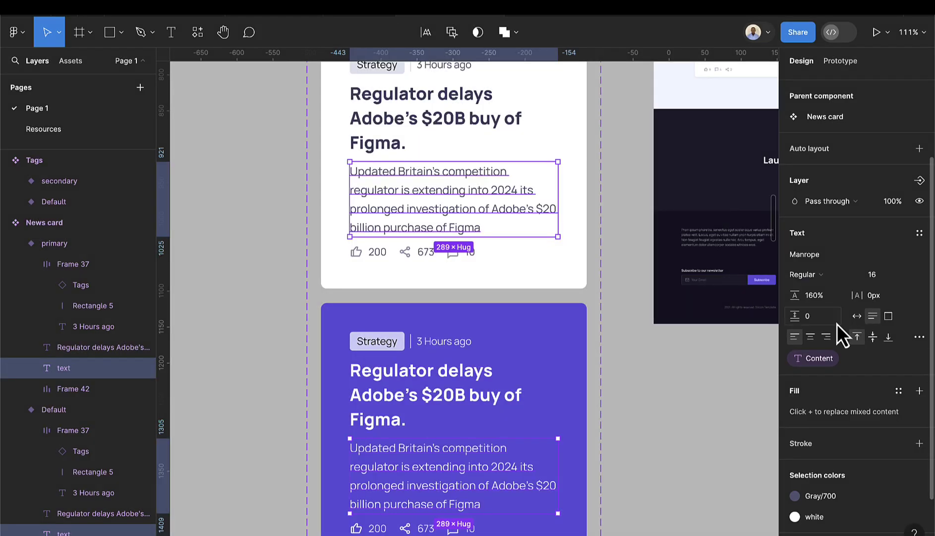
# - Bind both cards' heading text to a new text property named Title
pyautogui.scroll(2, 511, 129)
pyautogui.click(454, 166)
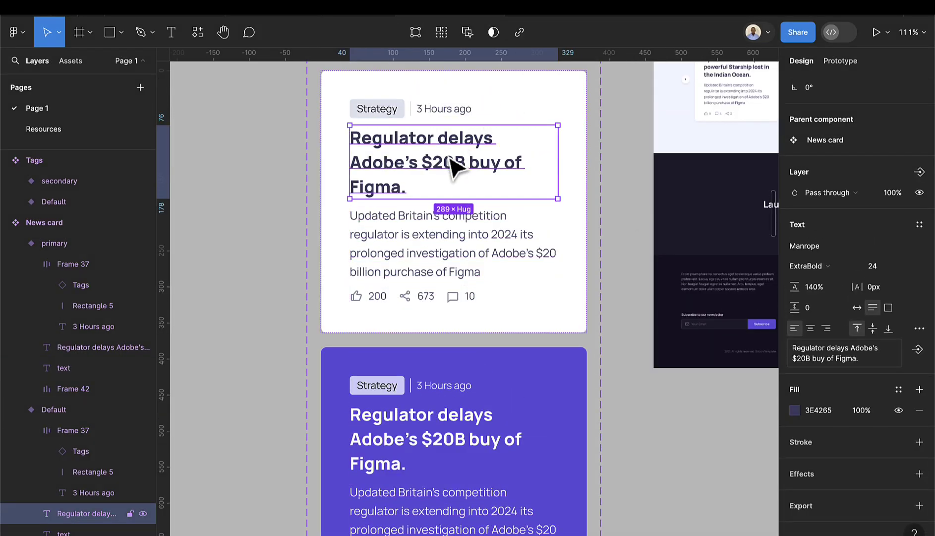
pyautogui.click(443, 41)
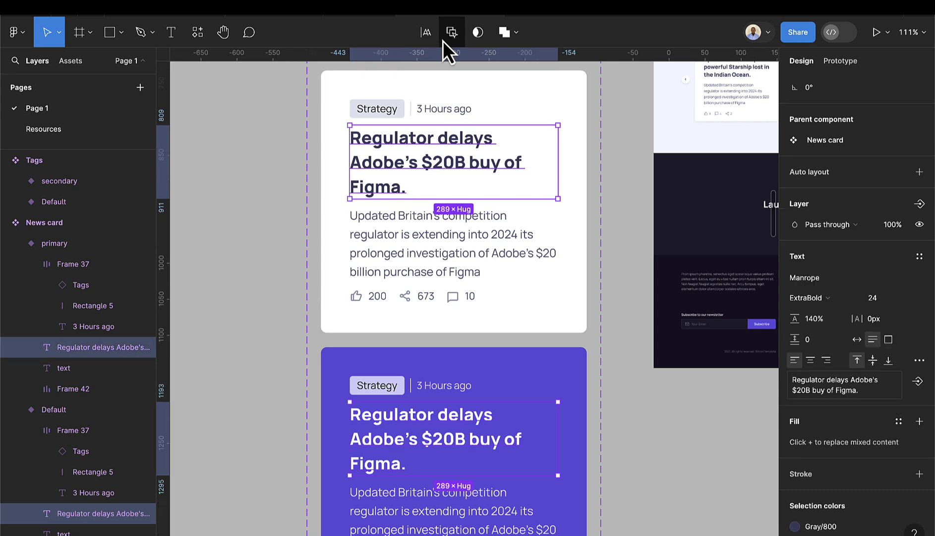
pyautogui.click(921, 383)
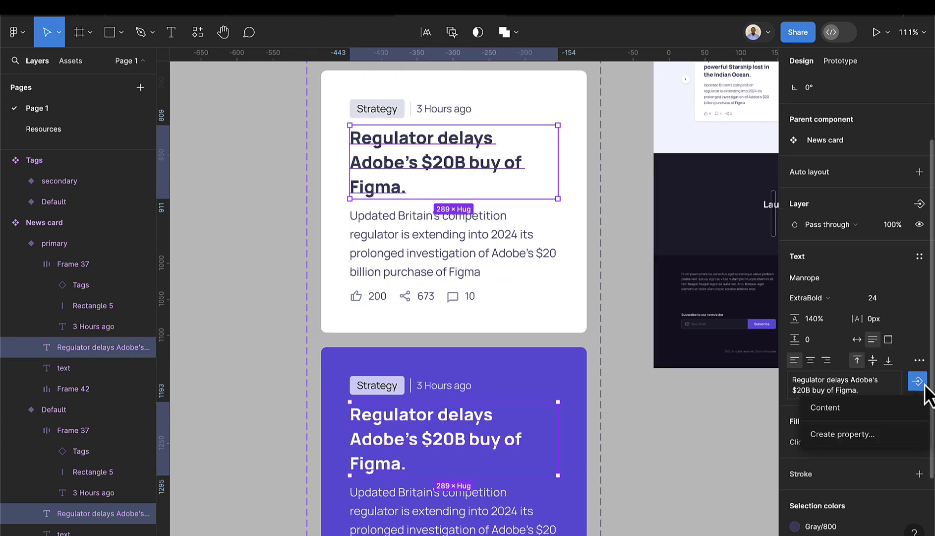
pyautogui.click(871, 435)
pyautogui.write('He')
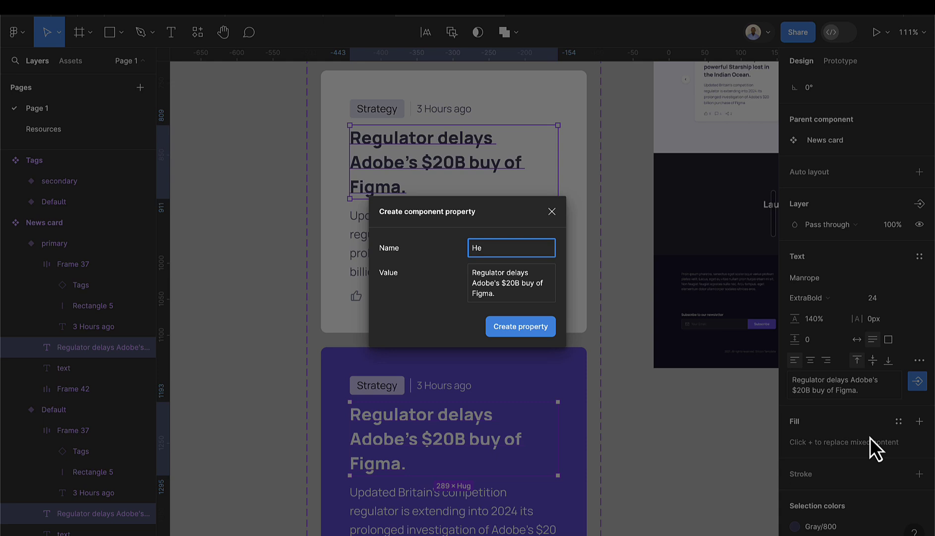
pyautogui.press('BackSpace')
pyautogui.press('BackSpace')
pyautogui.write('Title')
pyautogui.press('Return')
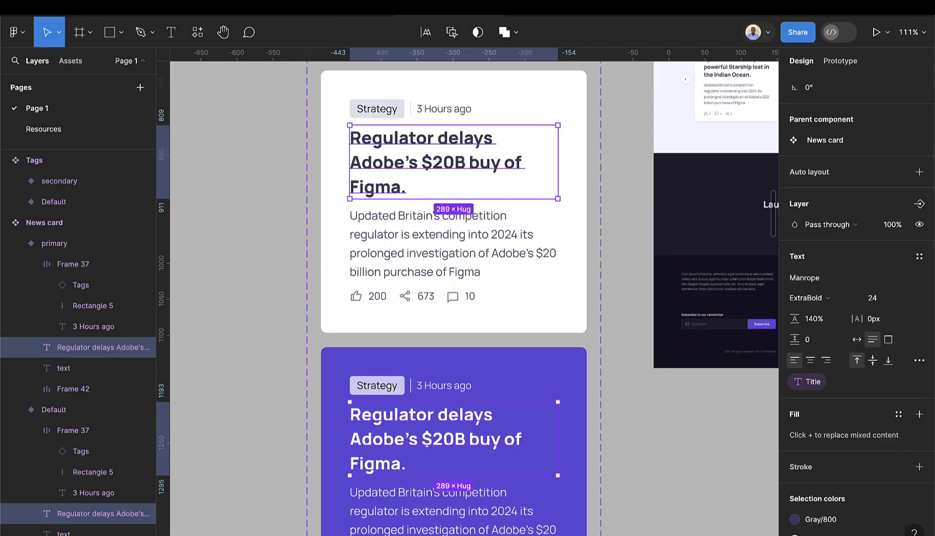
# - Bind both cards' '3 Hours ago' label to a new text property named Hours
pyautogui.doubleClick(443, 124)
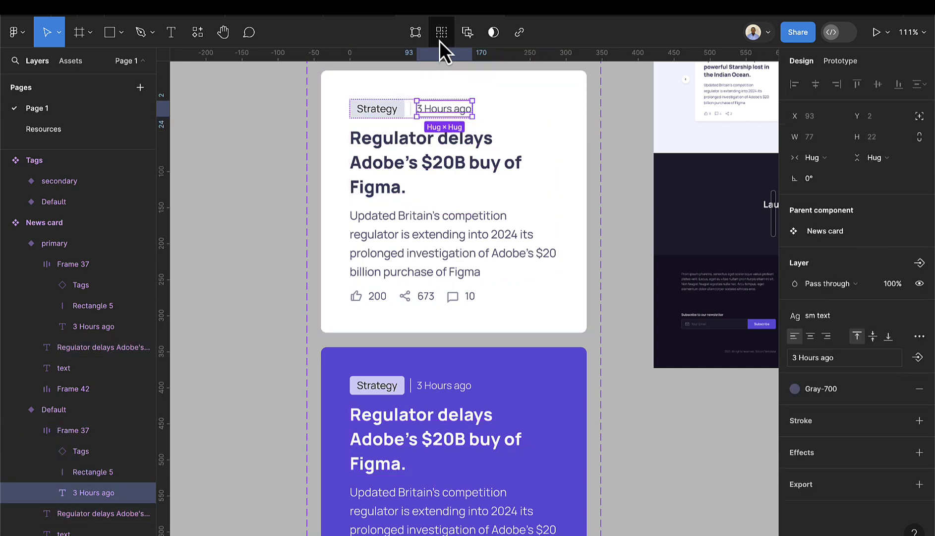
pyautogui.click(441, 34)
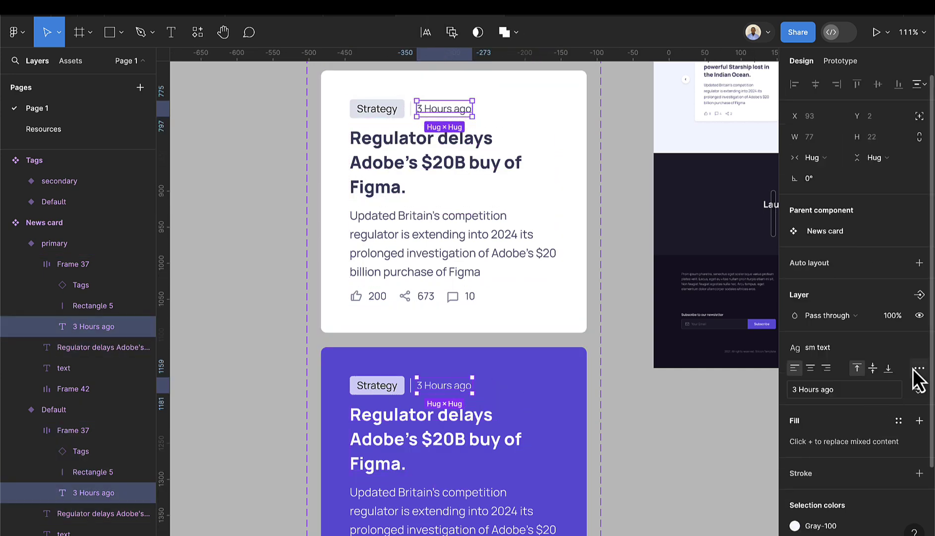
pyautogui.click(917, 390)
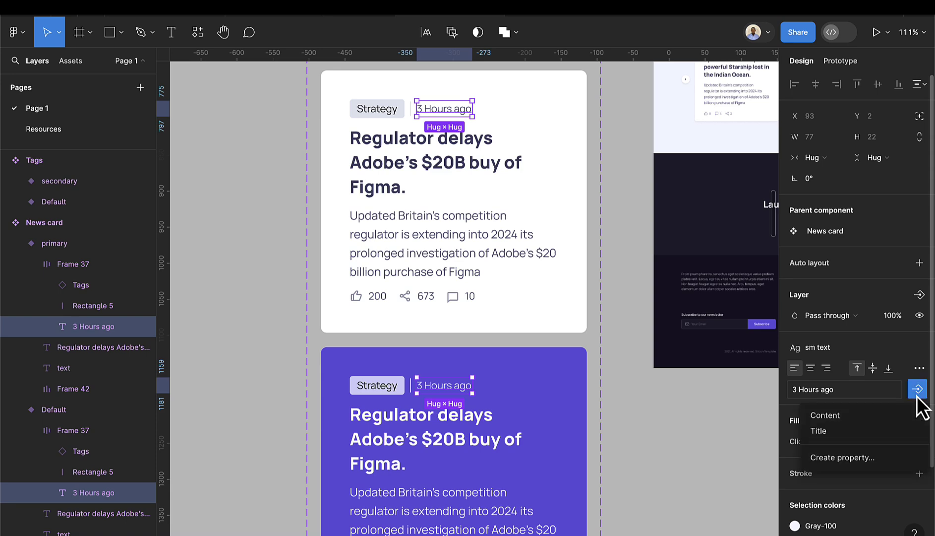
pyautogui.click(866, 458)
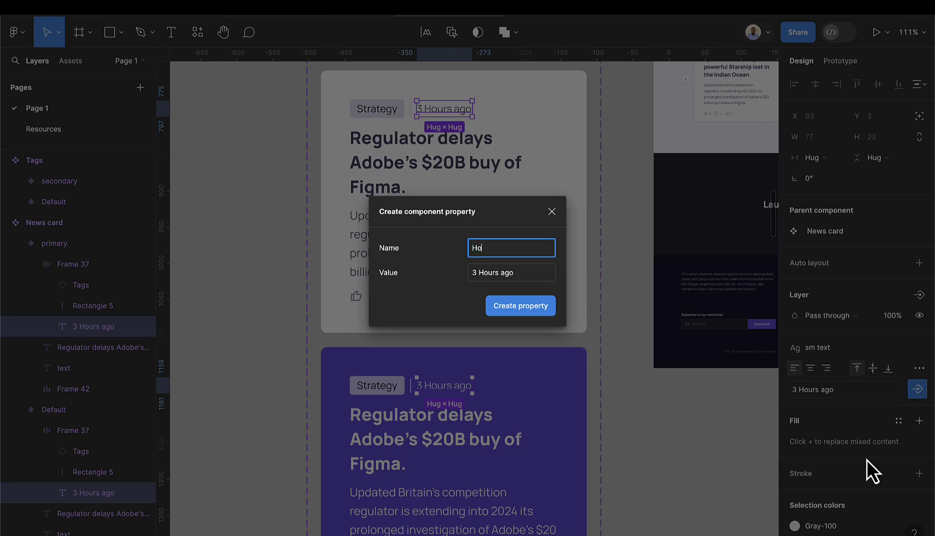
pyautogui.press('Return')
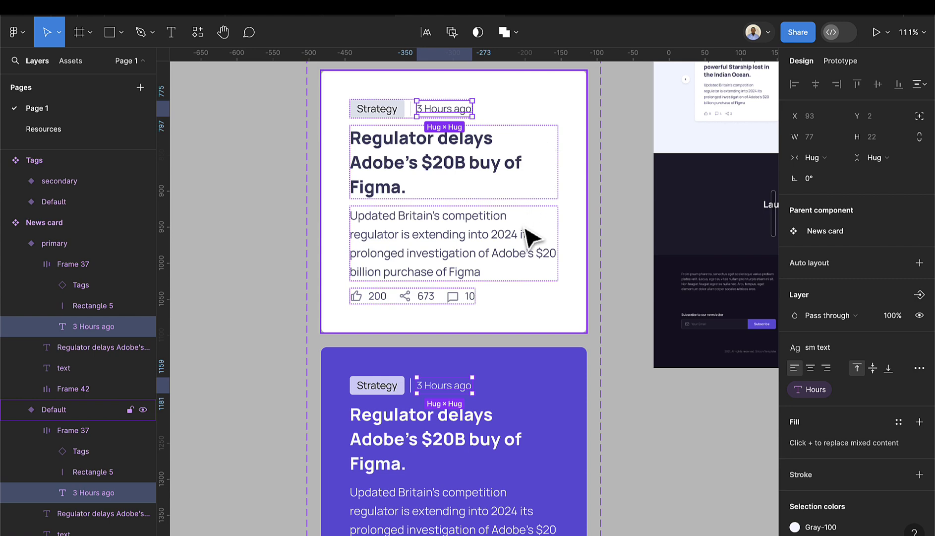
pyautogui.scroll(-2, 528, 273)
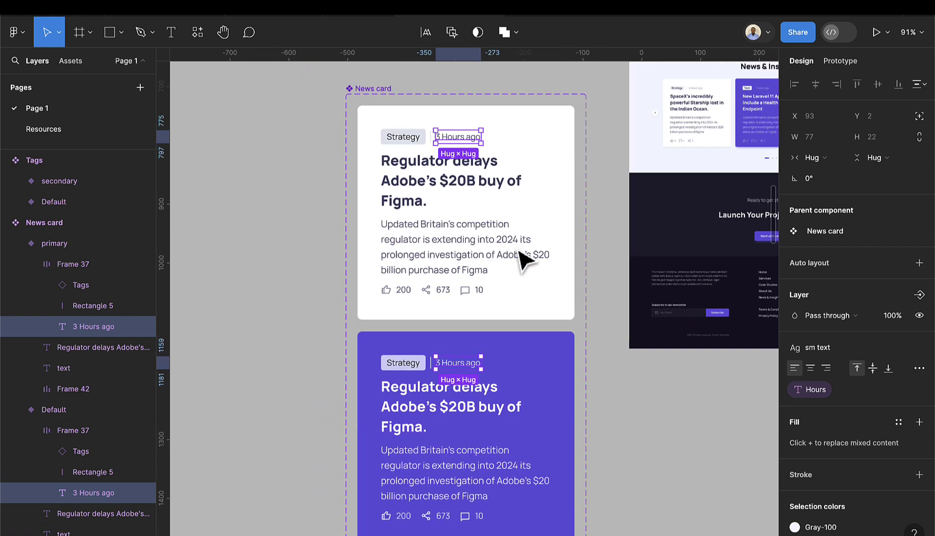
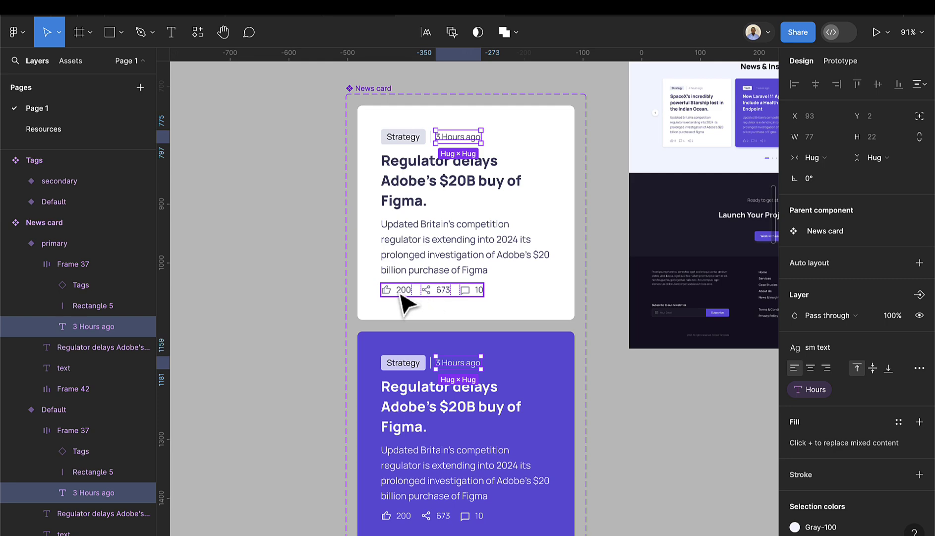
# - Link the News card's 200 like count to a new text property named Likes
pyautogui.scroll(3, 407, 303)
pyautogui.click(412, 303)
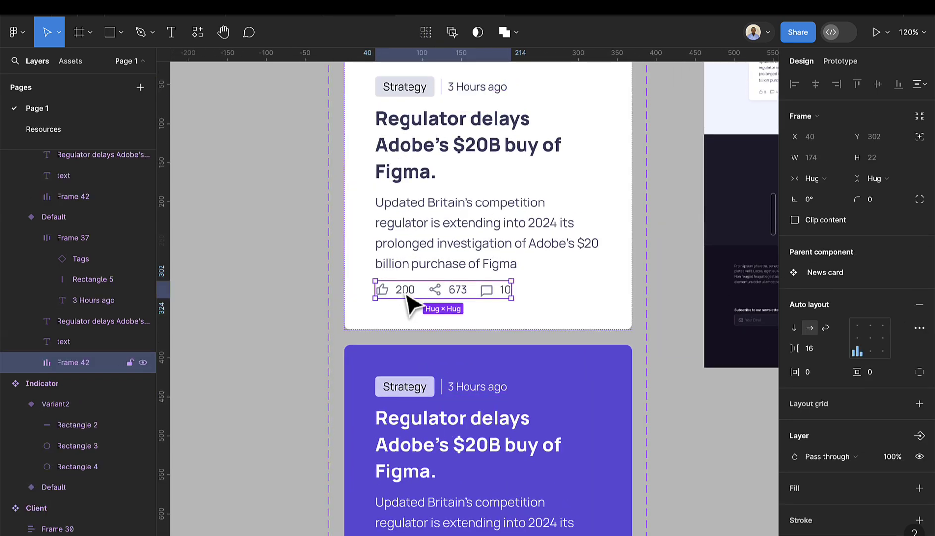
pyautogui.doubleClick(411, 303)
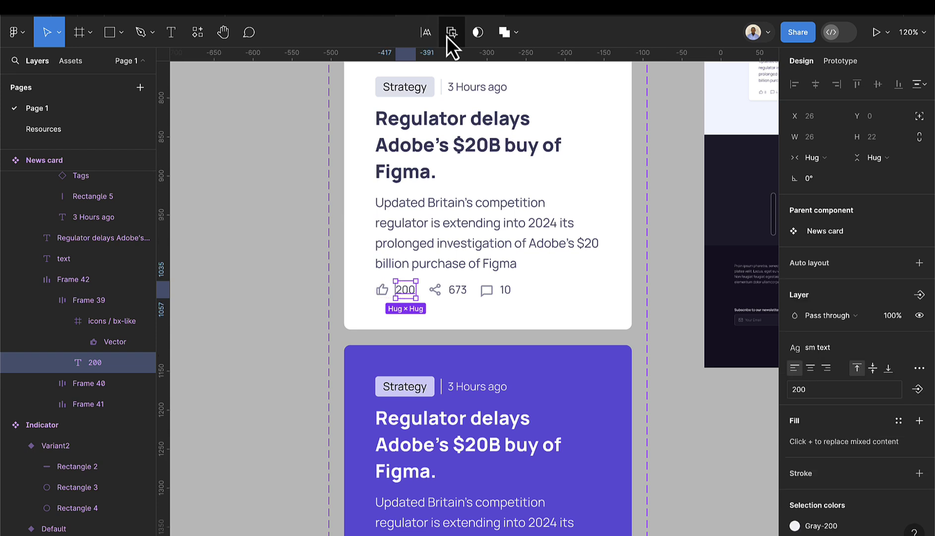
pyautogui.scroll(-4, 457, 193)
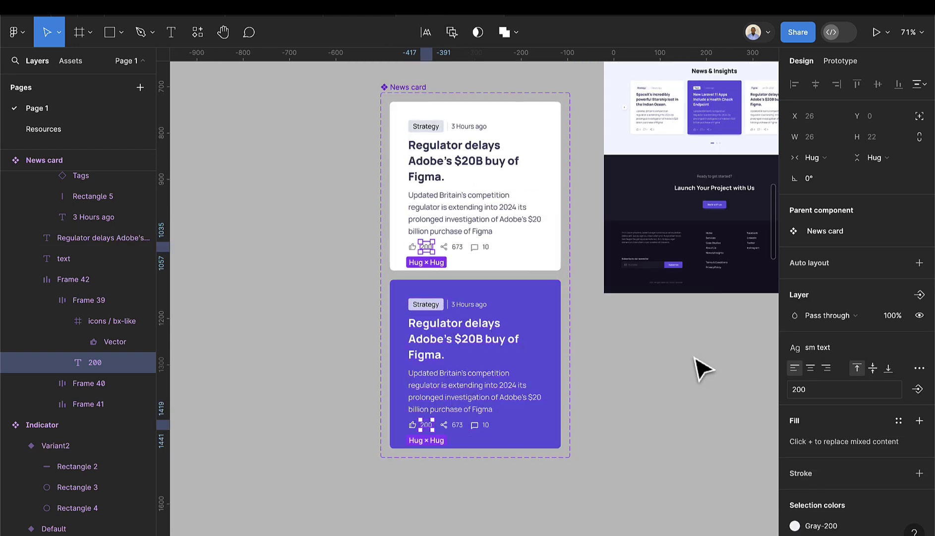
pyautogui.click(917, 389)
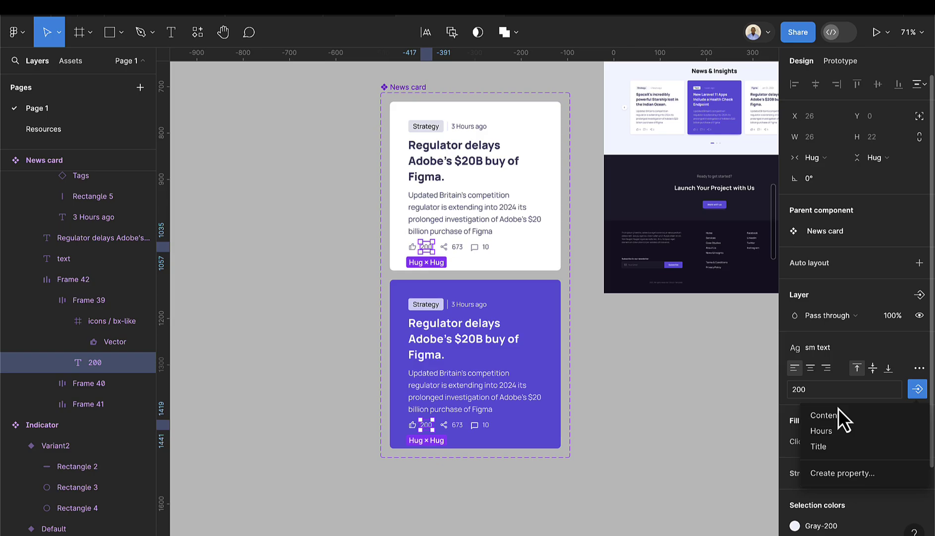
pyautogui.click(848, 470)
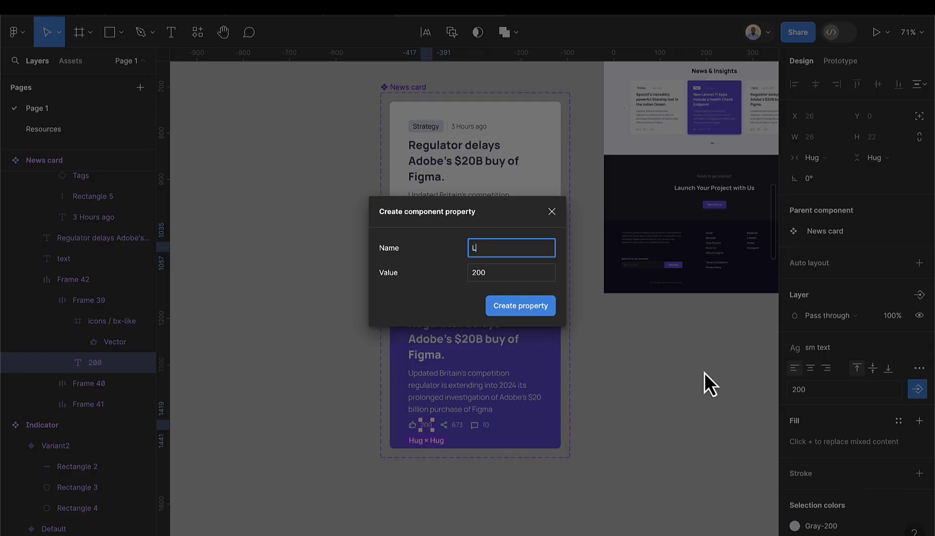
pyautogui.write('Likes')
pyautogui.press('Return')
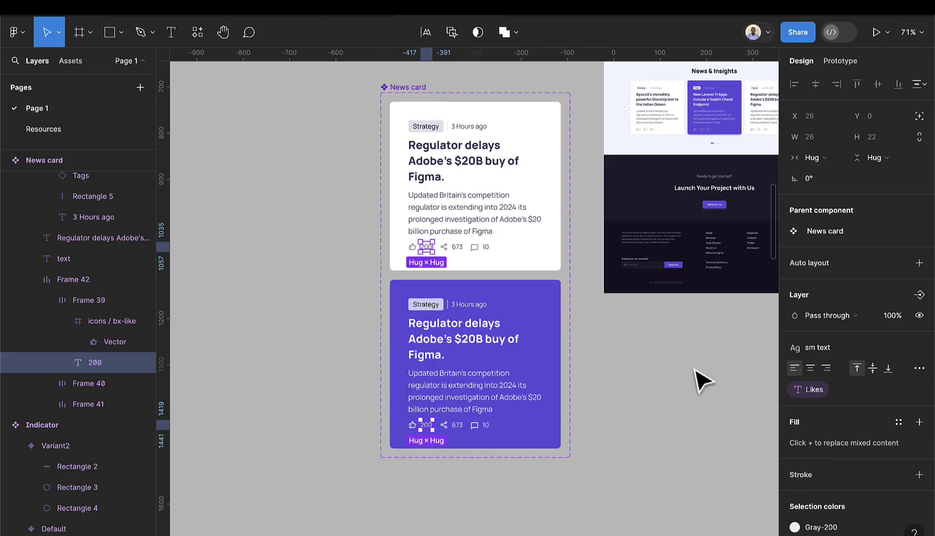
pyautogui.click(614, 325)
# - Draw a full-width frame below the Why Choose Us section and set its height to 800
pyautogui.scroll(-5, 613, 325)
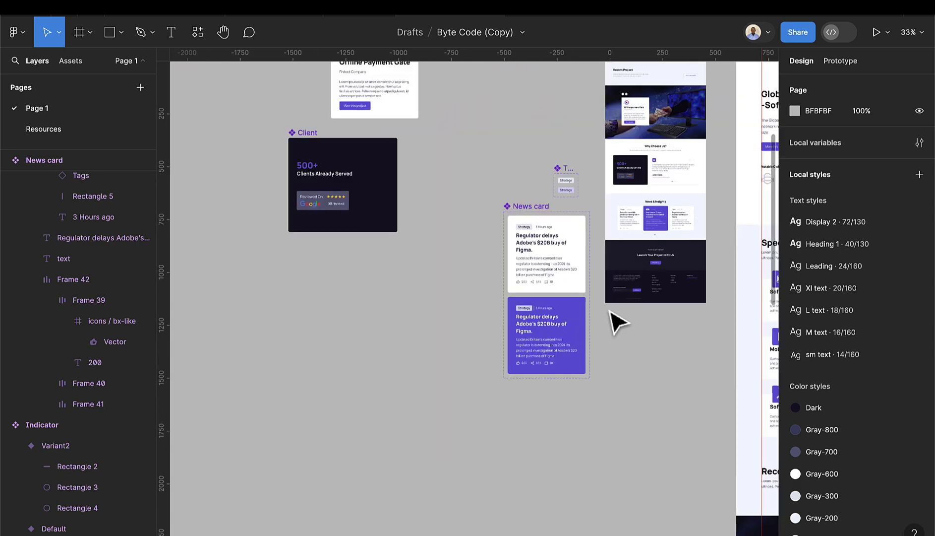
pyautogui.hscroll(4, 638, 323)
pyautogui.hscroll(4, 633, 317)
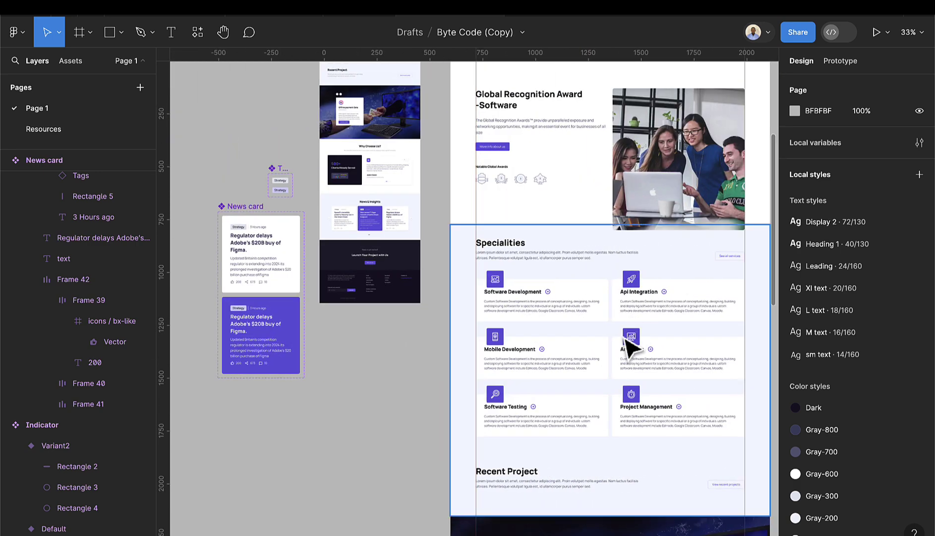
pyautogui.scroll(-5, 626, 342)
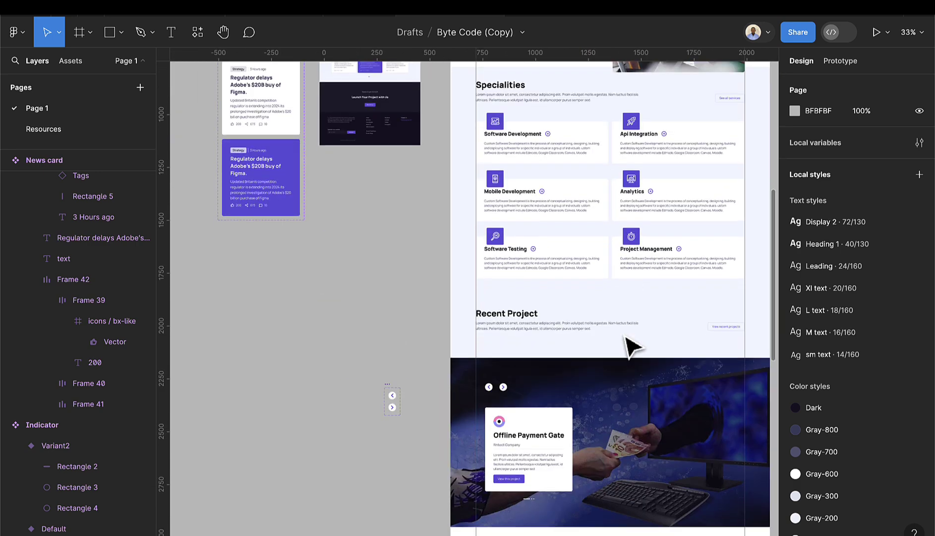
pyautogui.scroll(-5, 630, 346)
pyautogui.scroll(-3, 629, 345)
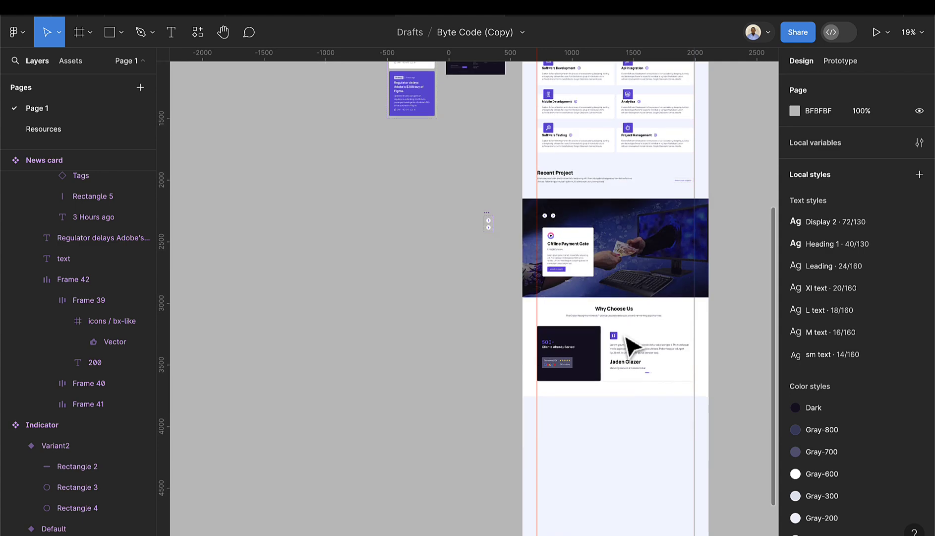
pyautogui.scroll(-5, 629, 342)
pyautogui.click(79, 32)
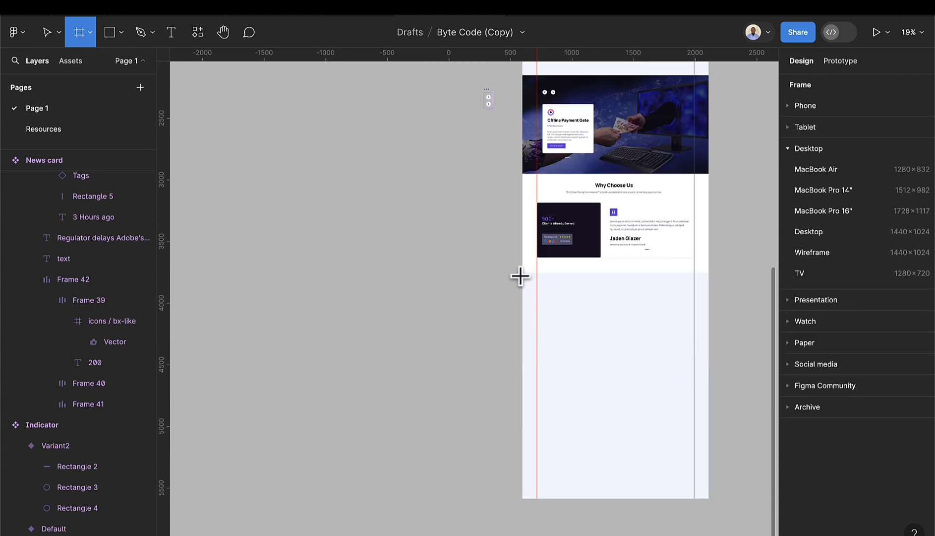
pyautogui.moveTo(520, 277); pyautogui.dragTo(696, 385)
pyautogui.moveTo(706, 377); pyautogui.dragTo(708, 375)
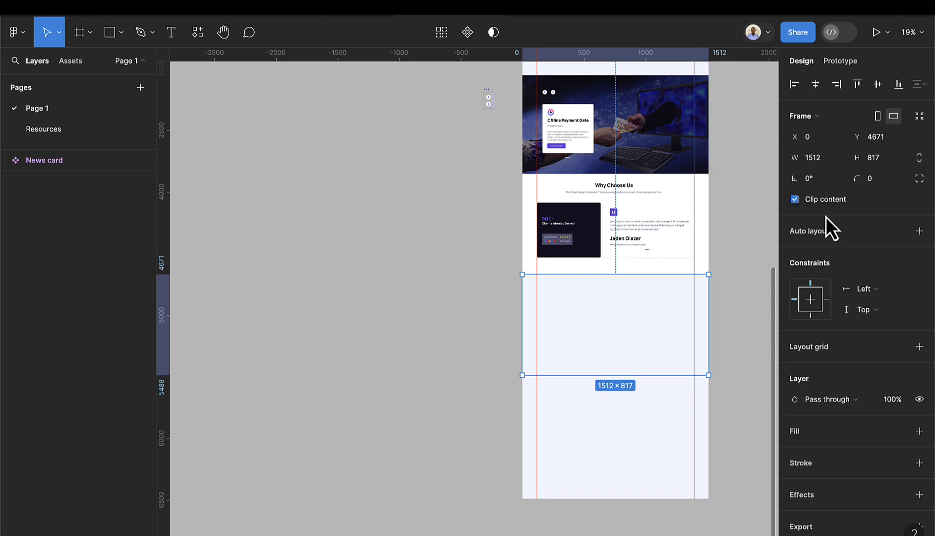
pyautogui.click(882, 158)
pyautogui.write('800')
pyautogui.press('Return')
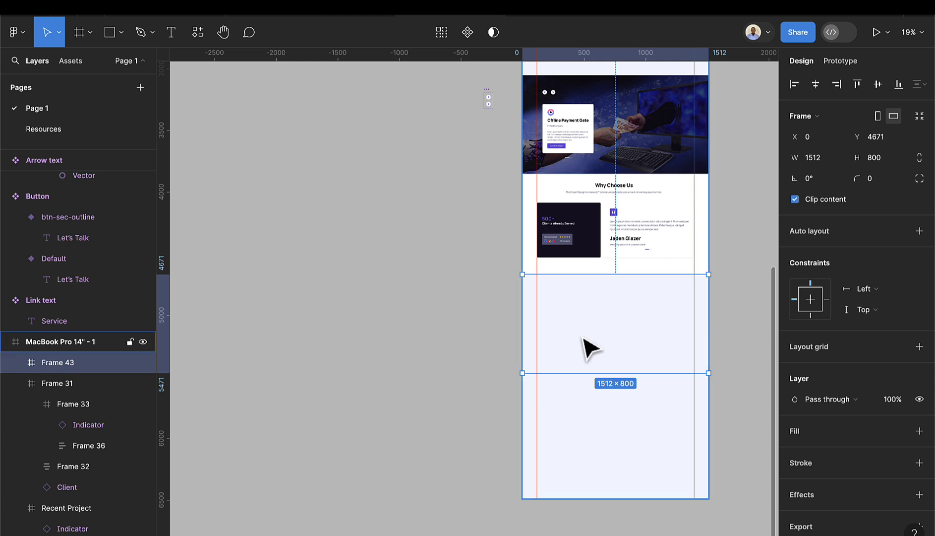
pyautogui.scroll(3, 615, 328)
# - Place three News cards from Assets side by side in the new frame
pyautogui.click(70, 61)
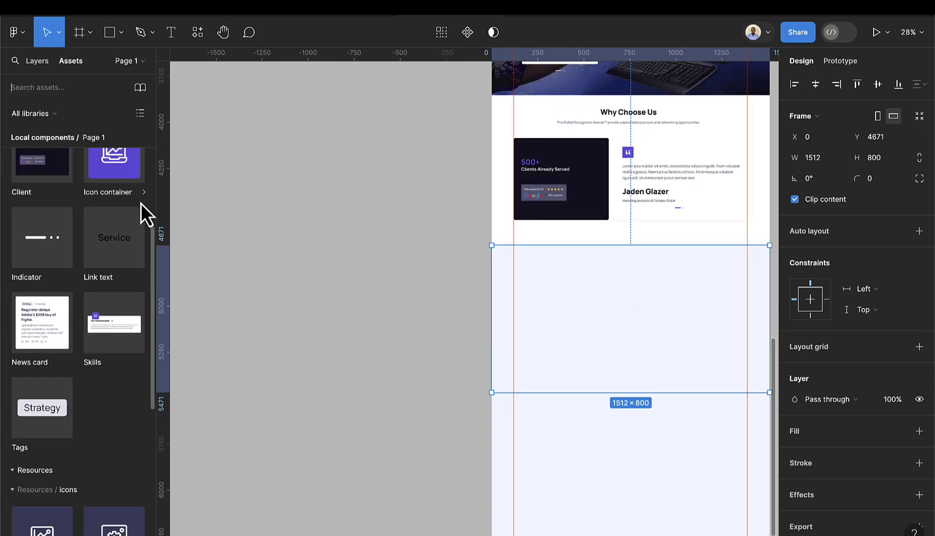
pyautogui.scroll(5, 136, 202)
pyautogui.scroll(-5, 114, 276)
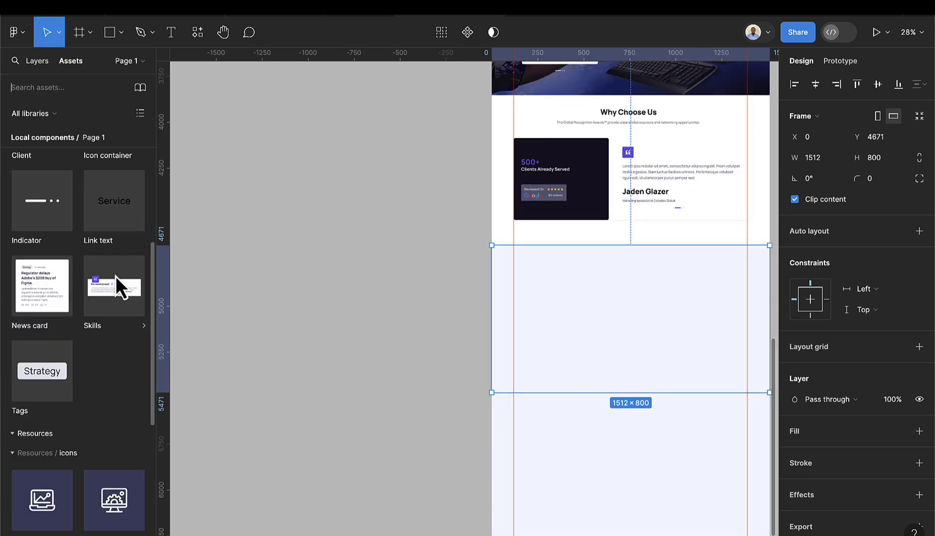
pyautogui.moveTo(45, 284); pyautogui.dragTo(568, 320)
pyautogui.scroll(1, 570, 320)
pyautogui.scroll(1, 597, 334)
pyautogui.hscroll(3, 591, 340)
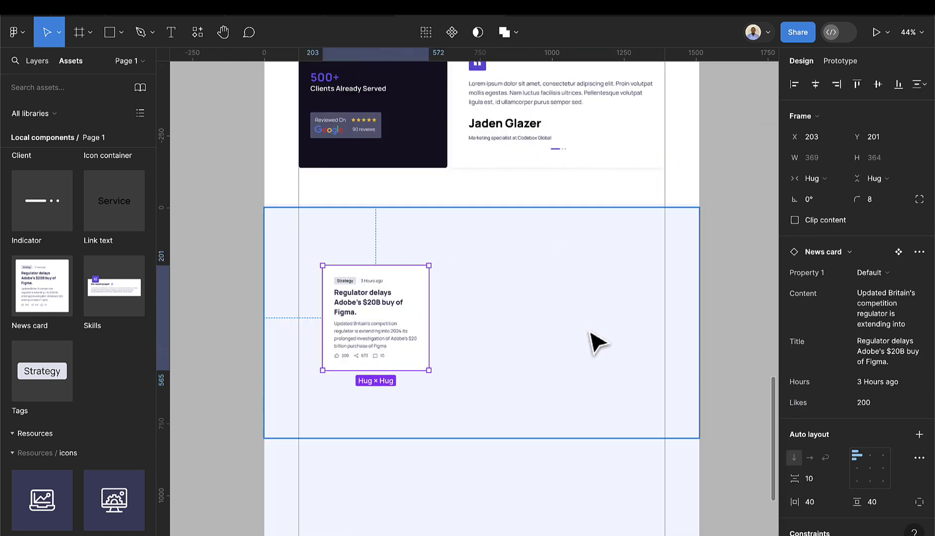
pyautogui.scroll(-1, 590, 341)
pyautogui.moveTo(406, 302); pyautogui.dragTo(521, 306)
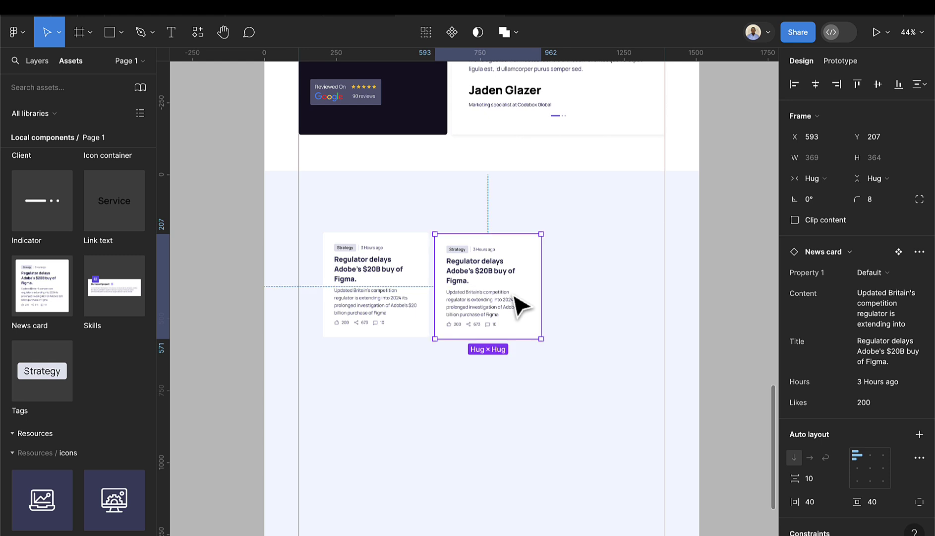
pyautogui.hotkey('ctrl', 'd')
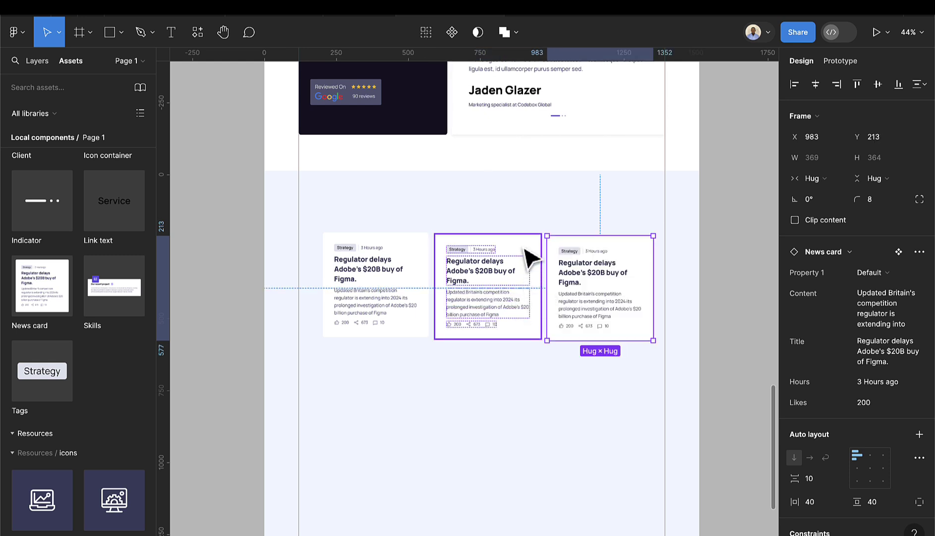
# - Switch the middle card to the purple primary variant
pyautogui.click(888, 273)
pyautogui.click(889, 286)
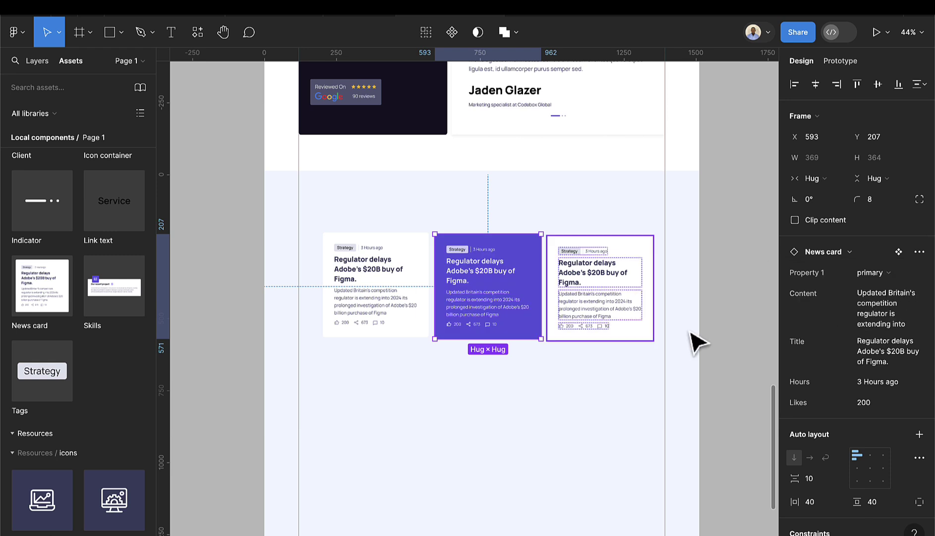
pyautogui.click(464, 263)
pyautogui.scroll(2, 485, 303)
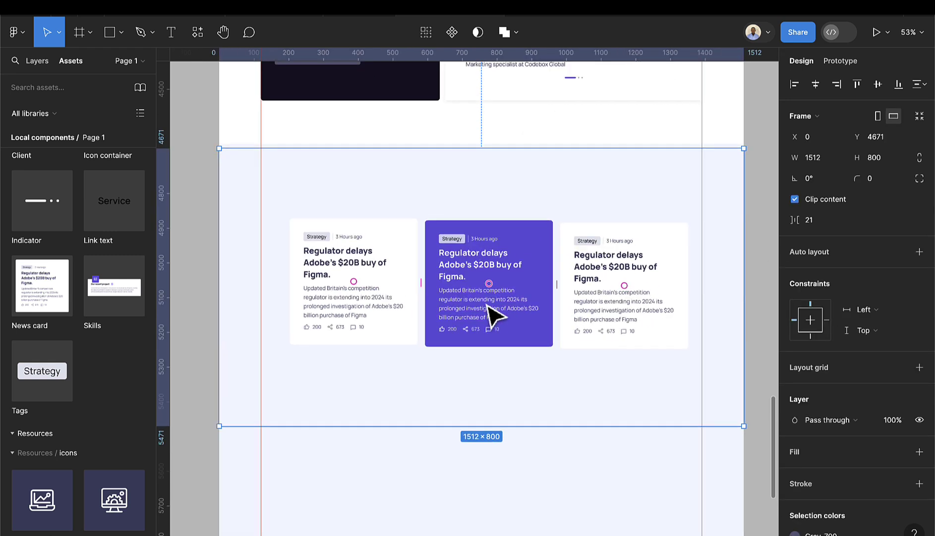
pyautogui.click(39, 63)
# - Copy the SpaceX Starship headline text from the Resources page
pyautogui.click(44, 129)
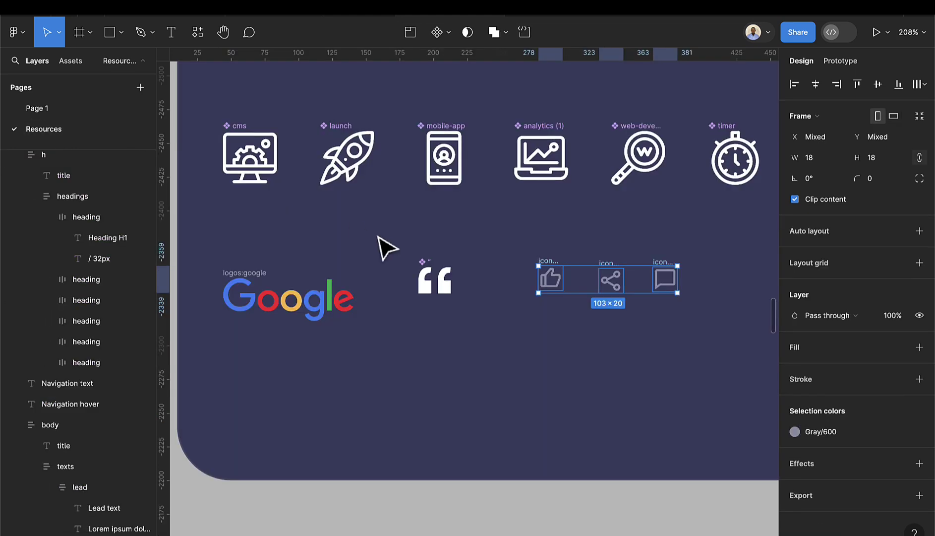
pyautogui.scroll(-5, 447, 268)
pyautogui.hscroll(-5, 456, 292)
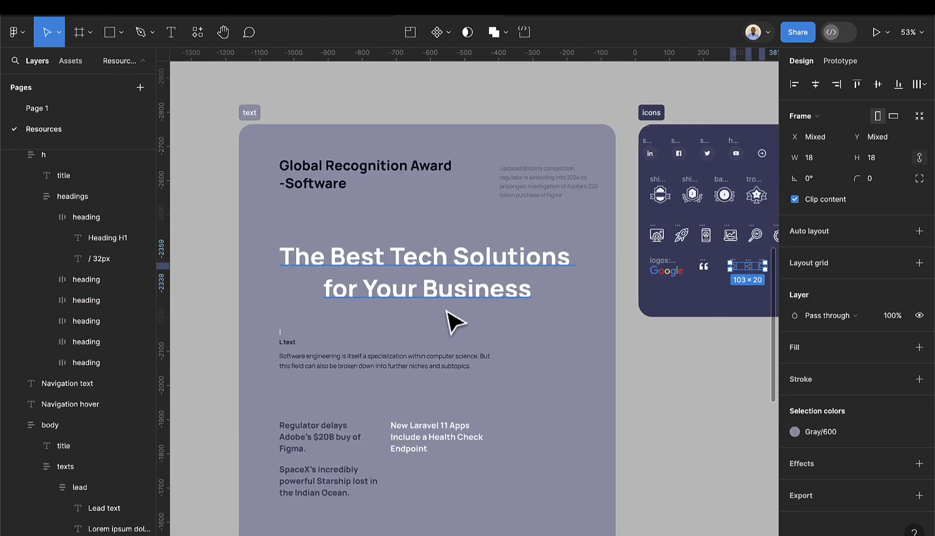
pyautogui.scroll(-5, 449, 319)
pyautogui.click(324, 261)
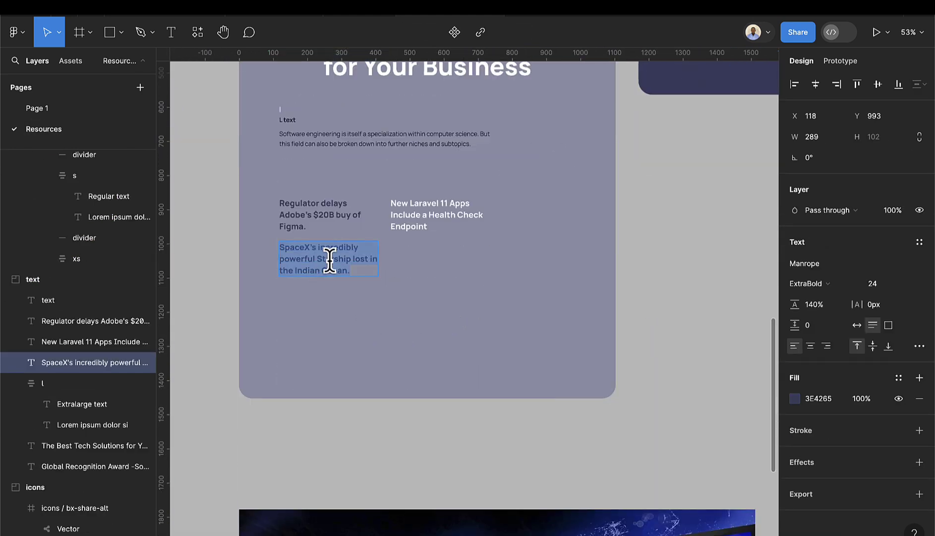
pyautogui.moveTo(357, 268); pyautogui.dragTo(267, 240)
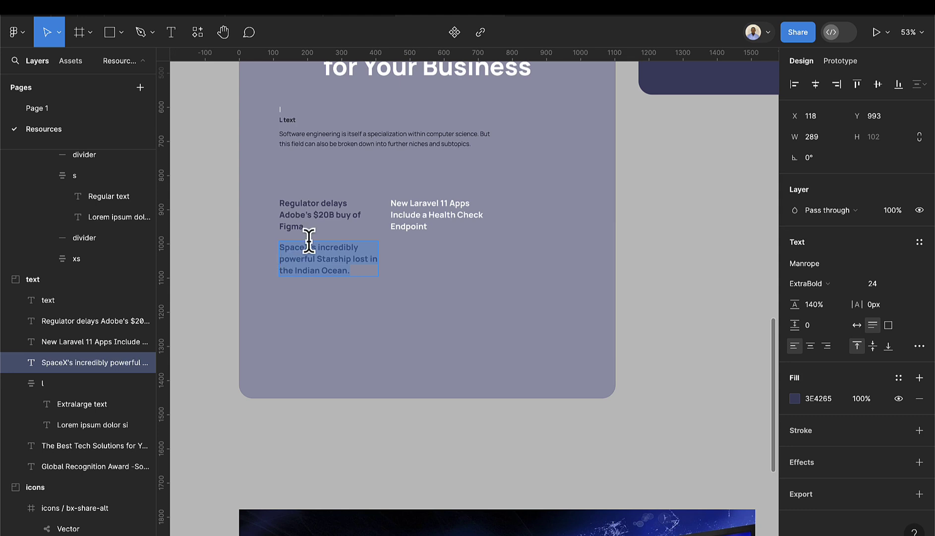
pyautogui.click(55, 108)
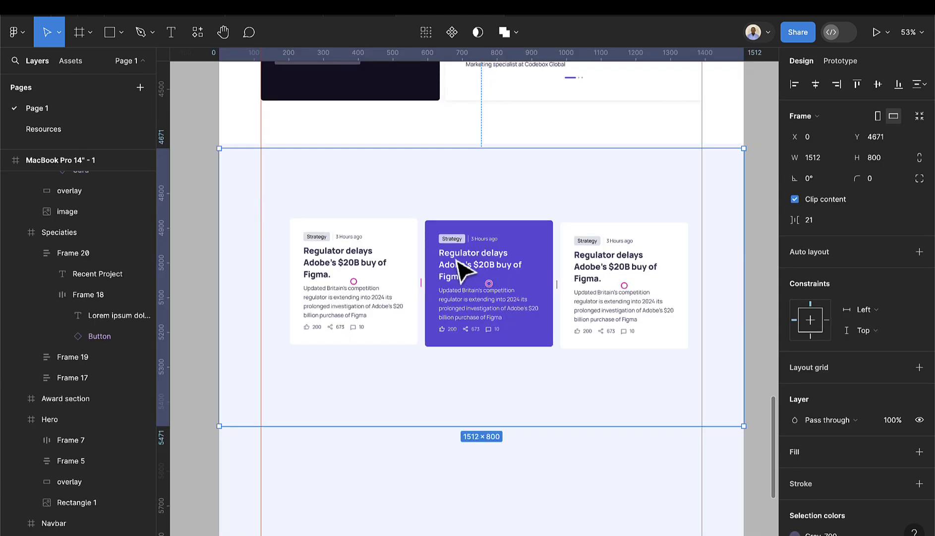
pyautogui.click(32, 125)
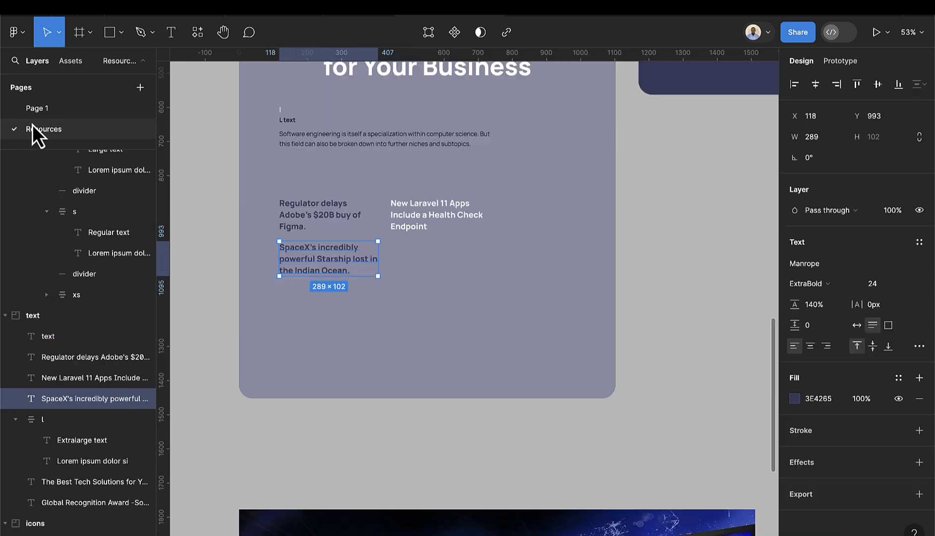
pyautogui.click(81, 109)
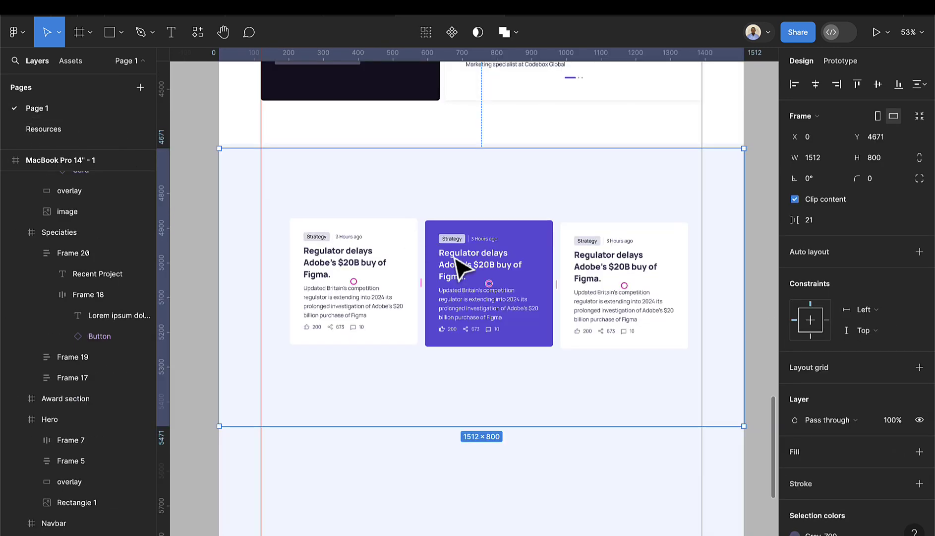
pyautogui.scroll(2, 481, 280)
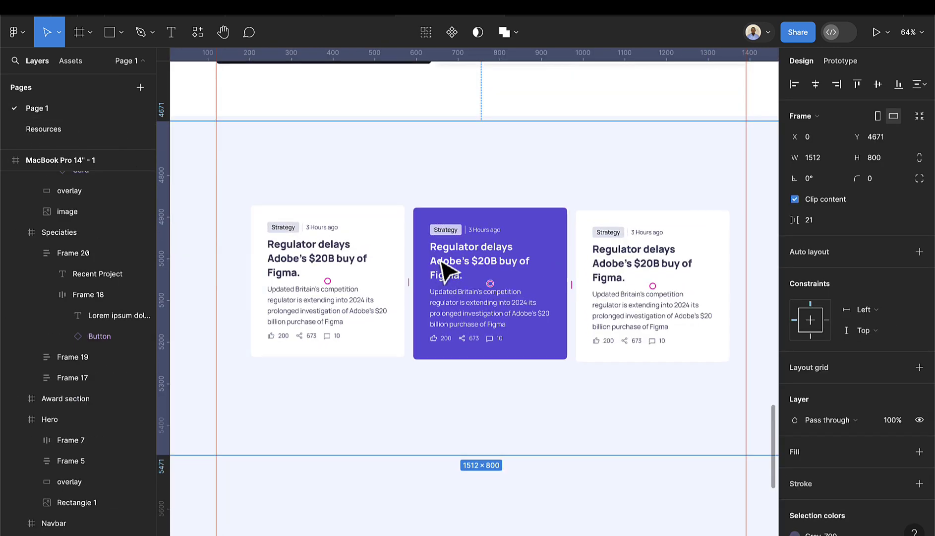
# - Set the middle card's Title to the SpaceX Starship headline and its Likes to 129
pyautogui.click(464, 263)
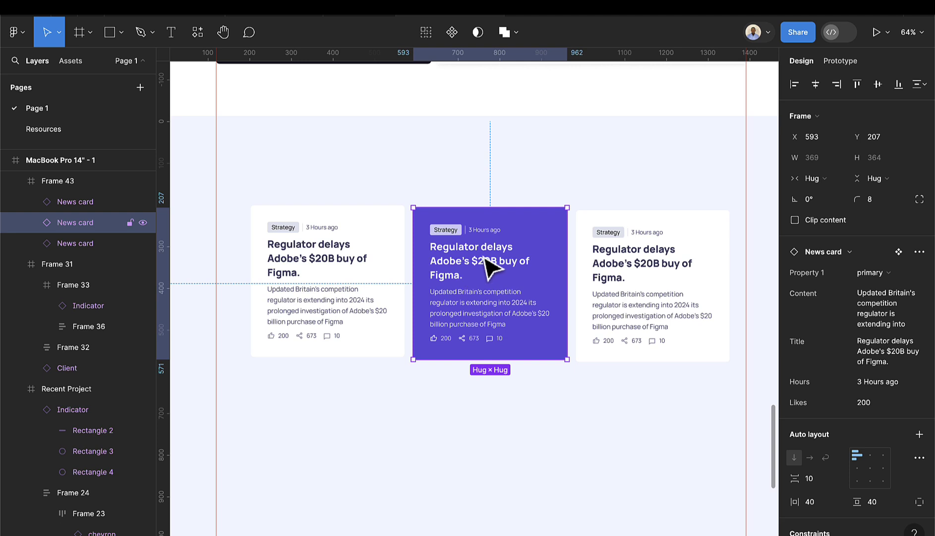
pyautogui.click(878, 353)
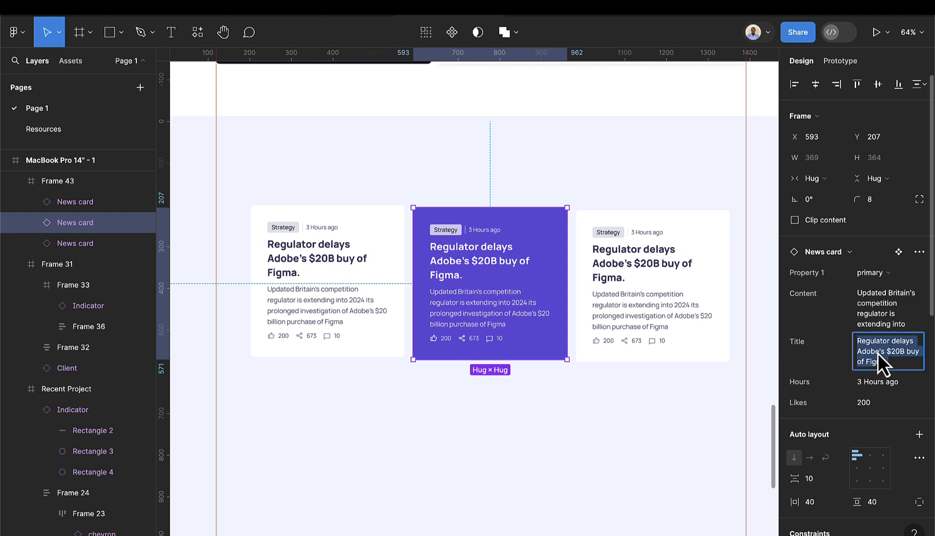
pyautogui.press('BackSpace')
pyautogui.hotkey('ctrl', 'v')
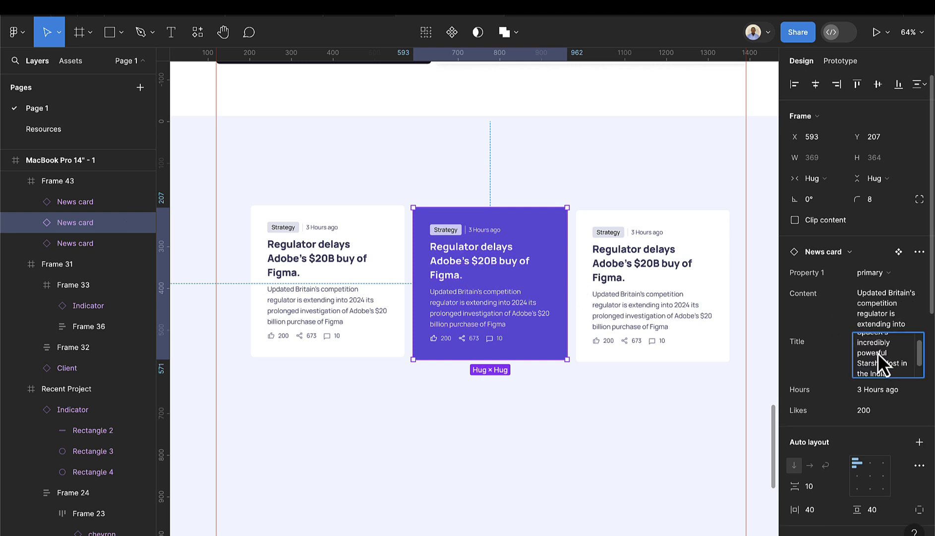
pyautogui.press('Return')
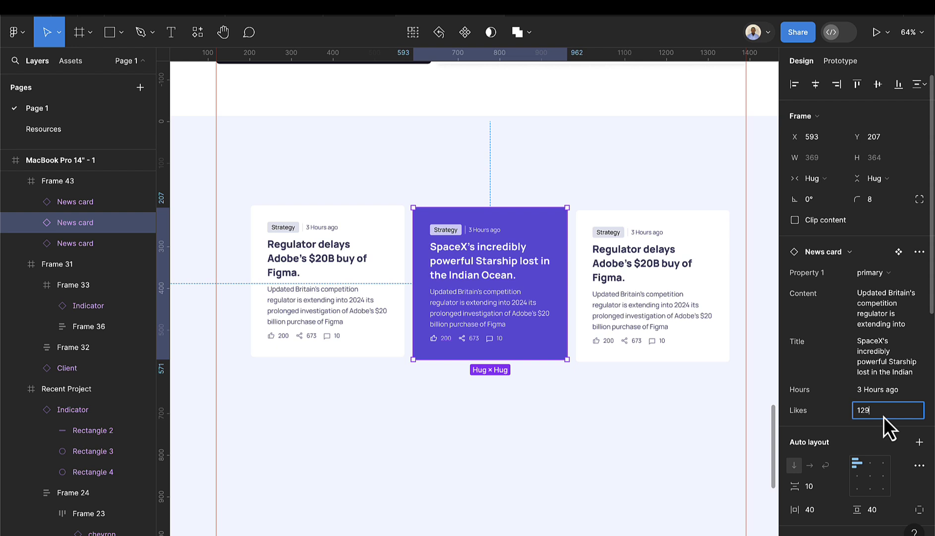
pyautogui.press('Return')
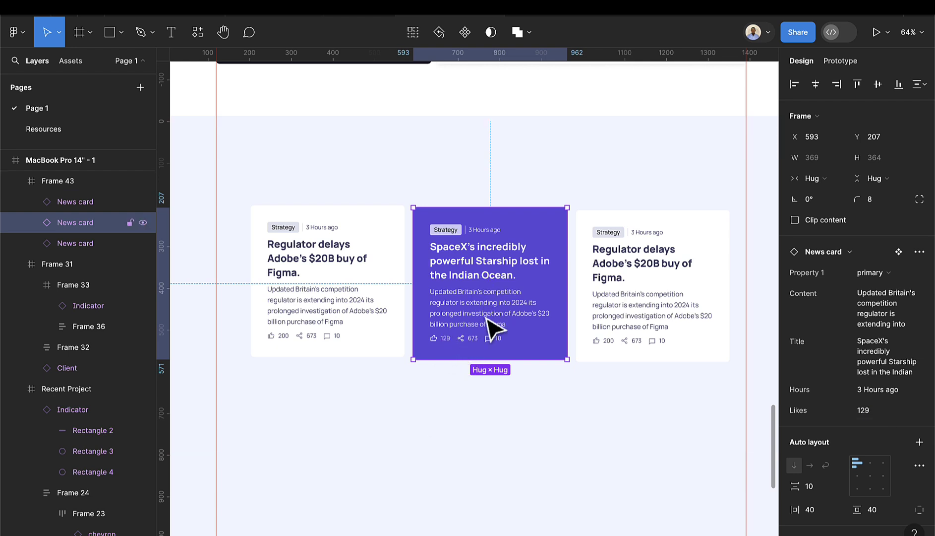
pyautogui.scroll(-2, 492, 326)
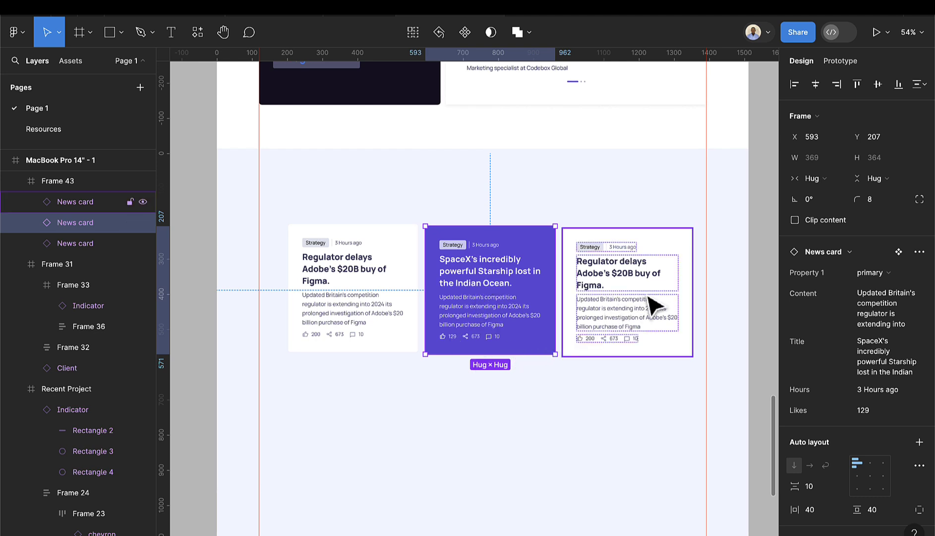
pyautogui.click(654, 303)
pyautogui.keyDown('shift'); pyautogui.click(476, 305); pyautogui.keyUp('shift')
# - Wrap the three cards in an auto-layout row and add a 'News & Insight' heading above
pyautogui.keyDown('shift'); pyautogui.click(372, 308); pyautogui.keyUp('shift')
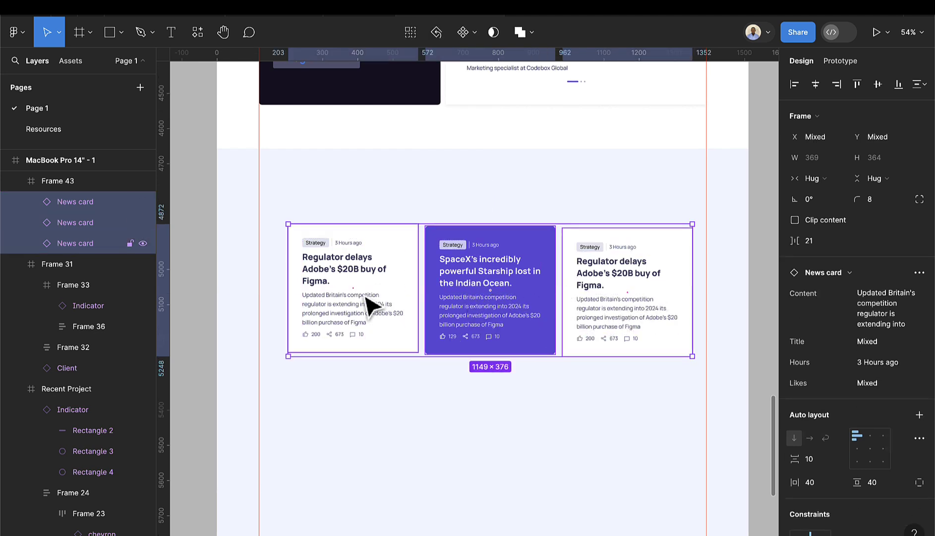
pyautogui.hotkey('shift', 'a')
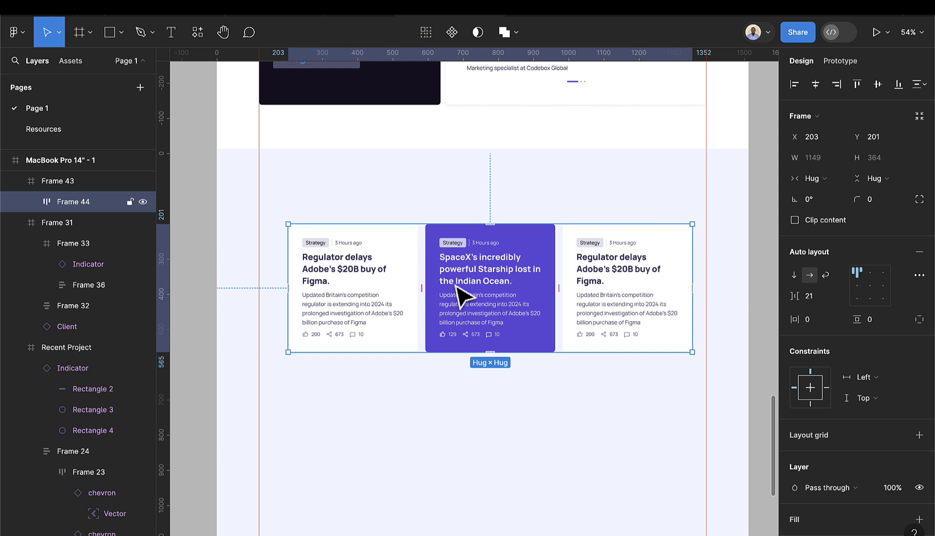
pyautogui.click(170, 33)
pyautogui.click(411, 180)
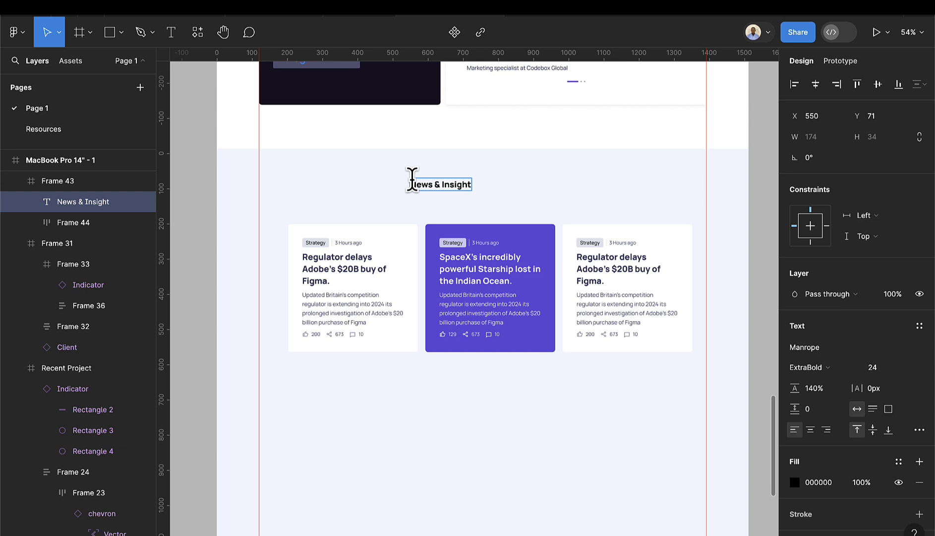
pyautogui.press('Escape')
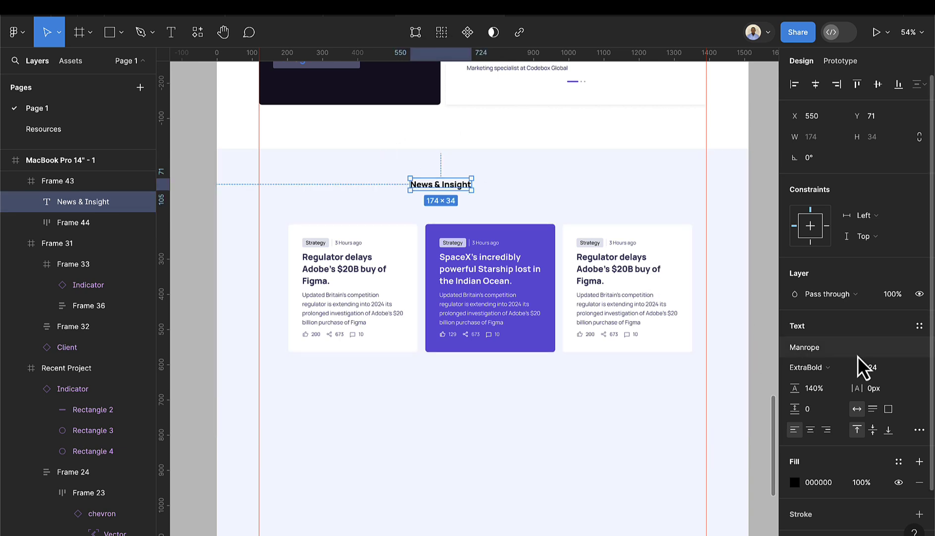
# - Apply Heading 1 to the heading, centre it, and centre the card row horizontally
pyautogui.click(919, 326)
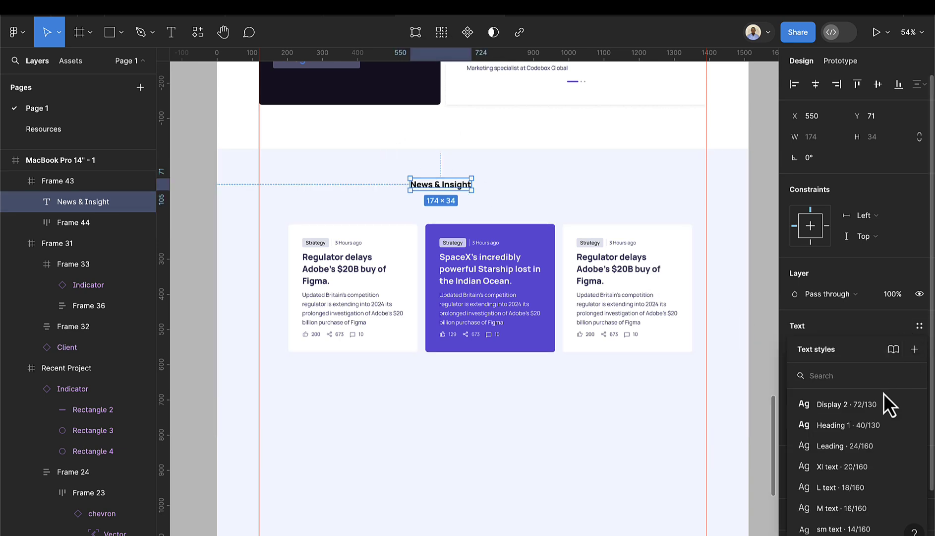
pyautogui.click(864, 425)
pyautogui.moveTo(461, 196); pyautogui.dragTo(487, 200)
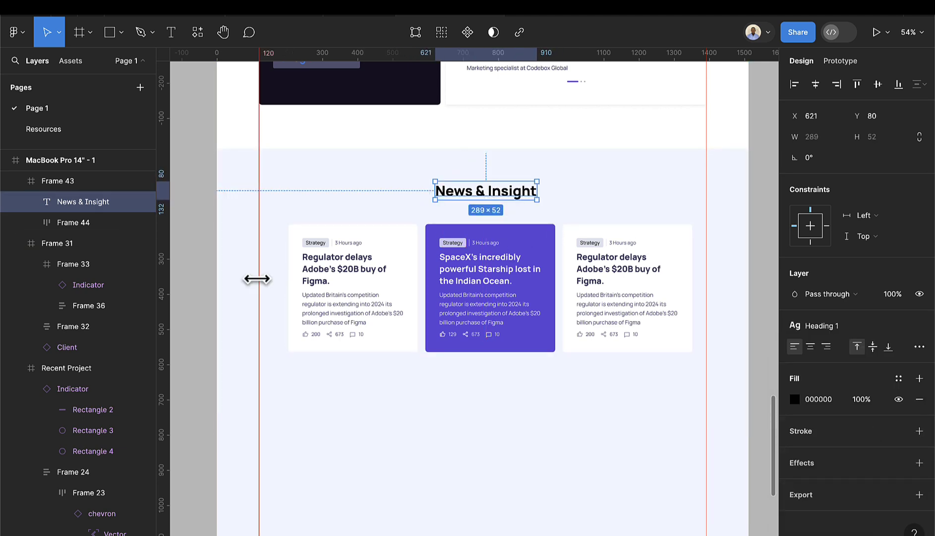
pyautogui.click(480, 294)
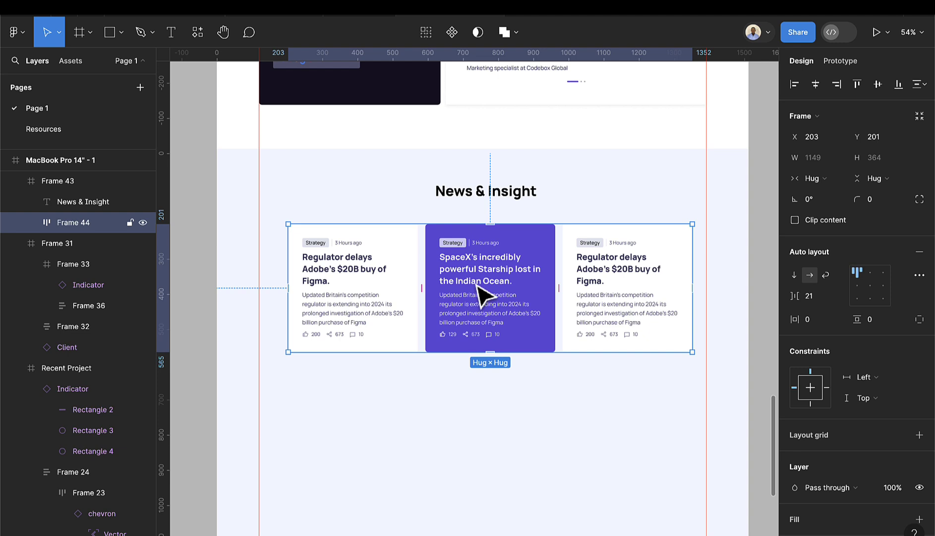
pyautogui.click(817, 86)
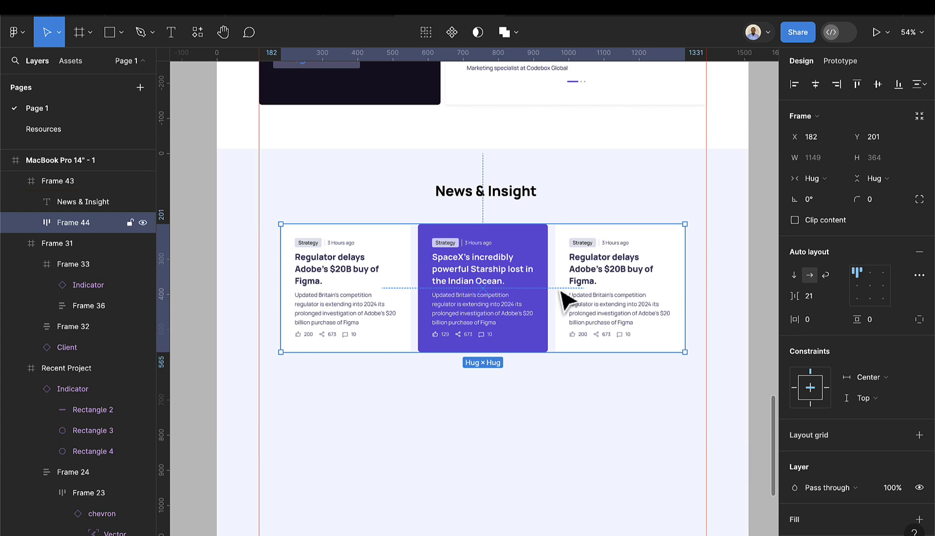
pyautogui.scroll(-5, 565, 300)
# - Shrink the left chevron's arrow to height 10.02 and move it to the circle's centre
pyautogui.scroll(5, 447, 178)
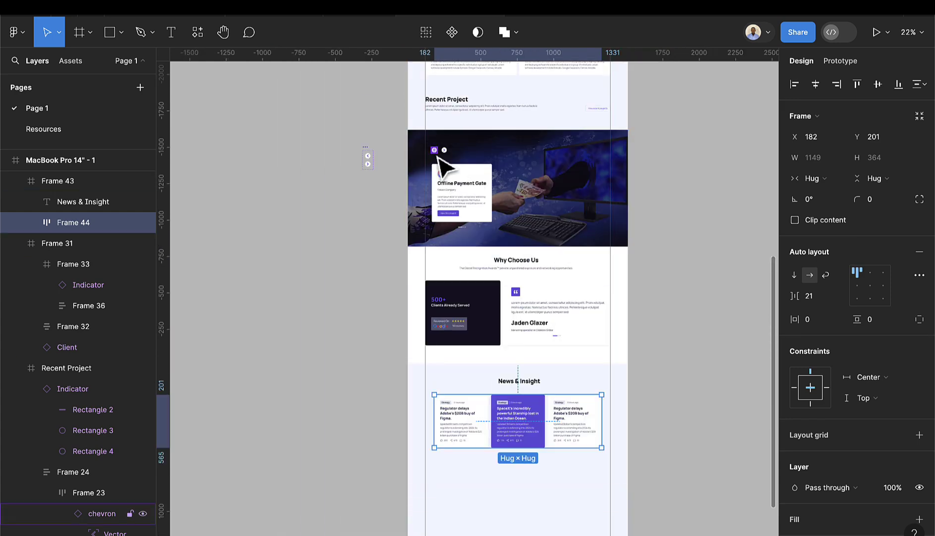
pyautogui.scroll(5, 439, 159)
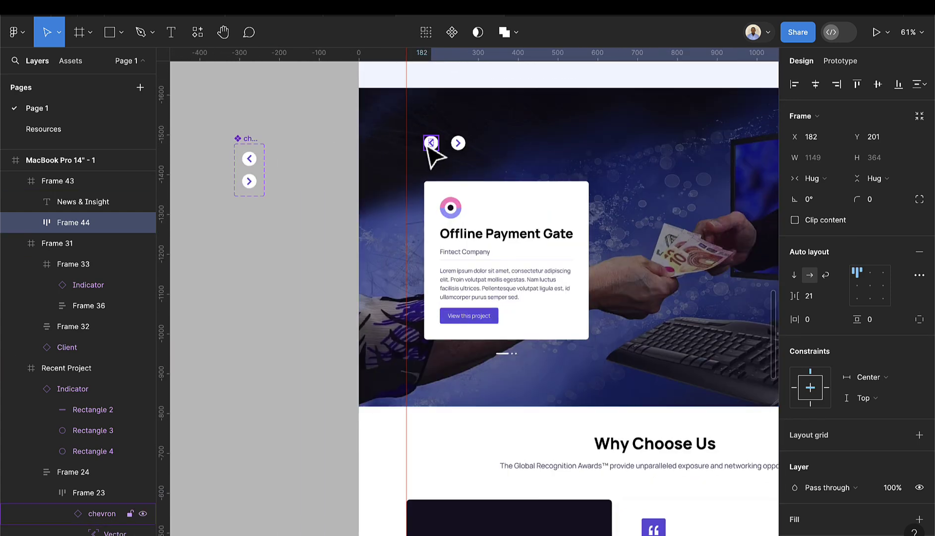
pyautogui.scroll(2, 367, 162)
pyautogui.hscroll(-4, 367, 162)
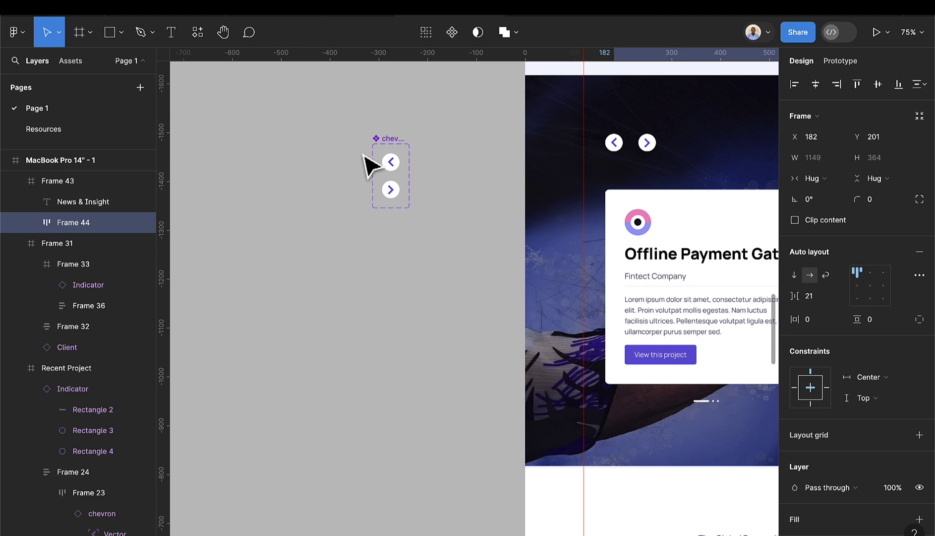
pyautogui.scroll(5, 402, 174)
pyautogui.click(399, 174)
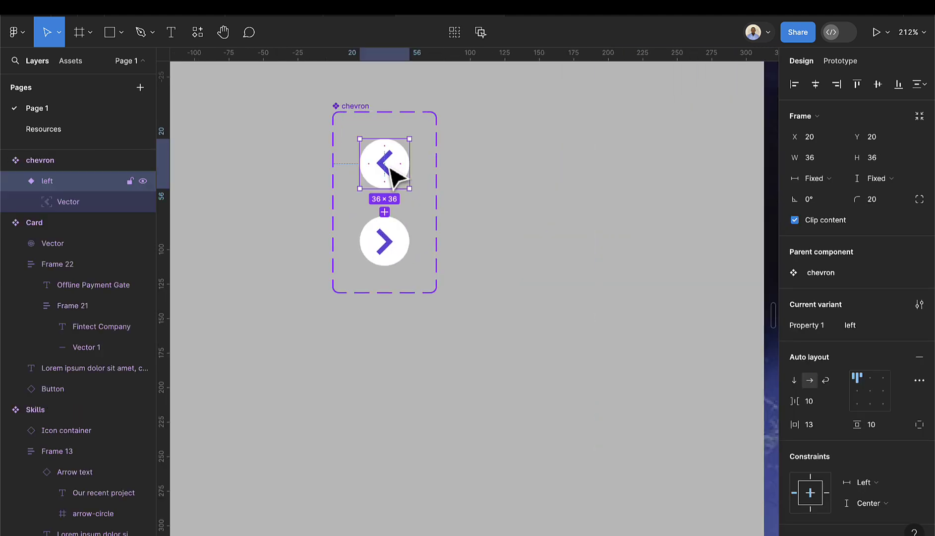
pyautogui.doubleClick(398, 177)
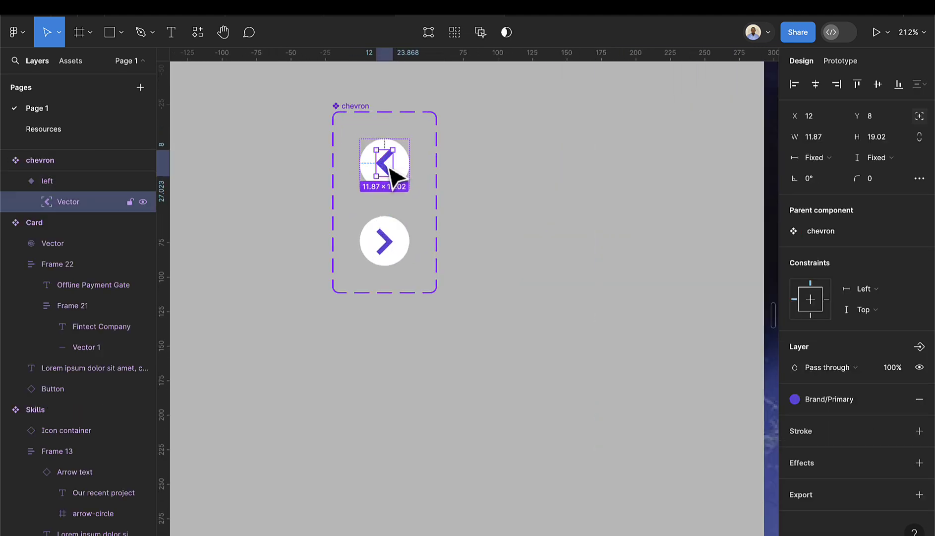
pyautogui.click(886, 142)
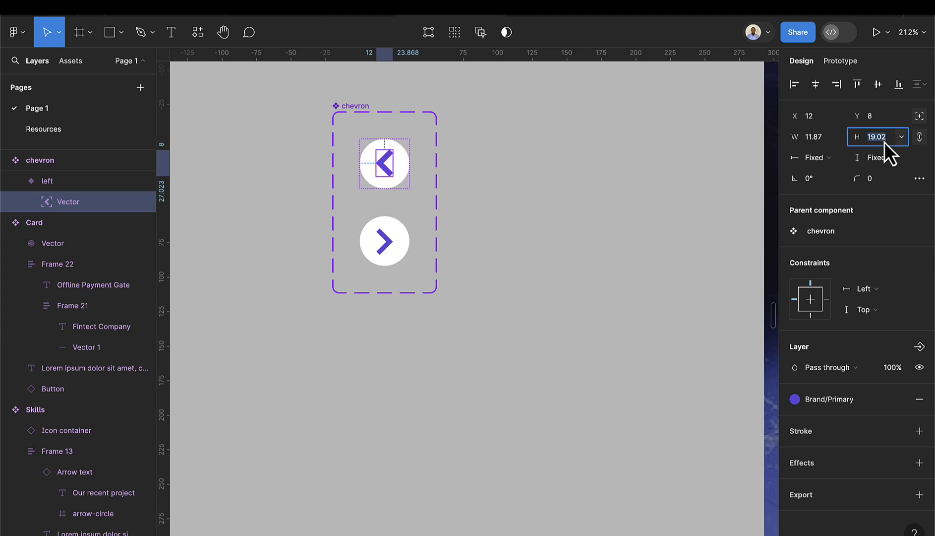
pyautogui.press('Down')
pyautogui.press('Down')
pyautogui.press('Down')
pyautogui.press('Down')
pyautogui.press('Down')
pyautogui.press('Down')
pyautogui.press('Down')
pyautogui.press('Down')
pyautogui.press('Down')
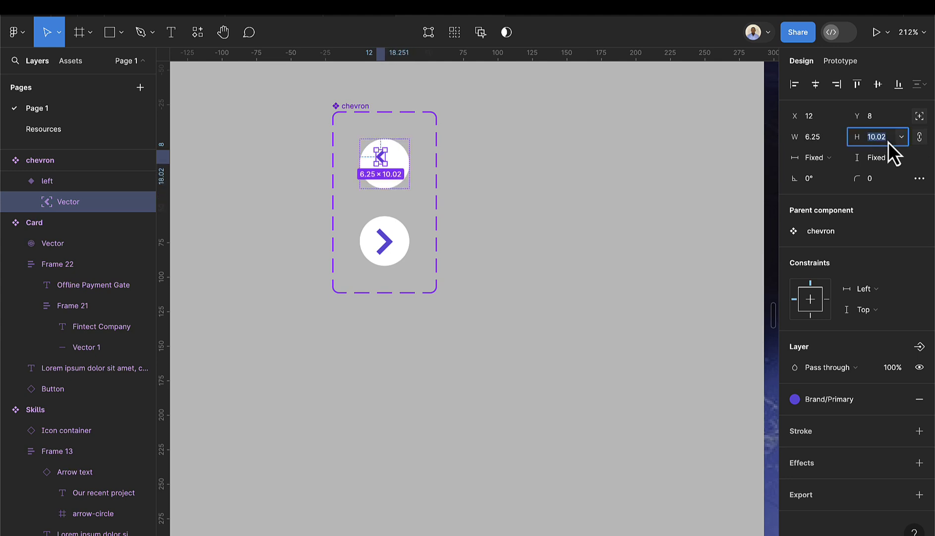
pyautogui.scroll(3, 412, 160)
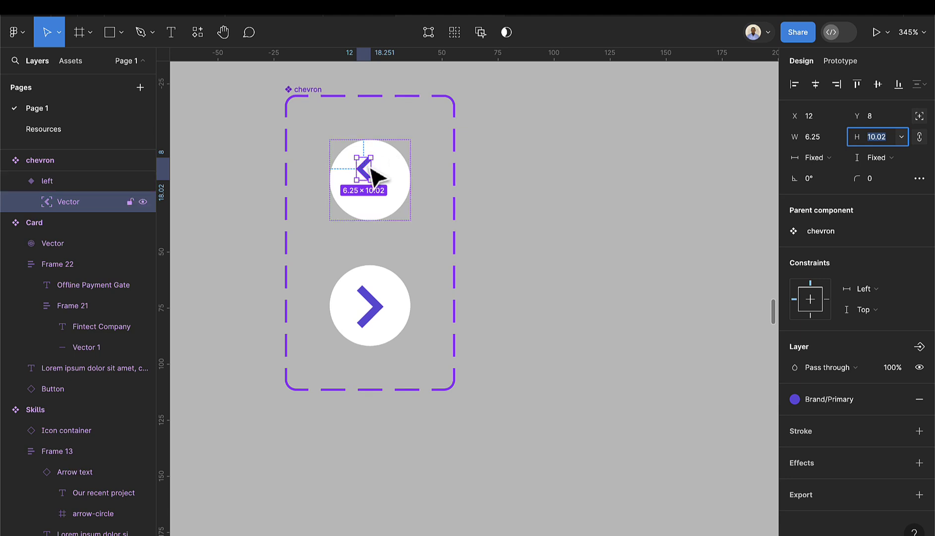
pyautogui.moveTo(367, 166); pyautogui.dragTo(368, 181)
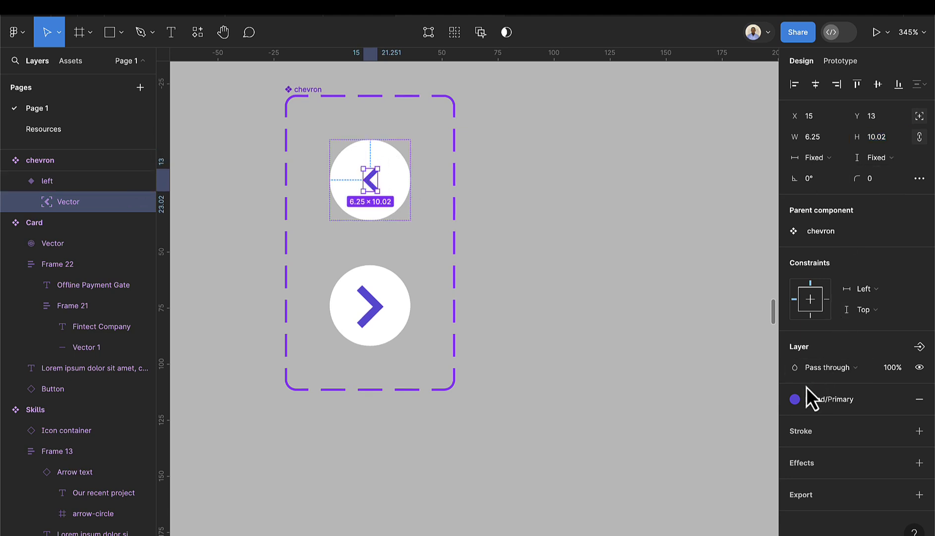
# - Recolour the arrow with the Gray-700 colour style
pyautogui.click(798, 399)
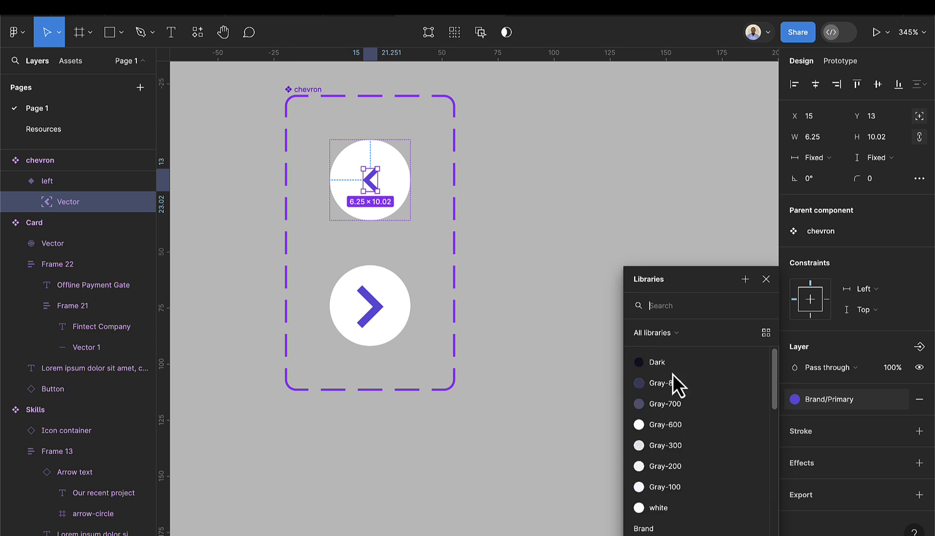
pyautogui.click(675, 408)
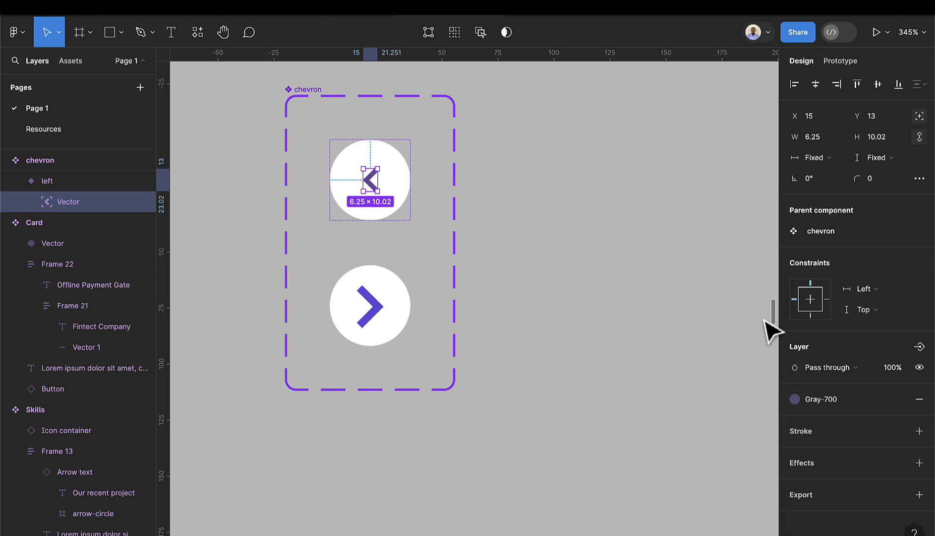
pyautogui.click(472, 209)
pyautogui.scroll(-10, 528, 236)
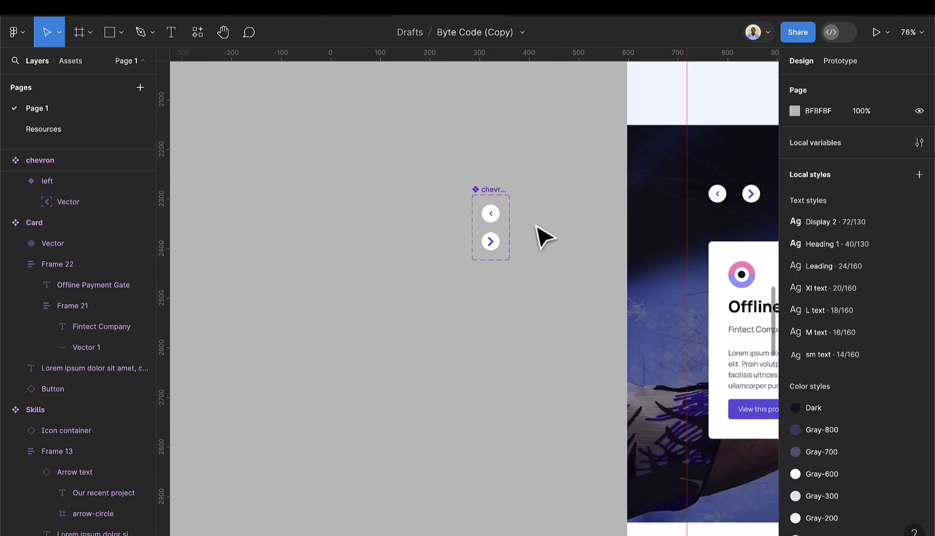
# - Replace the old right chevron button with a duplicate of the left chevron
pyautogui.hscroll(5, 725, 229)
pyautogui.scroll(8, 530, 211)
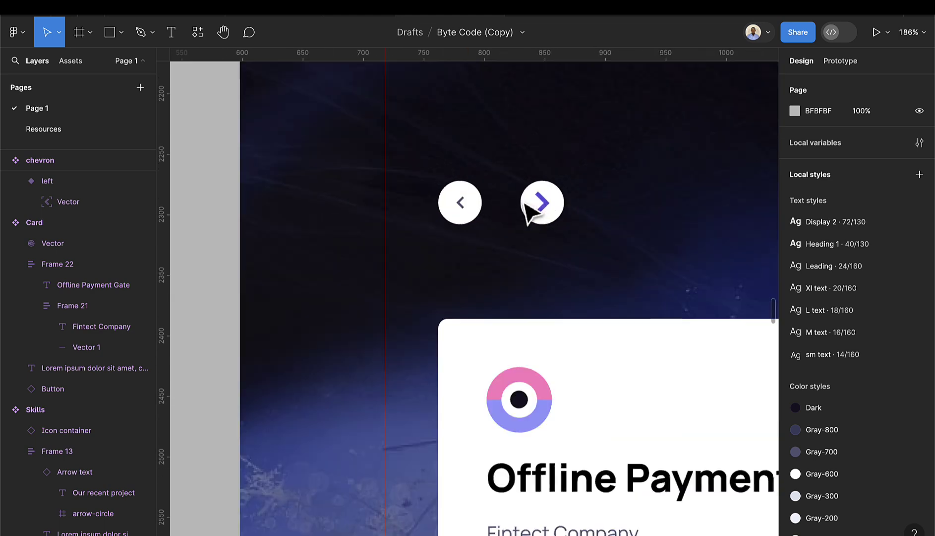
pyautogui.click(551, 218)
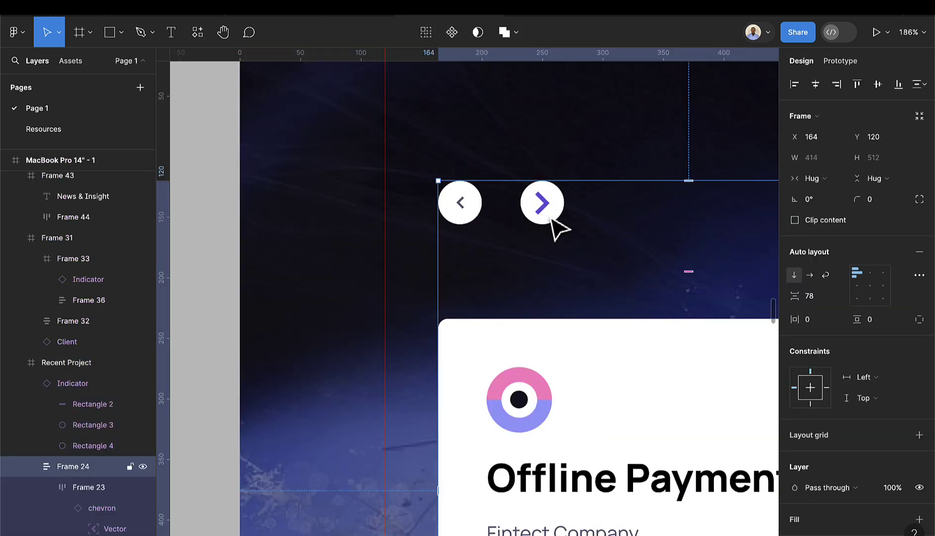
pyautogui.click(555, 227)
pyautogui.click(477, 222)
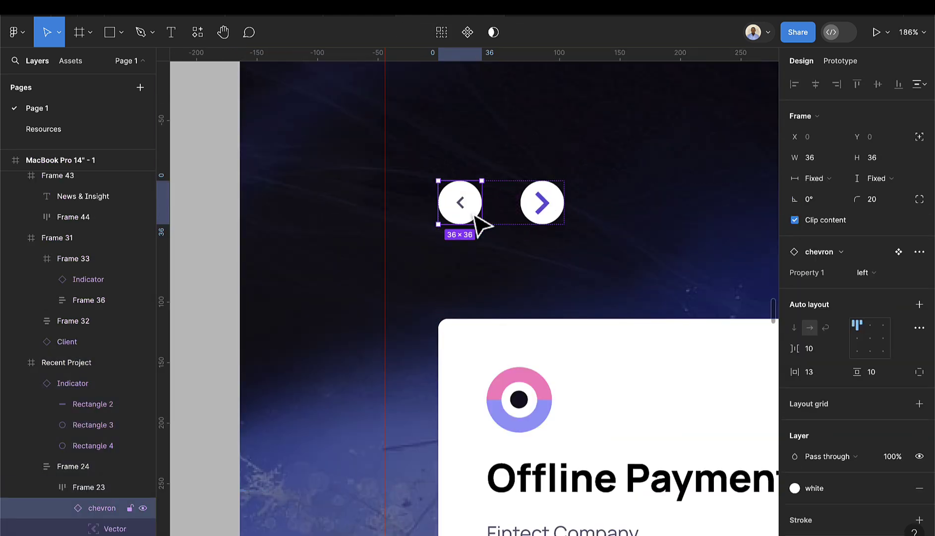
pyautogui.hotkey('ctrl', 'd')
pyautogui.click(622, 210)
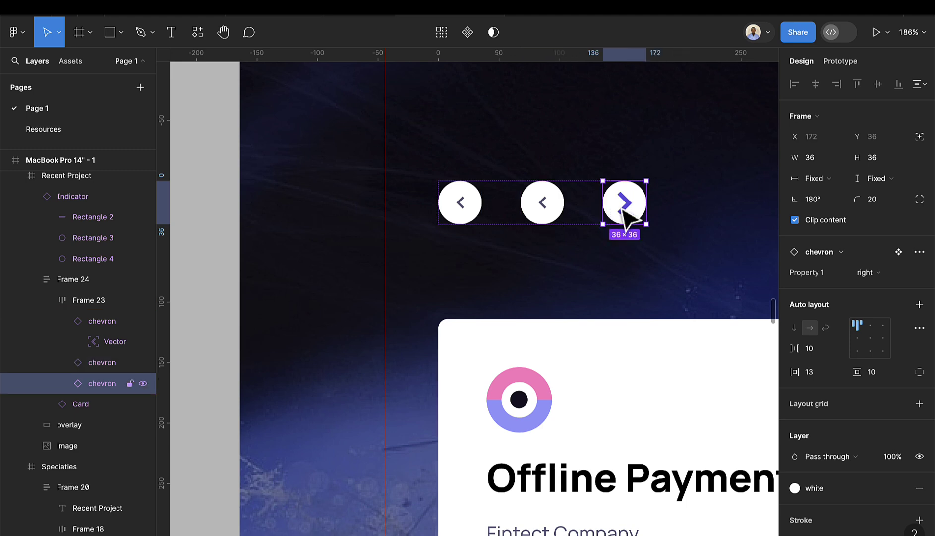
pyautogui.press('Delete')
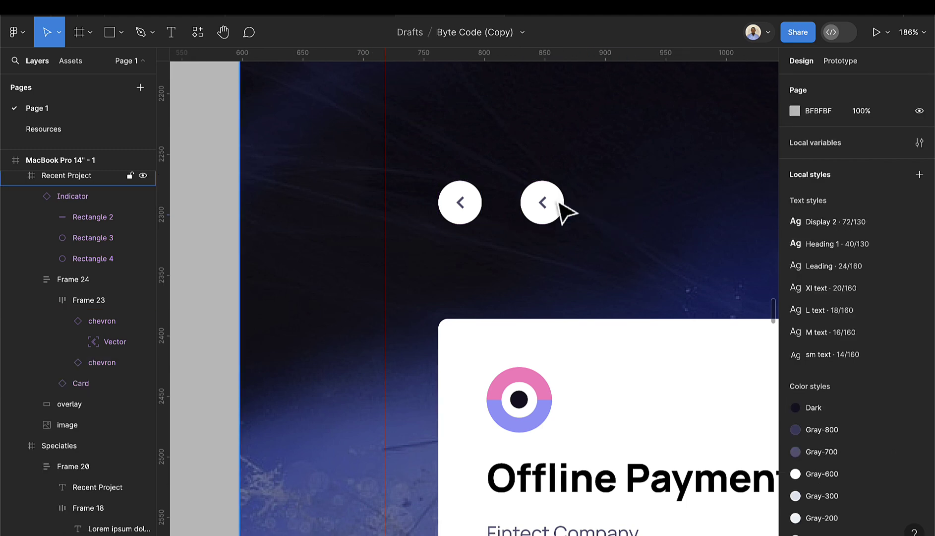
# - Rotate the second chevron 180° so it points right
pyautogui.click(559, 203)
pyautogui.click(557, 203)
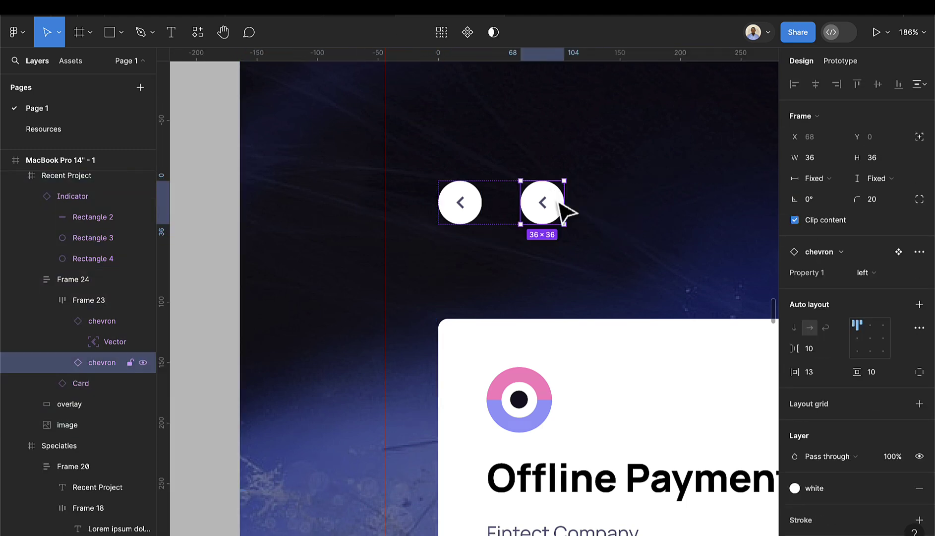
pyautogui.click(826, 202)
pyautogui.write('180')
pyautogui.press('Return')
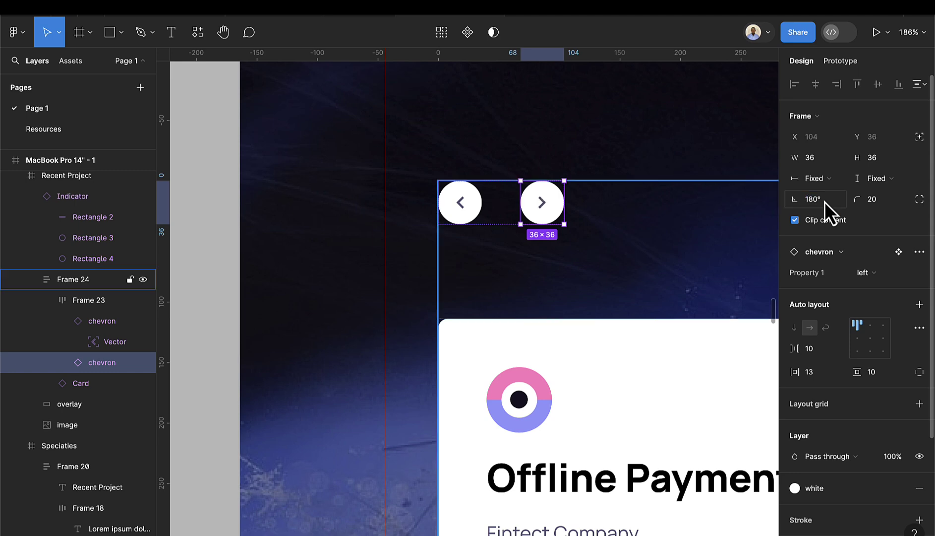
pyautogui.scroll(-10, 653, 242)
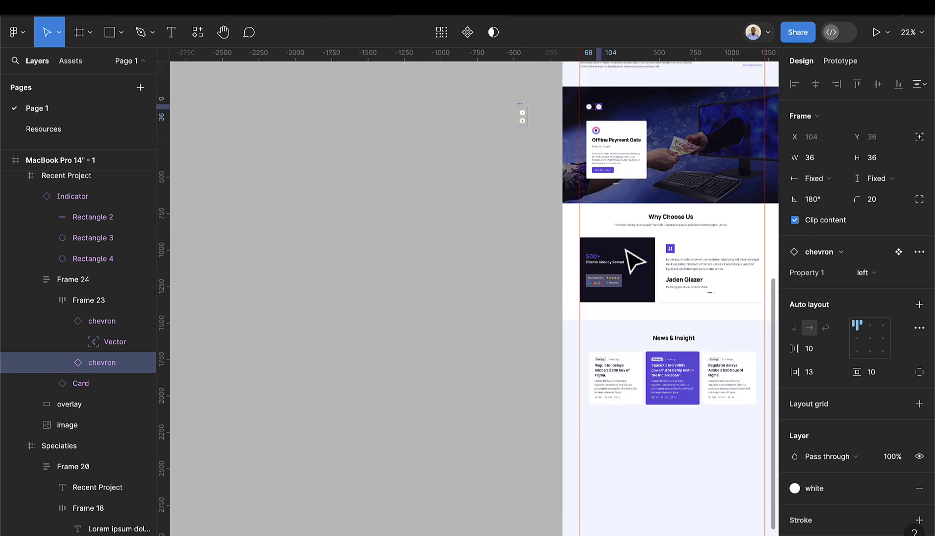
# - Drag the chevron component from Assets into the News & Insight row as its first item
pyautogui.hscroll(3, 623, 318)
pyautogui.scroll(-3, 623, 317)
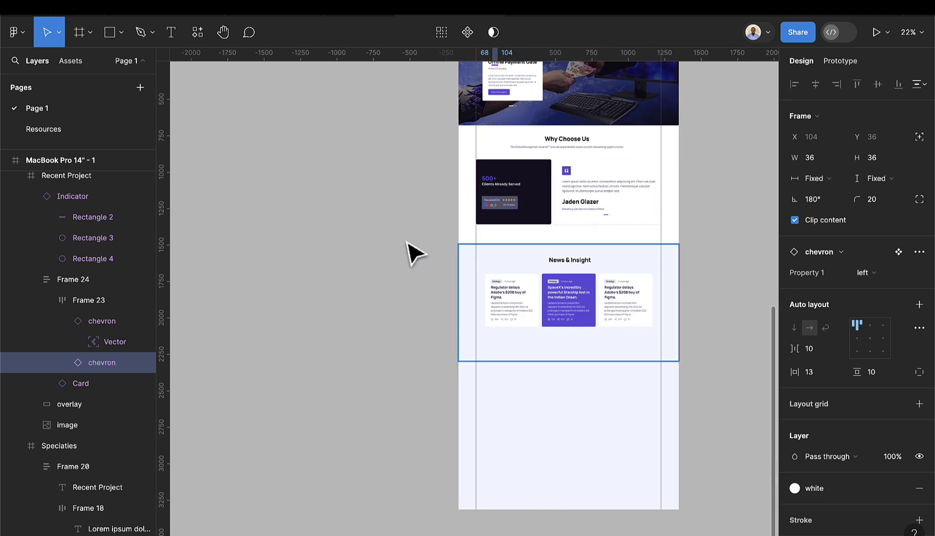
pyautogui.click(68, 61)
pyautogui.scroll(5, 84, 303)
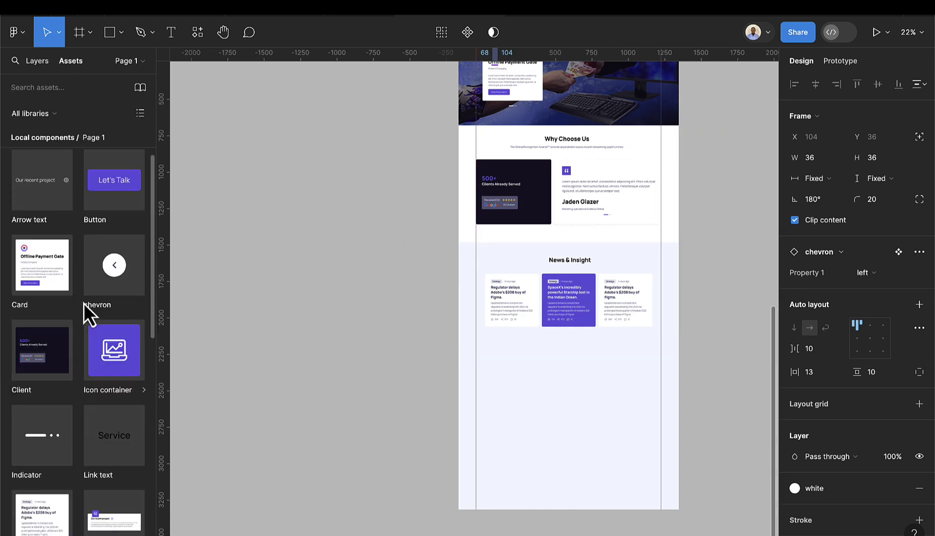
pyautogui.moveTo(120, 294); pyautogui.dragTo(463, 305)
pyautogui.hotkey('shift', '2')
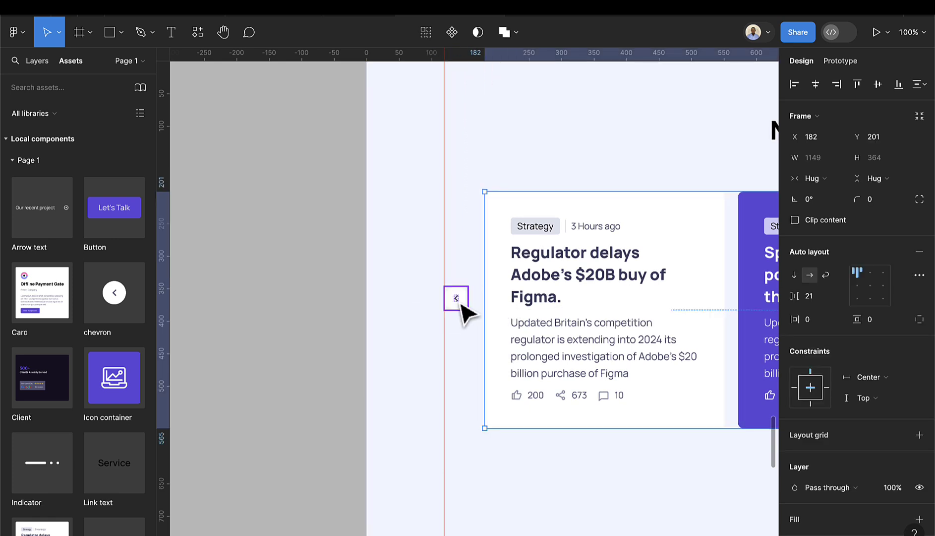
pyautogui.moveTo(464, 310); pyautogui.dragTo(495, 313)
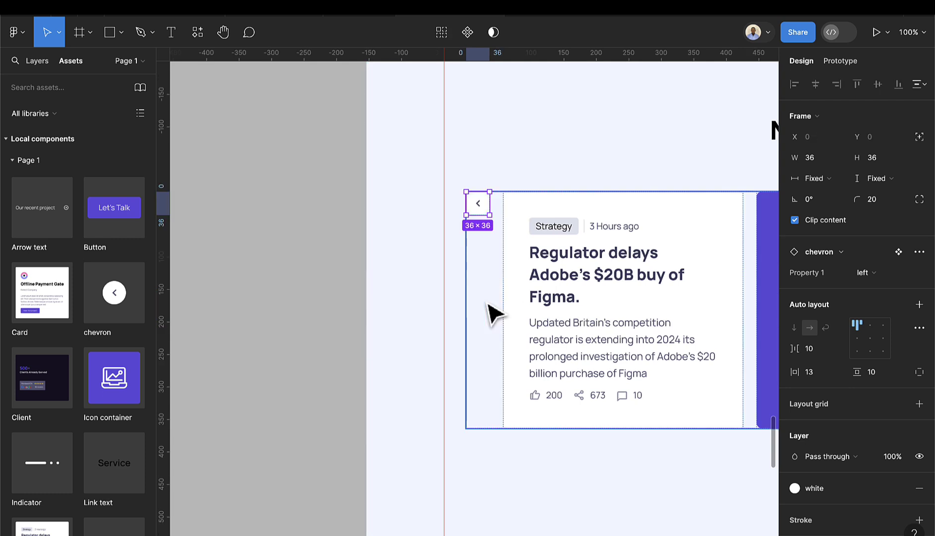
# - Set the card row's alignment to middle-left so the chevron centres beside the cards
pyautogui.click(858, 341)
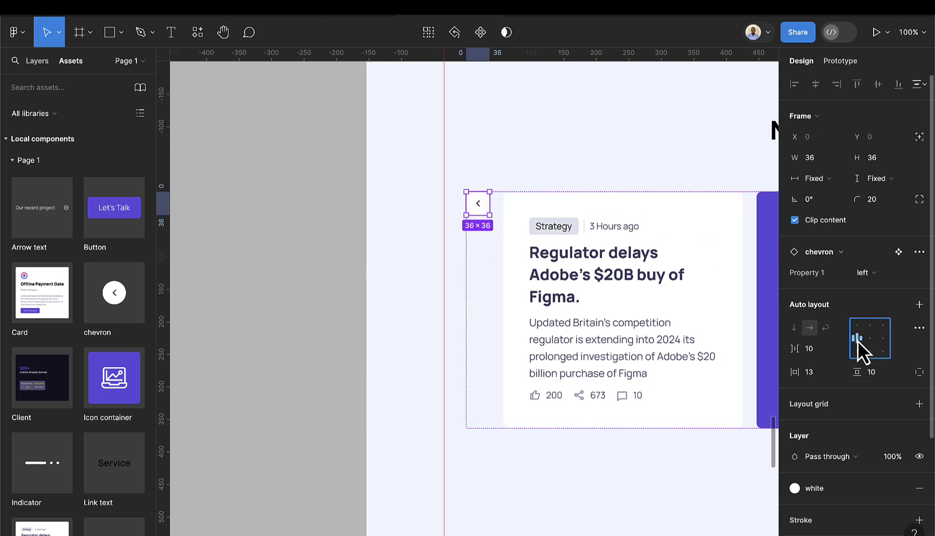
pyautogui.click(683, 453)
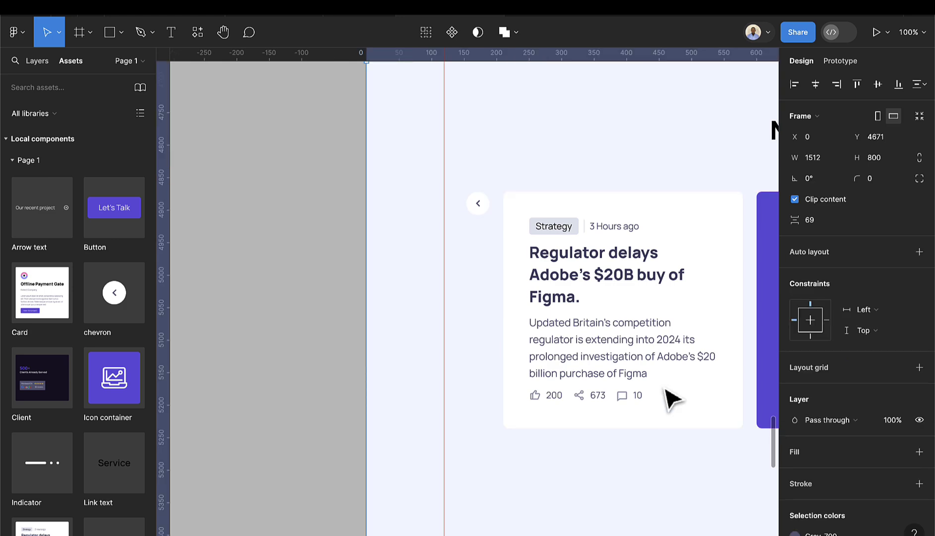
pyautogui.click(666, 389)
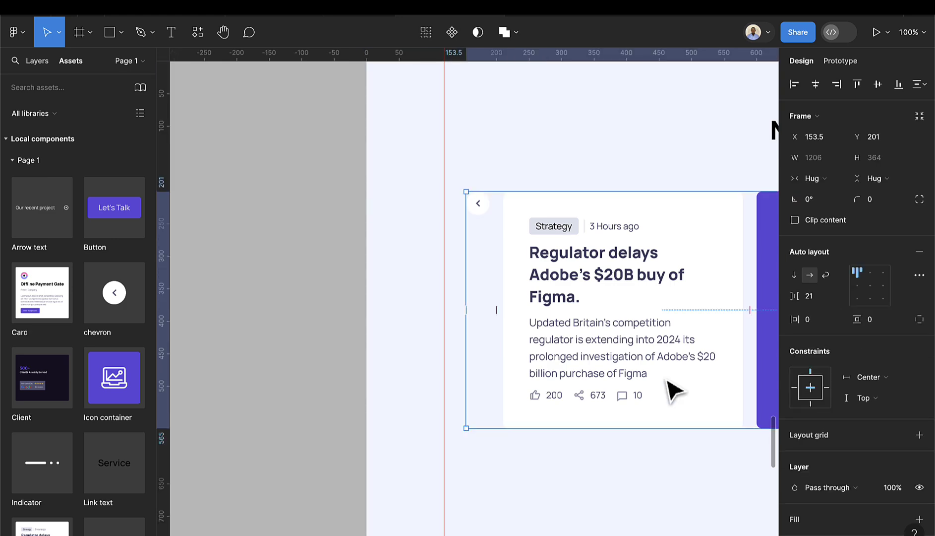
pyautogui.click(857, 288)
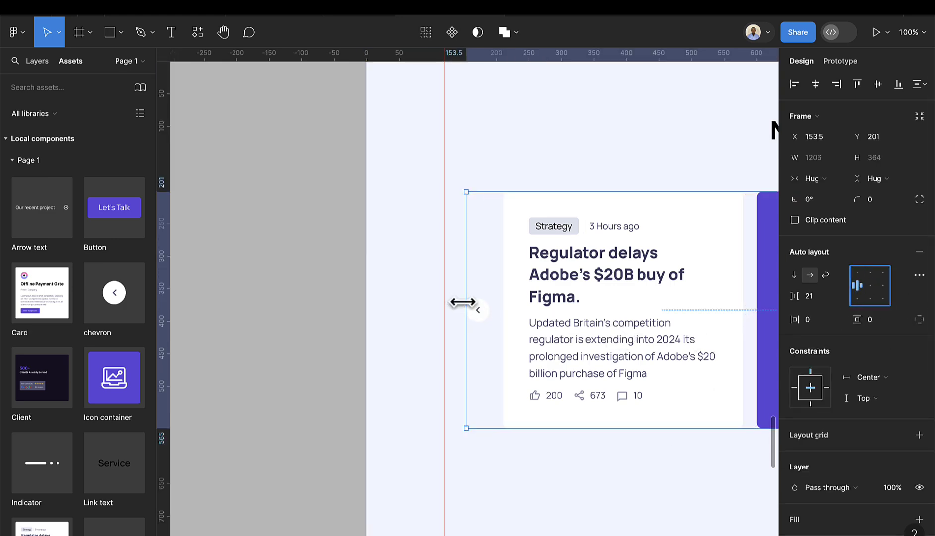
pyautogui.hscroll(2, 462, 302)
pyautogui.scroll(-5, 432, 330)
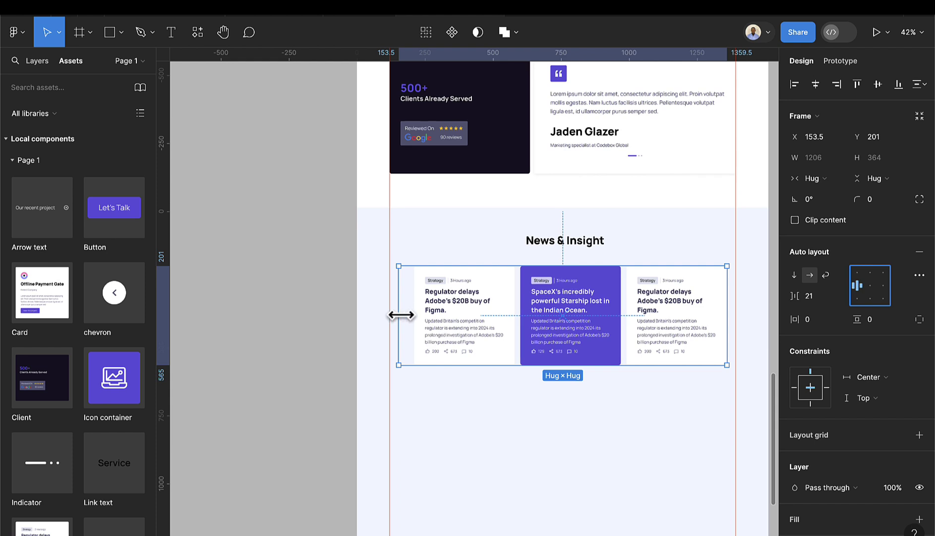
pyautogui.scroll(5, 402, 316)
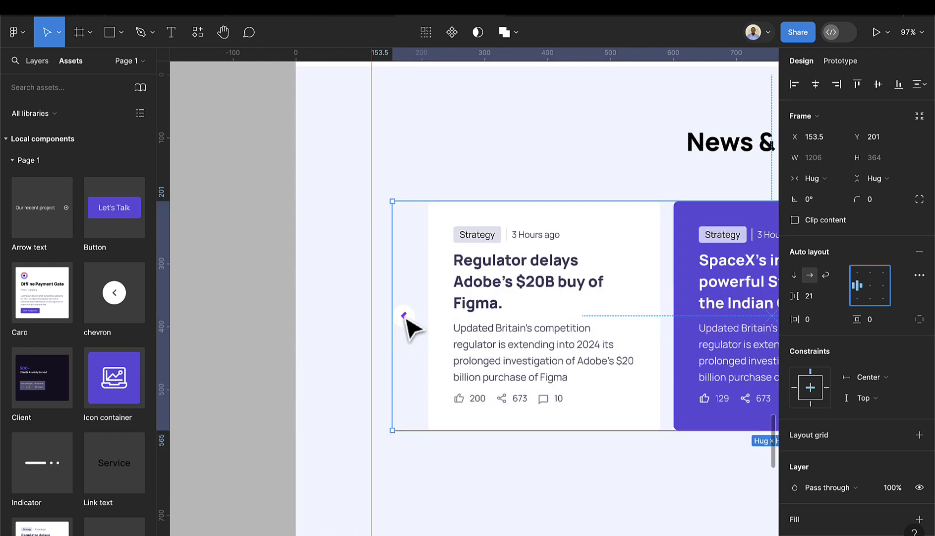
# - Duplicate the left chevron and move the copy after the last news card
pyautogui.click(415, 319)
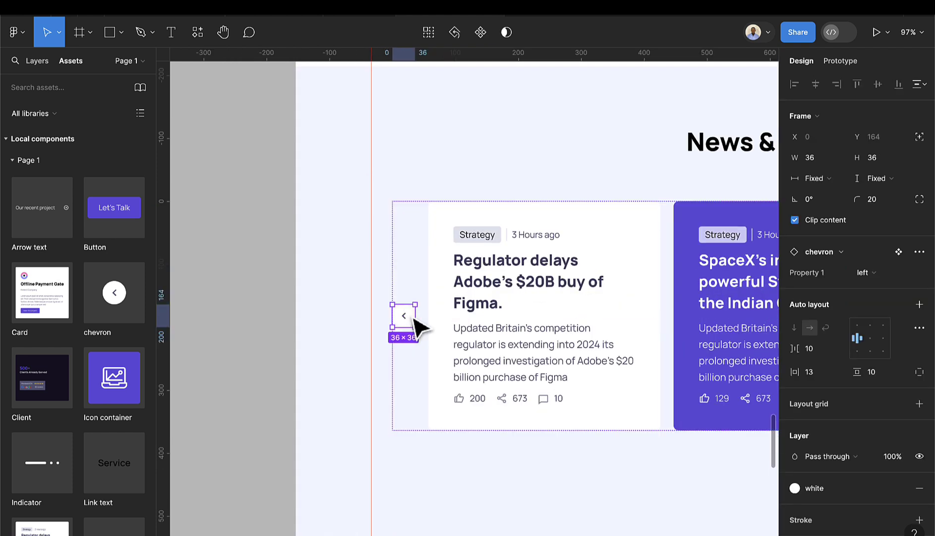
pyautogui.click(41, 70)
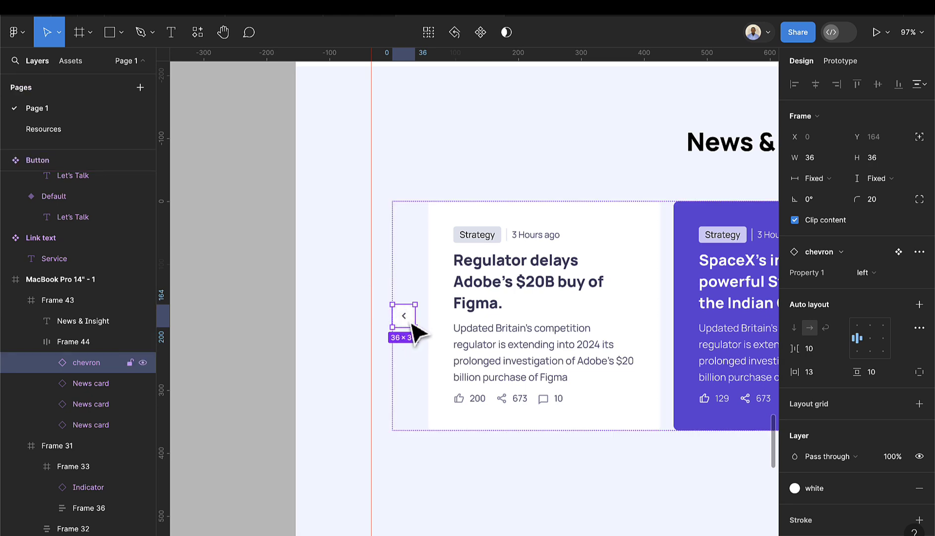
pyautogui.hotkey('ctrl', 'd')
pyautogui.scroll(-3, 417, 331)
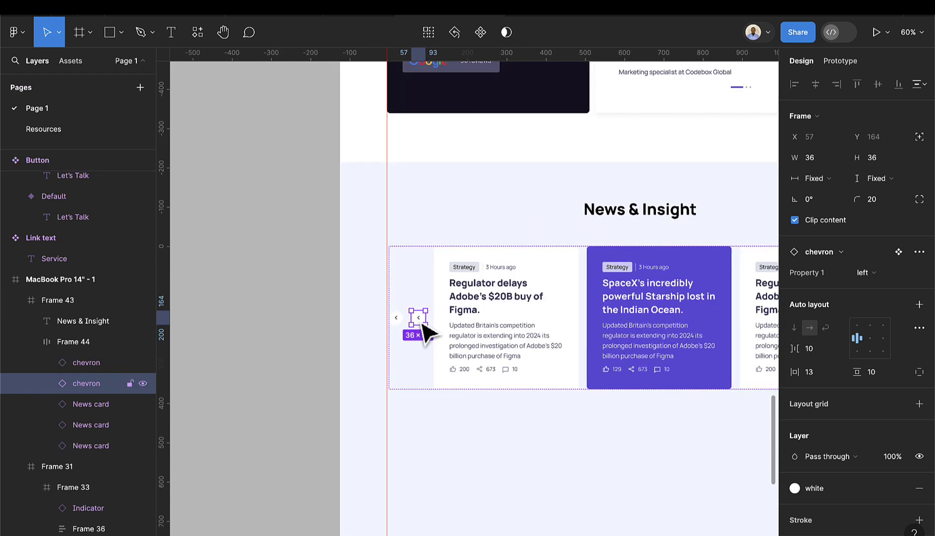
pyautogui.scroll(-2, 426, 333)
pyautogui.hscroll(5, 414, 325)
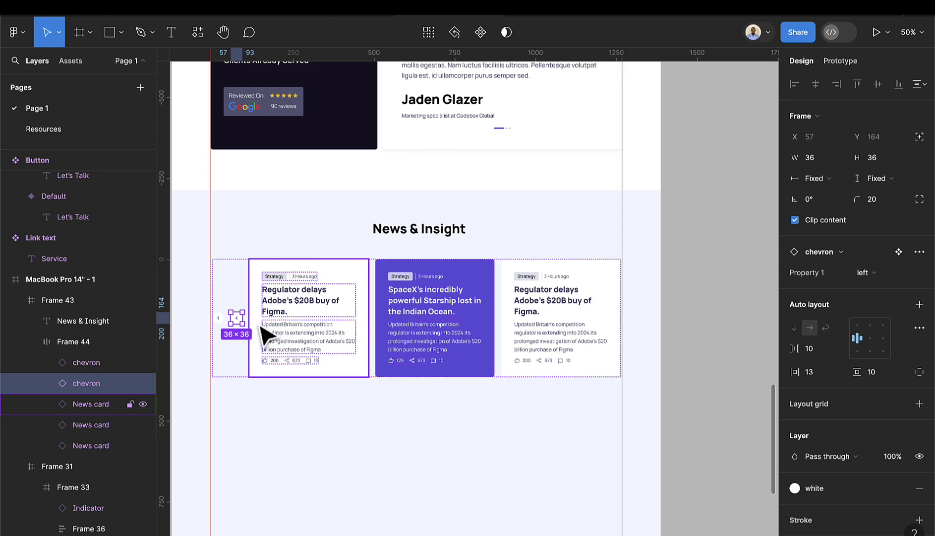
pyautogui.moveTo(243, 327); pyautogui.dragTo(427, 337)
pyautogui.moveTo(558, 337); pyautogui.dragTo(601, 337)
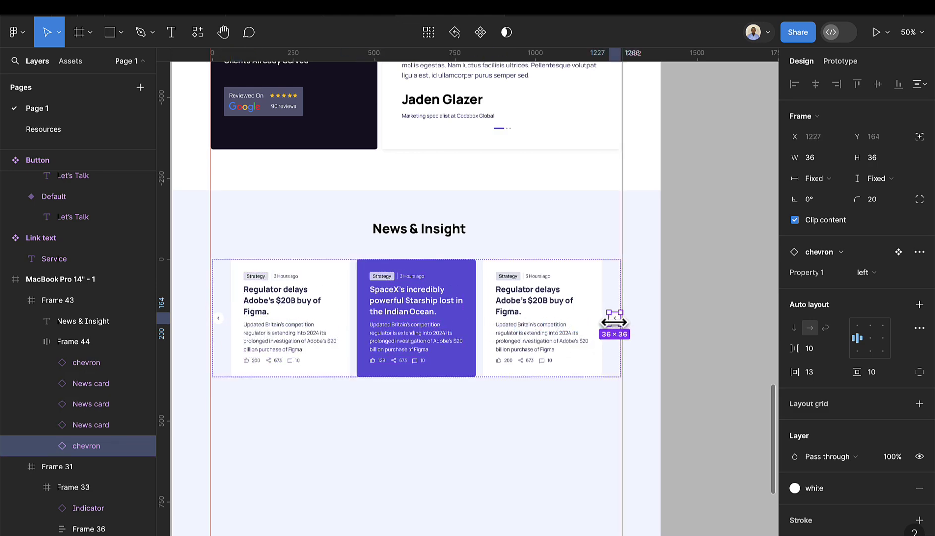
# - Rotate the chevron copy 180° so it points right
pyautogui.keyDown('ctrl'); pyautogui.scroll(5, 615, 330); pyautogui.keyUp('ctrl')
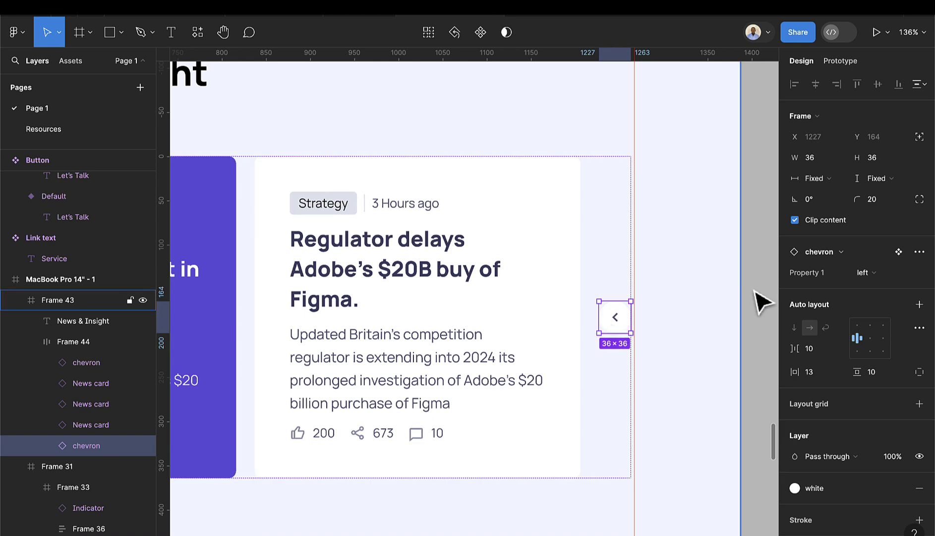
pyautogui.click(836, 204)
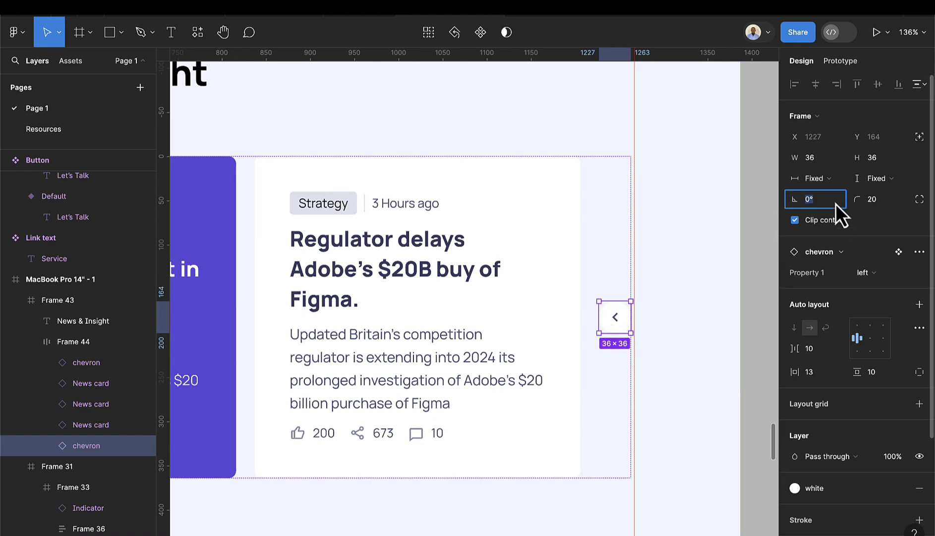
pyautogui.write('180')
pyautogui.press('Return')
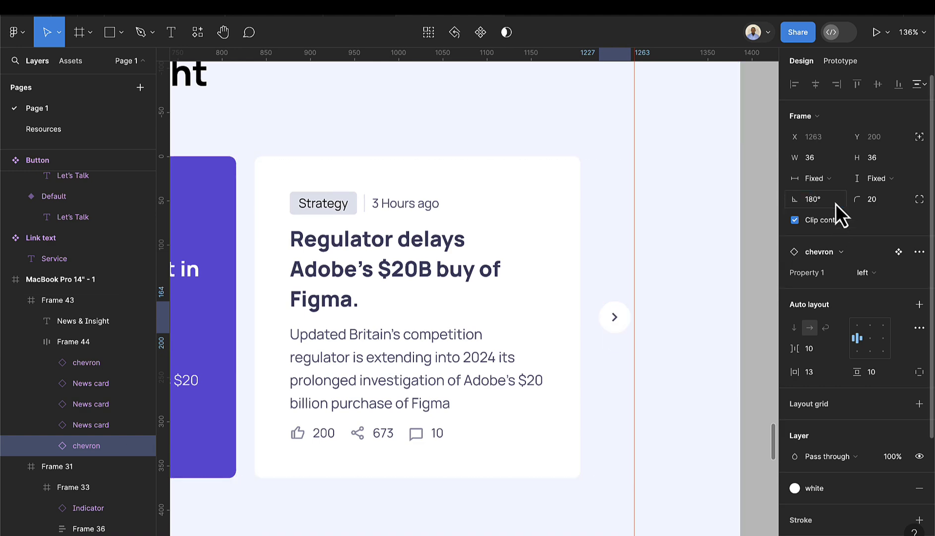
pyautogui.scroll(-5, 626, 318)
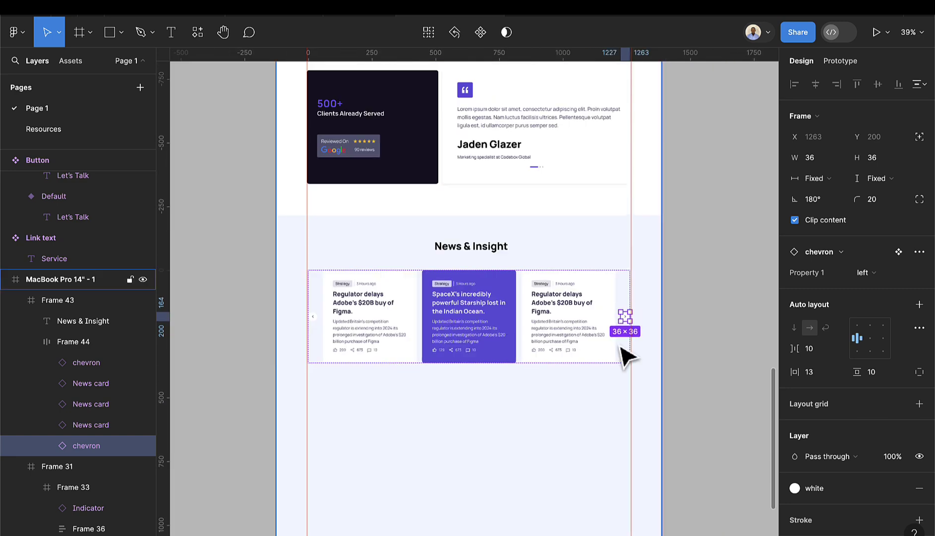
pyautogui.click(546, 393)
pyautogui.click(520, 360)
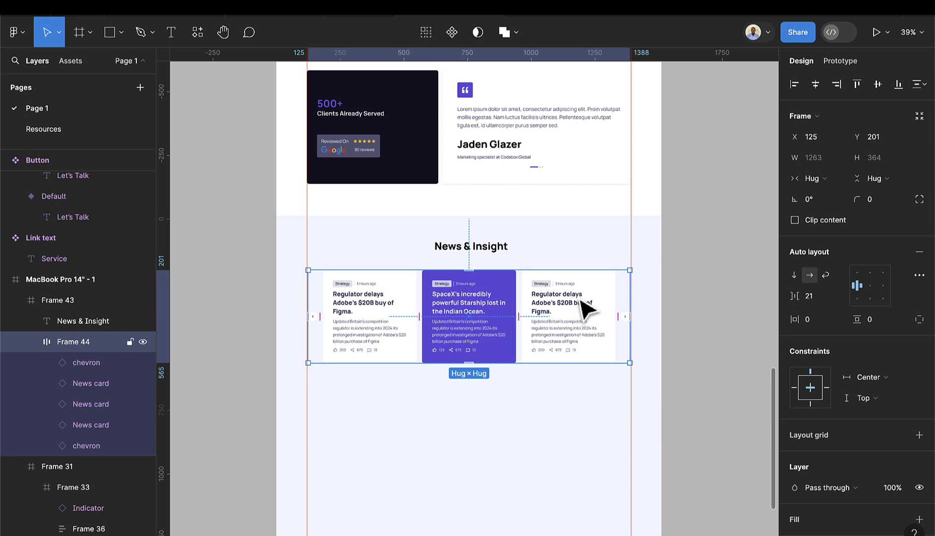
pyautogui.scroll(2, 586, 298)
pyautogui.scroll(2, 585, 298)
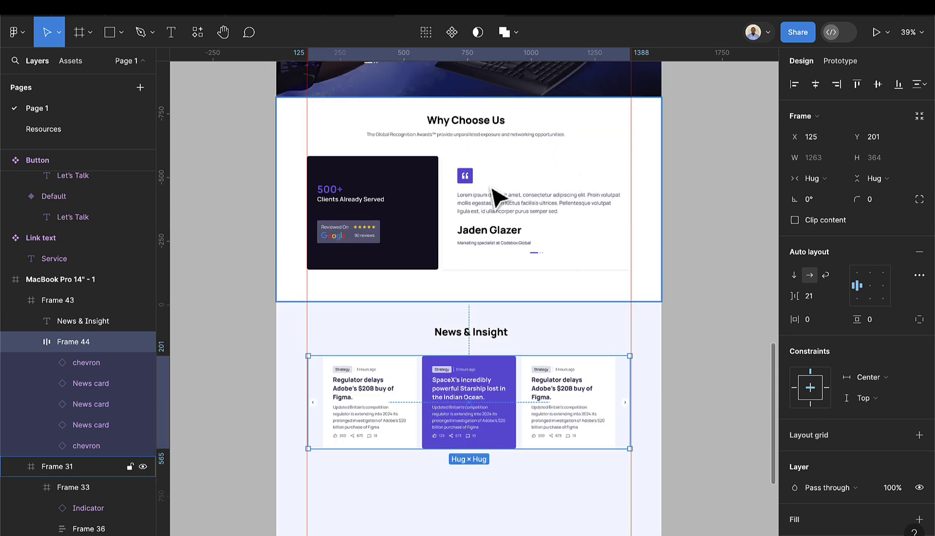
pyautogui.scroll(-10, 509, 206)
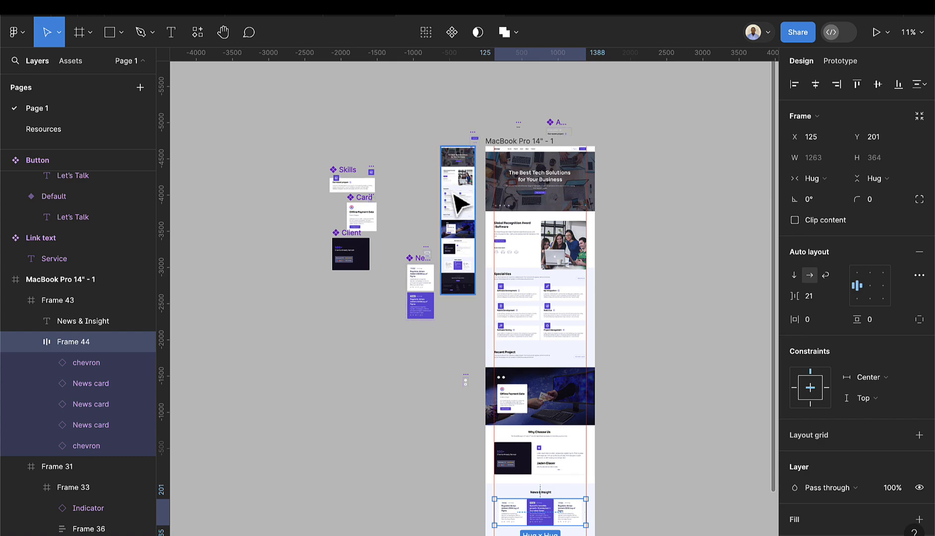
pyautogui.scroll(10, 459, 202)
pyautogui.scroll(2, 614, 199)
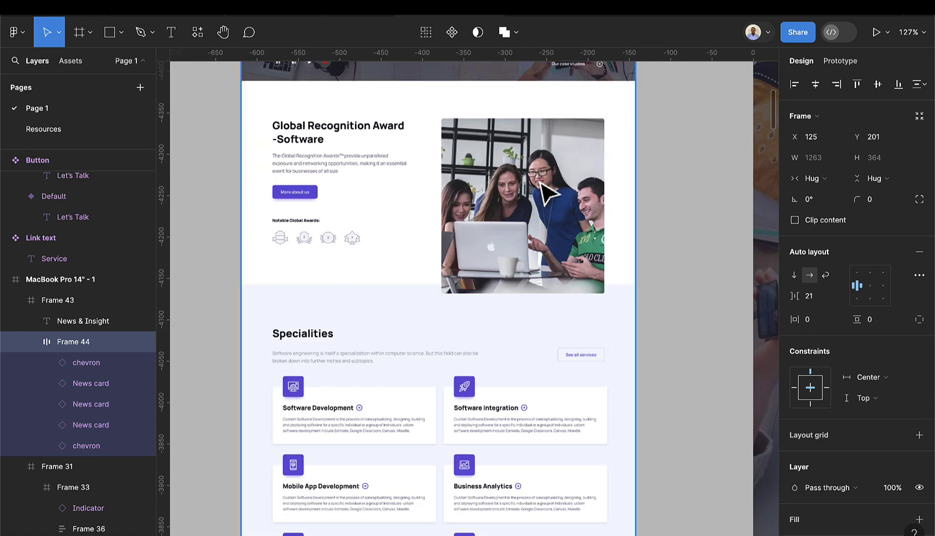
pyautogui.scroll(-3, 547, 208)
pyautogui.click(547, 224)
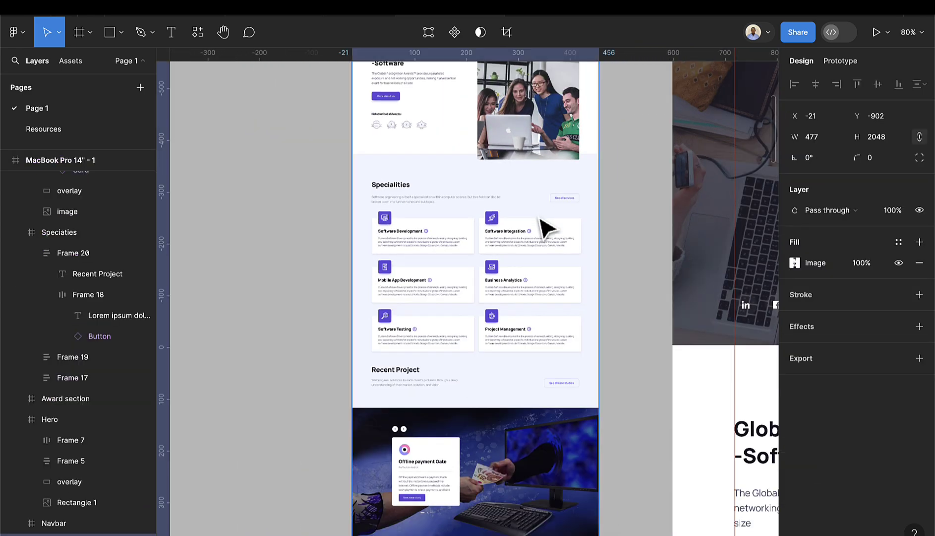
pyautogui.scroll(-7, 549, 240)
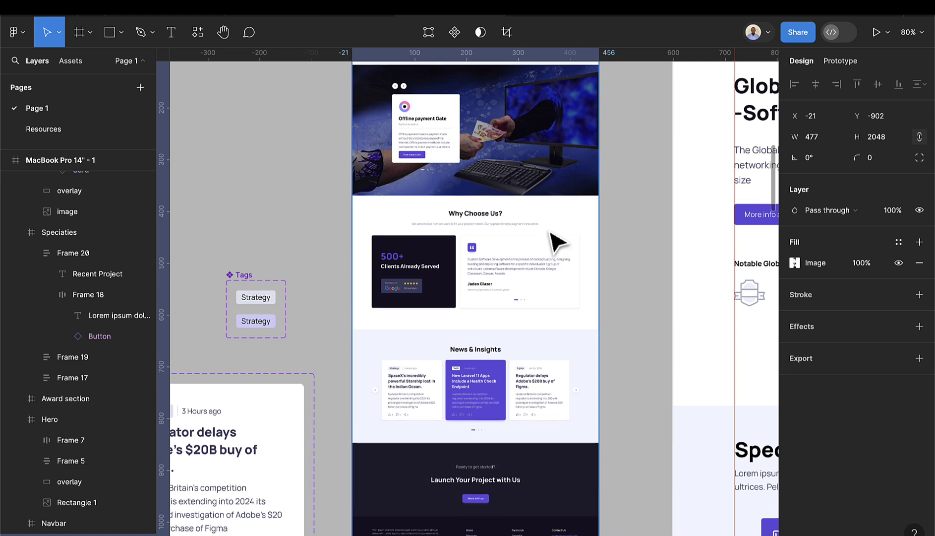
pyautogui.scroll(3, 557, 242)
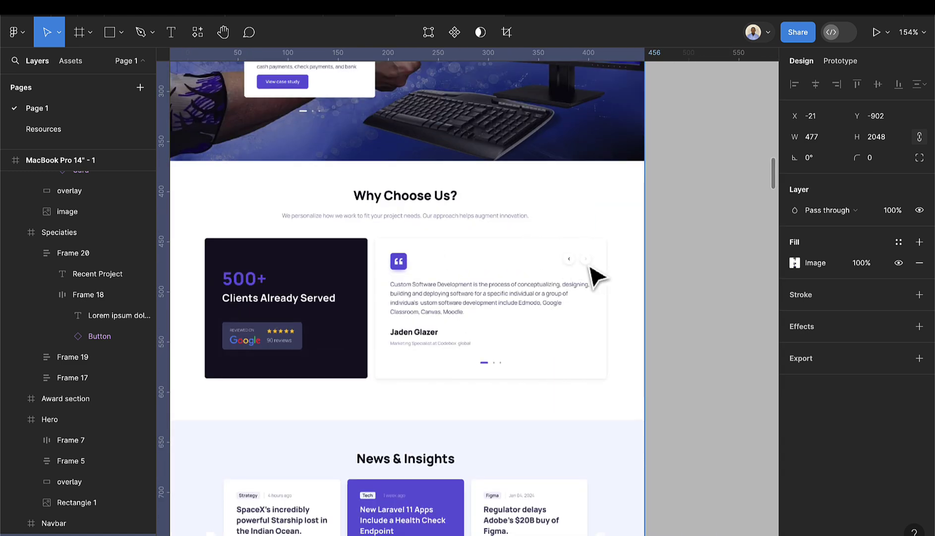
pyautogui.hscroll(5, 597, 278)
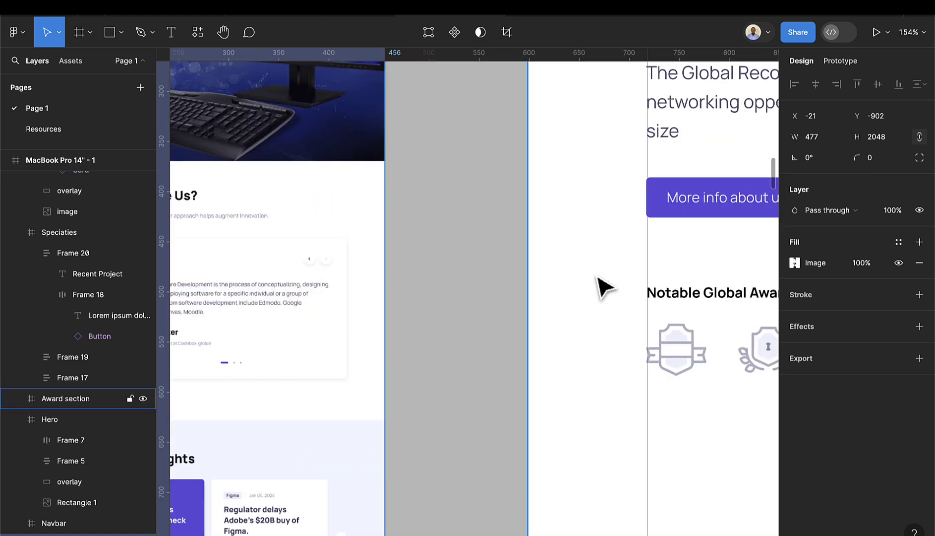
pyautogui.scroll(-15, 595, 287)
pyautogui.scroll(-5, 471, 384)
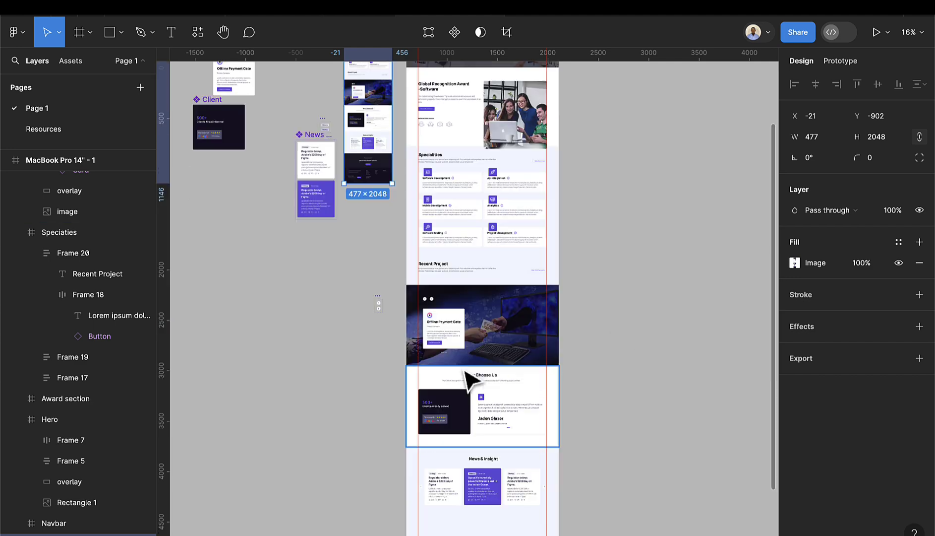
pyautogui.scroll(5, 451, 325)
# - Copy the carousel arrow pair and paste it at the testimonial card's top right
pyautogui.scroll(-3, 446, 305)
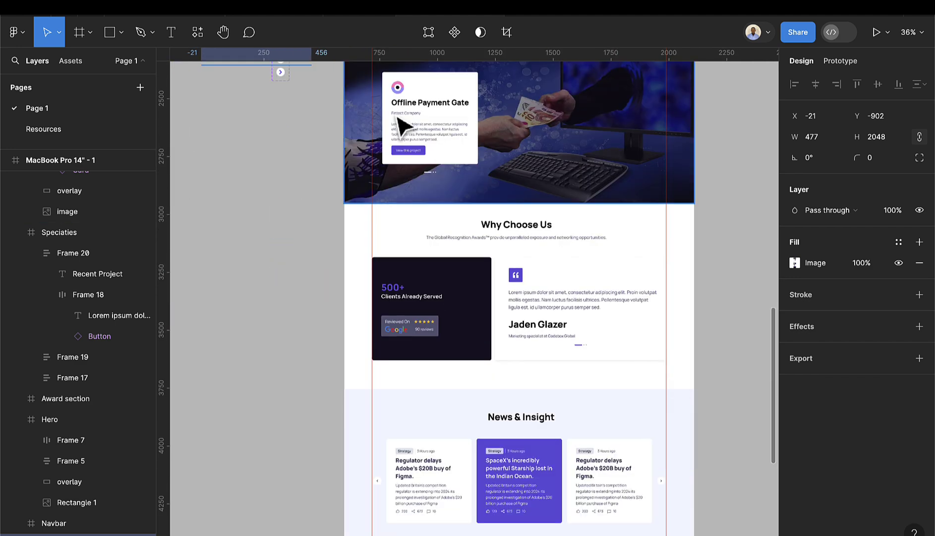
pyautogui.scroll(5, 403, 137)
pyautogui.doubleClick(402, 208)
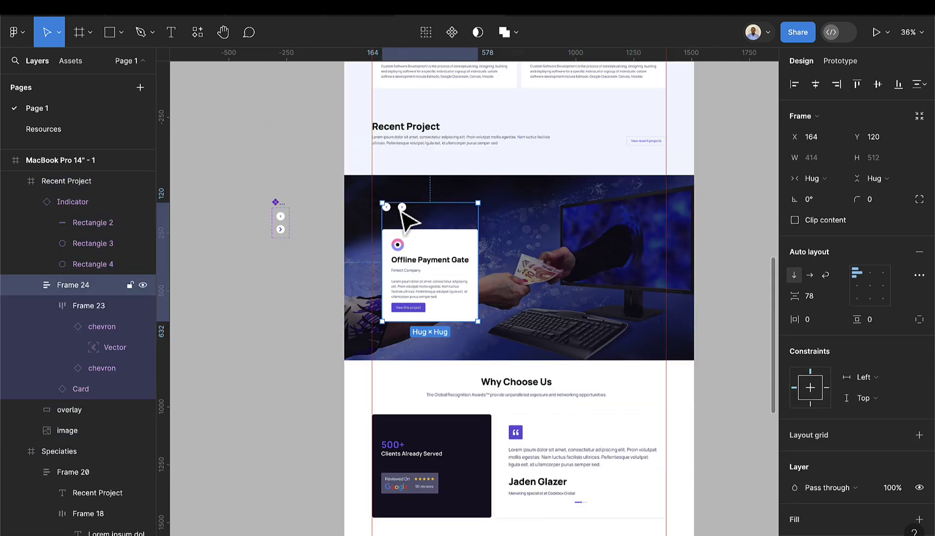
pyautogui.scroll(-2, 511, 367)
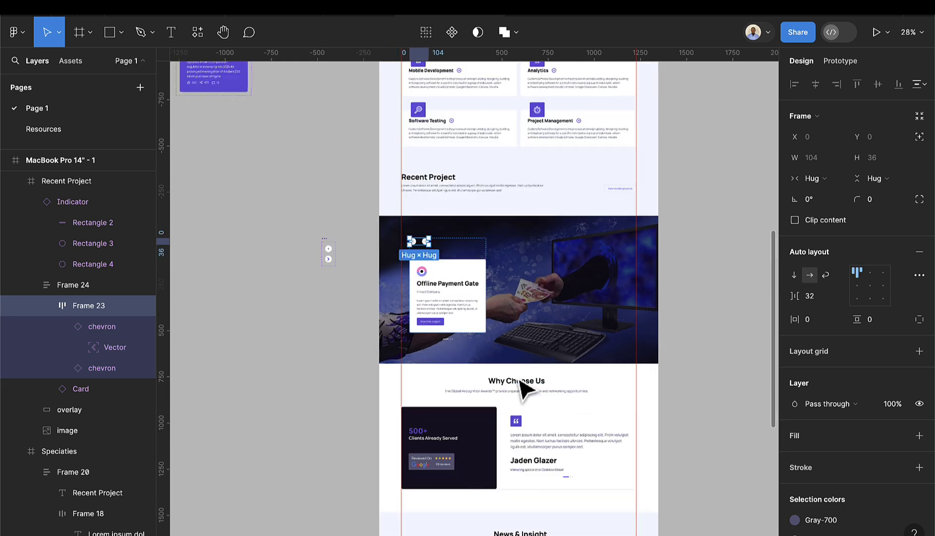
pyautogui.scroll(-3, 549, 404)
pyautogui.click(577, 341)
pyautogui.click(577, 340)
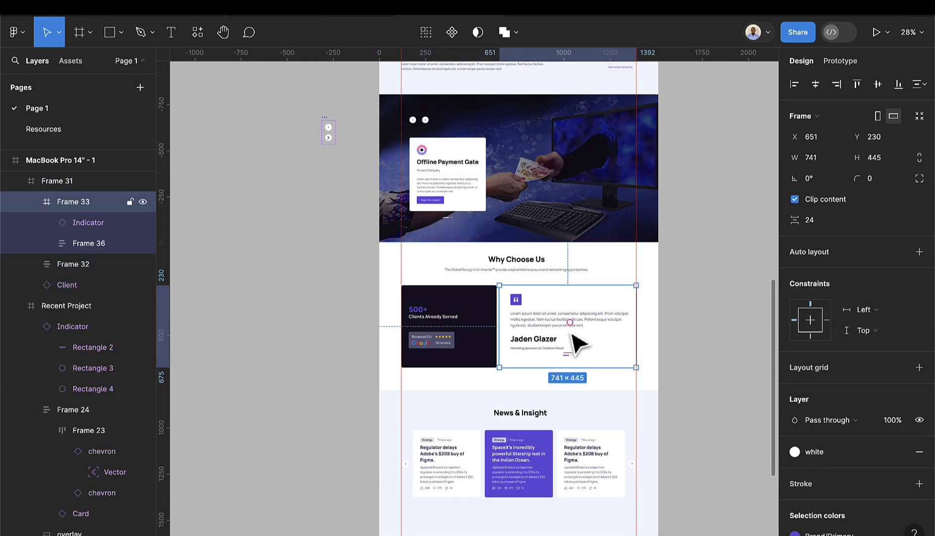
pyautogui.scroll(4, 575, 339)
pyautogui.hotkey('ctrl', 'v')
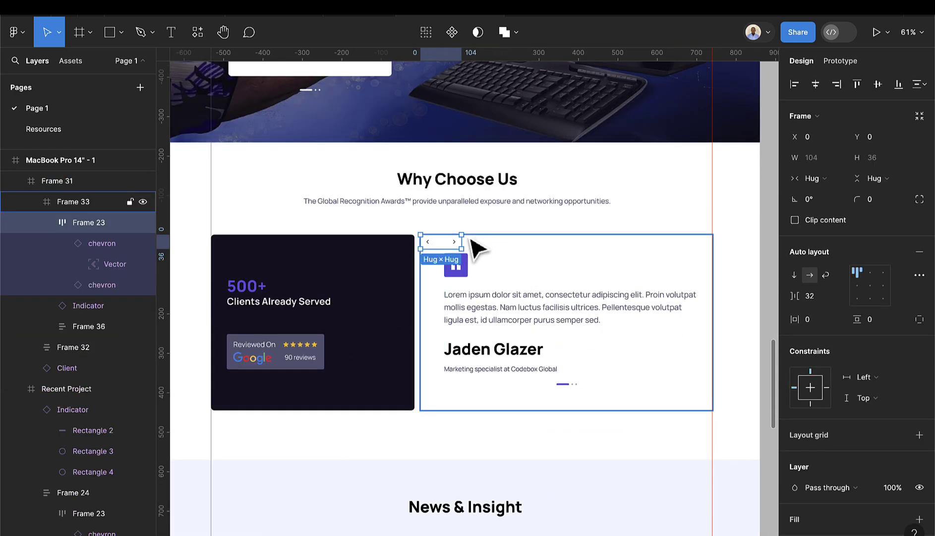
pyautogui.moveTo(449, 251); pyautogui.dragTo(673, 259)
# - Change the left and right arrow buttons' white fills to Gray-100
pyautogui.scroll(4, 673, 259)
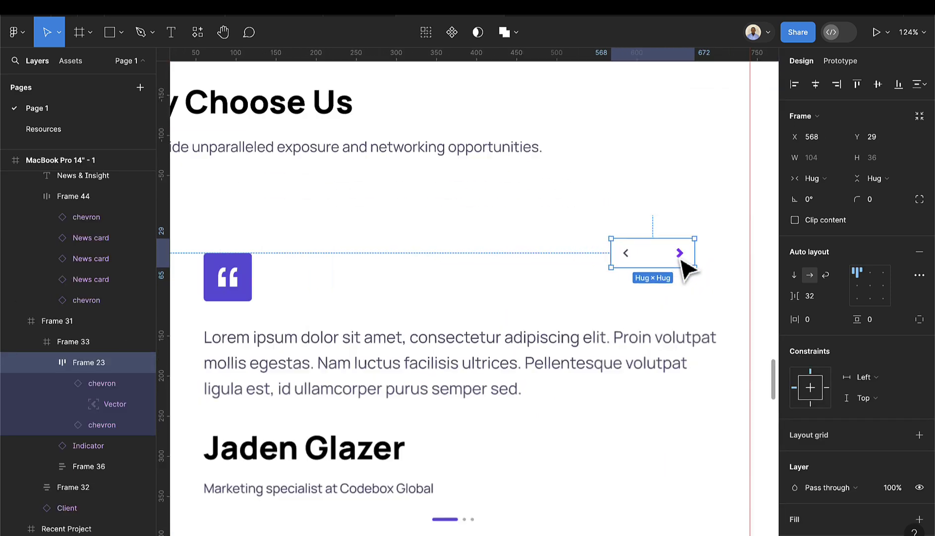
pyautogui.doubleClick(638, 255)
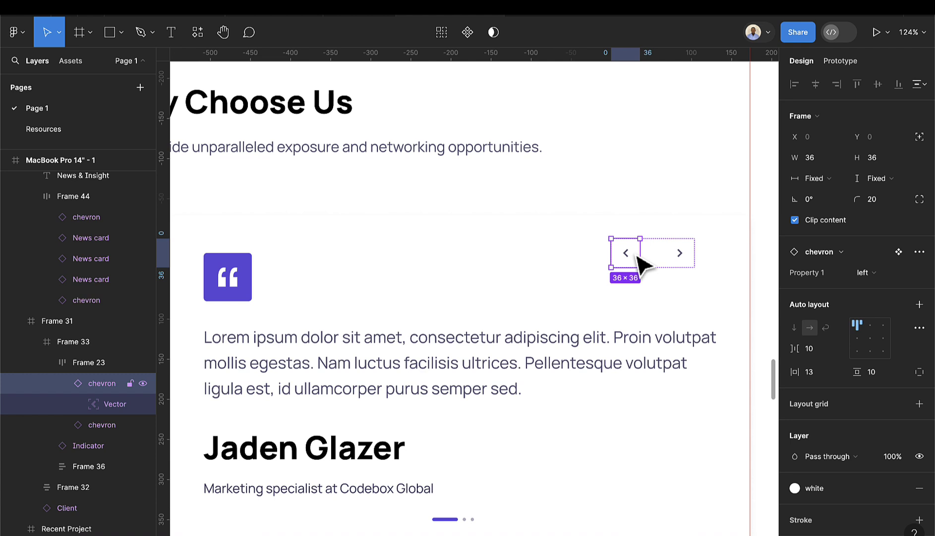
pyautogui.scroll(-3, 801, 466)
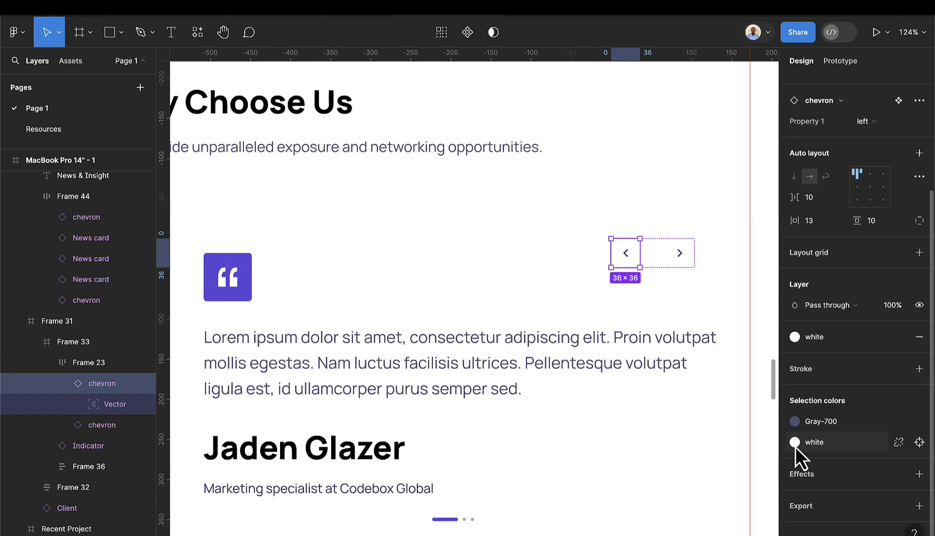
pyautogui.click(795, 442)
pyautogui.click(688, 441)
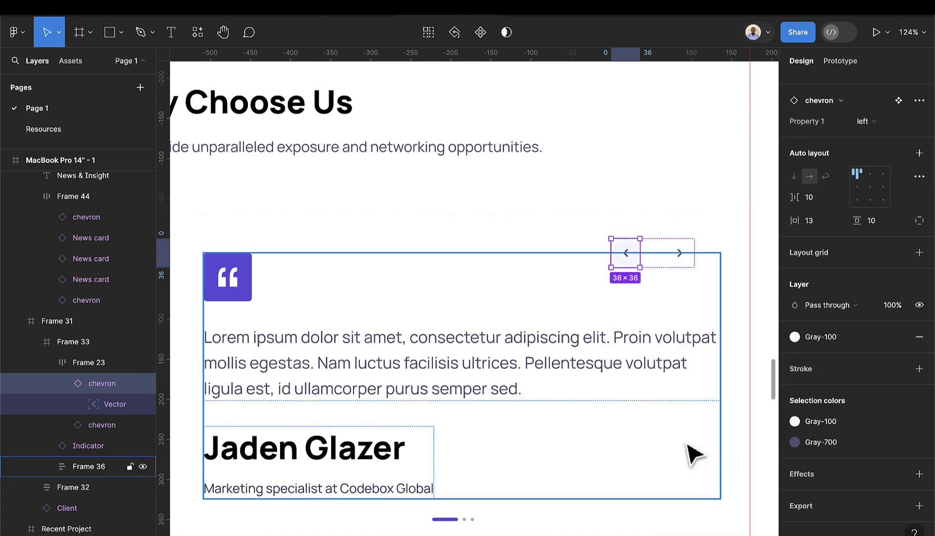
pyautogui.click(682, 257)
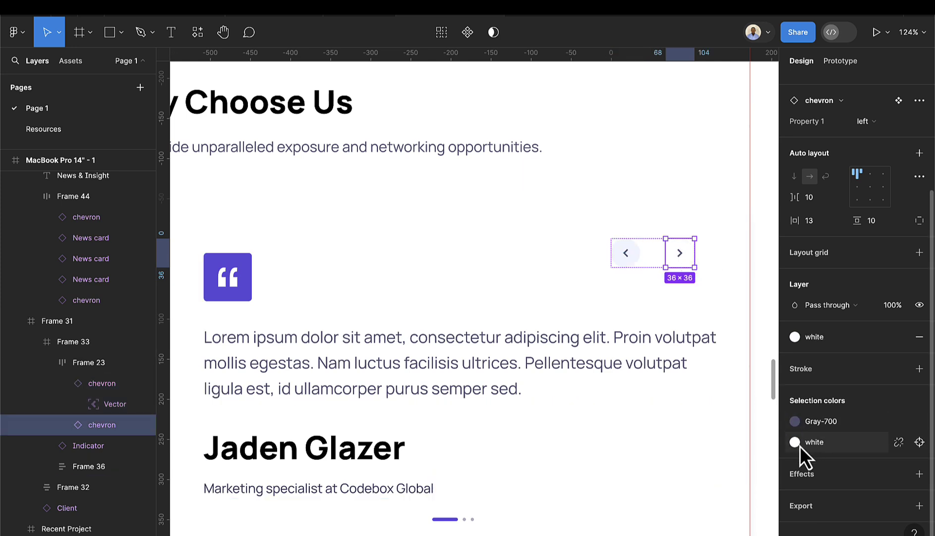
pyautogui.click(795, 442)
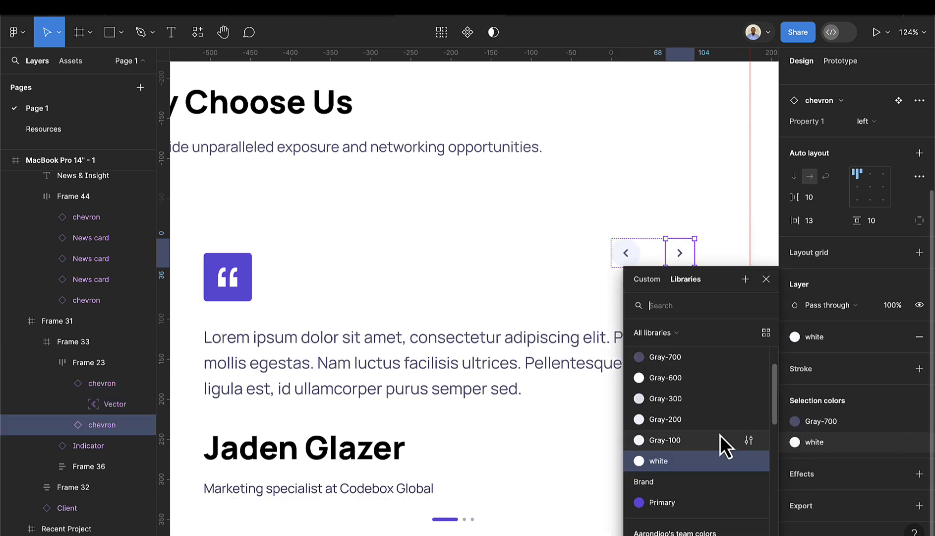
pyautogui.click(694, 440)
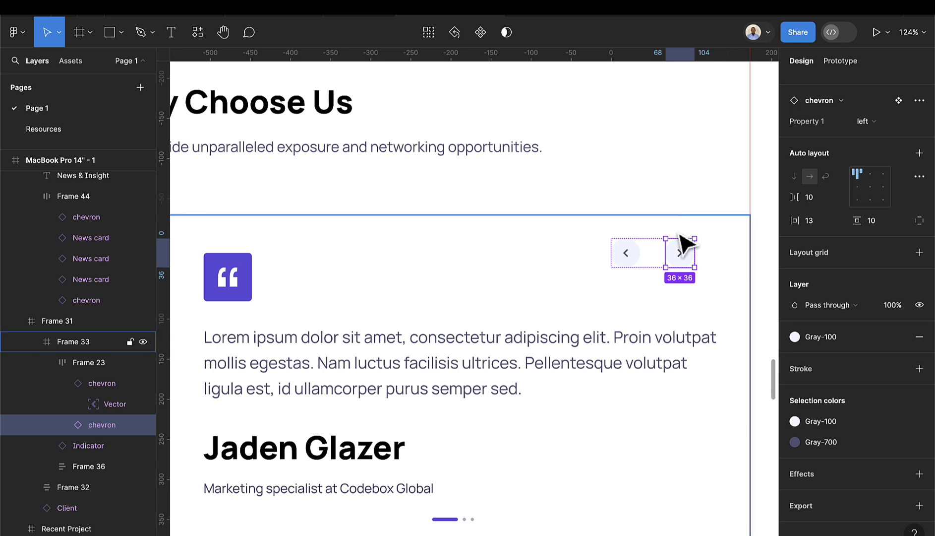
pyautogui.moveTo(680, 258)
pyautogui.mouseDown()
pyautogui.moveTo(687, 278)
pyautogui.moveTo(677, 259)
pyautogui.mouseUp()
pyautogui.click(636, 218)
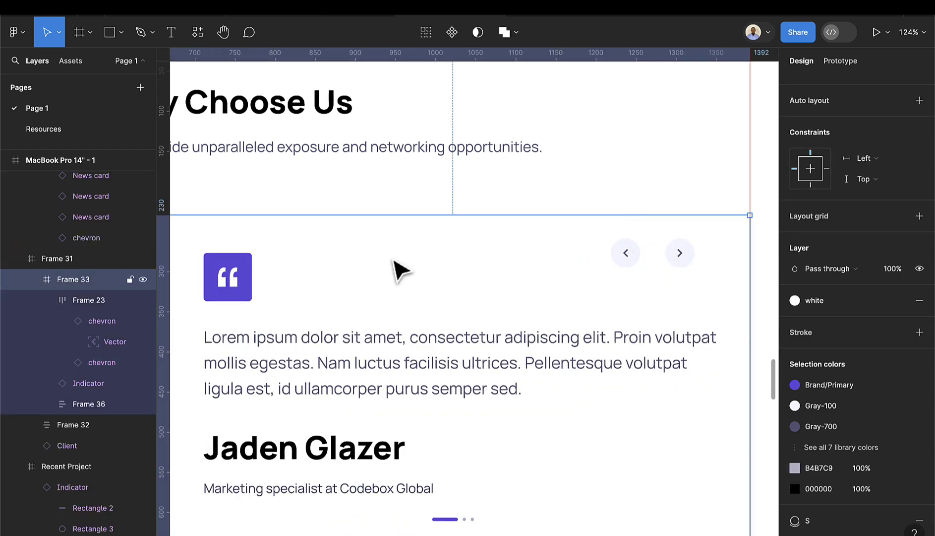
# - Cut the arrow pair from the card and paste it into the quote-and-text block
pyautogui.click(295, 342)
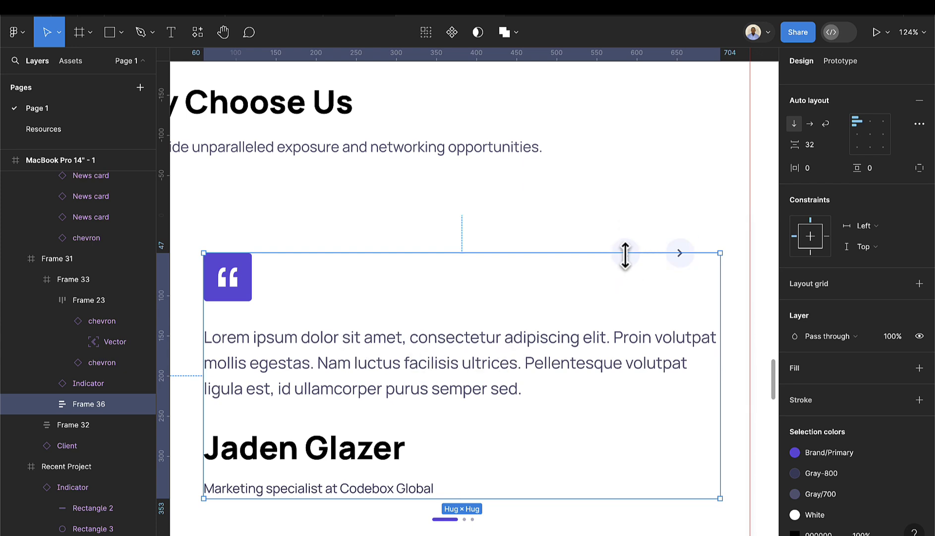
pyautogui.click(637, 274)
pyautogui.press('Escape')
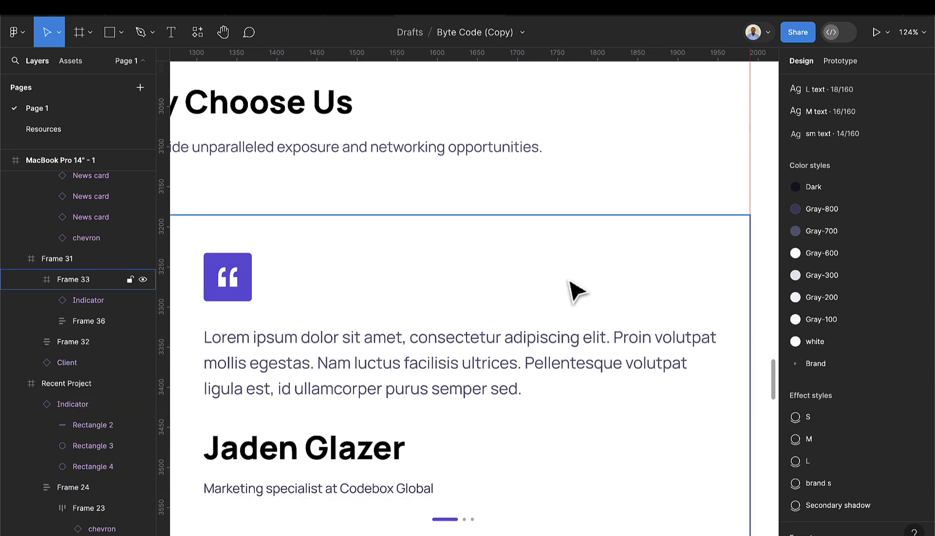
pyautogui.scroll(-5, 535, 346)
pyautogui.click(535, 346)
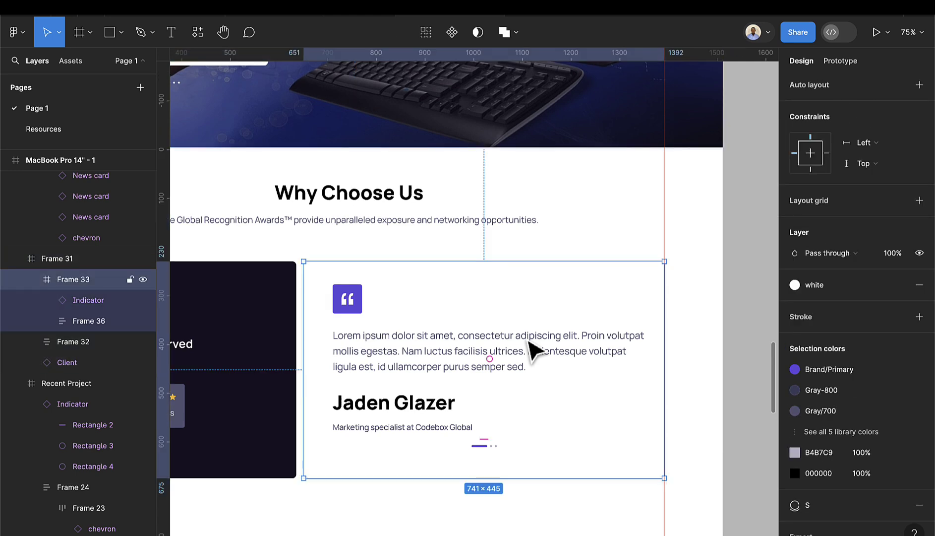
pyautogui.click(535, 346)
pyautogui.hotkey('ctrl', 'v')
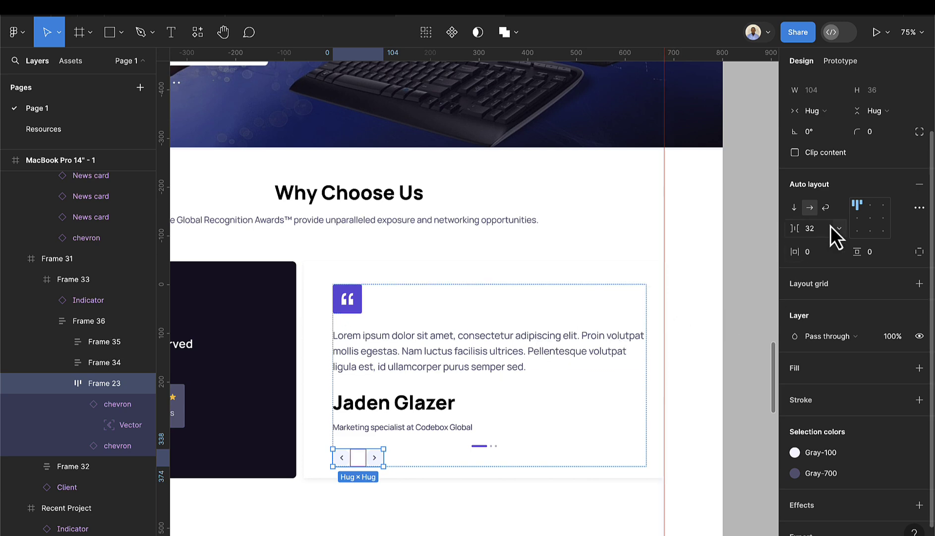
# - Set the arrow pair to absolute position and move it to X 540, Y 0
pyautogui.scroll(3, 855, 207)
pyautogui.click(918, 137)
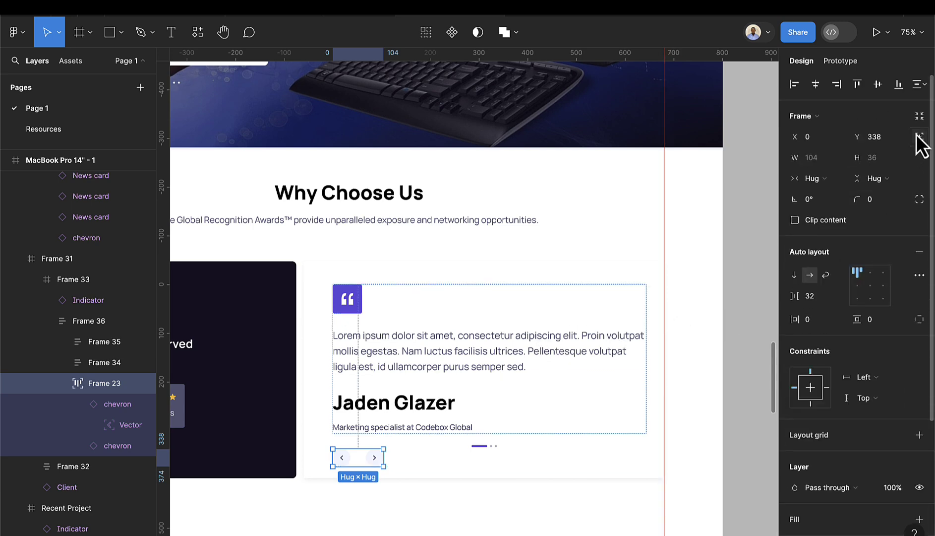
pyautogui.moveTo(360, 464); pyautogui.dragTo(622, 299)
pyautogui.click(741, 291)
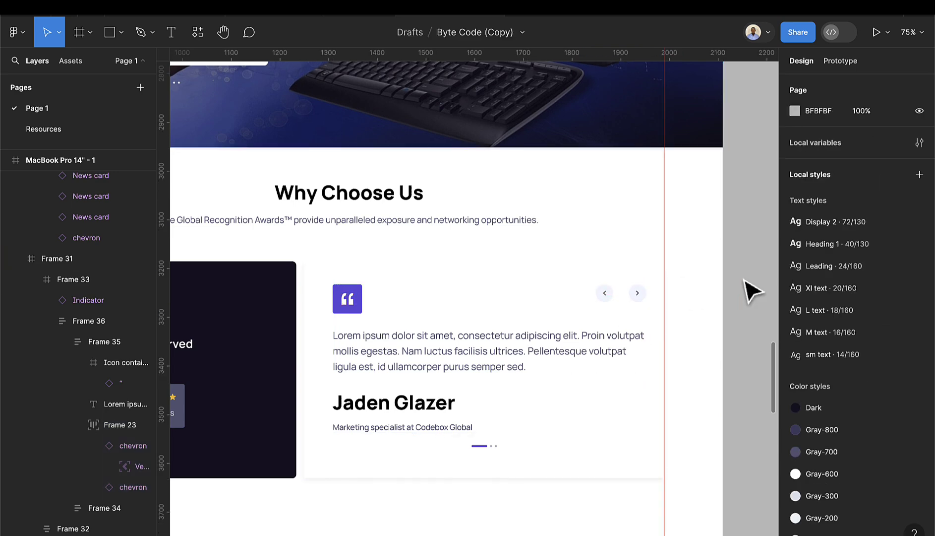
pyautogui.scroll(-2, 716, 342)
pyautogui.scroll(5, 658, 317)
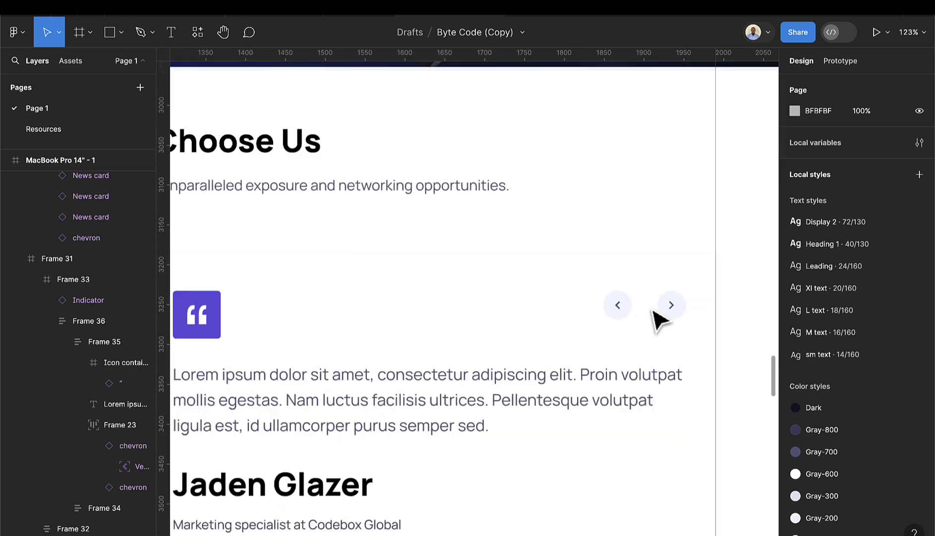
pyautogui.click(627, 315)
pyautogui.doubleClick(628, 315)
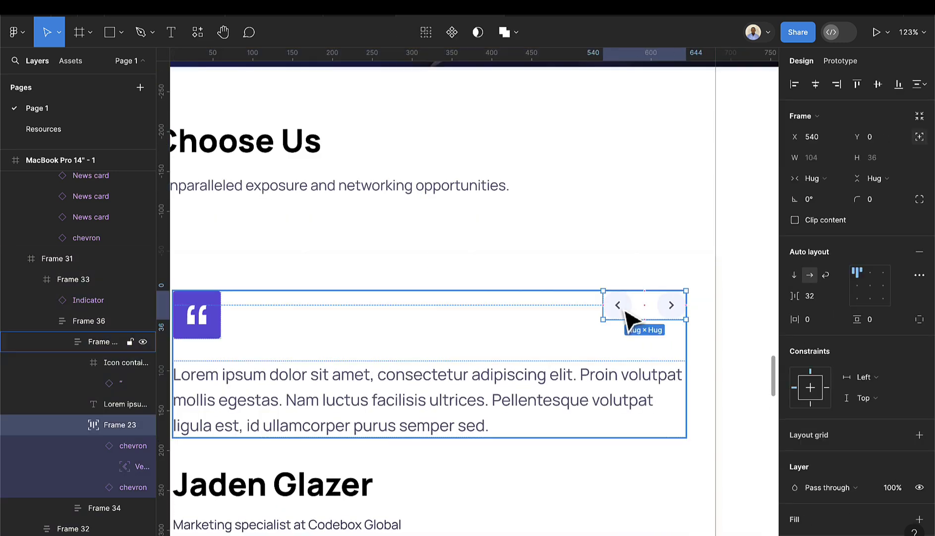
pyautogui.click(814, 293)
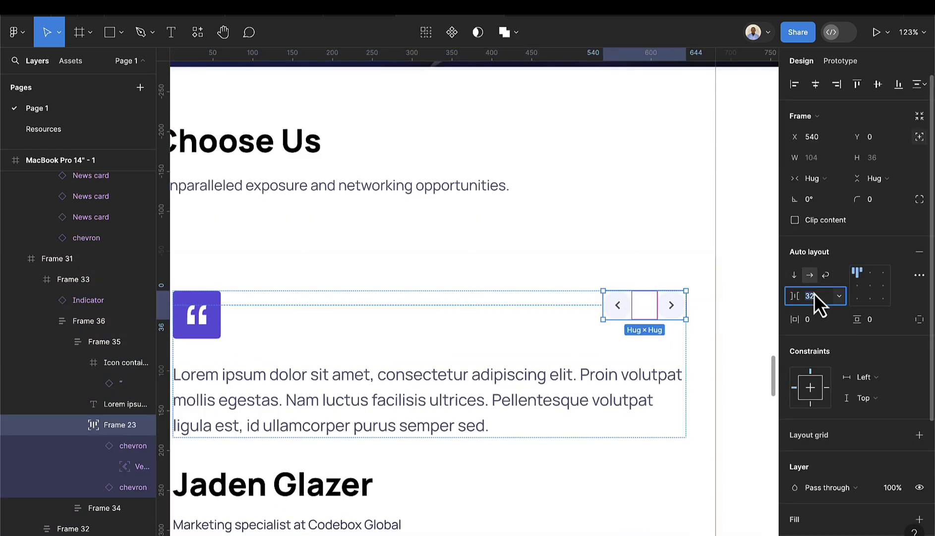
pyautogui.write('16')
pyautogui.press('Return')
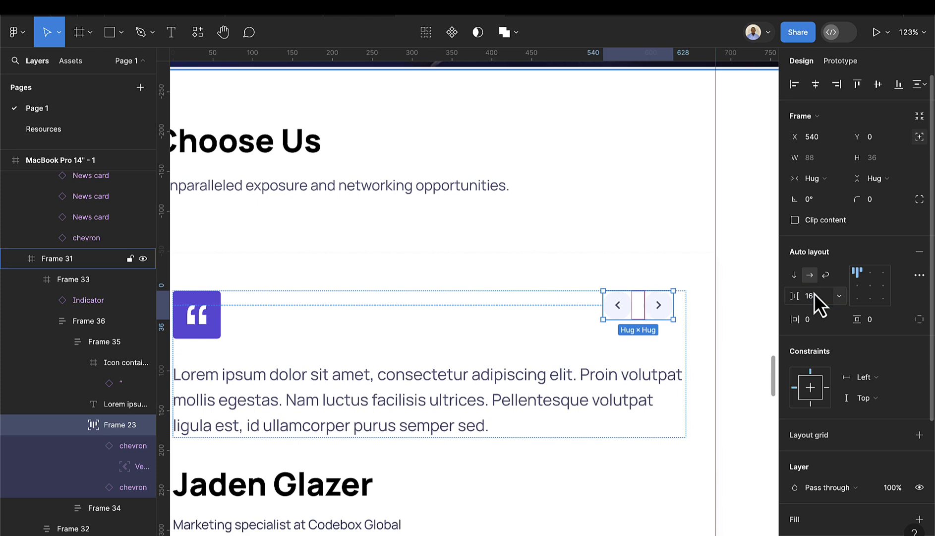
pyautogui.click(660, 306)
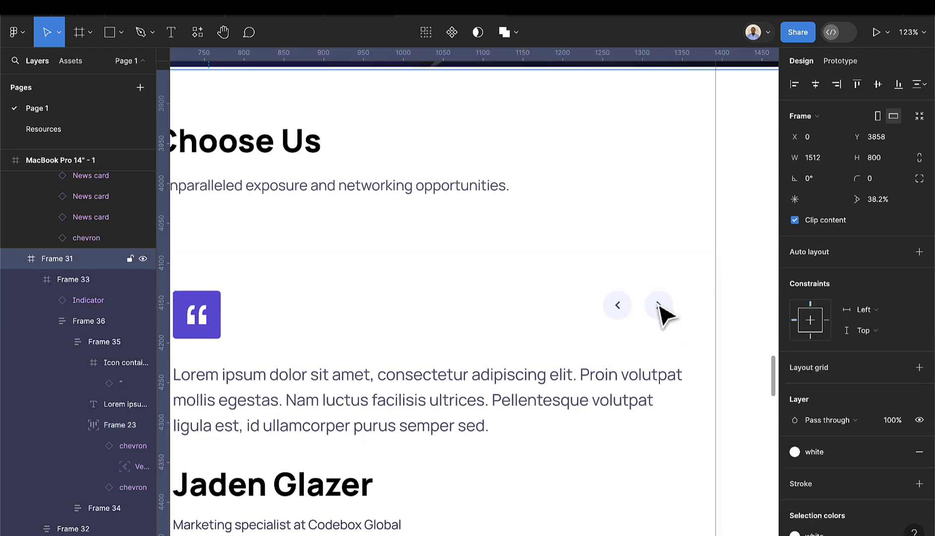
pyautogui.click(660, 306)
pyautogui.click(661, 307)
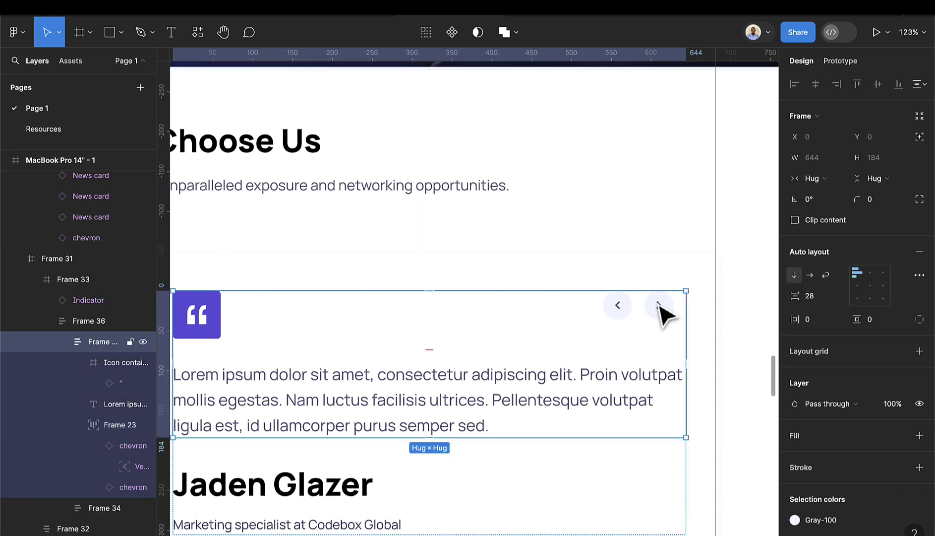
pyautogui.click(661, 306)
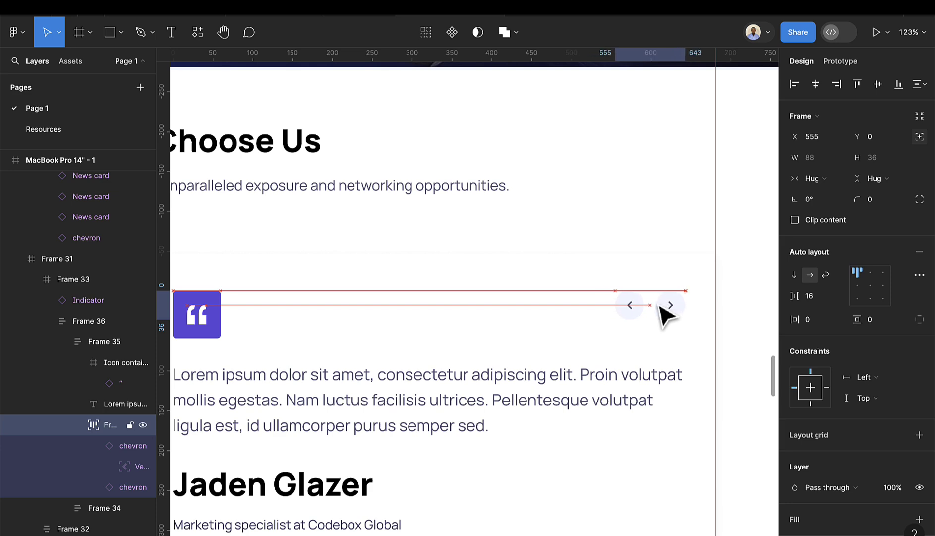
pyautogui.press('Right')
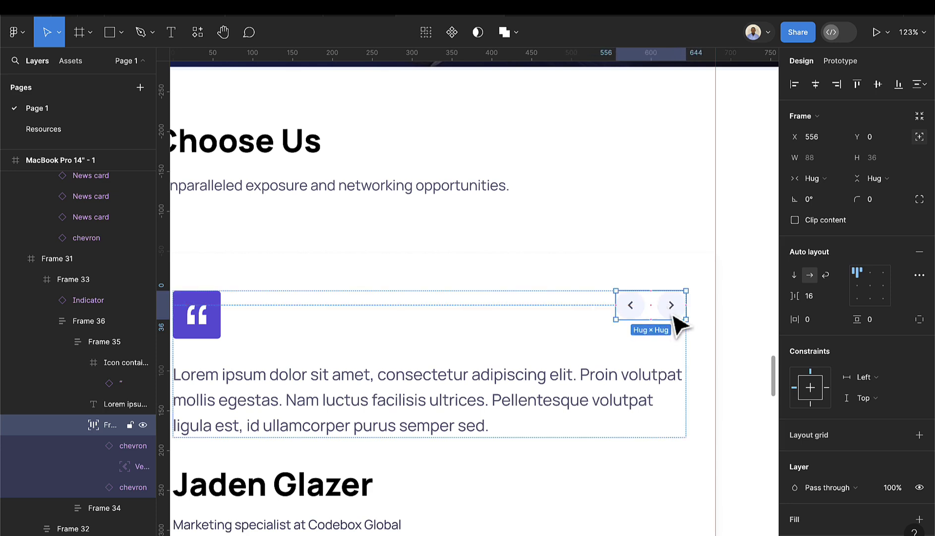
pyautogui.scroll(-5, 660, 331)
pyautogui.scroll(-5, 656, 327)
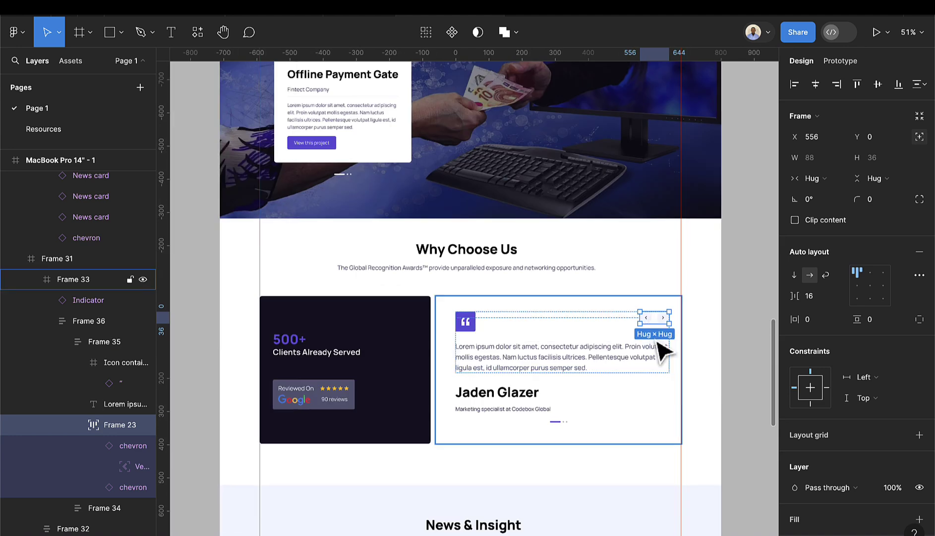
pyautogui.click(685, 357)
pyautogui.scroll(5, 682, 347)
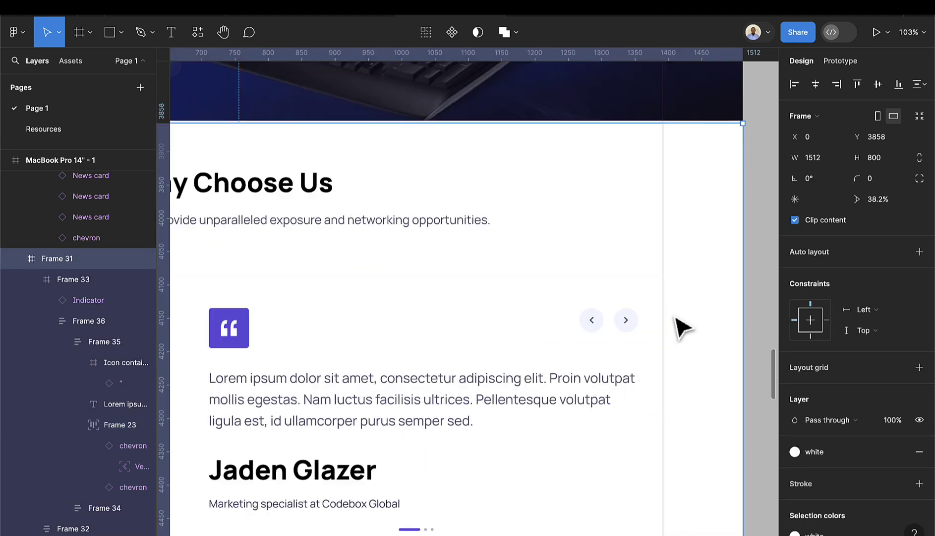
pyautogui.scroll(4, 642, 332)
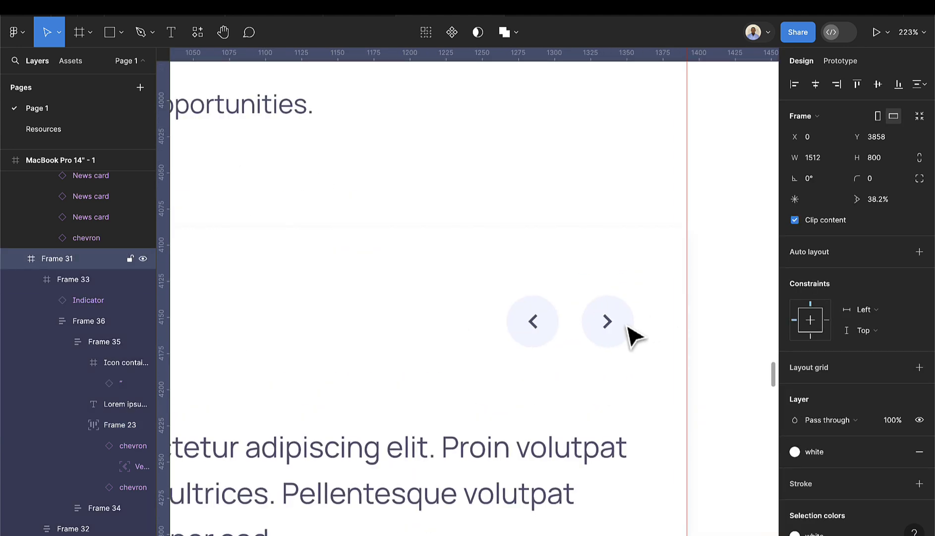
pyautogui.doubleClick(640, 332)
pyautogui.doubleClick(630, 332)
pyautogui.doubleClick(627, 325)
pyautogui.doubleClick(628, 324)
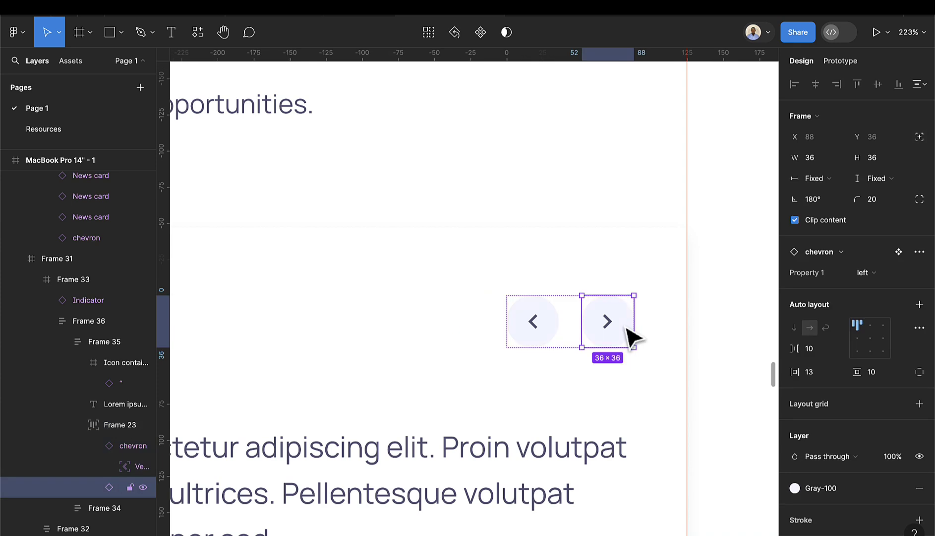
pyautogui.scroll(-3, 767, 454)
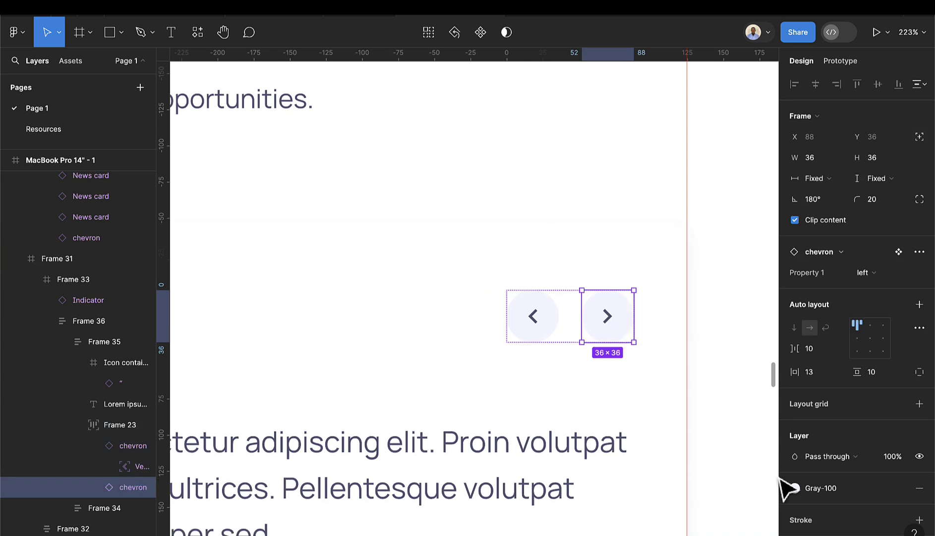
pyautogui.click(795, 488)
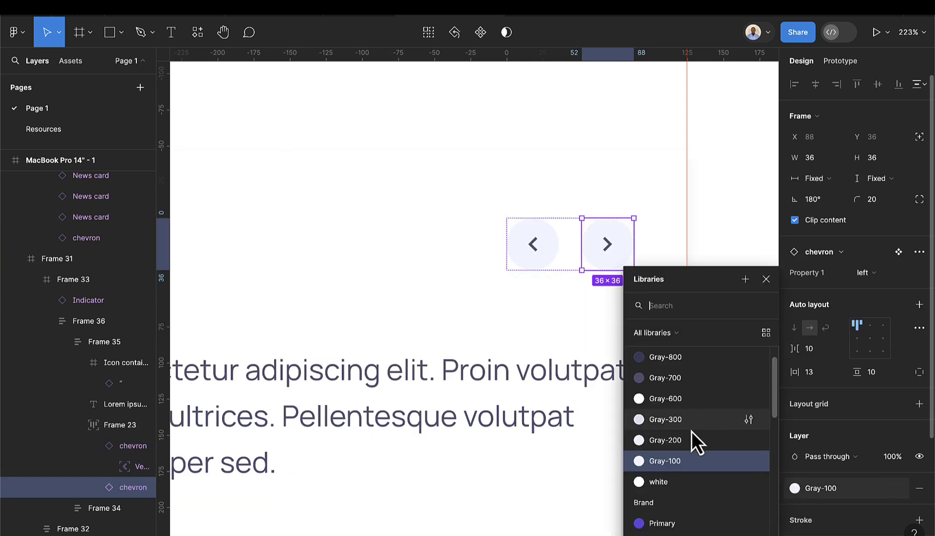
pyautogui.click(749, 250)
pyautogui.scroll(-6, 660, 338)
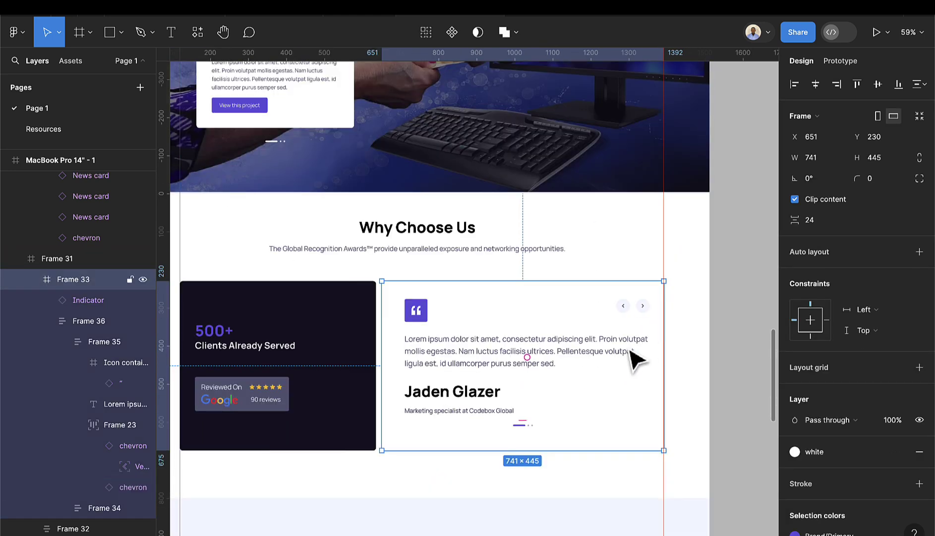
pyautogui.scroll(-3, 637, 366)
pyautogui.scroll(2, 560, 299)
pyautogui.click(568, 338)
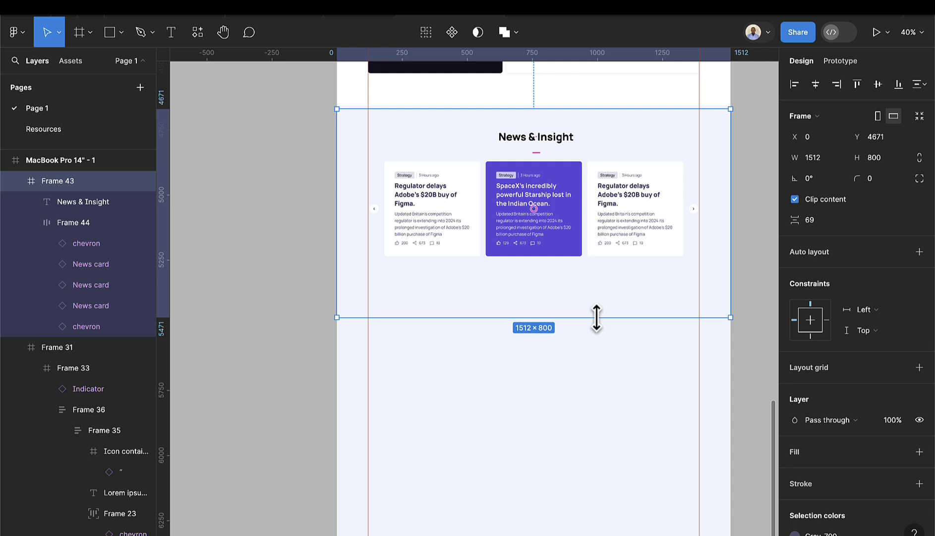
# - Shorten the News & Insight section to 700 high, undoing a trial frame below it
pyautogui.moveTo(597, 318); pyautogui.dragTo(599, 294)
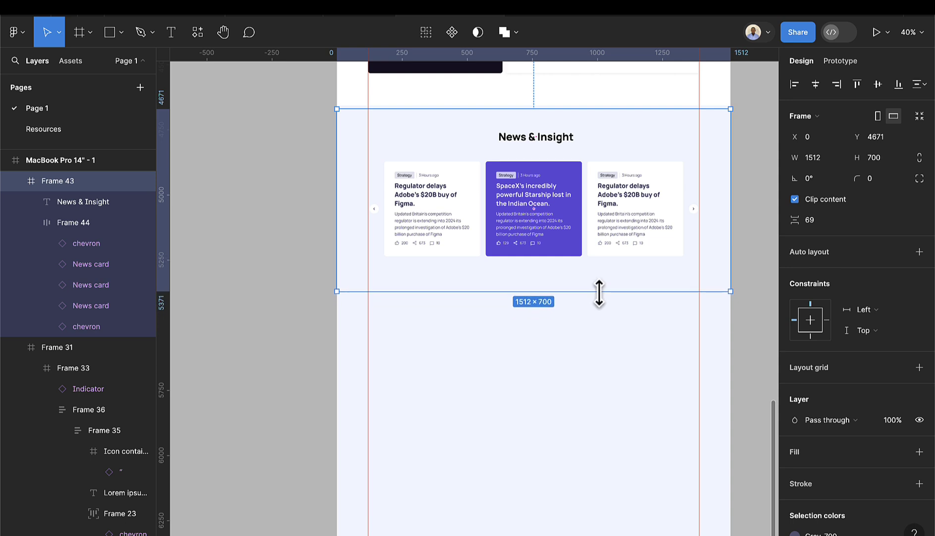
pyautogui.click(79, 33)
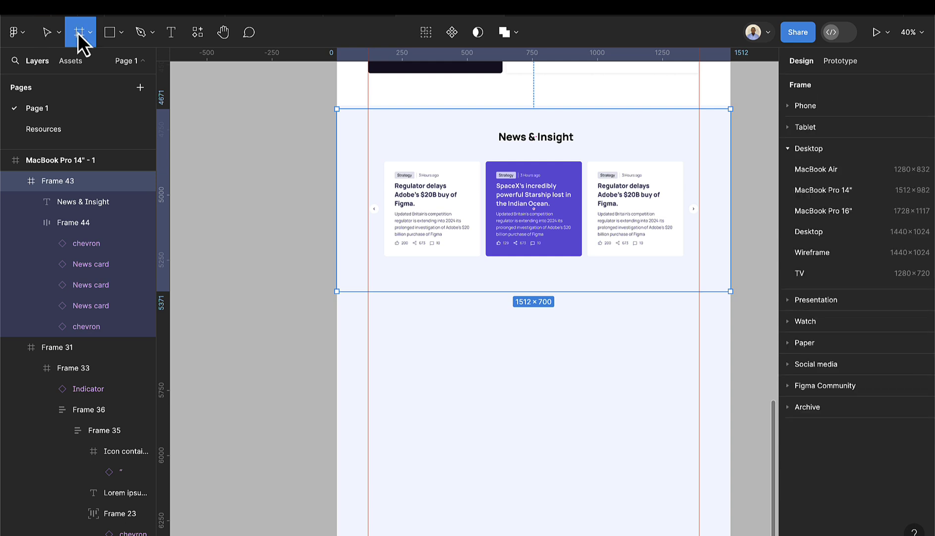
pyautogui.moveTo(337, 291); pyautogui.dragTo(729, 411)
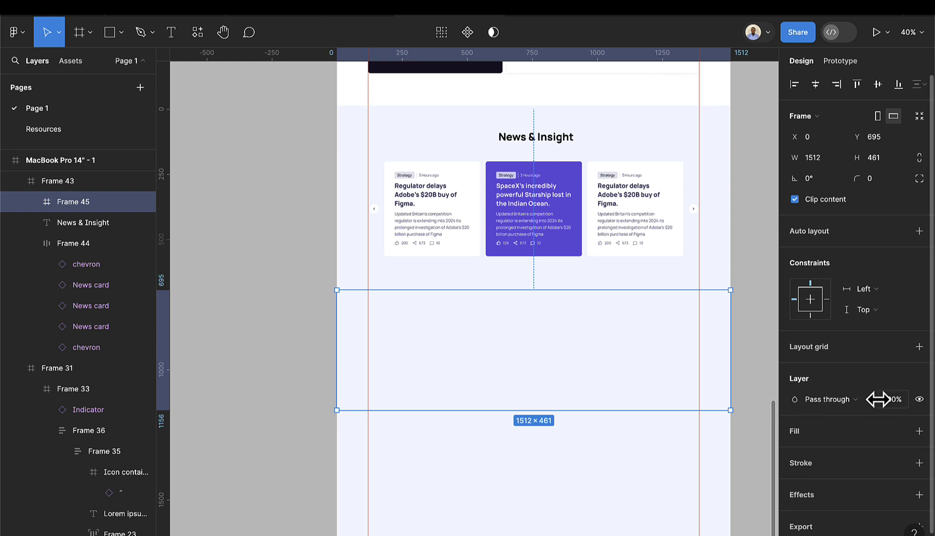
pyautogui.click(920, 431)
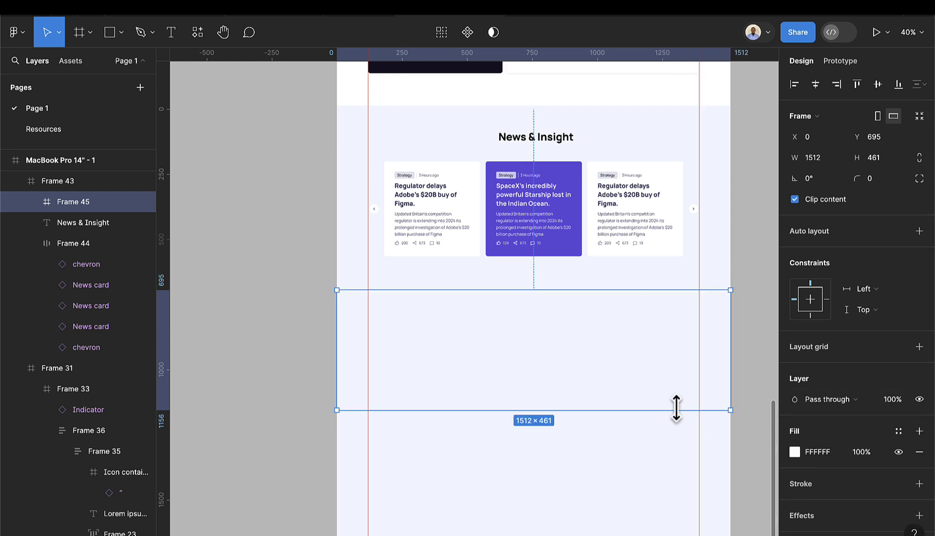
pyautogui.hotkey('ctrl', 'z')
pyautogui.hotkey('ctrl', 'z')
# - Draw a 1252×319 frame below the News & Insight section and fill it white
pyautogui.click(604, 360)
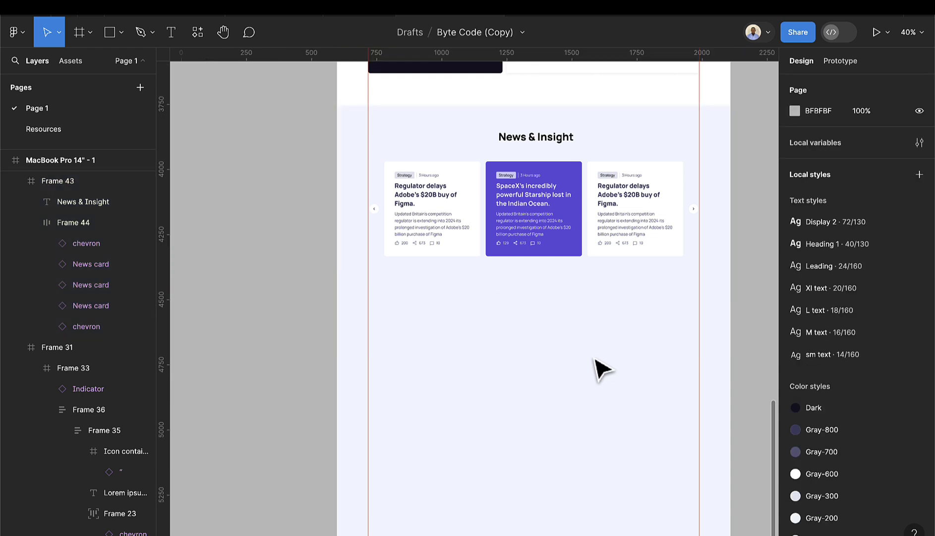
pyautogui.click(80, 42)
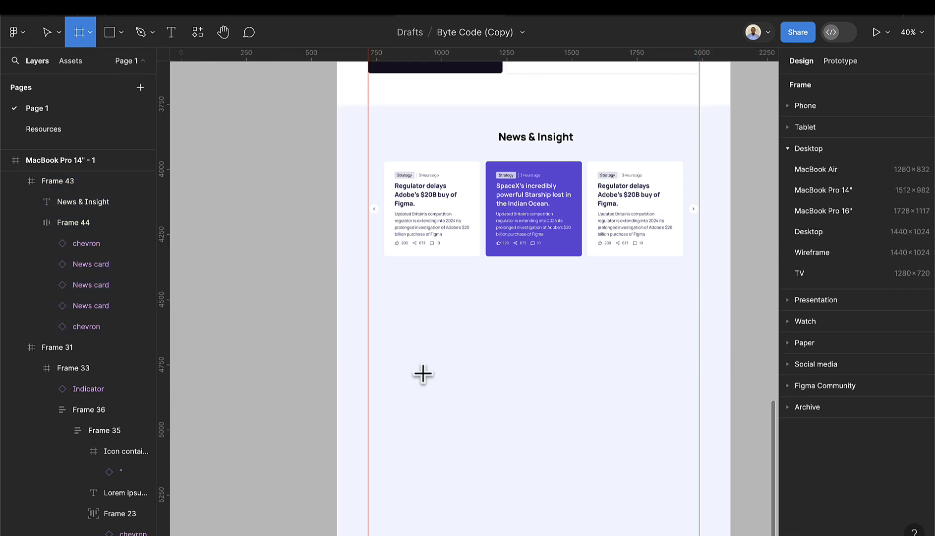
pyautogui.scroll(-3, 423, 374)
pyautogui.moveTo(370, 363); pyautogui.dragTo(615, 425)
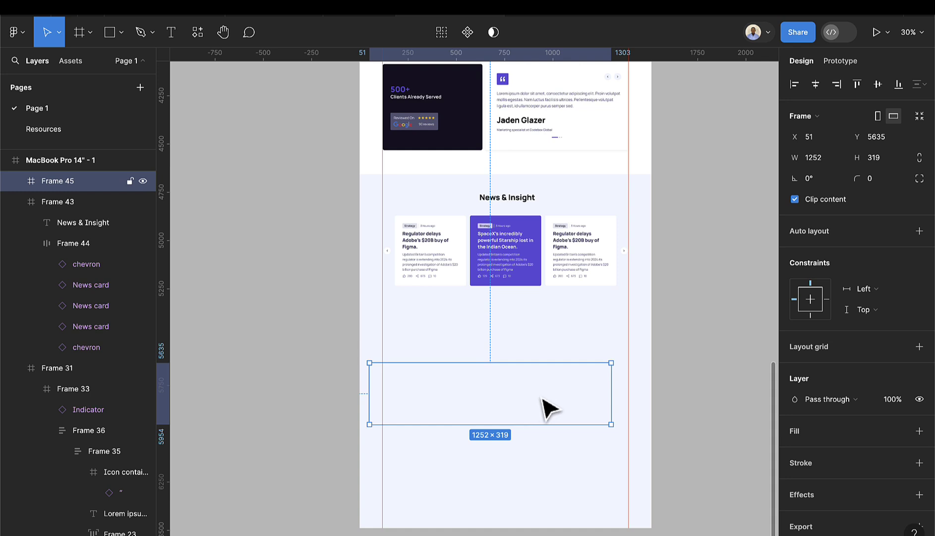
pyautogui.click(920, 431)
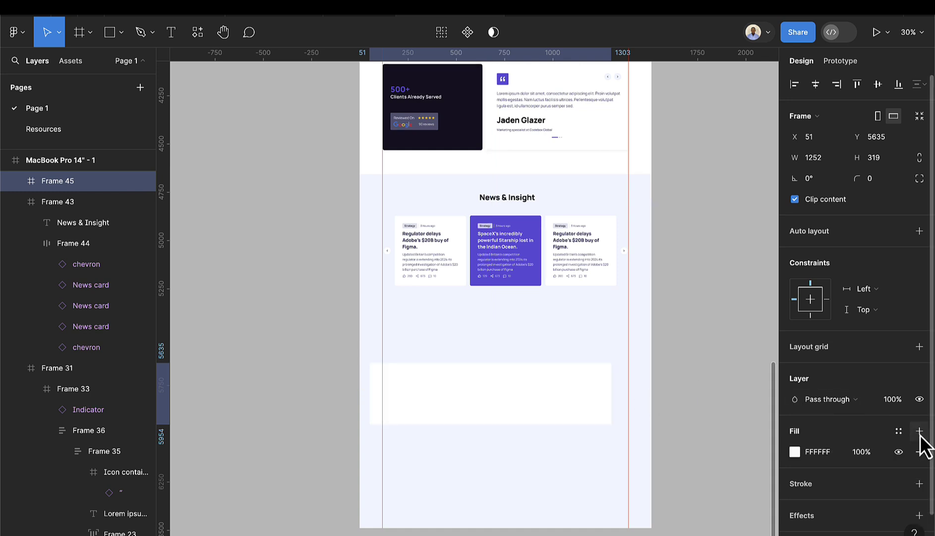
pyautogui.click(417, 237)
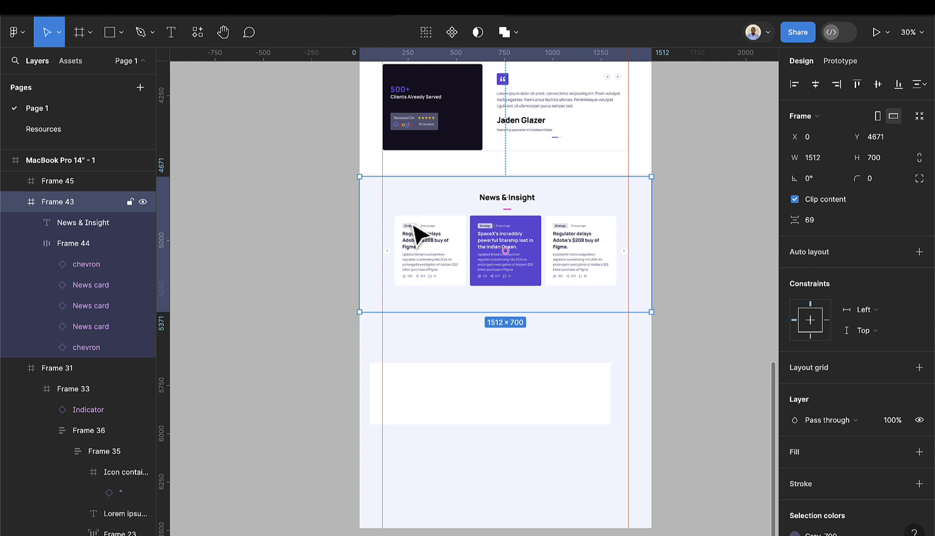
# - Rename the News & Insight frame layer to 'News'
pyautogui.doubleClick(70, 207)
pyautogui.write('News')
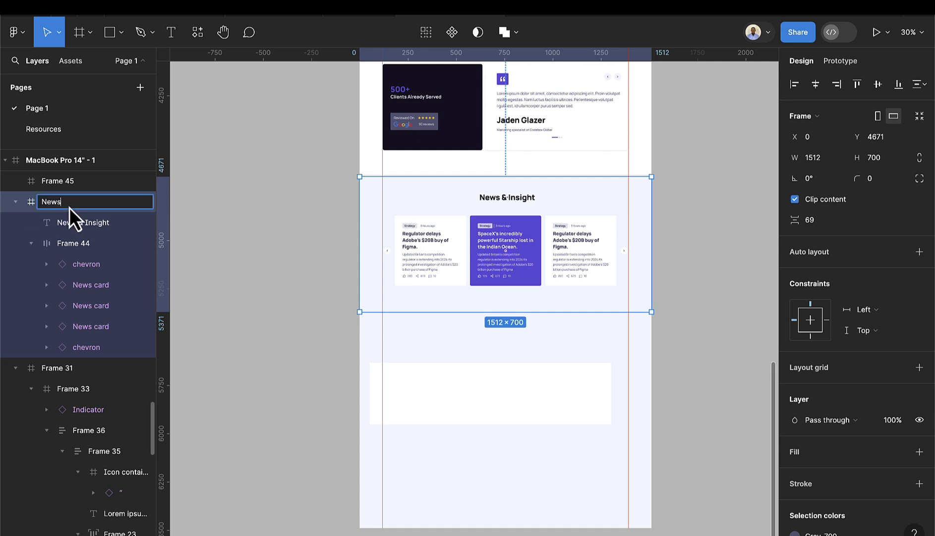
pyautogui.press('Return')
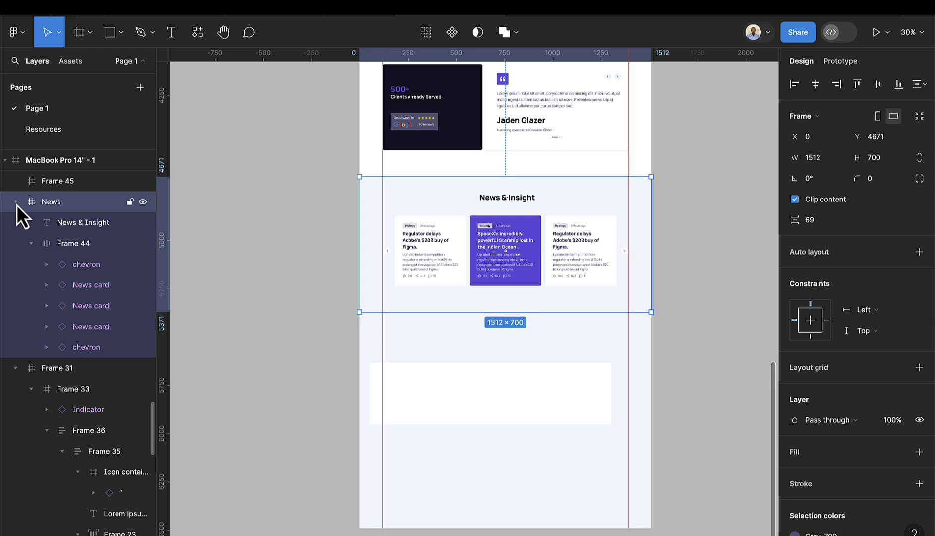
pyautogui.click(17, 205)
pyautogui.click(14, 222)
# - Rename the Why Choose Us frame layer to 'Why choose us'
pyautogui.click(57, 224)
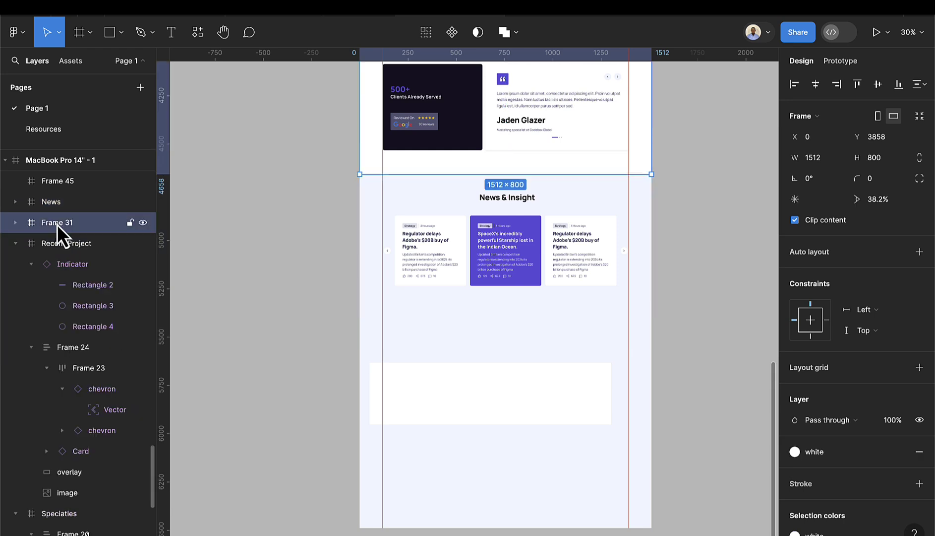
pyautogui.scroll(5, 443, 177)
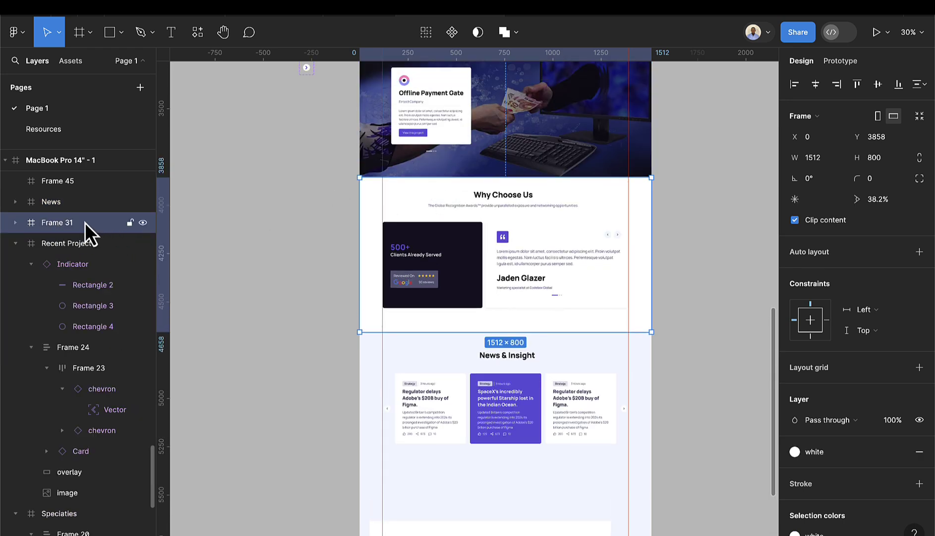
pyautogui.doubleClick(85, 222)
pyautogui.write('Why c')
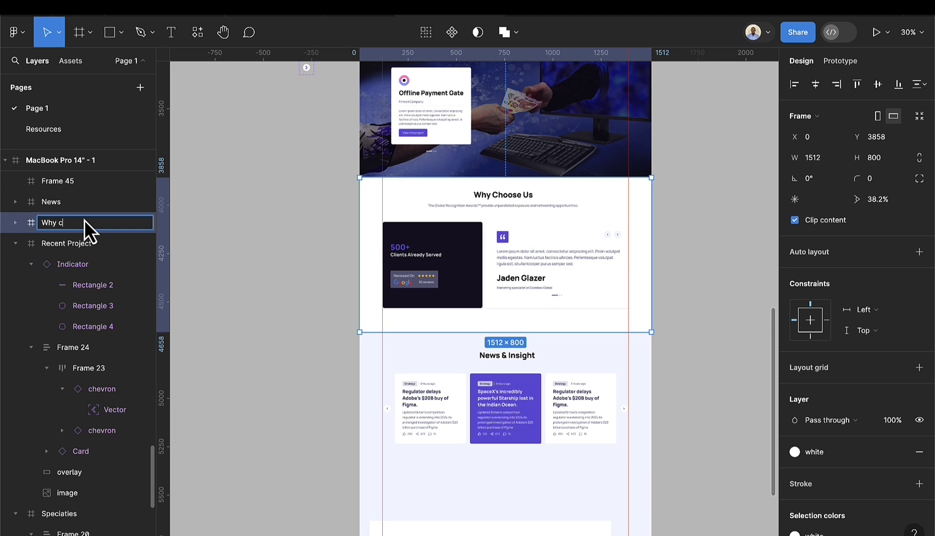
pyautogui.write('hoose us')
pyautogui.press('Return')
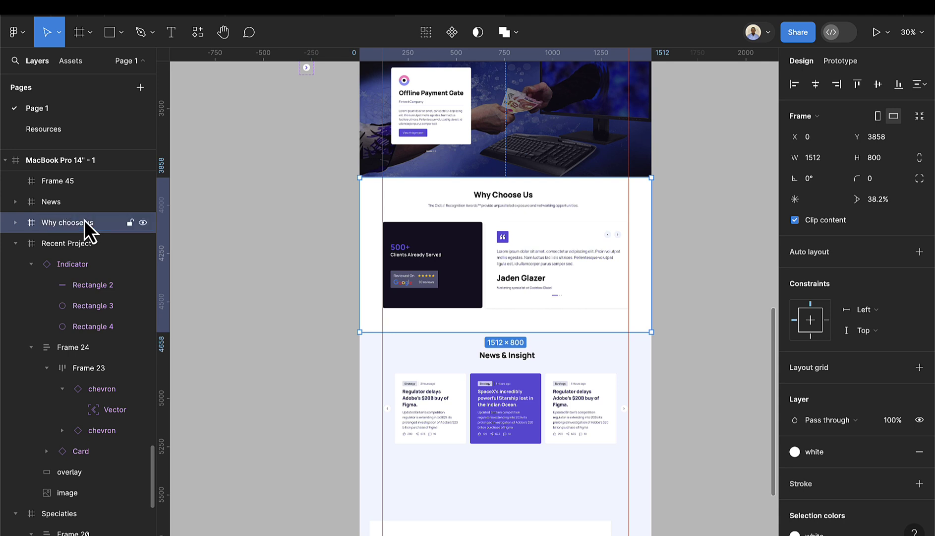
pyautogui.click(14, 243)
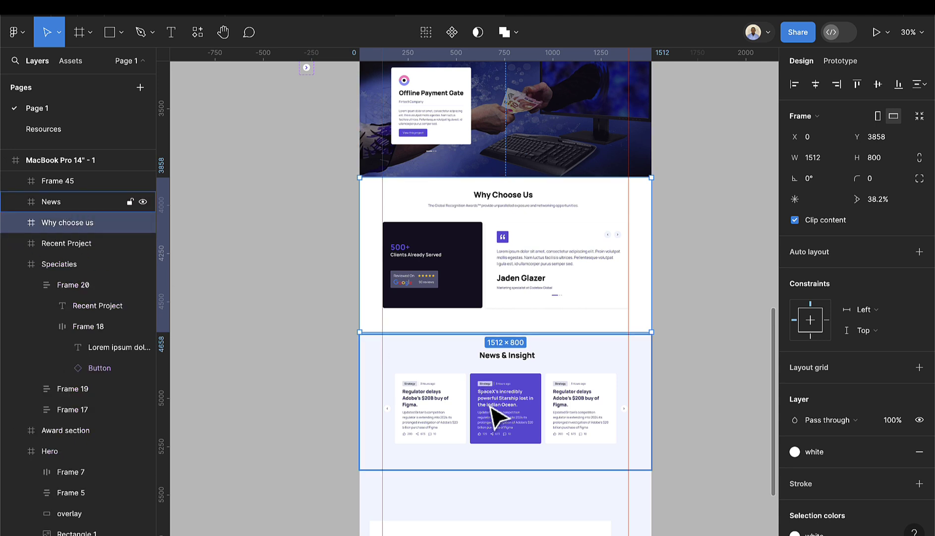
# - Move the white frame under the news cards and stretch it to the full 1512 width
pyautogui.scroll(-3, 502, 469)
pyautogui.moveTo(511, 475); pyautogui.dragTo(519, 424)
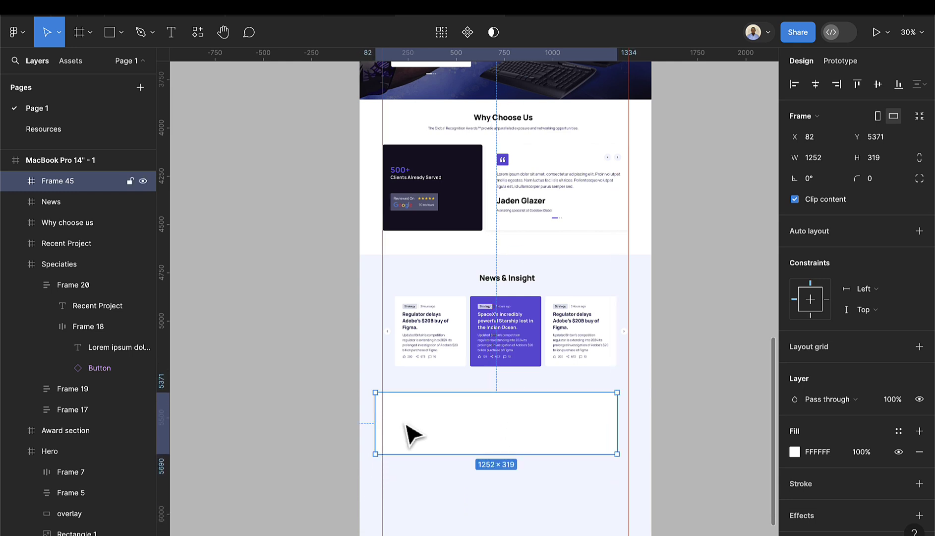
pyautogui.moveTo(371, 424); pyautogui.dragTo(359, 424)
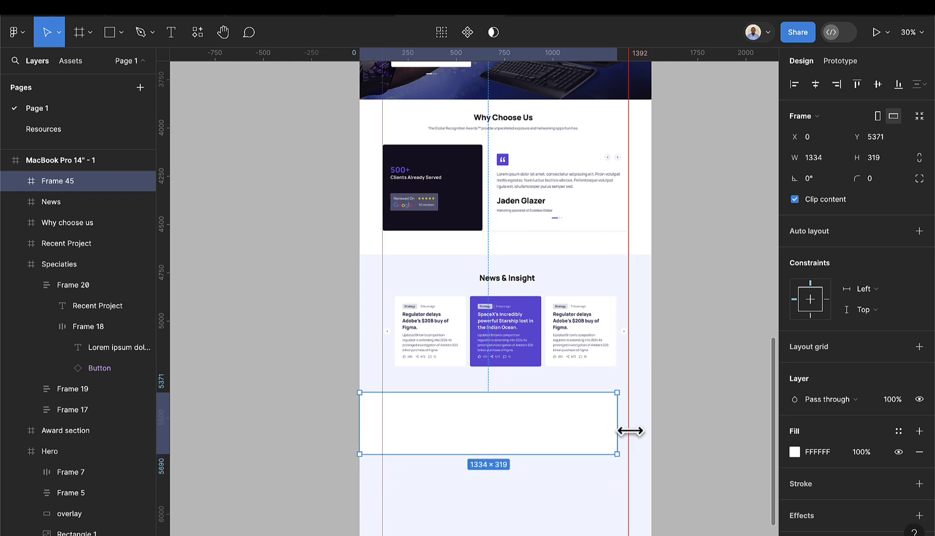
pyautogui.moveTo(620, 429); pyautogui.dragTo(652, 429)
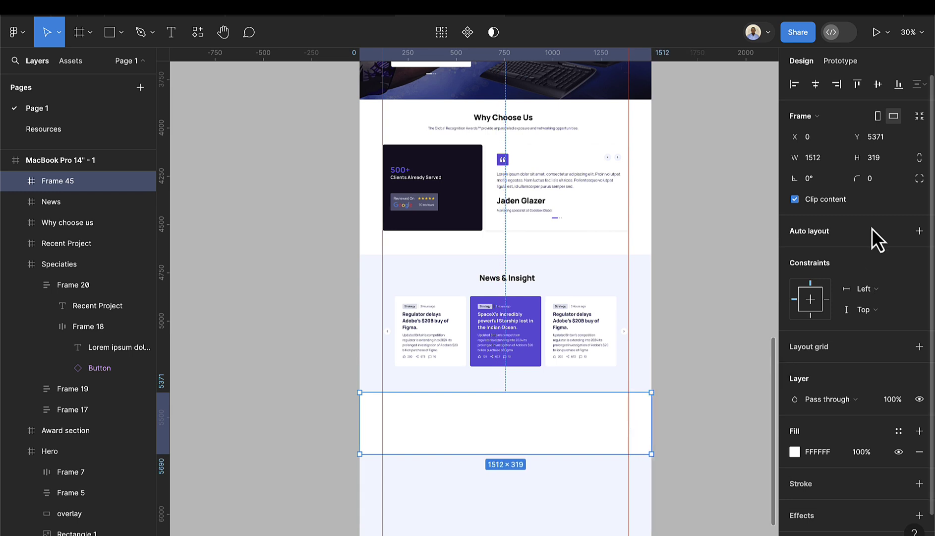
pyautogui.click(887, 165)
# - Set the frame height to 450 and fill it with the sampled dark 1F1C2D colour
pyautogui.write('450')
pyautogui.press('Return')
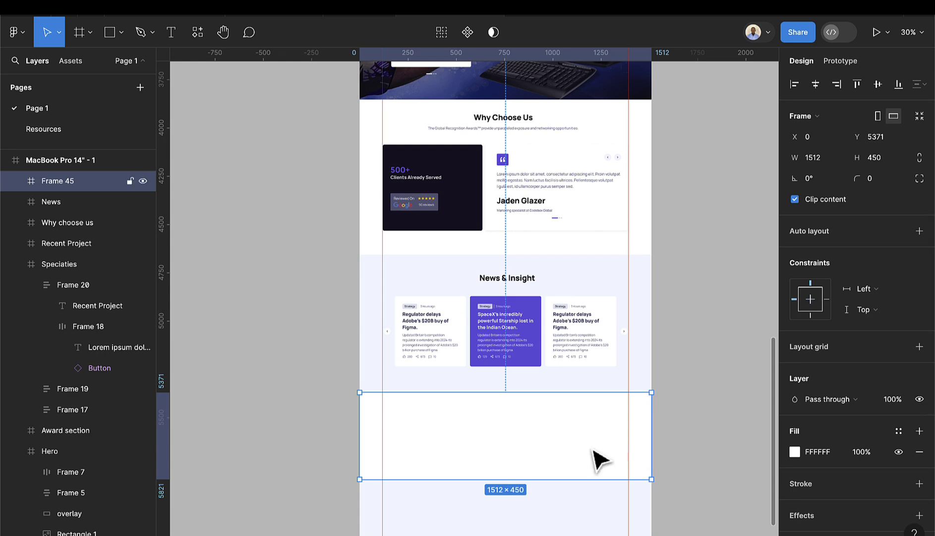
pyautogui.press('i')
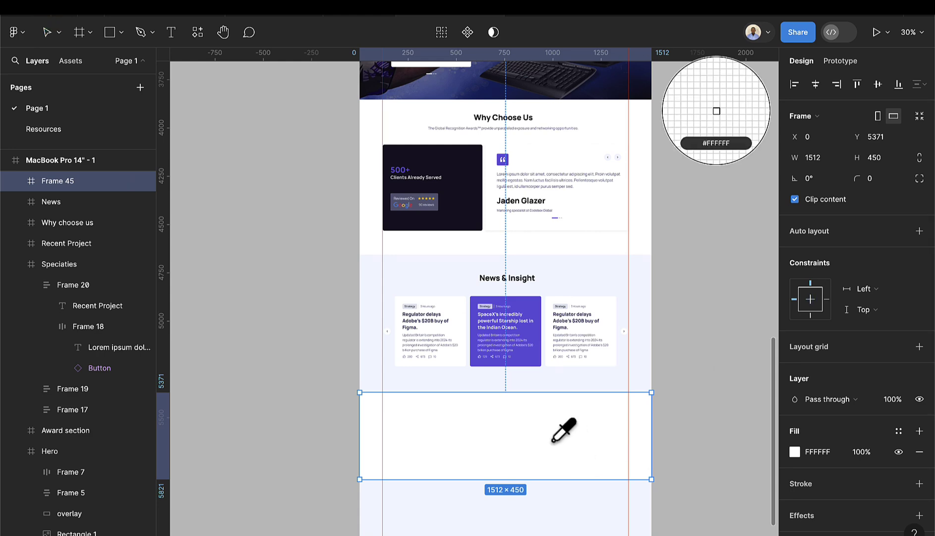
pyautogui.scroll(-5, 559, 430)
pyautogui.scroll(5, 456, 119)
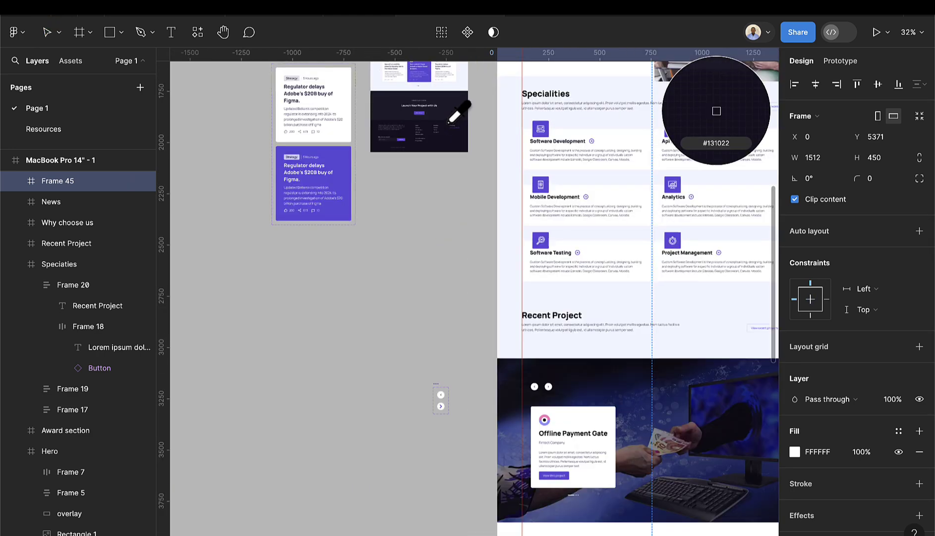
pyautogui.click(455, 102)
pyautogui.scroll(-2, 588, 417)
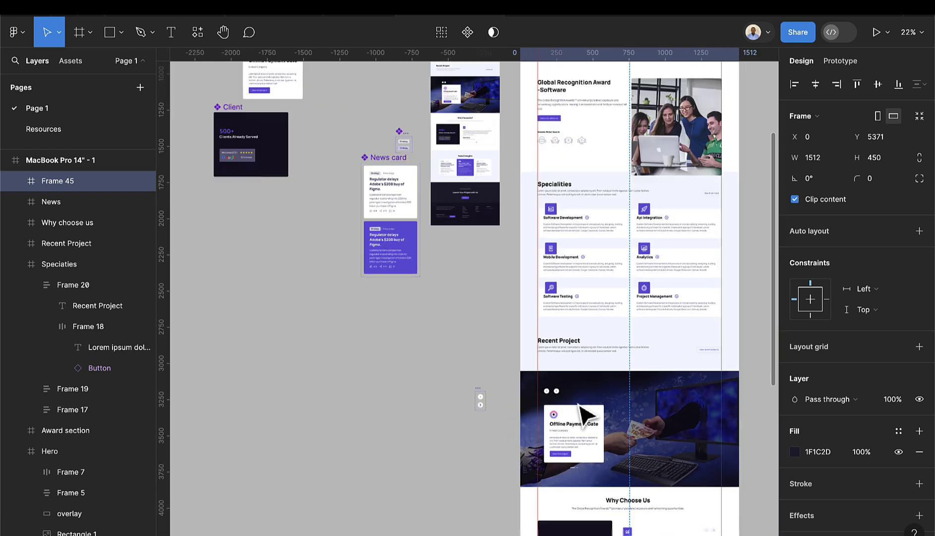
pyautogui.scroll(-5, 665, 481)
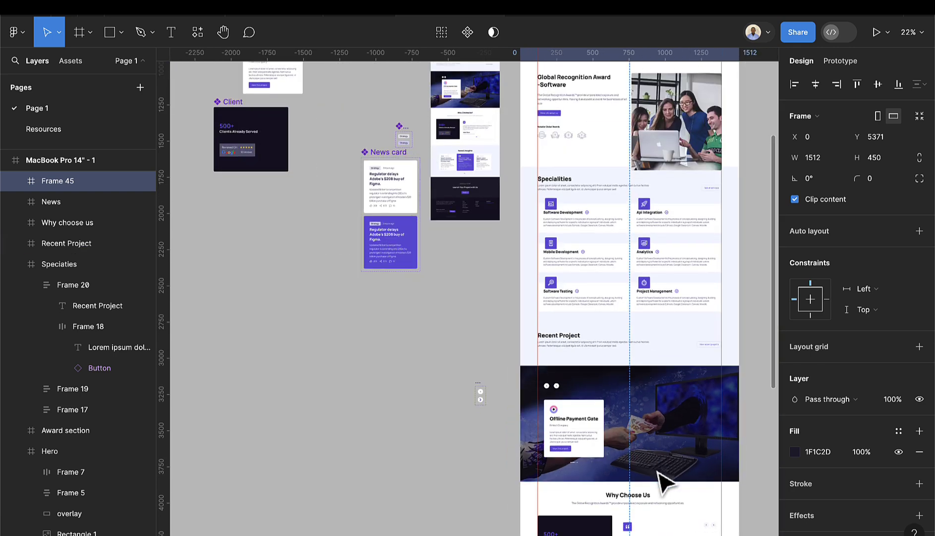
pyautogui.hscroll(3, 676, 405)
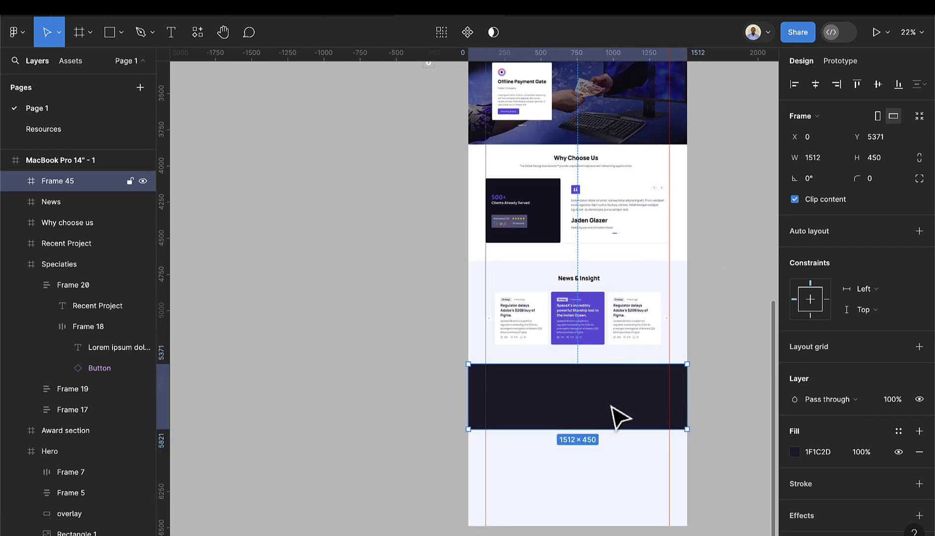
pyautogui.scroll(3, 620, 414)
pyautogui.scroll(1, 620, 415)
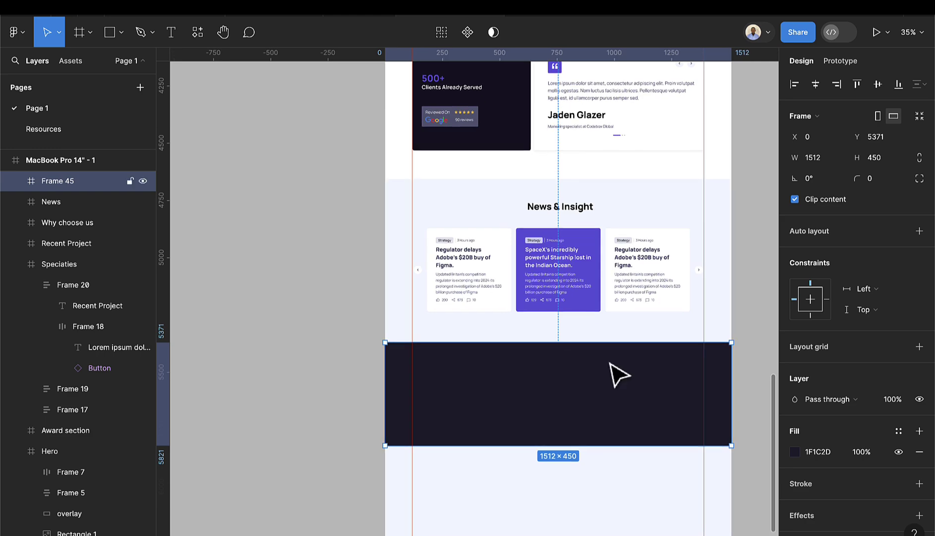
pyautogui.scroll(4, 223, 44)
# - Switch to the Text tool and zoom in on the dark footer frame
pyautogui.click(170, 32)
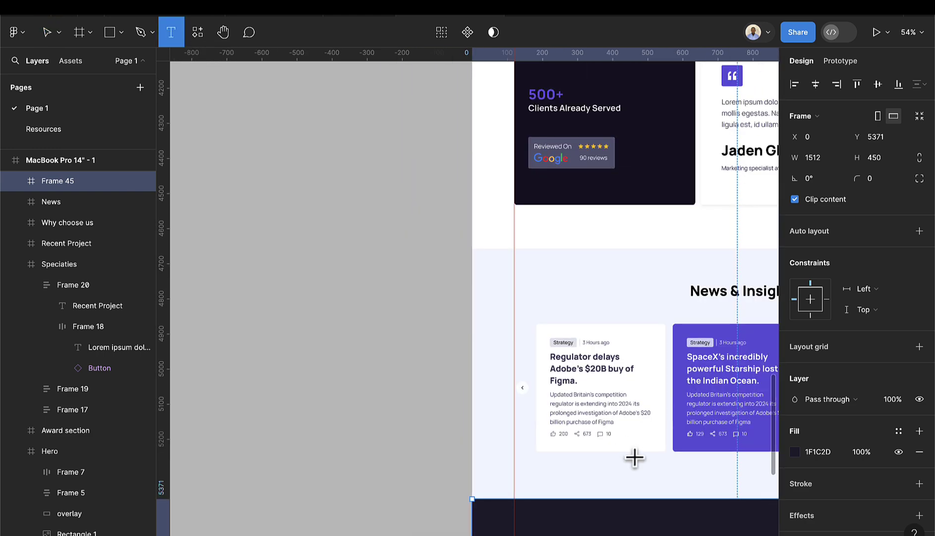
pyautogui.scroll(-5, 630, 442)
pyautogui.hscroll(5, 627, 427)
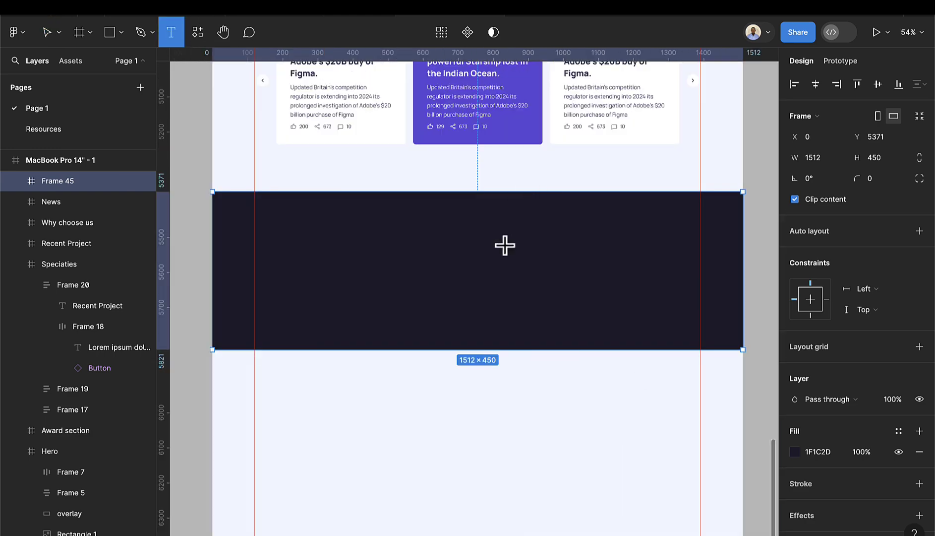
# - Add the 'Ready to get Started' tagline in the Leading text style near the frame's top centre
pyautogui.click(505, 245)
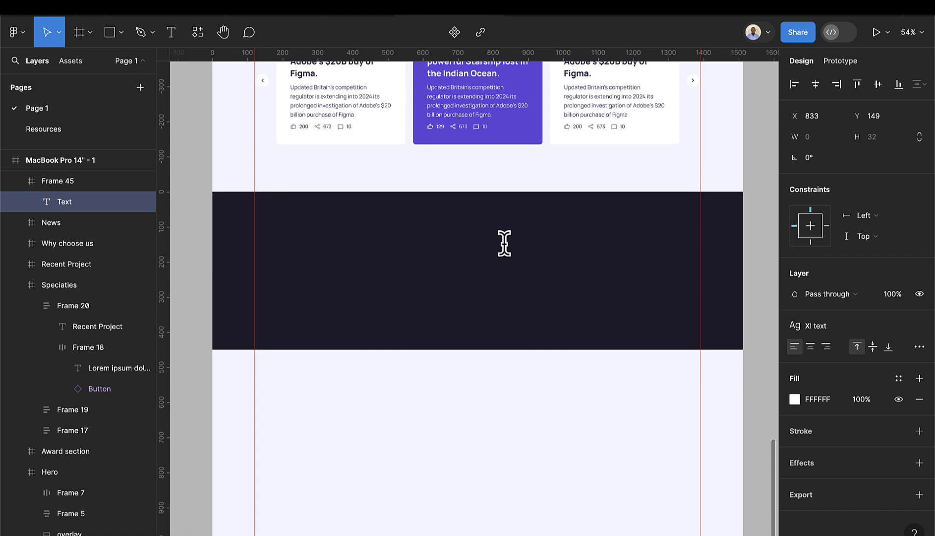
pyautogui.write('Reqady to get Started')
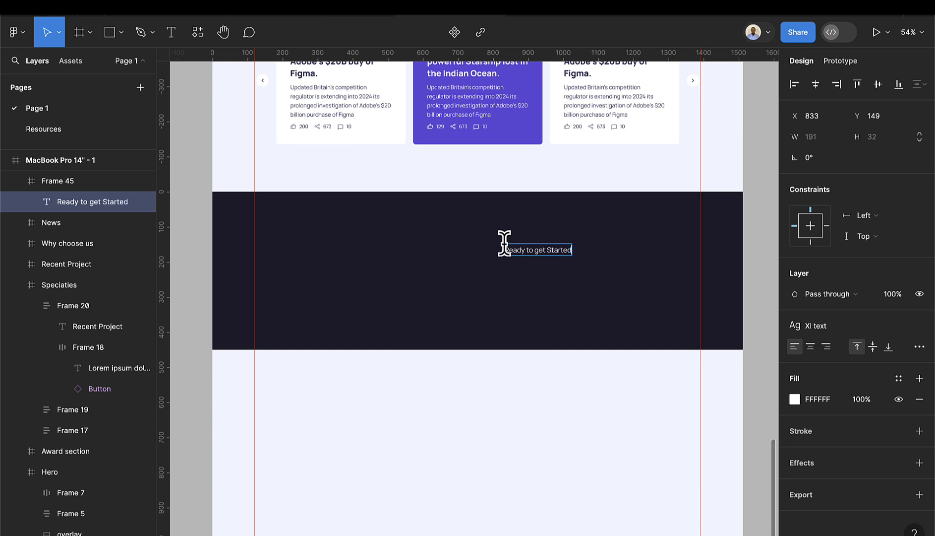
pyautogui.press('Escape')
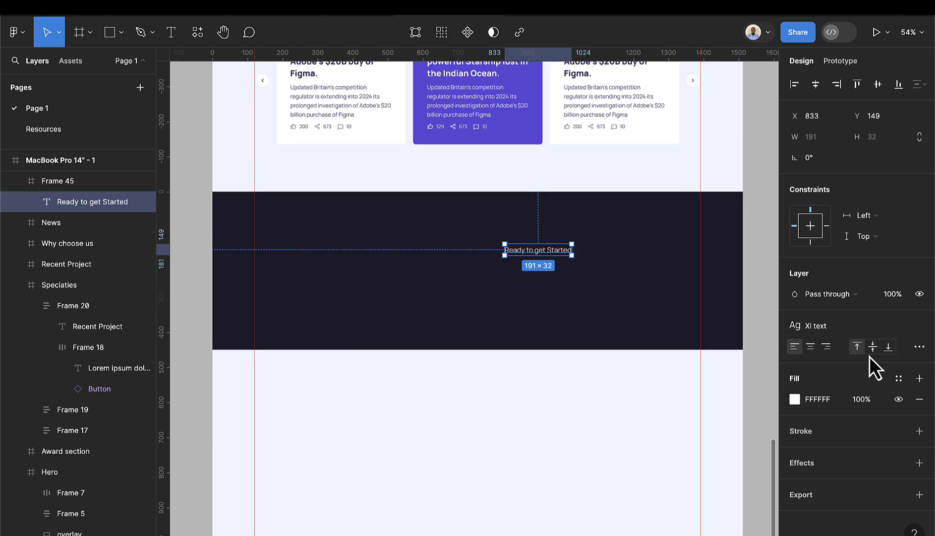
pyautogui.click(826, 327)
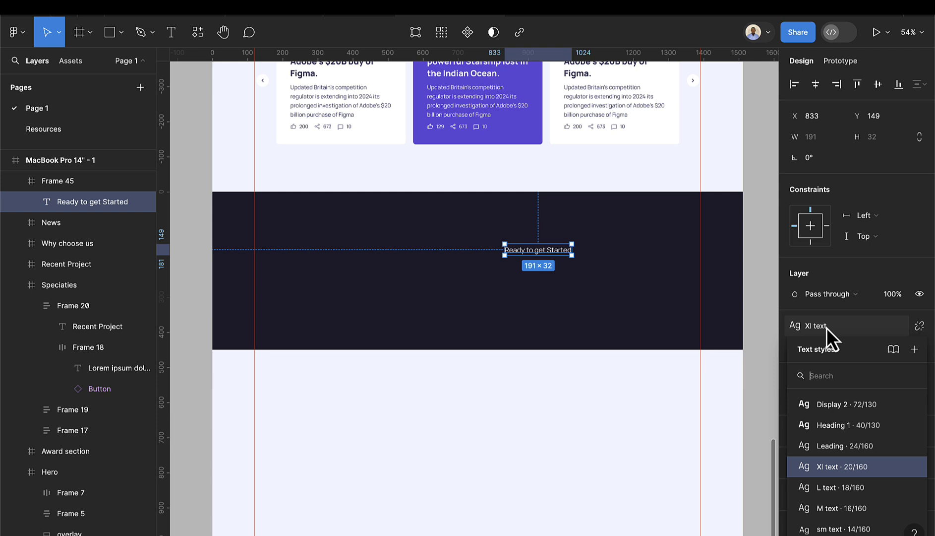
pyautogui.click(846, 448)
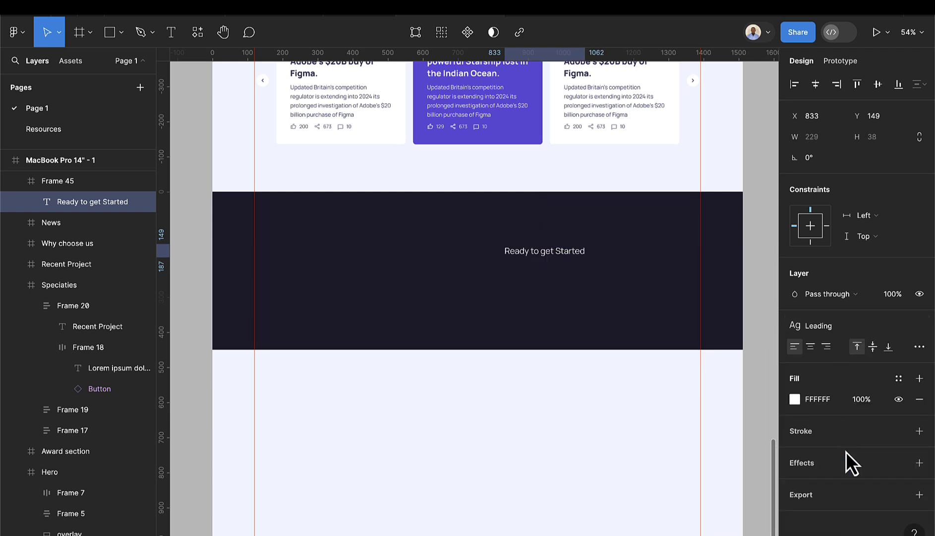
pyautogui.moveTo(560, 265); pyautogui.dragTo(501, 244)
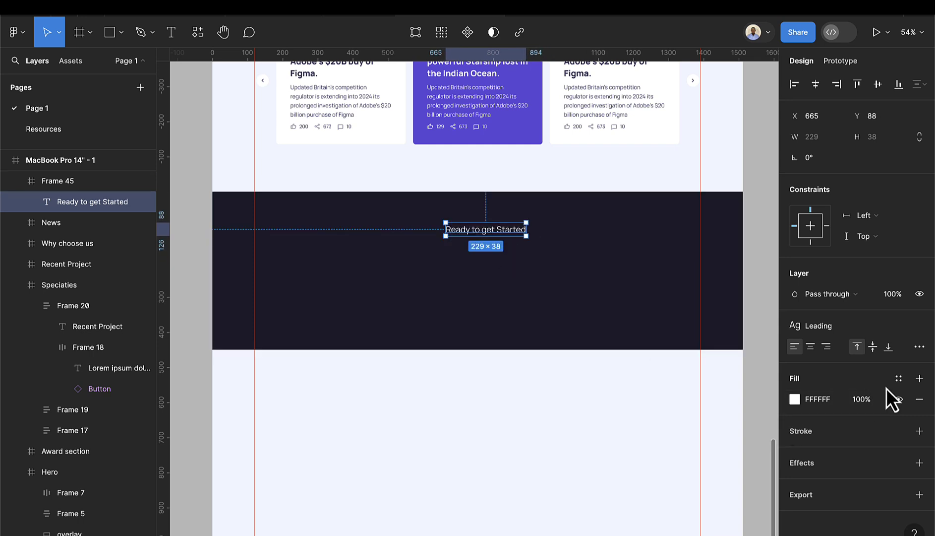
# - Give the tagline a Gray-300 fill, after undoing a trial Gray-700 colour
pyautogui.click(898, 379)
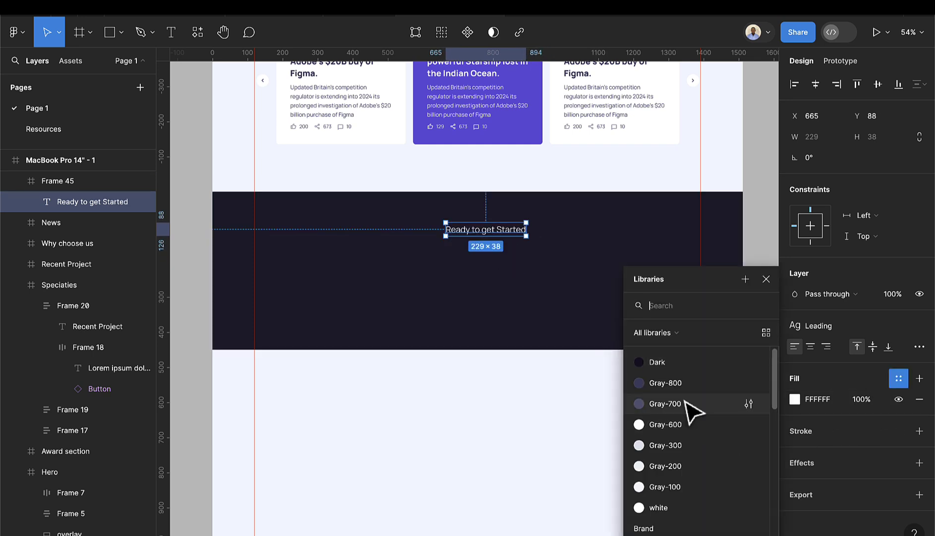
pyautogui.click(665, 404)
pyautogui.click(895, 379)
pyautogui.click(898, 378)
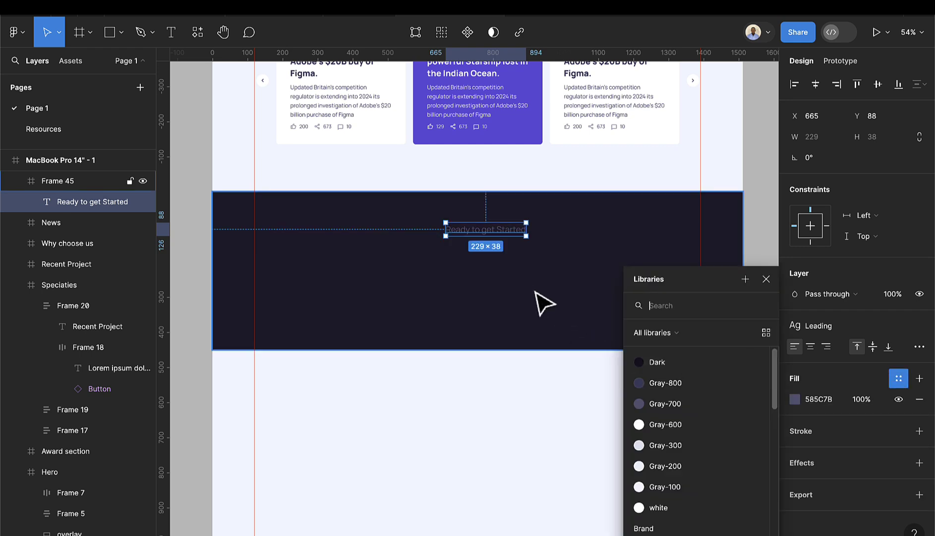
pyautogui.click(525, 341)
pyautogui.press('Return')
pyautogui.hotkey('ctrl', 'z')
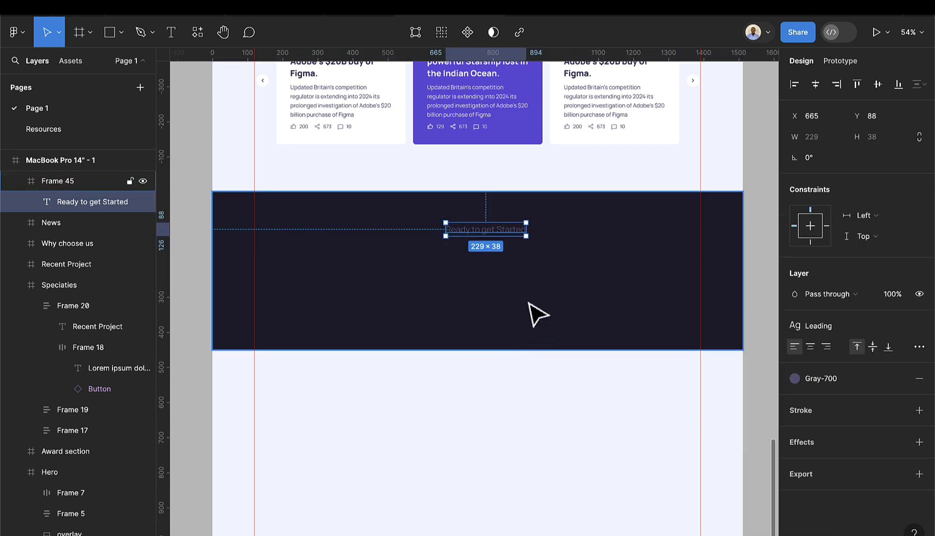
pyautogui.hotkey('ctrl', 'z')
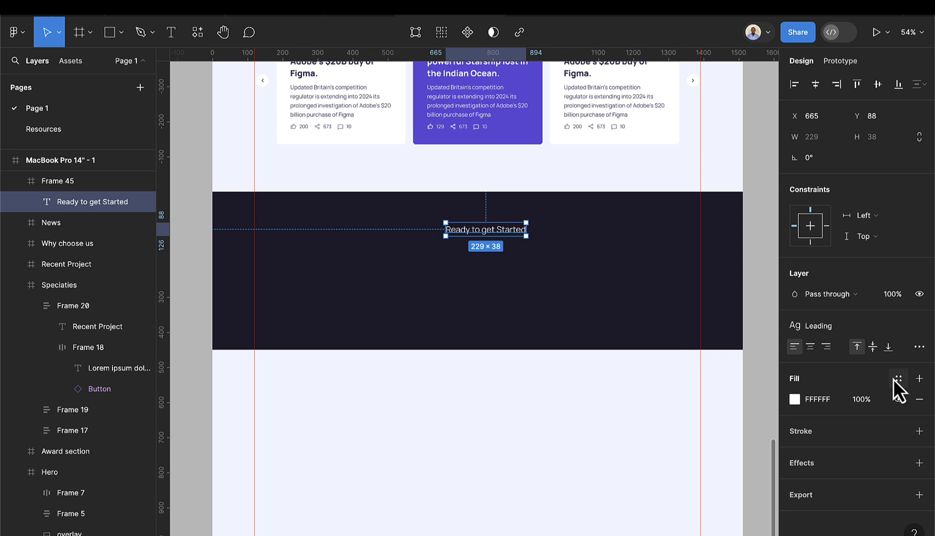
pyautogui.click(896, 380)
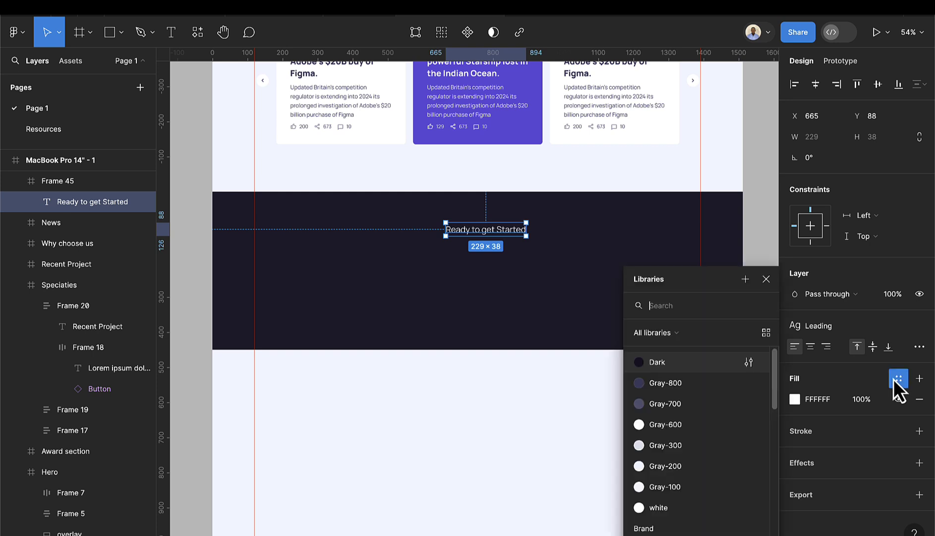
pyautogui.click(658, 446)
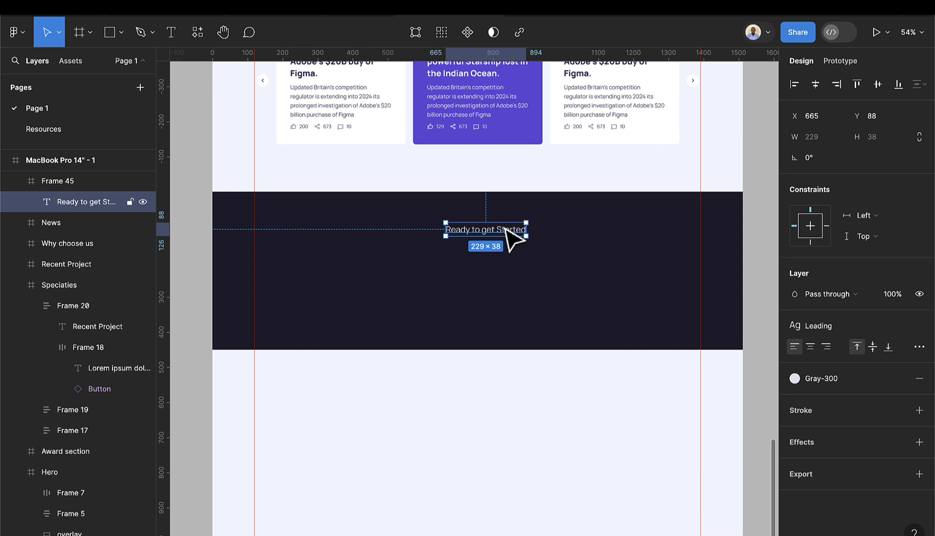
# - Add the 'Launch Your project with us' heading in Heading 1, centred under the tagline
pyautogui.click(164, 39)
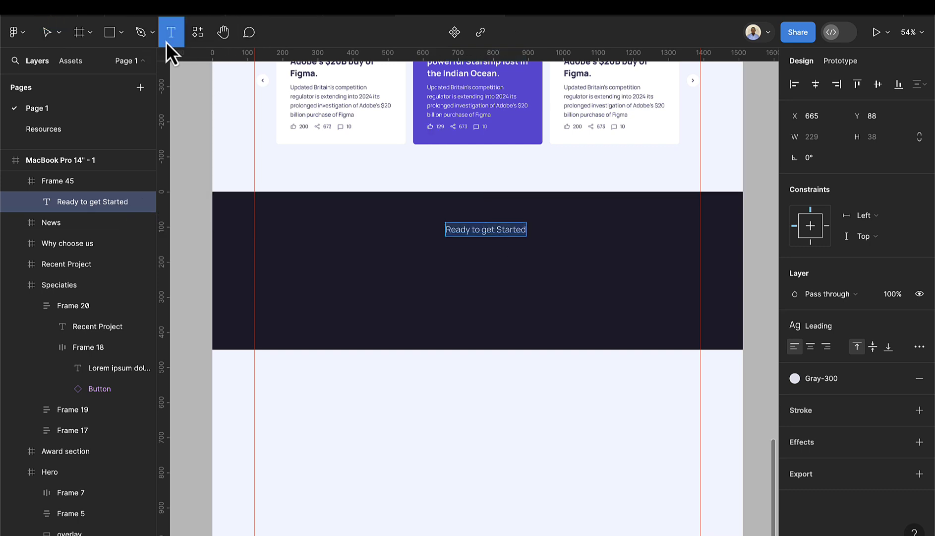
pyautogui.click(326, 252)
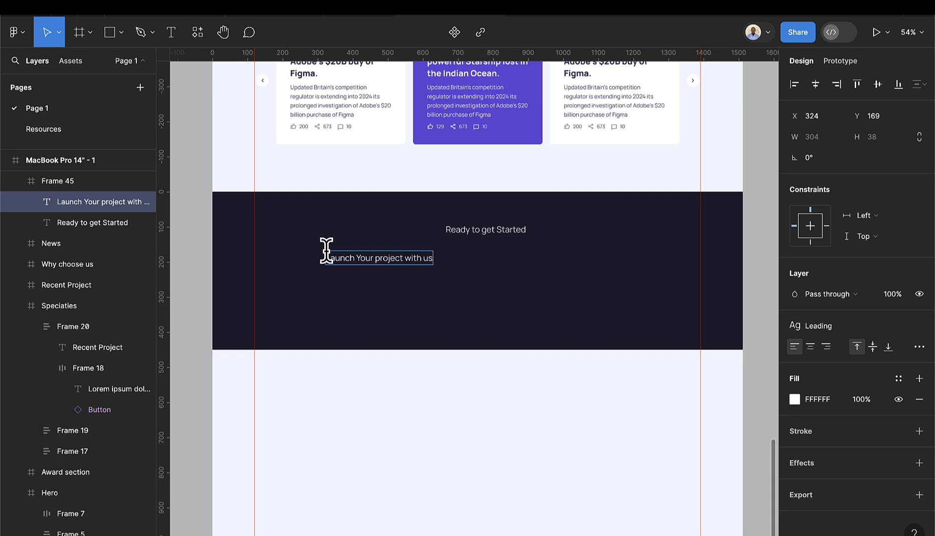
pyautogui.press('Escape')
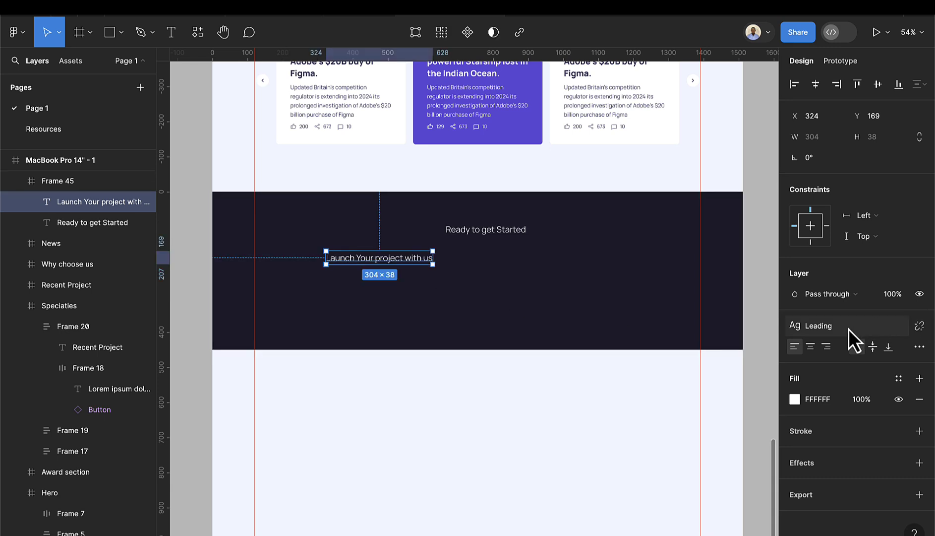
pyautogui.click(849, 328)
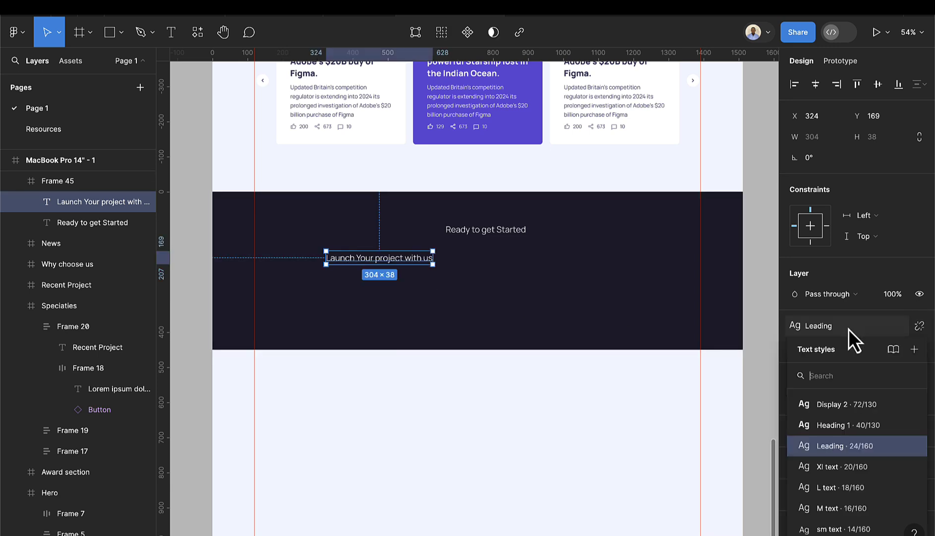
pyautogui.click(858, 424)
pyautogui.moveTo(448, 266); pyautogui.dragTo(510, 267)
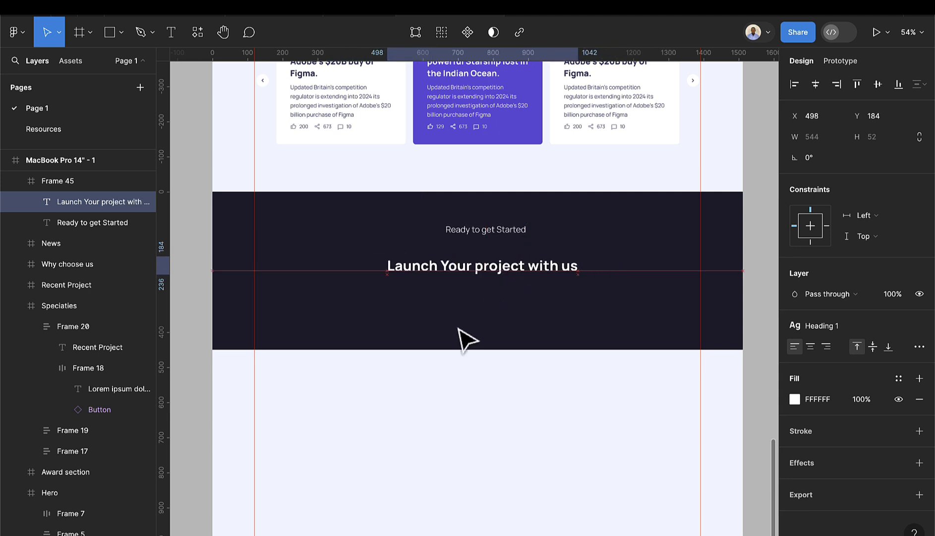
pyautogui.press('Escape')
pyautogui.scroll(5, 471, 330)
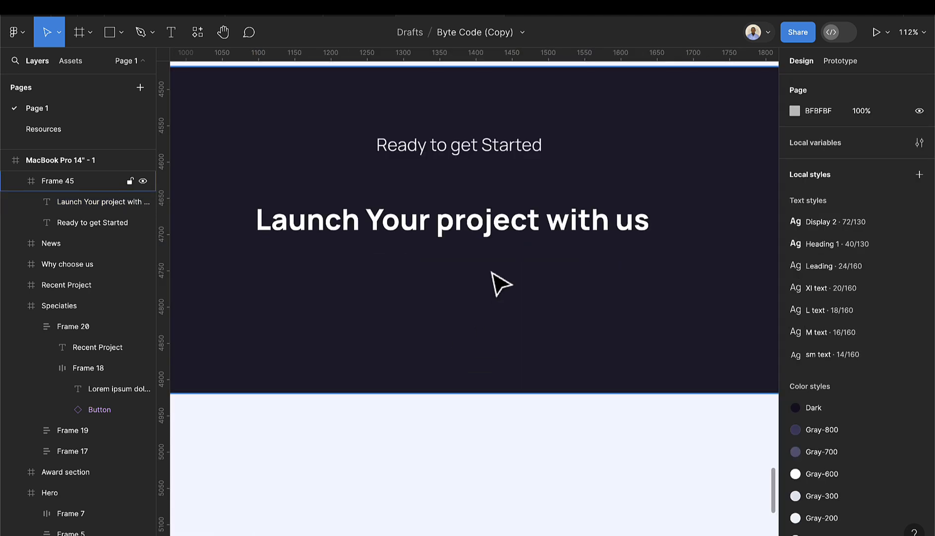
# - Place a Button instance titled 'Work with us' under the heading
pyautogui.click(70, 61)
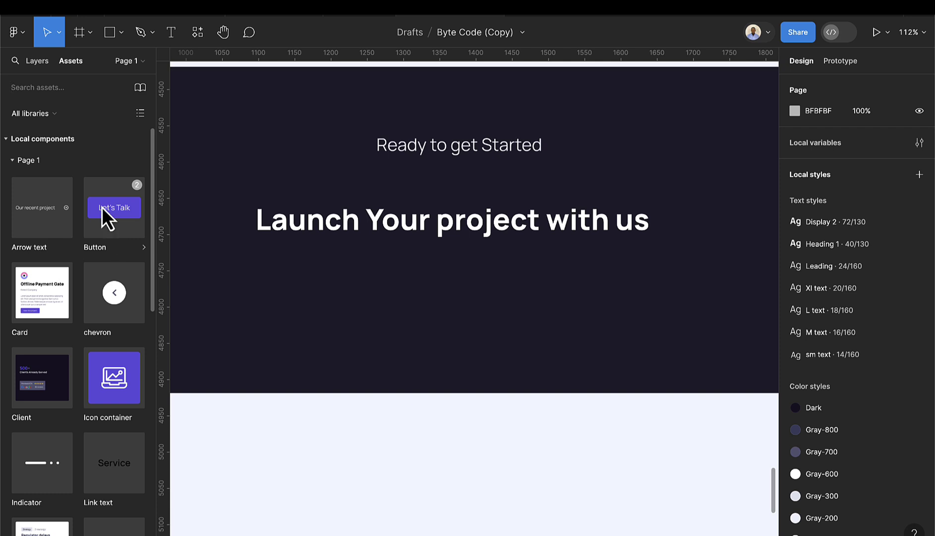
pyautogui.moveTo(102, 207); pyautogui.dragTo(489, 298)
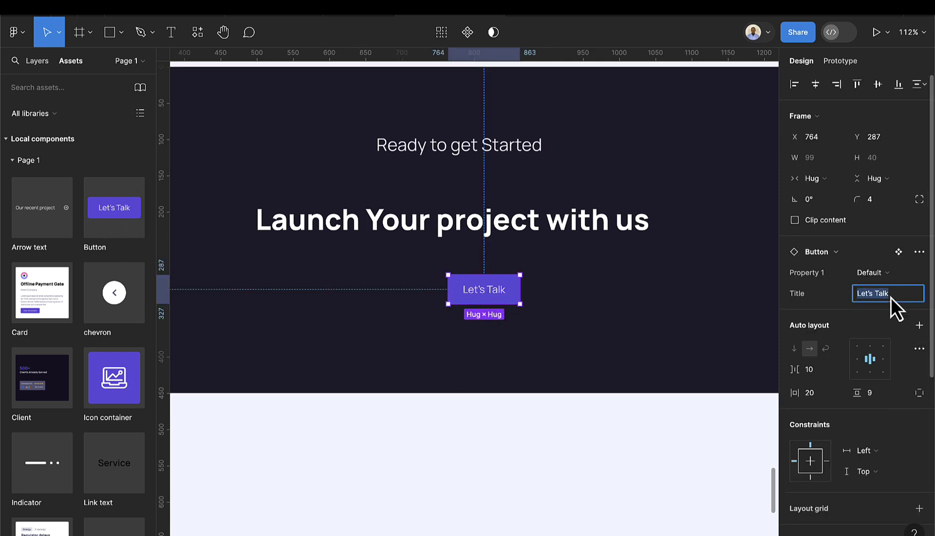
pyautogui.write('Work with us')
pyautogui.press('Return')
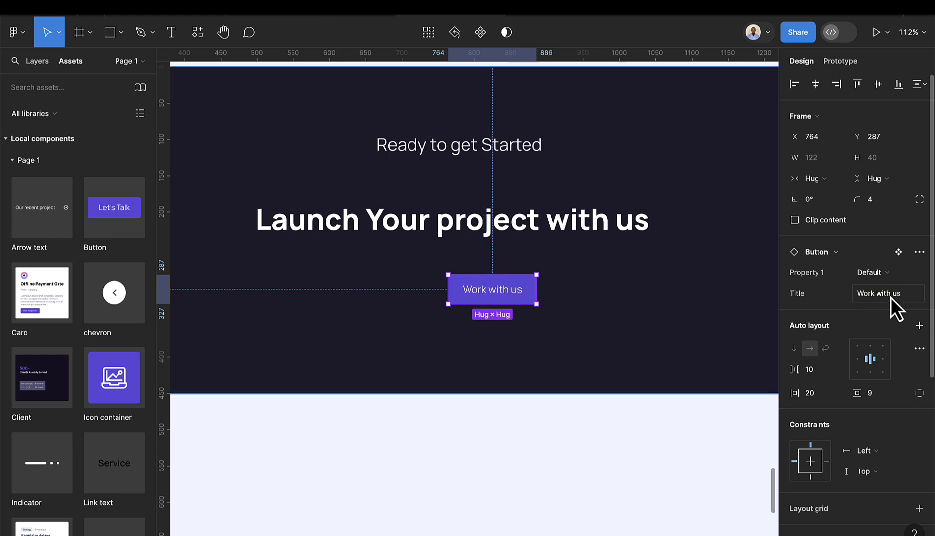
# - Stack the tagline, heading and button in an auto layout with 32 spacing
pyautogui.scroll(-3, 470, 367)
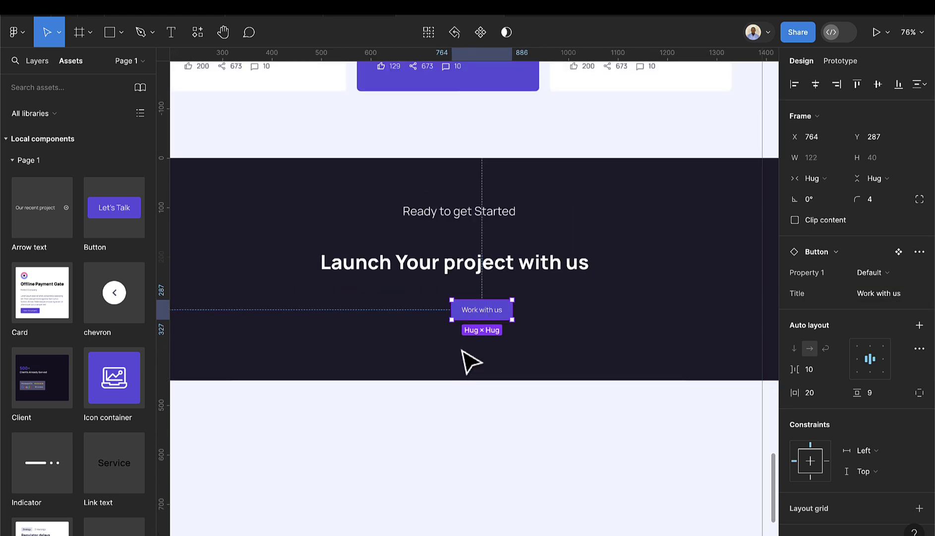
pyautogui.scroll(-3, 464, 355)
pyautogui.hscroll(-5, 422, 344)
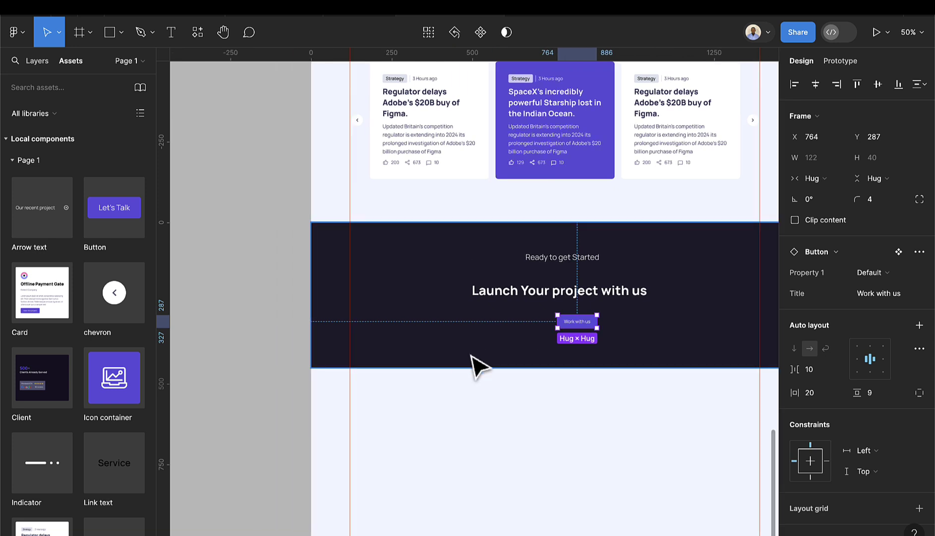
pyautogui.click(558, 359)
pyautogui.click(580, 325)
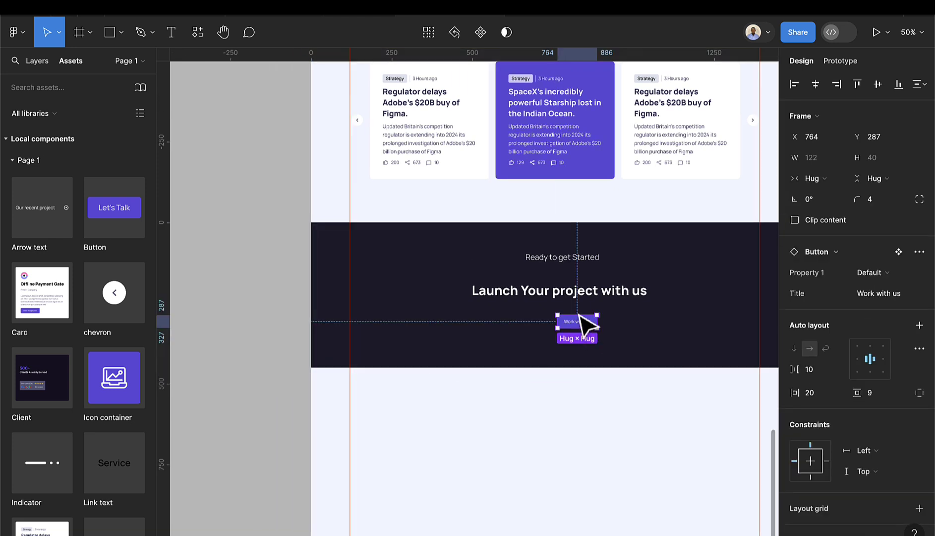
pyautogui.keyDown('shift'); pyautogui.click(578, 293); pyautogui.keyUp('shift')
pyautogui.keyDown('shift'); pyautogui.click(572, 260); pyautogui.keyUp('shift')
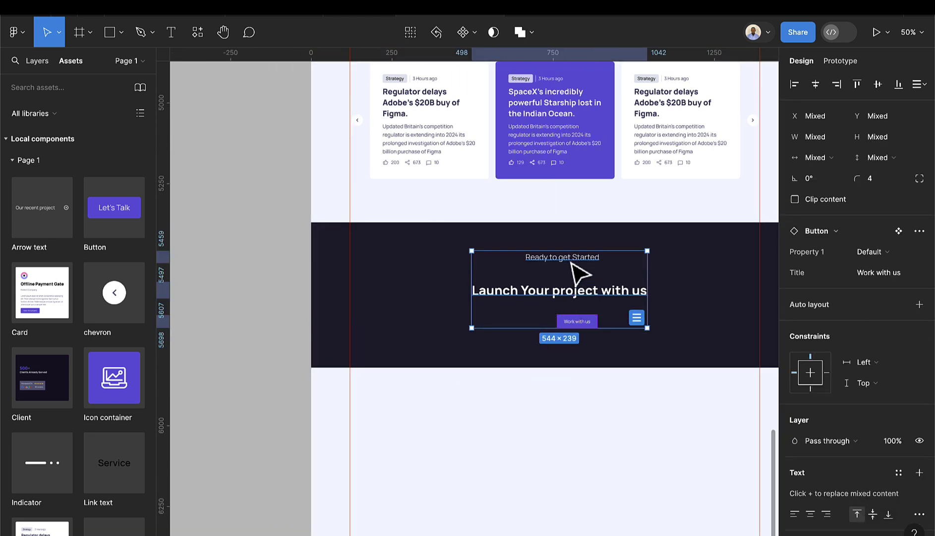
pyautogui.hotkey('shift', 'a')
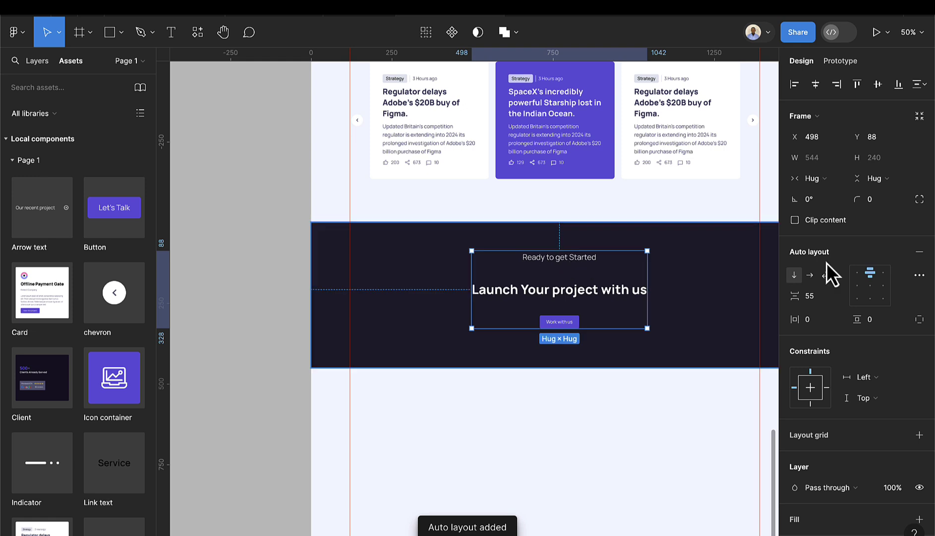
pyautogui.click(826, 300)
pyautogui.write('3')
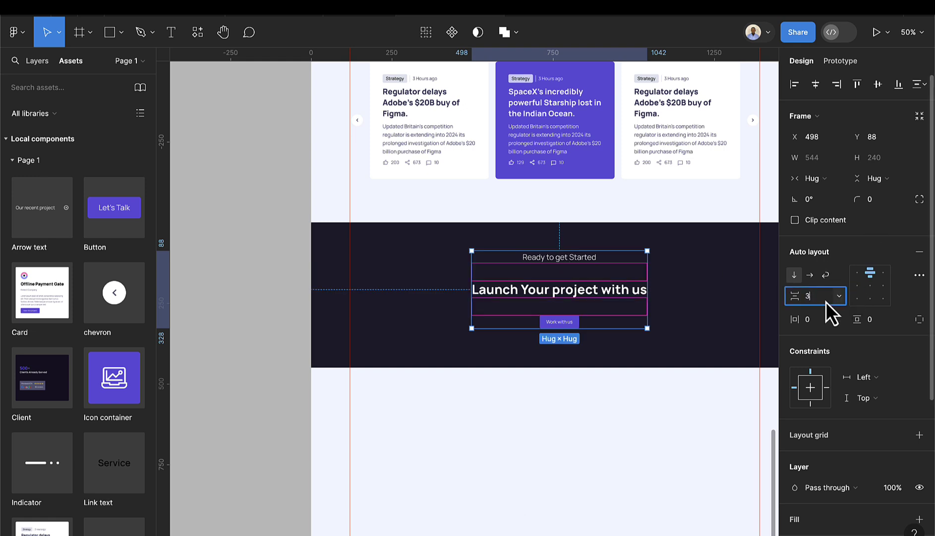
pyautogui.write('2')
pyautogui.press('Return')
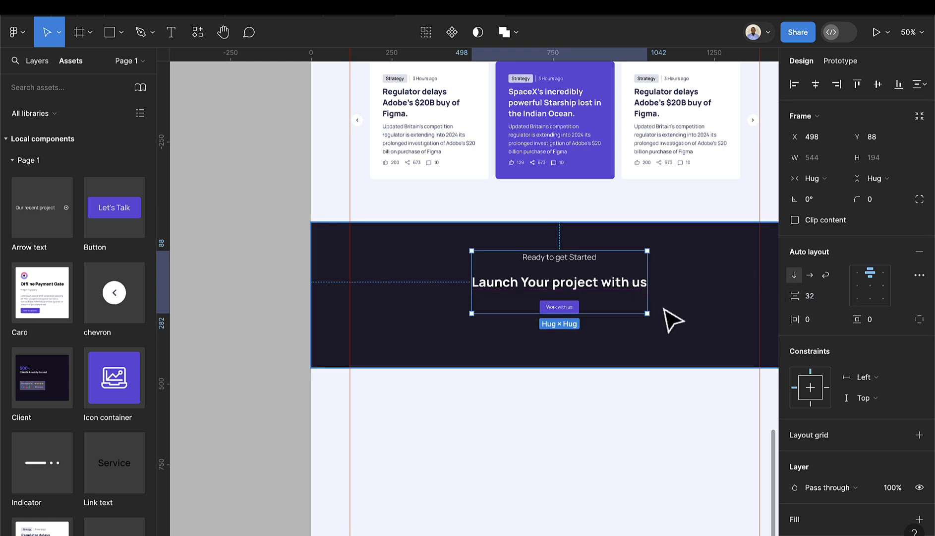
# - Centre the content block vertically and horizontally within the dark section
pyautogui.click(668, 318)
pyautogui.click(585, 296)
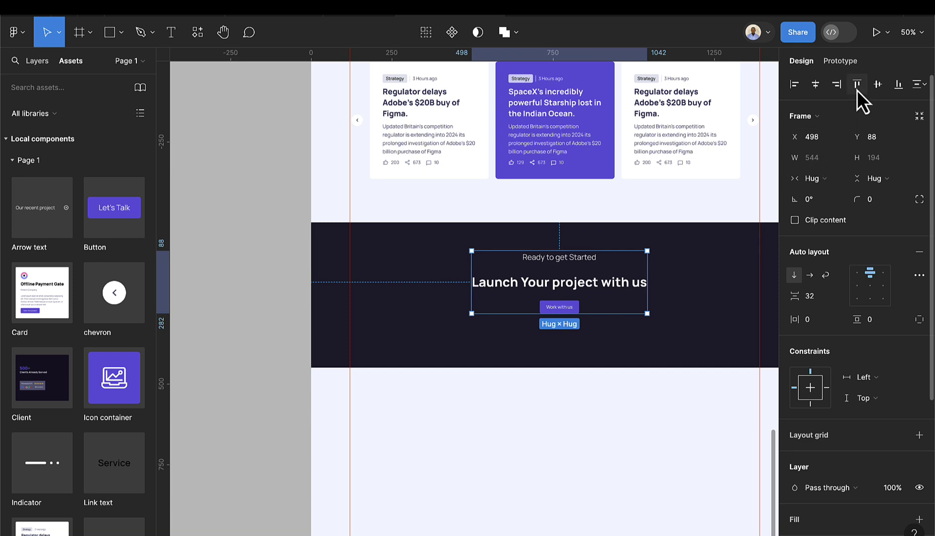
pyautogui.click(877, 85)
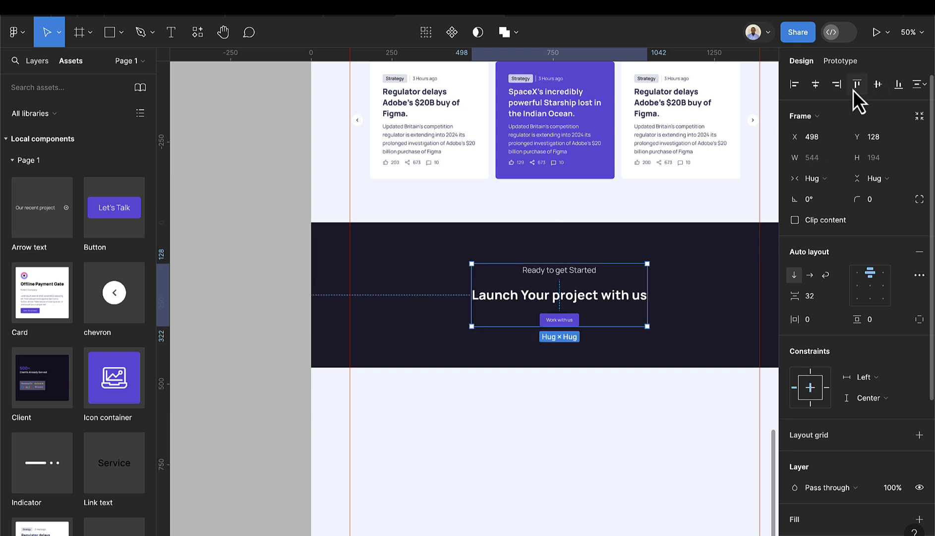
pyautogui.click(815, 84)
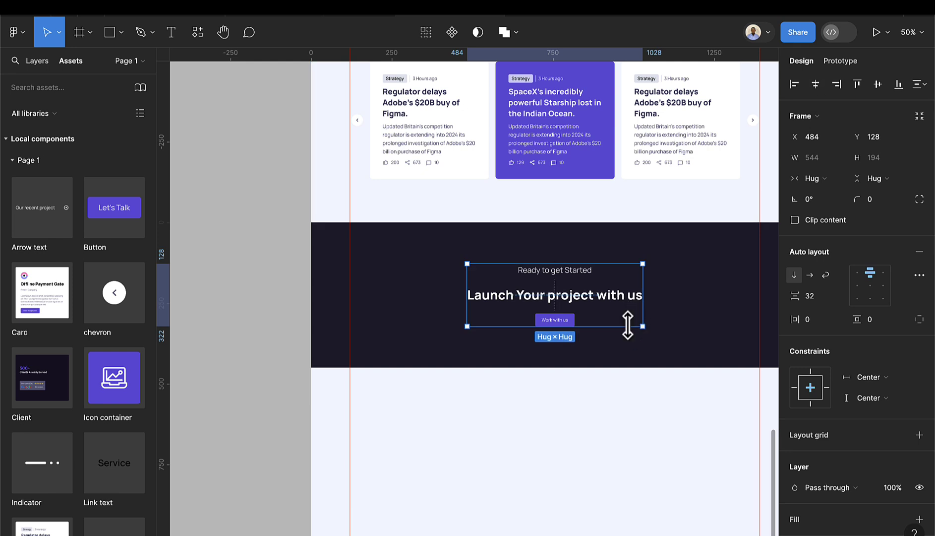
pyautogui.scroll(-2, 628, 320)
pyautogui.hscroll(3, 627, 357)
pyautogui.scroll(-2, 577, 390)
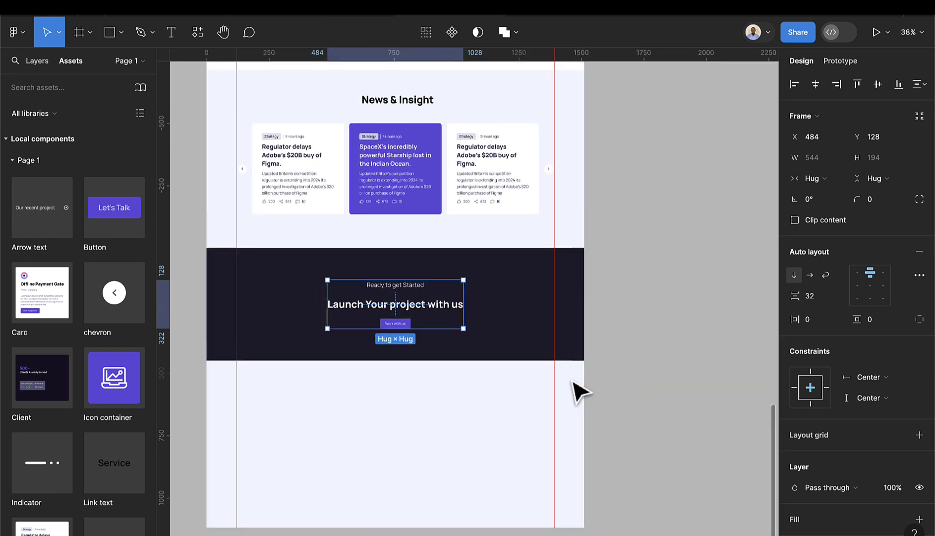
pyautogui.hscroll(-2, 578, 390)
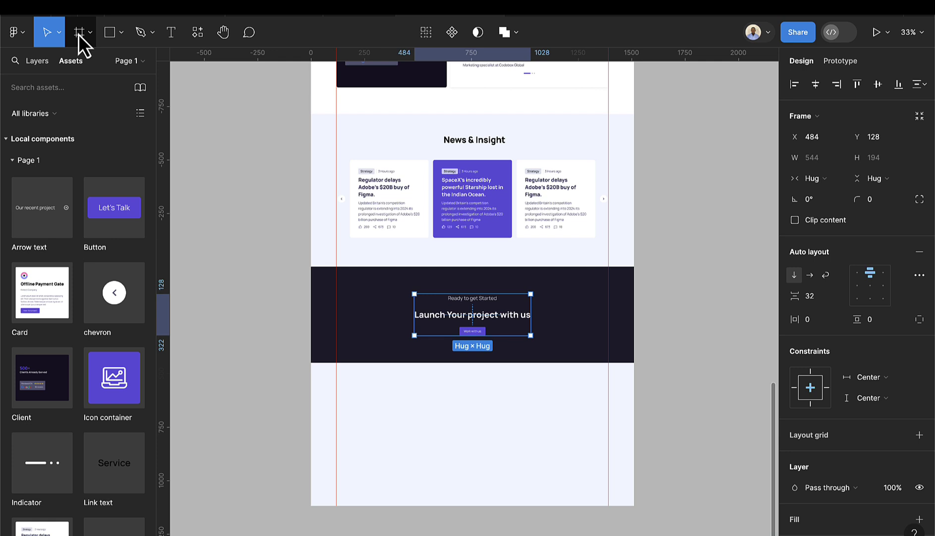
# - Rename the dark section layer 'Launch Project' and draw a 1352×605 frame beneath it
pyautogui.click(359, 313)
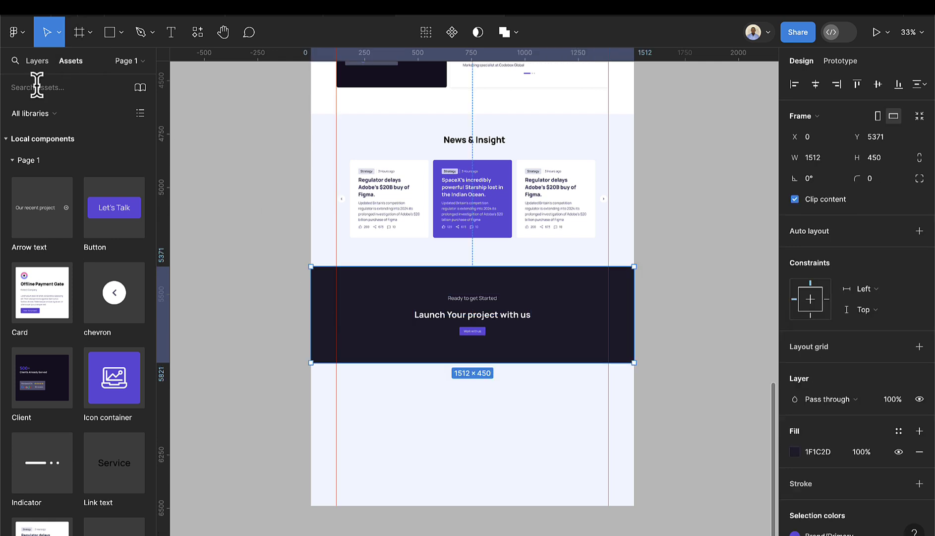
pyautogui.click(37, 61)
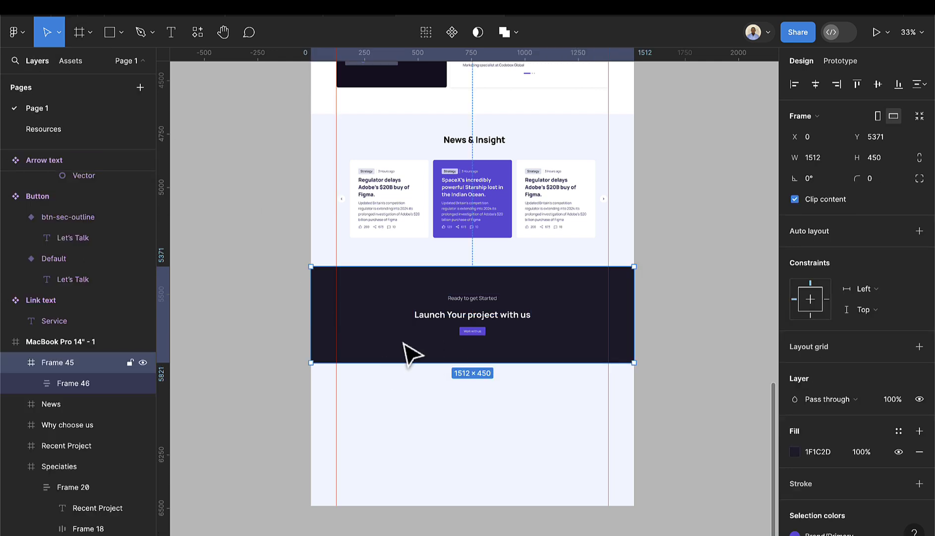
pyautogui.doubleClick(87, 360)
pyautogui.write('Launch Pro')
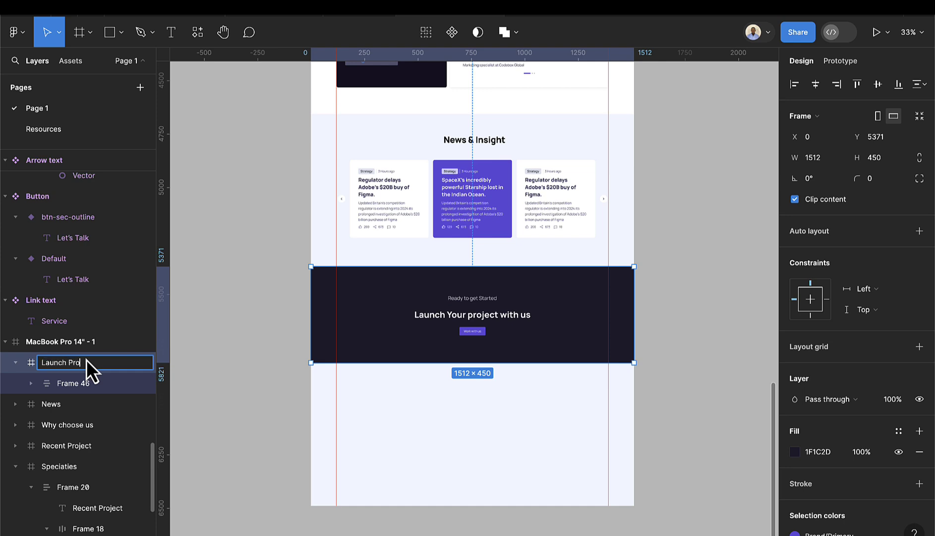
pyautogui.write('ject')
pyautogui.press('Return')
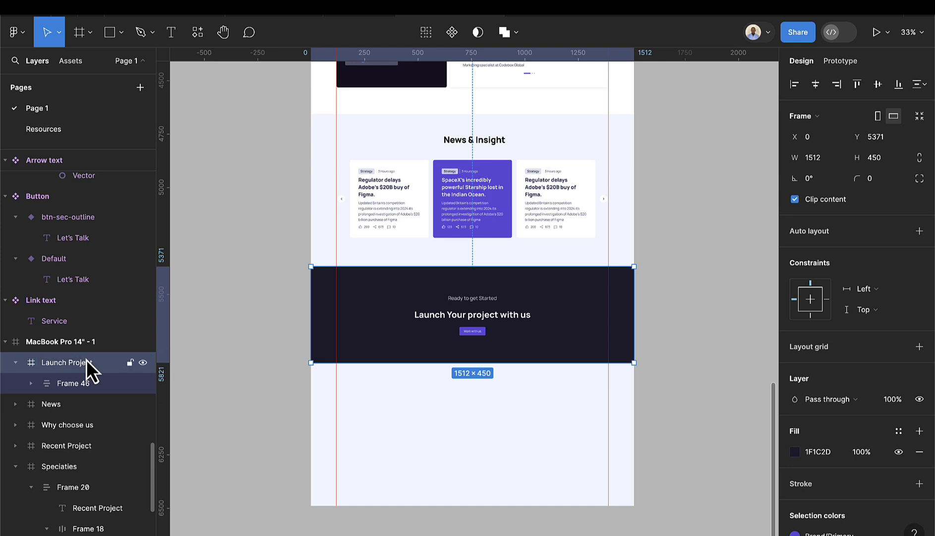
pyautogui.click(83, 40)
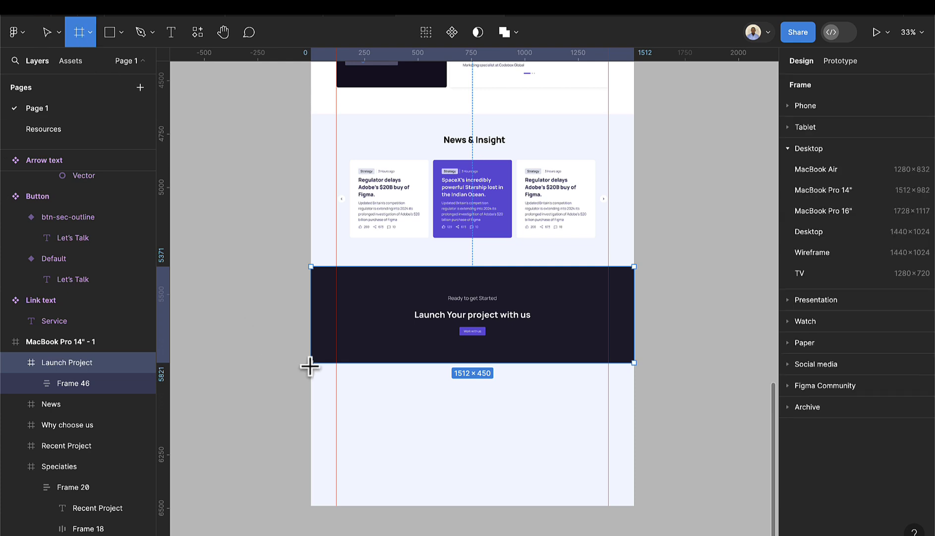
pyautogui.moveTo(310, 366)
pyautogui.mouseDown()
pyautogui.moveTo(355, 446)
pyautogui.moveTo(599, 493)
pyautogui.mouseUp()
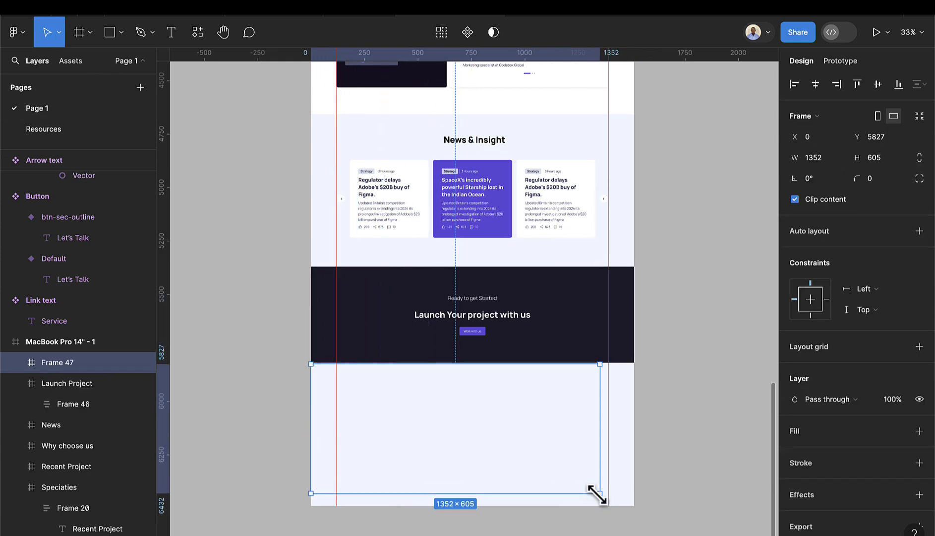
# - Fill Frame 47 with the Dark colour style and resize it to 1512×580
pyautogui.click(901, 434)
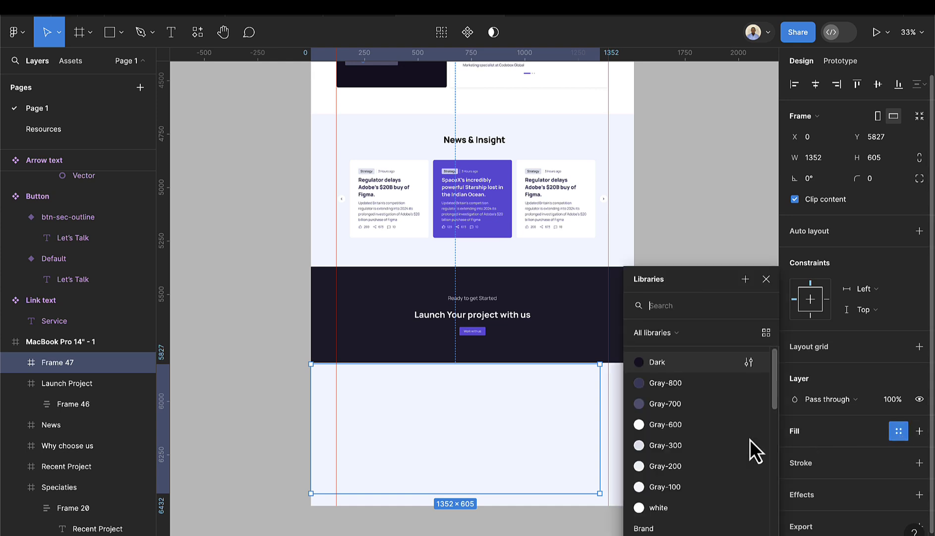
pyautogui.click(670, 361)
pyautogui.moveTo(601, 438); pyautogui.dragTo(633, 432)
pyautogui.moveTo(490, 365); pyautogui.dragTo(489, 361)
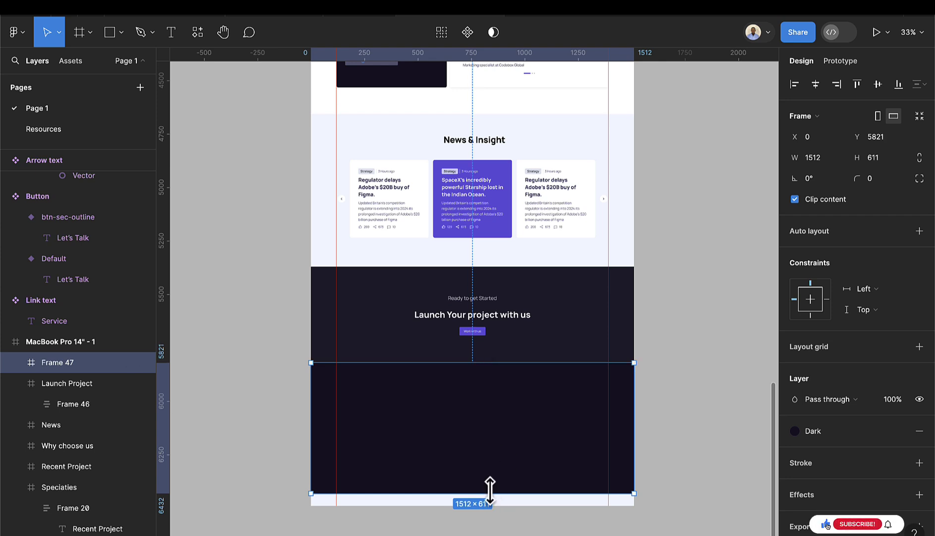
pyautogui.moveTo(489, 492); pyautogui.dragTo(490, 487)
# - Shorten the MacBook Pro 14" page frame to 1512×6401 so it ends at the footer
pyautogui.scroll(-5, 490, 486)
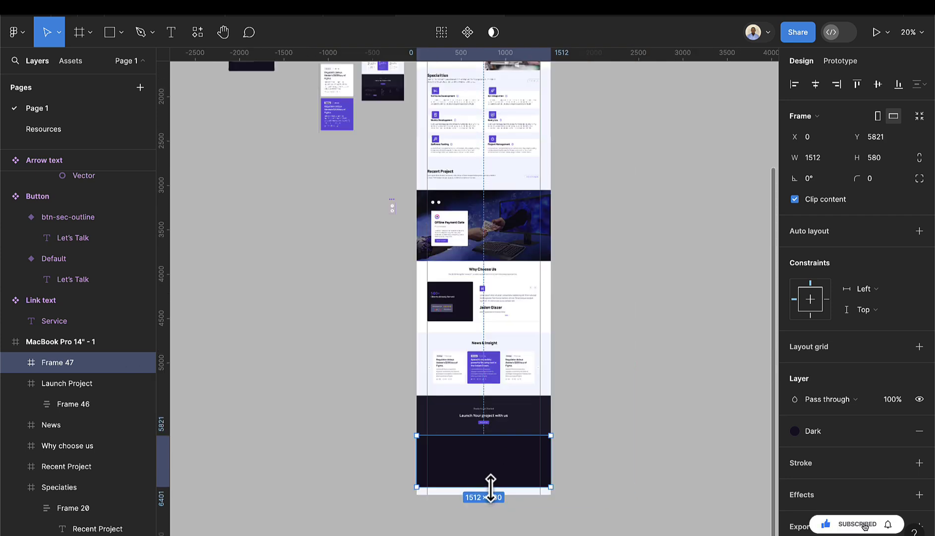
pyautogui.scroll(-3, 490, 486)
pyautogui.click(495, 146)
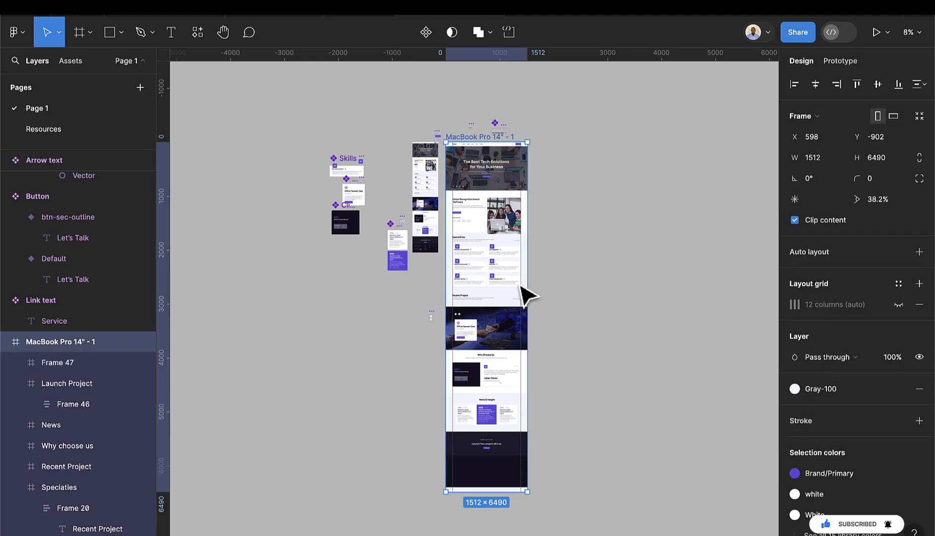
pyautogui.scroll(-5, 526, 434)
pyautogui.scroll(3, 493, 362)
pyautogui.moveTo(486, 369); pyautogui.dragTo(487, 359)
pyautogui.scroll(10, 499, 320)
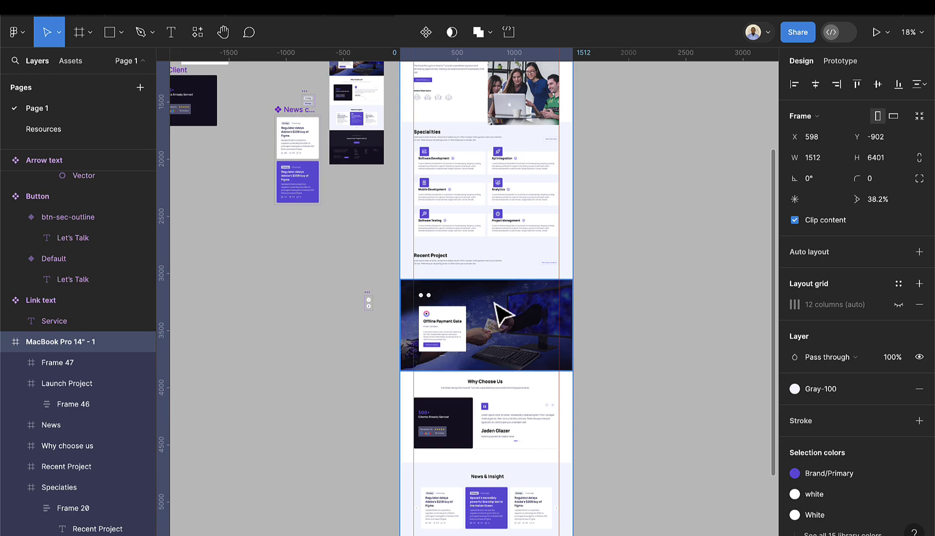
pyautogui.scroll(5, 501, 313)
pyautogui.scroll(10, 501, 313)
pyautogui.scroll(10, 501, 313)
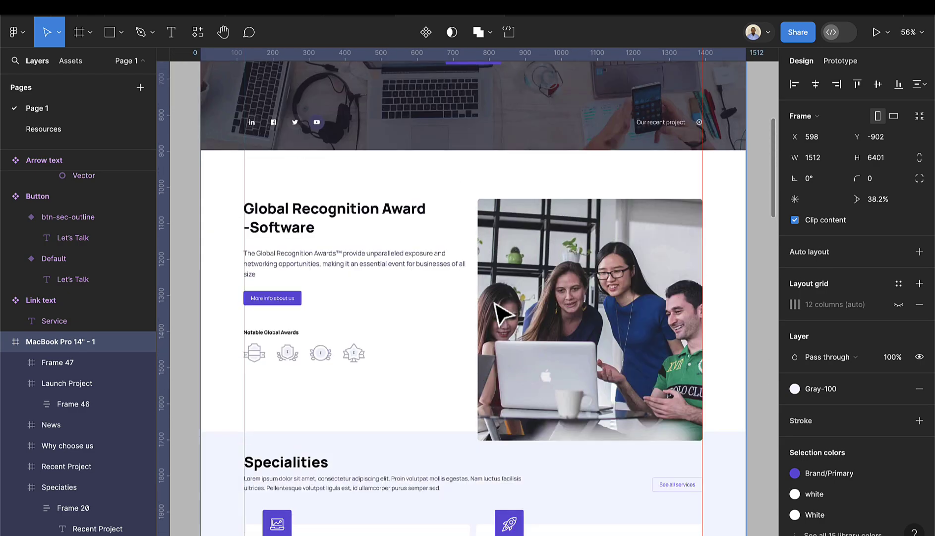
pyautogui.scroll(-9, 501, 313)
pyautogui.scroll(-20, 501, 314)
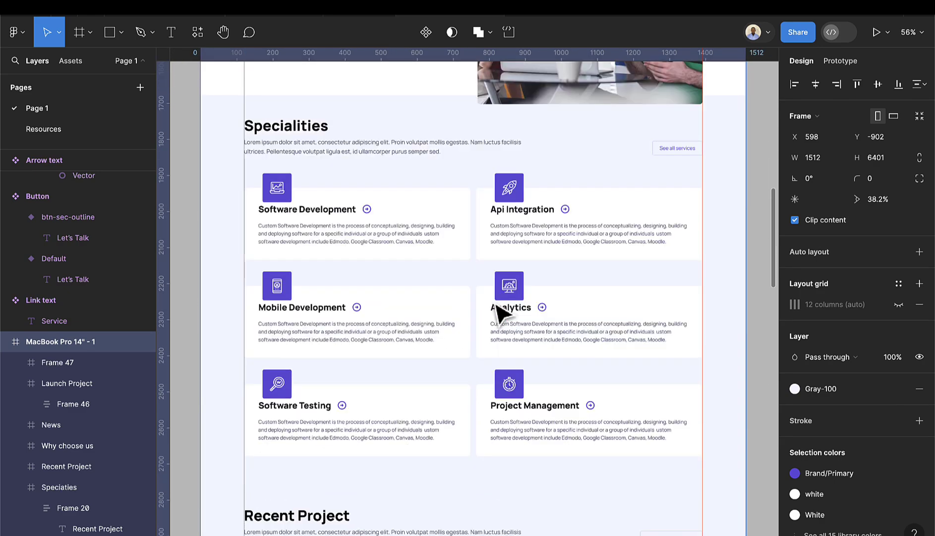
pyautogui.scroll(-10, 498, 305)
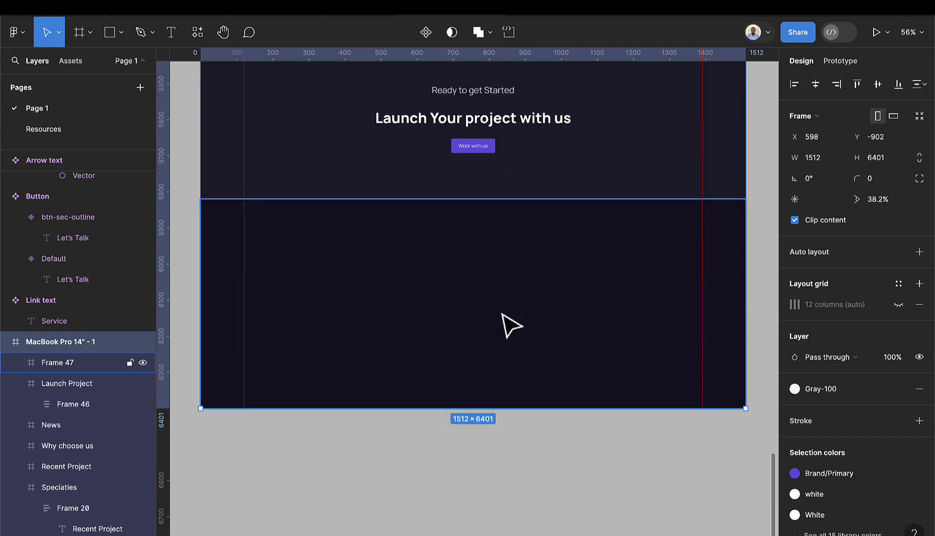
pyautogui.hscroll(-3, 511, 325)
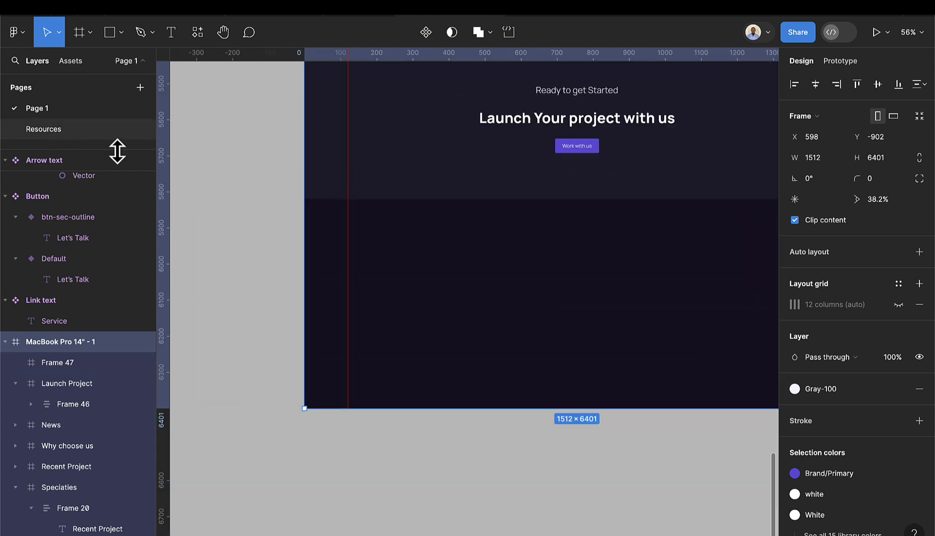
# - Copy the XL sample paragraph from the Resources page
pyautogui.click(99, 130)
pyautogui.scroll(-4, 439, 246)
pyautogui.scroll(6, 491, 219)
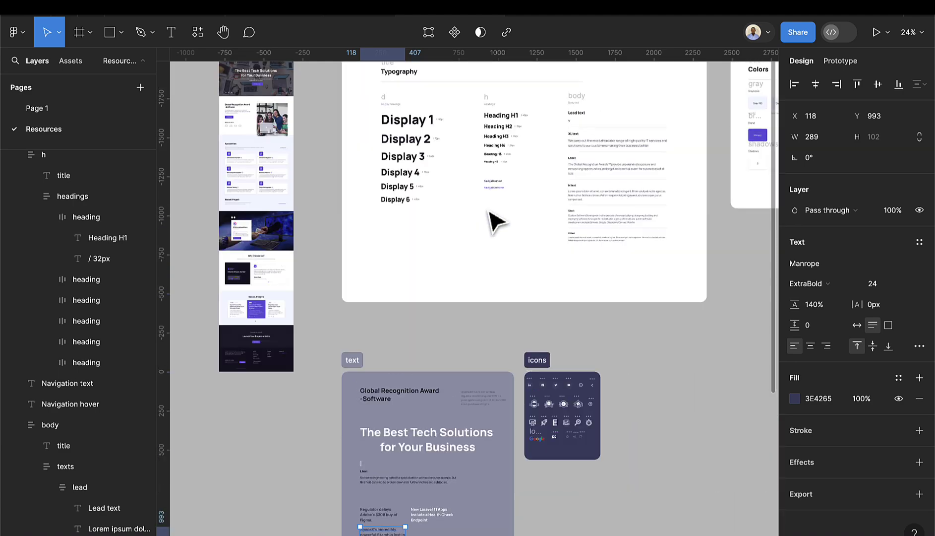
pyautogui.scroll(5, 617, 191)
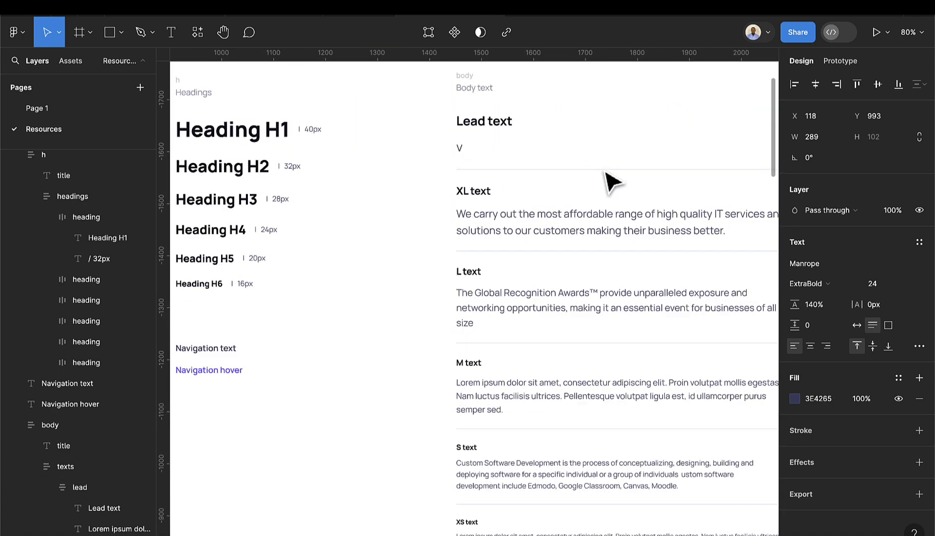
pyautogui.scroll(-5, 606, 243)
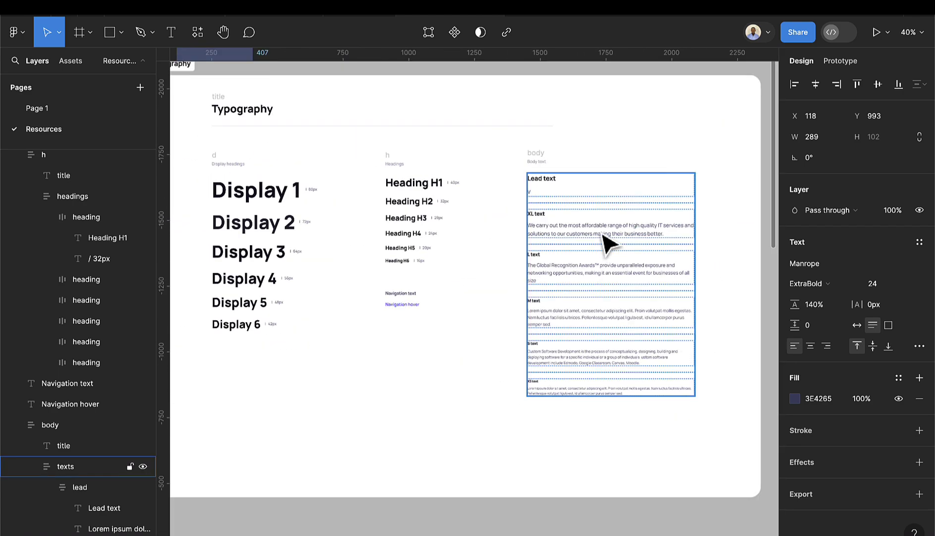
pyautogui.doubleClick(606, 243)
pyautogui.doubleClick(606, 244)
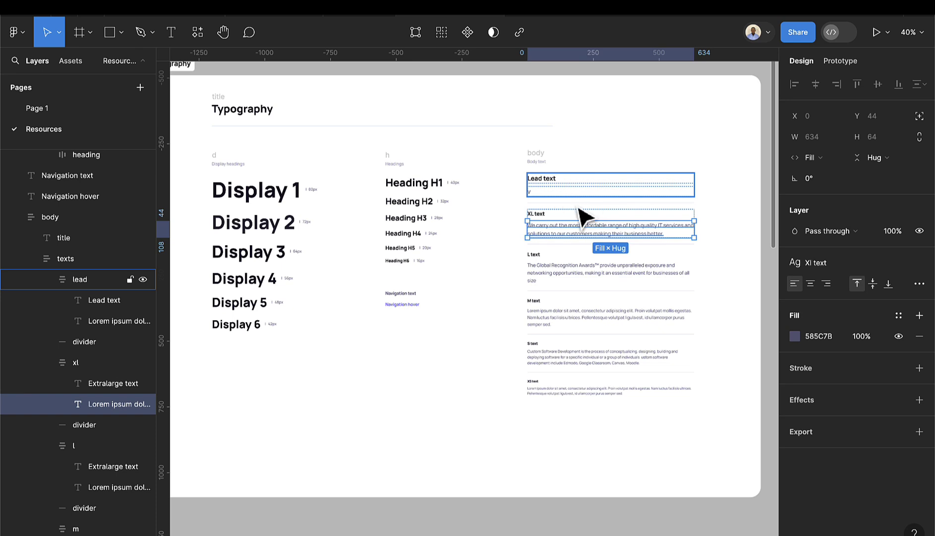
pyautogui.doubleClick(609, 231)
pyautogui.hotkey('ctrl', 'c')
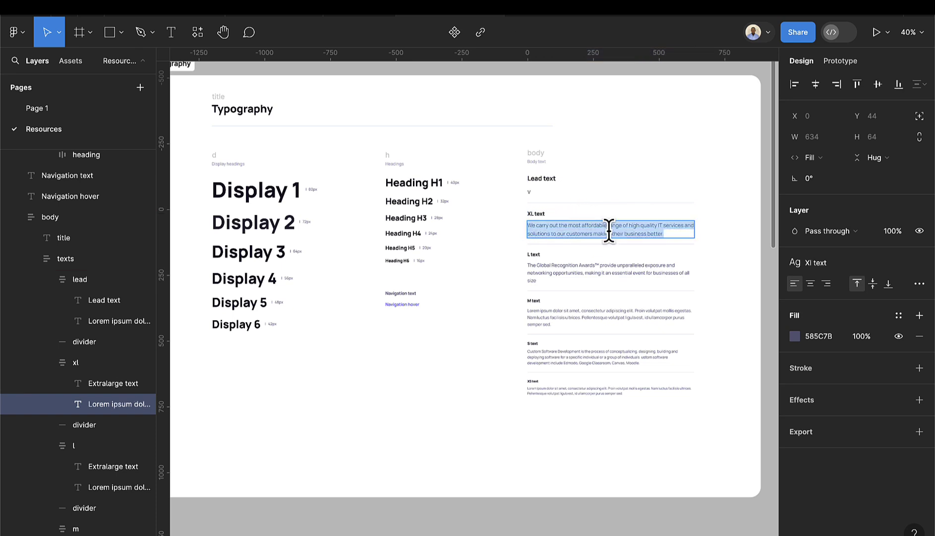
# - Paste the tagline paragraph into a text box in the dark footer on Page 1
pyautogui.click(59, 109)
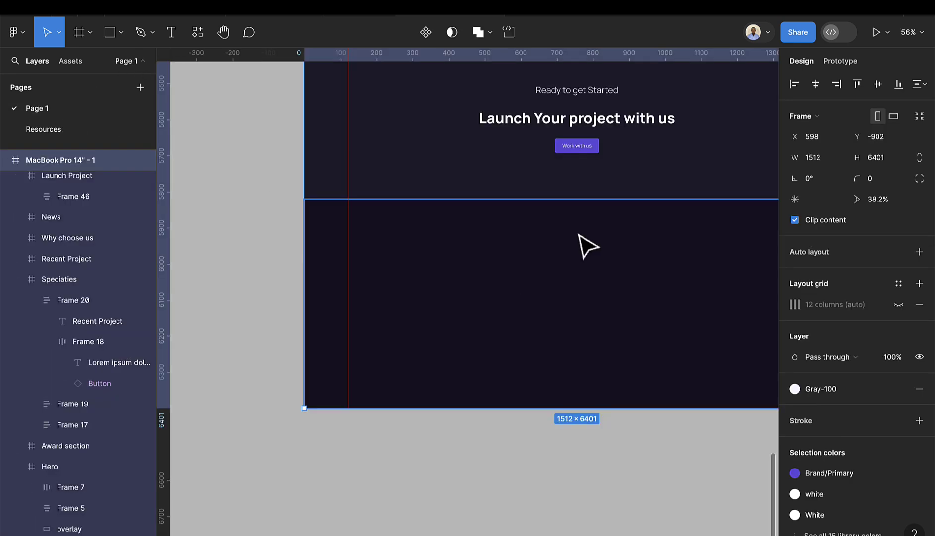
pyautogui.click(171, 32)
pyautogui.click(400, 252)
pyautogui.hotkey('ctrl', 'v')
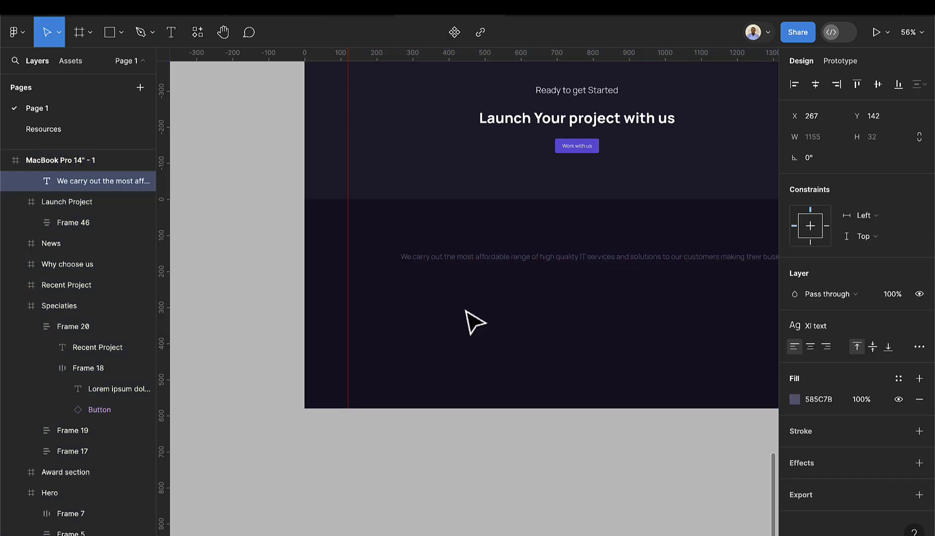
pyautogui.press('Escape')
pyautogui.press('Return')
pyautogui.press('BackSpace')
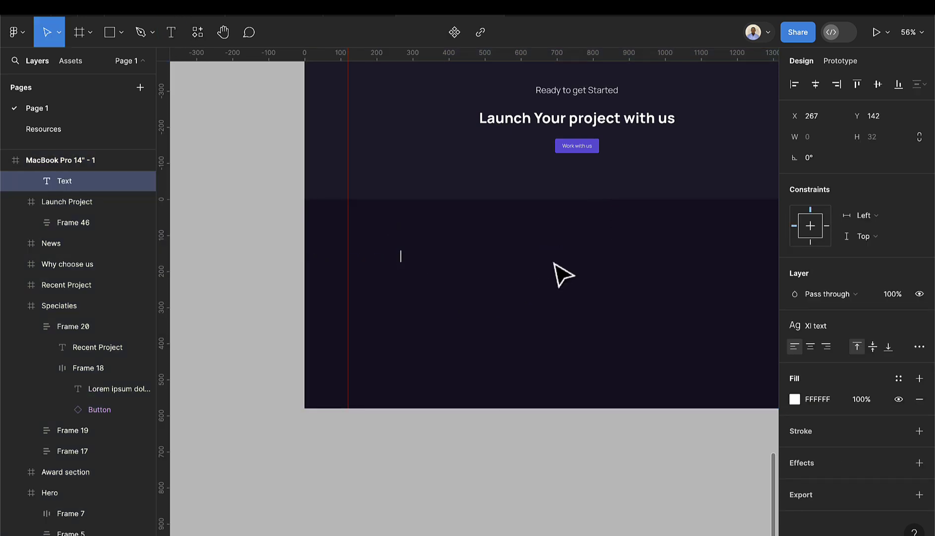
pyautogui.click(162, 38)
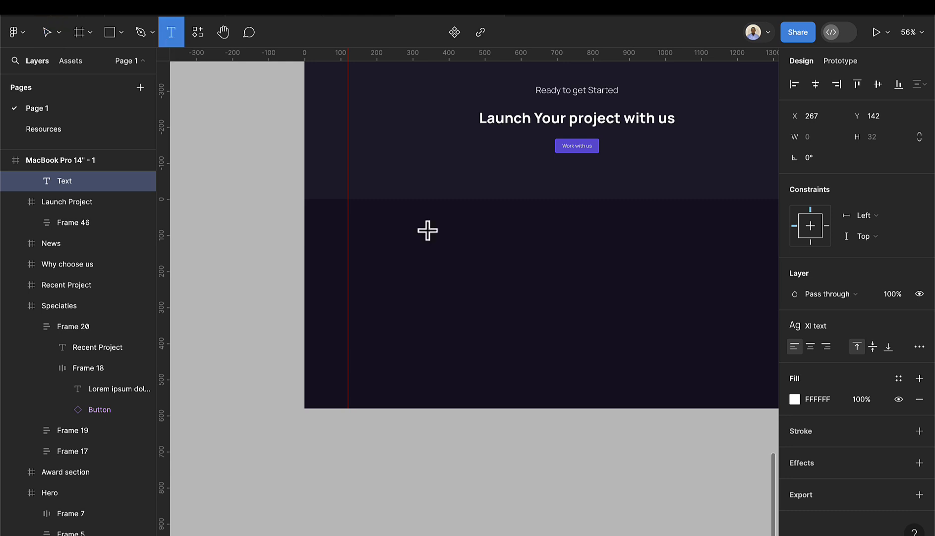
pyautogui.moveTo(348, 232); pyautogui.dragTo(544, 272)
pyautogui.write('We carry out the most affordable range of high quality IT services and solutions to our customers making their business better.')
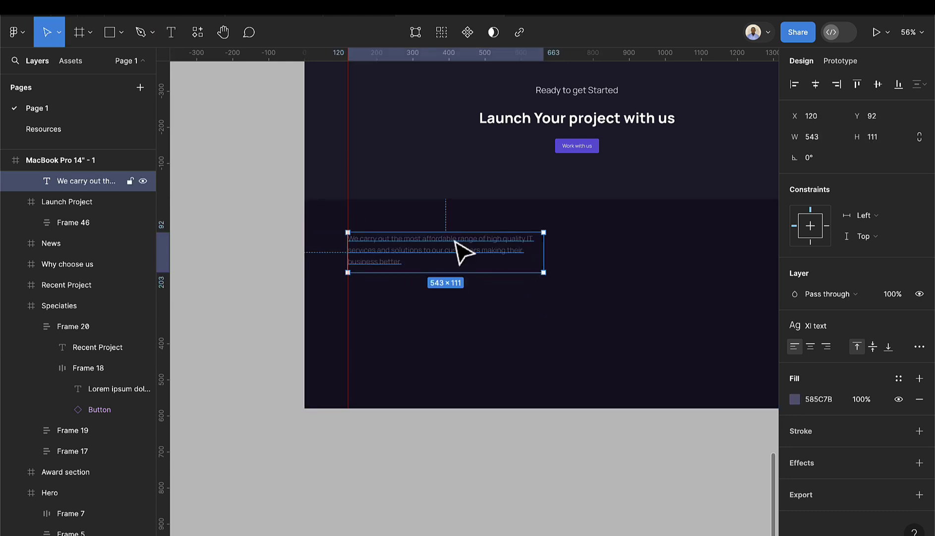
pyautogui.moveTo(419, 255); pyautogui.dragTo(439, 256)
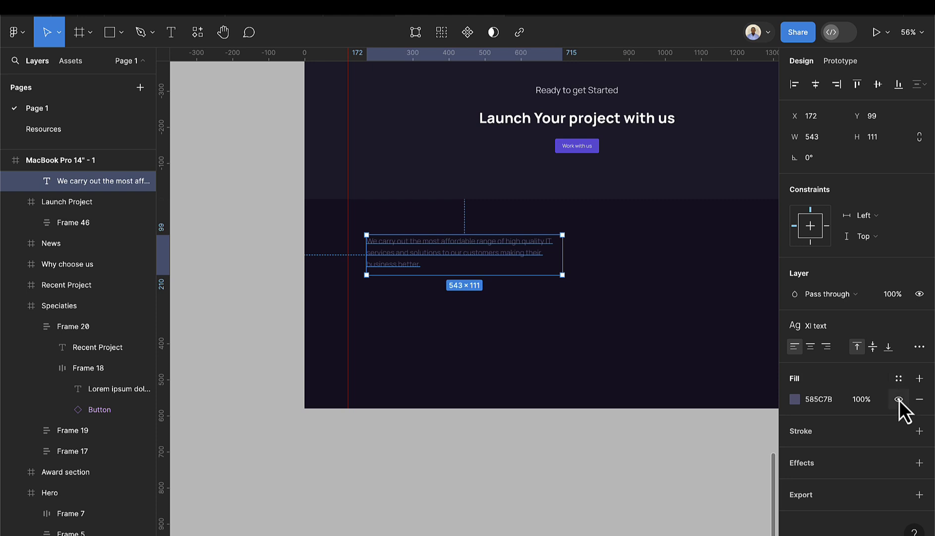
# - Colour the tagline with the white style and align it at X 120
pyautogui.click(900, 382)
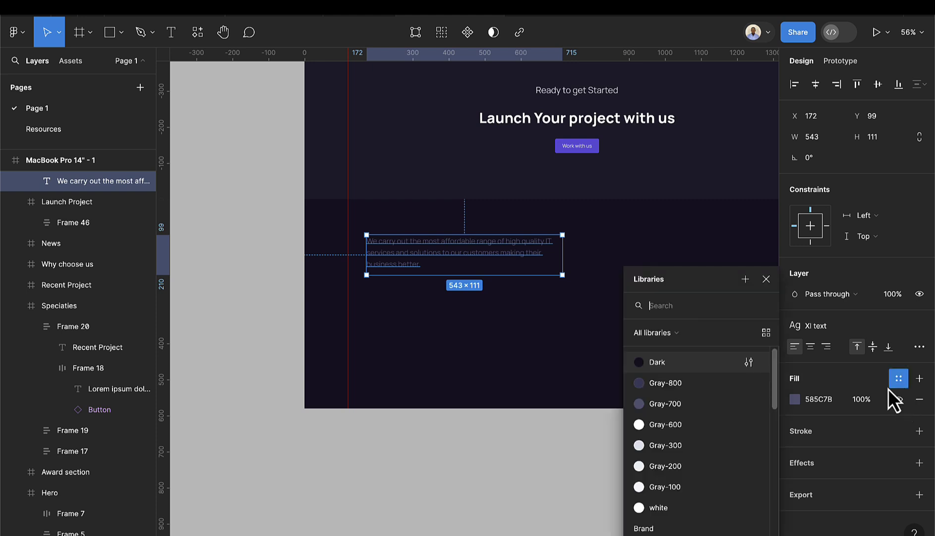
pyautogui.click(674, 504)
pyautogui.moveTo(436, 247); pyautogui.dragTo(420, 247)
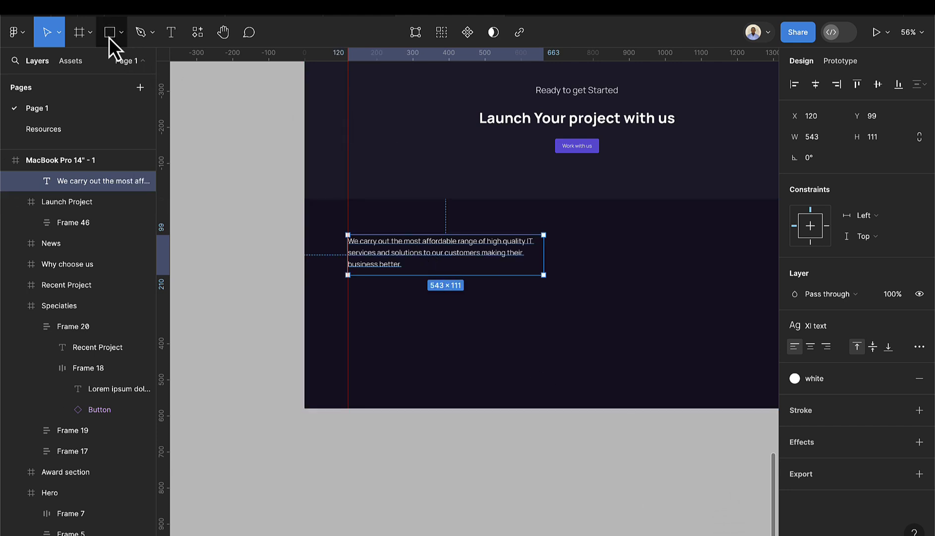
# - Draw a Gray-800 frame under the tagline, widened to 565 starting at X 120
pyautogui.click(80, 36)
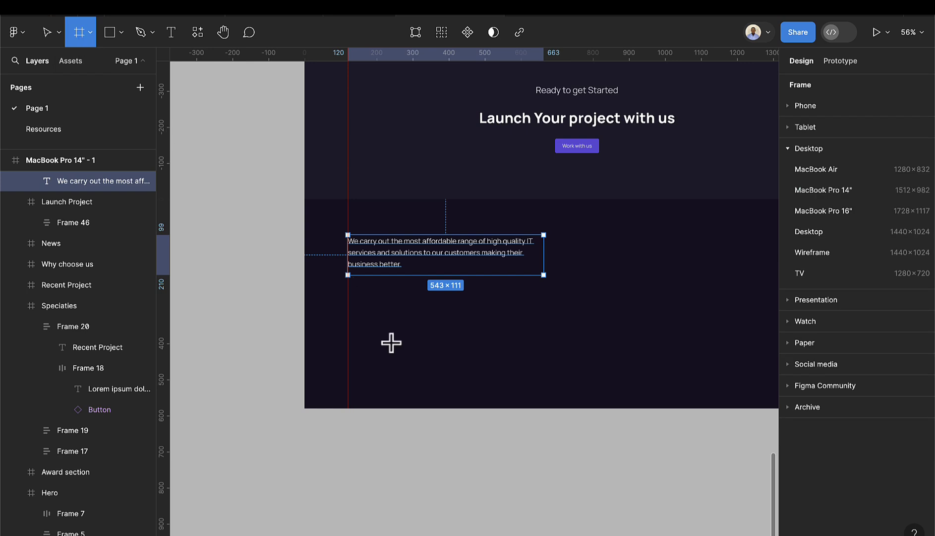
pyautogui.moveTo(371, 318); pyautogui.dragTo(511, 342)
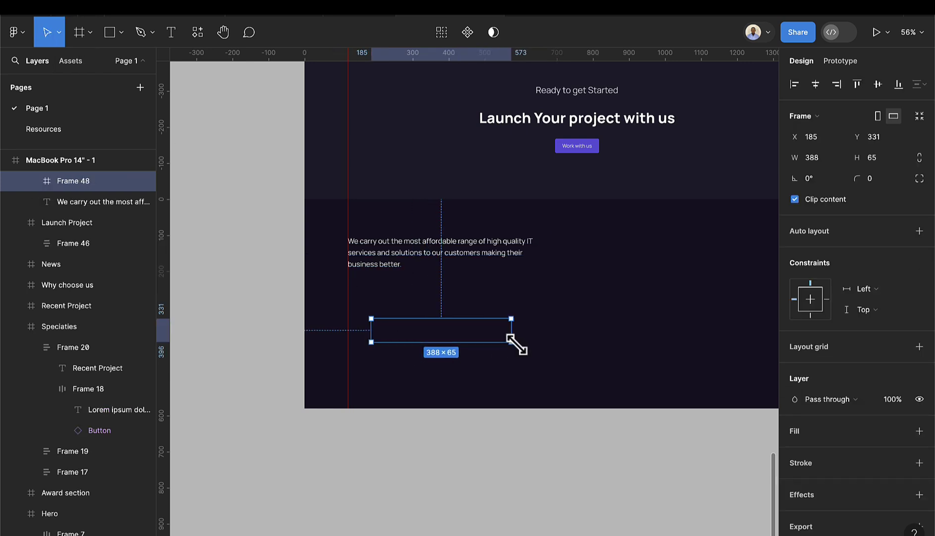
pyautogui.click(905, 434)
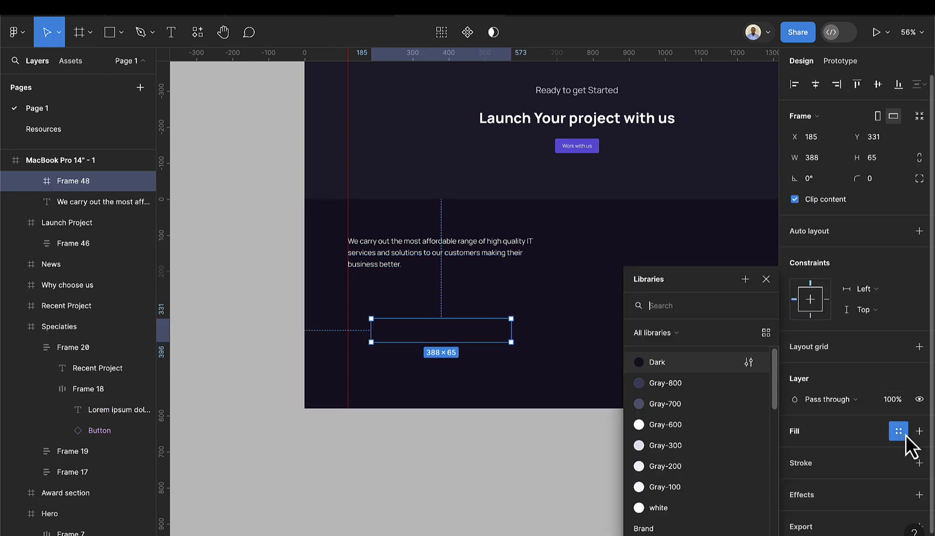
pyautogui.click(683, 391)
pyautogui.moveTo(467, 333); pyautogui.dragTo(449, 317)
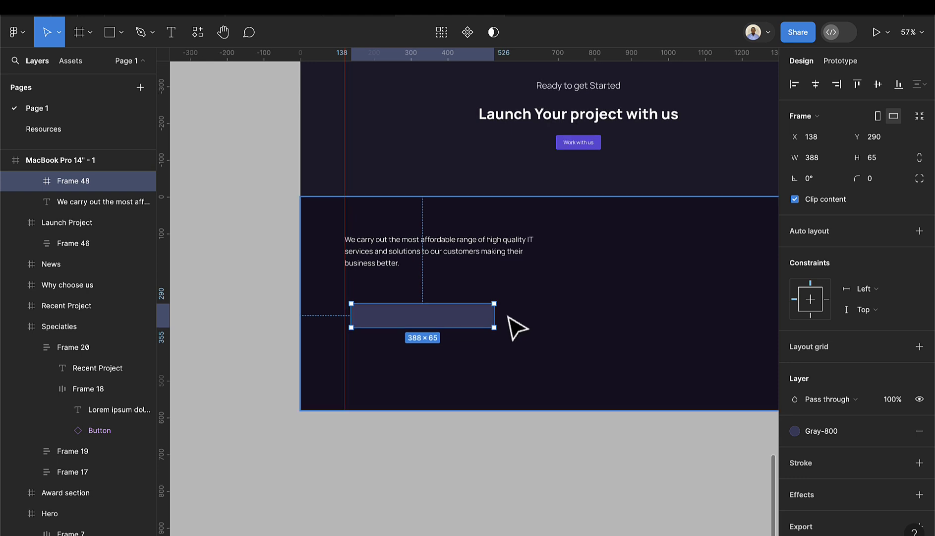
pyautogui.moveTo(494, 317); pyautogui.dragTo(554, 320)
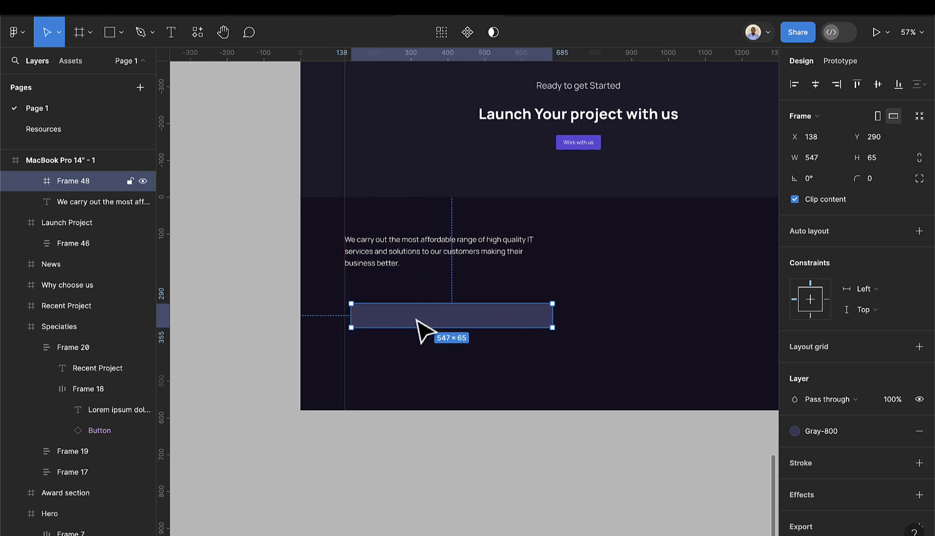
pyautogui.moveTo(347, 315); pyautogui.dragTo(344, 315)
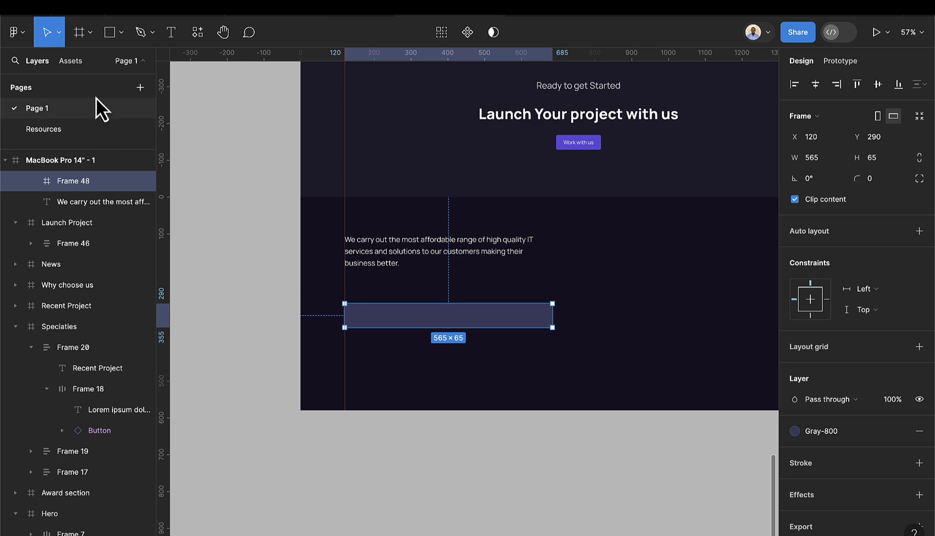
# - Drop the Button component into the bar's right end and label it Subscribe
pyautogui.click(72, 61)
pyautogui.moveTo(151, 244); pyautogui.dragTo(568, 323)
pyautogui.scroll(3, 525, 313)
pyautogui.scroll(2, 524, 313)
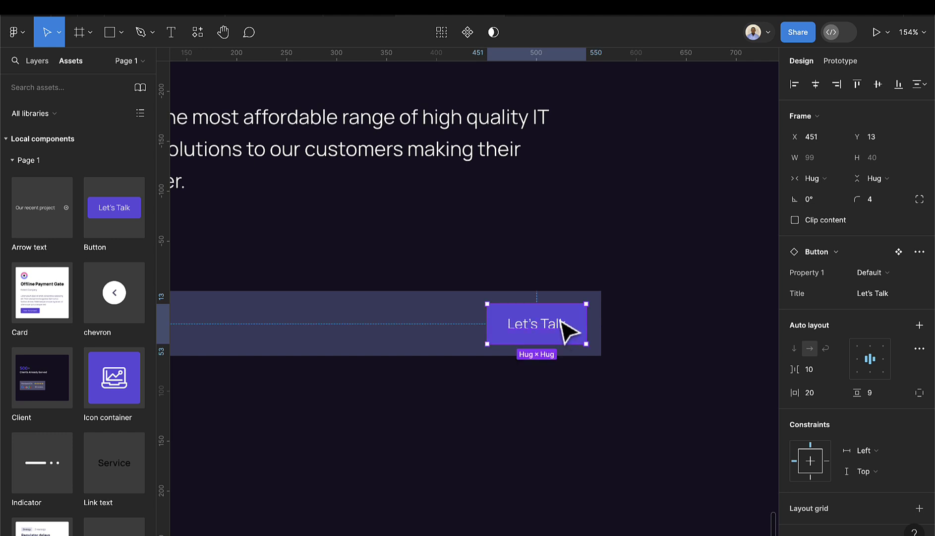
pyautogui.scroll(3, 565, 331)
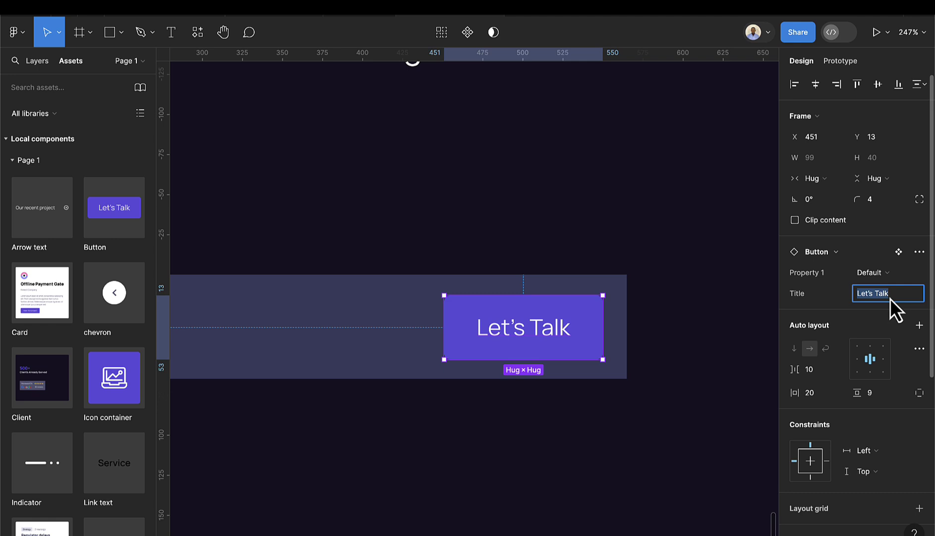
pyautogui.write('Subscribe')
pyautogui.press('Return')
pyautogui.scroll(-5, 511, 281)
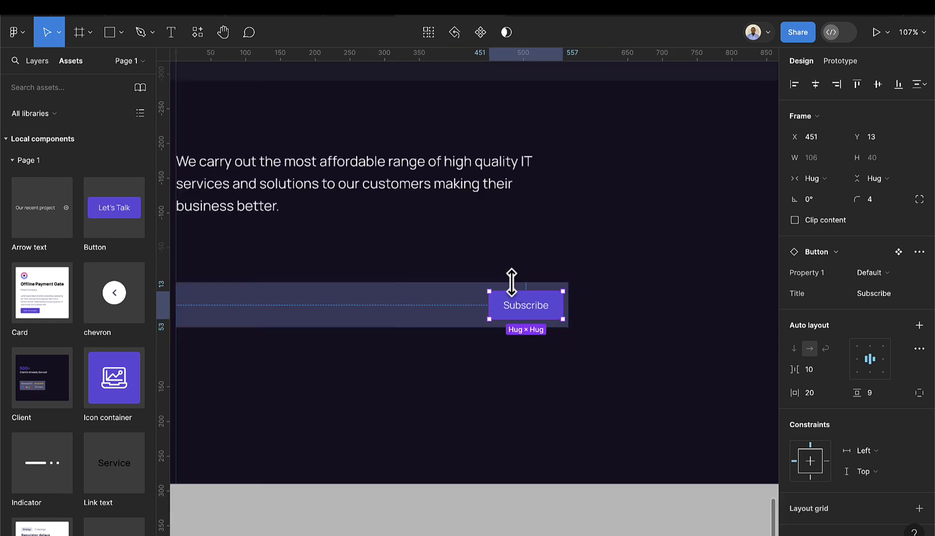
# - Set the bar height to 58 and stretch the Subscribe button to fill its height
pyautogui.click(511, 281)
pyautogui.scroll(3, 505, 278)
pyautogui.scroll(2, 497, 263)
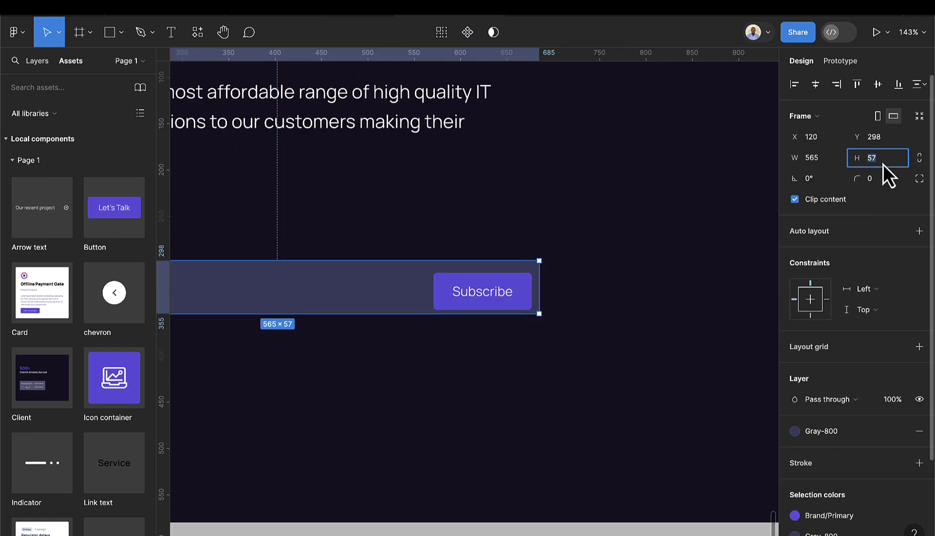
pyautogui.press('Up')
pyautogui.click(513, 282)
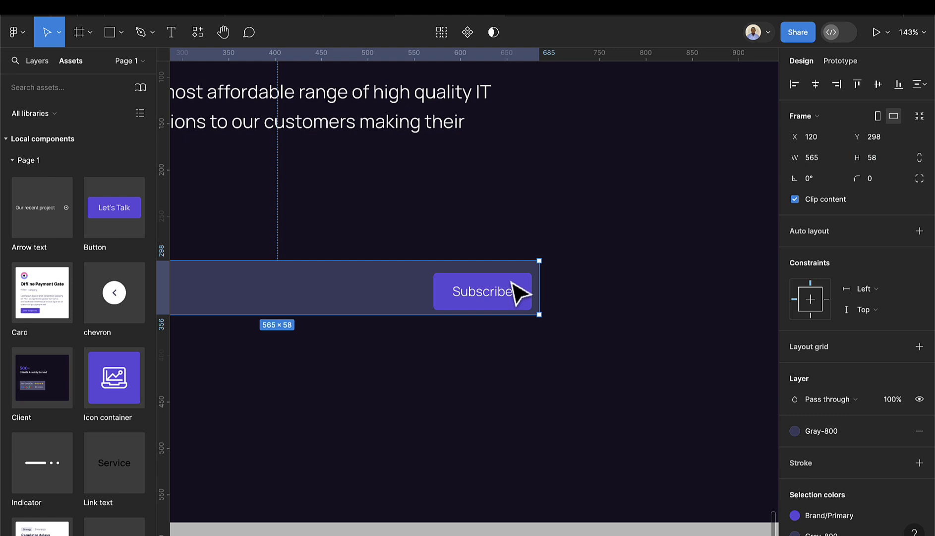
pyautogui.click(520, 292)
pyautogui.moveTo(506, 272); pyautogui.dragTo(526, 316)
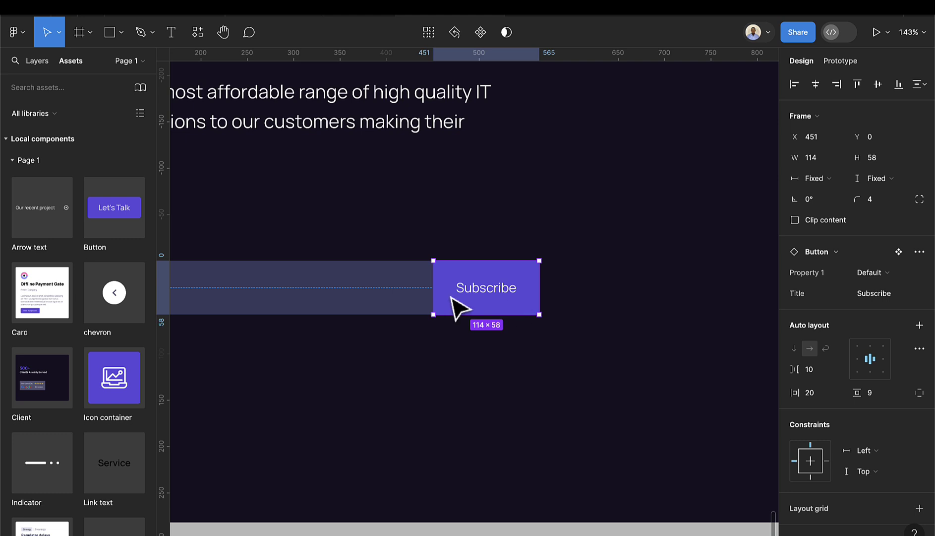
pyautogui.moveTo(432, 287); pyautogui.dragTo(377, 276)
pyautogui.scroll(-5, 377, 274)
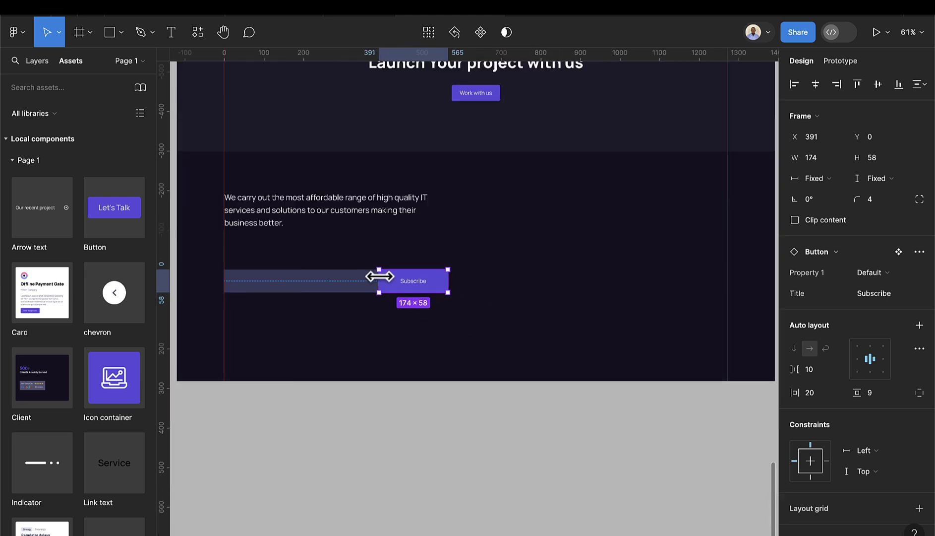
pyautogui.hscroll(-3, 391, 286)
pyautogui.click(376, 271)
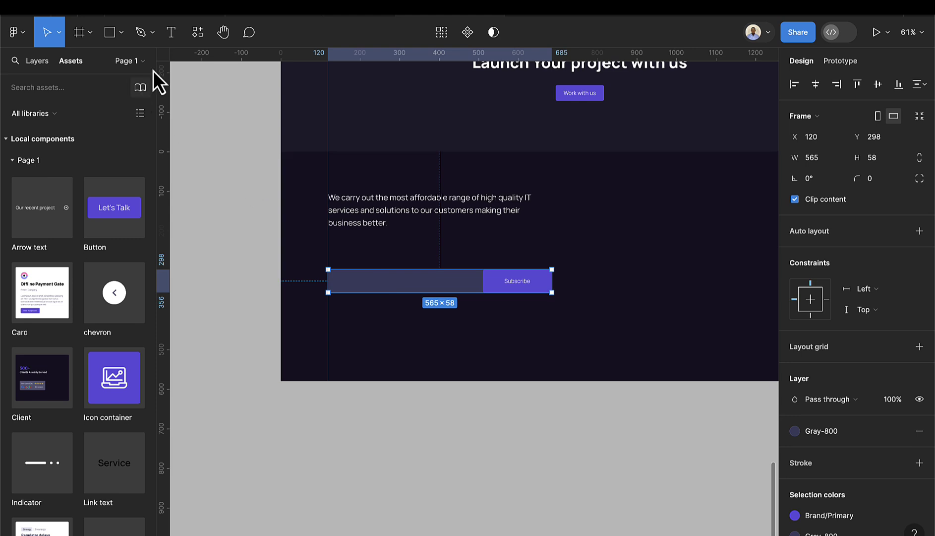
# - Add an 'Email Address' text layer on the input bar's left side
pyautogui.click(173, 33)
pyautogui.scroll(5, 343, 285)
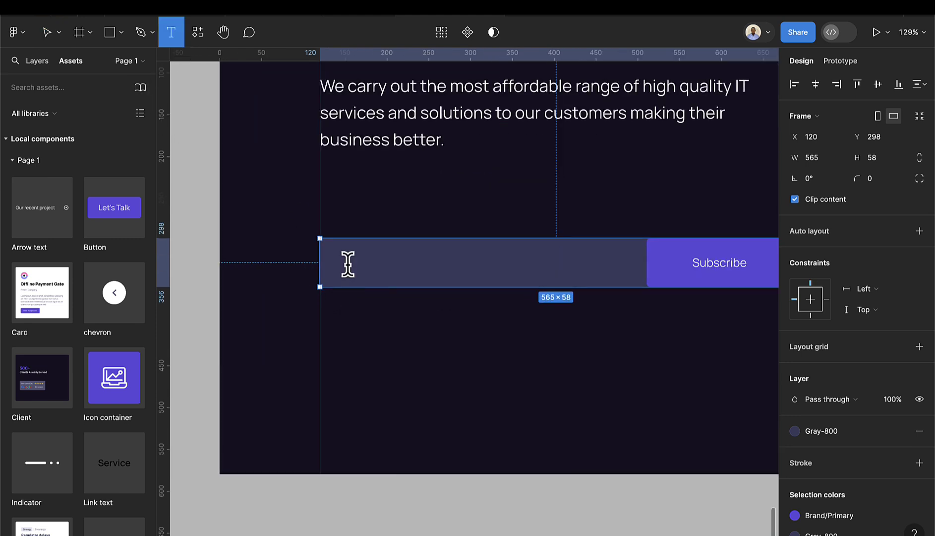
pyautogui.click(347, 268)
pyautogui.write('Email Address')
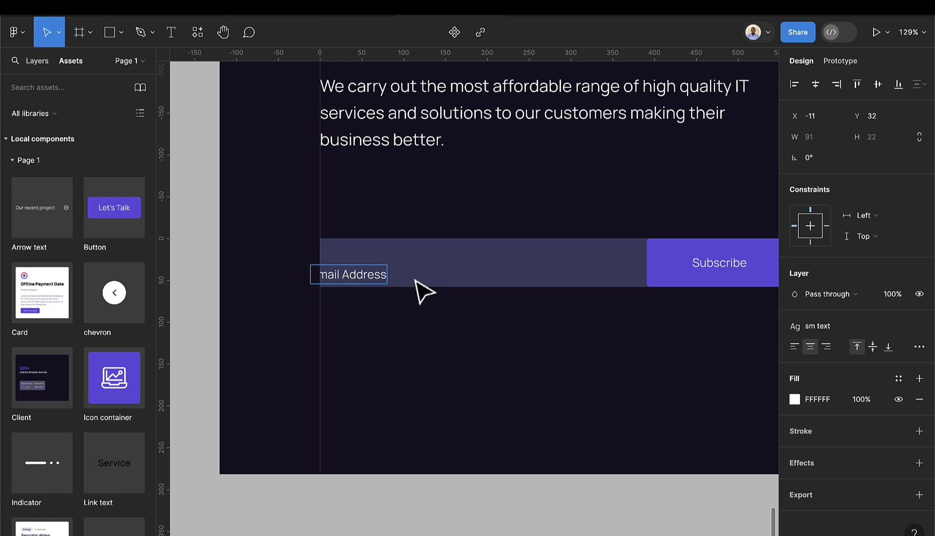
pyautogui.press('Escape')
pyautogui.moveTo(349, 290); pyautogui.dragTo(375, 279)
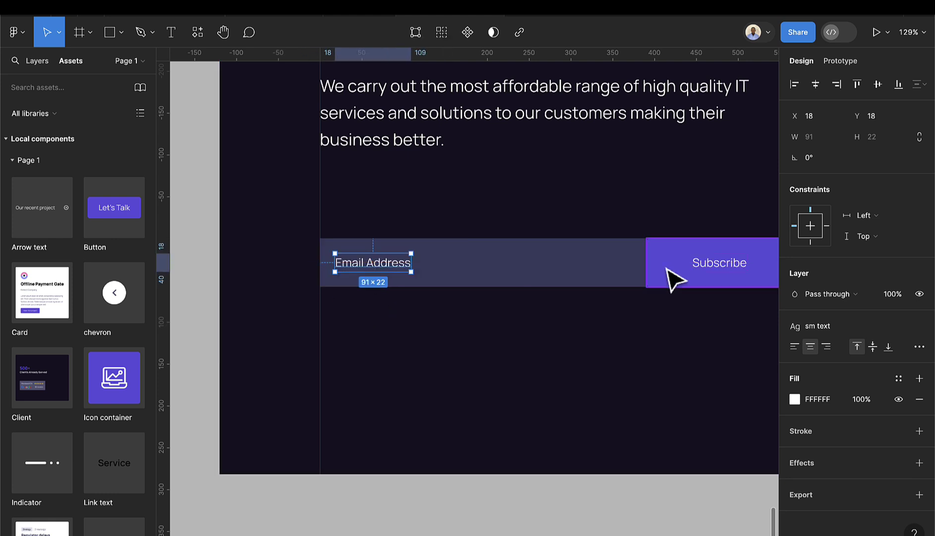
# - Round the input bar's corners to 4
pyautogui.click(543, 275)
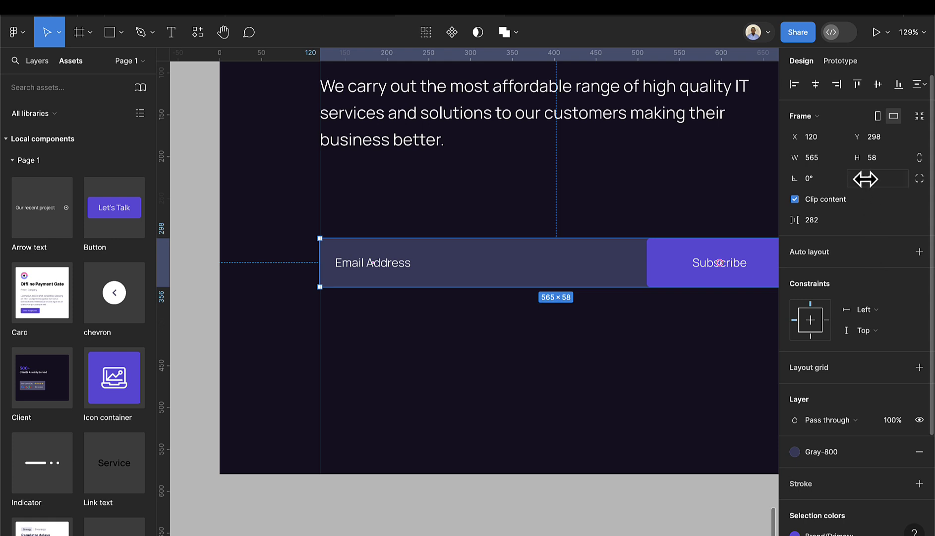
pyautogui.write('4')
pyautogui.press('Return')
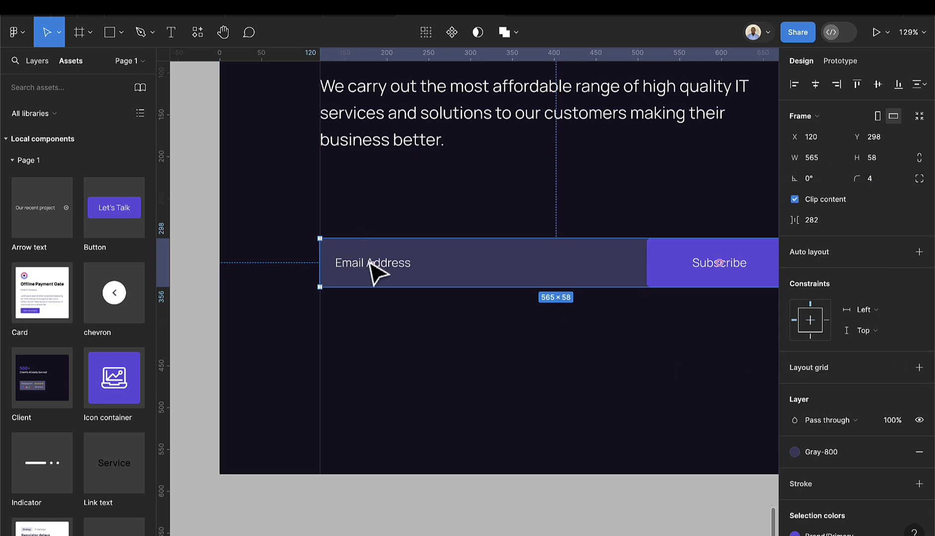
# - Colour the Email Address placeholder with the Gray-700 style
pyautogui.doubleClick(373, 264)
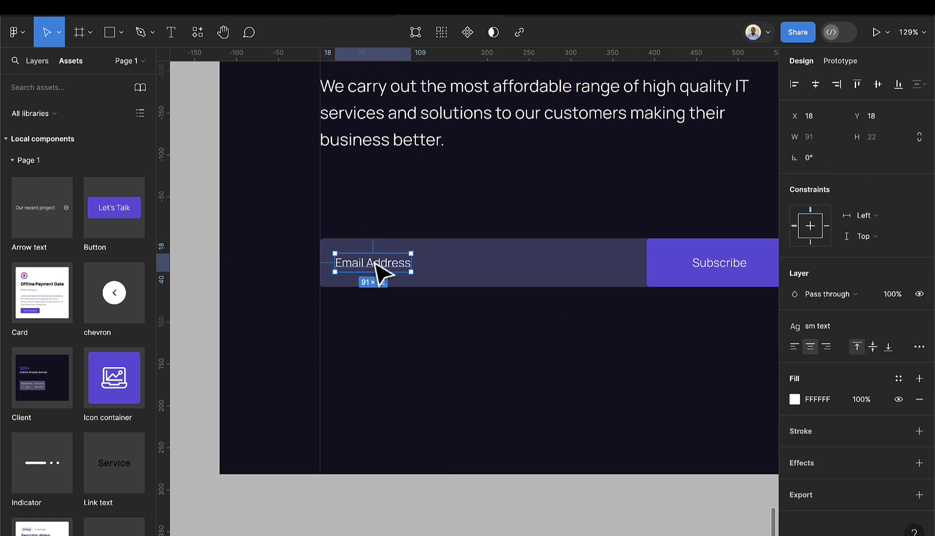
pyautogui.click(896, 380)
pyautogui.click(684, 404)
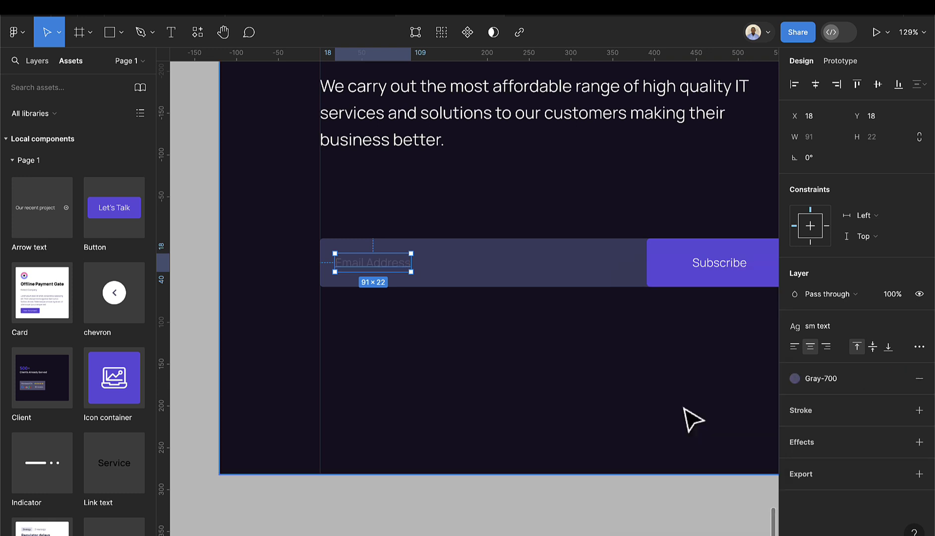
# - Move the input bar up to Y 279, closer to the tagline
pyautogui.click(410, 228)
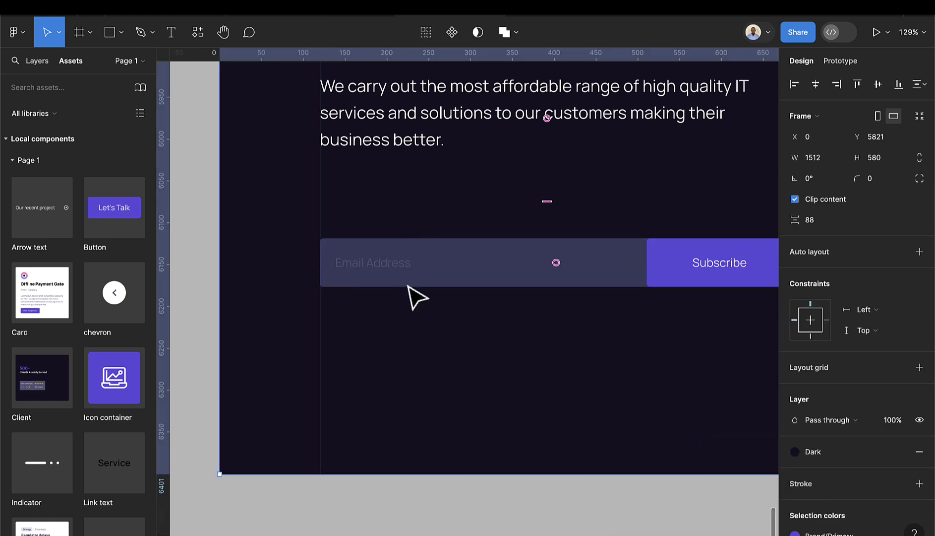
pyautogui.click(396, 264)
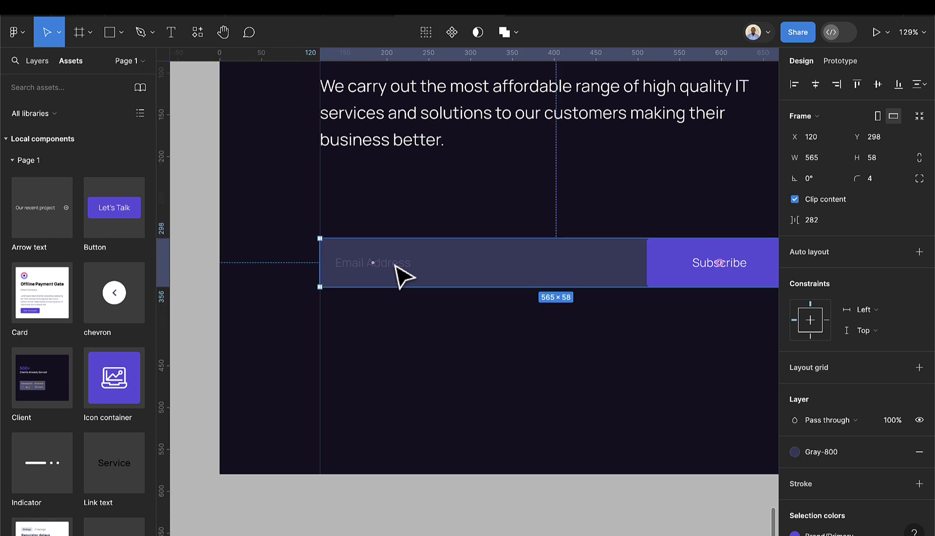
pyautogui.moveTo(501, 272); pyautogui.dragTo(508, 257)
pyautogui.hscroll(5, 551, 262)
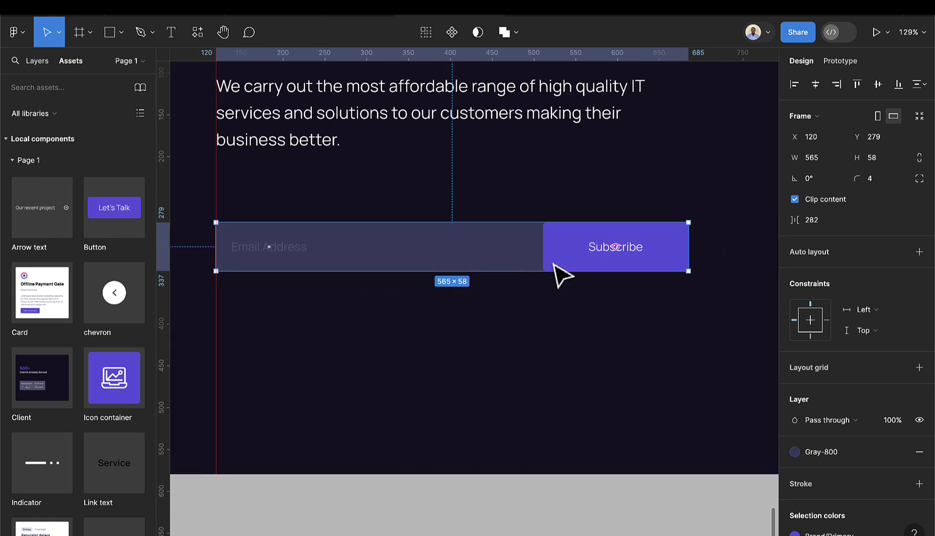
pyautogui.click(566, 311)
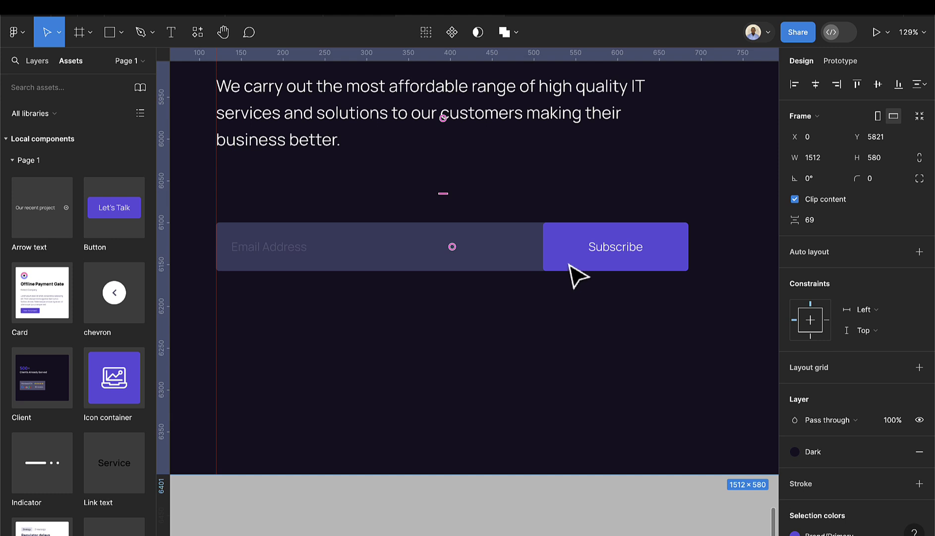
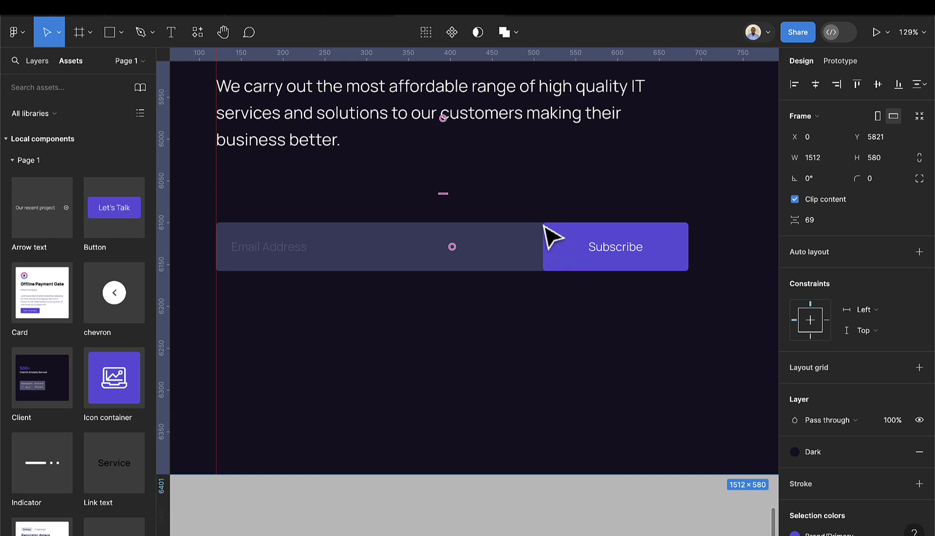
# - Set the Subscribe button's top-left and bottom-left corner radii to 0 so it meets the email field flush
pyautogui.click(568, 249)
pyautogui.click(570, 248)
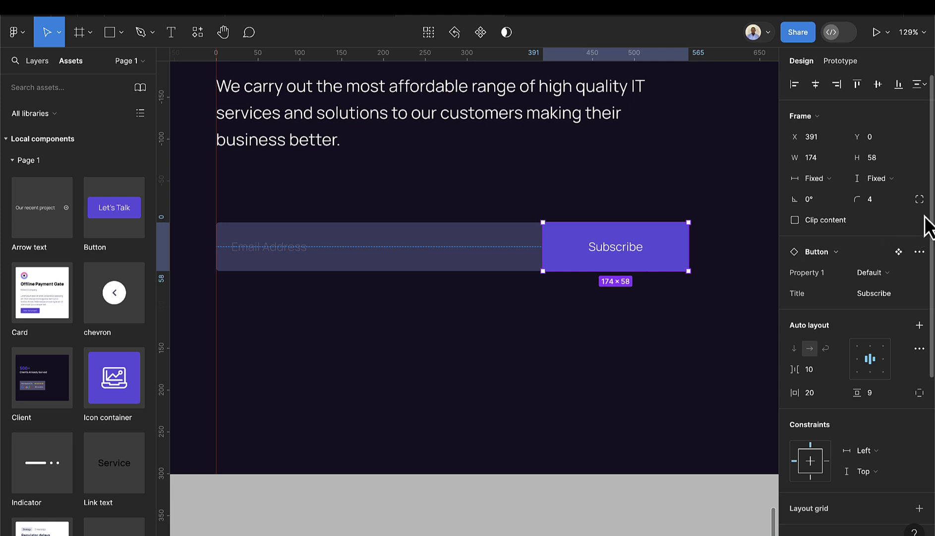
pyautogui.click(920, 199)
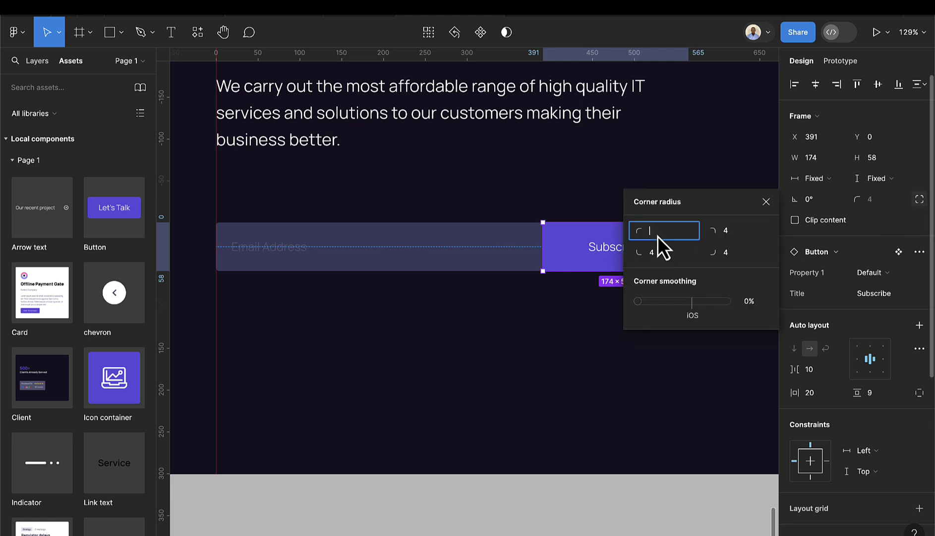
pyautogui.write('0')
pyautogui.press('Return')
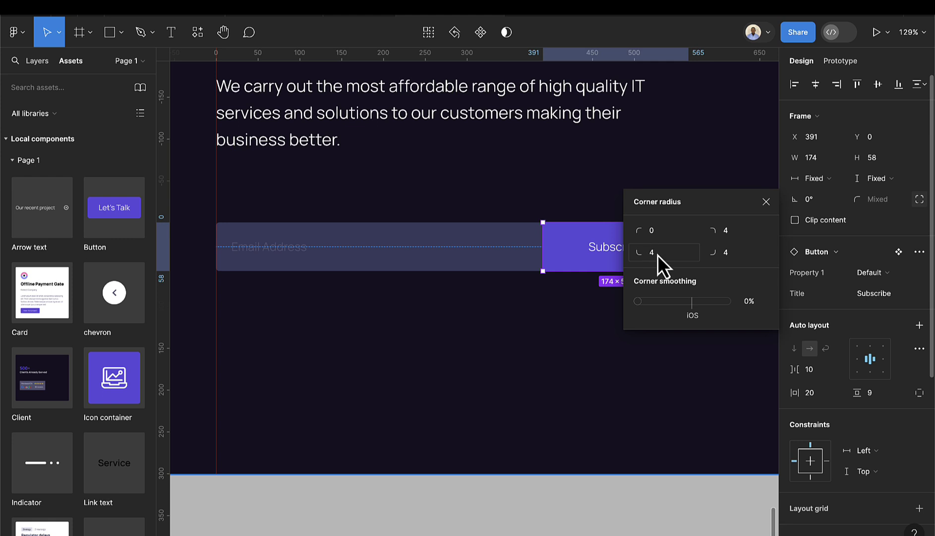
pyautogui.click(661, 256)
pyautogui.write('0')
pyautogui.press('Return')
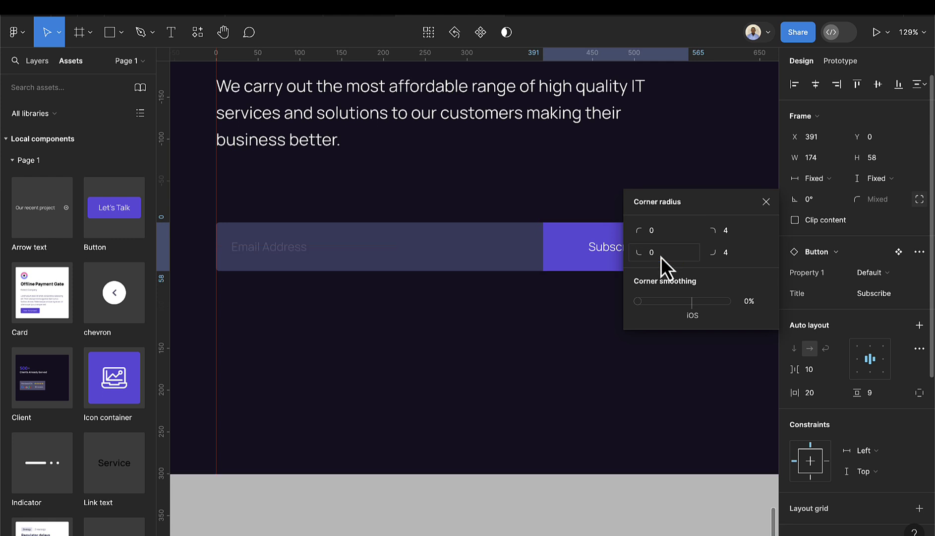
pyautogui.click(486, 337)
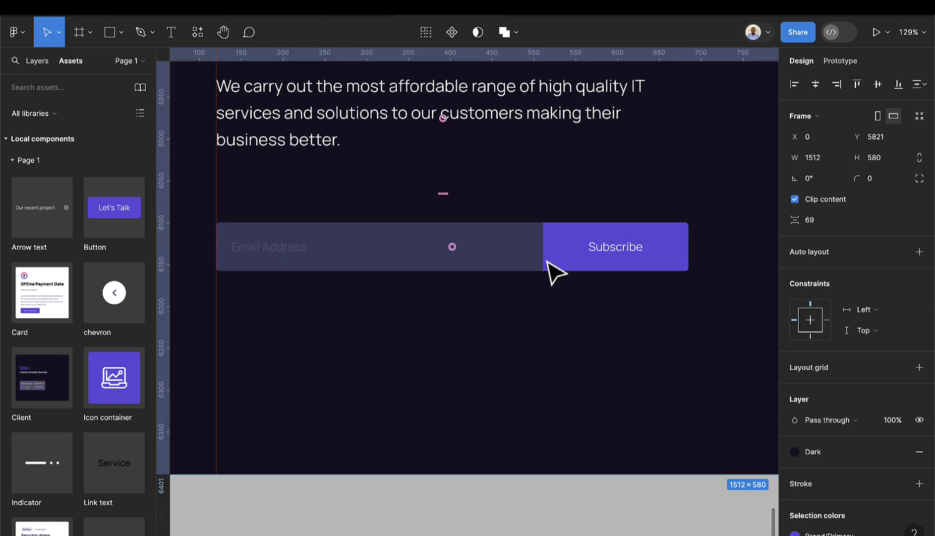
pyautogui.scroll(-3, 563, 319)
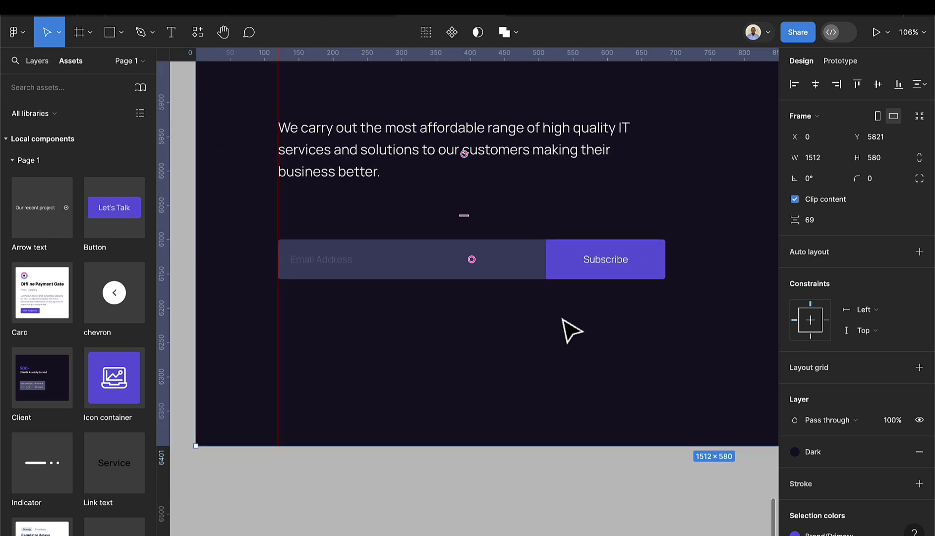
pyautogui.scroll(-5, 563, 320)
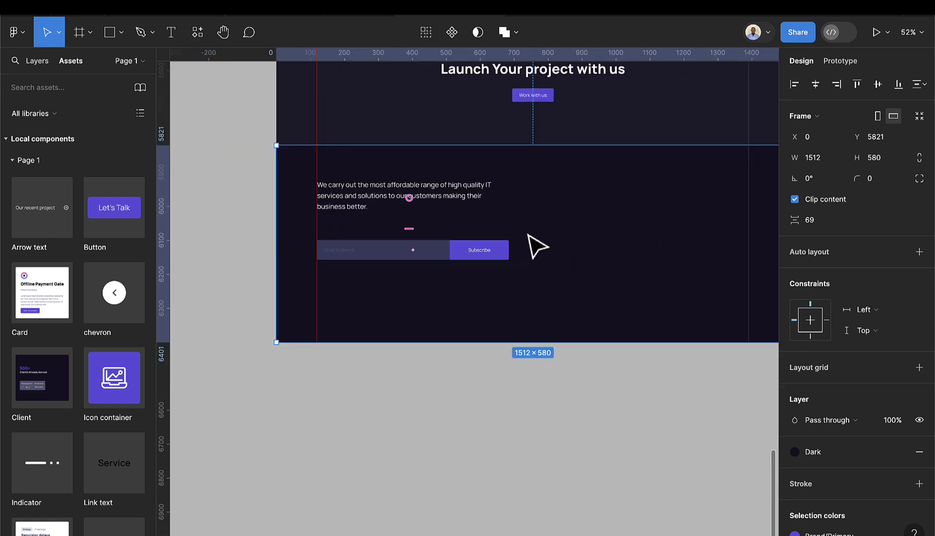
pyautogui.scroll(-1, 540, 244)
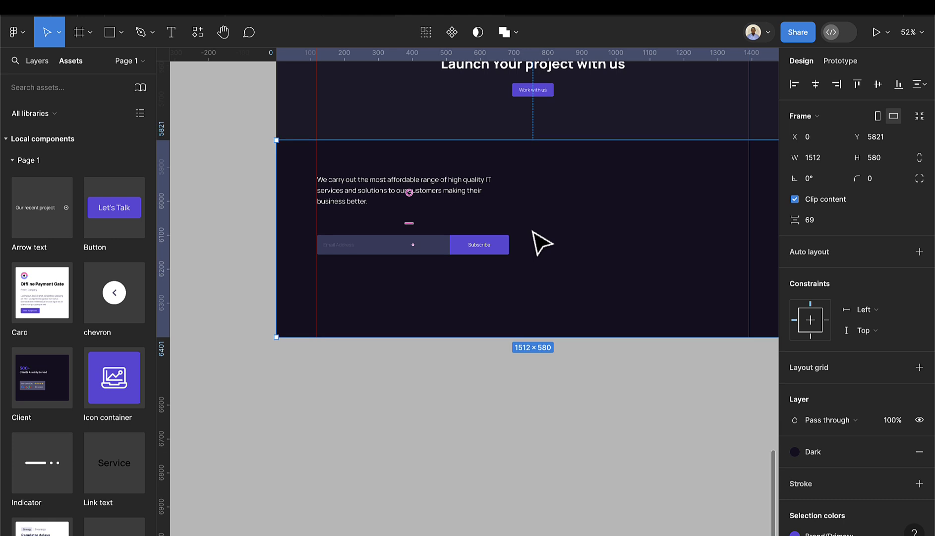
pyautogui.scroll(3, 435, 236)
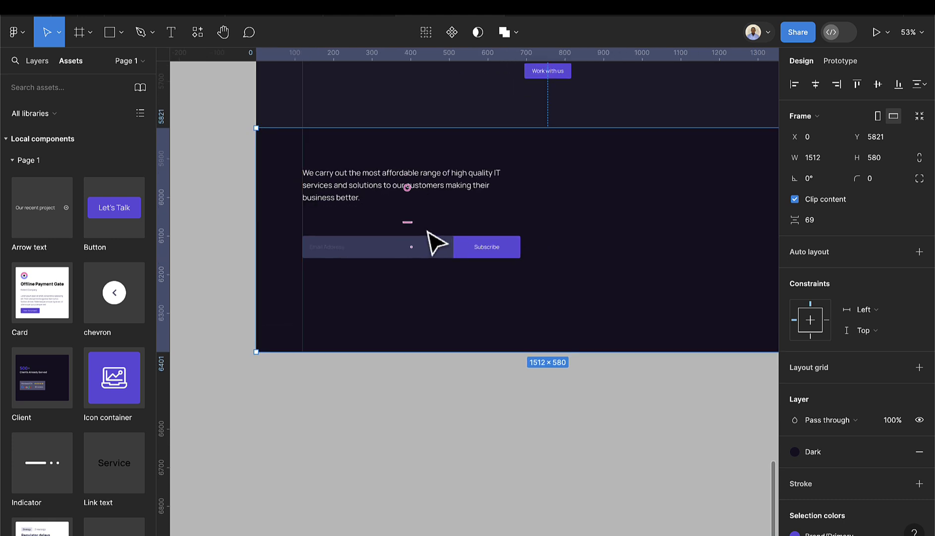
# - Narrow the email signup group by dragging its right edge inward
pyautogui.click(441, 263)
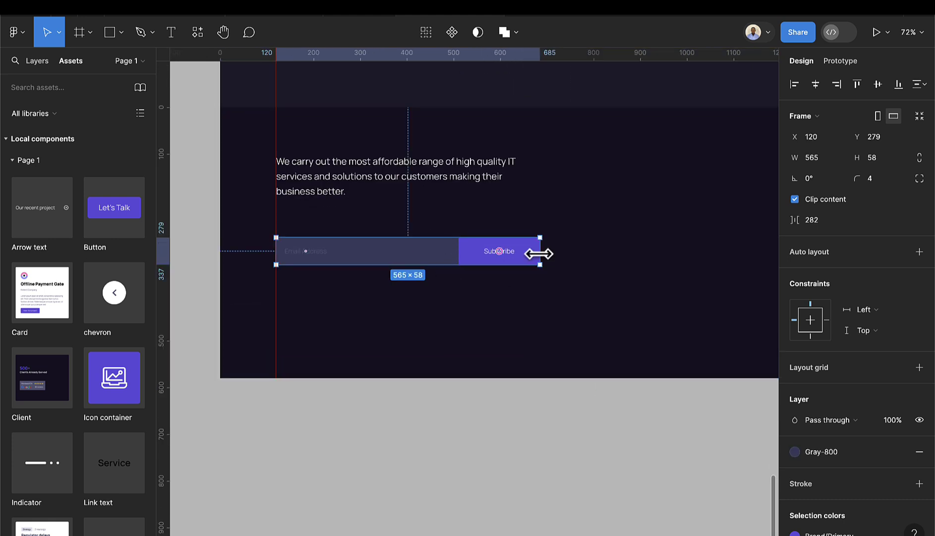
pyautogui.moveTo(538, 250); pyautogui.dragTo(455, 254)
pyautogui.doubleClick(478, 254)
pyautogui.click(458, 280)
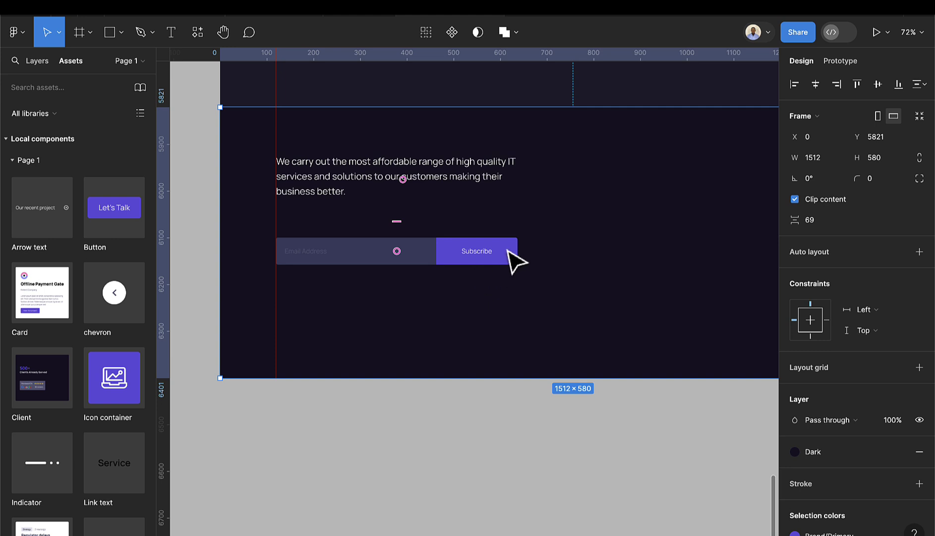
# - Recolour the footer paragraph text from white to the Gray-200 style
pyautogui.click(471, 184)
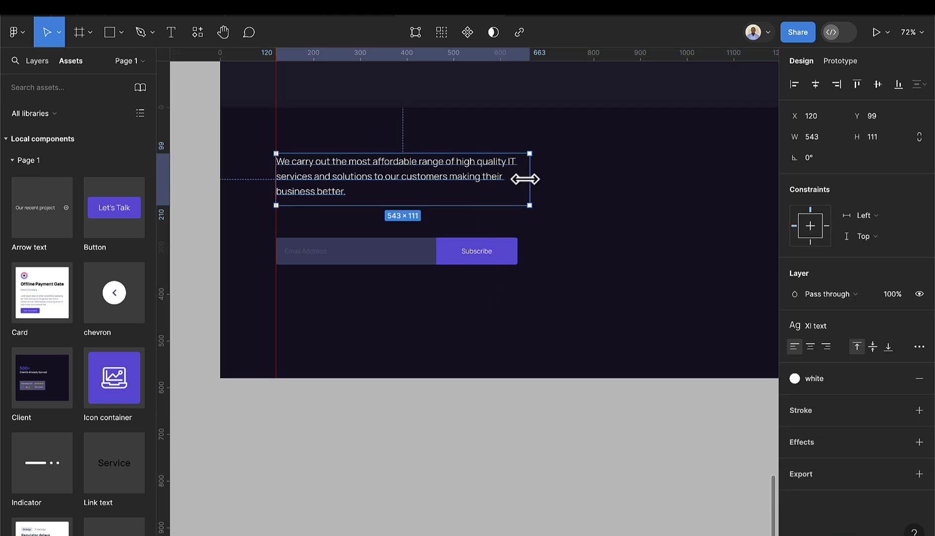
pyautogui.click(805, 377)
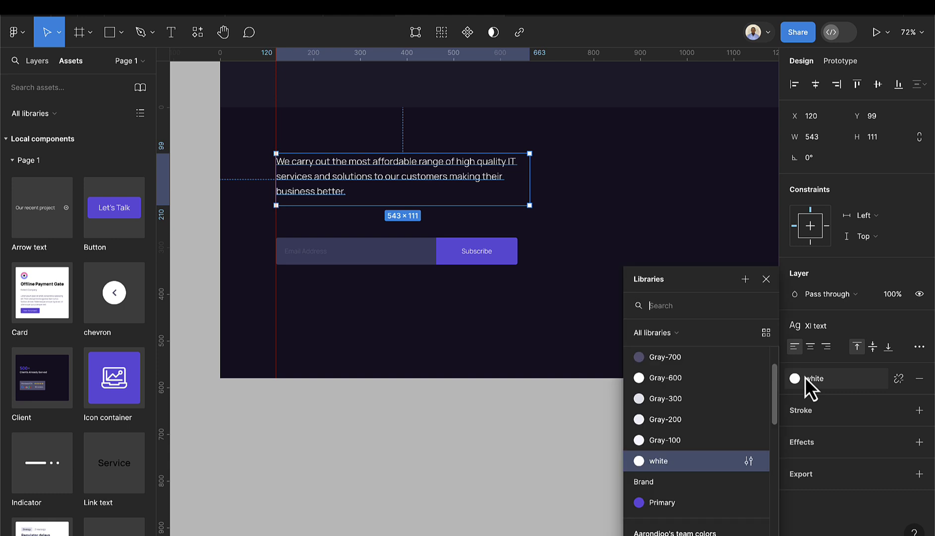
pyautogui.click(688, 425)
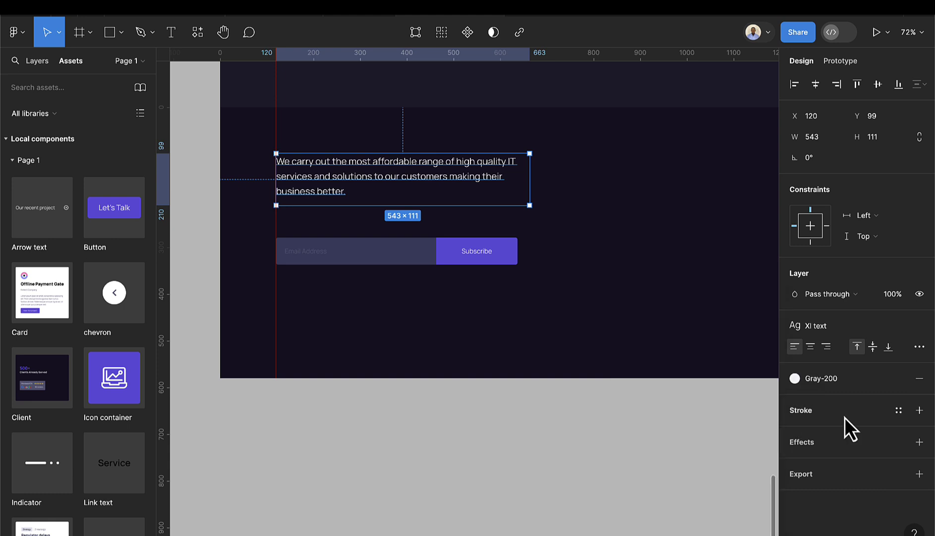
pyautogui.scroll(-3, 657, 408)
pyautogui.click(658, 407)
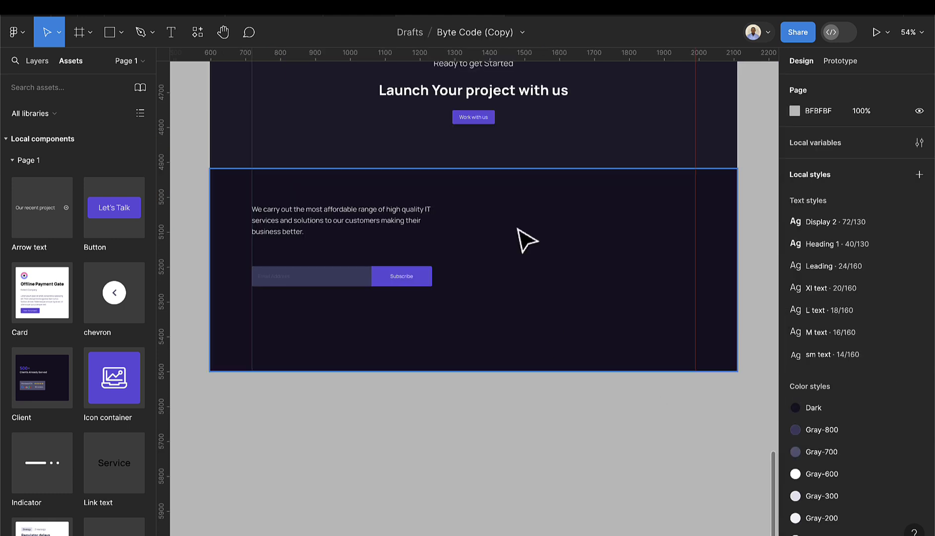
# - Drop a Link text instance reading Service into the footer and colour it with the white style
pyautogui.click(37, 61)
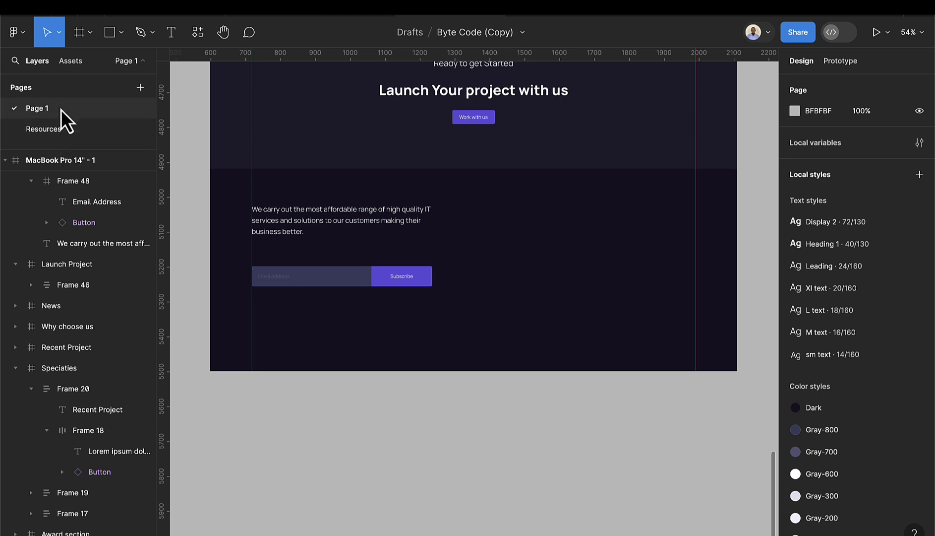
pyautogui.click(70, 62)
pyautogui.scroll(-4, 102, 293)
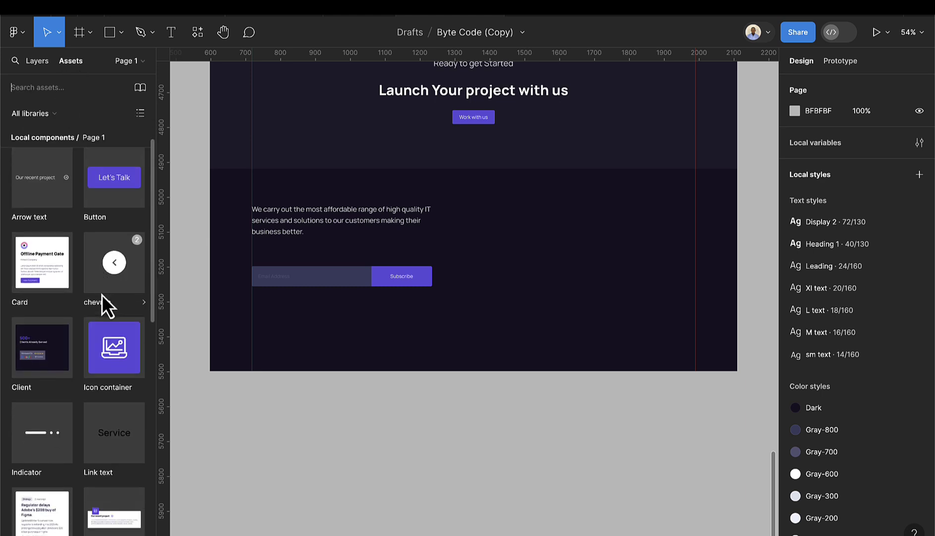
pyautogui.moveTo(117, 377); pyautogui.dragTo(505, 217)
pyautogui.scroll(5, 526, 226)
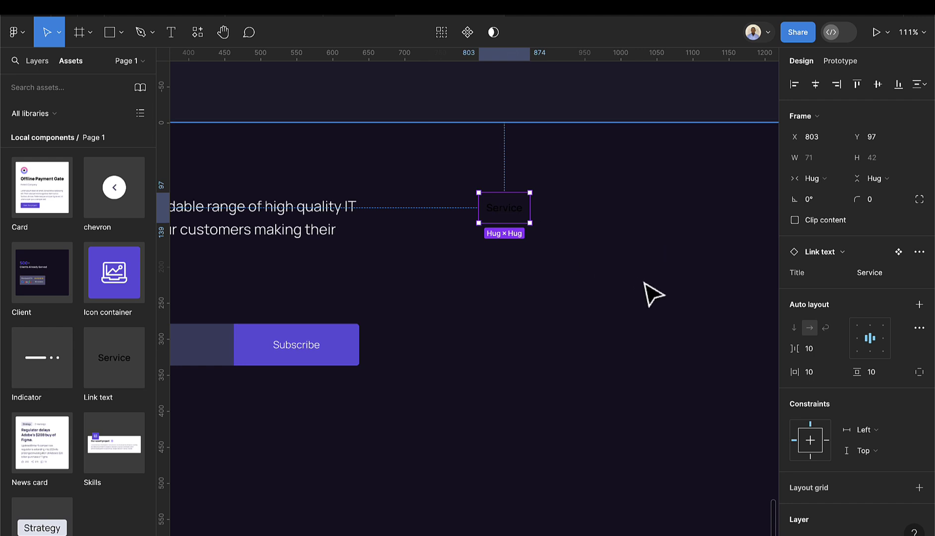
pyautogui.scroll(-5, 907, 441)
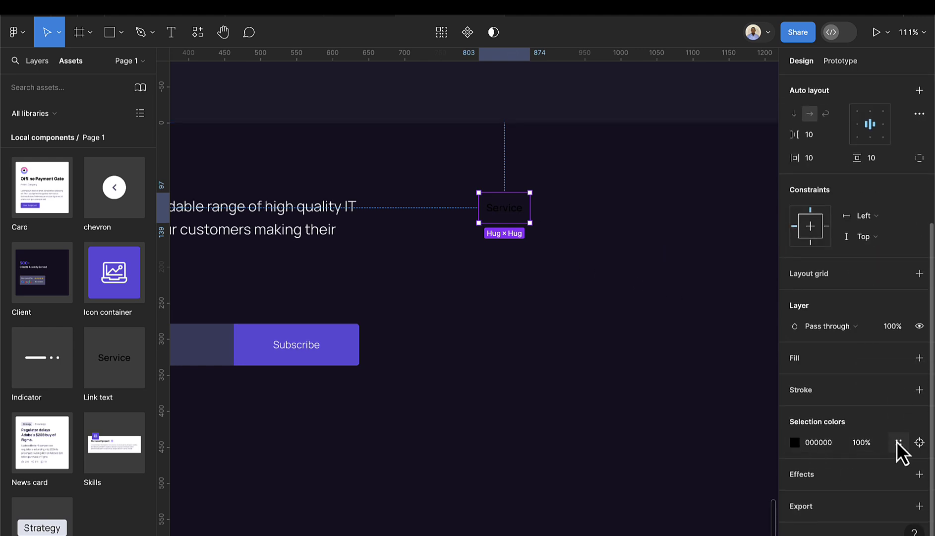
pyautogui.click(899, 442)
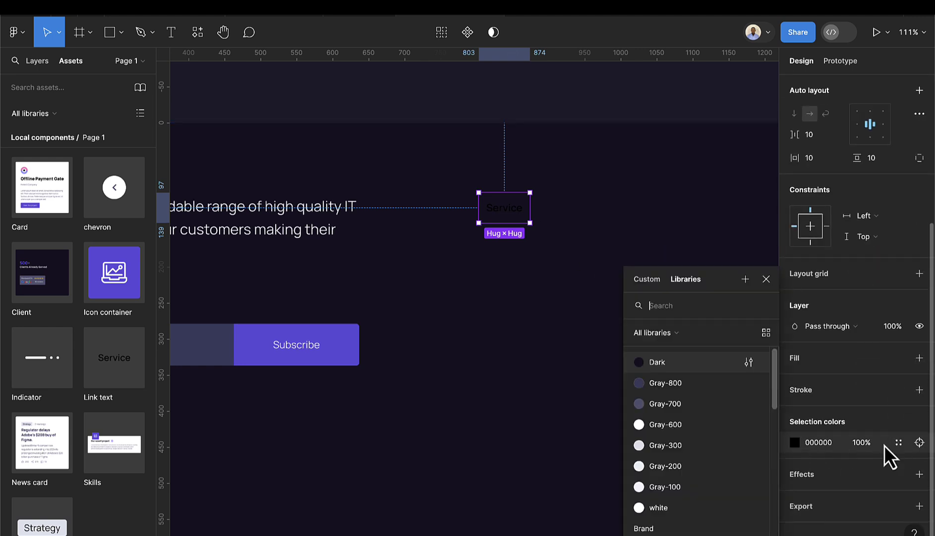
pyautogui.click(670, 507)
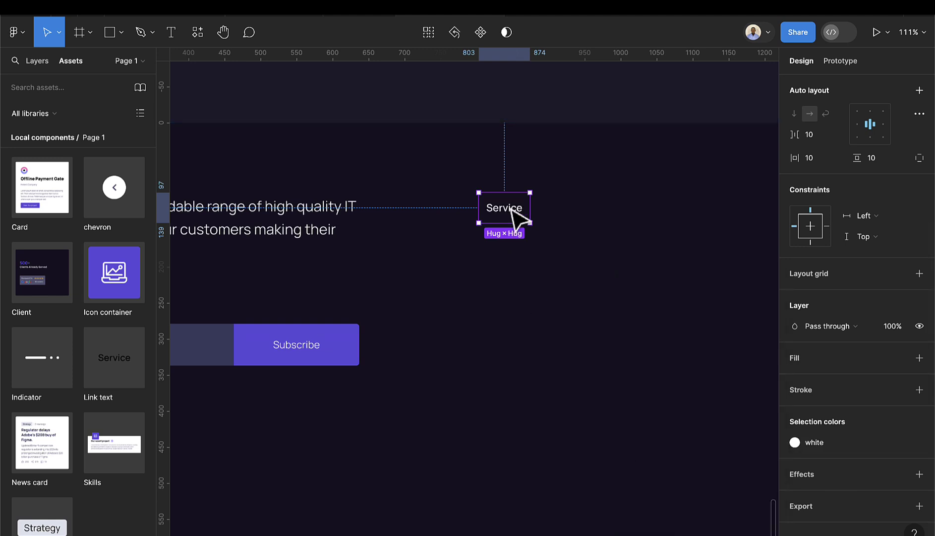
pyautogui.scroll(4, 512, 210)
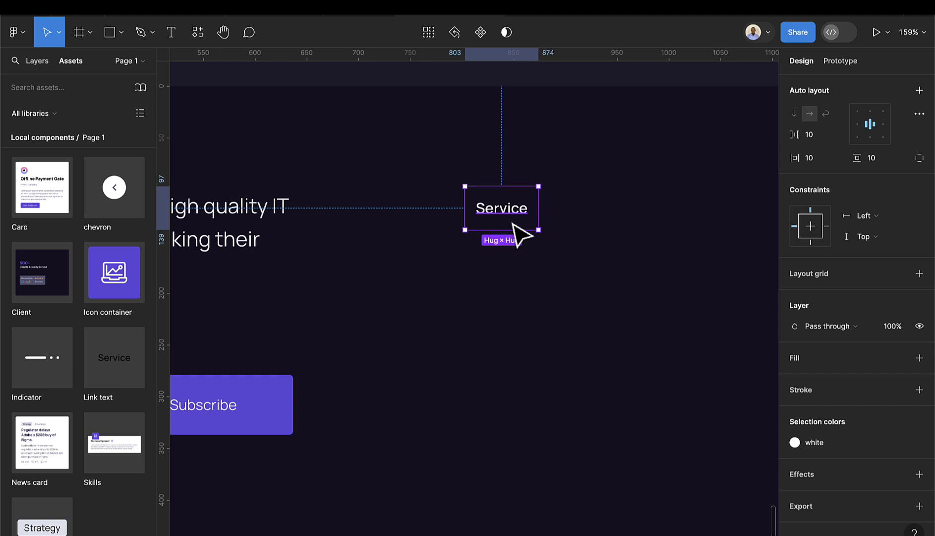
# - Duplicate the Service link three times below itself, titled About, Contact and project
pyautogui.moveTo(513, 223); pyautogui.dragTo(513, 278)
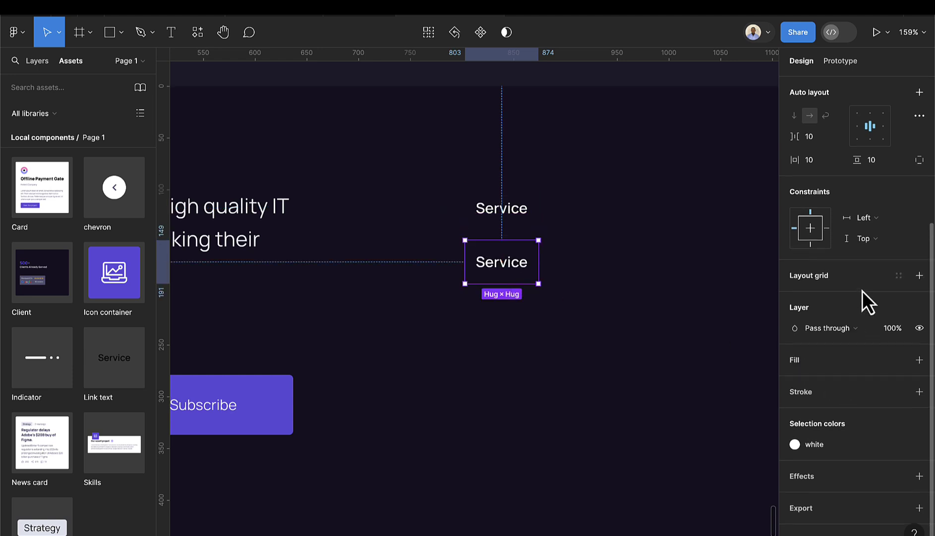
pyautogui.scroll(4, 862, 290)
pyautogui.click(880, 279)
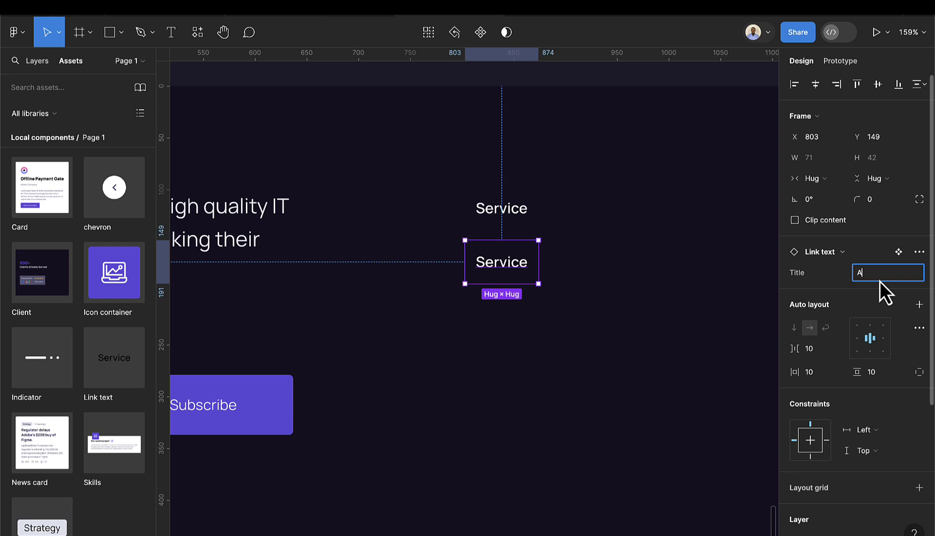
pyautogui.press('Return')
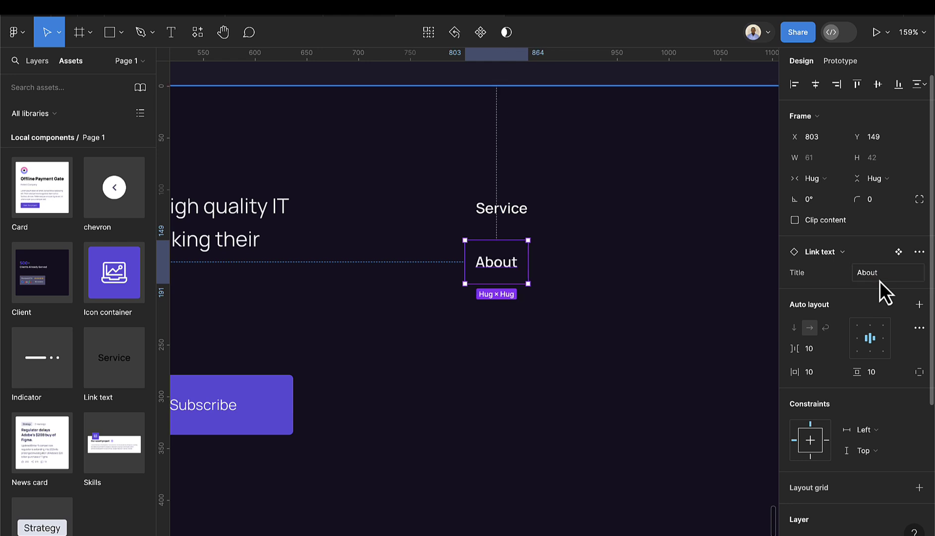
pyautogui.hotkey('ctrl', 'd')
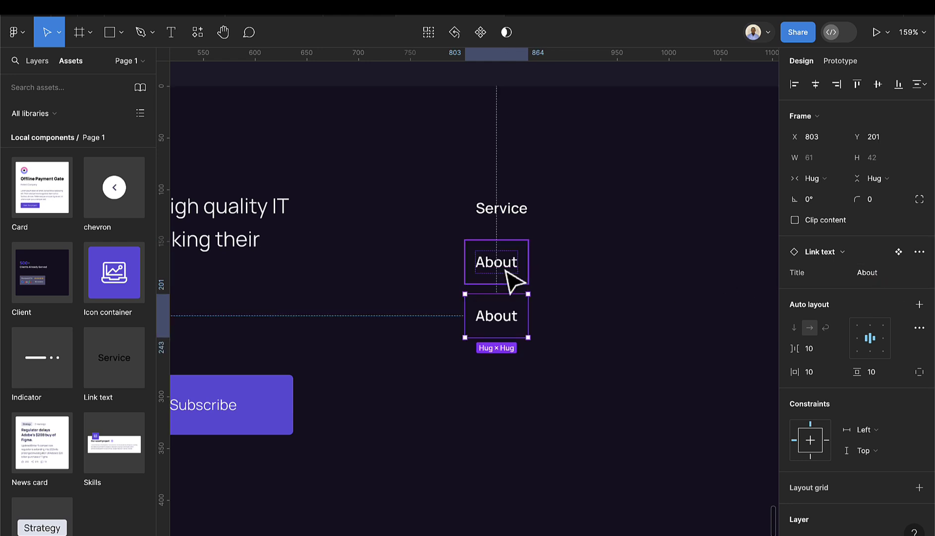
pyautogui.click(888, 273)
pyautogui.write('Contact')
pyautogui.press('Return')
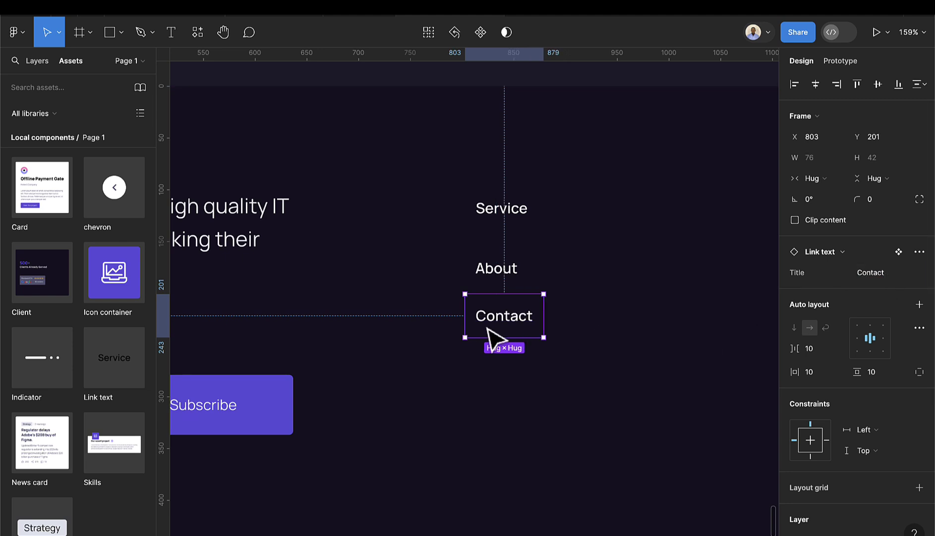
pyautogui.moveTo(503, 334); pyautogui.dragTo(504, 383)
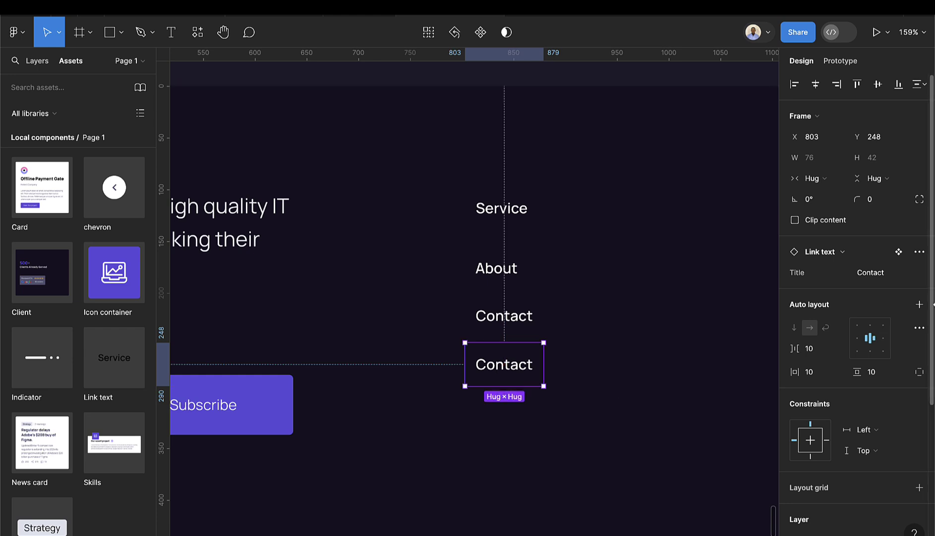
pyautogui.click(888, 274)
pyautogui.write('project')
pyautogui.press('Return')
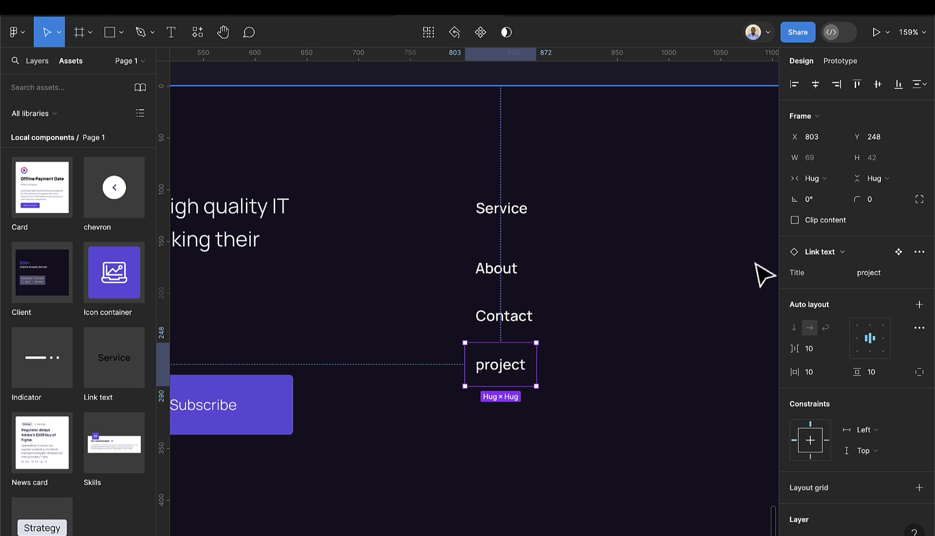
# - Wrap the four links in a vertical auto layout column and position it in the footer
pyautogui.keyDown('shift'); pyautogui.click(530, 327); pyautogui.keyUp('shift')
pyautogui.keyDown('shift'); pyautogui.click(514, 282); pyautogui.keyUp('shift')
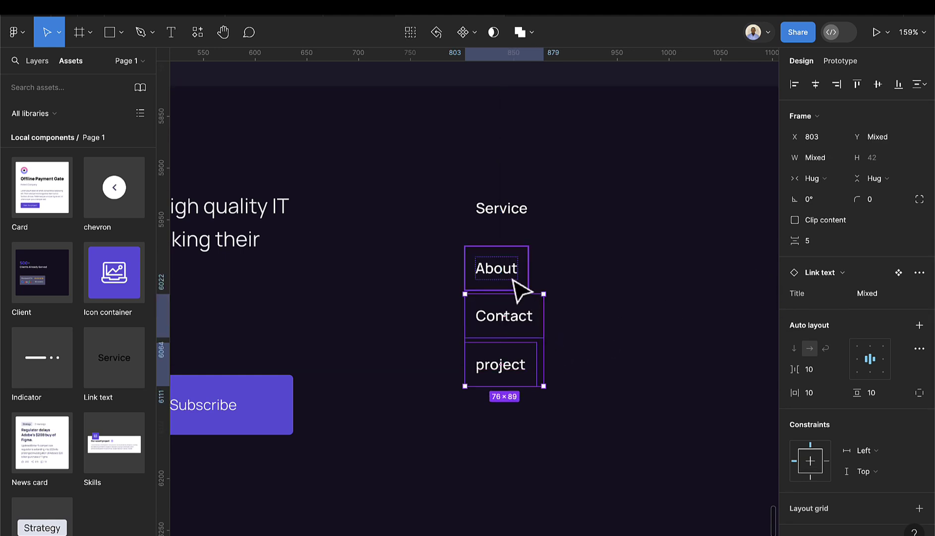
pyautogui.keyDown('shift'); pyautogui.click(514, 225); pyautogui.keyUp('shift')
pyautogui.hotkey('shift', 'a')
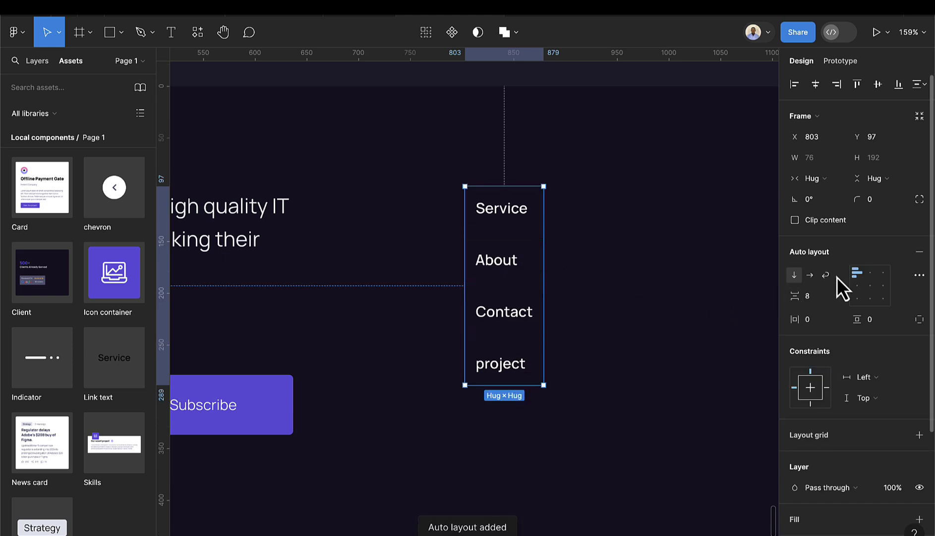
pyautogui.scroll(-2, 529, 310)
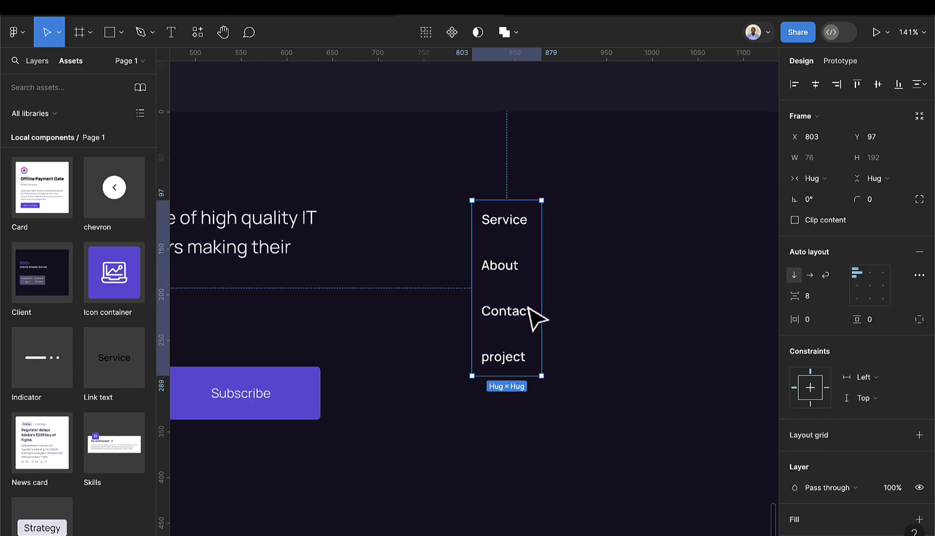
pyautogui.scroll(-4, 530, 309)
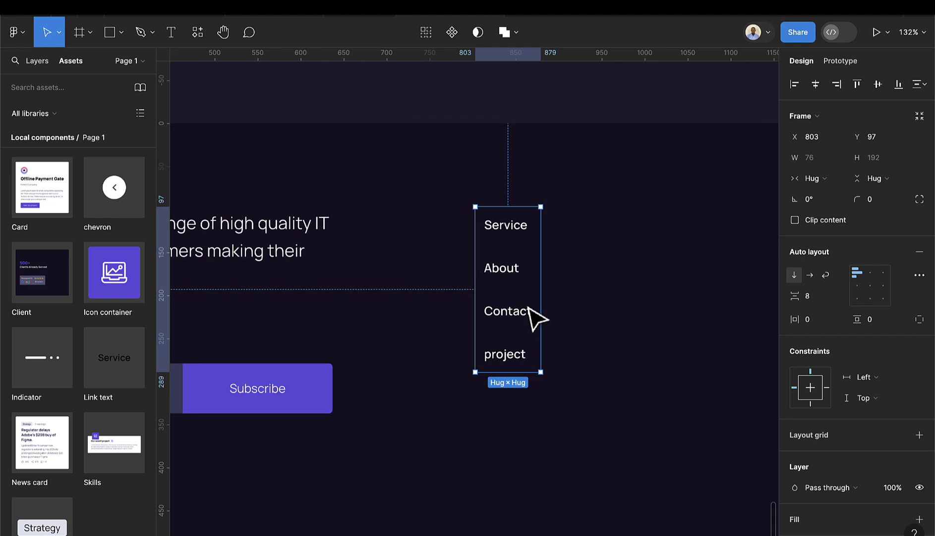
pyautogui.moveTo(524, 313); pyautogui.dragTo(607, 306)
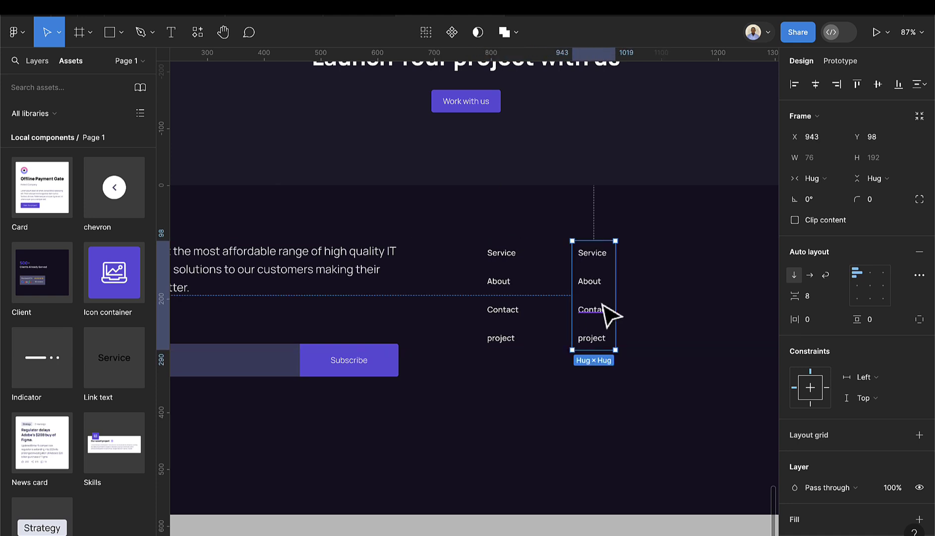
# - Duplicate the link column across the footer and delete the third copy
pyautogui.hotkey('ctrl', 'd')
pyautogui.hotkey('ctrl', 'd')
pyautogui.hscroll(5, 617, 315)
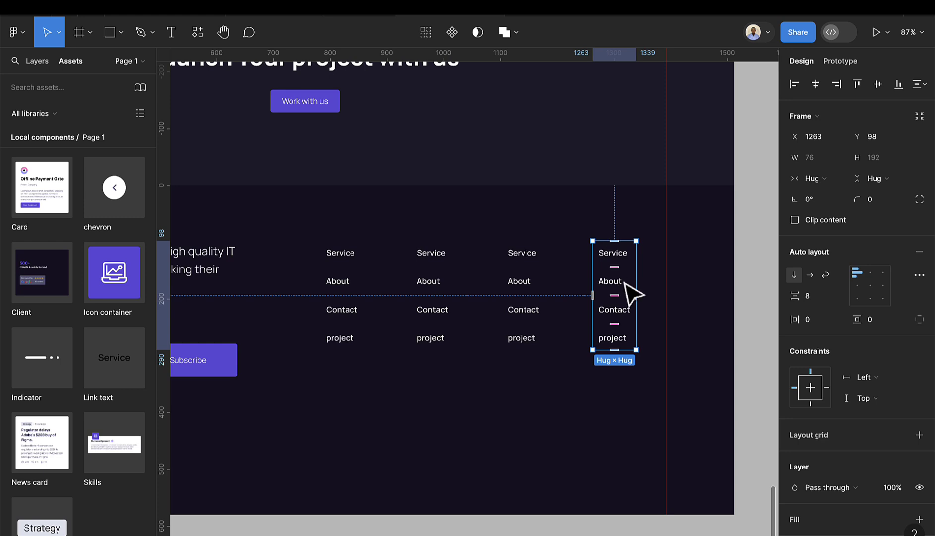
pyautogui.click(539, 313)
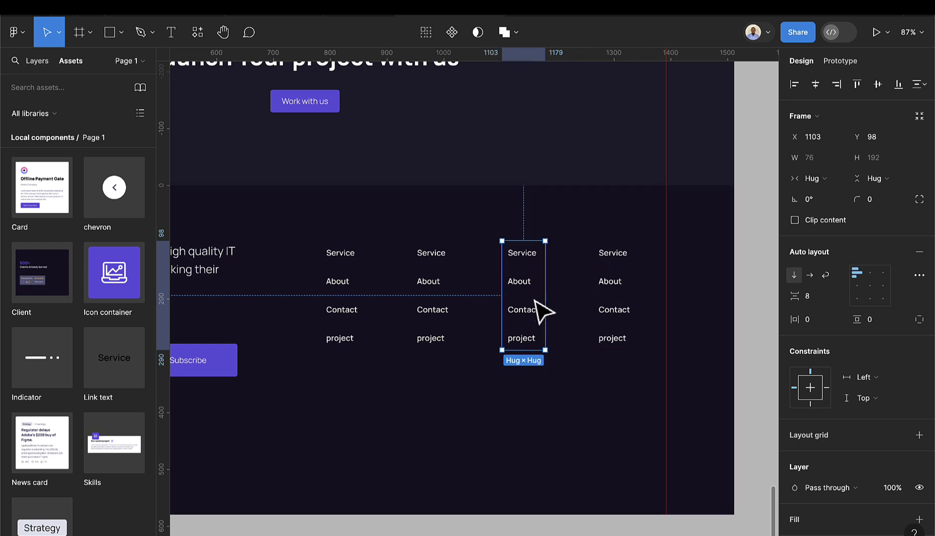
pyautogui.press('Delete')
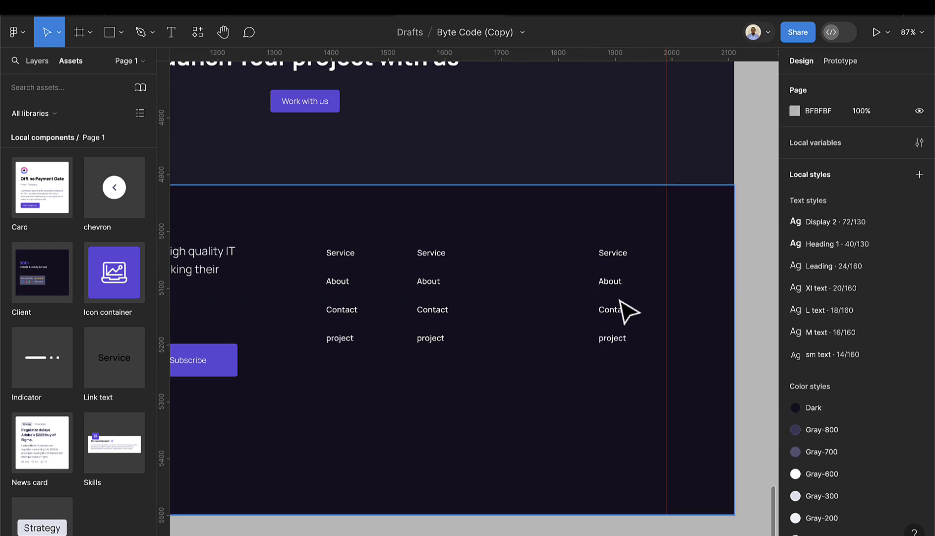
# - Delete the fourth link column
pyautogui.click(617, 314)
pyautogui.click(623, 325)
pyautogui.press('Delete')
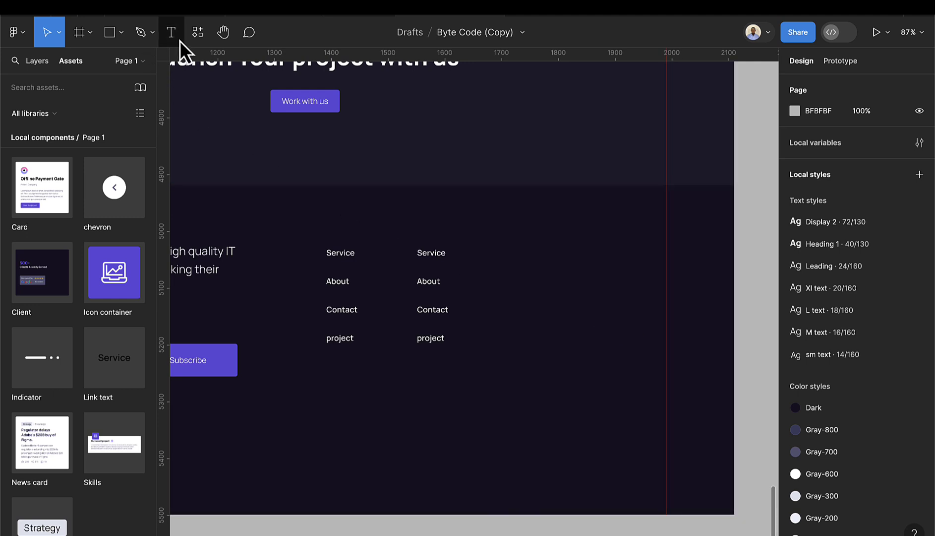
# - Add a Link text instance titled Contact us to the footer and colour it white
pyautogui.moveTo(114, 357); pyautogui.dragTo(557, 245)
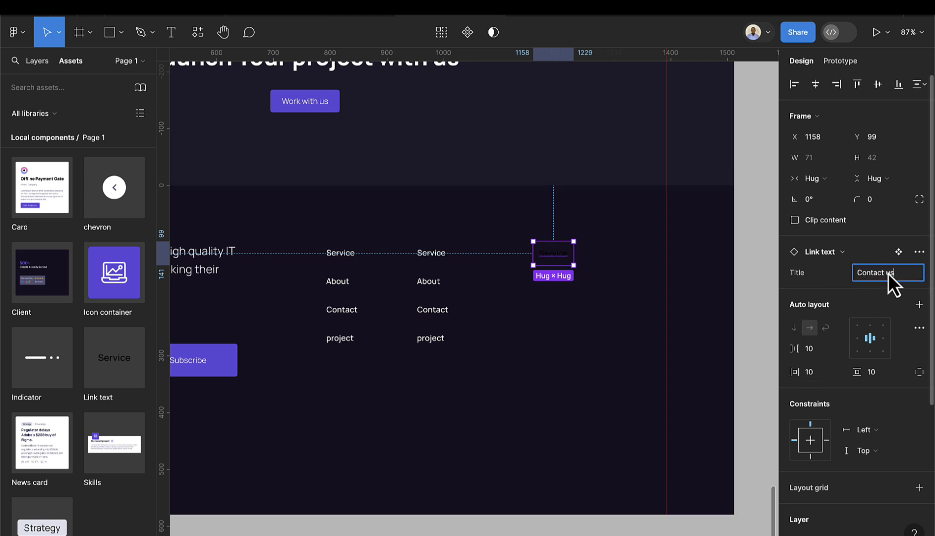
pyautogui.press('Return')
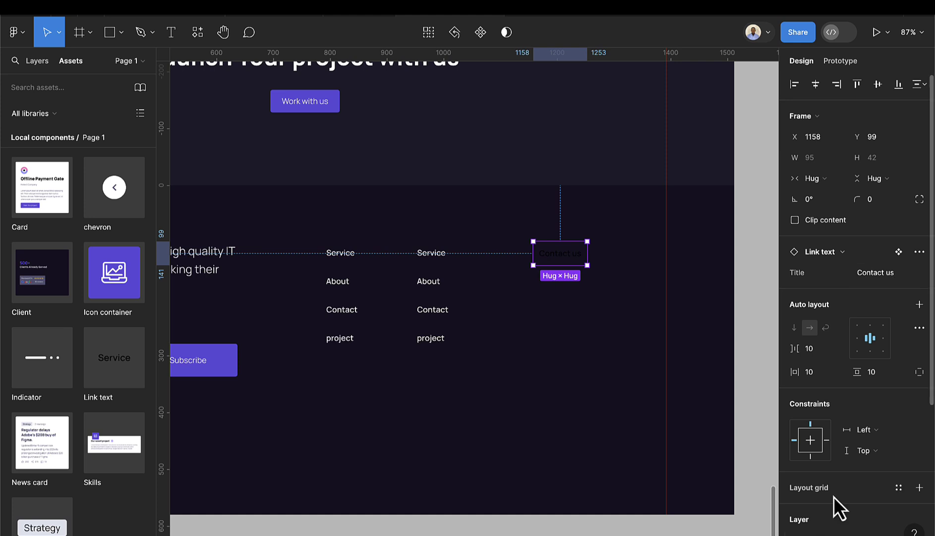
pyautogui.scroll(-5, 835, 492)
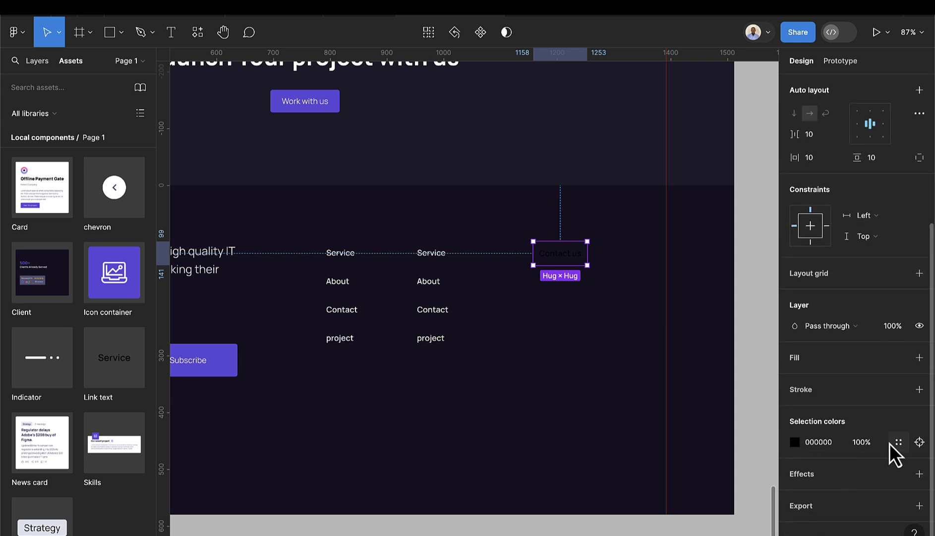
pyautogui.click(892, 442)
pyautogui.click(659, 383)
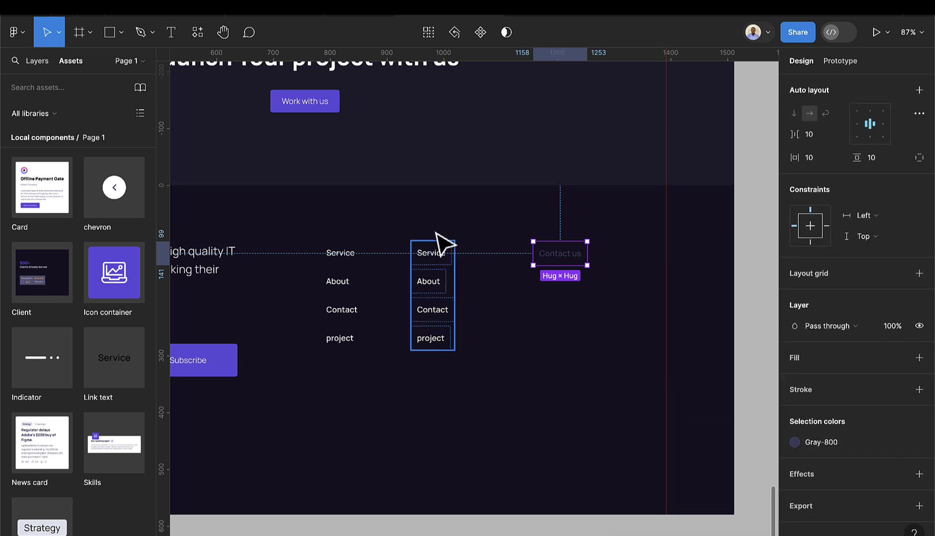
pyautogui.click(797, 442)
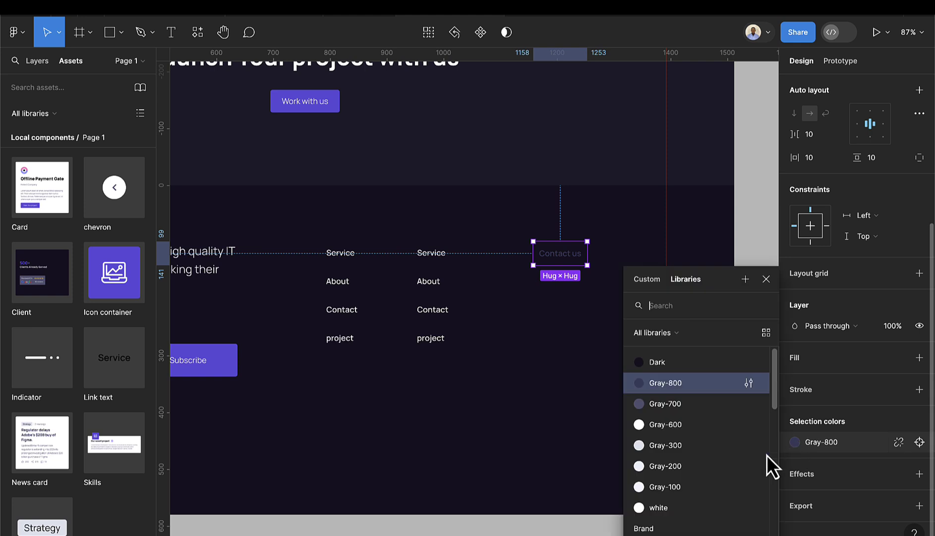
pyautogui.click(675, 507)
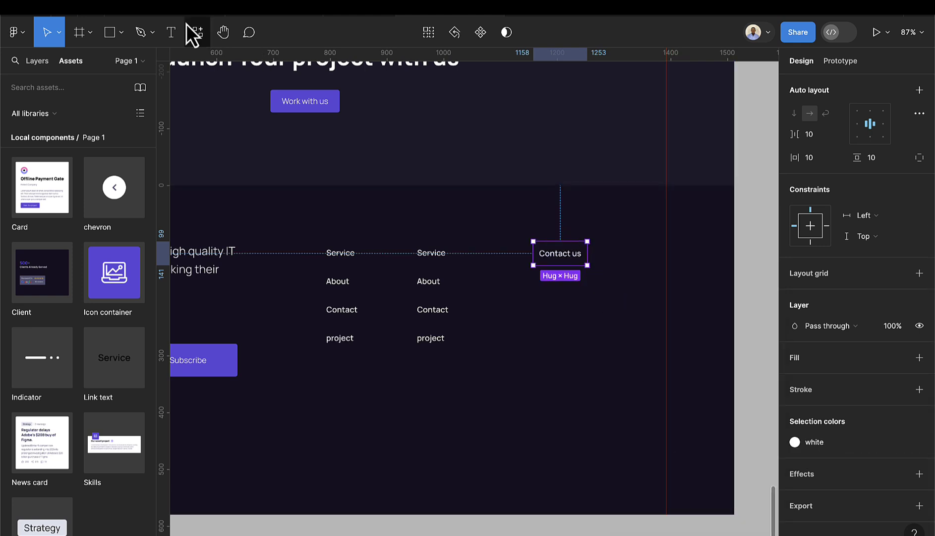
pyautogui.click(171, 32)
pyautogui.click(522, 309)
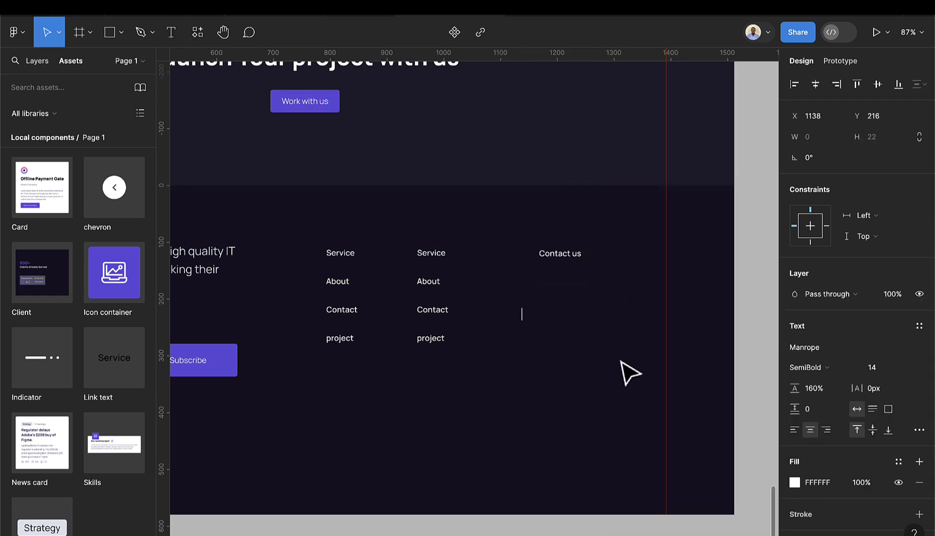
pyautogui.write('Bi')
pyautogui.write('tstart')
pyautogui.press('BackSpace')
pyautogui.press('BackSpace')
pyautogui.press('BackSpace')
pyautogui.press('BackSpace')
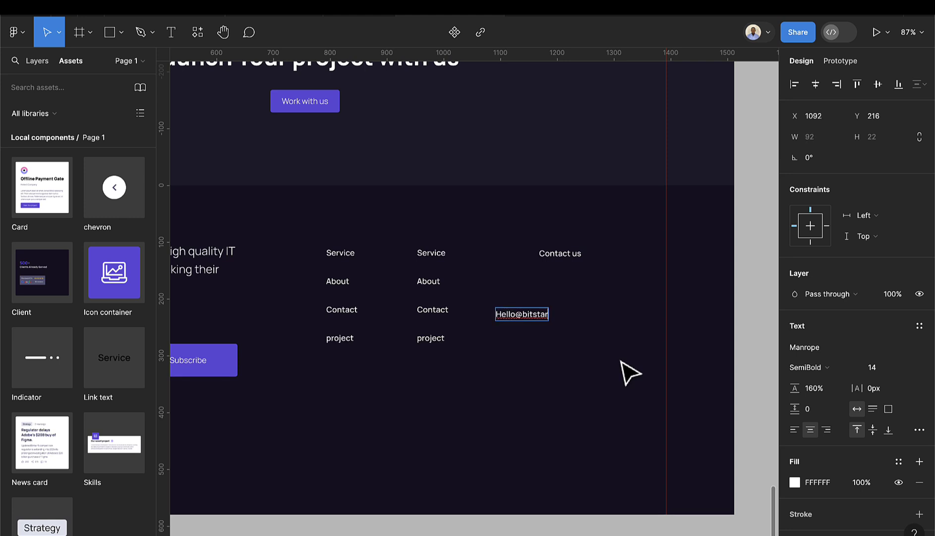
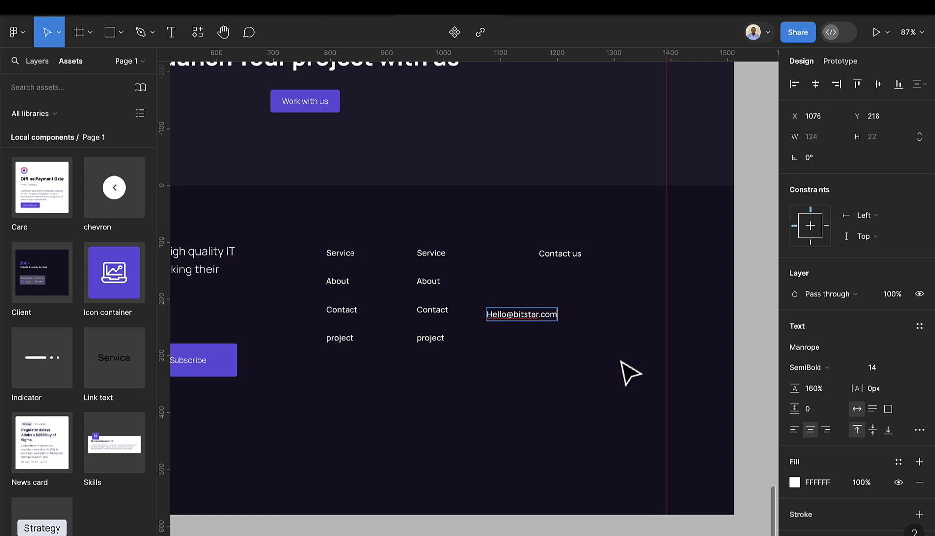
pyautogui.press('Escape')
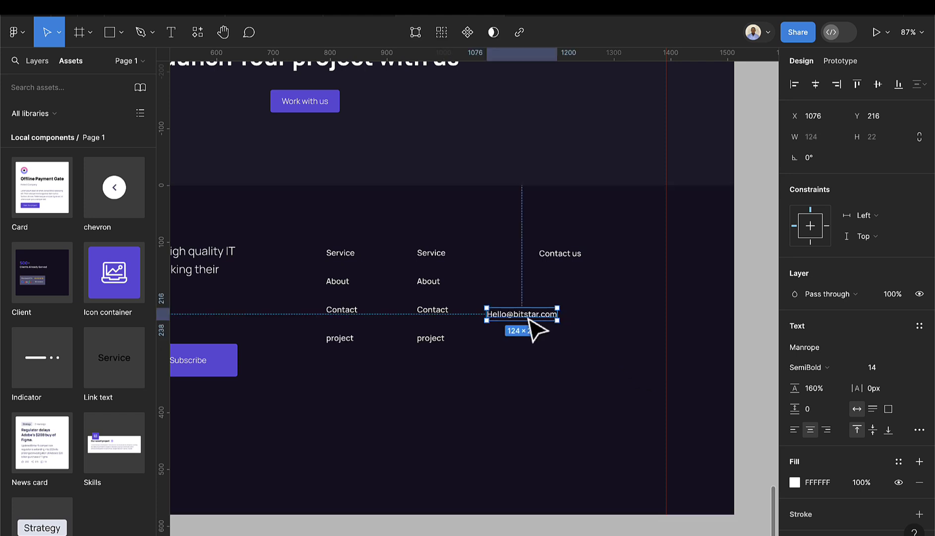
pyautogui.moveTo(529, 318); pyautogui.dragTo(576, 277)
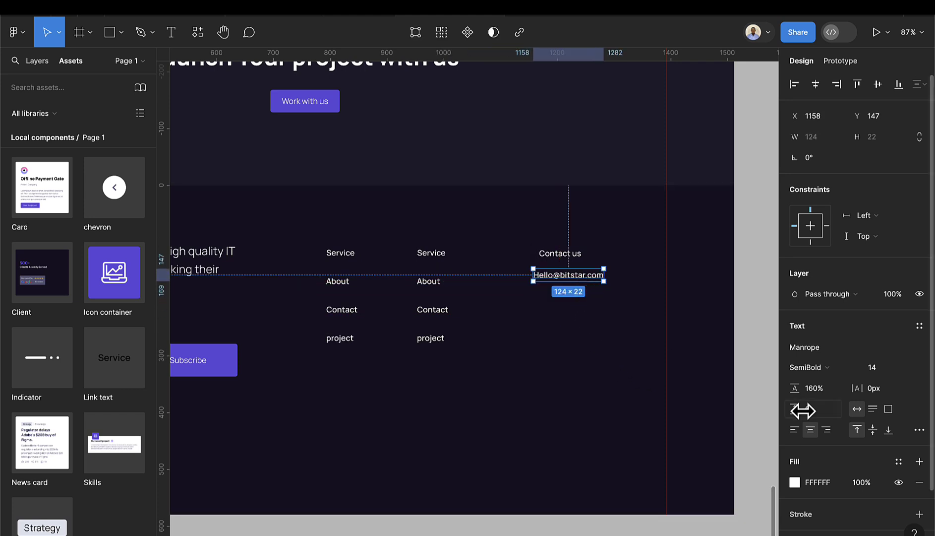
# - Colour the e-mail Brand/Primary and stack it with Contact us in vertical auto layout
pyautogui.click(906, 469)
pyautogui.scroll(-5, 691, 473)
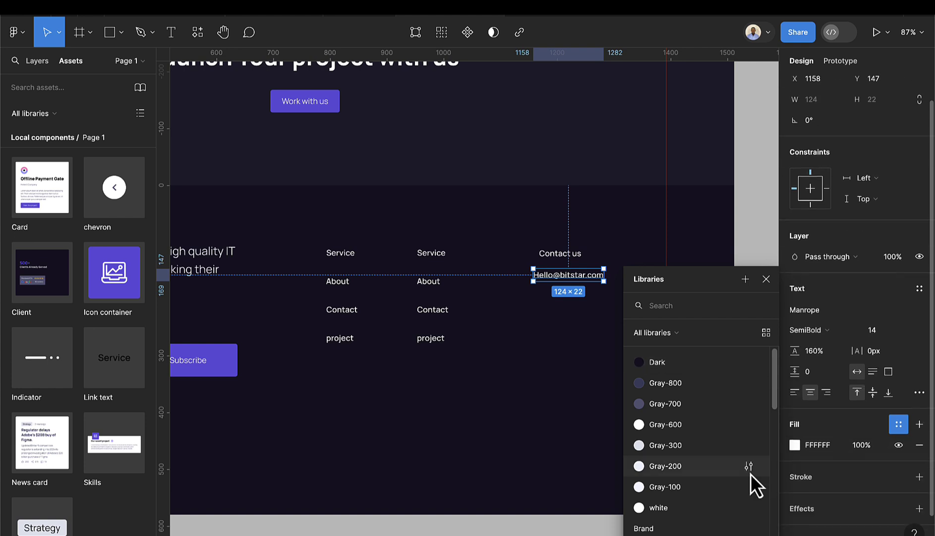
pyautogui.scroll(3, 660, 396)
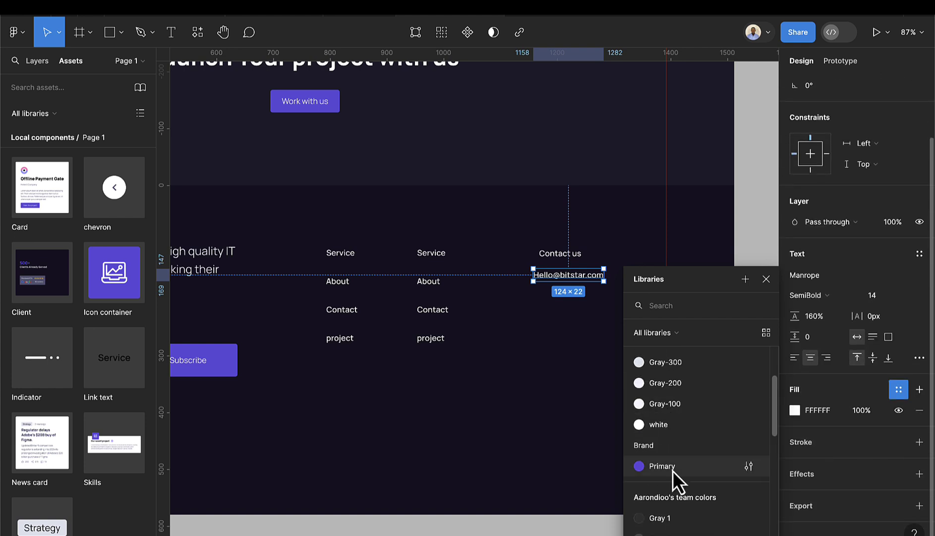
pyautogui.click(669, 469)
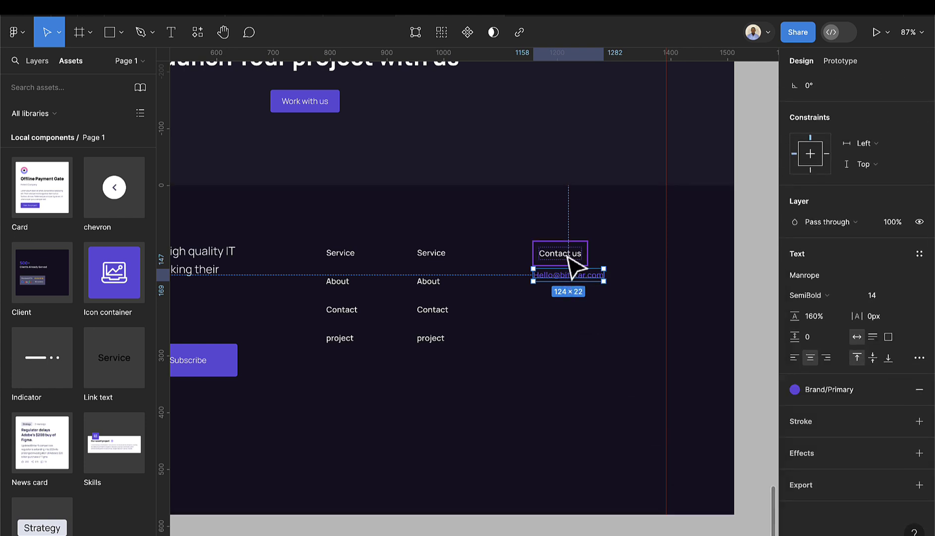
pyautogui.keyDown('shift'); pyautogui.click(584, 258); pyautogui.keyUp('shift')
pyautogui.hotkey('shift', 'a')
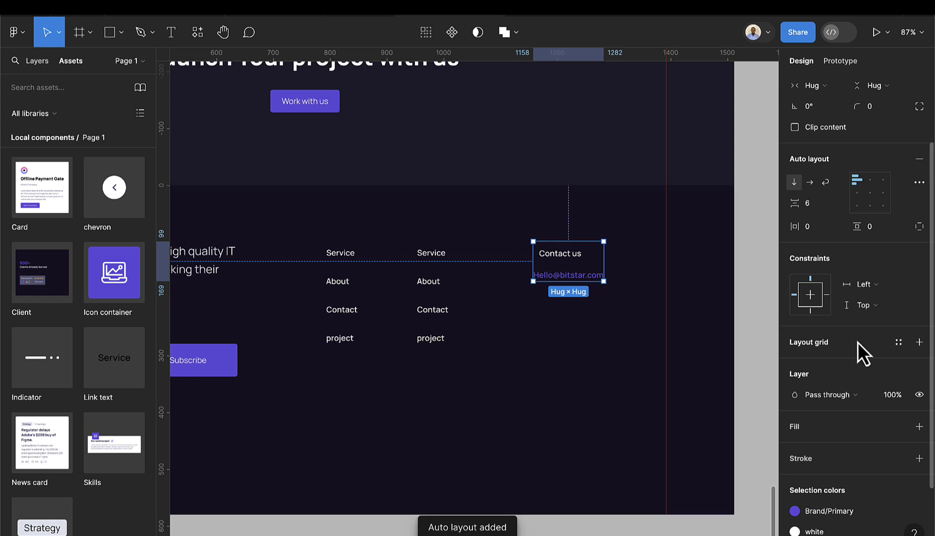
# - Delete the existing e-mail text from the Contact us group
pyautogui.scroll(5, 571, 273)
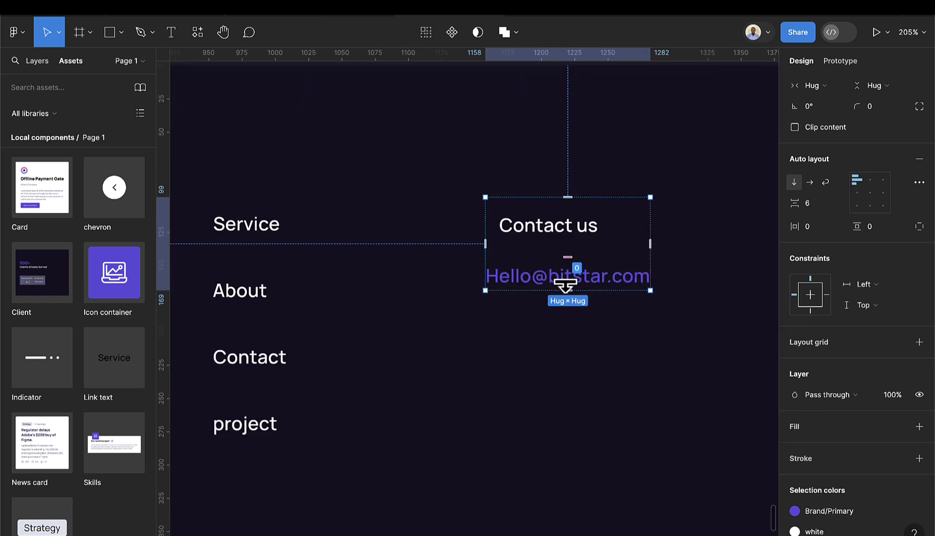
pyautogui.click(552, 239)
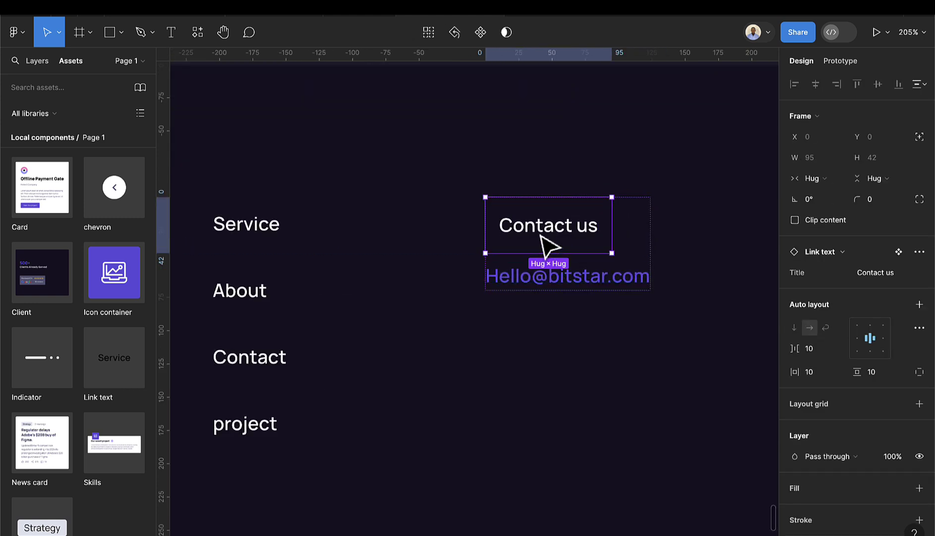
pyautogui.click(576, 290)
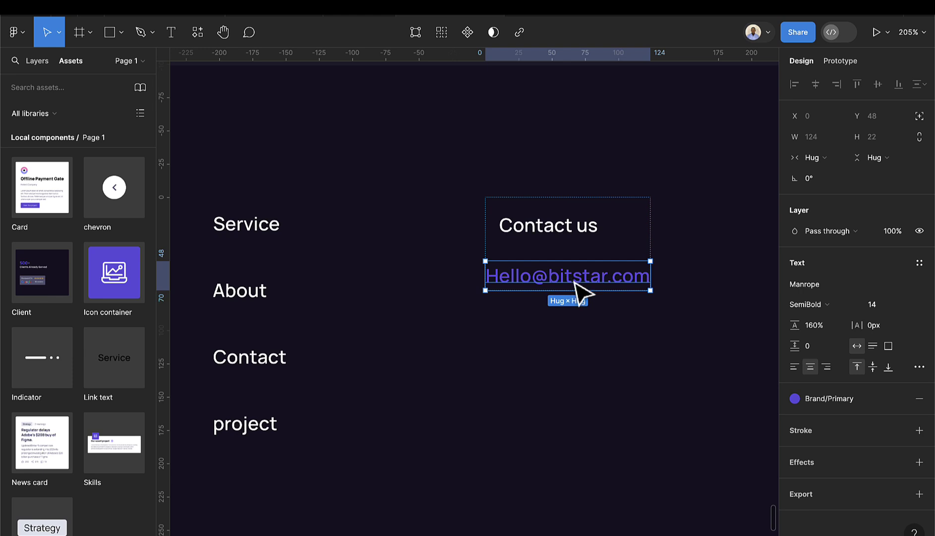
pyautogui.doubleClick(574, 281)
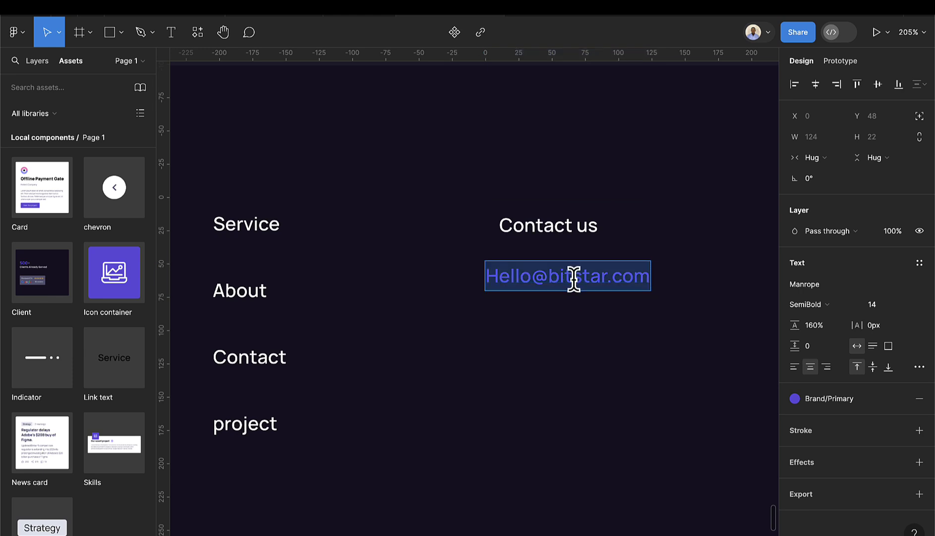
pyautogui.press('BackSpace')
pyautogui.click(585, 322)
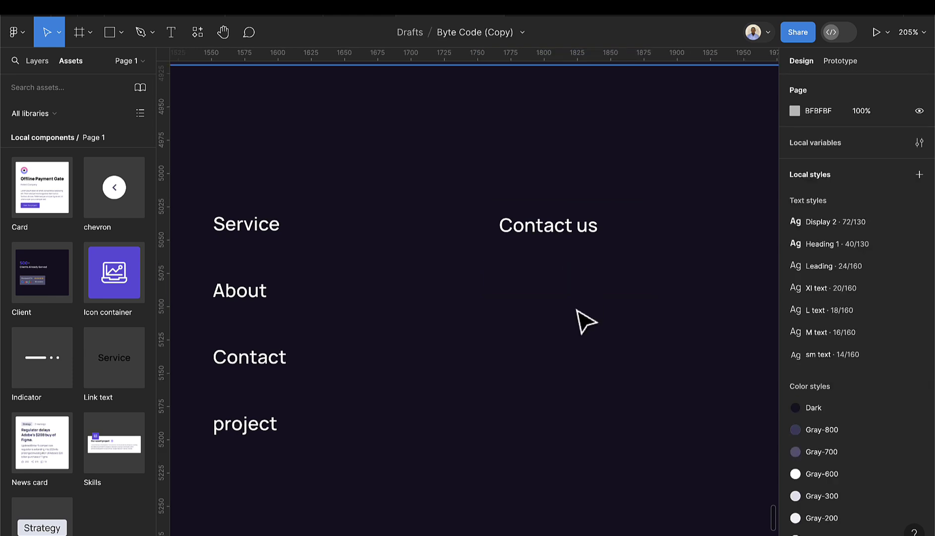
# - Duplicate Contact us below itself and paste the e-mail address over the copy's text
pyautogui.click(570, 240)
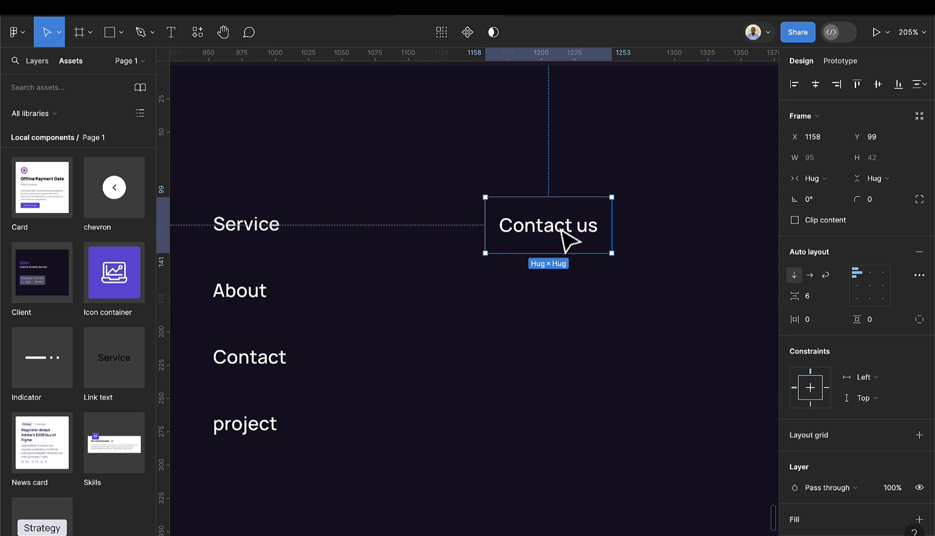
pyautogui.moveTo(560, 239); pyautogui.dragTo(560, 281)
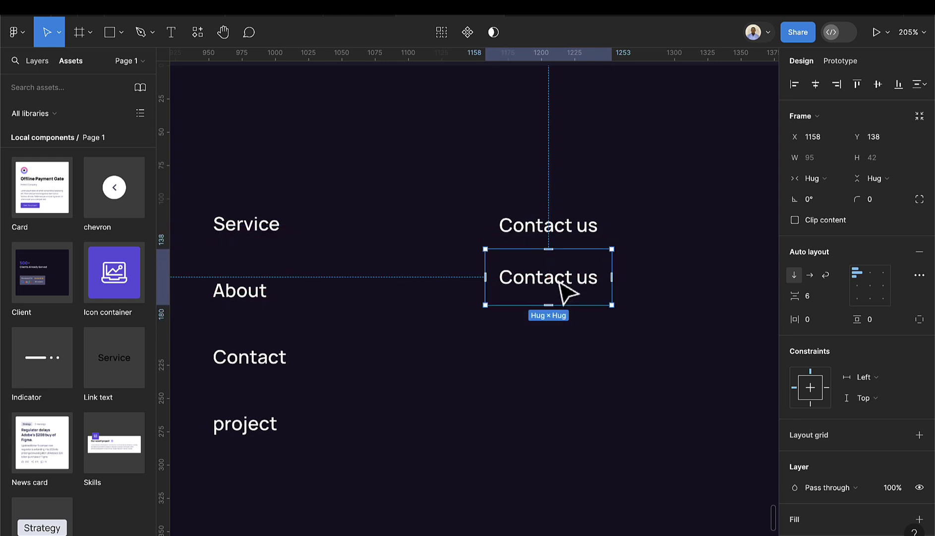
pyautogui.doubleClick(561, 281)
pyautogui.doubleClick(559, 281)
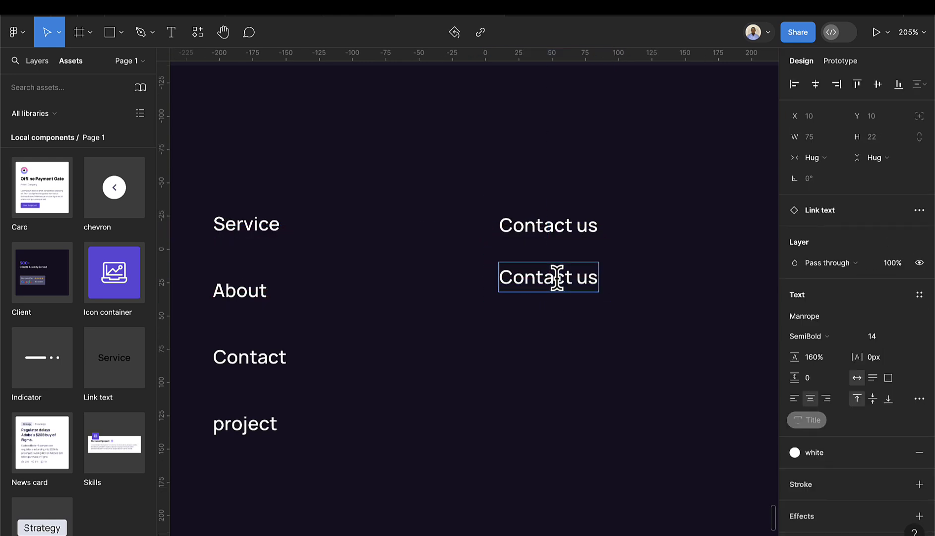
pyautogui.hotkey('ctrl', 'a')
pyautogui.hotkey('ctrl', 'v')
pyautogui.press('Escape')
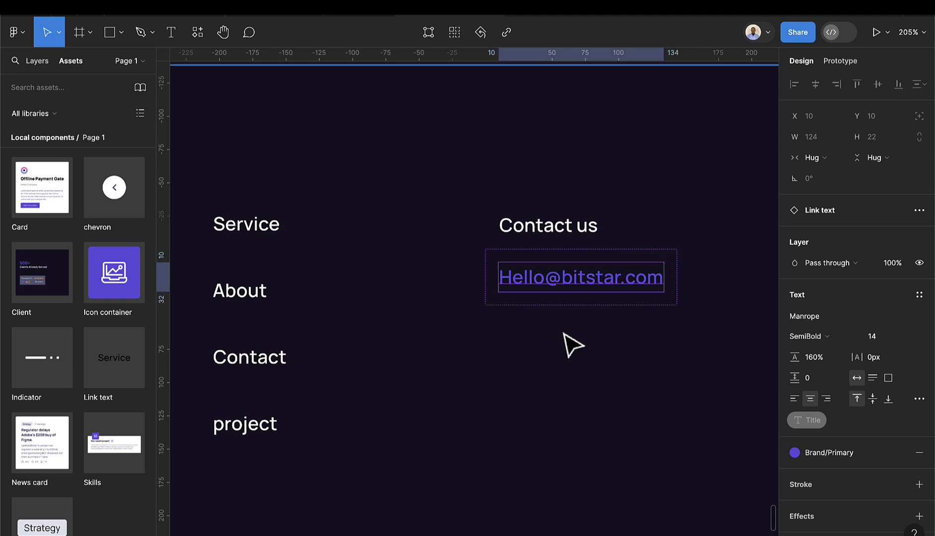
# - Stack Contact us and the e-mail in a 0-spacing vertical auto layout and shift it to X 1183
pyautogui.click(553, 270)
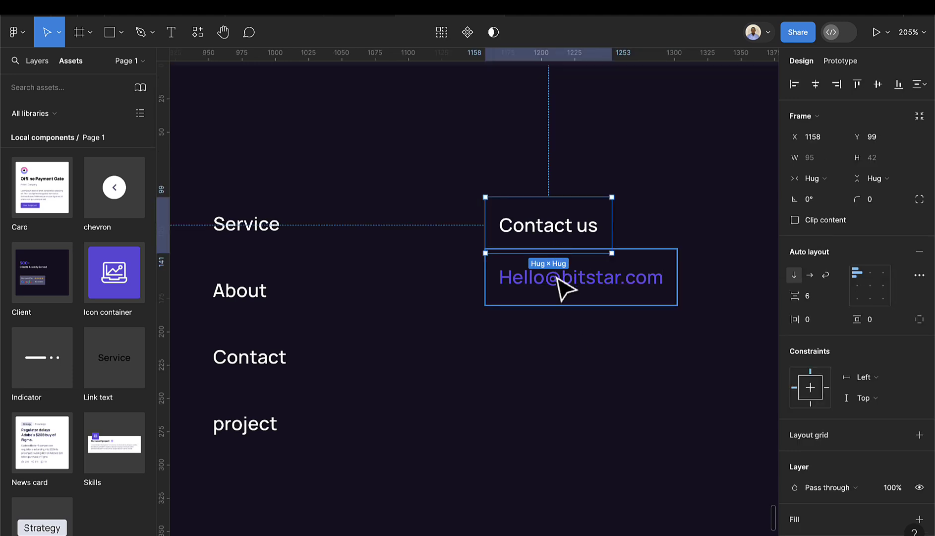
pyautogui.hotkey('shift', 'a')
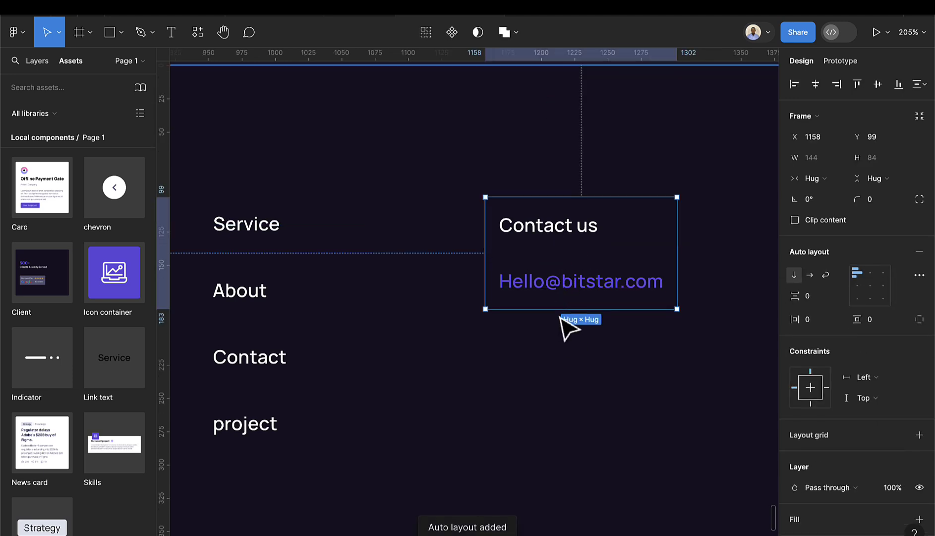
pyautogui.scroll(-5, 584, 338)
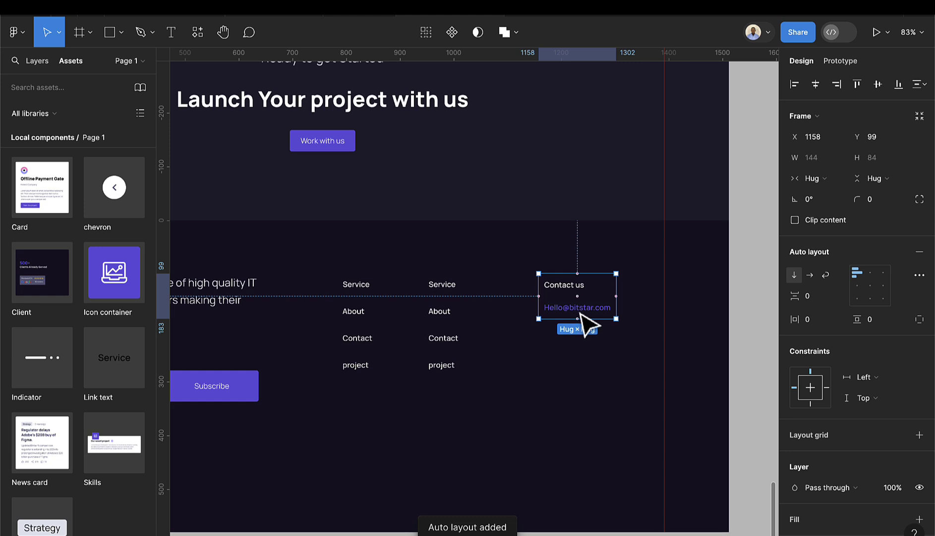
pyautogui.moveTo(578, 316); pyautogui.dragTo(591, 314)
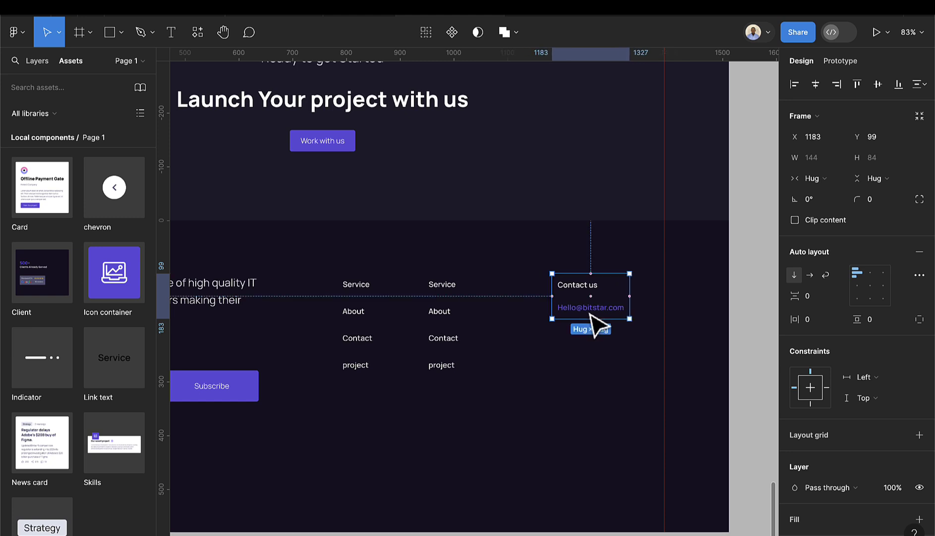
# - Retitle the middle column's links Location, America, London and China
pyautogui.click(456, 327)
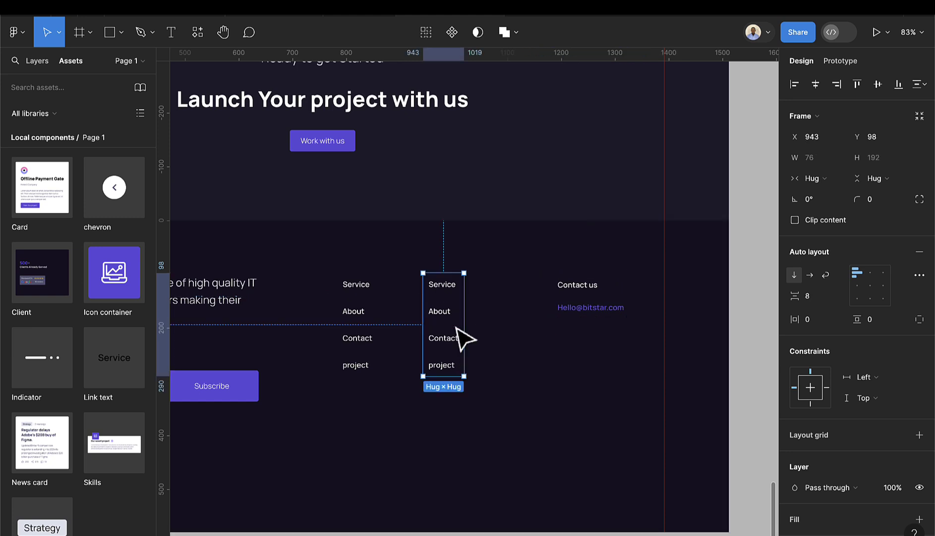
pyautogui.doubleClick(449, 286)
pyautogui.write('Loc')
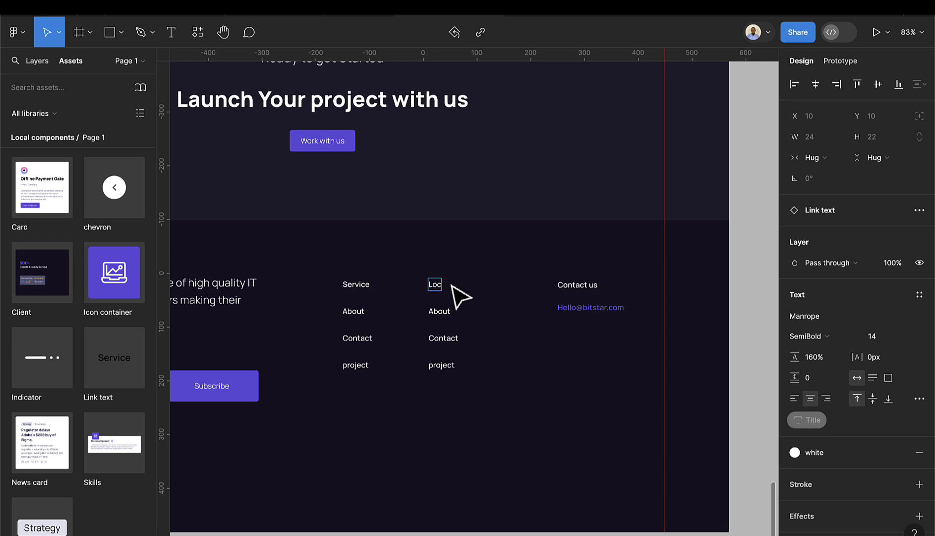
pyautogui.write('ation')
pyautogui.click(445, 313)
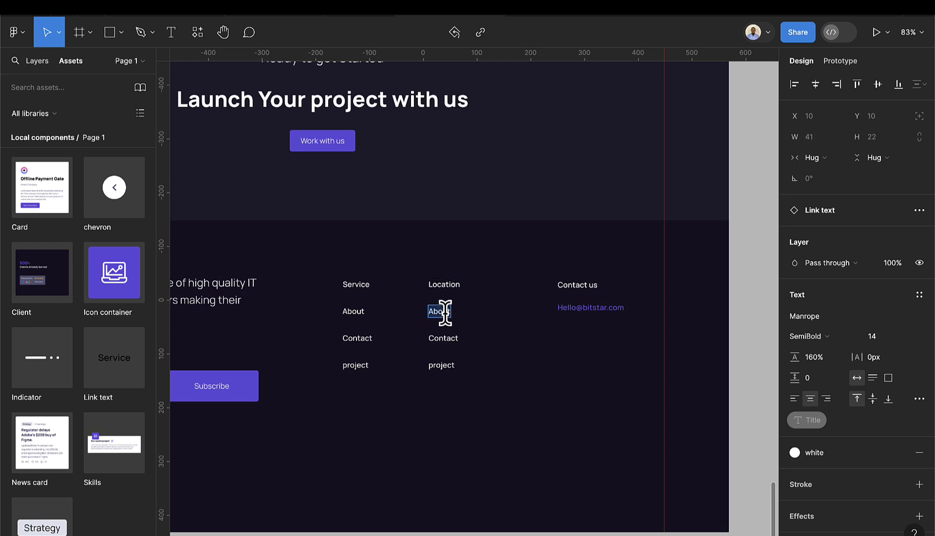
pyautogui.write('America')
pyautogui.click(437, 337)
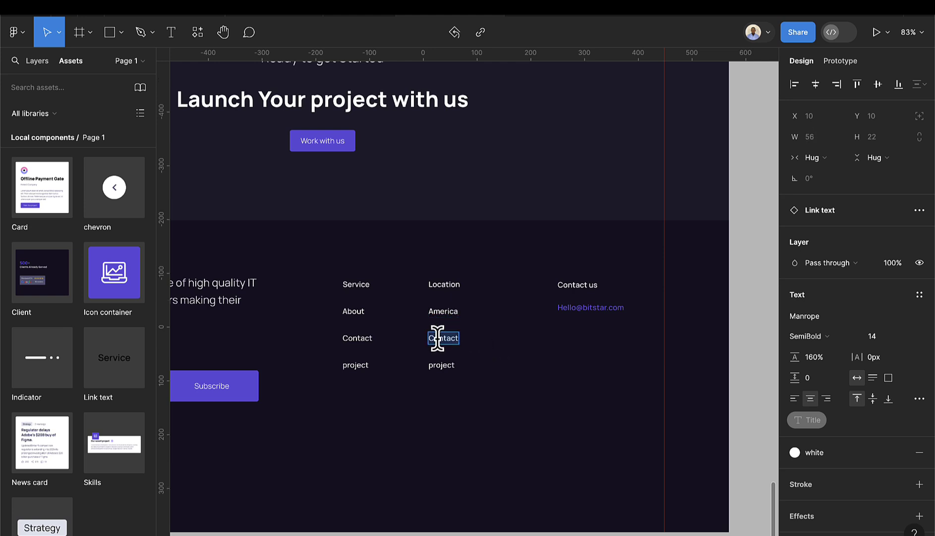
pyautogui.write('London')
pyautogui.click(457, 376)
pyautogui.doubleClick(453, 369)
pyautogui.doubleClick(449, 365)
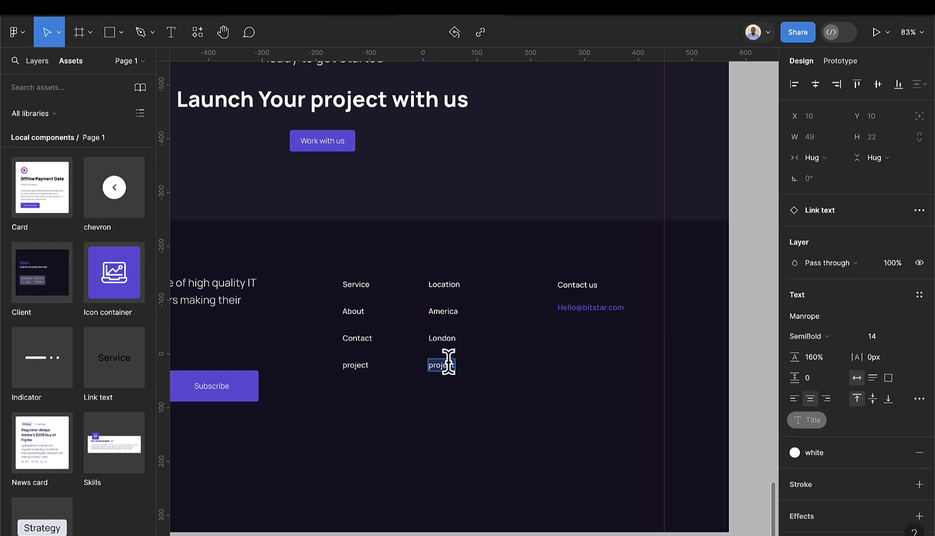
pyautogui.write('China')
pyautogui.press('Escape')
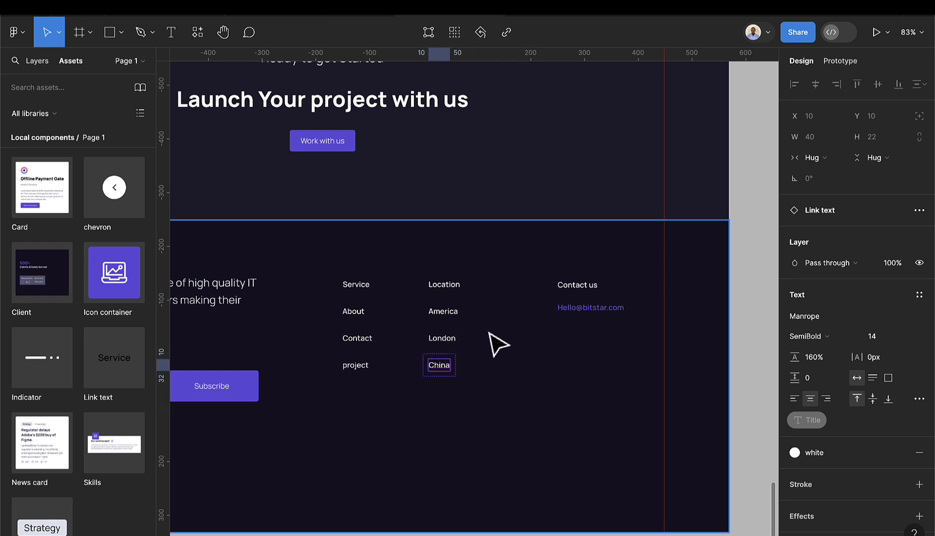
# - Start retyping the Location heading as Office
pyautogui.click(453, 293)
pyautogui.doubleClick(453, 285)
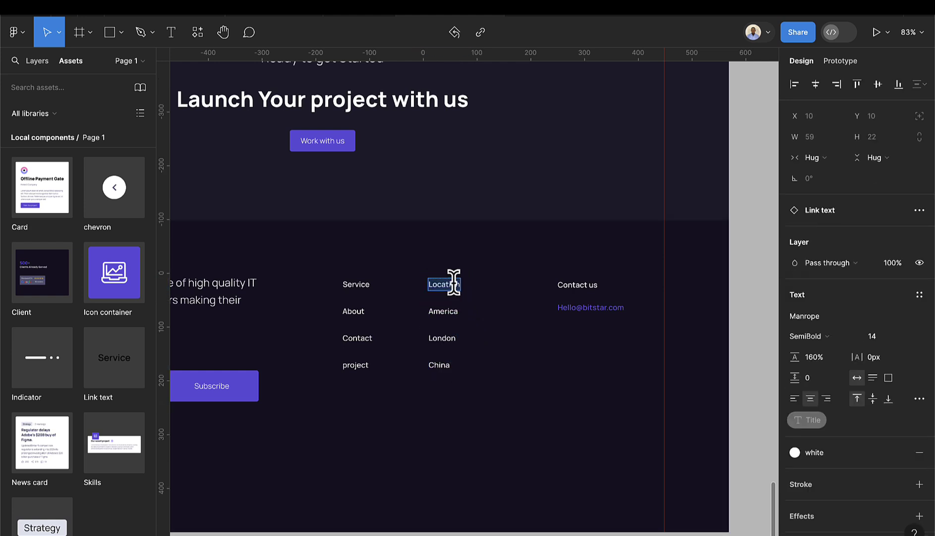
pyautogui.write('Office')
# - Finish the Office heading and group the three link columns into a horizontal auto layout with 125 spacing
pyautogui.press('Escape')
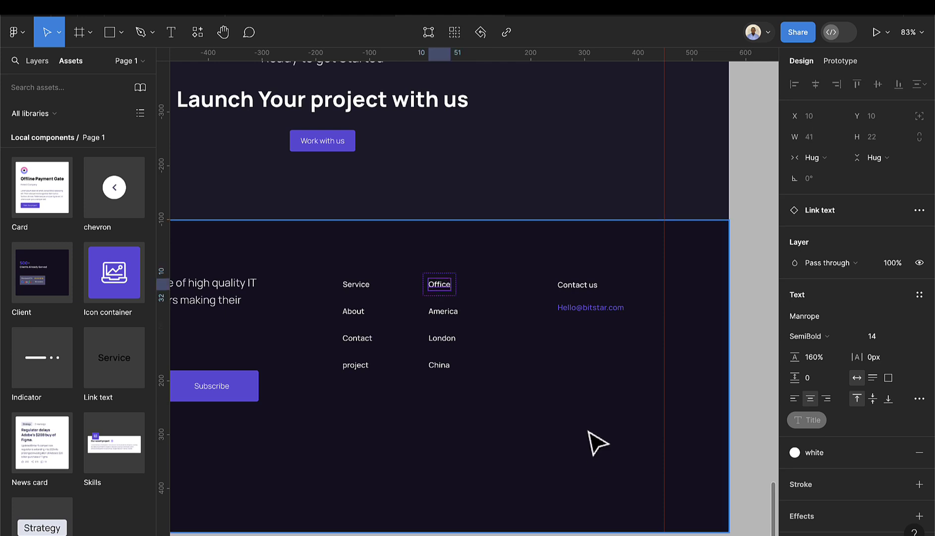
pyautogui.scroll(-4, 557, 442)
pyautogui.click(570, 349)
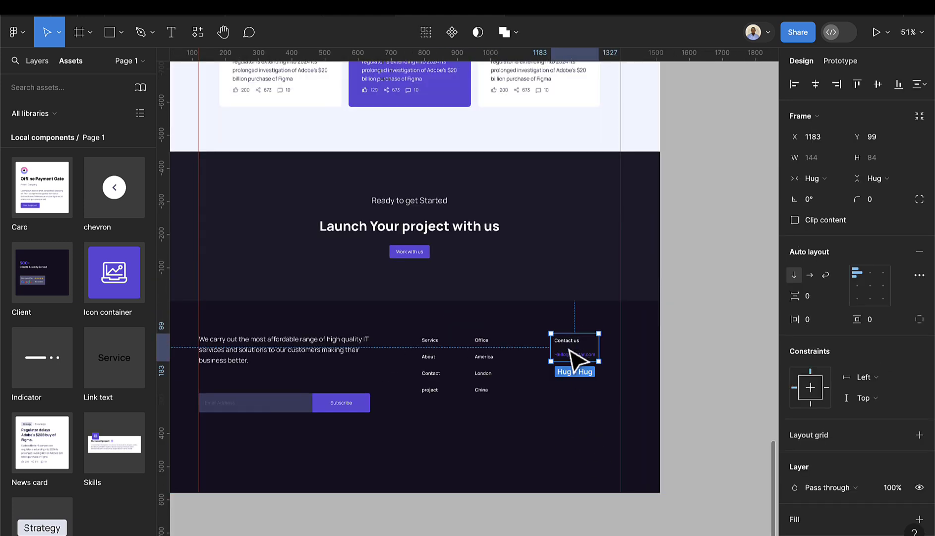
pyautogui.keyDown('shift'); pyautogui.click(474, 362); pyautogui.keyUp('shift')
pyautogui.keyDown('shift'); pyautogui.click(435, 372); pyautogui.keyUp('shift')
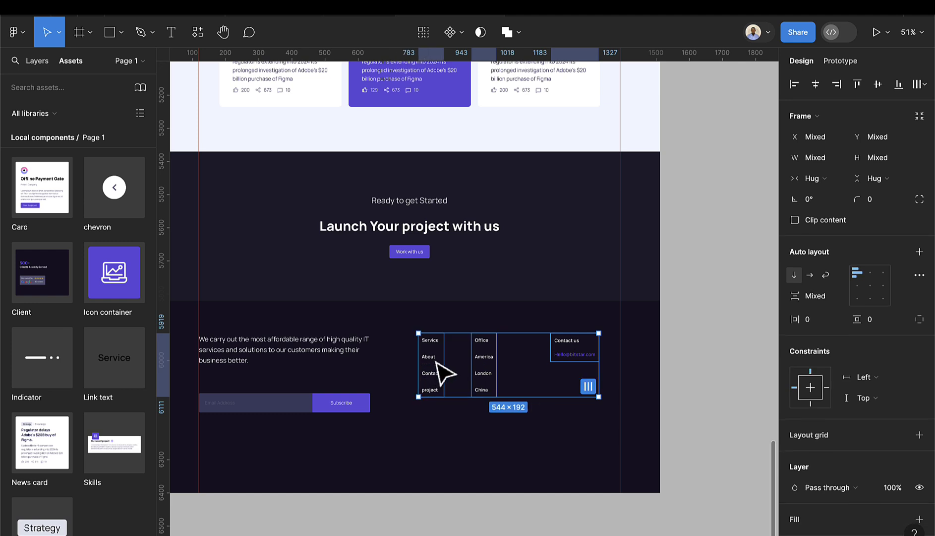
pyautogui.hotkey('shift', 'a')
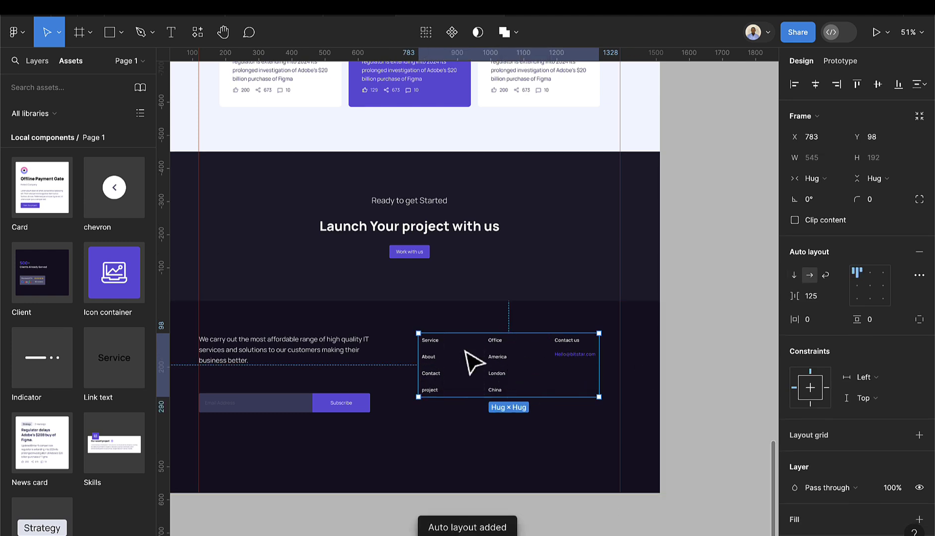
pyautogui.click(313, 360)
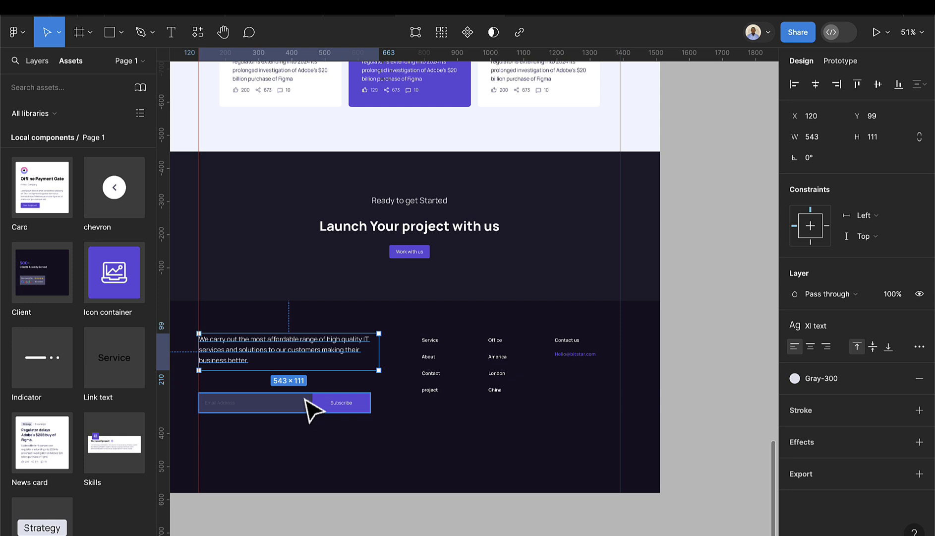
pyautogui.scroll(2, 298, 394)
pyautogui.hscroll(-3, 318, 404)
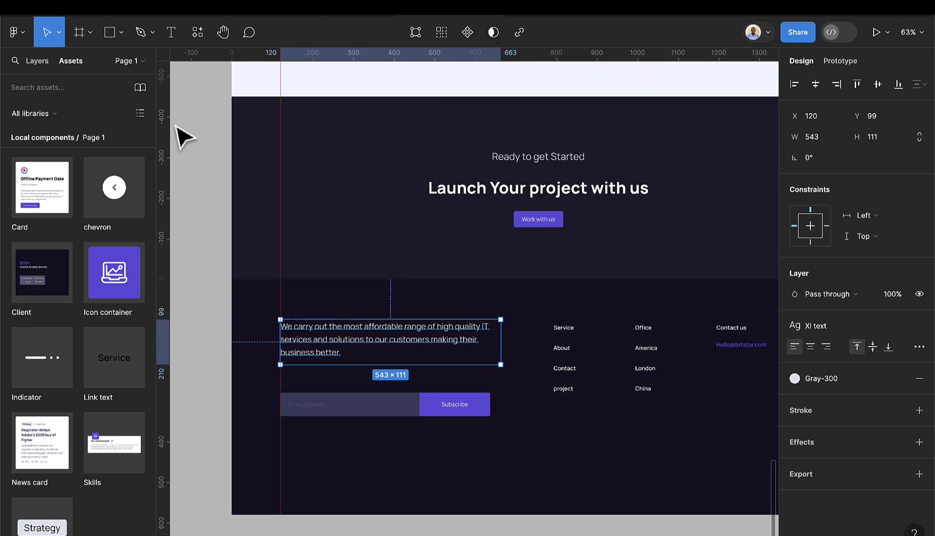
pyautogui.click(171, 32)
pyautogui.scroll(3, 282, 361)
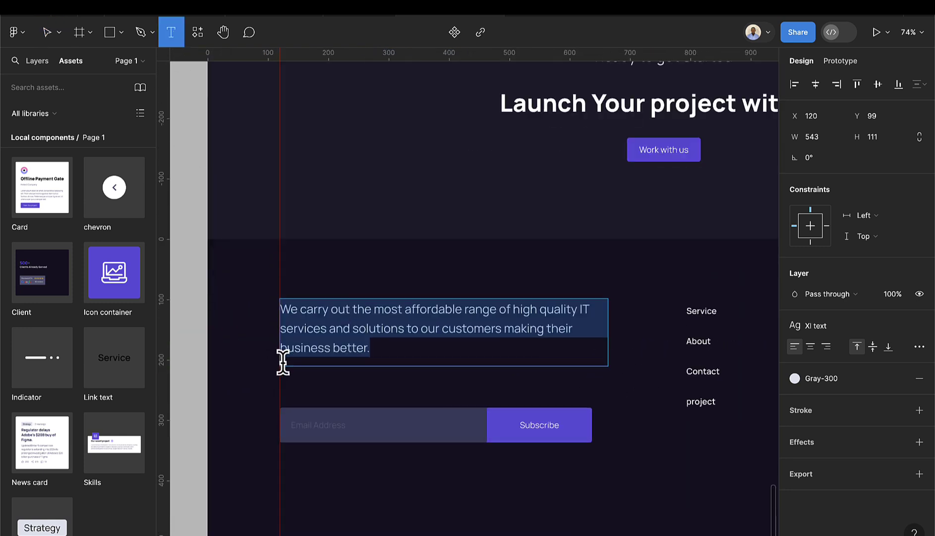
# - Write a 'Subscribe to our newsletter' heading above the email field
pyautogui.click(293, 389)
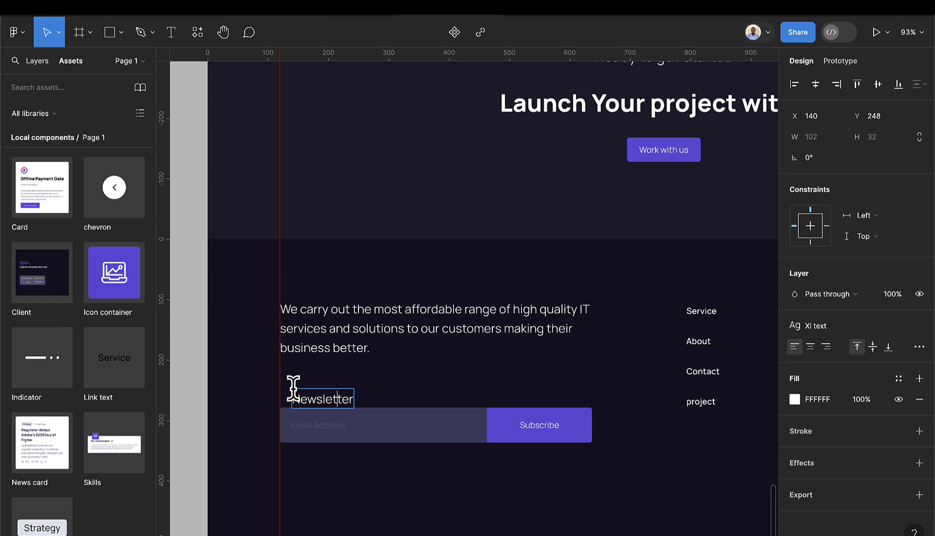
pyautogui.write('Subsc')
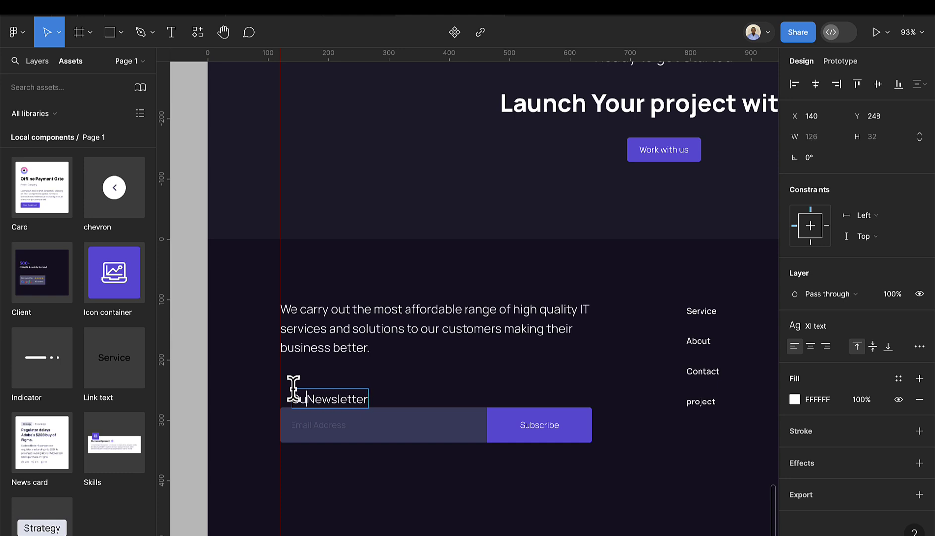
pyautogui.write('ribe to o')
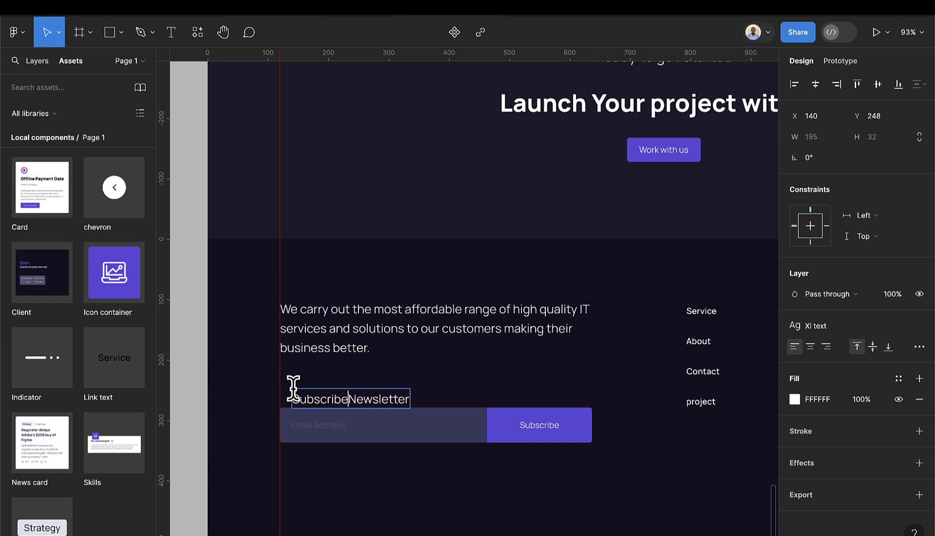
pyautogui.write('ur')
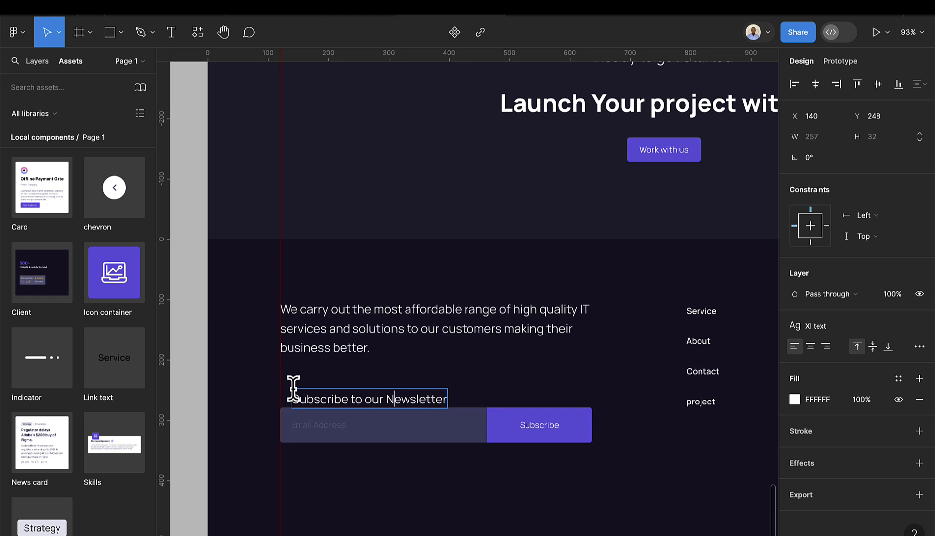
pyautogui.press('Delete')
pyautogui.write('n')
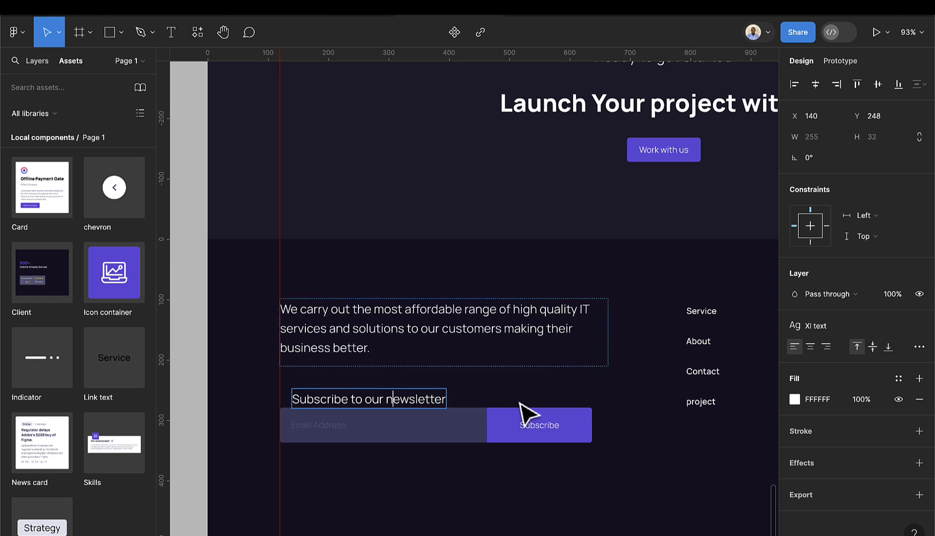
pyautogui.press('Escape')
# - Stack the newsletter heading above the email field in auto layout with 8 spacing
pyautogui.moveTo(424, 407); pyautogui.dragTo(407, 399)
pyautogui.keyDown('shift'); pyautogui.click(419, 432); pyautogui.keyUp('shift')
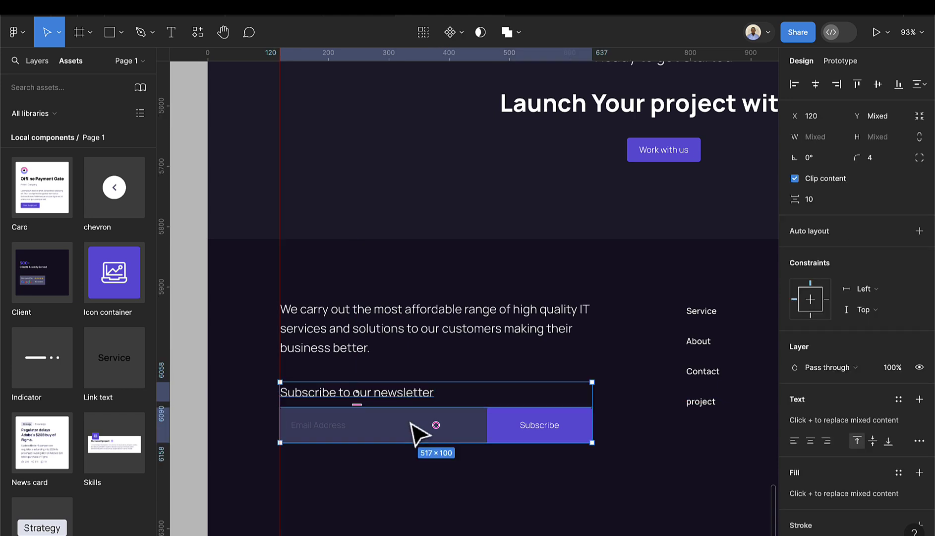
pyautogui.hotkey('shift', 'a')
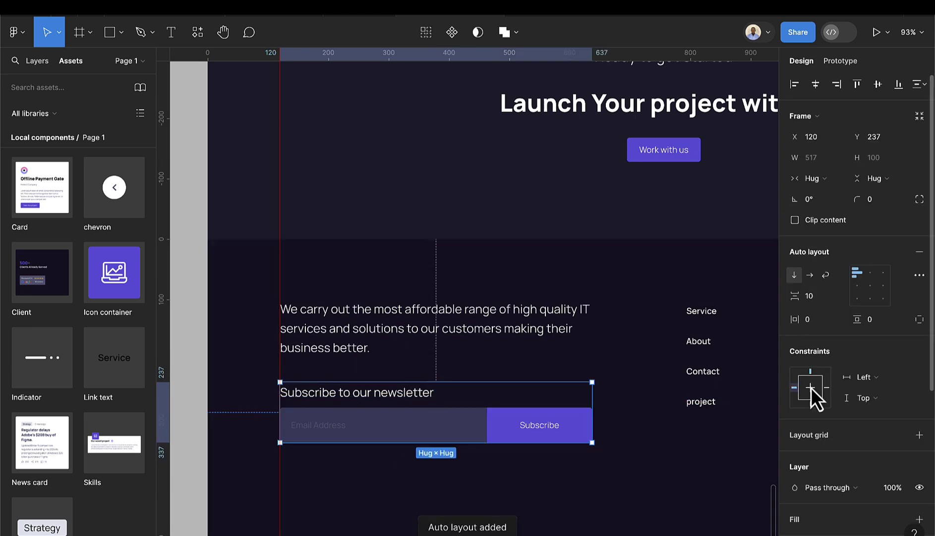
pyautogui.write('8')
pyautogui.press('Return')
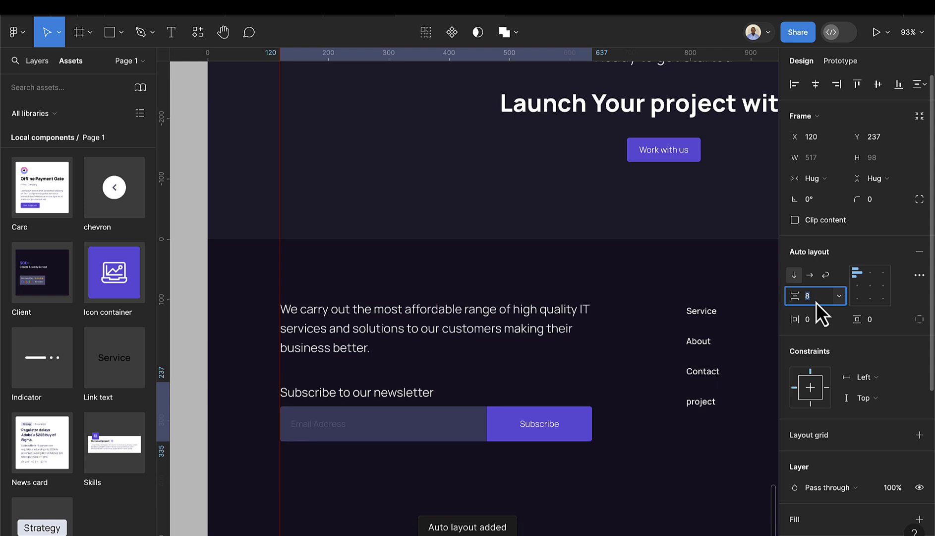
# - Stack the footer paragraph and newsletter group vertically with 32 spacing
pyautogui.scroll(-3, 570, 437)
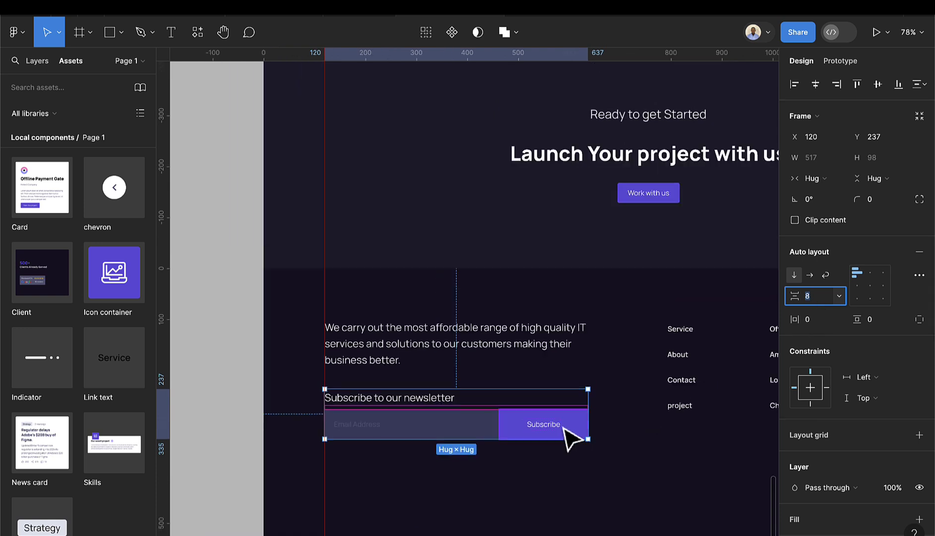
pyautogui.click(539, 359)
pyautogui.keyDown('shift'); pyautogui.click(541, 442); pyautogui.keyUp('shift')
pyautogui.hotkey('shift', 'a')
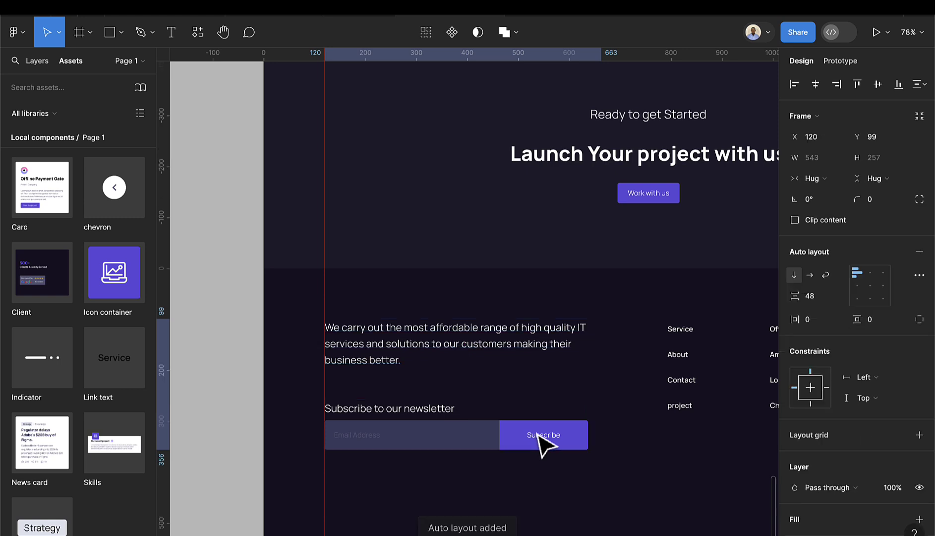
pyautogui.click(815, 303)
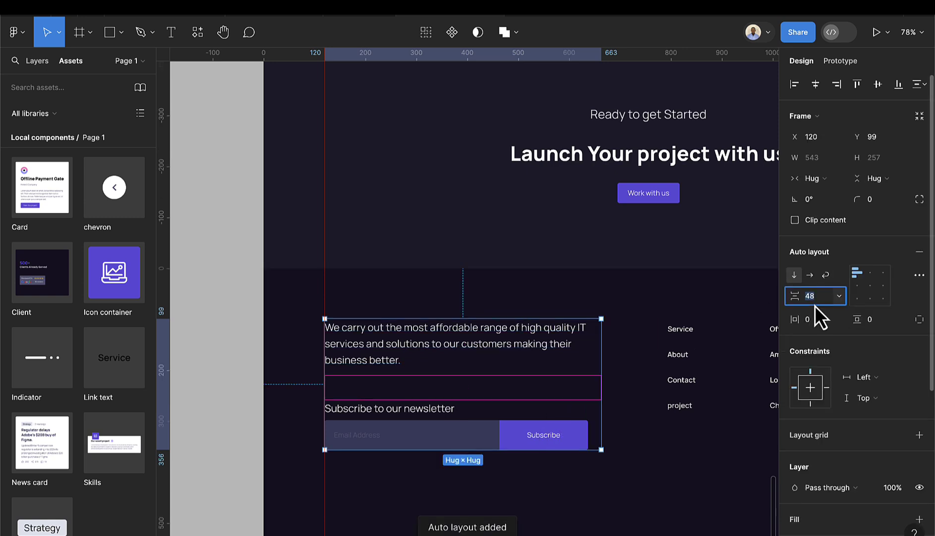
pyautogui.write('32')
pyautogui.press('Return')
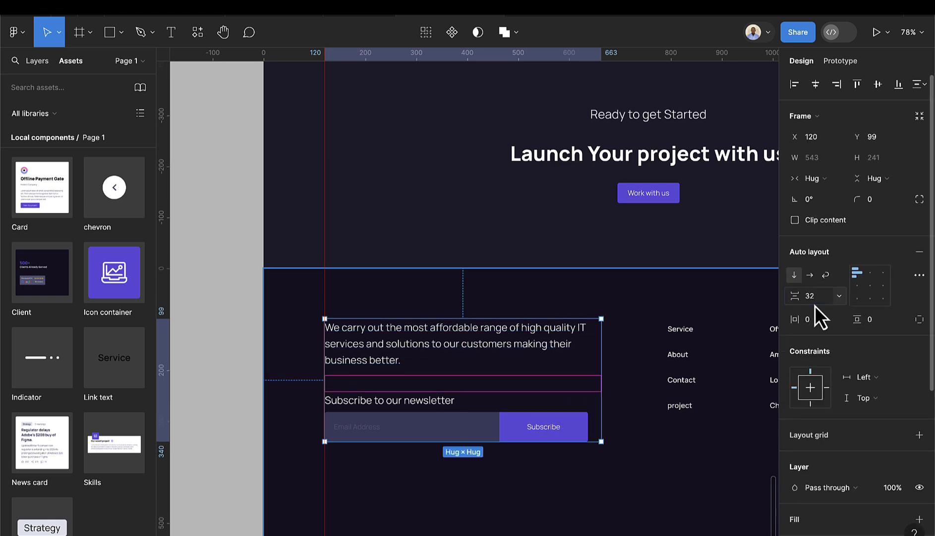
# - Put the paragraph block and link columns in a 1272-wide horizontal row with Auto spacing
pyautogui.scroll(-5, 653, 371)
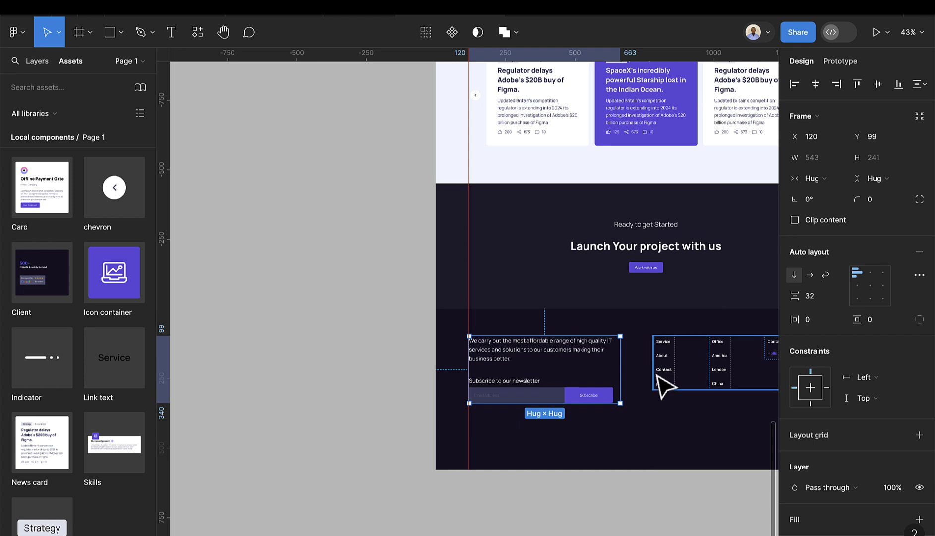
pyautogui.keyDown('shift'); pyautogui.click(687, 378); pyautogui.keyUp('shift')
pyautogui.hscroll(4, 690, 382)
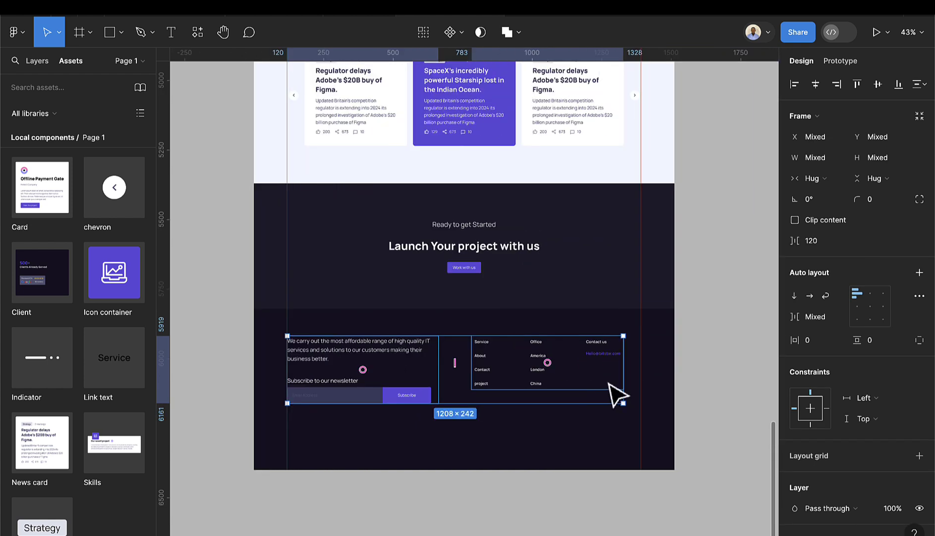
pyautogui.hotkey('shift', 'a')
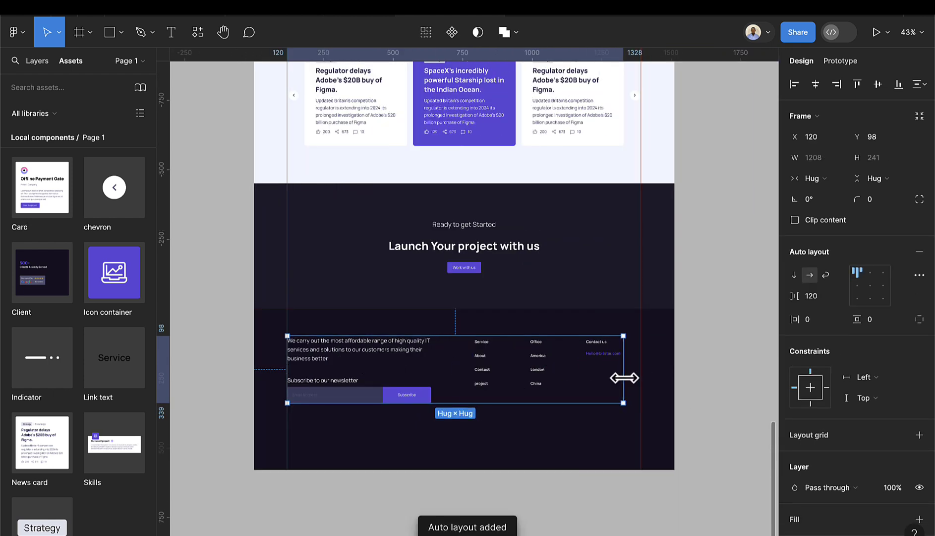
pyautogui.moveTo(625, 377); pyautogui.dragTo(641, 378)
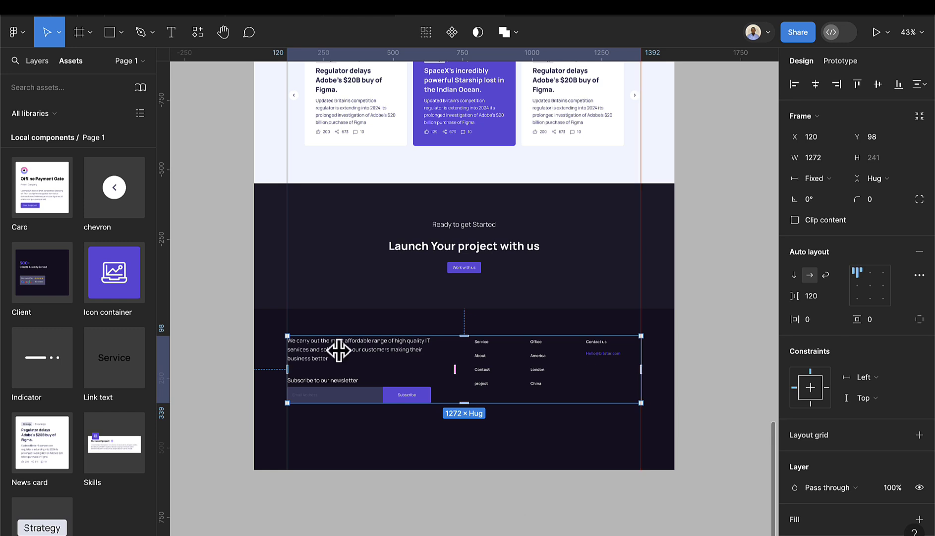
pyautogui.click(839, 296)
pyautogui.click(830, 339)
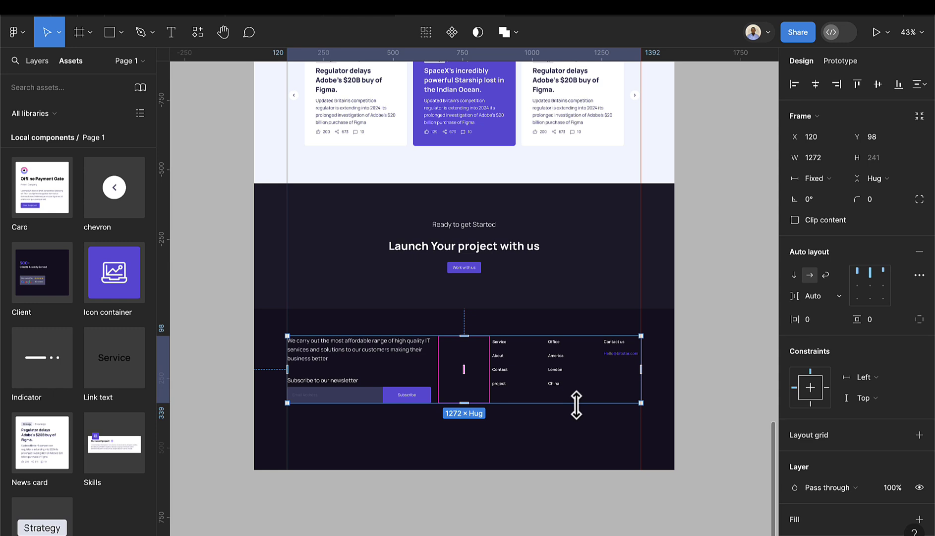
pyautogui.scroll(-1, 577, 404)
# - Add the 'All right reserved Bitstar 2024' line at the footer bottom, centred horizontally
pyautogui.click(170, 33)
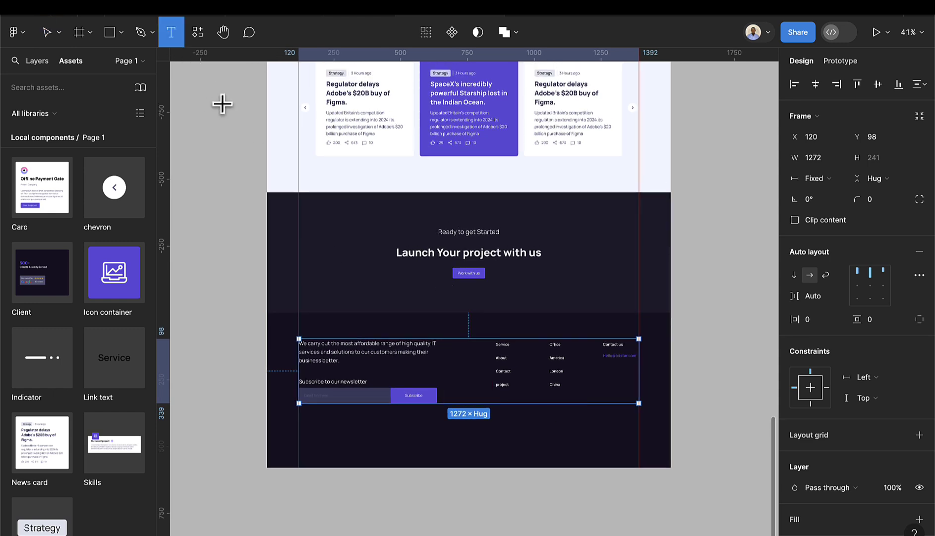
pyautogui.scroll(3, 453, 439)
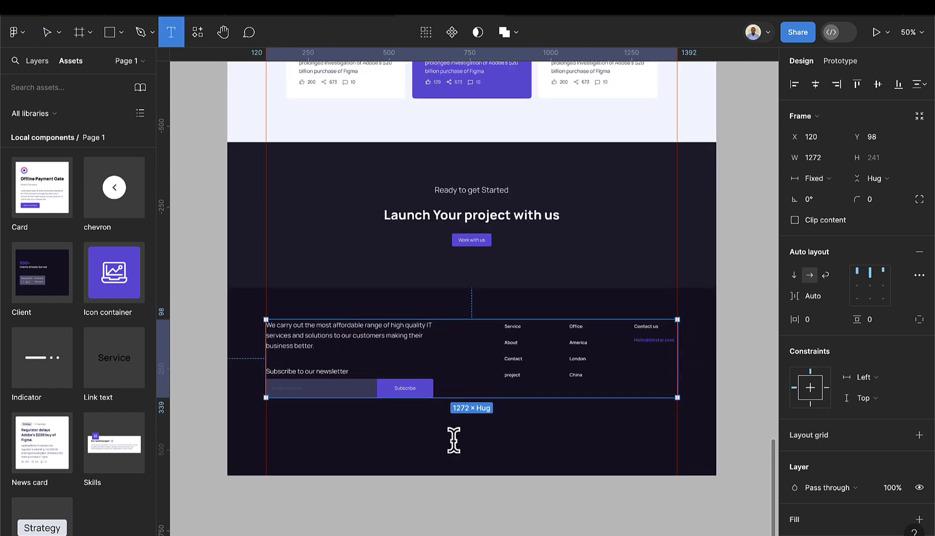
pyautogui.click(453, 439)
pyautogui.write('All')
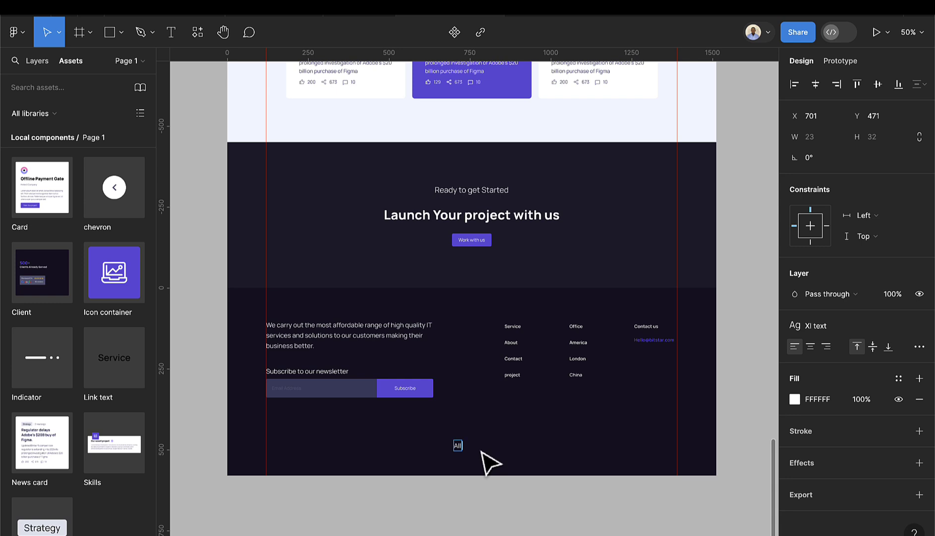
pyautogui.write(' rights')
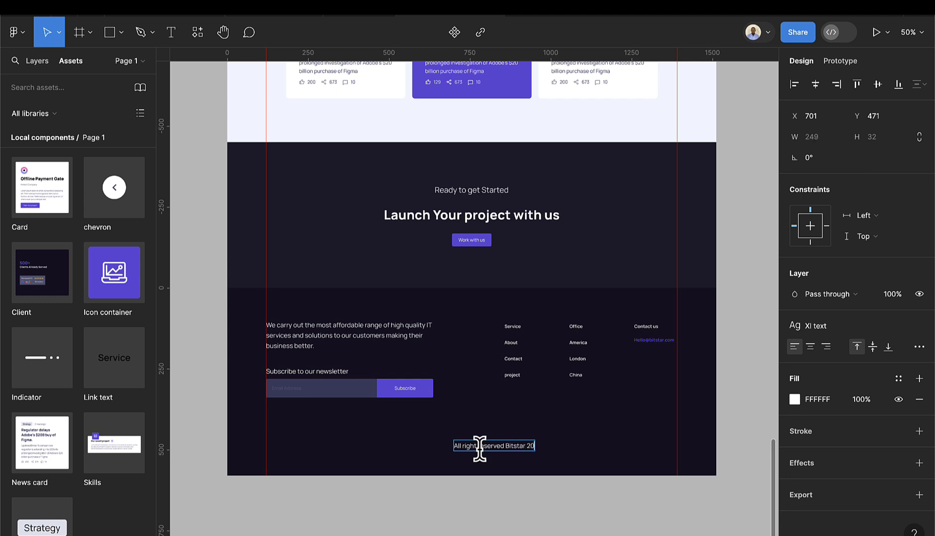
pyautogui.write('4')
pyautogui.press('Escape')
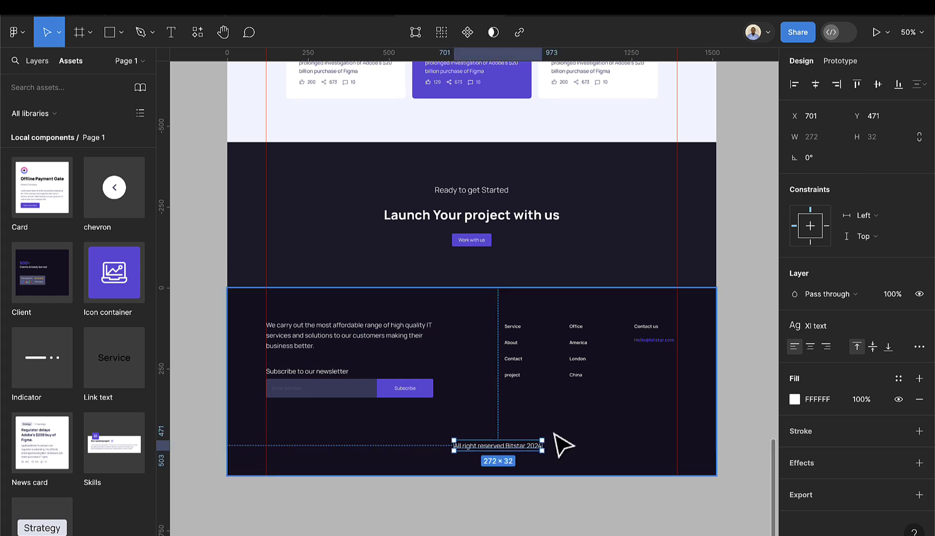
pyautogui.moveTo(510, 450); pyautogui.dragTo(500, 452)
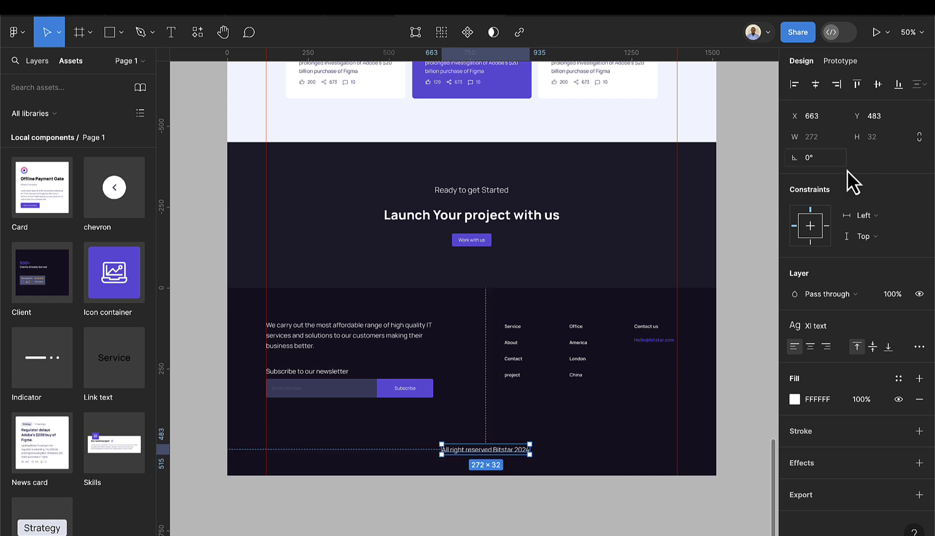
pyautogui.click(815, 85)
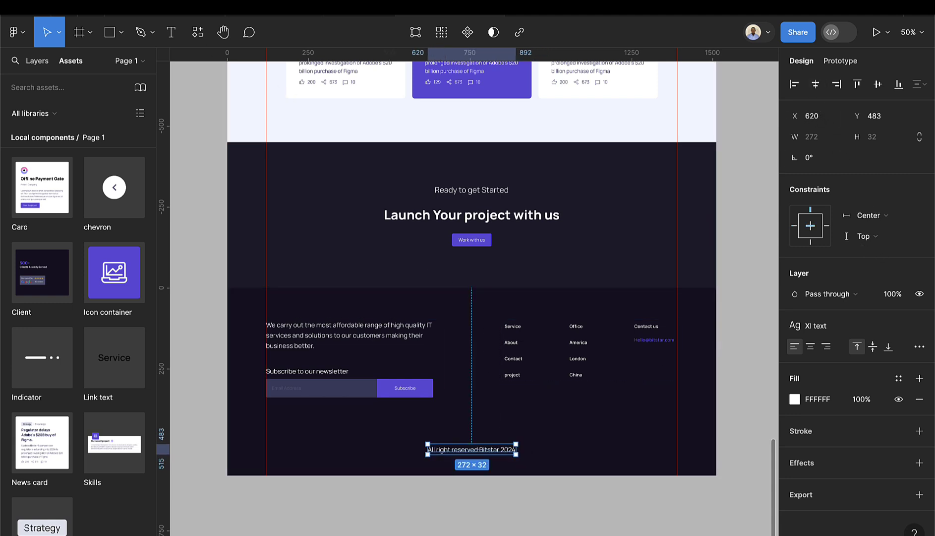
pyautogui.click(110, 34)
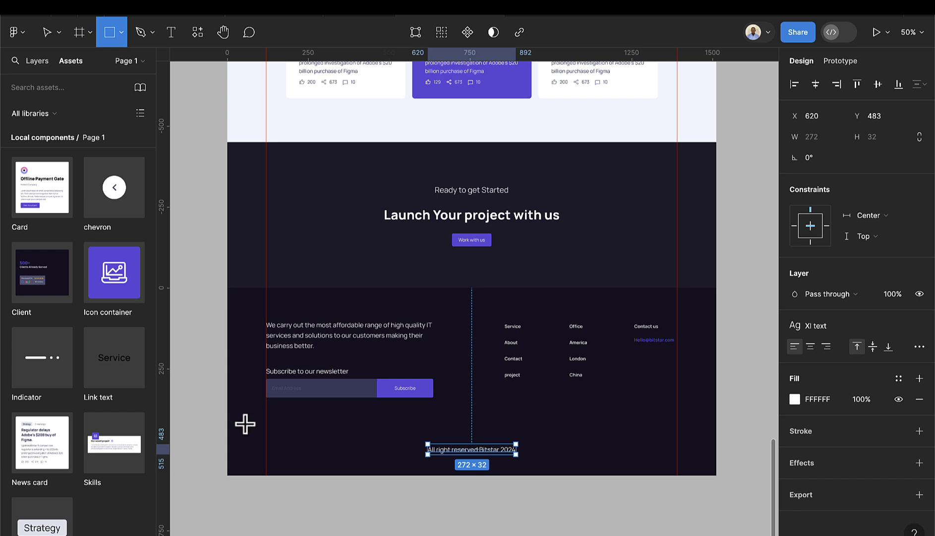
# - Draw a full-width 2 px divider bar across the footer, just above the copyright text
pyautogui.moveTo(228, 421); pyautogui.dragTo(715, 419)
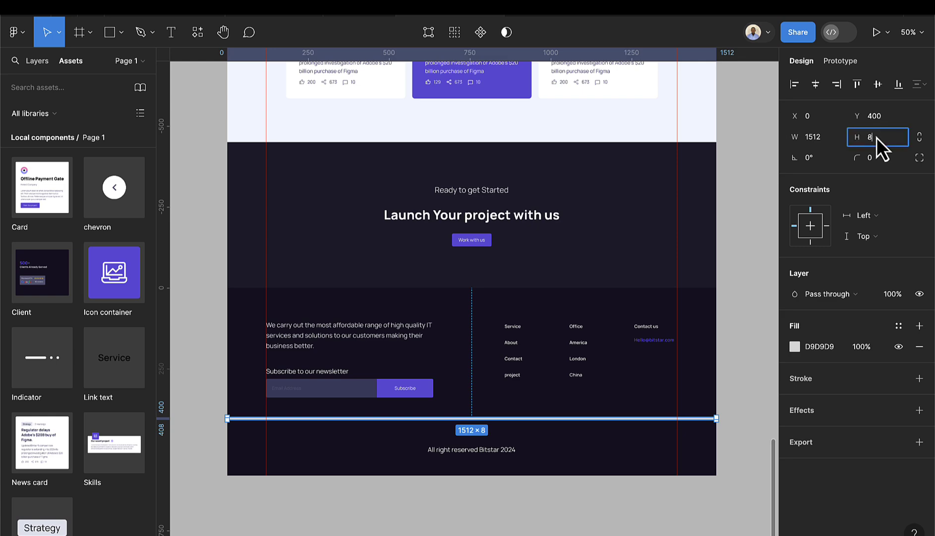
pyautogui.write('2')
pyautogui.press('Return')
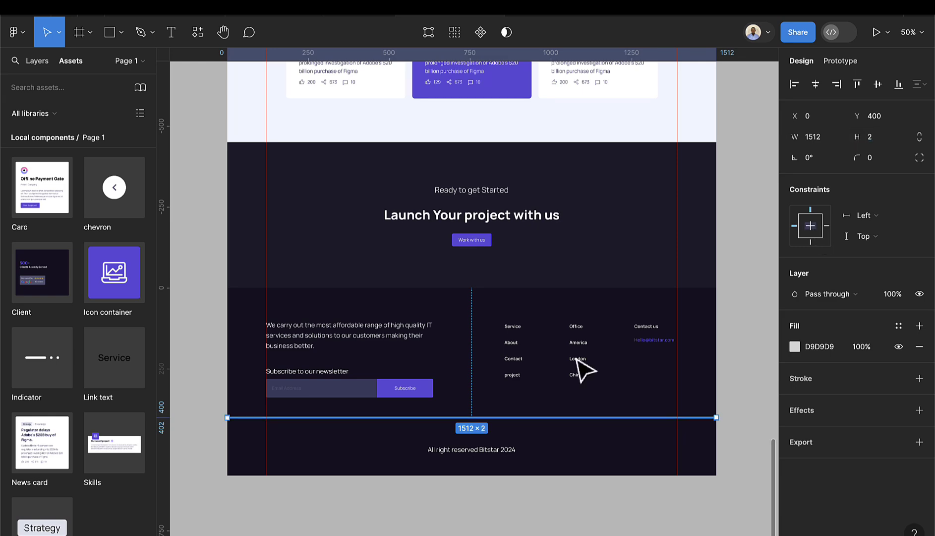
pyautogui.scroll(5, 447, 439)
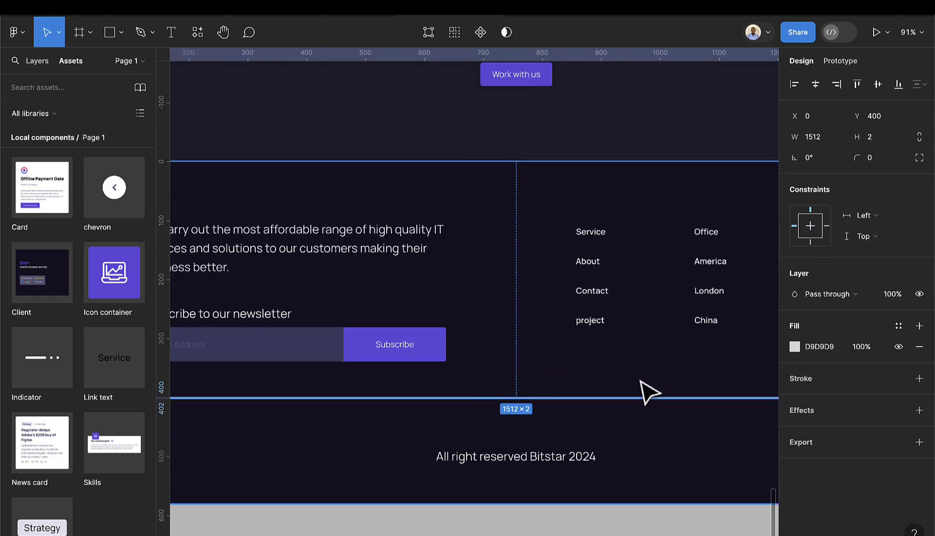
pyautogui.click(599, 419)
pyautogui.scroll(-4, 600, 419)
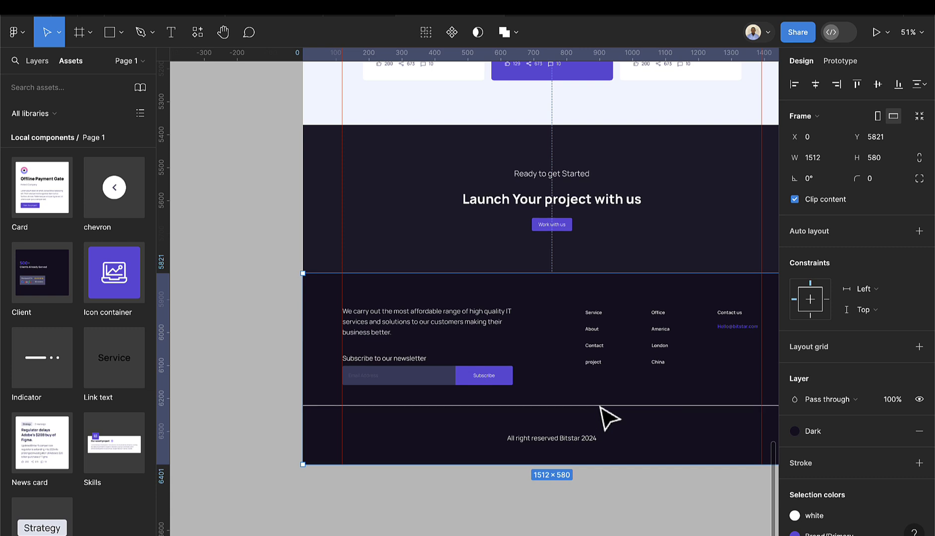
pyautogui.click(599, 405)
pyautogui.press('Down')
pyautogui.press('Down')
pyautogui.press('Down')
pyautogui.press('Down')
pyautogui.press('Down')
pyautogui.press('Down')
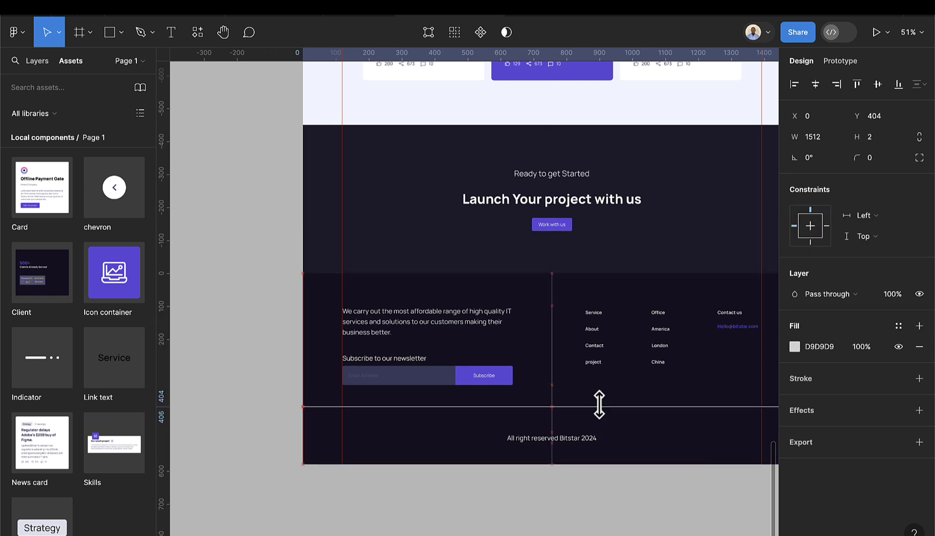
# - Apply the Gray-700 style to the divider, detach it, and darken it to 282931
pyautogui.click(899, 326)
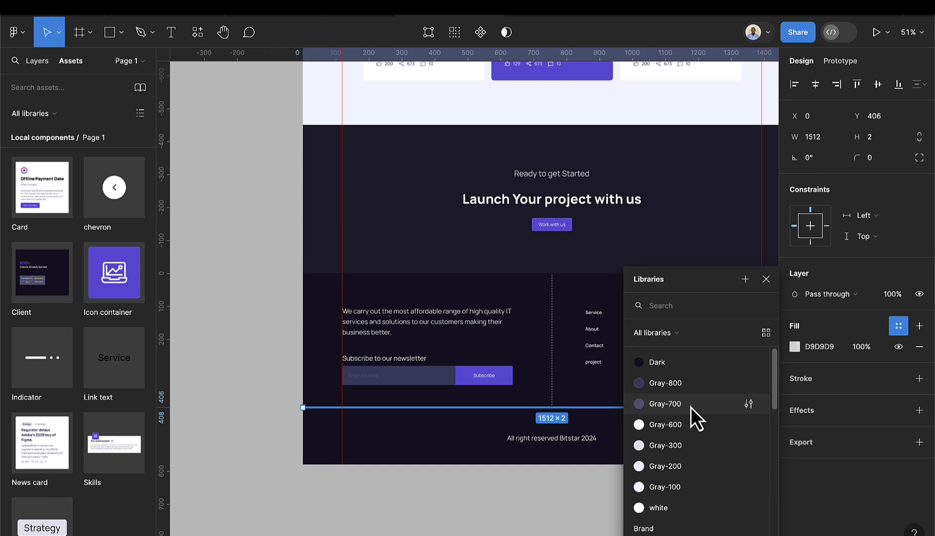
pyautogui.click(665, 403)
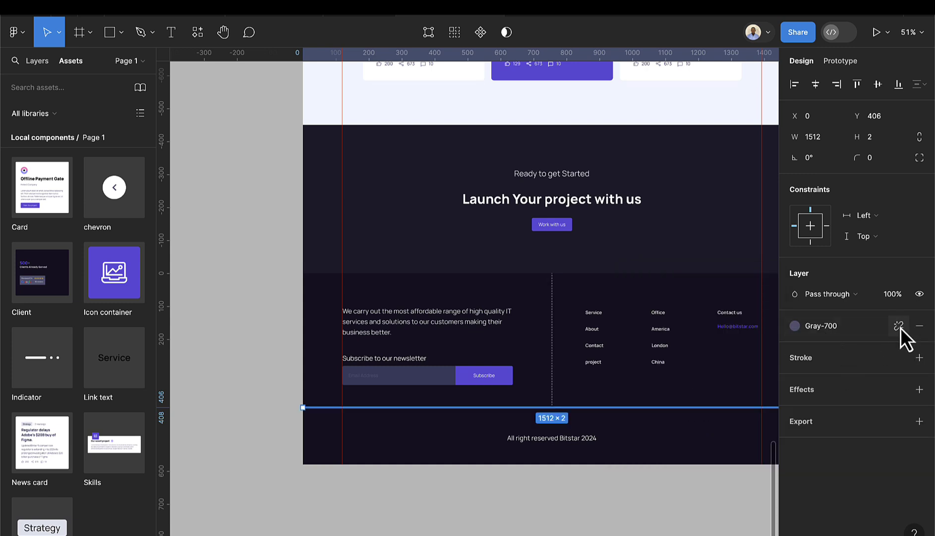
pyautogui.click(805, 328)
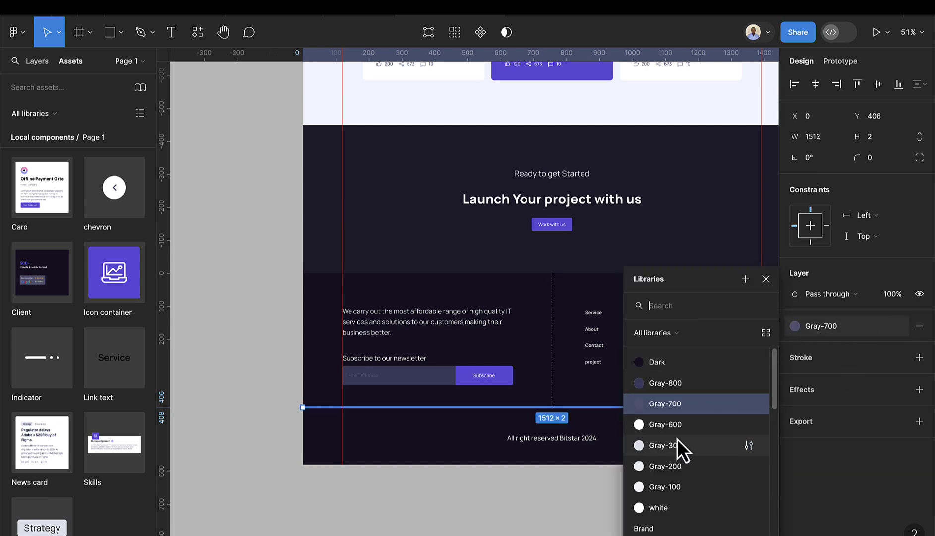
pyautogui.click(670, 406)
pyautogui.click(899, 326)
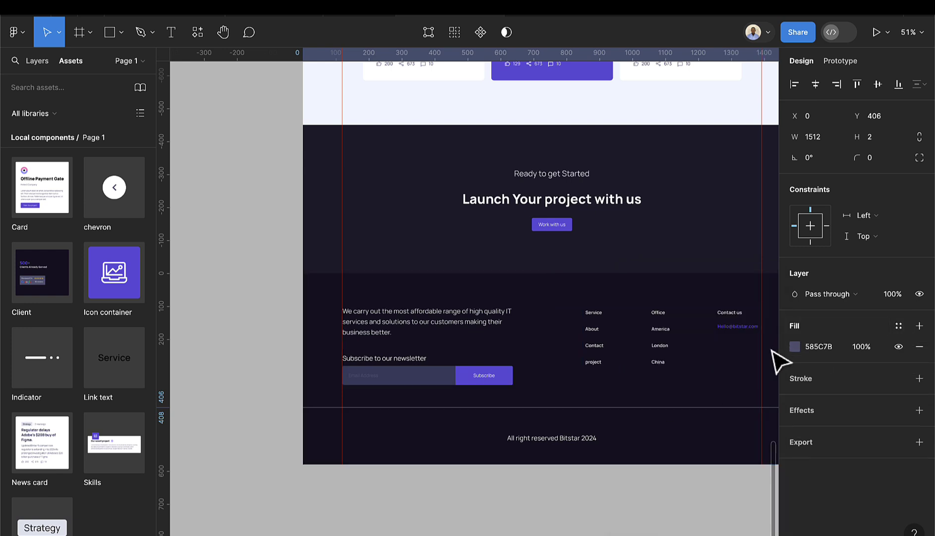
pyautogui.click(794, 346)
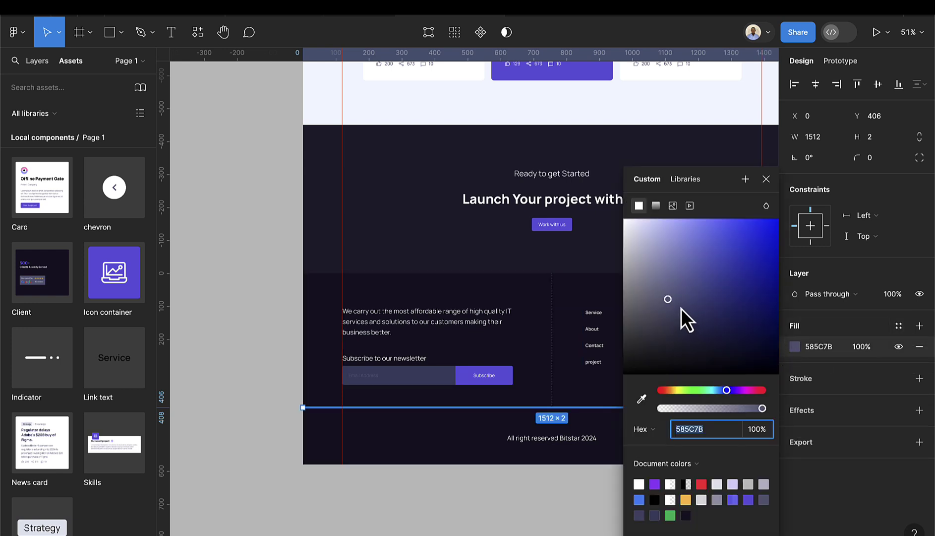
pyautogui.moveTo(681, 307); pyautogui.dragTo(651, 349)
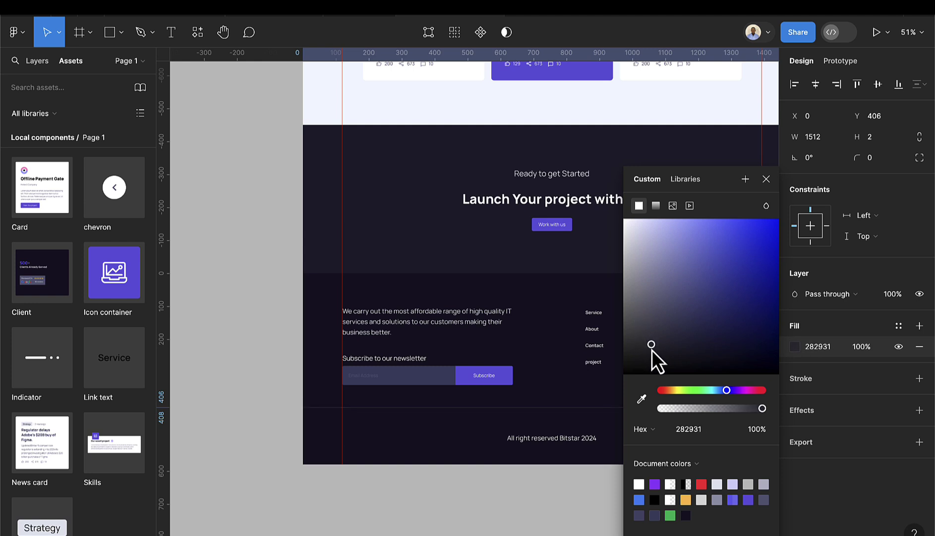
# - Nudge the copyright text slightly up within the footer
pyautogui.click(570, 492)
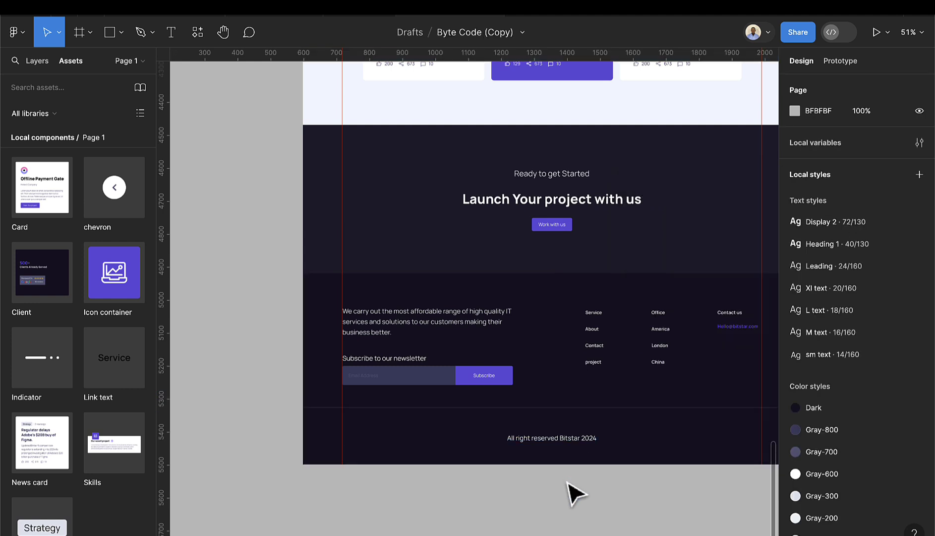
pyautogui.scroll(-3, 570, 492)
pyautogui.hscroll(3, 625, 496)
pyautogui.click(528, 453)
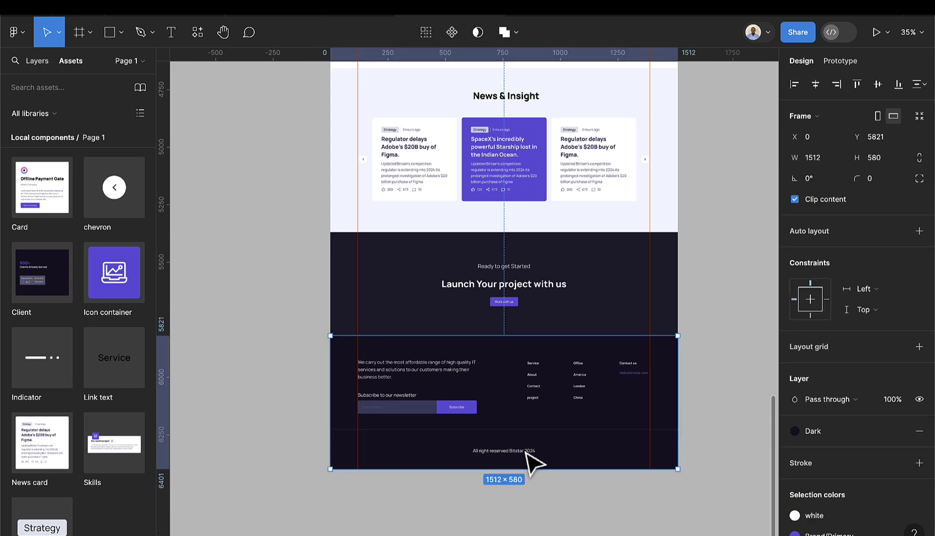
pyautogui.click(522, 452)
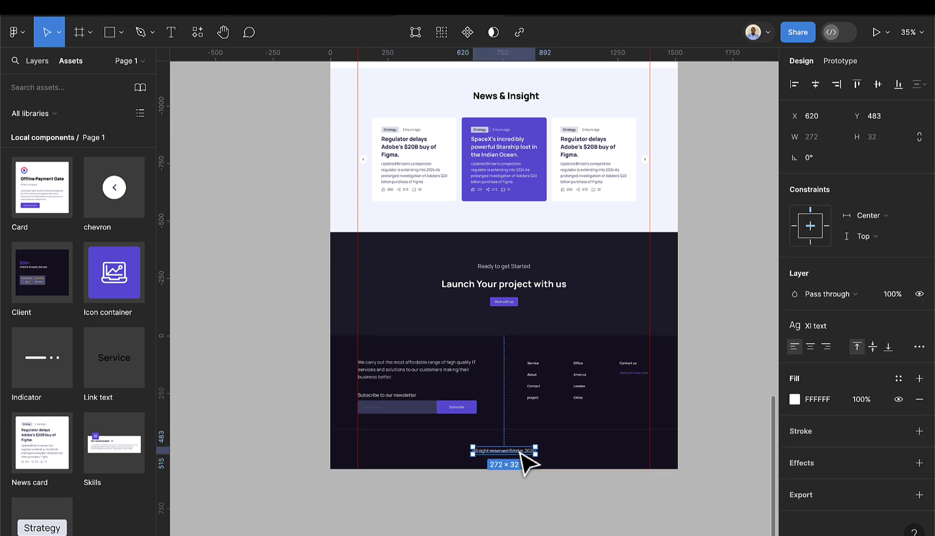
pyautogui.moveTo(521, 454); pyautogui.dragTo(519, 454)
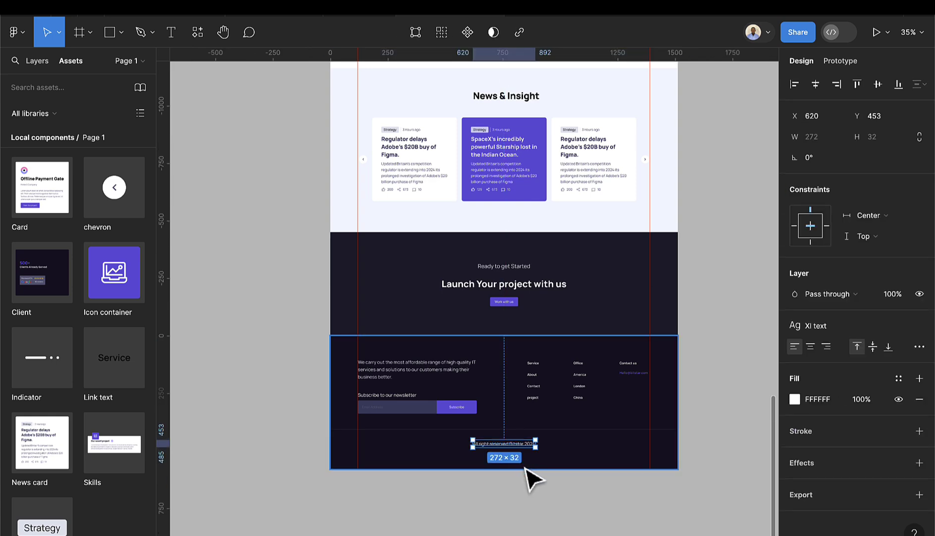
pyautogui.press('Escape')
pyautogui.scroll(-10, 606, 386)
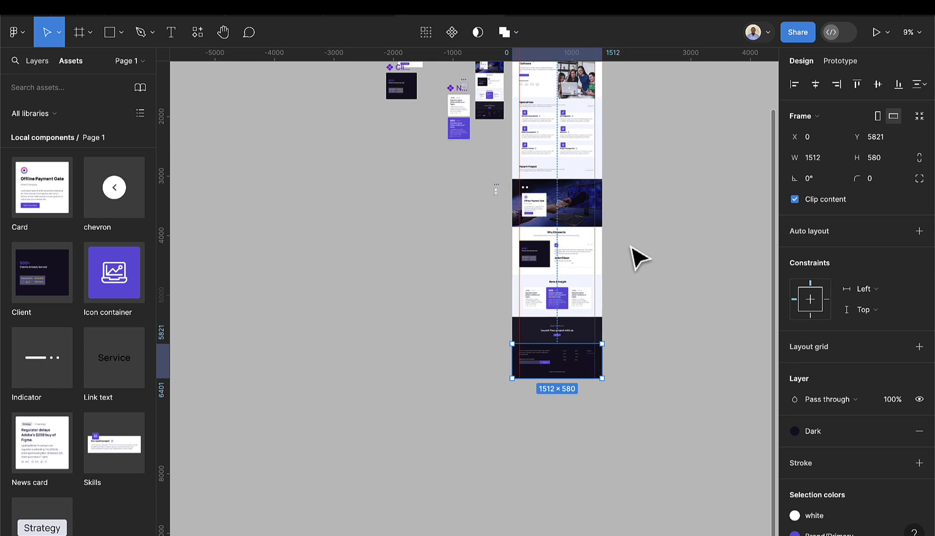
pyautogui.scroll(3, 633, 255)
# - Shorten the MacBook Pro page frame to 6352 px high
pyautogui.click(541, 72)
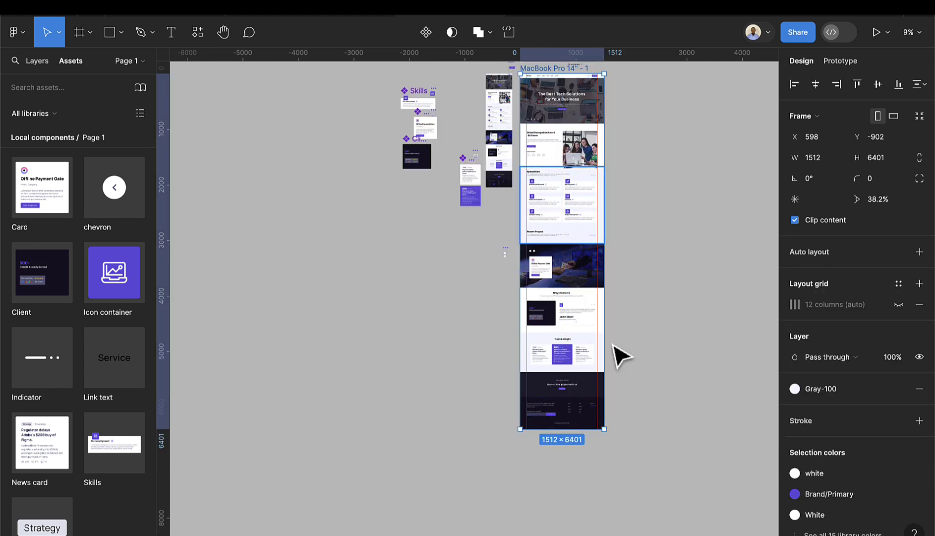
pyautogui.scroll(5, 614, 447)
pyautogui.scroll(3, 501, 443)
pyautogui.scroll(5, 502, 435)
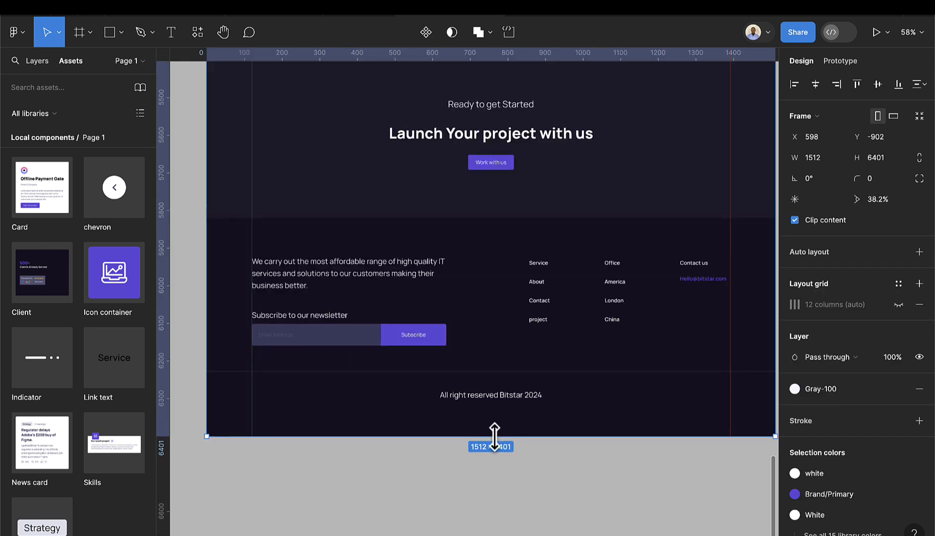
pyautogui.moveTo(495, 436); pyautogui.dragTo(499, 418)
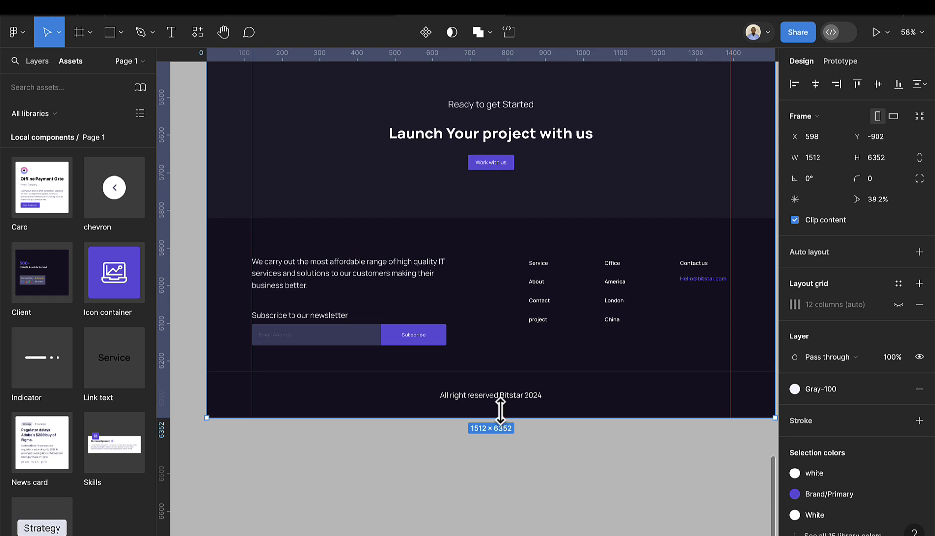
# - Shift the copyright line slightly right and down
pyautogui.click(511, 400)
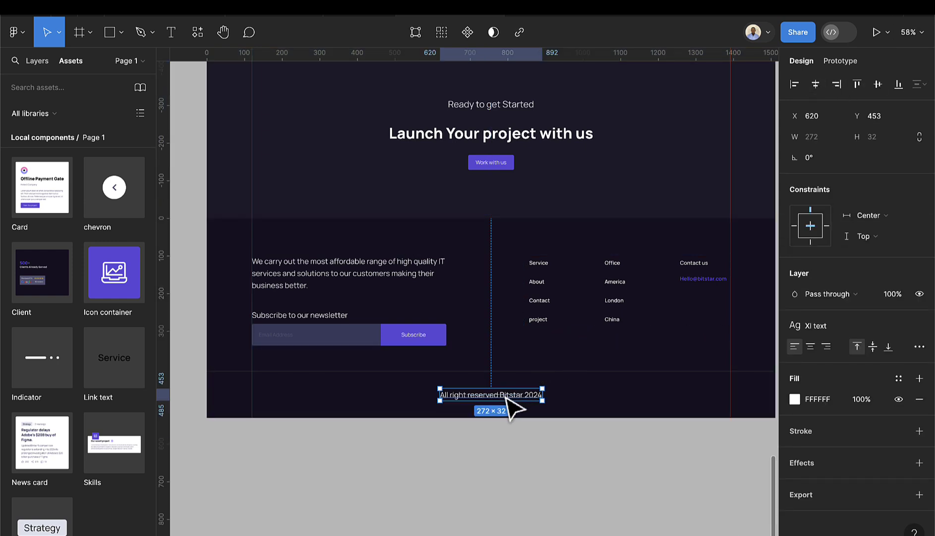
pyautogui.moveTo(506, 395); pyautogui.dragTo(516, 398)
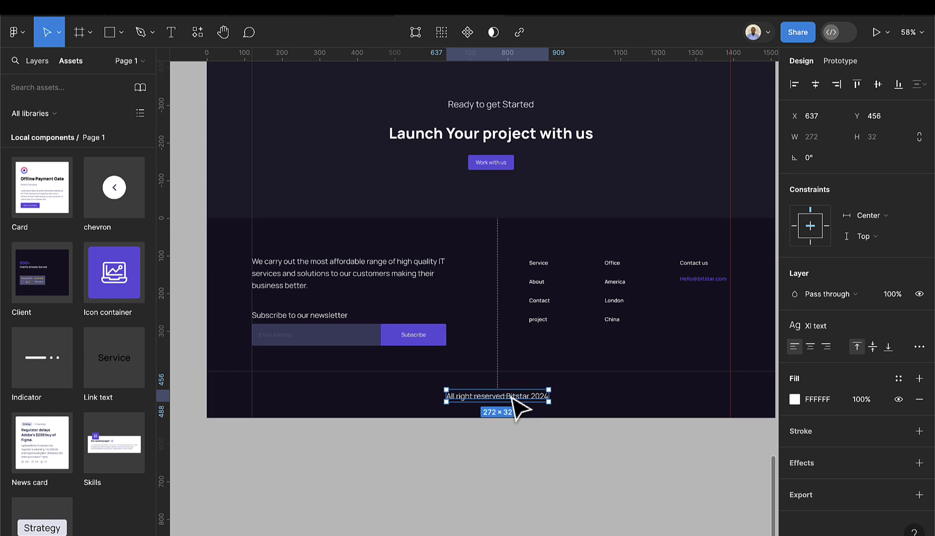
pyautogui.scroll(-5, 521, 401)
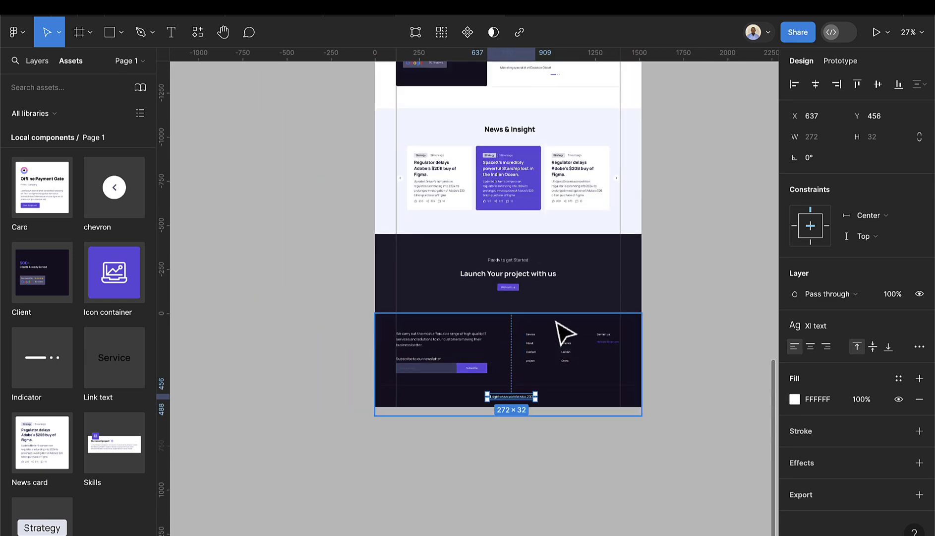
pyautogui.scroll(5, 554, 318)
pyautogui.scroll(-3, 553, 317)
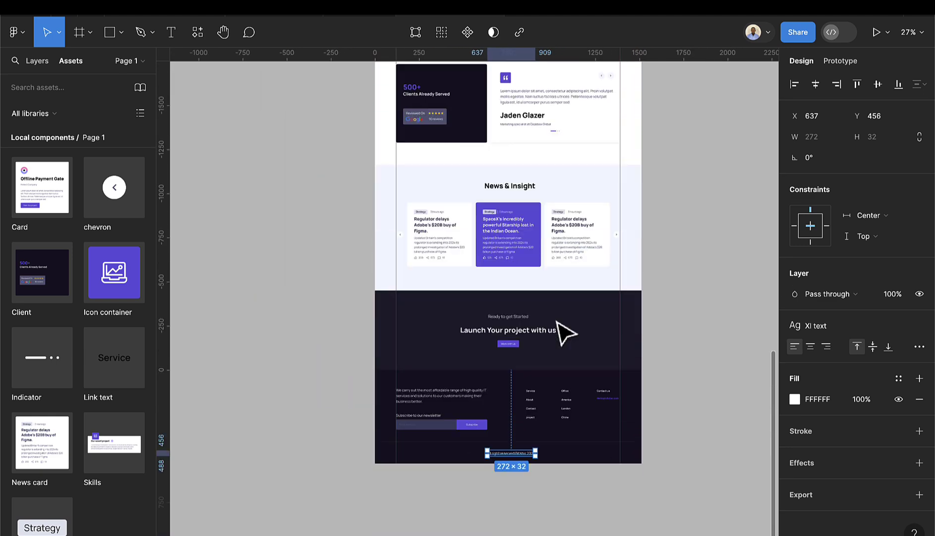
# - Shorten the footer frame from 580 to 531 px high
pyautogui.click(566, 470)
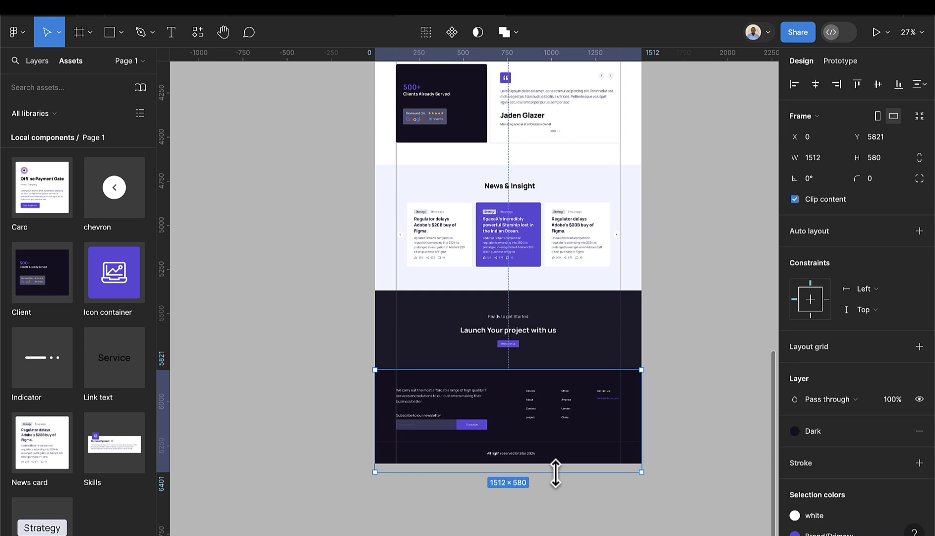
pyautogui.moveTo(556, 472); pyautogui.dragTo(556, 466)
pyautogui.scroll(-3, 587, 378)
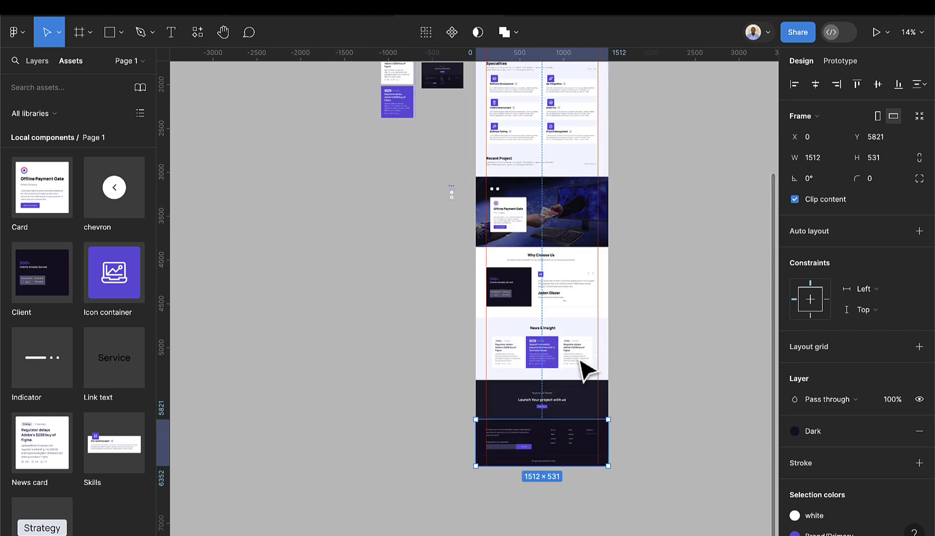
pyautogui.scroll(5, 581, 366)
pyautogui.scroll(3, 570, 211)
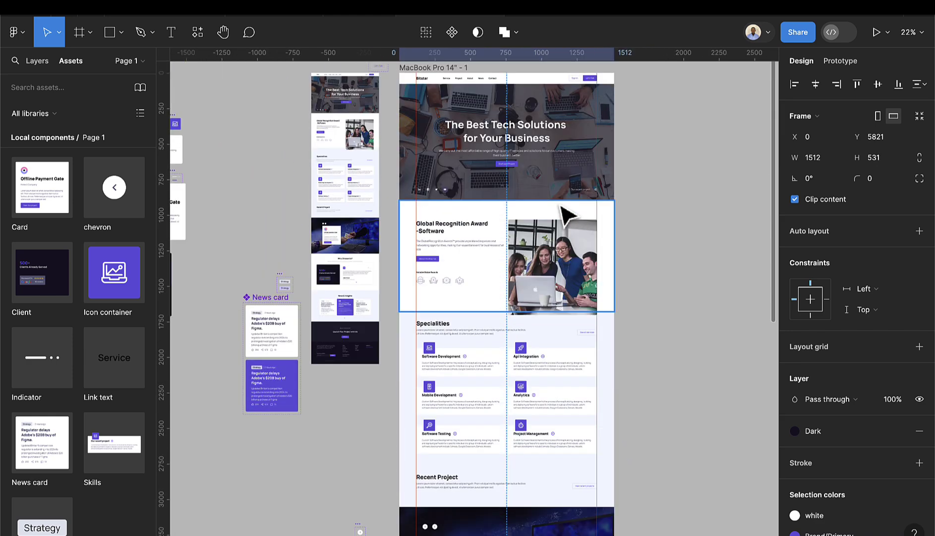
pyautogui.scroll(3, 563, 215)
pyautogui.scroll(1, 555, 228)
pyautogui.scroll(-4, 595, 218)
# - Review the page frame's prototype settings: No scrolling overflow, MacBook Pro 14" device
pyautogui.click(670, 168)
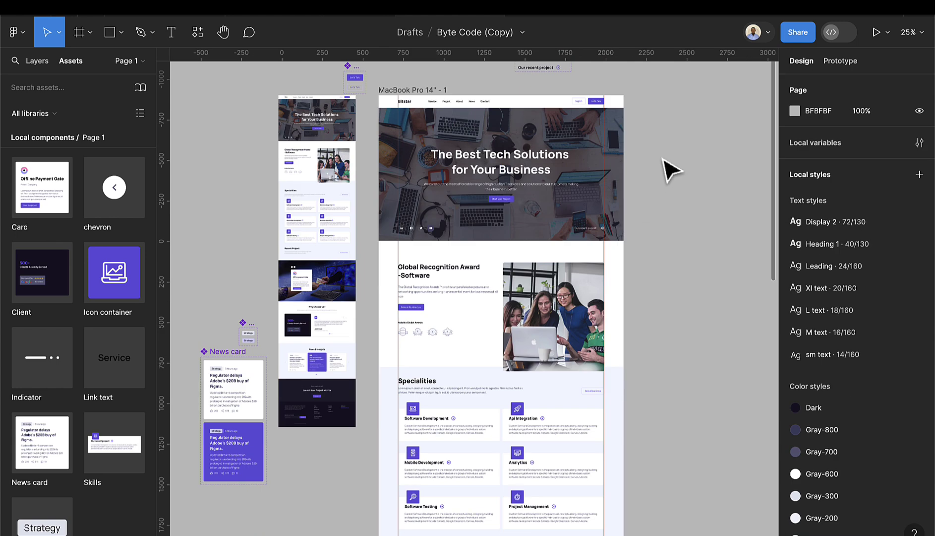
pyautogui.click(433, 97)
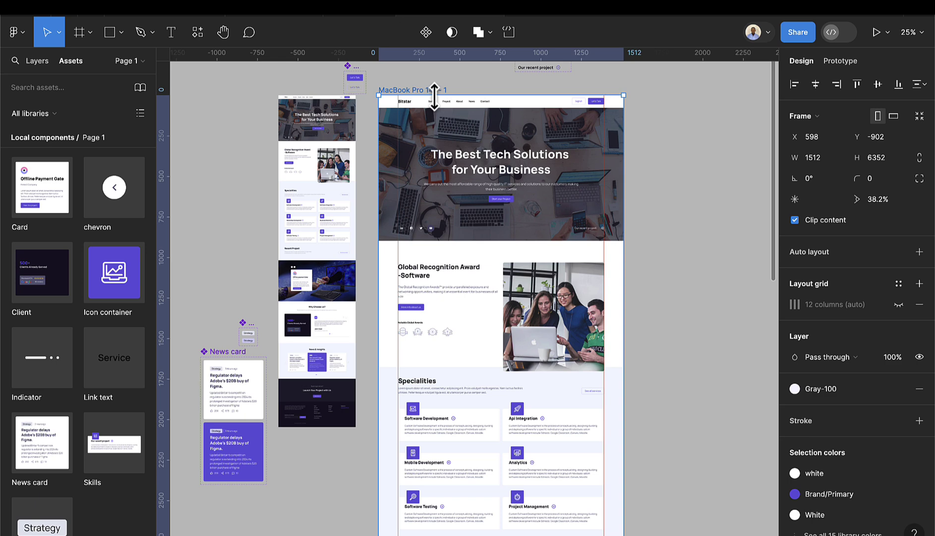
pyautogui.click(828, 62)
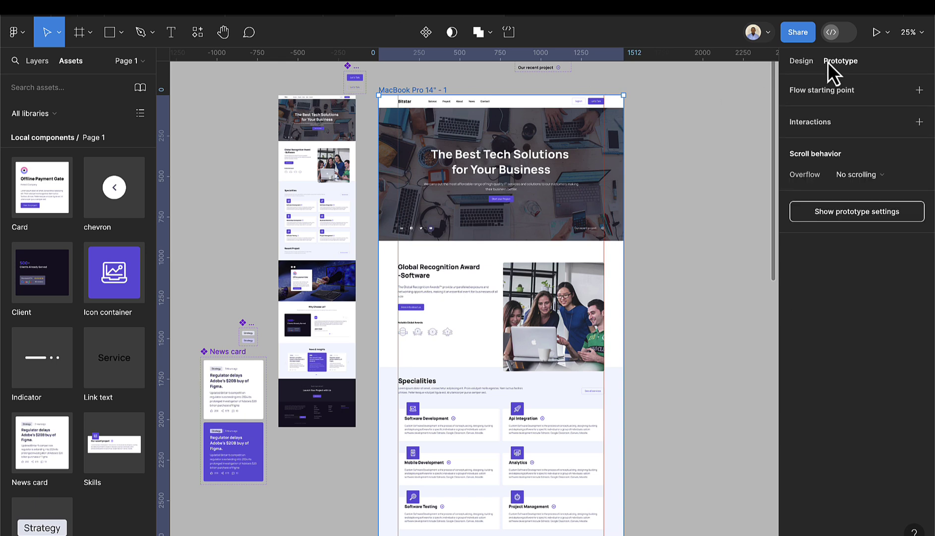
pyautogui.click(875, 176)
pyautogui.click(875, 176)
pyautogui.click(870, 208)
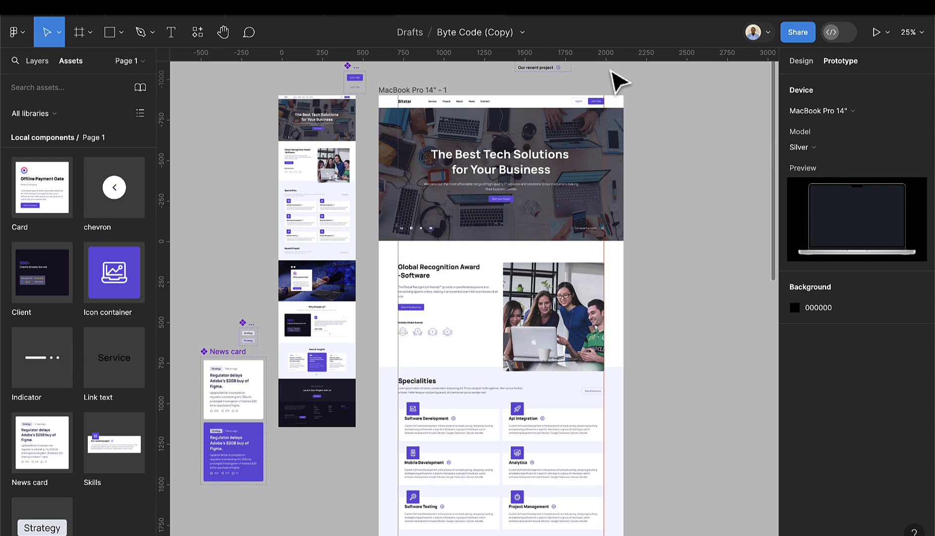
# - Present the landing page prototype, scroll through it, and return to the editor
pyautogui.click(425, 92)
pyautogui.click(875, 33)
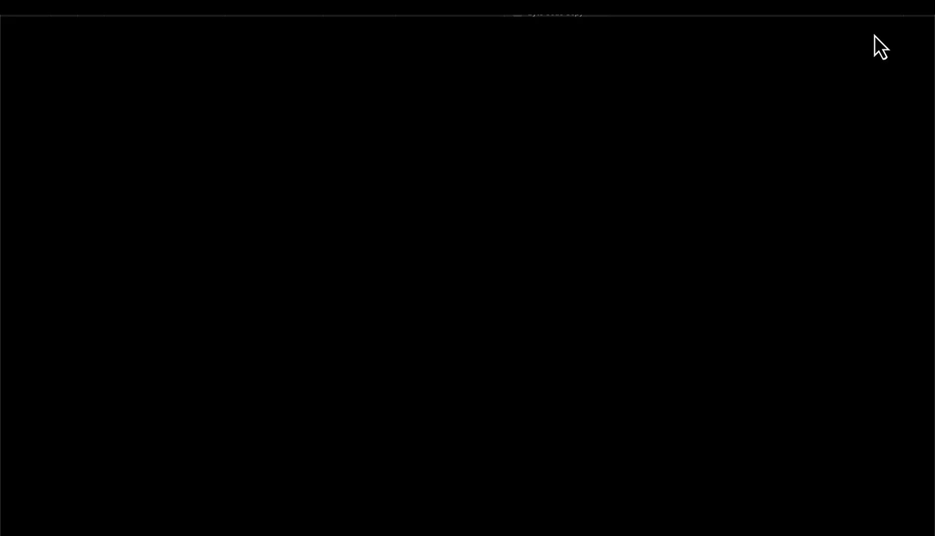
pyautogui.scroll(3, 575, 218)
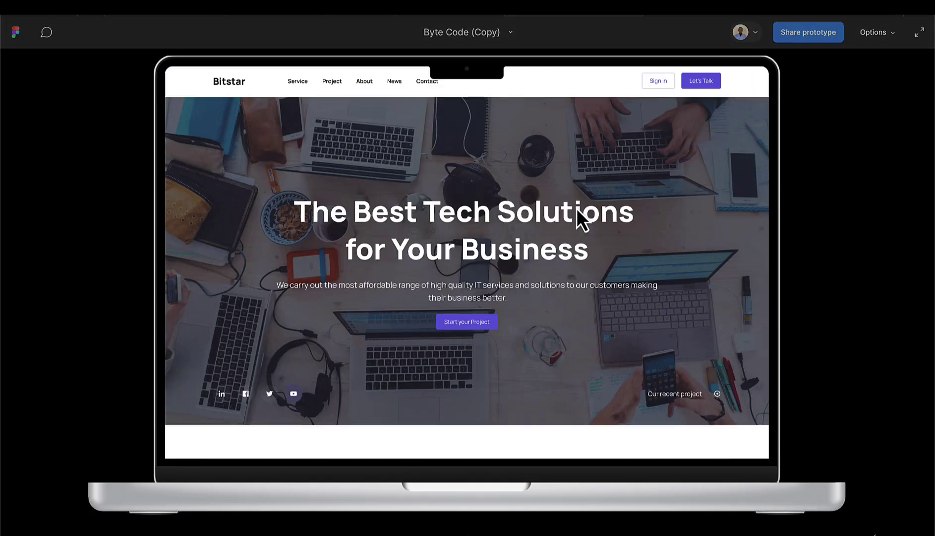
pyautogui.scroll(-10, 590, 242)
pyautogui.scroll(10, 591, 240)
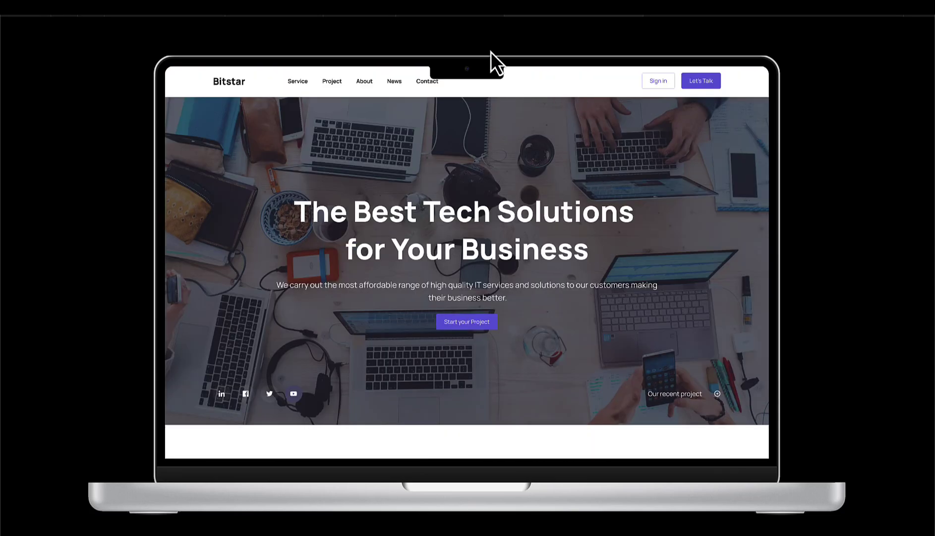
pyautogui.press('Escape')
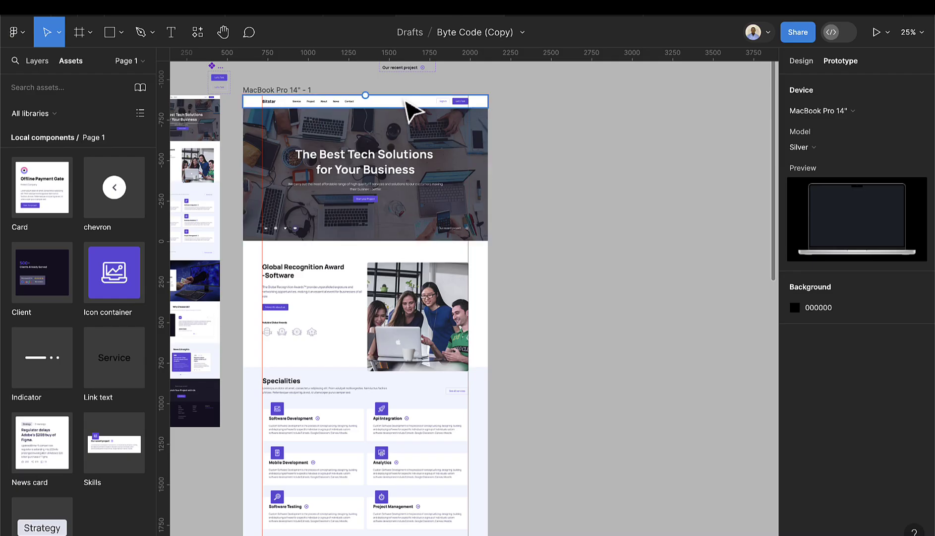
# - Set the top navigation bar's scroll position to Fixed (stay in place)
pyautogui.click(407, 103)
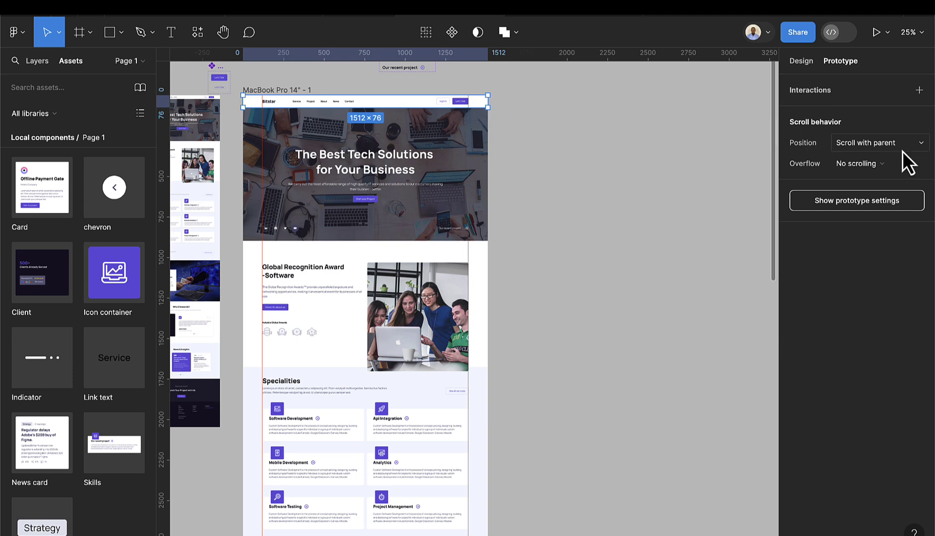
pyautogui.click(880, 150)
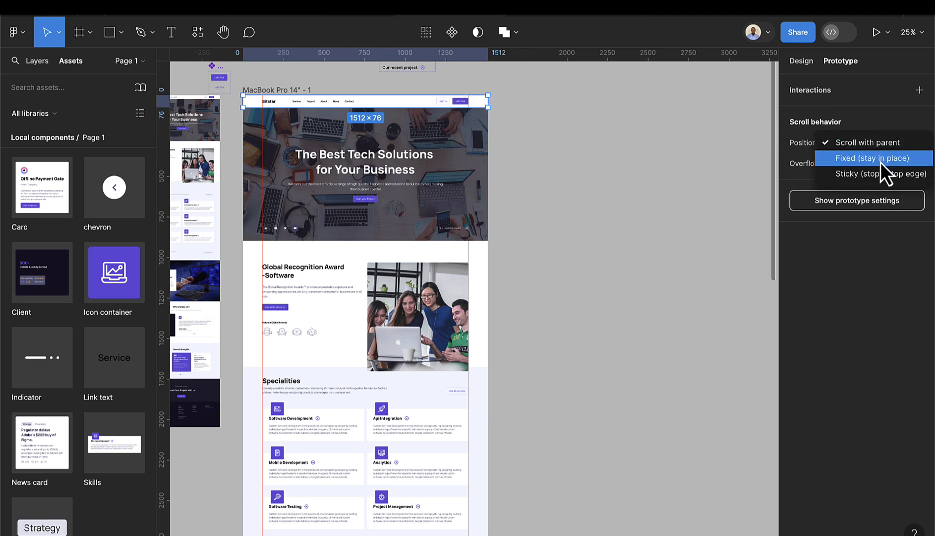
pyautogui.click(880, 162)
pyautogui.hotkey('ctrl', 'alt', 'Return')
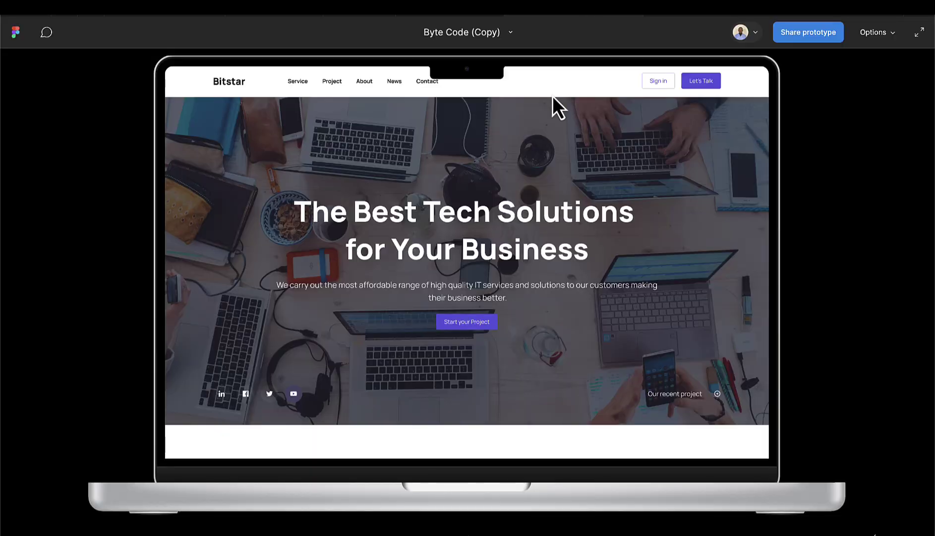
pyautogui.scroll(-20, 536, 203)
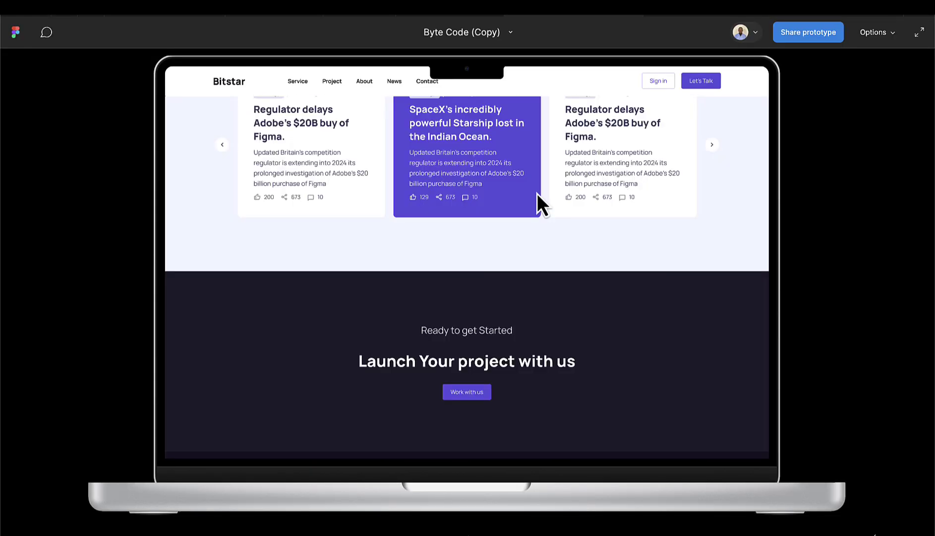
pyautogui.scroll(-5, 537, 193)
pyautogui.scroll(20, 537, 193)
pyautogui.scroll(-20, 538, 193)
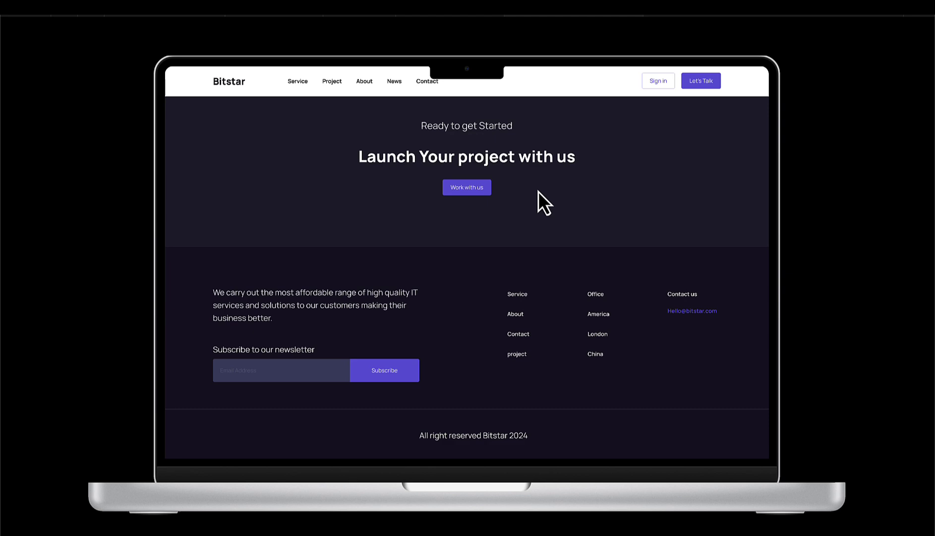
pyautogui.scroll(20, 538, 192)
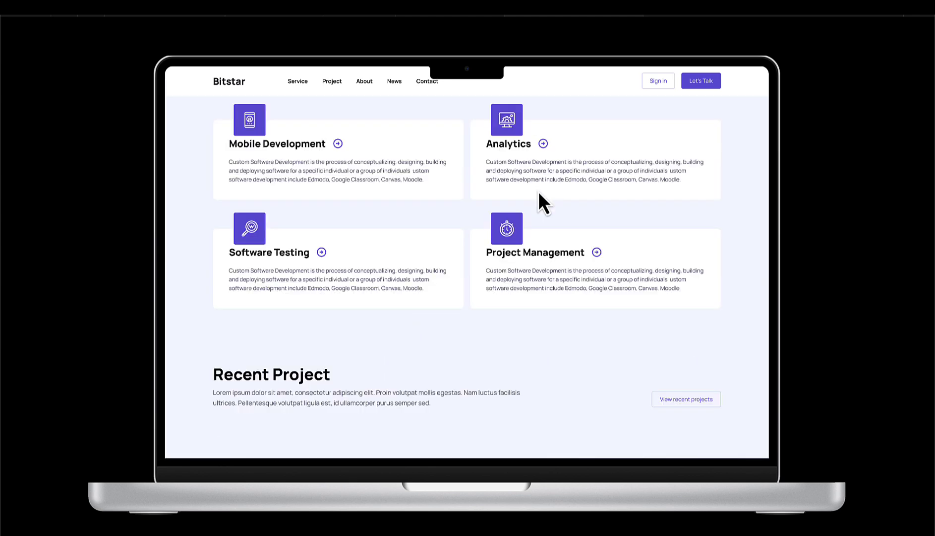
pyautogui.scroll(-8, 538, 191)
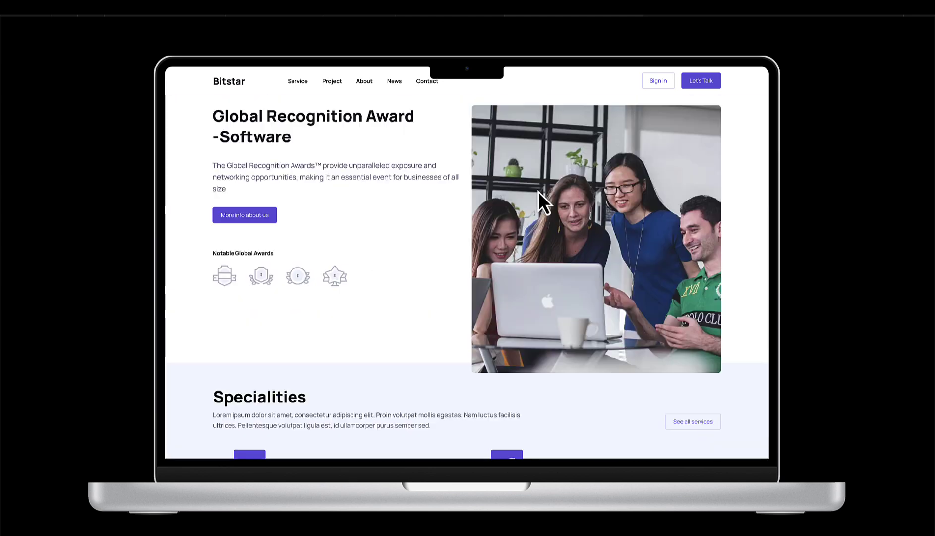